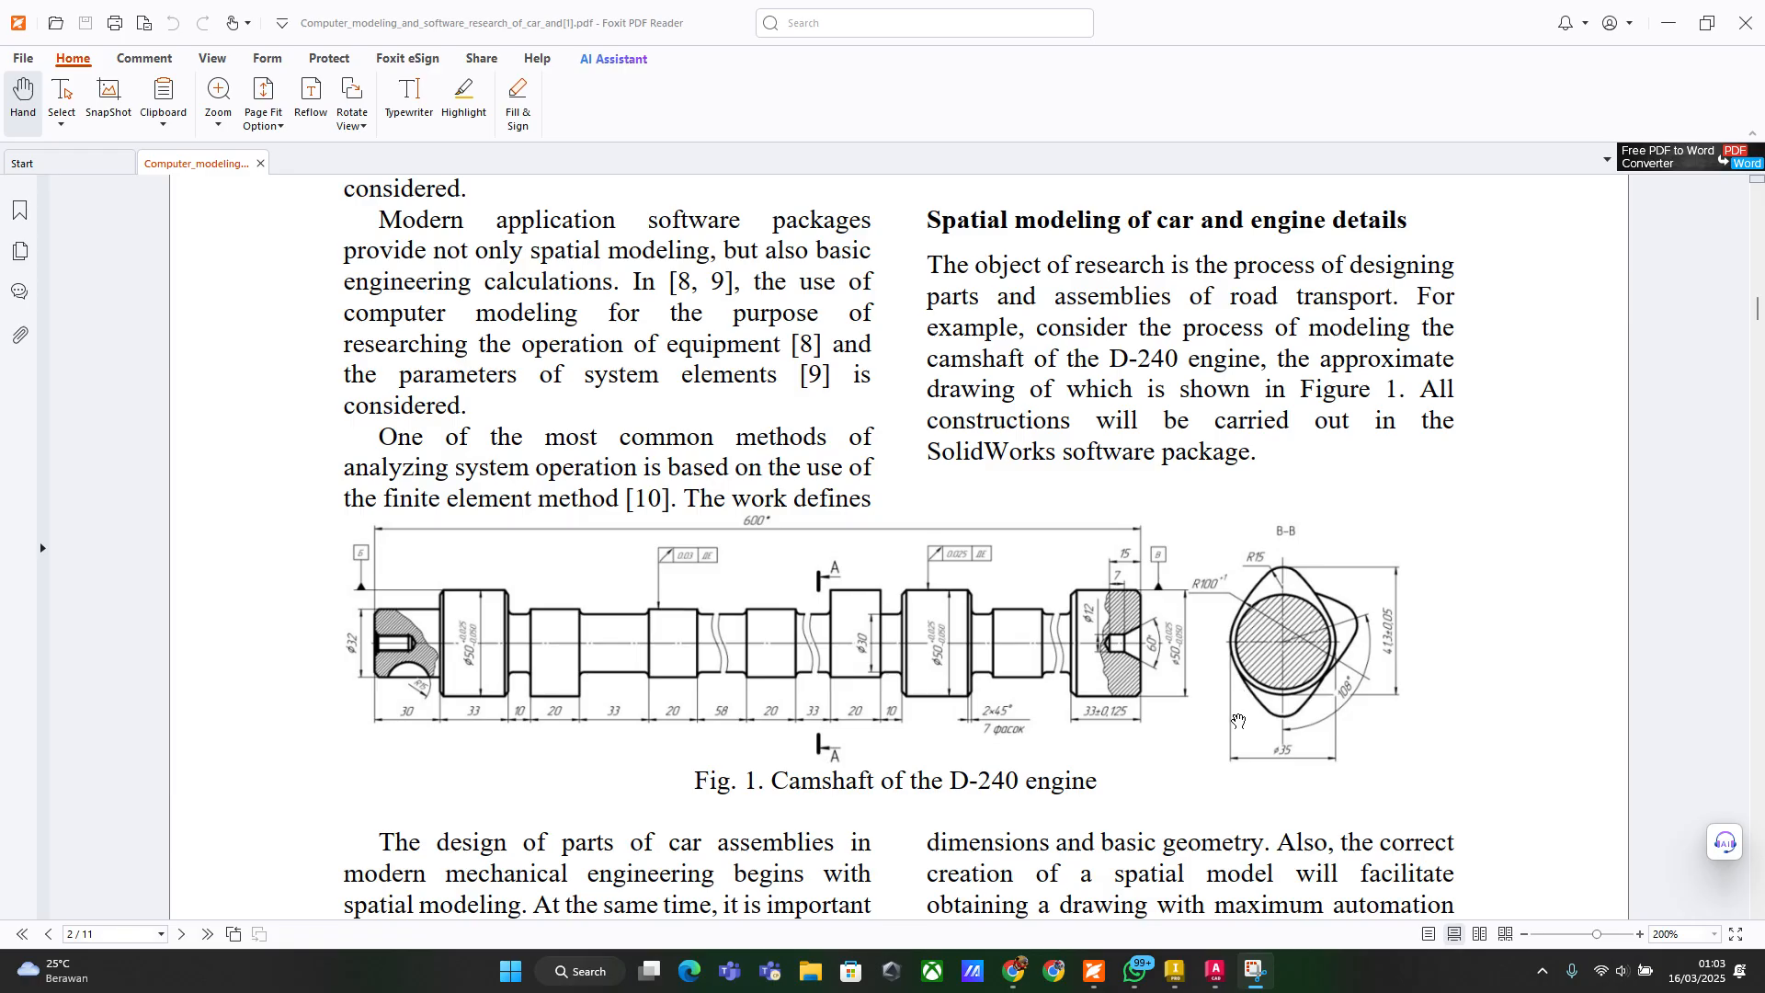
Switch to Autodesk Inventor and open the sheet "Copy of Sheet:3" with the camshaft drawing
left_click(1175, 972)
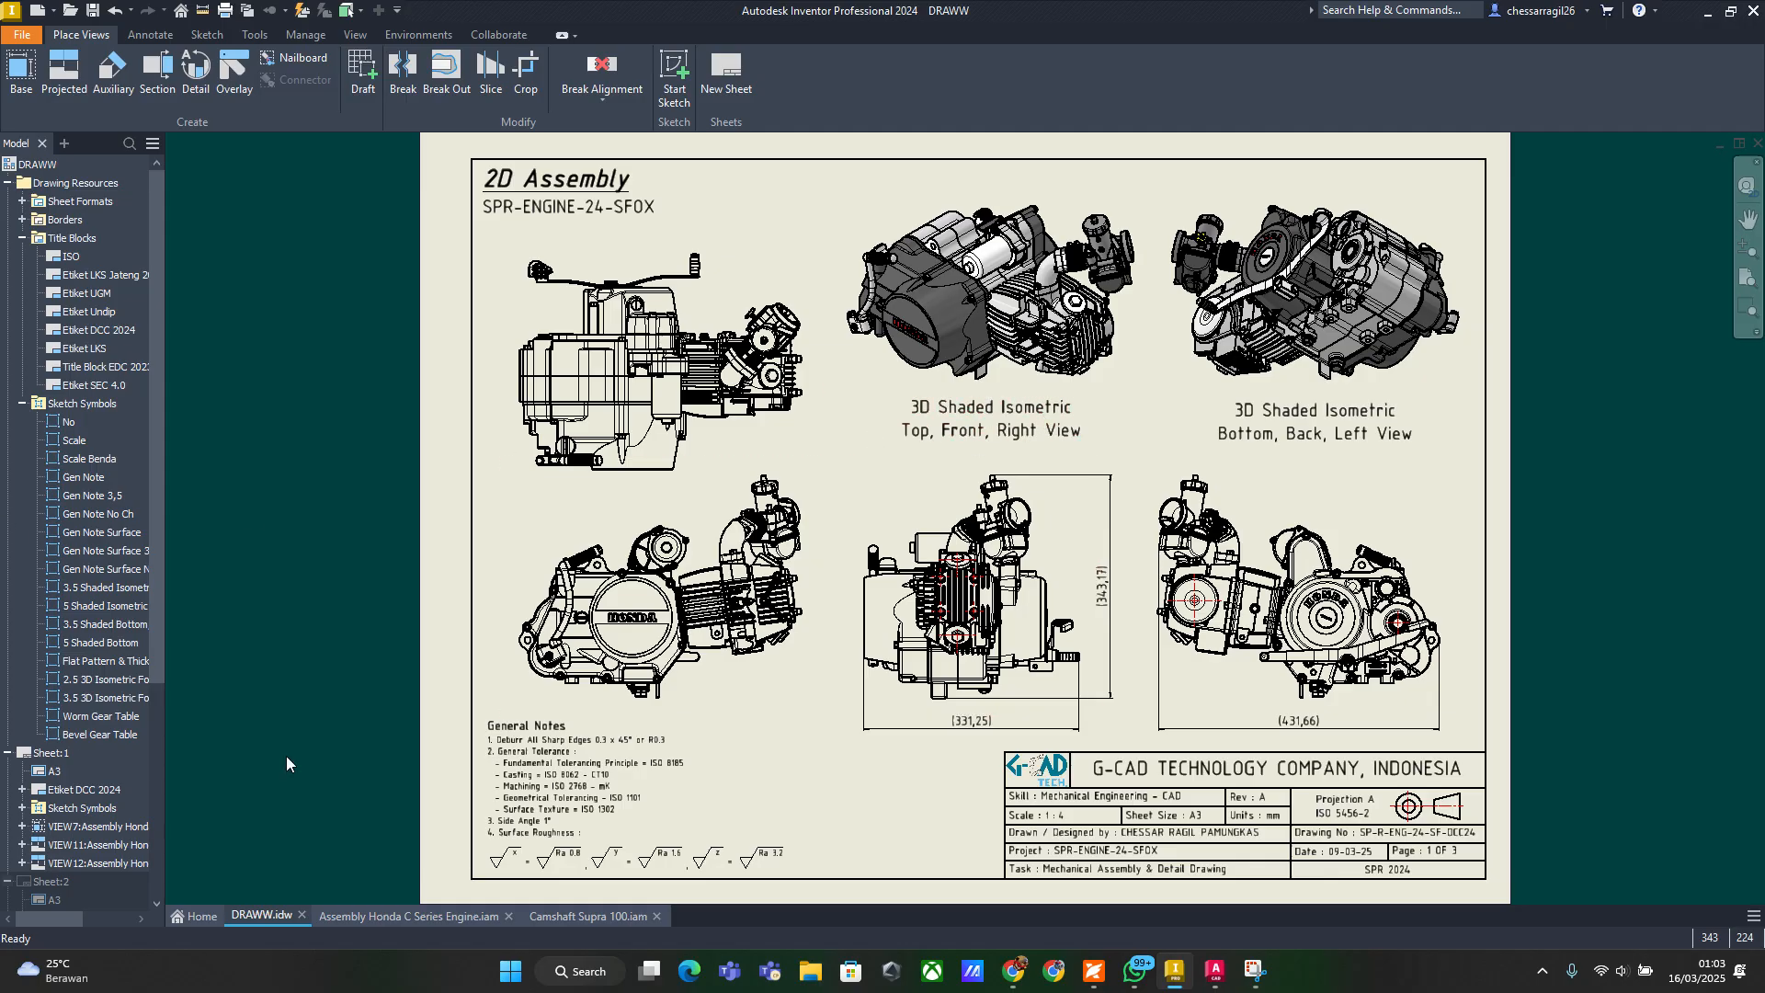
scroll(92, 726, "down", 6)
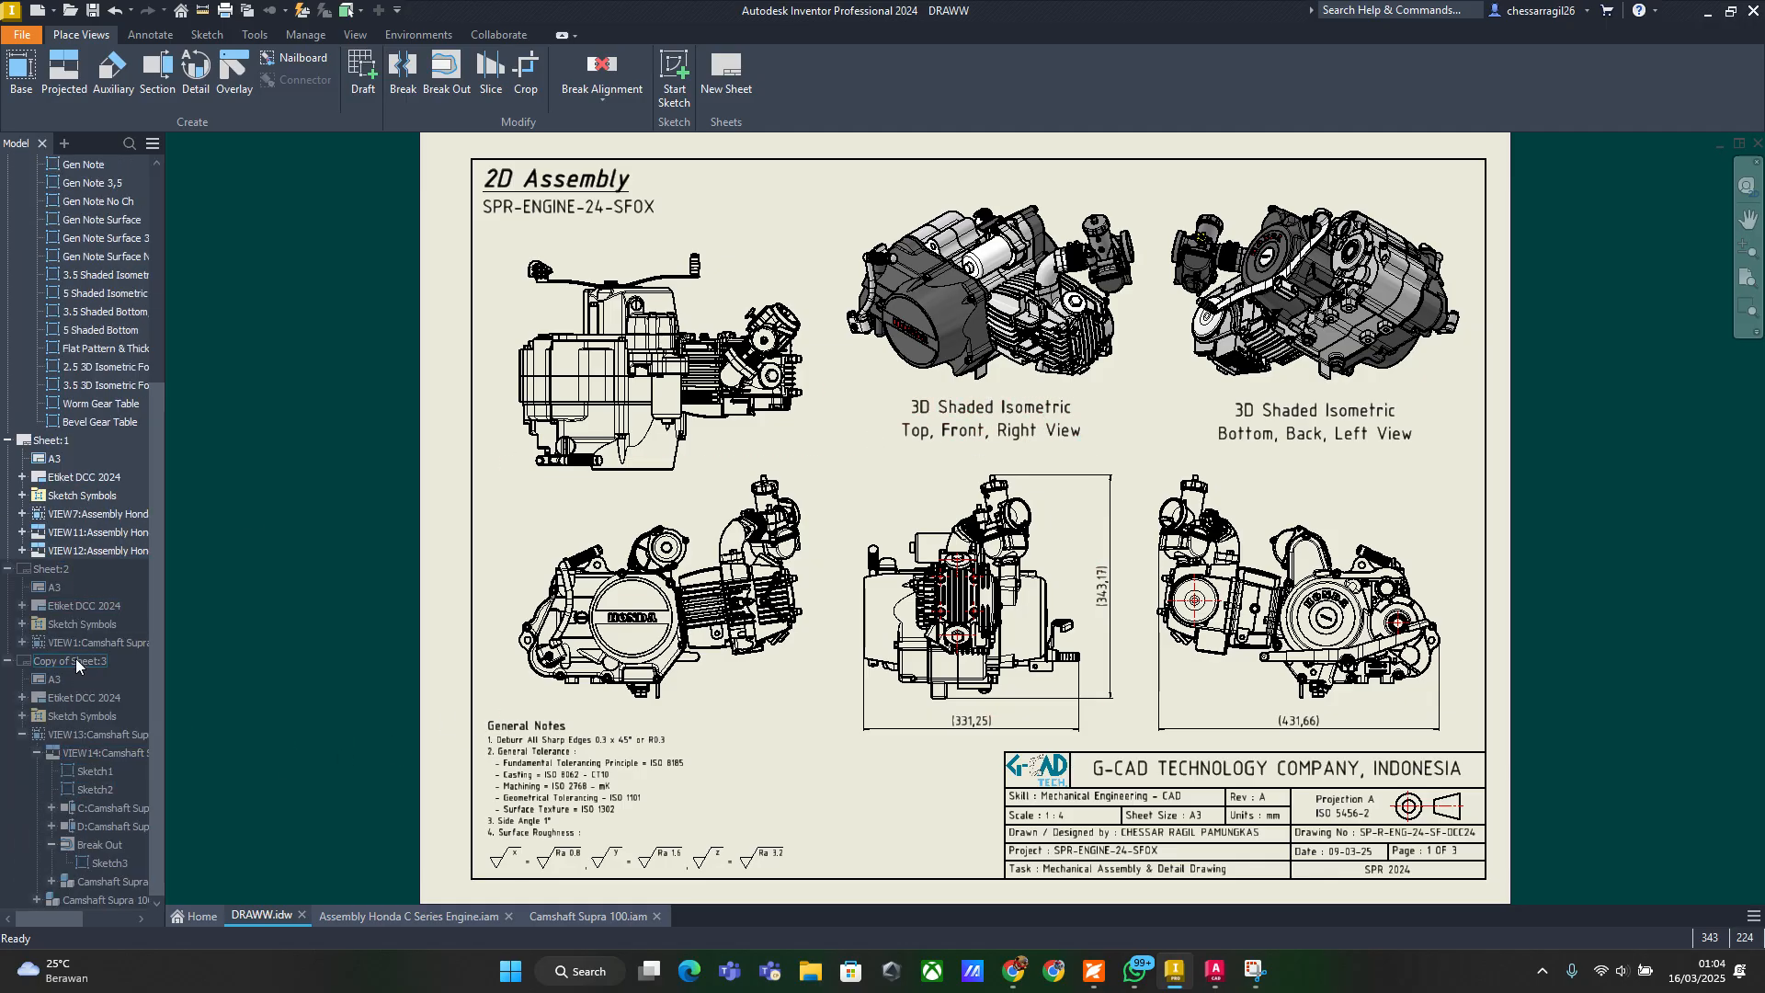
double_click(75, 660)
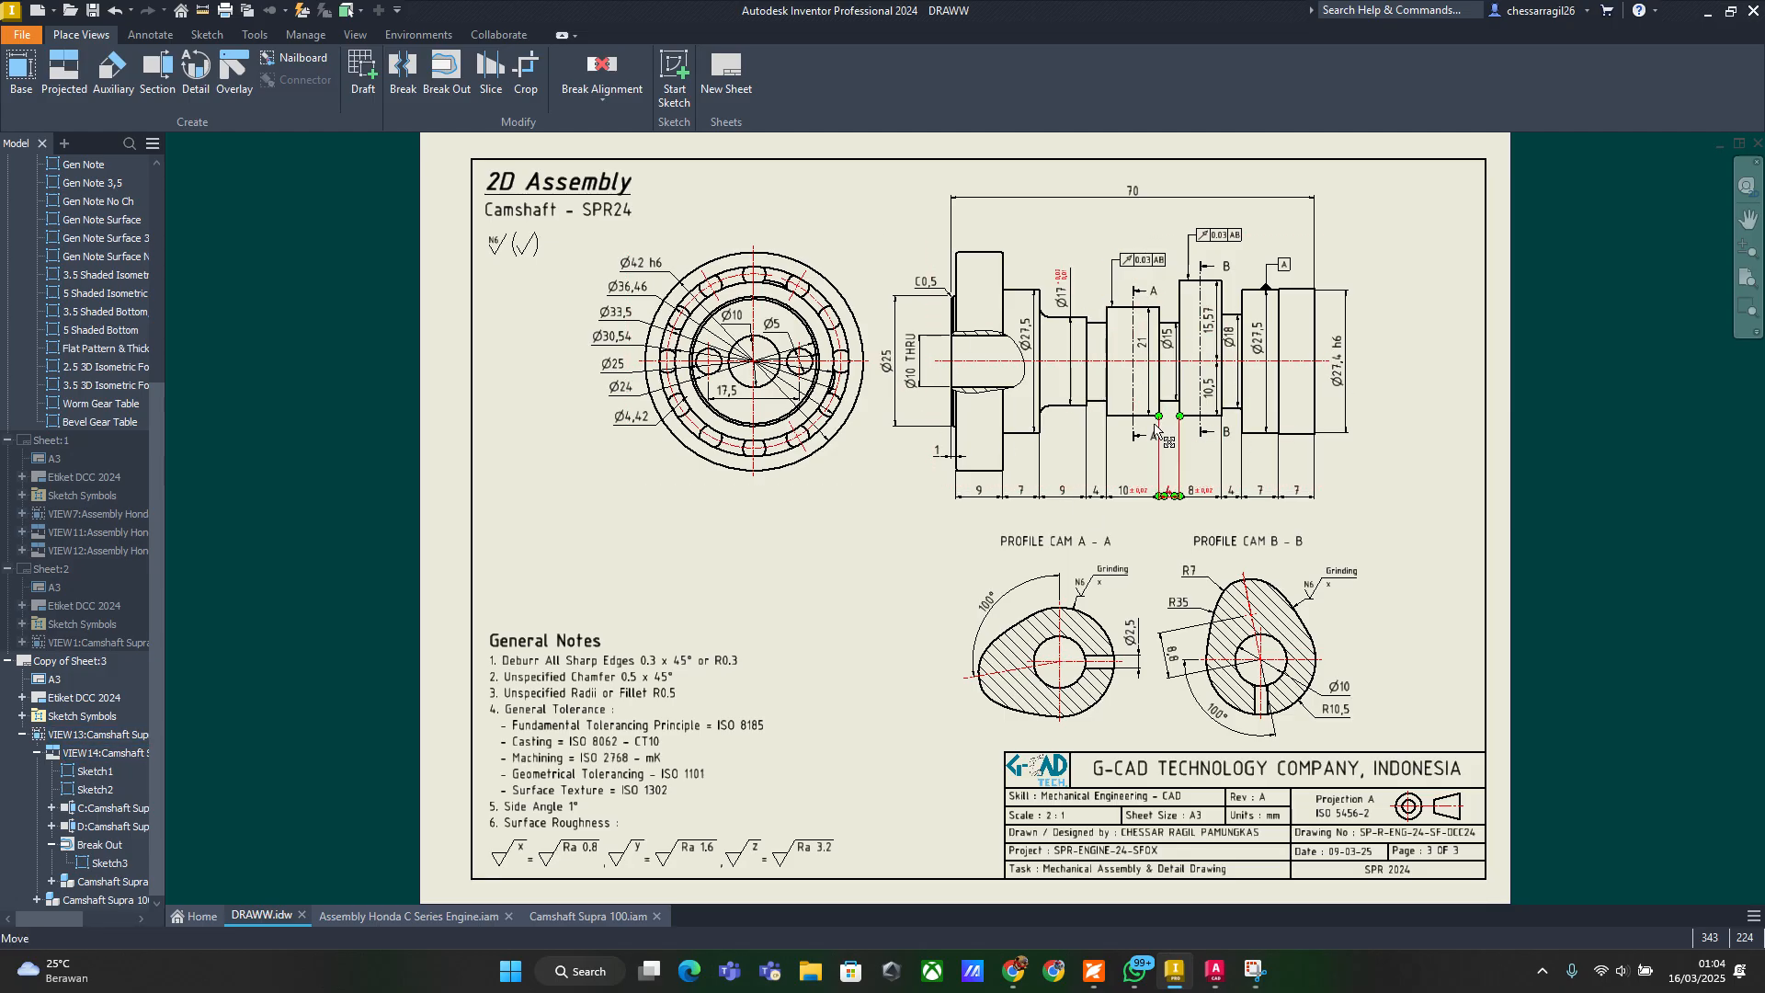
Compare the D-240 camshaft figure in the Foxit PDF with the Inventor camshaft sheet and its end diameter dimension
left_click(1094, 971)
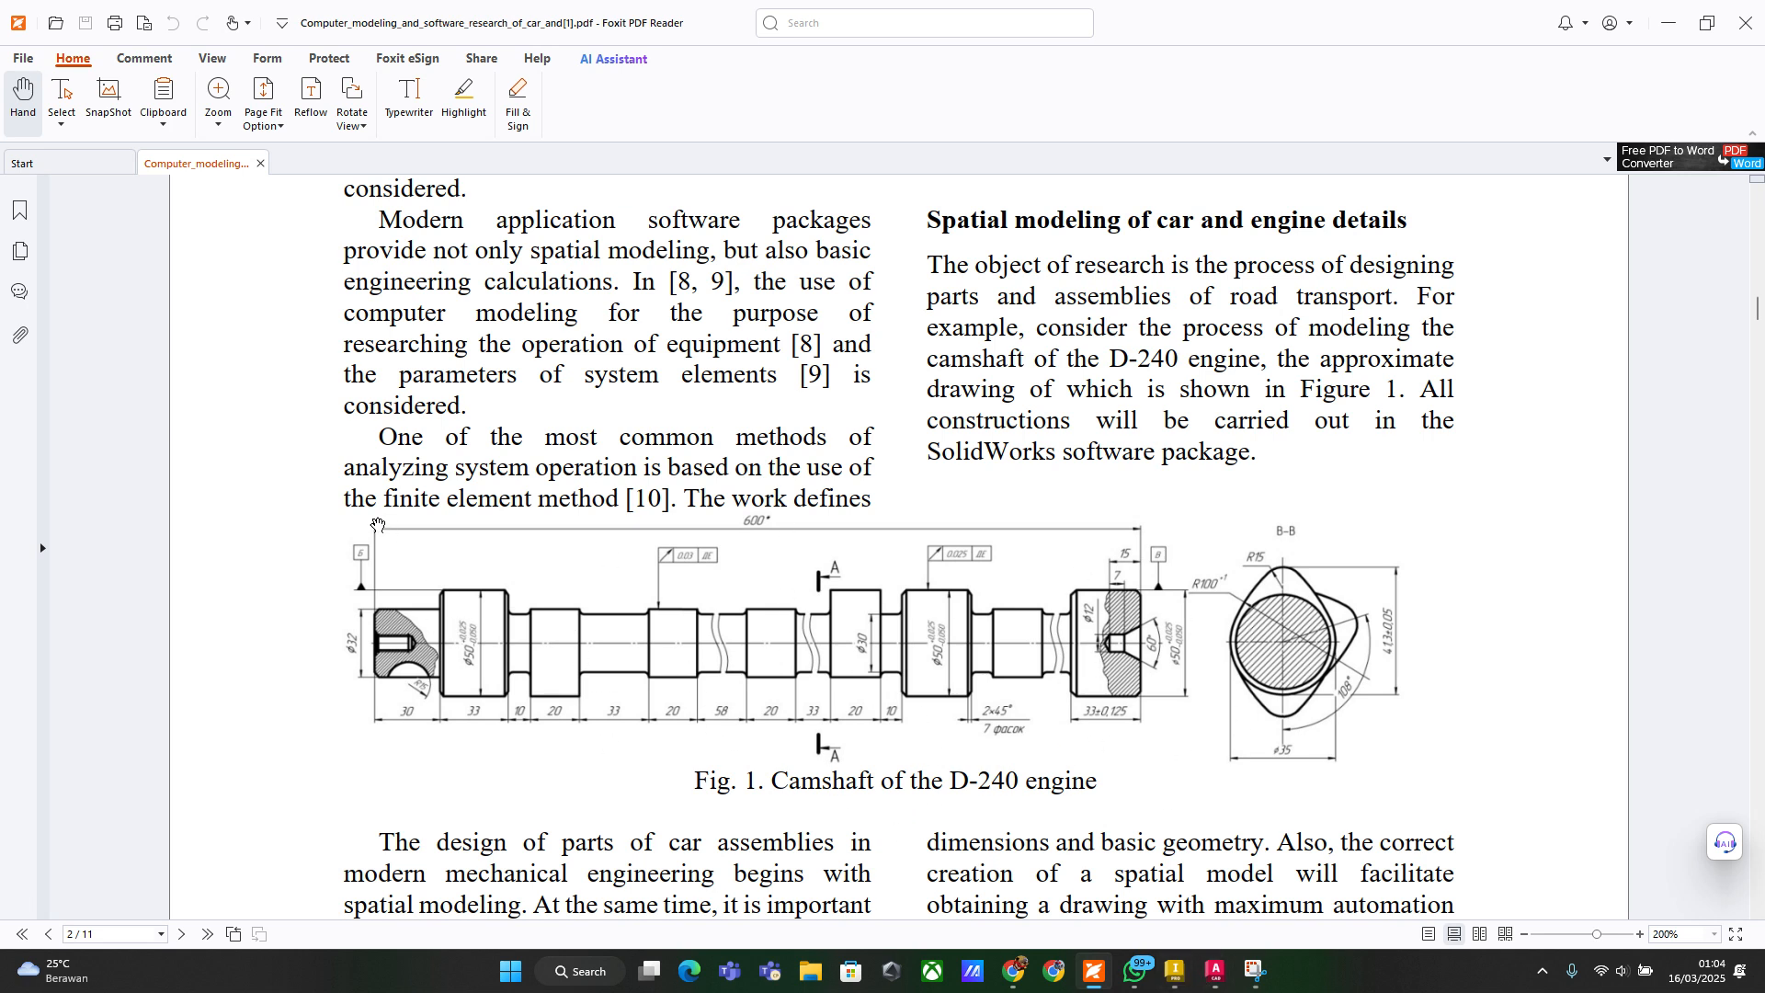
left_click(1171, 976)
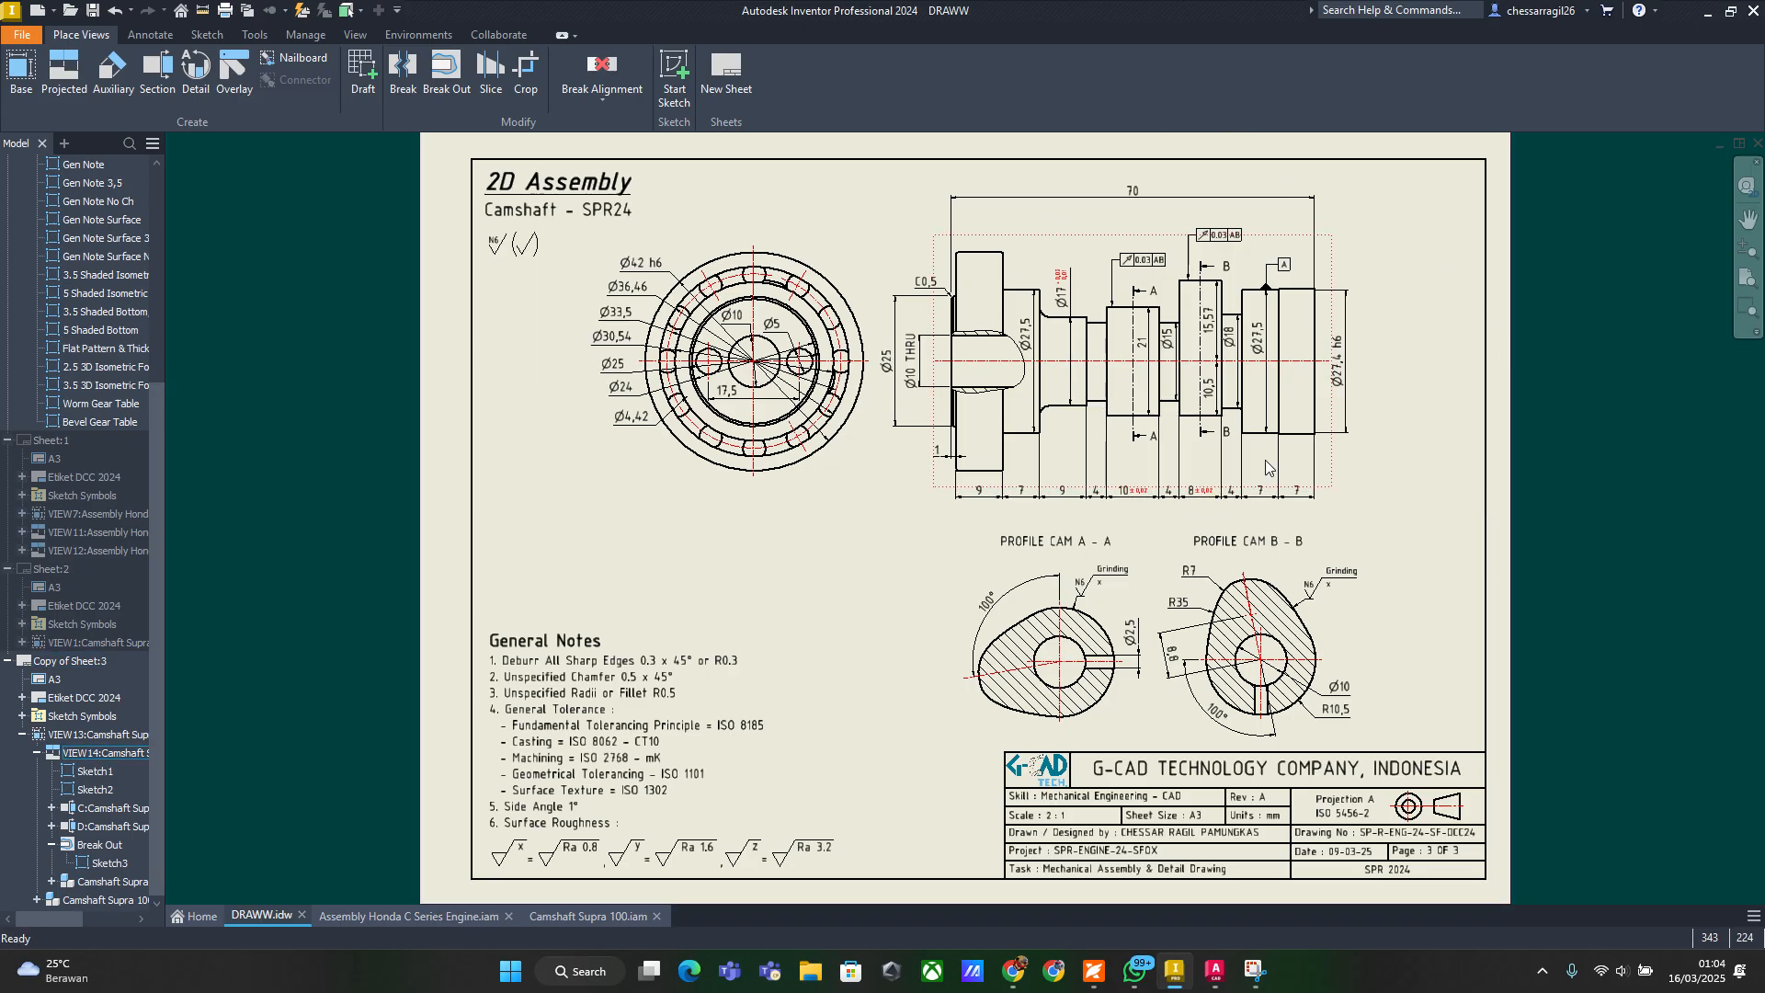
left_click(1347, 358)
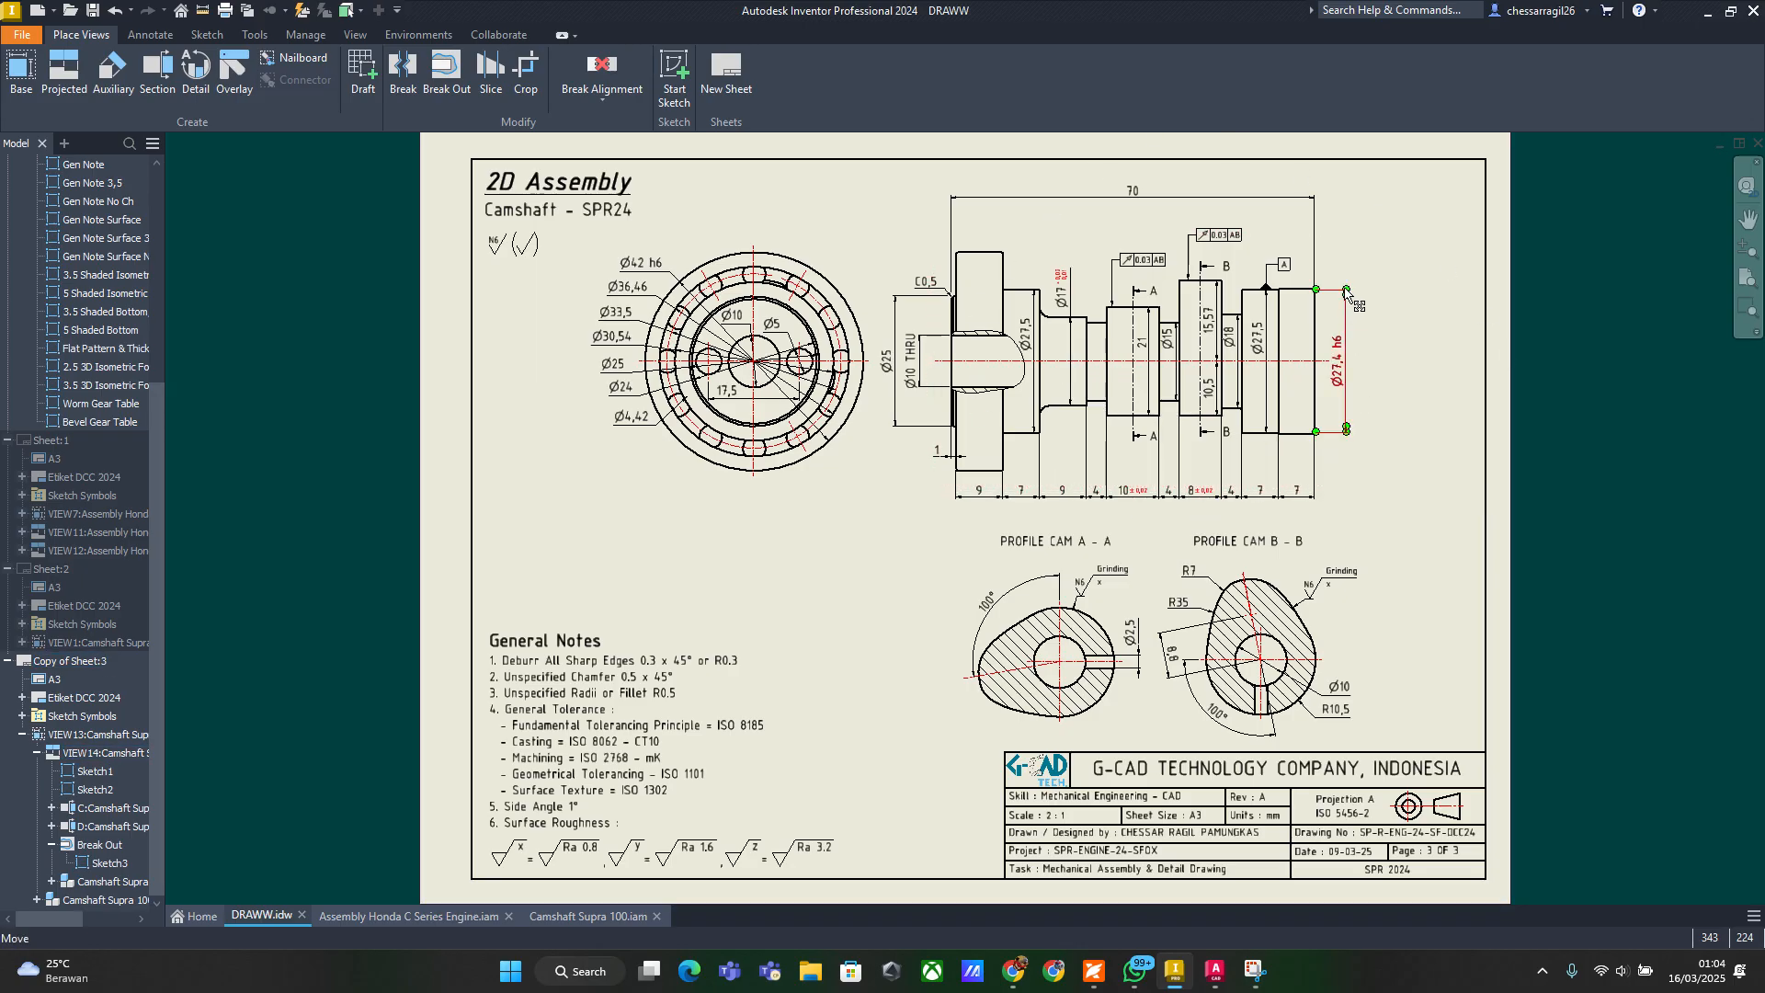
key("Escape")
Switch to Chrome, search Google images for "camshaft motor supra fit" in a new tab and open the Supra Fit camshaft photo
left_click(1014, 973)
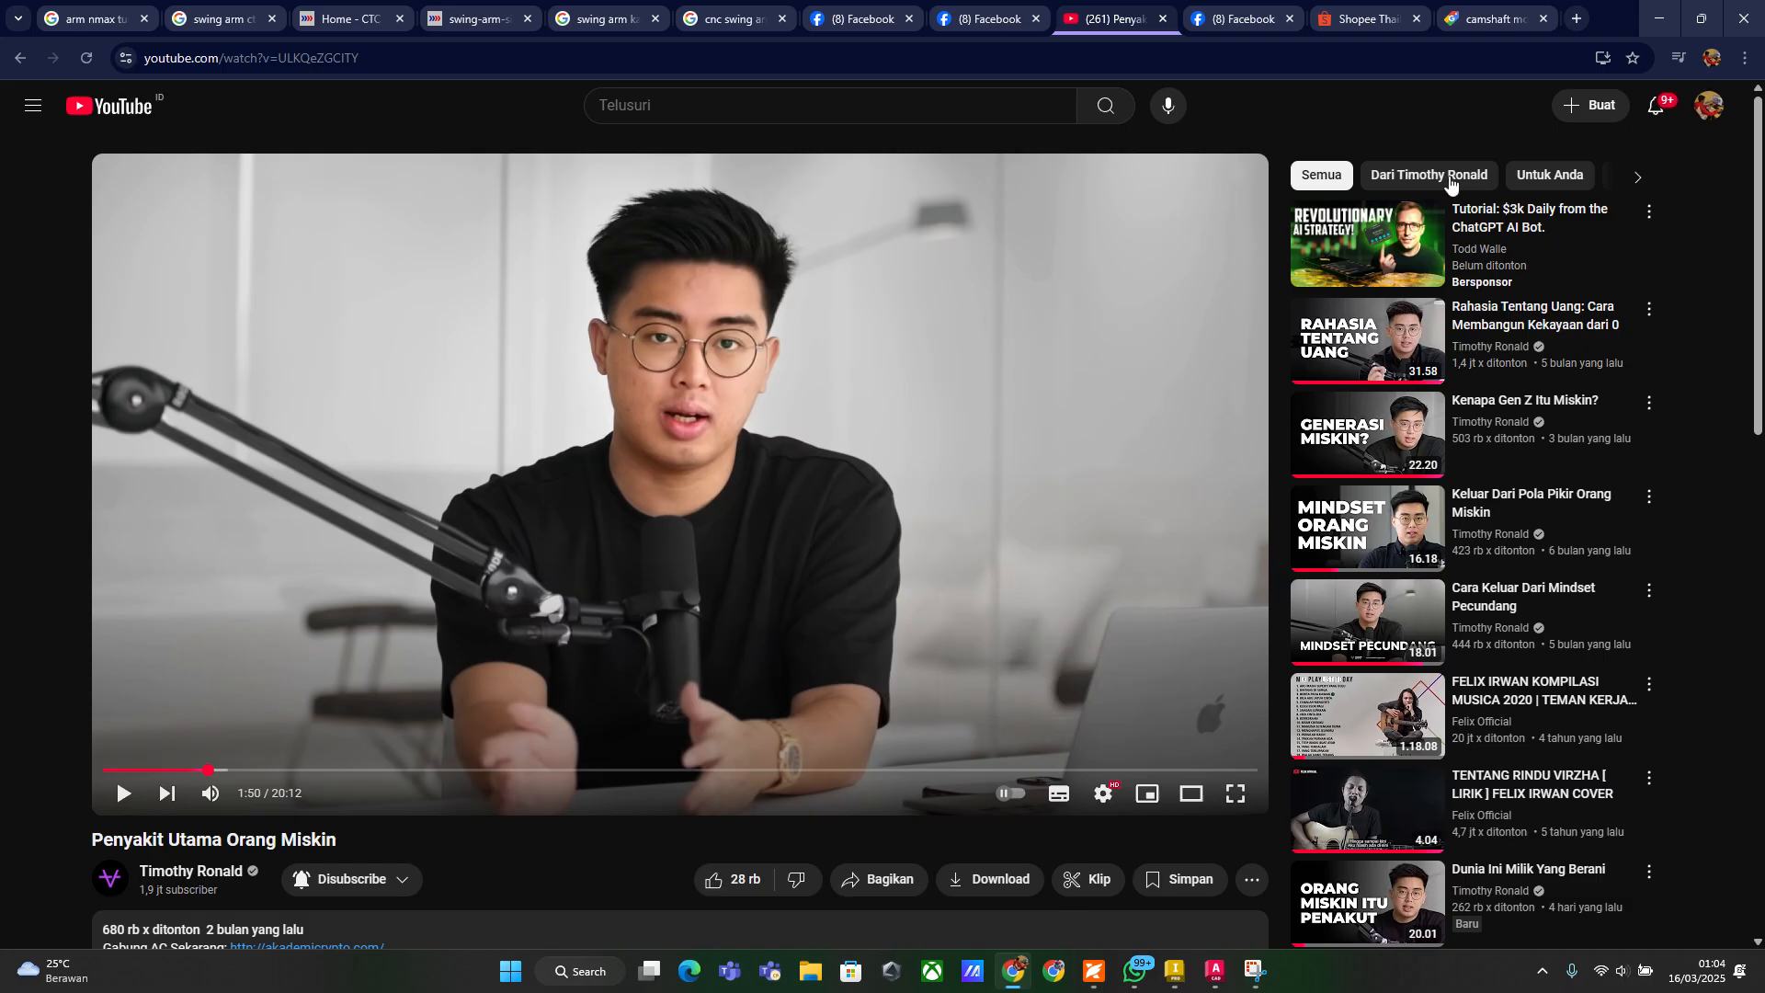
left_click(1577, 18)
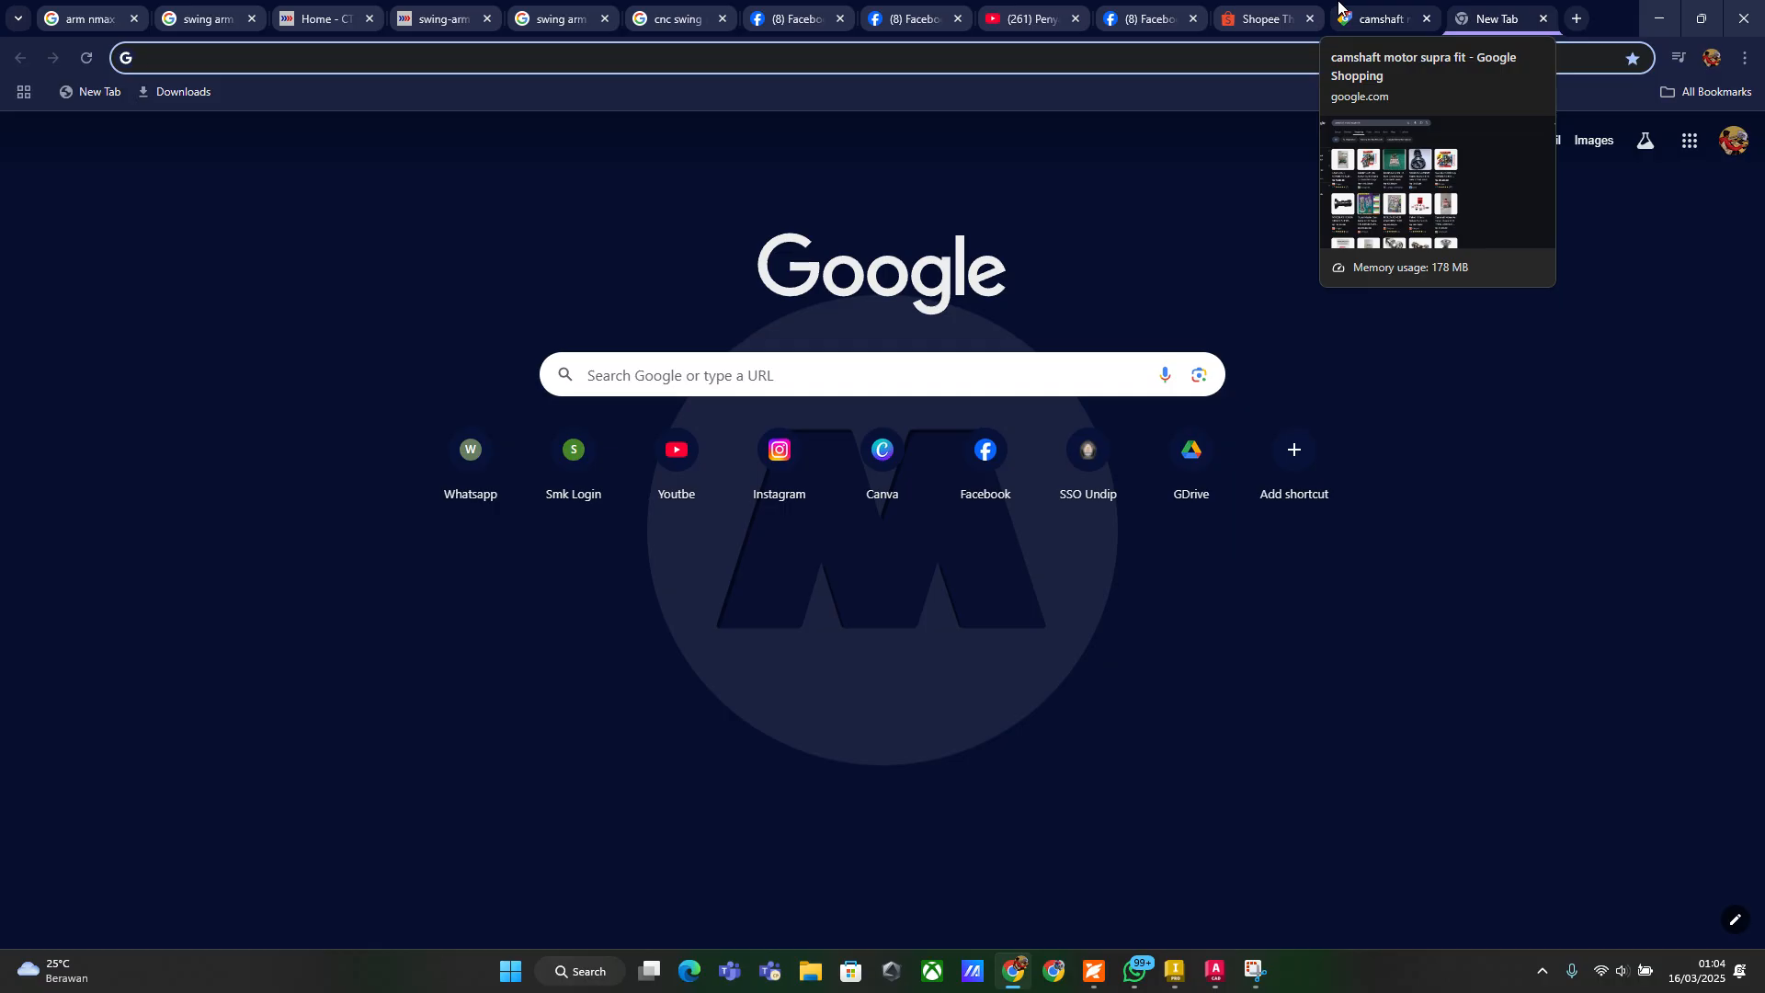
type("camshaft")
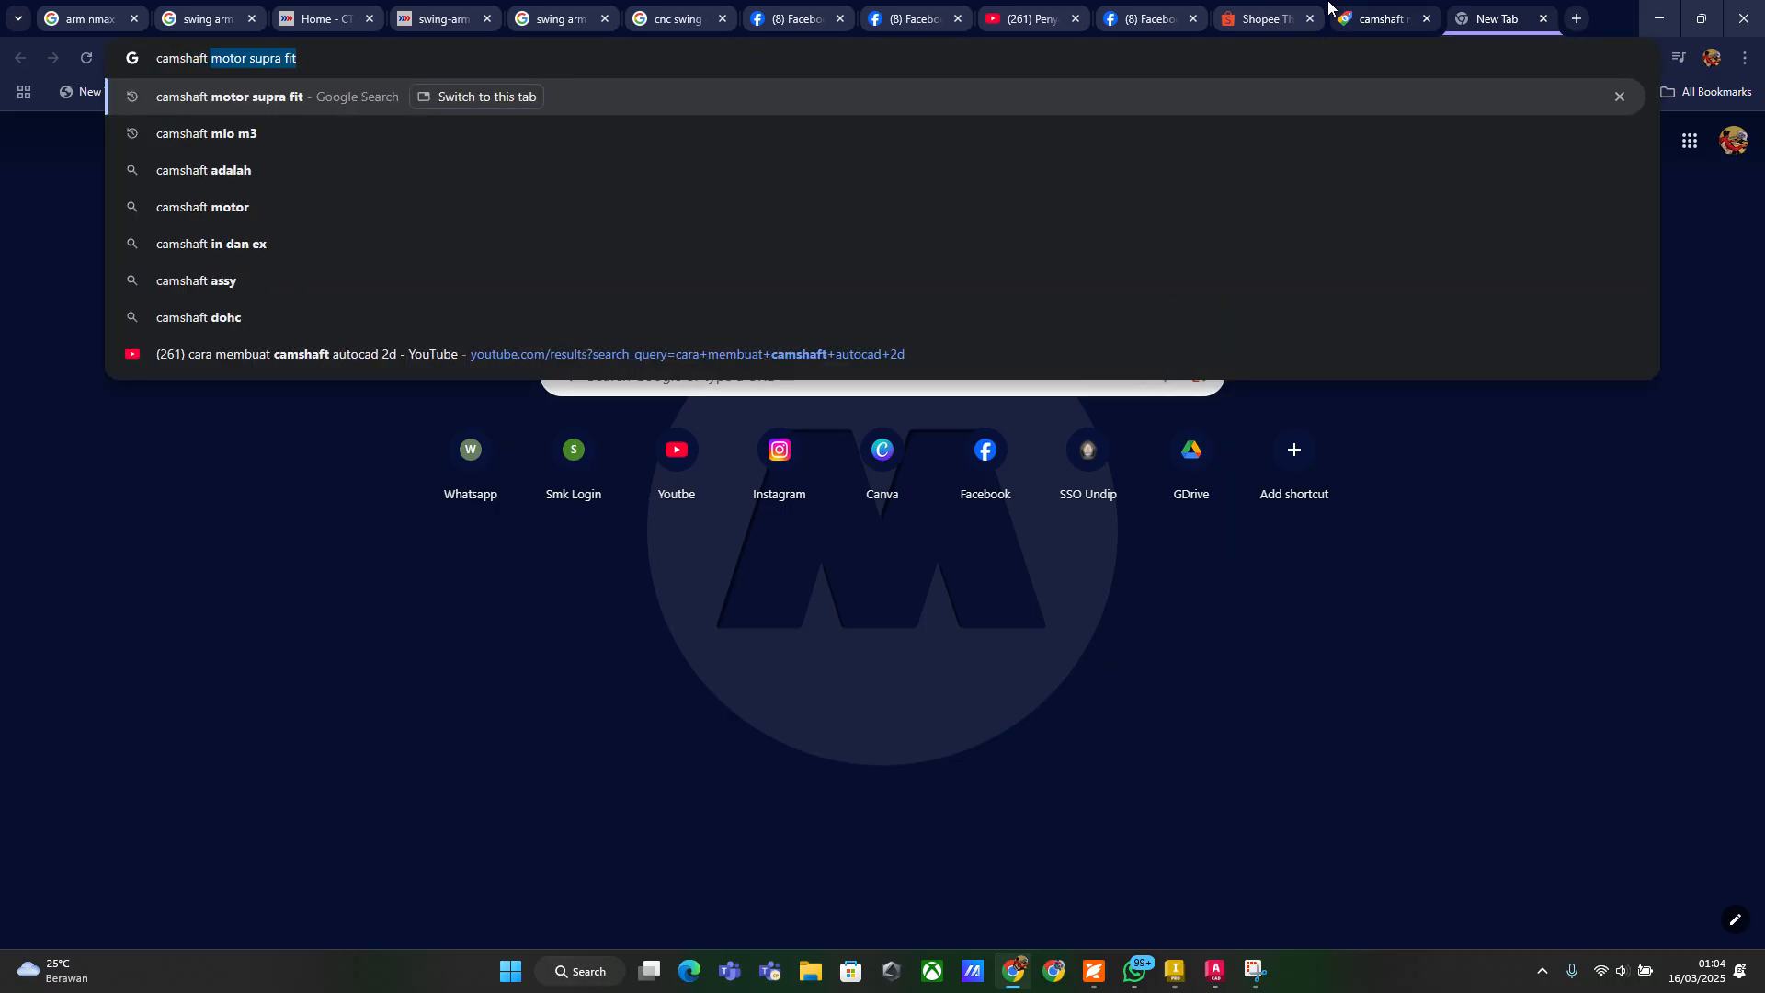
key("Return")
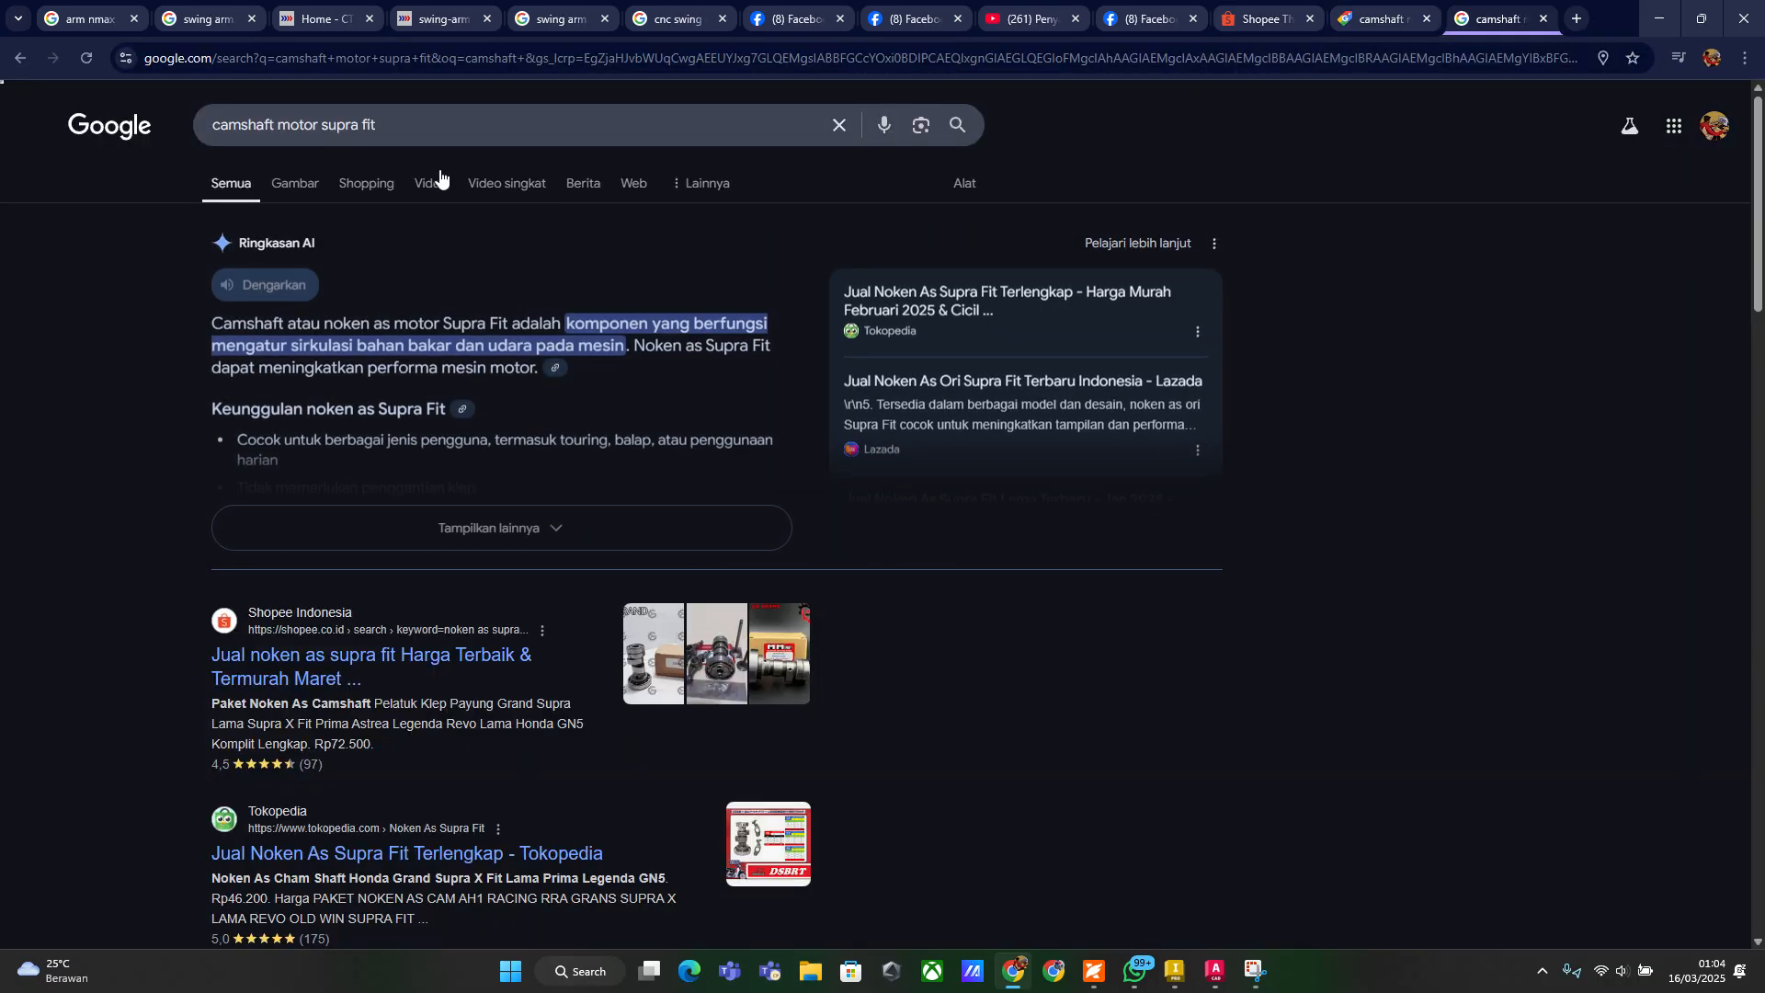
left_click(294, 183)
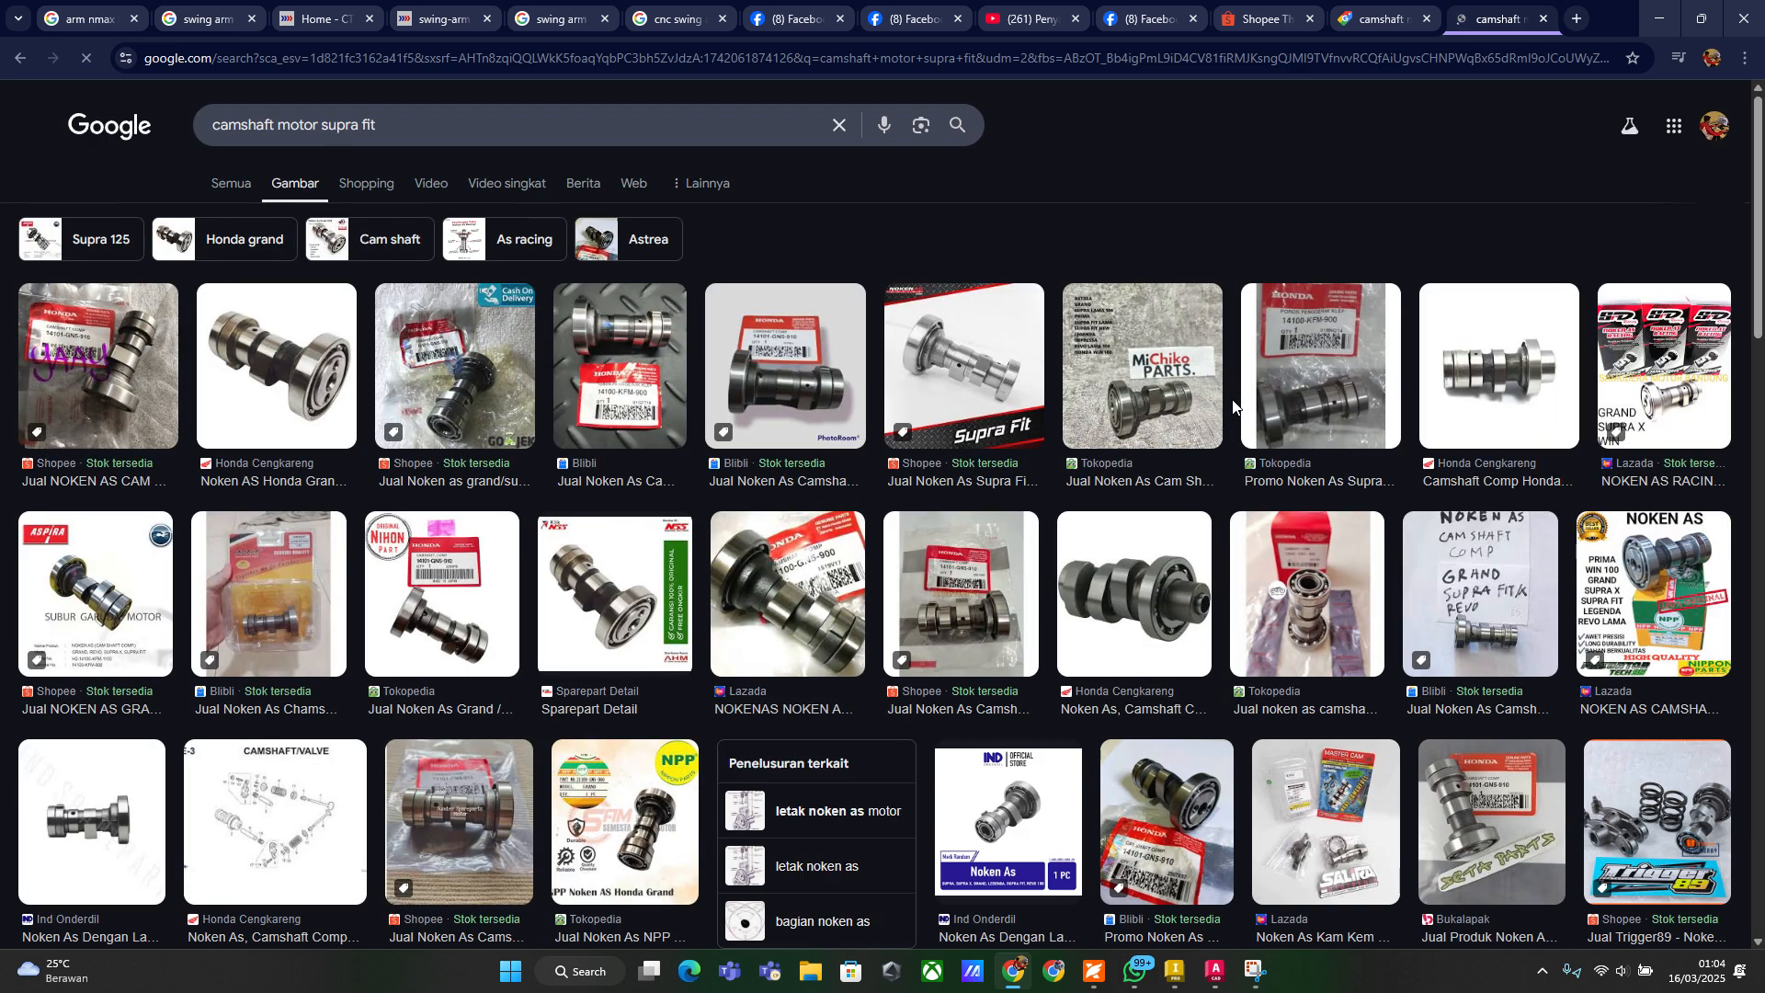
left_click(970, 384)
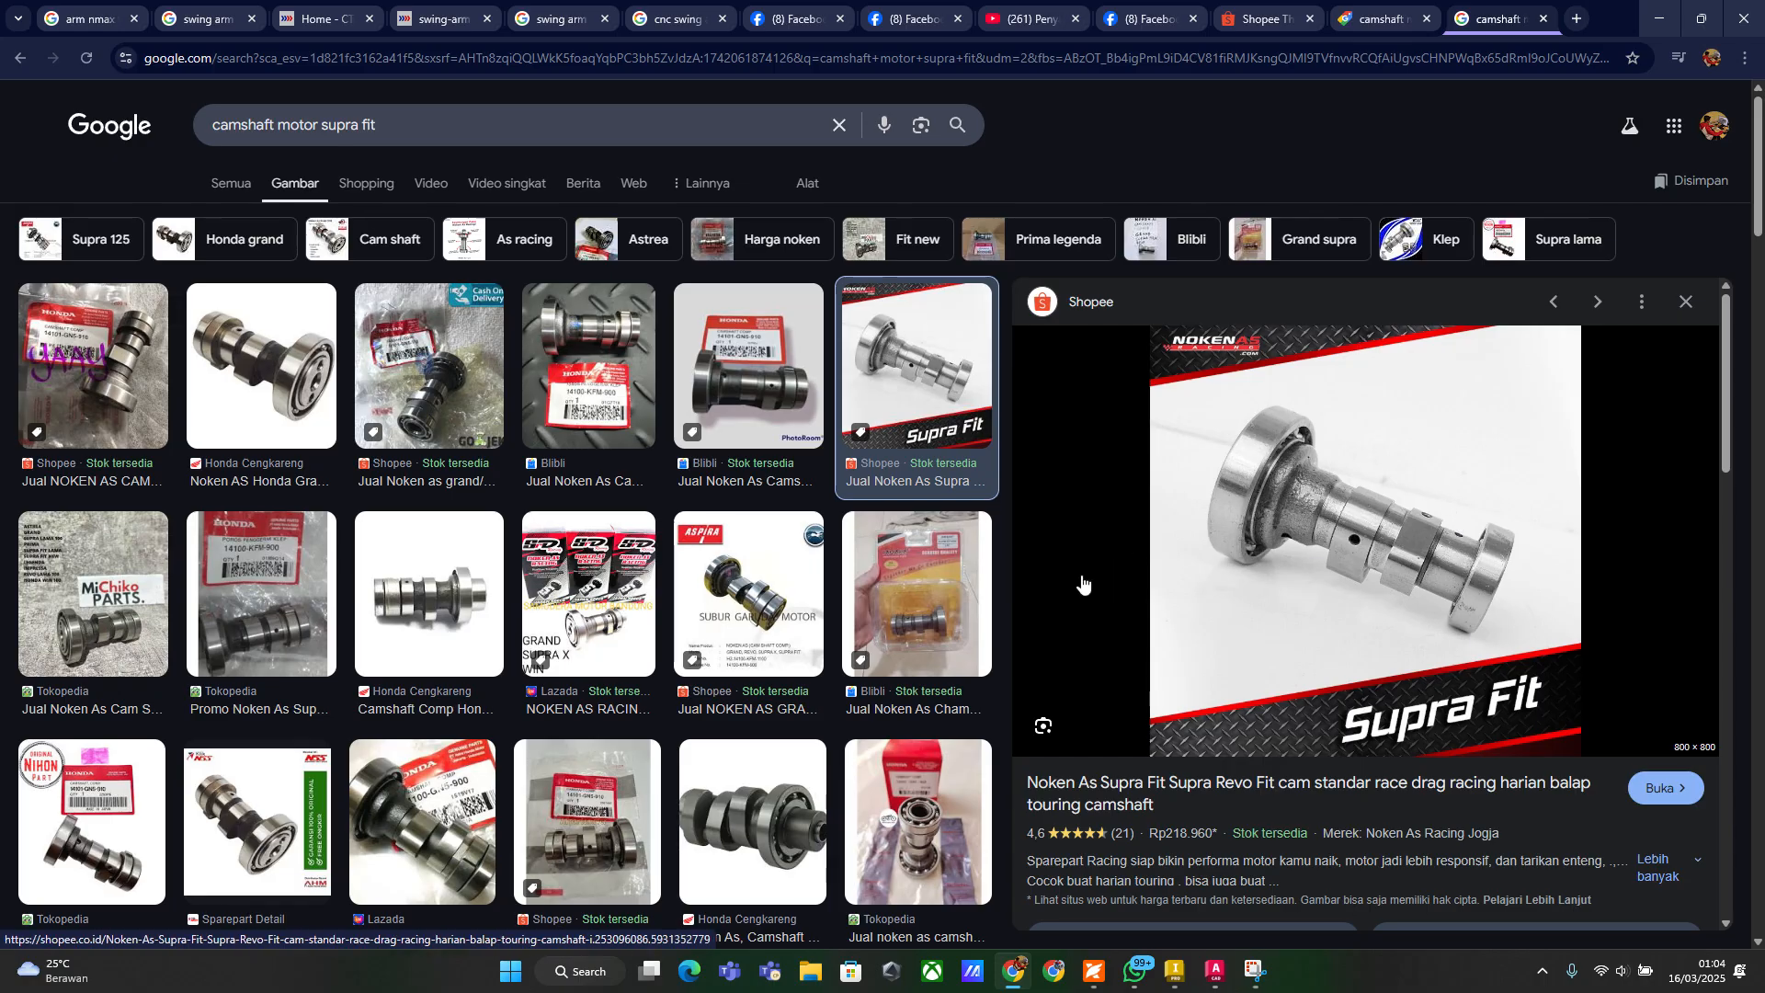
Browse the shopping results for the same search and view both product photos of the Blibli Supra Fit camshaft listing
left_click(368, 184)
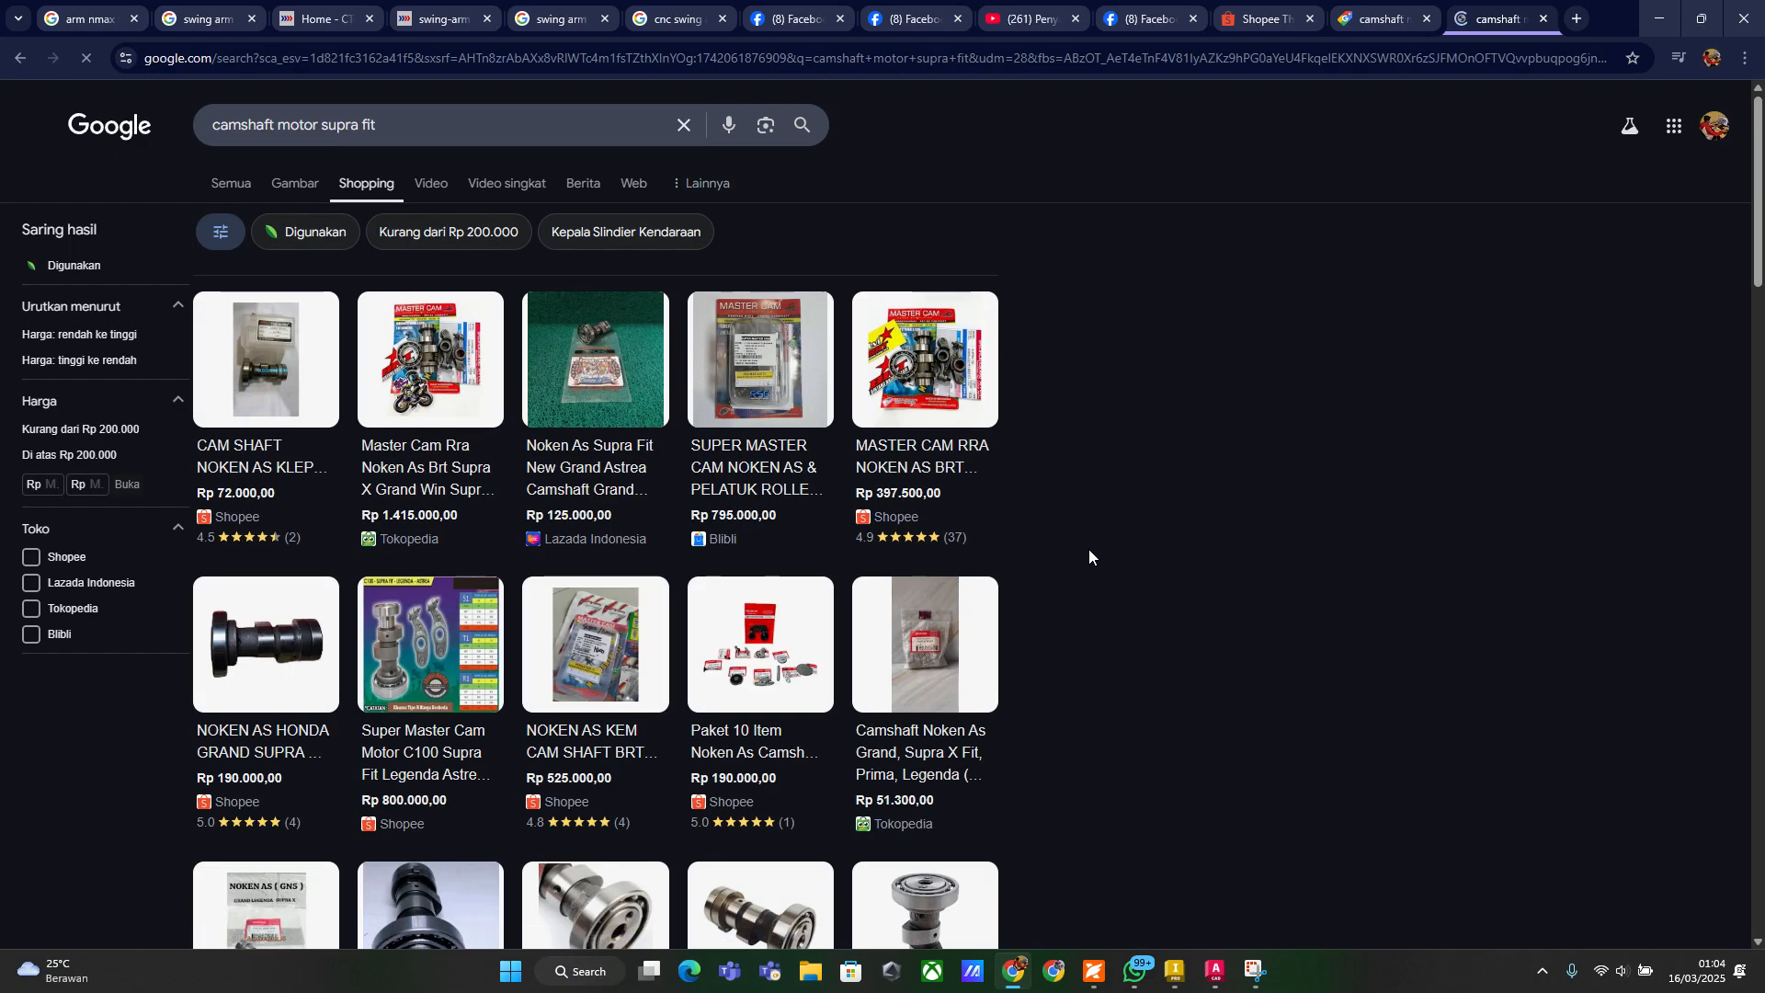
mouse_move(262, 474)
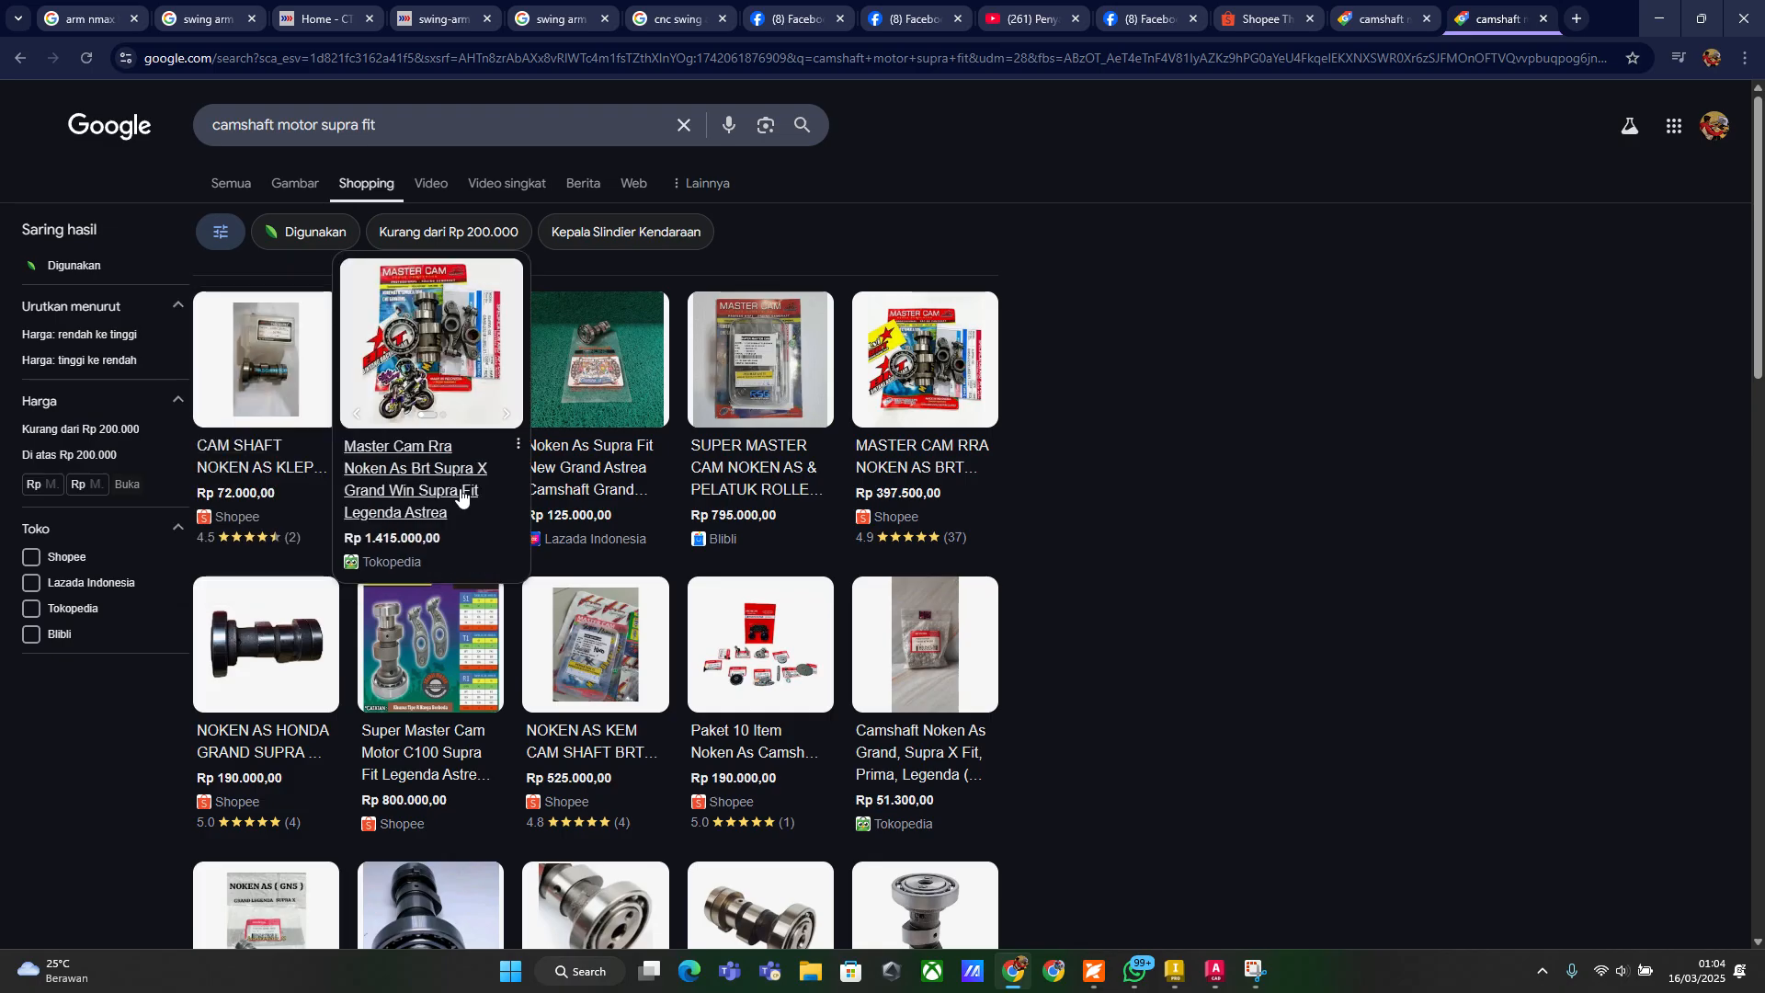
mouse_move(579, 499)
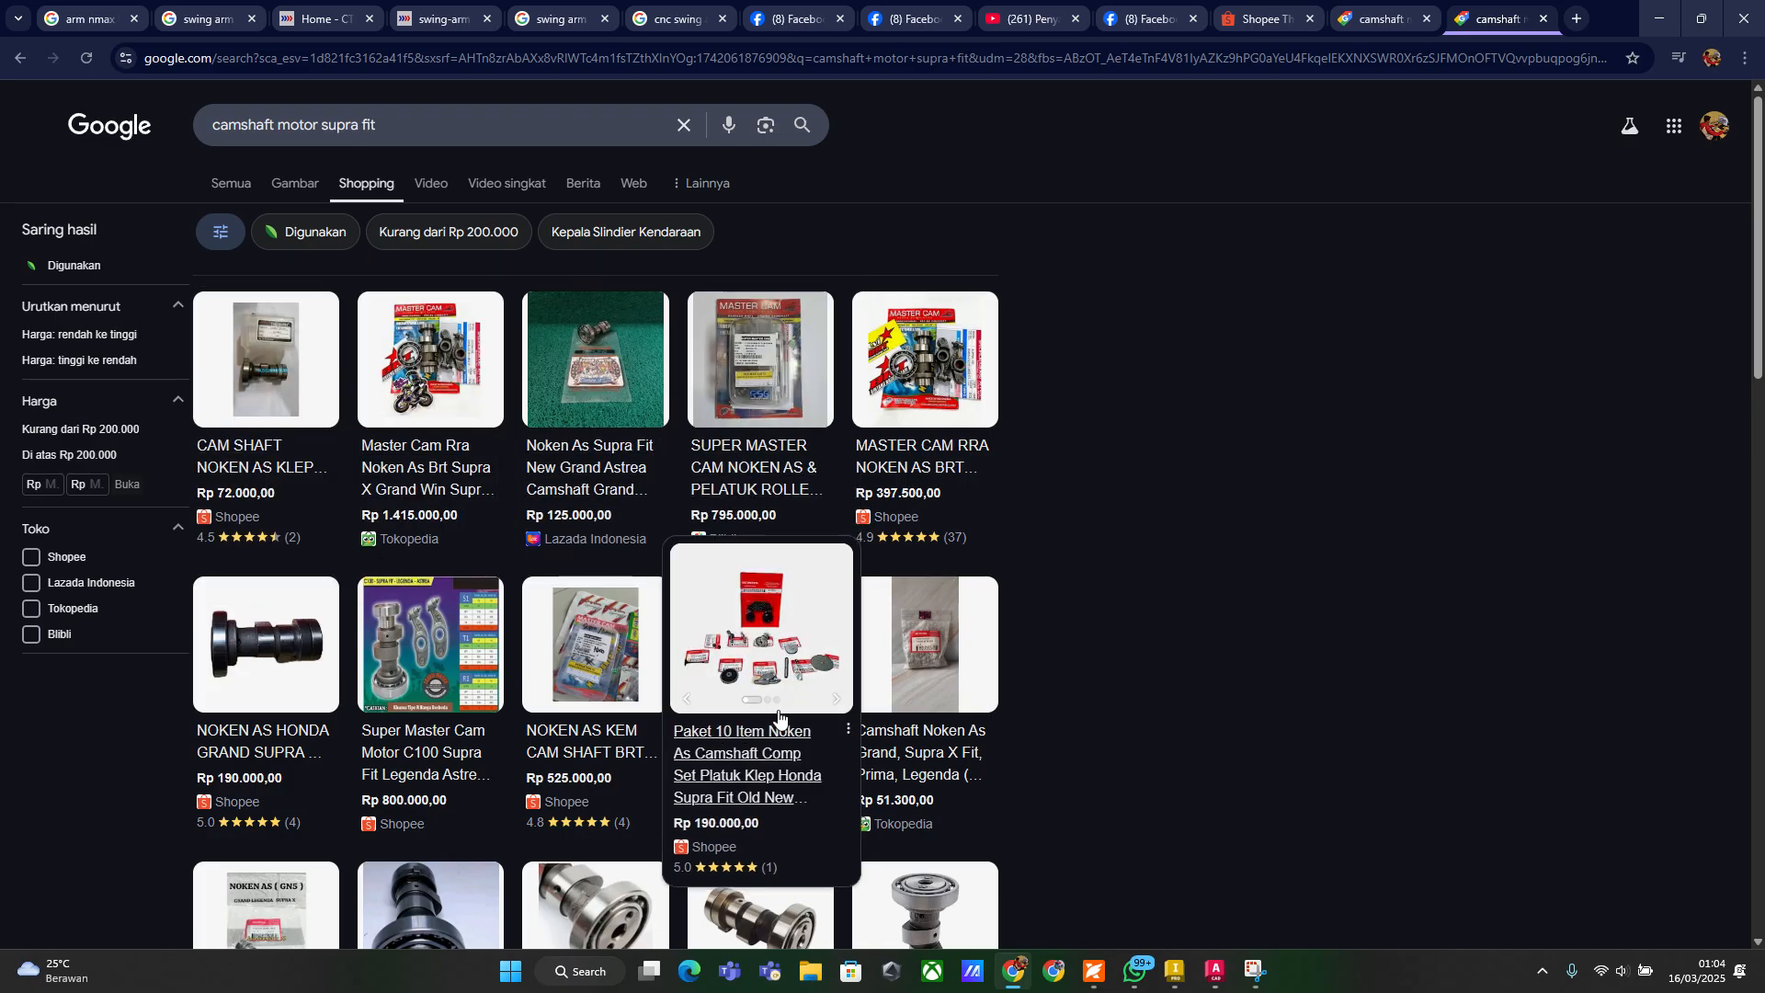
scroll(1047, 689, "down", 3)
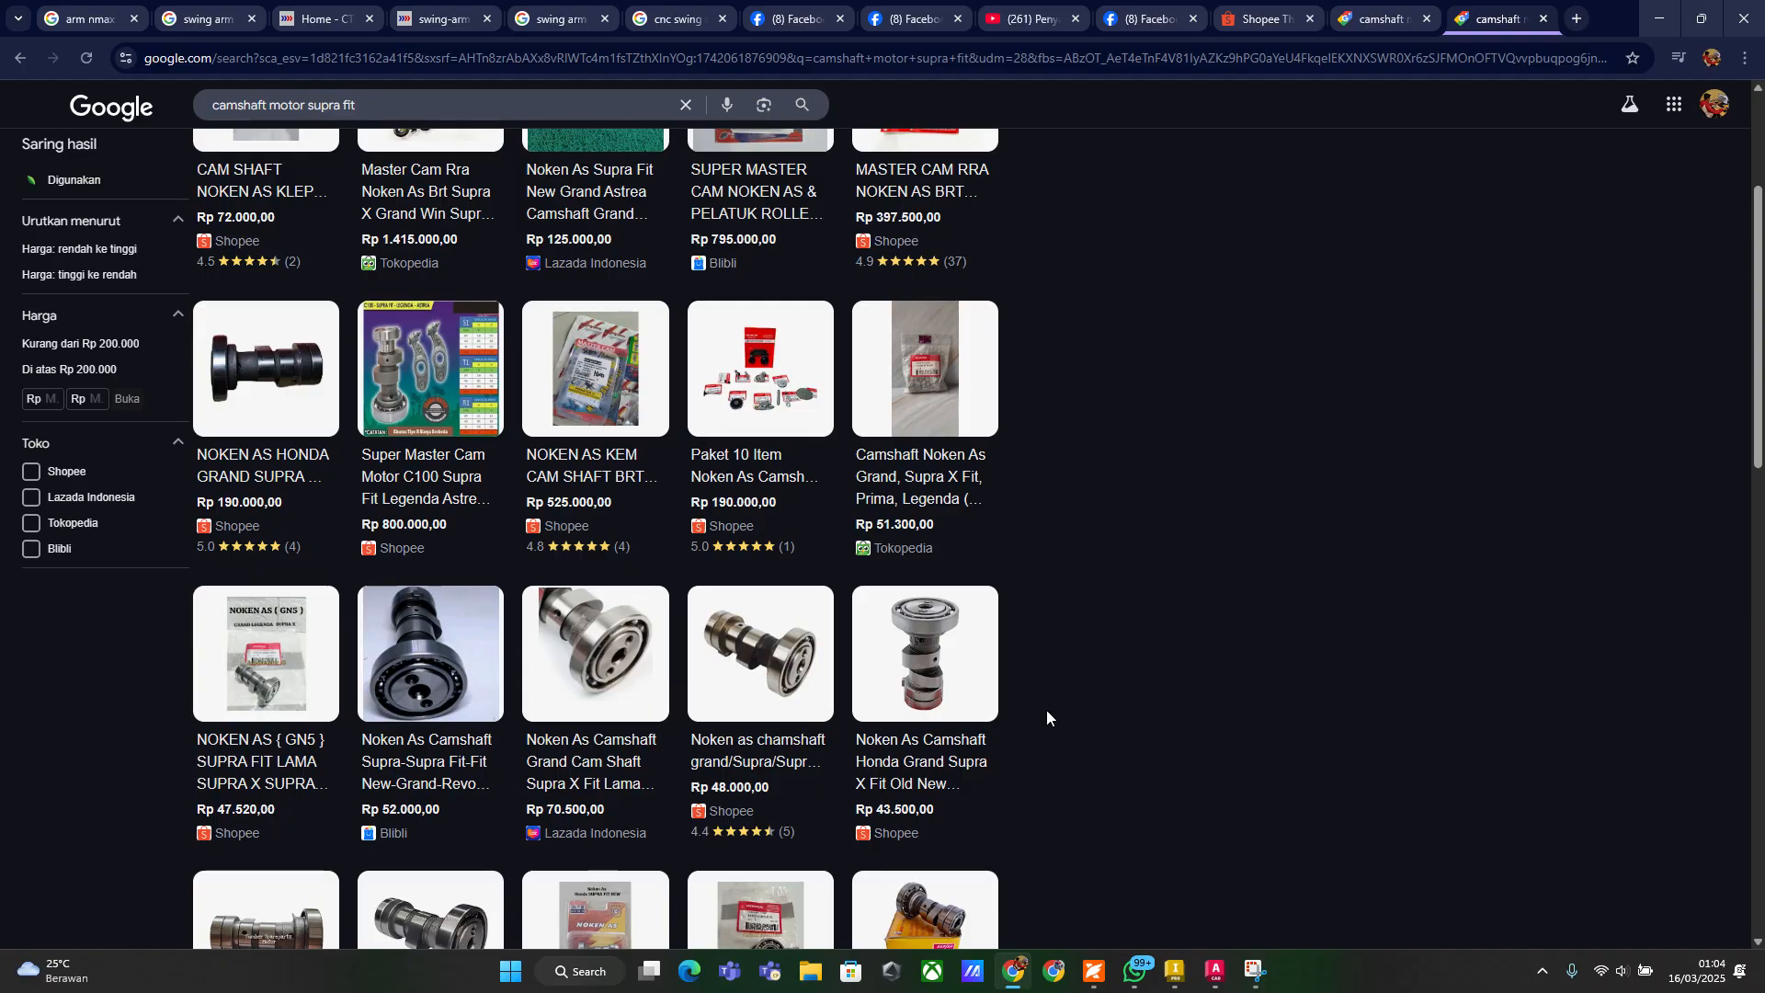
left_click(455, 682)
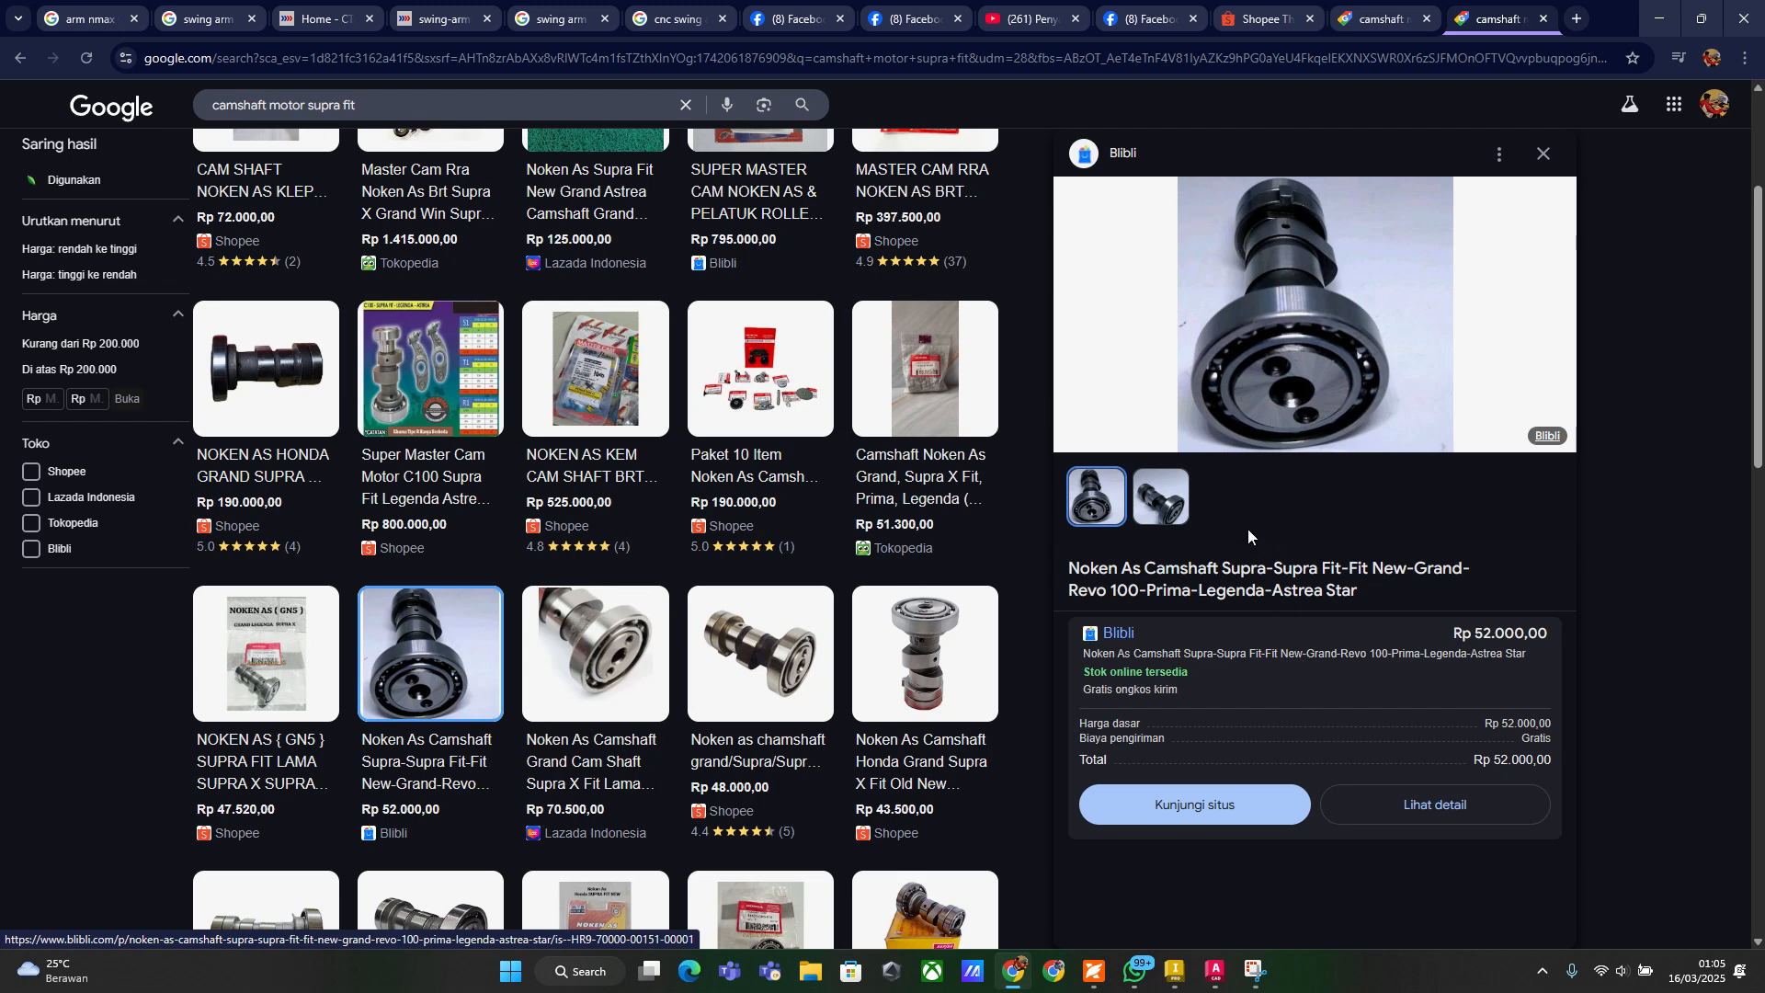
left_click(1175, 517)
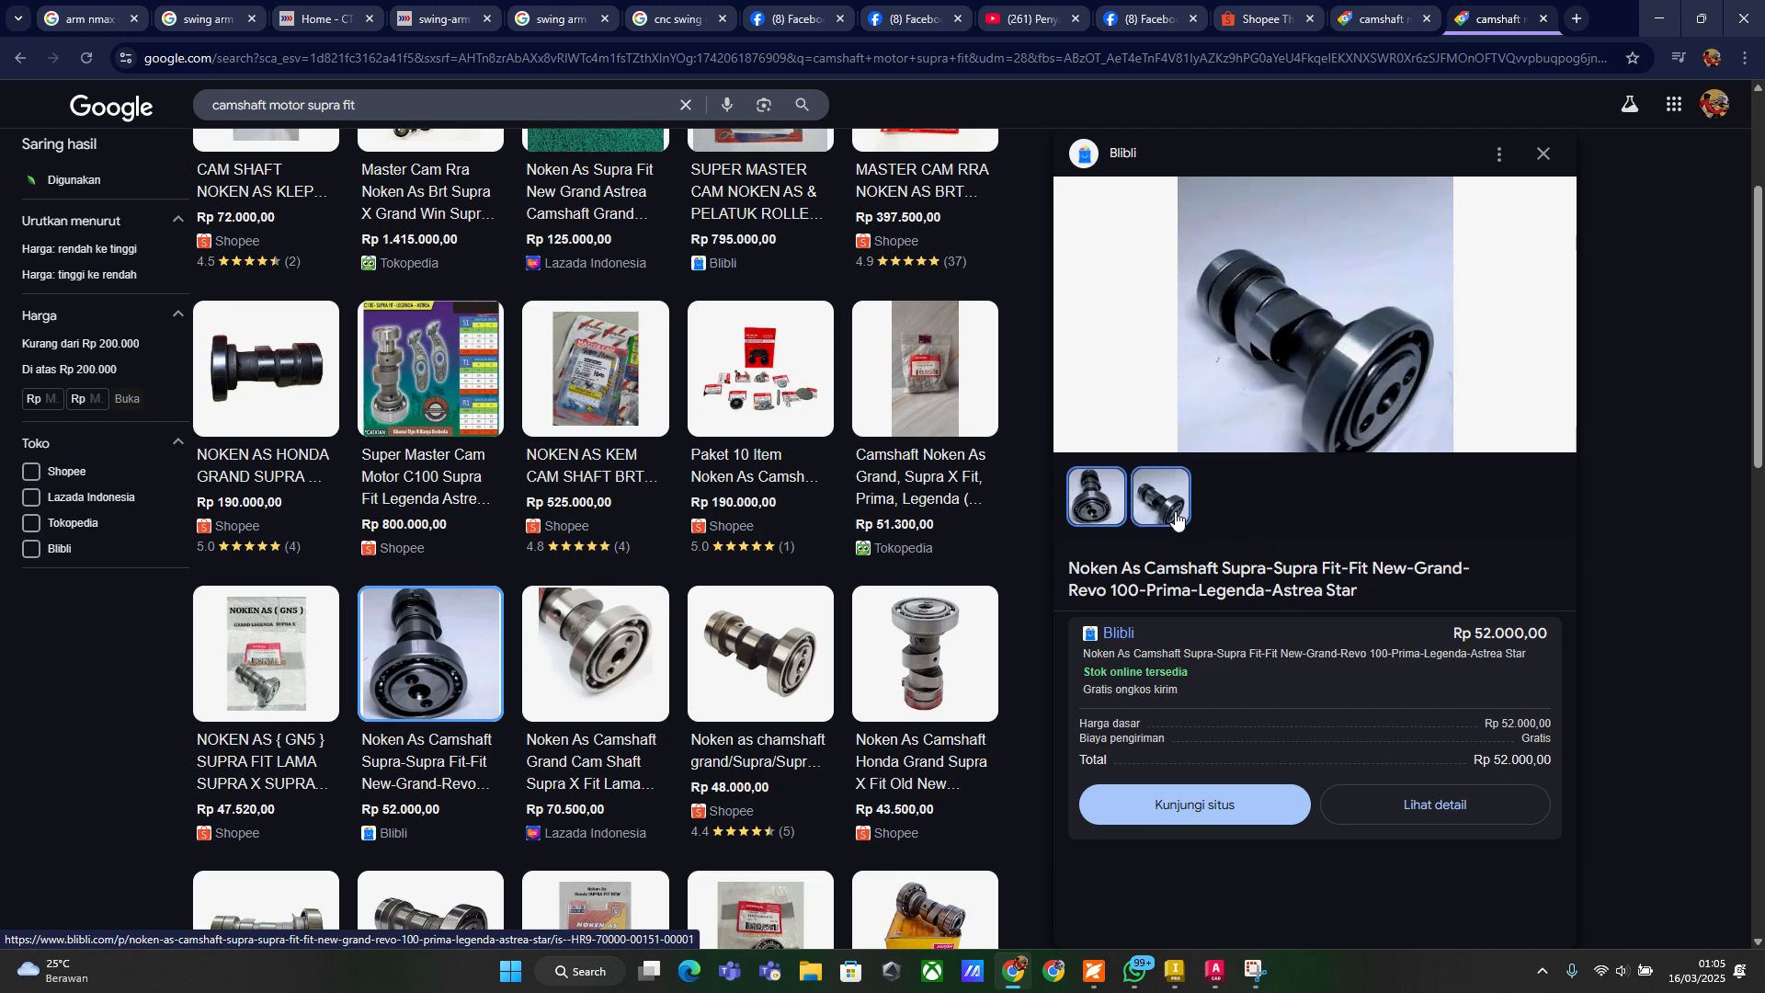
left_click(1116, 513)
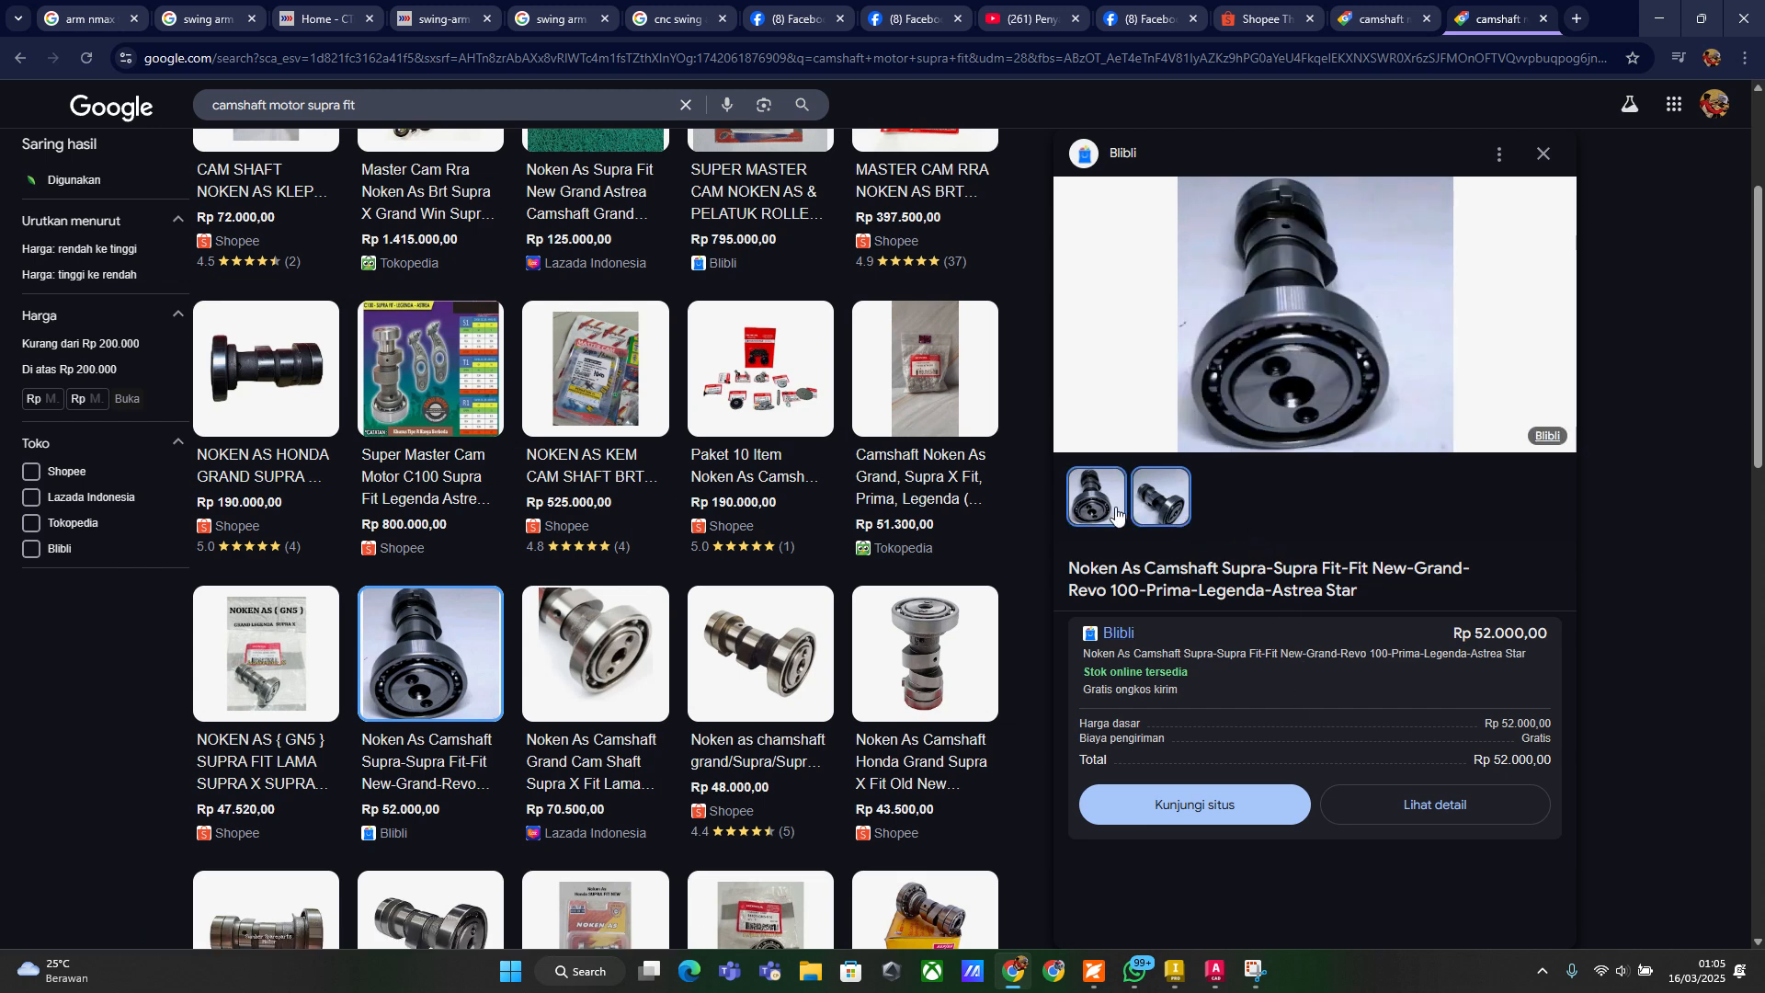
left_click(1184, 507)
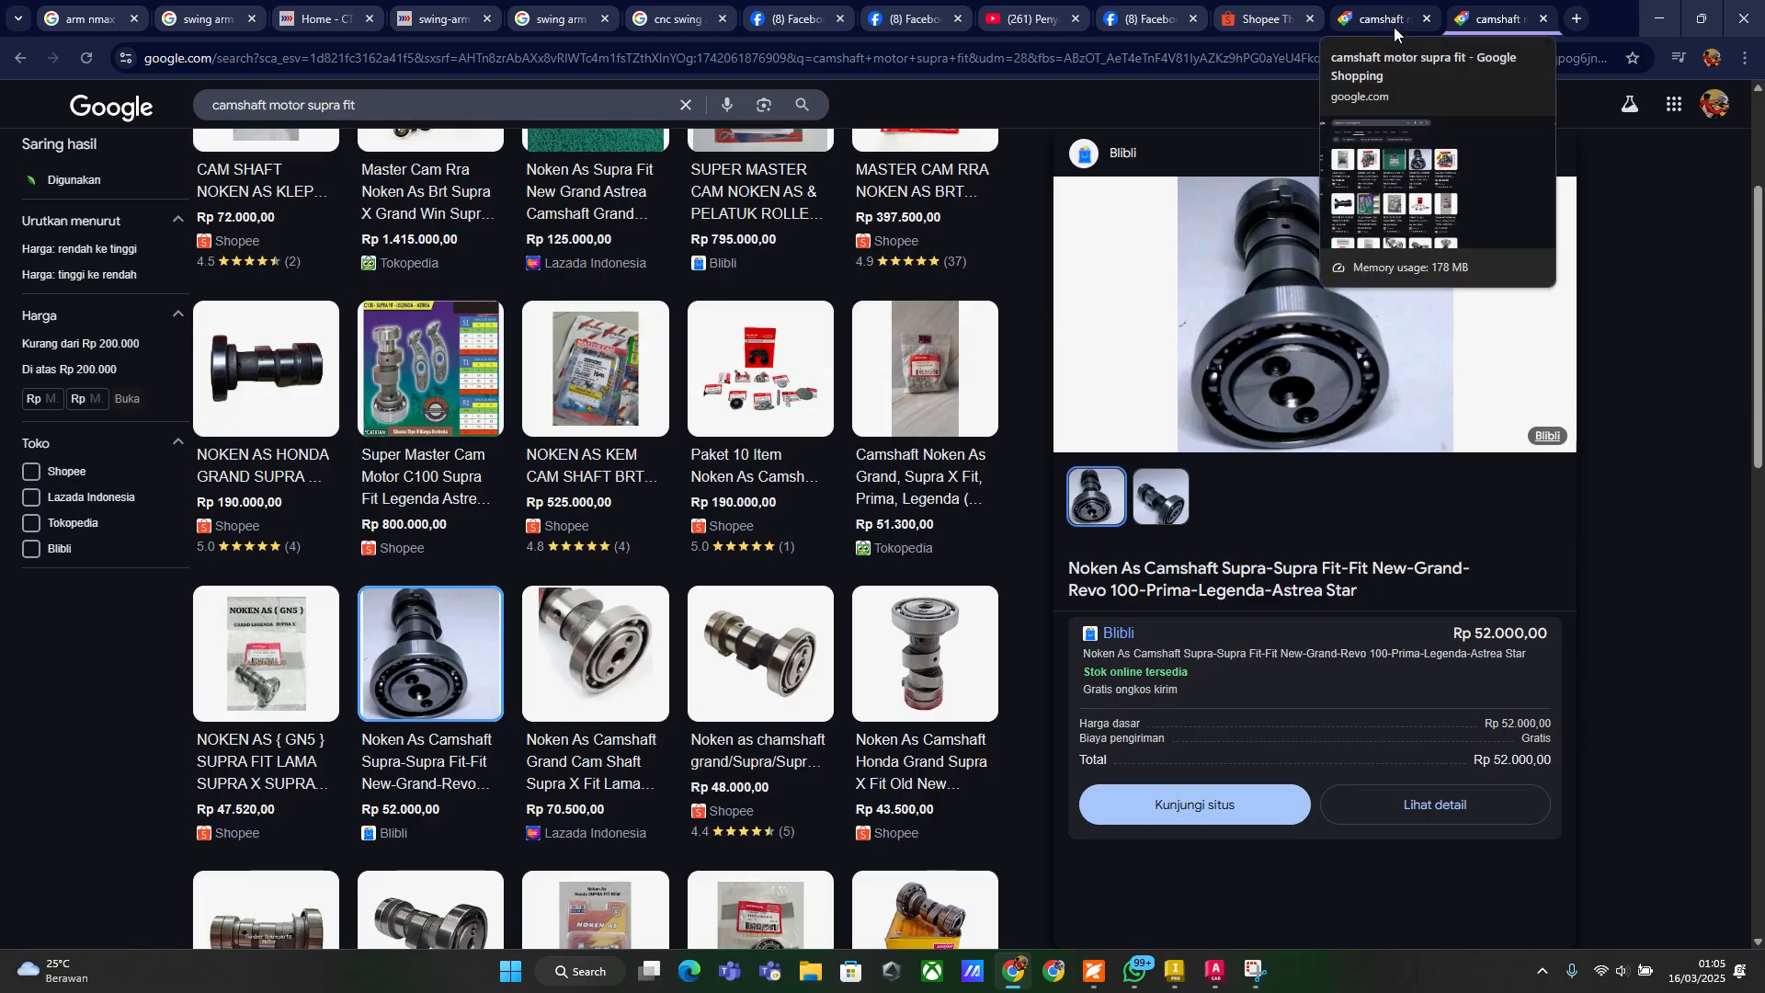
Switch back to Inventor and examine the camshaft sheet's circular front view and dimensioned side view
mouse_move(920, 834)
left_click(1175, 972)
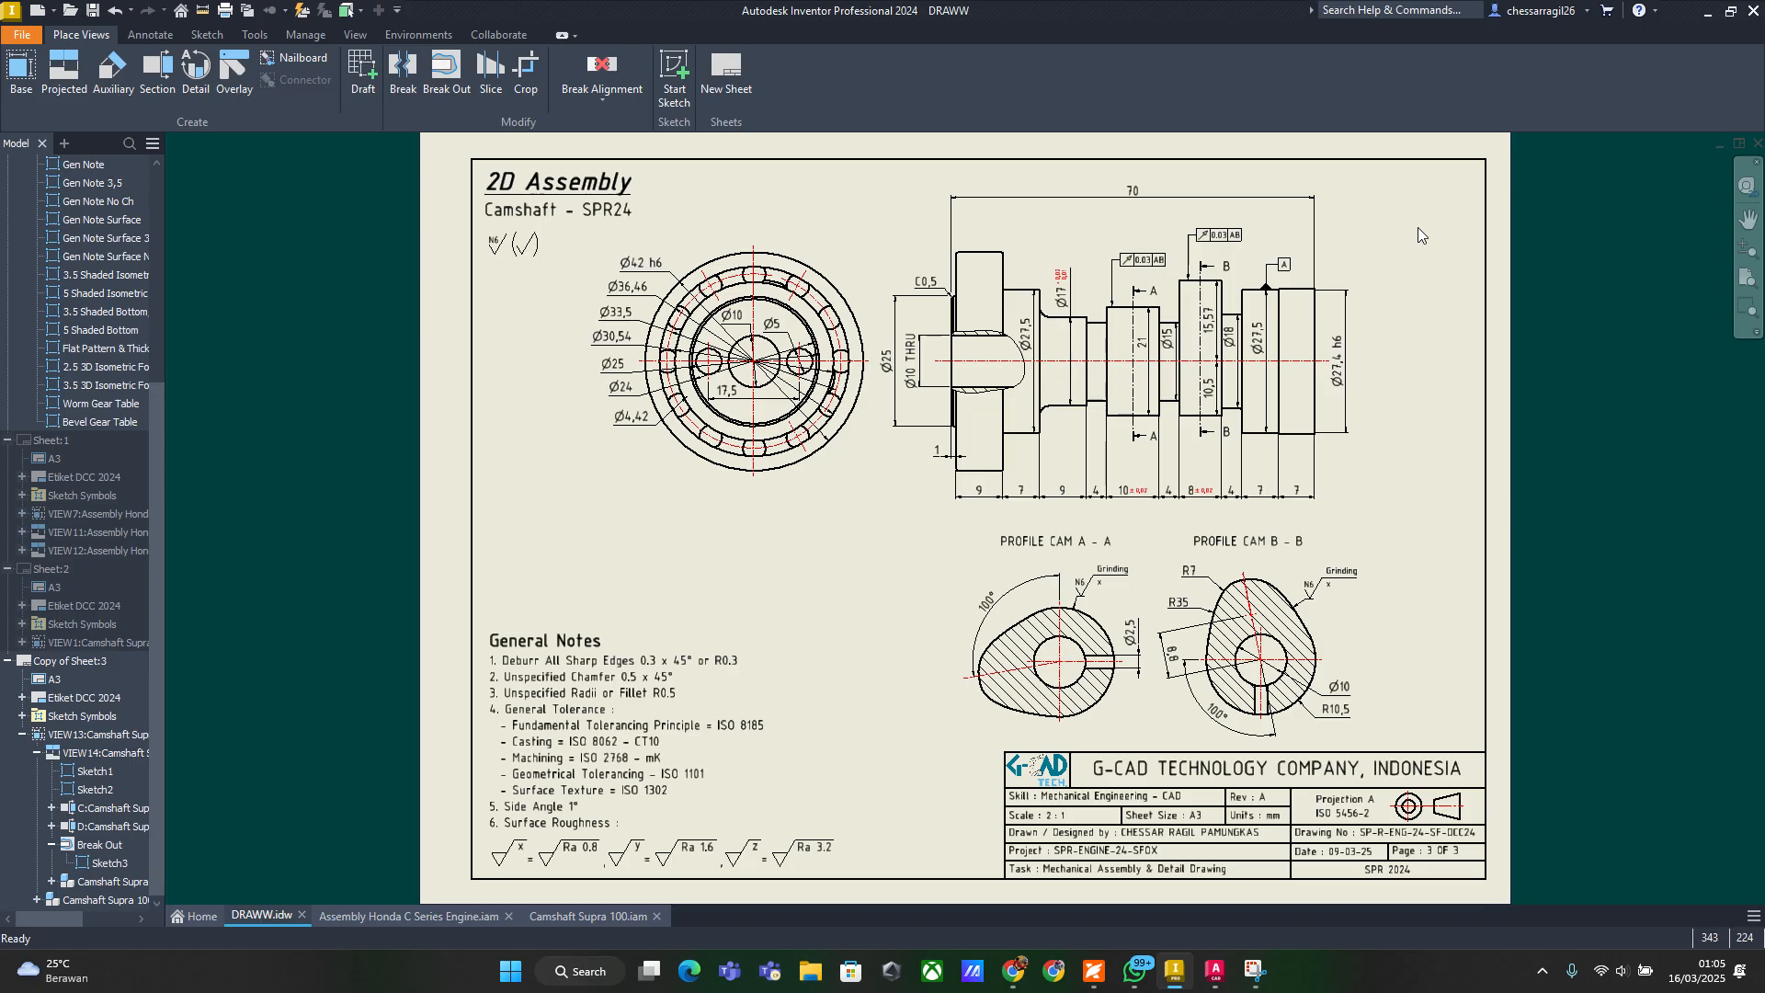
left_click(1320, 197)
left_click_drag(1204, 317, 1206, 316)
left_click(1280, 272)
left_click_drag(1474, 173, 1381, 741)
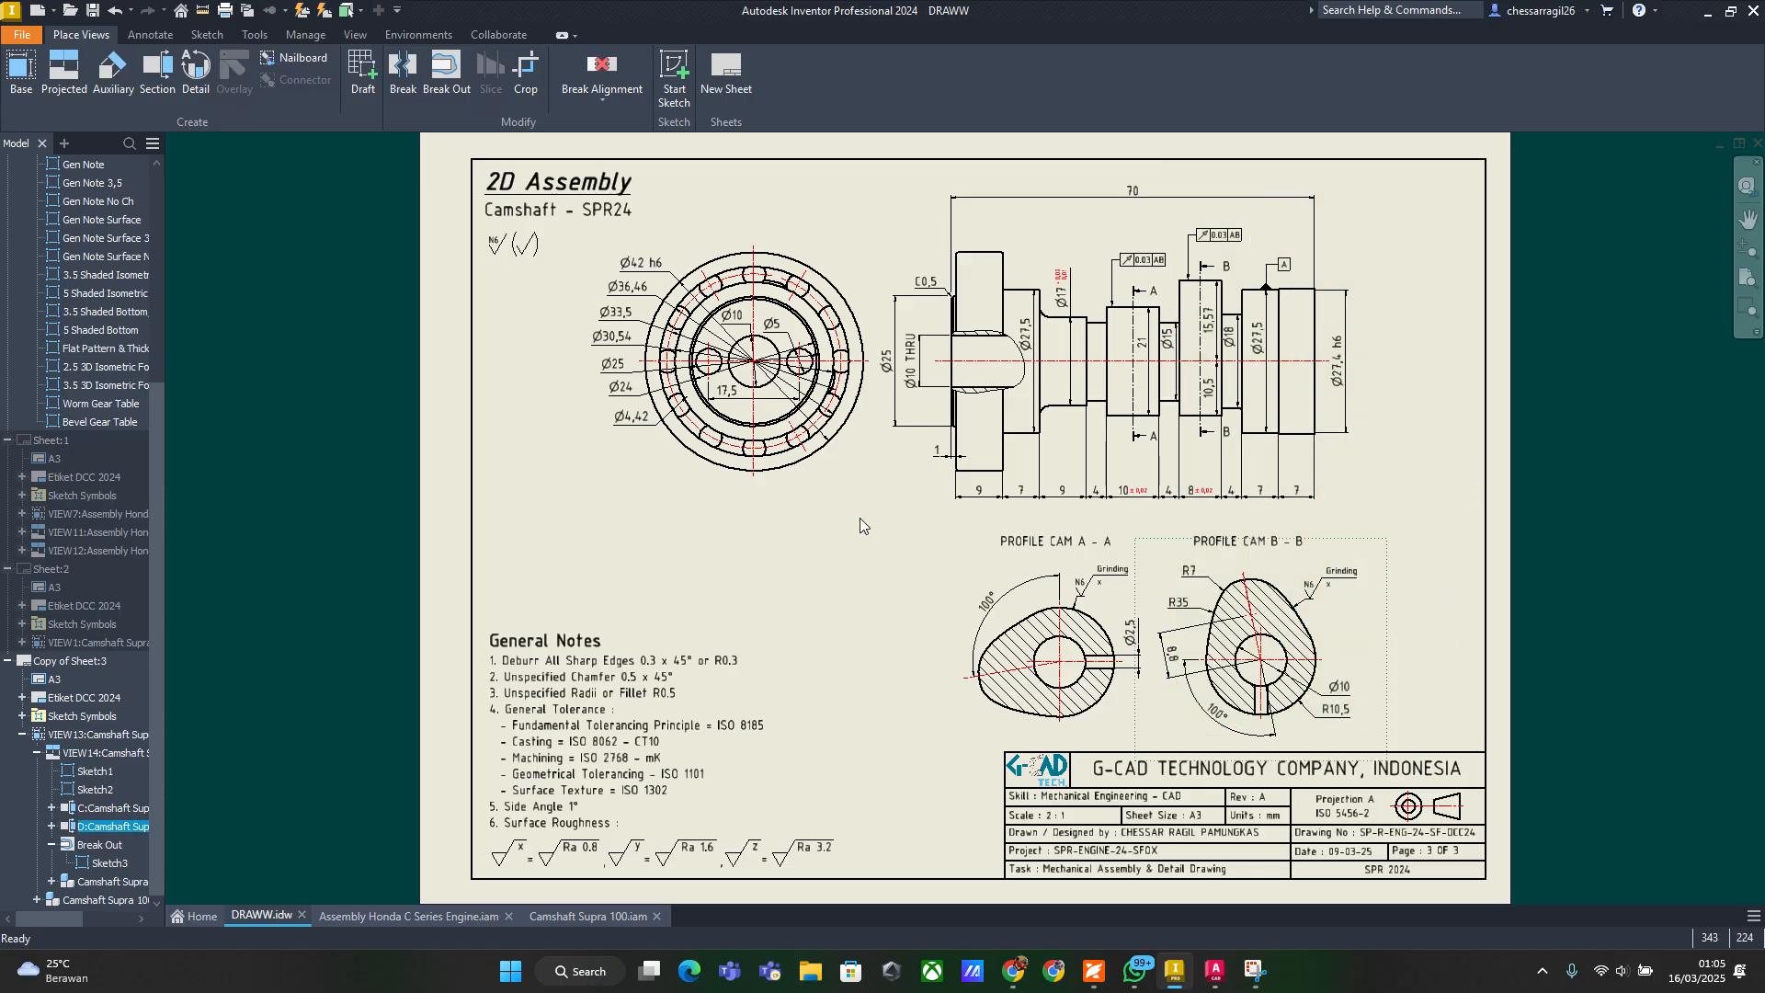
left_click_drag(874, 532, 615, 239)
left_click(859, 211)
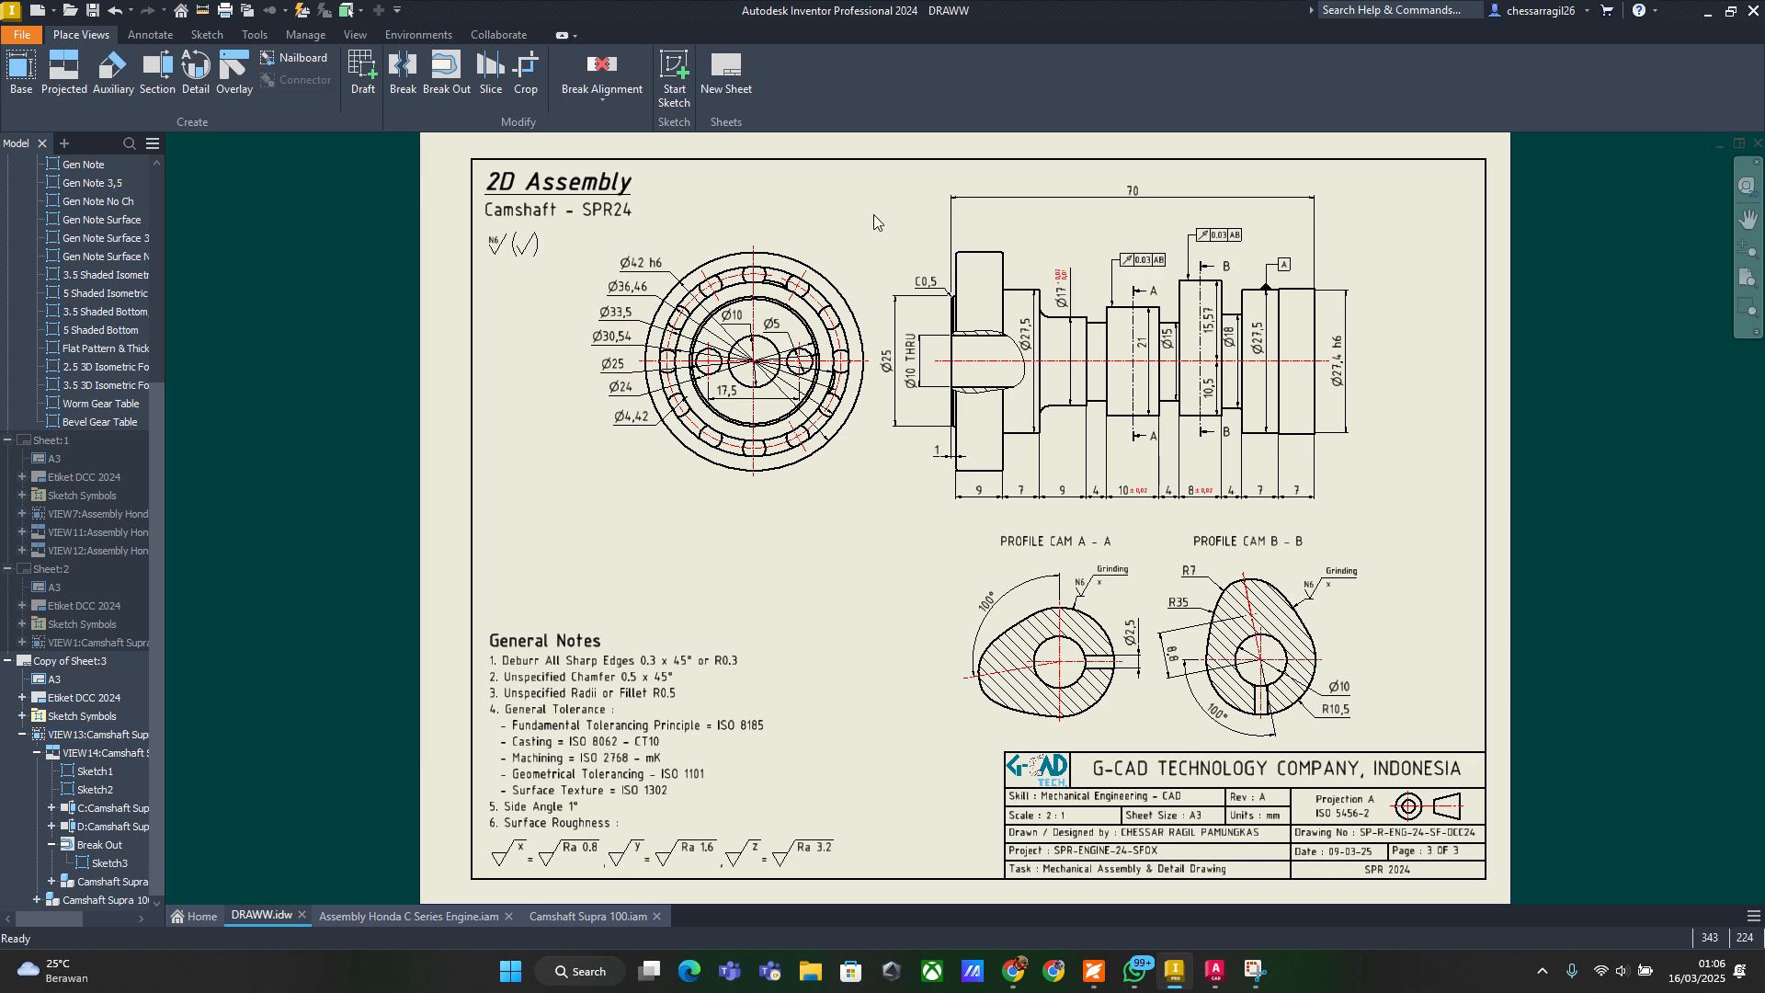
left_click_drag(874, 213, 640, 494)
left_click(733, 520)
left_click_drag(902, 206, 1369, 529)
left_click(1367, 522)
Examine the Profile Cam A-A and B-B sections, including their radii, angles and grinding surface symbols
left_click_drag(1410, 516, 908, 745)
left_click_drag(1412, 775, 1475, 644)
left_click_drag(1414, 728, 1267, 618)
left_click(1403, 647)
left_click(1215, 327)
left_click(1265, 414)
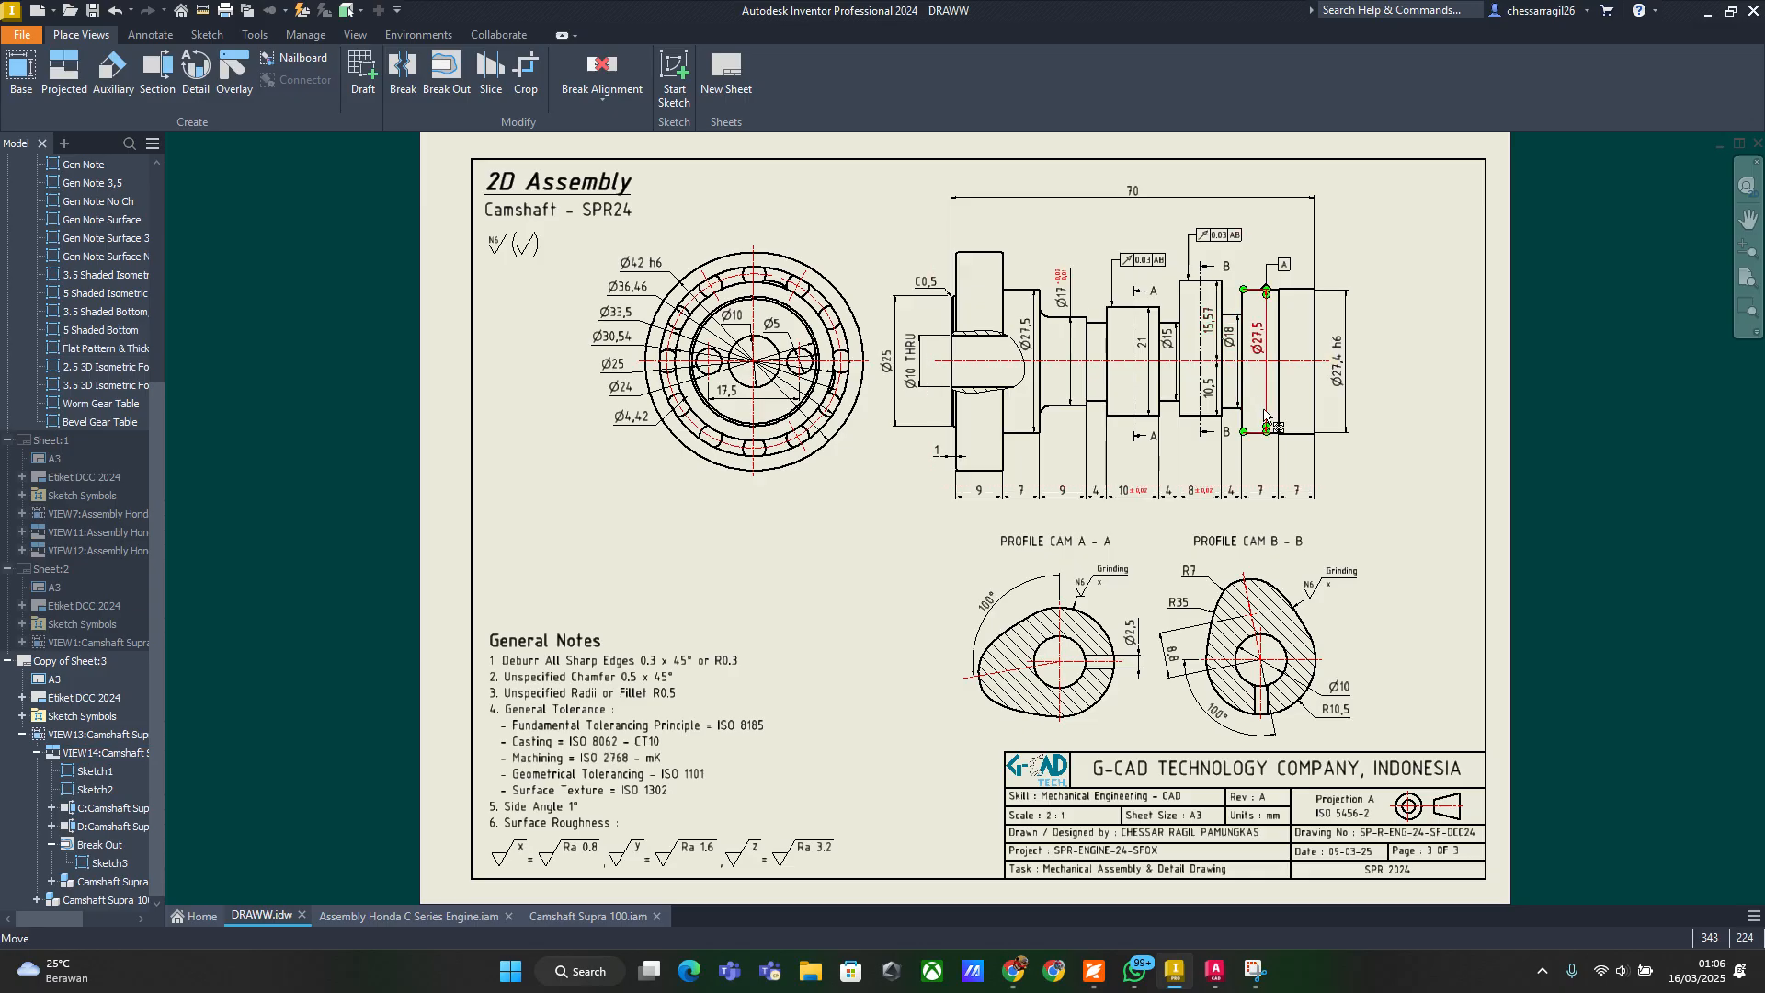
left_click(1351, 593)
mouse_move(1437, 520)
left_mouse_down()
mouse_move(1239, 663)
mouse_move(957, 766)
mouse_move(942, 753)
left_mouse_up()
left_click(1443, 581)
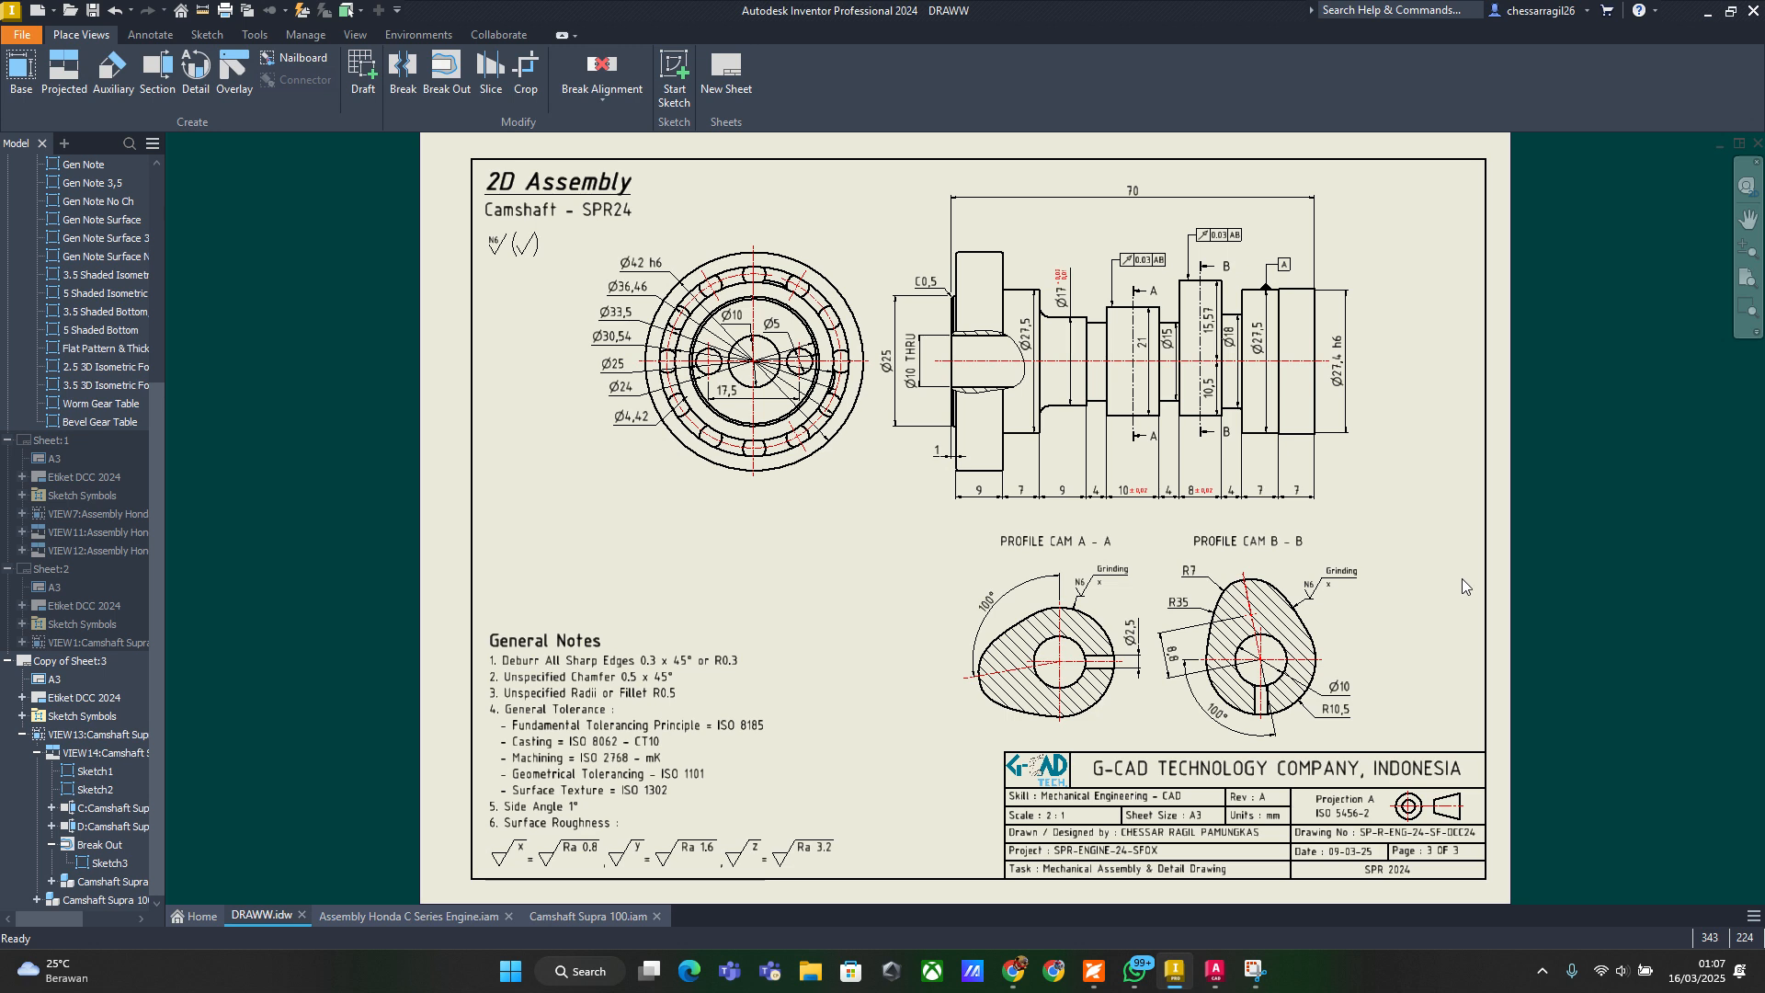
mouse_move(1414, 527)
left_mouse_down()
mouse_move(1307, 653)
mouse_move(924, 738)
left_mouse_up()
left_click(1471, 638)
scroll(1320, 669, "up", 3)
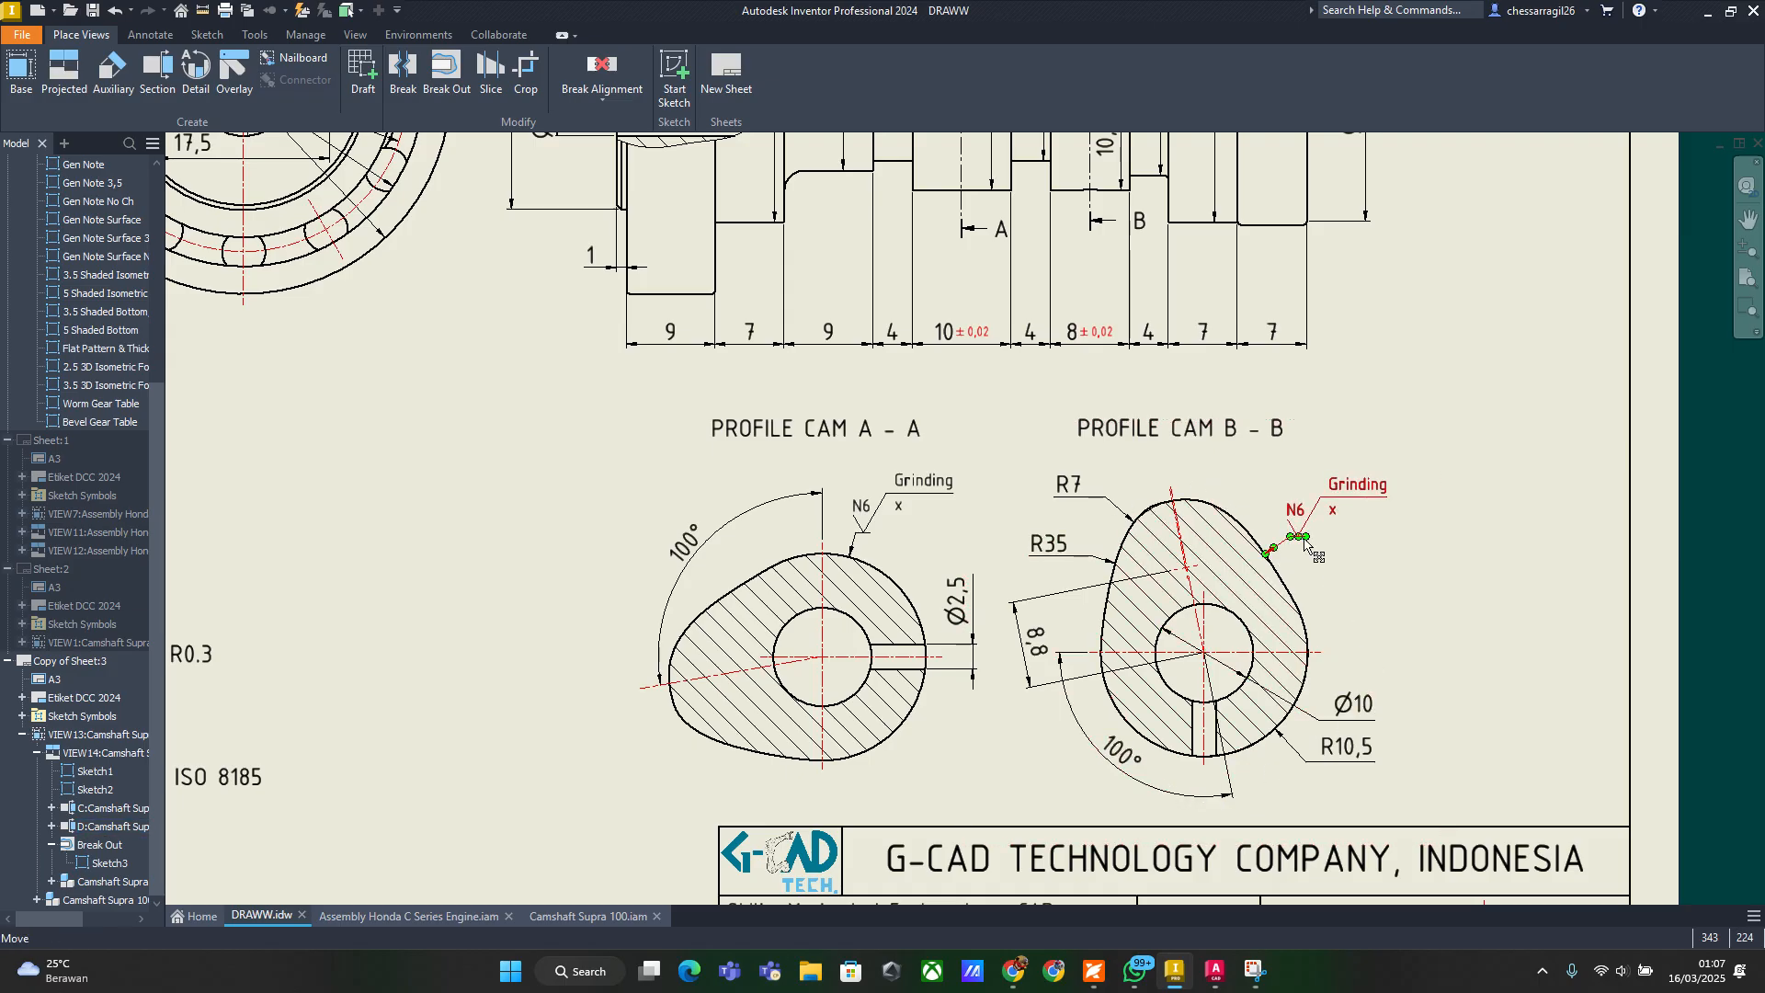
scroll(978, 597, "up", 2)
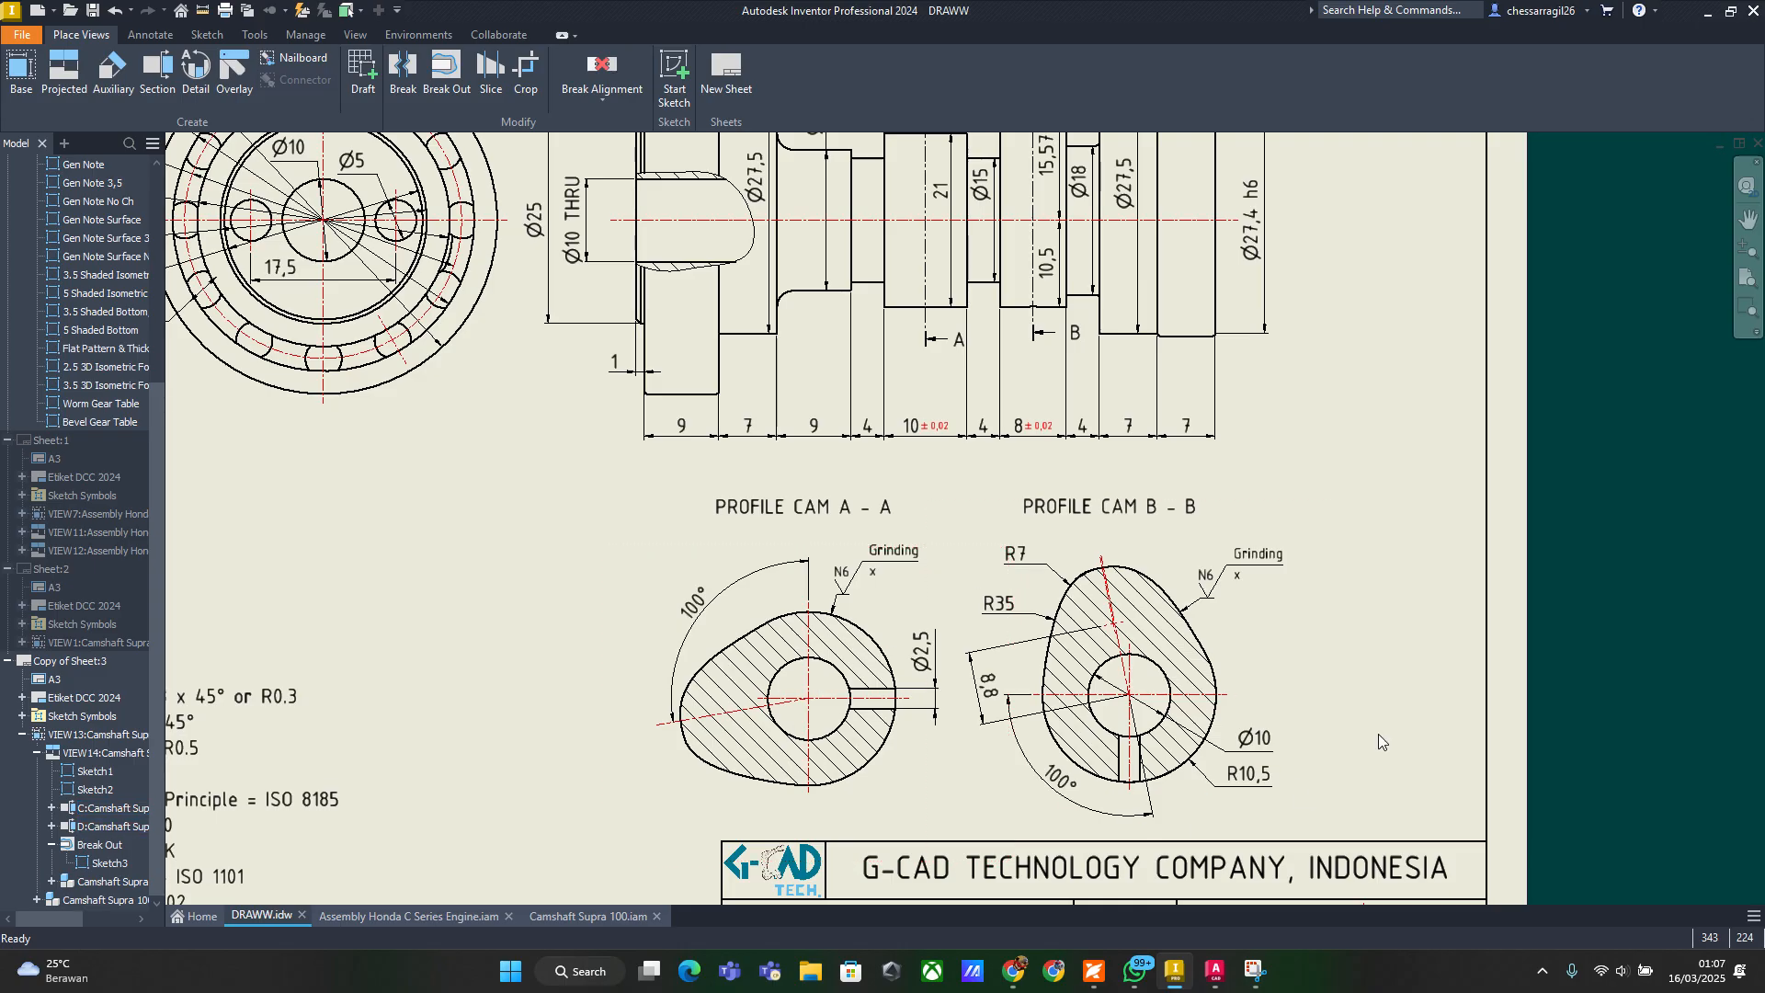
scroll(1441, 625, "up", 2)
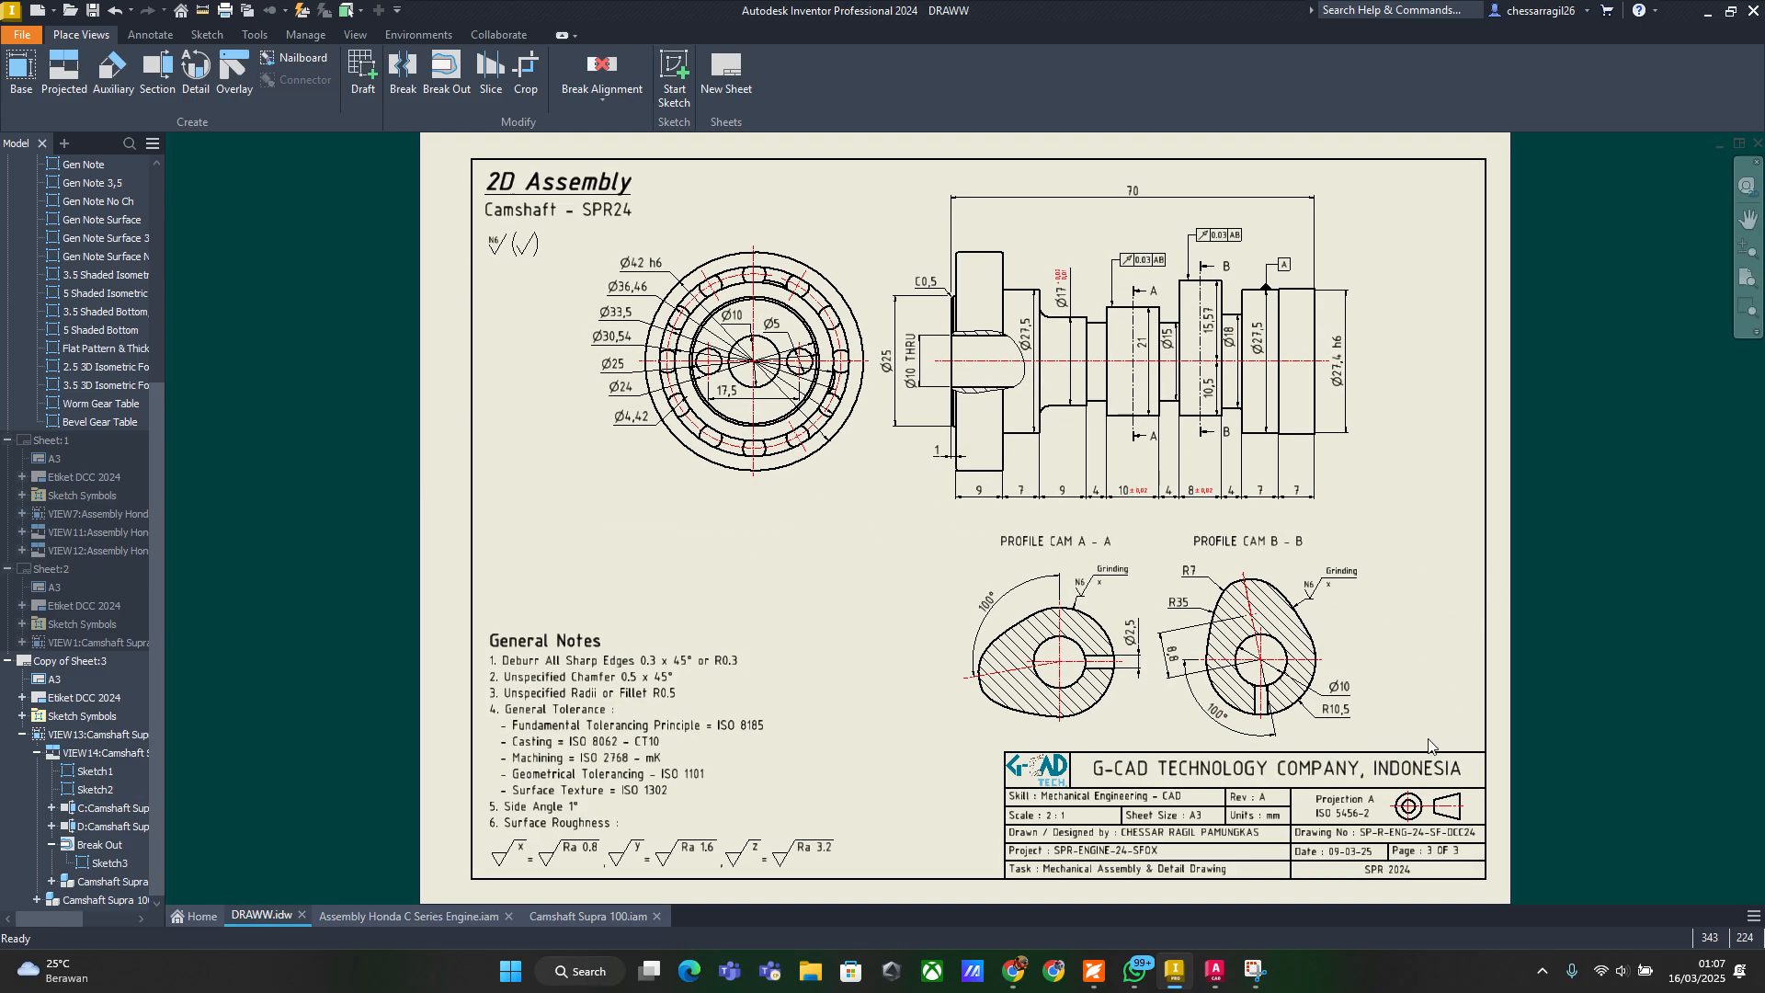
Switch to AutoCAD and create a new drawing from a browsed template
left_click(1213, 970)
left_click(48, 148)
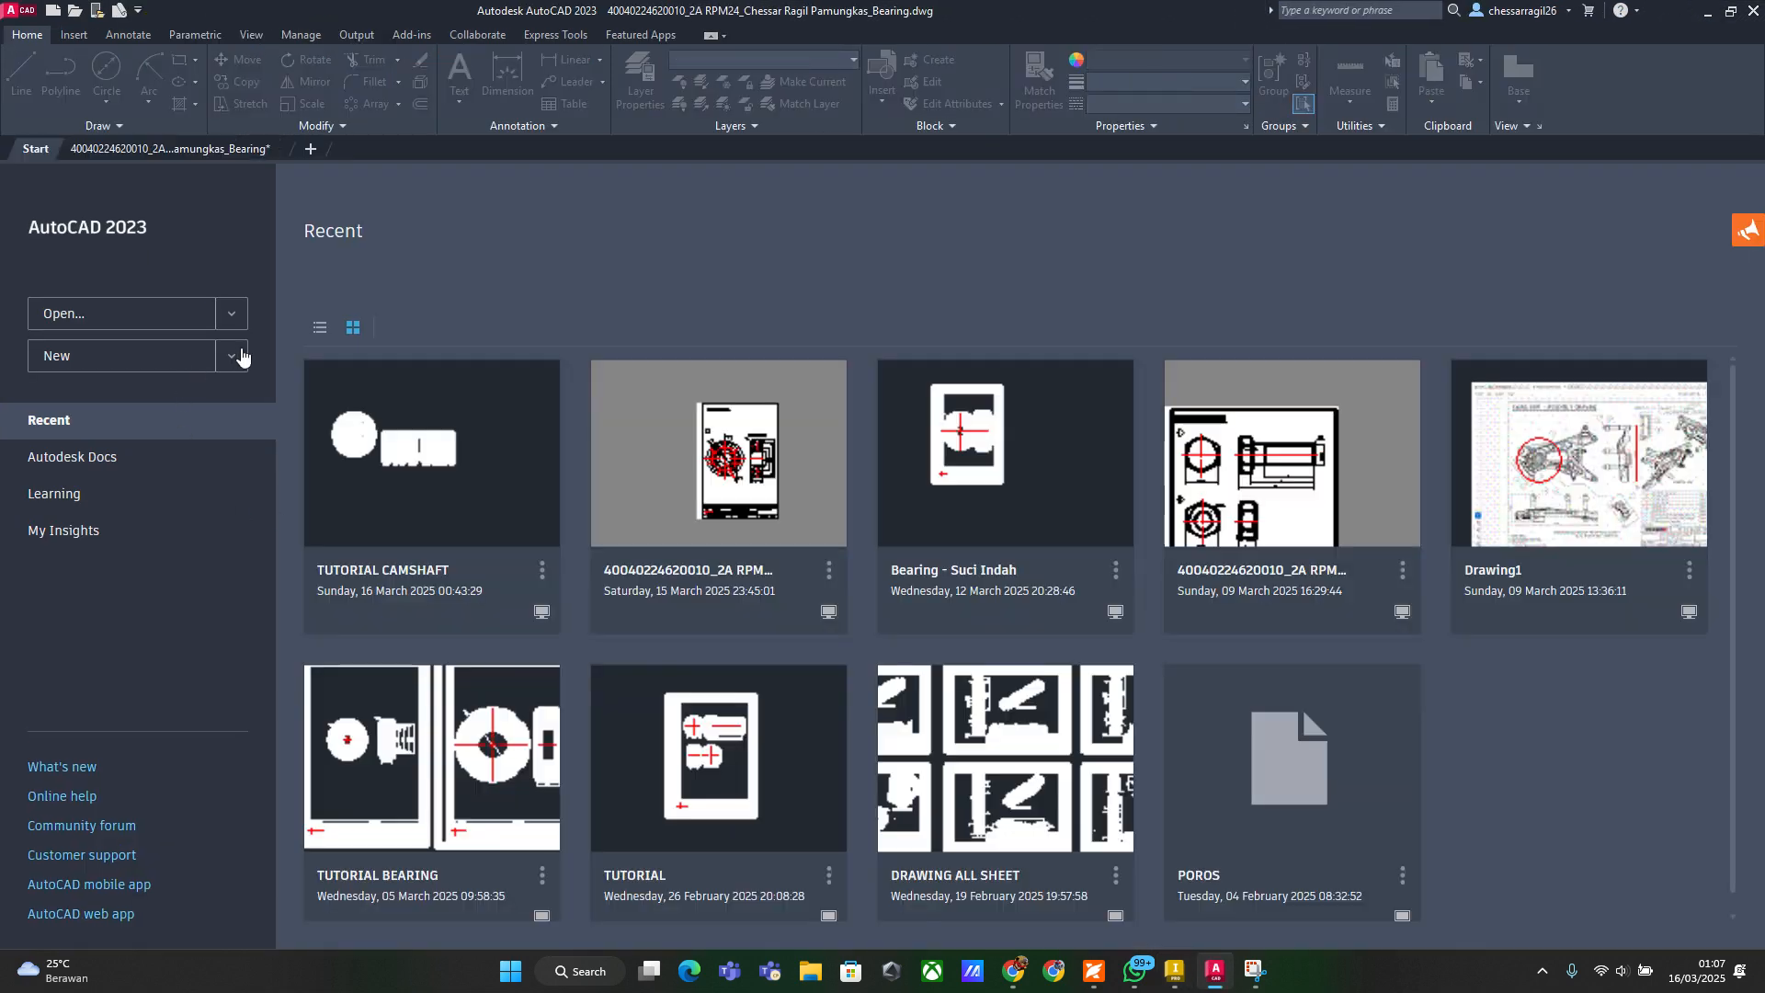
left_click(231, 356)
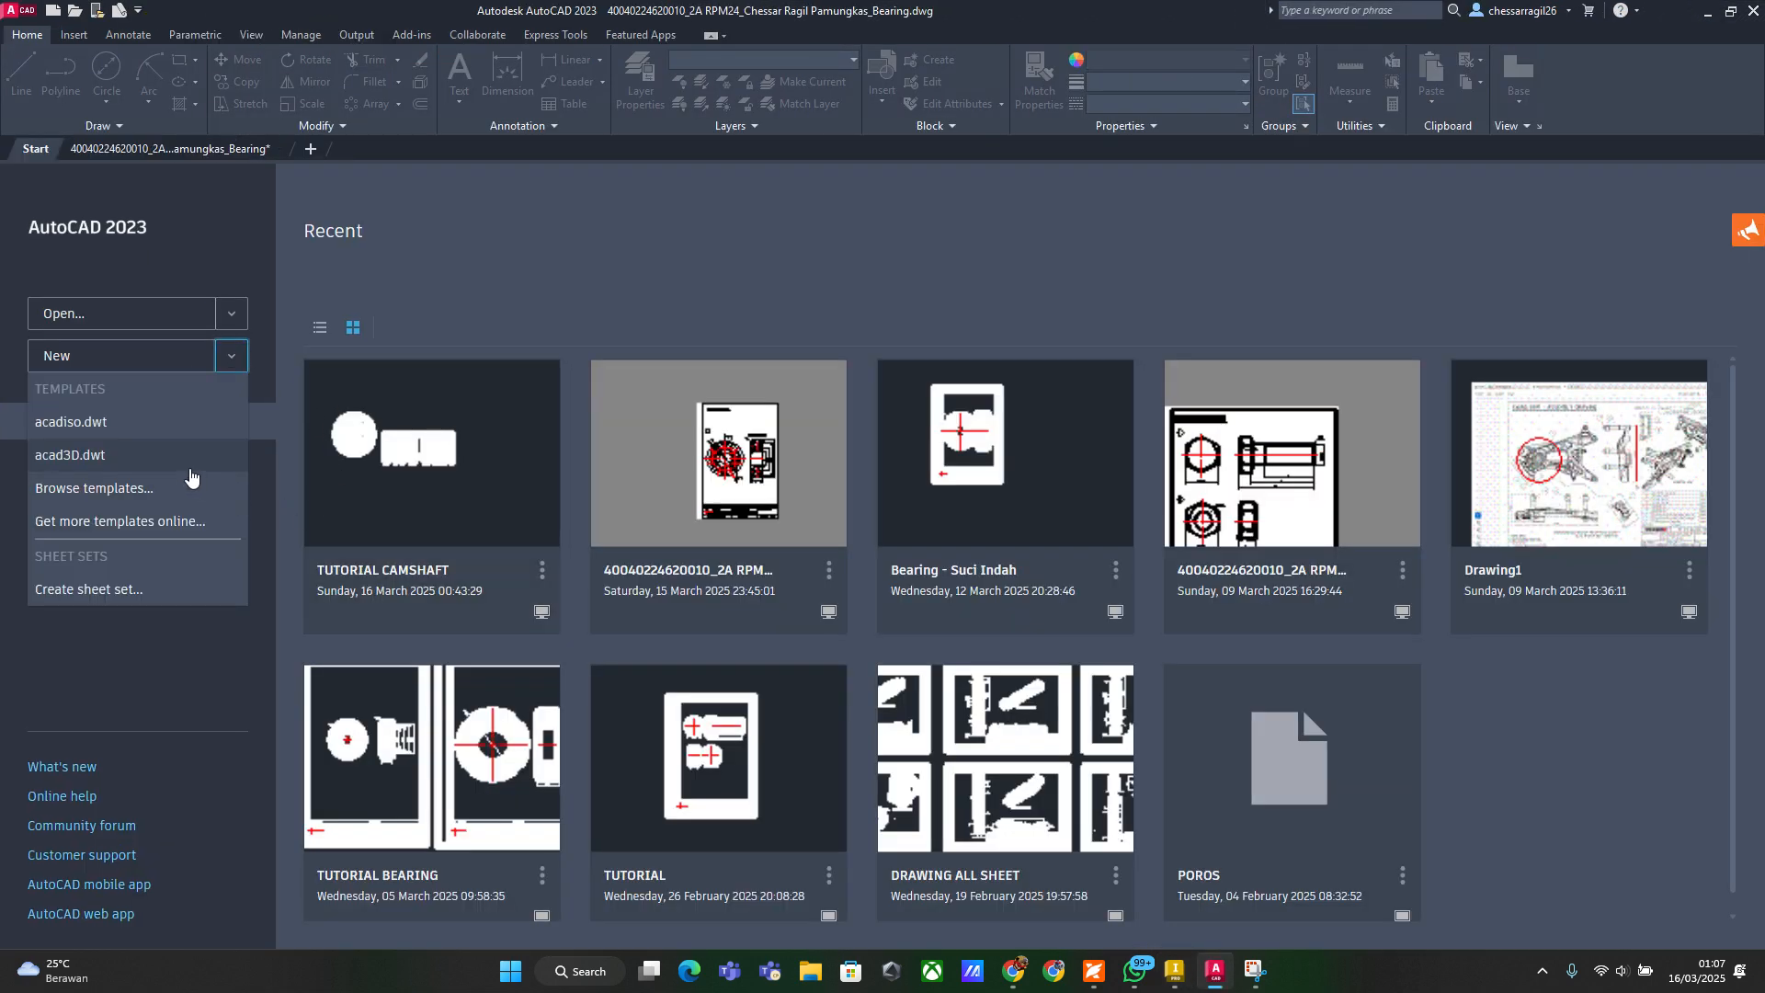
left_click(147, 488)
left_click(785, 472)
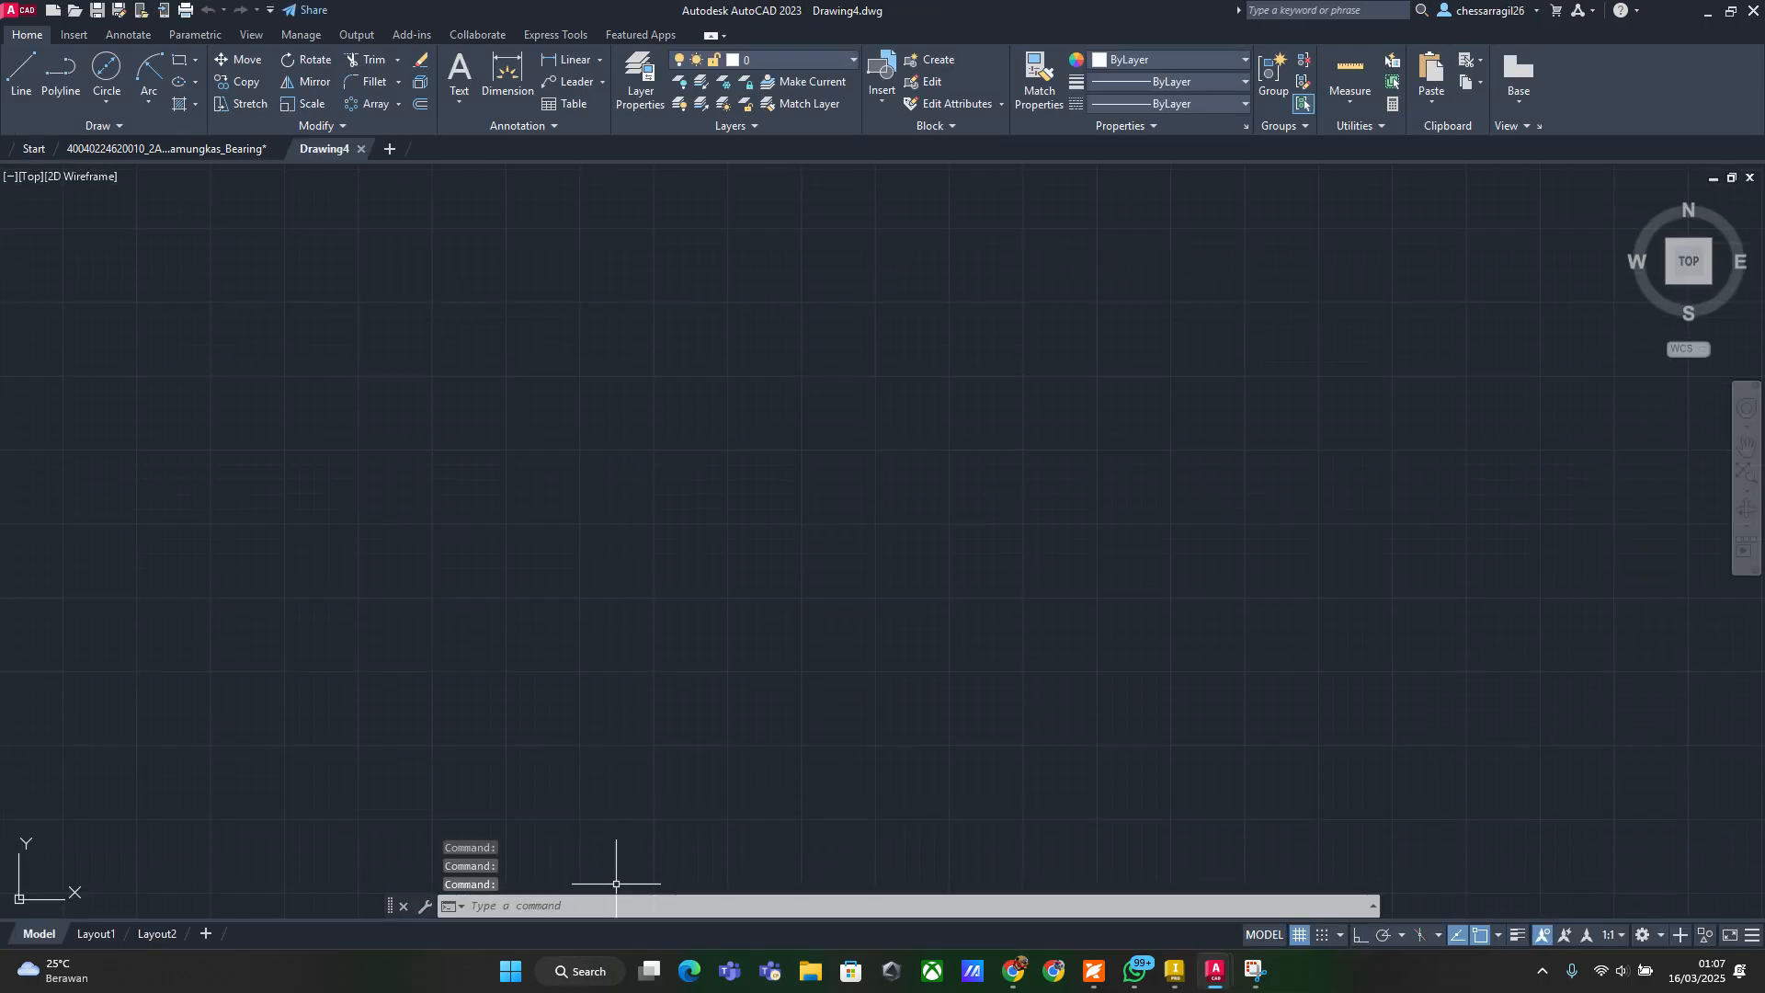
Set the drawing units' length precision to 0.00
type("UNITS")
key("Return")
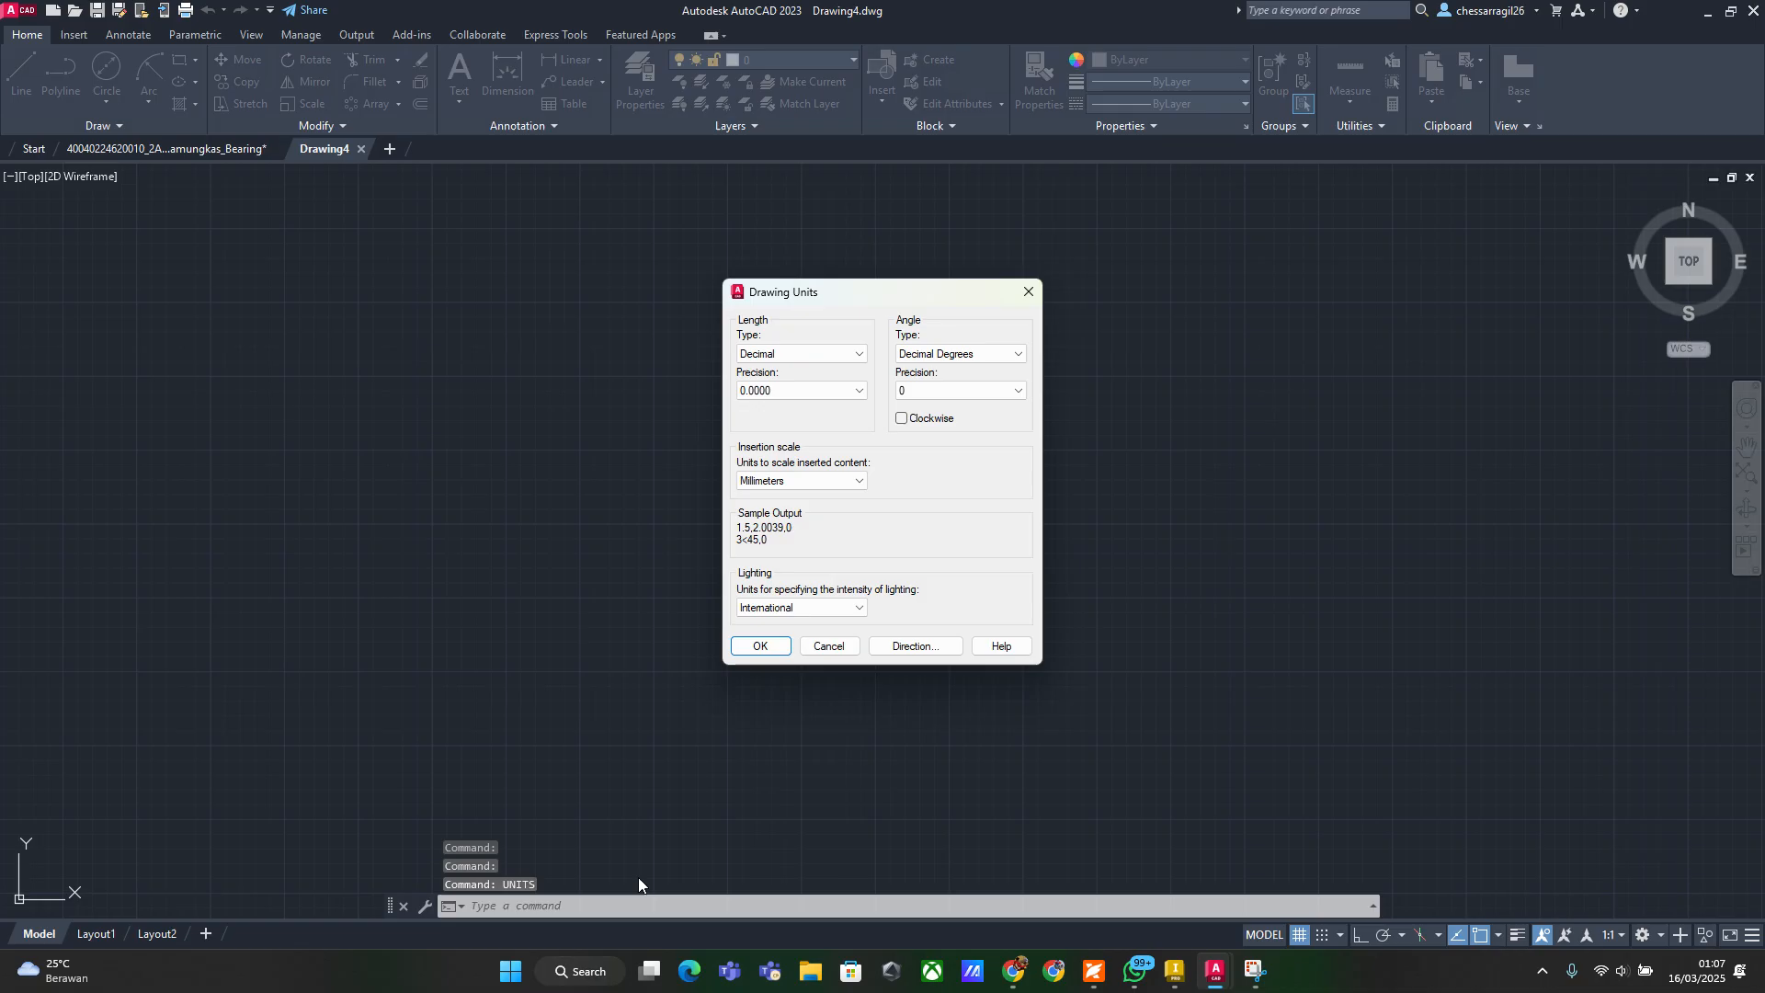
left_click(816, 390)
left_click(801, 432)
left_click(760, 646)
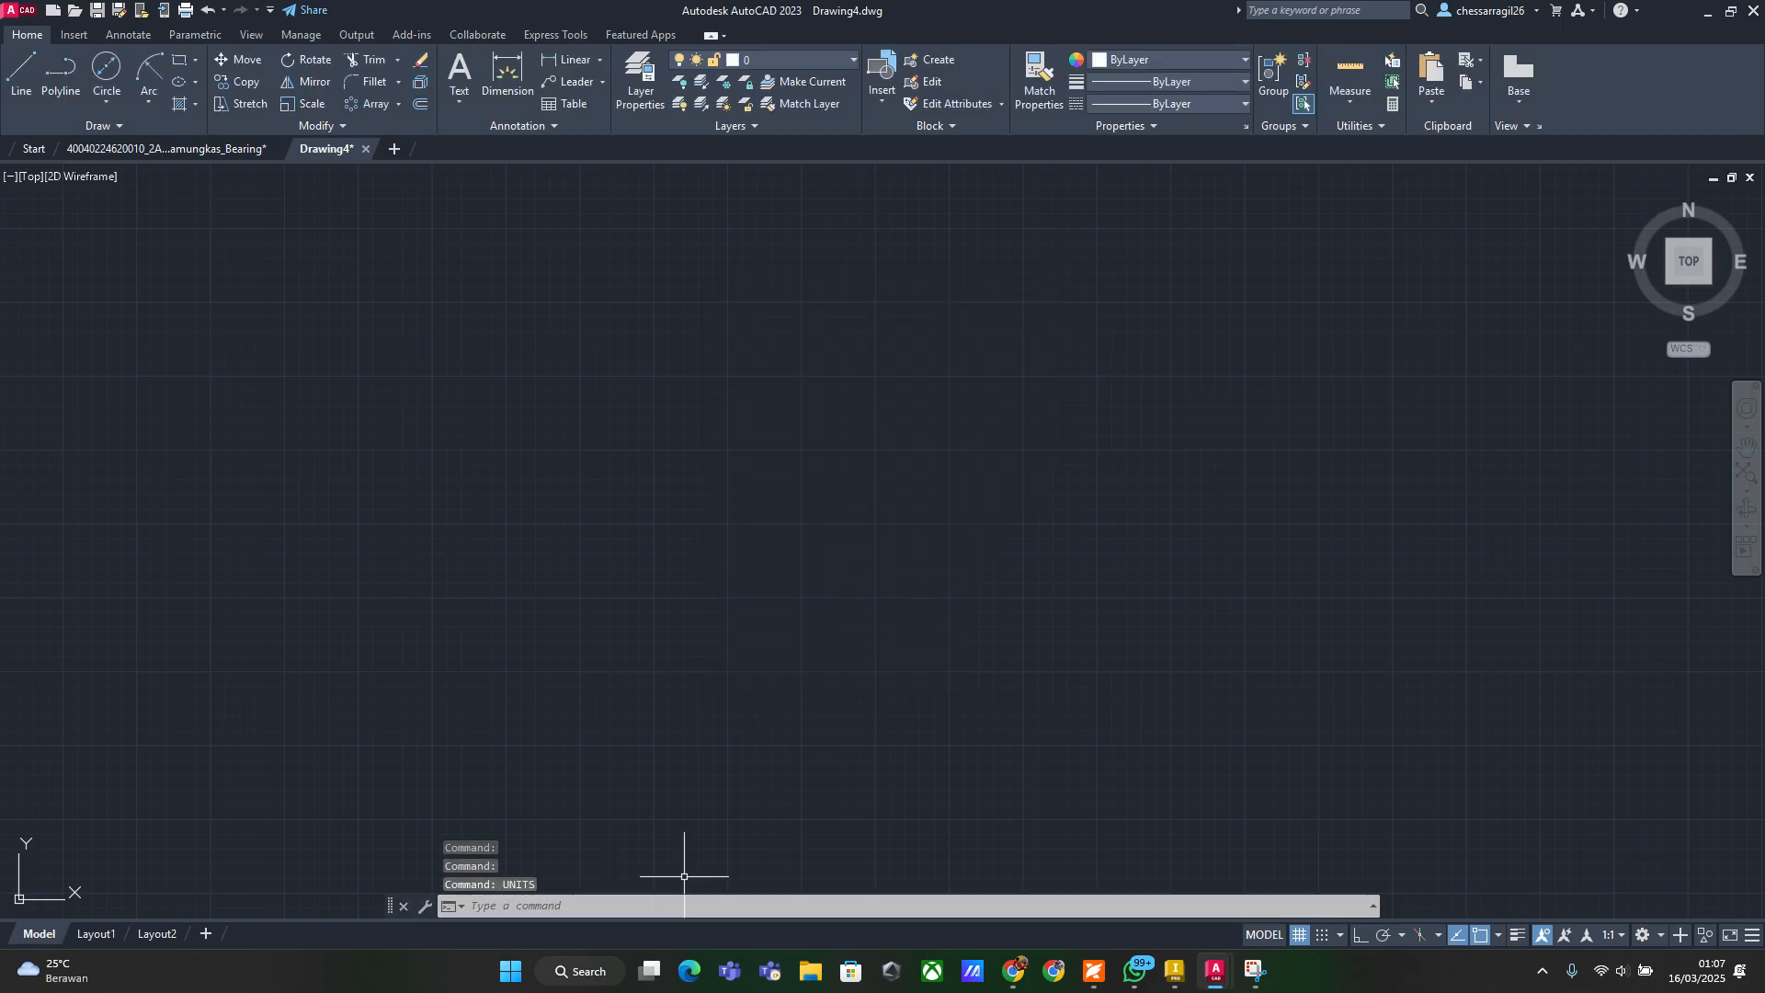
Turn the model space limits off with the LIMITS command
type("LIMITS")
key("Return")
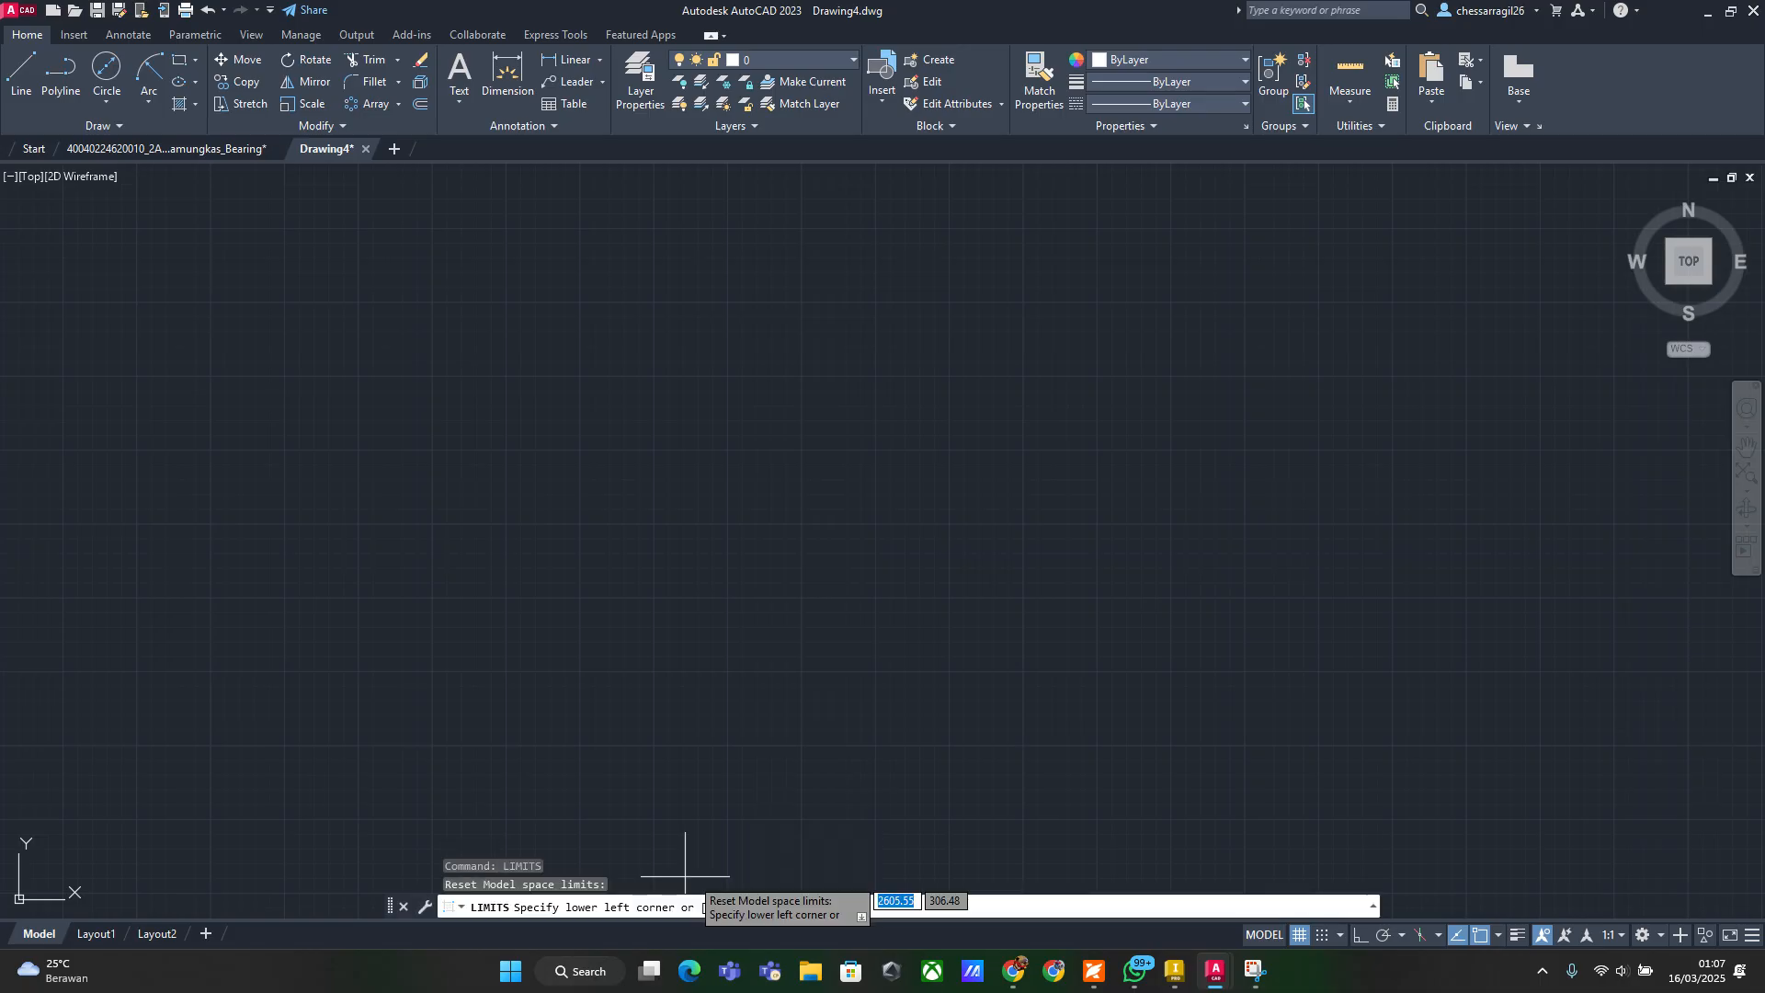
left_click(737, 907)
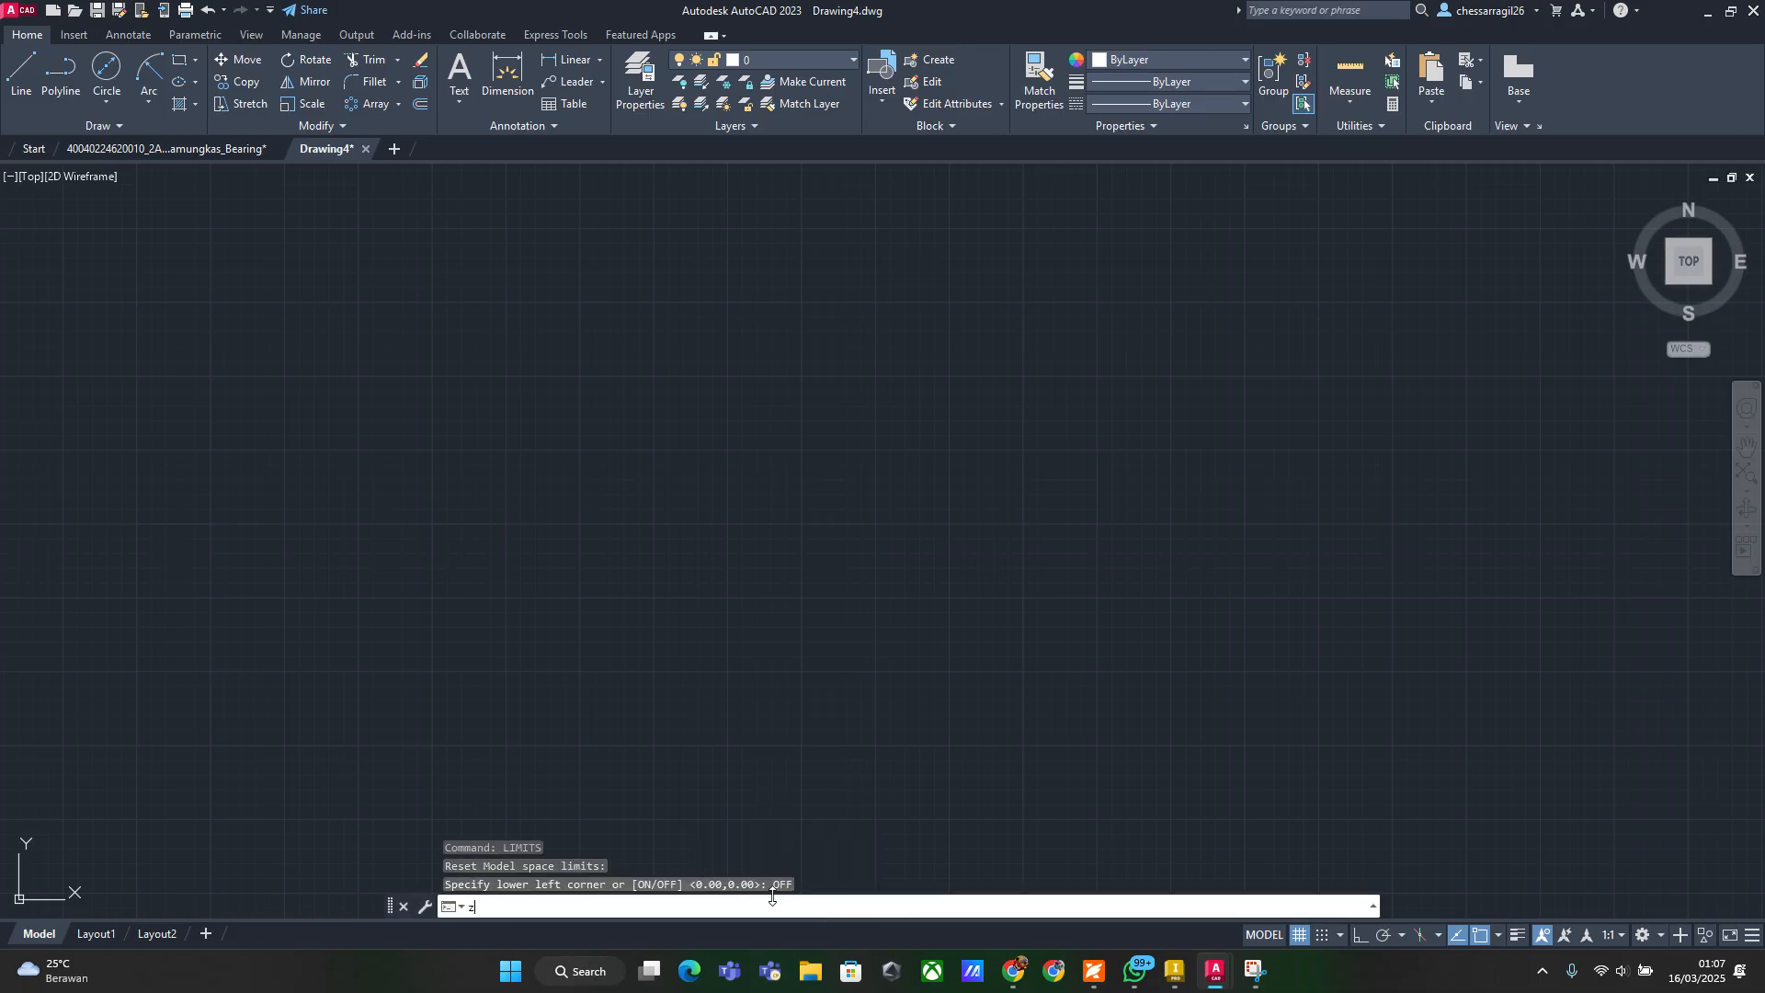
Zoom to the full drawing area and save the drawing as TUTORIAL CAMSHAFT in the TUGAS folder, replacing the existing file
key("Return")
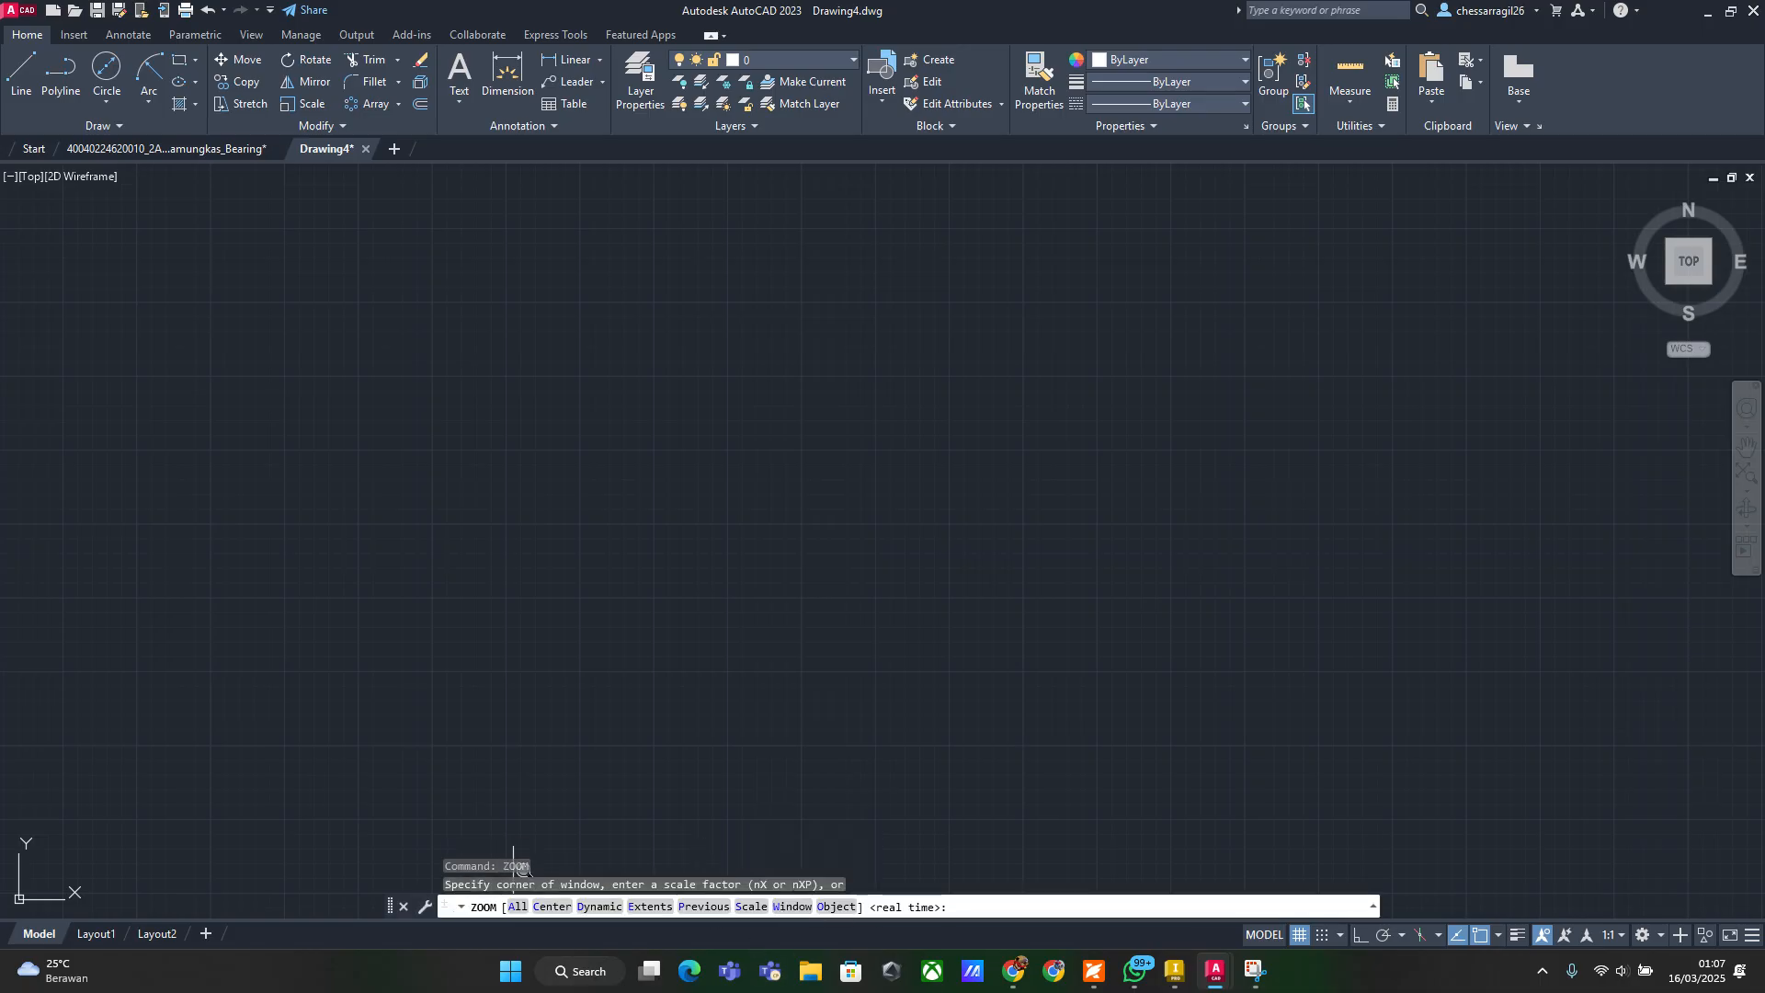
left_click(518, 907)
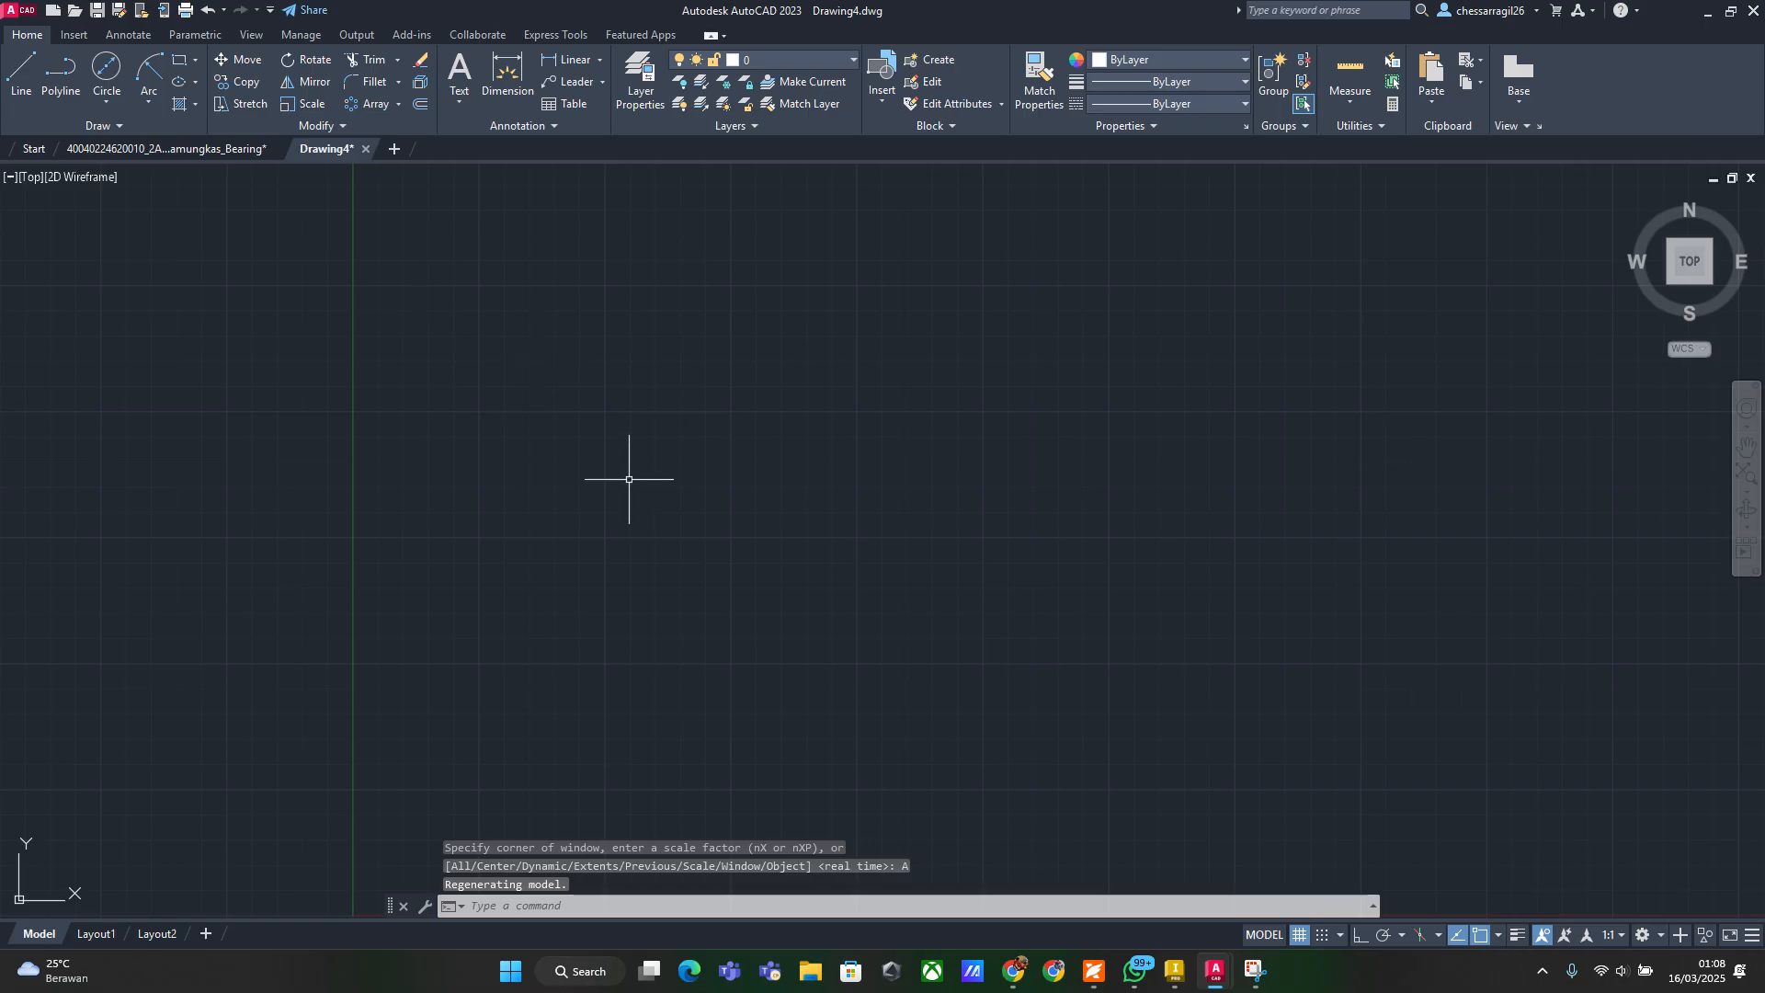
key("ctrl+s")
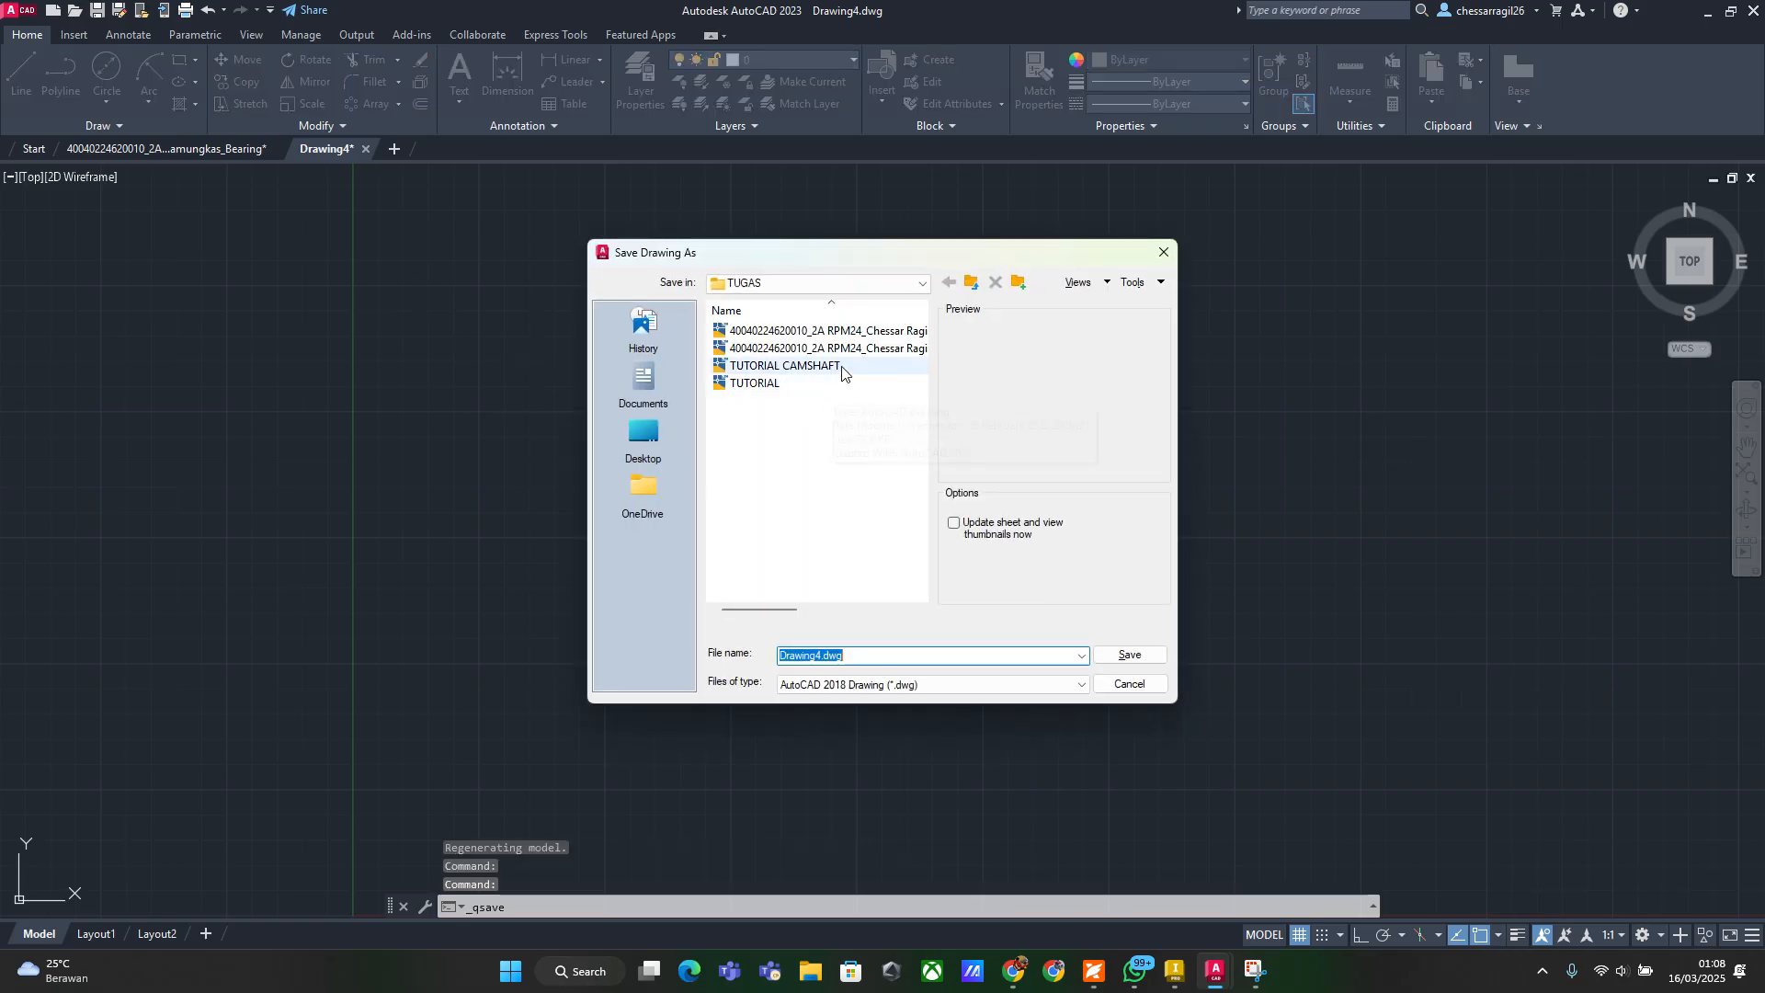
left_click(835, 366)
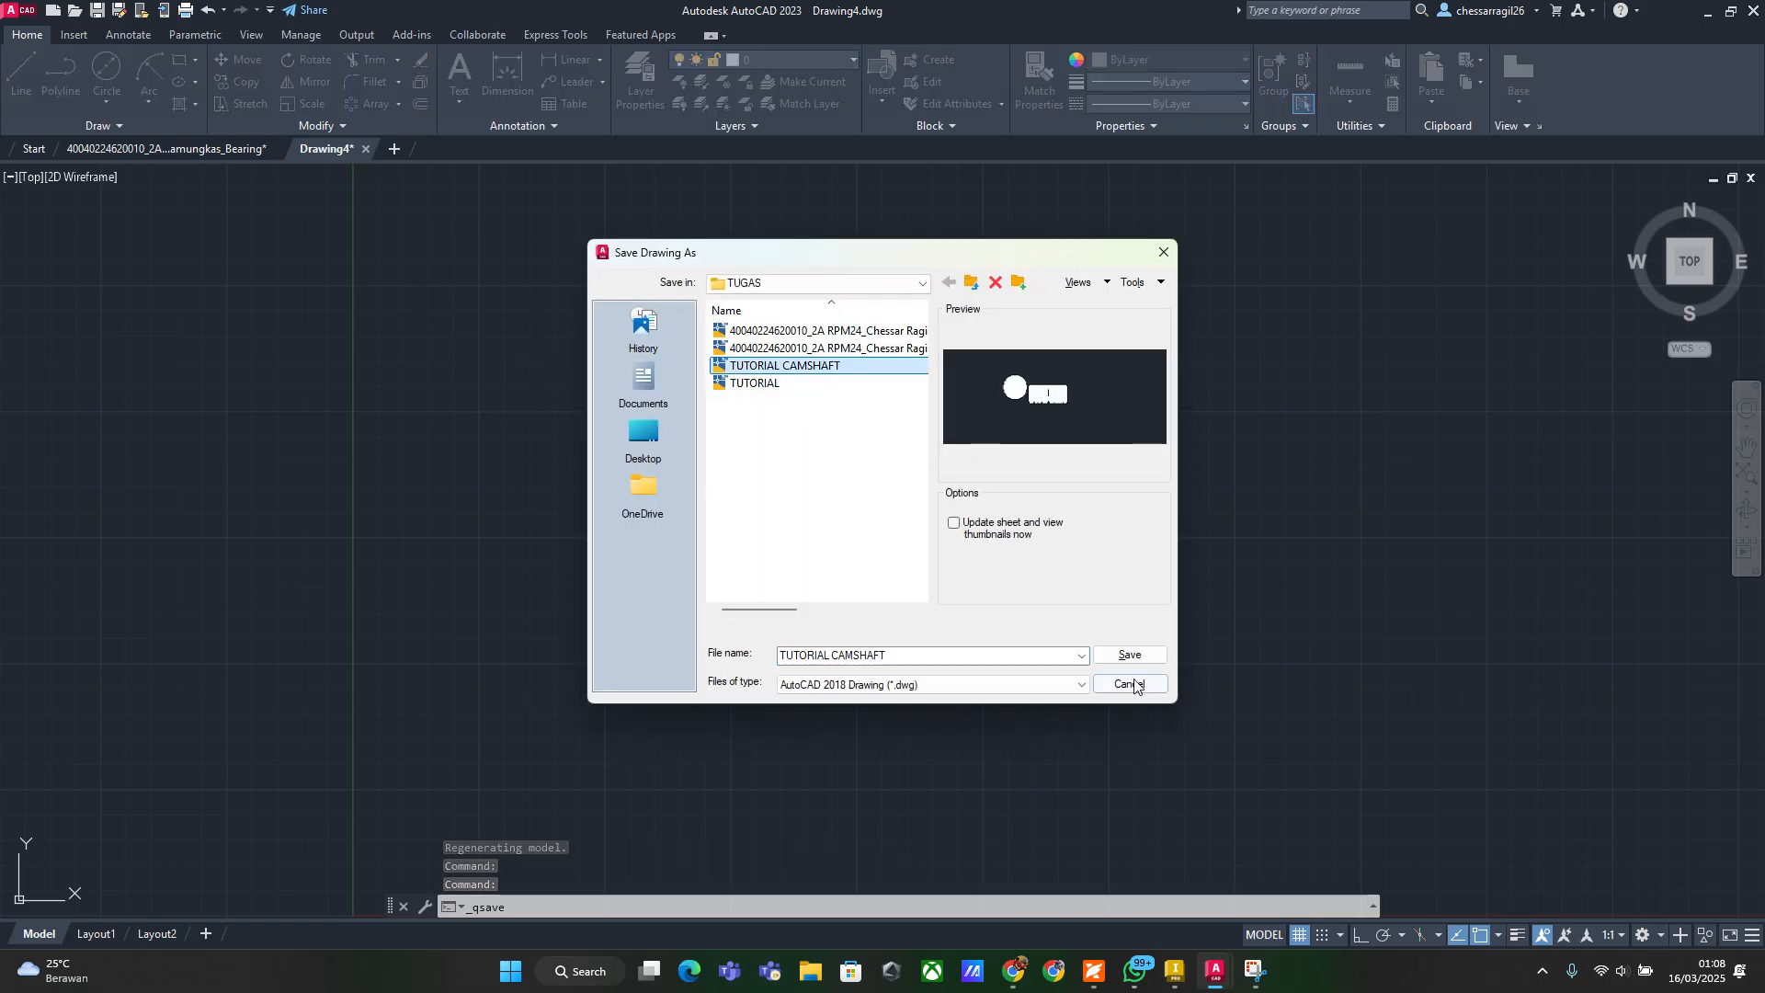
left_click(979, 654)
left_click(989, 654)
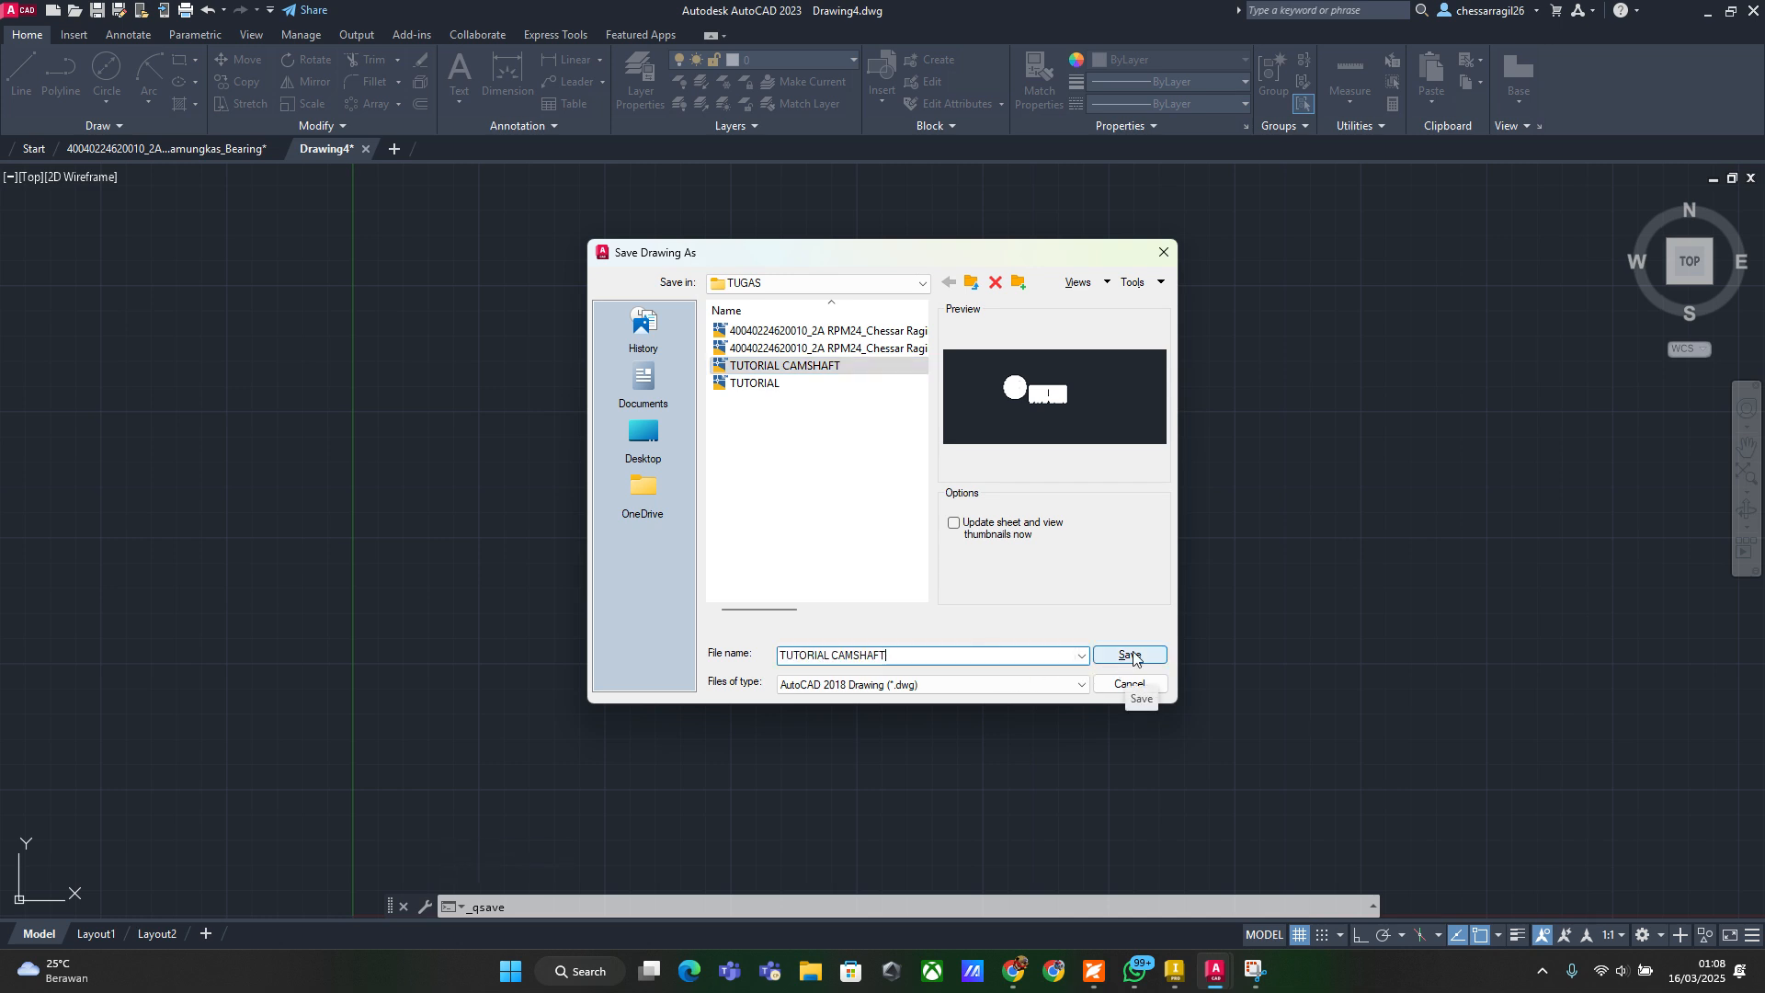
left_click(1132, 658)
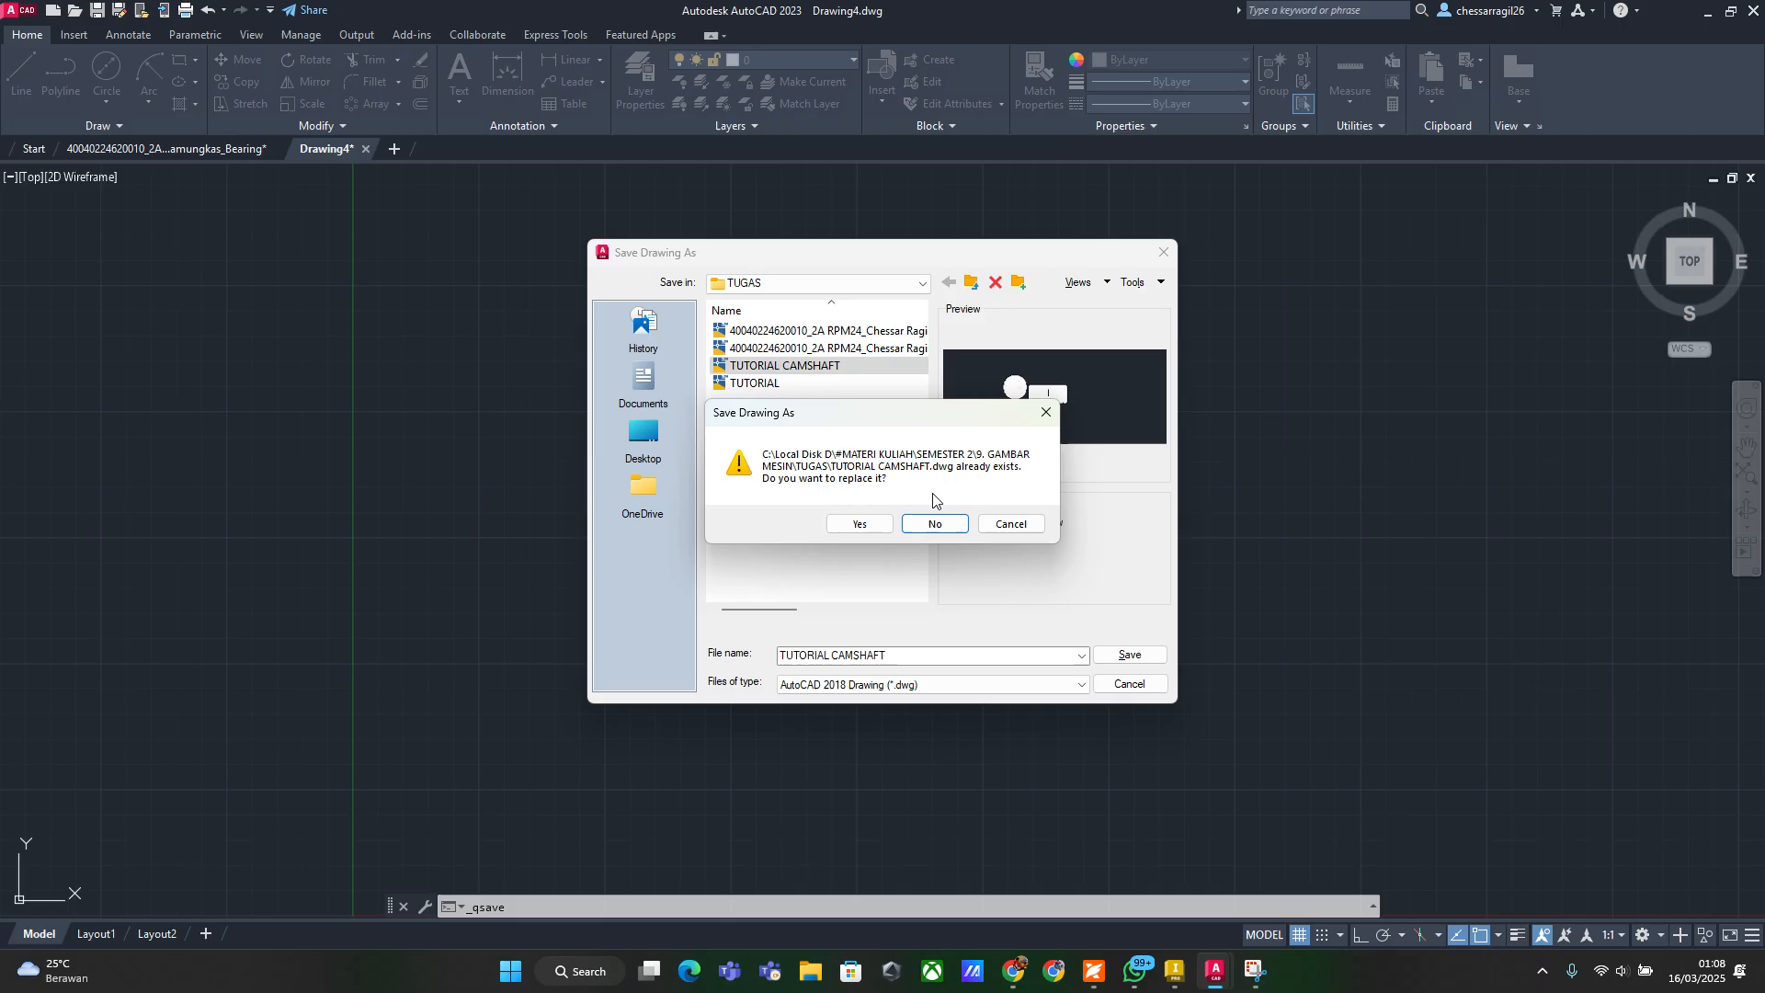
left_click(859, 524)
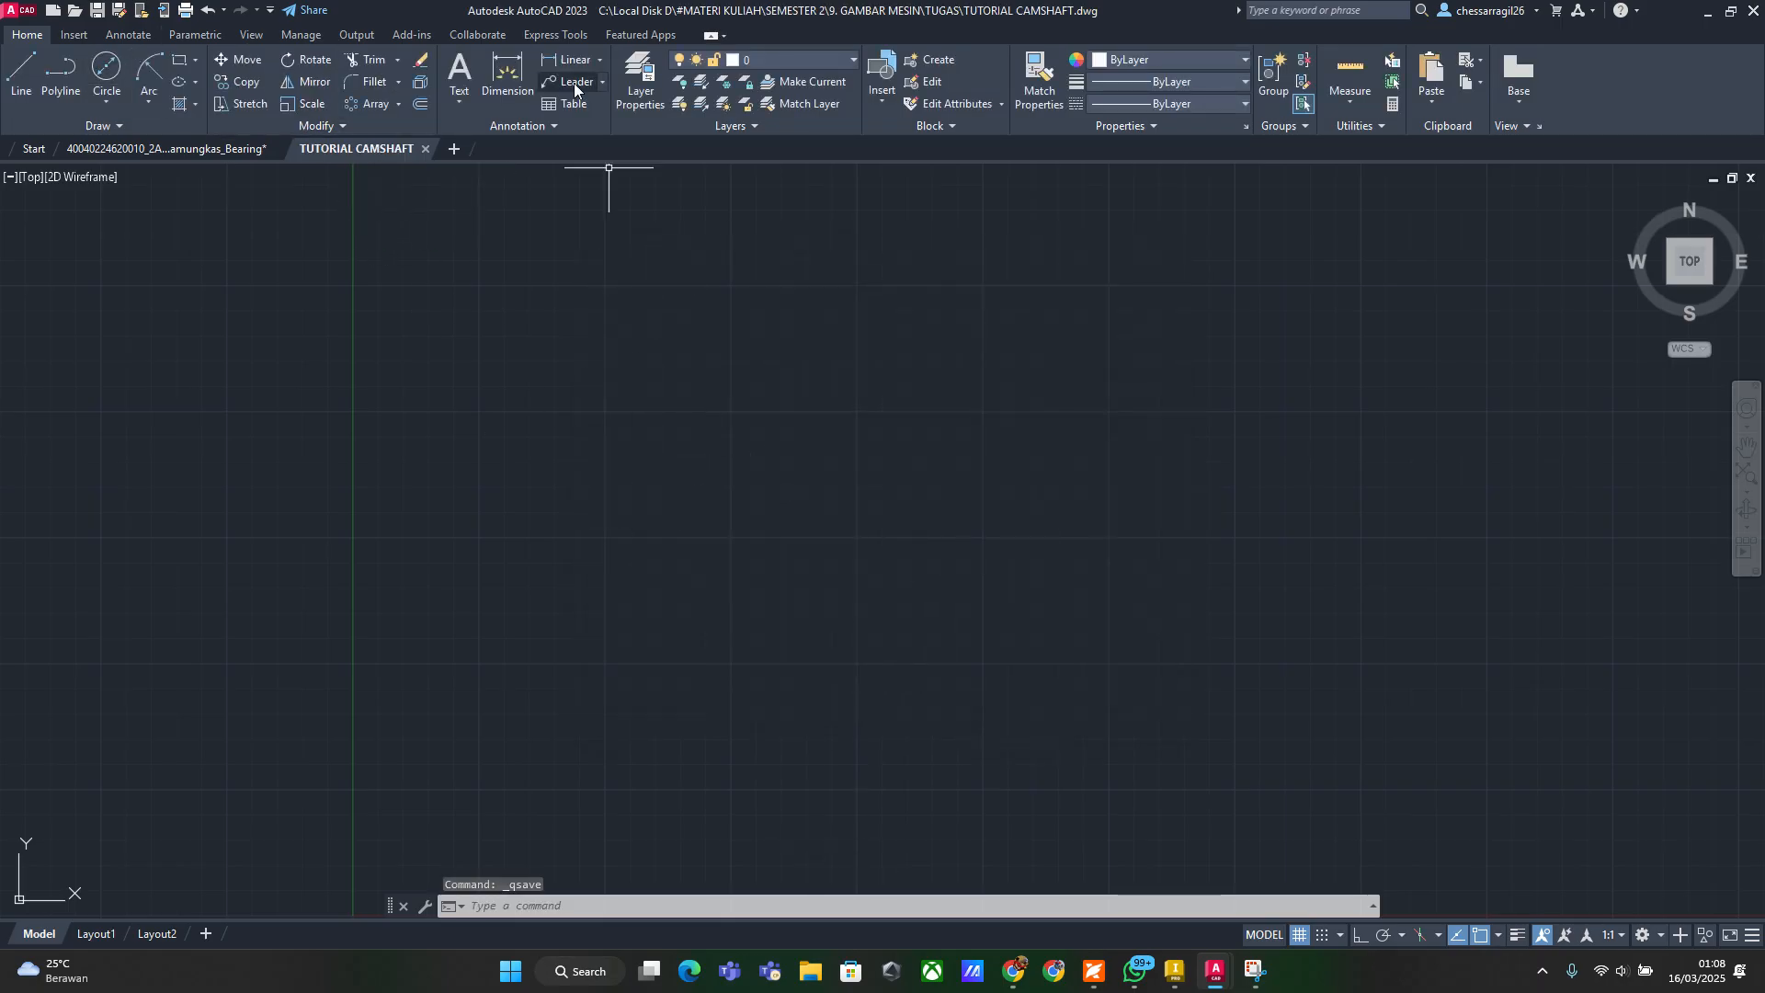
Create a new layer named GARIS BENDA in the layer properties
left_click(640, 79)
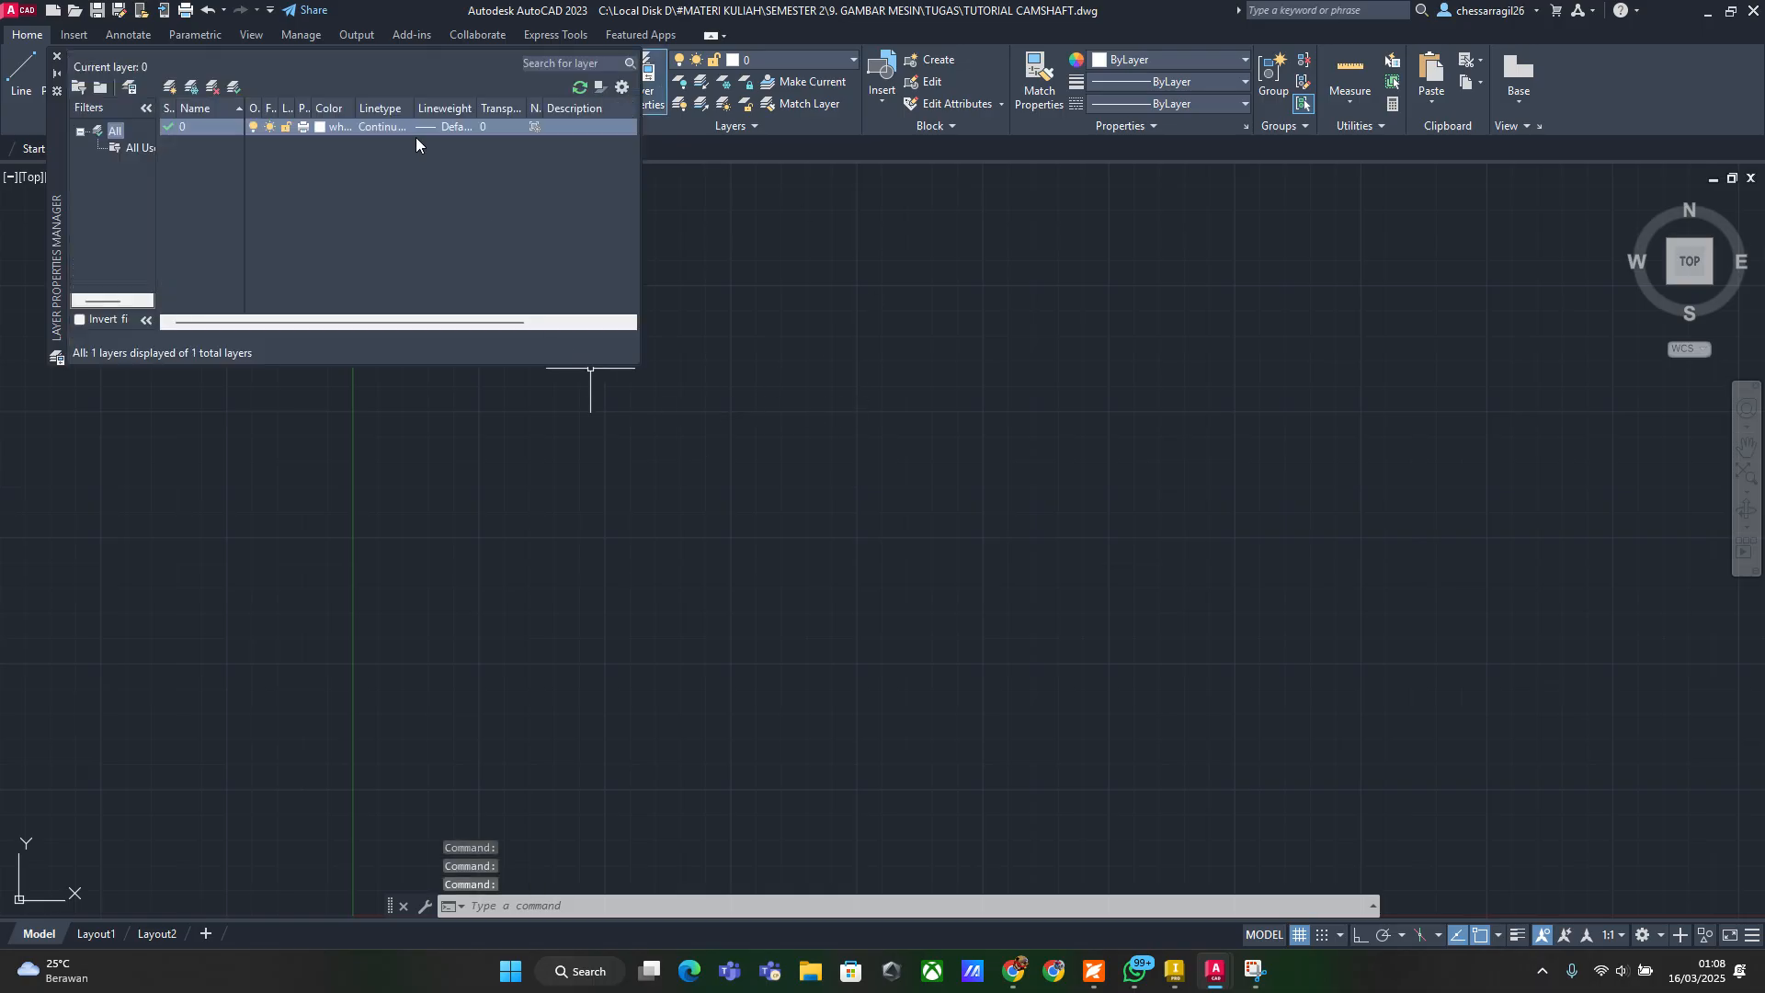
left_click(171, 86)
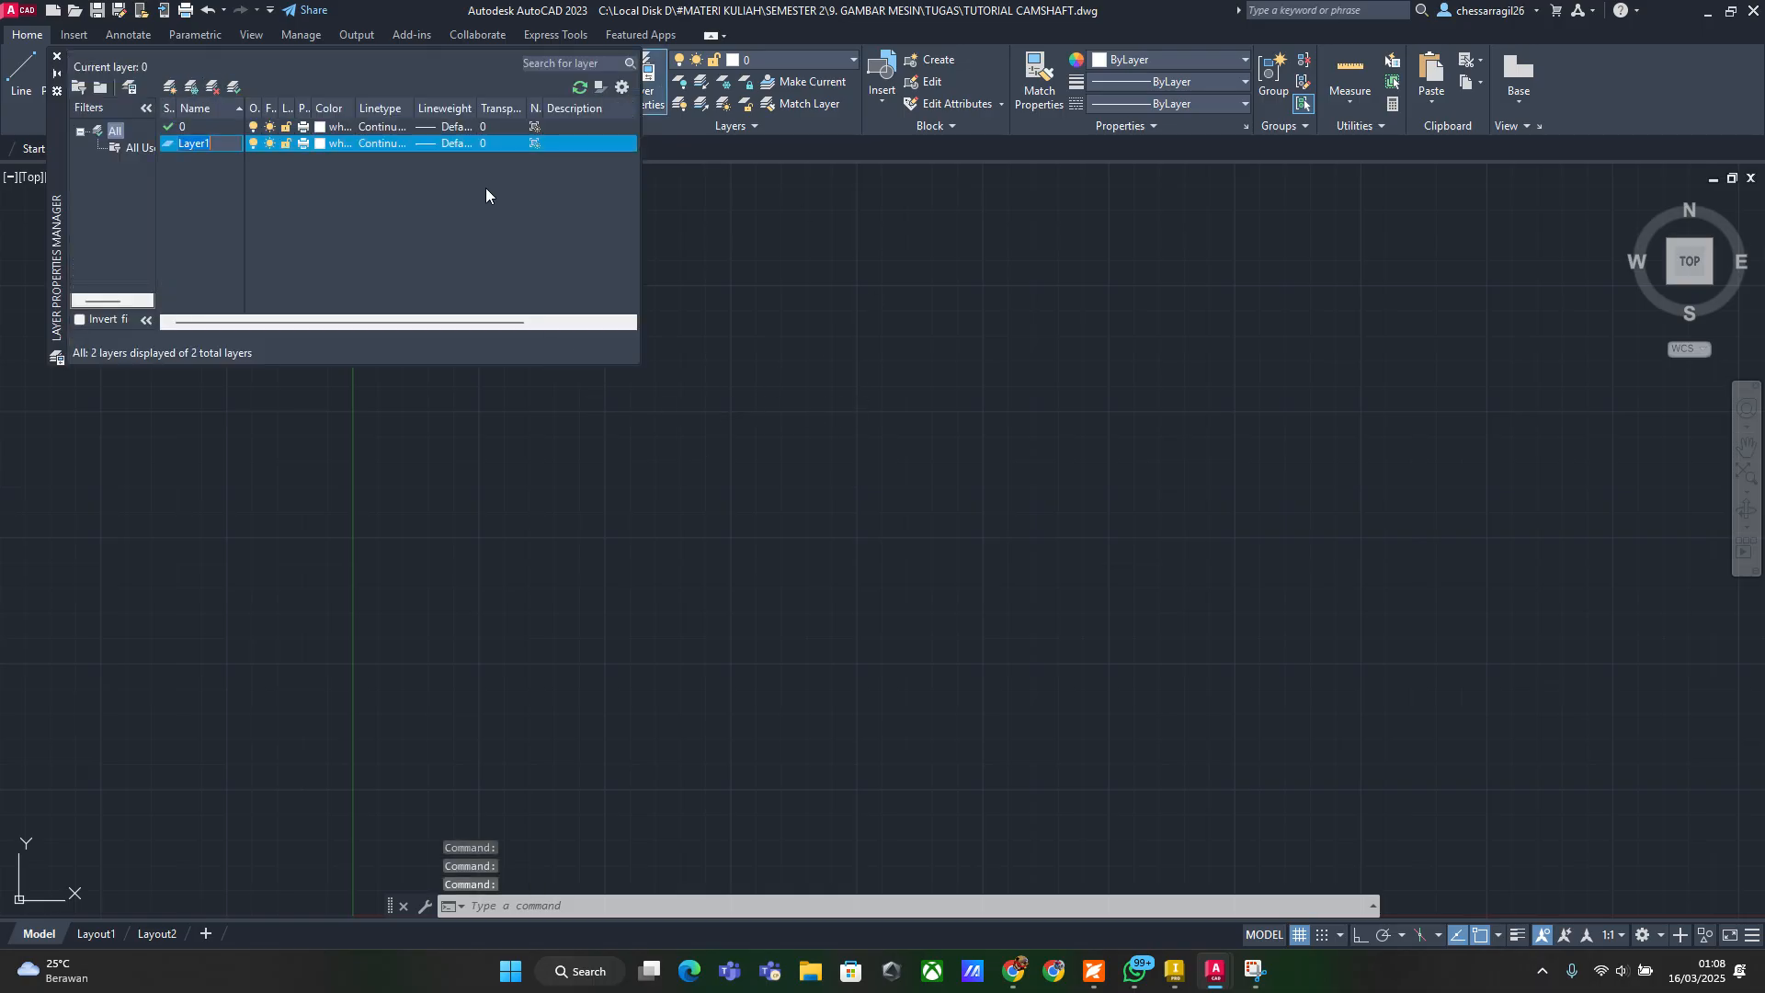
type("ga")
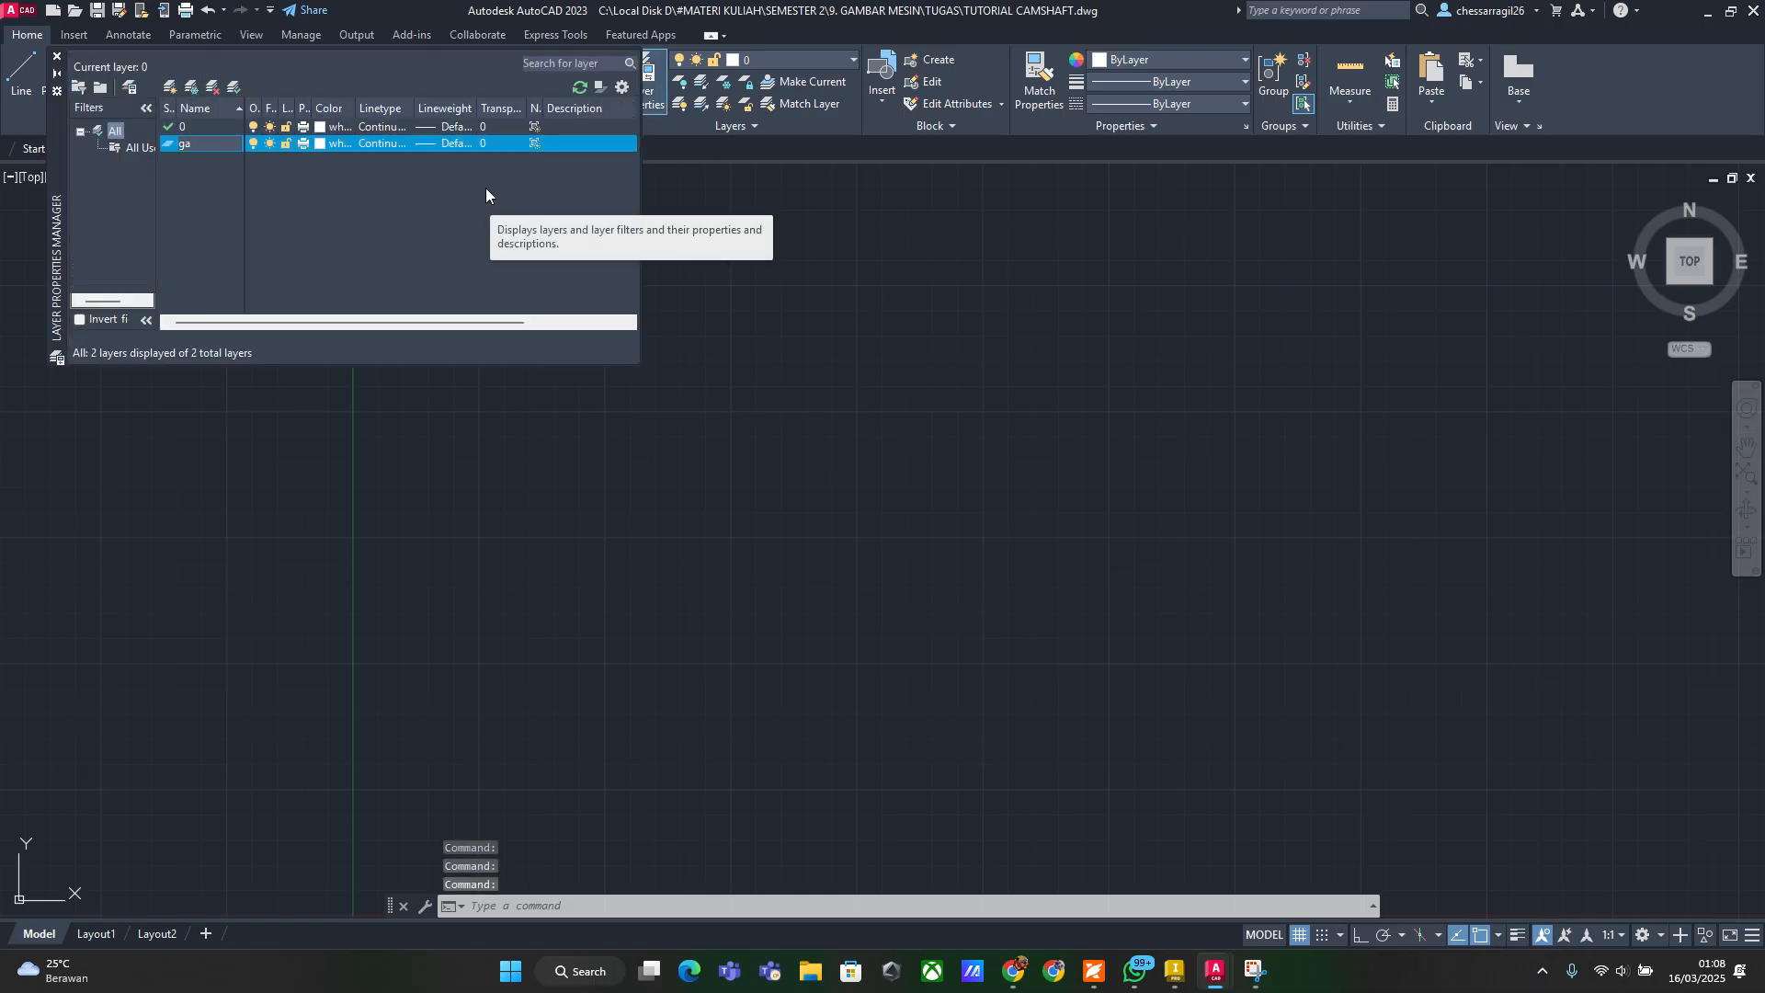
key("BackSpace")
key("BackSpace")
type("GARIS BE")
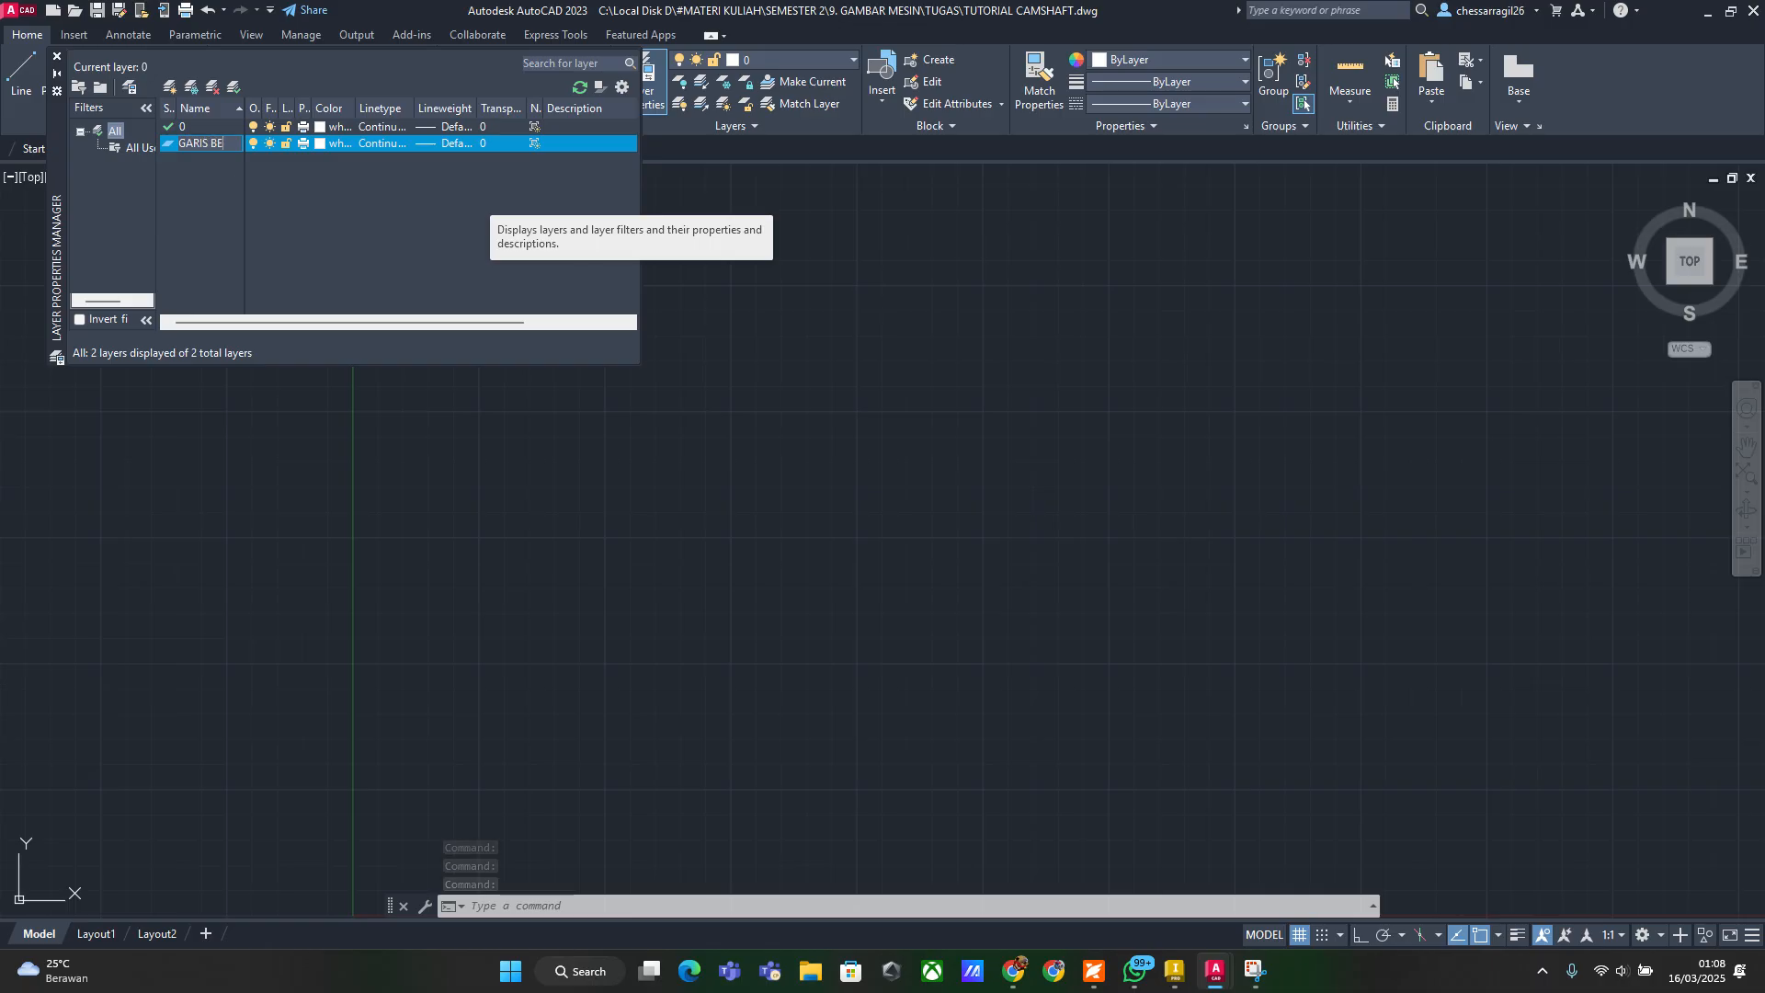
type("NDA")
key("Return")
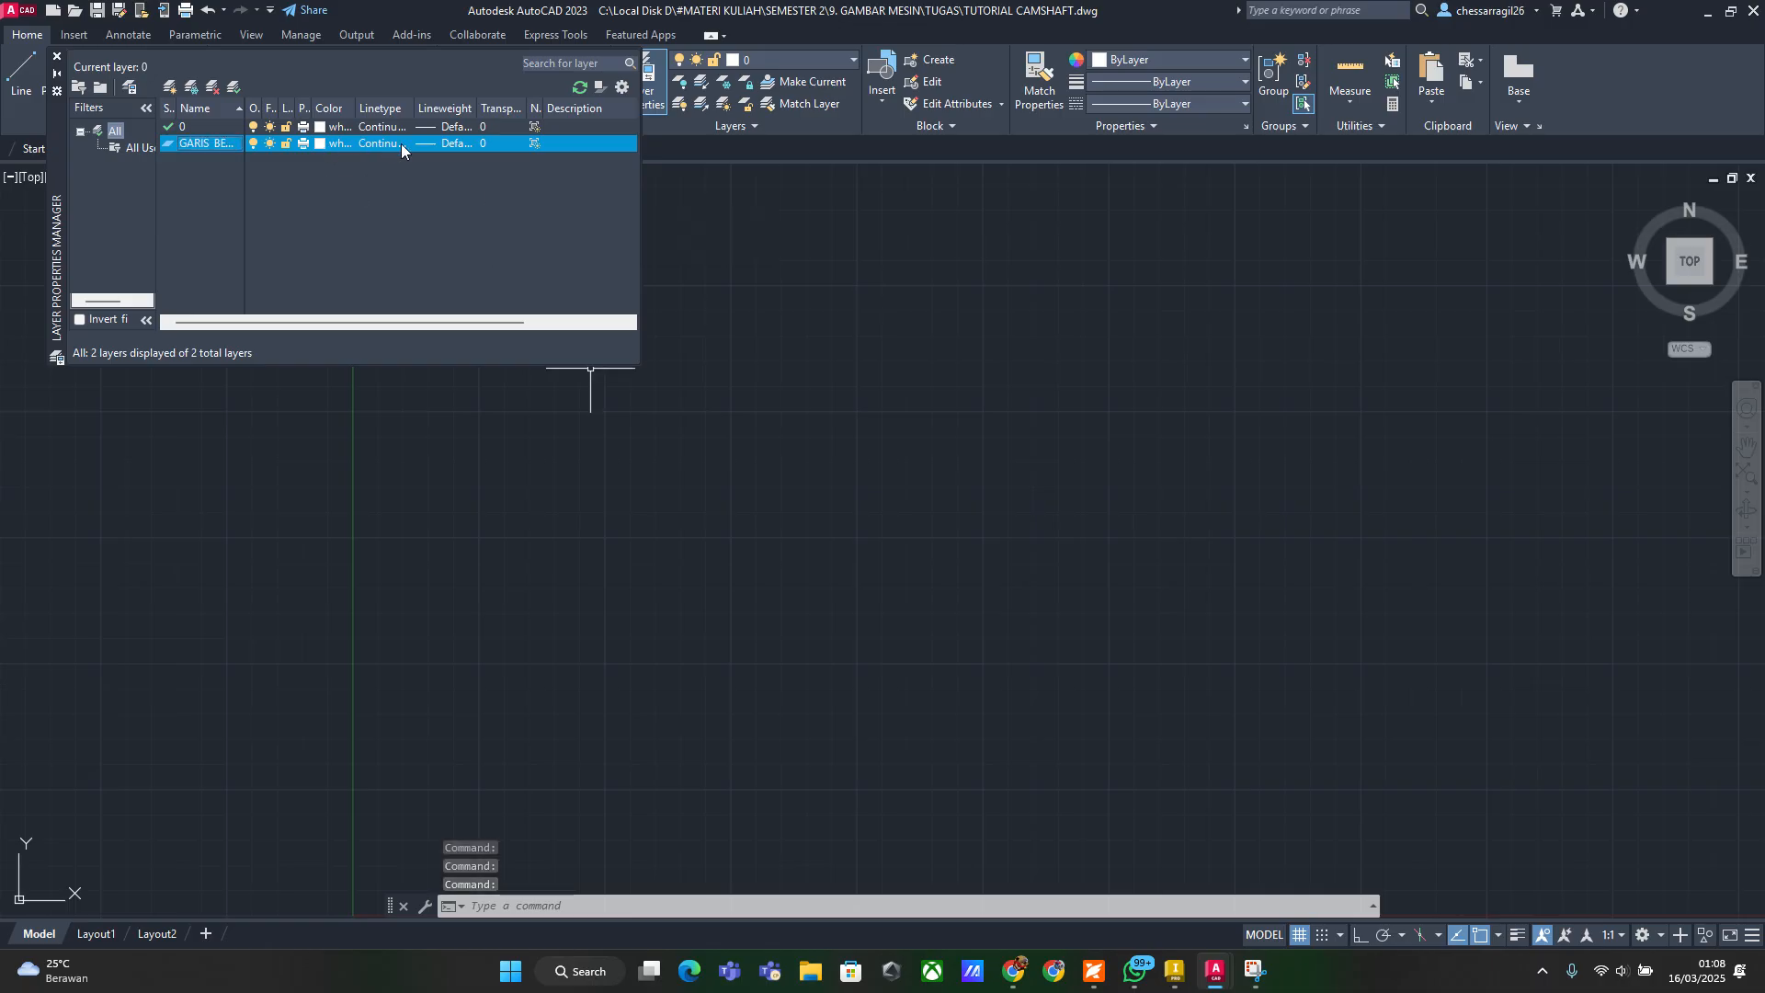
Set the GARIS BENDA layer's lineweight to 0.50 mm
left_click(446, 144)
scroll(868, 466, "down", 2)
scroll(868, 466, "down", 2)
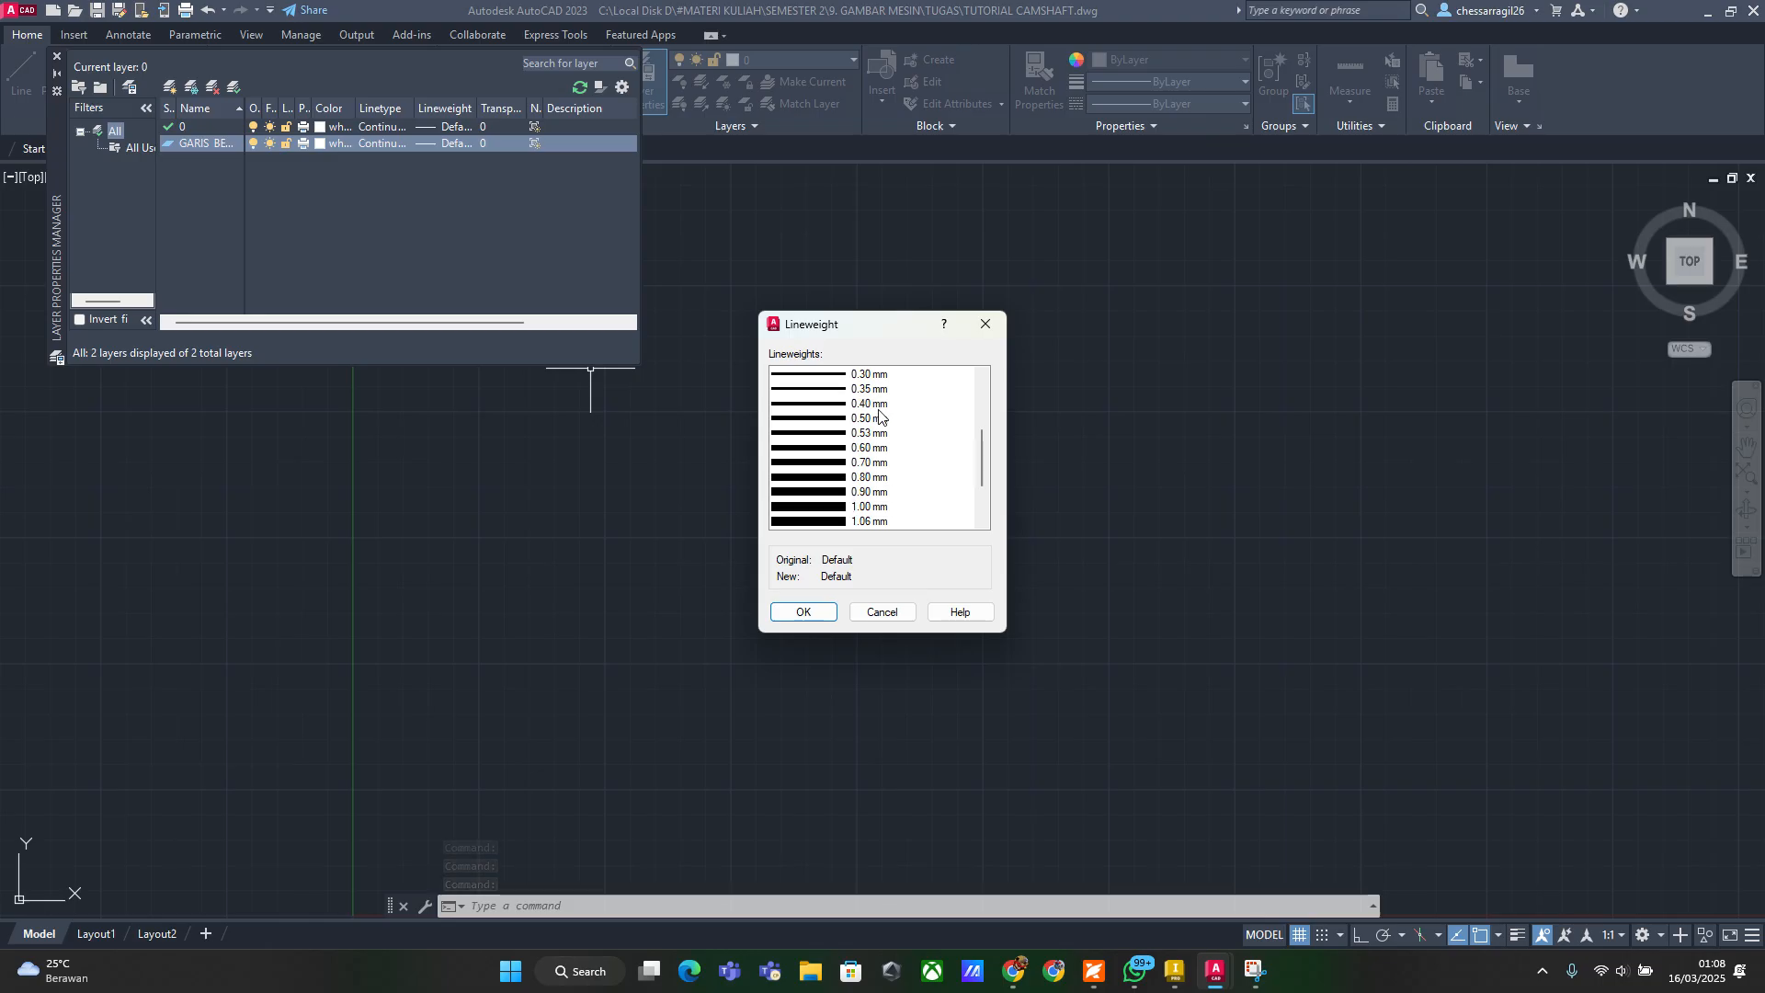
left_click(867, 421)
left_click(802, 611)
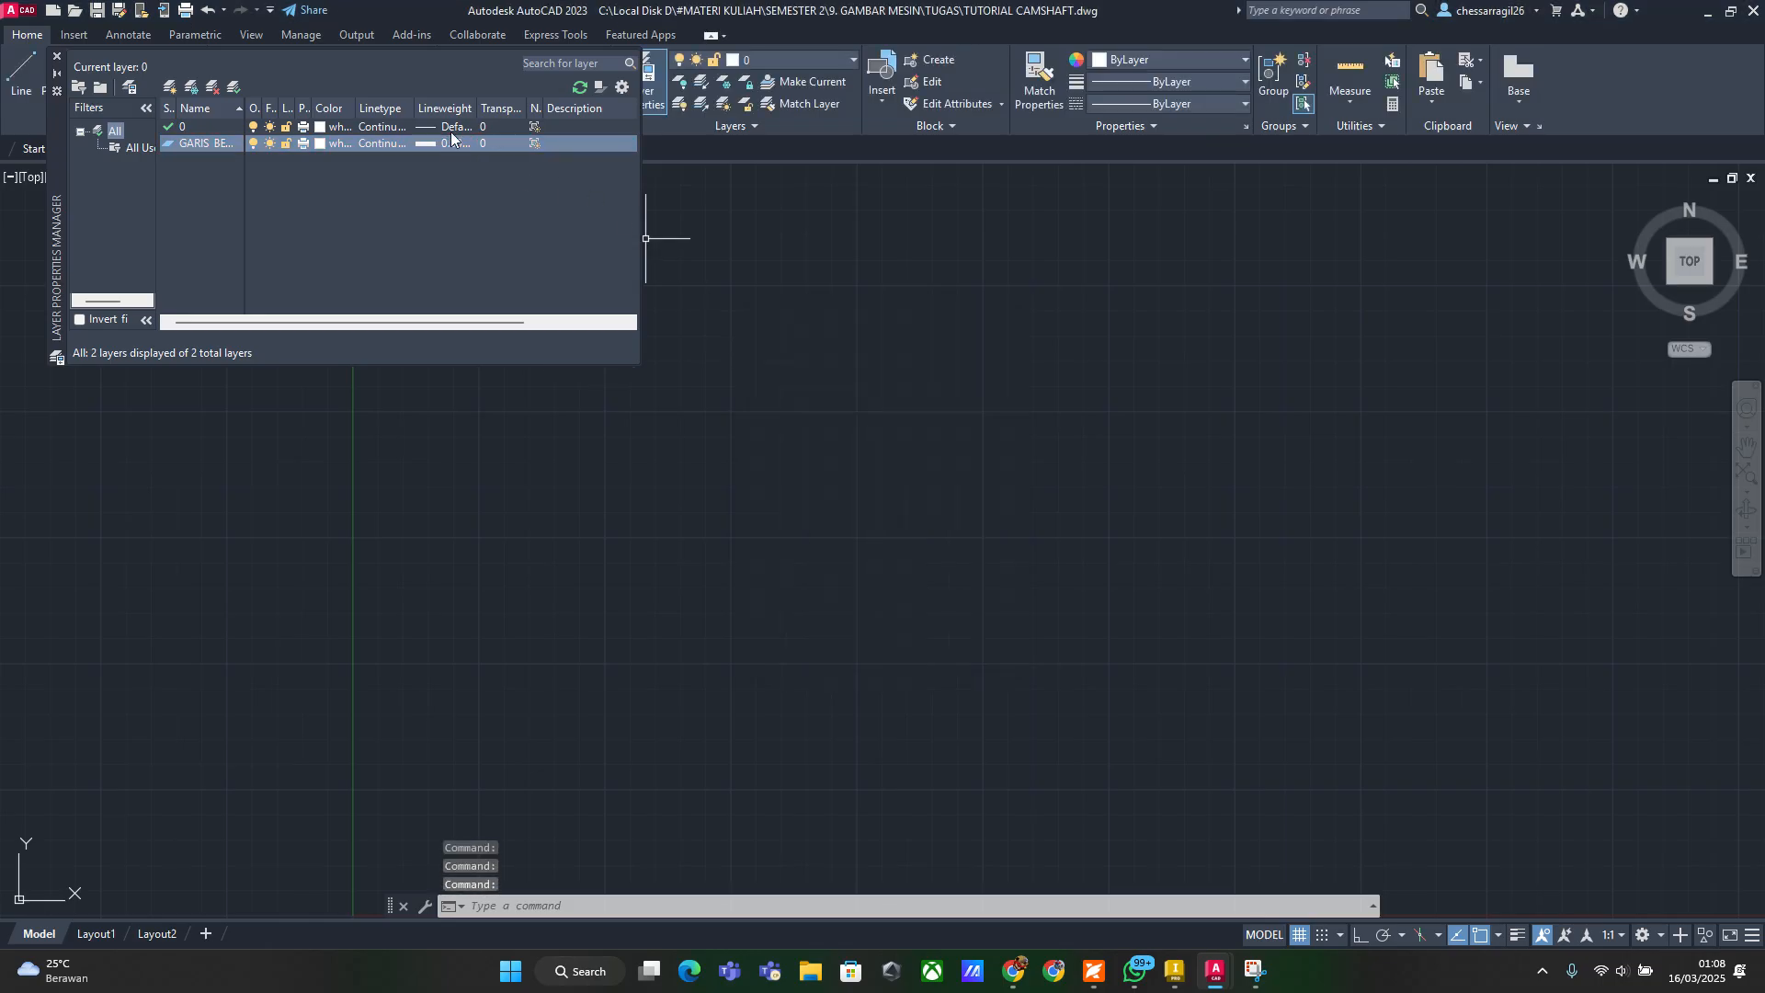
Create a layer named GARIS TIPIS with a lineweight of 0.18 mm
left_click(170, 86)
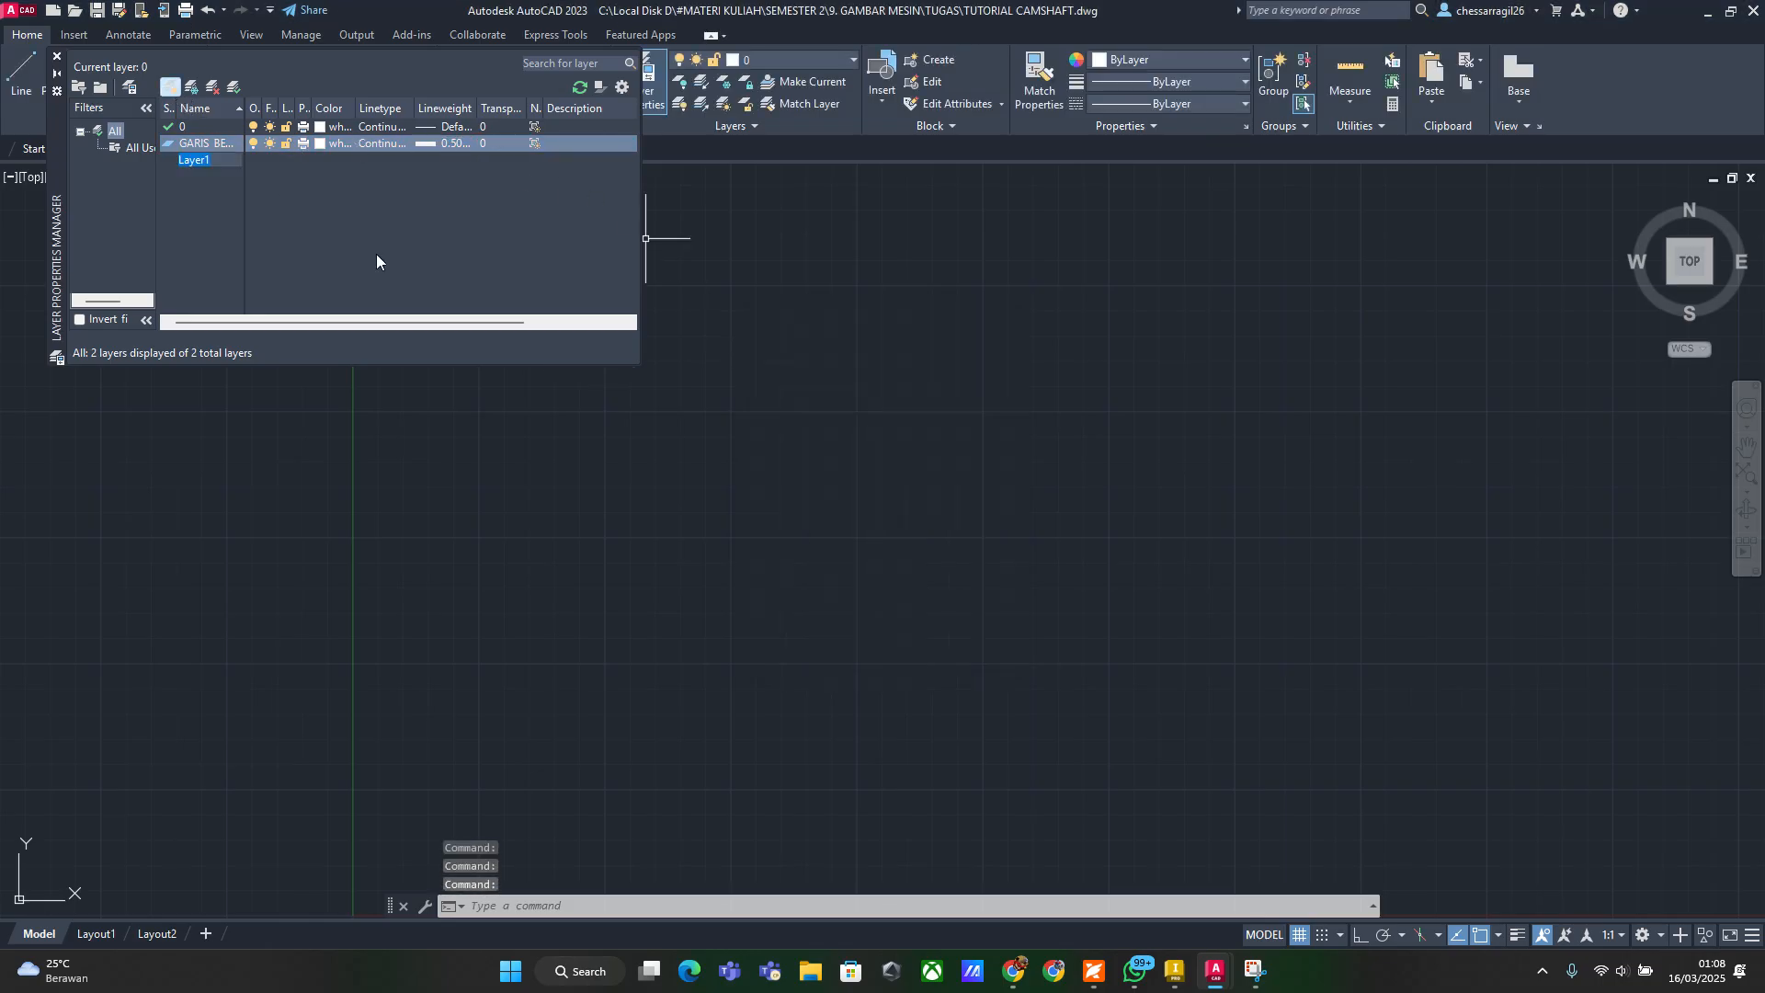
type("GARIS T")
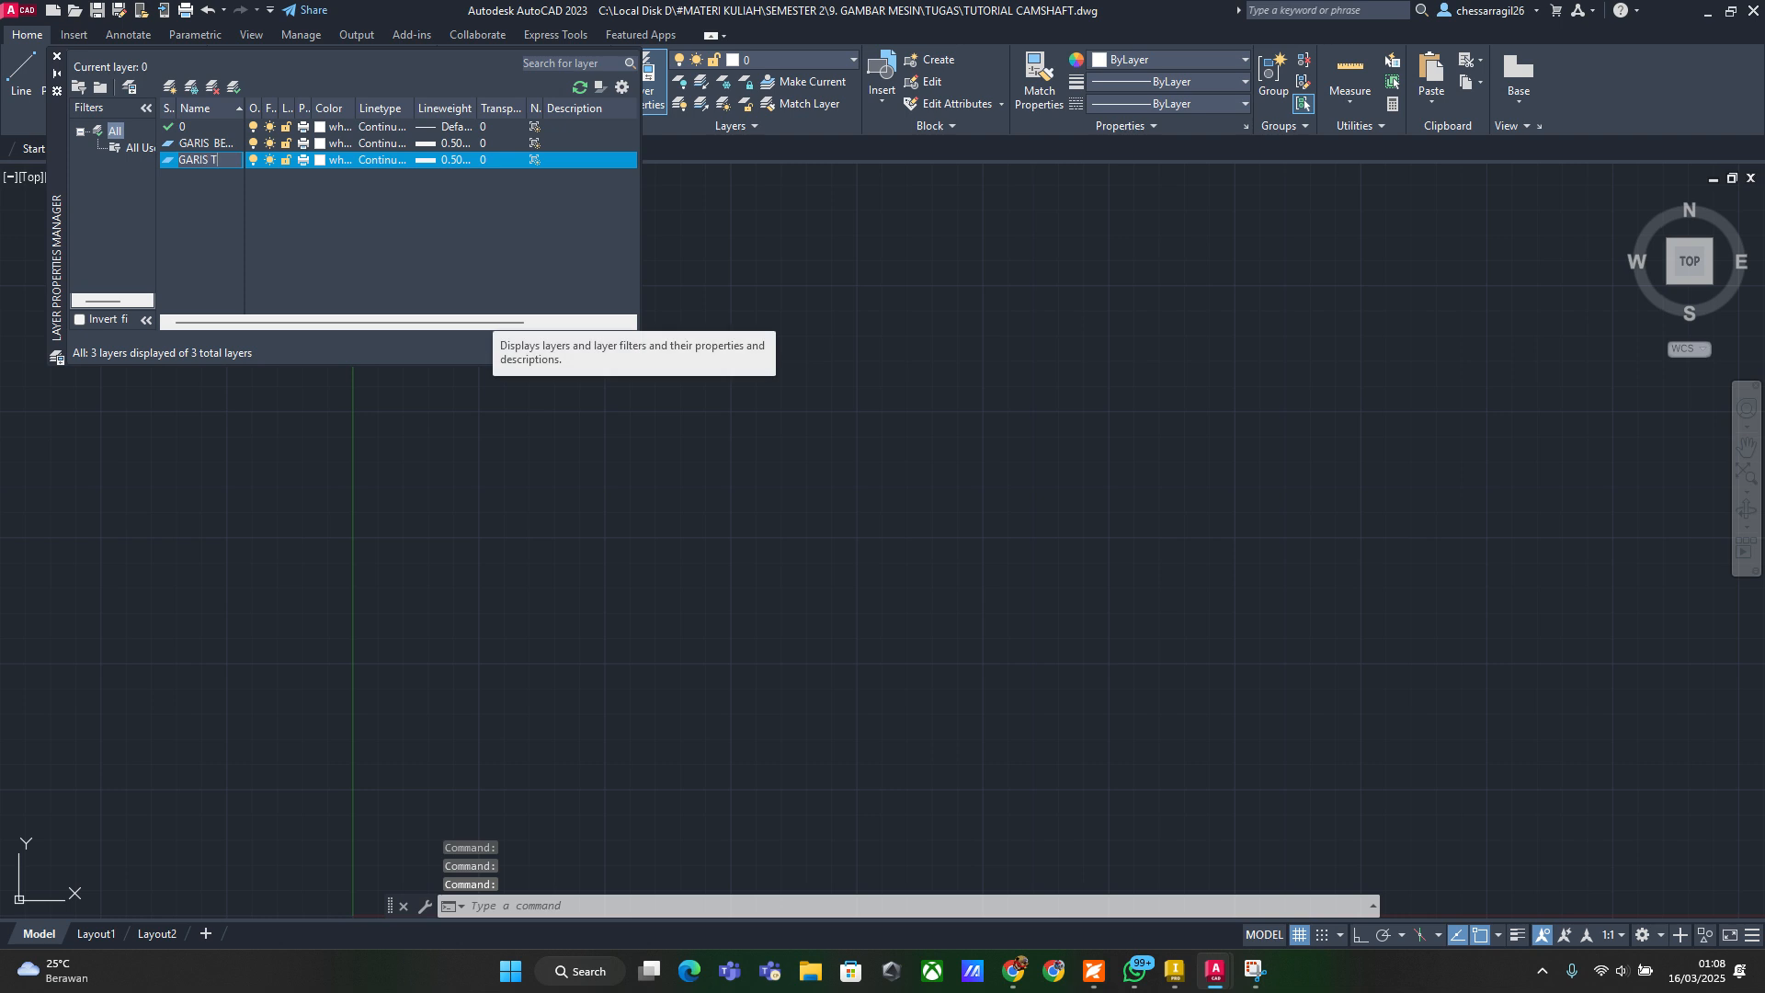
type("IP")
type("IS")
key("Return")
left_click(434, 163)
left_click(870, 434)
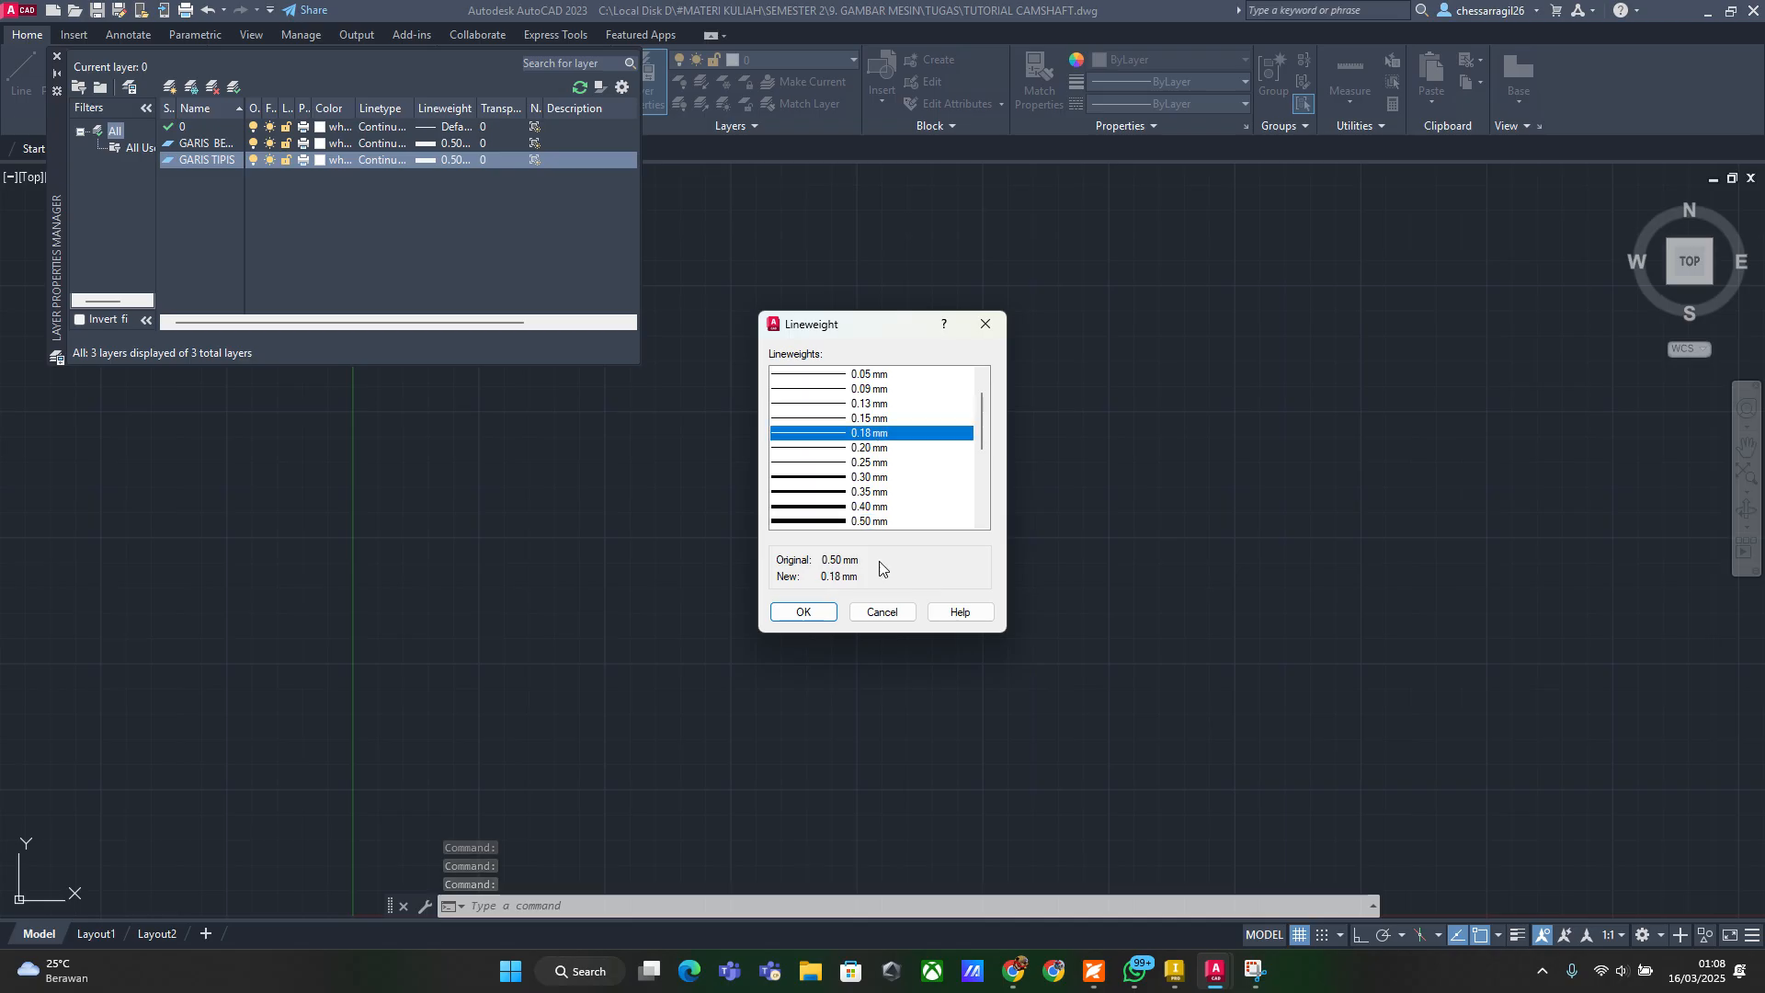
left_click(802, 611)
Create a layer named GARIS SUMBU and set its color to red
left_click(168, 85)
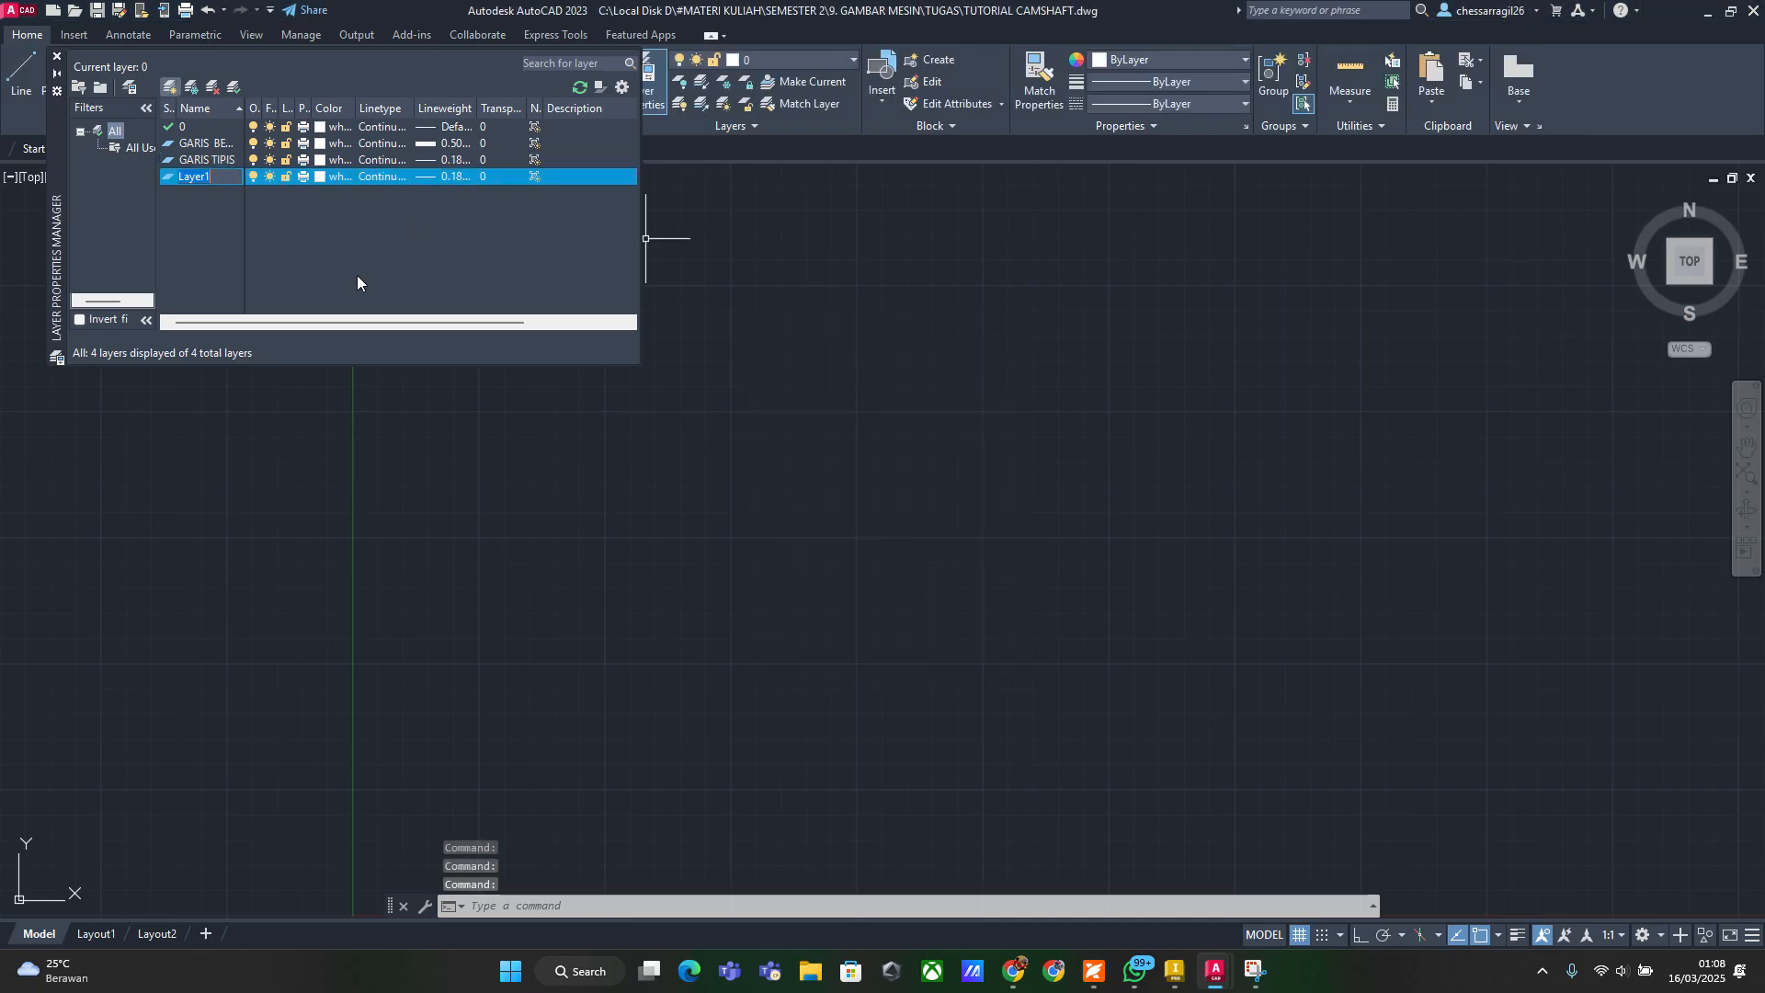
type("GARIS ")
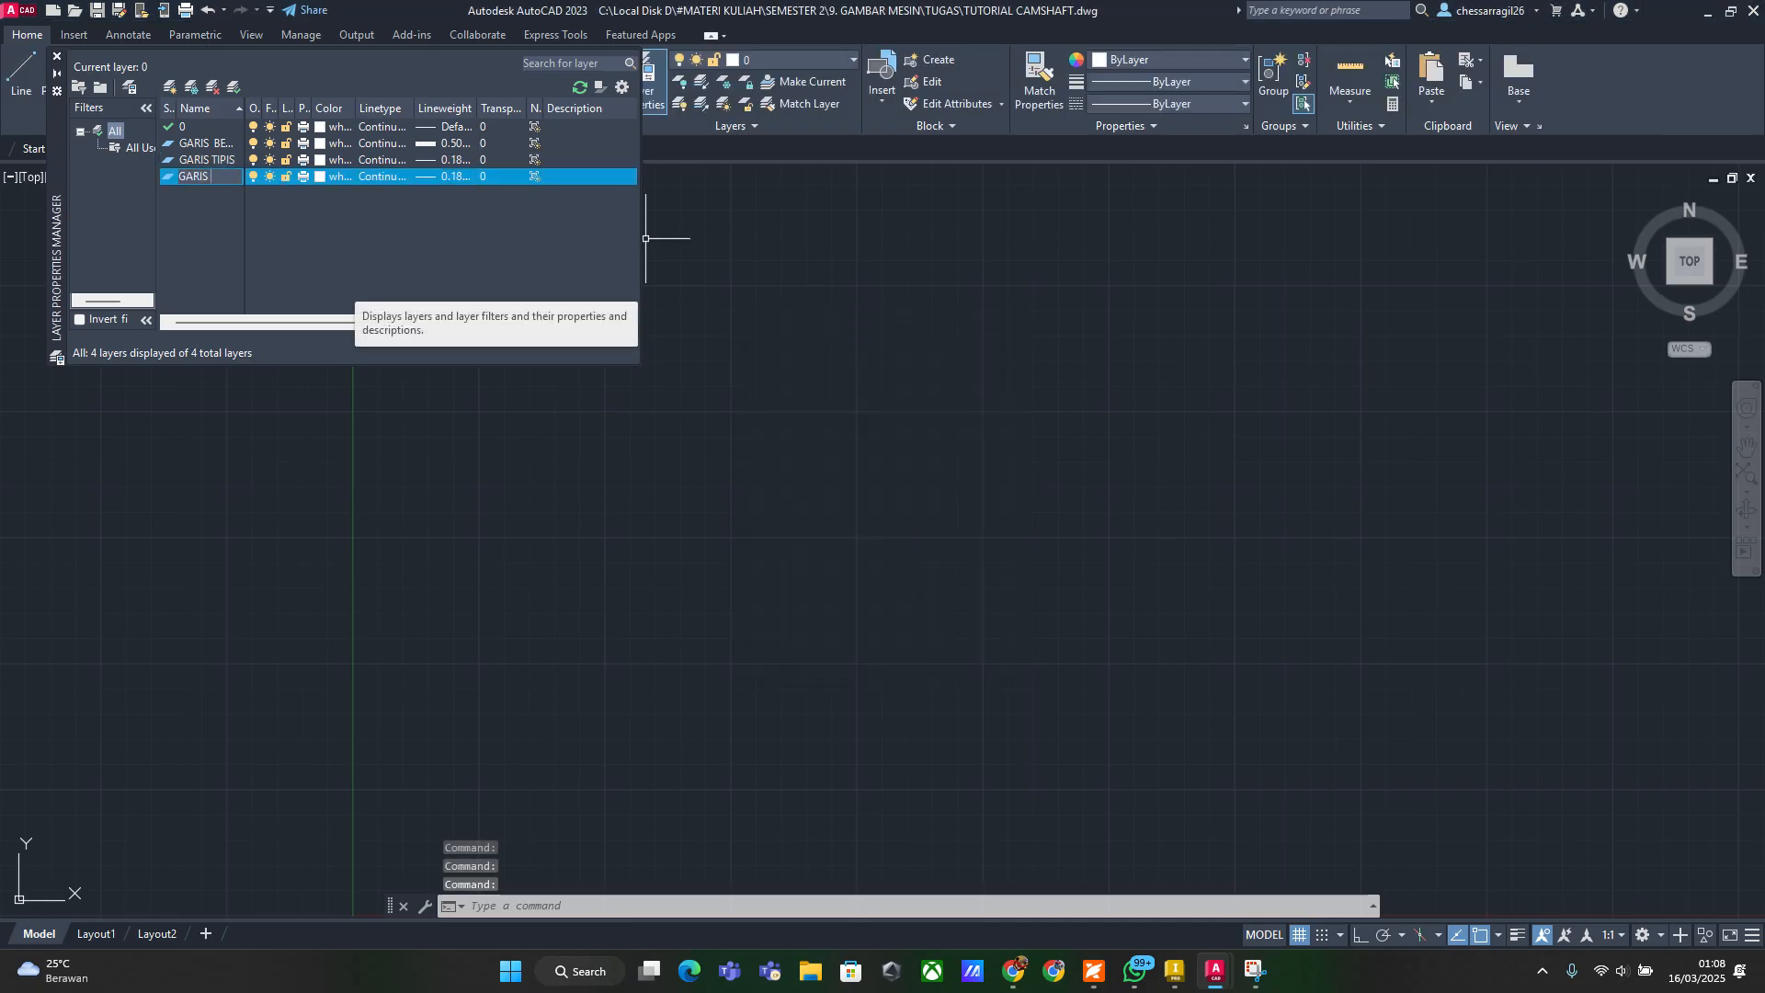
type("SUMBU")
key("Return")
left_click(340, 177)
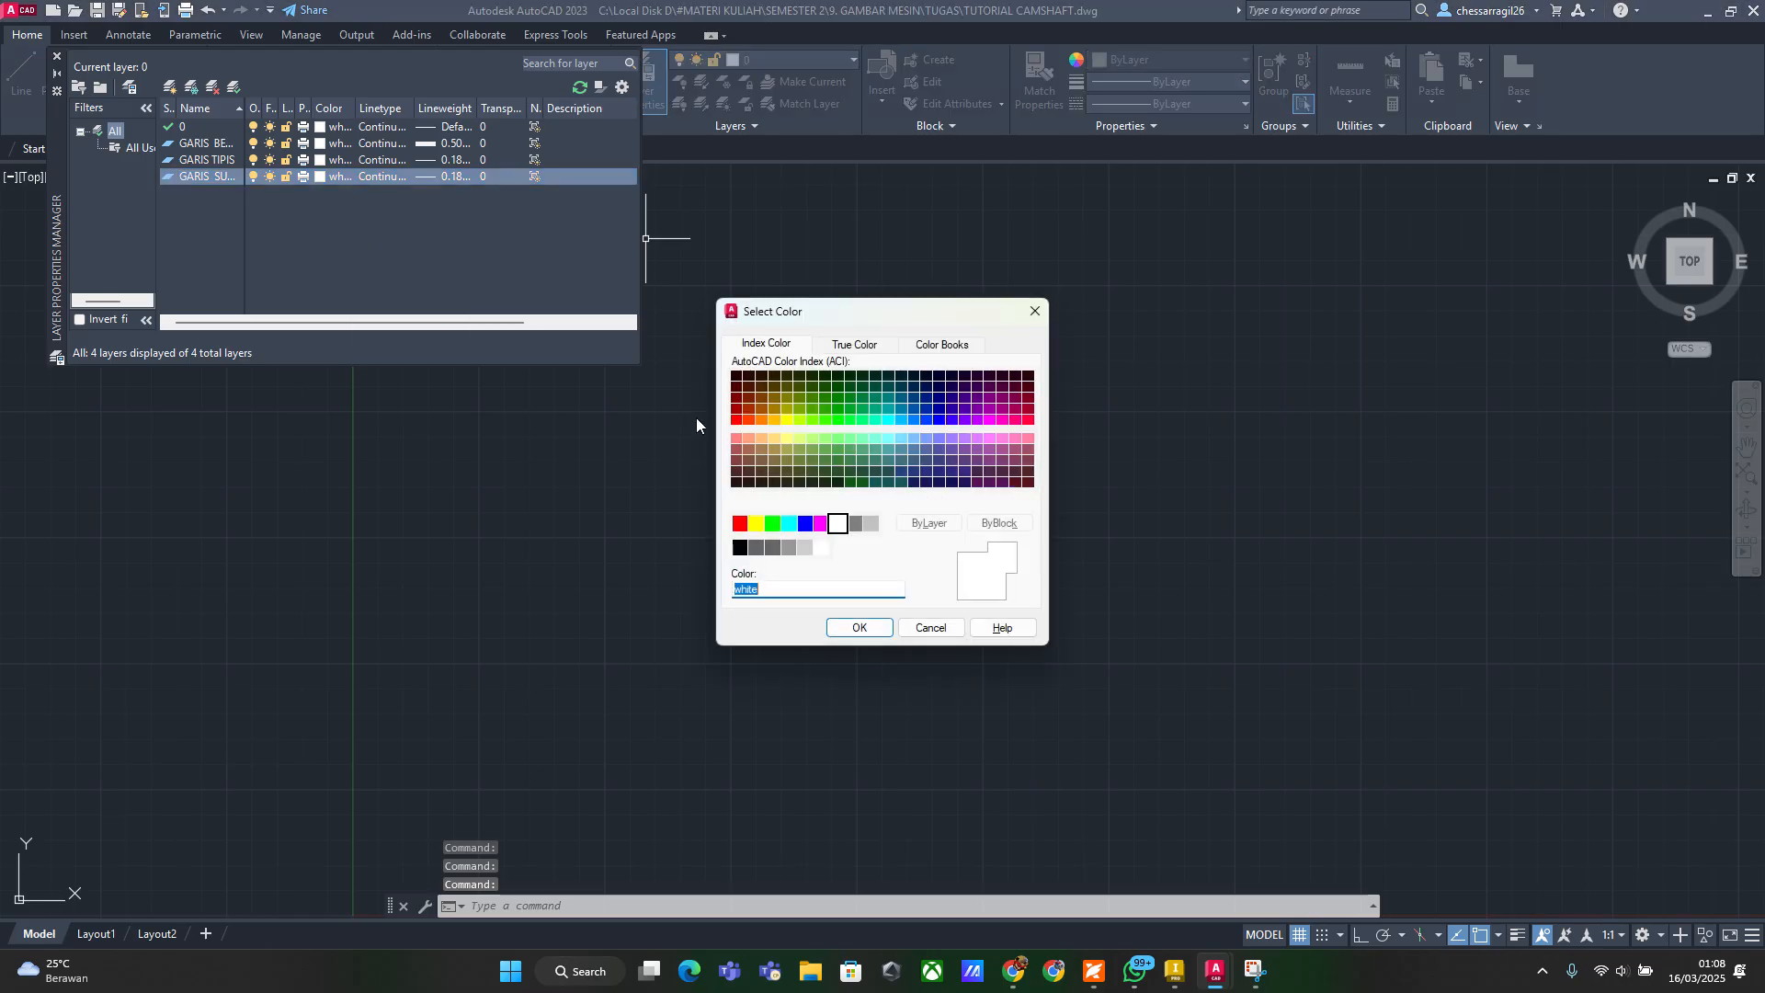
left_click(738, 523)
left_click(874, 629)
Load the CENTER linetype from acadiso.lin while editing the GARIS SUMBU layer, and close the layer properties
left_click(381, 177)
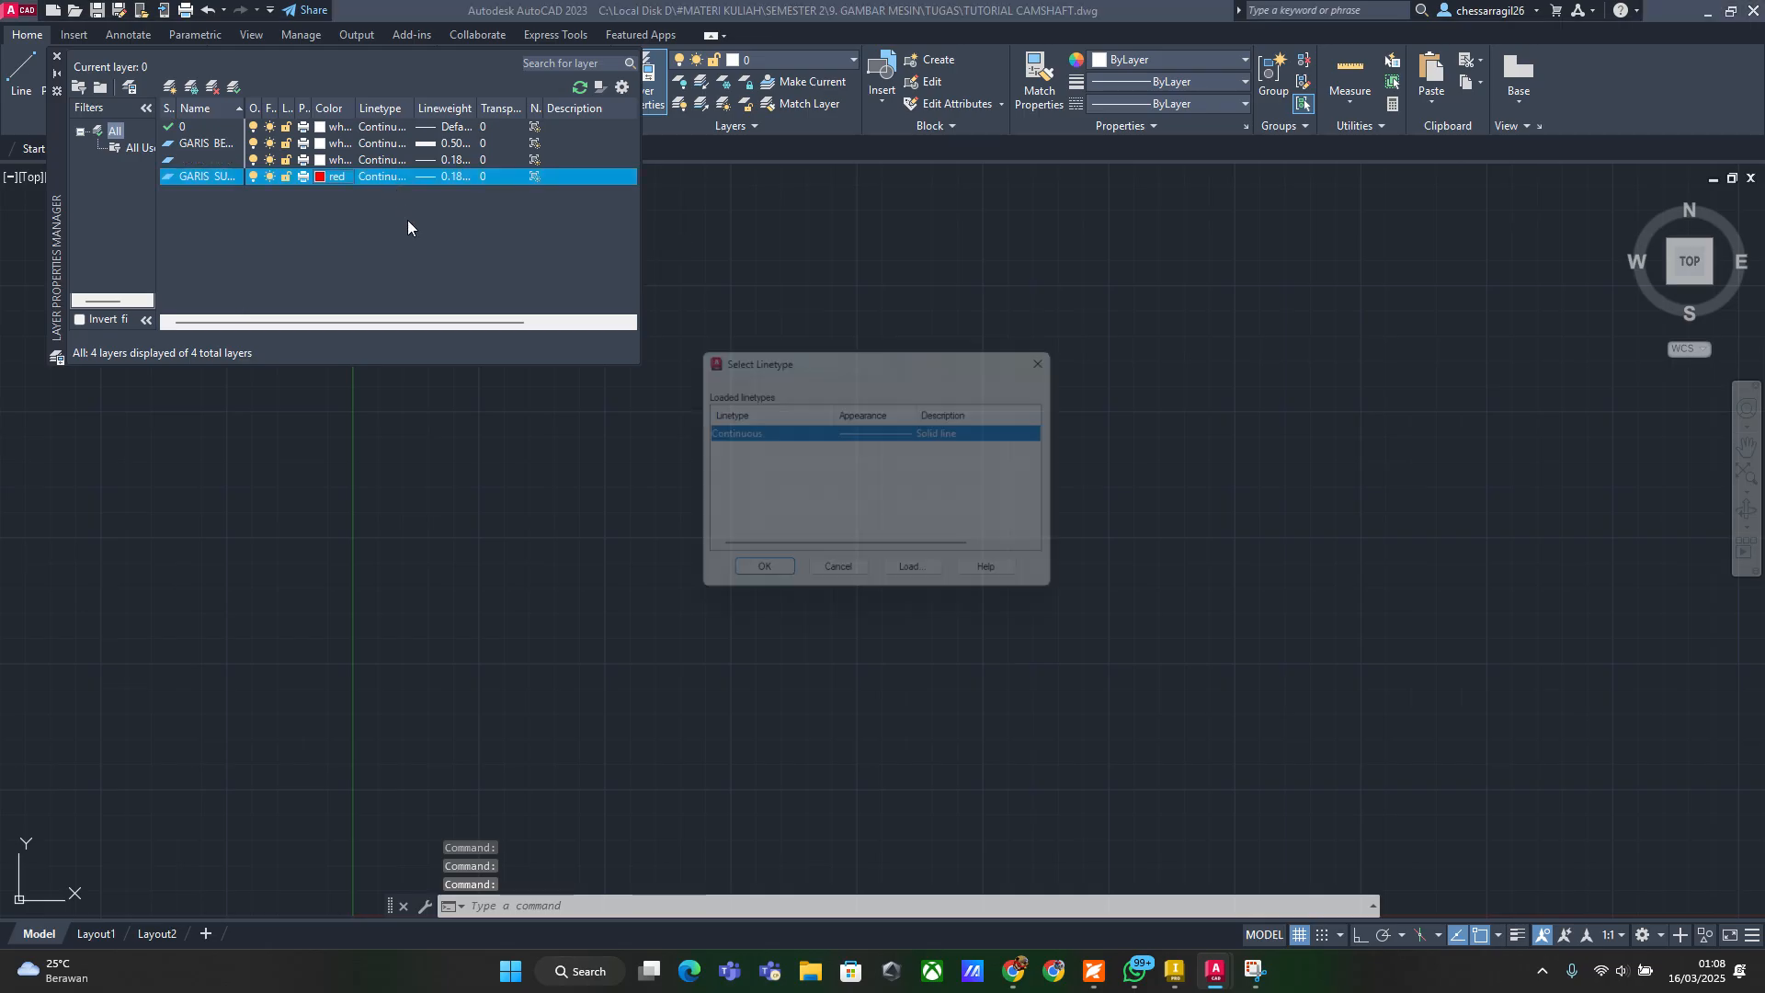
left_click(922, 580)
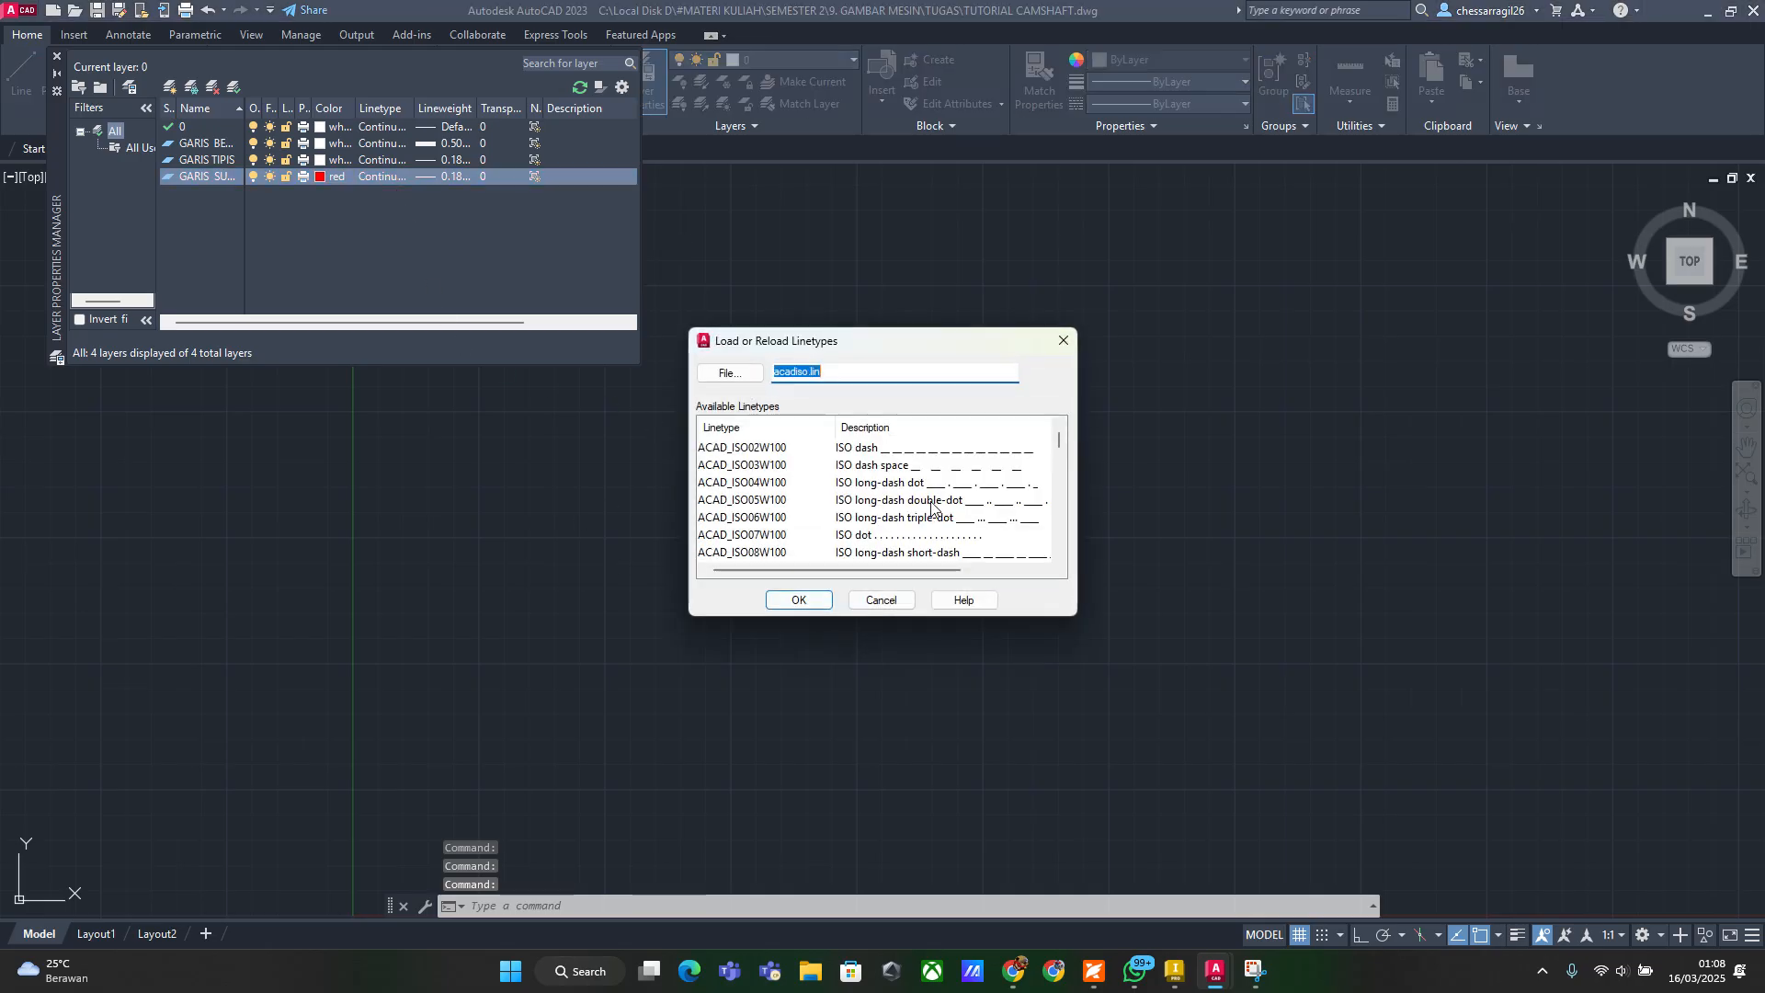
scroll(808, 524, "down", 6)
left_click(718, 448)
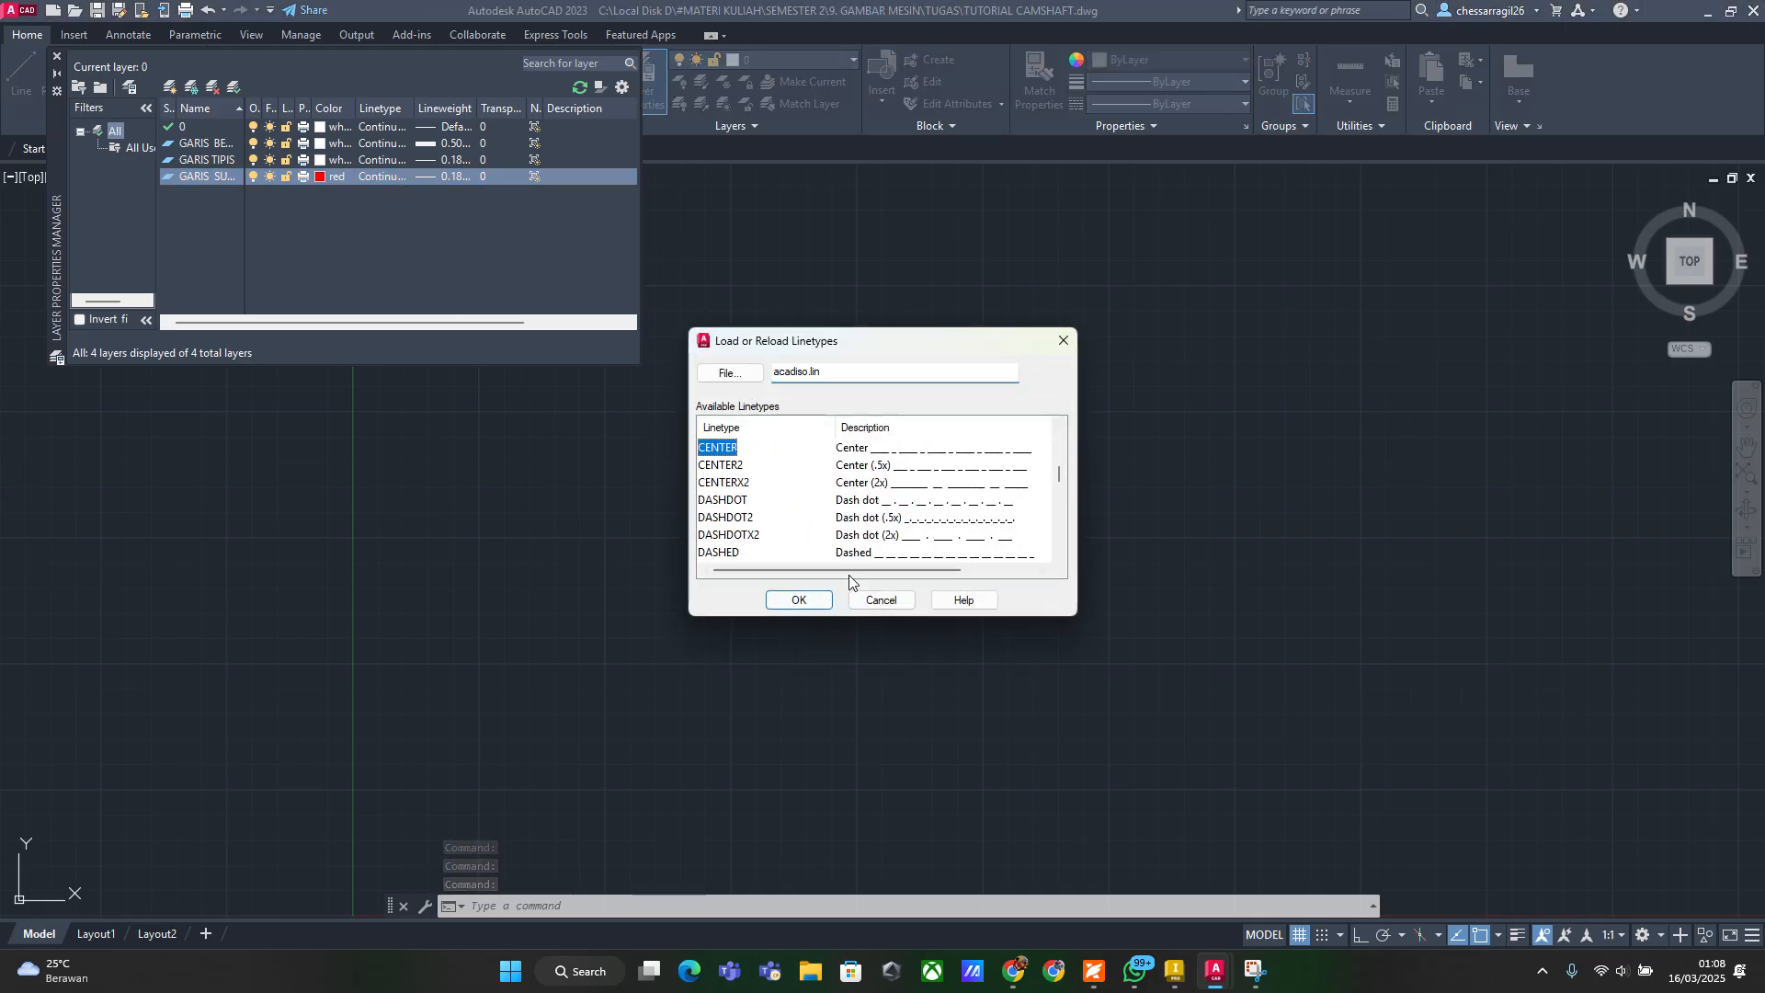
left_click(796, 600)
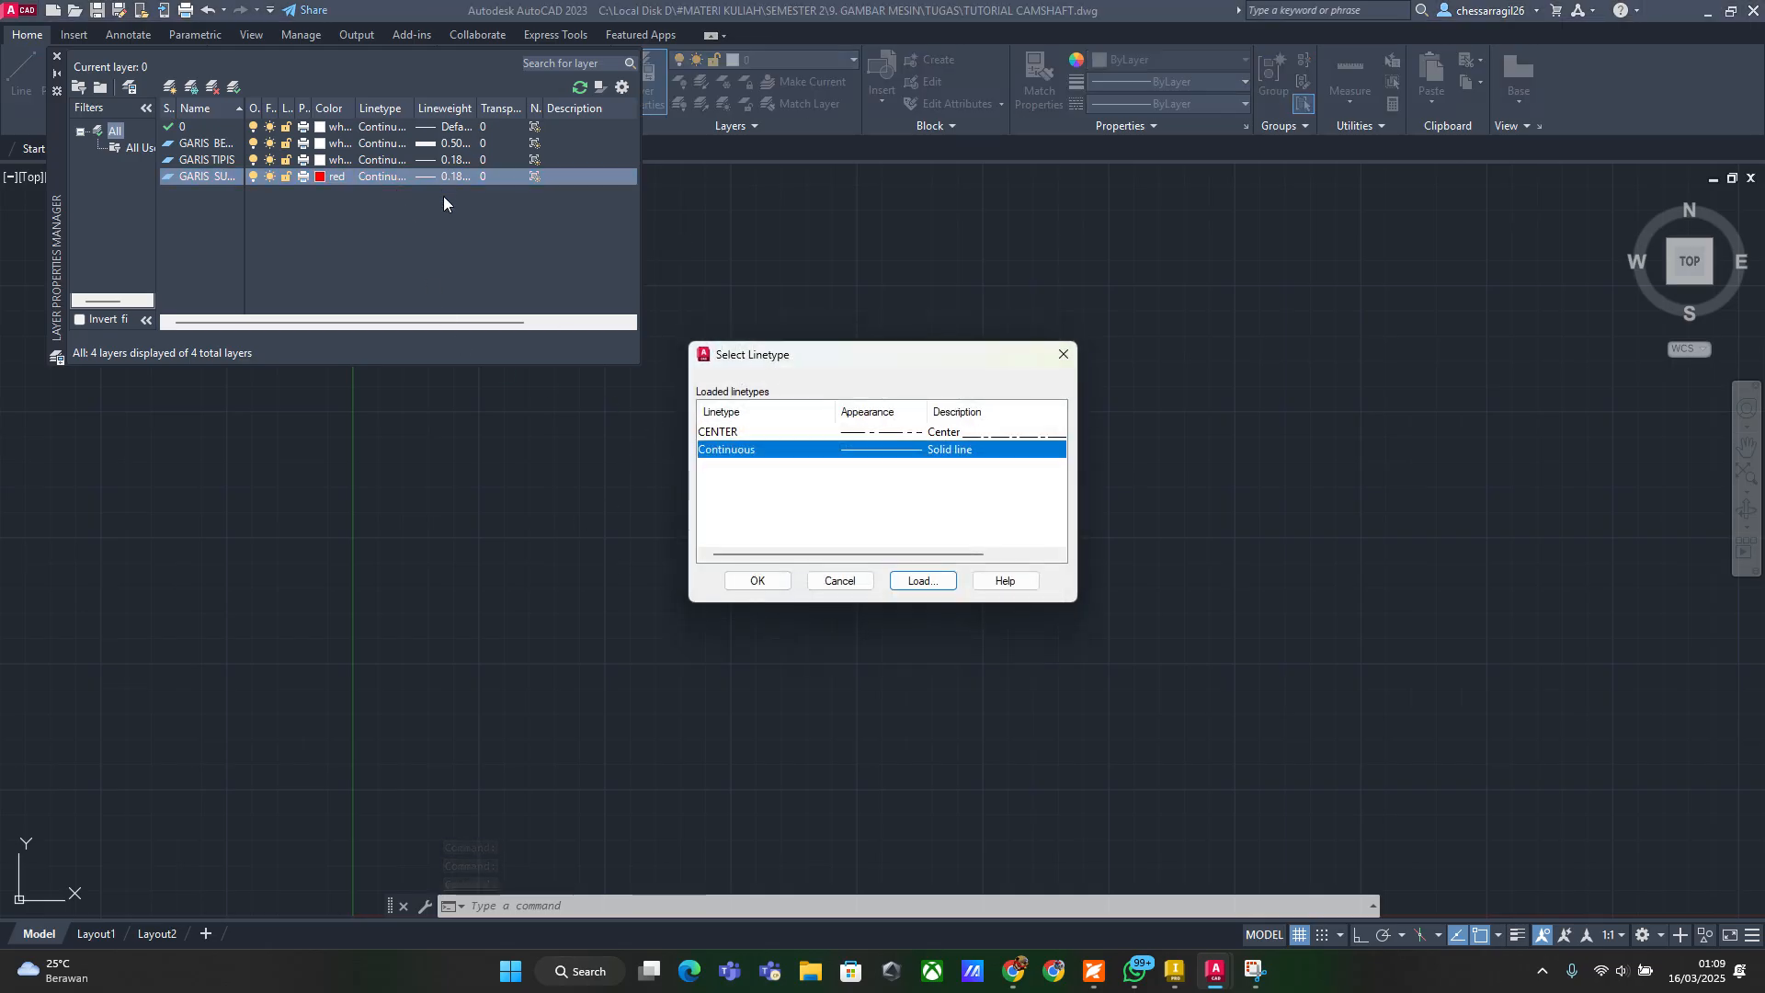
left_click(757, 580)
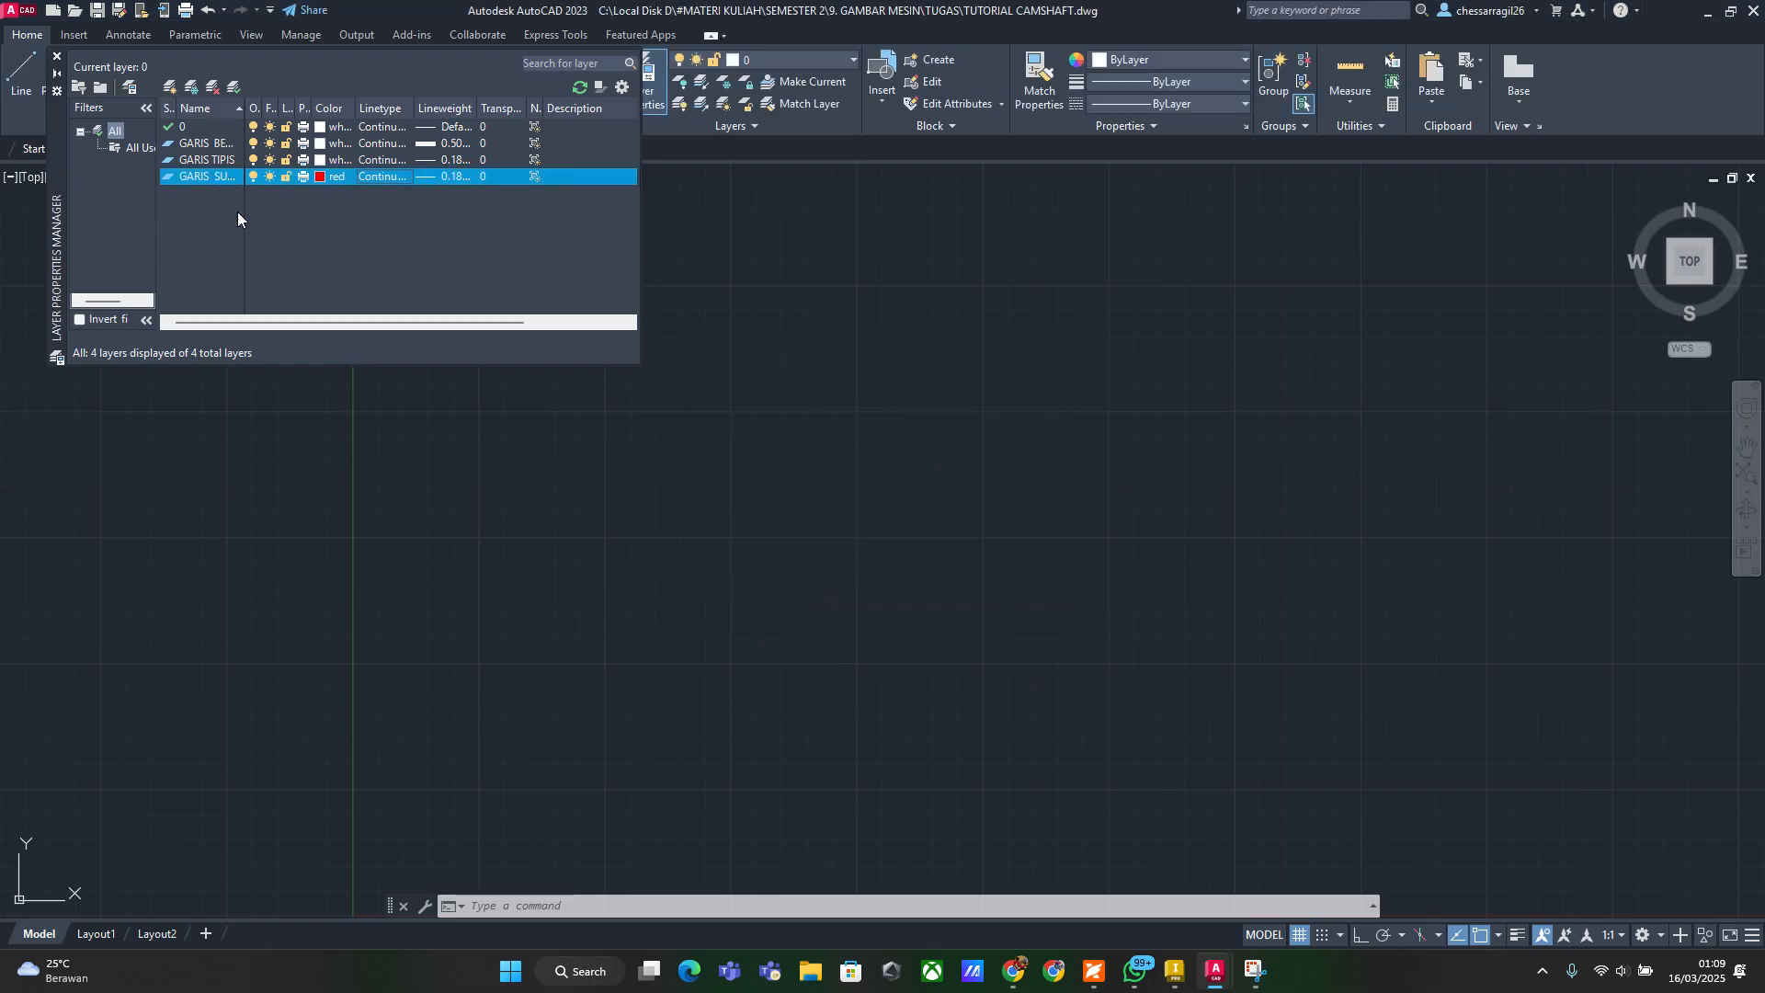
left_click(56, 56)
Make GARIS BENDA the current layer
left_click(748, 62)
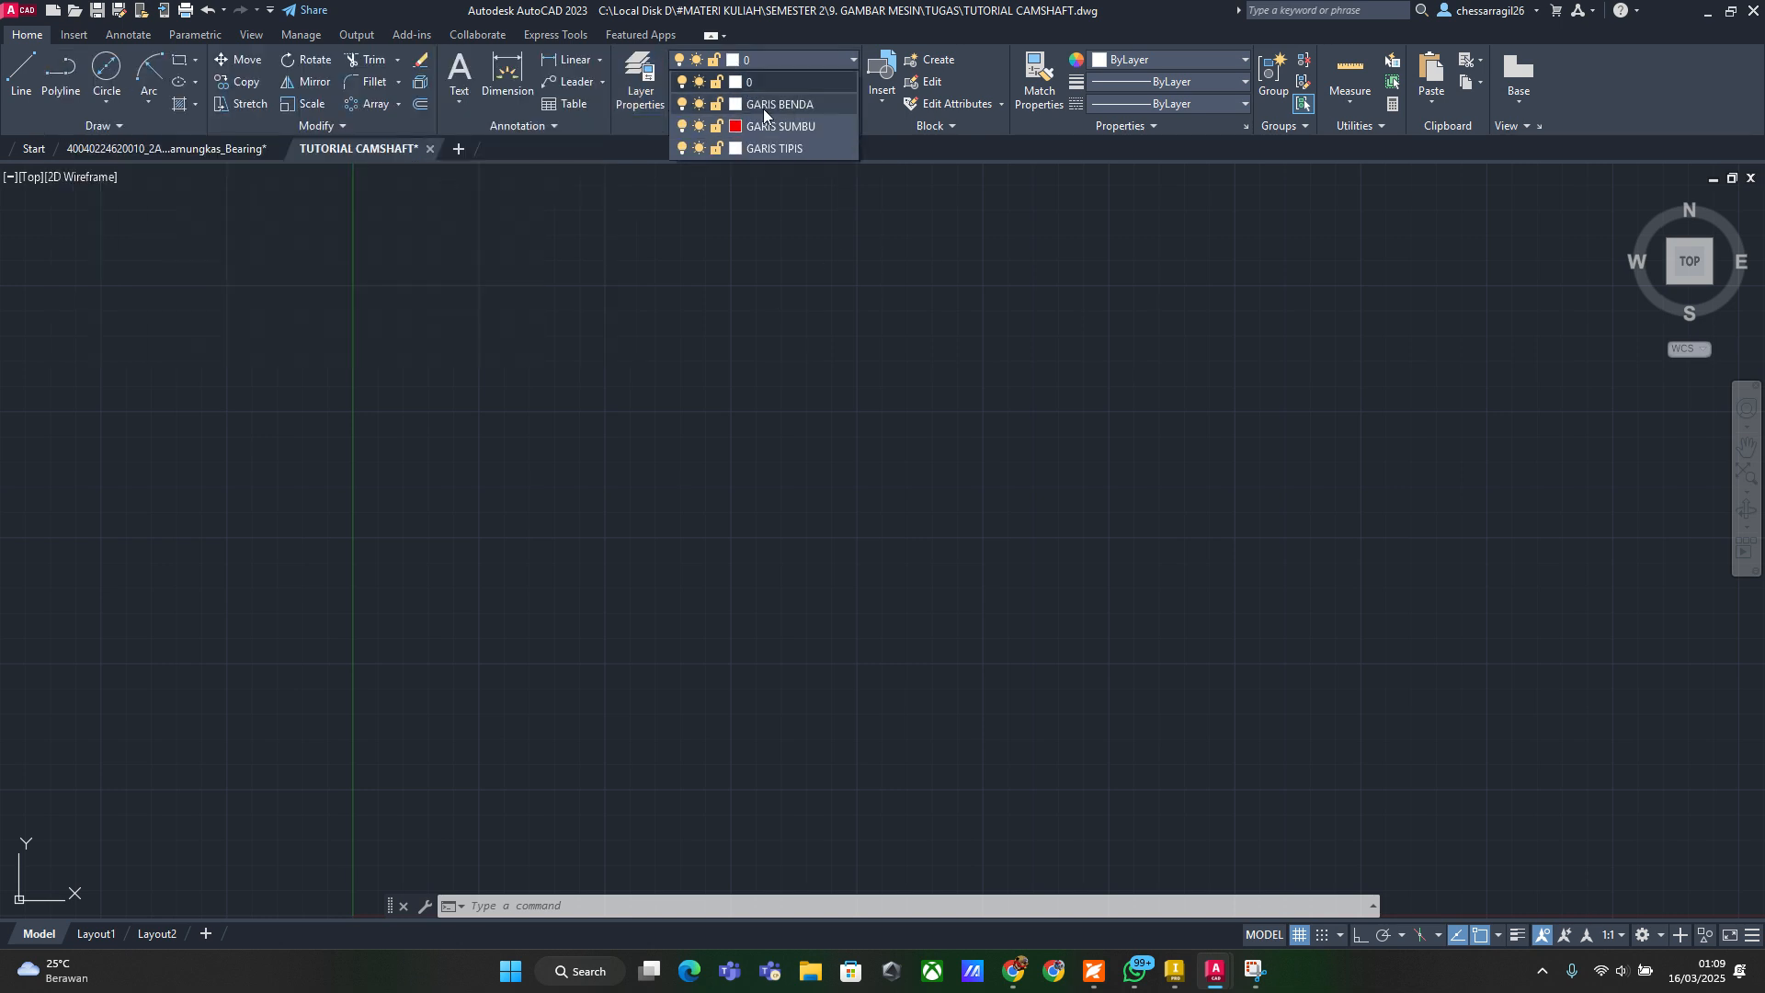
left_click(766, 104)
left_click(759, 409)
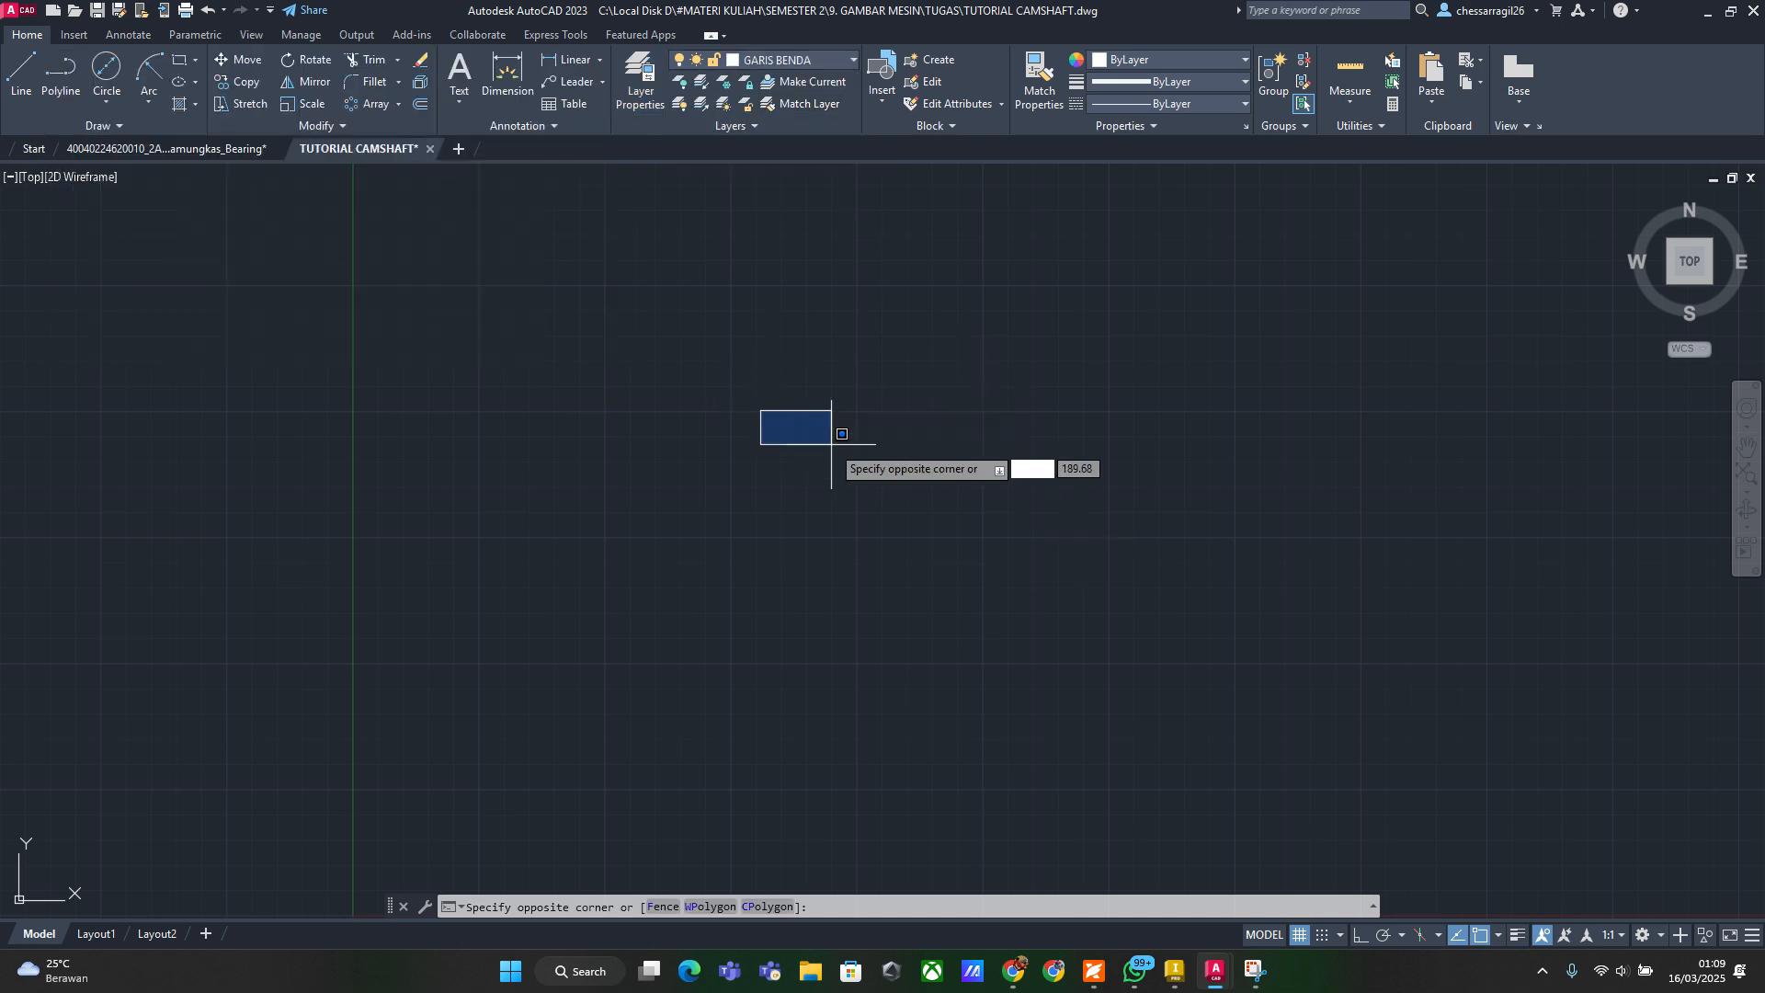
left_click(943, 520)
key("Escape")
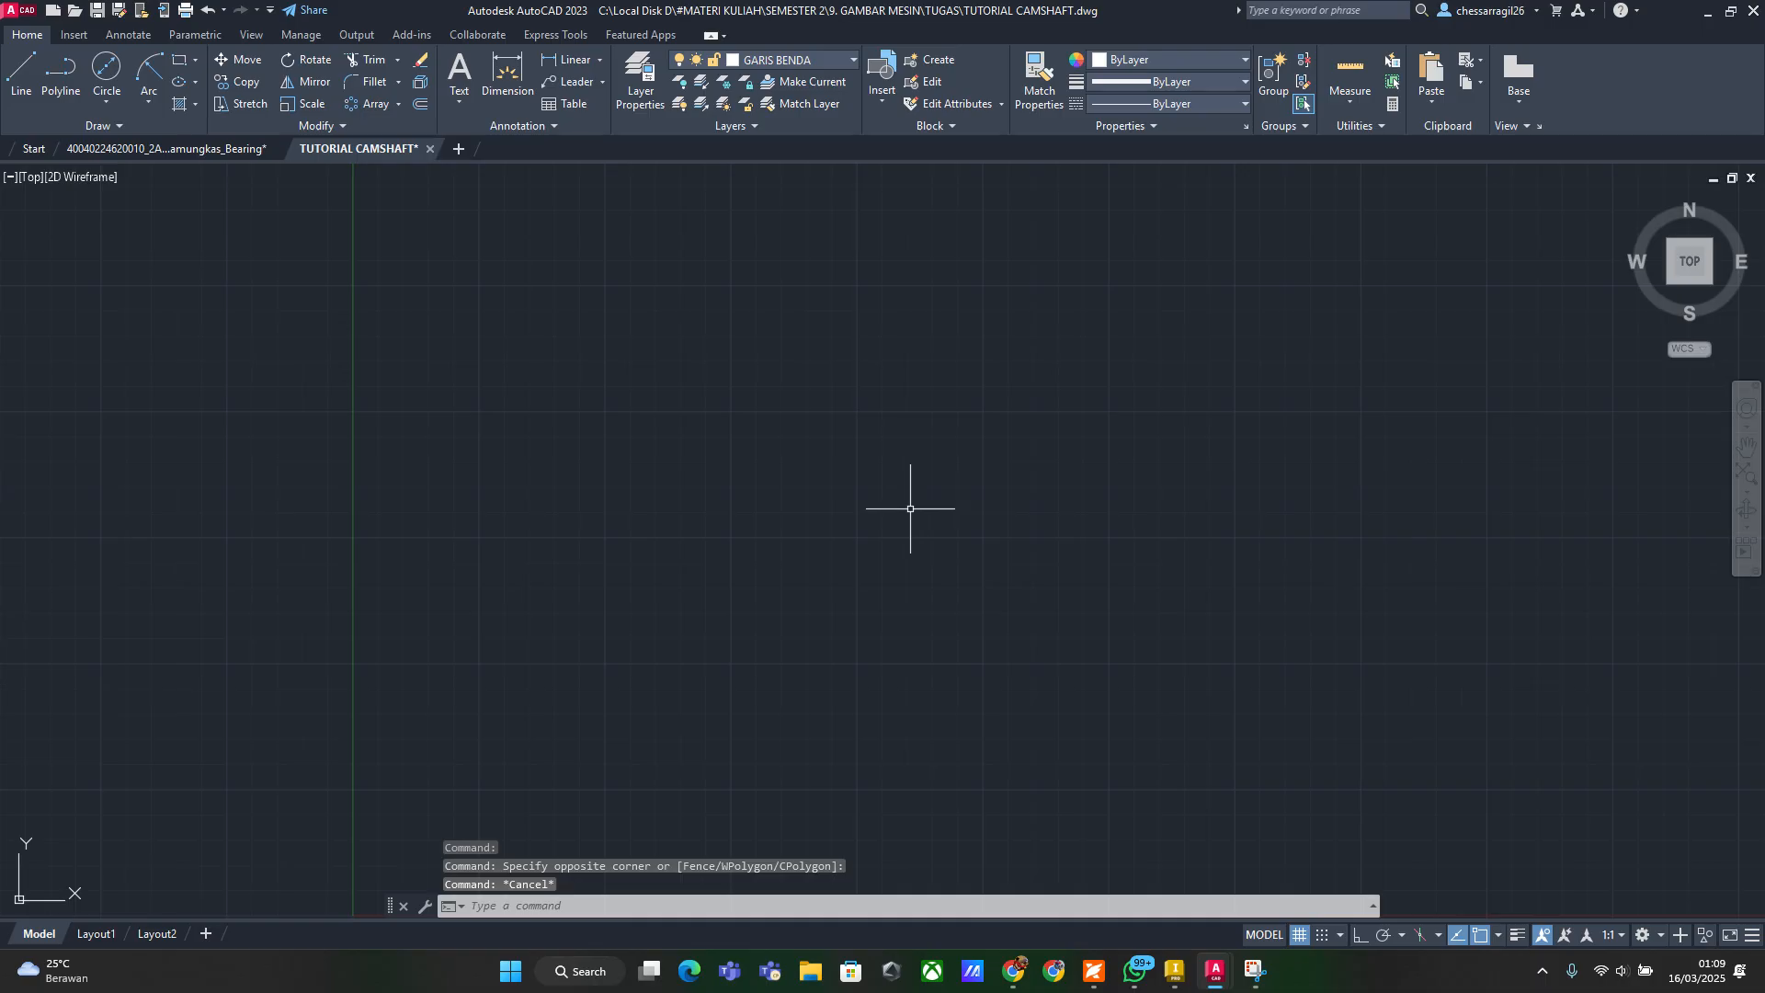
Switch to Inventor and examine the front view and cam profile sections in the camshaft's 2D assembly drawing
left_click(1175, 970)
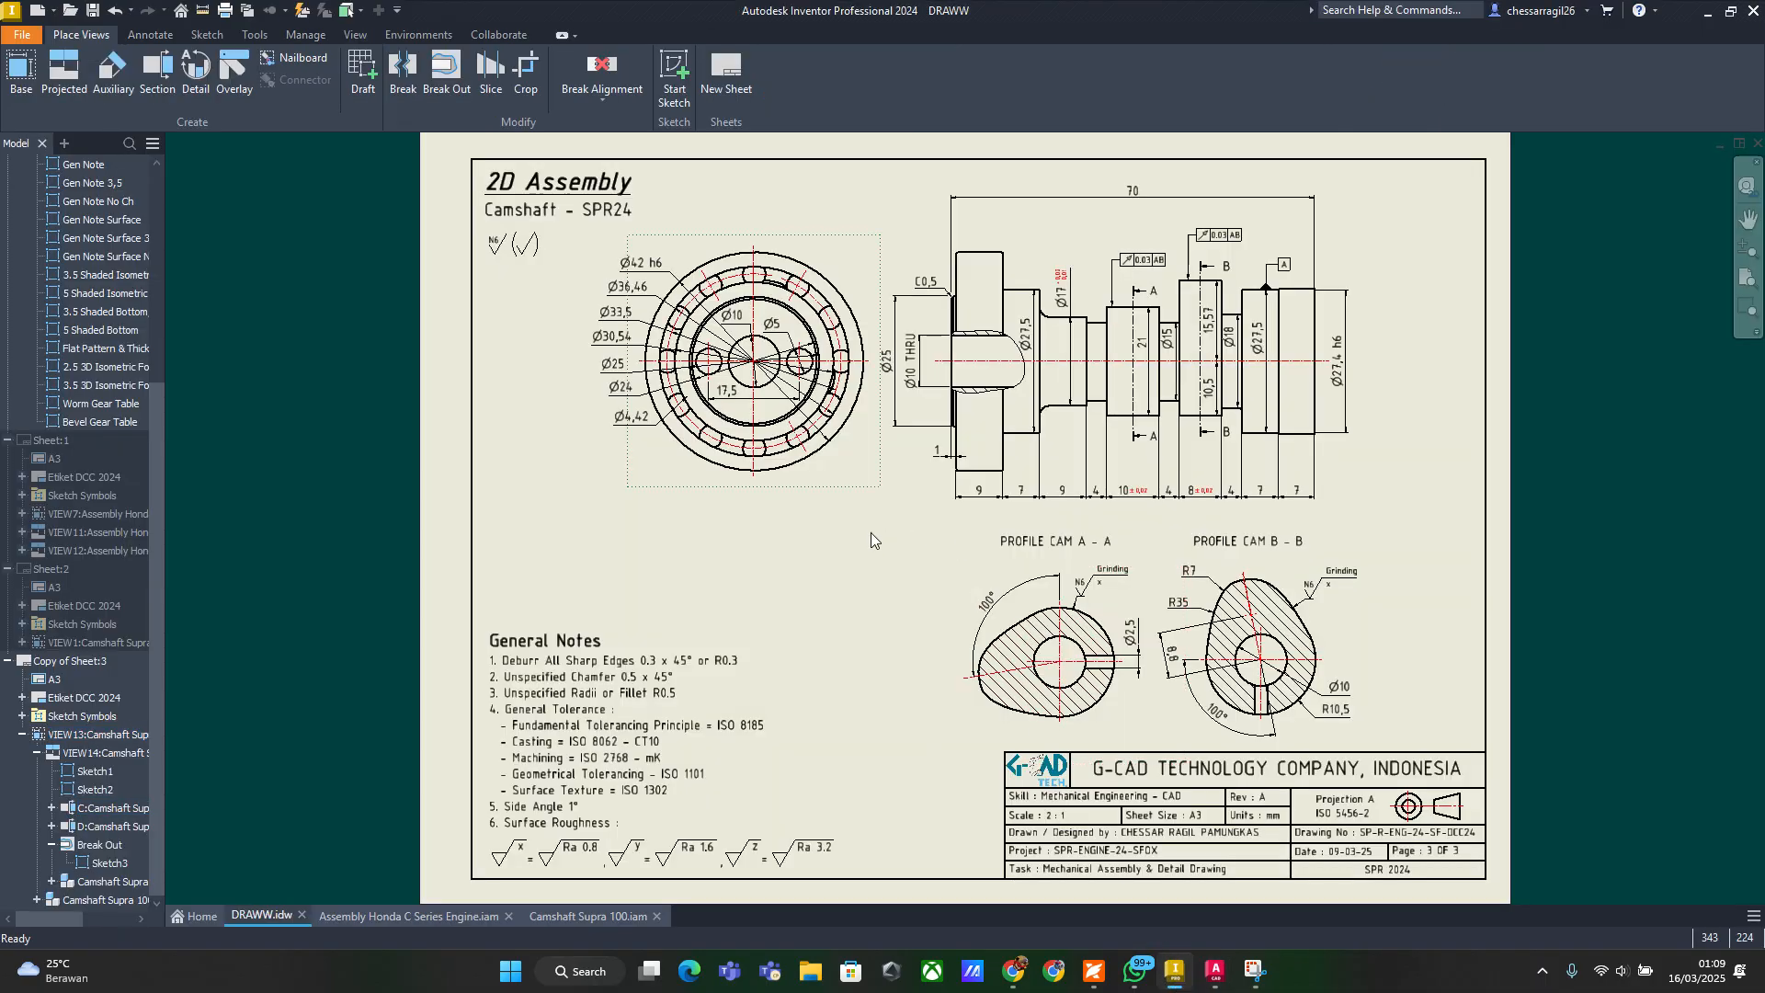
left_click_drag(870, 532, 592, 233)
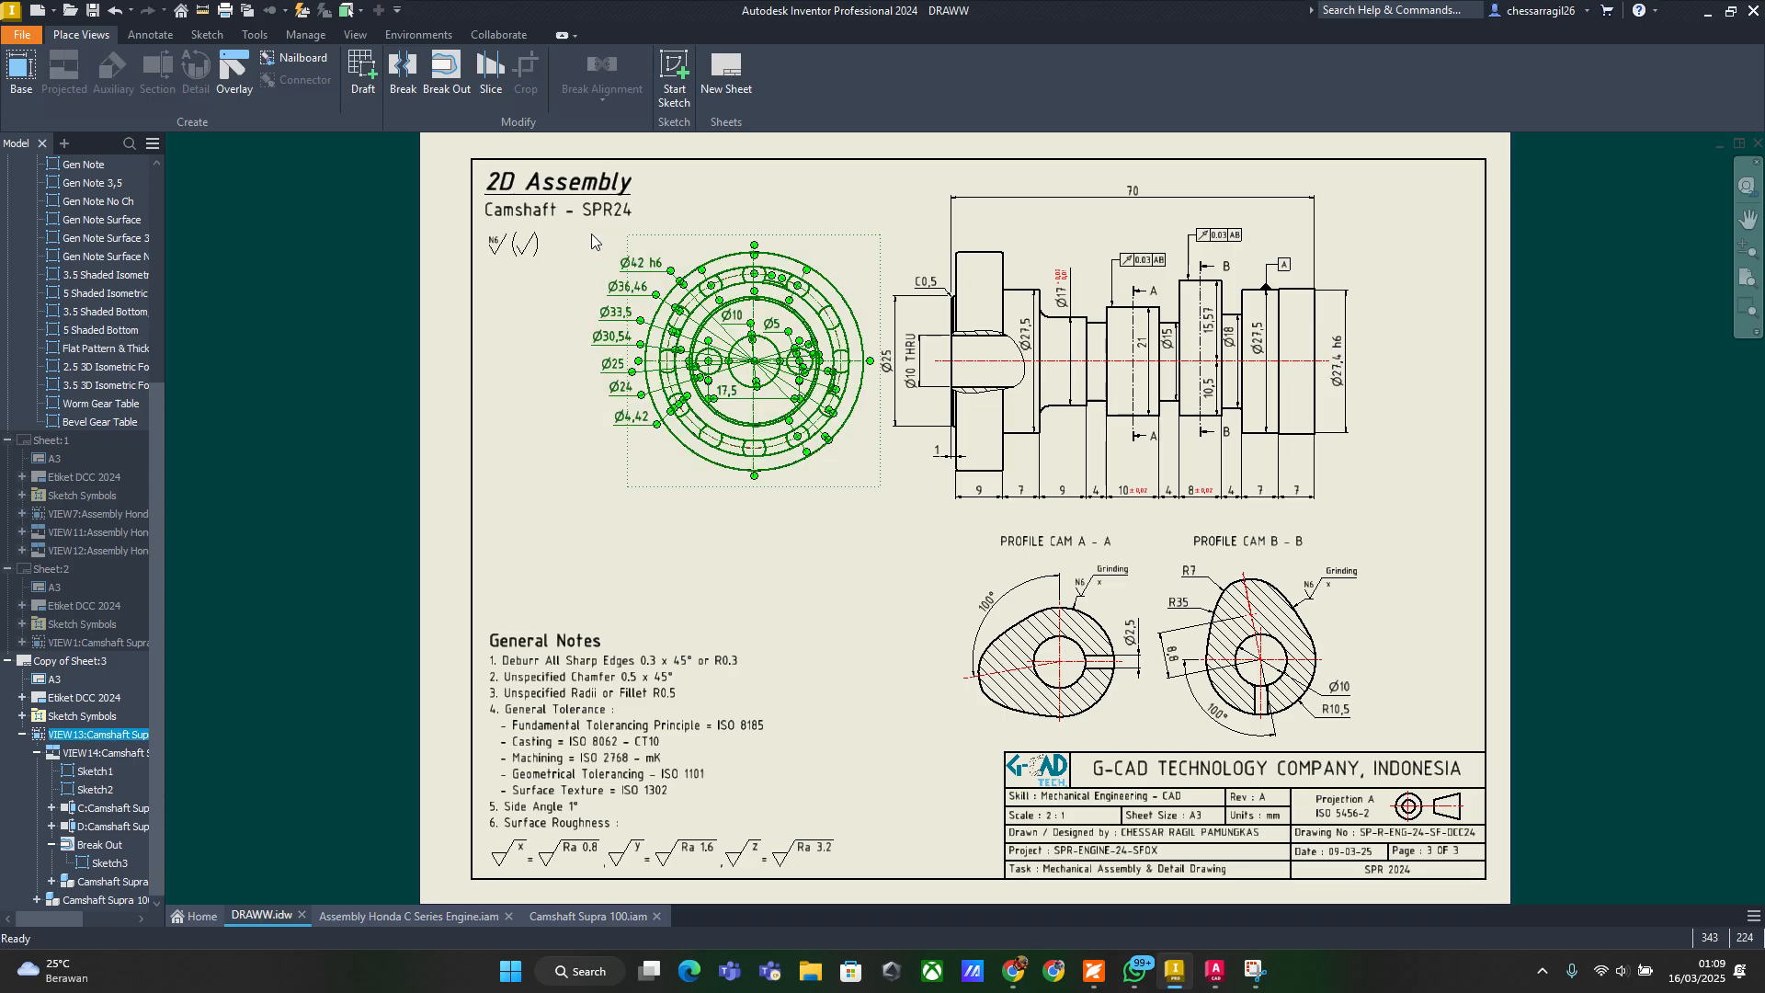
left_click(938, 691)
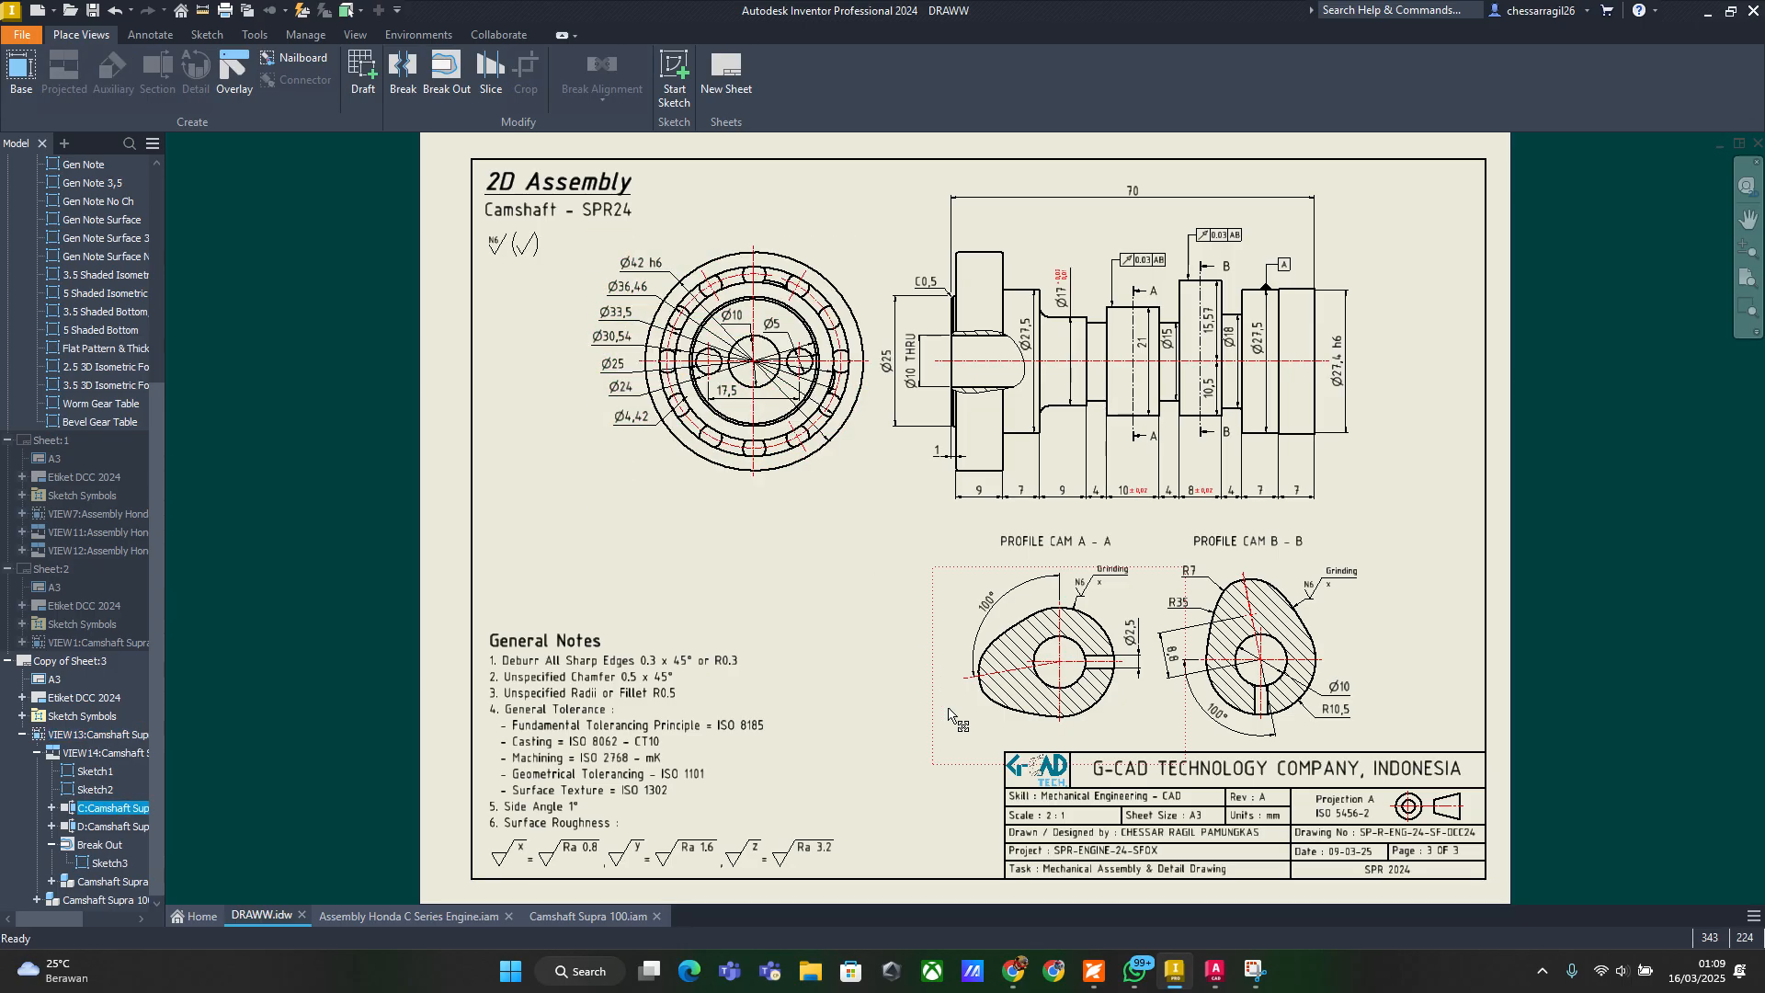
Show the Honda C Series engine assembly and examine the camshaft's position inside the transparent engine
left_click(471, 917)
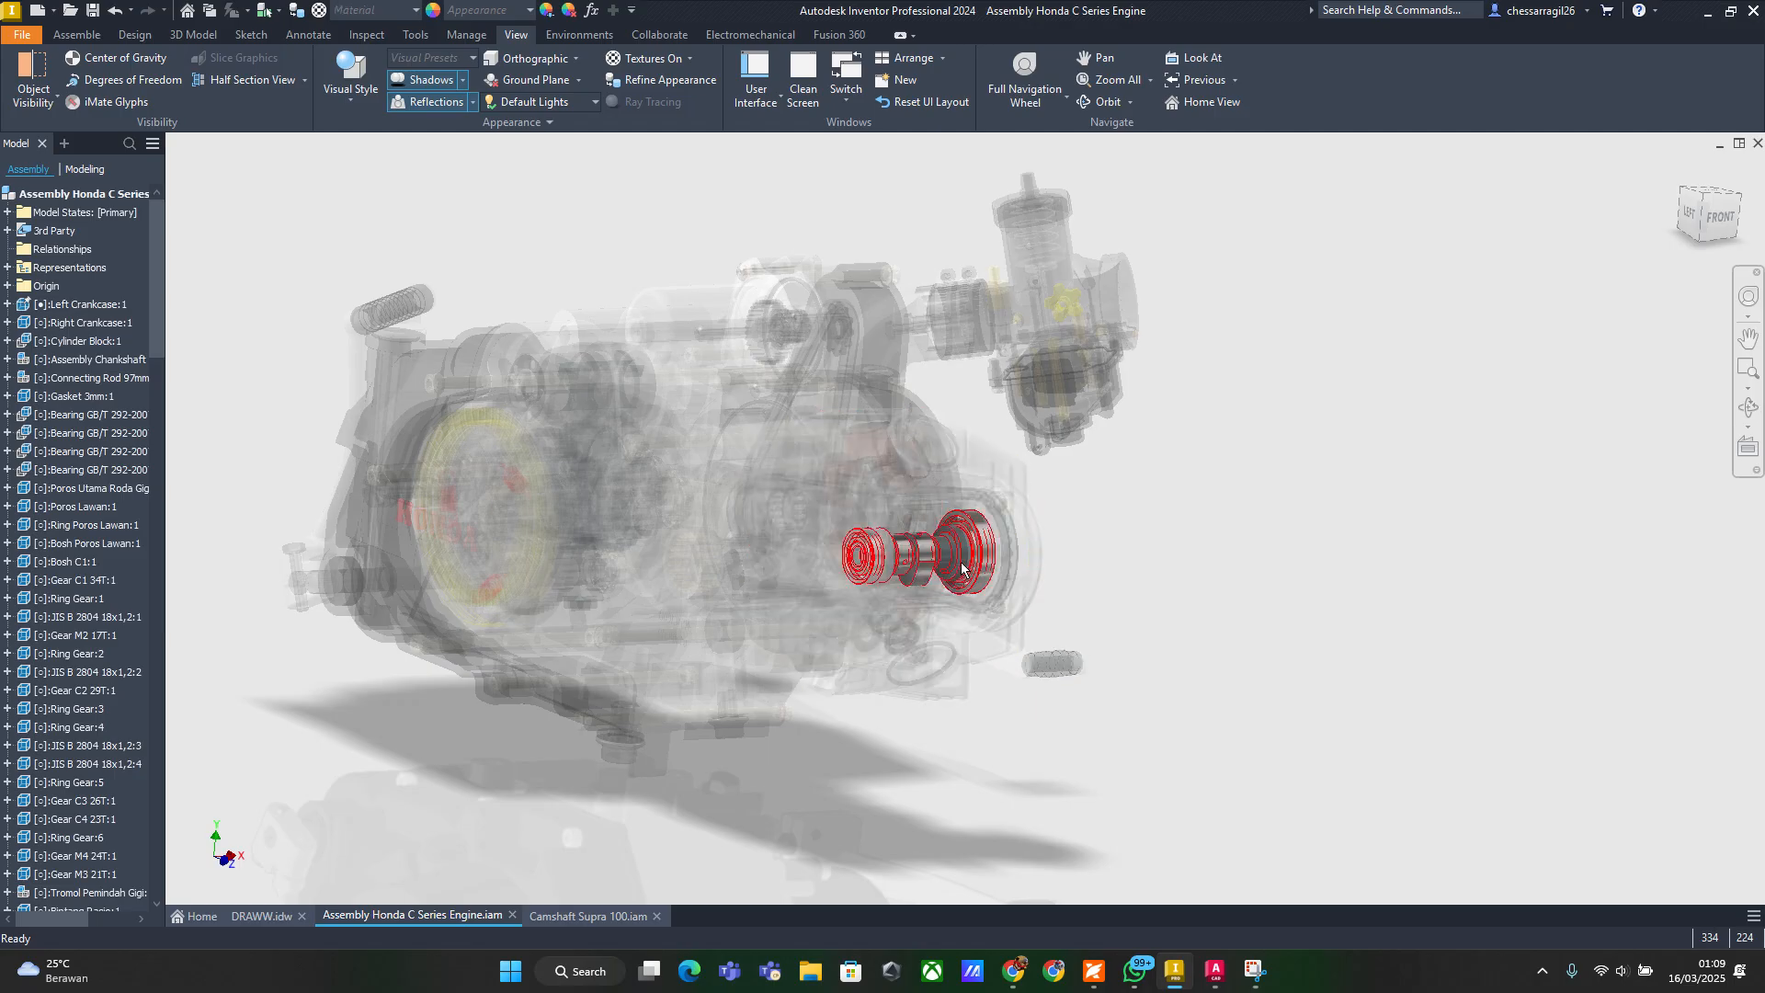
scroll(961, 568, "up", 2)
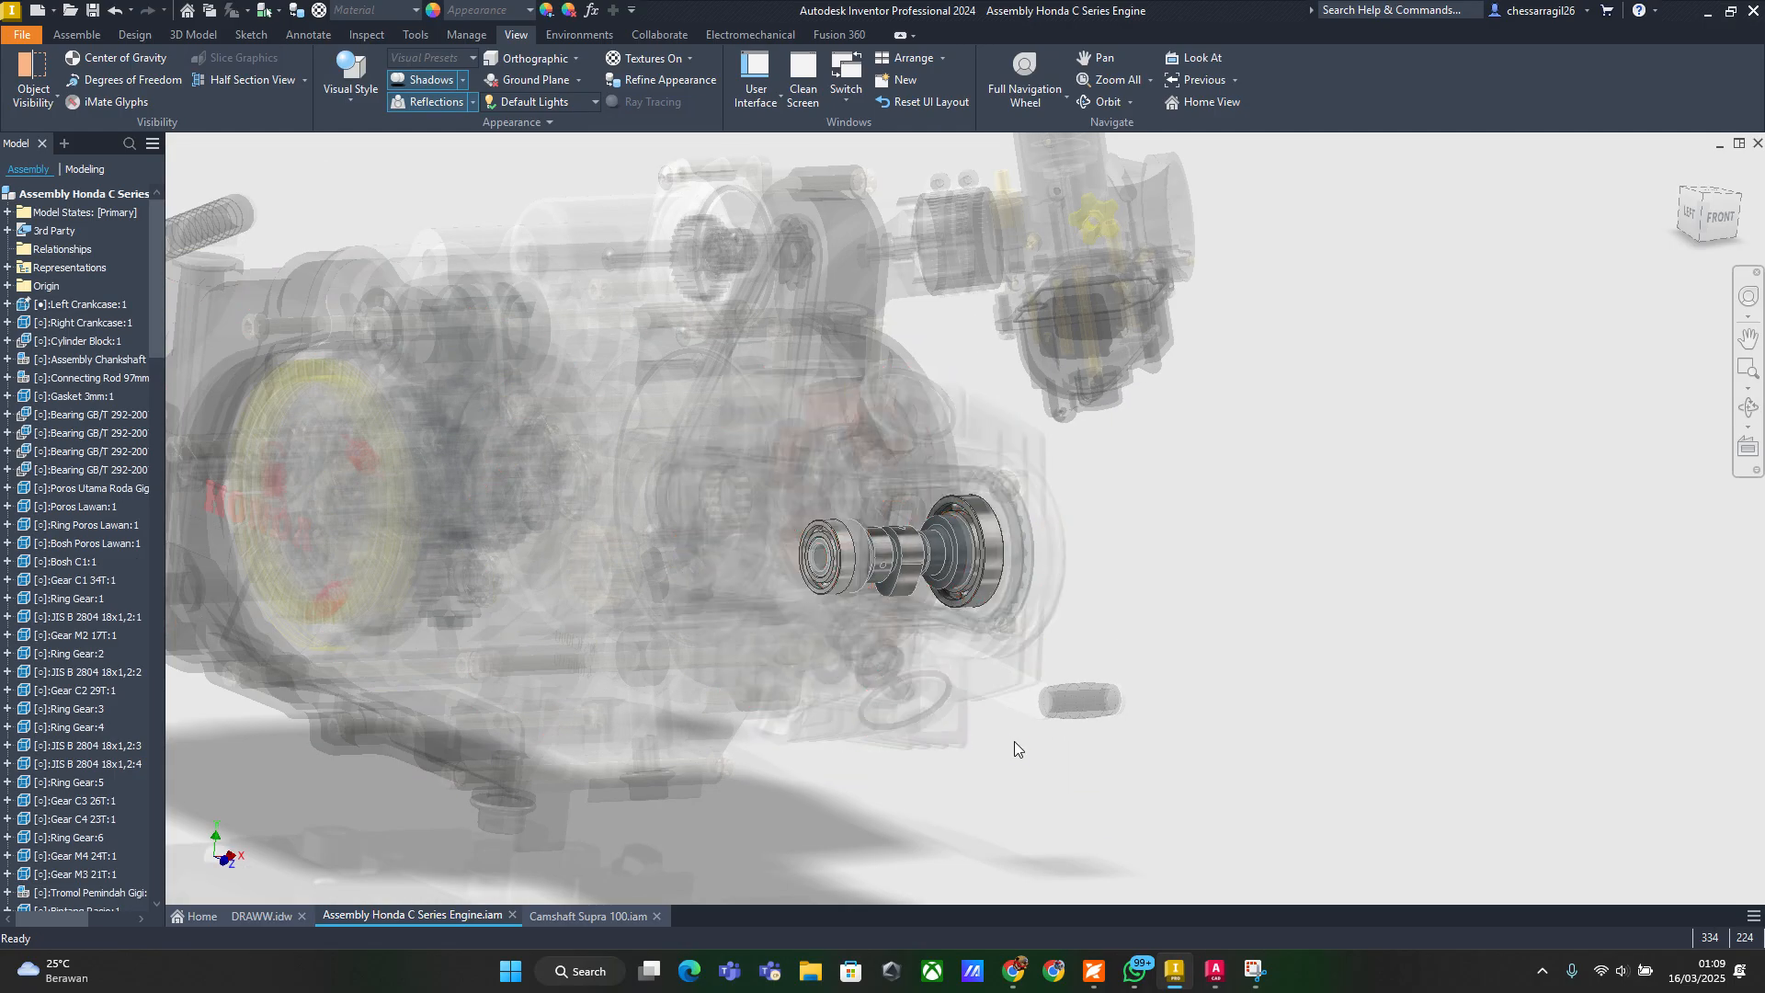
key("ctrl+Tab")
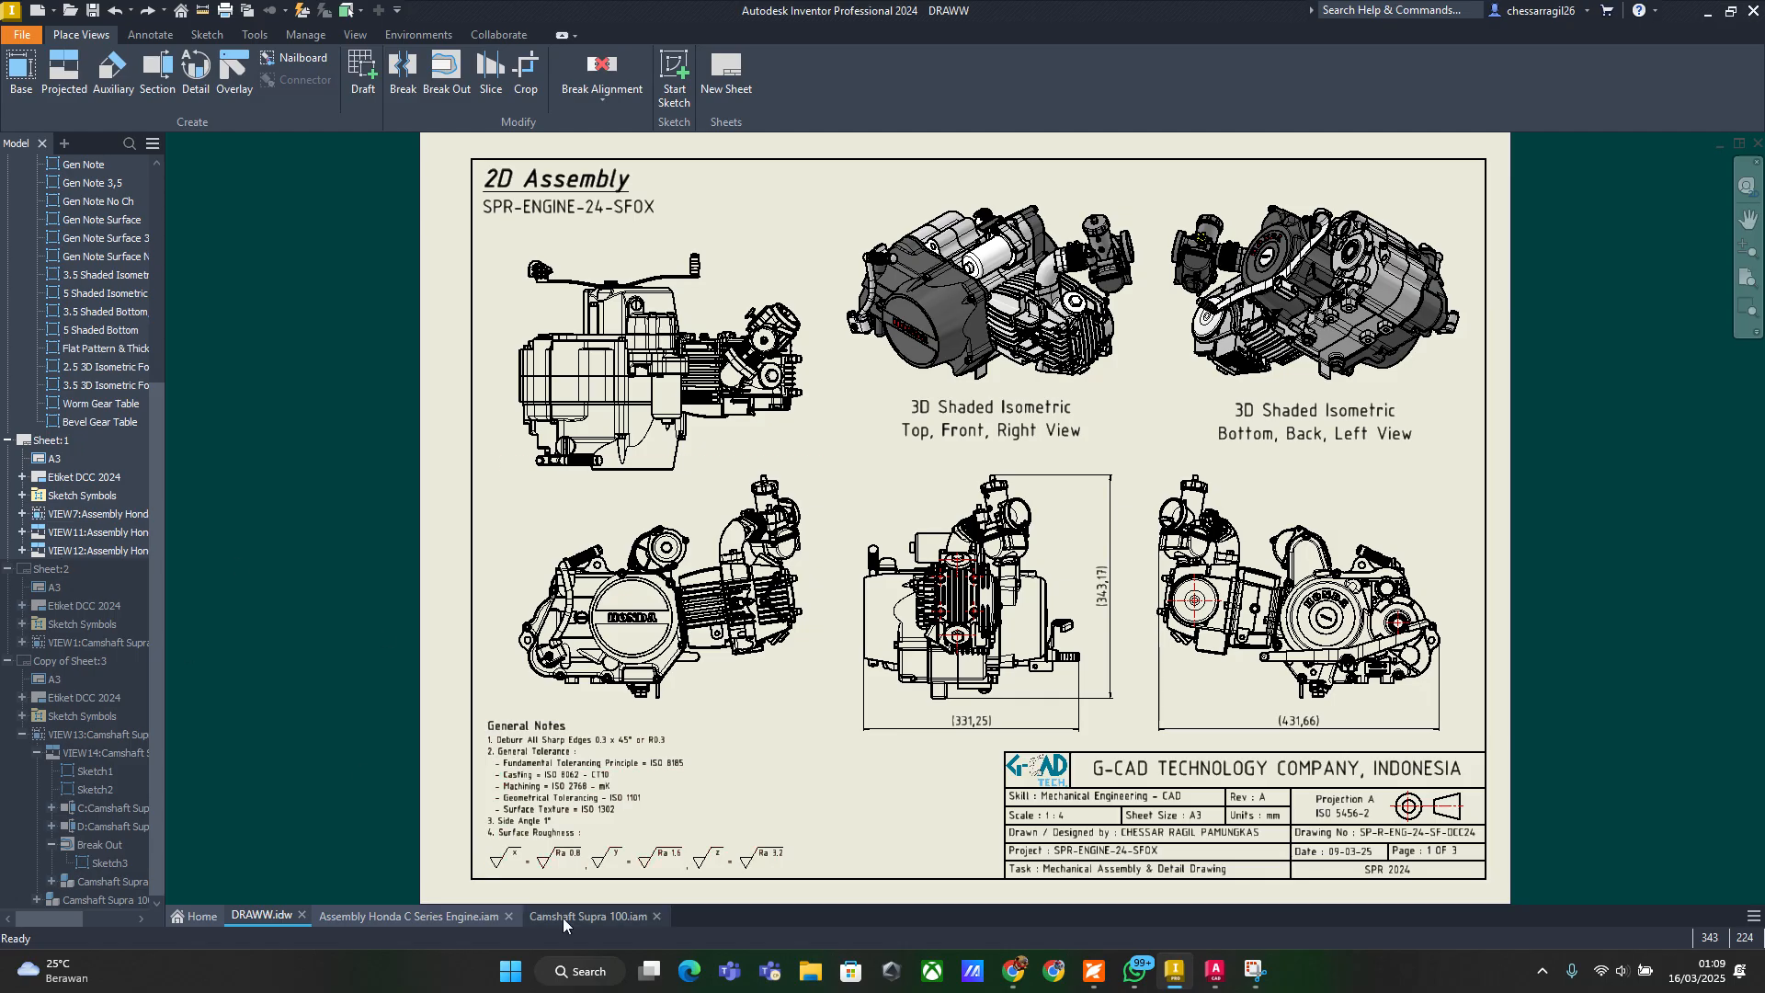
left_click(412, 916)
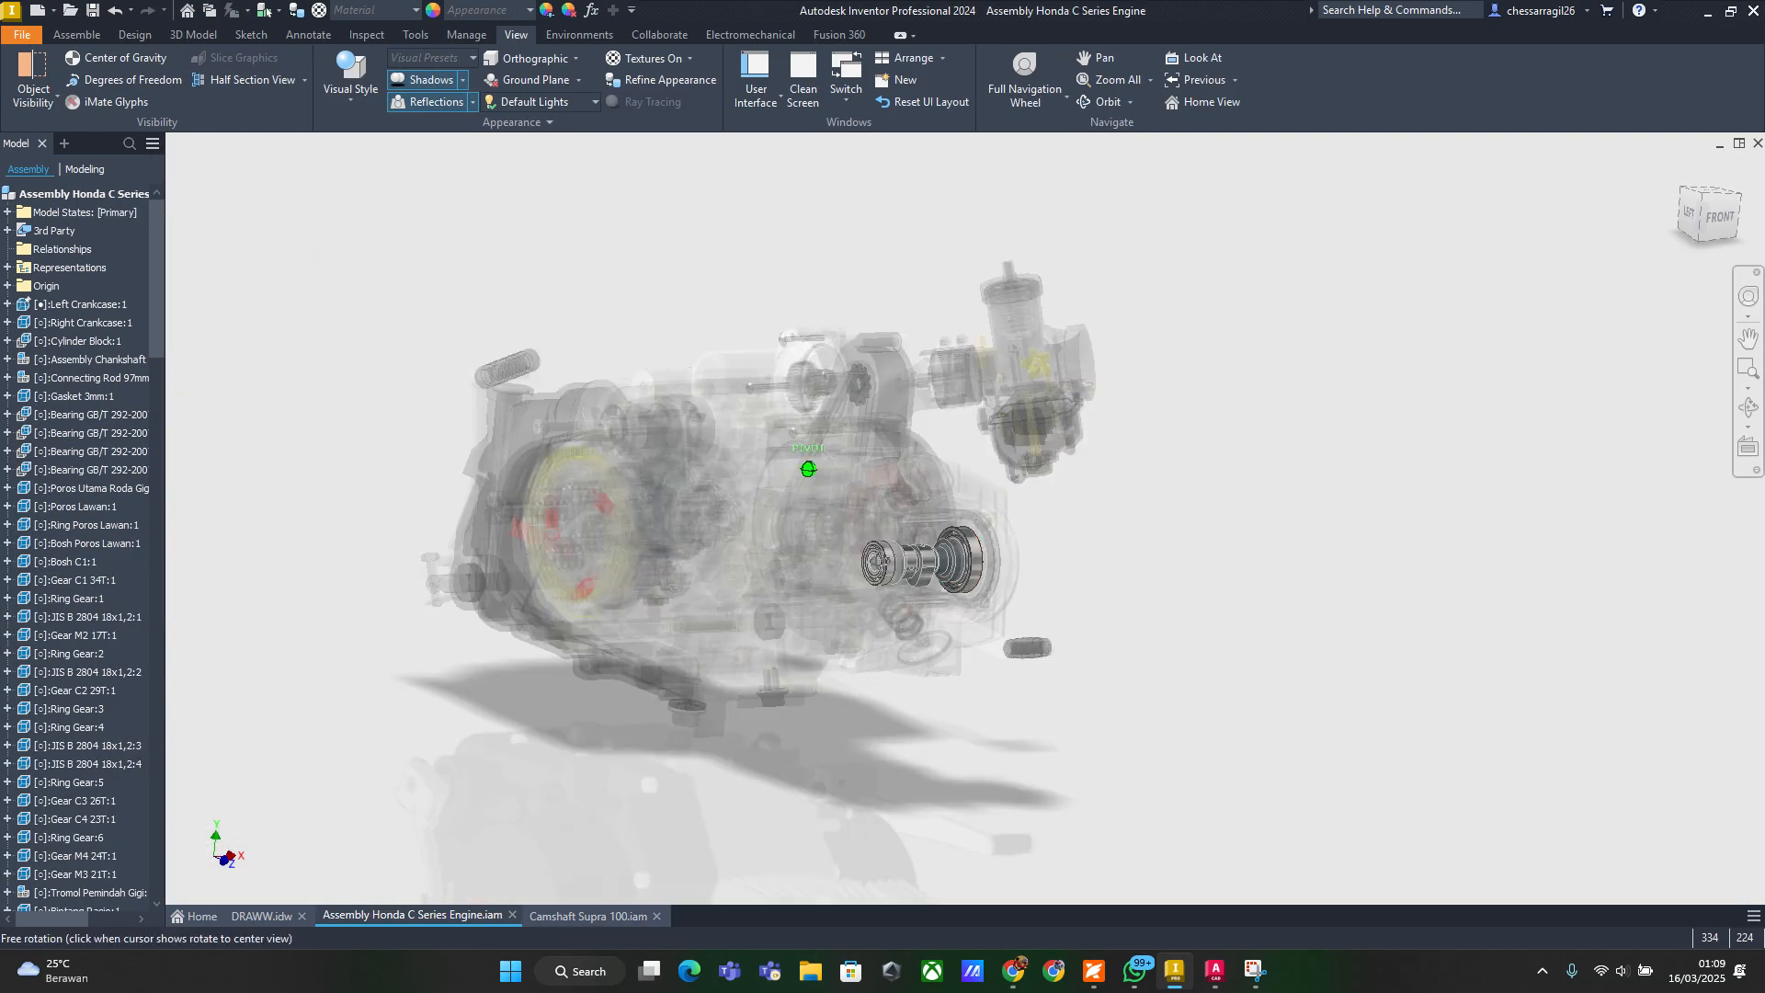
scroll(901, 536, "down", 5)
middle_click_drag(520, 501, 929, 551, "shift")
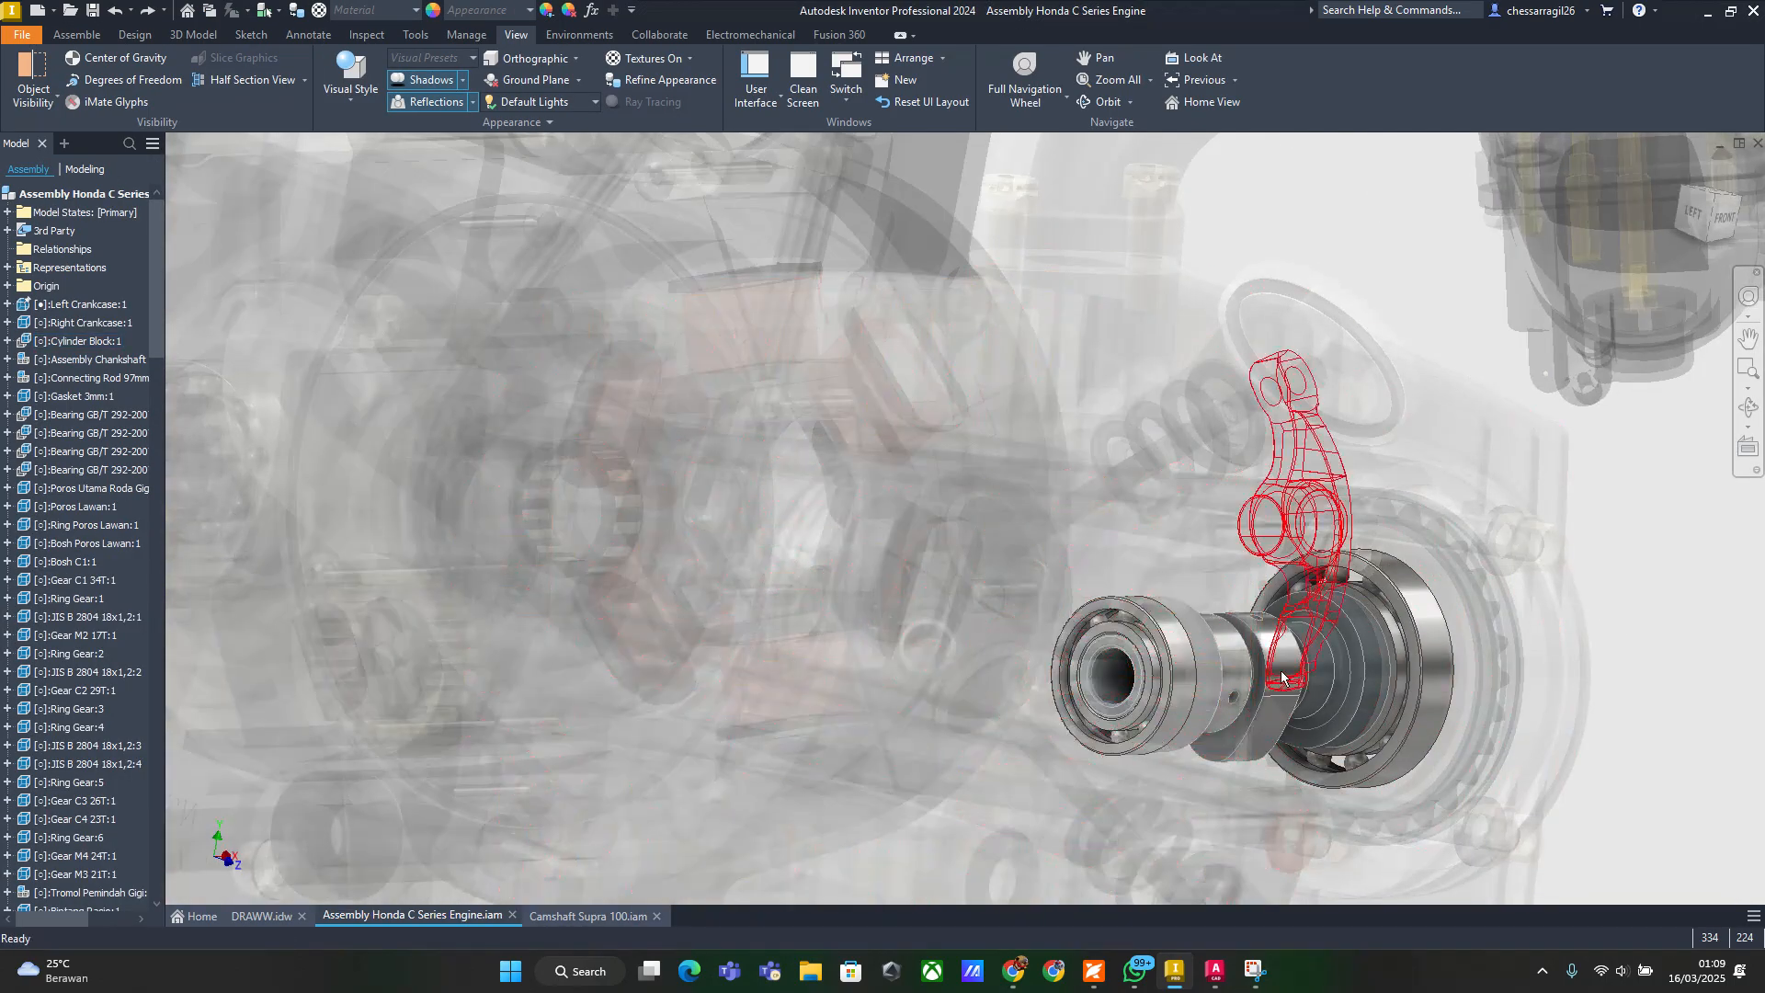
scroll(1360, 695, "up", 5)
middle_click_drag(1351, 692, 1315, 682, "shift")
scroll(1195, 685, "down", 6)
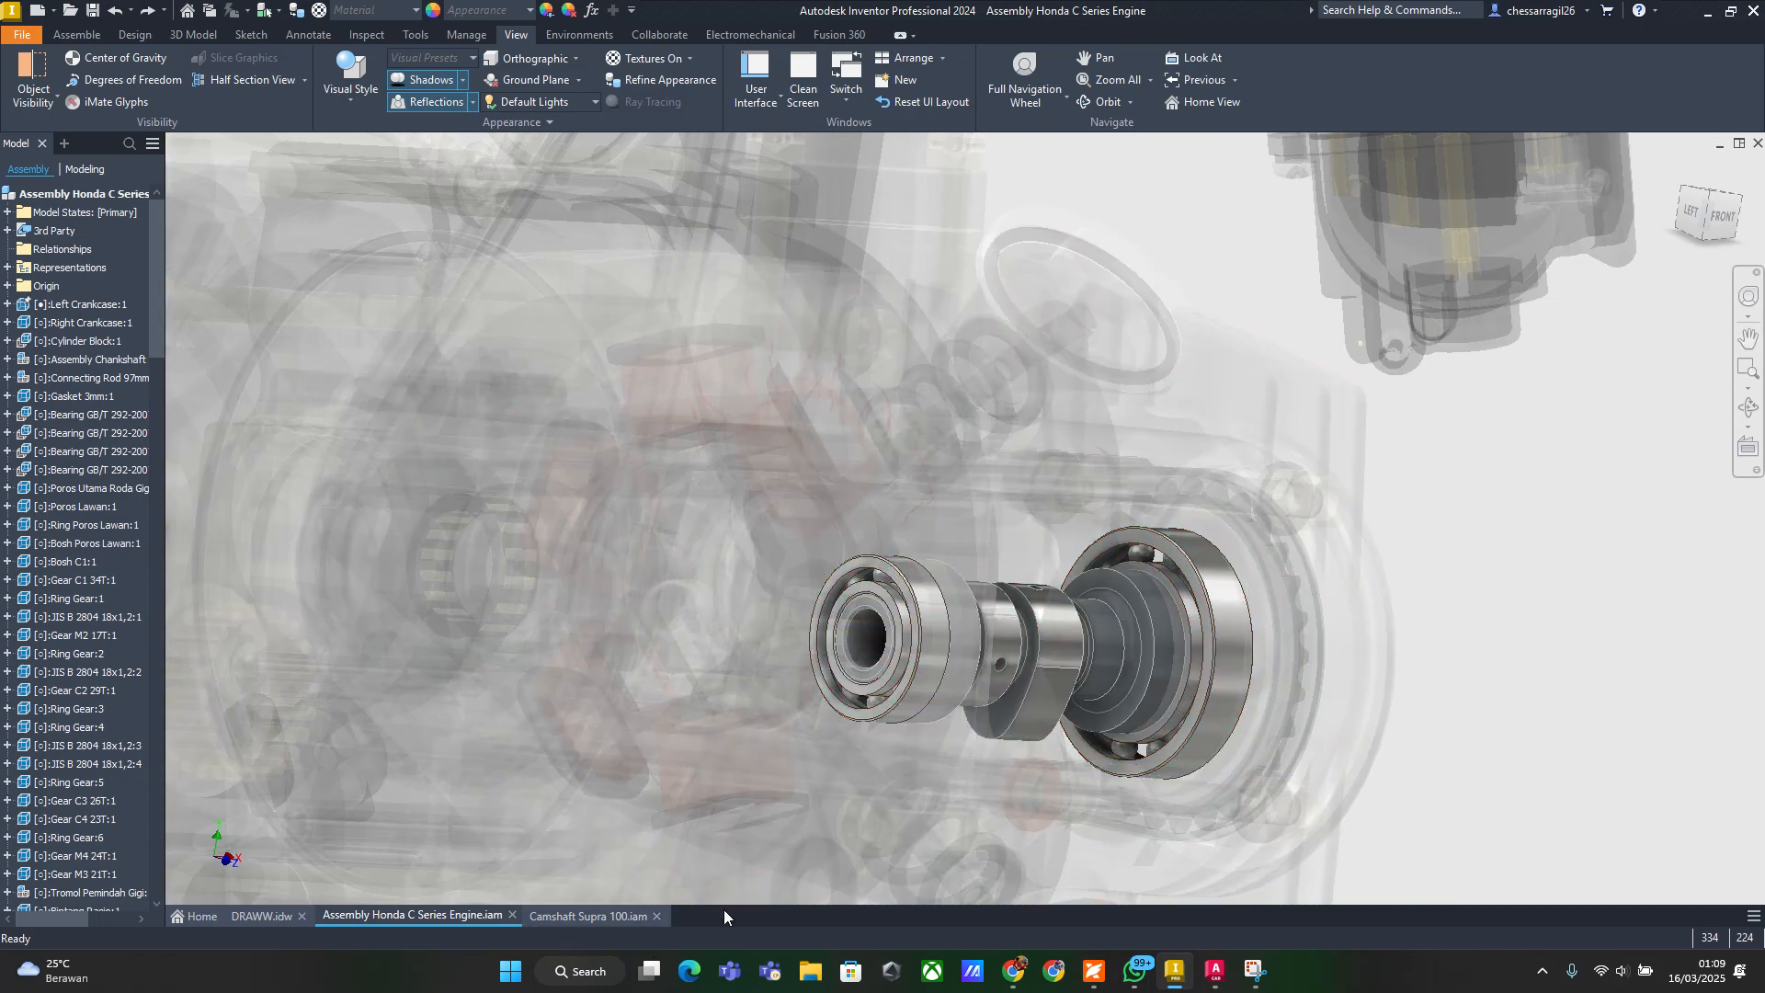
Open the Camshaft Supra 100 assembly and inspect it from the front, bottom, right and home views
left_click(1156, 675)
left_click(1141, 381)
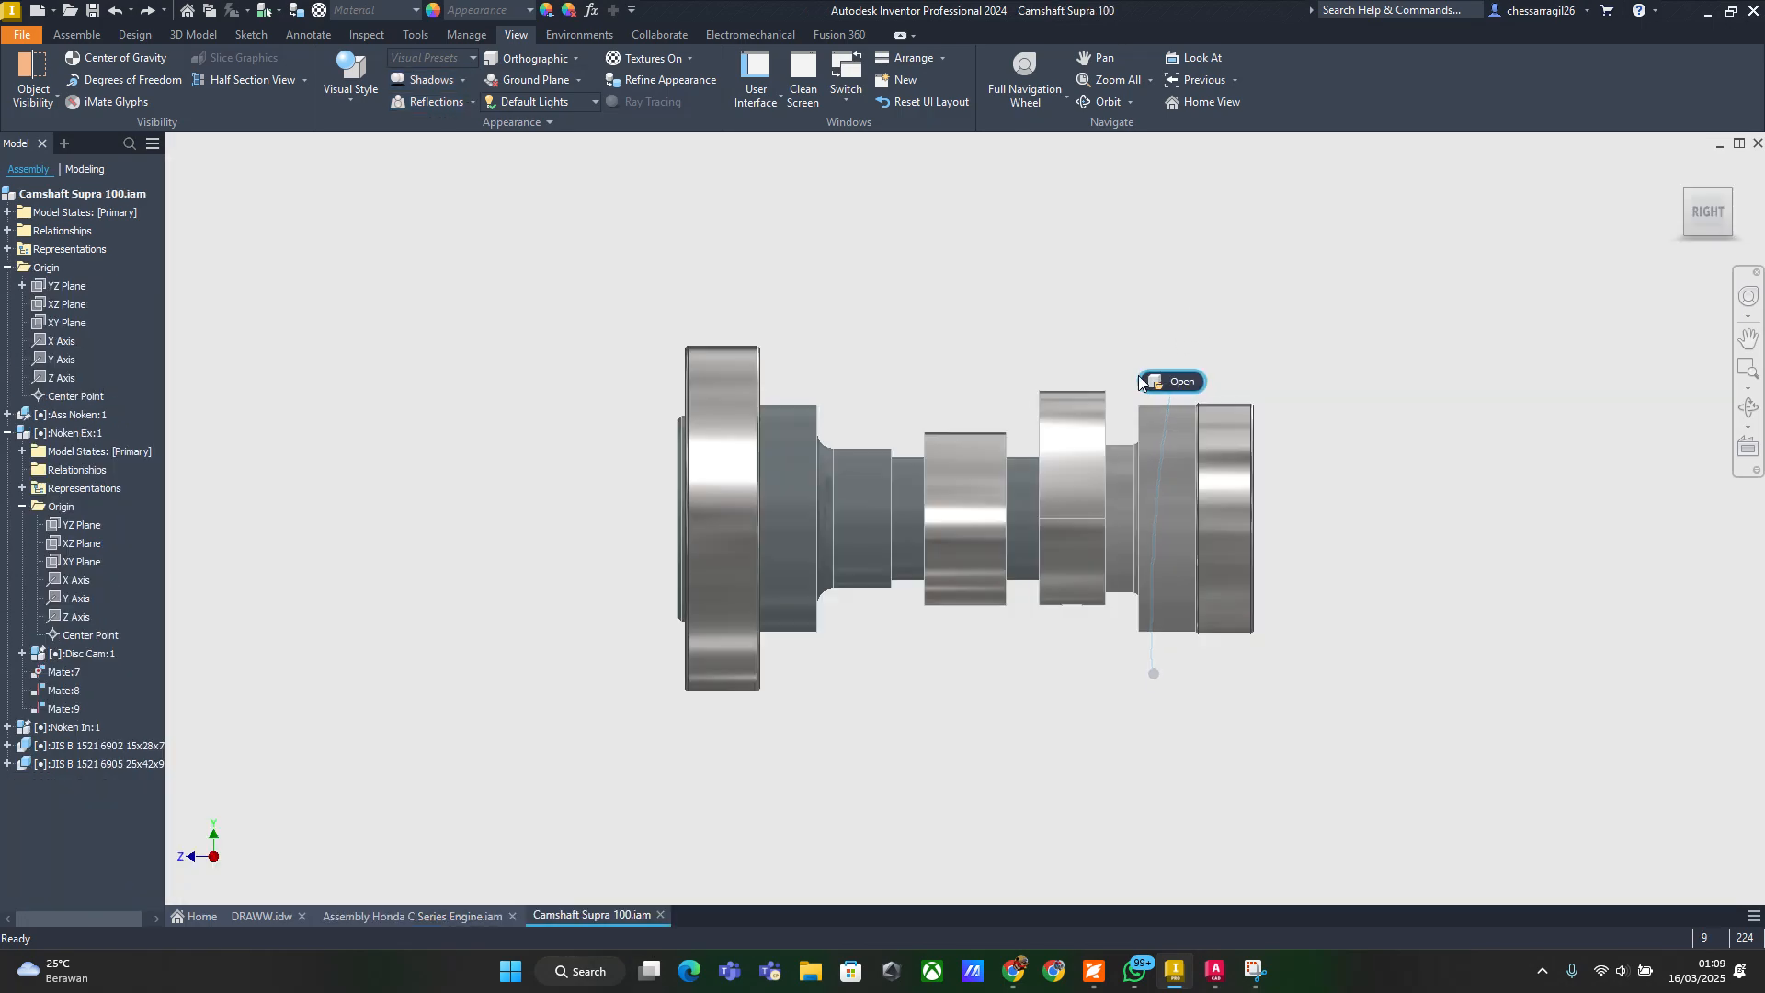
middle_click_drag(855, 459, 1199, 517, "shift")
scroll(984, 509, "down", 6)
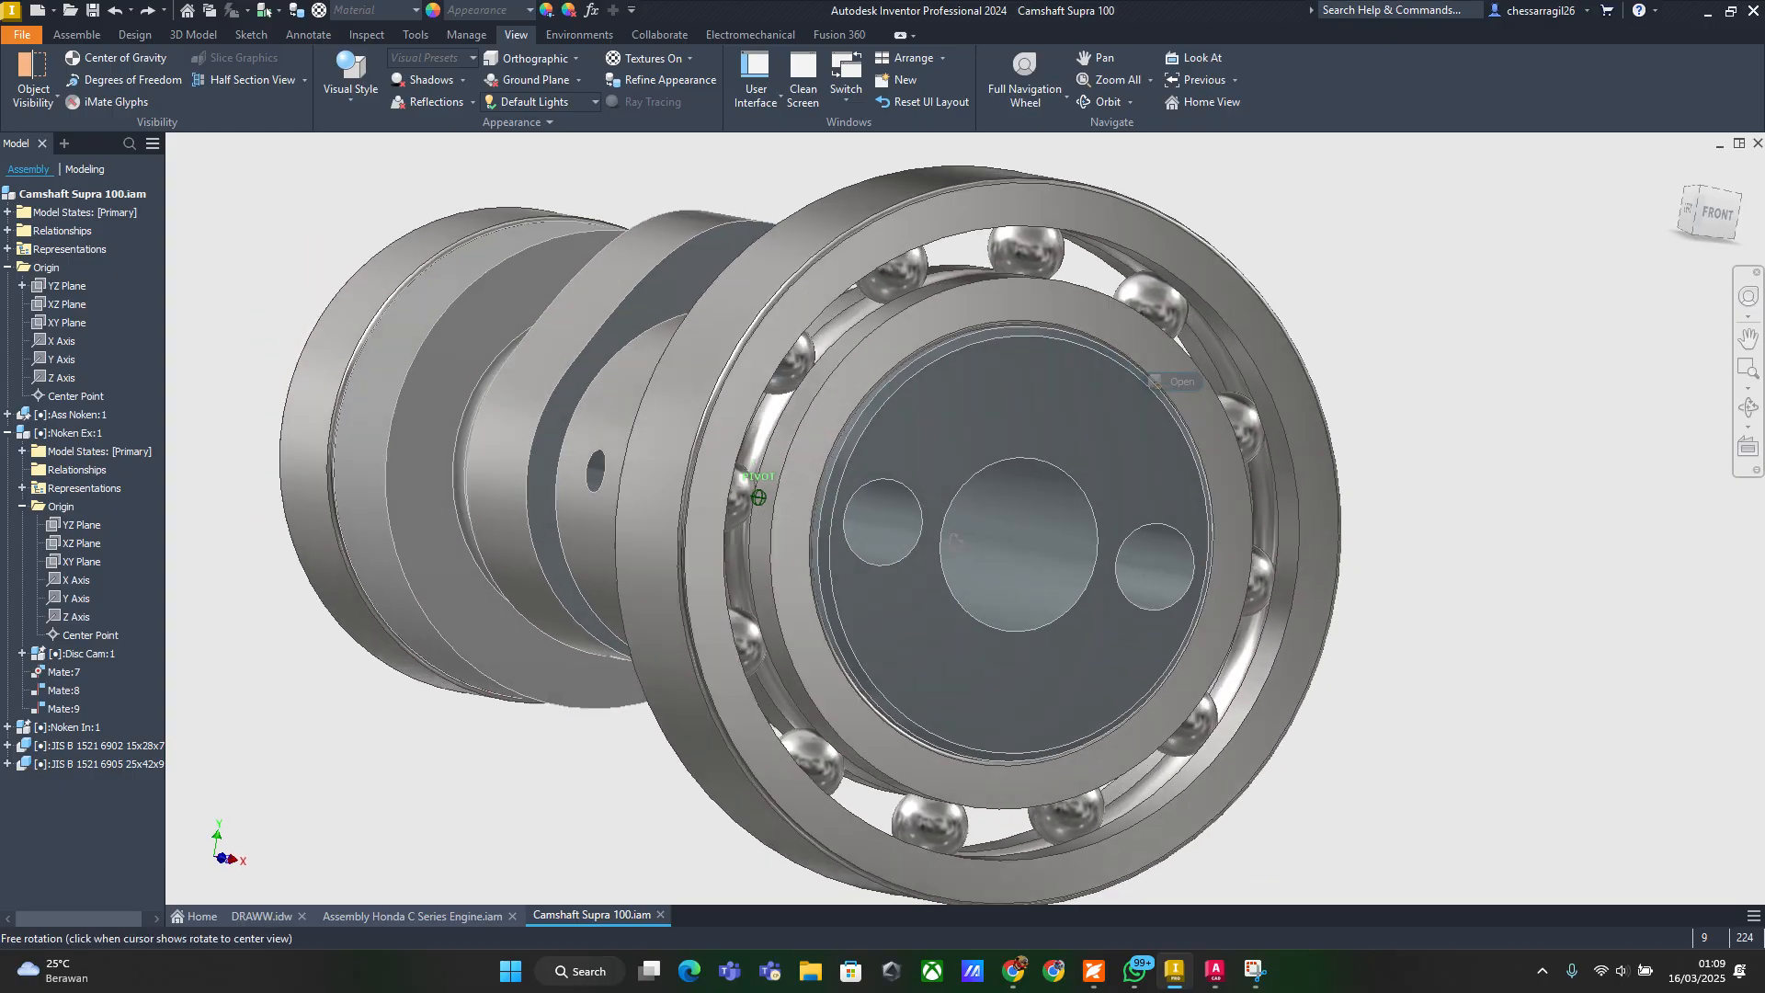
middle_click_drag(952, 538, 1156, 660, "shift")
left_click(1703, 241)
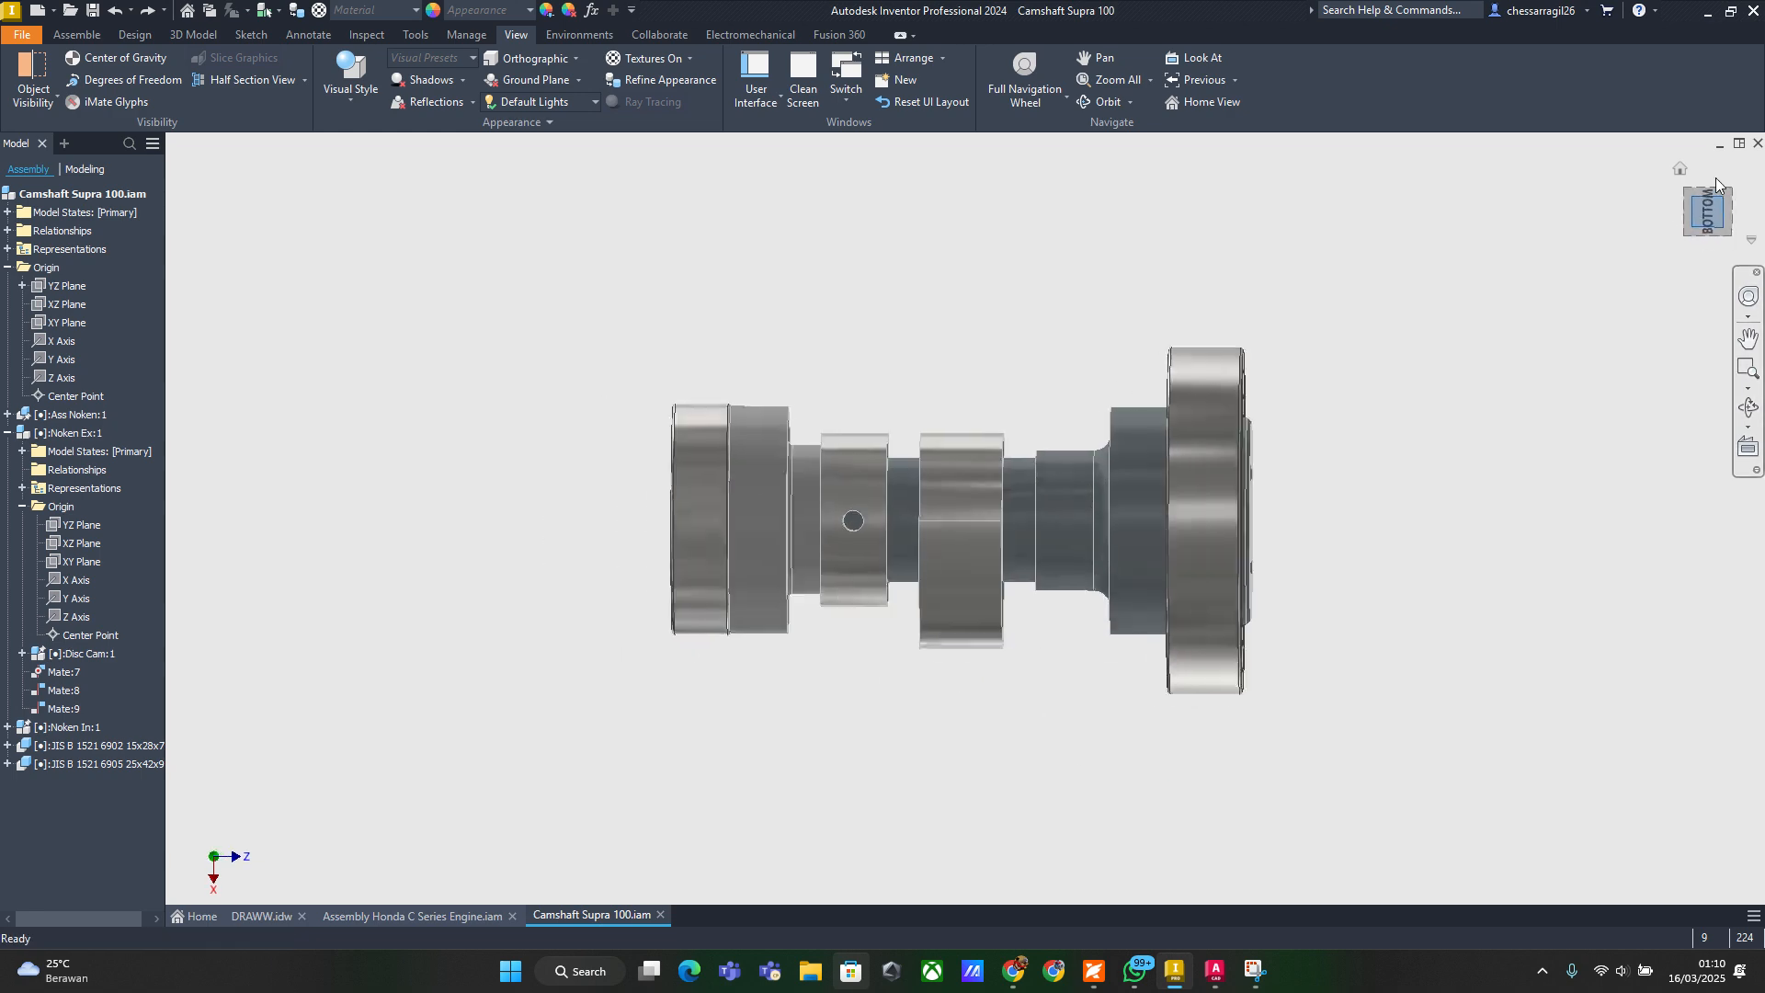
left_click(1741, 212)
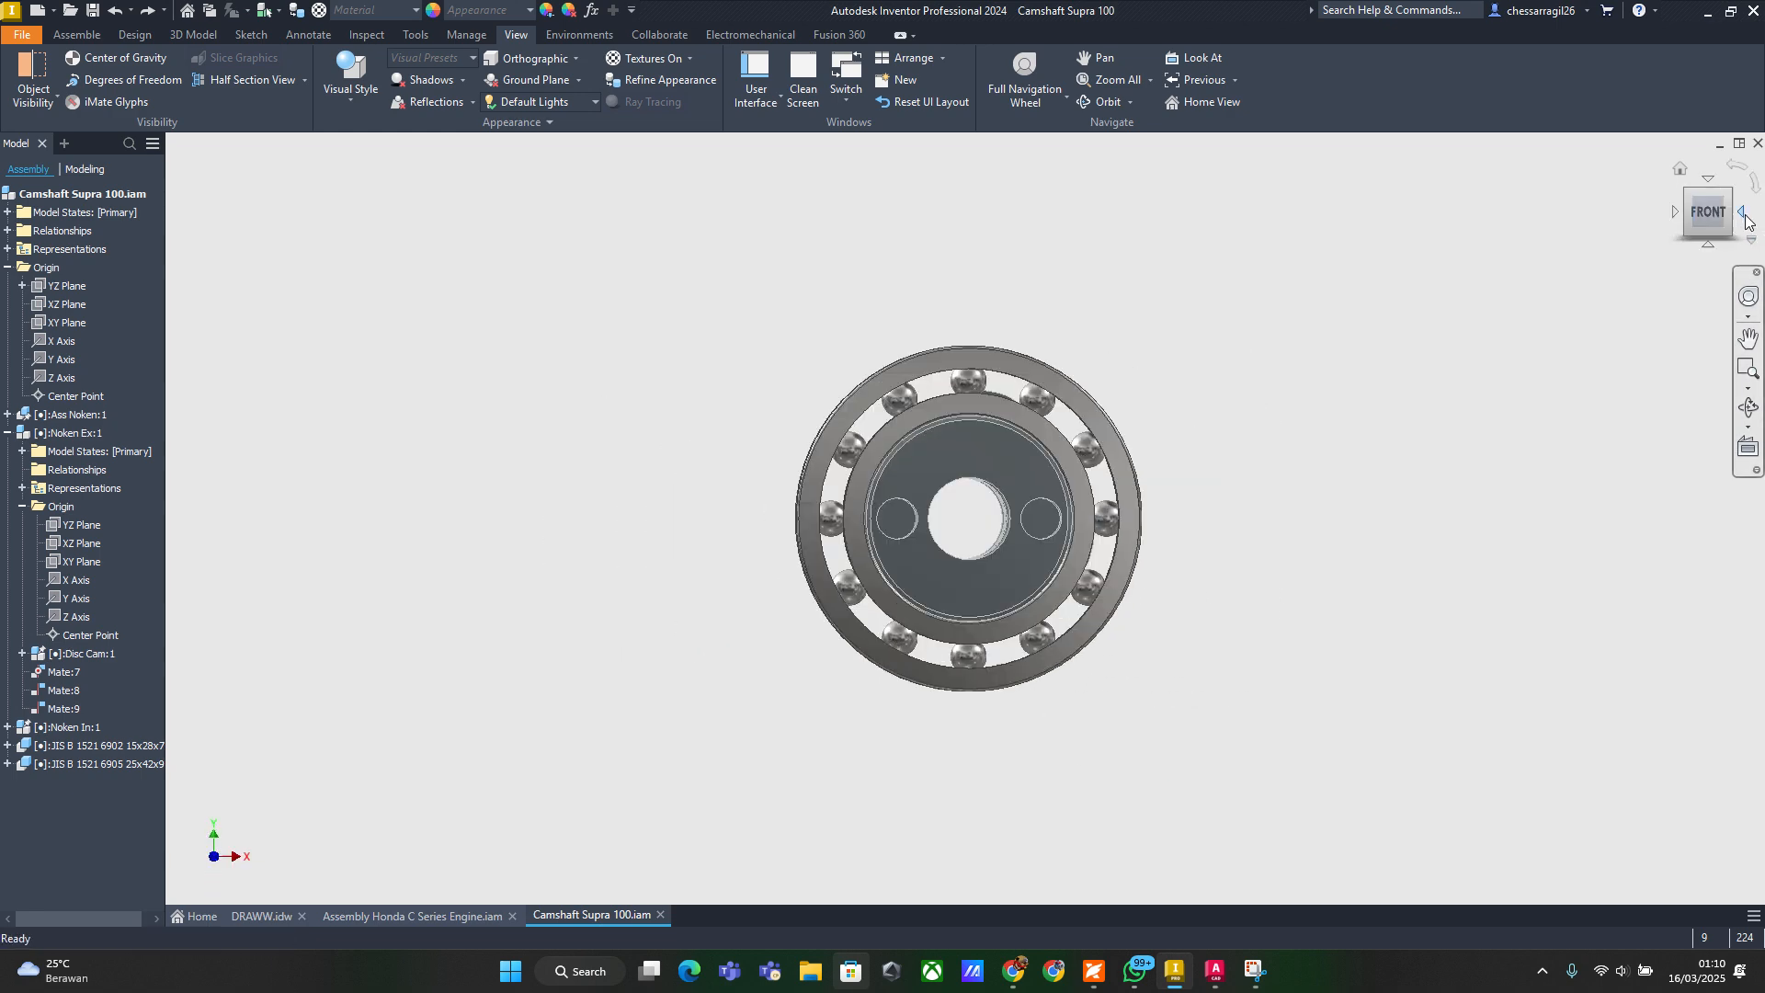
left_click(1741, 212)
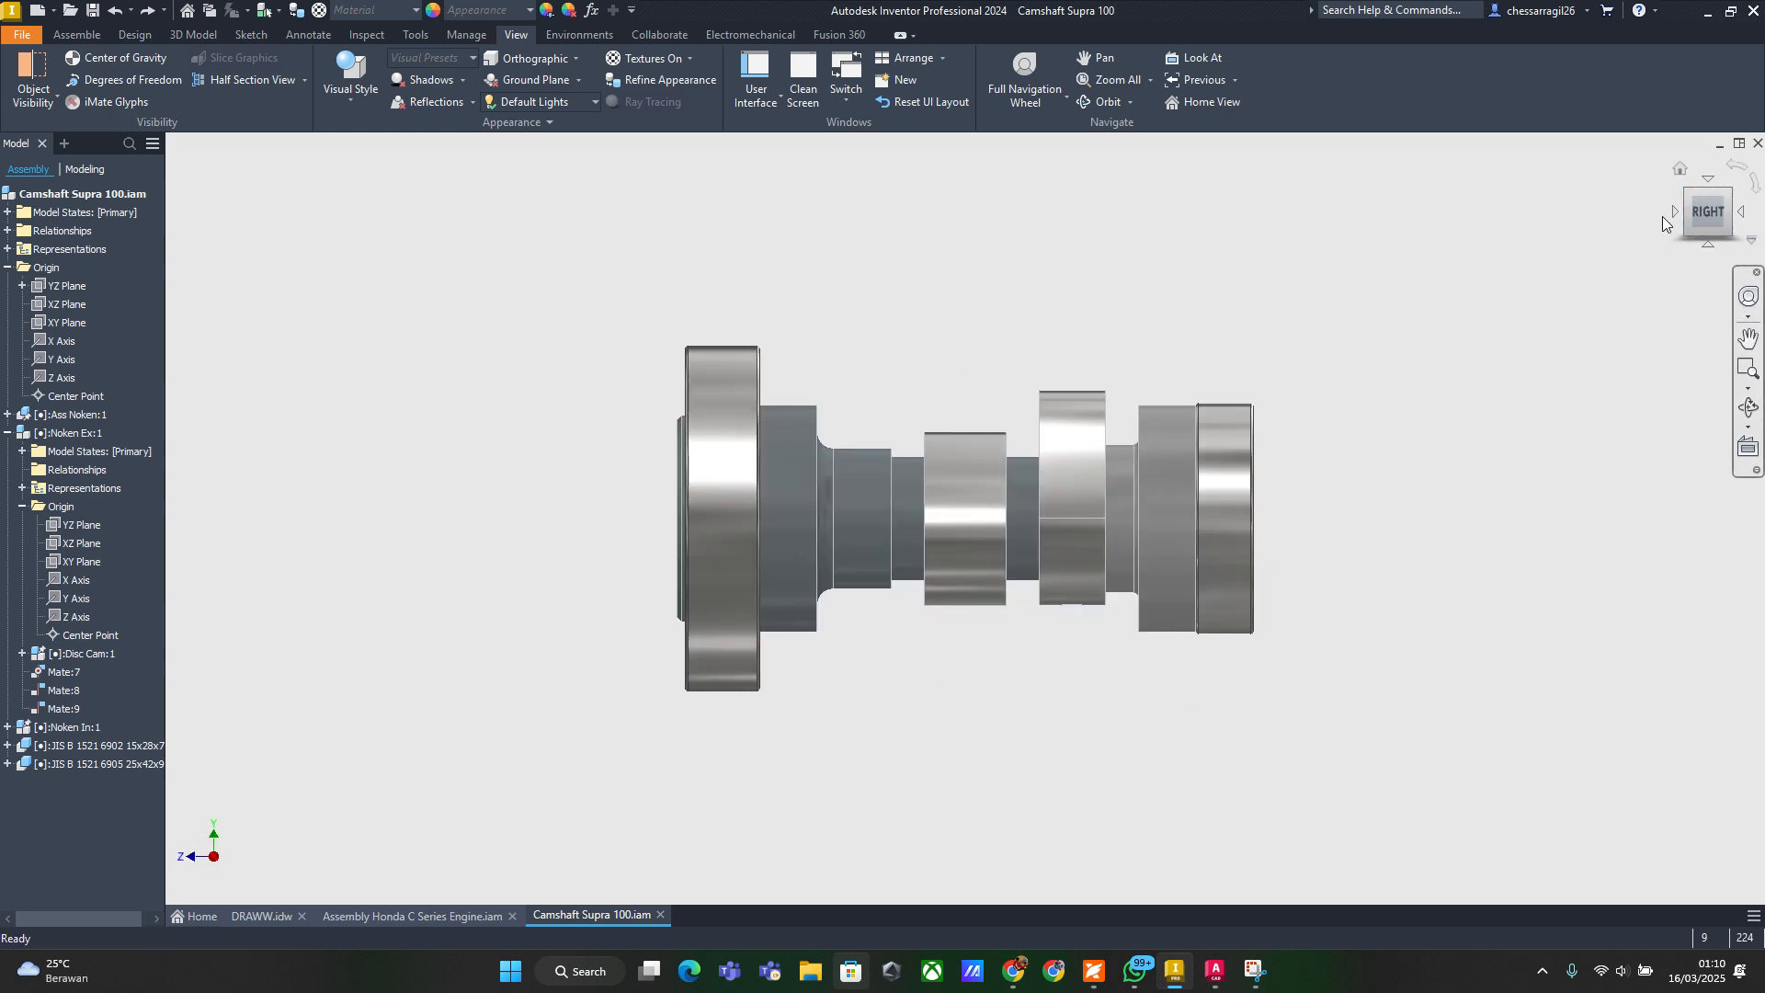
left_click(1674, 212)
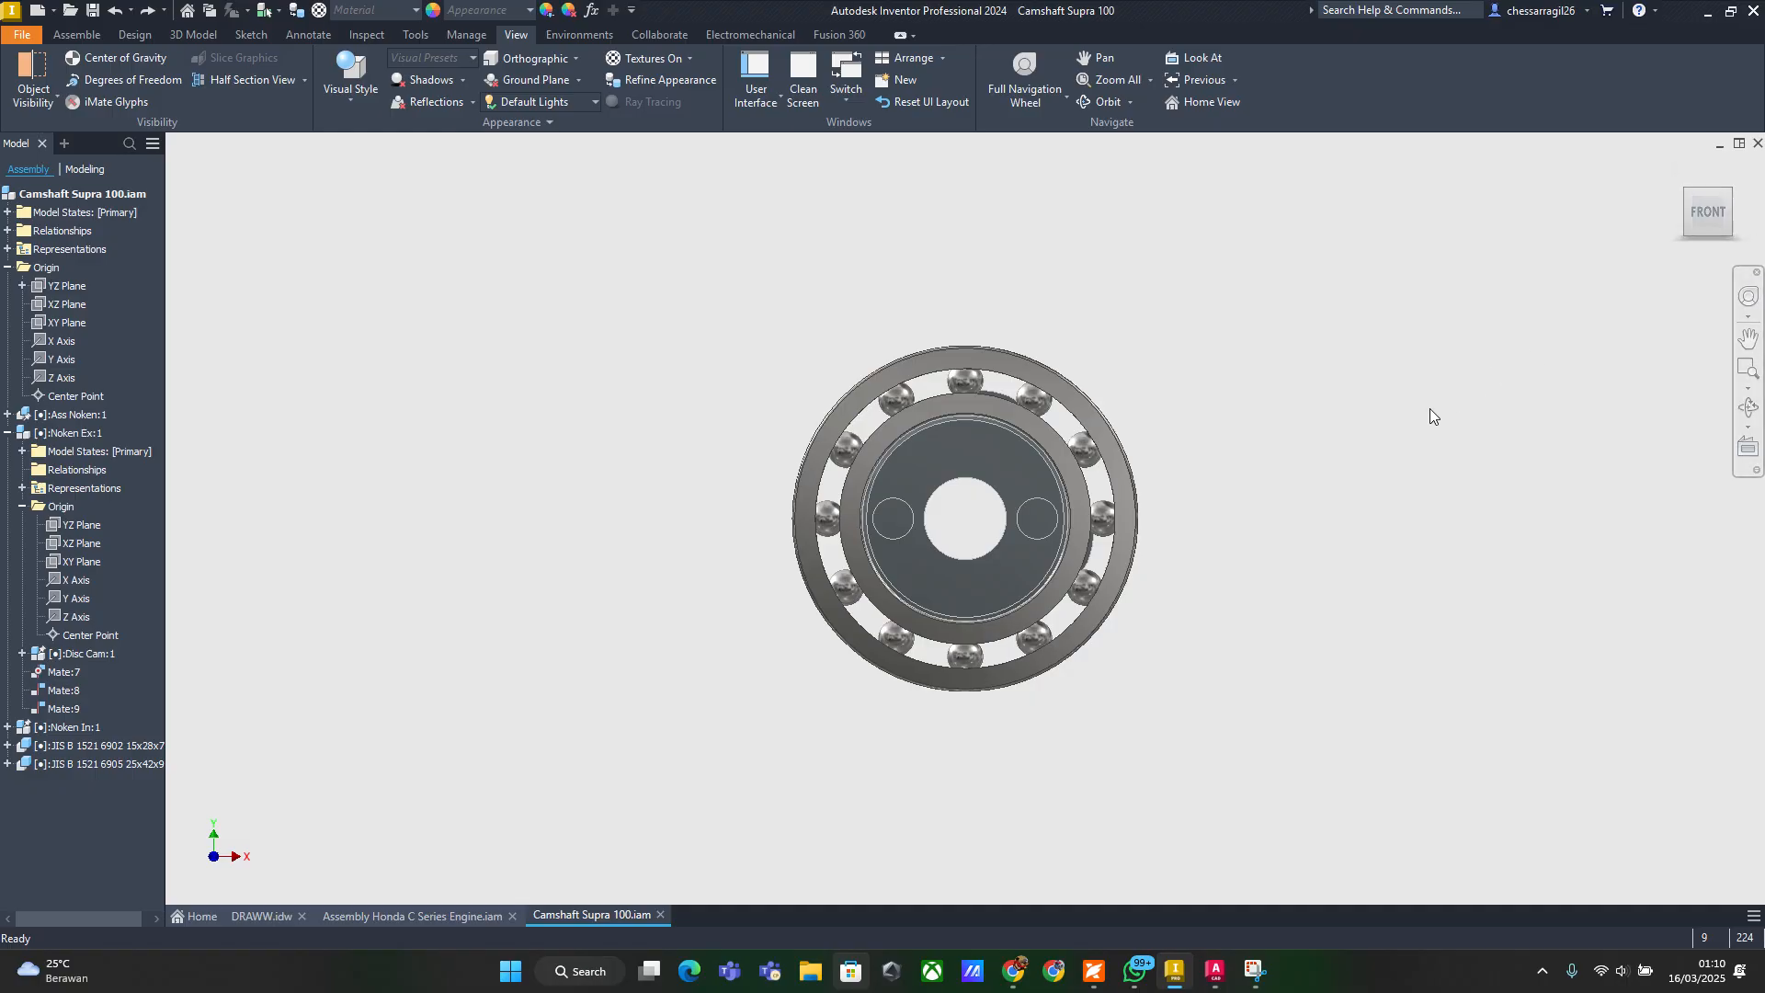
middle_click_drag(1431, 408, 1148, 443, "shift")
key("F6")
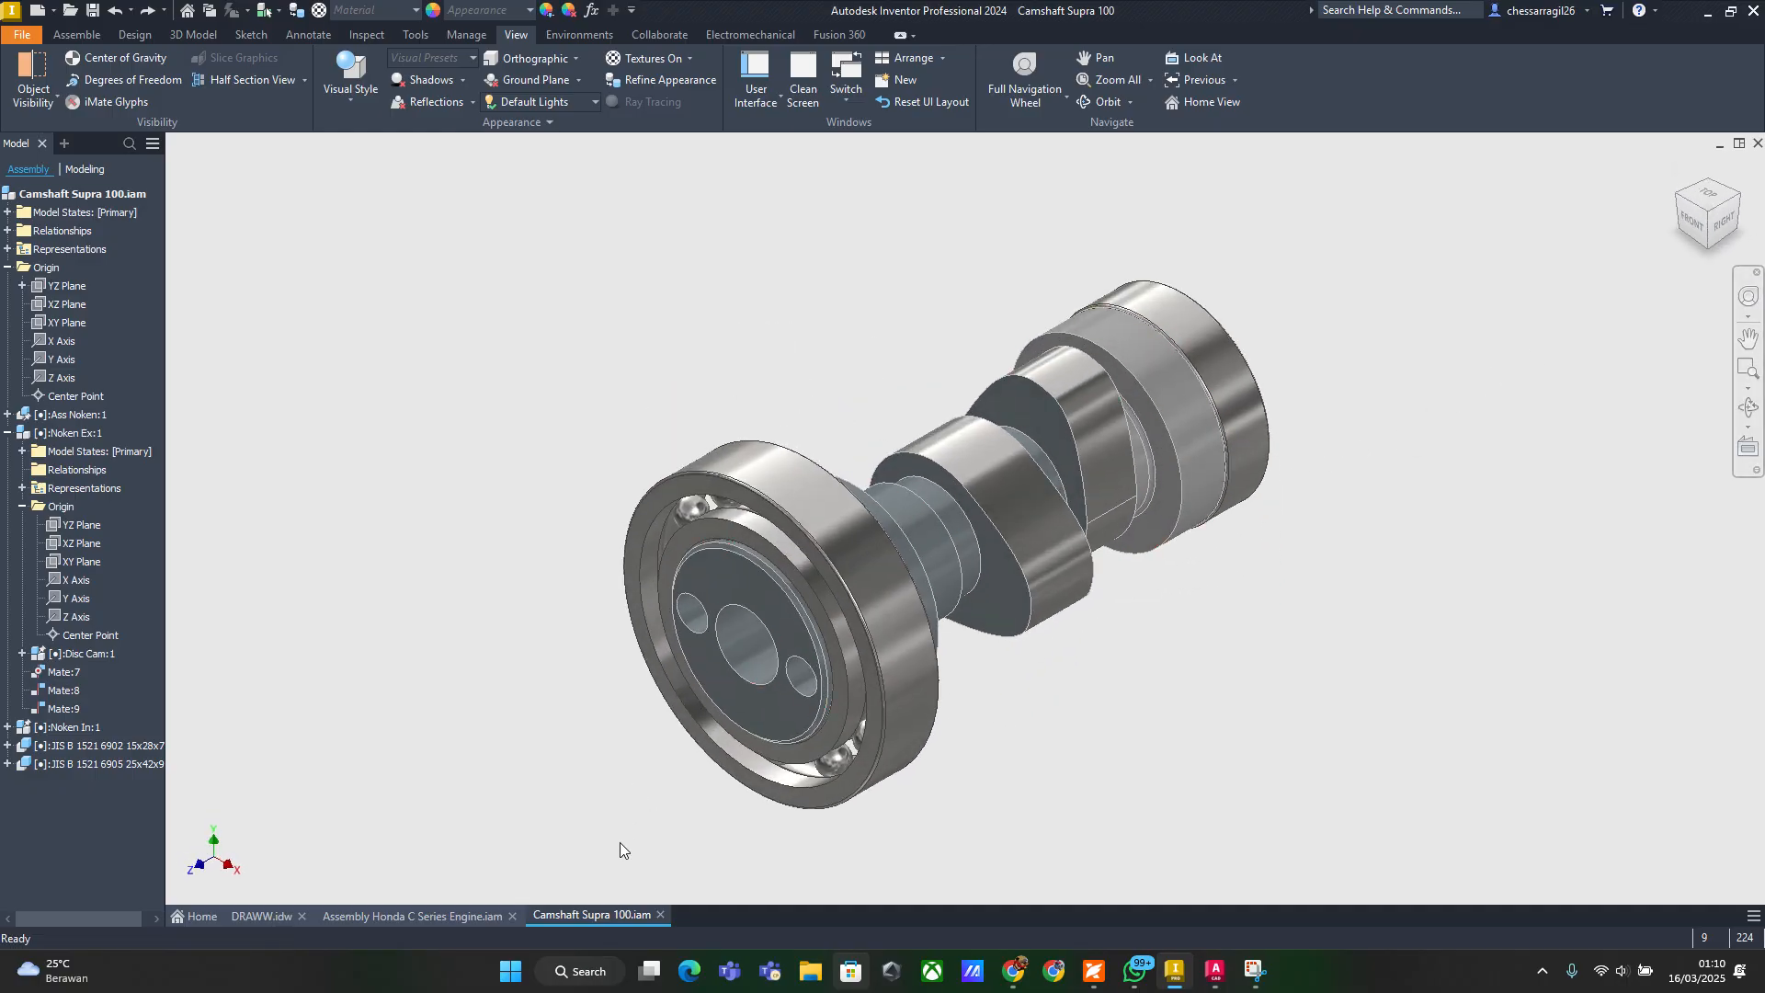
In the Honda C Series engine assembly, select all components and turn off their transparency
left_click(460, 921)
scroll(638, 532, "down", 5)
middle_click_drag(638, 532, 621, 714, "shift")
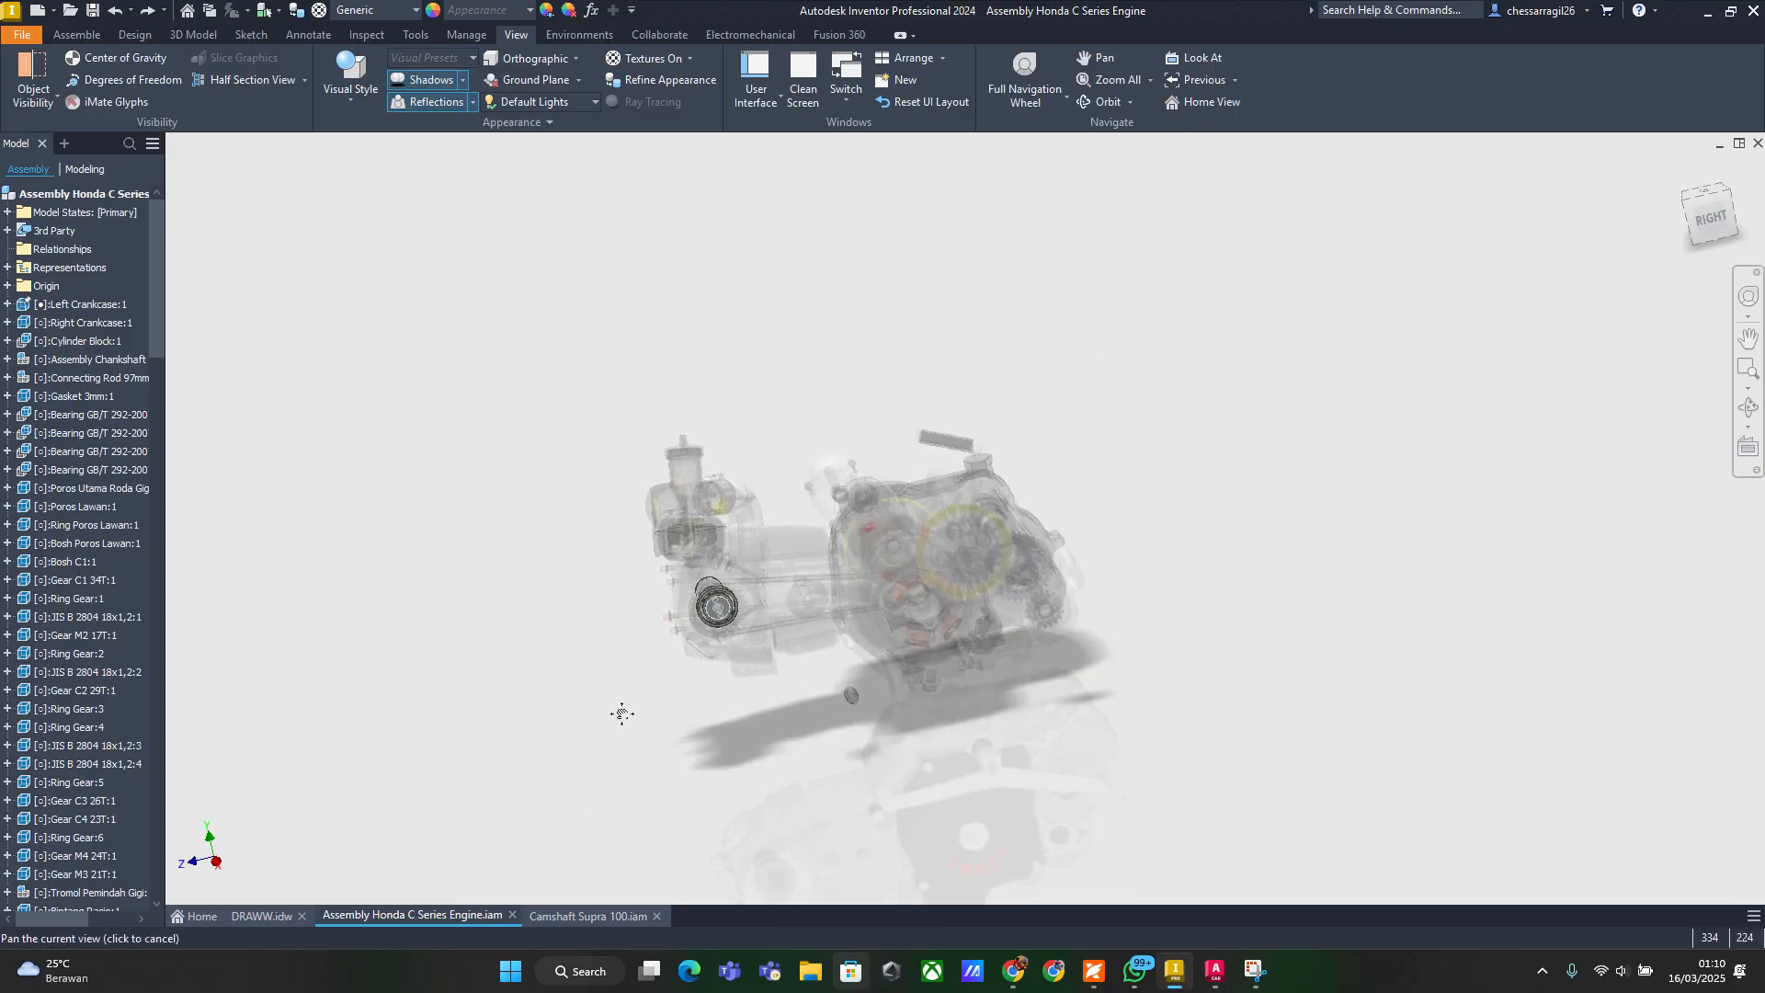
key("F6")
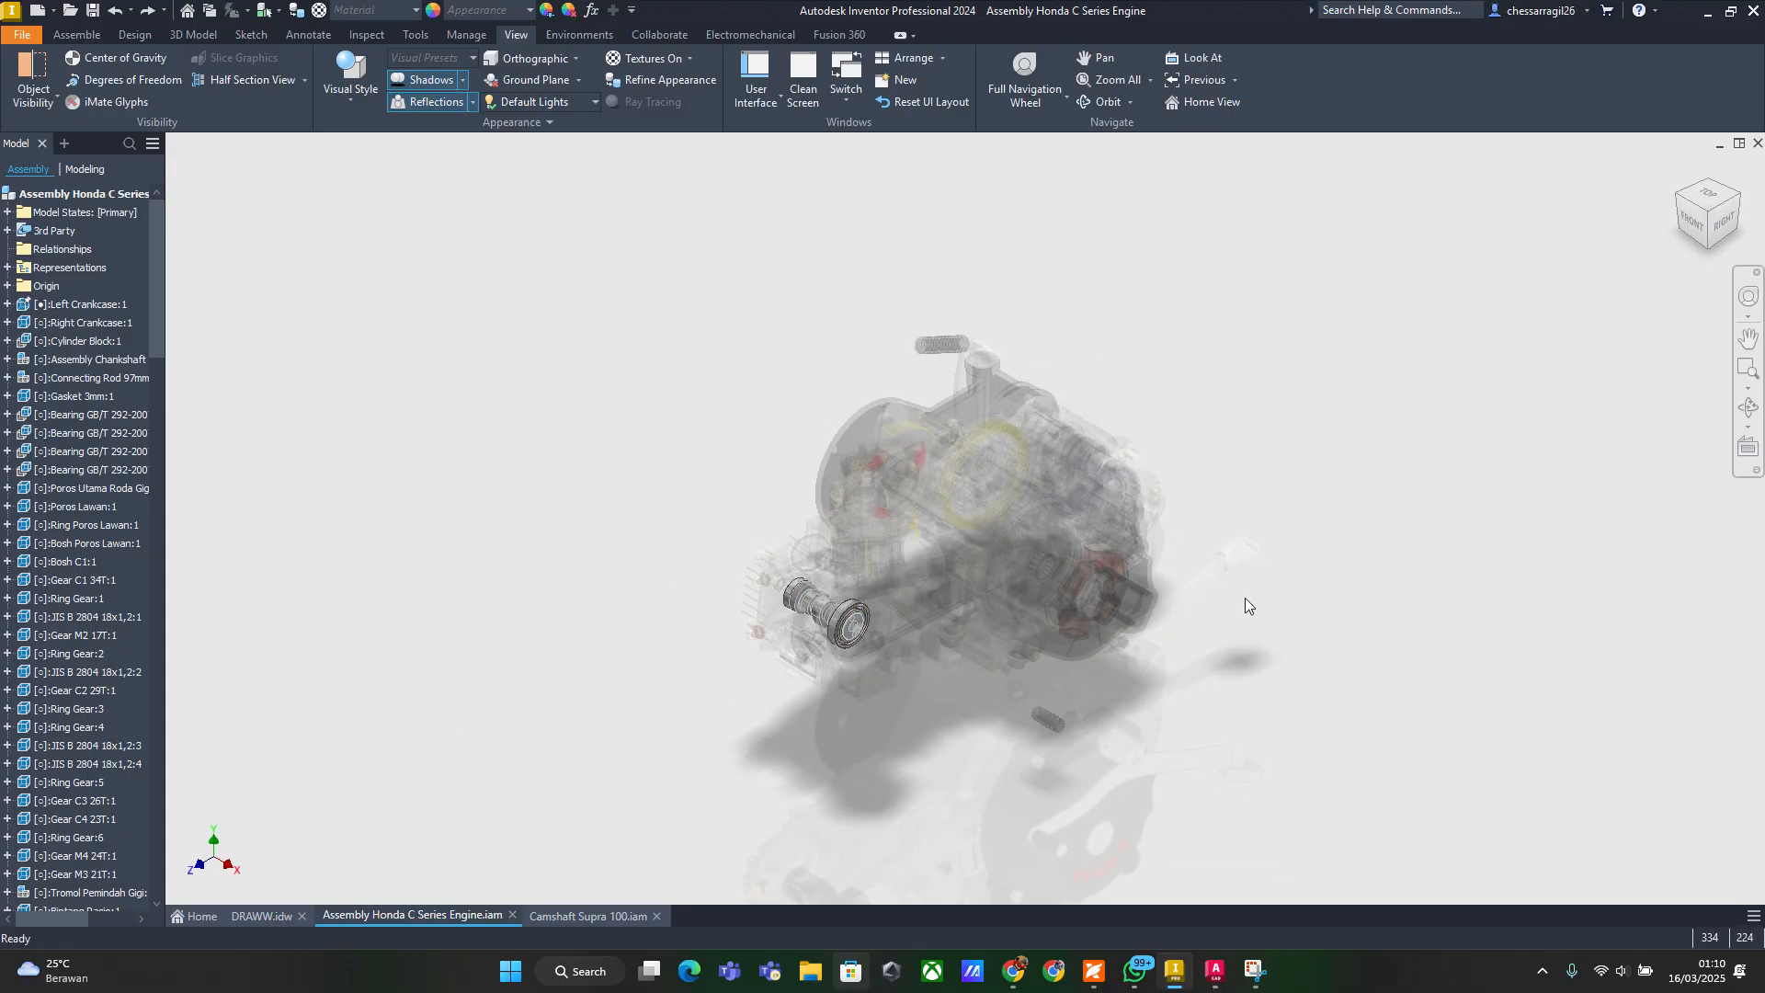
left_click_drag(1530, 268, 709, 721)
scroll(864, 611, "up", 8)
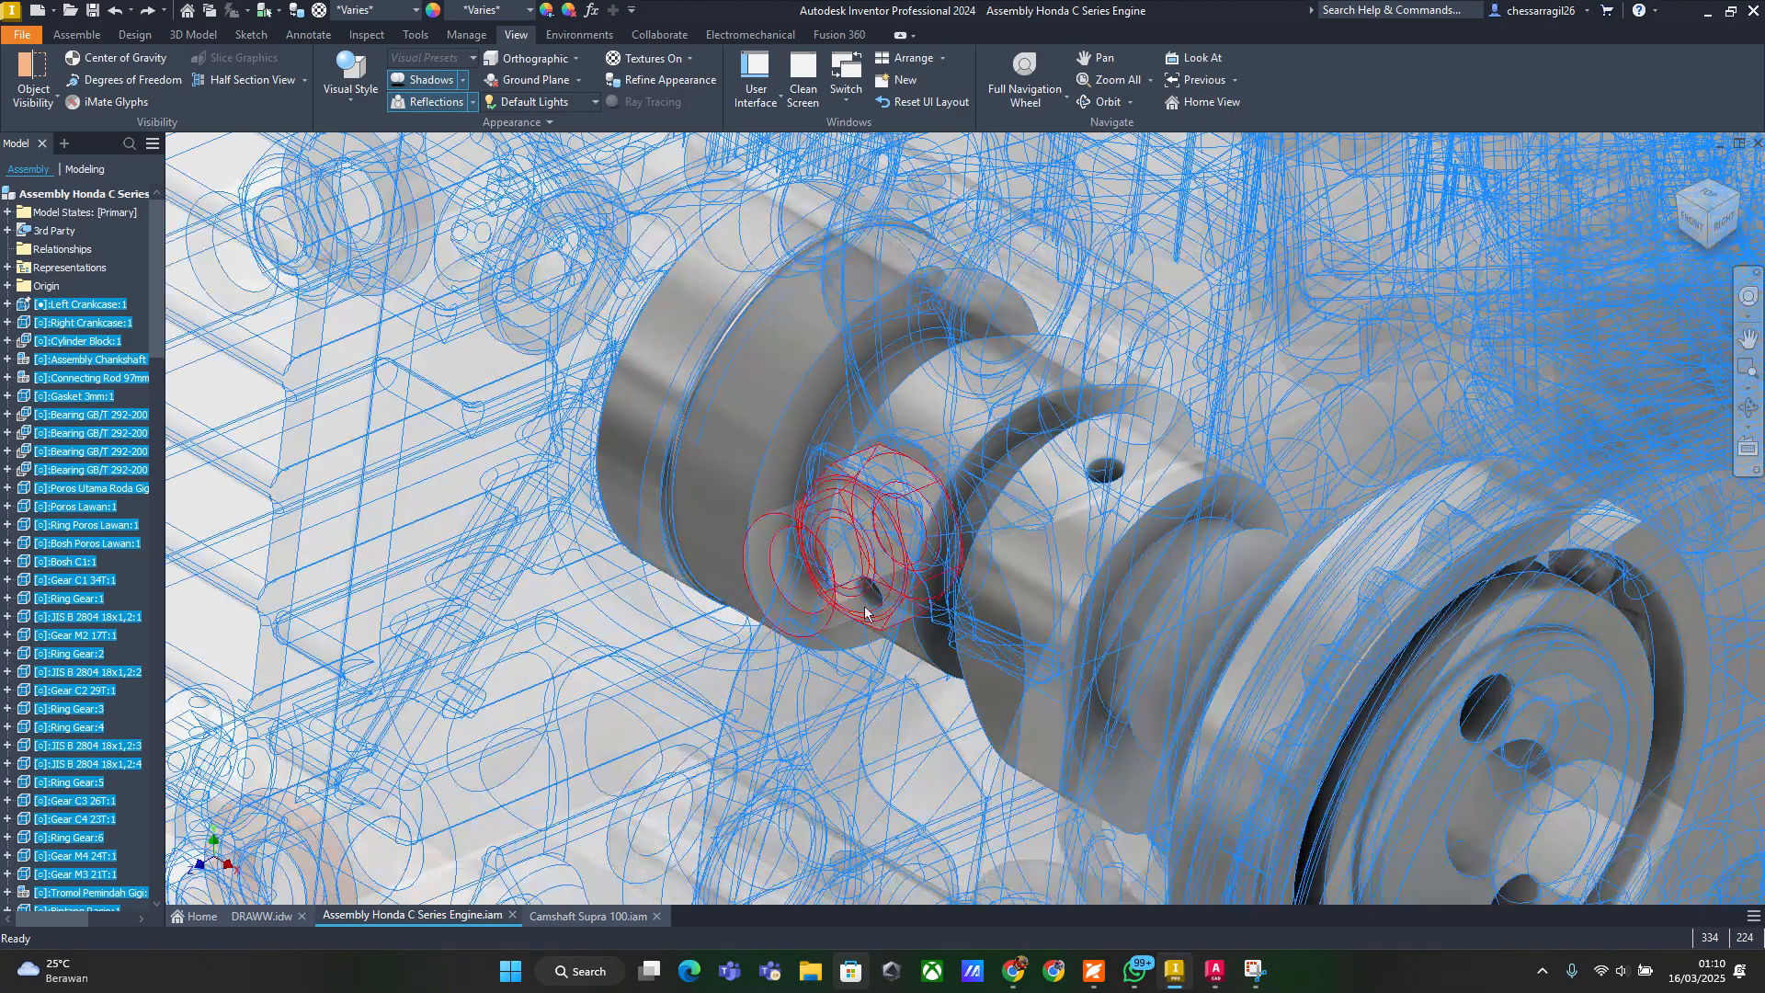
scroll(864, 611, "down", 4)
middle_click_drag(864, 612, 1245, 414, "shift")
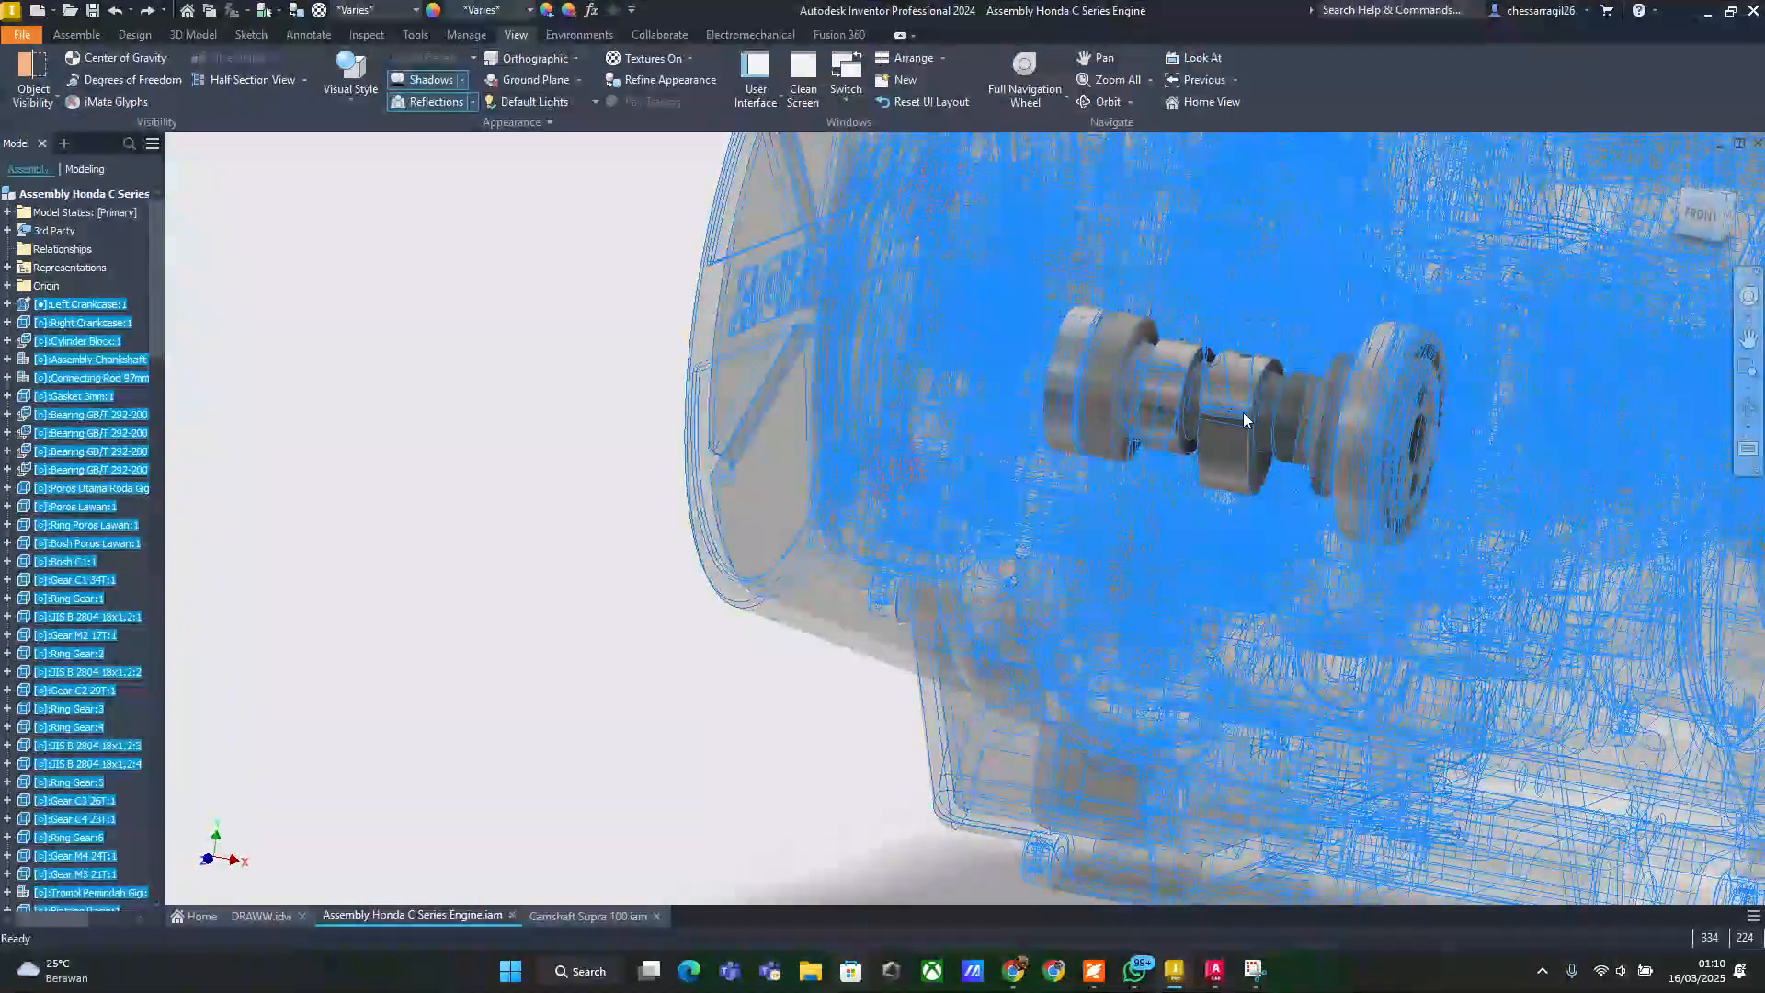
right_click(1220, 464)
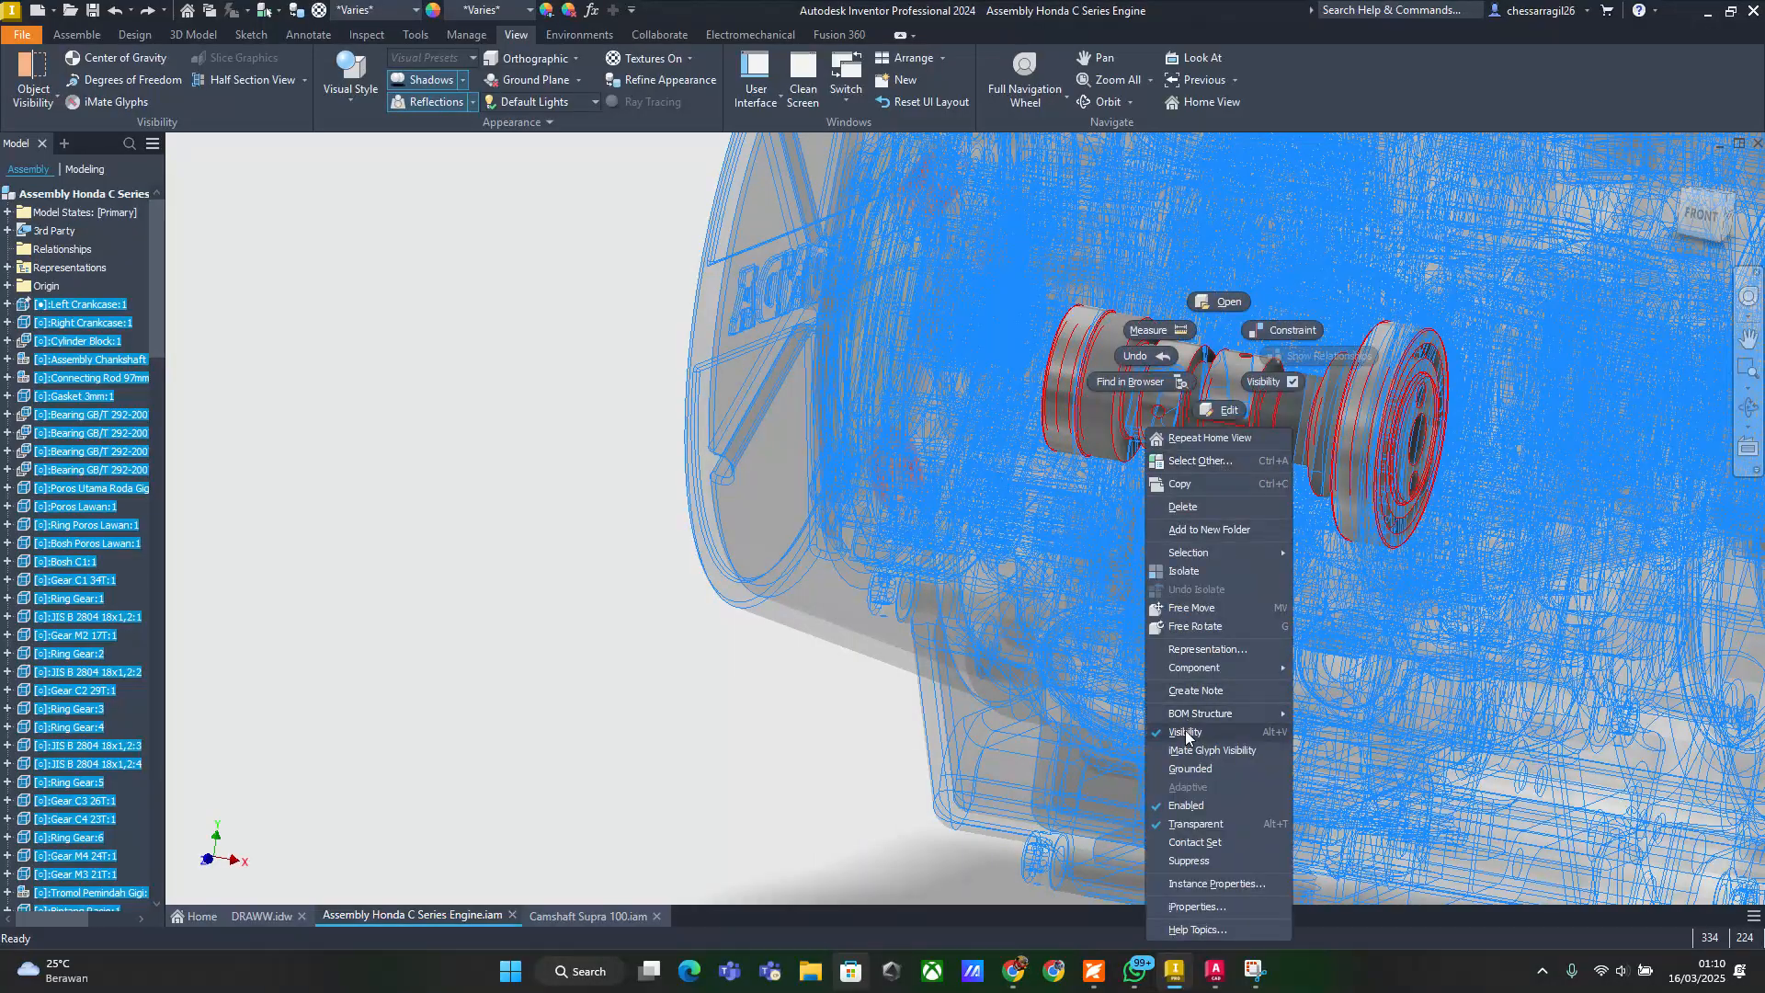
left_click(1200, 829)
Examine the opaque engine from several sides, including a close look at the cams through the cylinder head opening
scroll(1135, 570, "down", 6)
middle_click_drag(1135, 570, 965, 542, "shift")
scroll(1103, 538, "up", 2)
middle_click_drag(1103, 537, 951, 610)
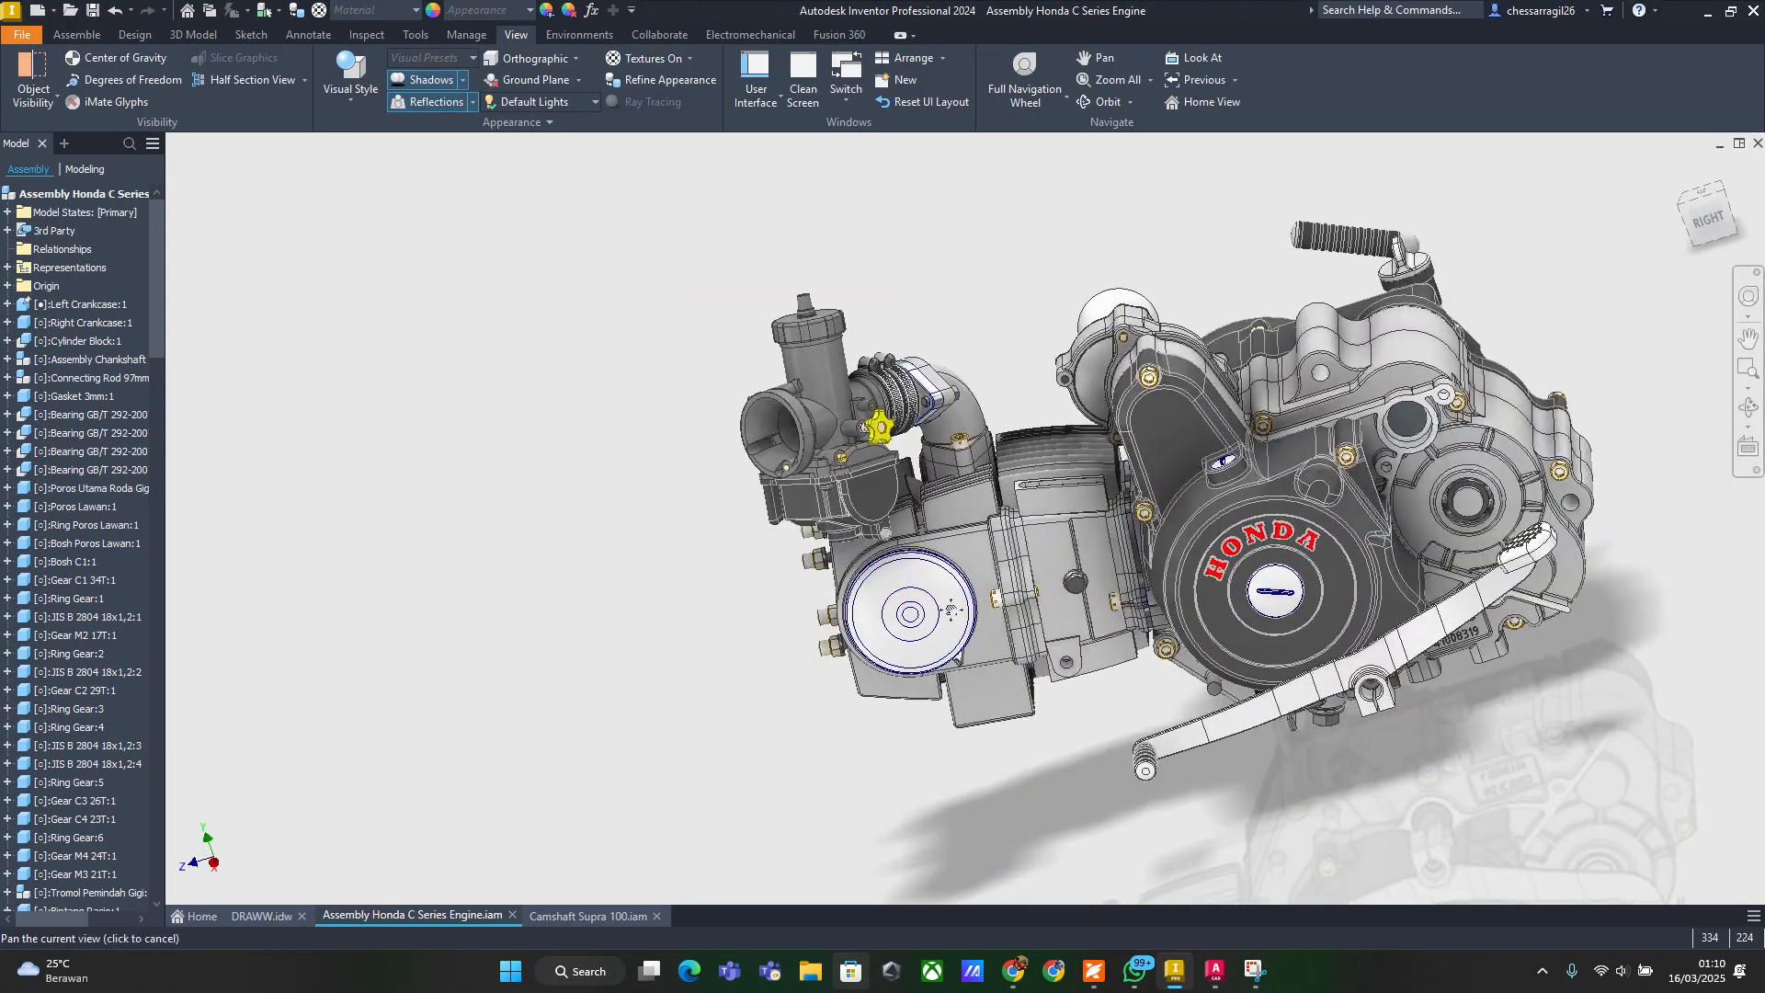
key("F6")
middle_click_drag(941, 789, 1057, 504, "shift")
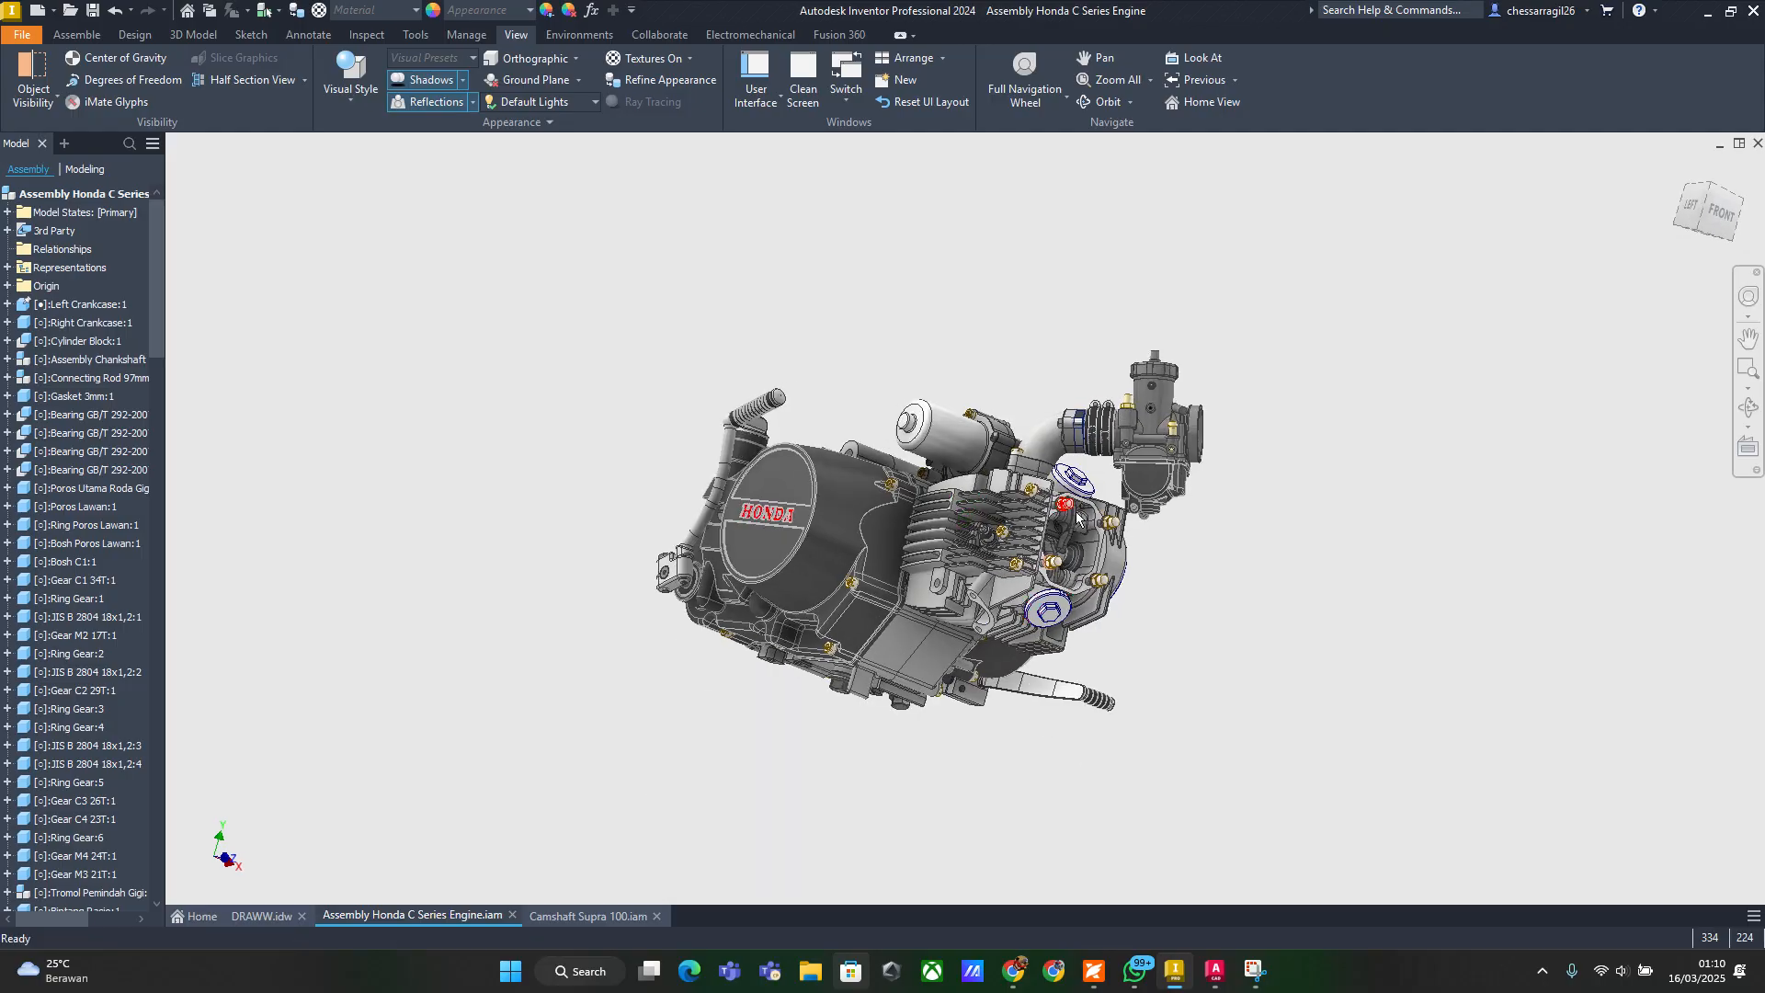
scroll(1057, 504, "up", 6)
scroll(1055, 702, "down", 2)
middle_click_drag(1055, 736, 606, 473)
scroll(604, 473, "up", 5)
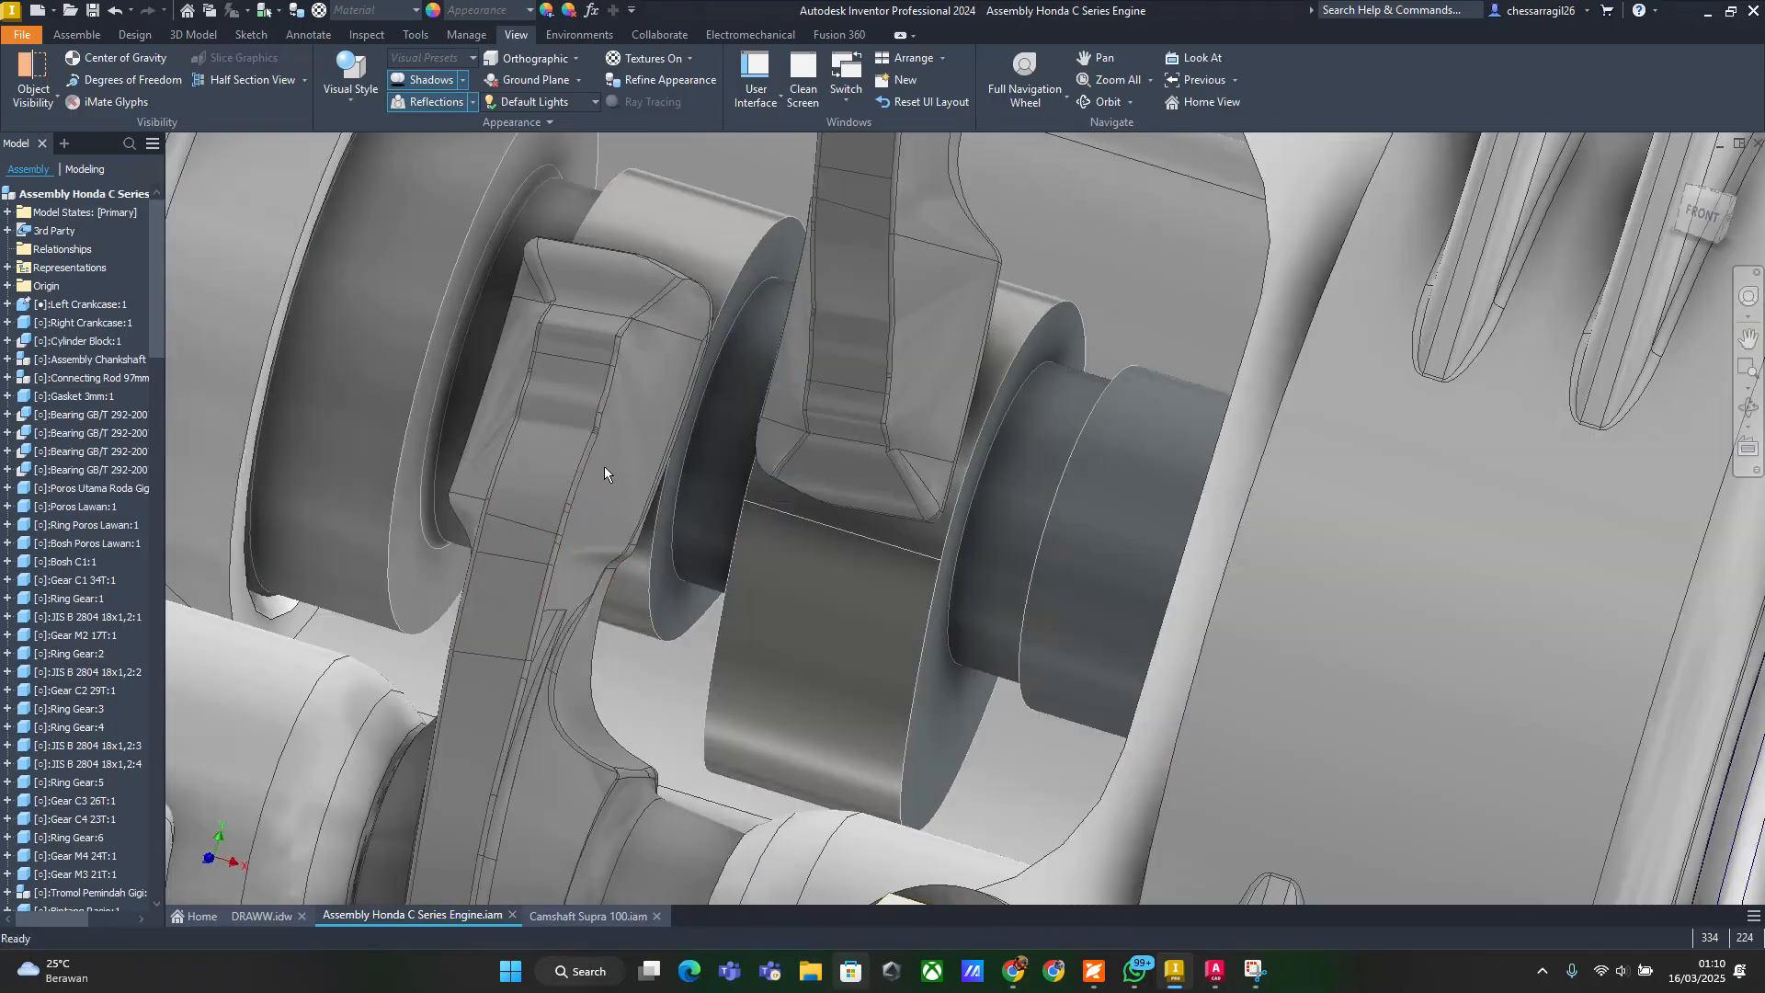
Examine how the camshaft lobes meet the rocker arms inside the cylinder head, selecting the camshaft and a rocker arm
scroll(777, 479, "down", 3)
middle_click_drag(777, 479, 949, 404)
left_click(1005, 509)
scroll(1001, 511, "down", 3)
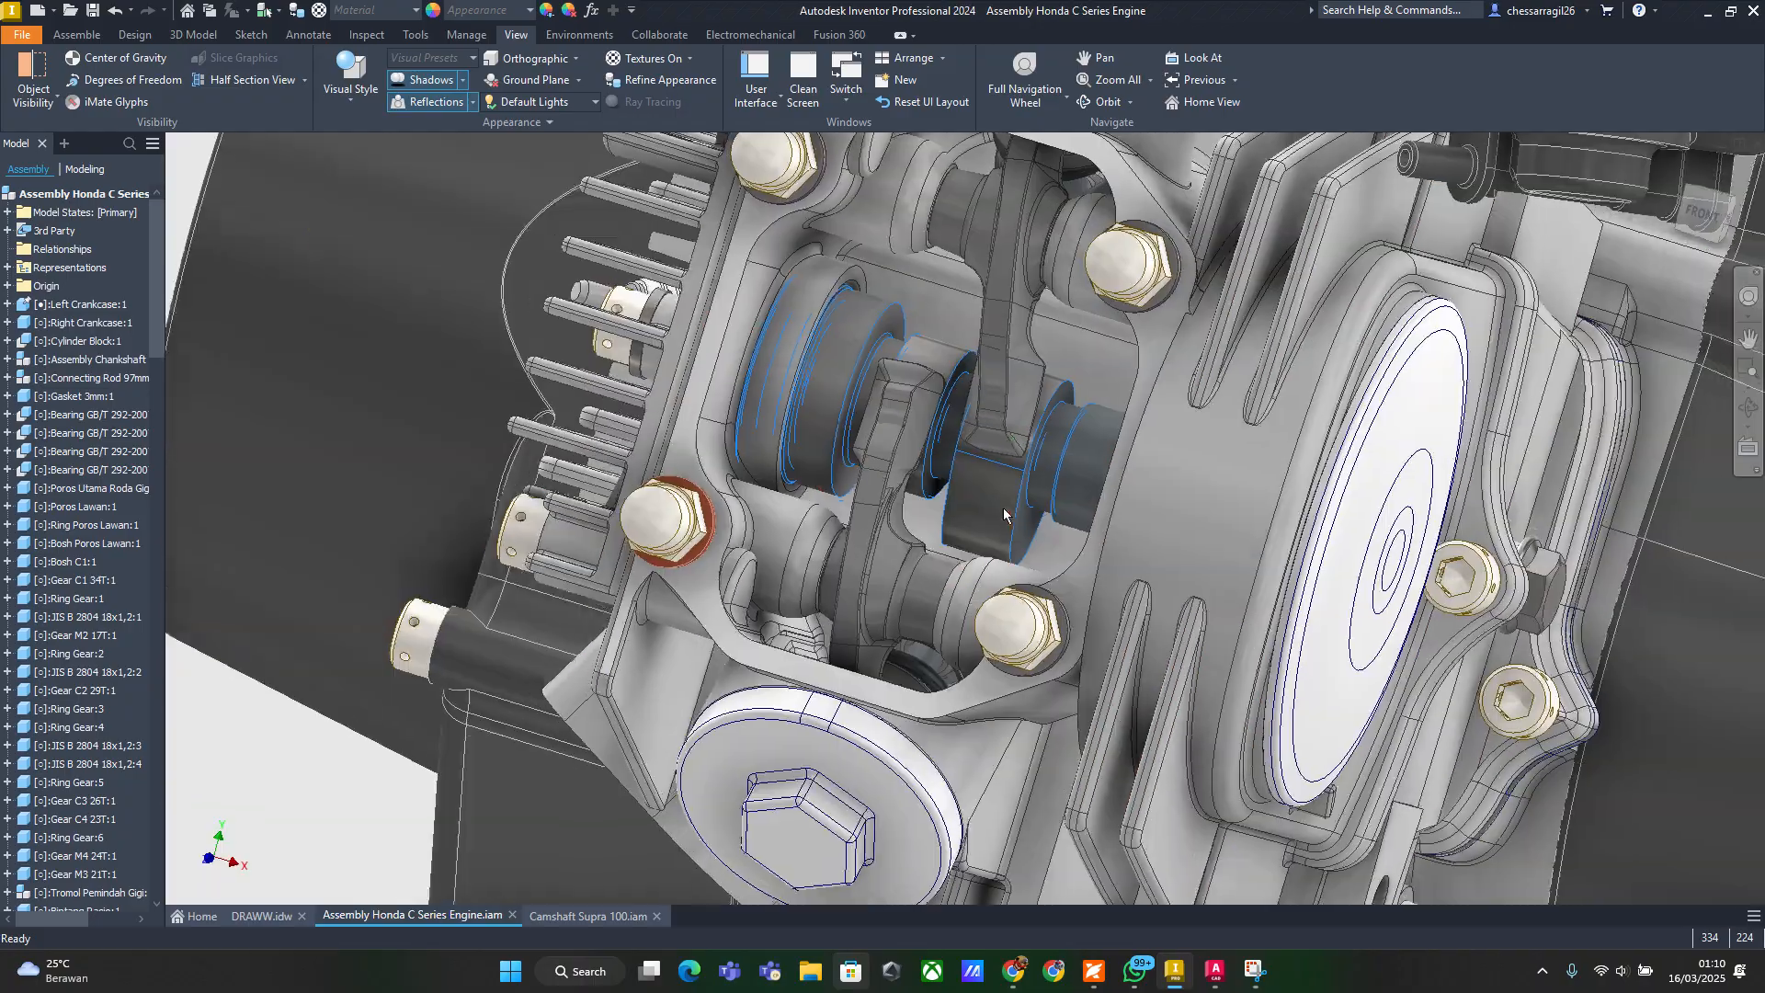
middle_click_drag(1002, 511, 947, 487, "shift")
left_click(869, 578)
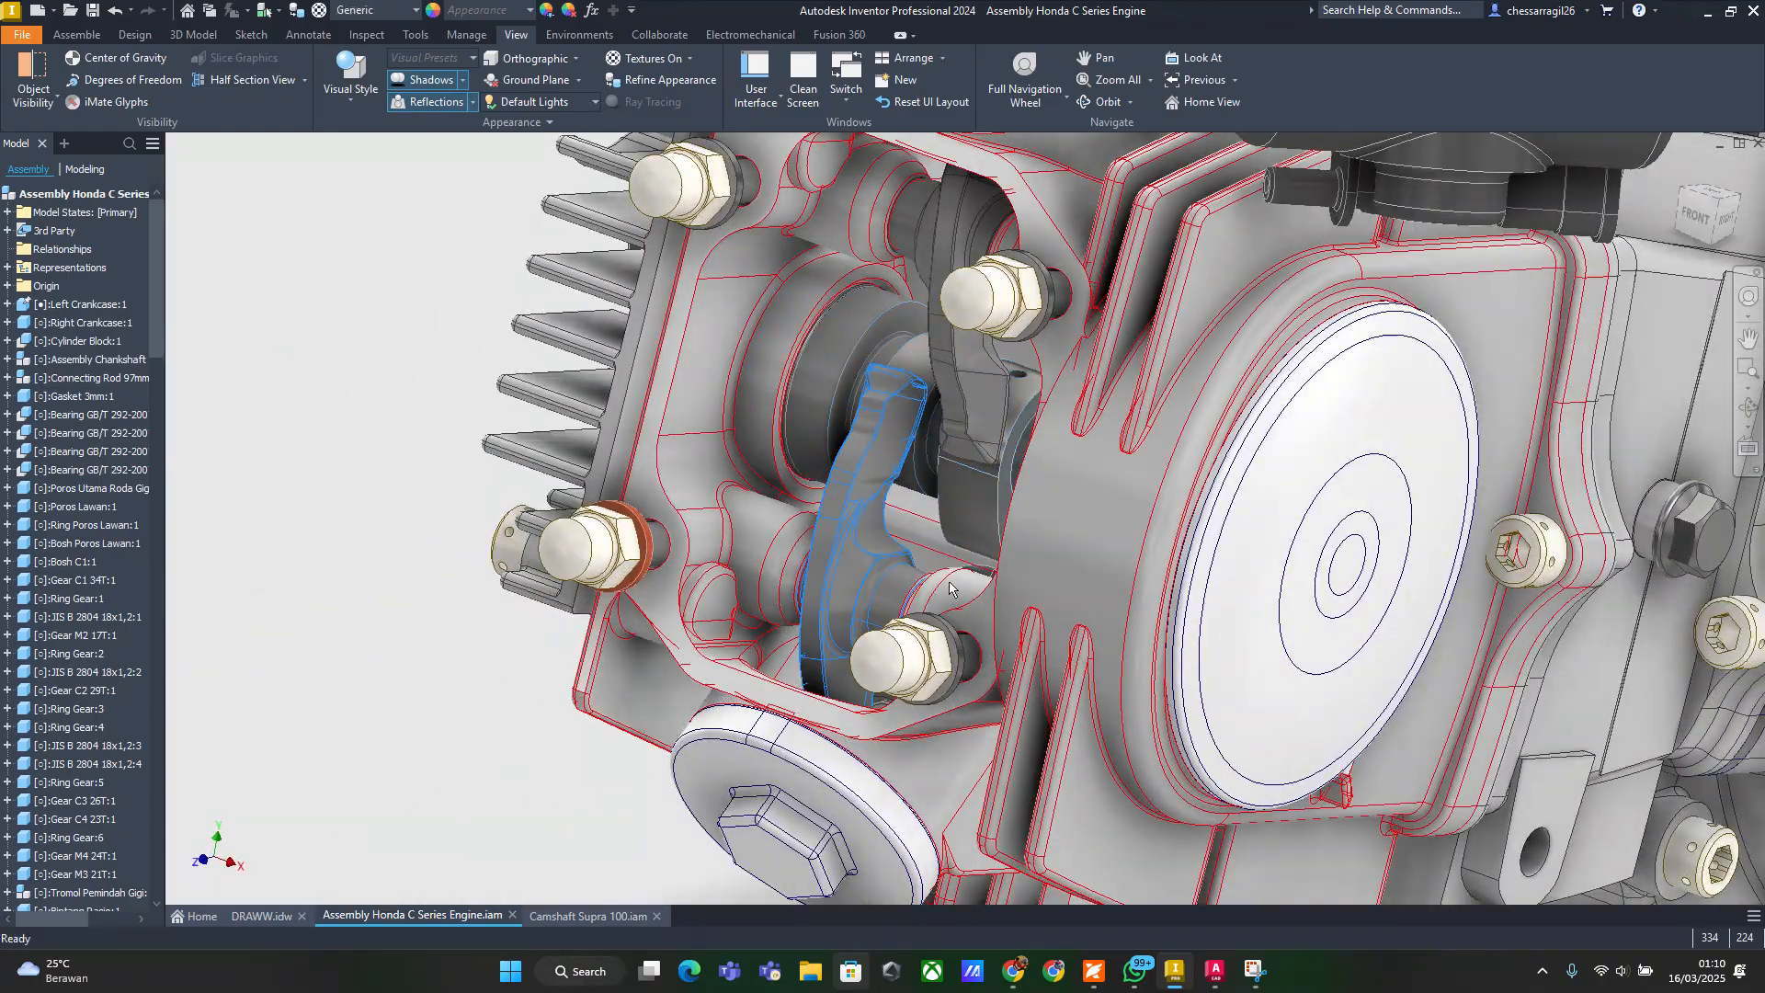
scroll(929, 574, "down", 3)
mouse_move(929, 575)
middle_mouse_down("shift")
mouse_move(970, 508)
mouse_move(947, 514)
mouse_move(974, 531)
mouse_move(998, 520)
mouse_move(981, 496)
mouse_move(1066, 479)
mouse_move(857, 510)
mouse_move(892, 508)
mouse_move(803, 623)
mouse_move(924, 614)
mouse_move(820, 447)
mouse_move(683, 572)
middle_mouse_up("shift")
scroll(972, 384, "up", 5)
left_click(879, 524)
scroll(974, 498, "down", 3)
key("Escape")
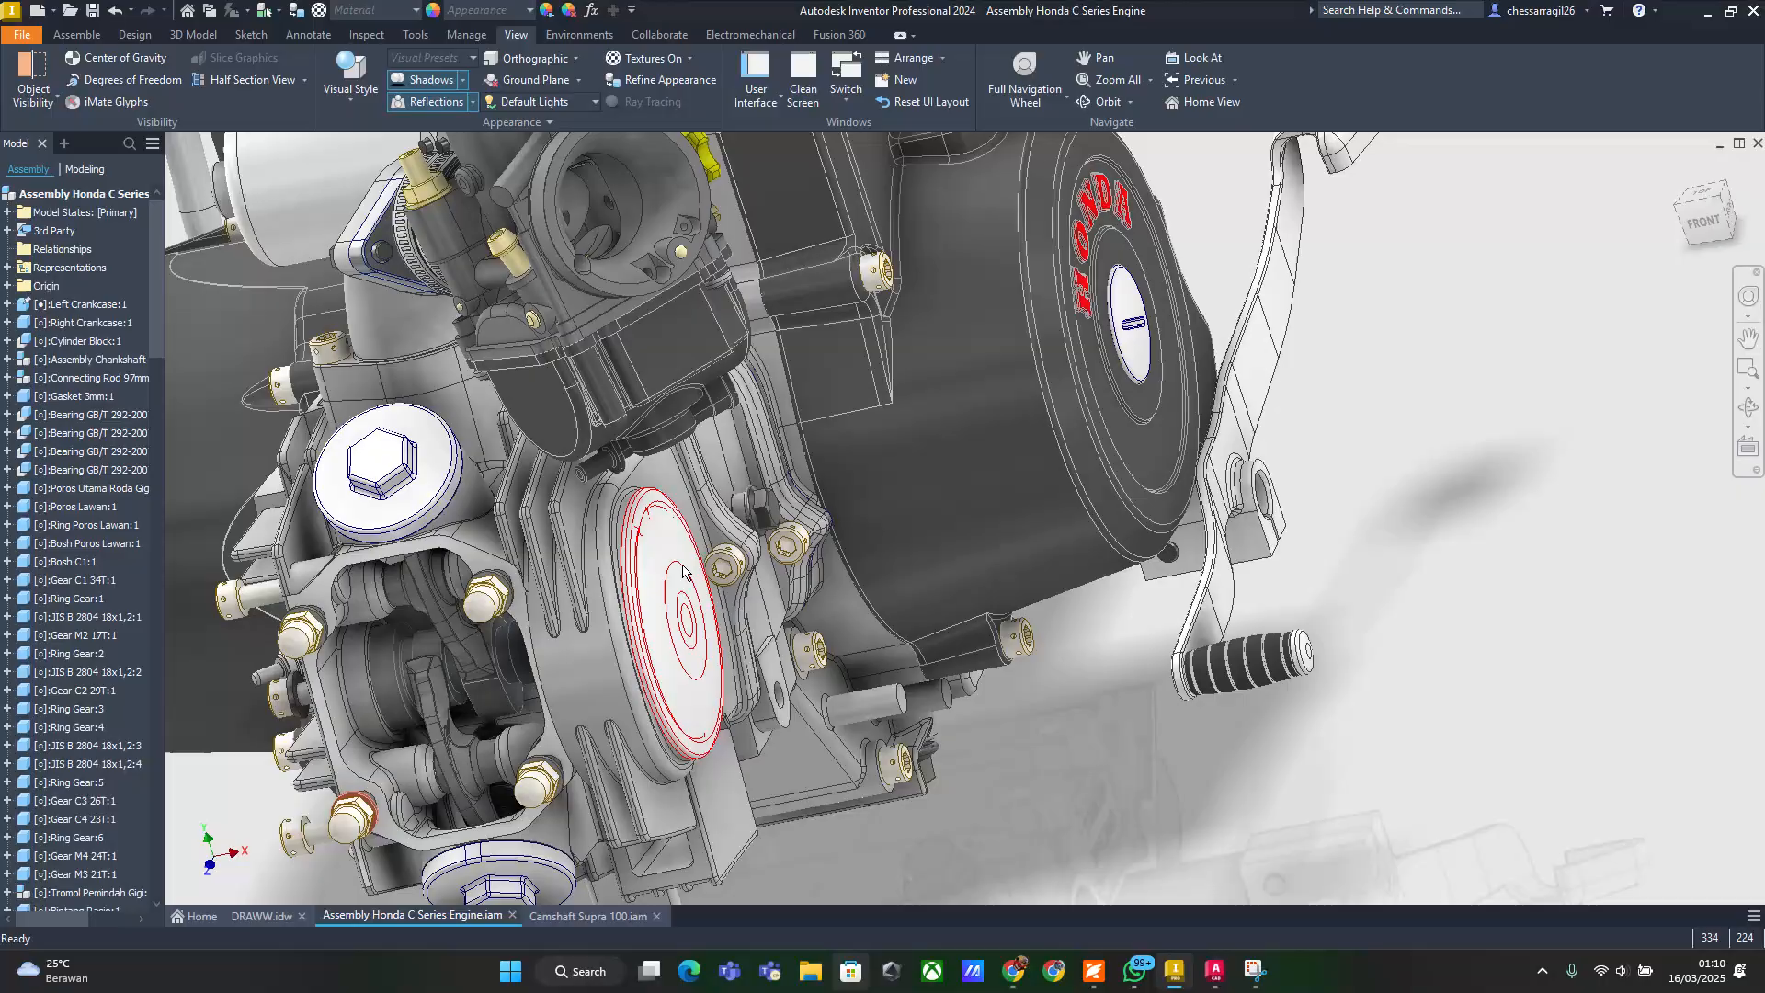
Hide the cylinder head to expose the camshaft, rocker arms and valves
left_click(583, 536)
key("alt+v")
scroll(552, 606, "down", 4)
middle_click_drag(551, 606, 751, 558, "shift")
scroll(866, 489, "up", 5)
mouse_move(917, 556)
middle_mouse_down("shift")
mouse_move(815, 676)
mouse_move(809, 526)
mouse_move(896, 515)
mouse_move(862, 543)
mouse_move(788, 535)
mouse_move(749, 562)
middle_mouse_up("shift")
scroll(810, 532, "down", 4)
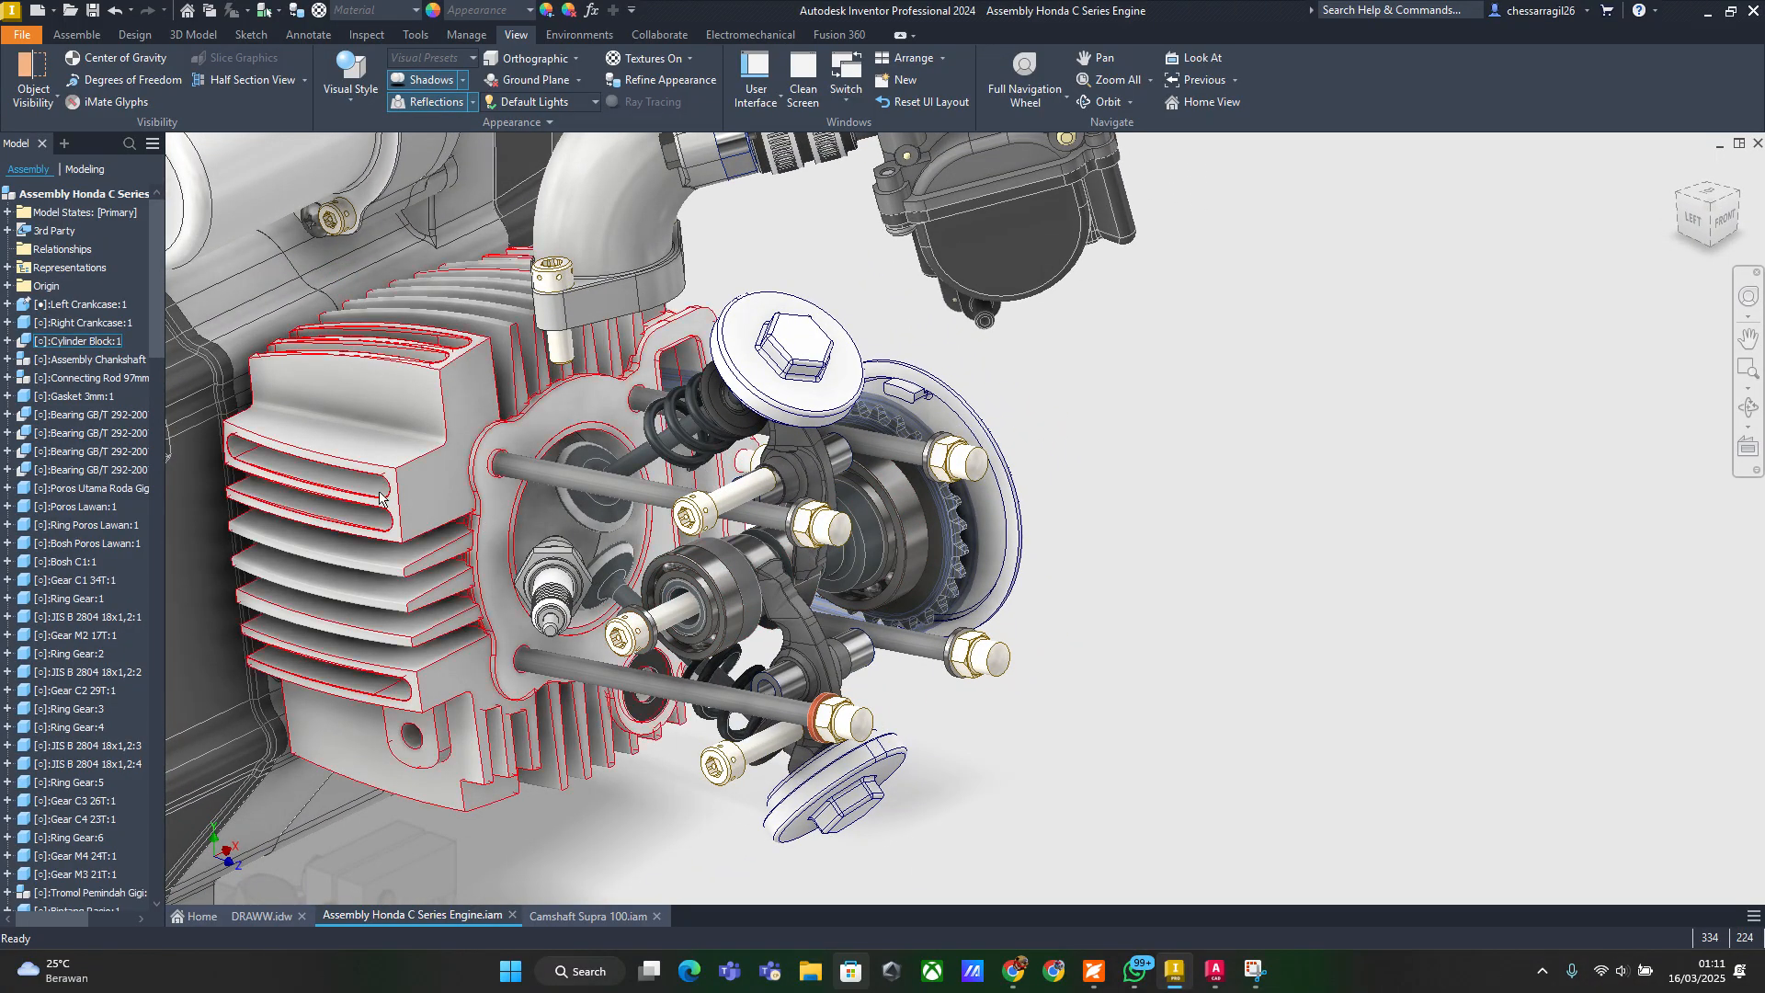
Hide the cylinder block and the right crankcase to expose the piston and crankshaft
key("alt+v")
scroll(512, 516, "down", 3)
mouse_move(515, 516)
middle_mouse_down("shift")
mouse_move(781, 497)
mouse_move(514, 505)
mouse_move(558, 542)
mouse_move(651, 480)
middle_mouse_up("shift")
key("alt+v")
scroll(657, 476, "up", 3)
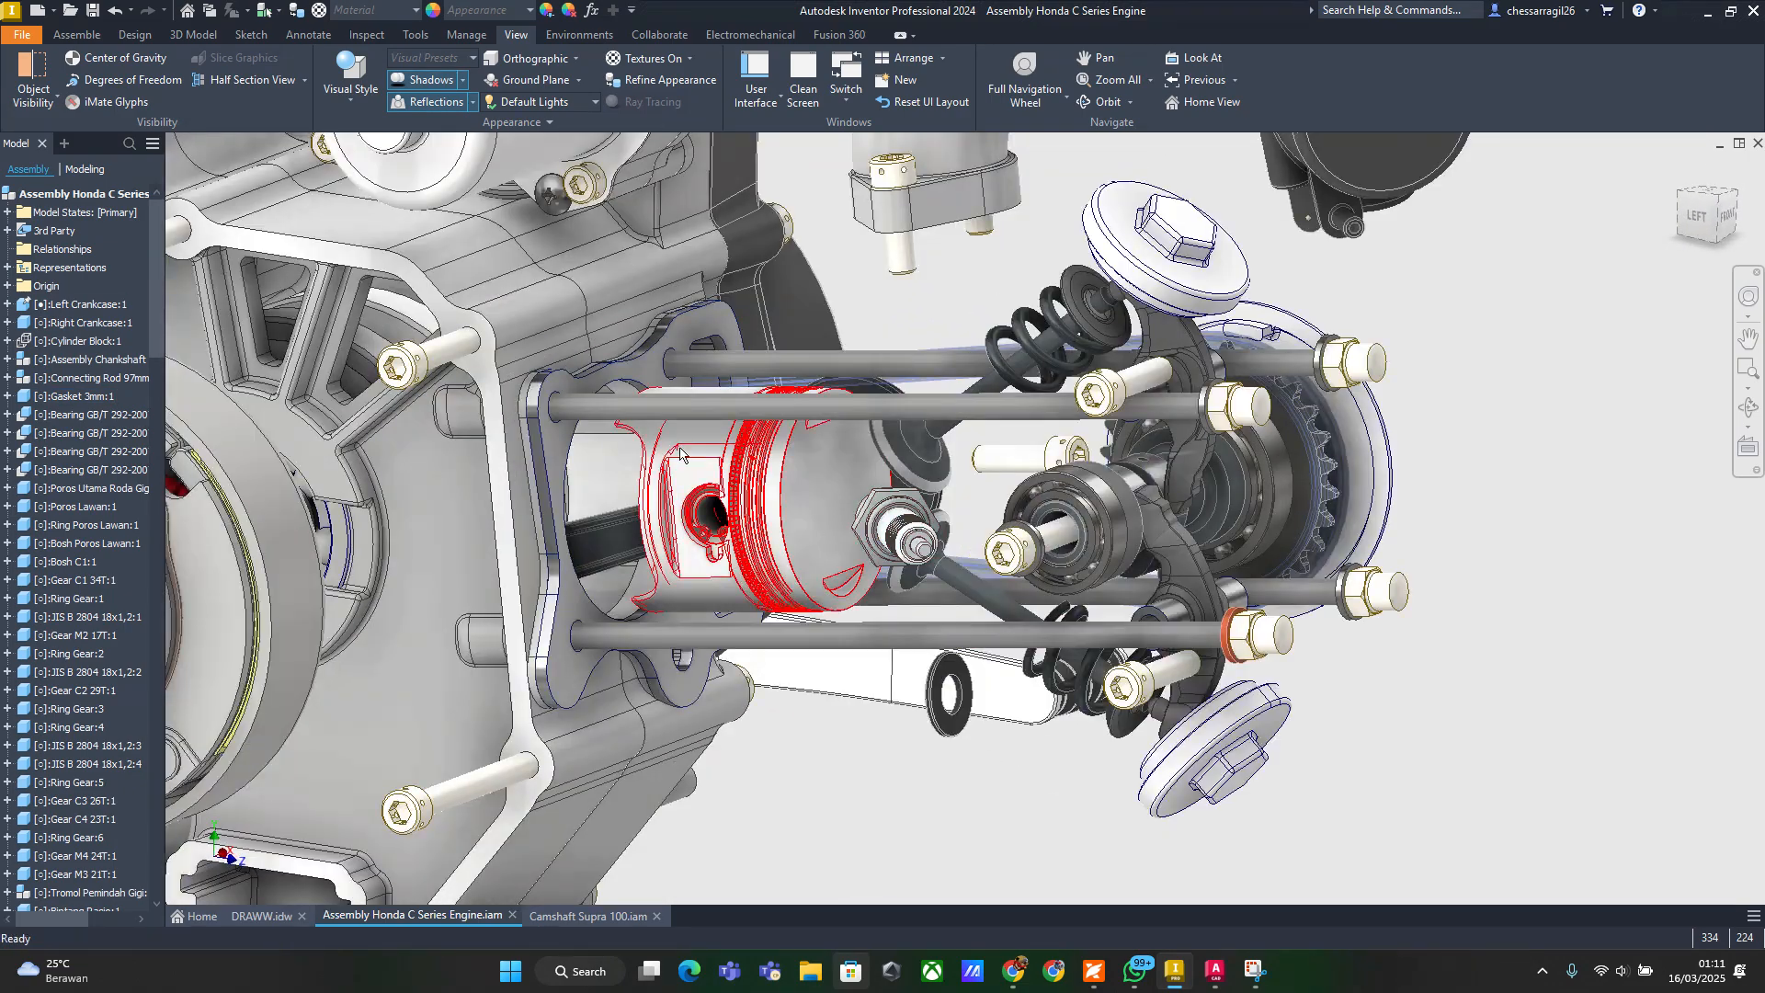
scroll(738, 449, "down", 3)
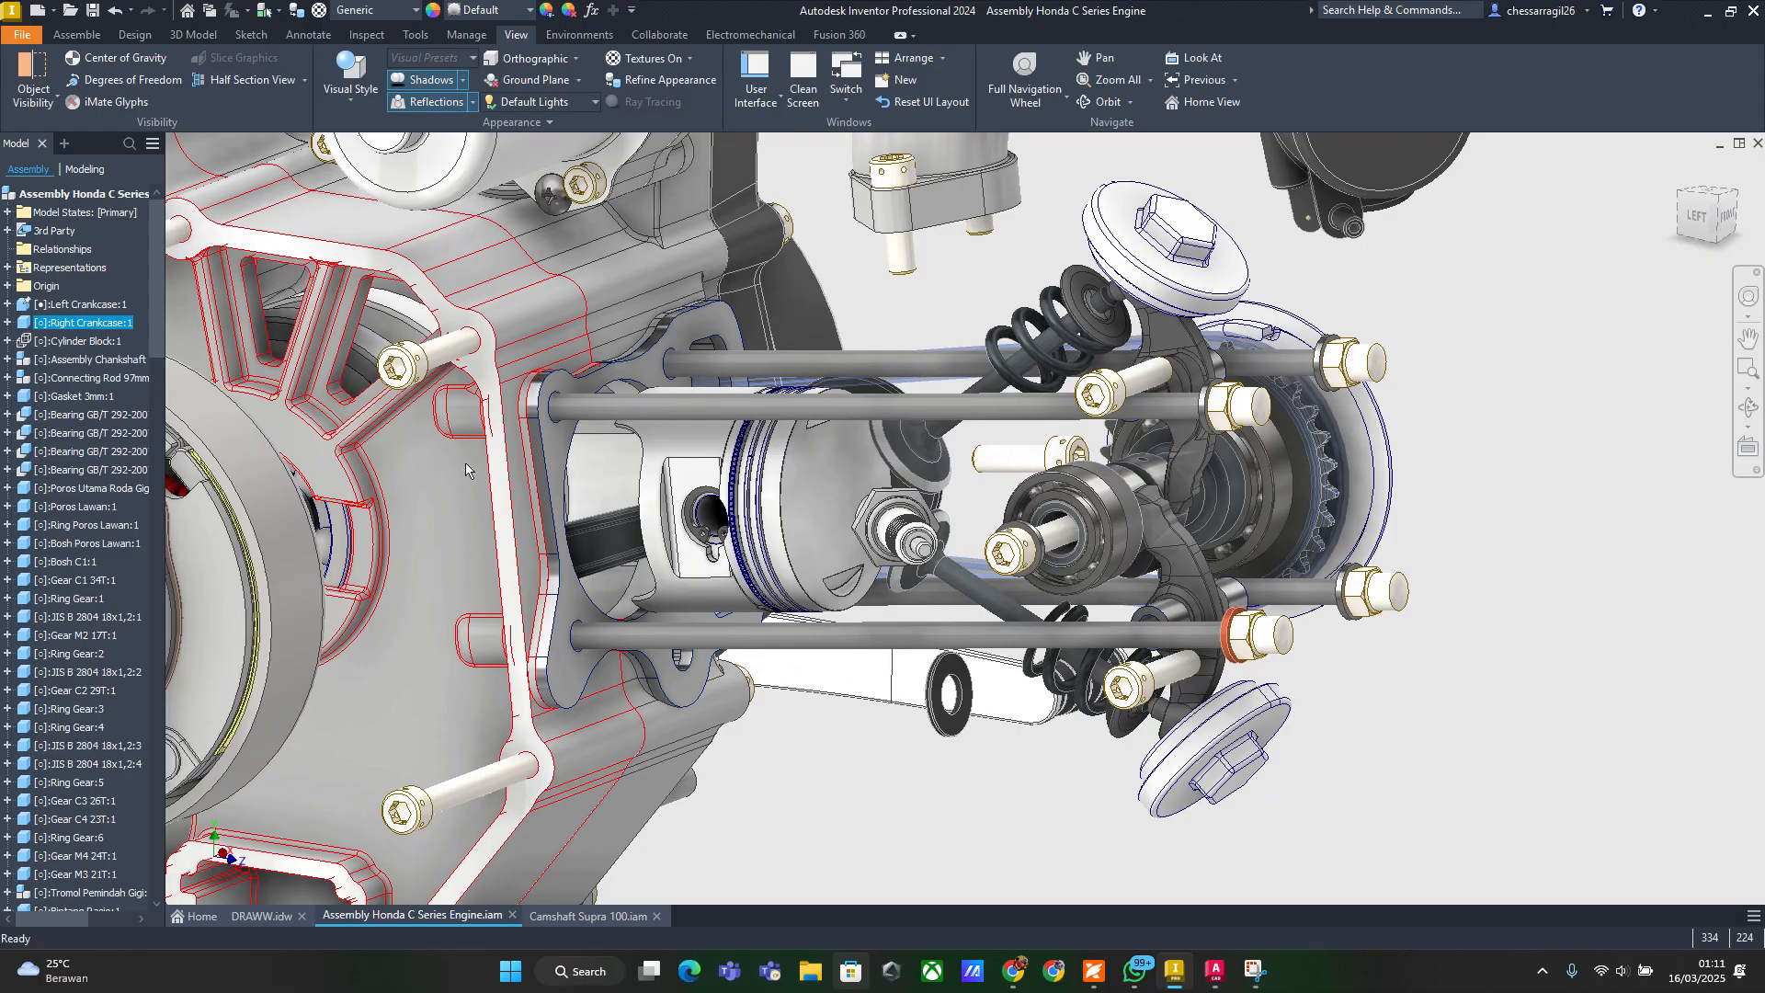
mouse_move(531, 542)
middle_mouse_down("shift")
mouse_move(631, 506)
mouse_move(612, 540)
middle_mouse_up("shift")
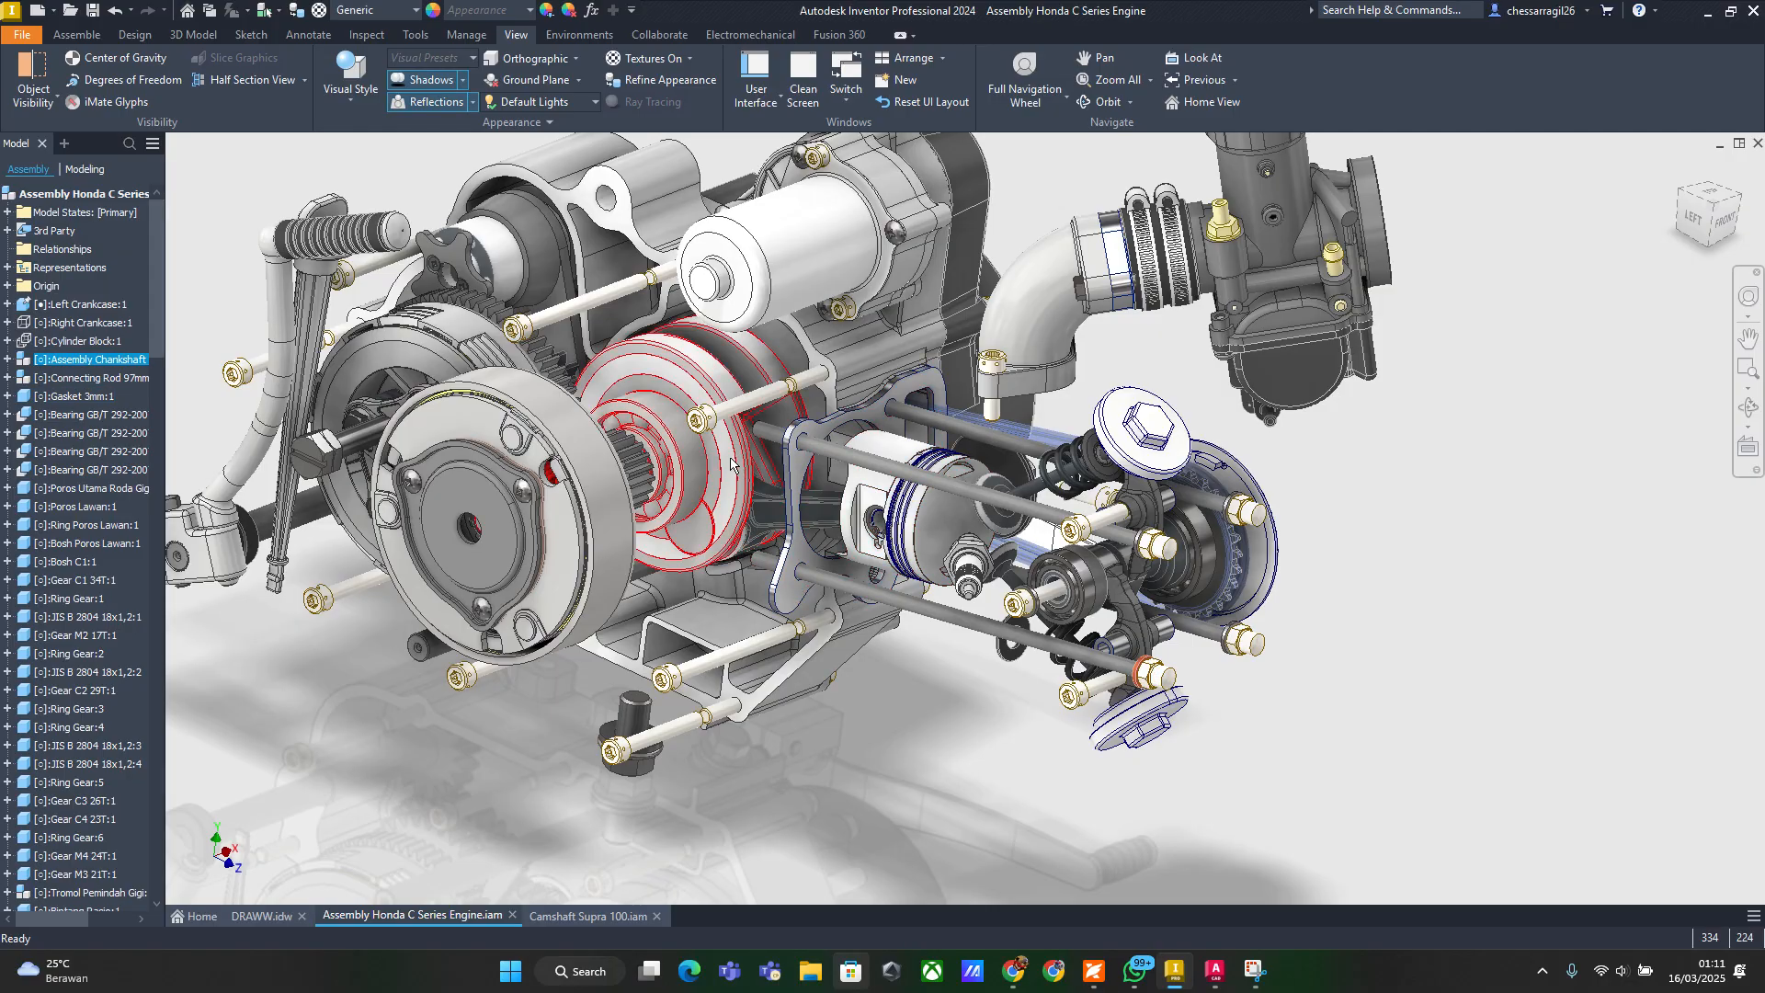
Open the crankshaft assembly to inspect it, close it, and examine the crankshaft and piston within the engine assembly
right_click_drag(731, 464, 729, 359)
middle_click_drag(748, 550, 855, 556, "shift")
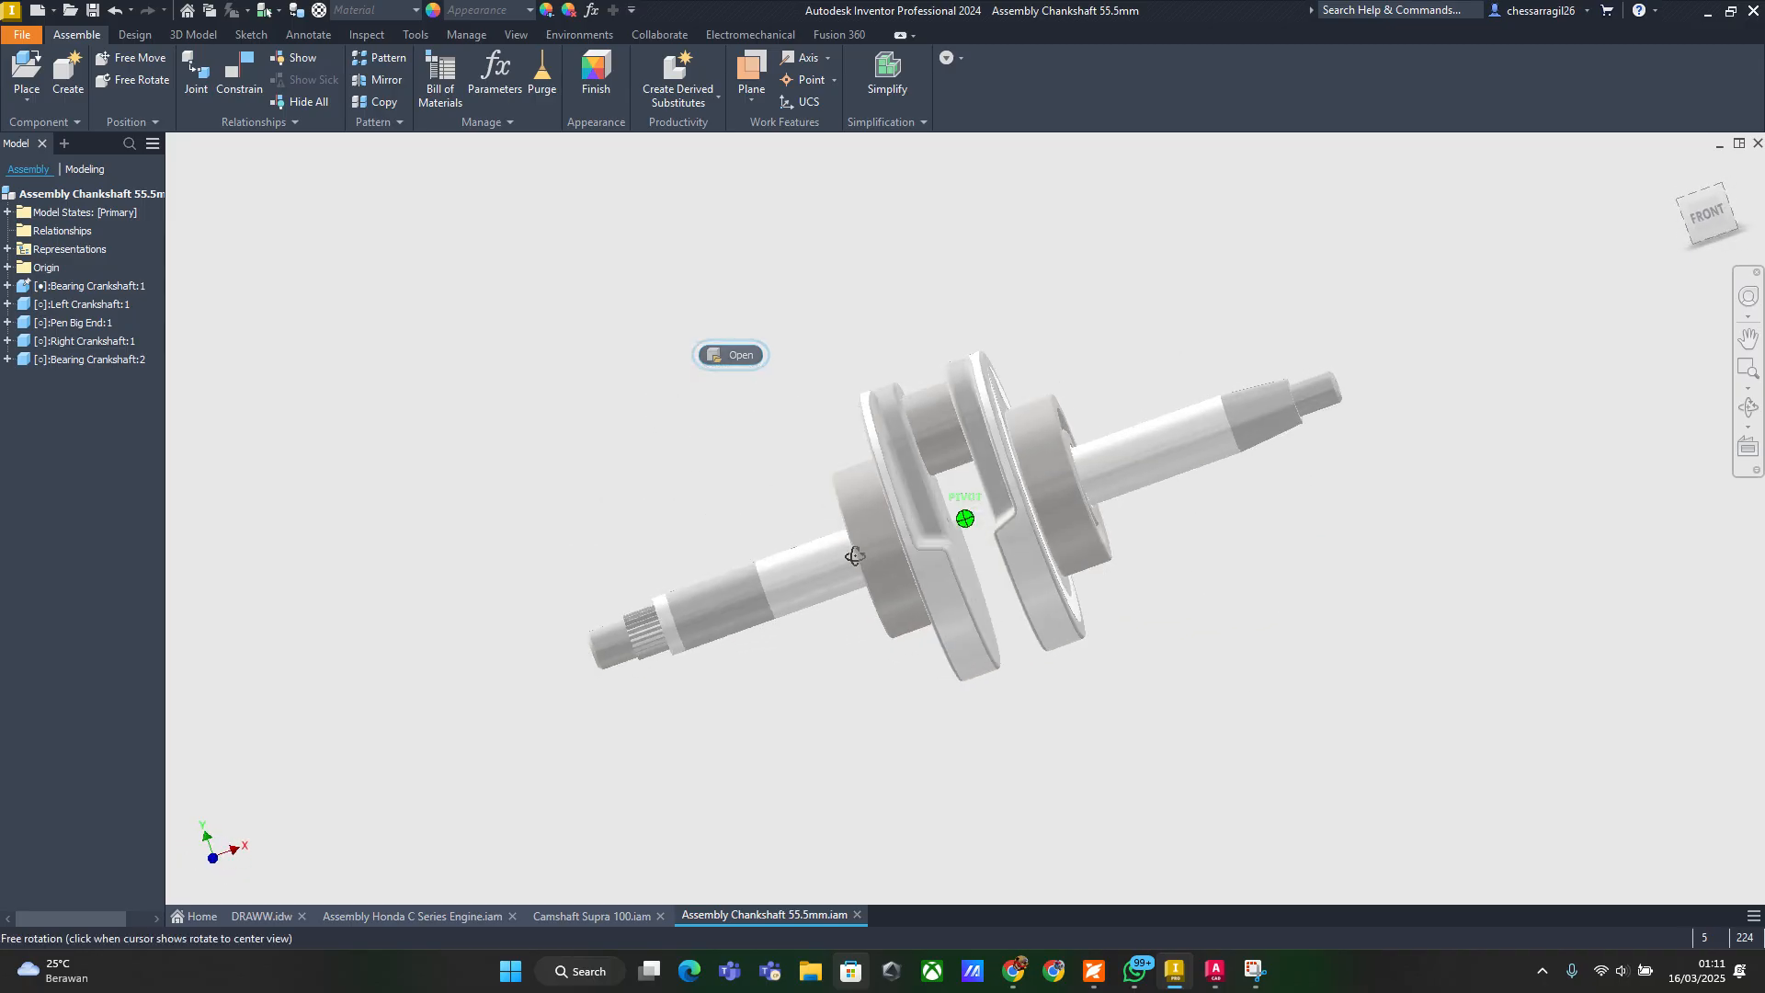
left_click(856, 916)
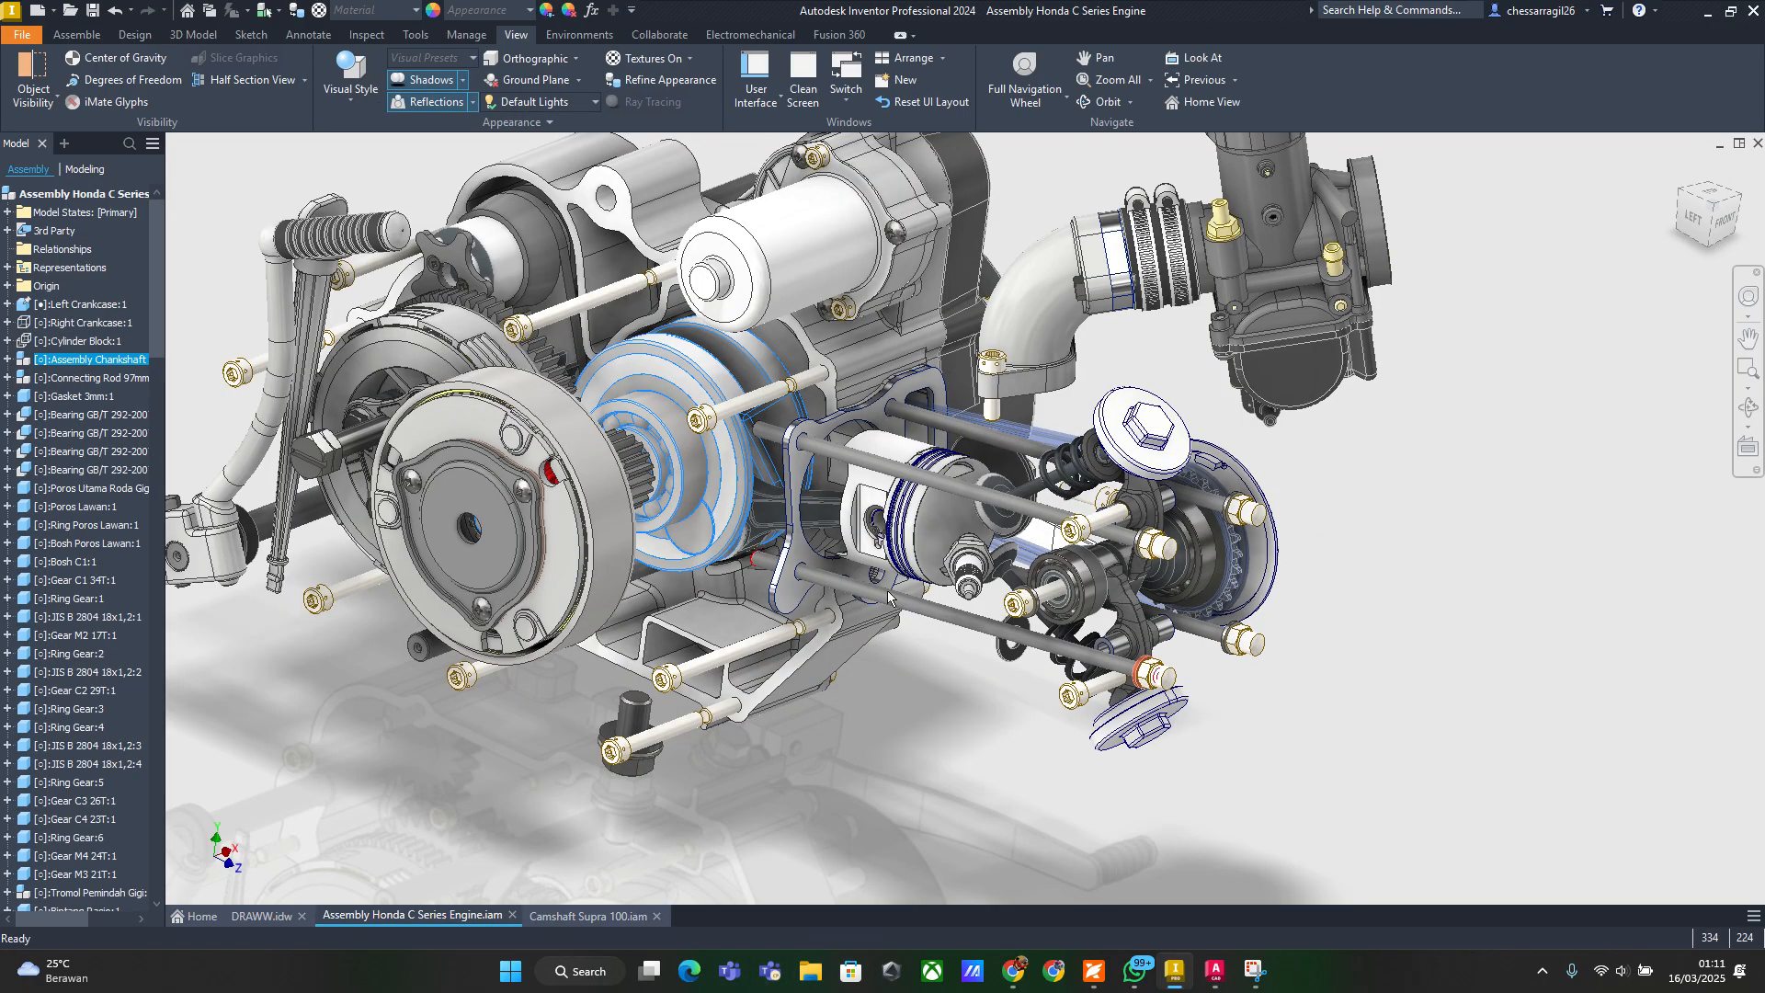
scroll(721, 473, "down", 3)
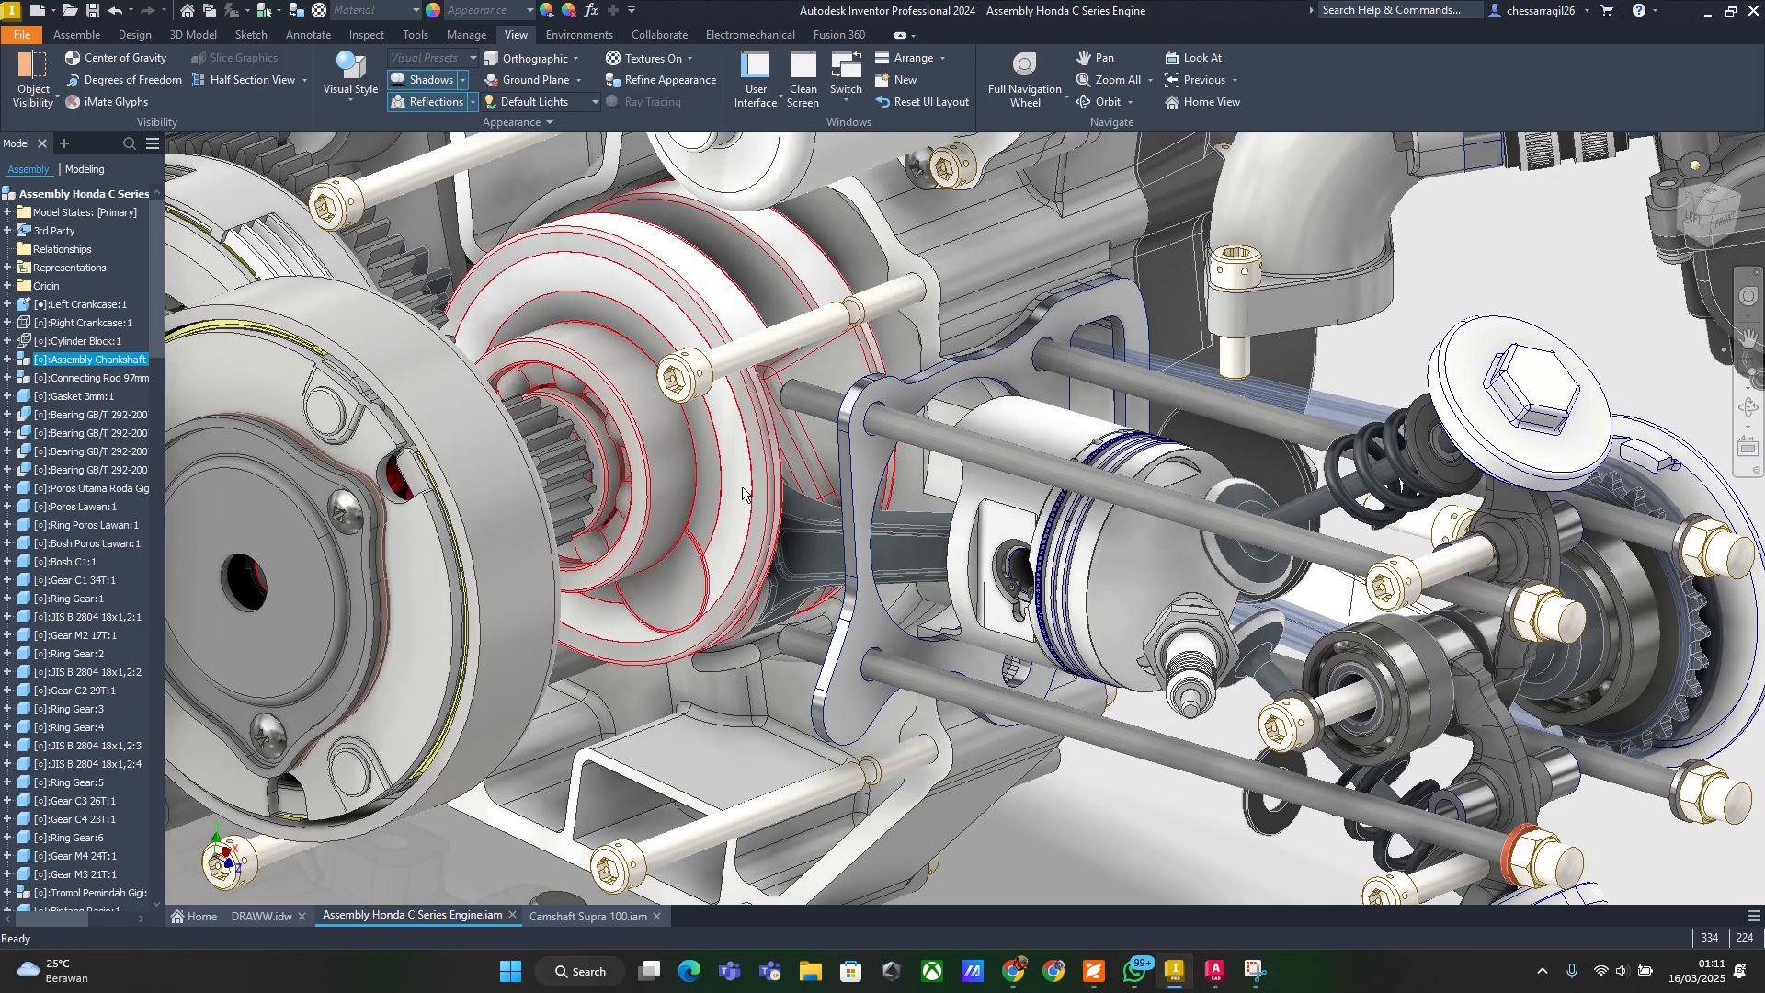
key("Escape")
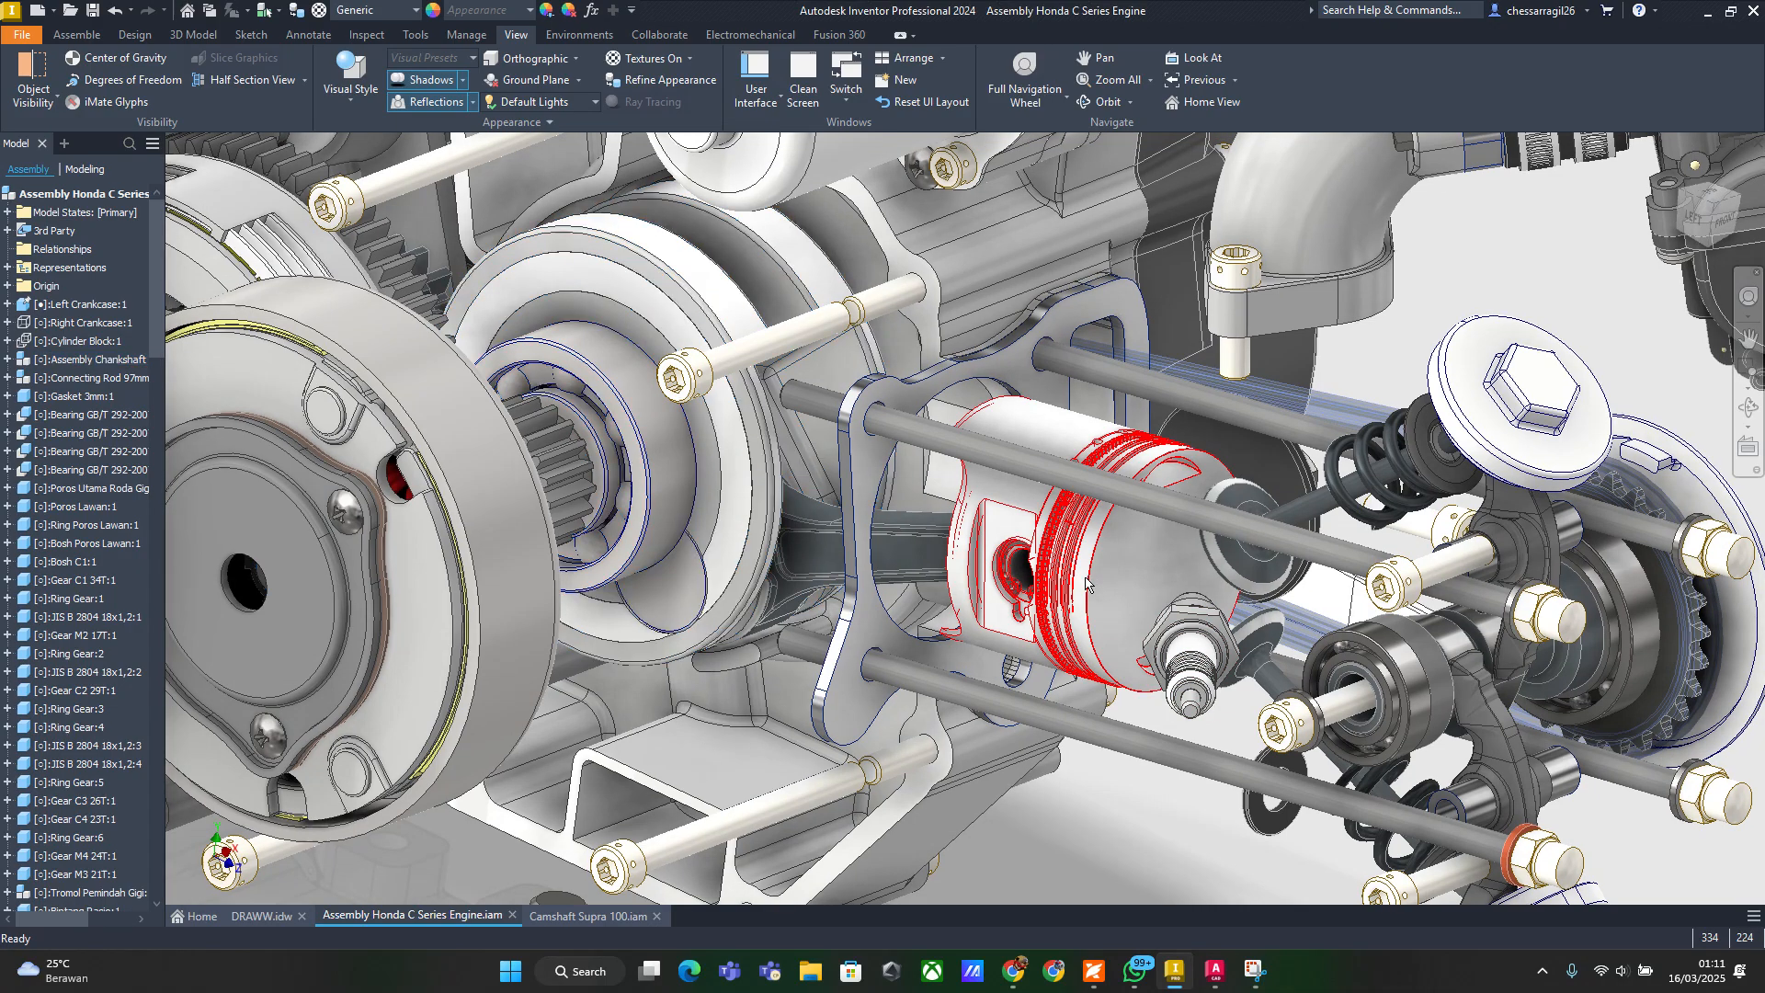
left_click(1126, 630)
middle_click_drag(1125, 629, 1062, 579)
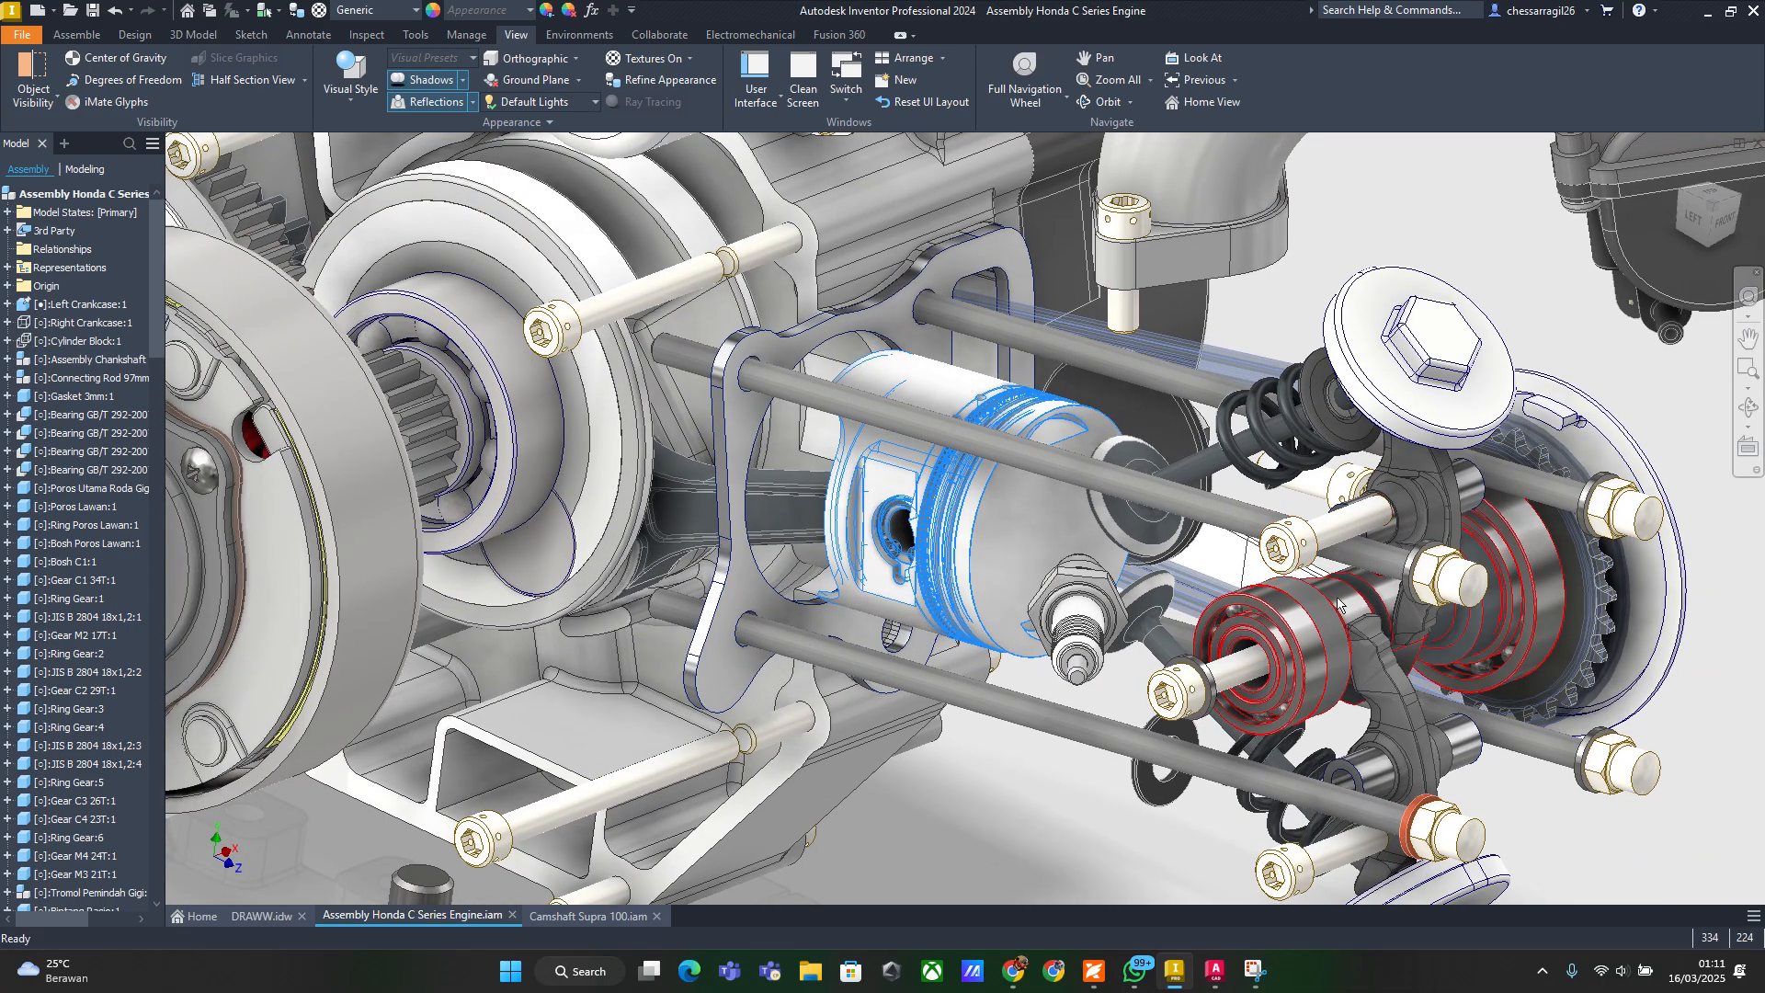
Reopen the crankshaft assembly from the engine, show its front view and select all its components
right_click(621, 483)
left_click(572, 370)
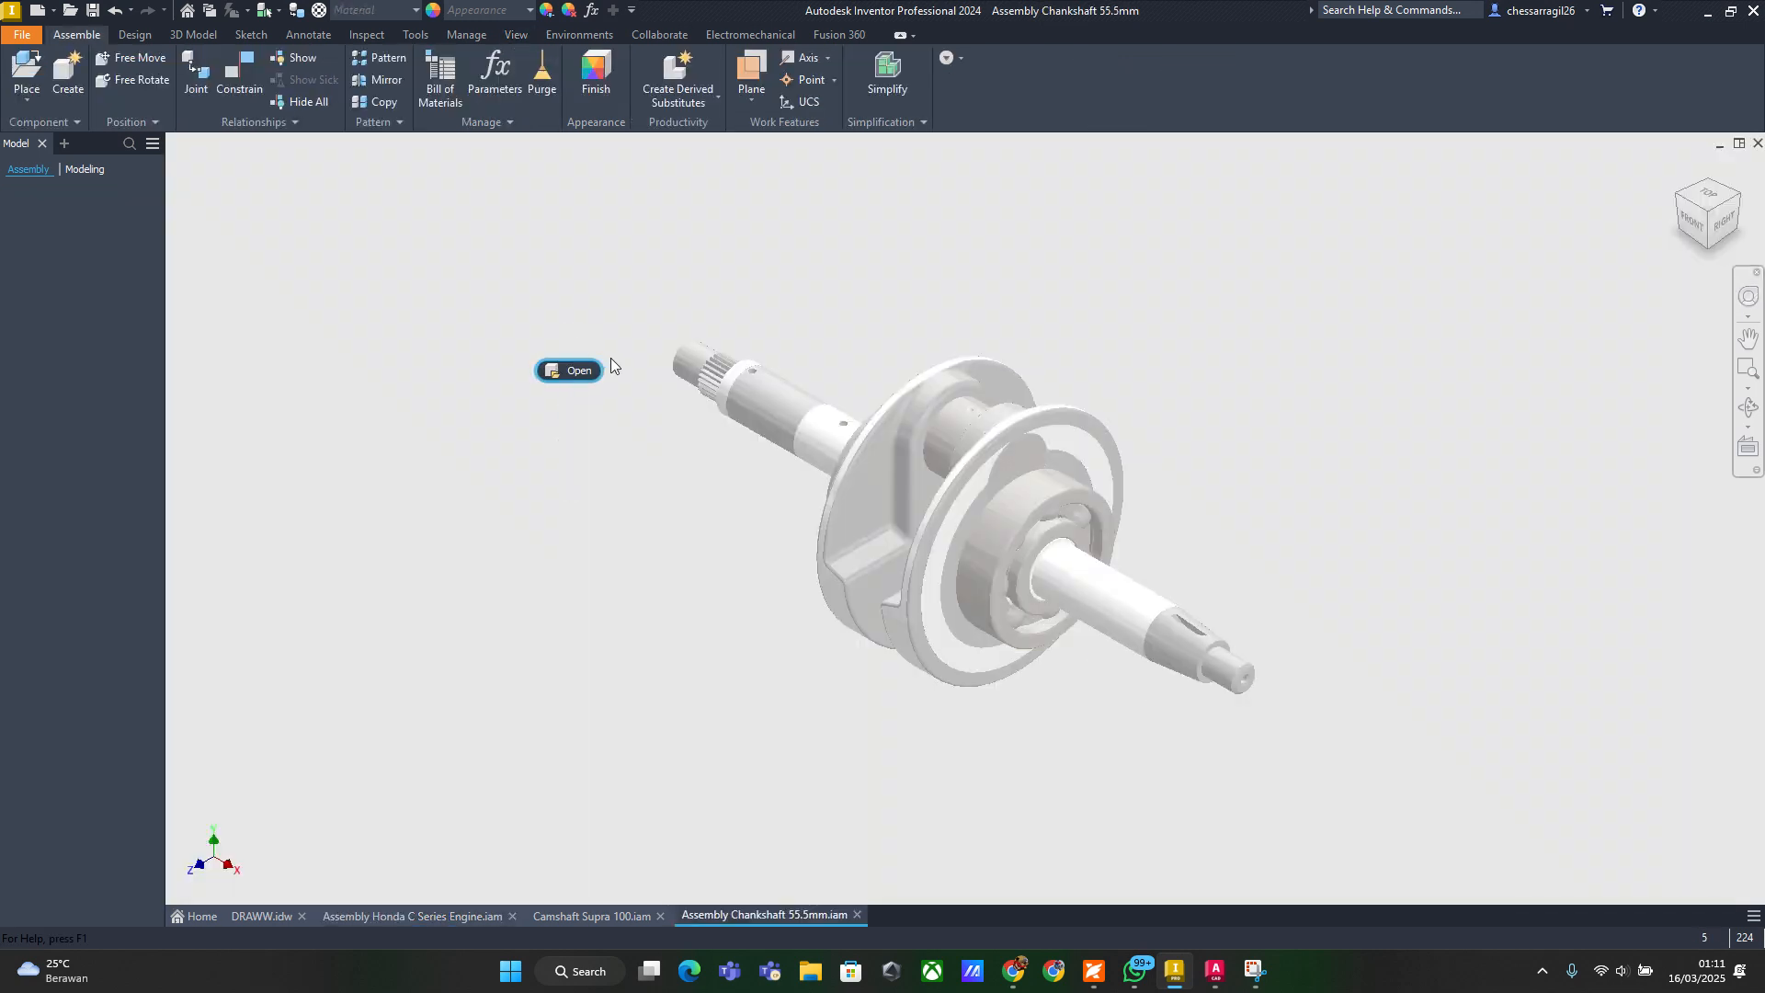
left_click(1696, 224)
left_click_drag(1362, 284, 557, 728)
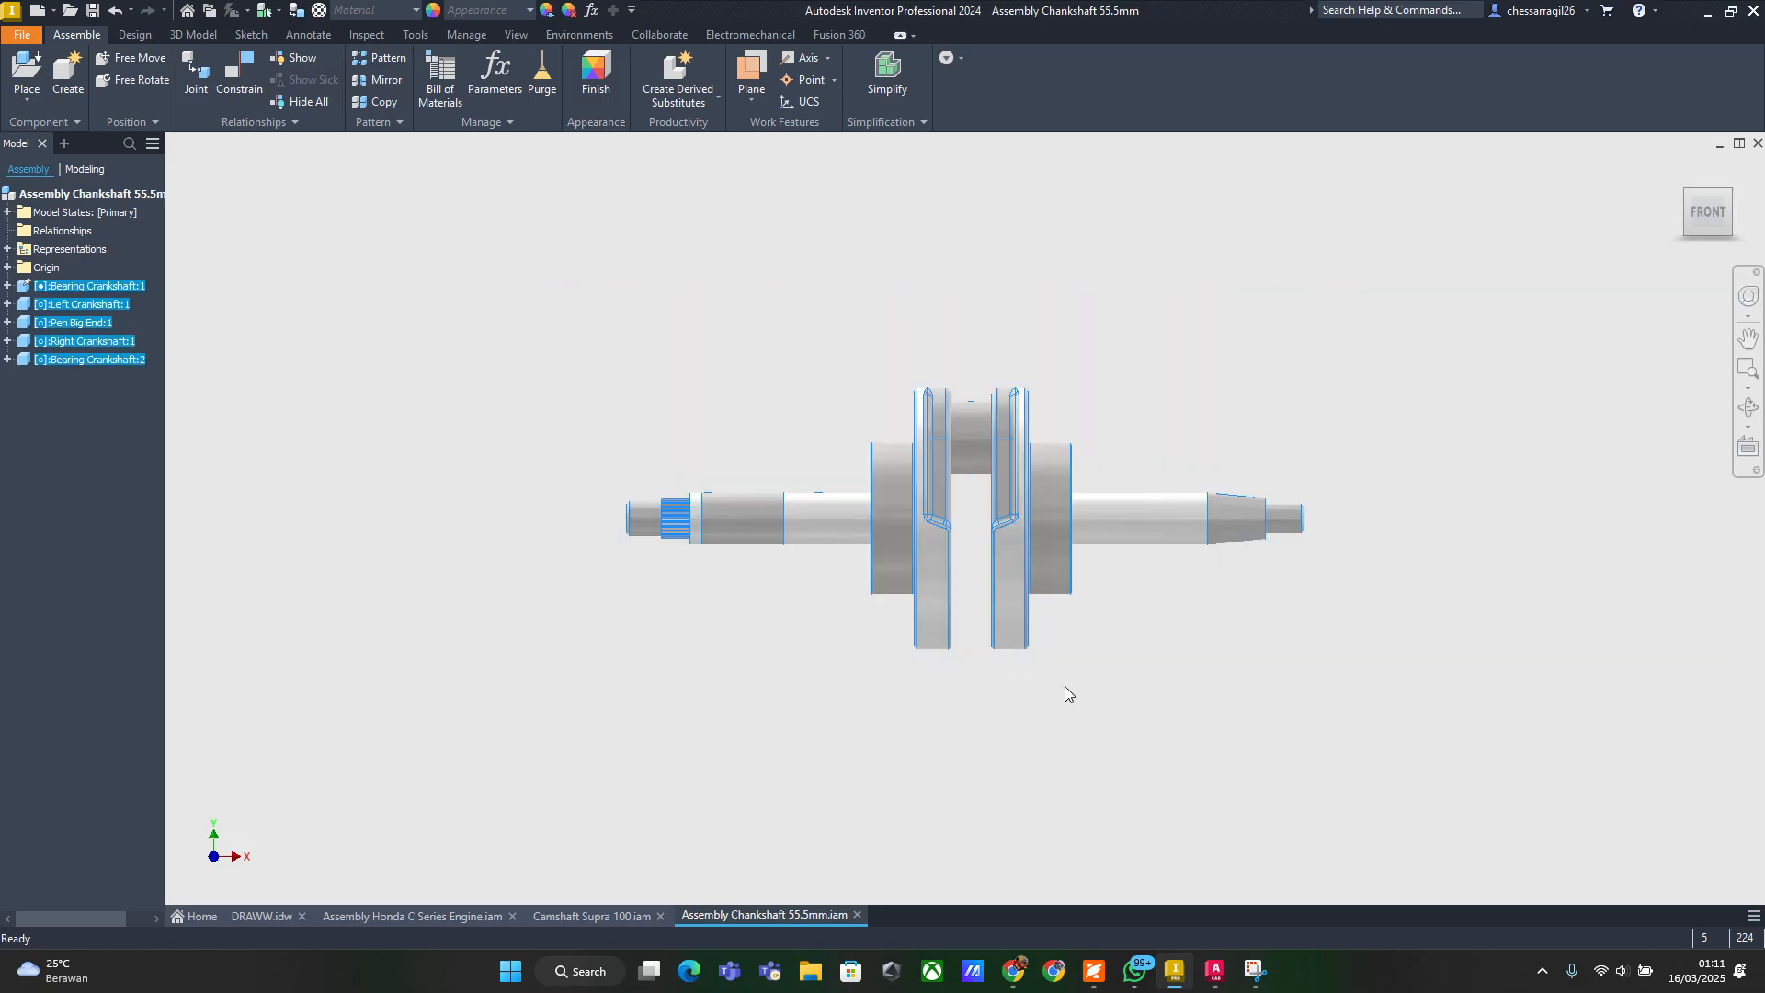
Close the crankshaft assembly and examine the camshaft, crankshaft, connecting rod and piston in the engine assembly
left_click(989, 757)
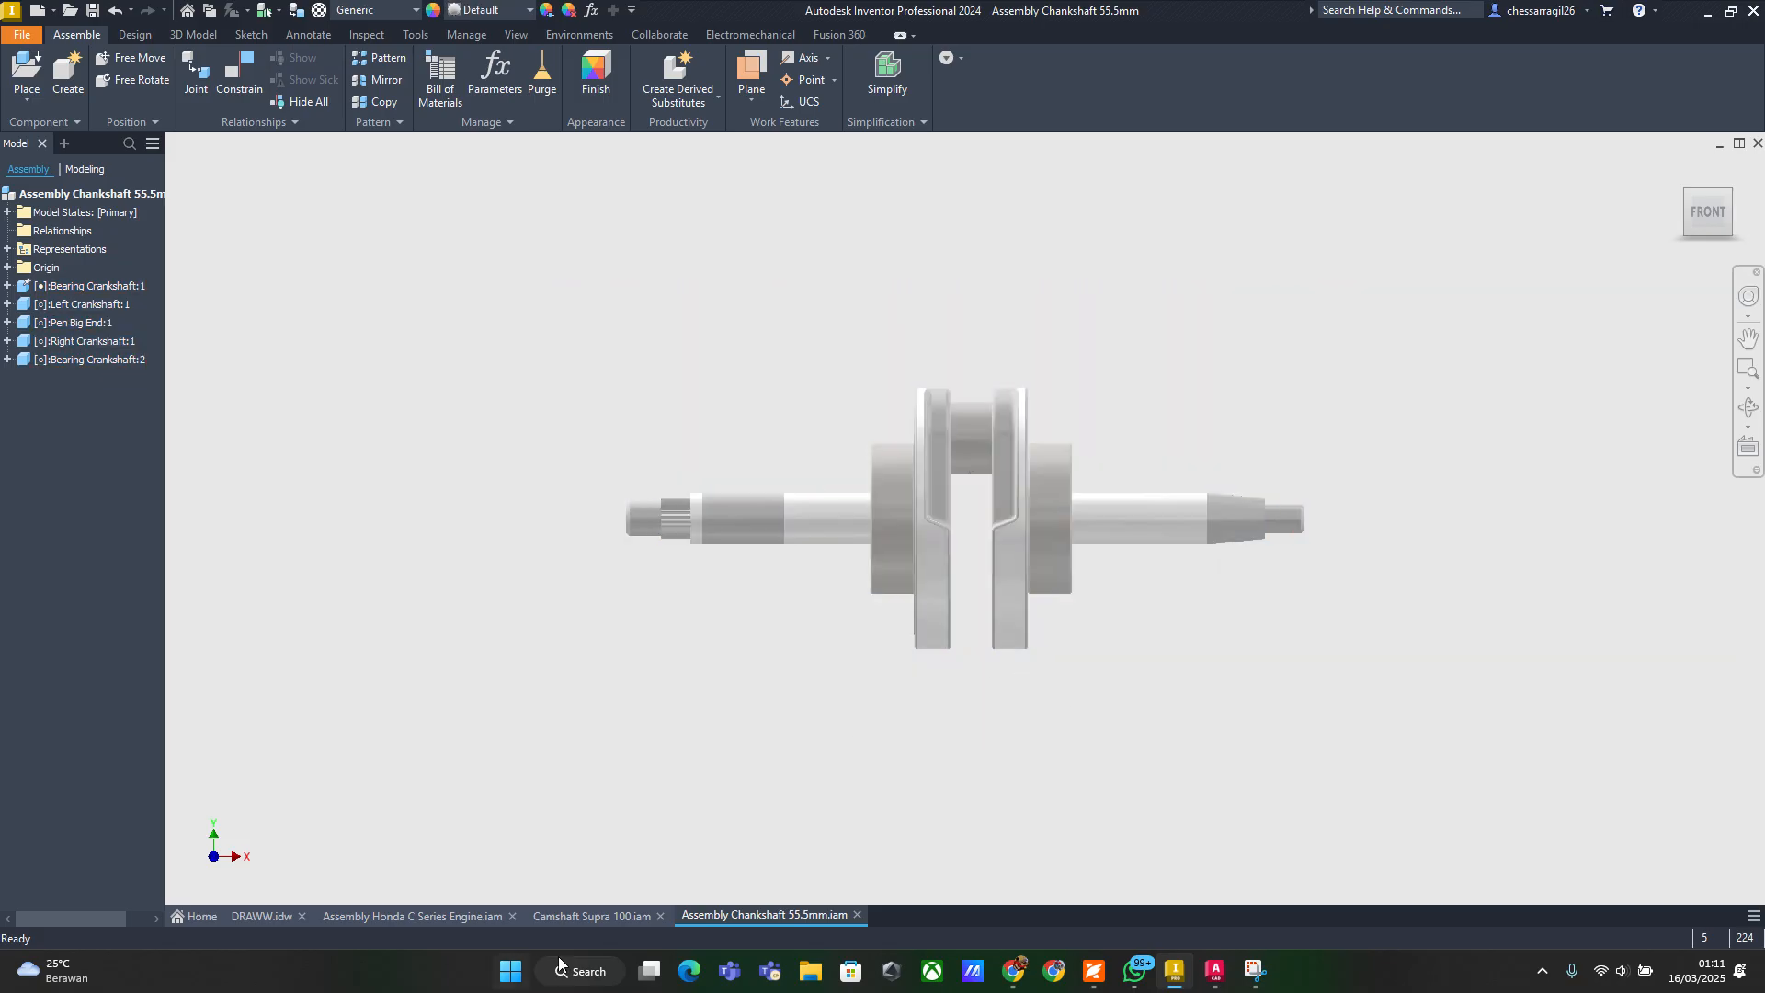
left_click(857, 913)
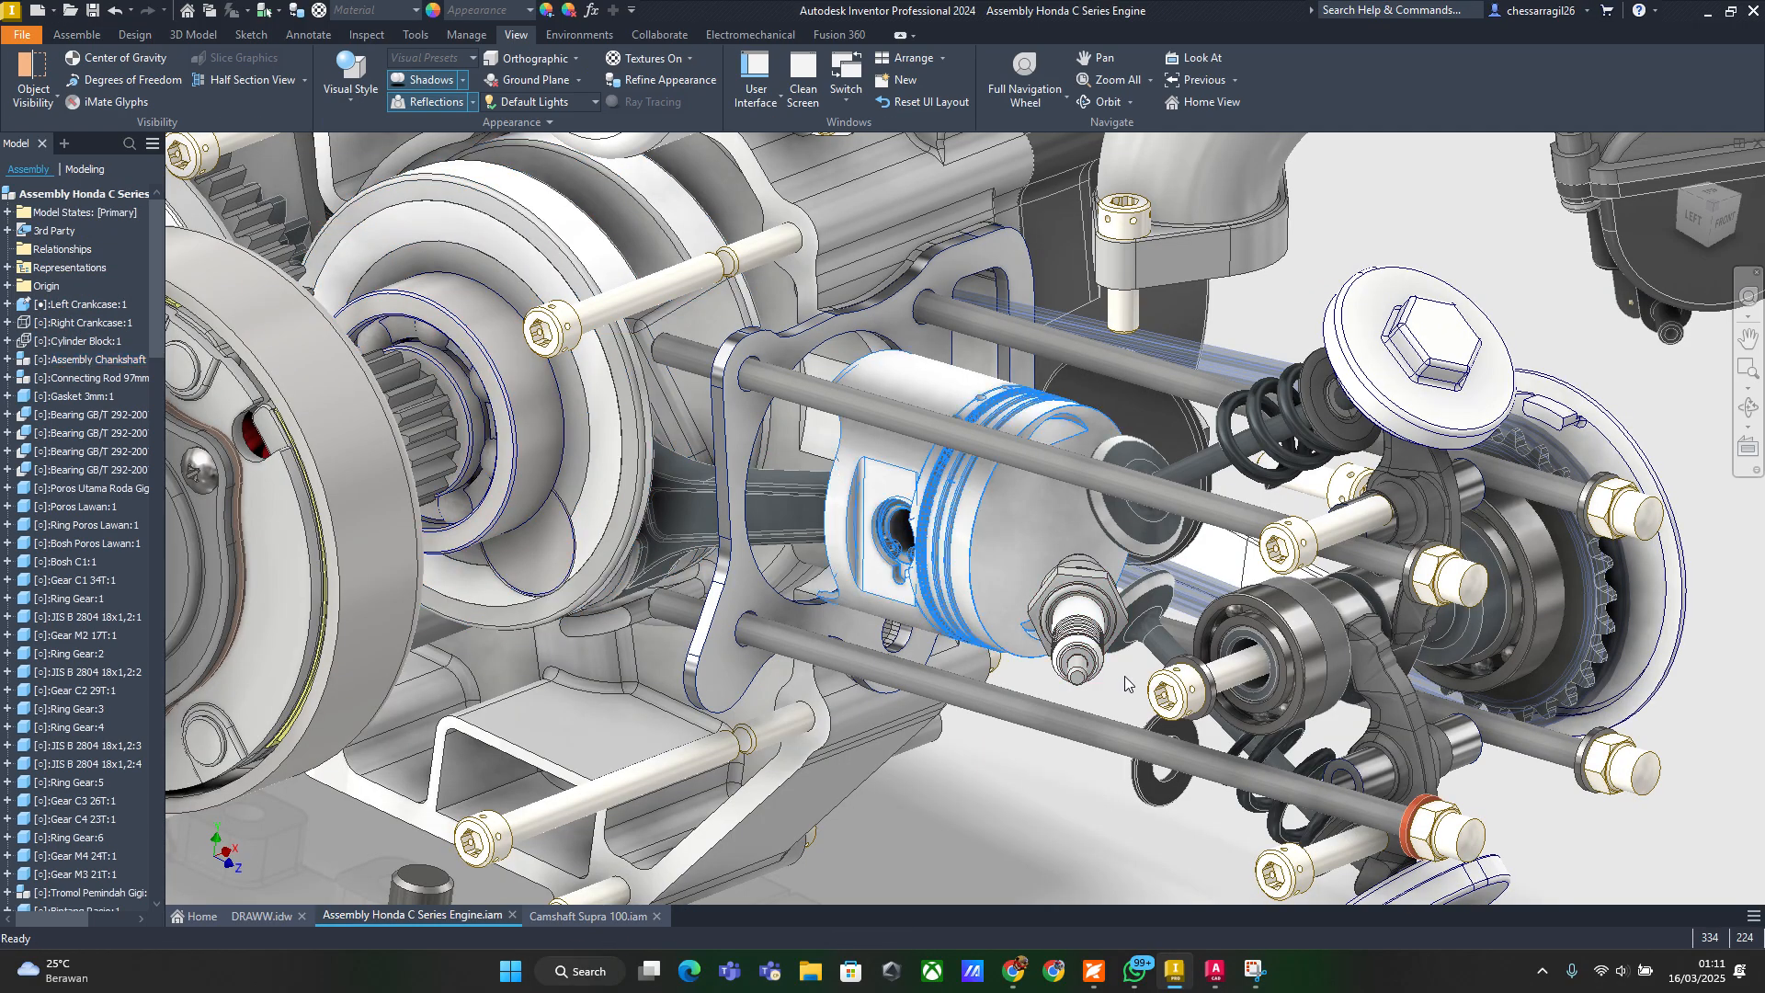
left_click(1149, 625)
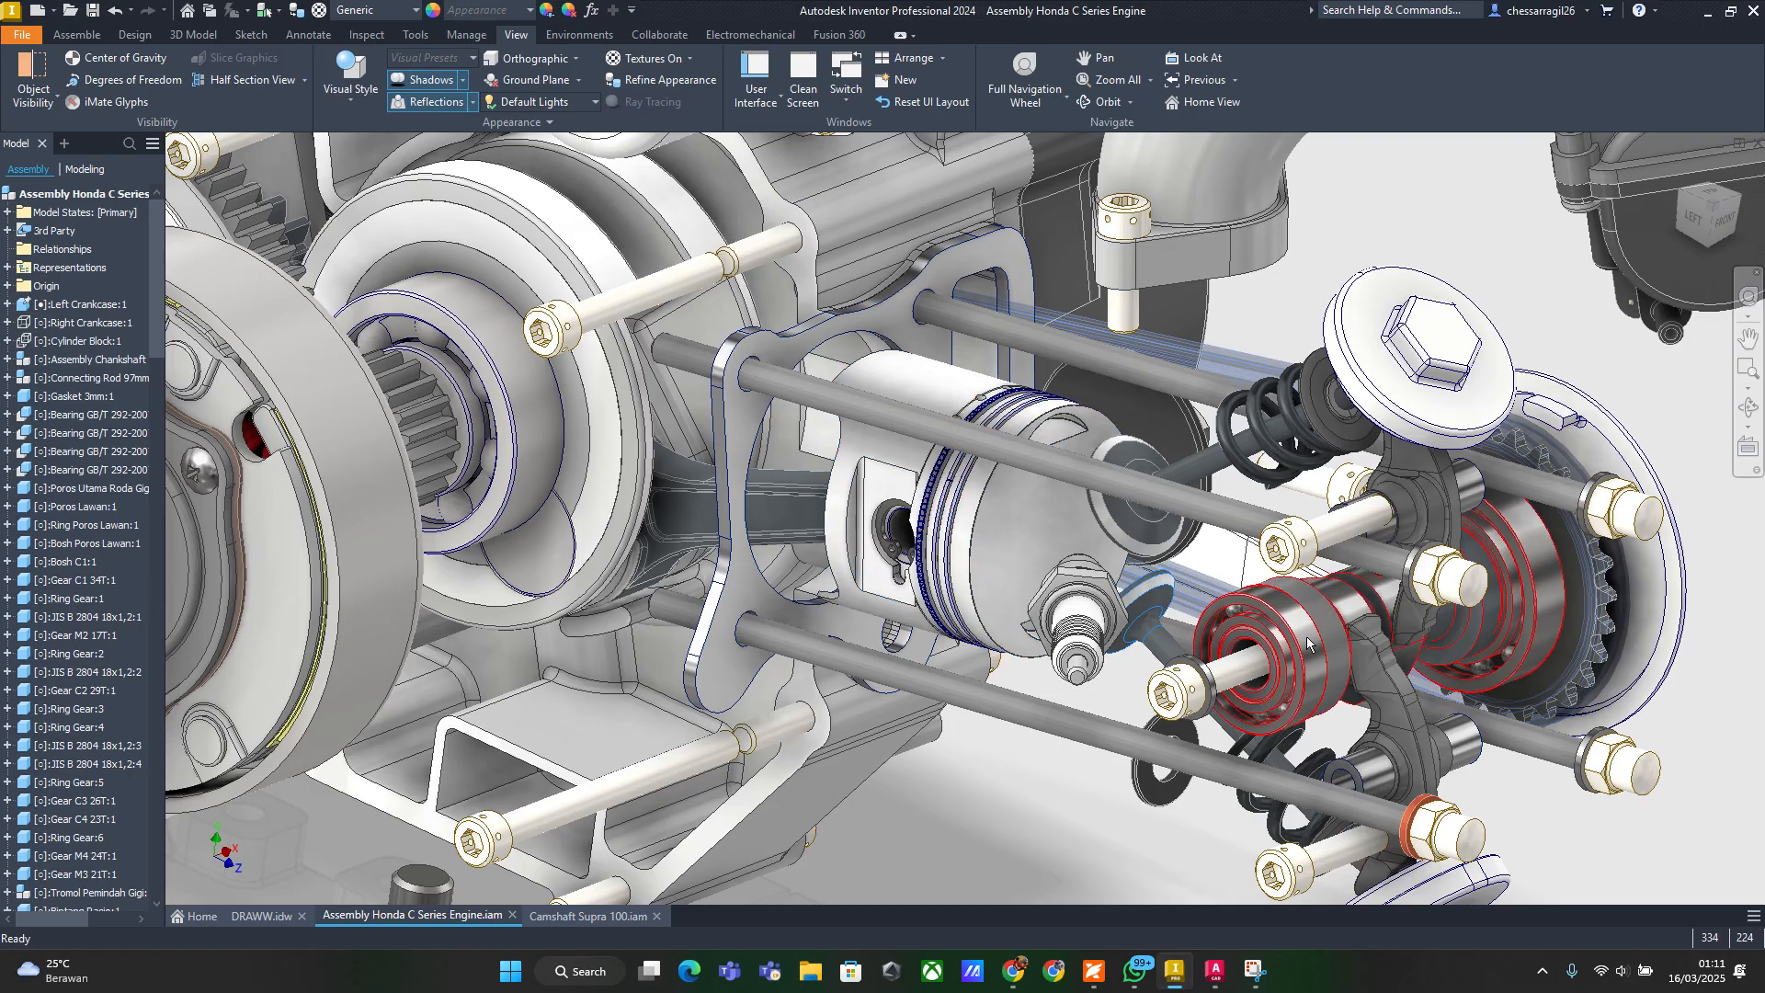
middle_click_drag(1357, 688, 1062, 607, "shift")
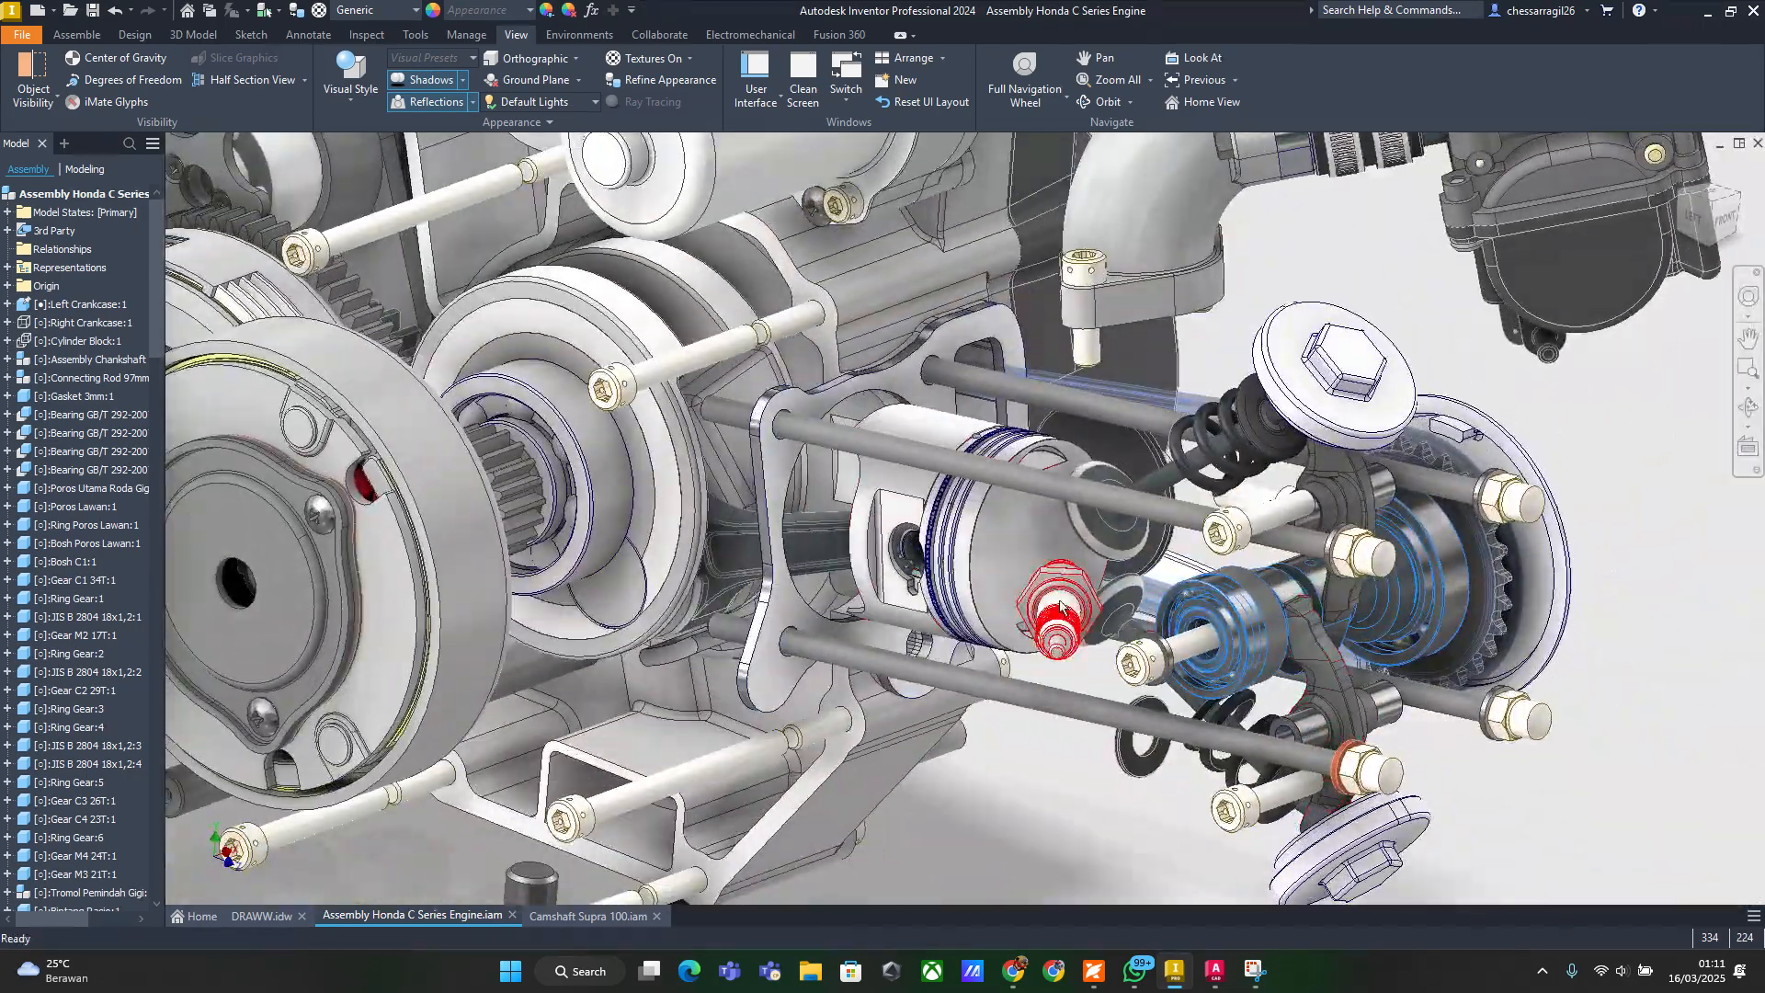
left_click(1115, 528)
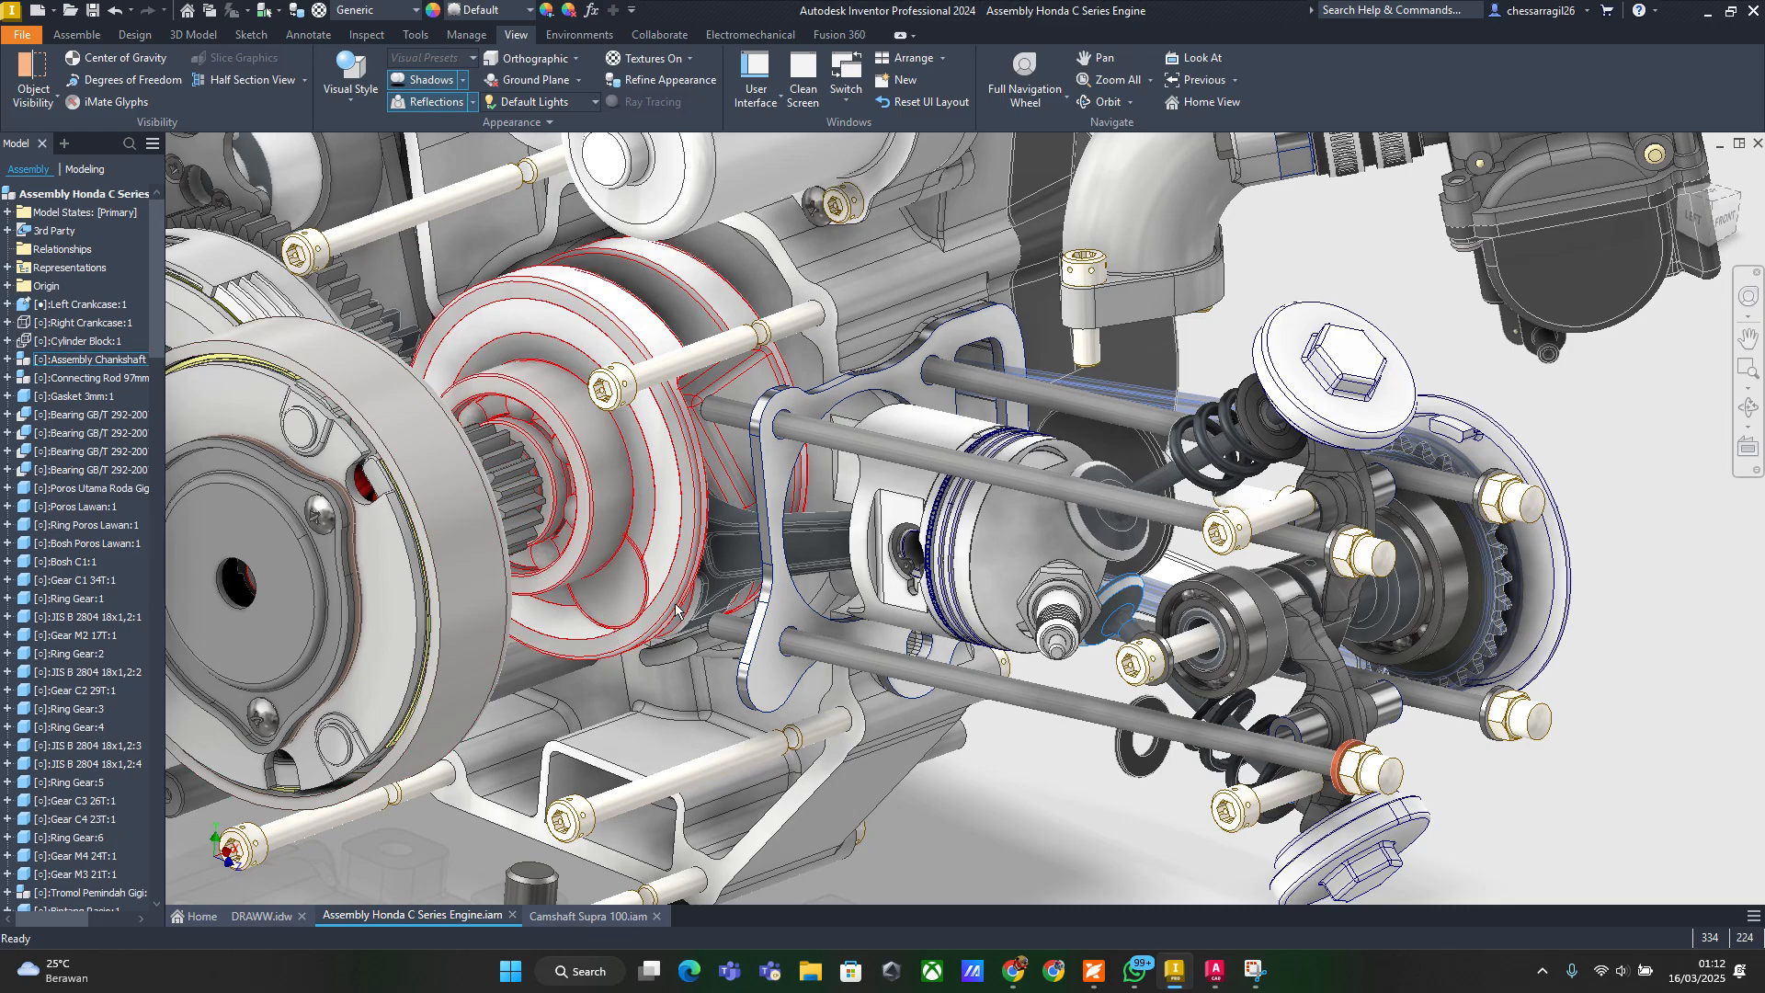
mouse_move(675, 609)
middle_mouse_down("shift")
mouse_move(685, 586)
mouse_move(668, 641)
middle_mouse_up("shift")
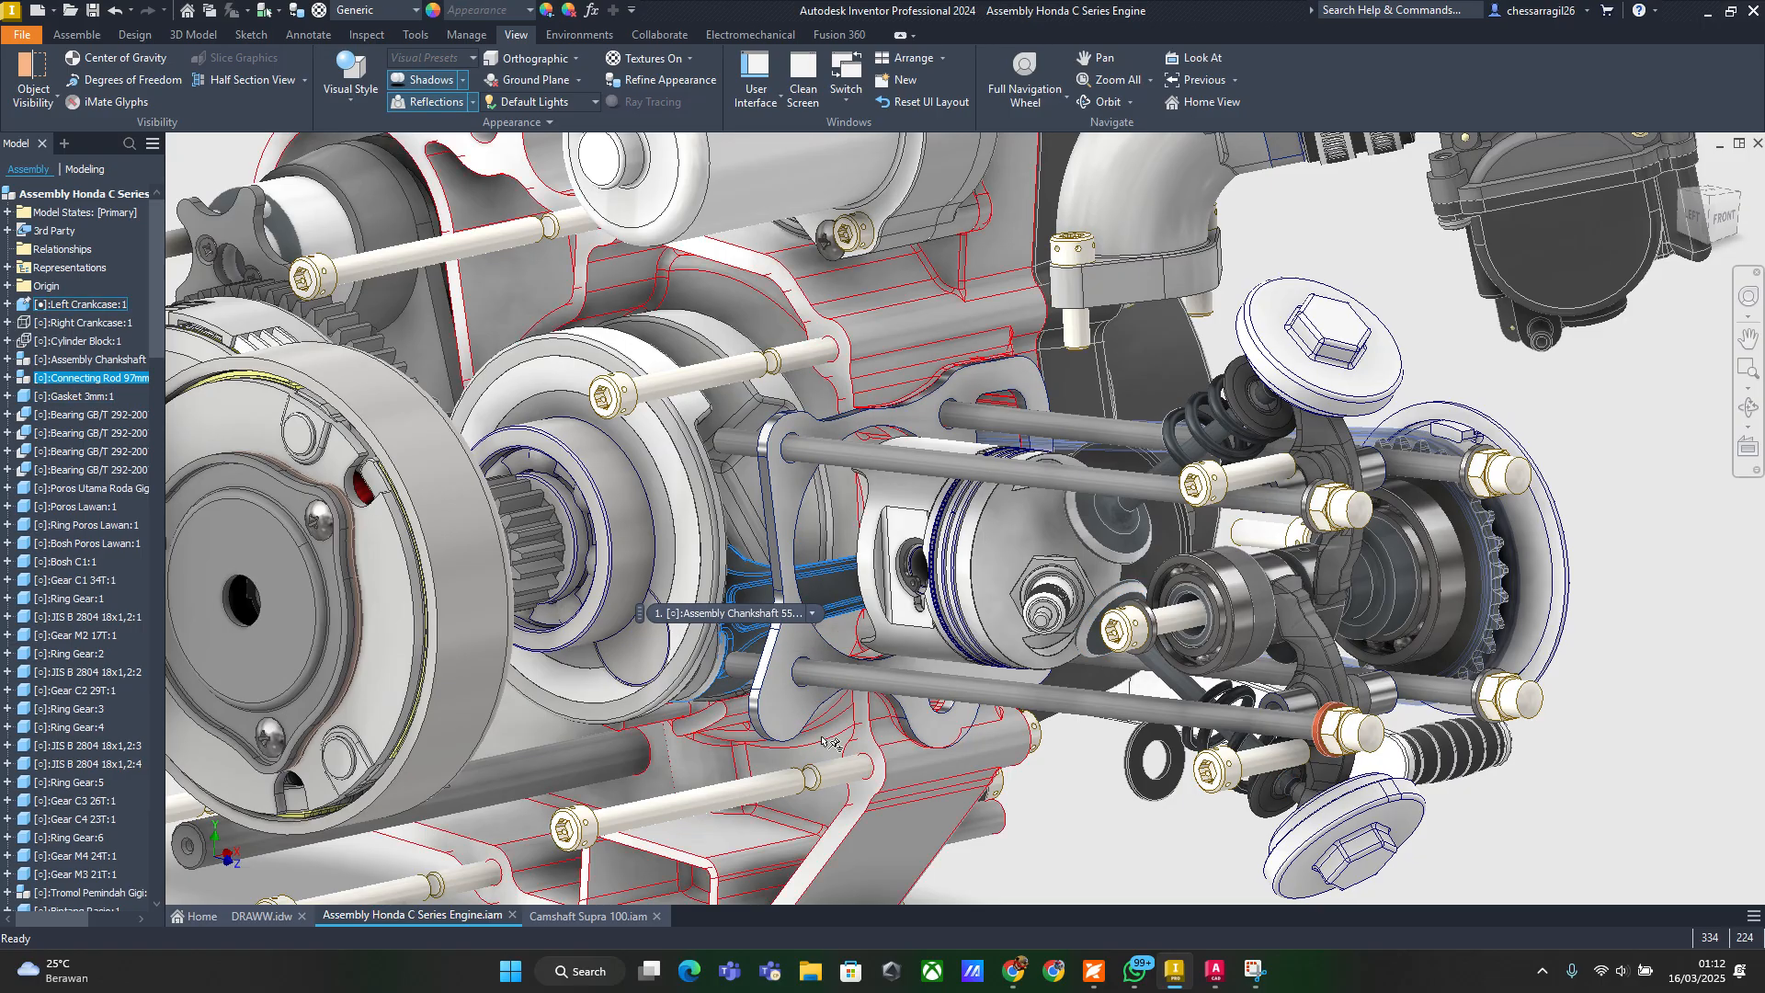
middle_click_drag(822, 741, 802, 670, "shift")
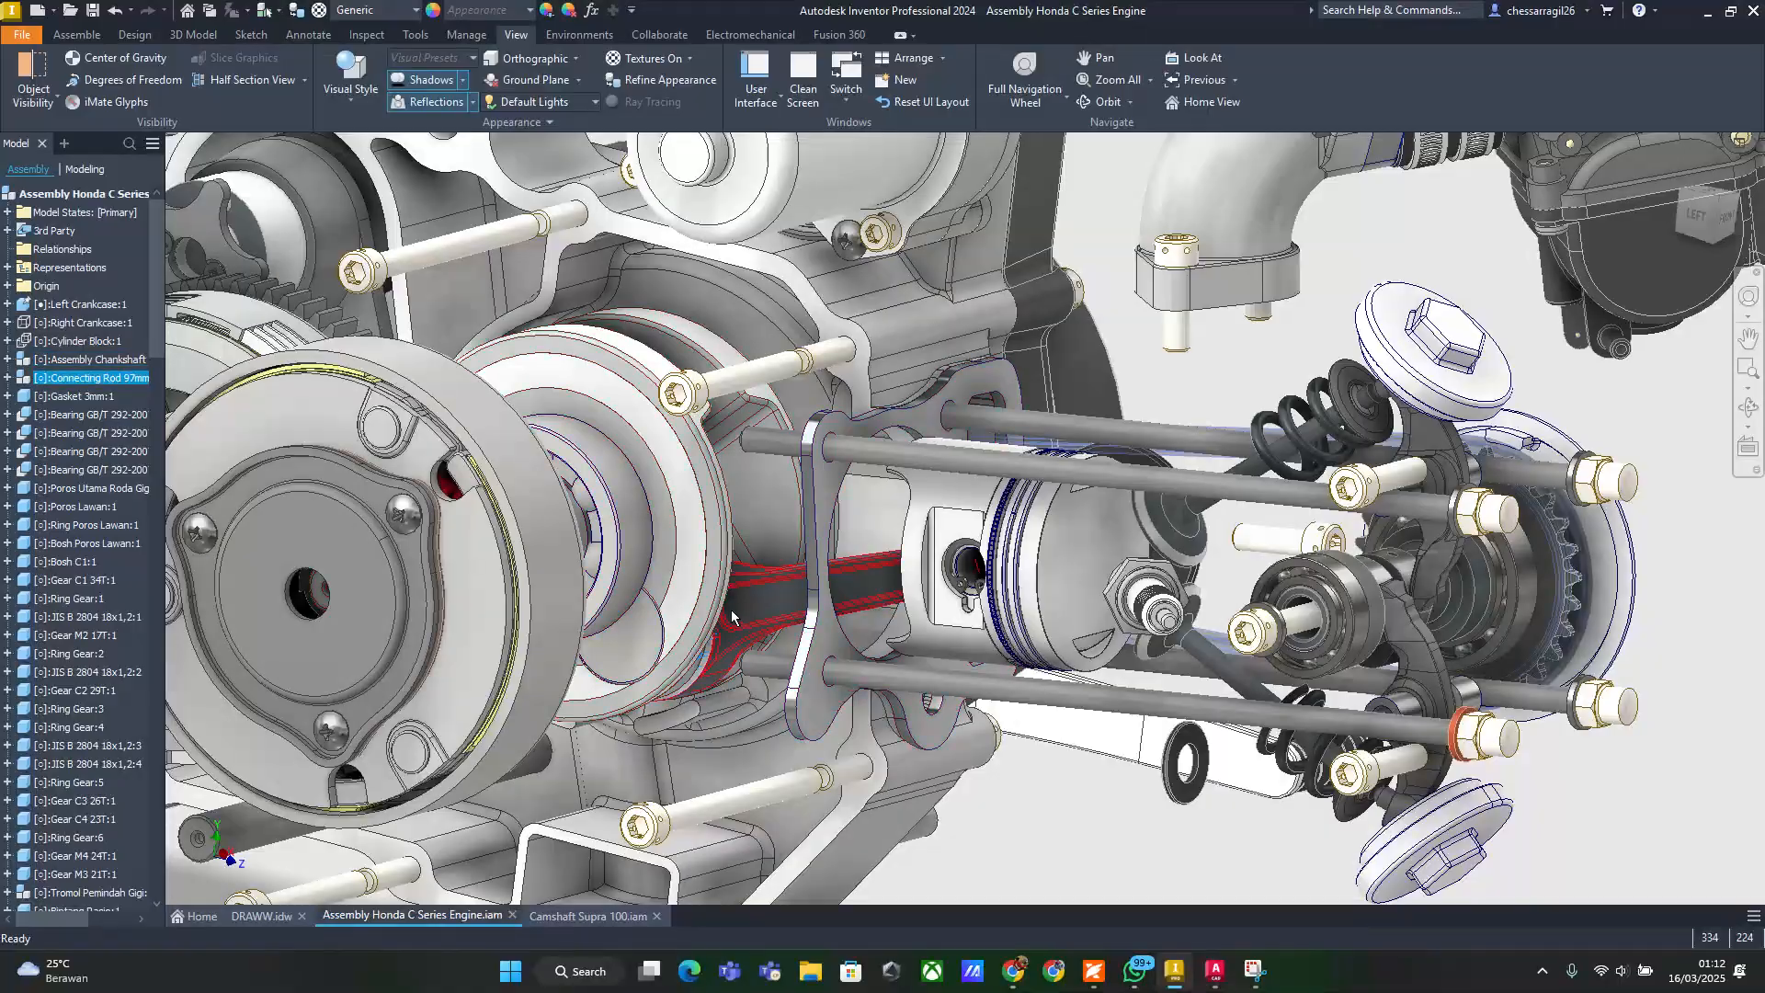
mouse_move(743, 606)
middle_mouse_down("shift")
mouse_move(703, 591)
mouse_move(759, 612)
middle_mouse_up("shift")
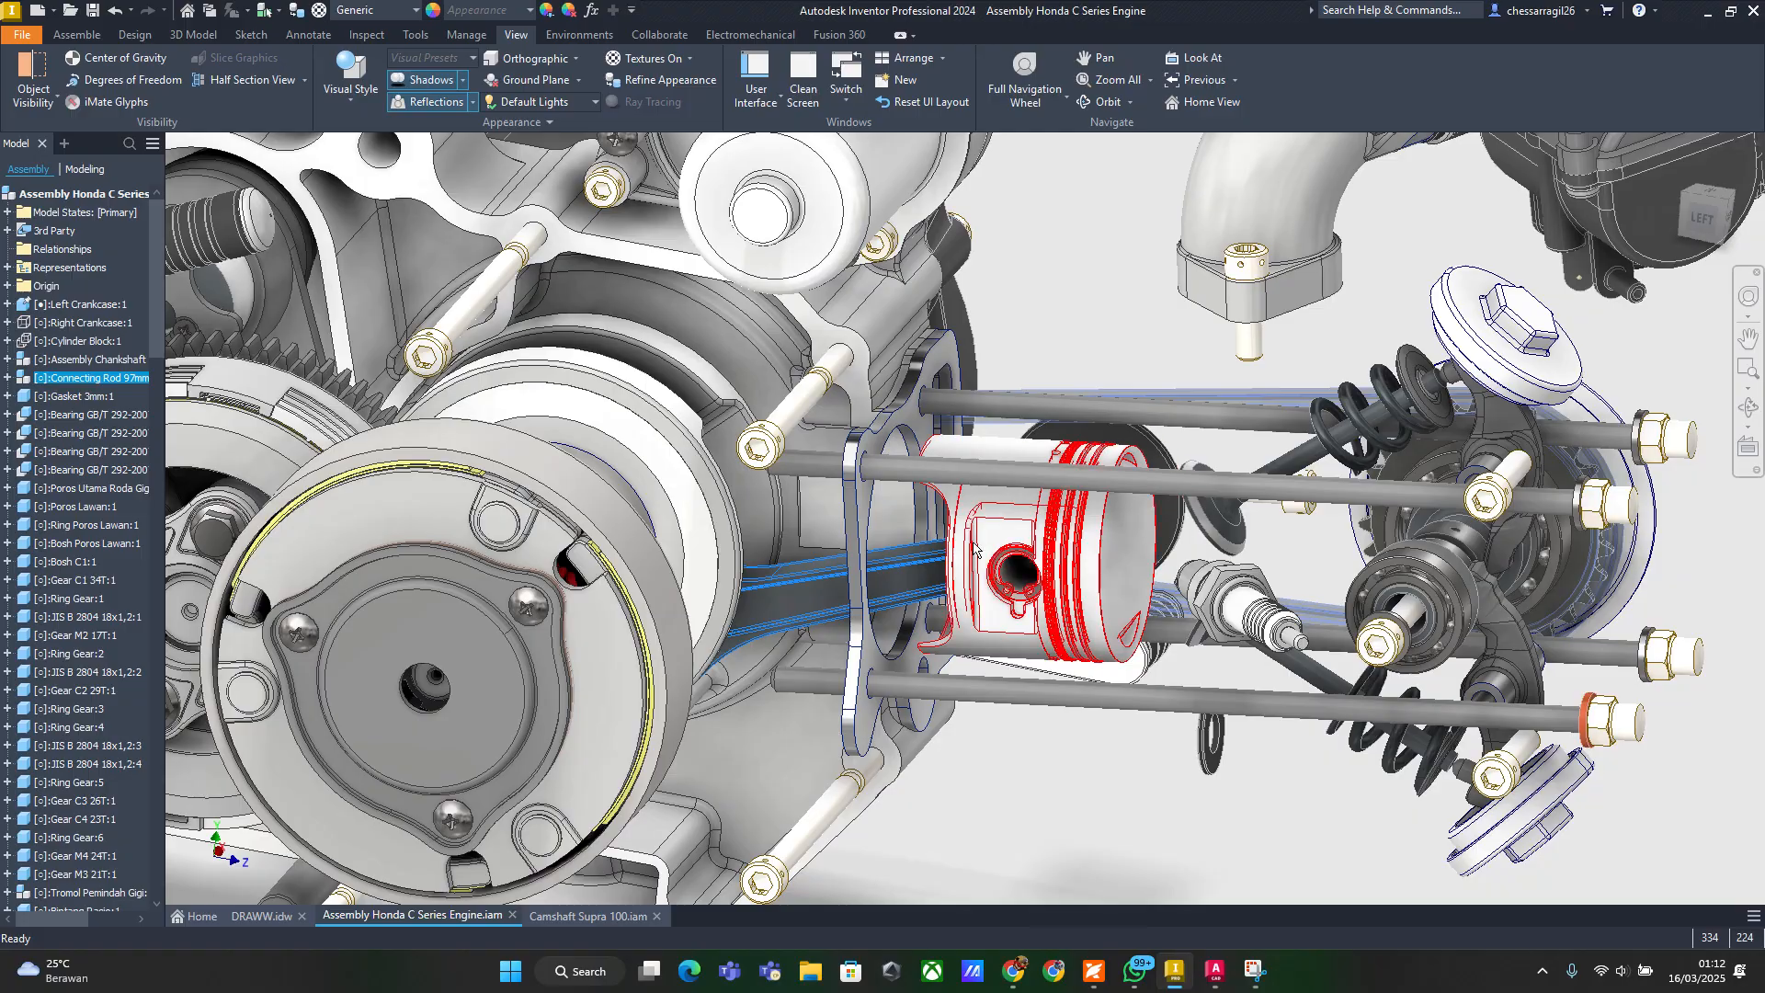
Examine the timing chain and sprocket that link the crankshaft to the camshaft in the engine assembly
middle_click_drag(1204, 553, 1236, 570, "shift")
left_click(1209, 557)
key("alt+v")
scroll(1210, 557, "up", 2)
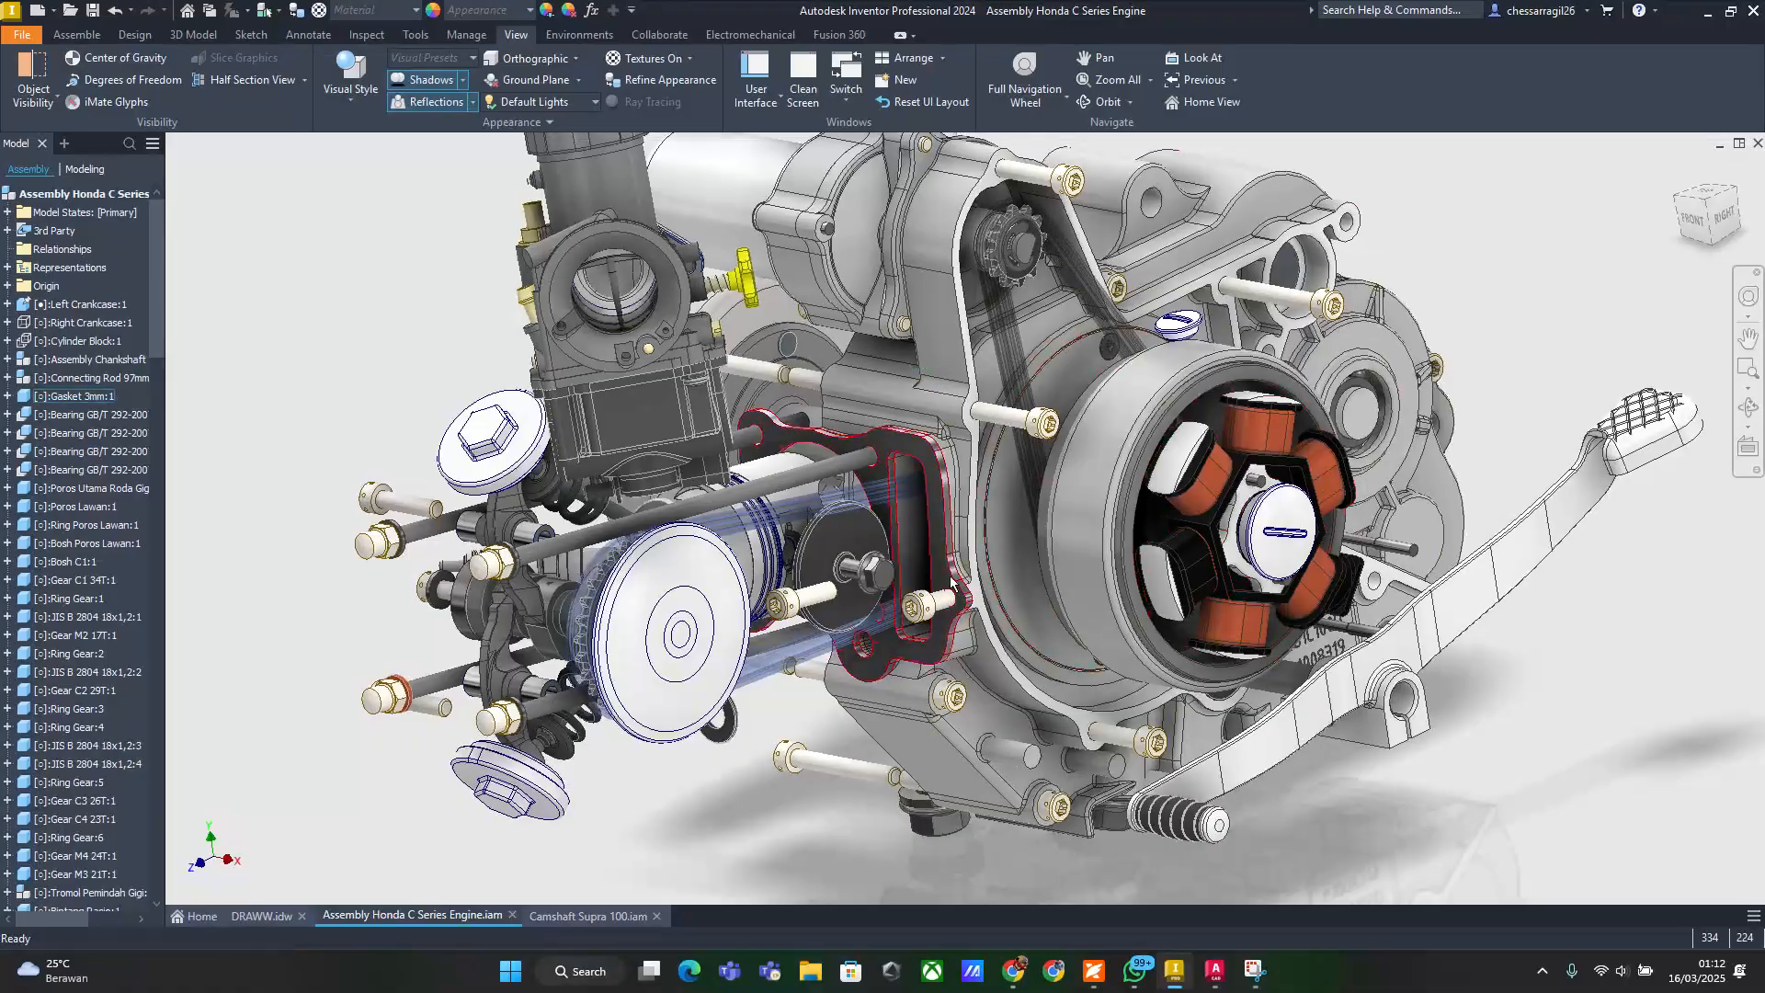
scroll(899, 503, "down", 3)
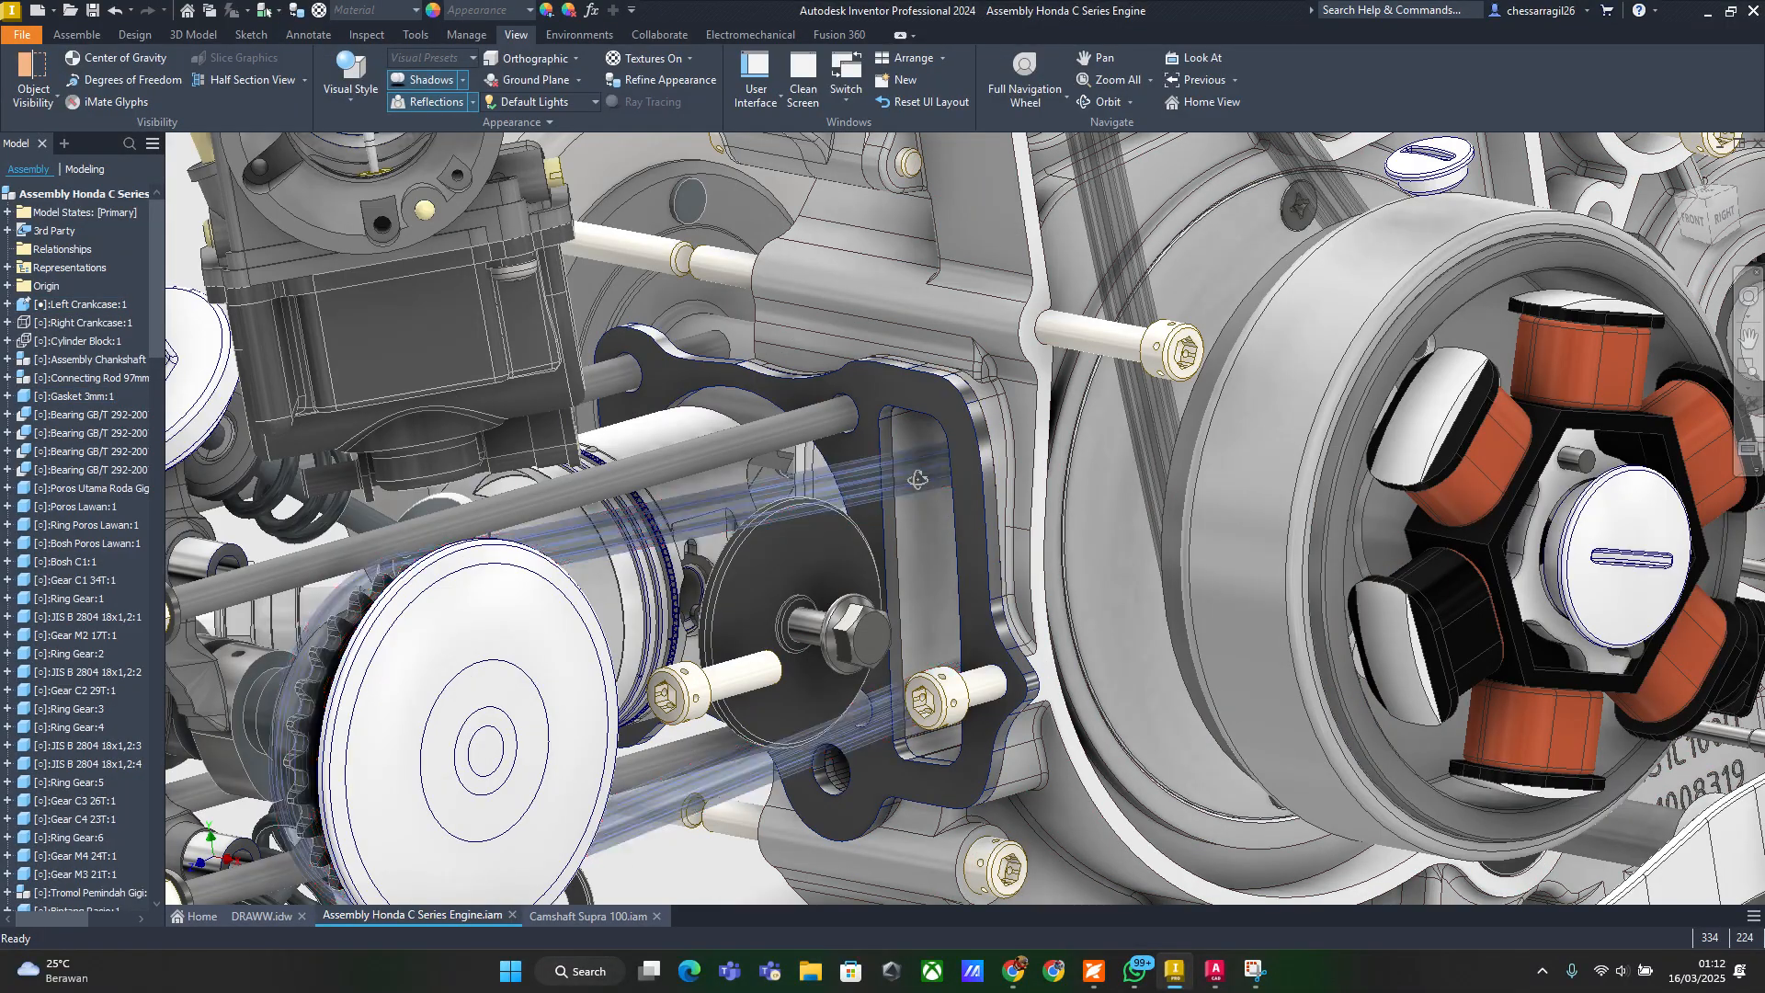
middle_click_drag(934, 485, 1067, 470, "shift")
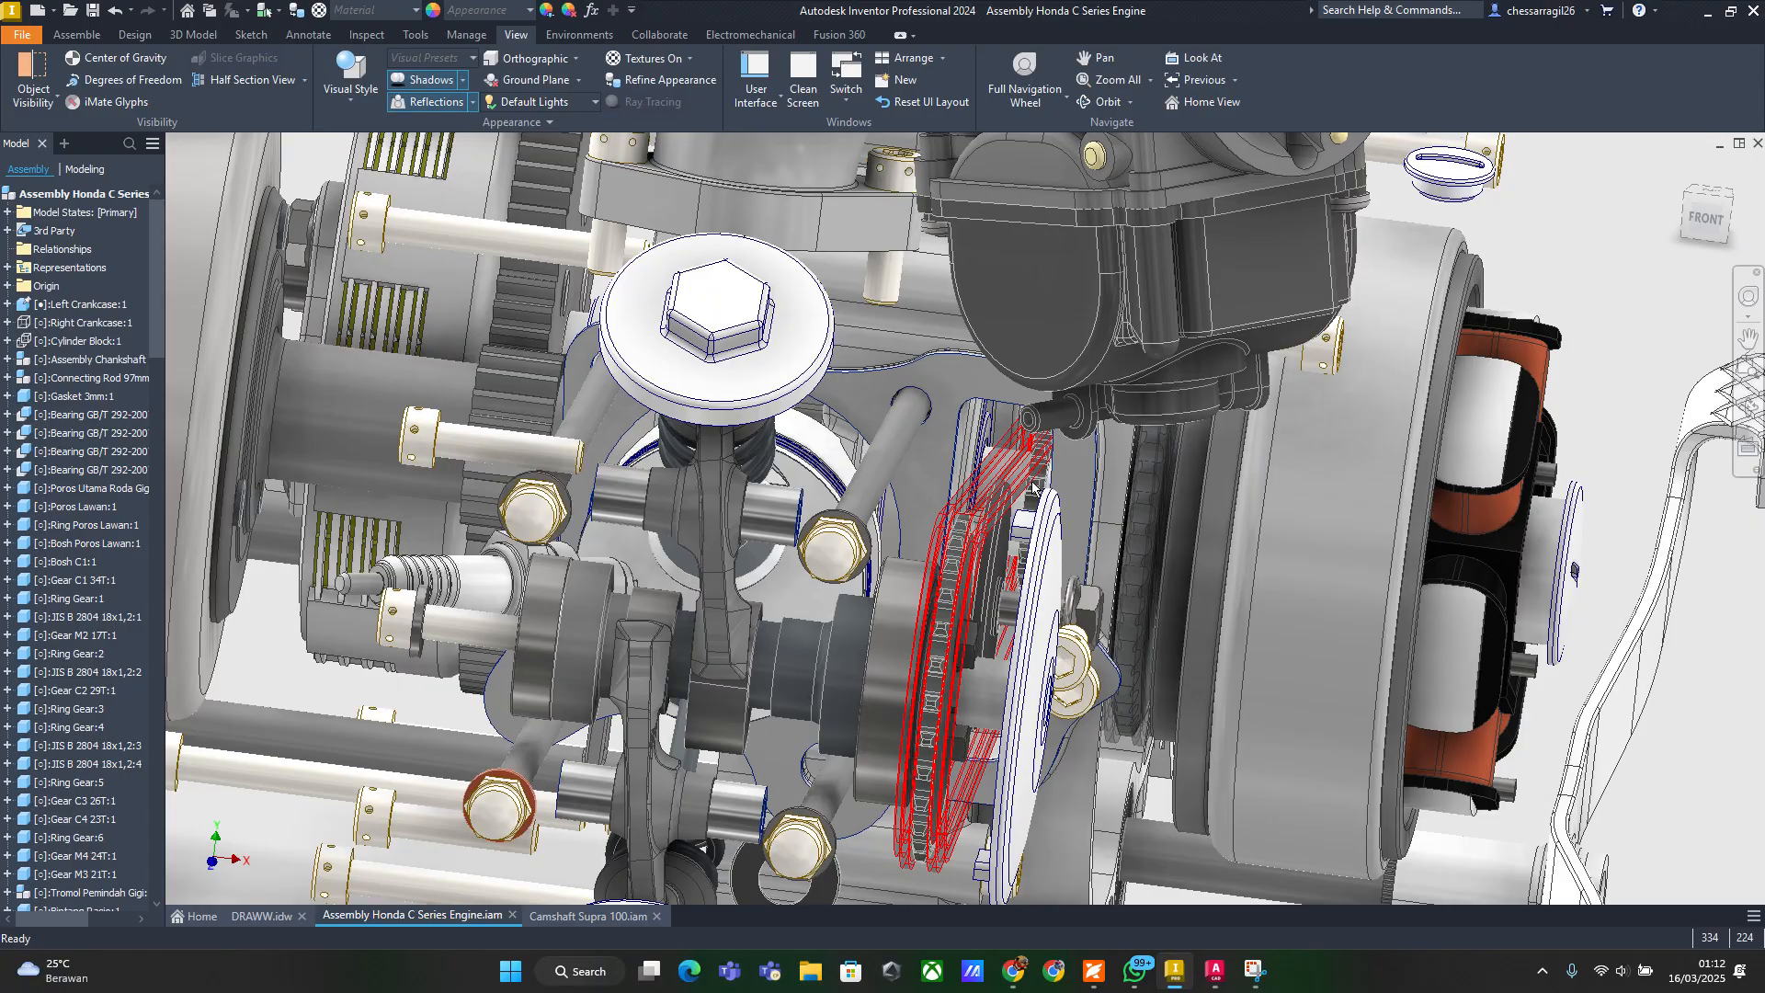
scroll(1032, 488, "down", 3)
middle_click_drag(1031, 488, 1170, 578, "shift")
scroll(1169, 577, "up", 4)
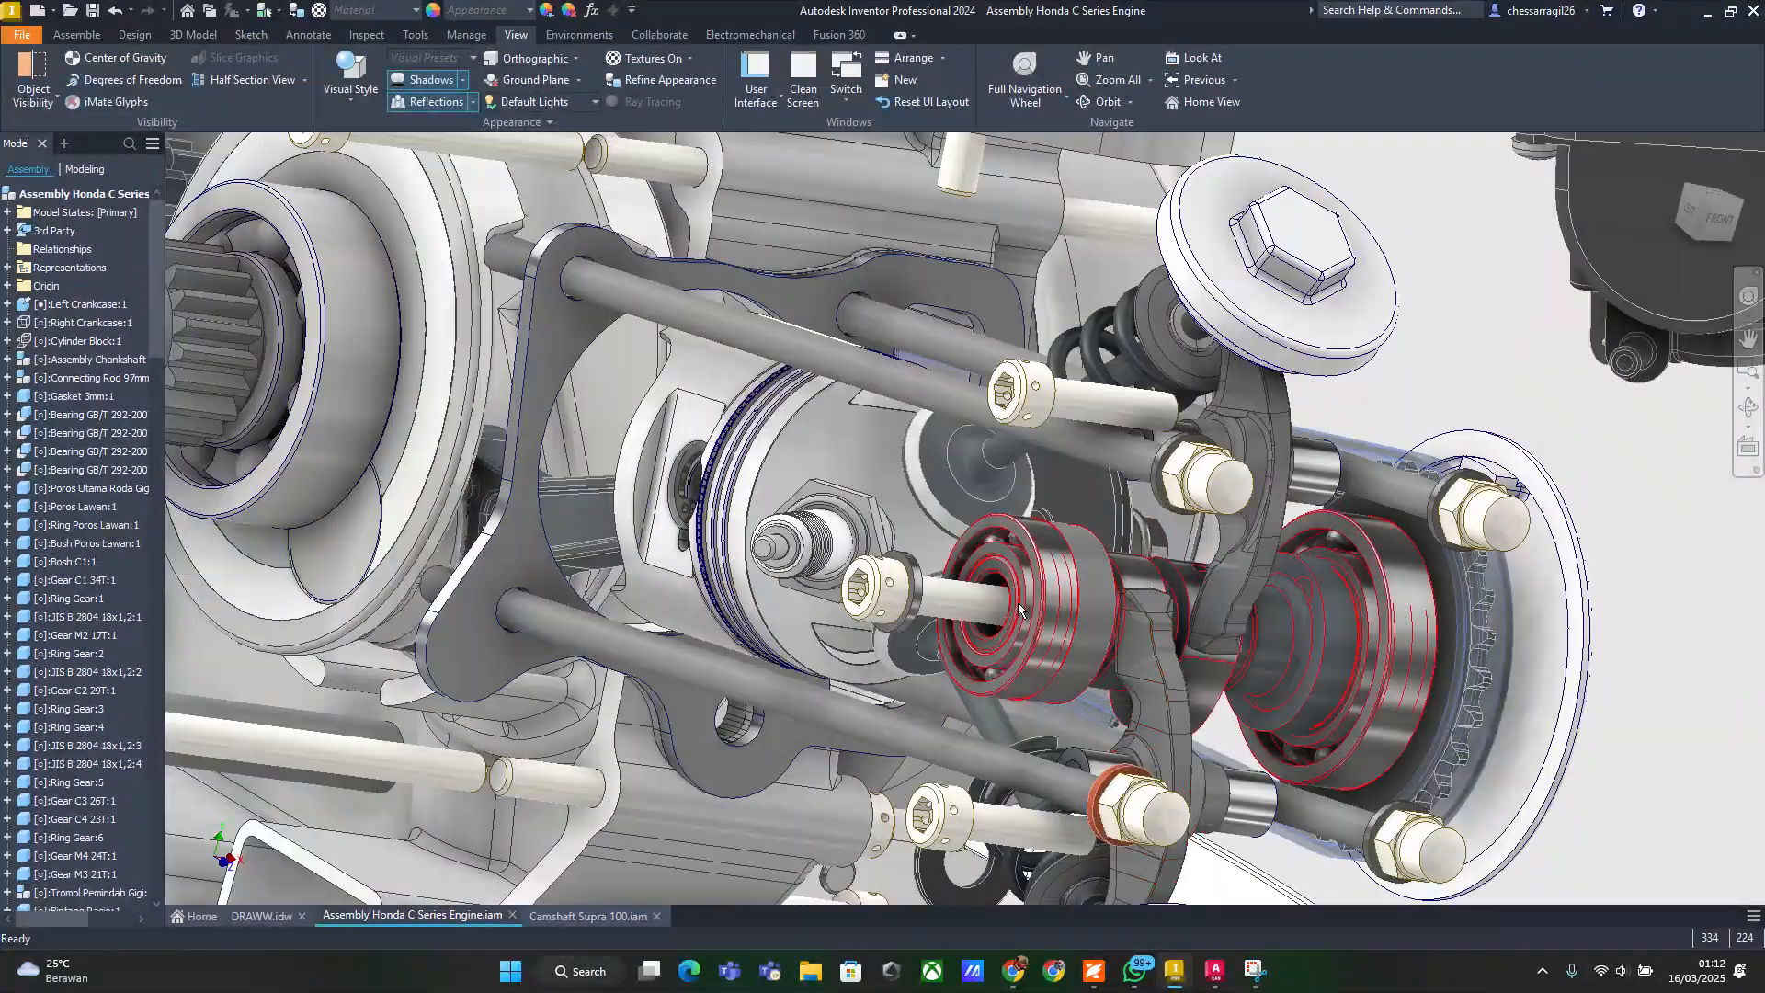
Examine how the rocker arm bears on the camshaft and pushes against the spring-loaded valve stem
middle_click_drag(1140, 667, 1020, 637, "shift")
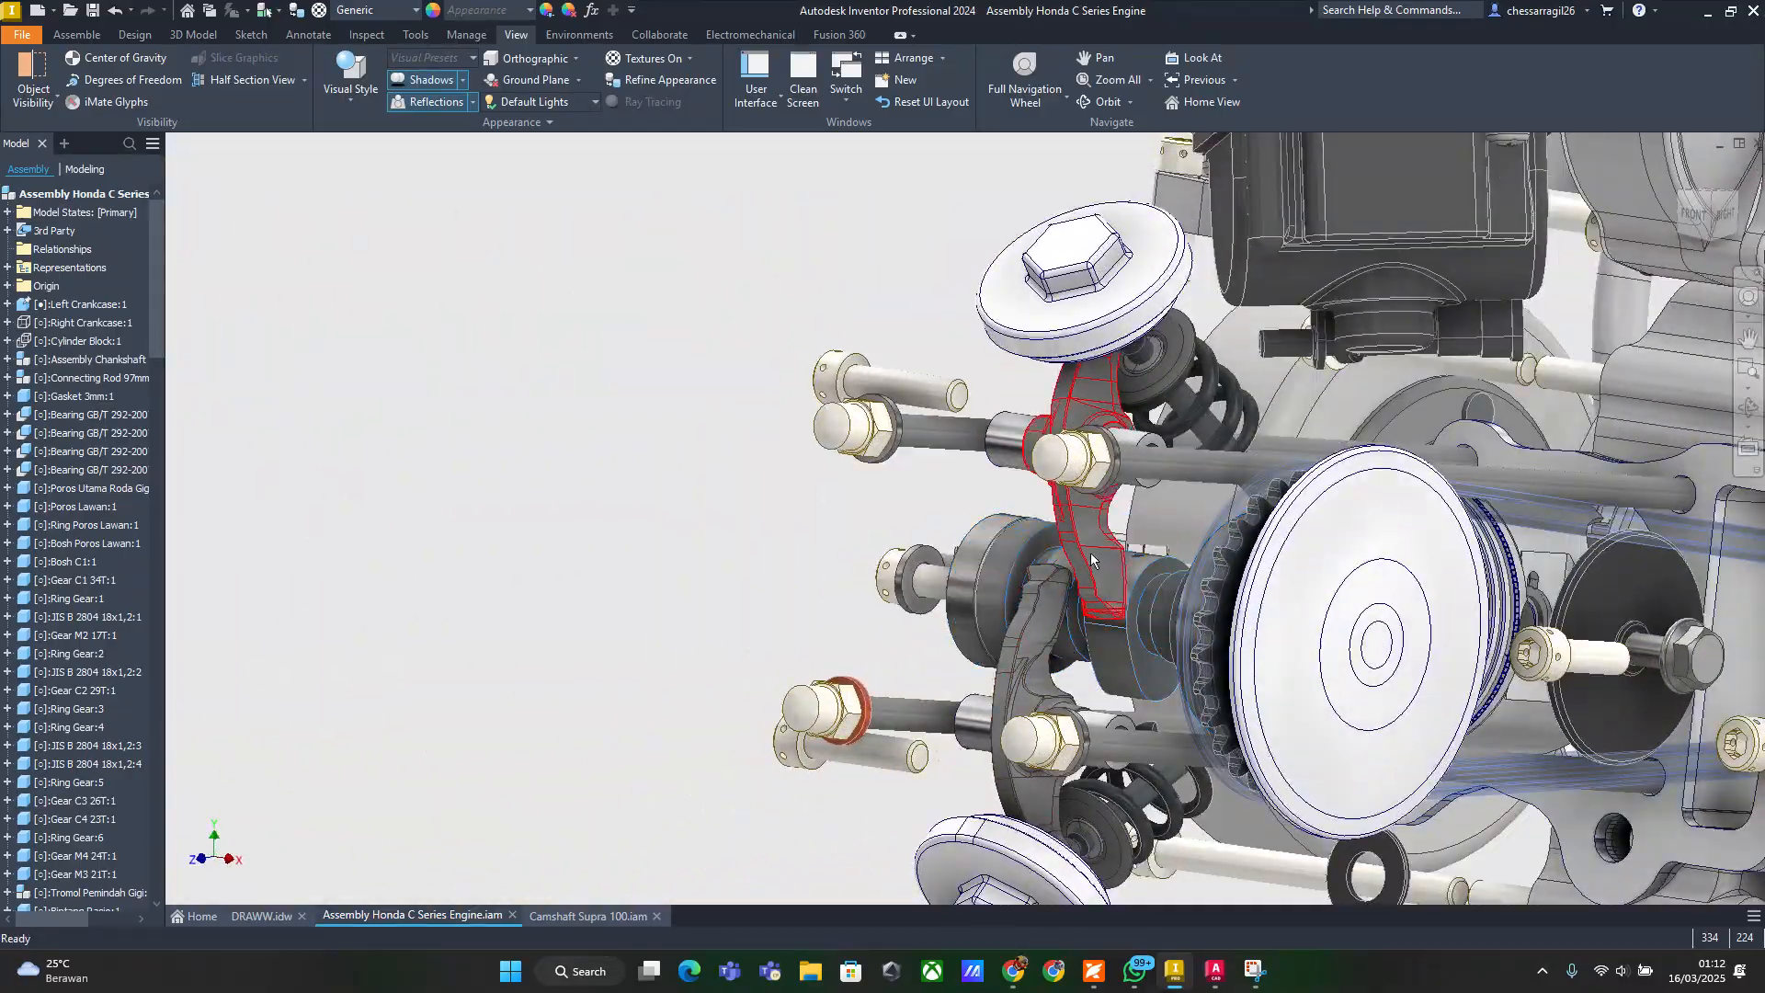
left_click(1086, 628)
middle_click_drag(1086, 628, 1213, 586, "shift")
scroll(954, 499, "up", 6)
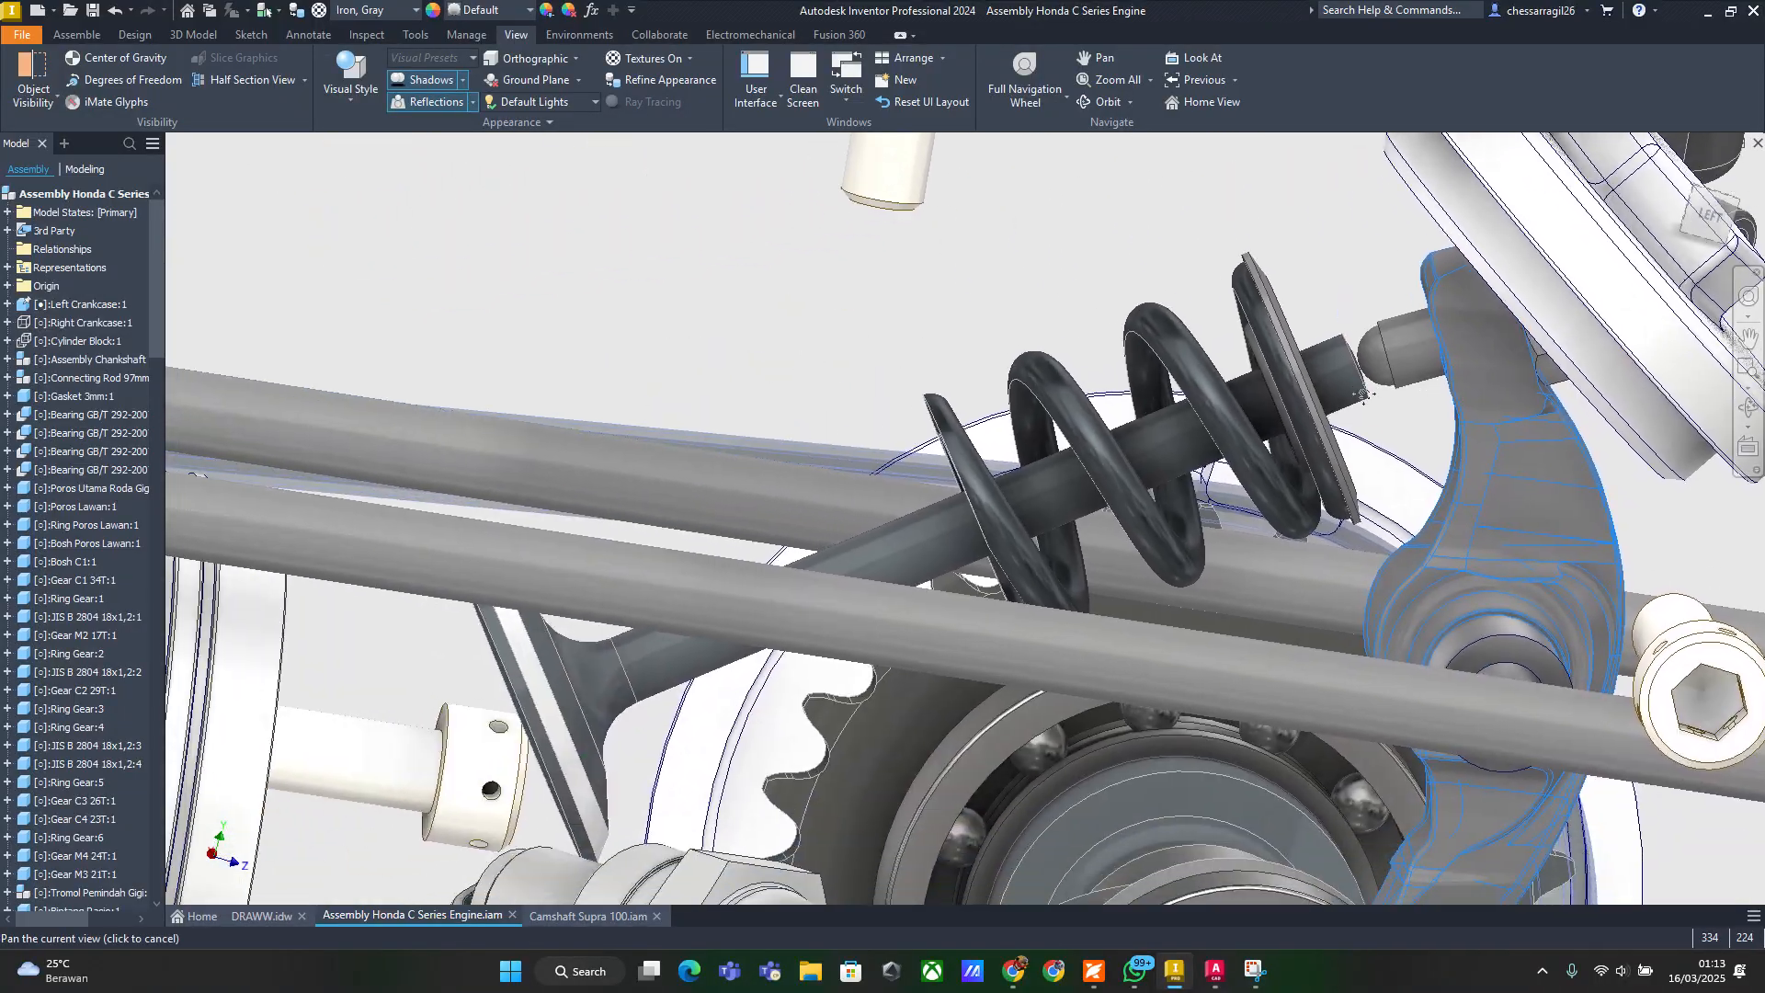
scroll(1286, 442, "down", 6)
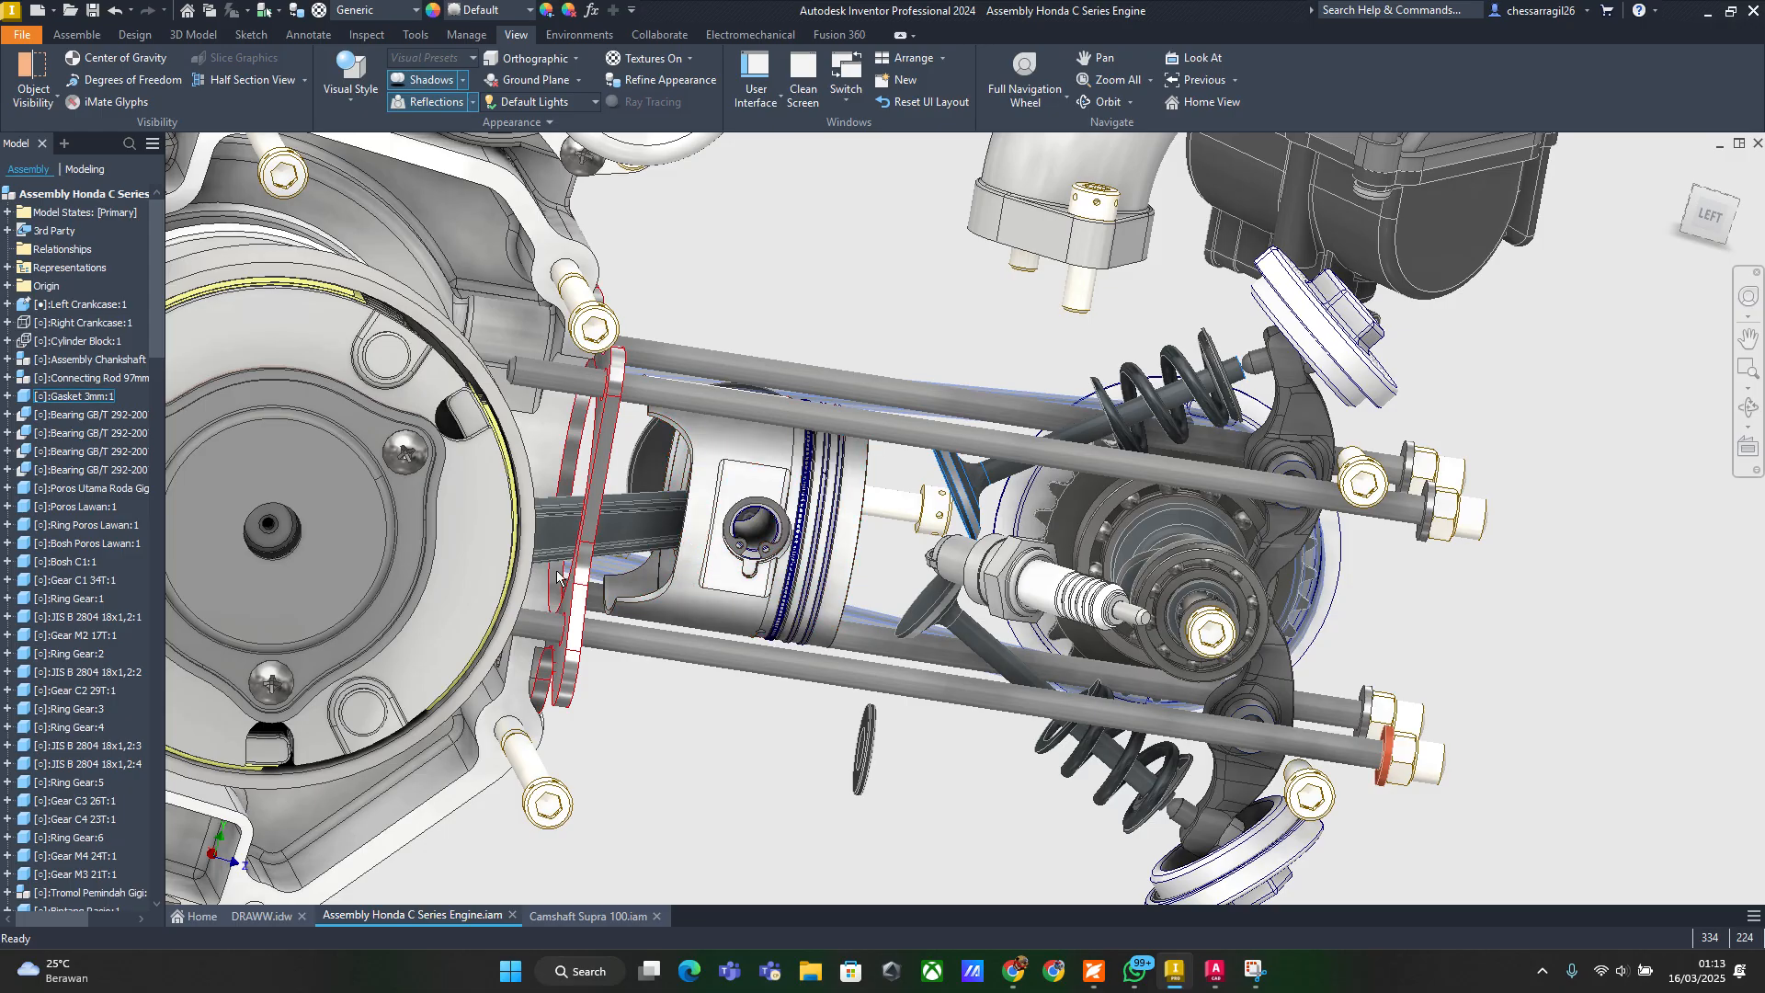
scroll(1182, 536, "down", 3)
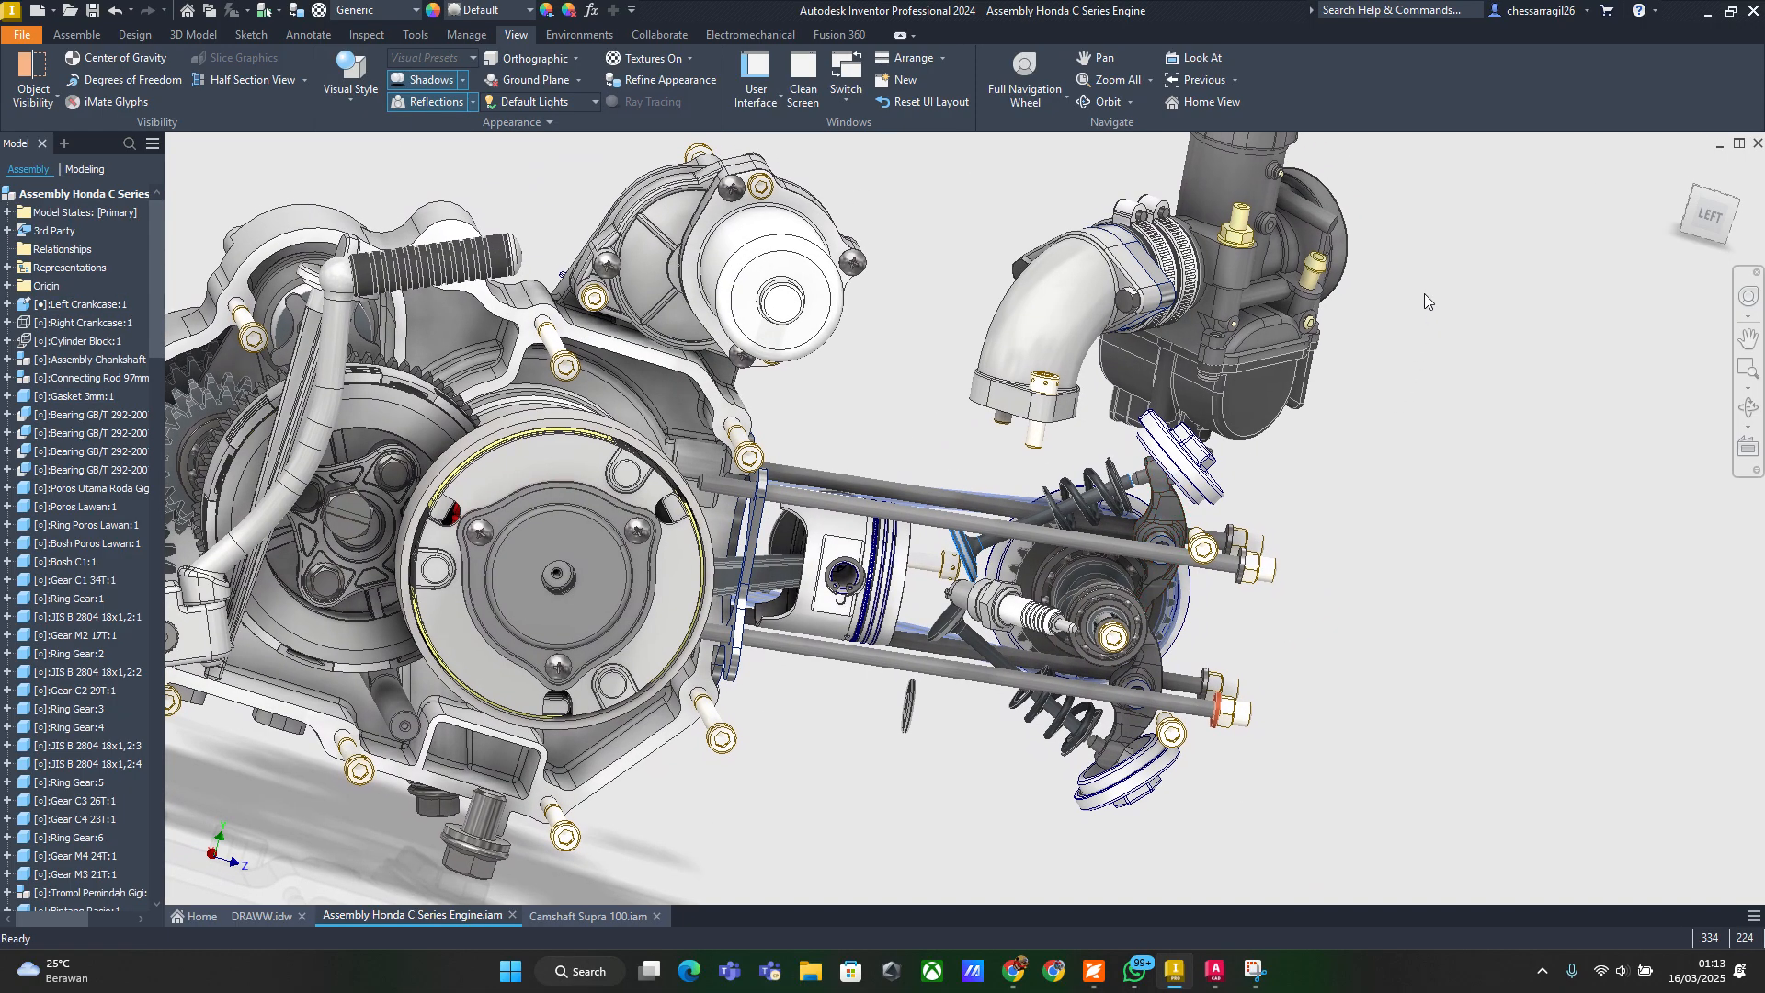
scroll(997, 519, "up", 3)
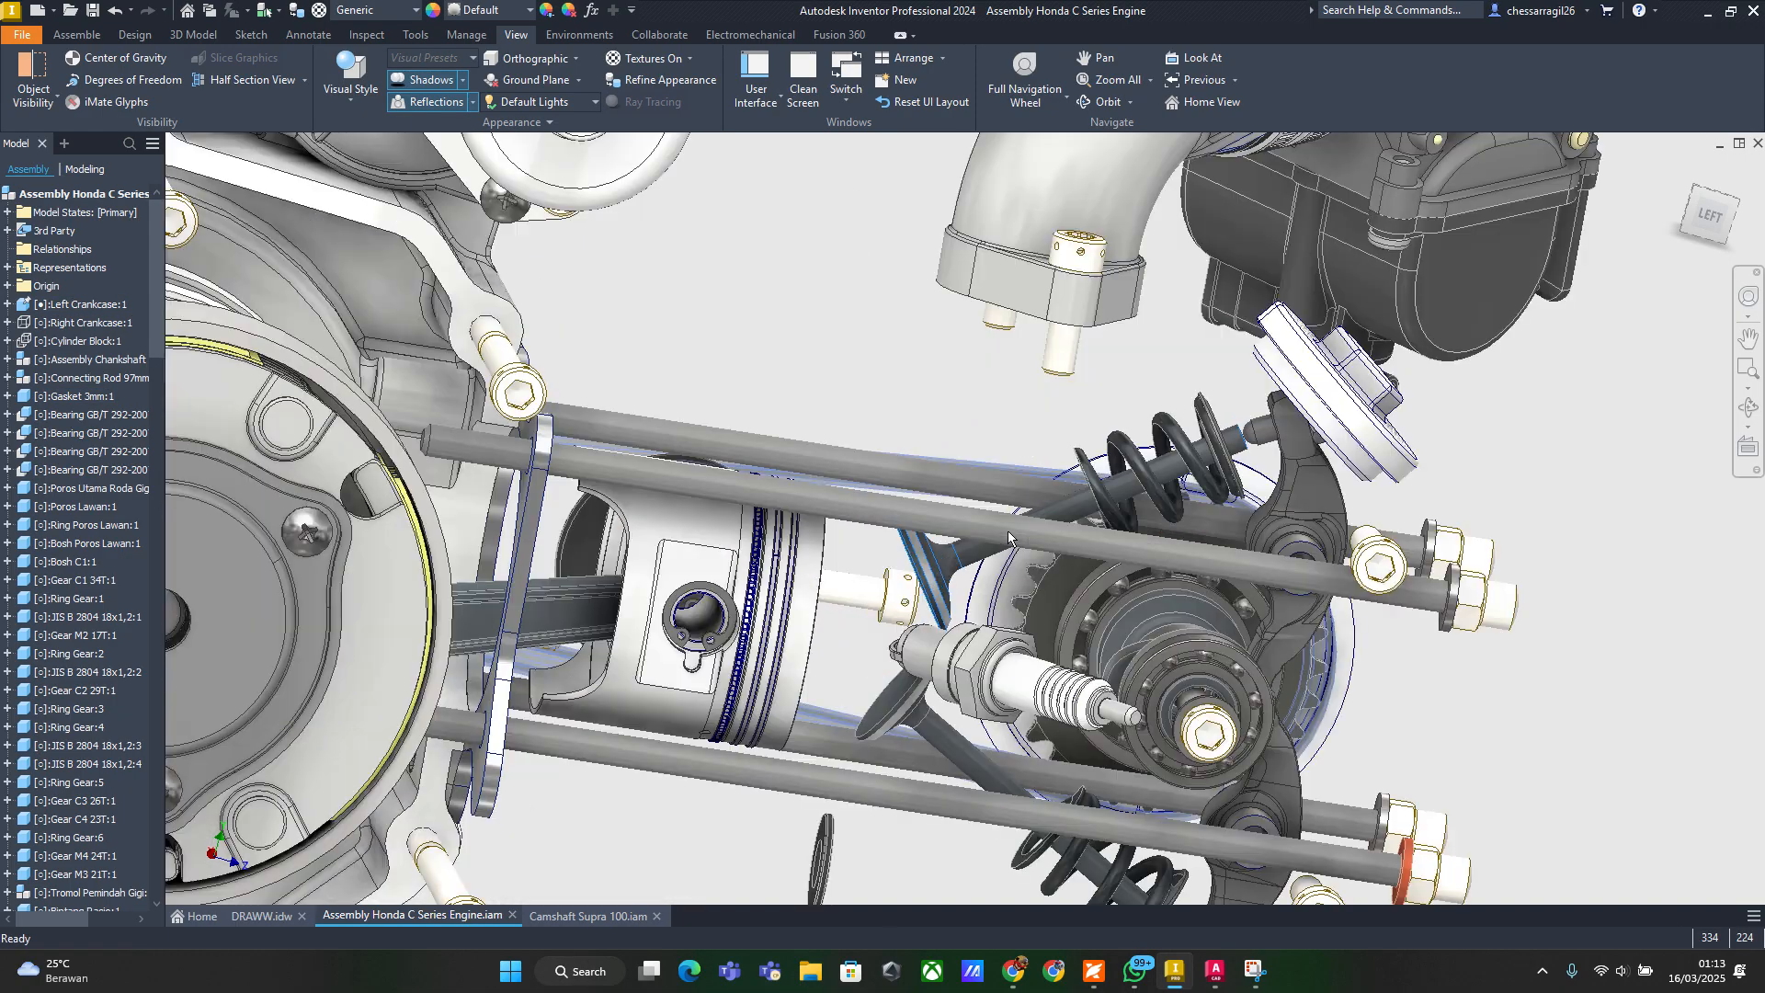
Examine the upper and lower valves in relation to the piston, spark plug and connecting rod
left_click(946, 577)
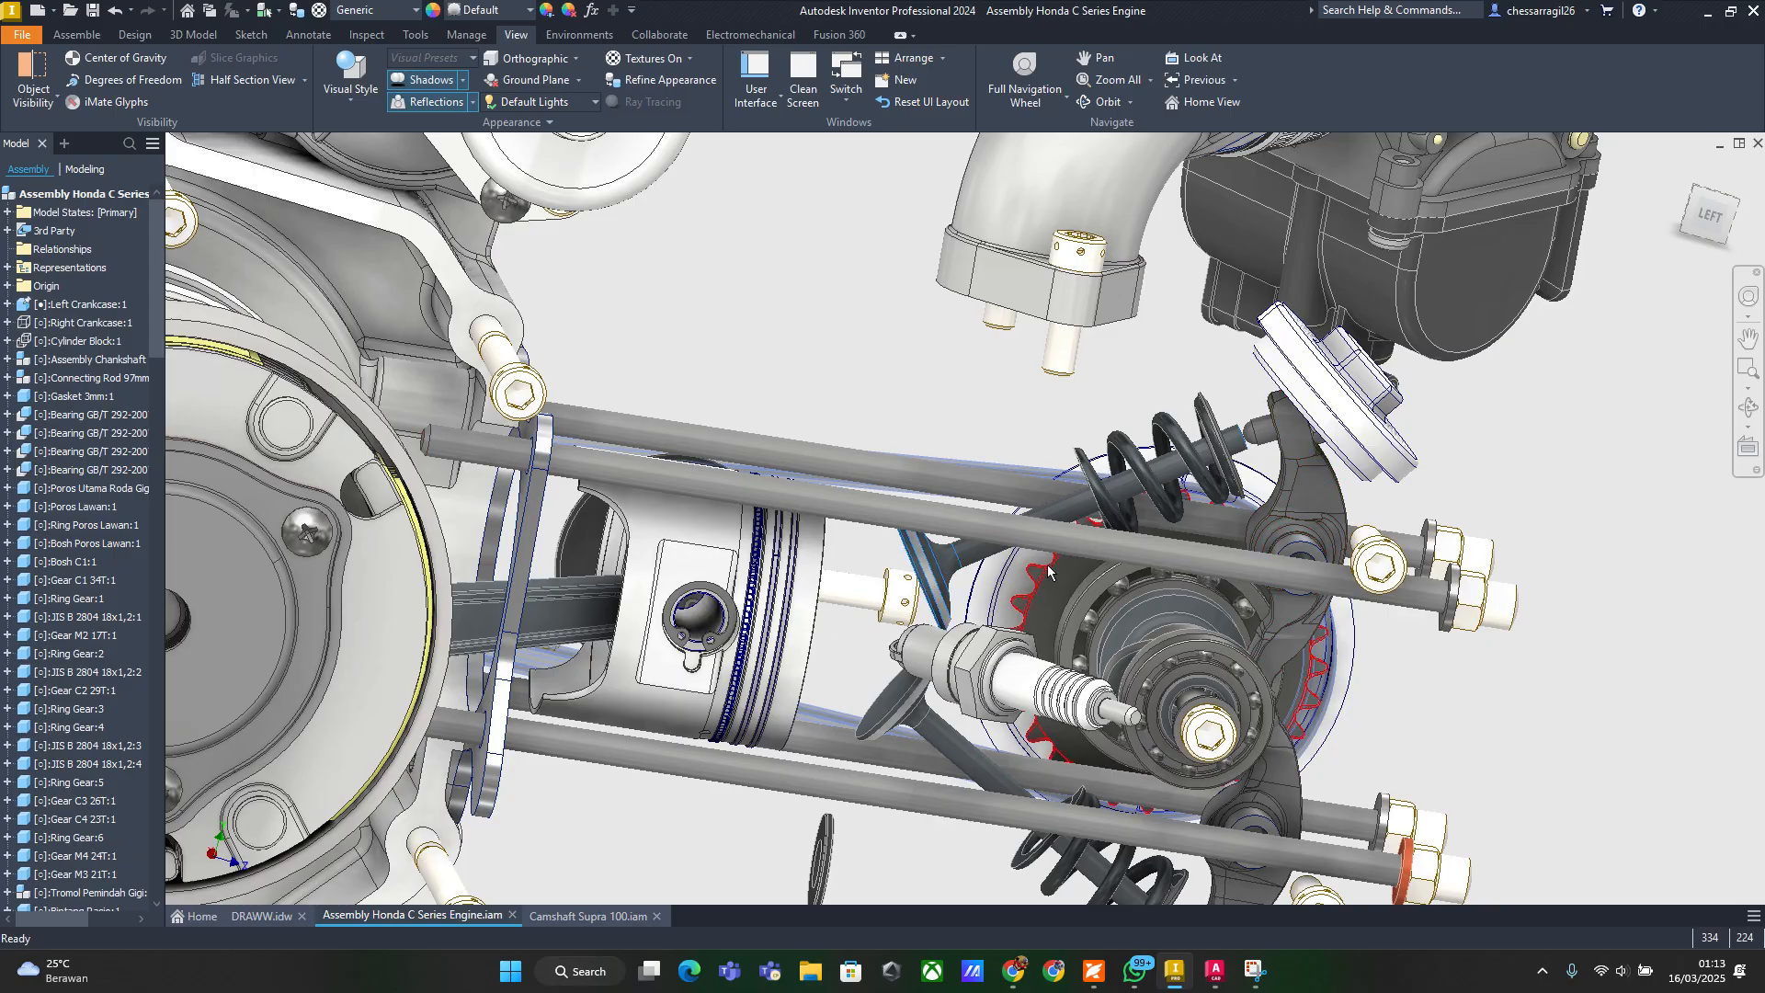
left_click(809, 632)
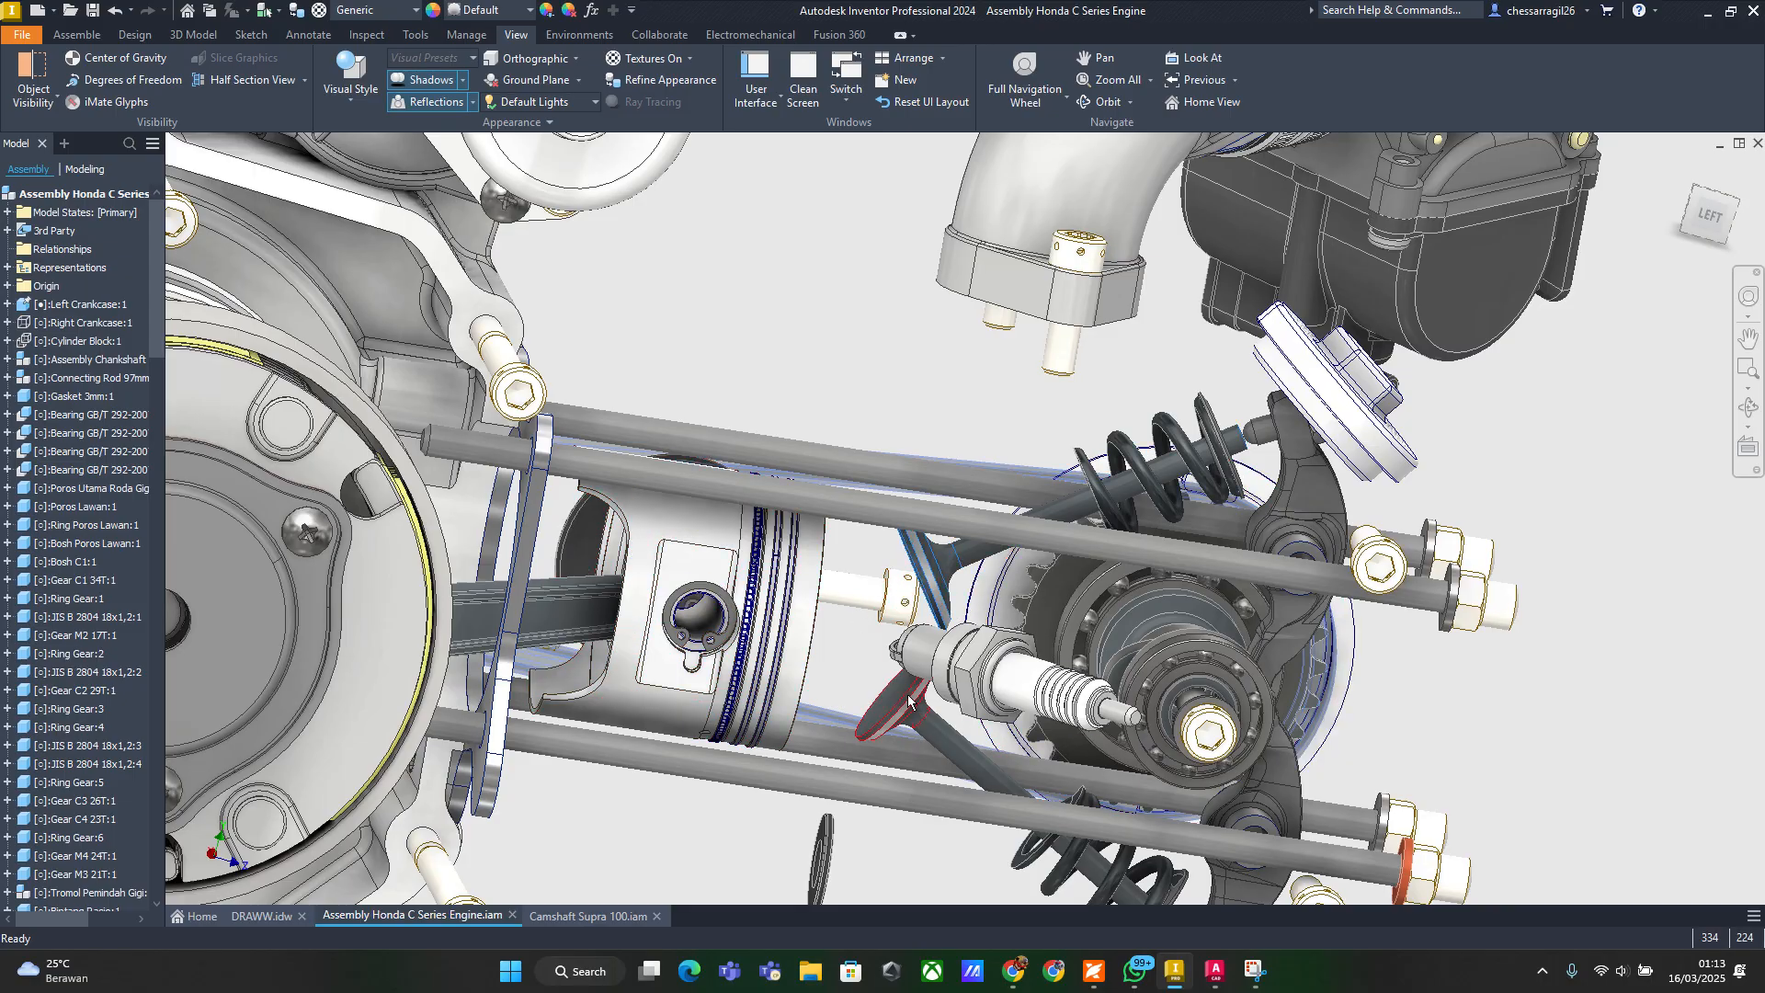
middle_click_drag(958, 646, 873, 645, "shift")
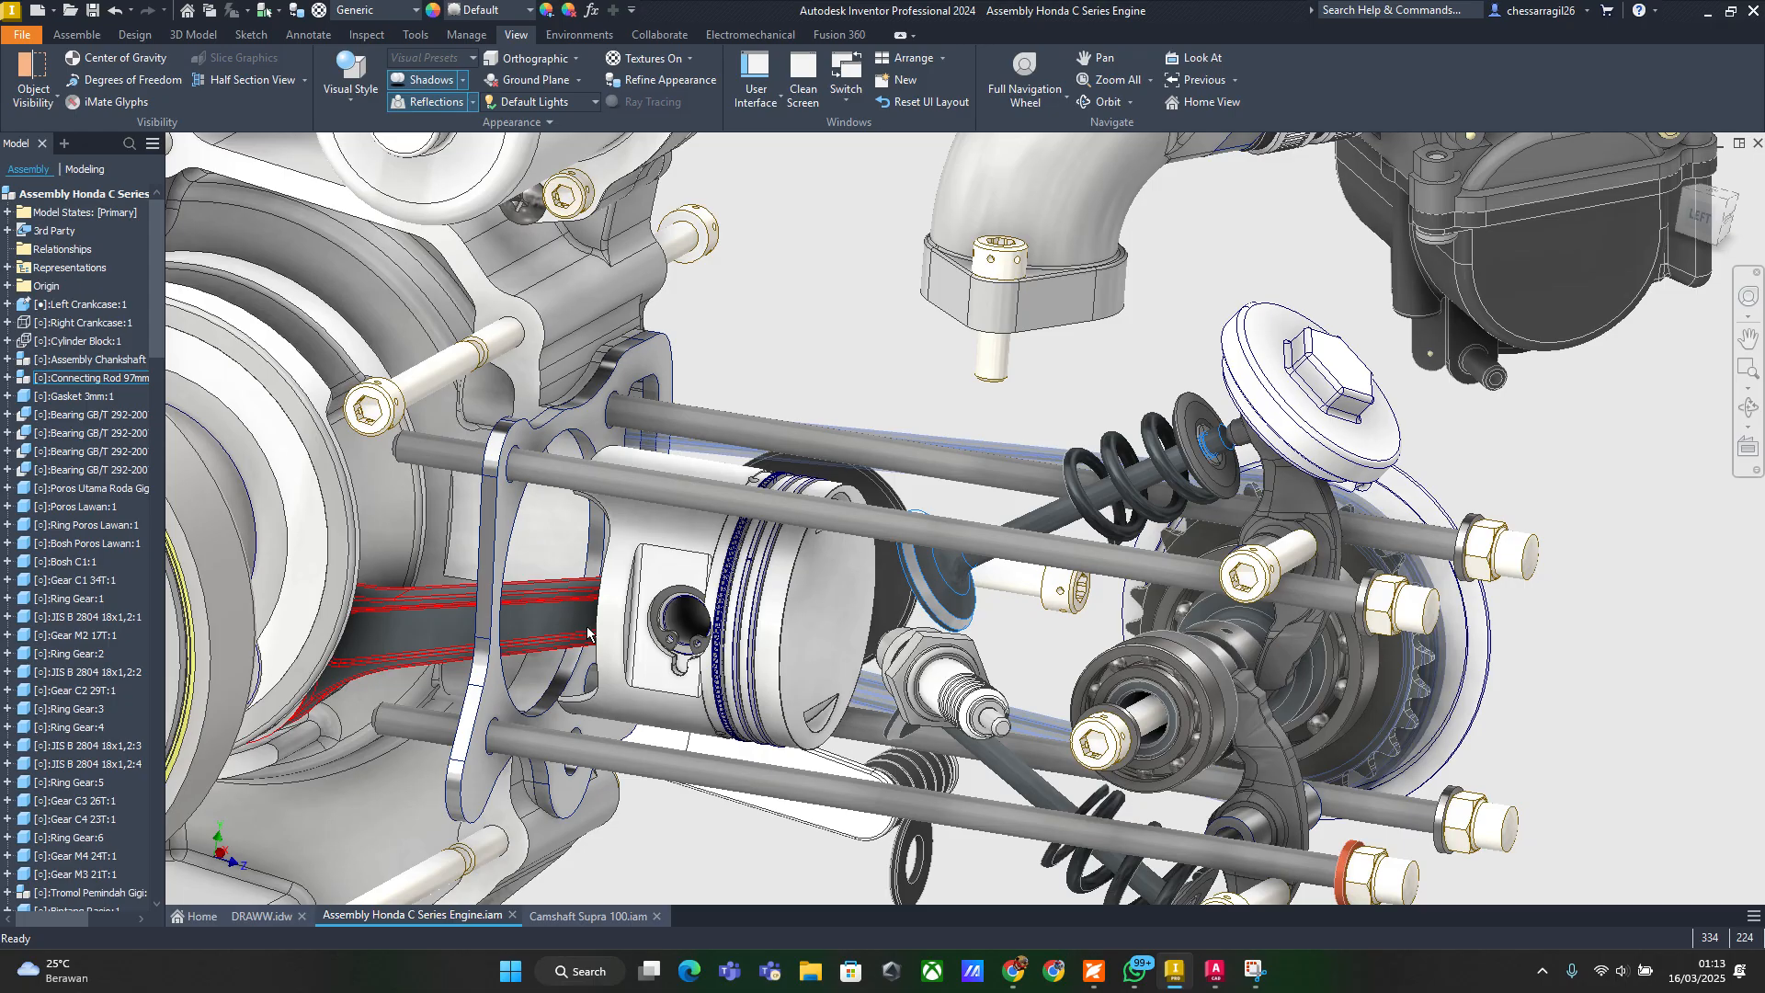
middle_click_drag(589, 634, 629, 437)
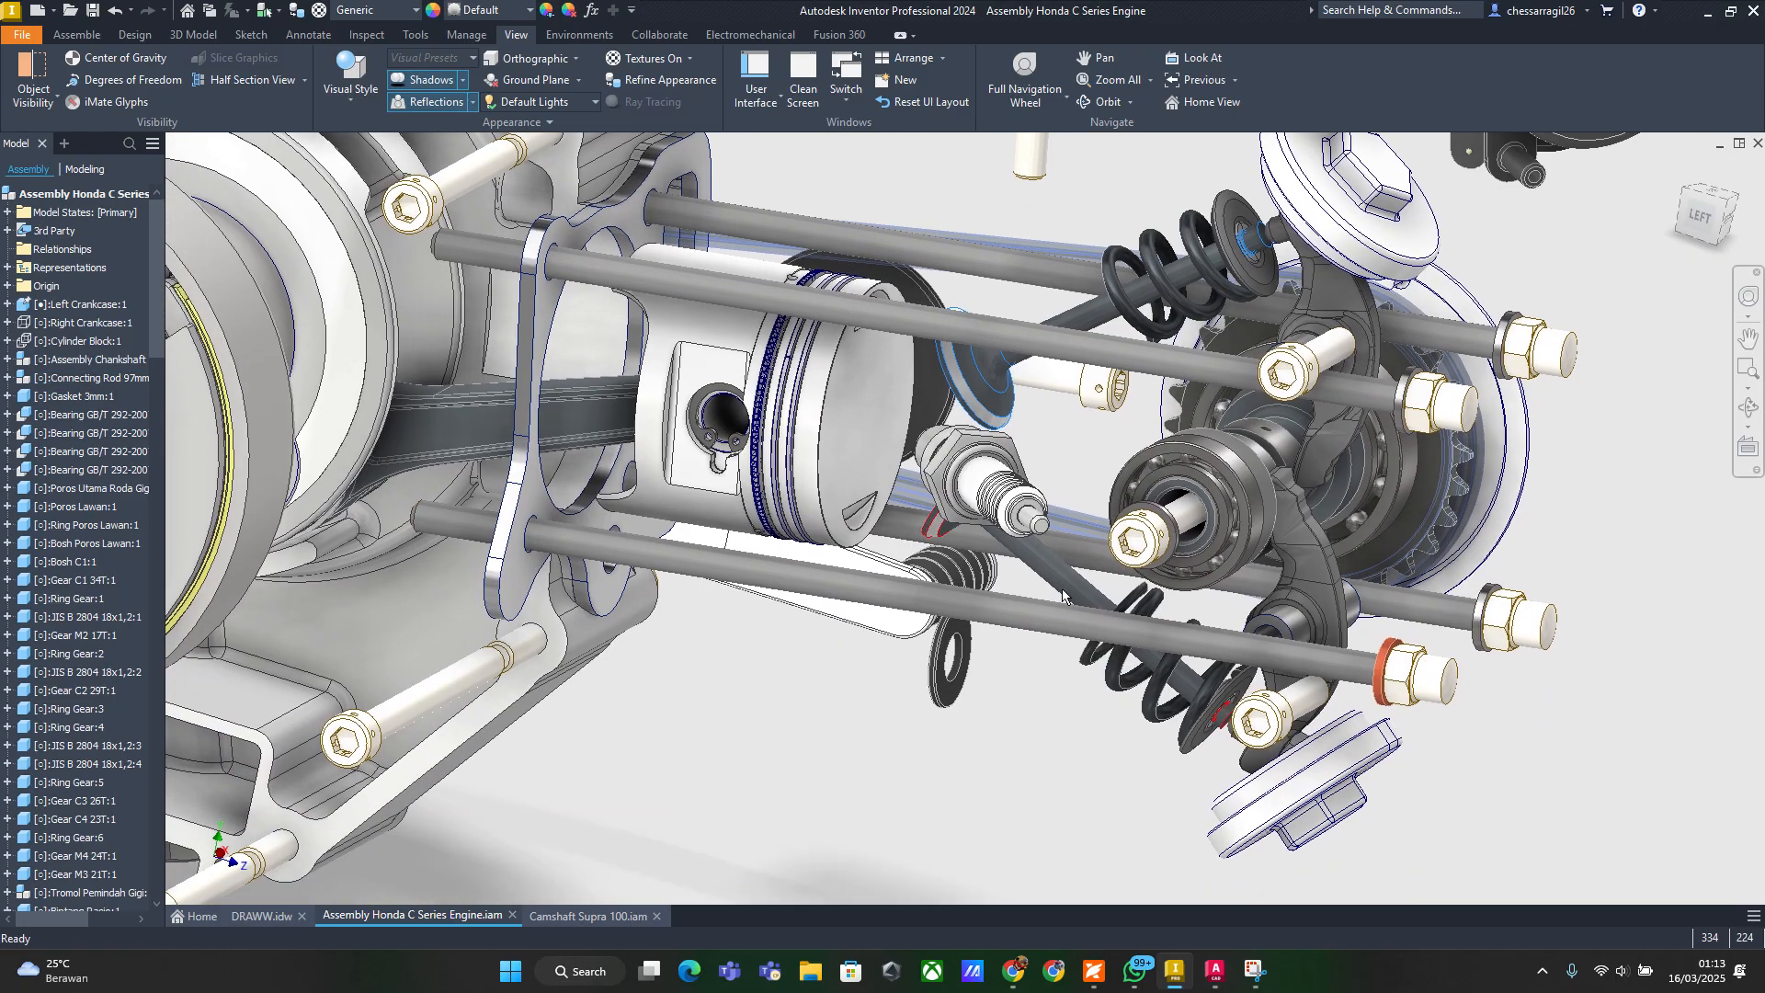
mouse_move(1062, 591)
middle_mouse_down("shift")
mouse_move(1227, 542)
mouse_move(1076, 588)
mouse_move(1089, 583)
middle_mouse_up("shift")
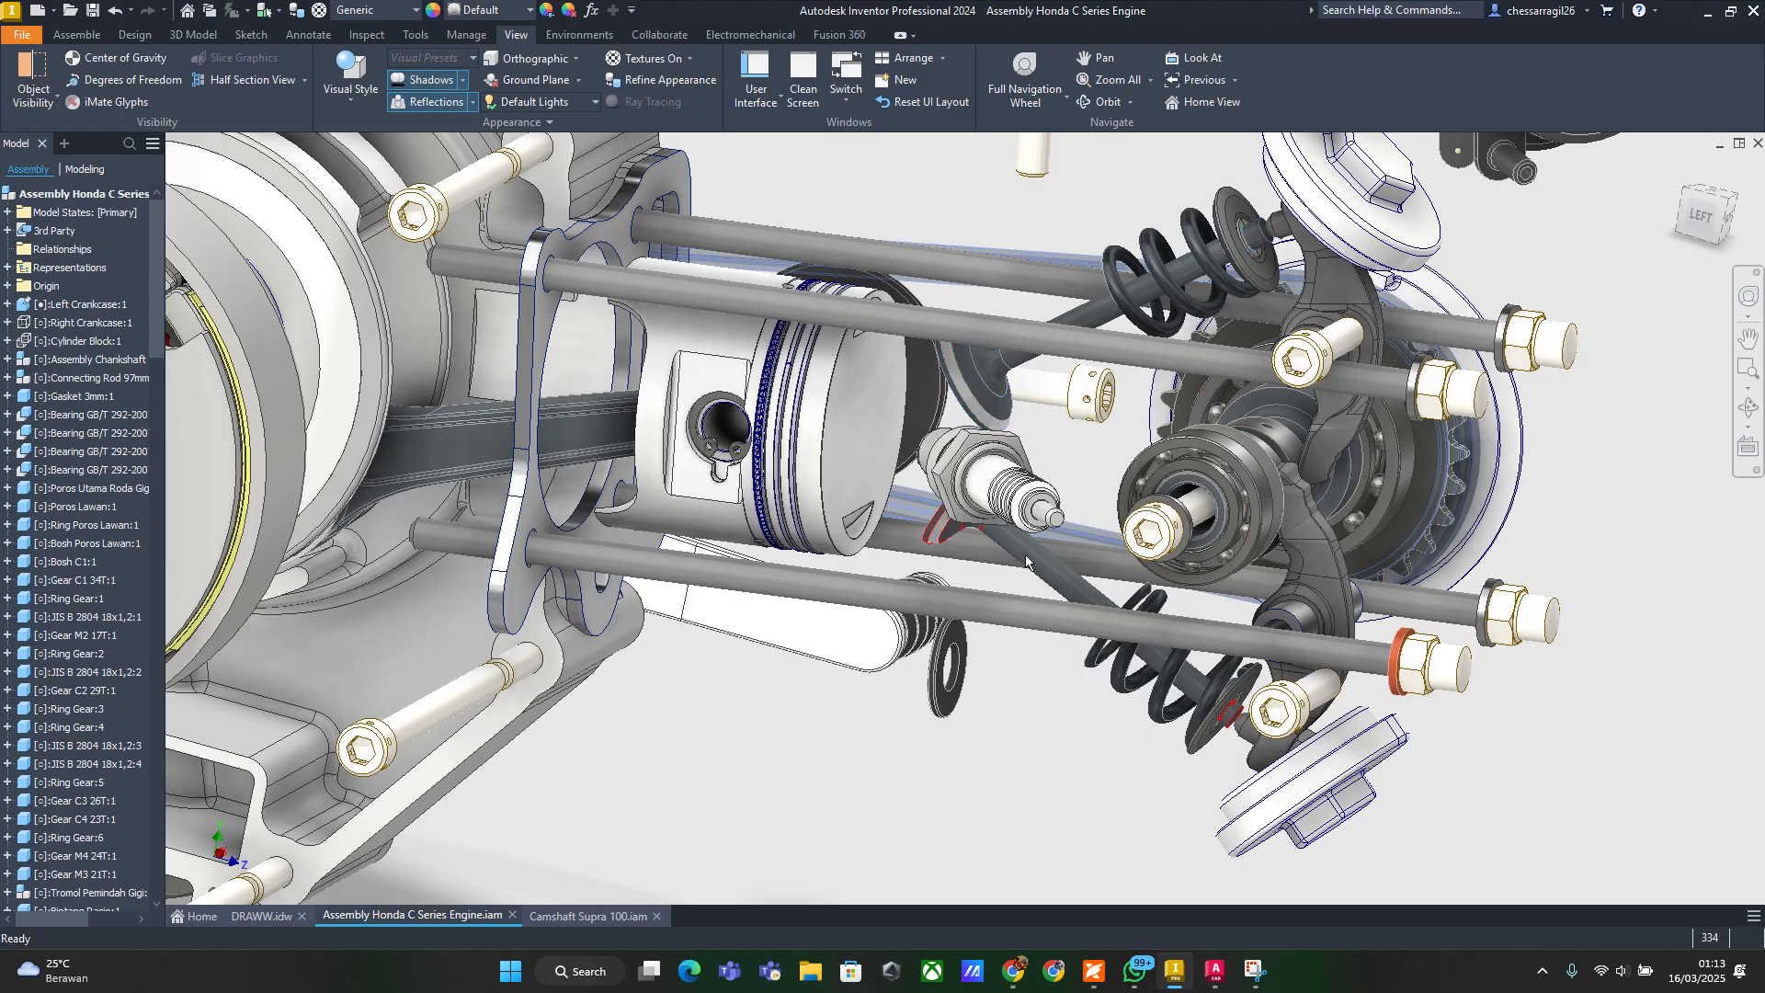
left_click(1084, 592, "ctrl")
scroll(1235, 706, "down", 3)
middle_click_drag(1259, 754, 1305, 592)
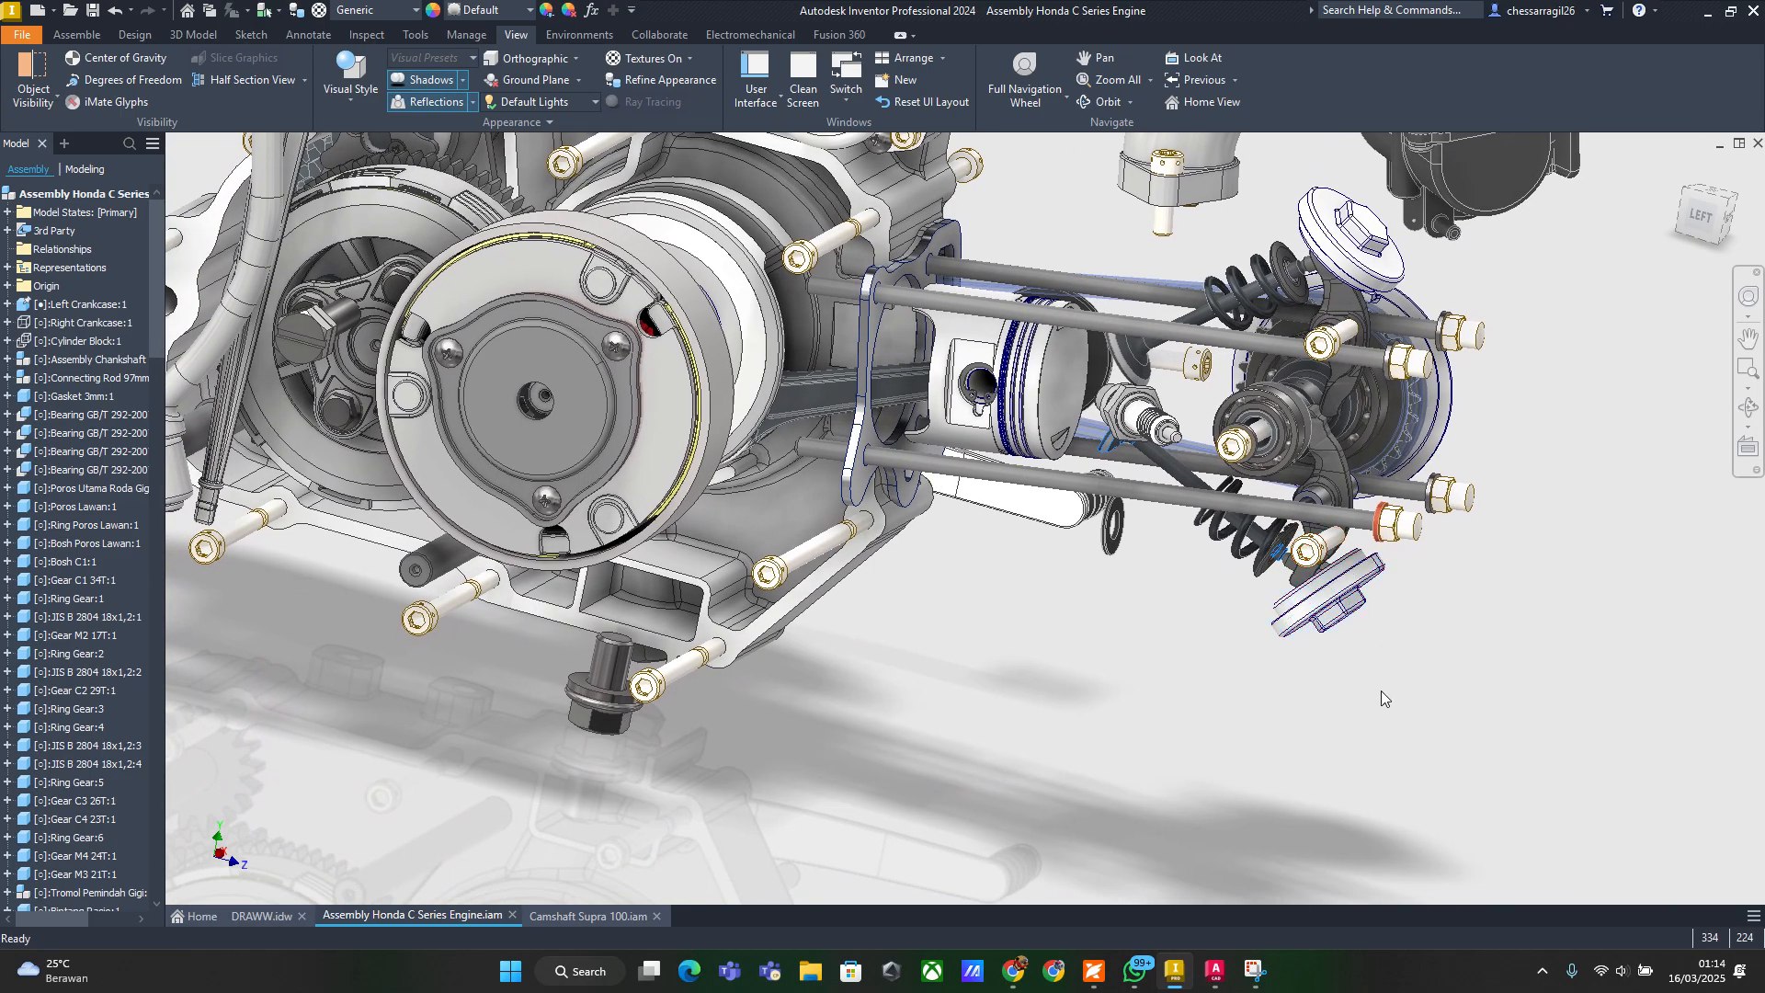
Inspect the whole engine and the camshaft with its bearings and rocker arms up close, and return to the home view
scroll(1288, 834, "down", 3)
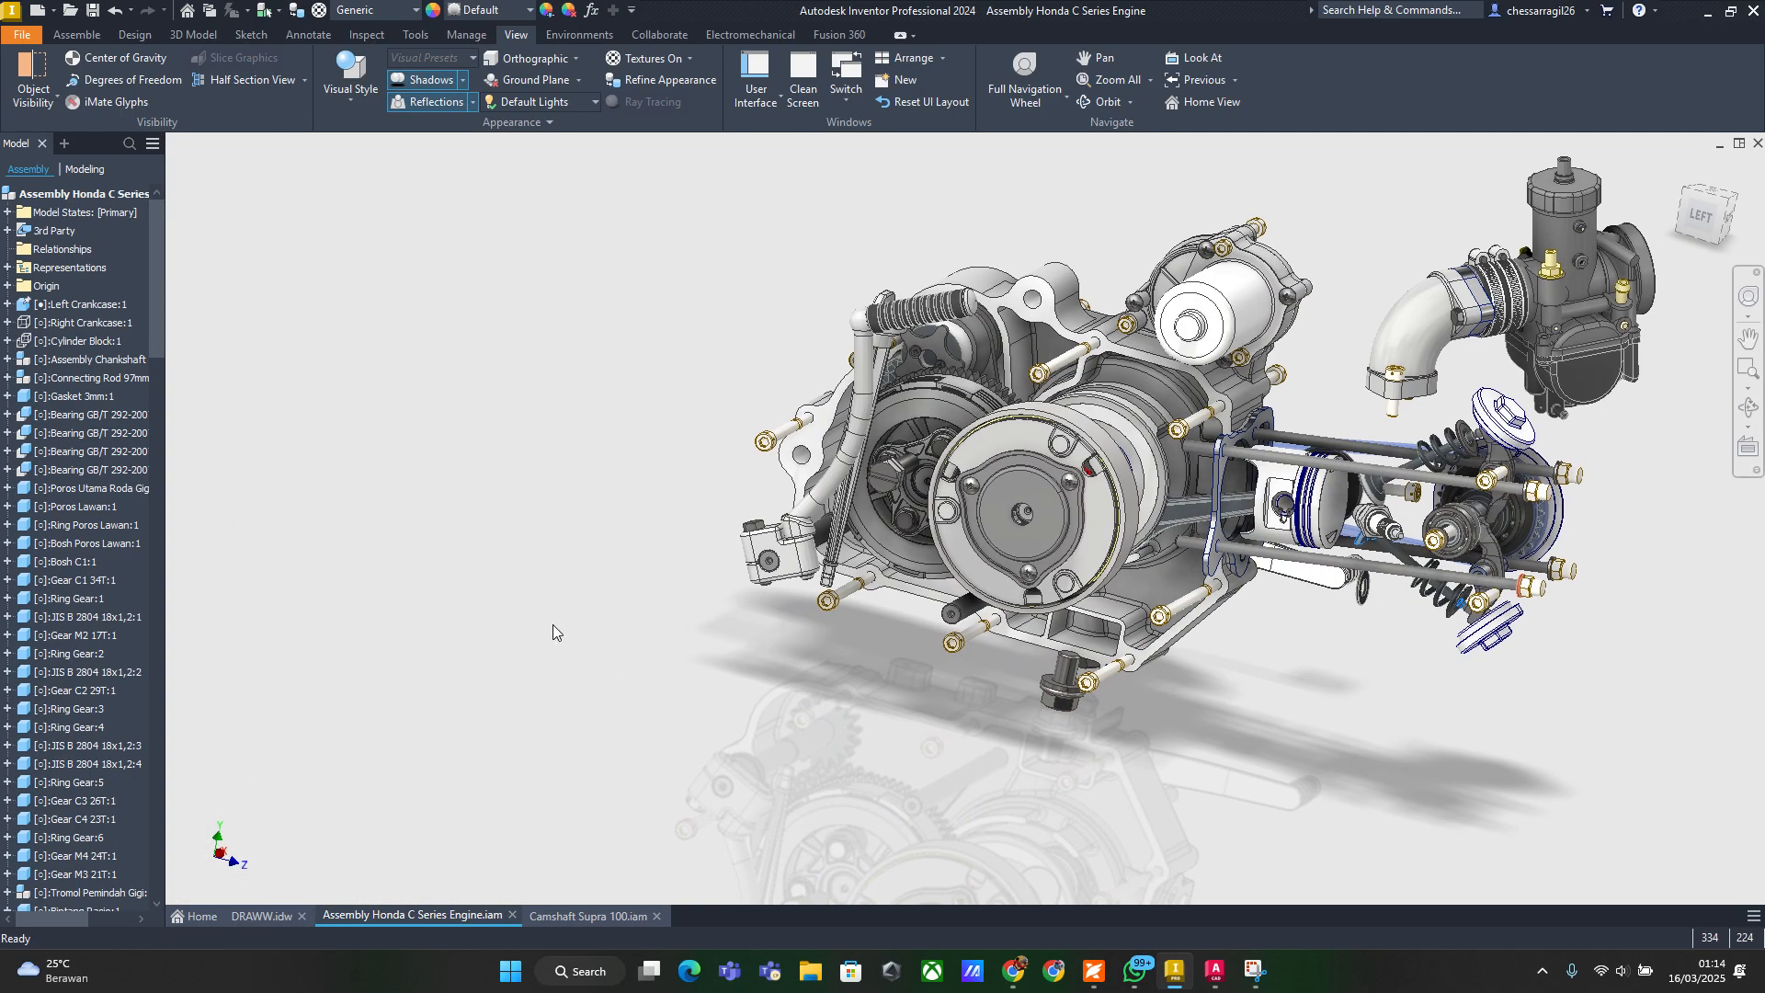
scroll(1275, 660, "down", 3)
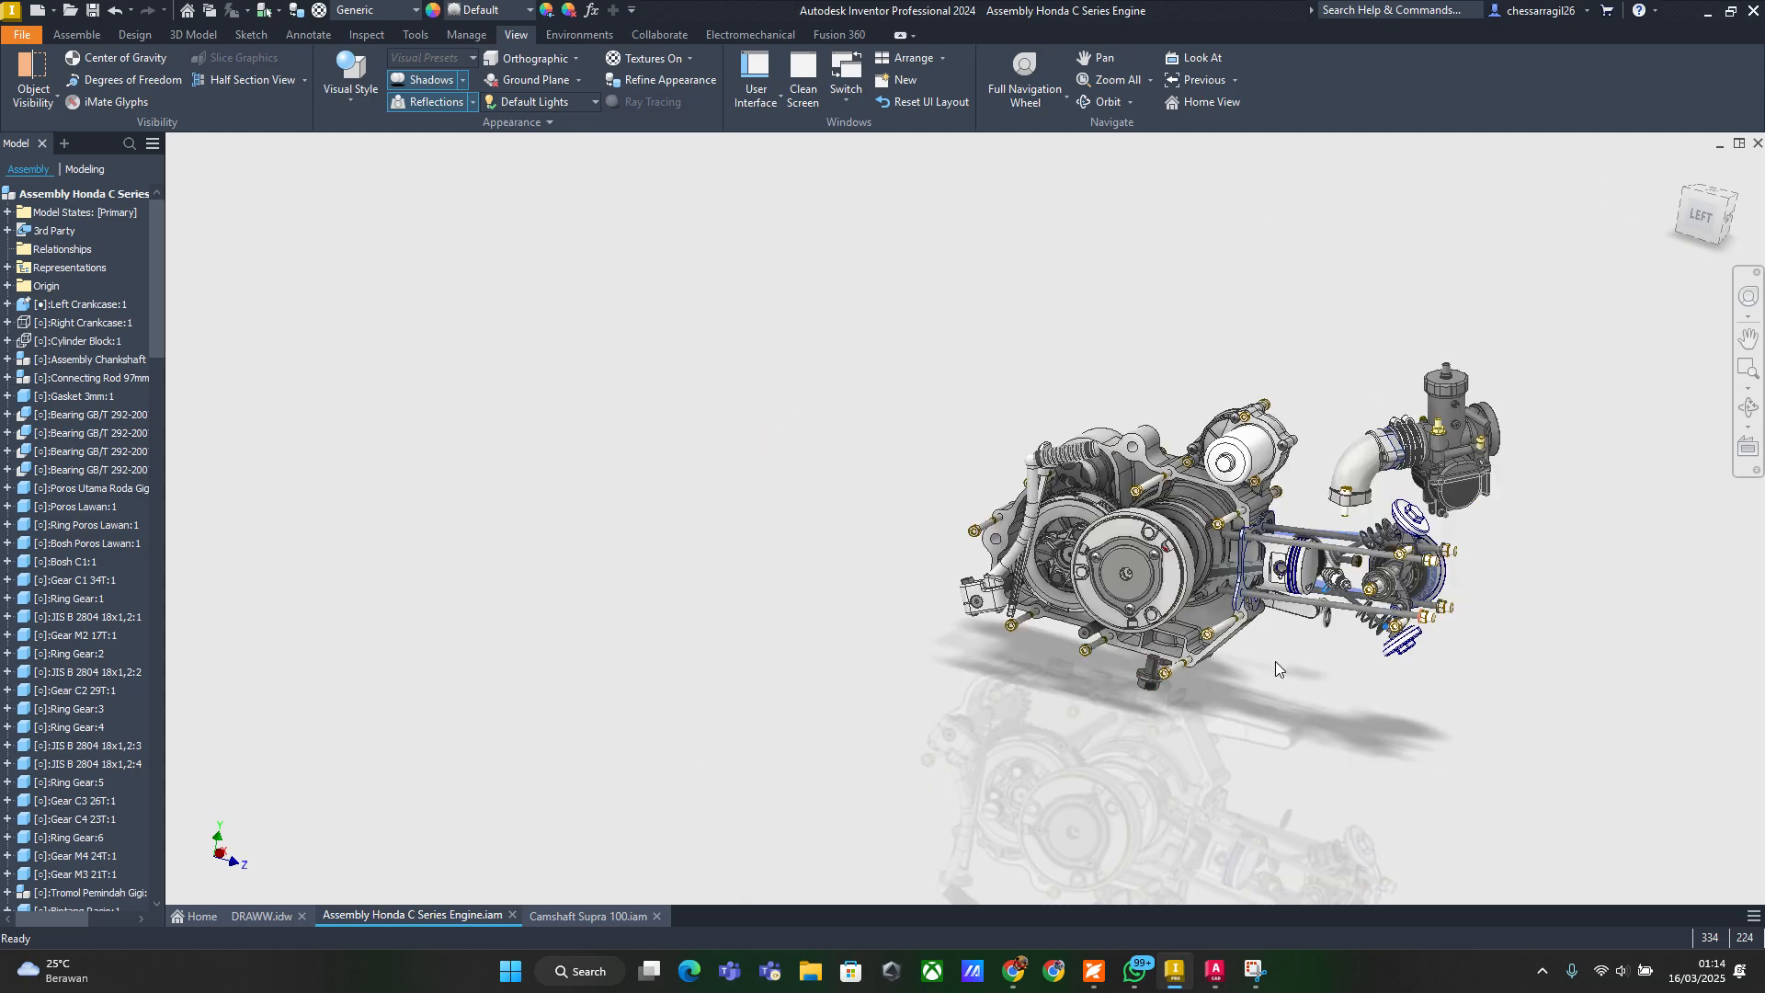
middle_click_drag(1254, 664, 947, 716)
scroll(948, 716, "up", 1)
key("F6")
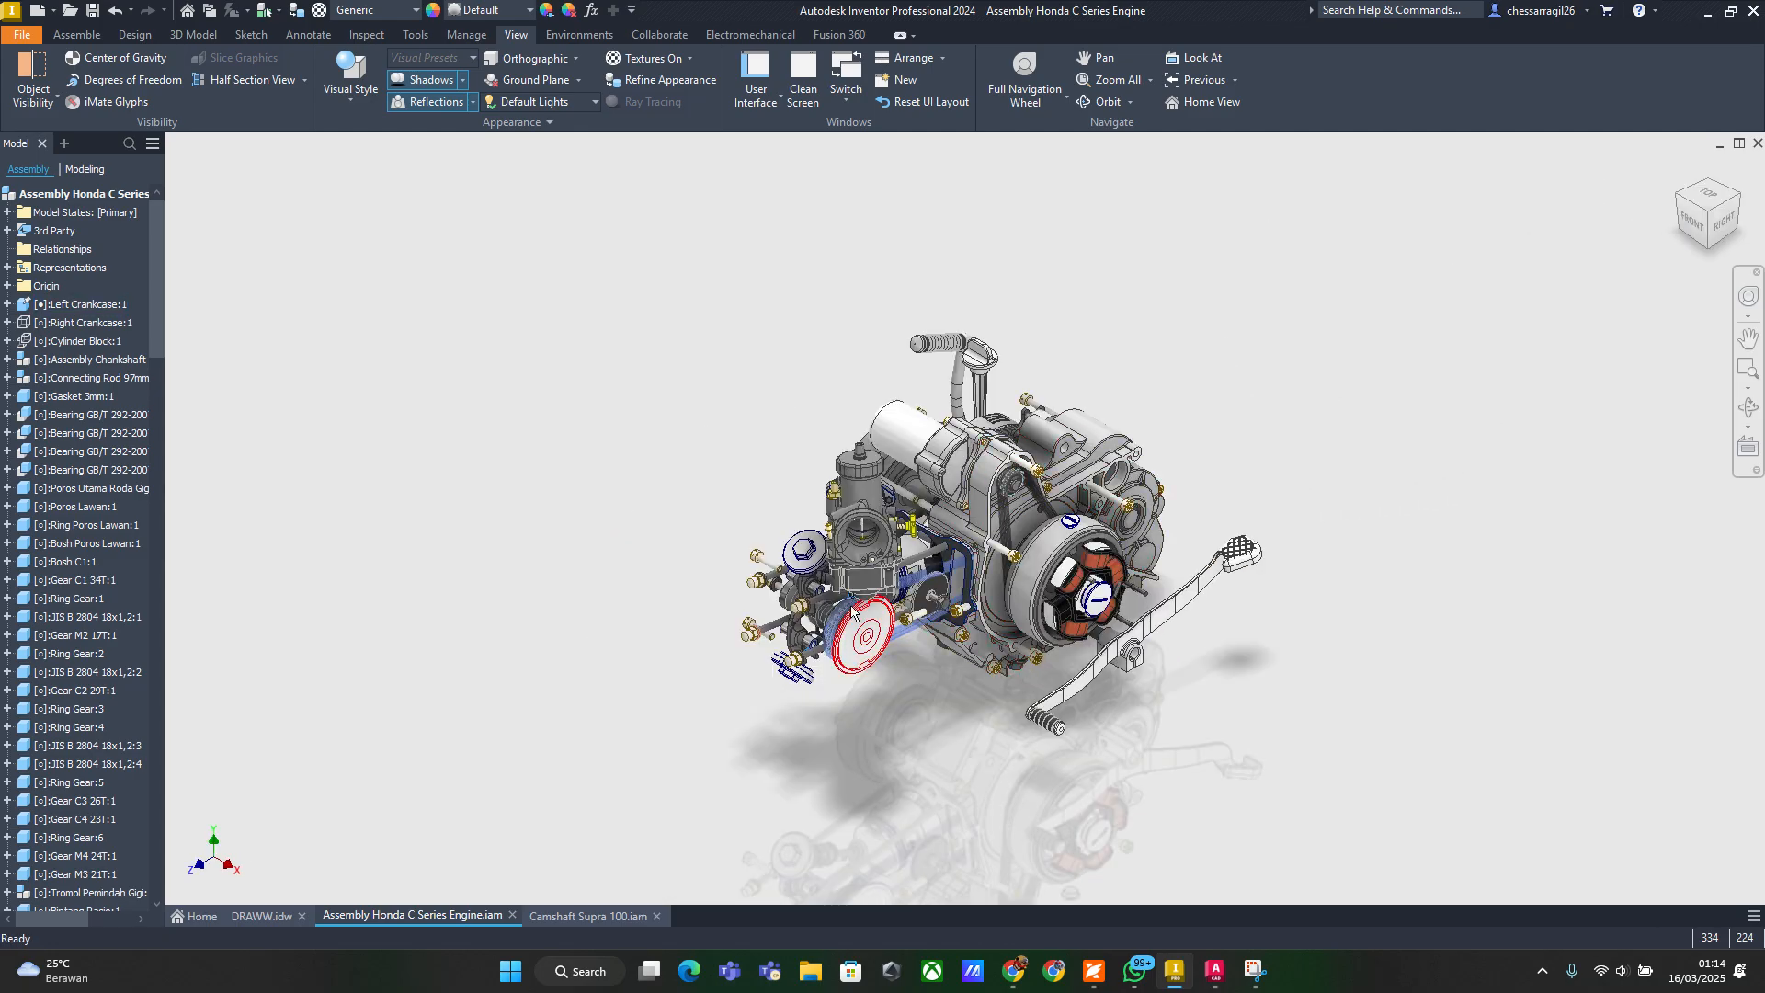
scroll(859, 602, "up", 5)
middle_click_drag(774, 691, 935, 637, "shift")
scroll(934, 634, "up", 3)
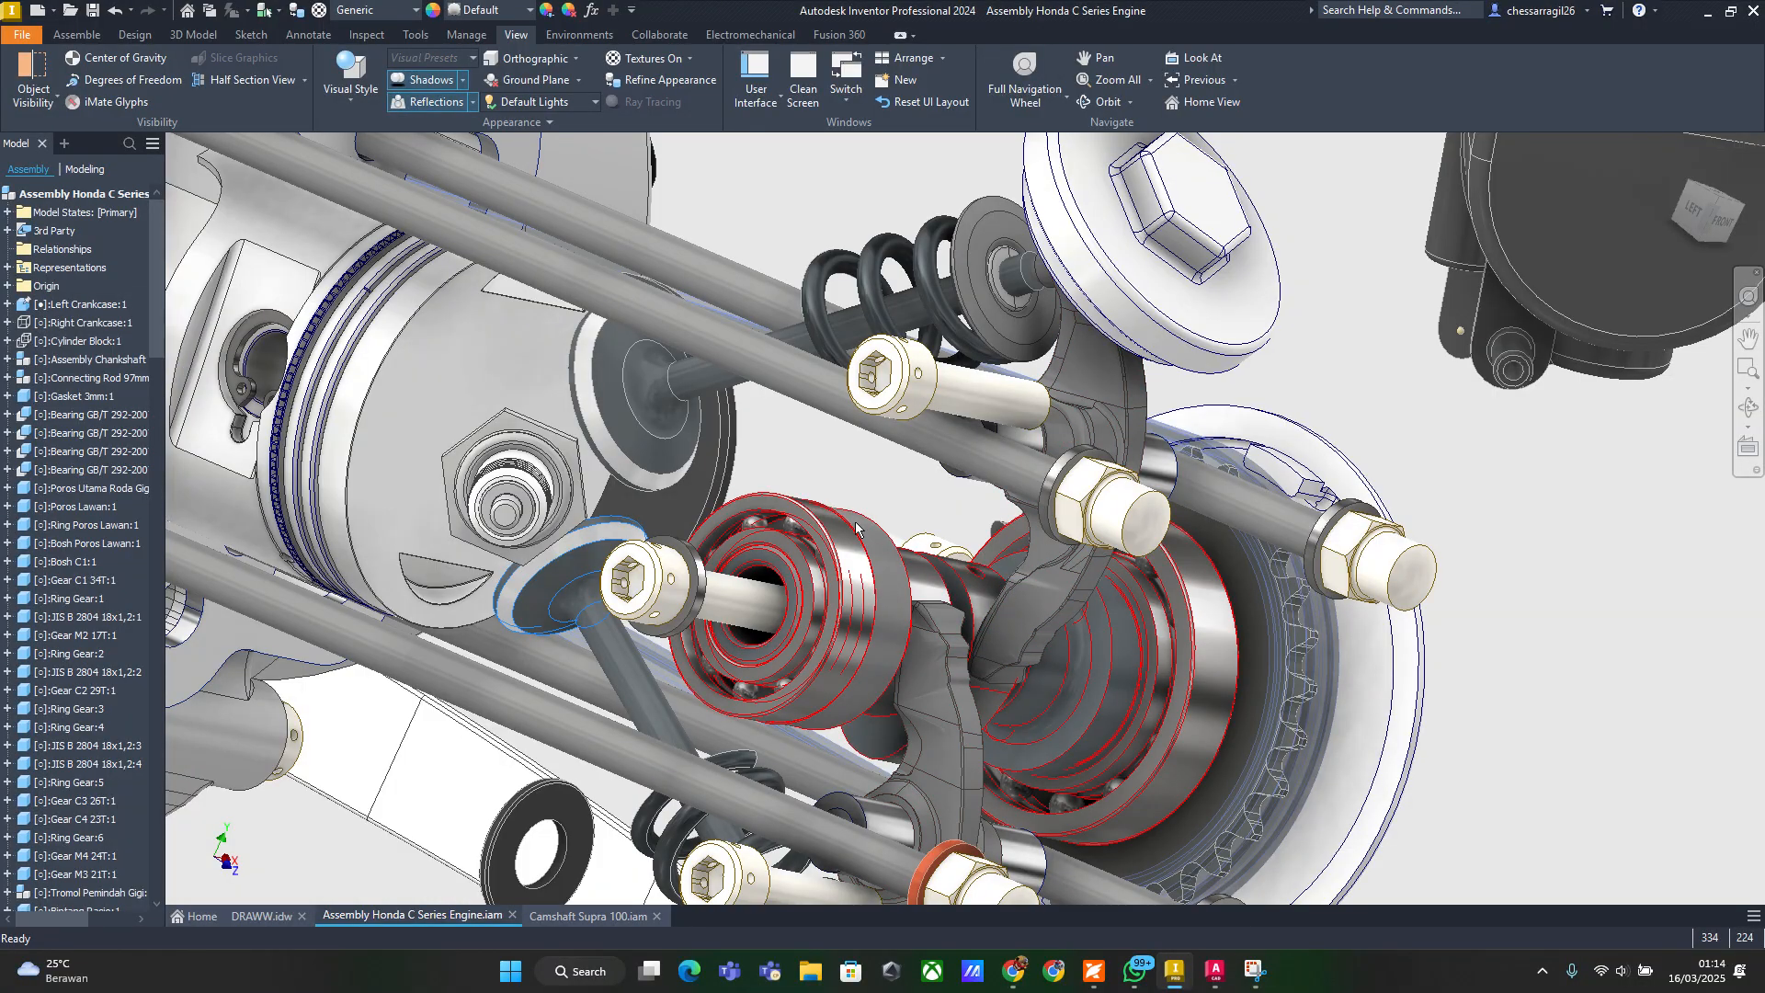
middle_click_drag(848, 628, 780, 683, "shift")
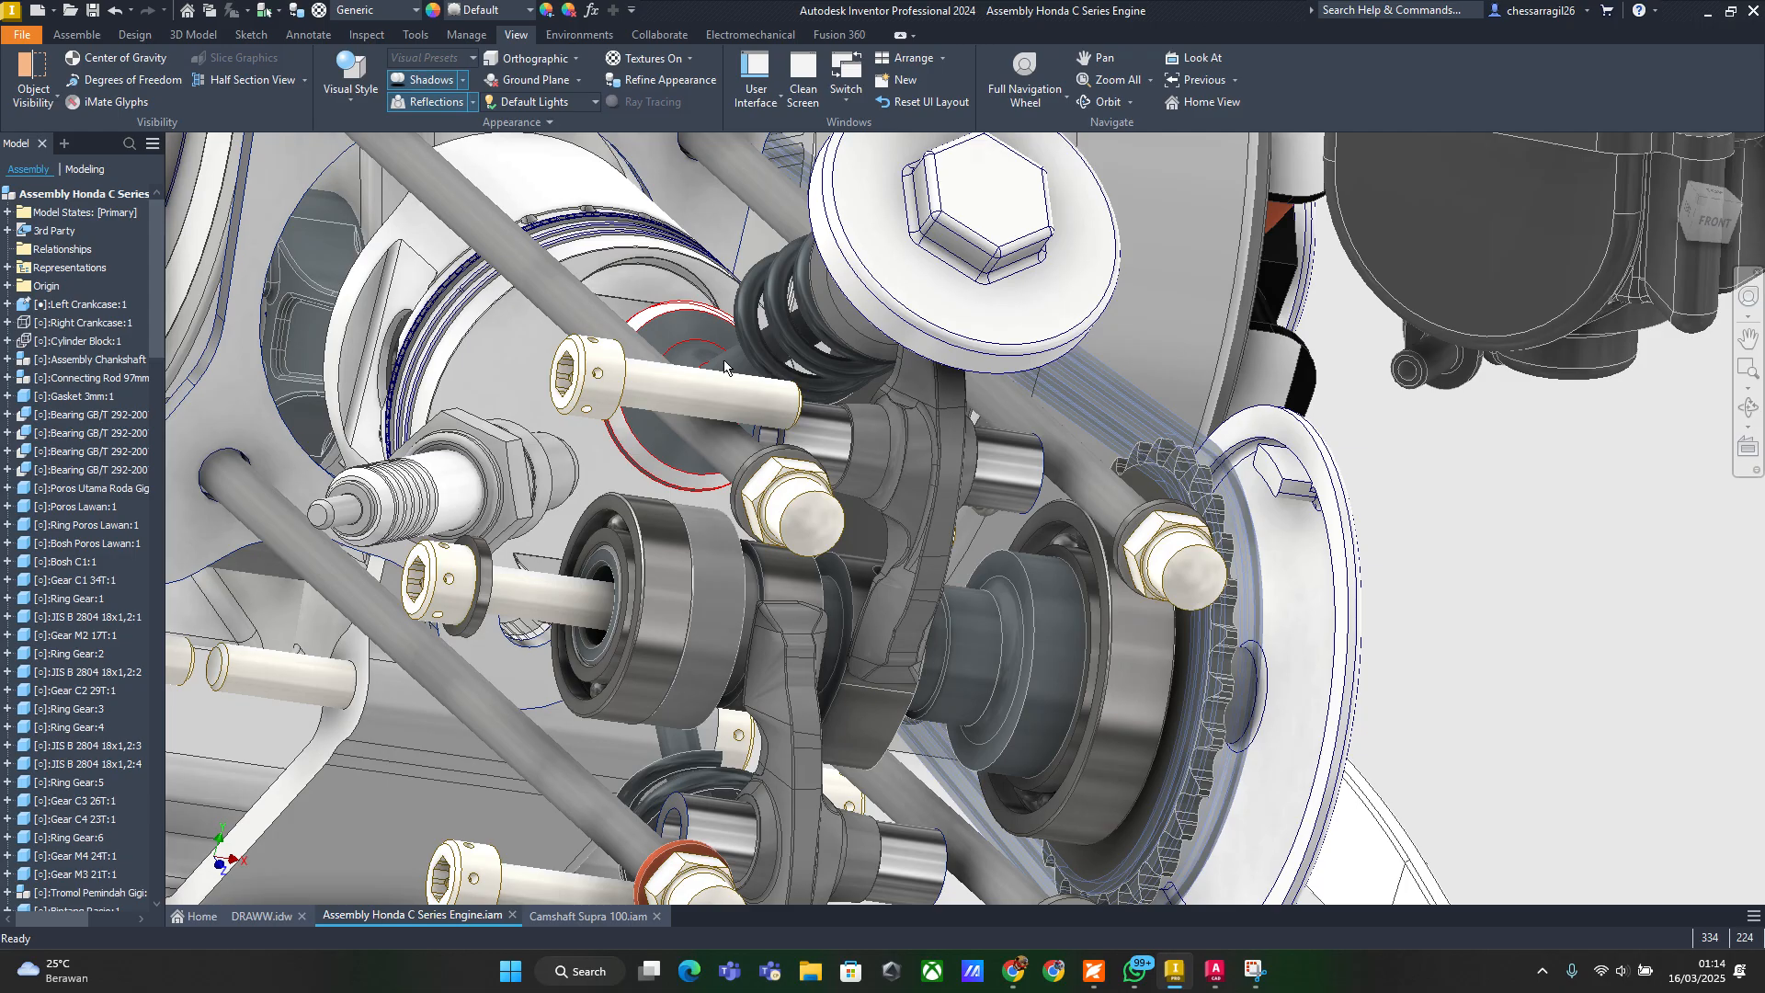
key("F6")
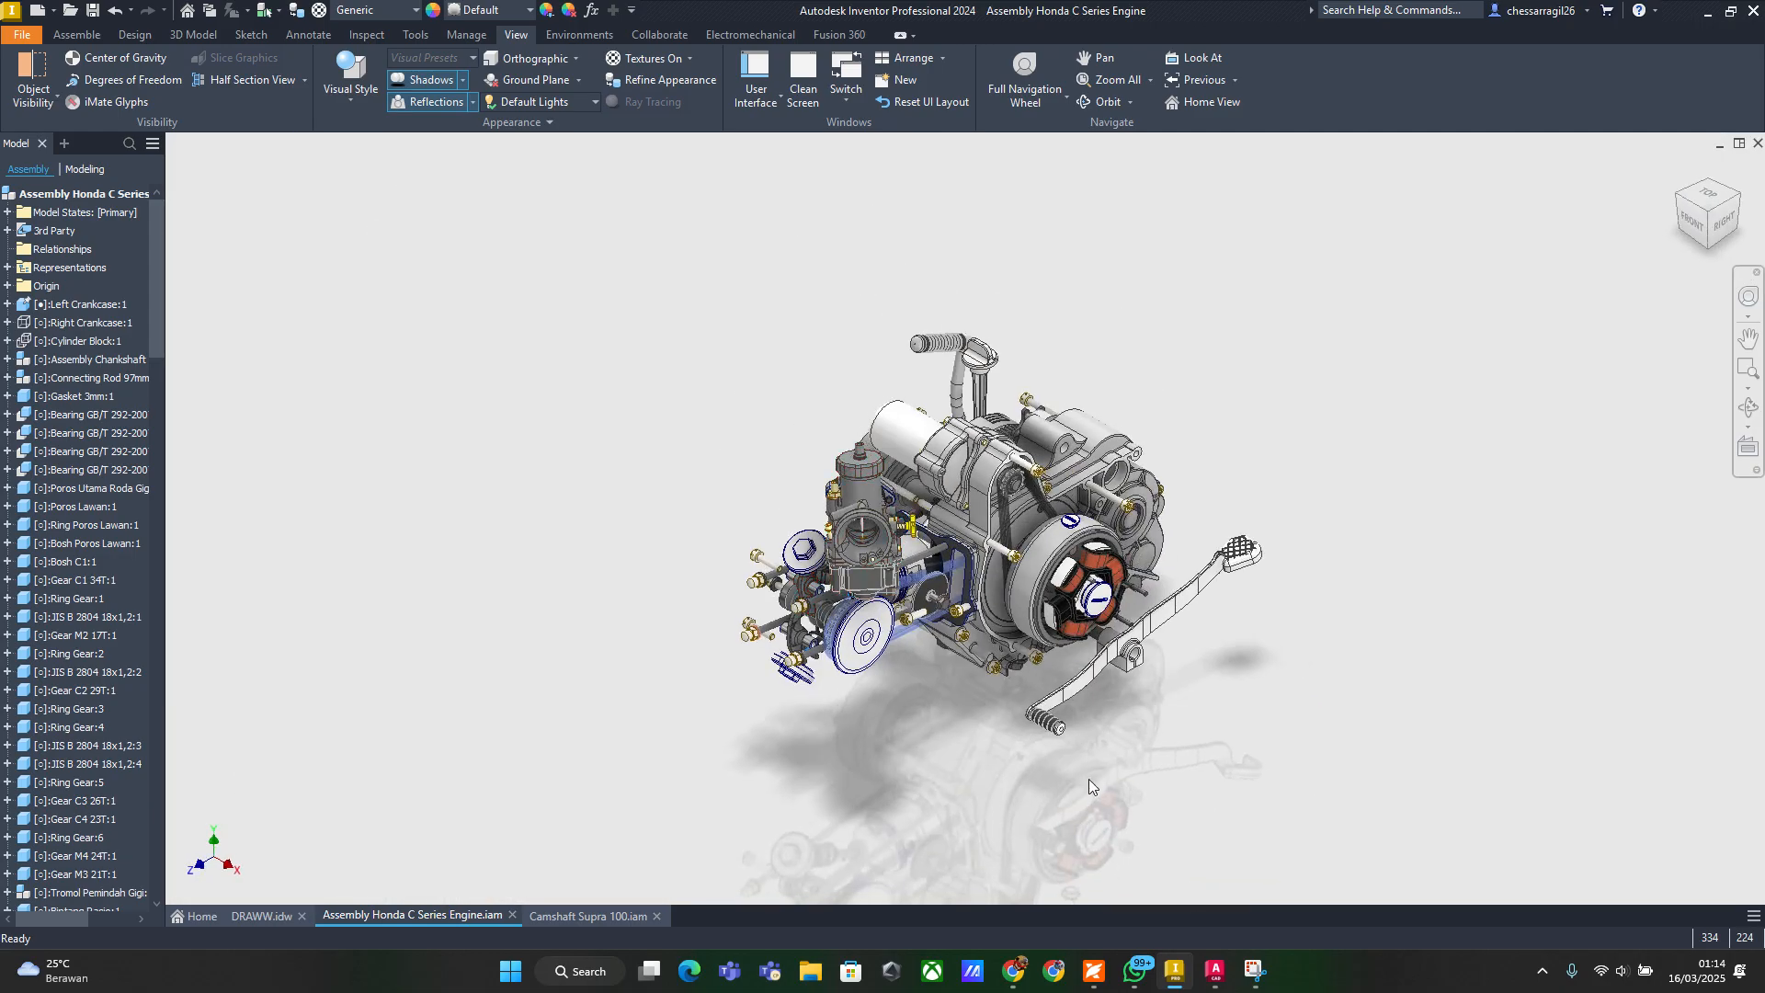
Switch to AutoCAD and bring up the TUTORIAL CAMSHAFT drawing
mouse_move(1215, 972)
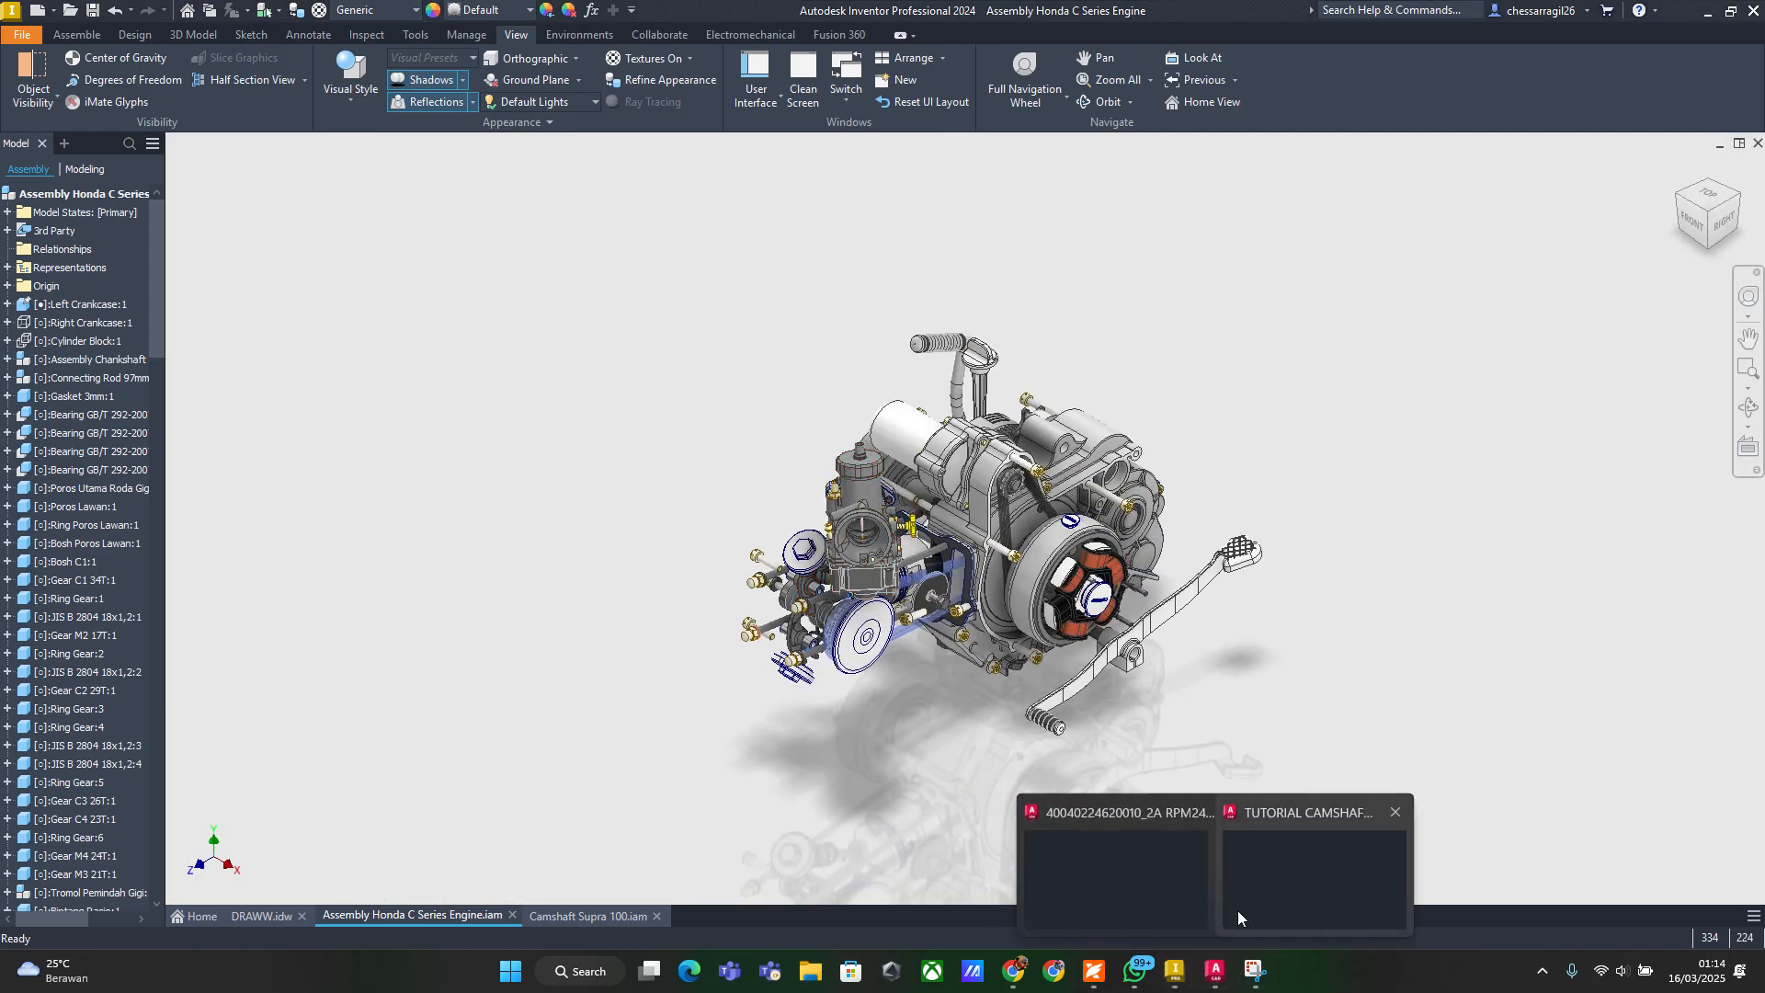
mouse_move(1172, 892)
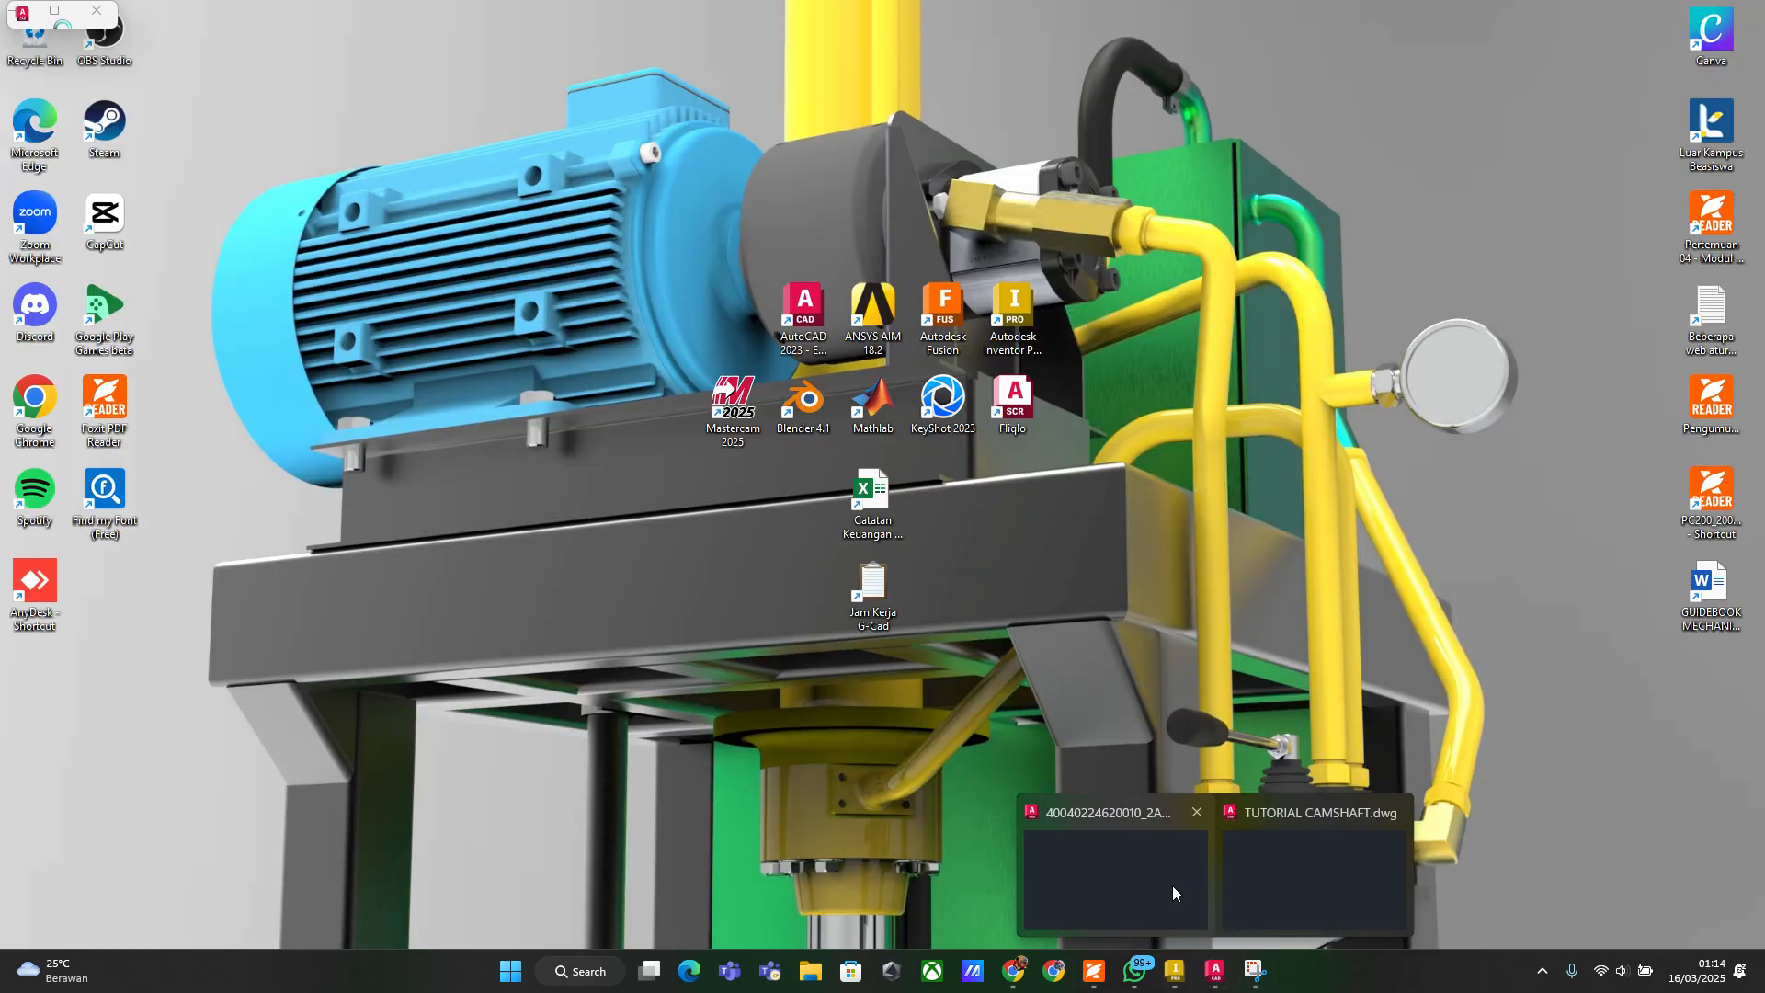
left_click(1289, 878)
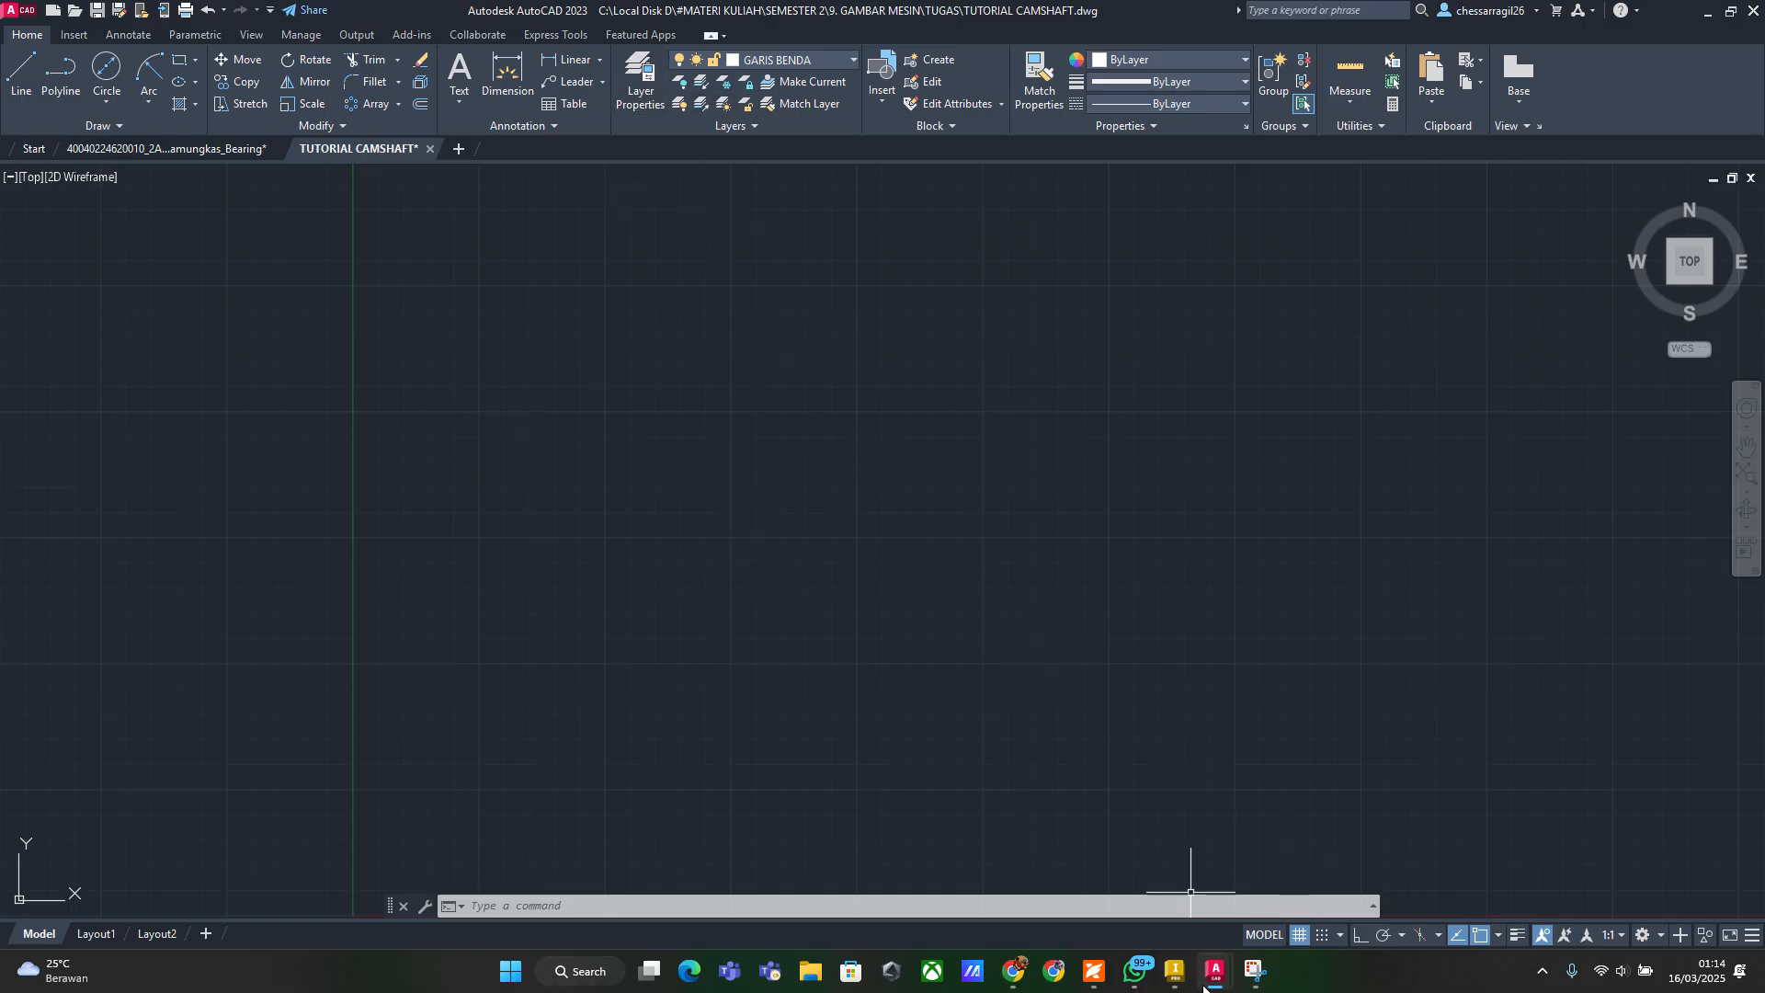
Switch to Inventor, activate the camshaft sheet of the DRAWW drawing and select the circular end view with its dimensions
left_click(1173, 971)
left_click(266, 916)
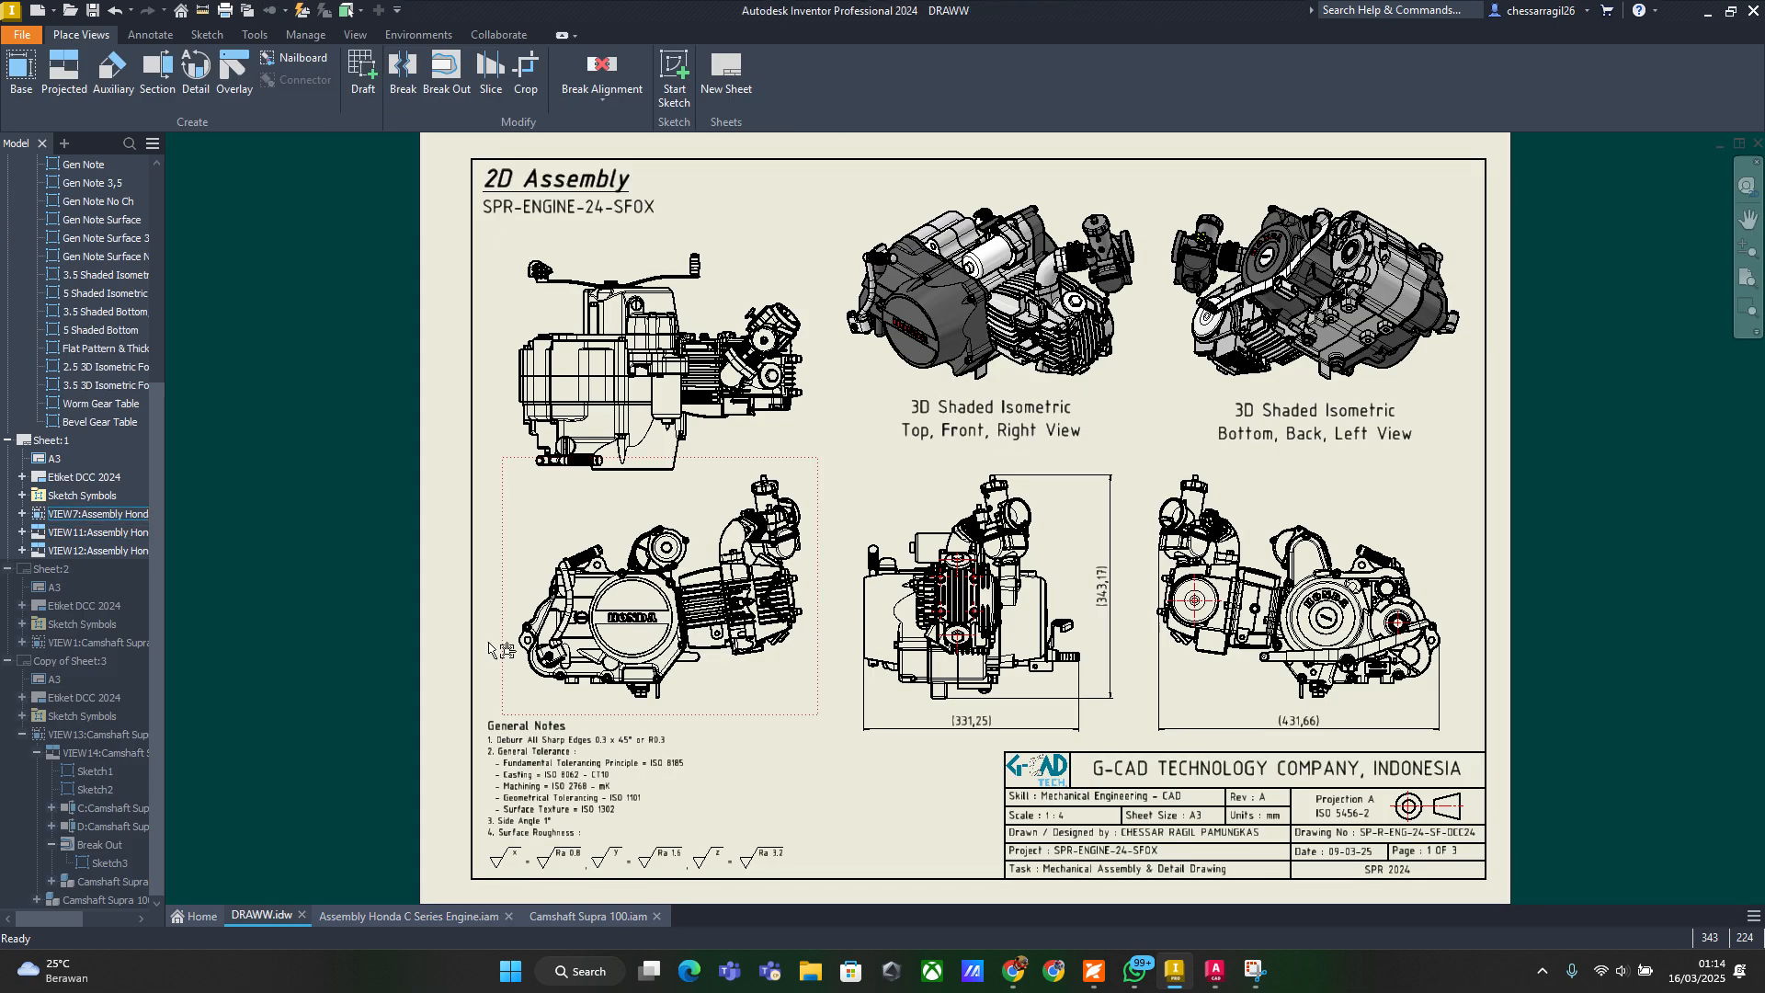
double_click(69, 662)
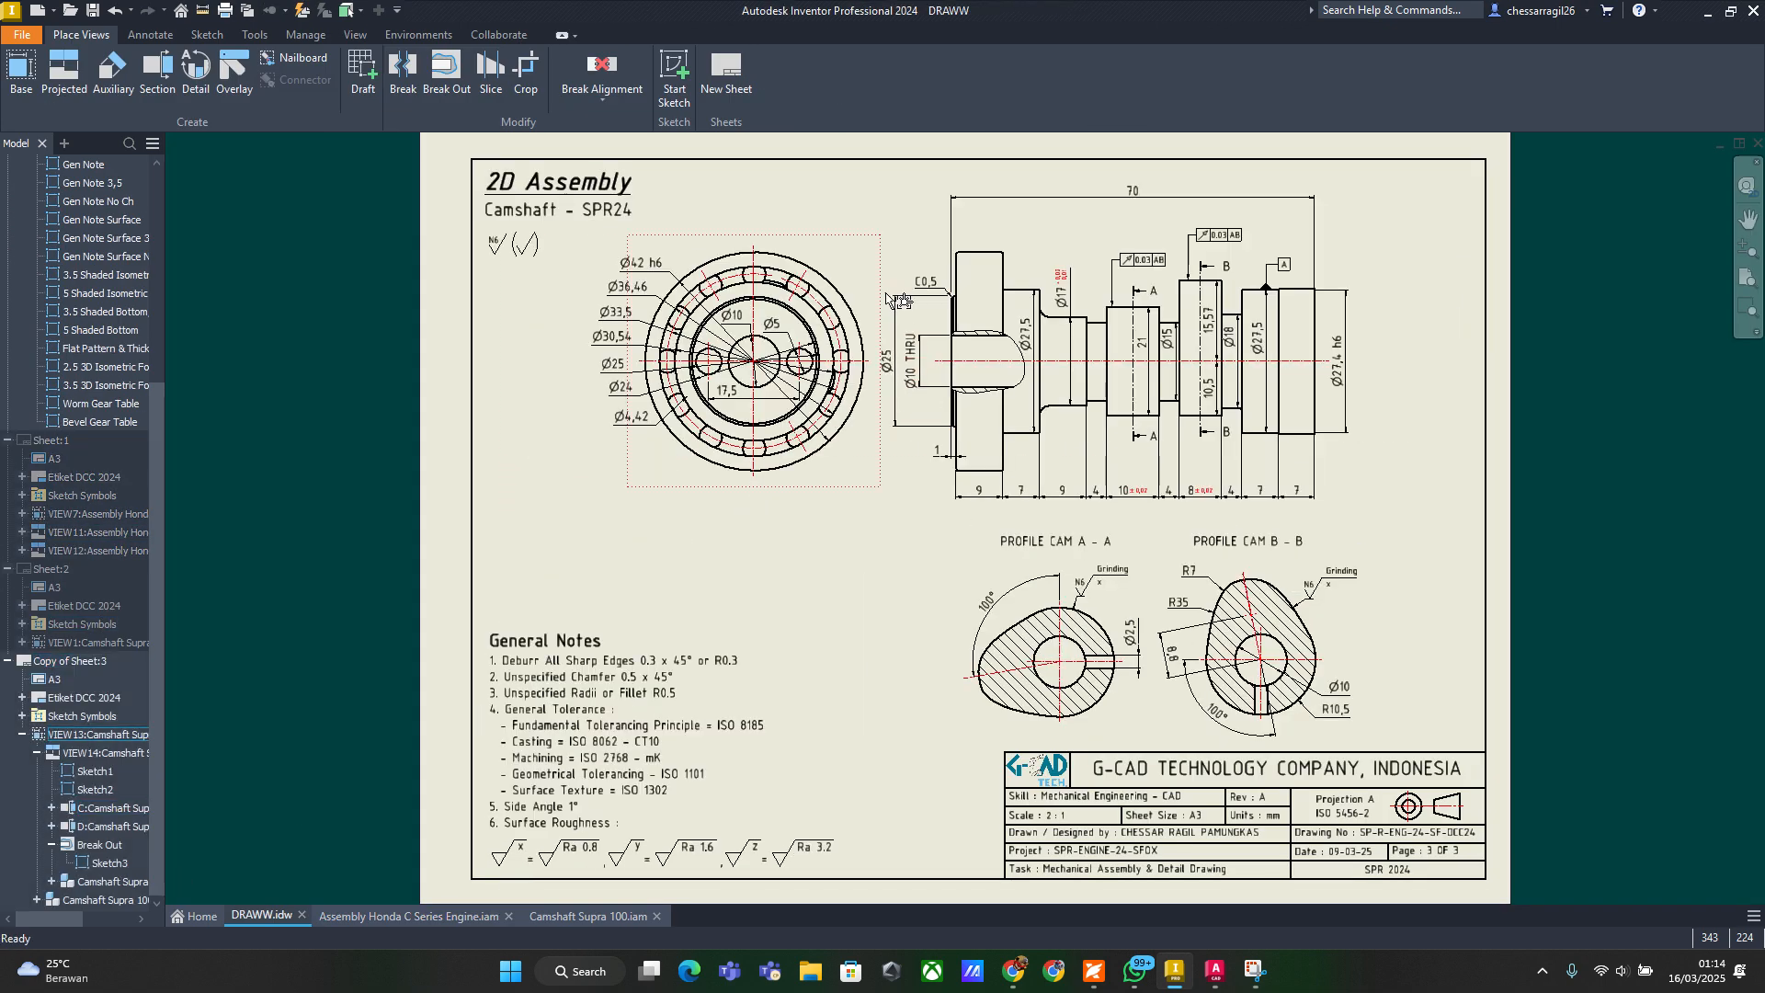
left_click_drag(875, 190, 585, 562)
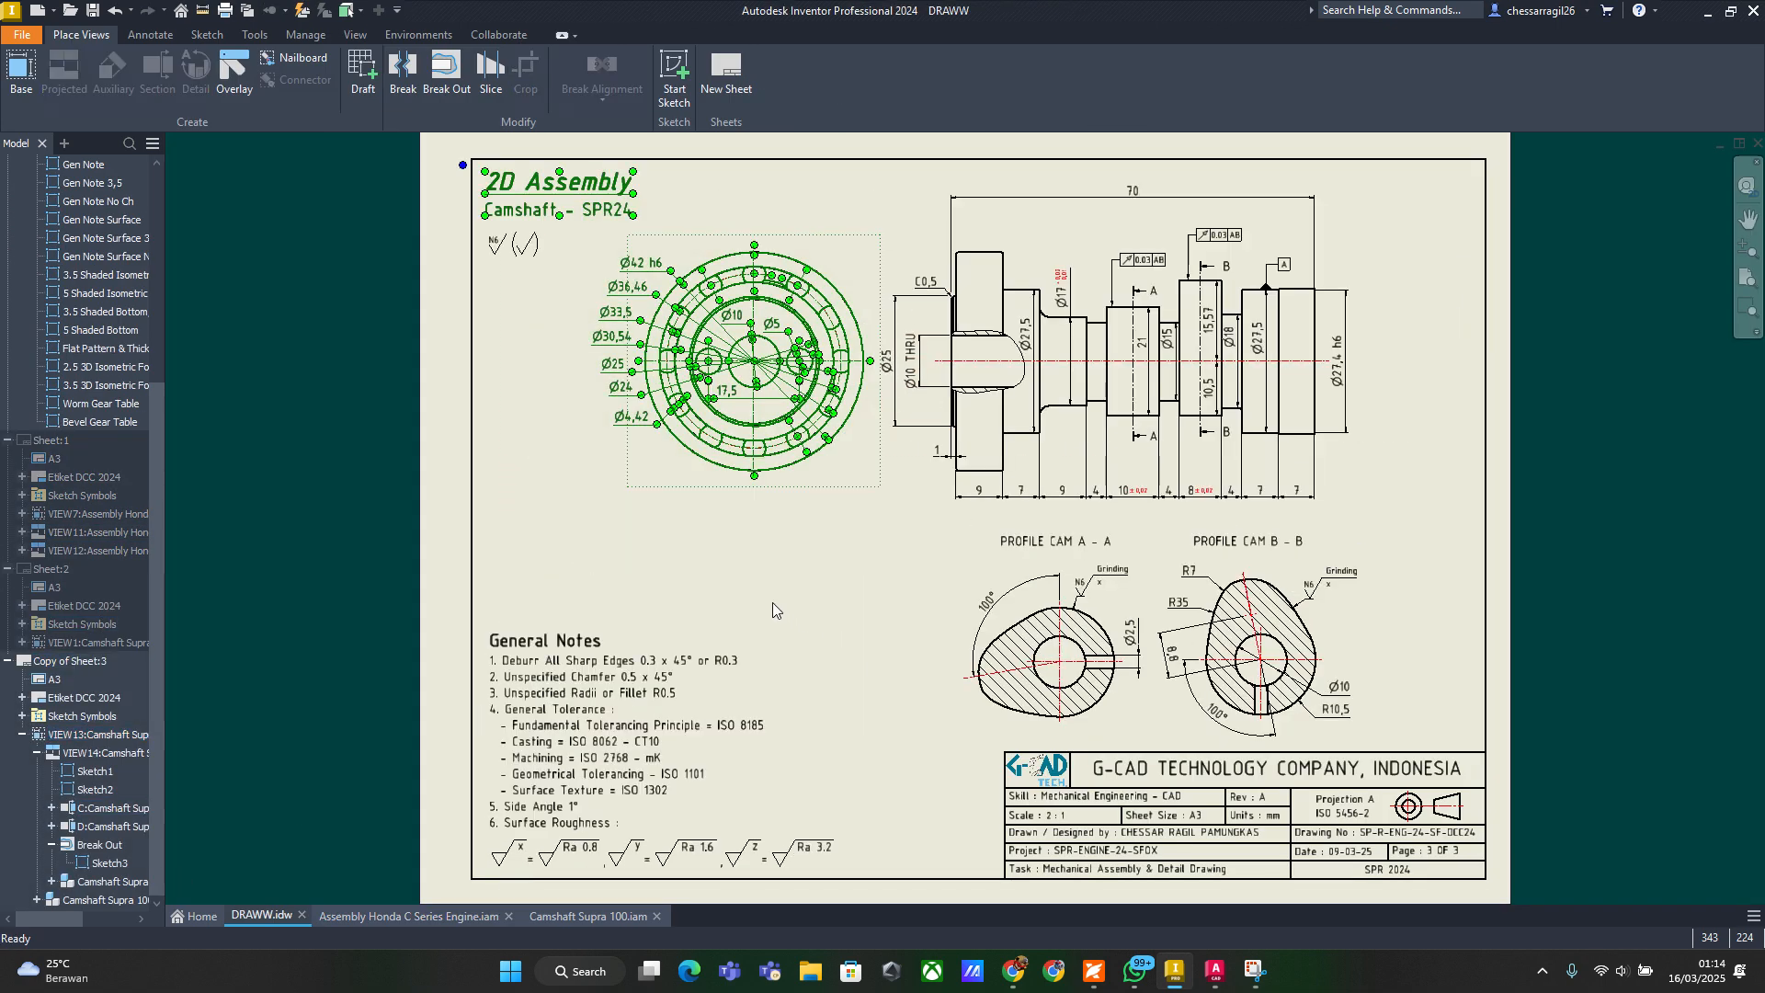
Examine the camshaft's circular end view up close in Inventor, and switch to the TUTORIAL CAMSHAFT drawing in AutoCAD
scroll(802, 316, "up", 4)
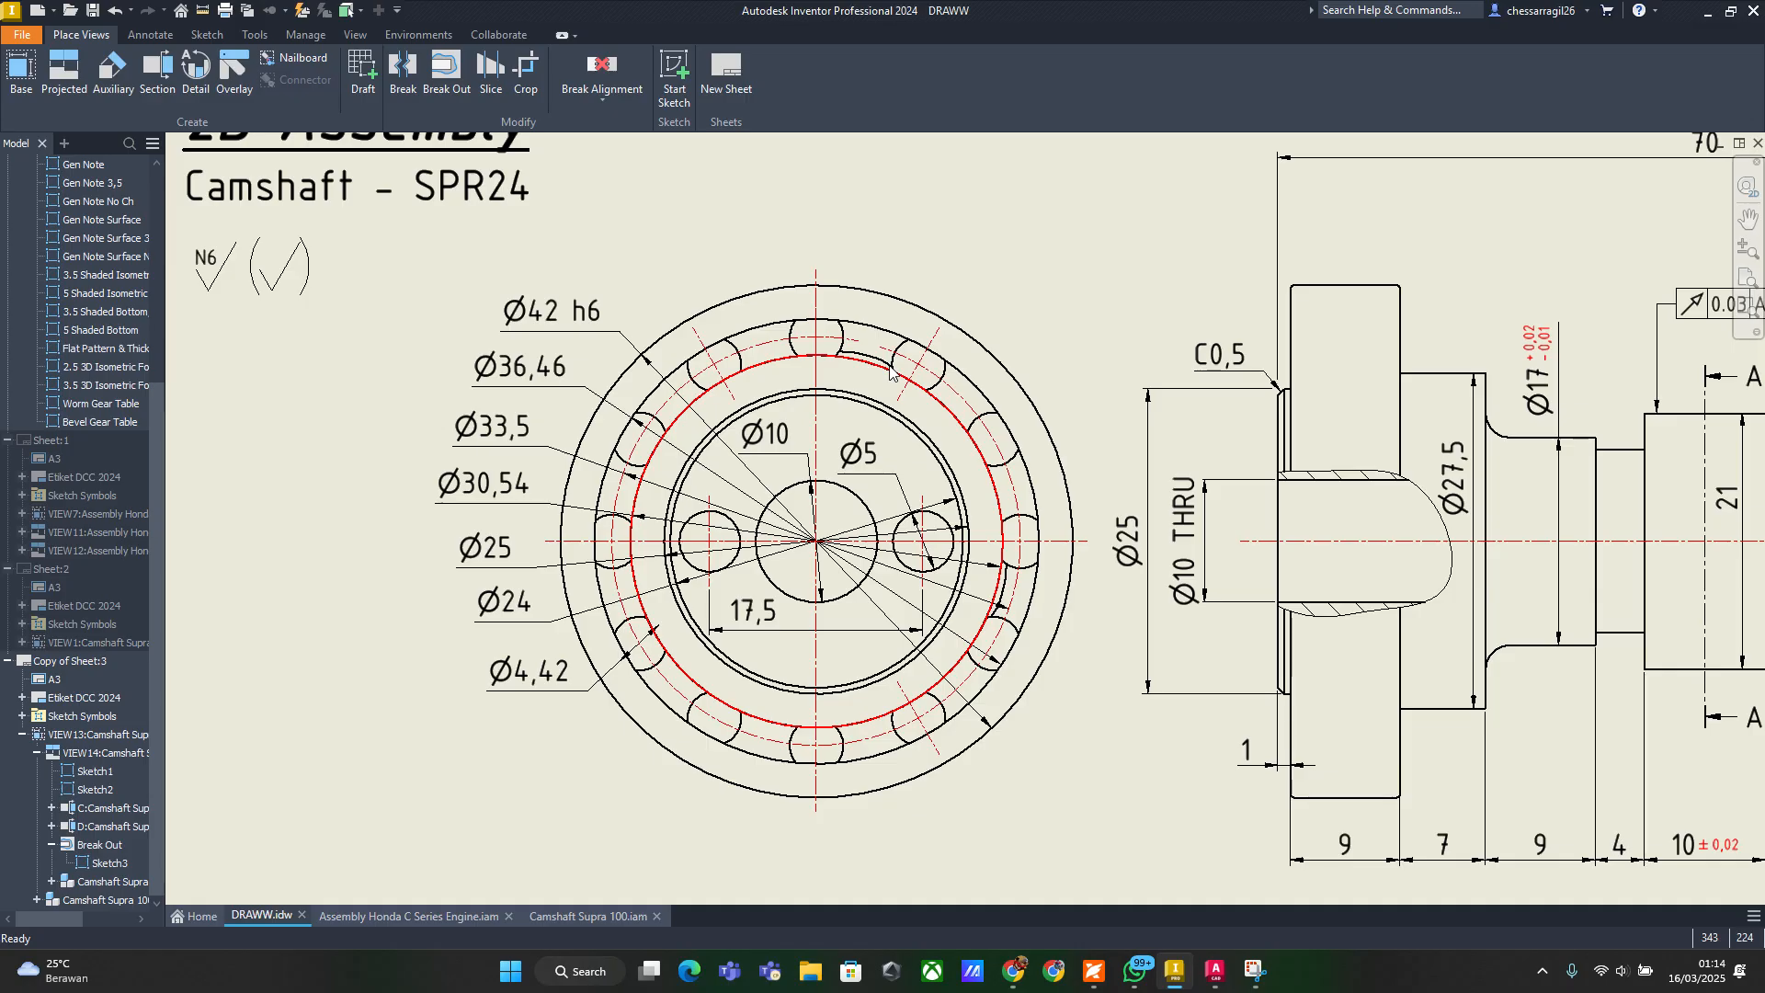
key("alt+Tab")
left_click(825, 295)
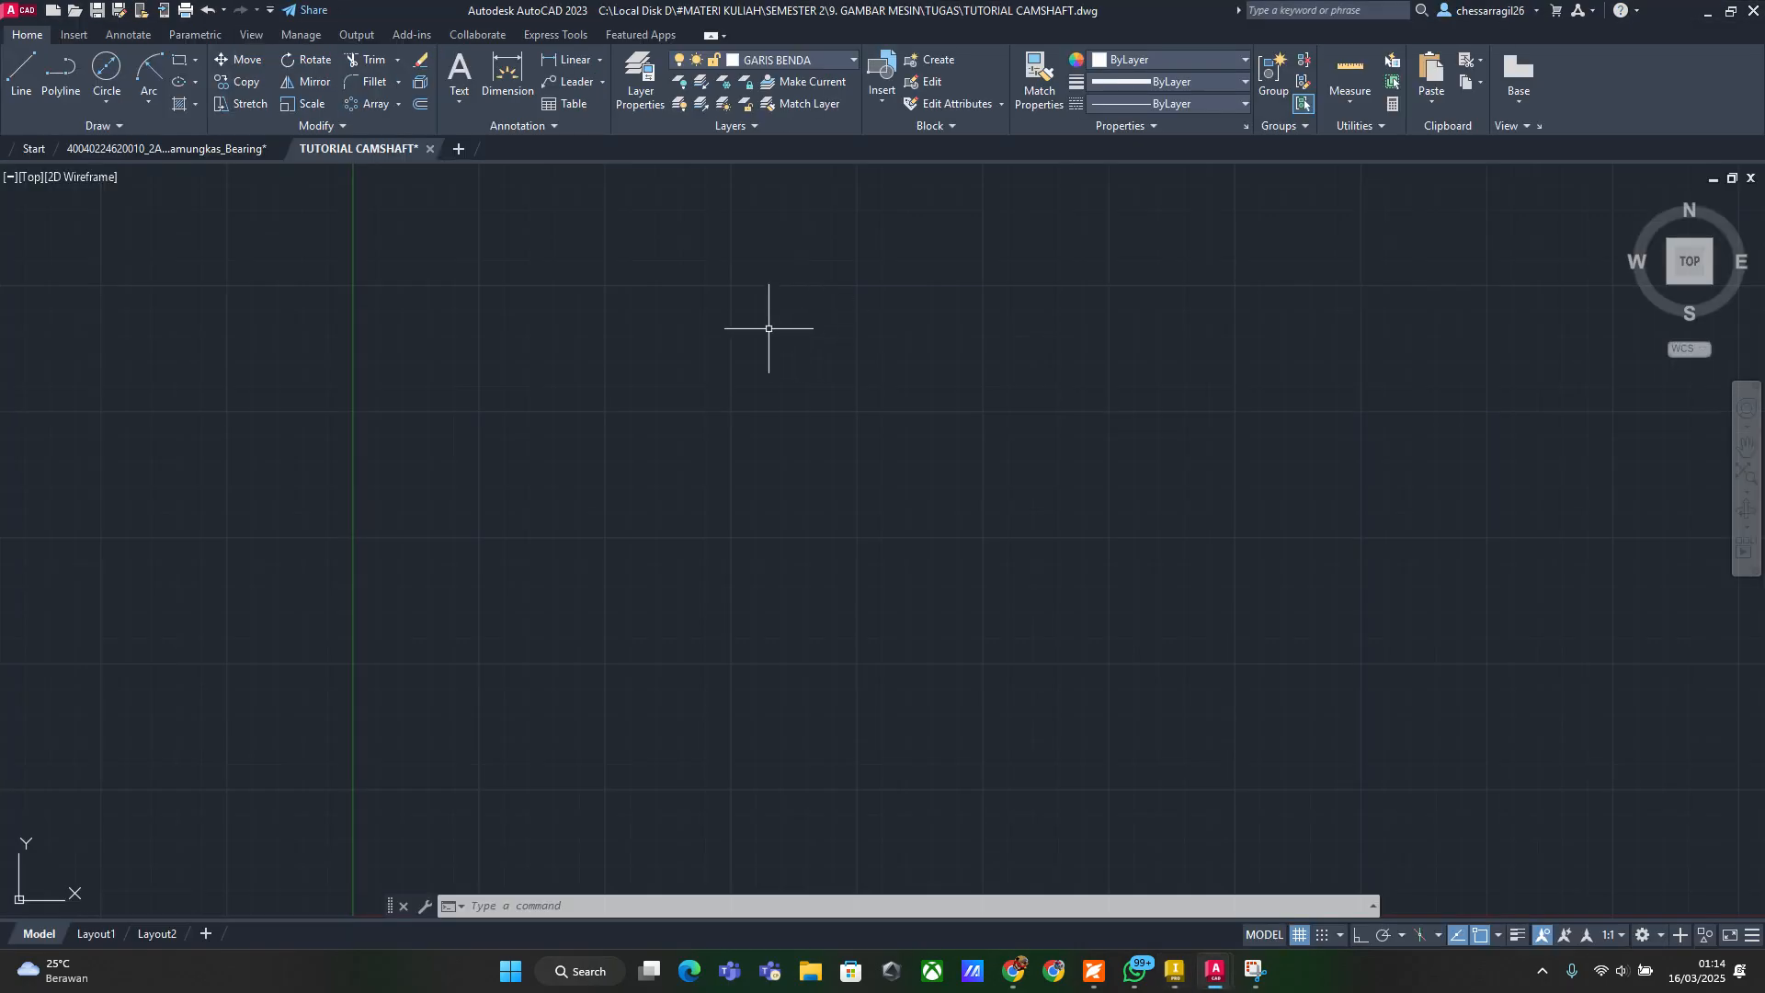
left_click(108, 76)
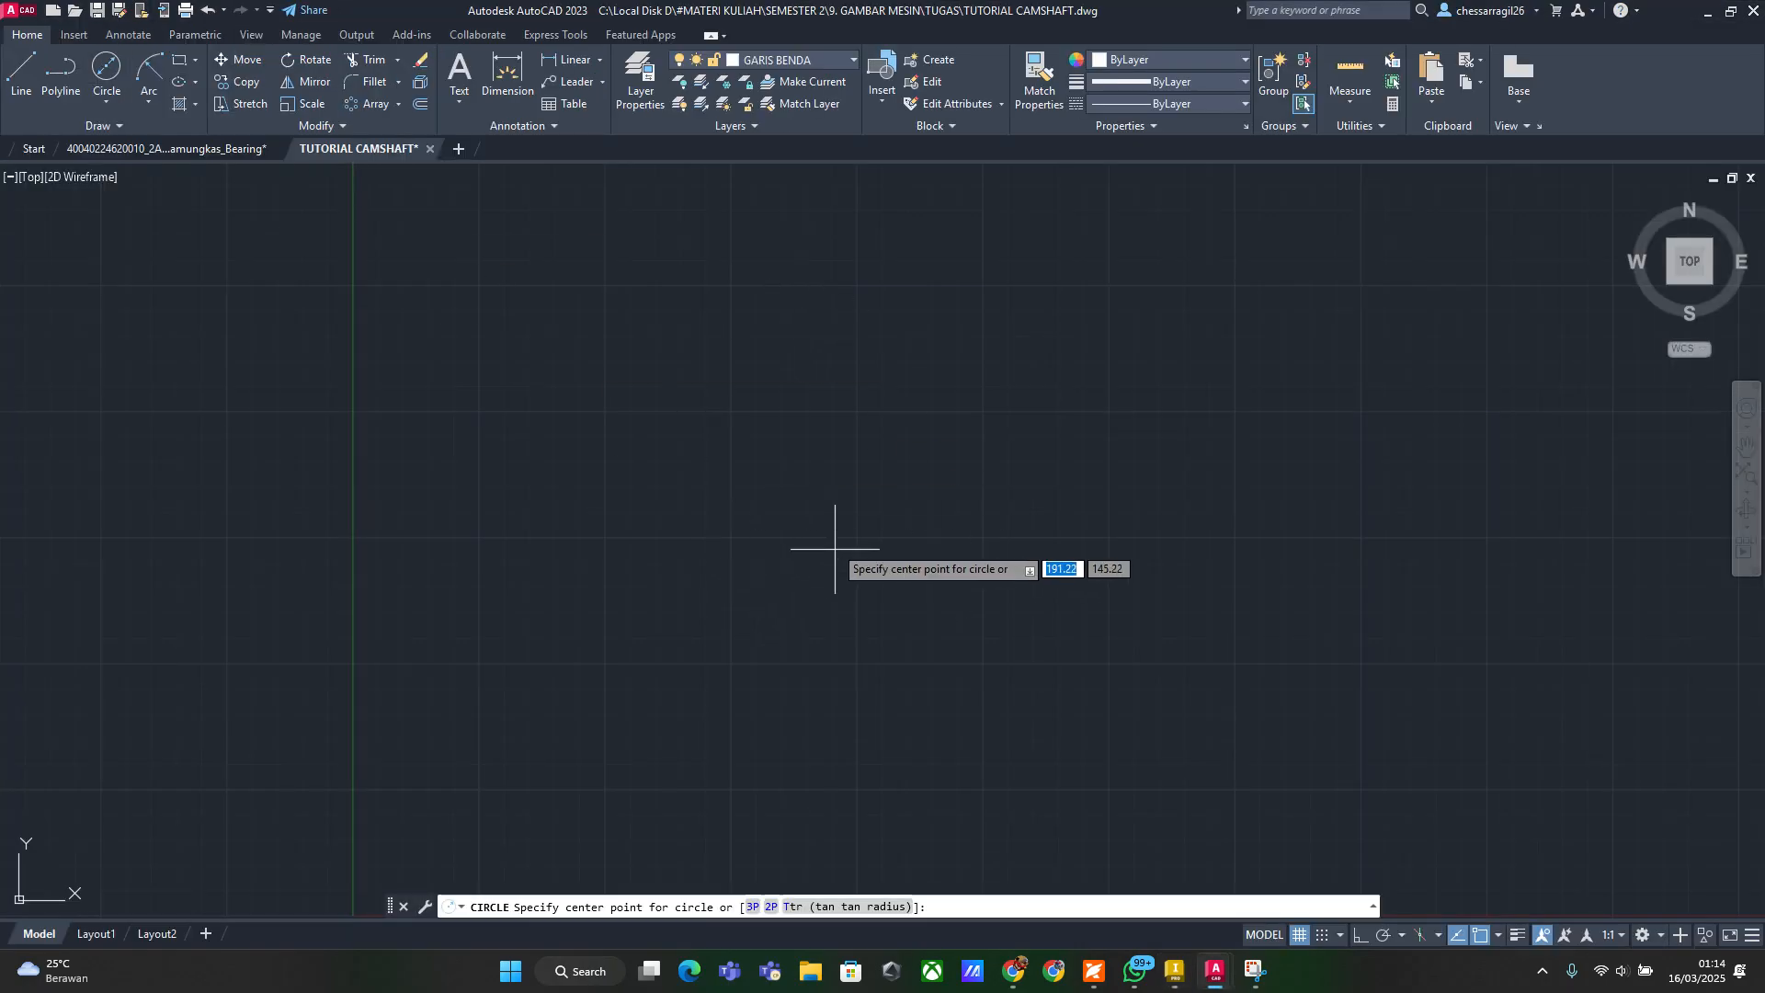
left_click(710, 511)
key("Escape")
key("Escape")
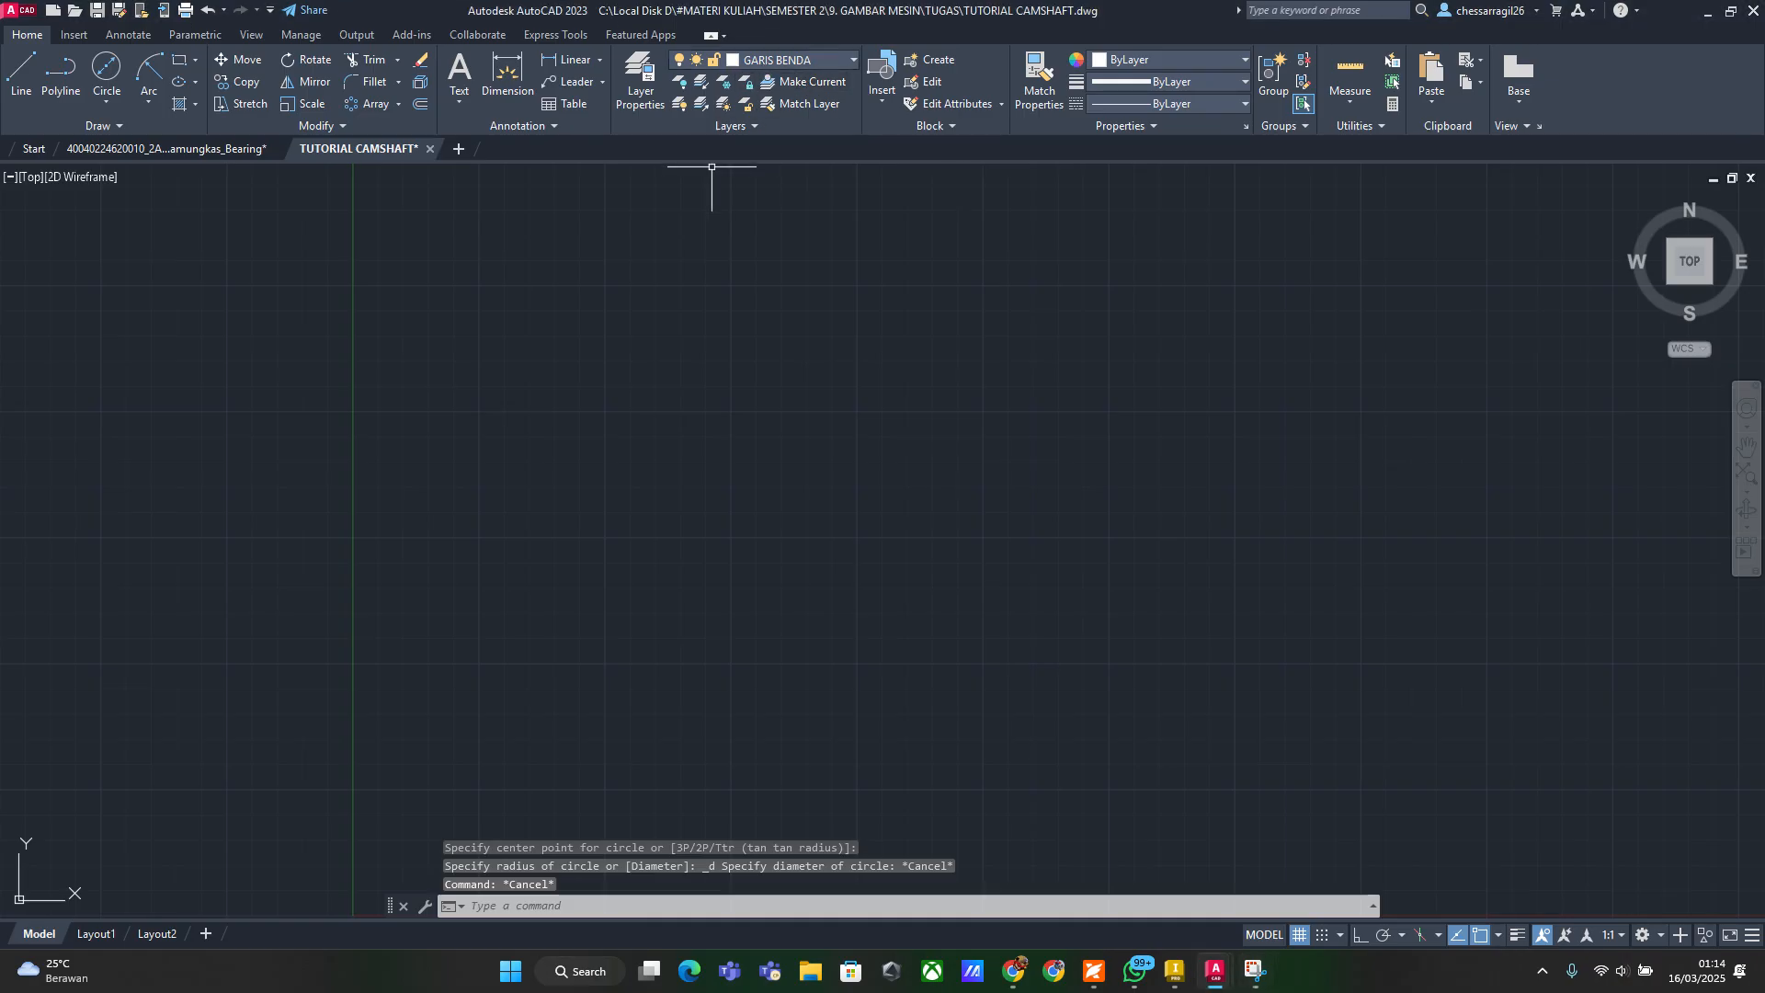
Turn on lineweight display for the drawing
left_click(1517, 935)
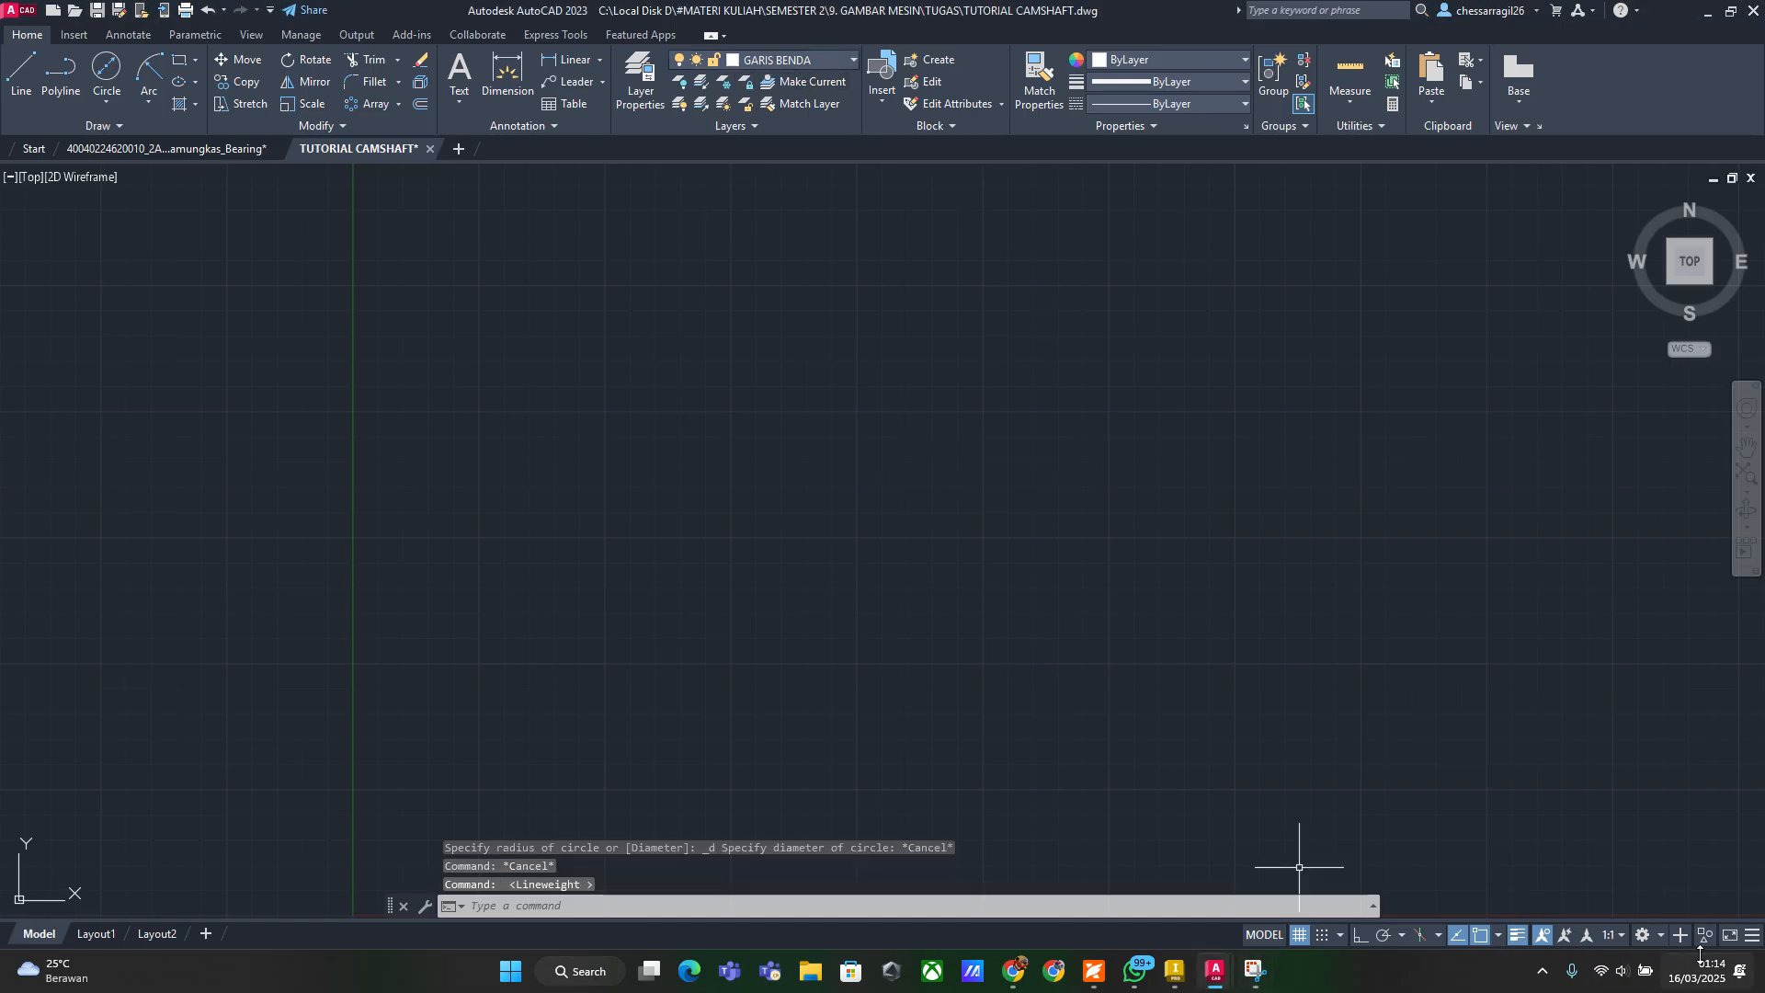
left_click(1753, 934)
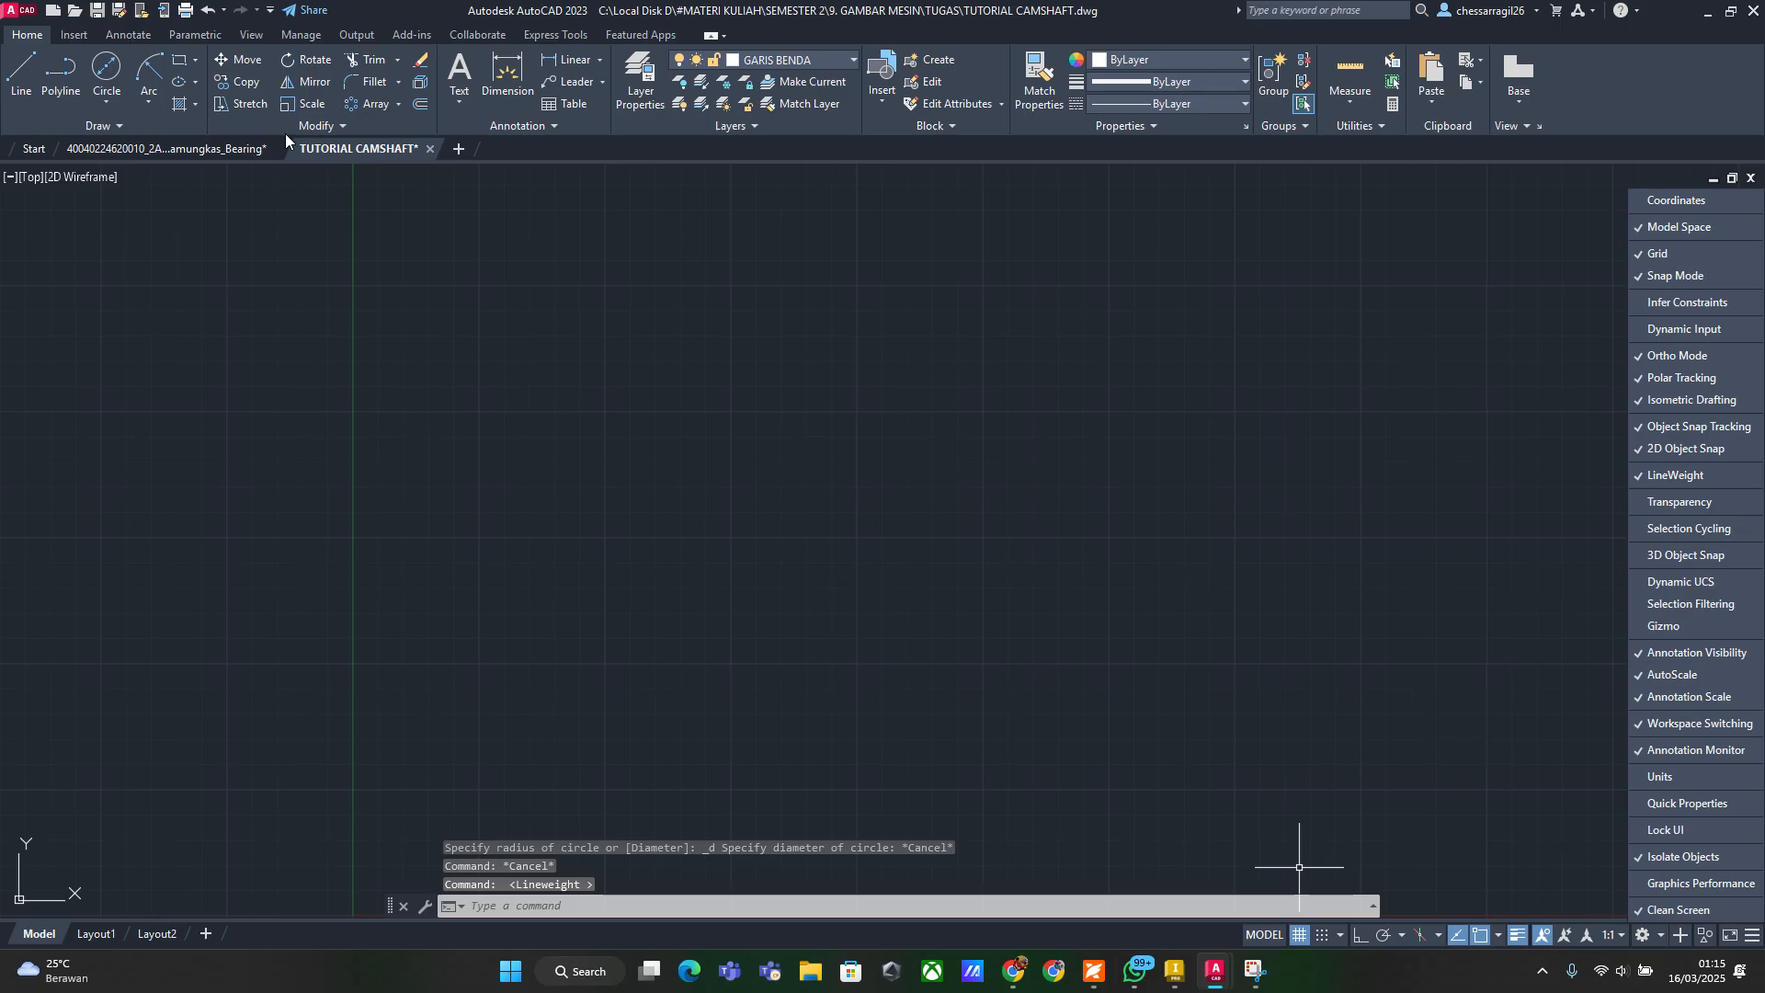
key("Escape")
key("Escape")
Draw the camshaft end view's outer circle in the empty drawing area with a diameter of 42 mm
left_click(107, 68)
left_click(662, 554)
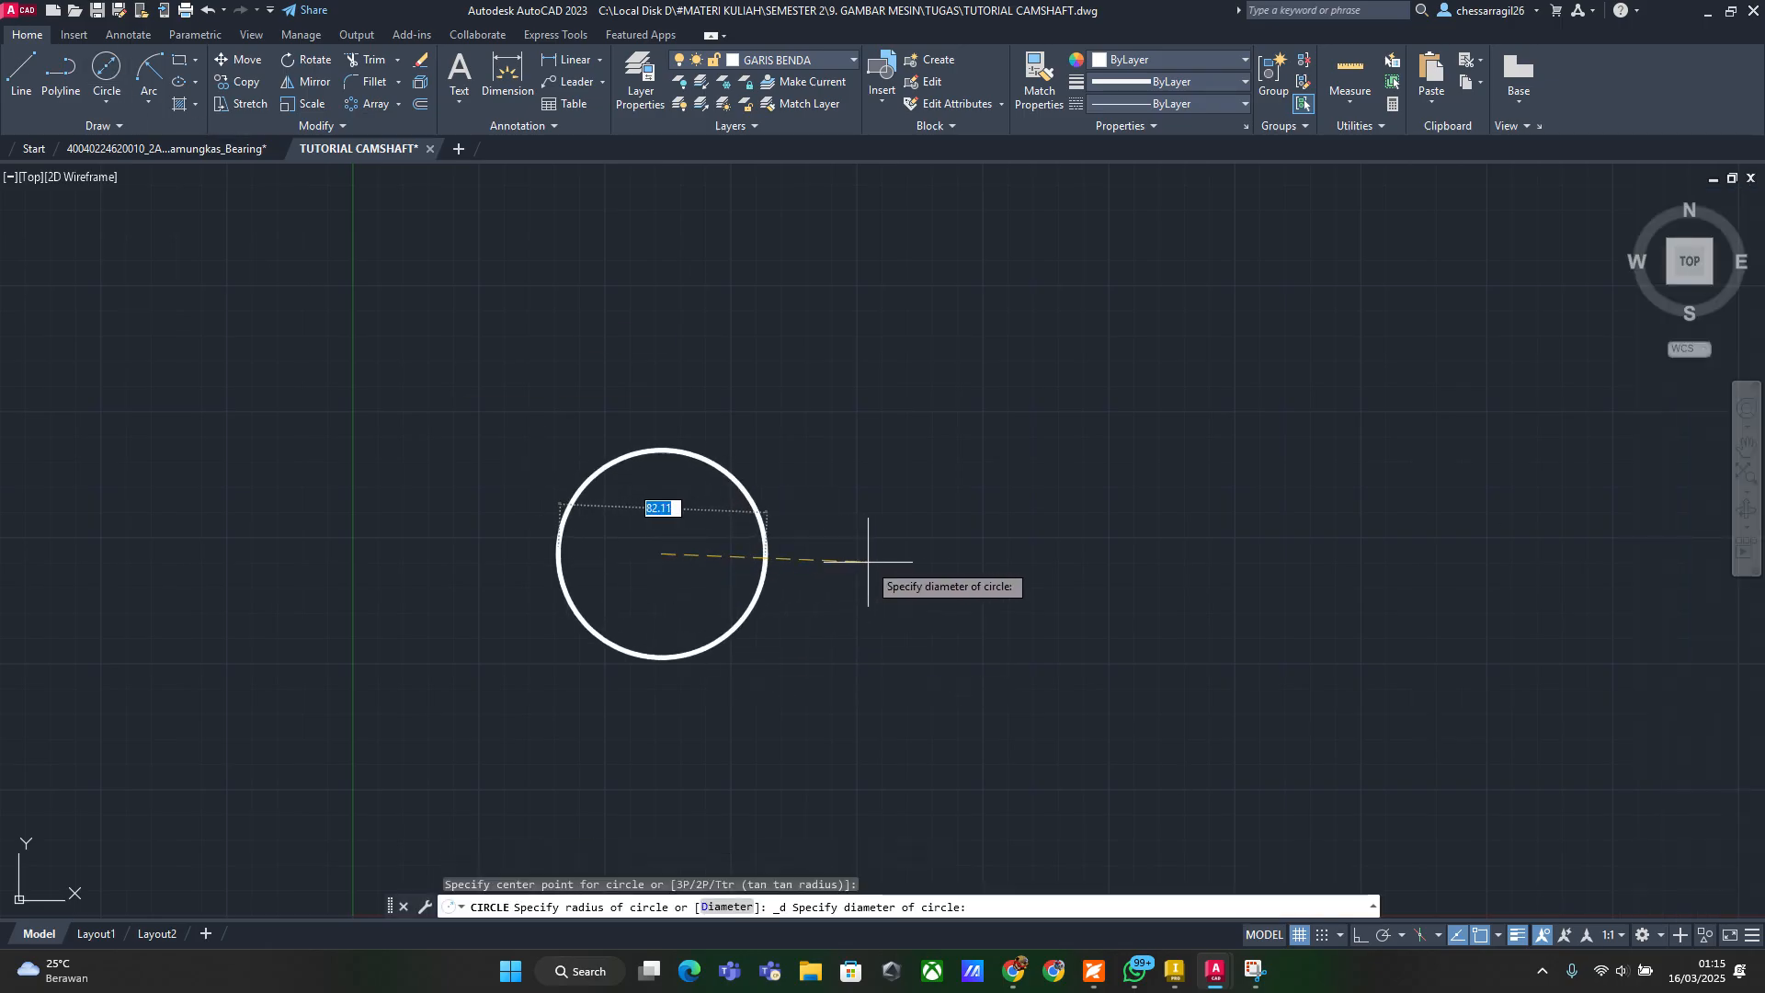
type("452")
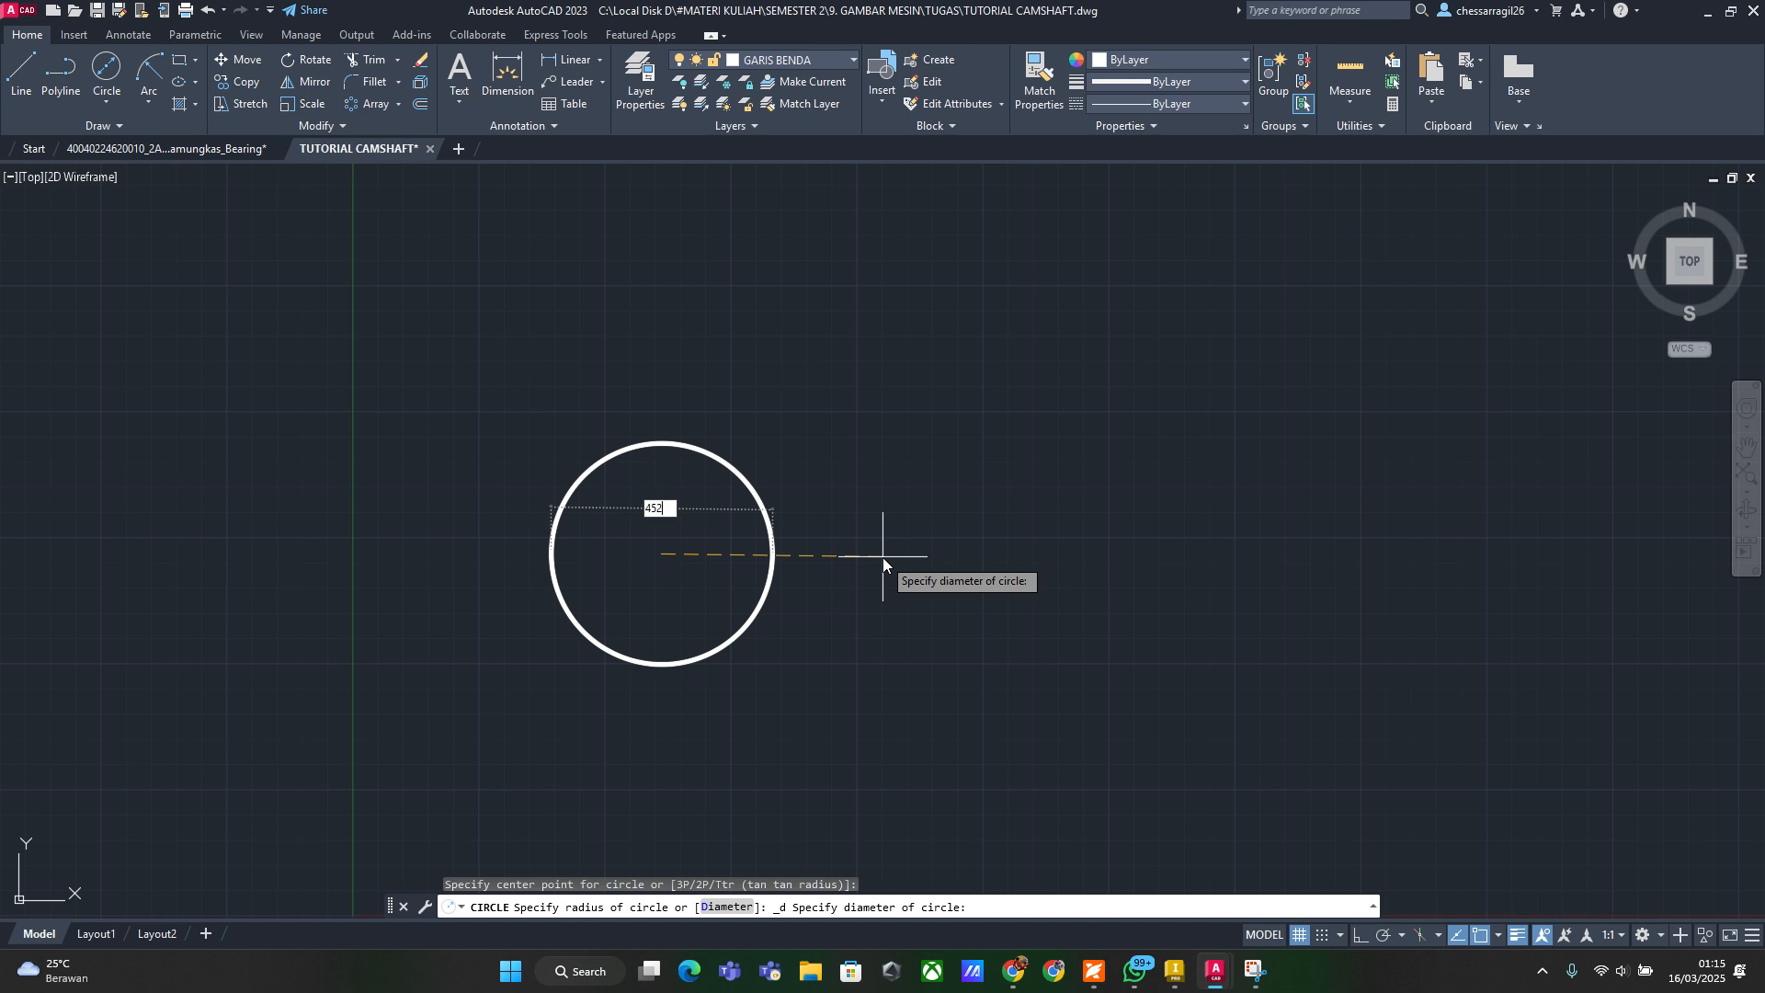
key("BackSpace")
key("BackSpace")
type("2")
key("Return")
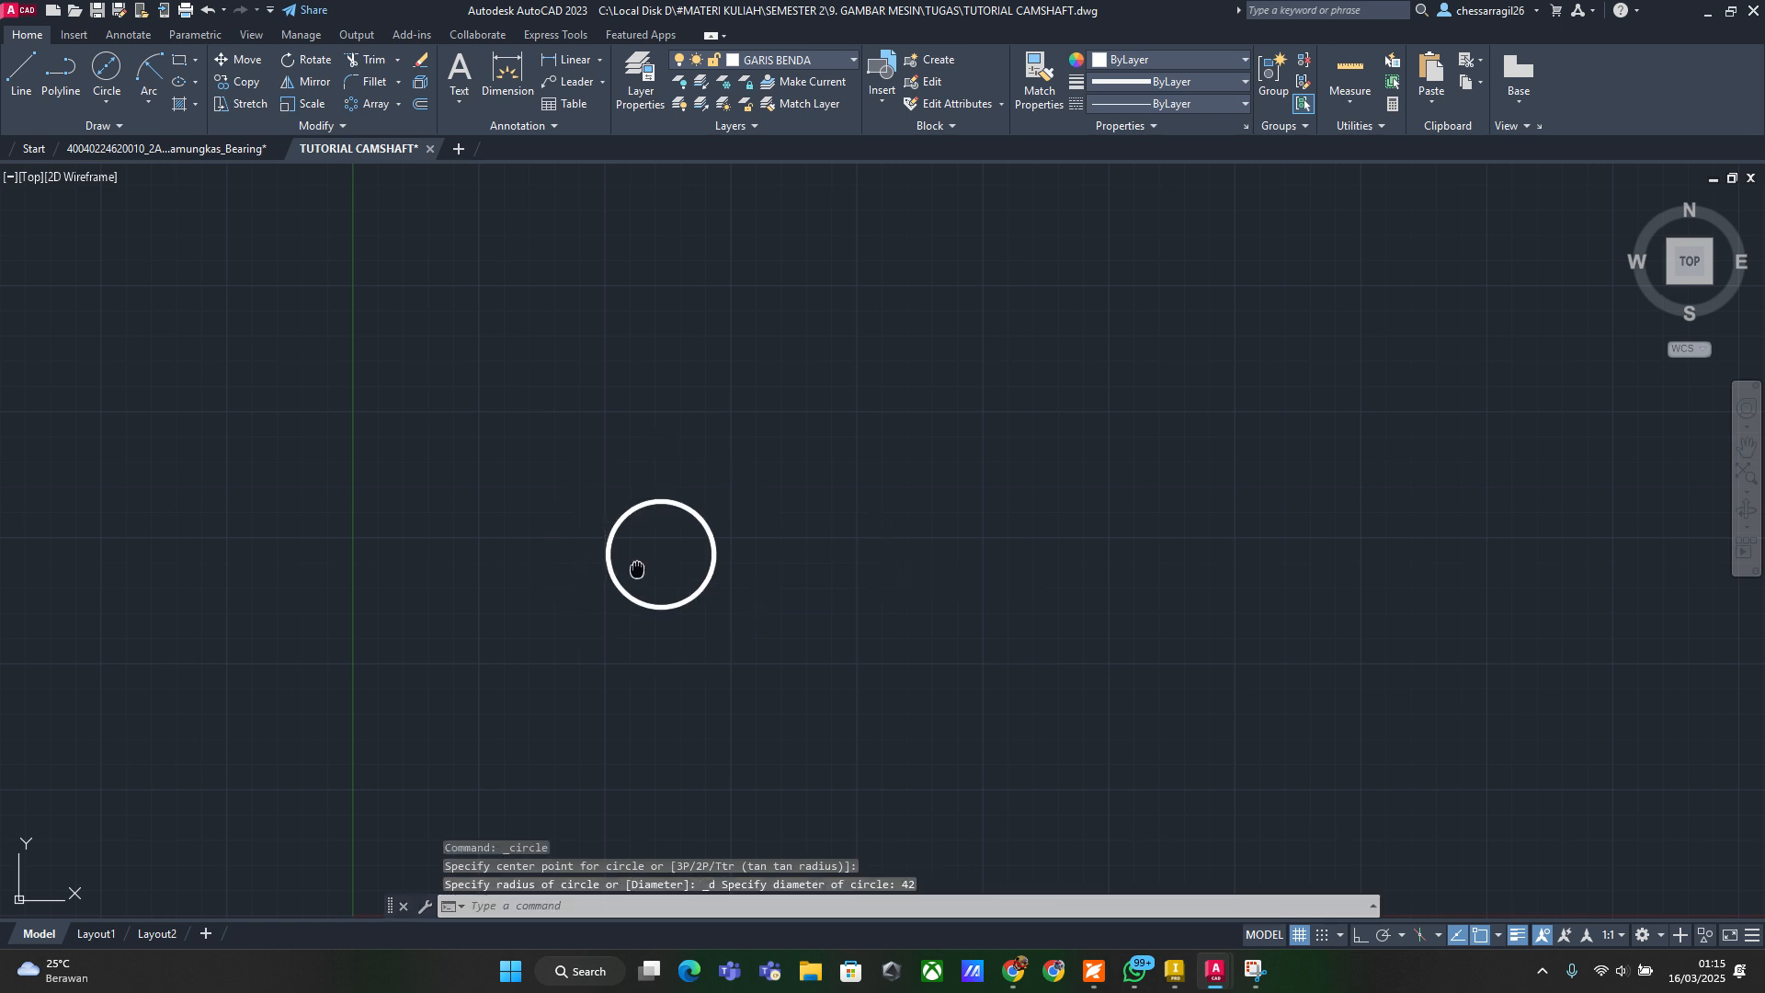
Draw a circle with a diameter of 36.46 mm concentric with the 42 mm circle
scroll(640, 569, "up", 6)
middle_click_drag(640, 569, 823, 591)
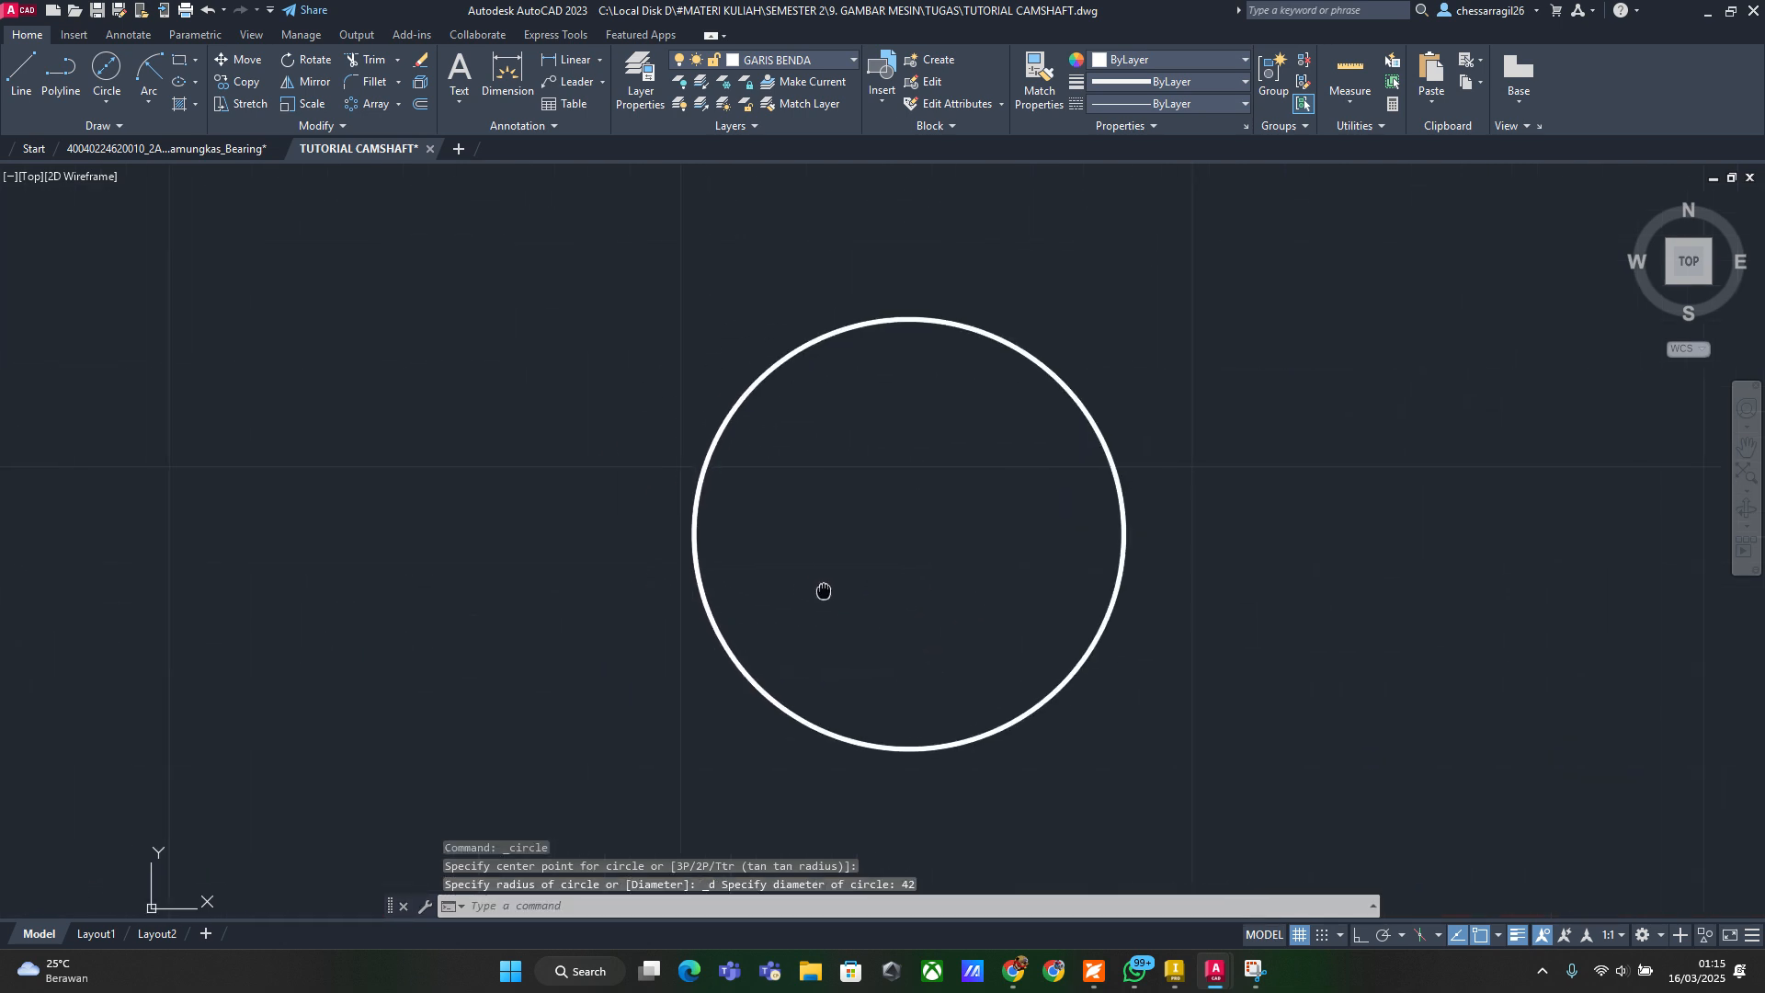
left_click(107, 71)
left_click(909, 533)
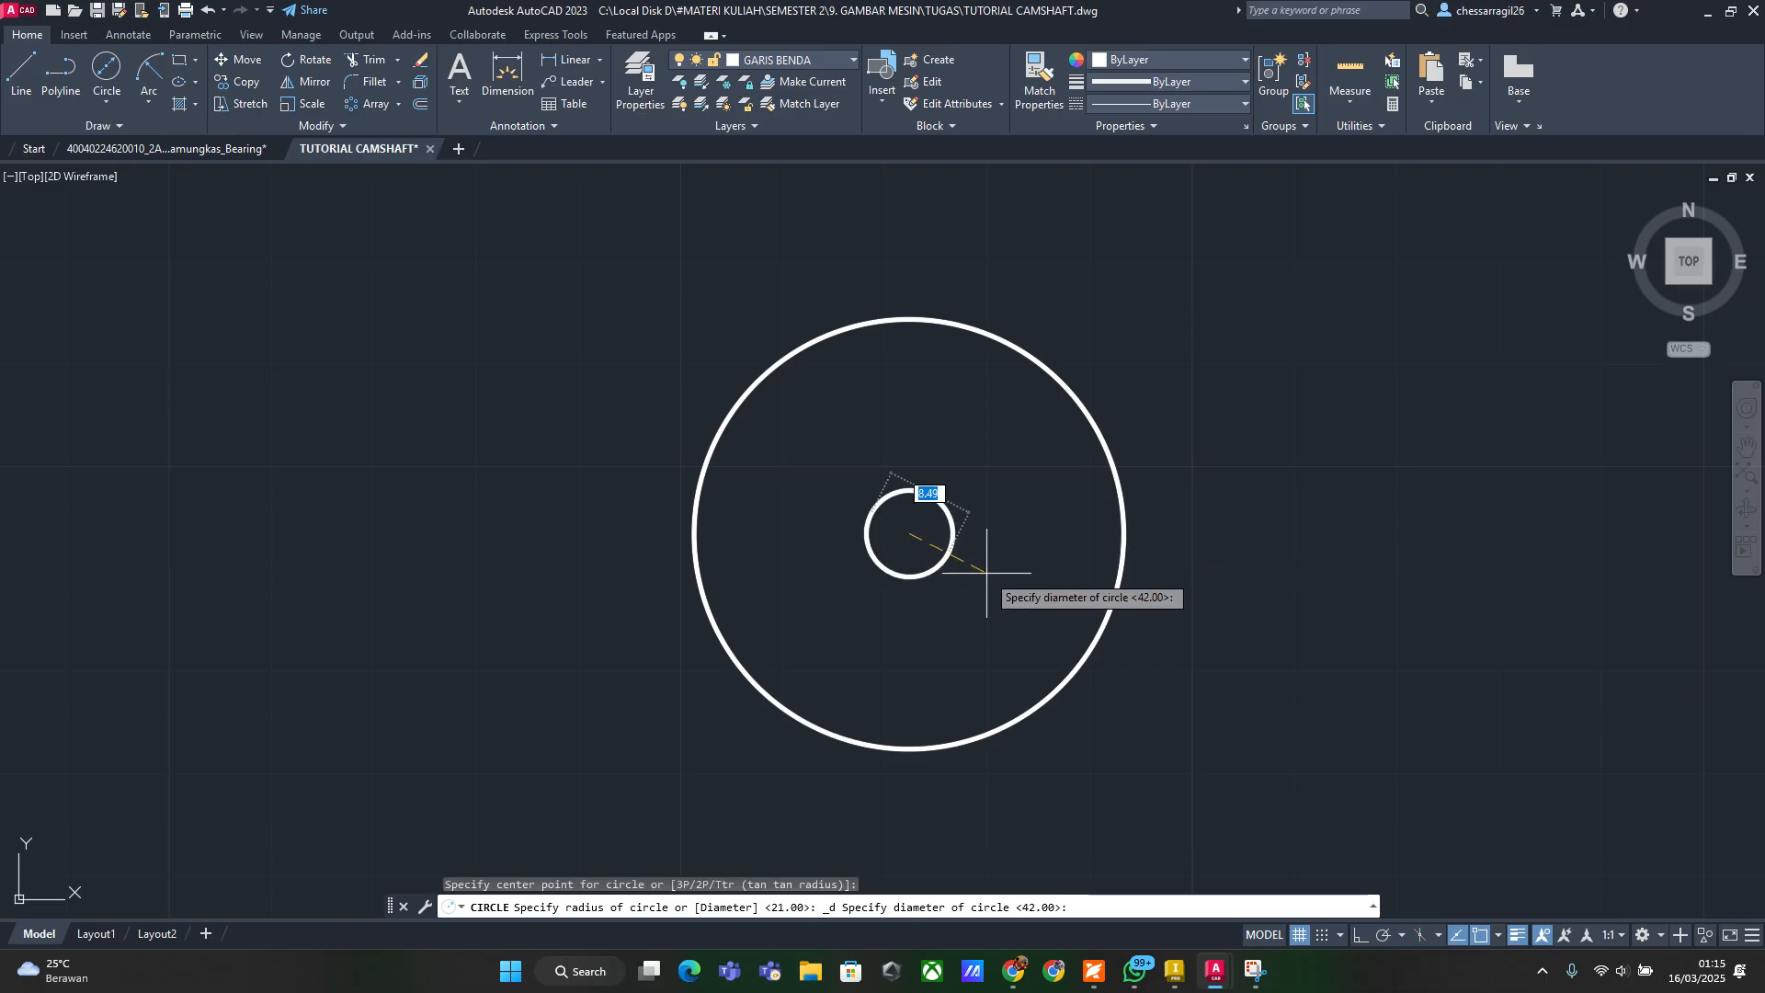
type("3")
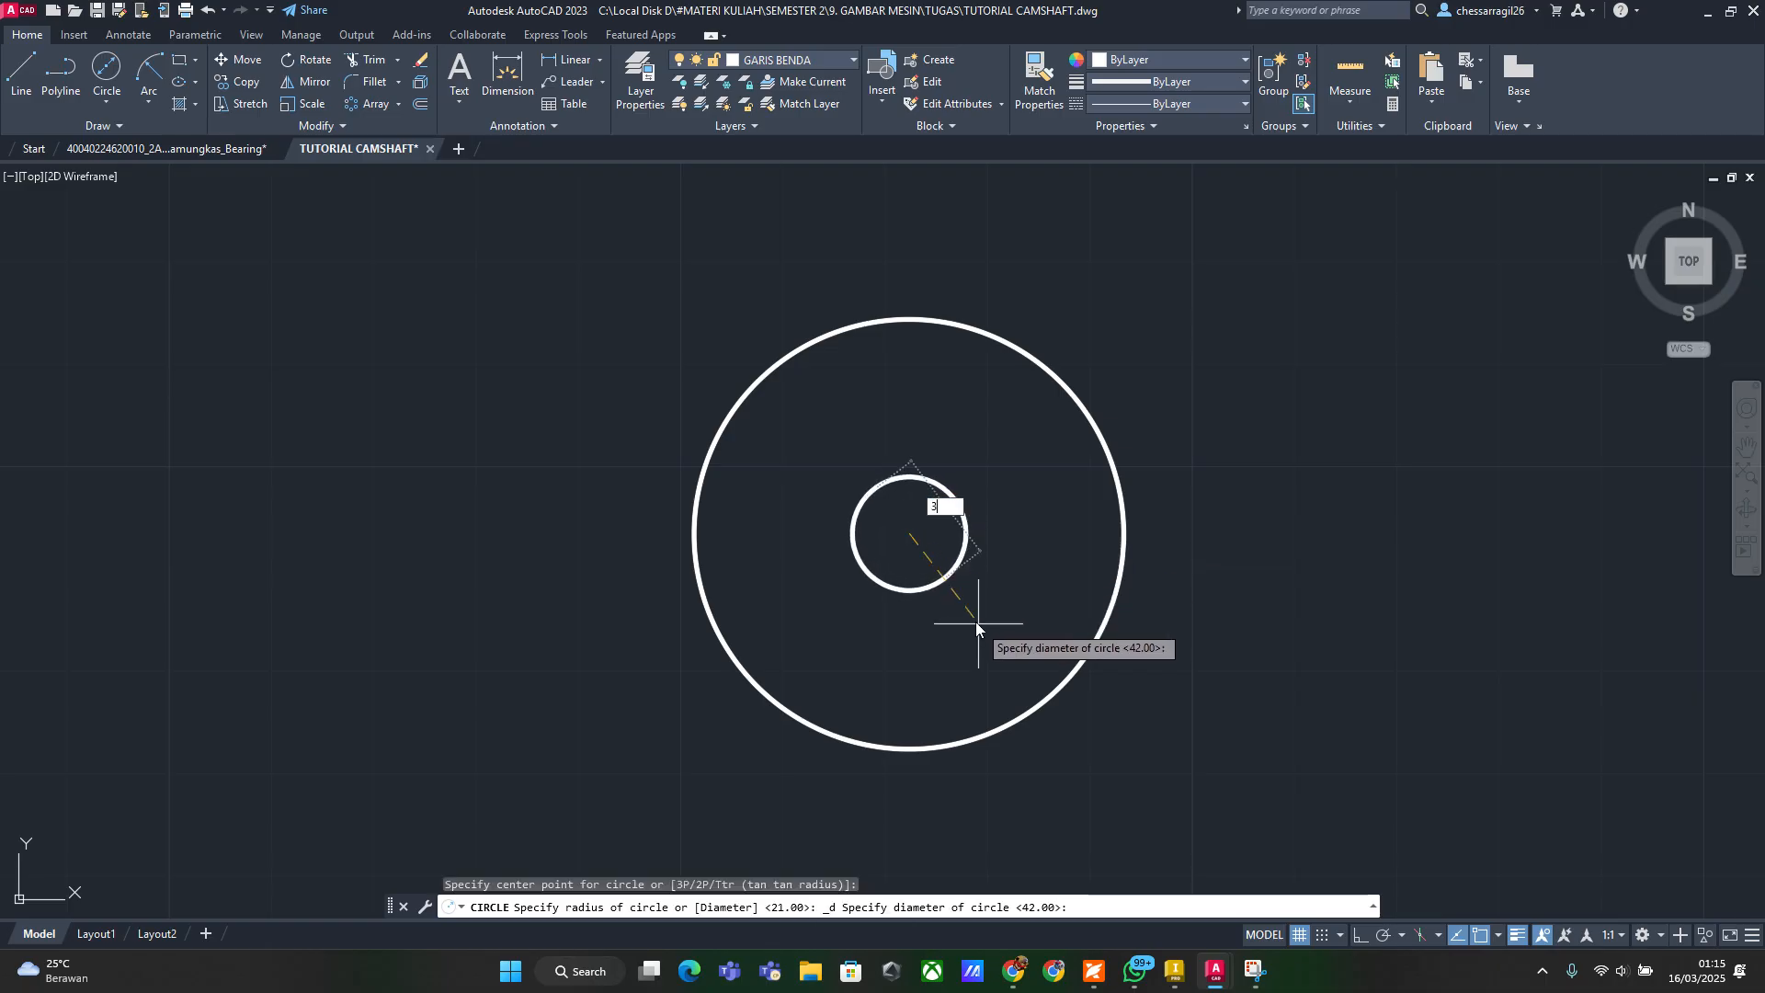
type("6.46")
key("Return")
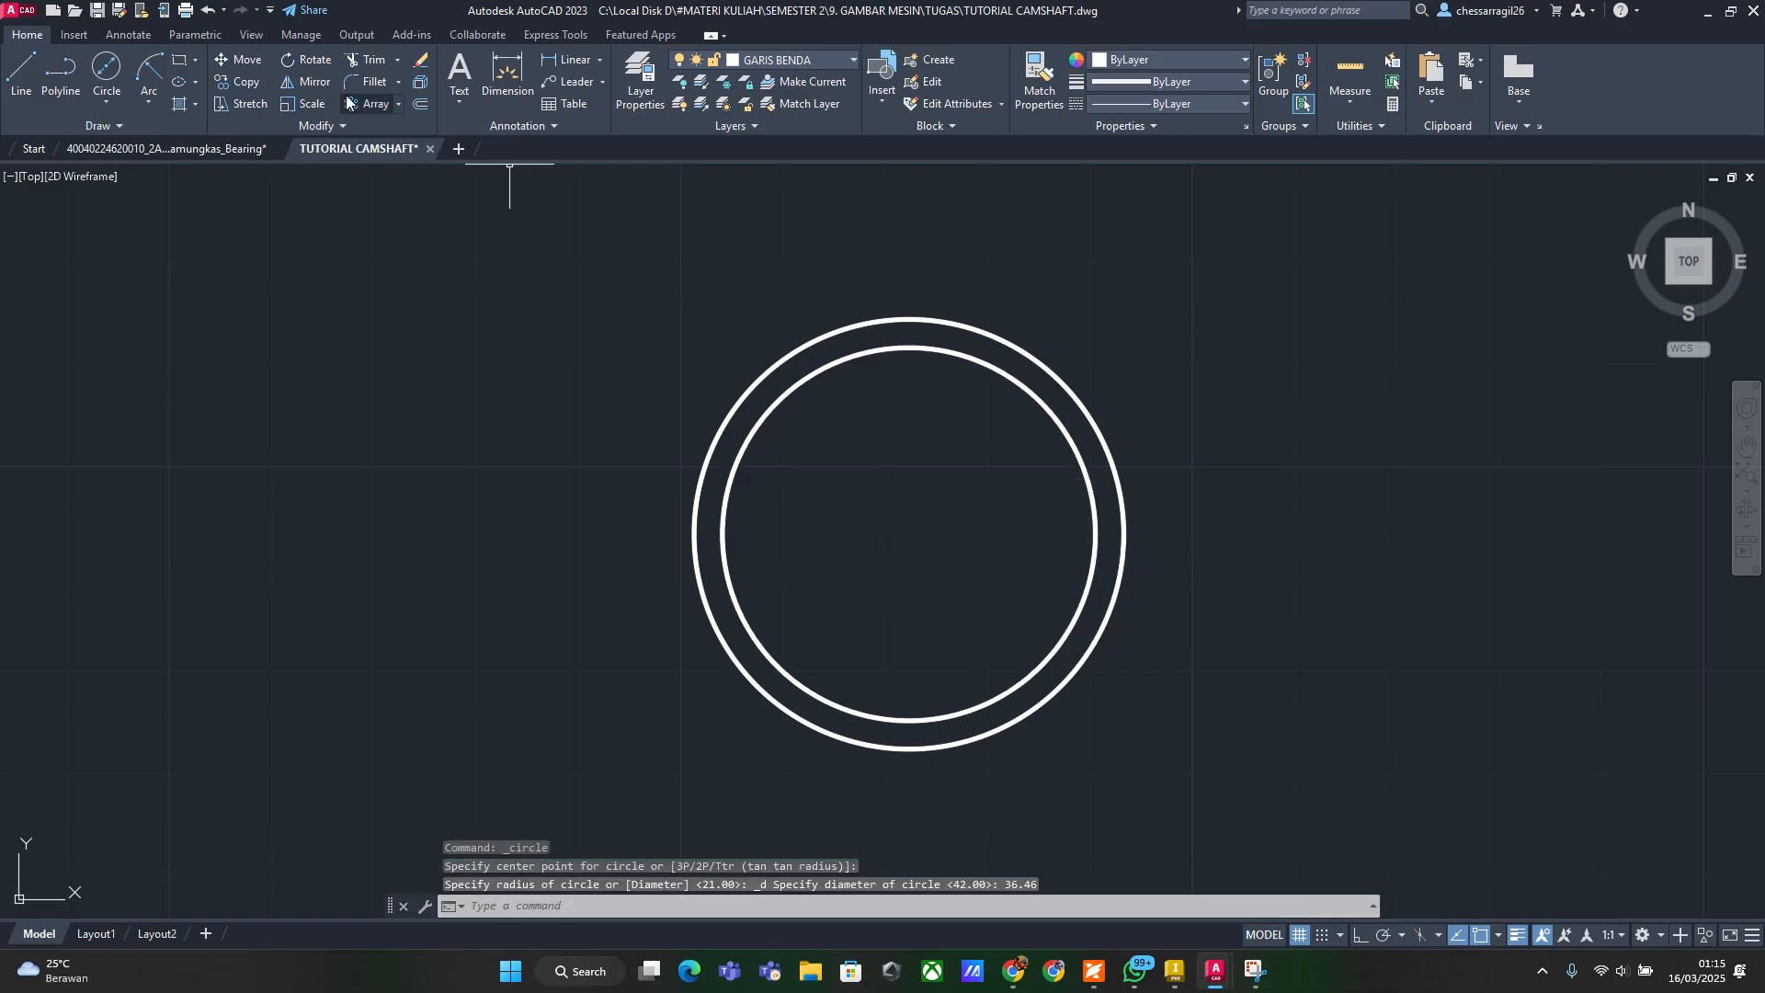
Add a concentric circle with a diameter of 33.5 mm inside the 36.46 mm circle
left_click(106, 69)
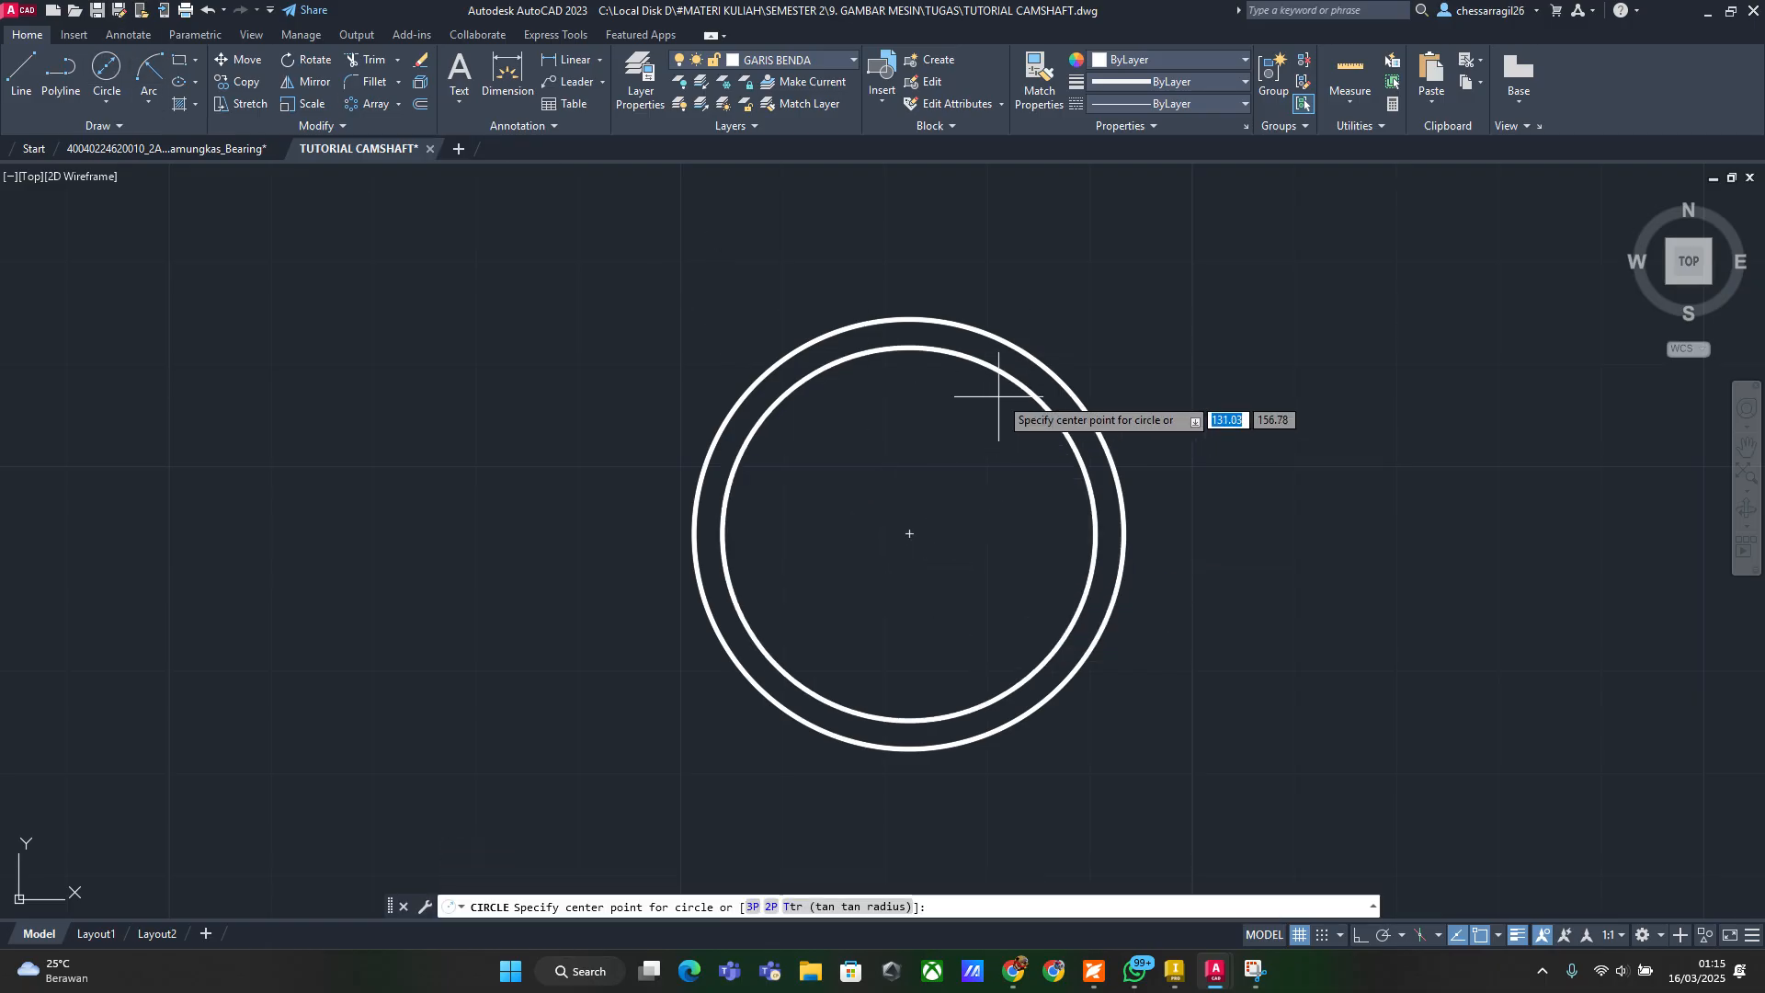
left_click(909, 533)
type("33.")
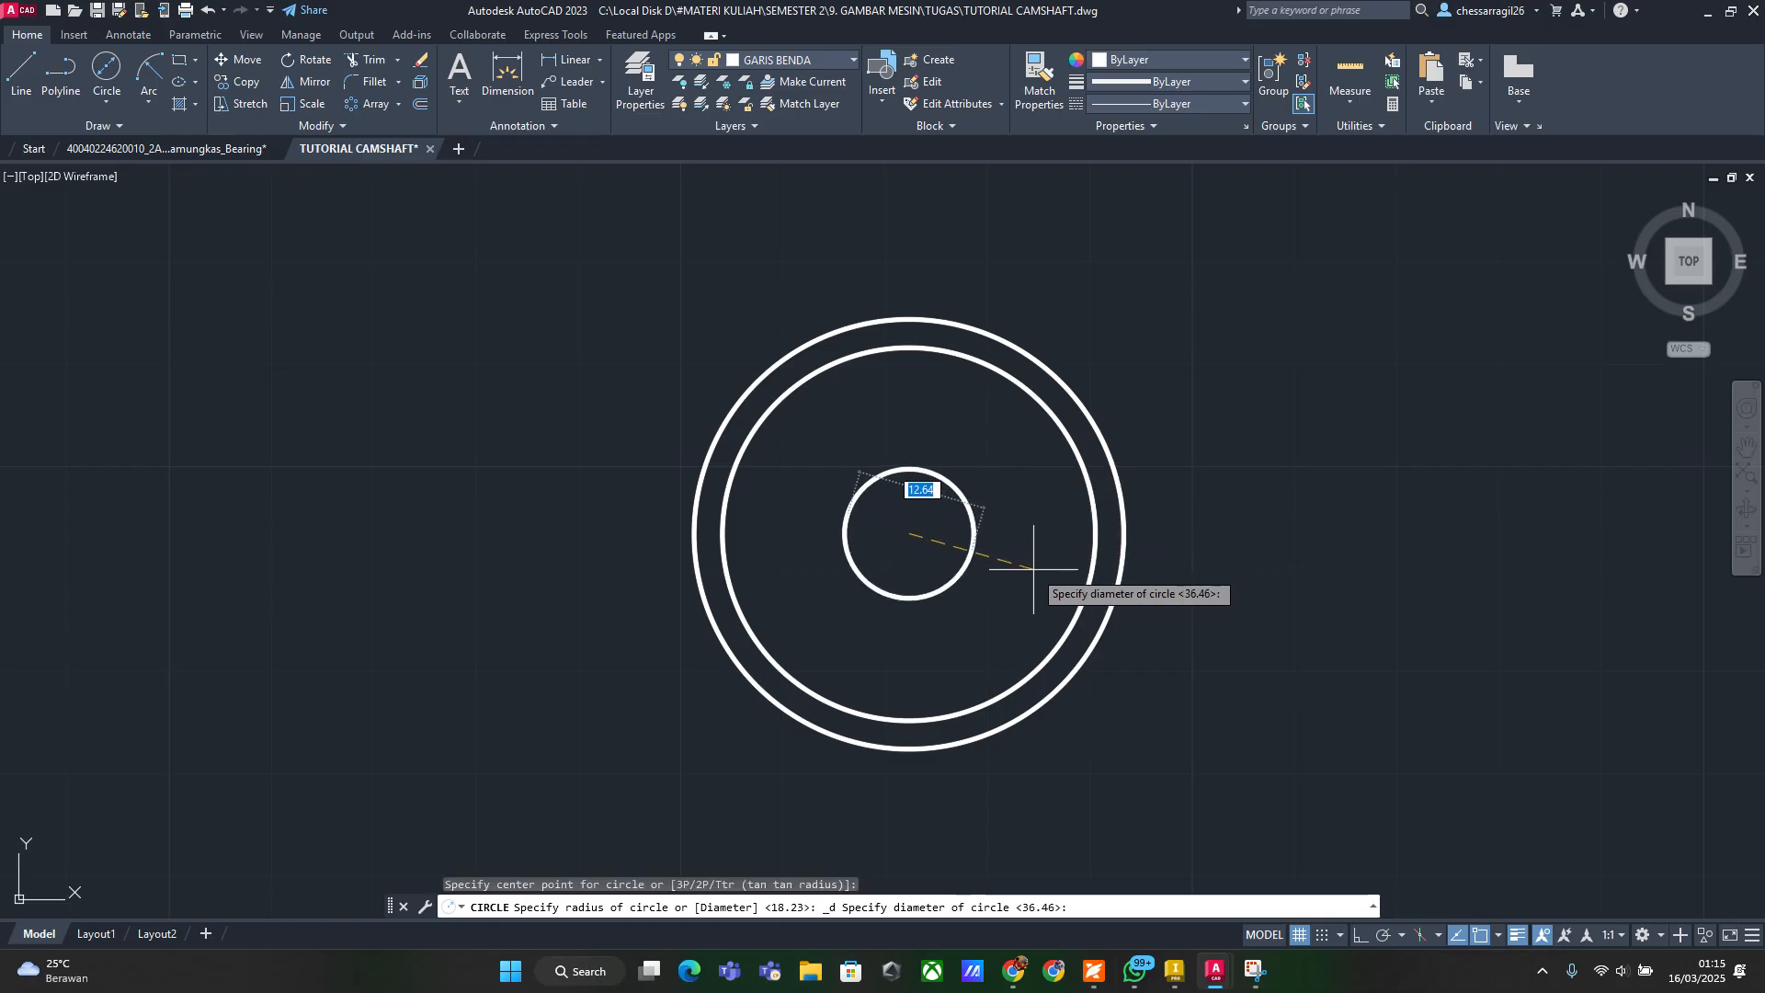
type("5")
key("Return")
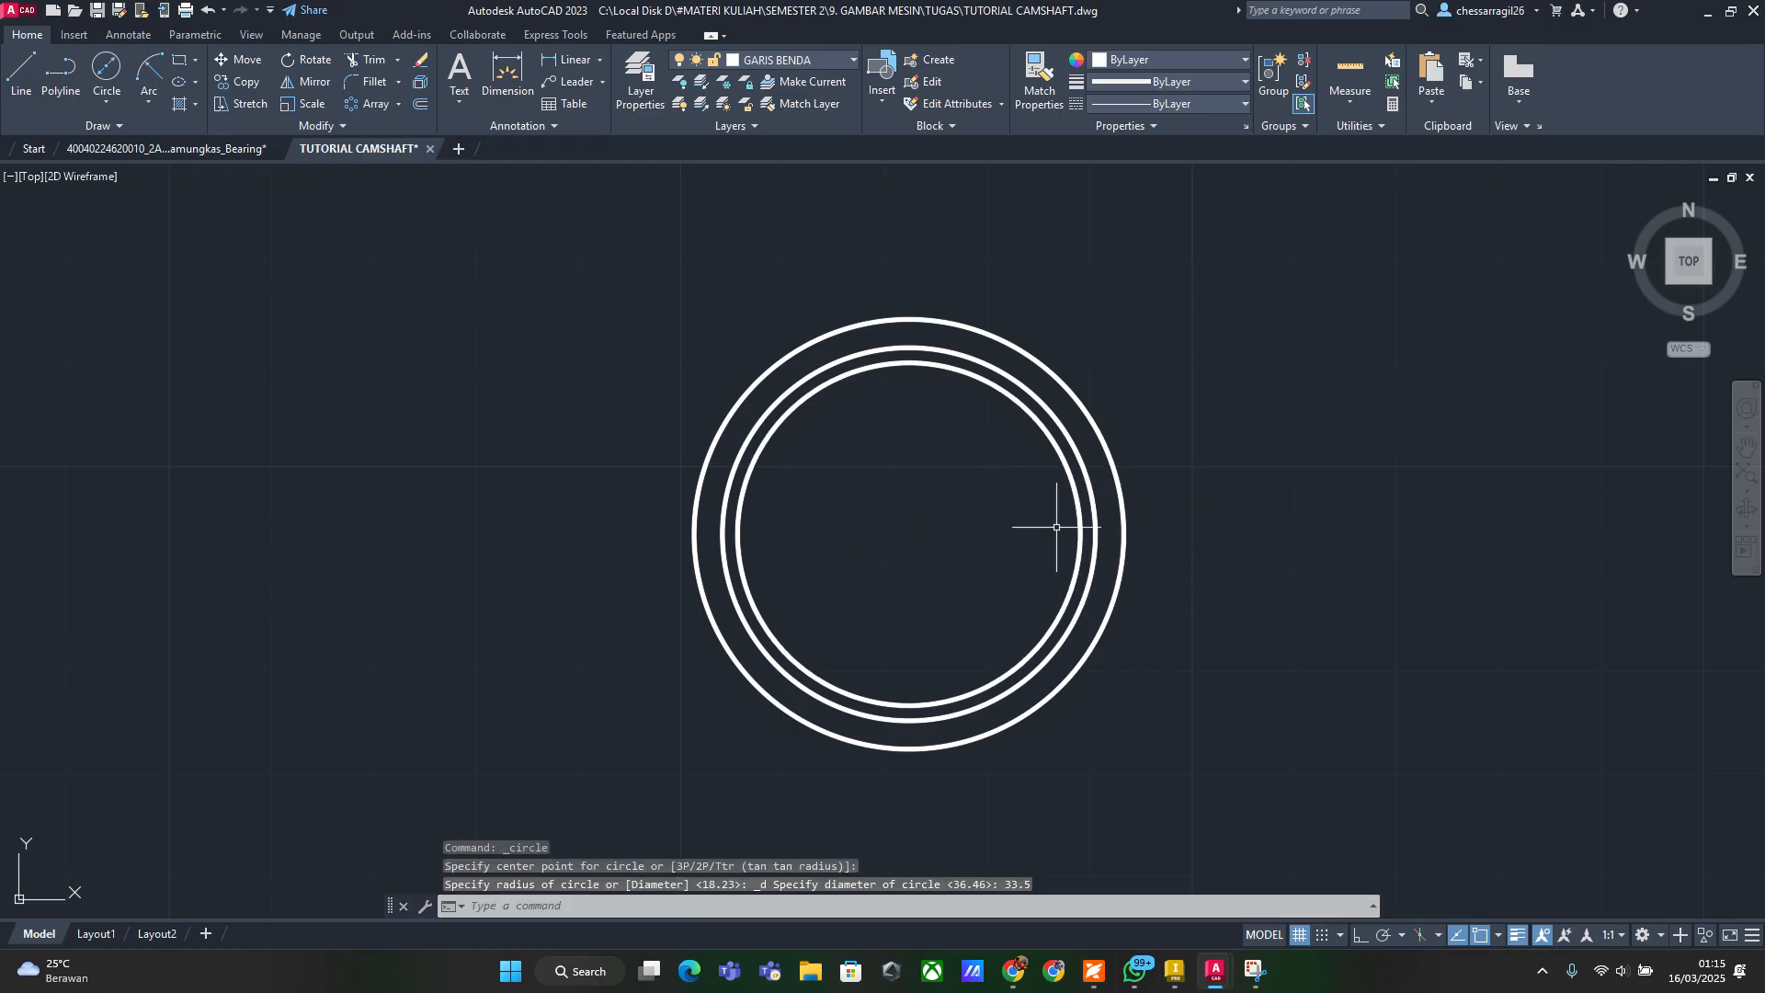
Add a concentric circle with a diameter of 30.54 mm inside the 33.5 mm circle
left_click(107, 69)
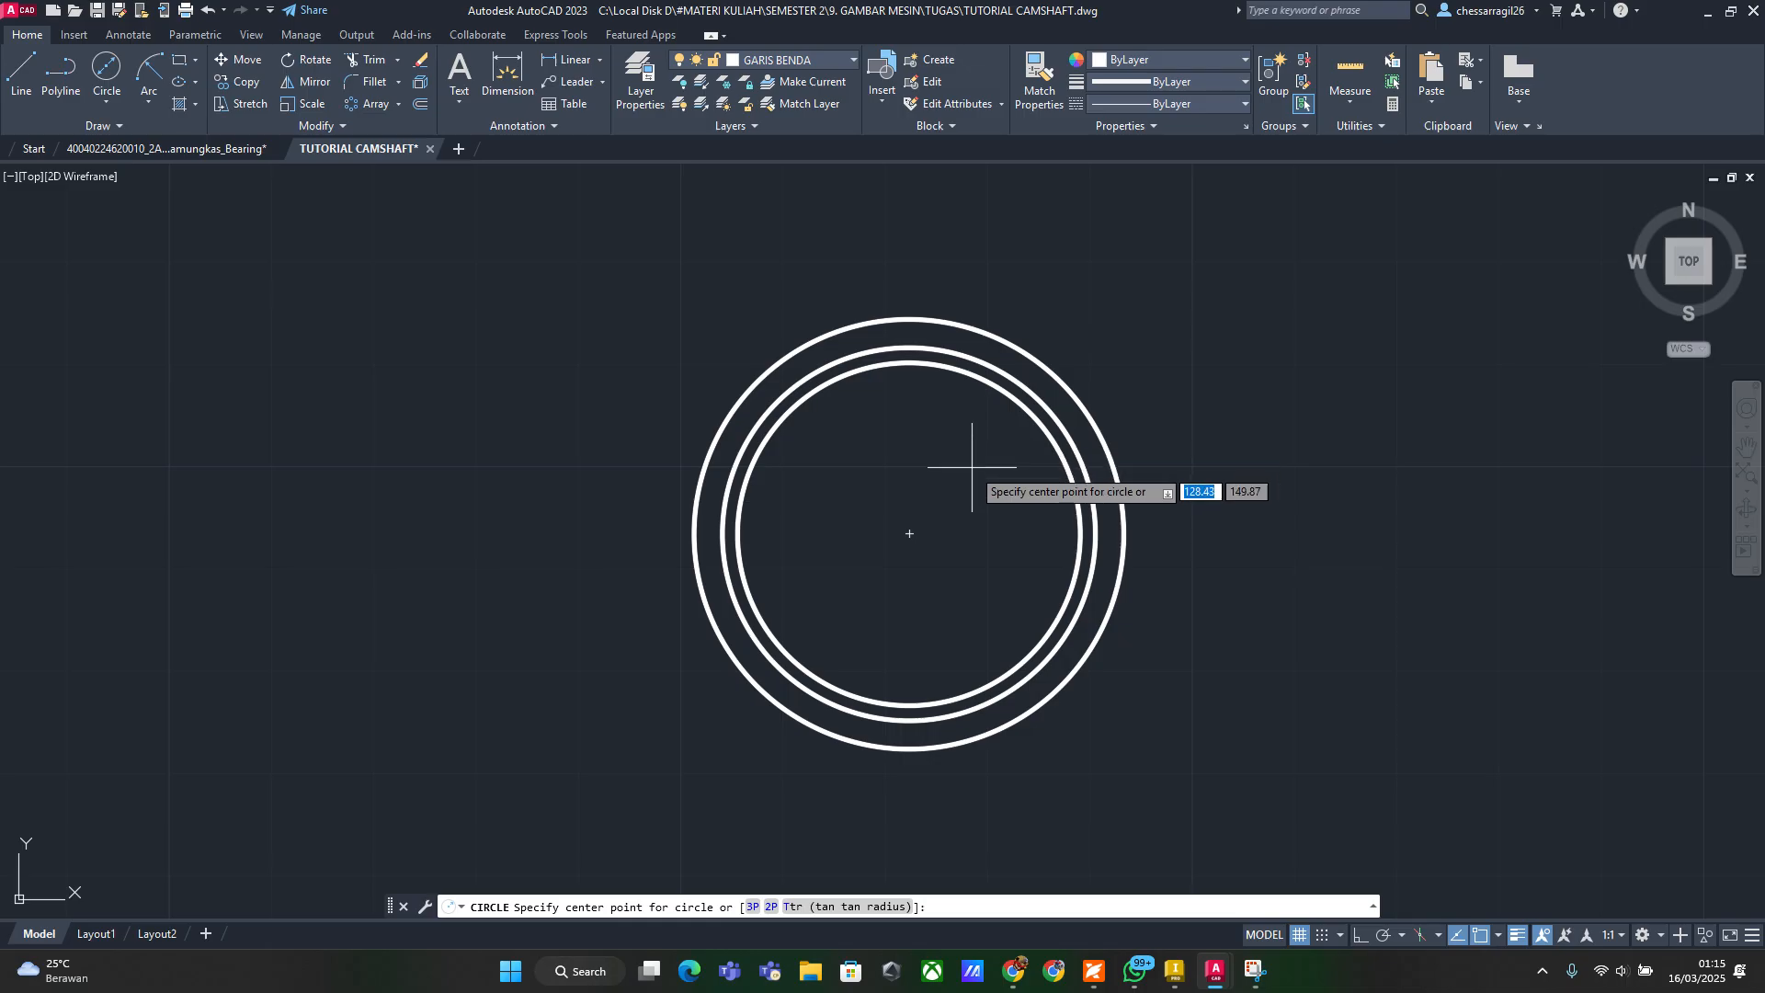
left_click(909, 533)
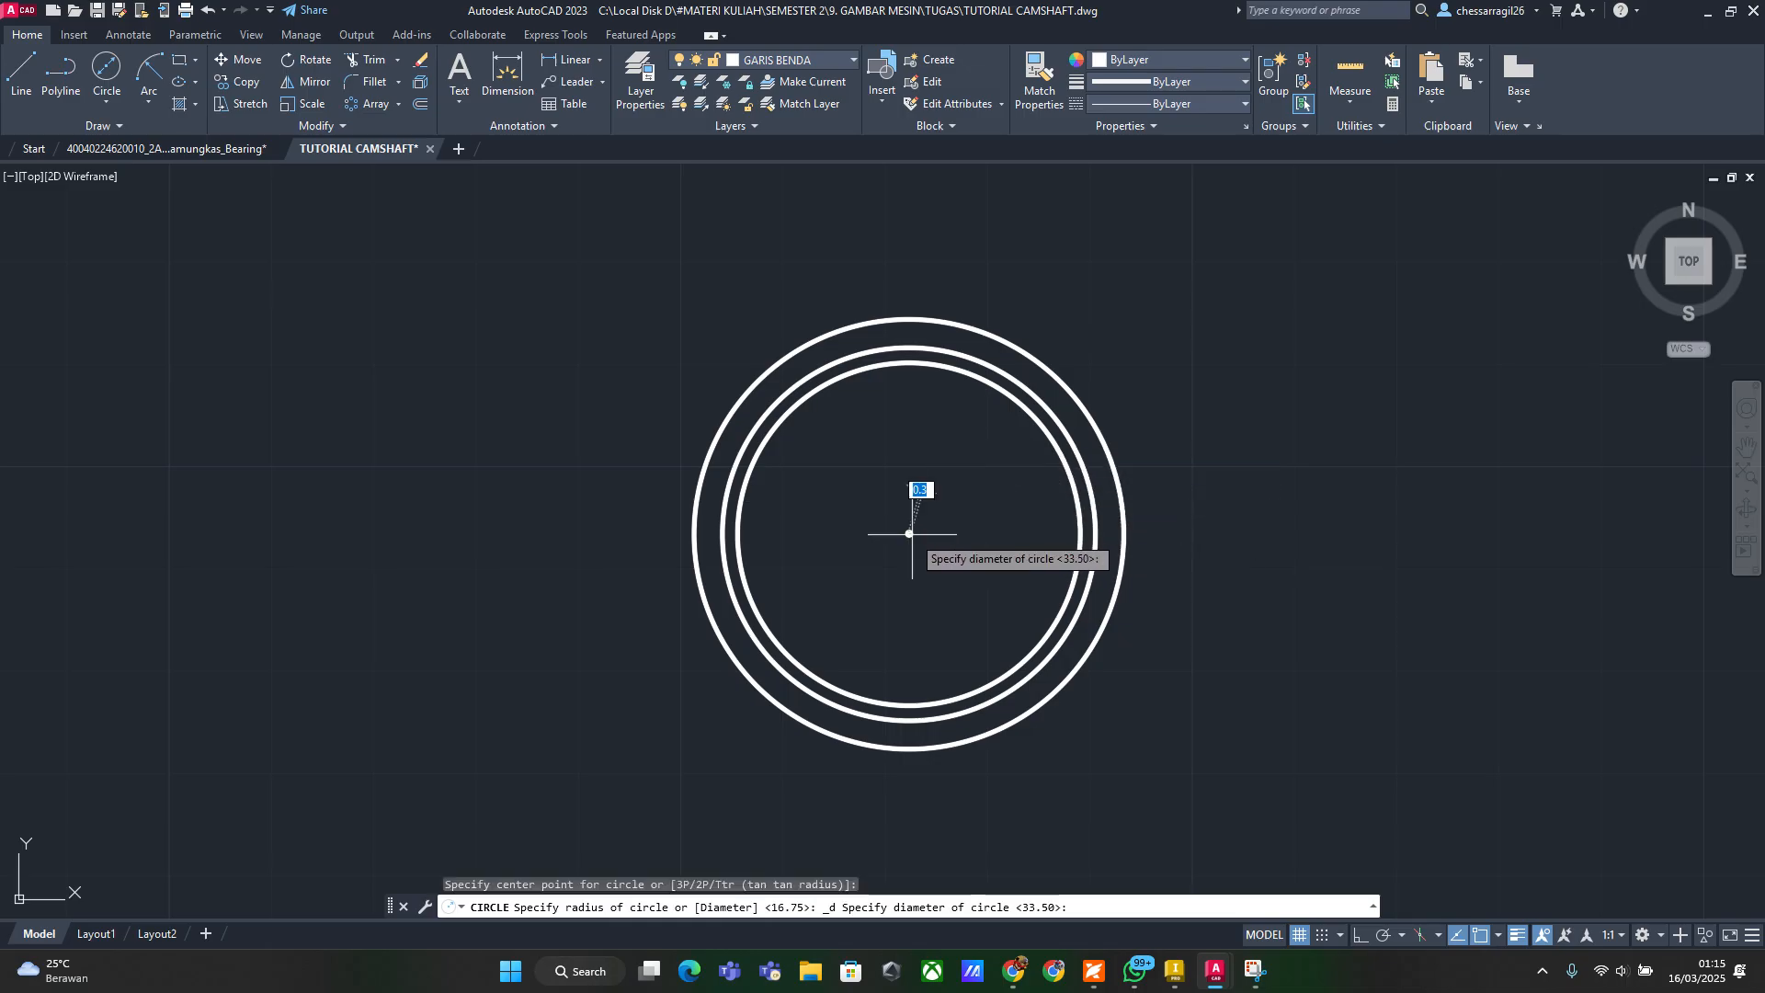
type("30.54")
key("Return")
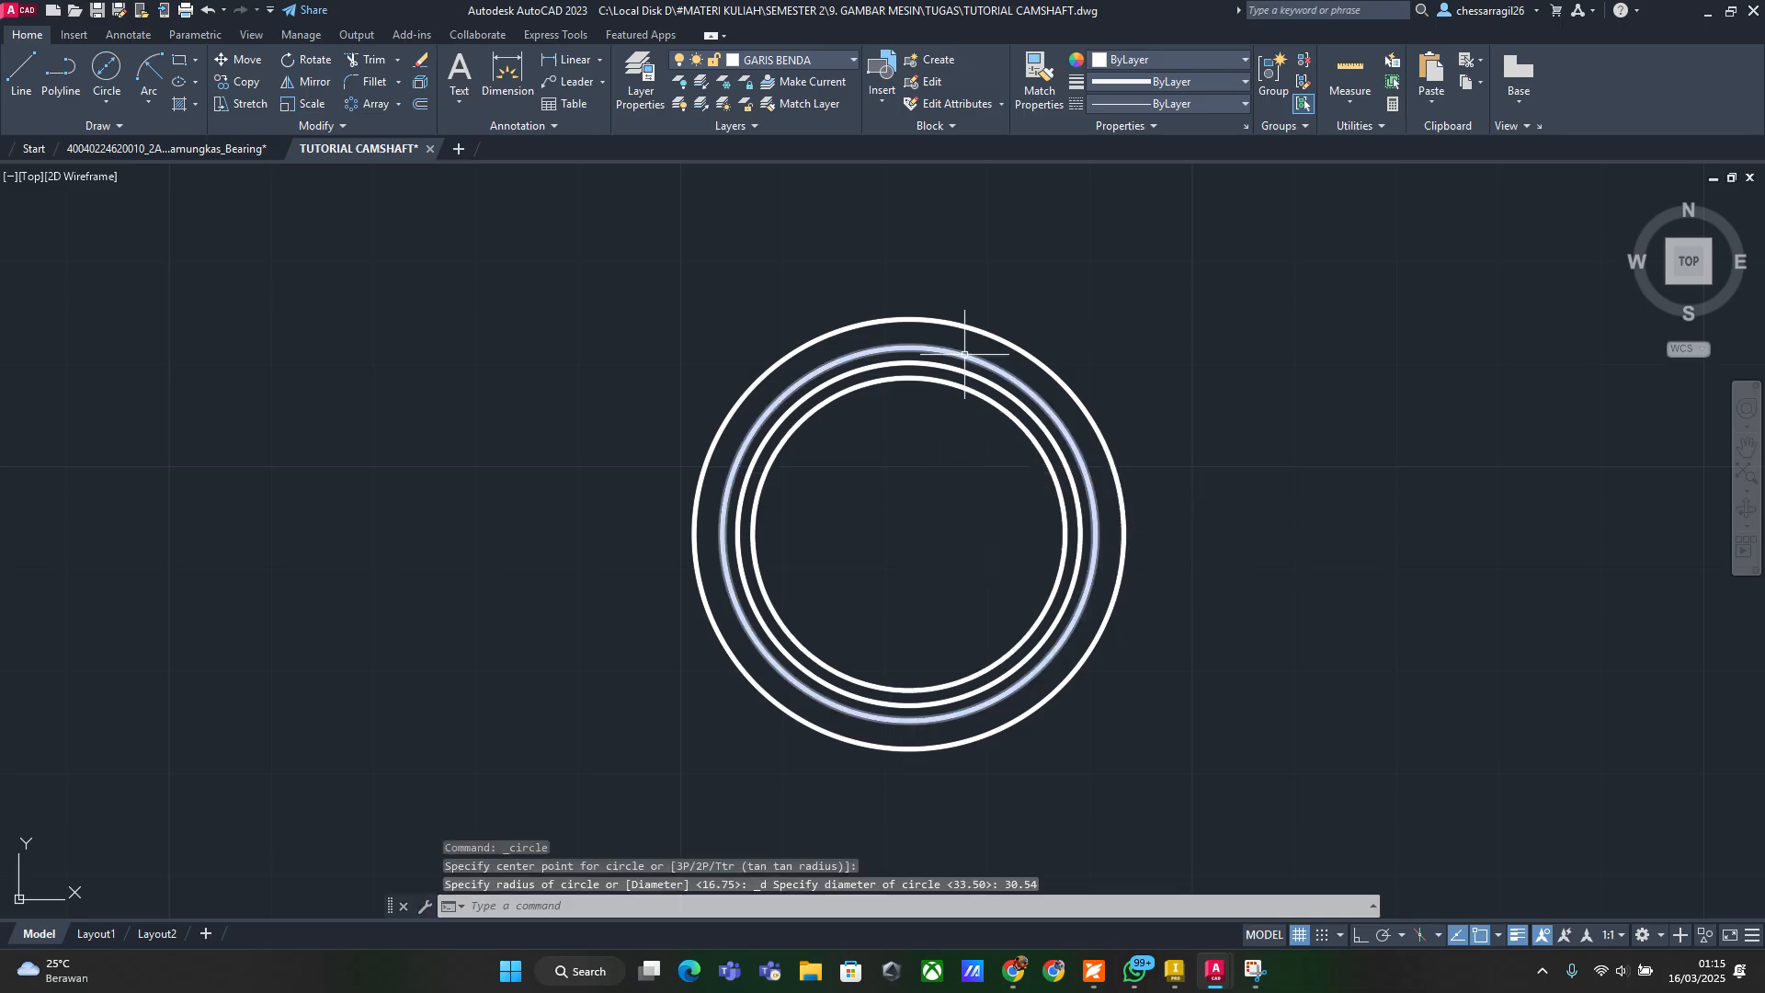
Check the remaining inner circle diameters of the end view in Inventor, and return to the TUTORIAL CAMSHAFT drawing in AutoCAD
left_click(106, 69)
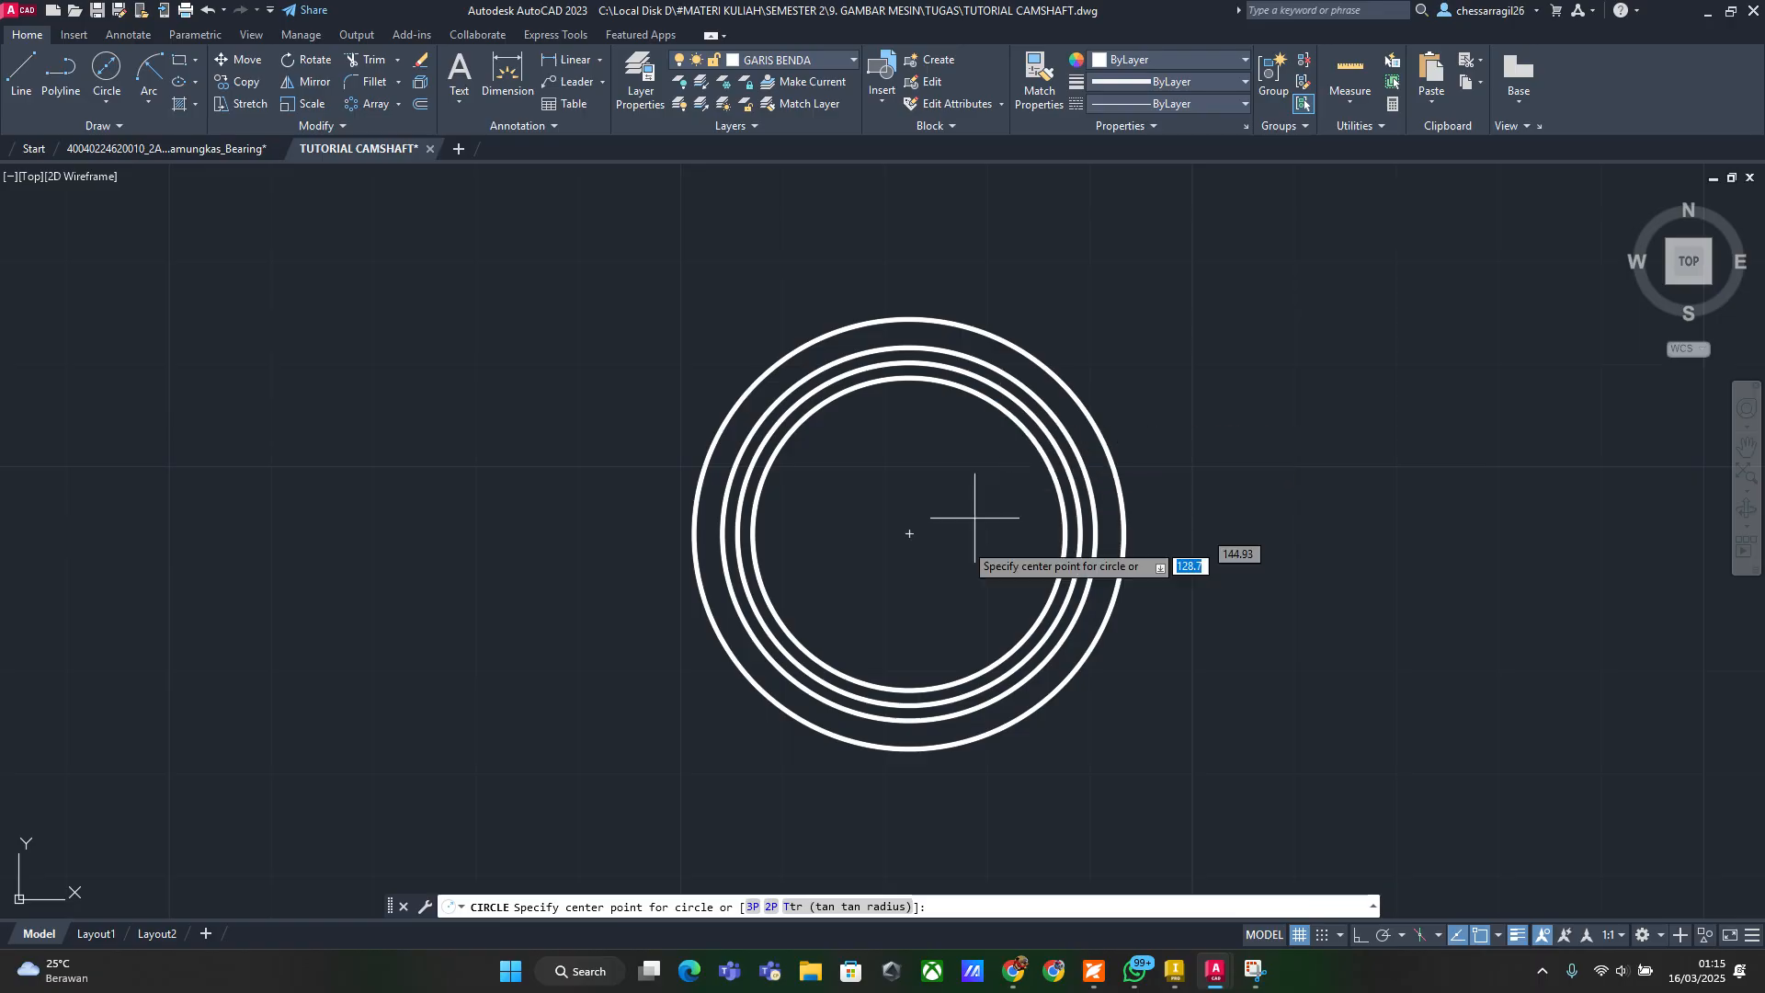
key("Escape")
left_click(1177, 975)
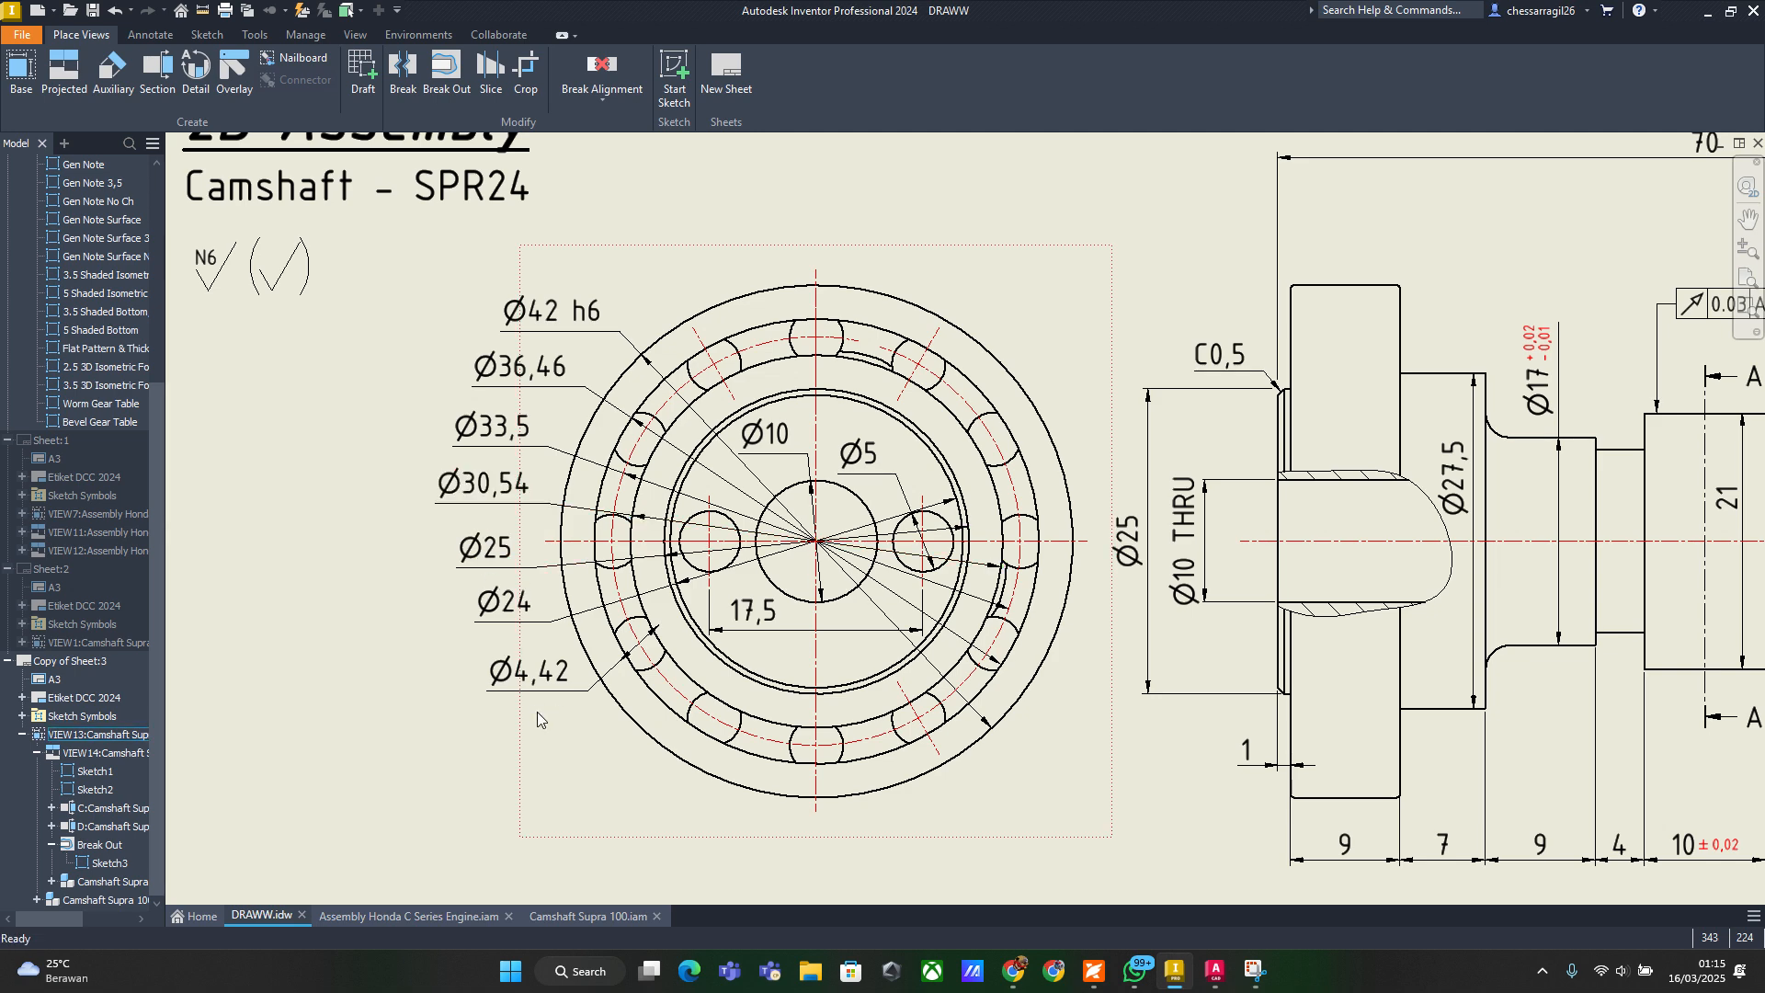
key("alt+Tab")
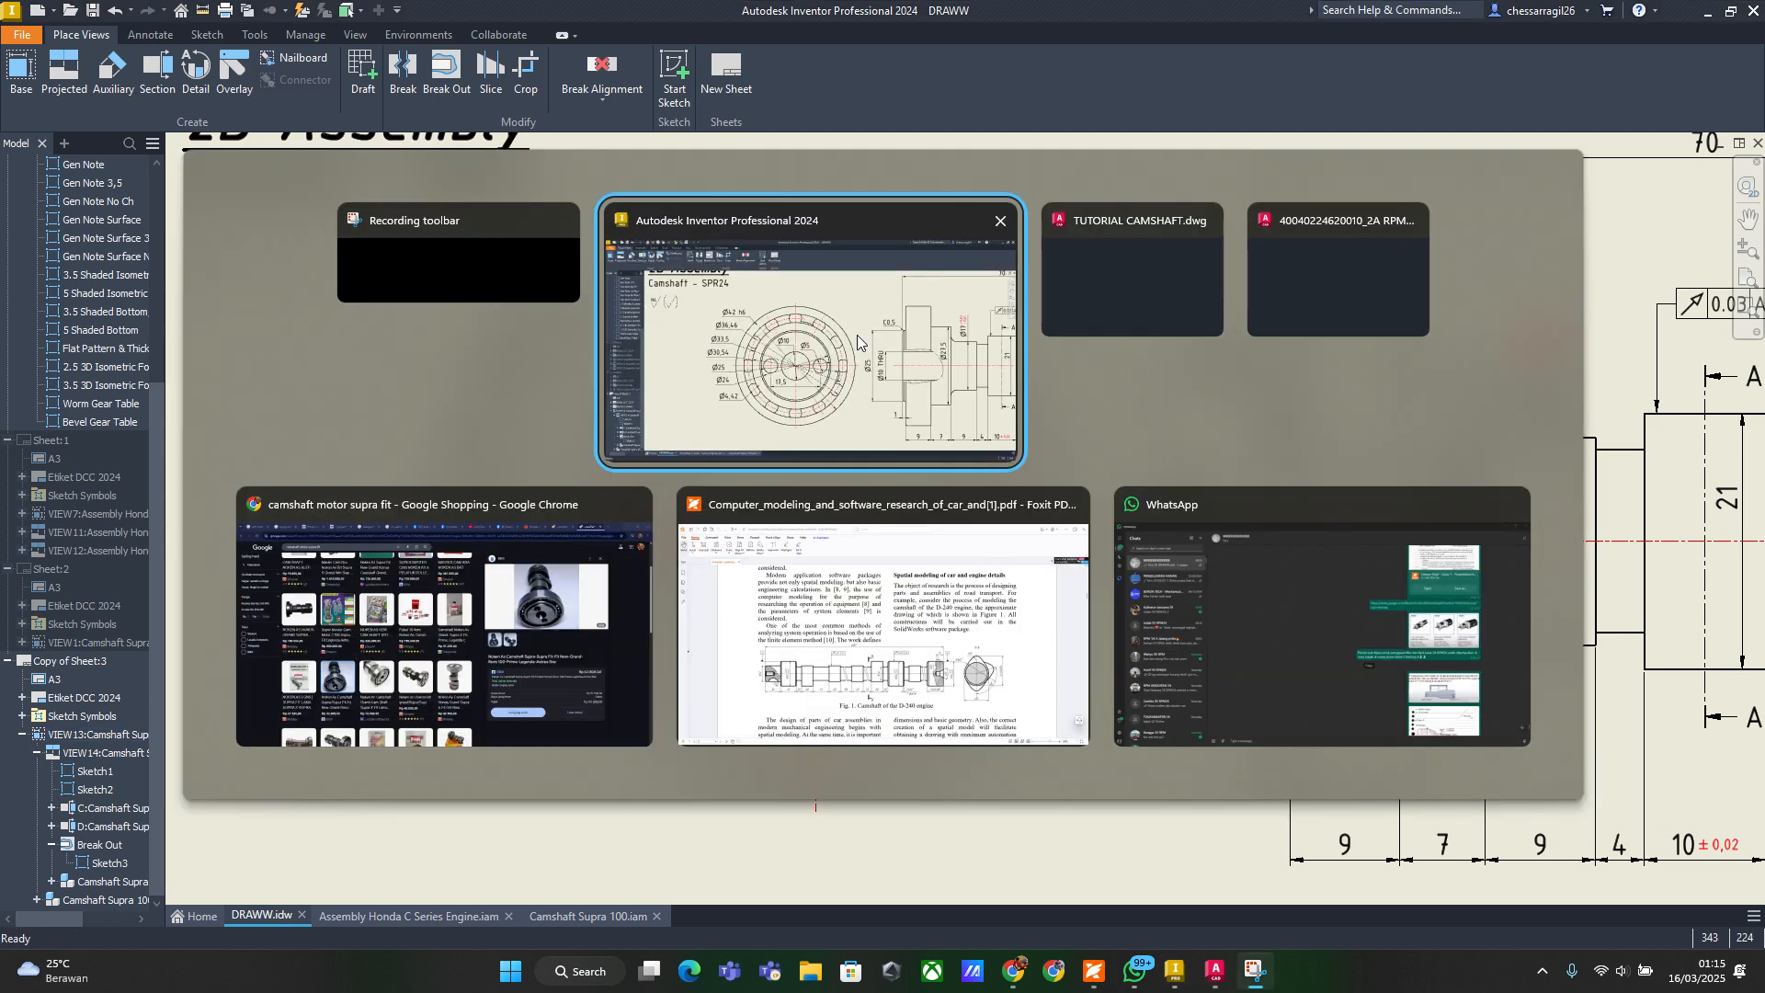
left_click(1133, 294)
Draw two more circles with diameters of 25 mm and 24 mm on the common centre of the end view
left_click(107, 69)
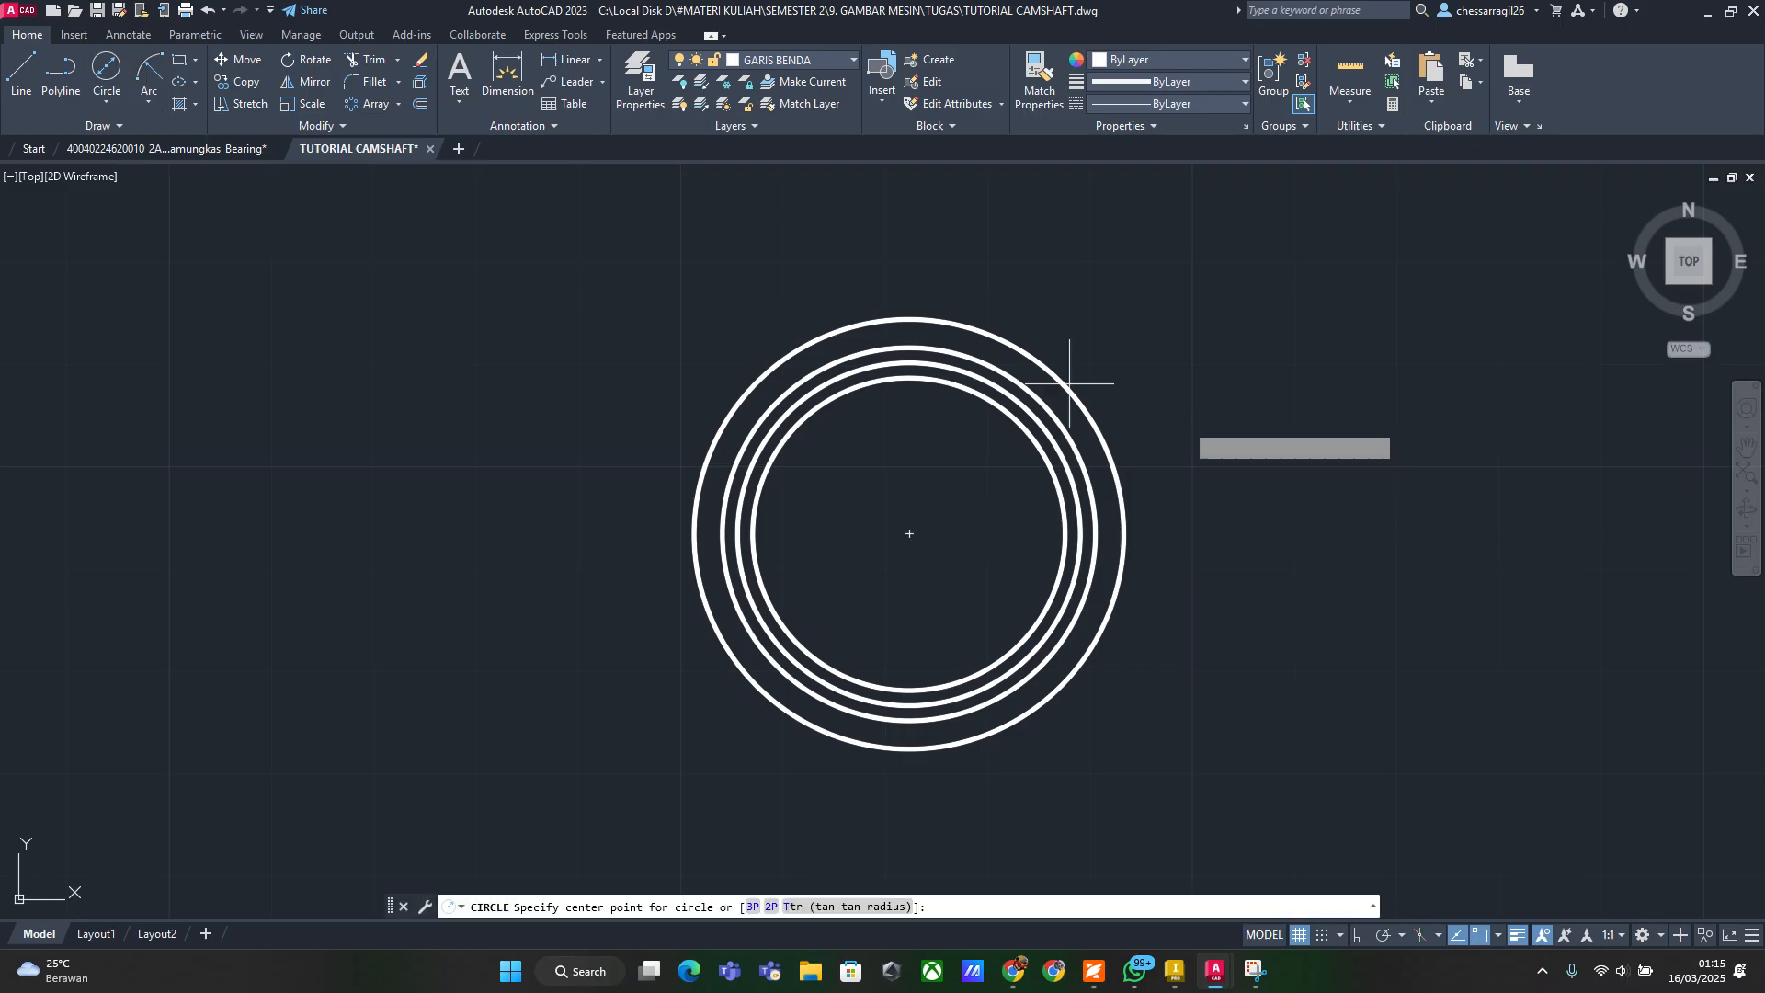
left_click(909, 533)
type("25")
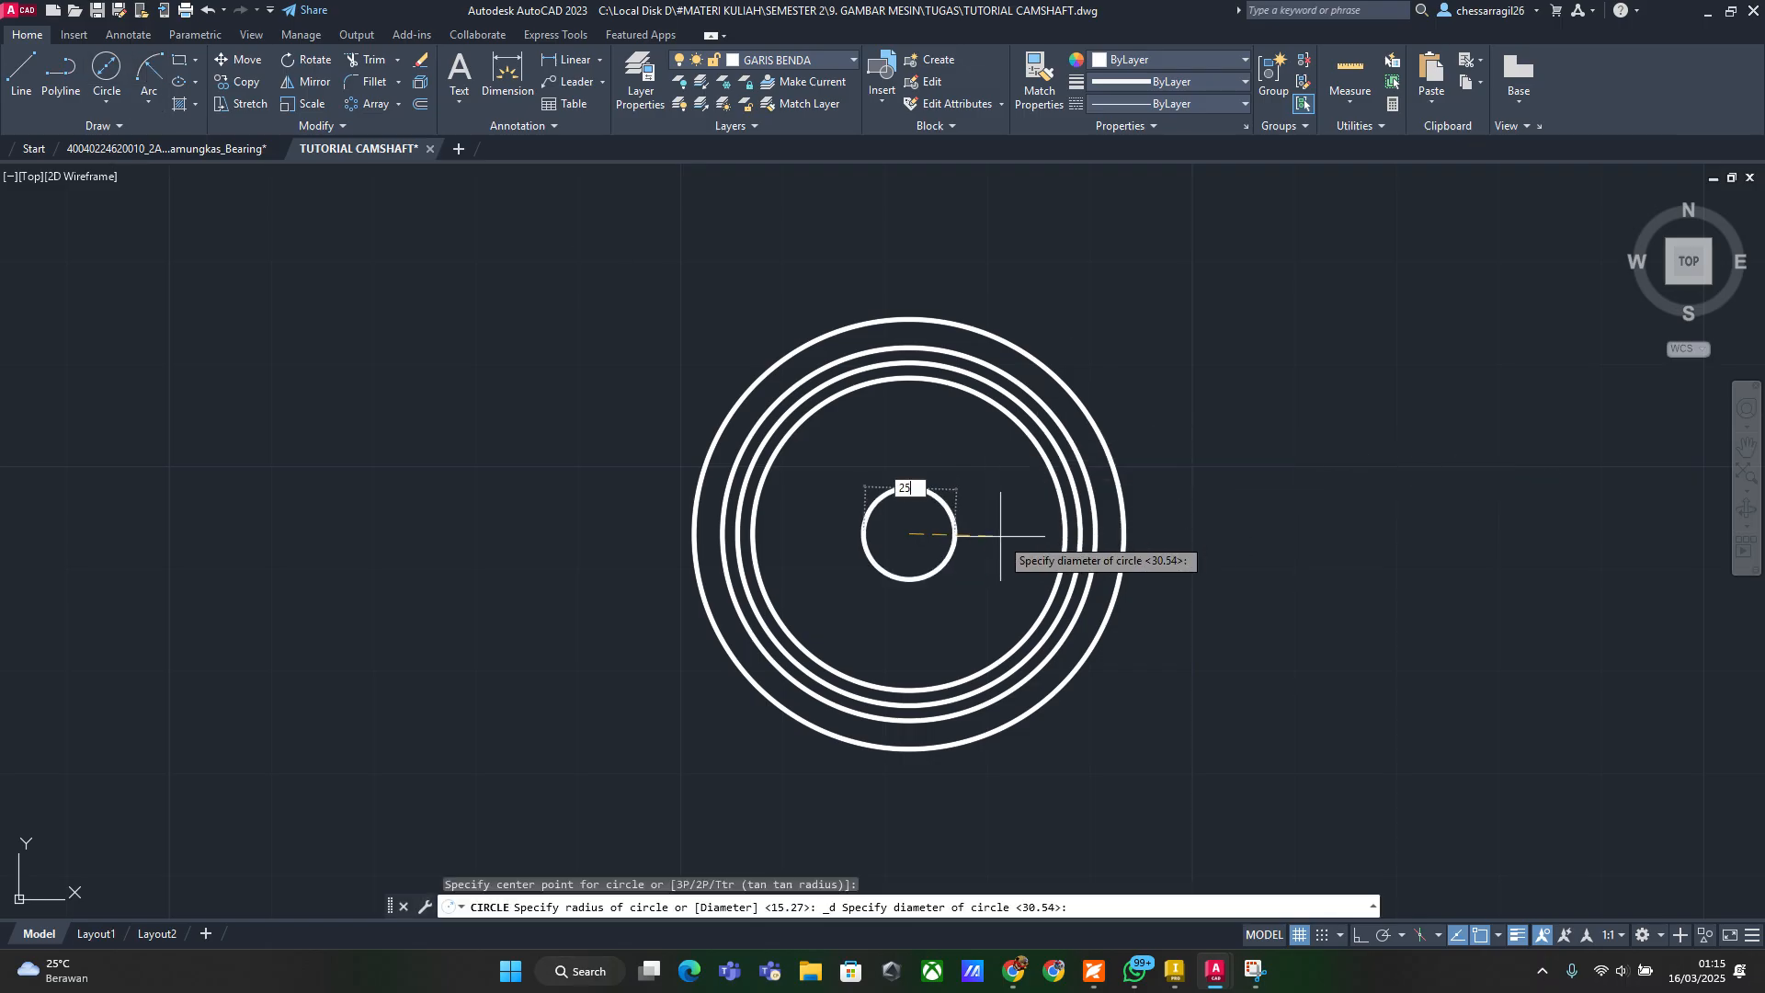
key("Return")
left_click(107, 69)
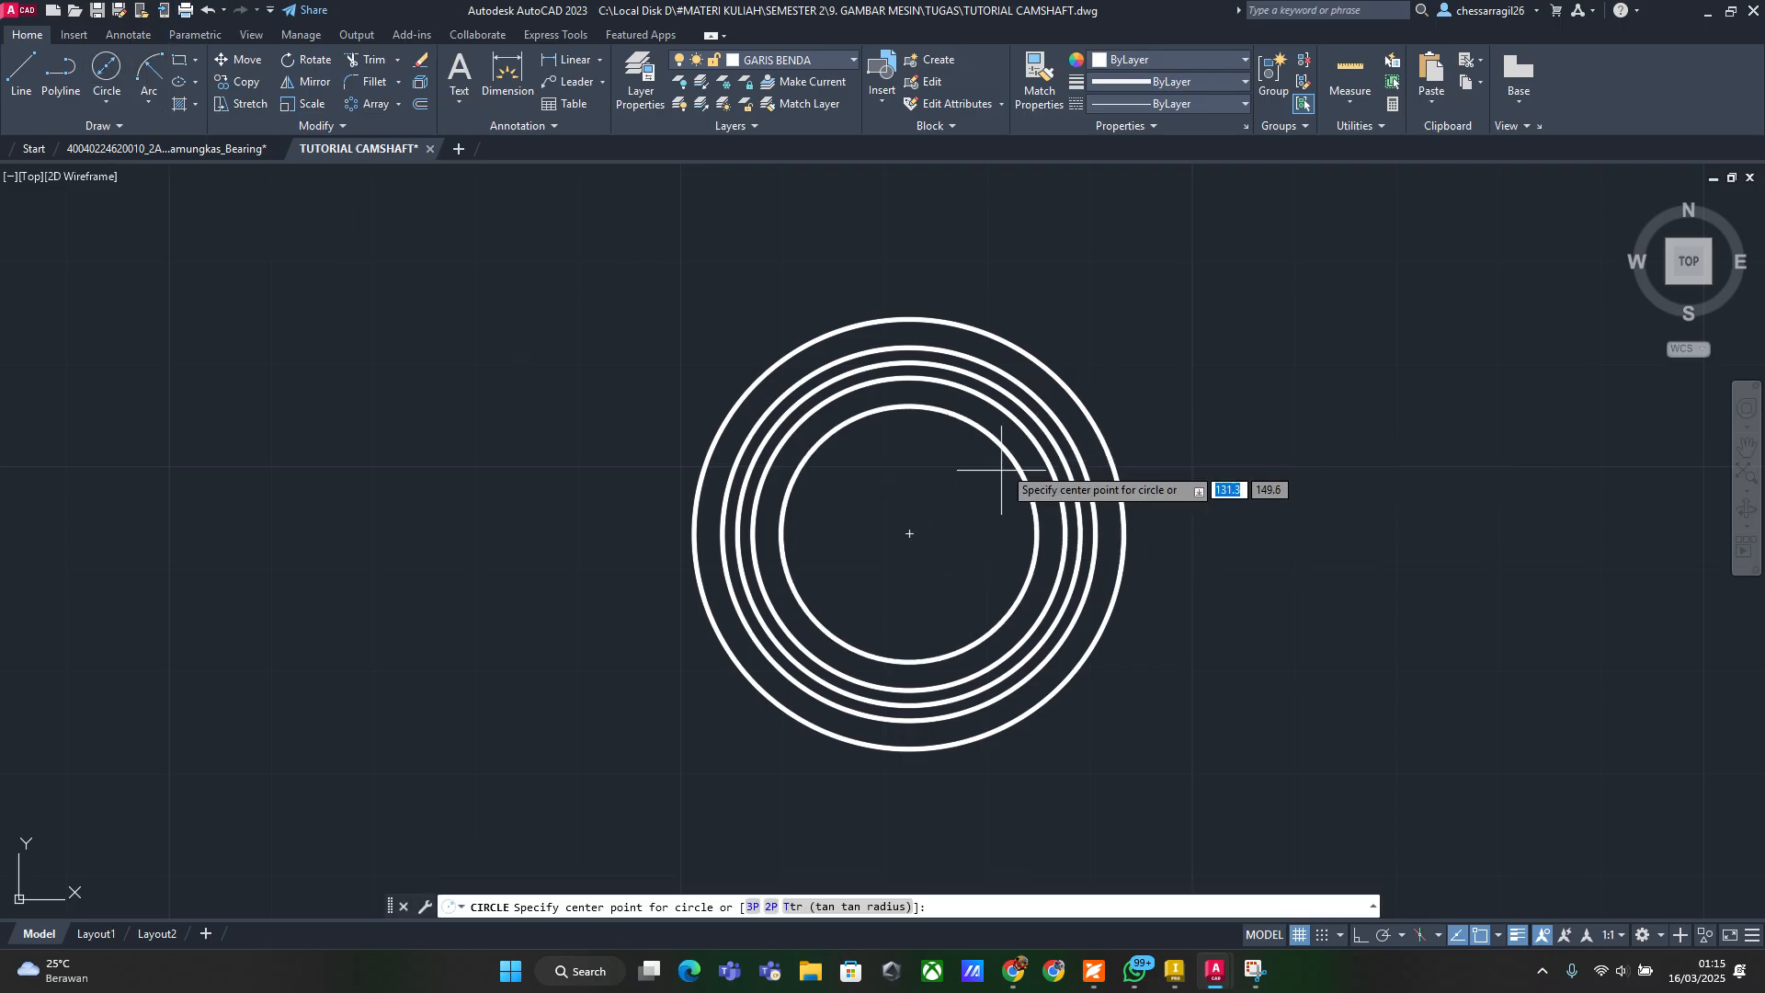
left_click(909, 533)
type("24")
key("Return")
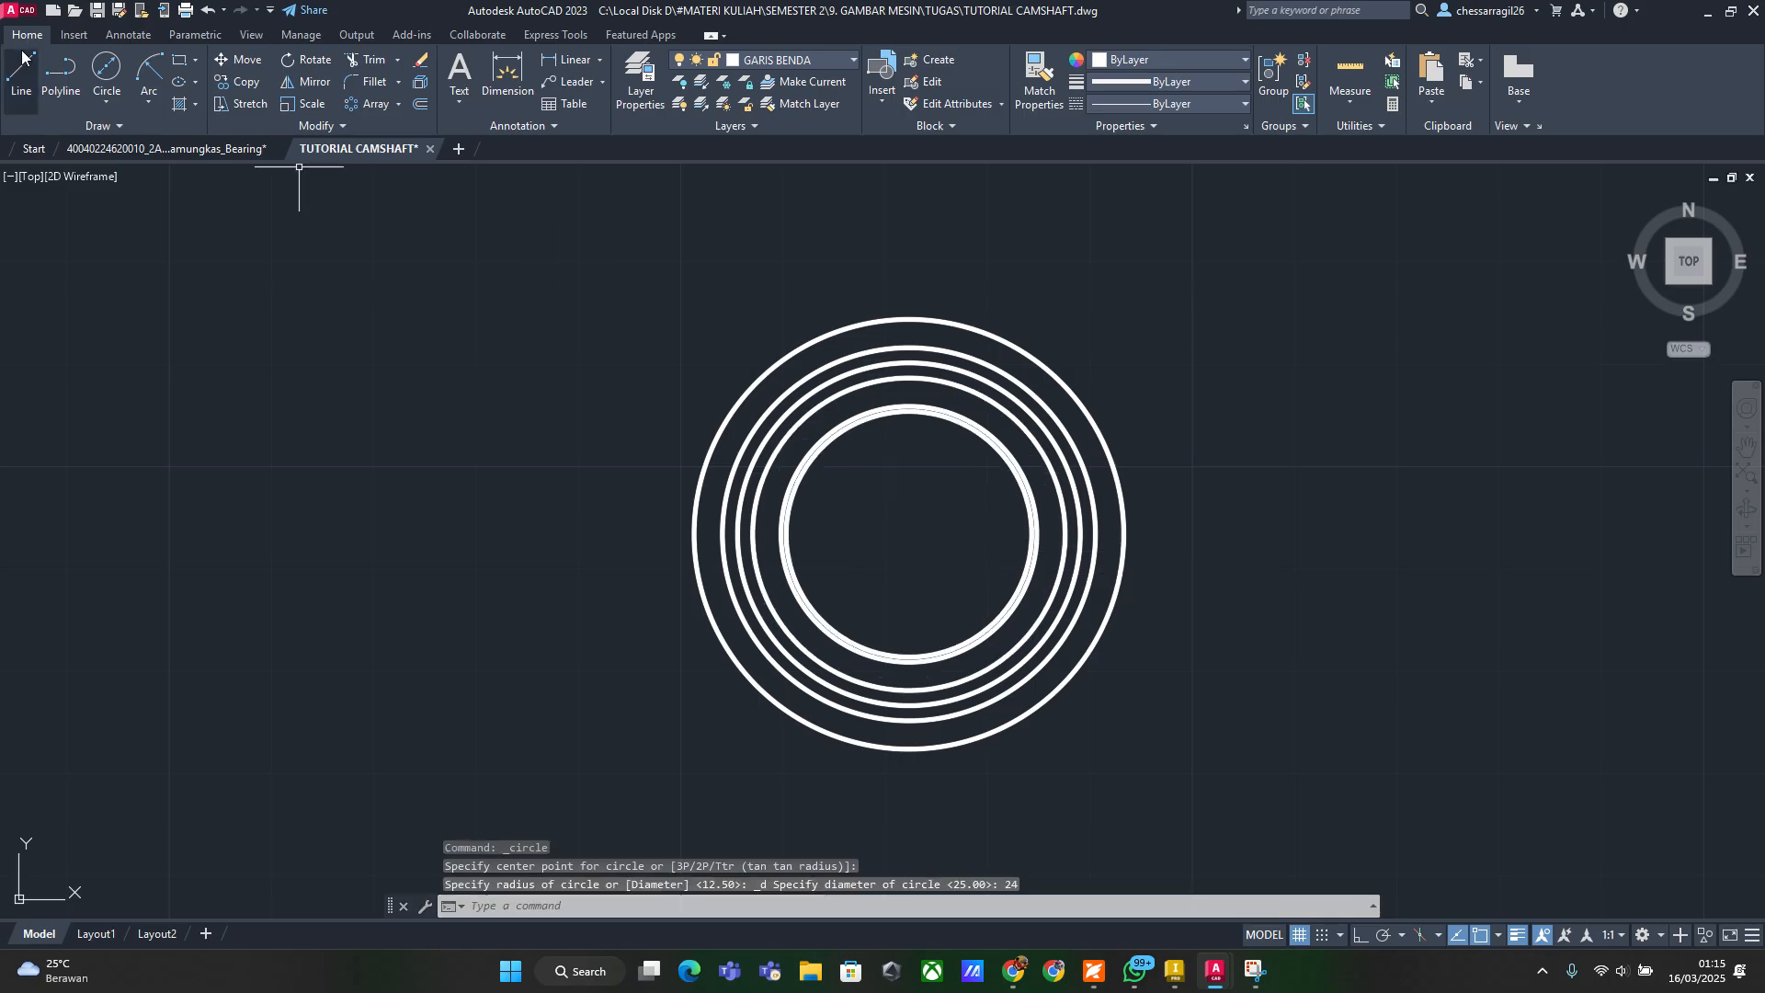
Draw the central bore as a concentric circle with a diameter of 10 mm
left_click(106, 69)
left_click(909, 533)
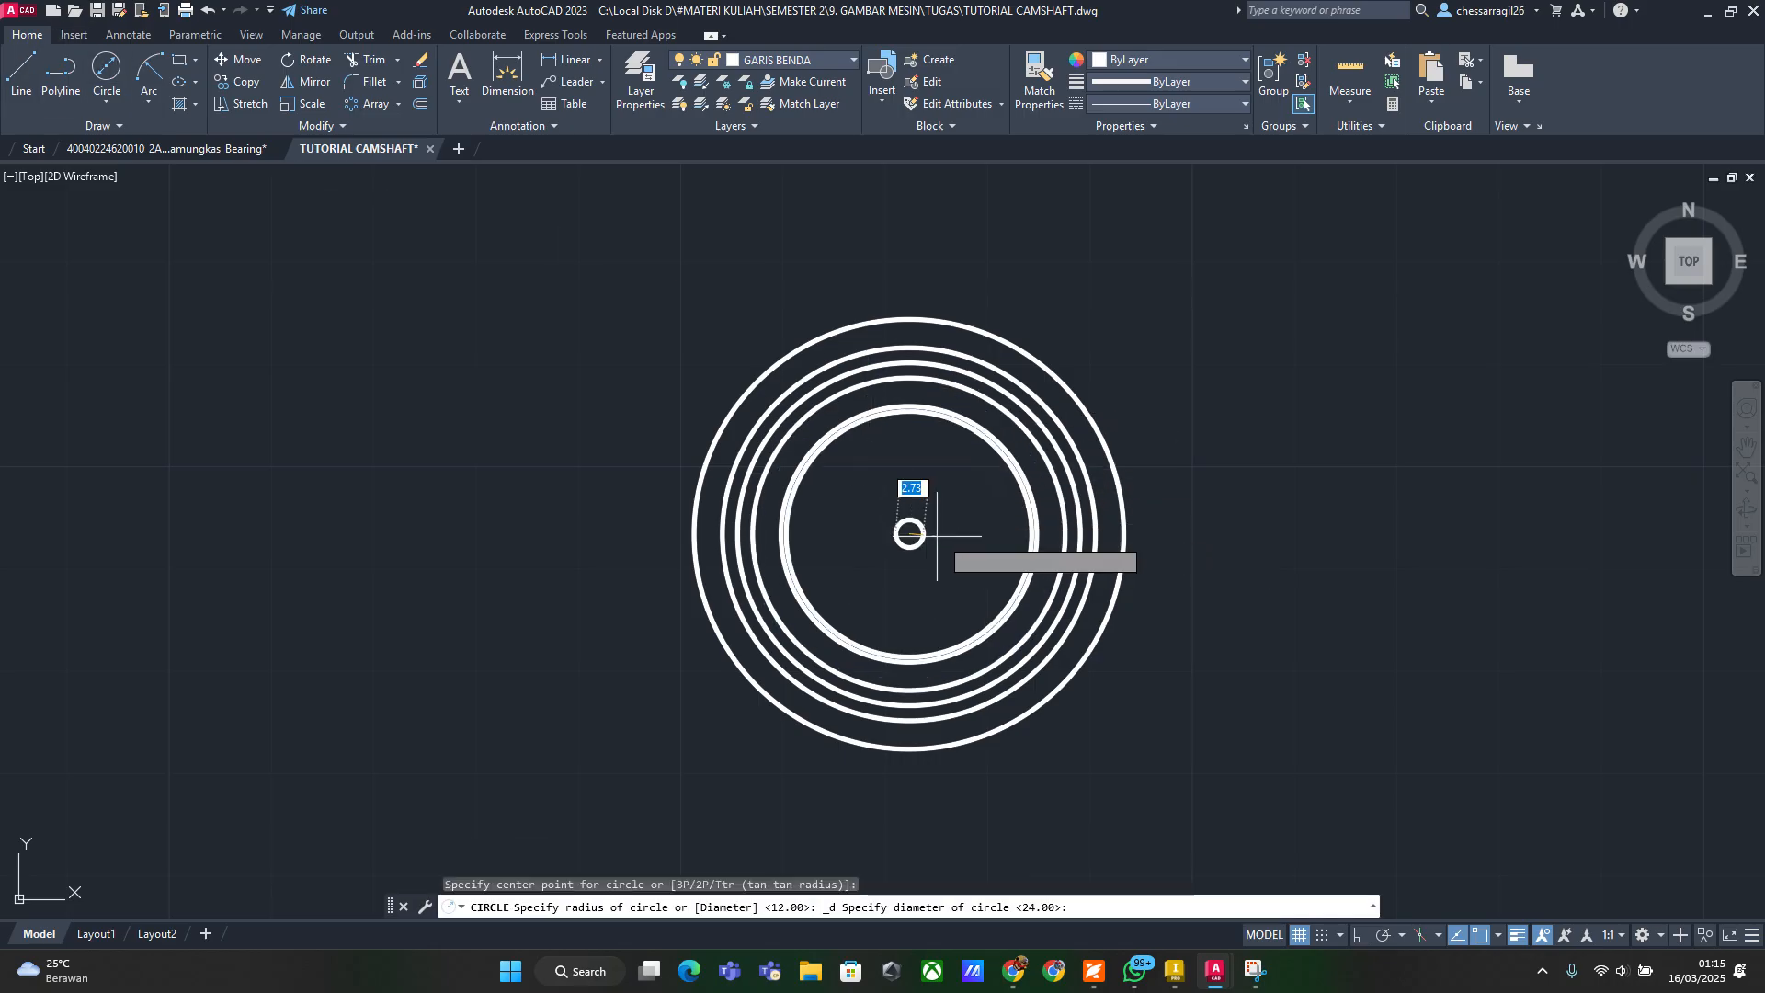
type("10")
key("Return")
Turn on Ortho mode and draw a horizontal line 8.75 mm long from the circles' centre to the right
left_click(27, 69)
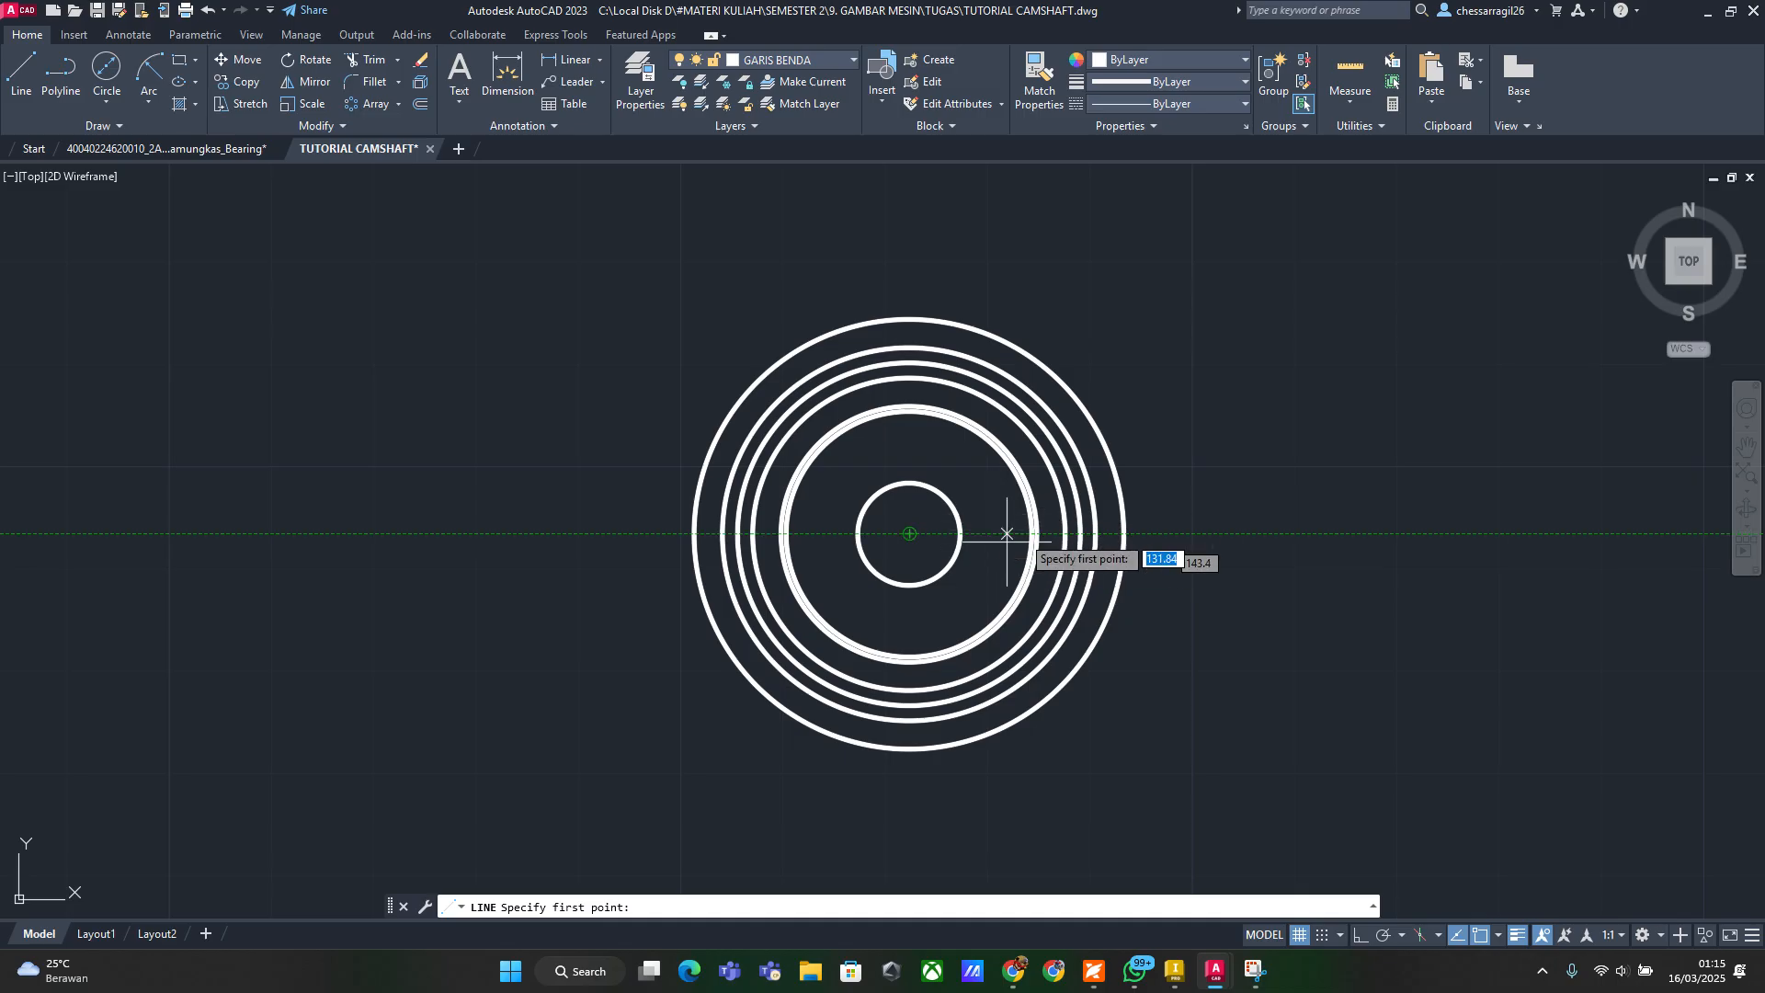
left_click(909, 533)
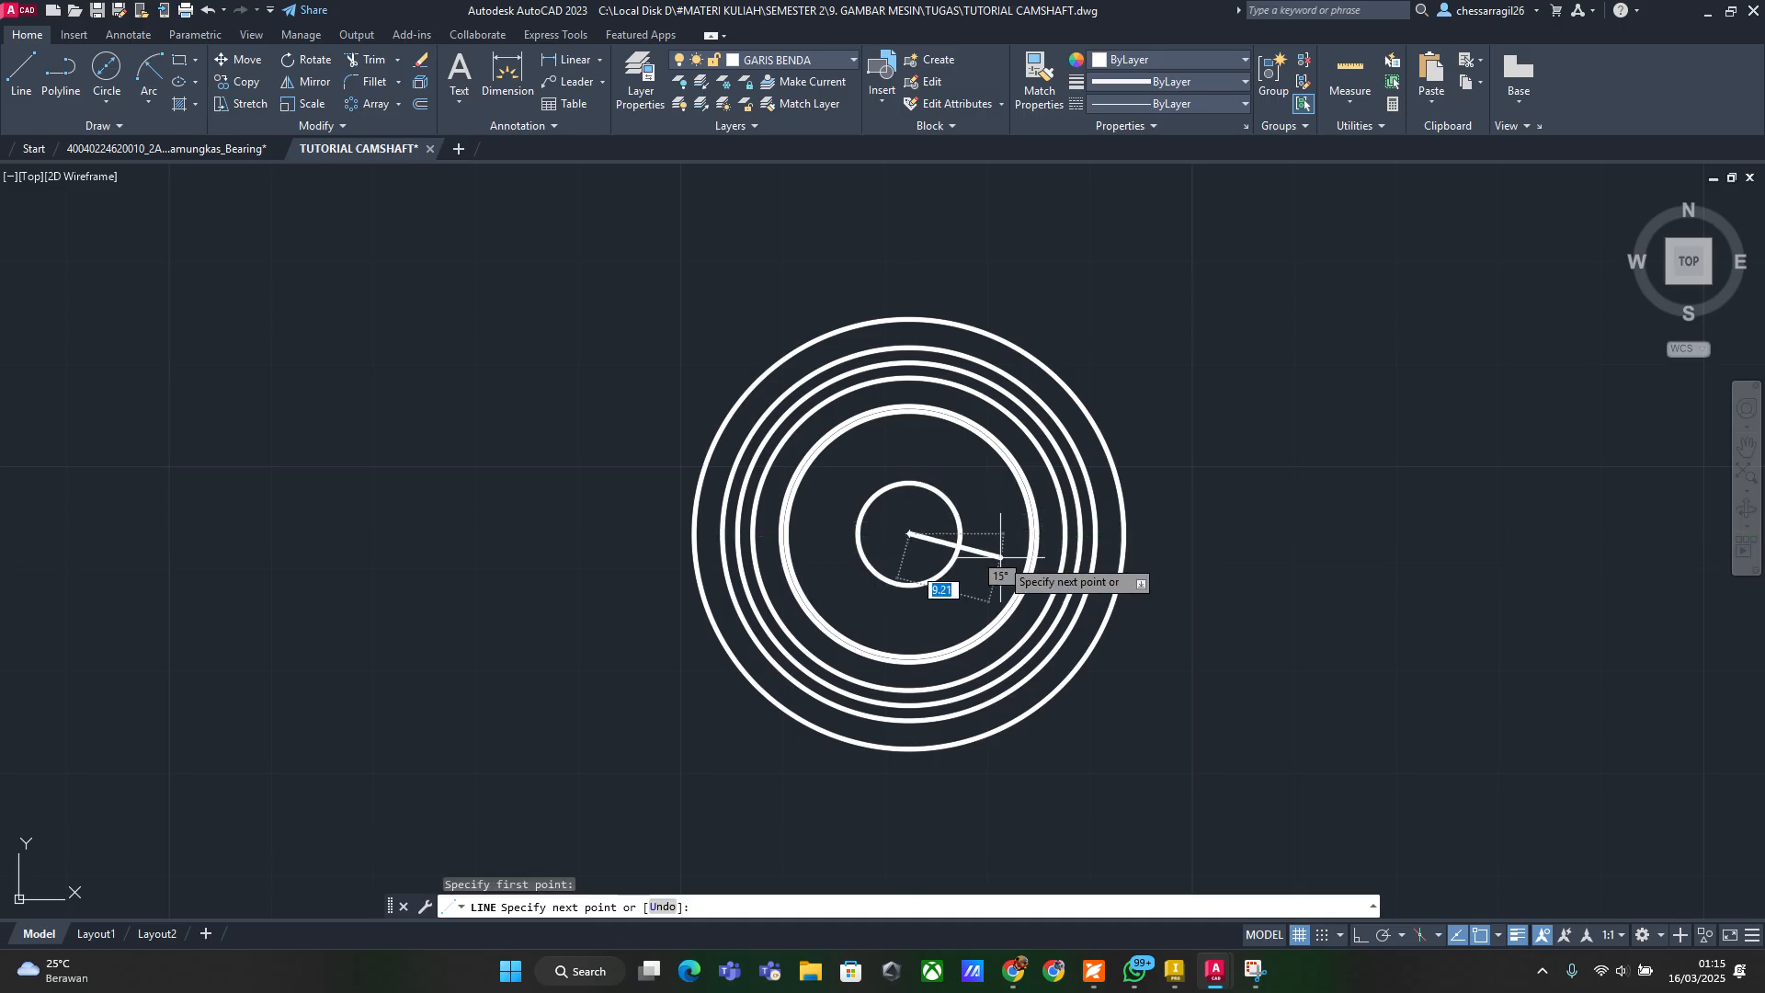
key("F8")
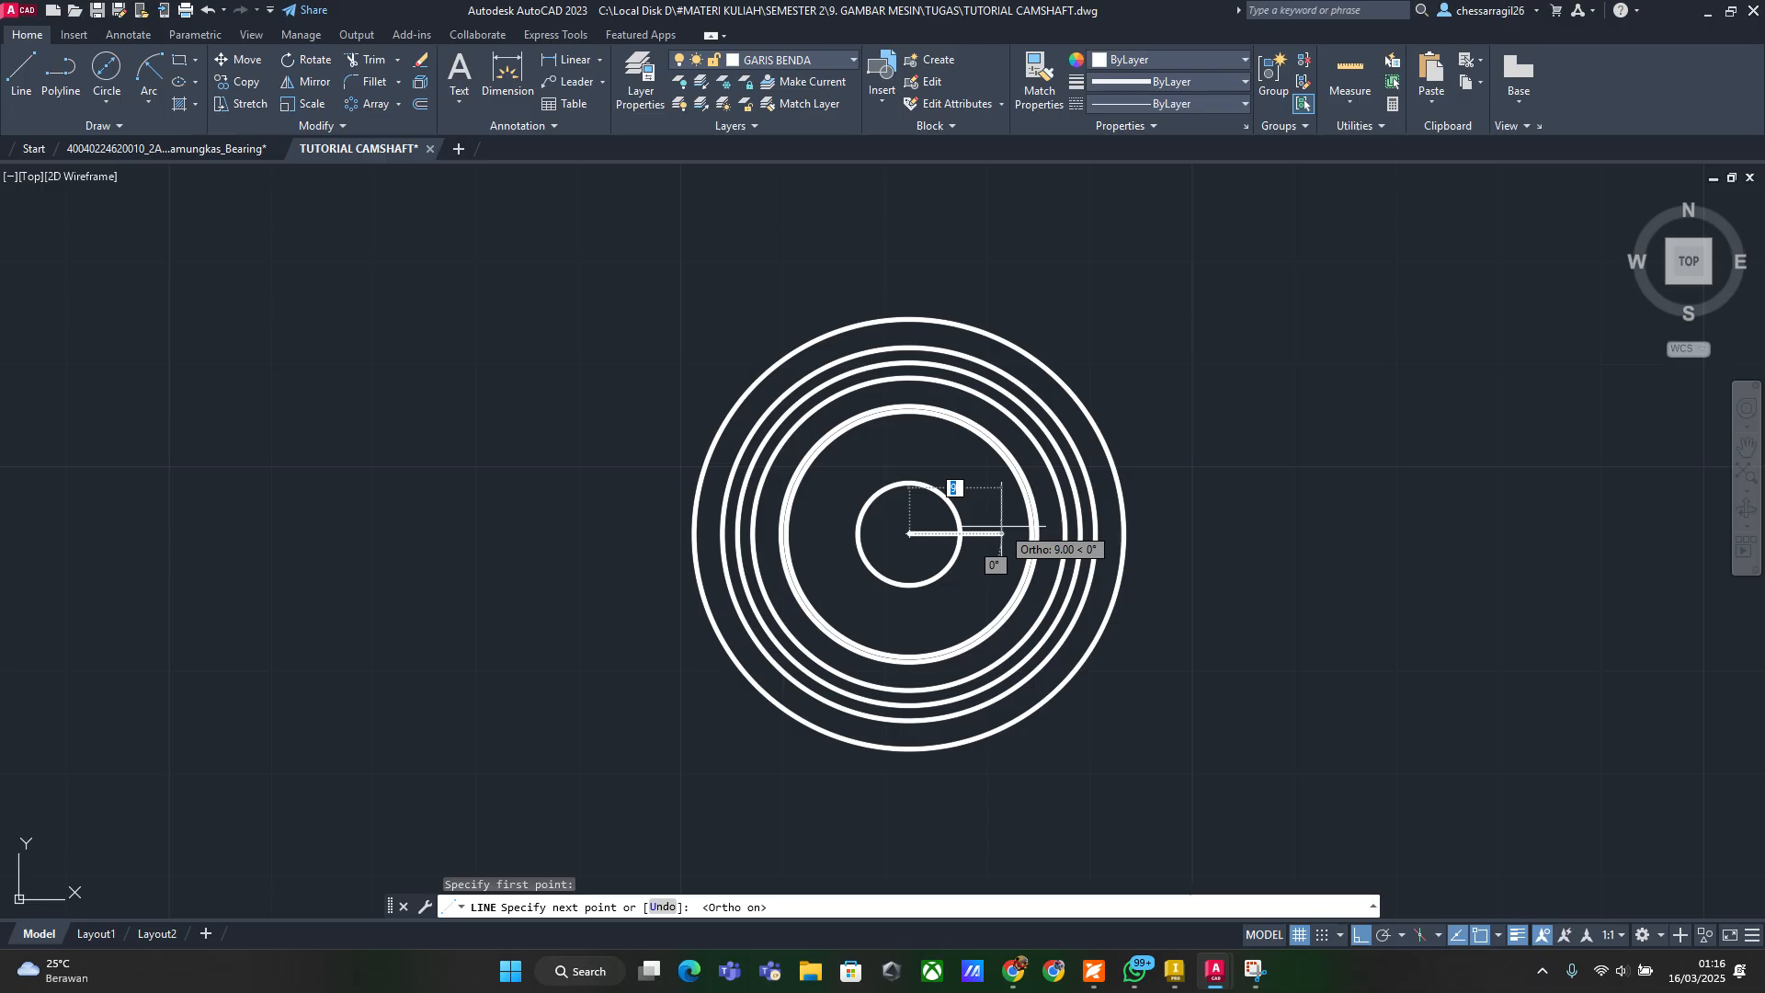
type("8.75")
key("Return")
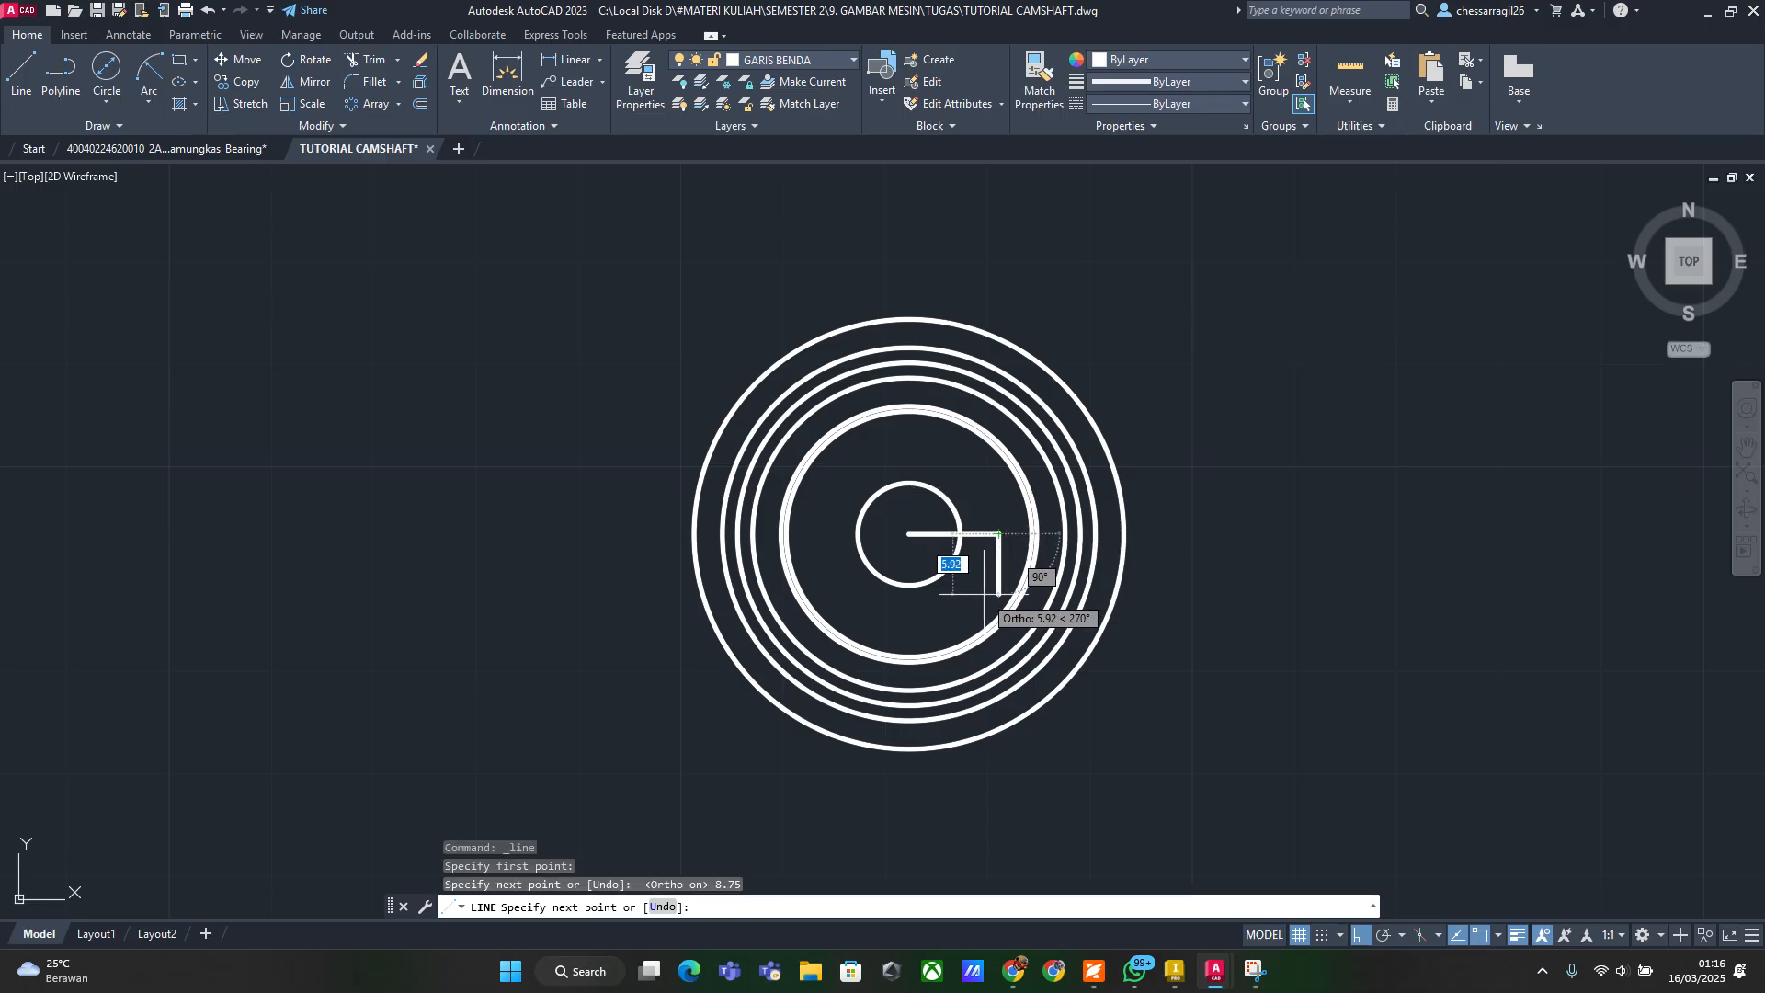
key("Return")
Draw a second horizontal line 8.75 mm long from the circles' centre to the left
key("Return")
left_click(909, 533)
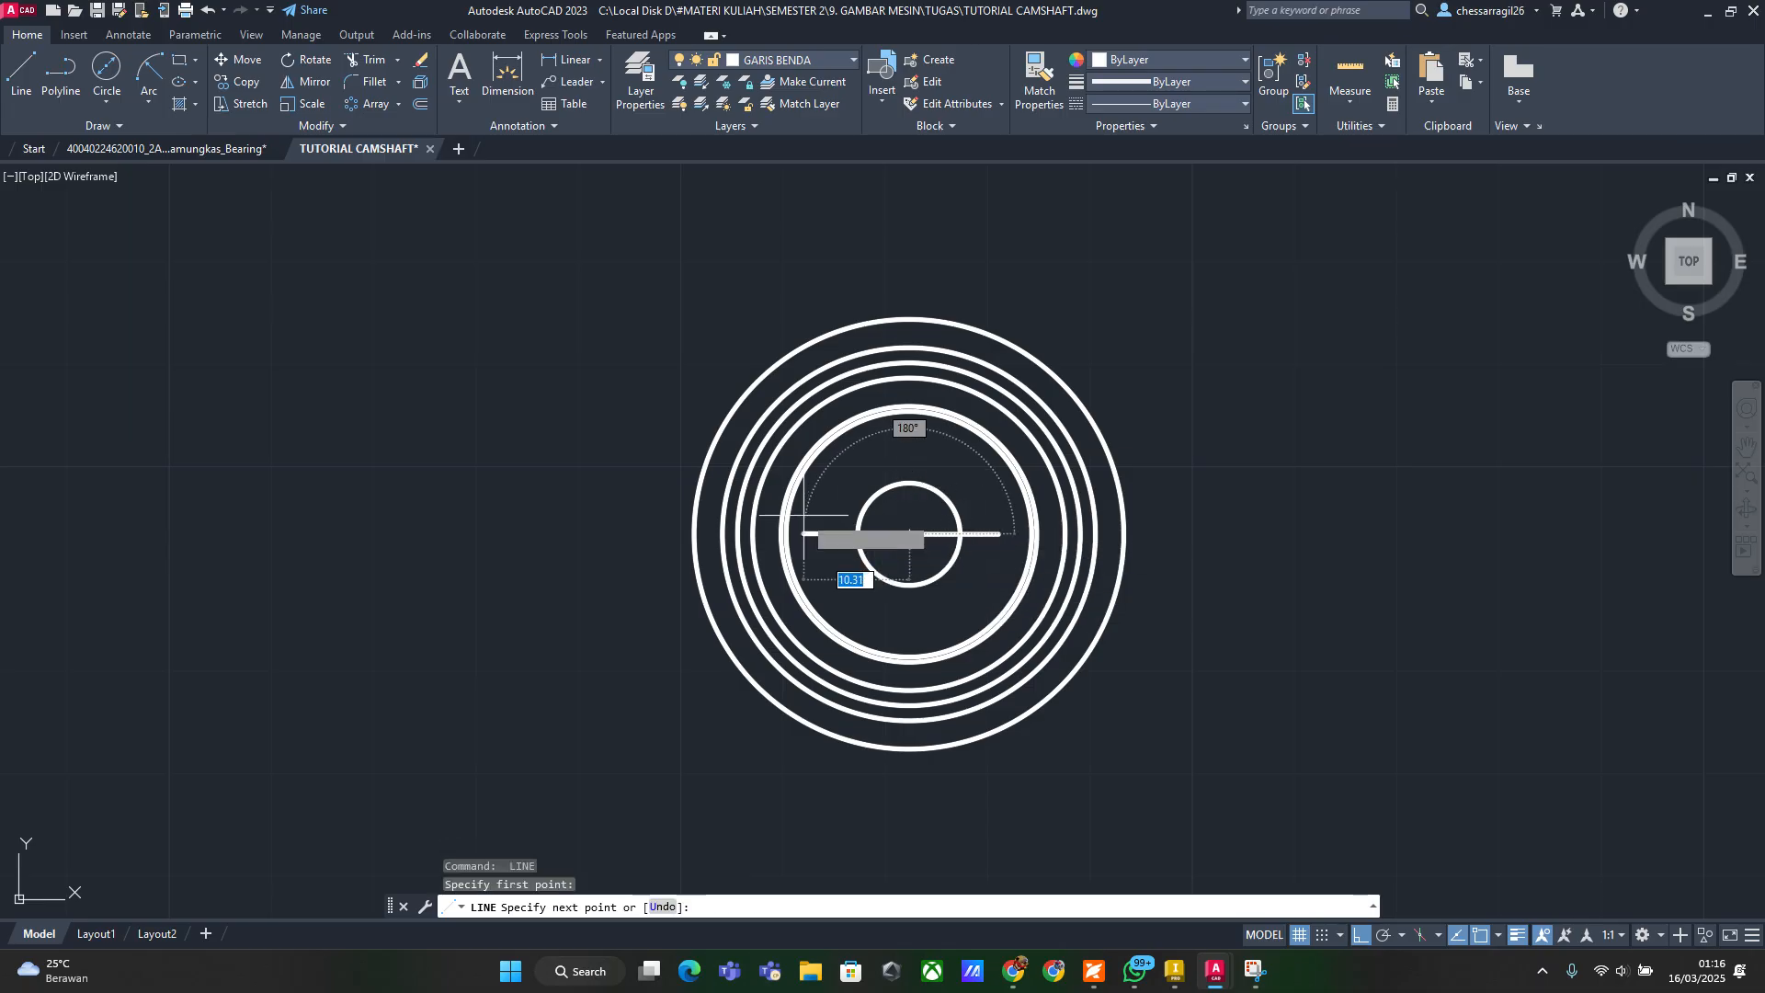
type("8.75")
key("Return")
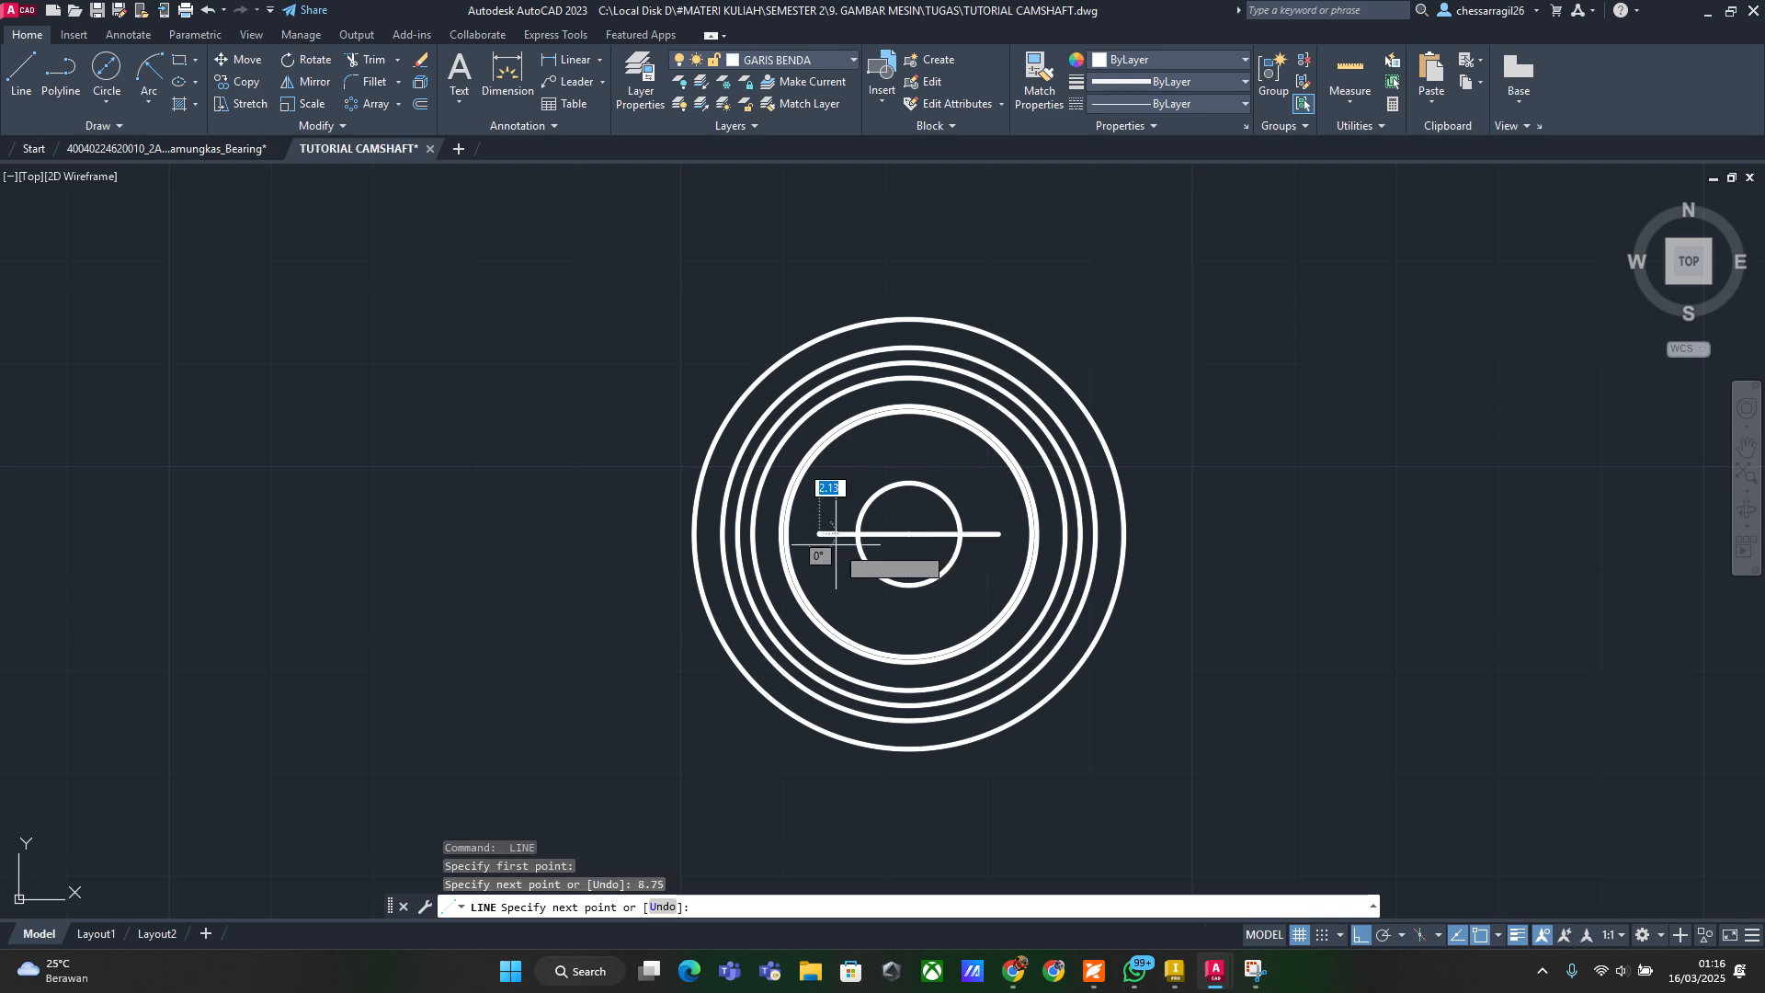
key("Escape")
key("Escape")
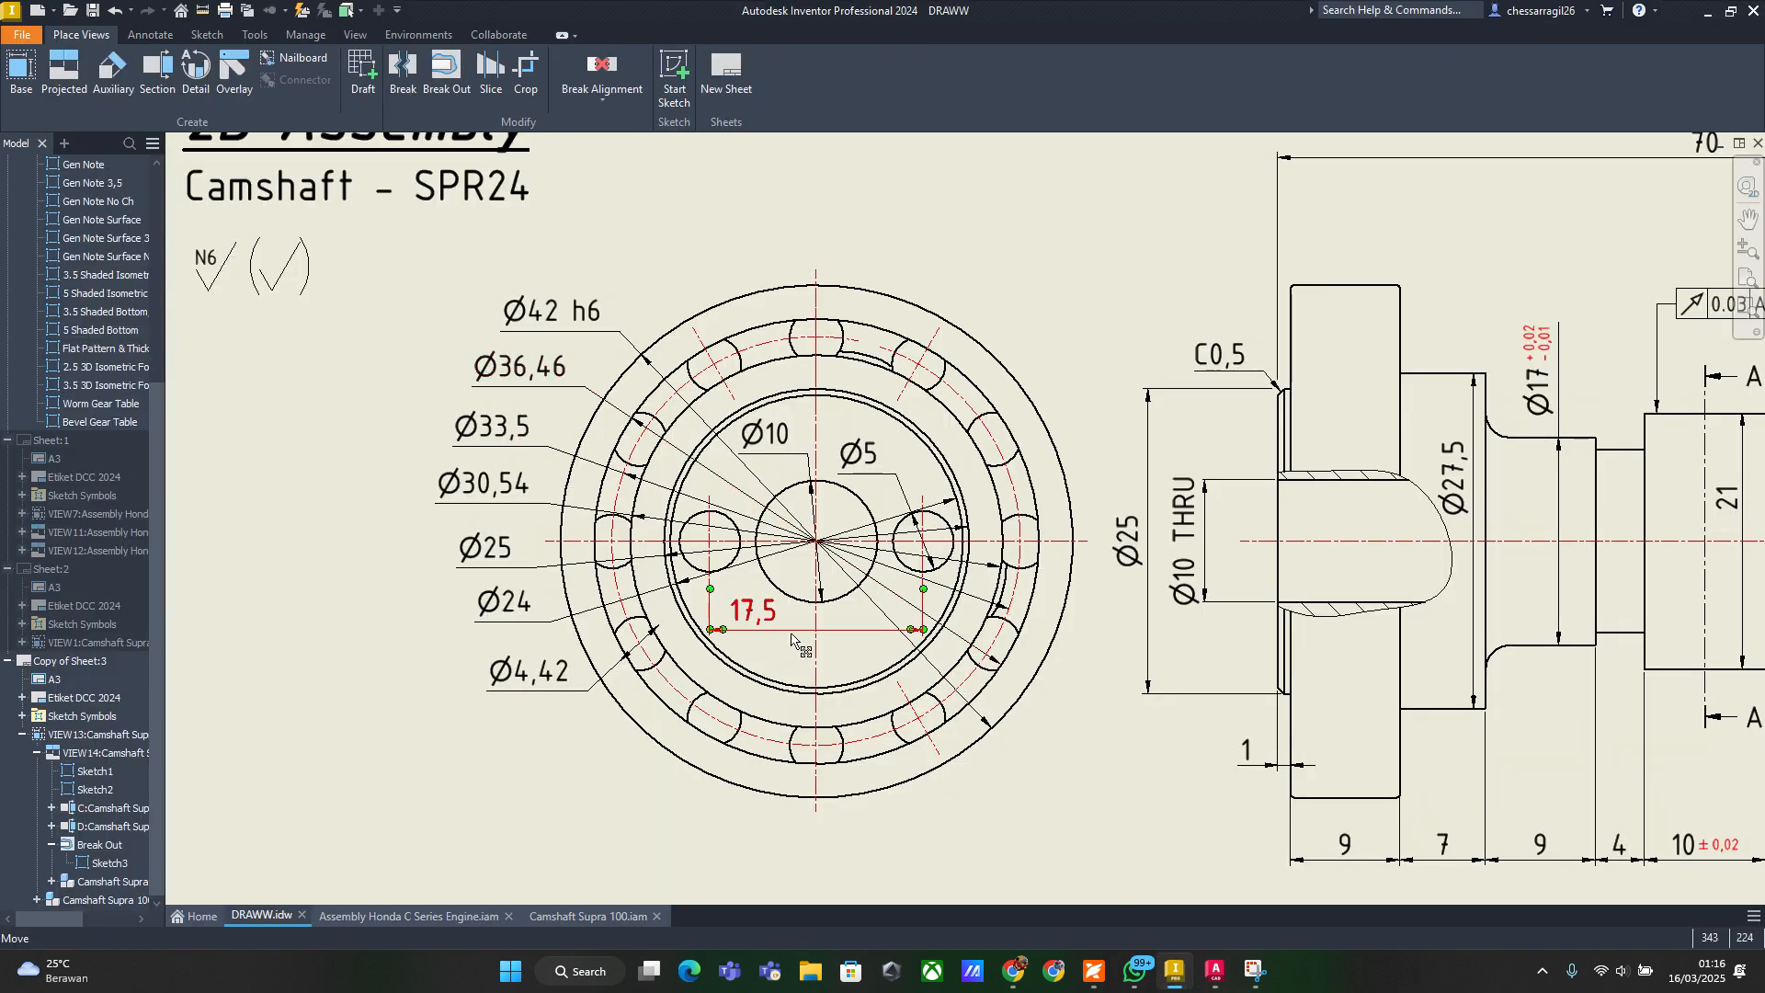
Switch to the AutoCAD drawing and draw a circle with a diameter of 5 mm at the horizontal line's left endpoint
left_click(771, 615)
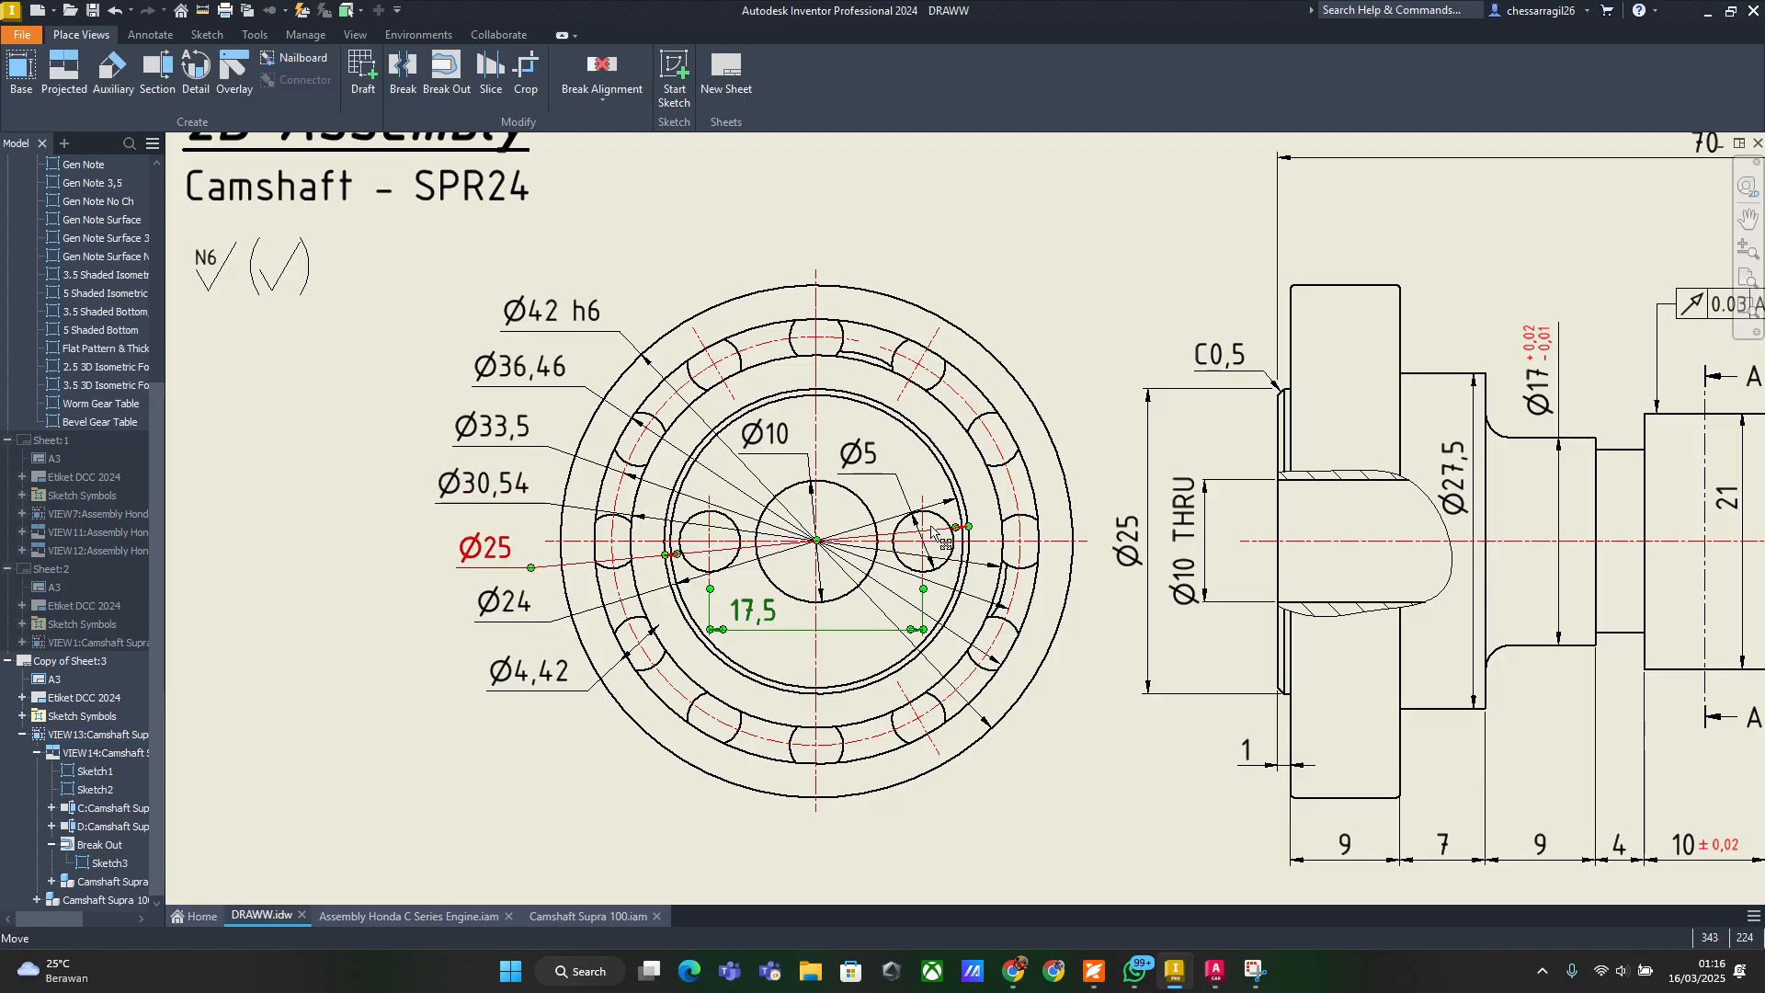
key("alt+Tab")
left_click(1139, 283)
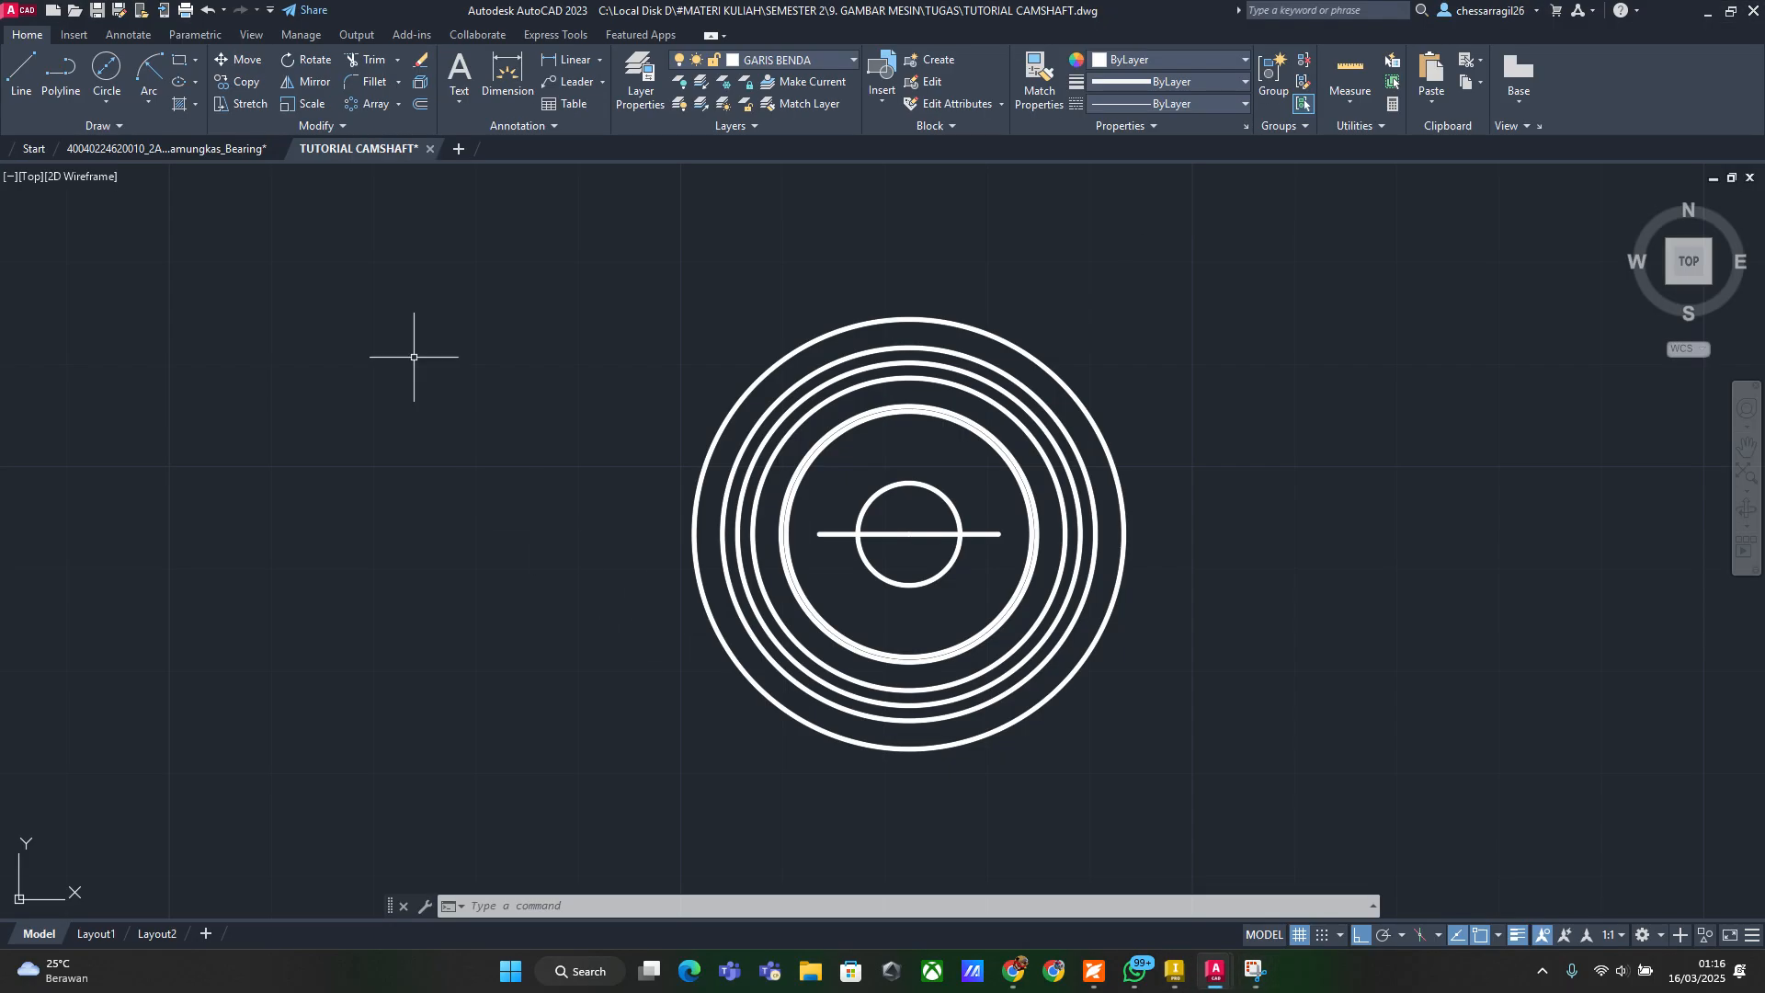
left_click(107, 71)
left_click(819, 534)
type("5")
key("Return")
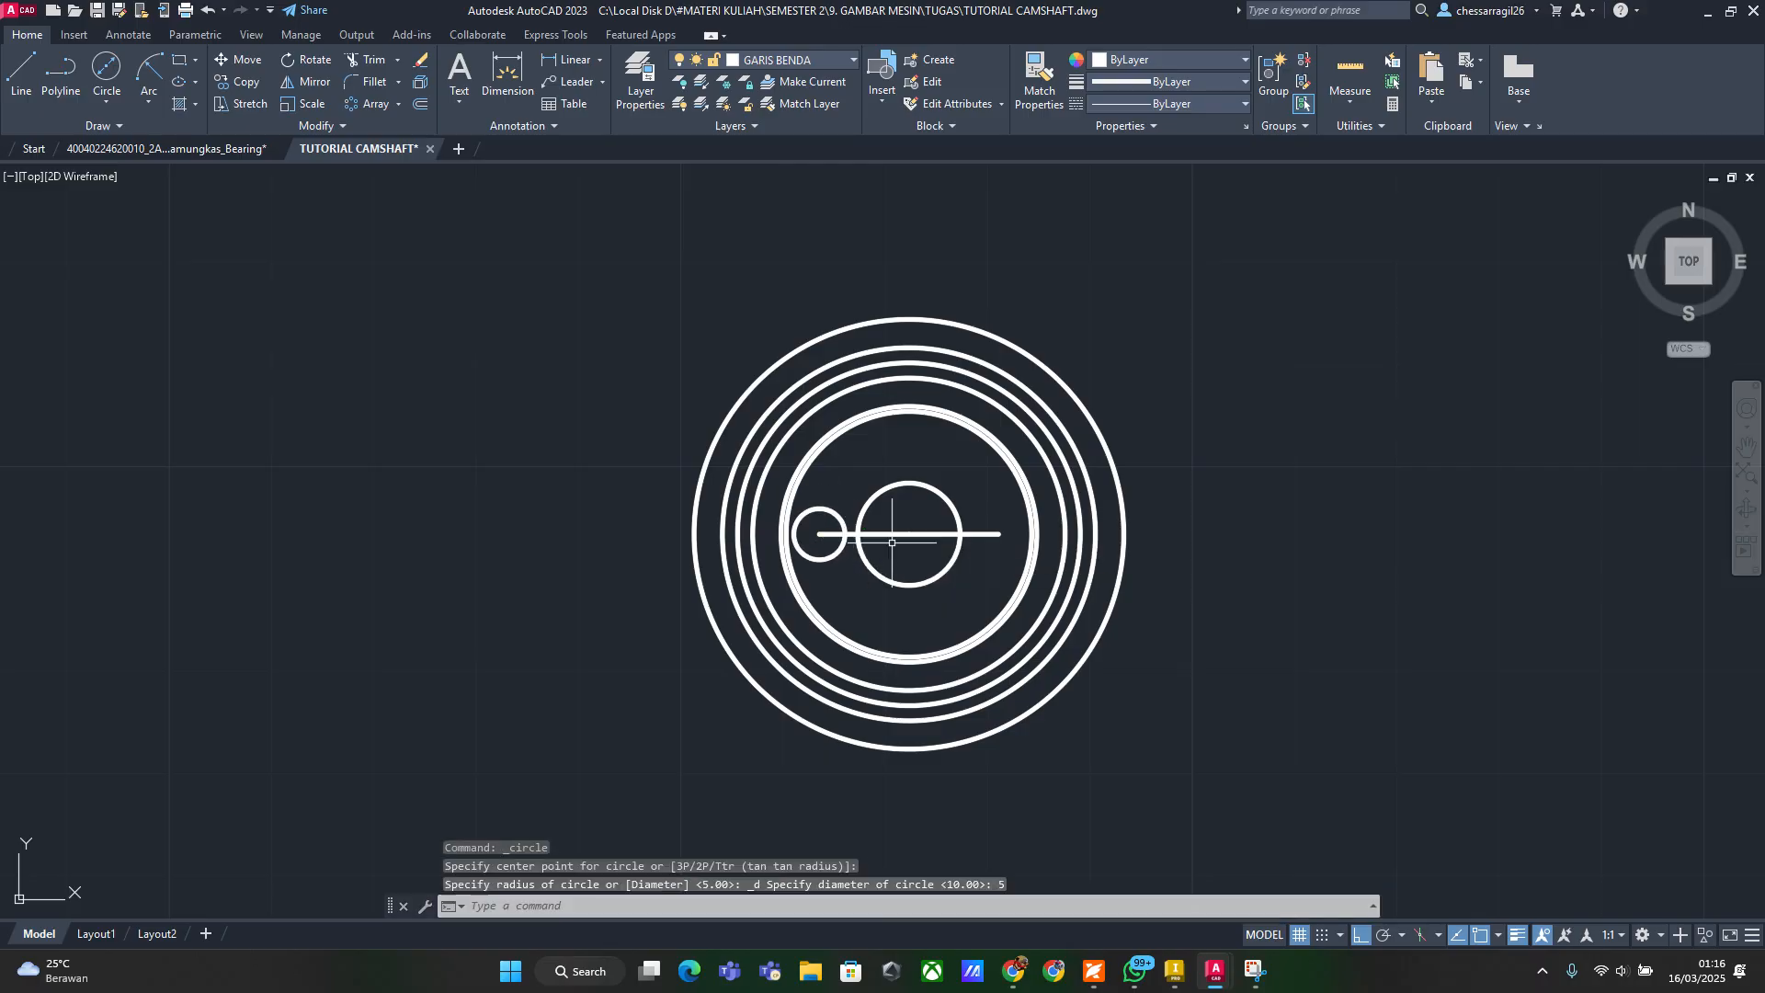
Draw a matching circle with a diameter of 5 mm at the horizontal line's right endpoint
key("Return")
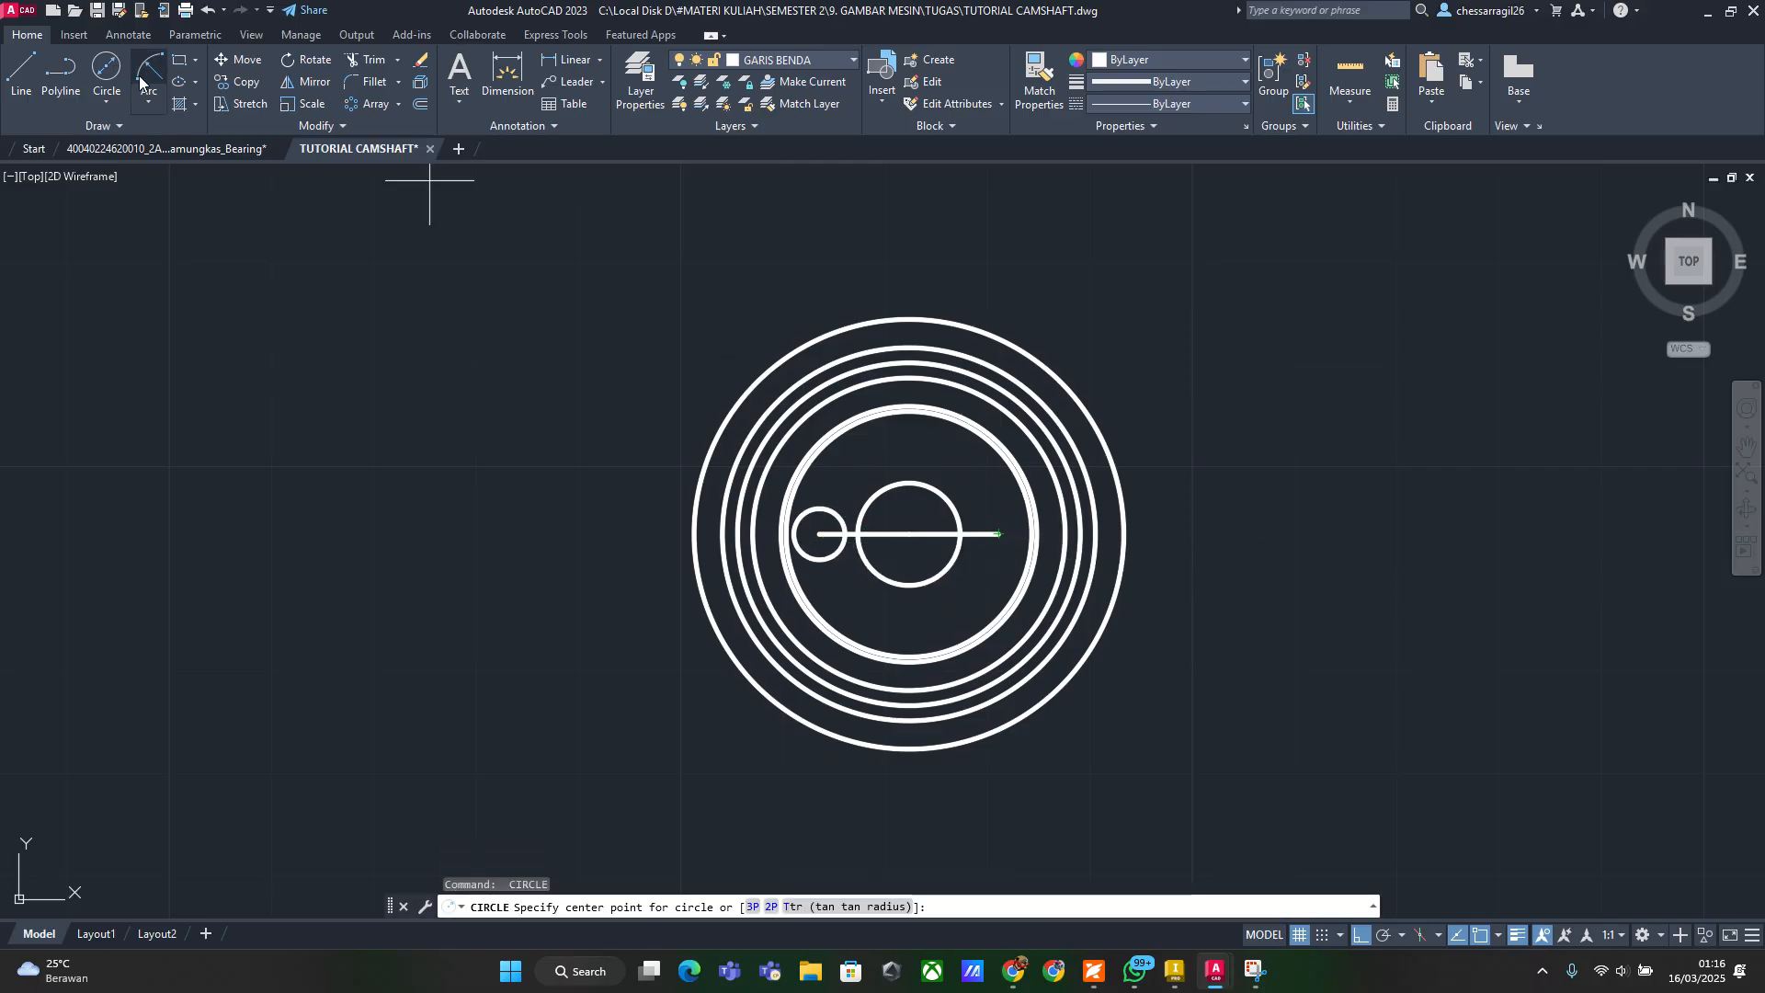
left_click(106, 72)
left_click(998, 534)
type("5")
key("Return")
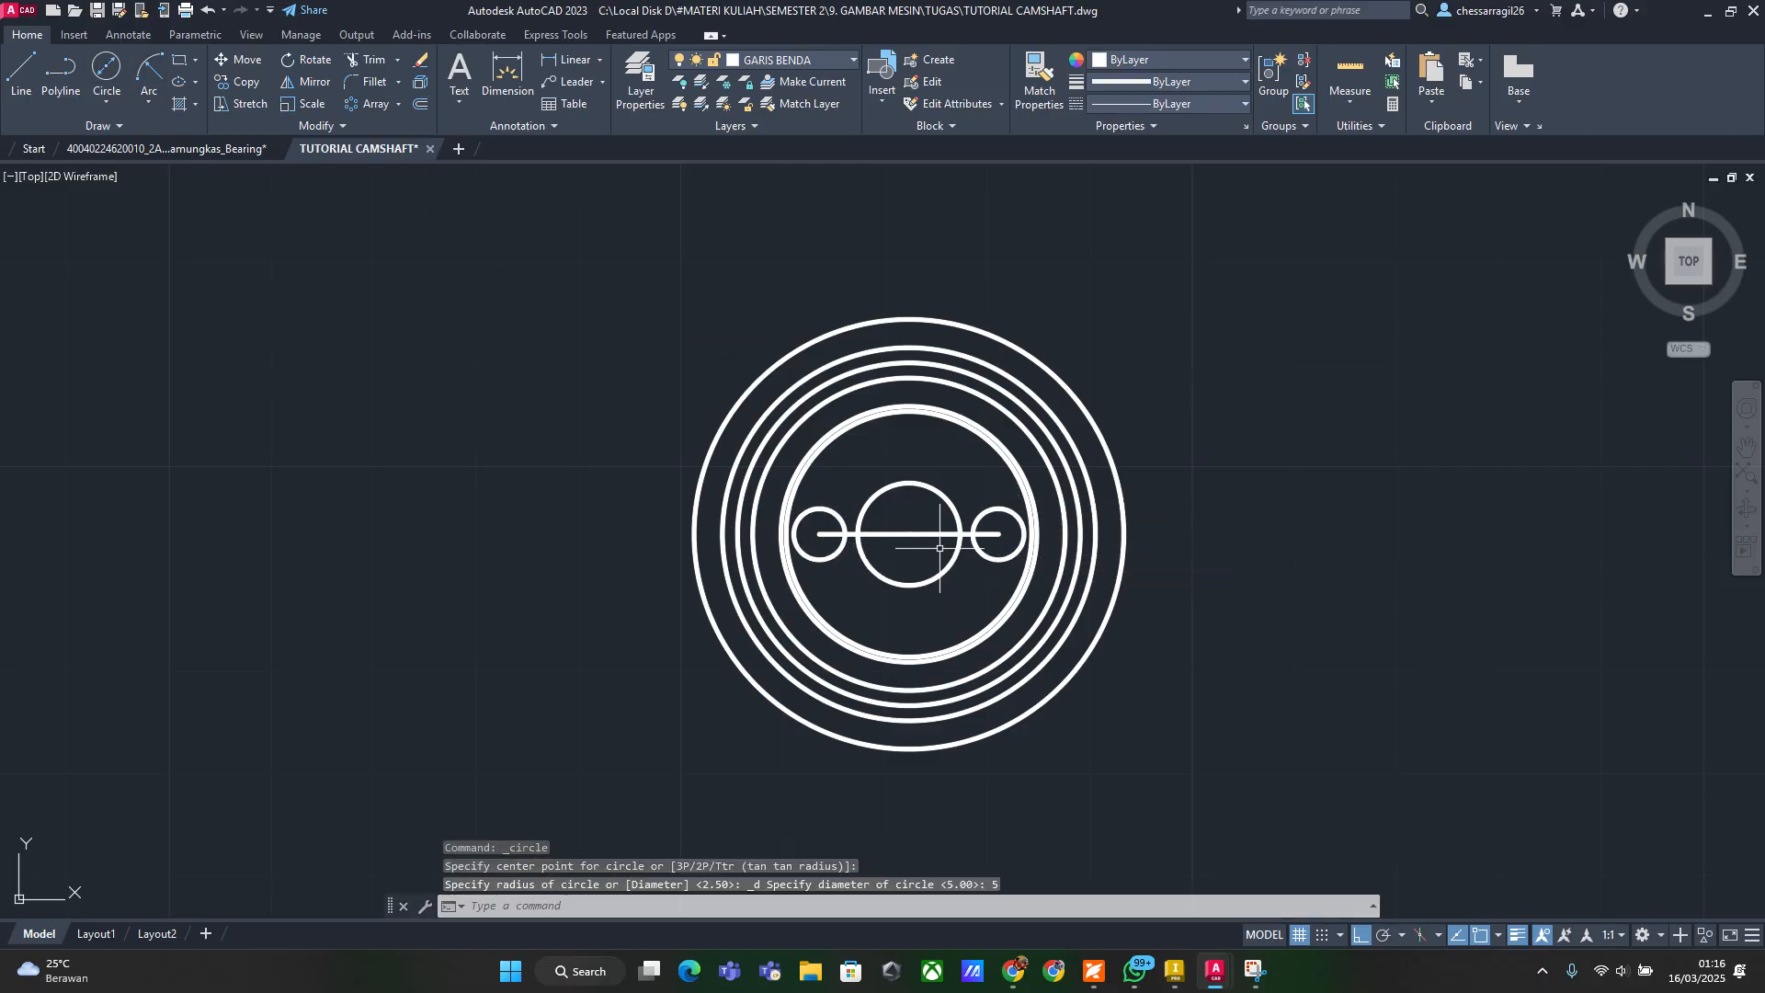
Erase the two horizontal helper lines running through the central bore
key("Escape")
left_click(936, 549)
left_click(902, 534)
key("Delete")
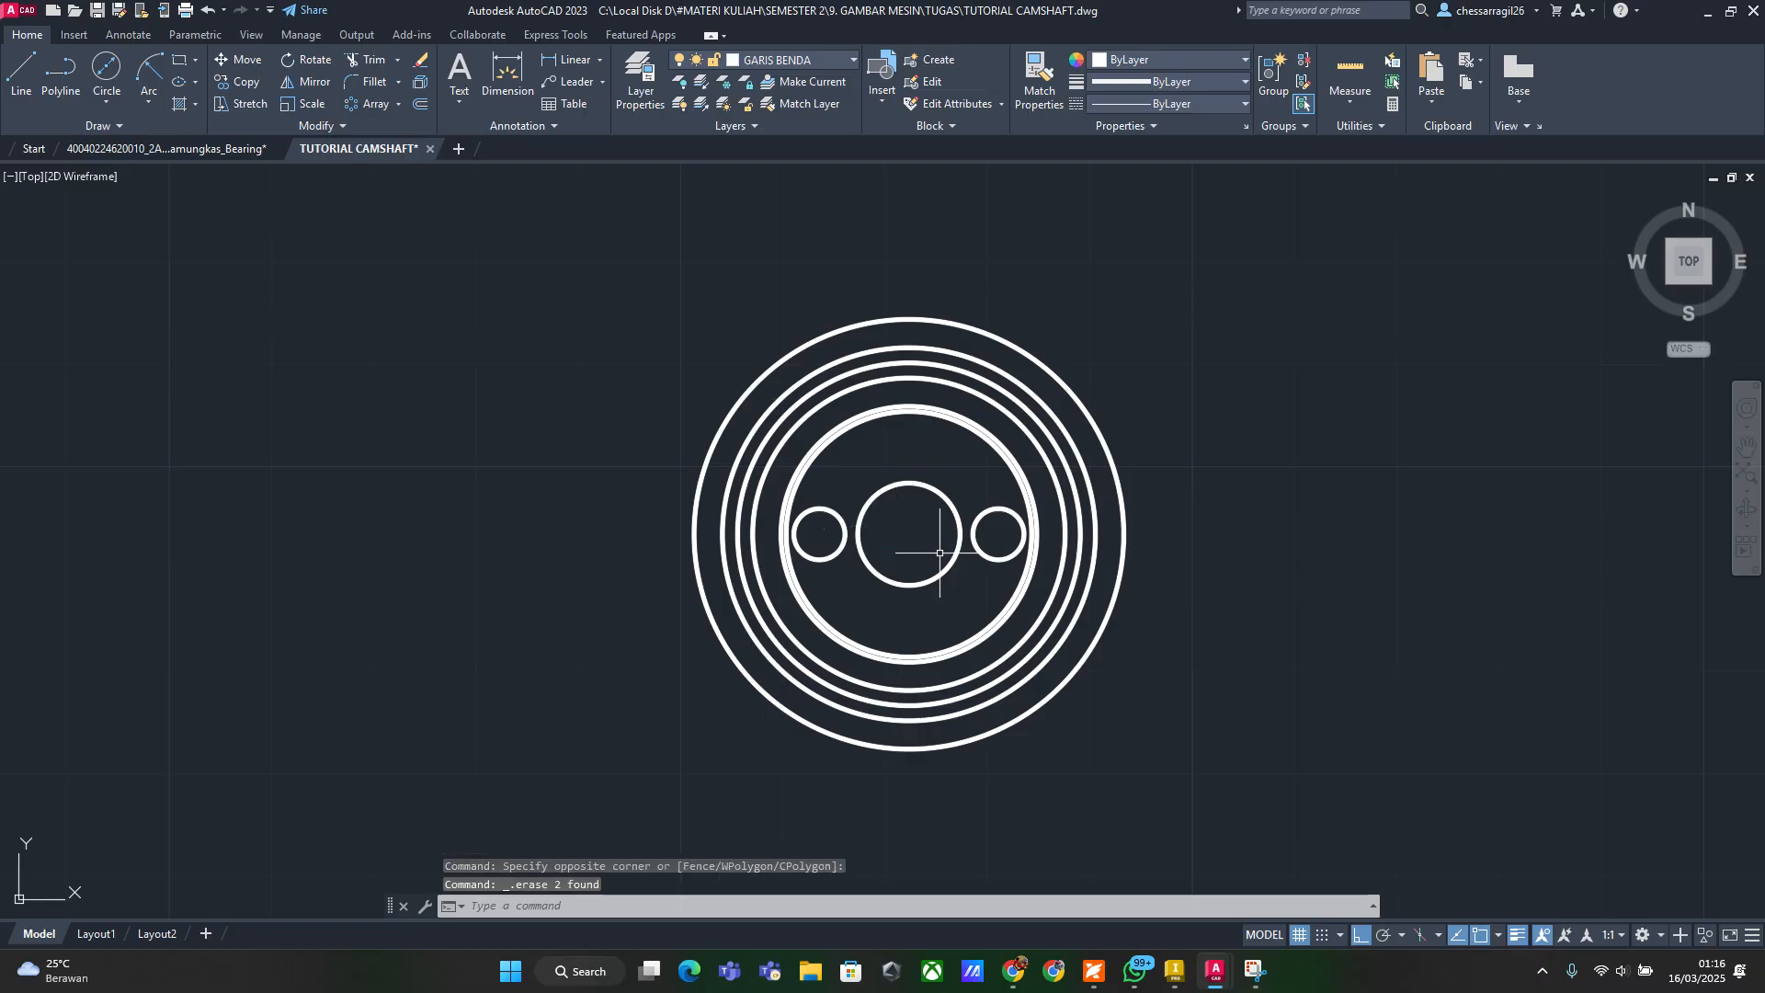
Draw a circle with a diameter of 4.42 mm centred on the top quadrant of the 33.5 mm circle
left_click(107, 72)
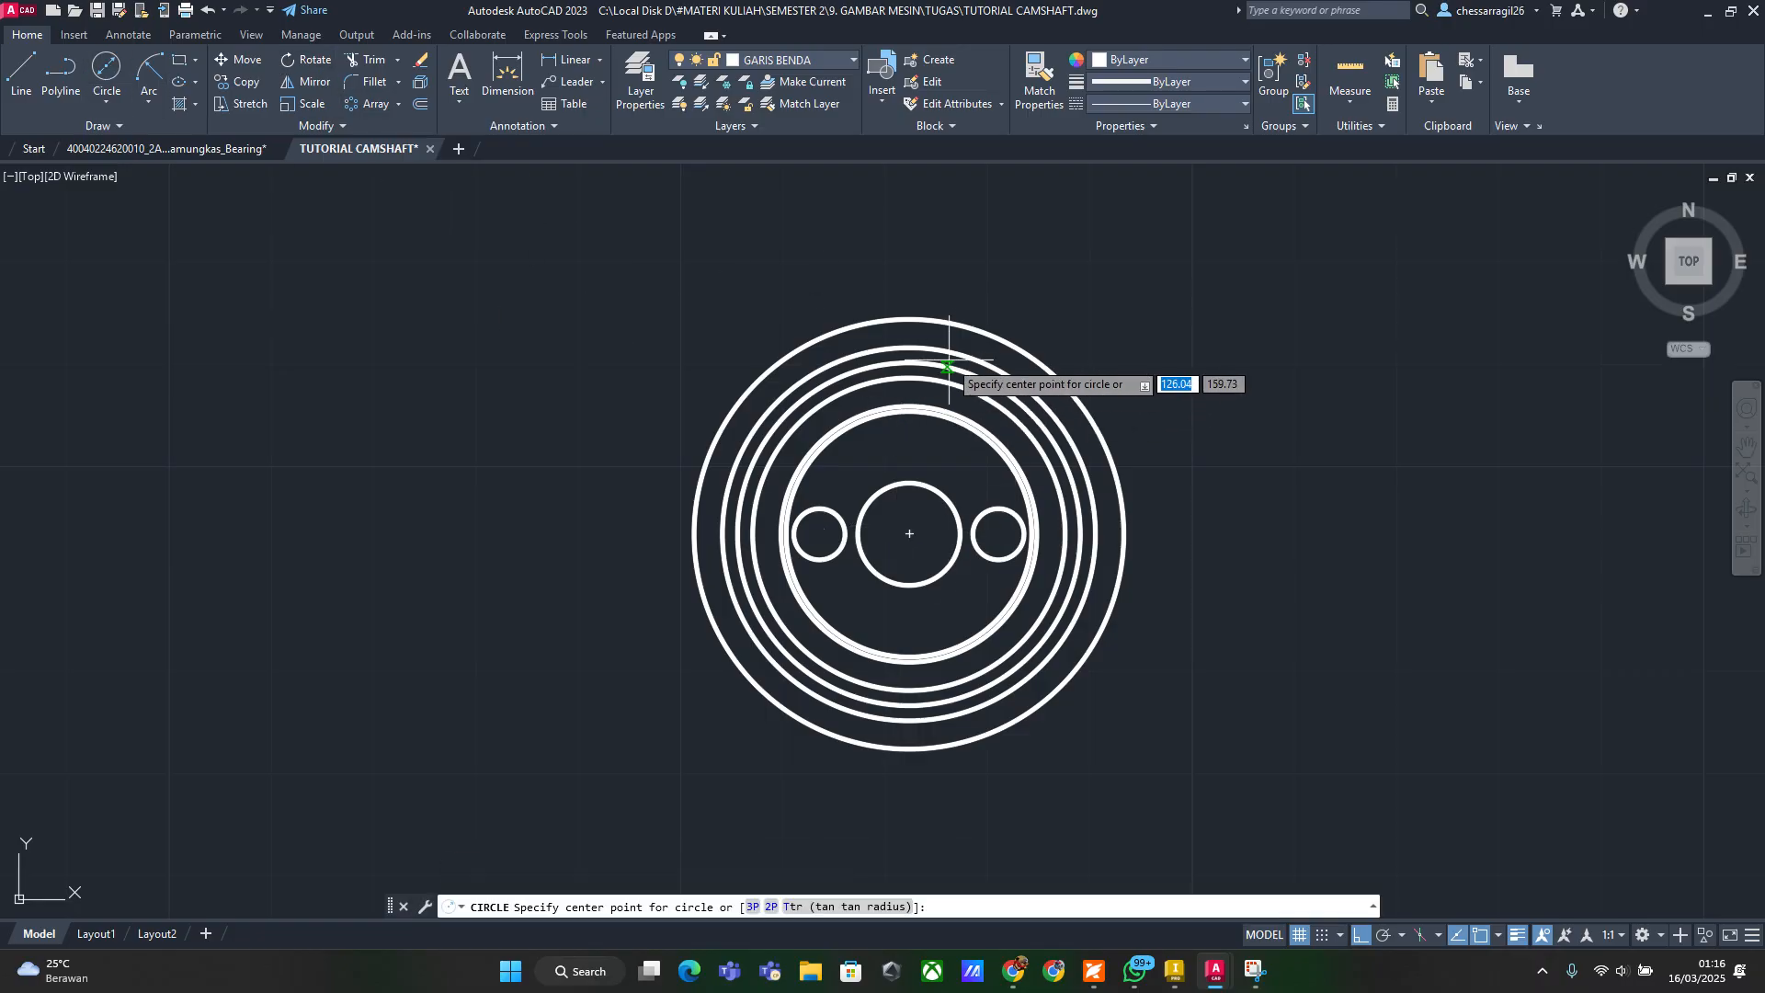
scroll(933, 363, "up", 4)
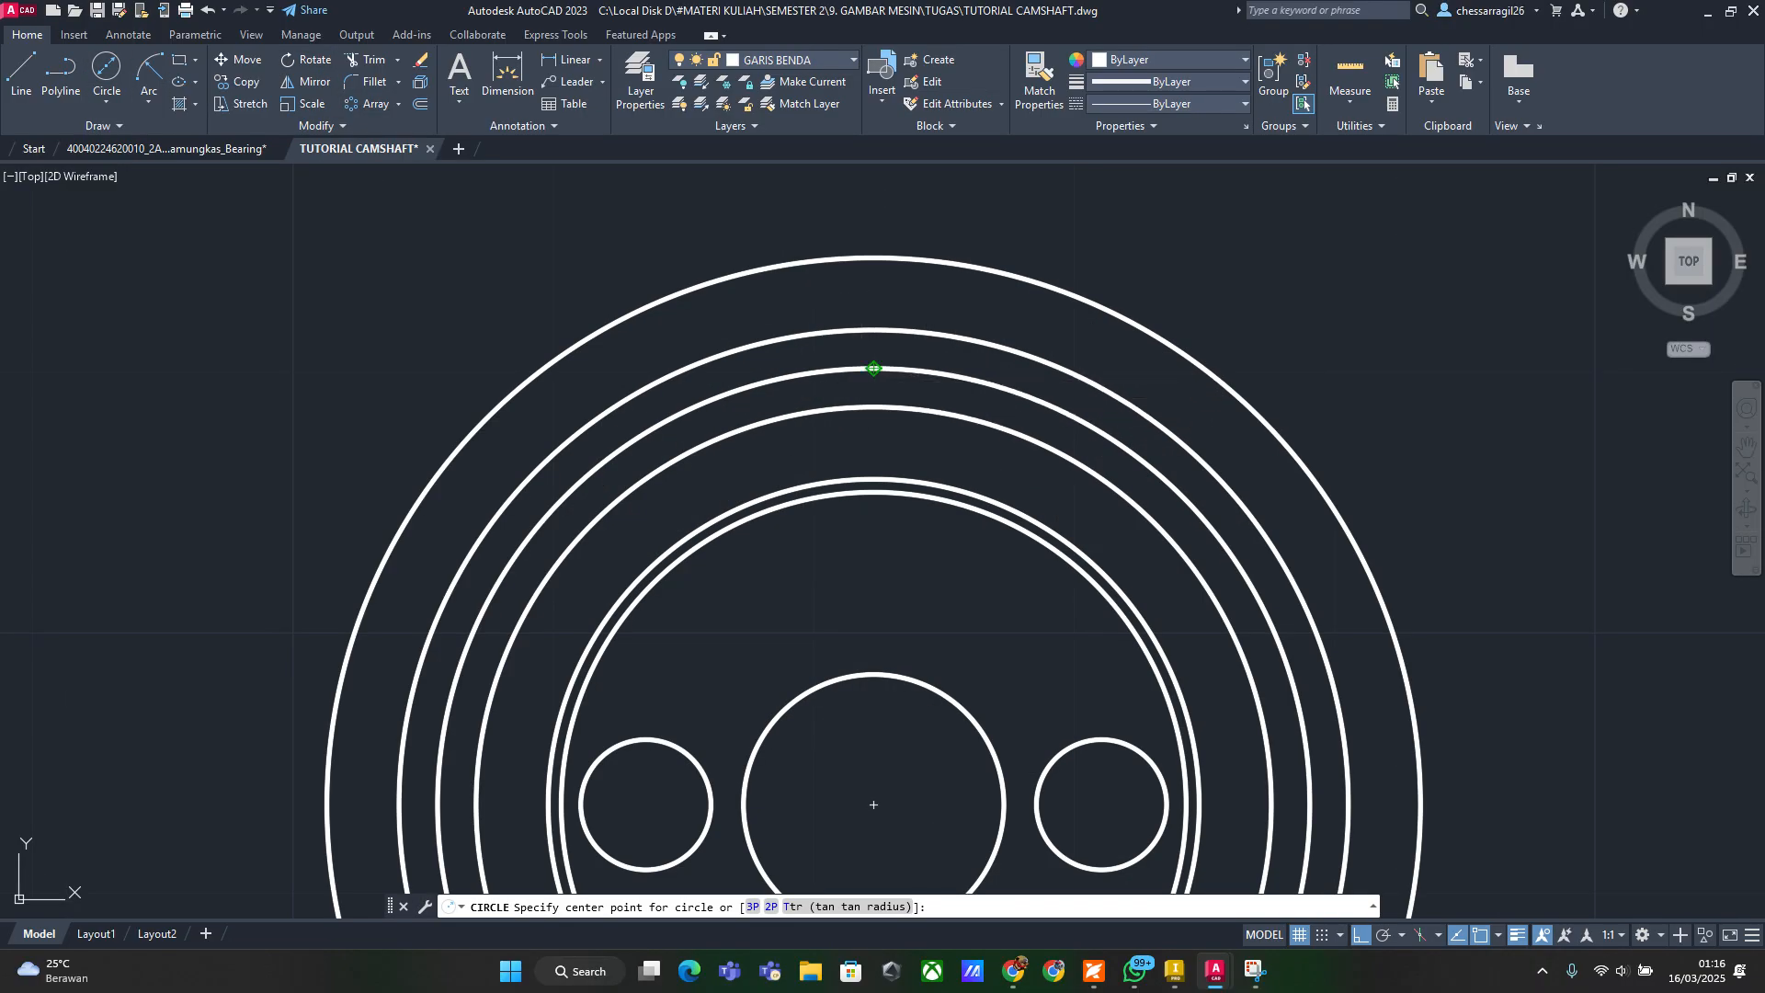
left_click(873, 368)
type("d")
key("Return")
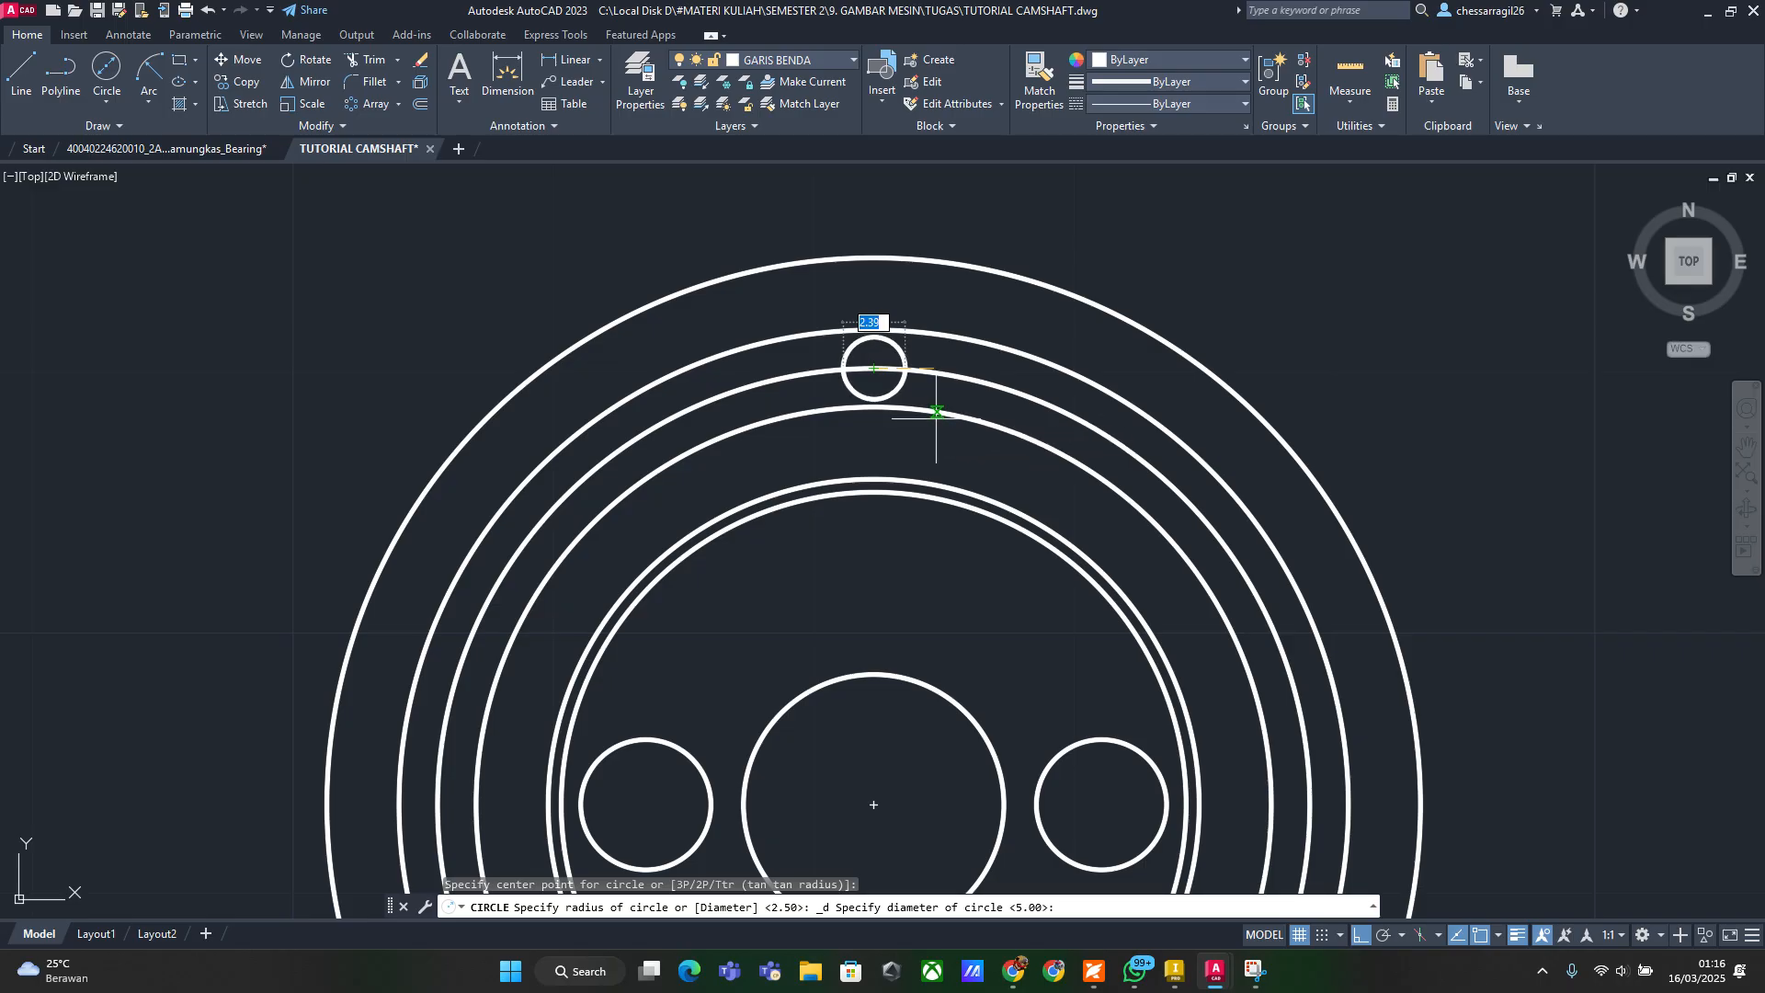
type("4.42")
key("Return")
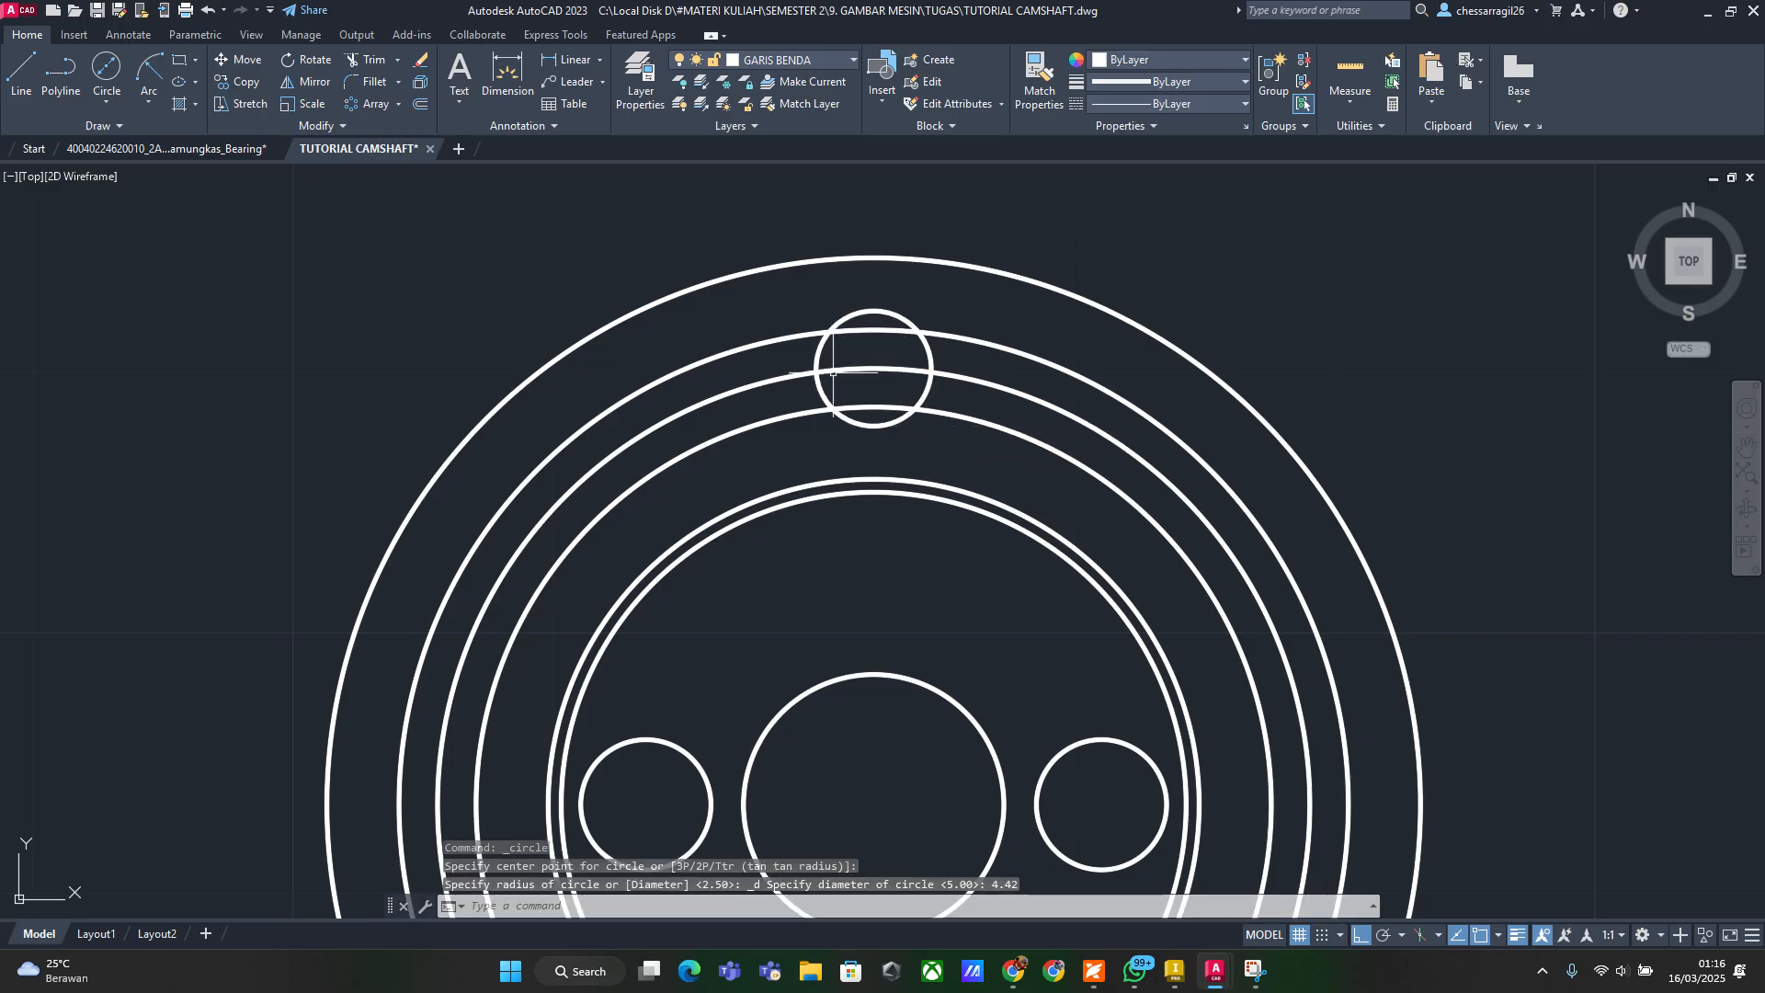
Trim away the parts of the 4.42 mm circle that lie outside the ring between the 36.46 mm and 30.54 mm circles
type("tr")
key("Return")
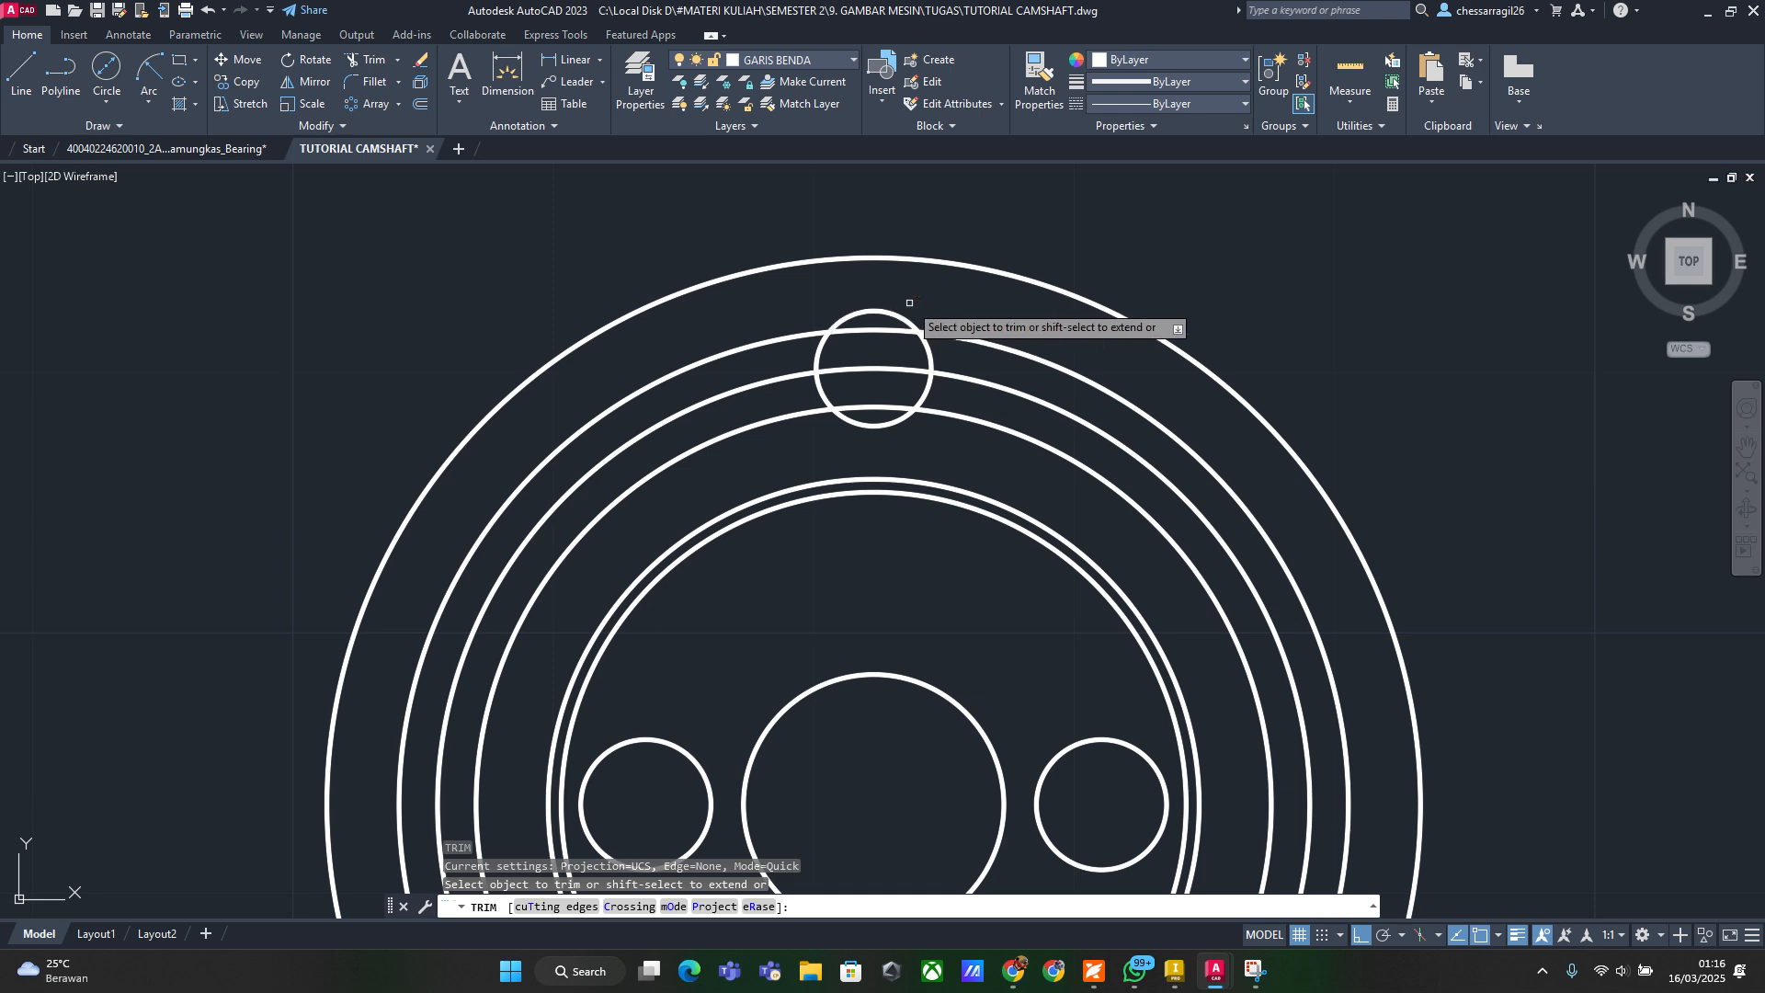
left_click(890, 423)
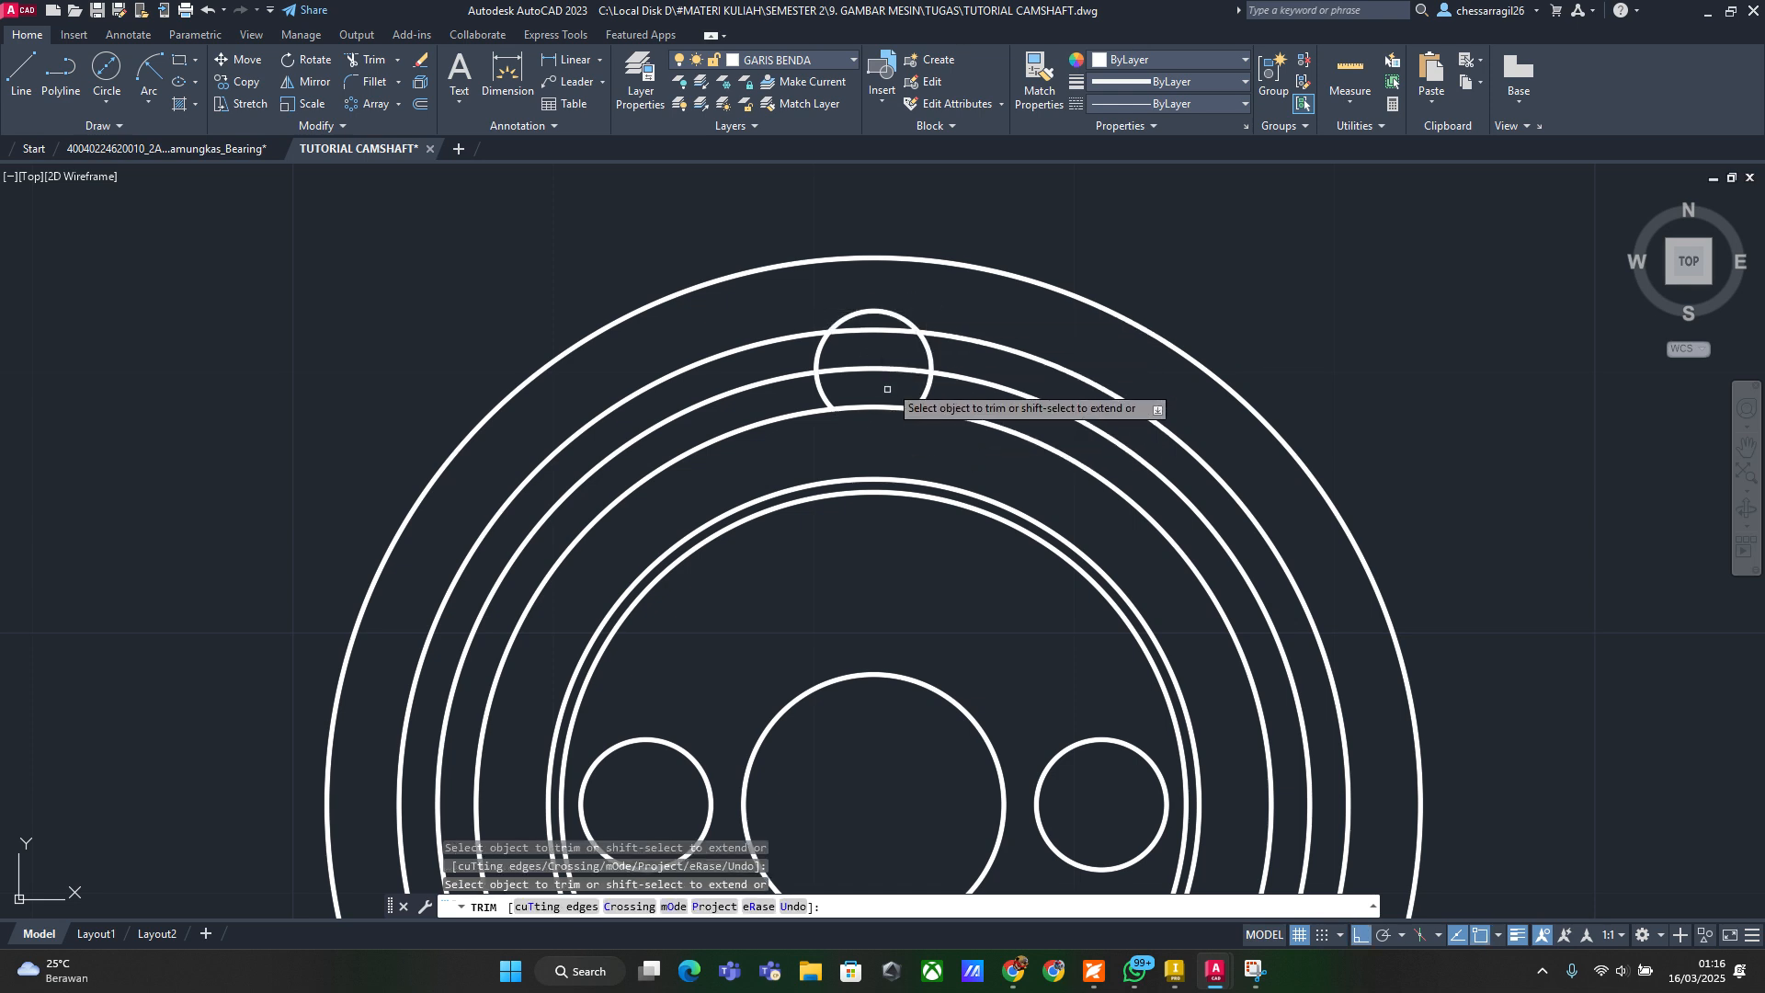
left_click(883, 316)
left_click(885, 310)
key("Escape")
key("Escape")
Erase the 33.5 mm pitch circle passing through the trimmed slot
left_click(887, 384)
left_click(859, 356)
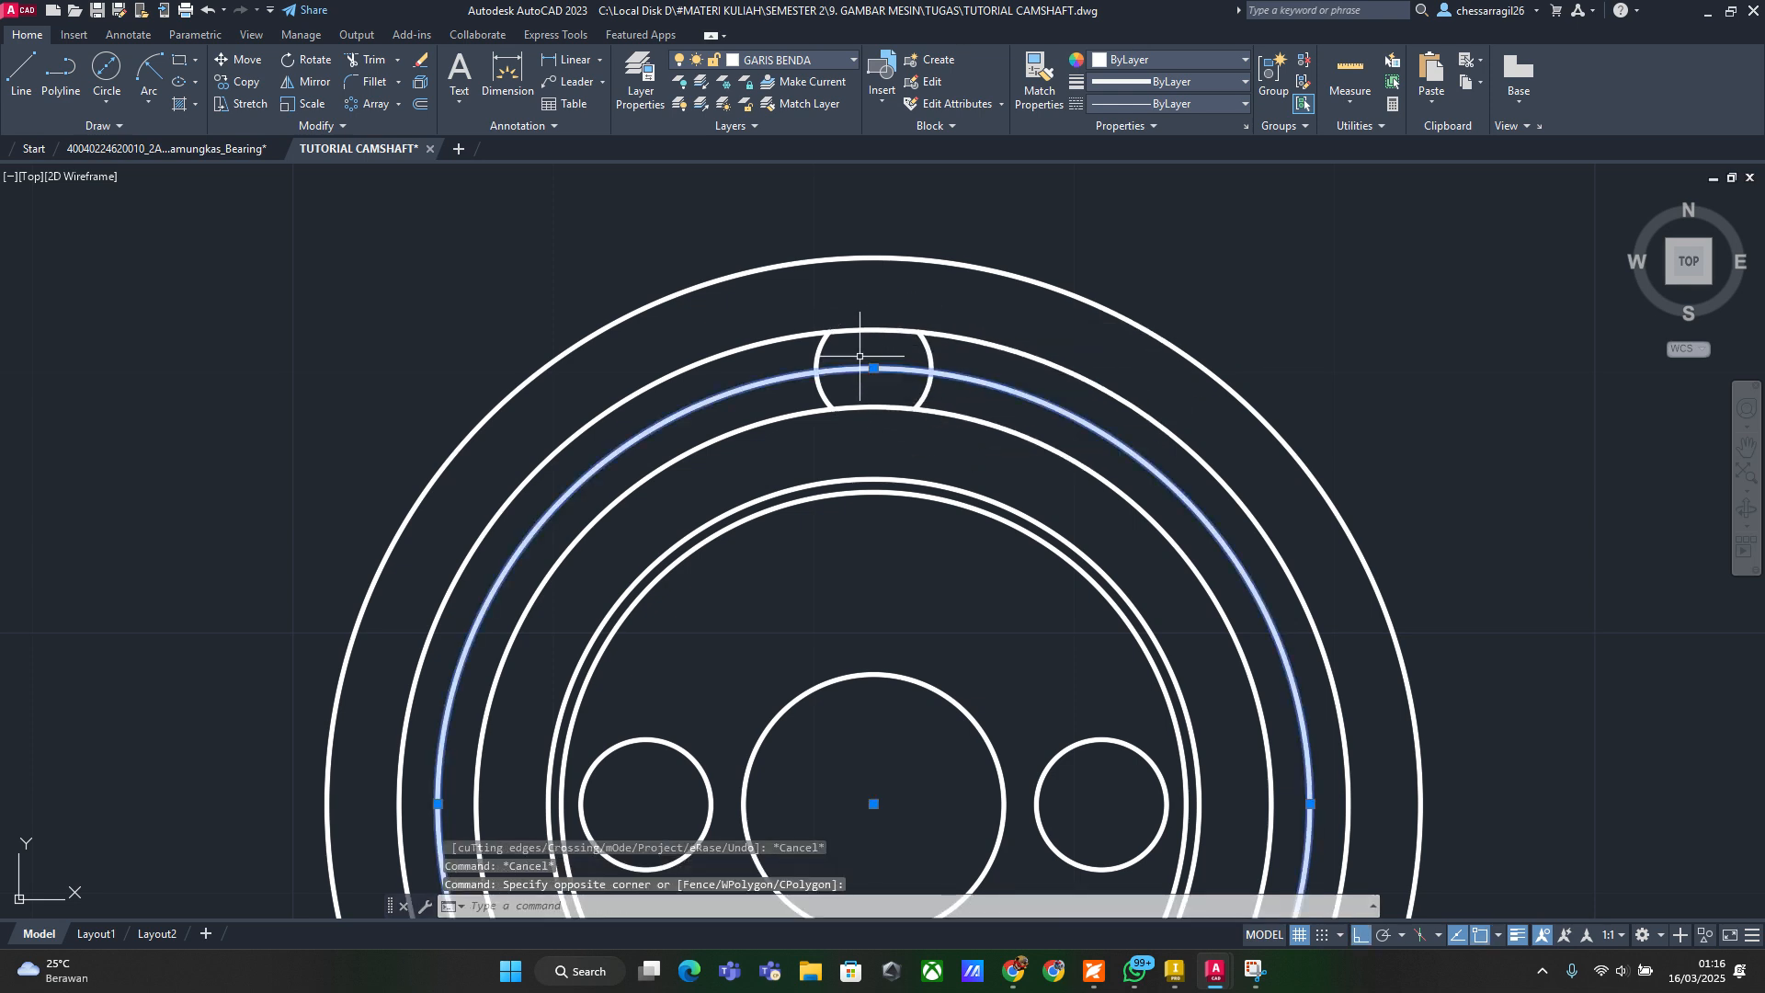
key("Delete")
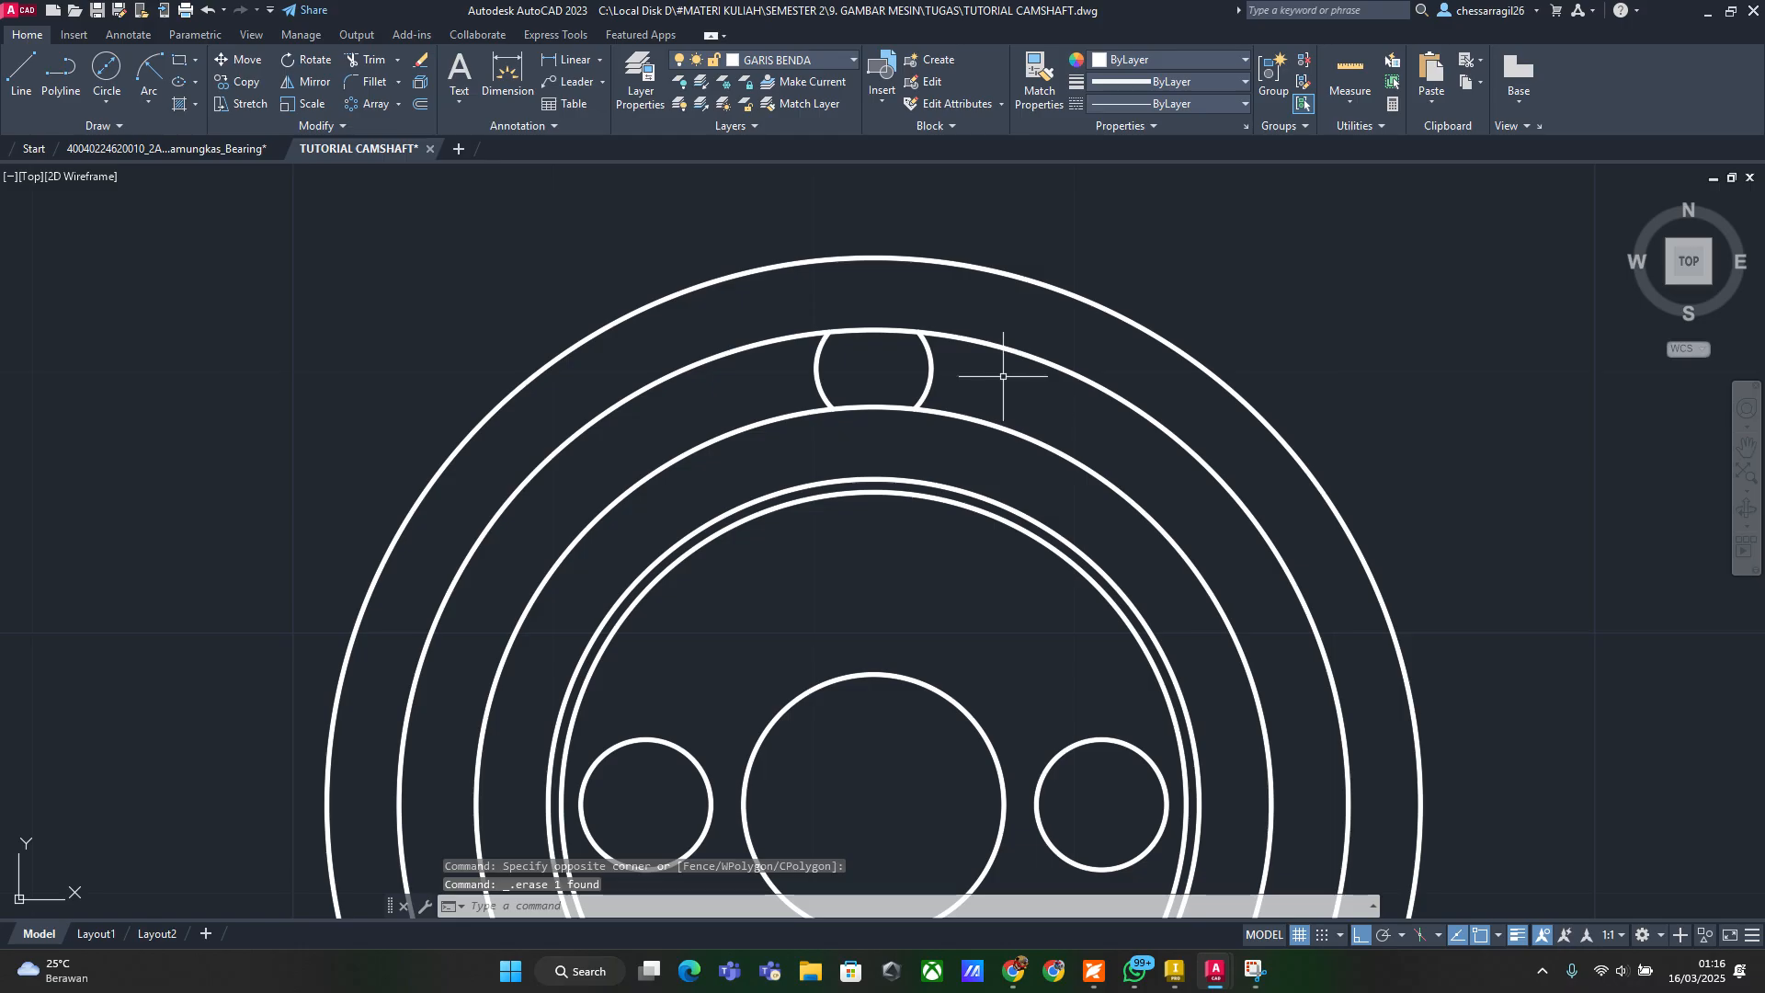
Create a polar array of the two slot arcs around the common centre with 12 items over 360 degrees
left_click(368, 104)
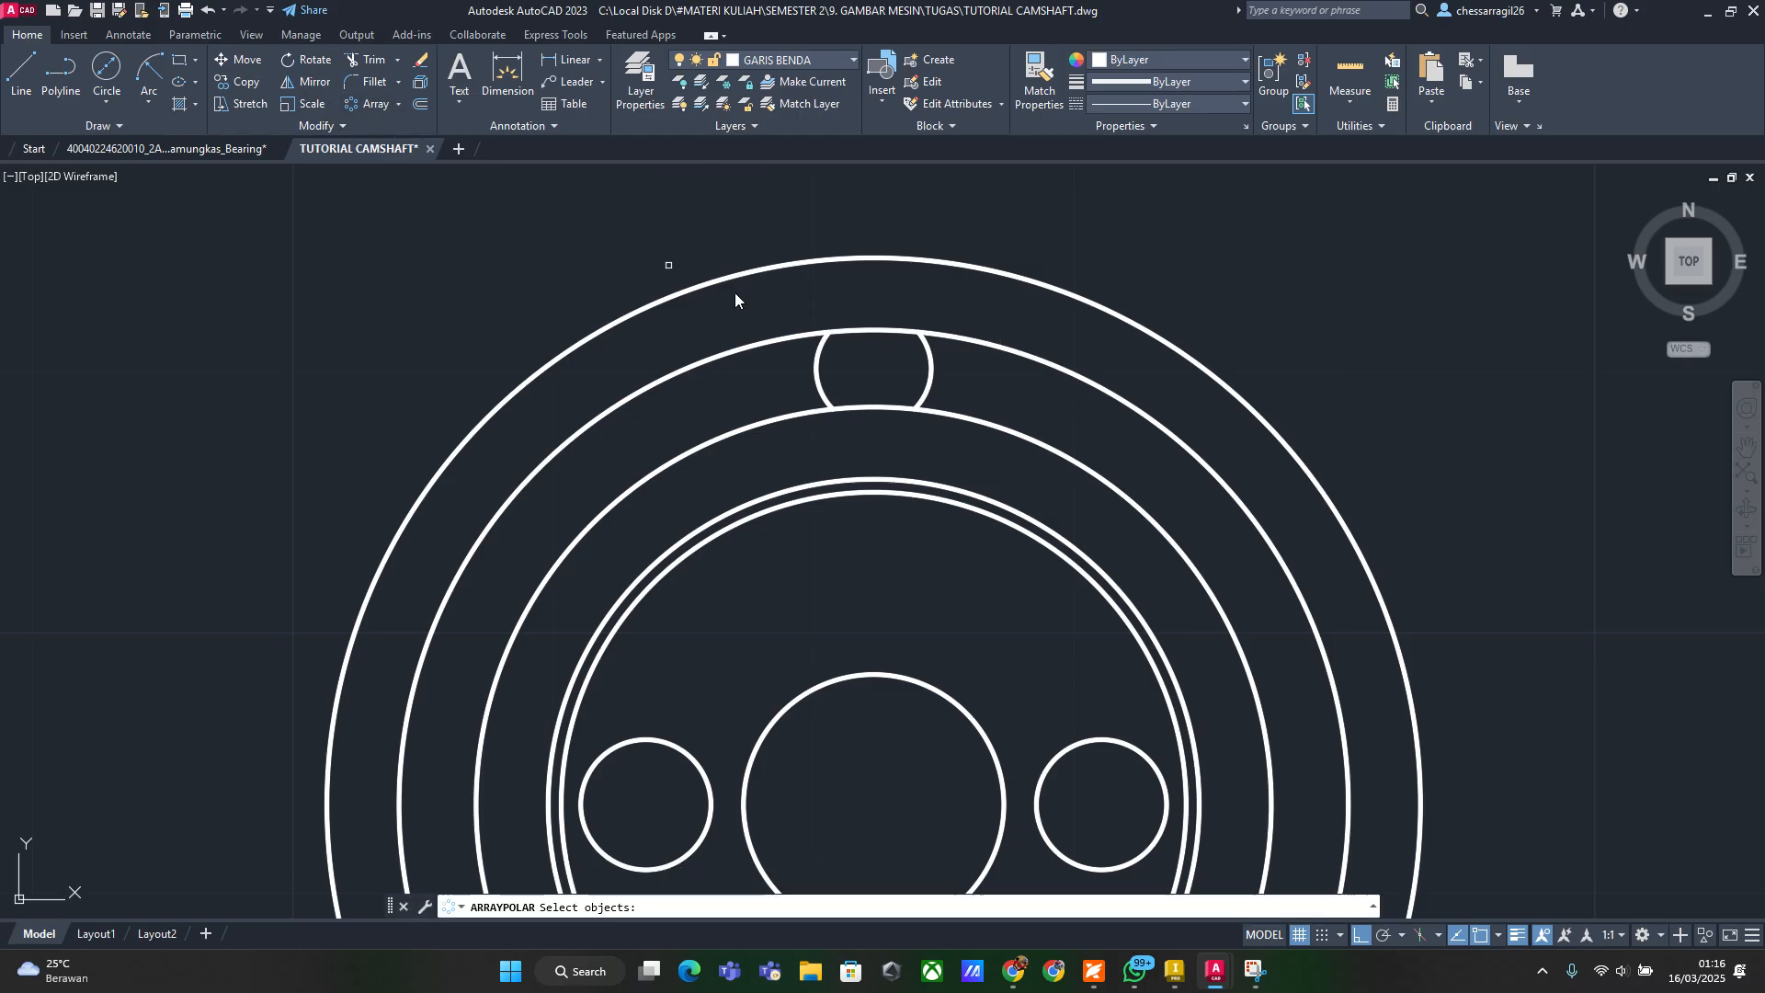
mouse_move(973, 384)
left_mouse_down()
mouse_move(800, 363)
mouse_move(961, 377)
left_mouse_up()
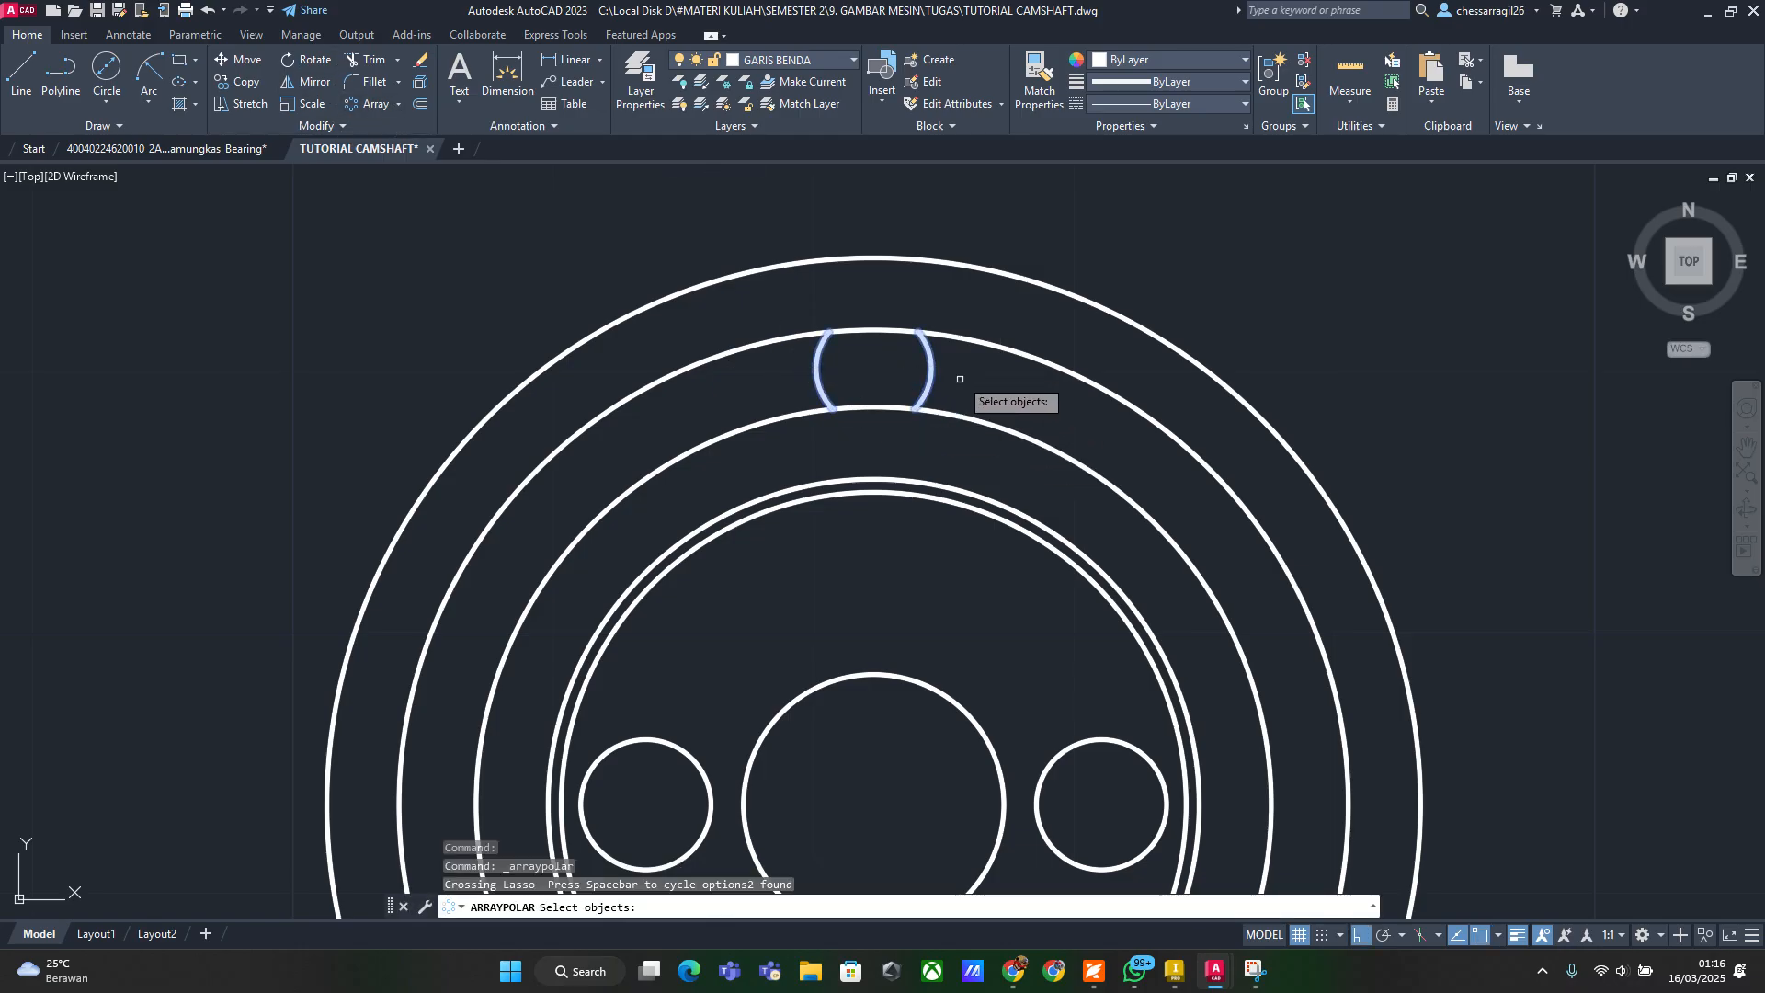
key("Return")
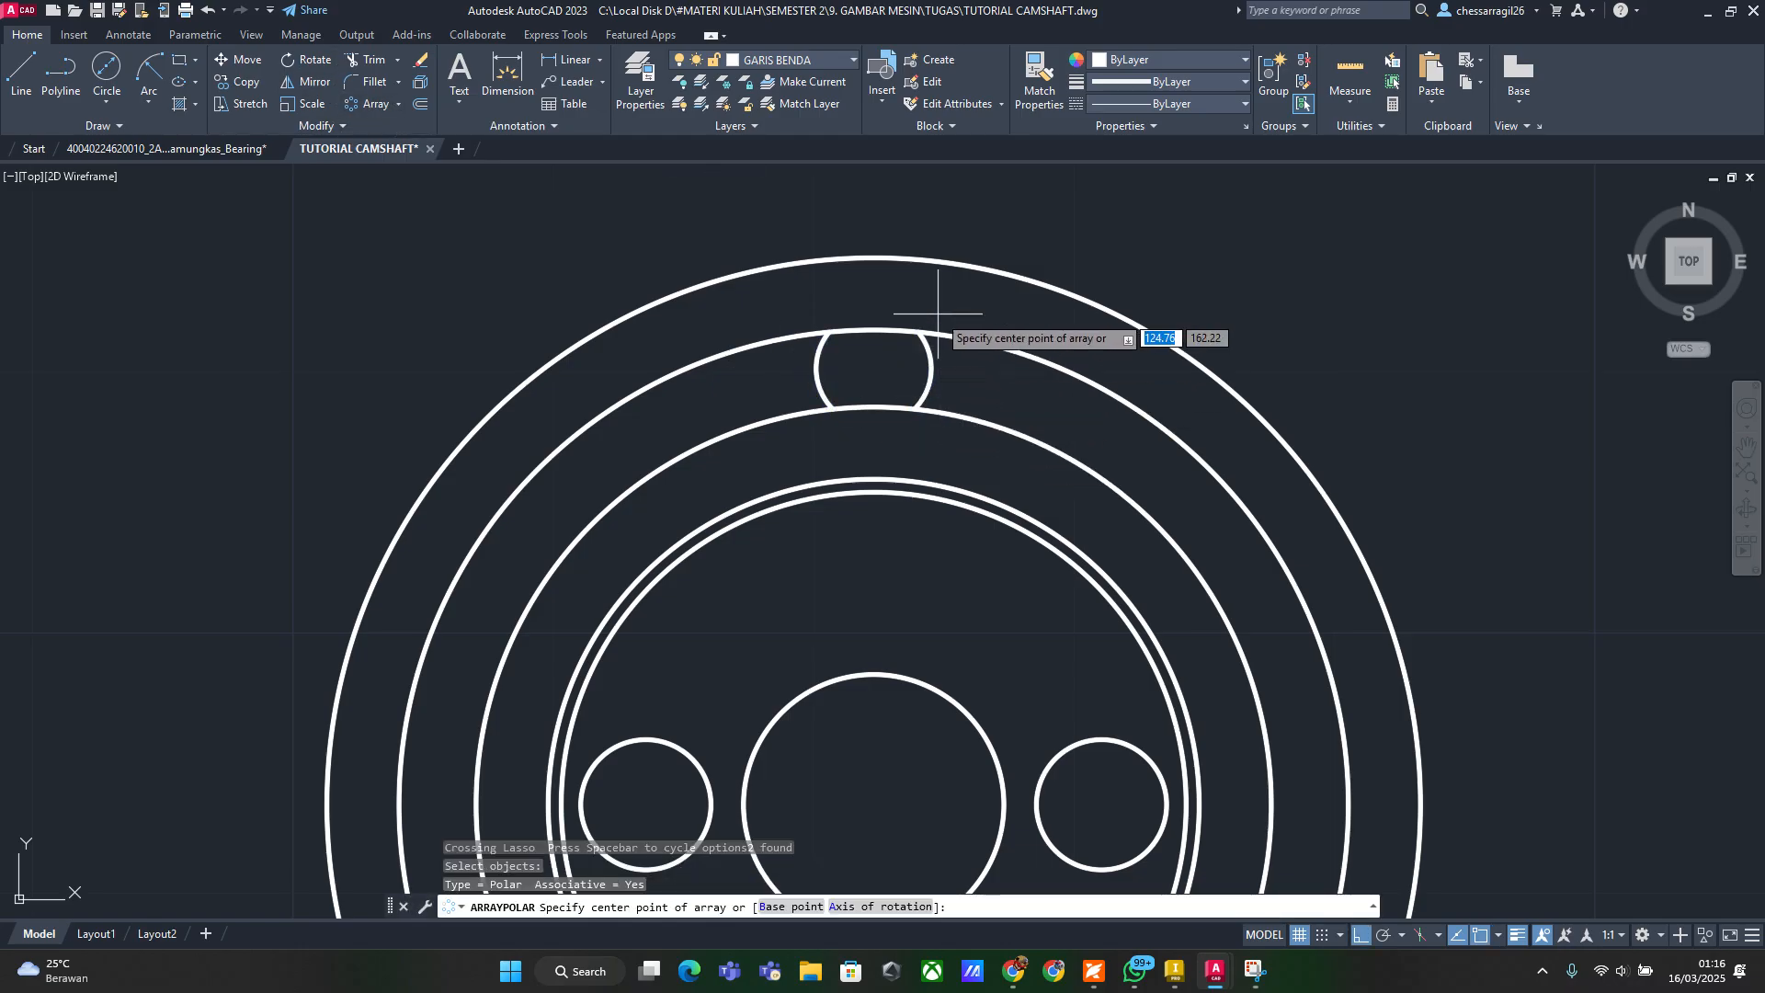
left_click(874, 804)
scroll(1003, 673, "down", 2)
middle_click_drag(1004, 673, 951, 426)
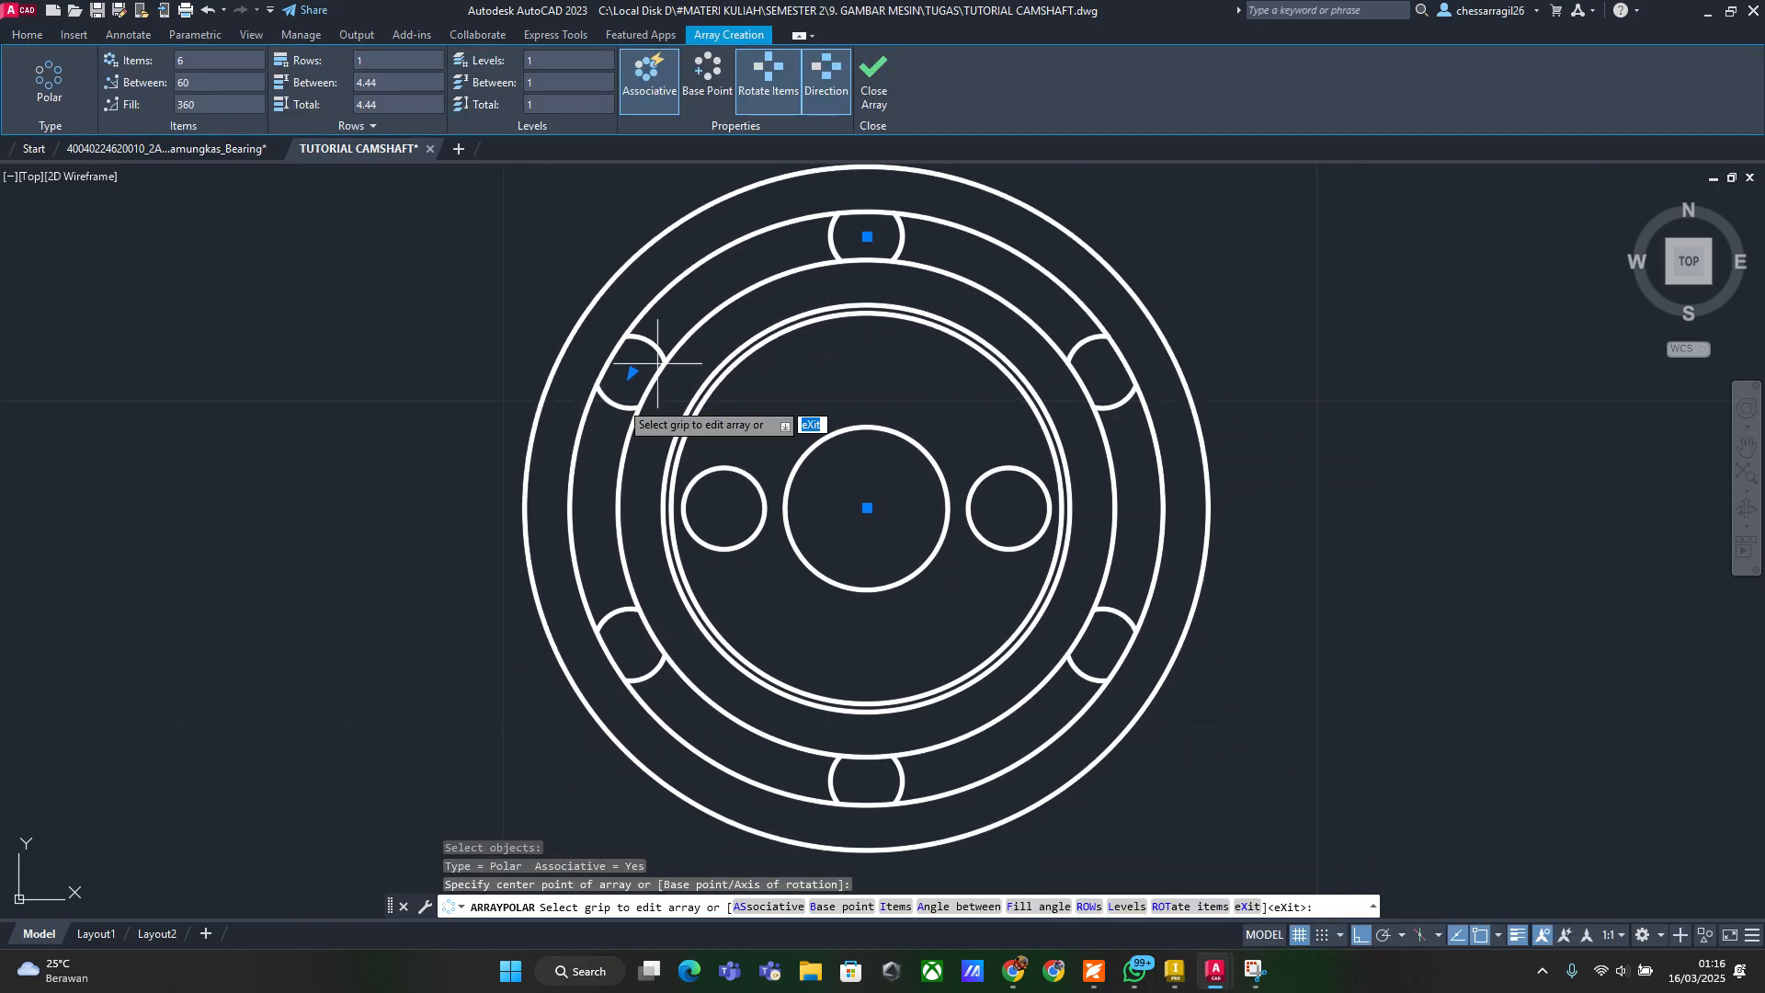
left_click_drag(211, 62, 78, 55)
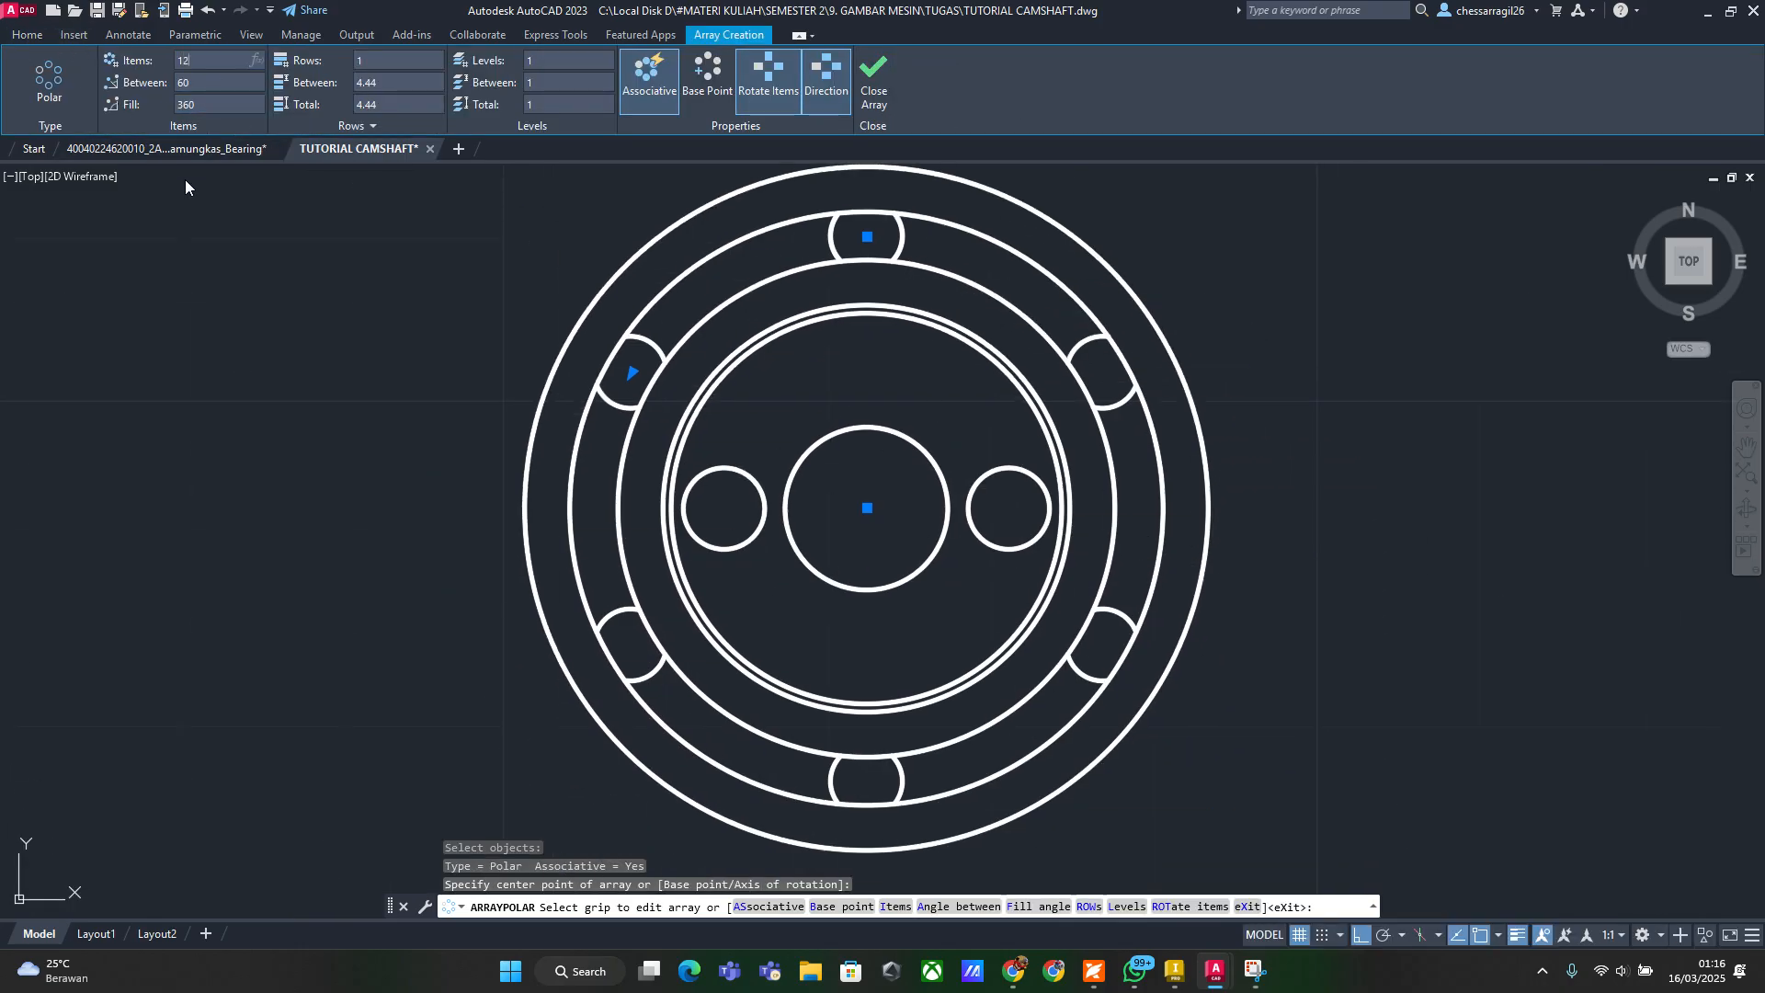
left_click(344, 182)
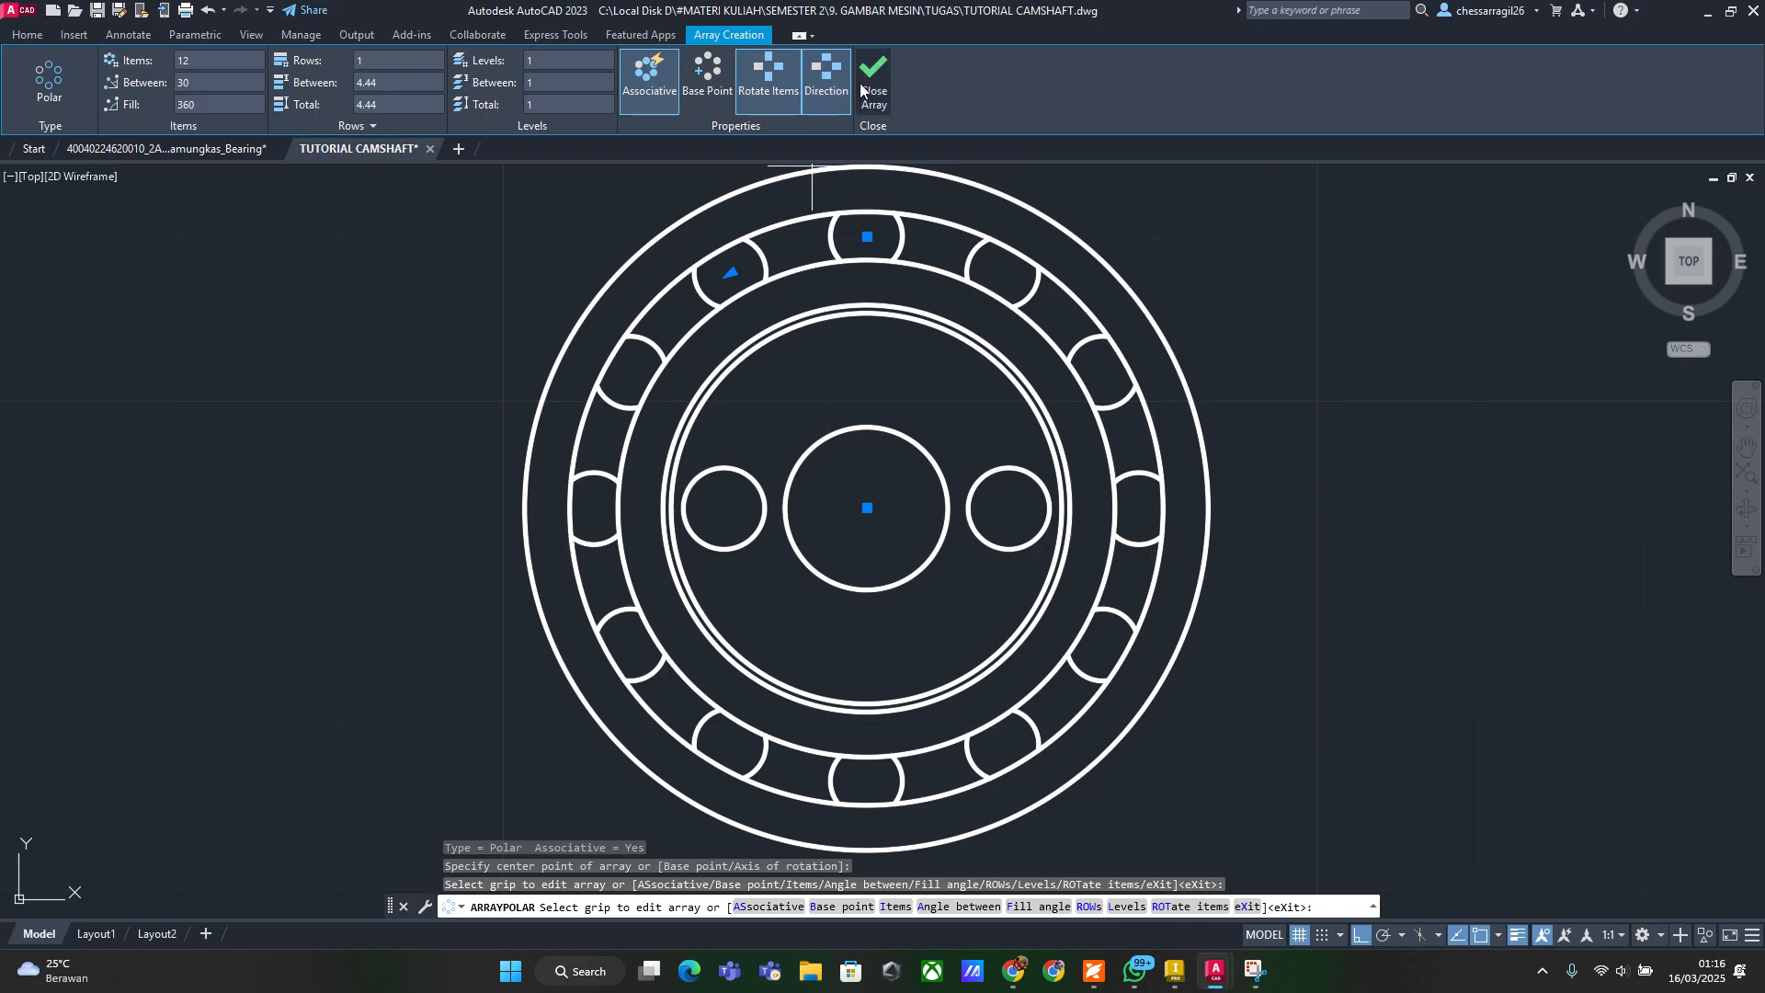
left_click(872, 81)
scroll(1132, 453, "down", 2)
middle_click_drag(1132, 453, 1068, 477)
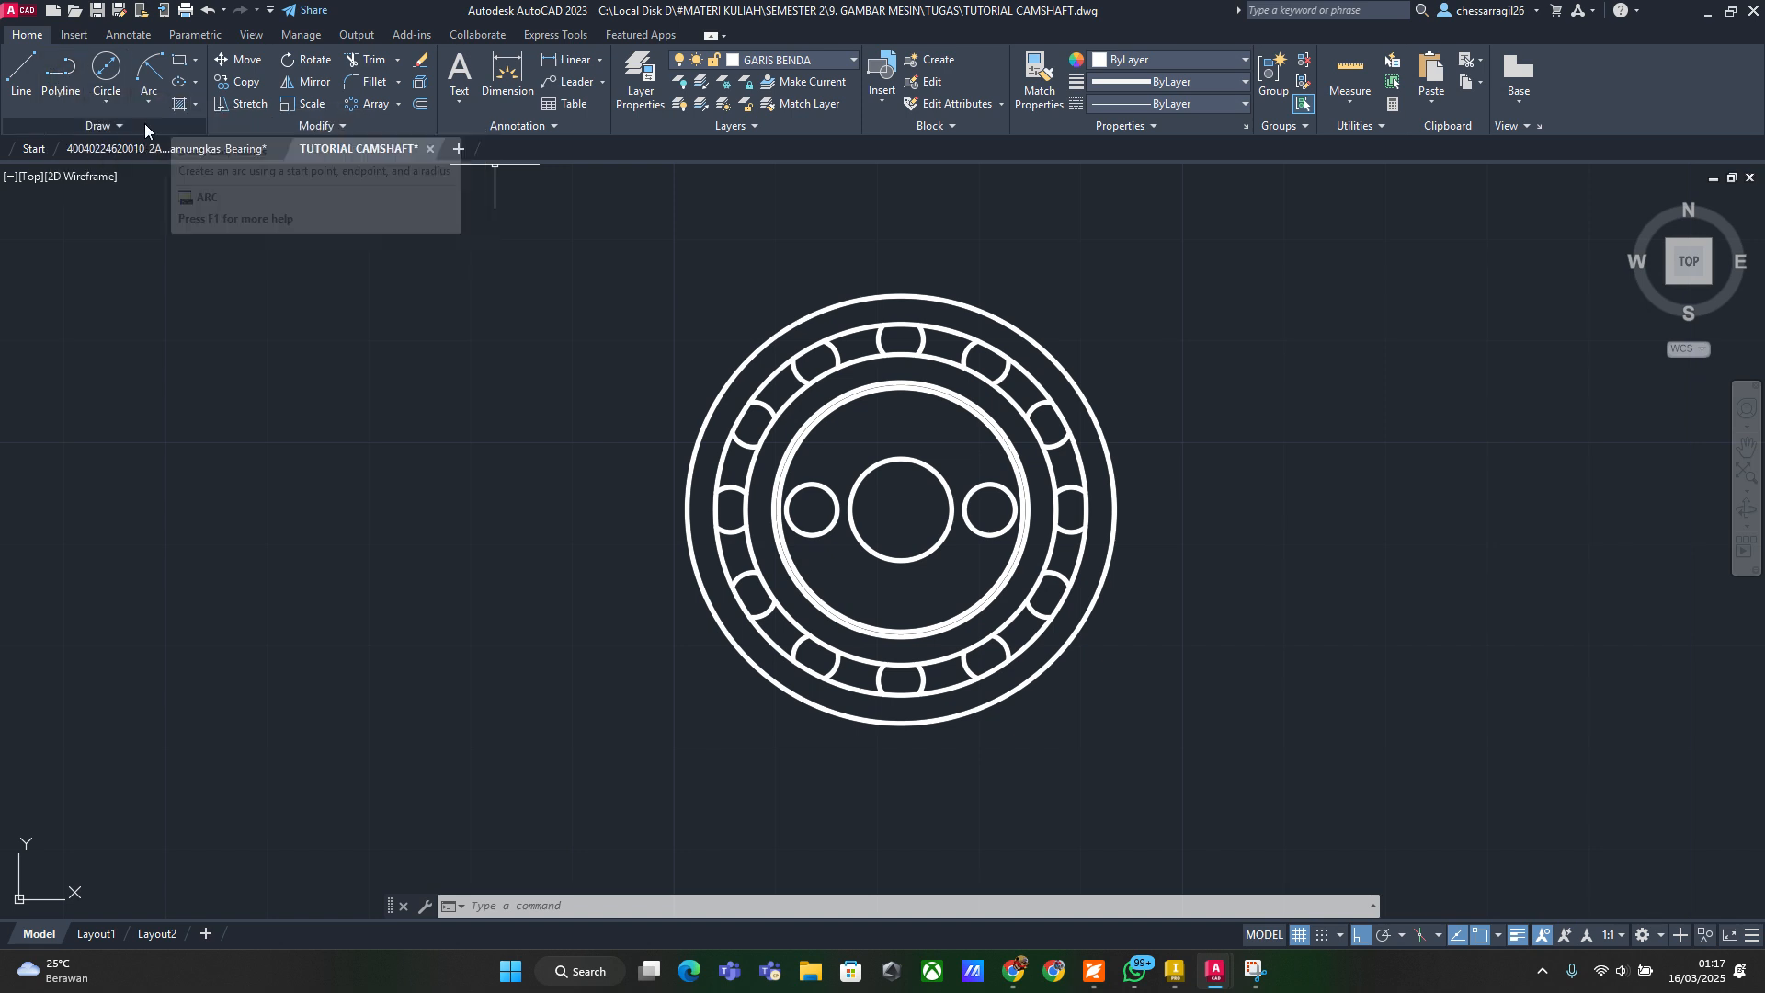
left_click(109, 126)
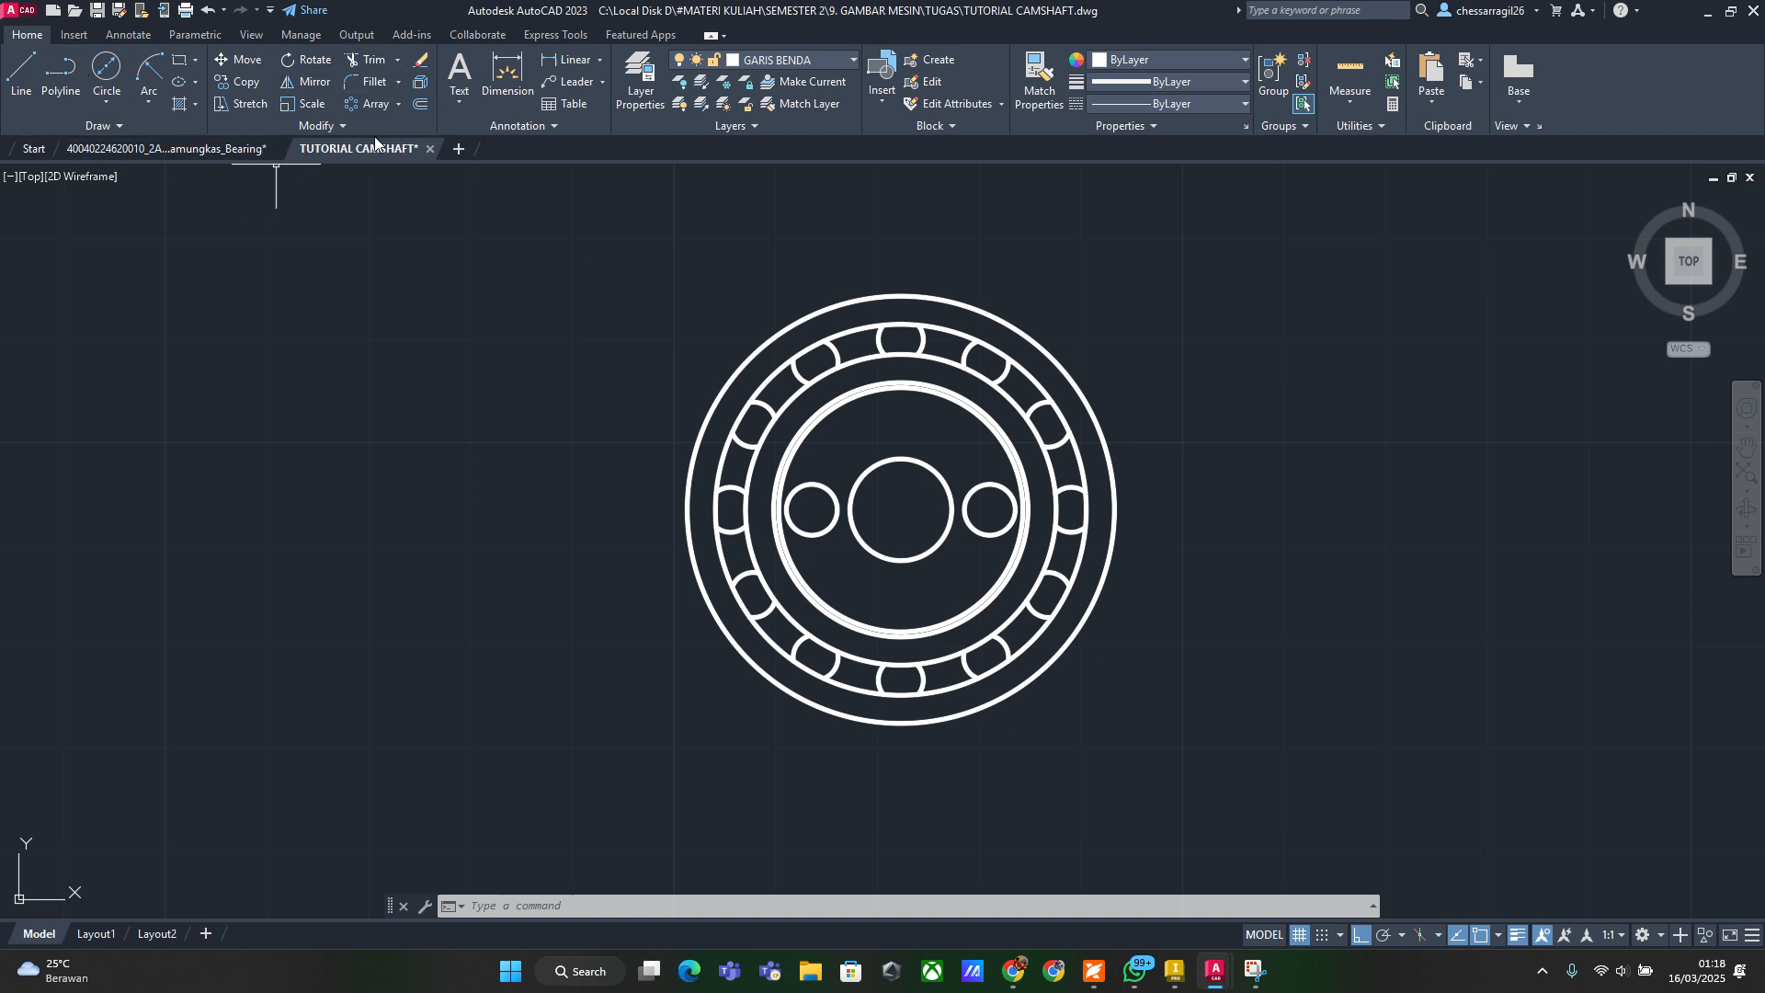
left_click(402, 126)
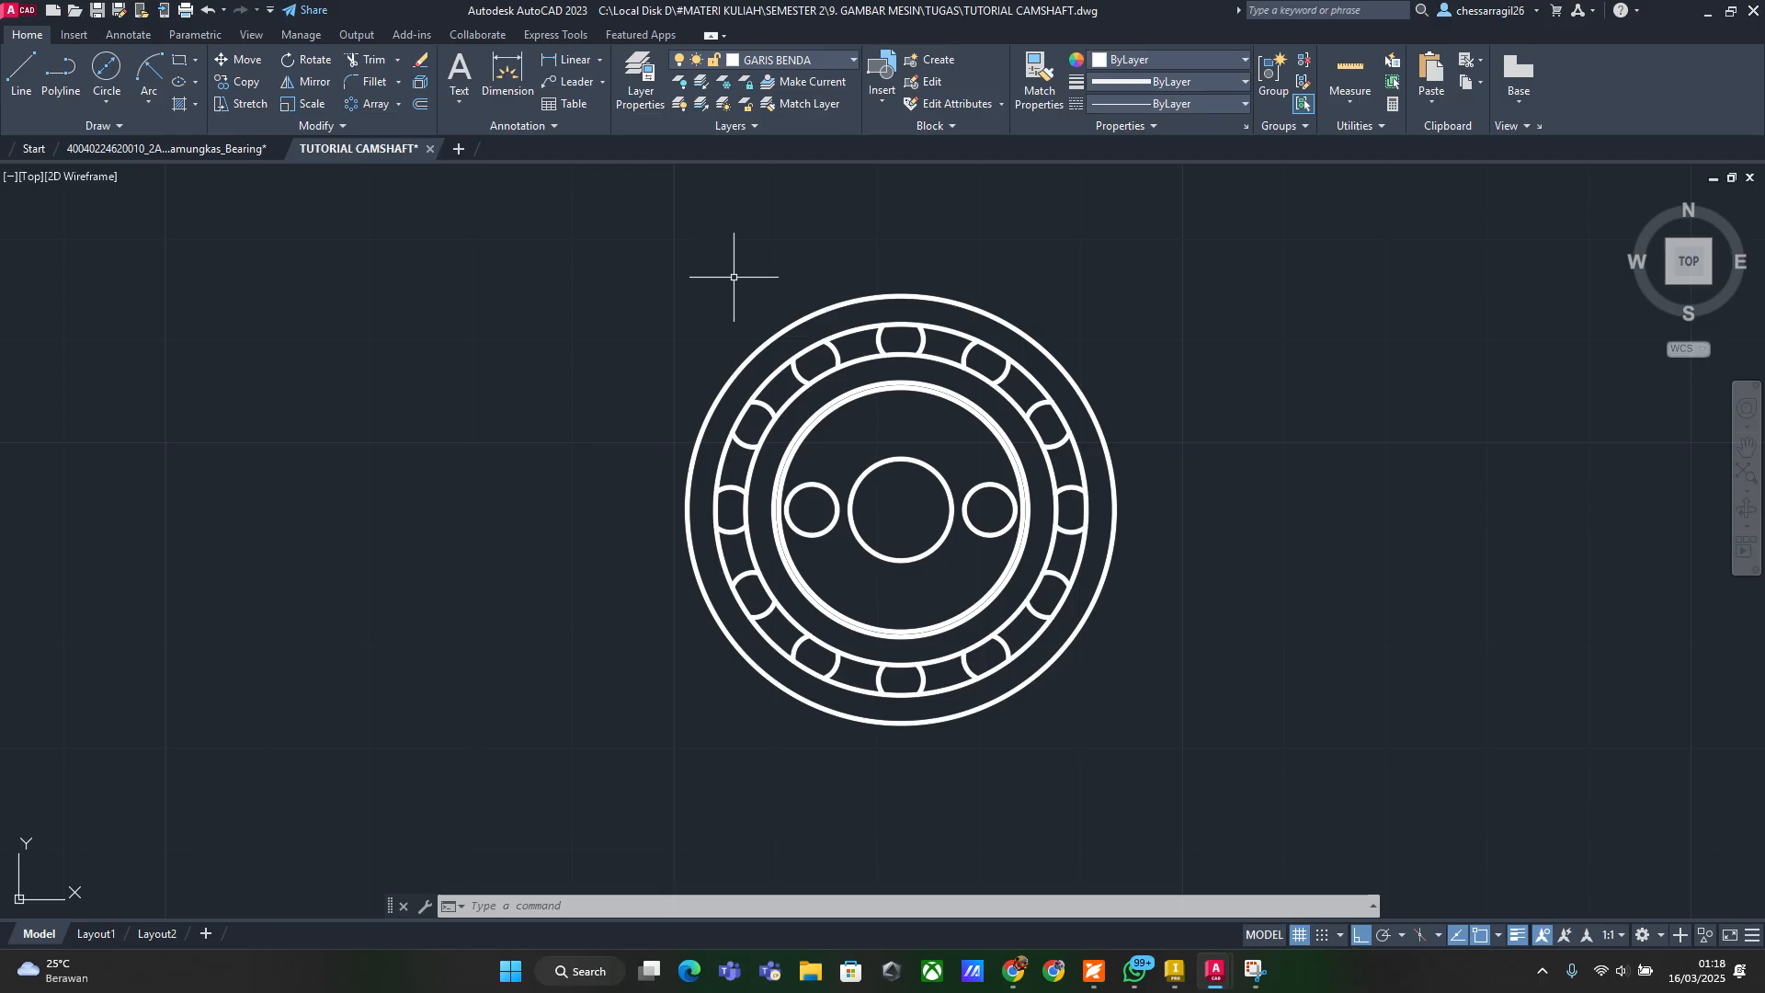
left_click(20, 71)
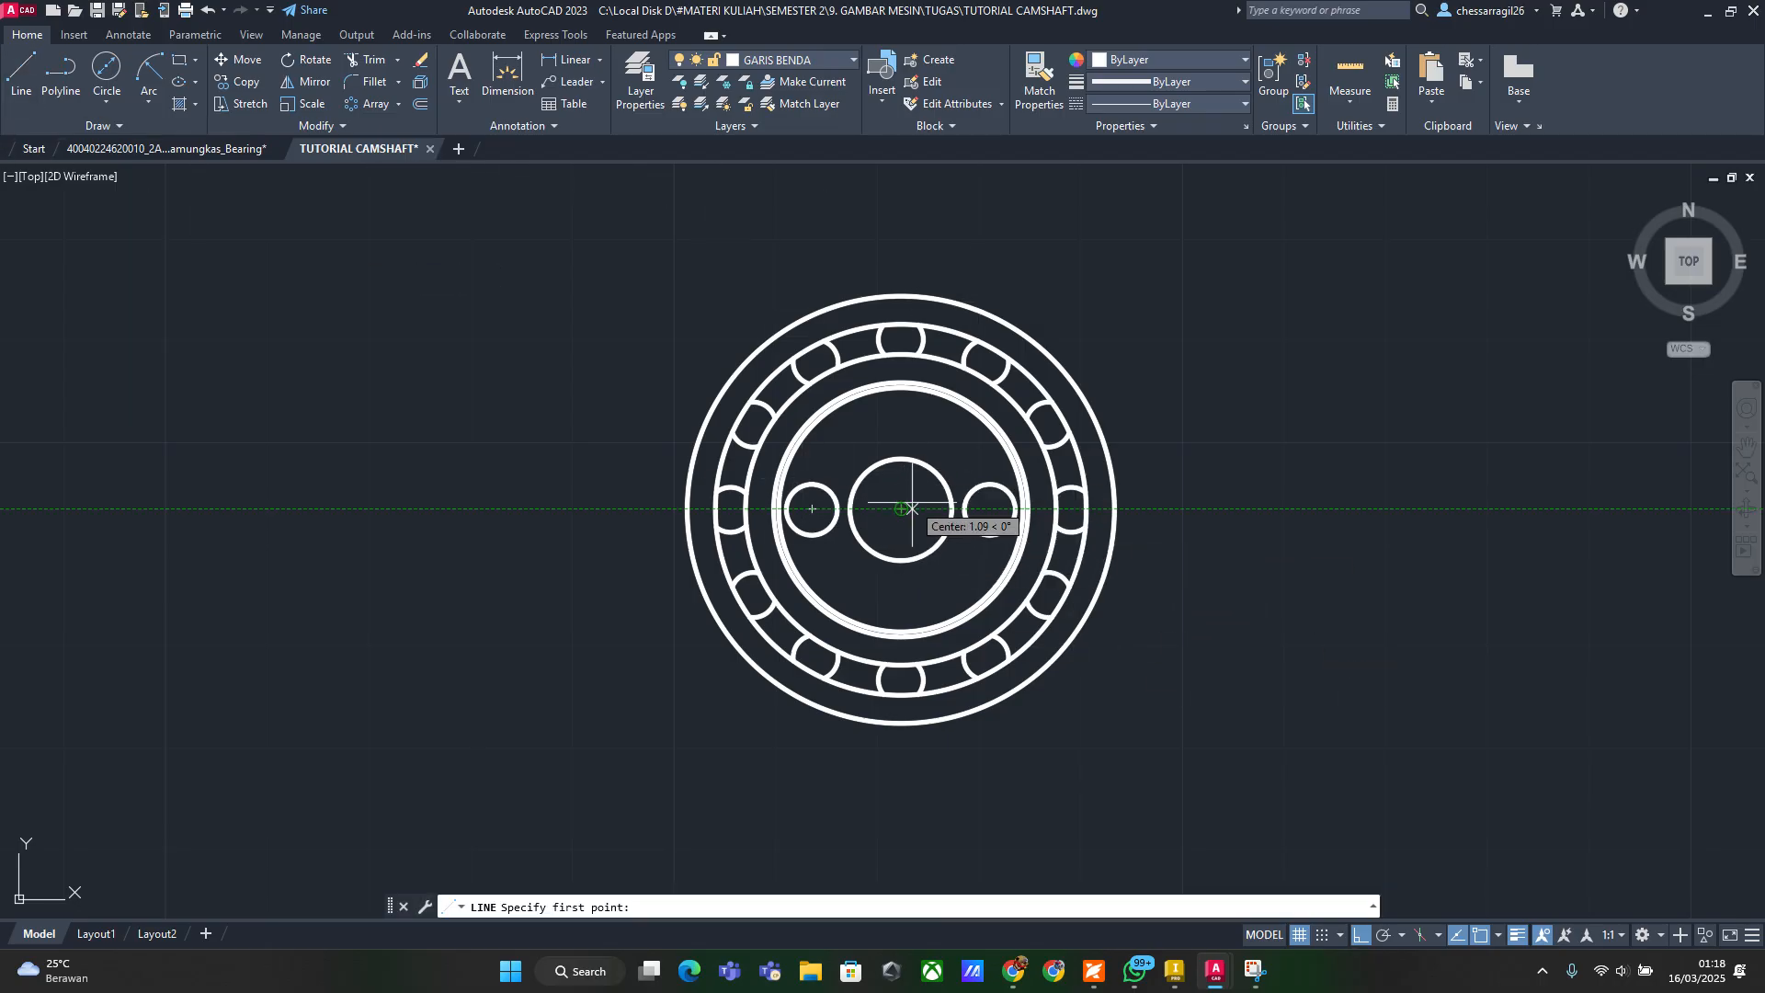
left_click(1236, 508)
scroll(1560, 545, "down", 2)
middle_click_drag(1560, 545, 1126, 526)
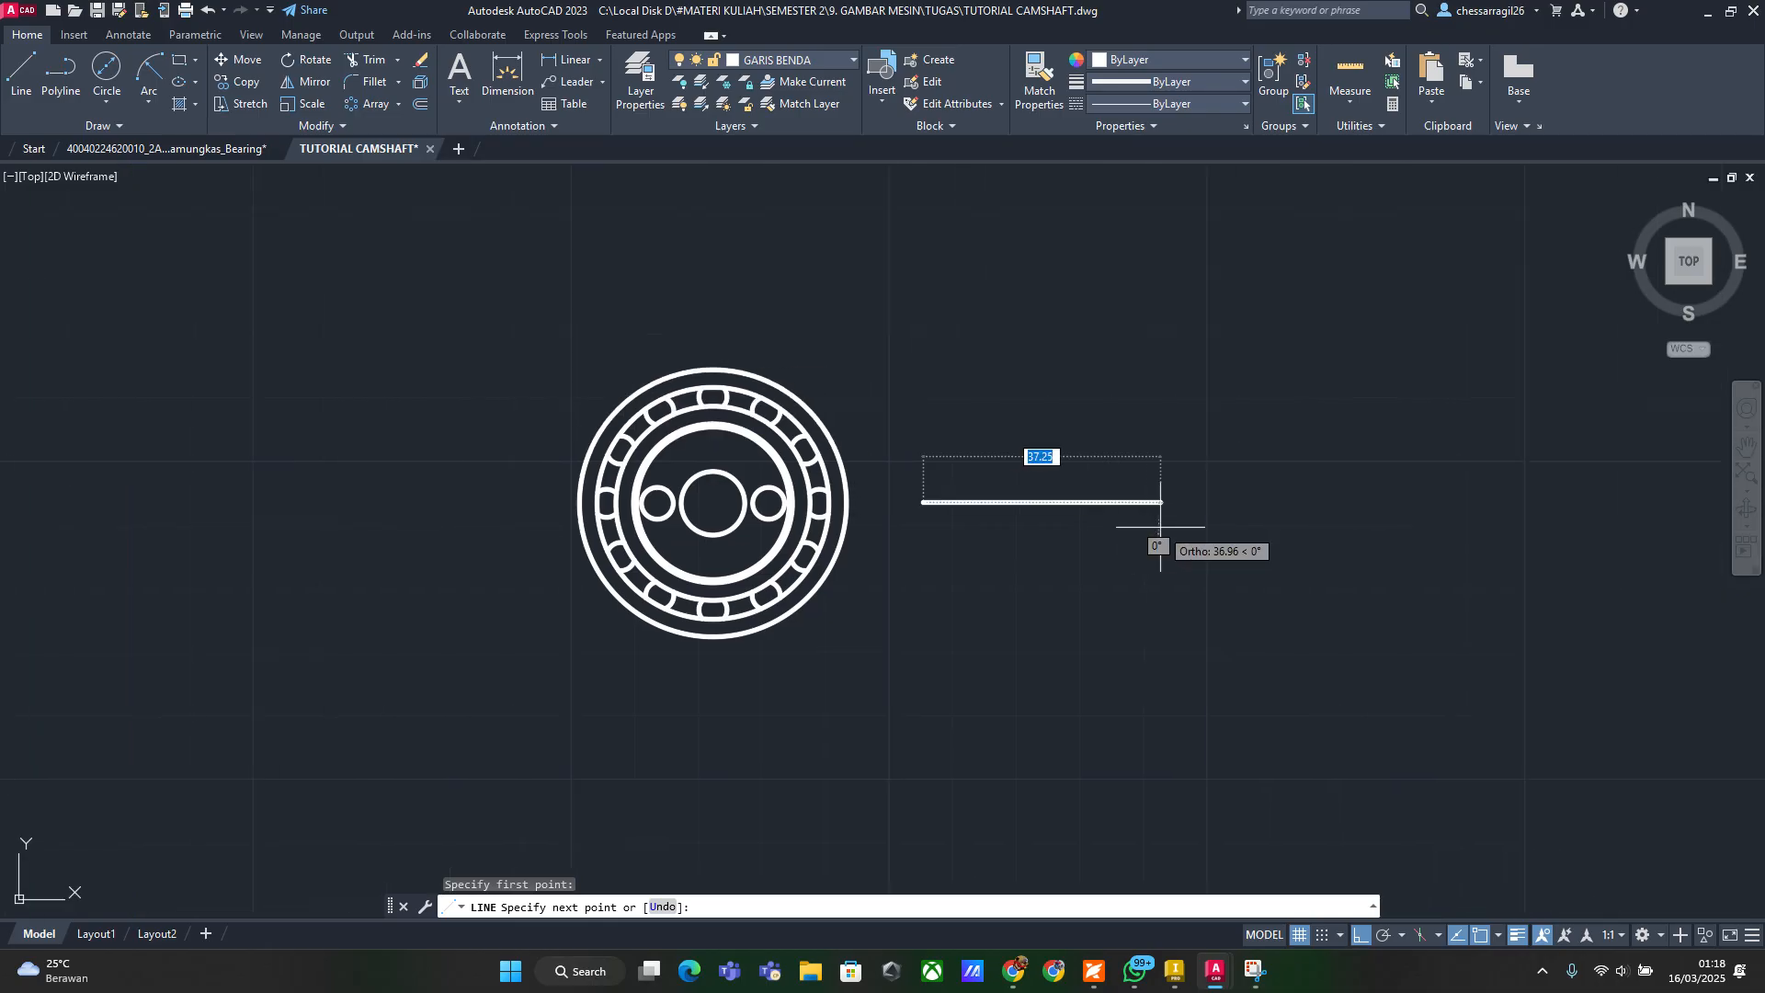
key("Escape")
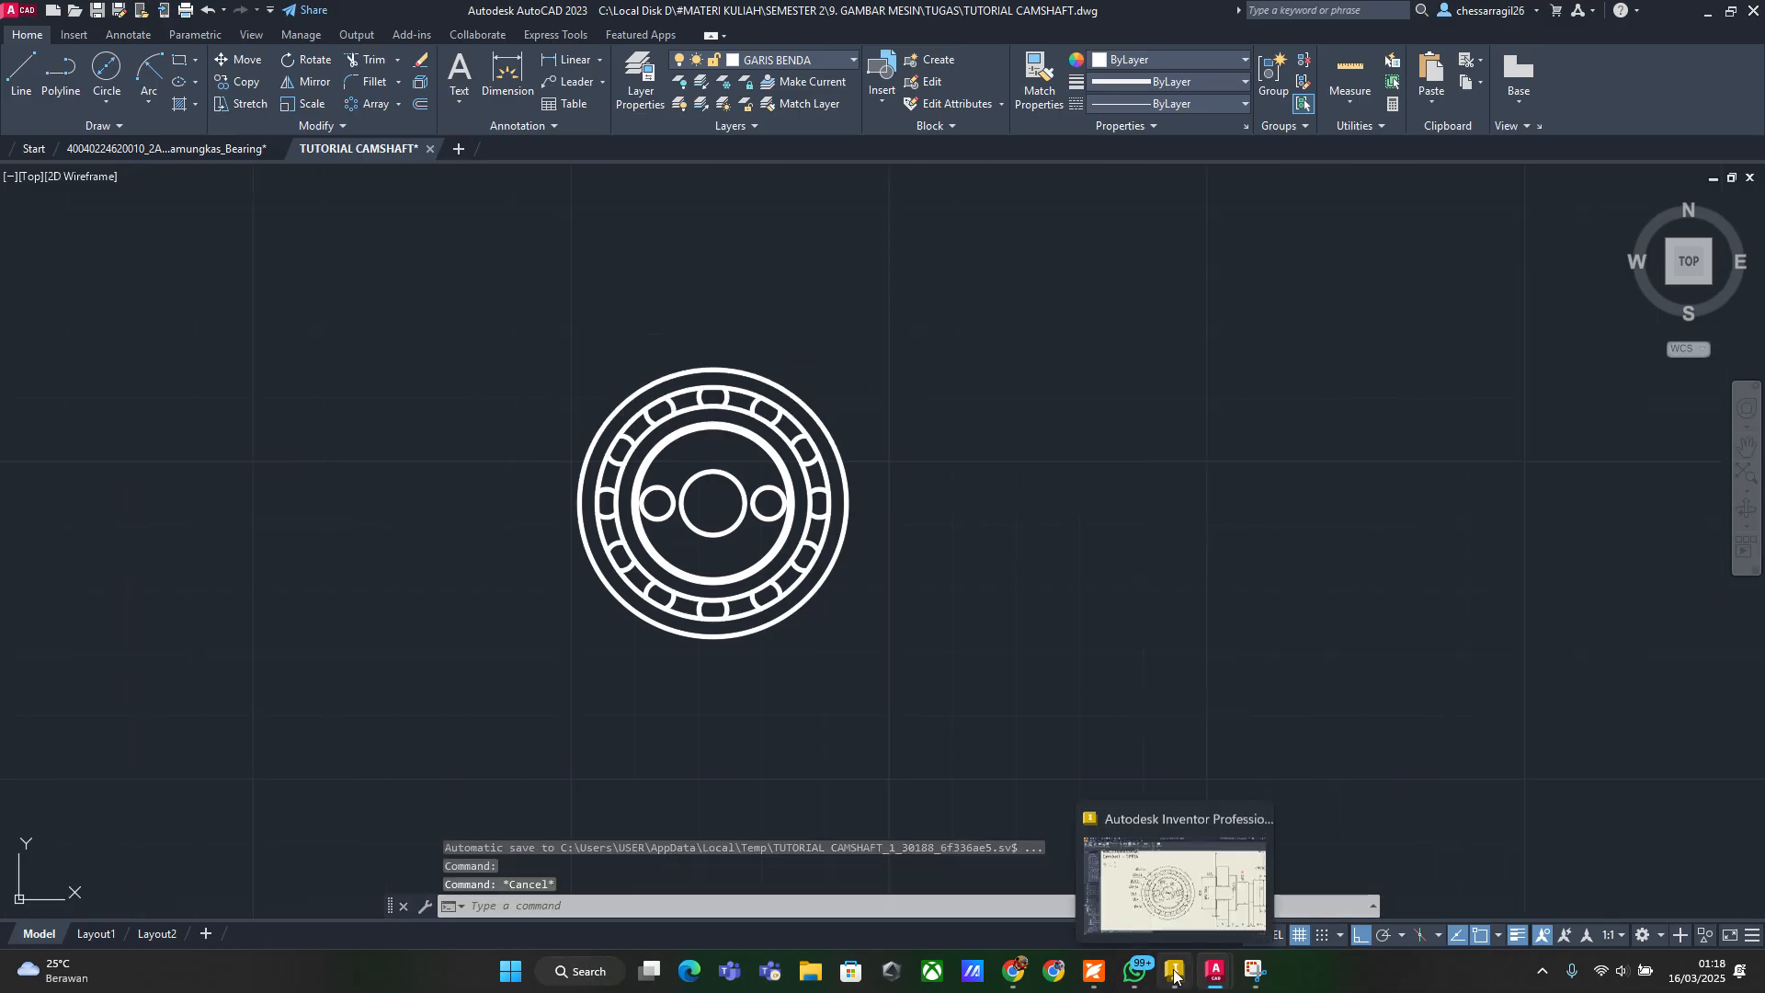
key("Escape")
key("Escape")
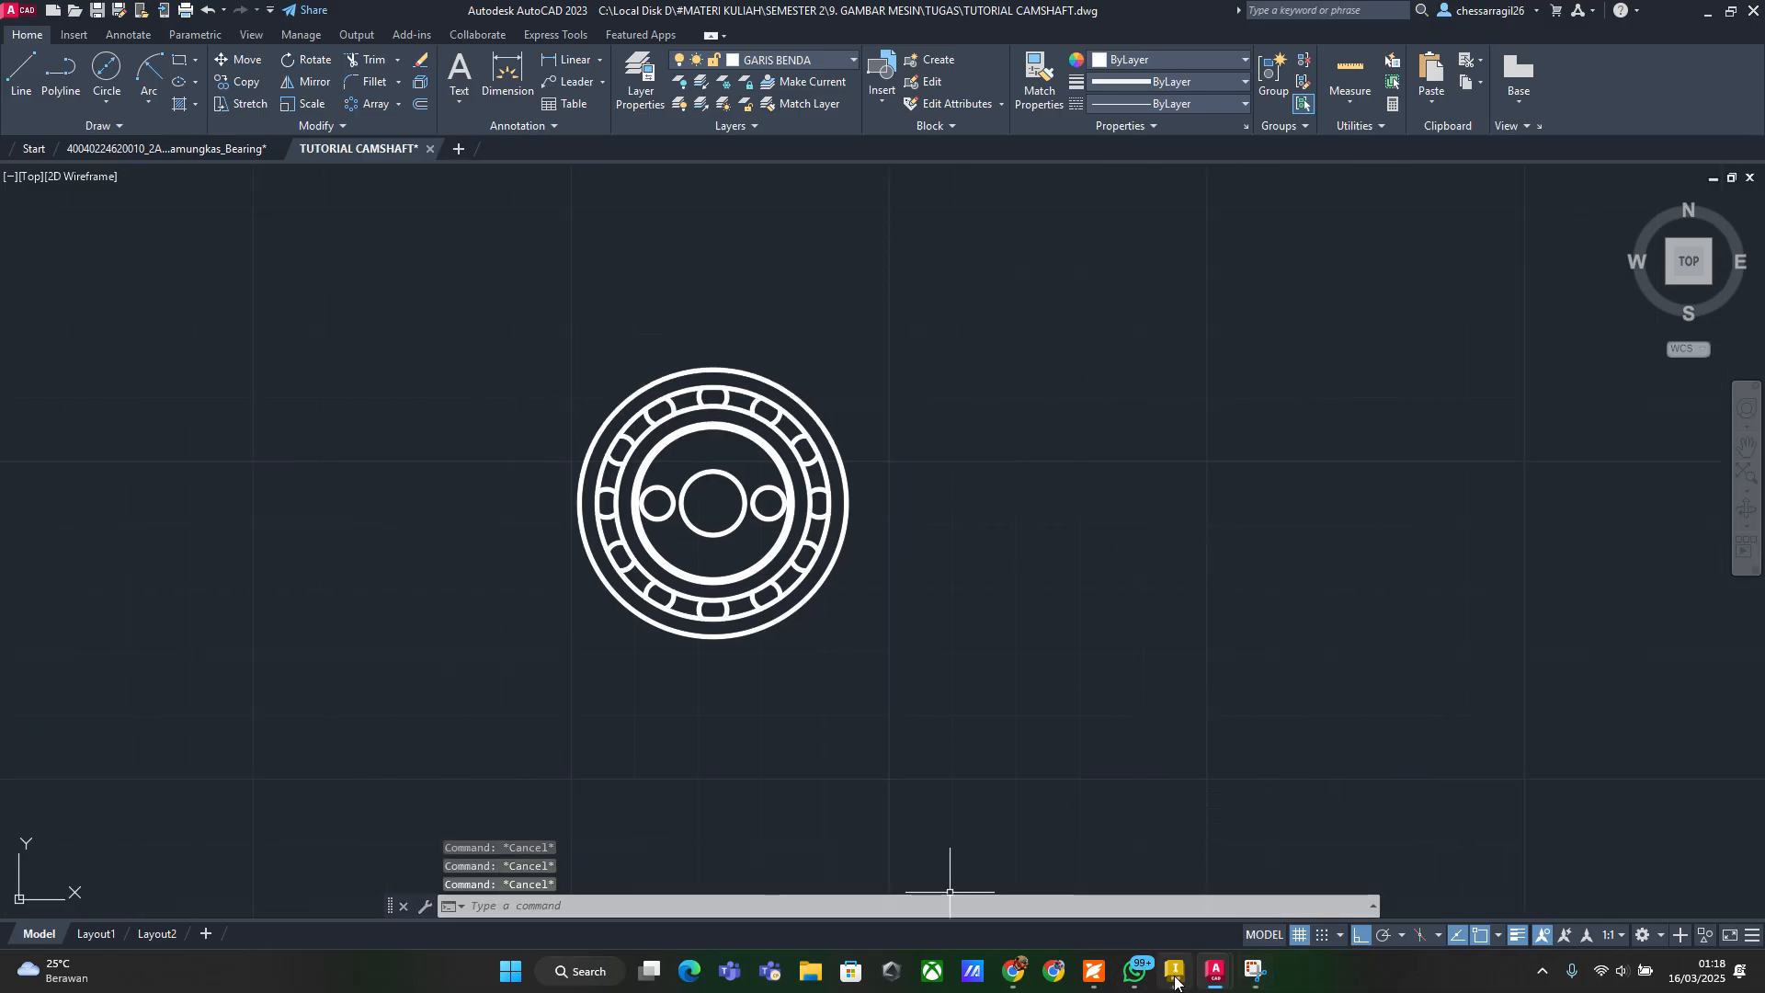
Switch to the Inventor drawing and examine the lengths, diameters and centreline of the camshaft's side view
left_click(1174, 974)
scroll(1397, 543, "up", 1)
mouse_move(1397, 543)
middle_mouse_down()
mouse_move(686, 541)
mouse_move(763, 546)
mouse_move(719, 535)
middle_mouse_up()
scroll(686, 540, "up", 1)
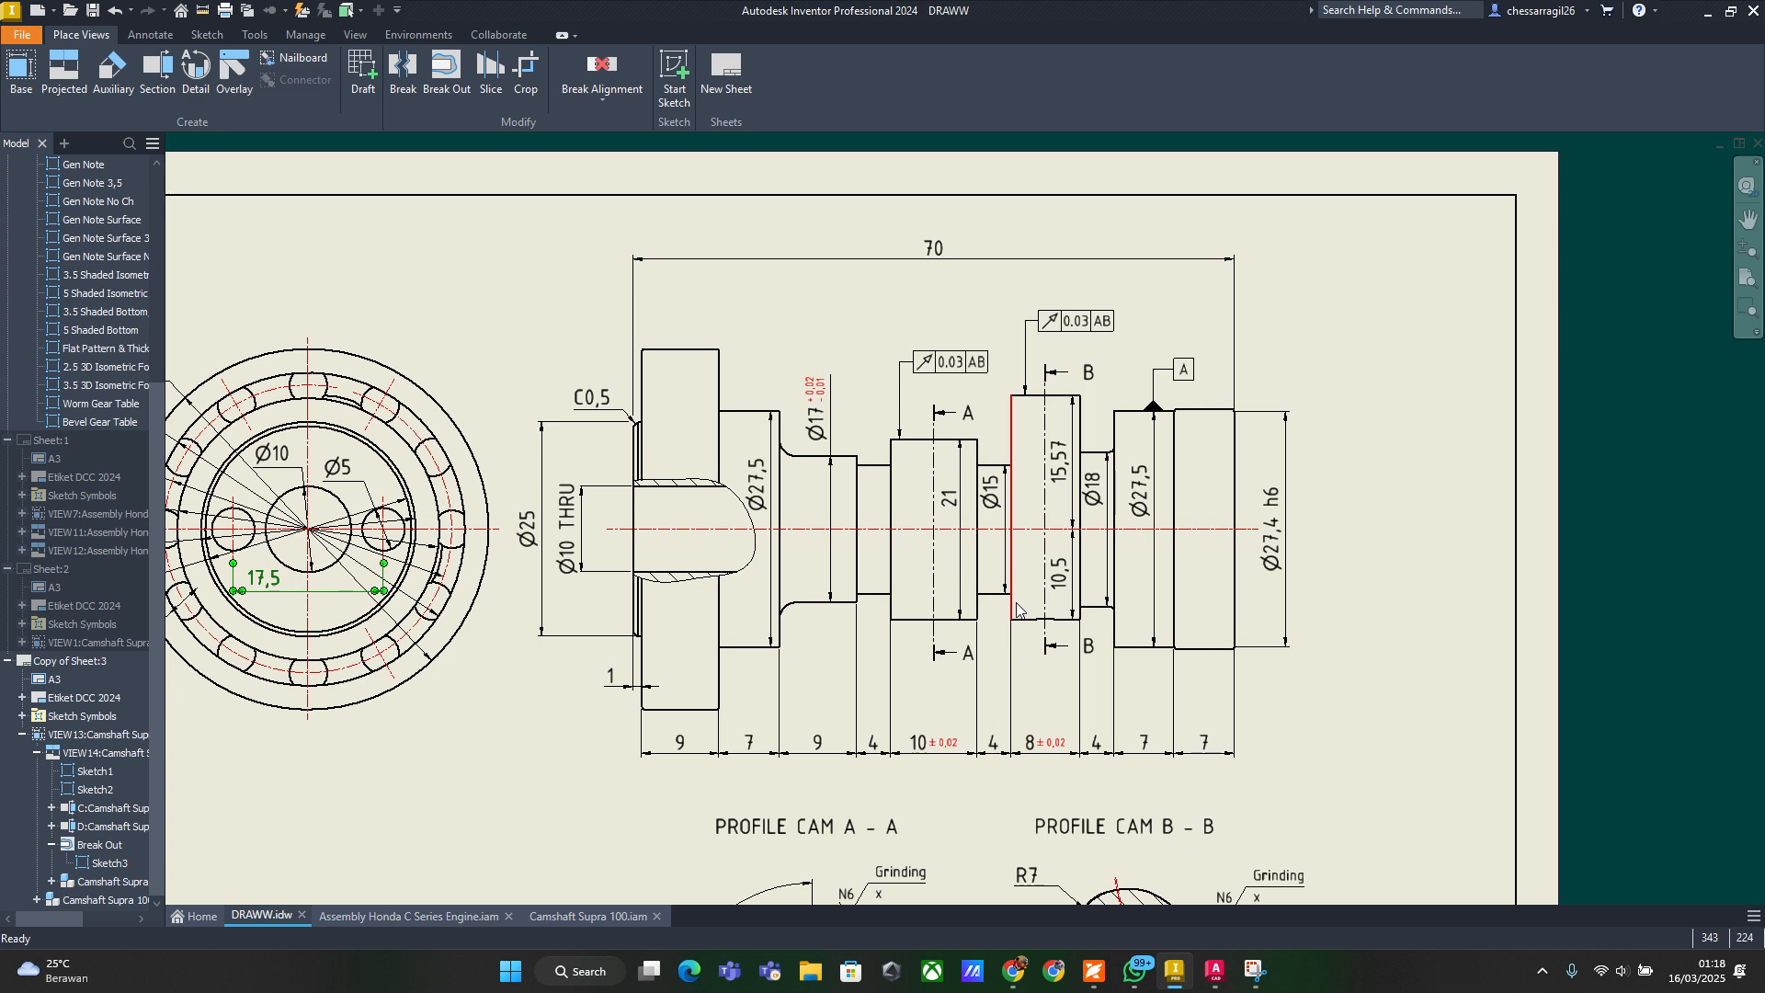
left_click_drag(1376, 592, 1312, 654)
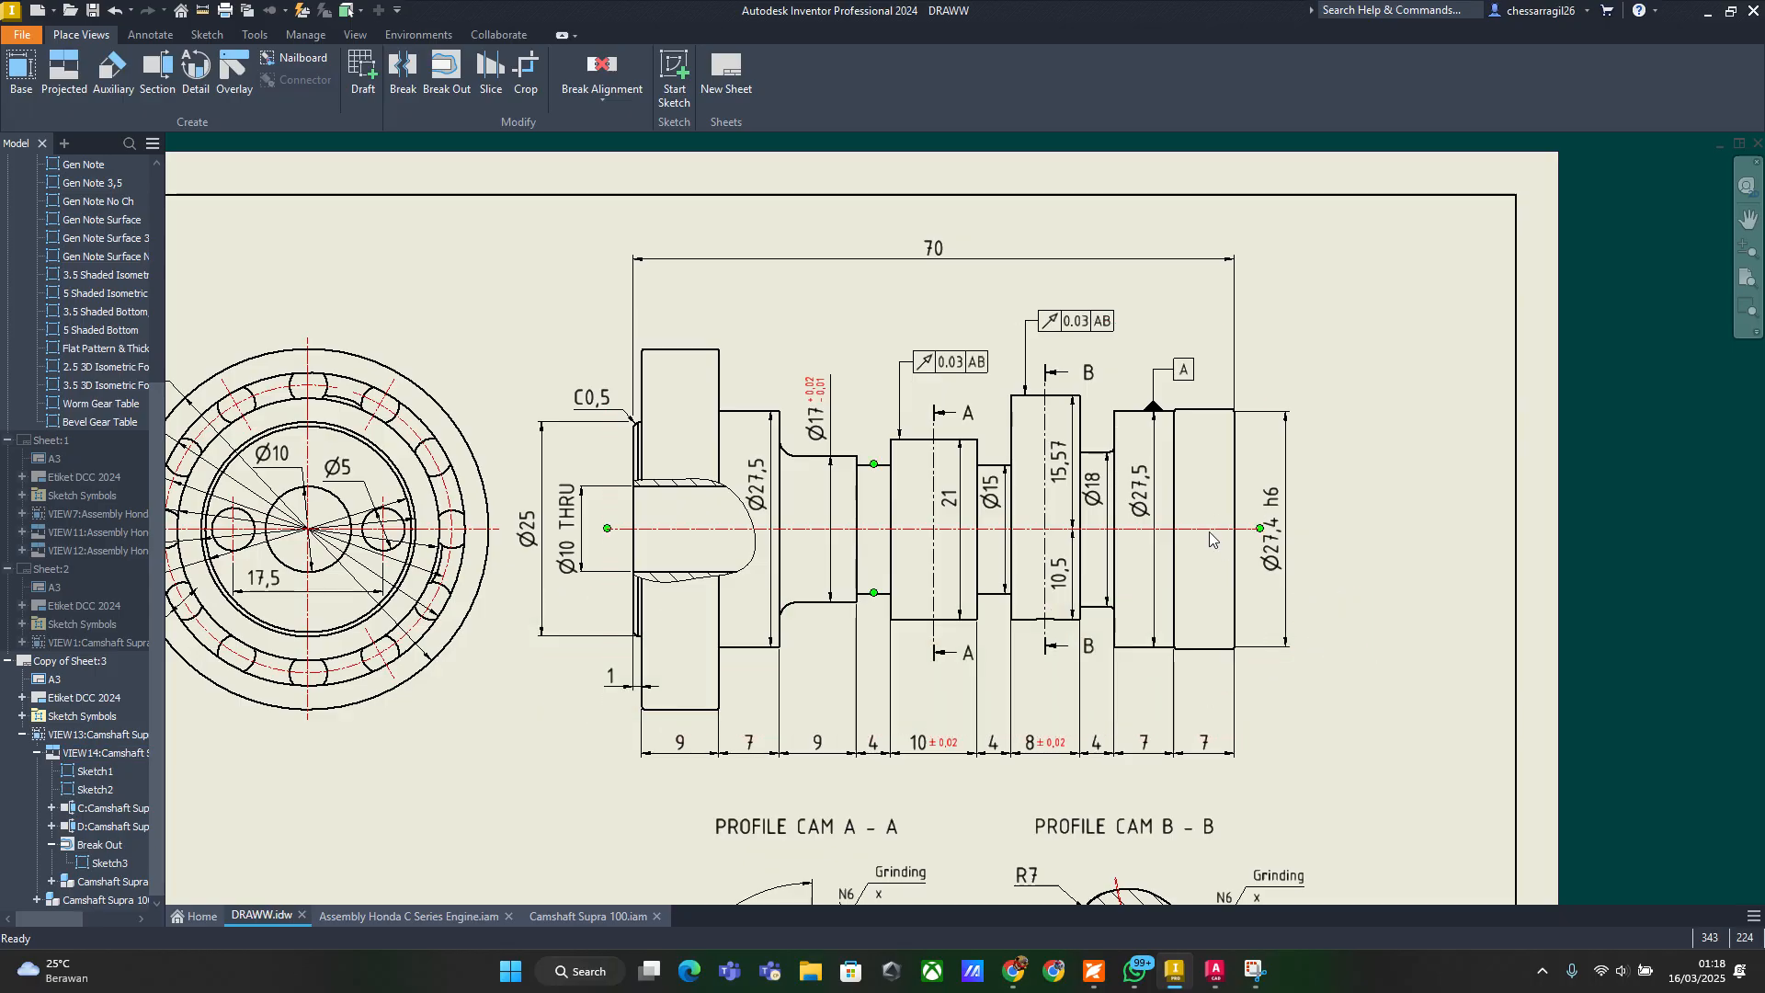
left_click(1210, 530)
left_click_drag(1320, 544, 1383, 726)
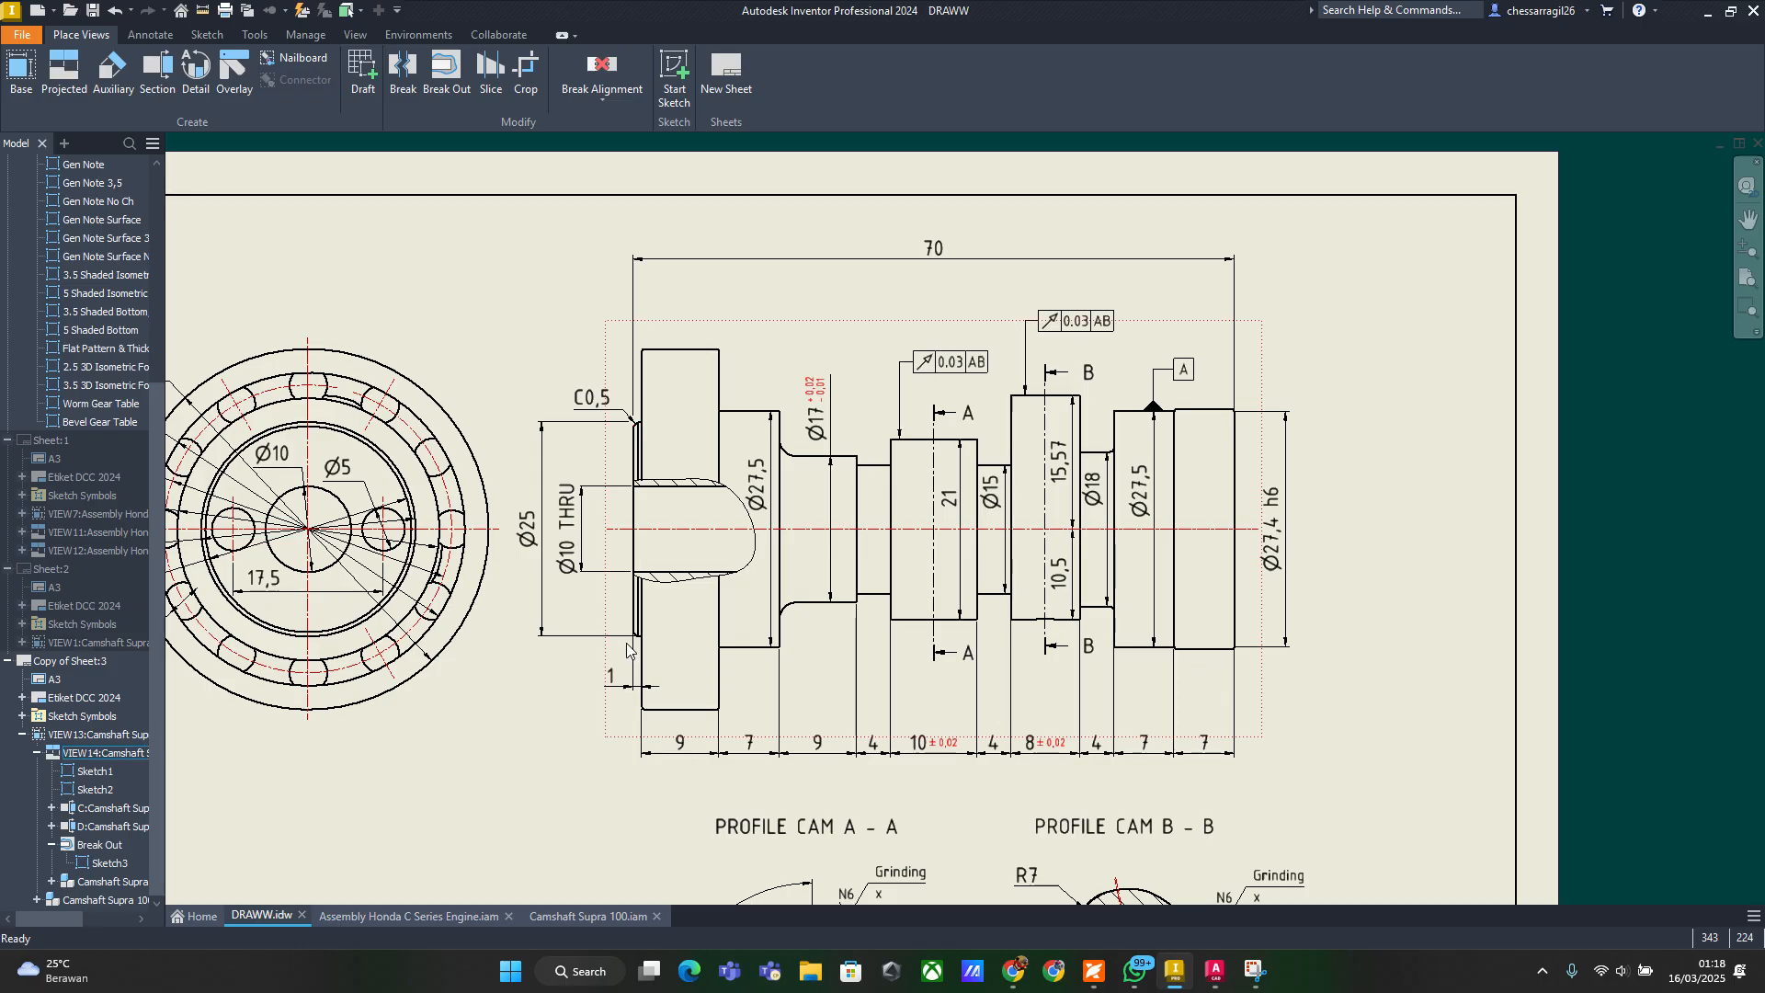
left_click(749, 336)
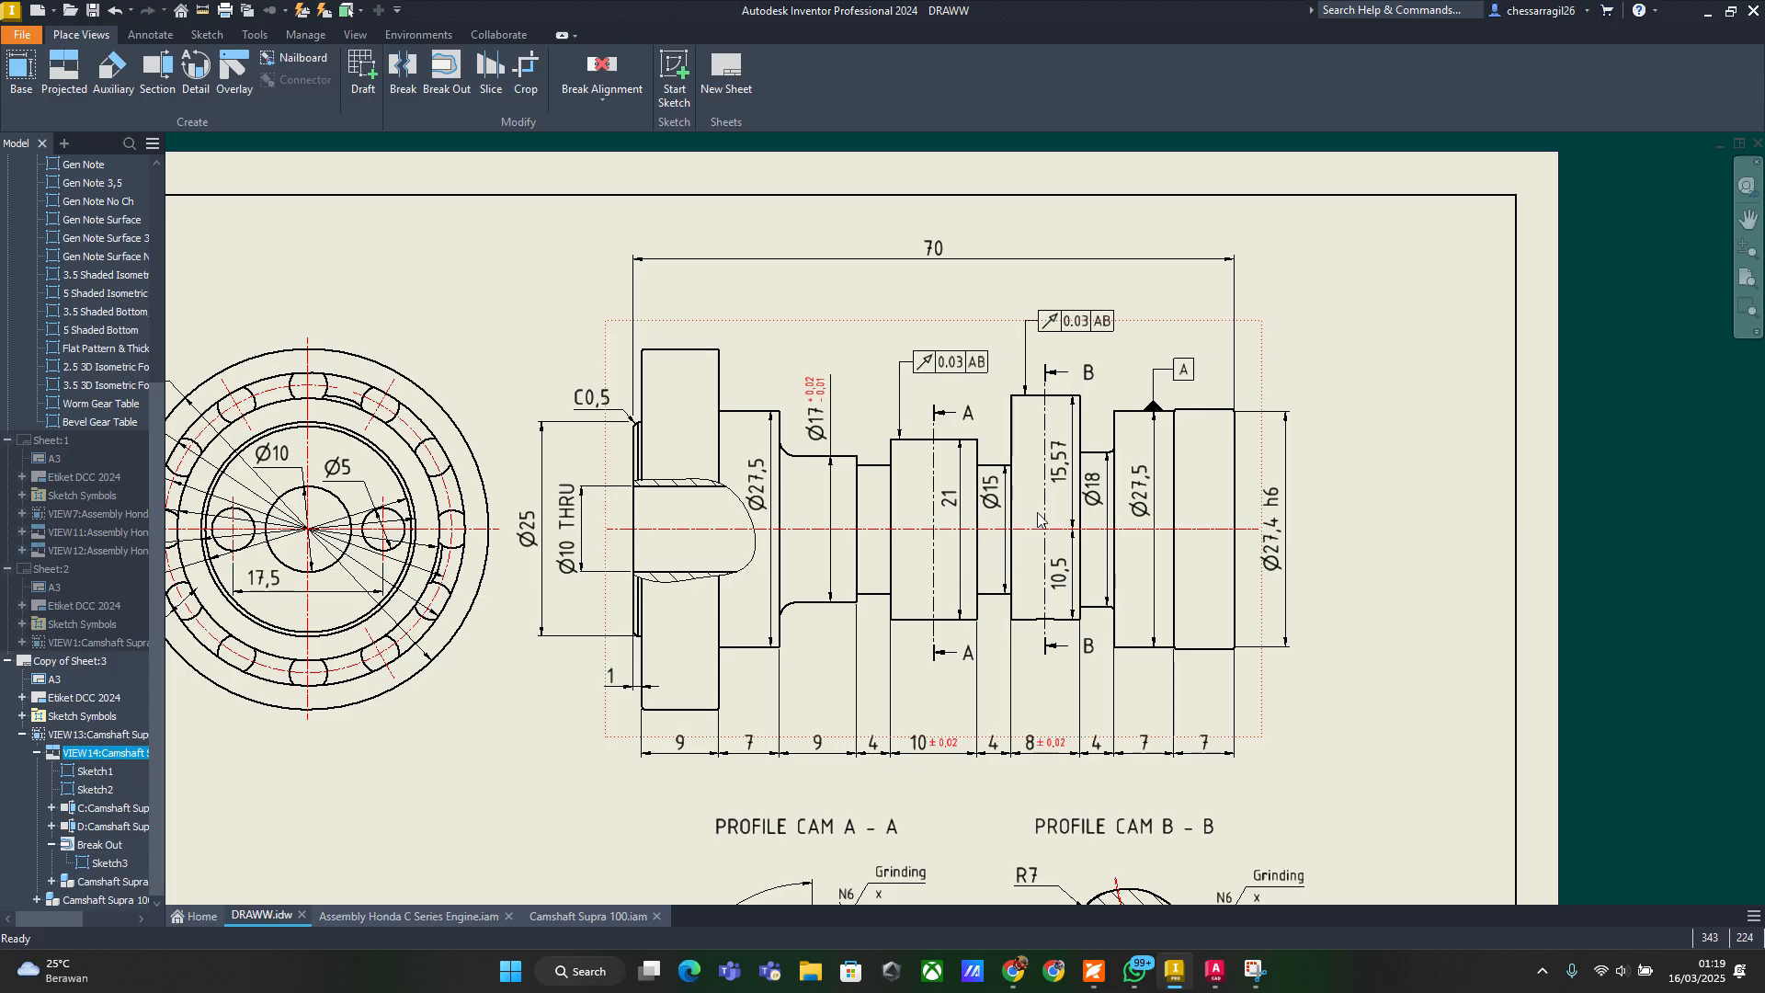
left_click_drag(1042, 520, 1044, 519)
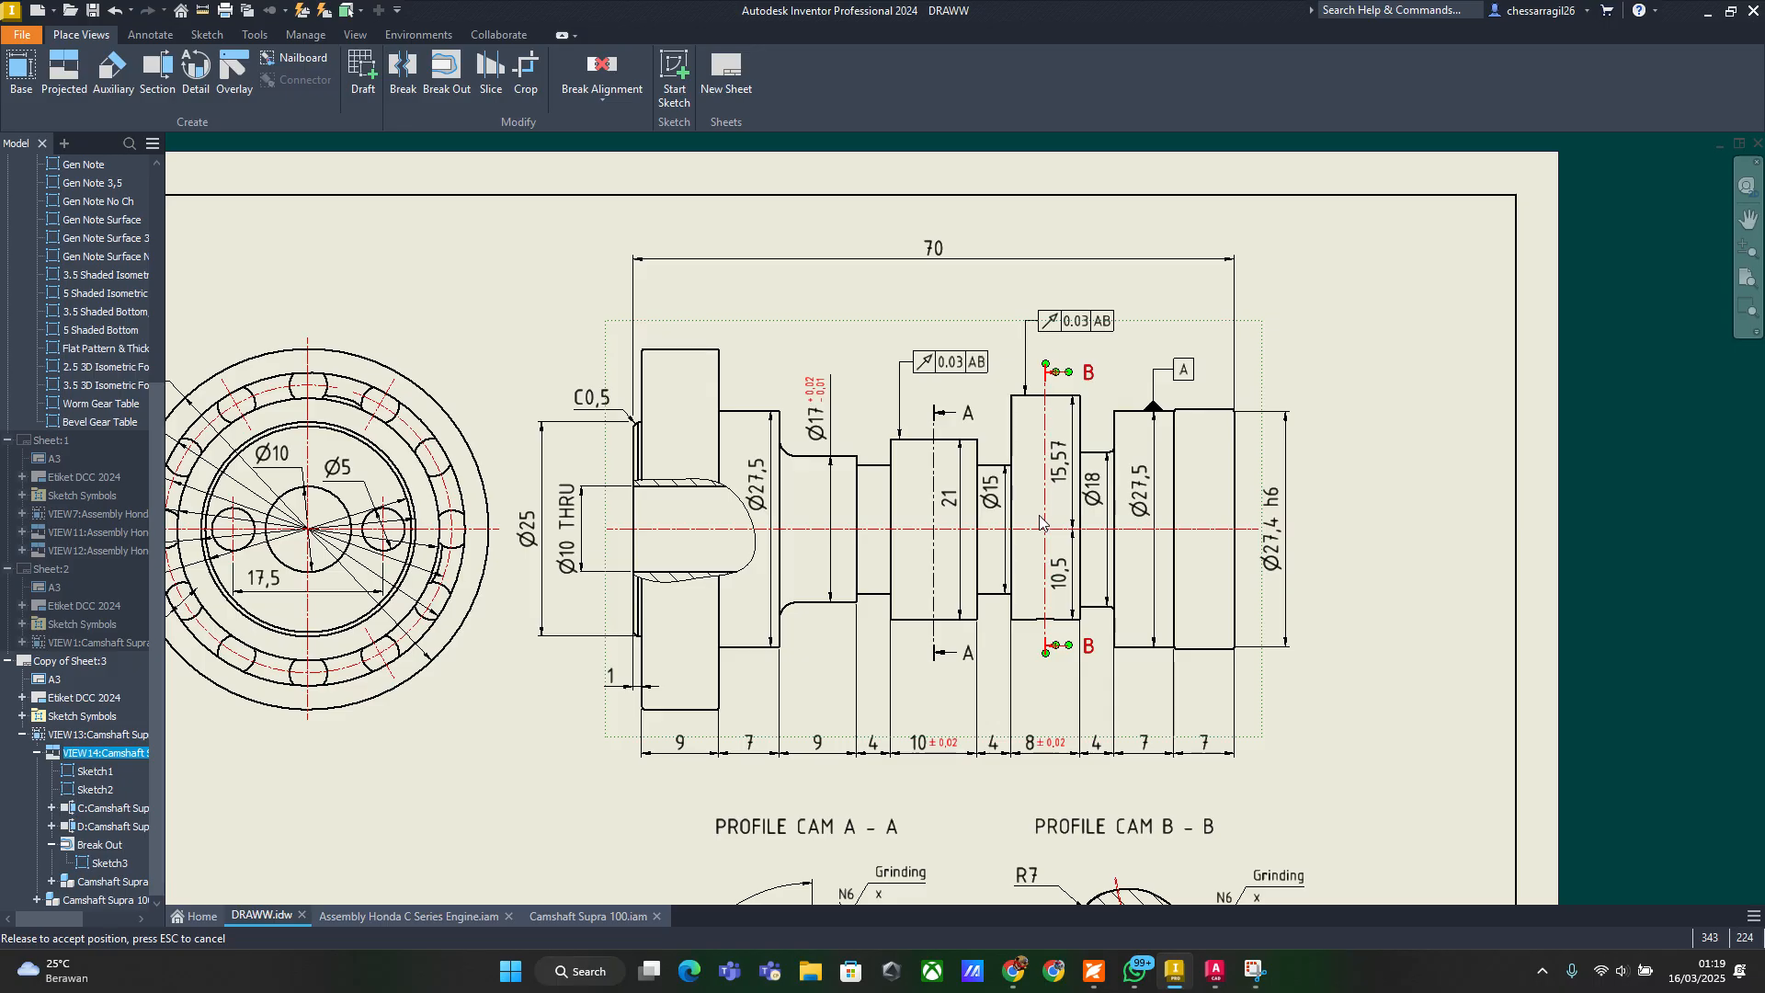
left_click(1040, 522)
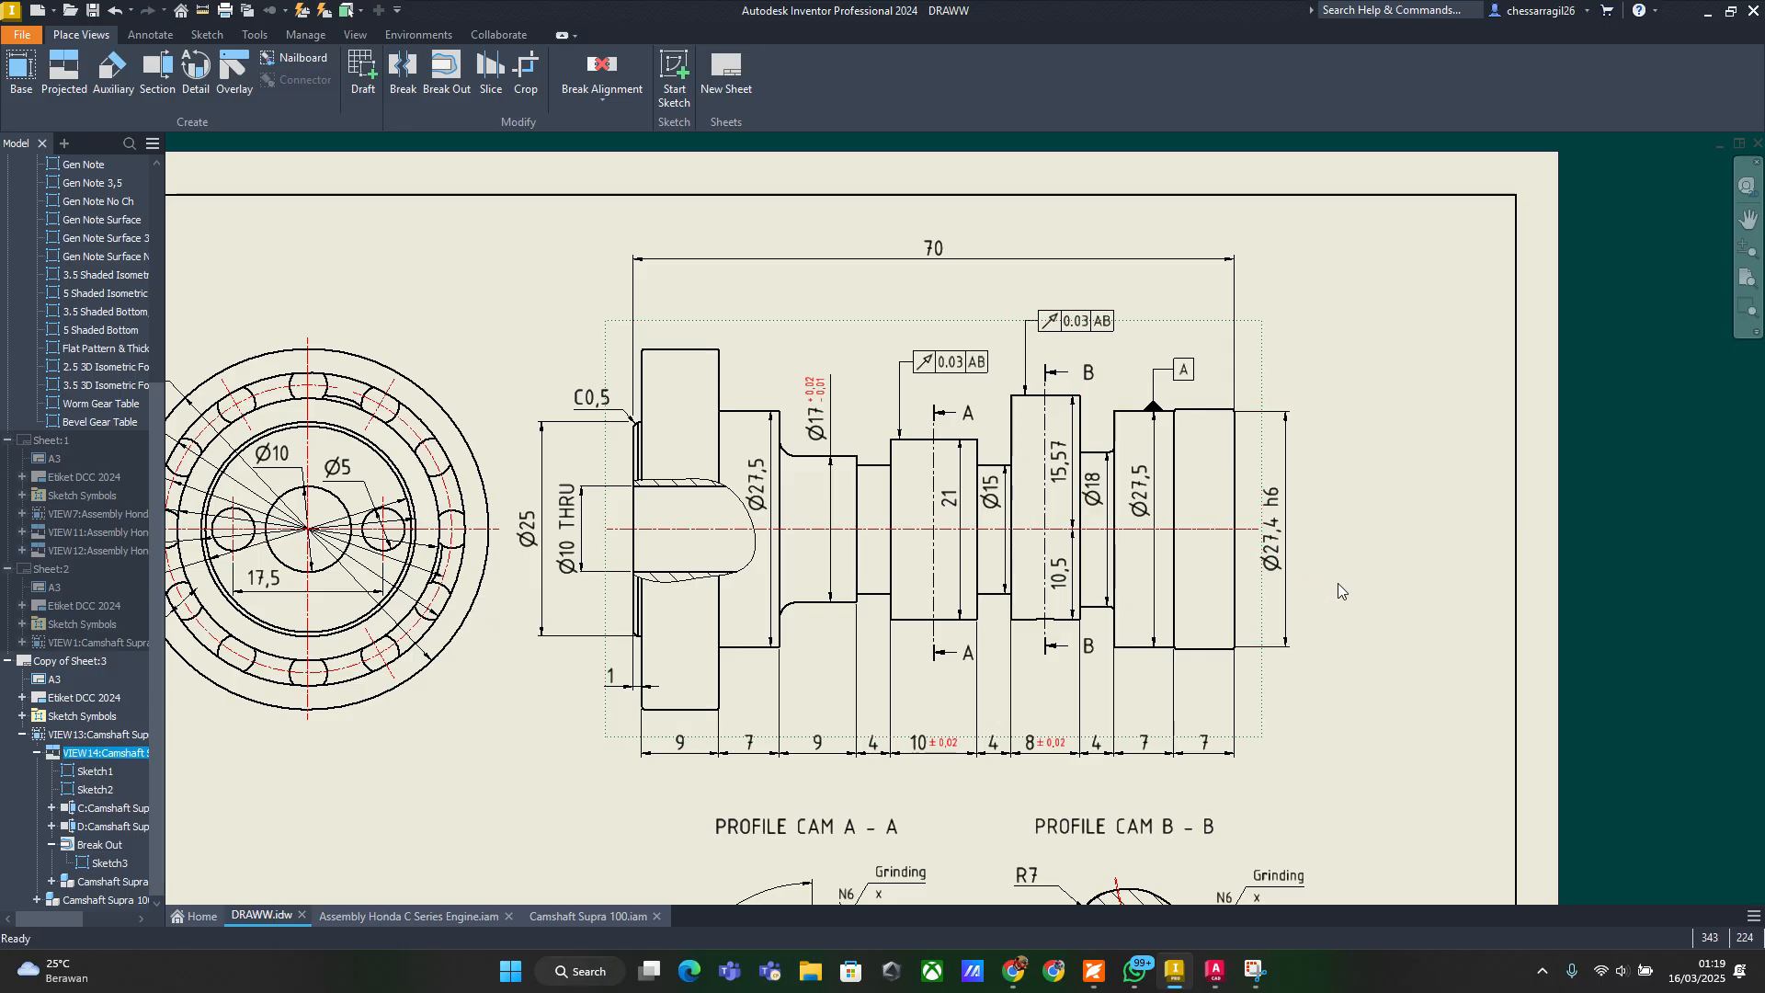
Switch to AutoCAD and draw a horizontal line 70 mm long to the right of the circular end view
key("alt+Tab")
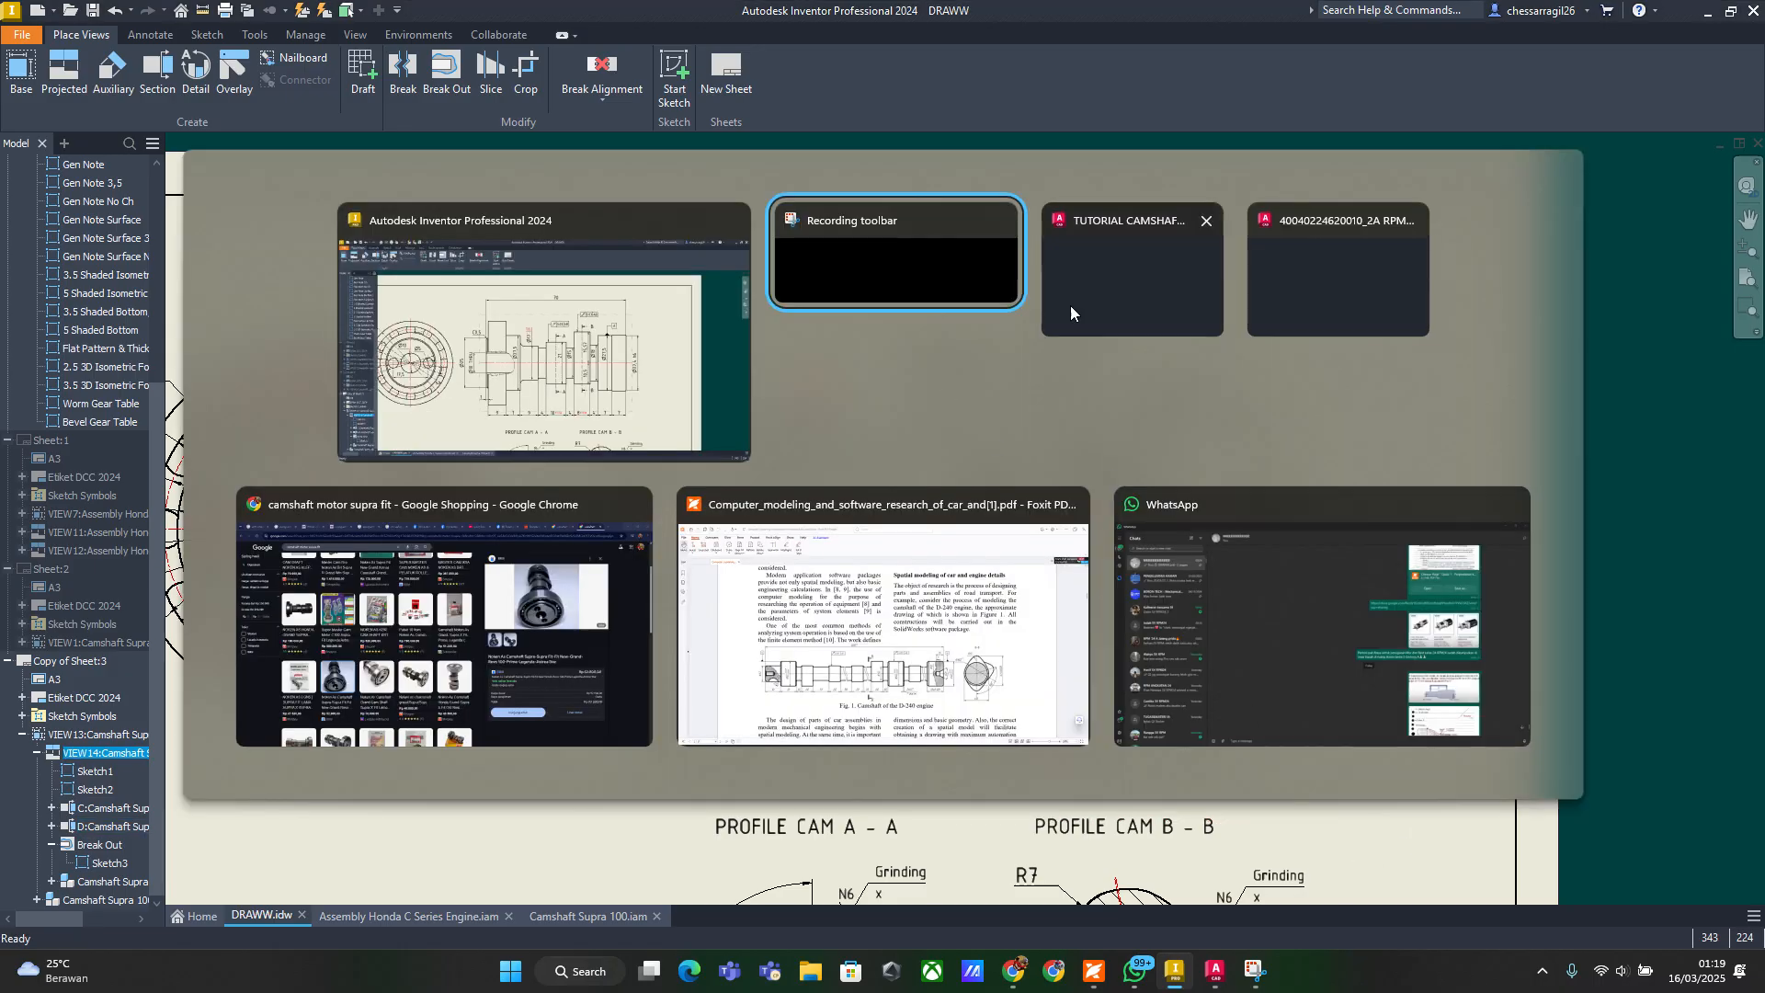
left_click(1070, 306)
left_click(28, 109)
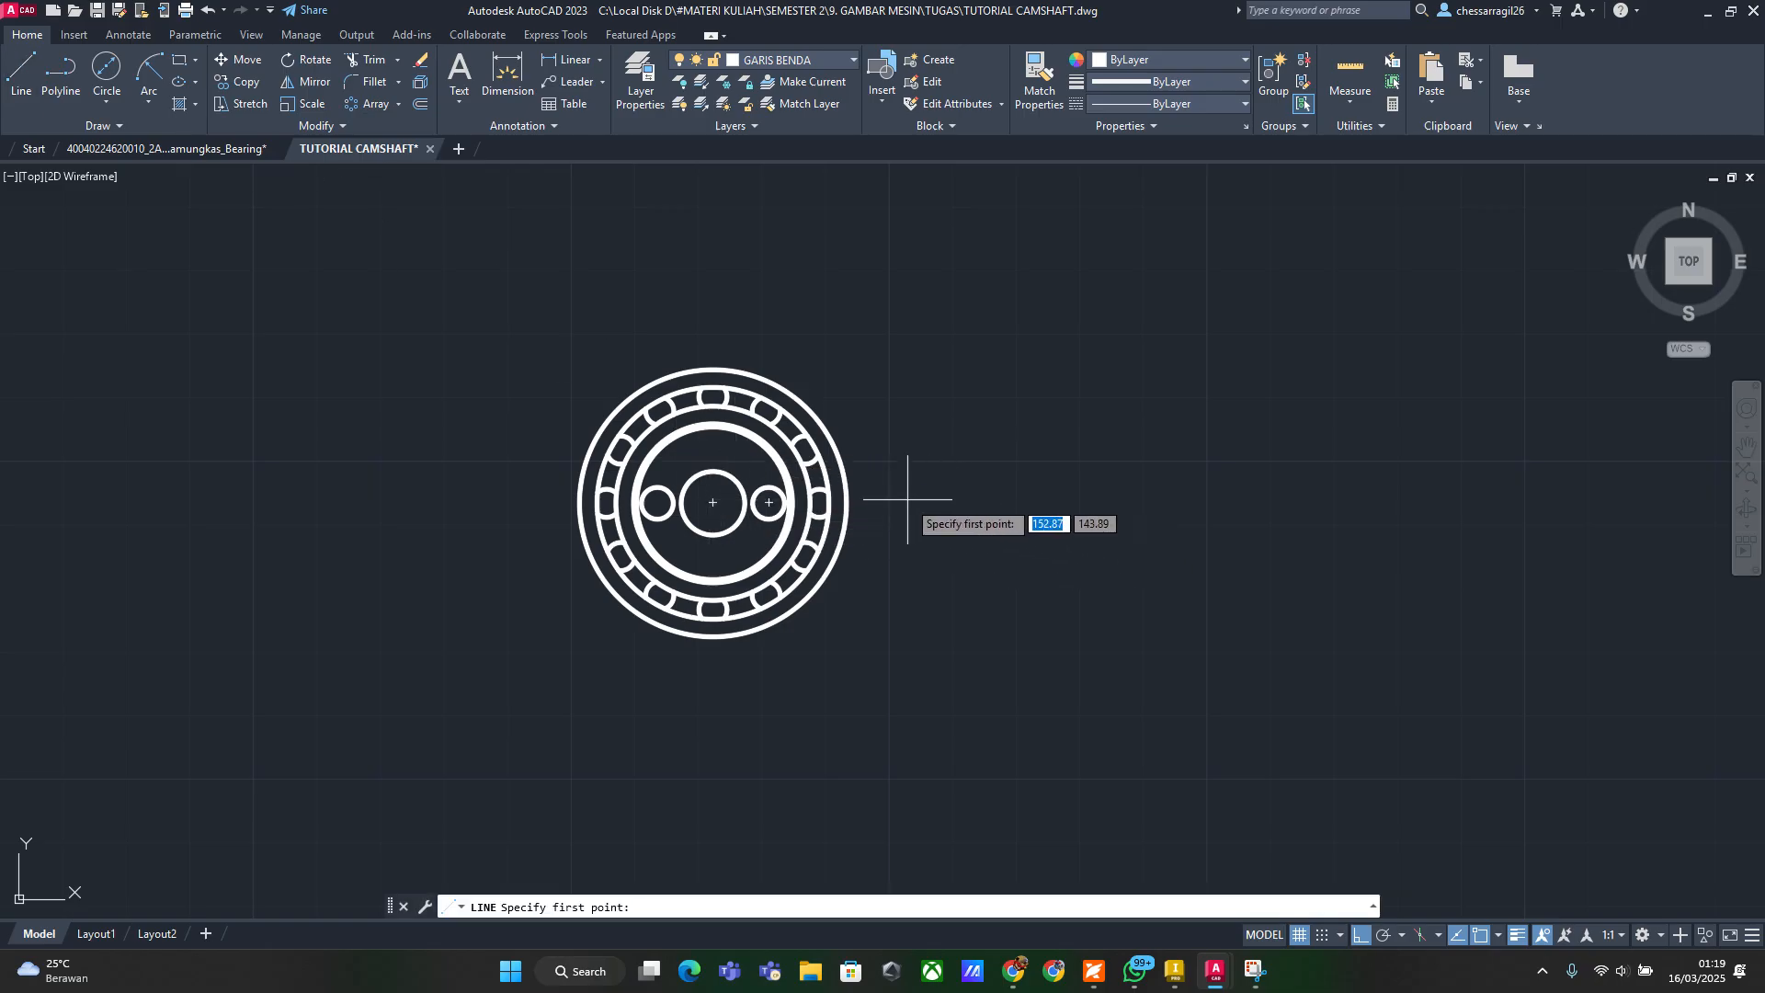
left_click(964, 502)
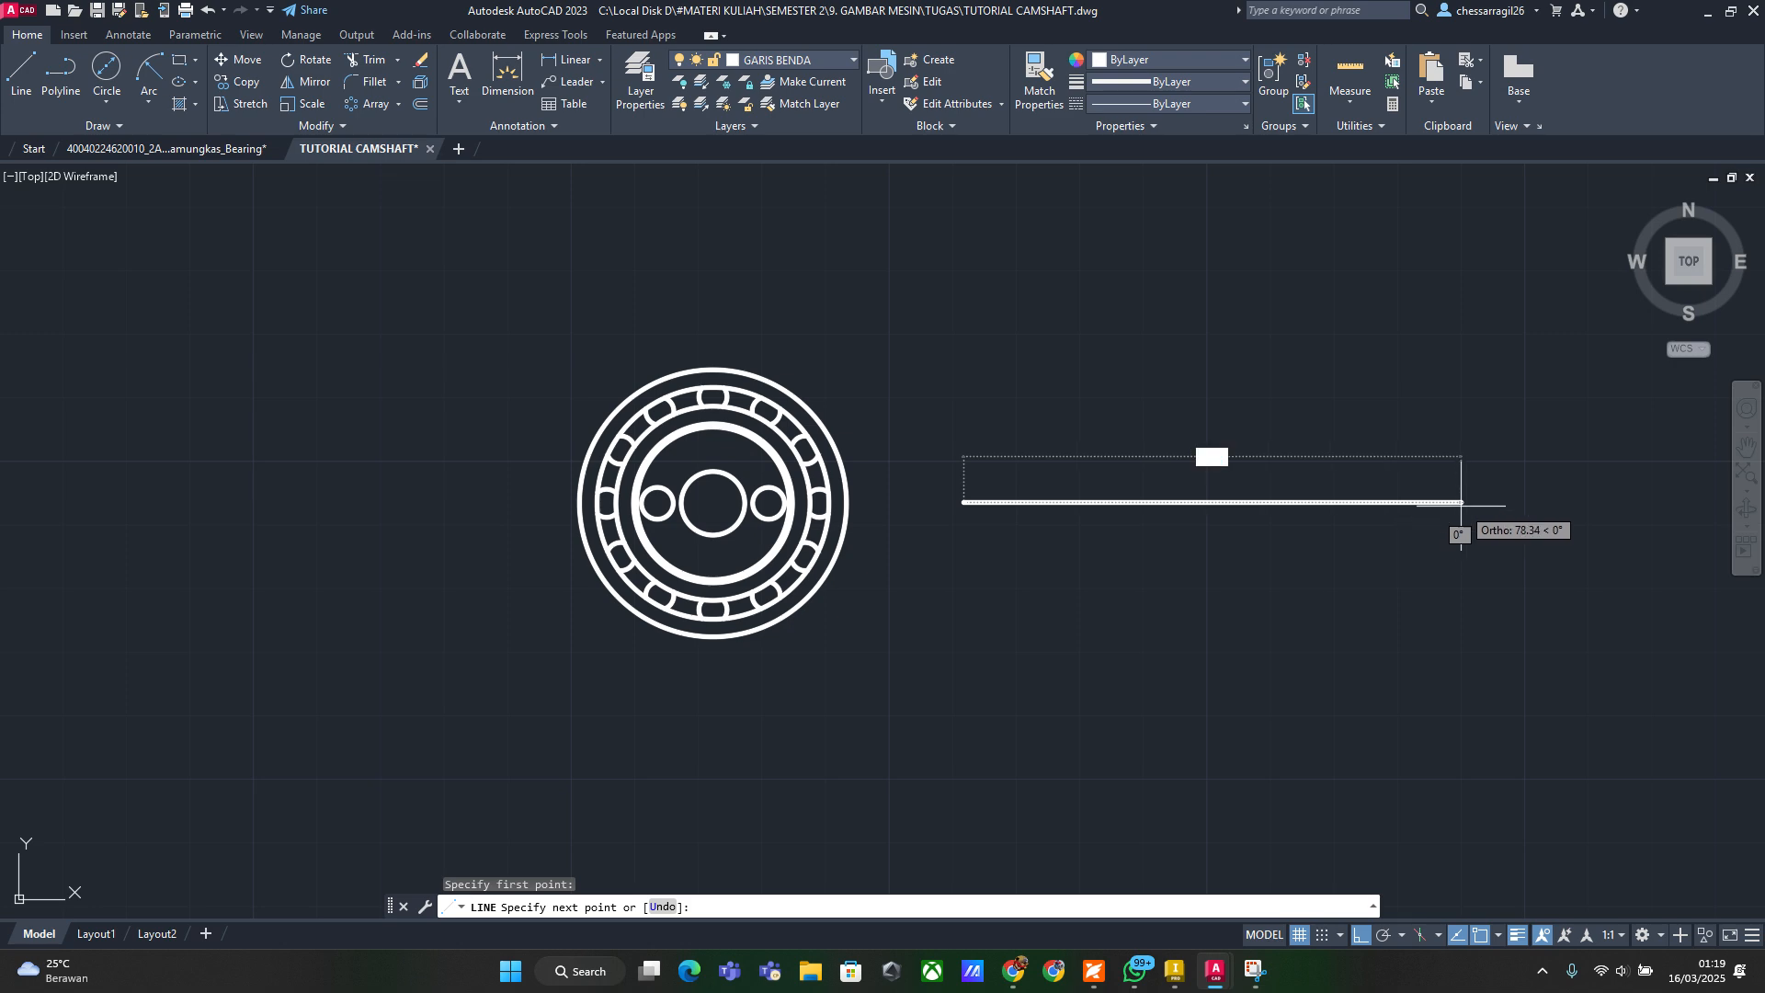
key("alt+Tab")
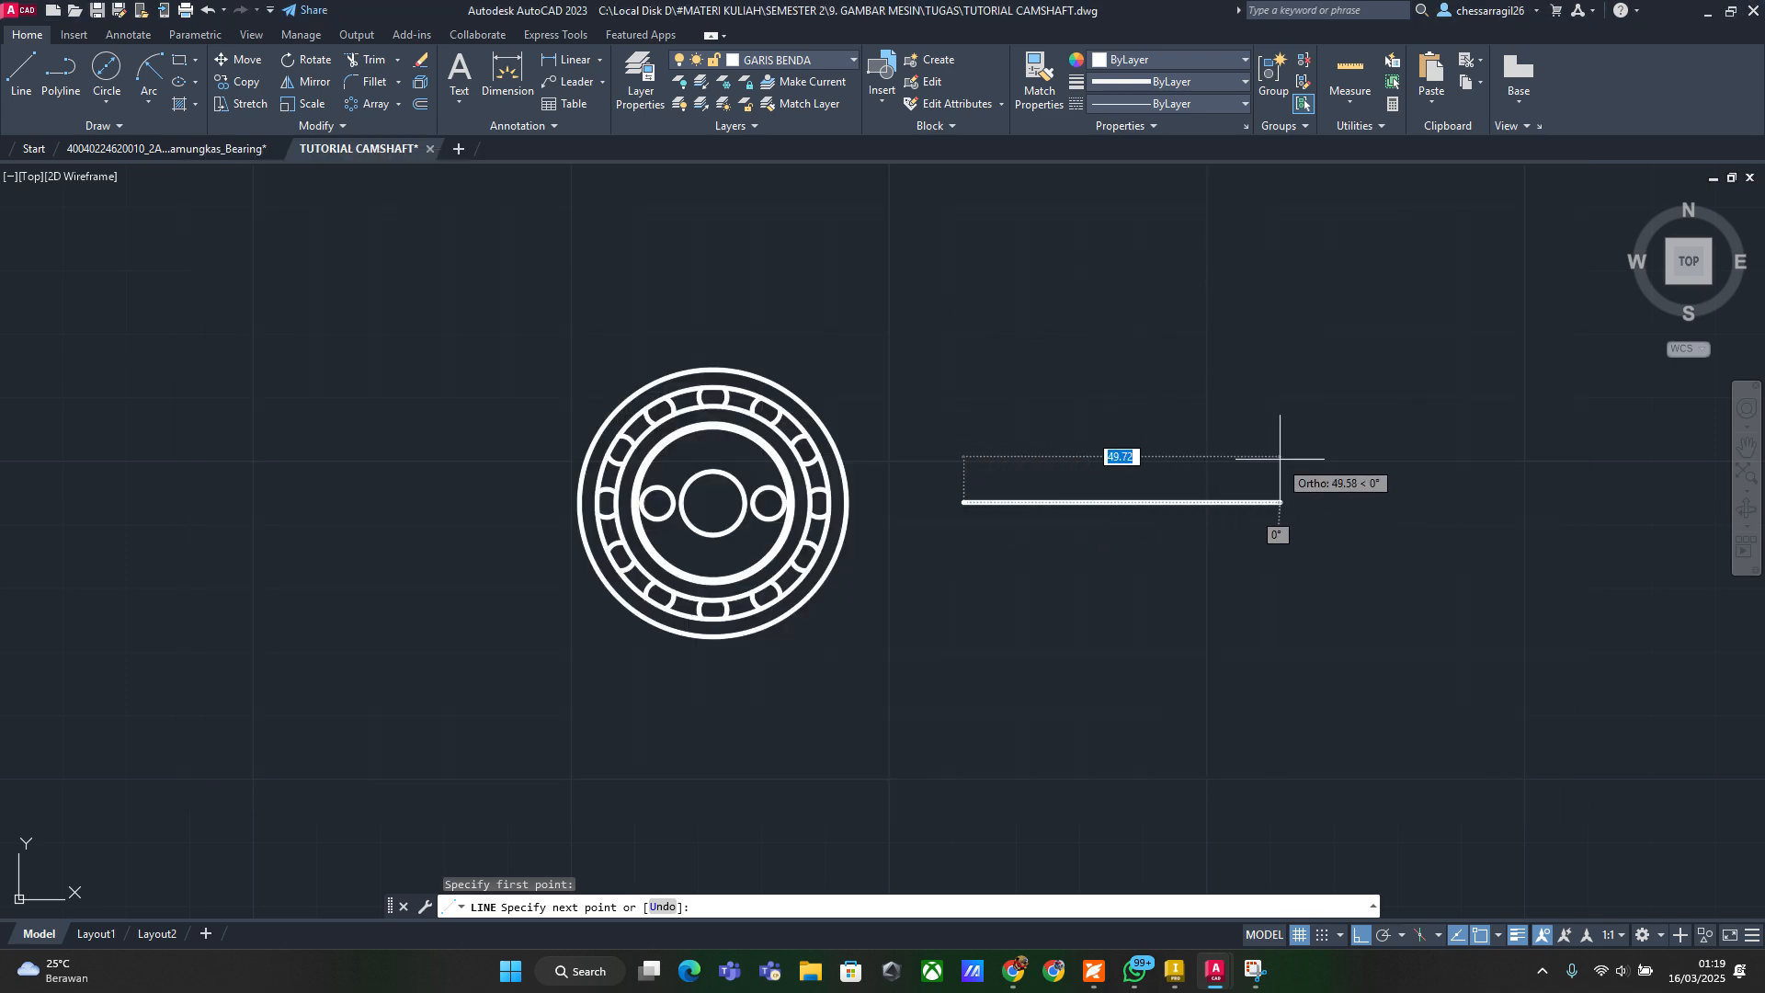
key("alt+Tab")
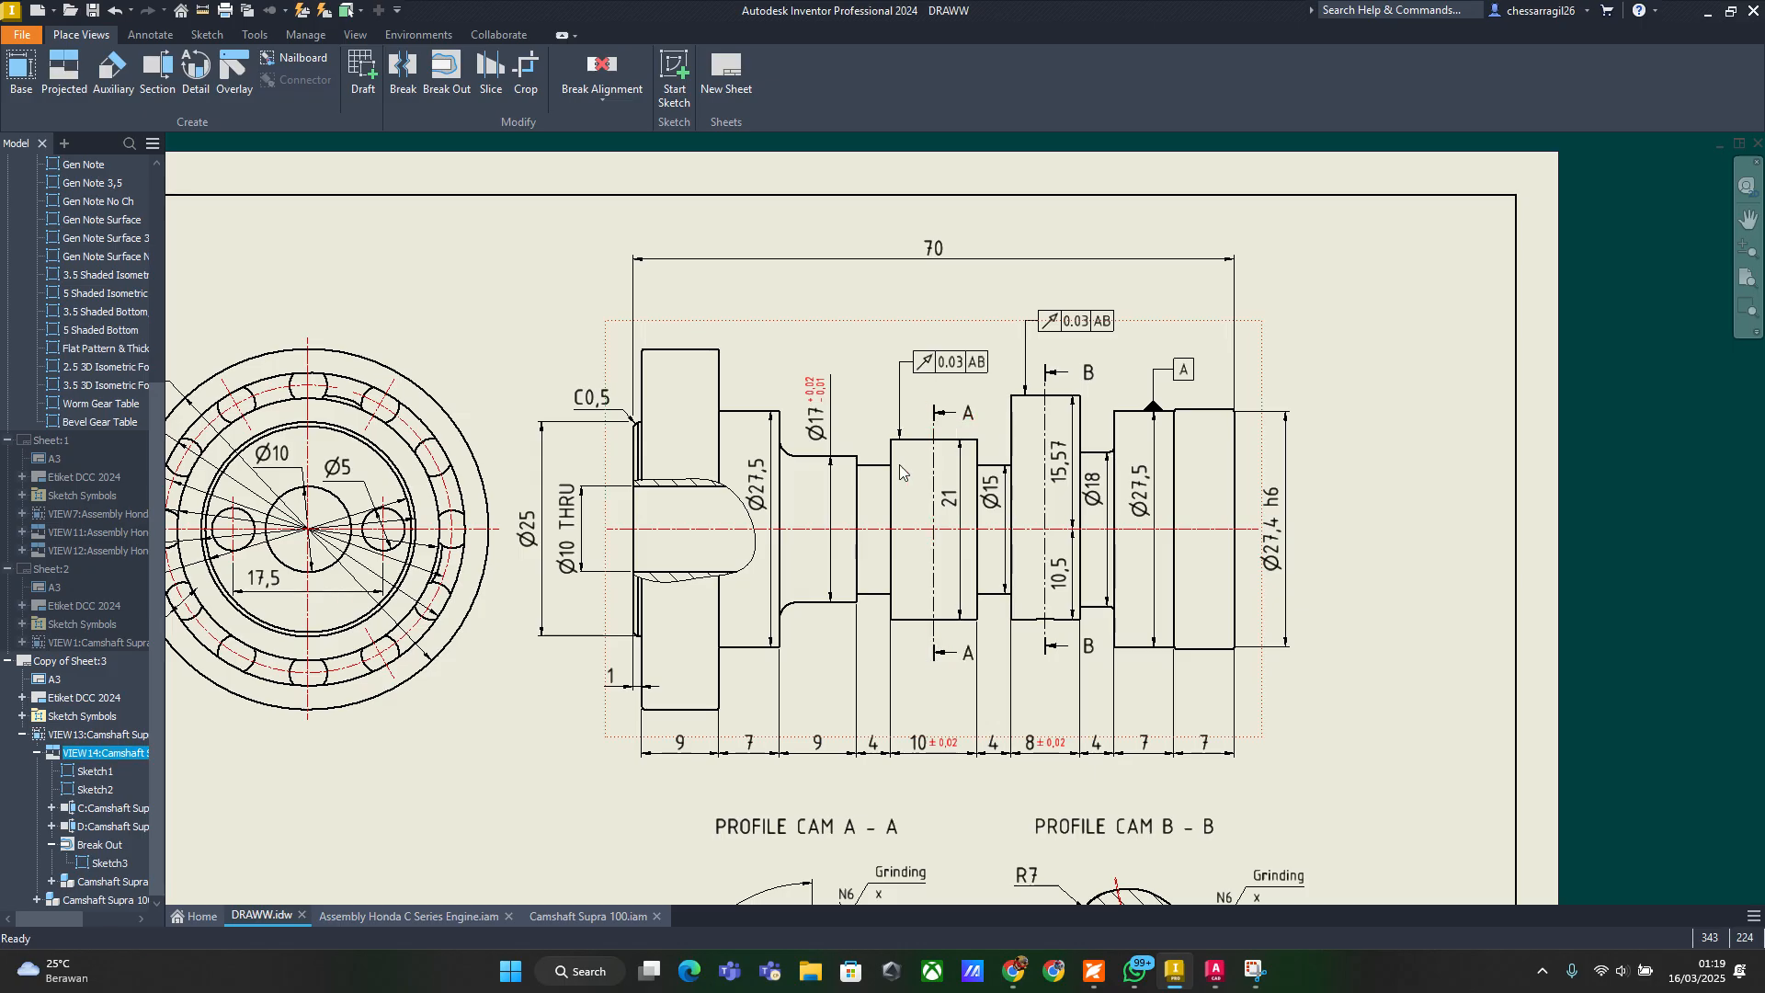
key("alt+Tab")
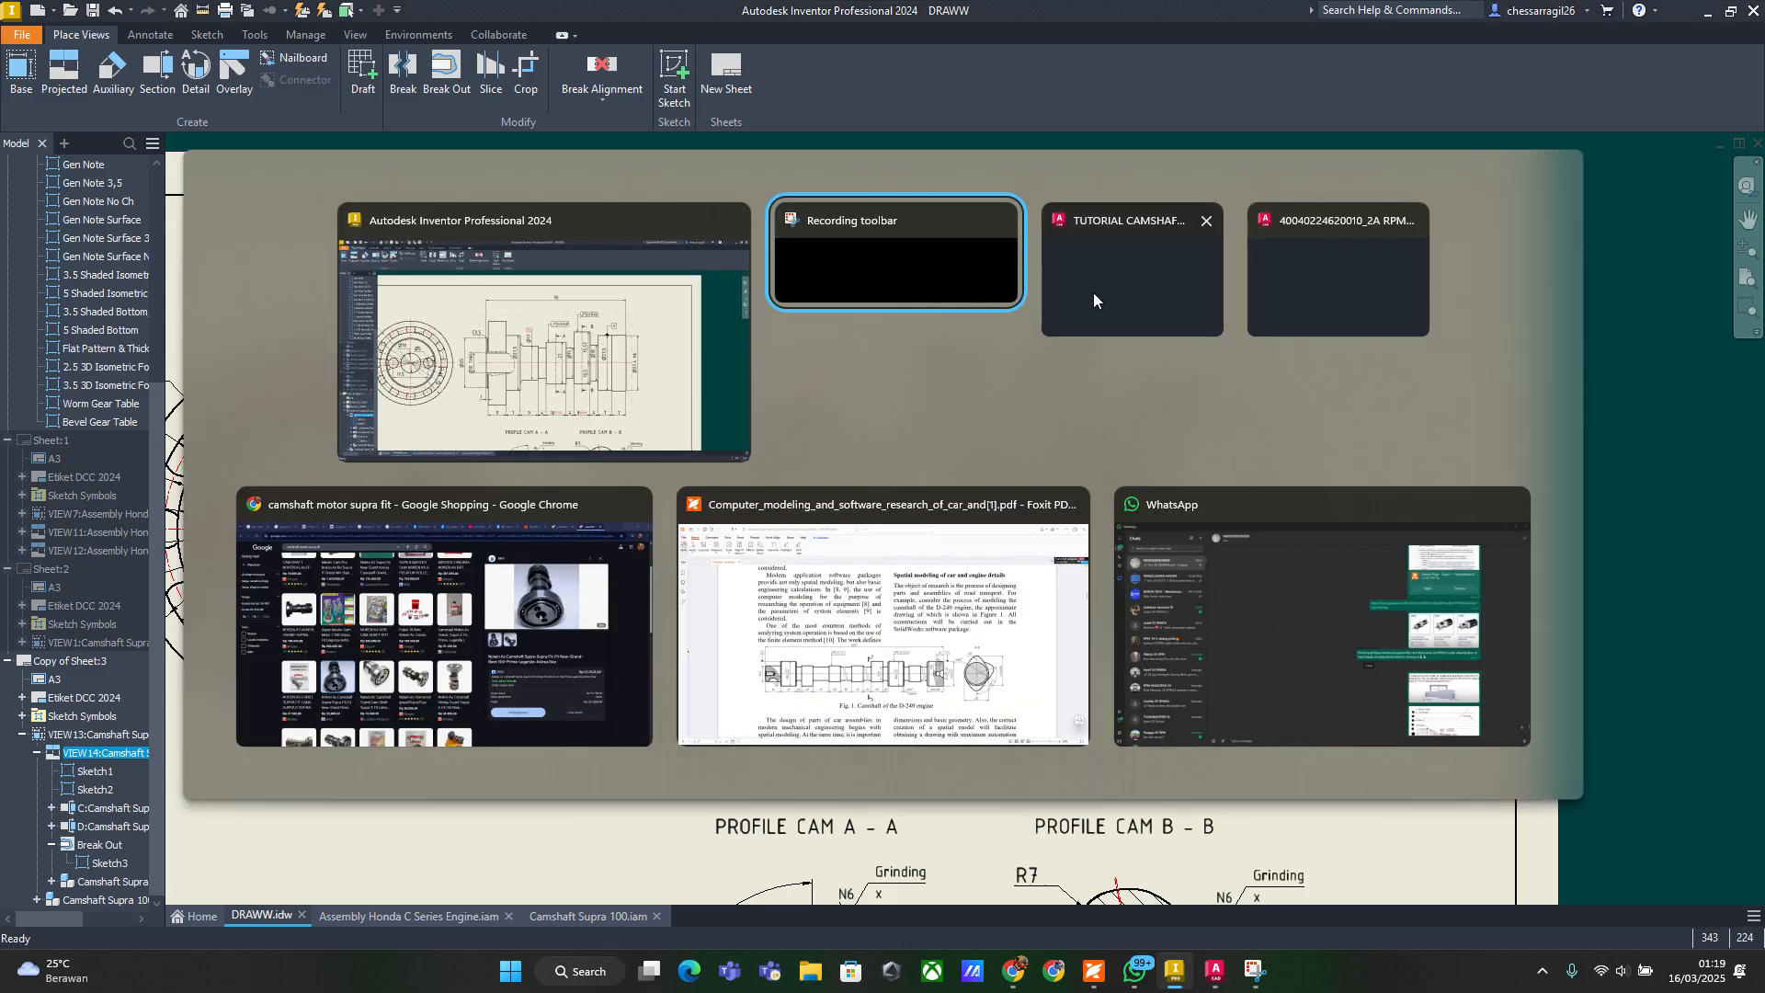
type("70")
key("Return")
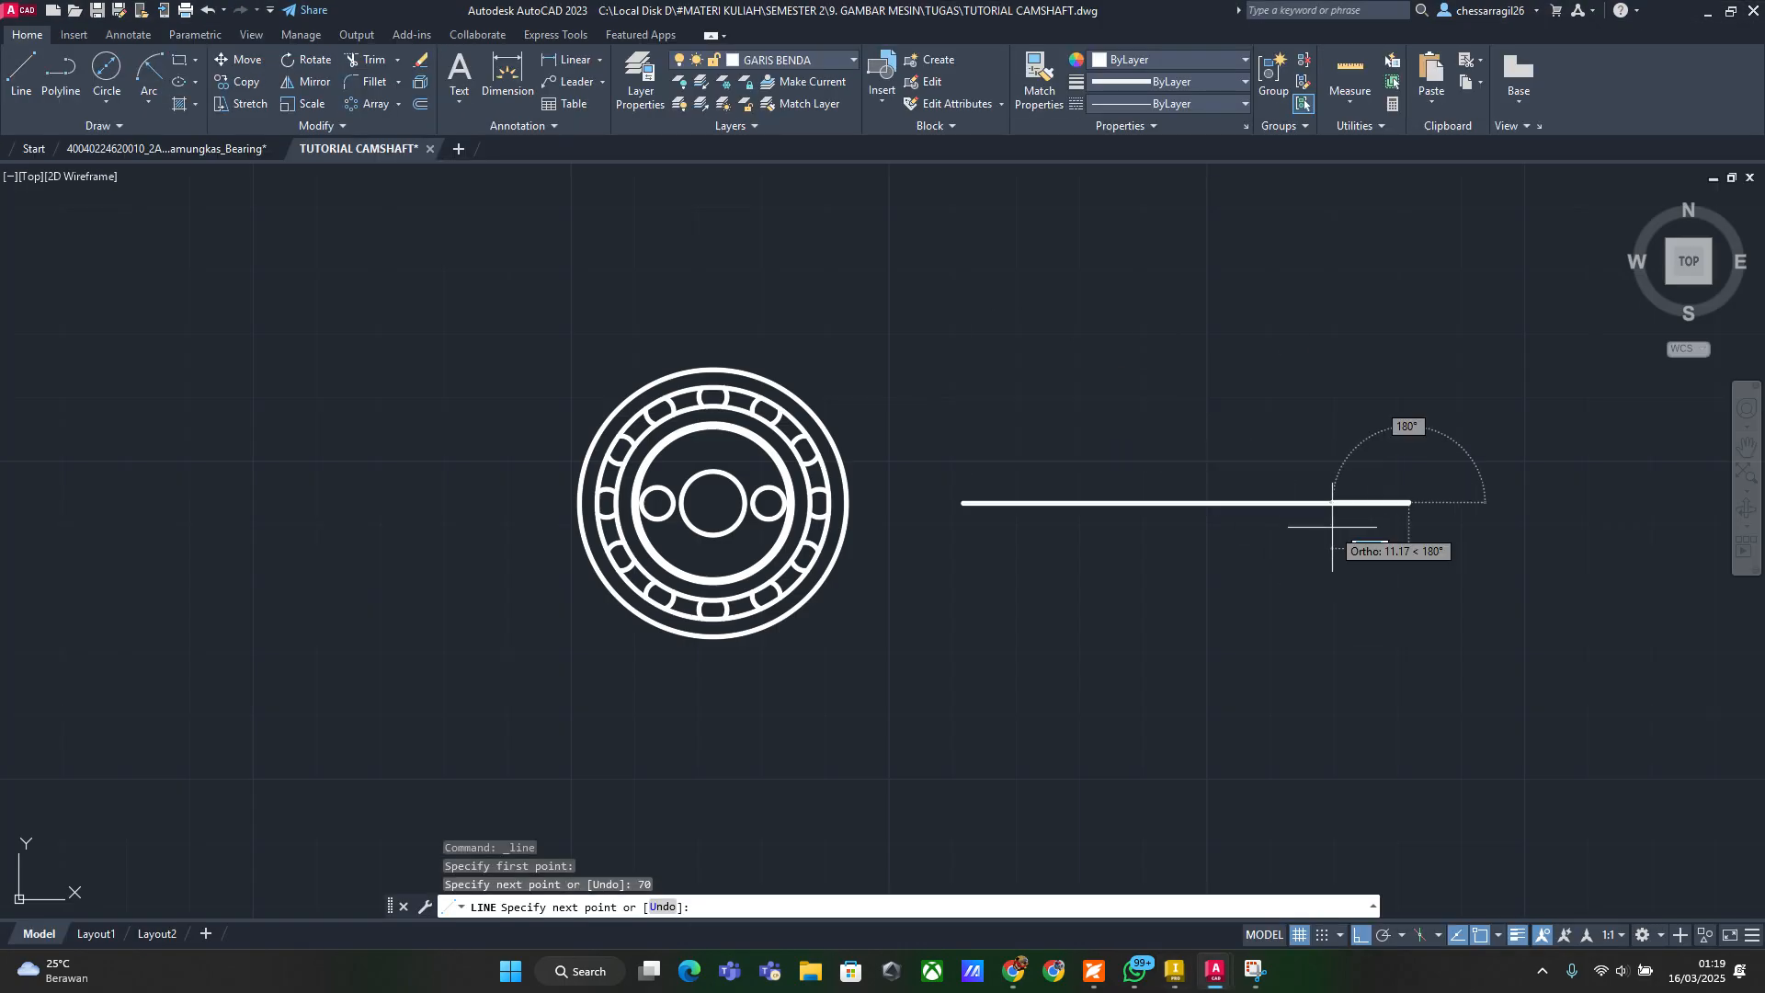
key("Escape")
key("Escape")
Draw a vertical line 30 mm long downward from the left end of the 70 mm line
key("space")
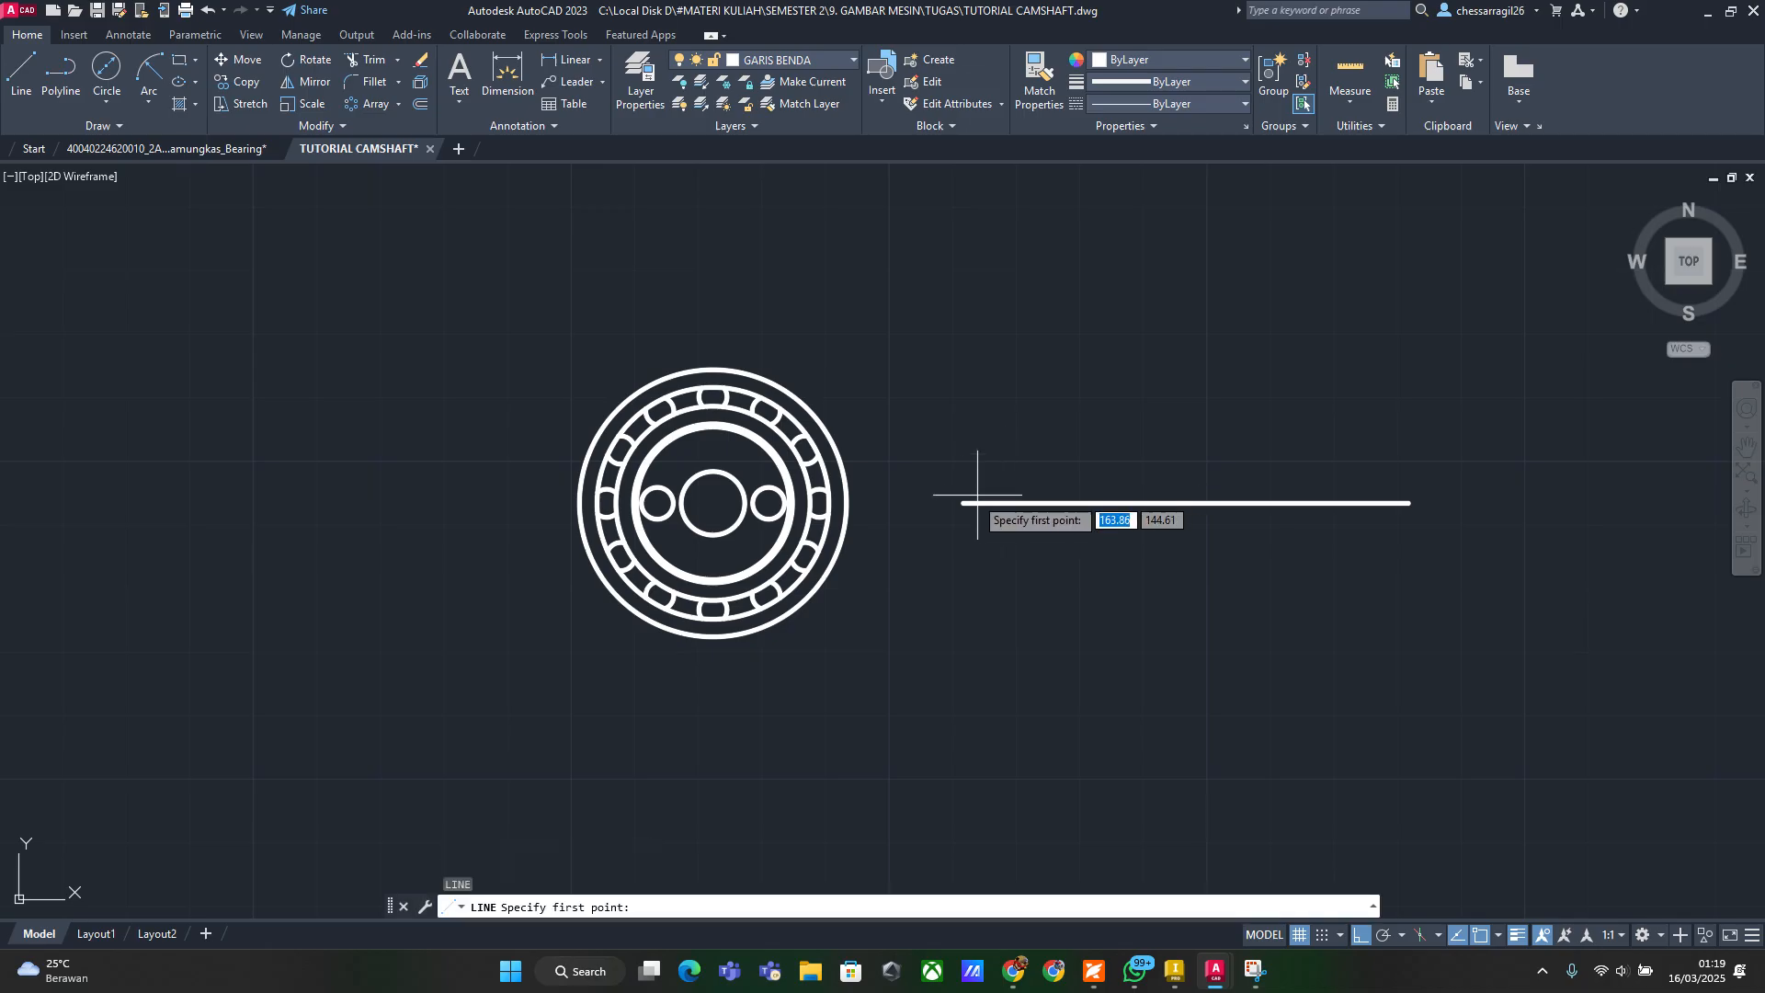
left_click(963, 503)
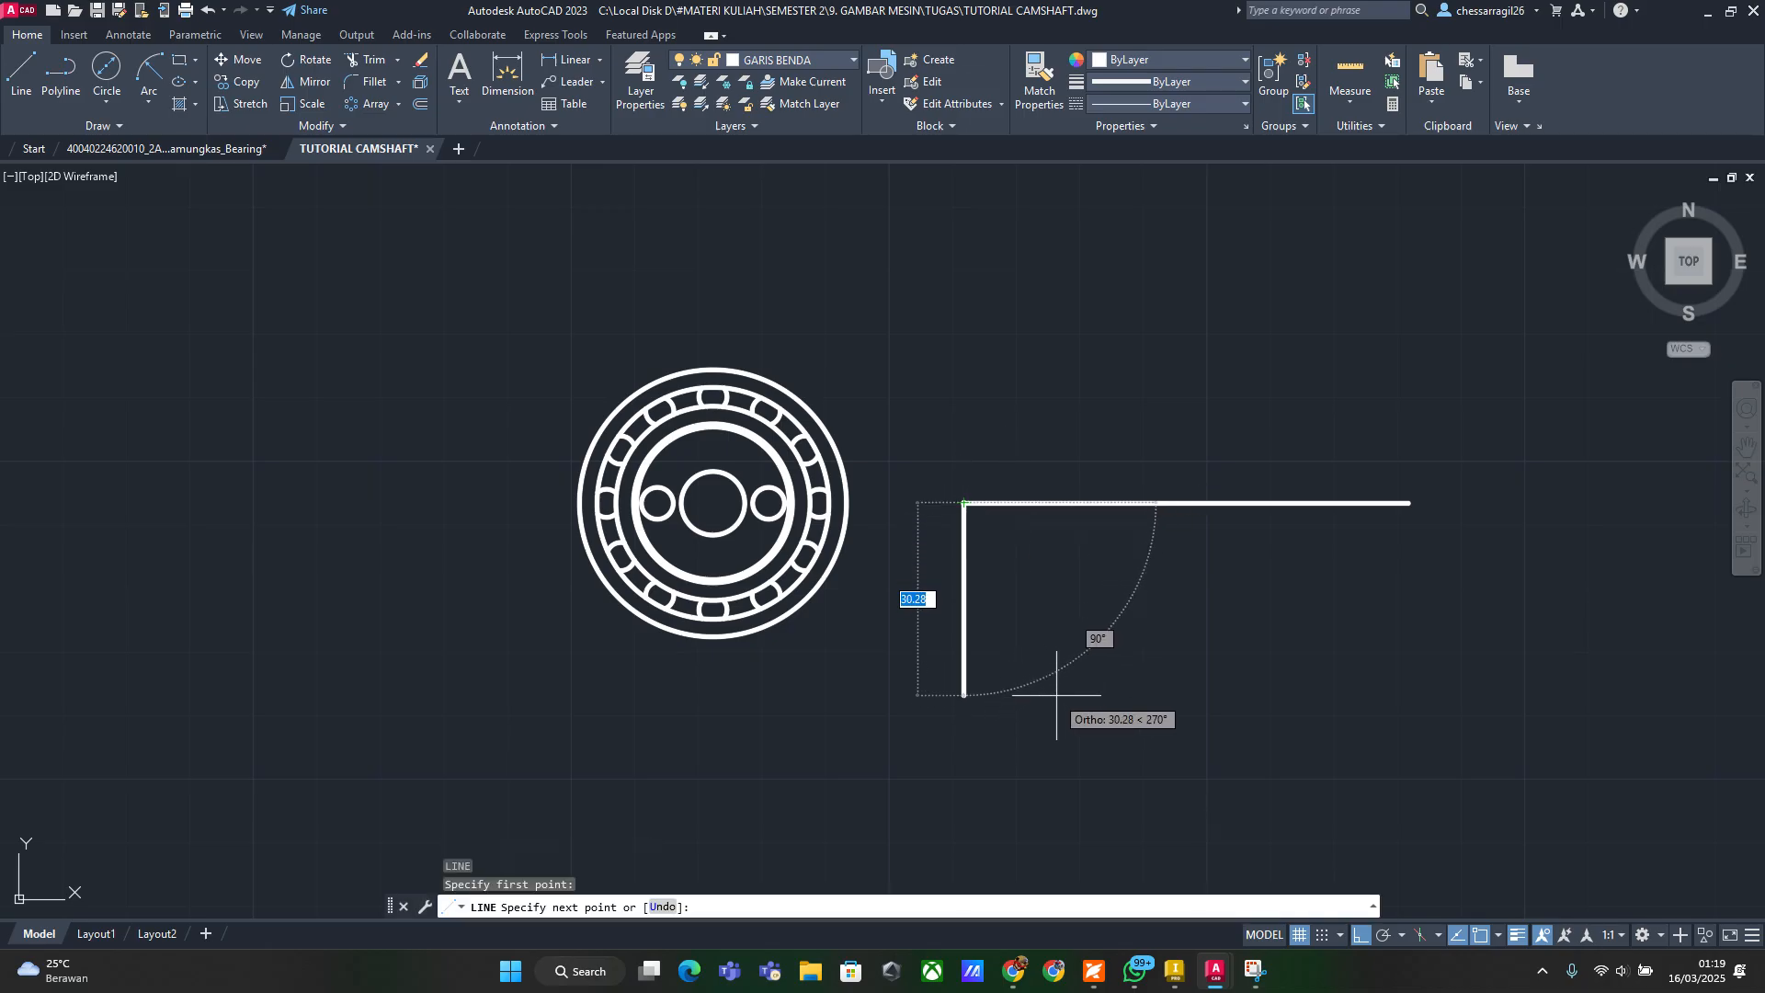
type("30")
key("Return")
key("Escape")
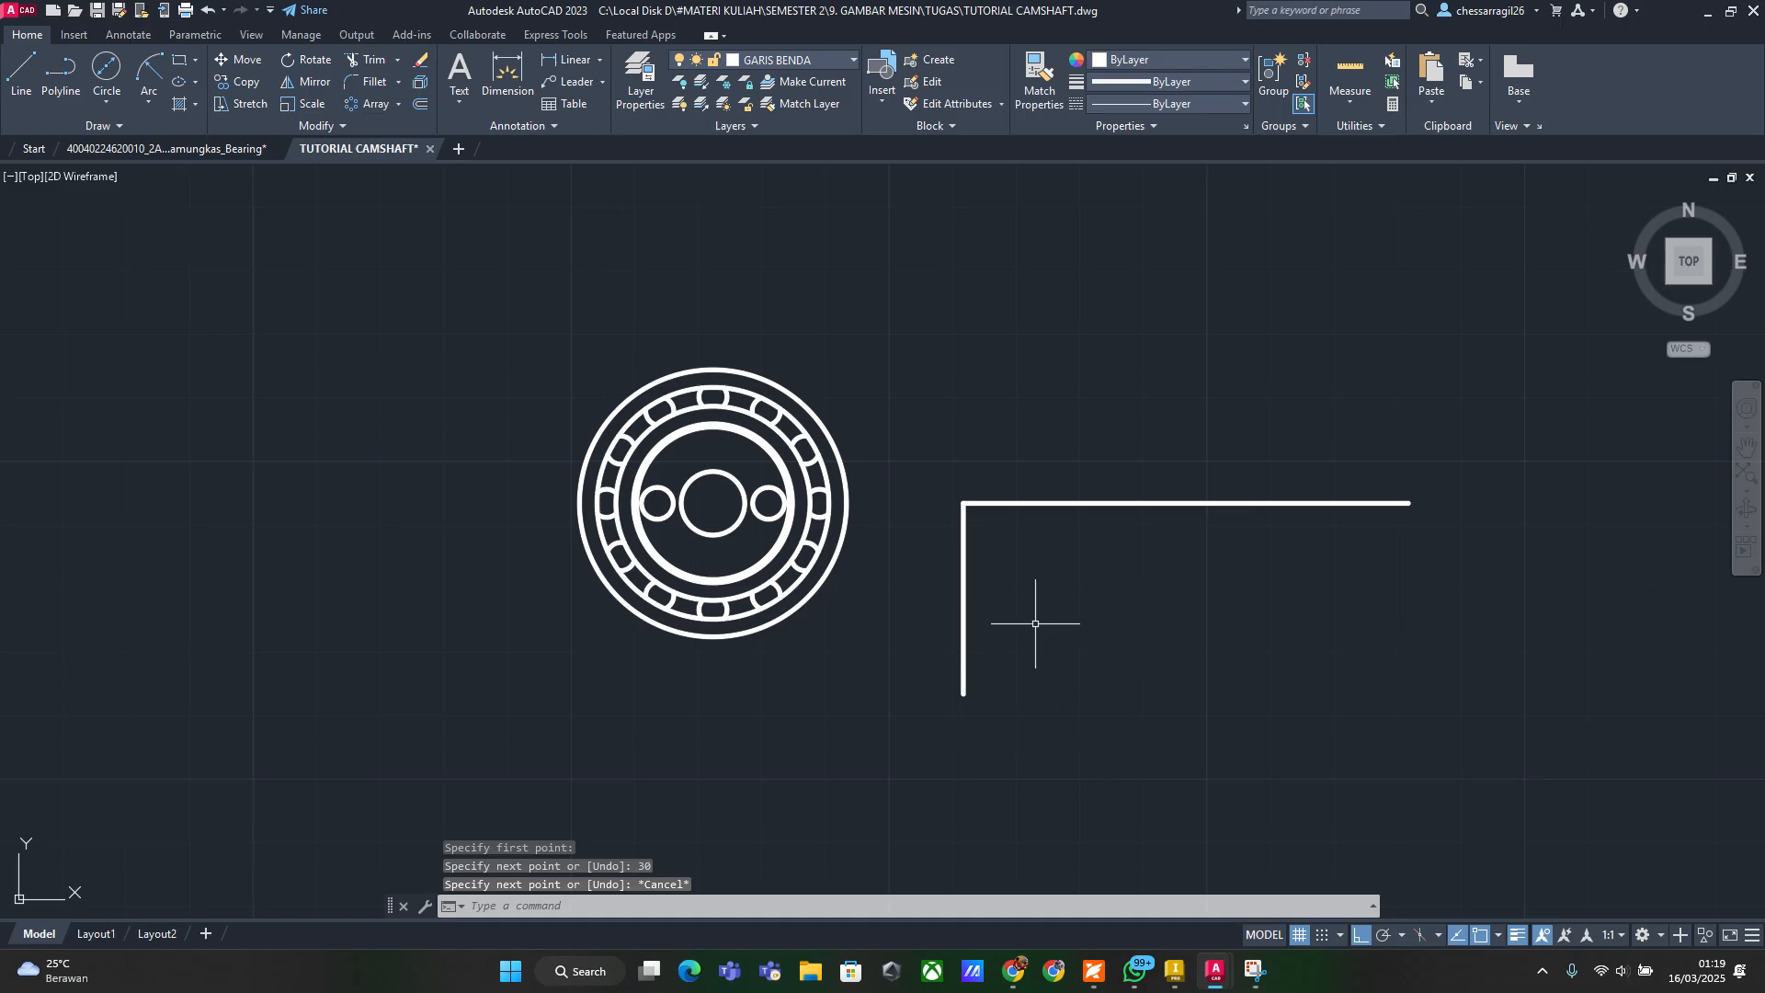
Switch to the Inventor drawing and examine the shoulder edges and segment lengths along the camshaft's side view
key("alt+Tab")
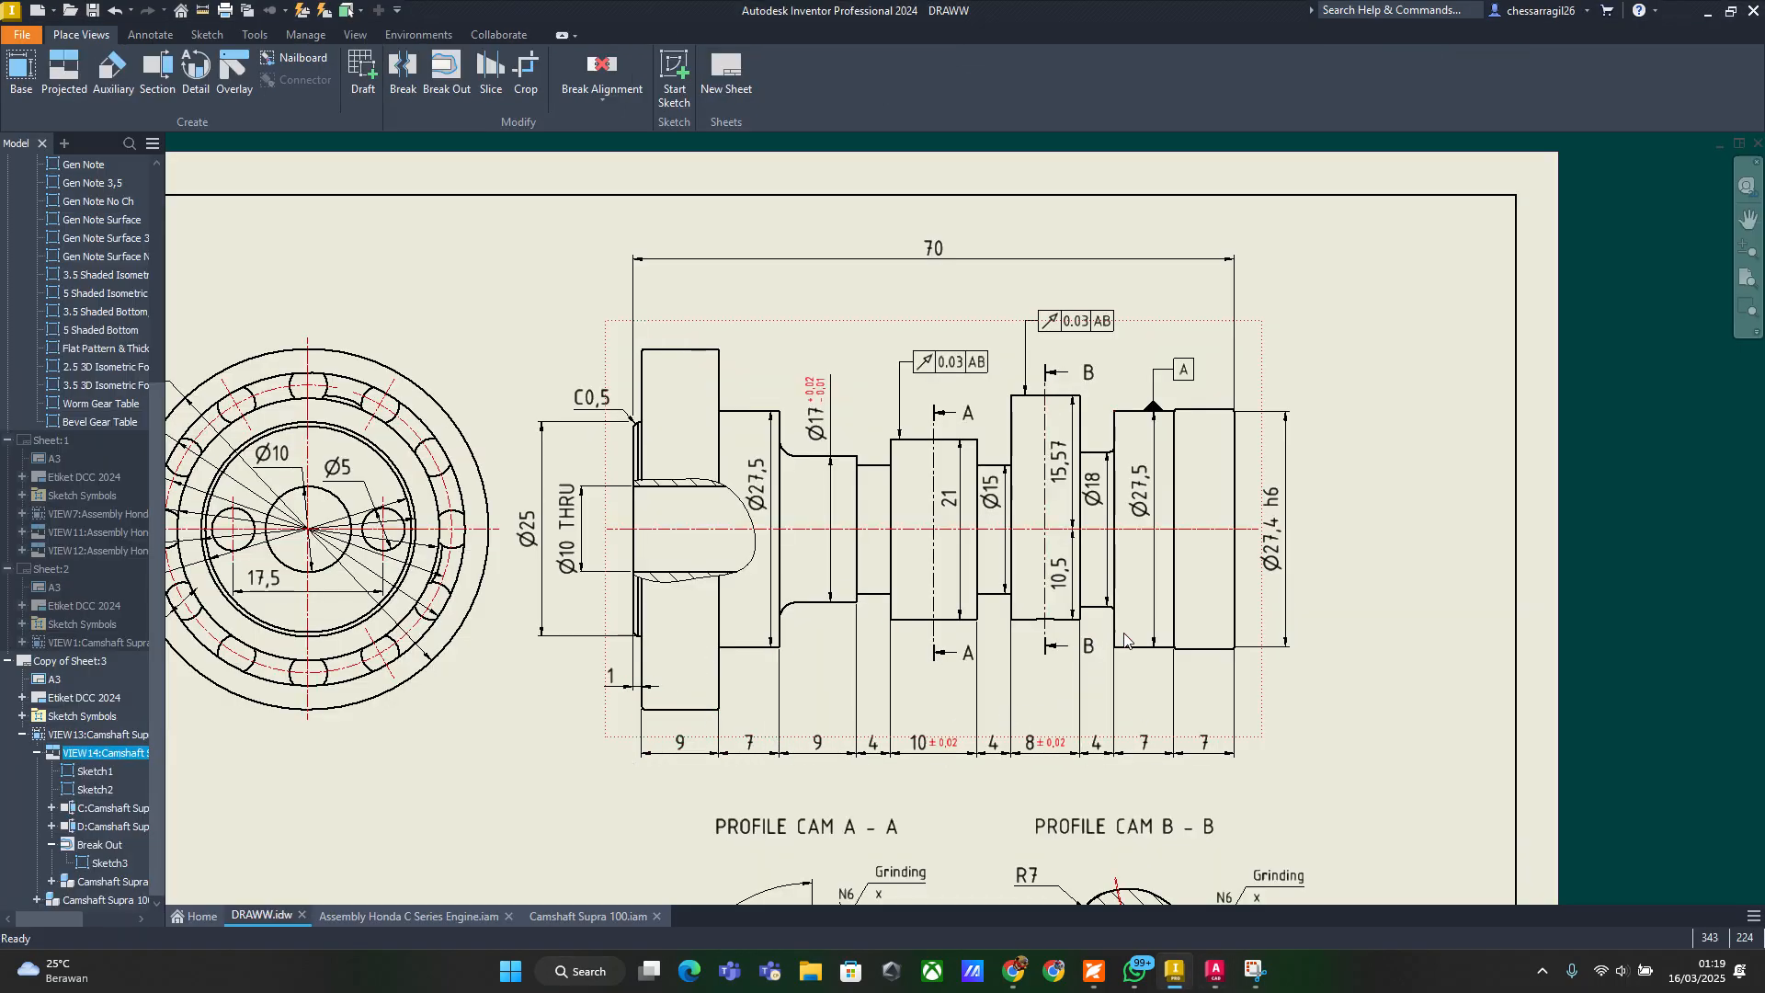
left_click(1174, 664)
scroll(658, 585, "up", 4)
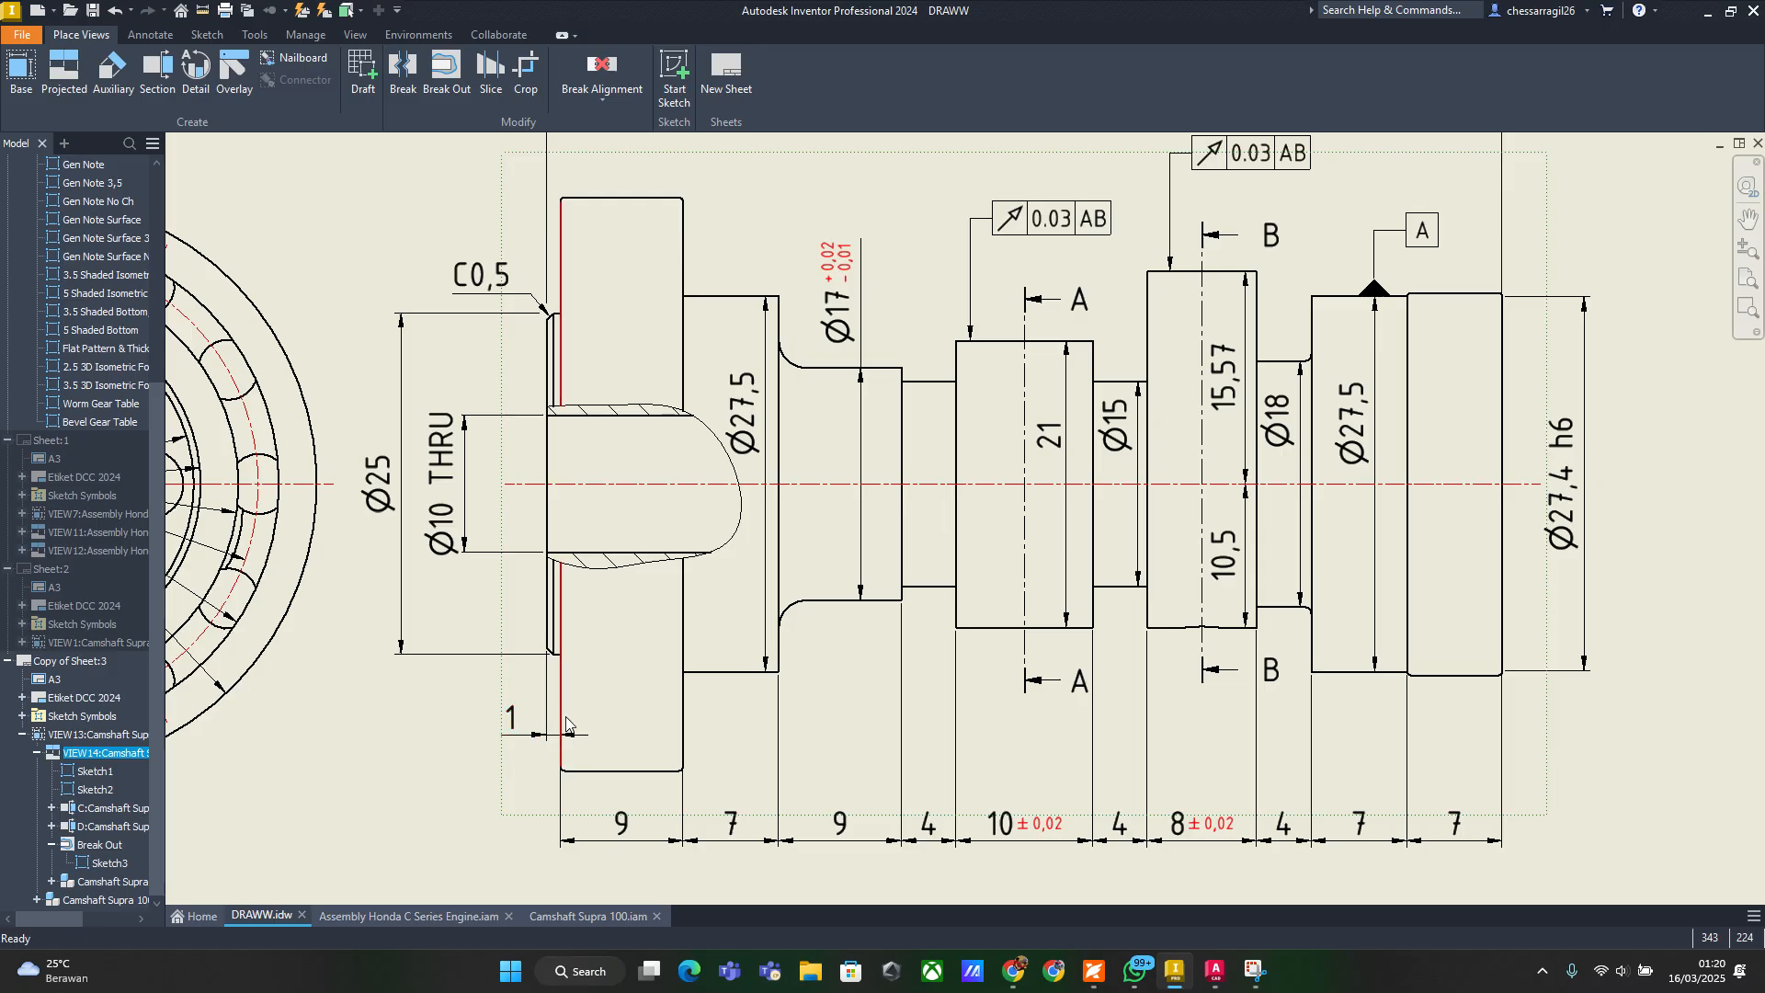
left_click(545, 611)
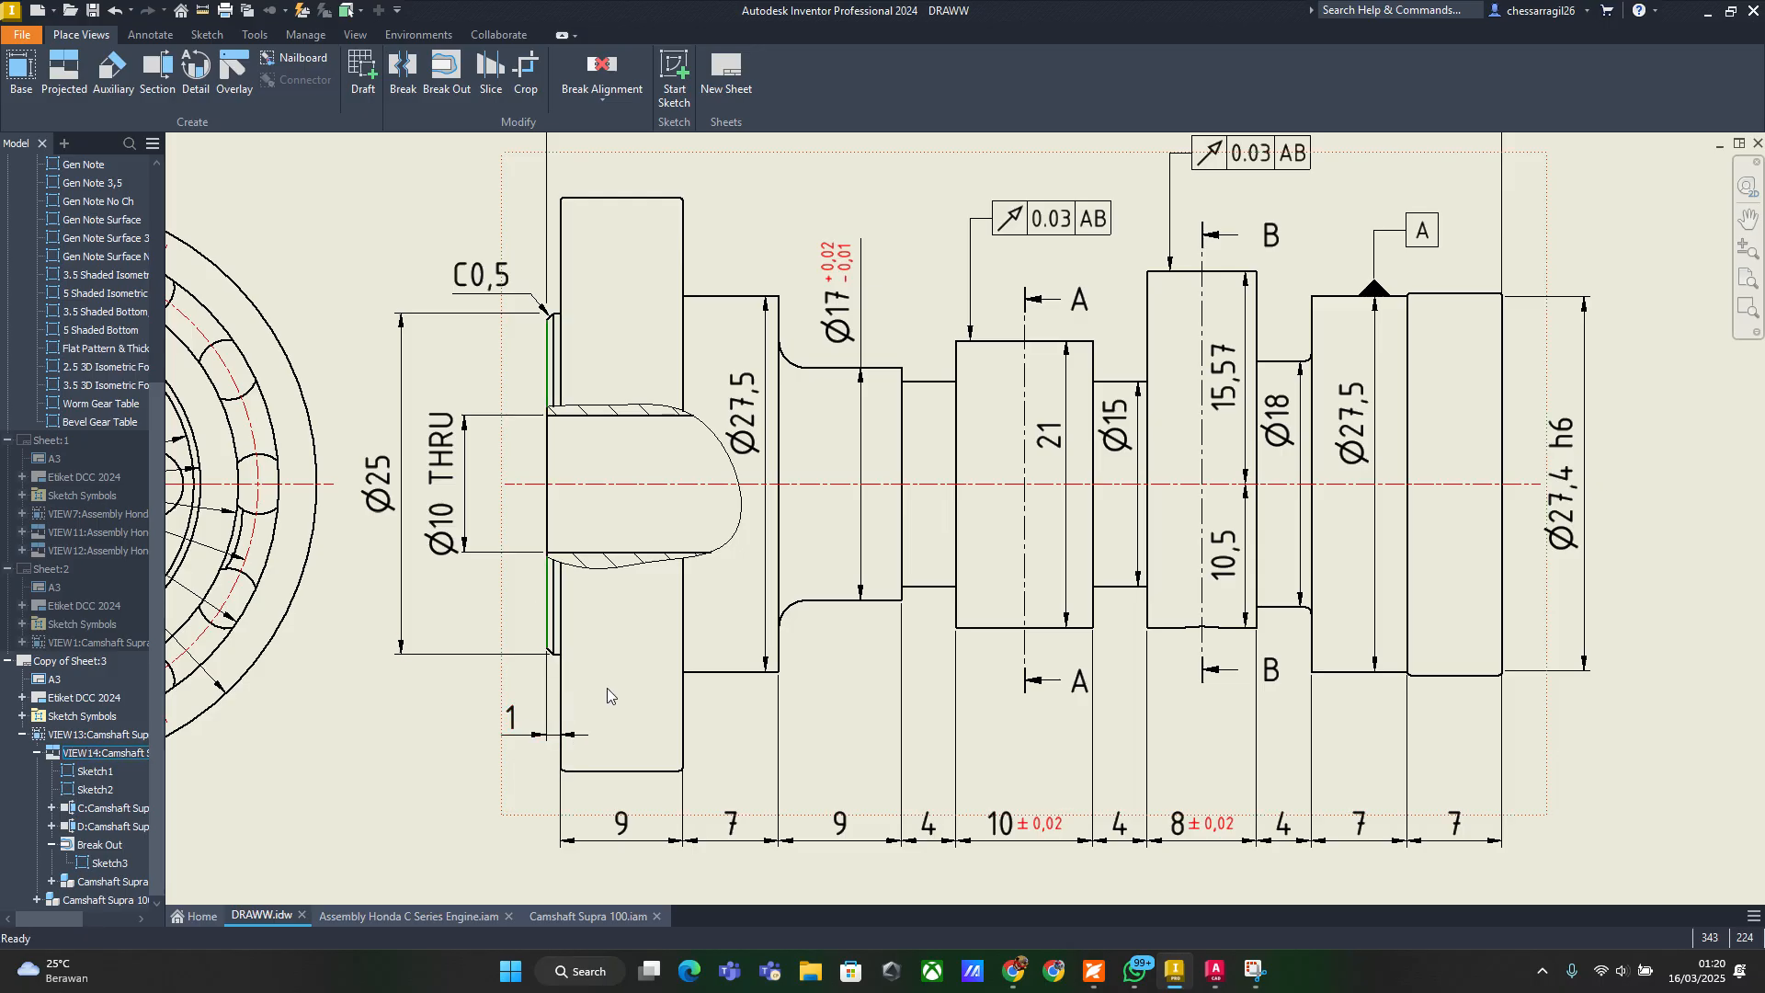
left_click(562, 629)
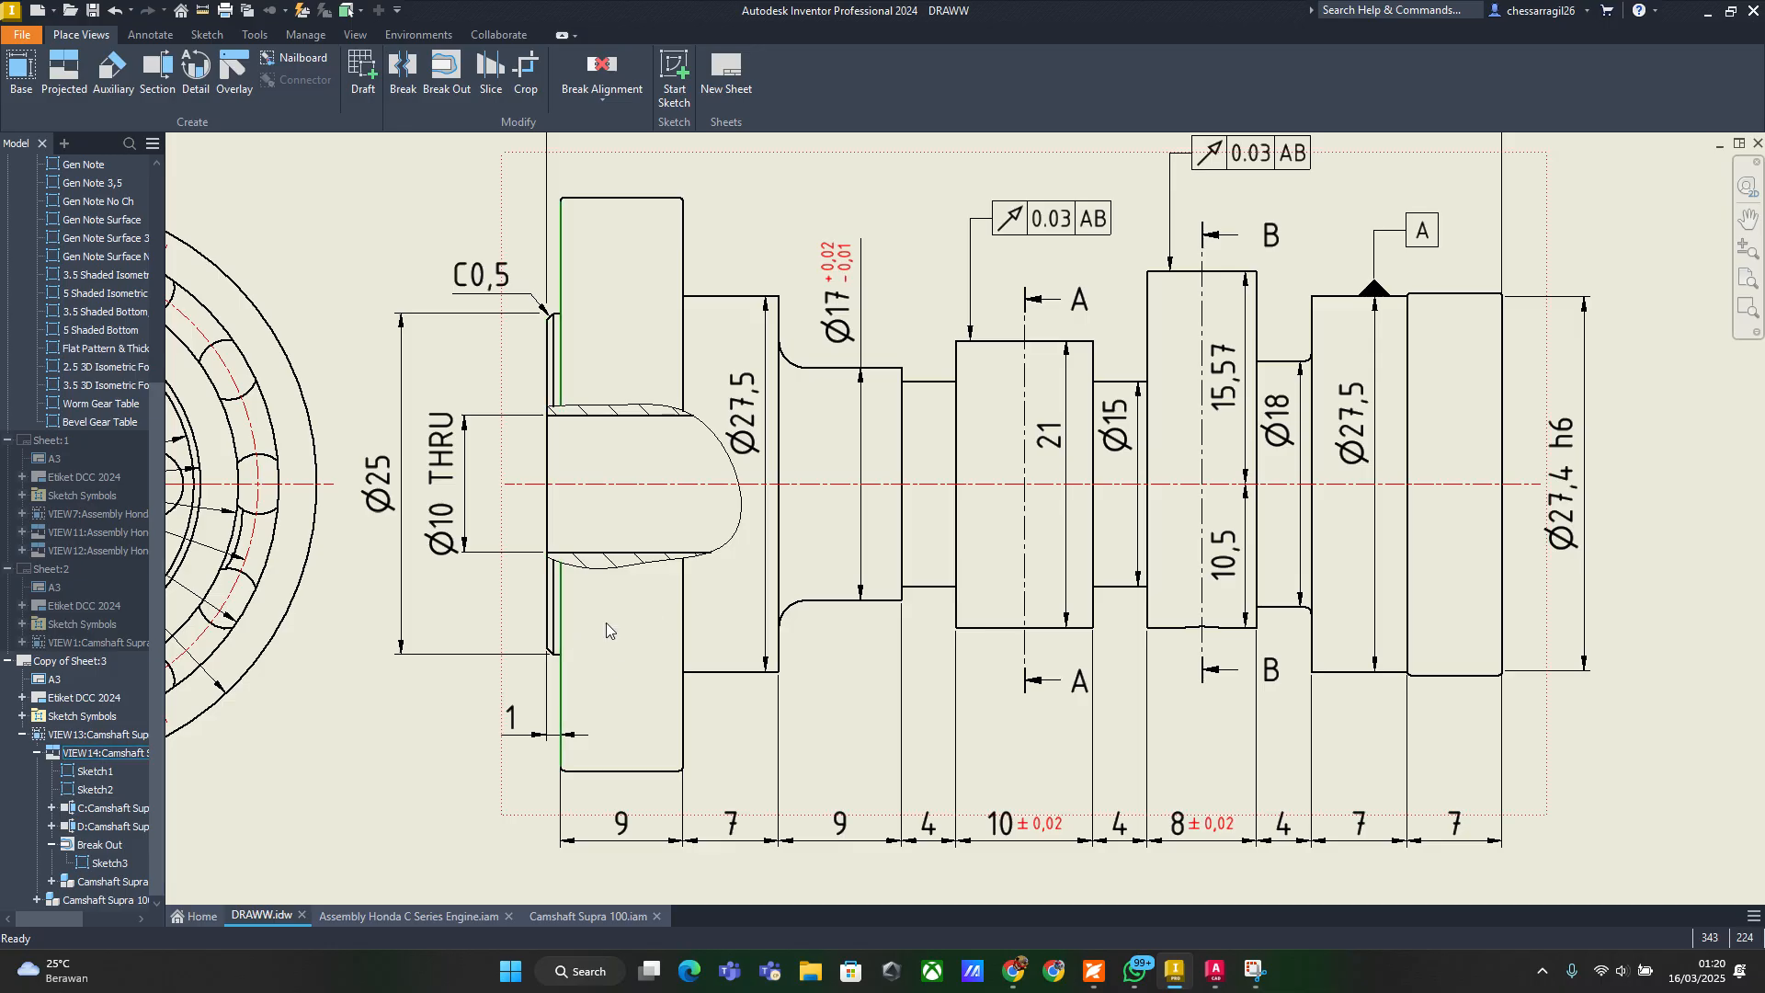
left_click(684, 623)
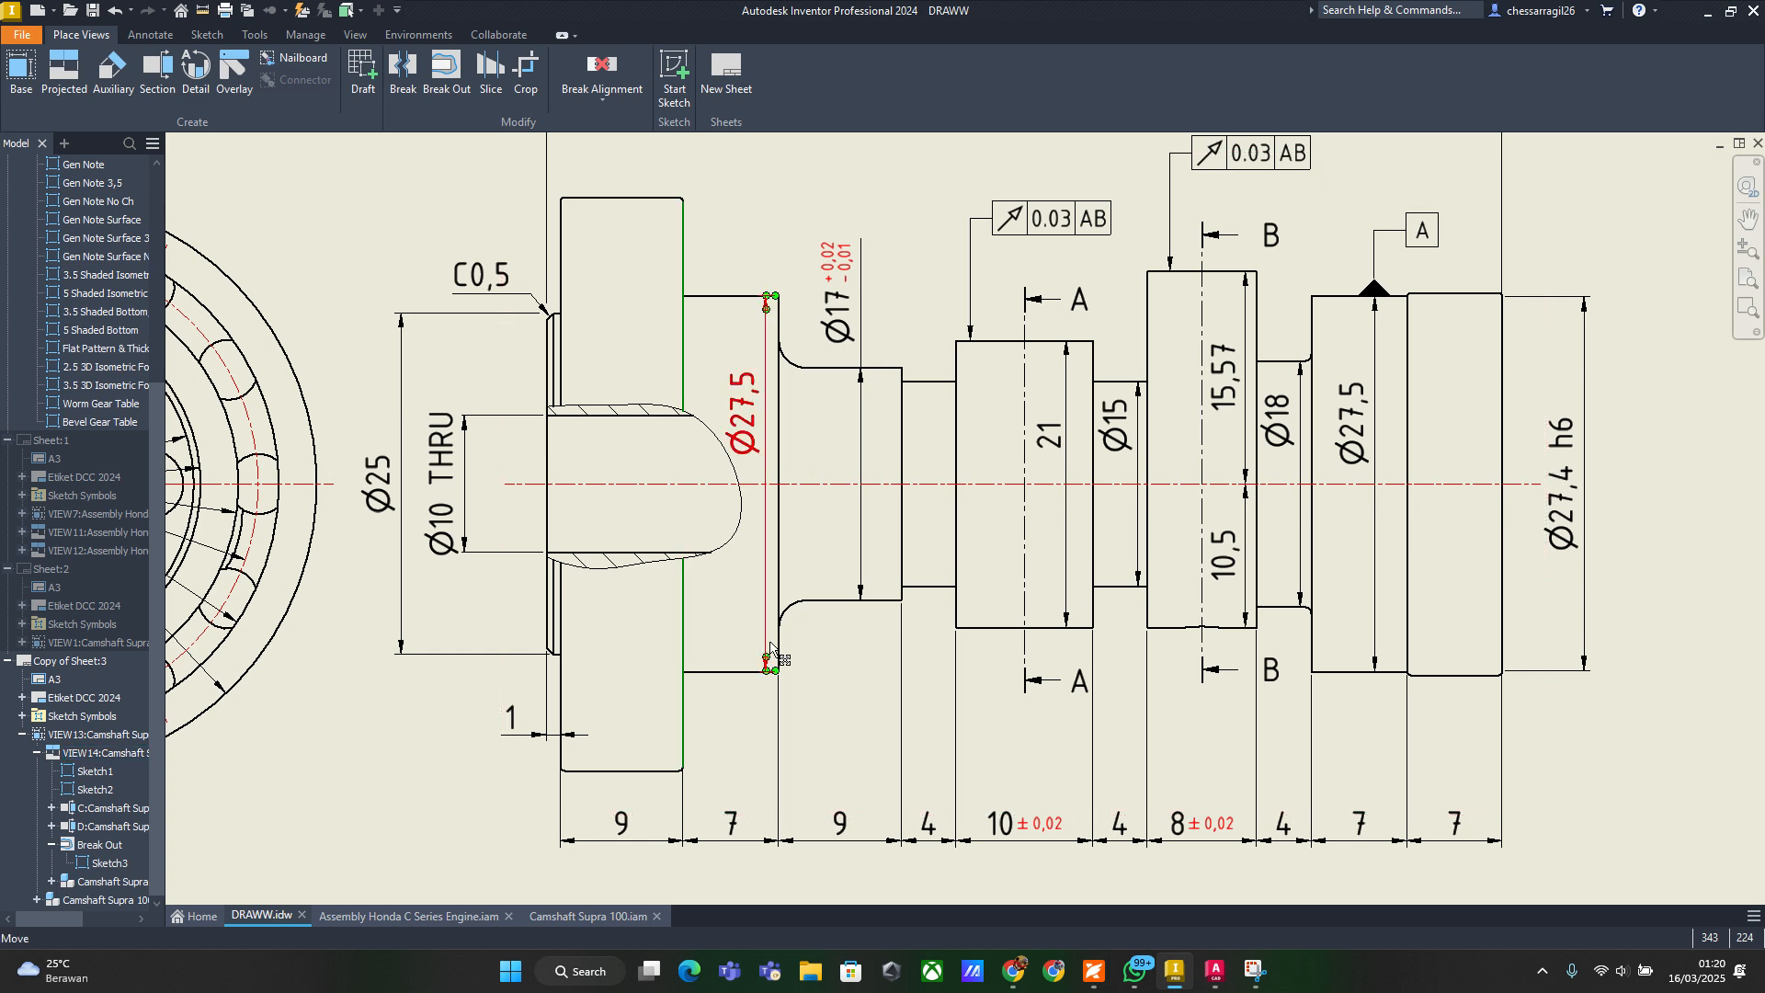
left_click(783, 651)
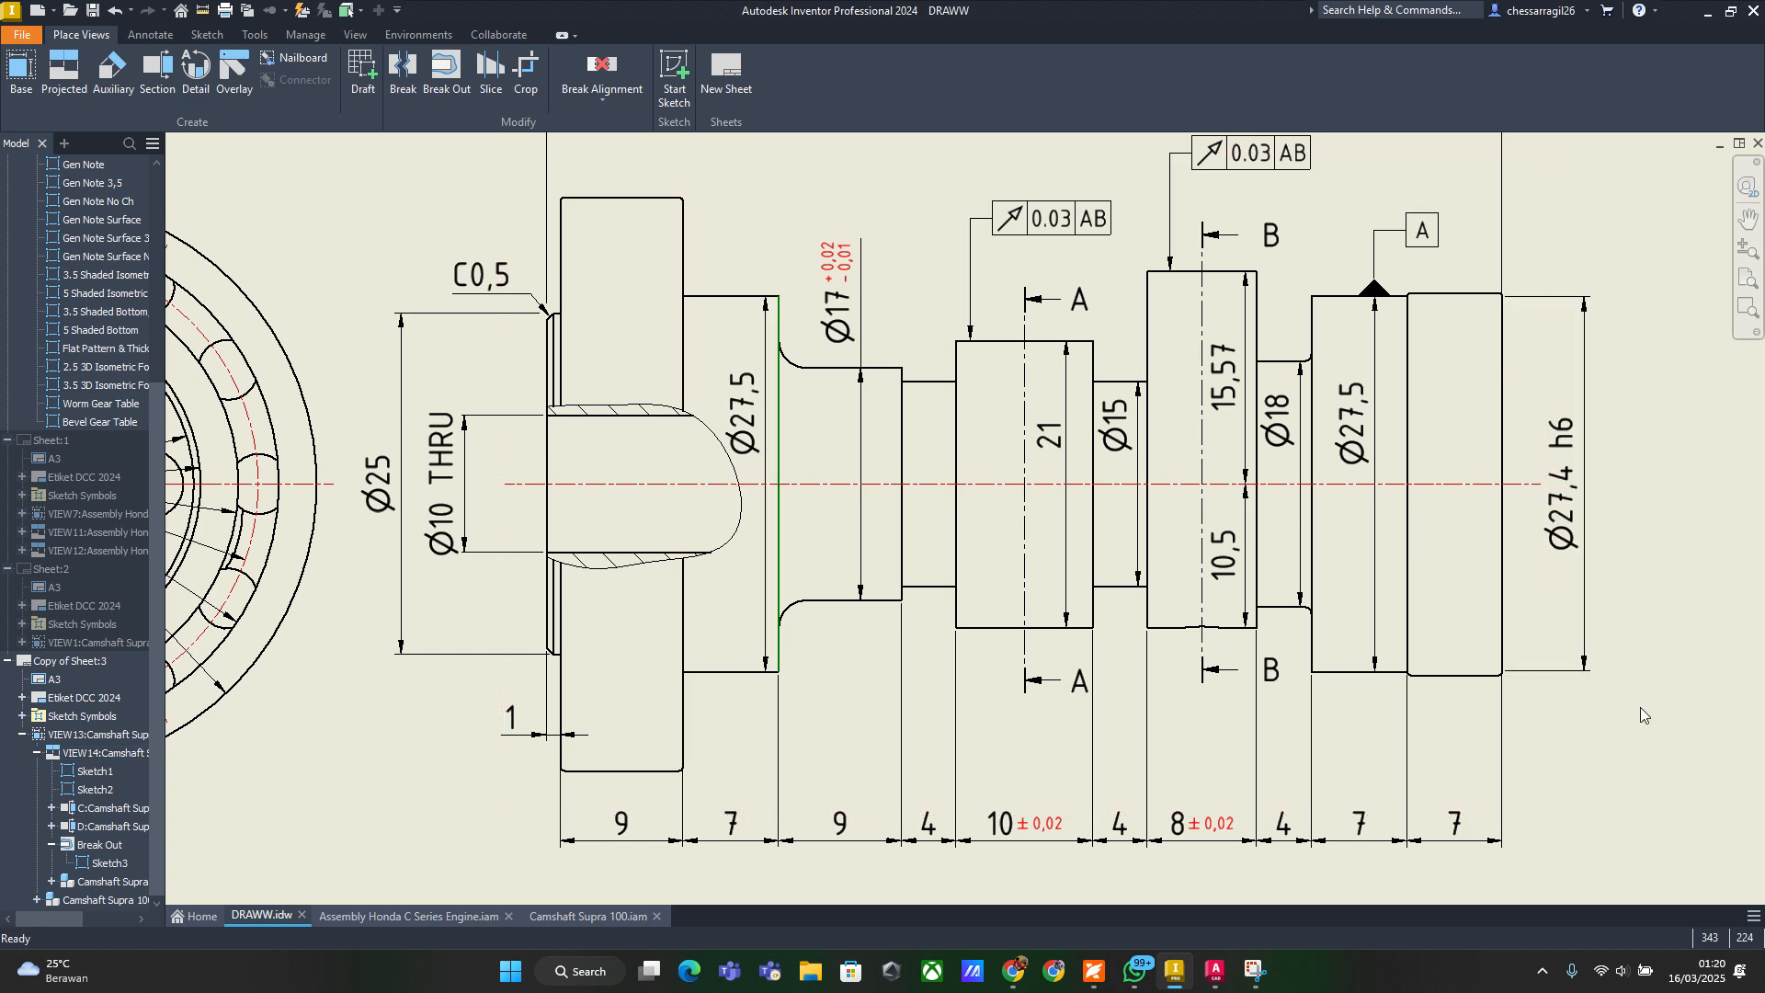
left_click(600, 485)
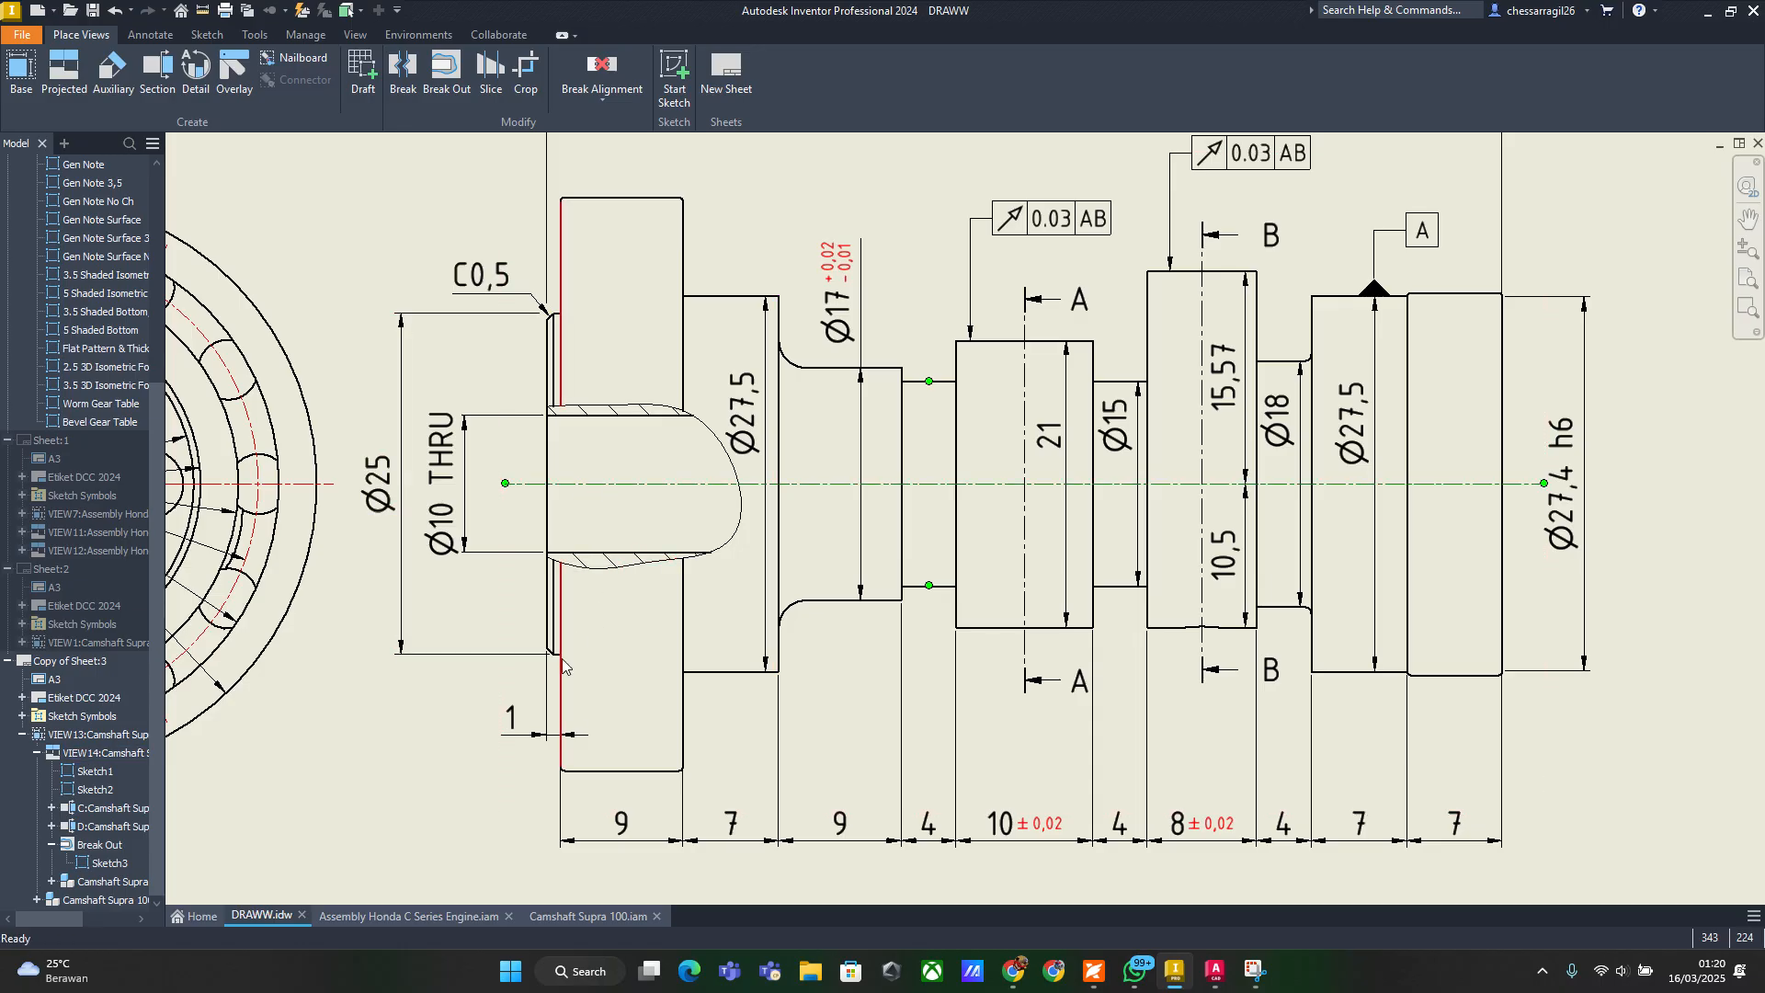
Switch back to AutoCAD and offset the 30 mm vertical line 1 mm to the right
key("alt+Tab")
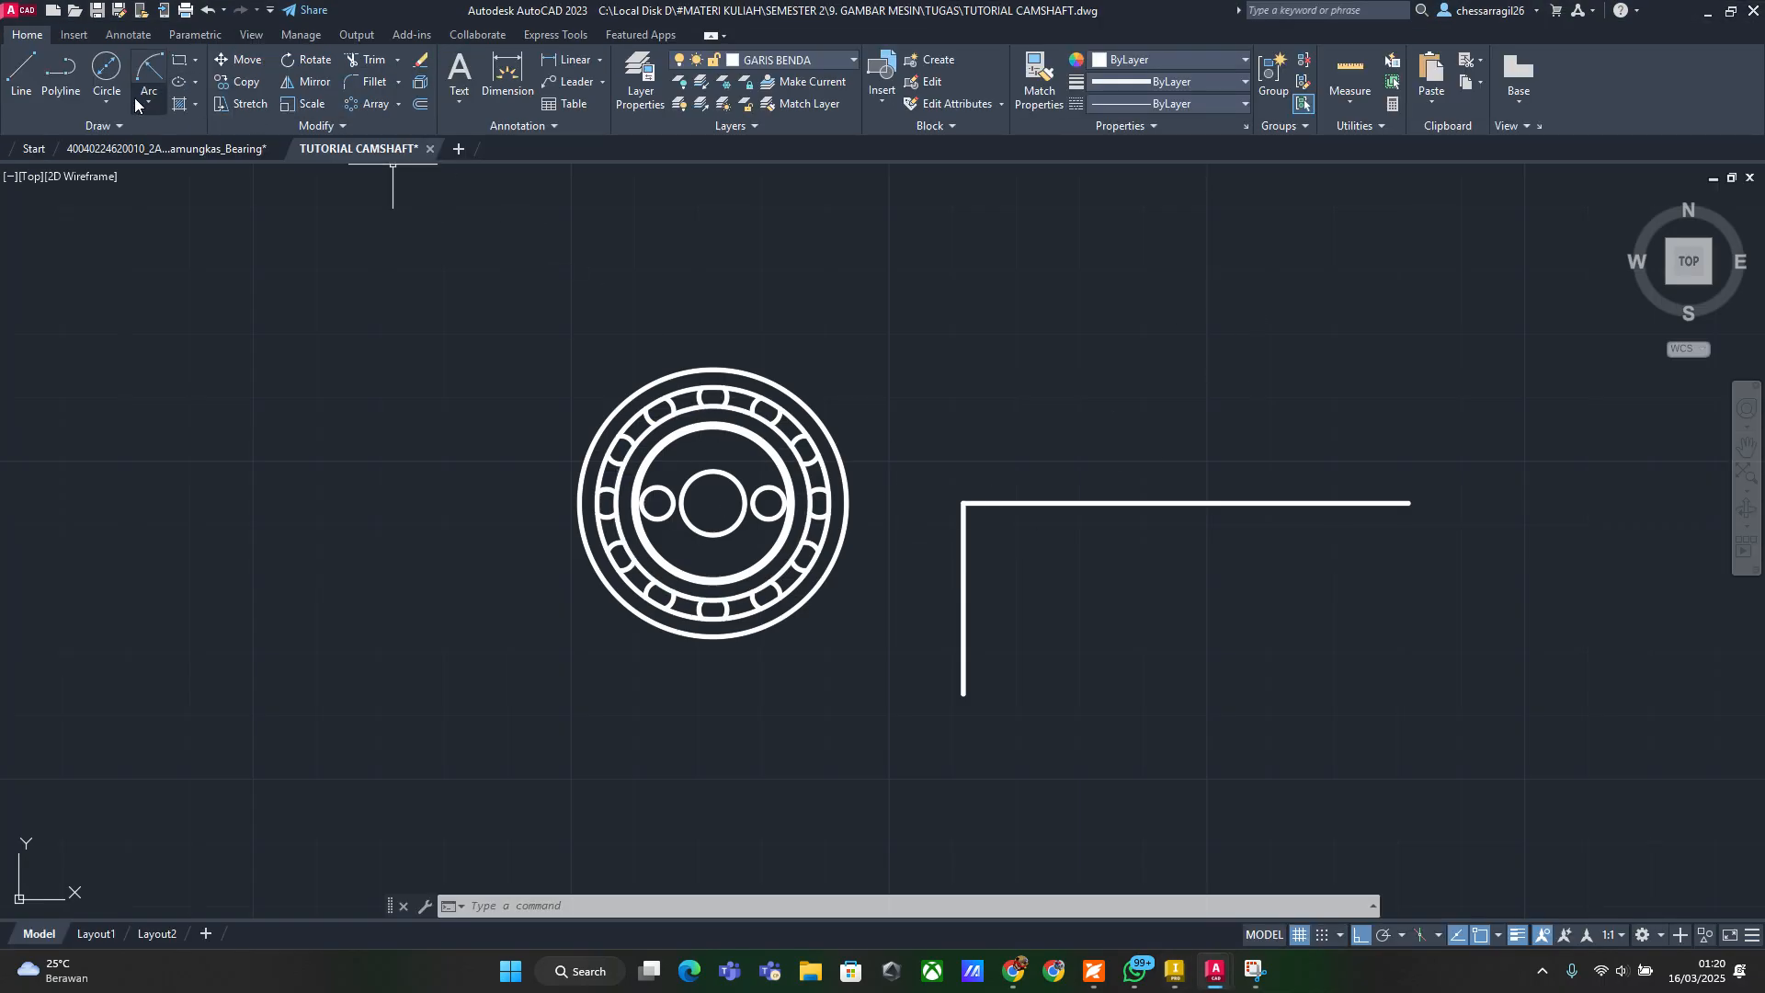
mouse_move(418, 147)
type("o")
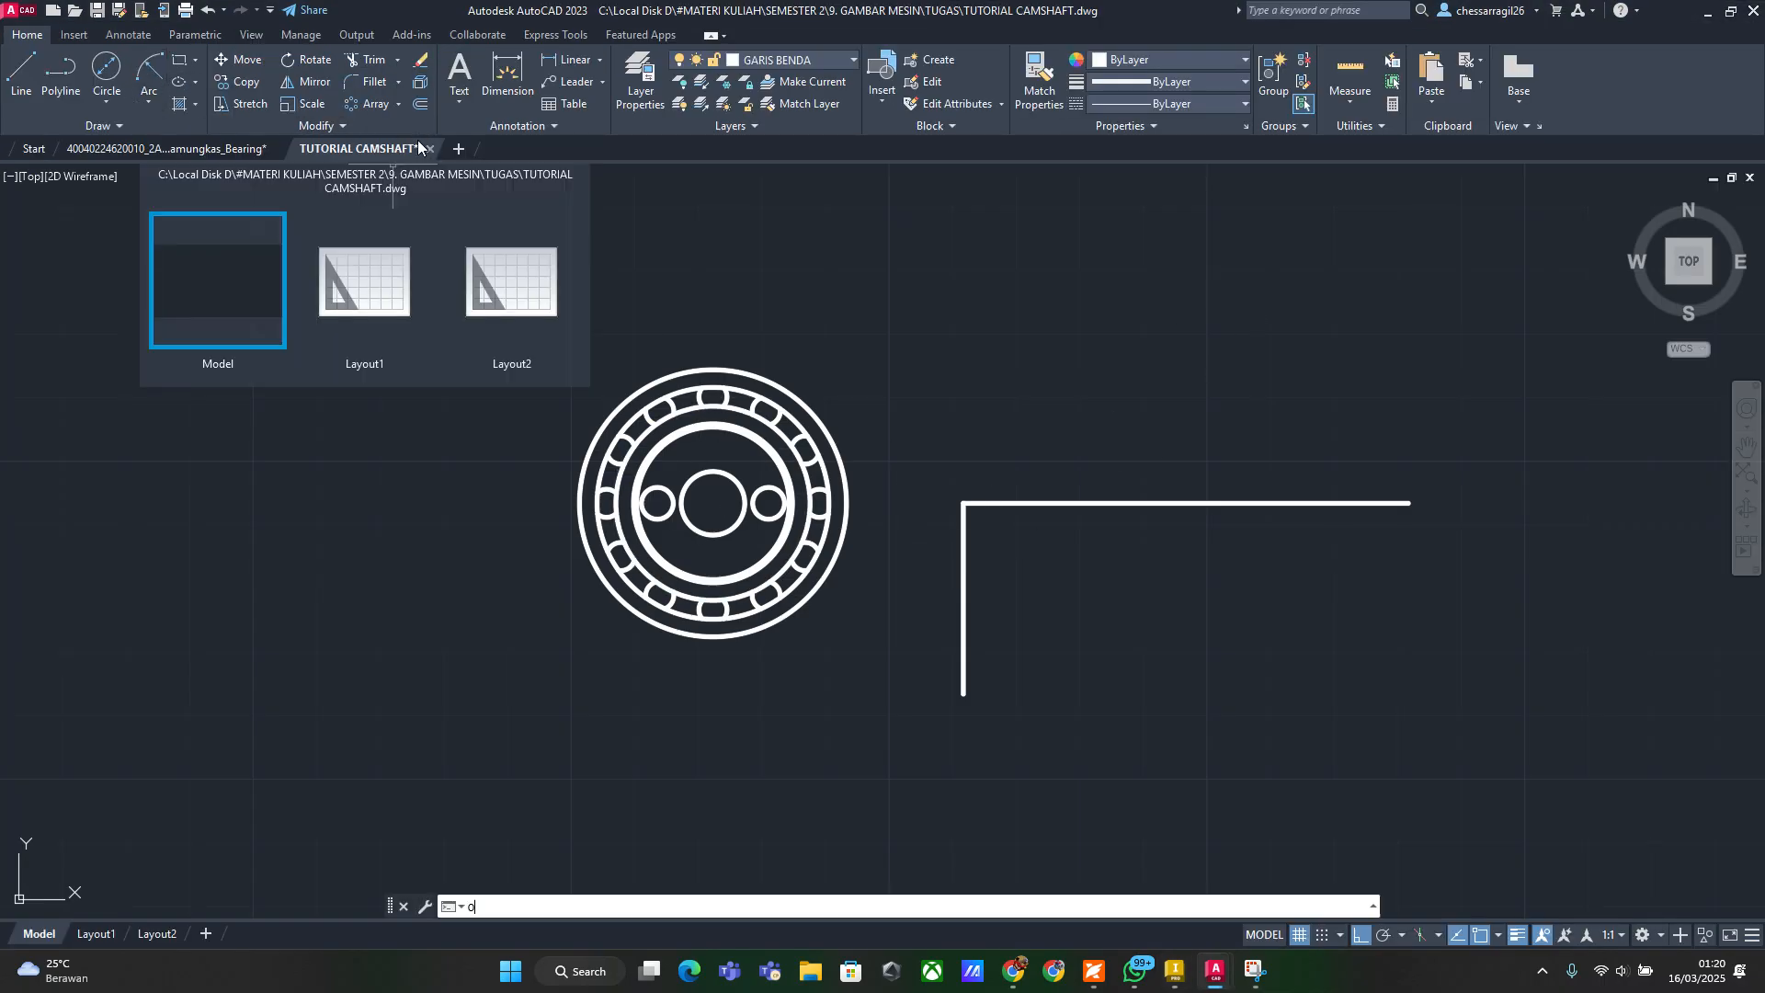
type("F")
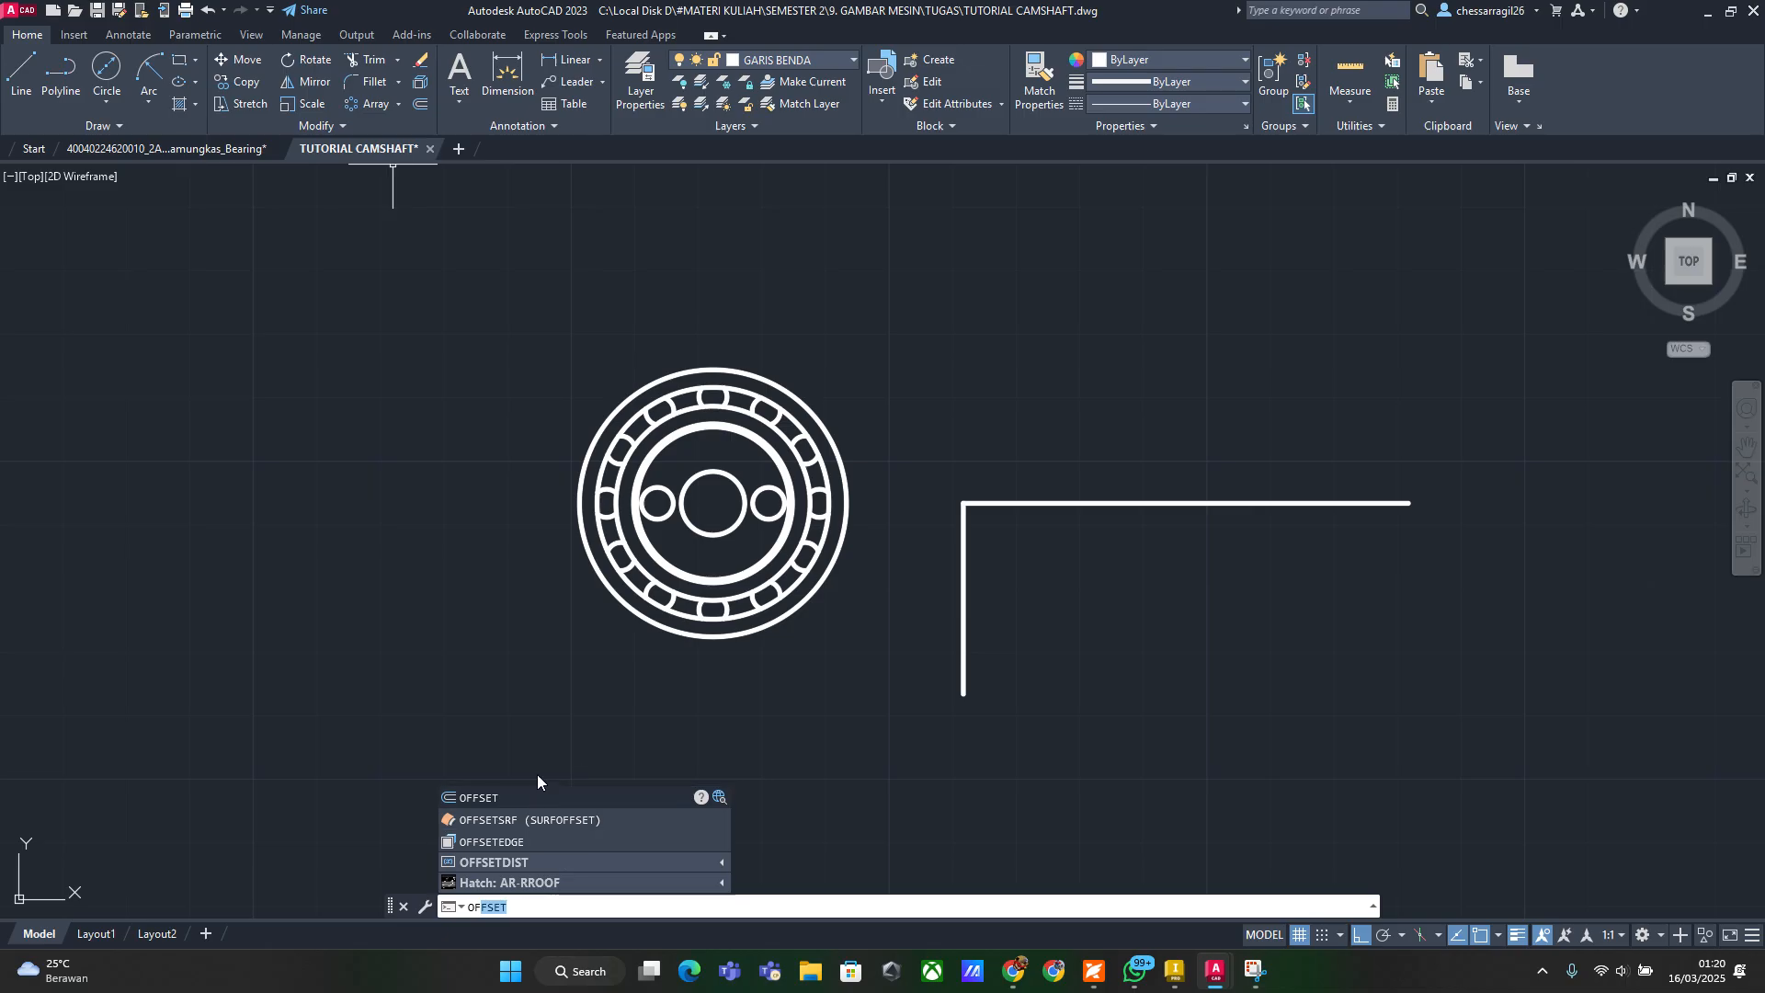
key("Return")
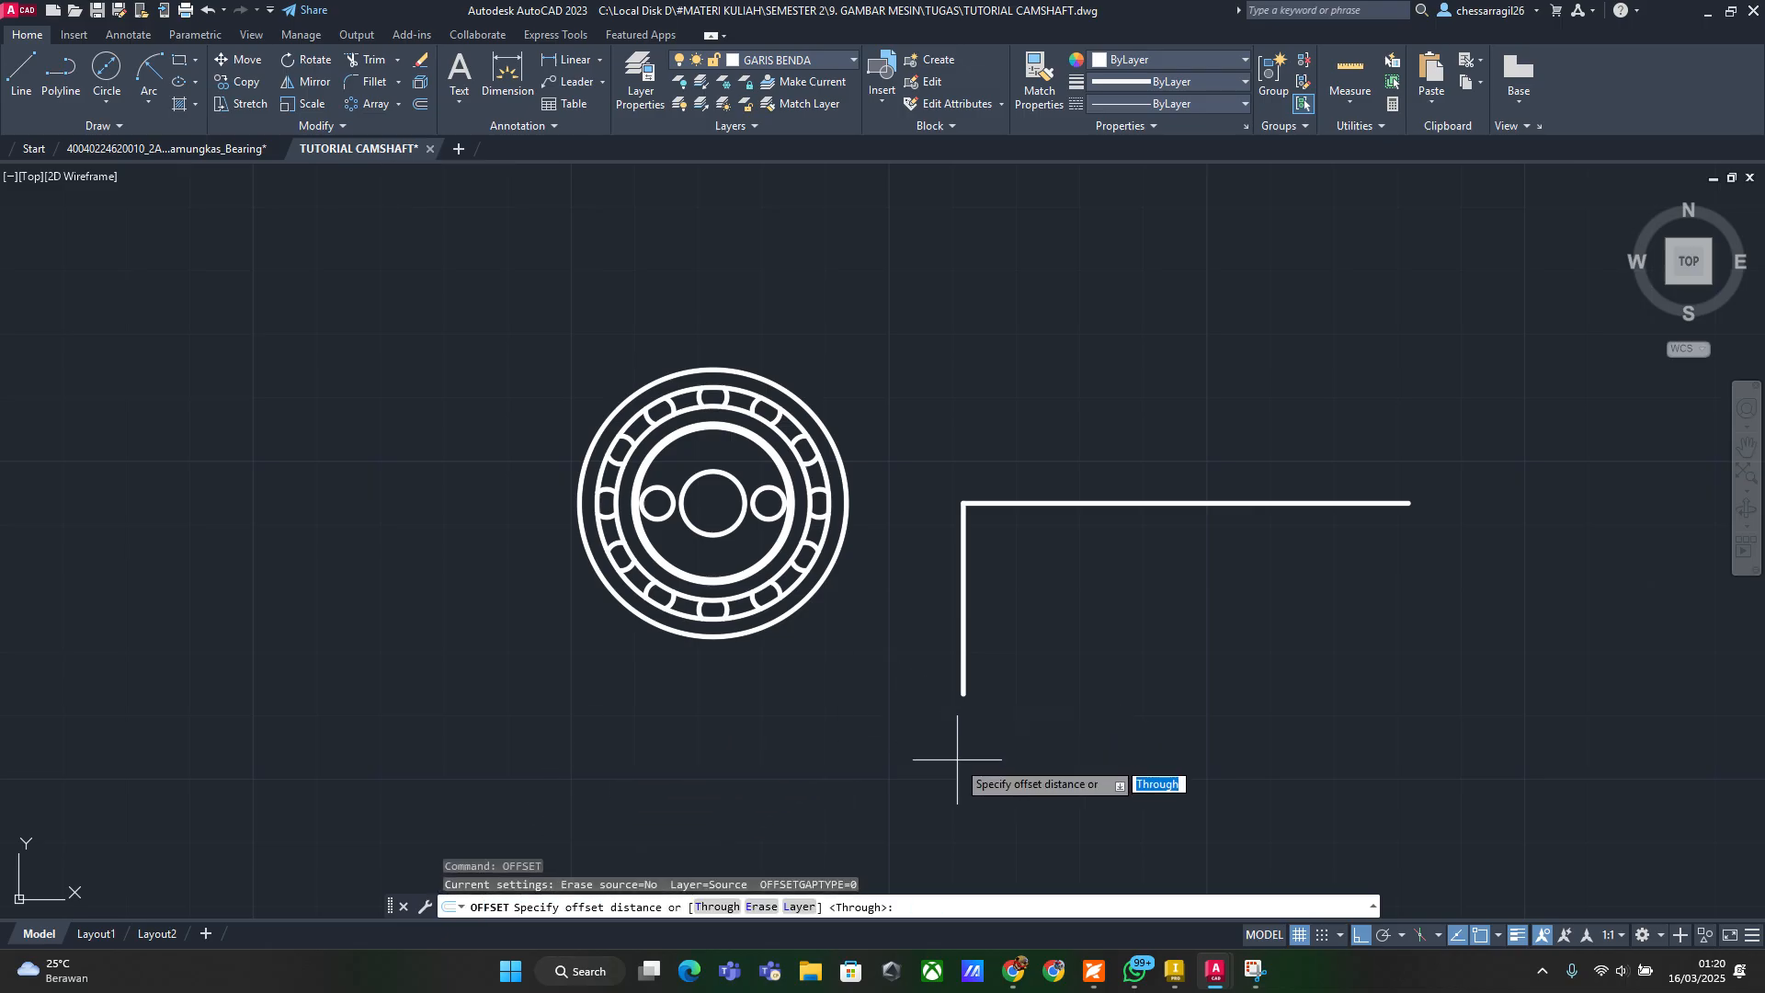
type("1")
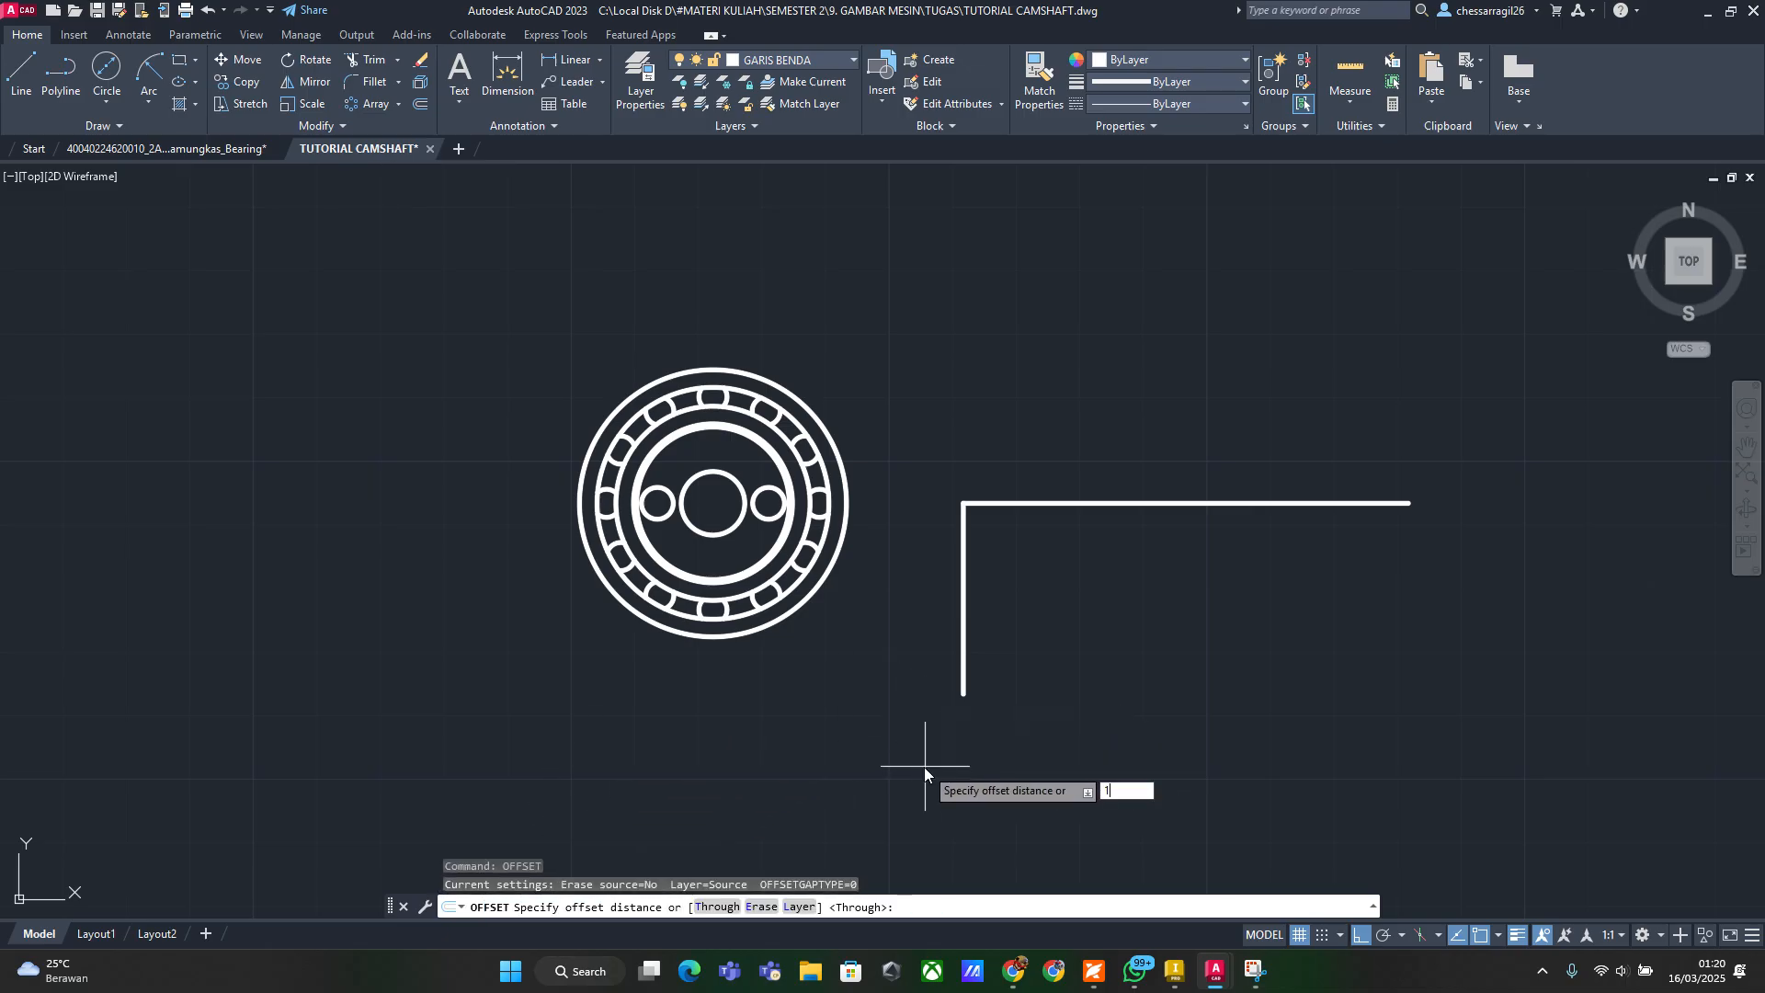
key("Return")
left_click(963, 687)
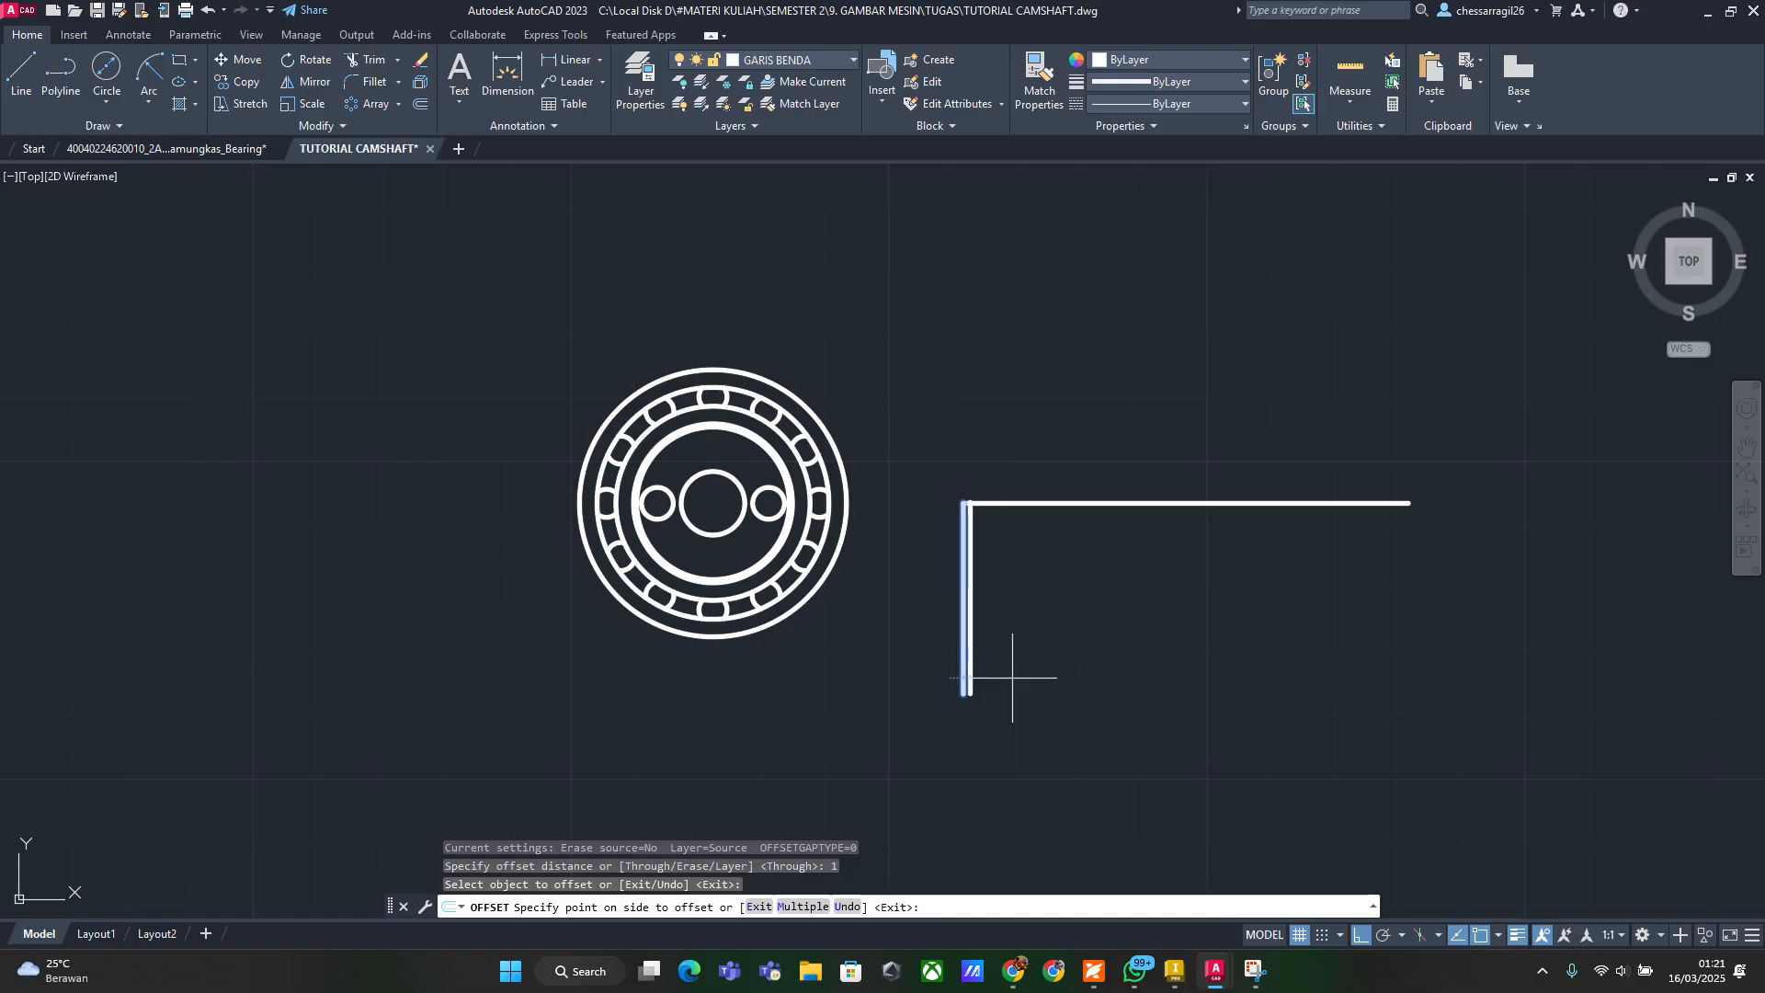
left_click(977, 670)
Offset the rightmost vertical line 9 mm to the right, and offset the resulting line a further 7 mm
scroll(976, 668, "up", 4)
mouse_move(976, 667)
middle_mouse_down()
mouse_move(720, 733)
mouse_move(703, 700)
middle_mouse_up()
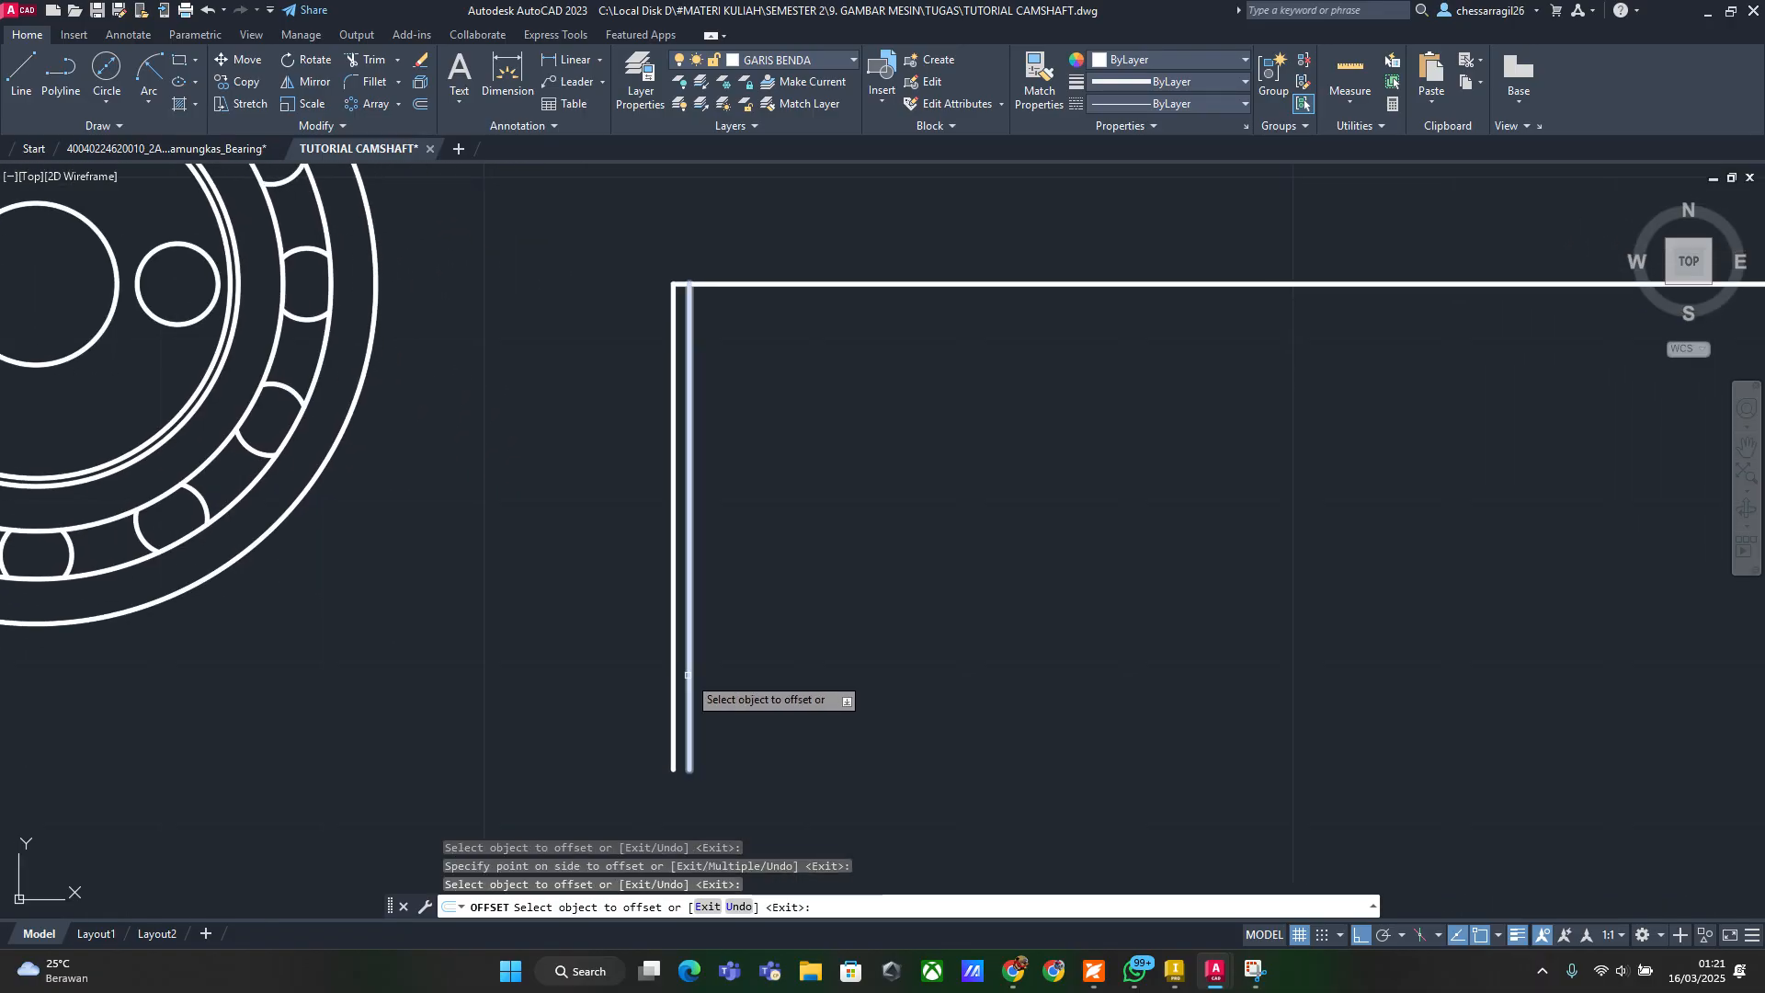
left_click(689, 692)
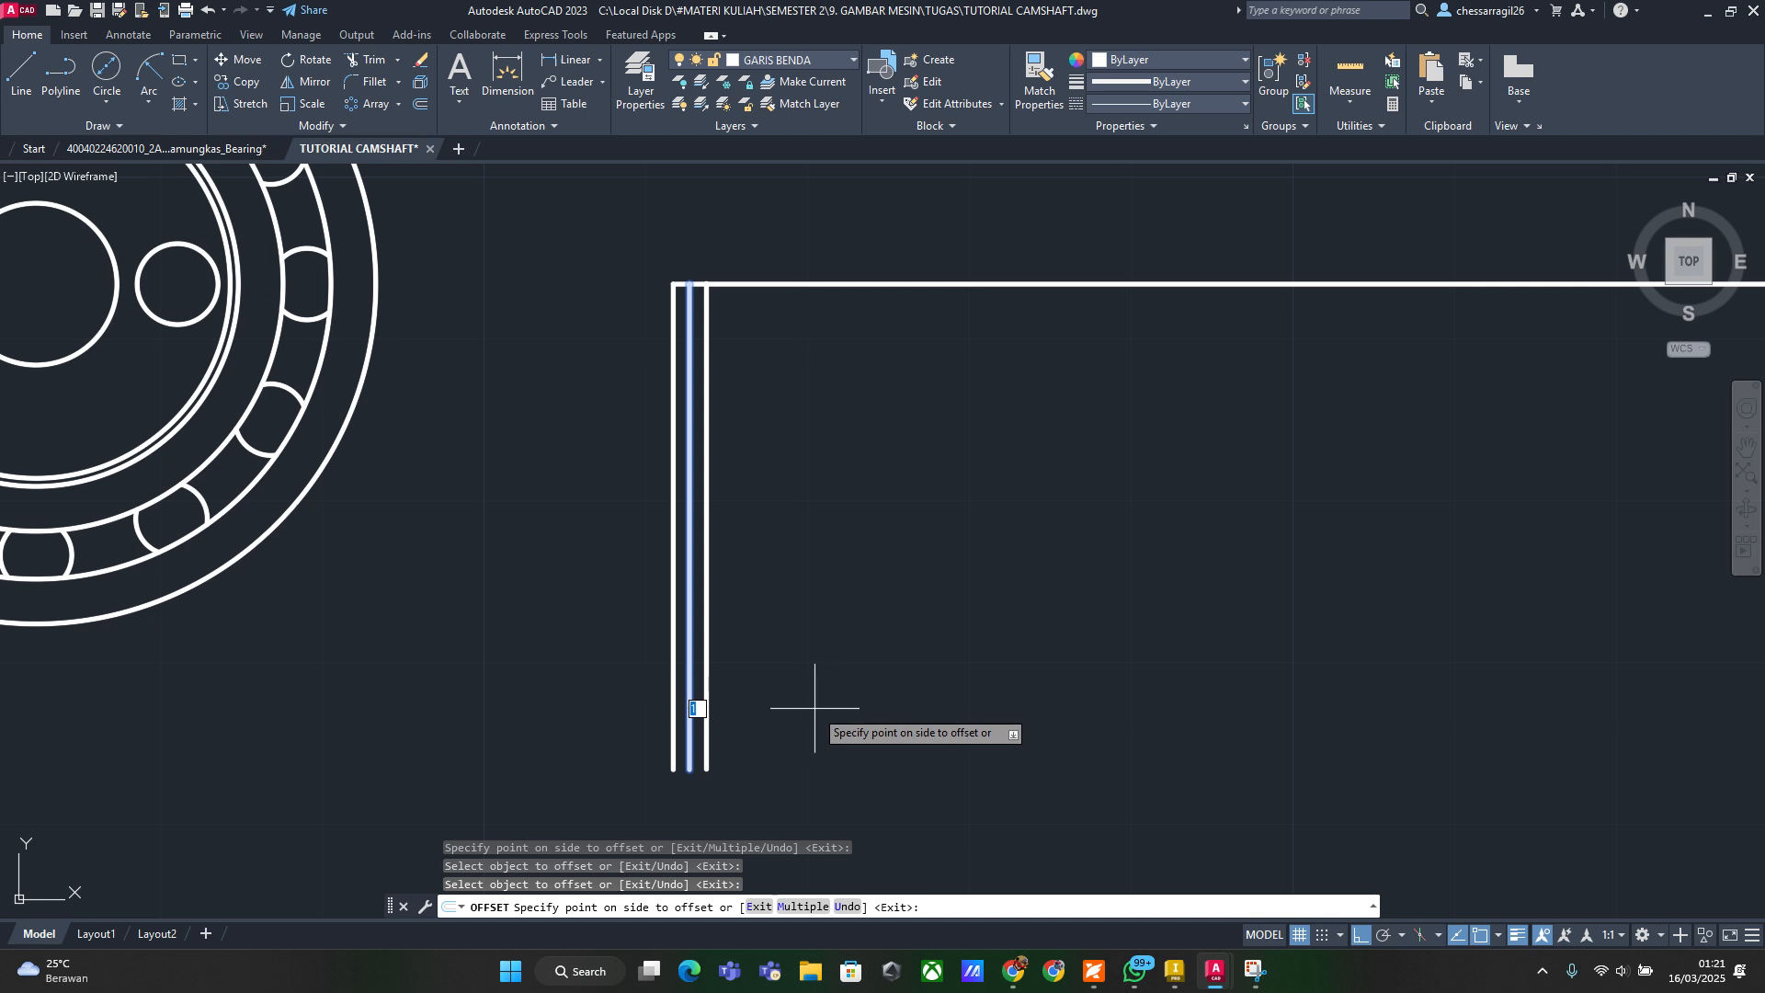
type("9")
key("Return")
left_click(837, 713)
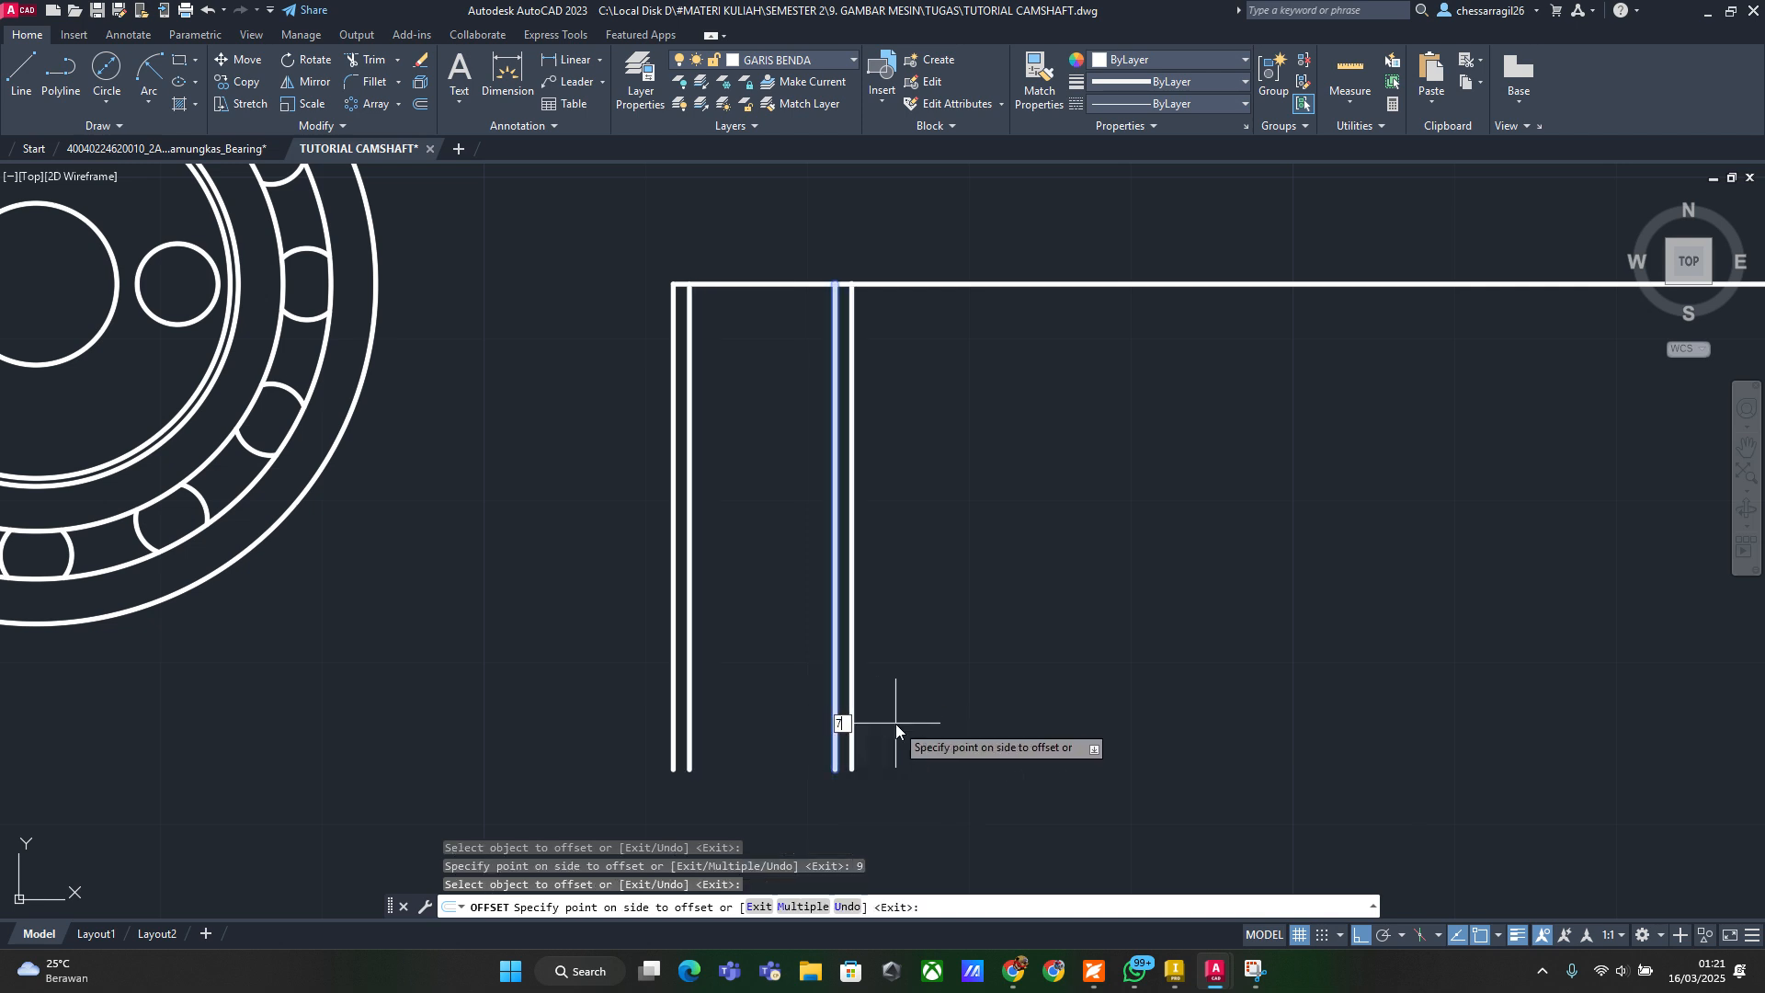
type("7")
key("Return")
Continue the shaft divisions by offsetting the rightmost vertical line 9 mm to the right and its copy 4 mm
left_click(948, 736)
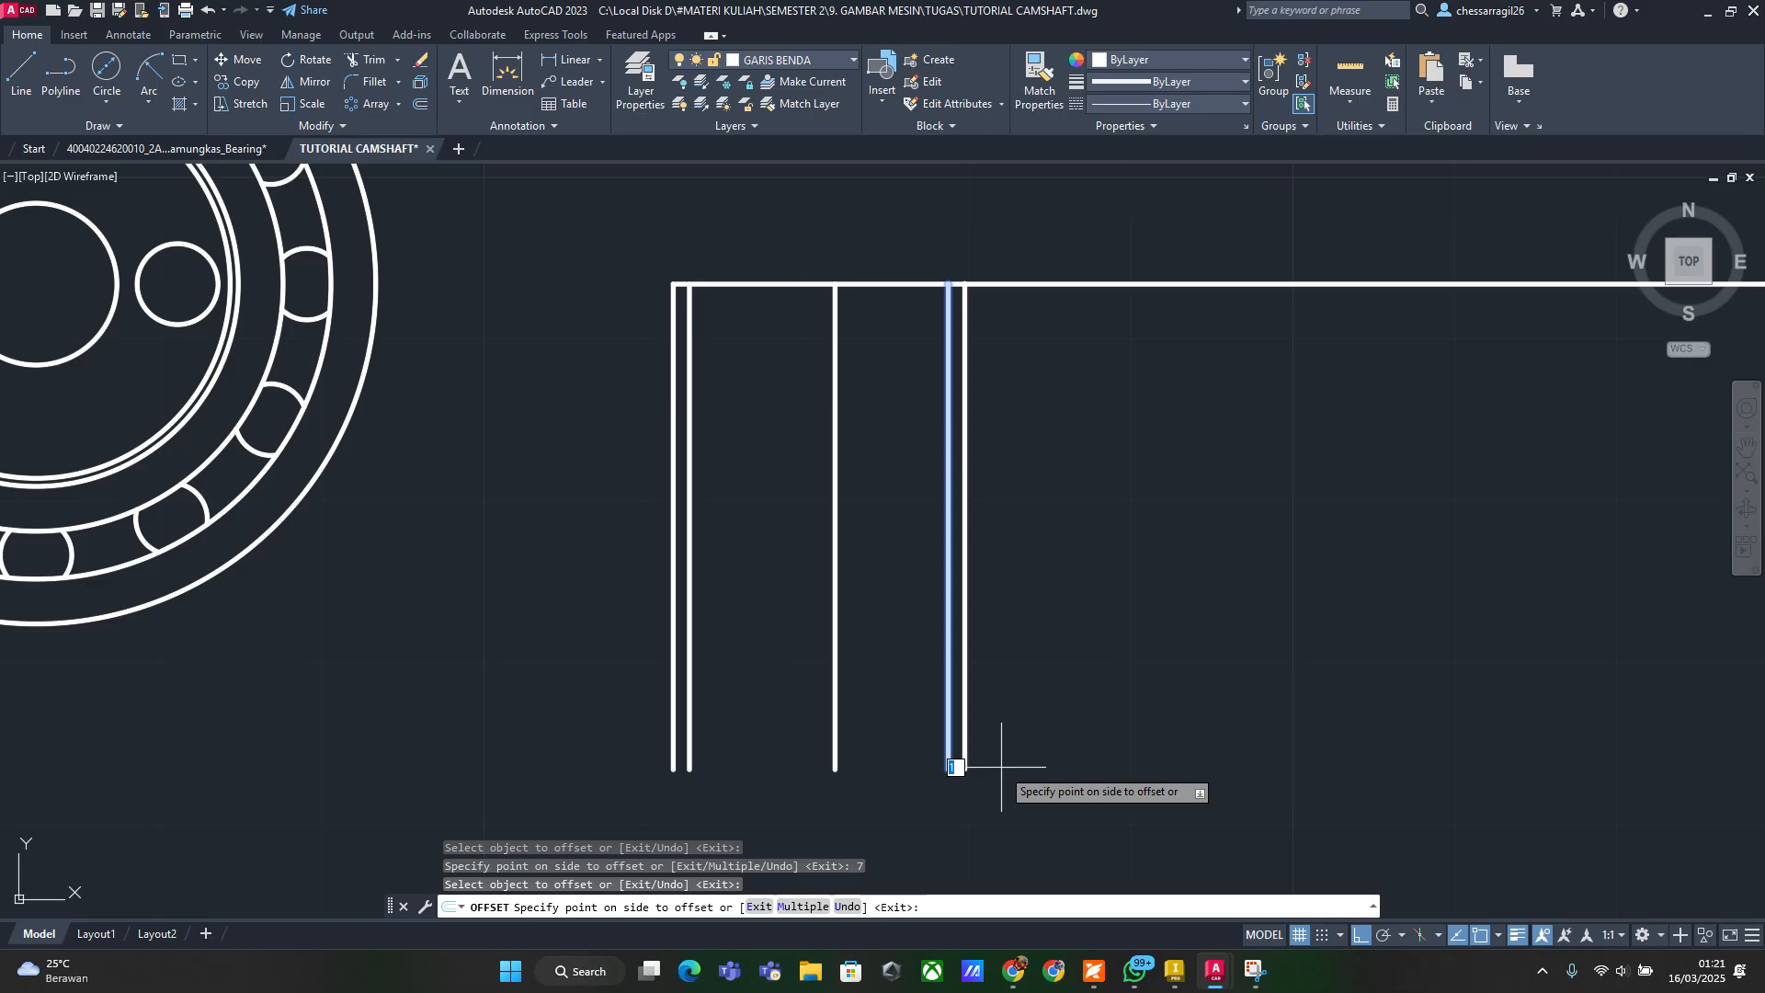
type("9")
key("Return")
left_click(1091, 664)
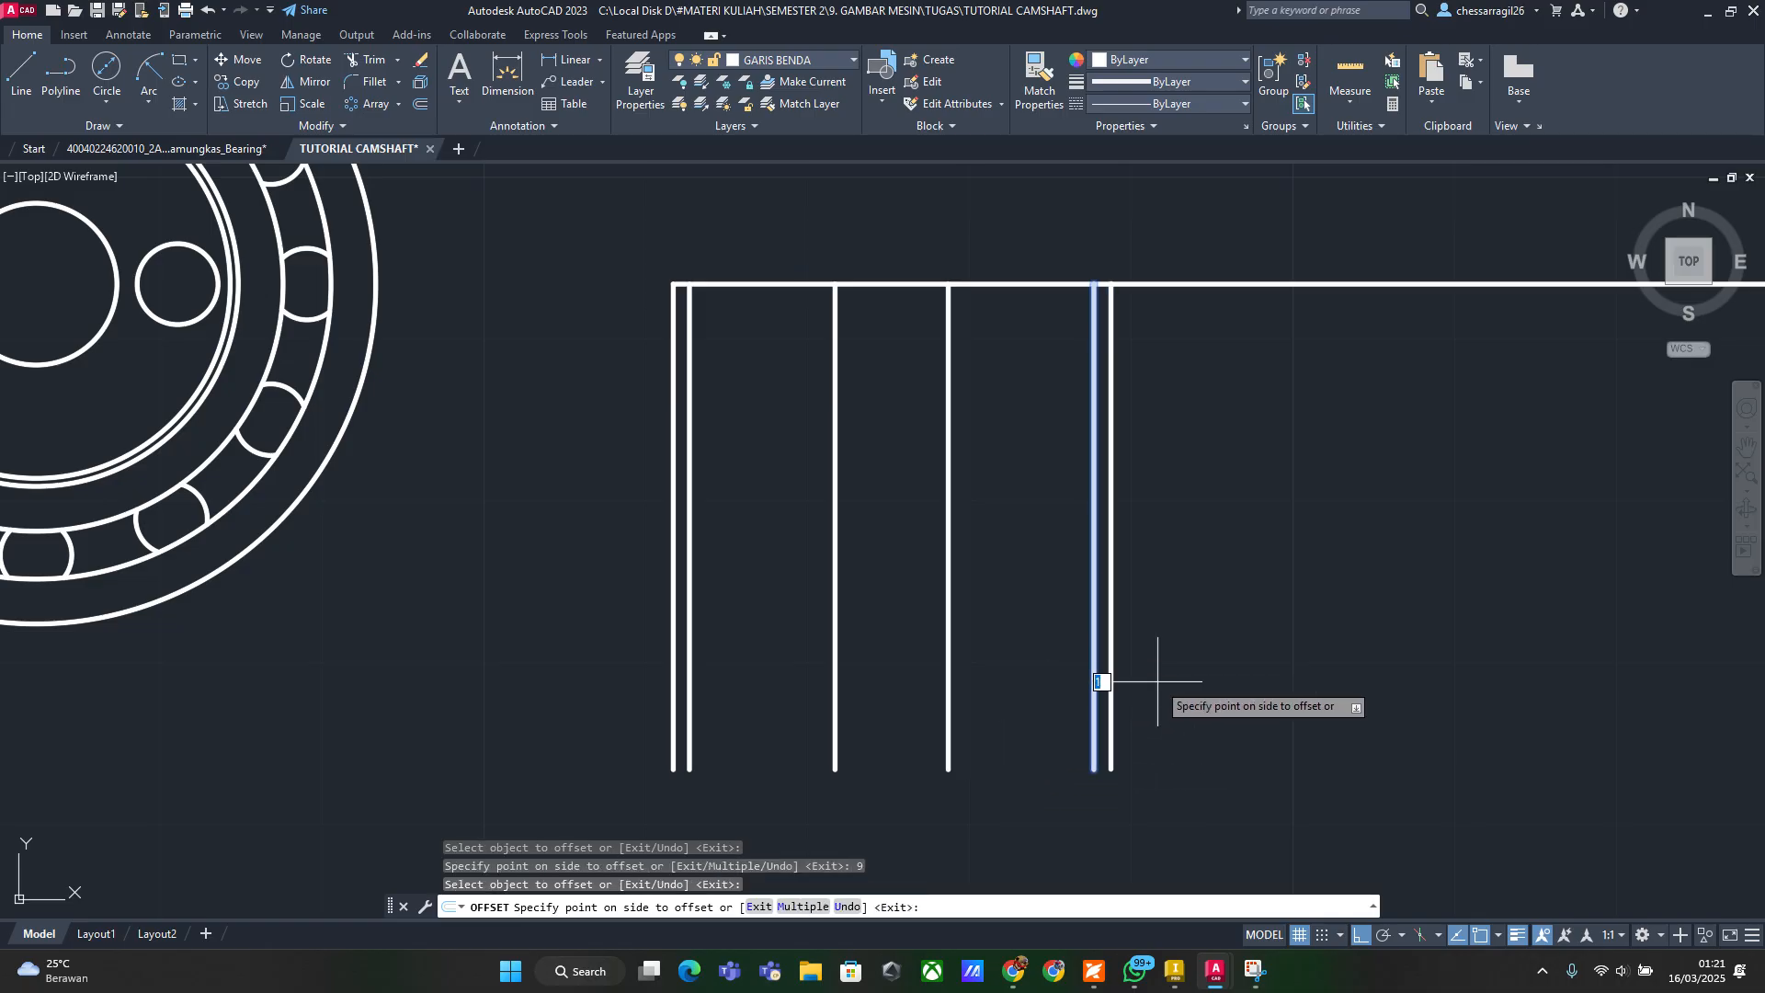
type("4")
key("Return")
Offset the rightmost vertical line 10 mm to the right for the first cam, and offset that copy 4 mm
left_click(1159, 653)
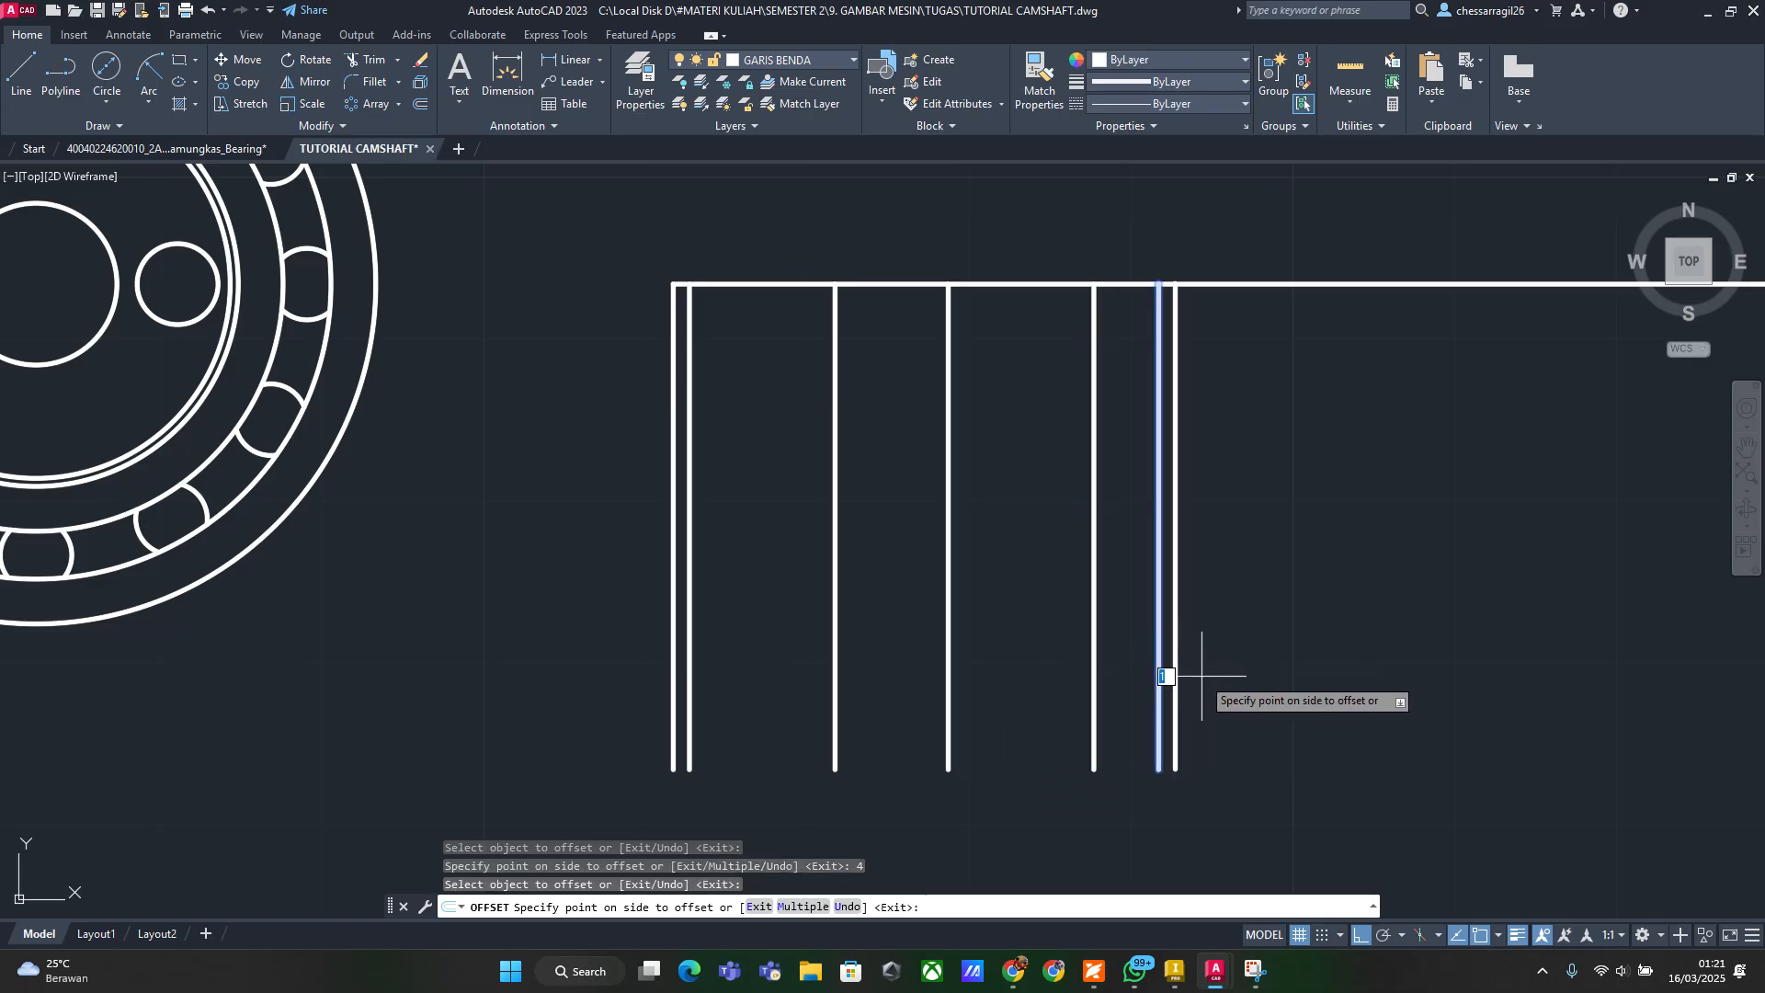
type("10")
key("Return")
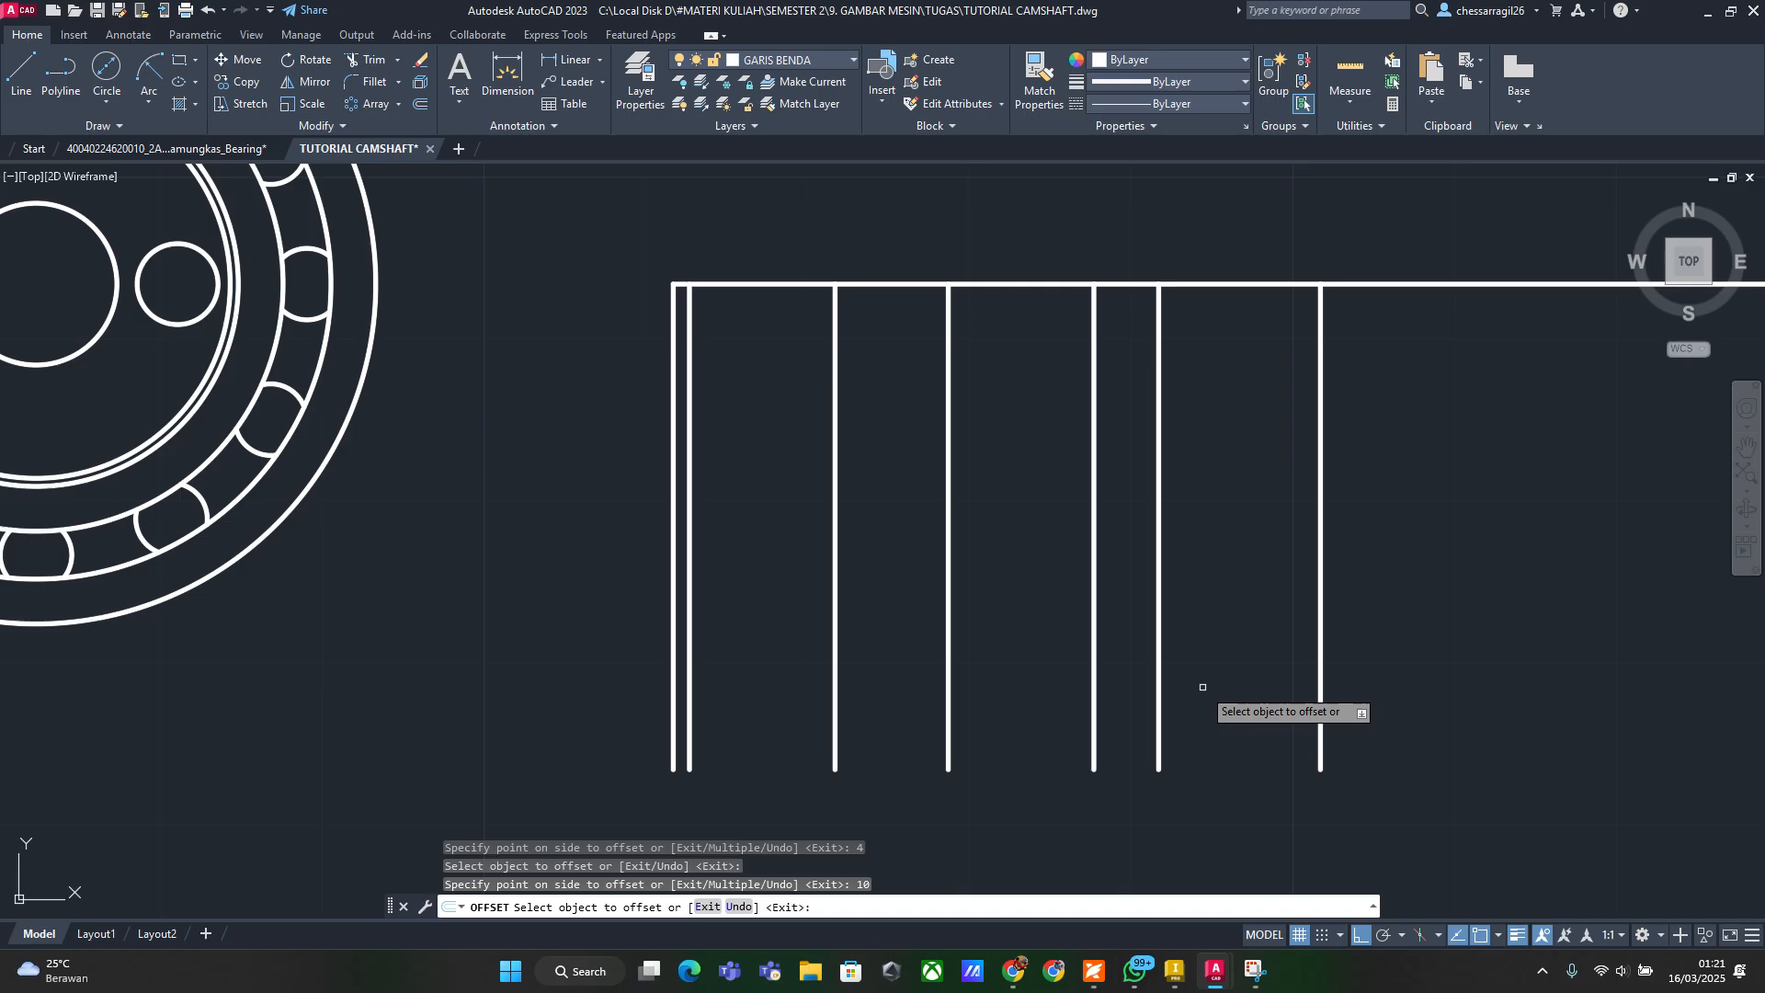
left_click(1318, 644)
type("4")
key("Return")
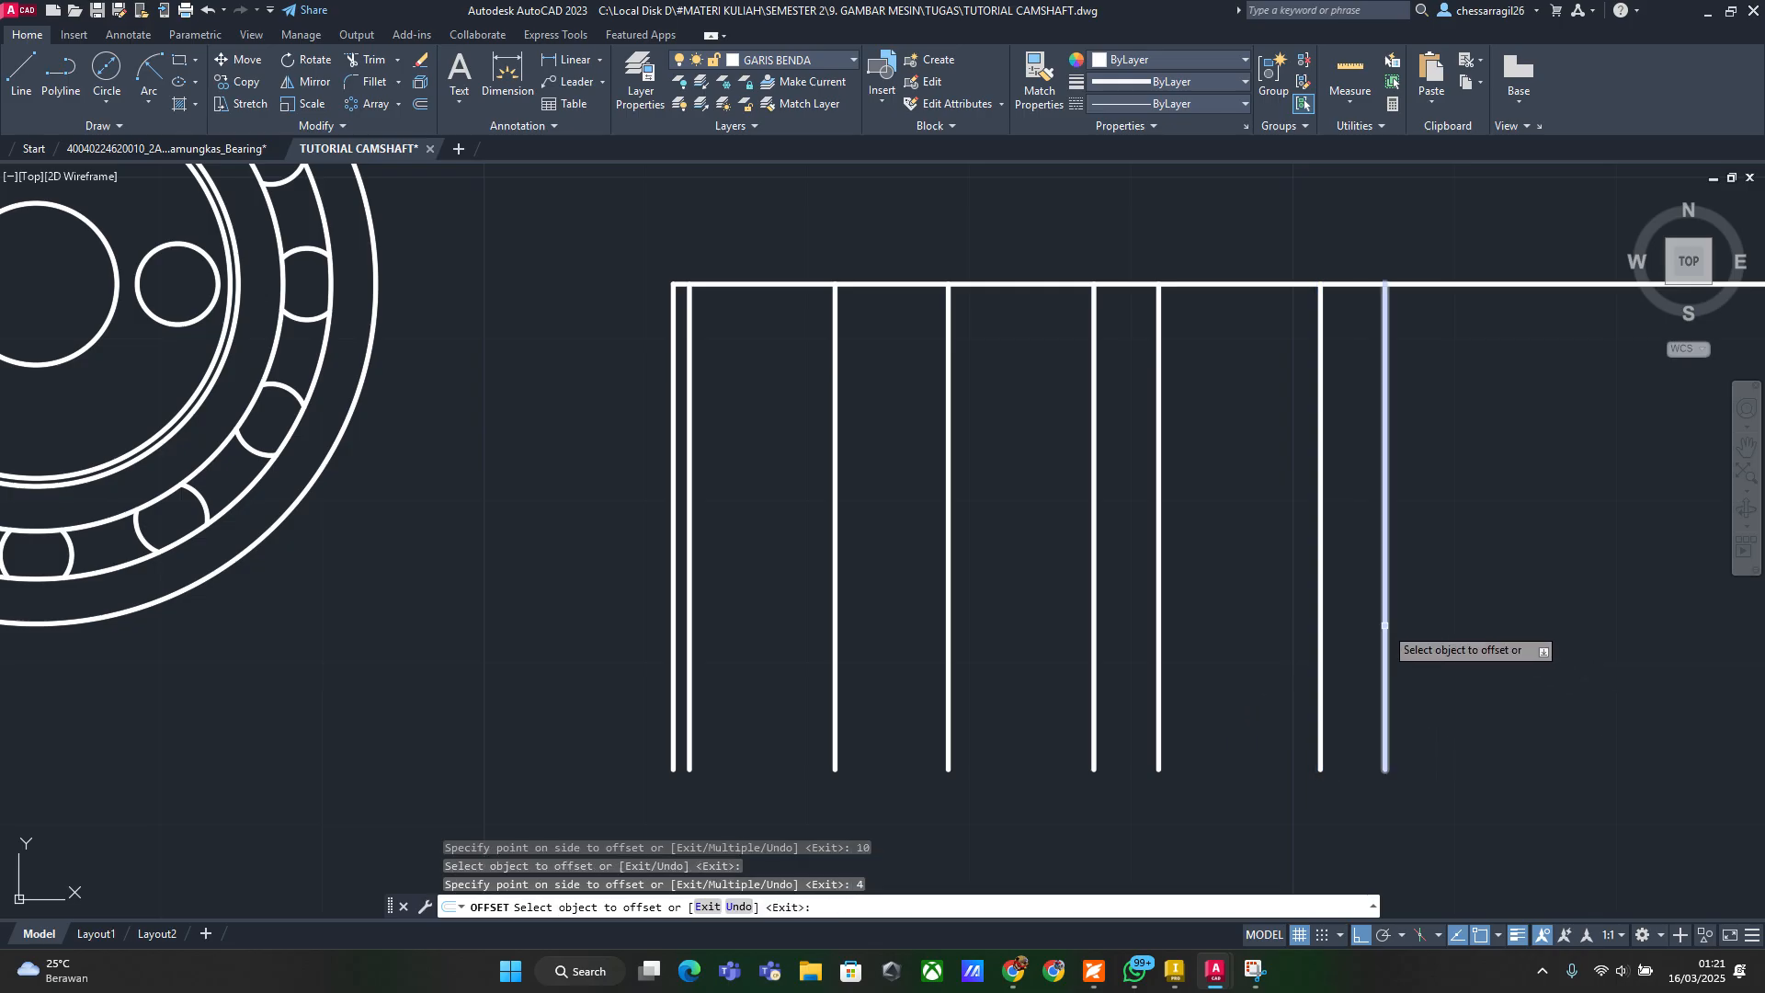
Offset the rightmost vertical line 8 mm to the right for the second cam, and offset that copy 4 mm
left_click(1385, 645)
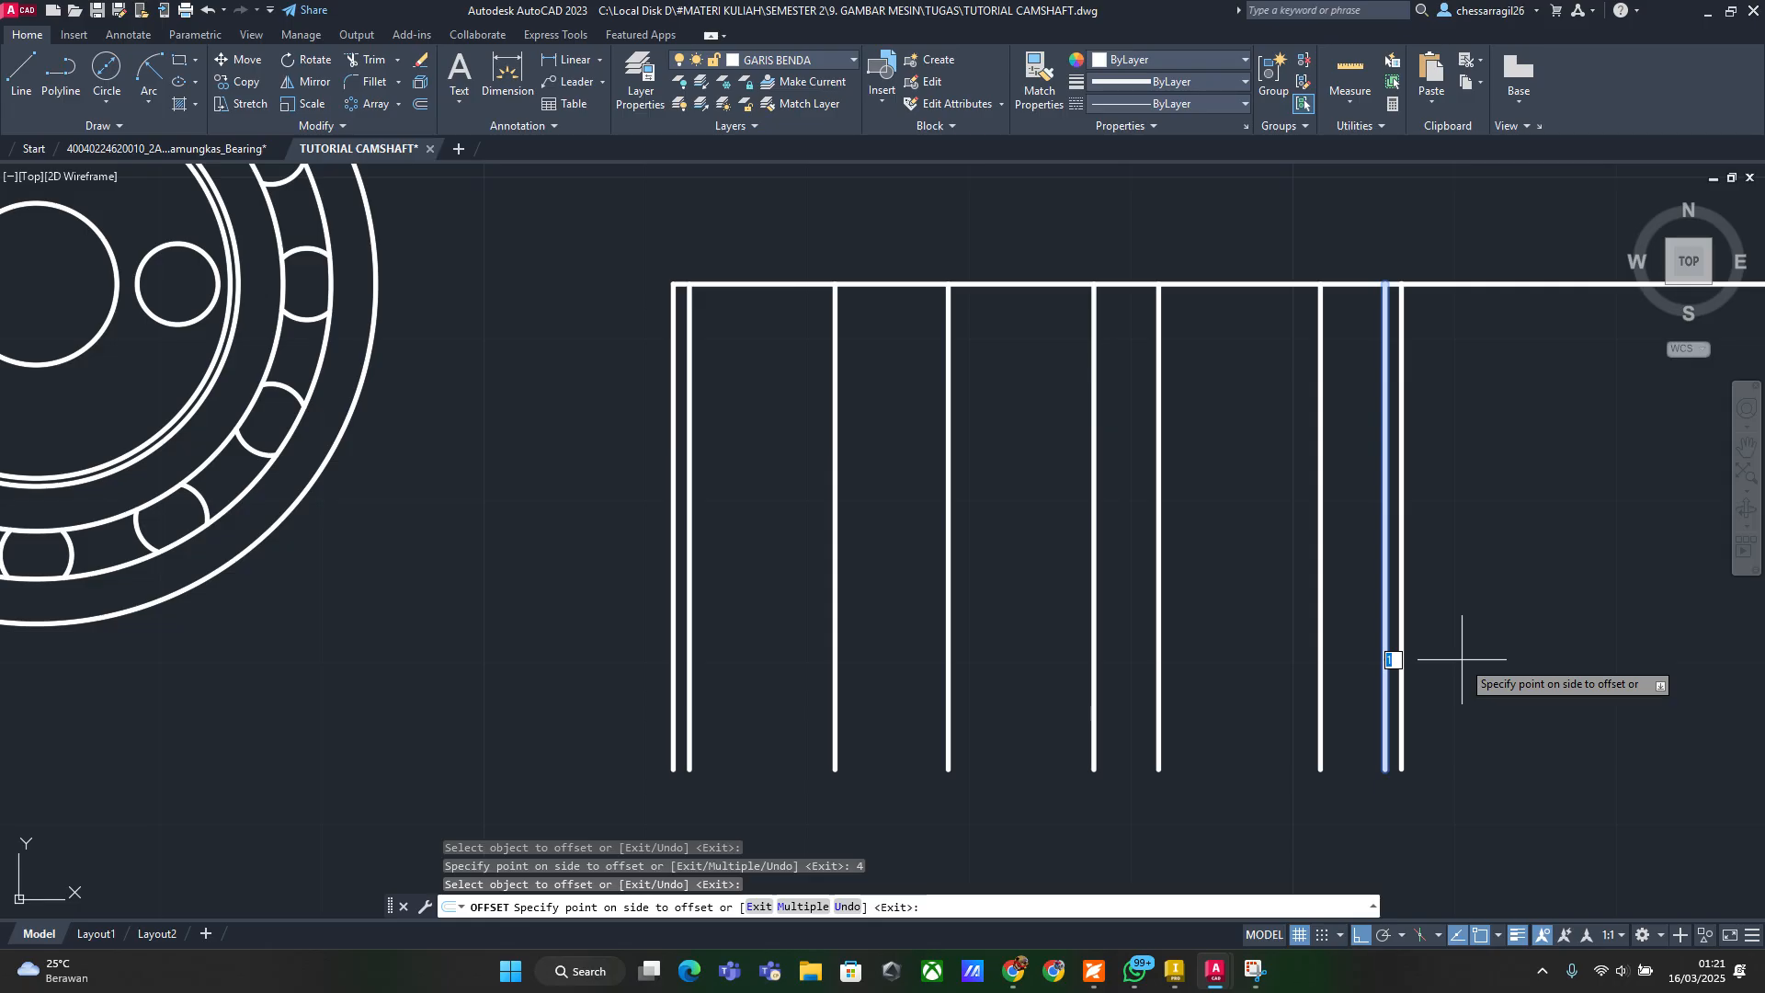
type("8")
key("Return")
left_click(1515, 651)
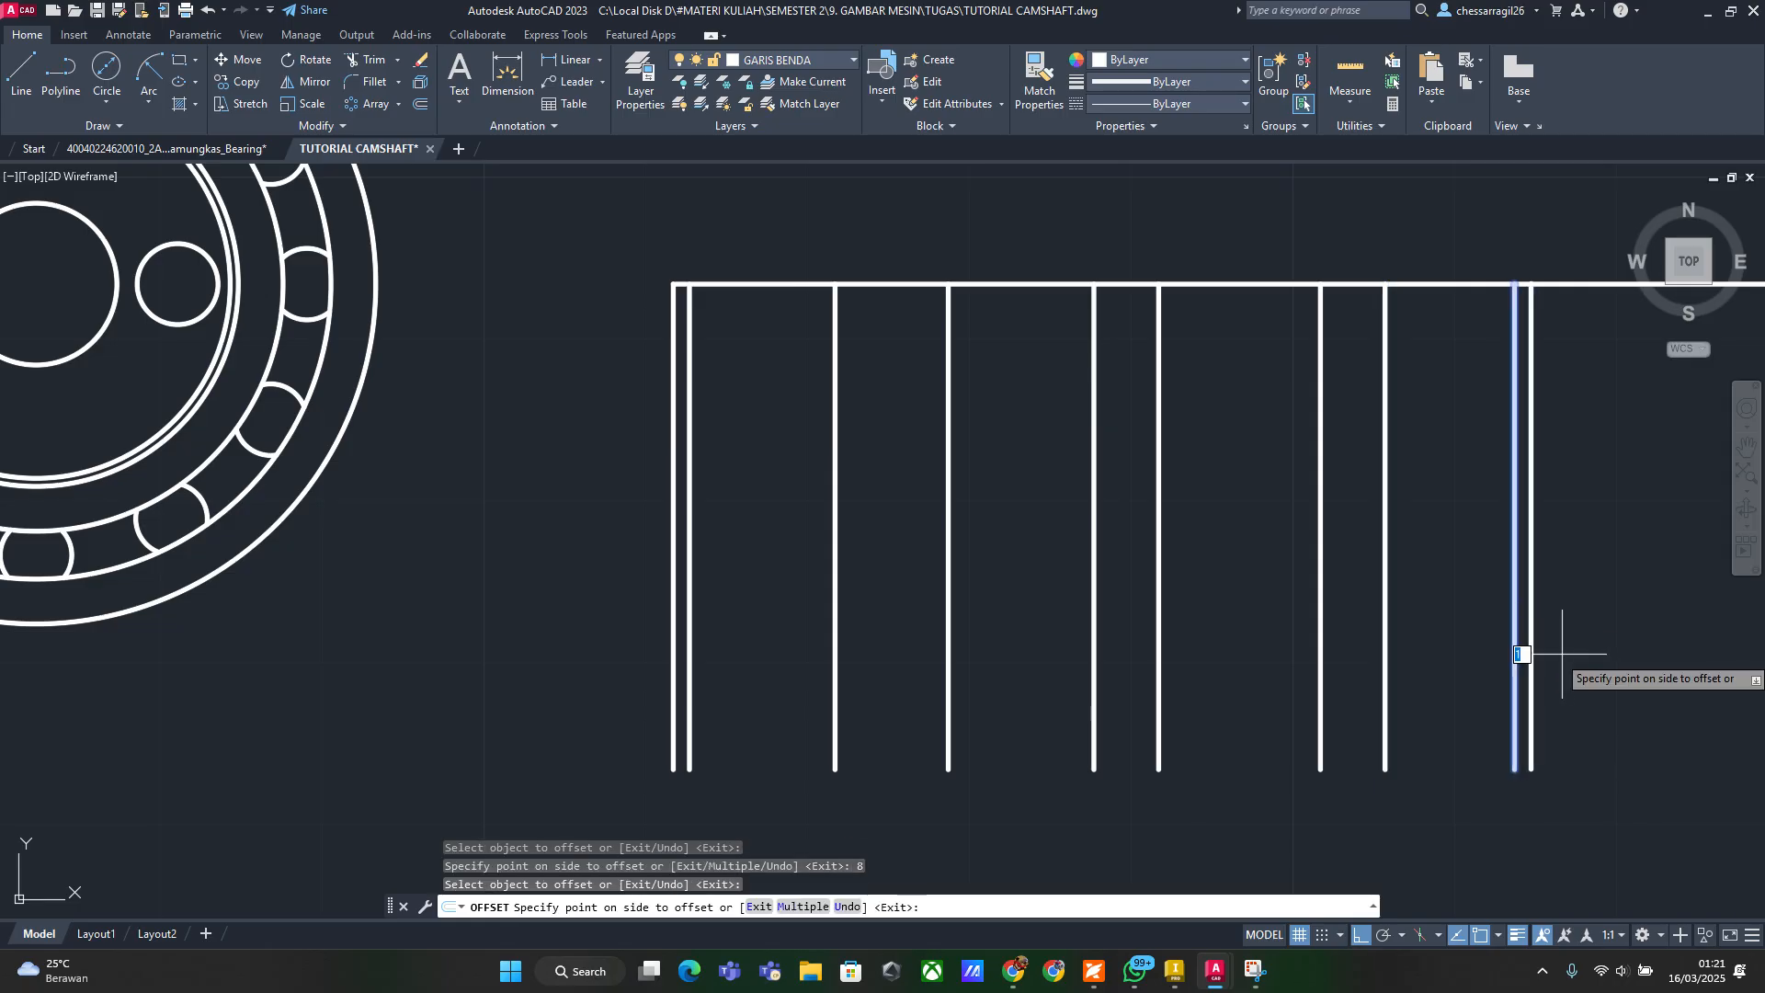
type("4")
key("Return")
Offset the rightmost vertical line 7 mm to the right to mark the start of the last shaft segment
left_click(1579, 616)
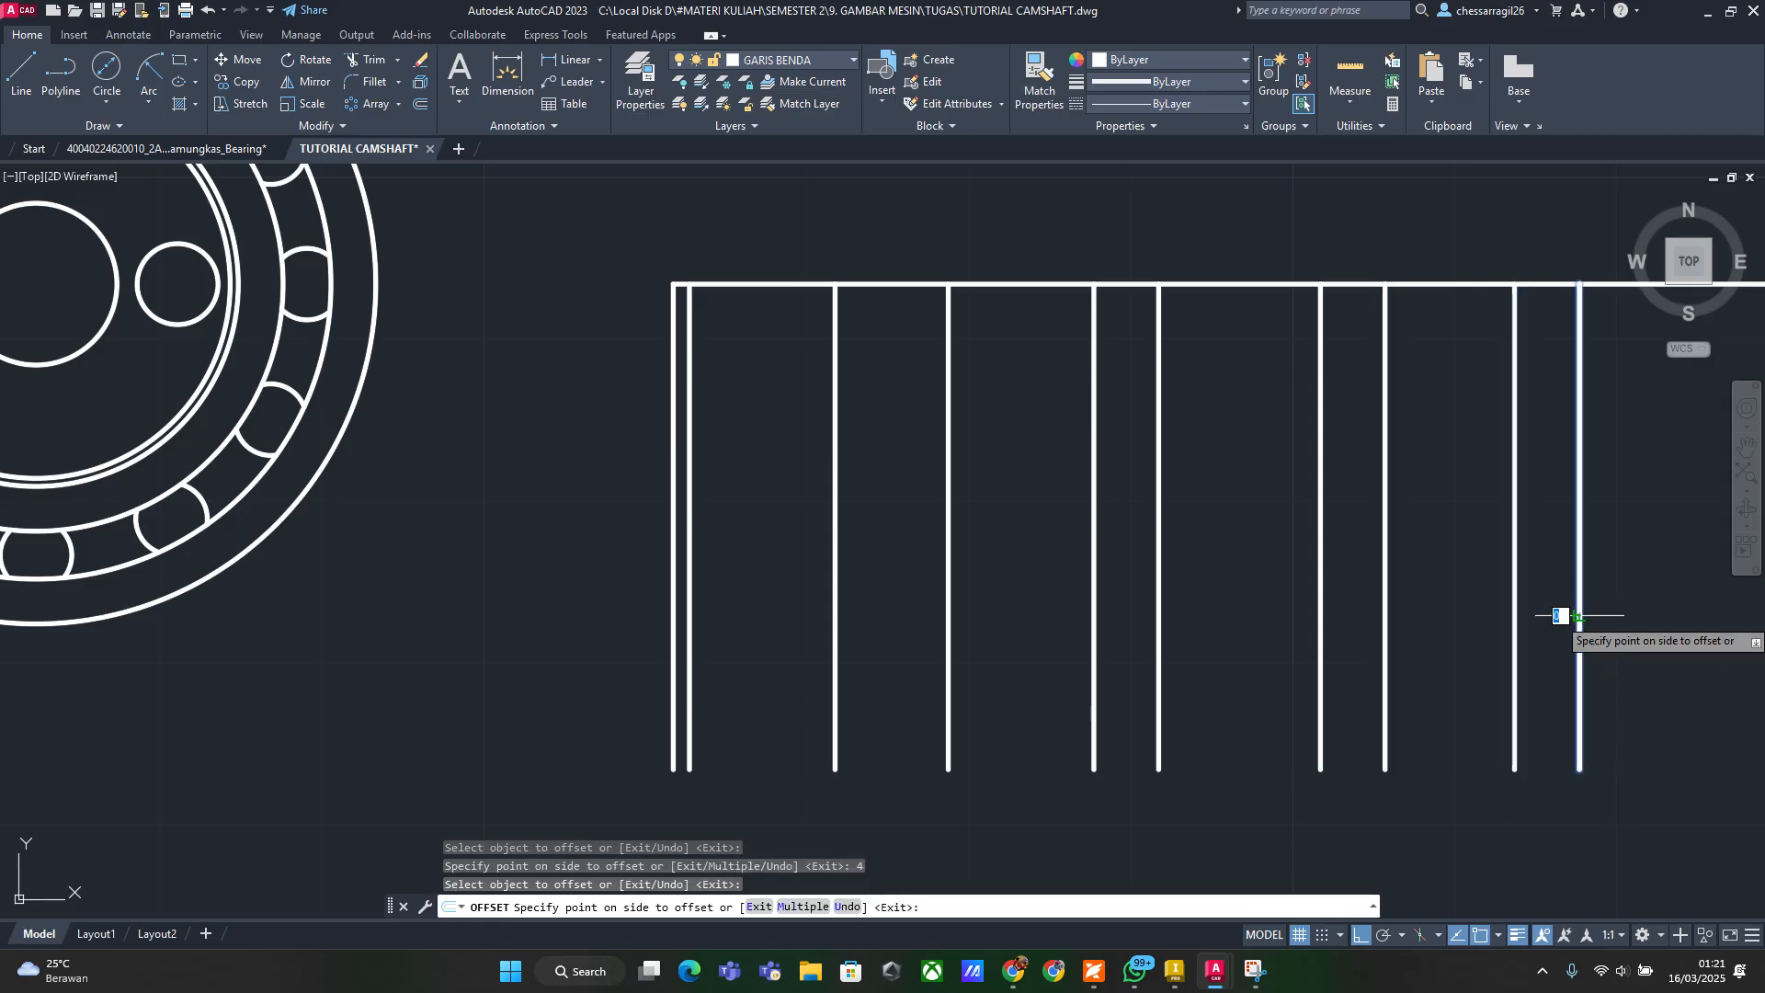
type("7")
key("Return")
middle_click_drag(1615, 648, 1260, 641)
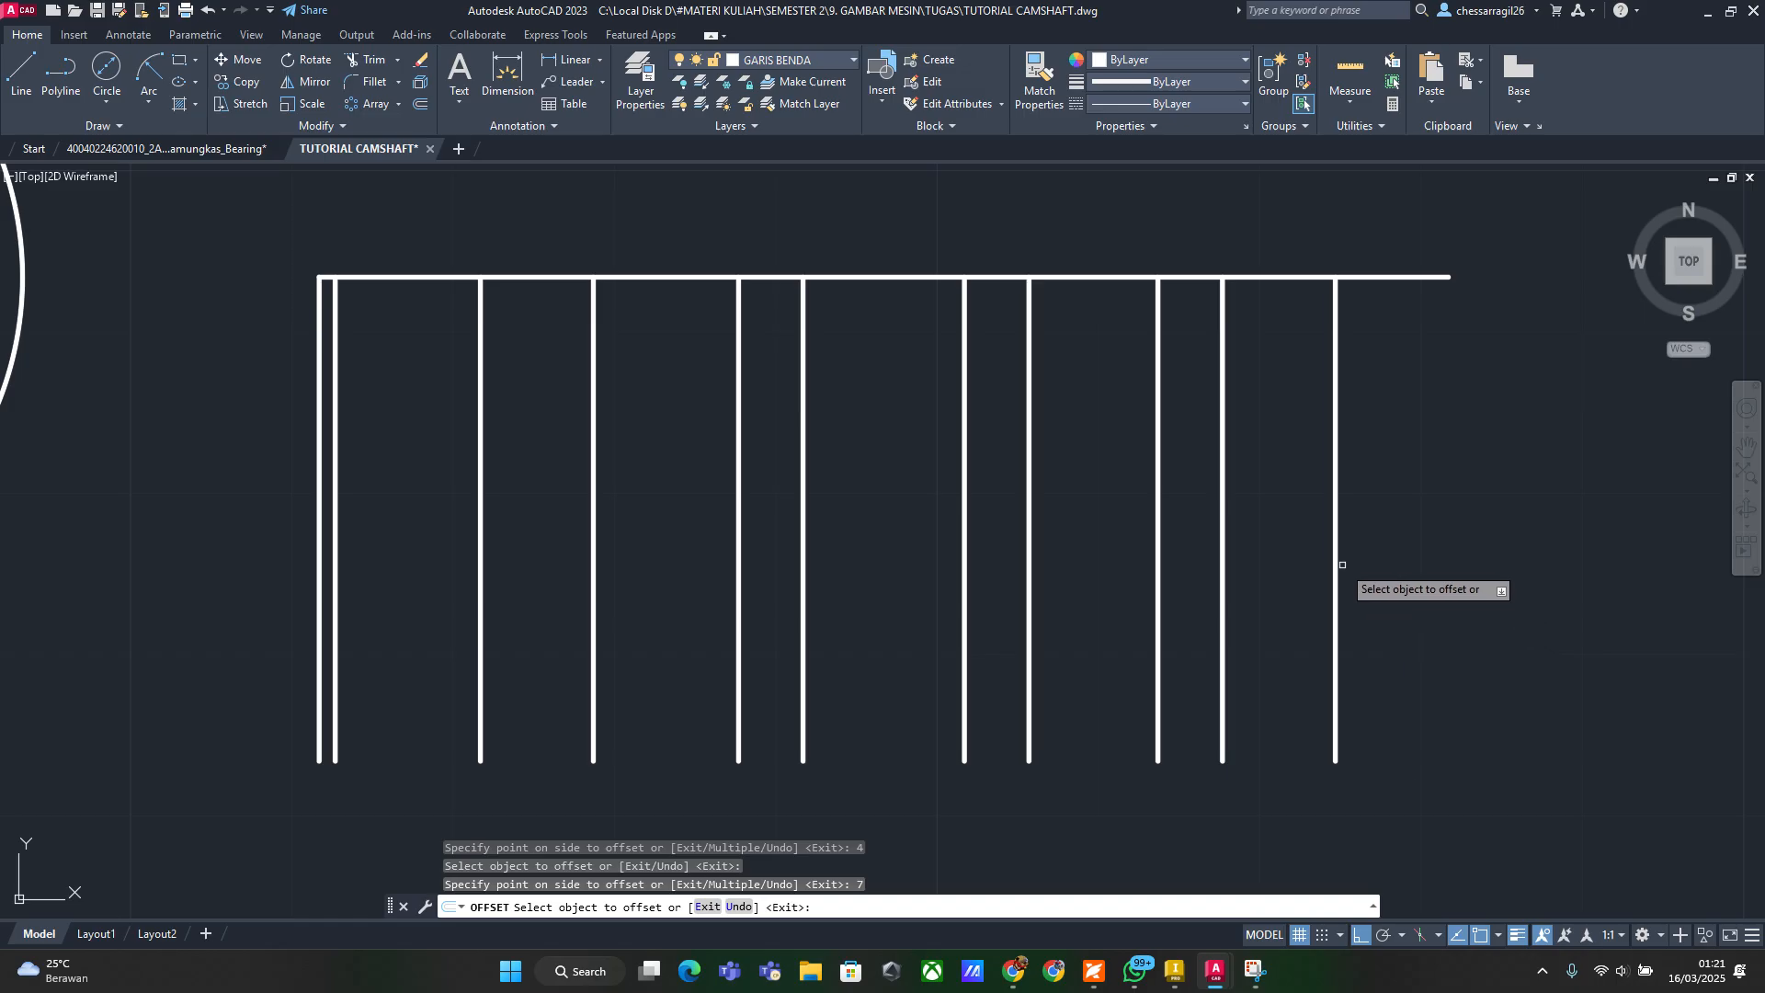
End the Offset command, check the segment lengths in the Inventor drawing, and return to the TUTORIAL CAMSHAFT drawing
key("Escape")
key("Escape")
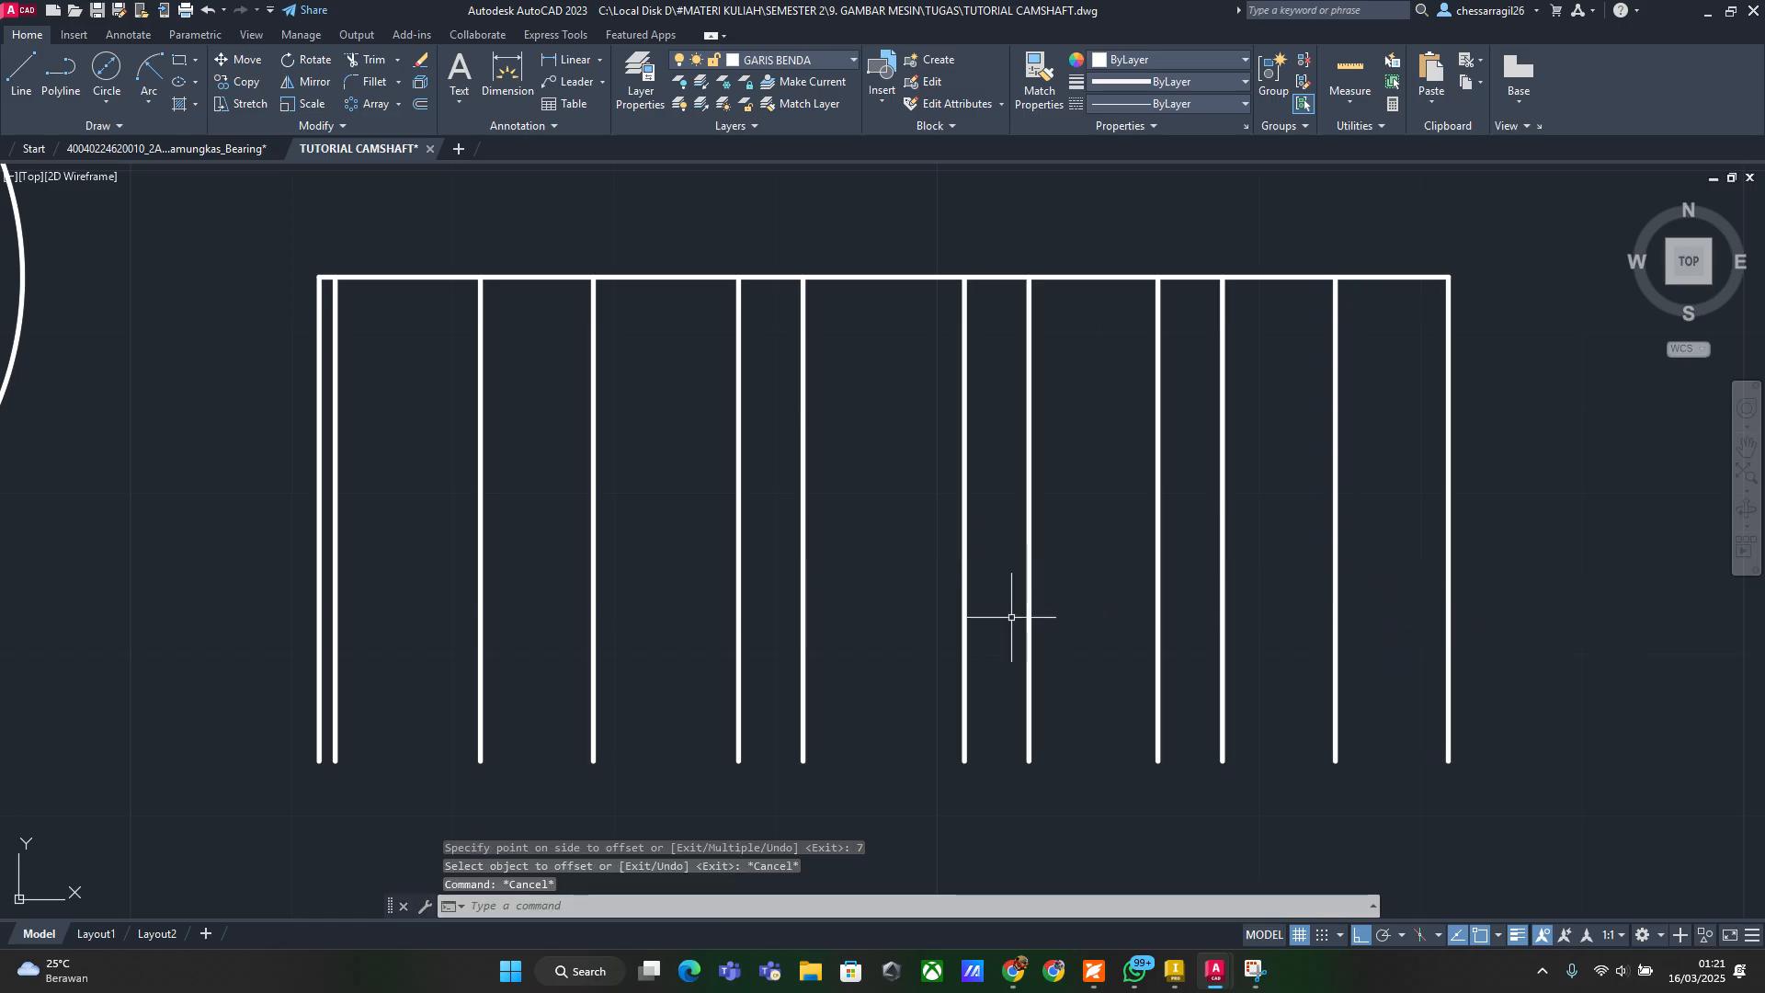
left_click(1174, 971)
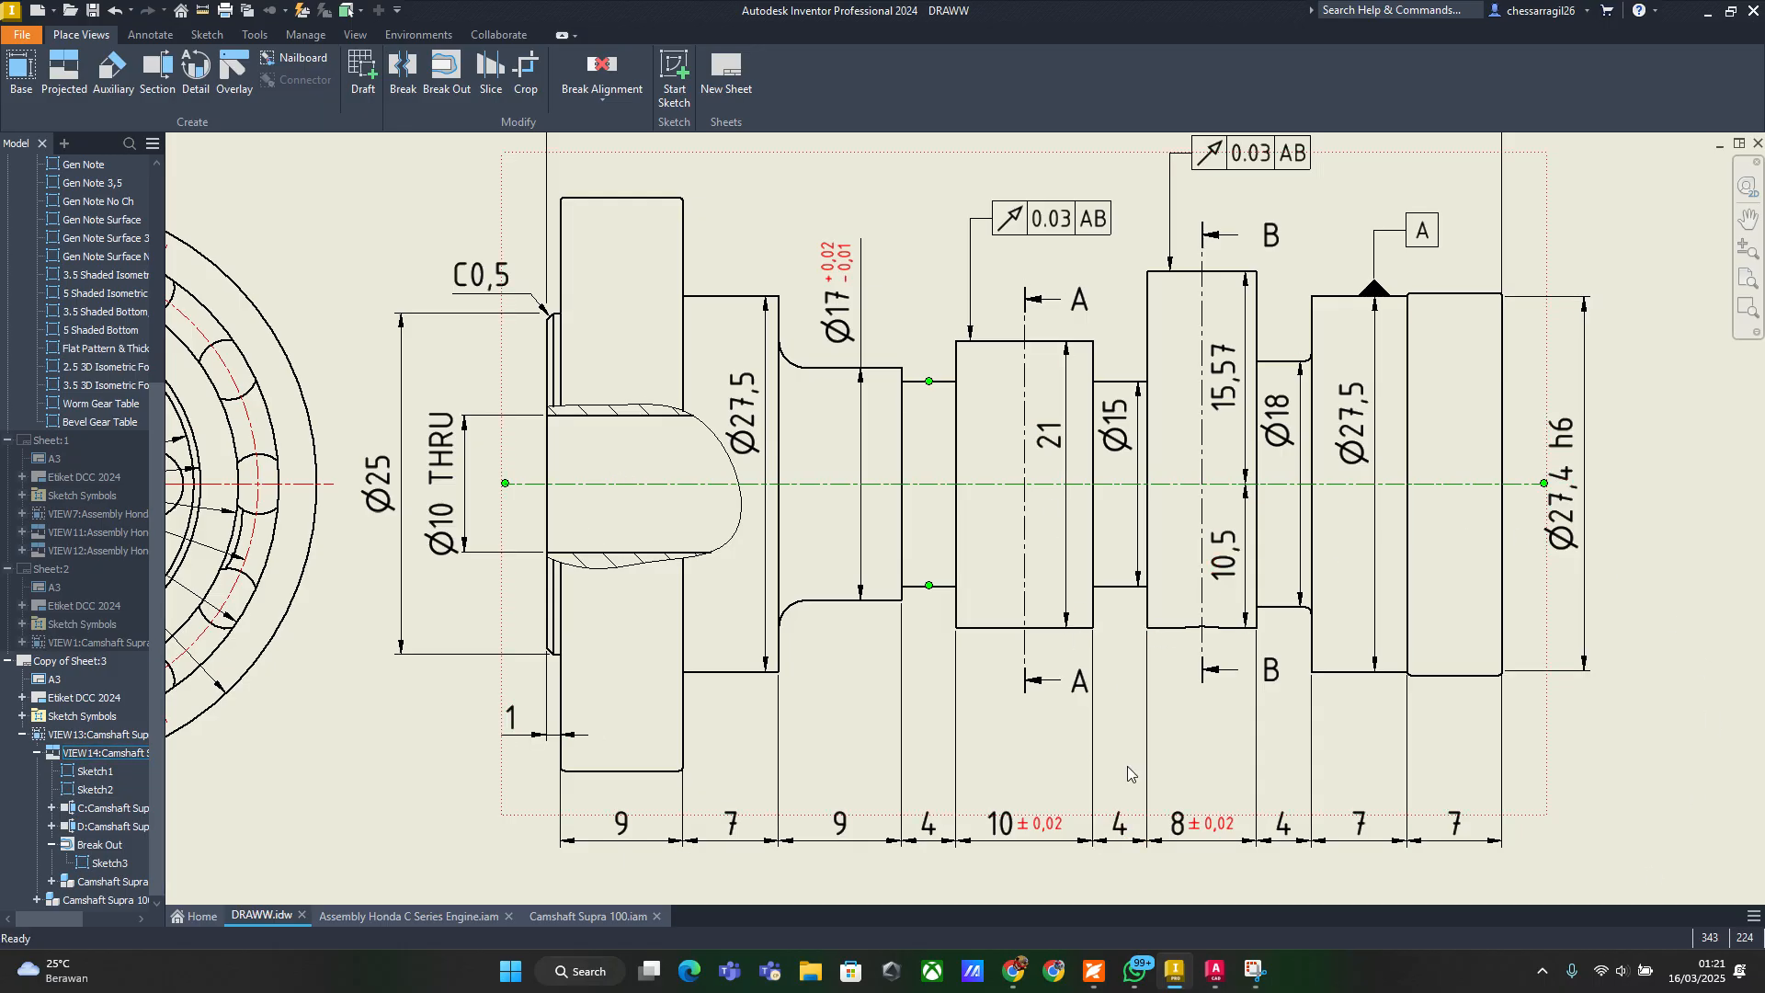
mouse_move(1215, 971)
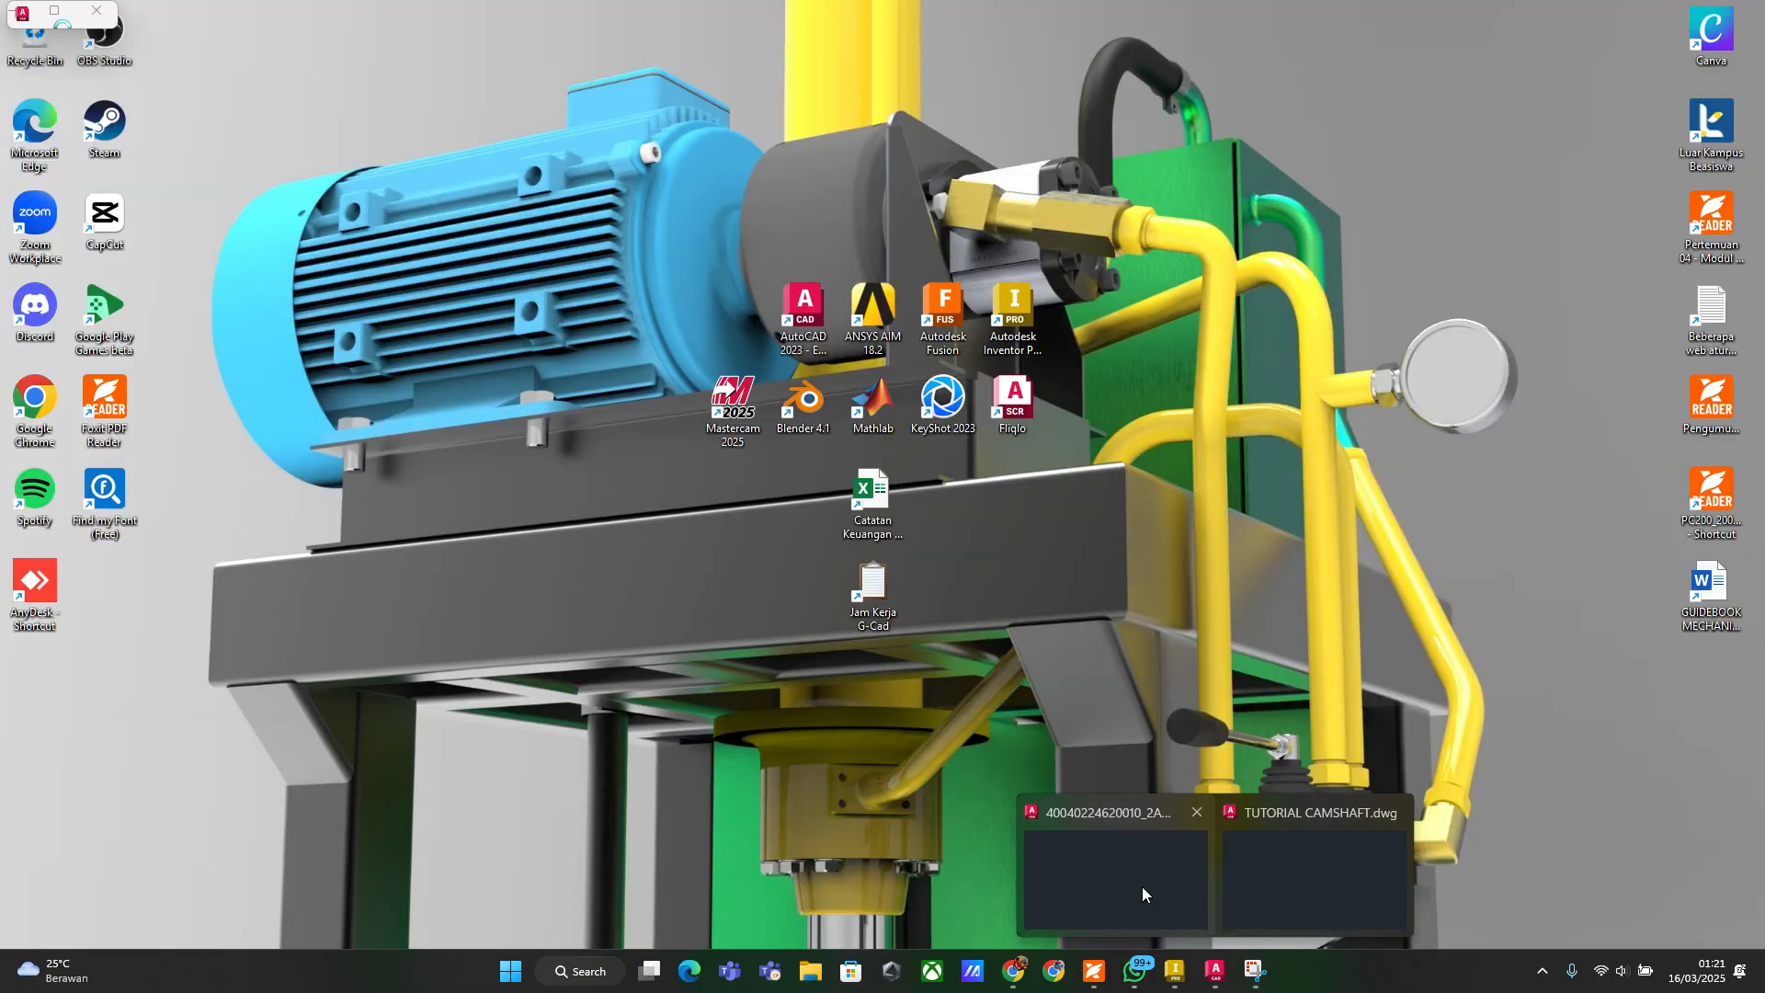
left_click(1306, 872)
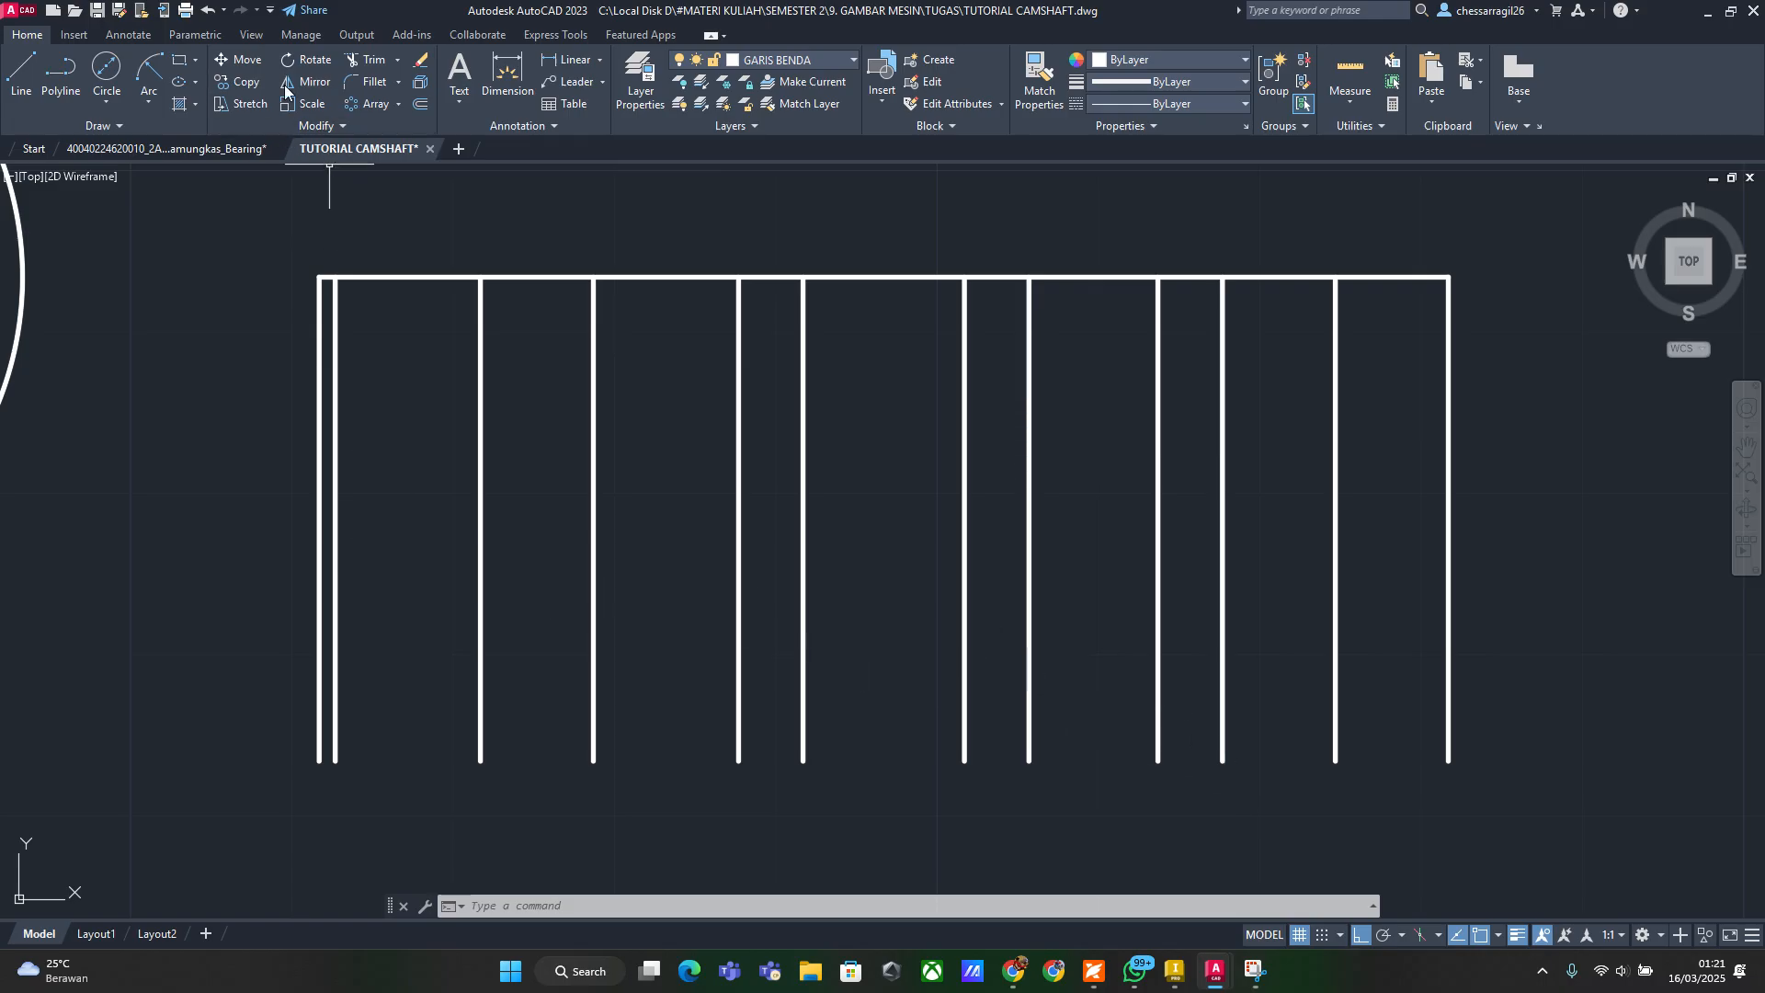
Start another Offset, examine the segment diameters and cam heights in the Inventor side view, and return to the TUTORIAL CAMSHAFT drawing
type("OF")
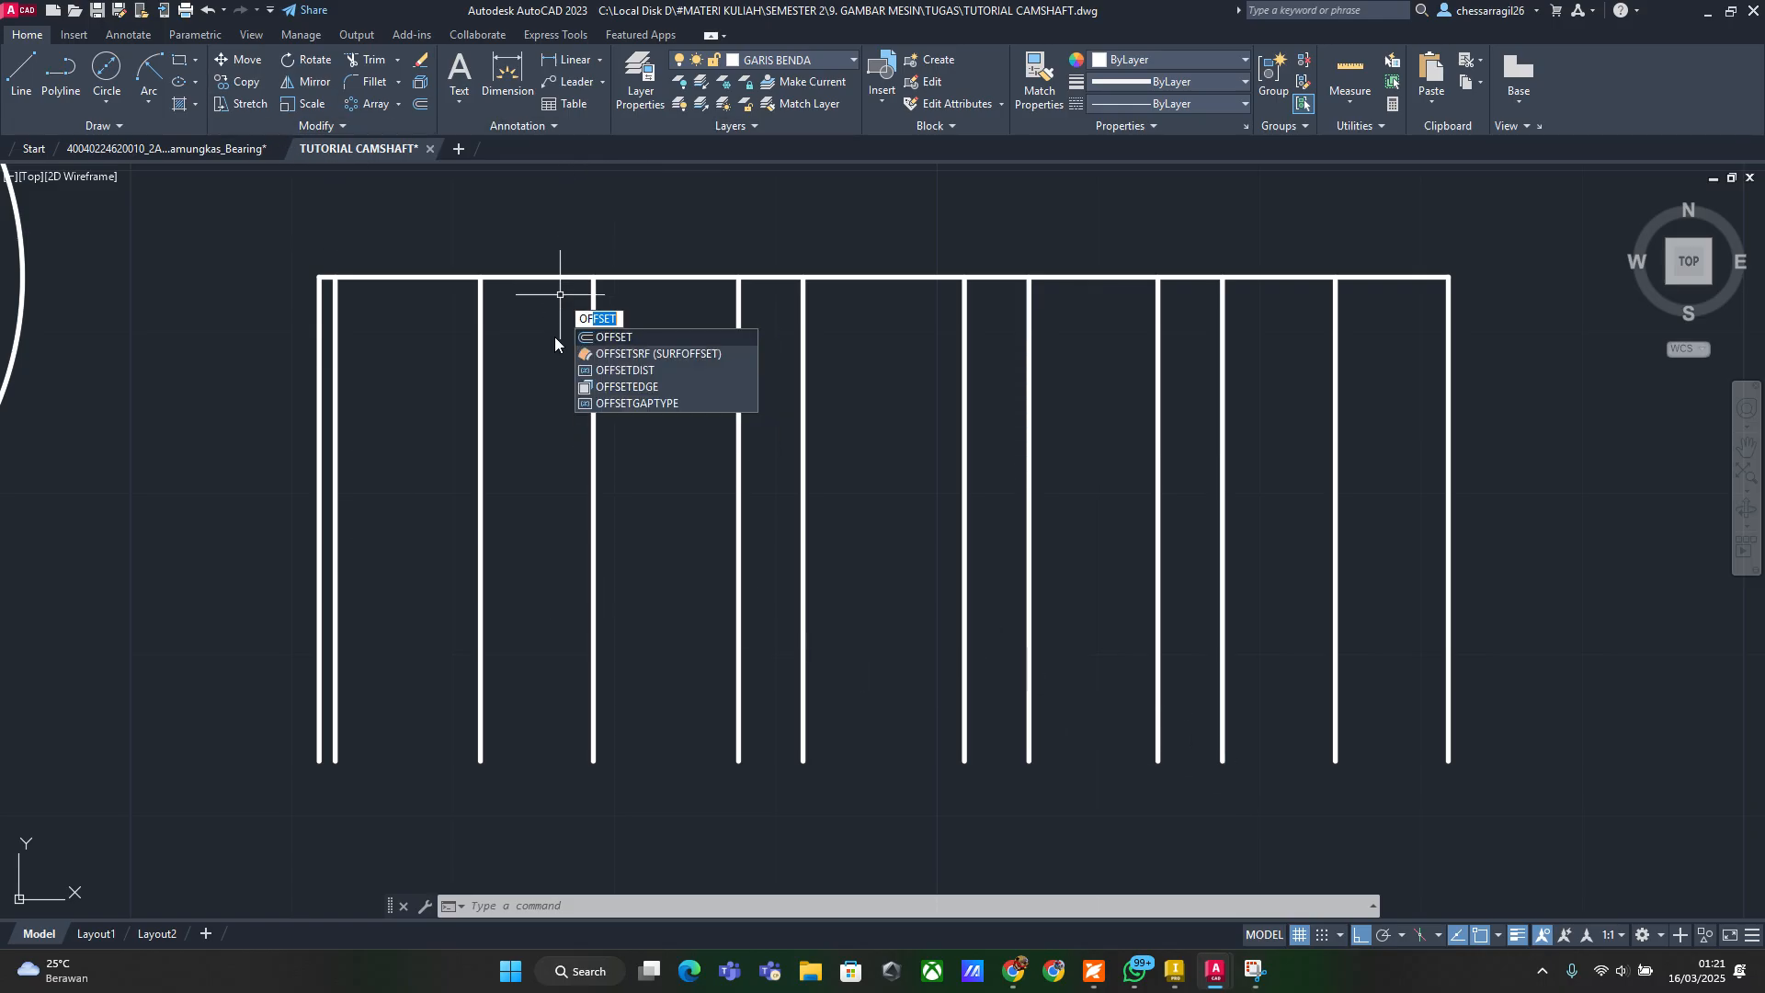
key("Return")
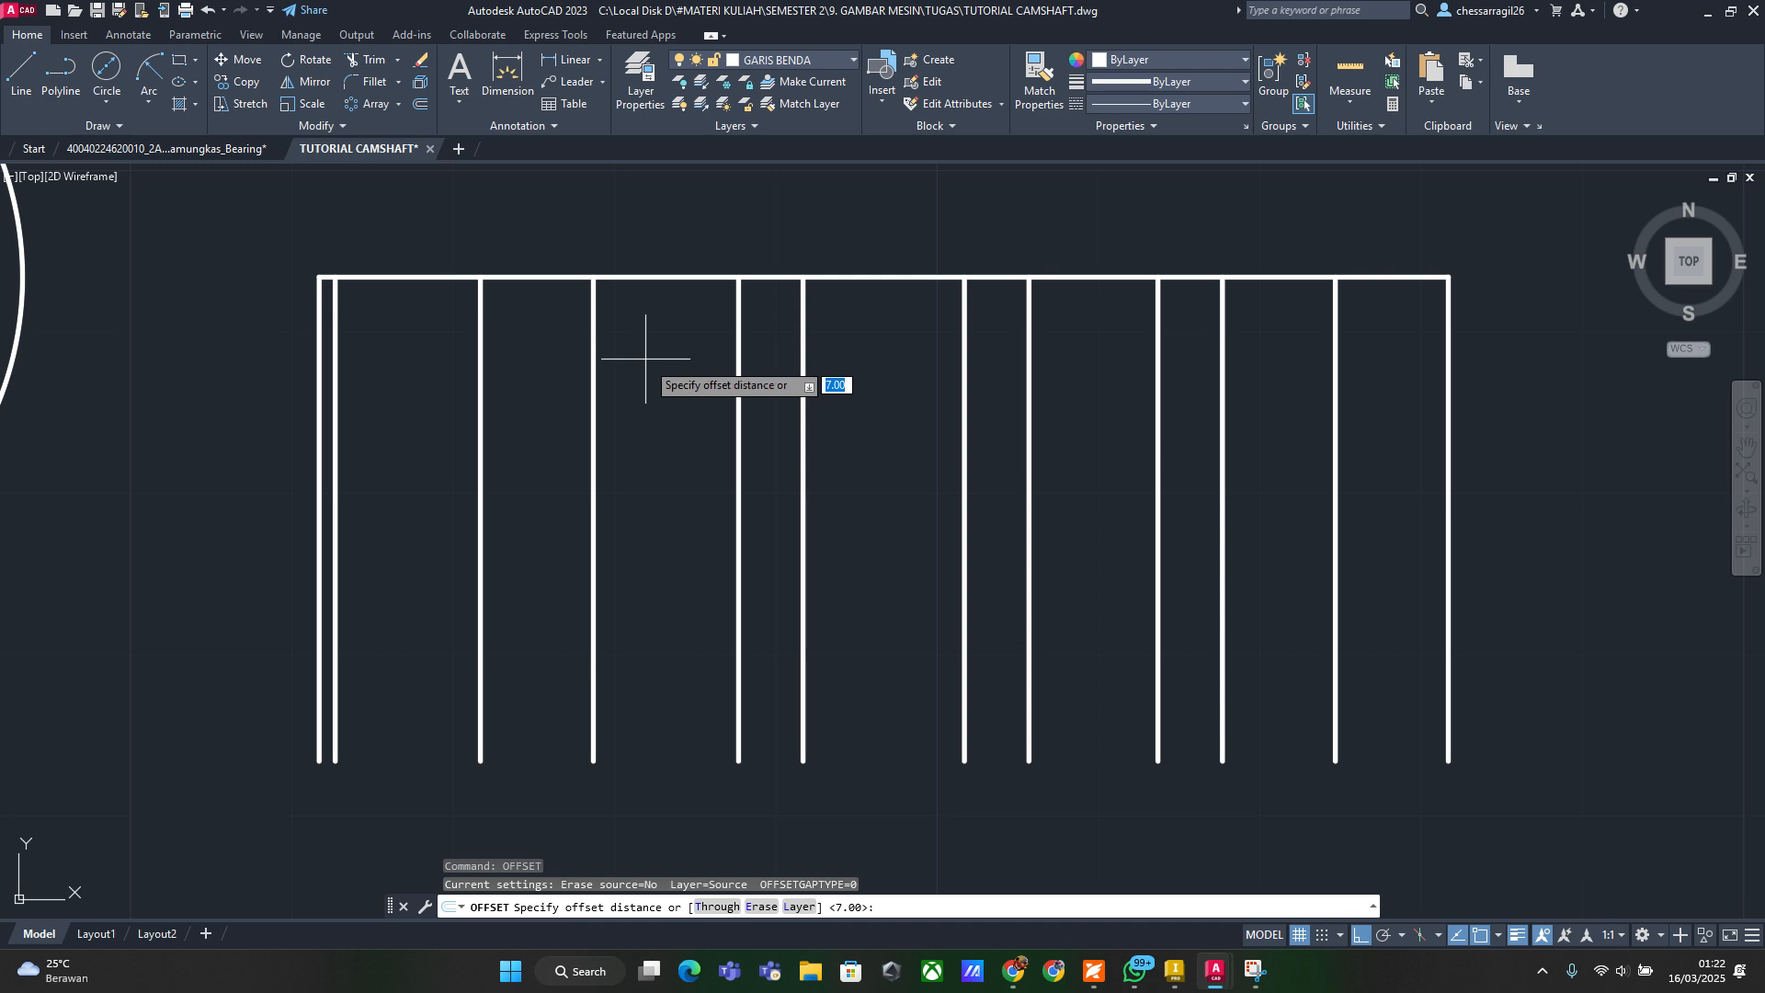
left_click(1175, 970)
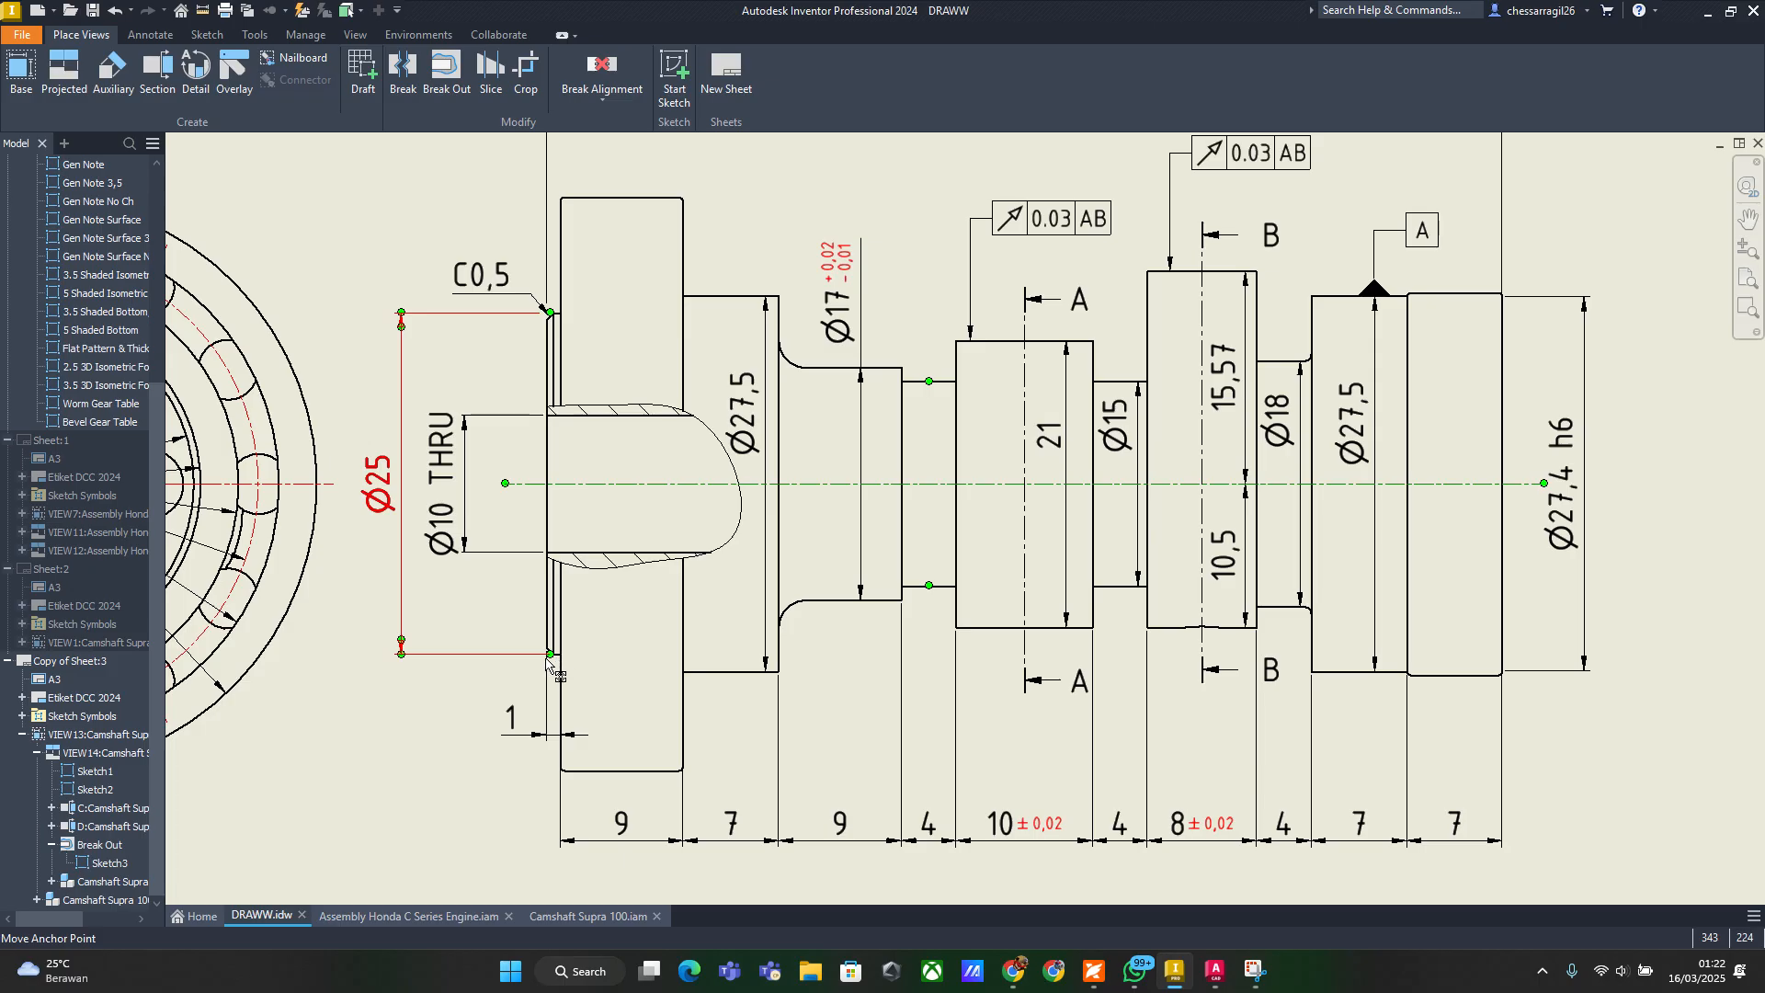
scroll(545, 659, "down", 1)
middle_click_drag(627, 654, 1005, 651)
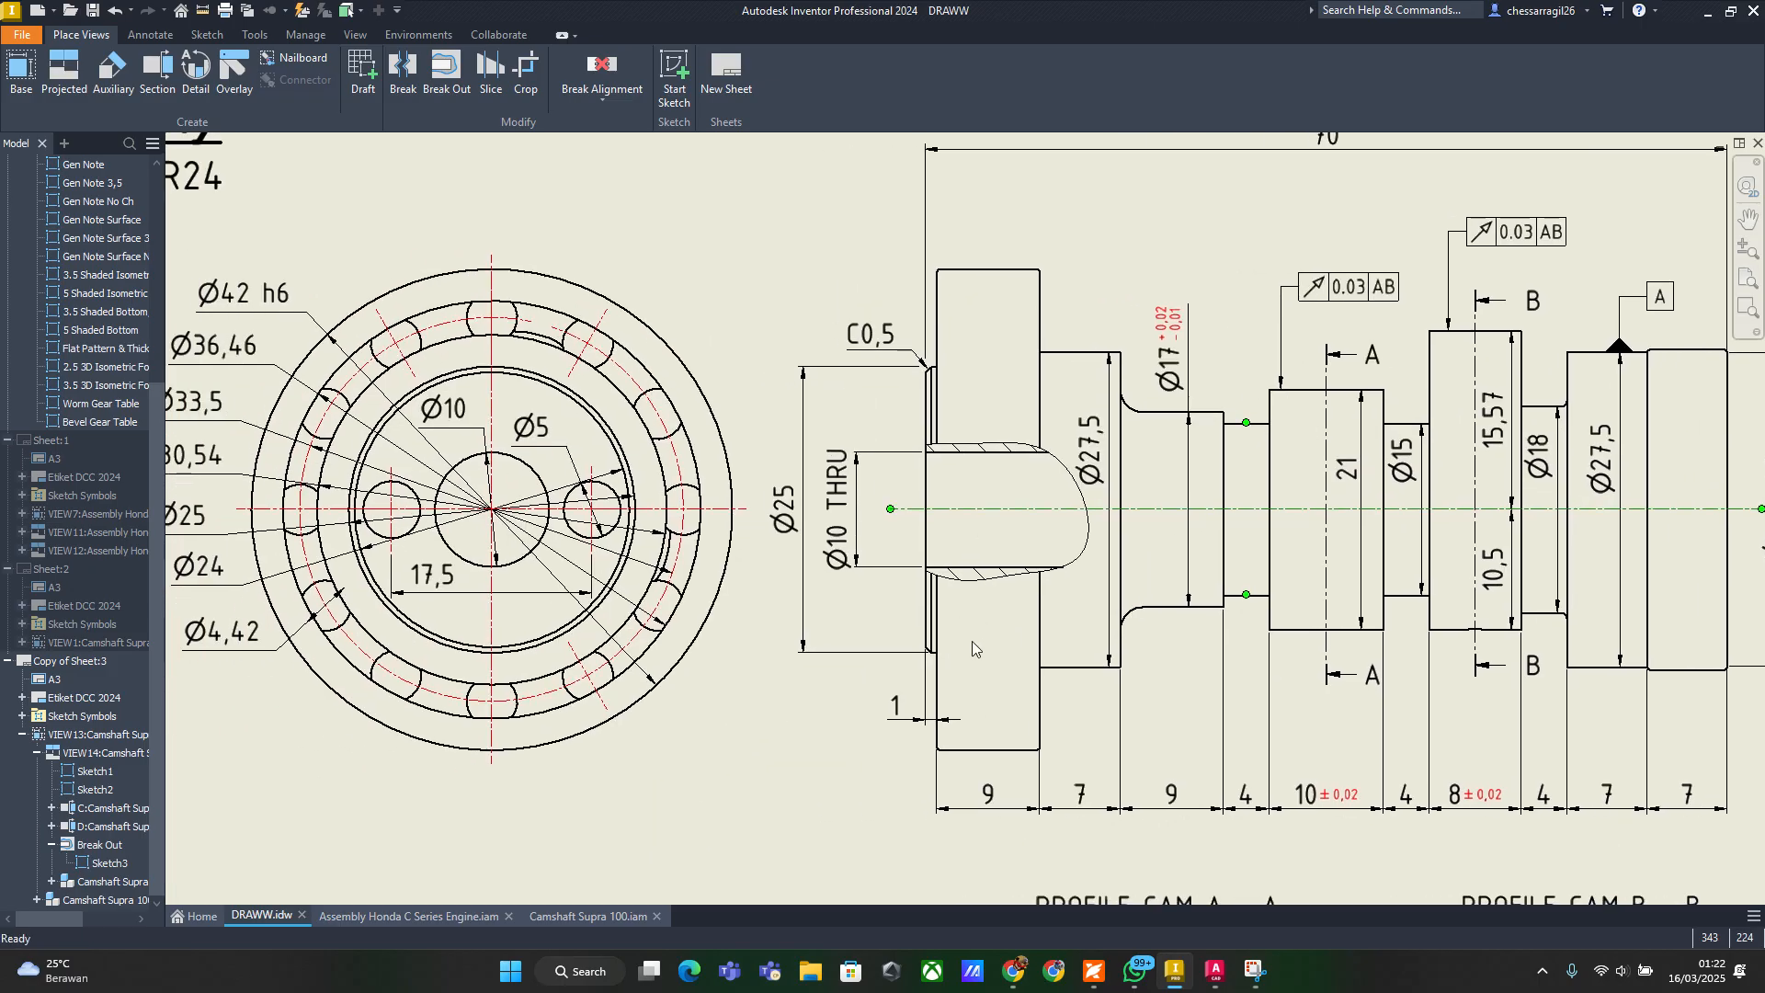
middle_click_drag(1010, 285, 1061, 283)
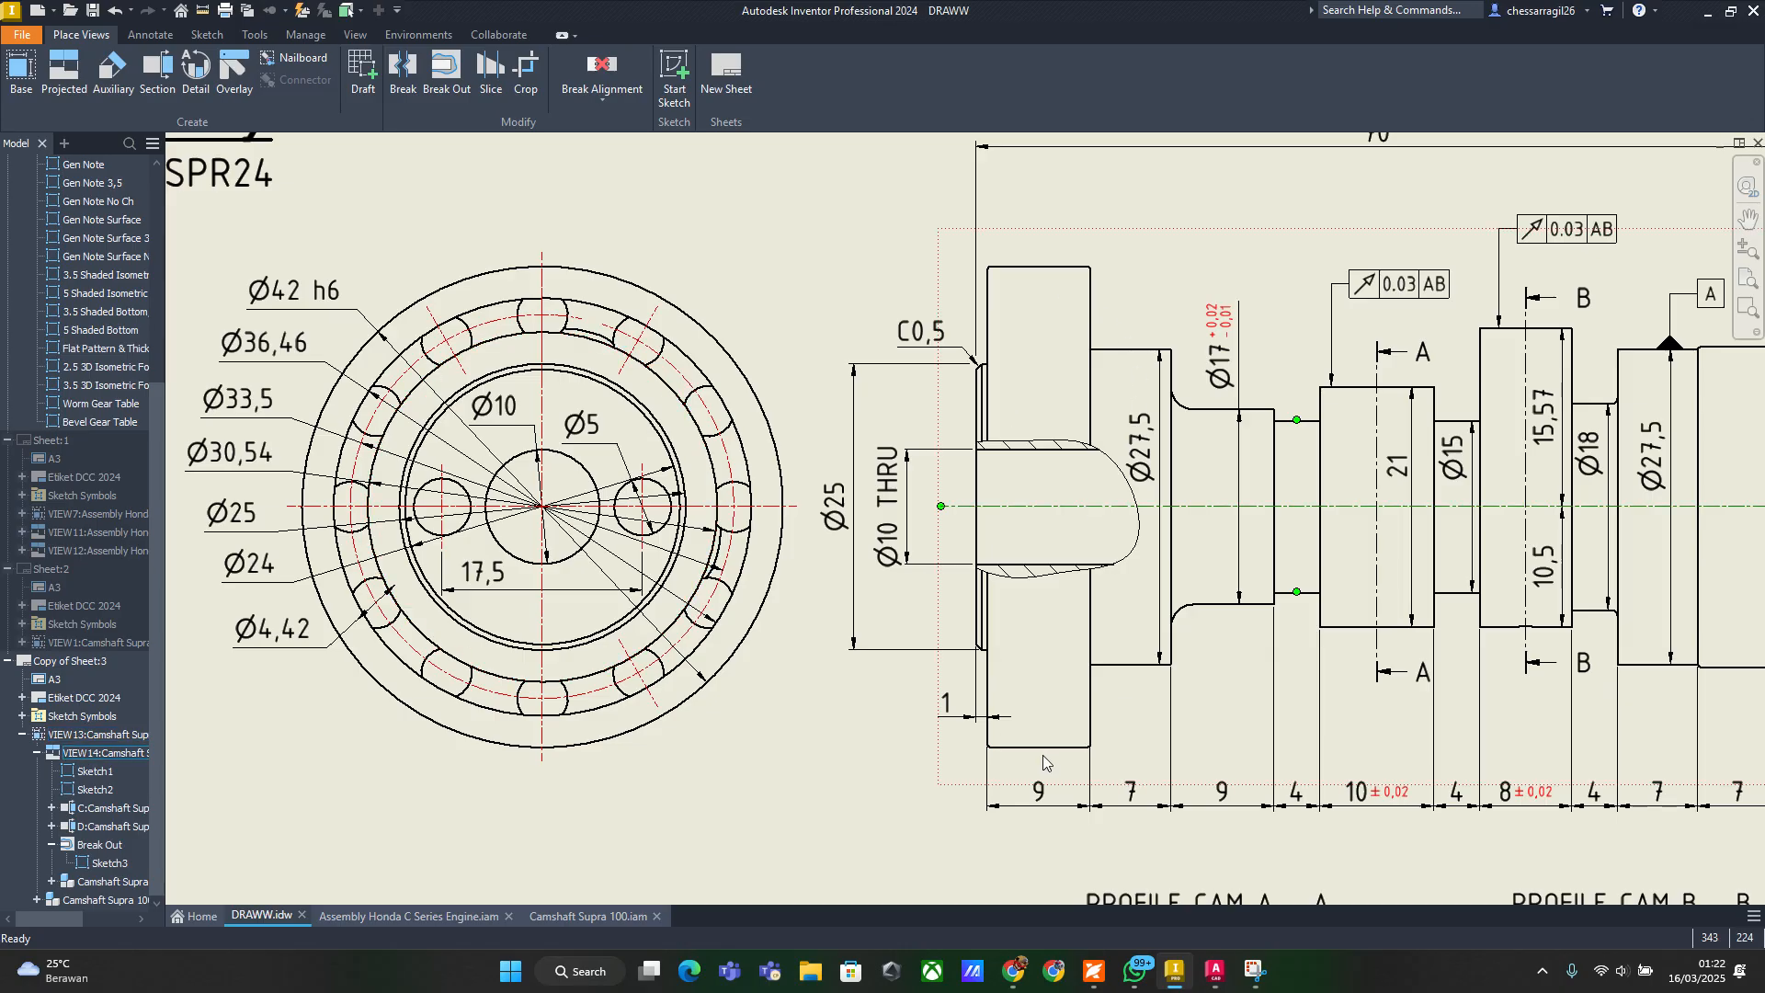
left_click(1015, 513)
left_click(1260, 613)
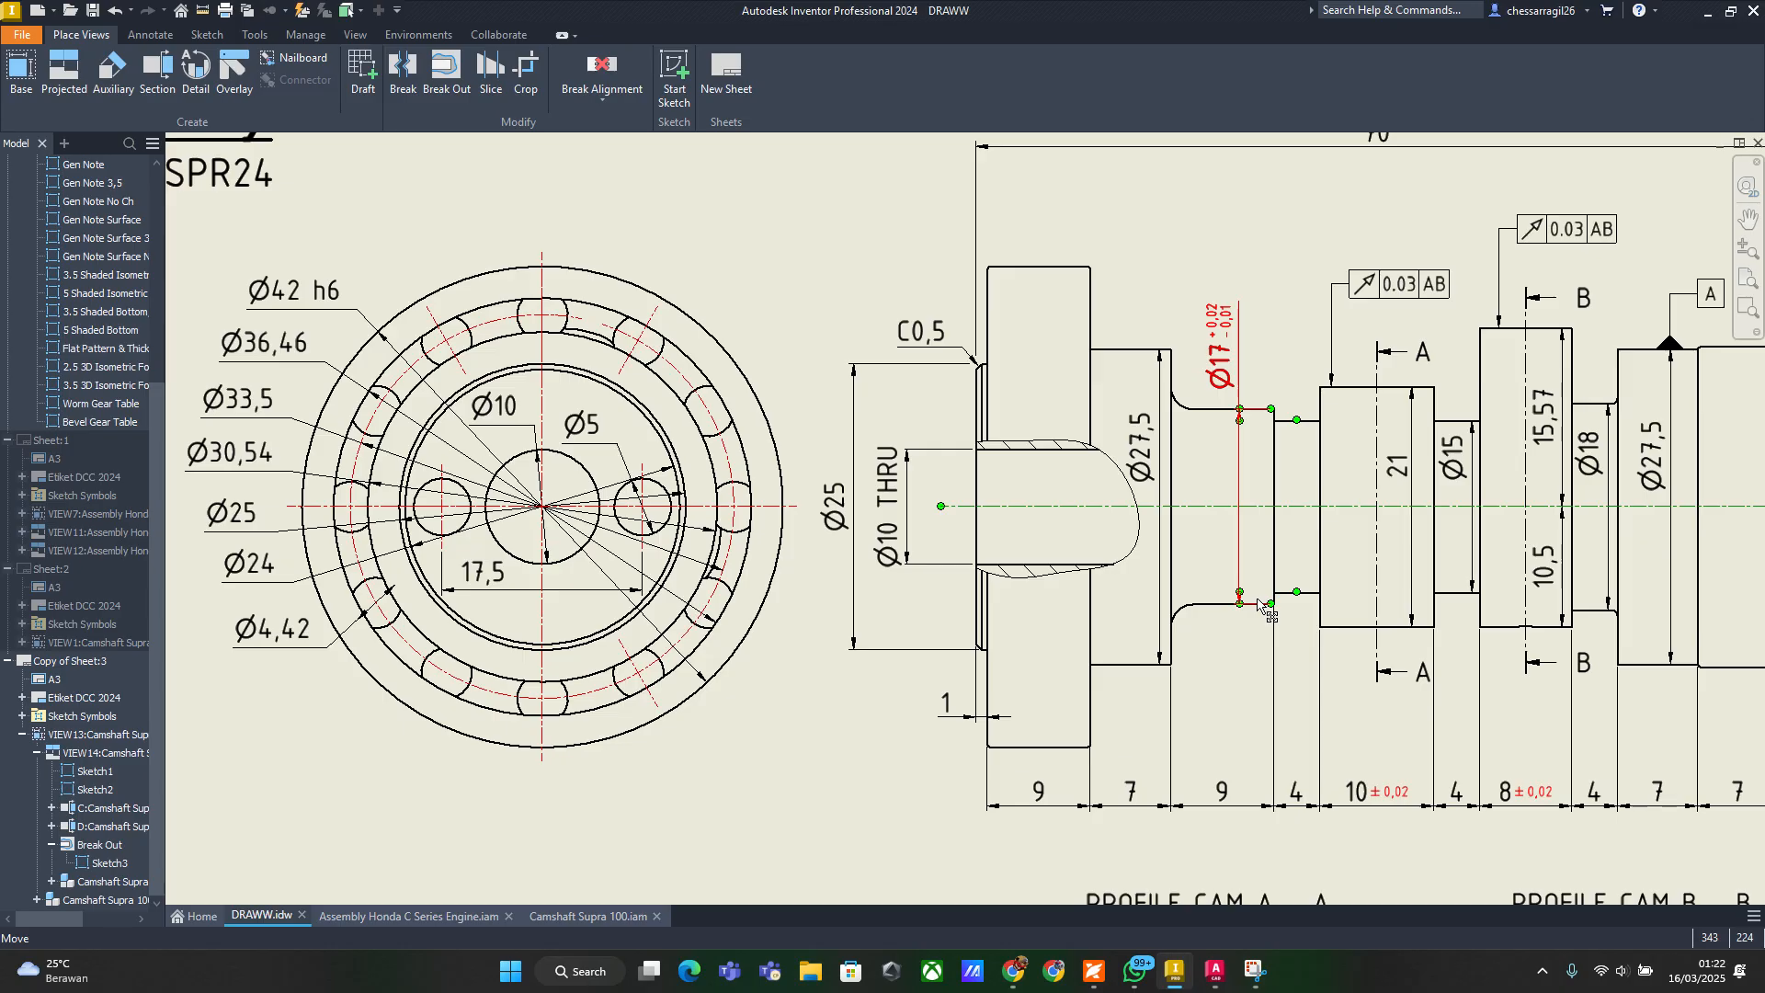
middle_click_drag(1274, 588, 1094, 590)
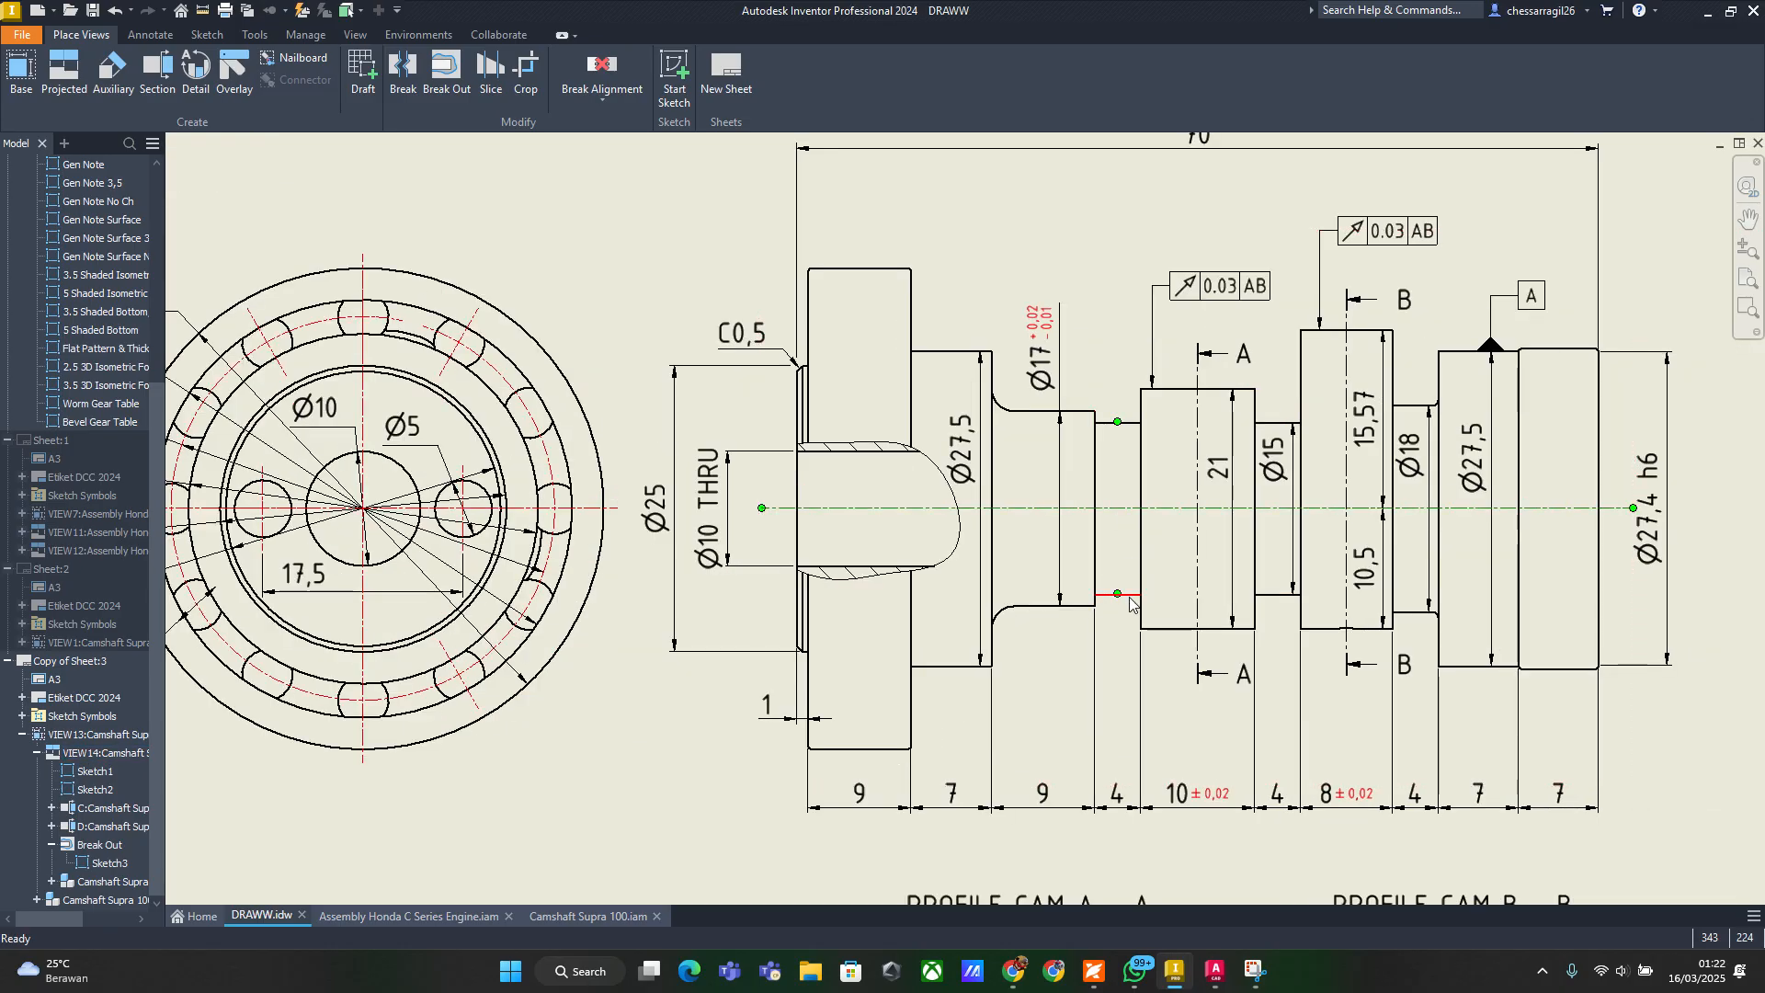
left_click(1288, 474)
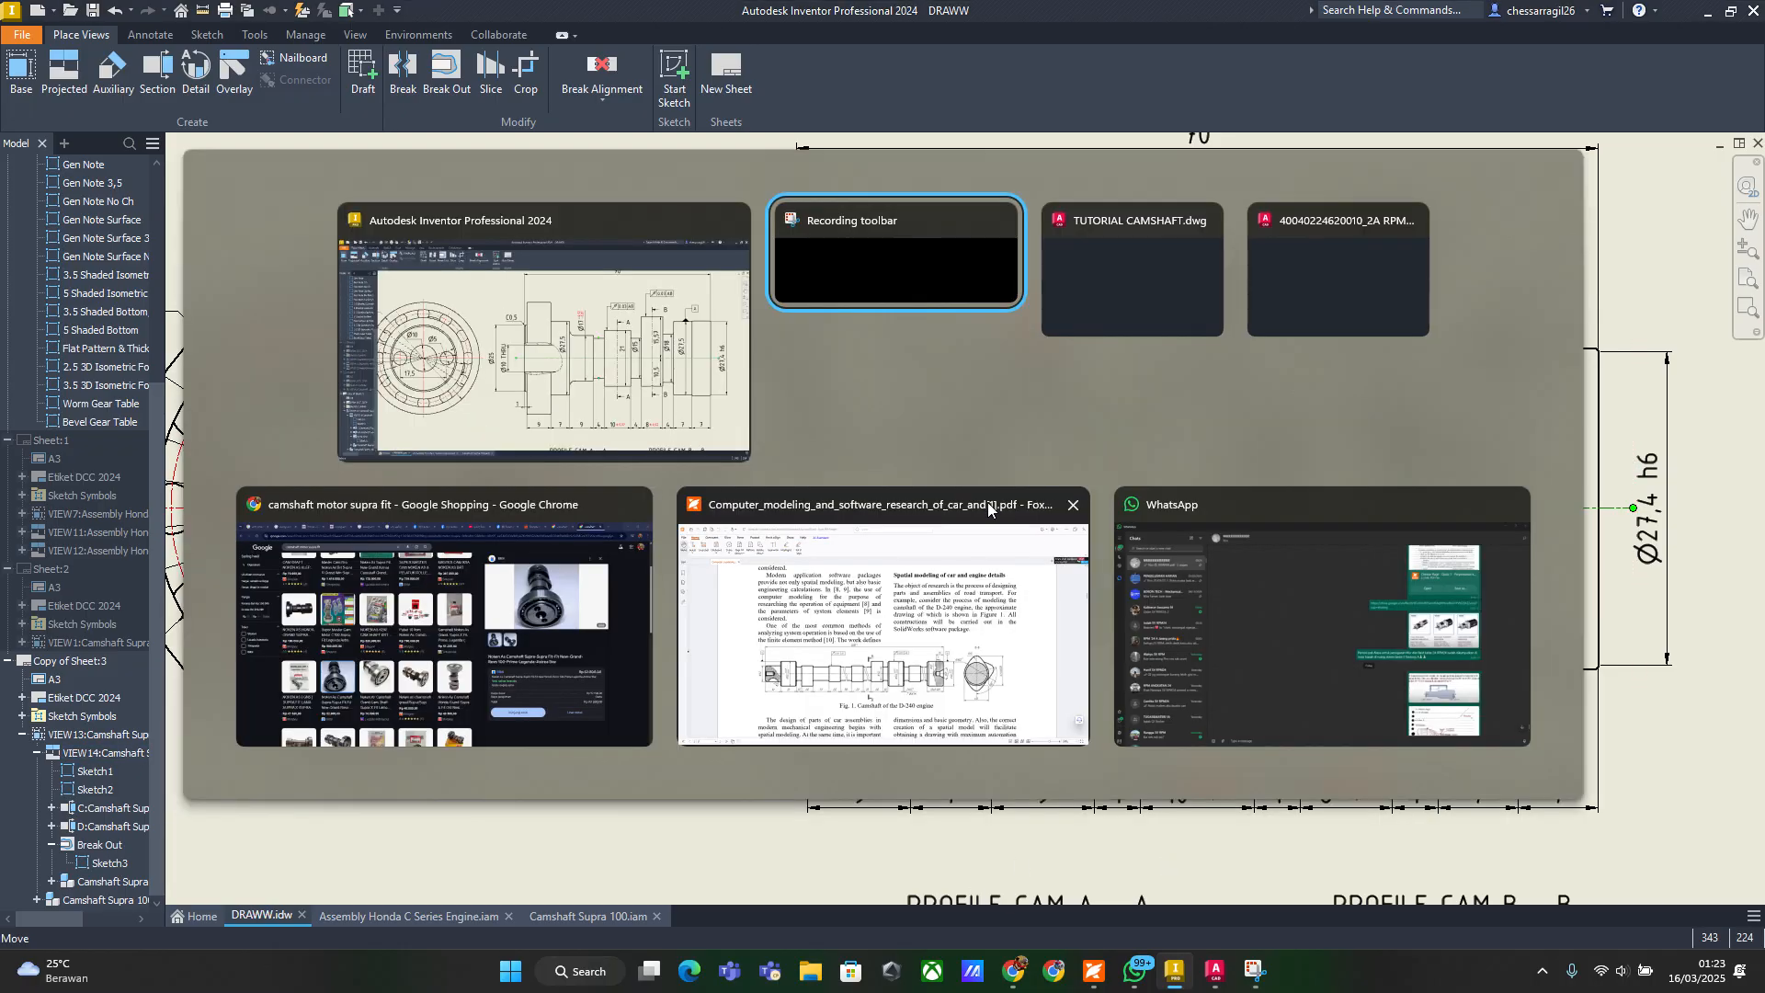
key("alt+Tab")
left_click(1178, 294)
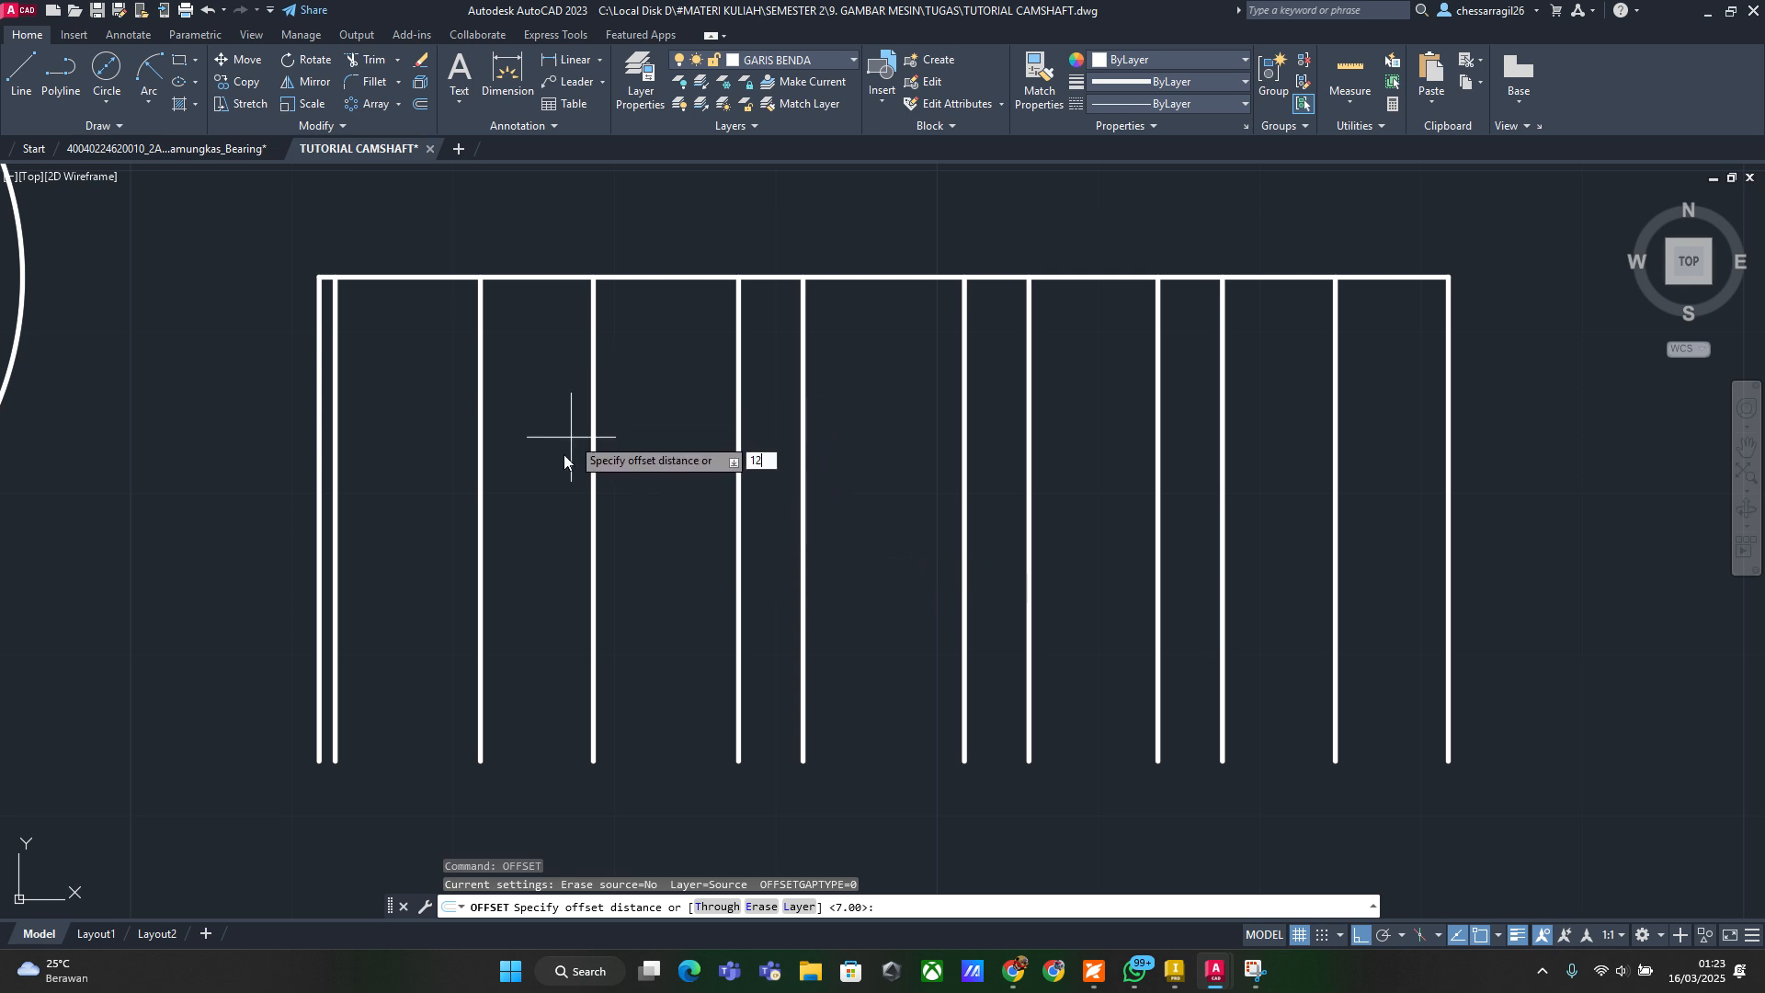
Offset the top horizontal line downward 12.5 mm for the end collar and 21 mm for the large flange
type(".5")
key("Return")
left_click(501, 276)
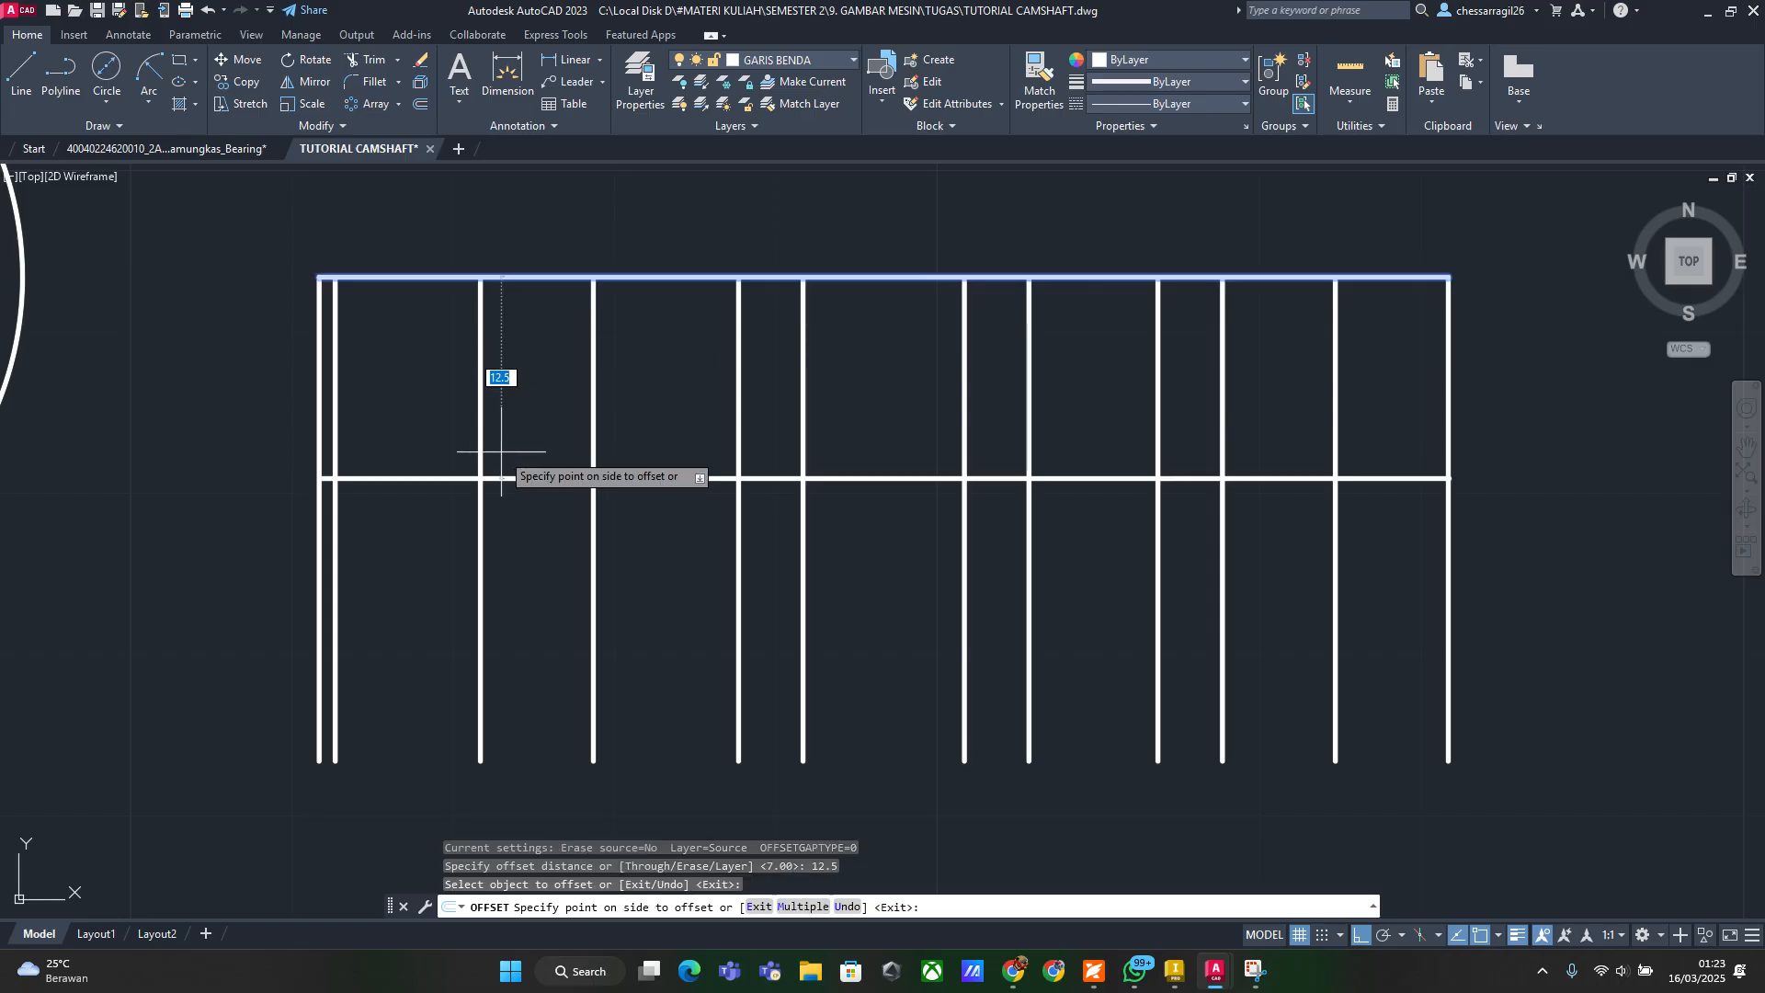
left_click(501, 452)
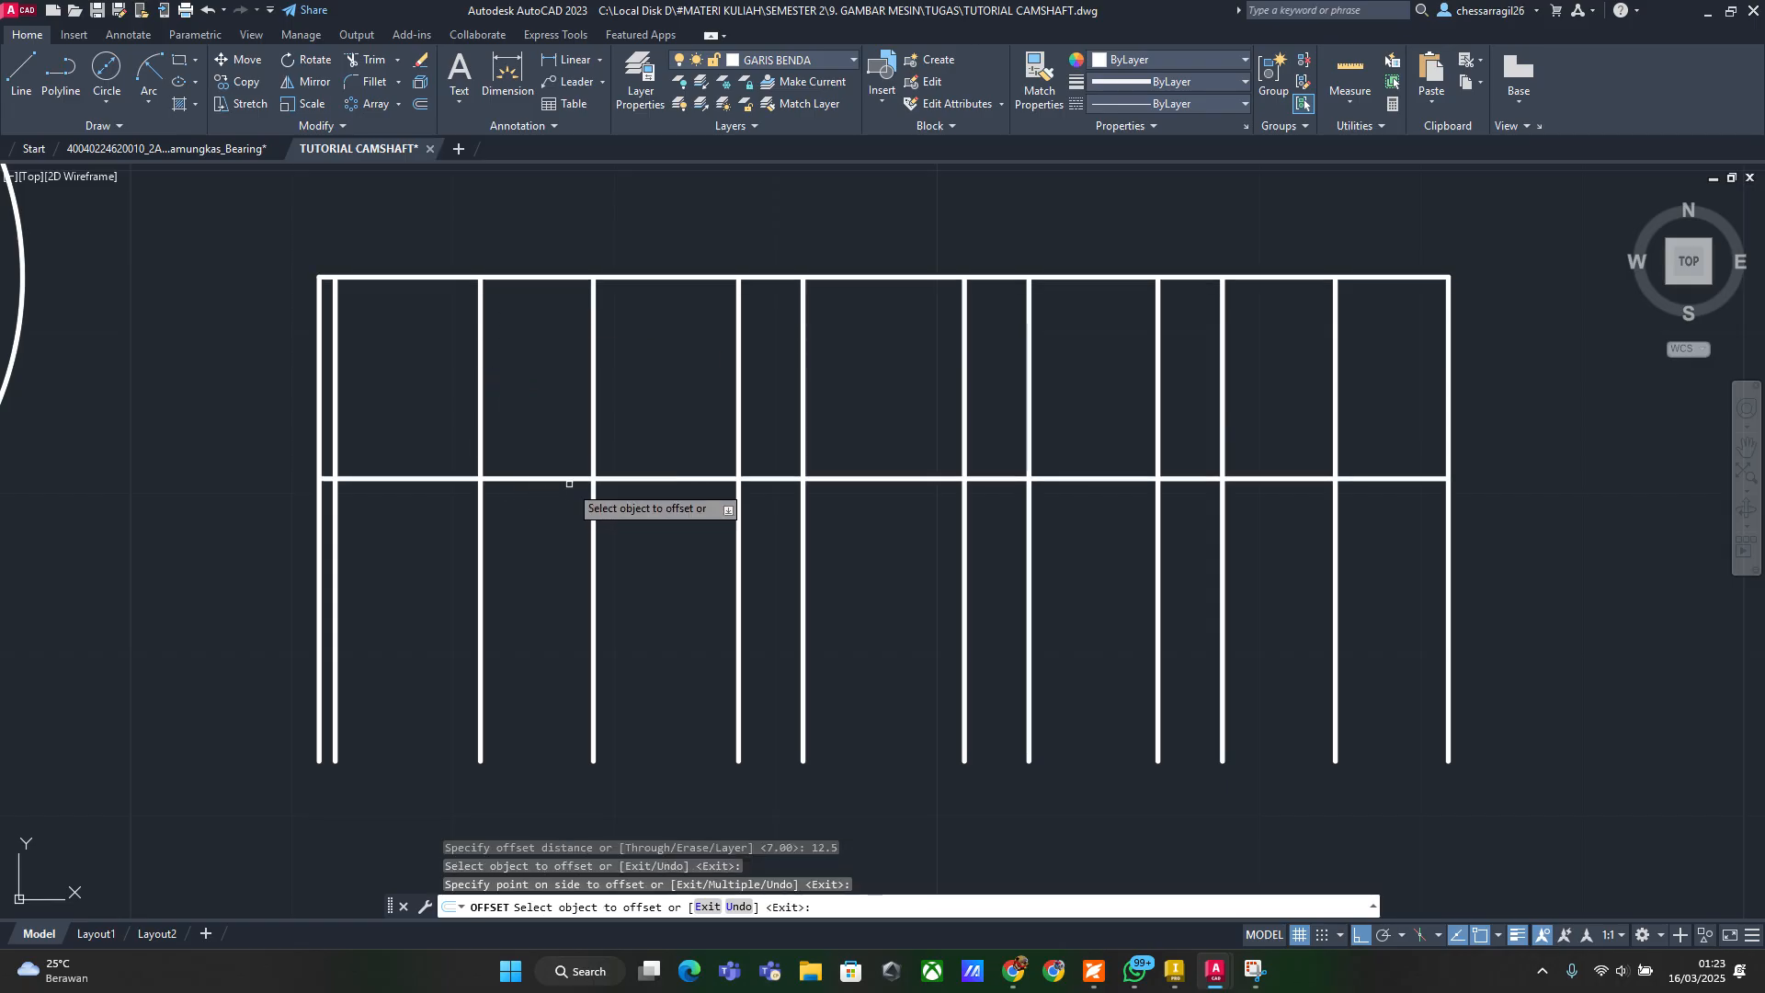
left_click(677, 277)
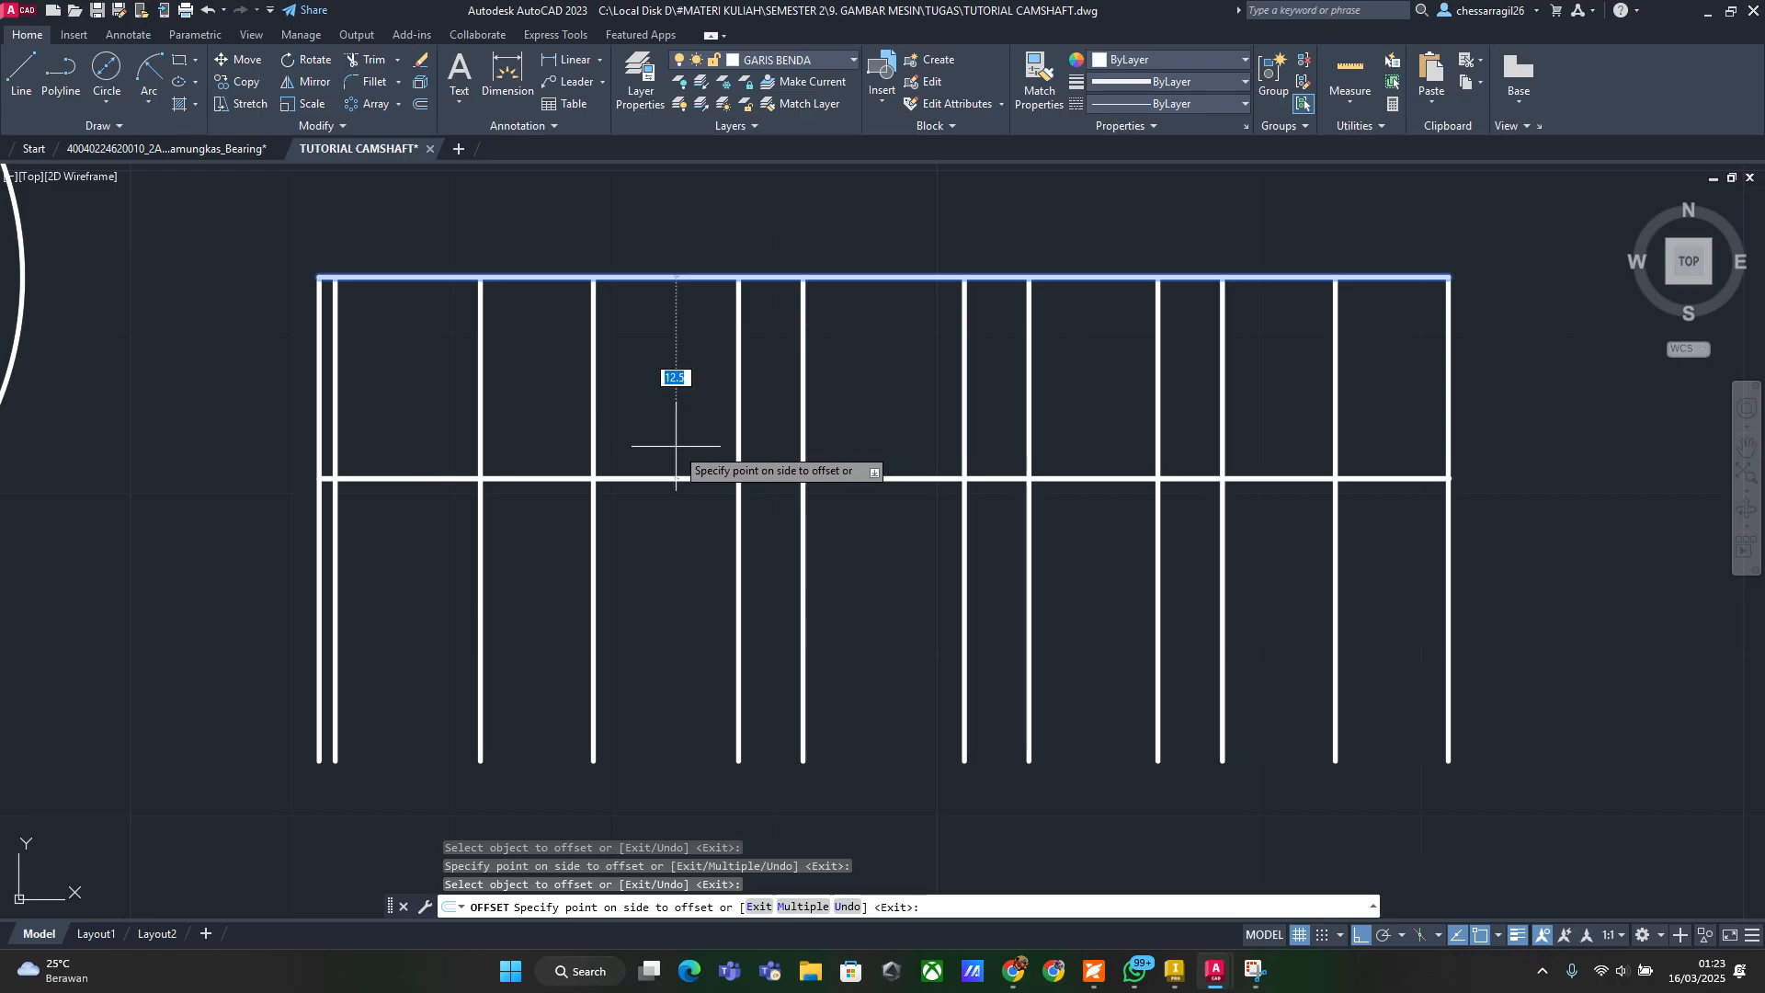
type("21")
key("Return")
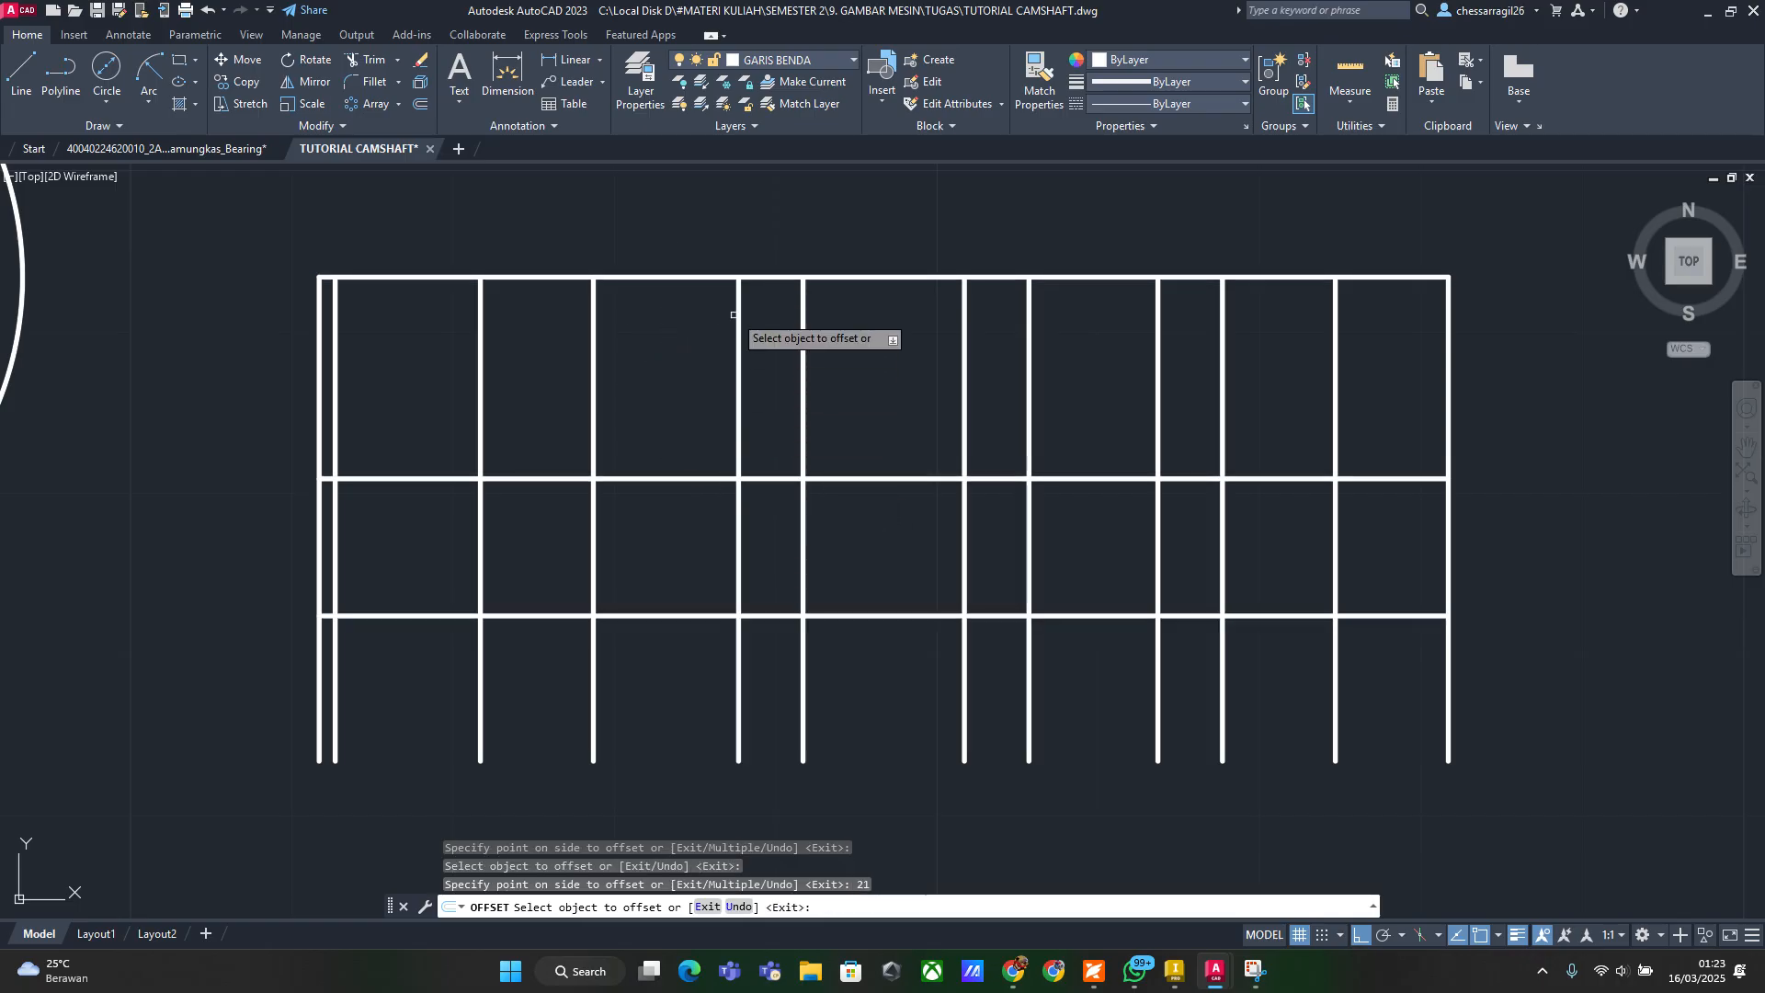
Offset the top horizontal line downward 13.75 mm and 8.5 mm for the Ø27.5 and Ø17 shaft segments
left_click(703, 273)
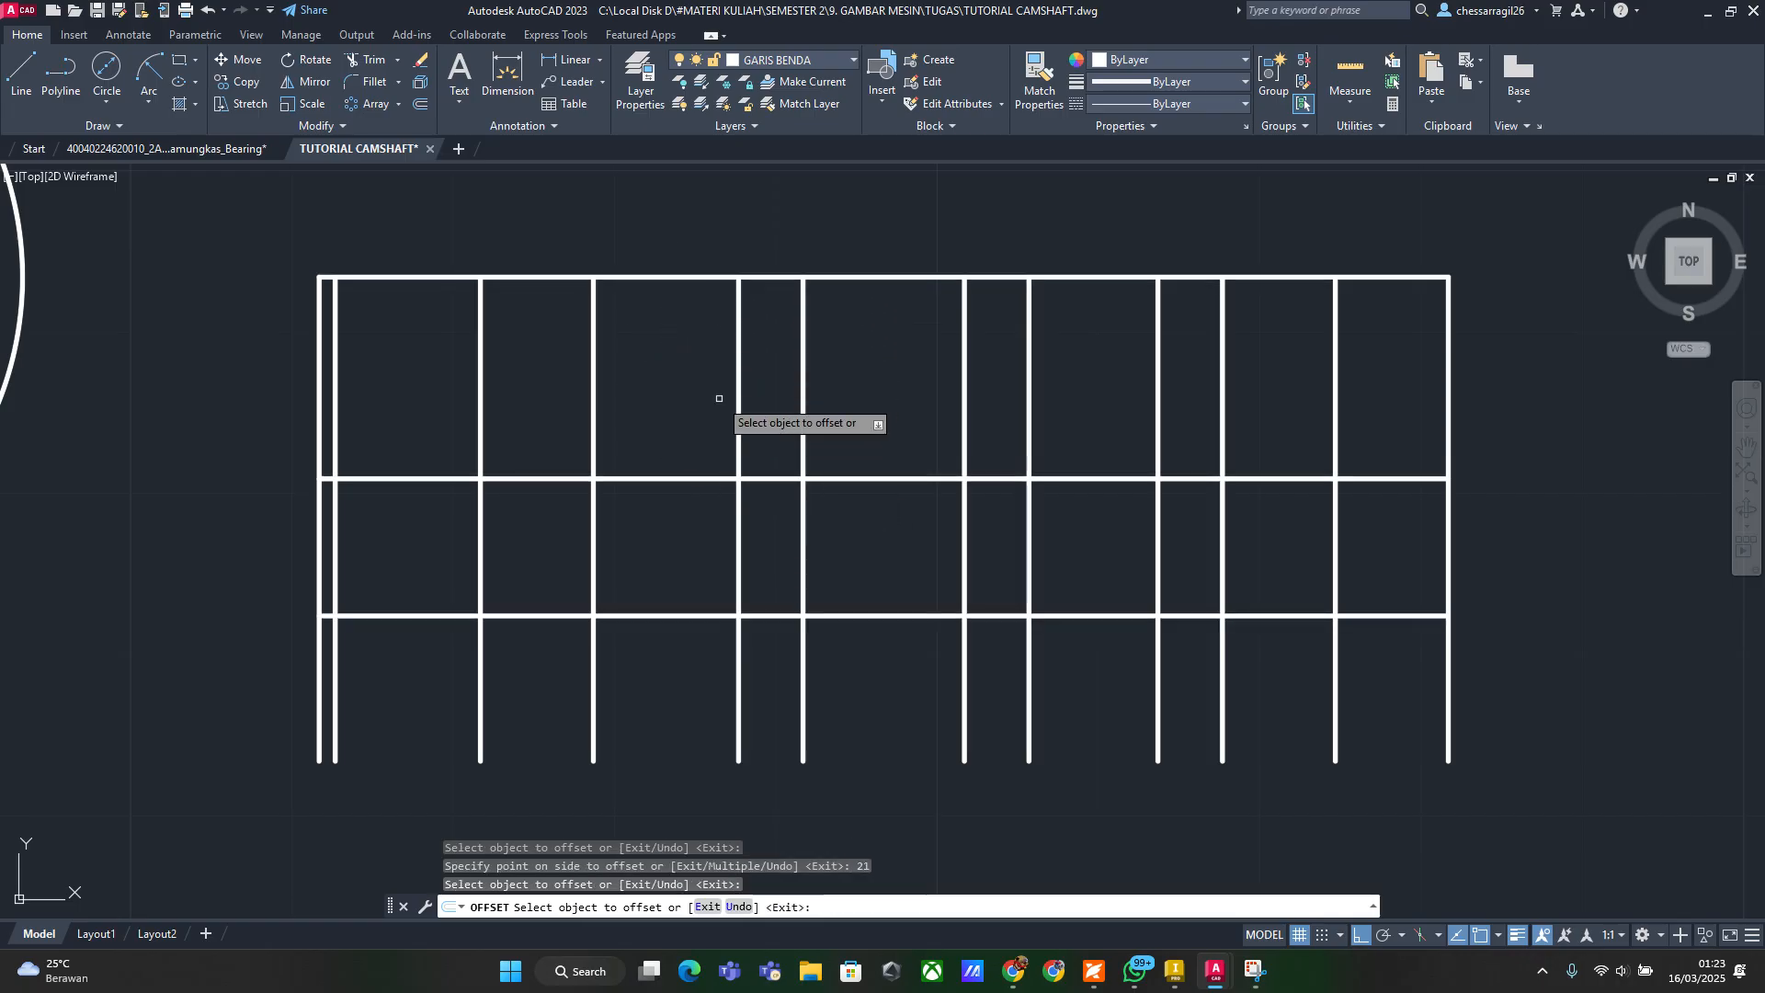
left_click(749, 278)
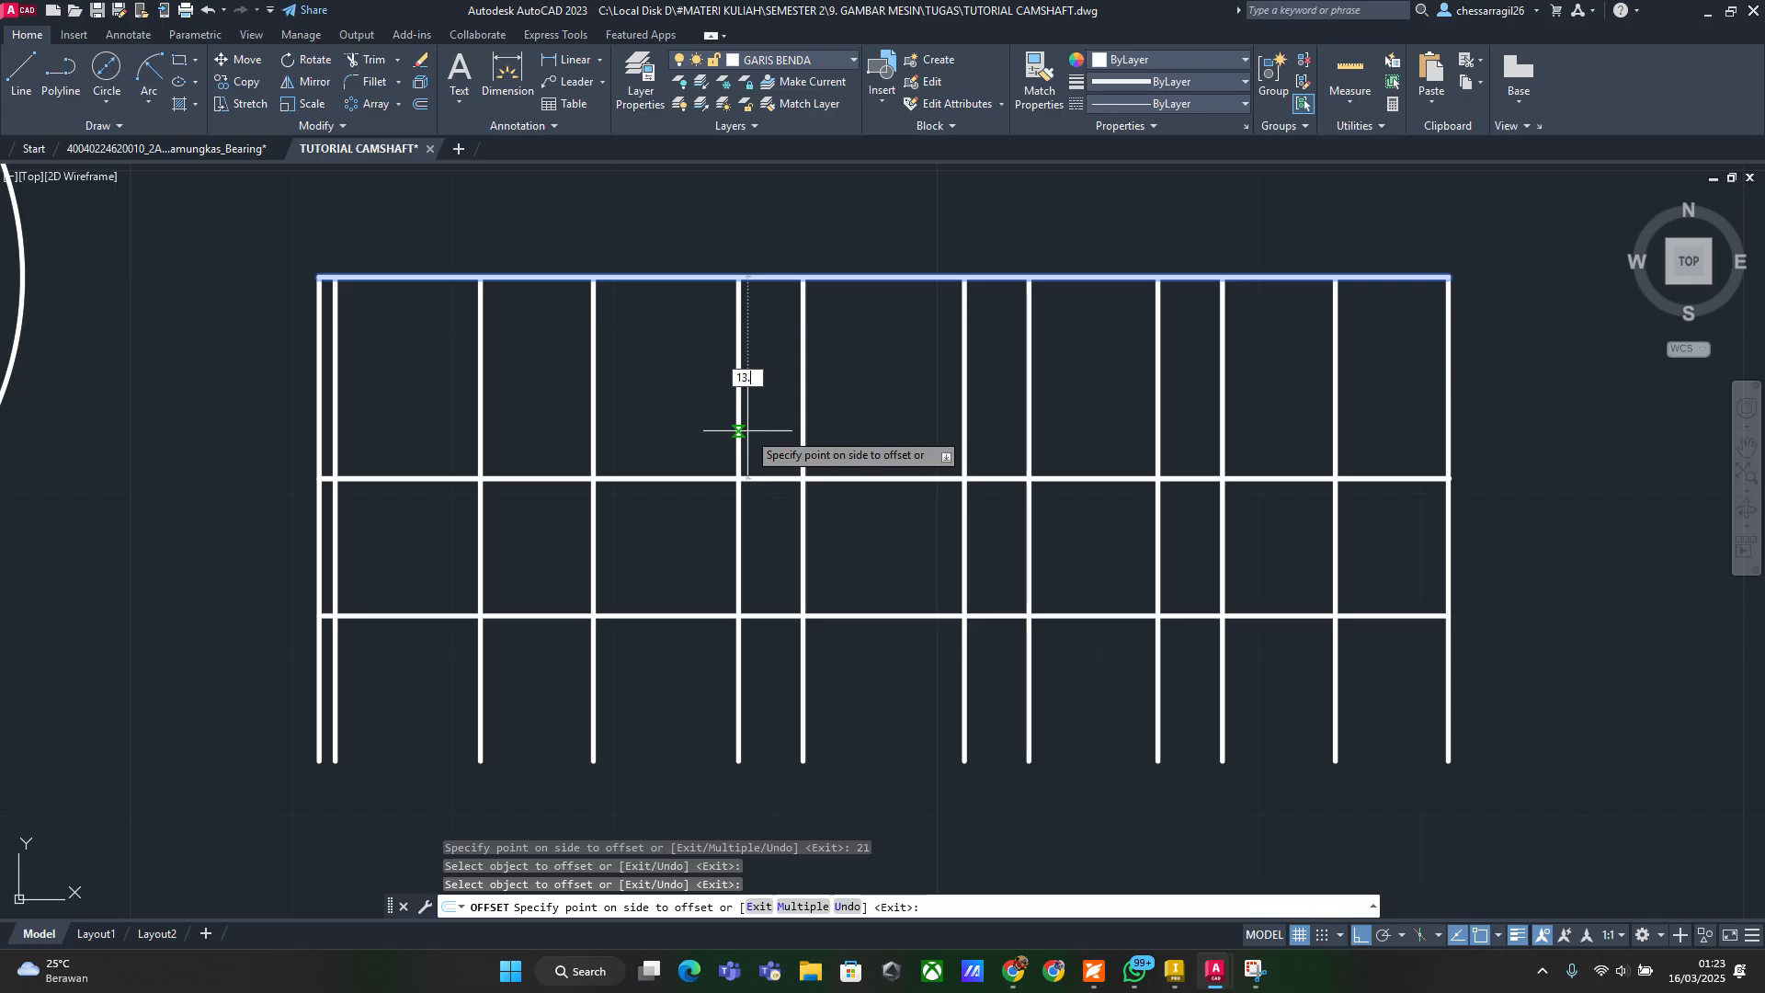
type("5")
key("Return")
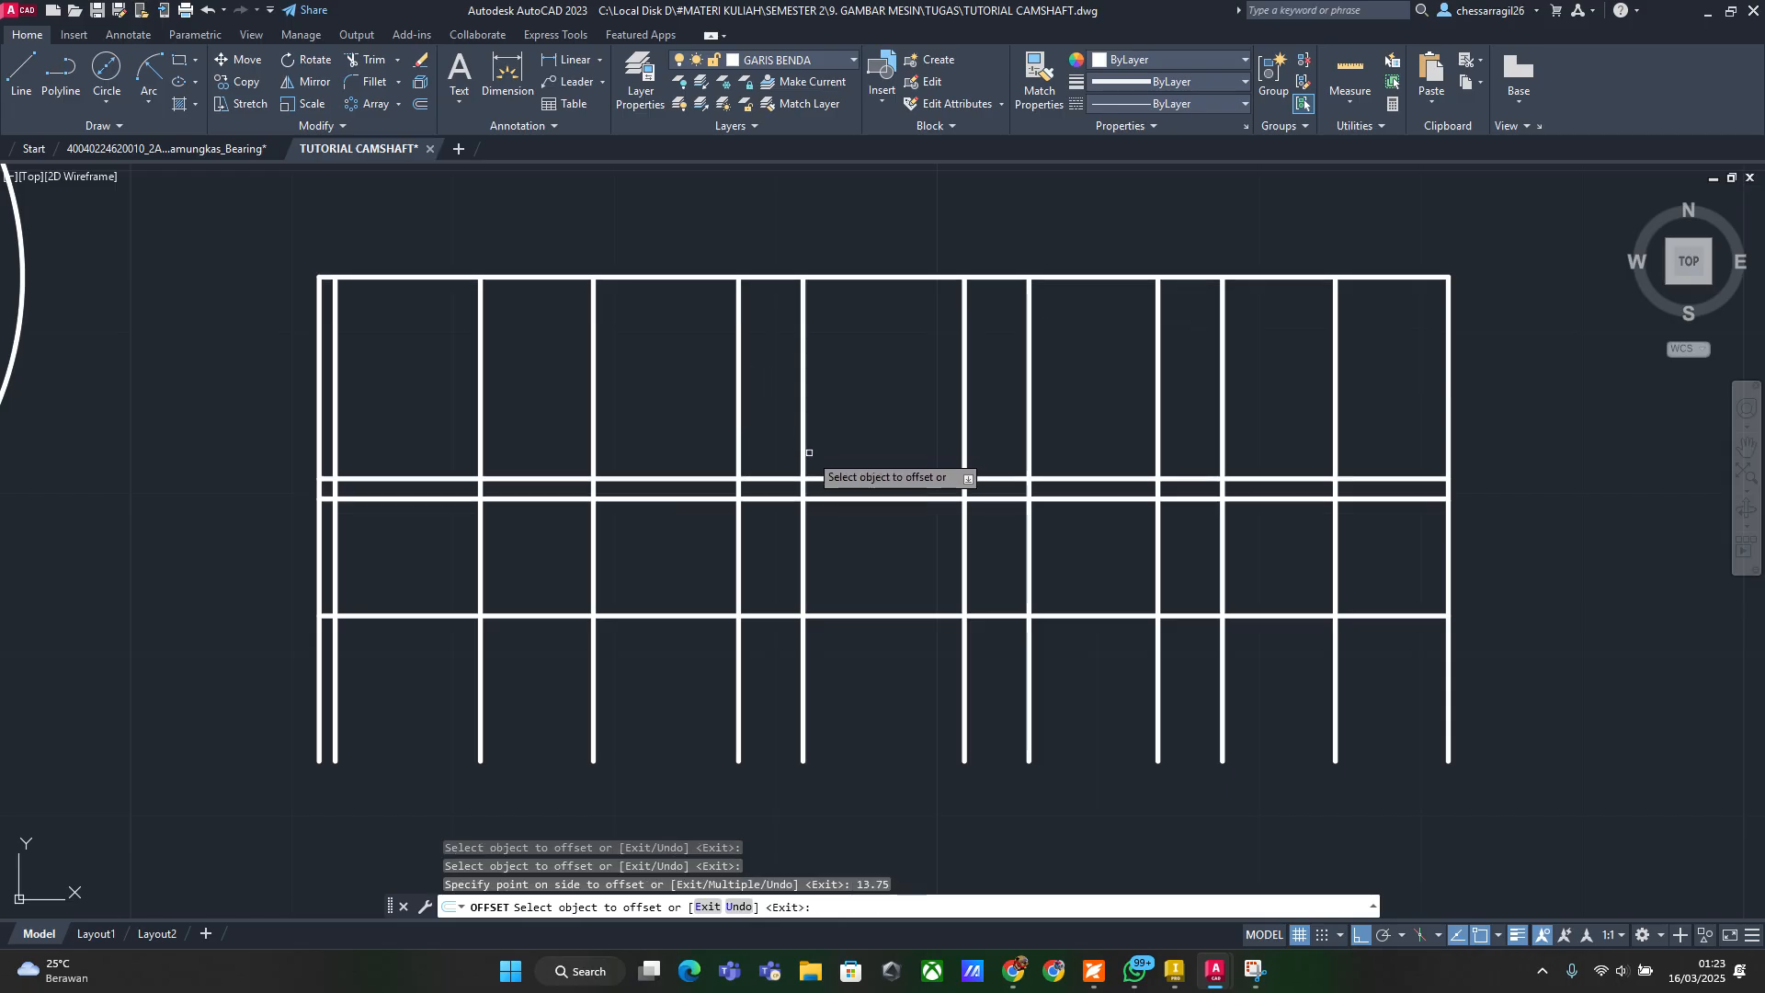
left_click(851, 276)
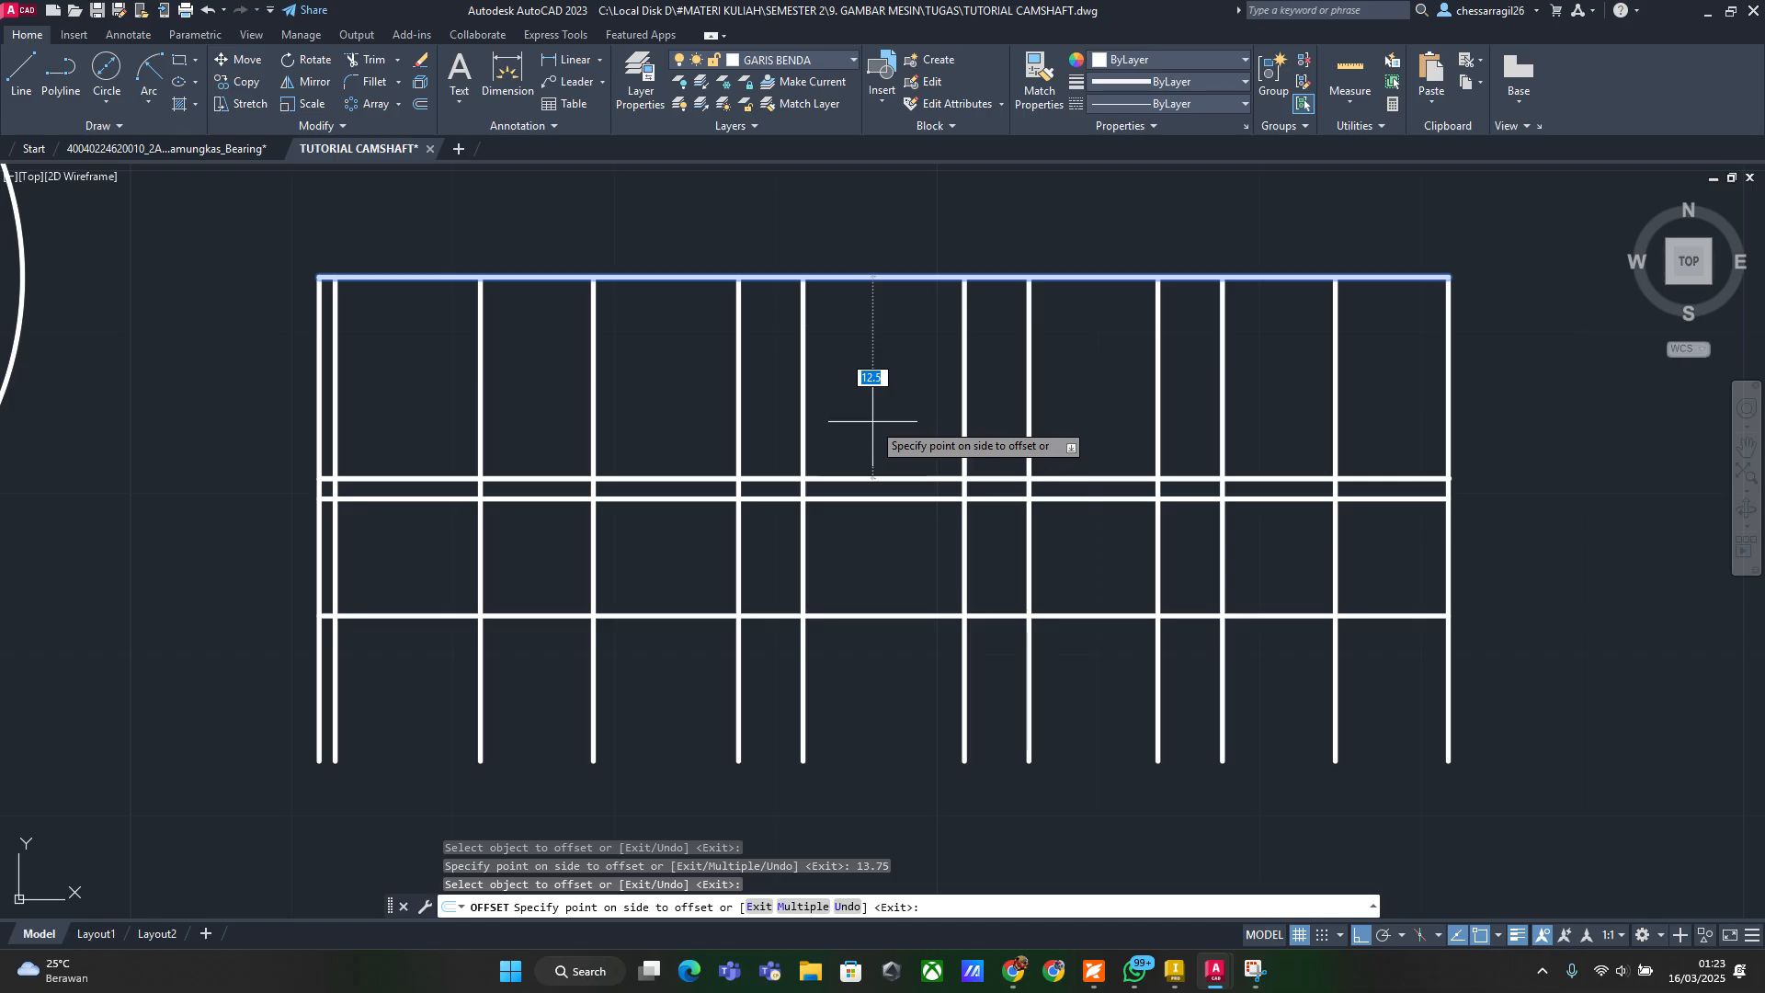
type("8.5")
key("Return")
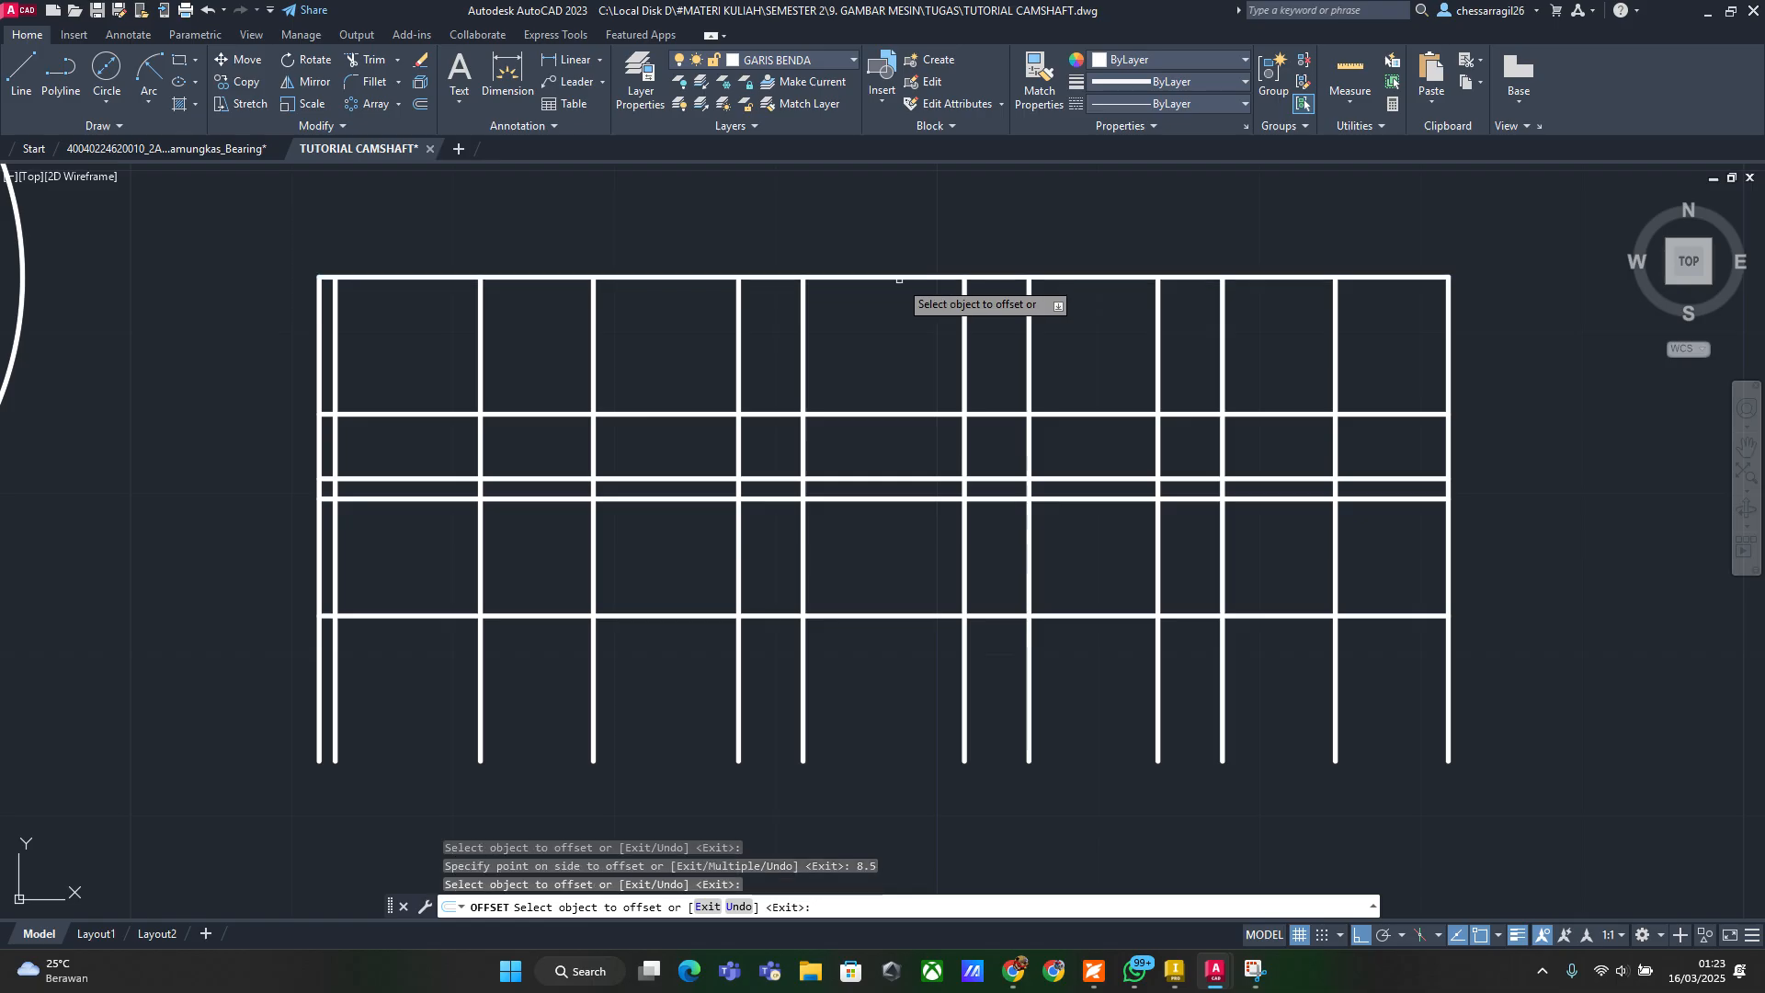
Offset the top horizontal line downward 7.5 mm for the Ø15 segment and 10.5 mm for the first cam
left_click(899, 277)
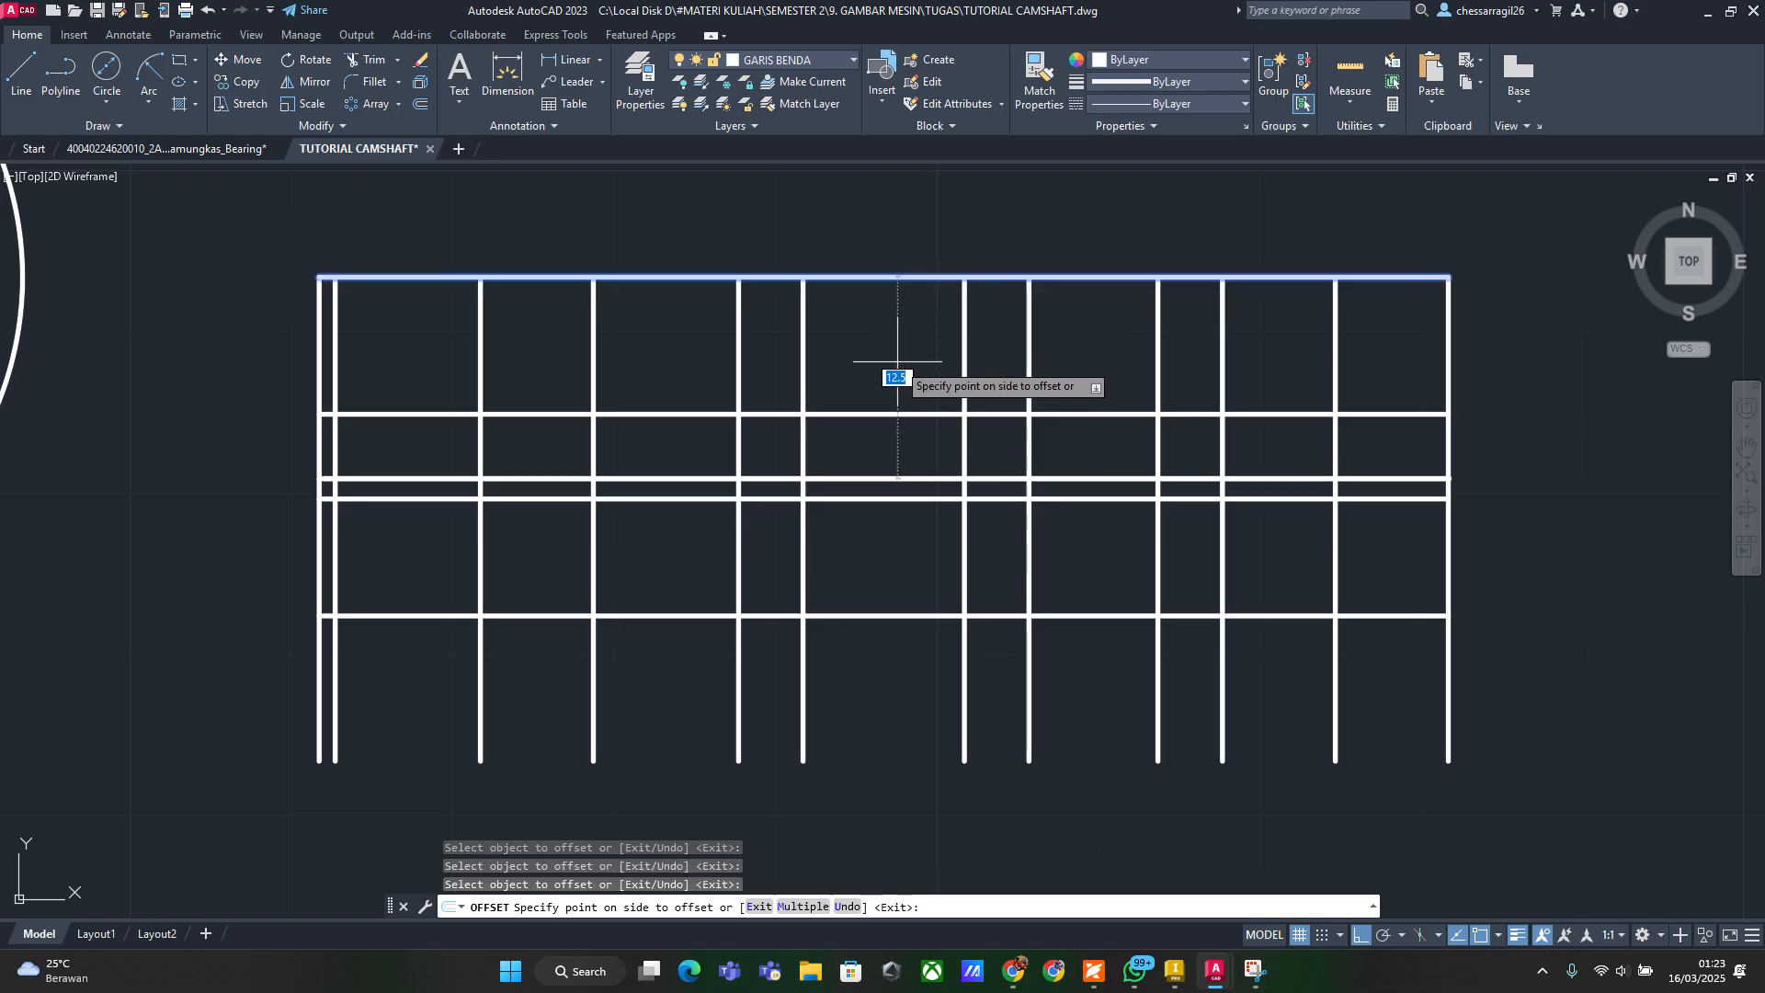
type("7.5")
key("Return")
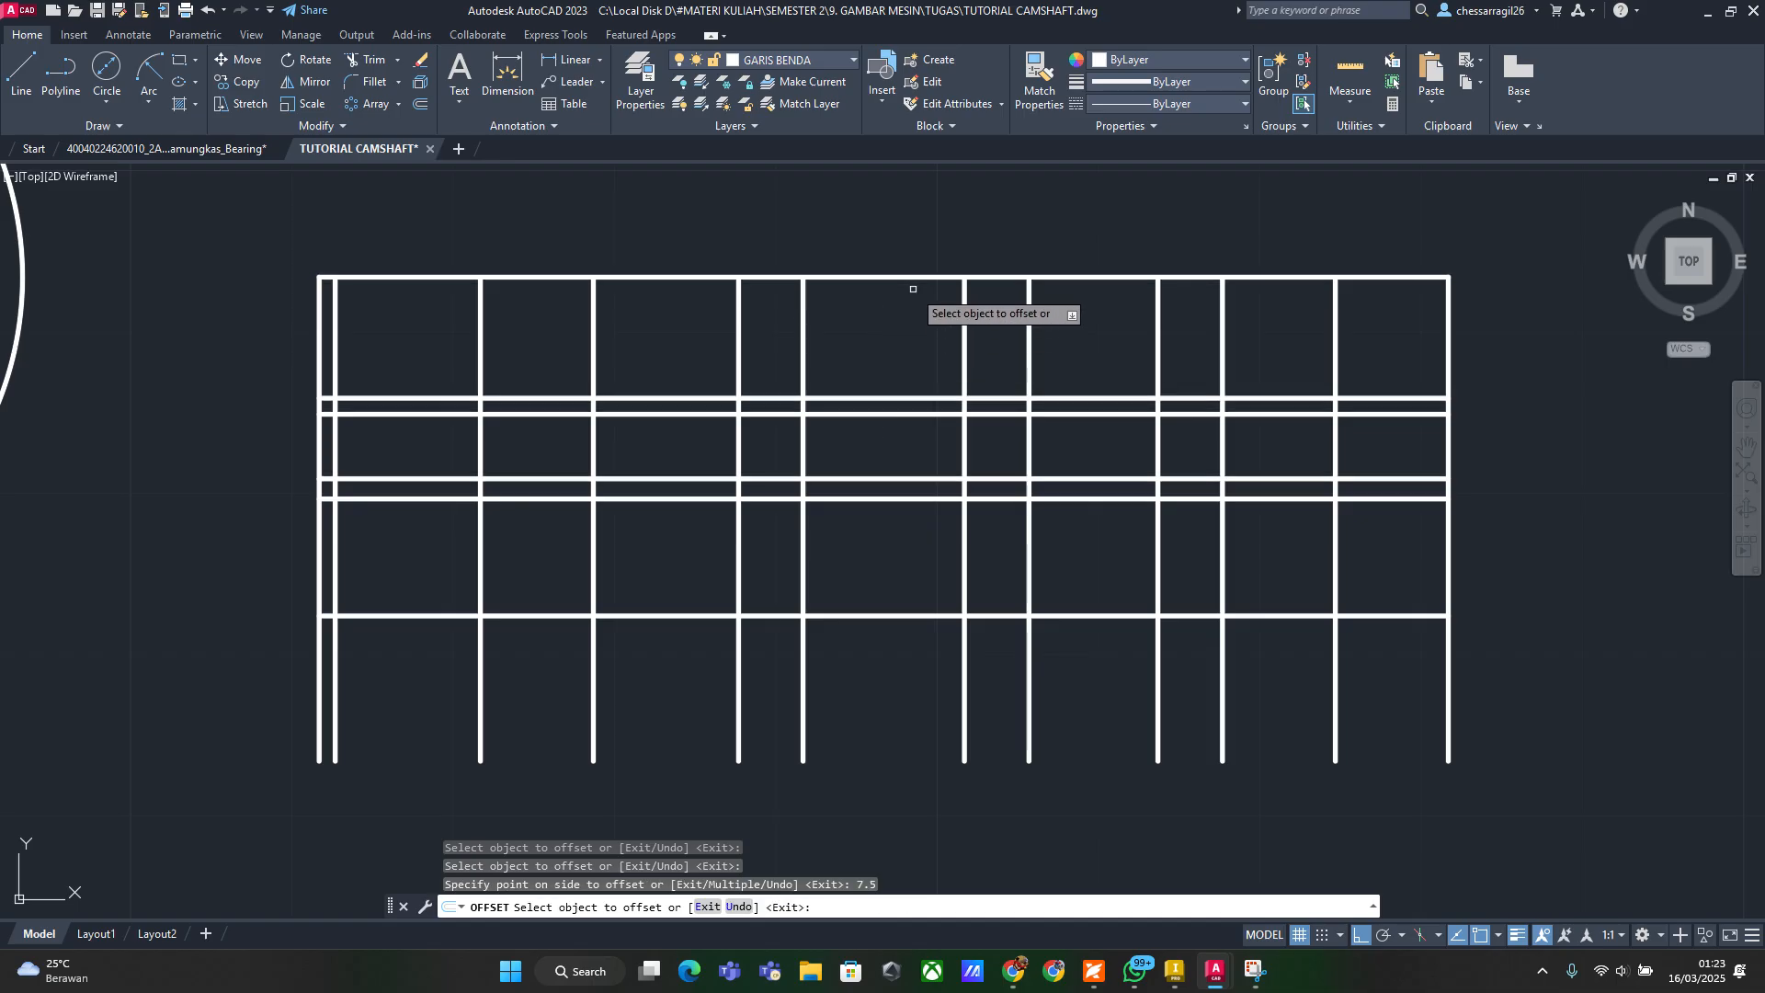
left_click(917, 279)
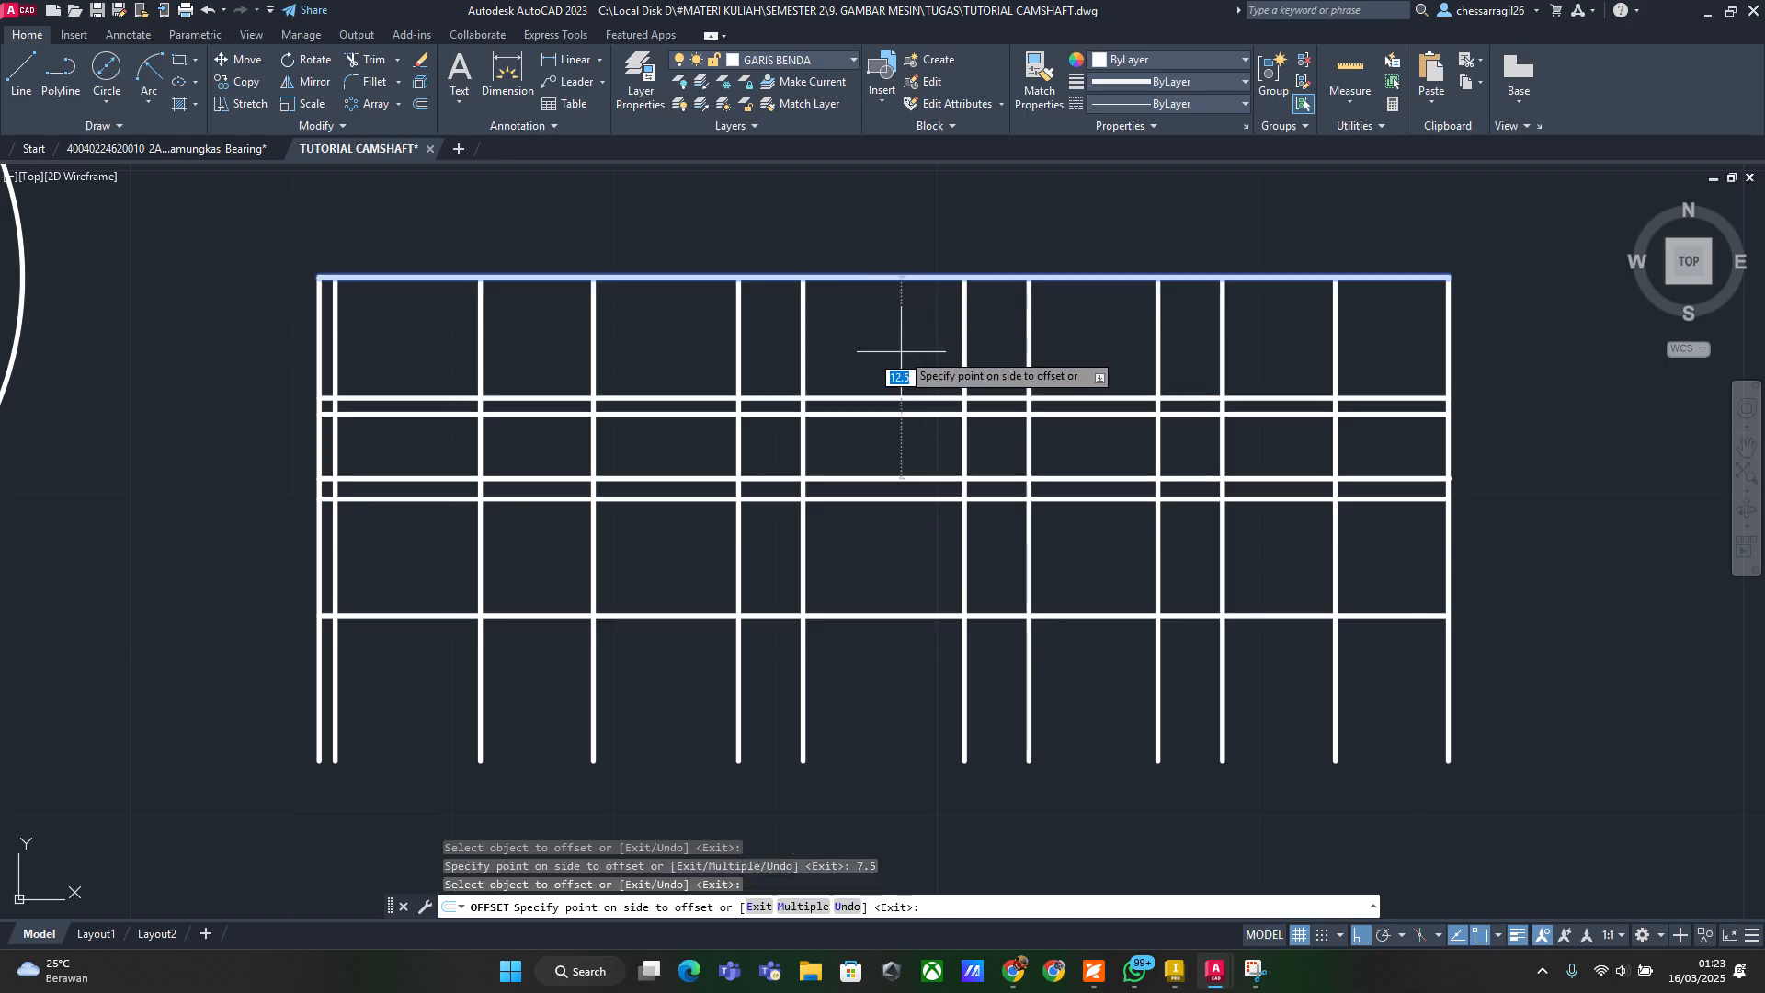
type("100.")
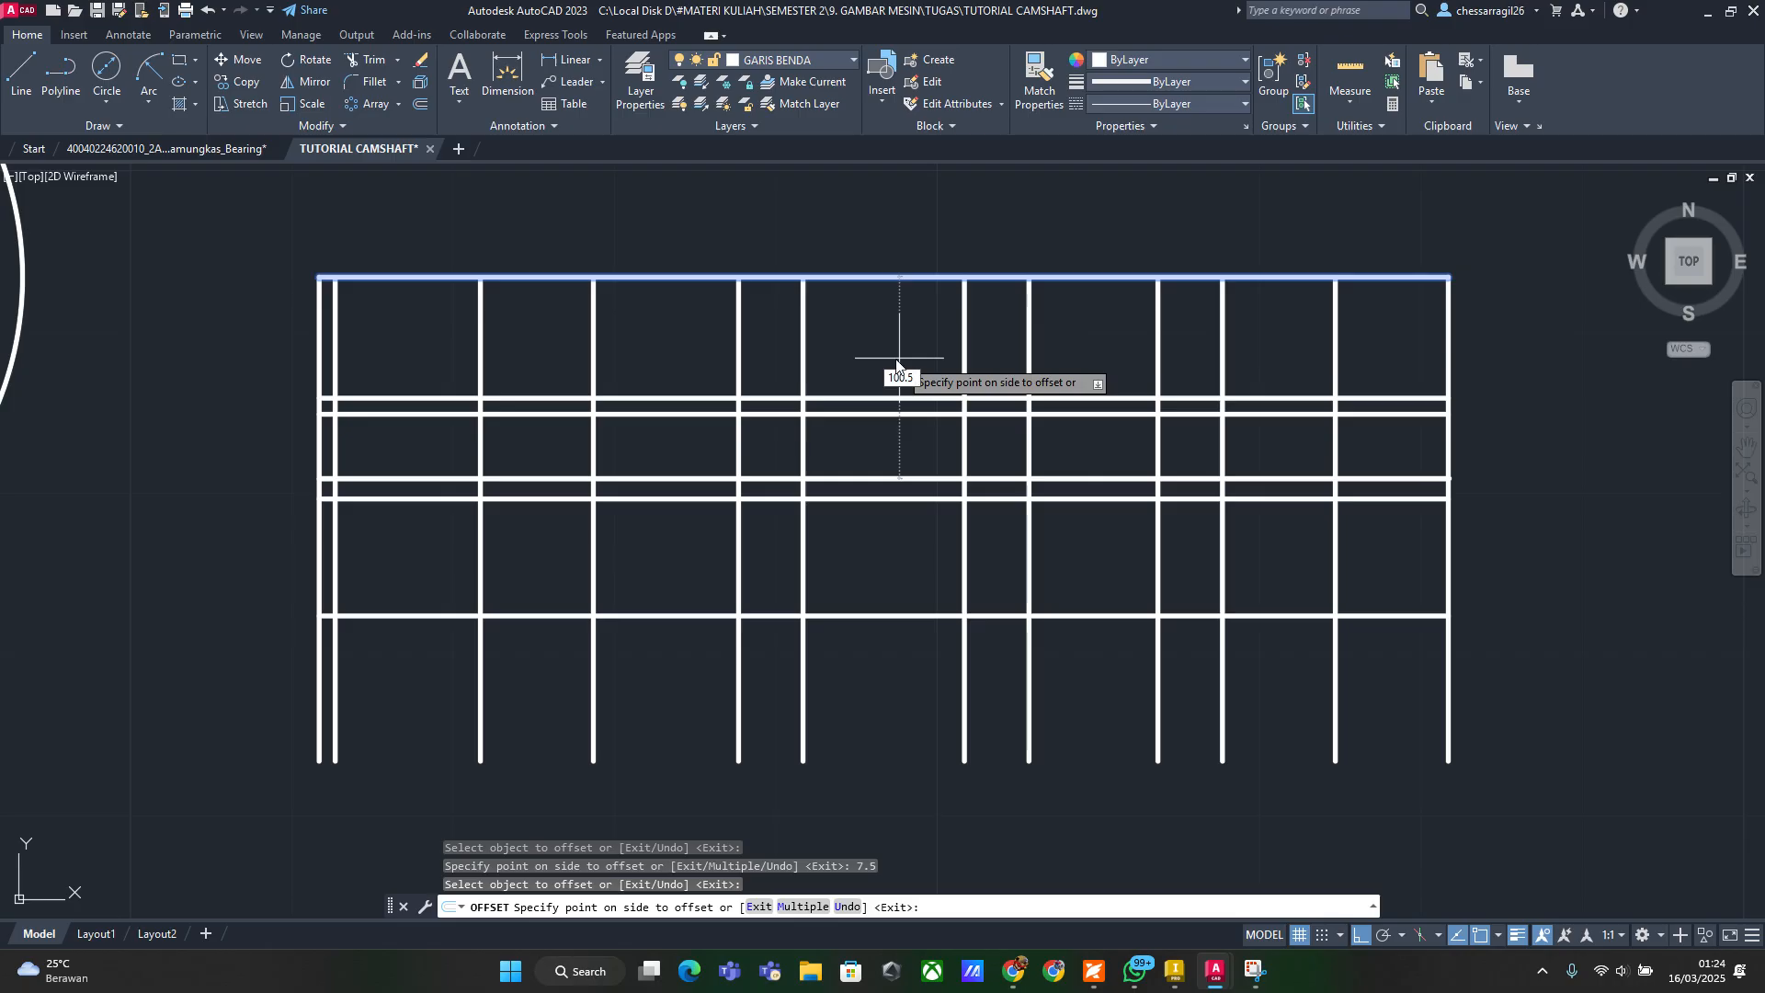
key("Return")
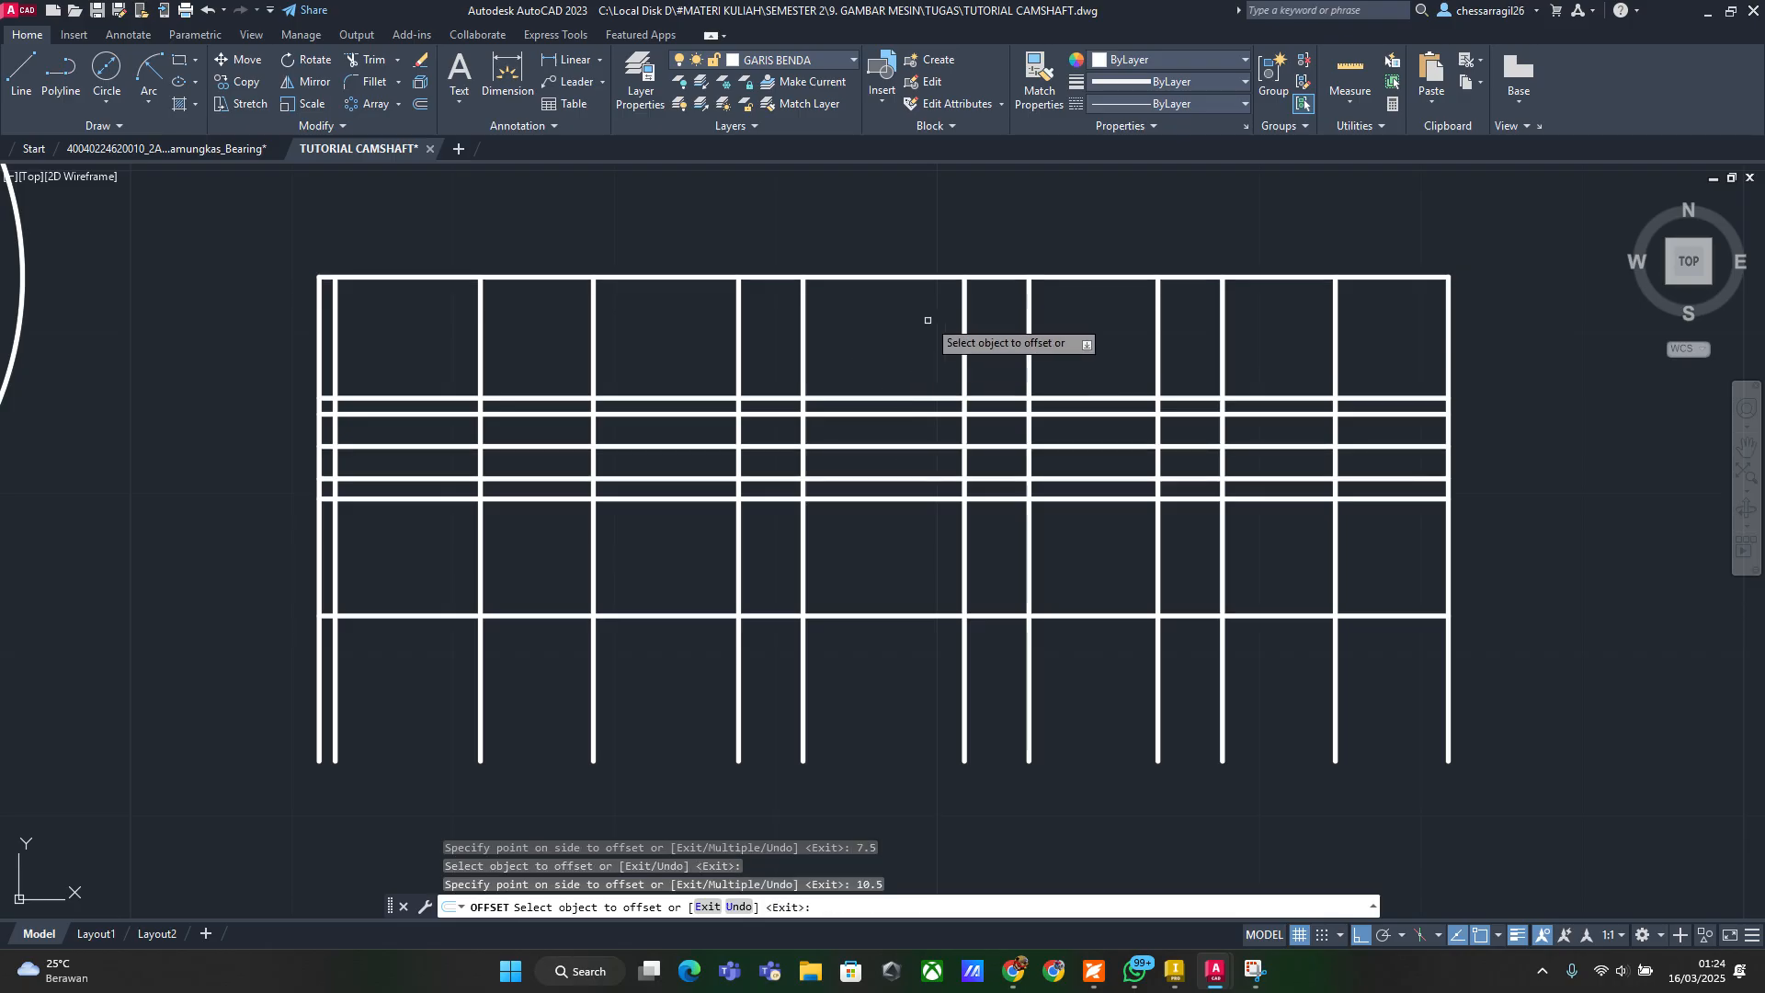
Repeat the 7.5 mm and 10.5 mm downward offsets of the top horizontal line for the next neck and the second cam
left_click(919, 278)
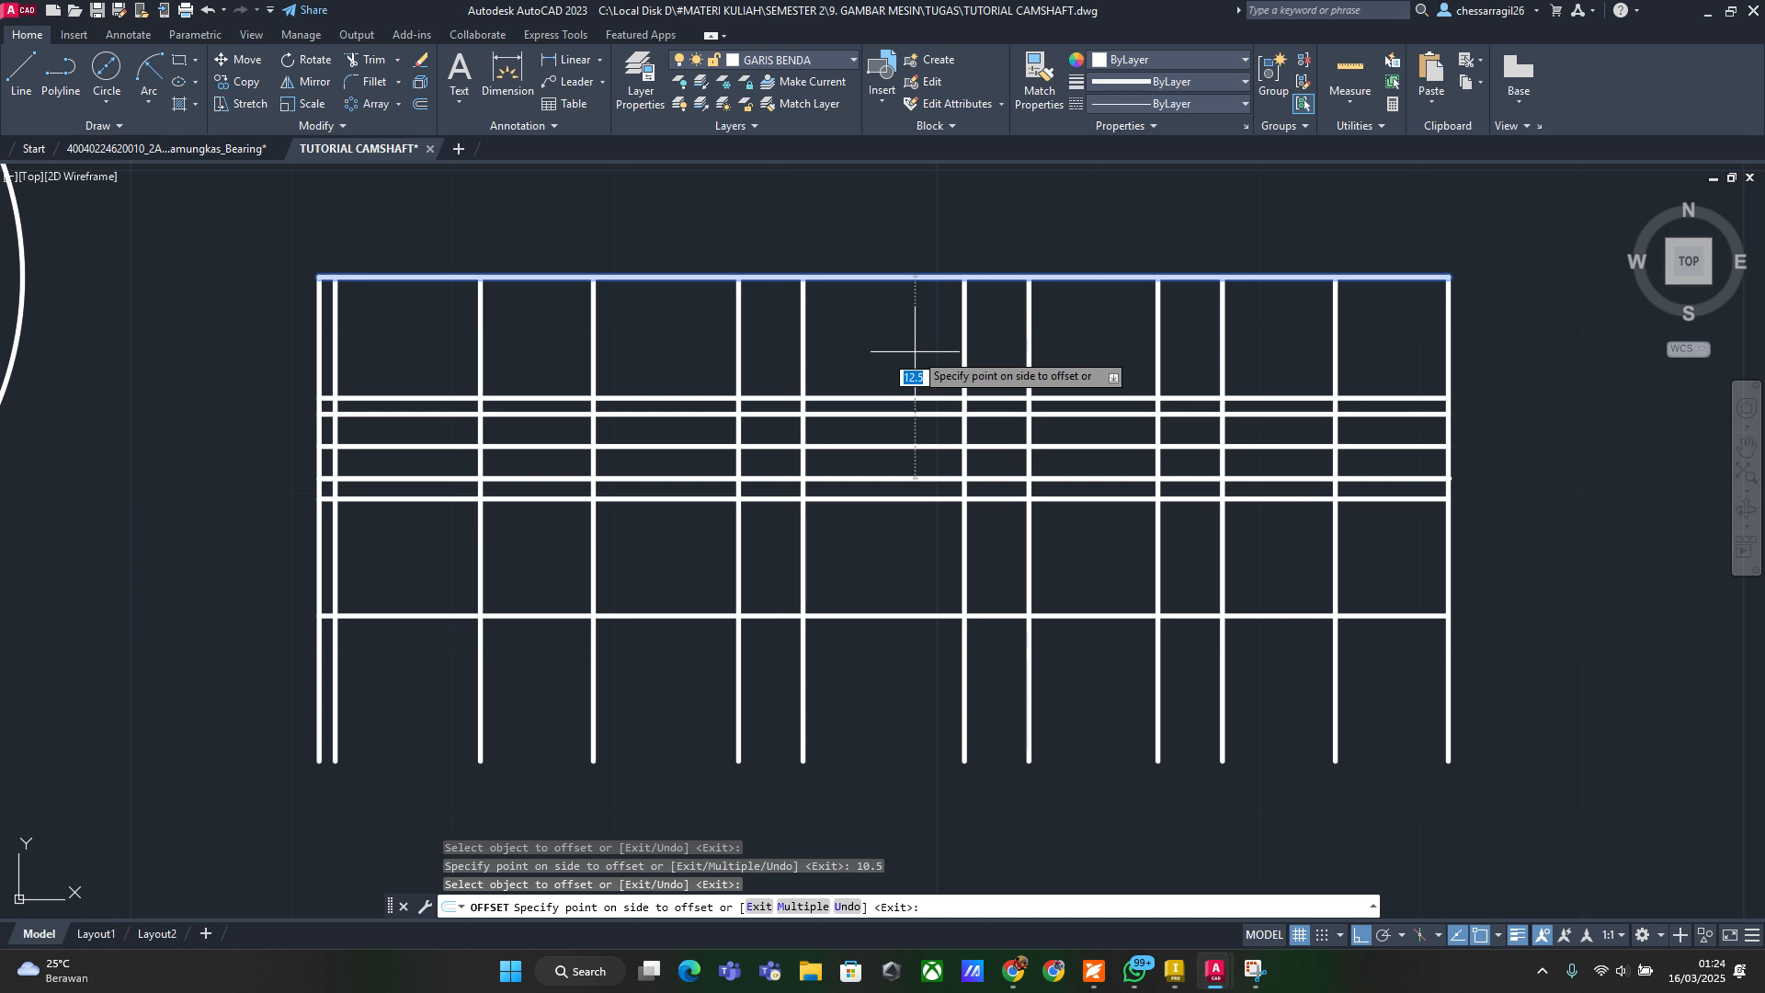
type("7.5")
key("Return")
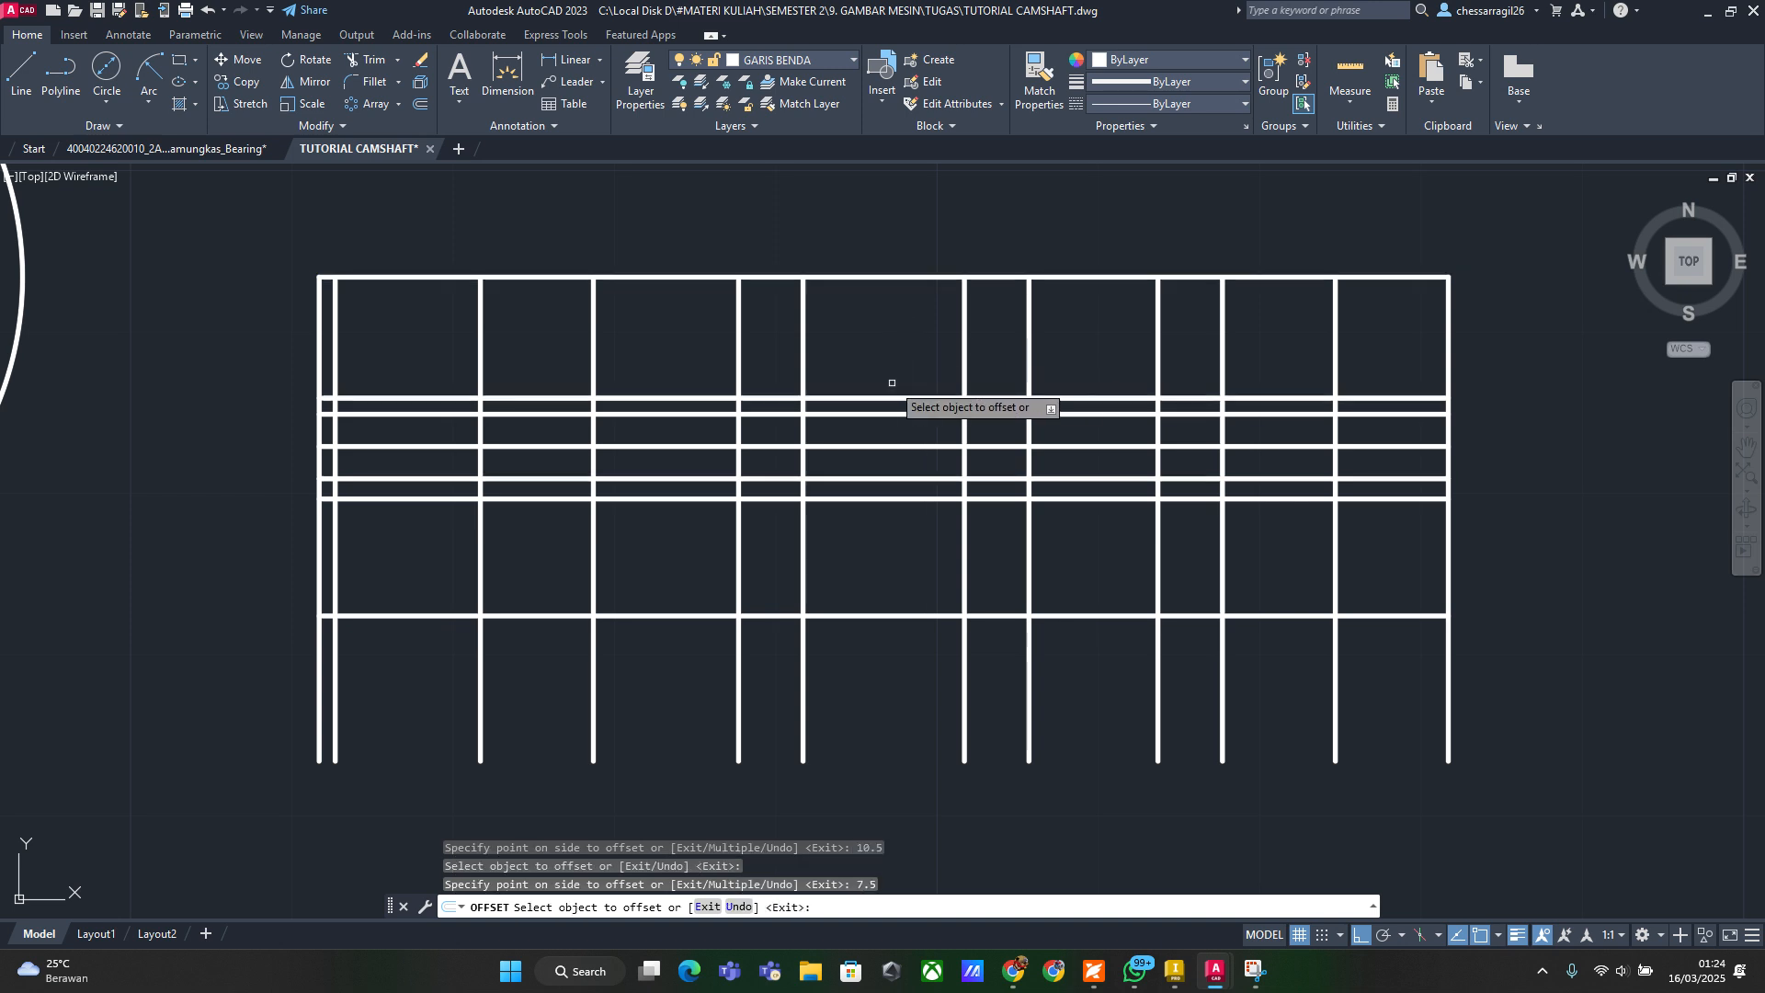
left_click(919, 278)
type("10.")
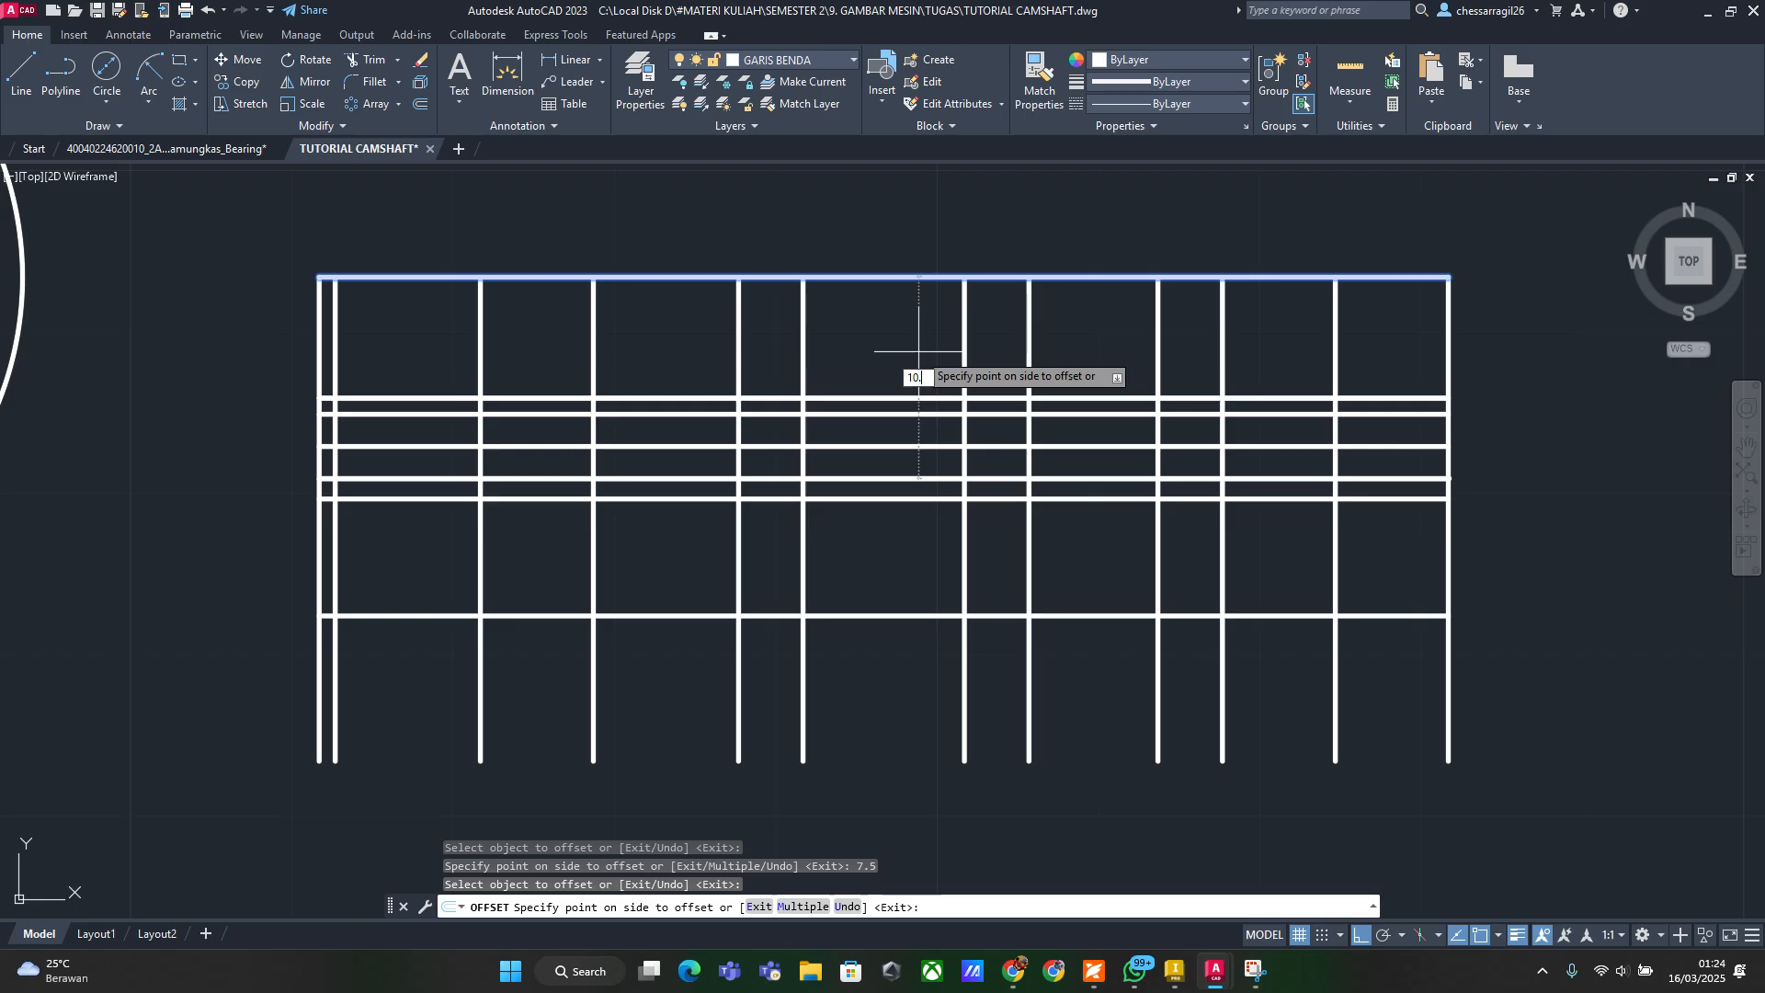
type("5")
key("Return")
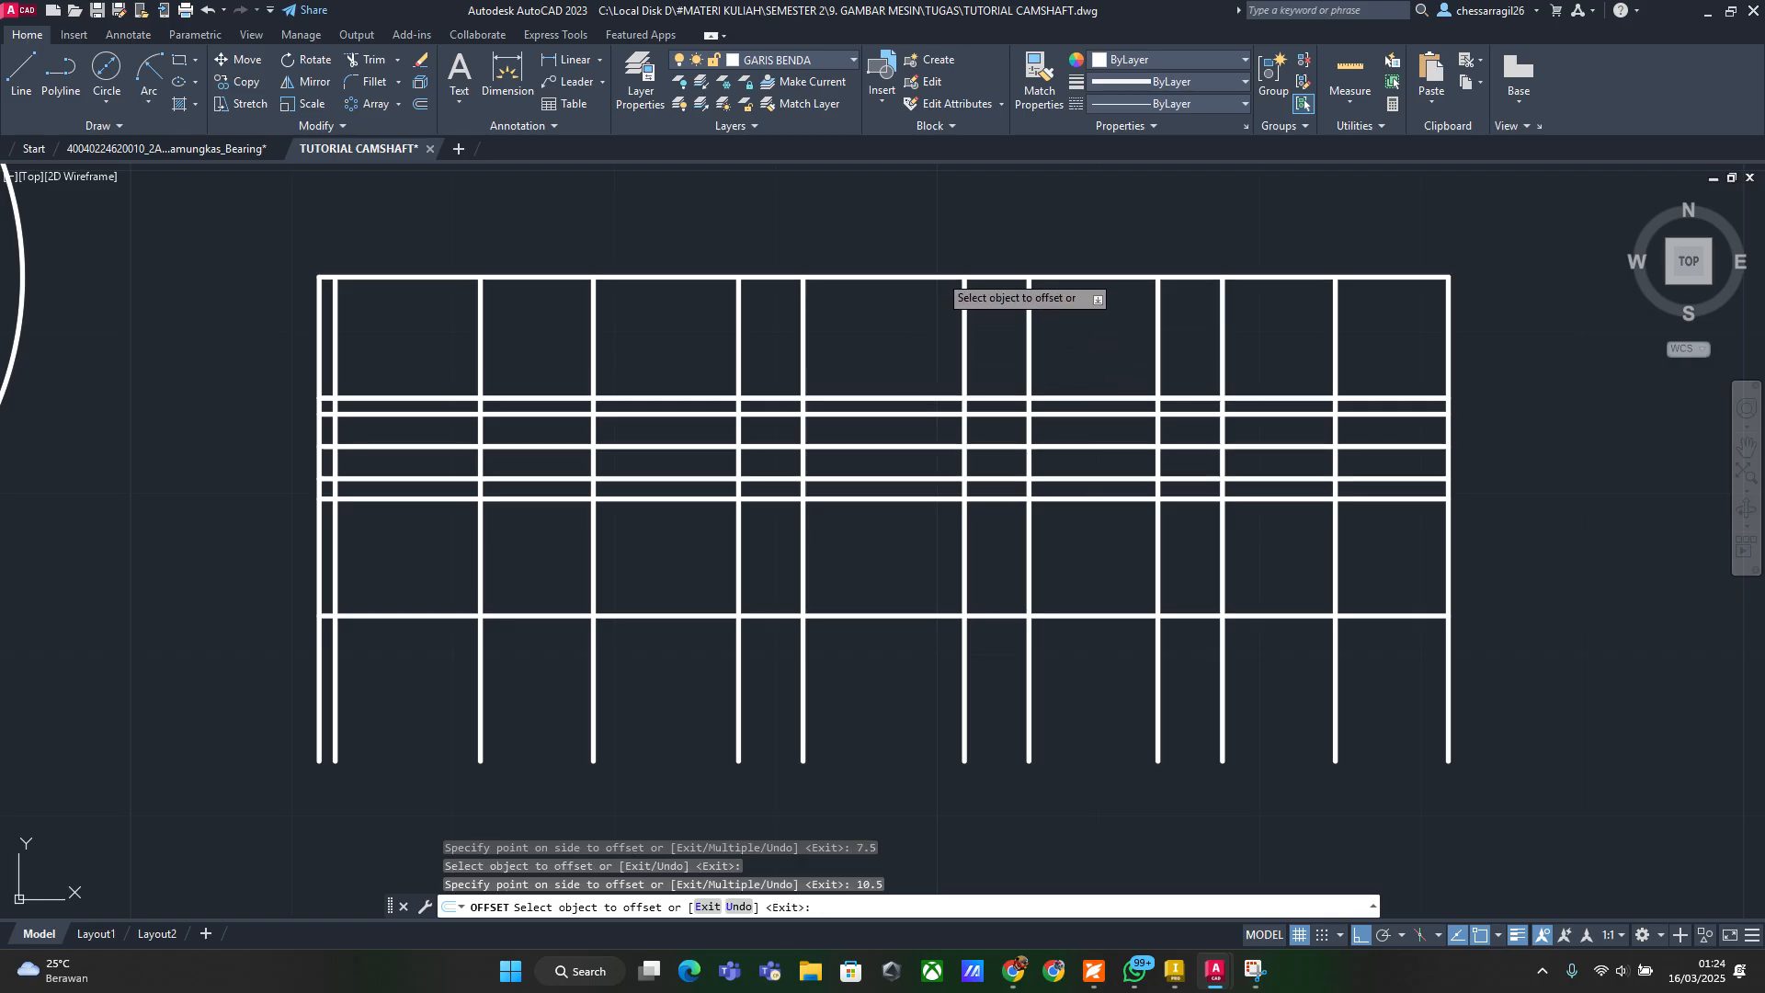
Offset the top horizontal line downward 9 mm for the Ø18 segment and 27.5 mm, and end the Offset command
left_click(945, 276)
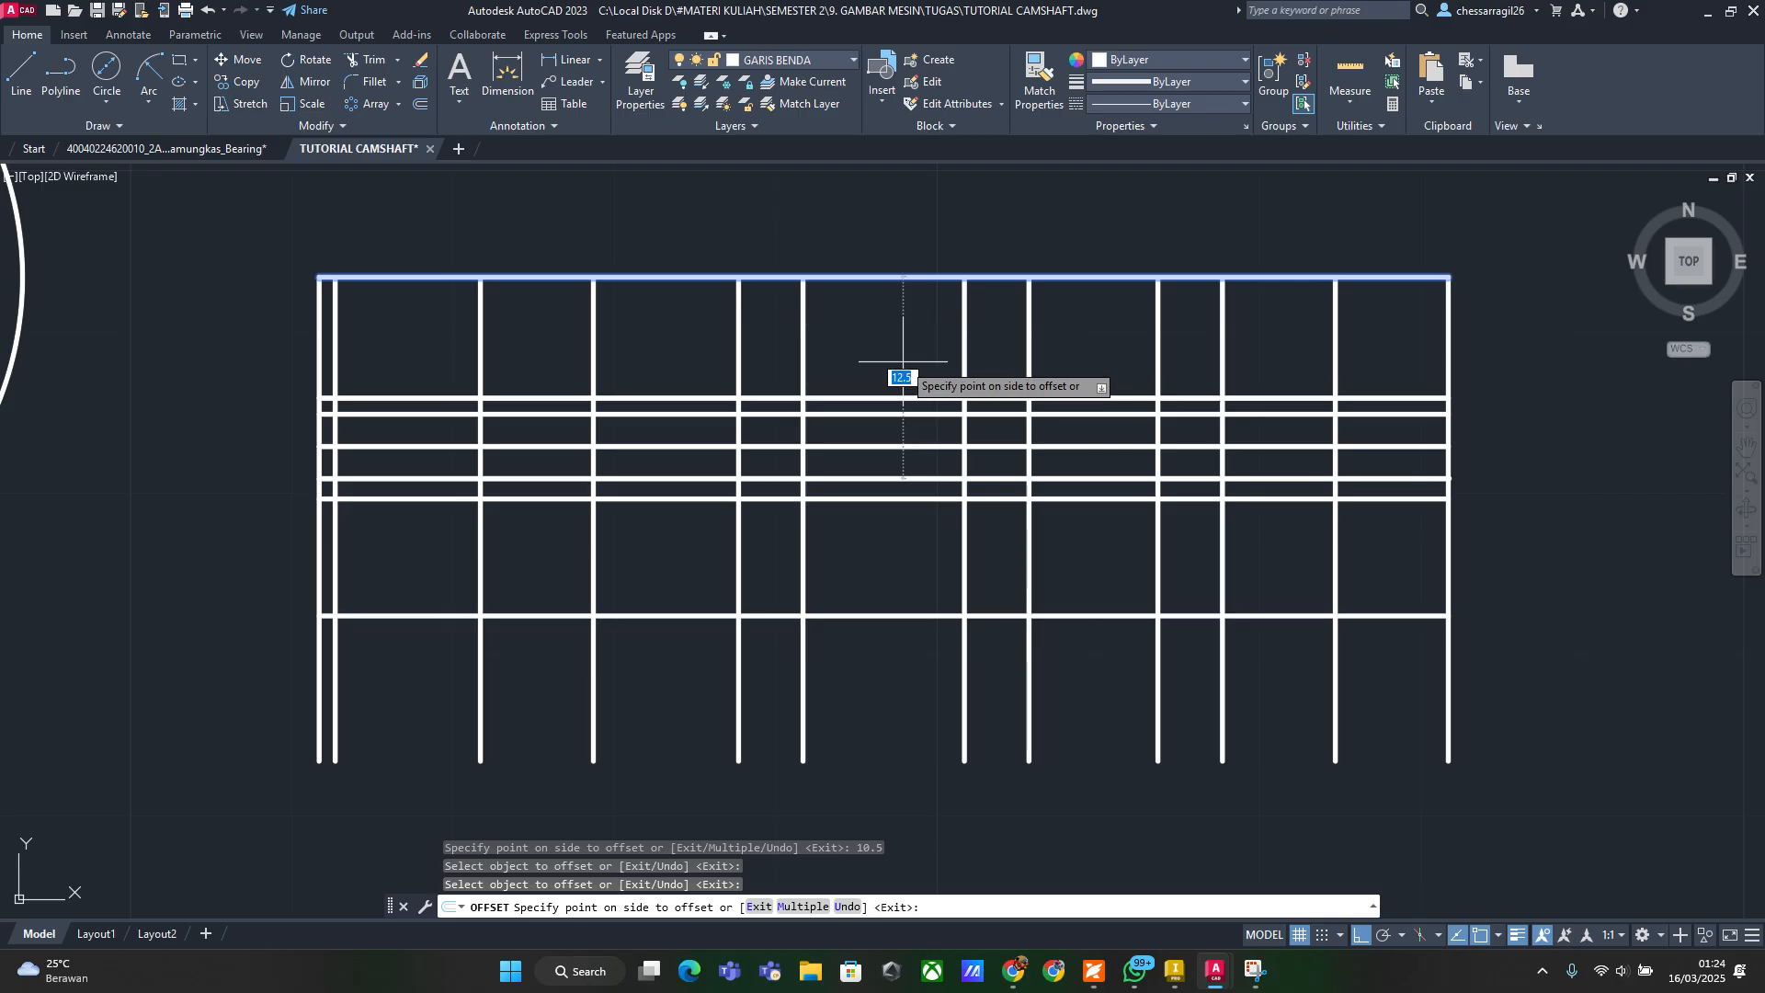
type("9")
key("Return")
left_click(946, 276)
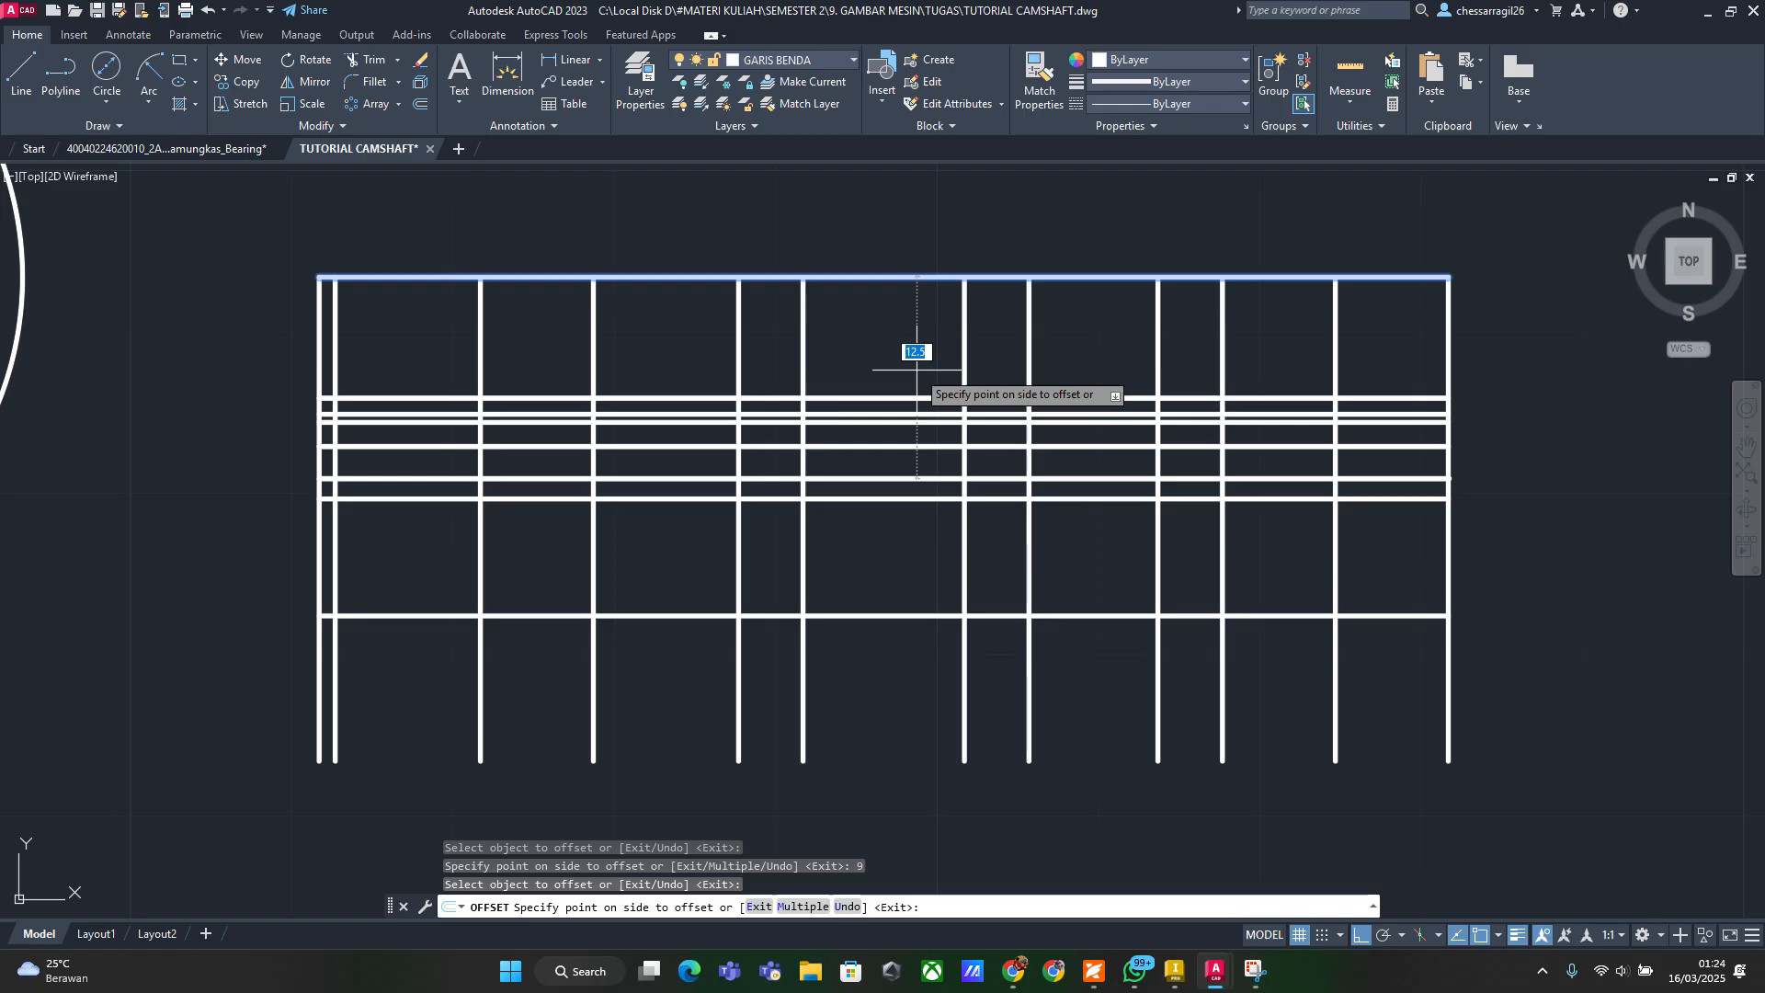
type("27")
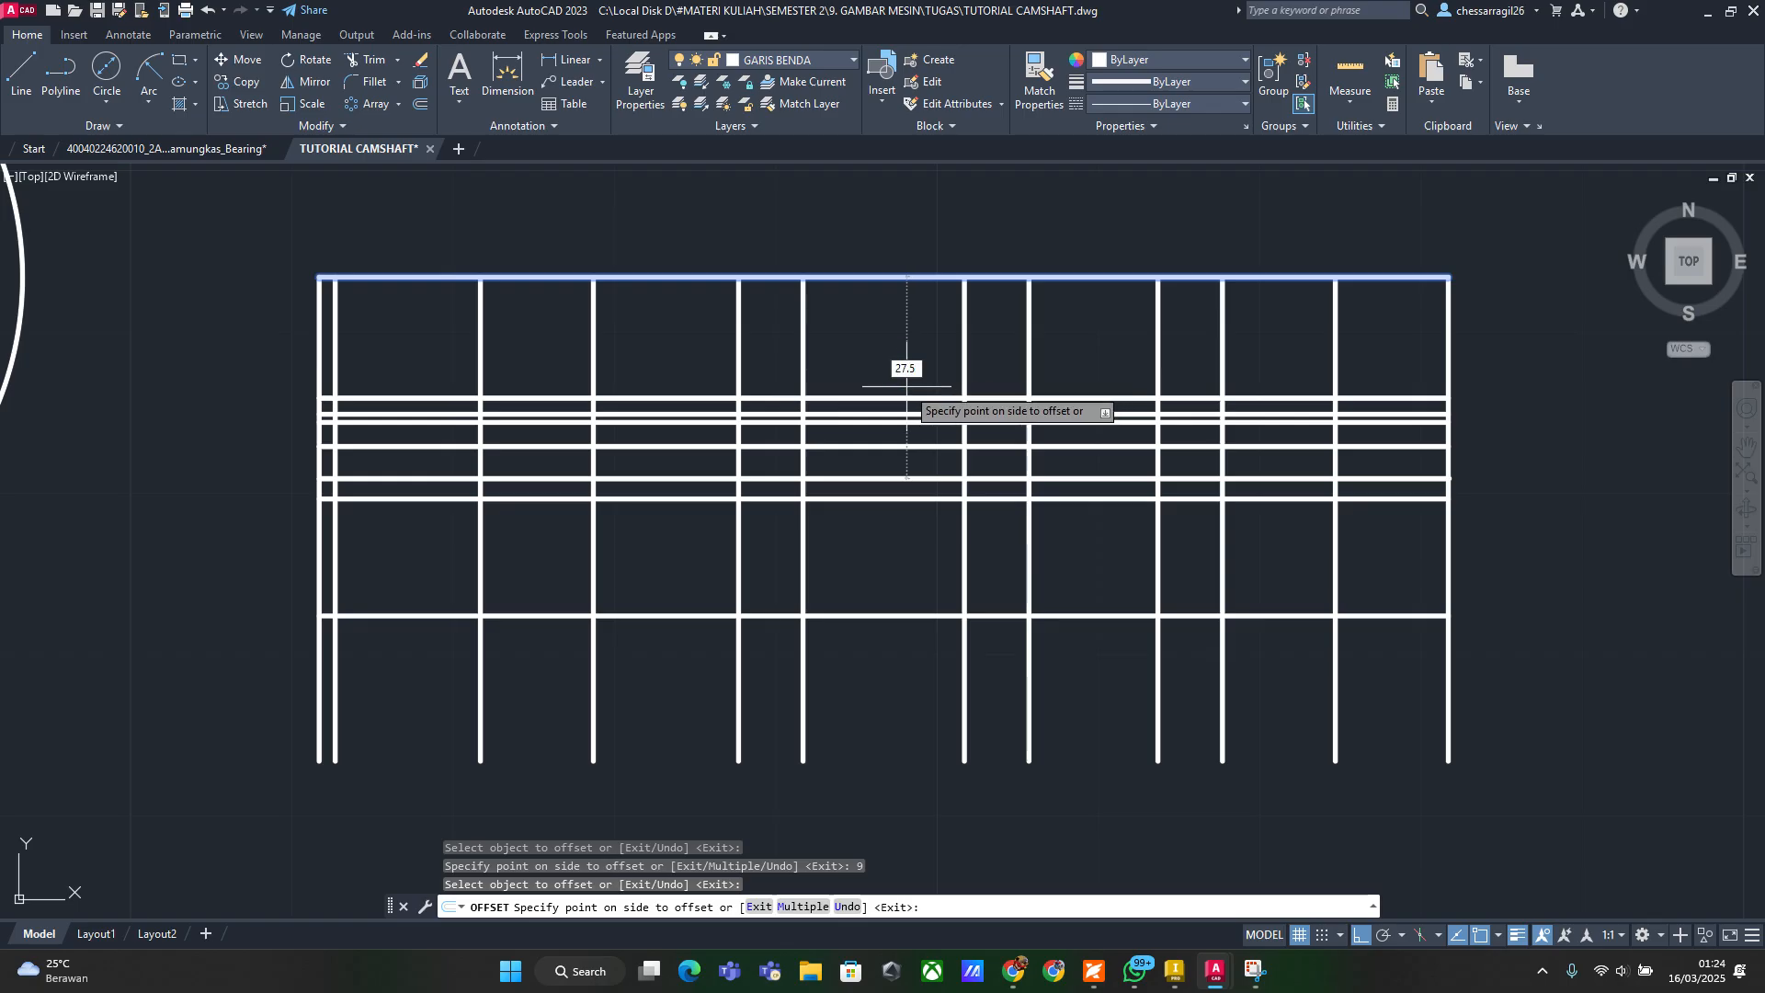
key("Return")
key("Escape")
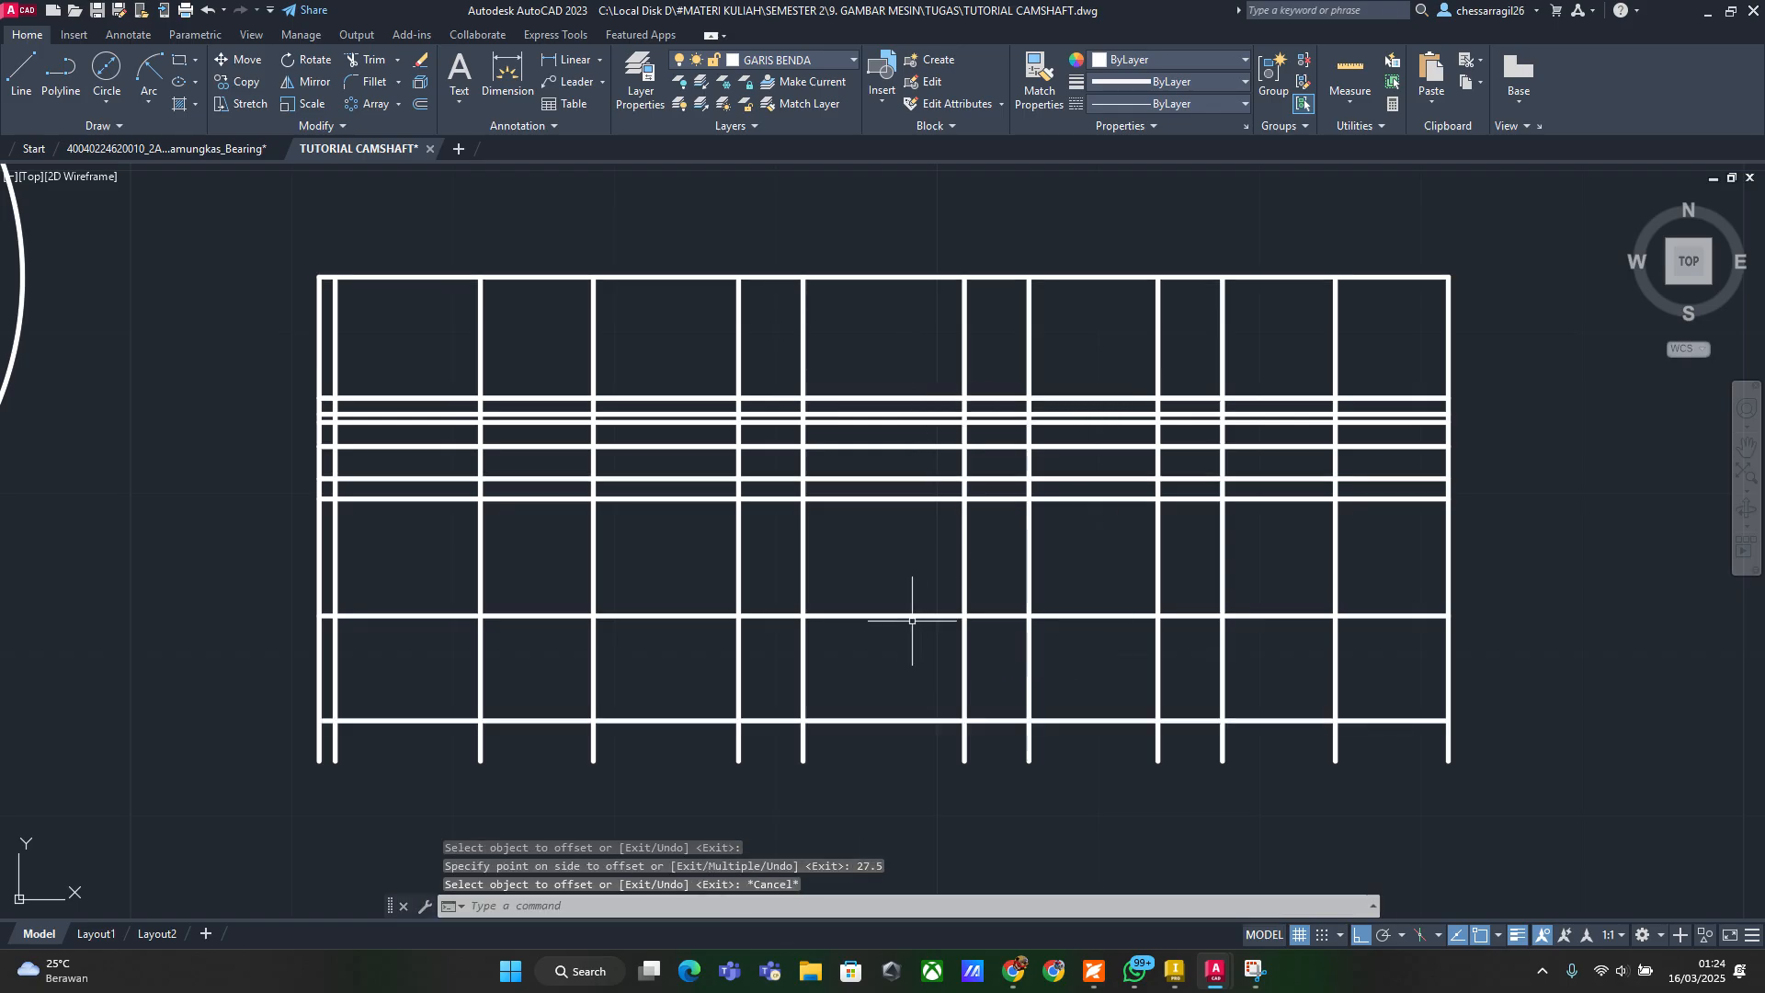
Delete the lowest horizontal line of the side view grid
left_click(912, 736)
left_click(890, 709)
key("Delete")
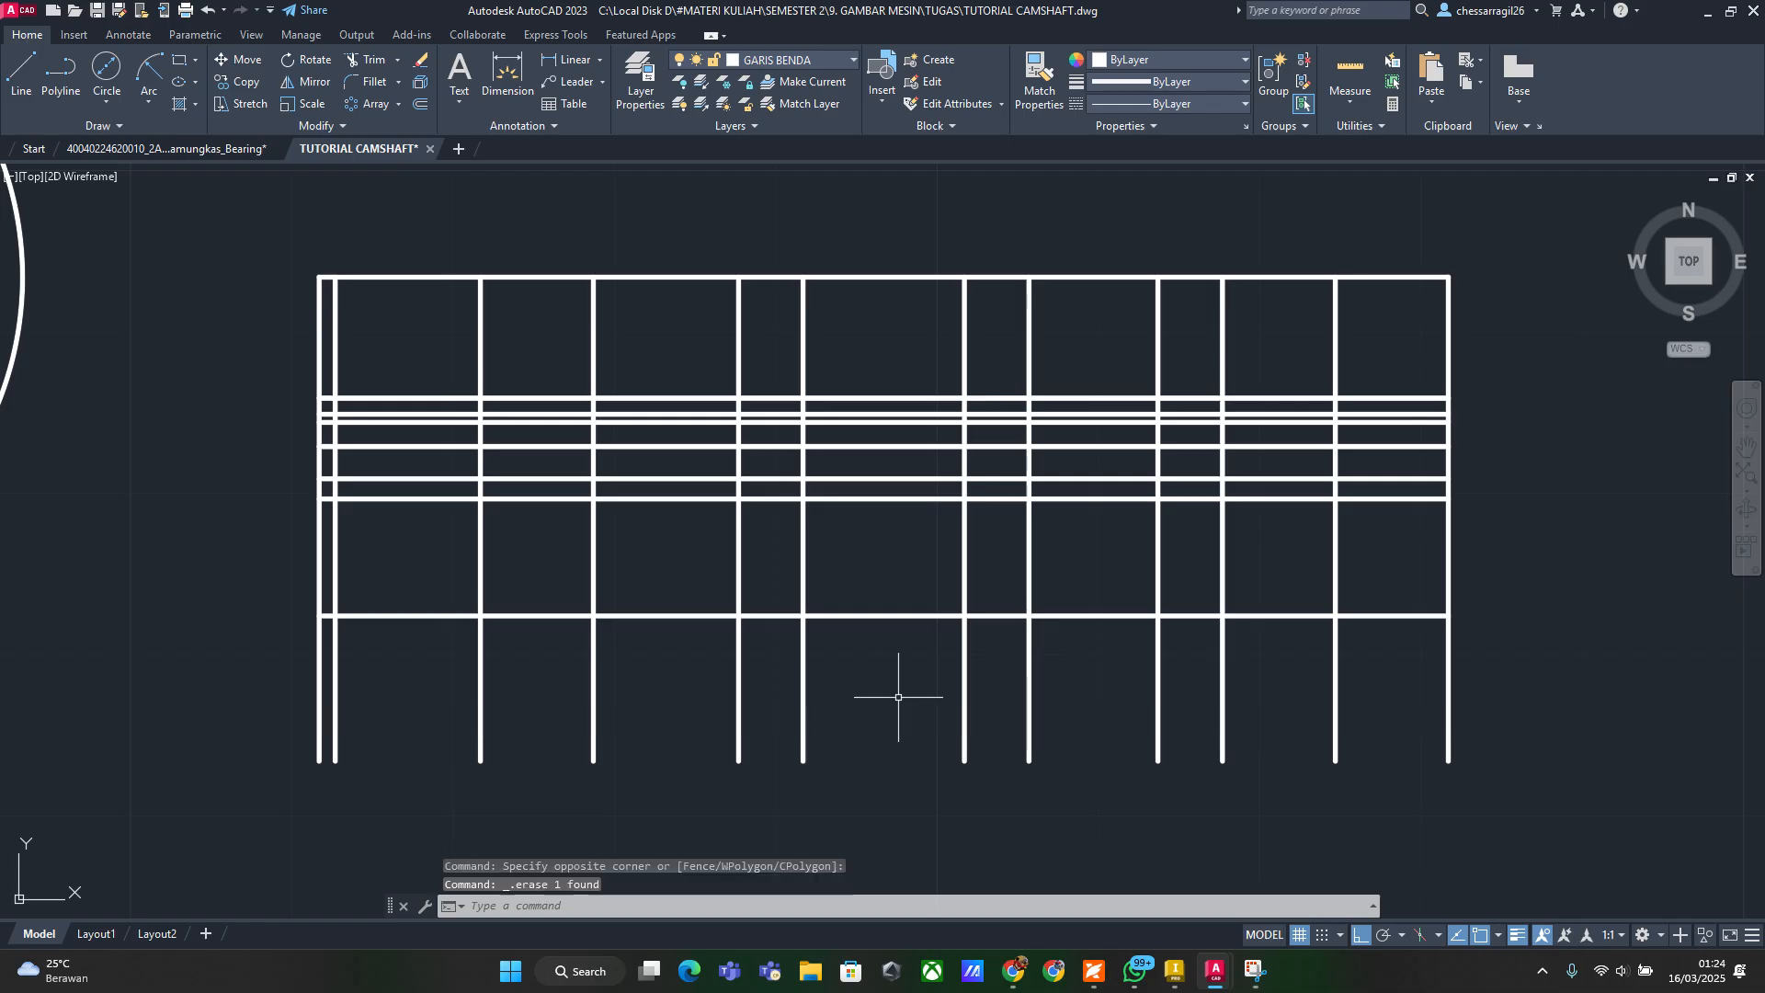
Offset the side view's top horizontal line downward 13.75 mm and 13.7 mm, and end the Offset command
type("OFFSET")
key("Return")
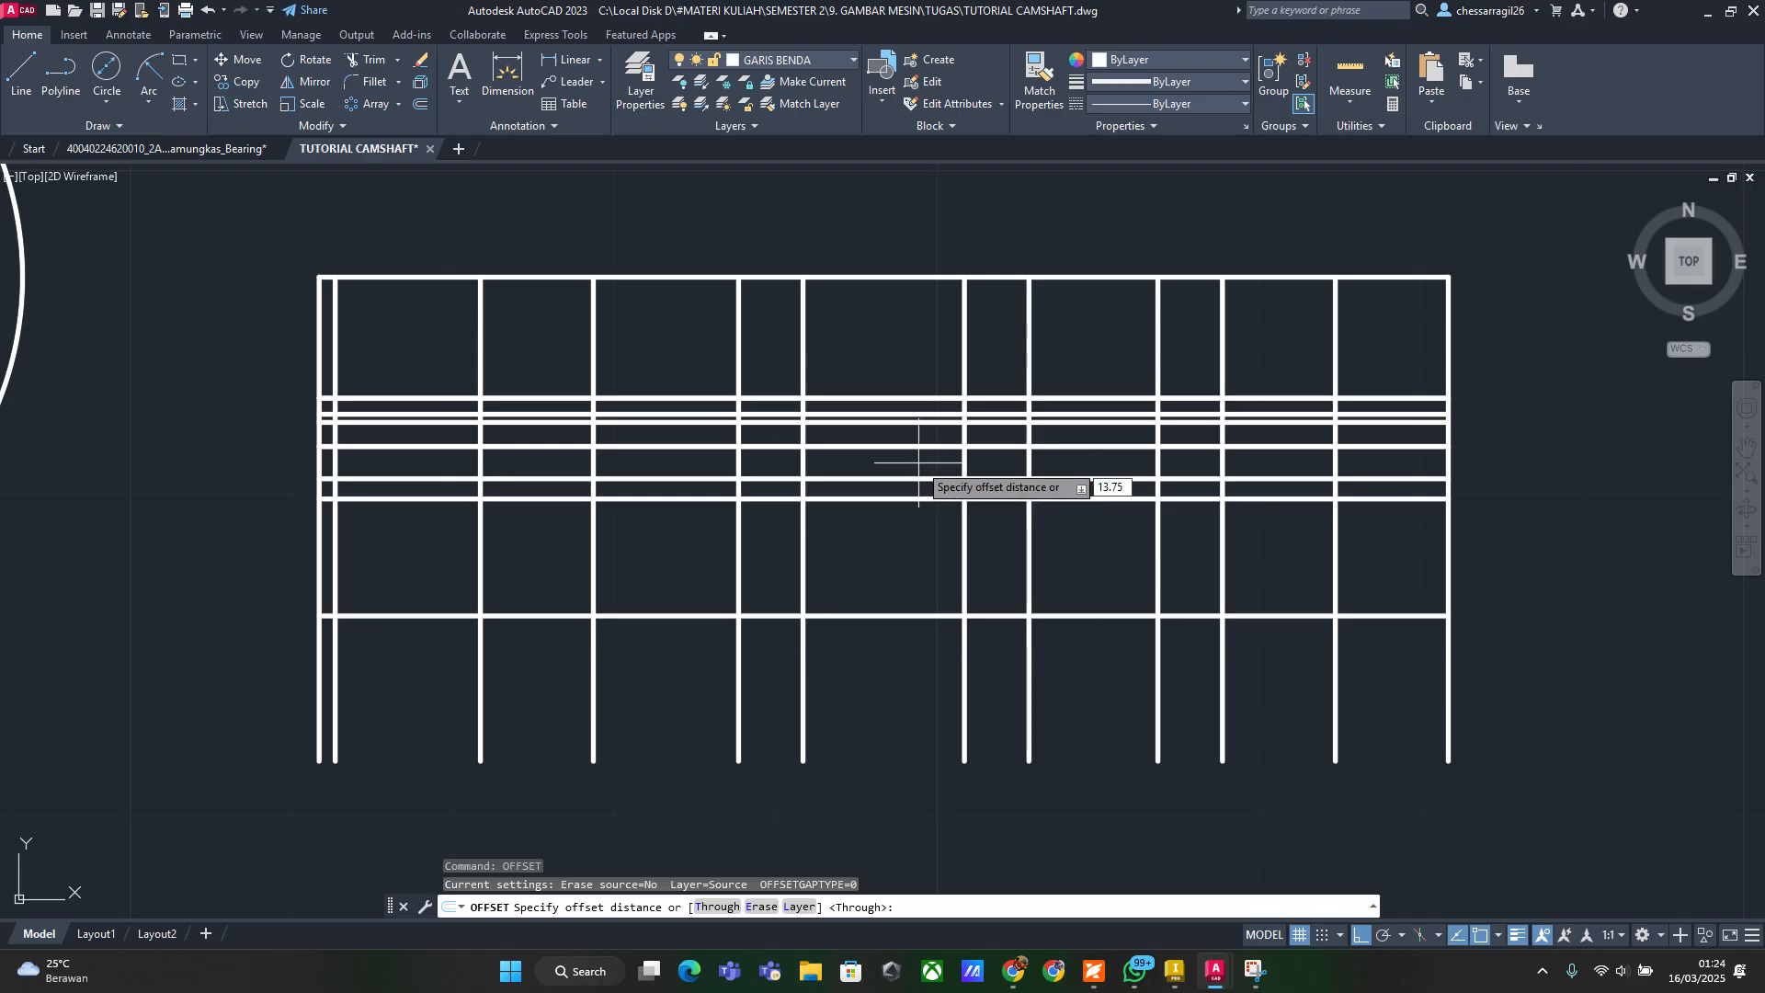
key("Return")
left_click(1103, 277)
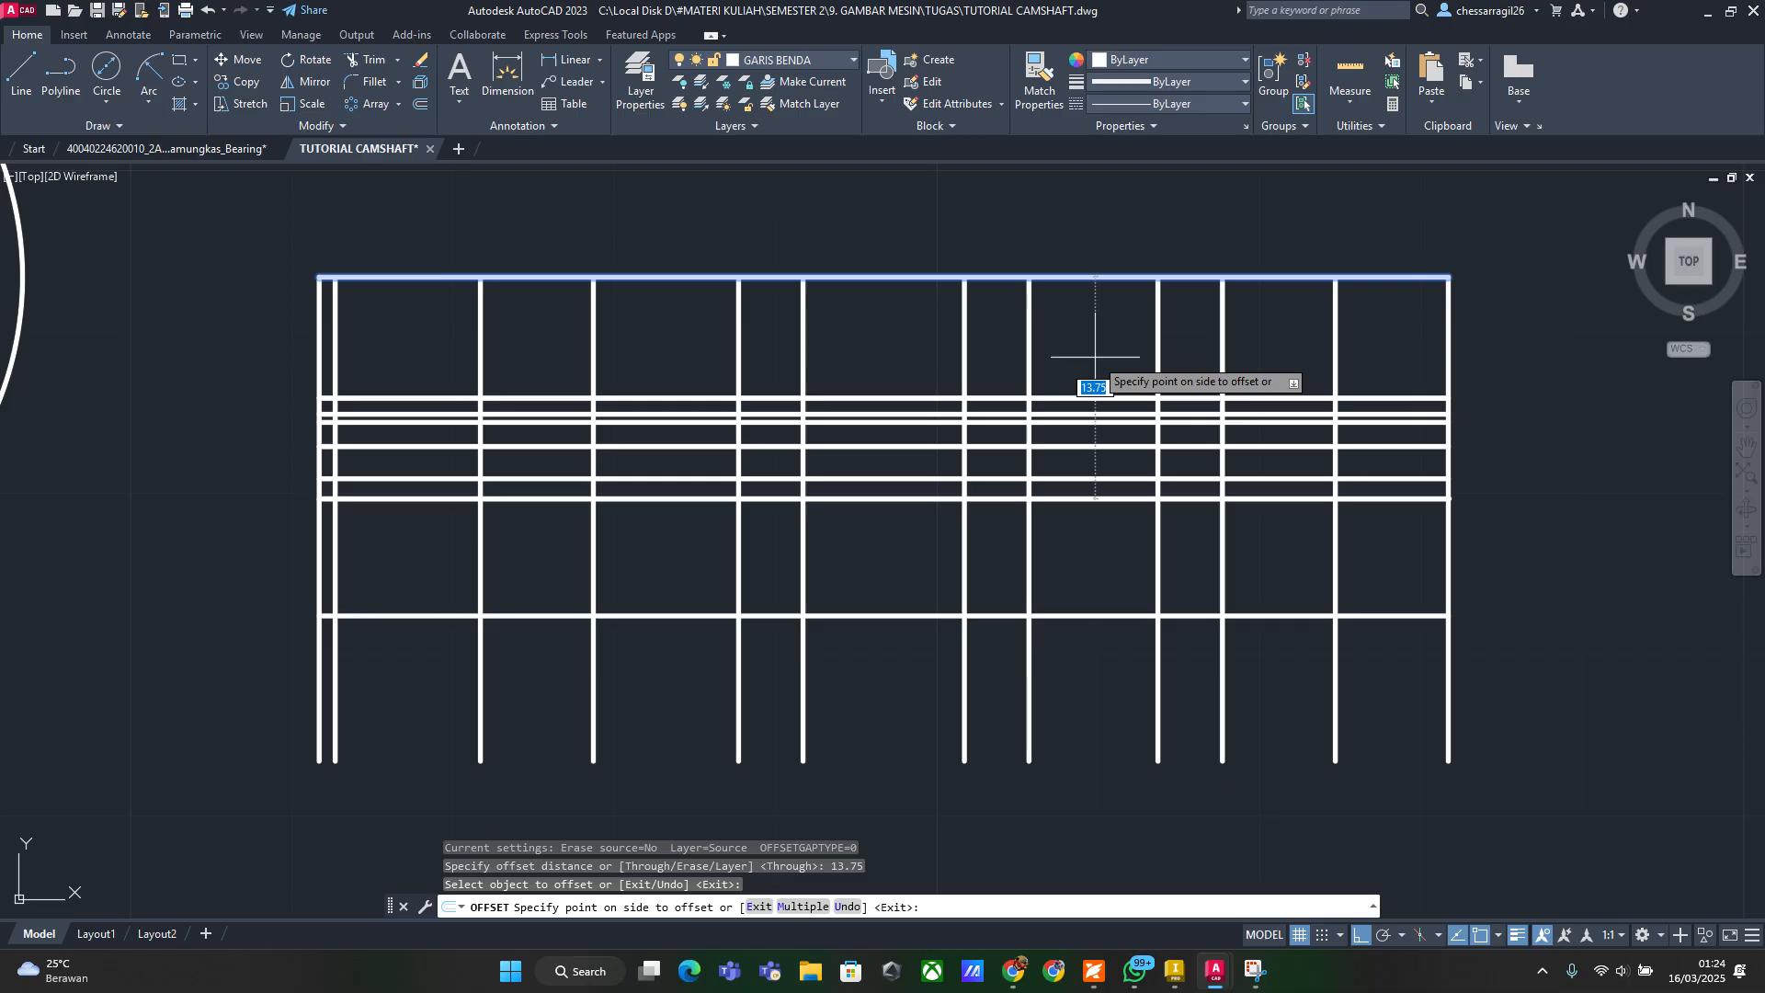
left_click(1094, 360)
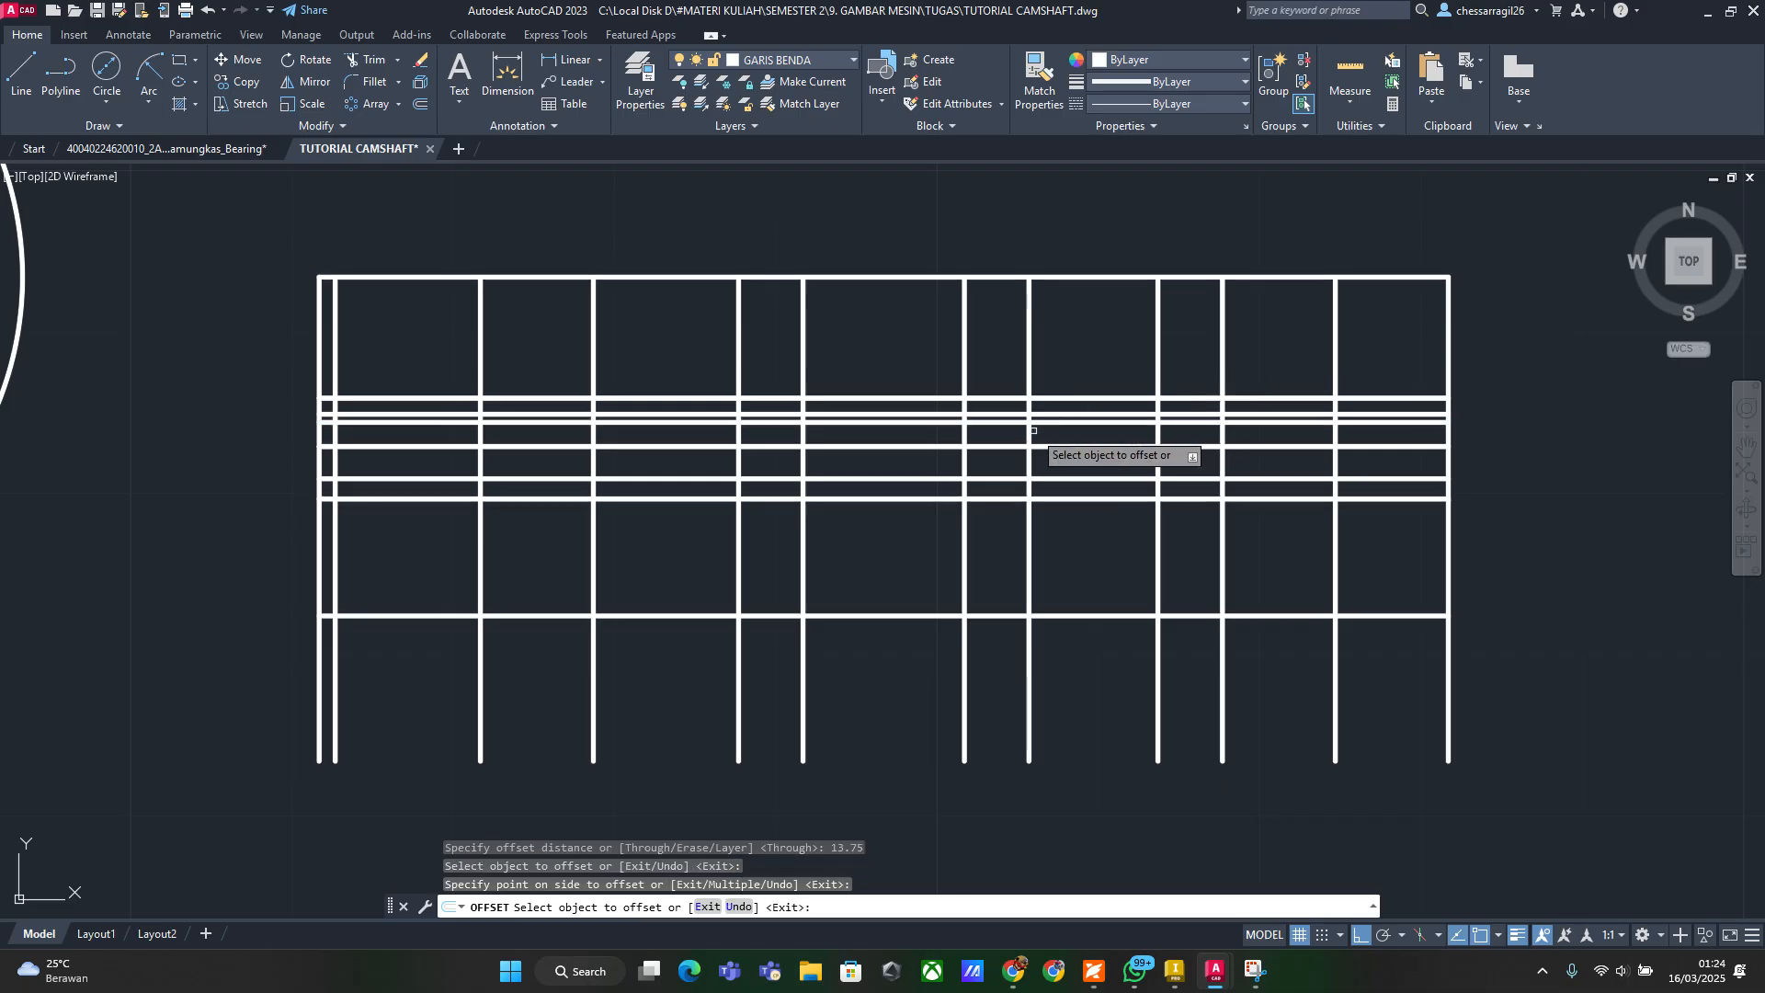
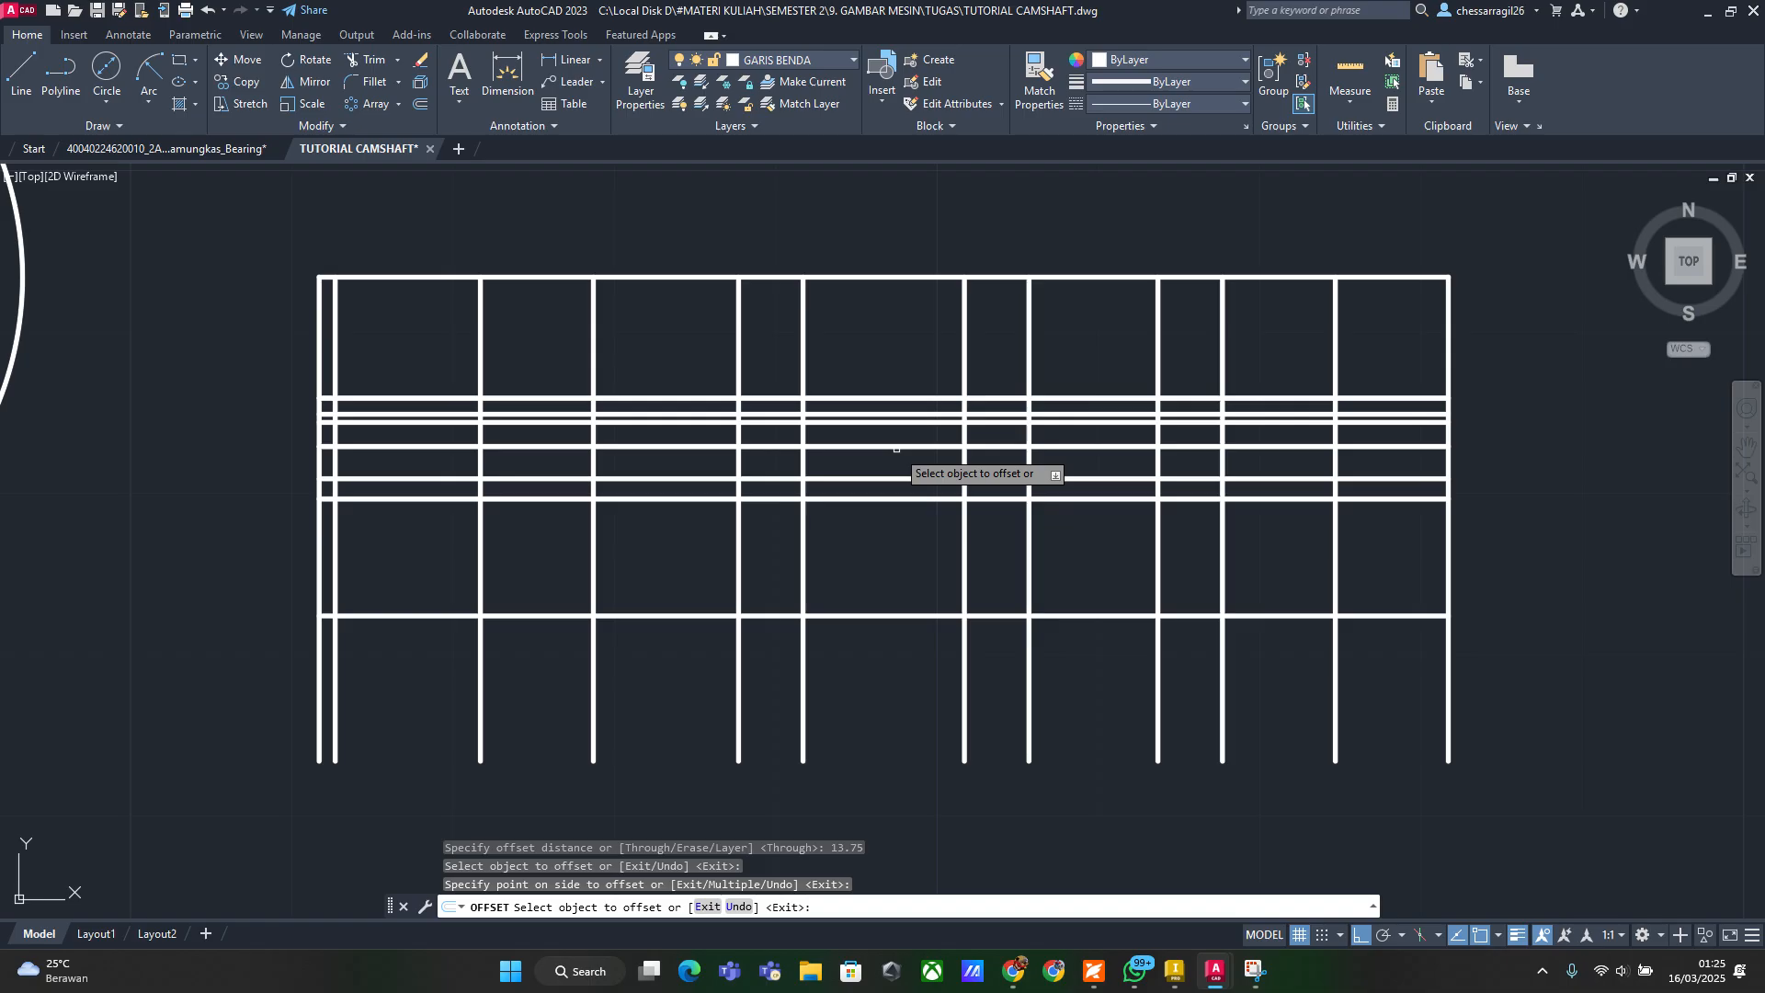
left_click(1117, 276)
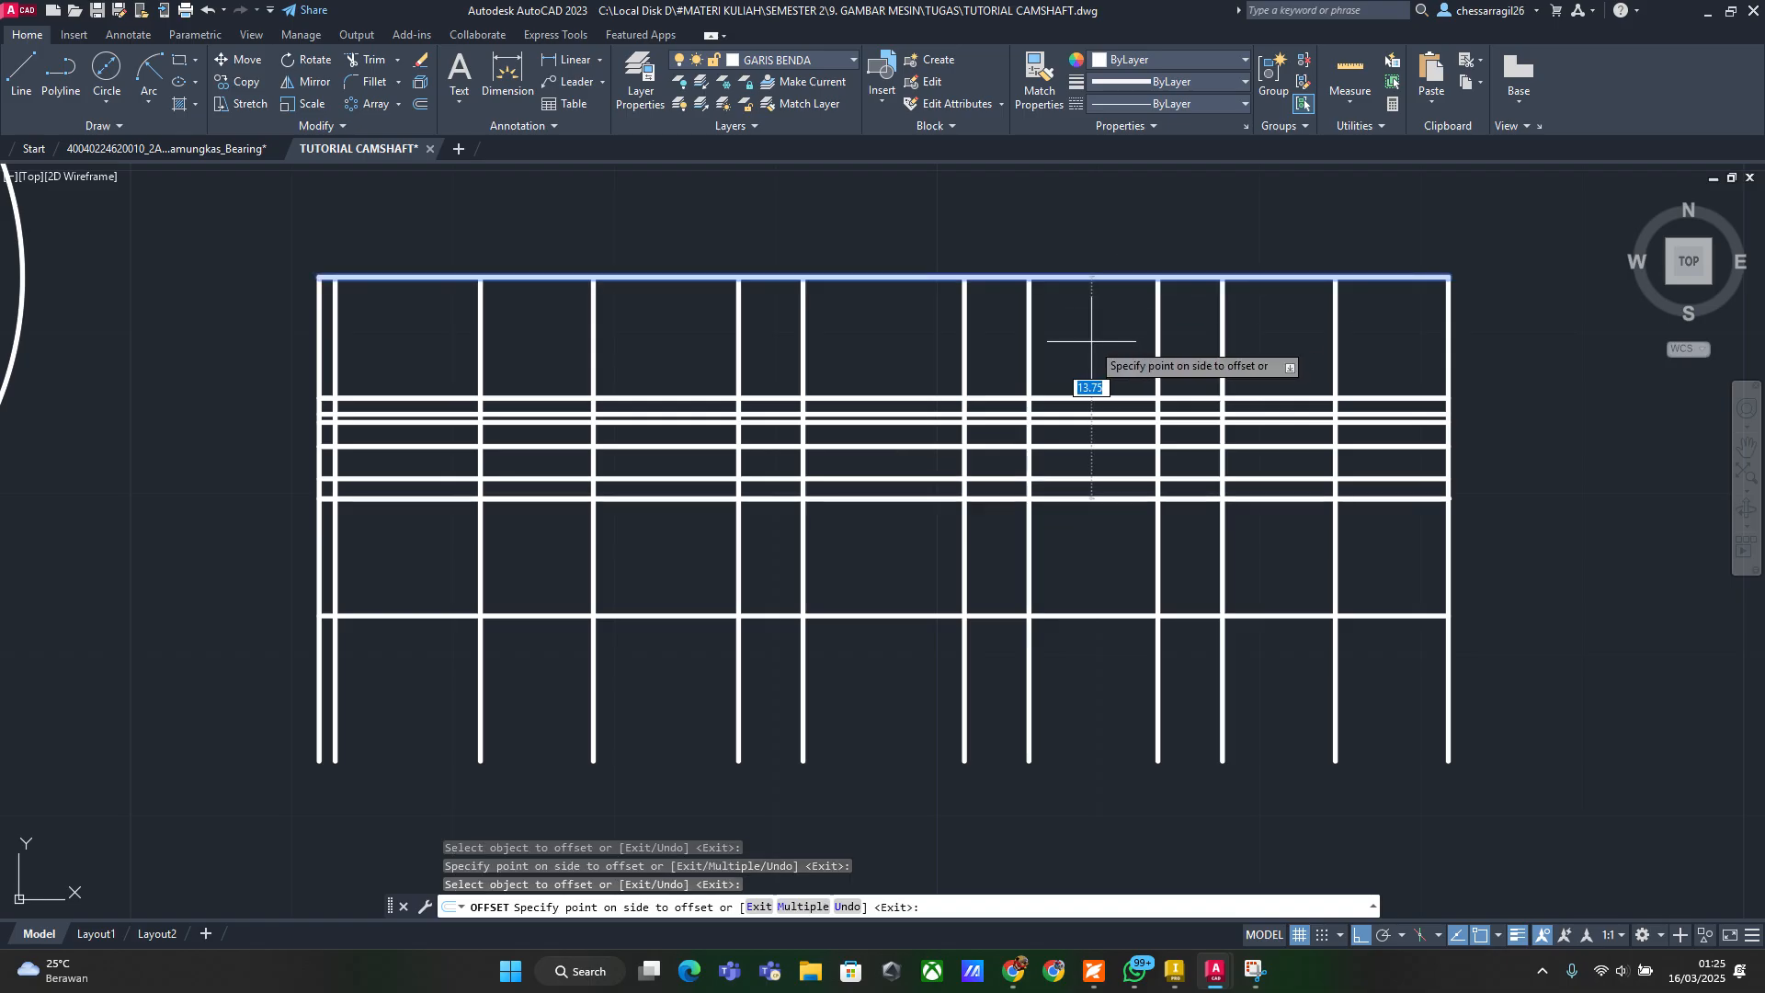
type("13.7")
key("Return")
key("Escape")
key("Escape")
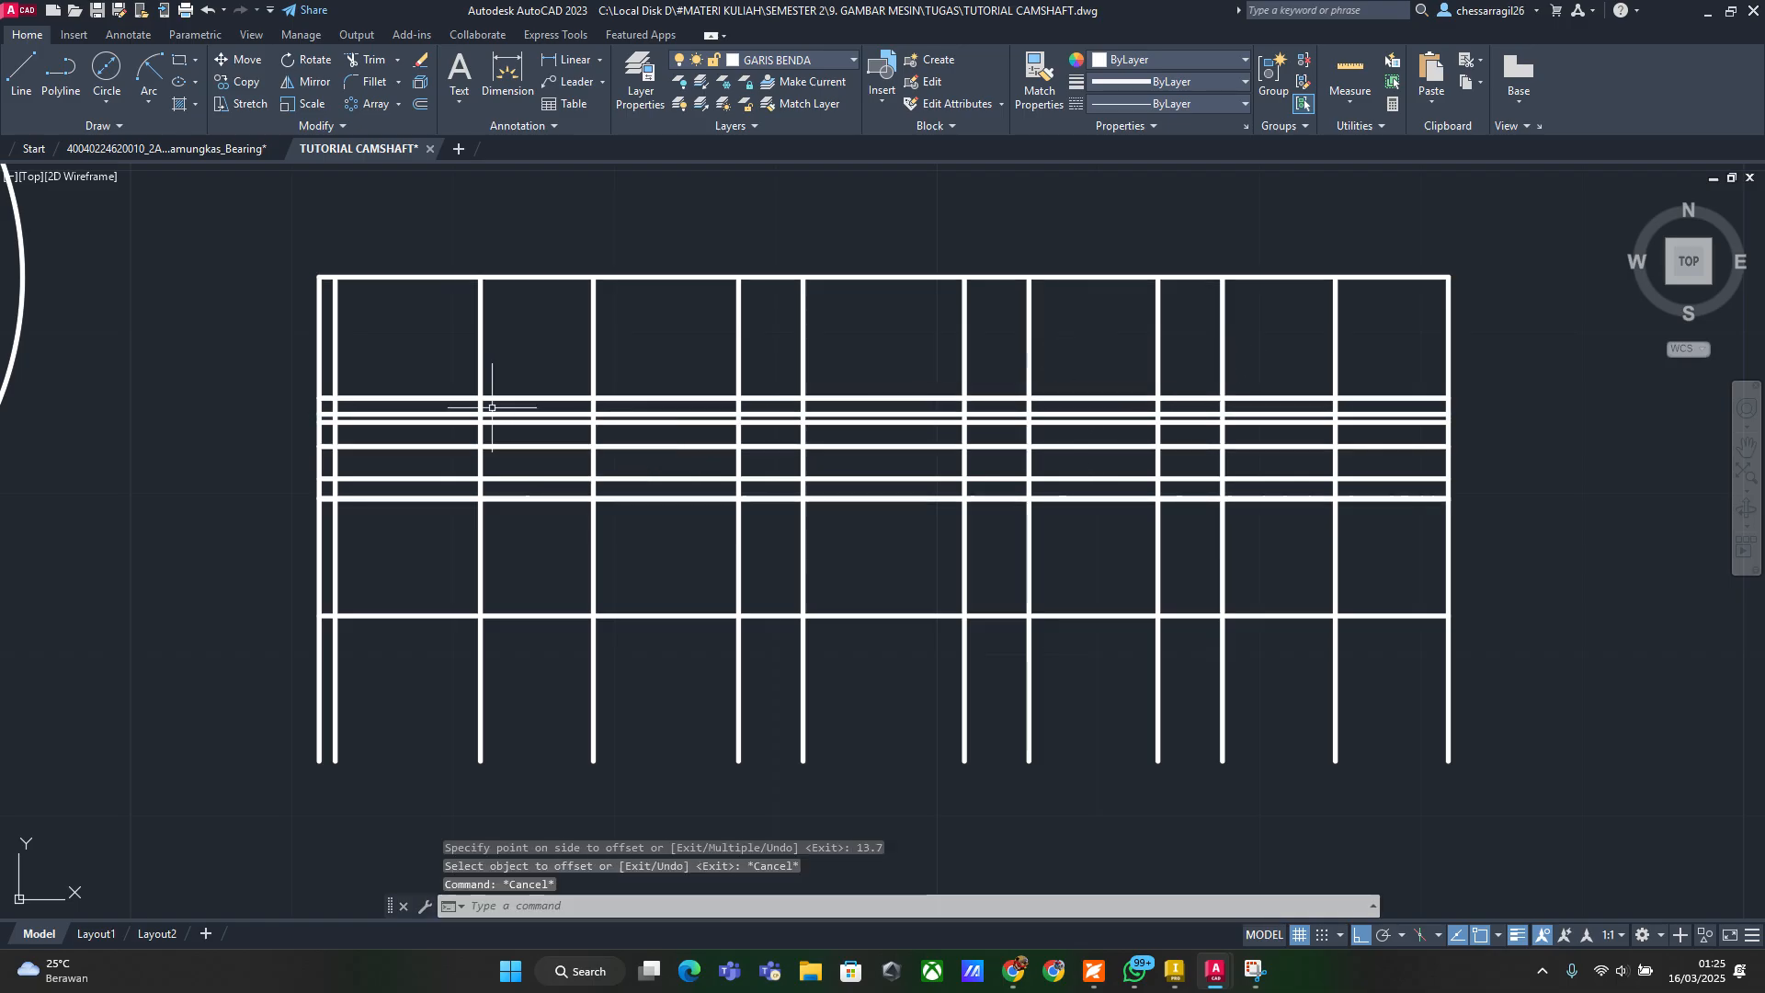
type("tr")
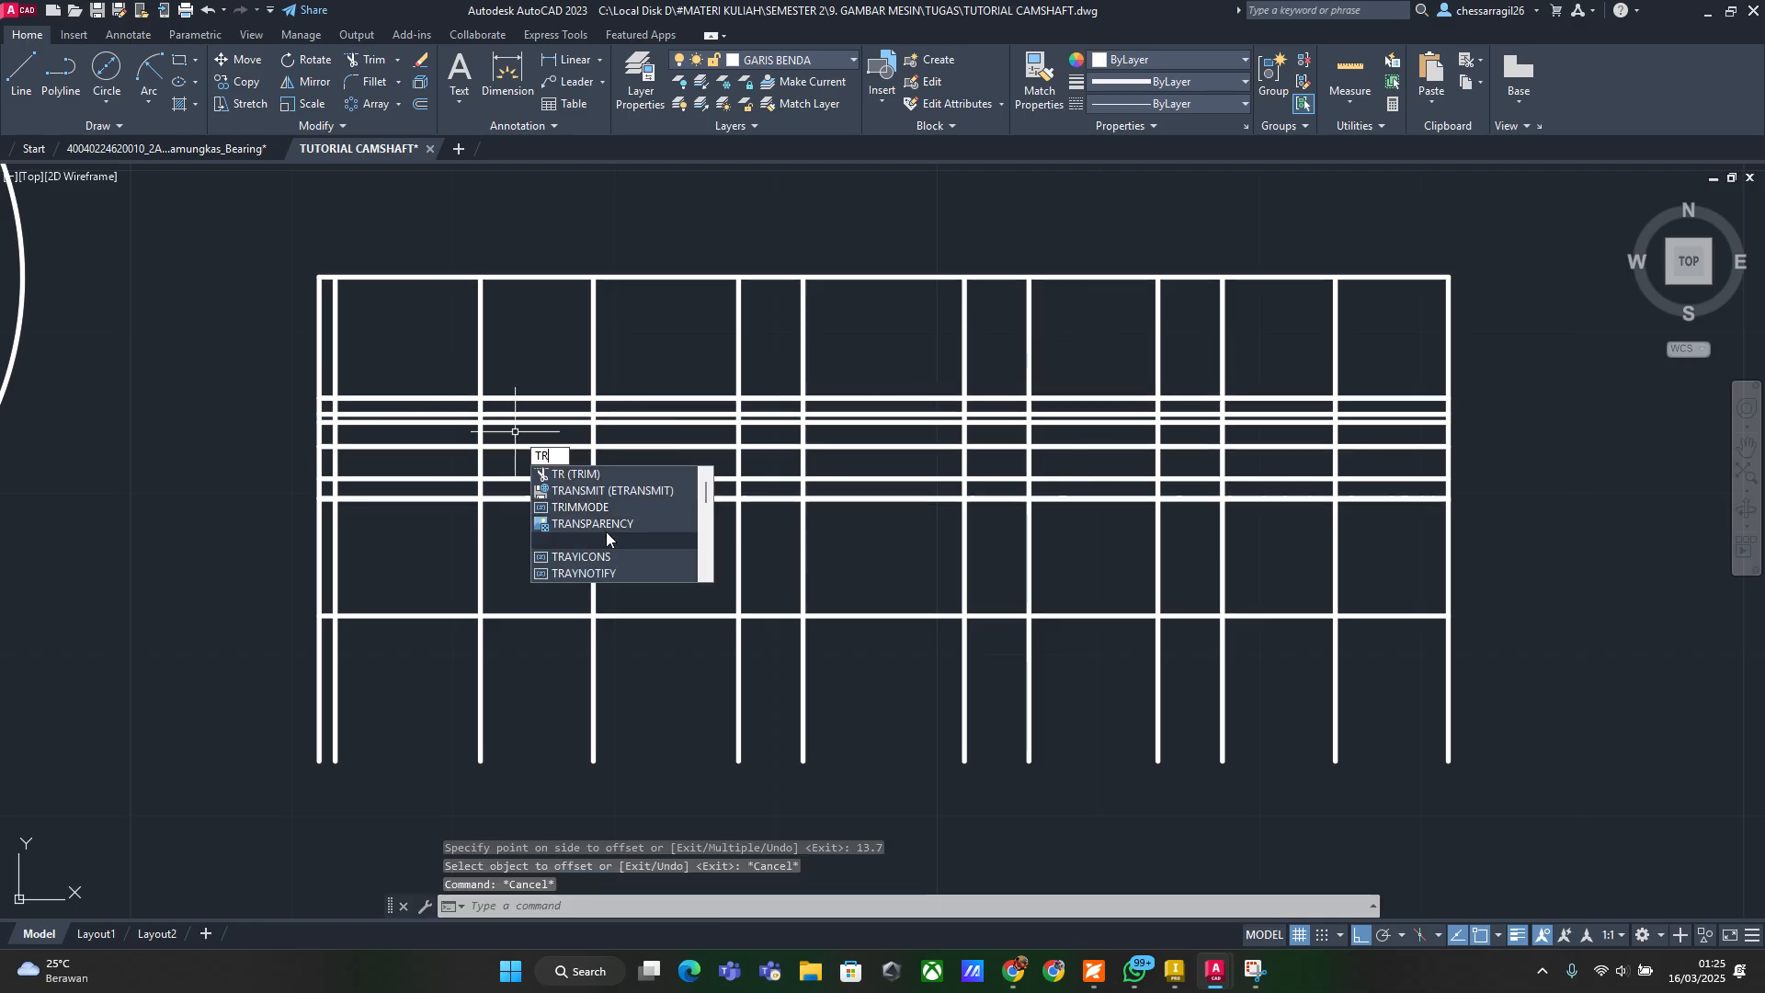
key("Return")
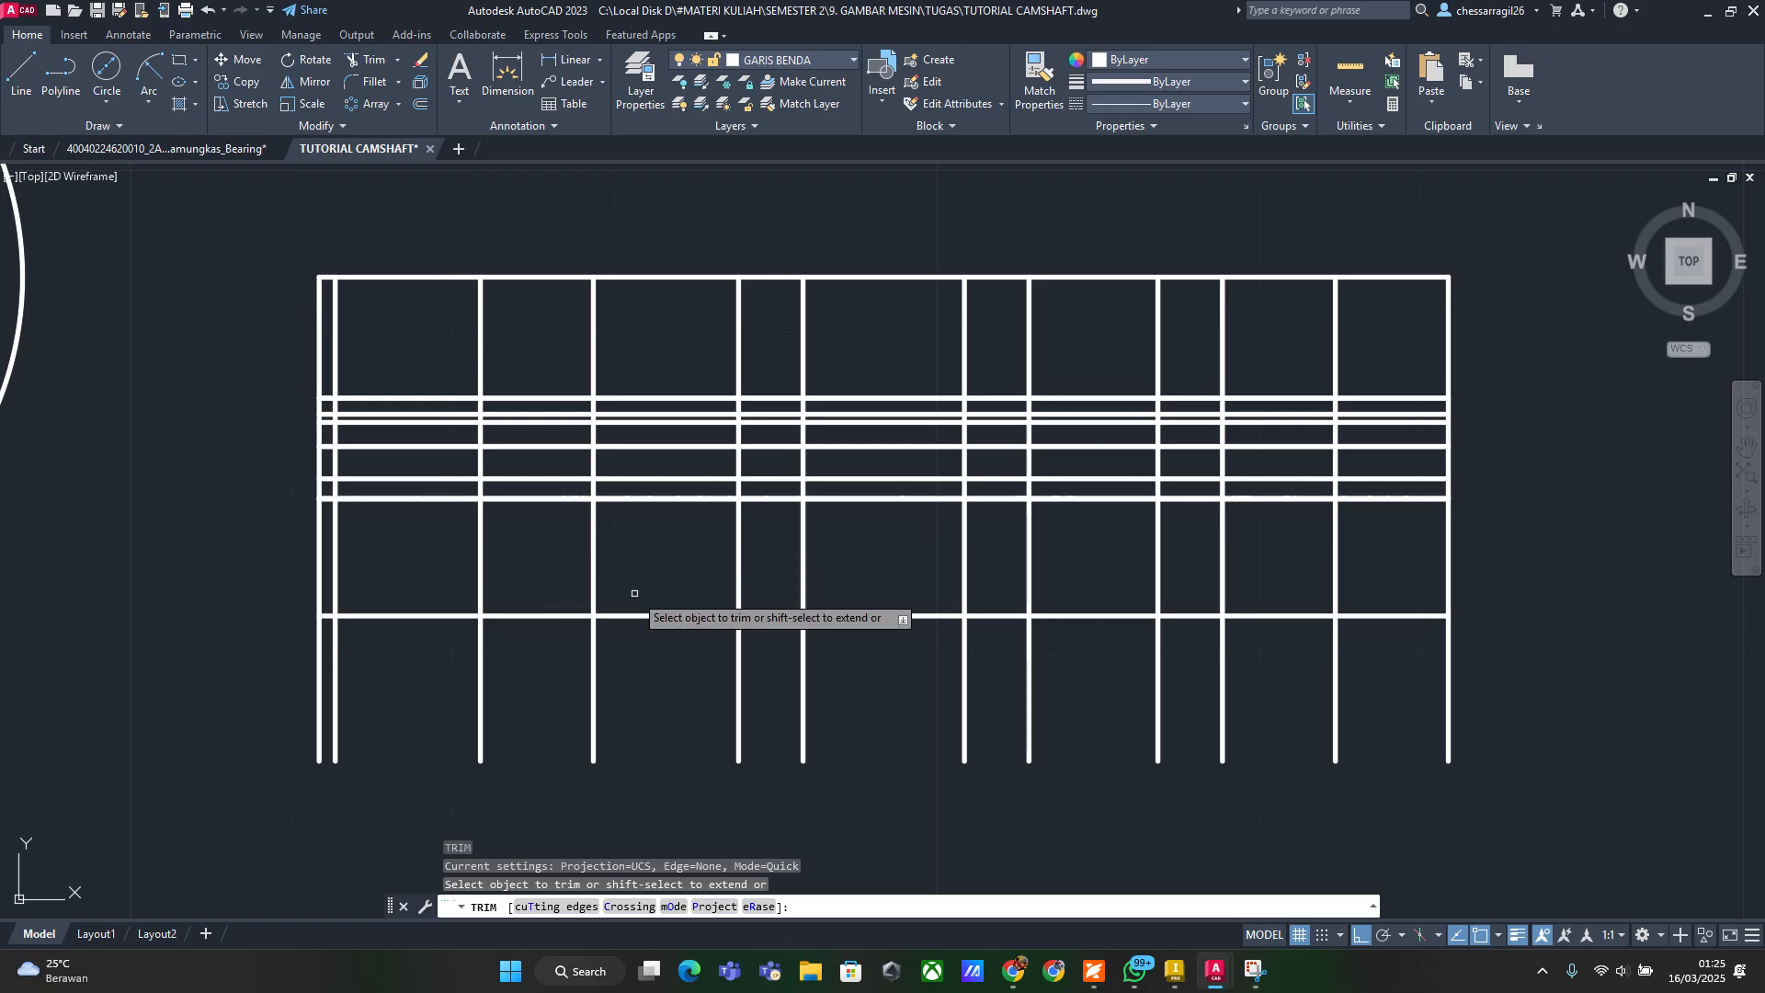
scroll(426, 476, "up", 4)
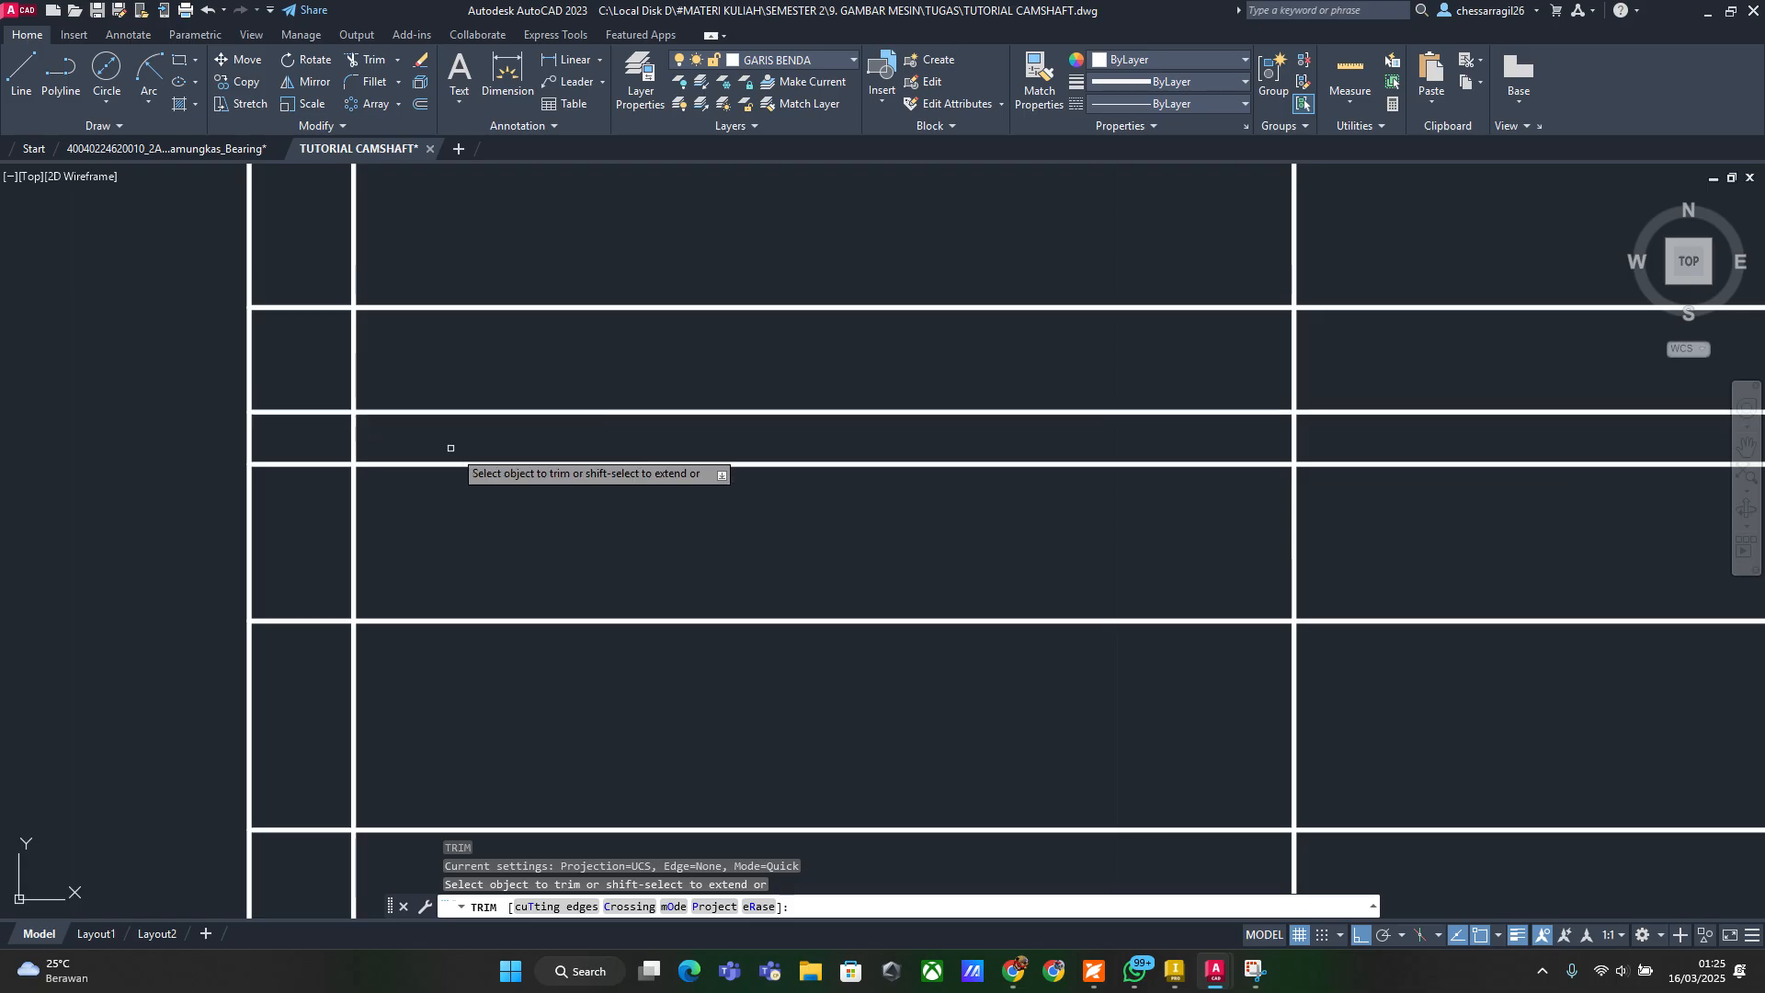
scroll(579, 417, "down", 5)
scroll(768, 484, "up", 2)
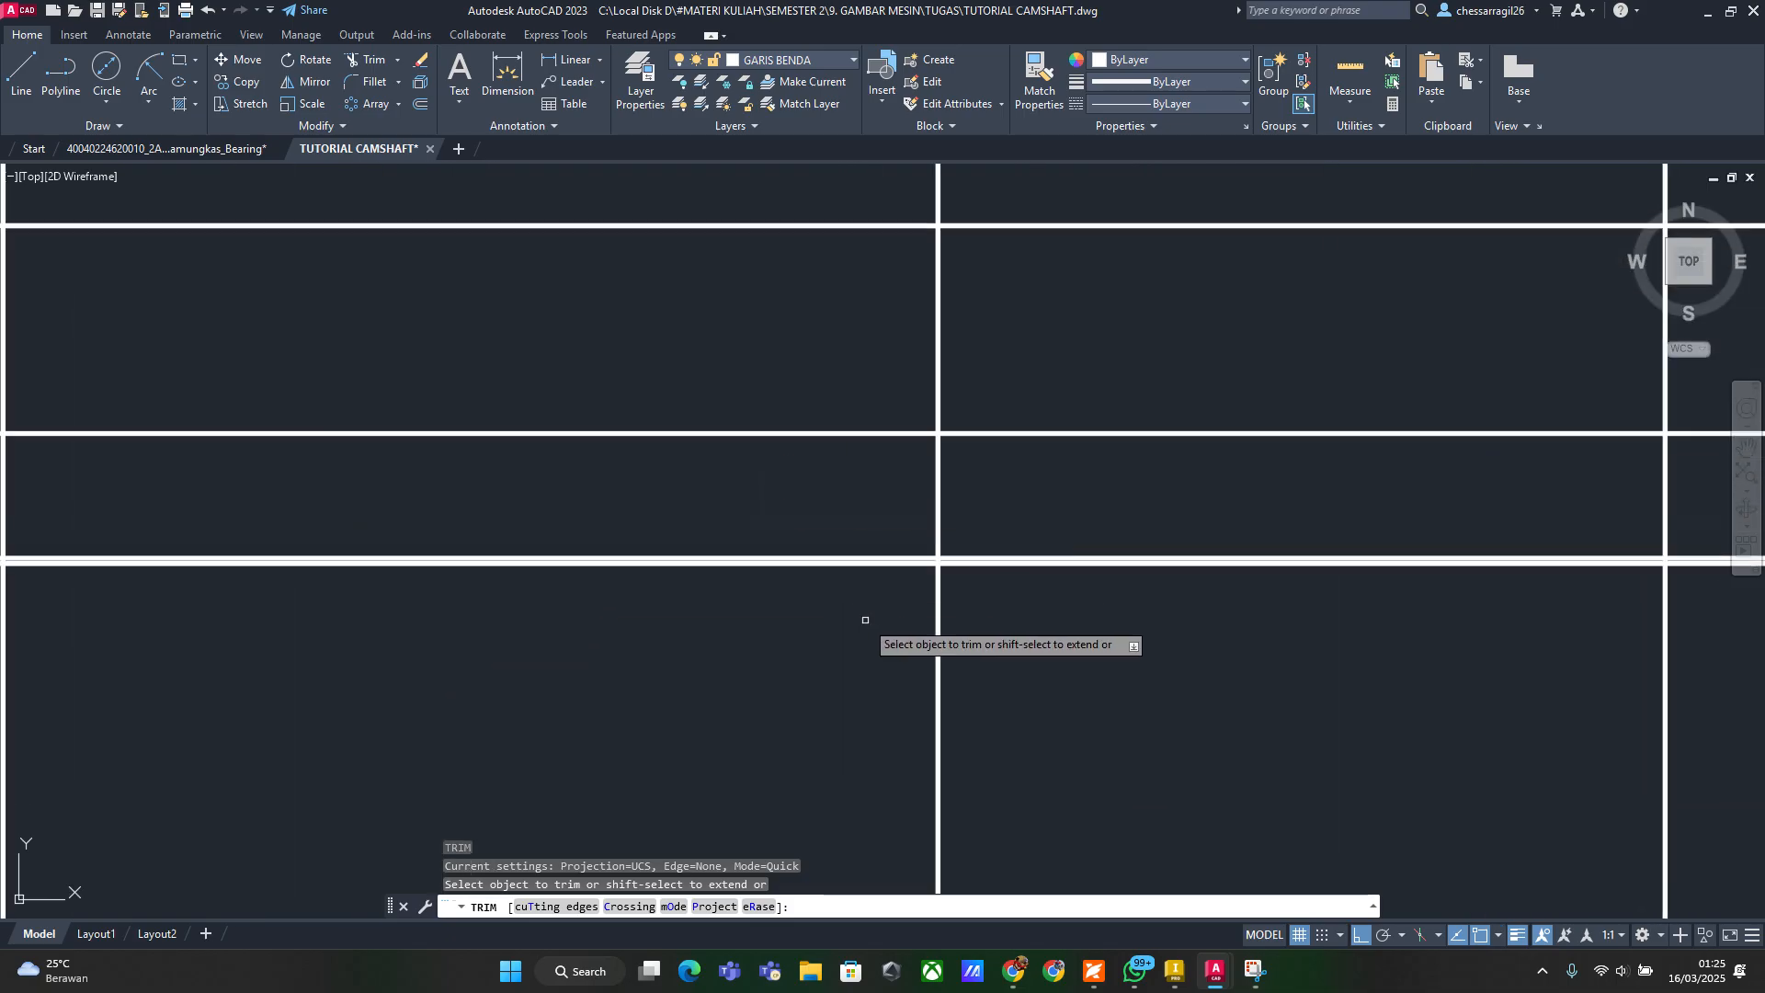
scroll(855, 588, "up", 1)
scroll(854, 595, "down", 4)
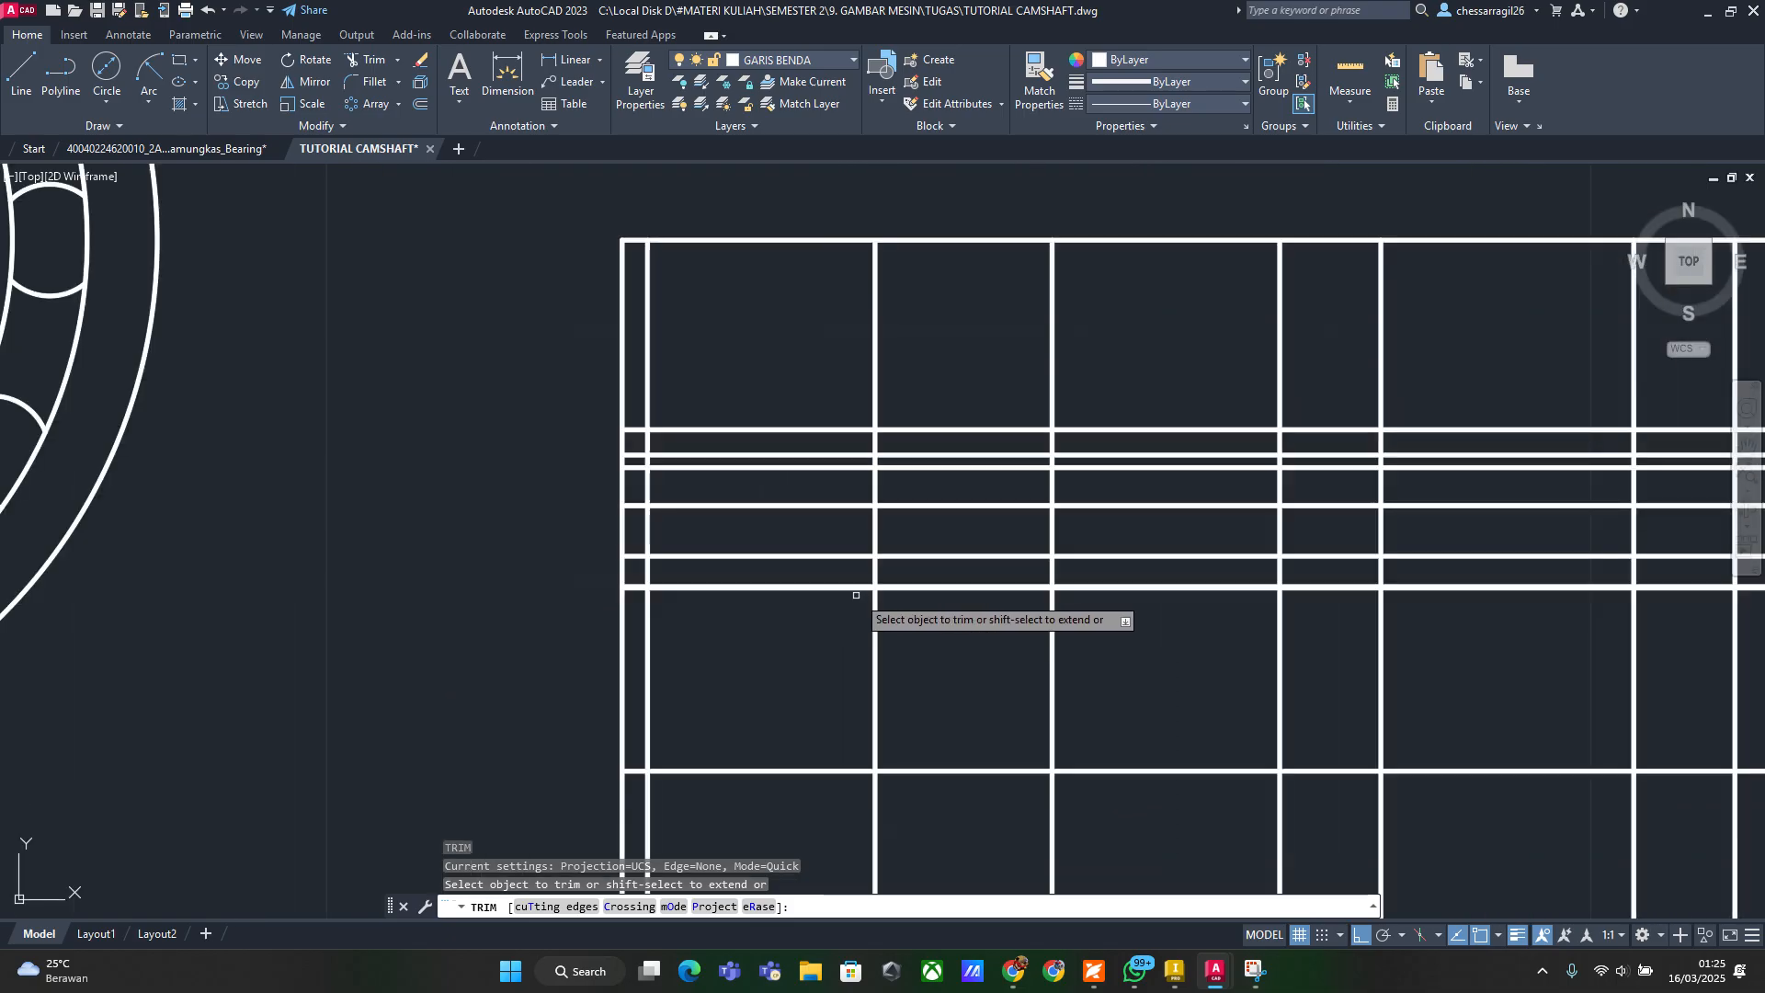
scroll(856, 595, "down", 2)
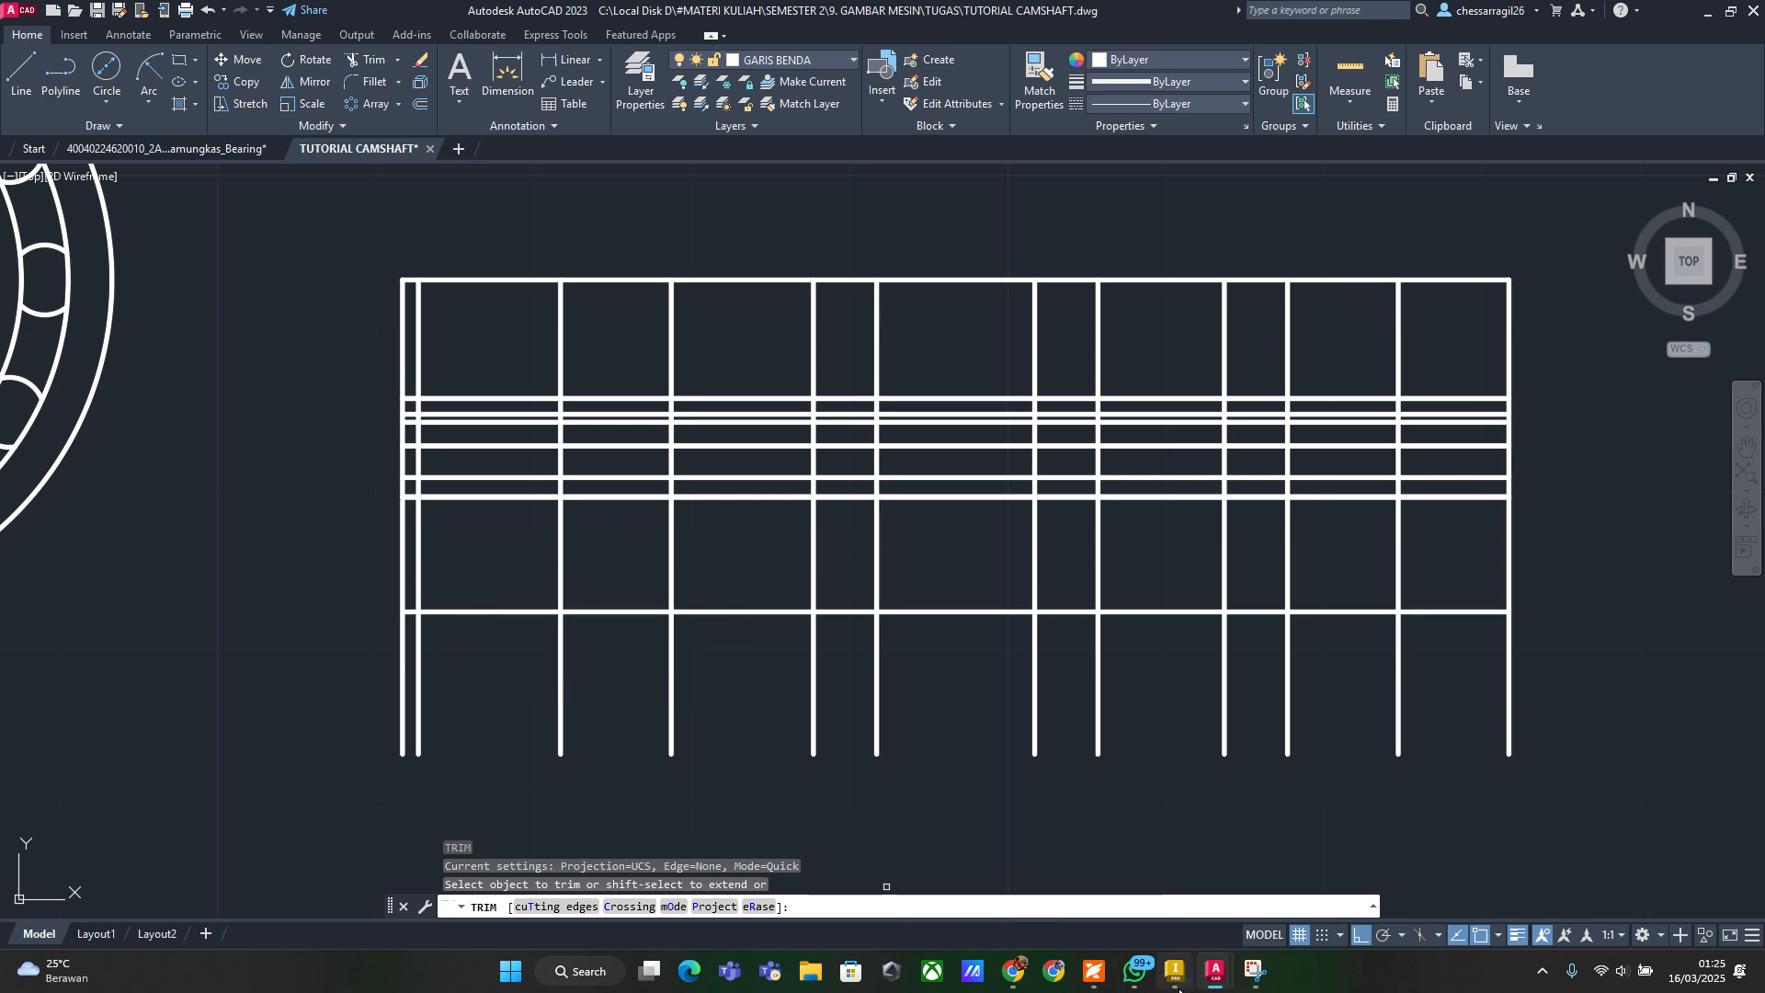
Switch to the Inventor drawing, check the diameters and lengths at the camshaft's left end, and return to the AutoCAD drawing
mouse_move(1175, 976)
left_click(1187, 924)
scroll(796, 715, "up", 2)
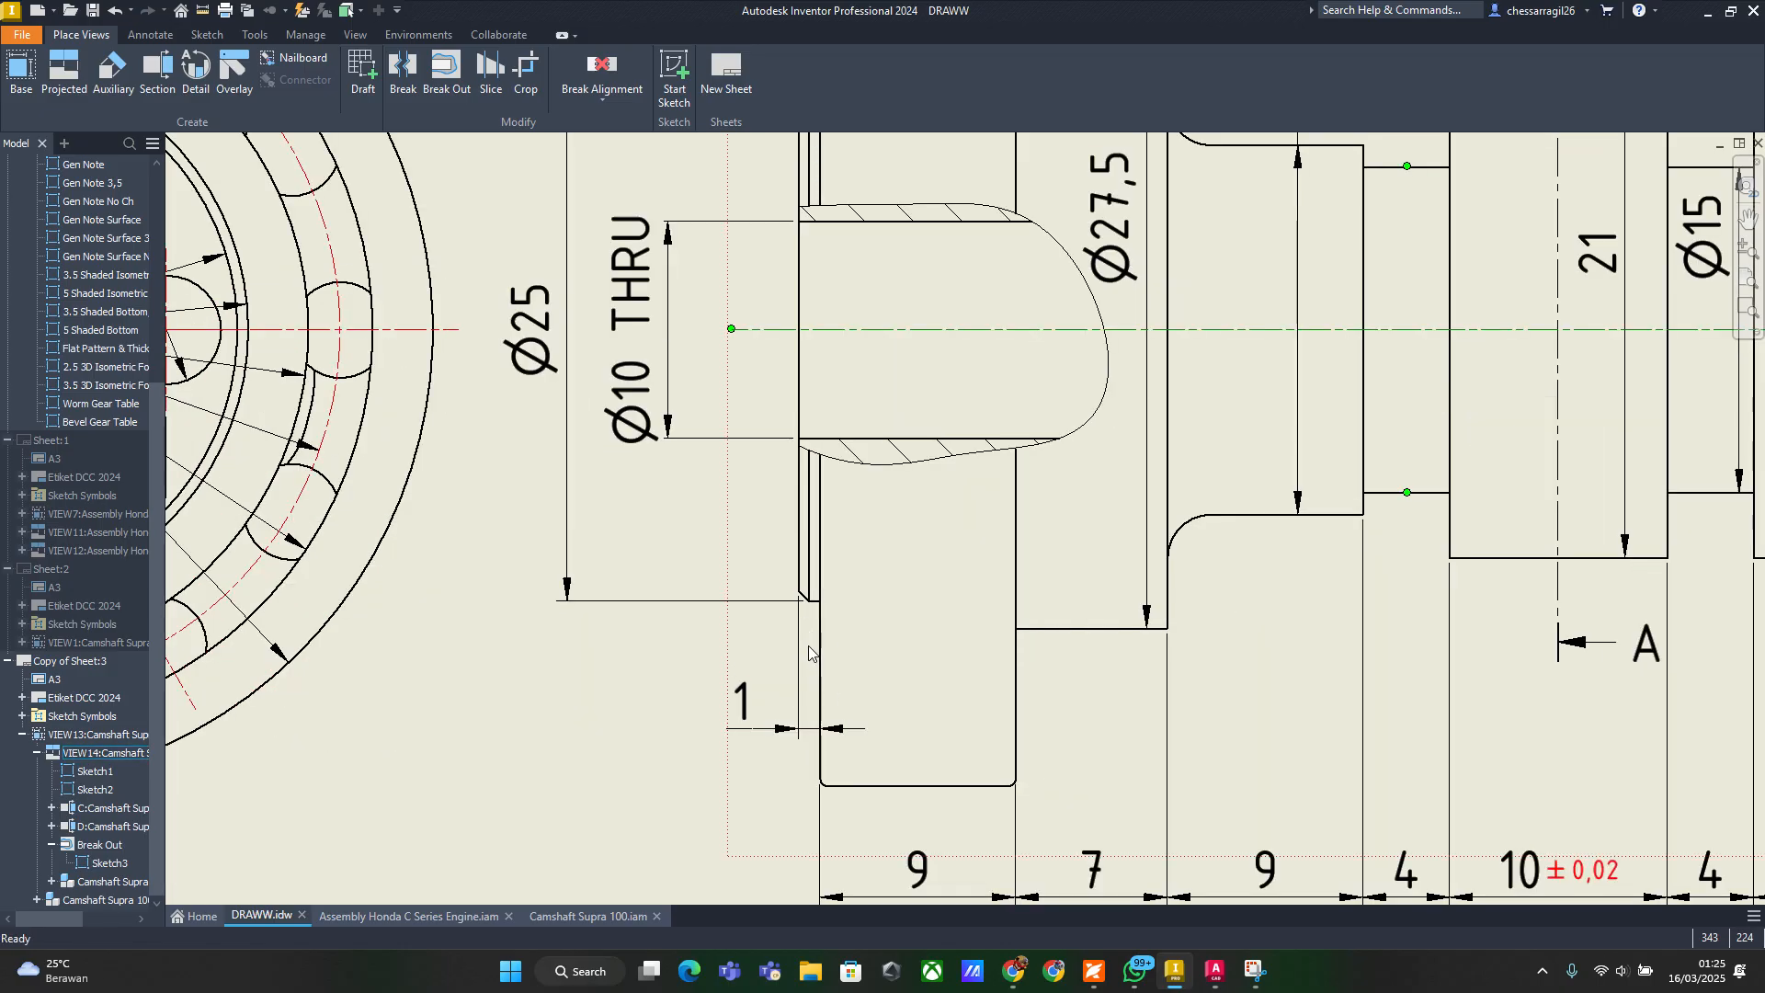
key("alt+Tab")
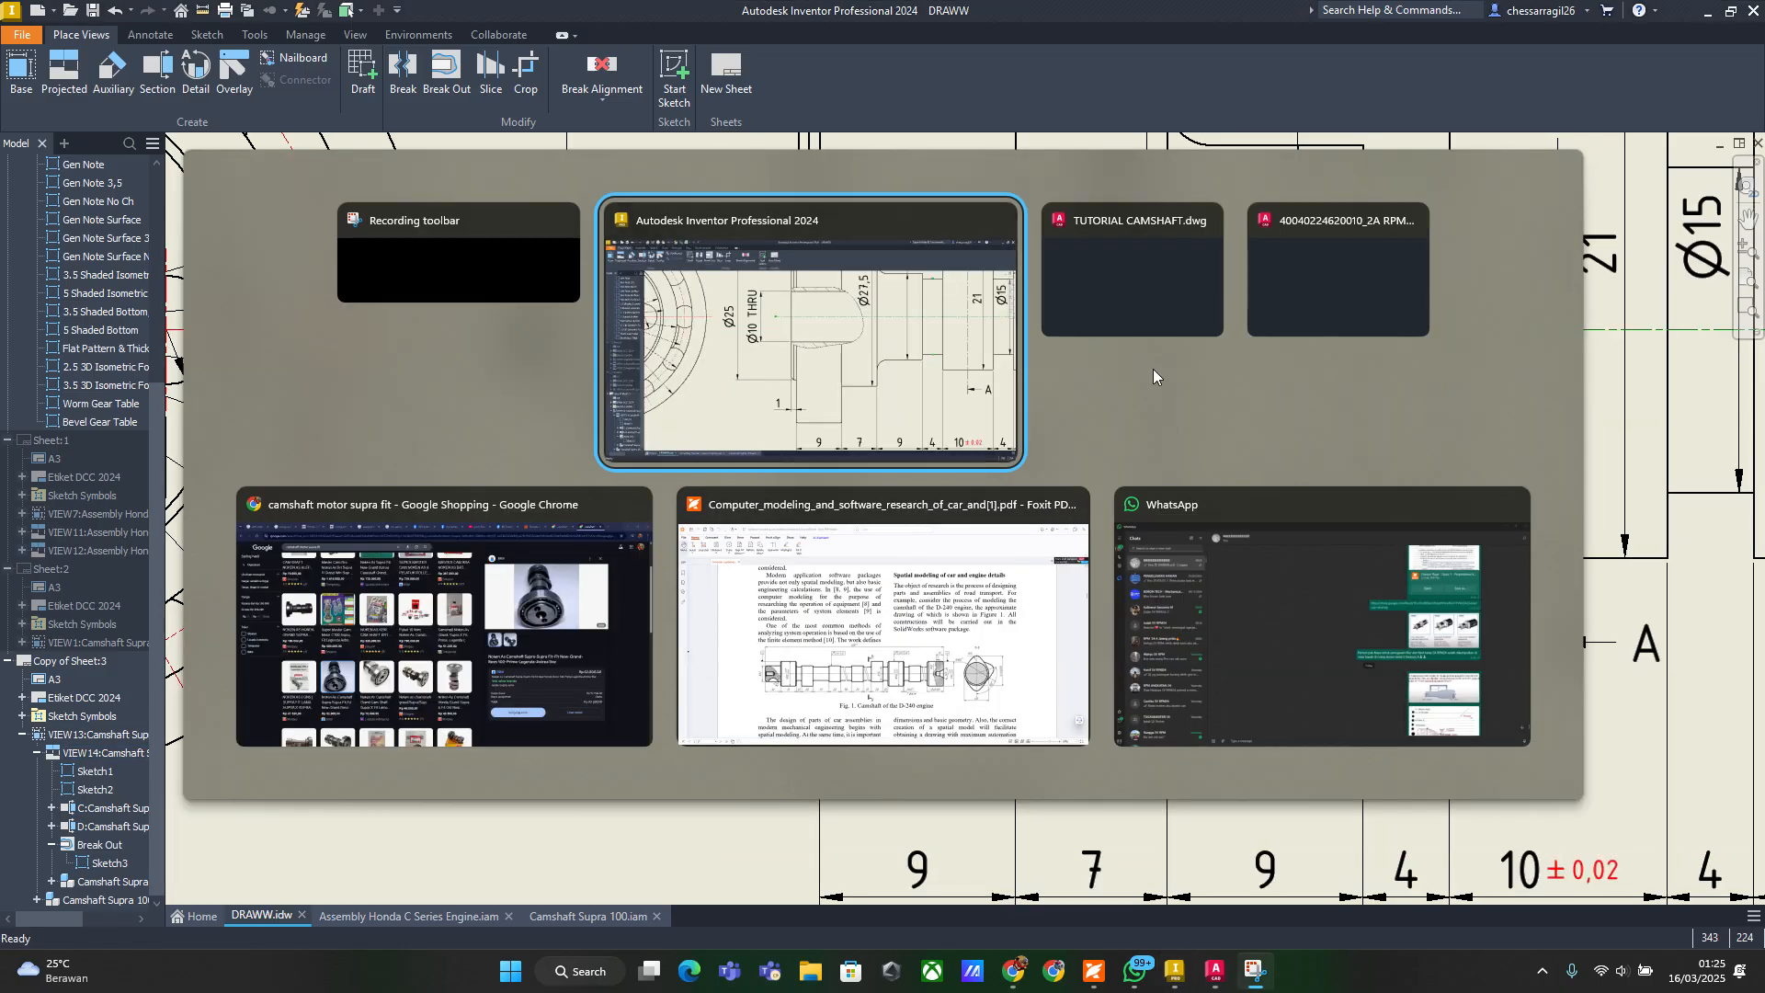
left_click(1157, 285)
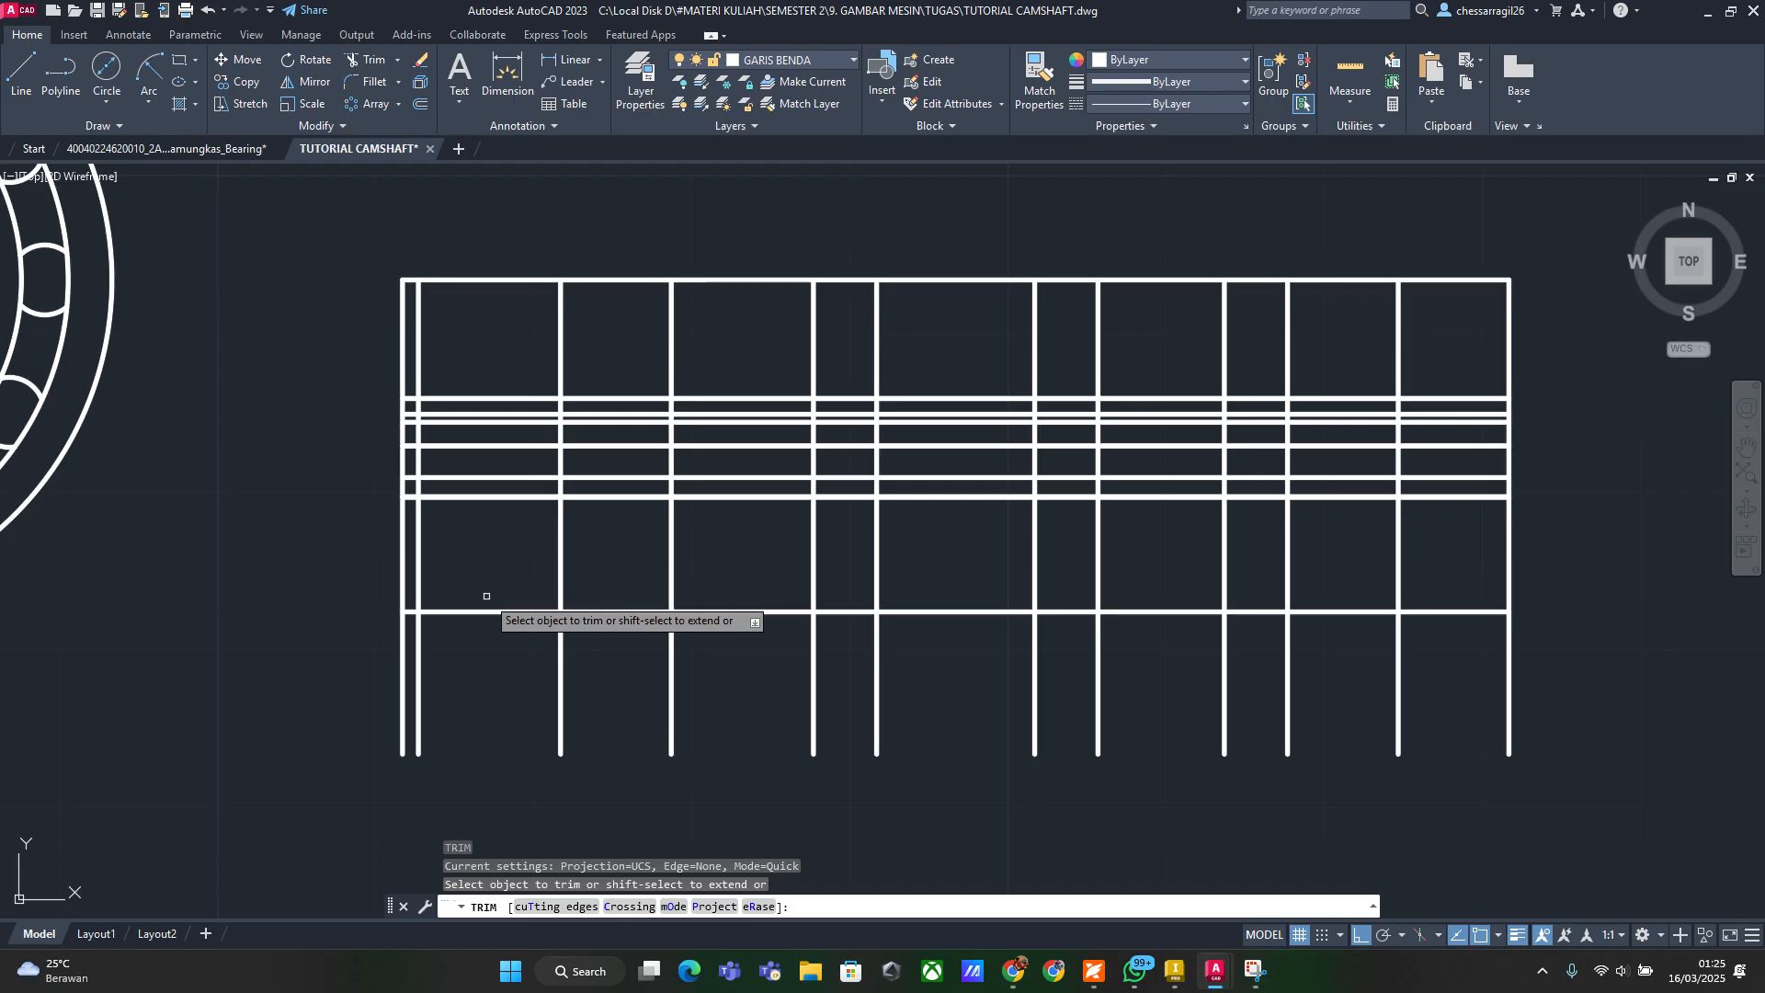
scroll(424, 603, "up", 2)
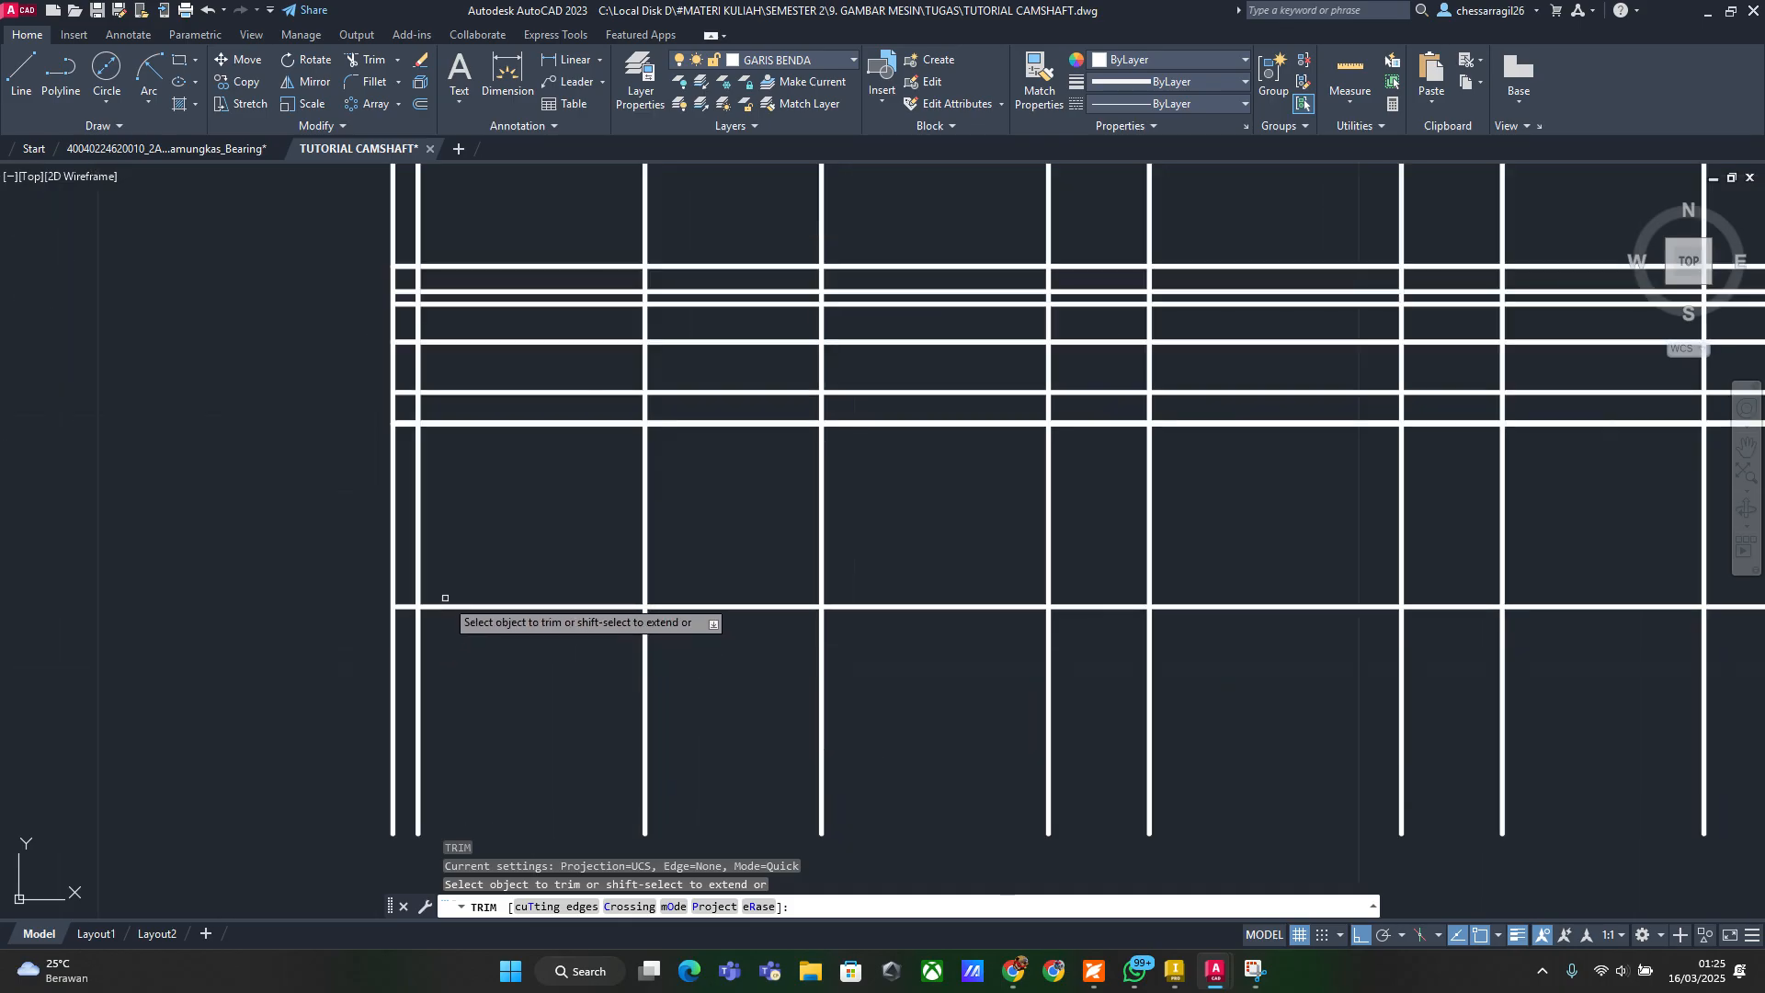
scroll(445, 597, "down", 2)
key("Escape")
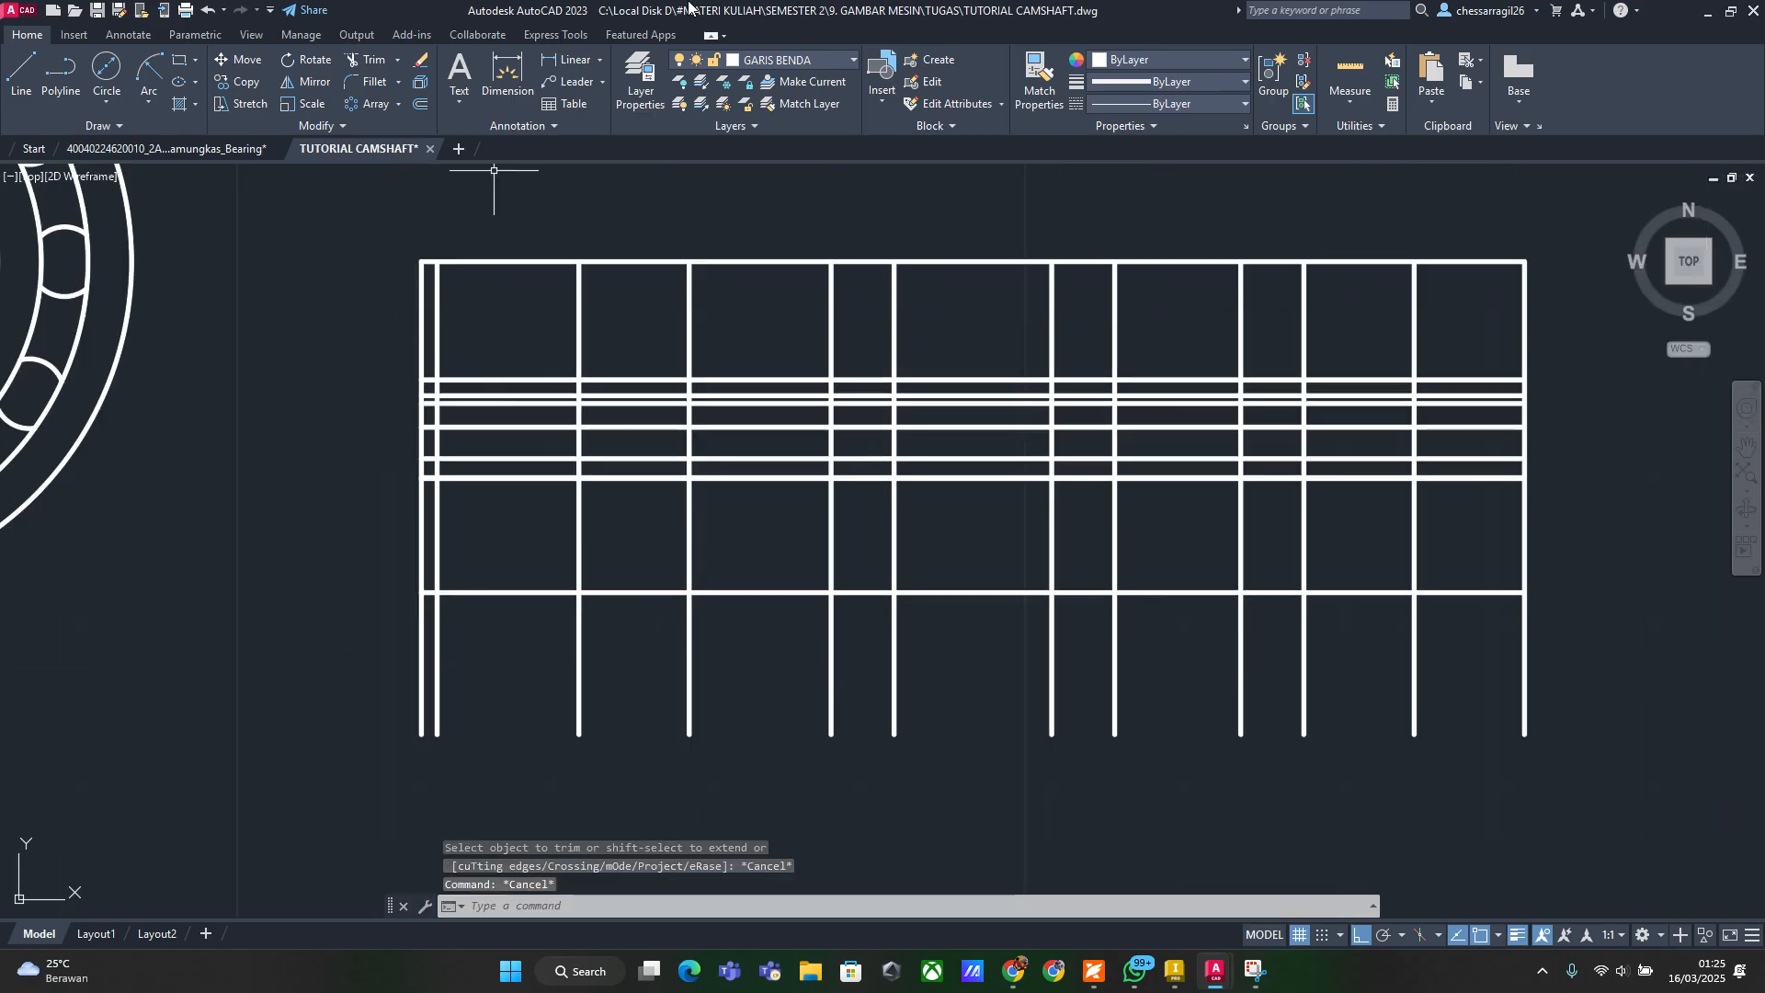
Dimension the vertical distances from the top horizontal line to the first and second lines below it, beside the grid's left edge
left_click(508, 78)
left_click(421, 262)
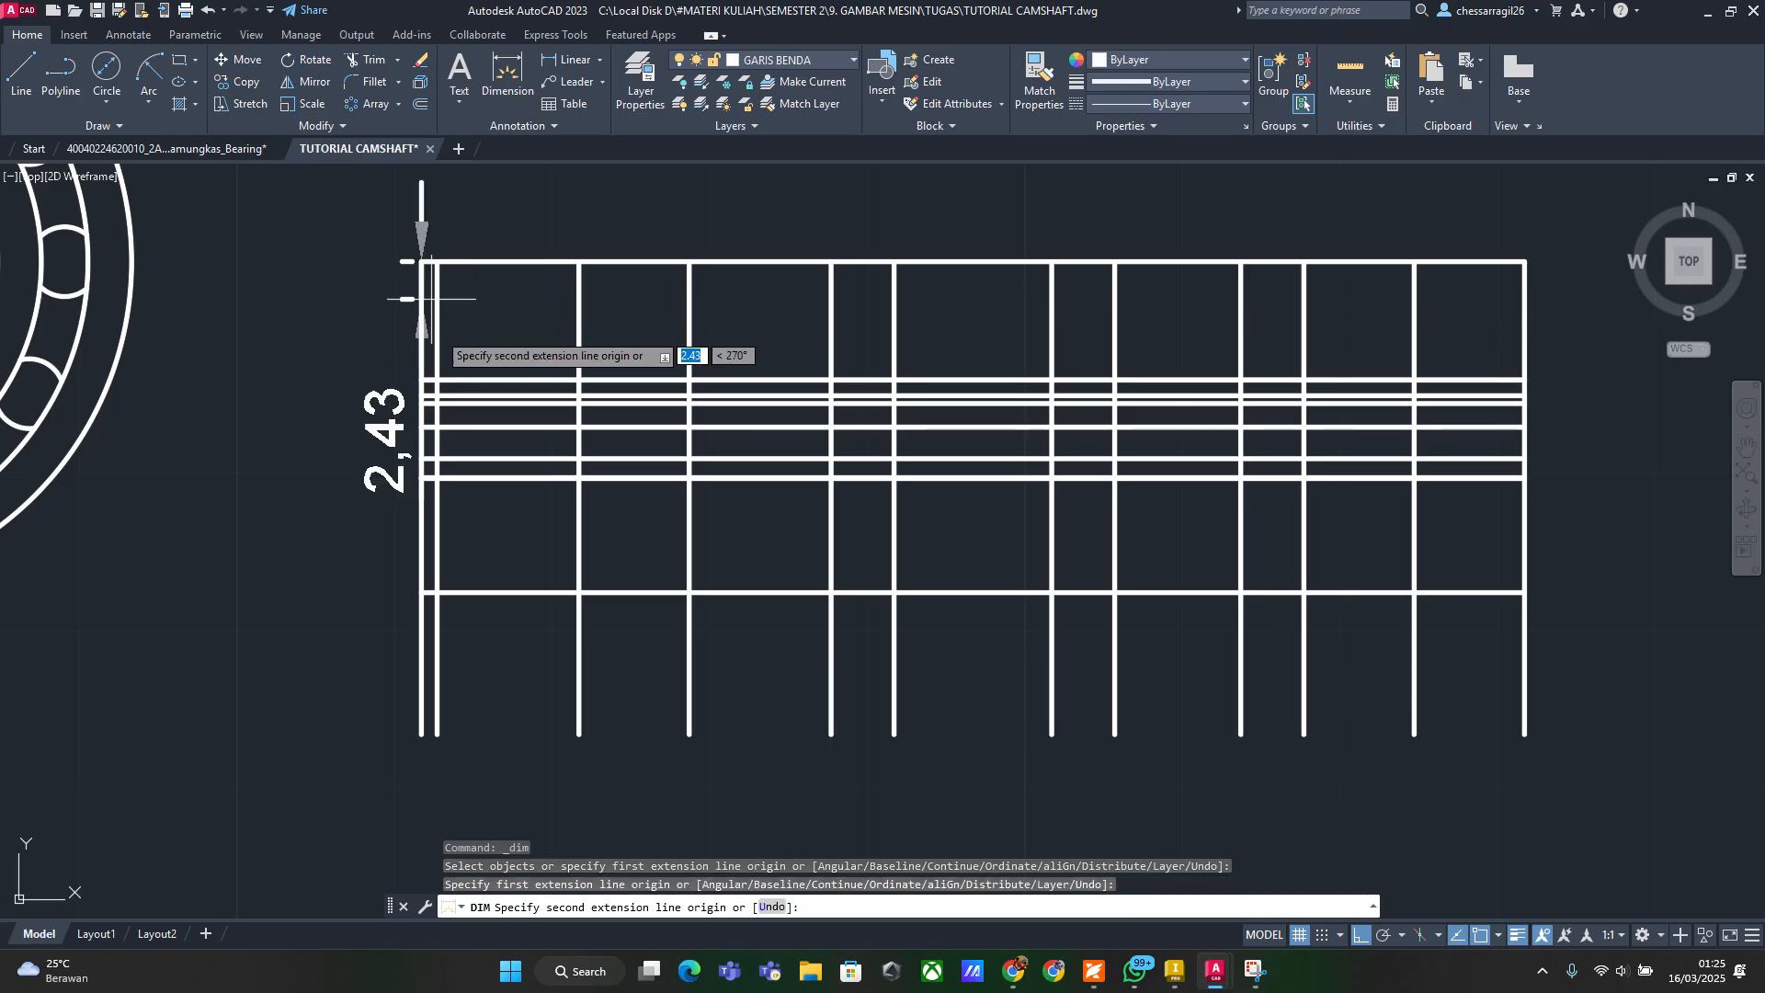
scroll(432, 376, "up", 2)
left_click(421, 379)
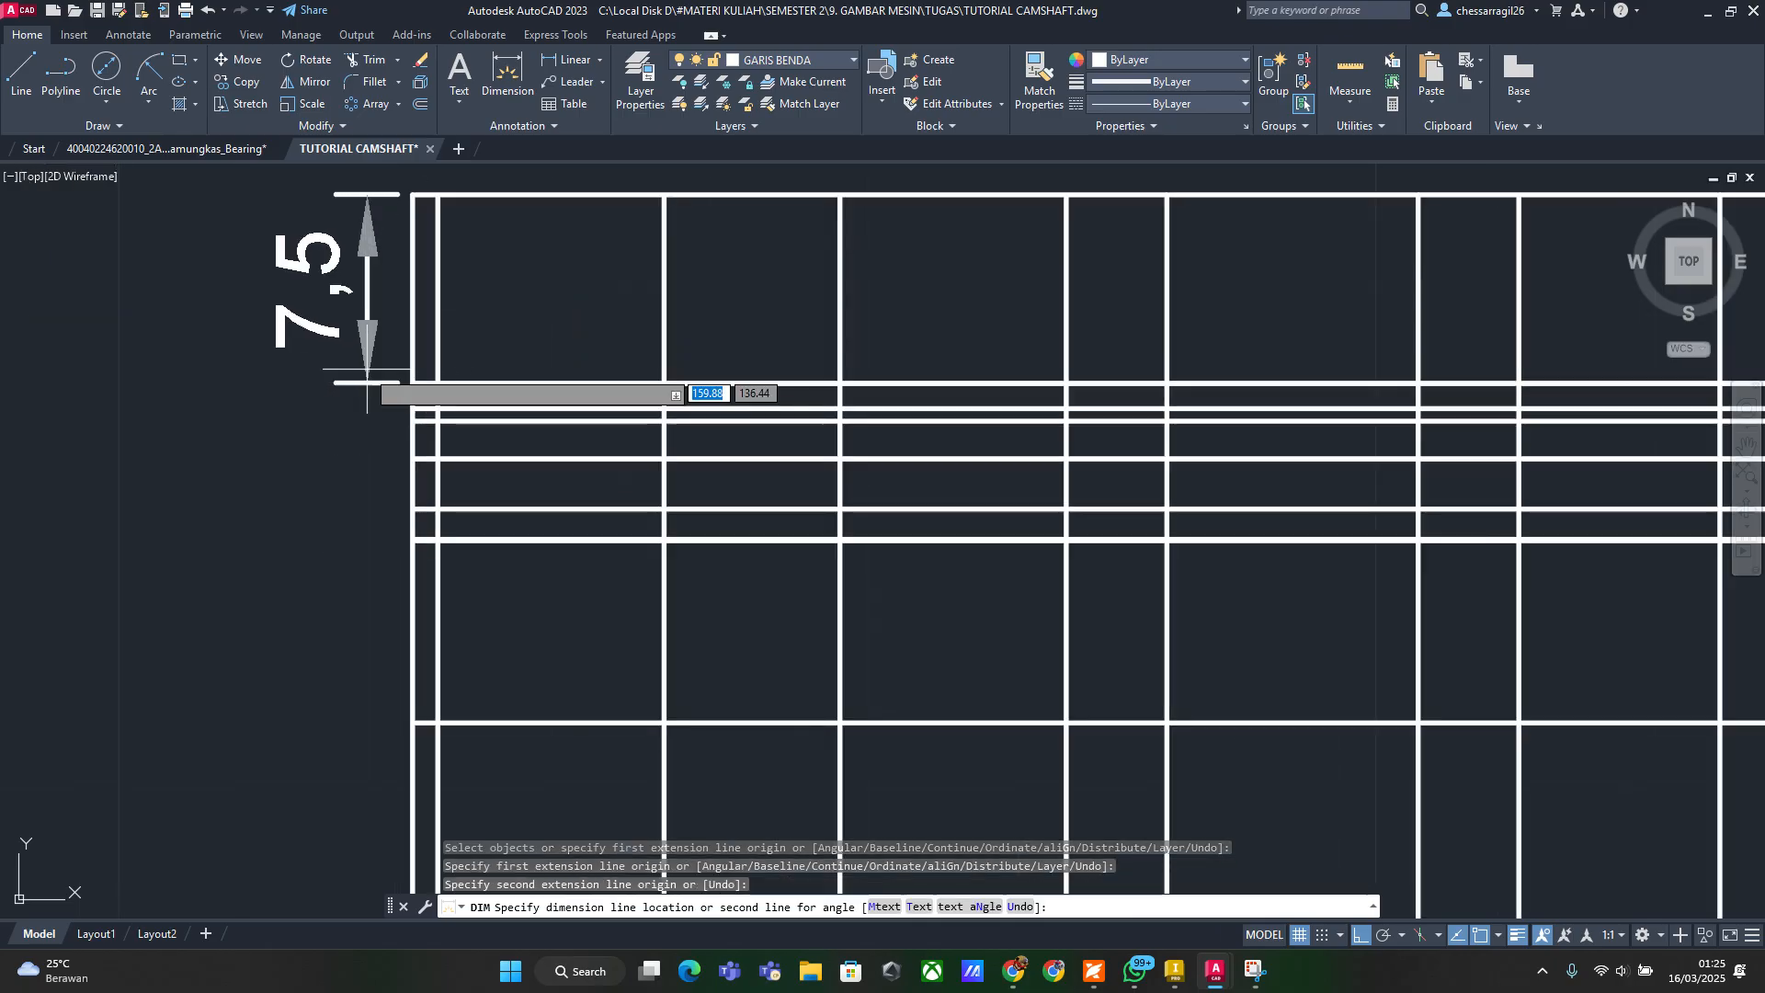
left_click(366, 384)
left_click(415, 196)
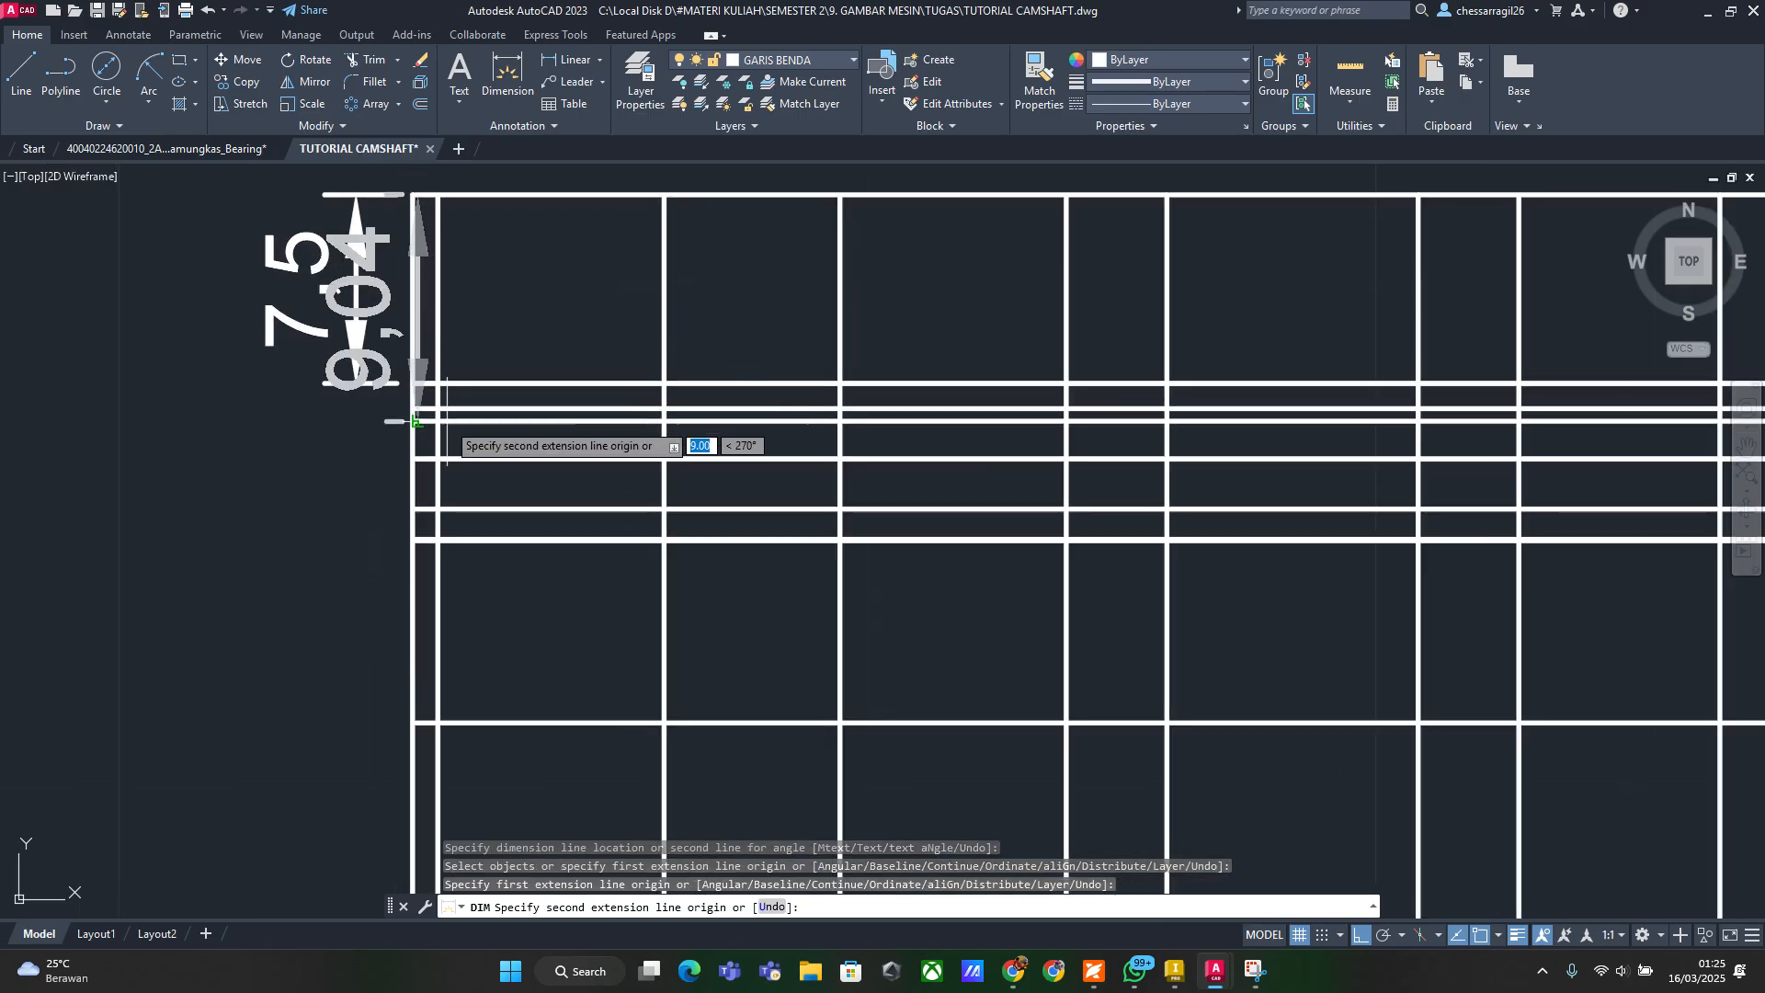
left_click(415, 408)
left_click(221, 363)
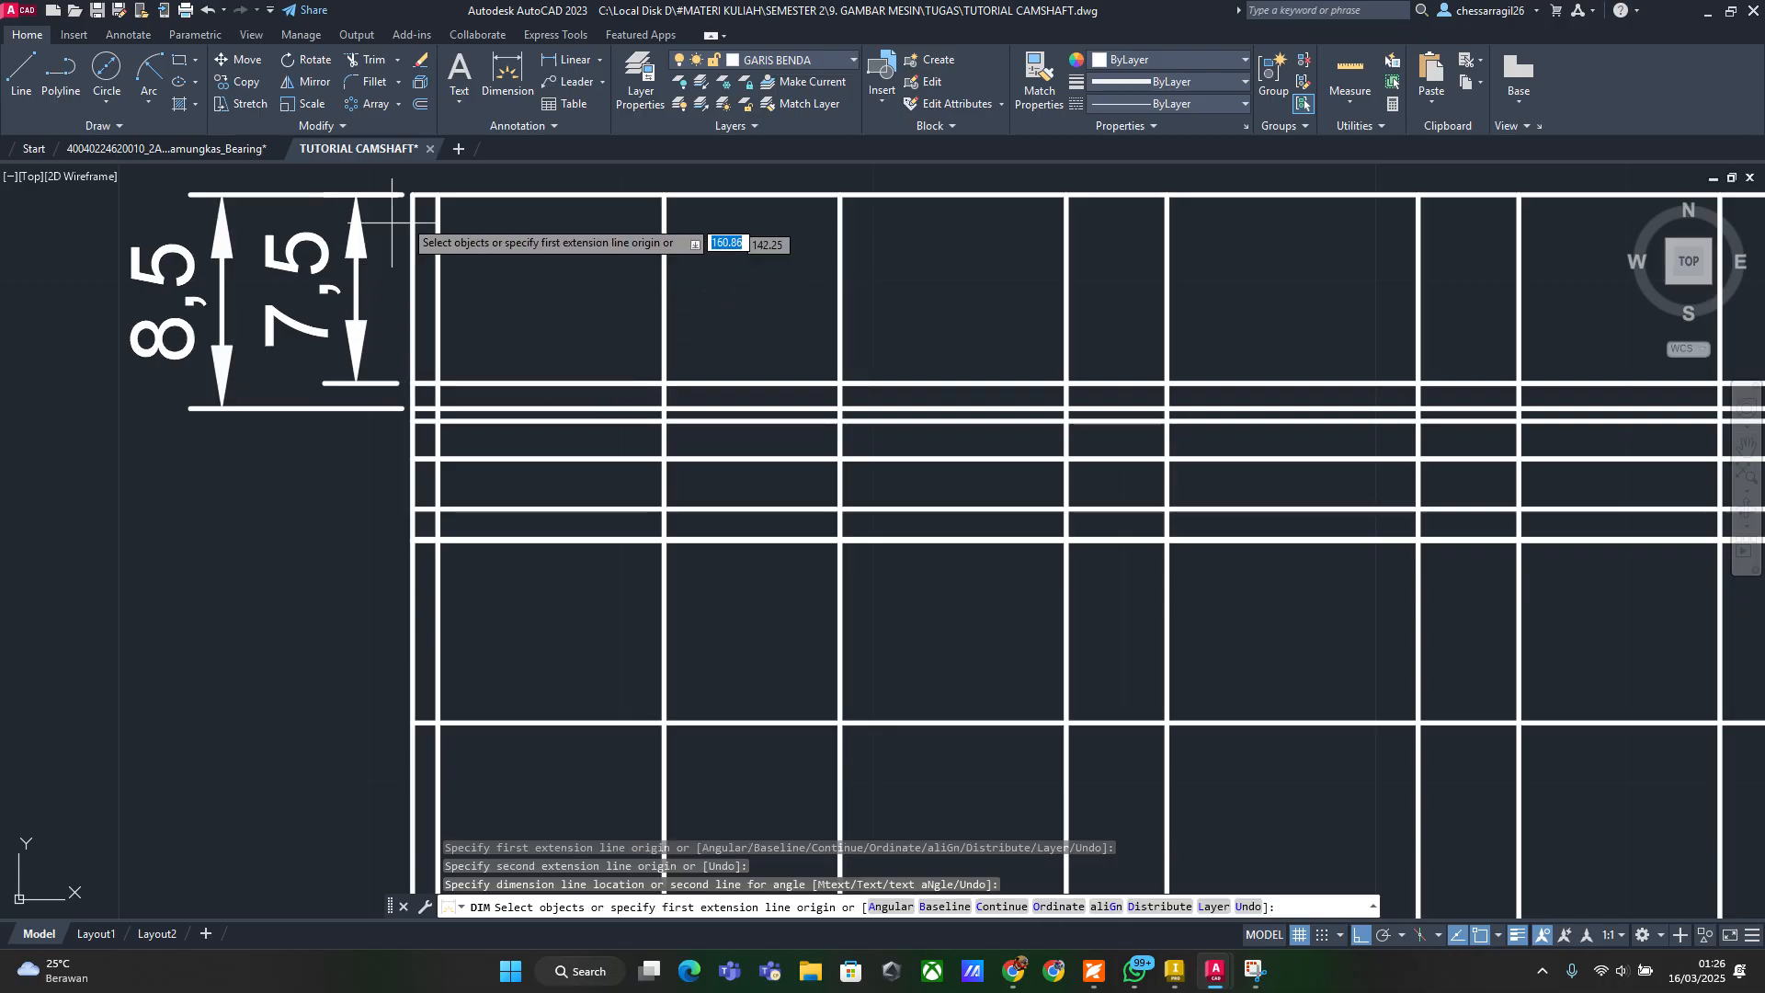
Dimension the vertical distances from the top horizontal line to the third and fourth lines below it, placed farther left
left_click(413, 195)
left_click(411, 420)
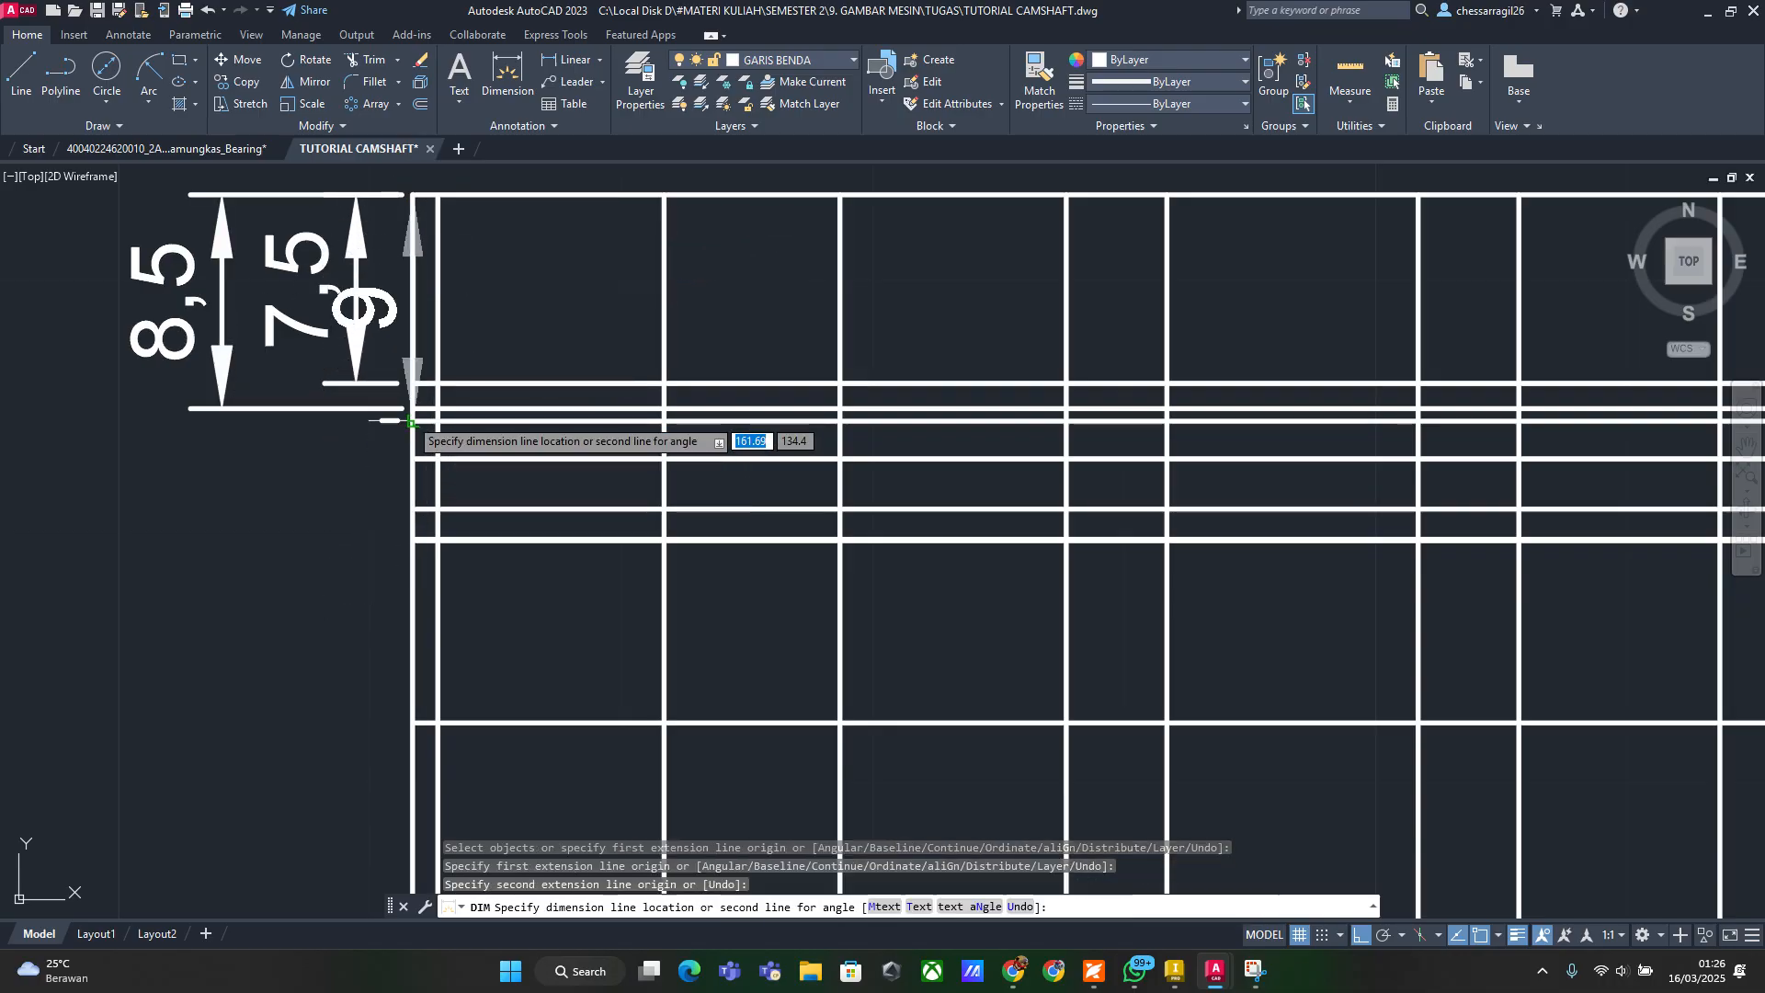
left_click(112, 415)
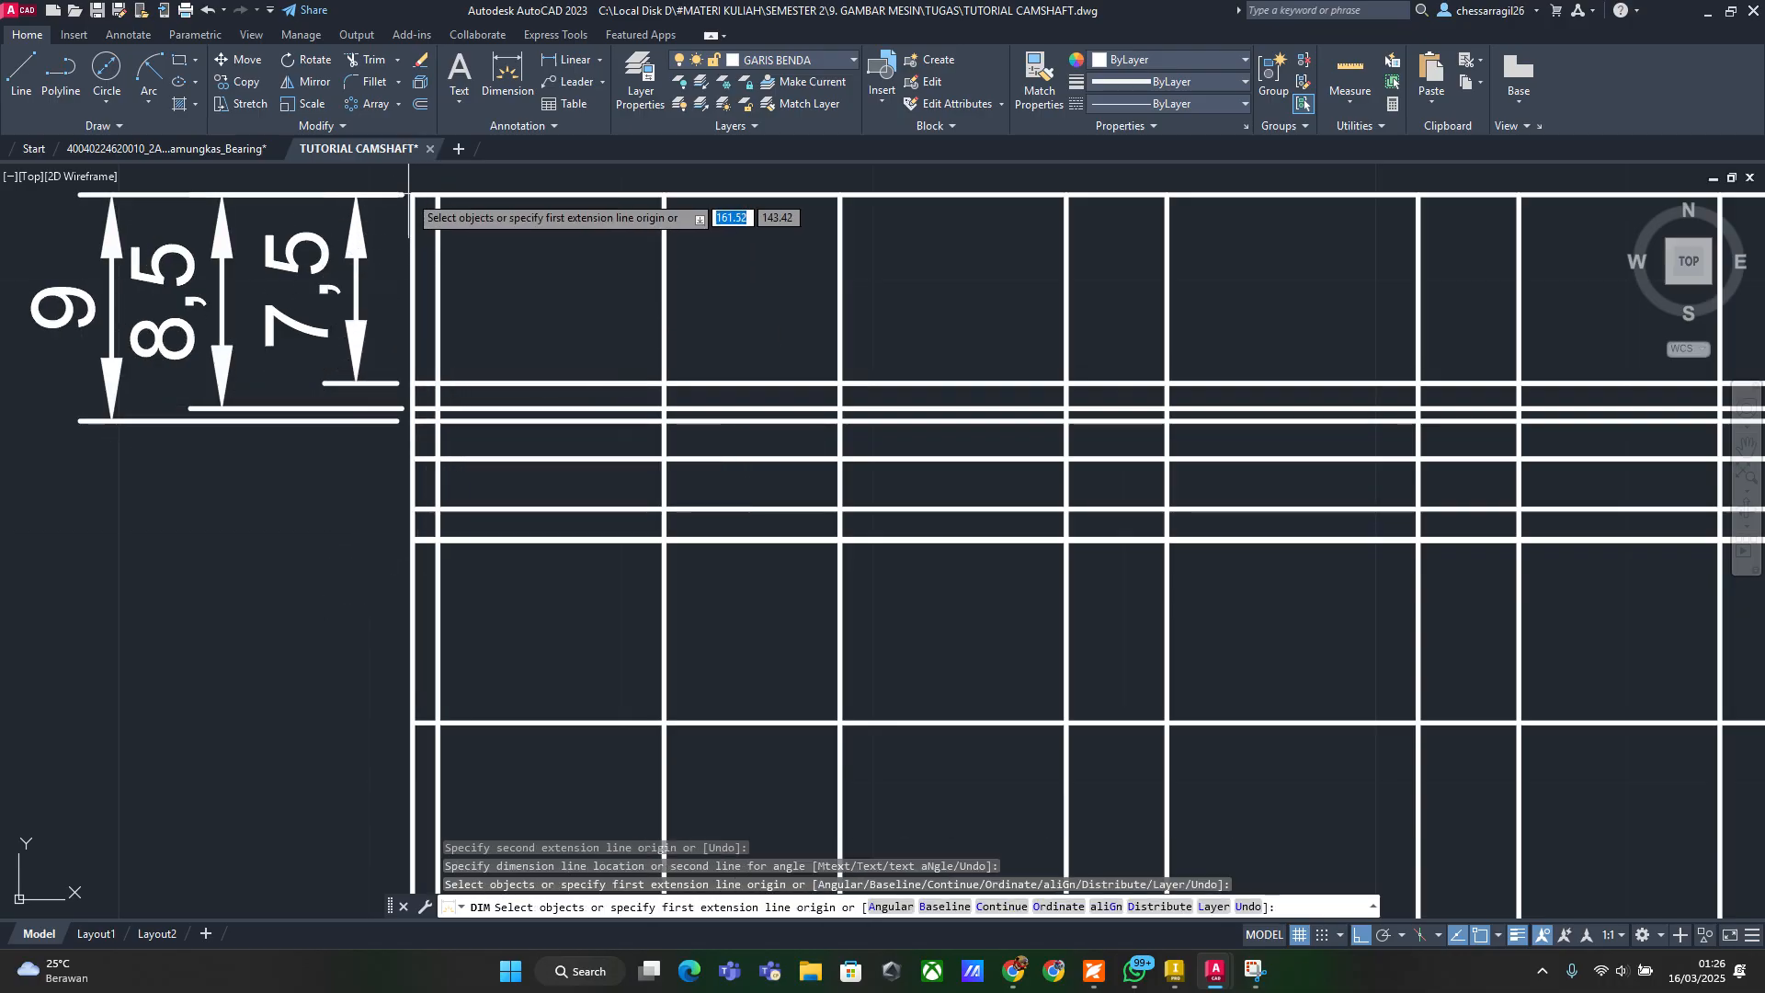
left_click(415, 458)
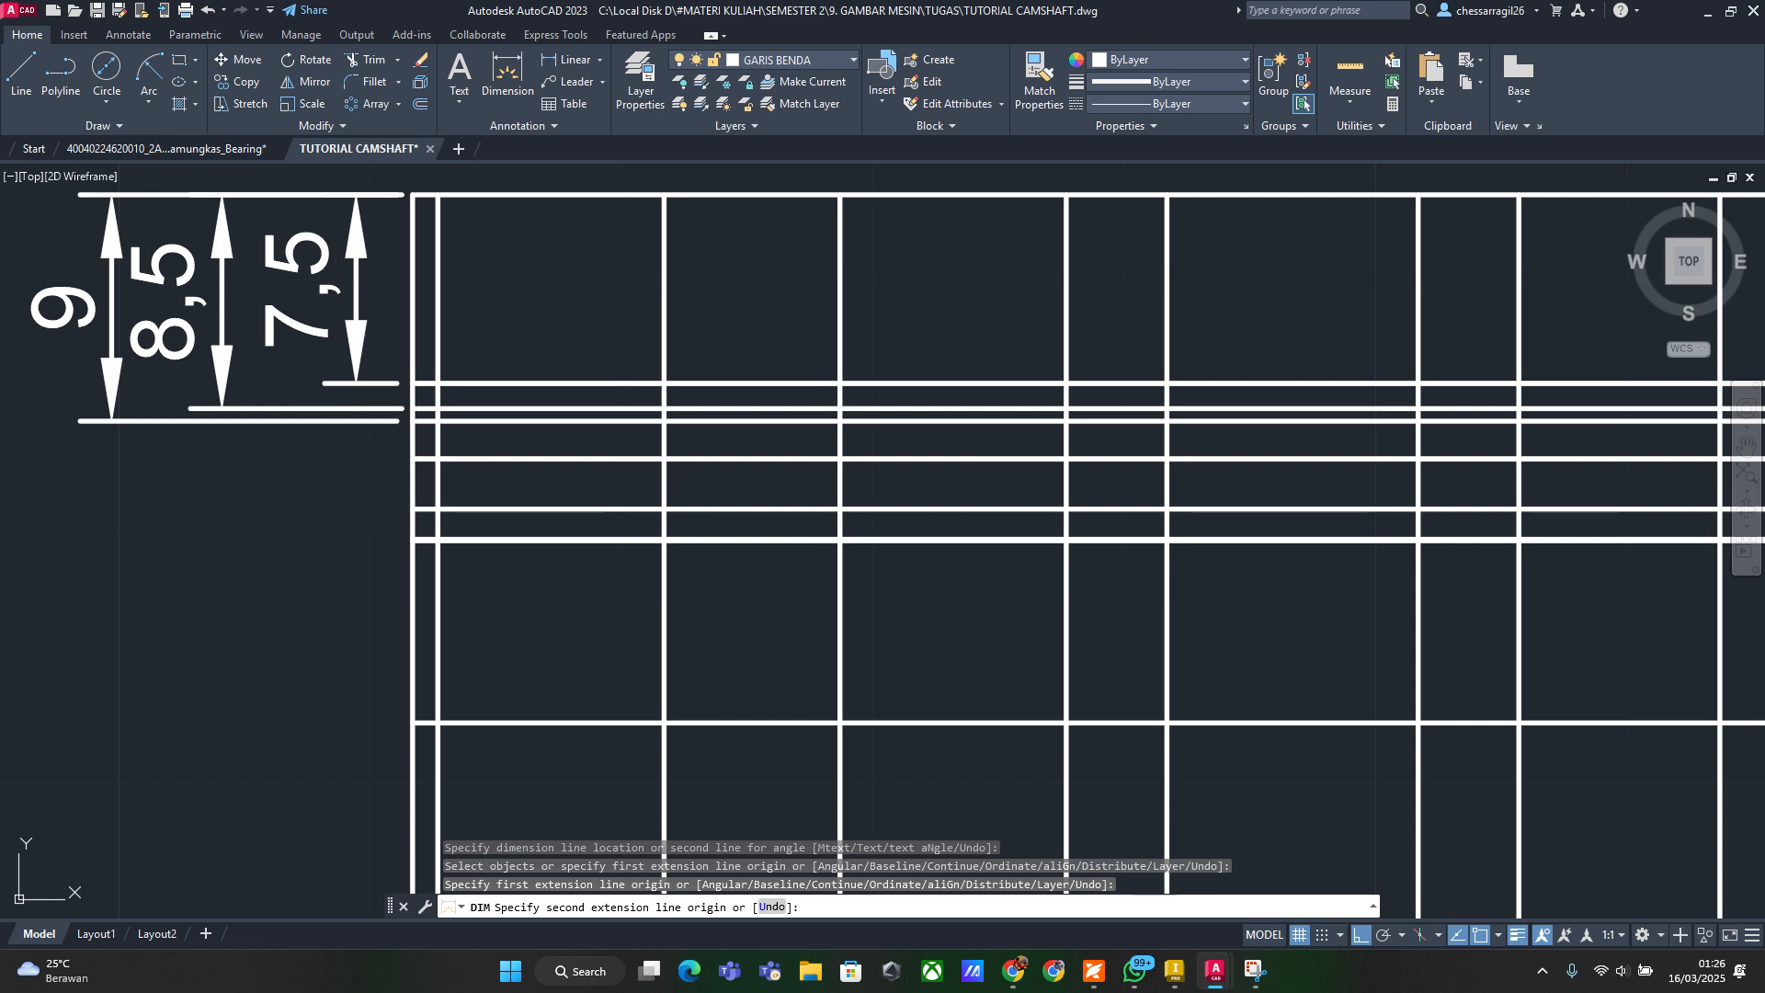
left_click(413, 196)
left_click(13, 425)
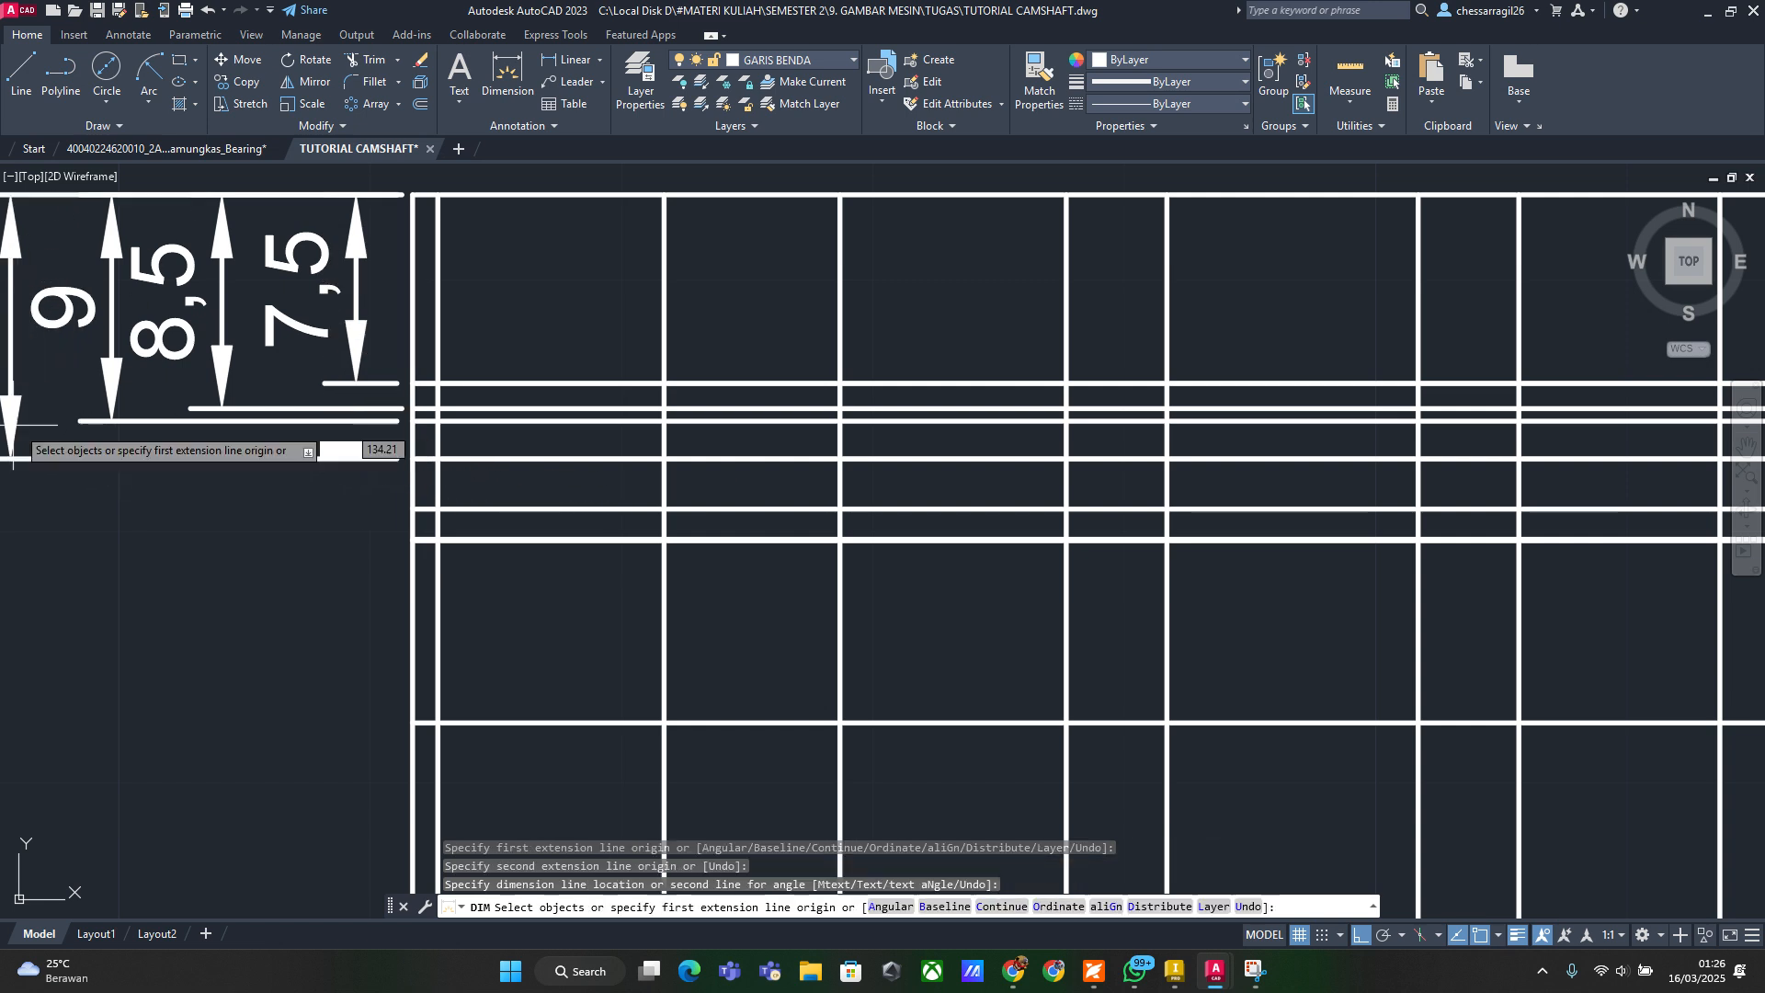
Dimension the vertical distances from the top horizontal line to the fifth and sixth lines below it, continuing the stack leftward
left_click(427, 212)
left_click(410, 507)
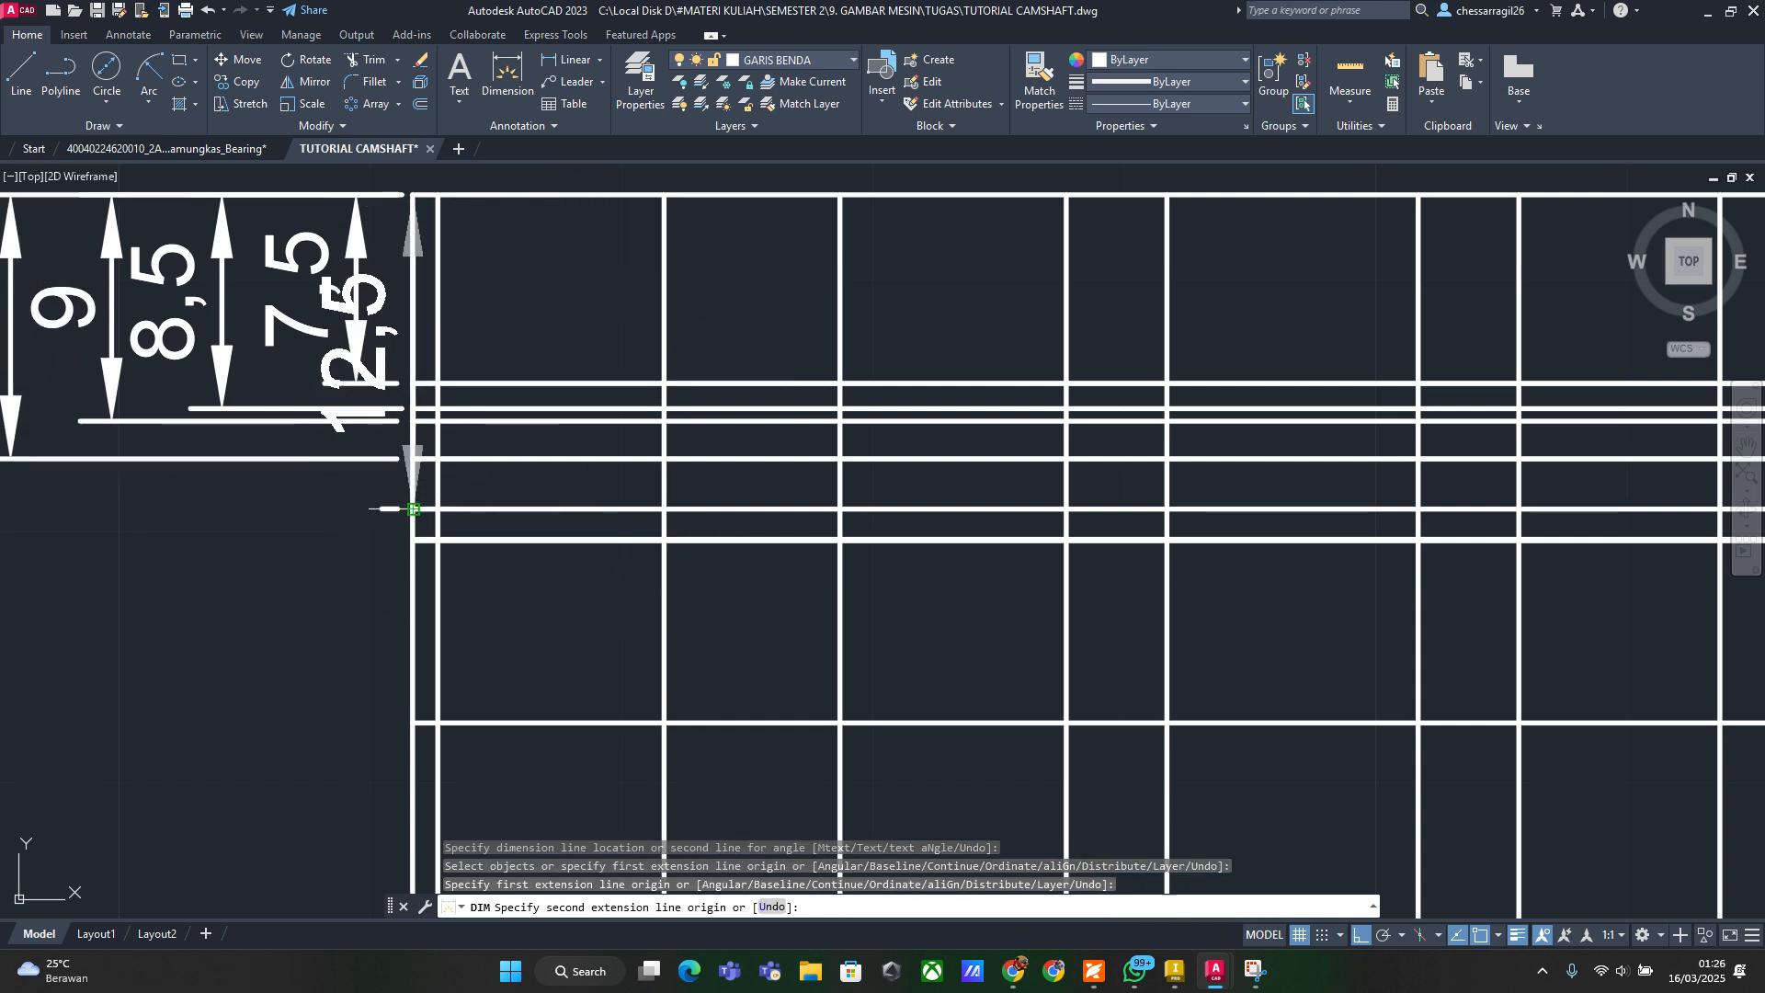
scroll(415, 541, "down", 2)
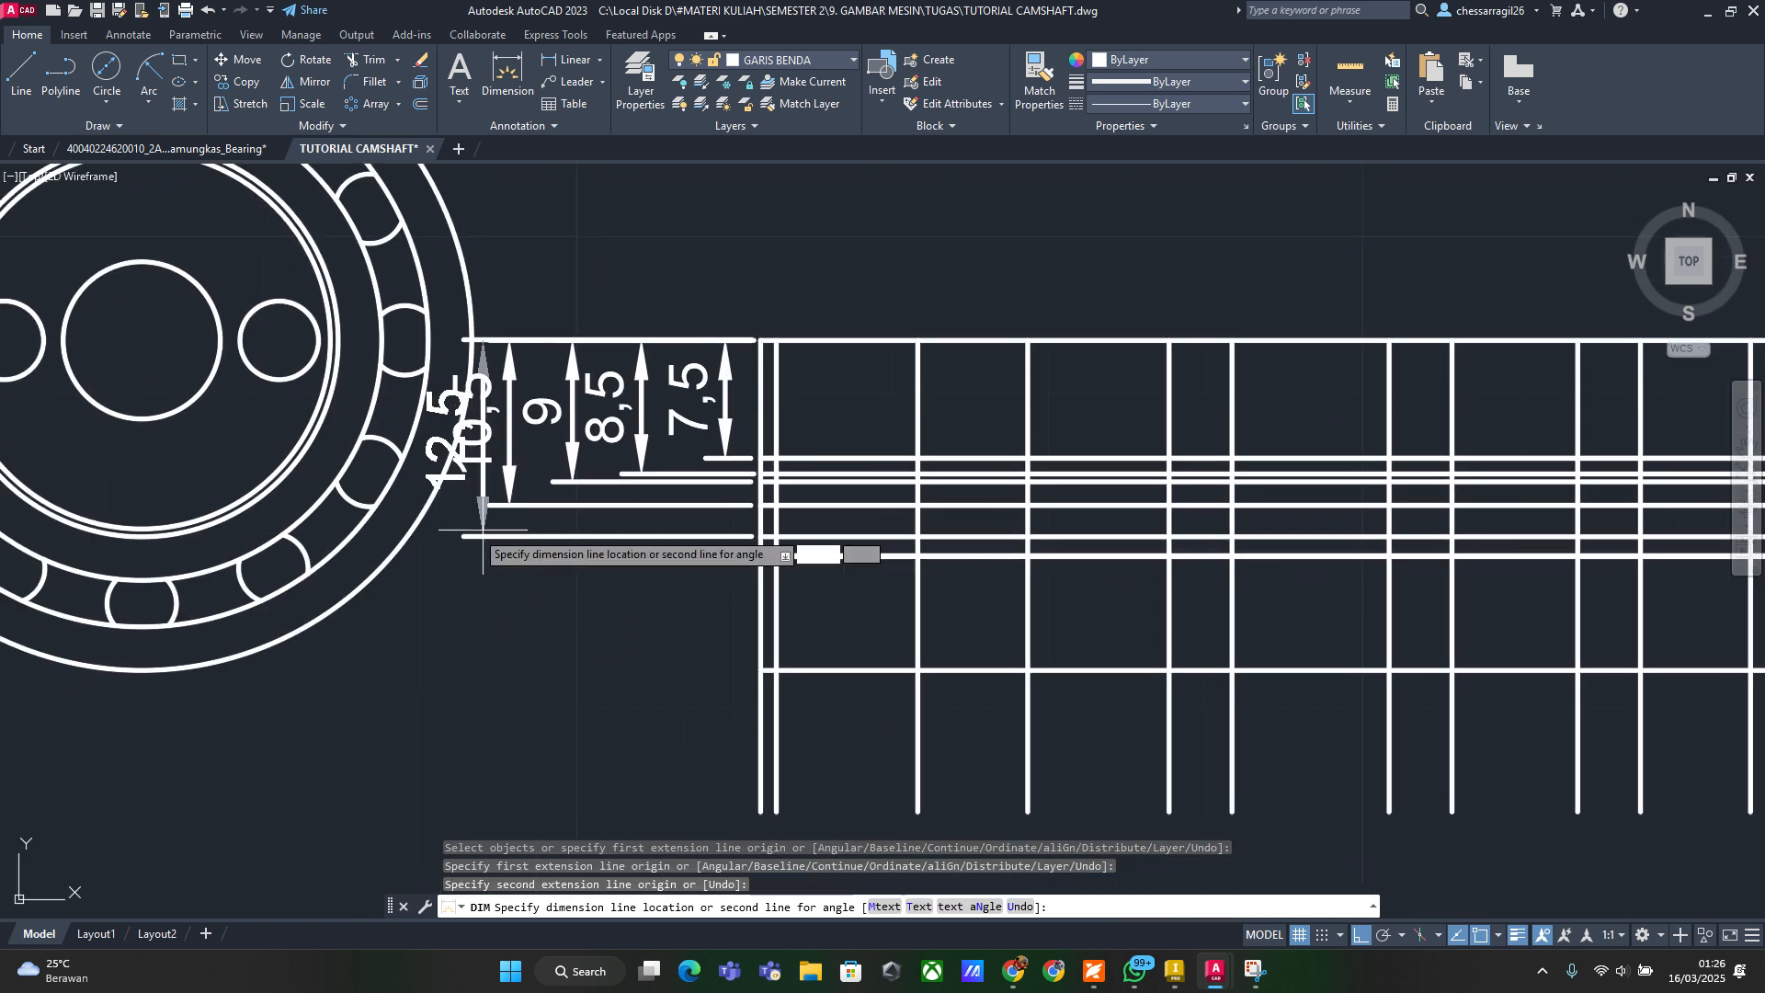
left_click(438, 542)
left_click(760, 341)
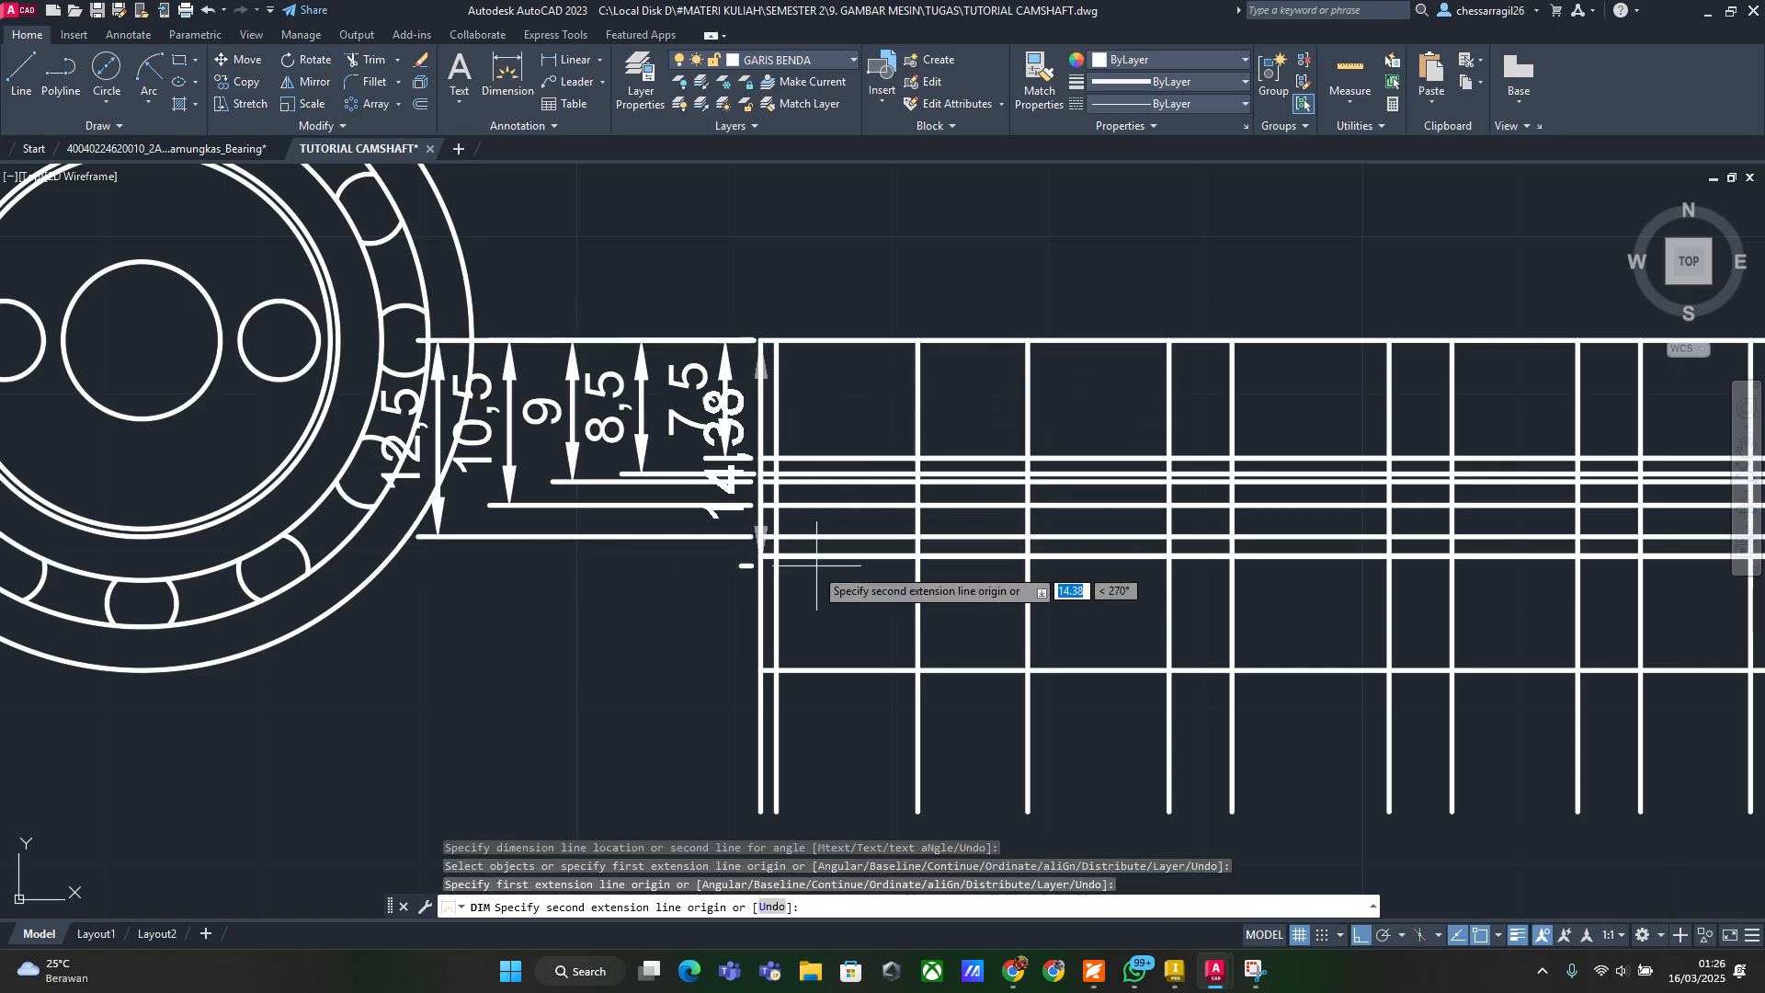
left_click(760, 555)
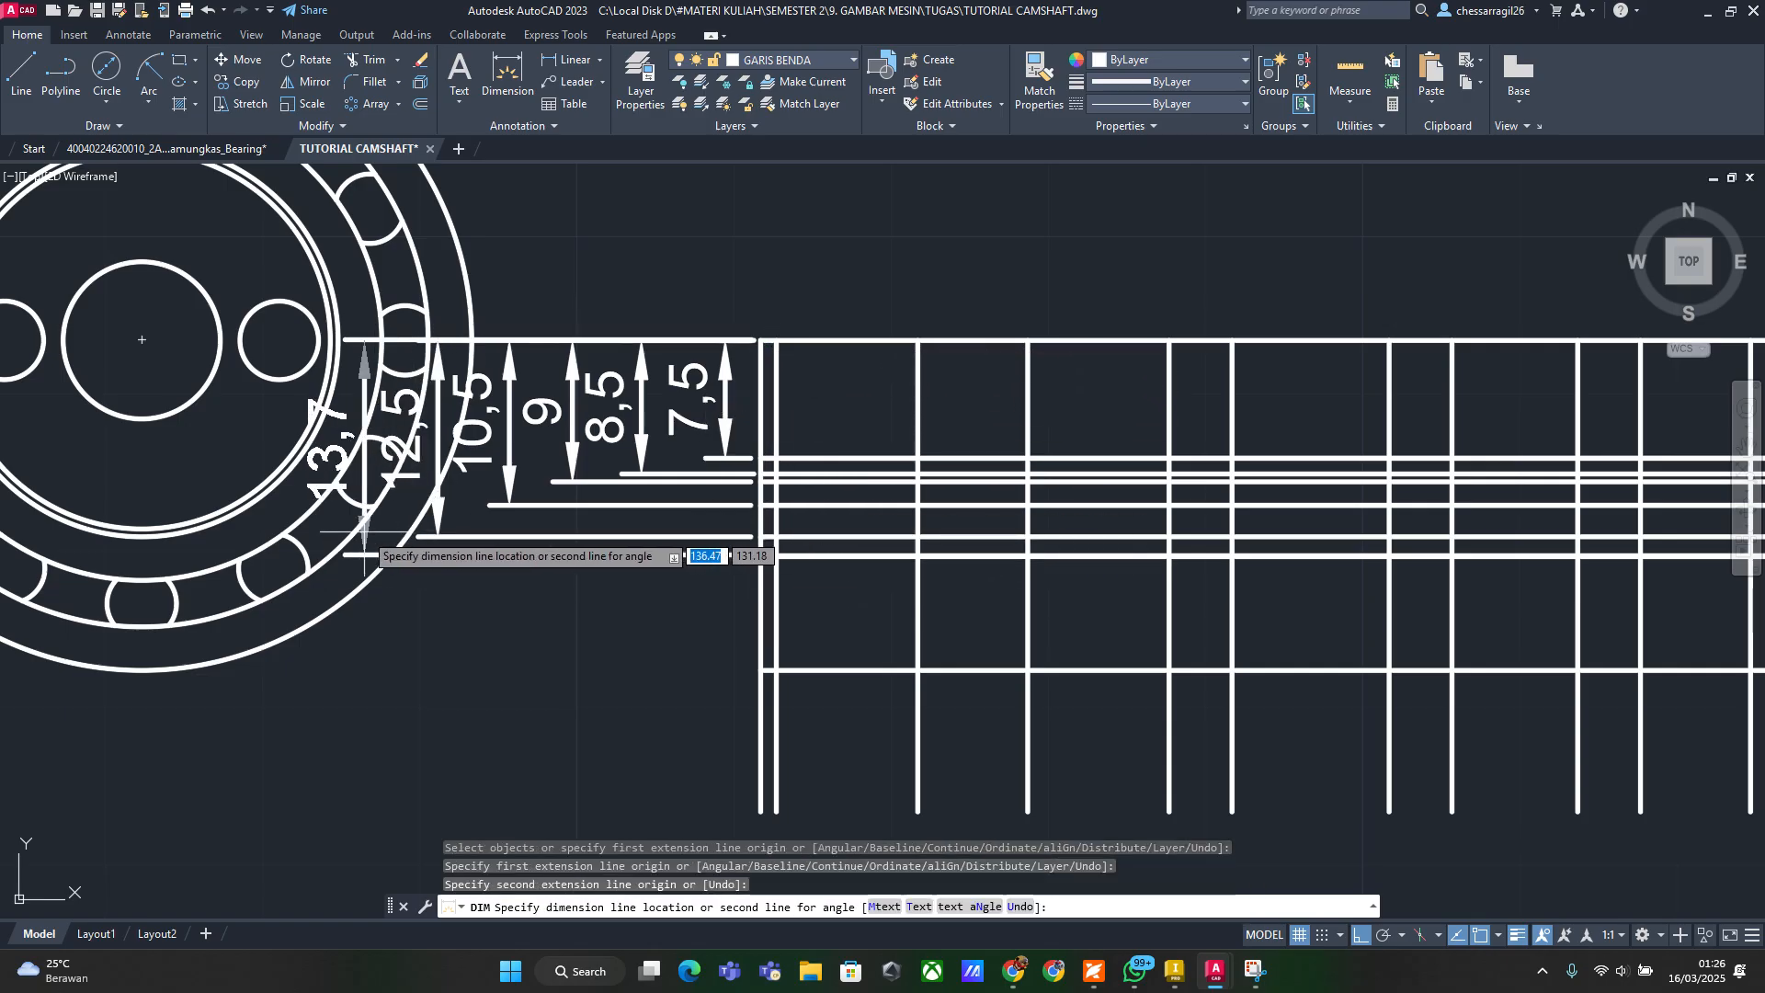
left_click(356, 552)
Dimension the vertical distance from the top horizontal line to the lowest horizontal line as the outermost dimension, and end dimensioning
left_click(760, 341)
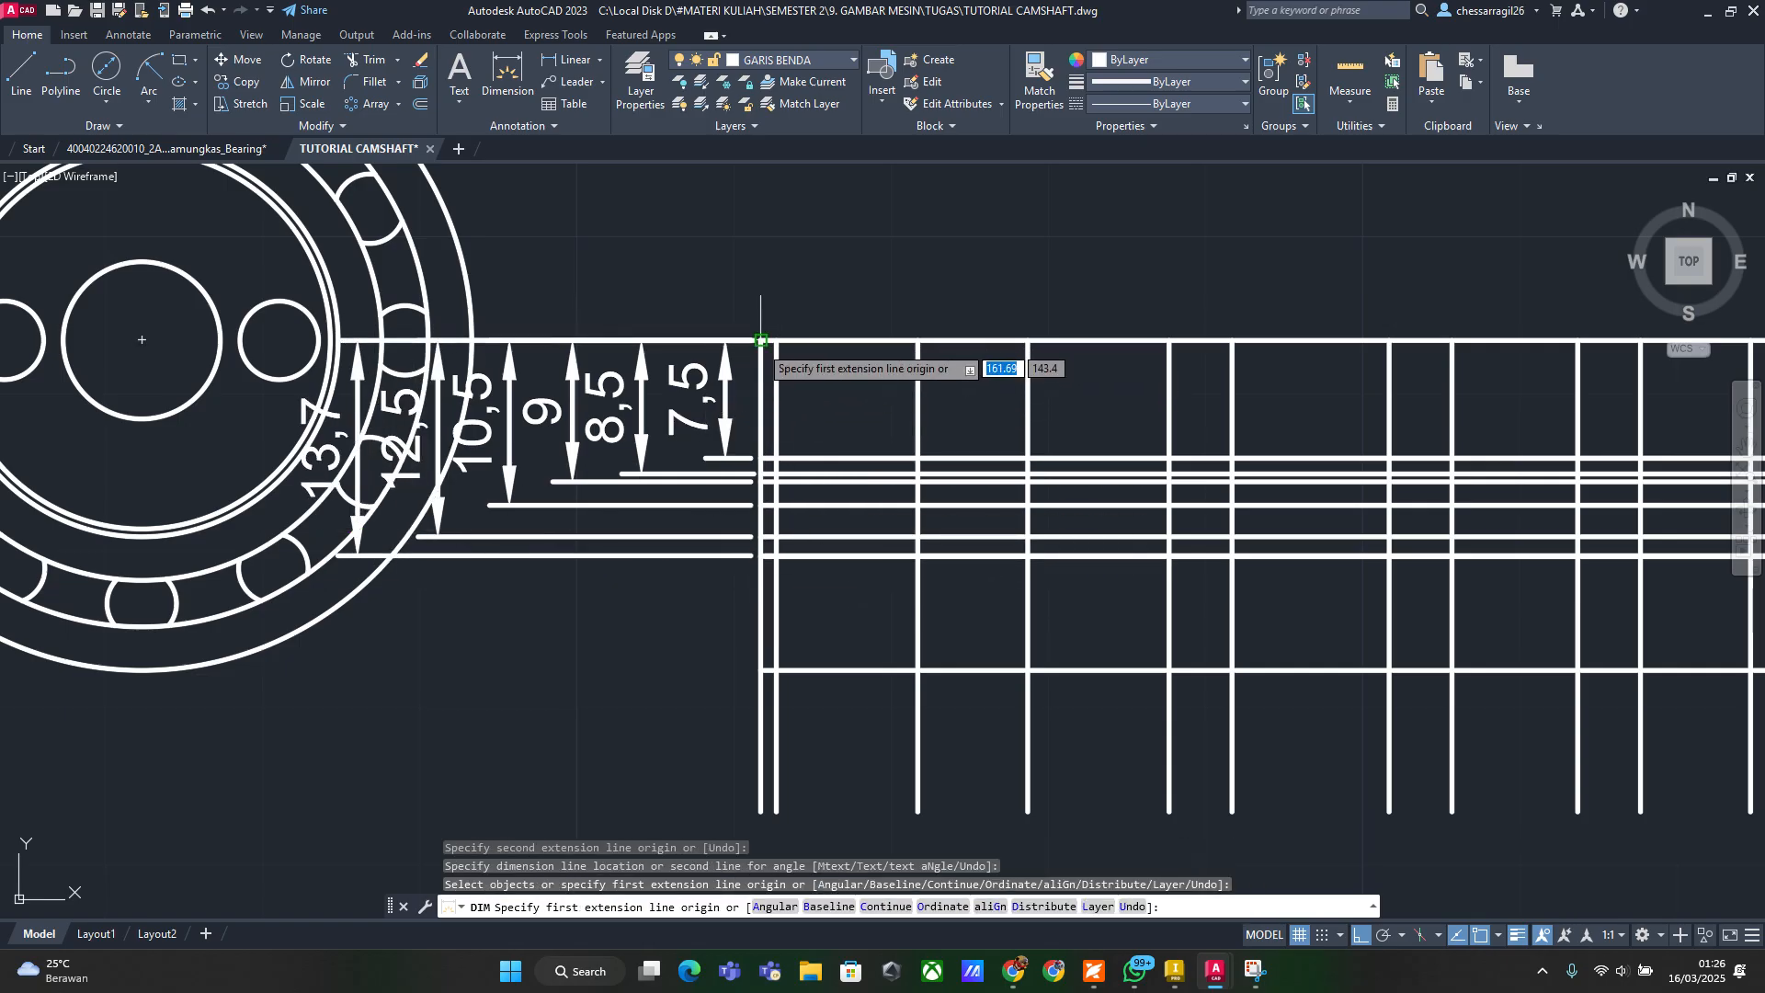
left_click(760, 669)
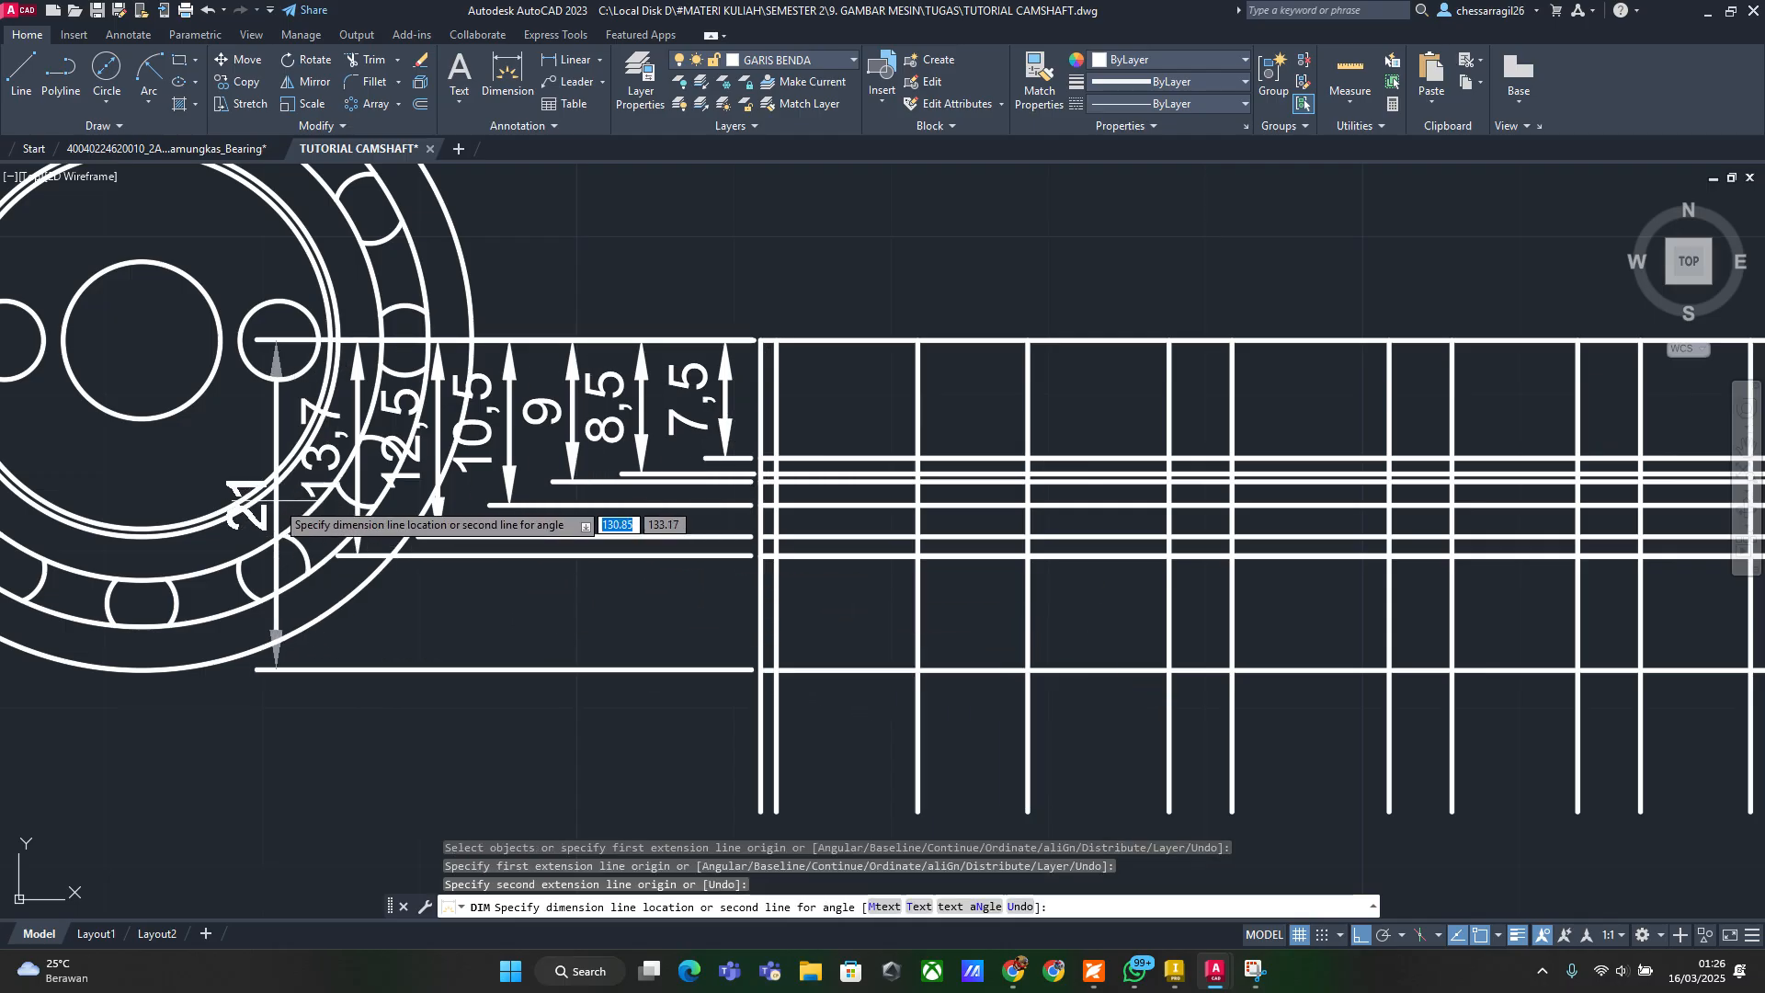
left_click(295, 507)
scroll(460, 478, "down", 6)
key("Escape")
Move the side view grid with its dimensions to the right, clear of the circular front view
left_click(946, 655)
left_click(501, 372)
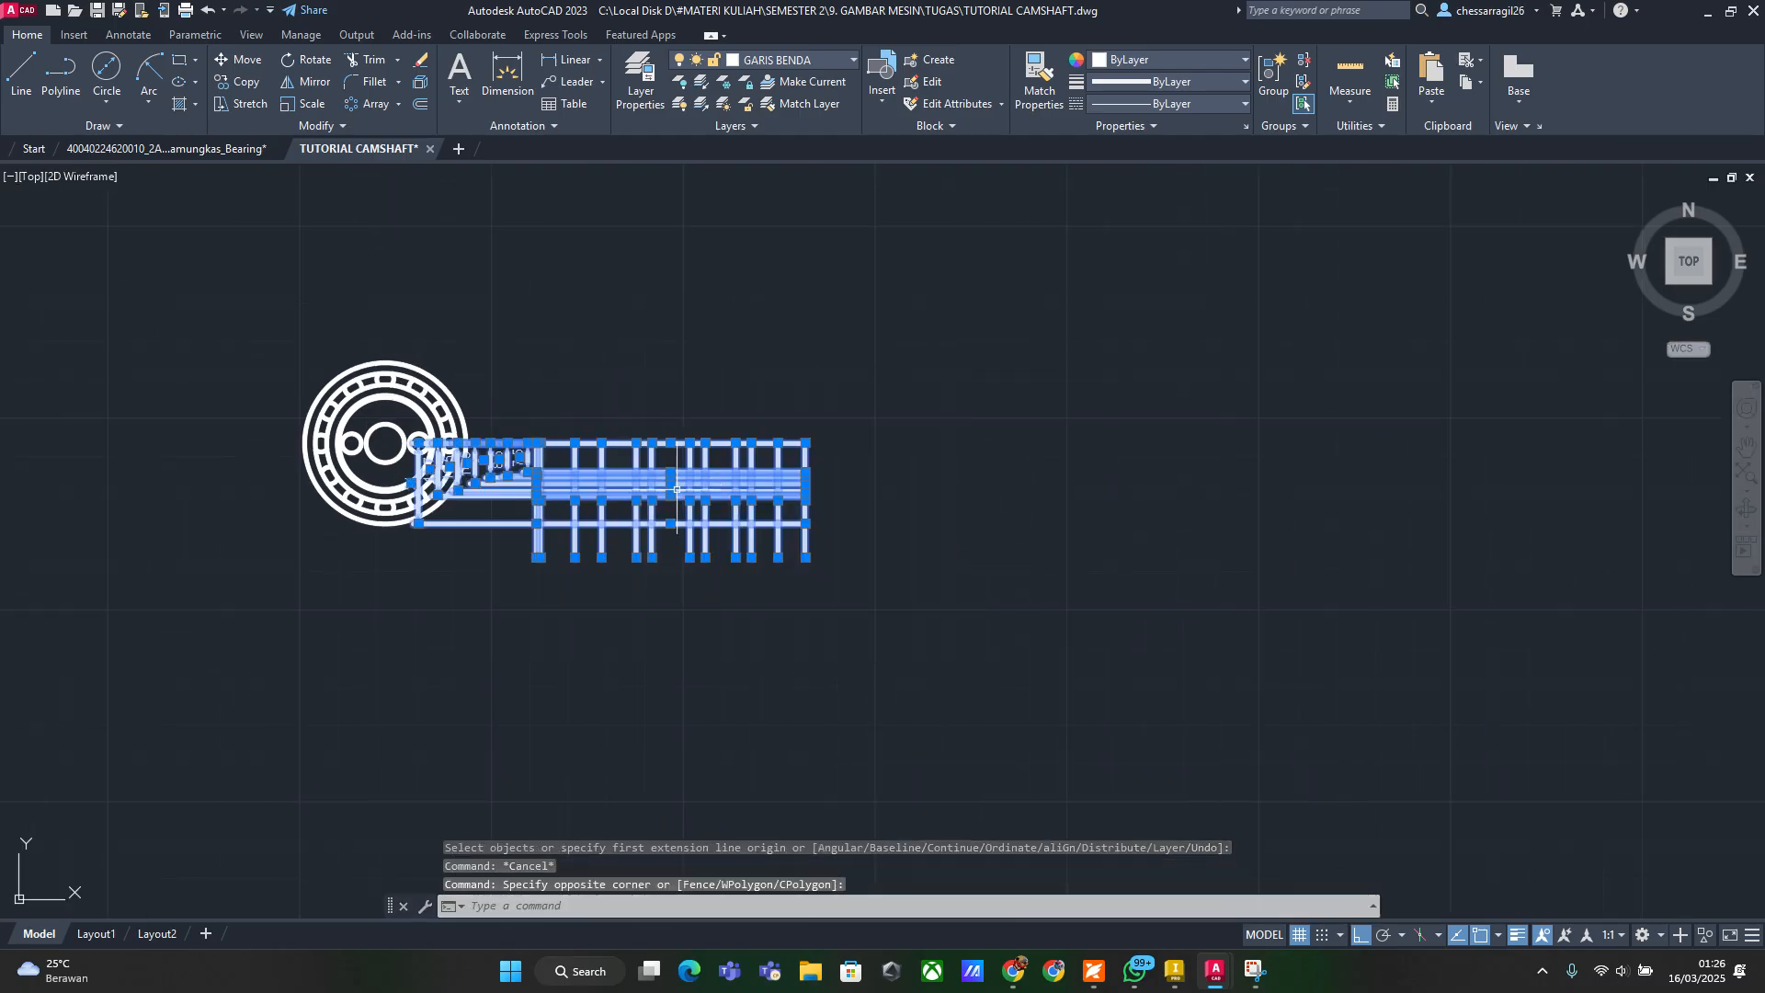
key("Return")
left_click(639, 665)
left_click(786, 654)
key("Escape")
key("Escape")
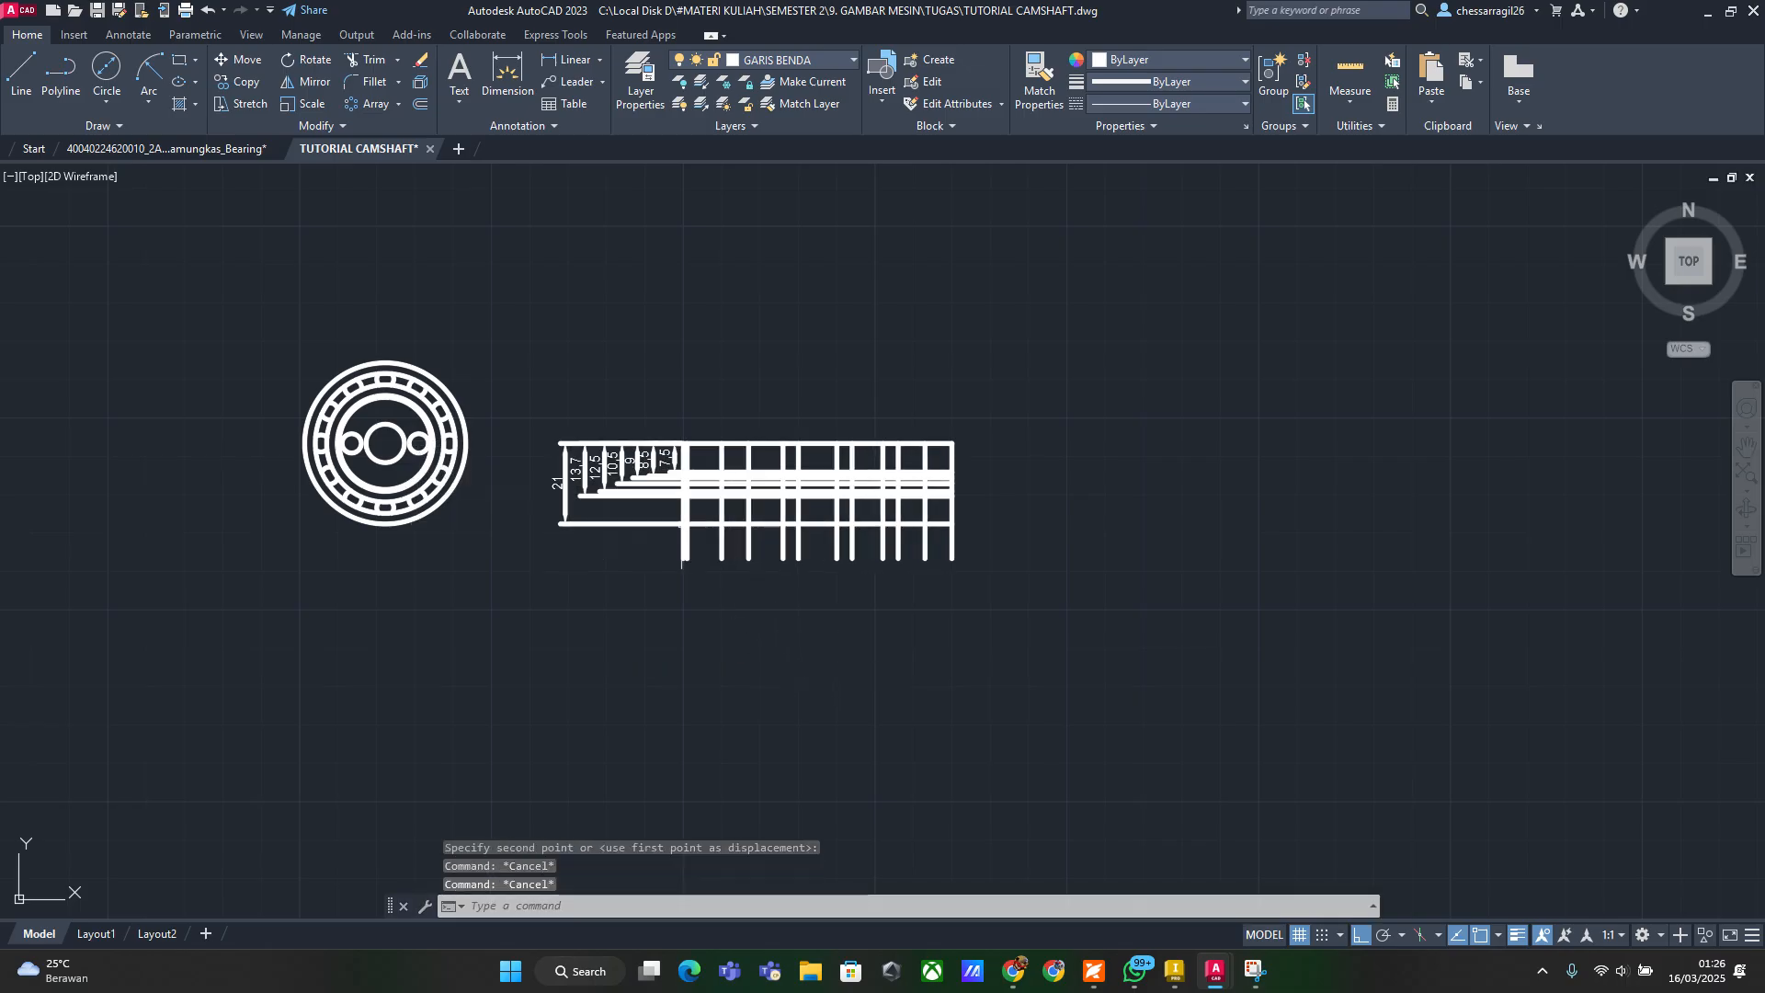
Switch to the Inventor drawing, examine the Ø25 end collar of the side view, and return to the AutoCAD drawing
scroll(679, 485, "up", 8)
middle_click_drag(617, 516, 477, 615)
scroll(480, 642, "down", 5)
scroll(480, 641, "up", 3)
key("alt+Tab")
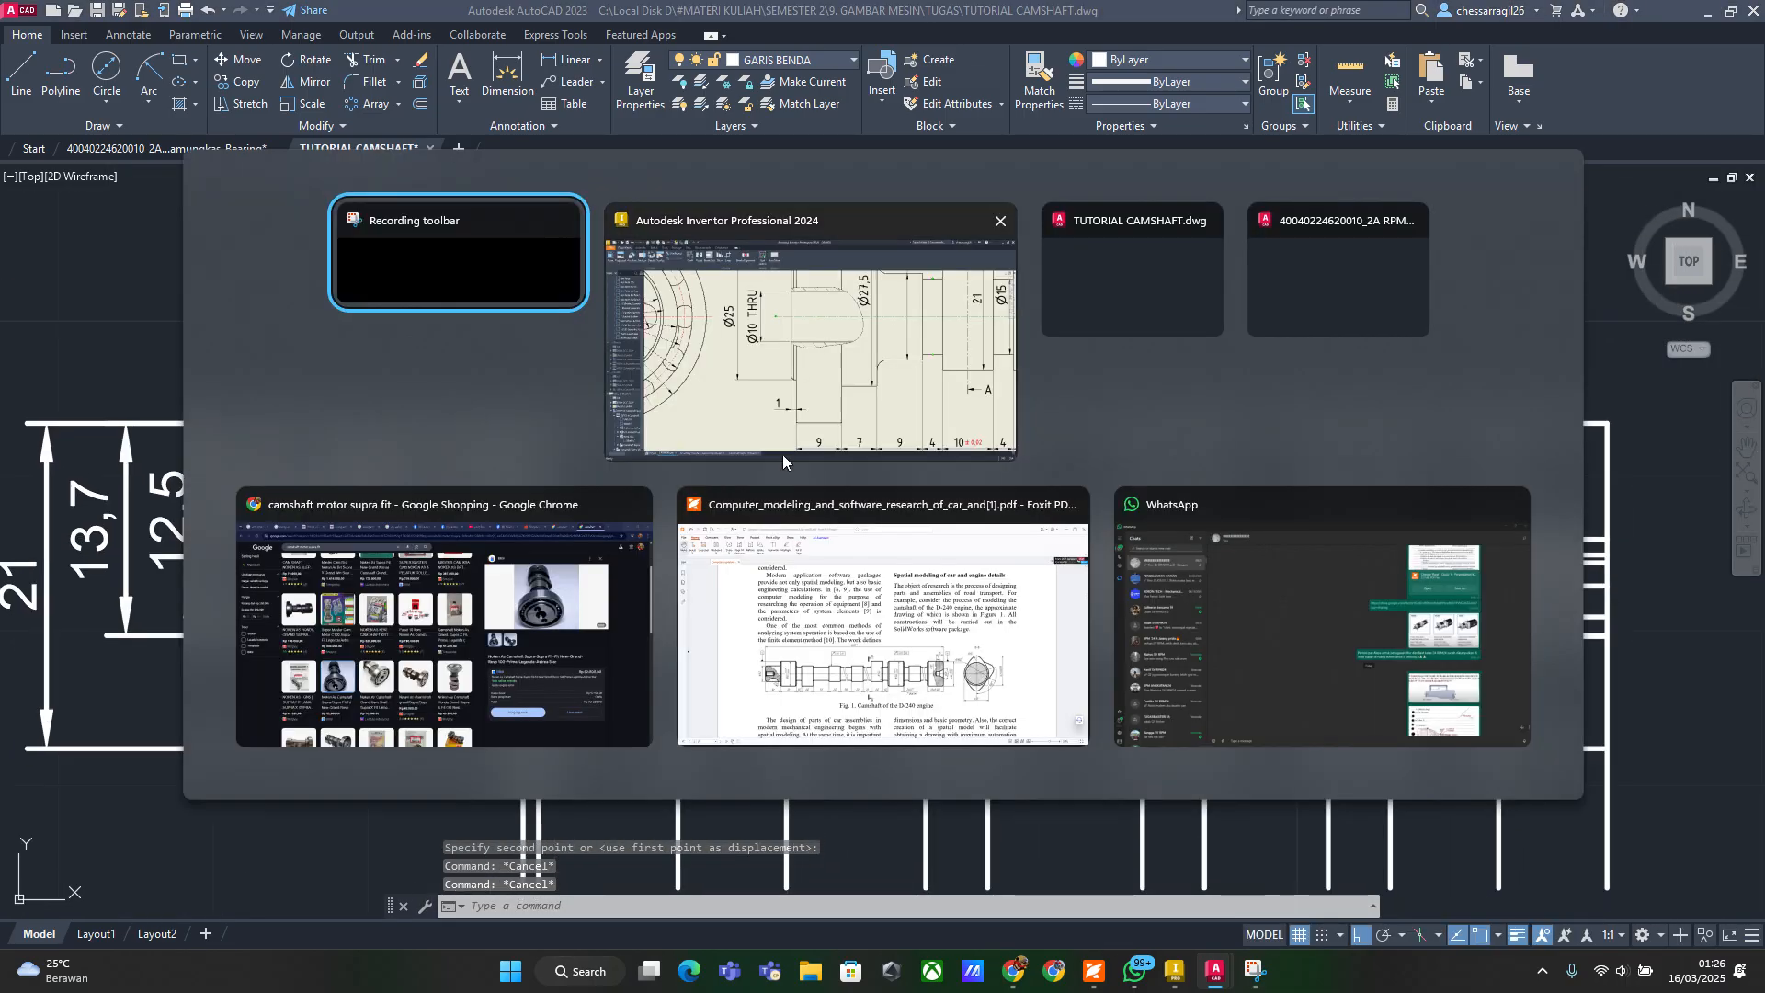
left_click(831, 358)
scroll(579, 577, "down", 1)
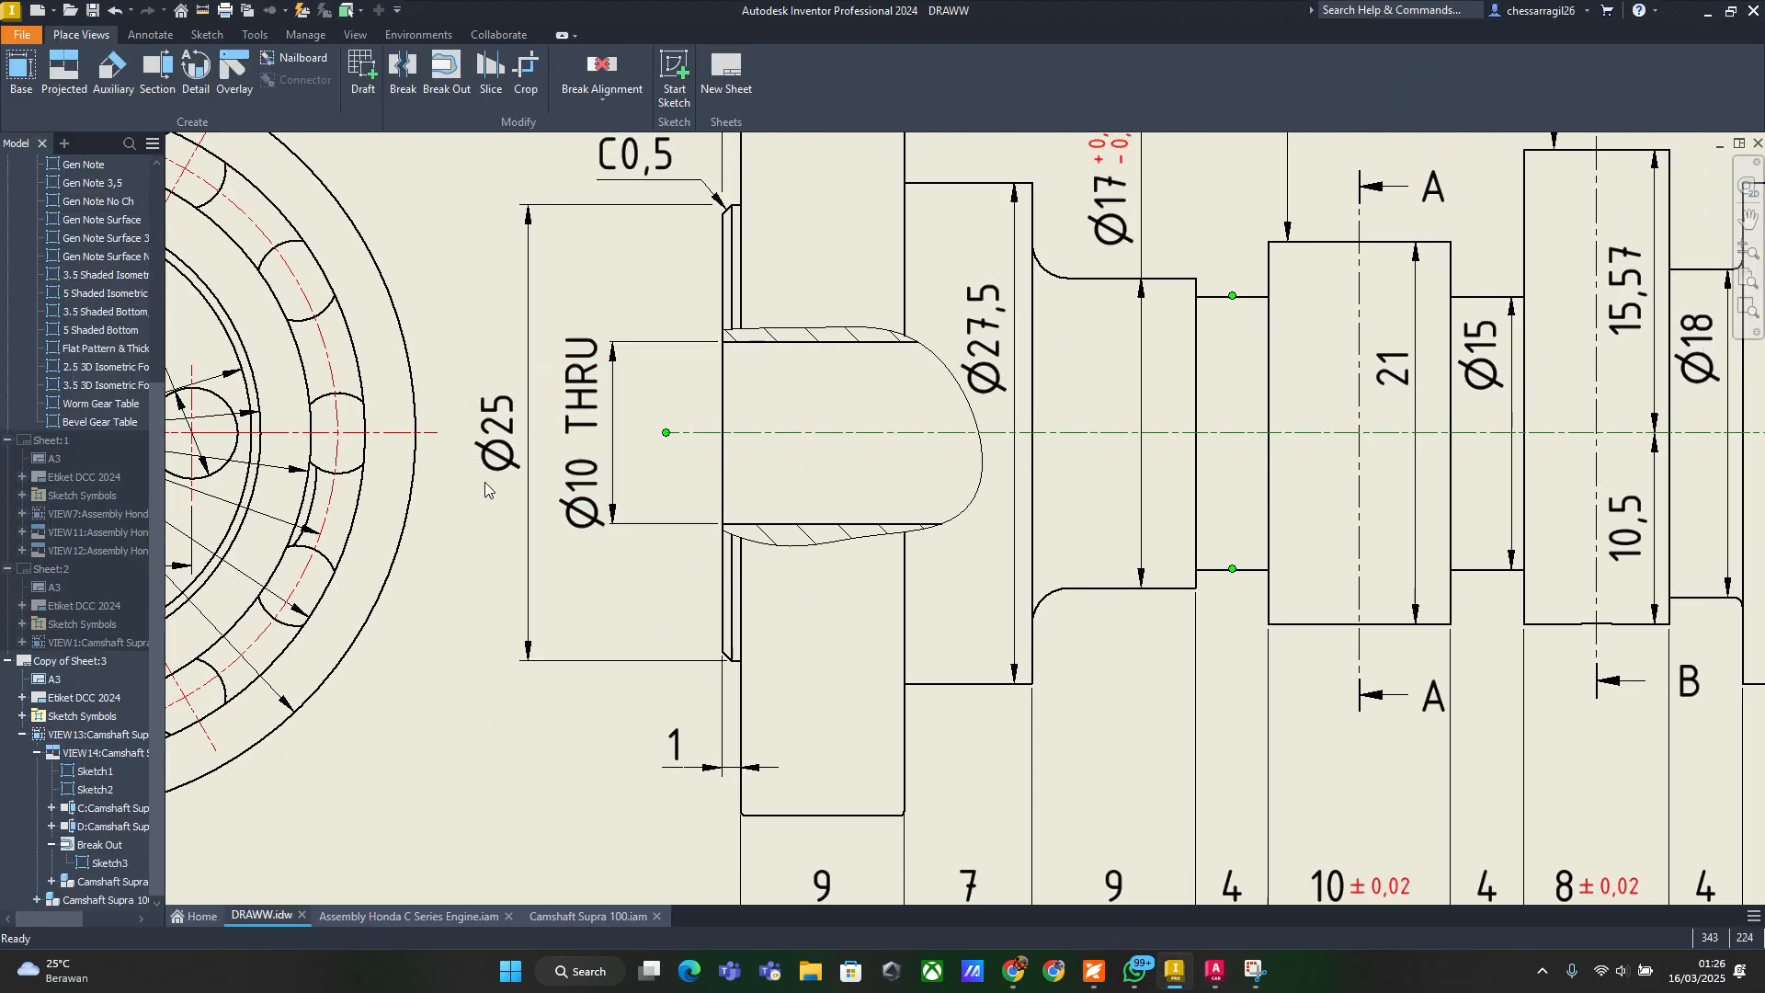
key("alt+Tab")
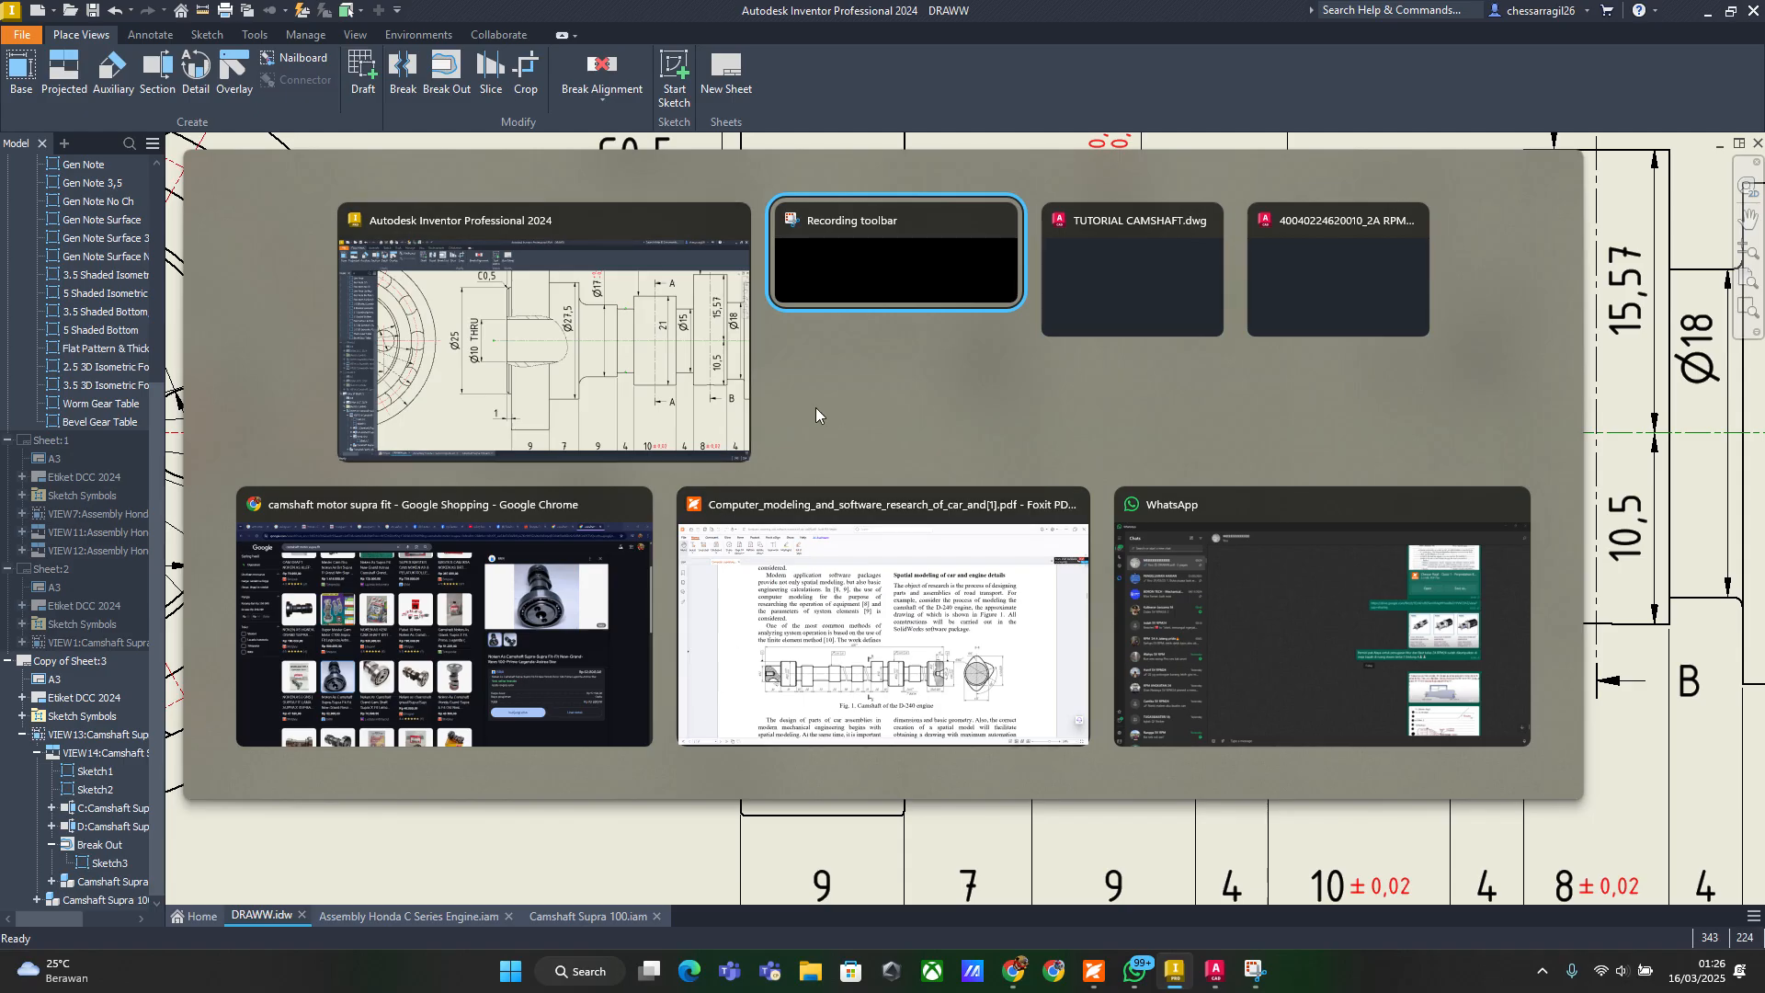
left_click(1152, 318)
Trim the leftmost vertical line just below the 12,5 line and the 13,7 line's piece inside the first narrow column
scroll(551, 658, "up", 2)
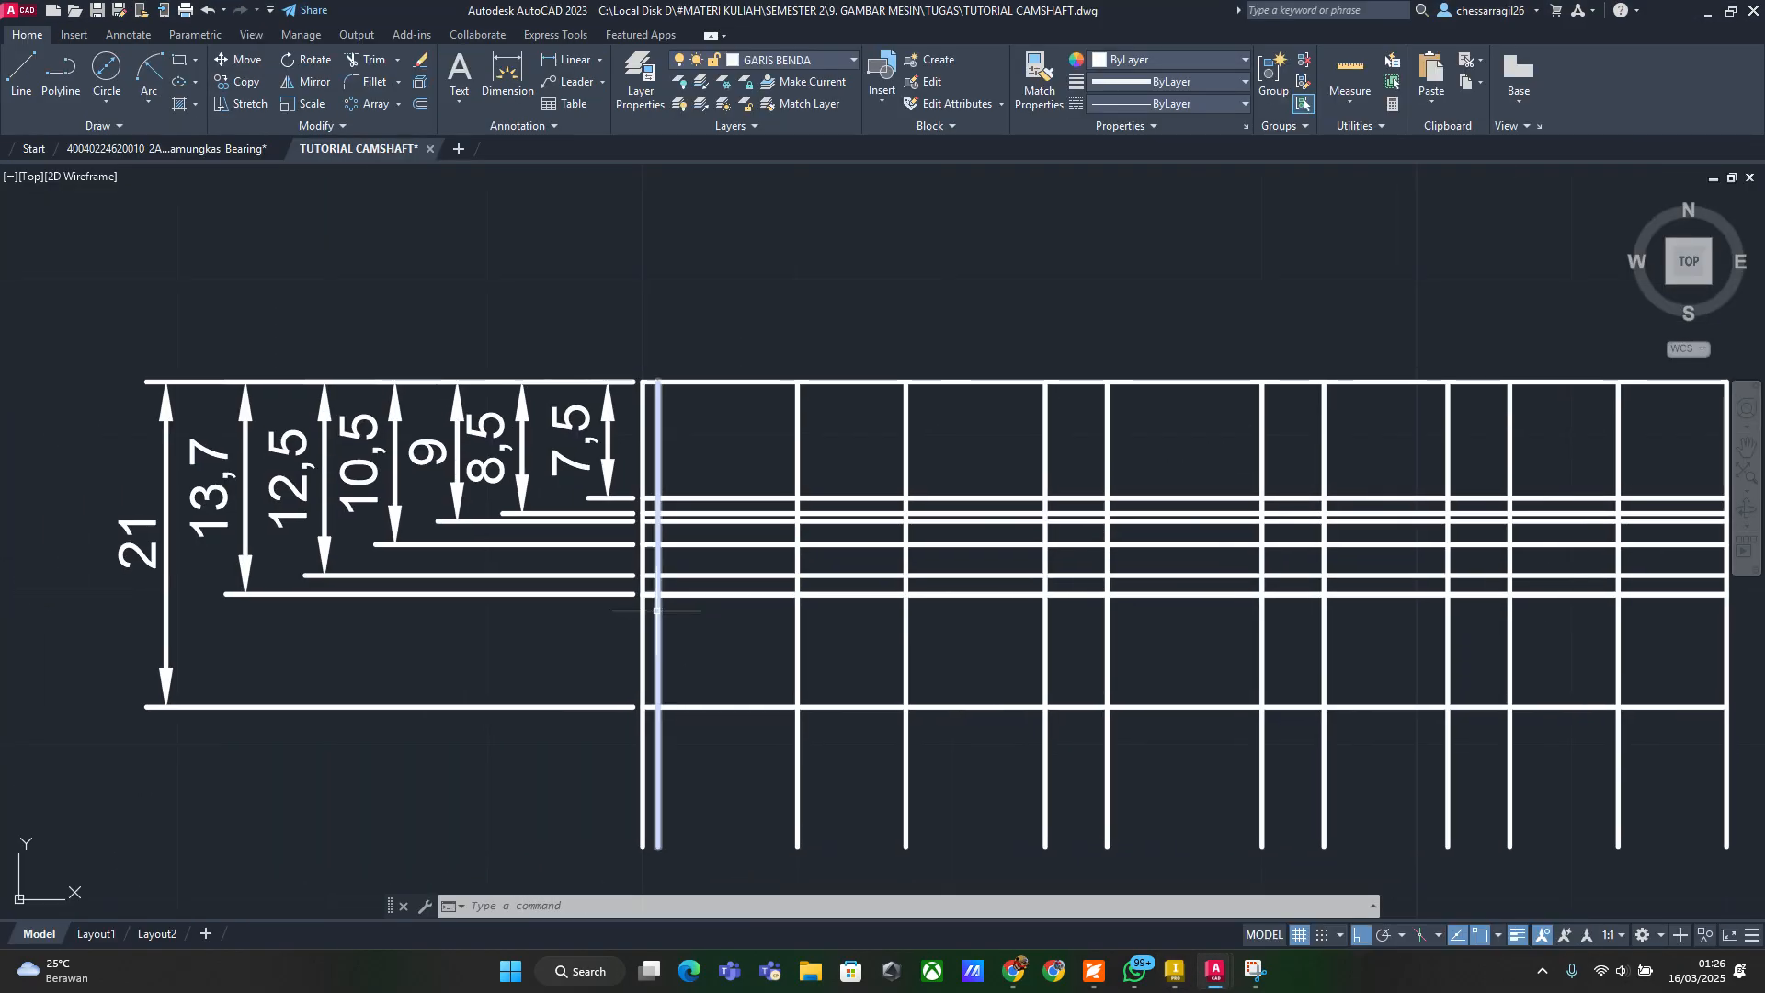
type("TR")
key("Return")
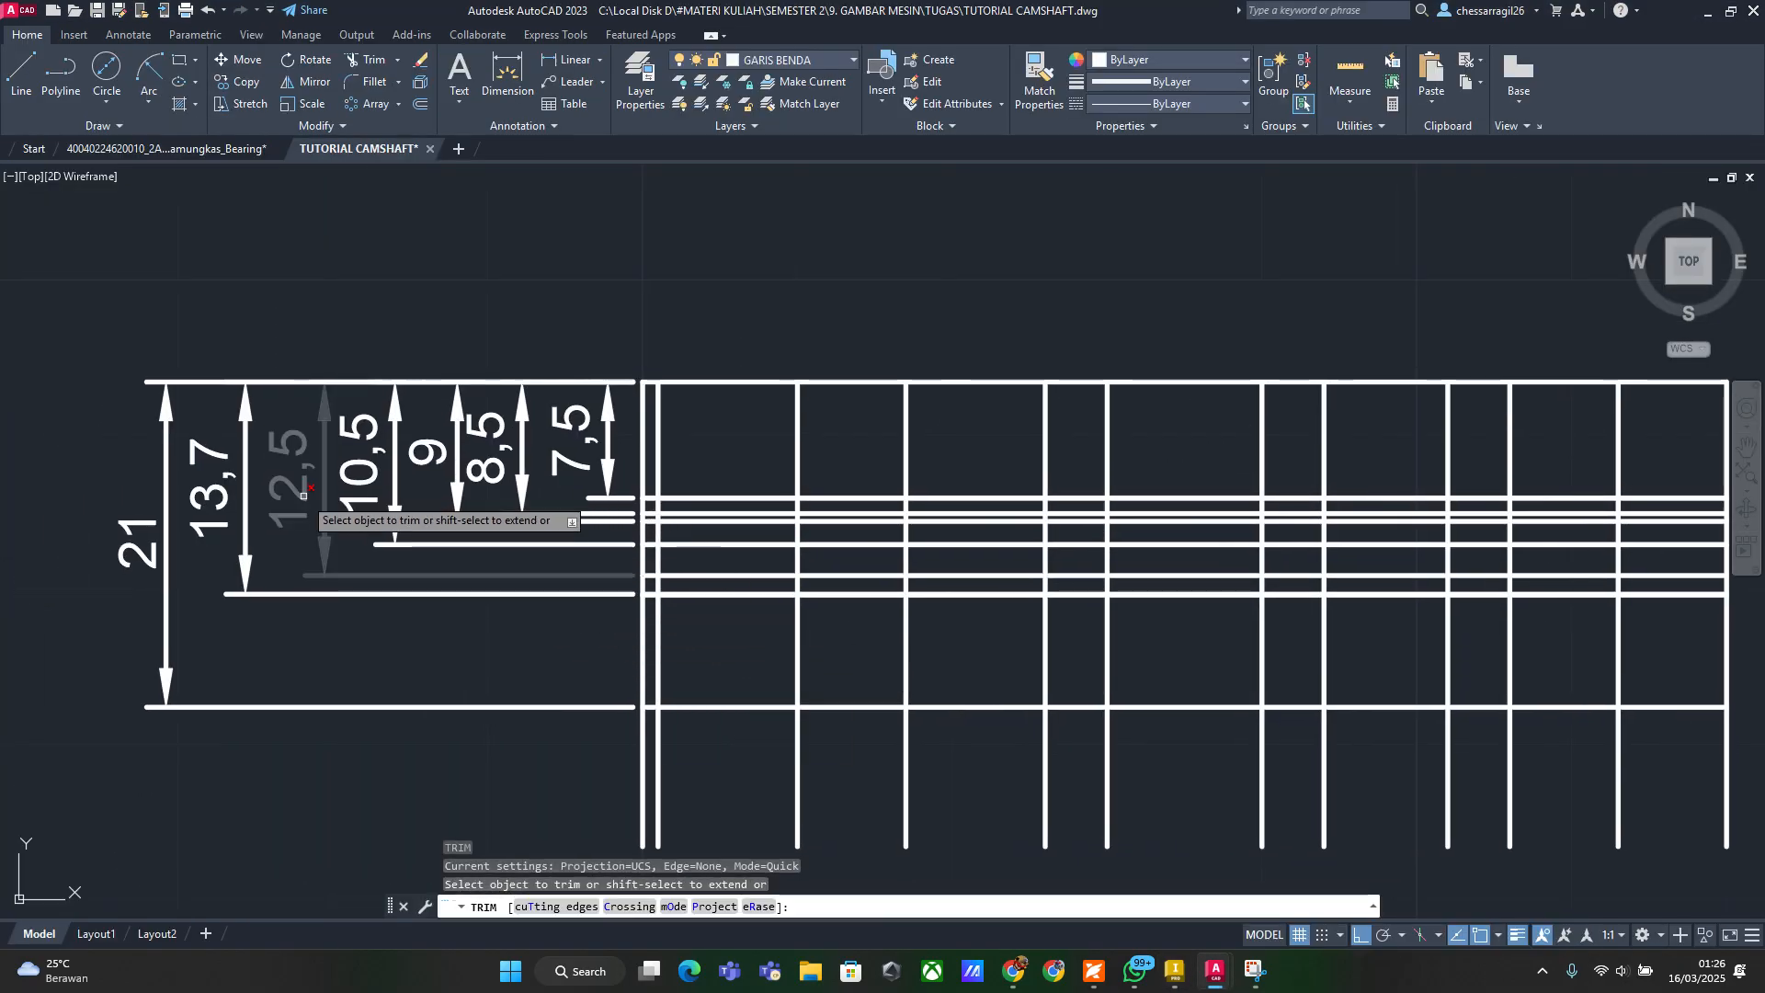
scroll(651, 575, "up", 5)
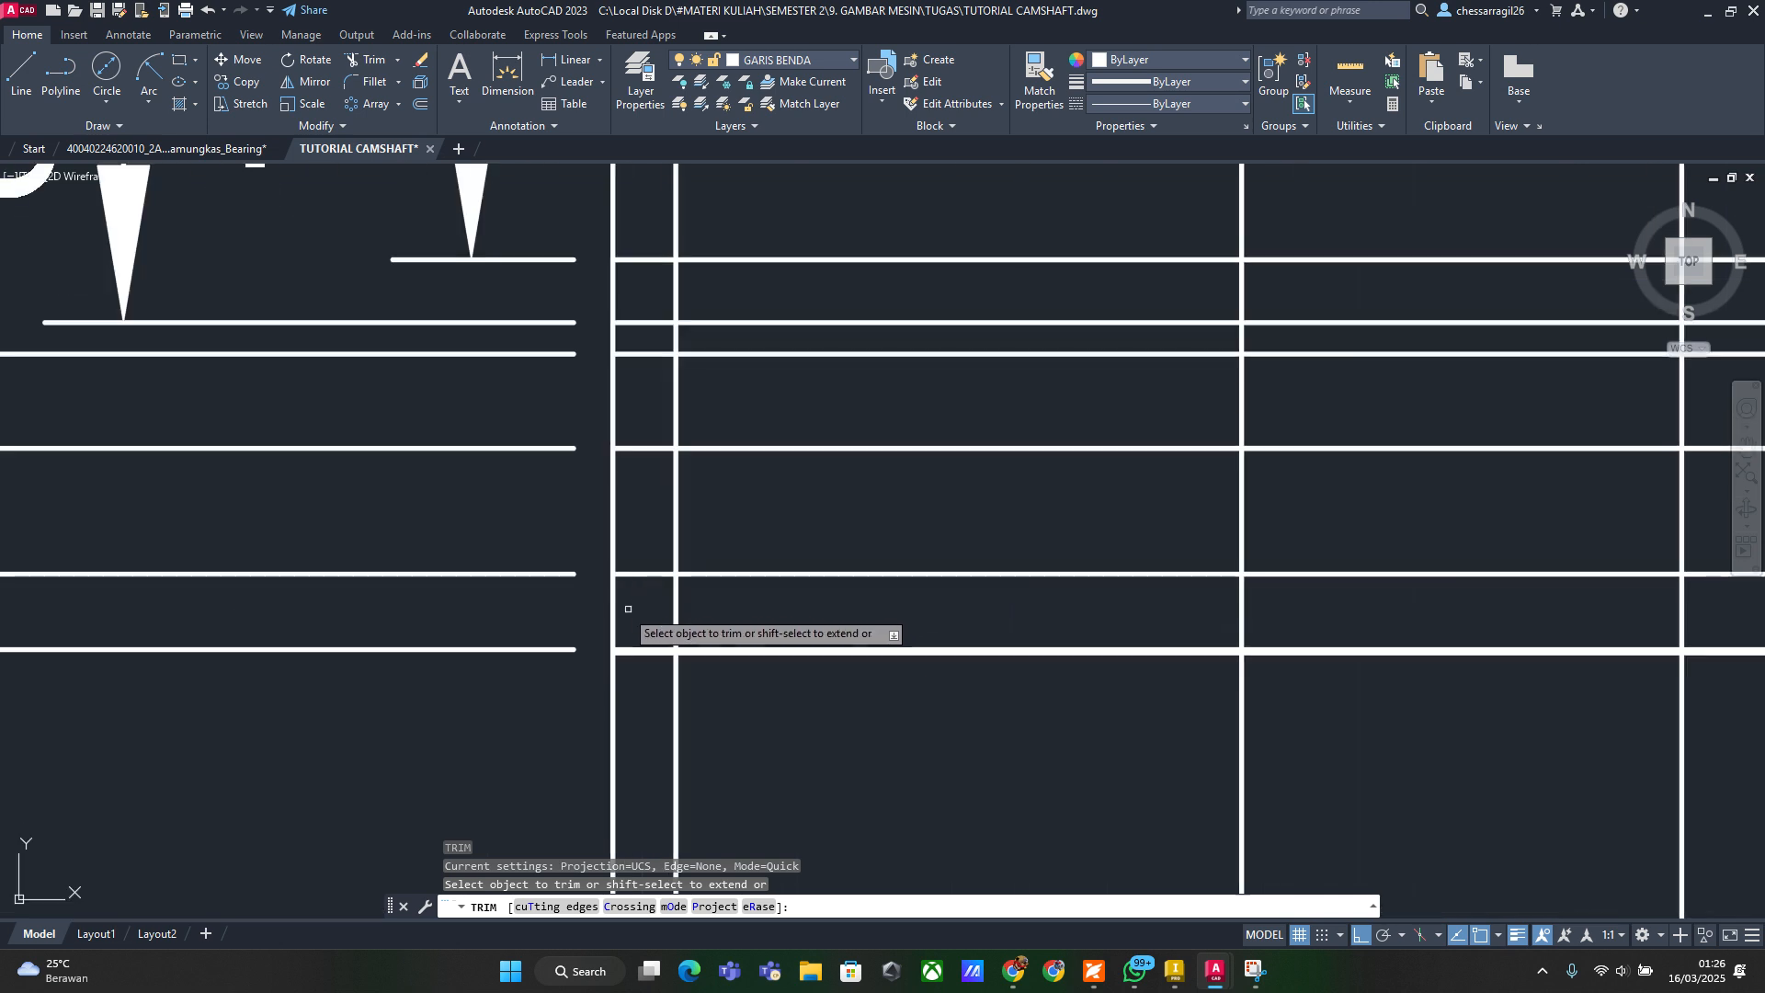
left_click(594, 604)
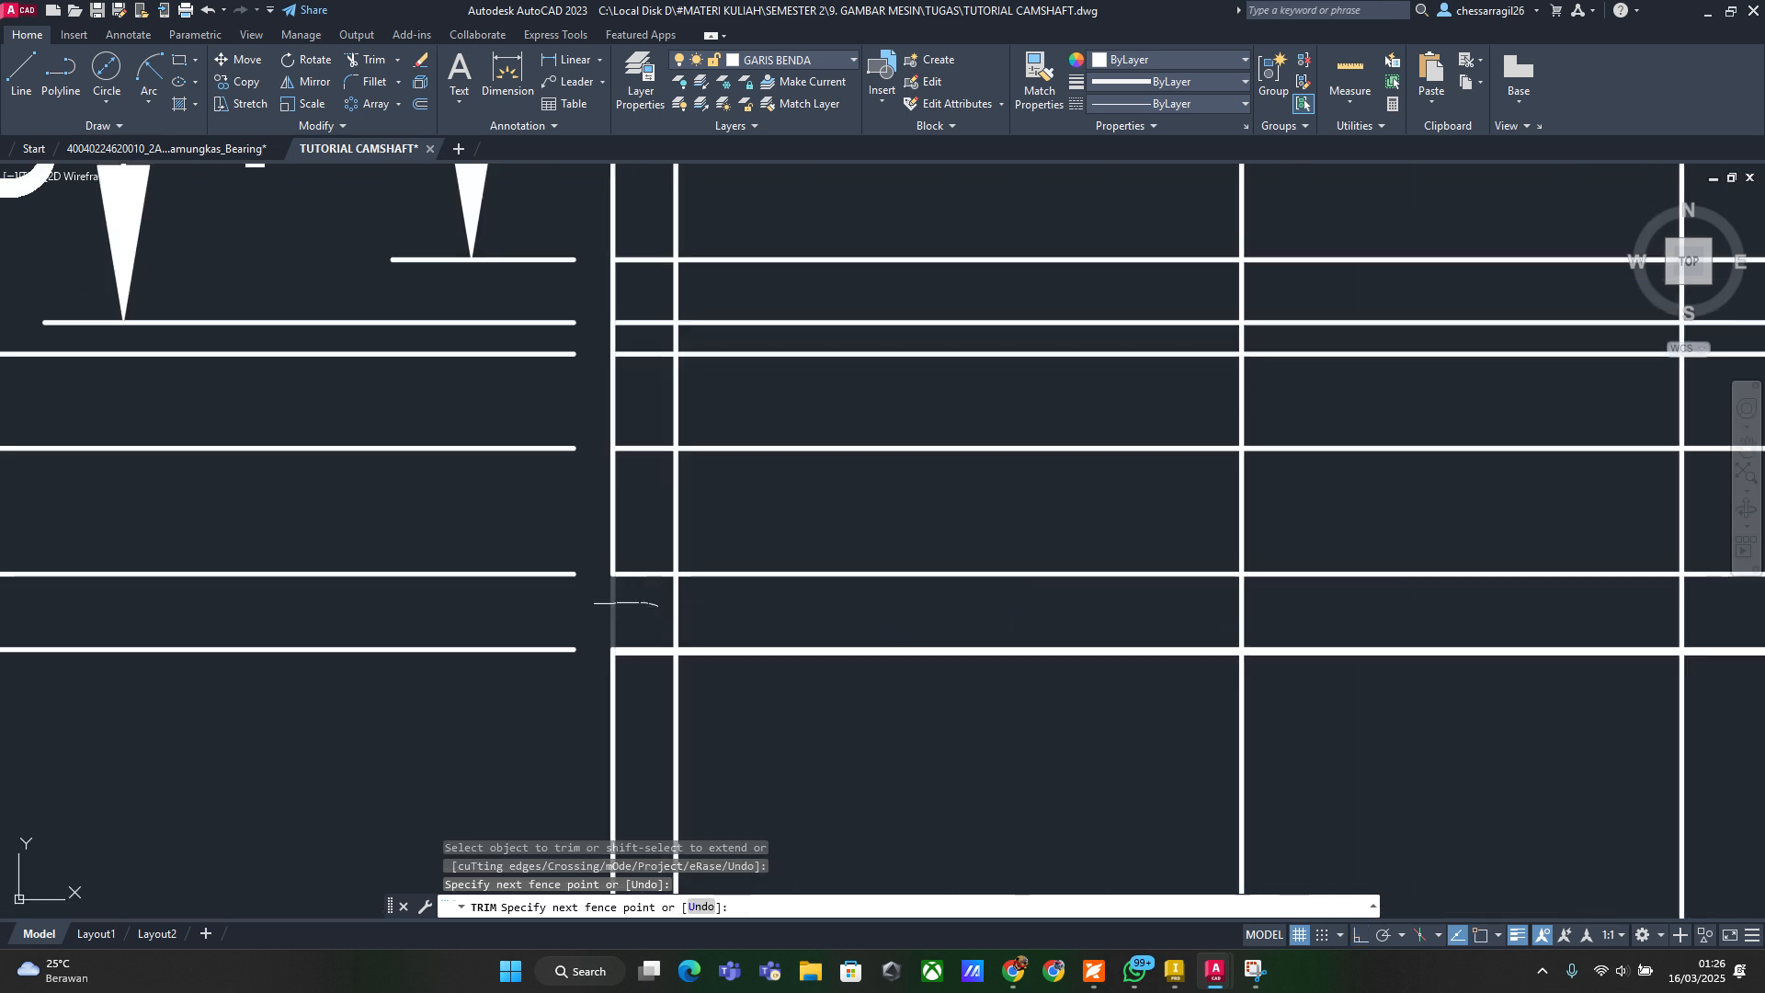
left_click_drag(659, 606, 659, 607)
scroll(650, 634, "down", 2)
middle_click_drag(651, 636, 645, 575)
scroll(644, 576, "up", 2)
left_click_drag(643, 577, 640, 630)
scroll(638, 670, "down", 2)
middle_click_drag(638, 672, 634, 519)
Trim the lowest horizontal line inside the first narrow column and erase the leftover lower piece of the leftmost vertical line
key("Return")
key("Return")
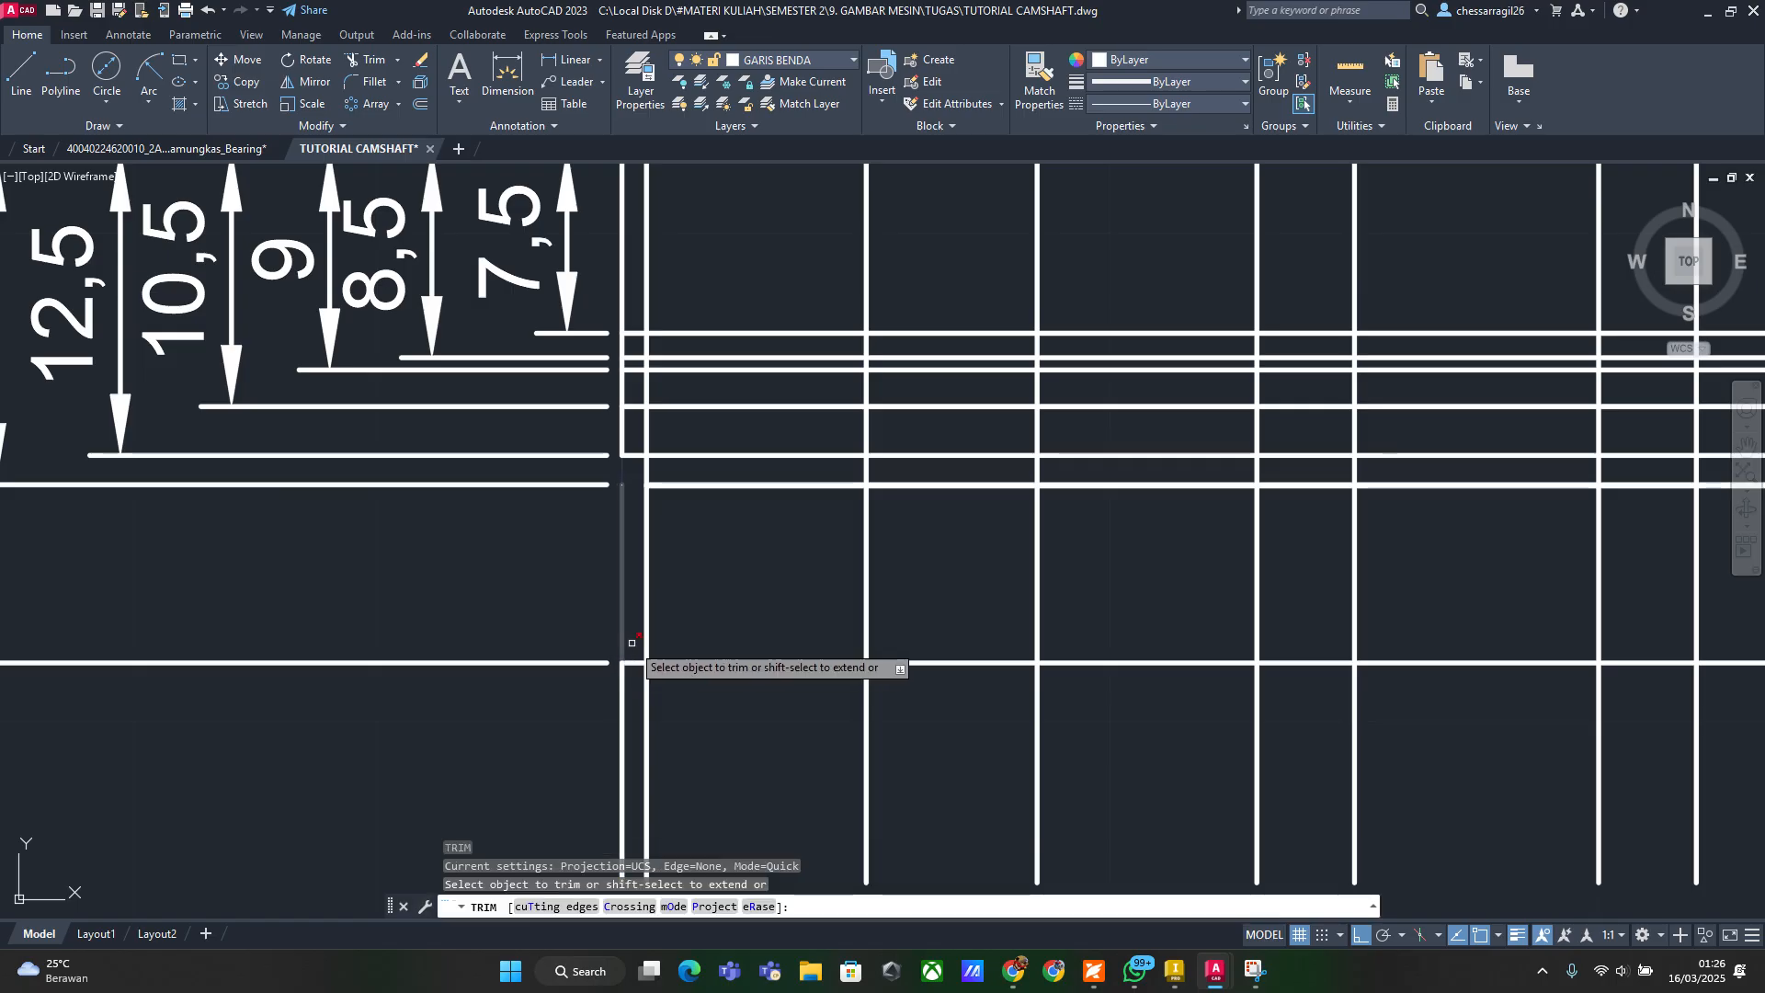
left_click(633, 645)
left_click(636, 664)
key("Escape")
key("Escape")
left_click(630, 643)
left_click(599, 619)
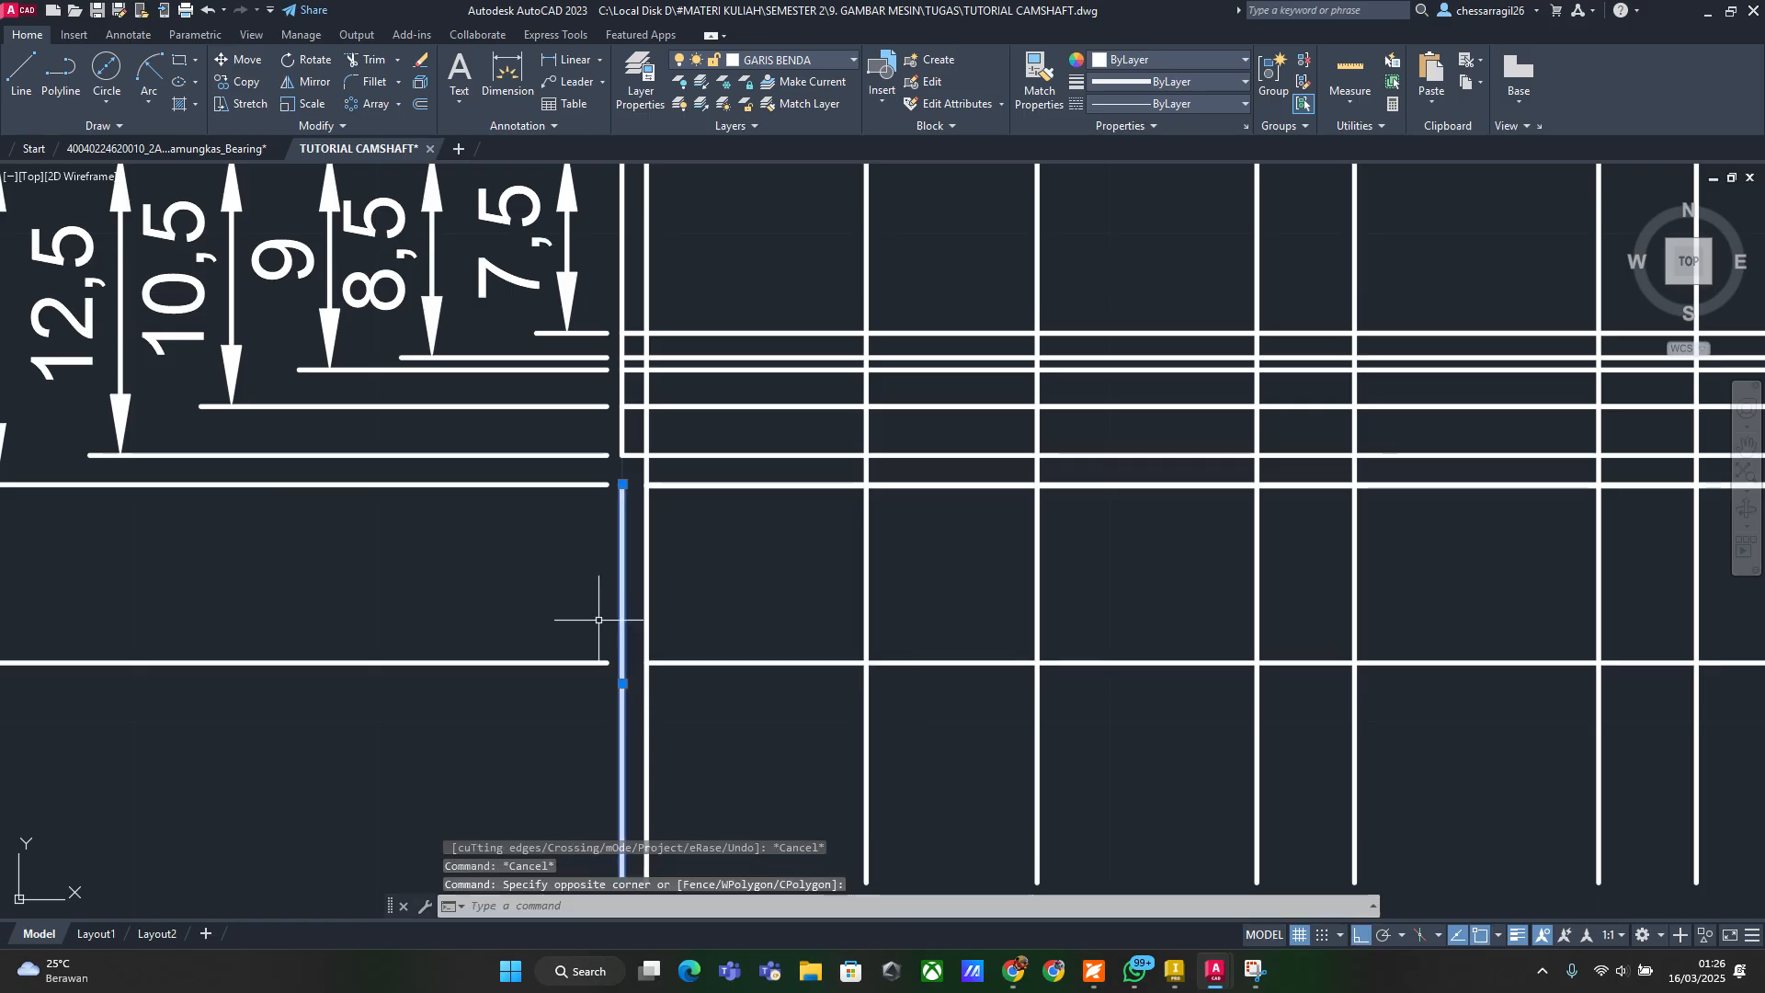
key("Delete")
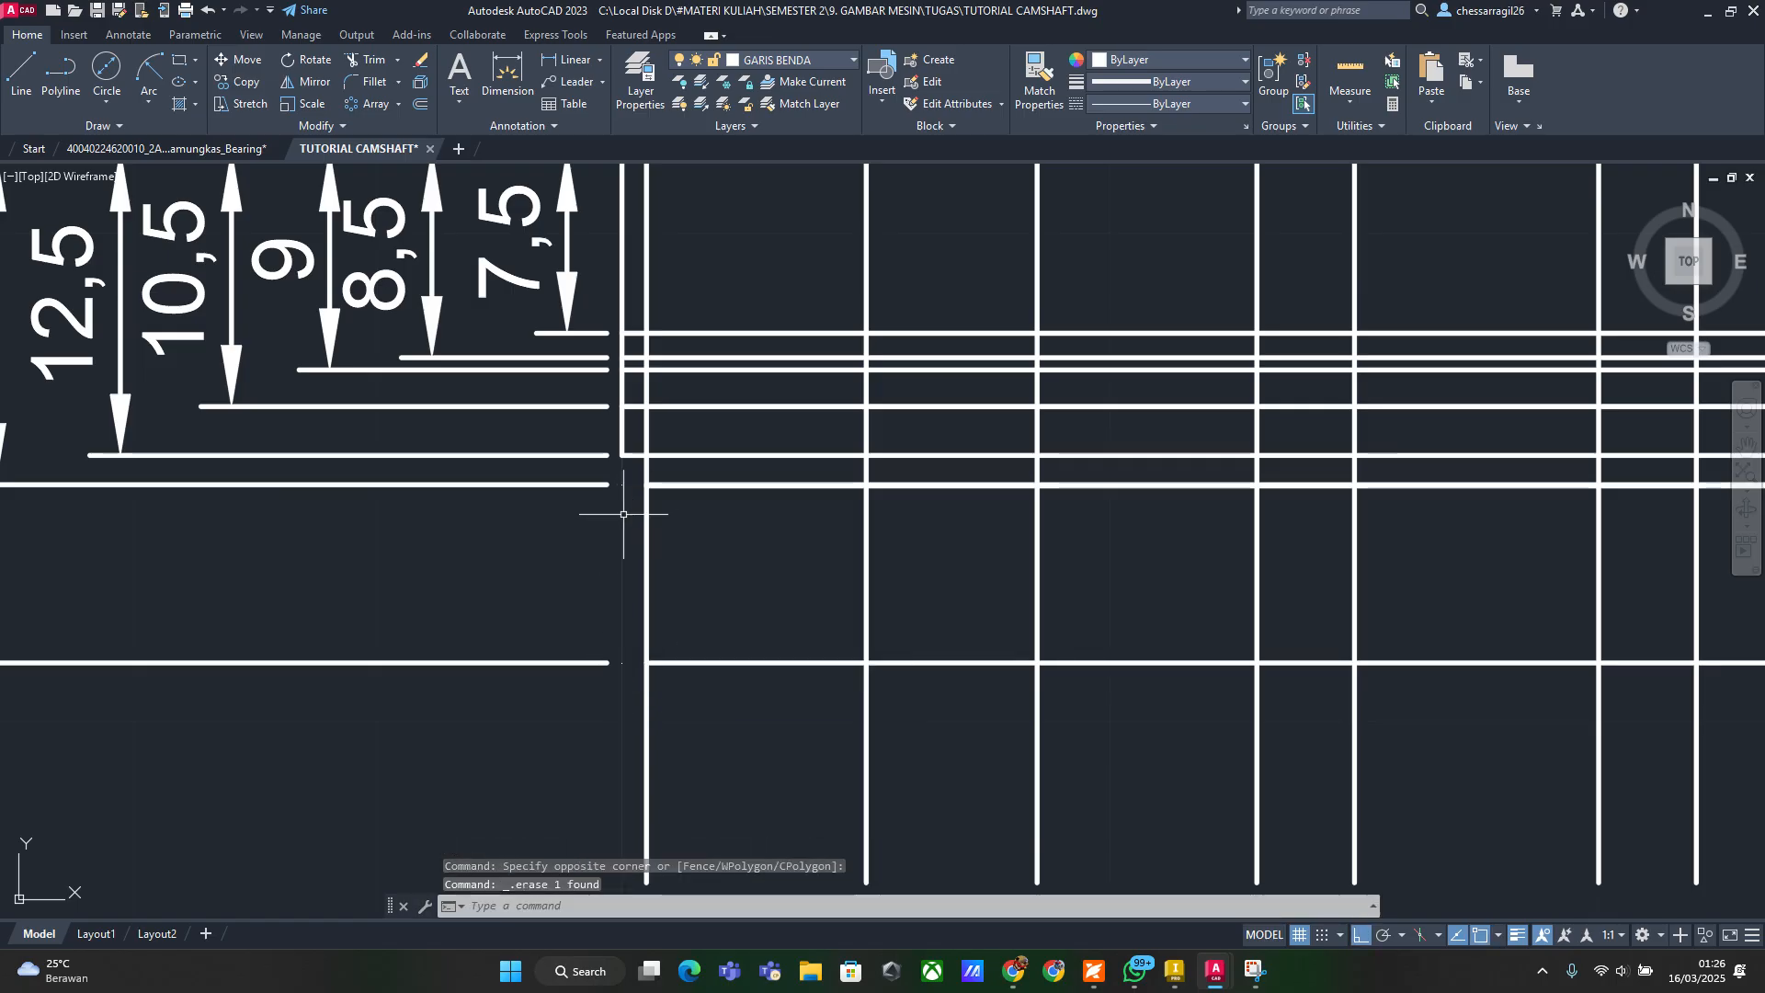
Trim the horizontal lines above the 12,5 line out of the first narrow column
key("Return")
scroll(661, 352, "up", 4)
left_click(606, 287)
left_click(598, 521)
scroll(615, 536, "down", 4)
middle_click_drag(616, 535, 612, 576)
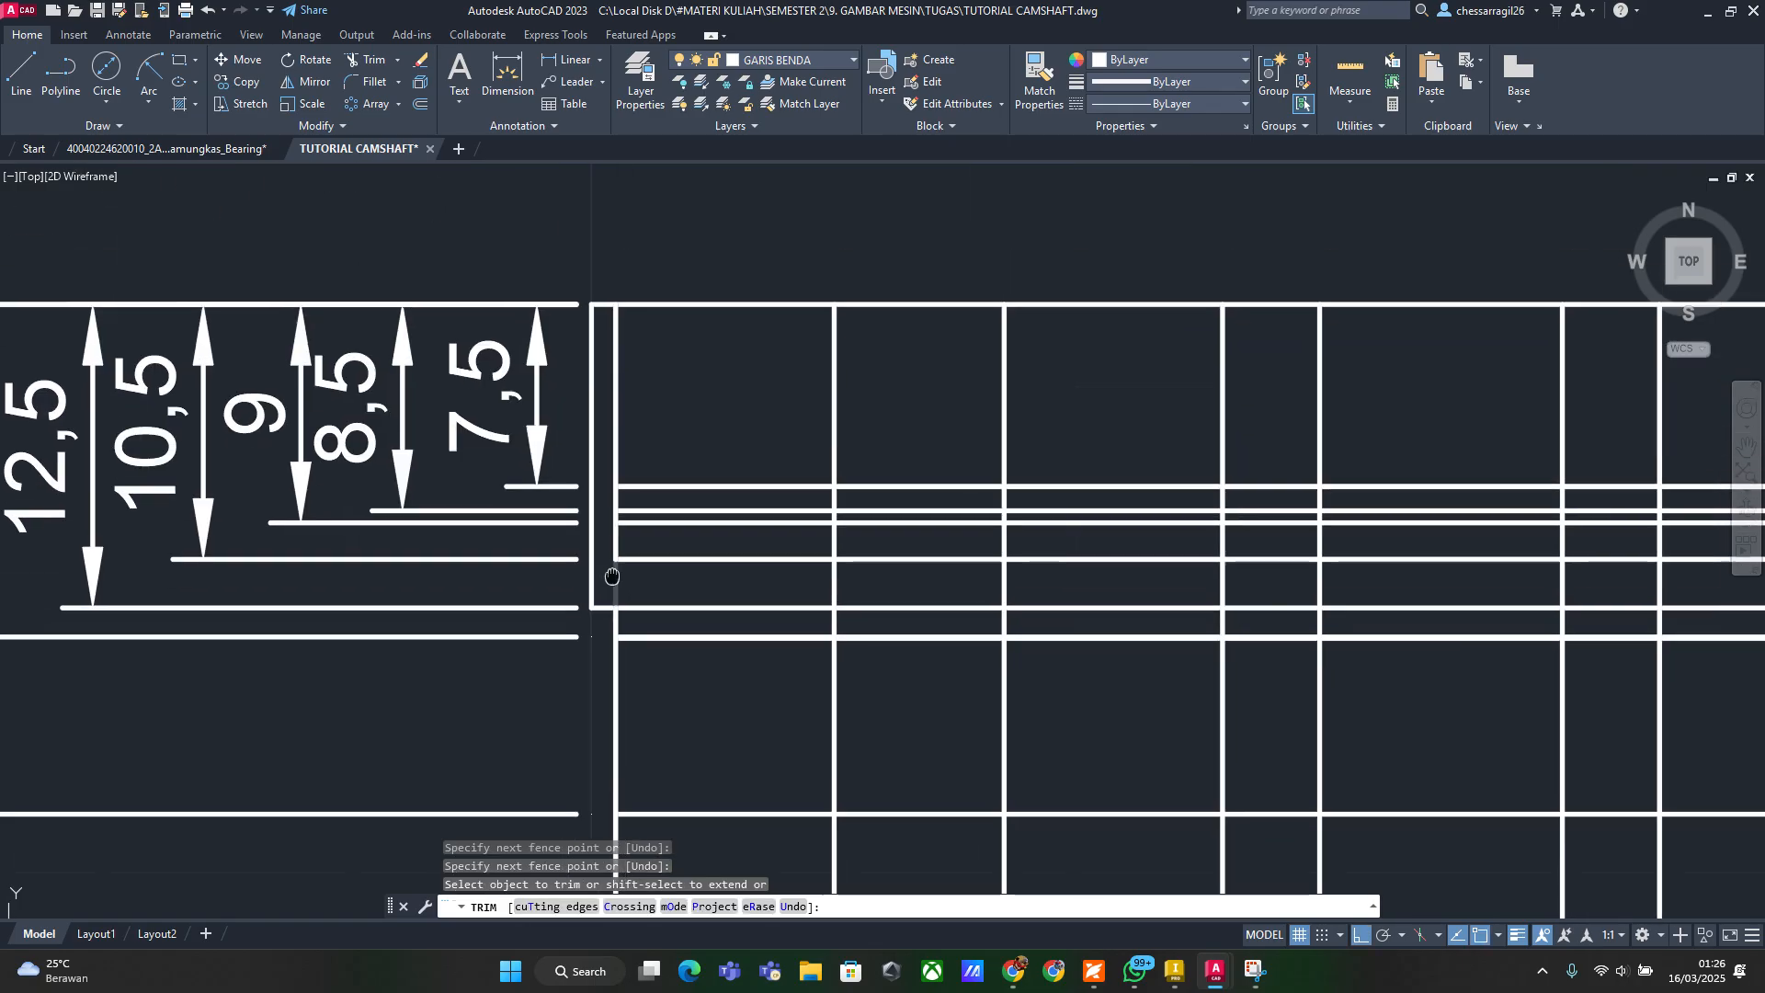
scroll(612, 576, "down", 2)
scroll(612, 576, "up", 2)
key("Escape")
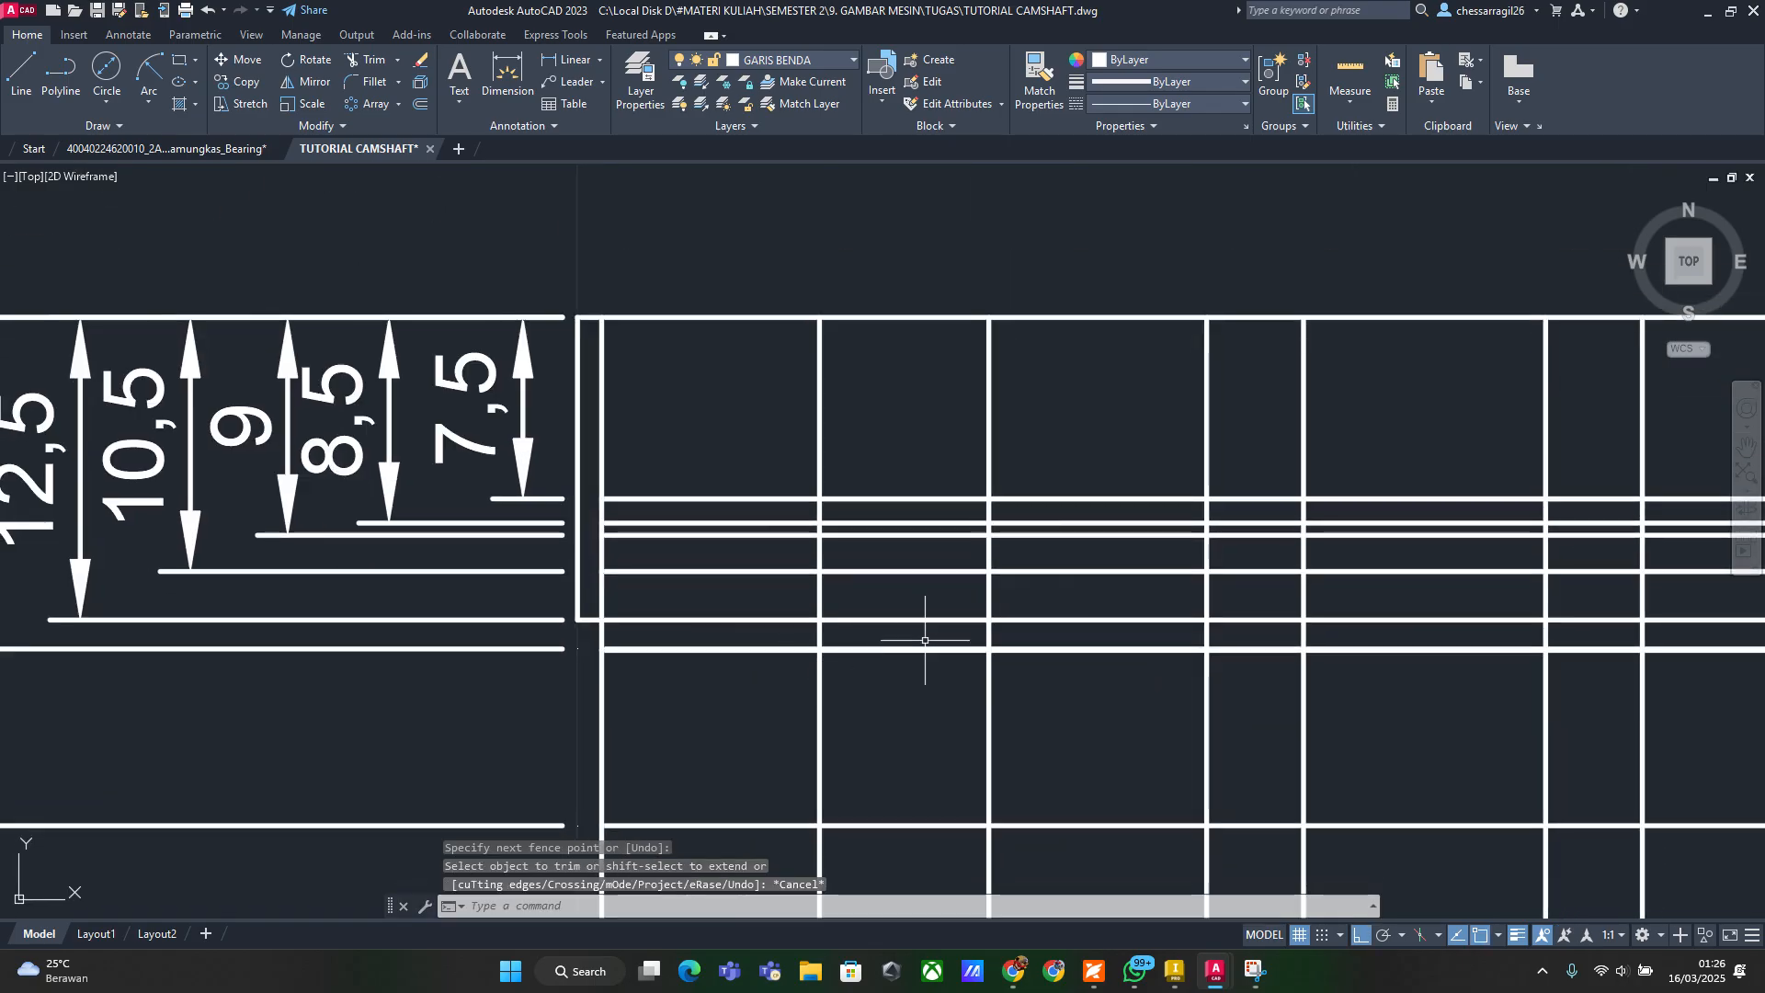
Switch to the Inventor drawing, examine the 9 mm wide flange next to the end collar, and return to AutoCAD
key("alt+Tab")
key("alt+Tab")
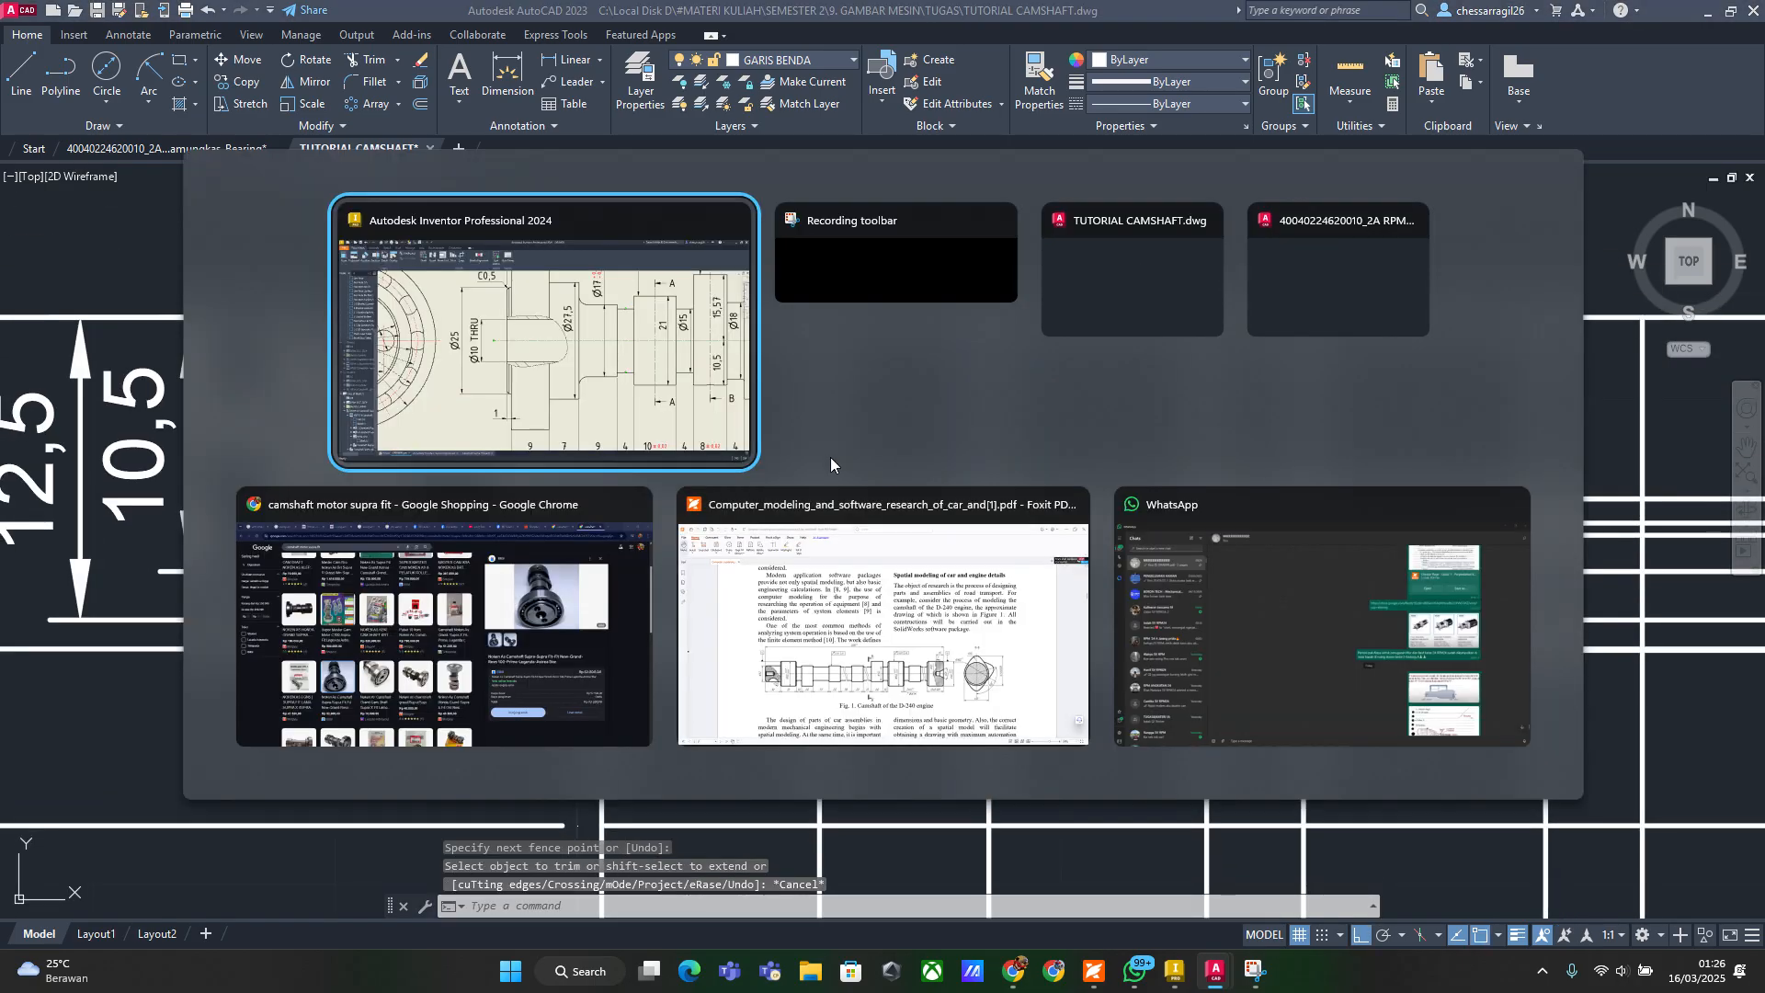
left_click(680, 393)
scroll(865, 729, "down", 3)
middle_click_drag(864, 729, 823, 683)
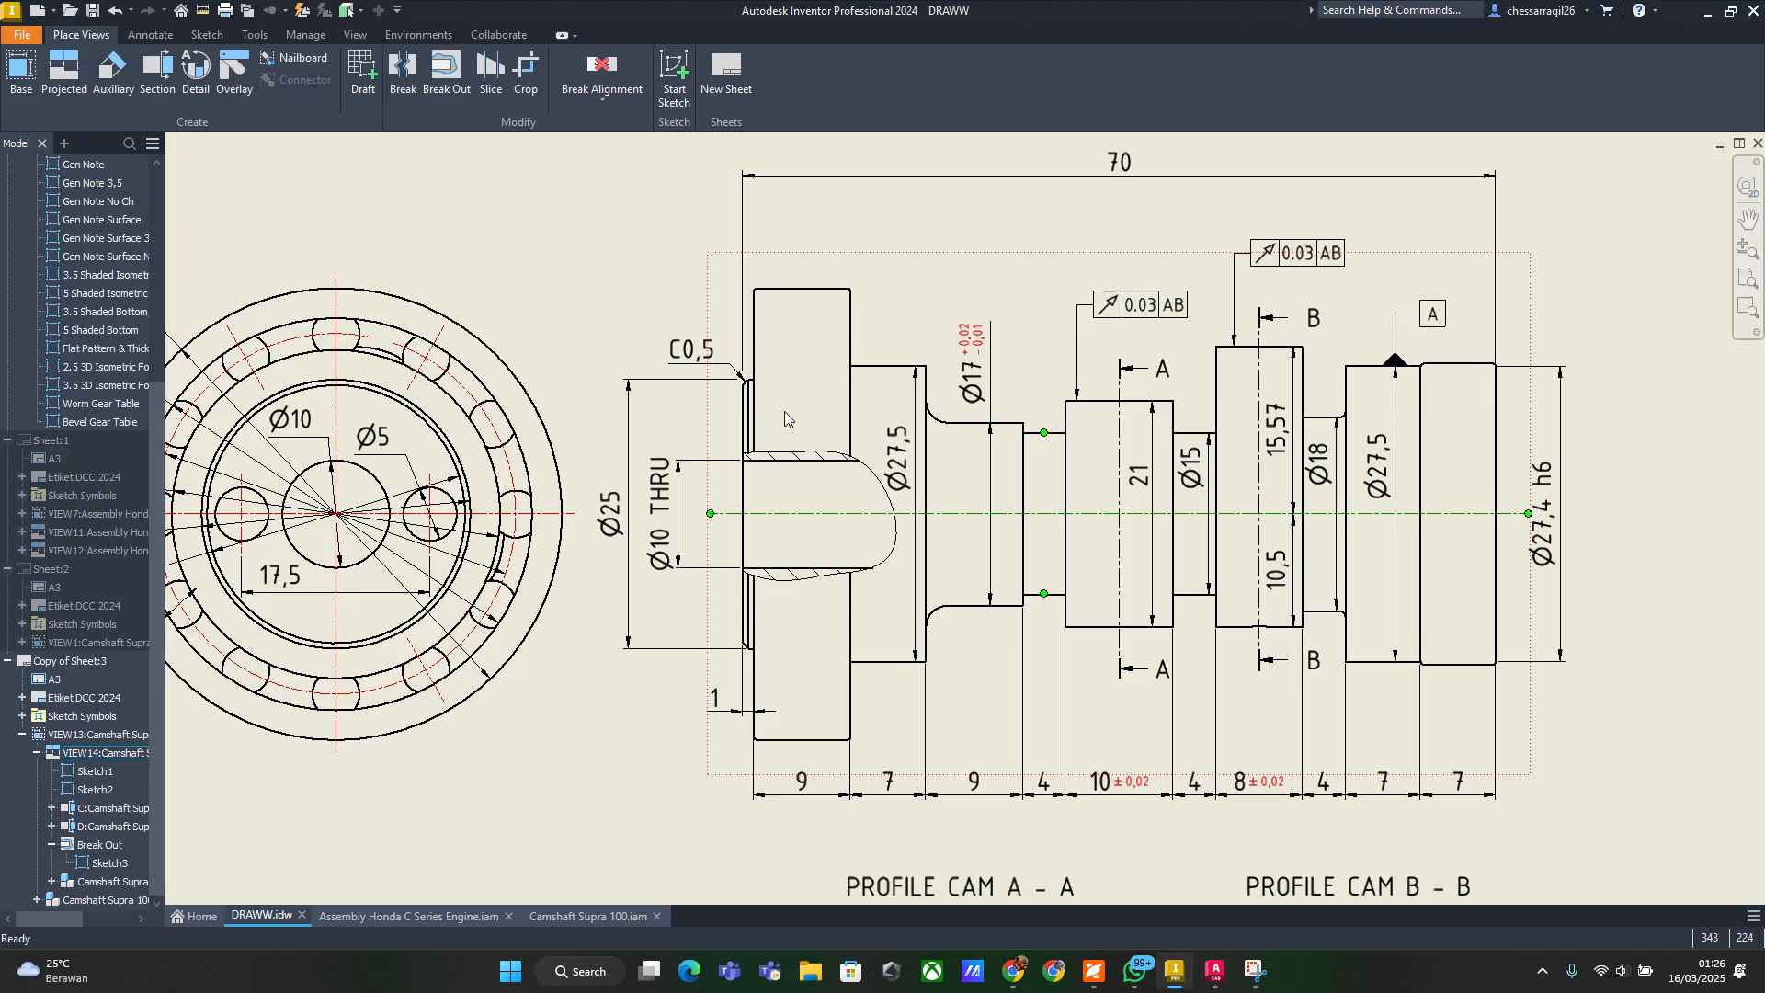
mouse_move(516, 444)
middle_mouse_down()
mouse_move(685, 431)
mouse_move(732, 454)
mouse_move(712, 454)
middle_mouse_up()
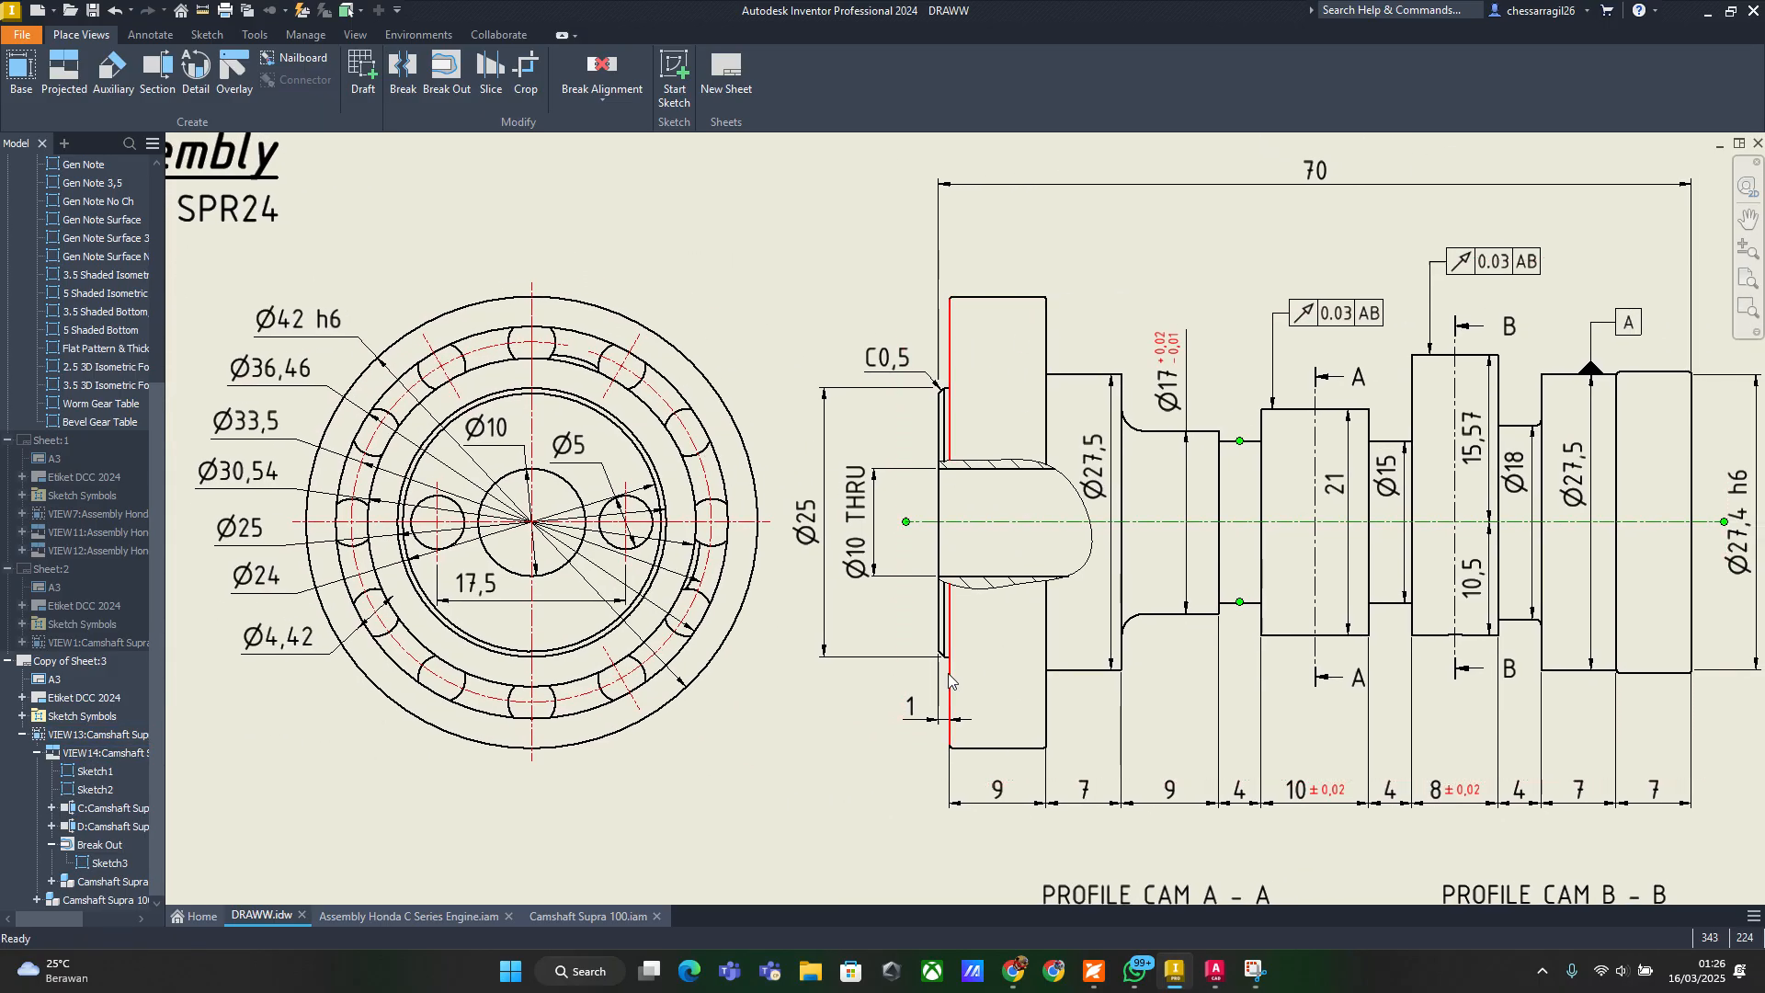
key("alt+Tab")
left_click(1149, 335)
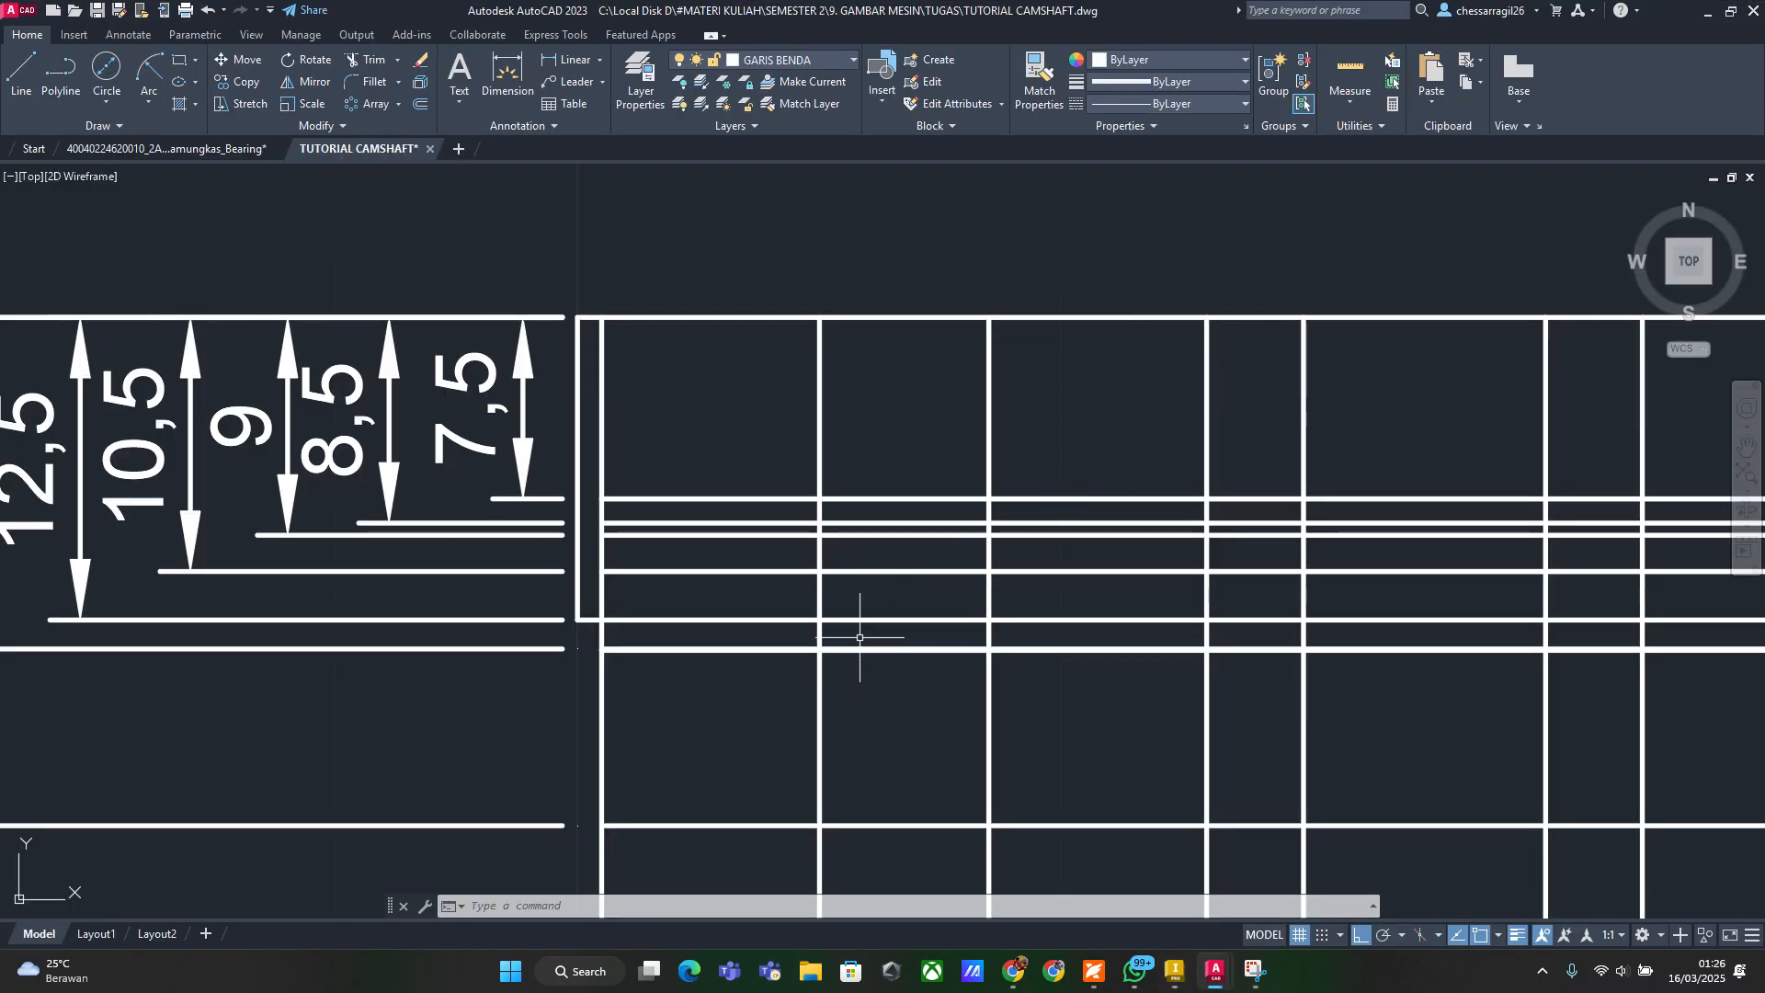
Trim the second and third vertical lines below the 21 line and clear the inner horizontal lines from the second column
scroll(859, 637, "down", 2)
type("tr")
key("Return")
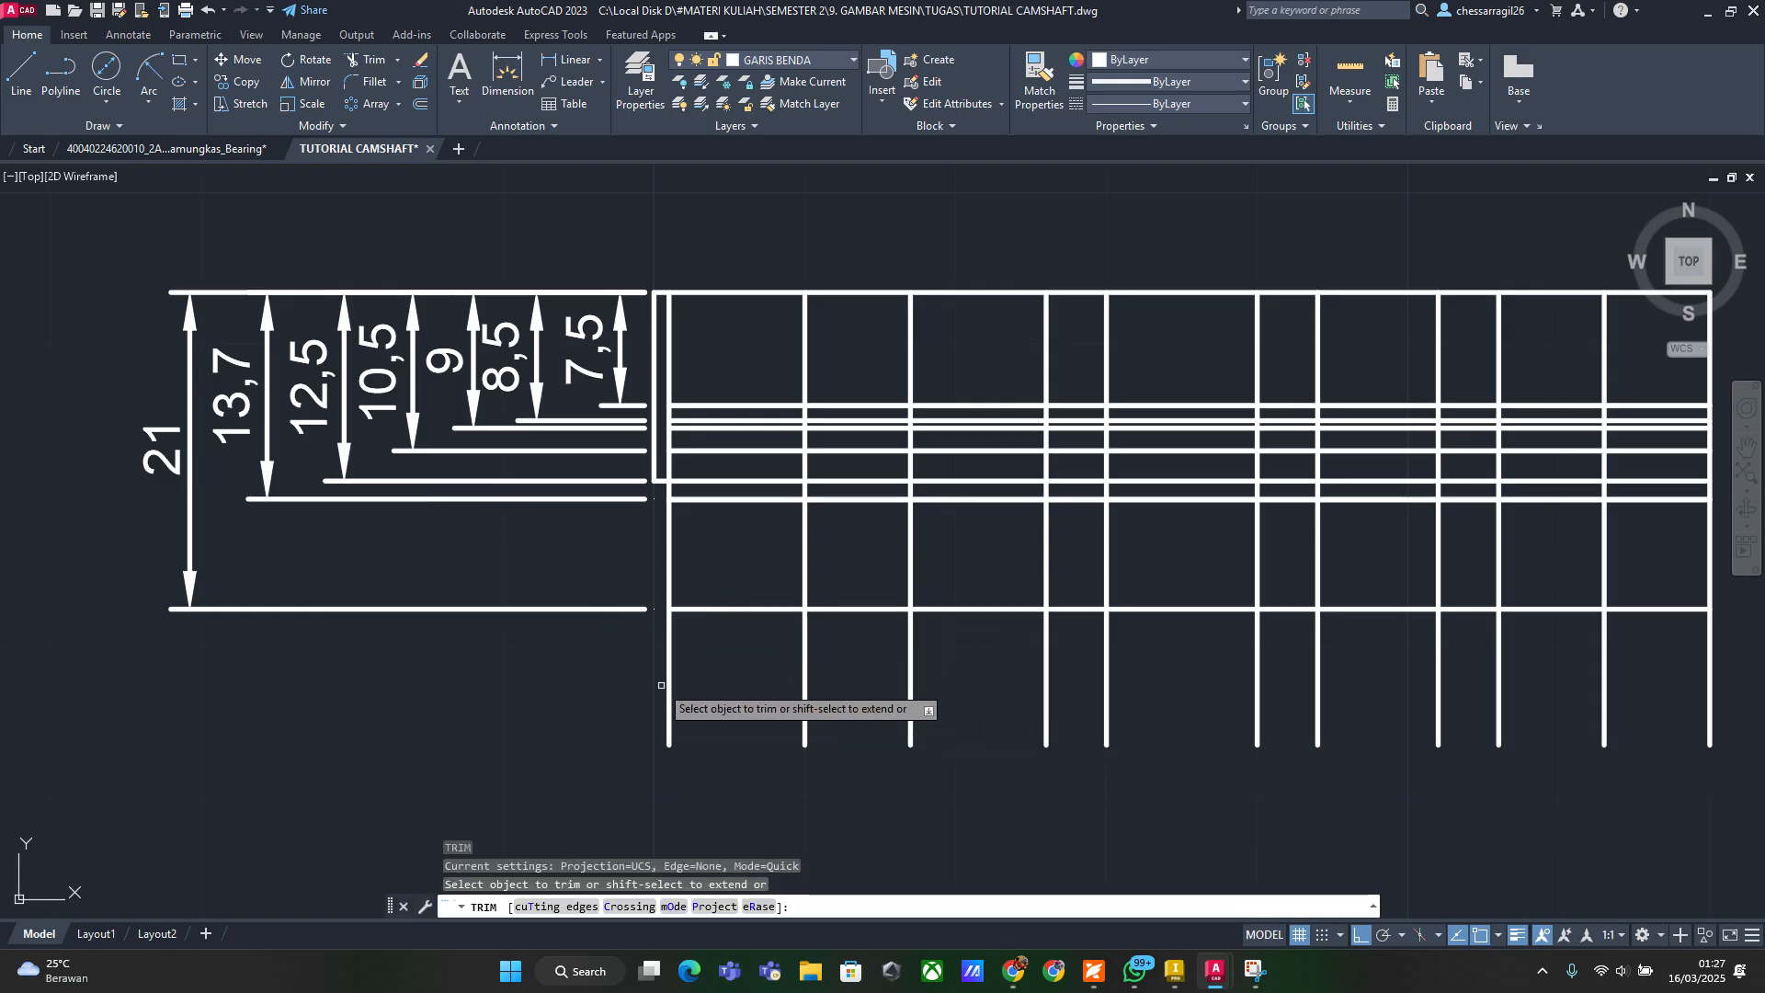
left_click(632, 676)
left_click(885, 684)
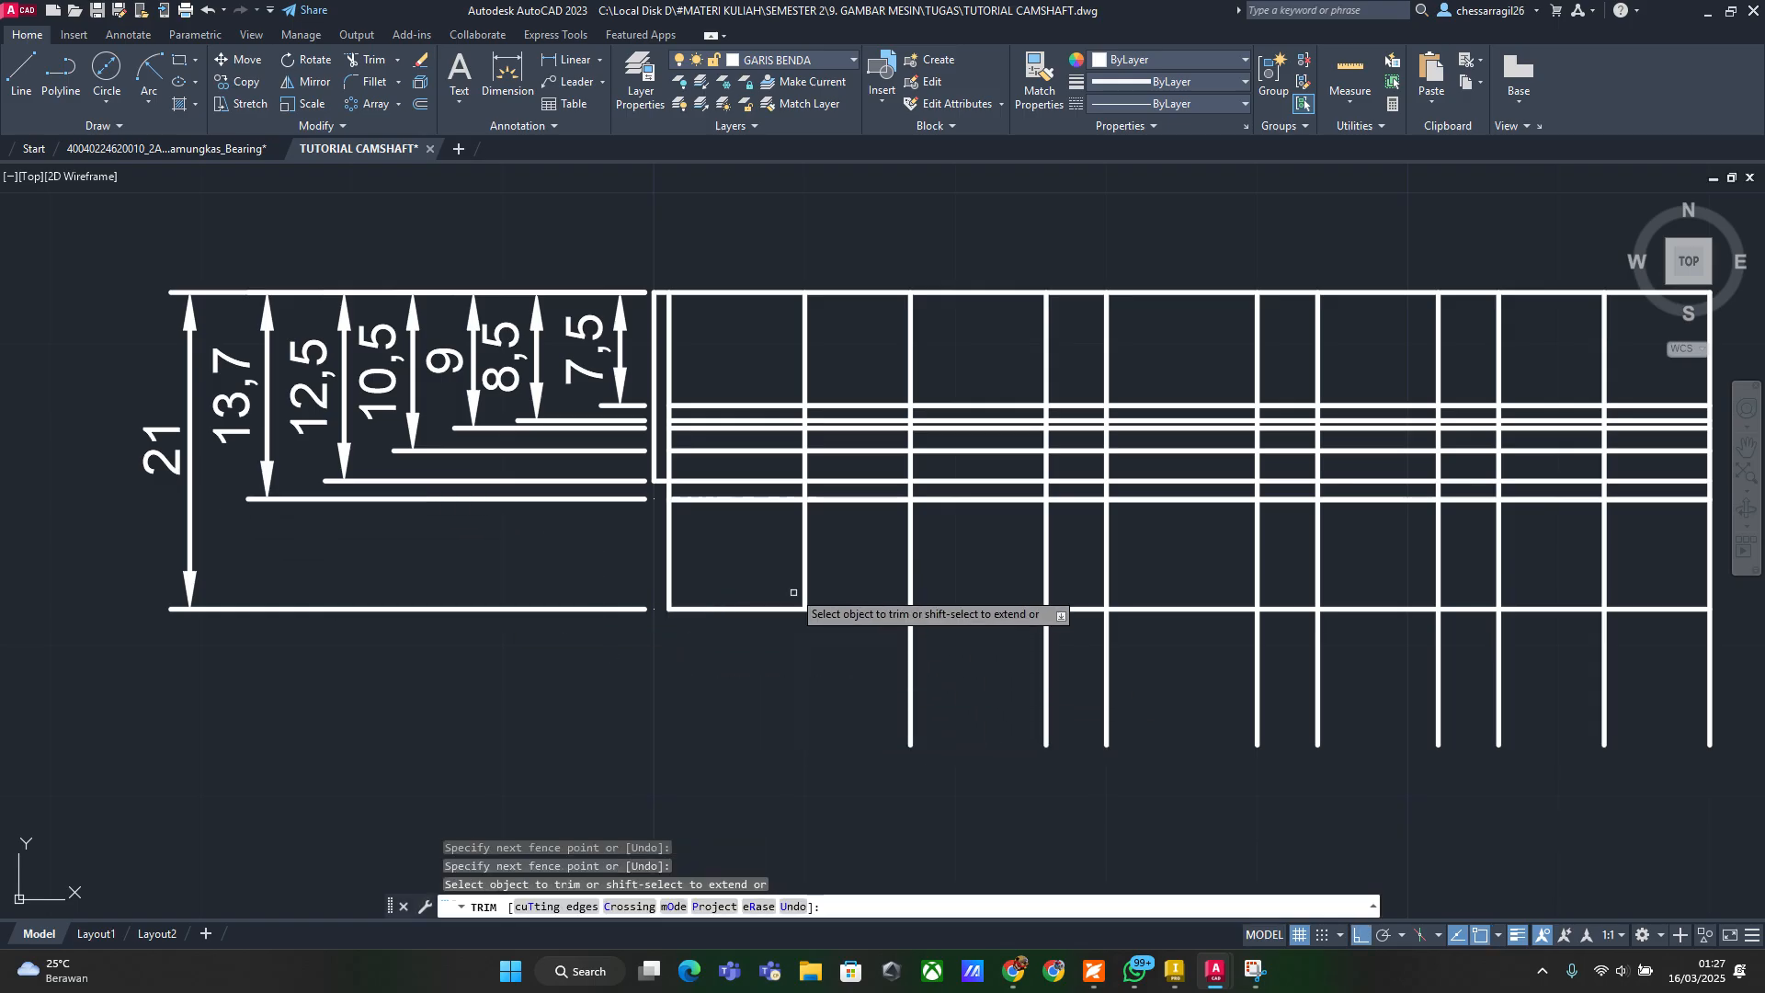
left_click(763, 368)
left_click(729, 551)
key("Escape")
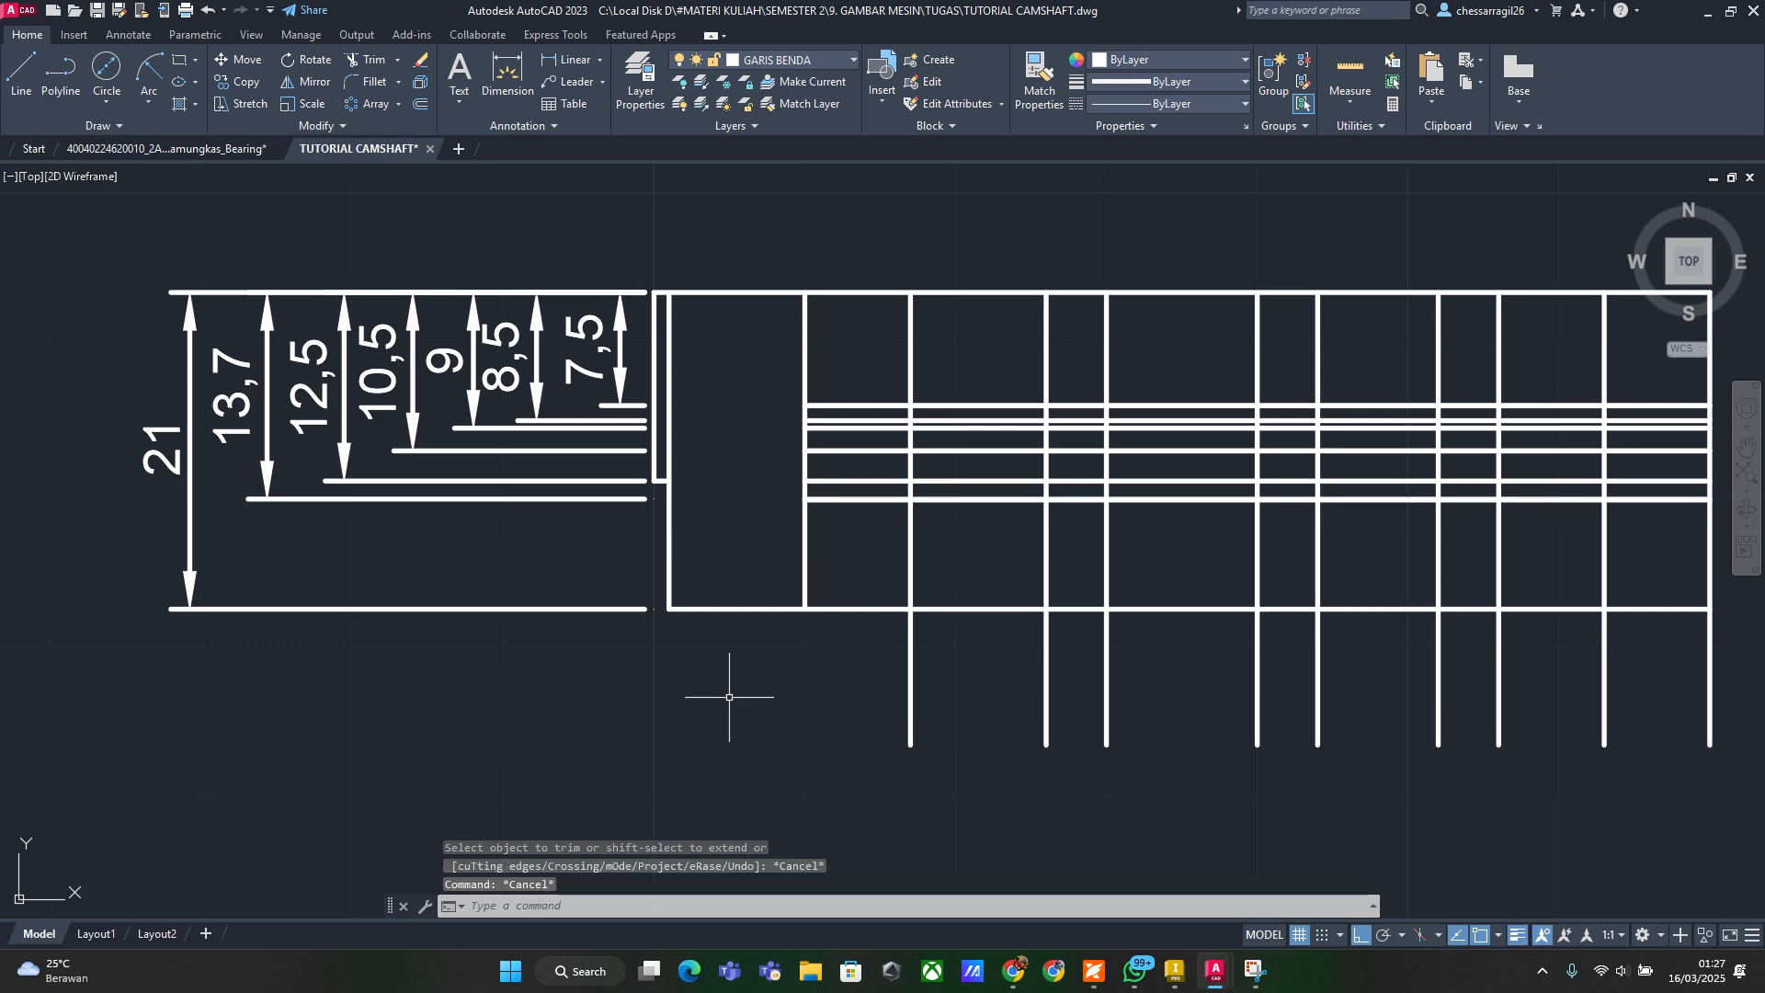
Check the Ø27,5 segment in Inventor, and trim the third column's lowest horizontal line and the fourth vertical line below the 13,7 line
key("alt+Tab")
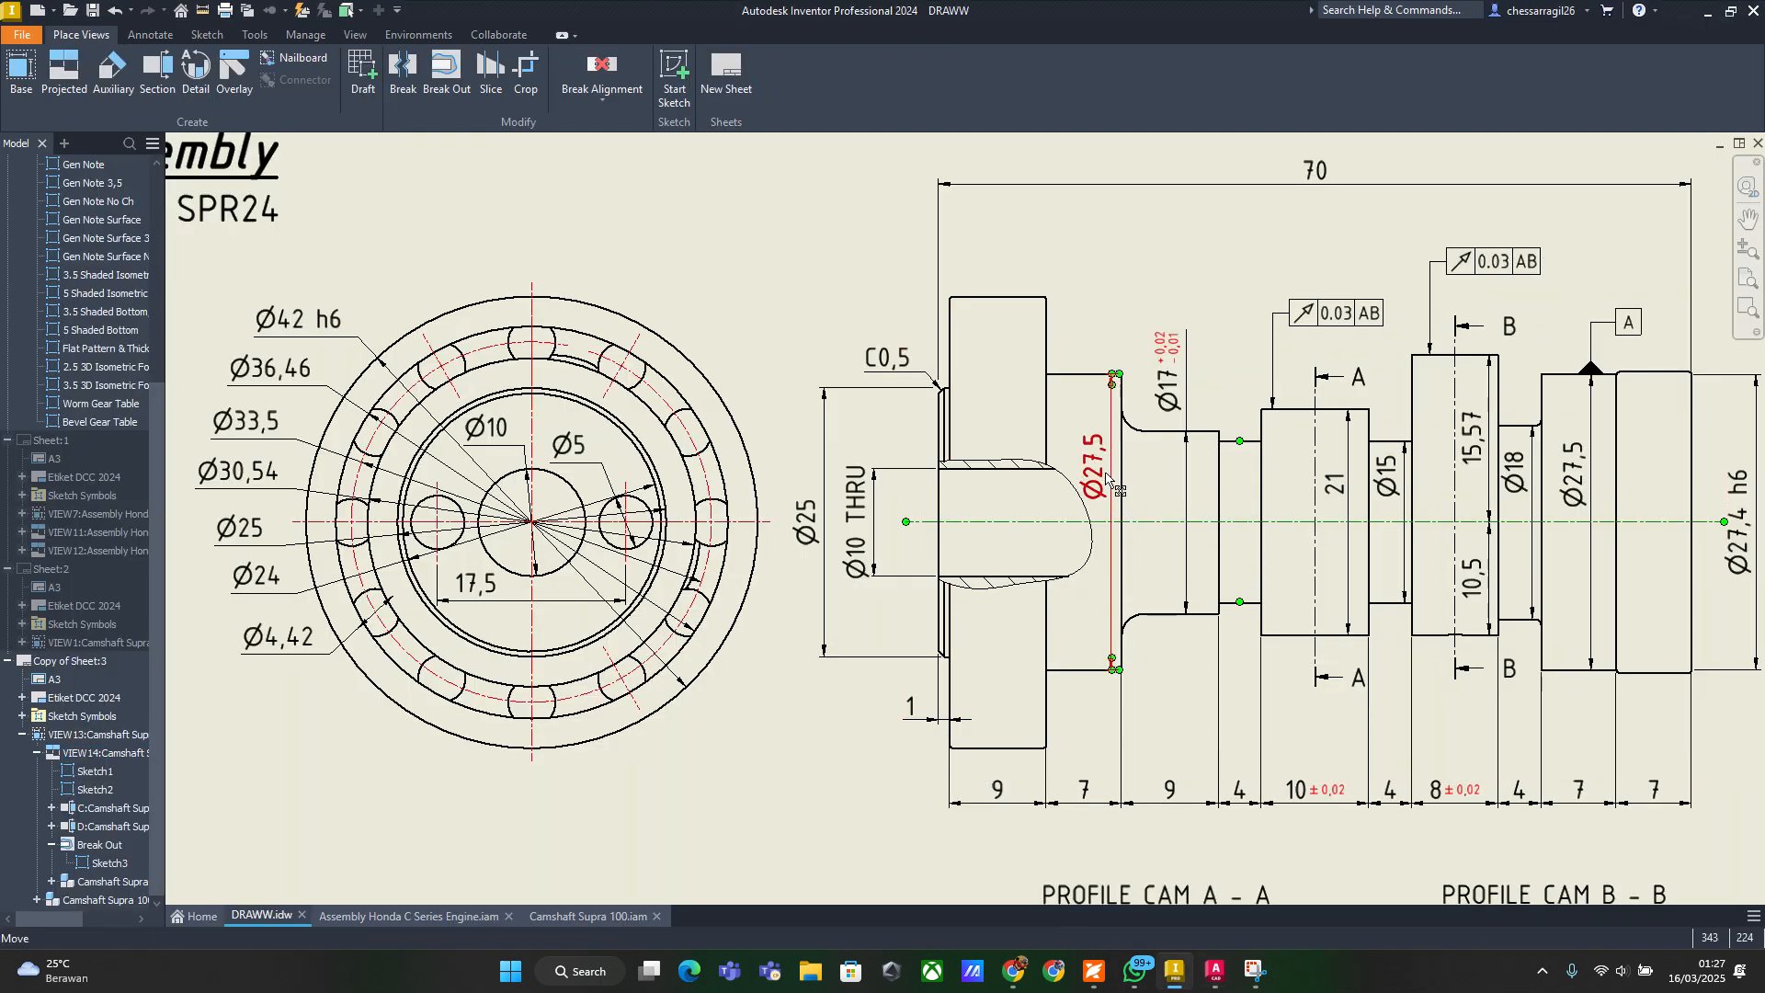
key("alt+Tab")
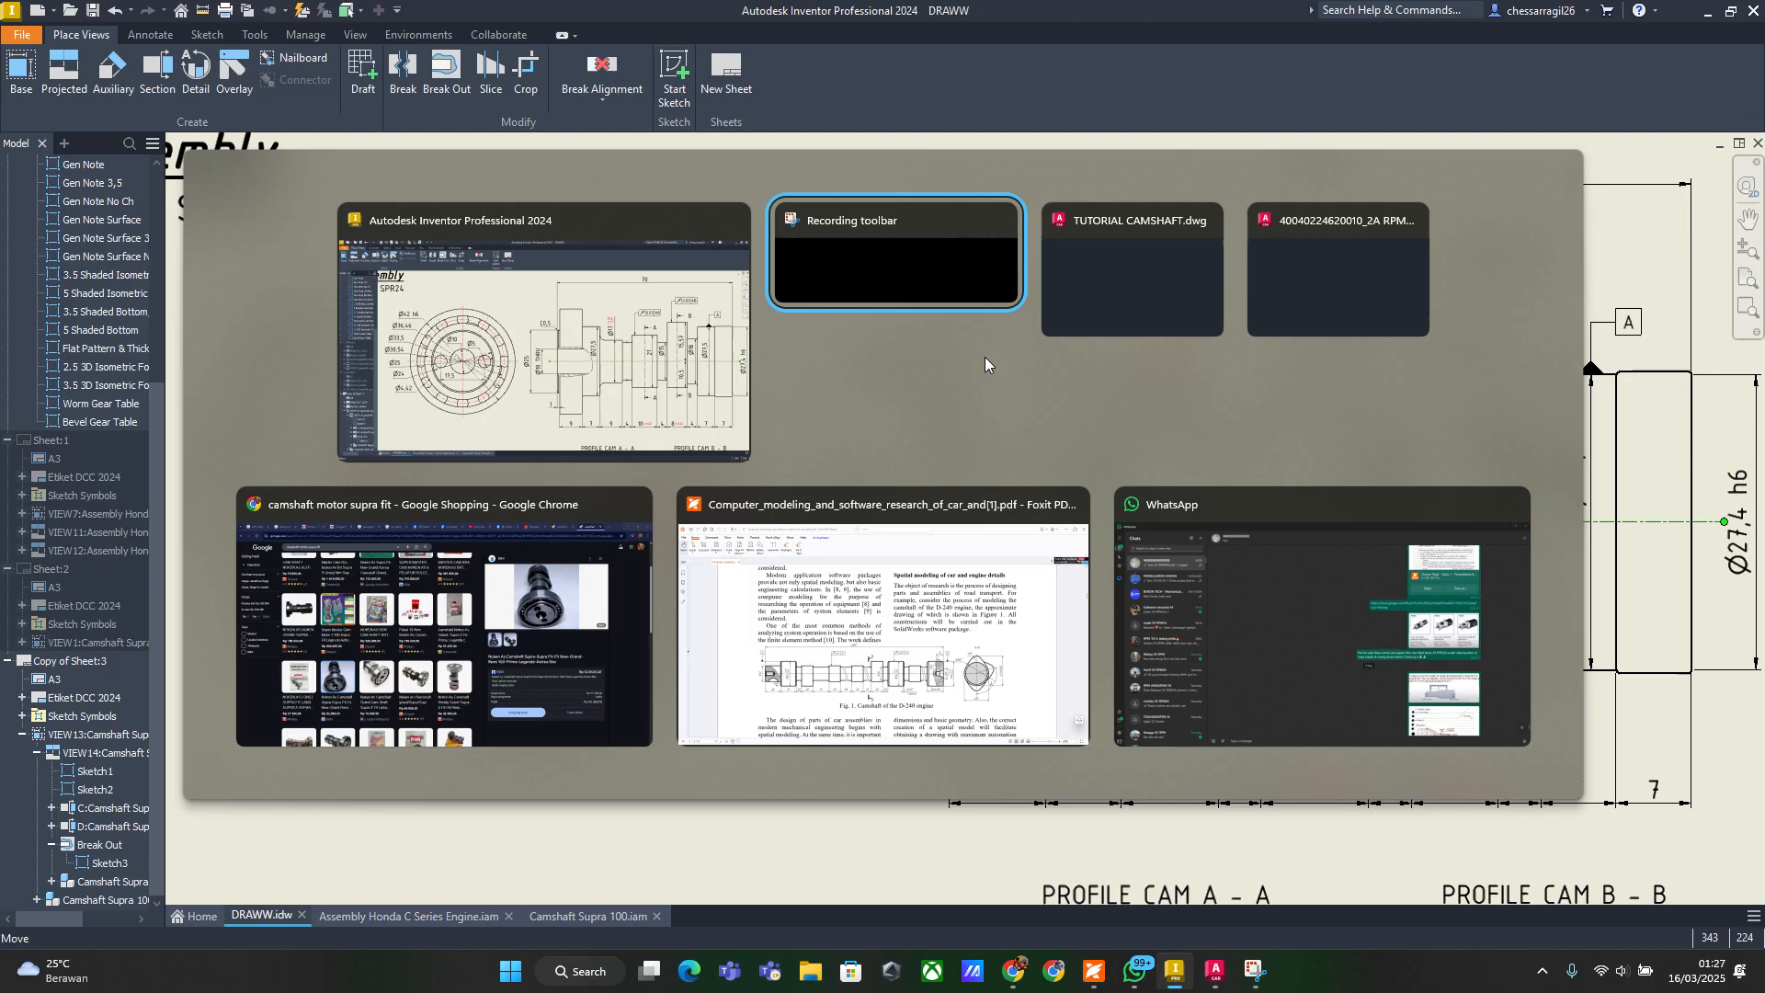
left_click(1161, 301)
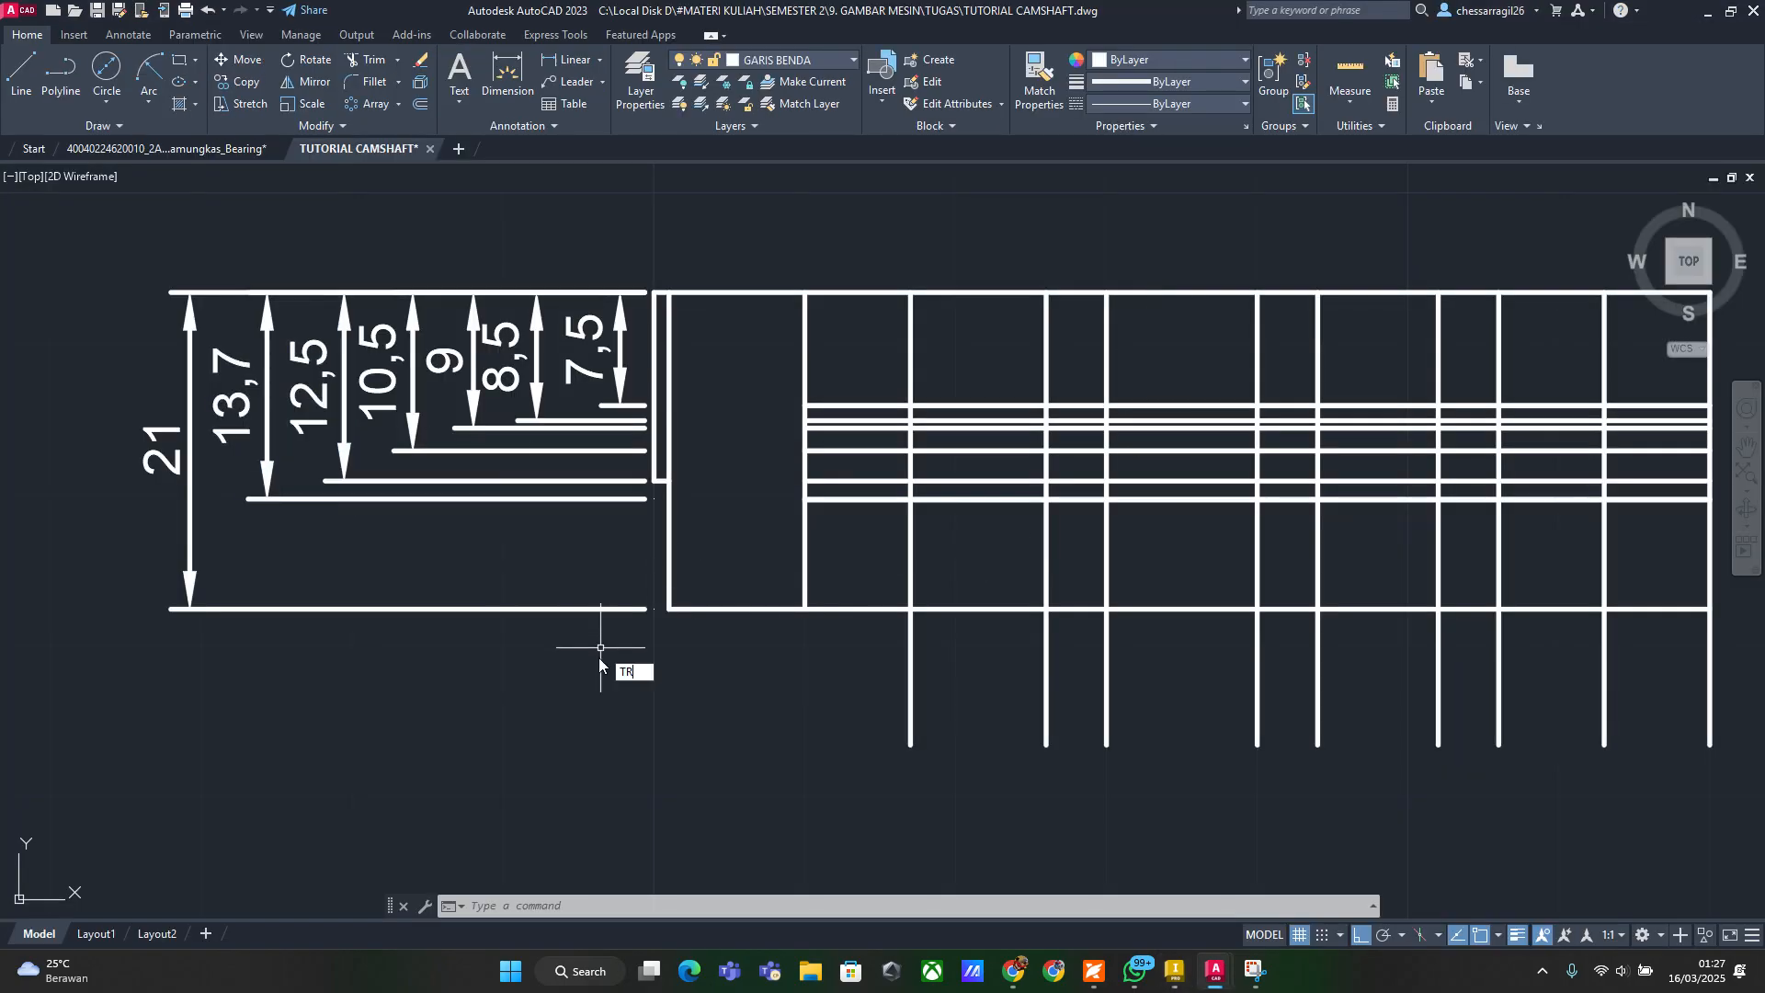
left_click(689, 691)
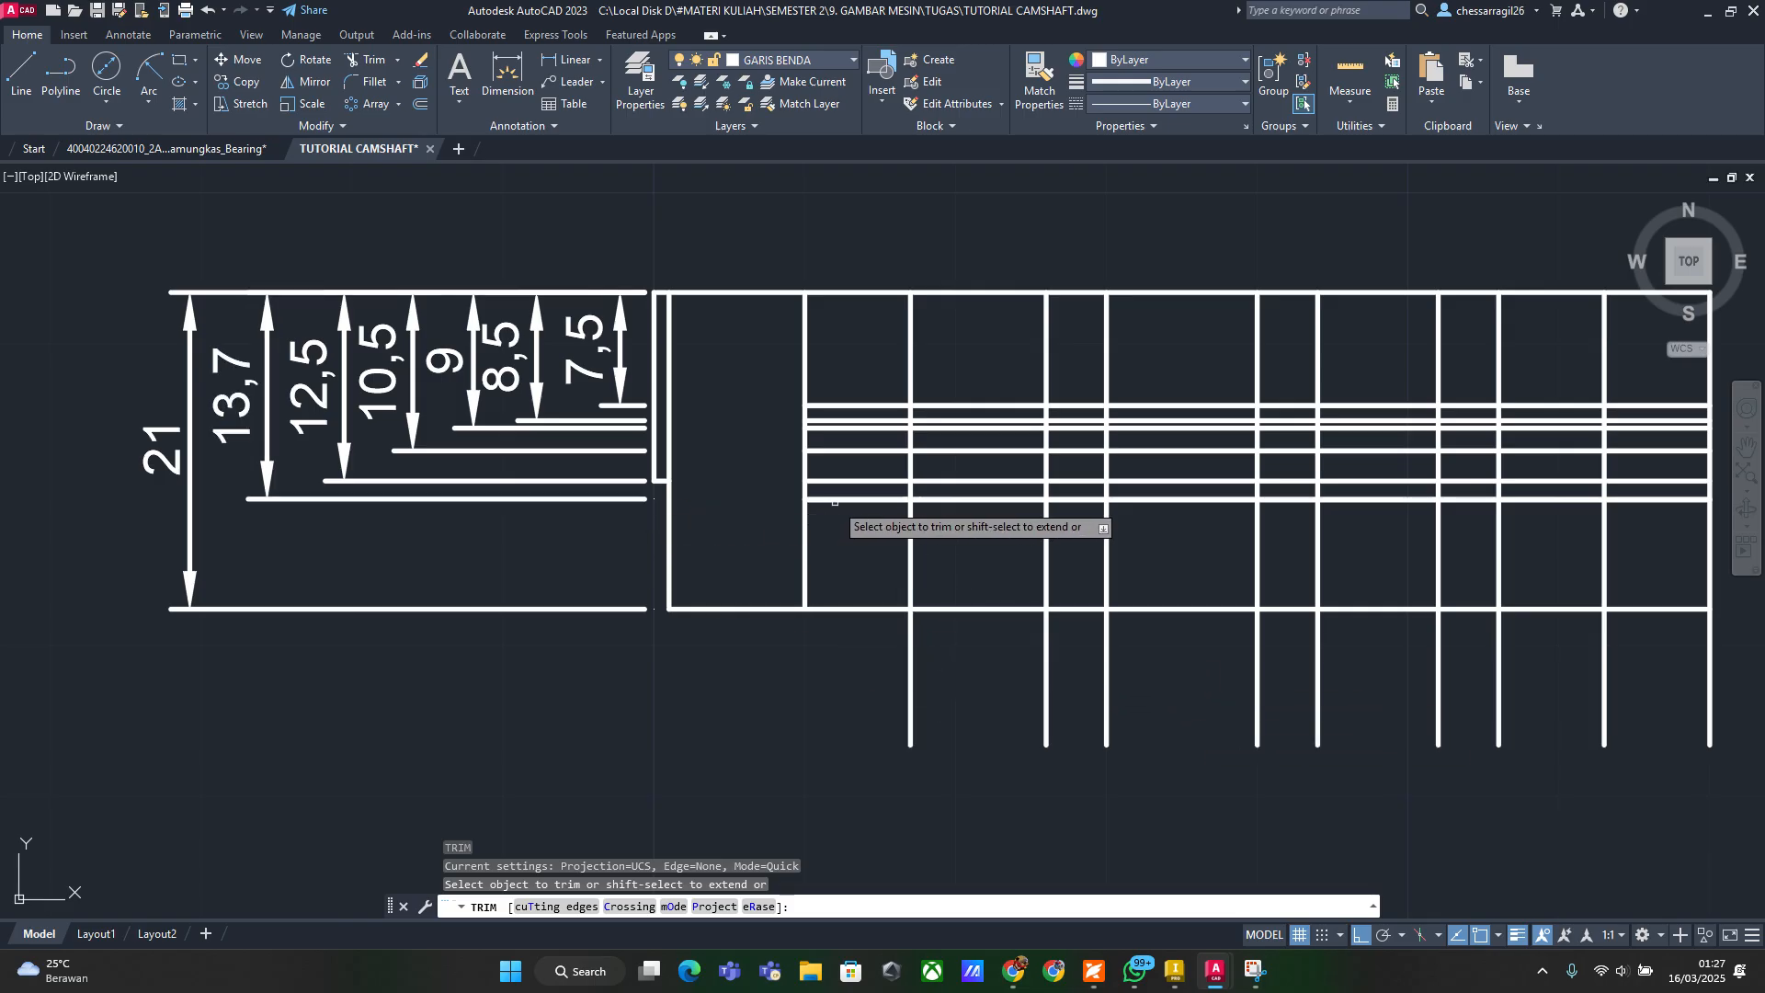
mouse_move(866, 555)
left_mouse_down()
mouse_move(871, 619)
mouse_move(981, 562)
left_mouse_up()
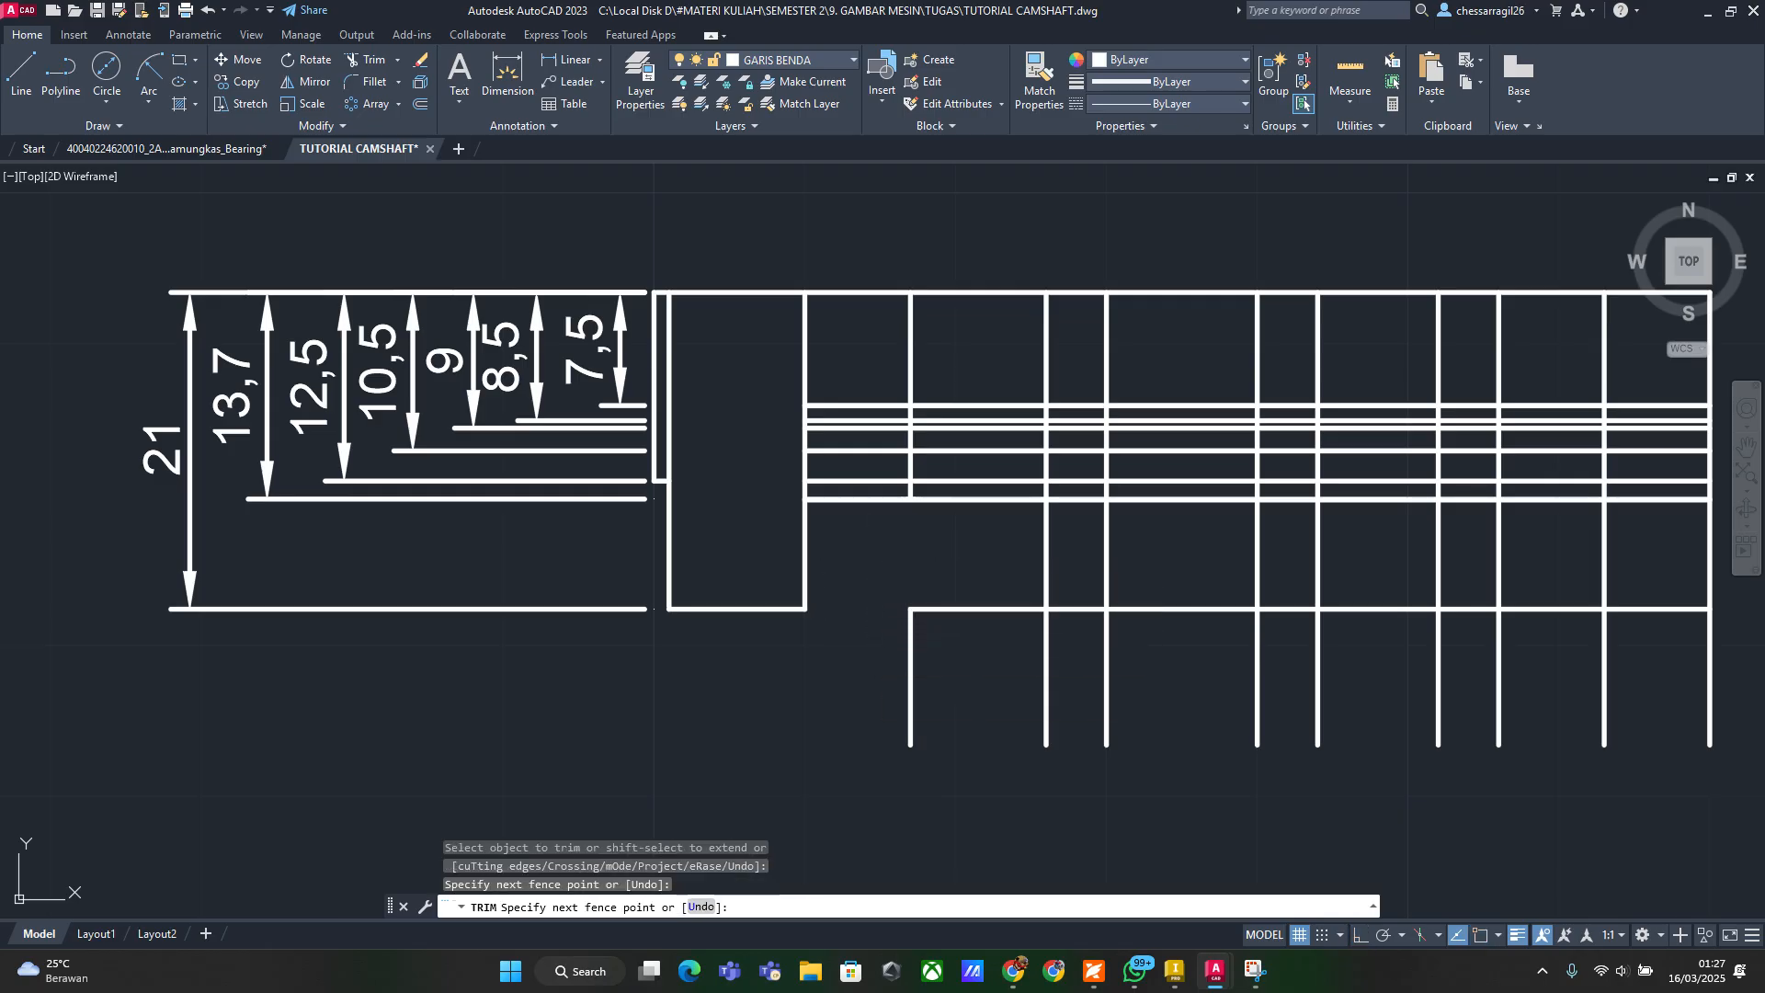
left_click_drag(884, 664, 952, 653)
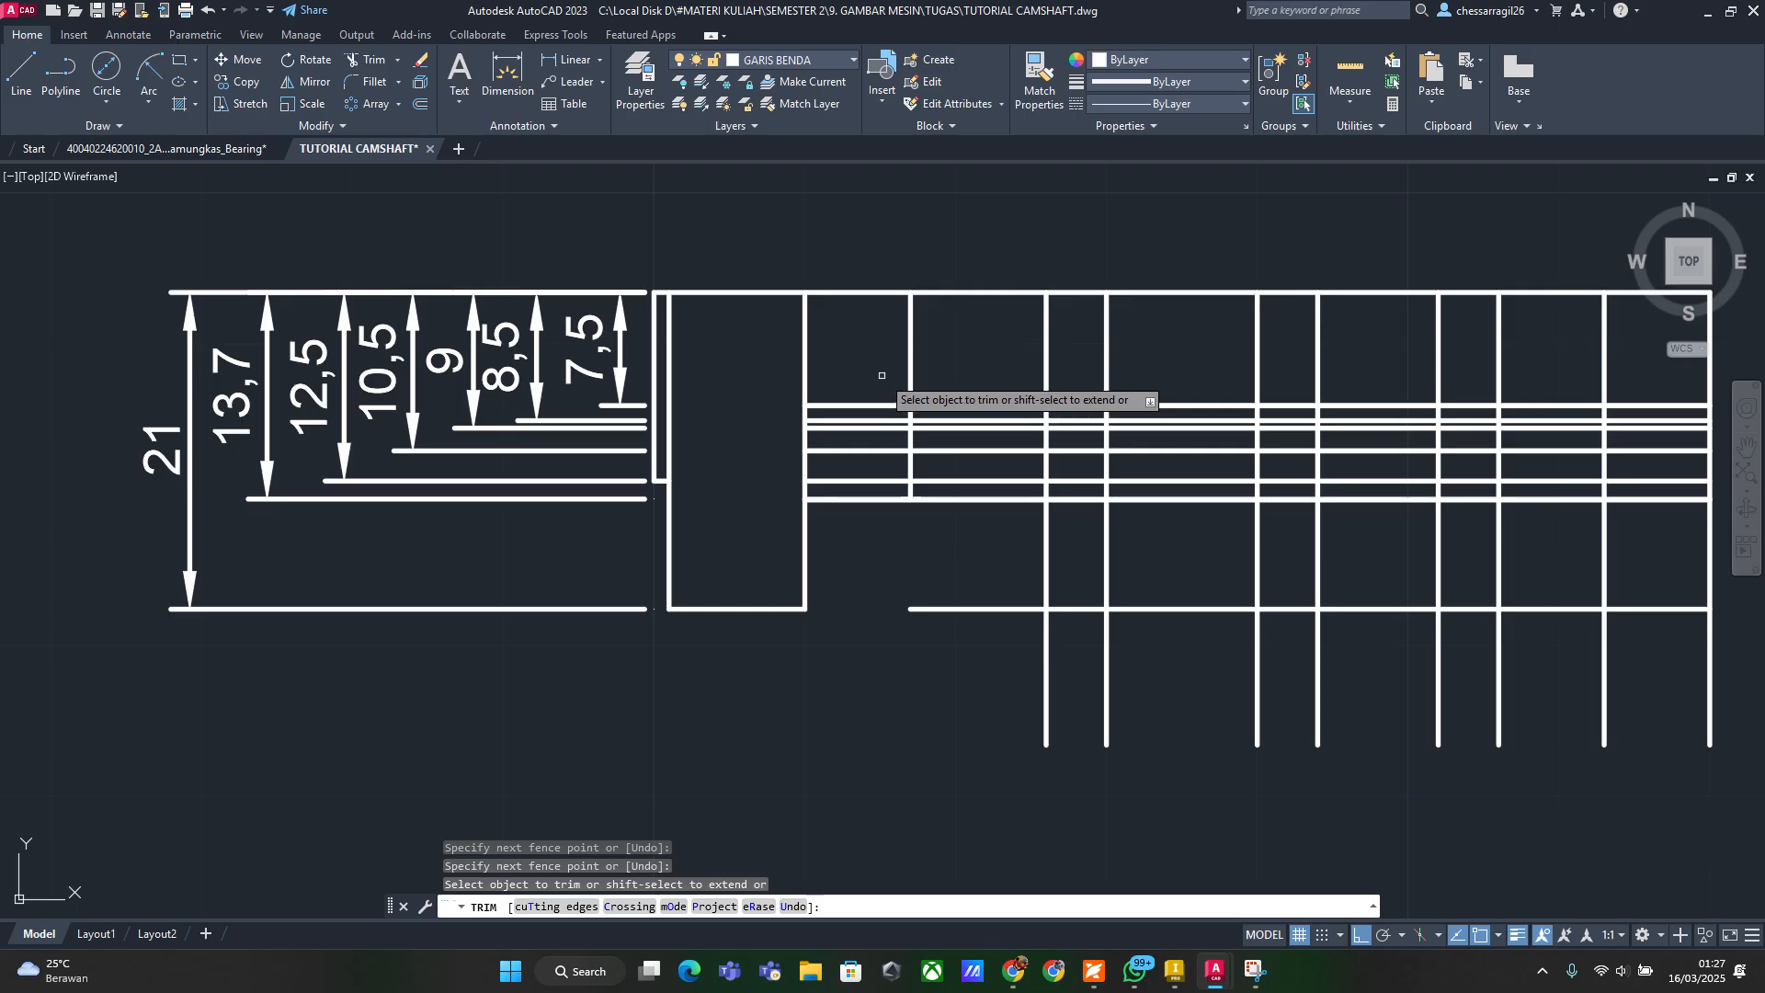
Trim the inner horizontal lines above the 13,7 line out of the third column and the lowest line out of the fourth column
left_click_drag(881, 377, 883, 489)
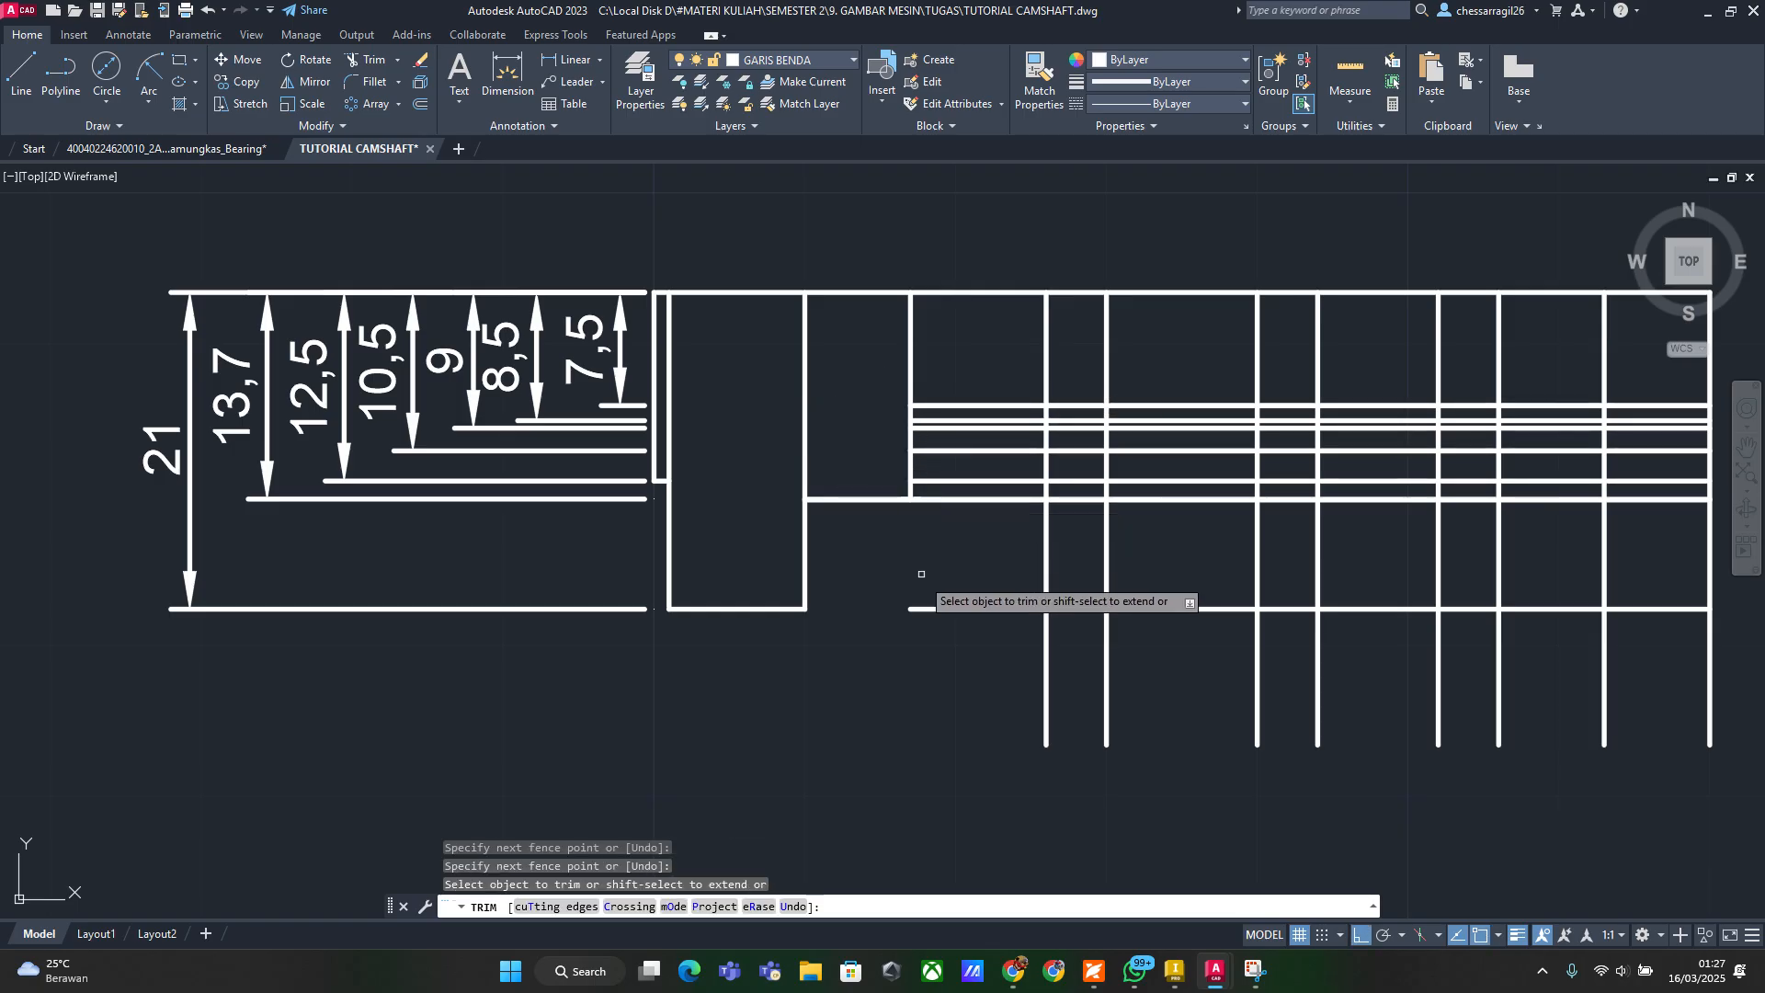
left_click_drag(956, 575, 942, 704)
key("Escape")
key("Escape")
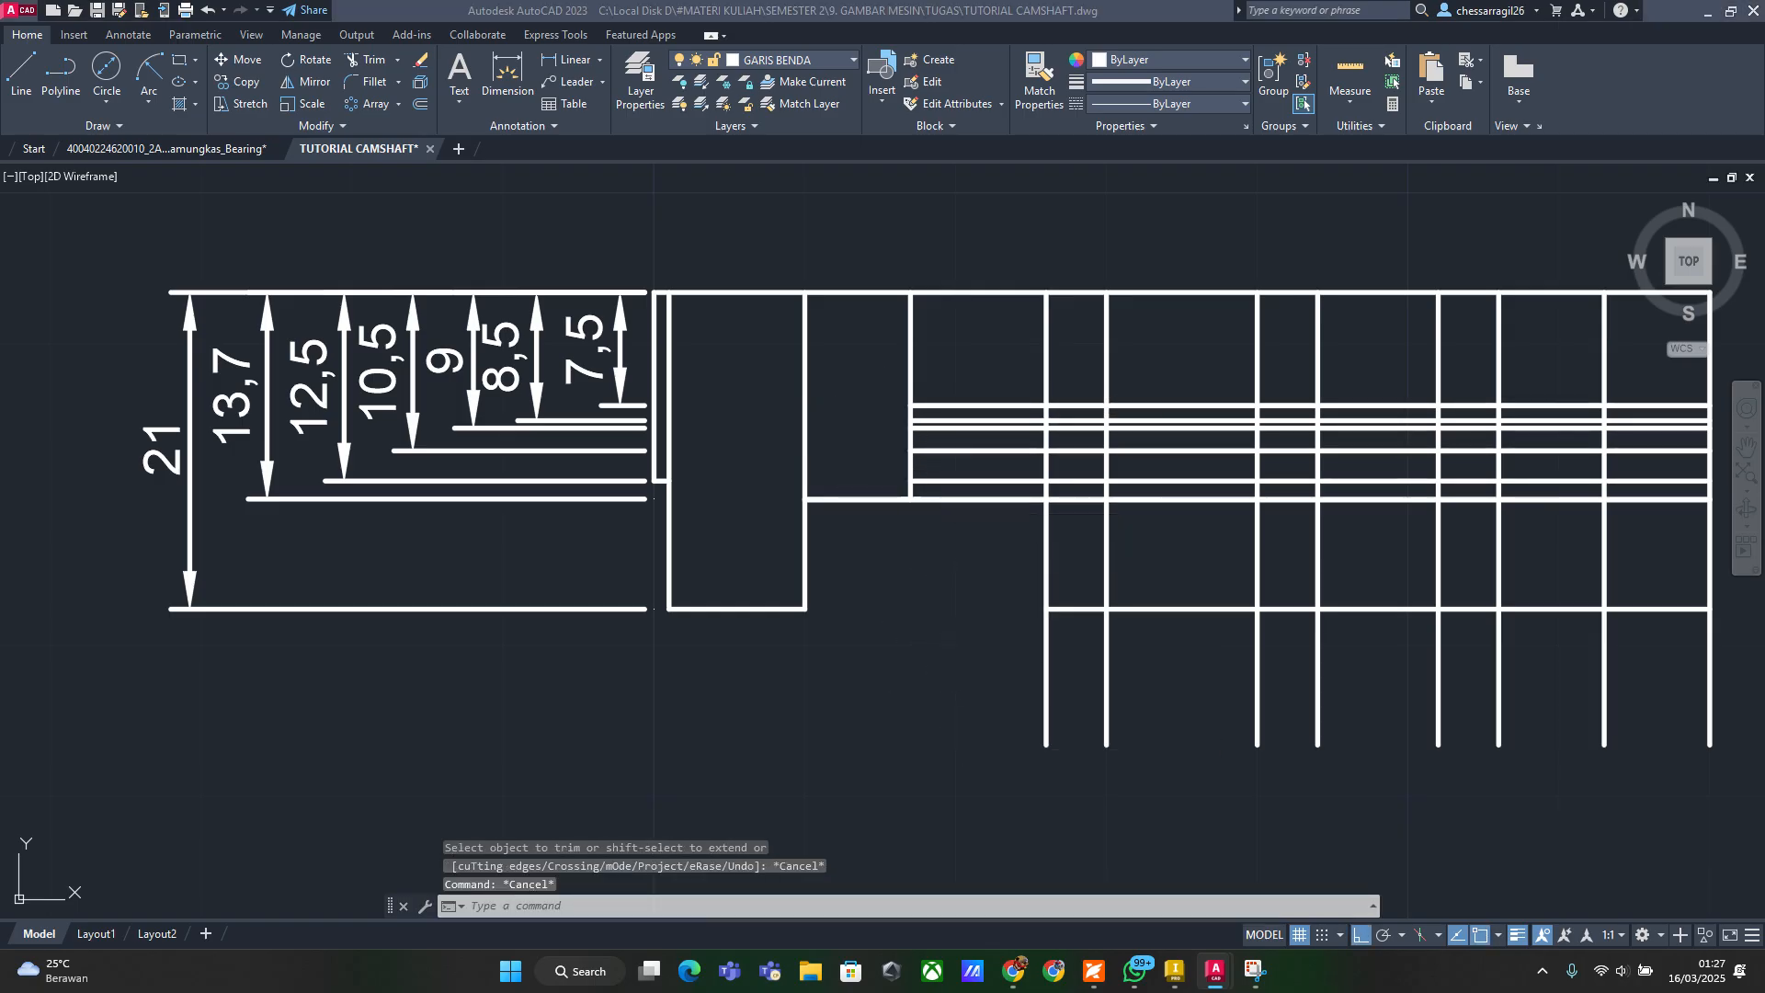
Compare the Ø17 segment in the Inventor drawing with the fourth column of the AutoCAD grid
key("alt+Tab")
key("alt+Tab")
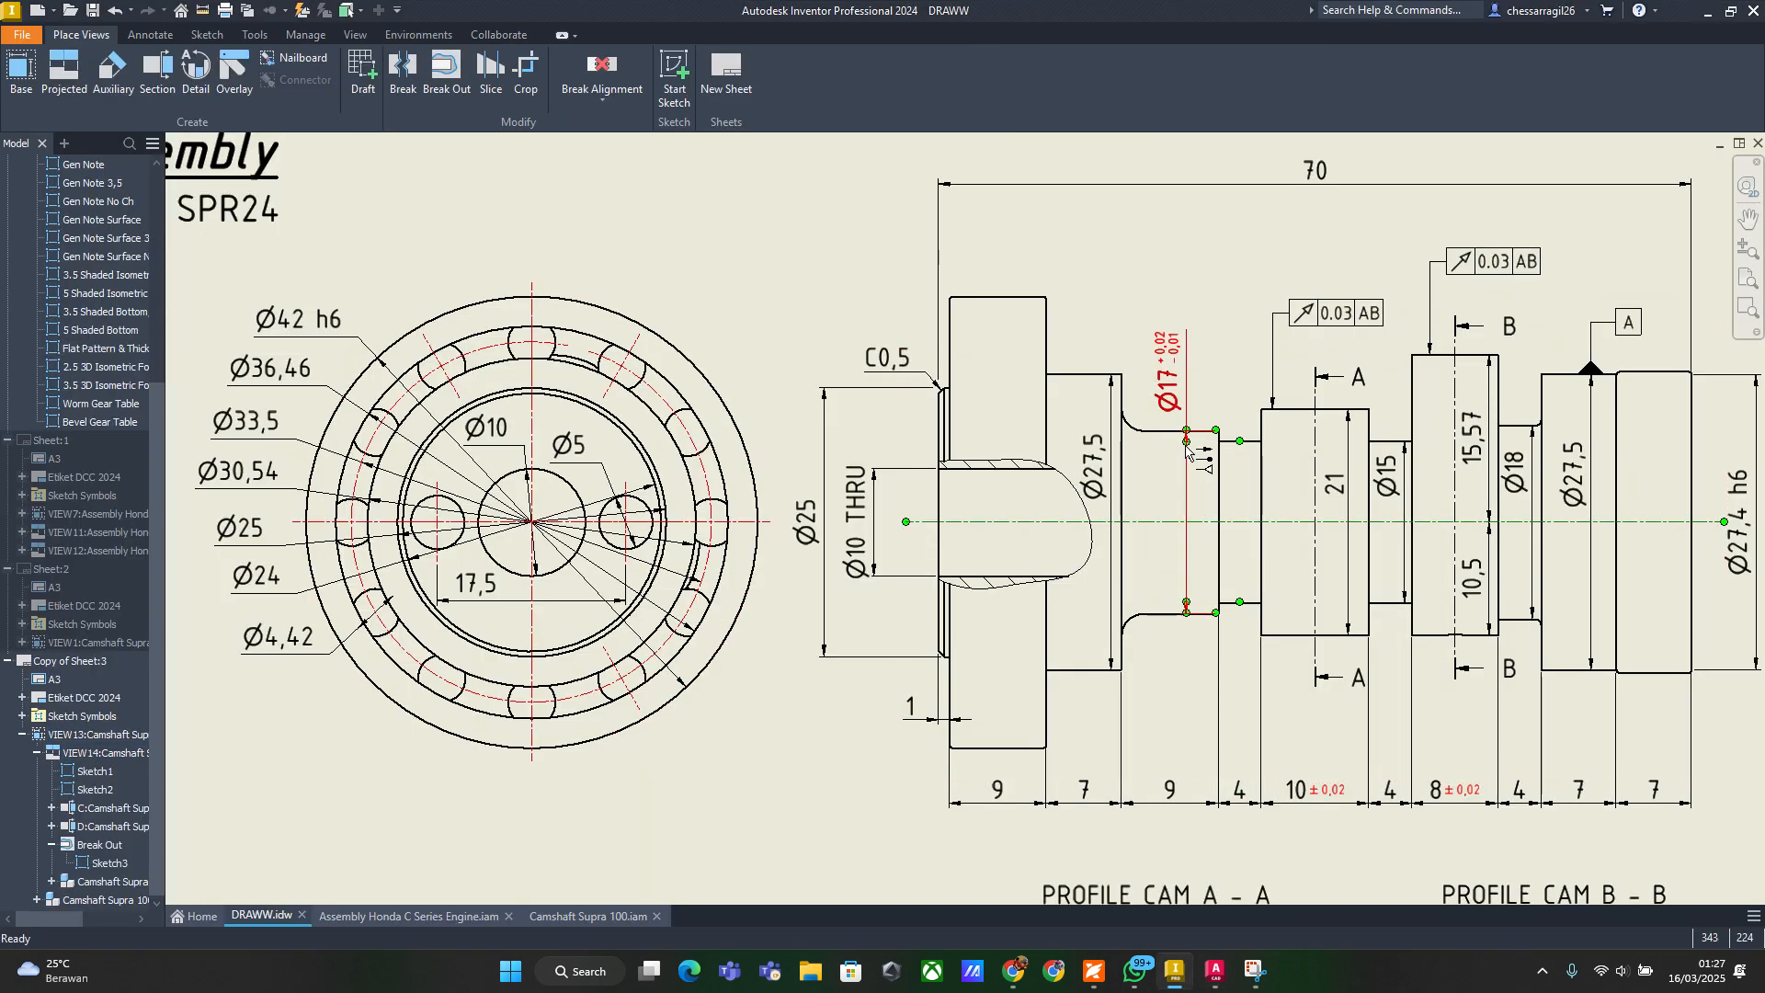
key("alt+Tab")
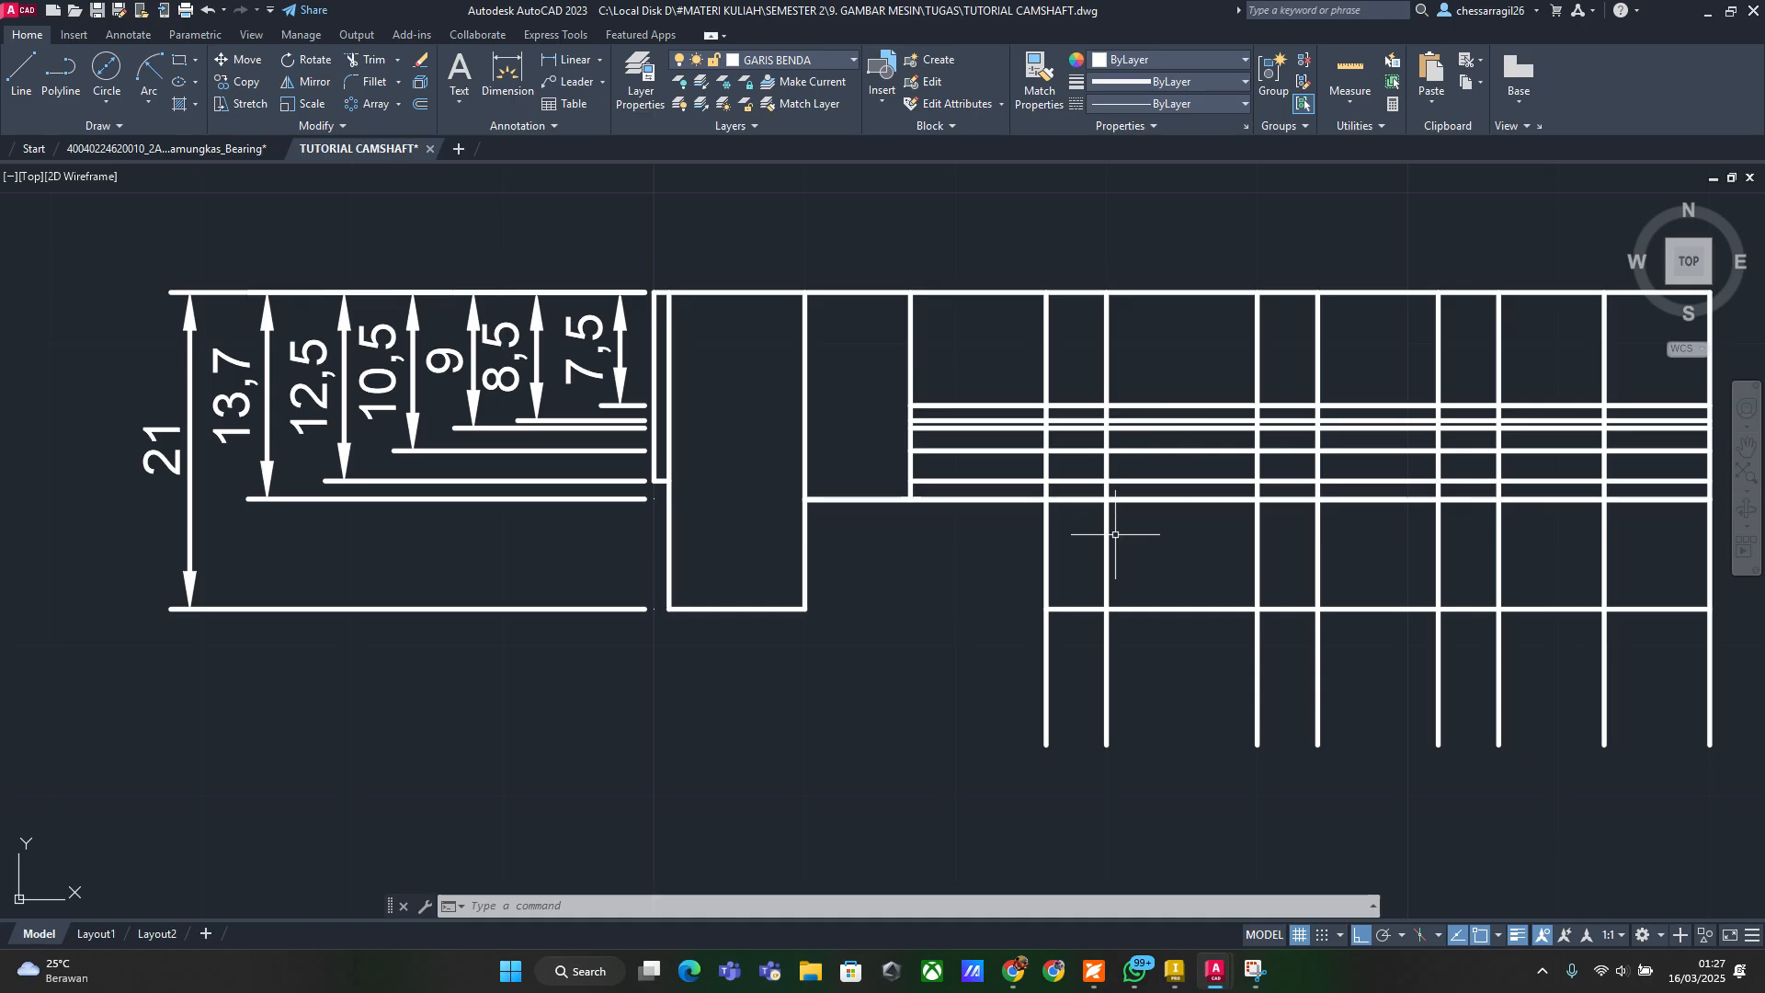
key("alt+Tab")
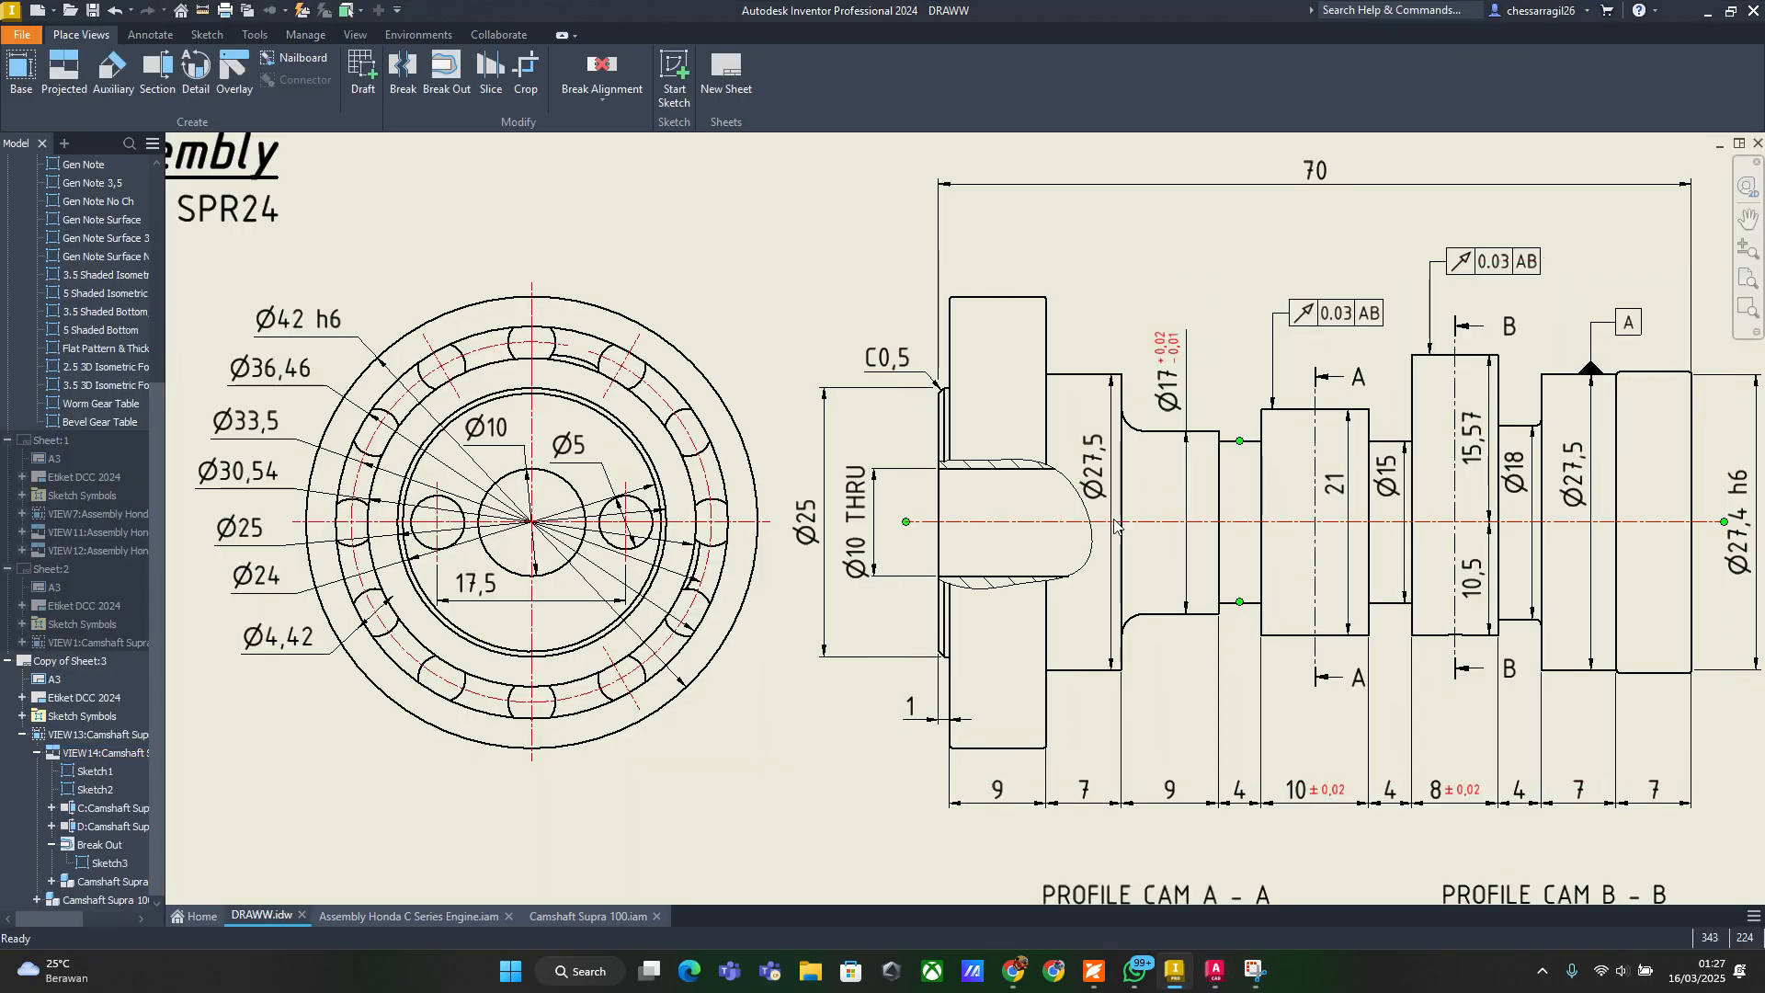
key("alt+Tab")
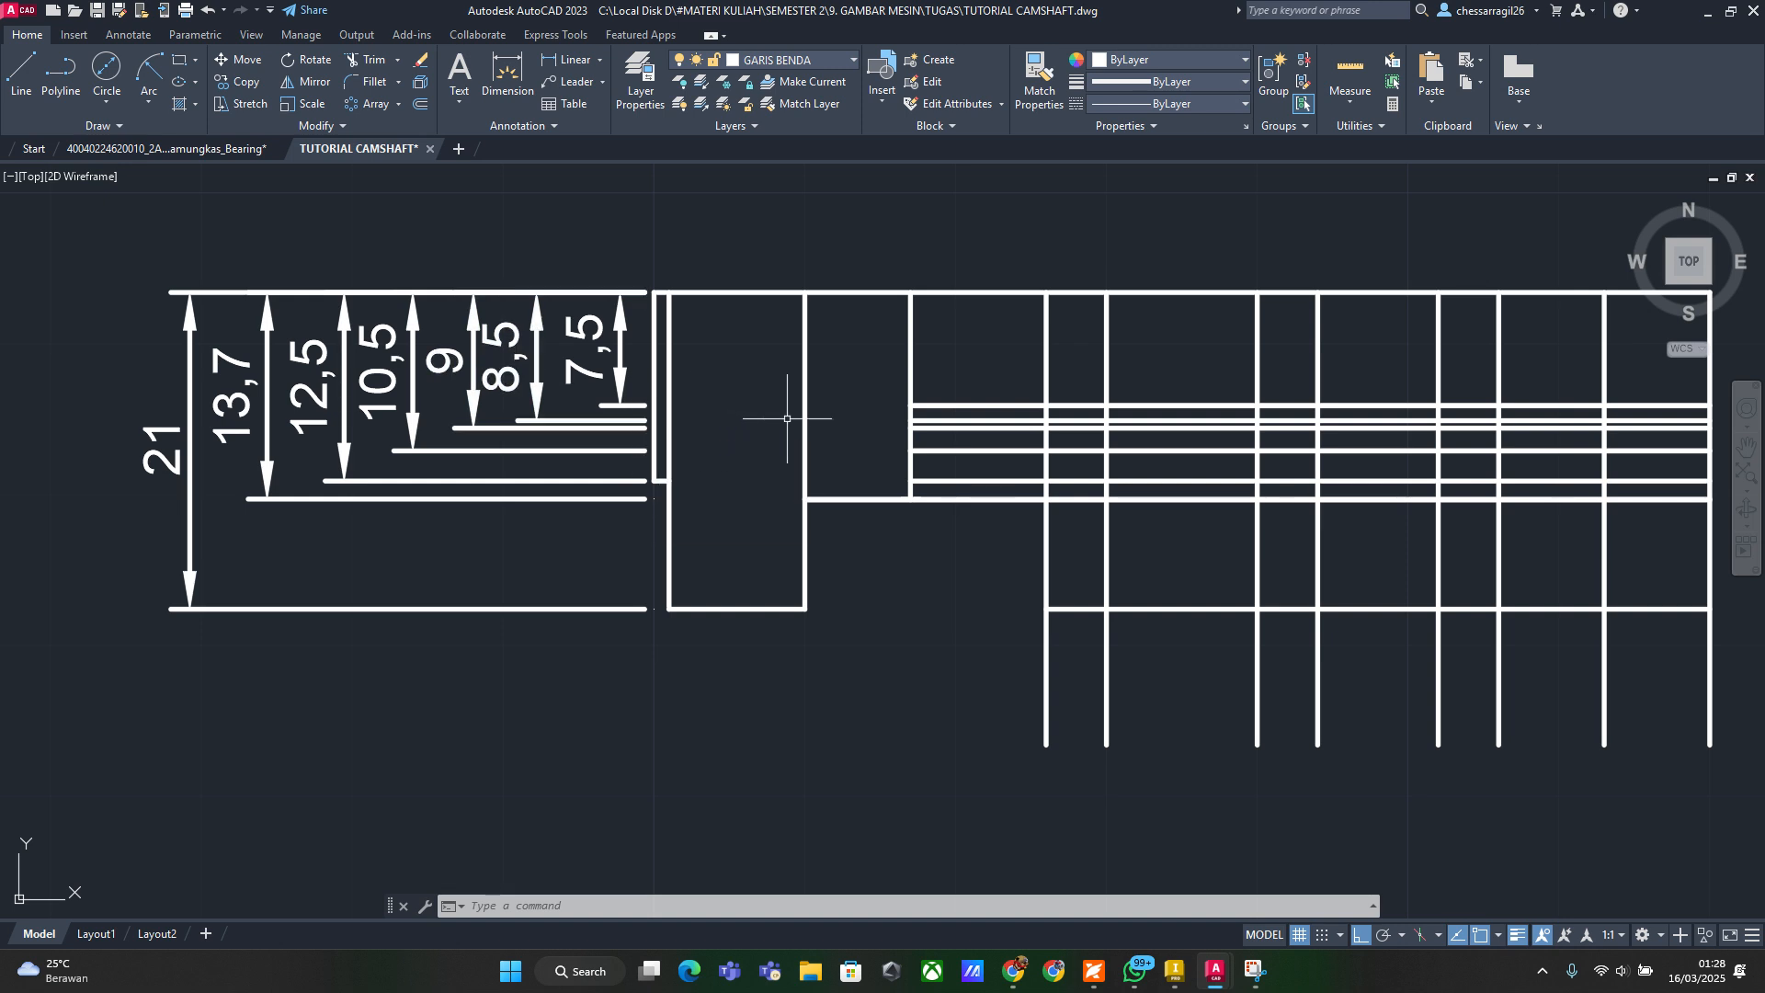
left_click(972, 421)
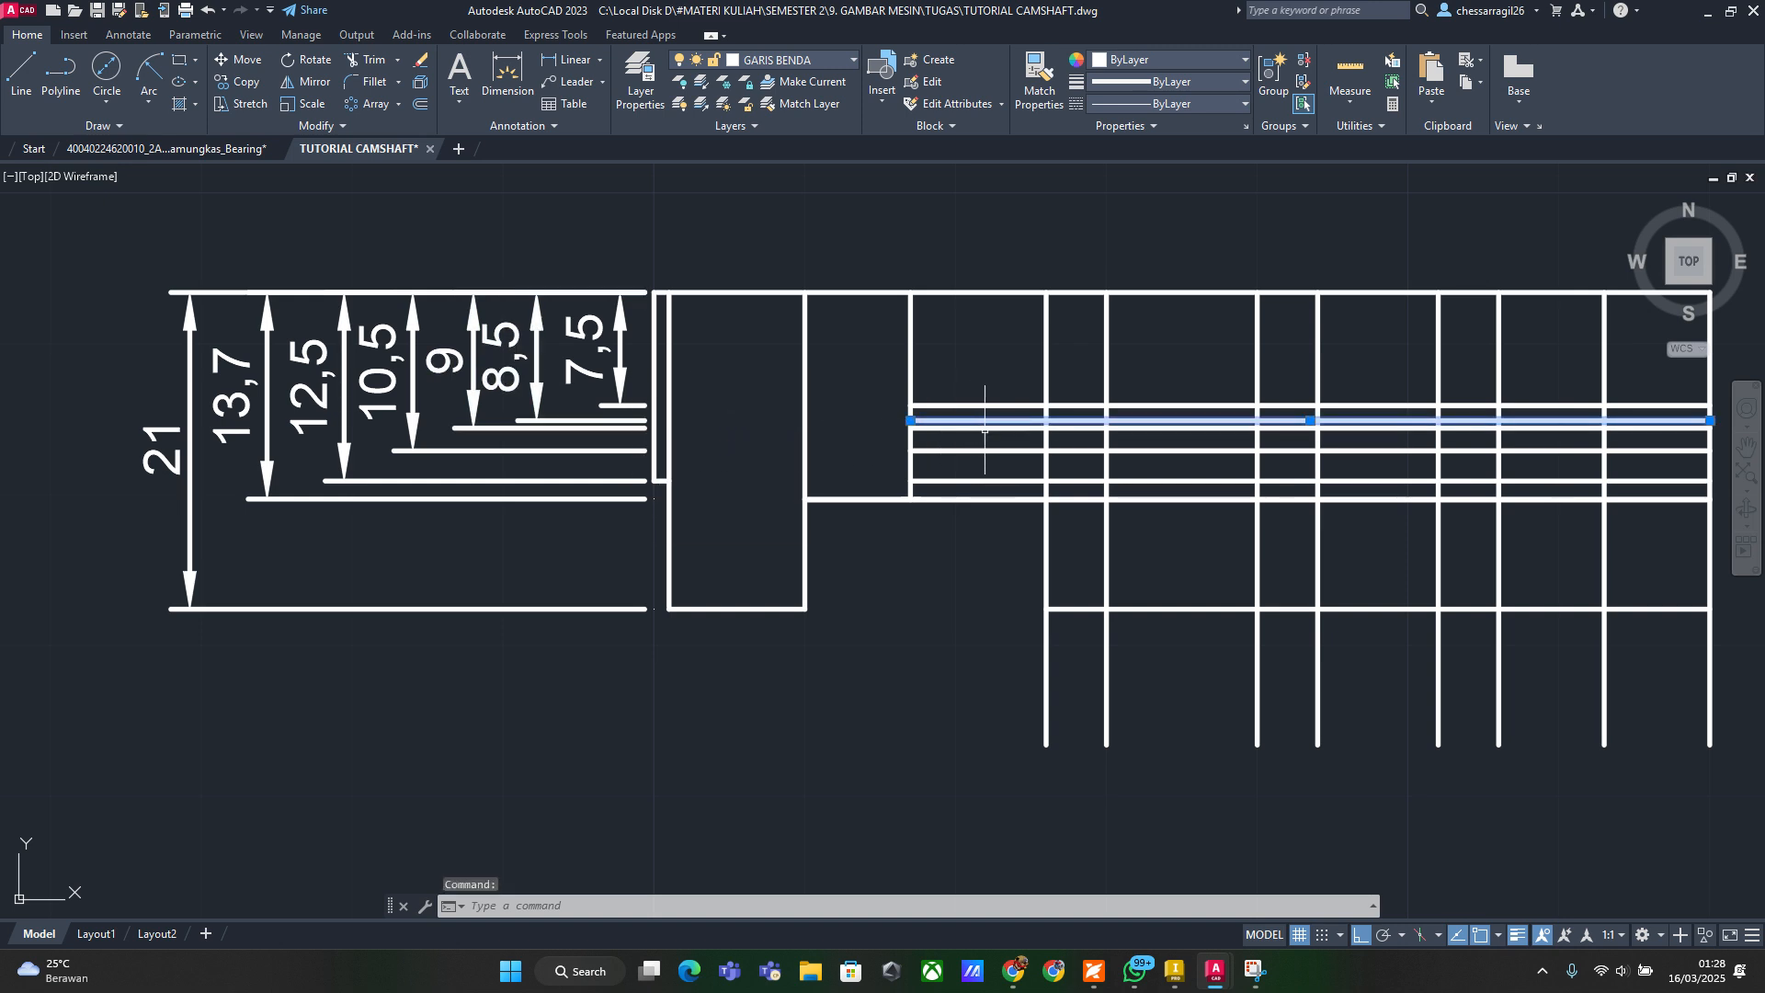
type("TR")
key("Return")
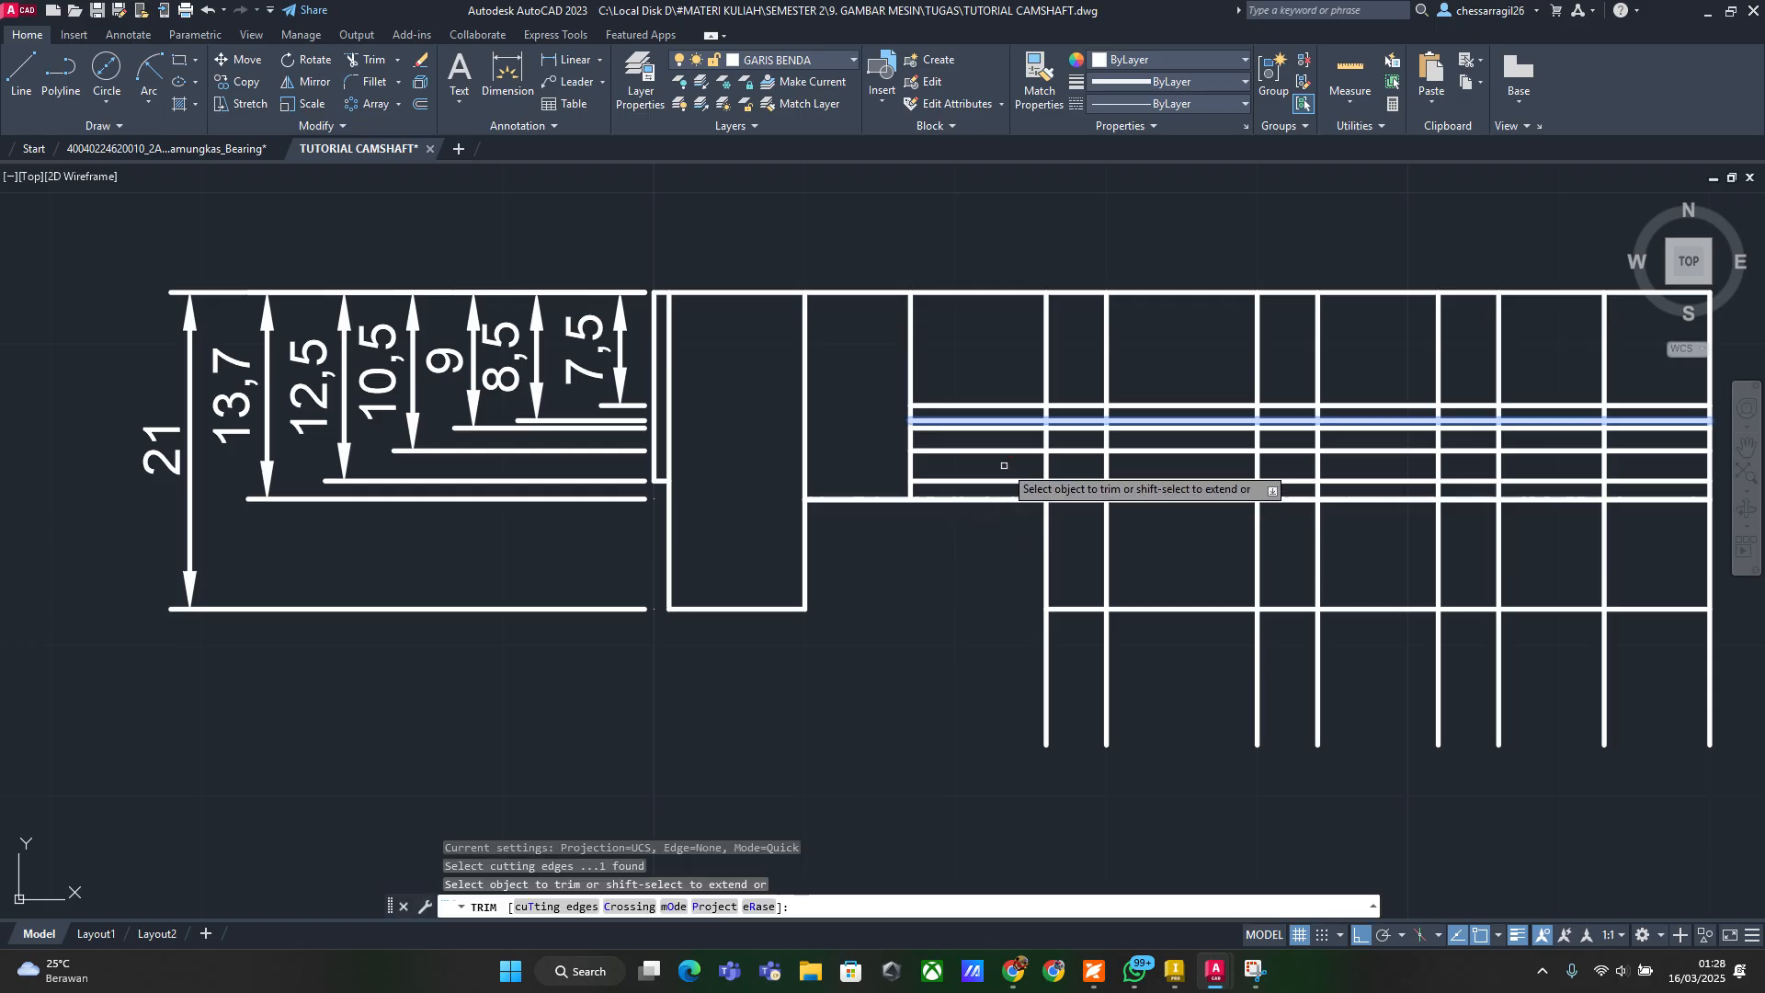
scroll(992, 453, "up", 4)
left_click_drag(980, 386, 962, 651)
key("Escape")
key("Escape")
key("Escape")
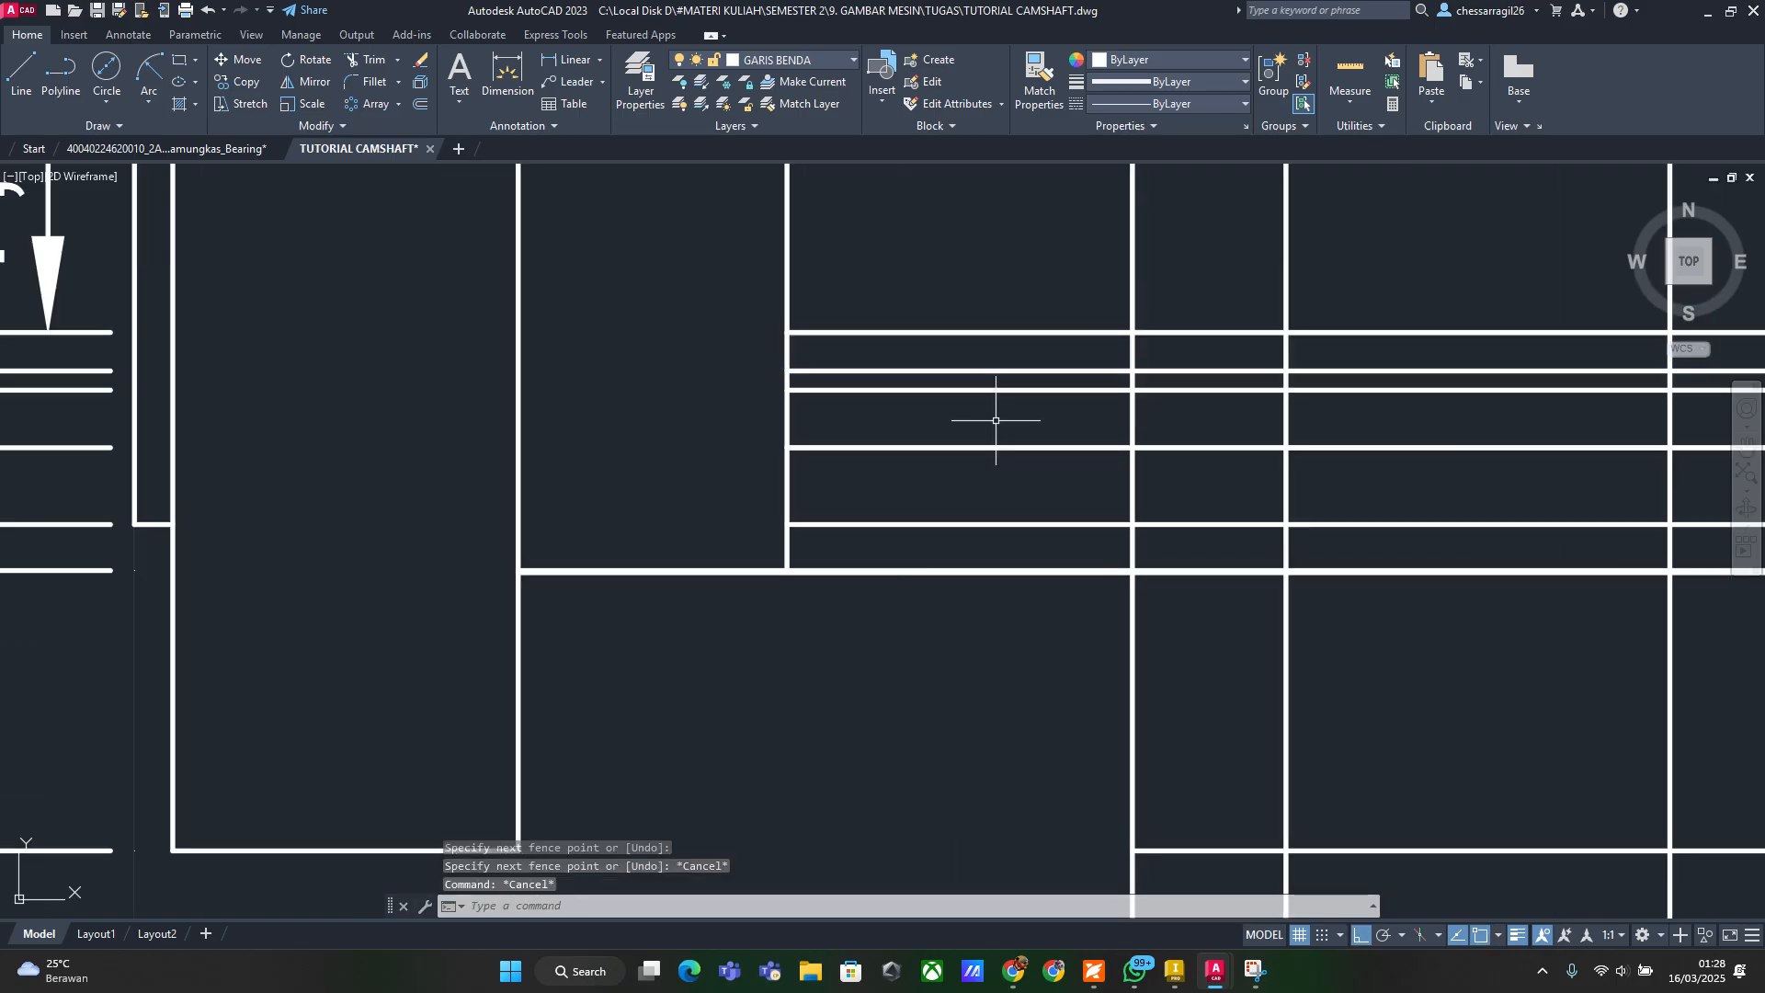
Try to trim the fourth column's horizontal lines so that only the 8,5 line stays
type("TR")
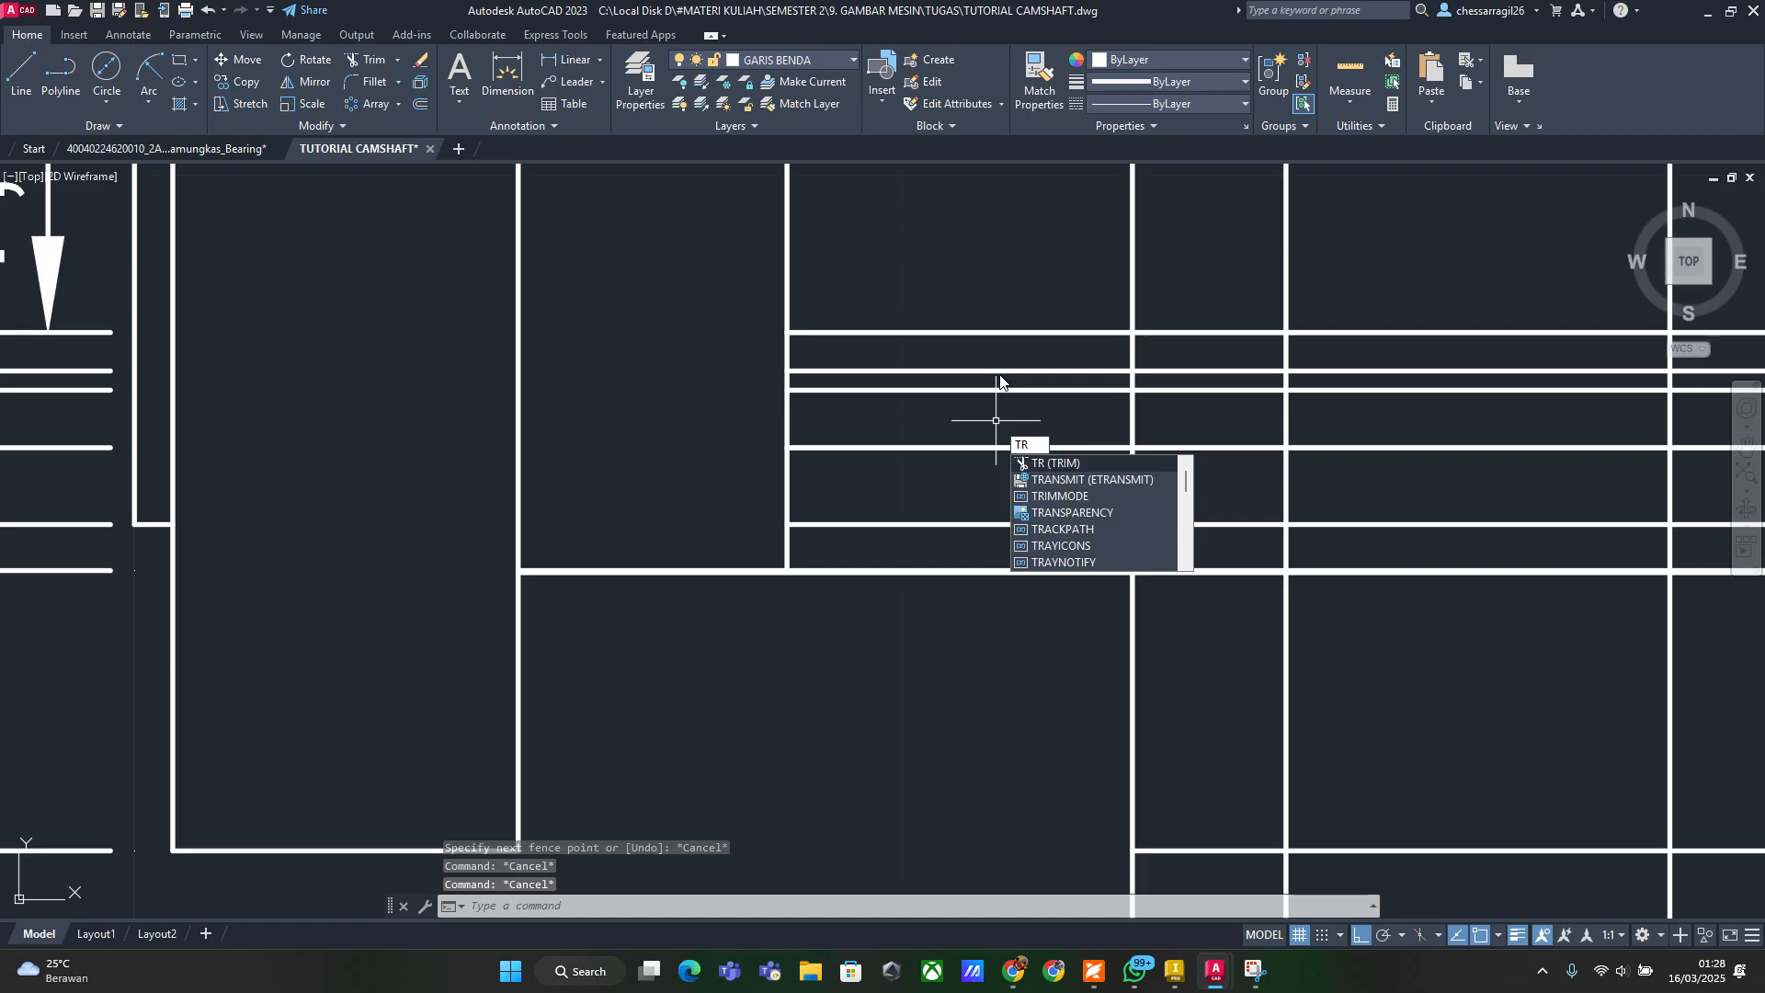
key("Return")
left_click_drag(1007, 386, 1015, 592)
left_click_drag(903, 347, 918, 249)
scroll(1024, 415, "down", 2)
middle_click_drag(1025, 415, 873, 501)
scroll(874, 501, "up", 1)
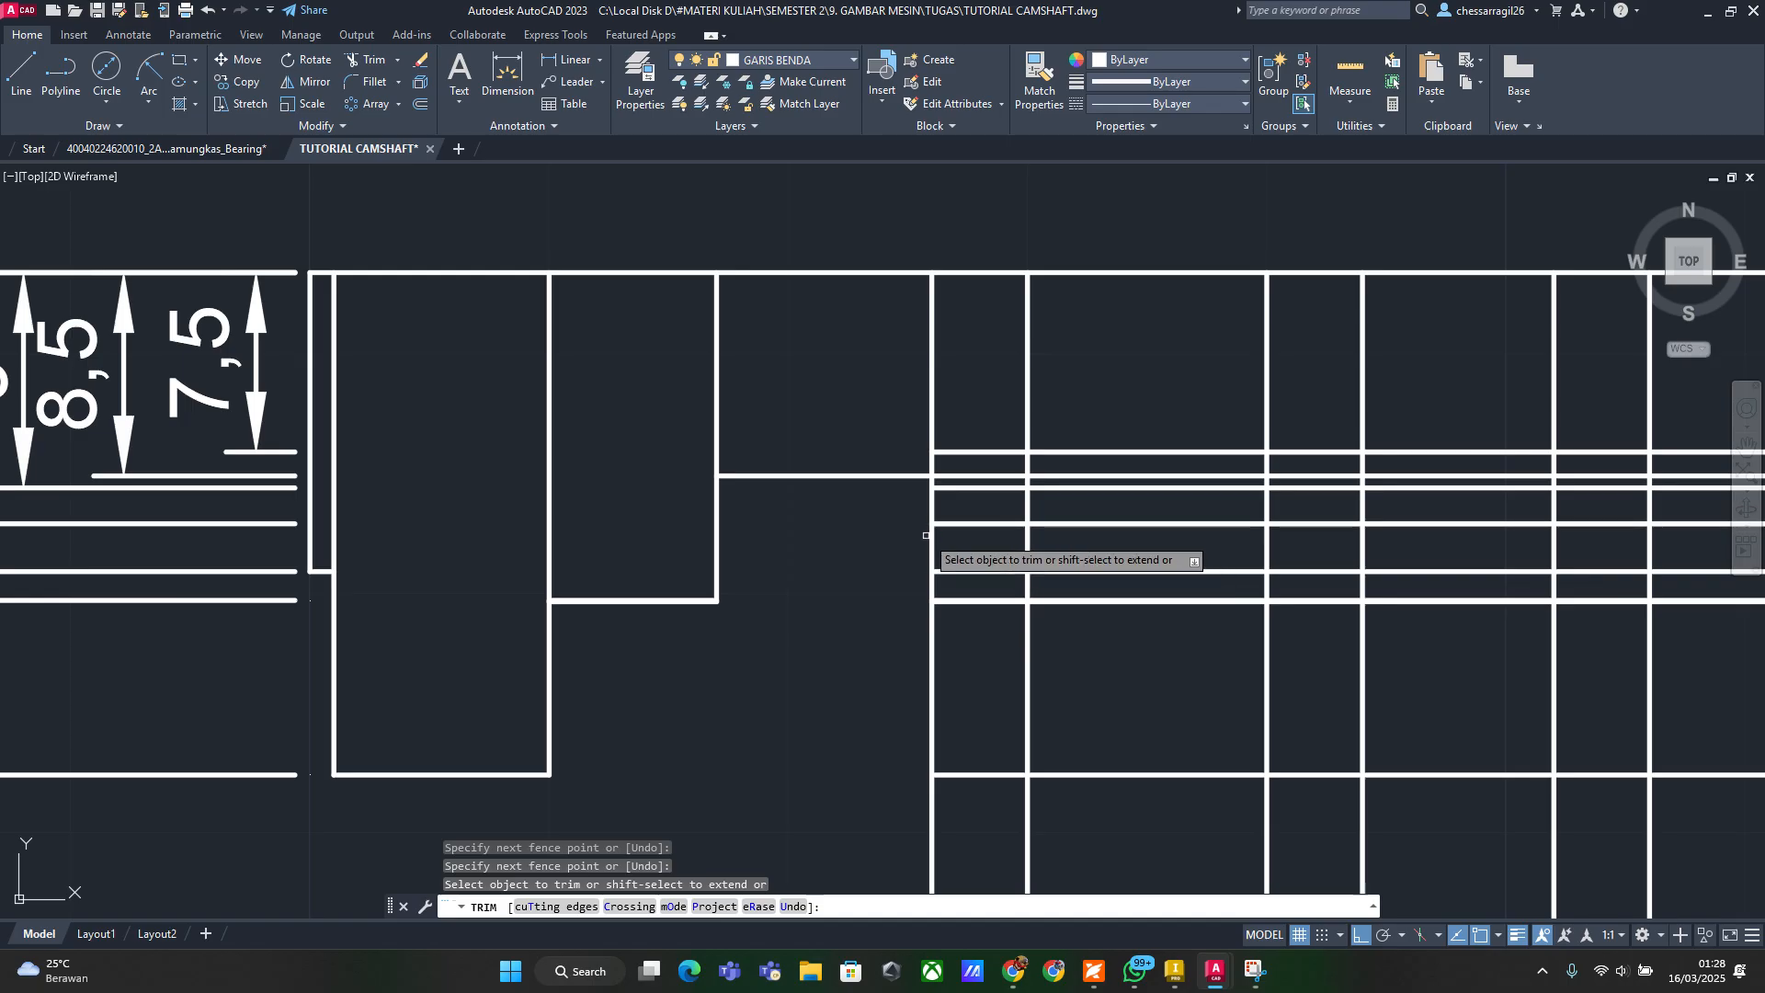
Check the narrow 4 mm segment in the Inventor drawing and try trimming the AutoCAD grid's fifth column to only its 12,5 line
key("alt+Tab")
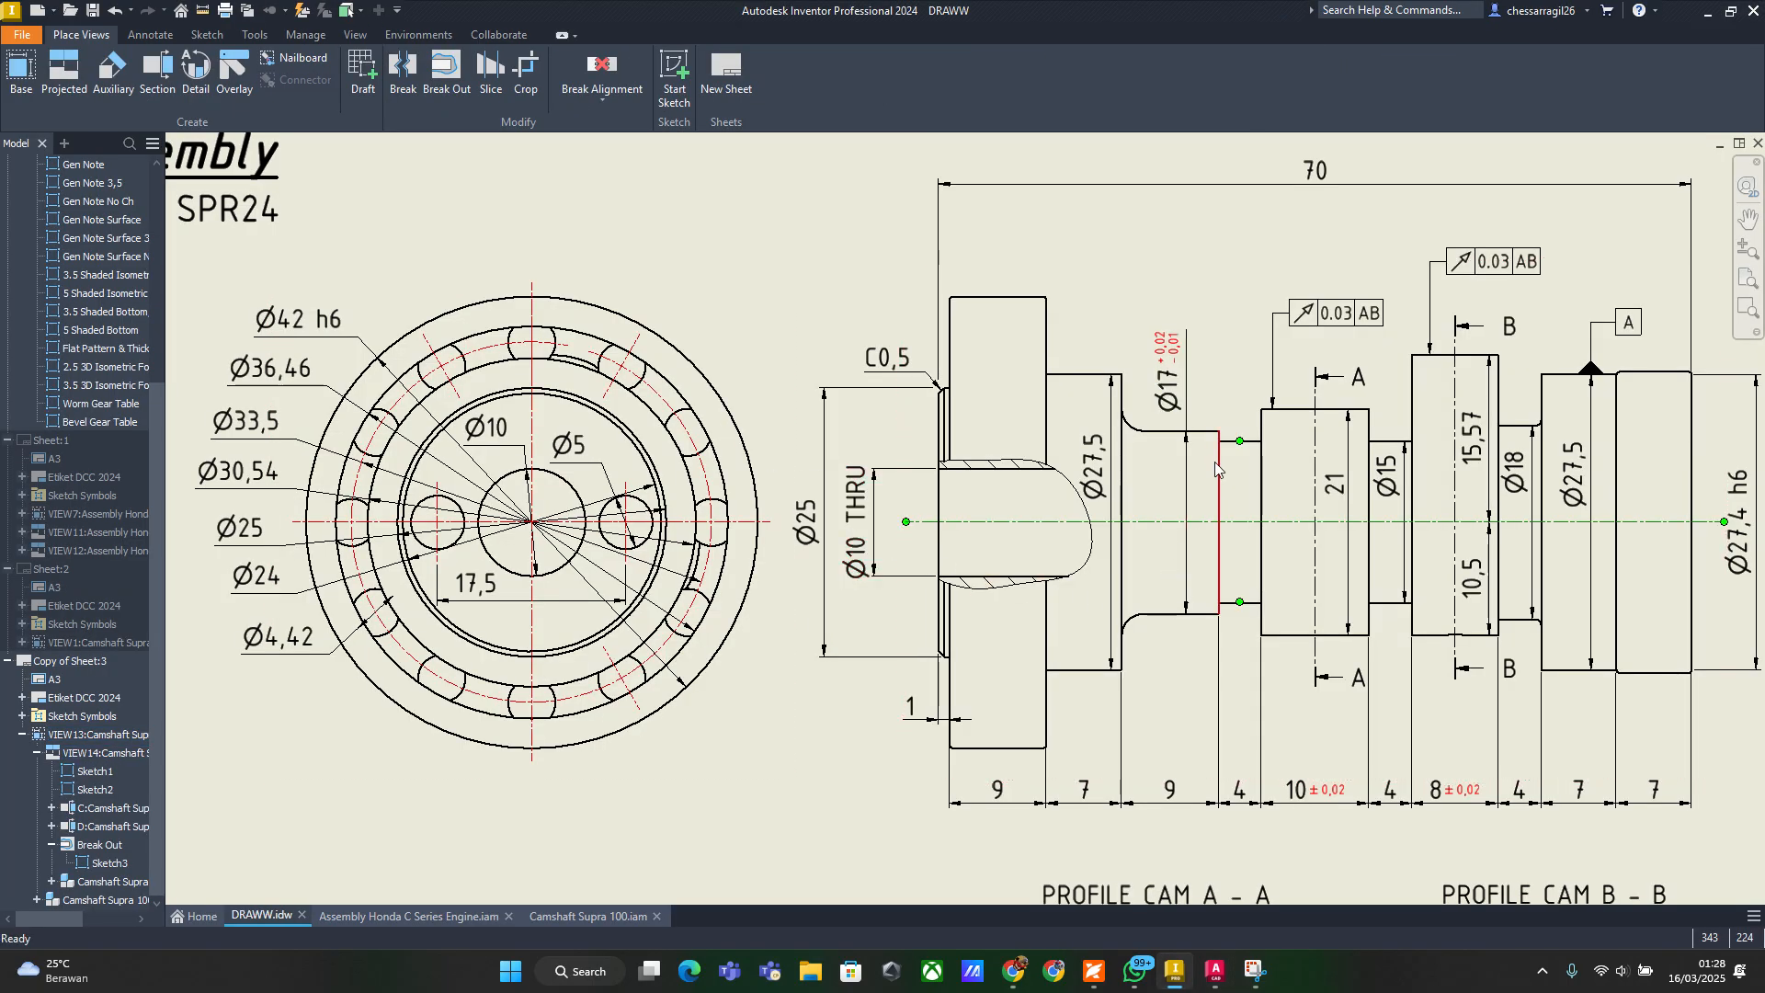
key("alt+Tab")
left_click(1193, 326, "alt")
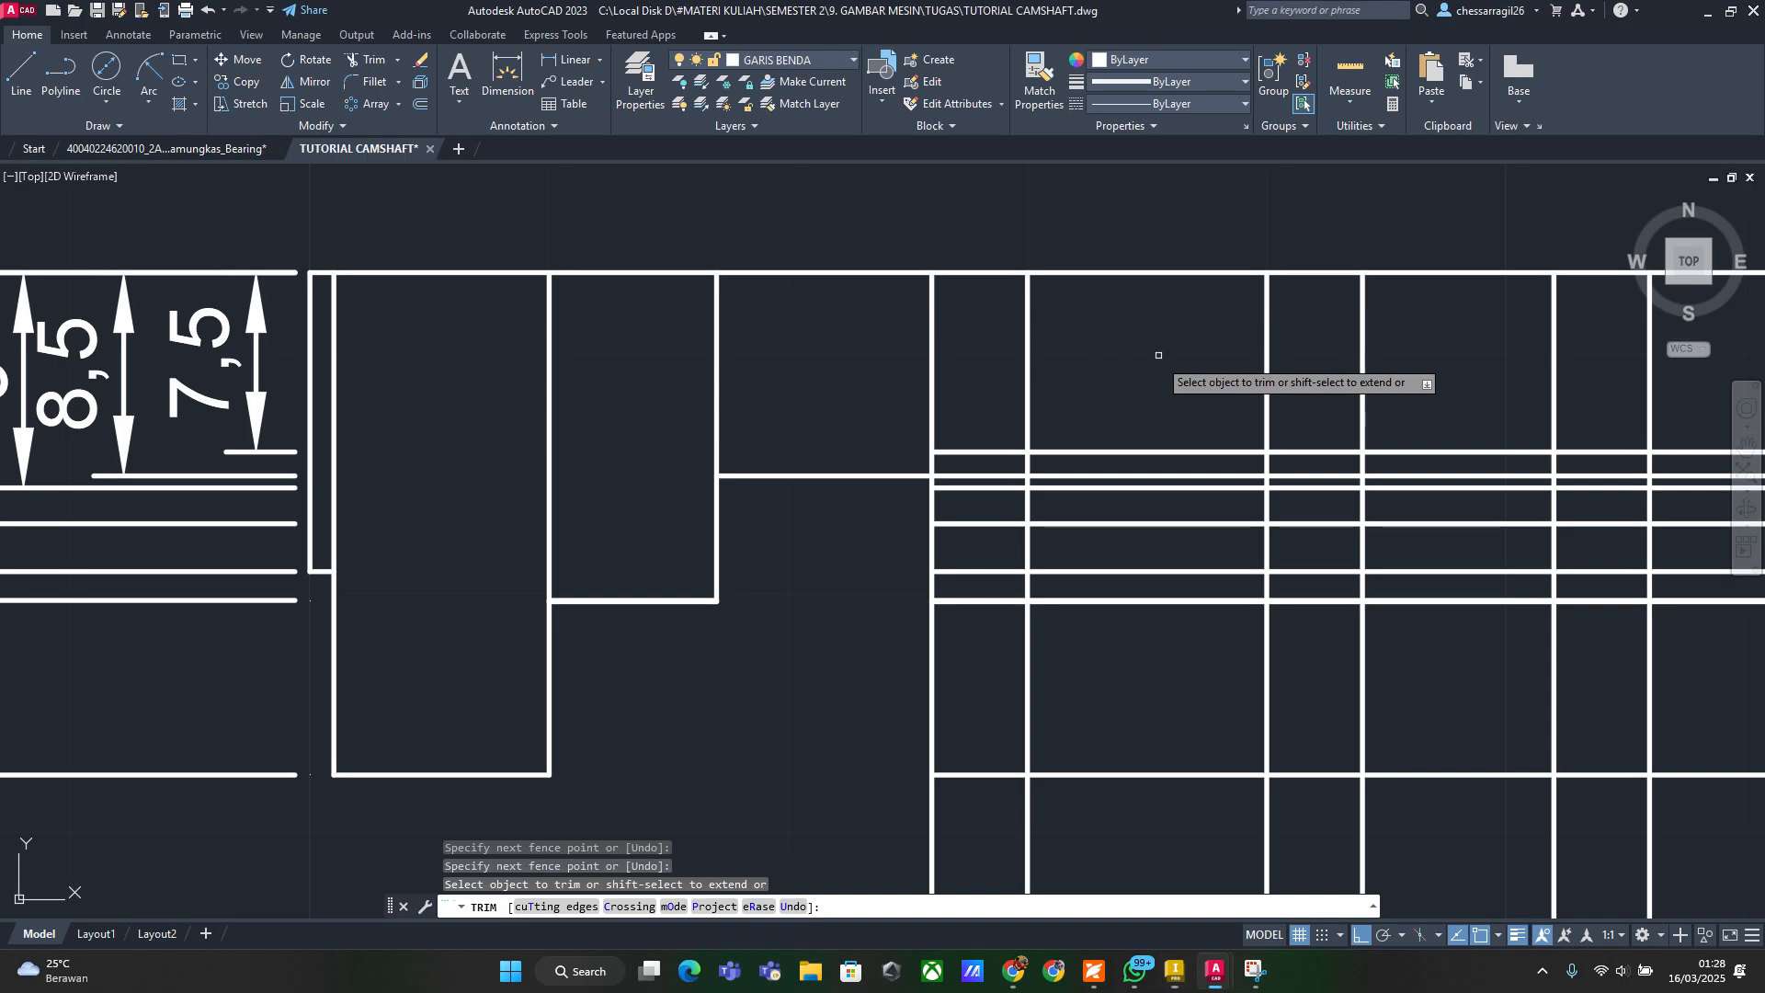
scroll(496, 576, "down", 2)
scroll(496, 576, "up", 2)
middle_click_drag(498, 577, 781, 561)
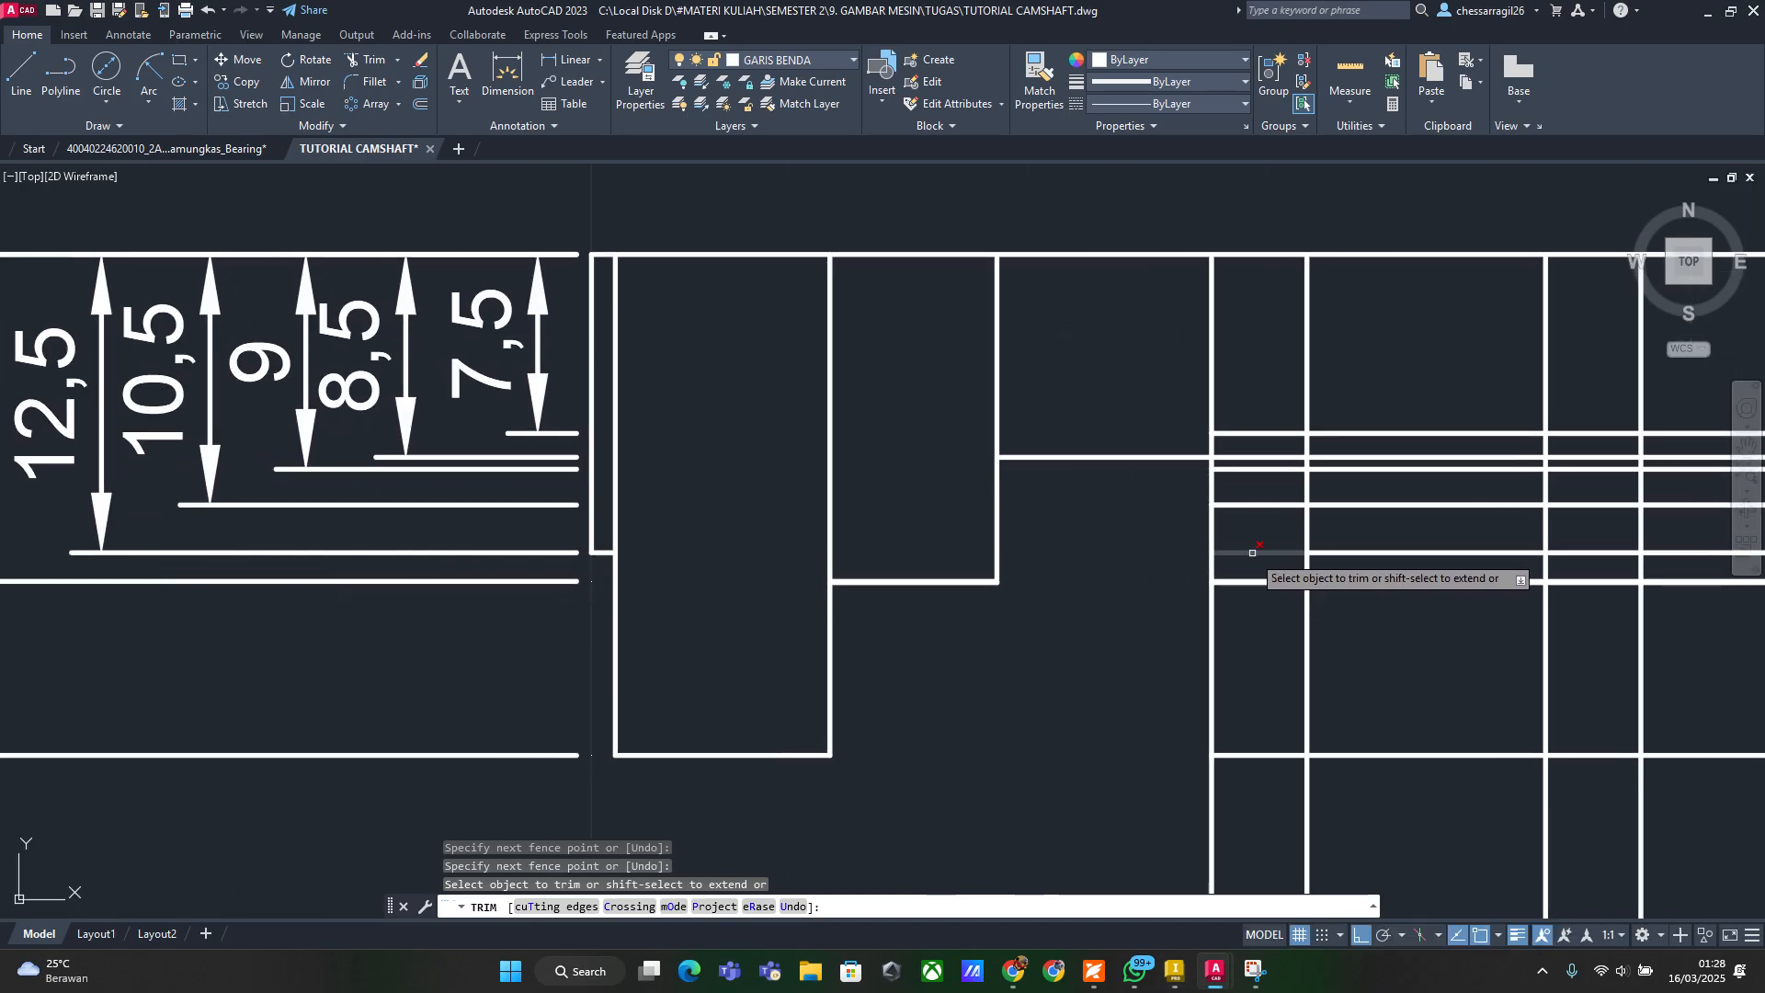
left_click_drag(1260, 567, 1281, 803)
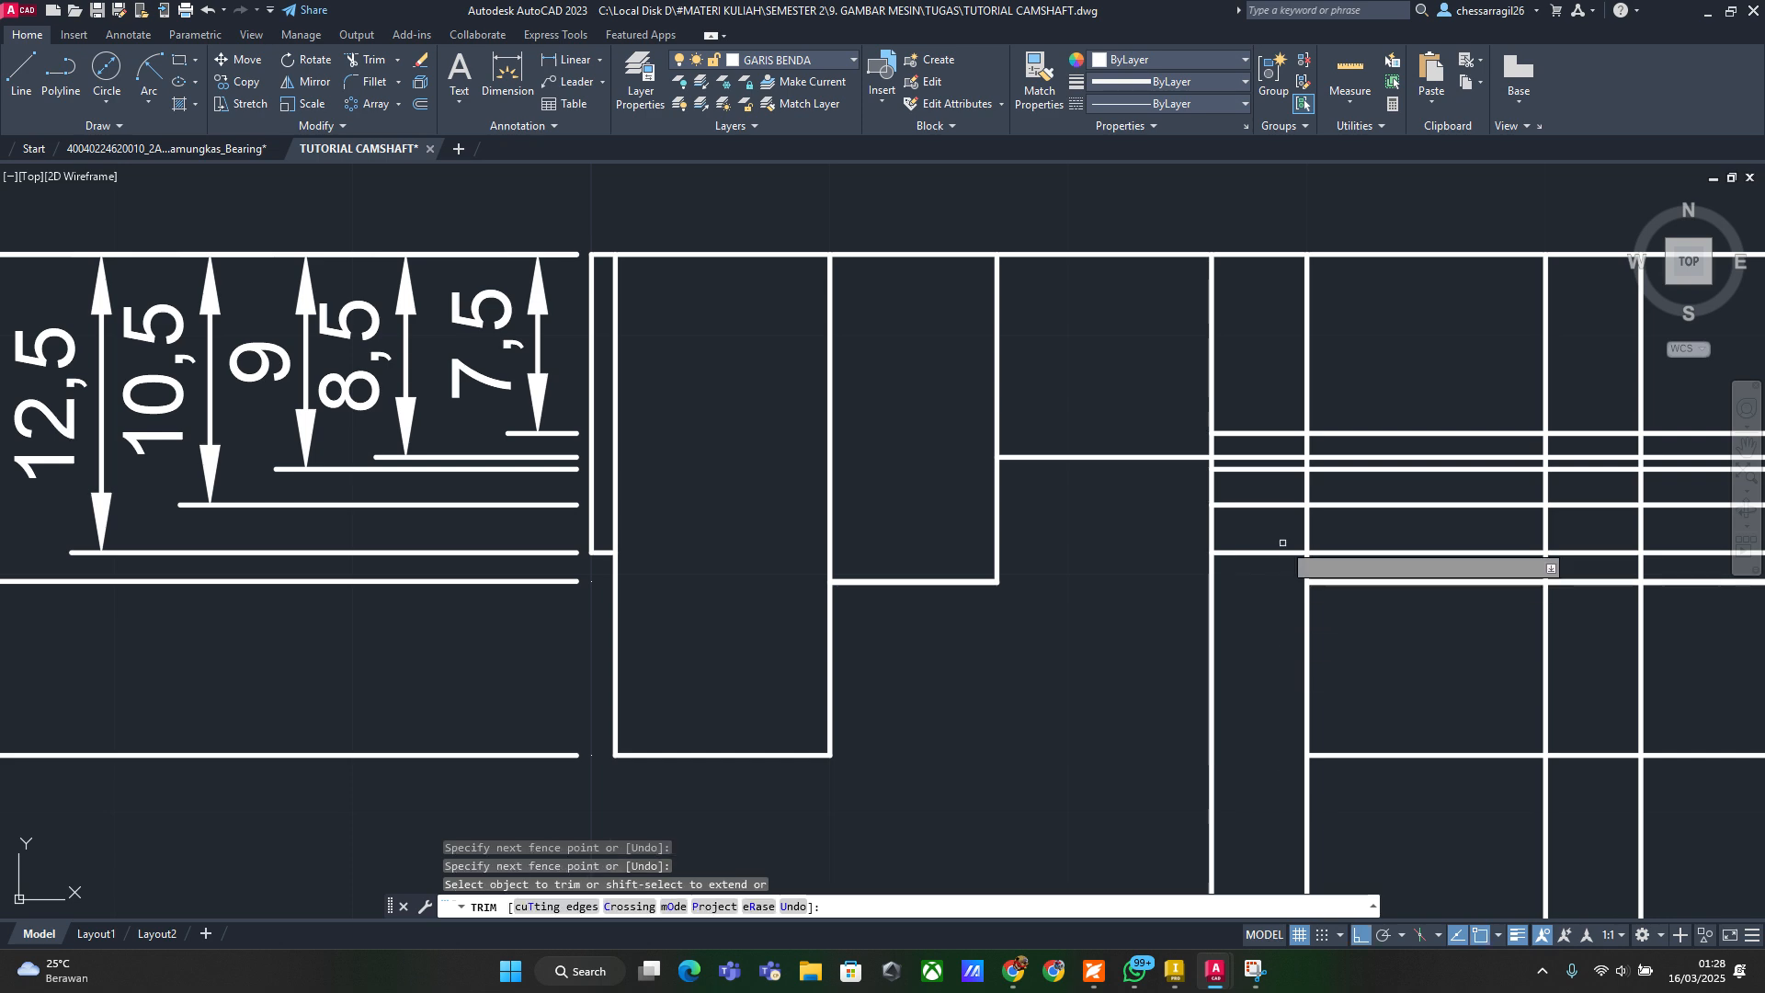
scroll(1260, 625, "down", 2)
scroll(934, 622, "up", 2)
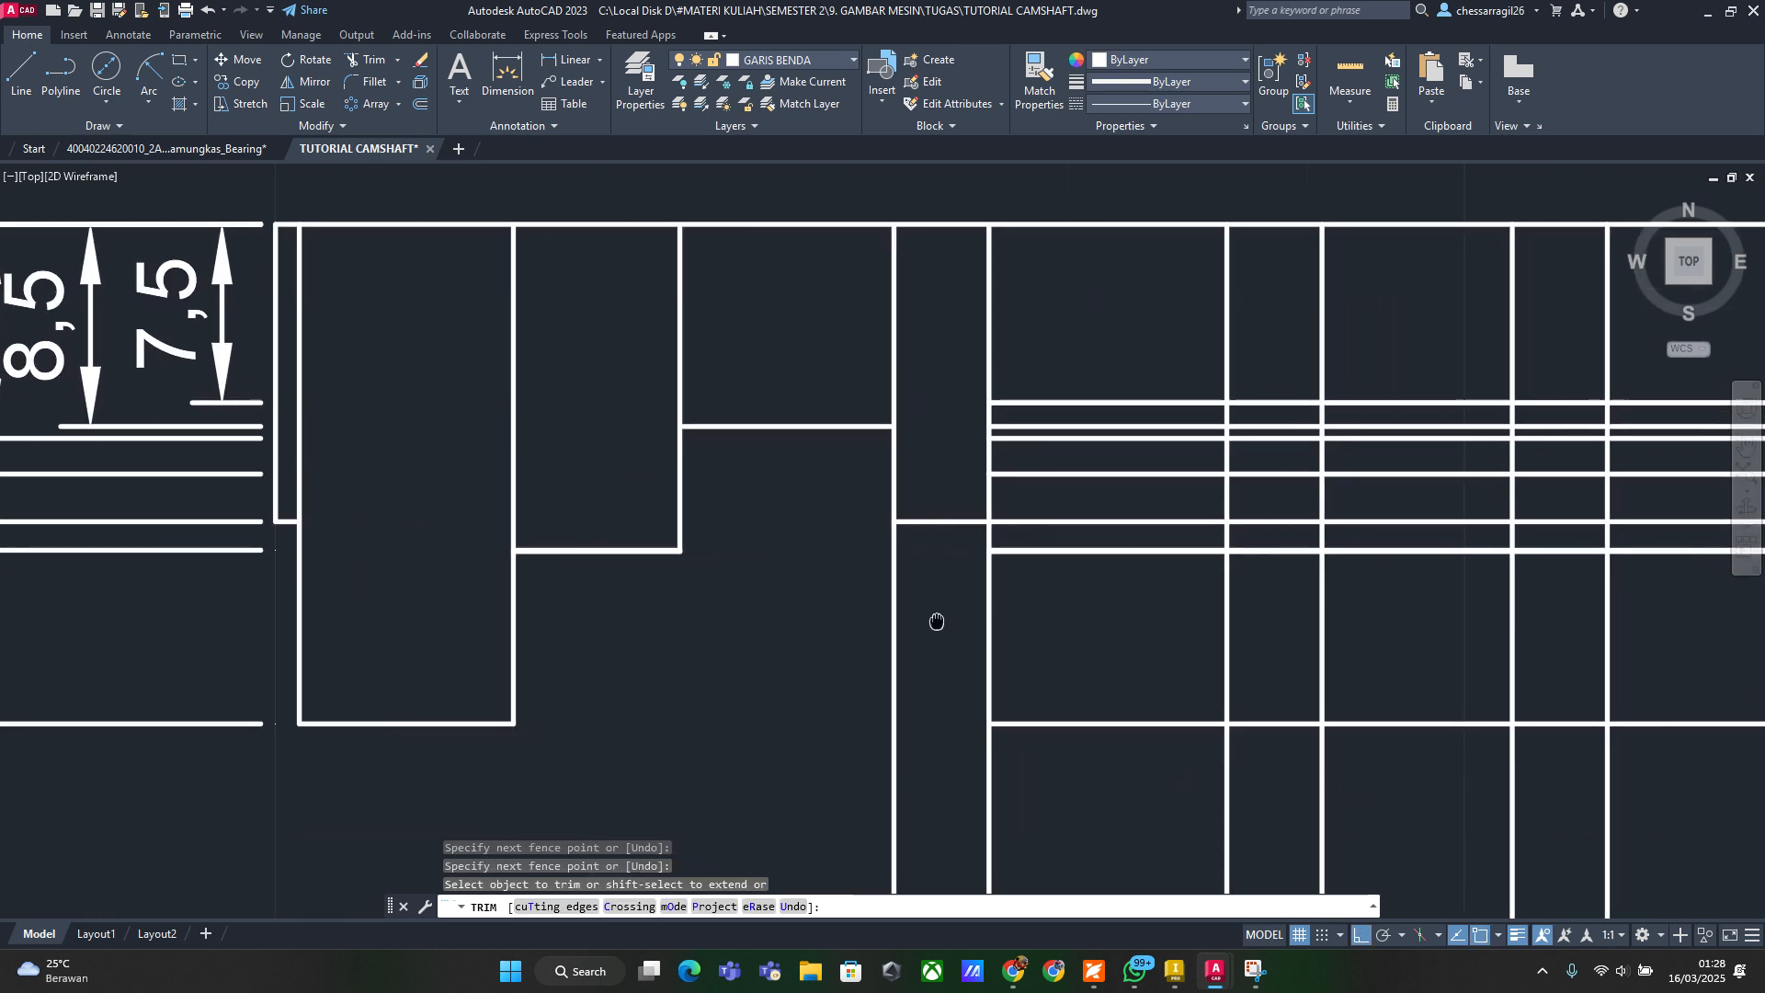
Compare the narrow segment and the 21 cam in the Inventor drawing with the trimmed AutoCAD columns
key("alt+Tab")
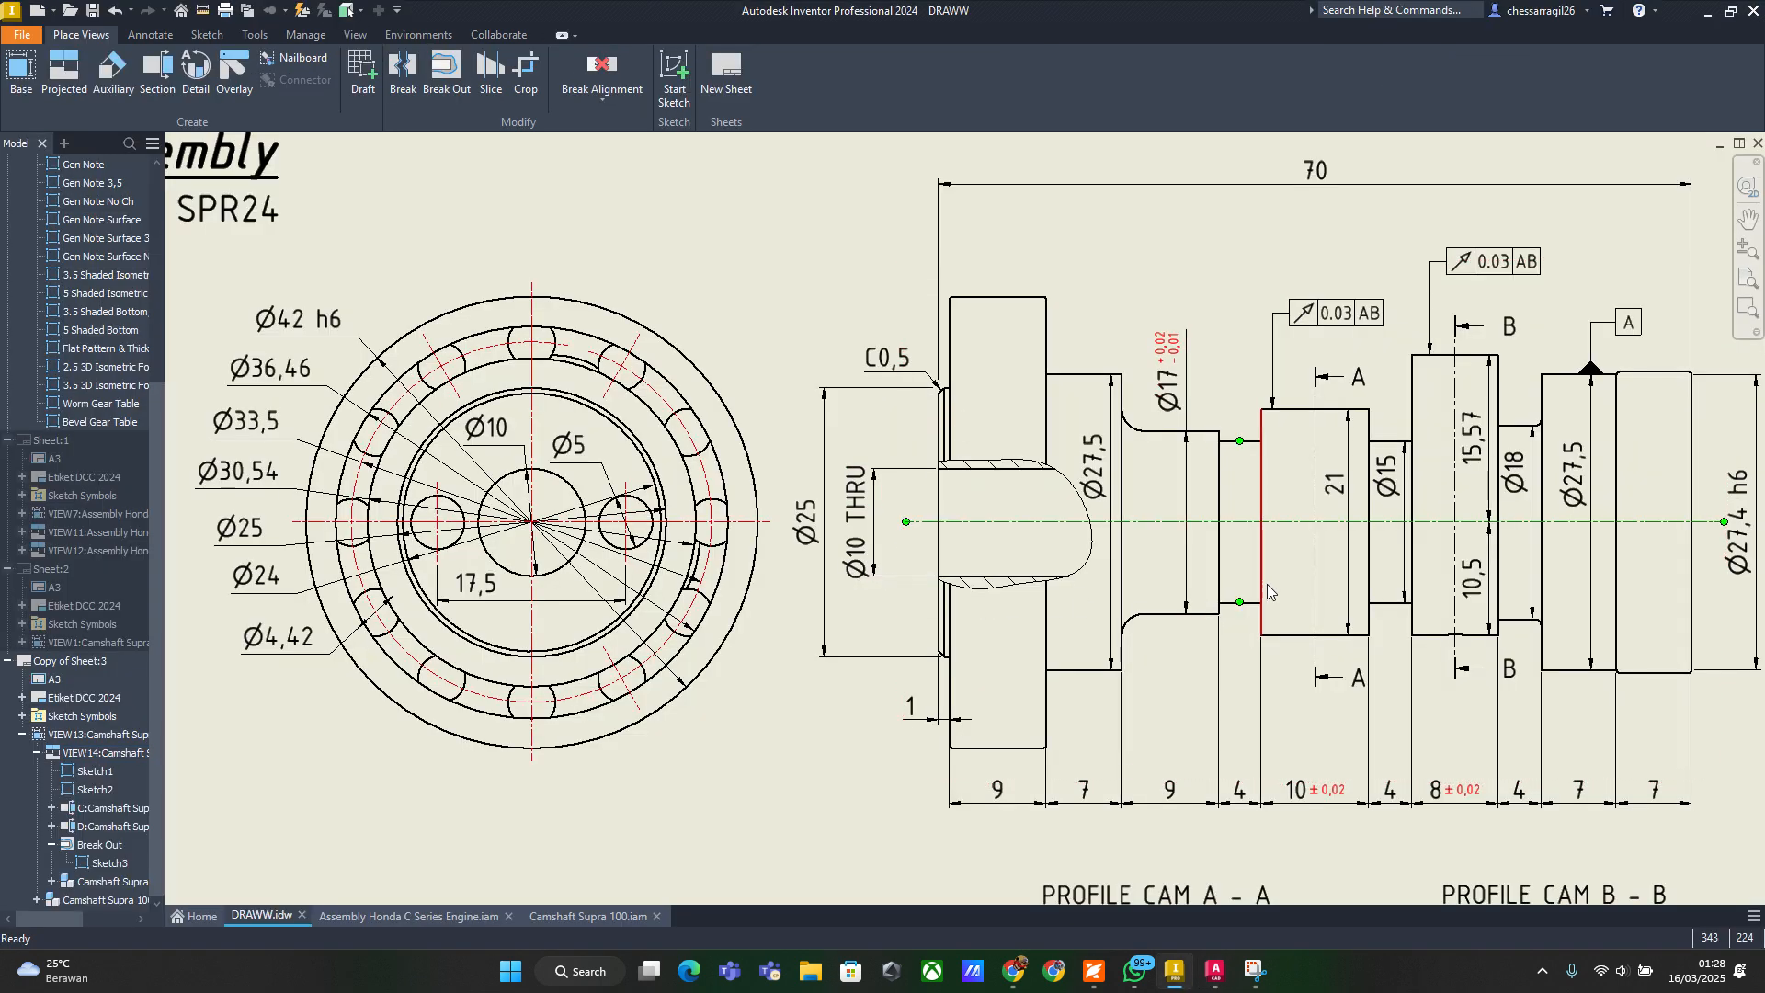
left_click(1264, 646)
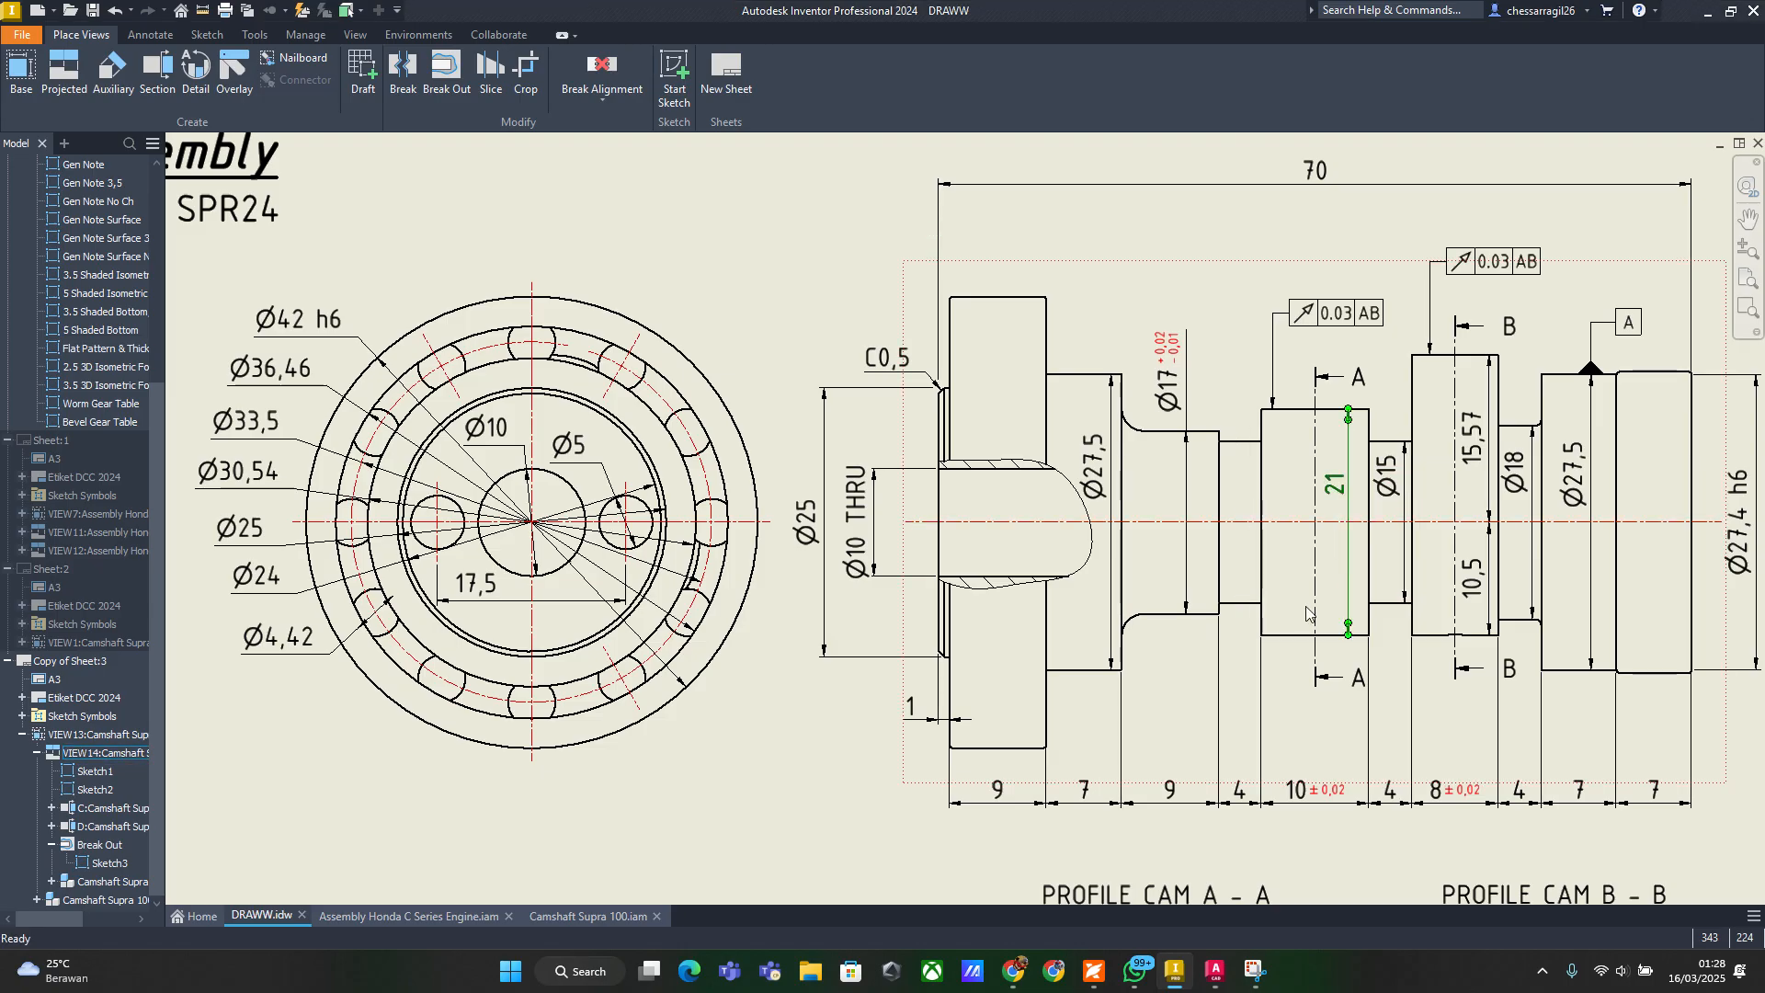
key("alt+Tab")
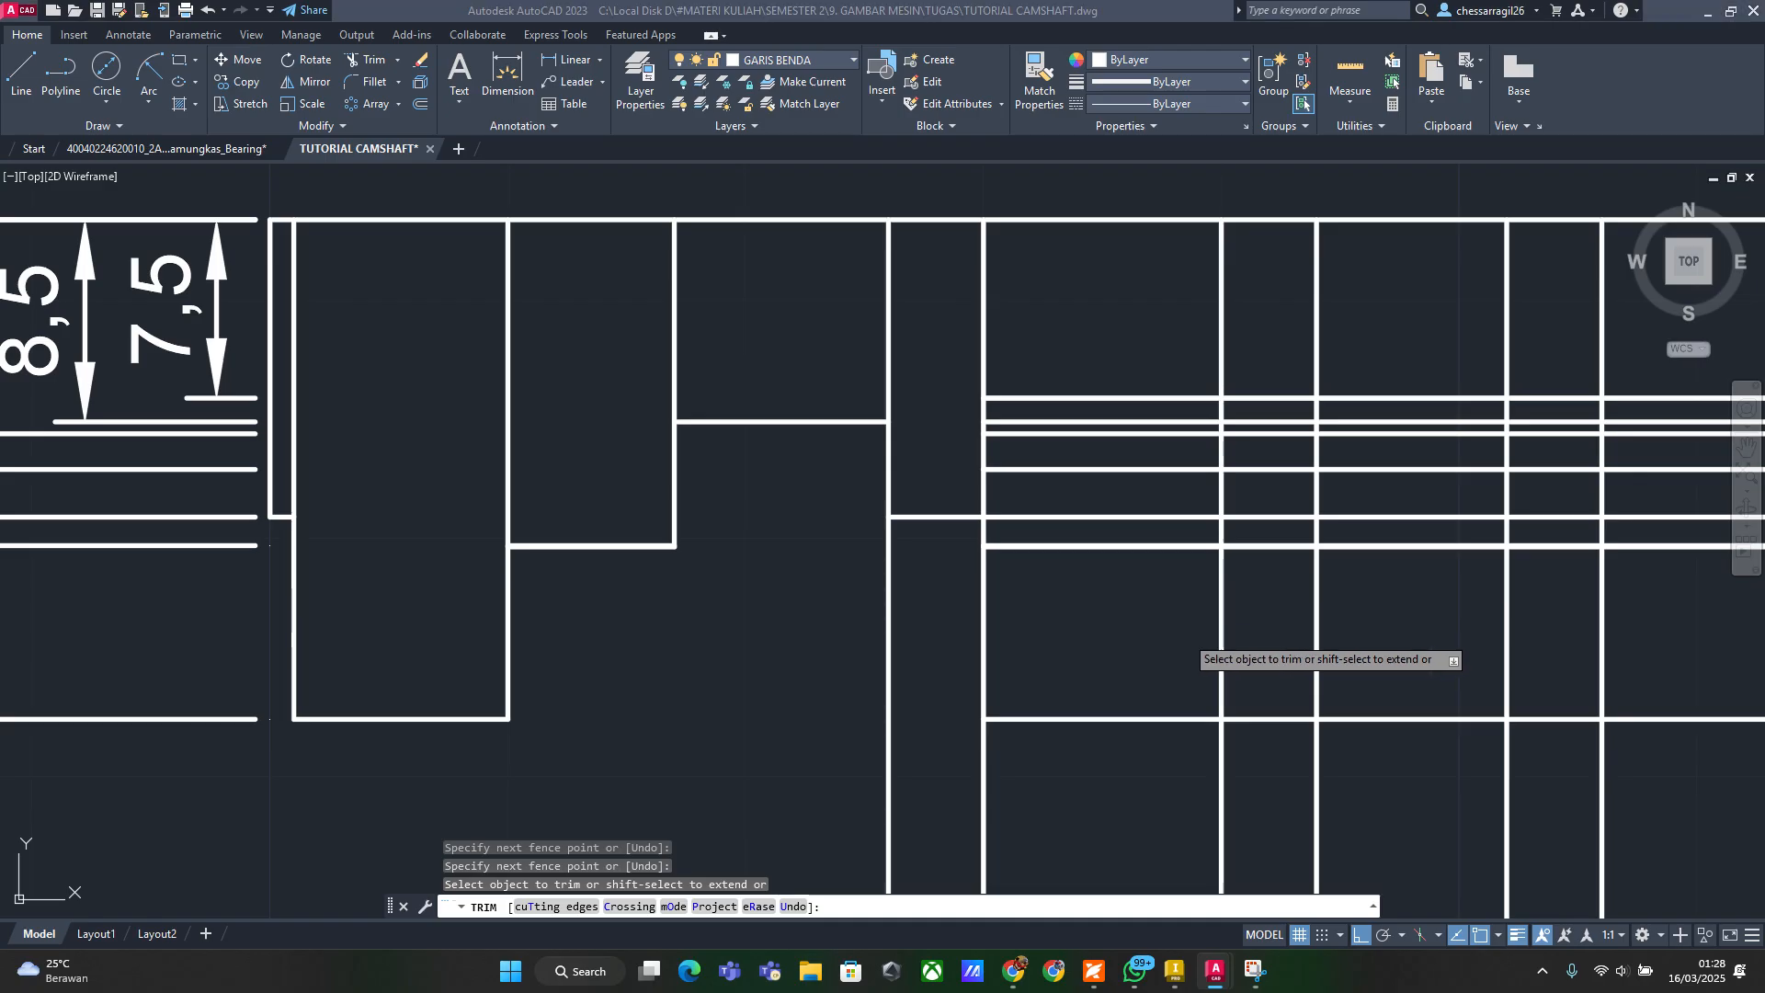
key("alt+Tab")
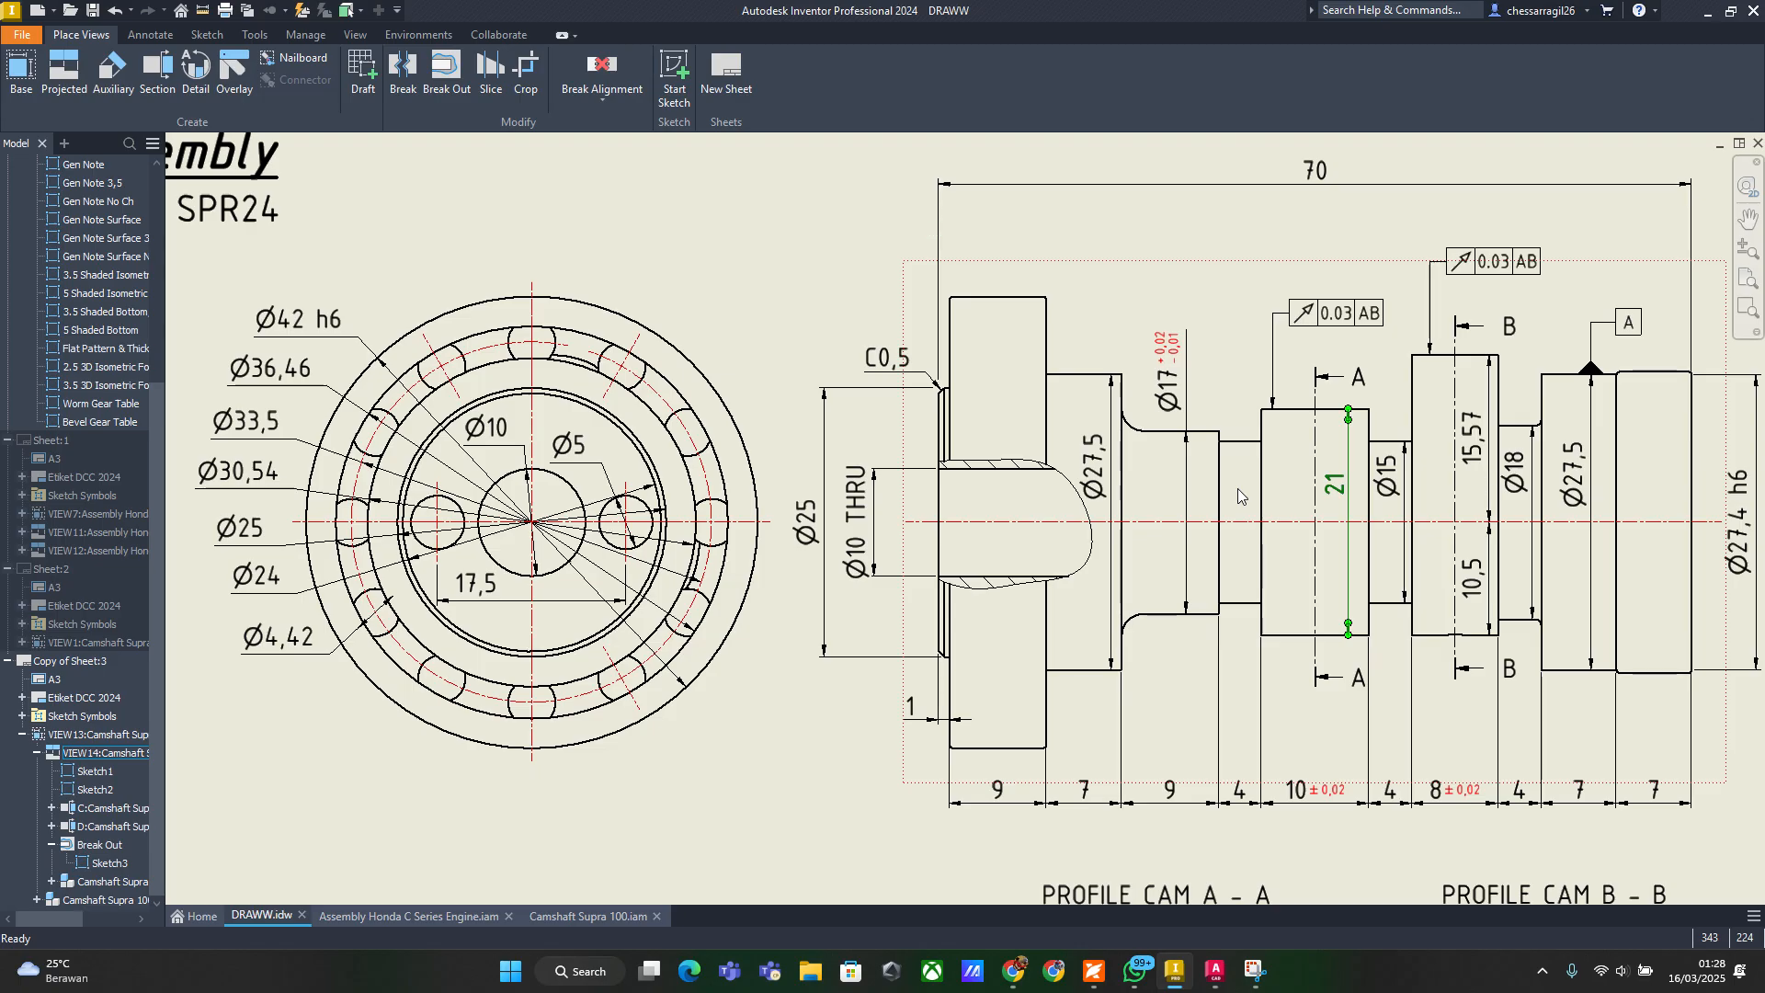
key("alt+Tab")
scroll(1034, 542, "down", 2)
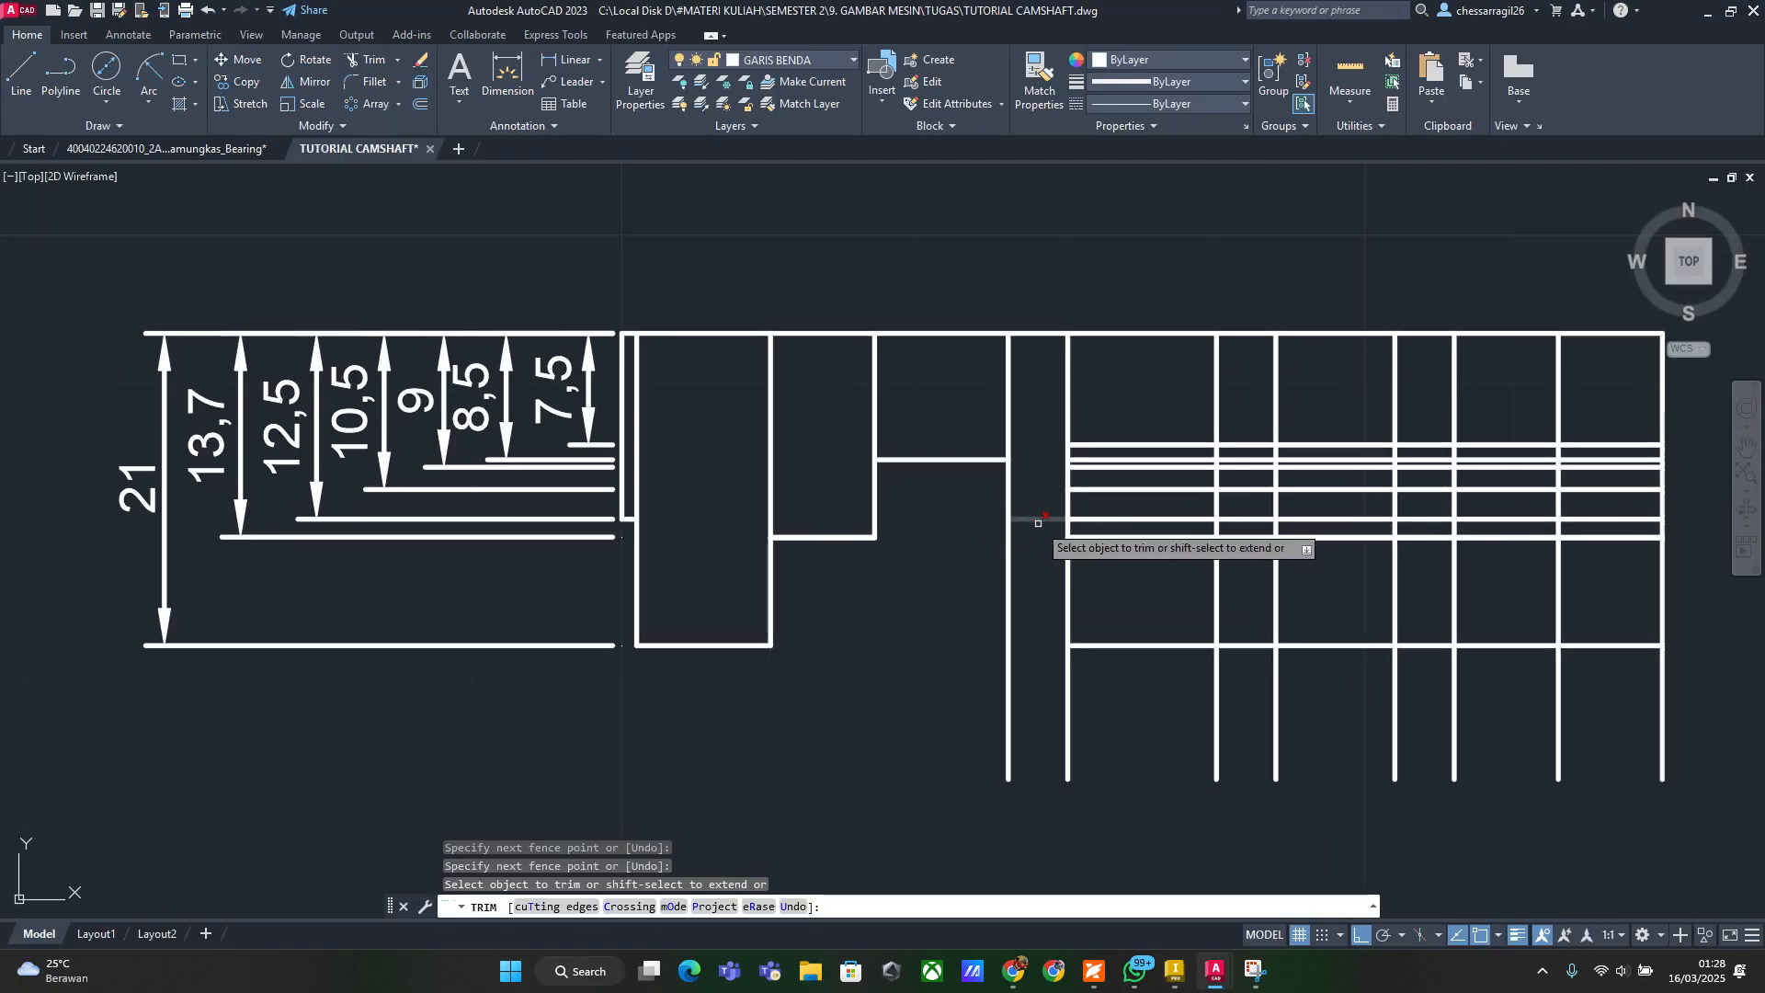
Undo the last trims in the fourth and fifth columns
key("Escape")
scroll(1033, 583, "up", 3)
key("ctrl+z")
scroll(1111, 591, "down", 4)
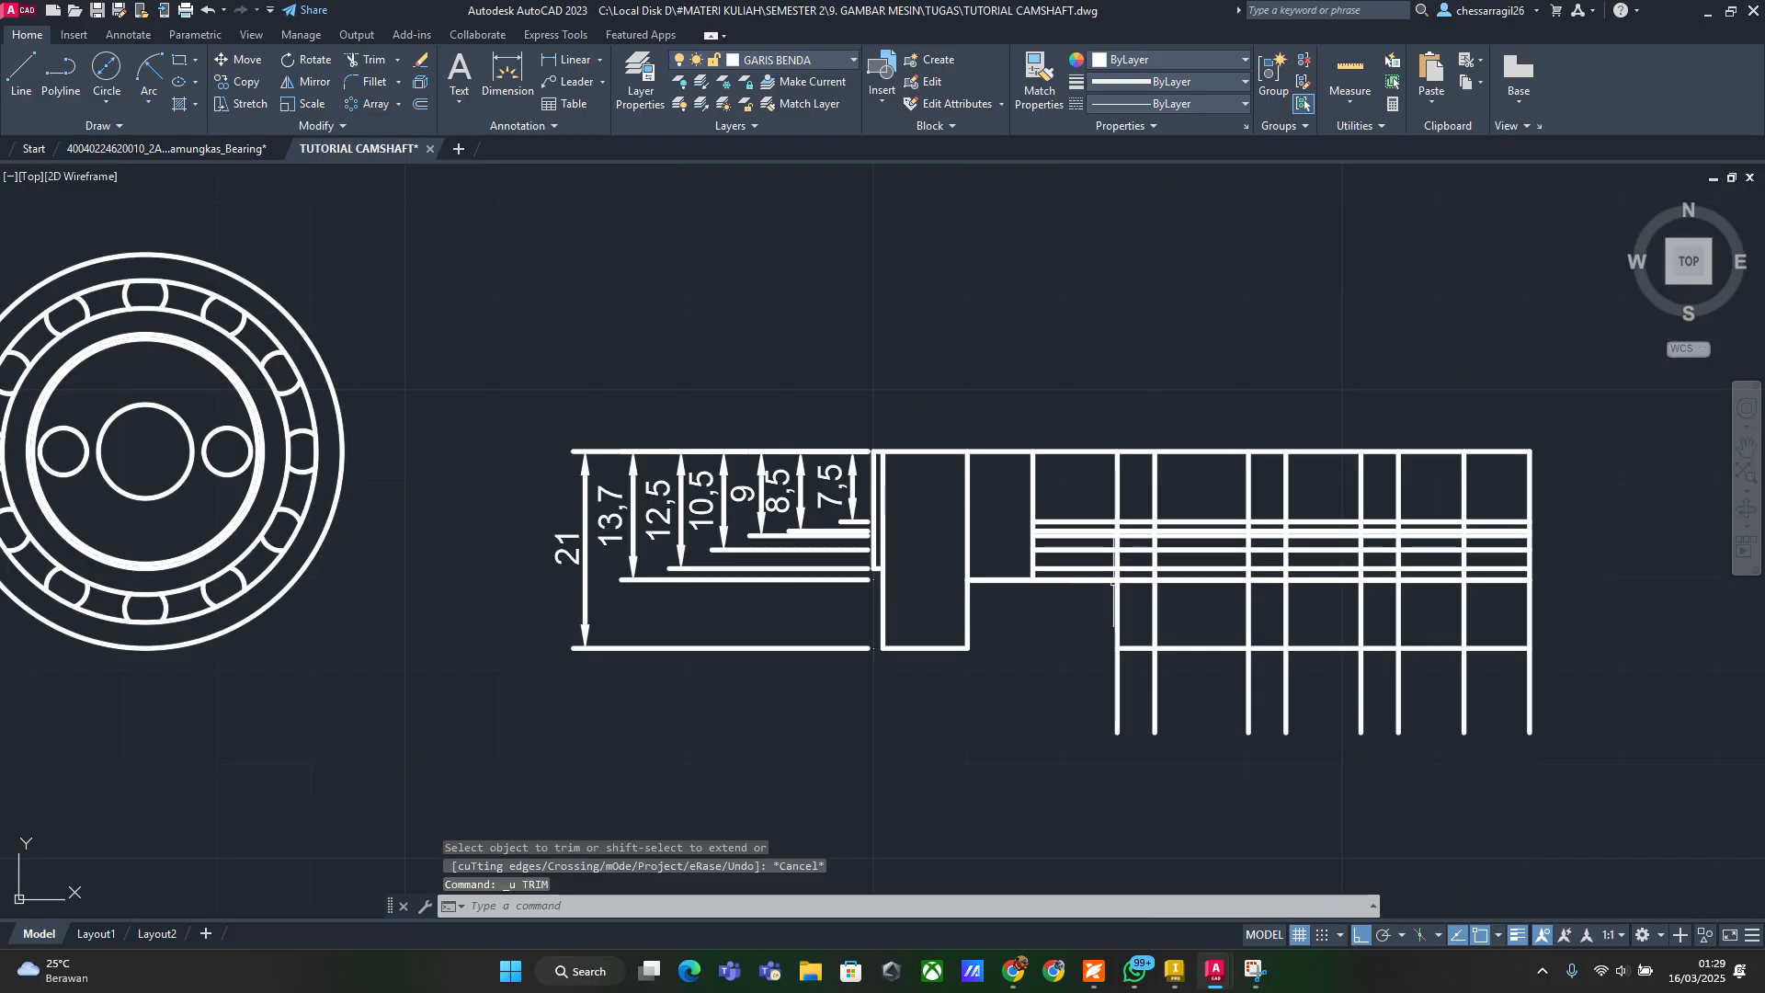
scroll(1106, 585, "up", 4)
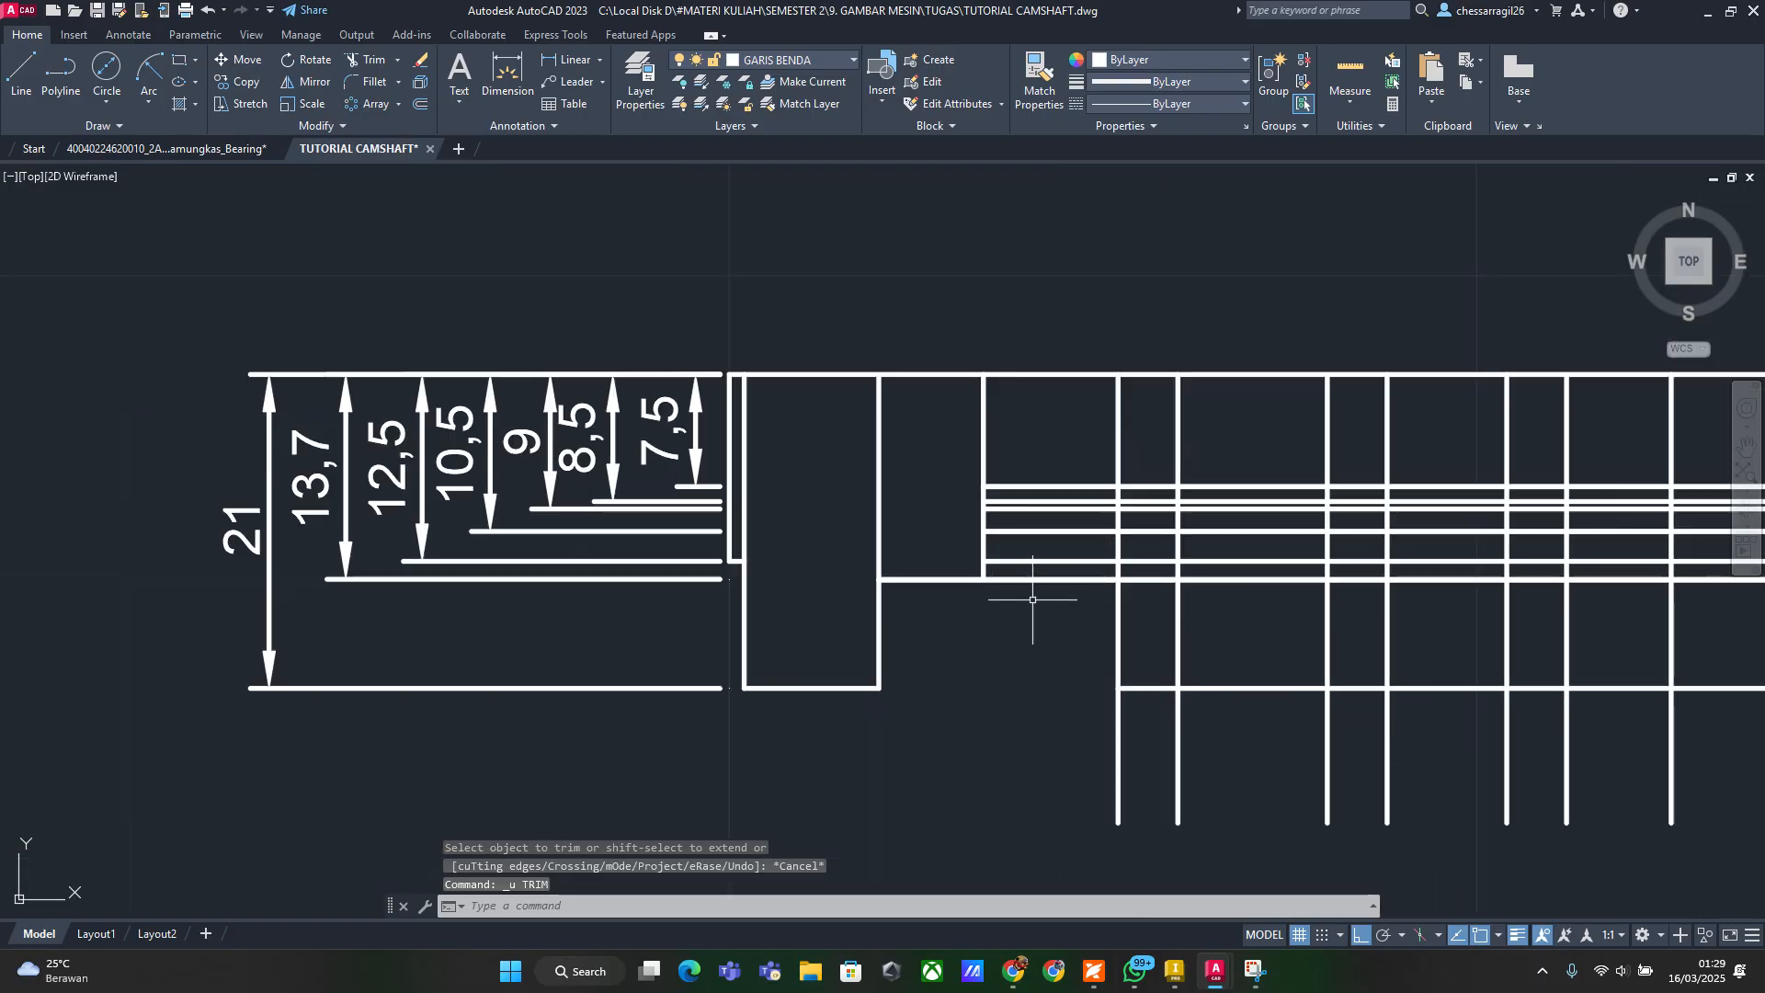
Recheck the shaft segments in the Inventor drawing and return to the TUTORIAL CAMSHAFT drawing in AutoCAD
key("alt+Tab")
left_click(1189, 264)
key("alt+Tab")
left_click(664, 393)
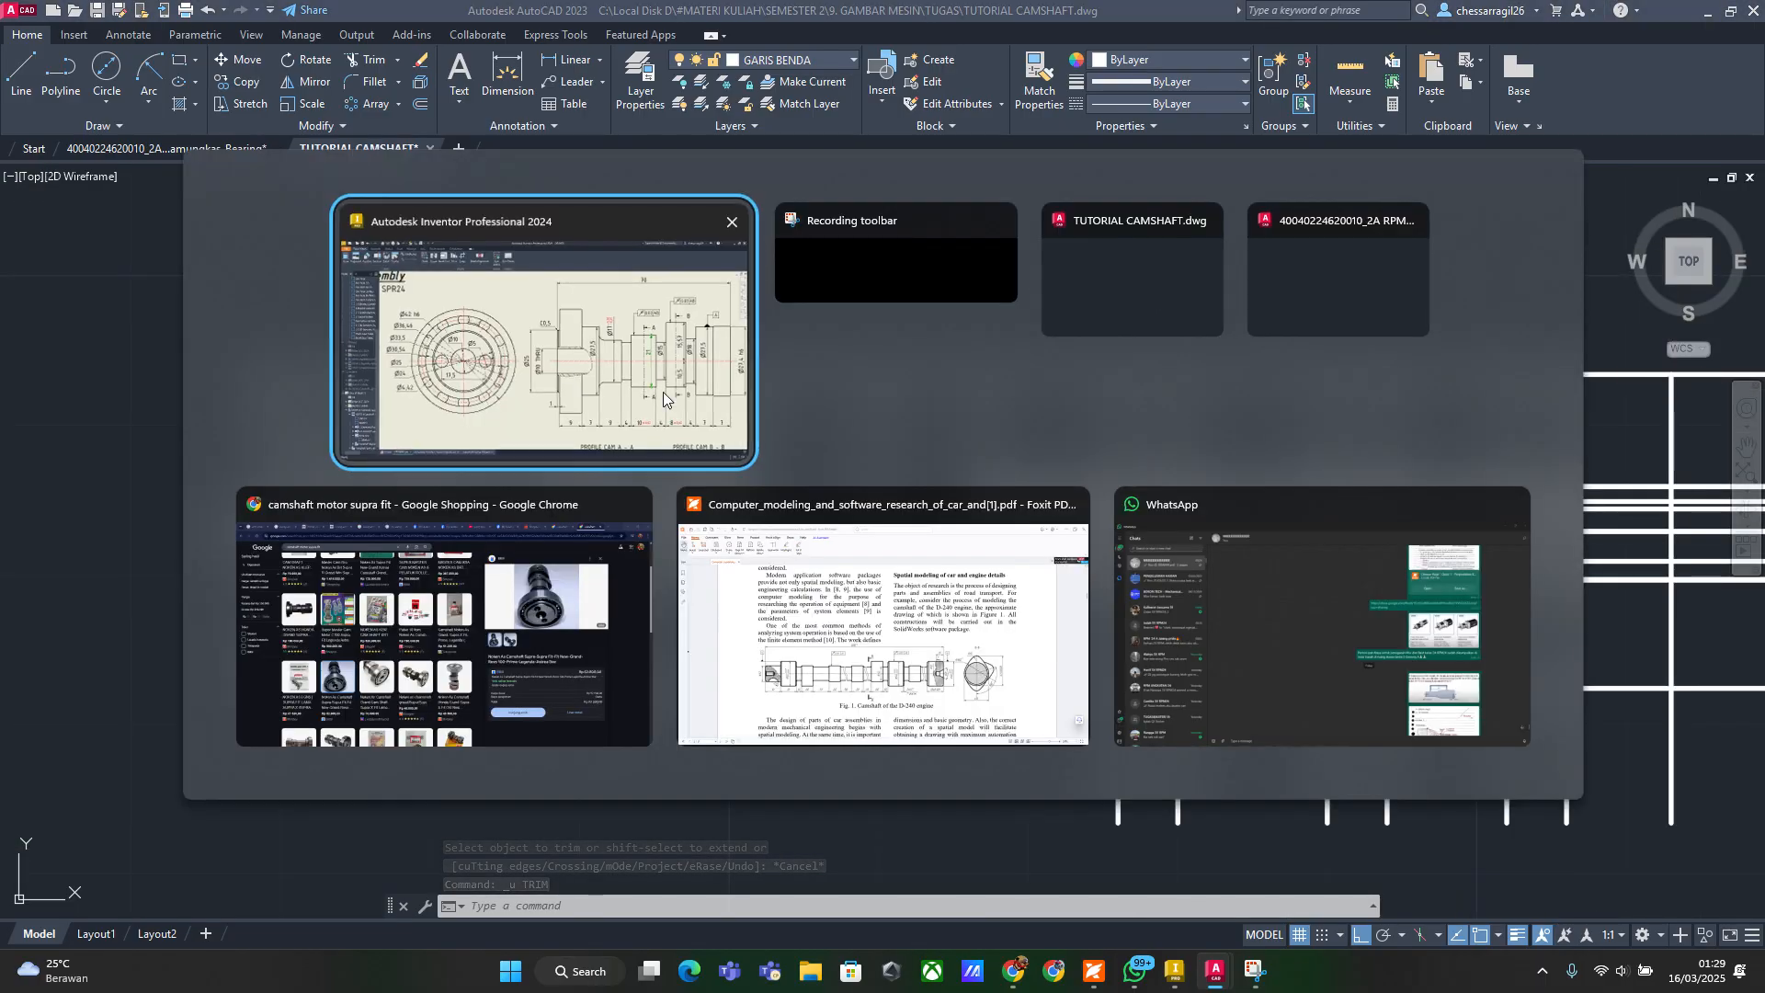
key("alt+Tab")
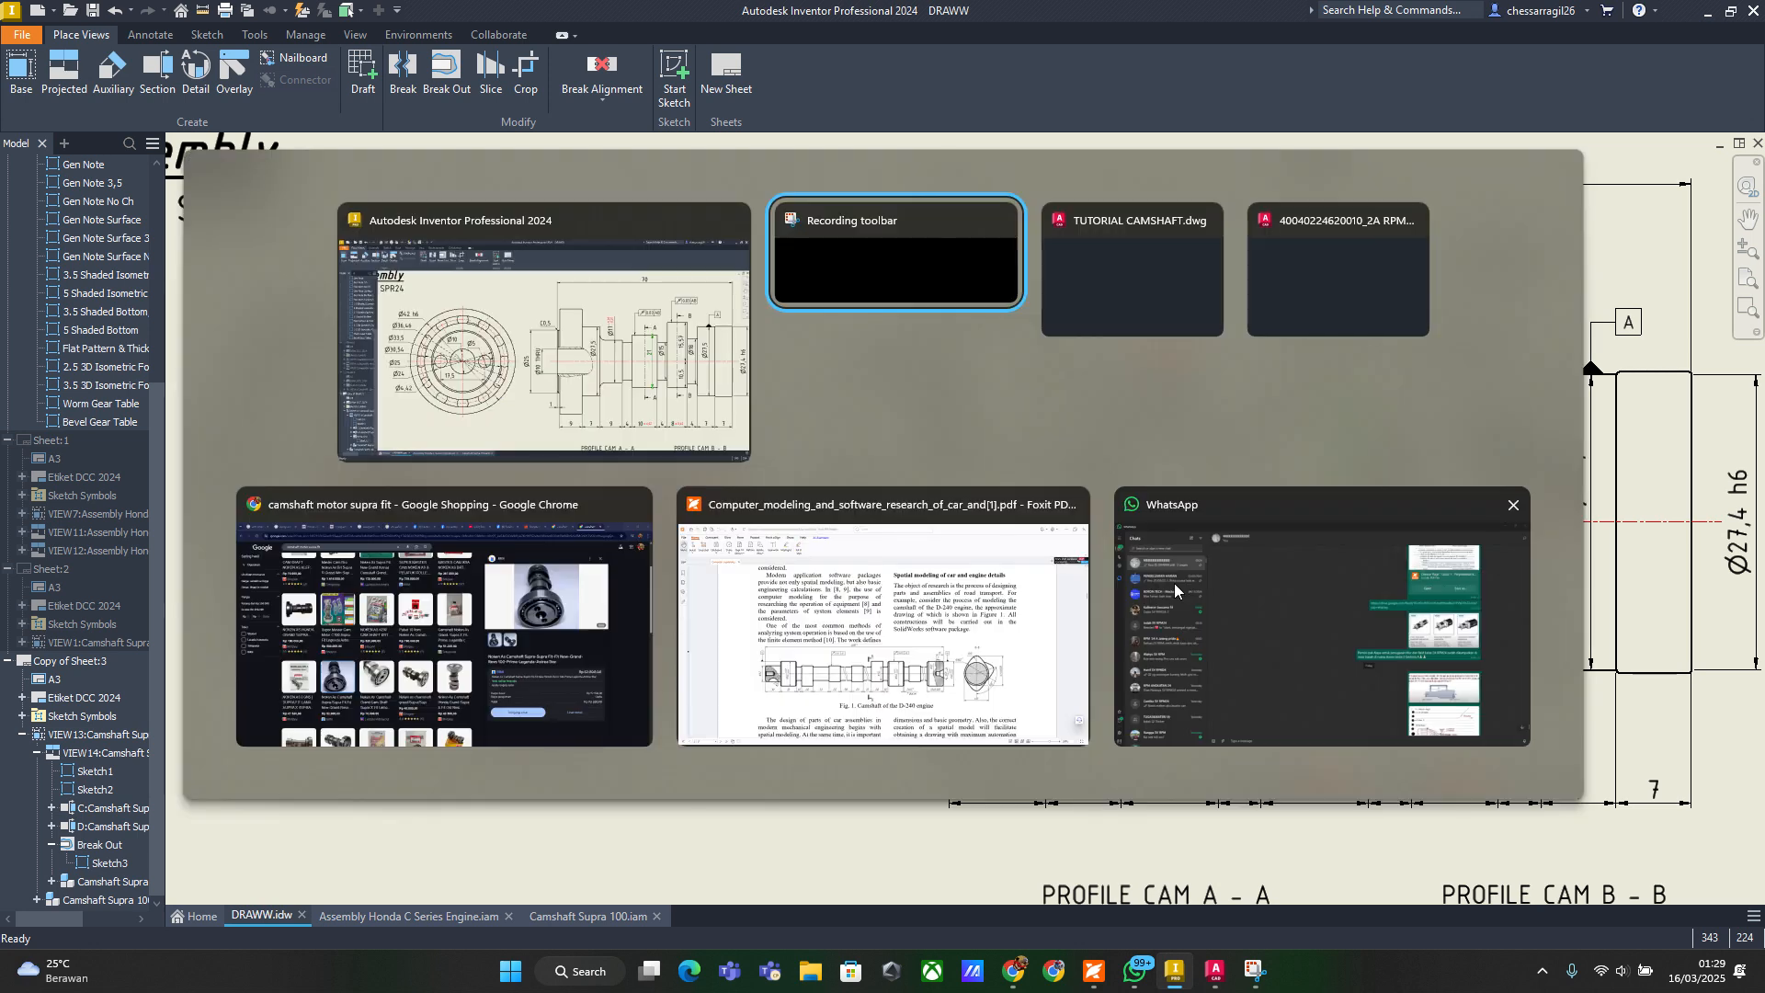
left_click(1146, 287)
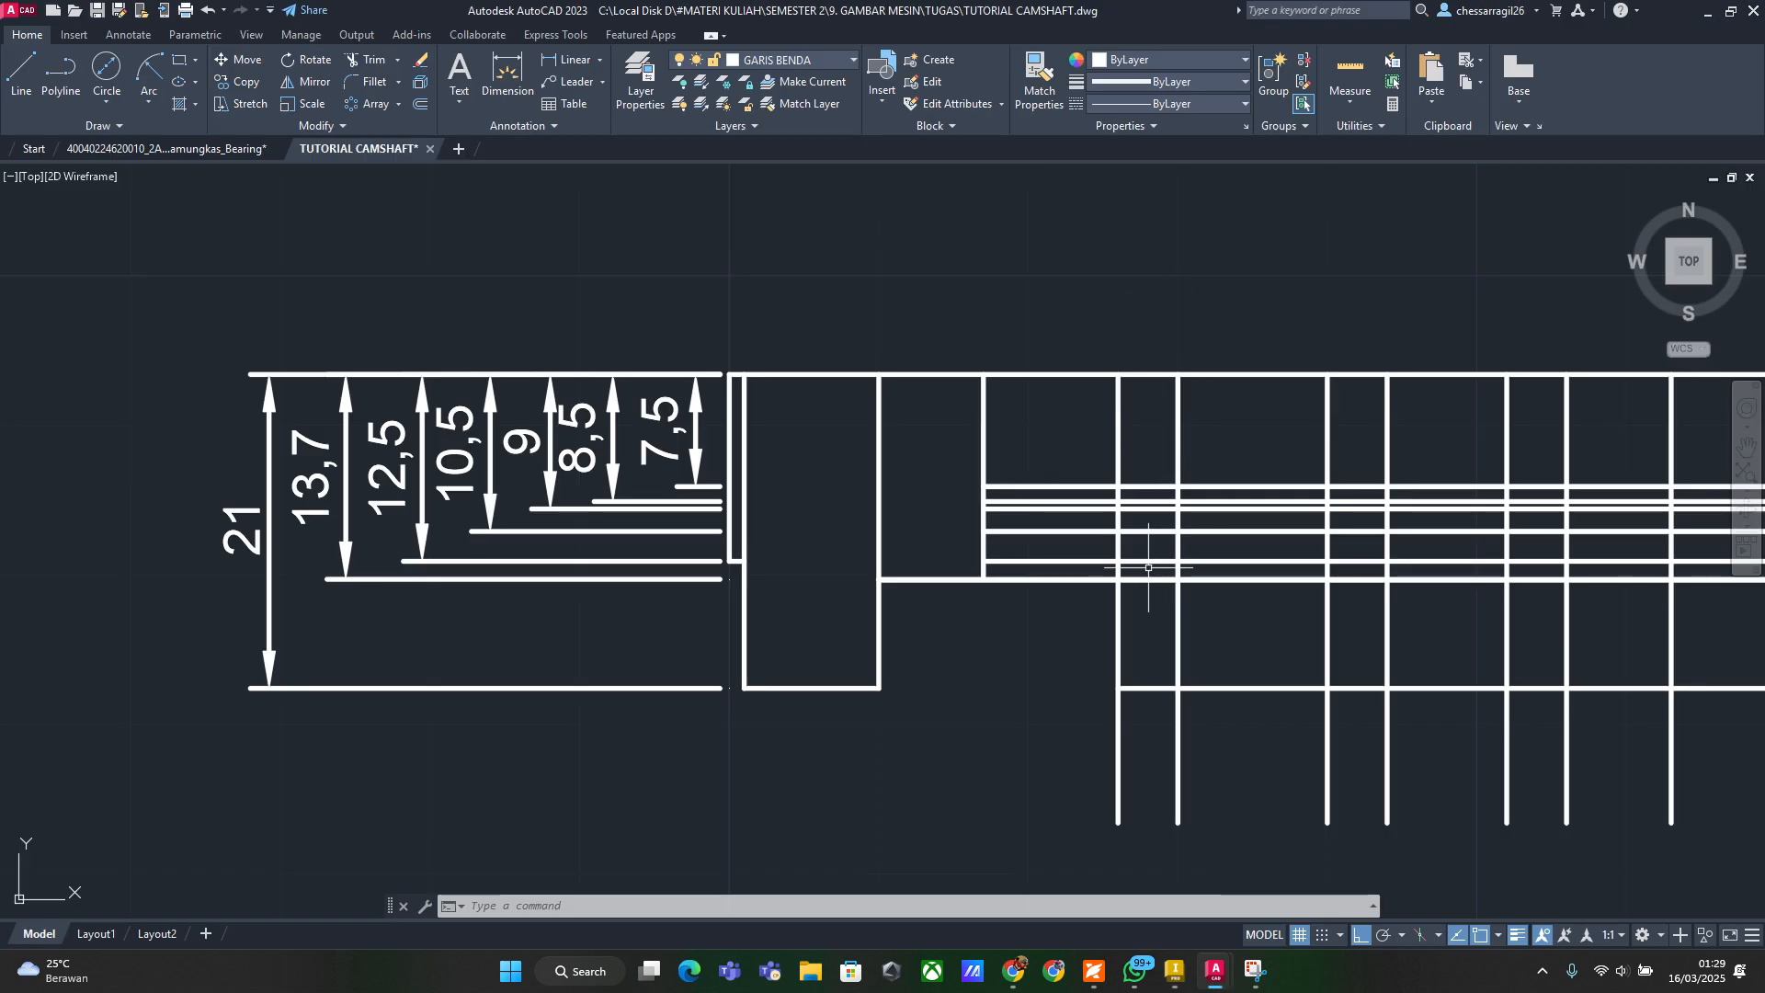
key("ctrl+z")
key("Escape")
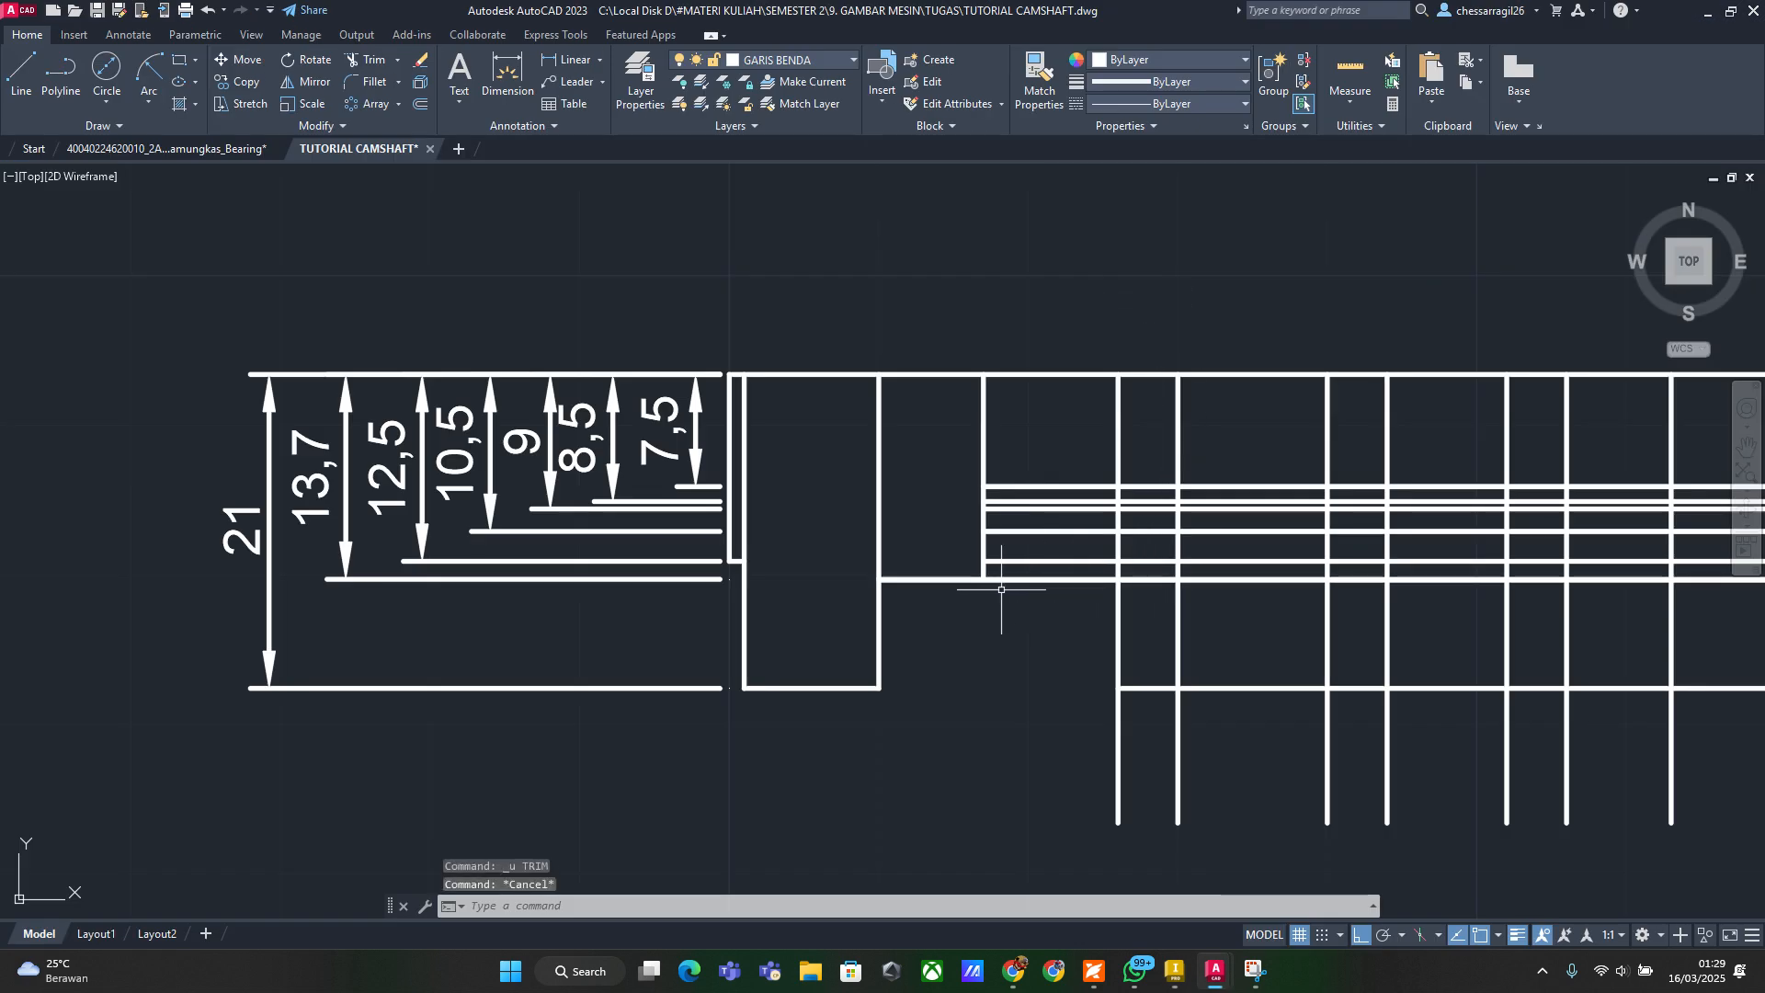
Trim the fourth column's horizontal lines above and below the 8,5 line, keeping only that line
type("tr")
key("space")
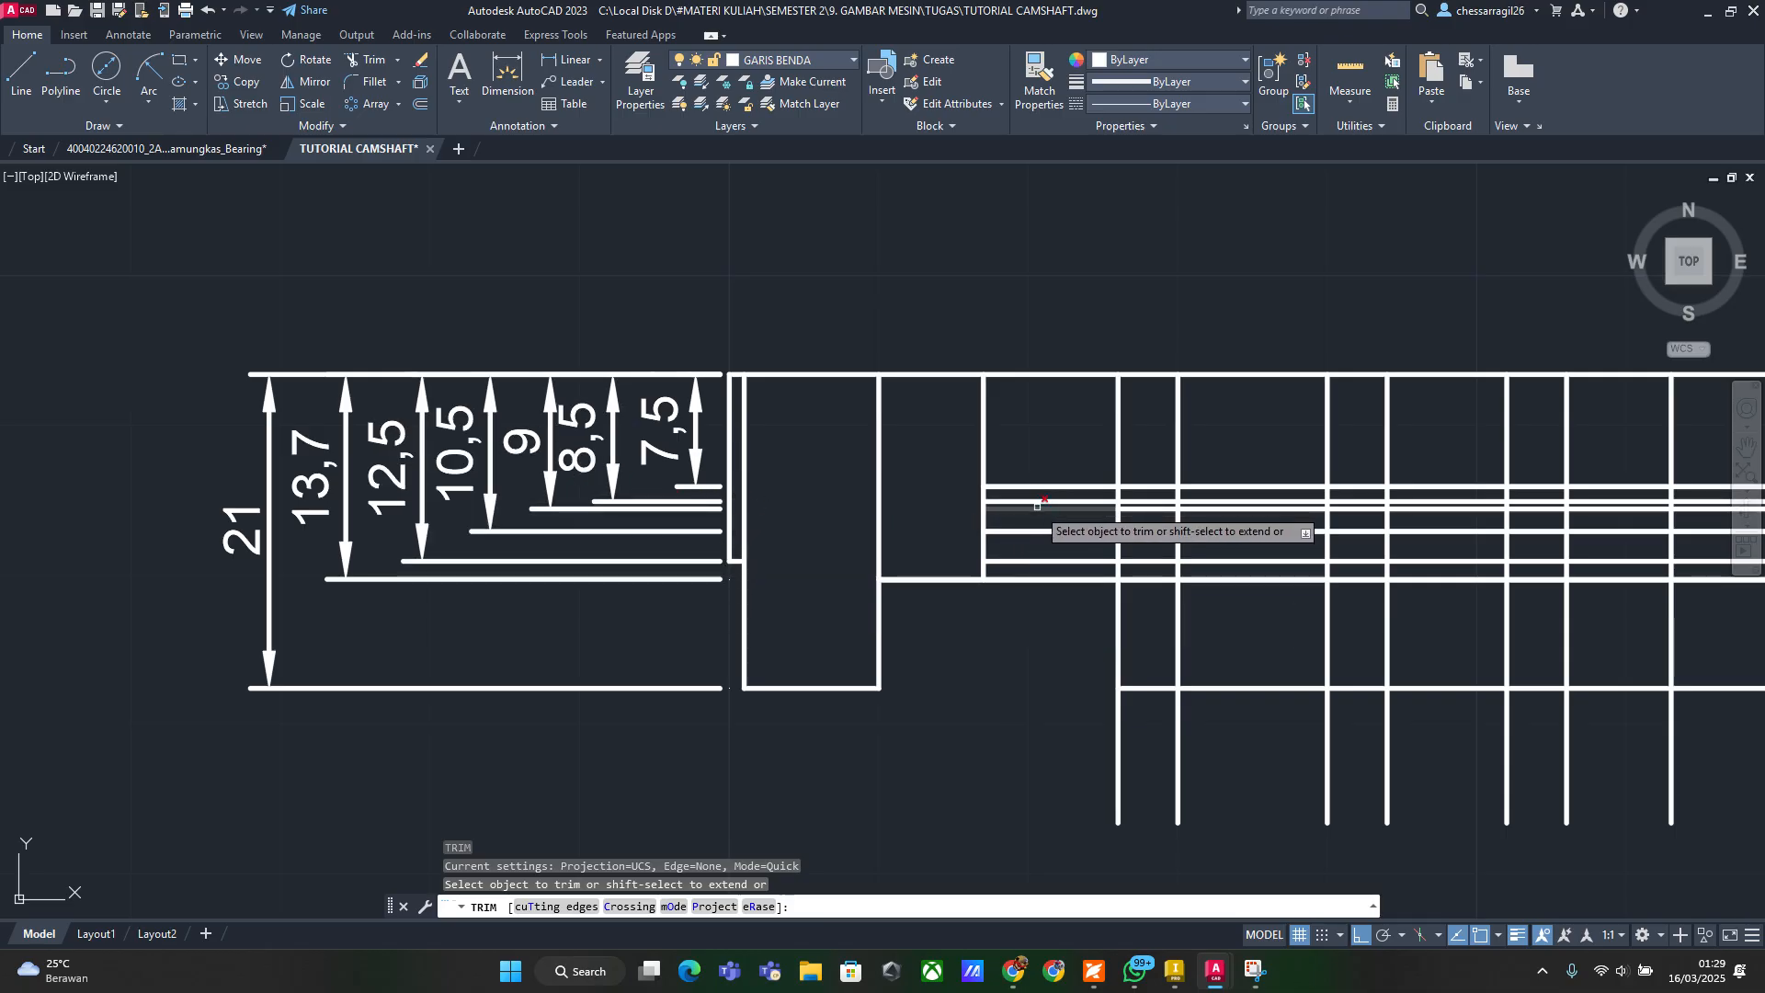
scroll(1037, 506, "up", 4)
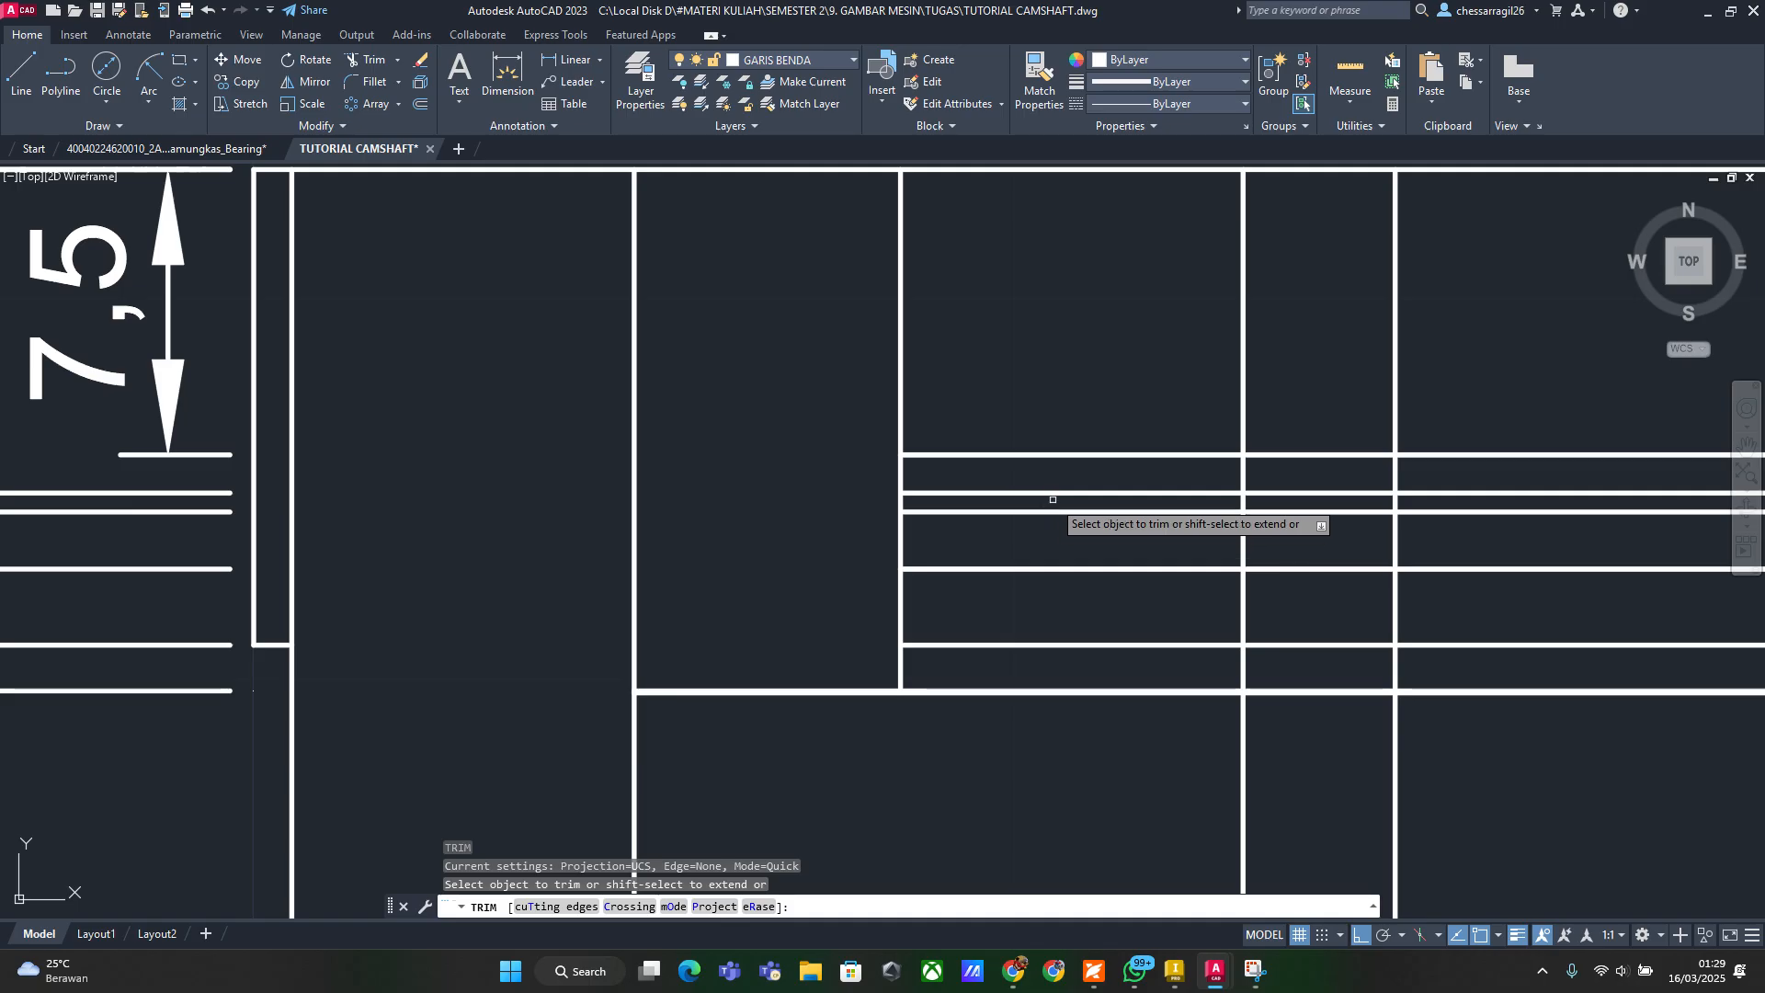
left_click_drag(1052, 499, 1055, 708)
left_click_drag(1075, 484, 1104, 430)
scroll(1109, 492, "down", 4)
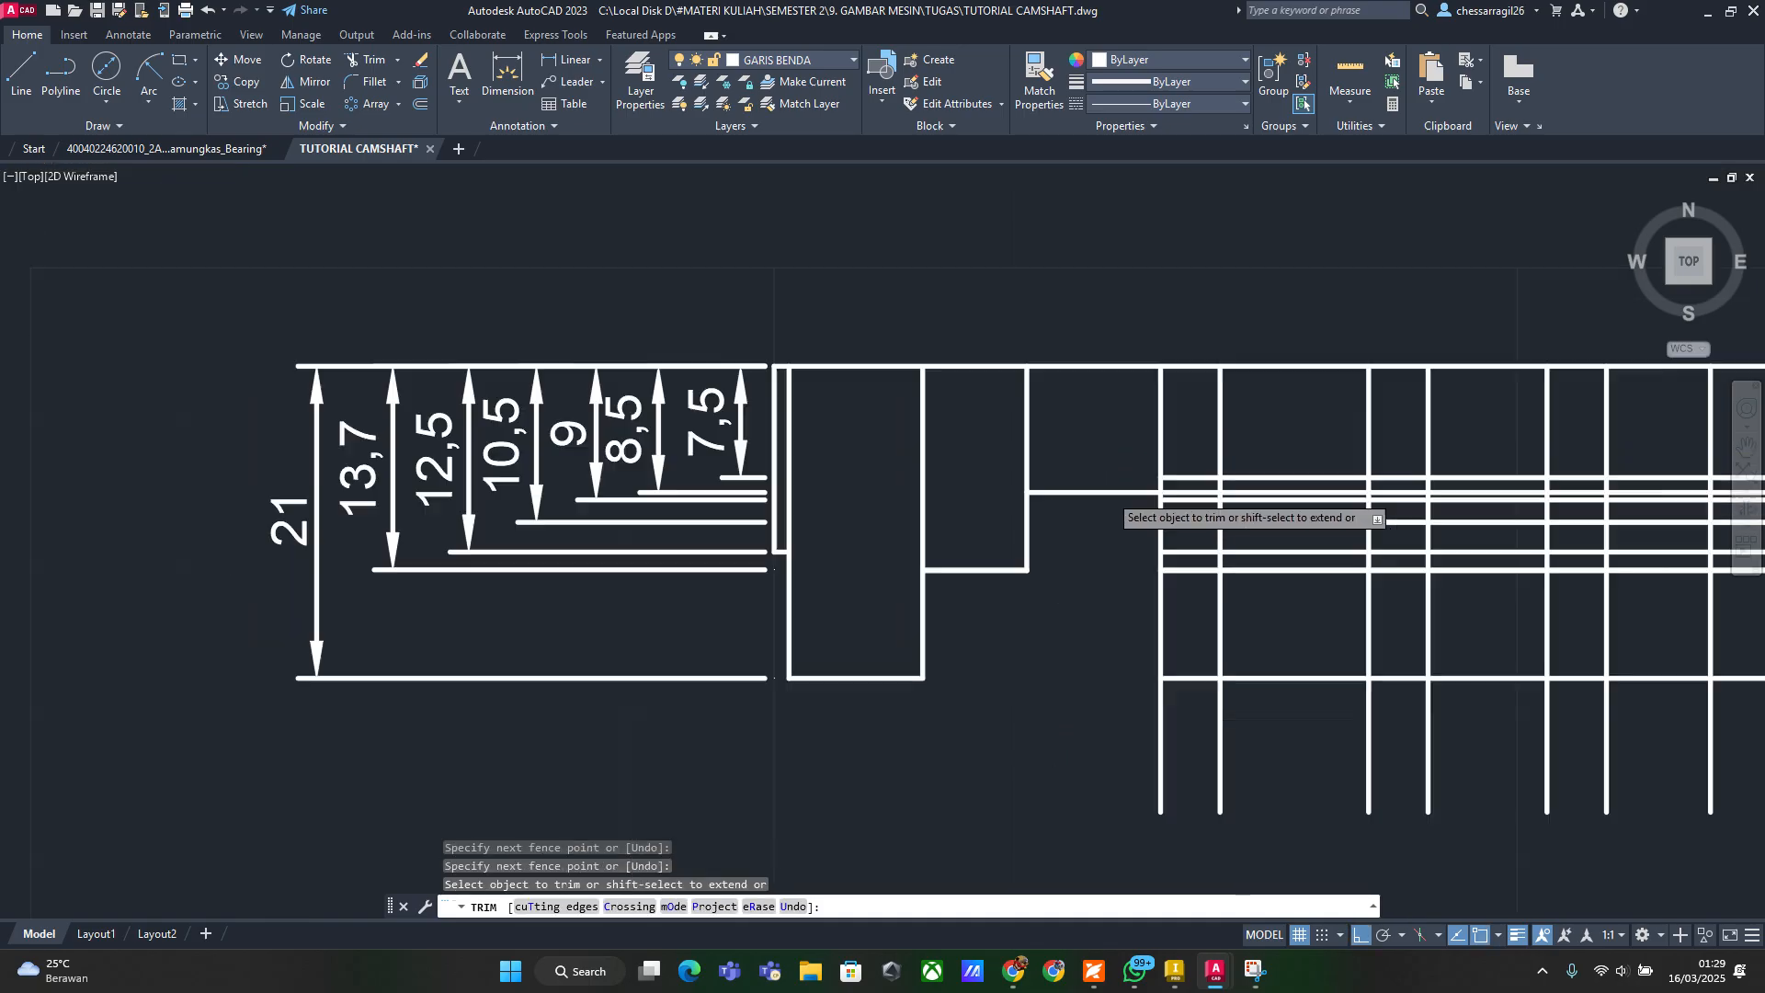
scroll(1107, 499, "up", 2)
middle_click_drag(1107, 501, 1082, 561)
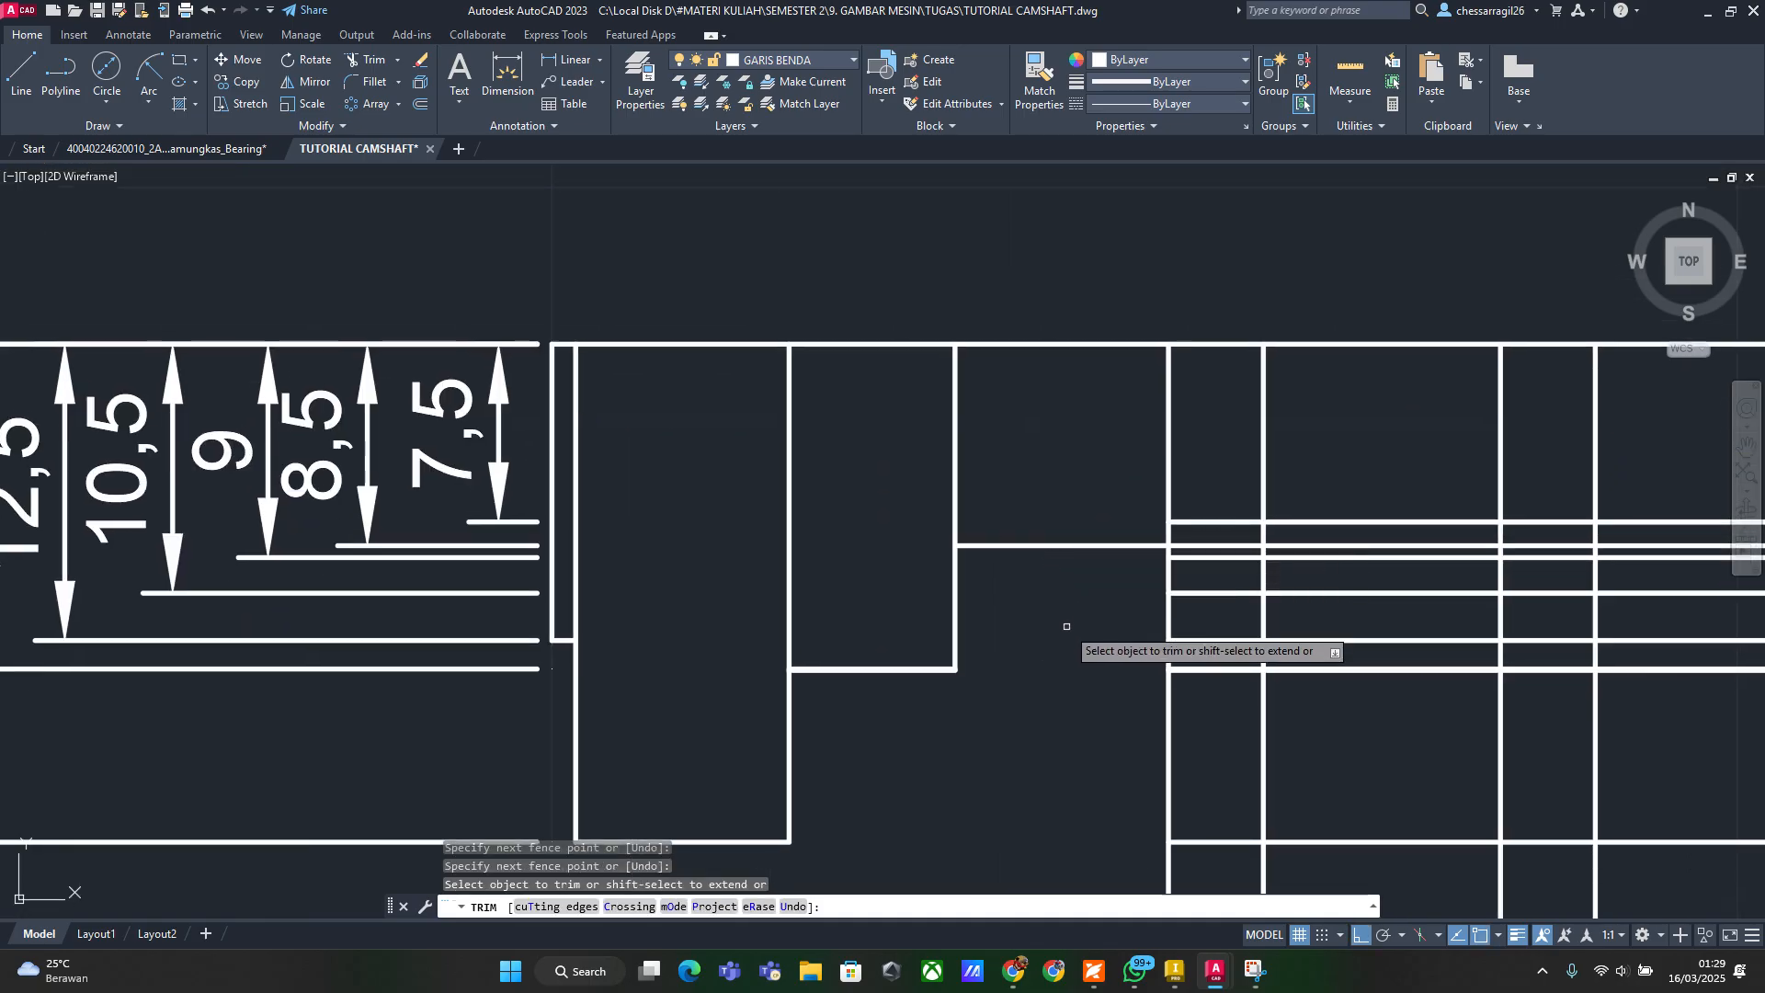
Check the Ø15 segment in Inventor, trim the fifth column to its 7,5 line, and cut its first vertical line below the 8,5 line
key("alt+Tab")
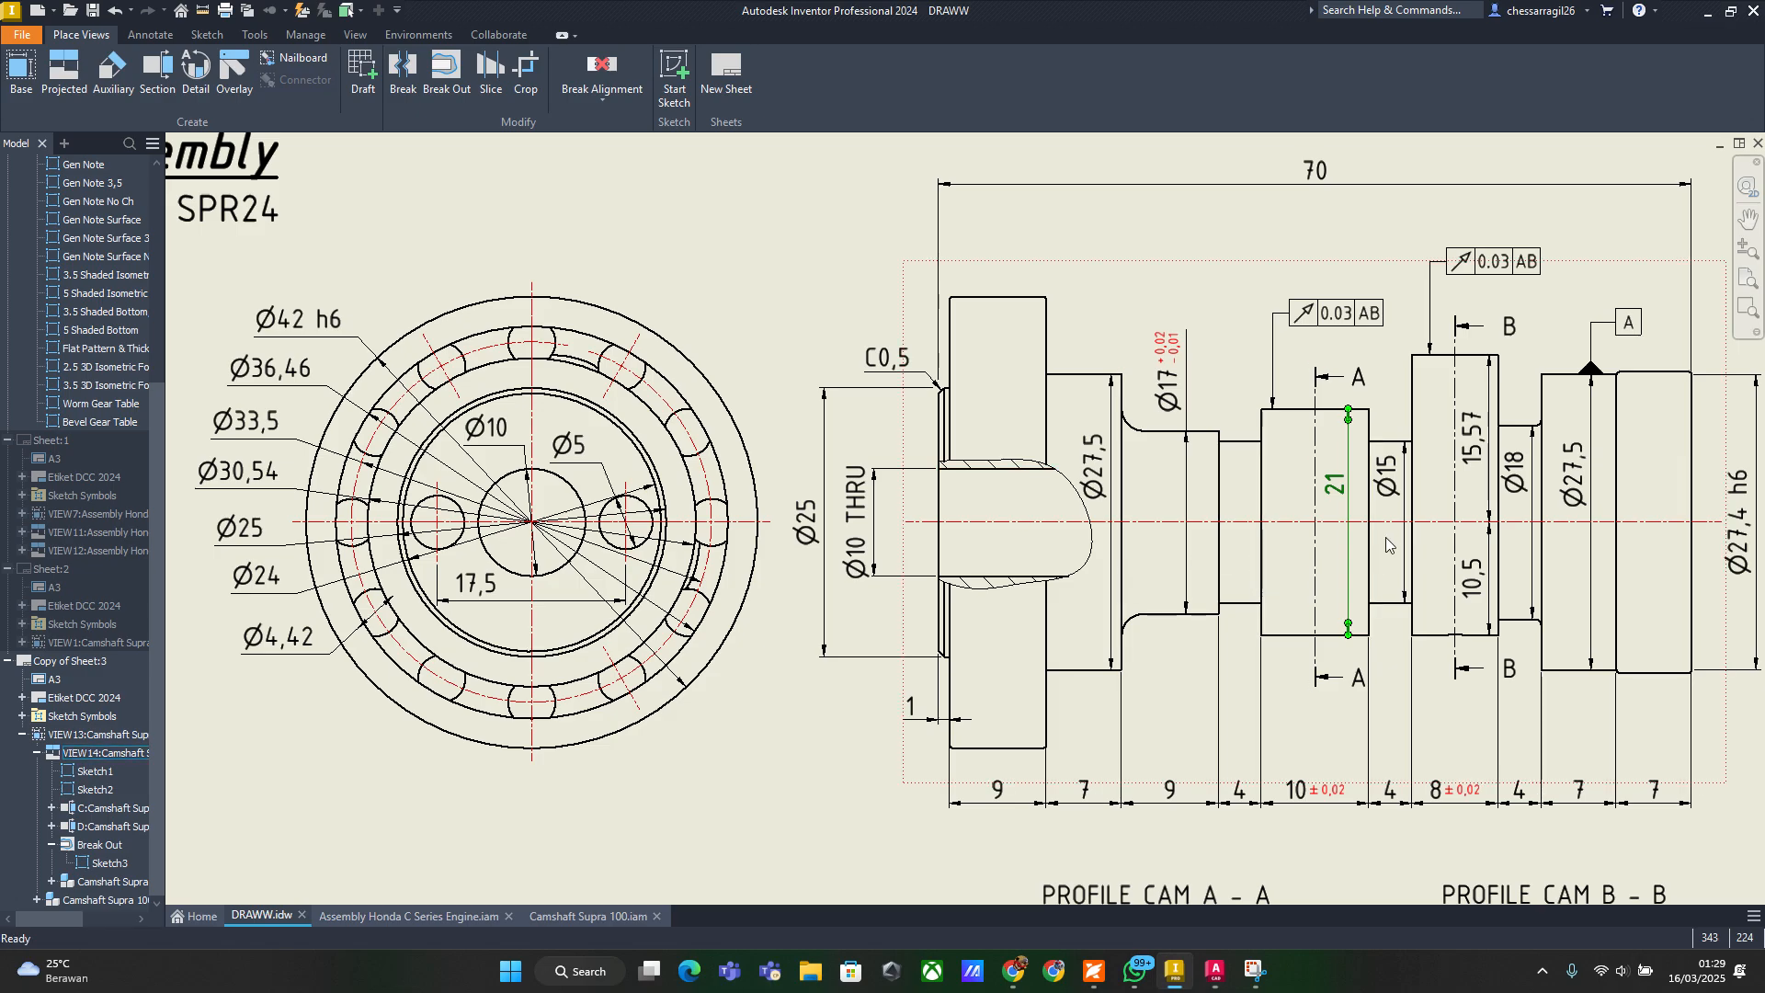
key("alt+Tab")
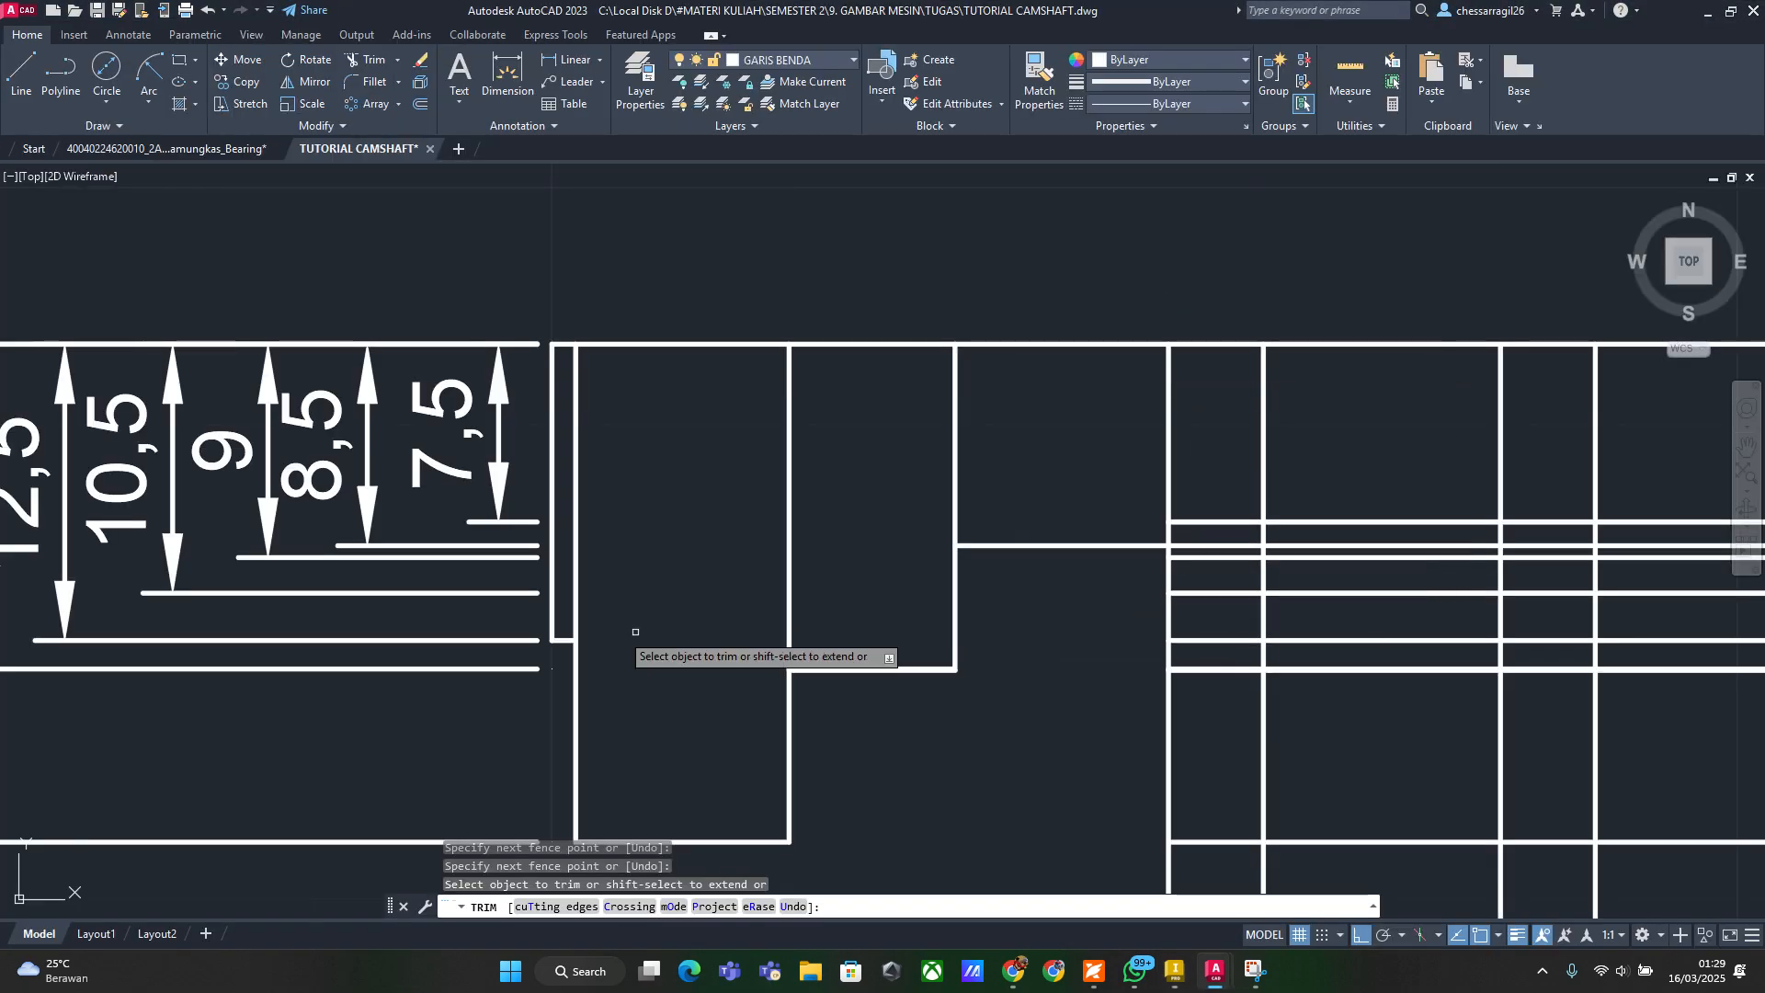
left_click(1218, 533)
left_click_drag(1230, 769, 1227, 777)
scroll(1202, 781, "down", 2)
middle_click_drag(1201, 778, 1172, 608)
scroll(1174, 613, "up", 2)
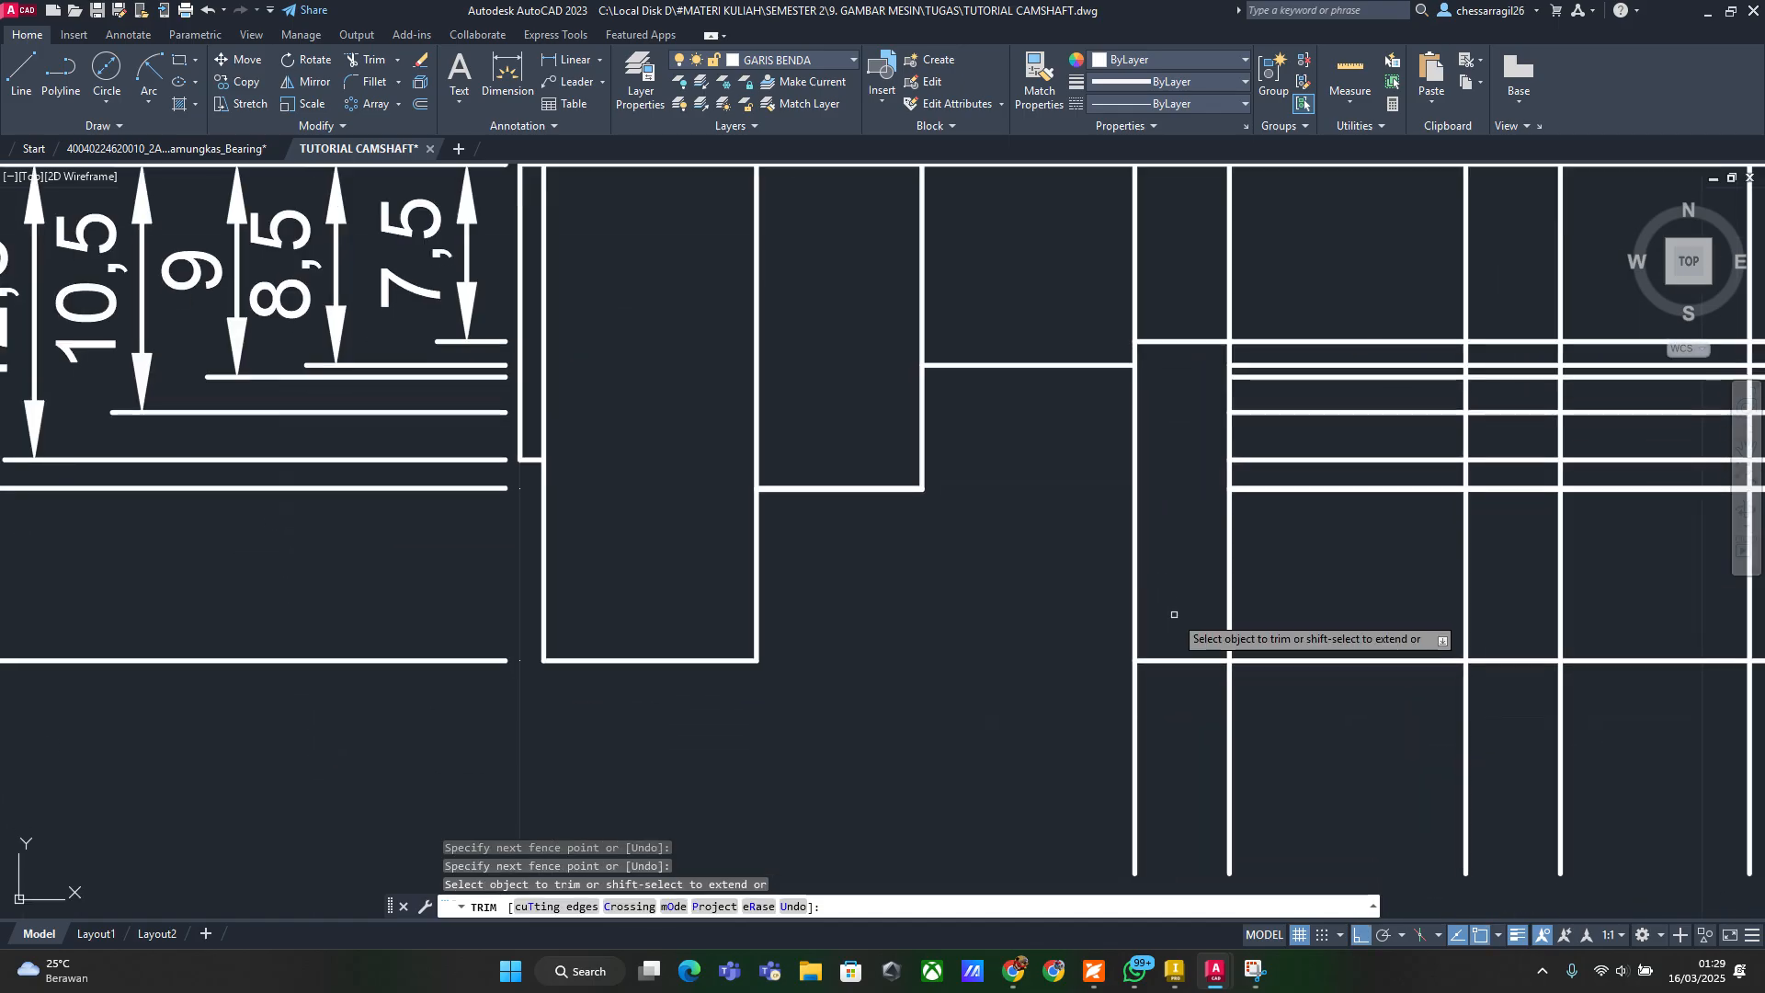
left_click_drag(1173, 613, 1181, 747)
left_click_drag(1181, 571, 1094, 621)
middle_click_drag(1092, 623, 989, 679)
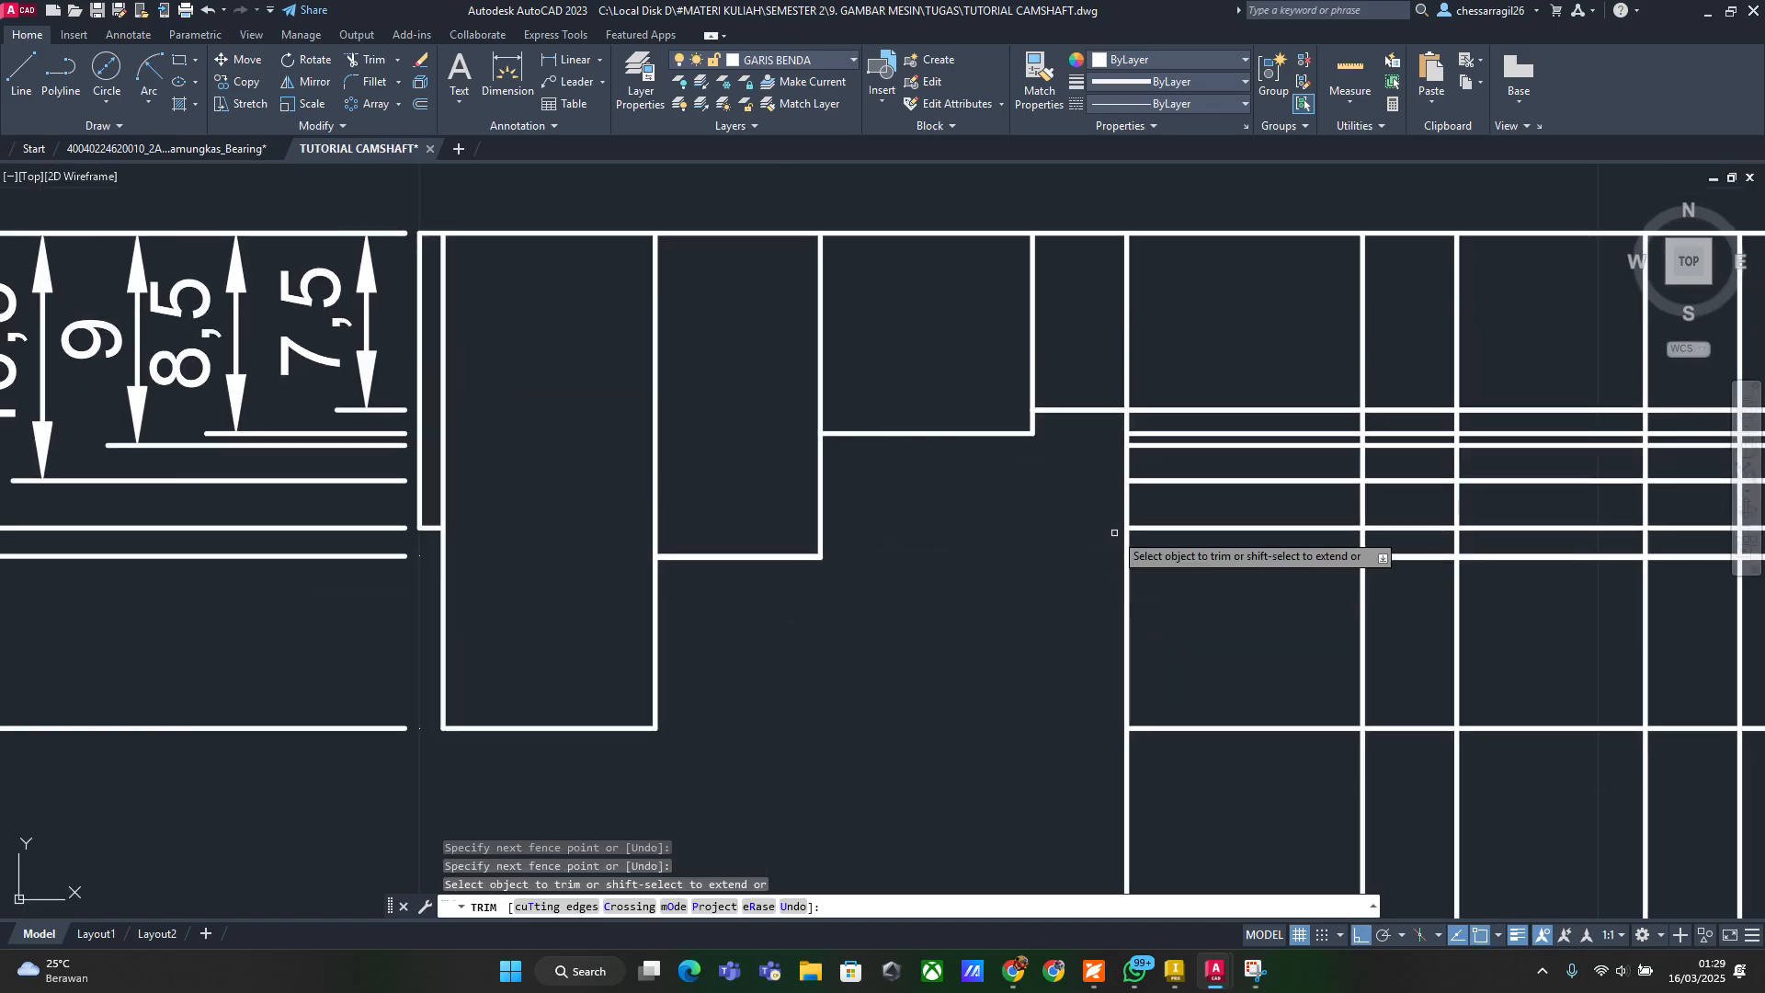
Check the cam segment dimensions in the Inventor drawing and return to the AutoCAD grid
key("alt+Tab")
left_click(1164, 290)
key("alt+Tab")
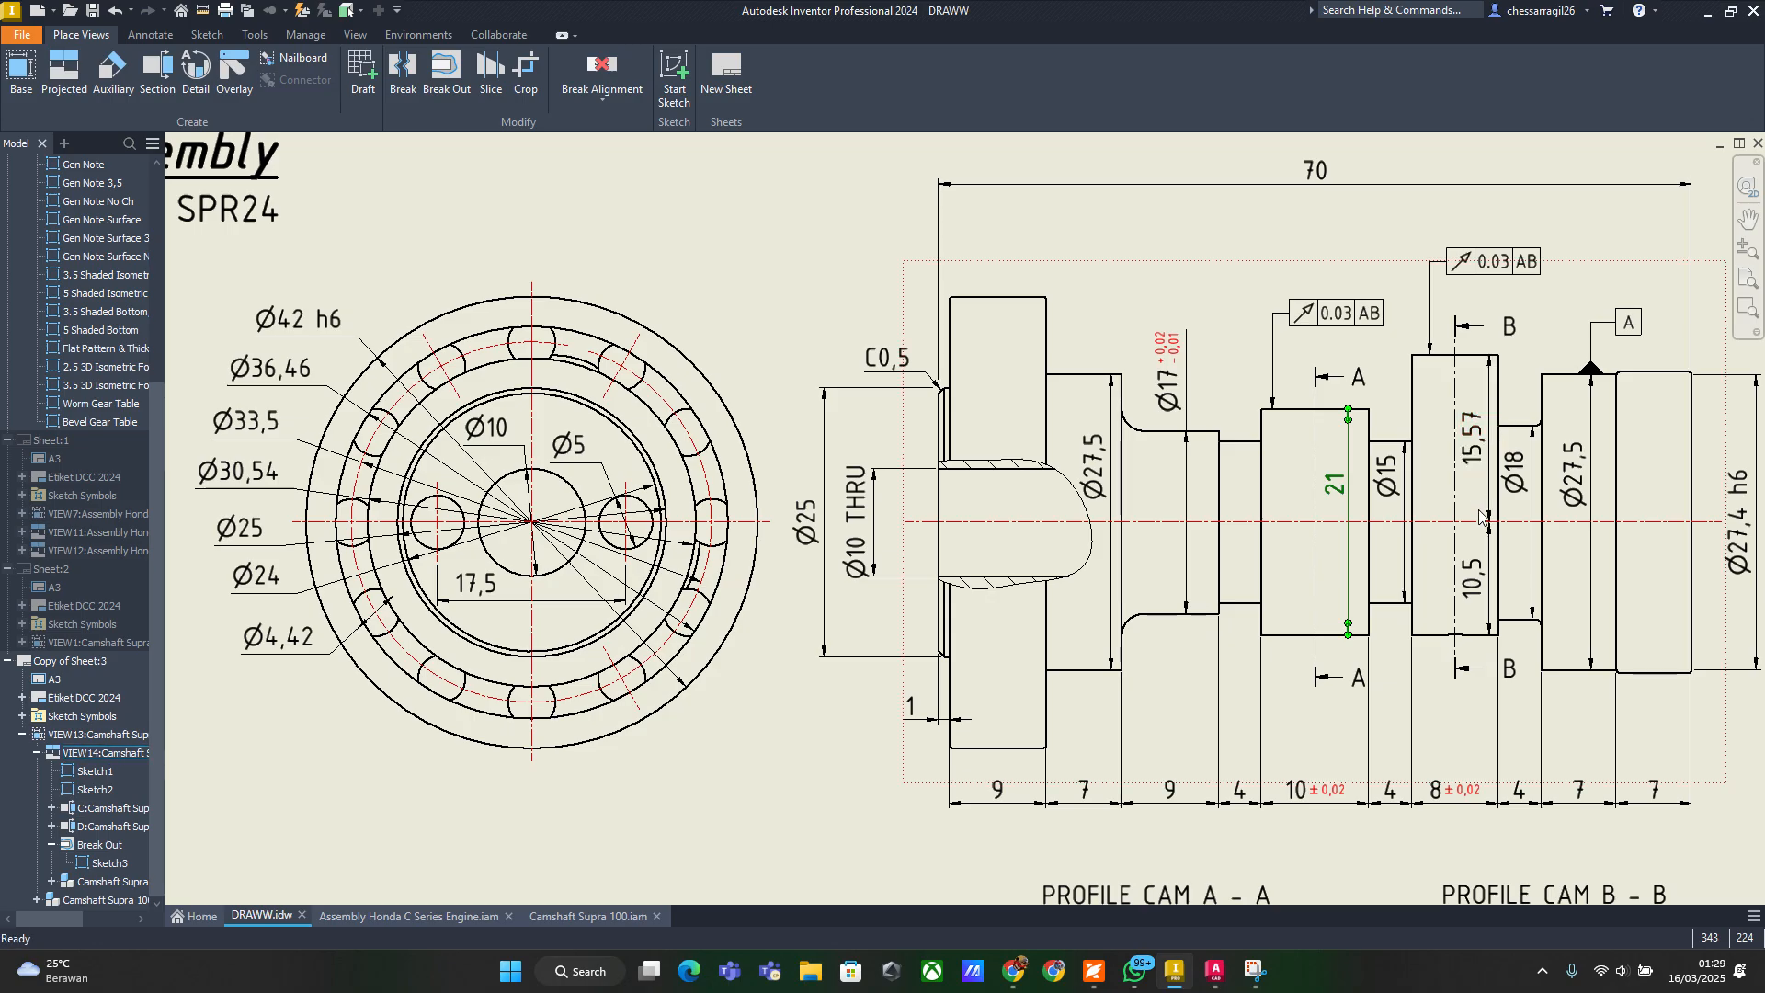
left_click_drag(1461, 598, 1463, 597)
key("alt+Tab")
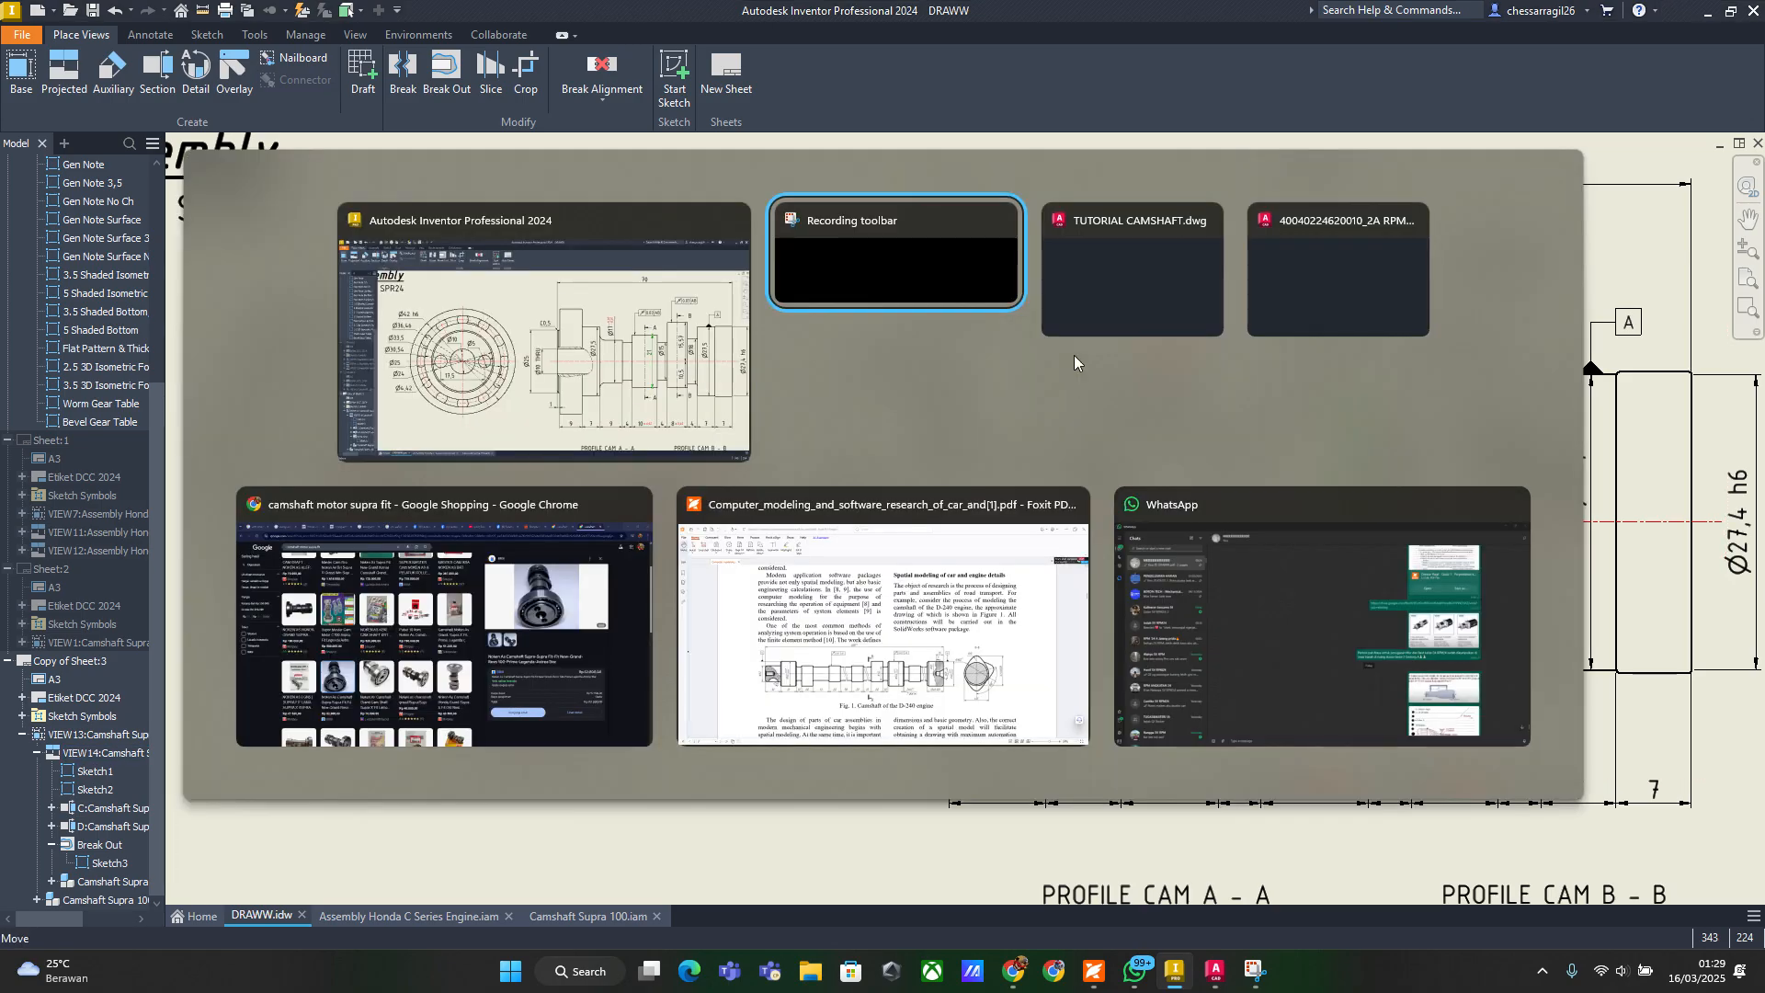
left_click(1158, 285)
Trim the sixth column to only its 10,5 line and cut its first vertical line below that line
mouse_move(219, 428)
middle_mouse_down()
mouse_move(426, 382)
mouse_move(223, 382)
middle_mouse_up()
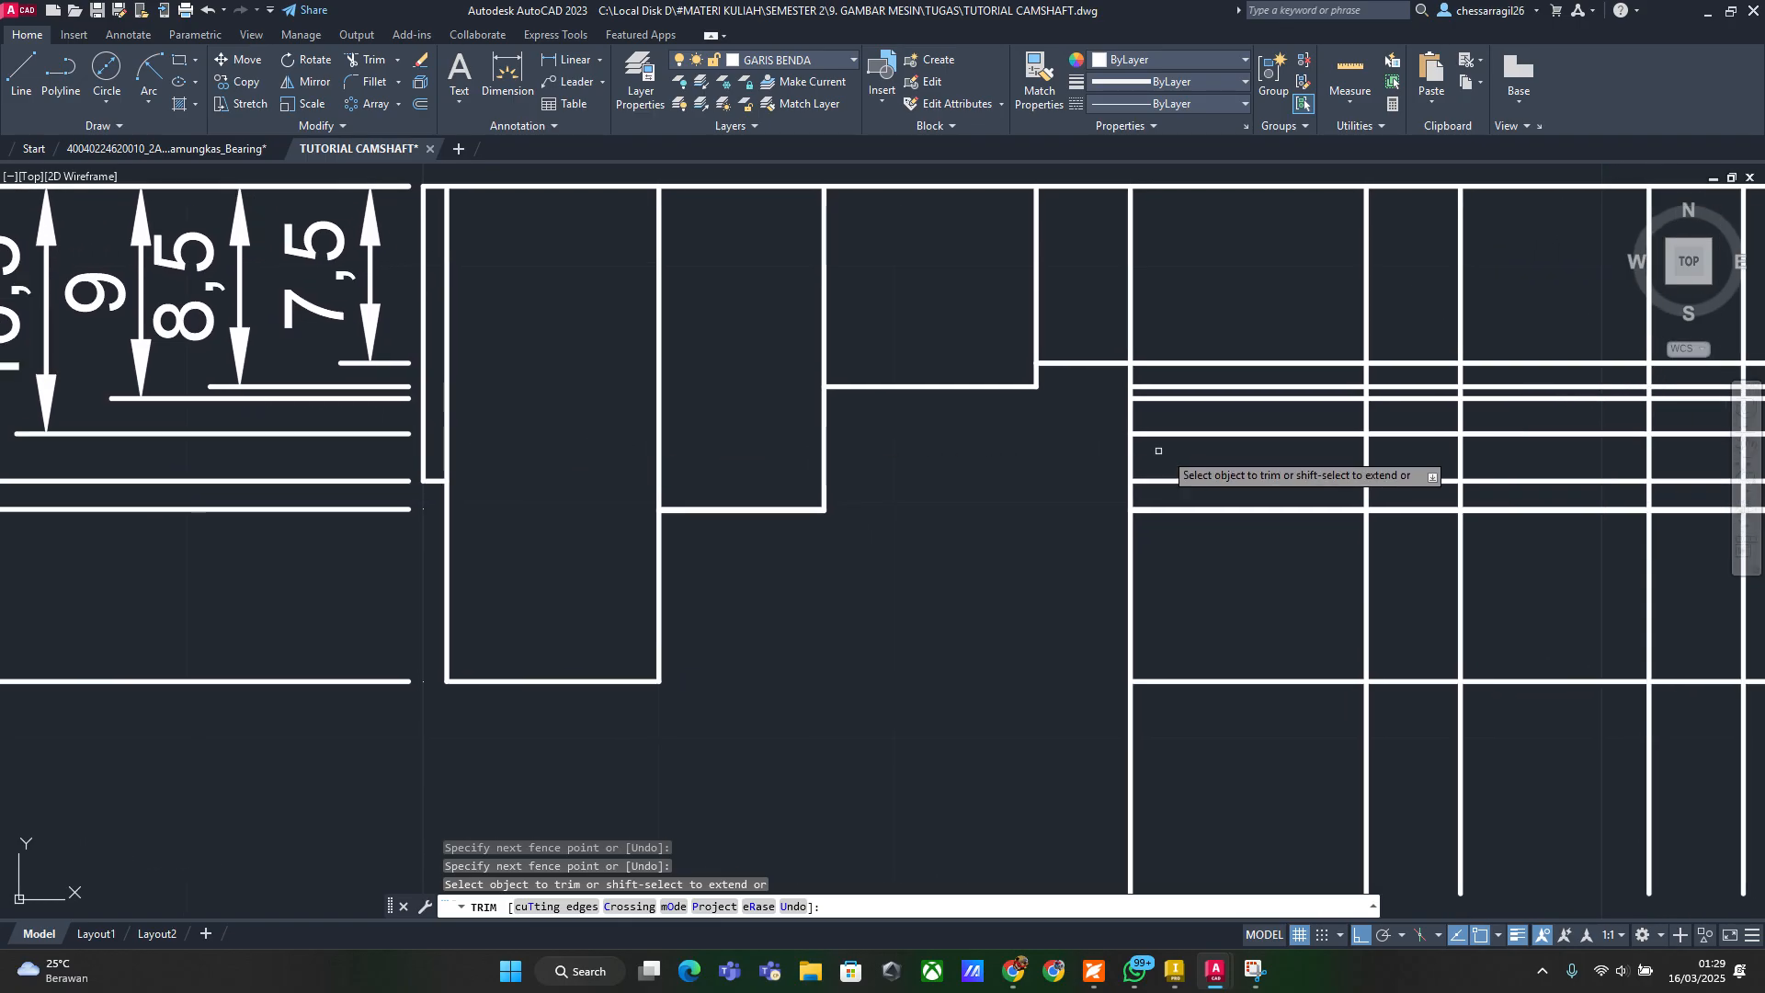
left_click_drag(1237, 457, 1246, 687)
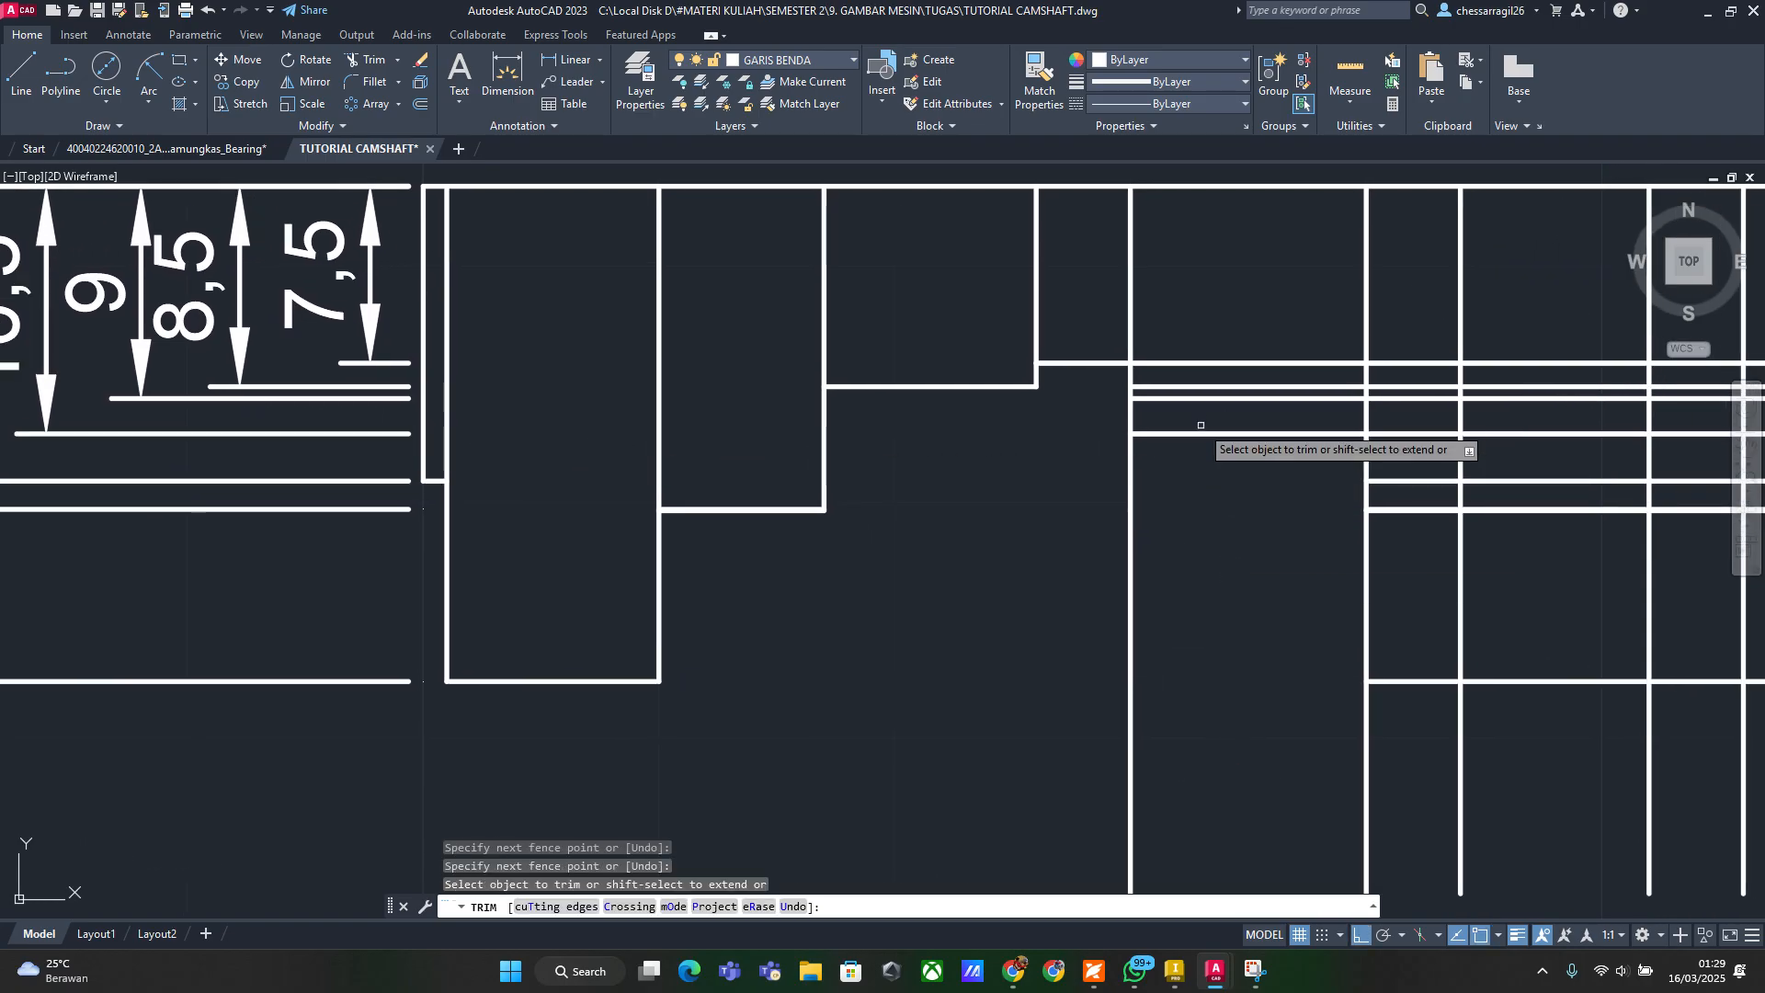
left_click_drag(1201, 422, 1205, 332)
mouse_move(1184, 535)
left_mouse_down()
mouse_move(1170, 512)
mouse_move(1103, 533)
left_mouse_up()
scroll(1240, 597, "down", 2)
middle_click_drag(1241, 598, 1168, 496)
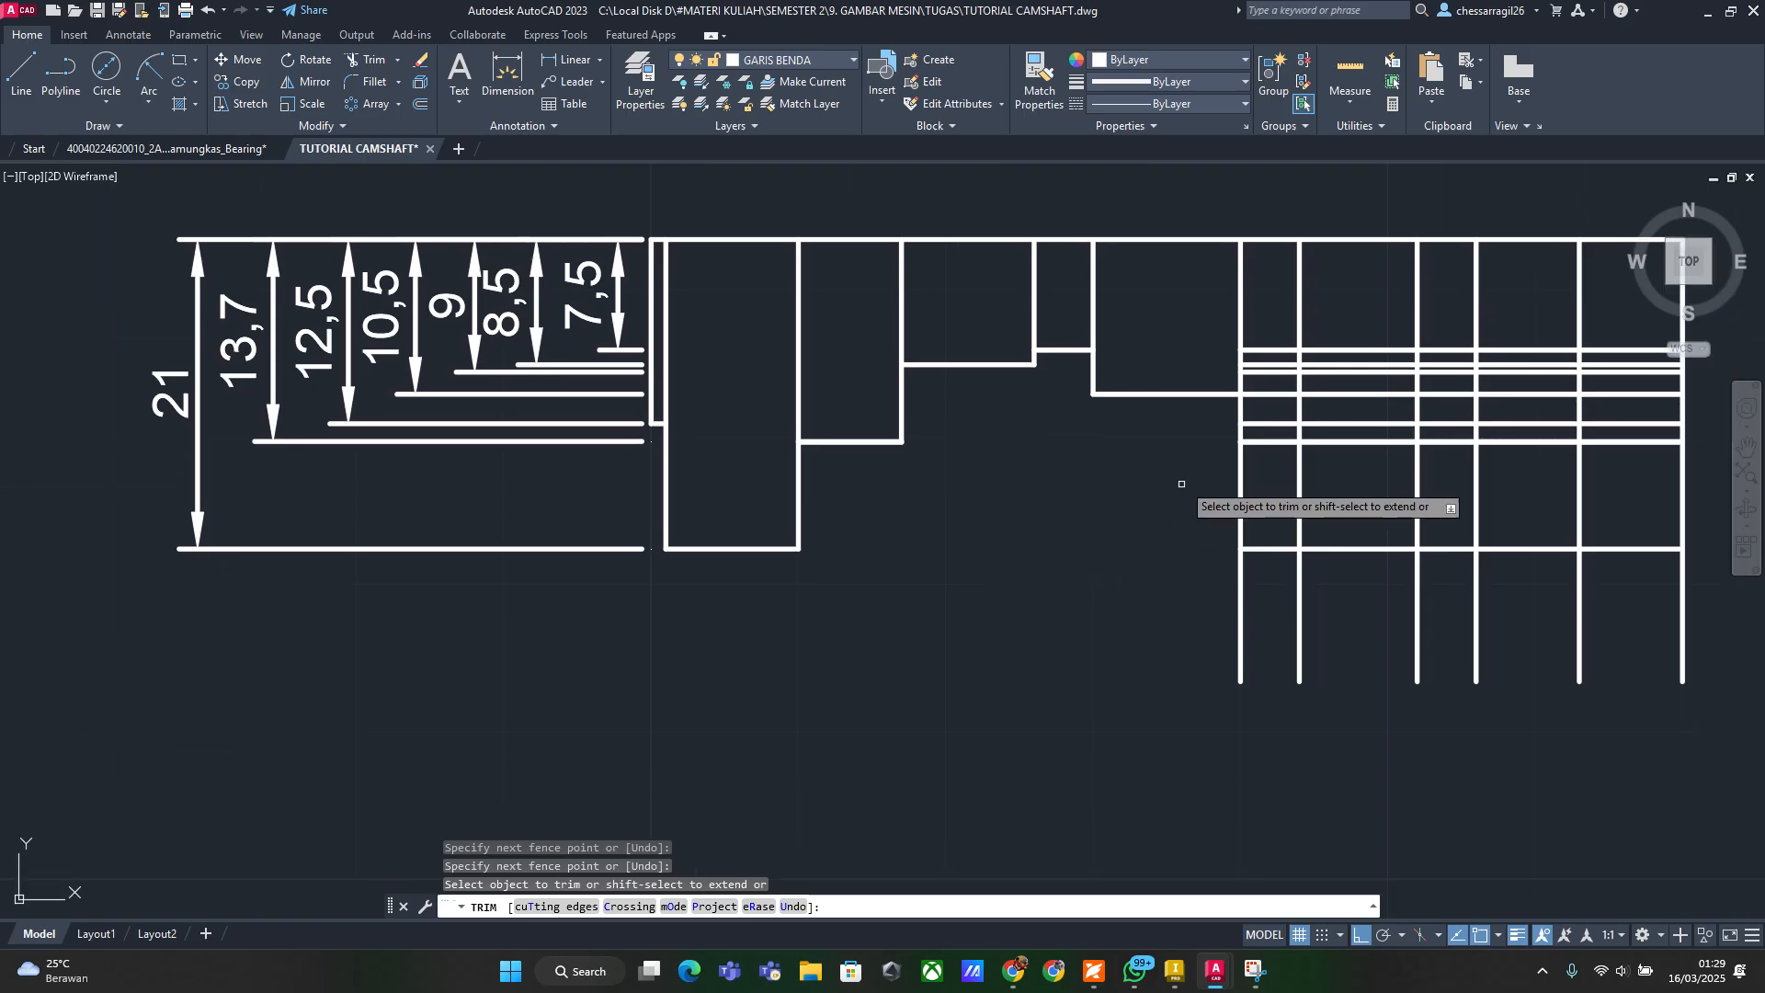
Compare the segments after the 21 cam in the Inventor drawing with the remaining AutoCAD columns
key("alt+Tab")
key("alt+Tab")
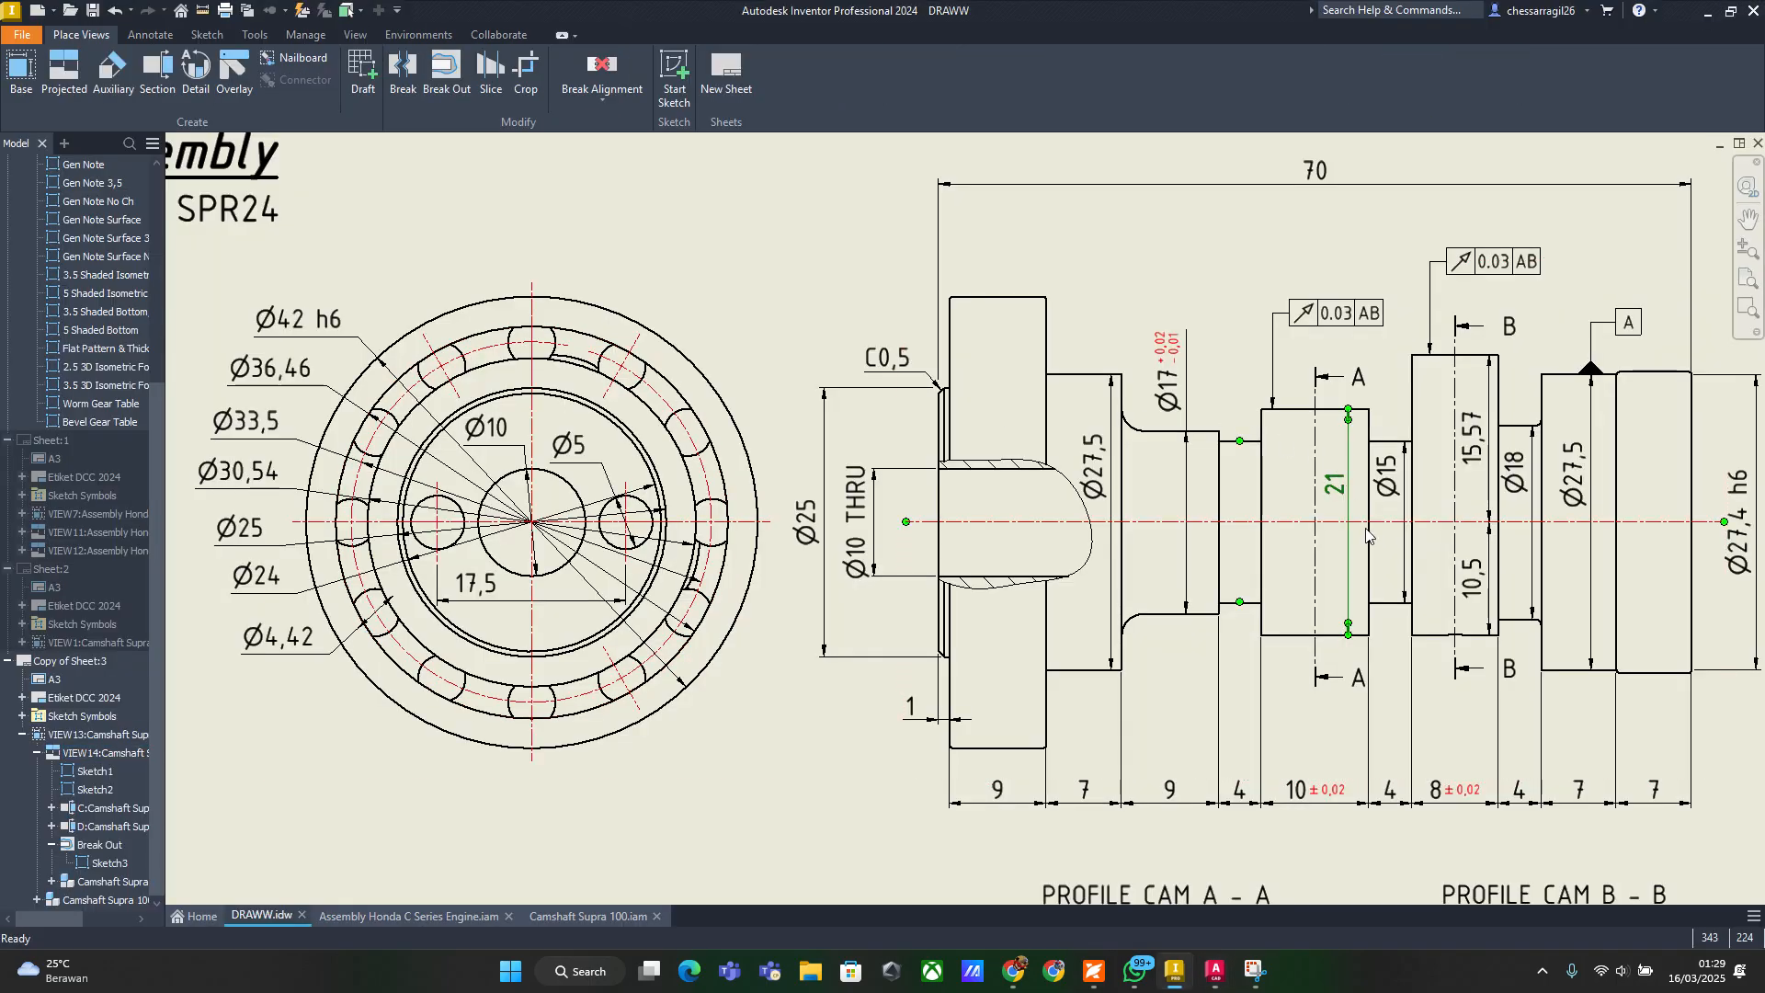
scroll(1173, 508, "up", 4)
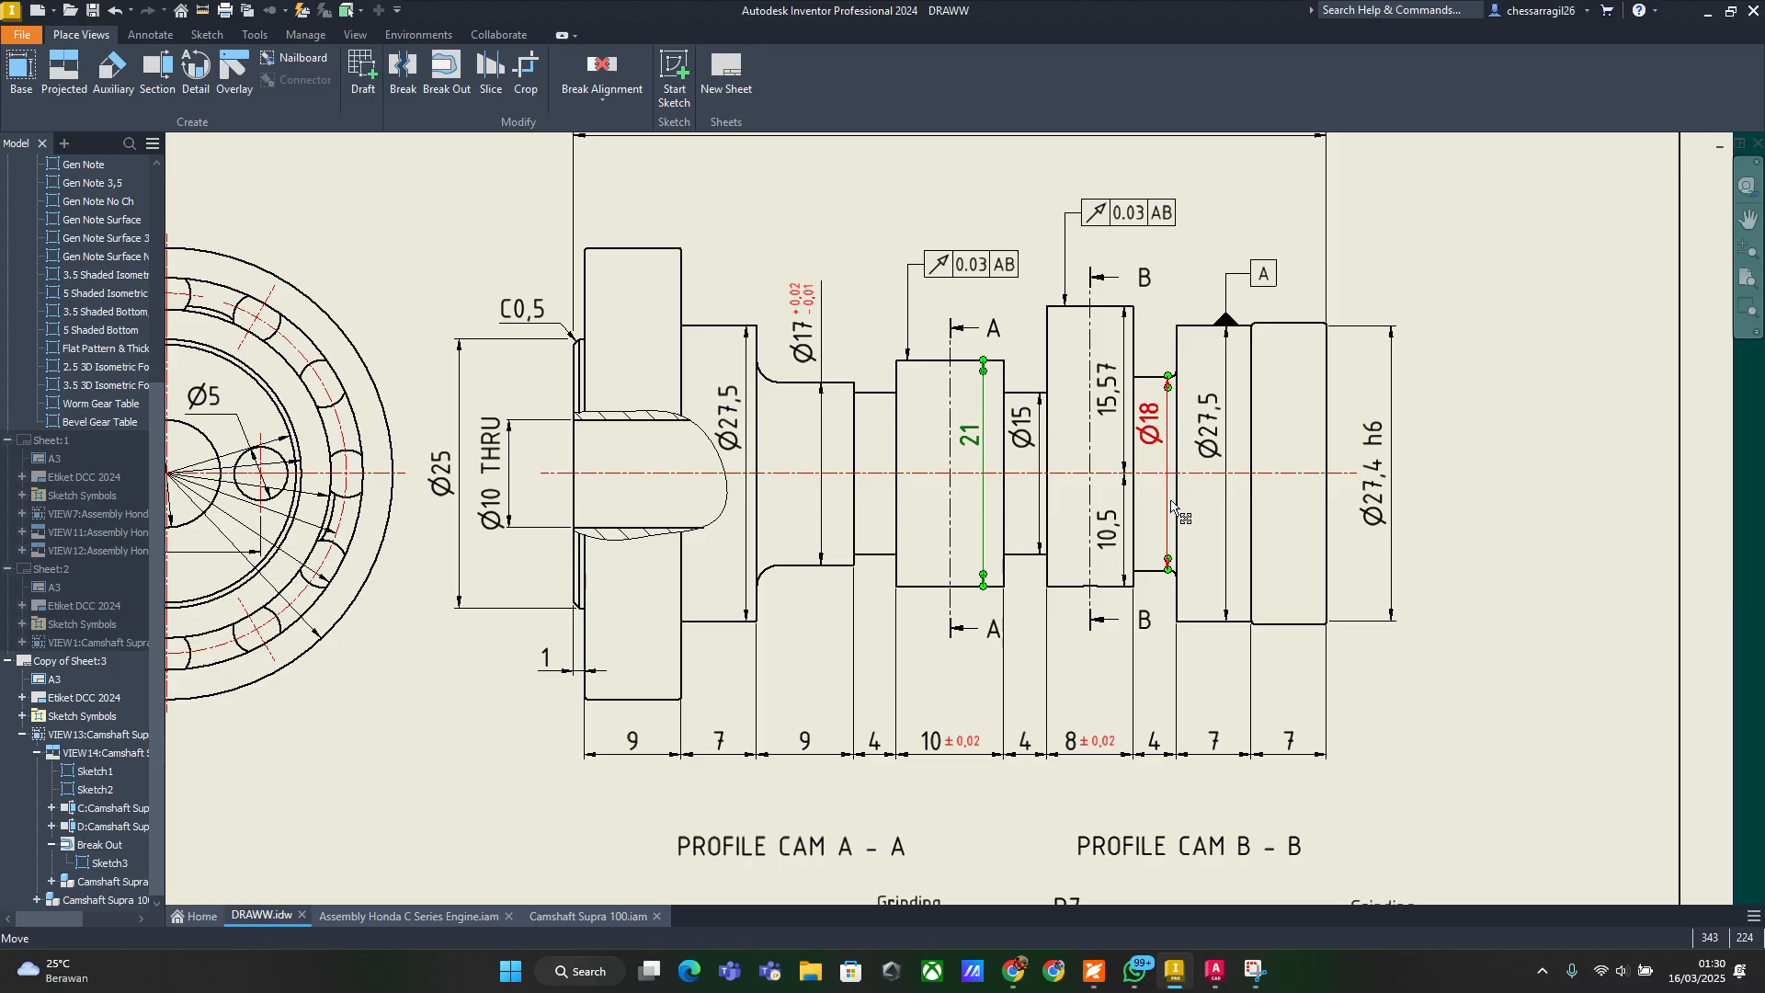
key("alt+Tab")
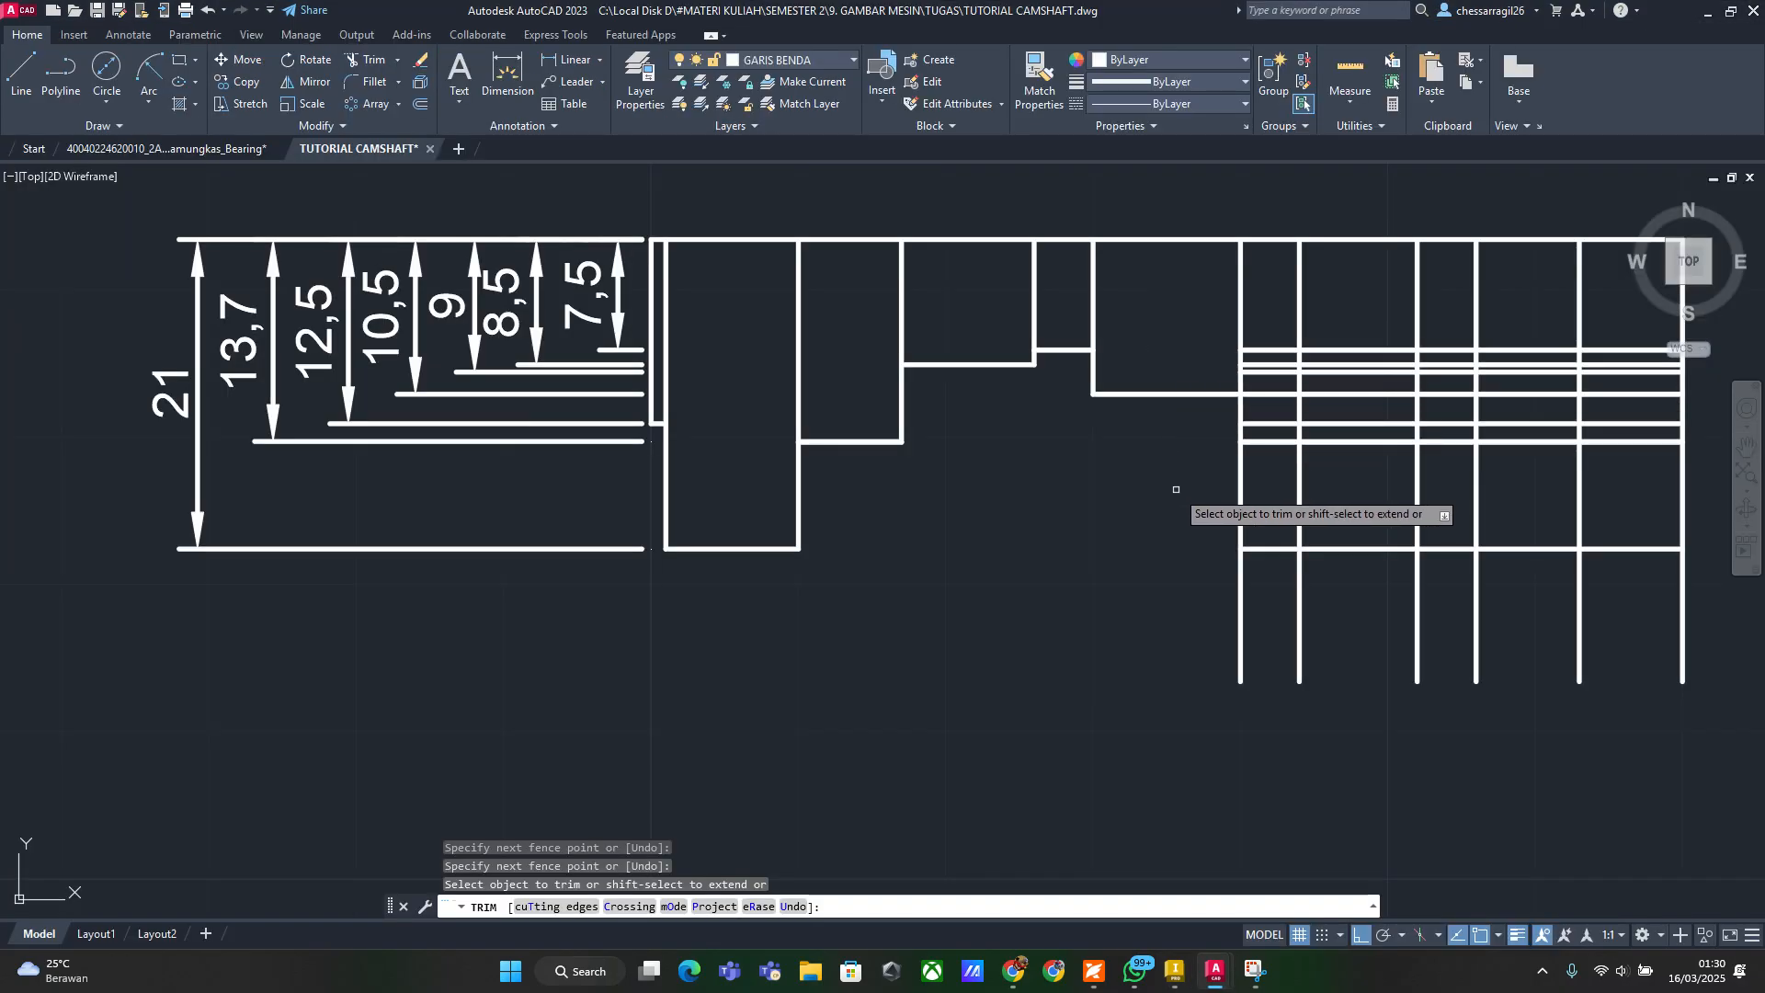
key("alt+Tab")
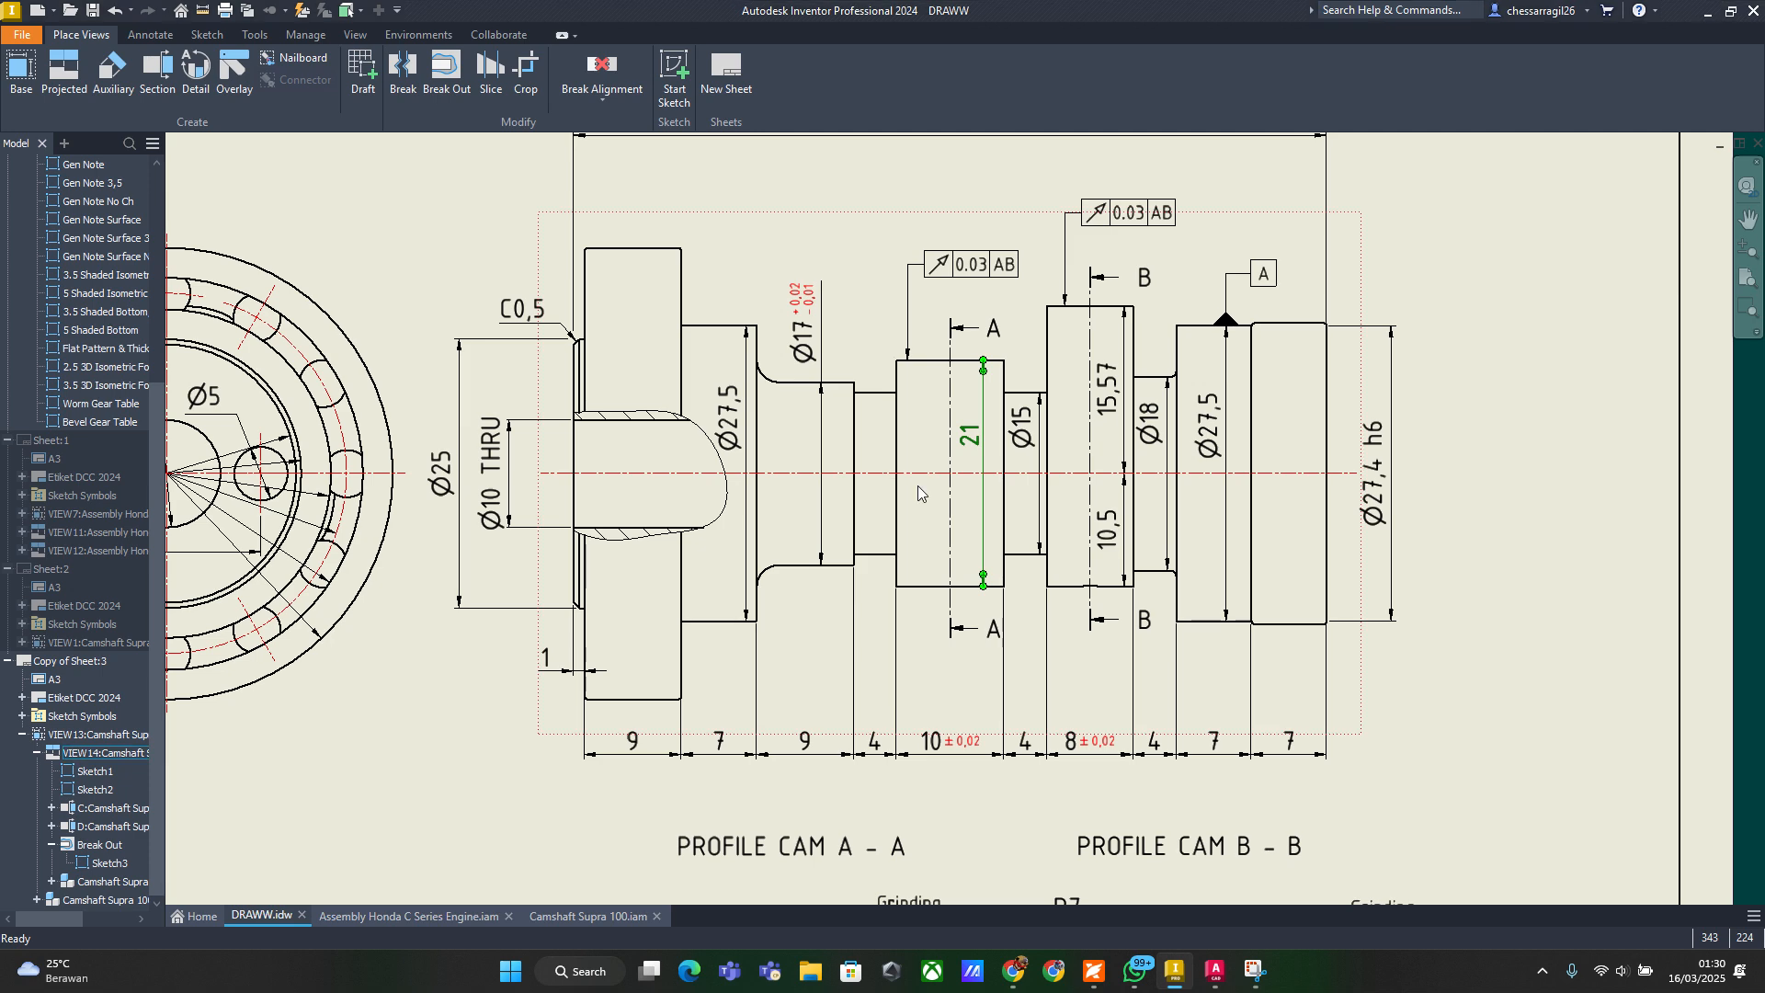
Check the Ø15 segment between the two cams in the Inventor drawing against the AutoCAD profile, and return to TUTORIAL CAMSHAFT.dwg
key("alt+Tab")
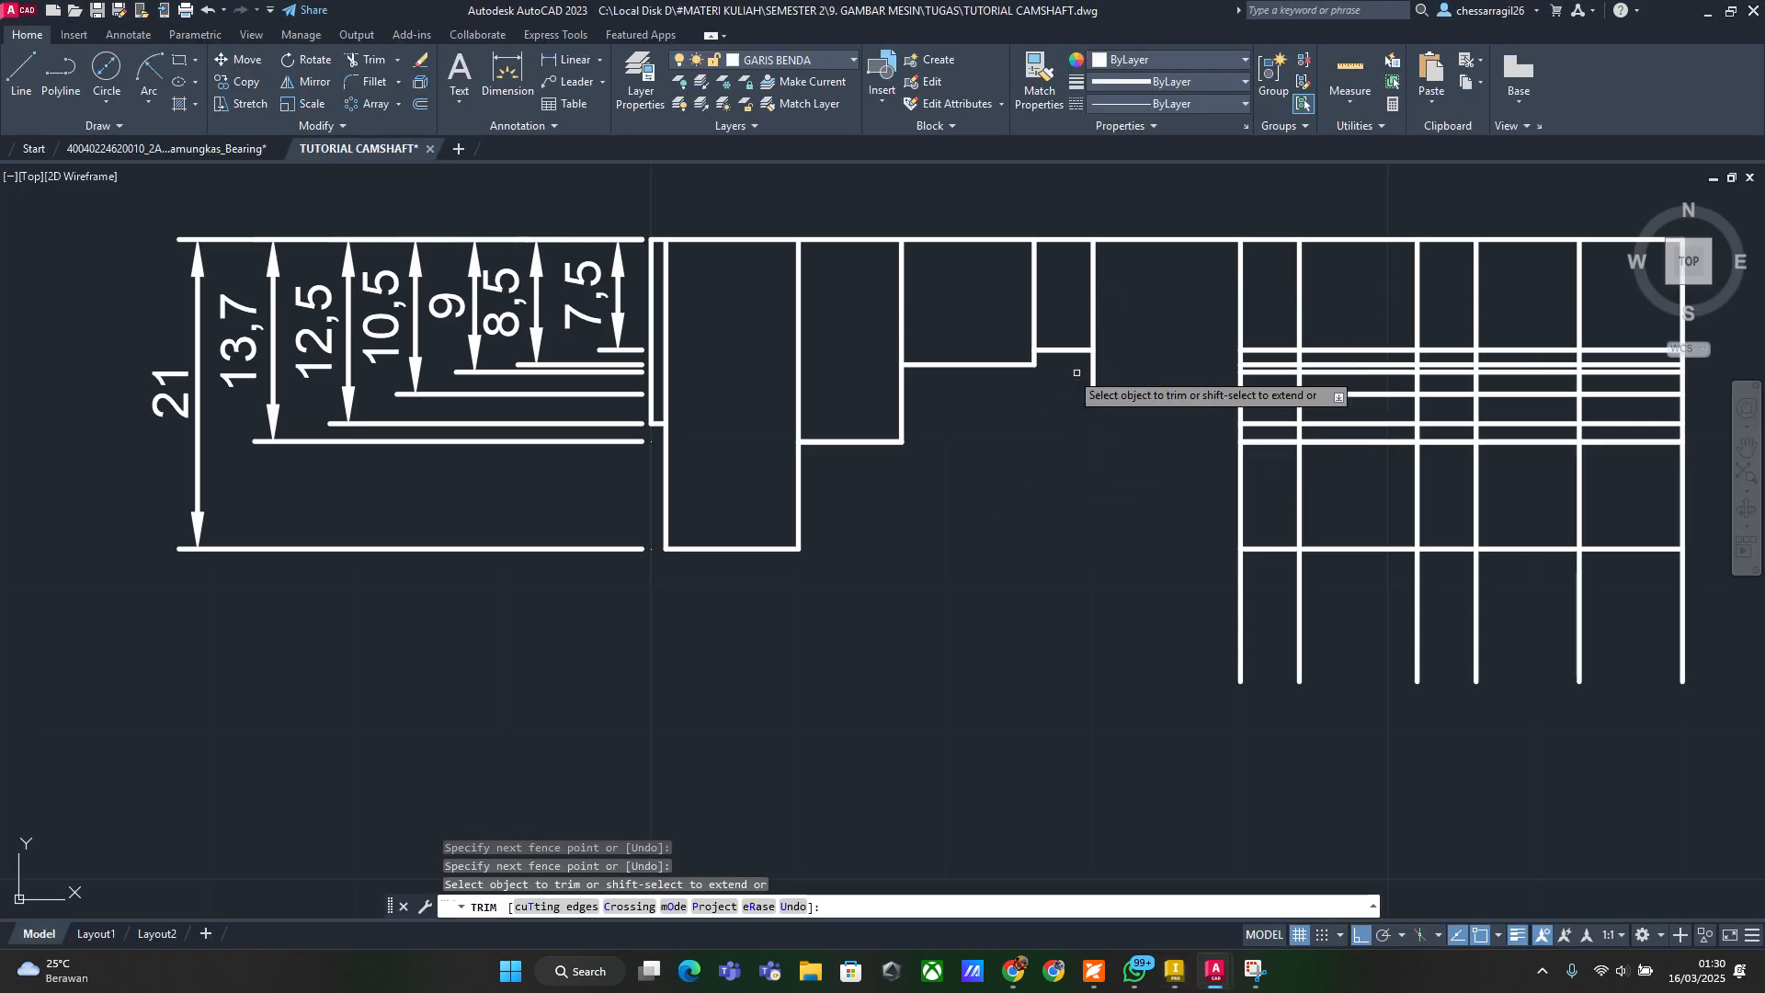
key("alt+Tab")
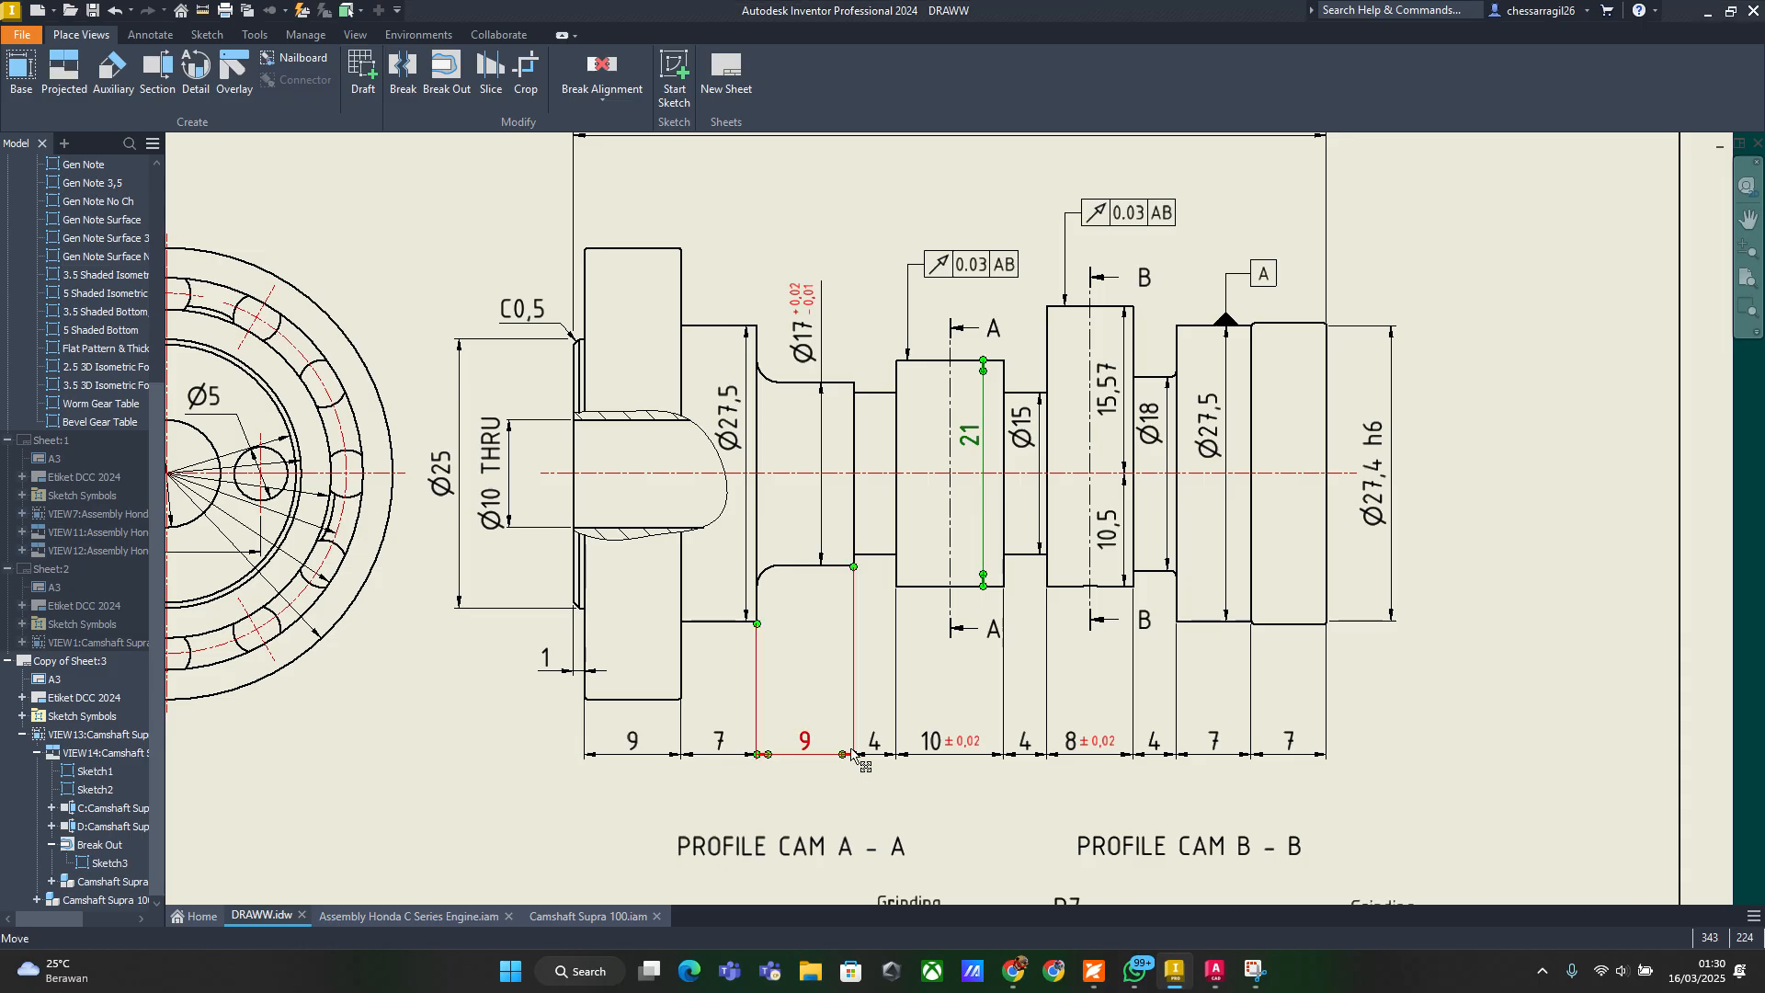
key("alt+Tab")
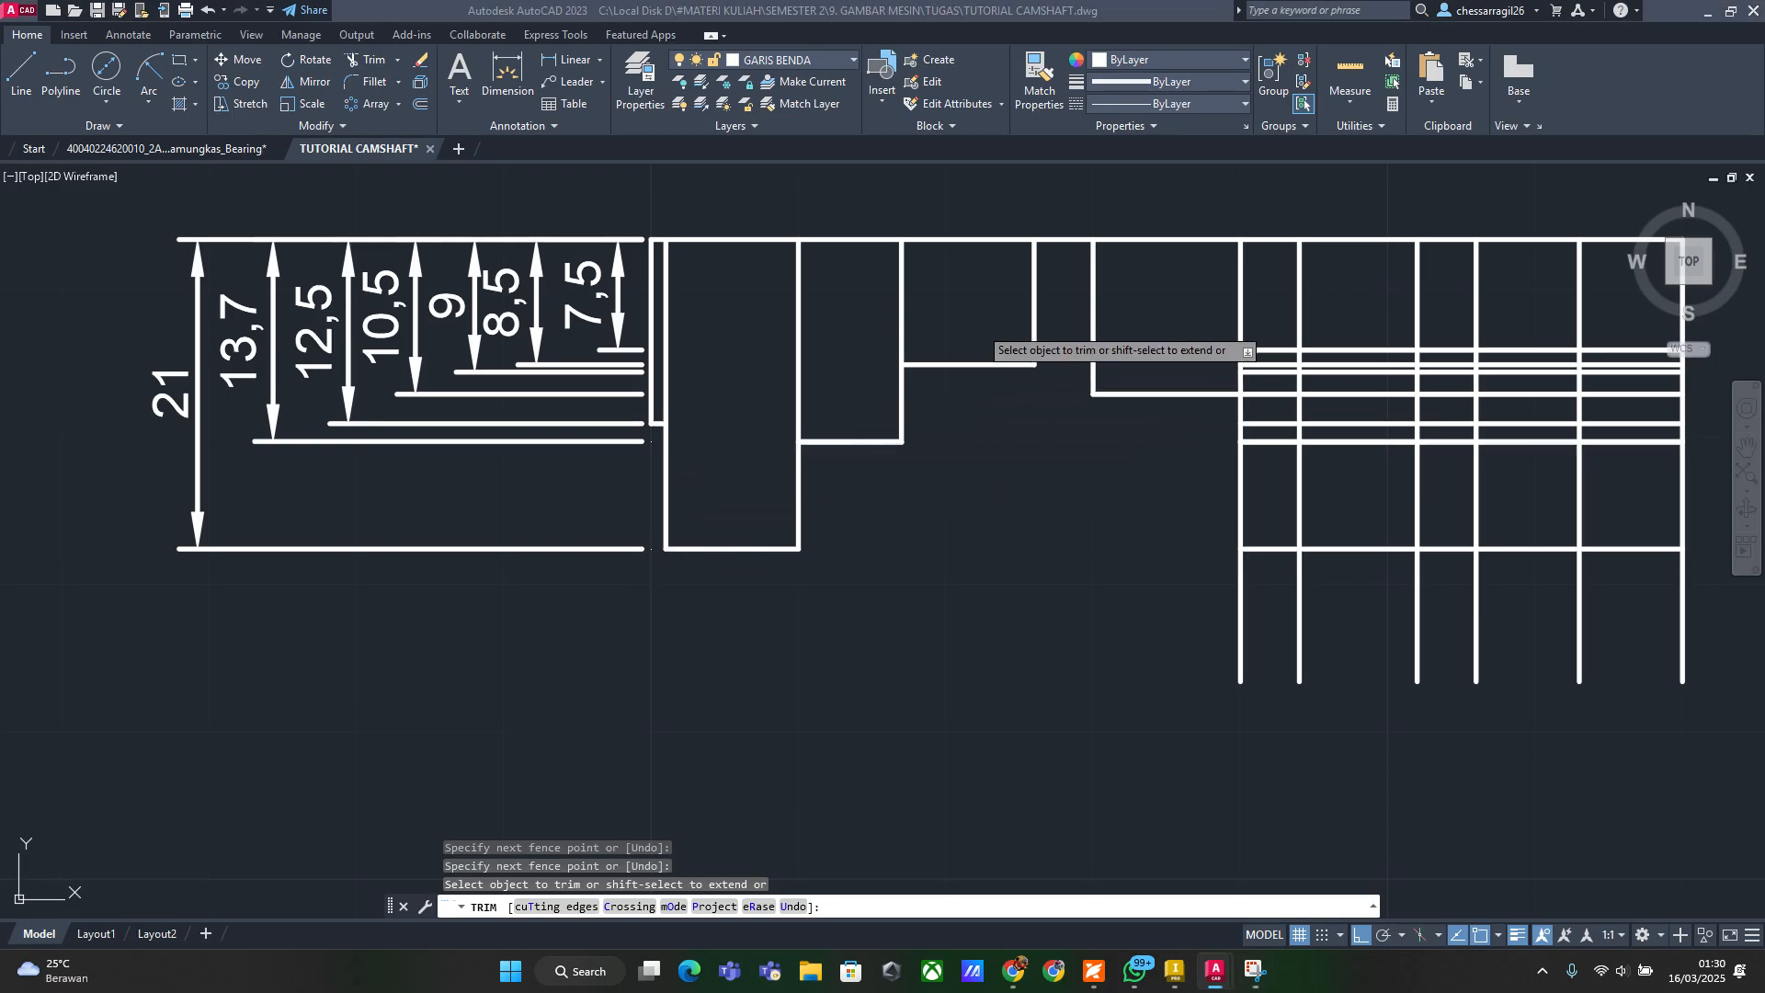
key("alt+Tab")
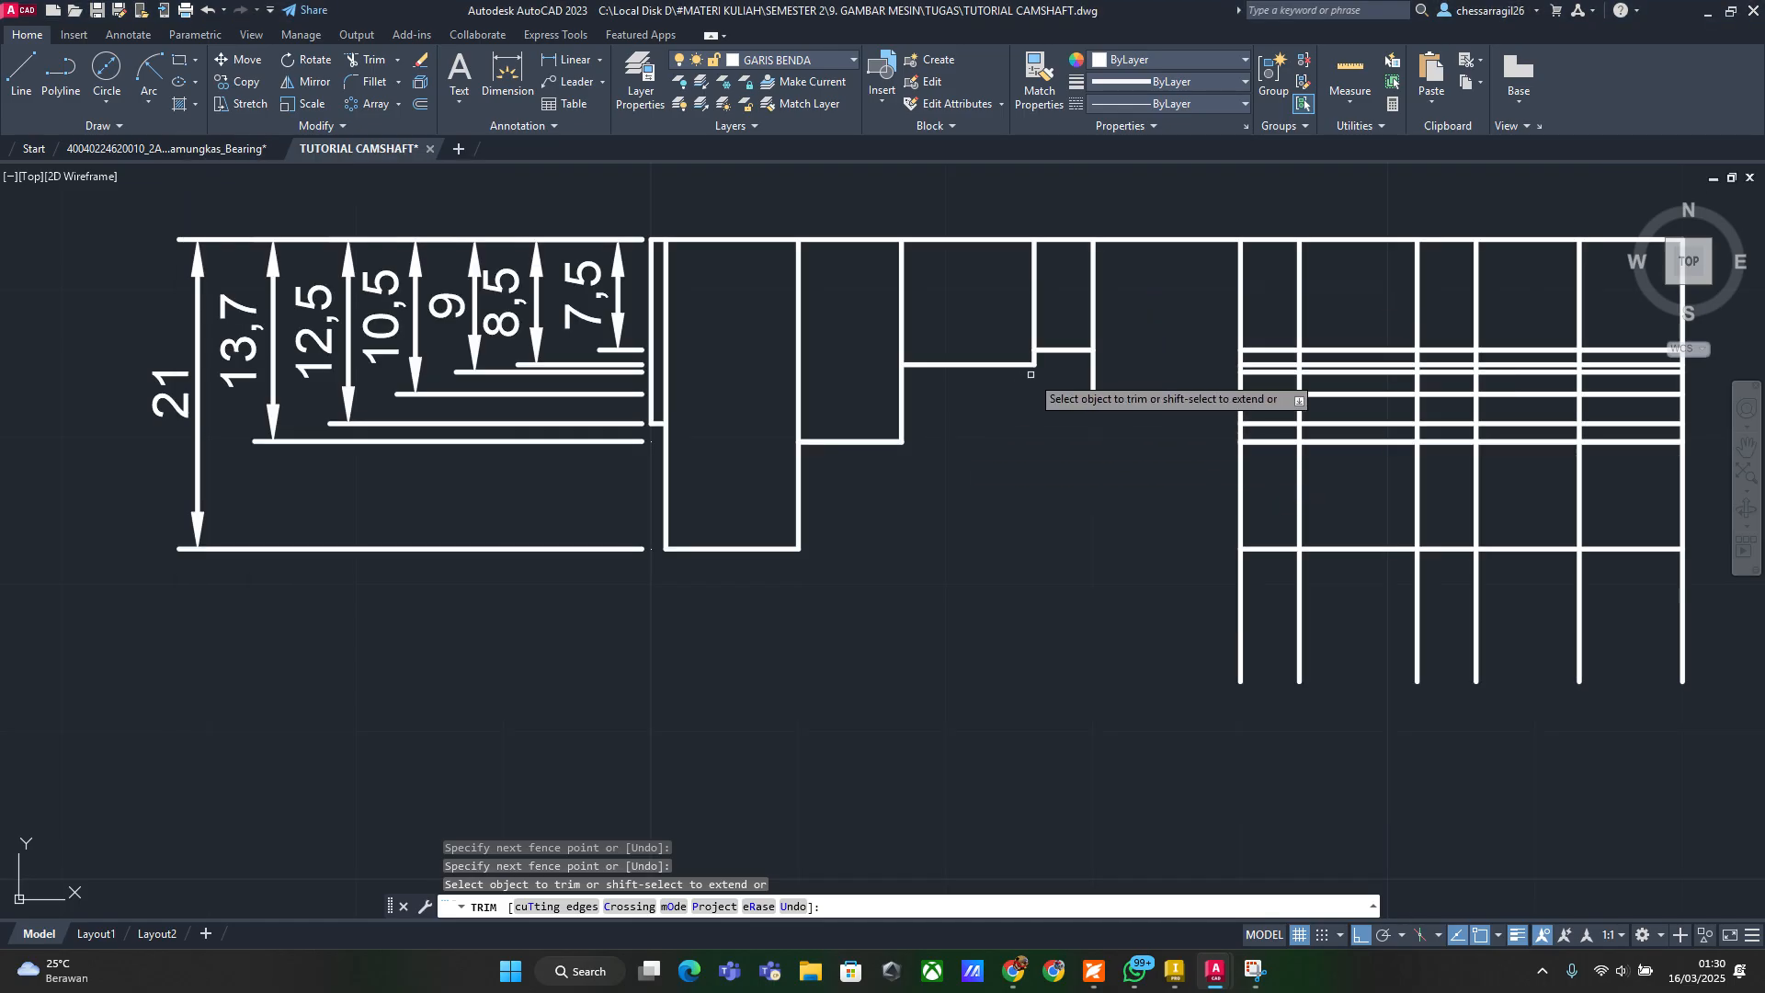
key("alt+Tab")
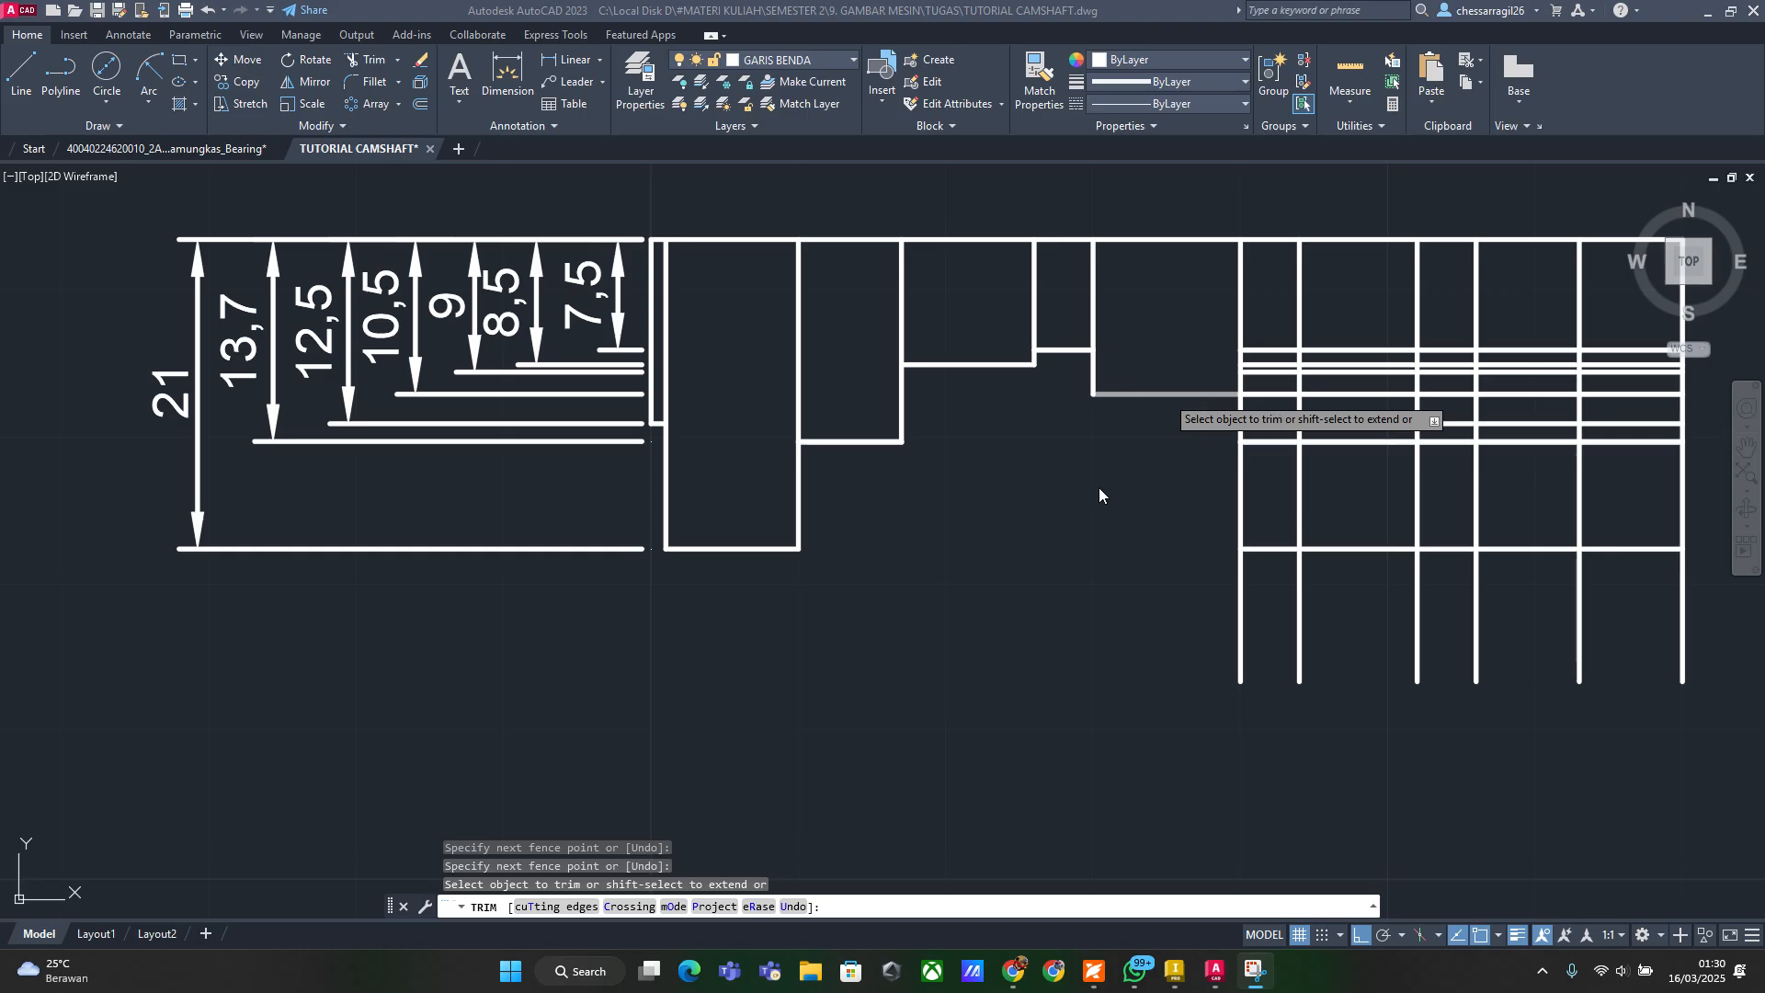
left_click(1193, 481)
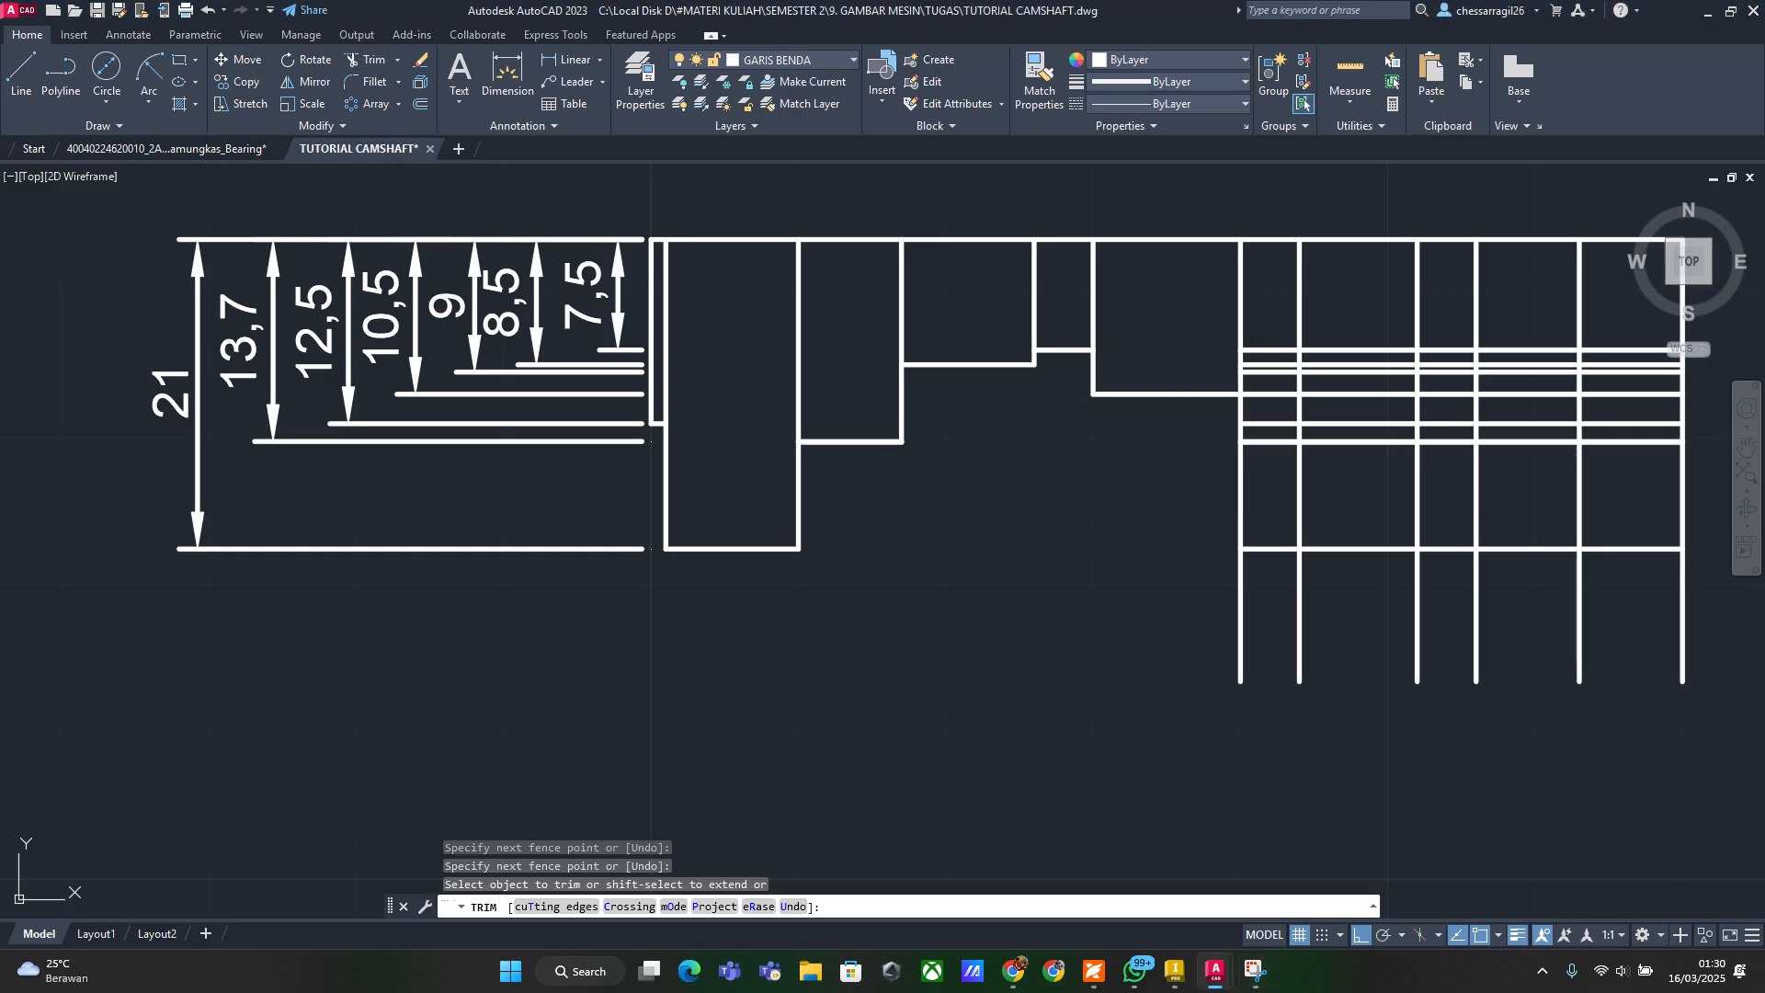
key("alt+Tab")
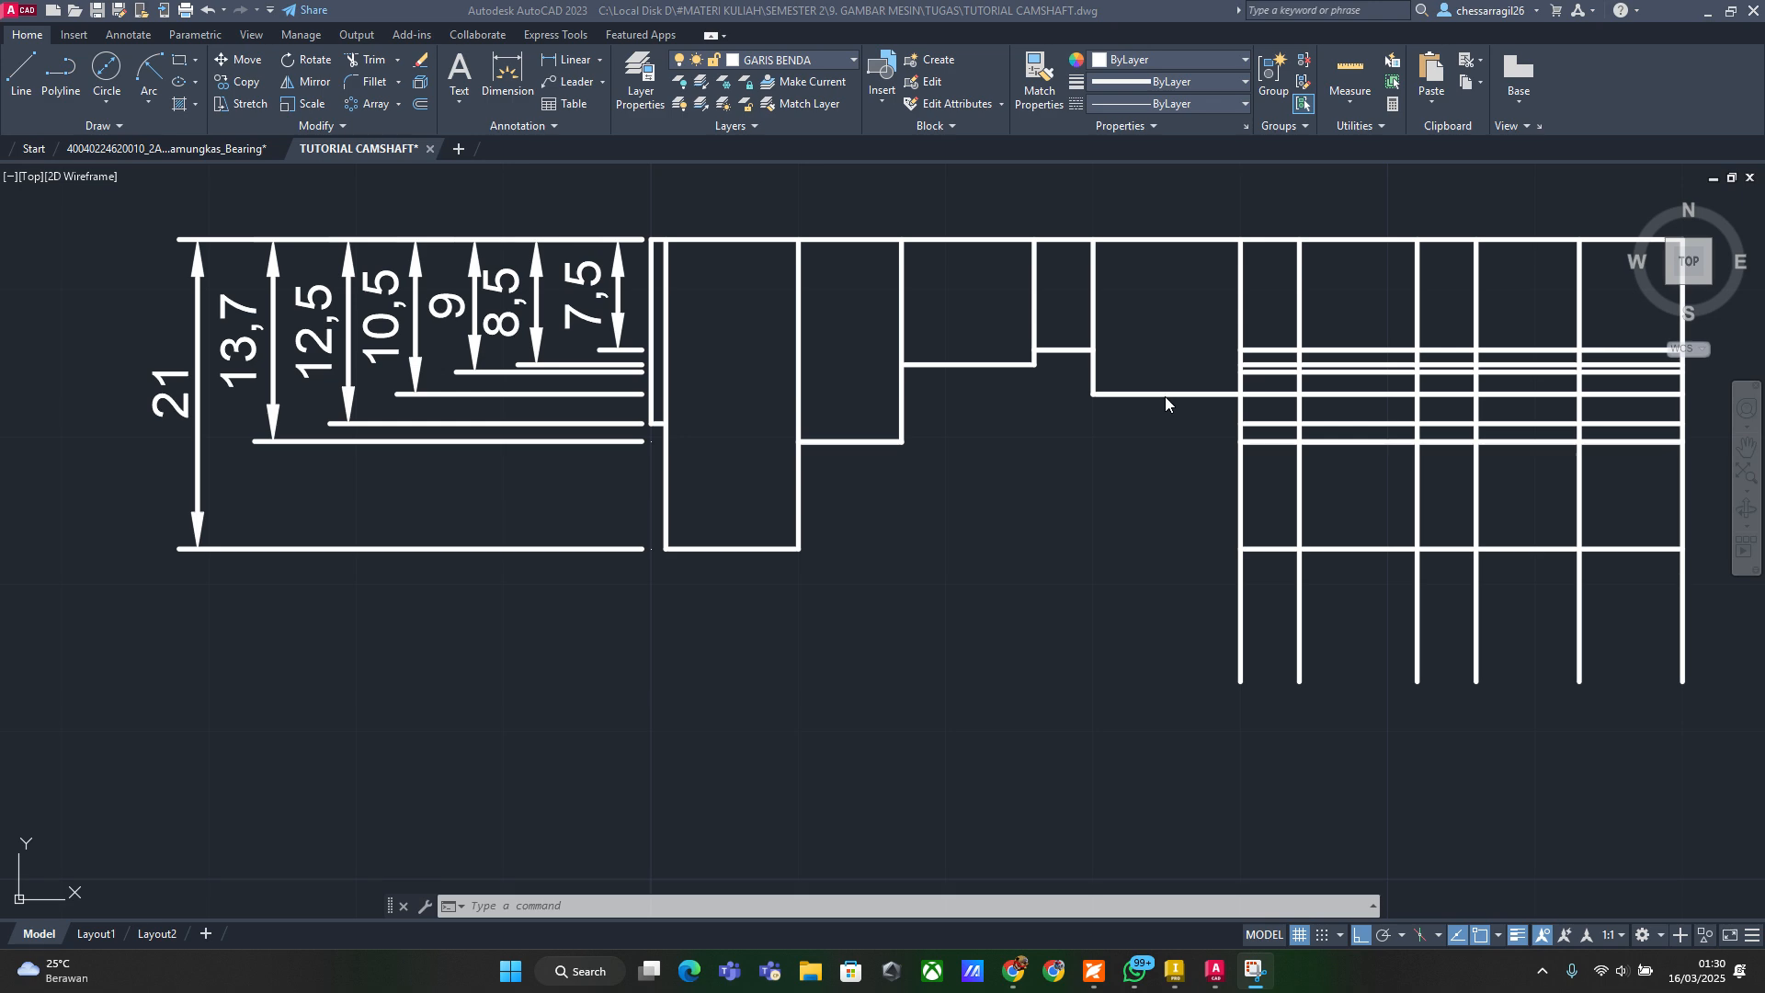
key("alt+Tab")
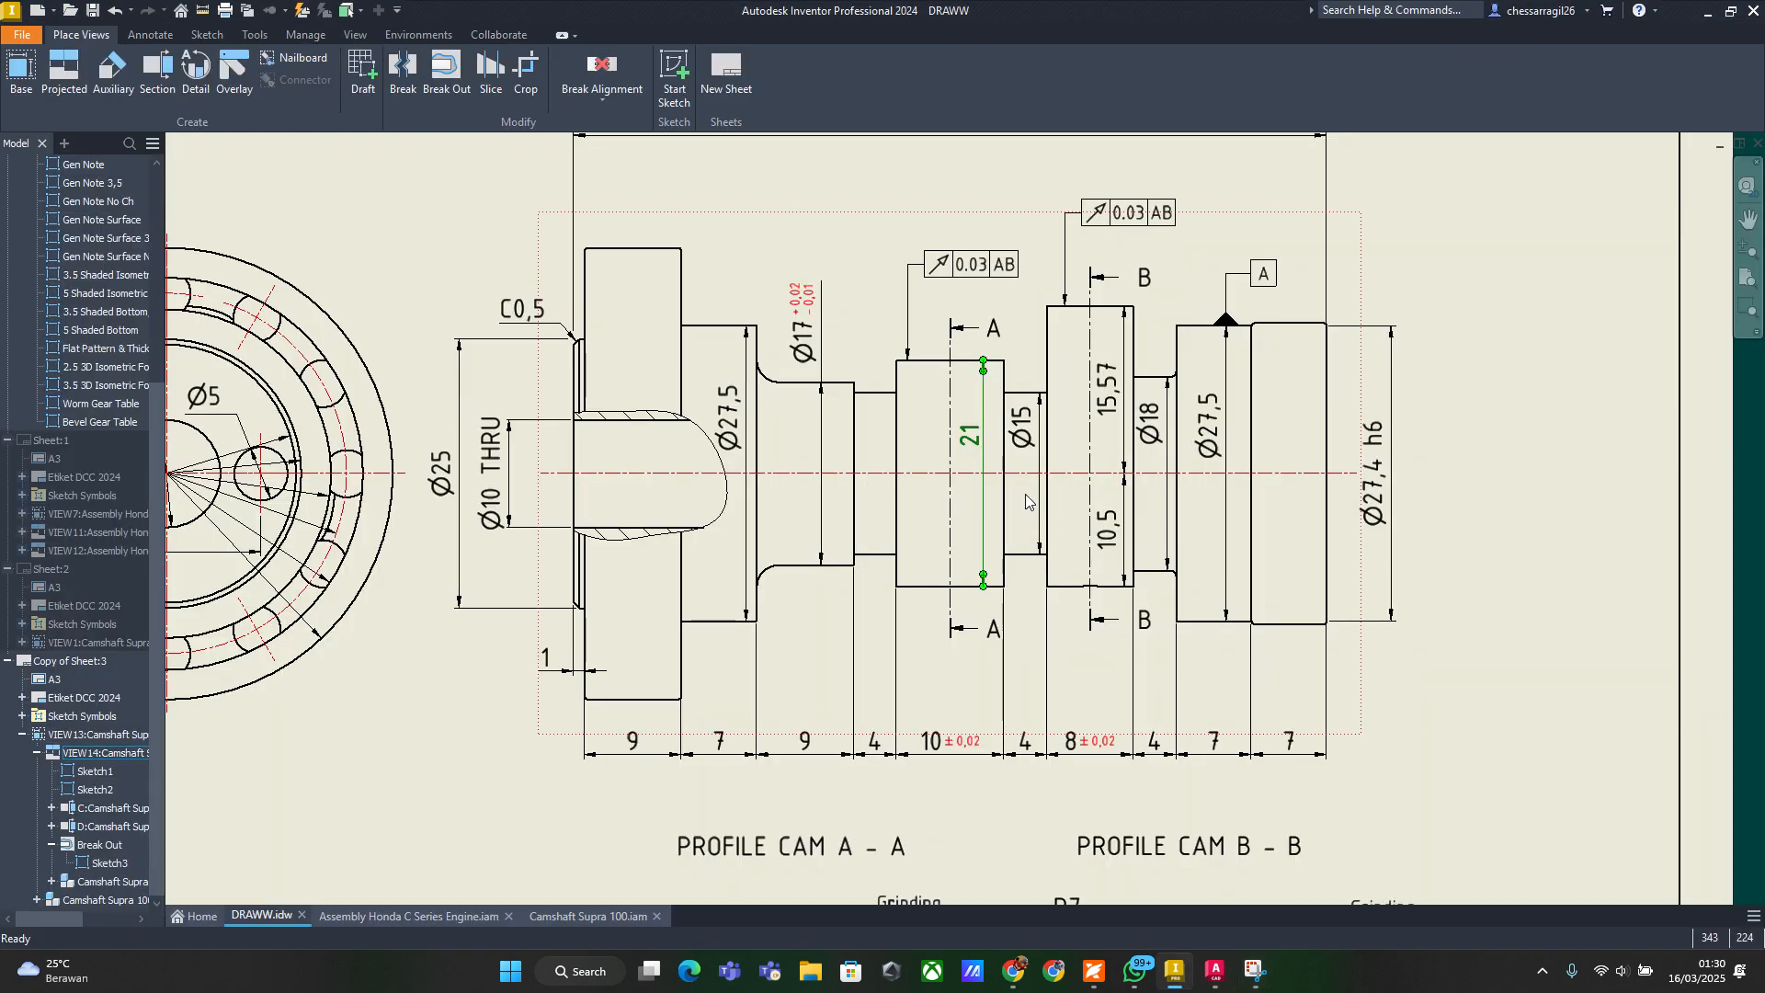
left_click(1026, 504)
key("alt+Tab")
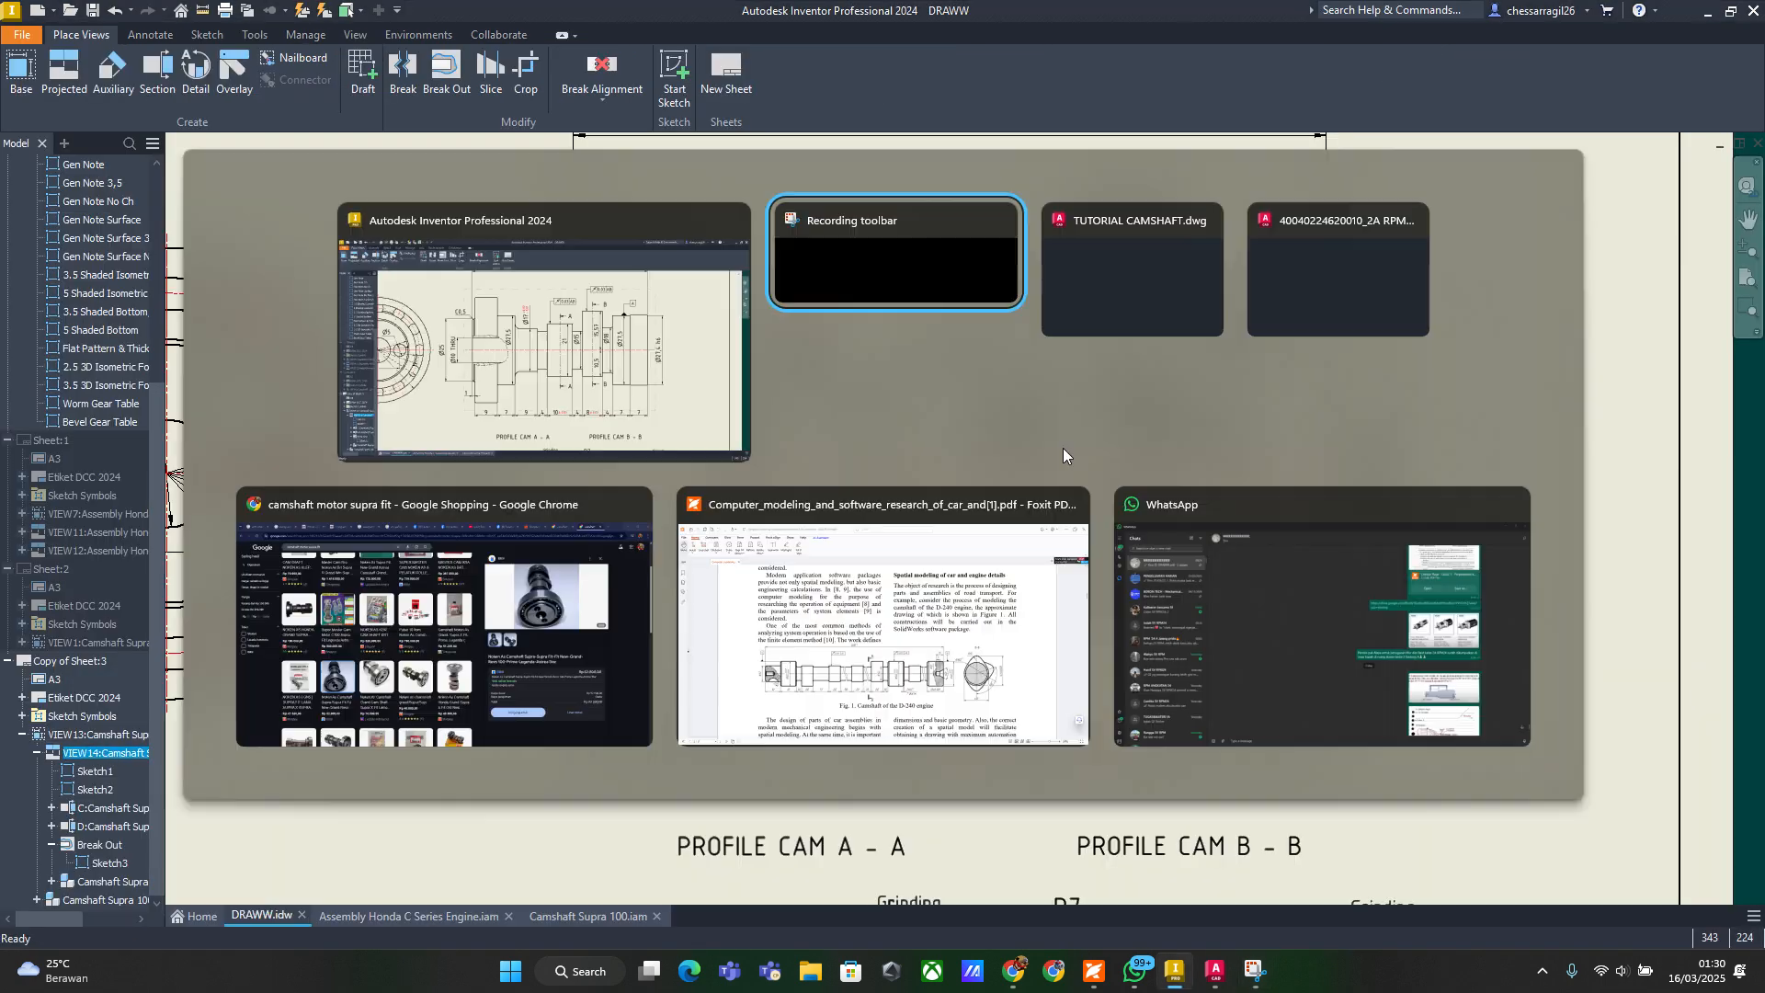
left_click(1131, 291)
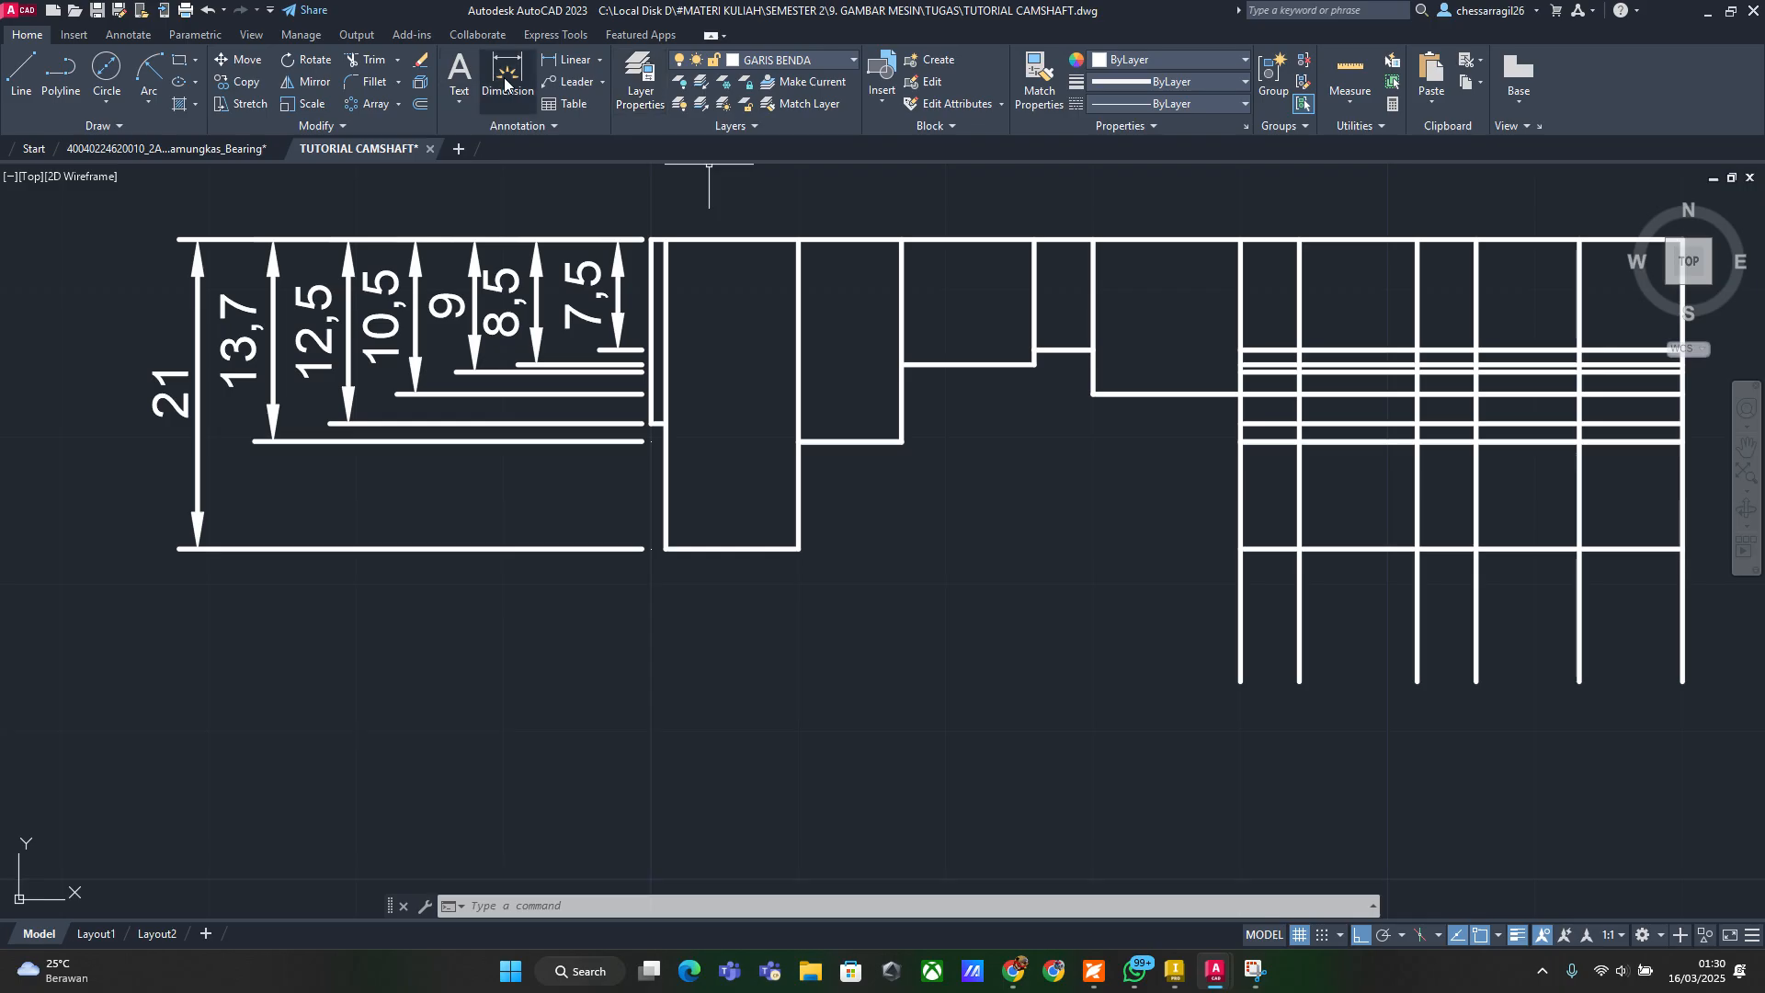
Trim the seventh column to only its 7,5 line and cut its first vertical line below the 10,5 line
type("TR")
key("Return")
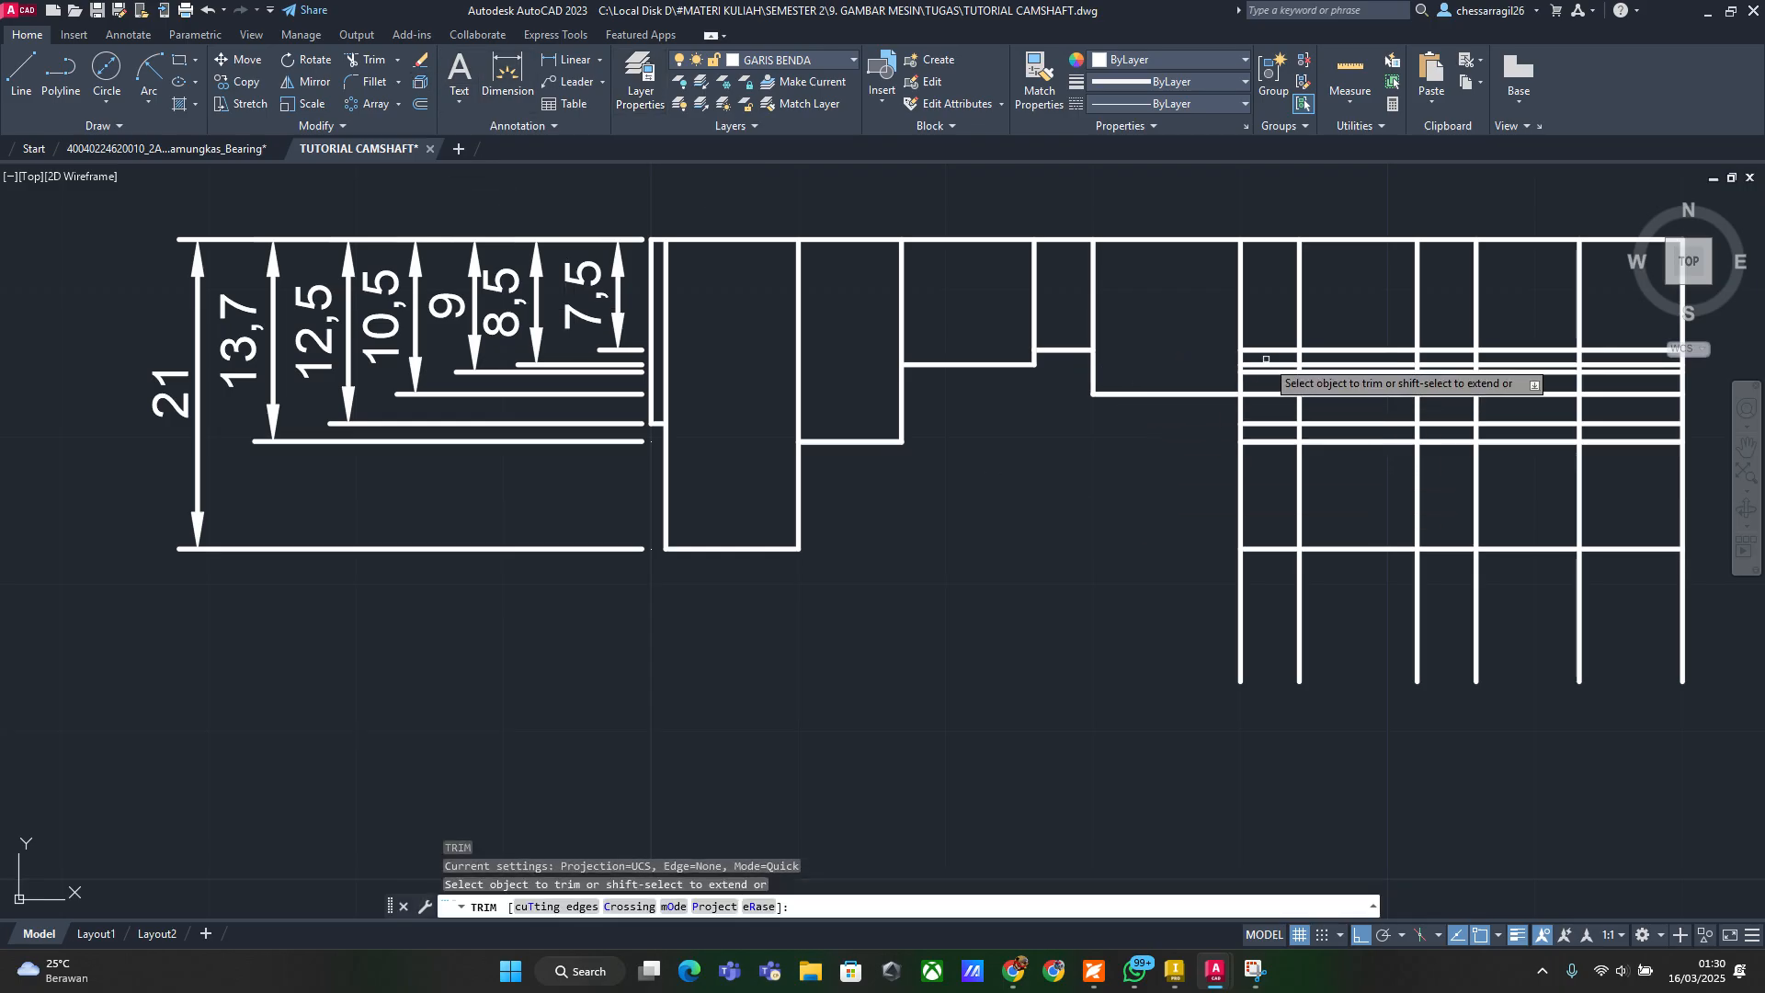
mouse_move(1241, 365)
left_mouse_down()
mouse_move(1268, 471)
mouse_move(1178, 544)
left_mouse_up()
left_click_drag(1268, 510, 1281, 650)
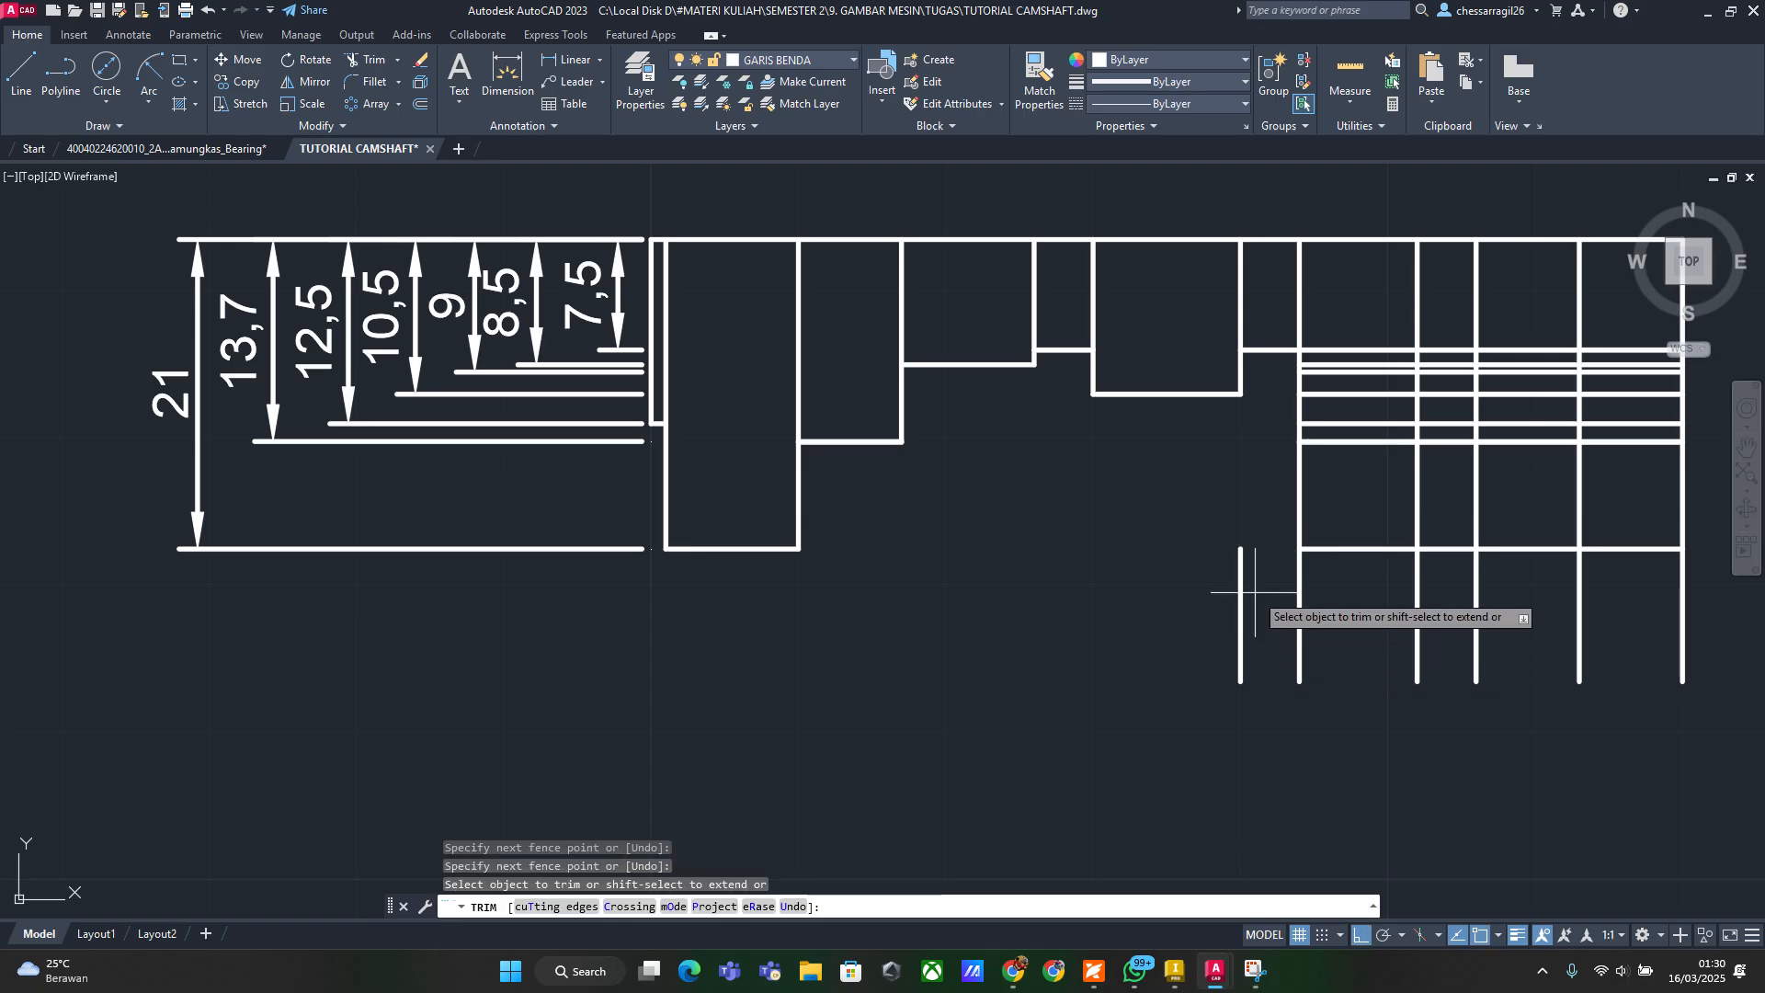
left_click_drag(1255, 593, 1172, 622)
key("Escape")
key("Escape")
Check the 10,5 cam dimension at section B in the Inventor drawing and start trimming the eighth column of the AutoCAD grid
key("alt+Tab")
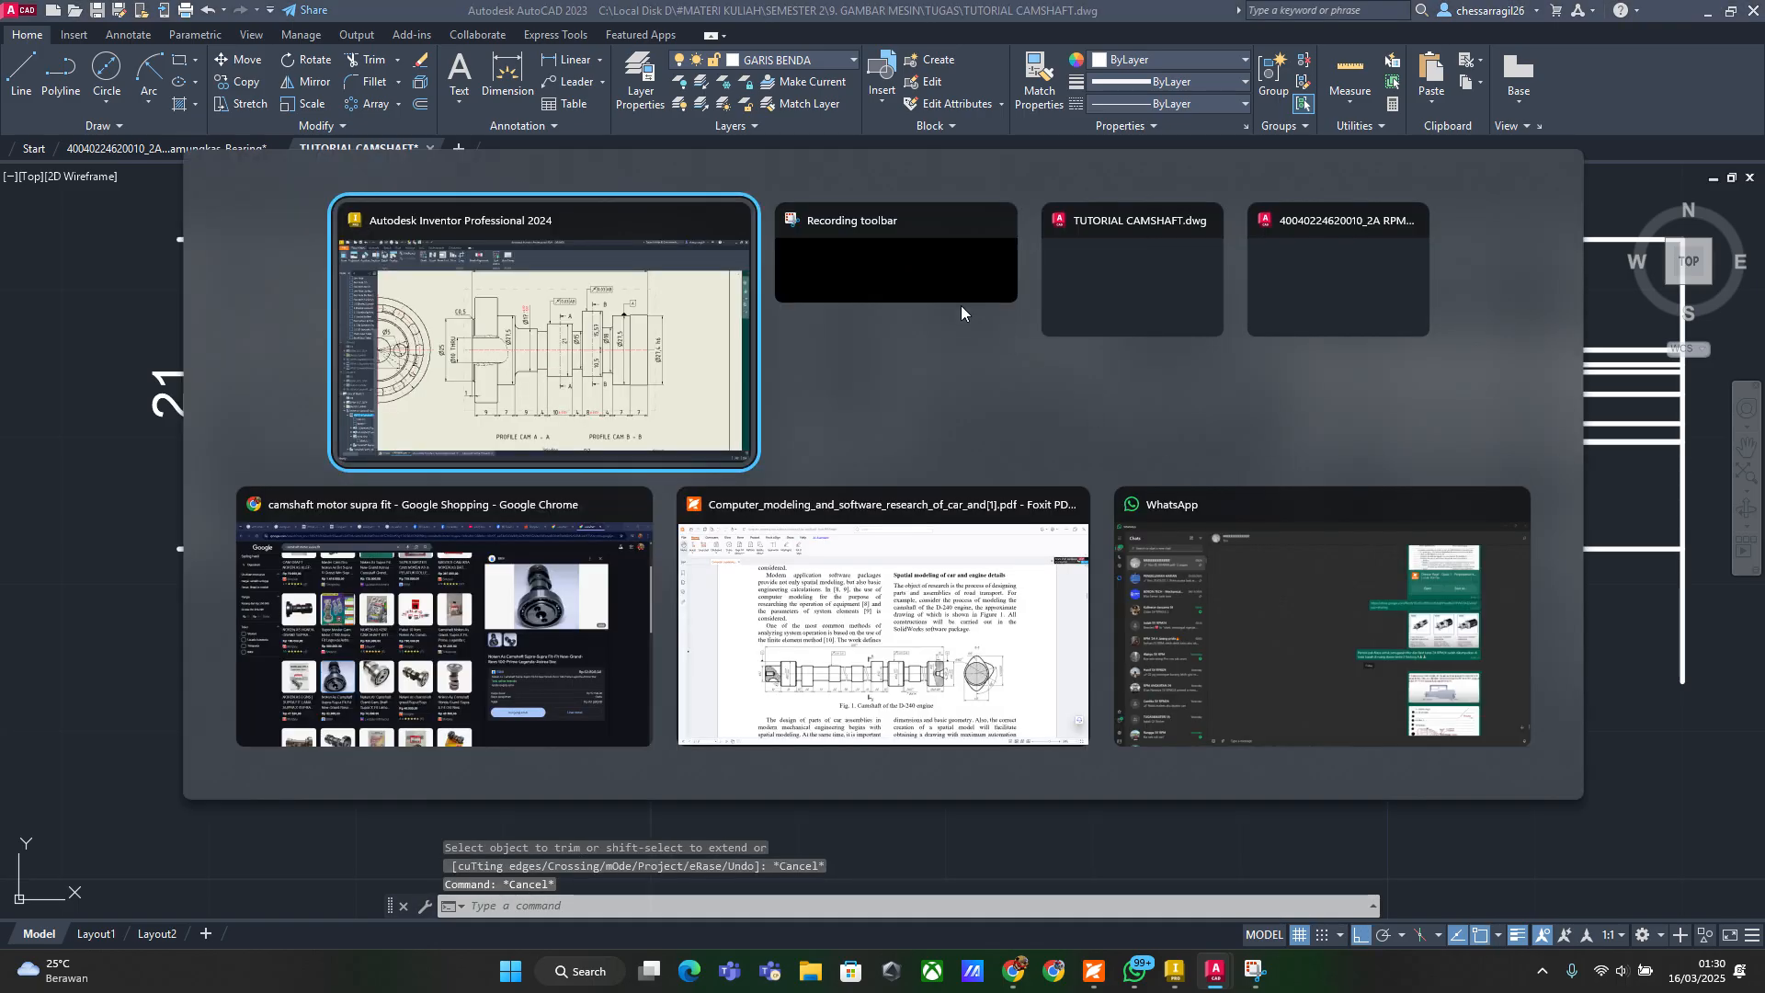
left_click(1136, 314)
key("alt+Tab")
left_click(543, 393)
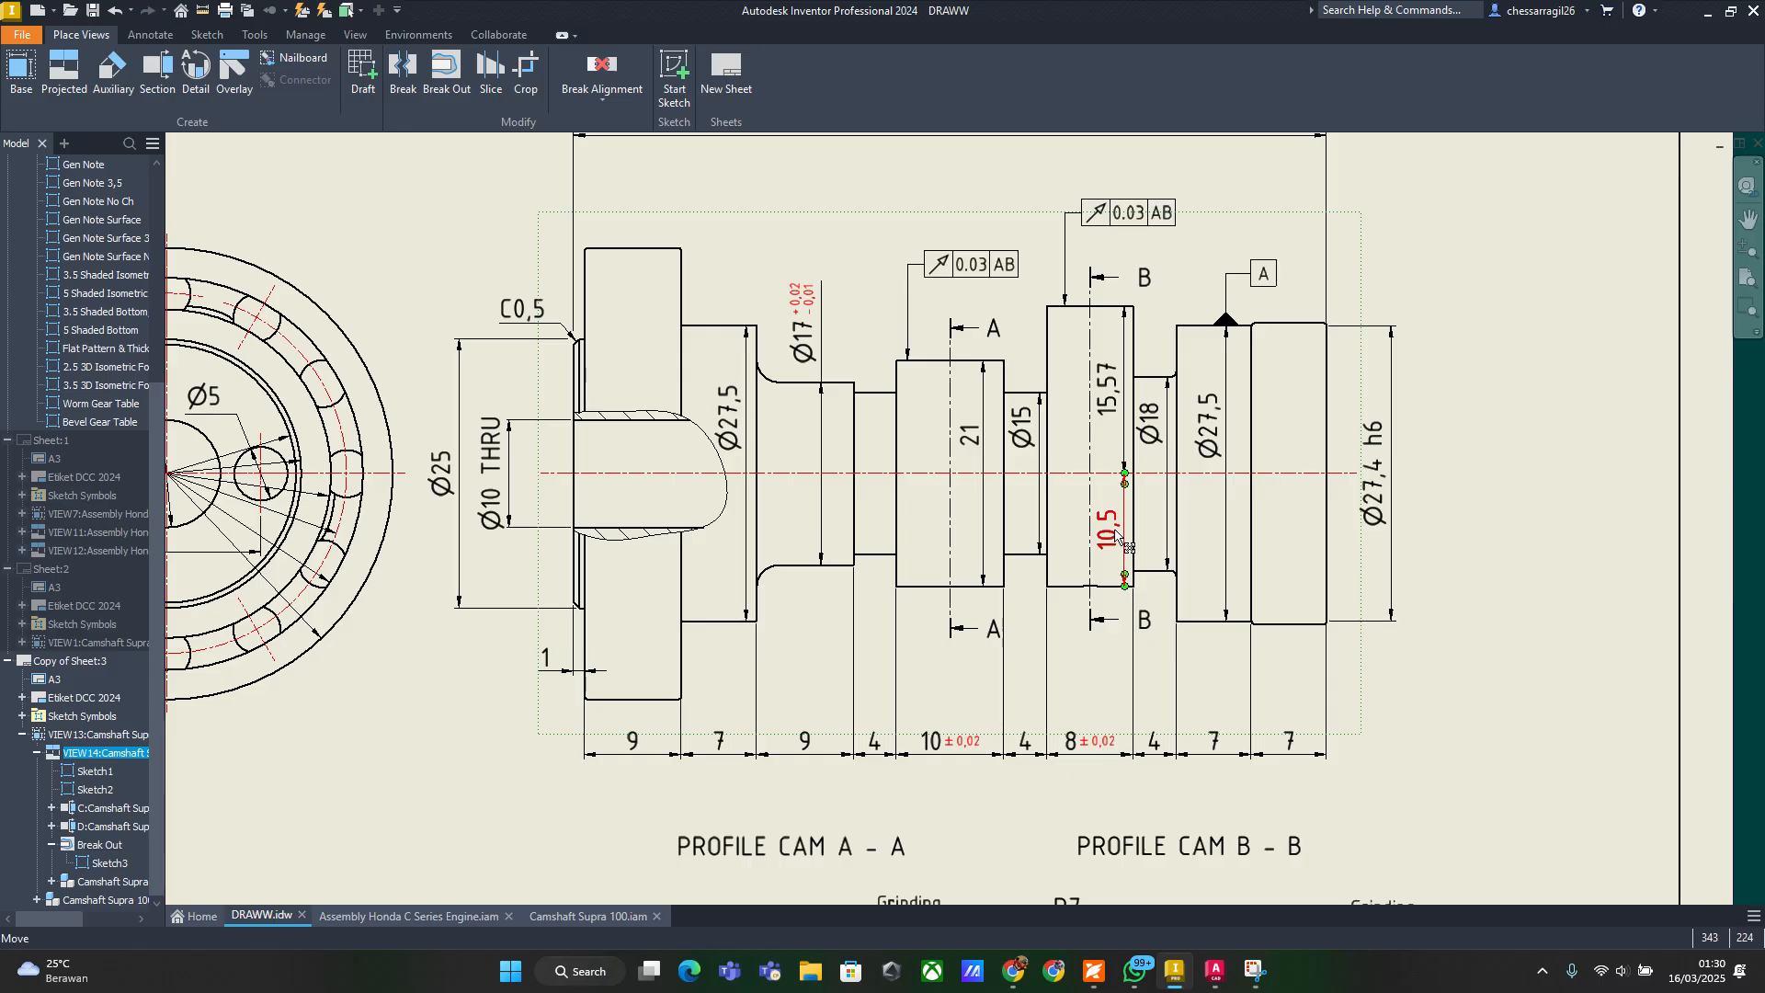
key("alt+Tab")
left_click(1150, 292)
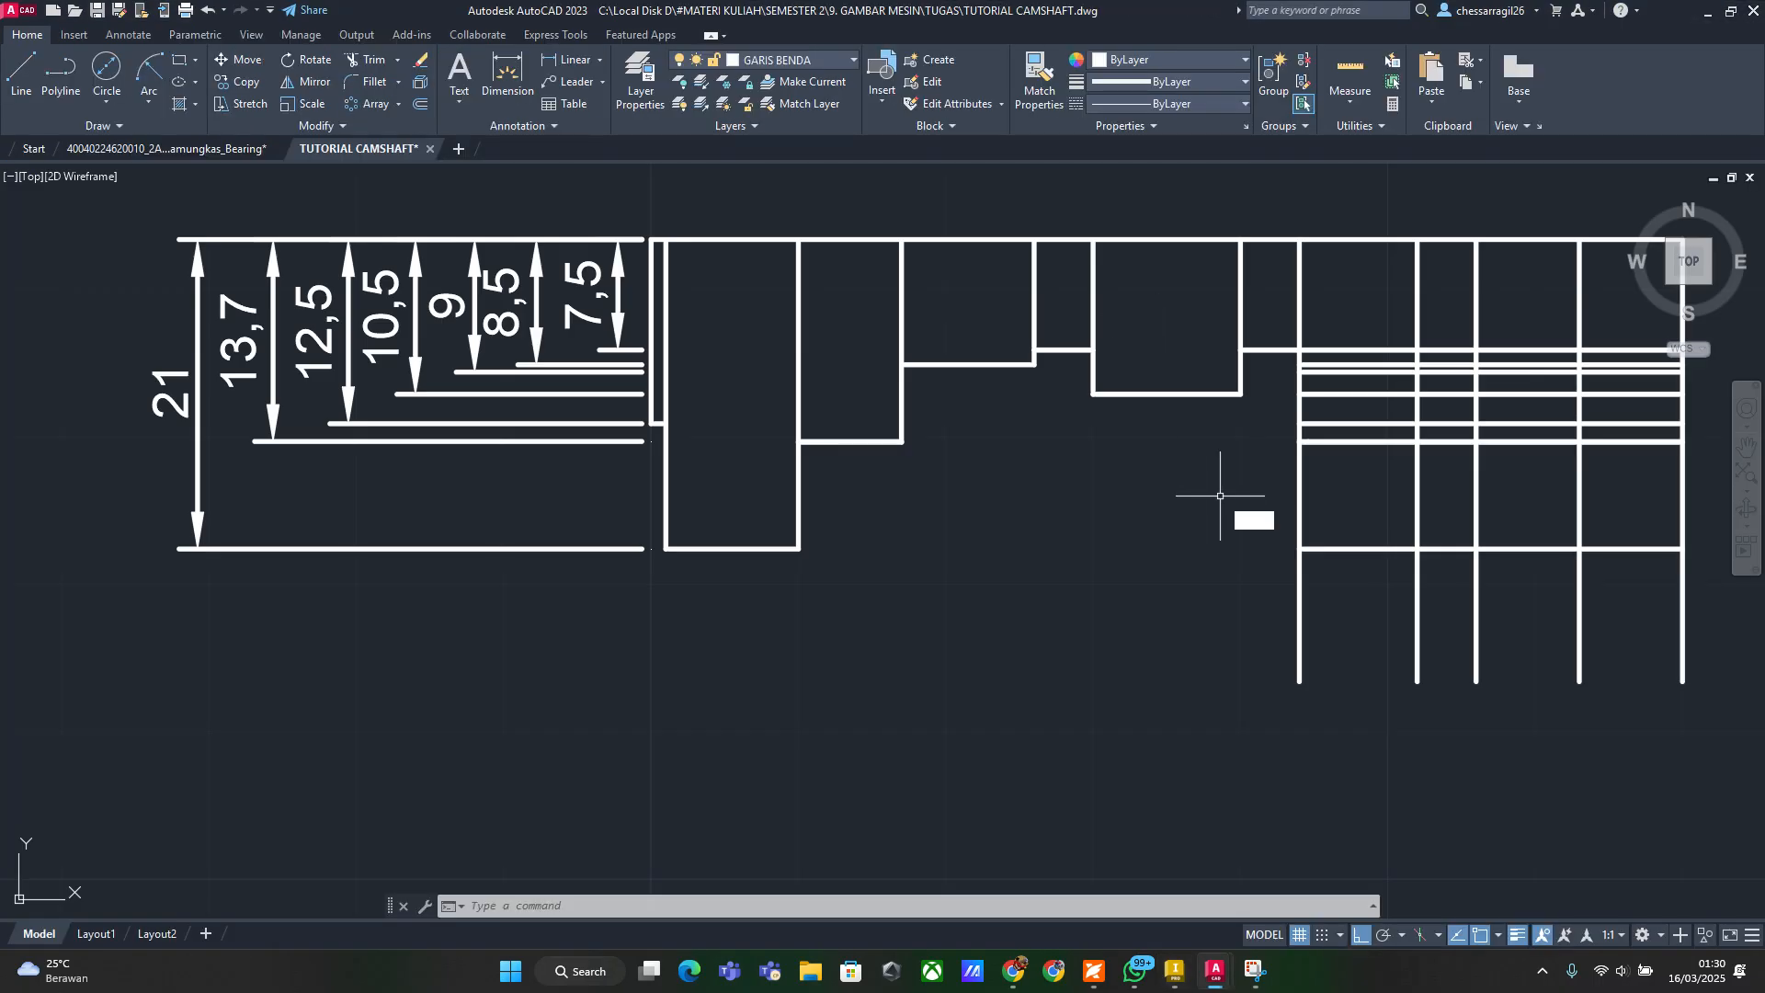
type("tr")
key("space")
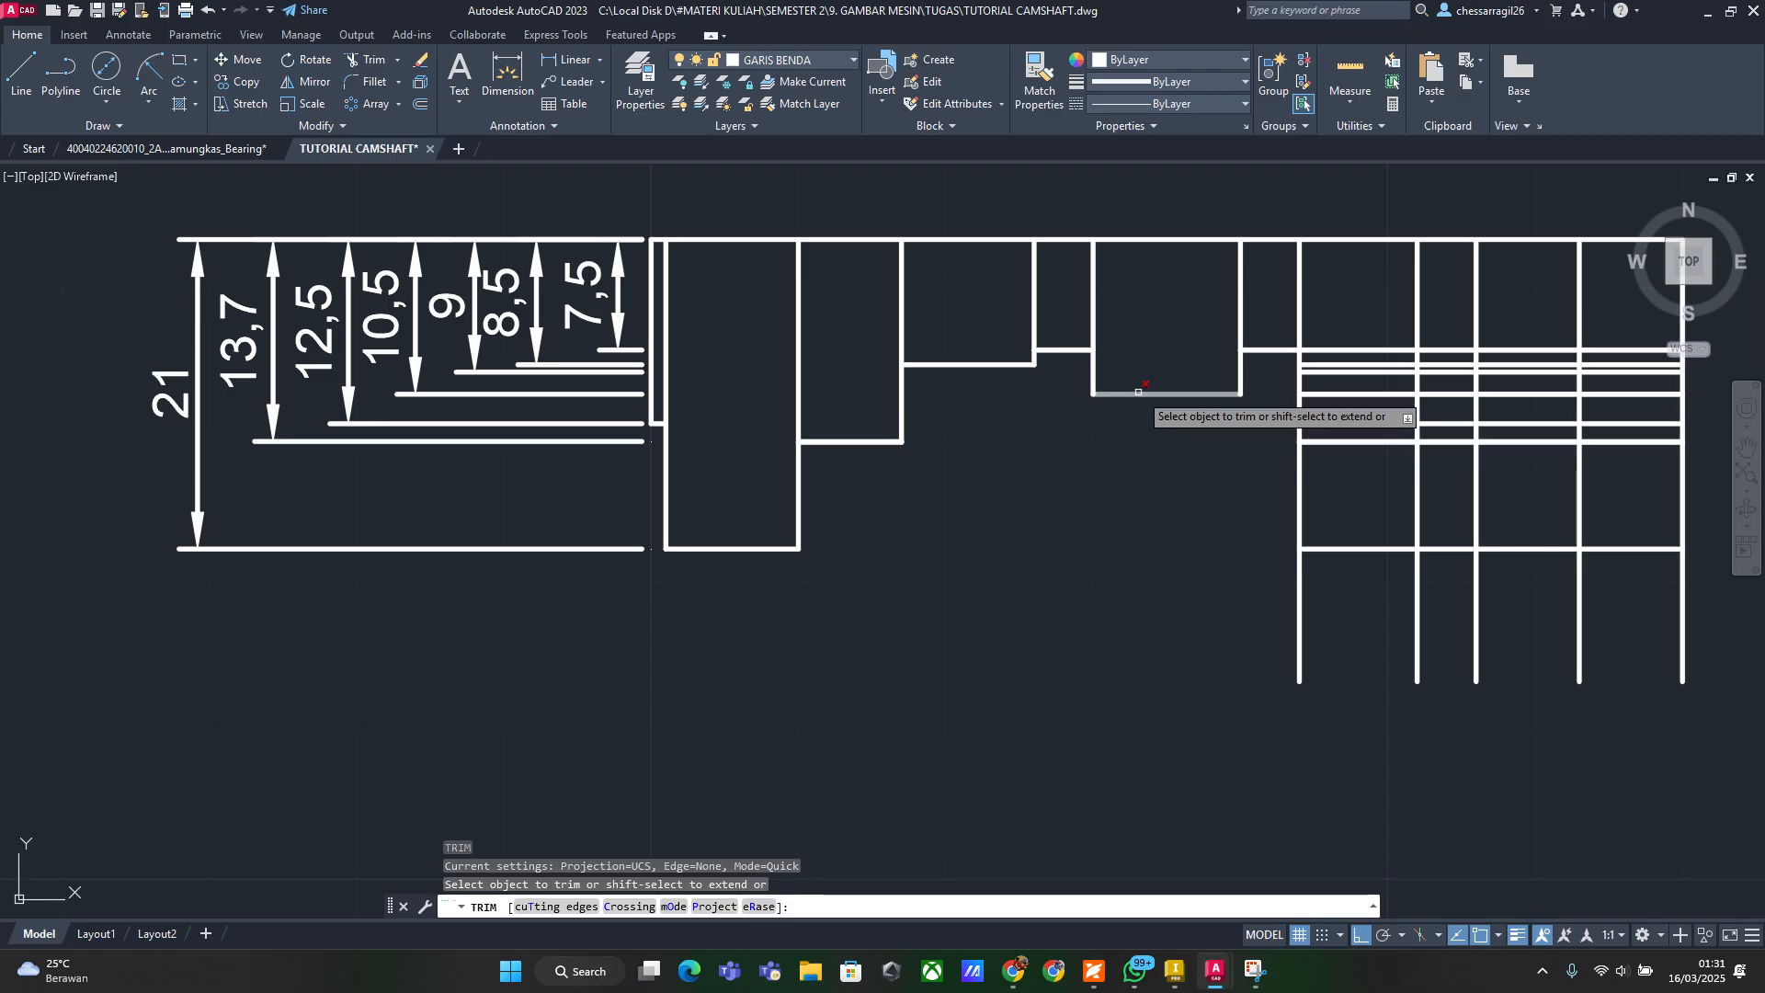
Check the second cam's radius in the Inventor drawing, and trim its section of the AutoCAD half profile to the 10,5 depth line
key("alt+Tab")
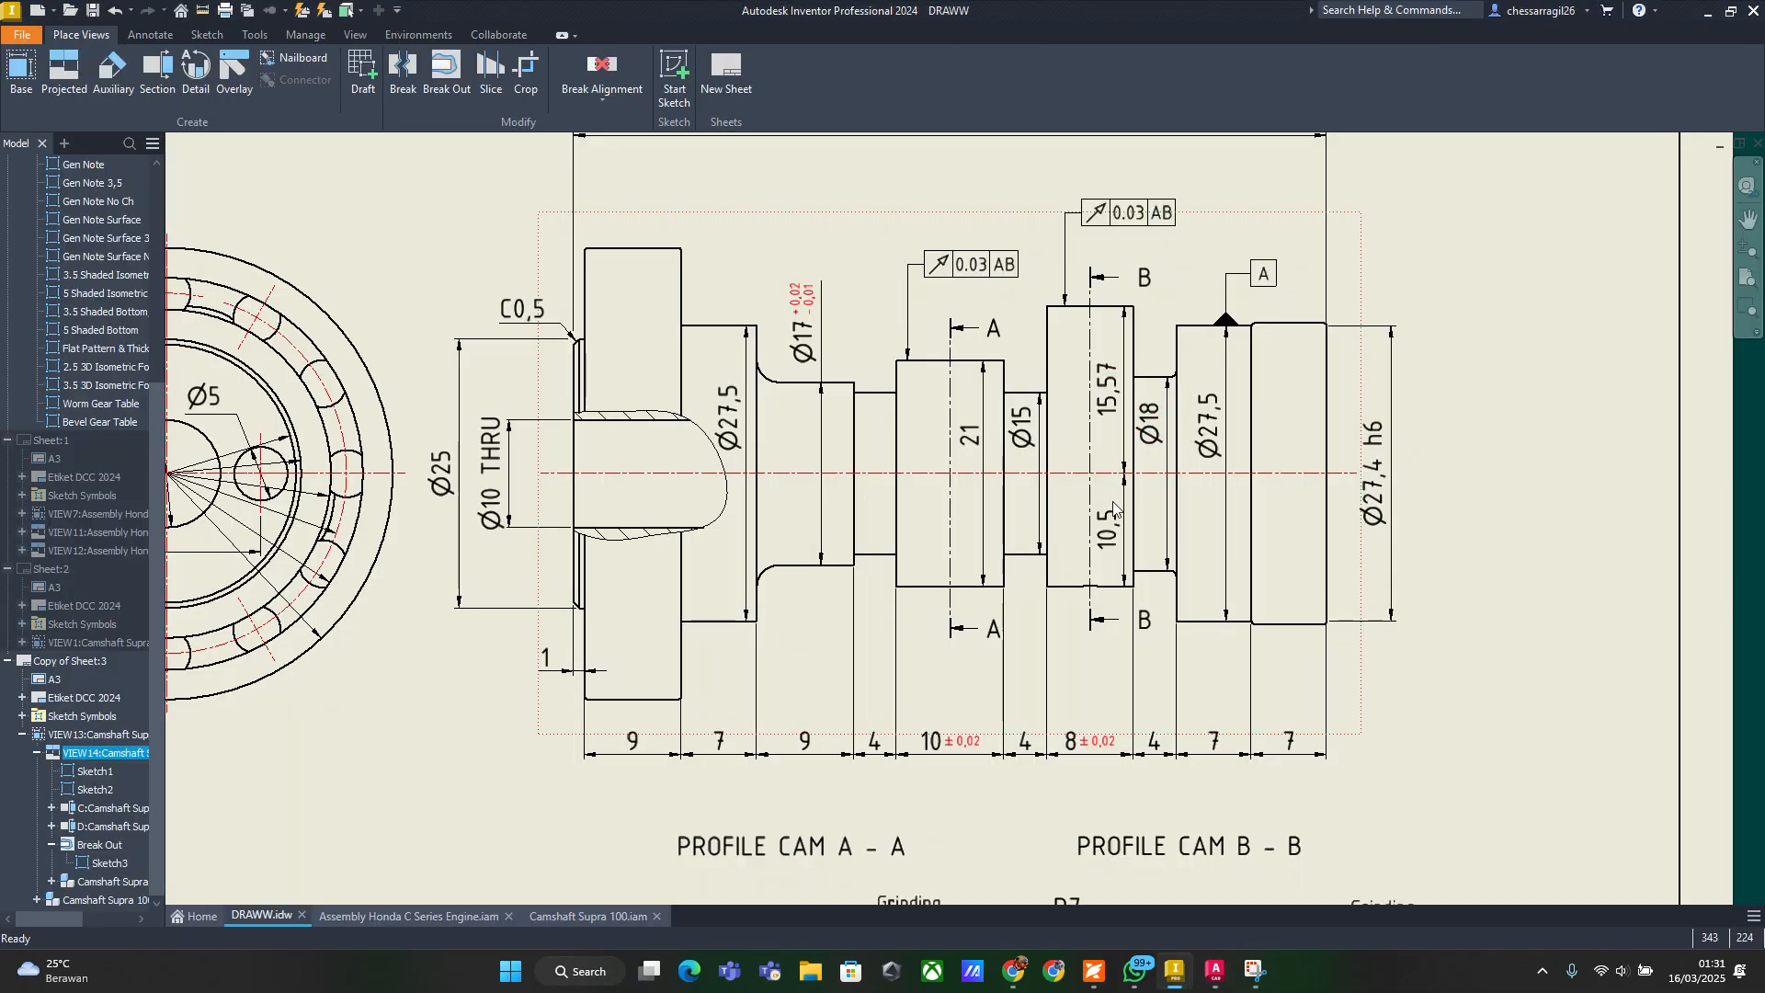
key("alt+Tab")
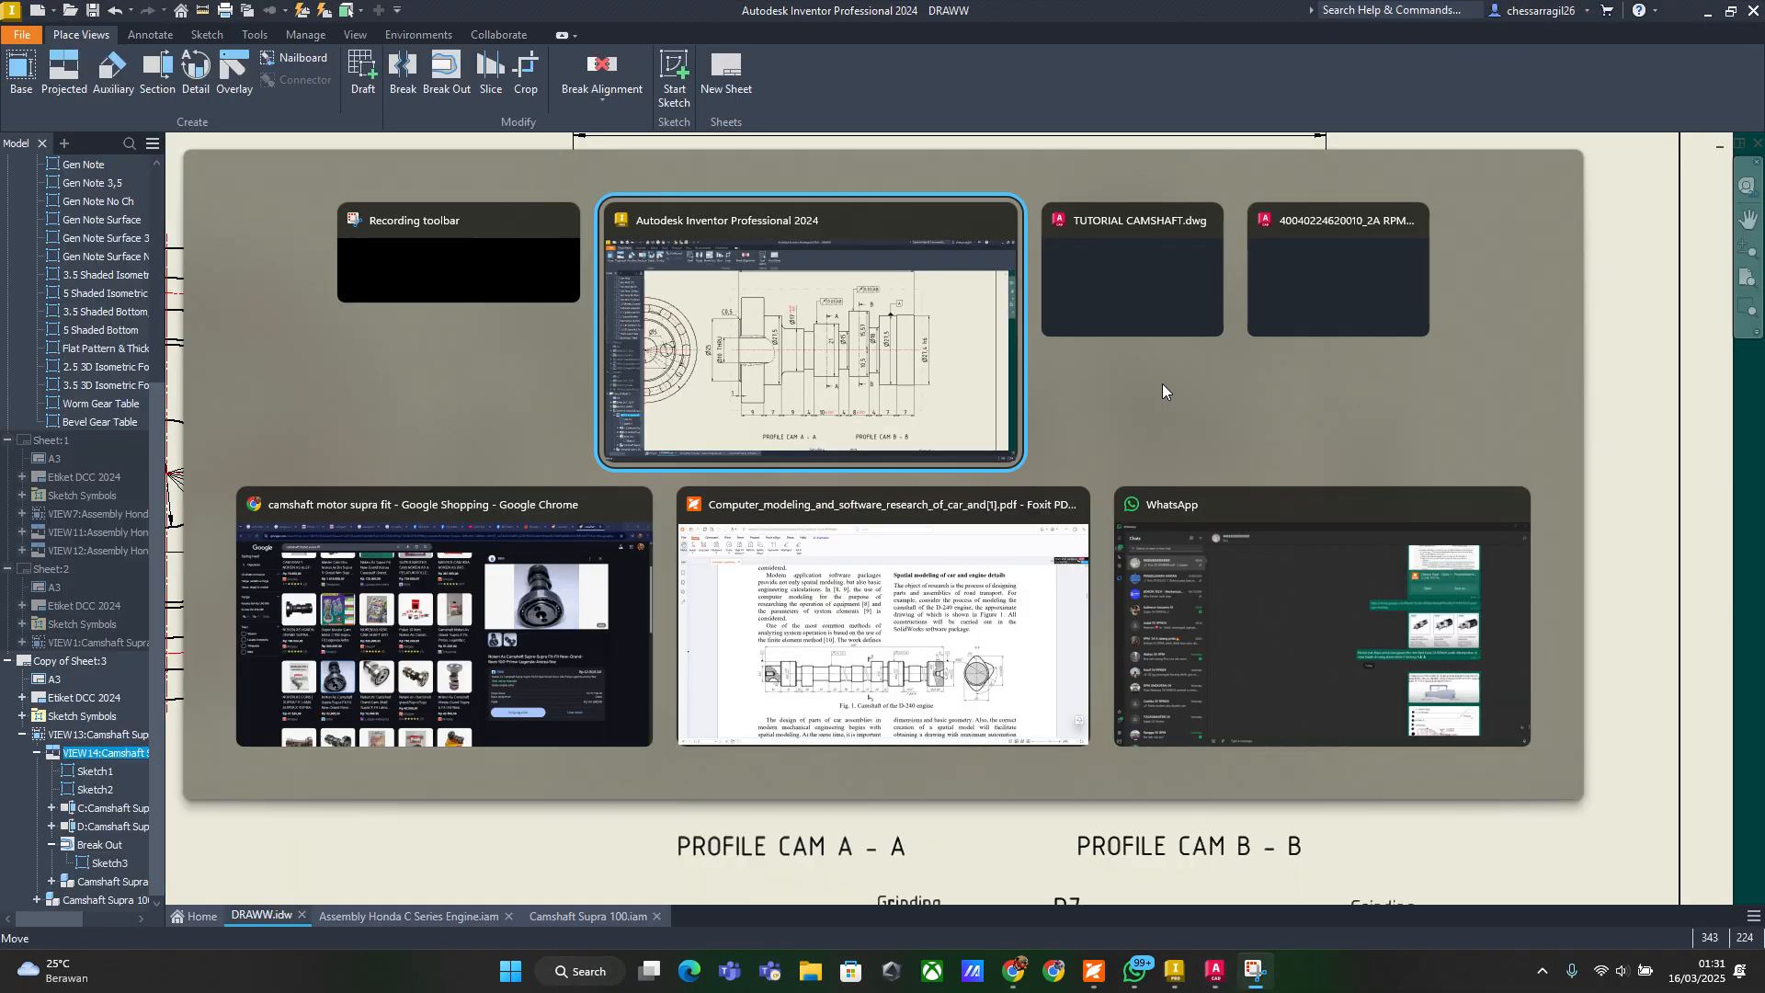
left_click(1150, 313)
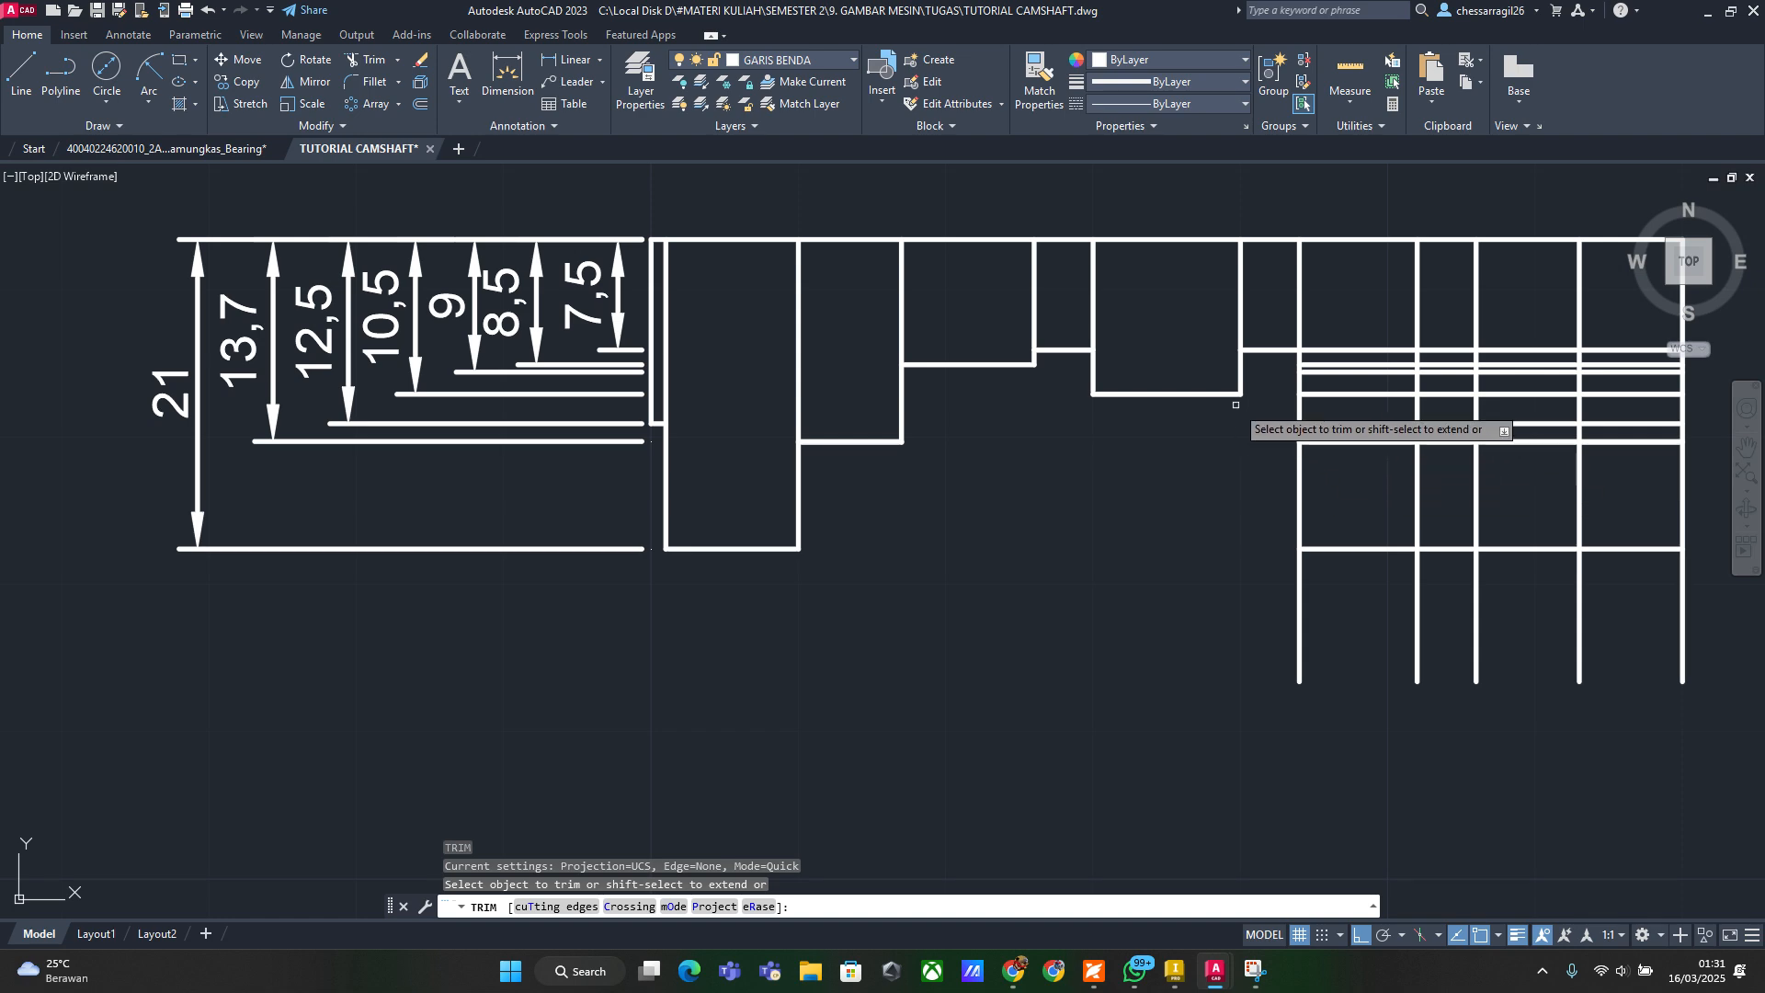
left_click_drag(1366, 409, 1369, 621)
left_click_drag(1338, 536, 1286, 497)
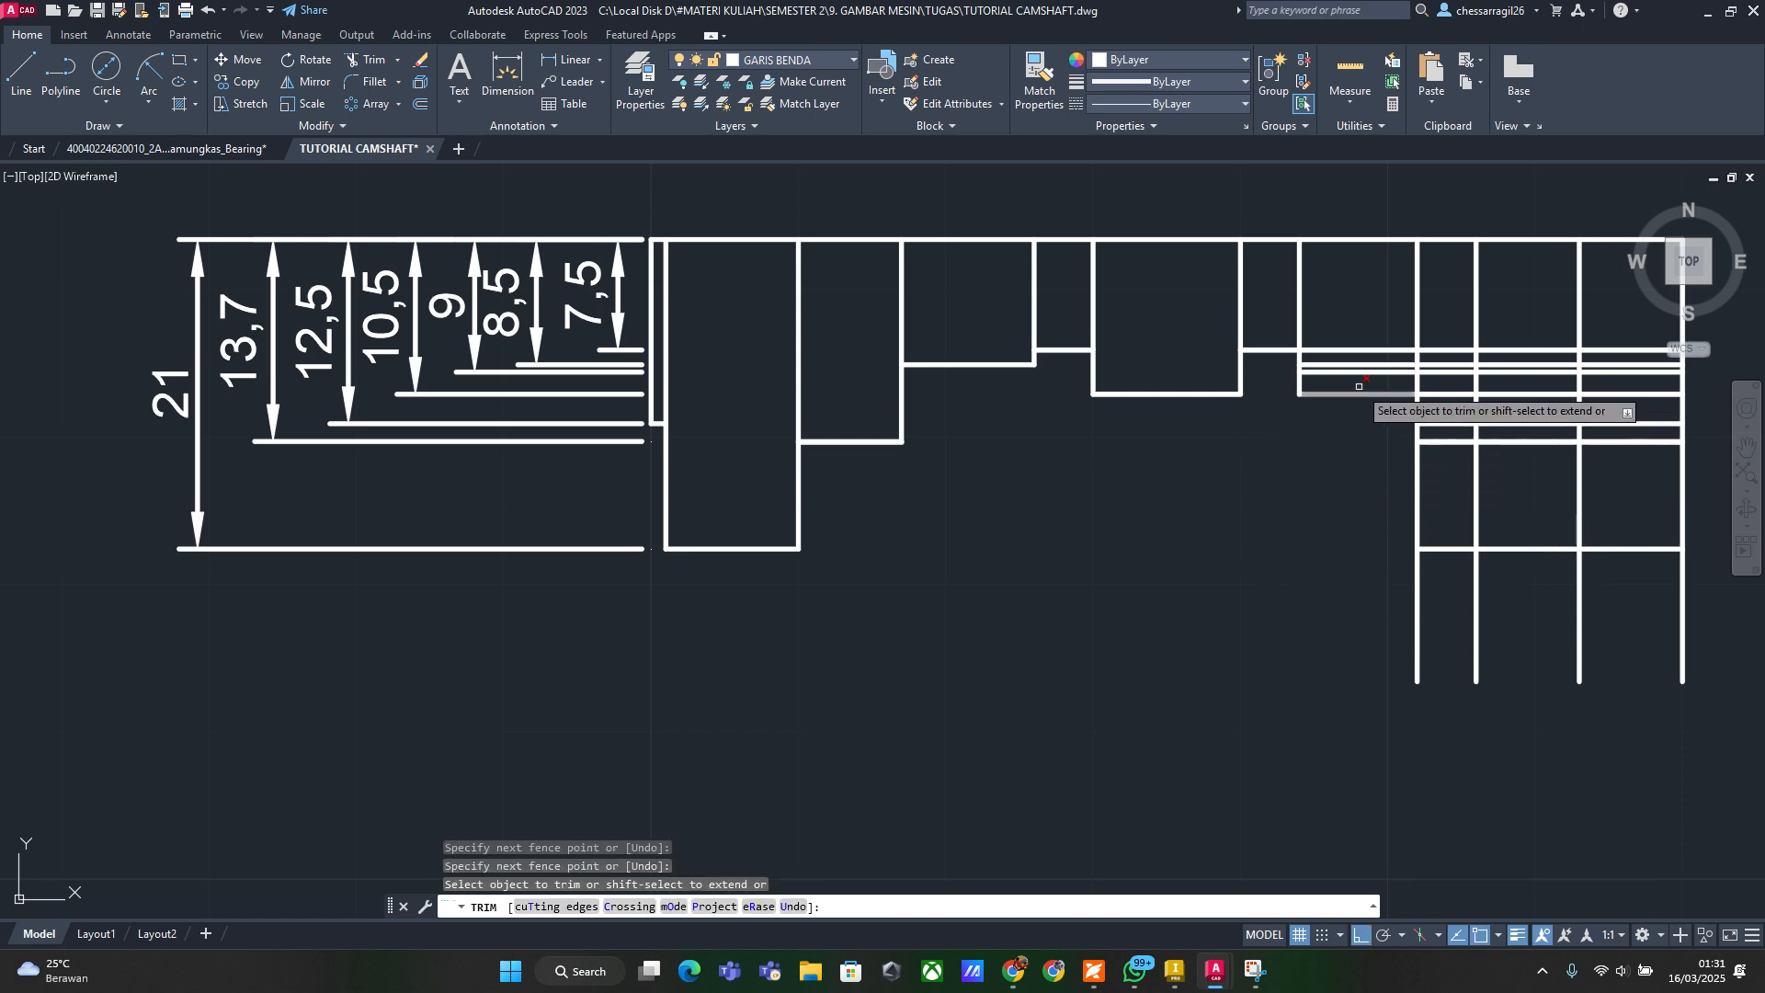
left_click_drag(1356, 385, 1354, 334)
Check the Ø18 neck in the Inventor drawing, and trim the section after the second cam in AutoCAD to the 9 depth line
key("alt+Tab")
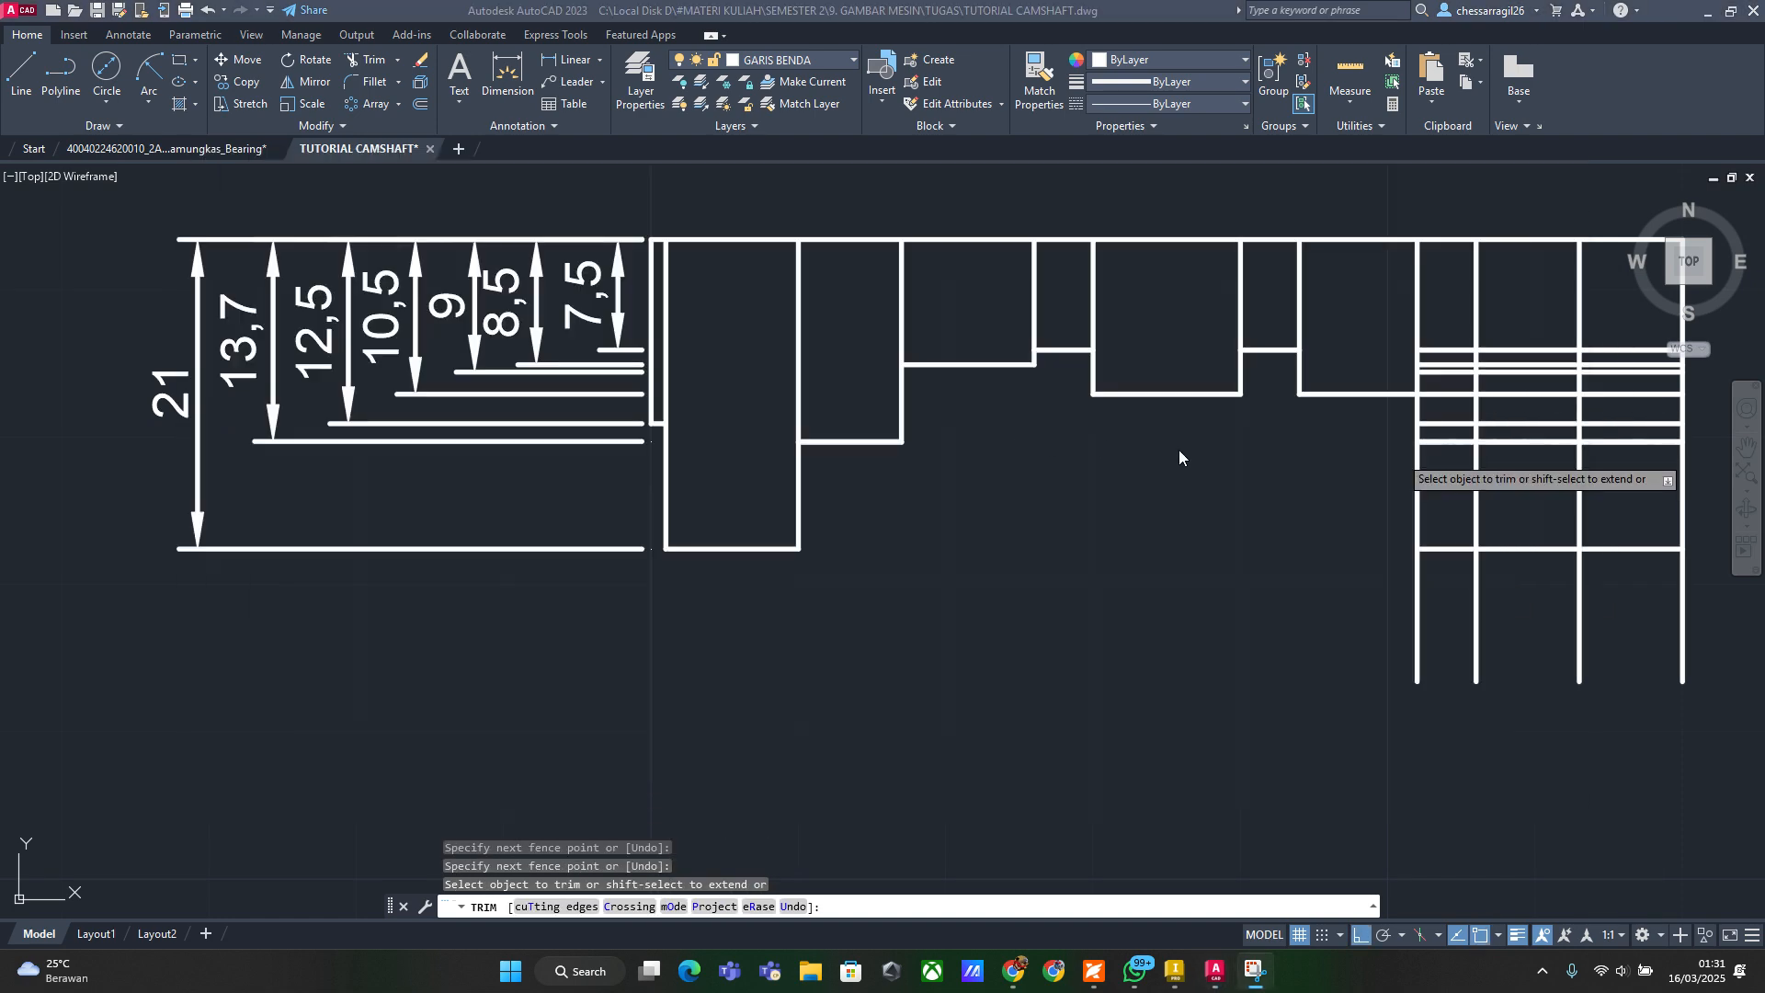
key("alt+Tab")
left_click(935, 391)
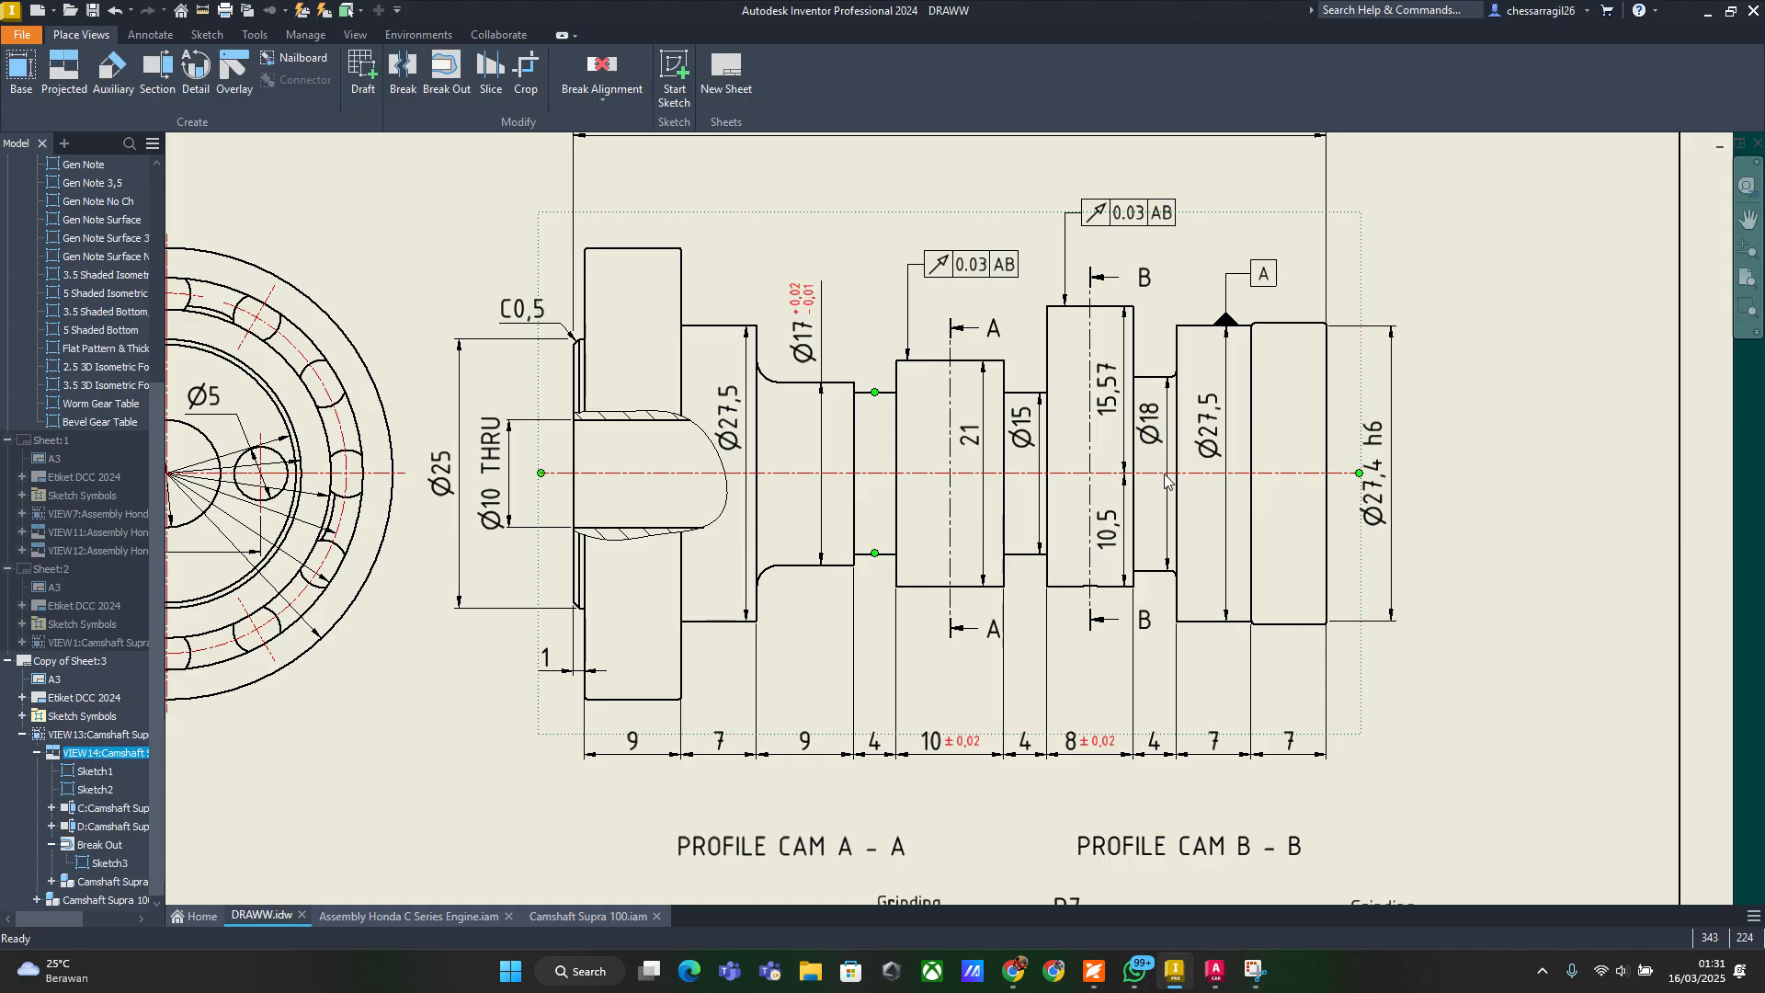
key("alt+Tab")
left_click(1125, 298)
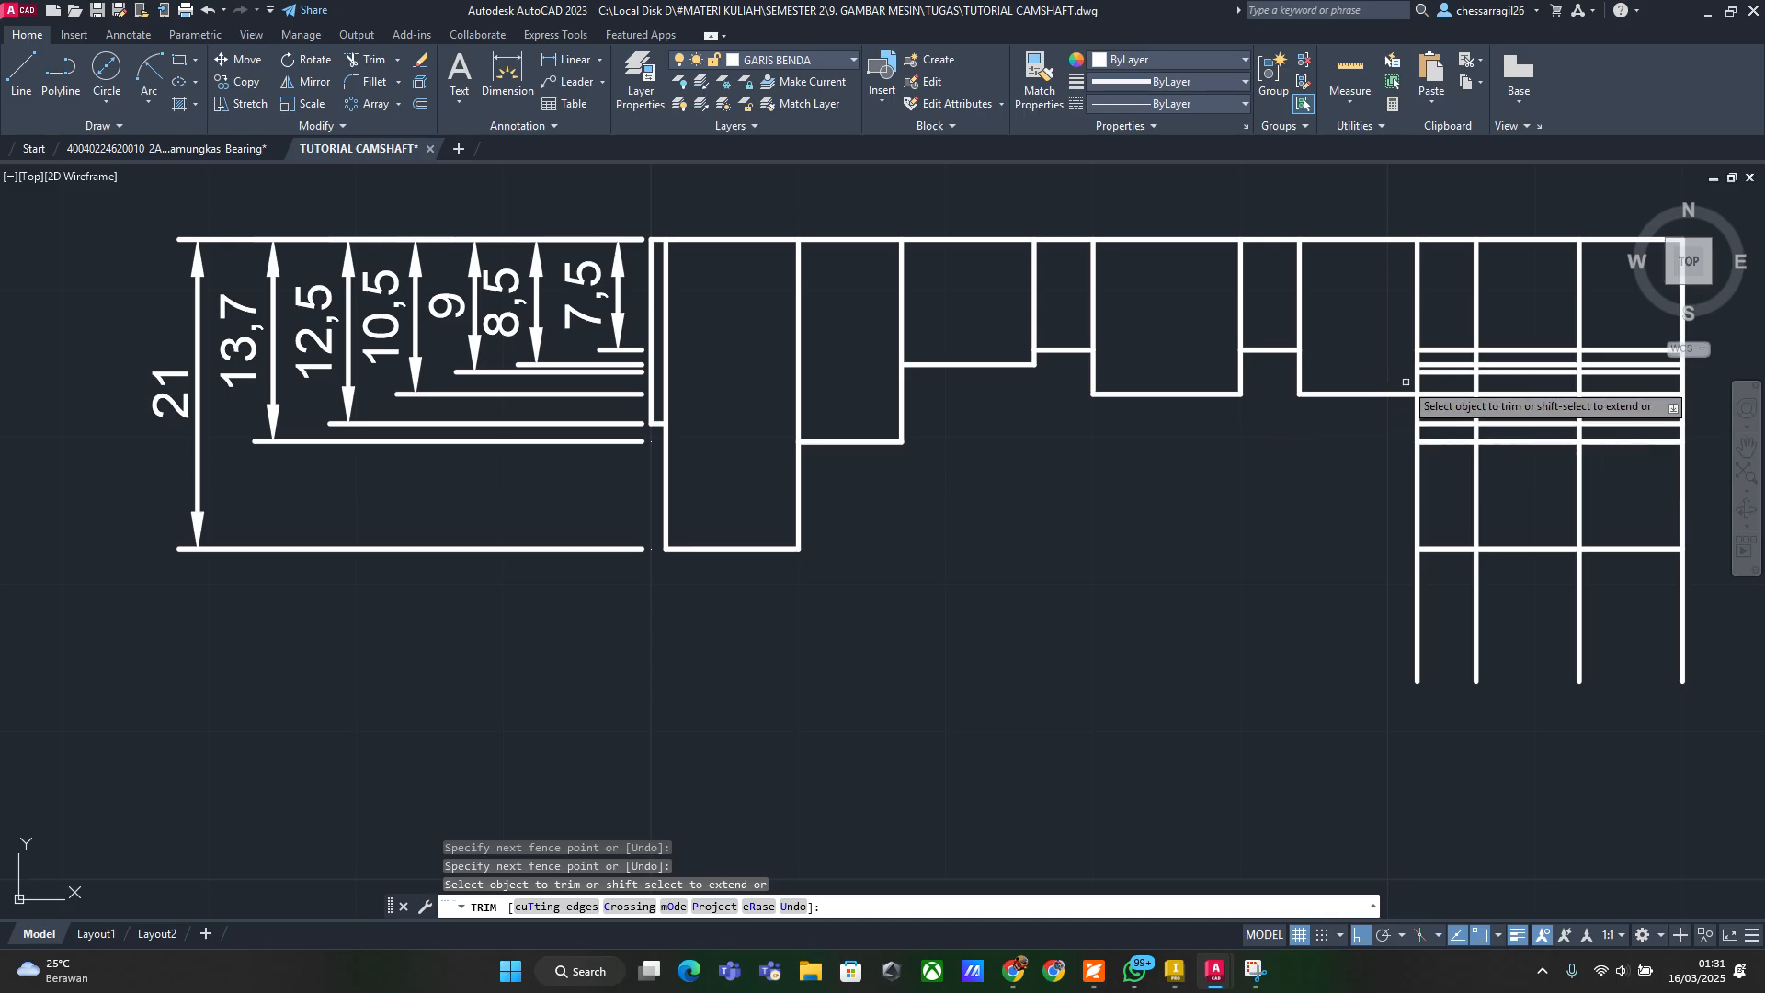
left_click_drag(1445, 384, 1438, 524)
scroll(1464, 367, "up", 6)
scroll(1430, 241, "down", 4)
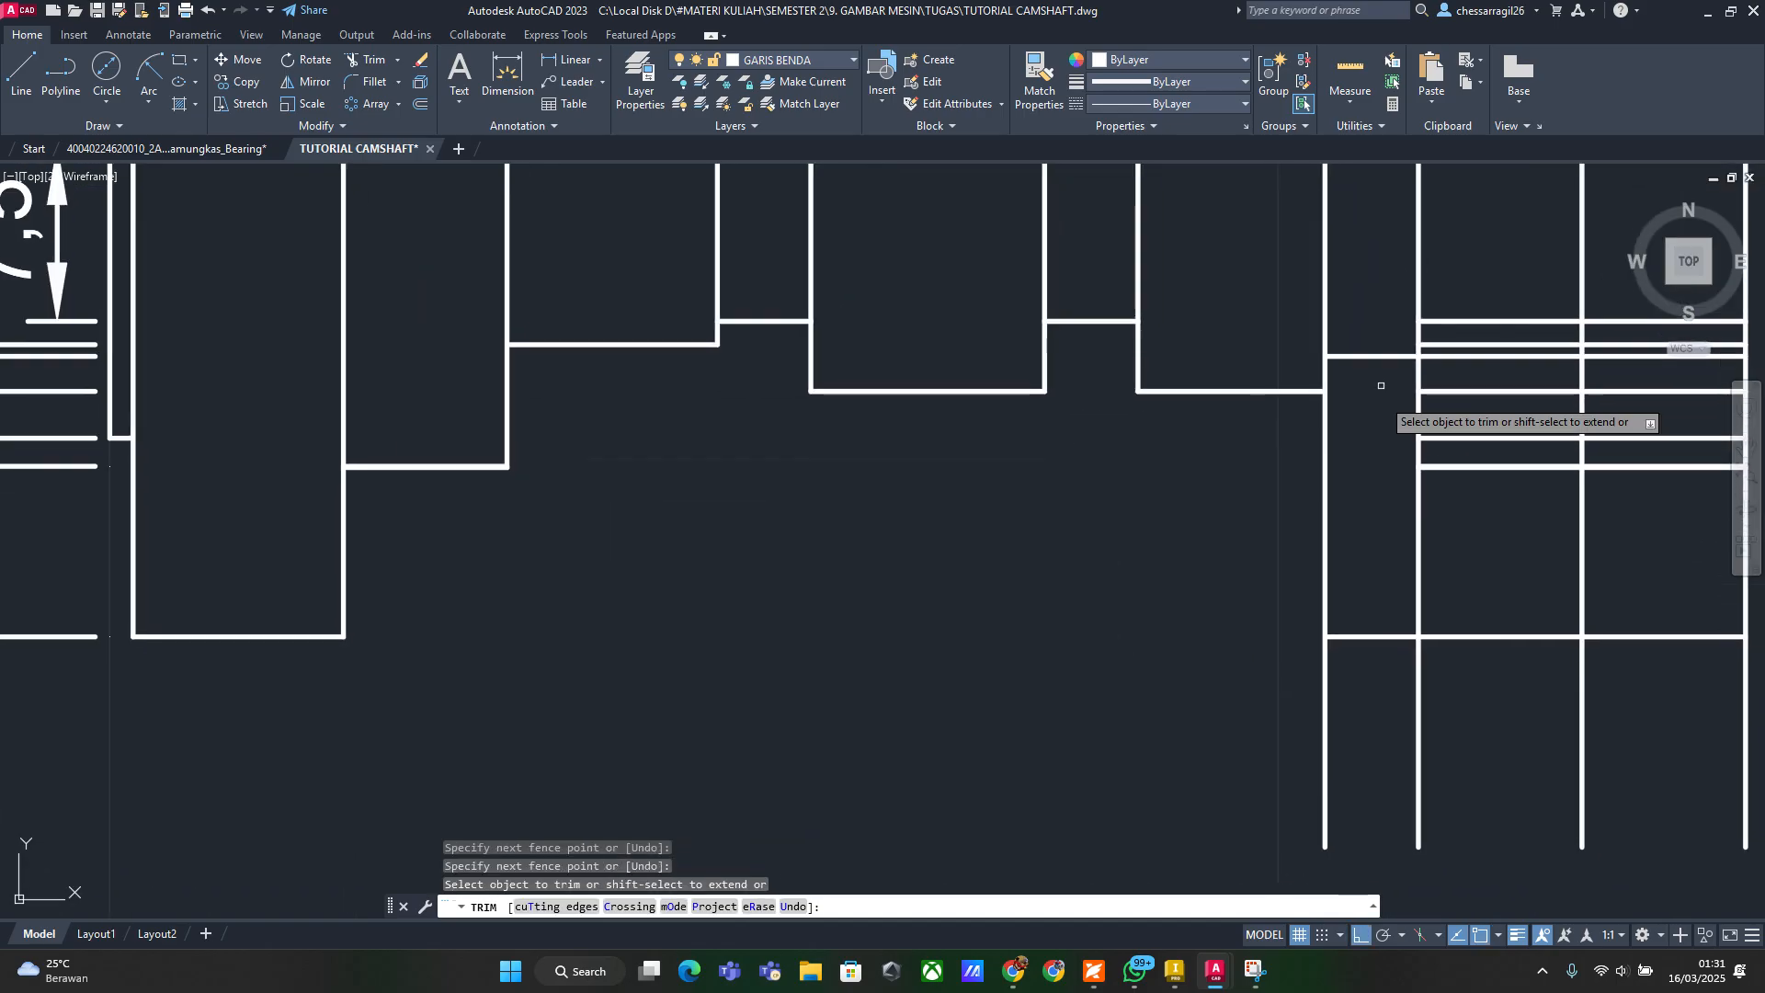
scroll(1334, 701, "down", 5)
scroll(1052, 563, "up", 5)
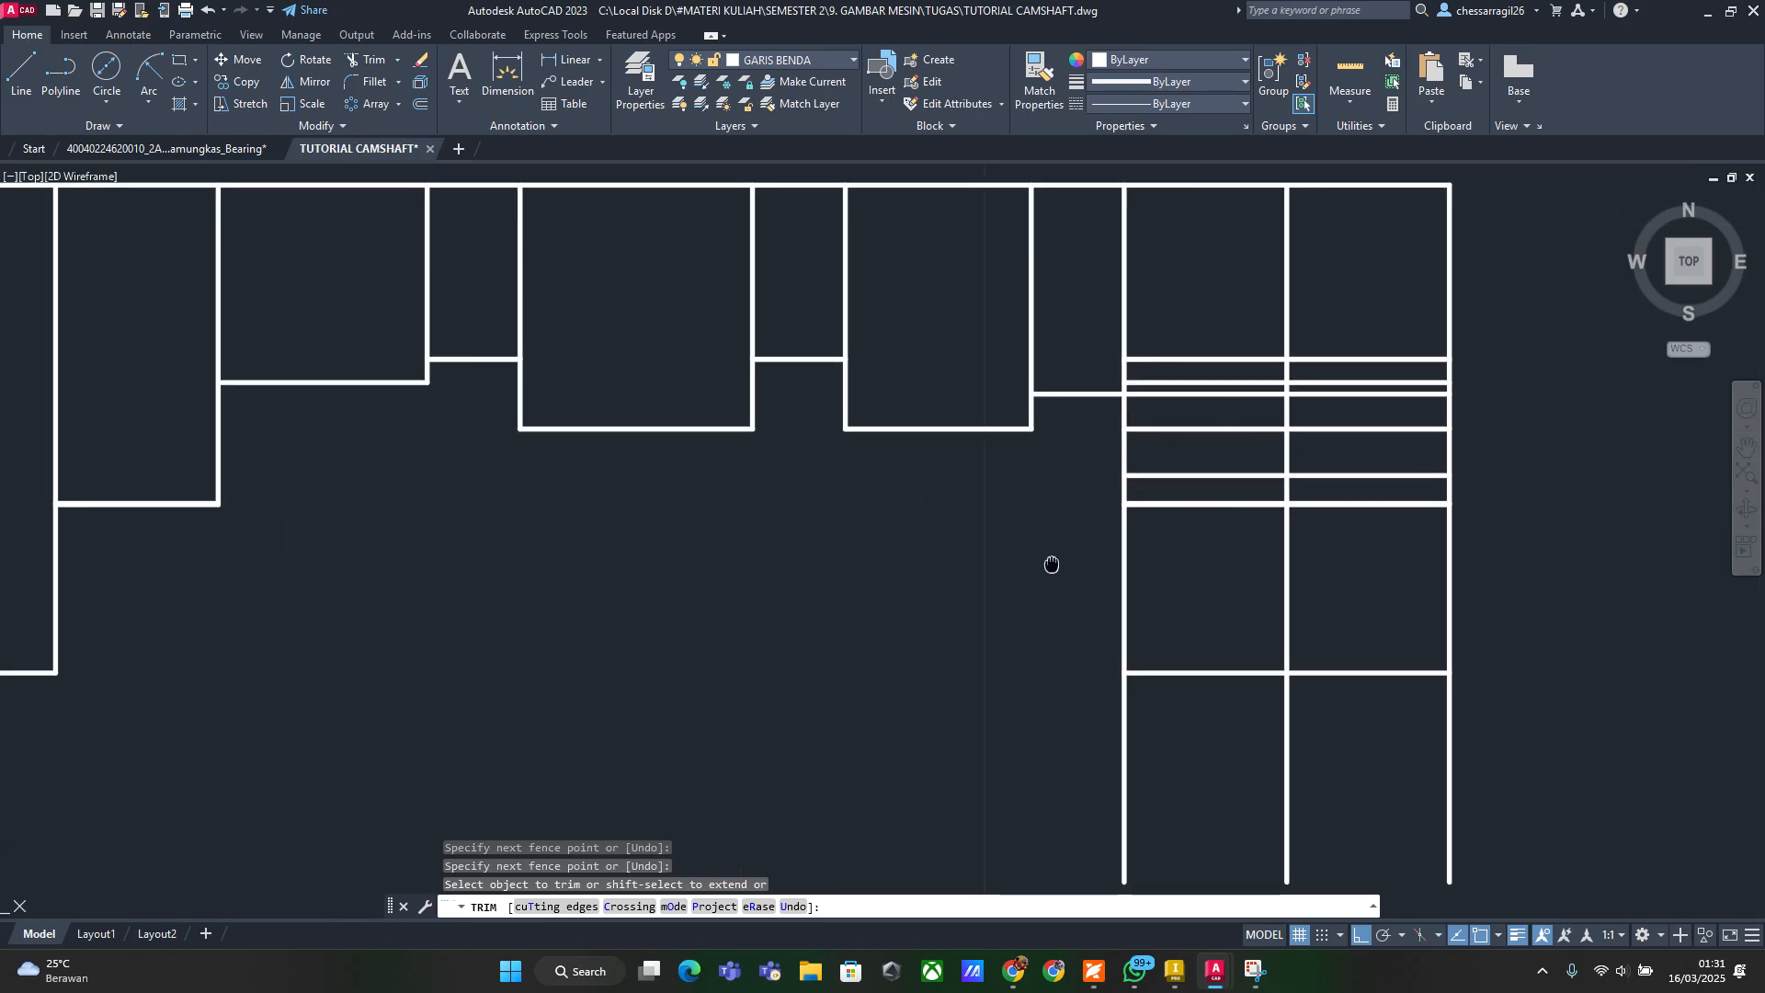
Examine the diameters of the two end journals in the Inventor drawing and return to the AutoCAD drawing
key("alt+Tab")
left_click(1119, 299)
key("alt+Tab")
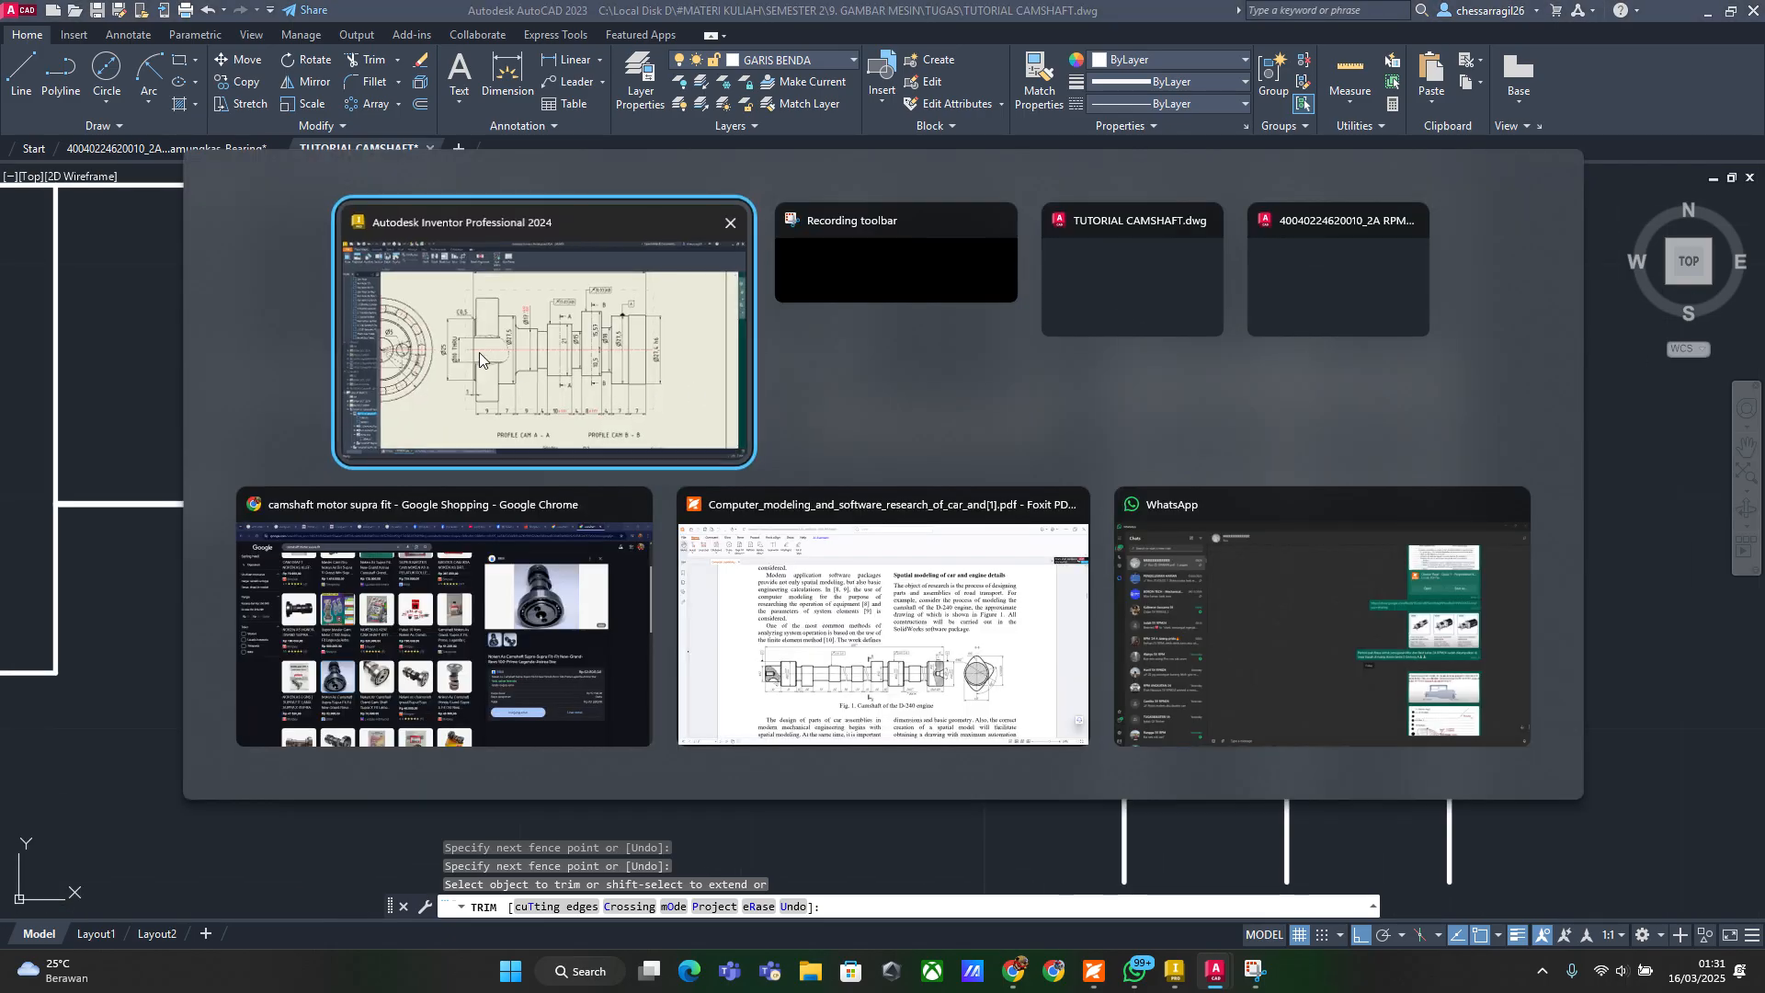
left_click(478, 351)
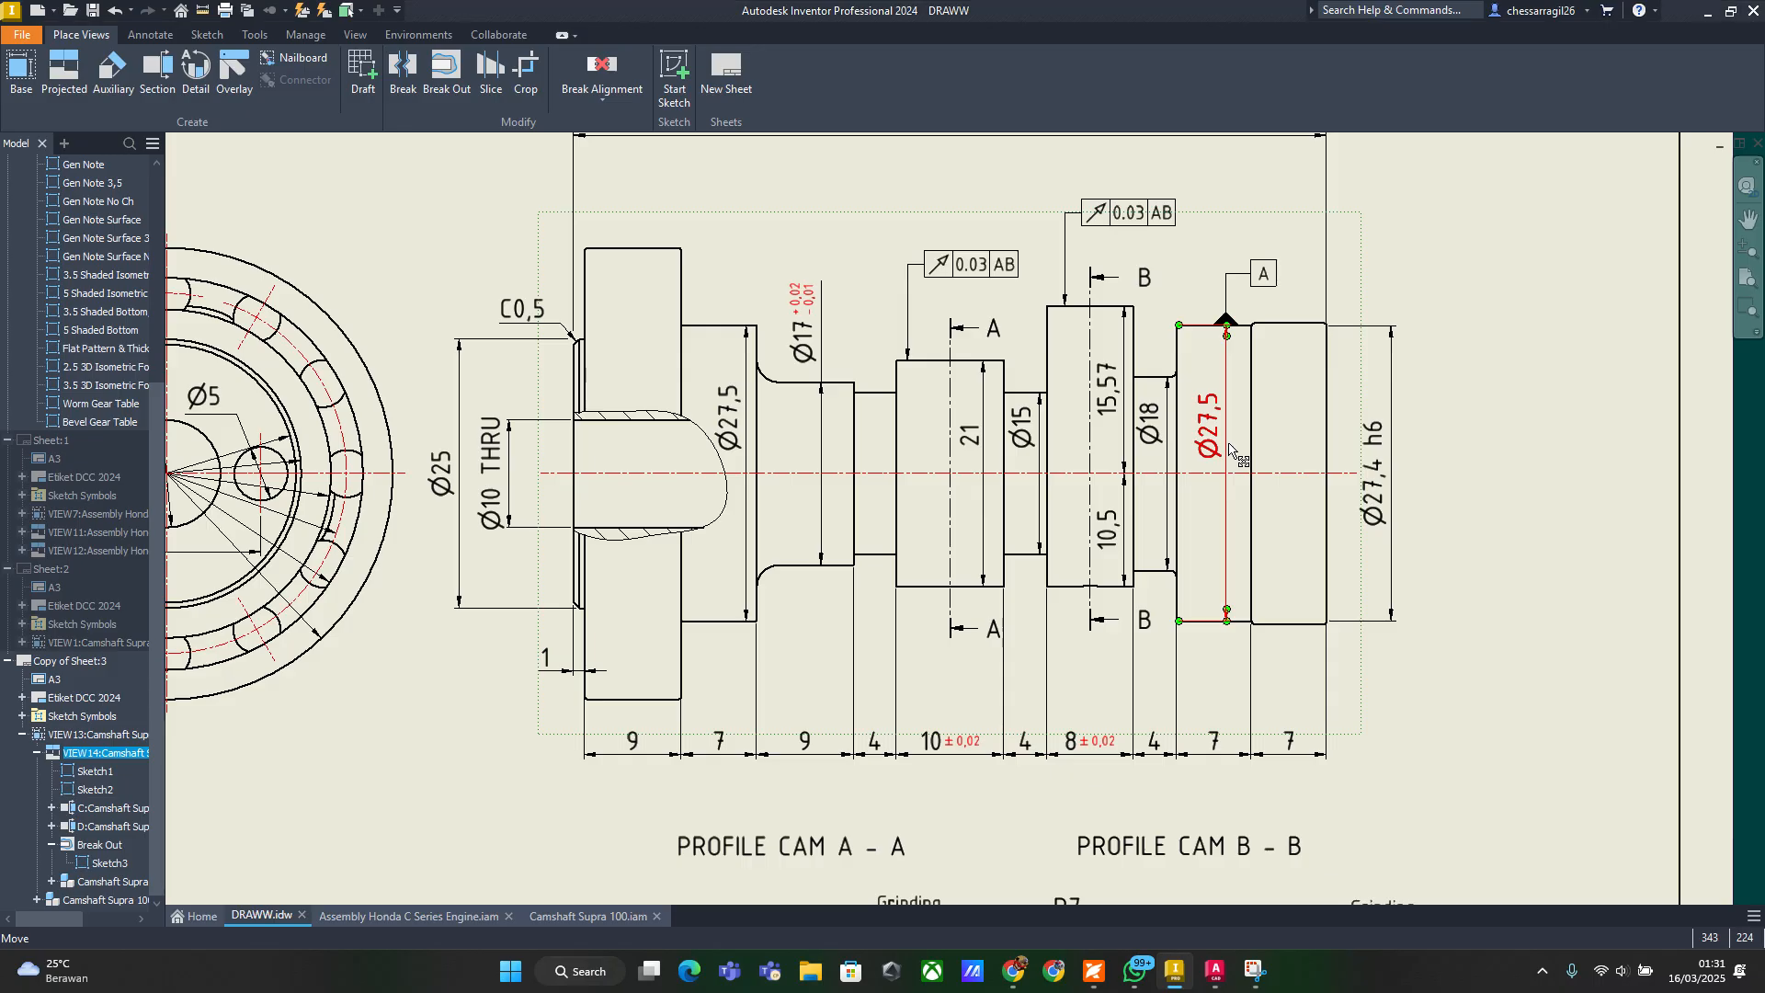
key("alt+Tab")
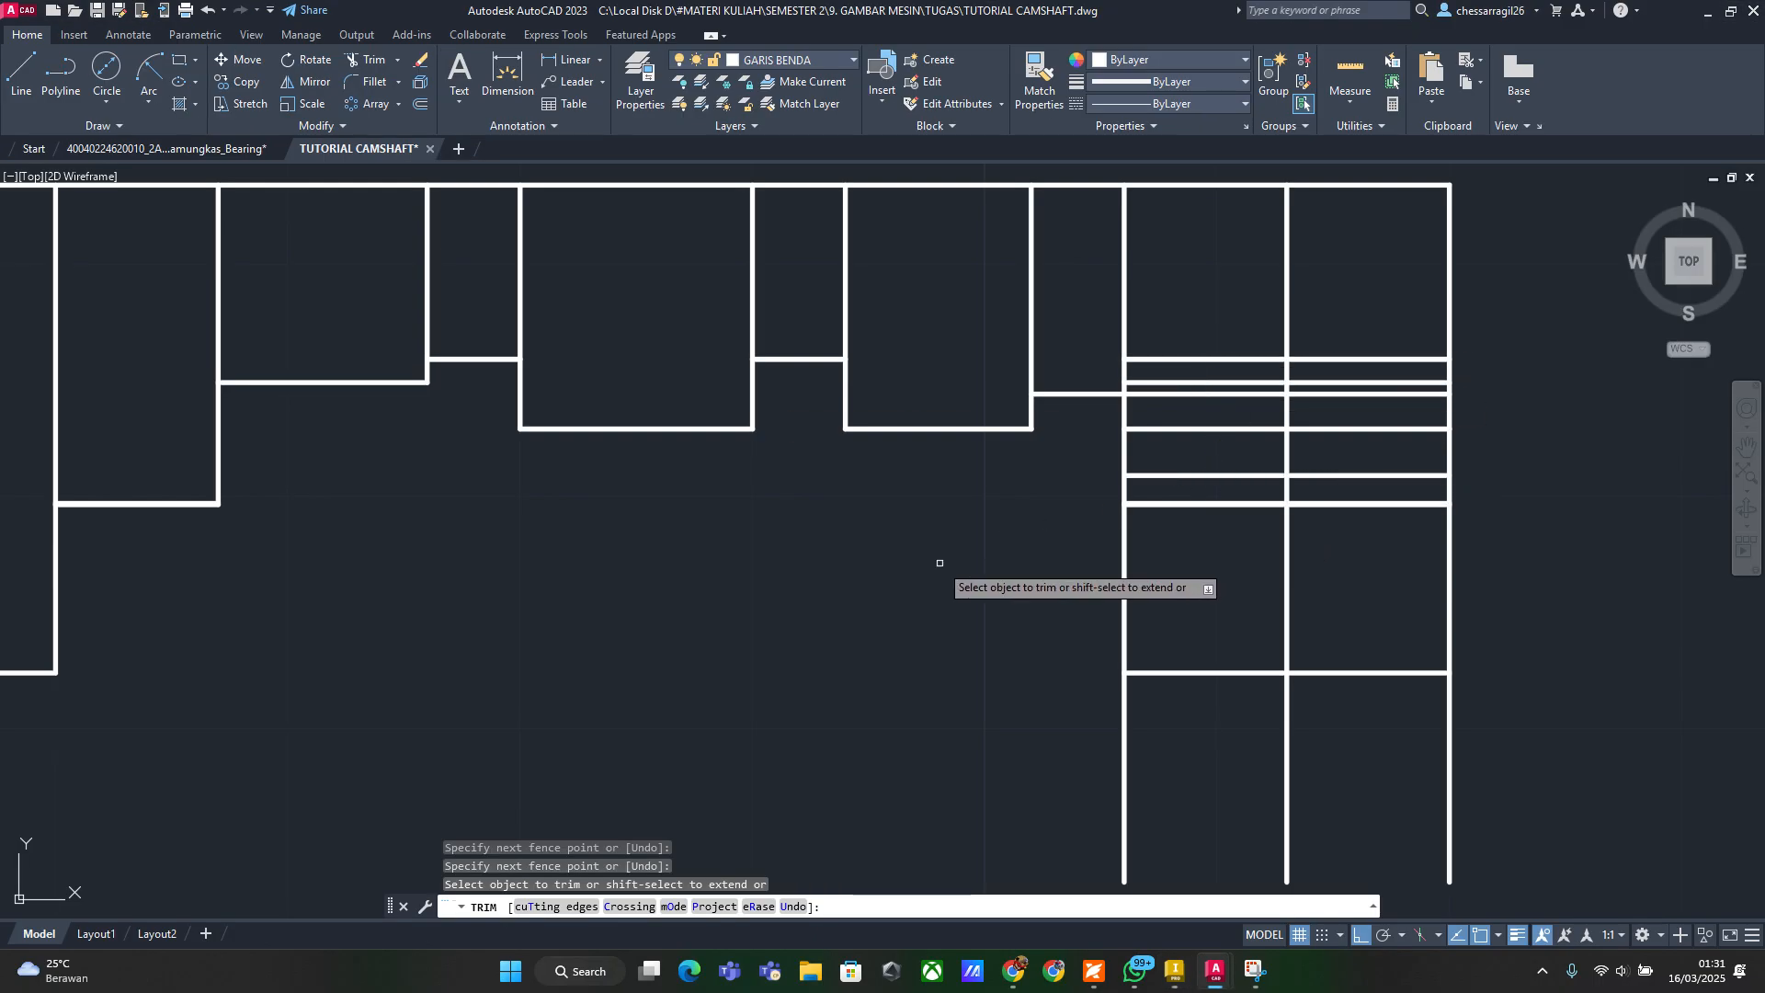
key("alt+Tab")
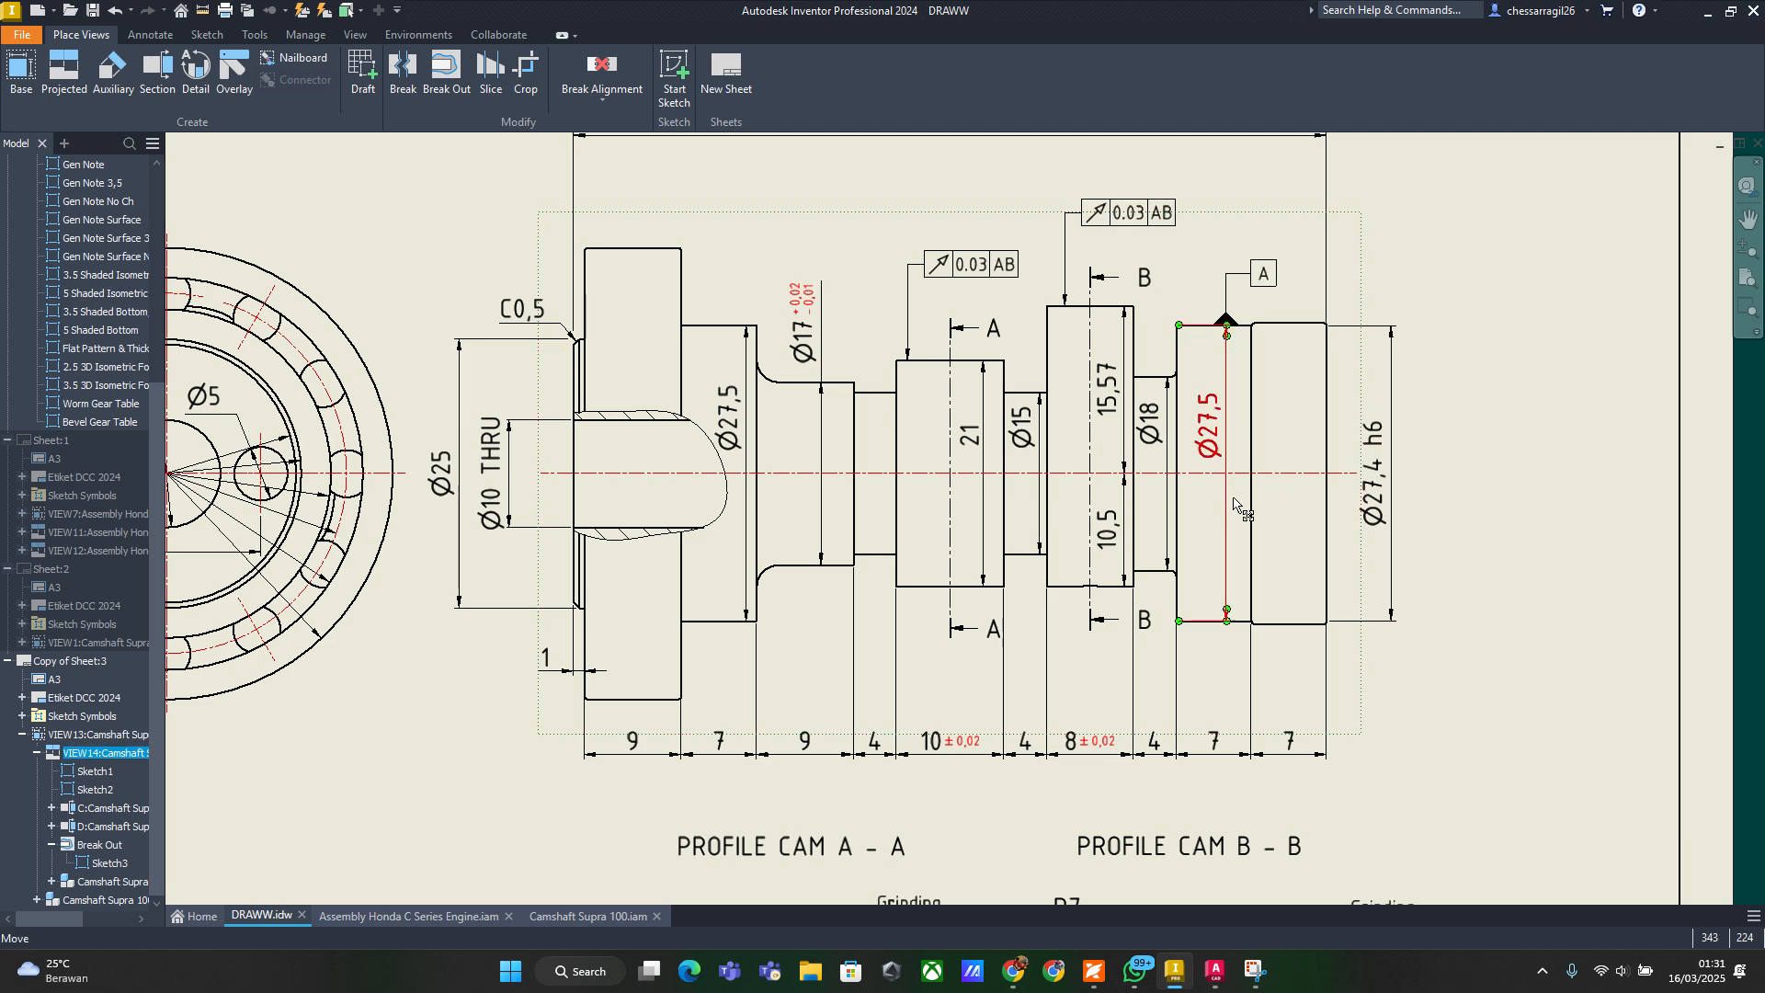
key("alt+Tab")
left_click(1151, 311)
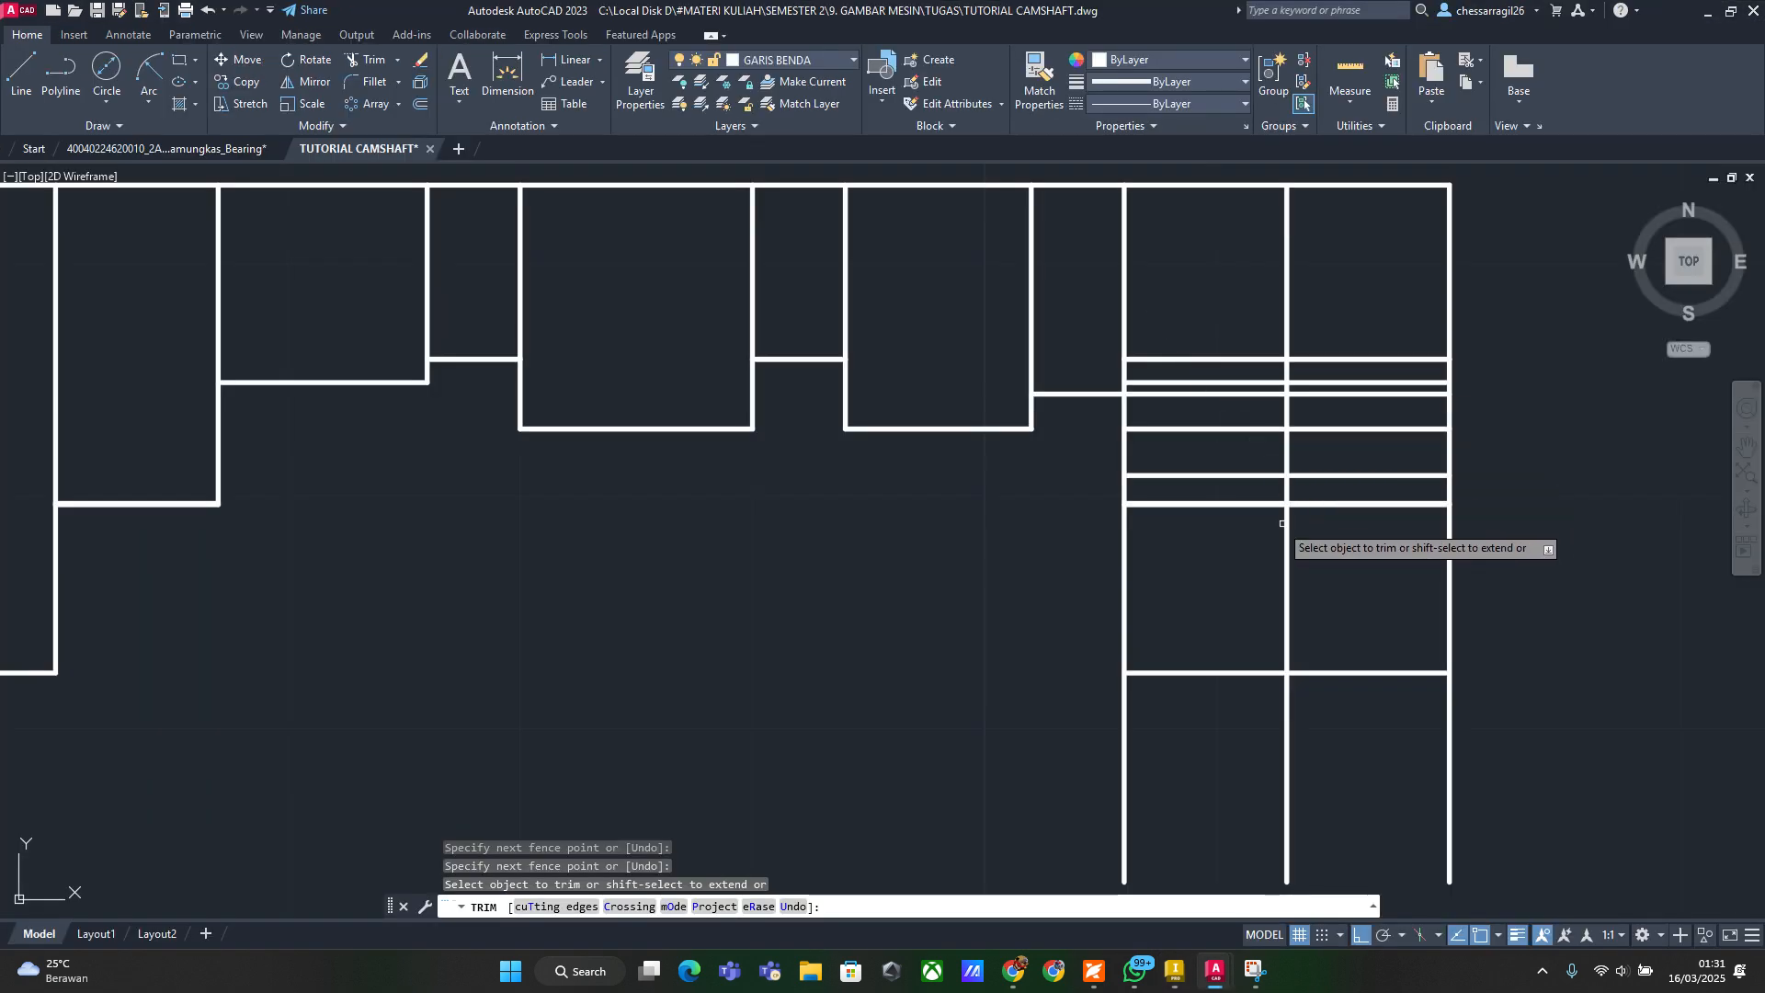
Trim the last two sections of the camshaft half profile to the 13,7 depth line, removing the inner lines and overhanging verticals
scroll(1154, 539, "down", 2)
middle_click_drag(1154, 540, 1324, 498)
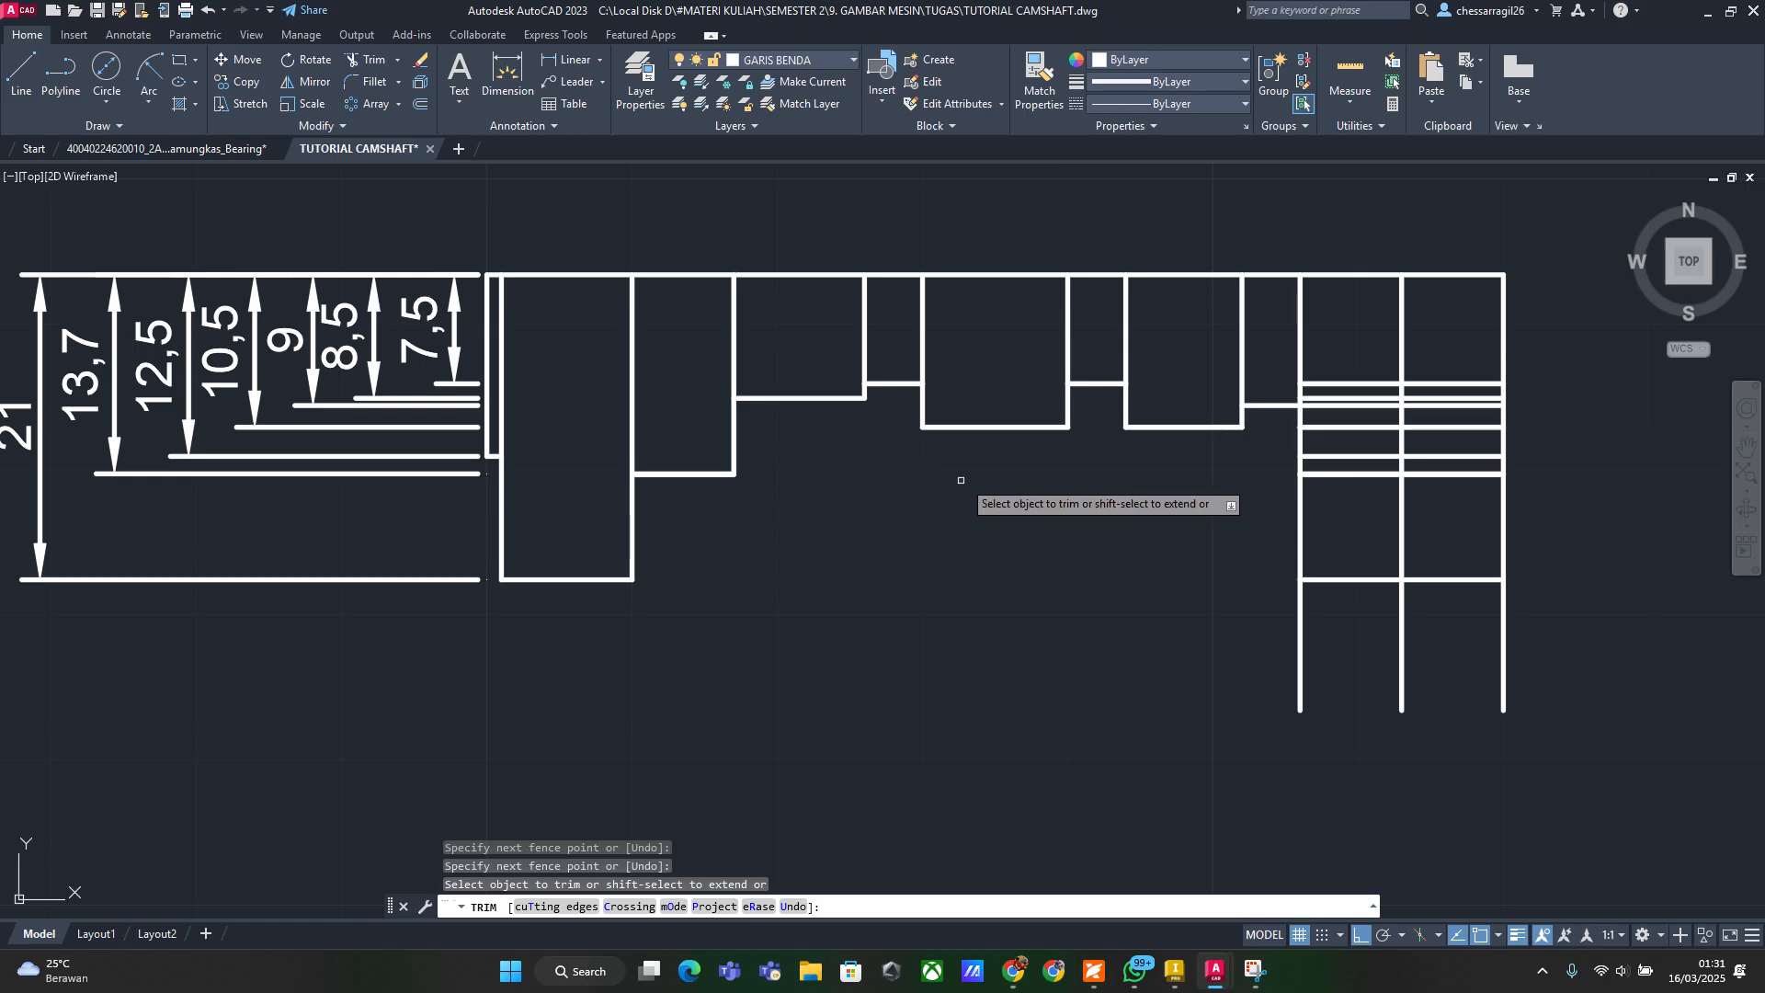
left_click_drag(1356, 510, 1358, 649)
left_click_drag(1438, 537, 1443, 602)
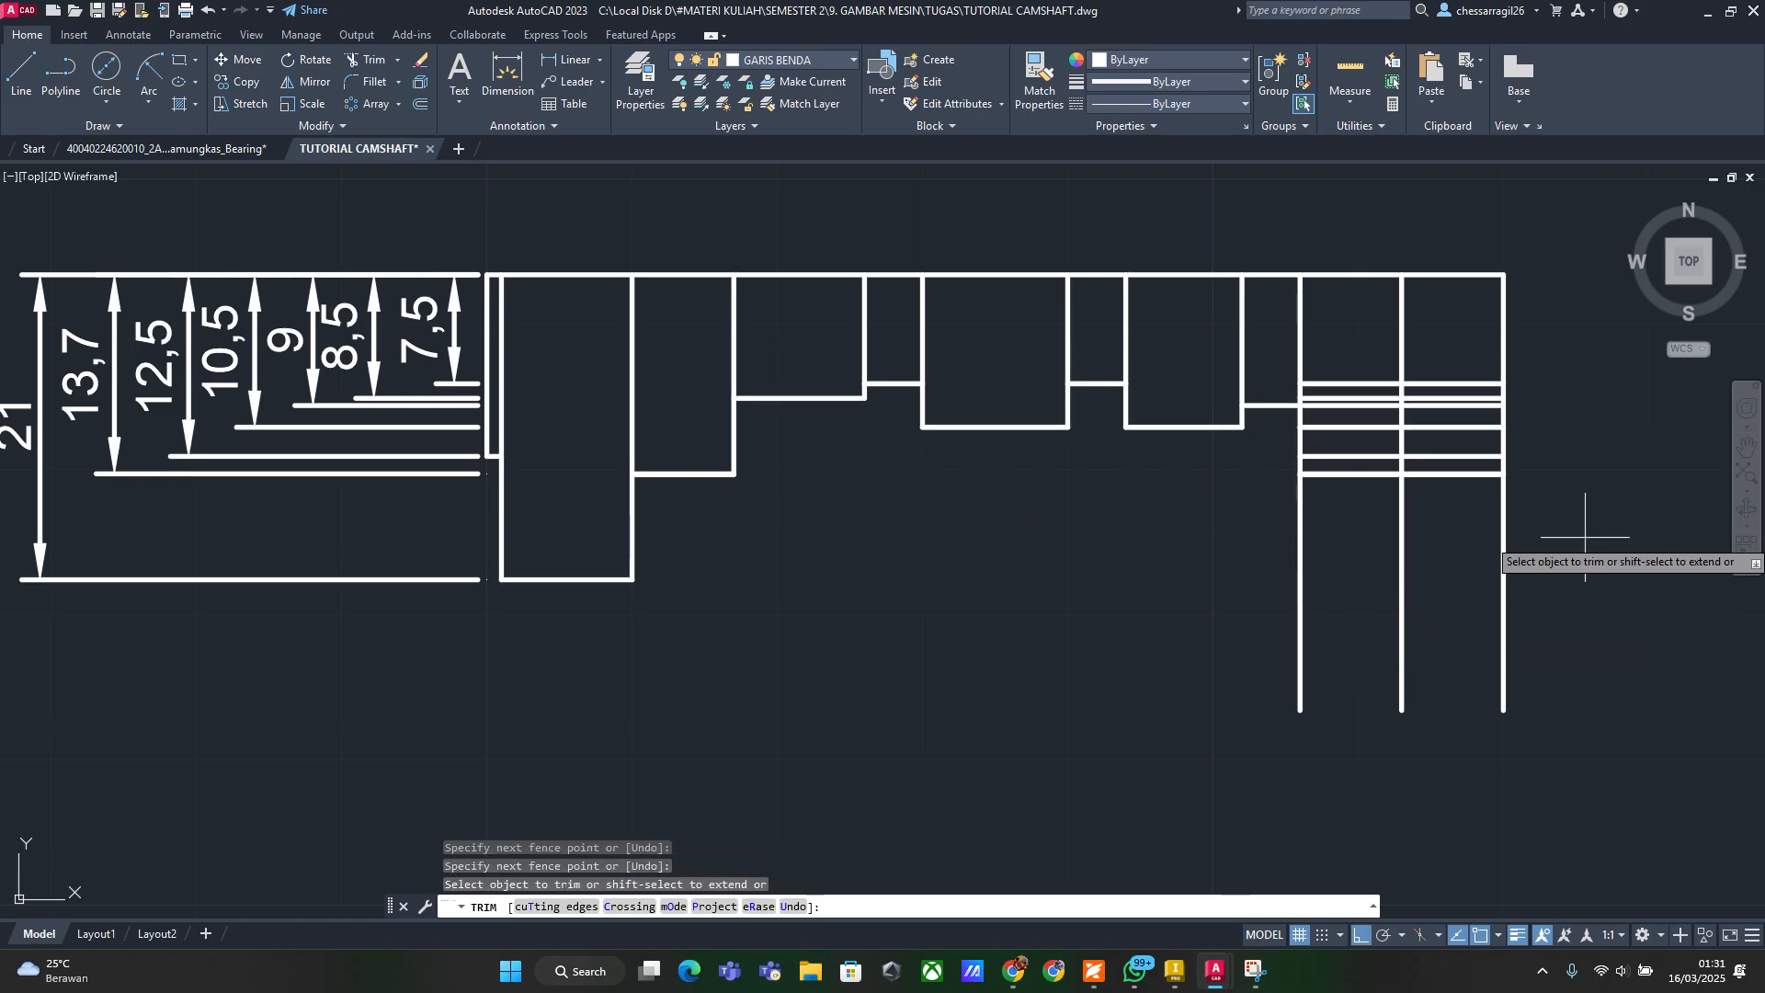
left_click_drag(1587, 540, 1275, 549)
scroll(1471, 480, "up", 2)
left_click_drag(1451, 462, 1445, 261)
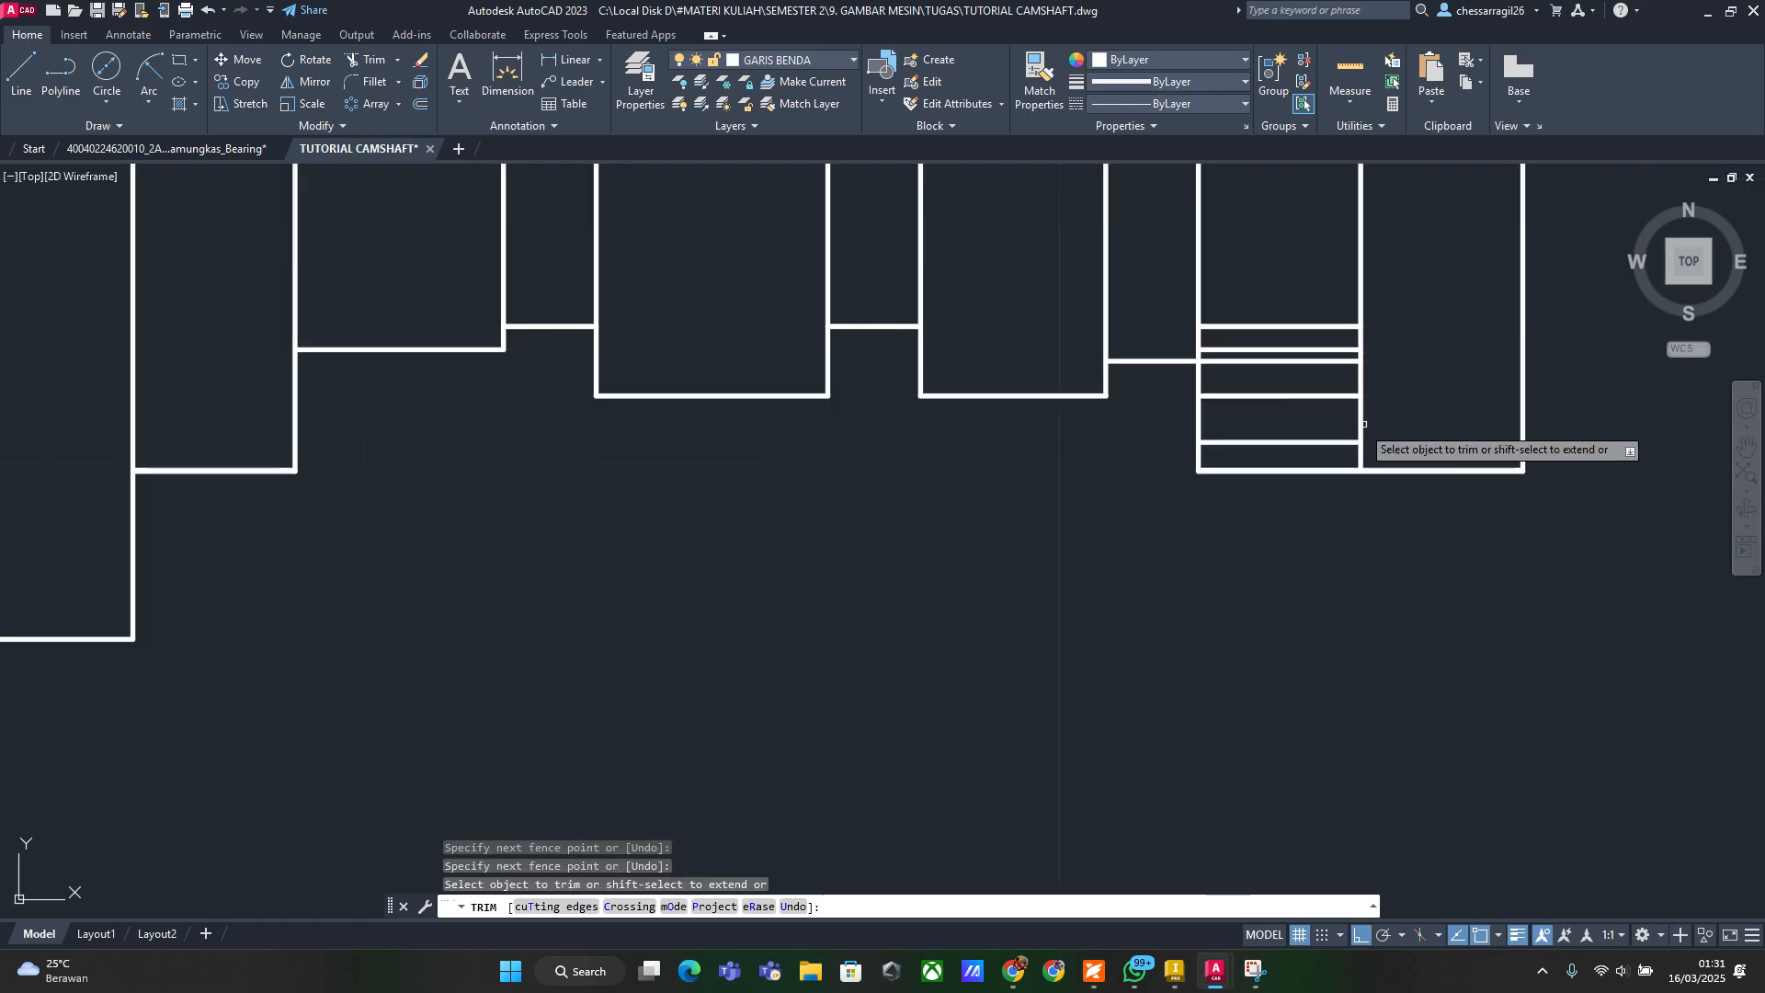
left_click_drag(1325, 457, 1320, 268)
scroll(1222, 556, "down", 4)
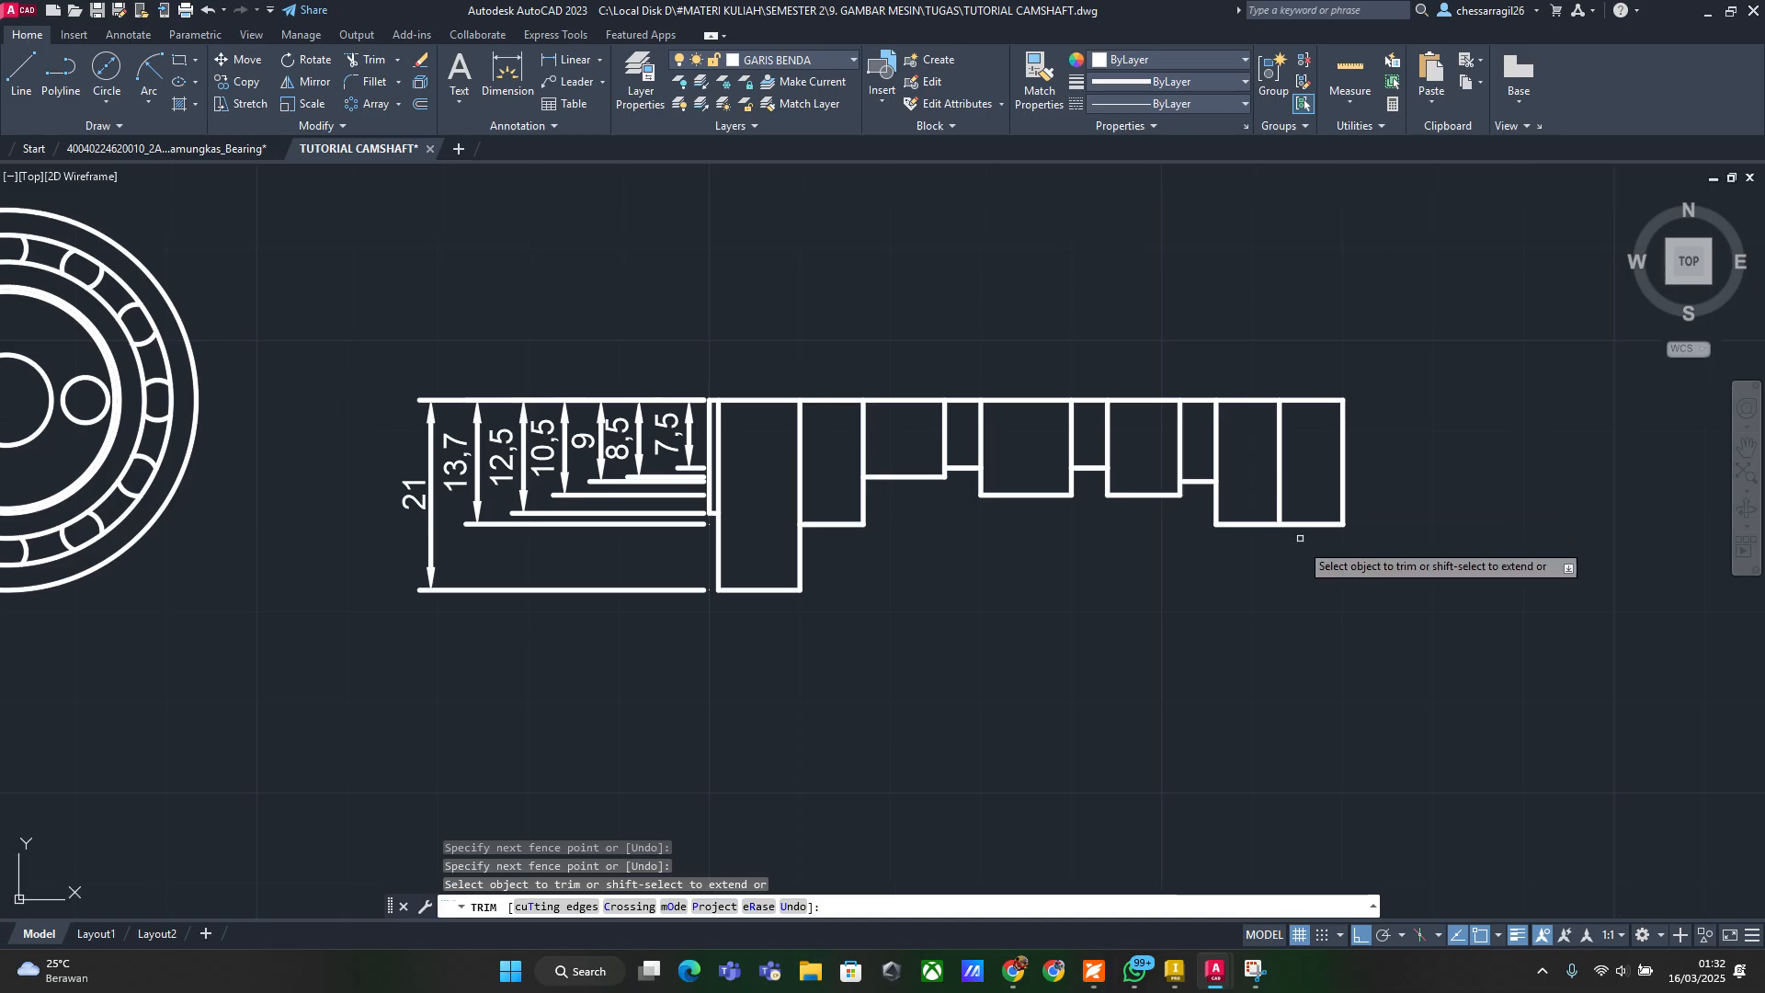
key("Escape")
key("Escape")
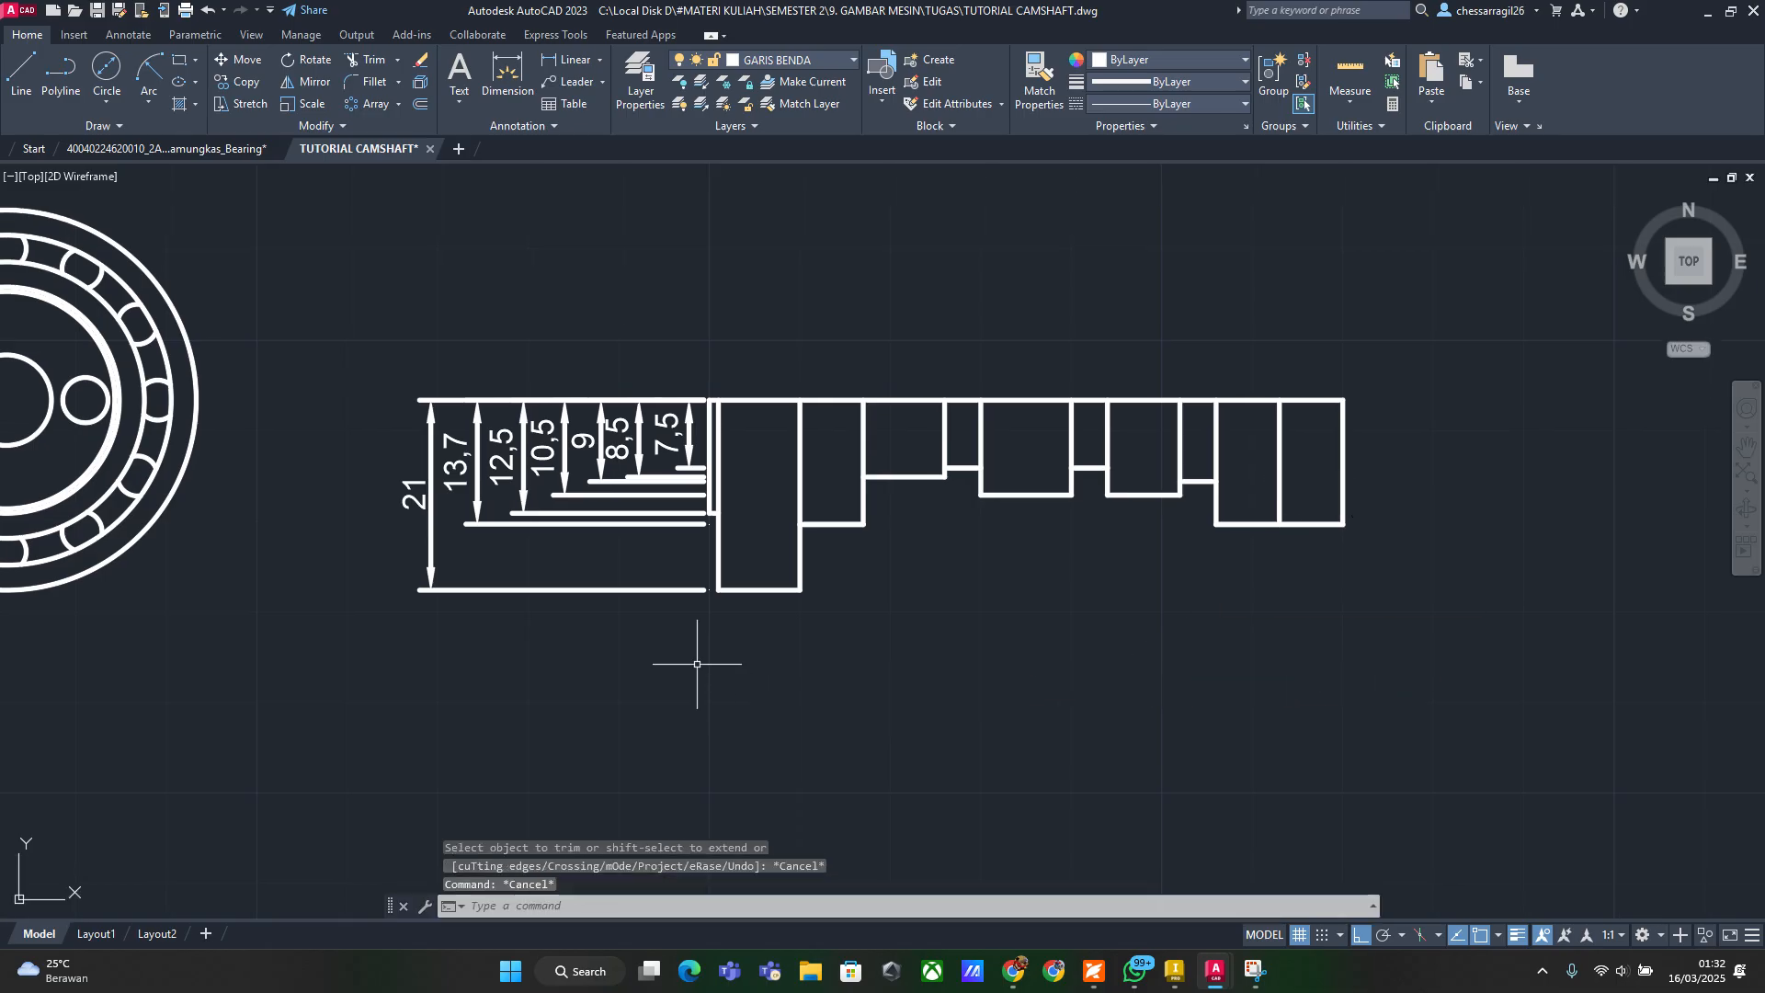
Delete all the depth dimensions beside the camshaft half profile, from 7,5 to 21
left_click(707, 721)
key("Escape")
key("Escape")
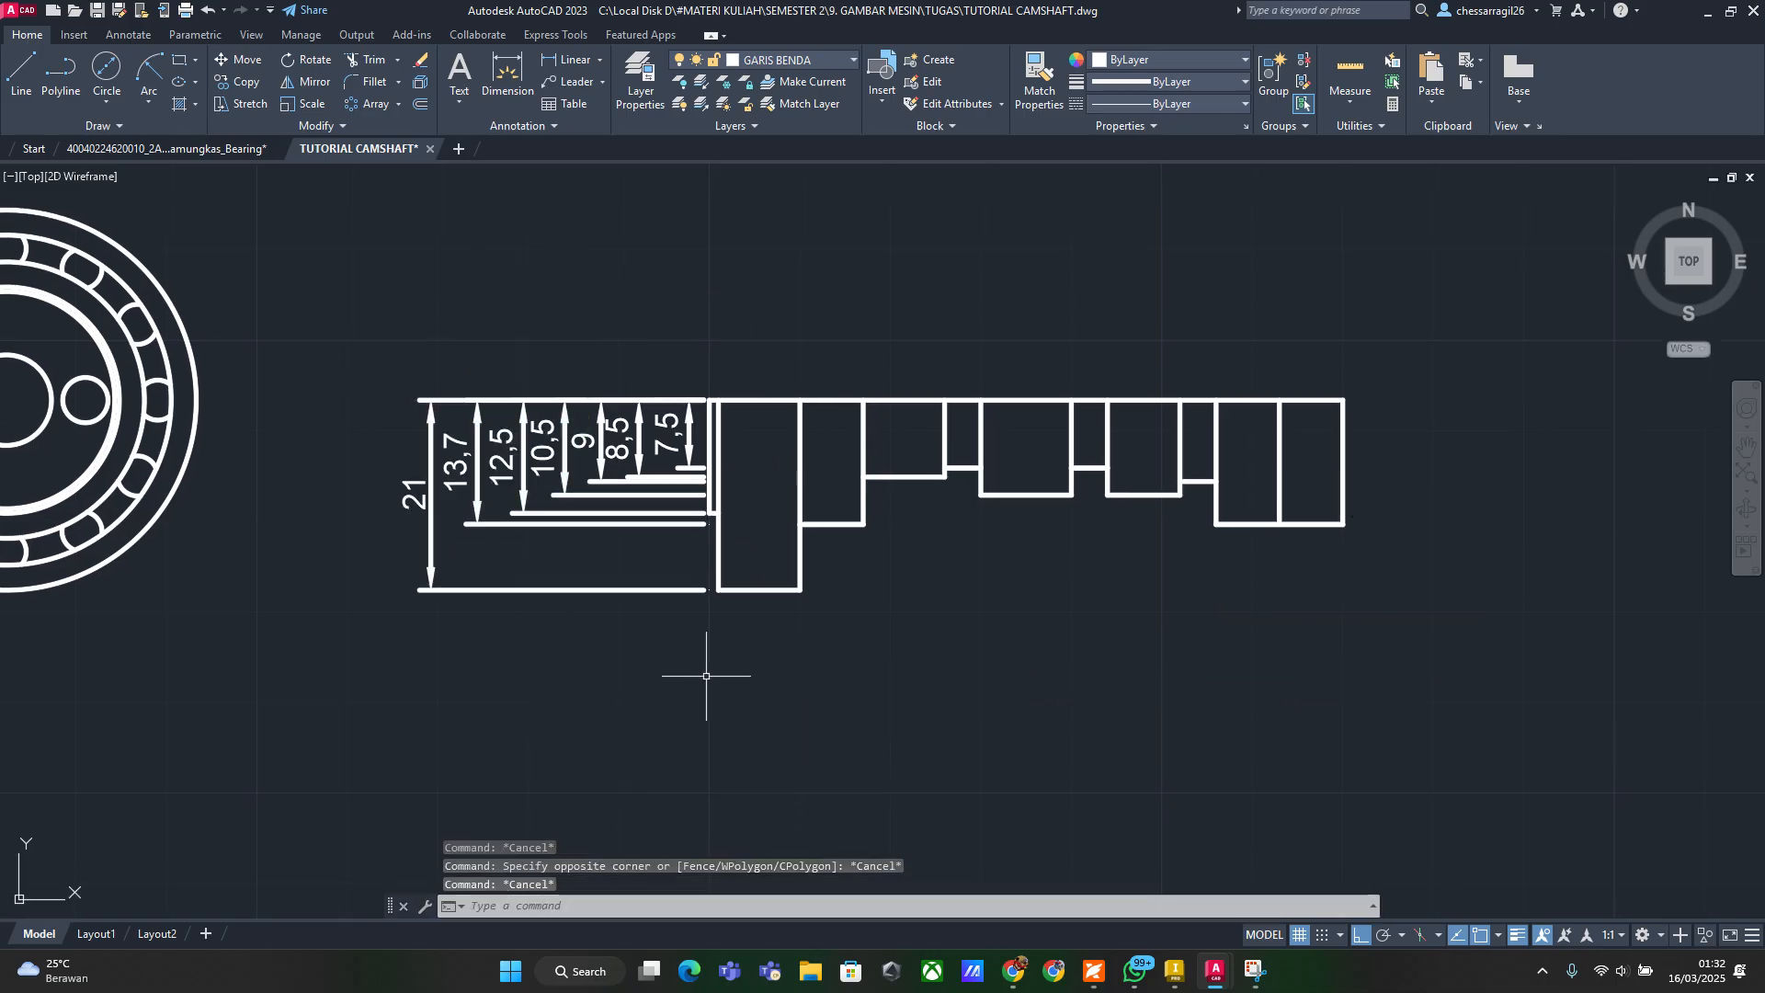
left_click(699, 663)
left_click(521, 350)
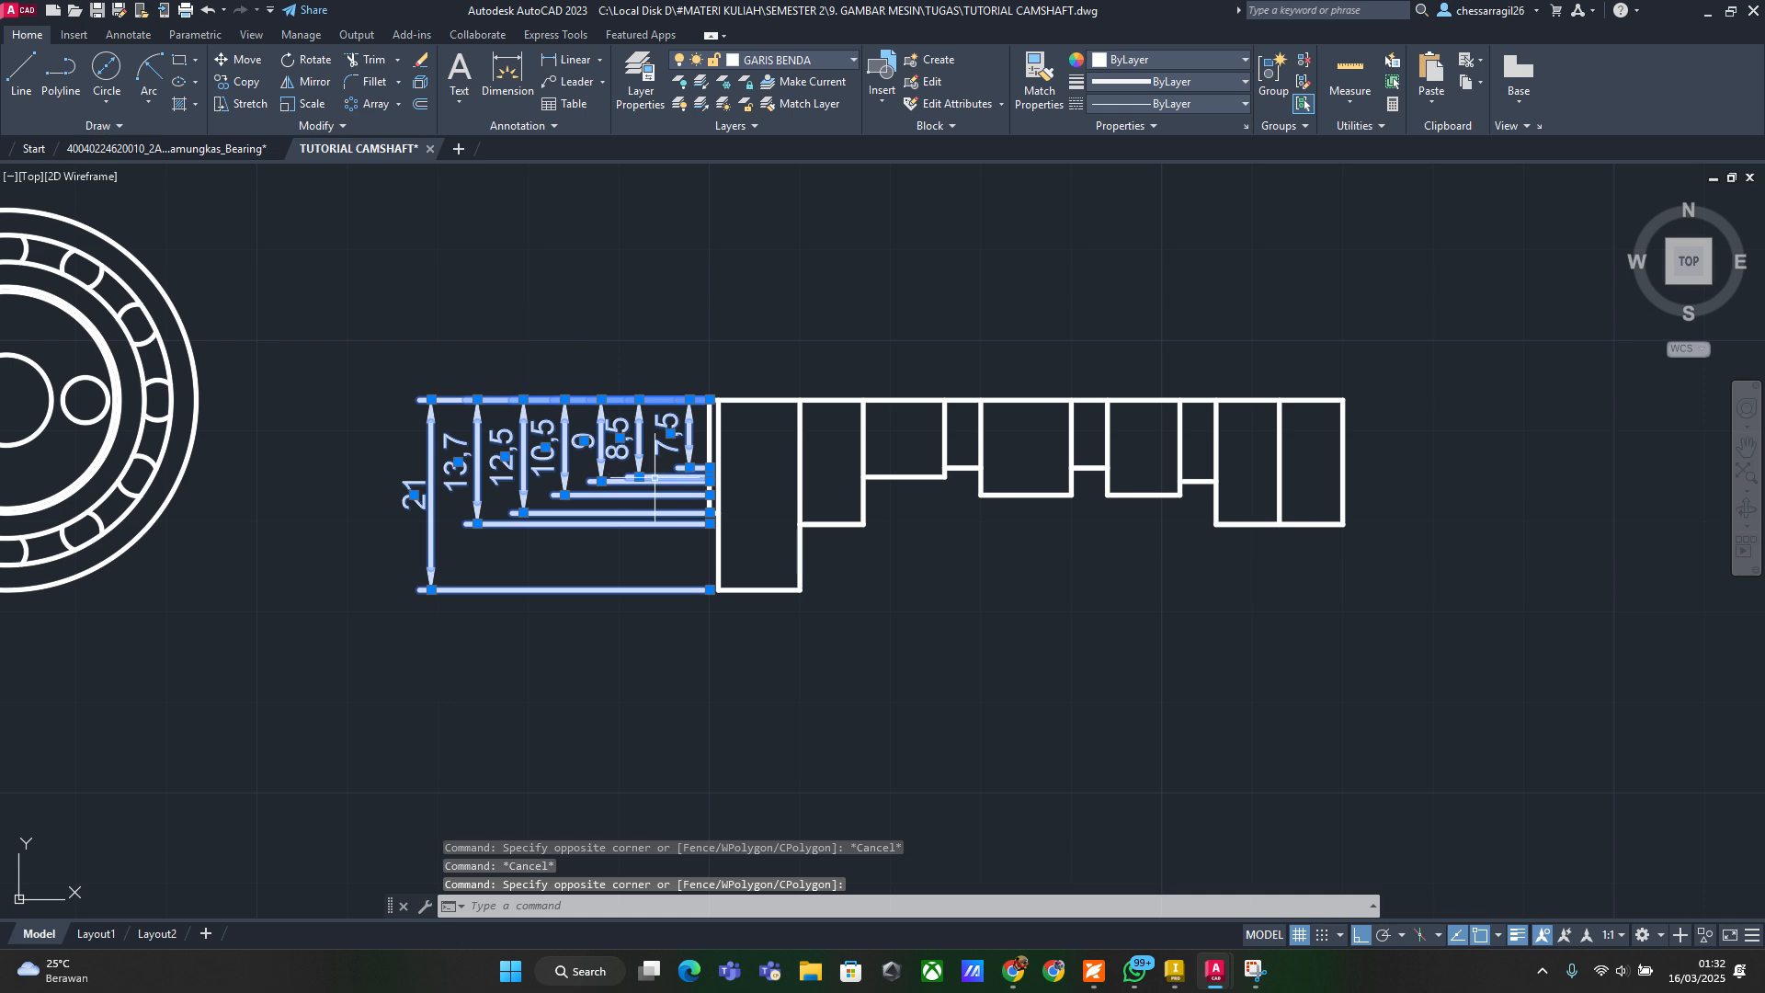
key("Delete")
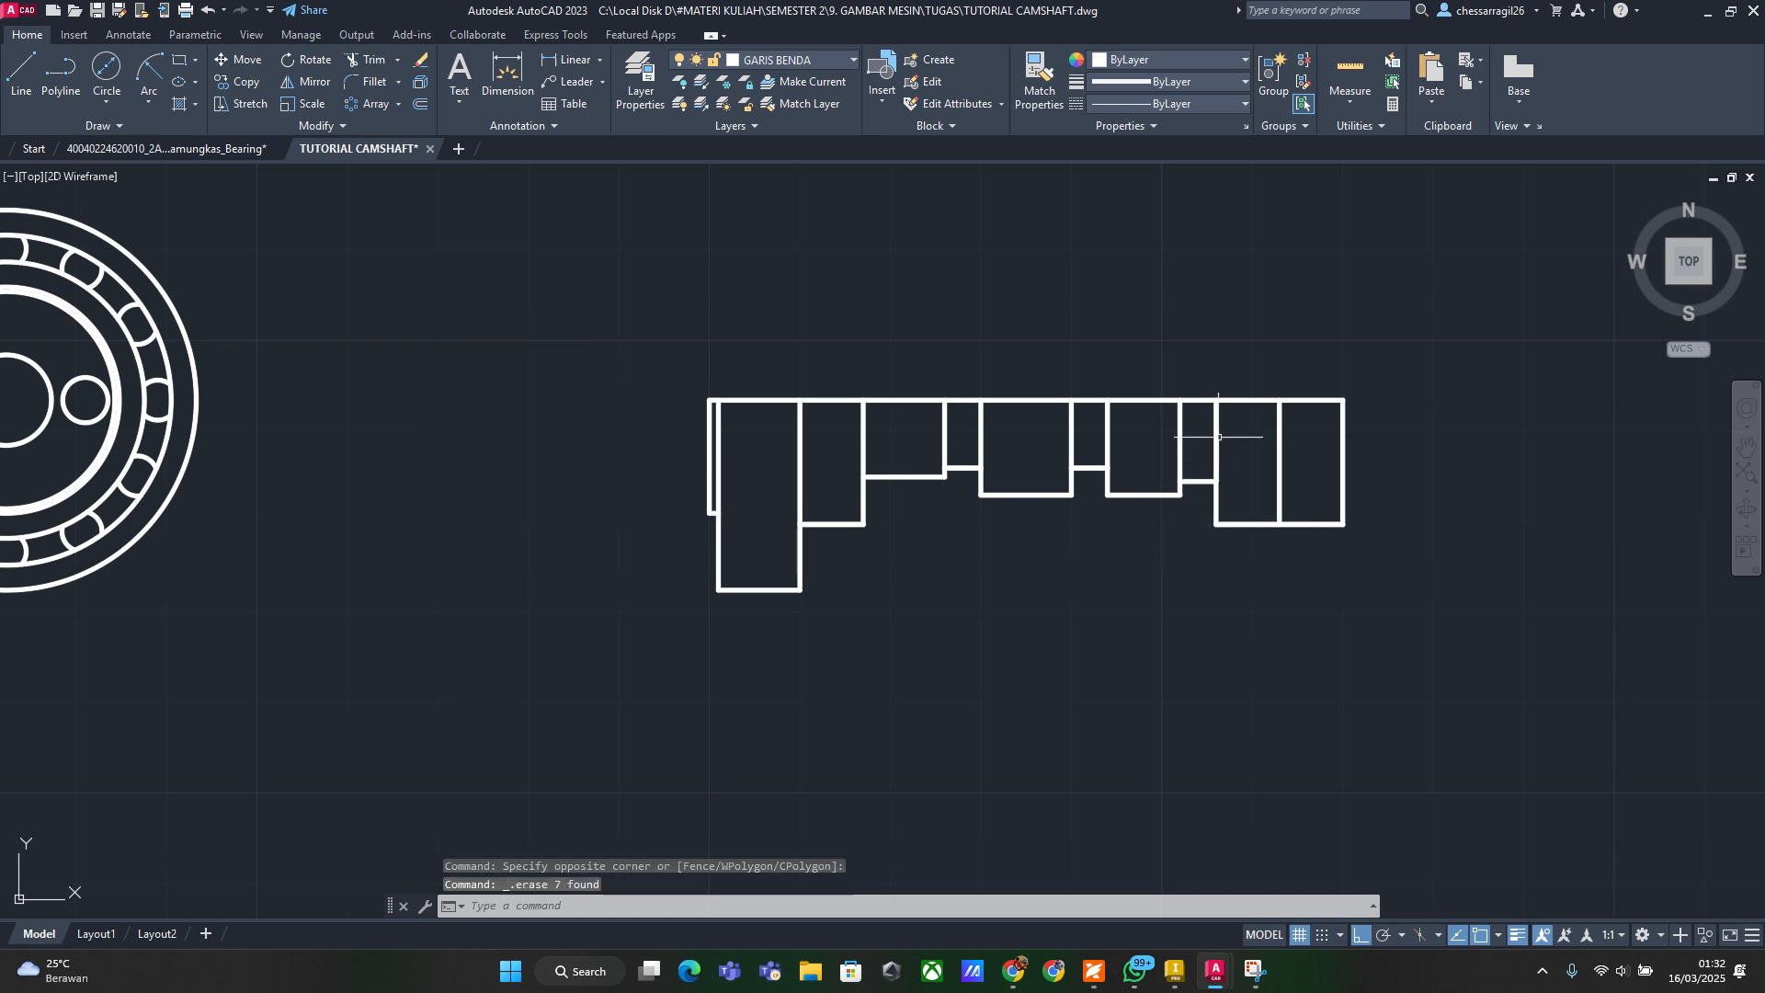
Delete the horizontal axis line along the upper edge of the half profile
left_click(1295, 398)
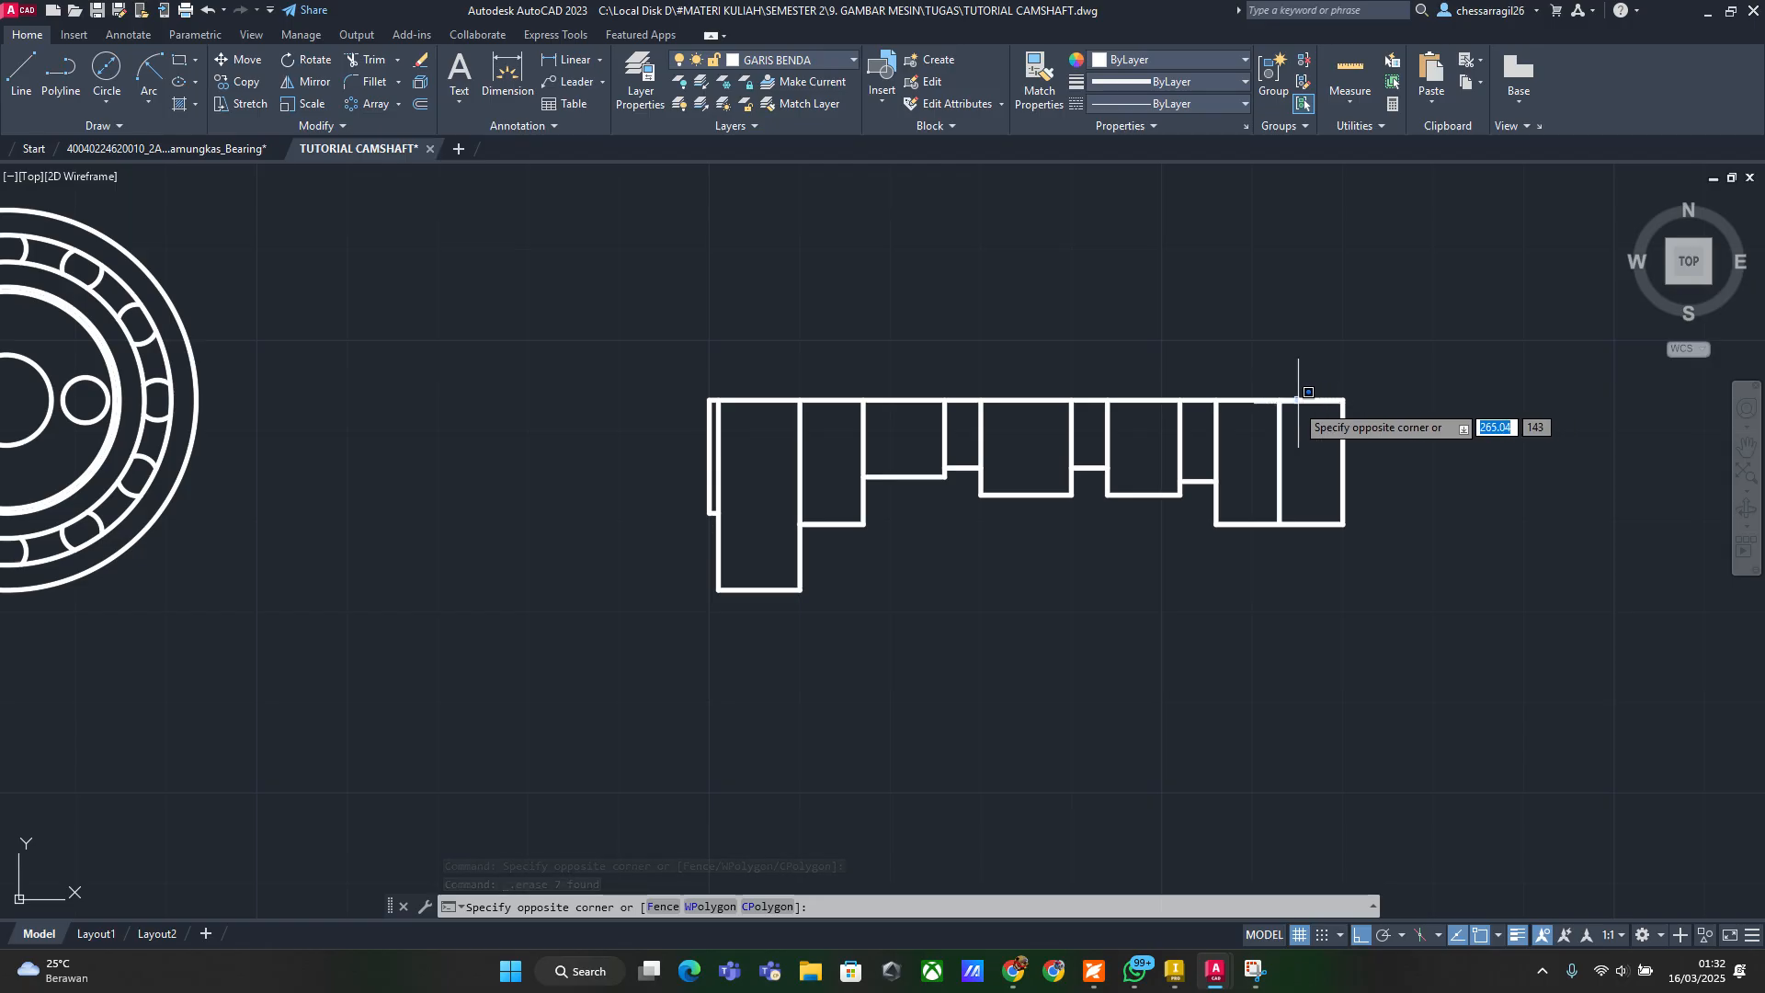
left_click(1288, 403)
key("Delete")
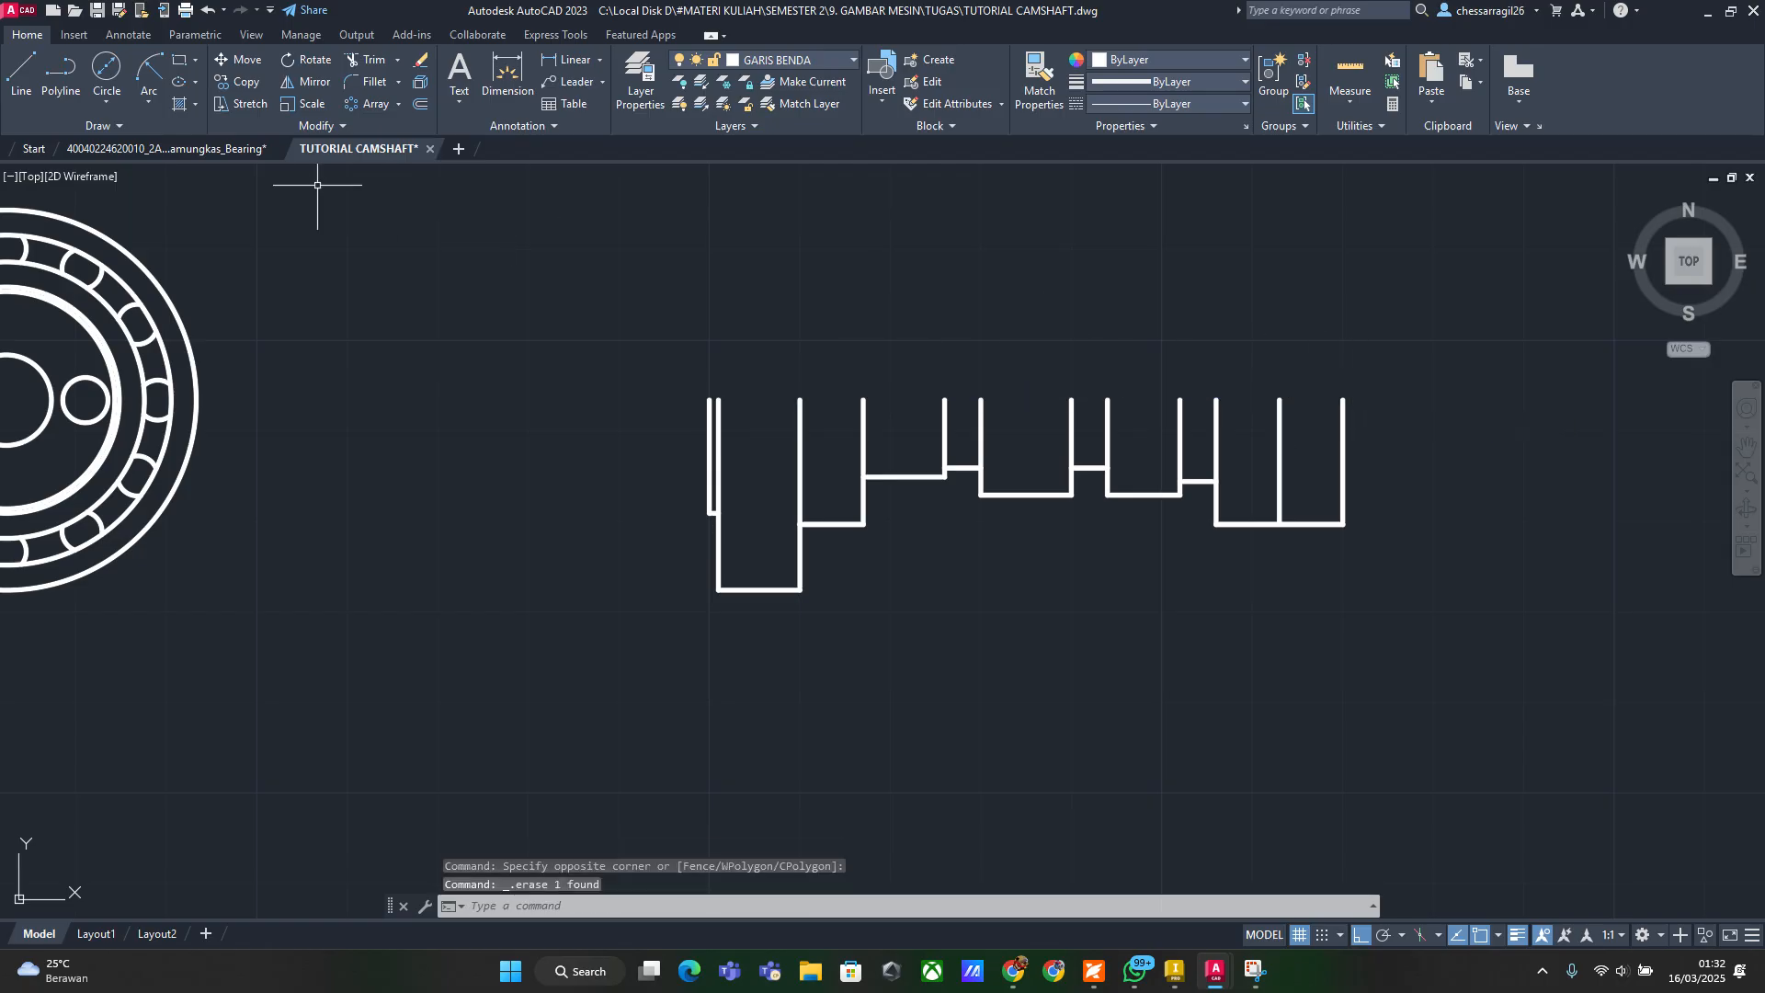
Mirror the whole half profile about the horizontal axis through its open ends, keeping the source objects
left_click(327, 86)
left_click(1438, 664)
left_click(602, 311)
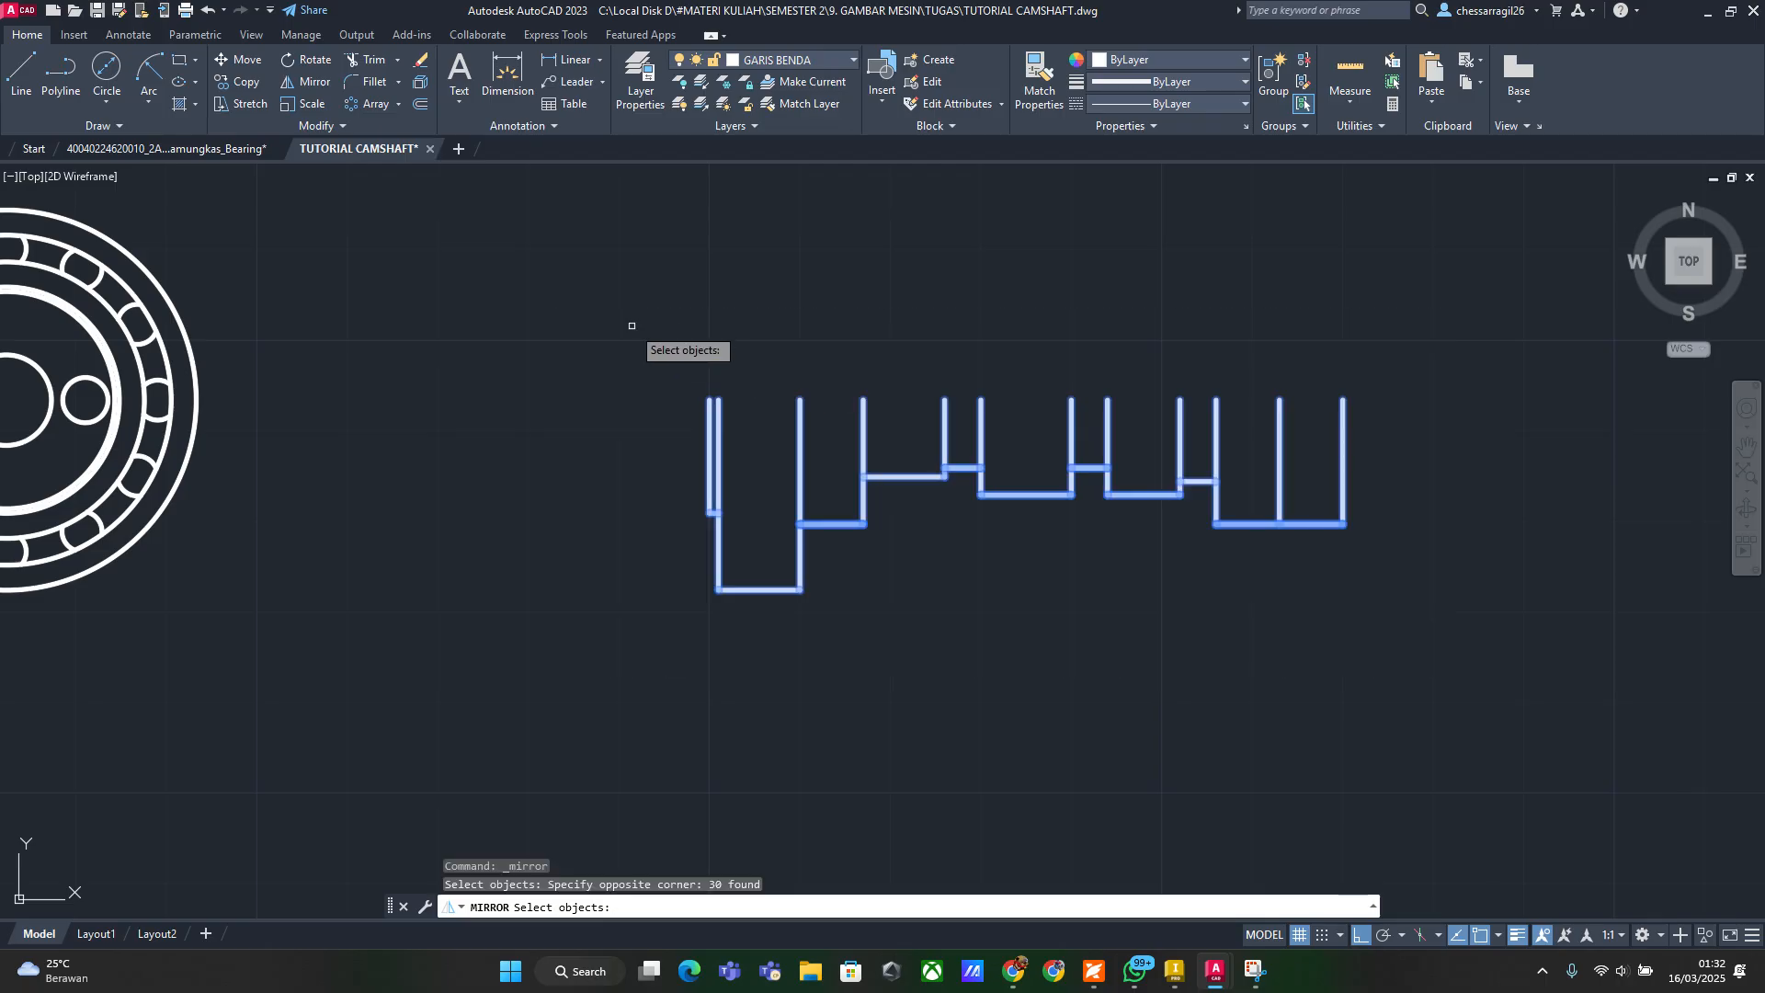
key("Return")
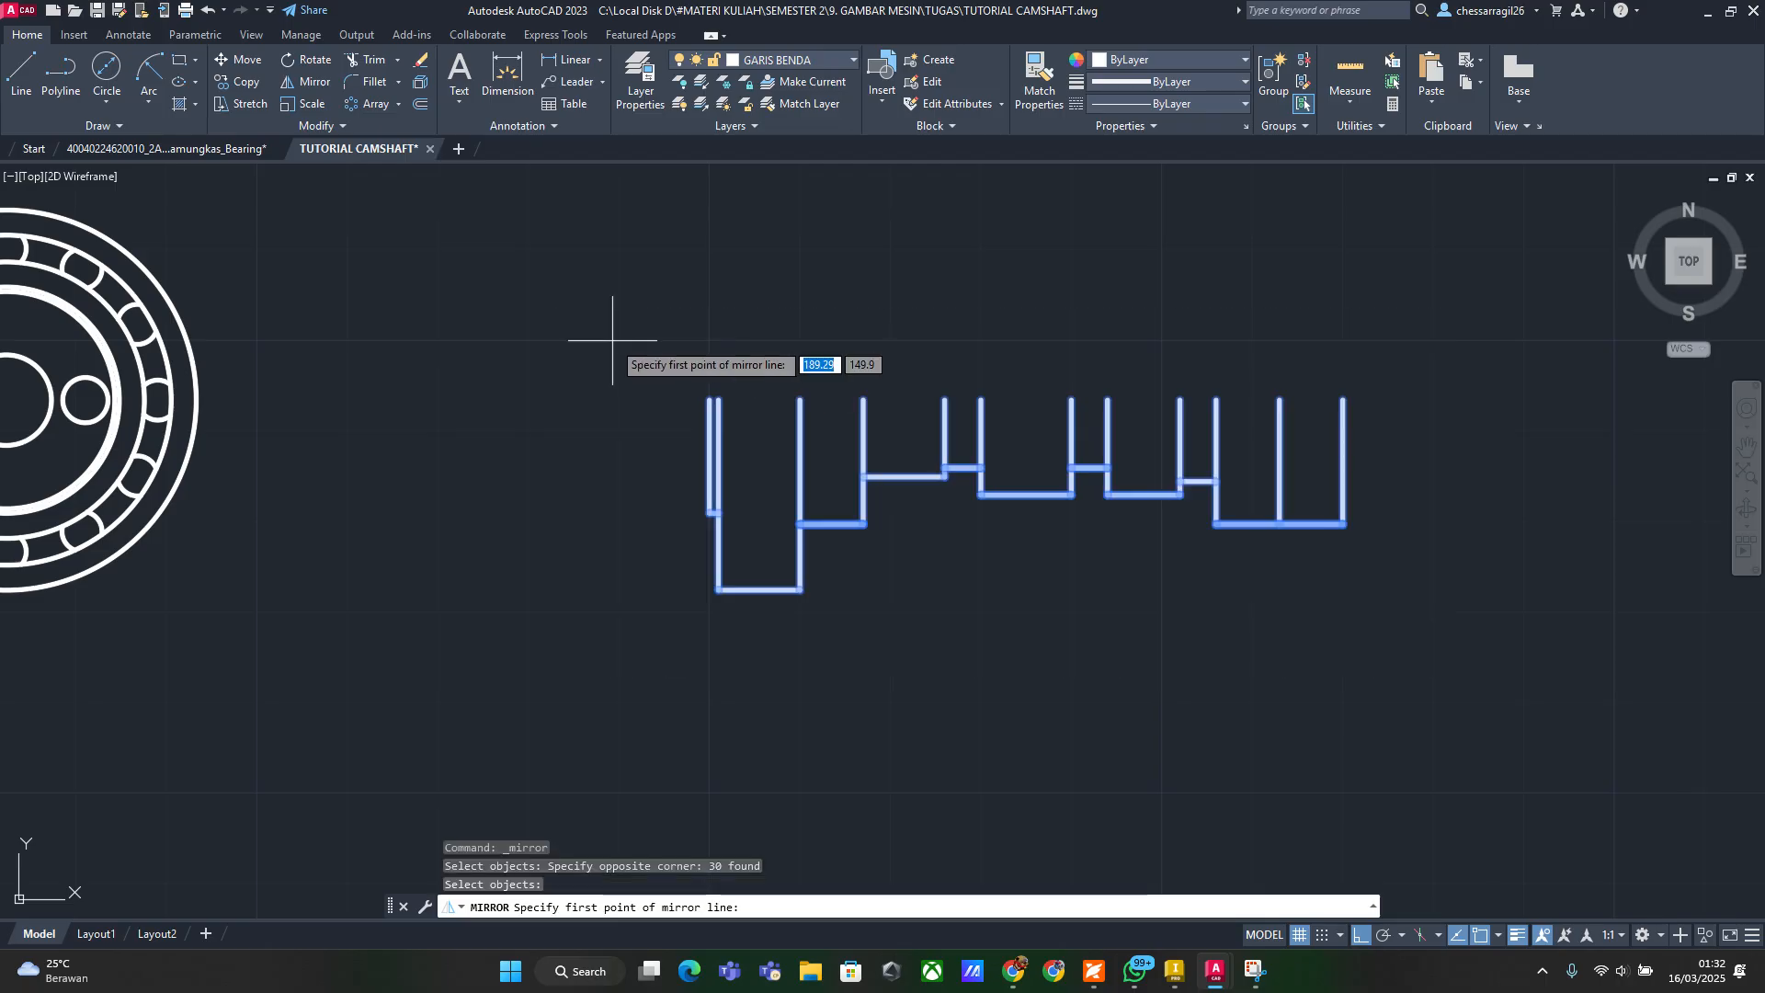
left_click(710, 400)
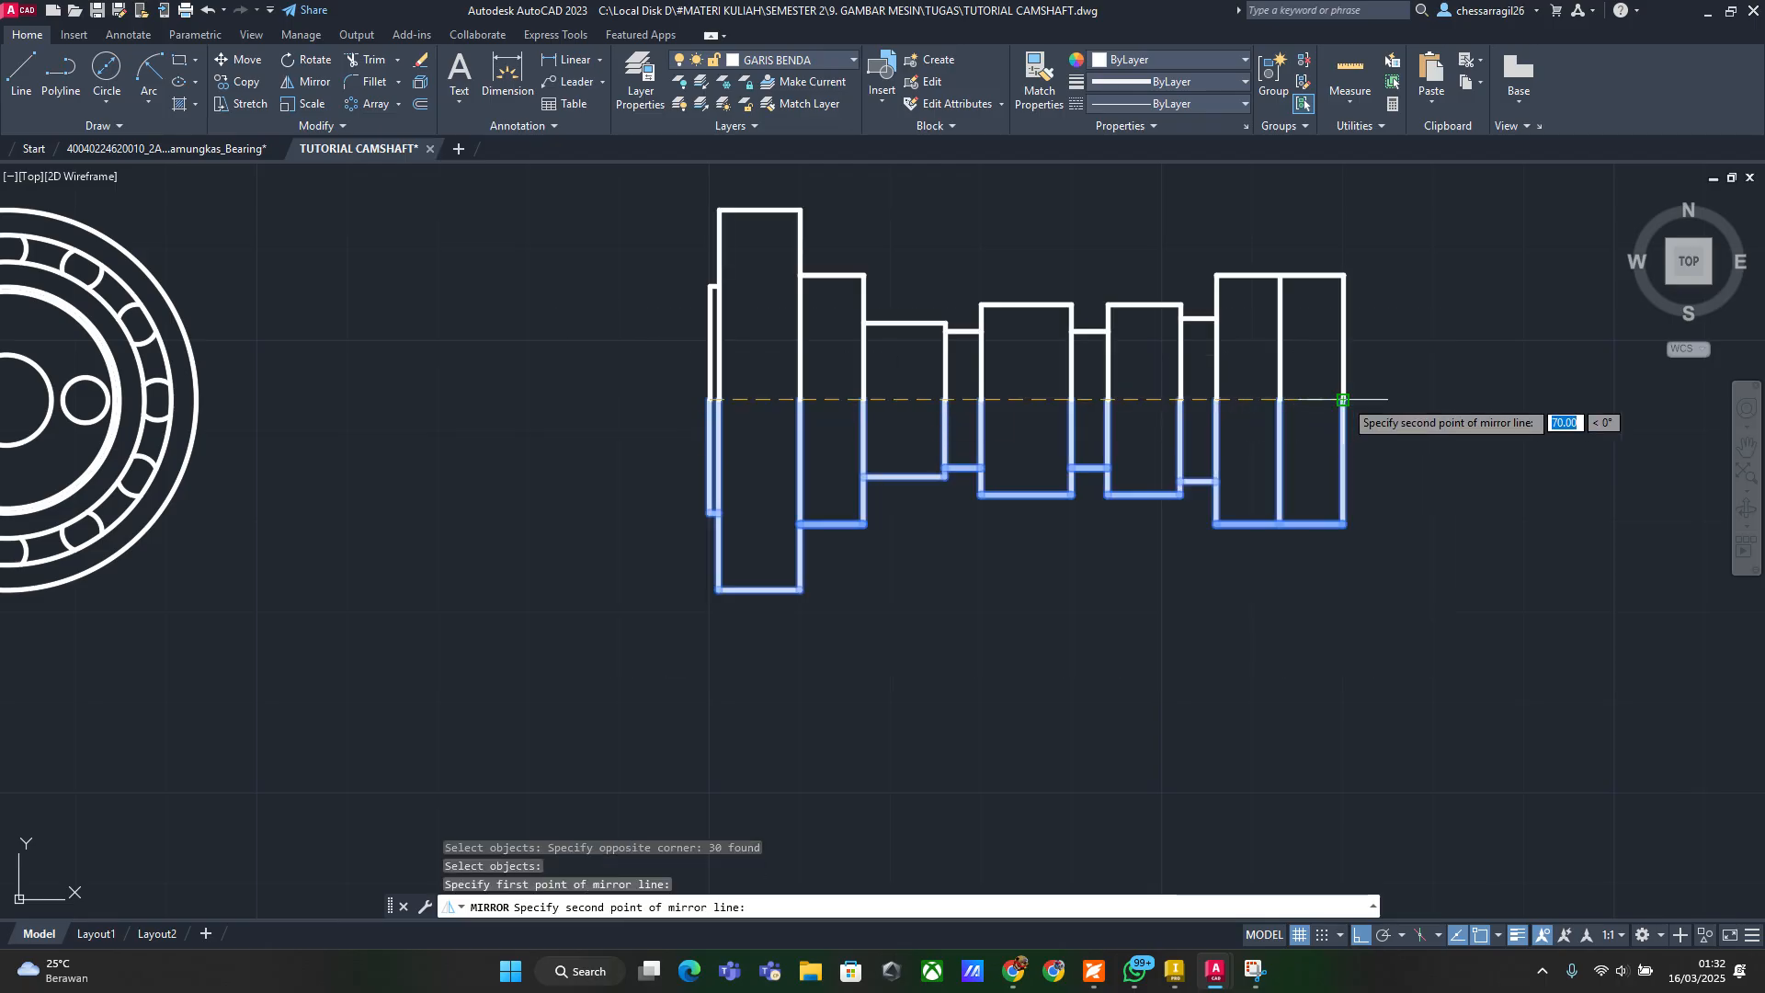
left_click(1387, 406)
left_click(1388, 465)
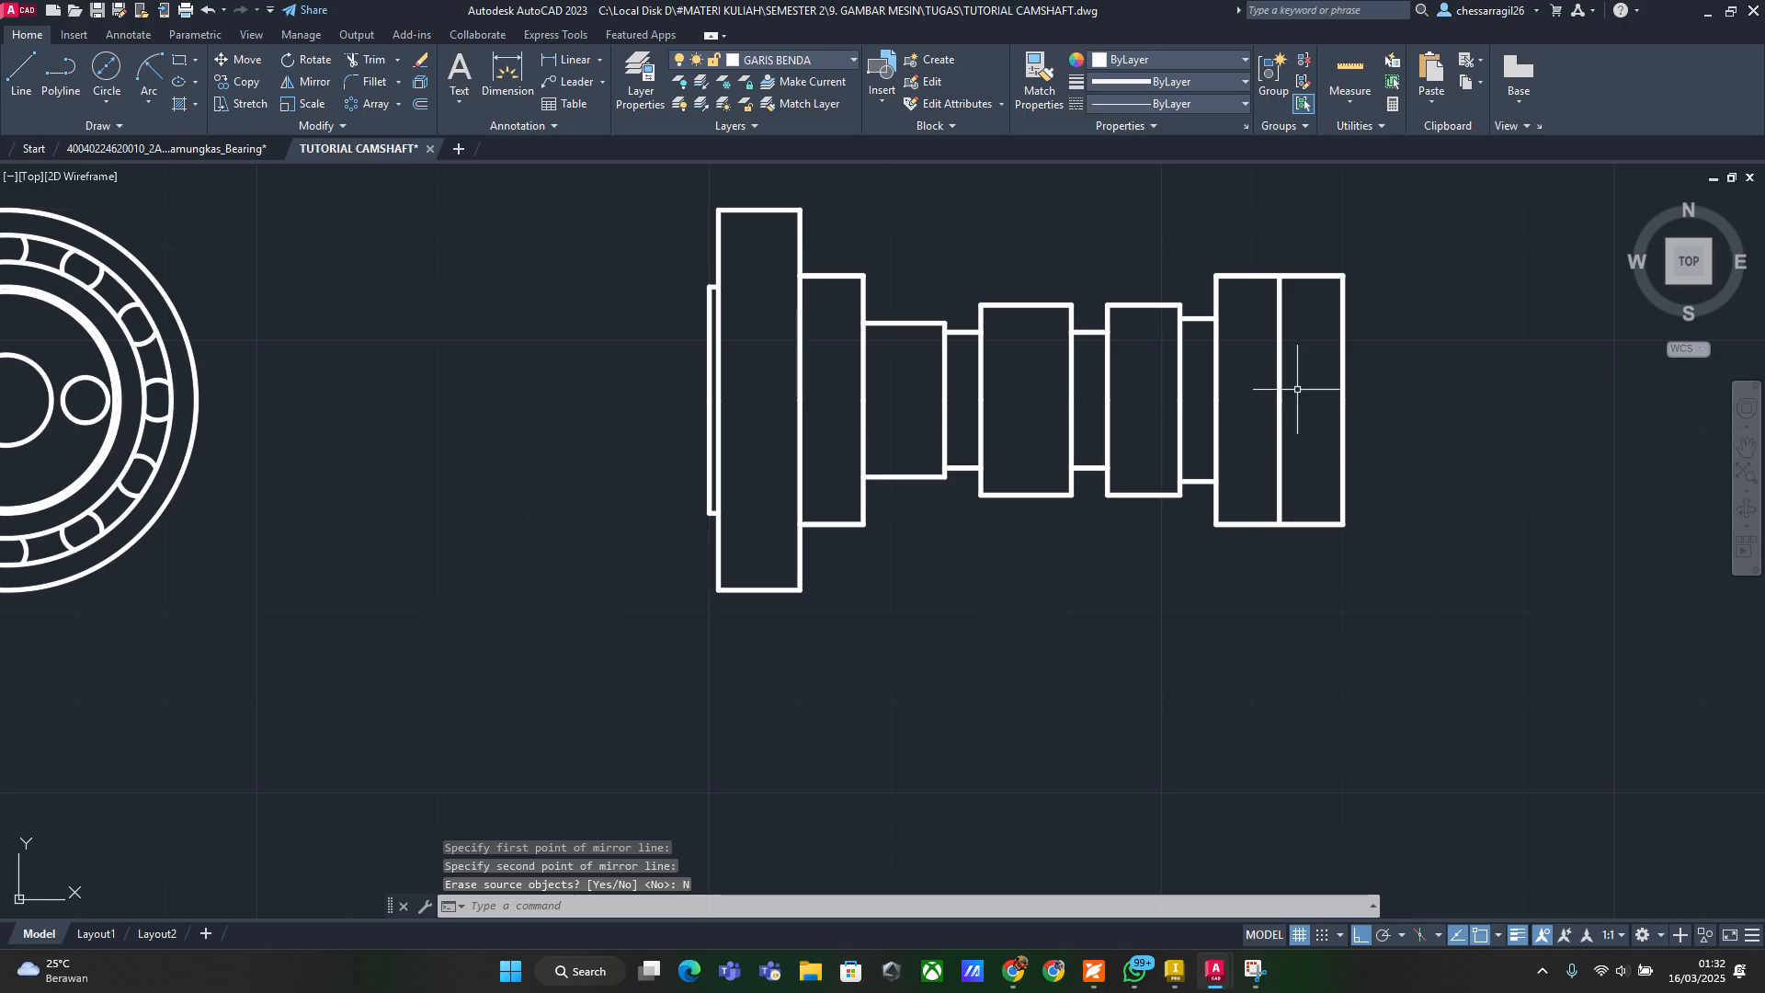
key("Escape")
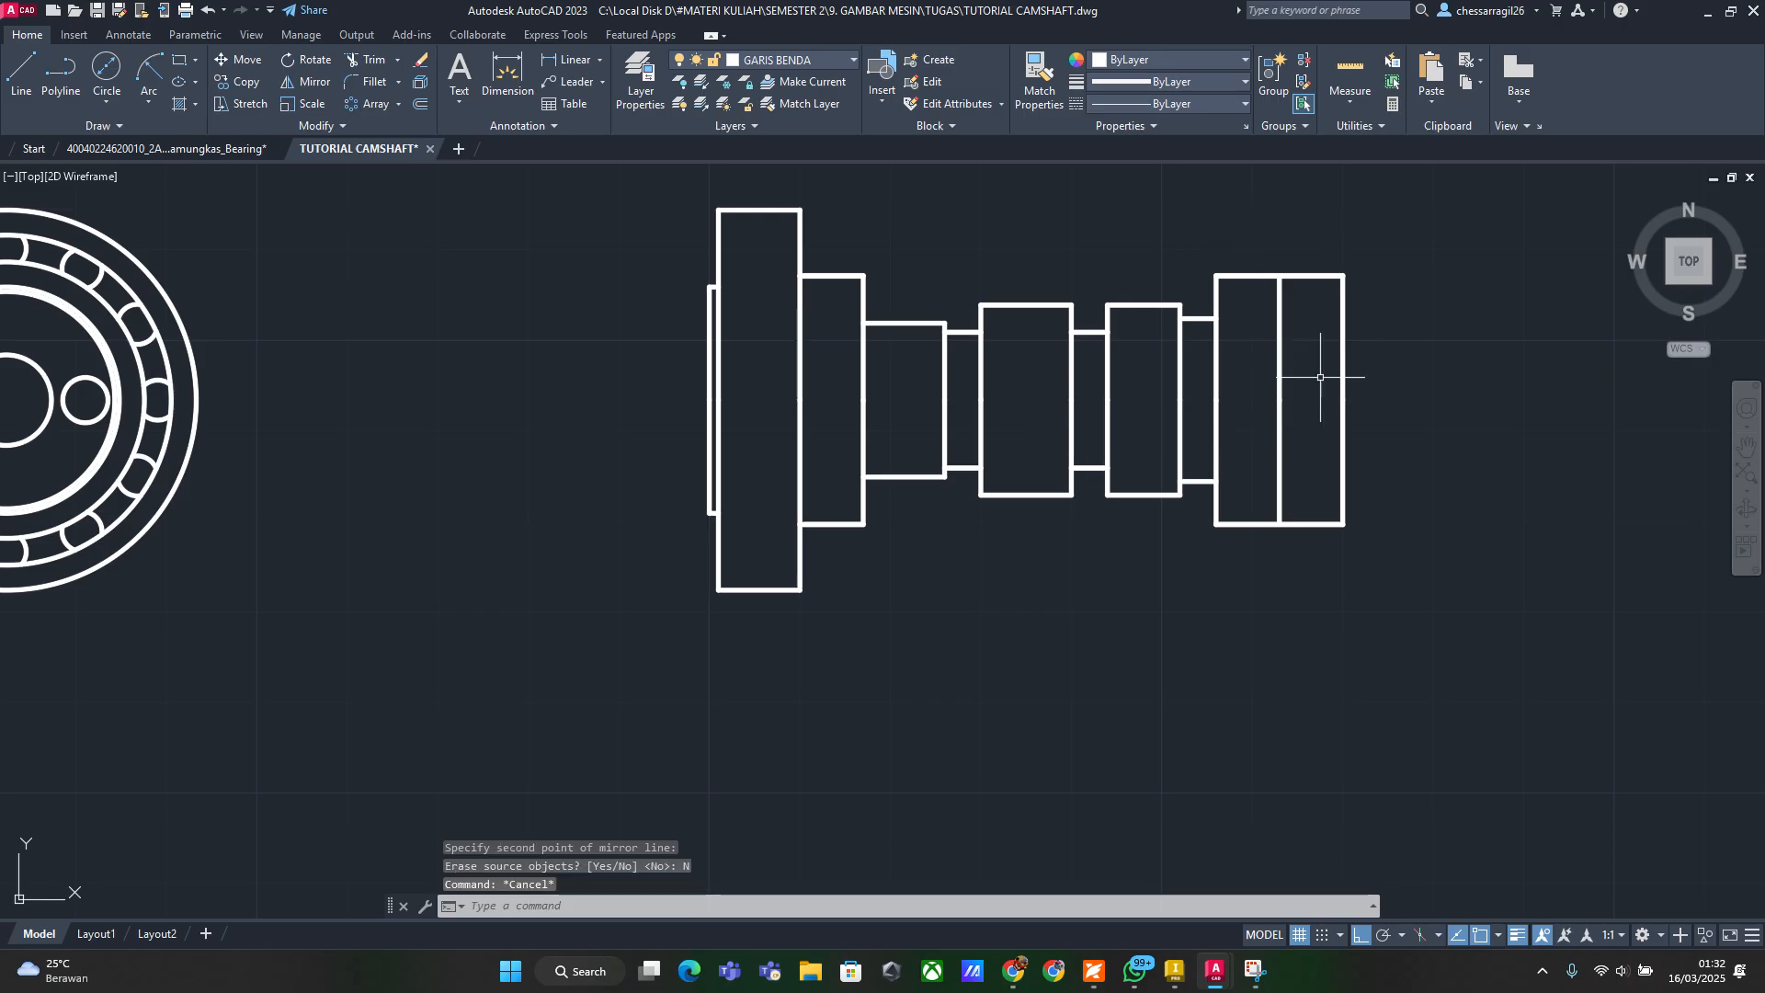
scroll(1320, 377, "down", 3)
scroll(1290, 445, "up", 3)
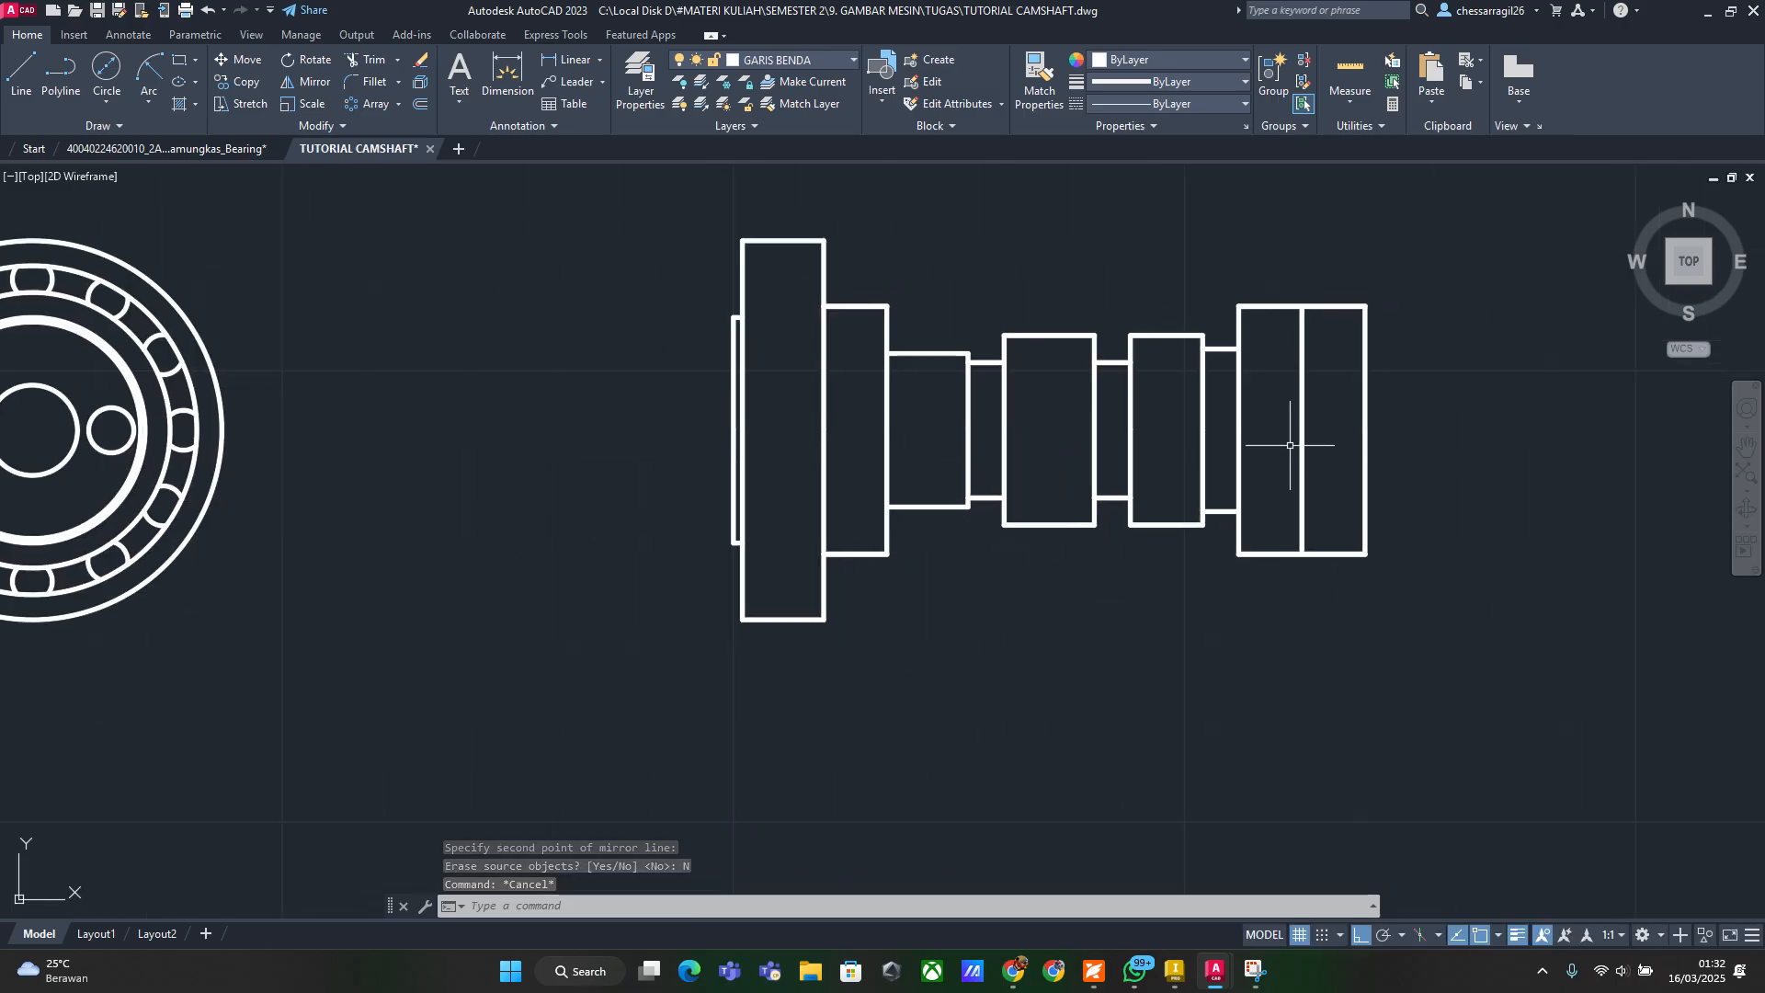
key("alt+Tab")
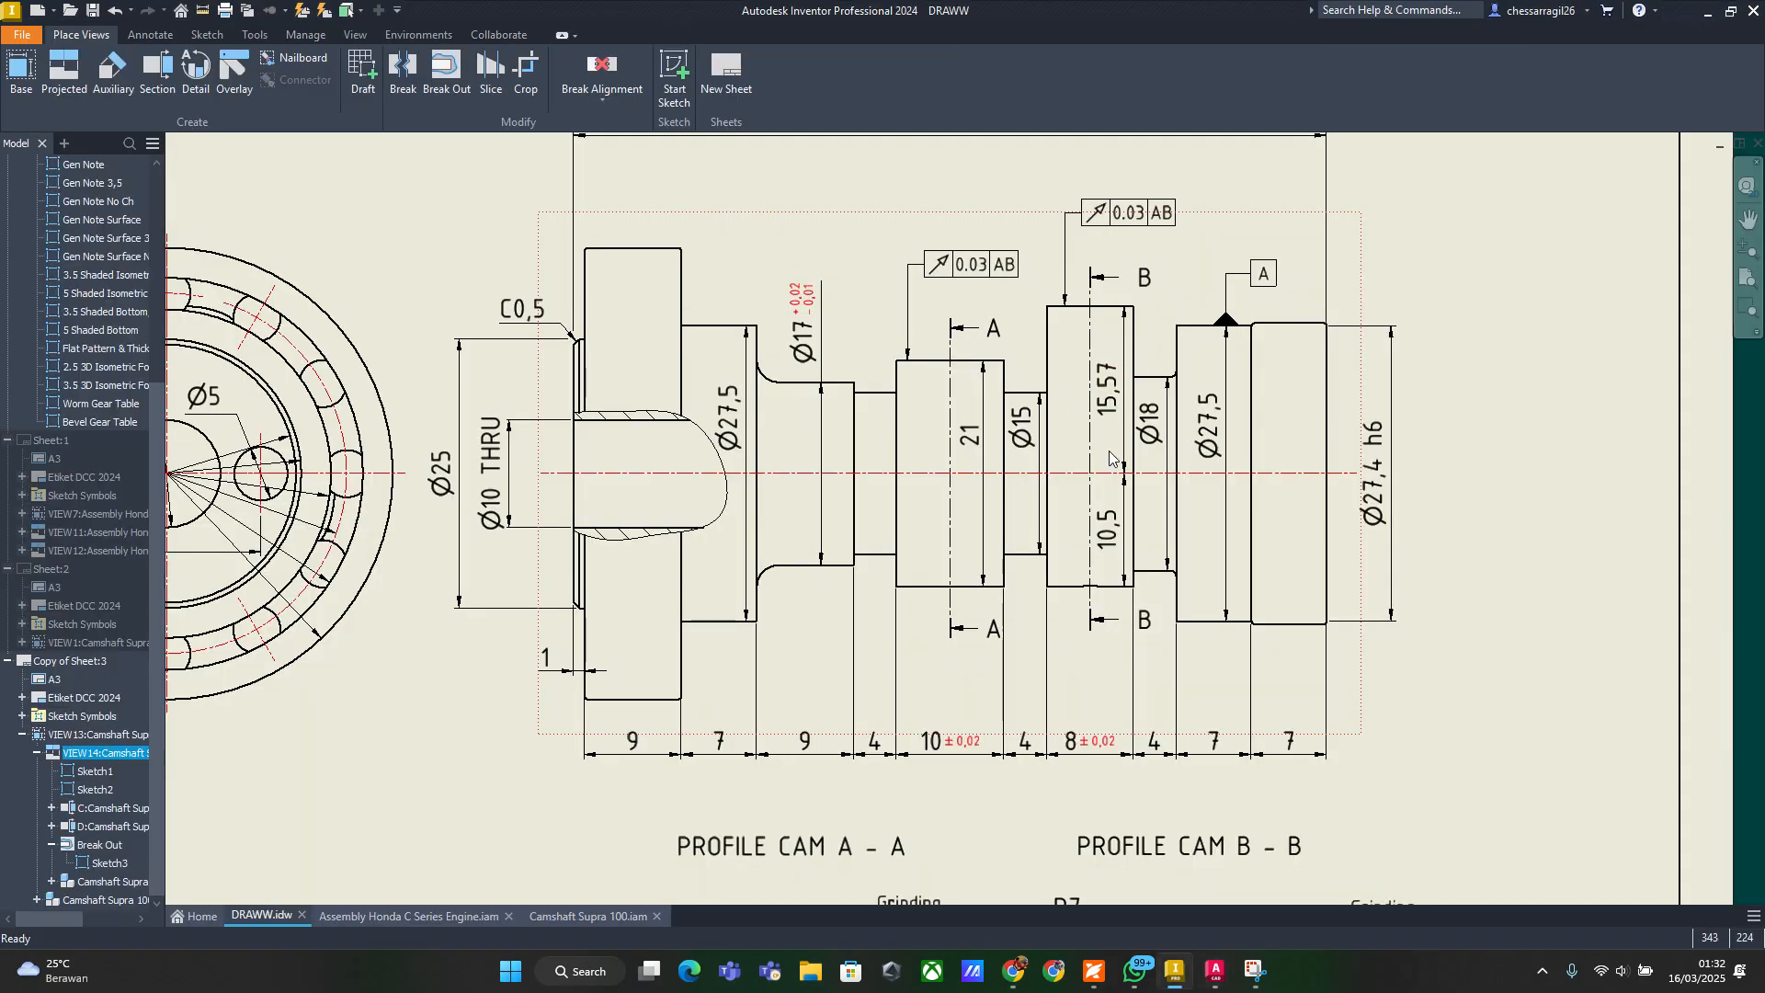
key("alt+Tab")
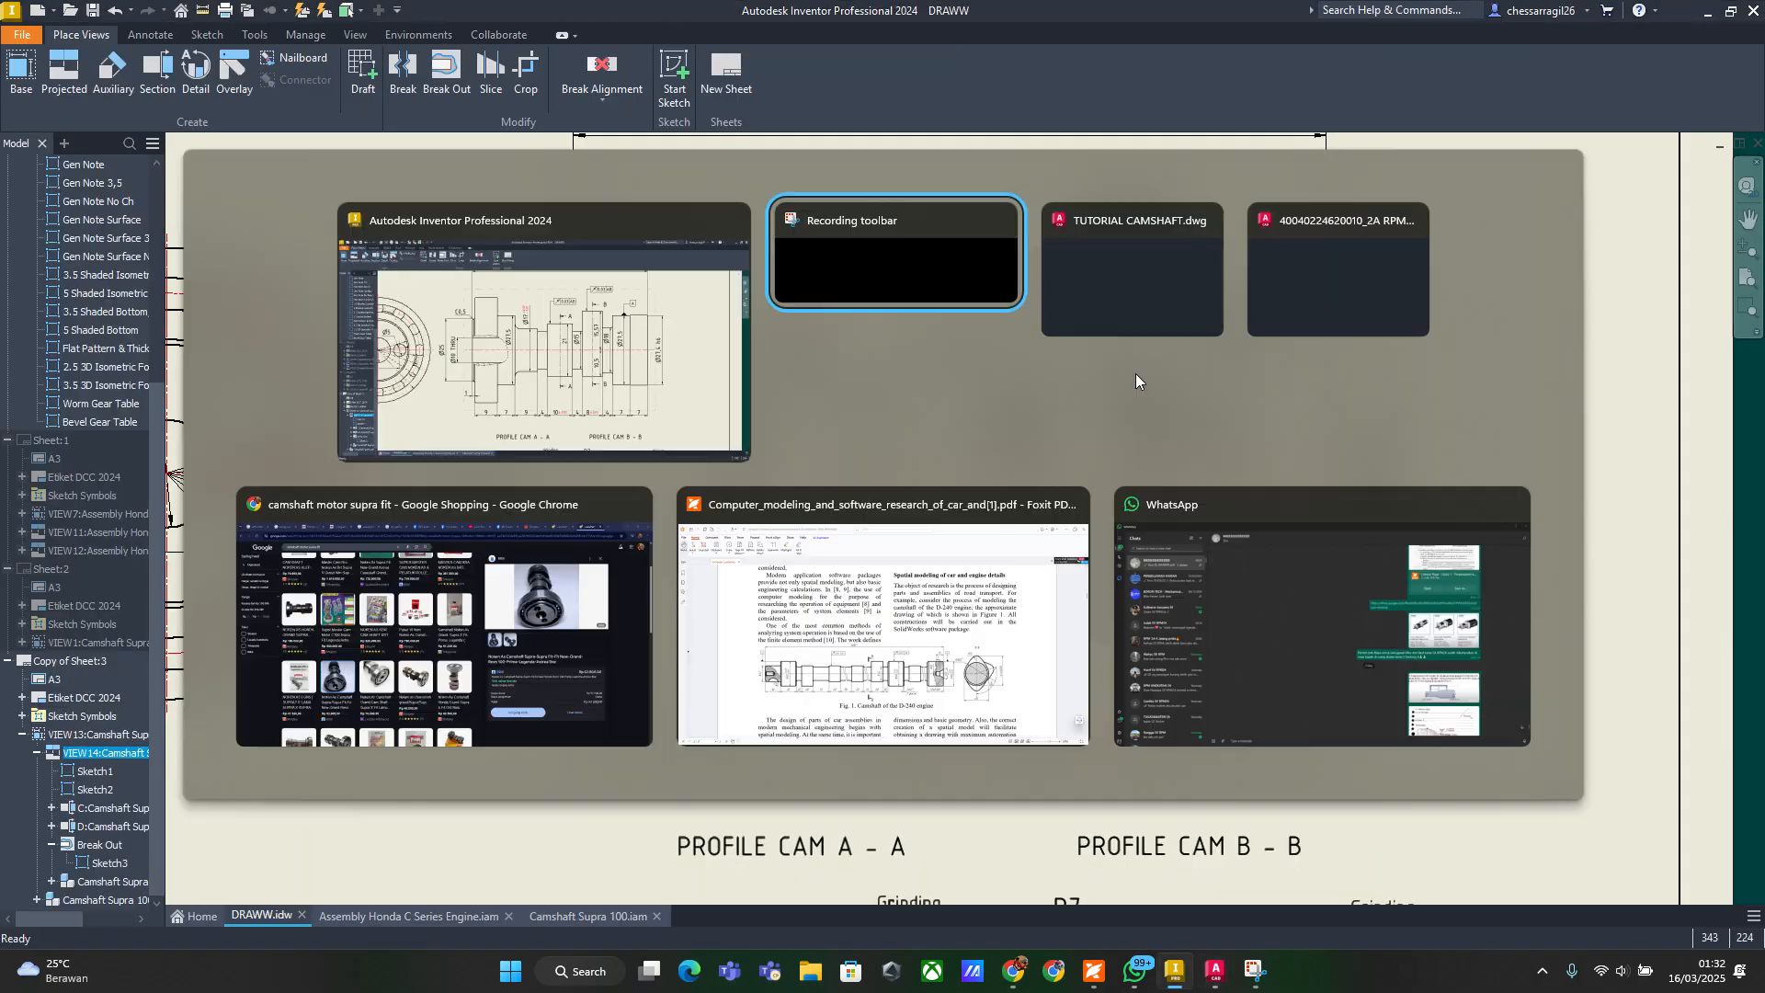
left_click(1119, 290)
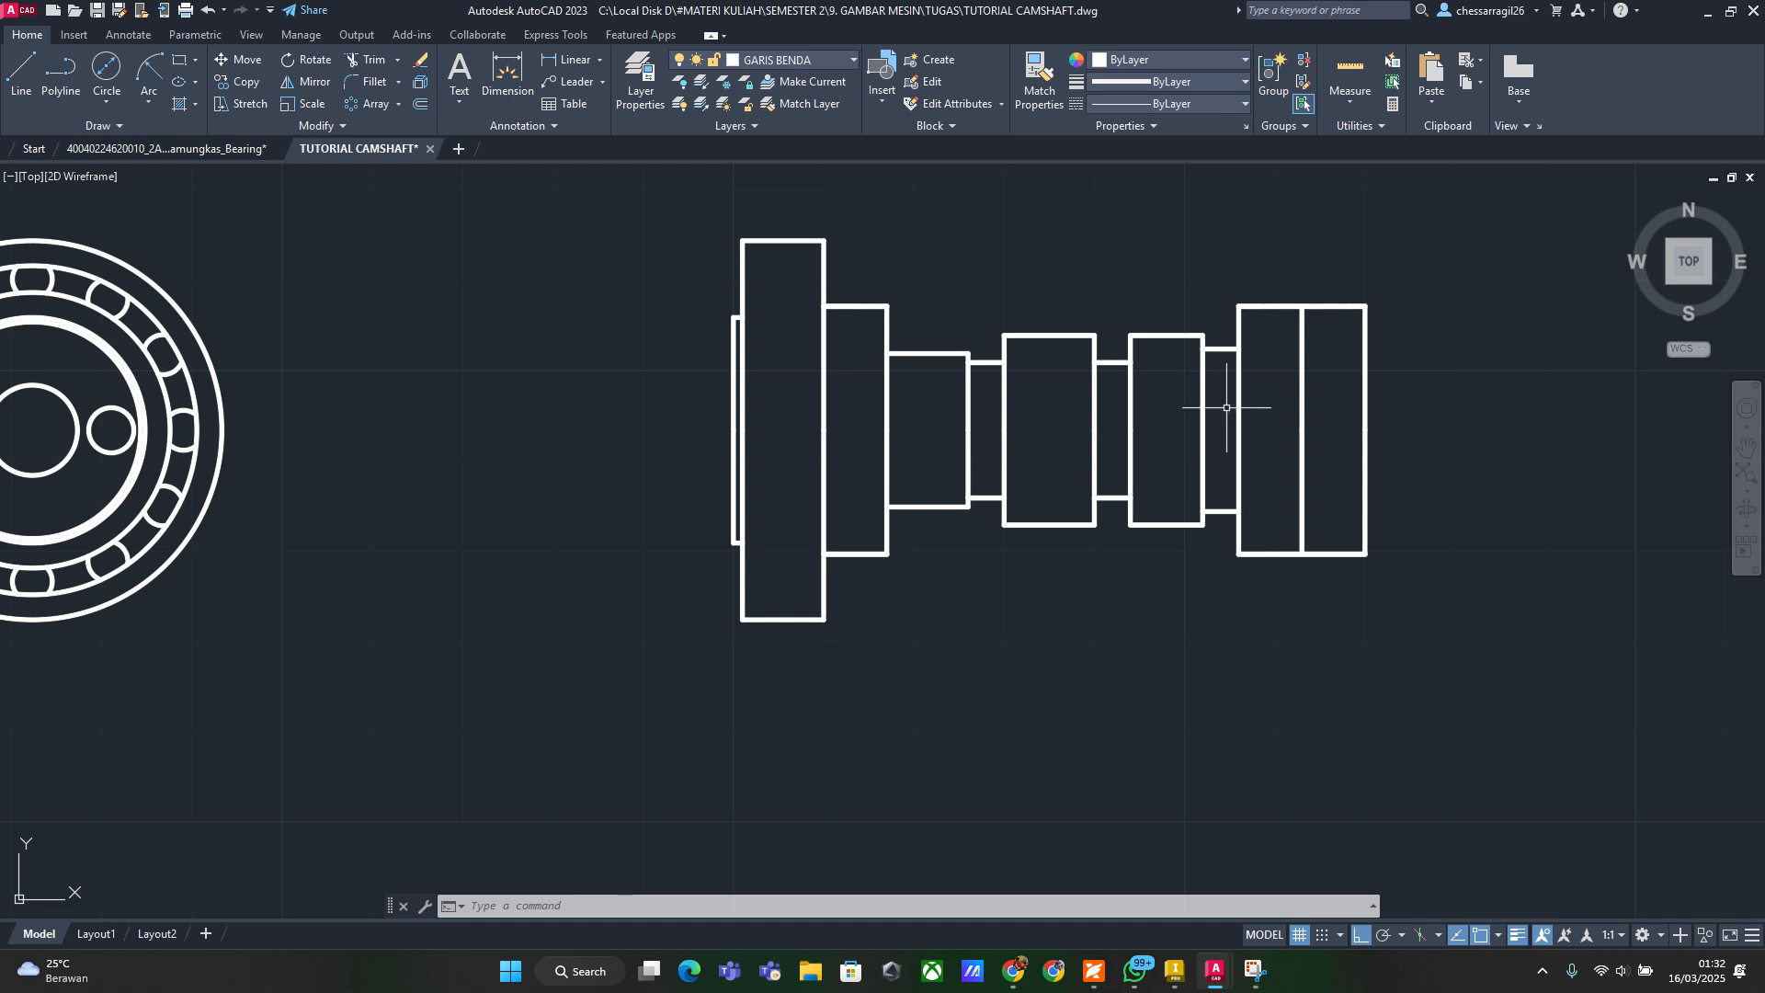
type("l")
key("Return")
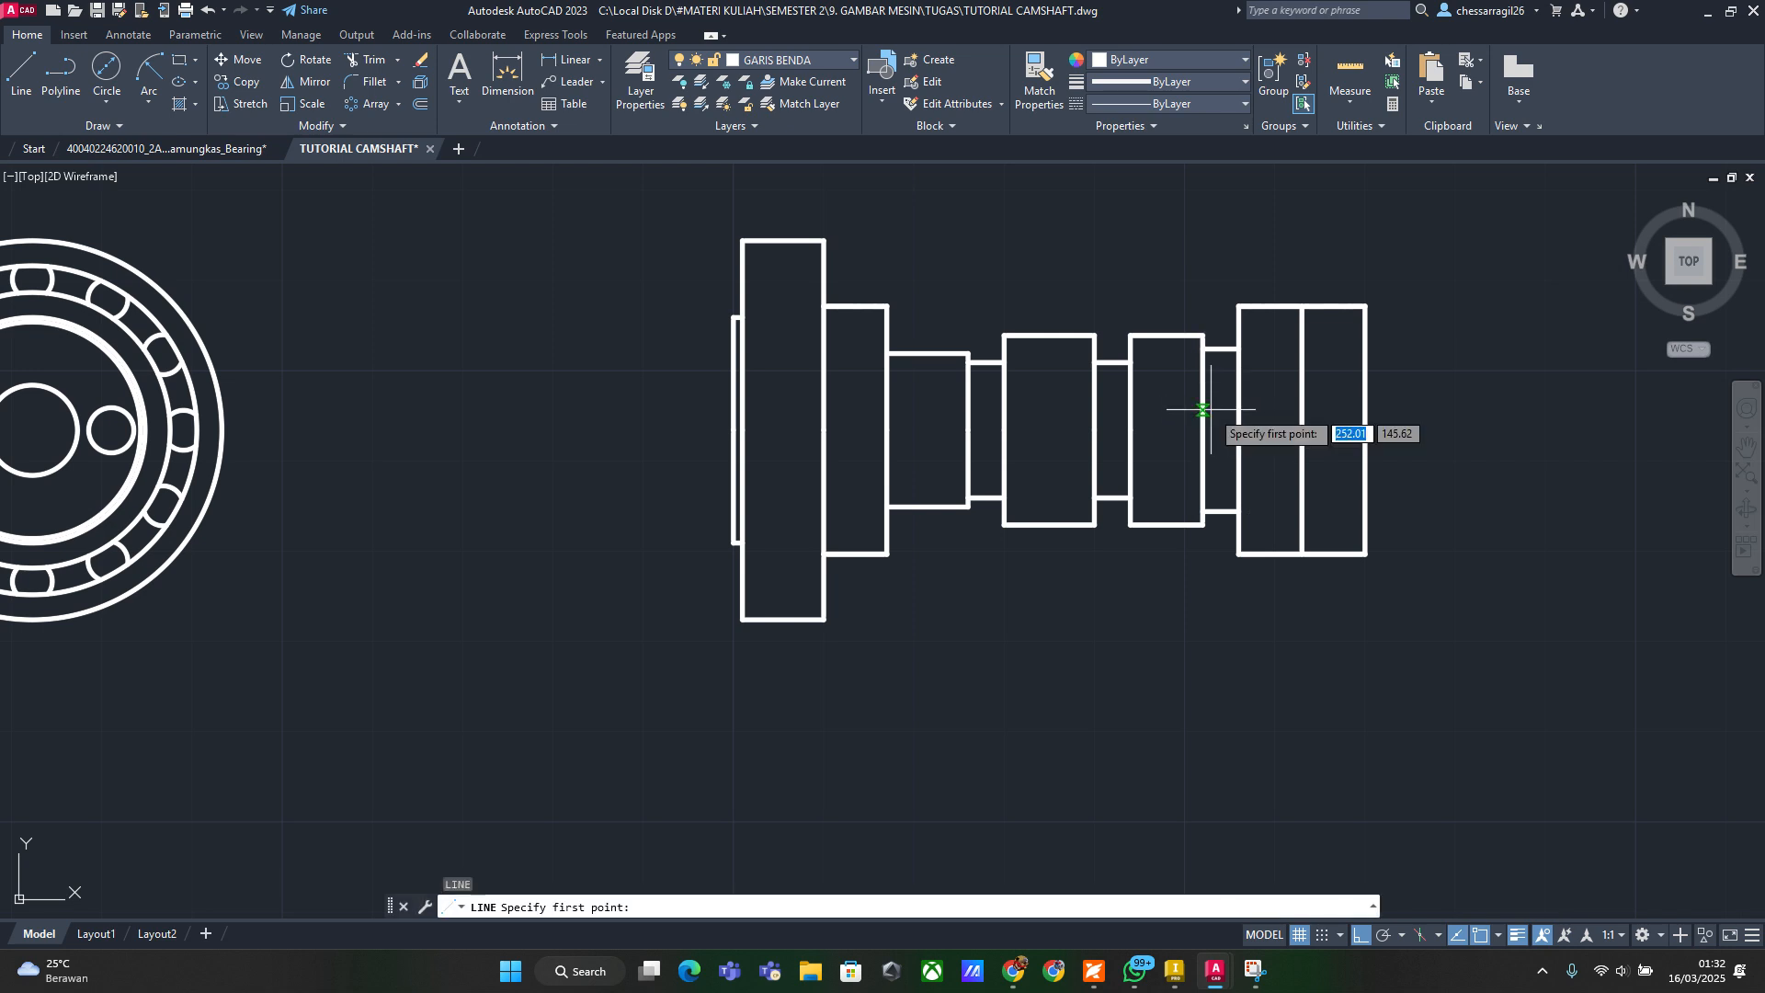
left_click(1203, 431)
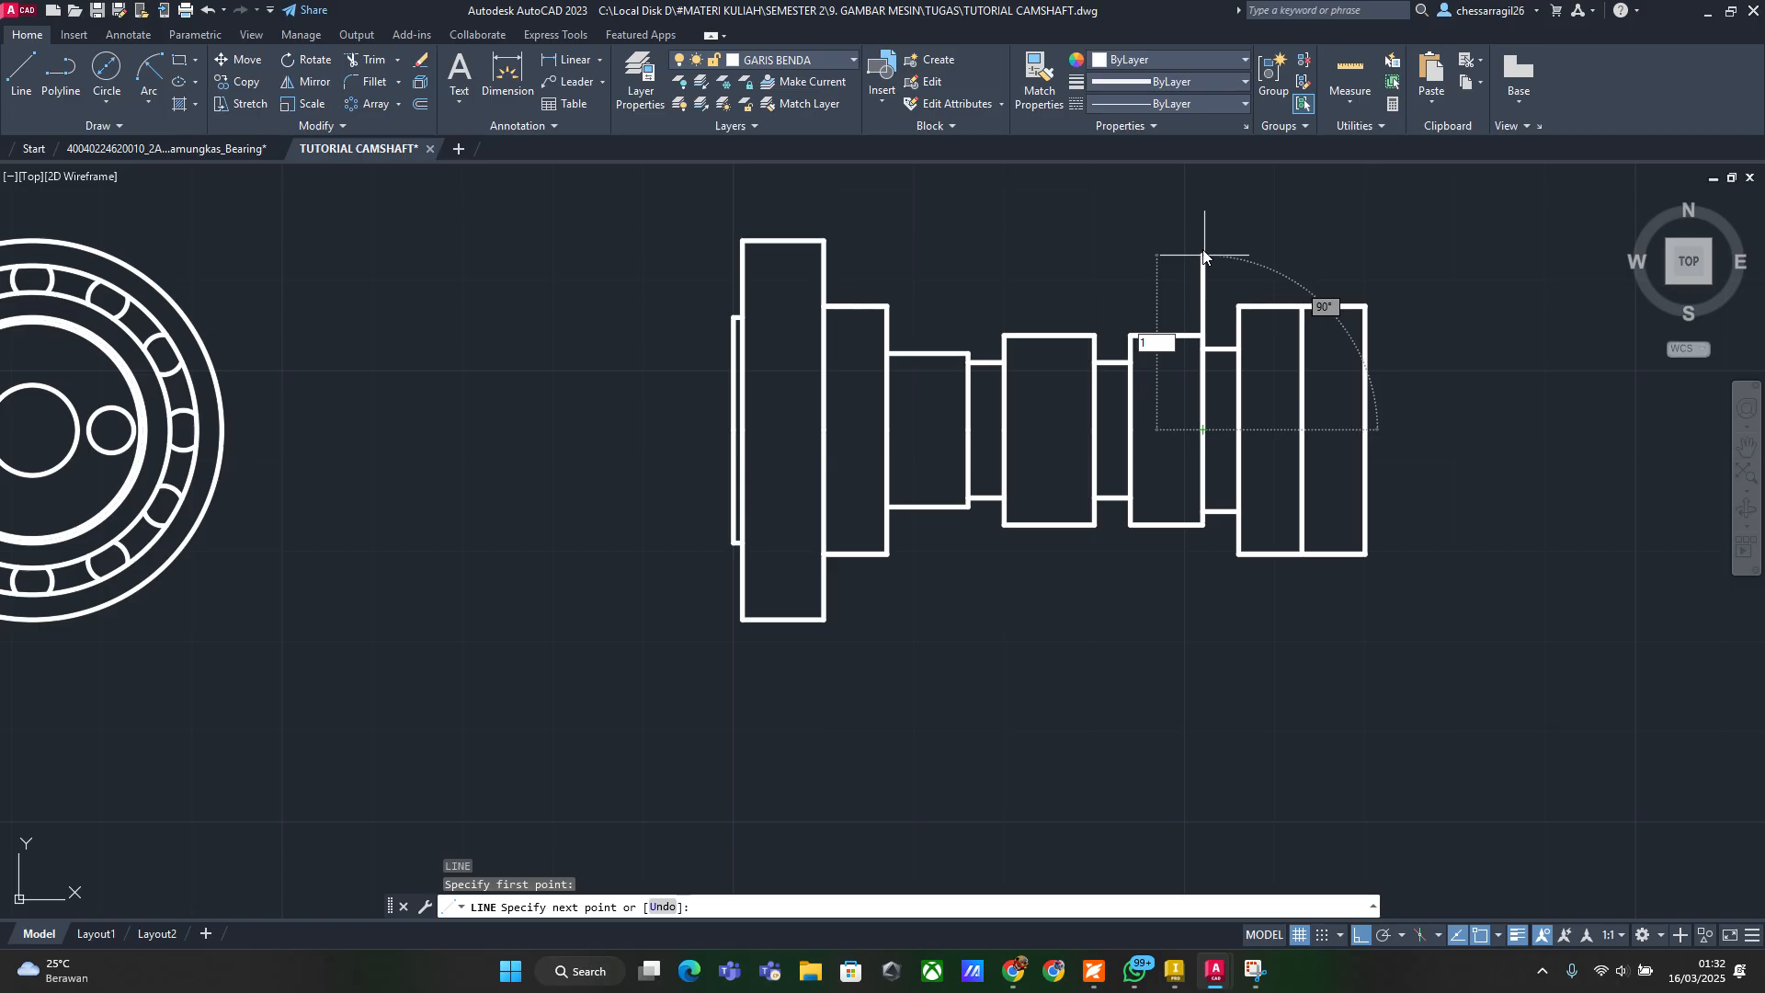
key("Escape")
key("Escape")
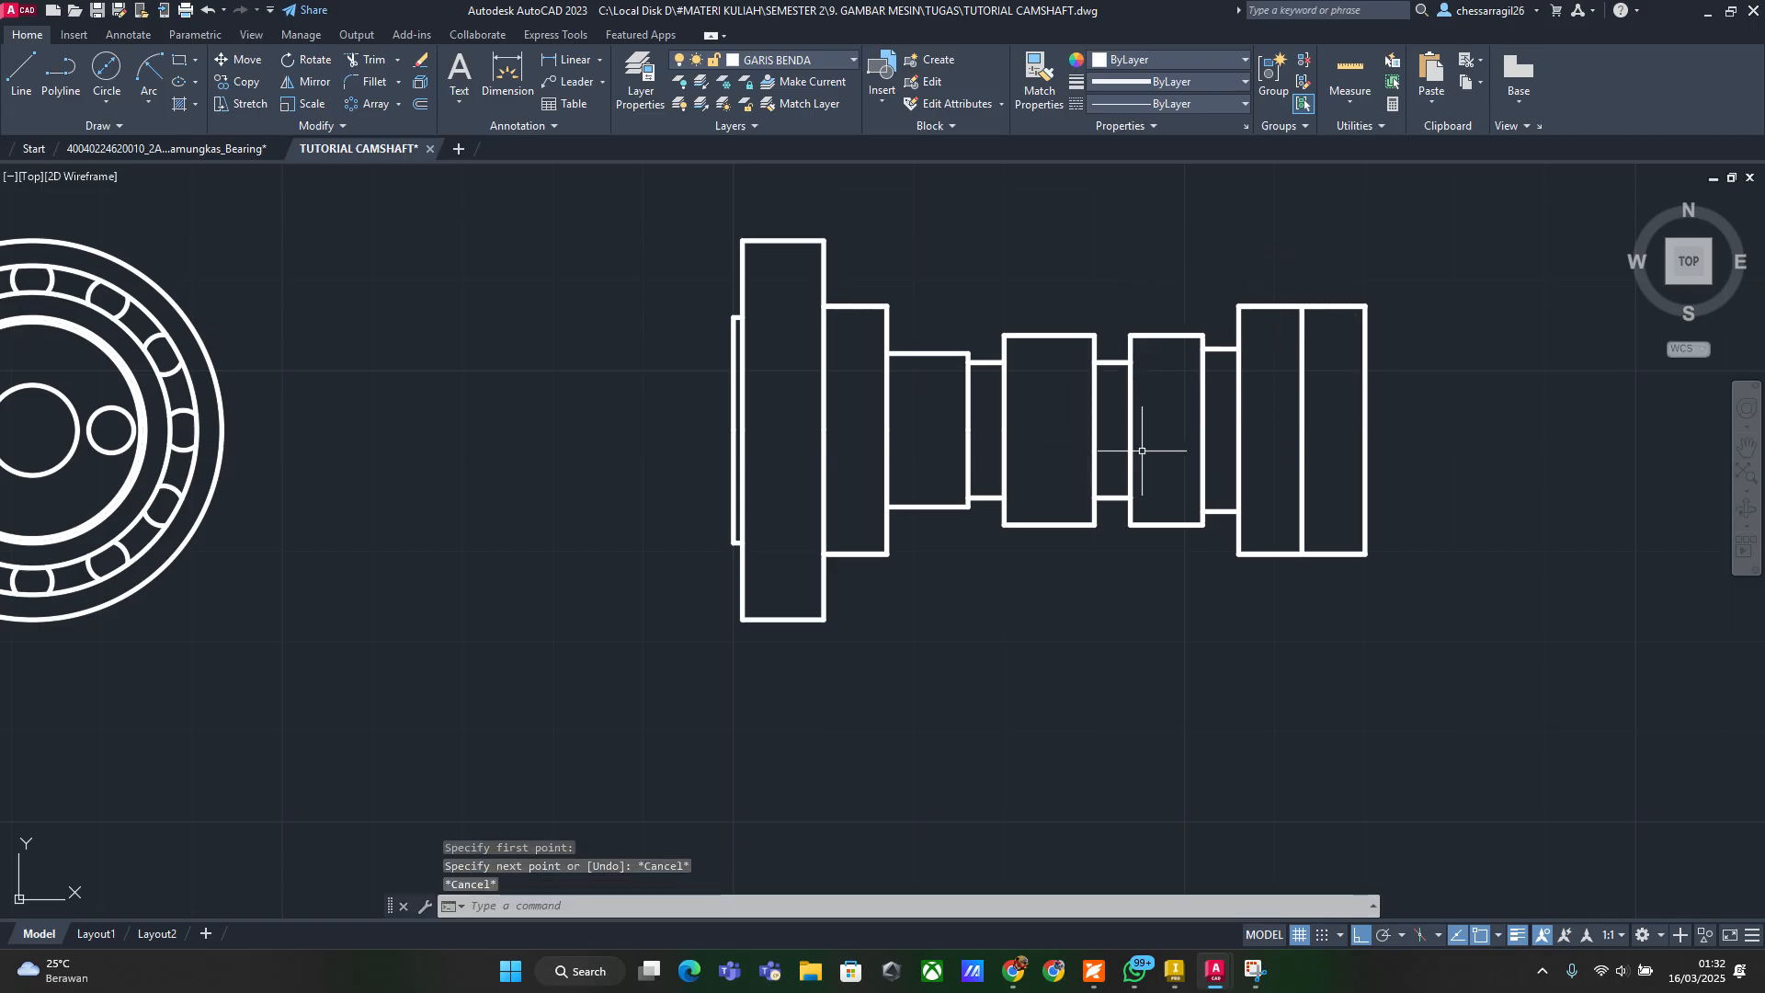
After checking the Inventor reference, draw a 15.57 line up from the midpoint of the second cam's right edge, and a line across to its left edge
key("alt+Tab")
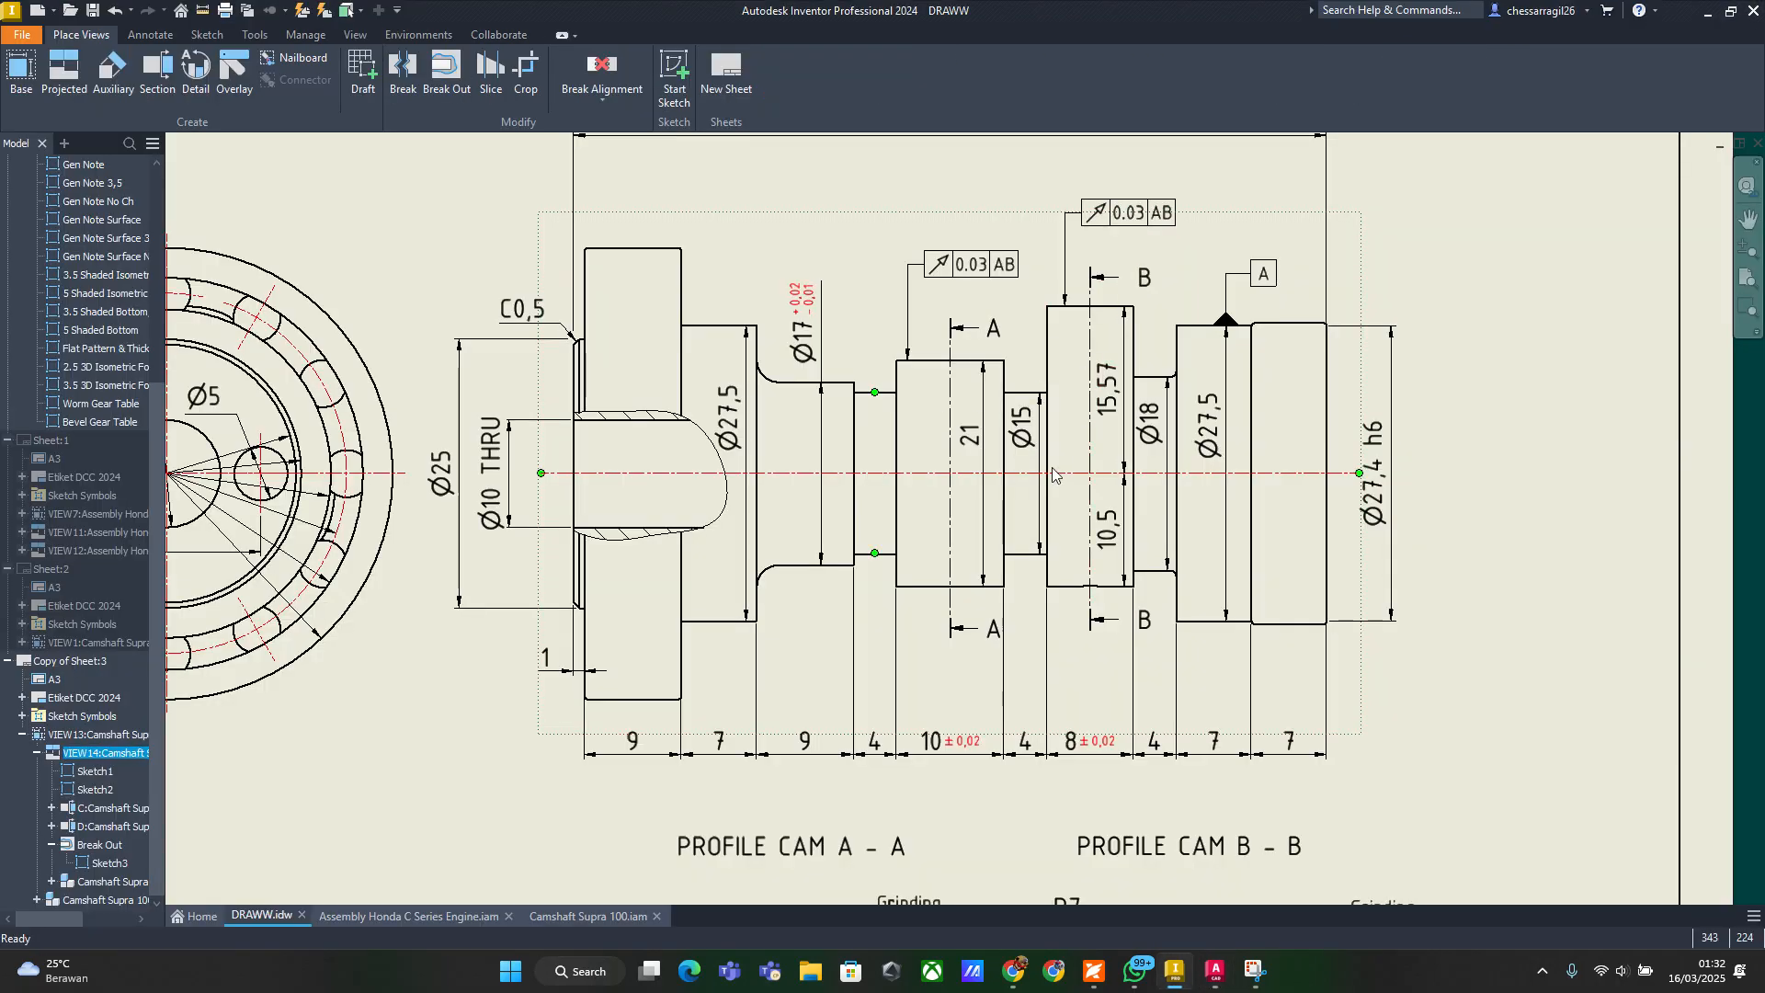
key("alt+Tab")
key("alt+Tab")
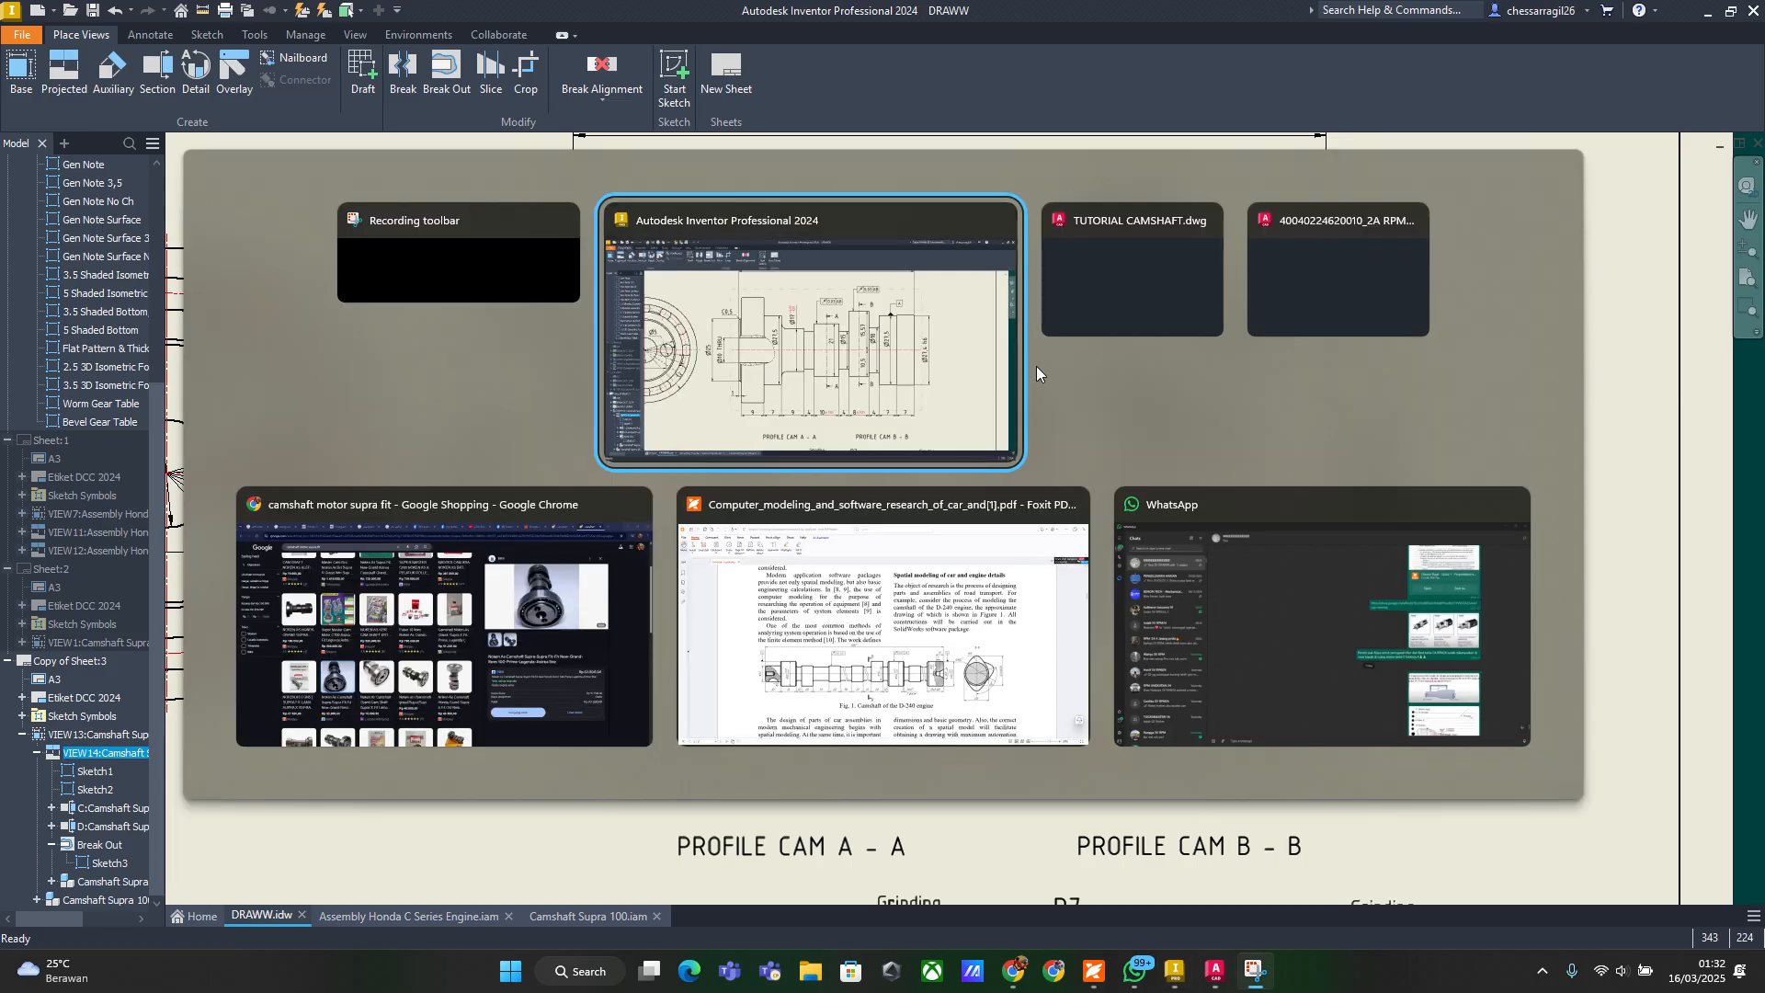
type("l")
key("Return")
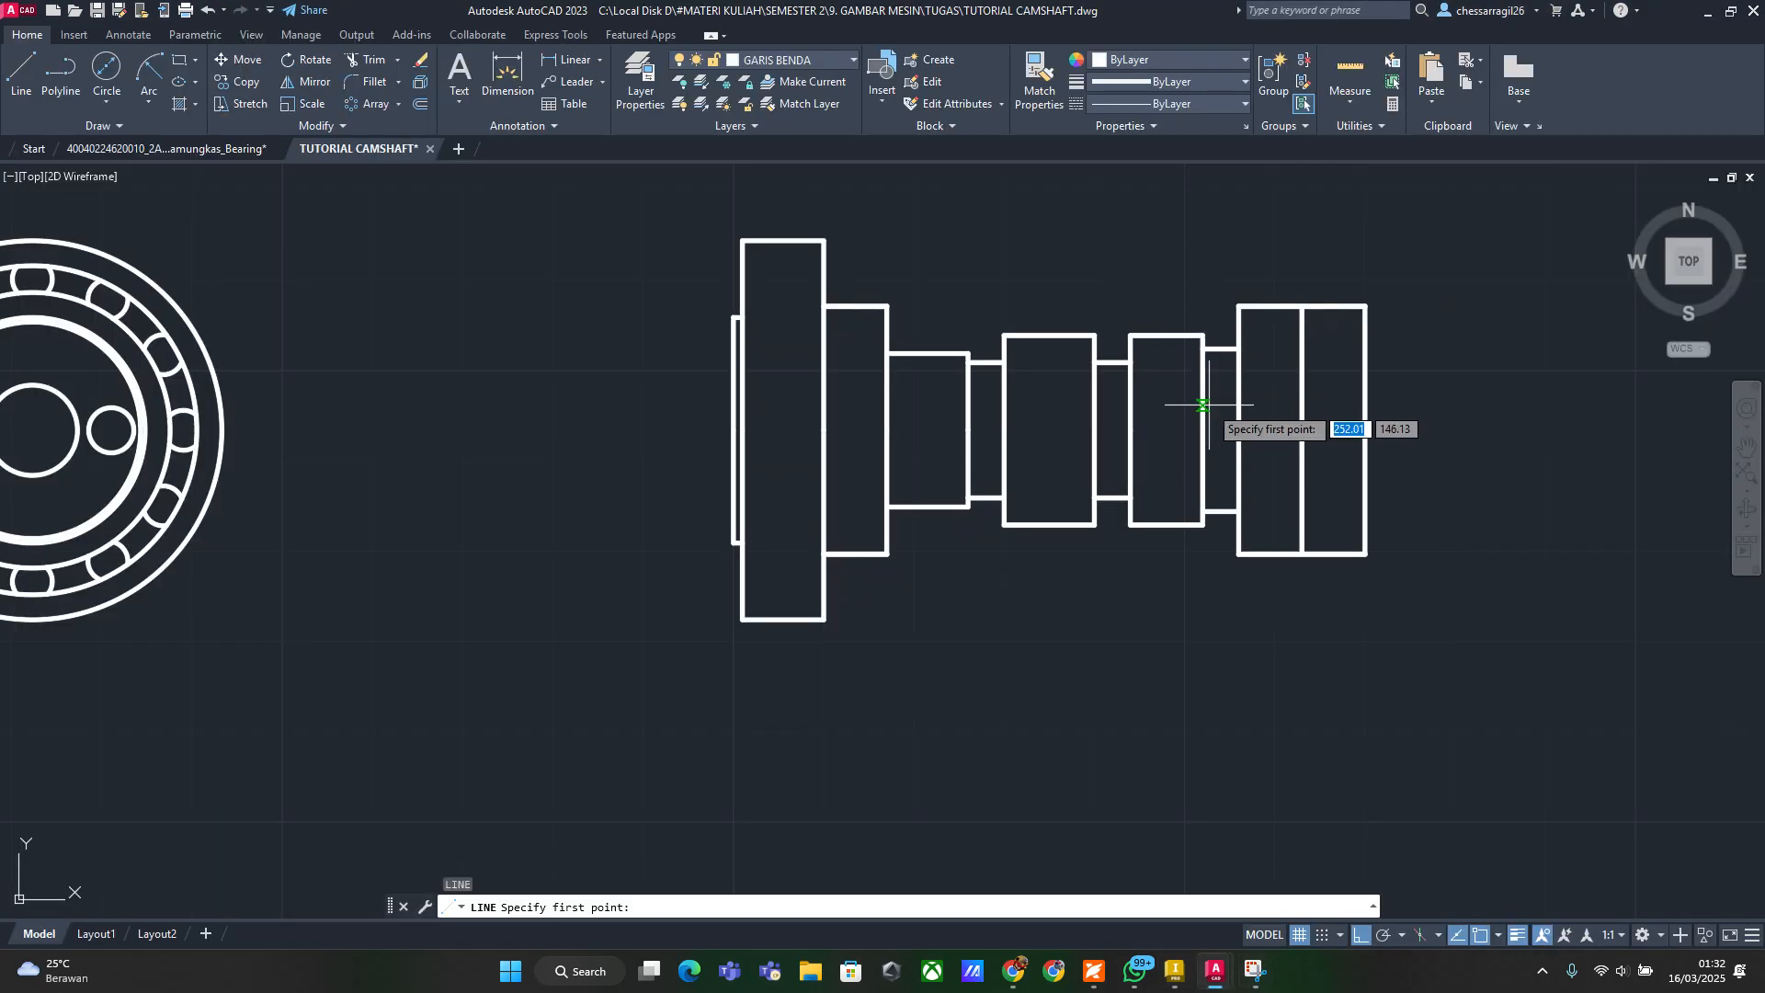
left_click(1202, 430)
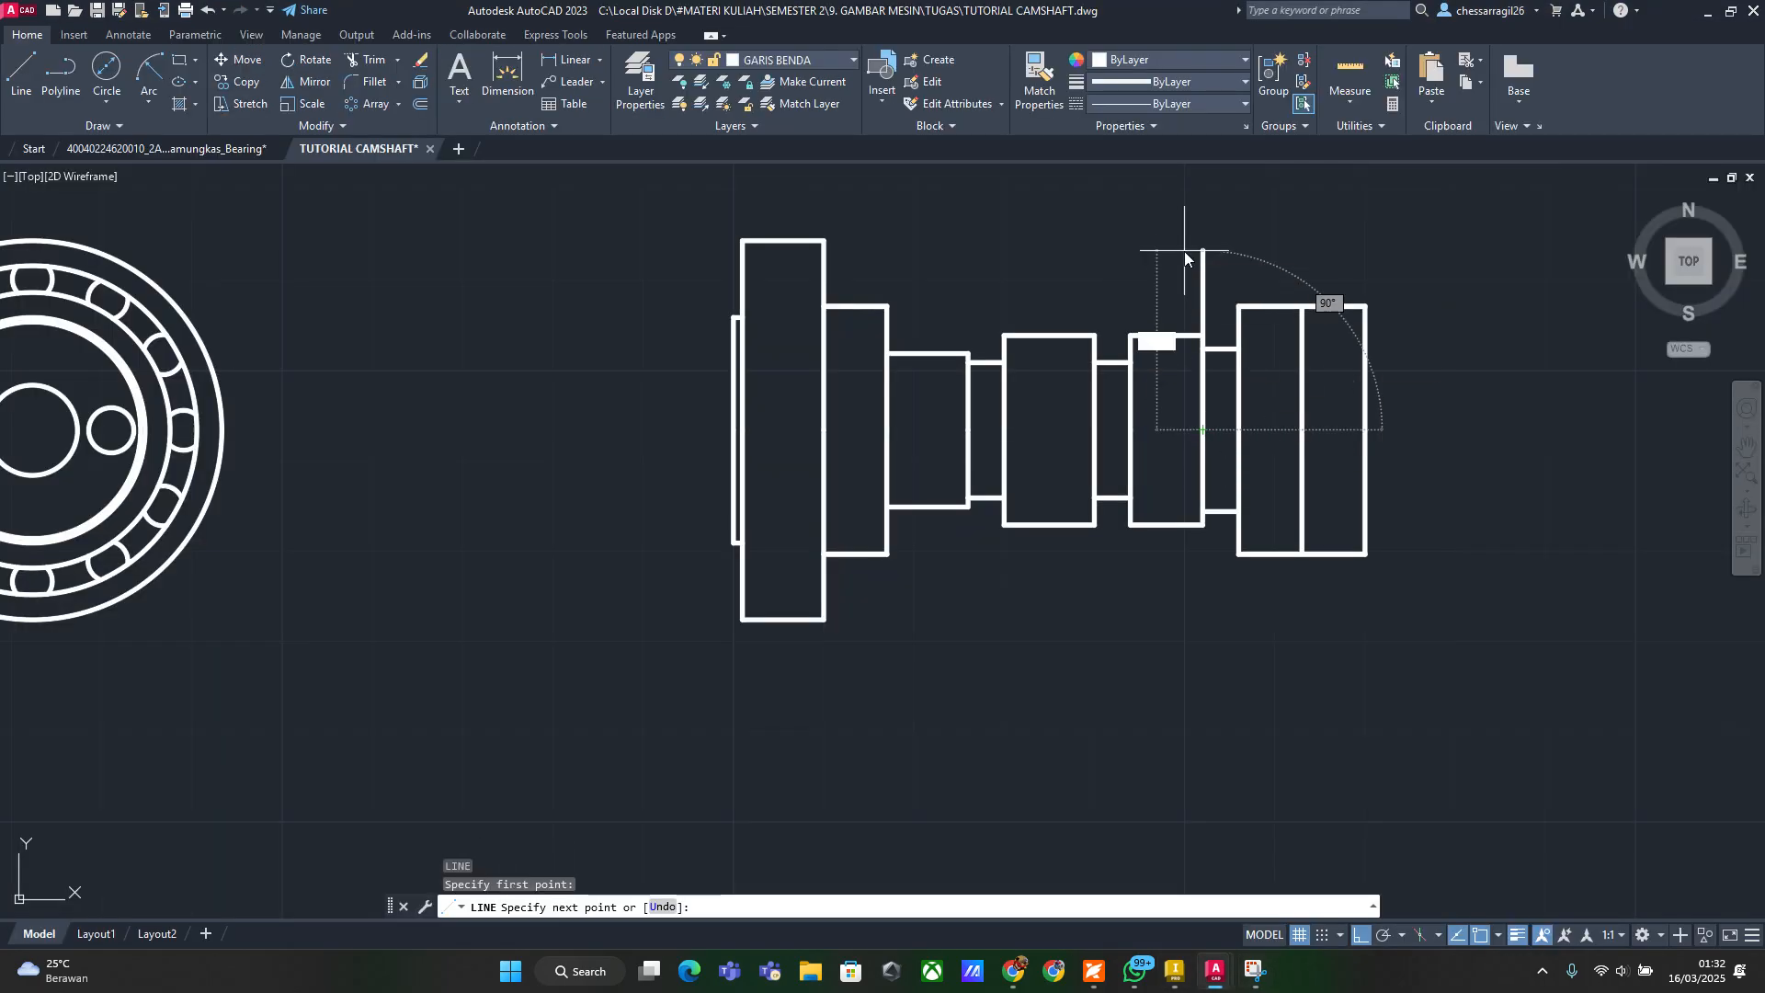
type("15.57")
key("Return")
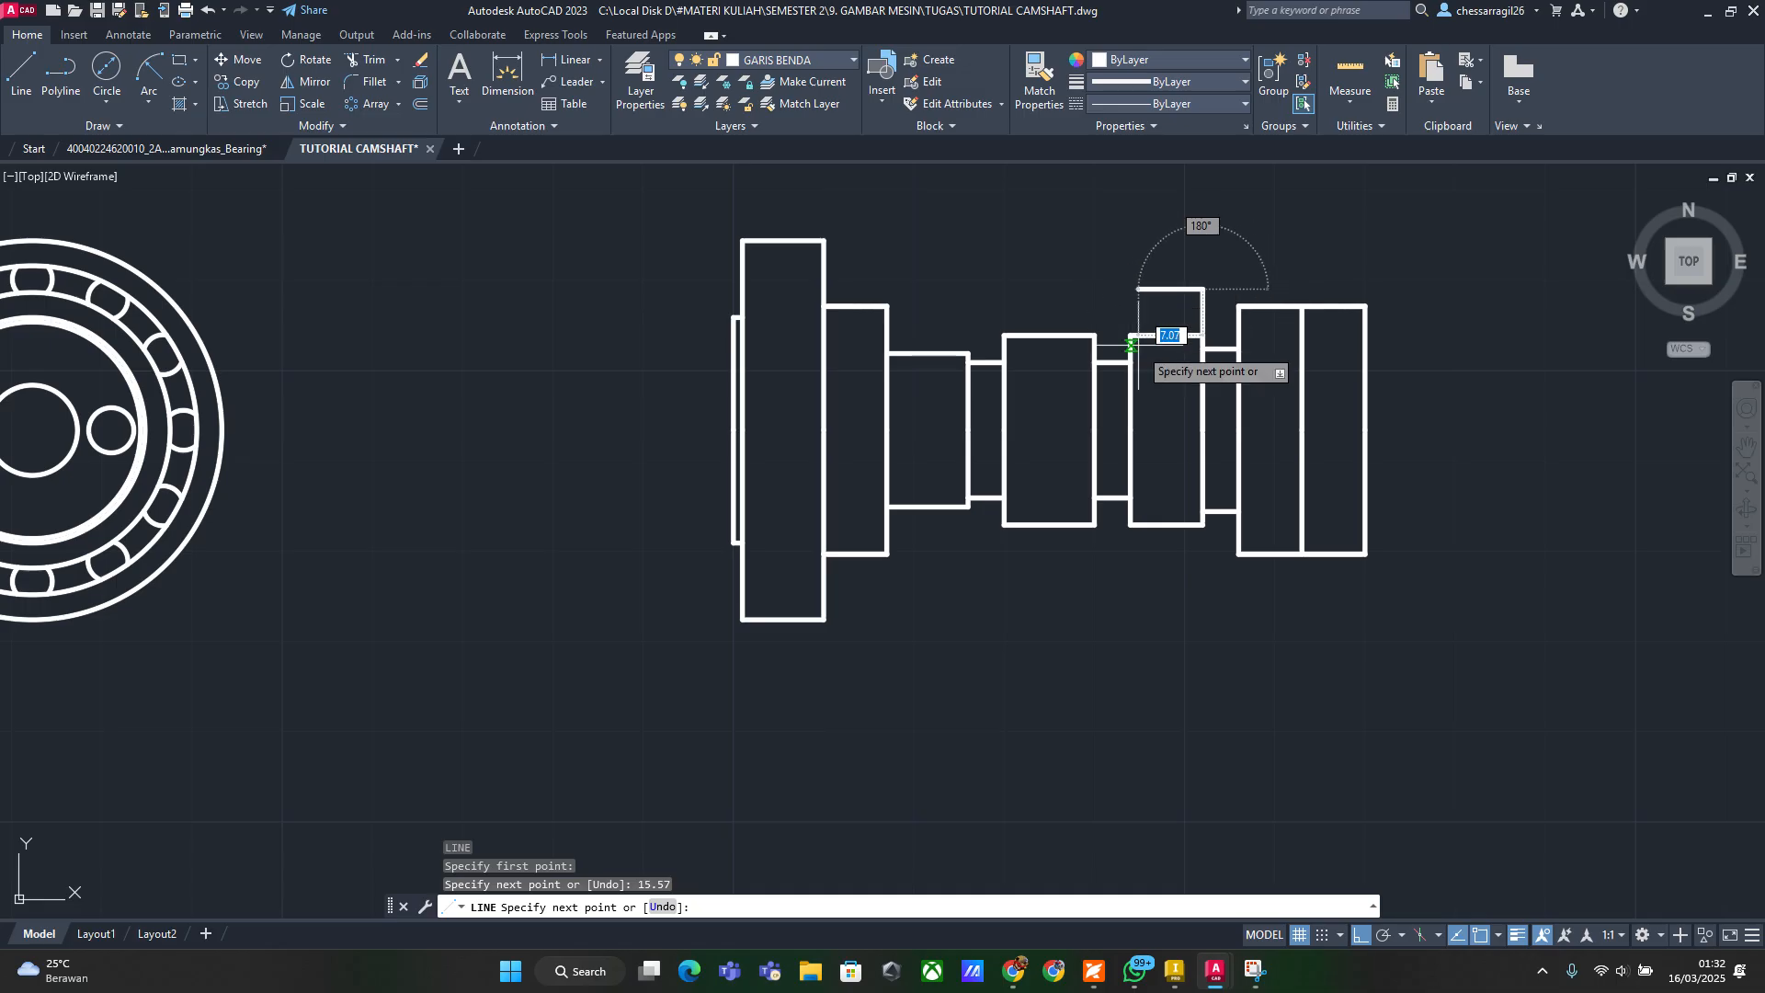
left_click(1131, 290)
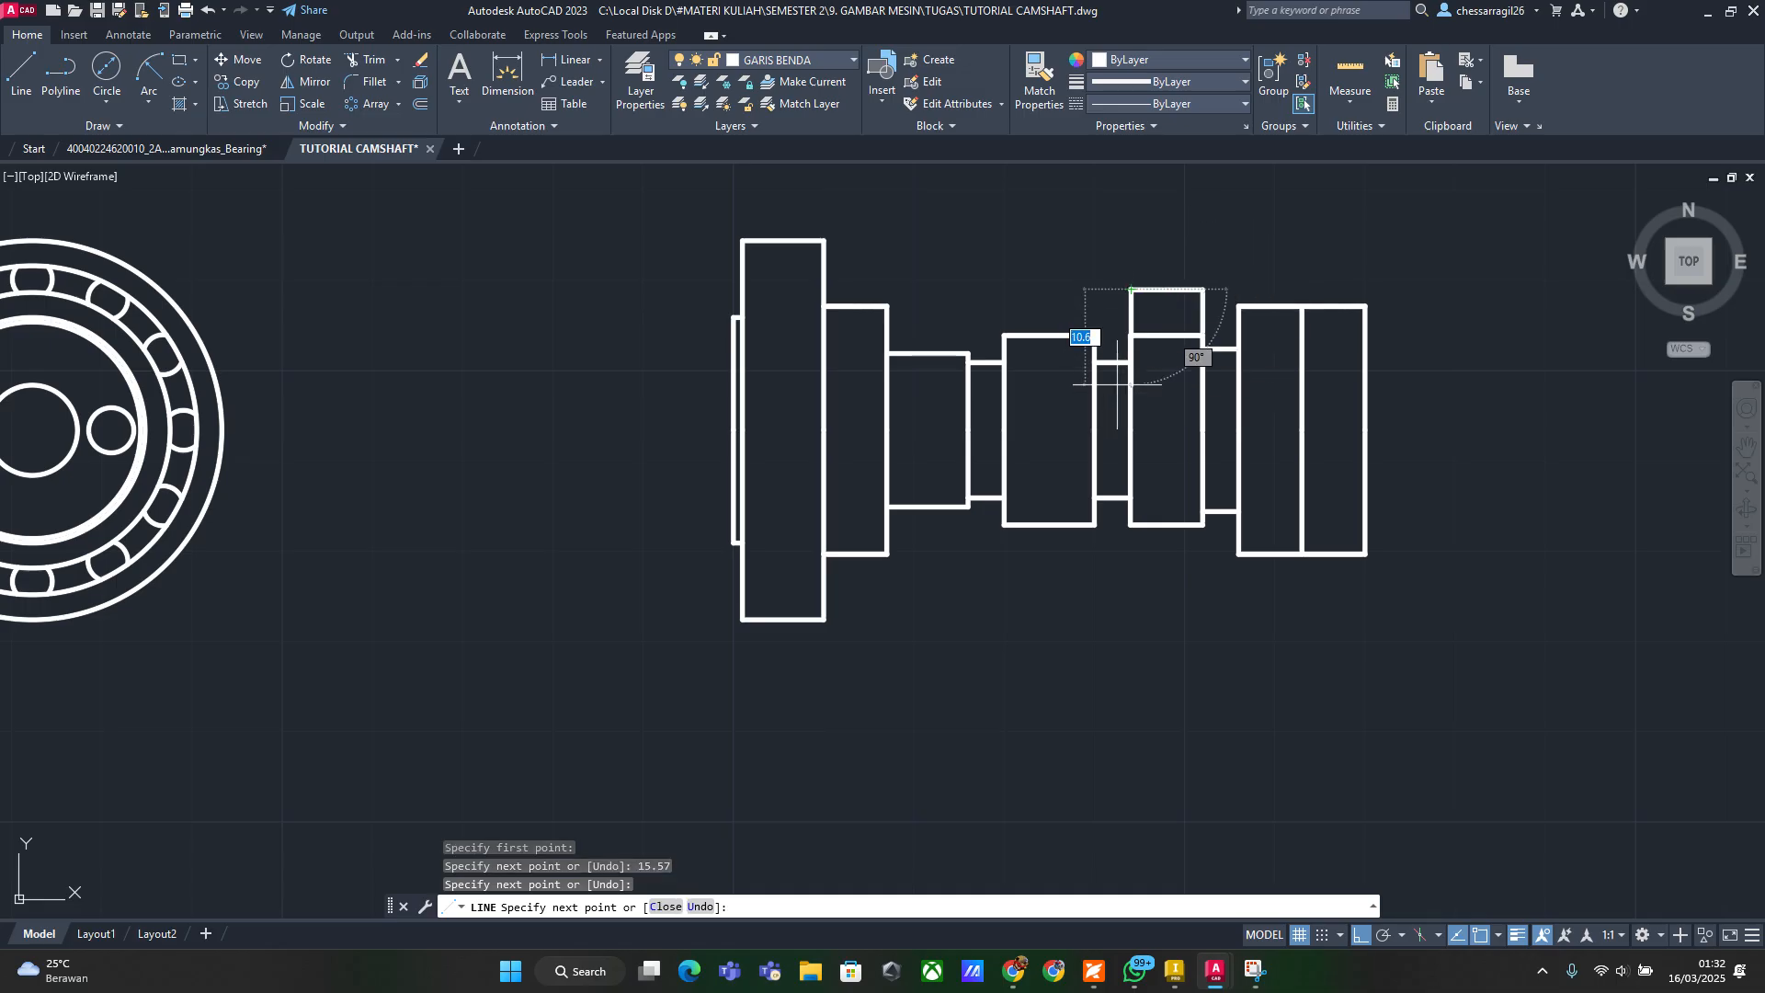
key("Escape")
key("Escape")
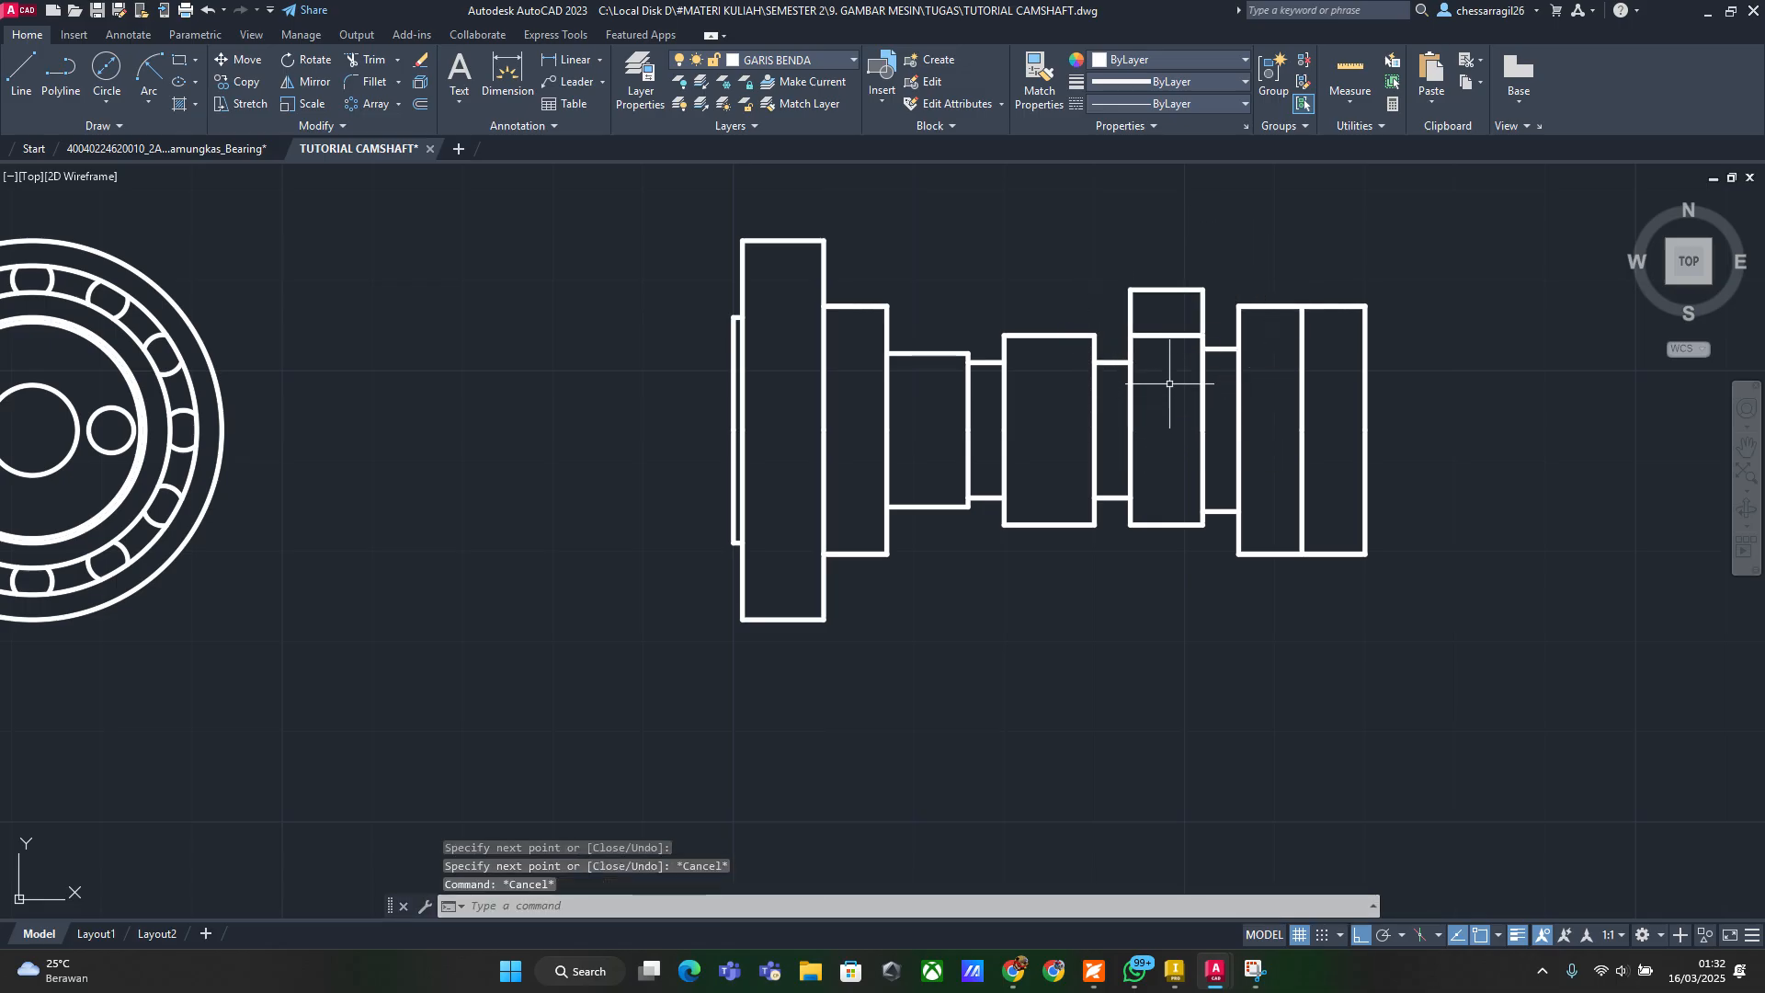
Trim away the old upper edge inside the raised second cam and end the command
type("tr")
key("Return")
left_click_drag(1167, 307, 1165, 404)
key("Escape")
key("Escape")
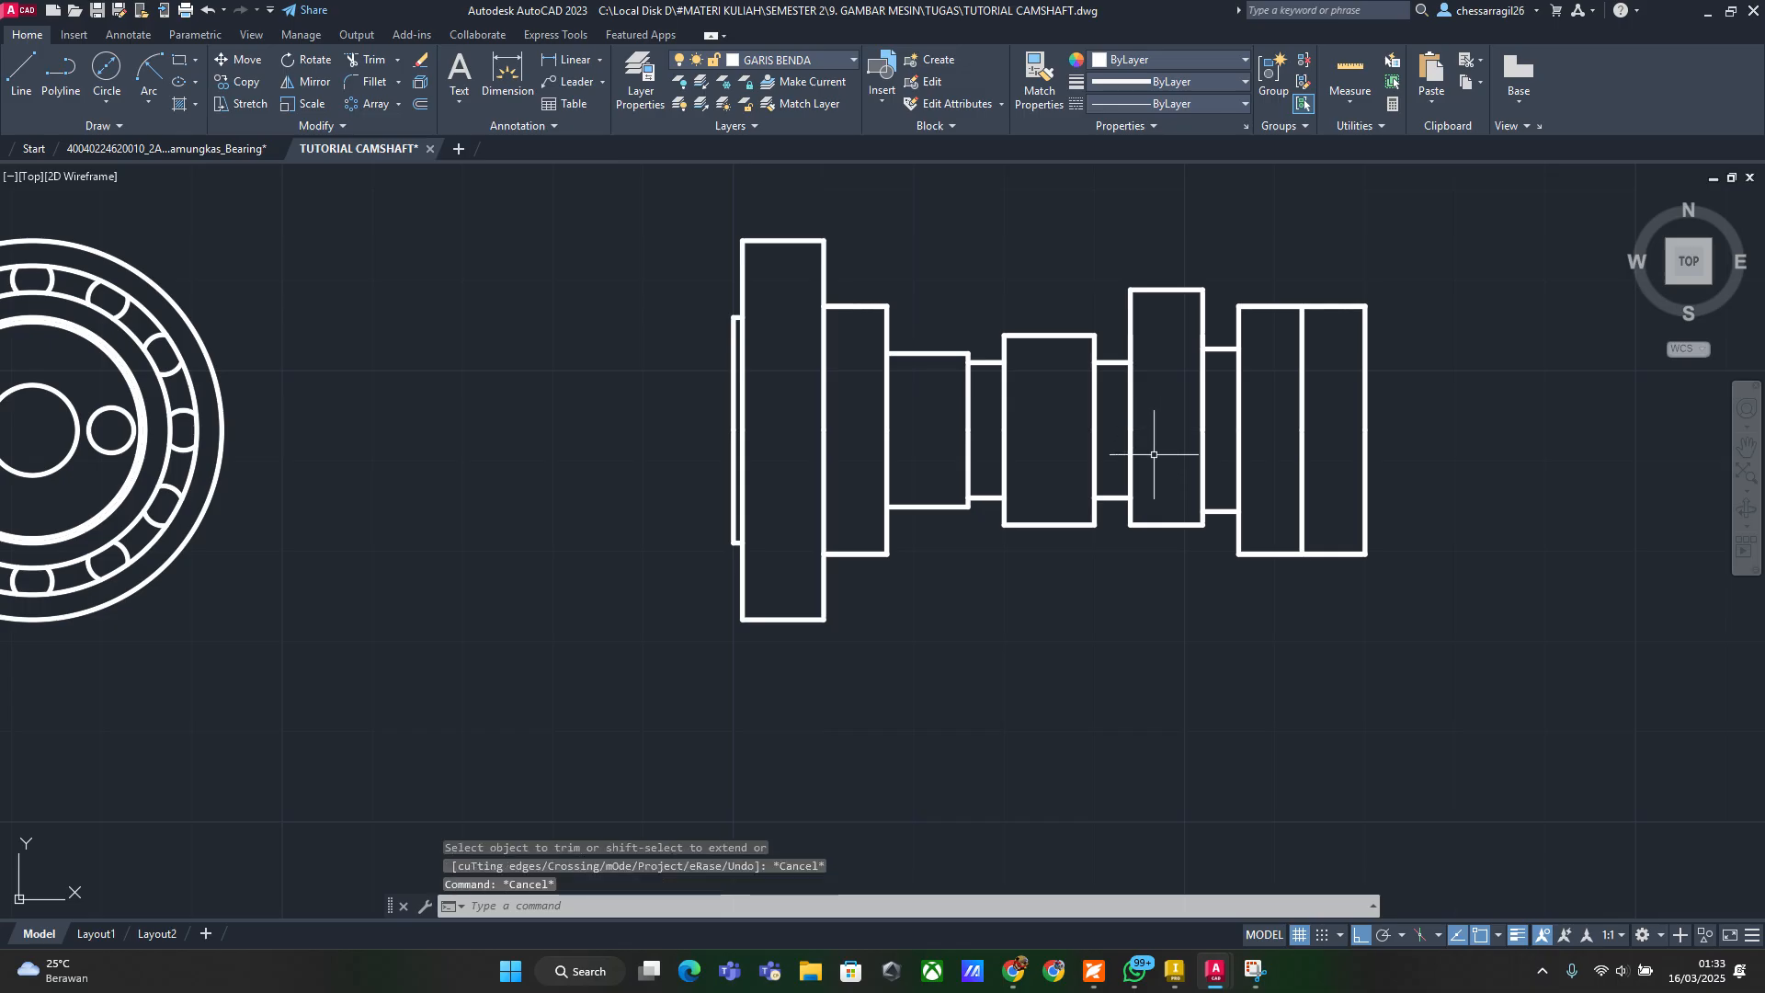
Move the whole camshaft side view horizontally closer to the circular front view
scroll(1154, 454, "up", 2)
scroll(1154, 454, "down", 2)
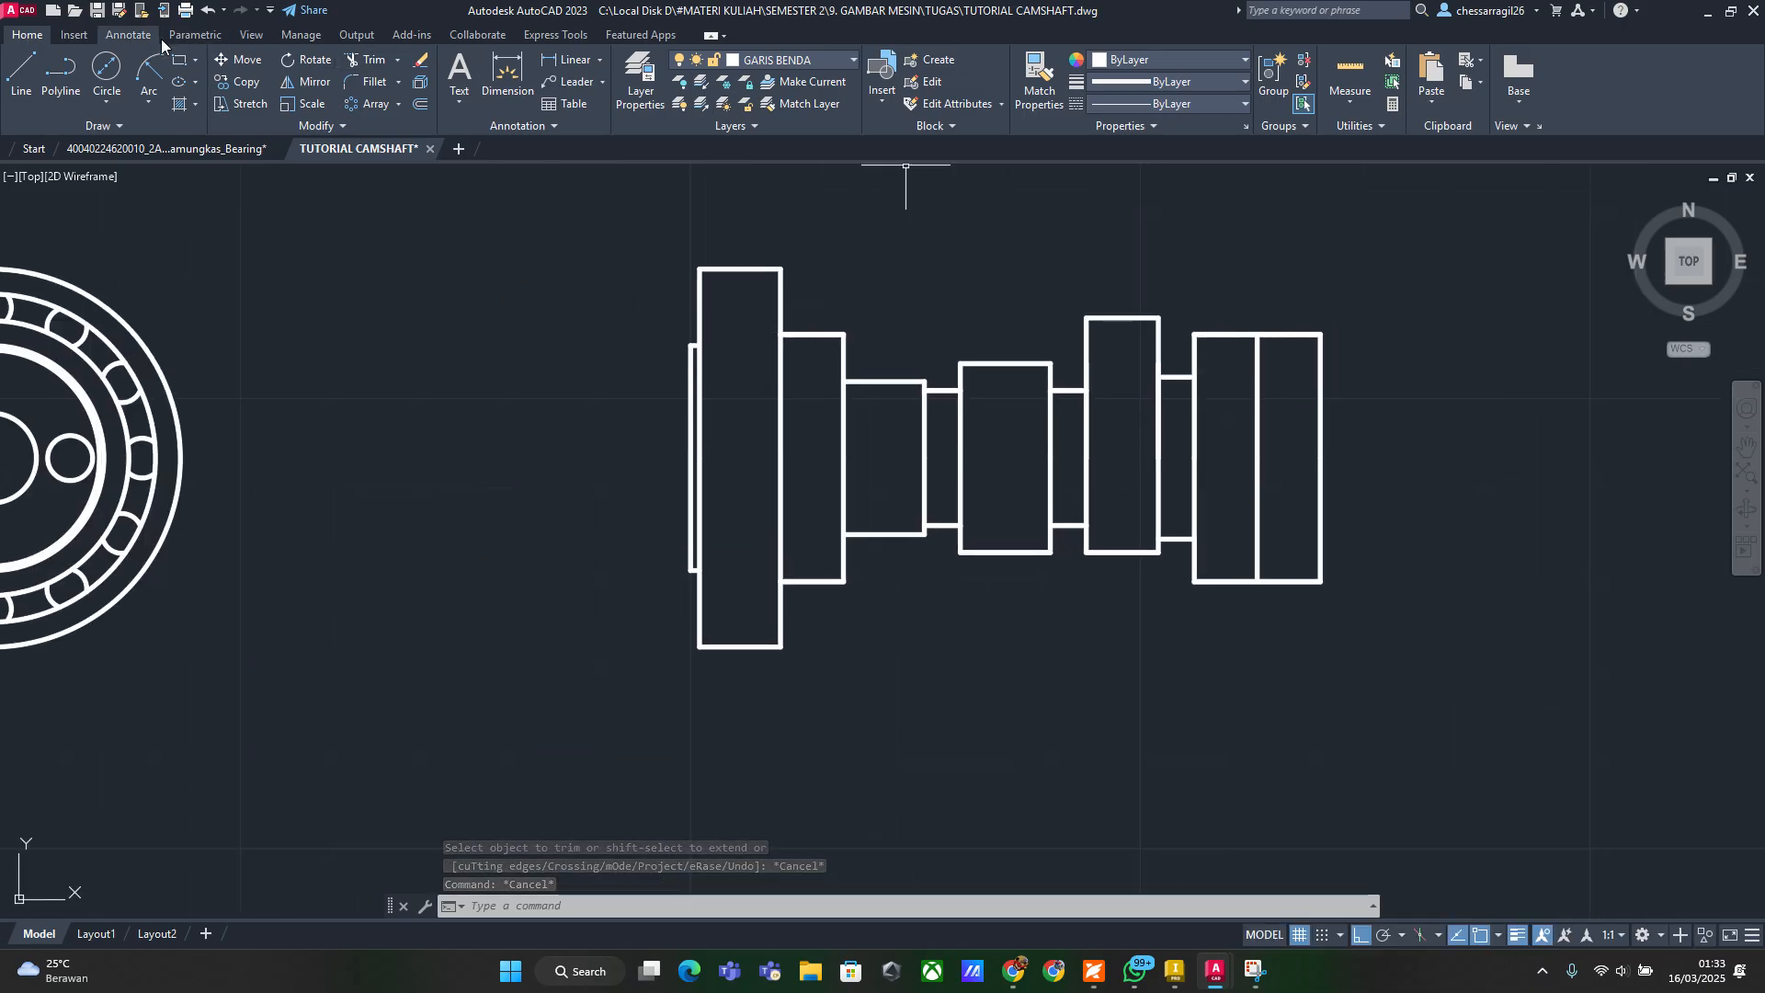
scroll(670, 239, "down", 2)
left_click(1244, 522)
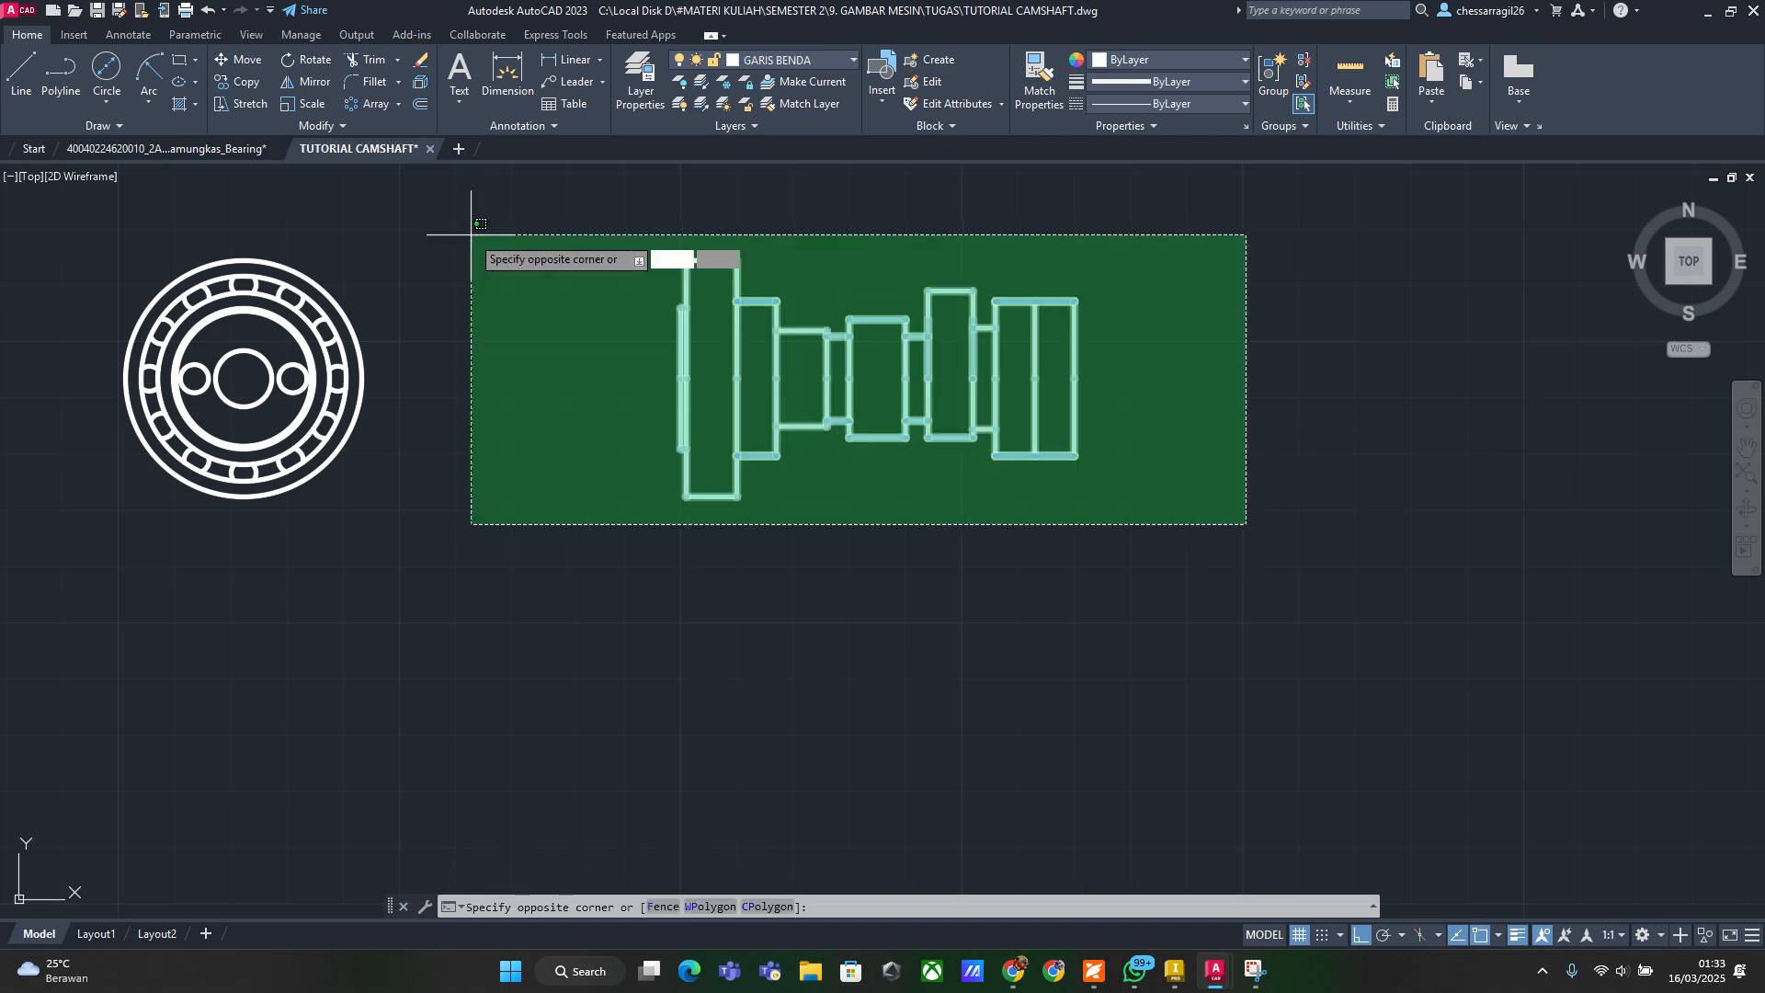
left_click(551, 184)
type("m")
key("Return")
left_click(934, 609)
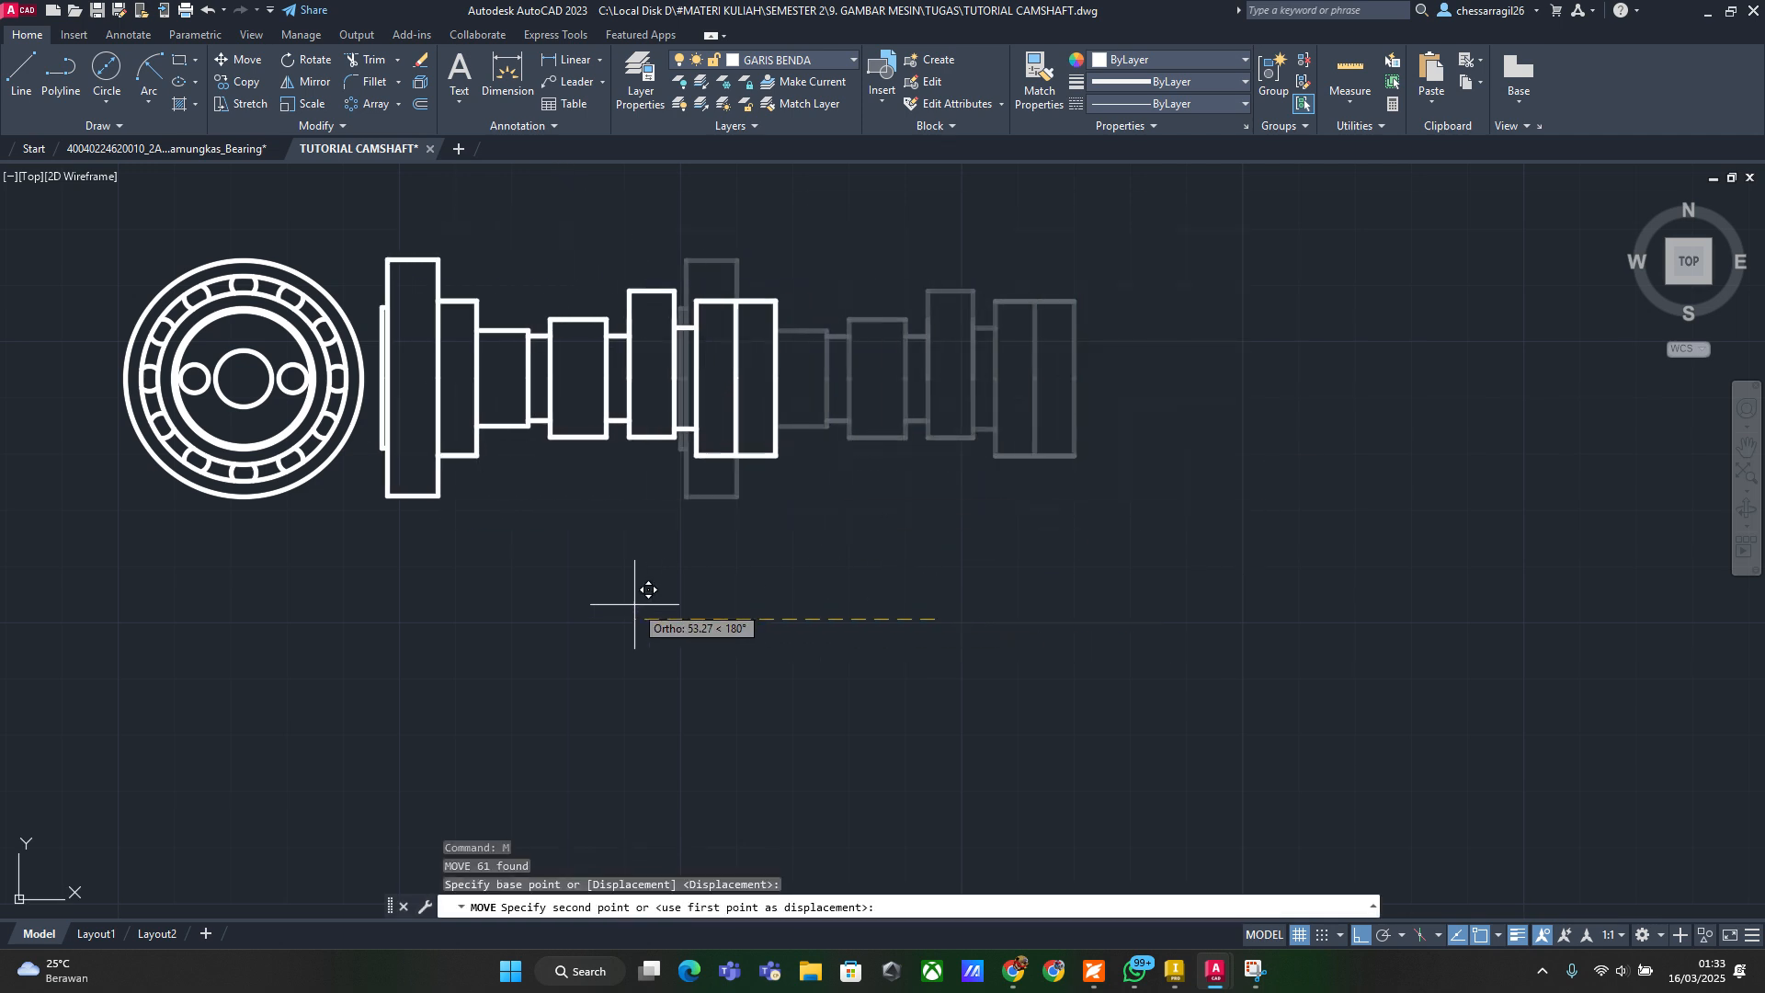
key("Escape")
key("Escape")
scroll(991, 599, "down", 5)
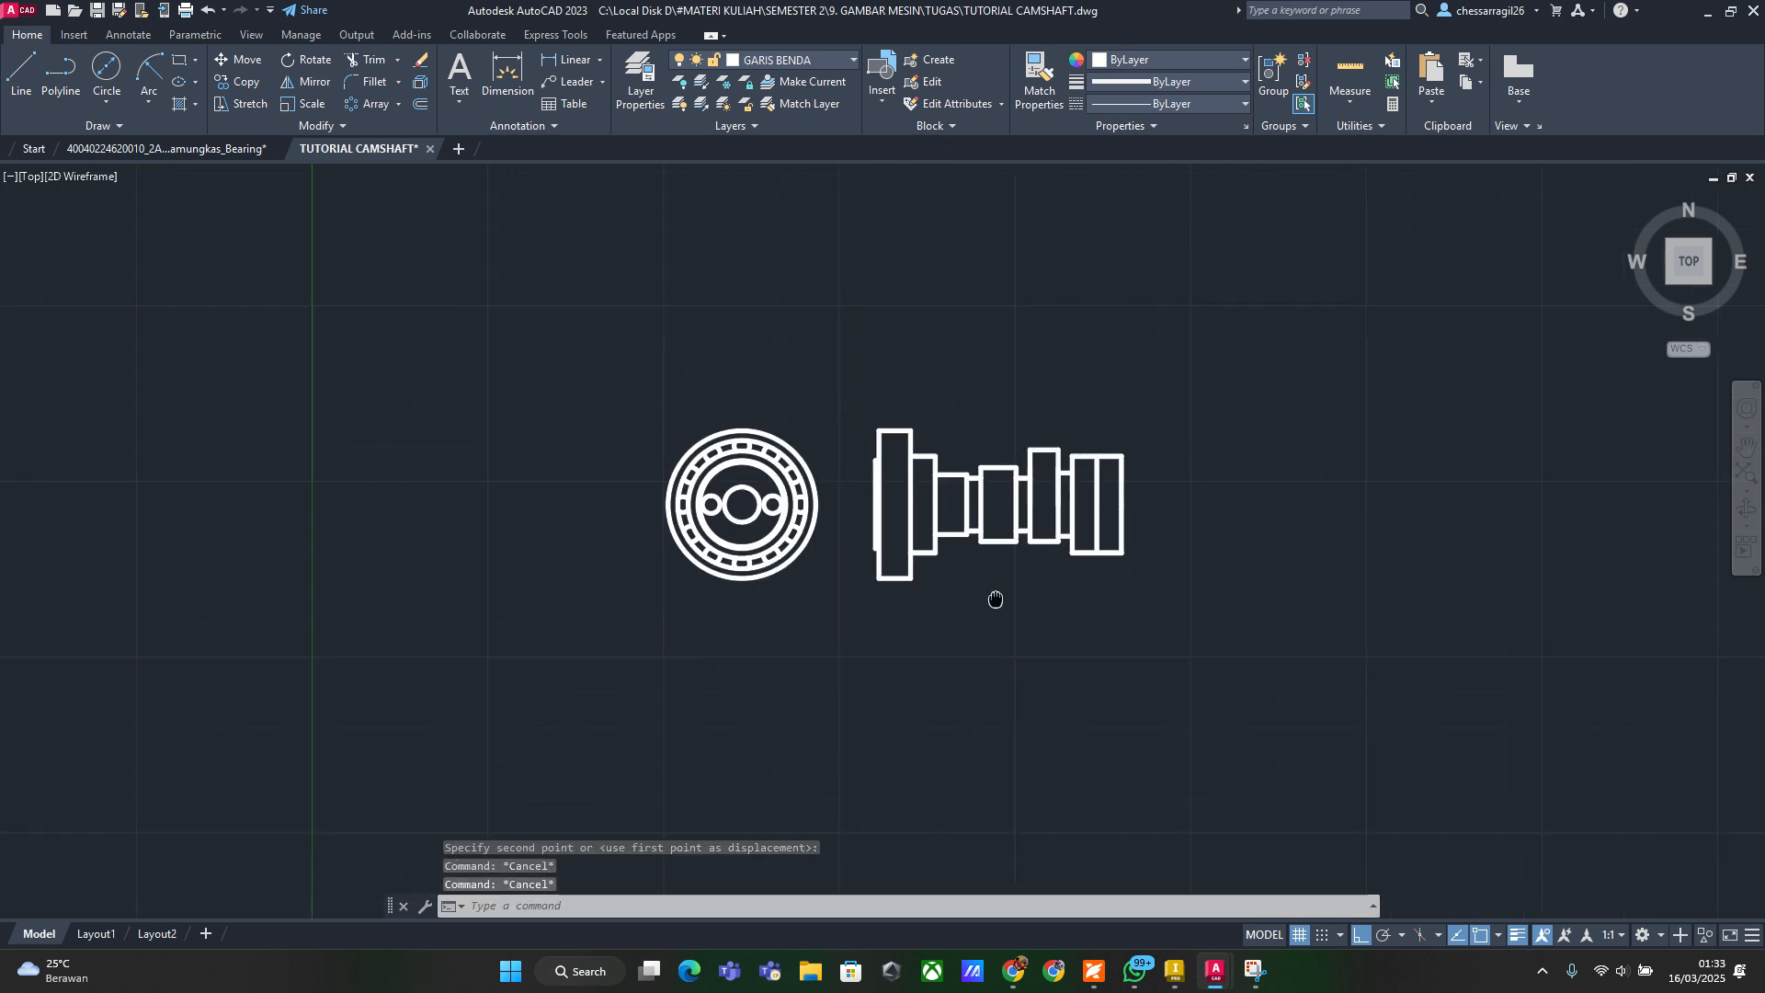
scroll(1021, 601, "up", 4)
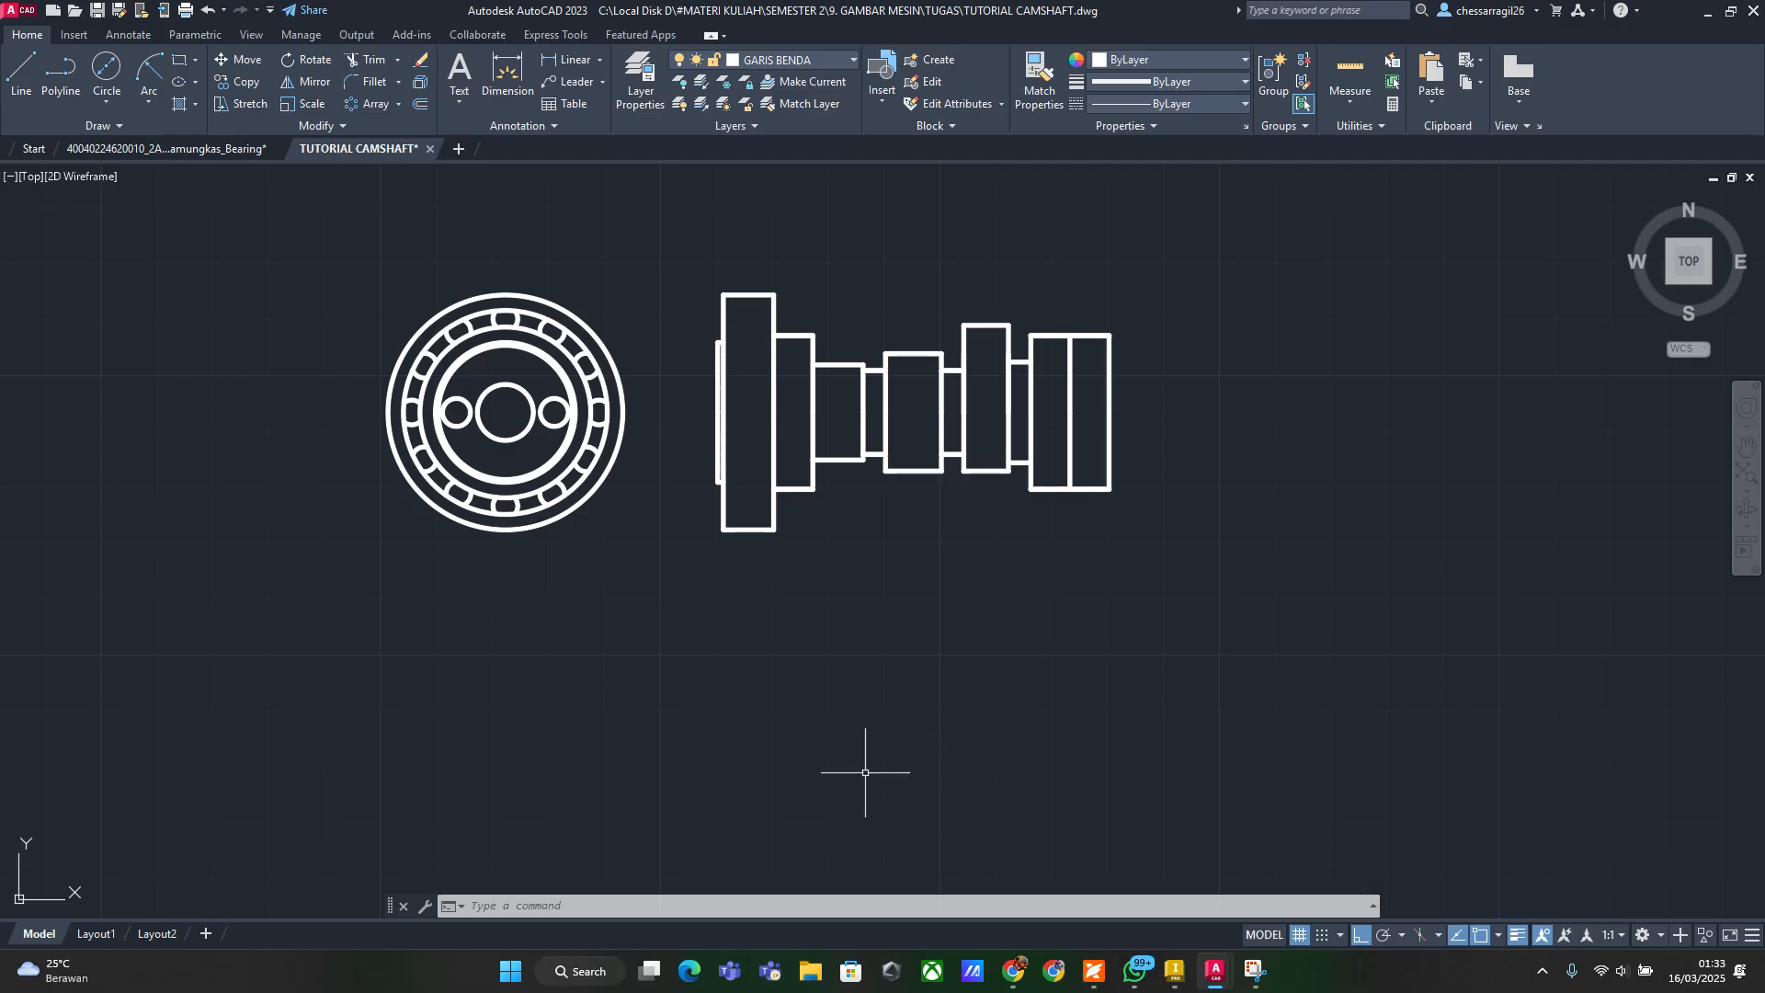
Switch to the Inventor reference drawing and examine the A-A and B-B section marks and the two cam profiles below the side view
left_click(1179, 969)
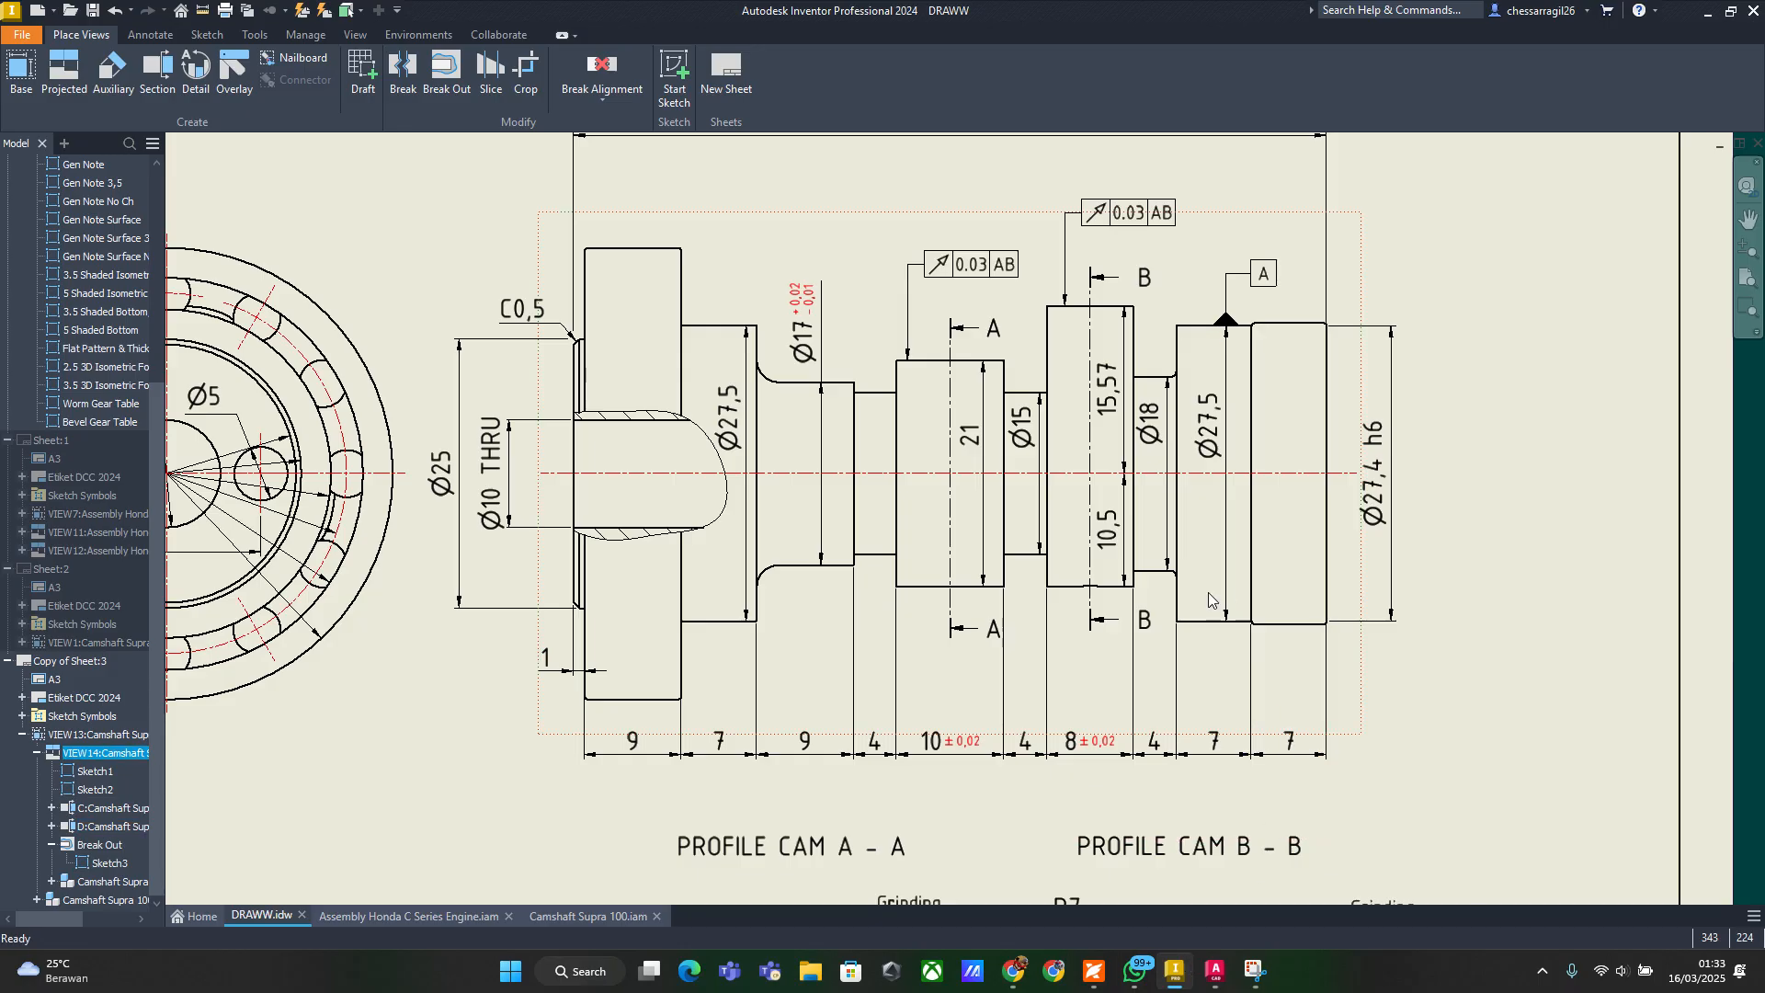
scroll(838, 467, "down", 3)
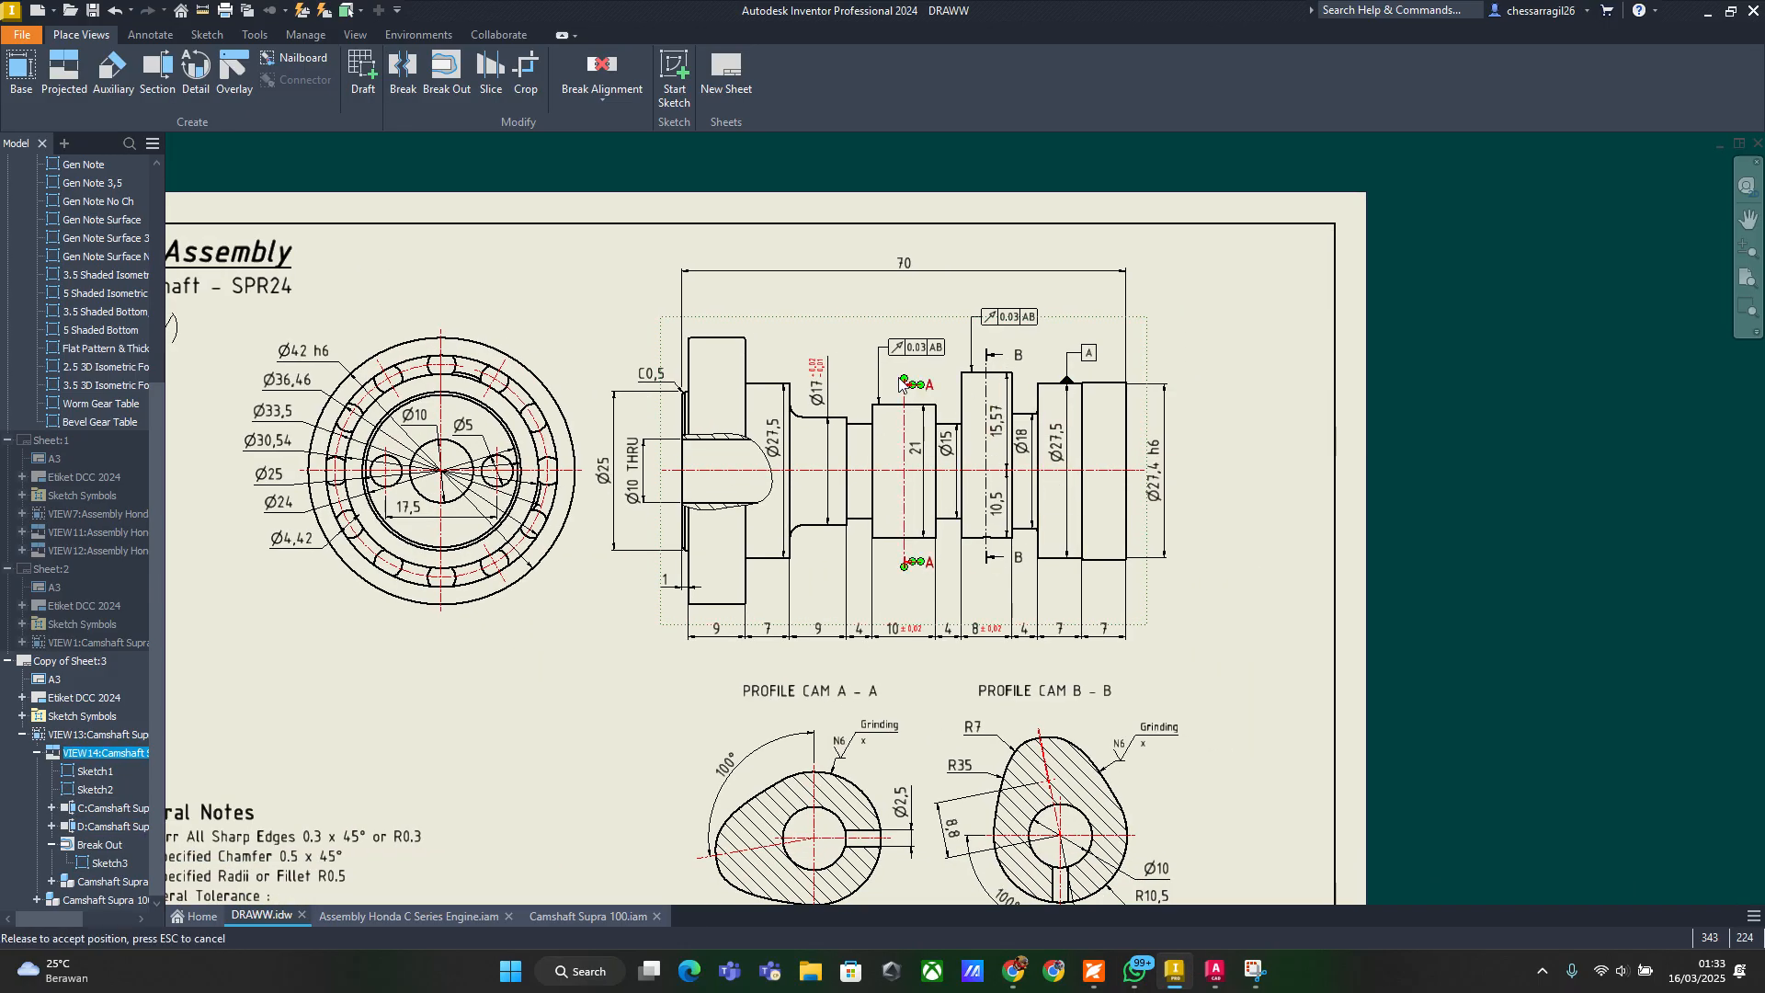
scroll(923, 395, "up", 5)
scroll(932, 393, "down", 2)
middle_click_drag(934, 393, 896, 321)
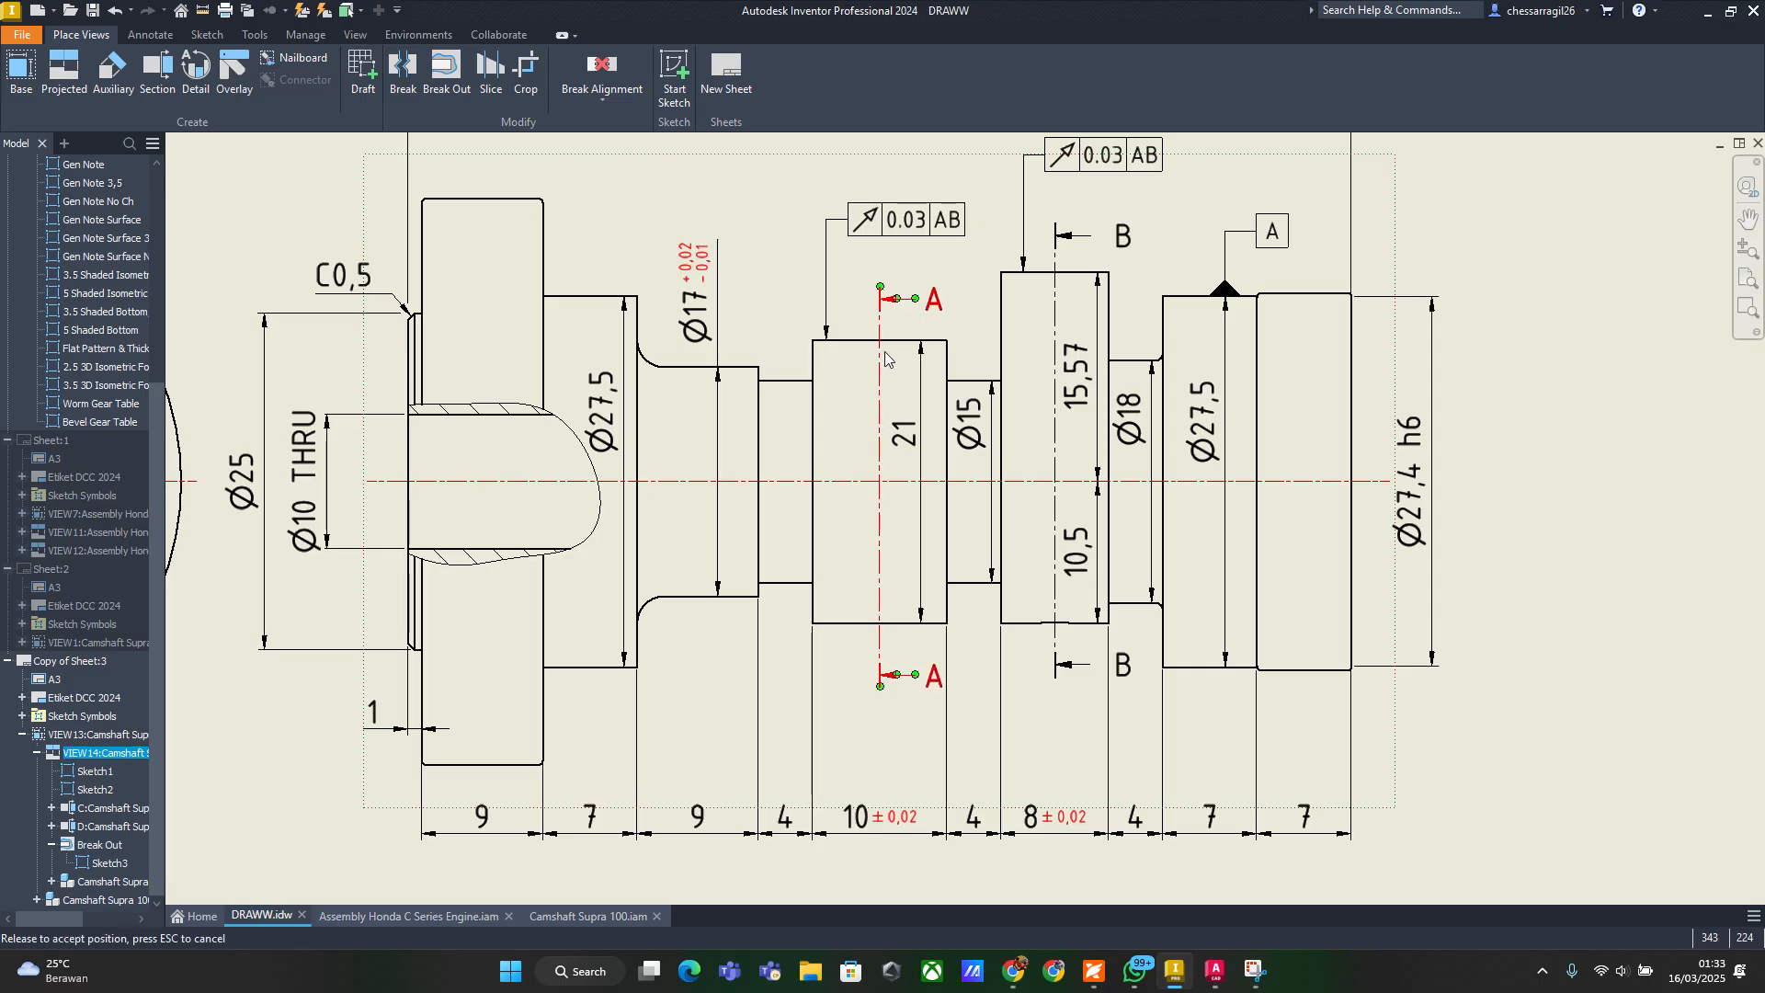
left_click_drag(881, 427, 887, 428)
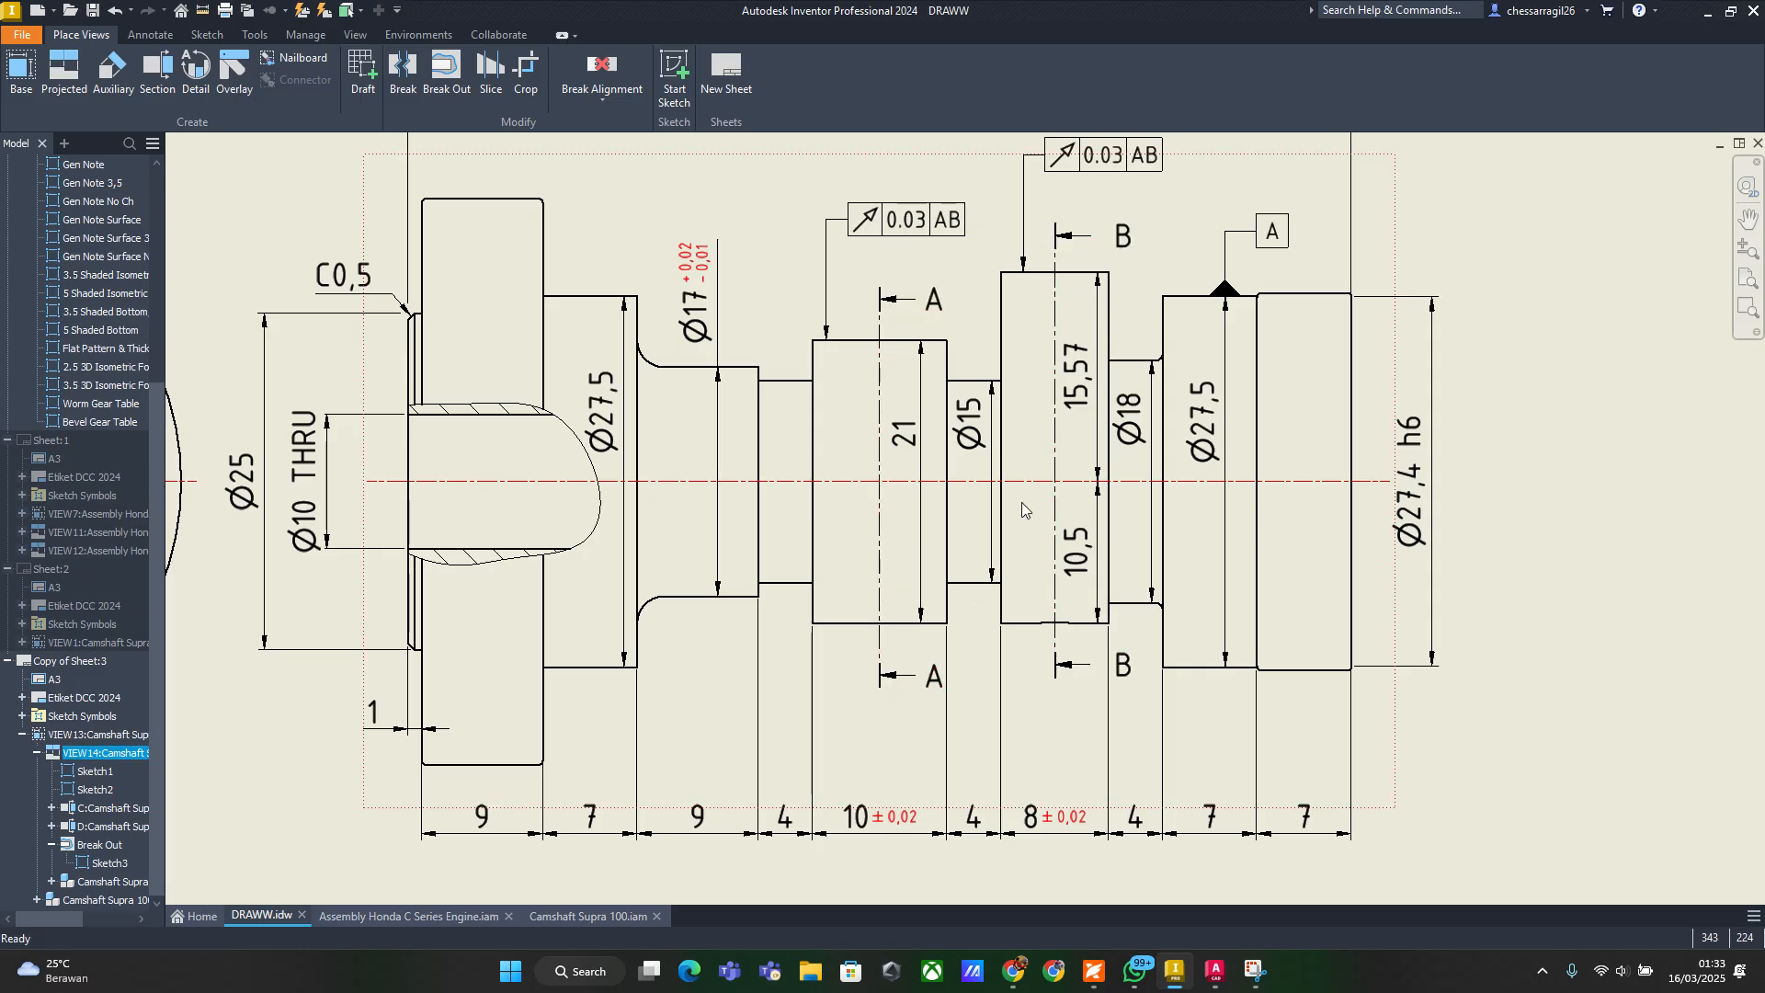
scroll(974, 441, "down", 5)
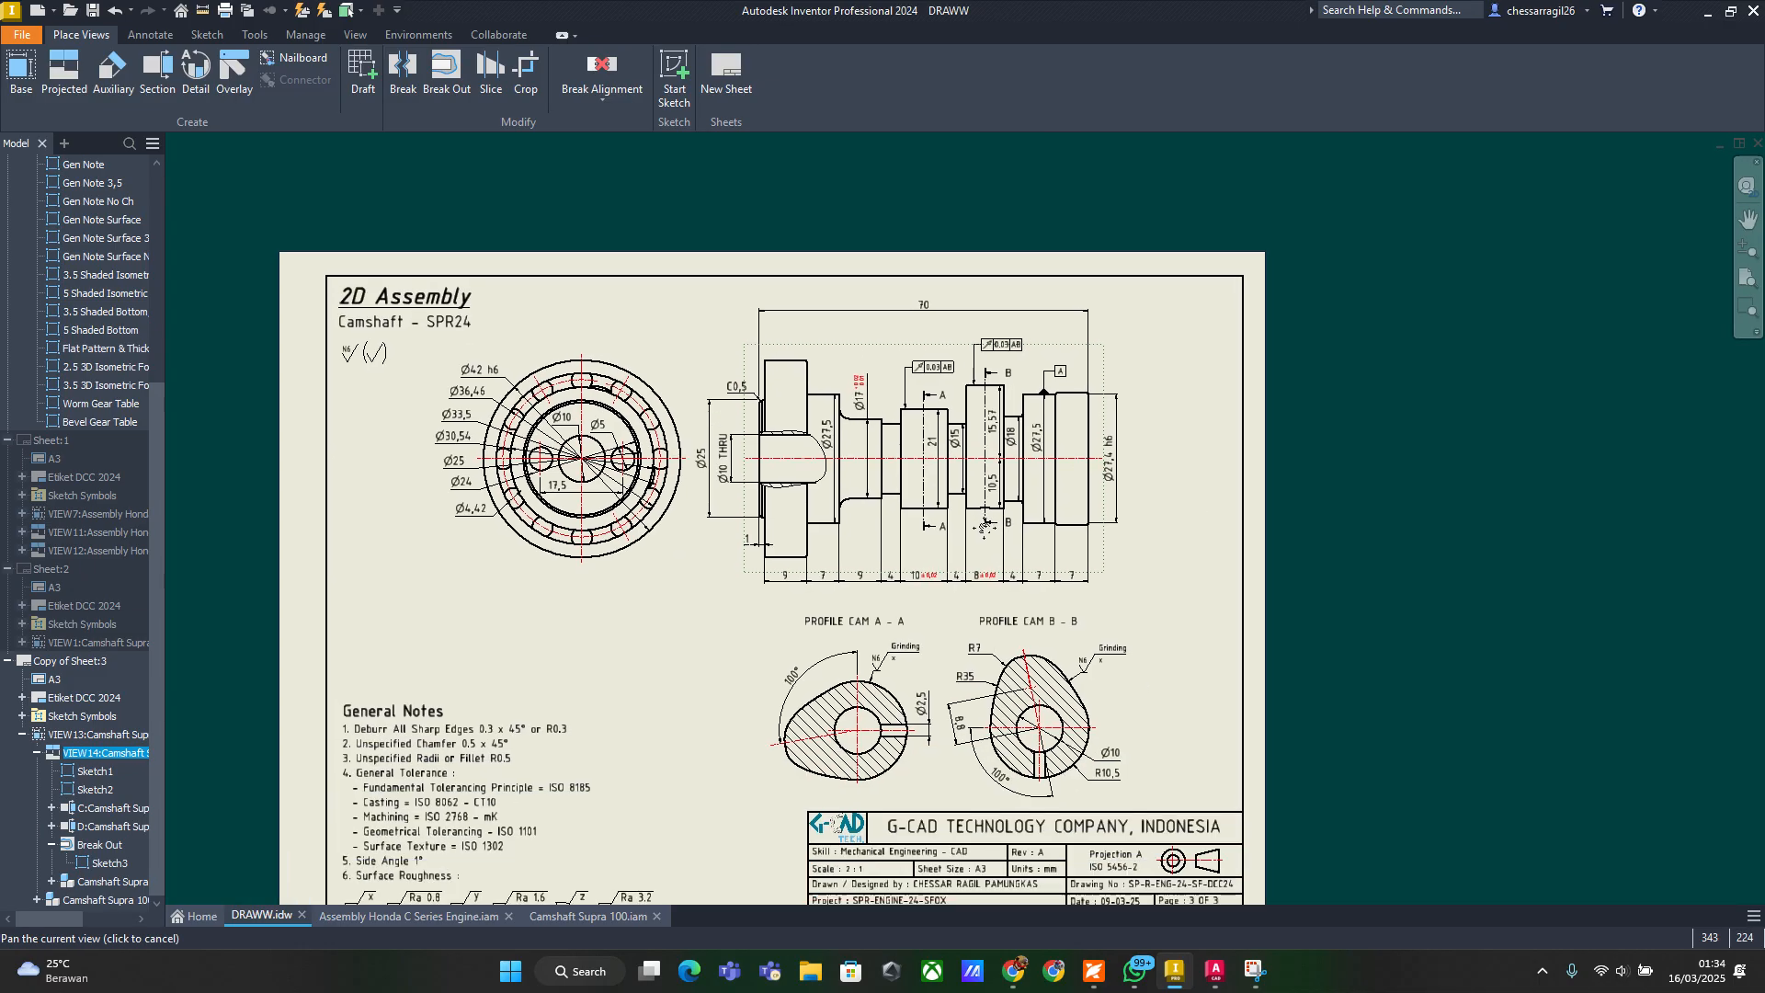
middle_click_drag(976, 459, 946, 350)
scroll(872, 589, "up", 4)
middle_click_drag(872, 589, 941, 561)
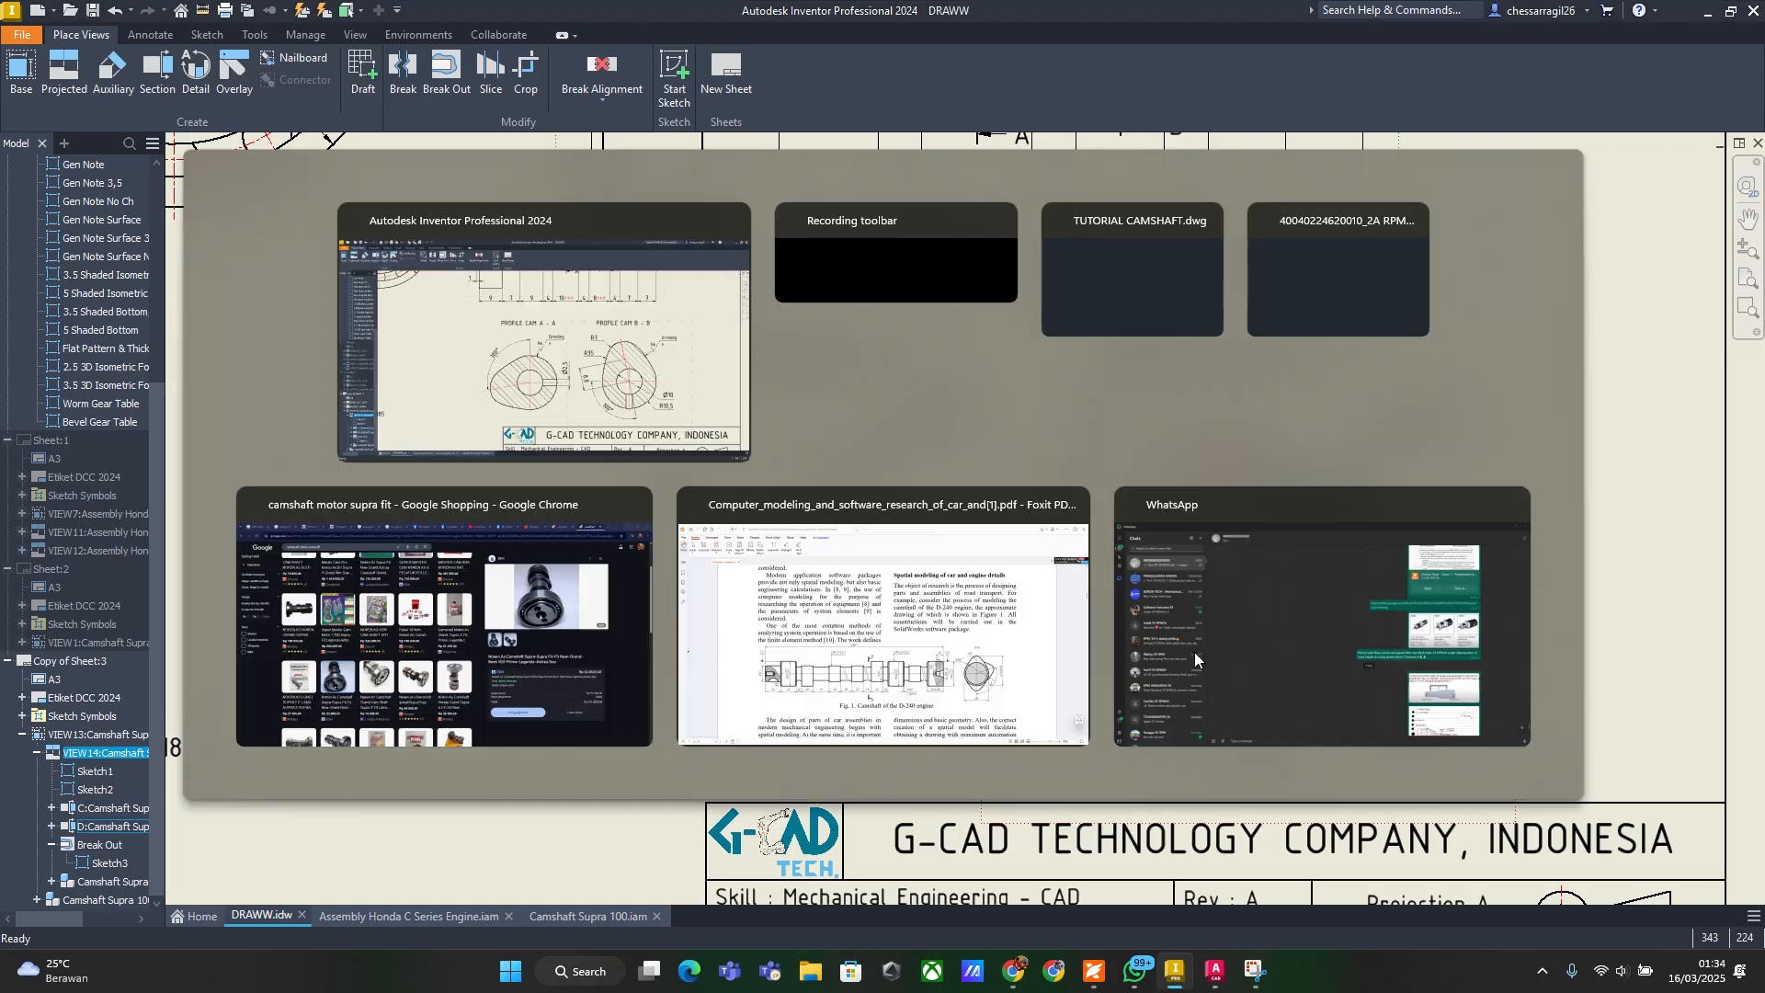
Return to the AutoCAD drawing and draw a circle of diameter 21 below the side view, checking the cam's base radius in the Inventor reference
key("alt+Tab")
left_click(1077, 316)
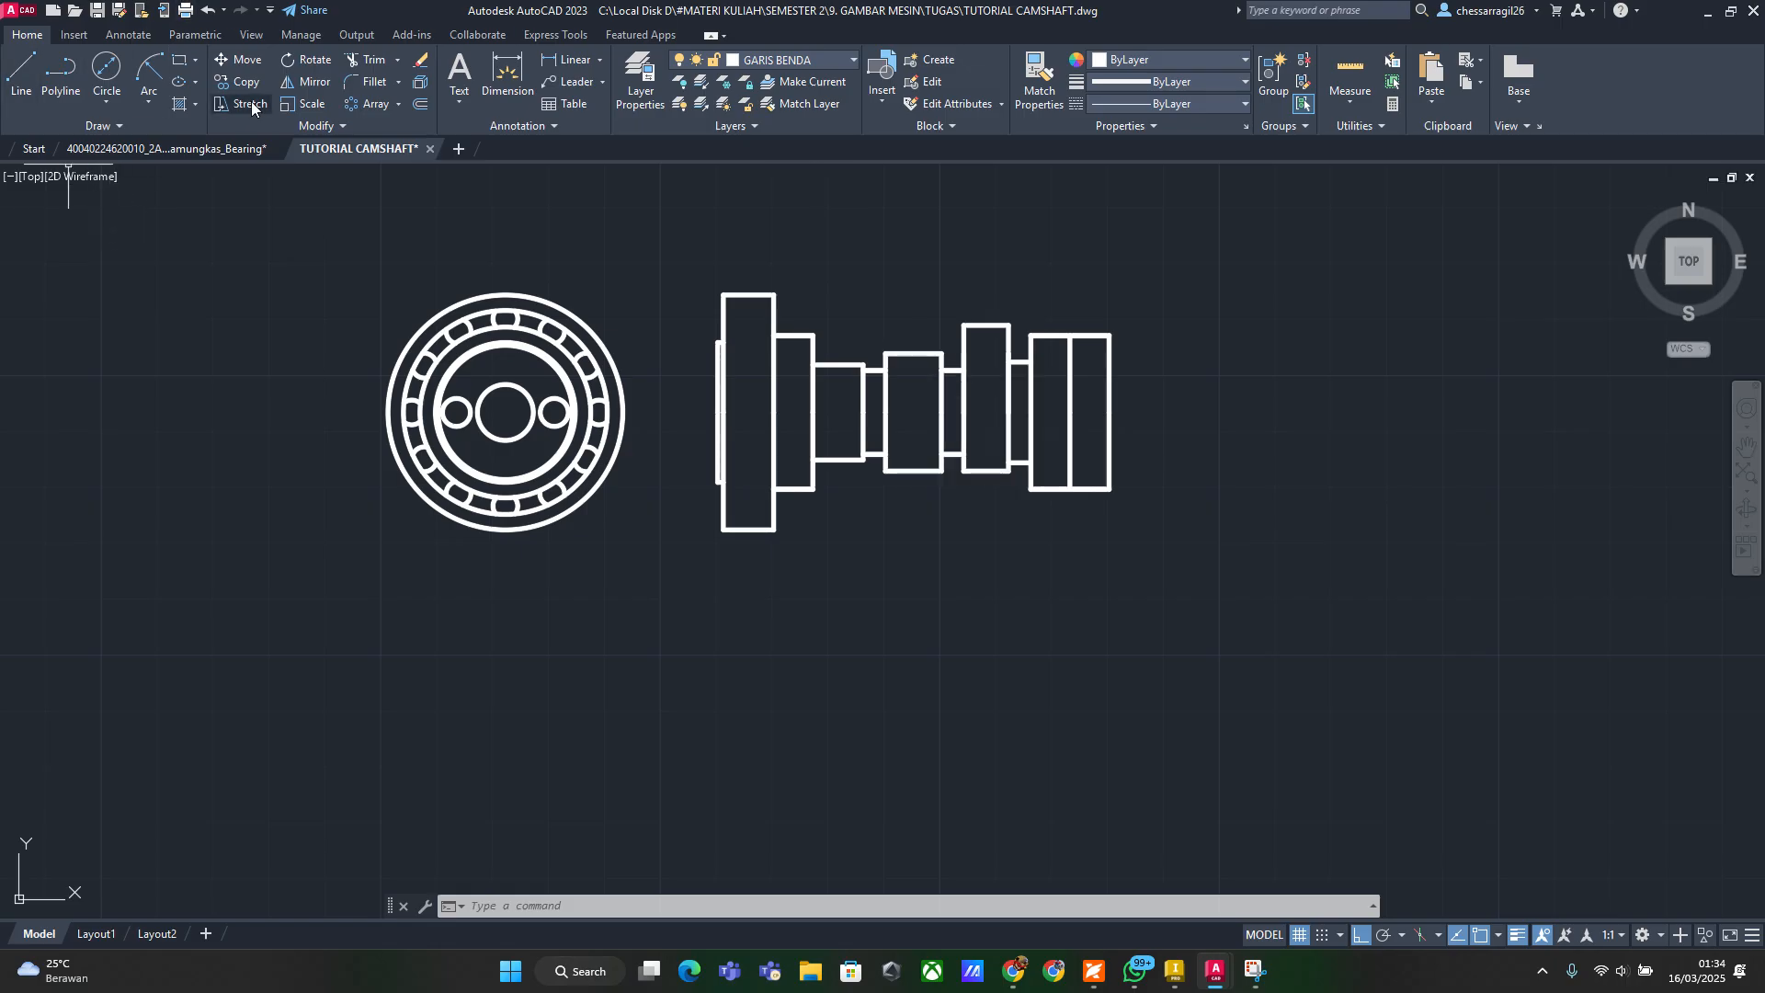
left_click(106, 74)
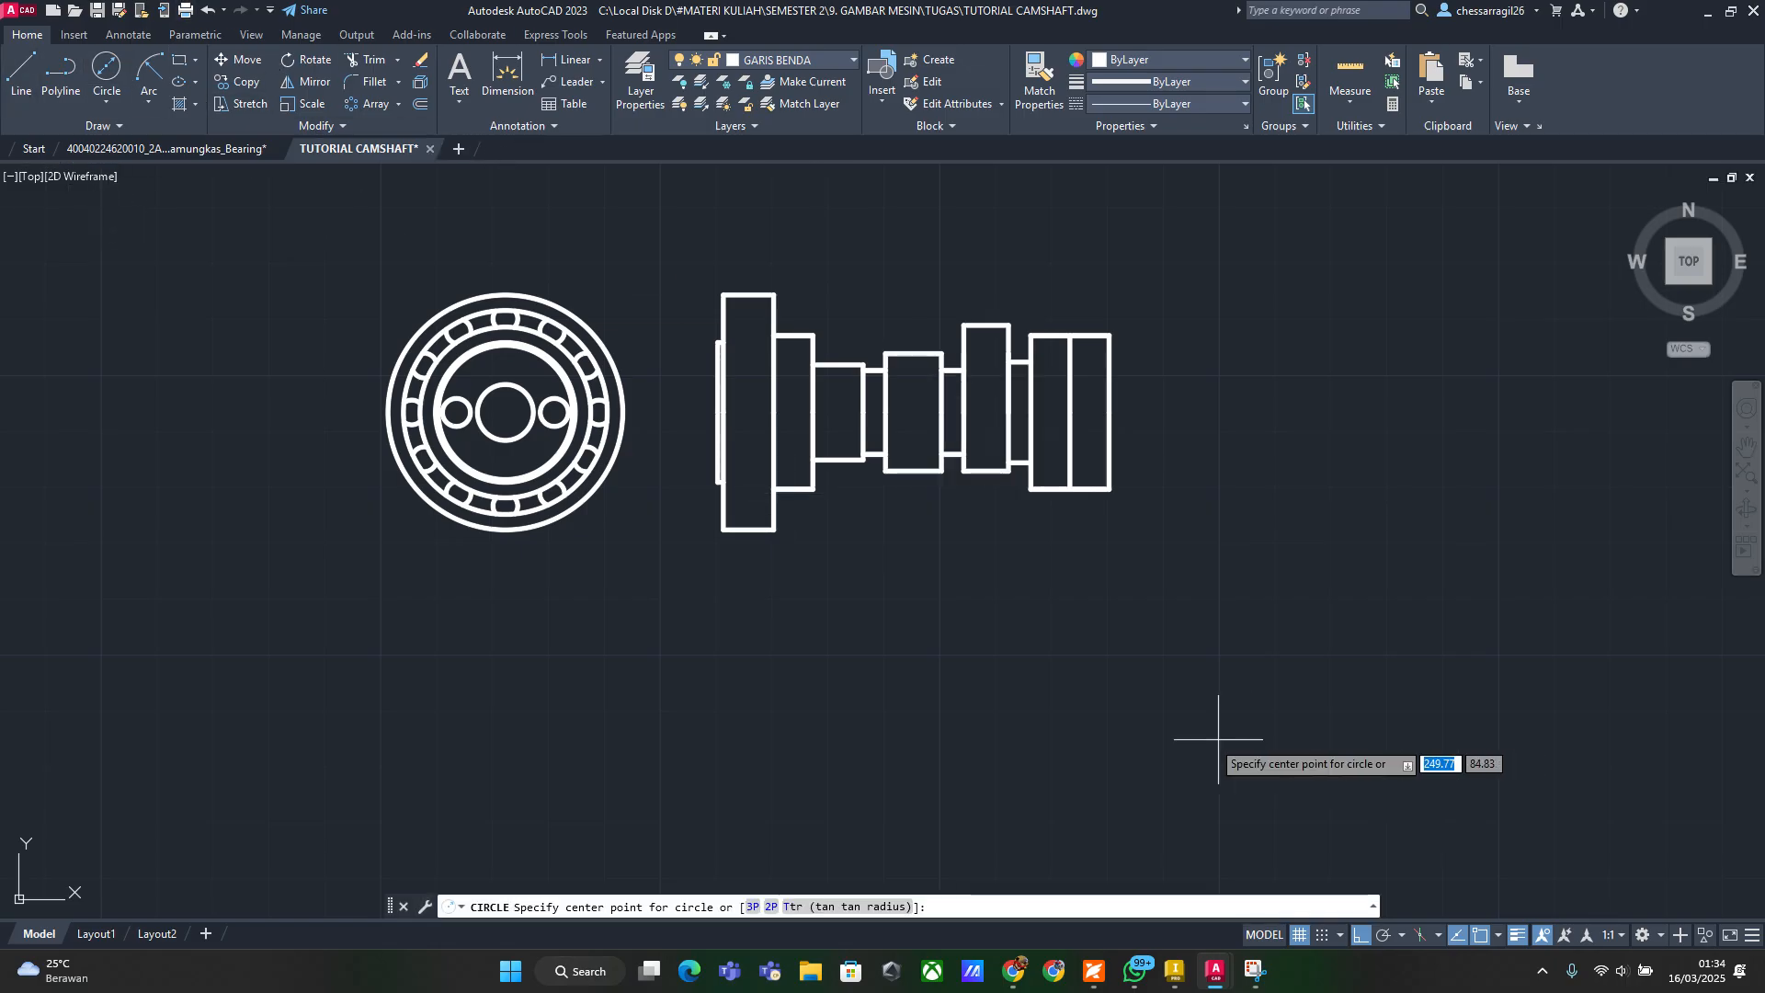
left_click(884, 717)
key("alt+Tab")
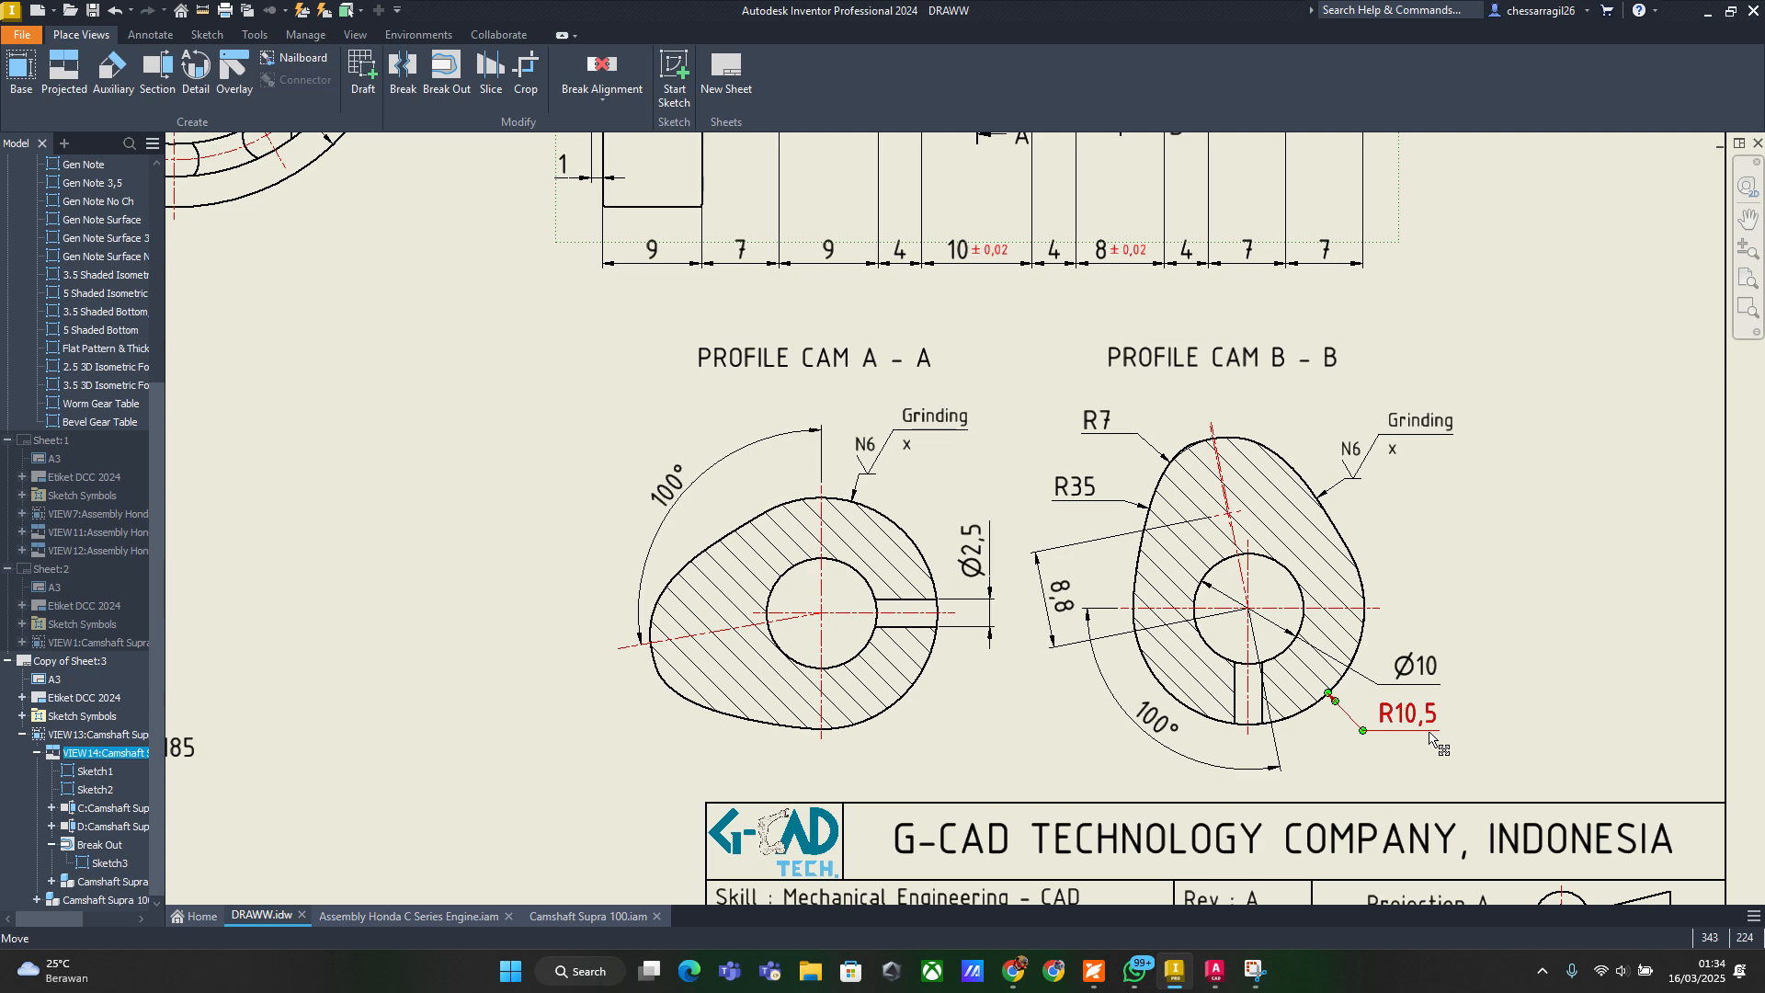
key("alt+Tab")
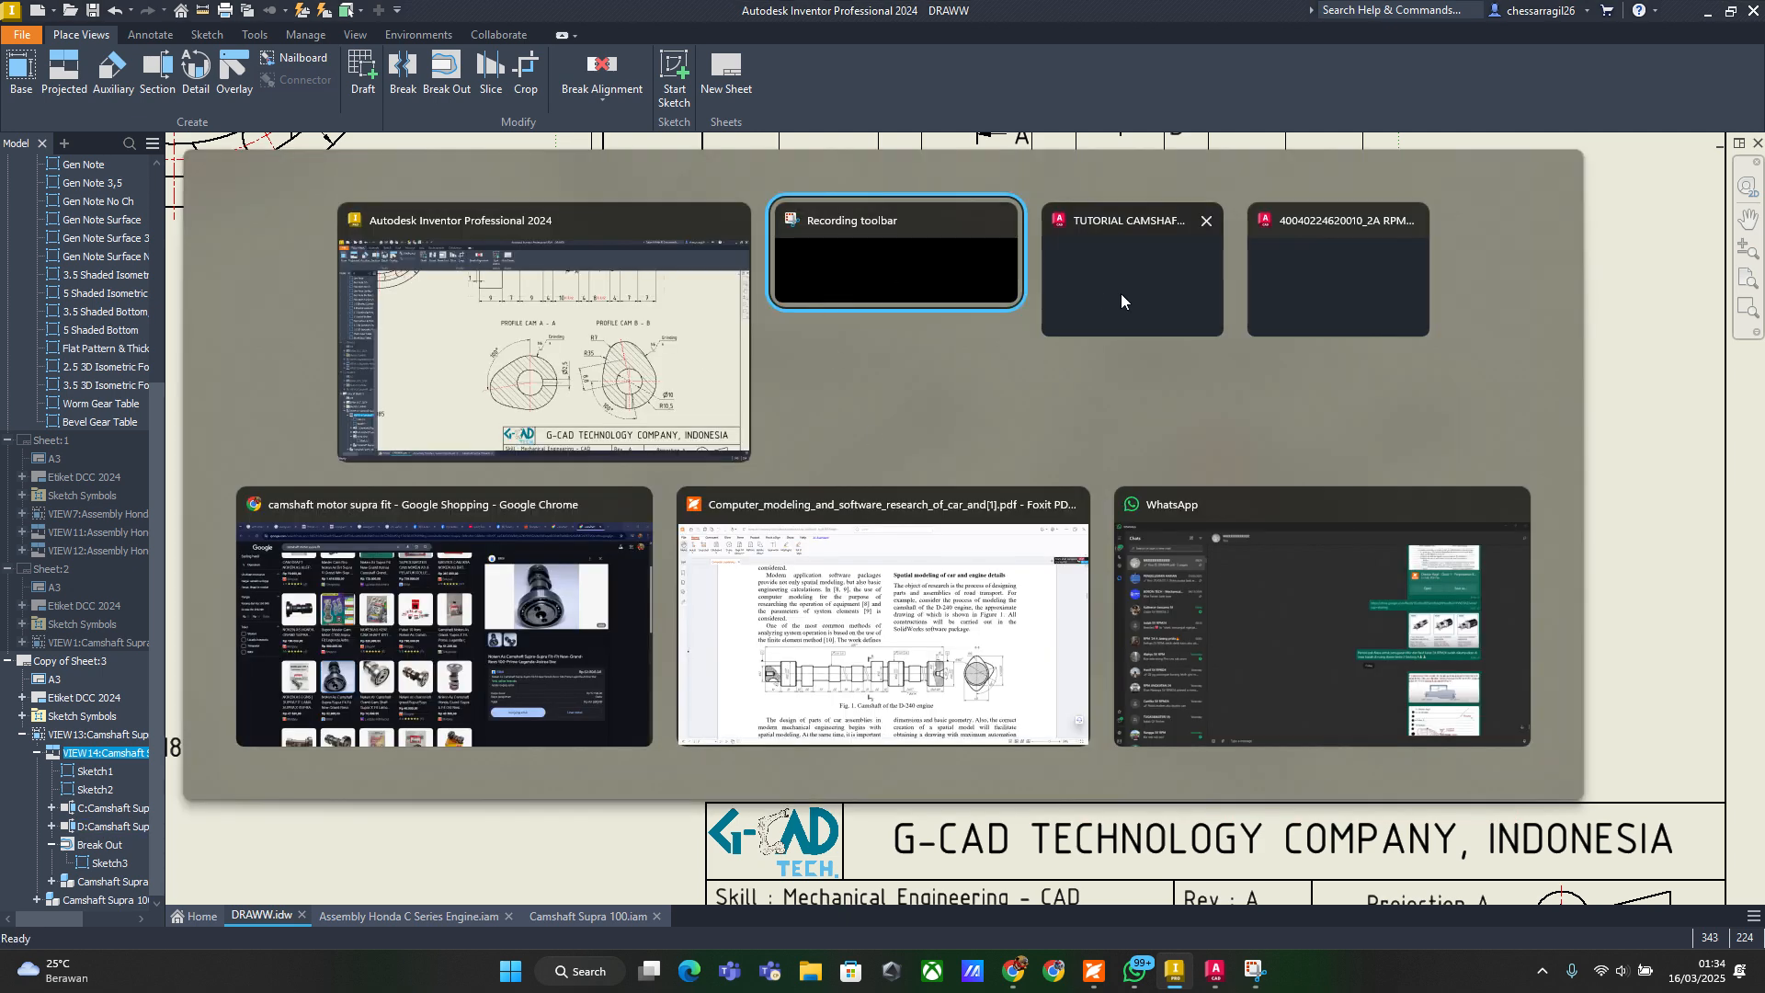
left_click(1121, 296)
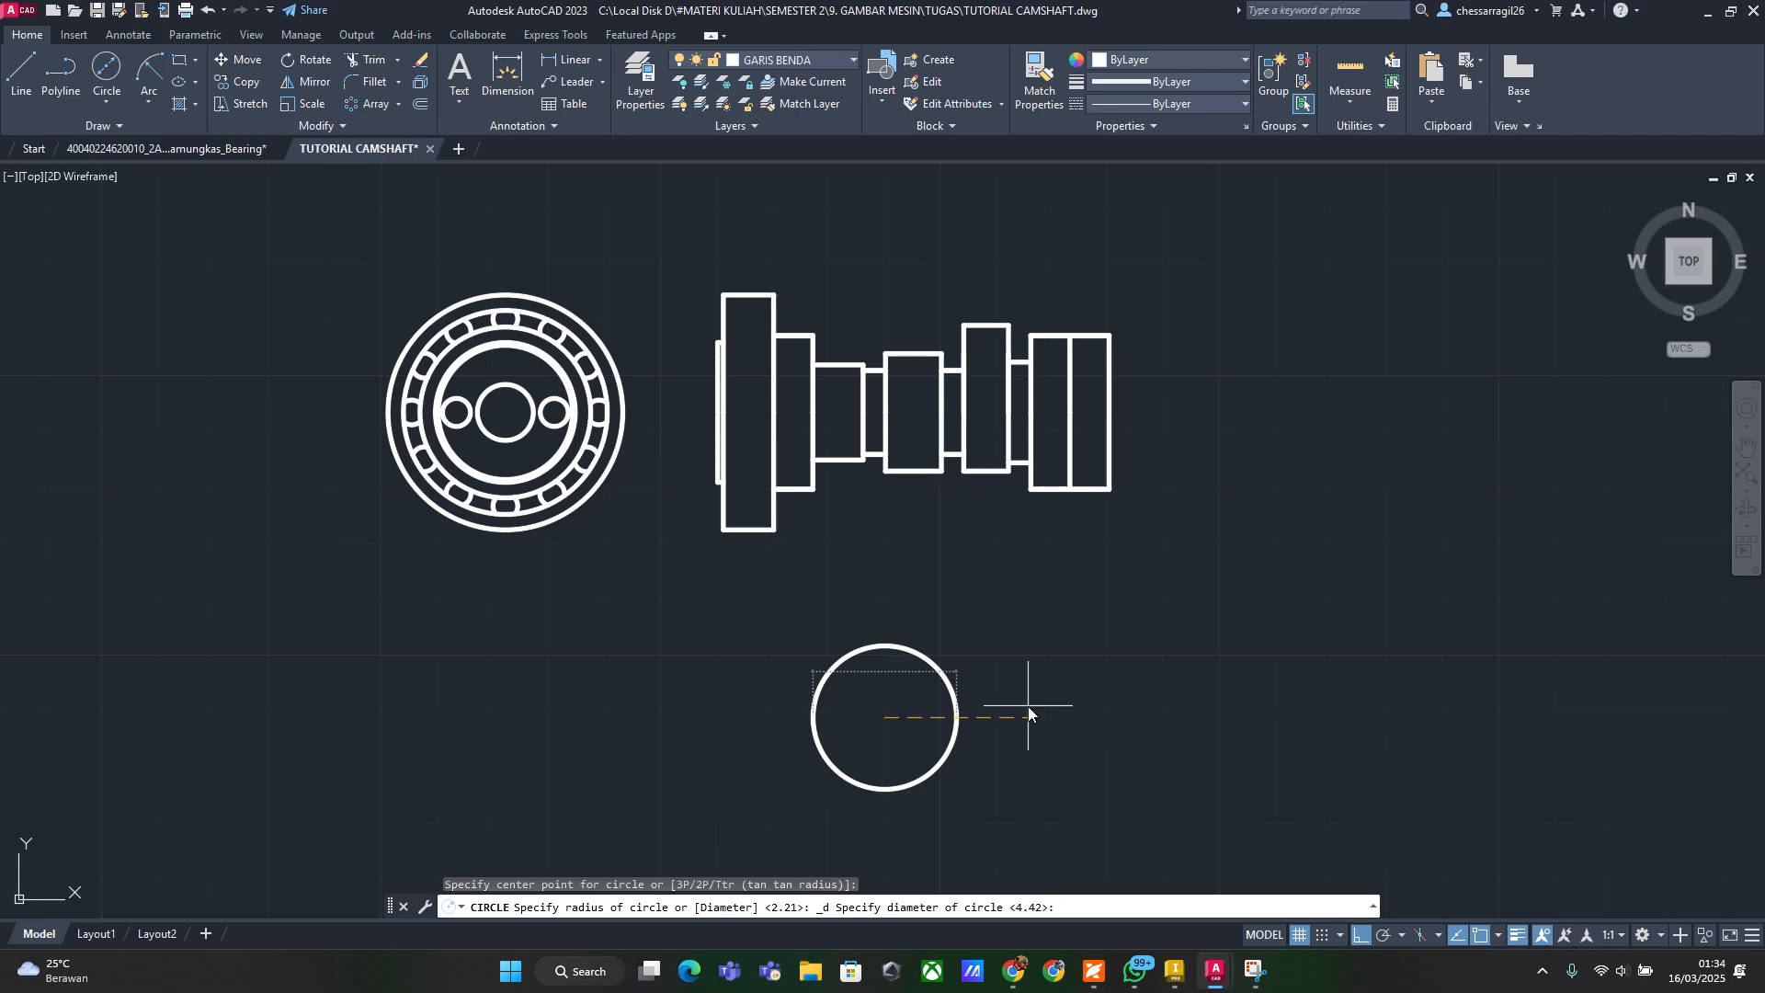
type("21")
key("Return")
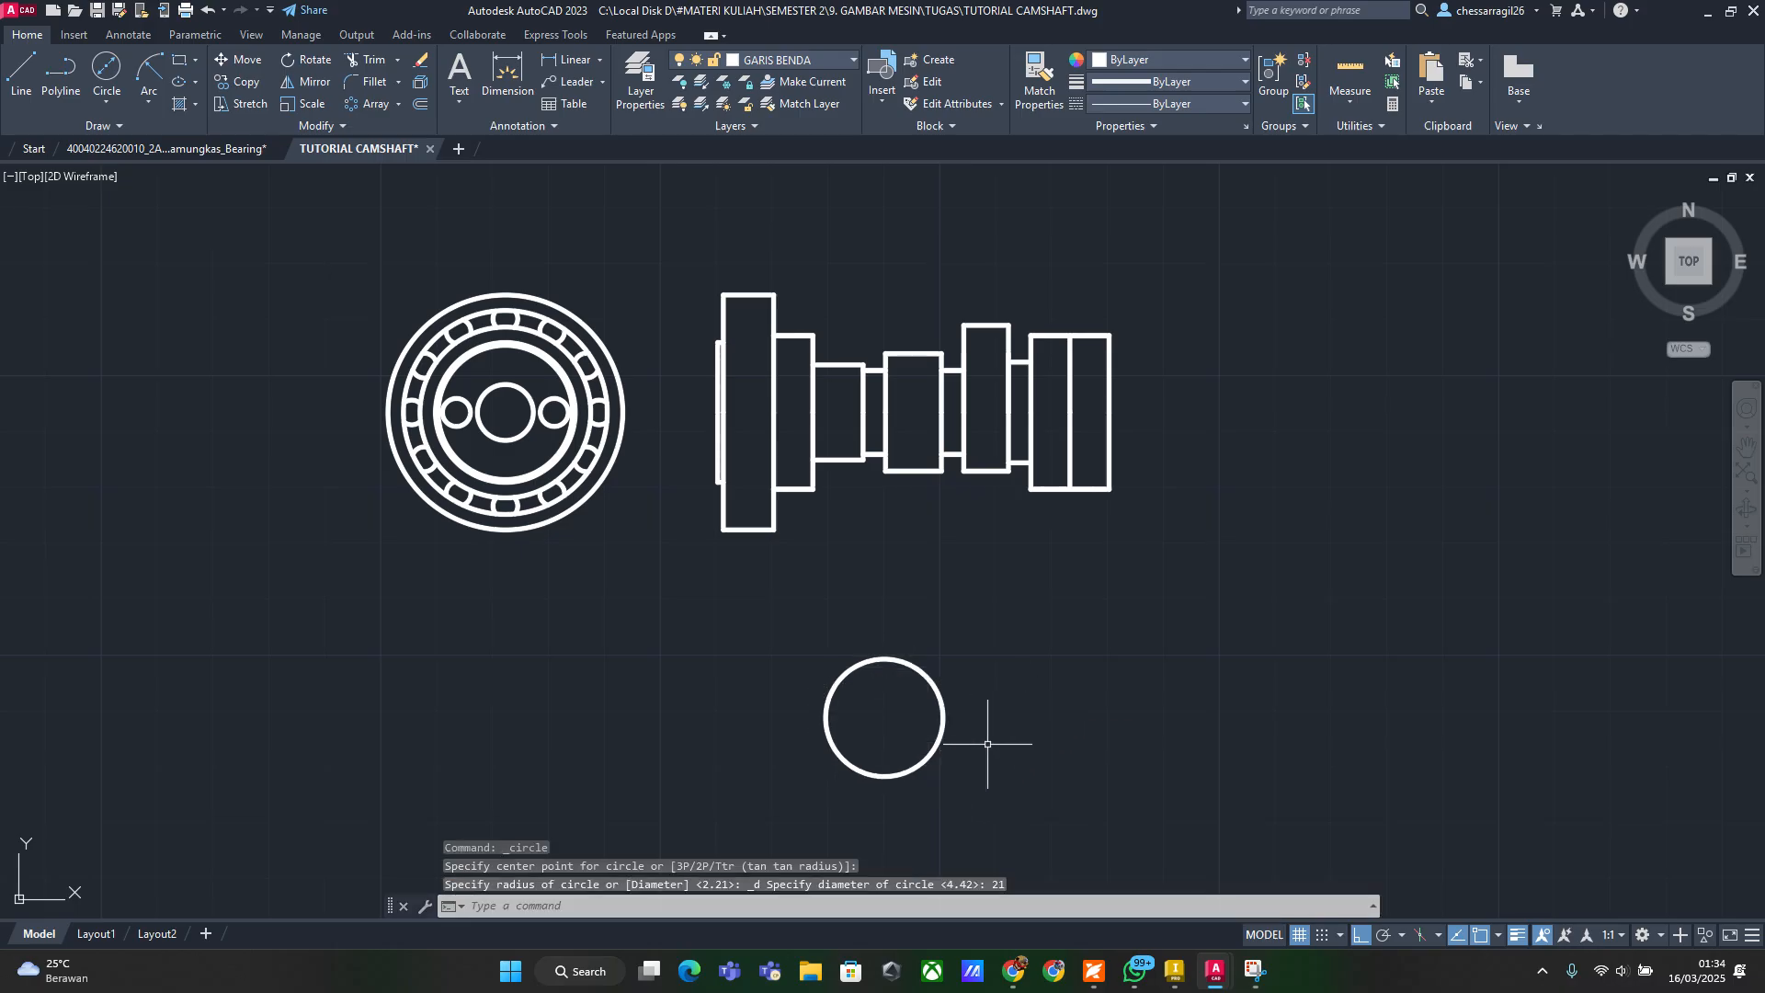
Draw a line about 22.7 long from the circle's centre at 100°, checking the angle in the Inventor reference and turning ortho off
type("l")
key("Return")
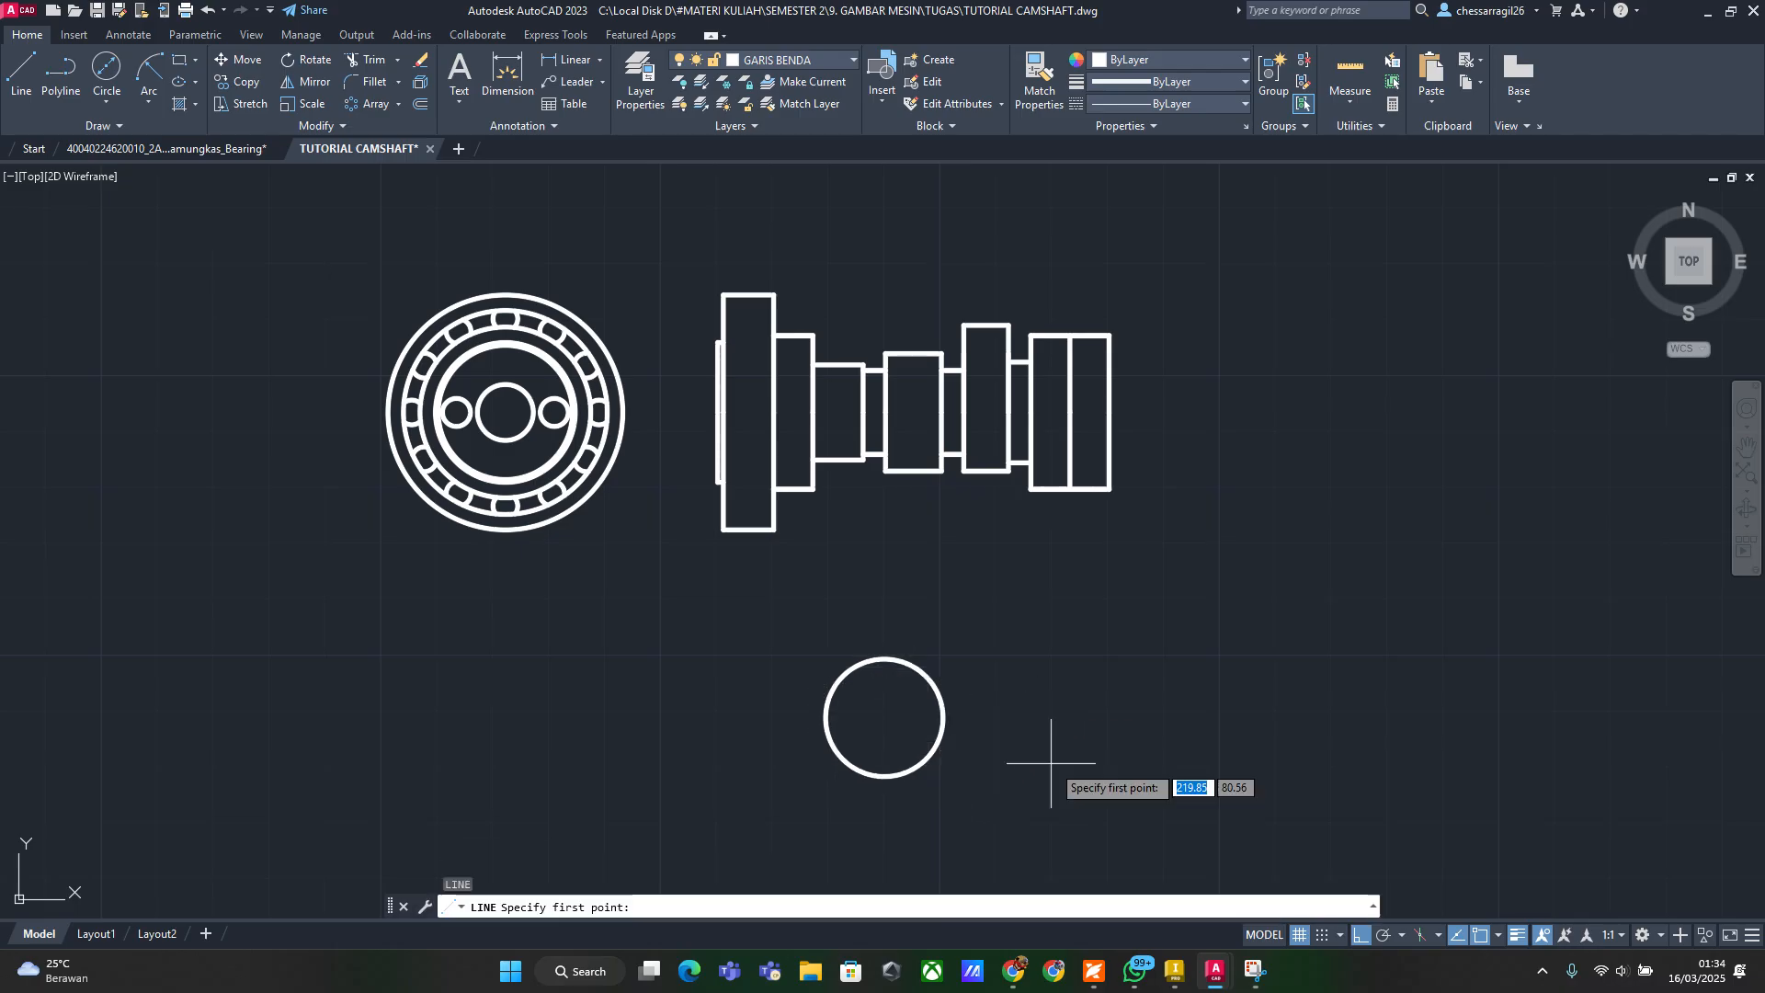
key("alt+Tab")
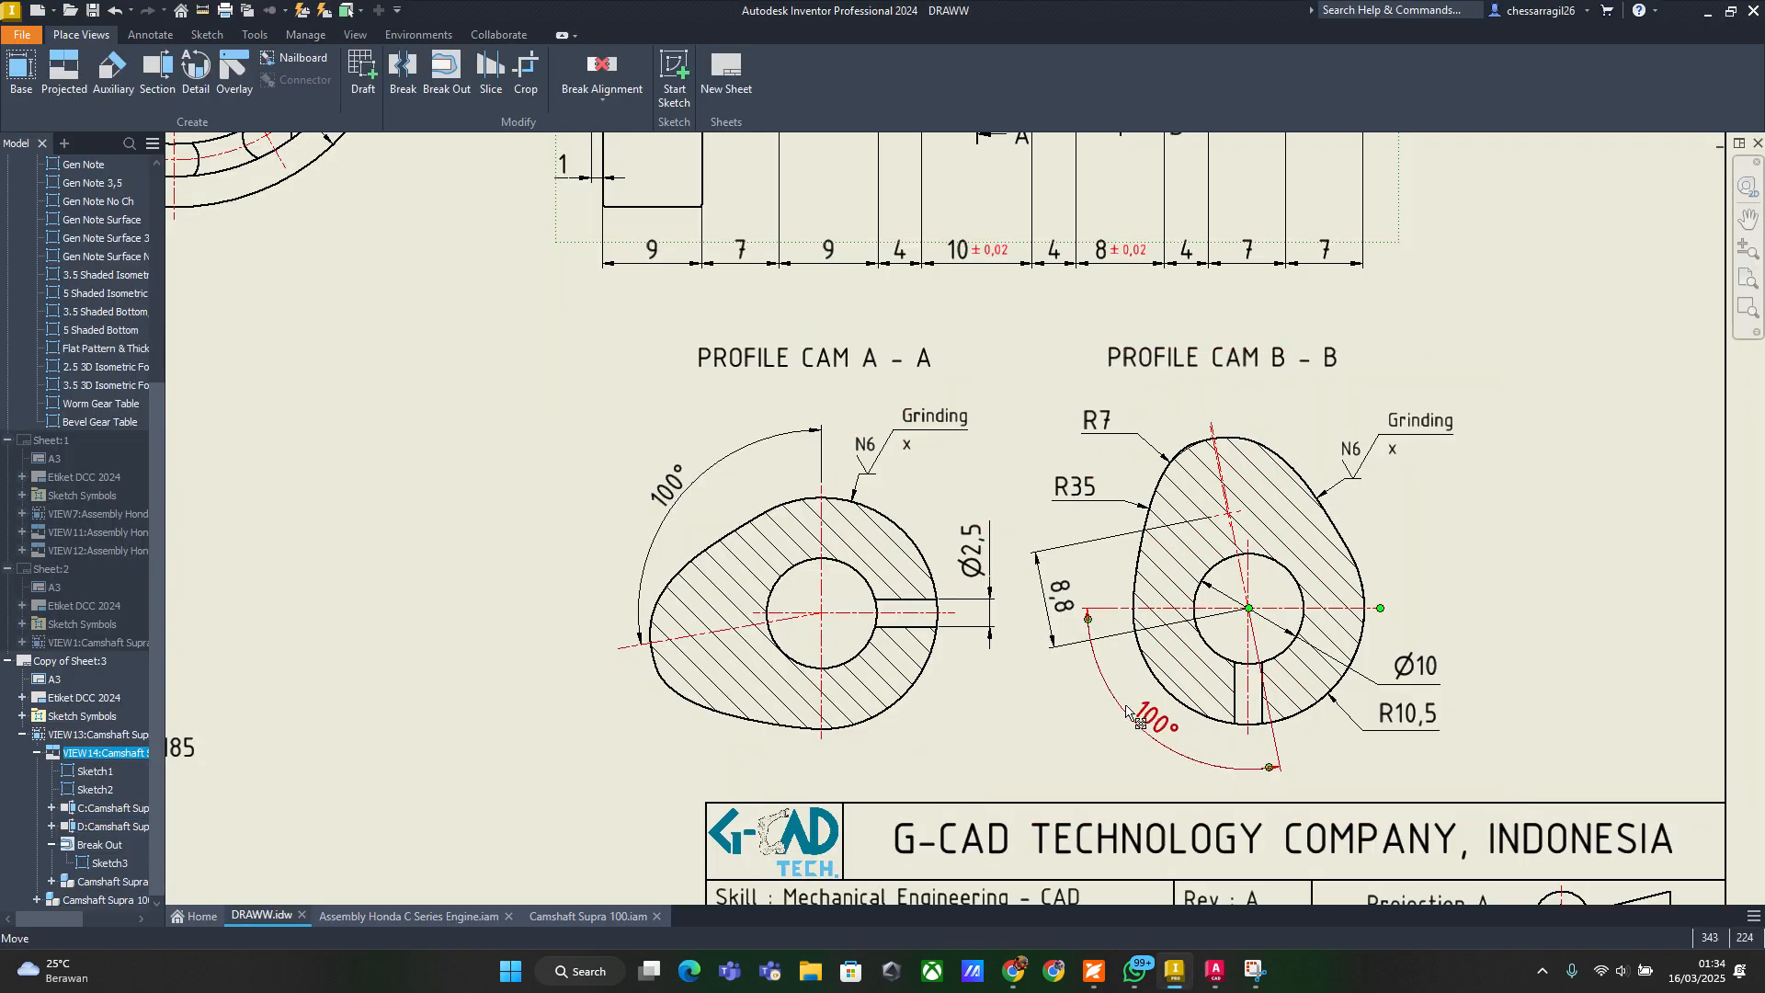
key("alt+Tab")
left_click(1134, 275)
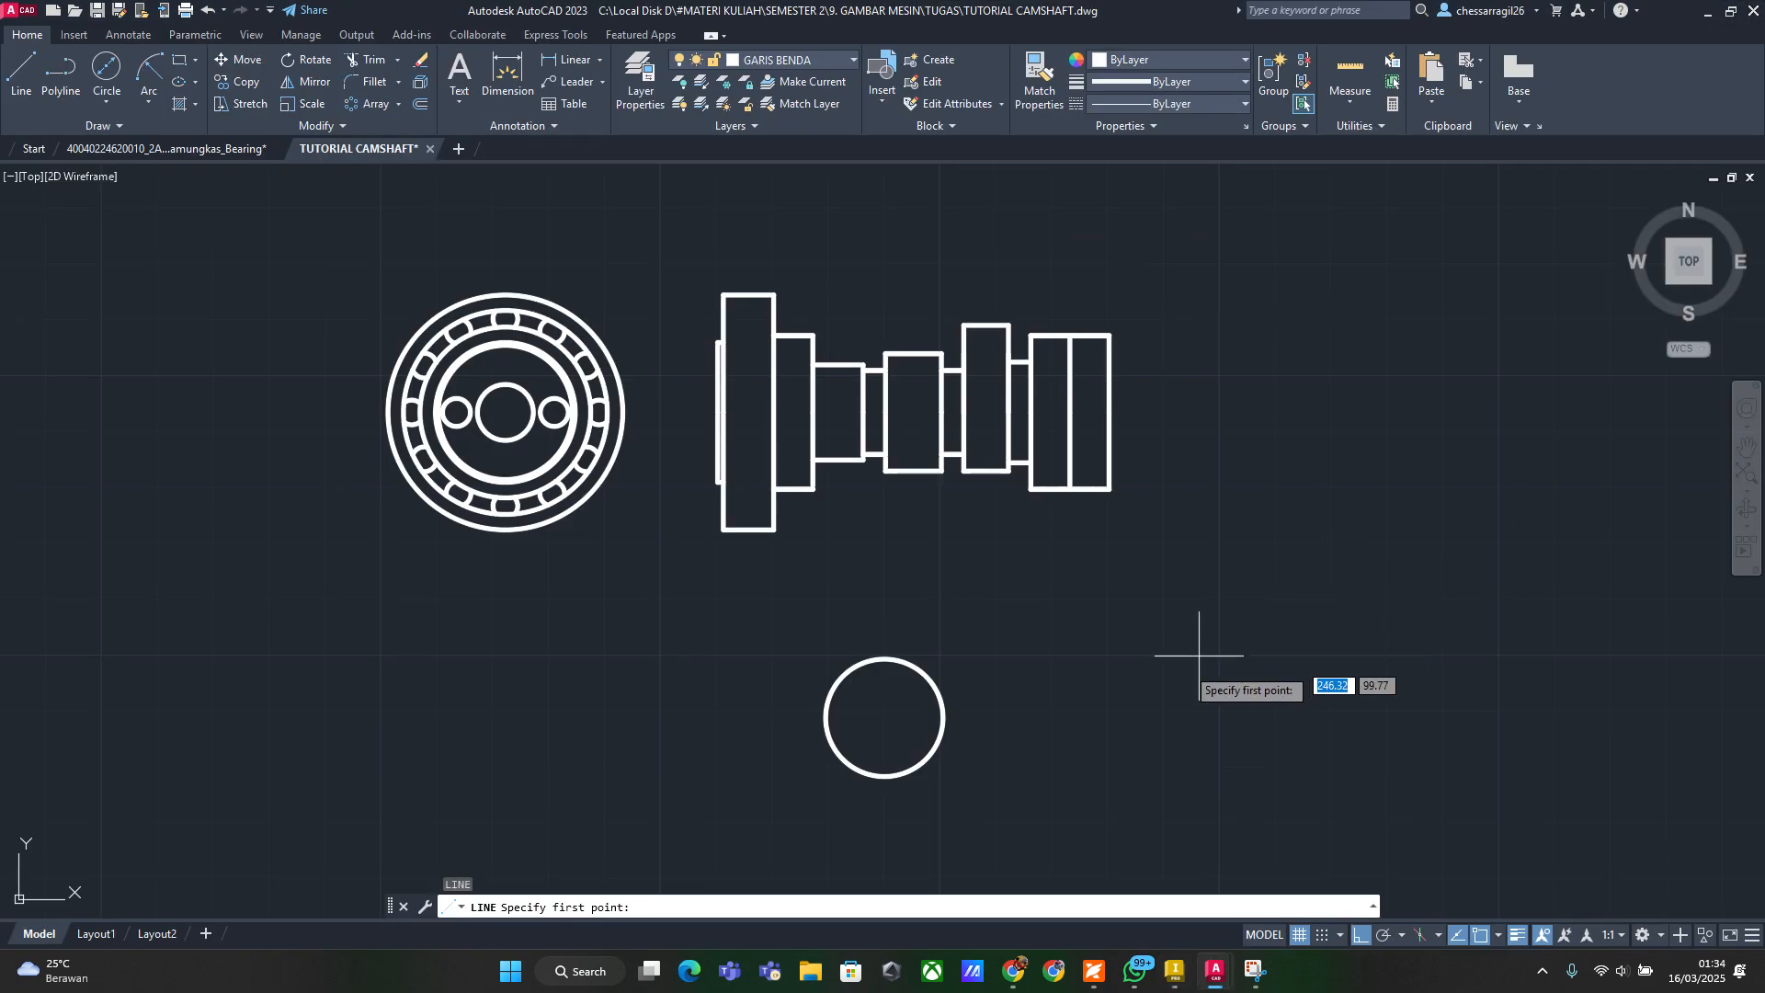
left_click(885, 719)
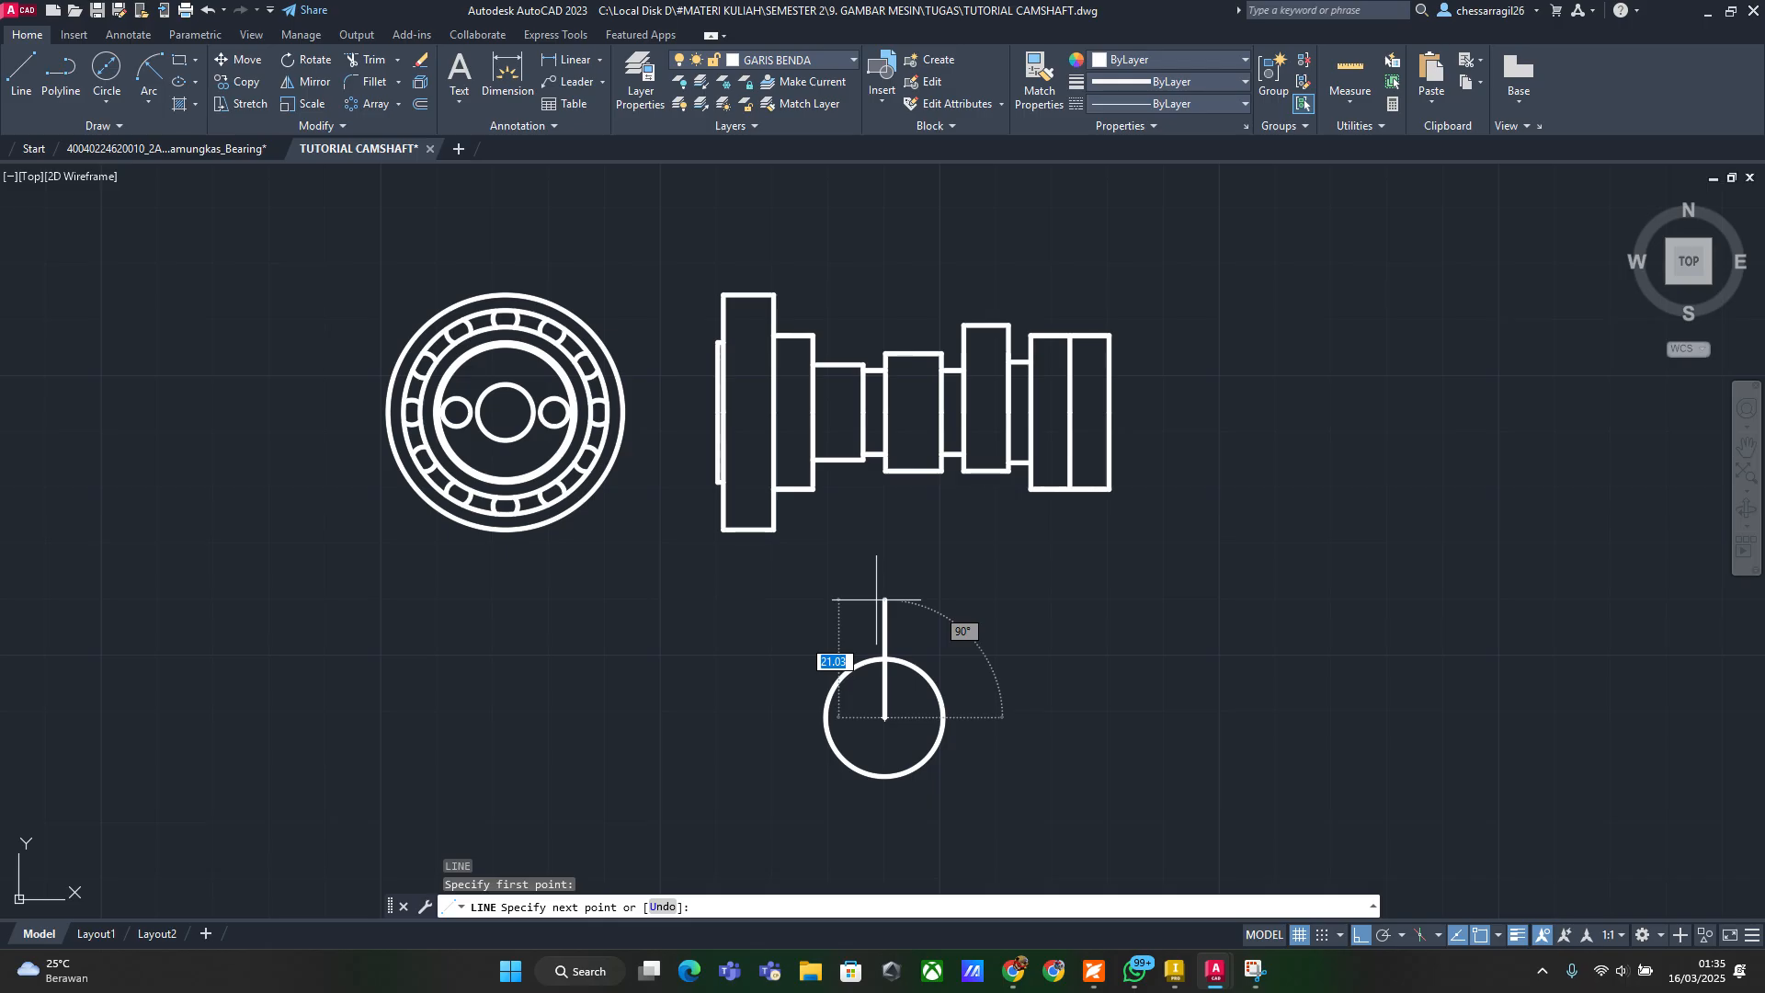
key("F8")
scroll(827, 588, "up", 3)
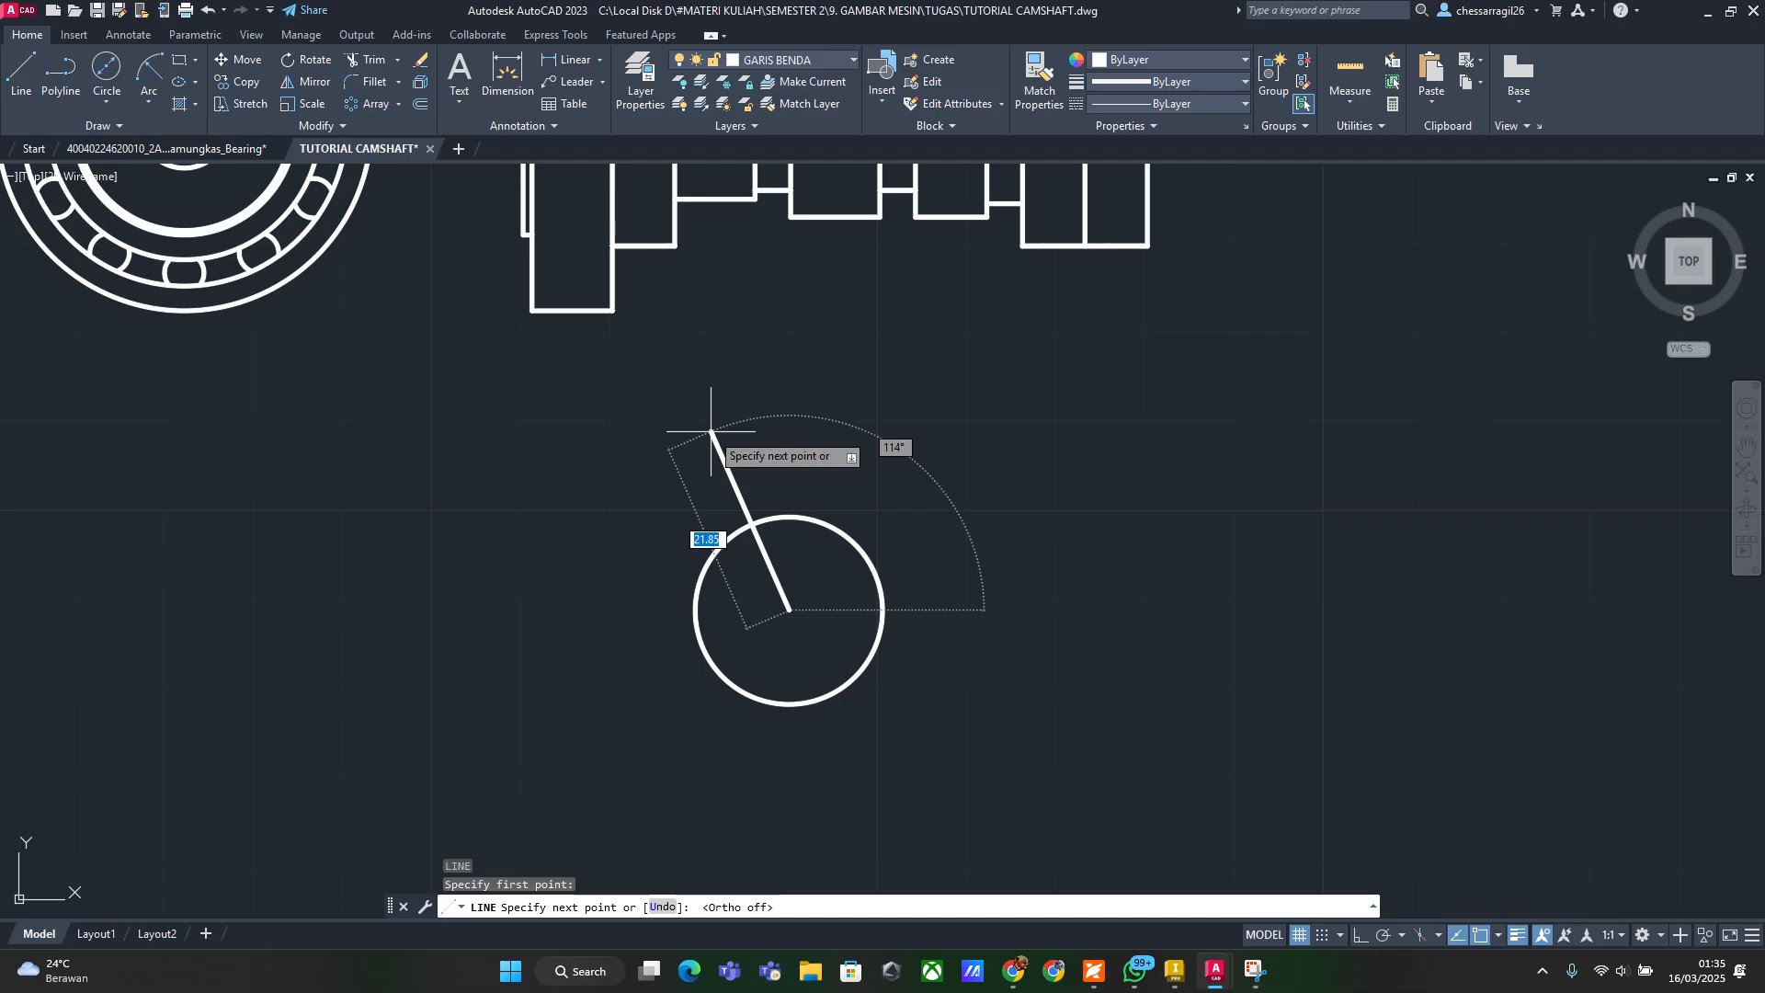
key("Tab")
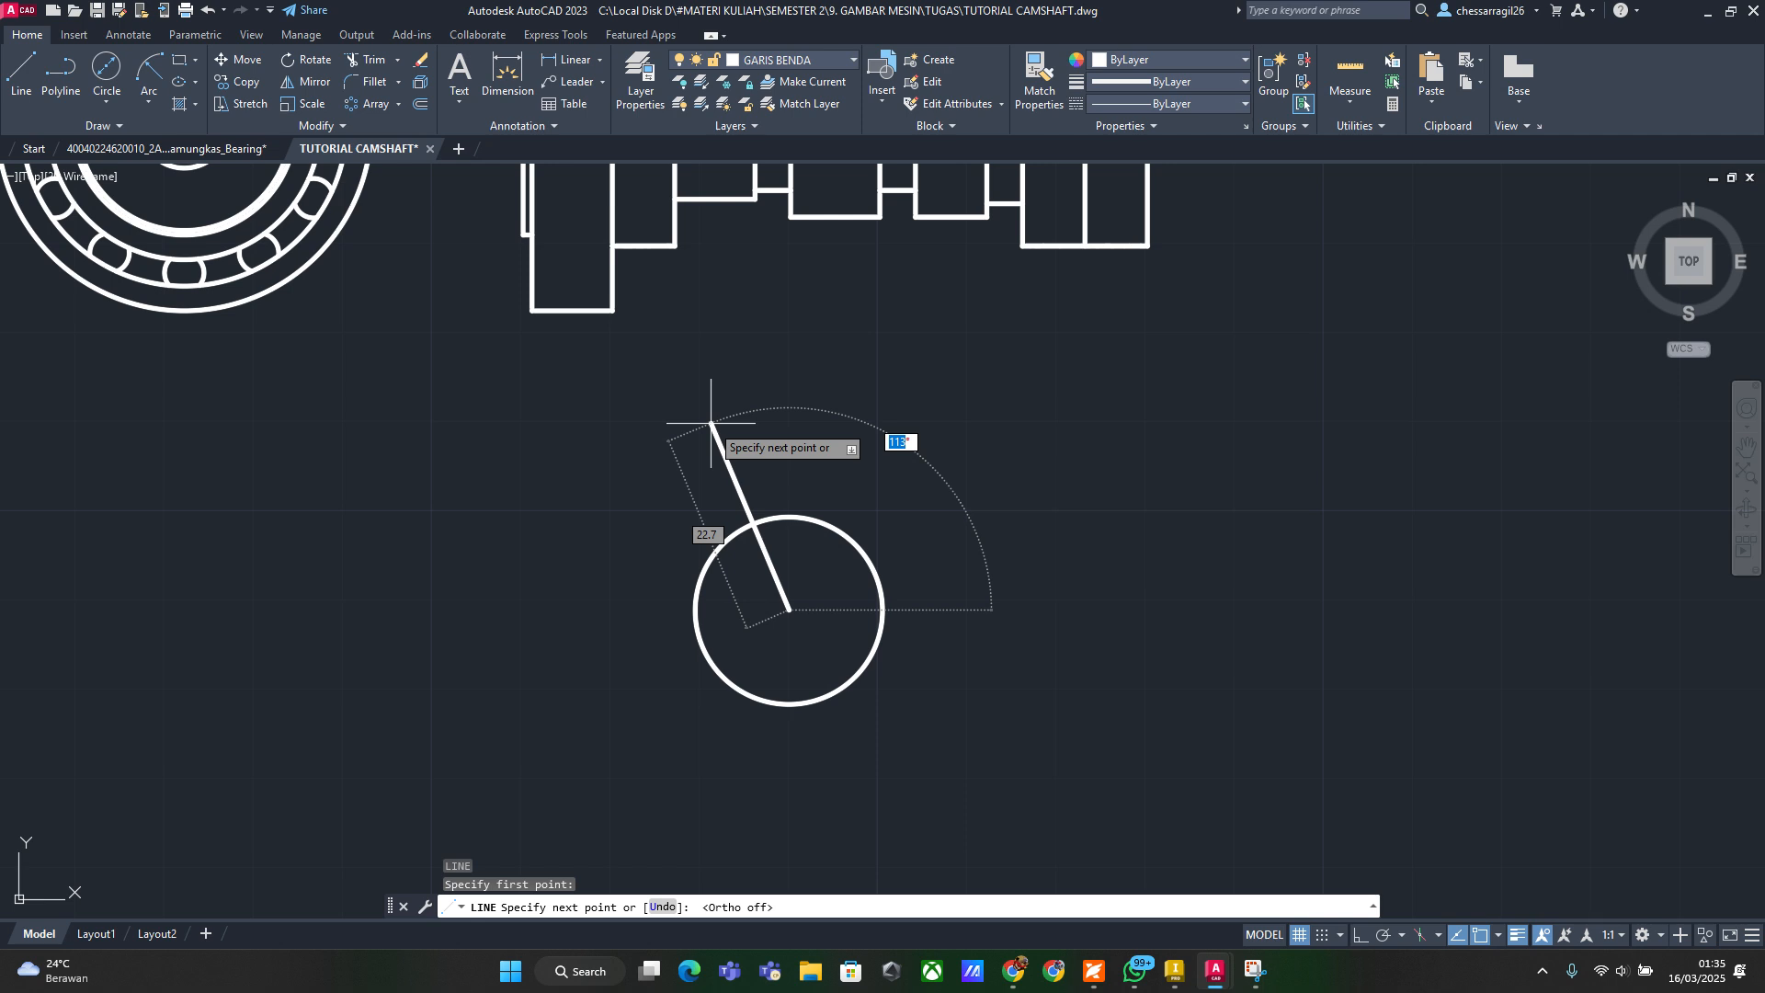
type("100")
key("Return")
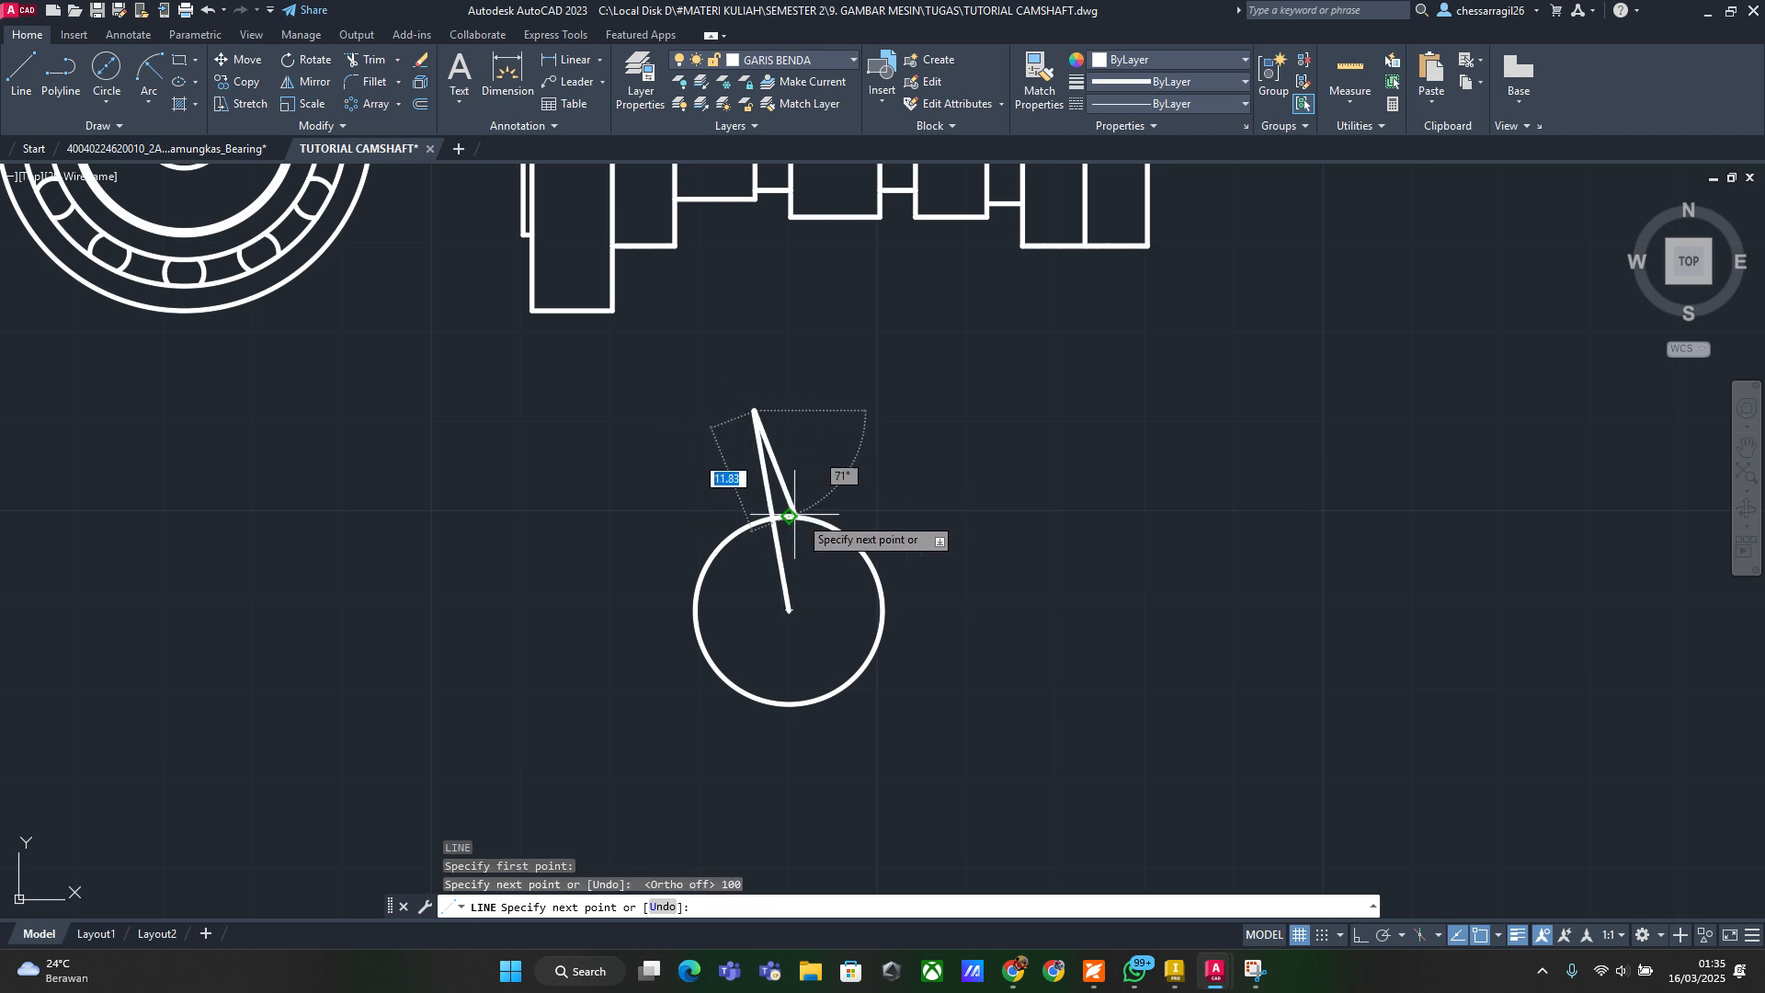
key("Escape")
Switch to the Inventor reference, examine the dimensions of cam profile B-B, and return to the AutoCAD drawing
key("alt+Tab")
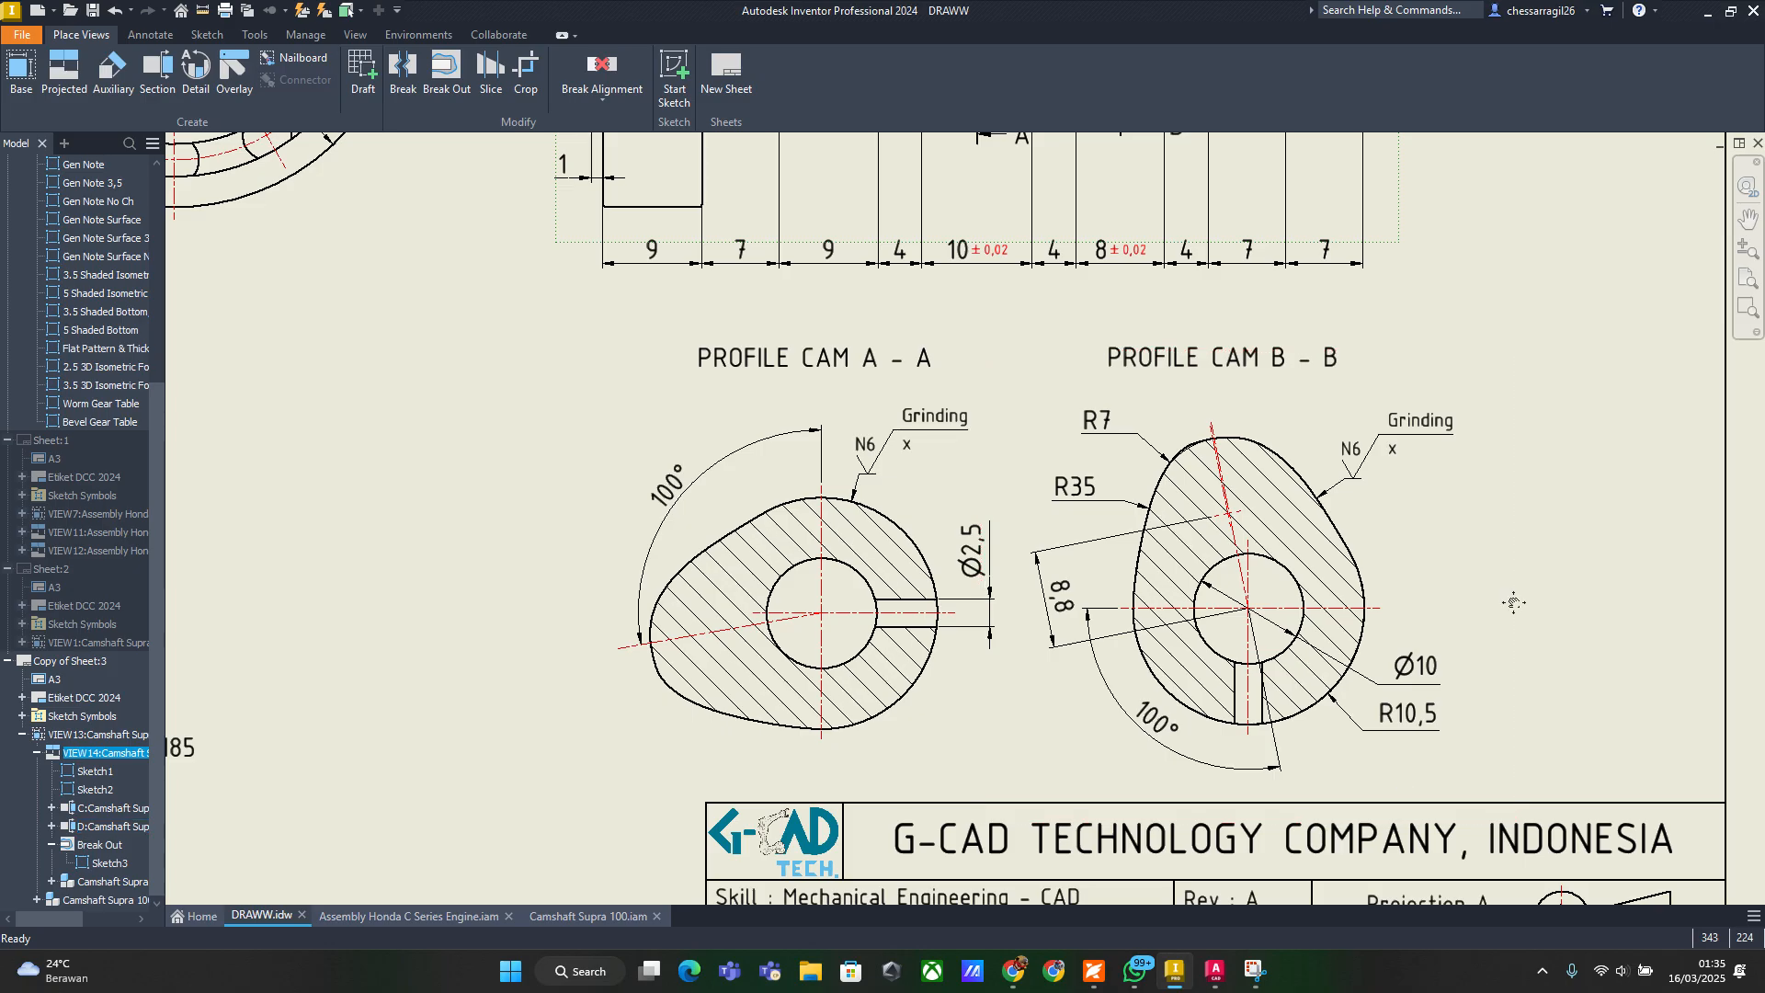
middle_click_drag(1508, 598, 1187, 626)
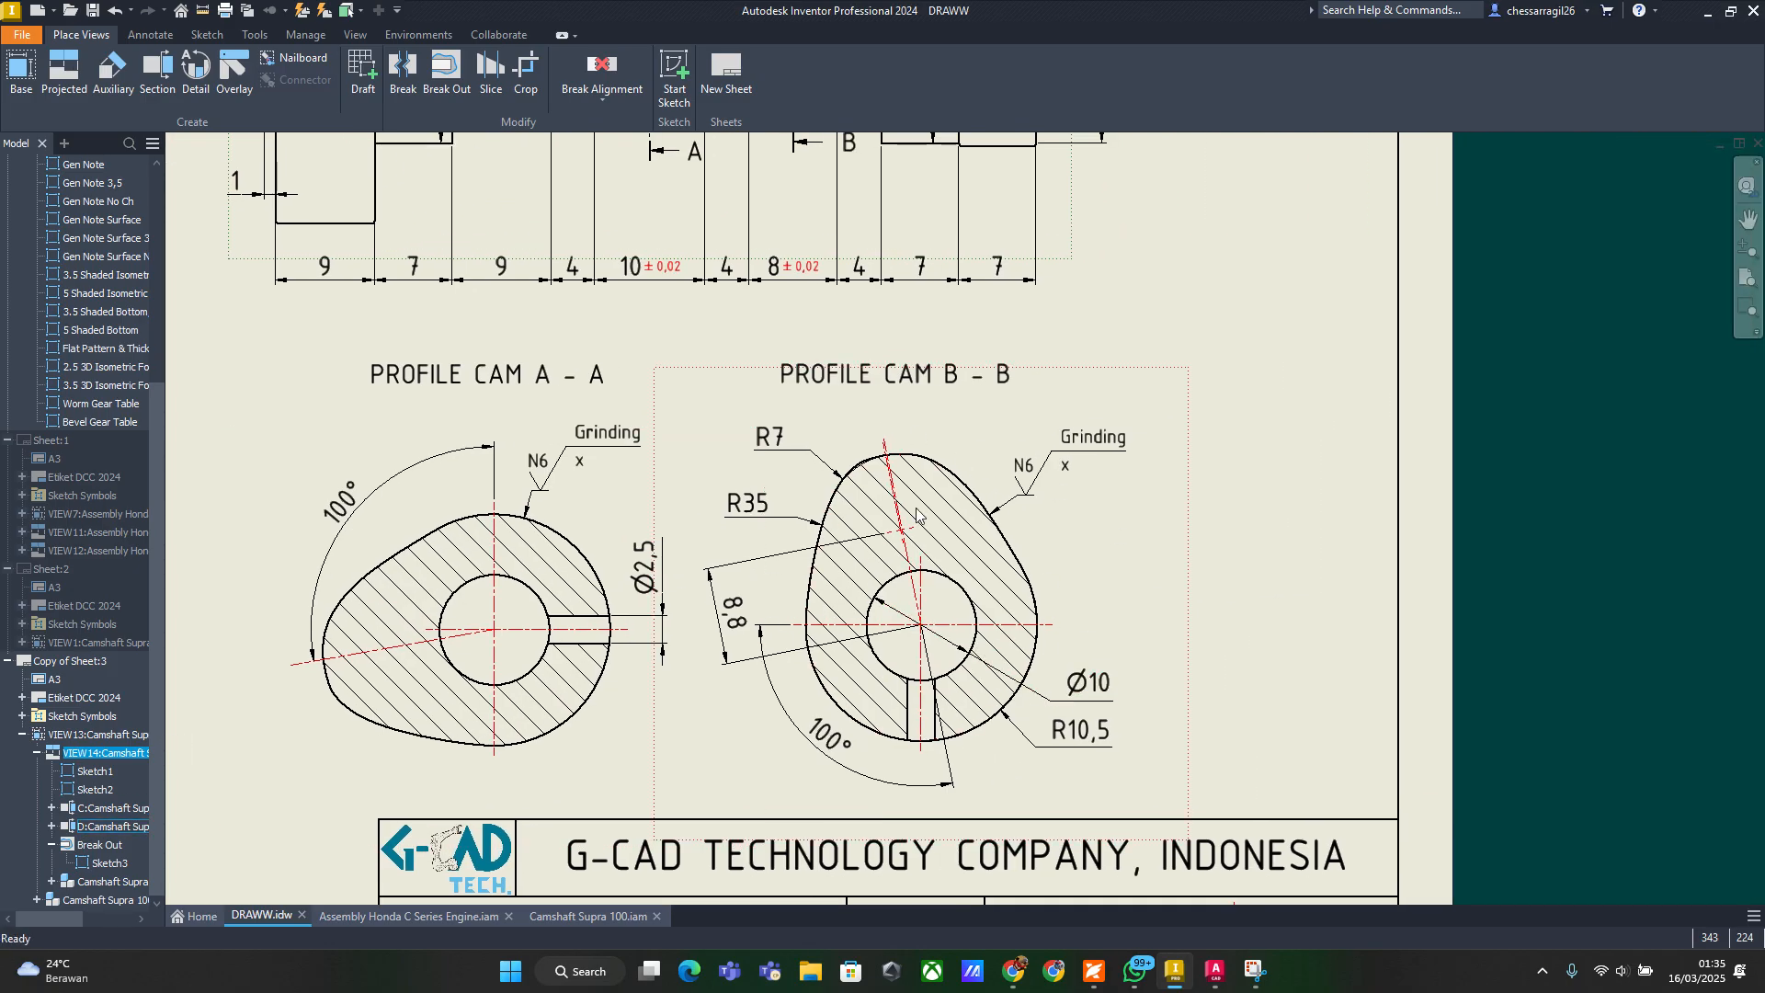
key("alt+Tab")
key("Tab")
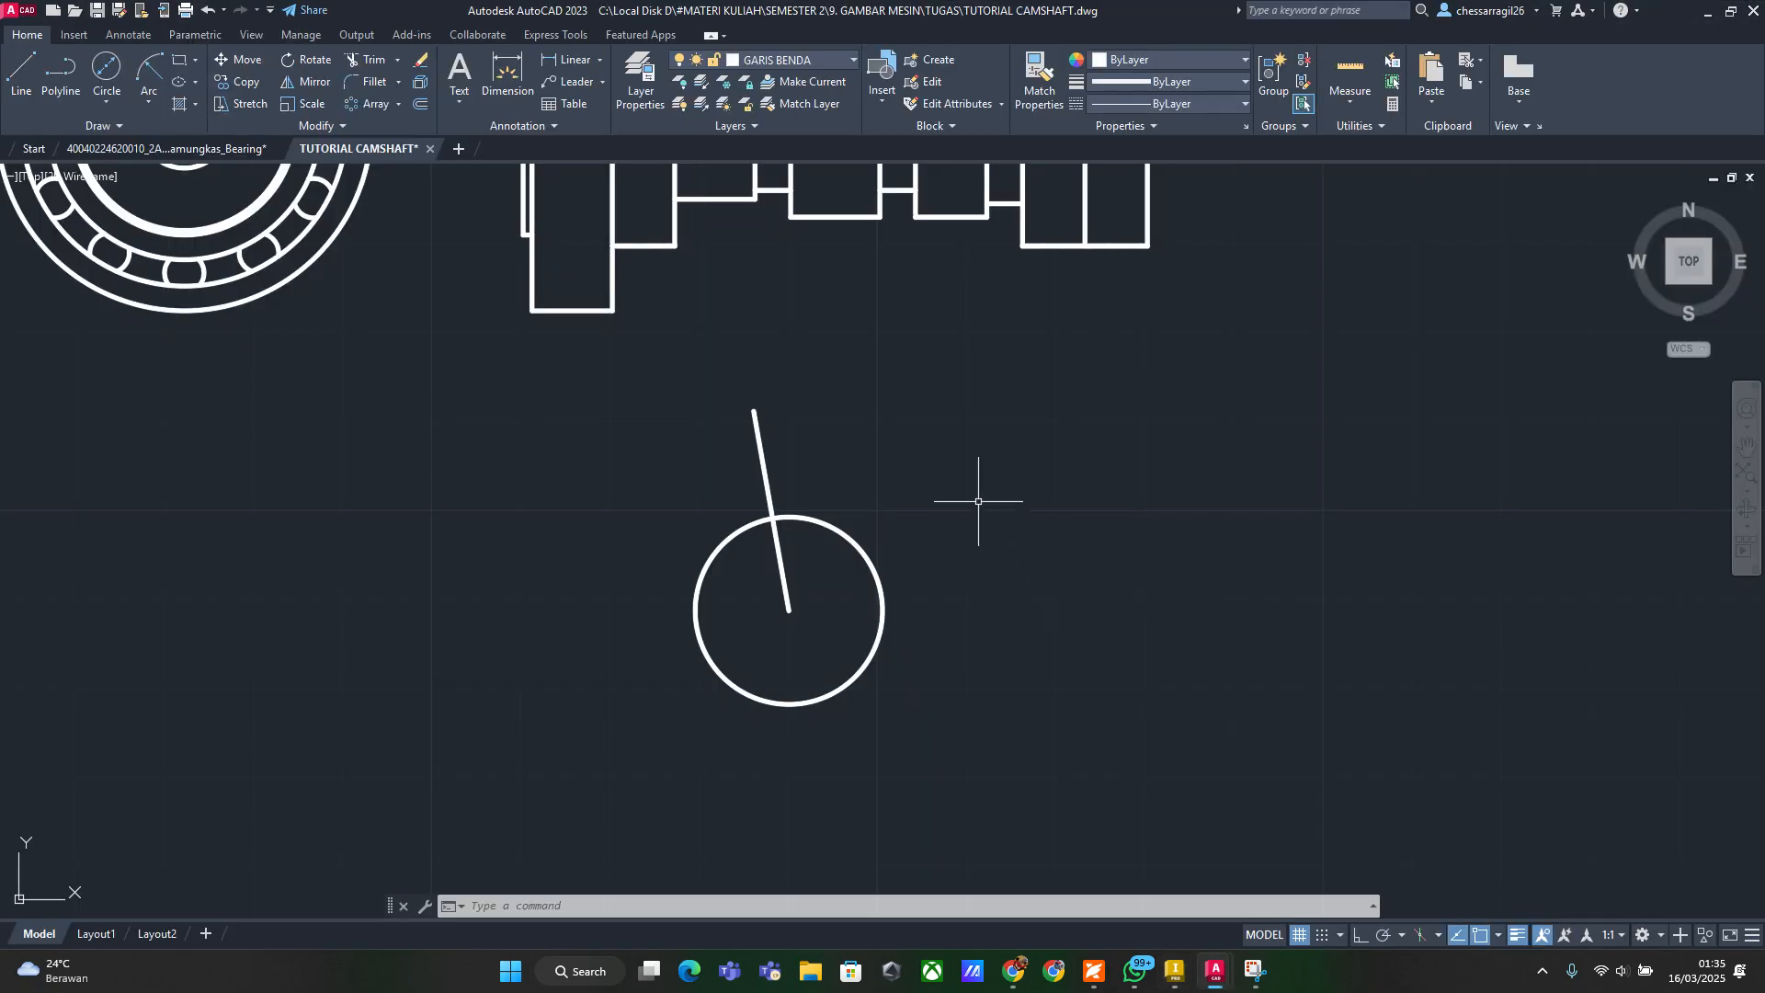
key("alt")
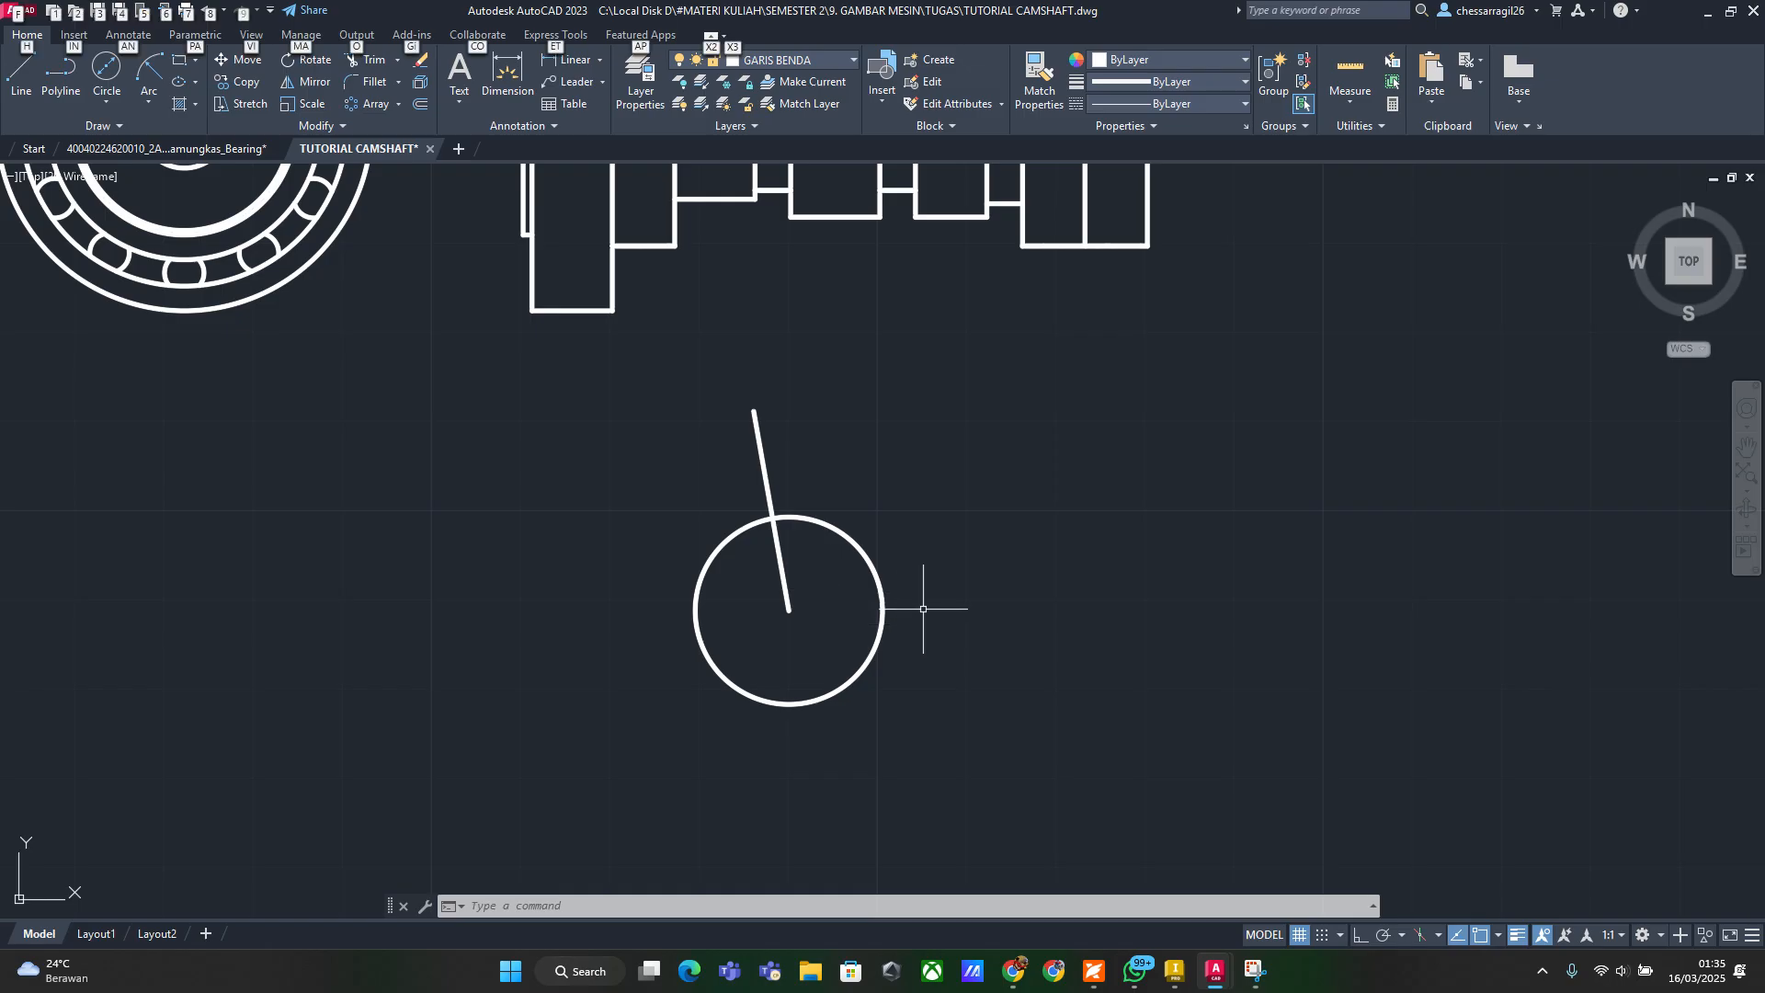
key("Escape")
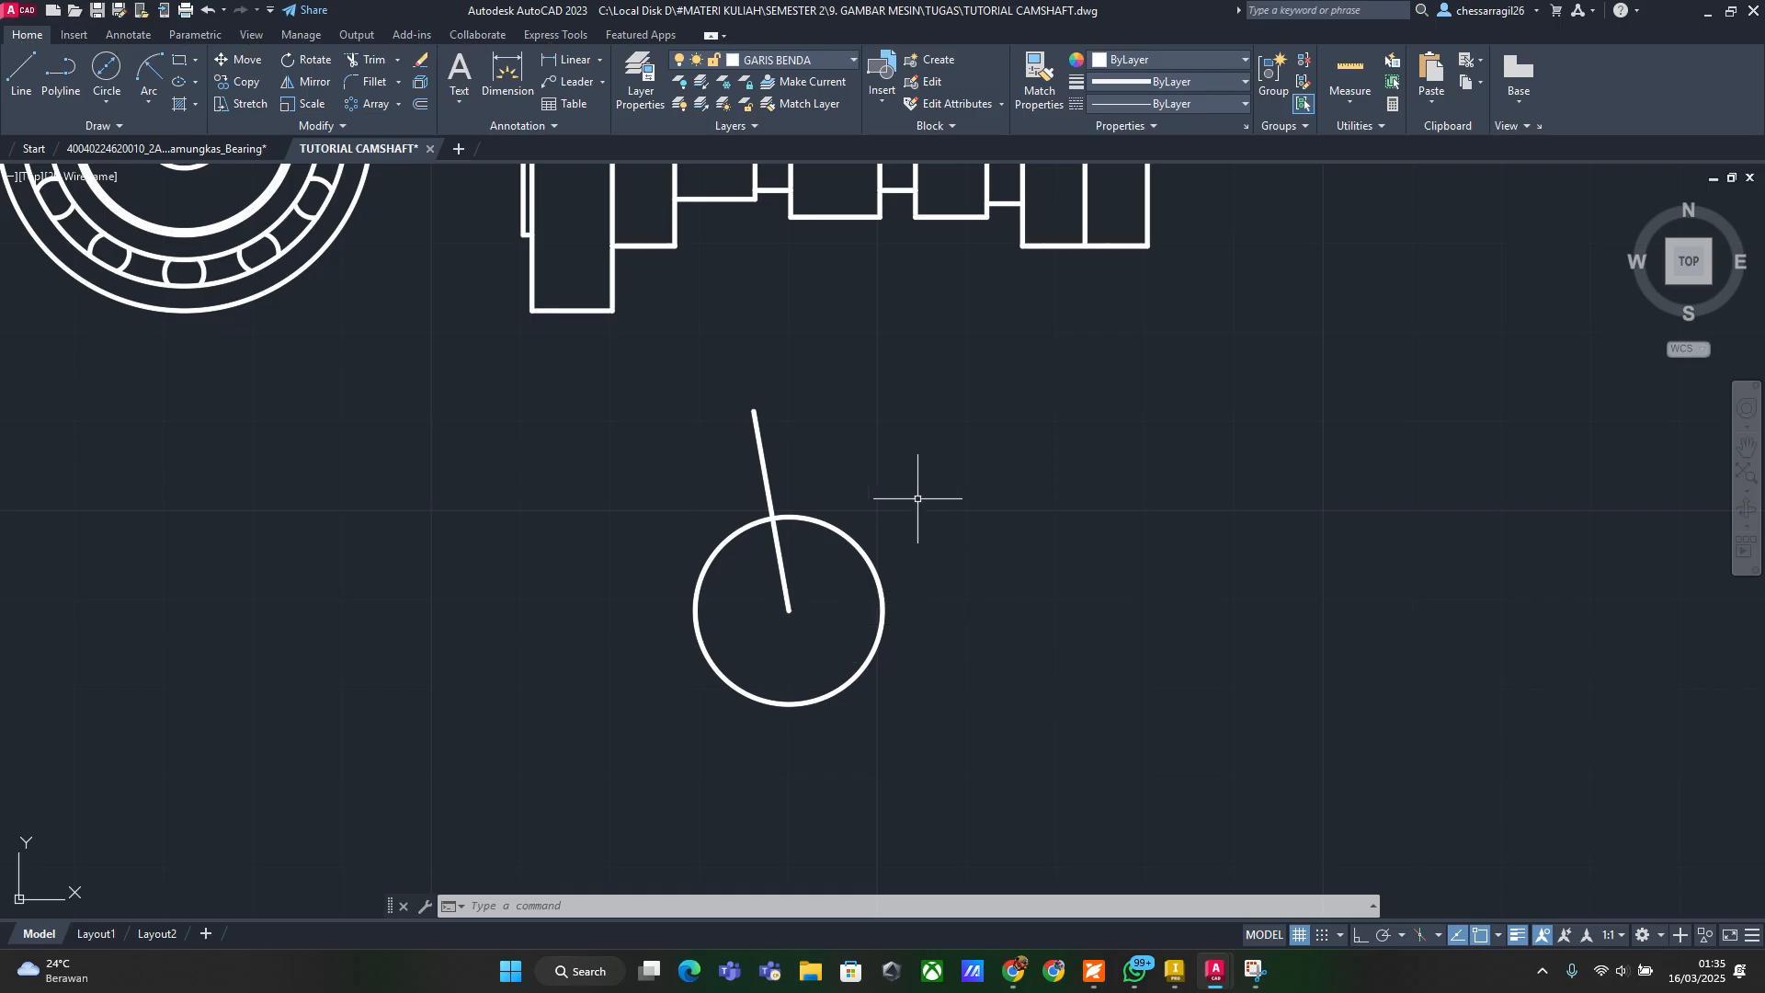
Try an 8.8 line from the circle's centre along the angled line, checking the Inventor reference, and undo it
left_click(21, 73)
key("alt+Tab")
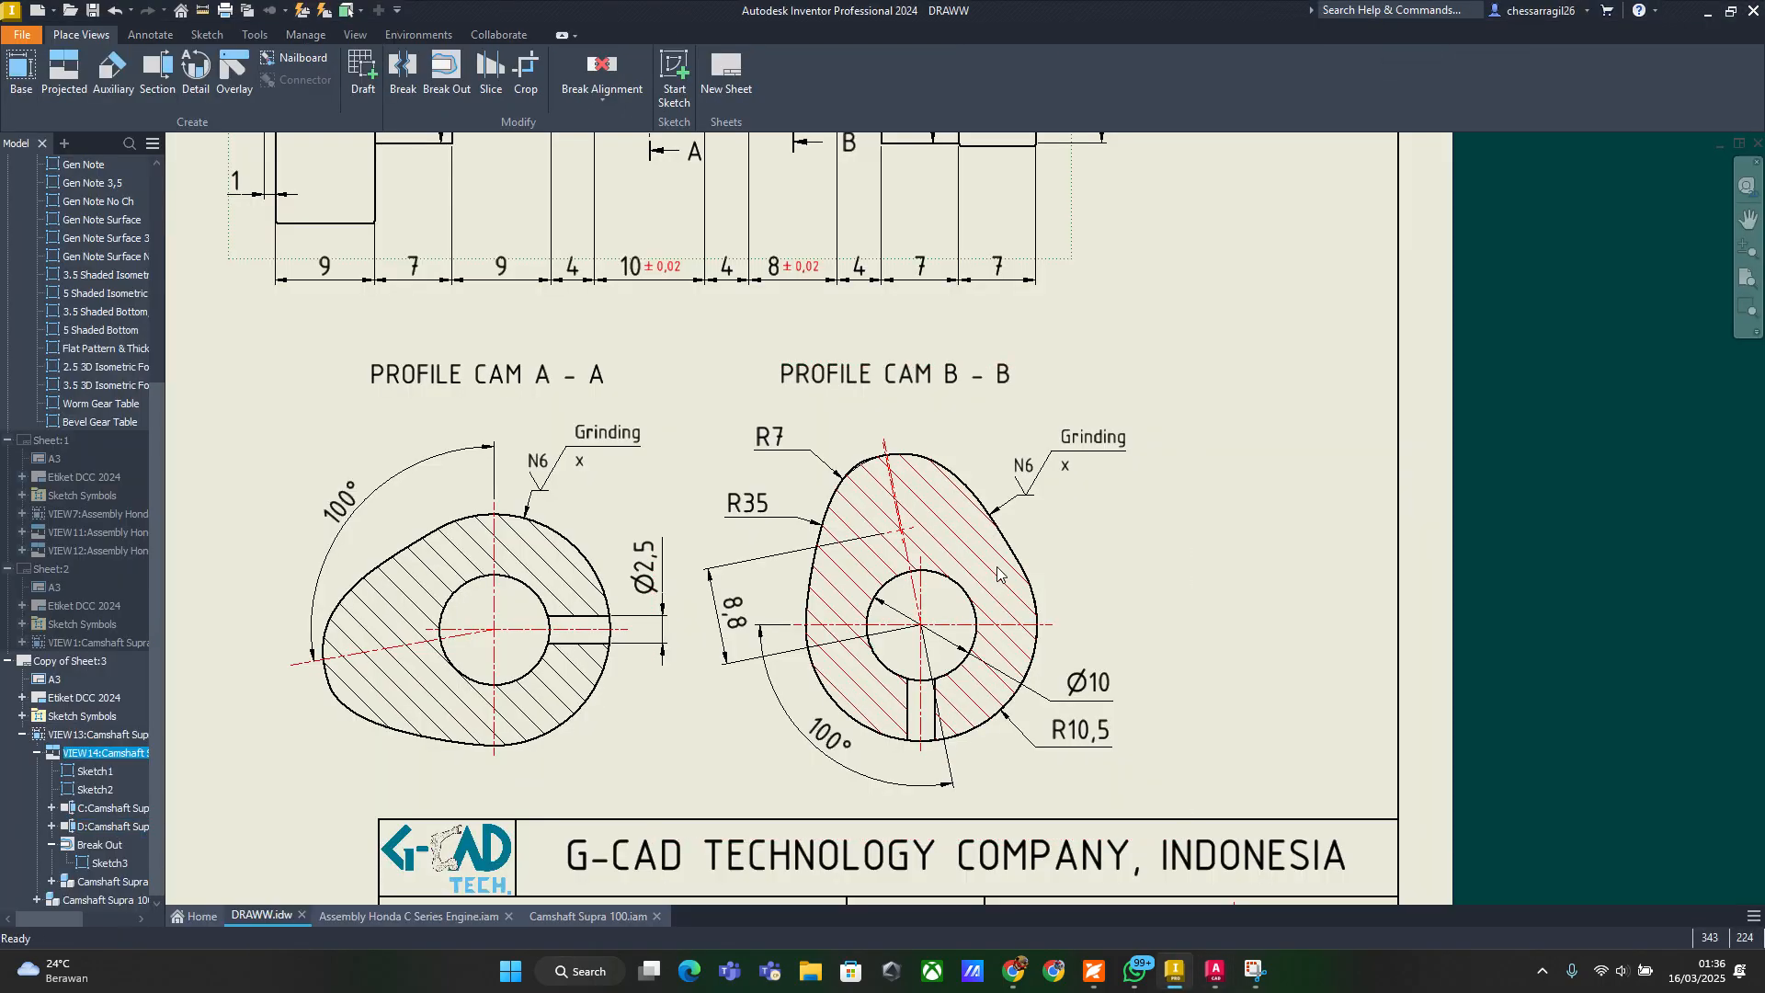
left_click(911, 542)
key("alt+Tab")
left_click(1132, 290)
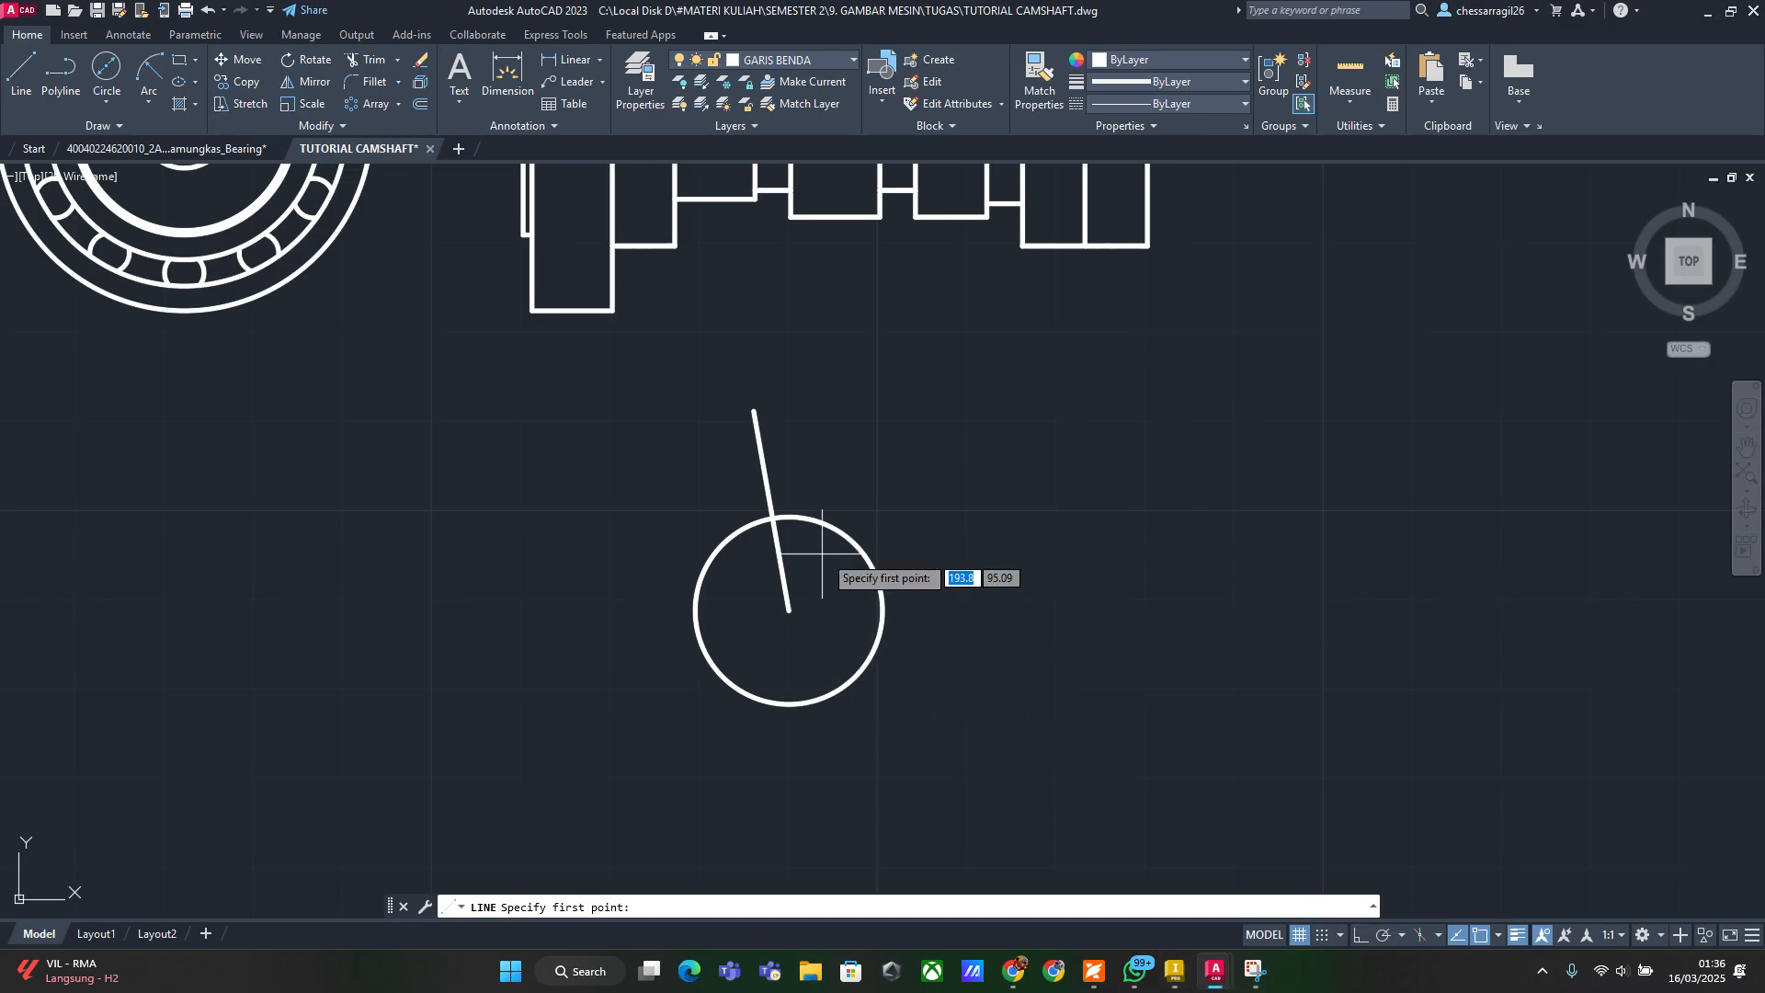
left_click(792, 609)
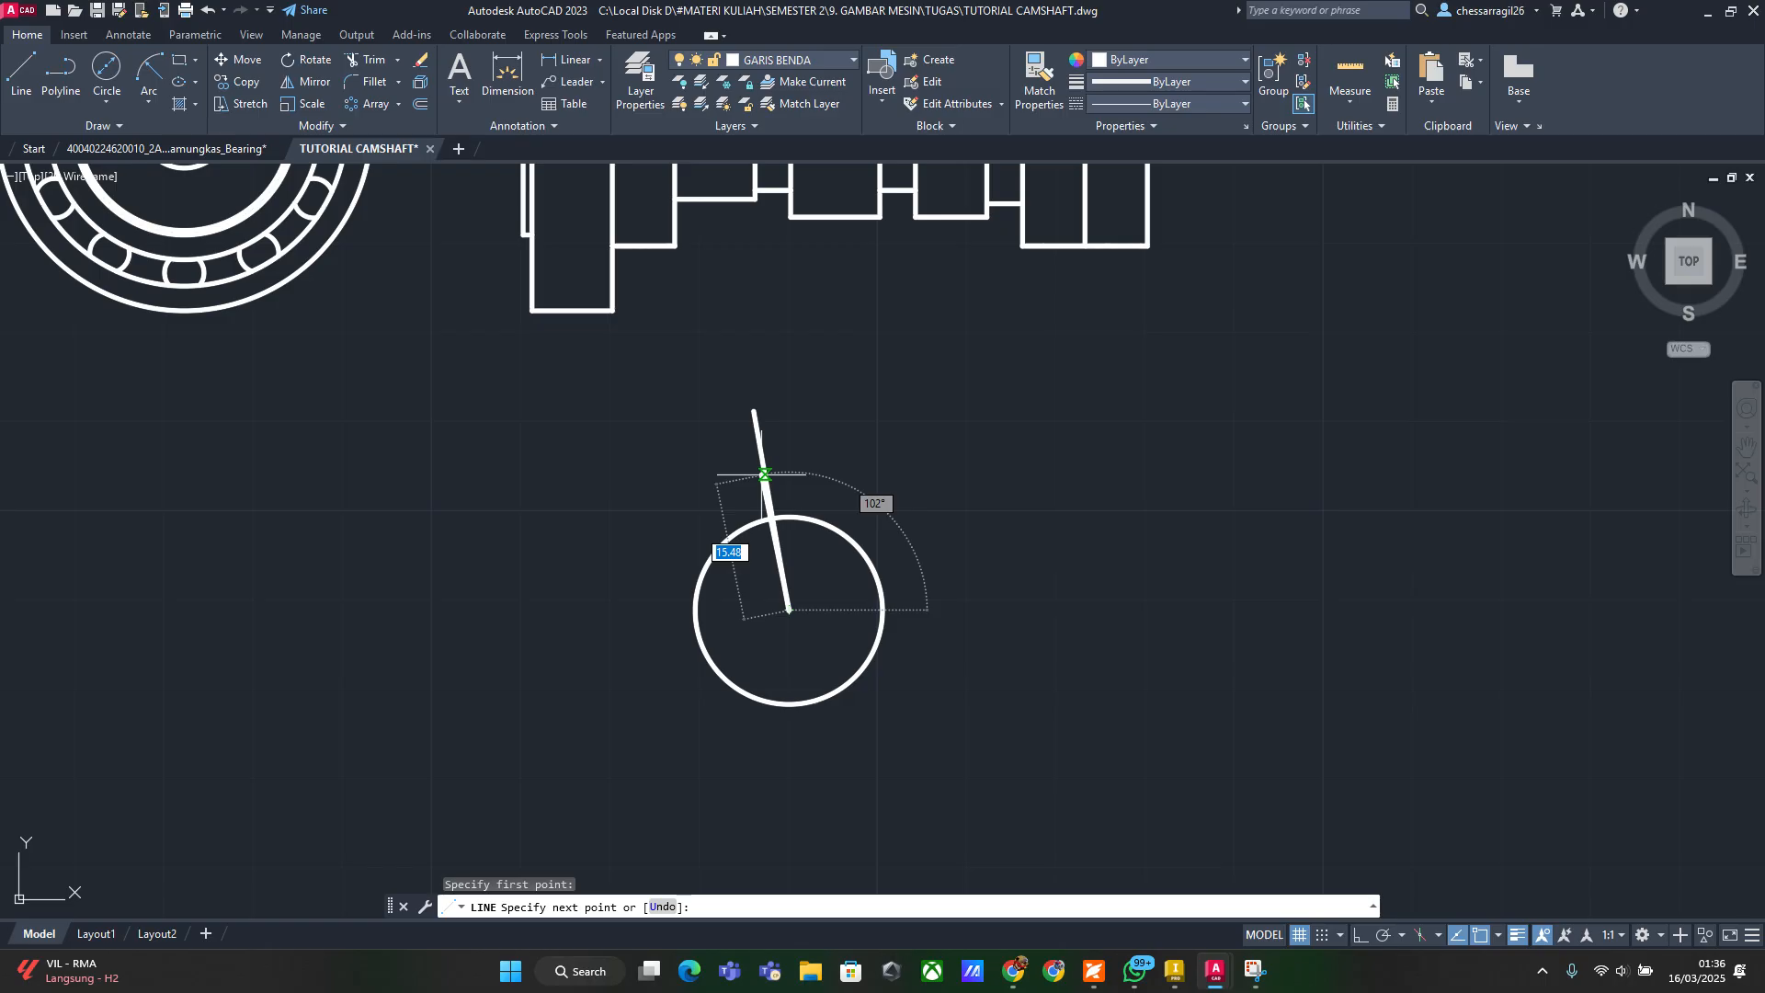
type("8.8")
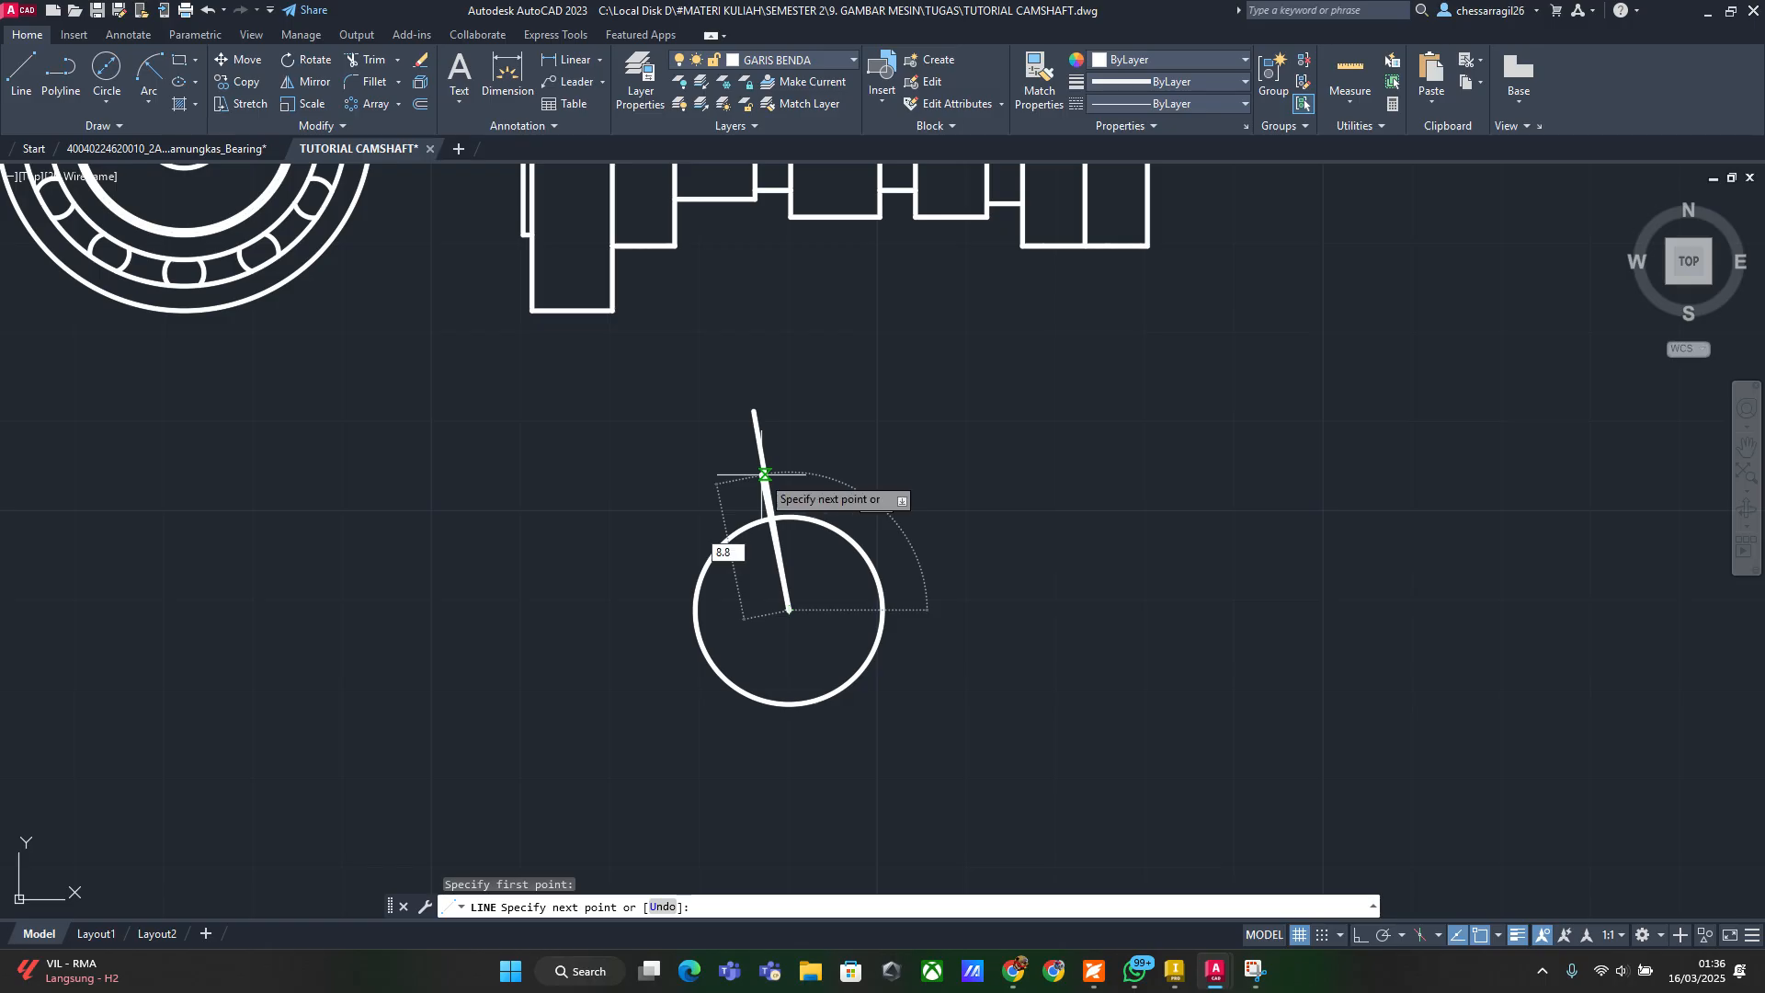
key("Return")
key("Escape")
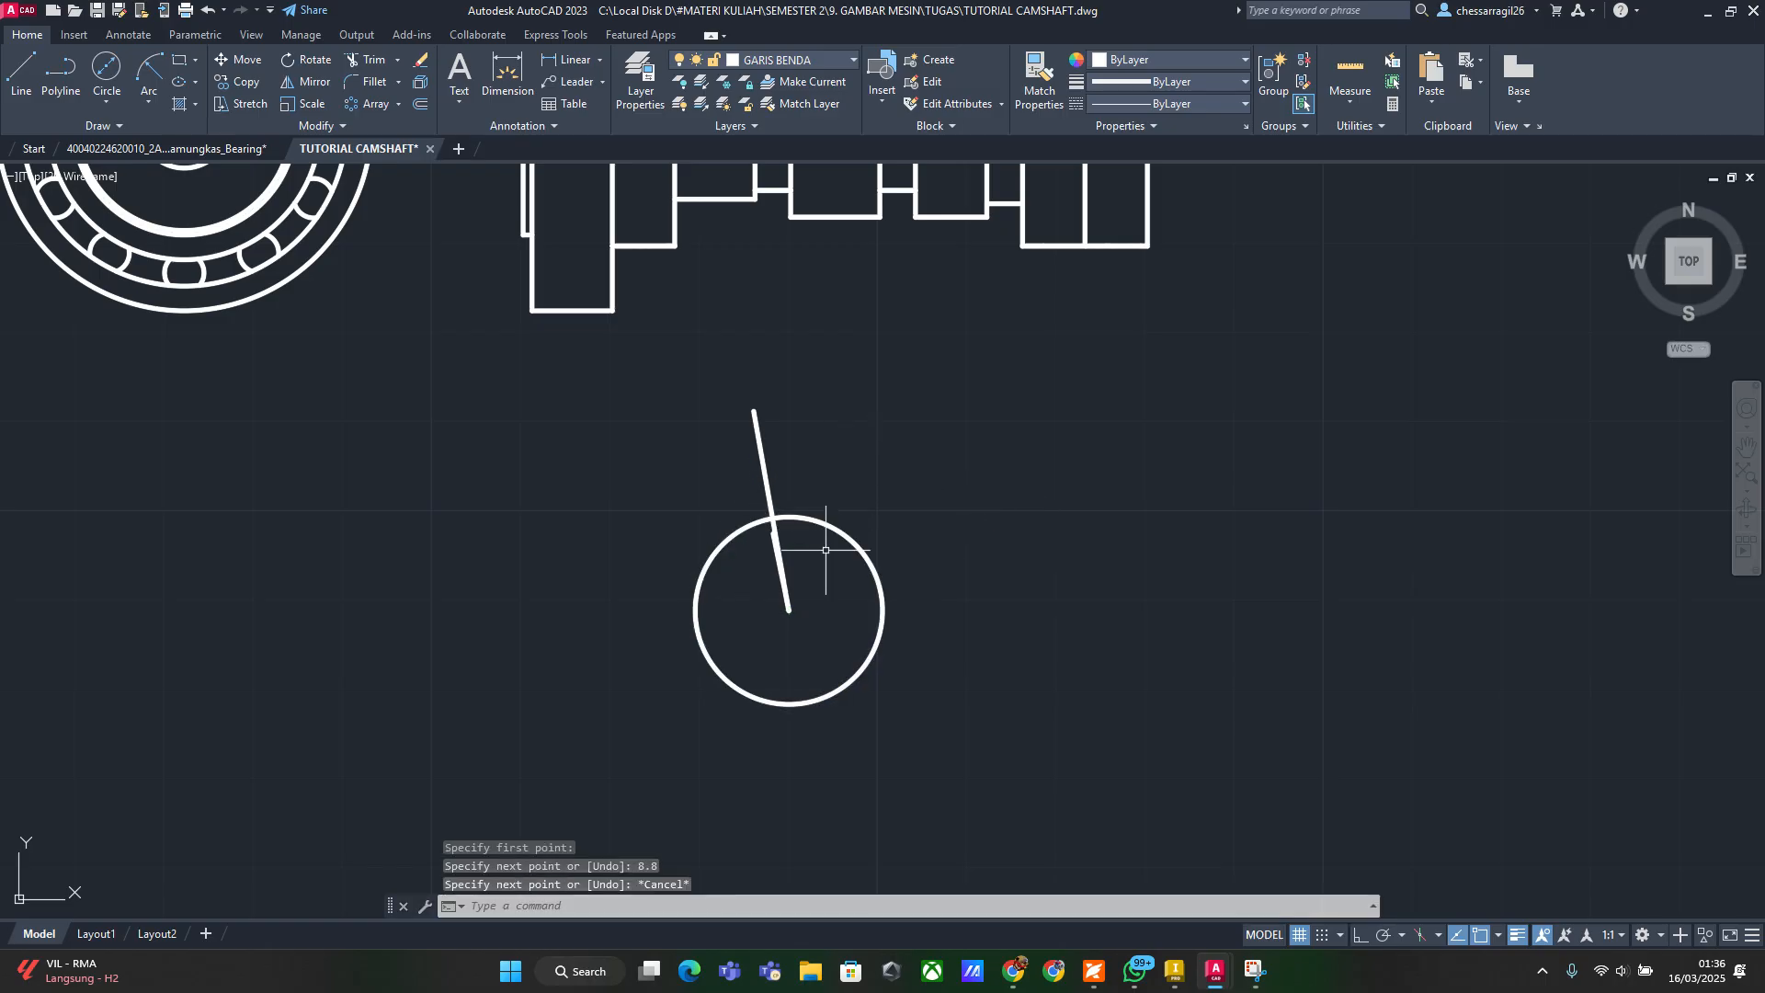
key("ctrl+z")
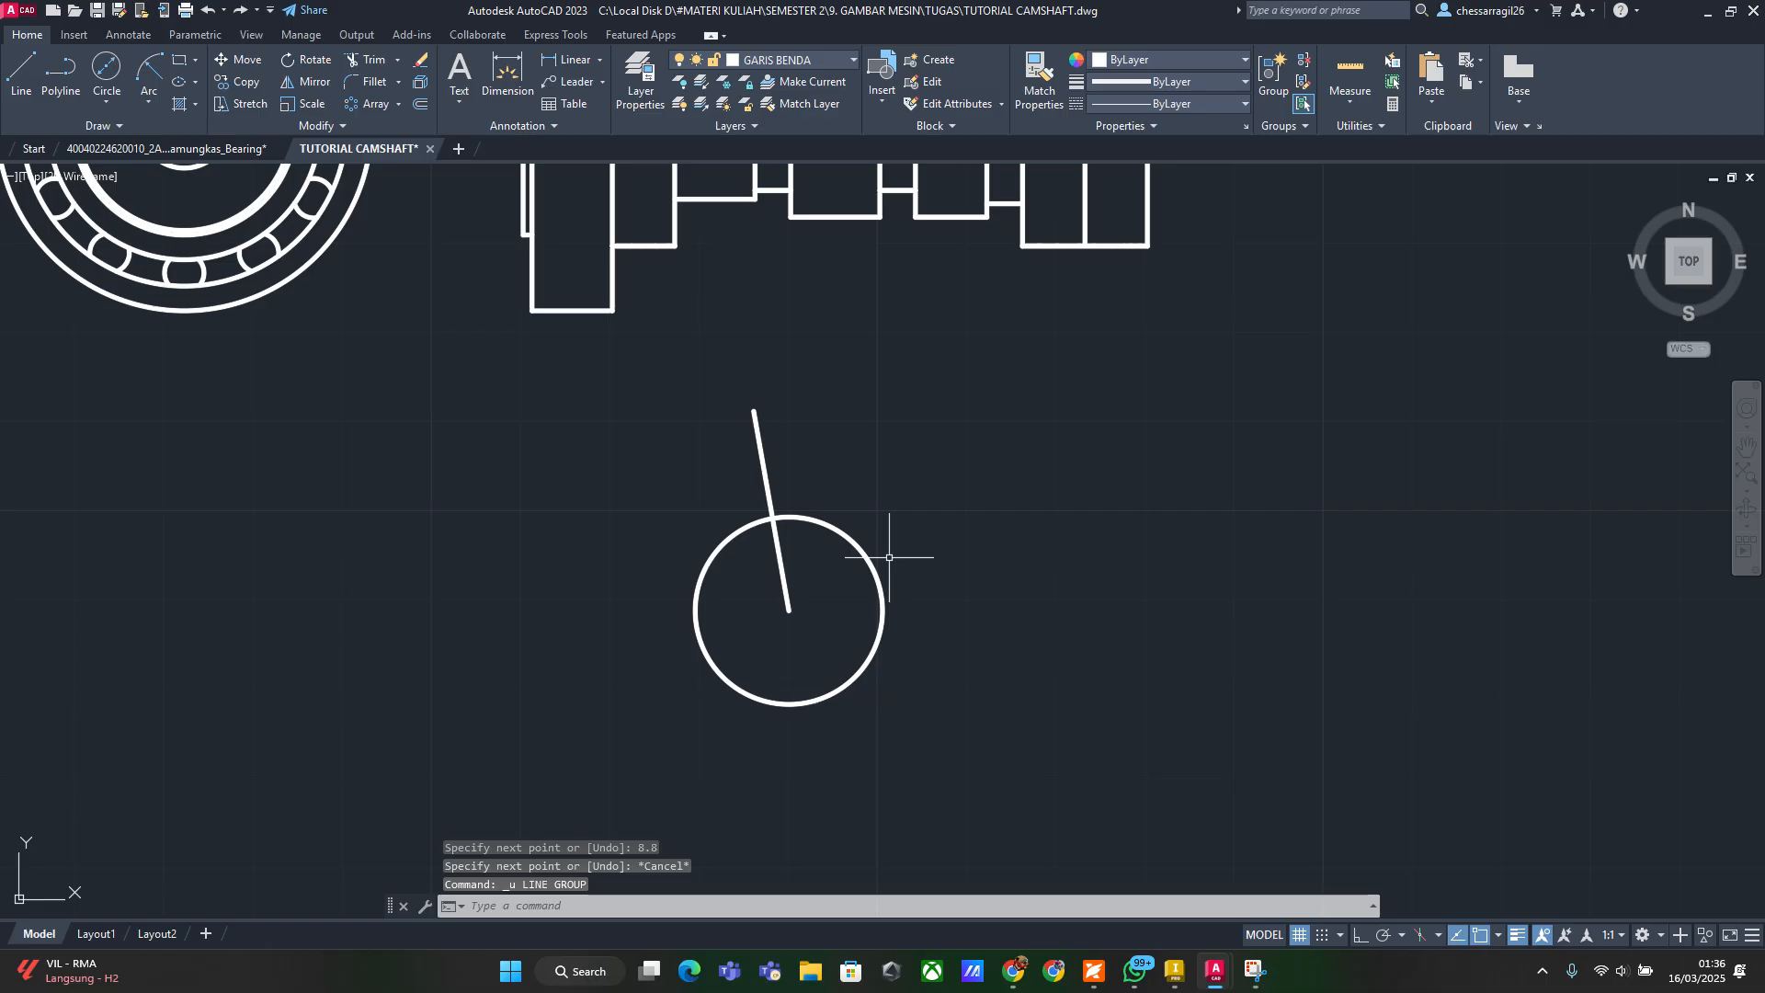
Try a short line from the circle's centre, perpendicular to the angled line, and erase it
type("l")
key("Return")
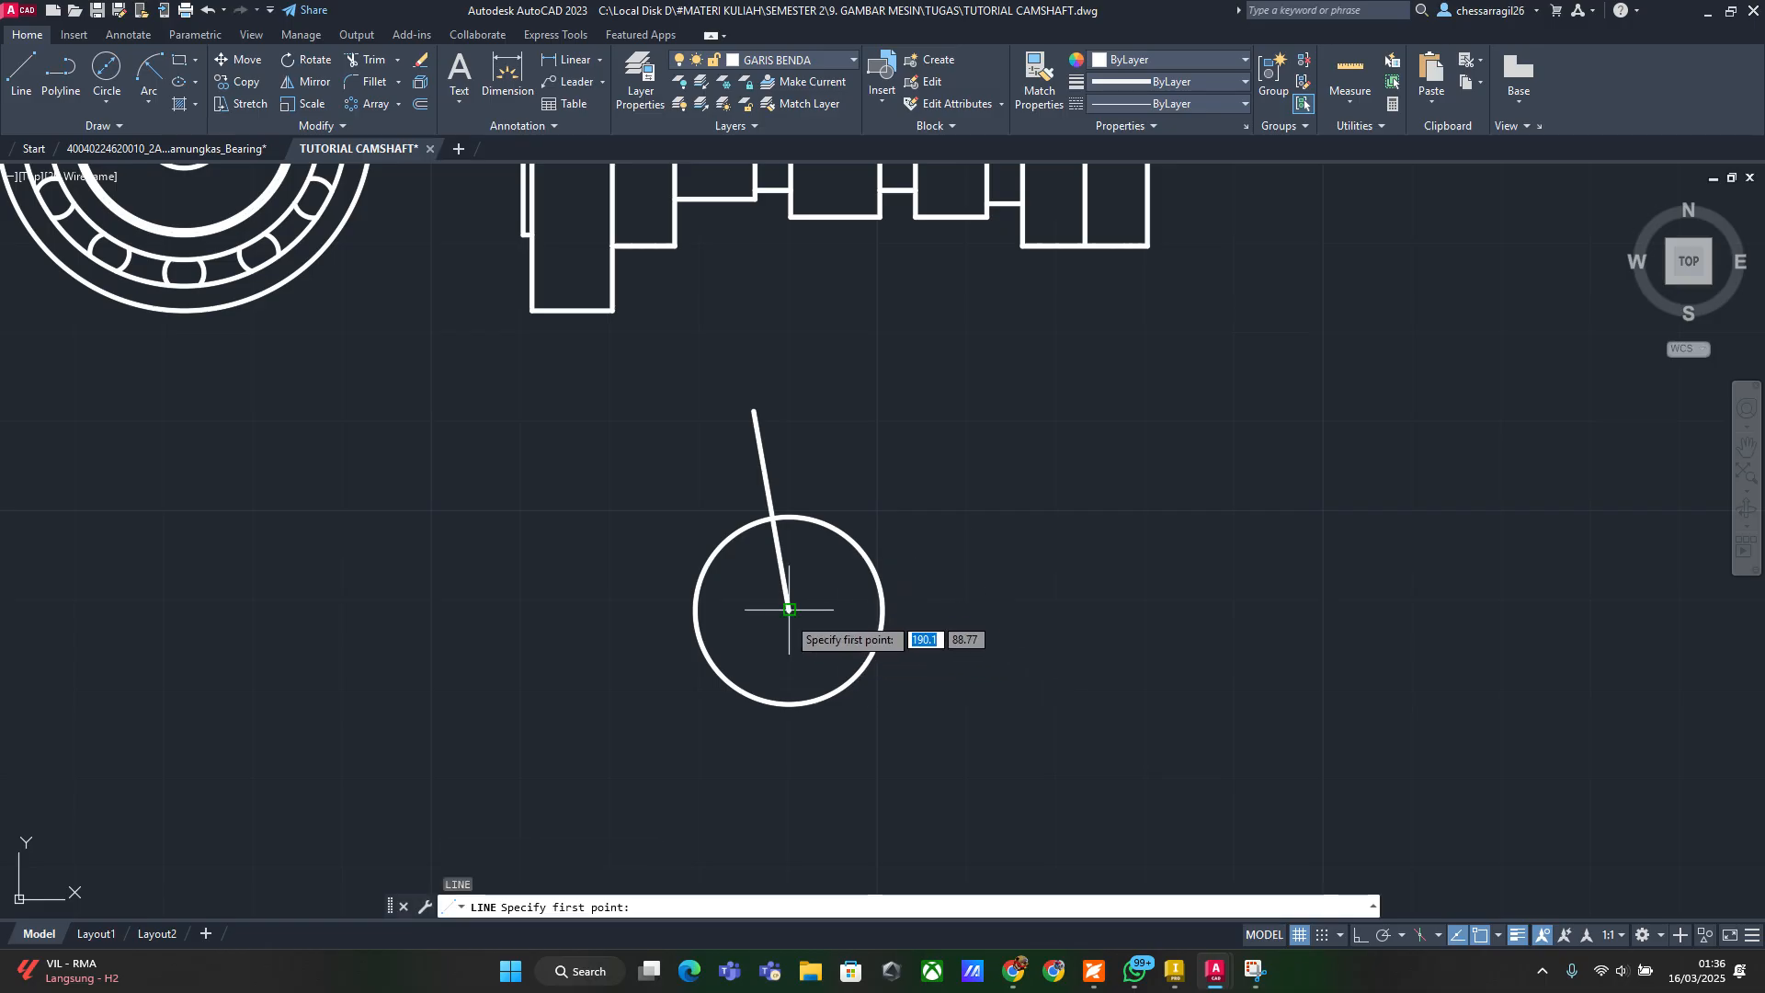
left_click(789, 610)
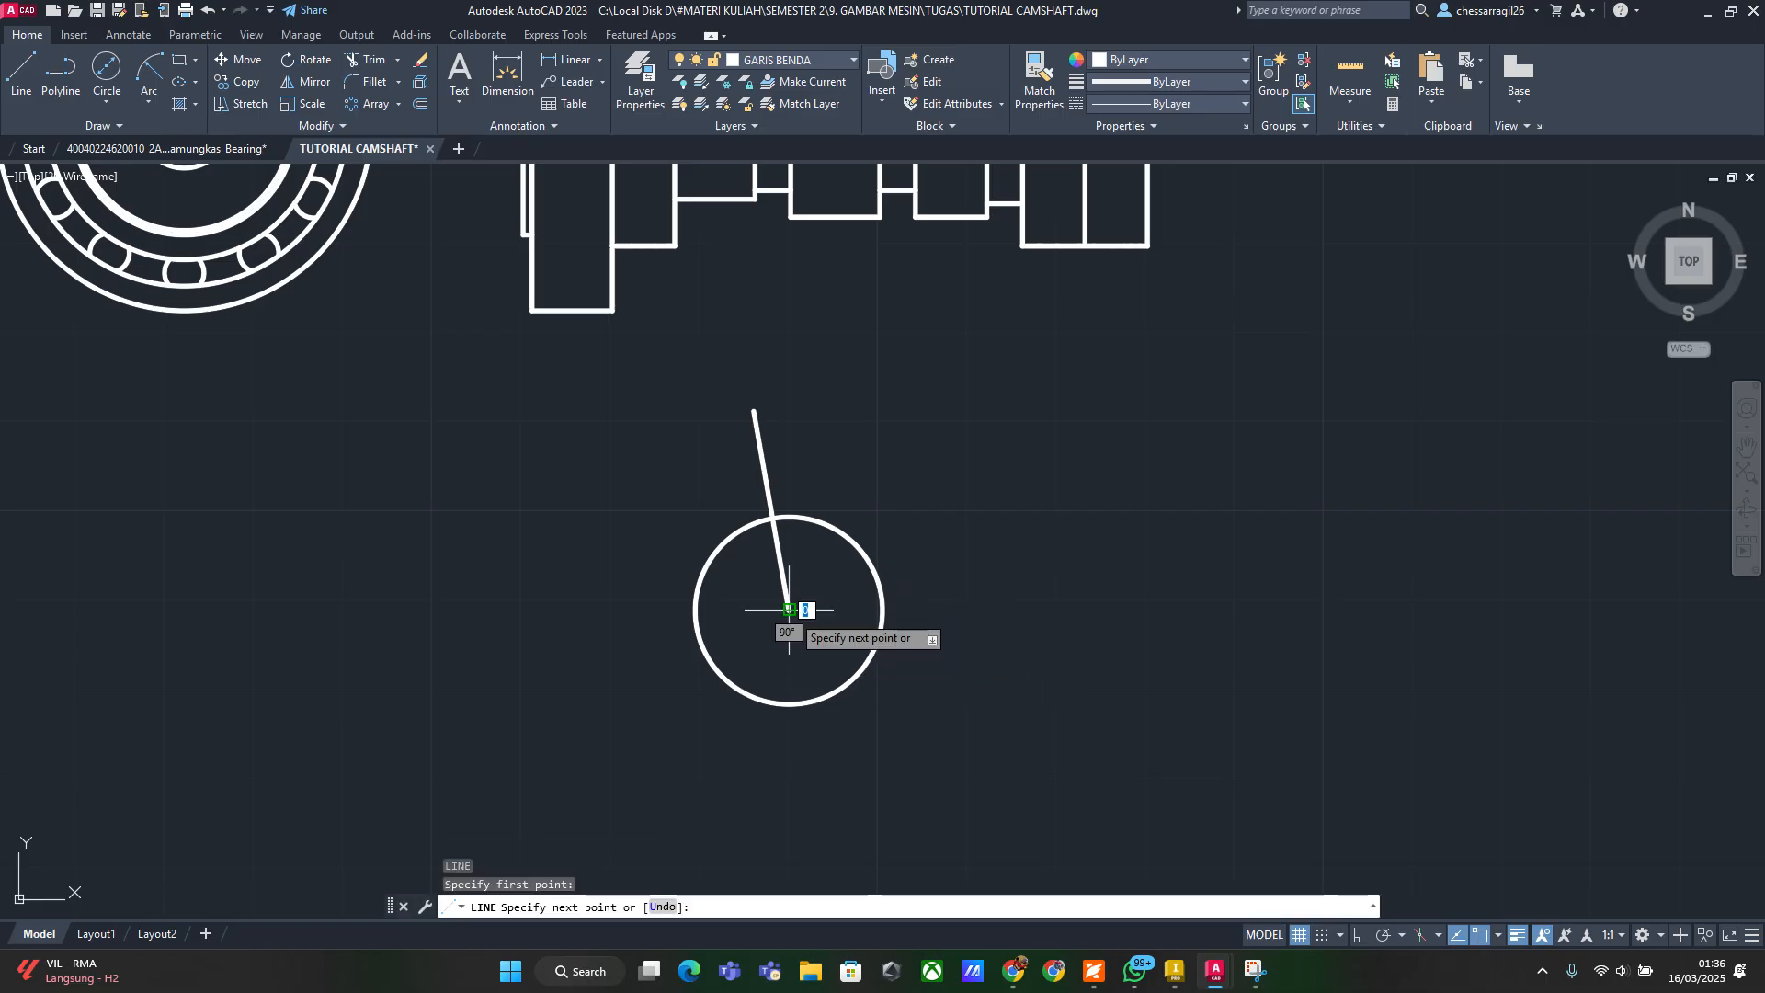
left_click(840, 602)
scroll(833, 597, "up", 3)
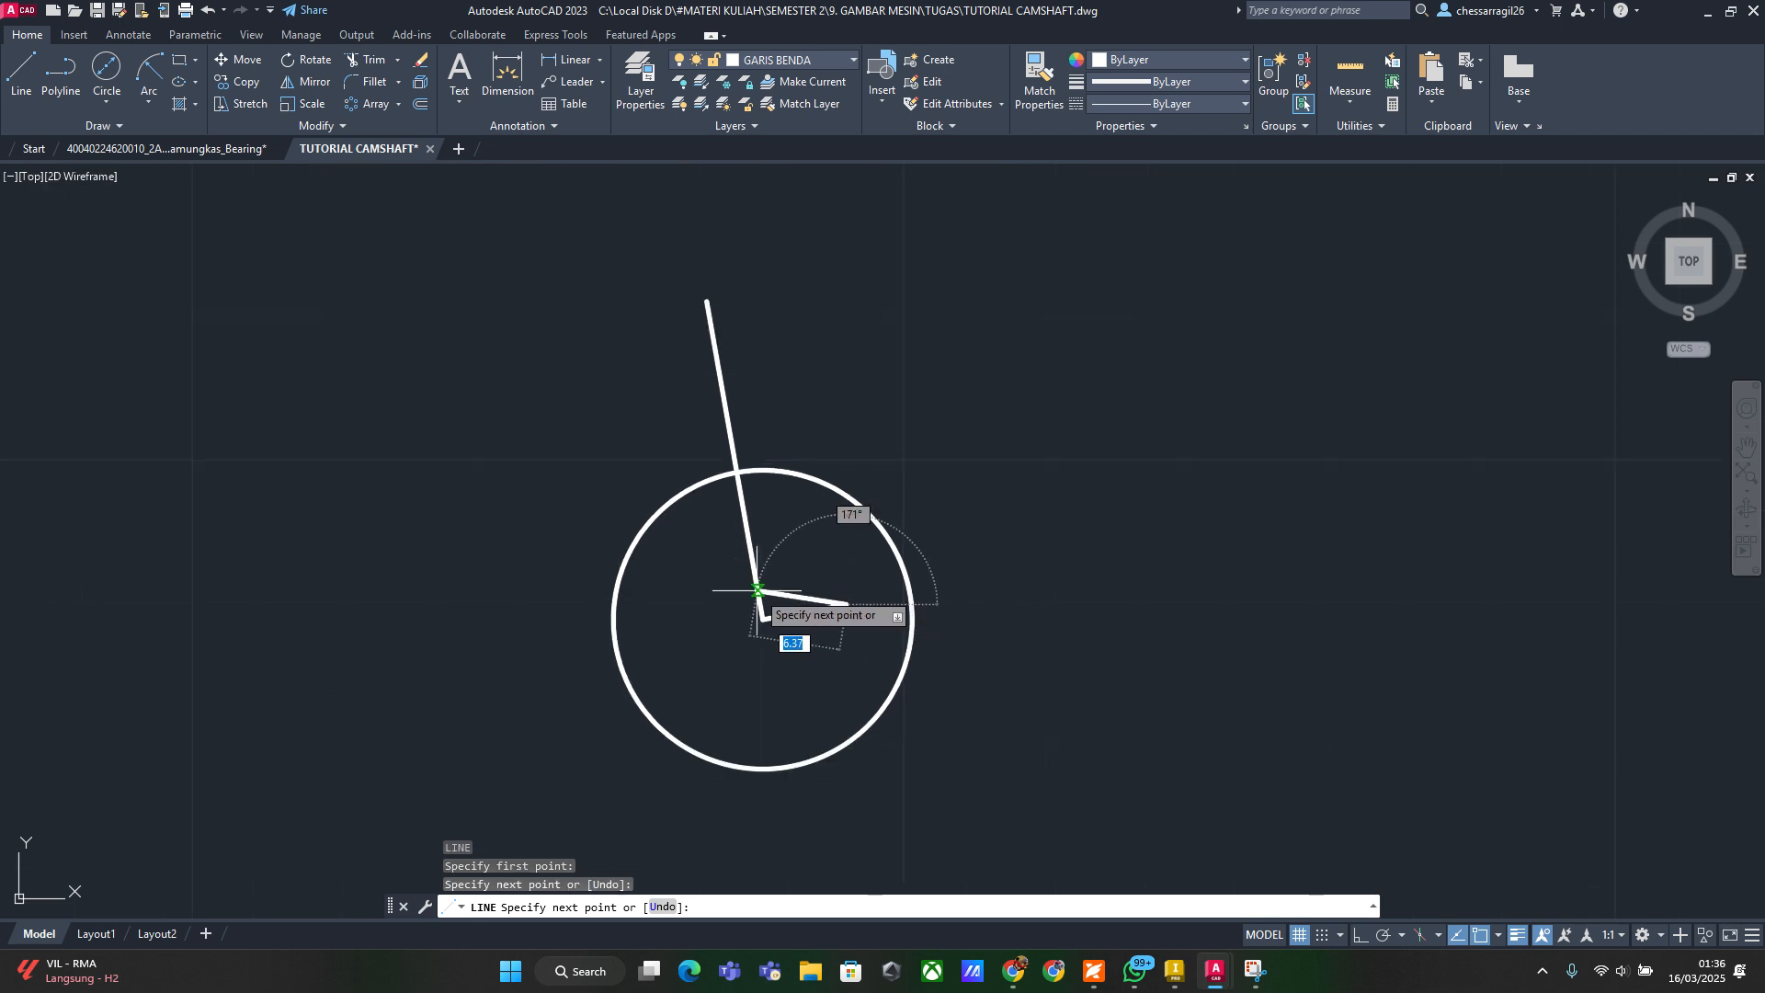
key("Escape")
key("Escape")
left_click(846, 635)
left_click(800, 609)
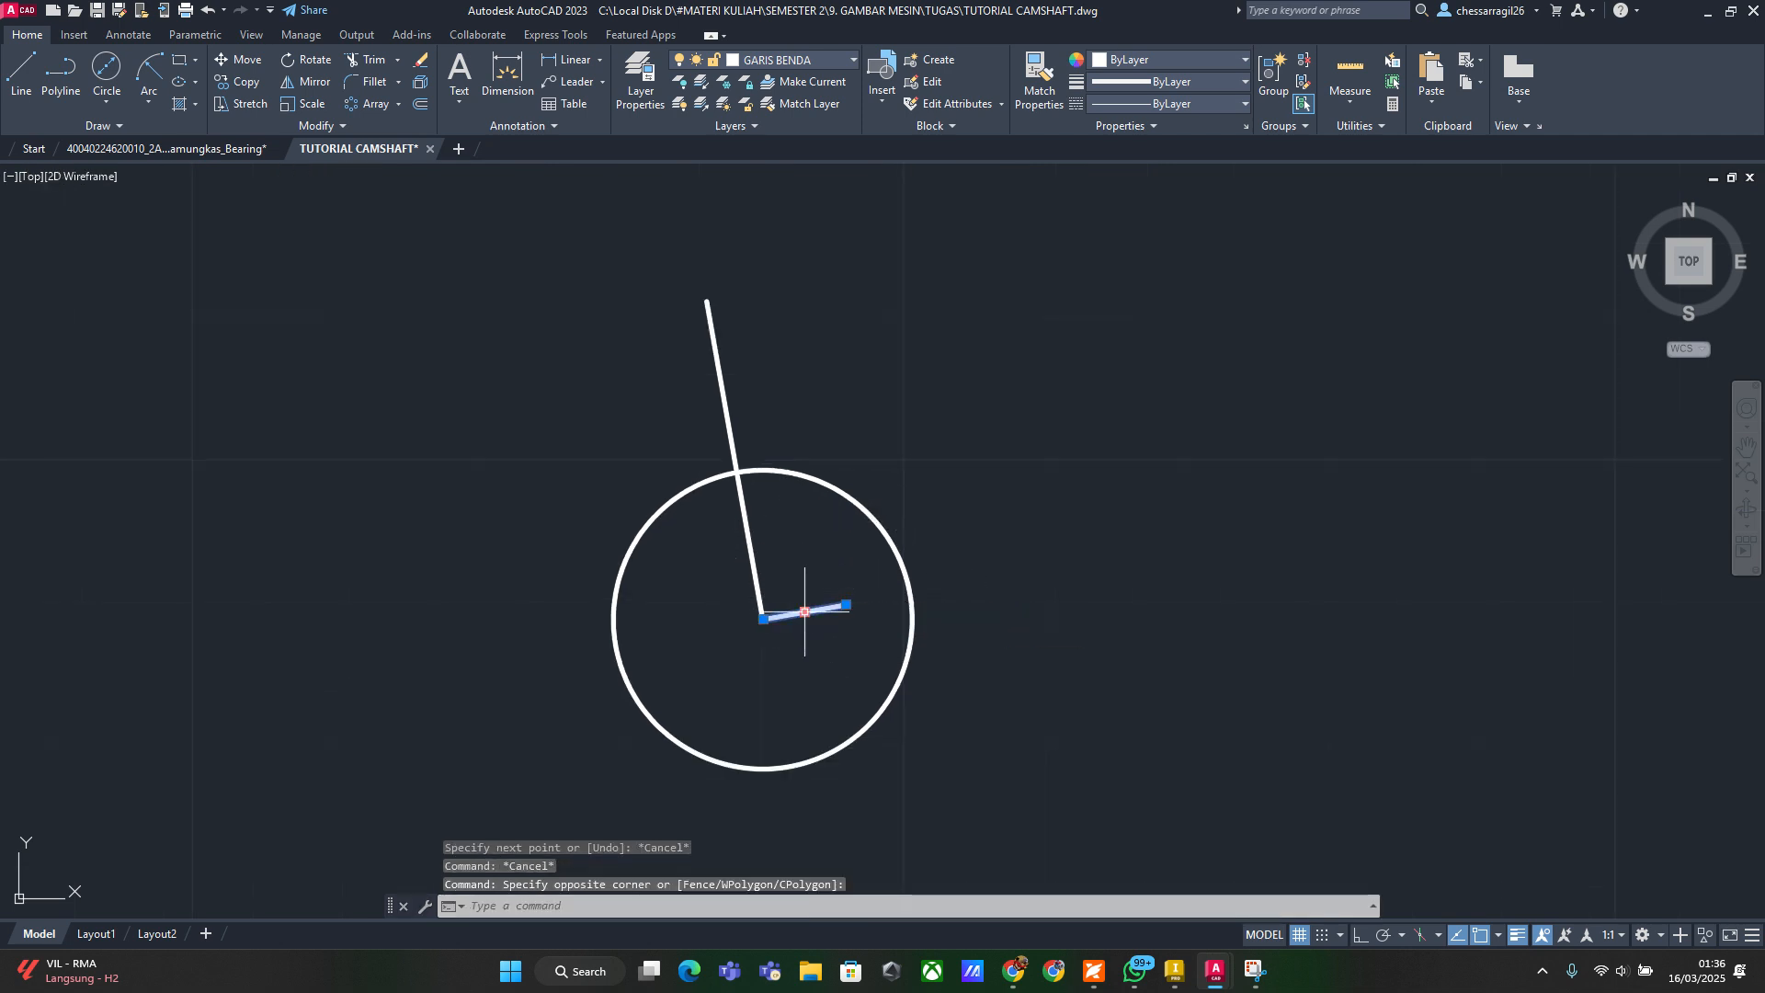
key("Delete")
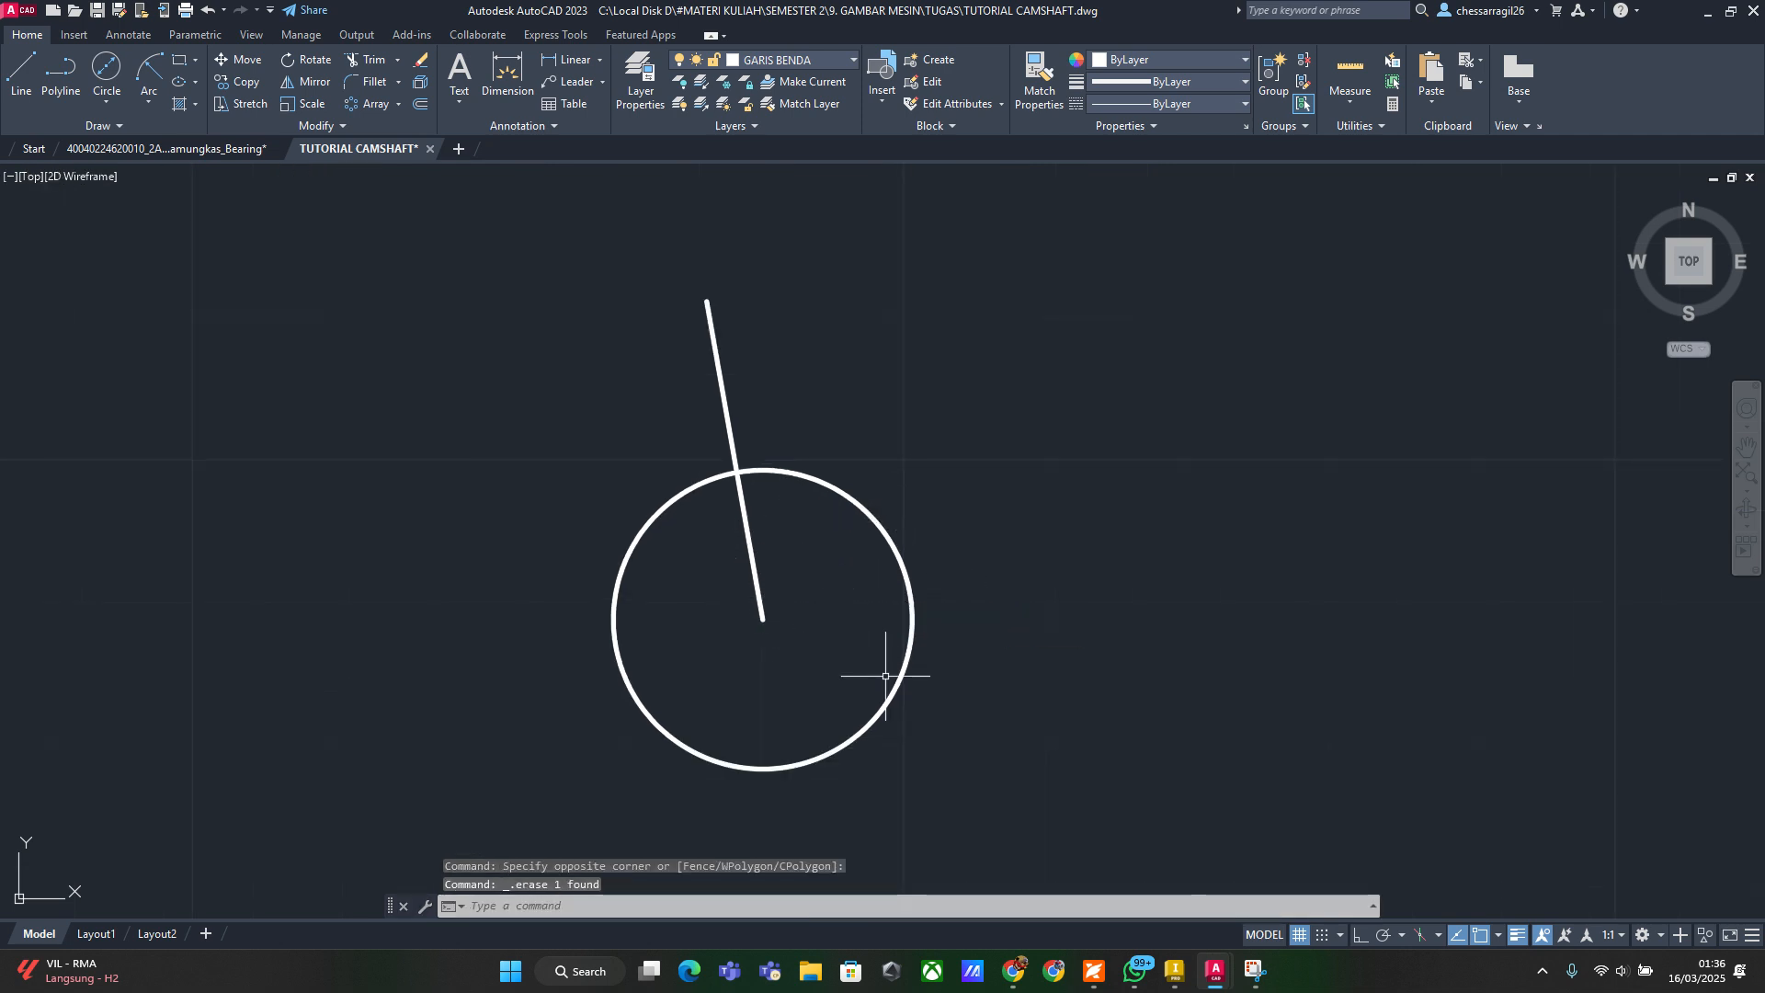
Review the enabled object snap modes and switch object snap tracking off and back on
left_click(1498, 938)
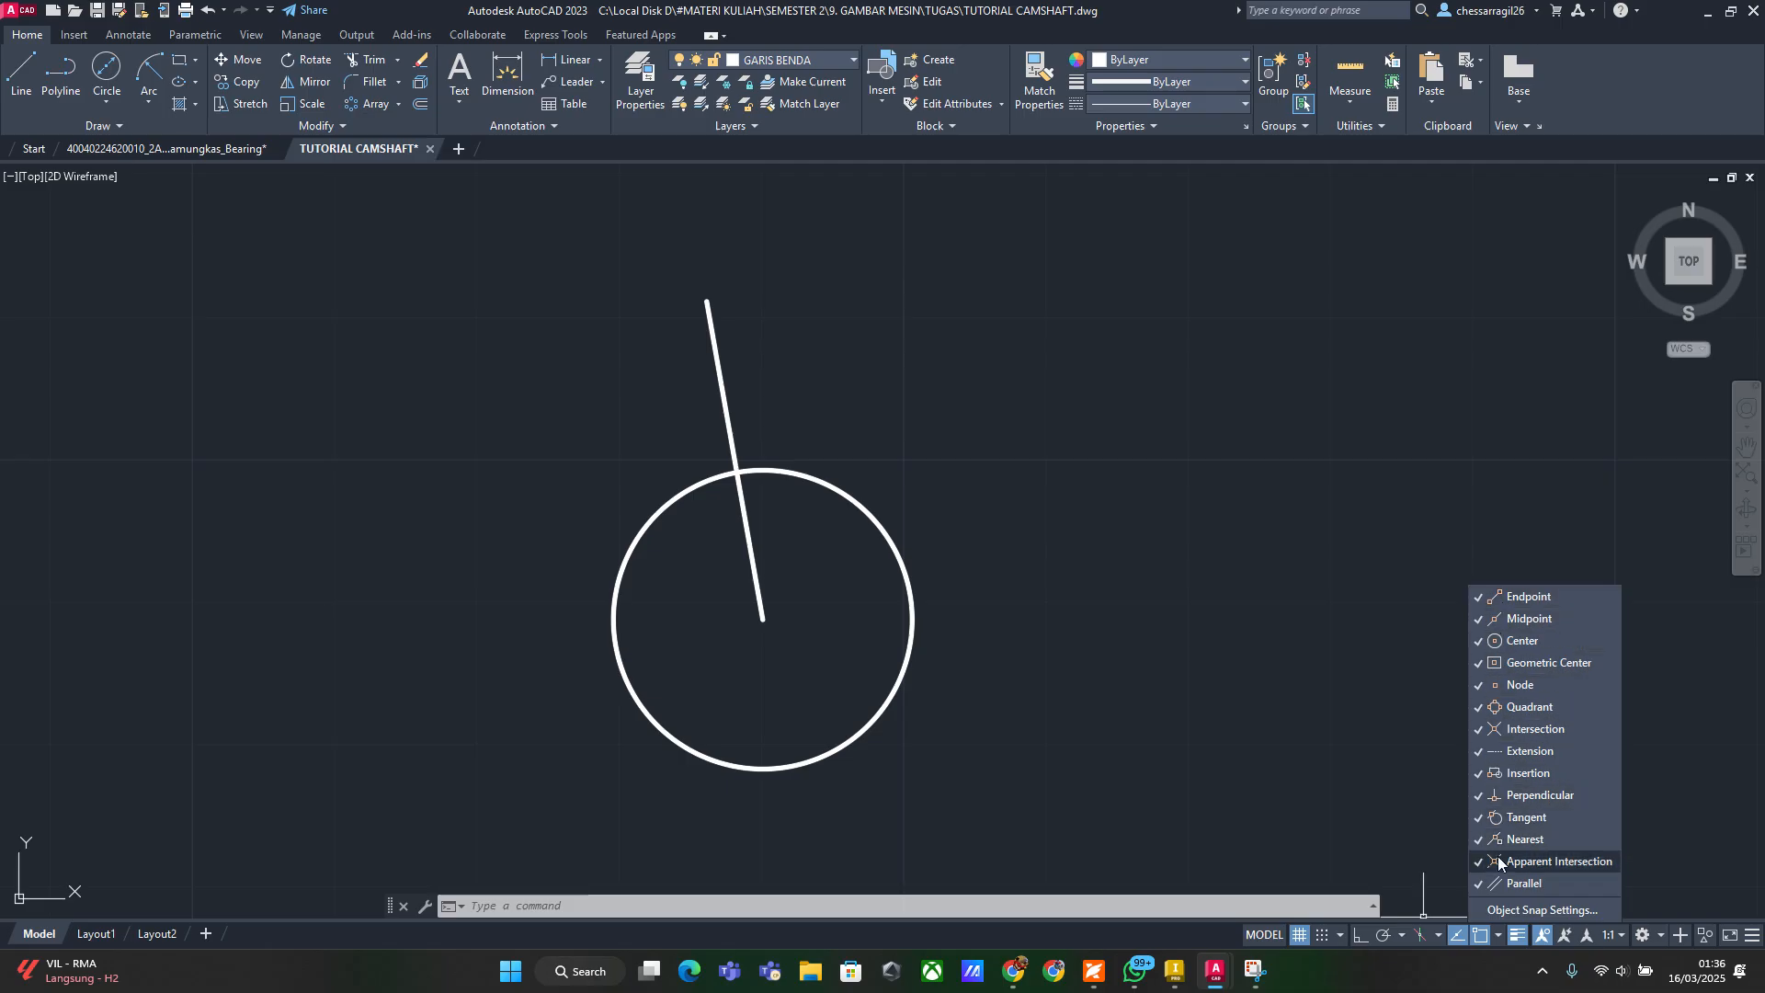
left_click(1462, 963)
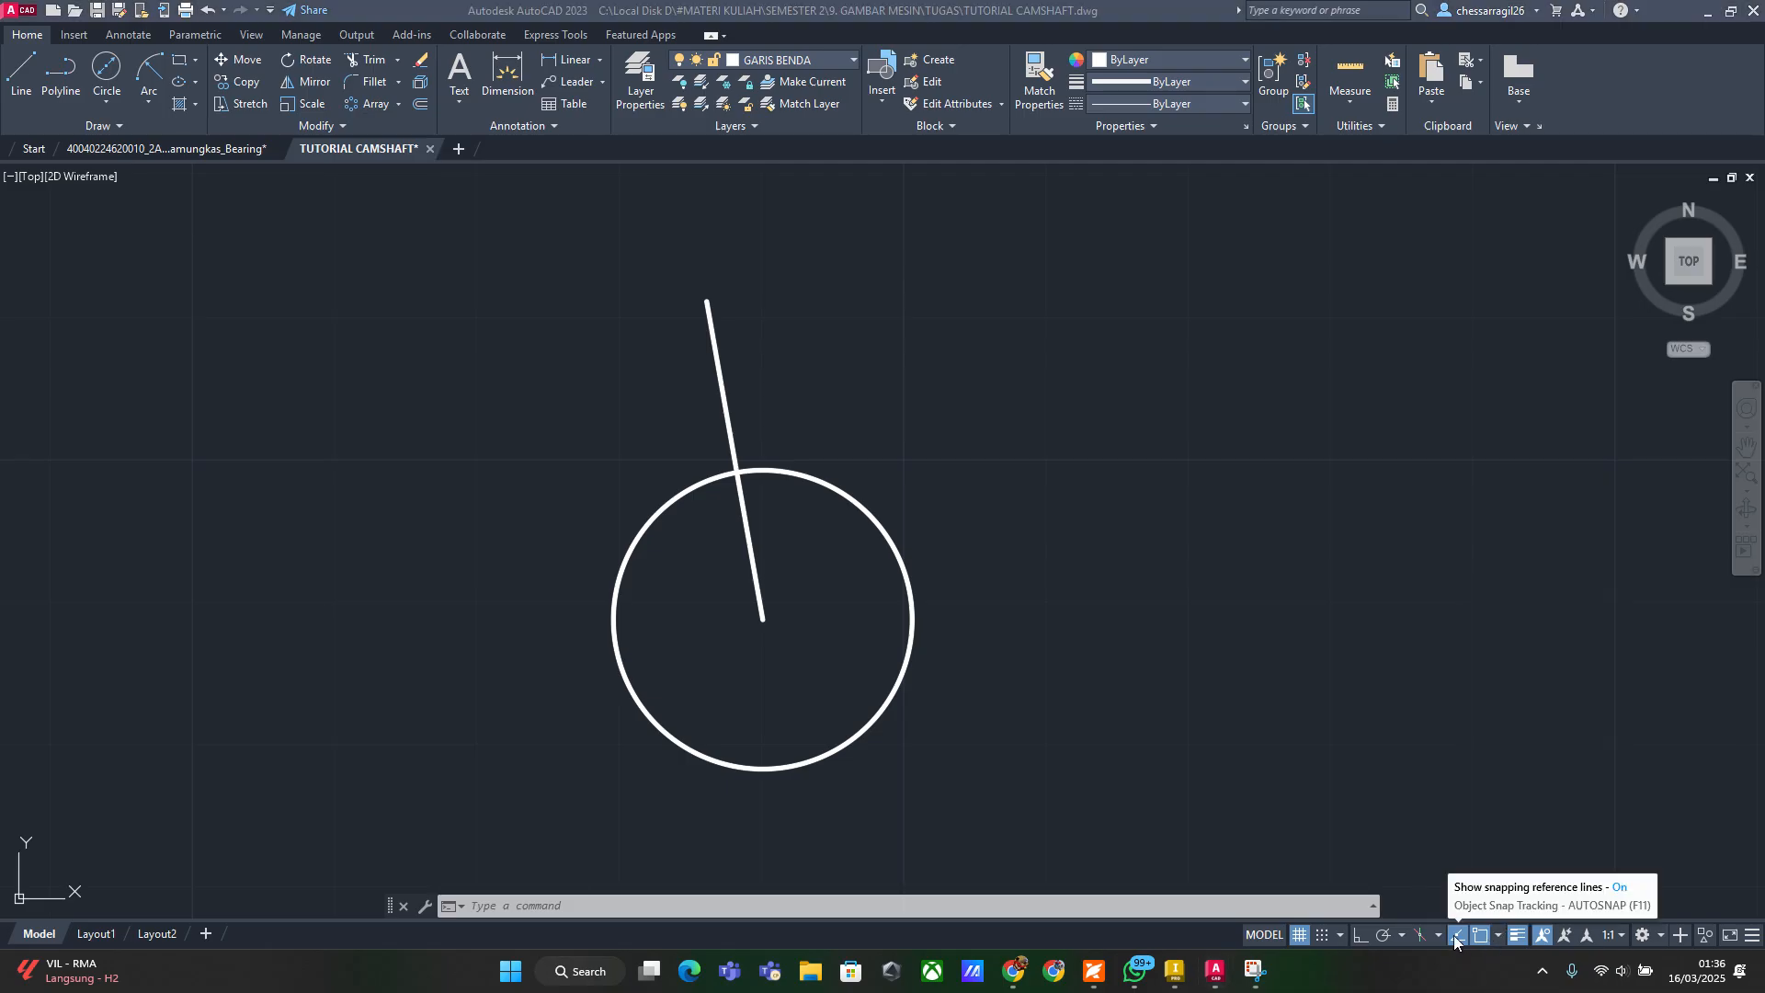
left_click(1457, 937)
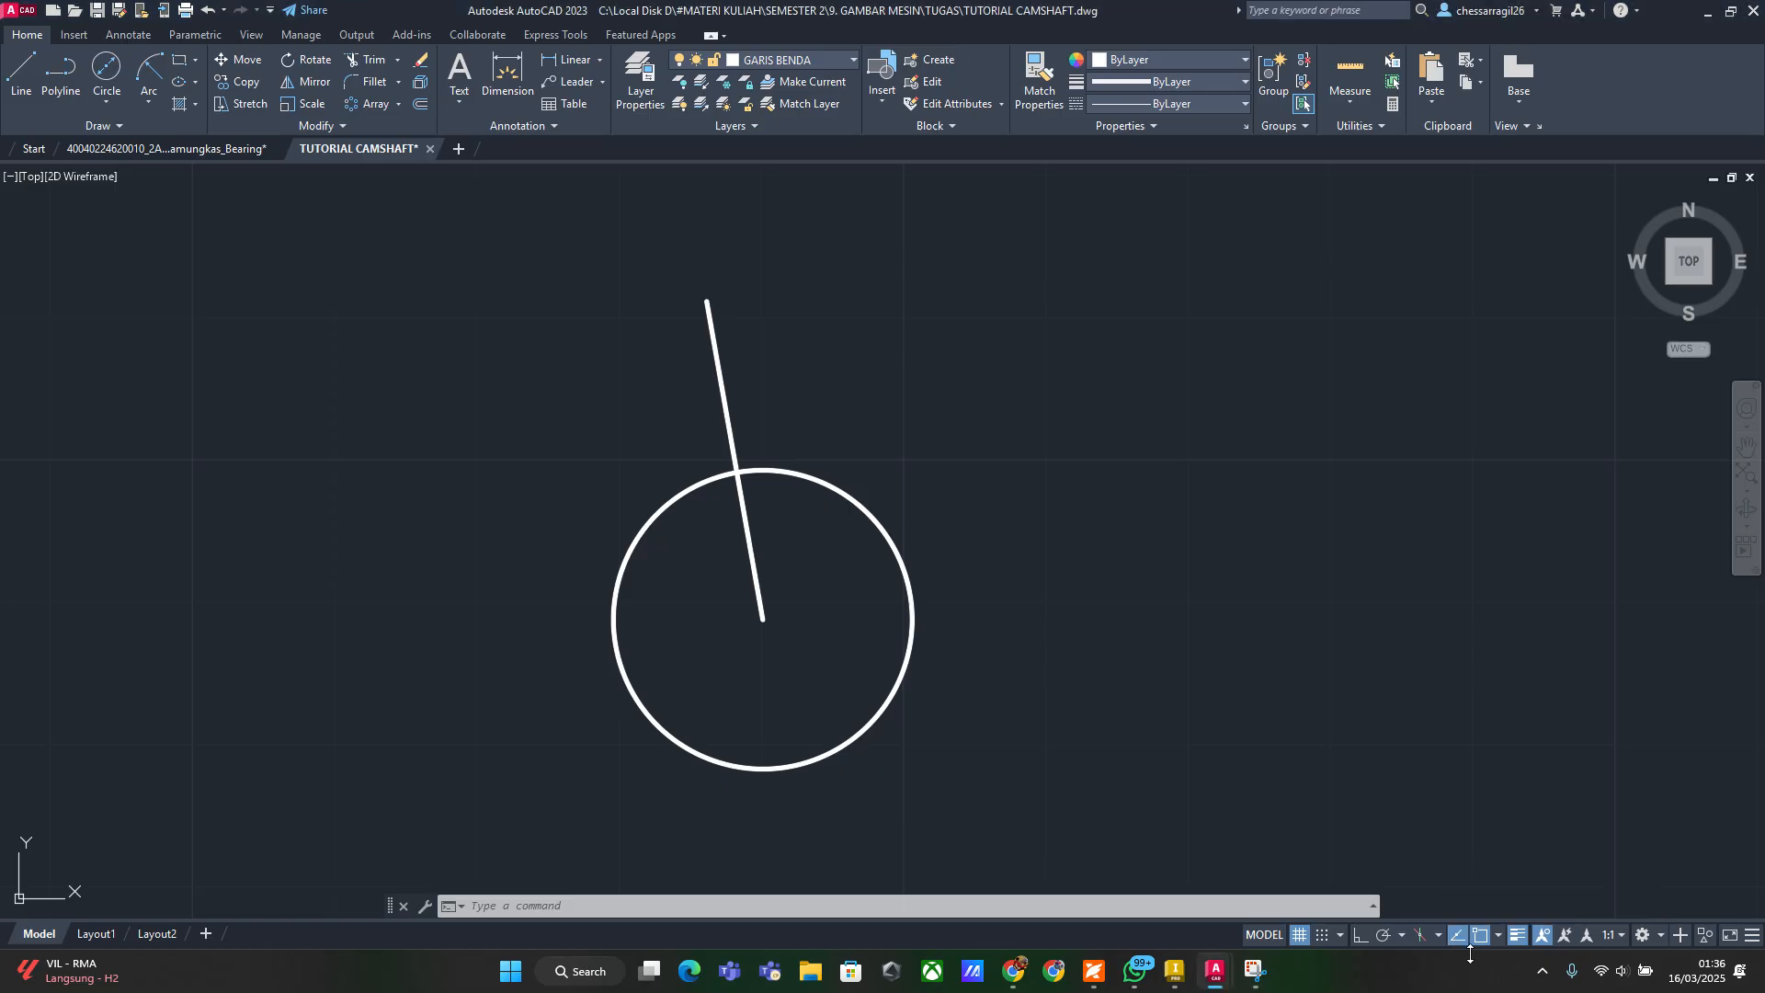
left_click(1456, 935)
left_click(1456, 936)
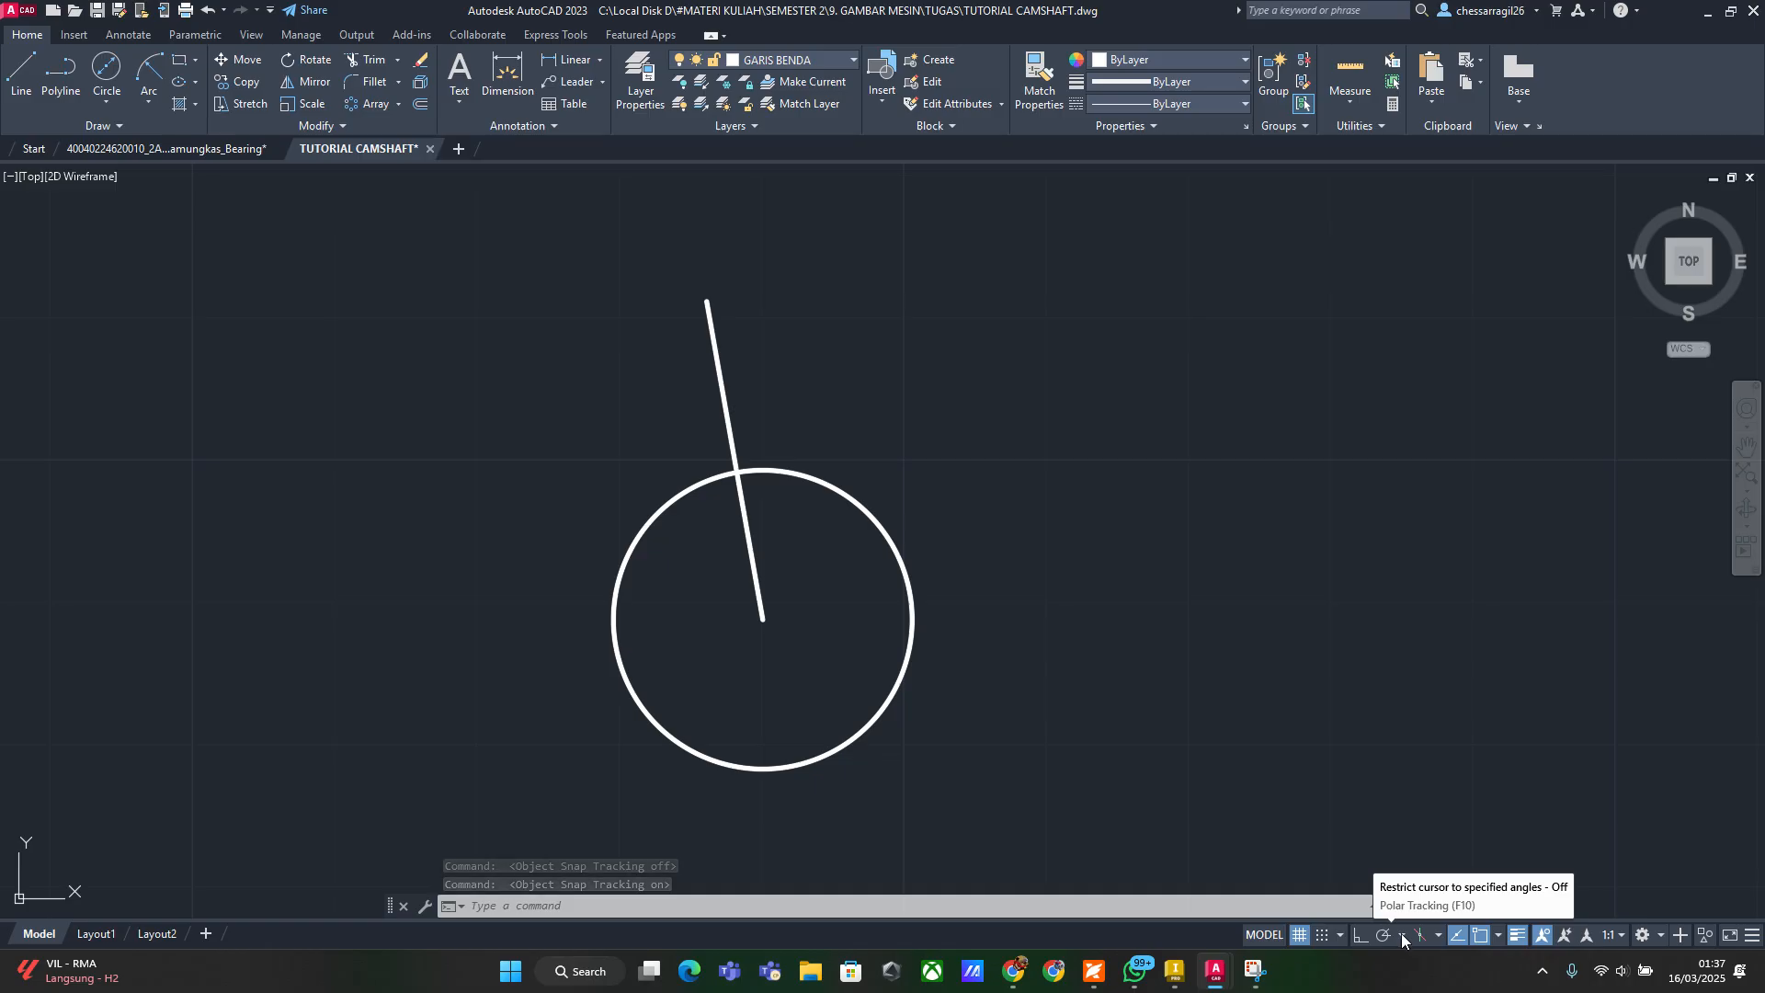
Draw a short line from the circle's centre, perpendicular to the angled line and ending inside the circle
type("l")
key("Return")
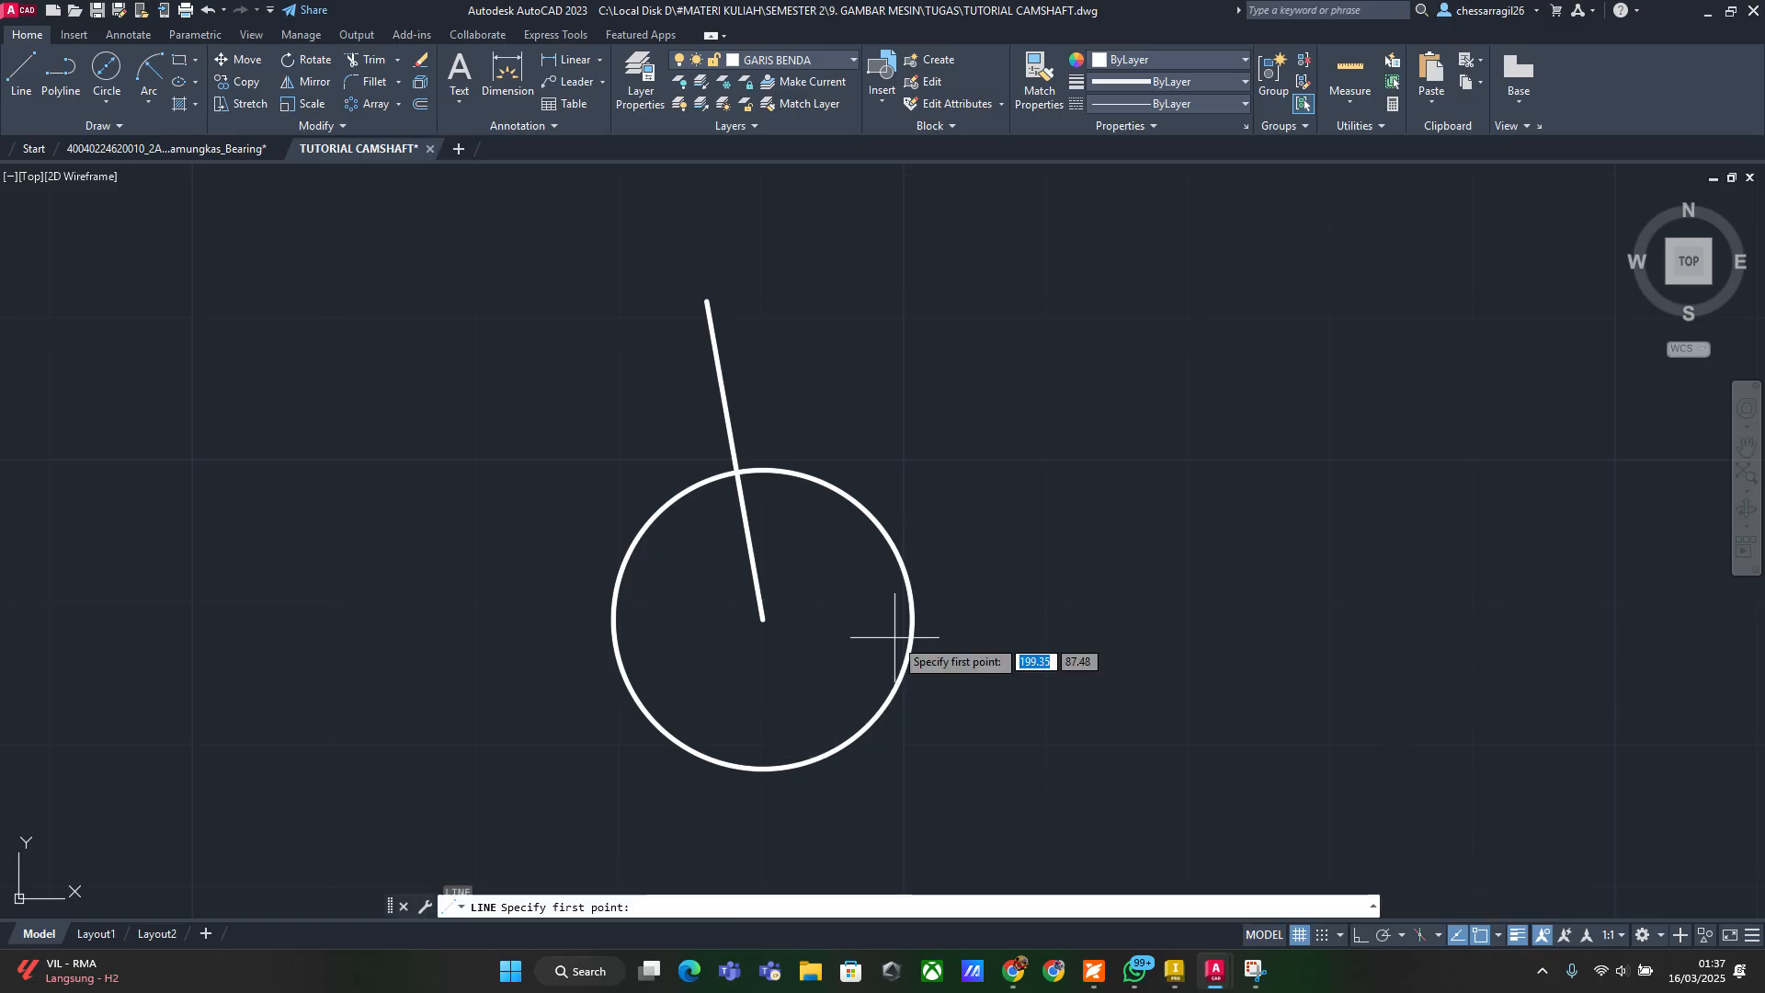
left_click(762, 619)
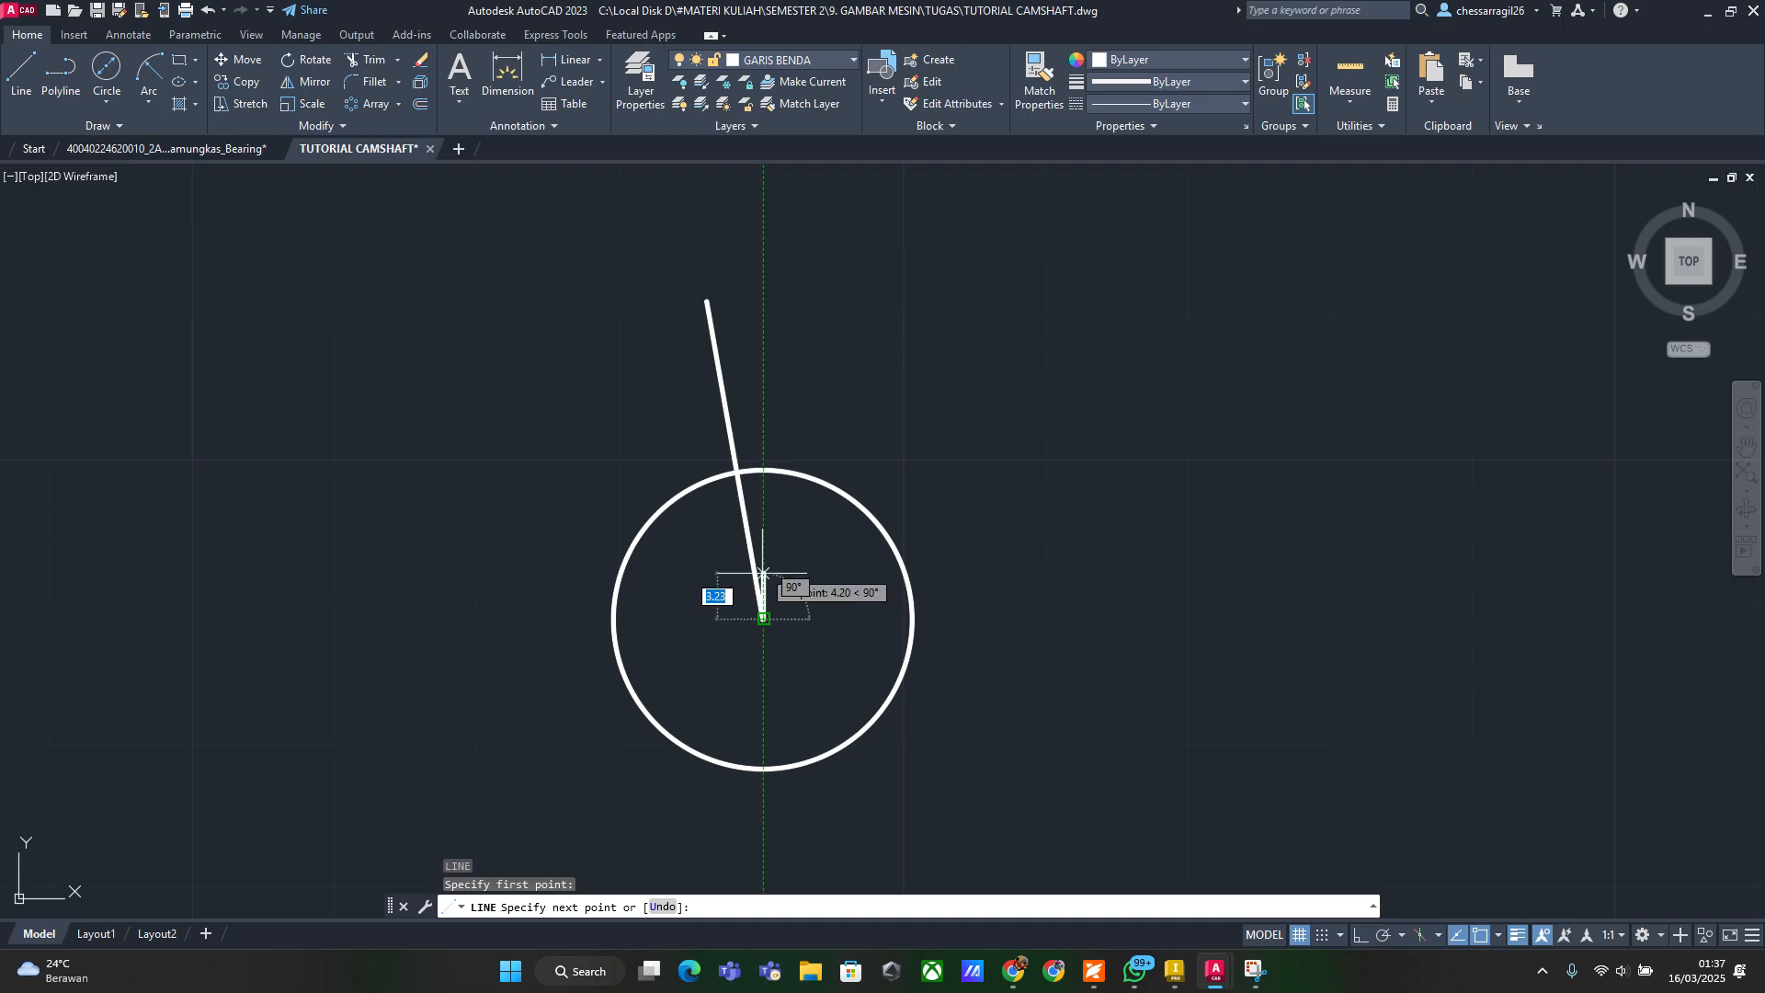
left_click(821, 609)
key("Escape")
key("Escape")
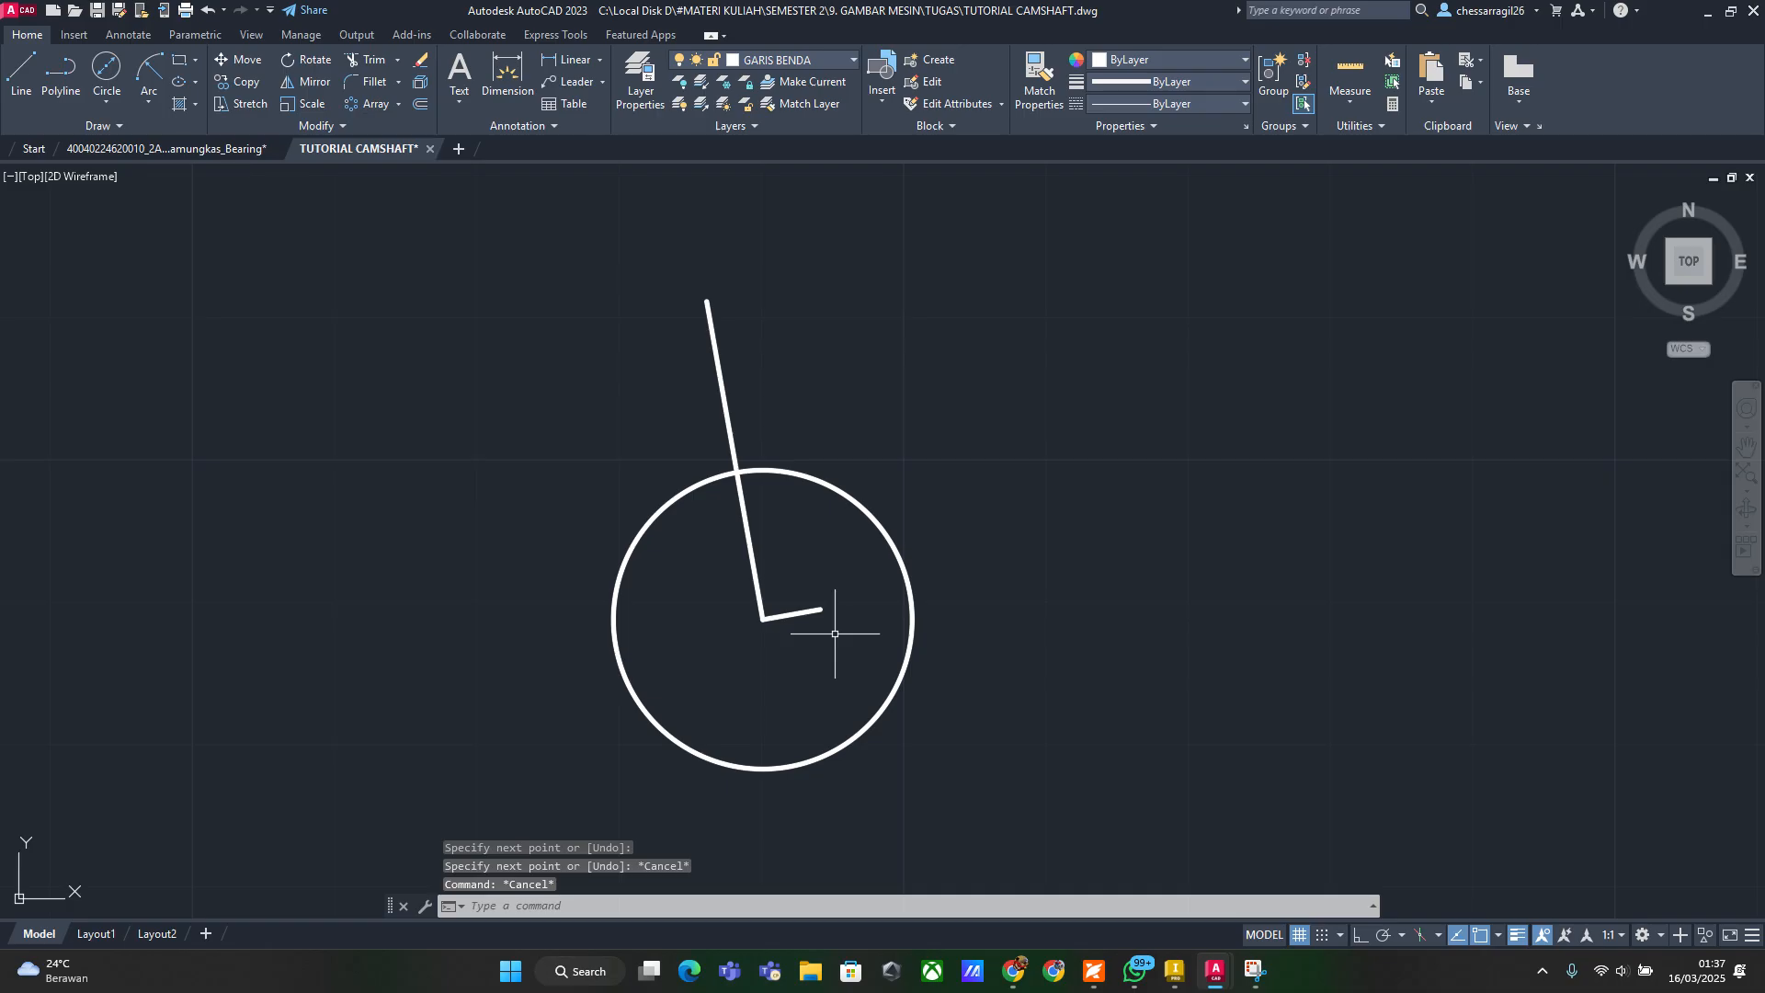
Offset the short perpendicular line by 8.8 towards the far end of the angled line
type("o")
key("Return")
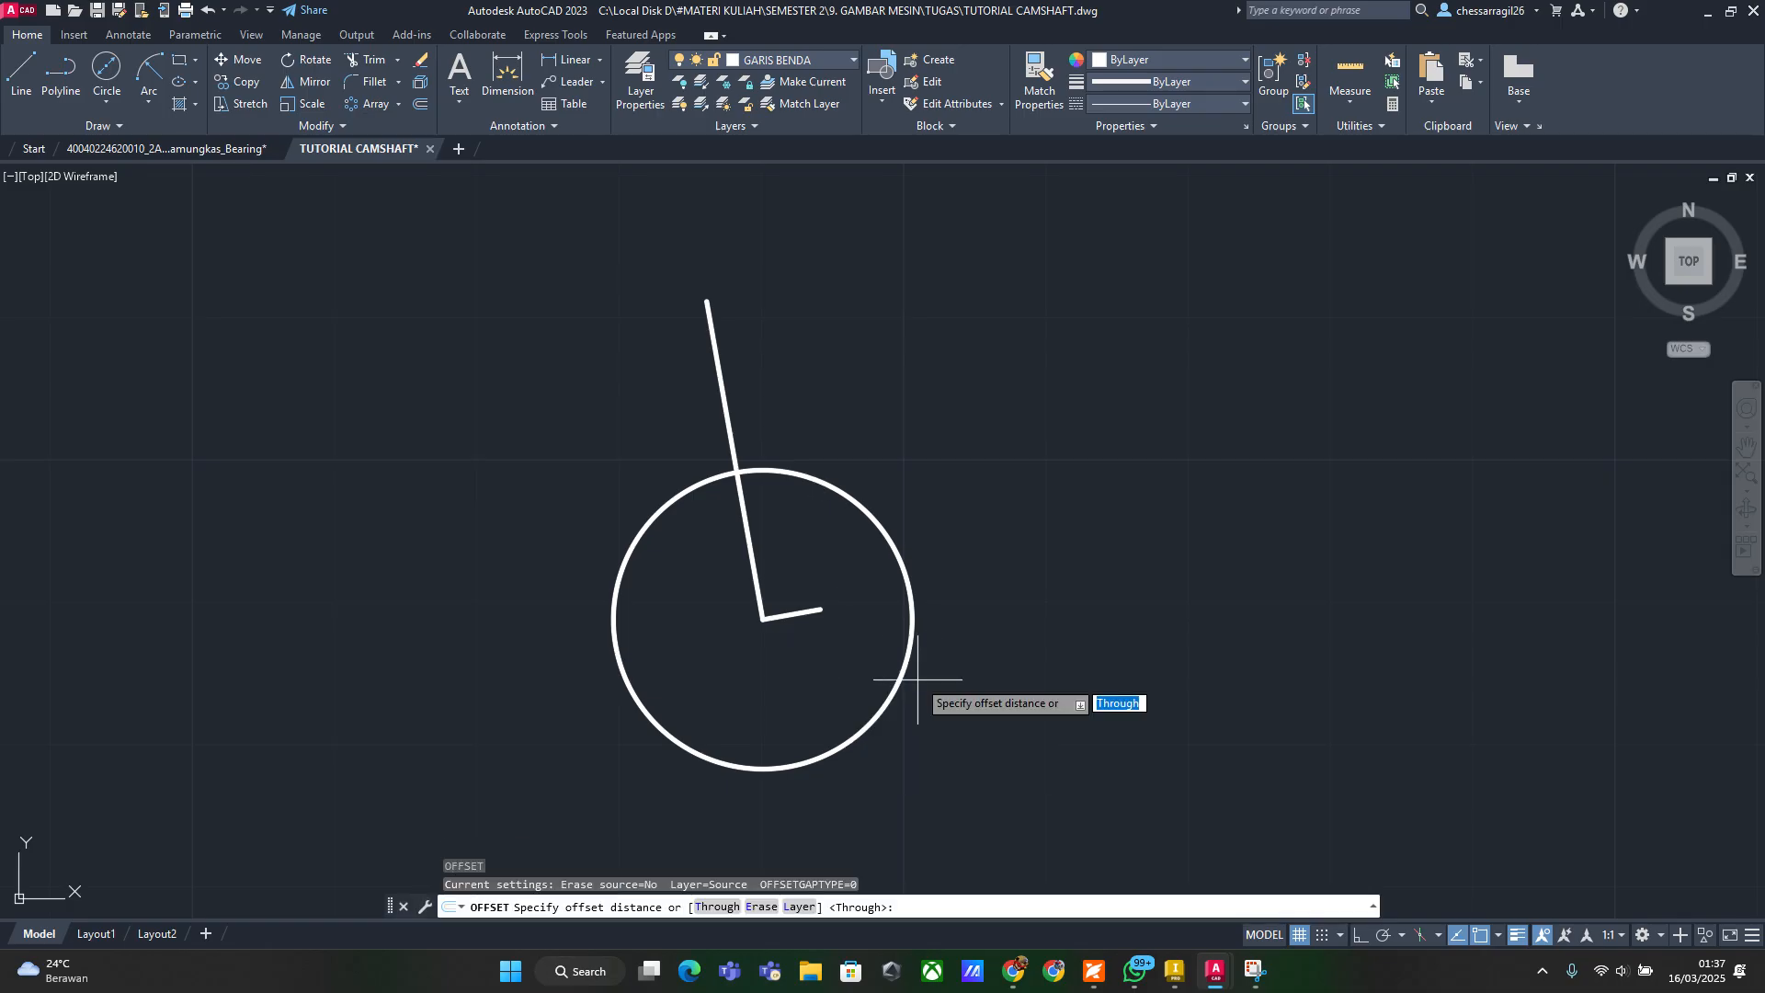
type("8")
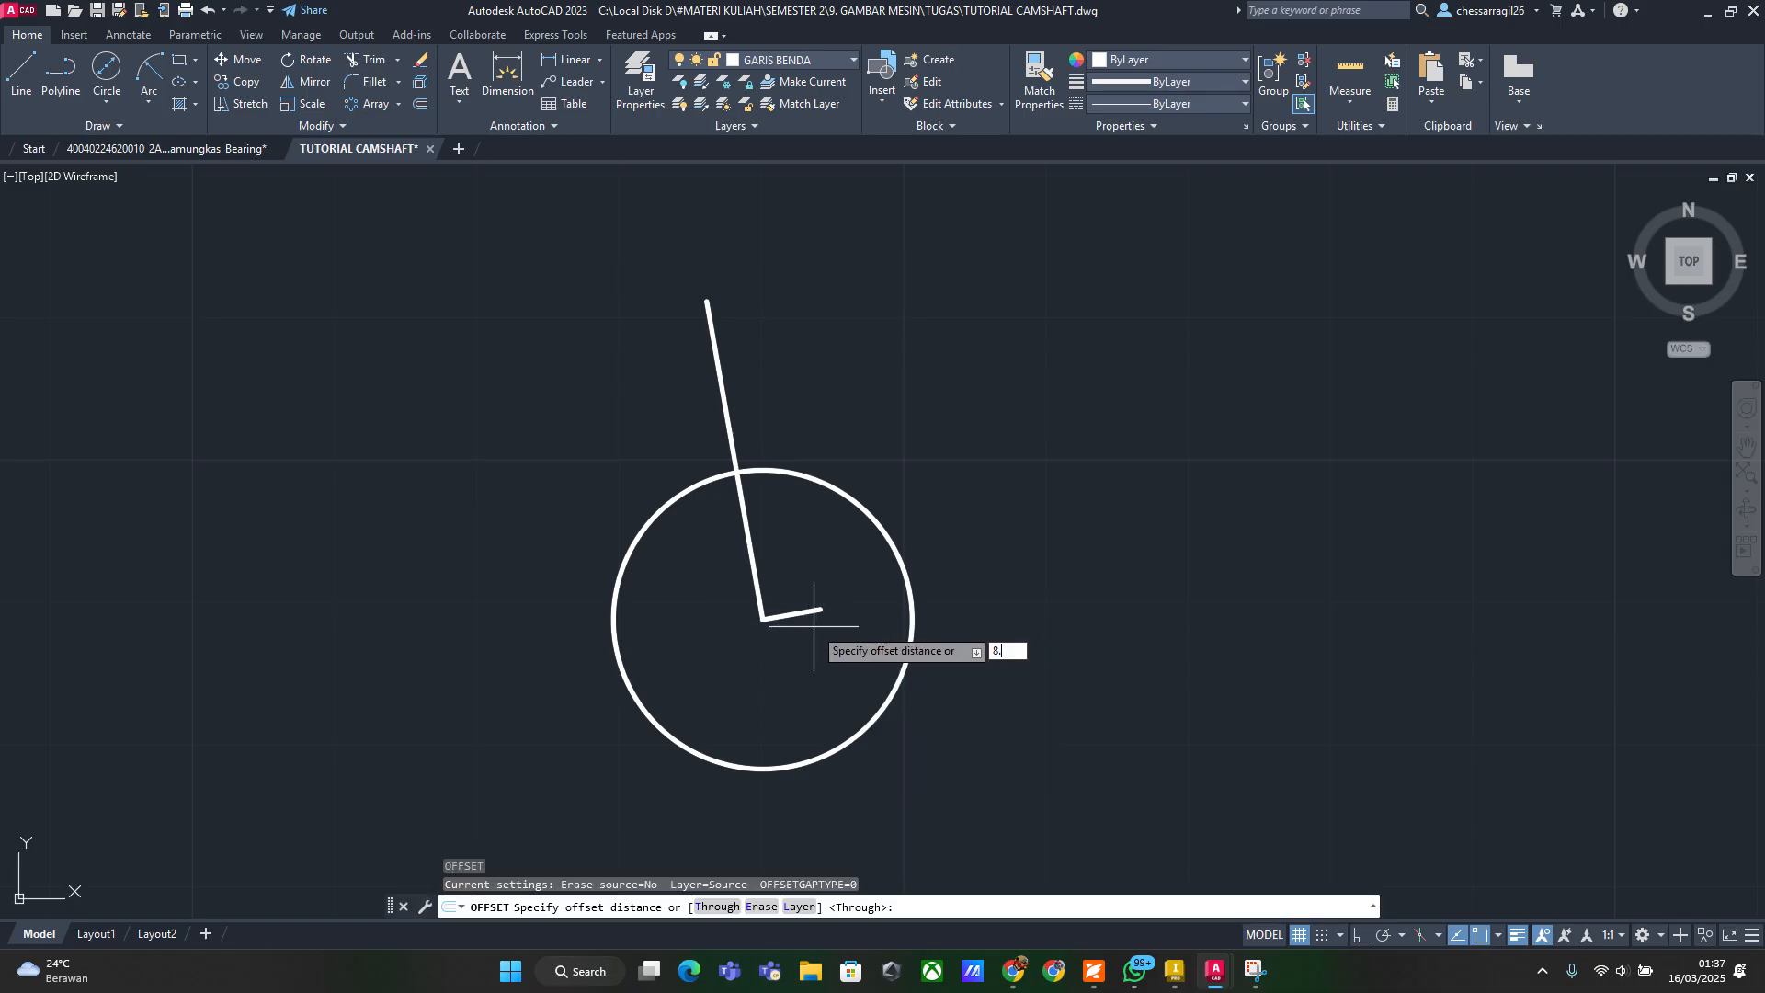
type(".8")
key("Return")
left_click(804, 611)
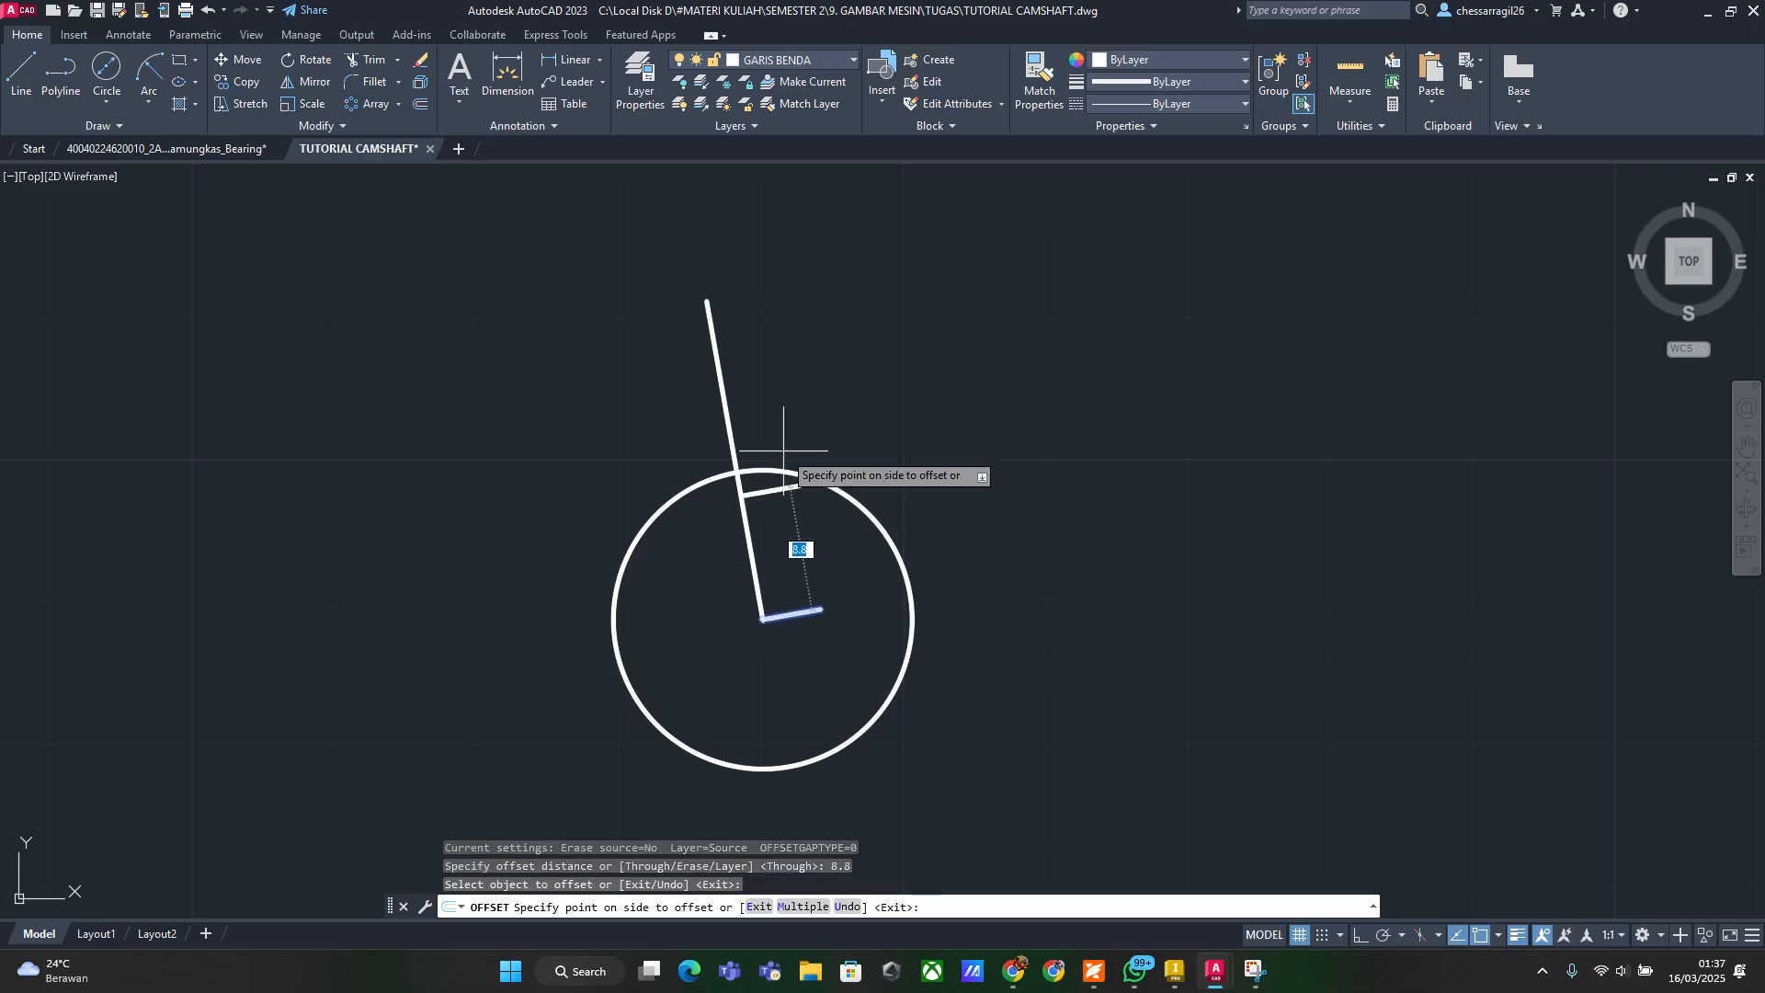
left_click(798, 529)
key("Escape")
key("Escape")
Trim away the part of the angled line that extends beyond the offset line
type("tr")
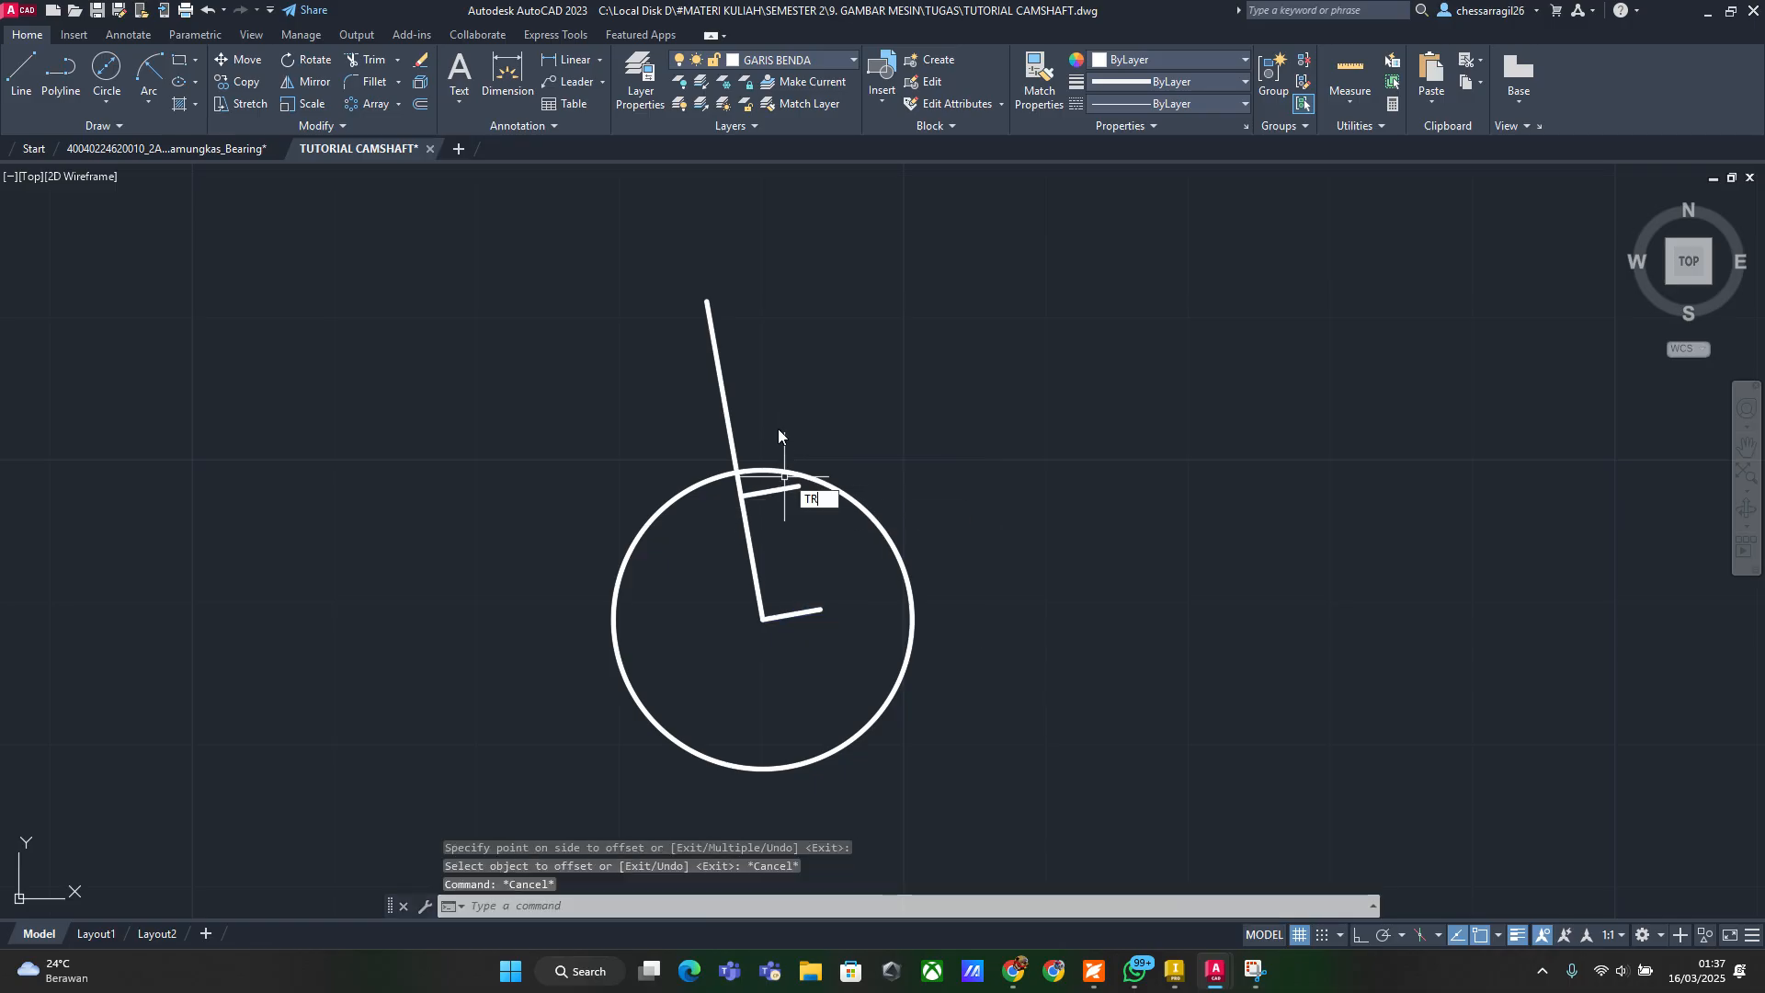
key("Return")
left_click_drag(767, 380, 625, 469)
scroll(749, 478, "up", 4)
left_click_drag(750, 479, 702, 501)
middle_click_drag(766, 535, 714, 445)
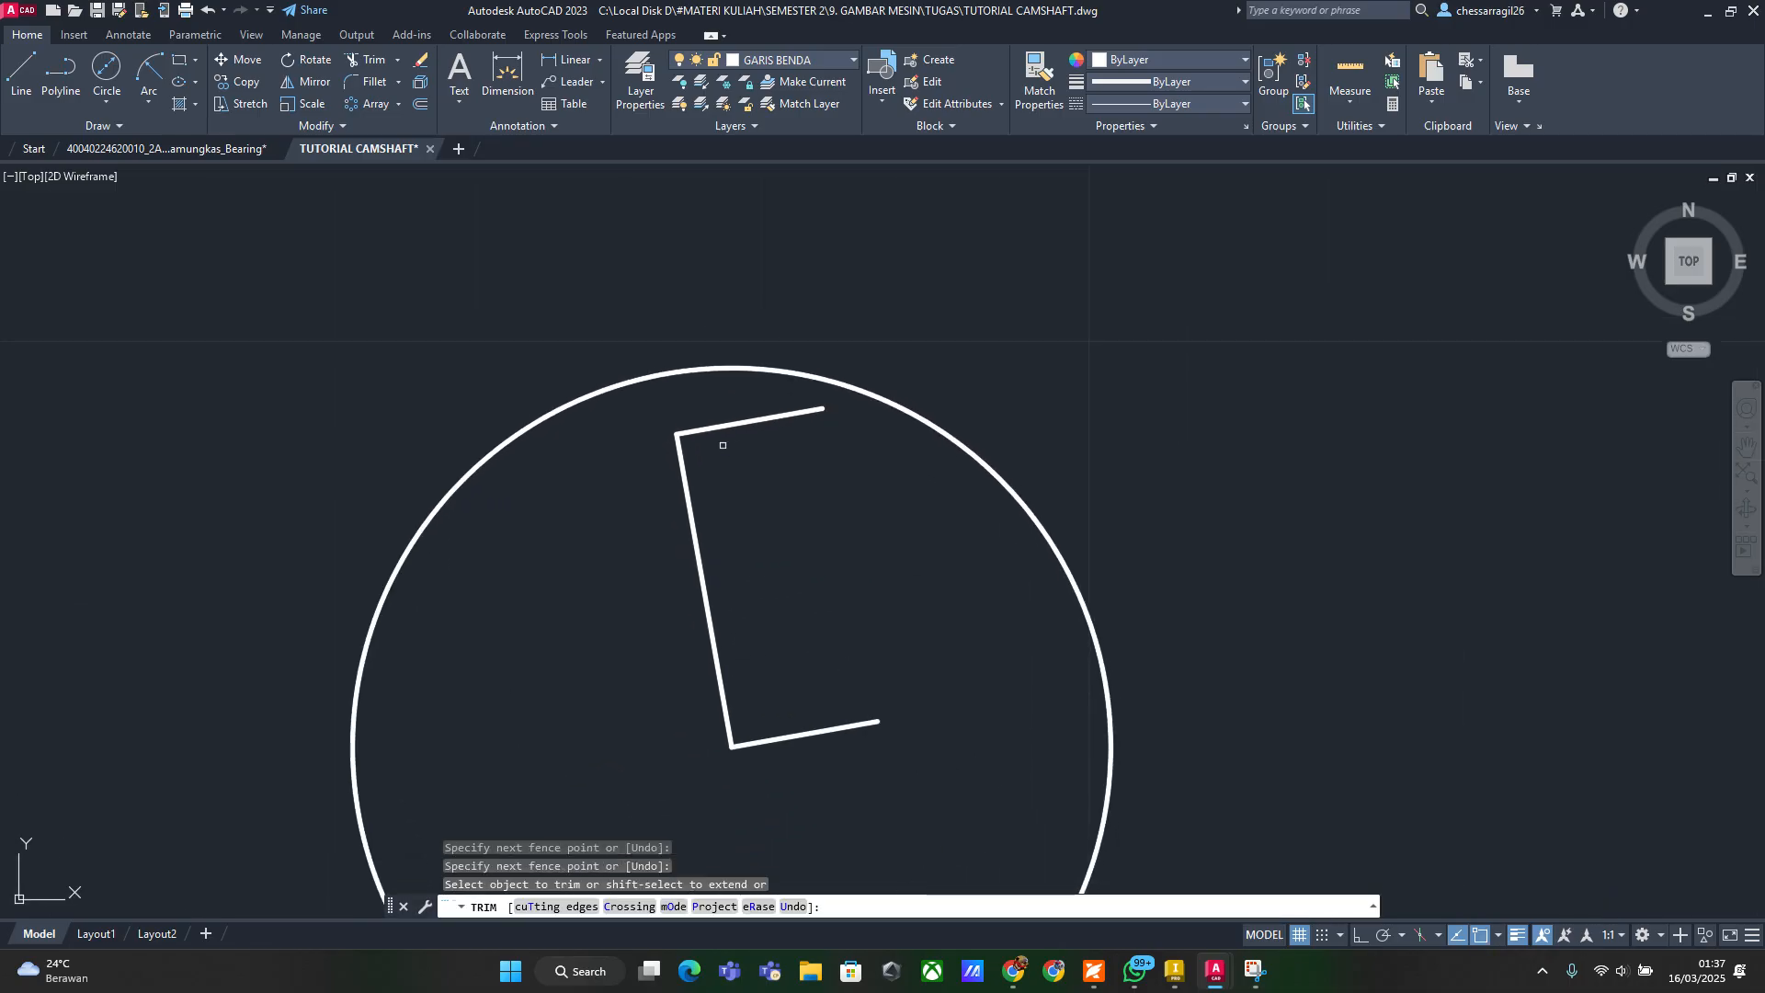
Draw a circle of diameter 14 centred on the upper end of the angled line, following the cam B-B reference
key("Escape")
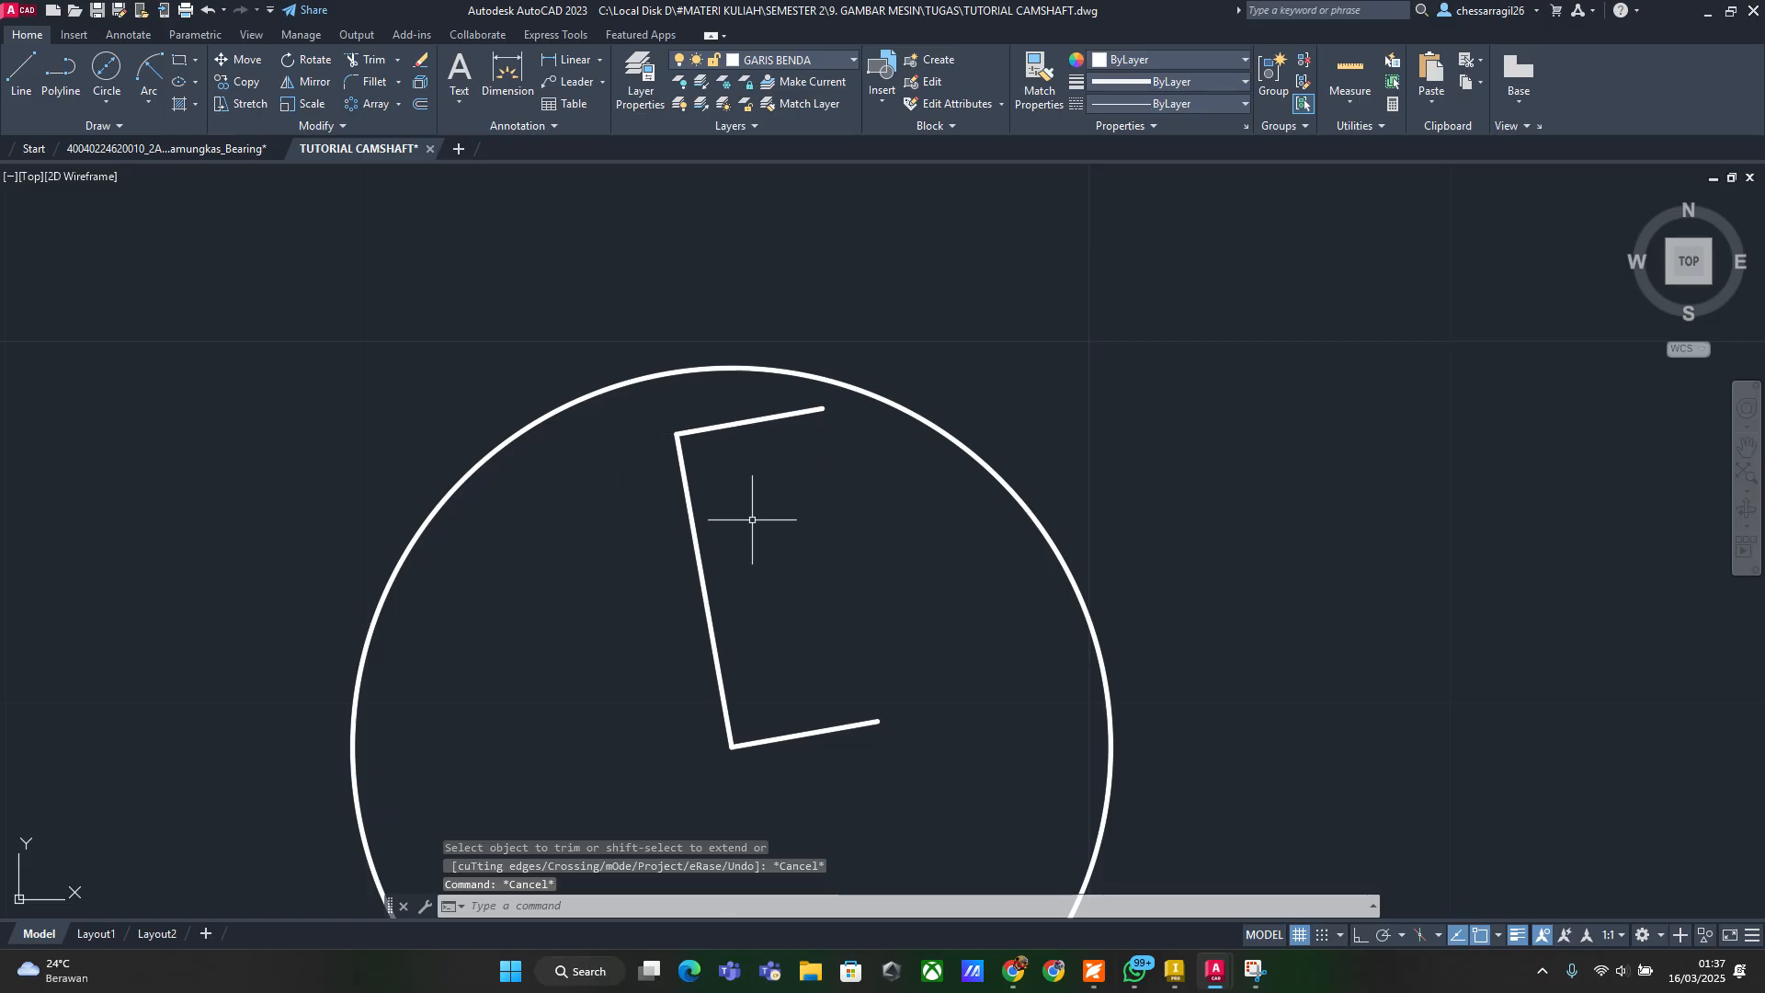
key("alt+Tab")
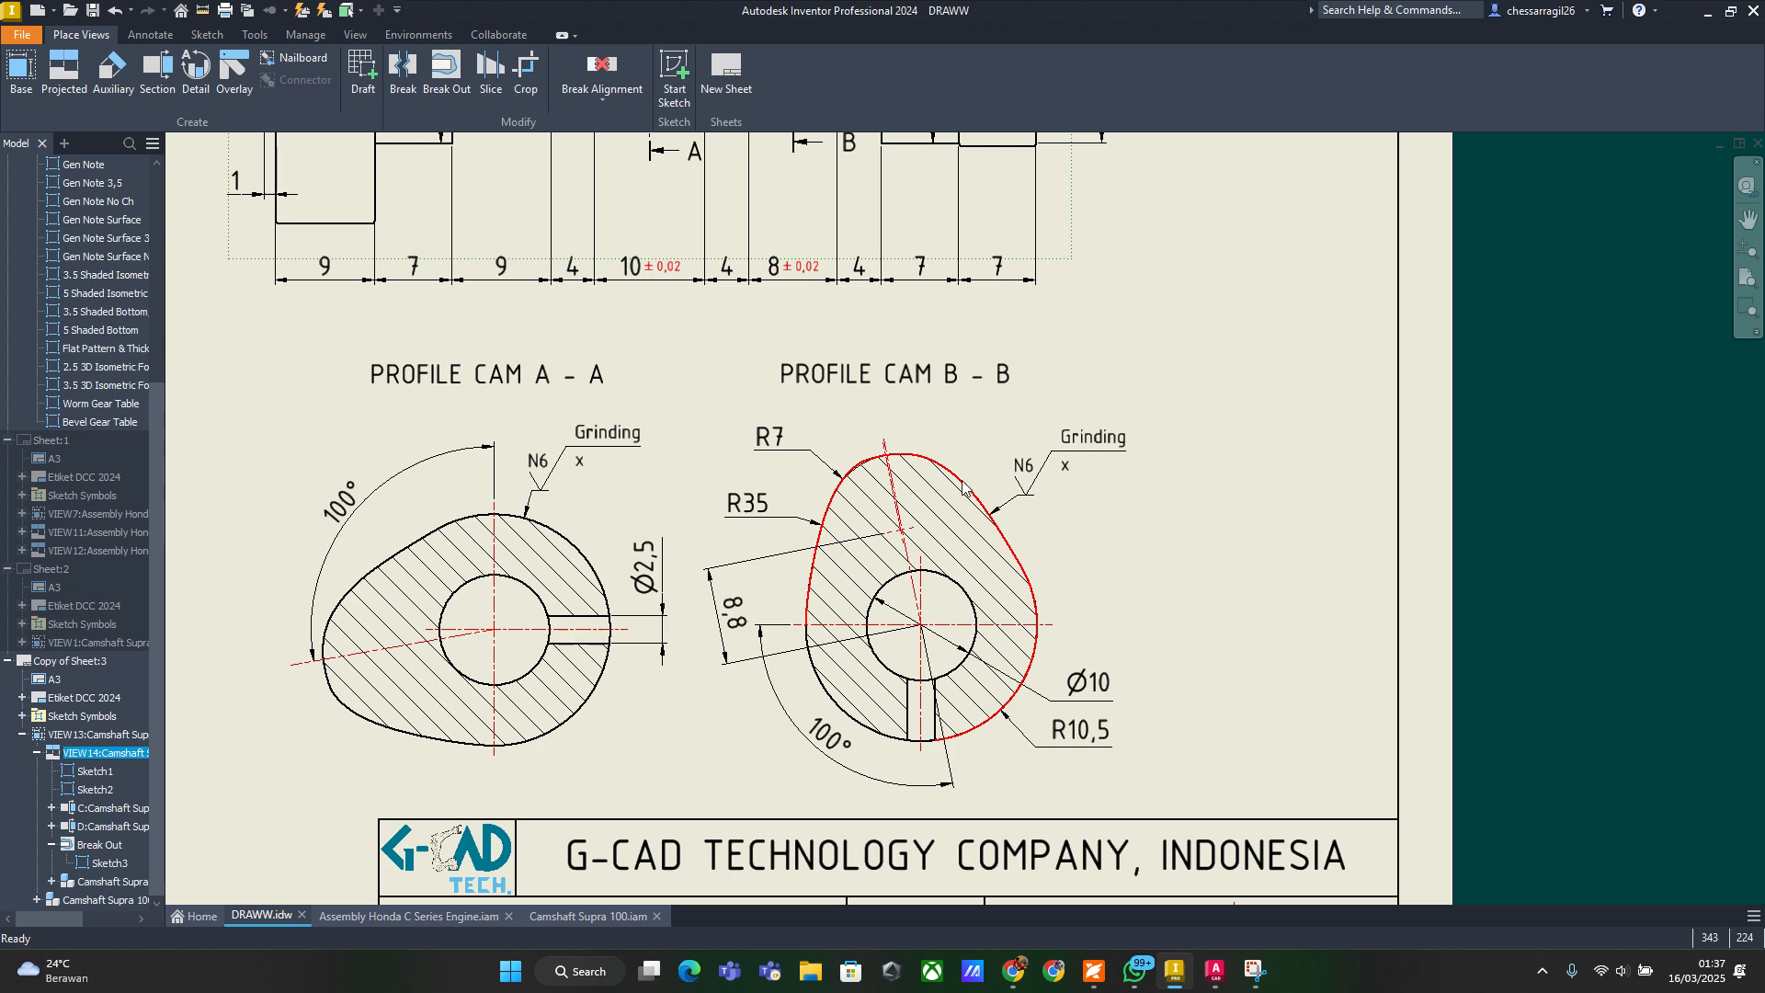
key("alt+Tab")
left_click(1155, 290)
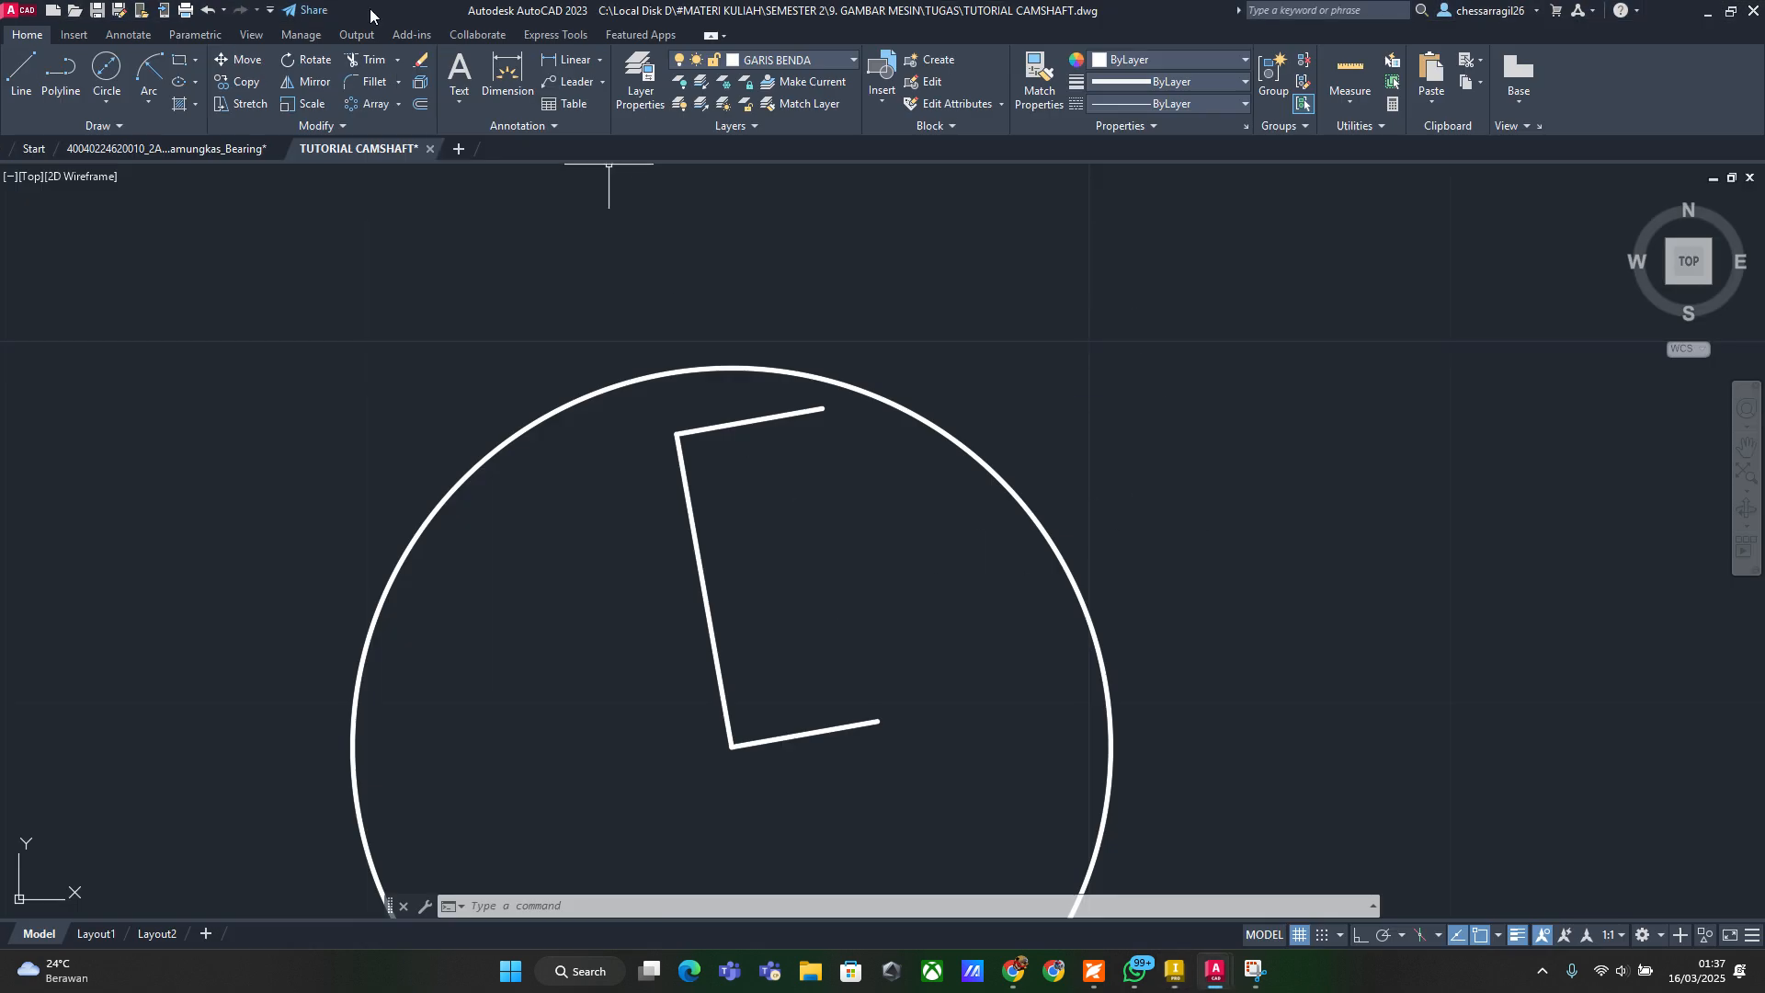
left_click(106, 74)
left_click(676, 433)
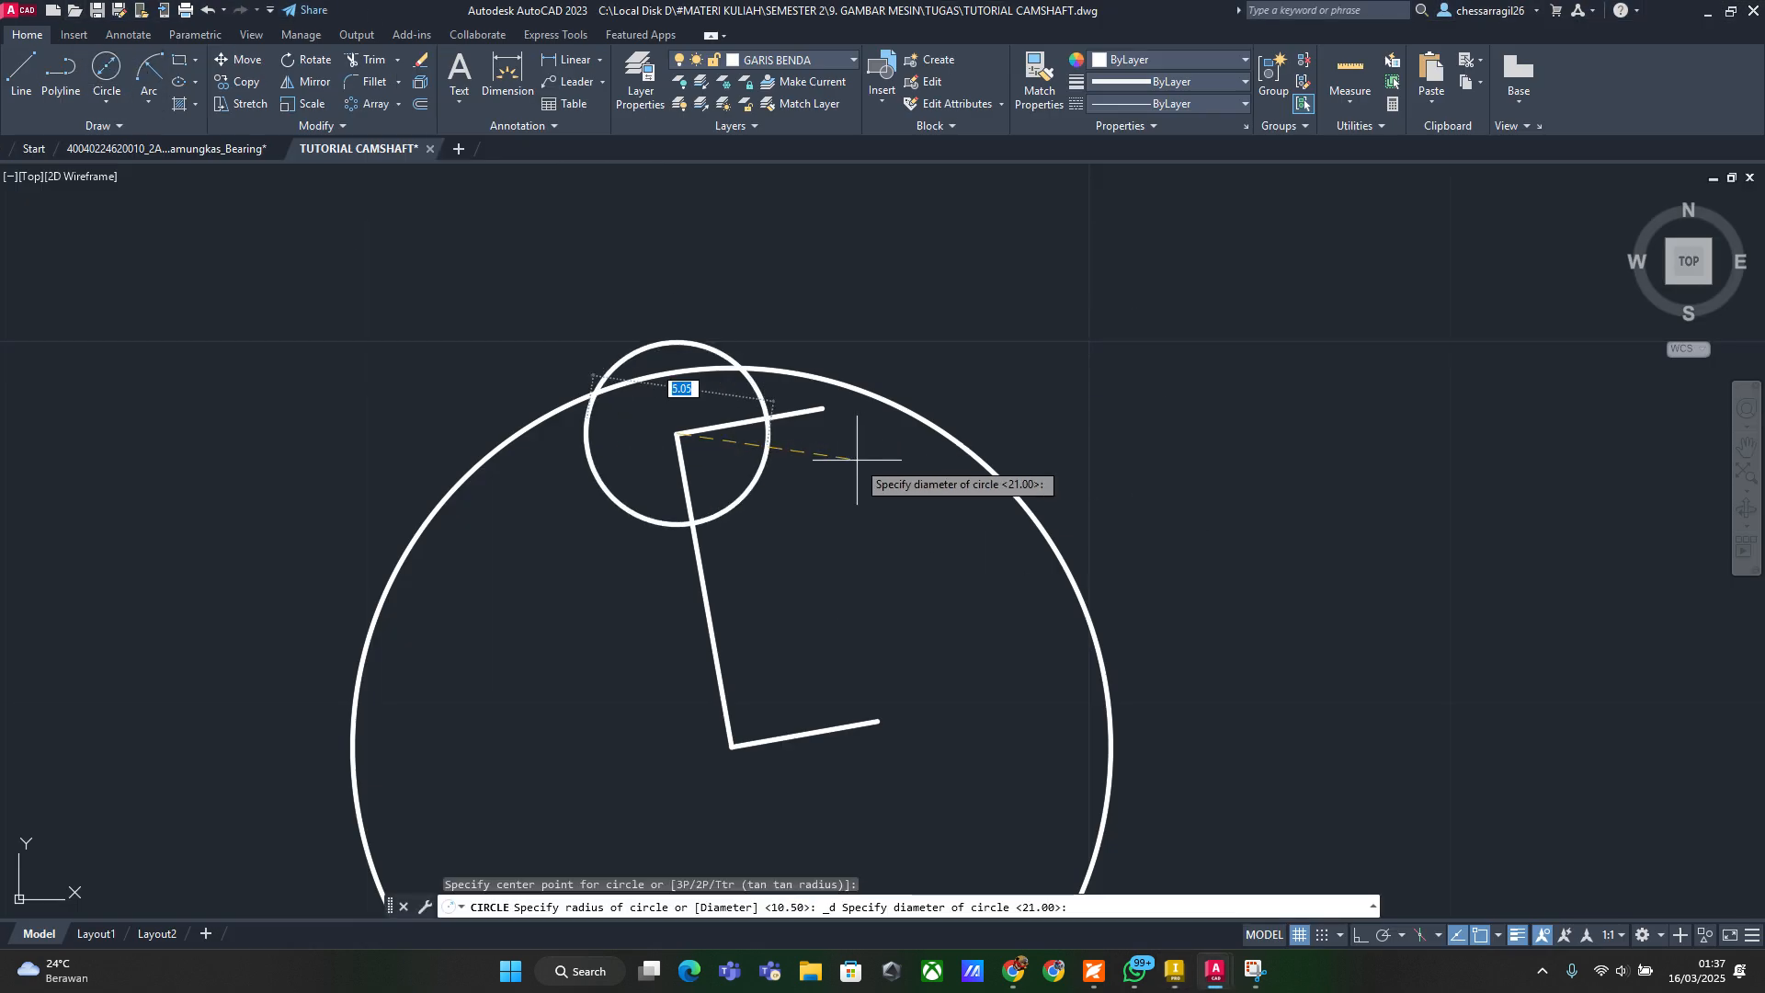
type("14")
key("Return")
middle_click_drag(804, 641, 769, 610)
scroll(800, 644, "down", 2)
left_click(797, 592)
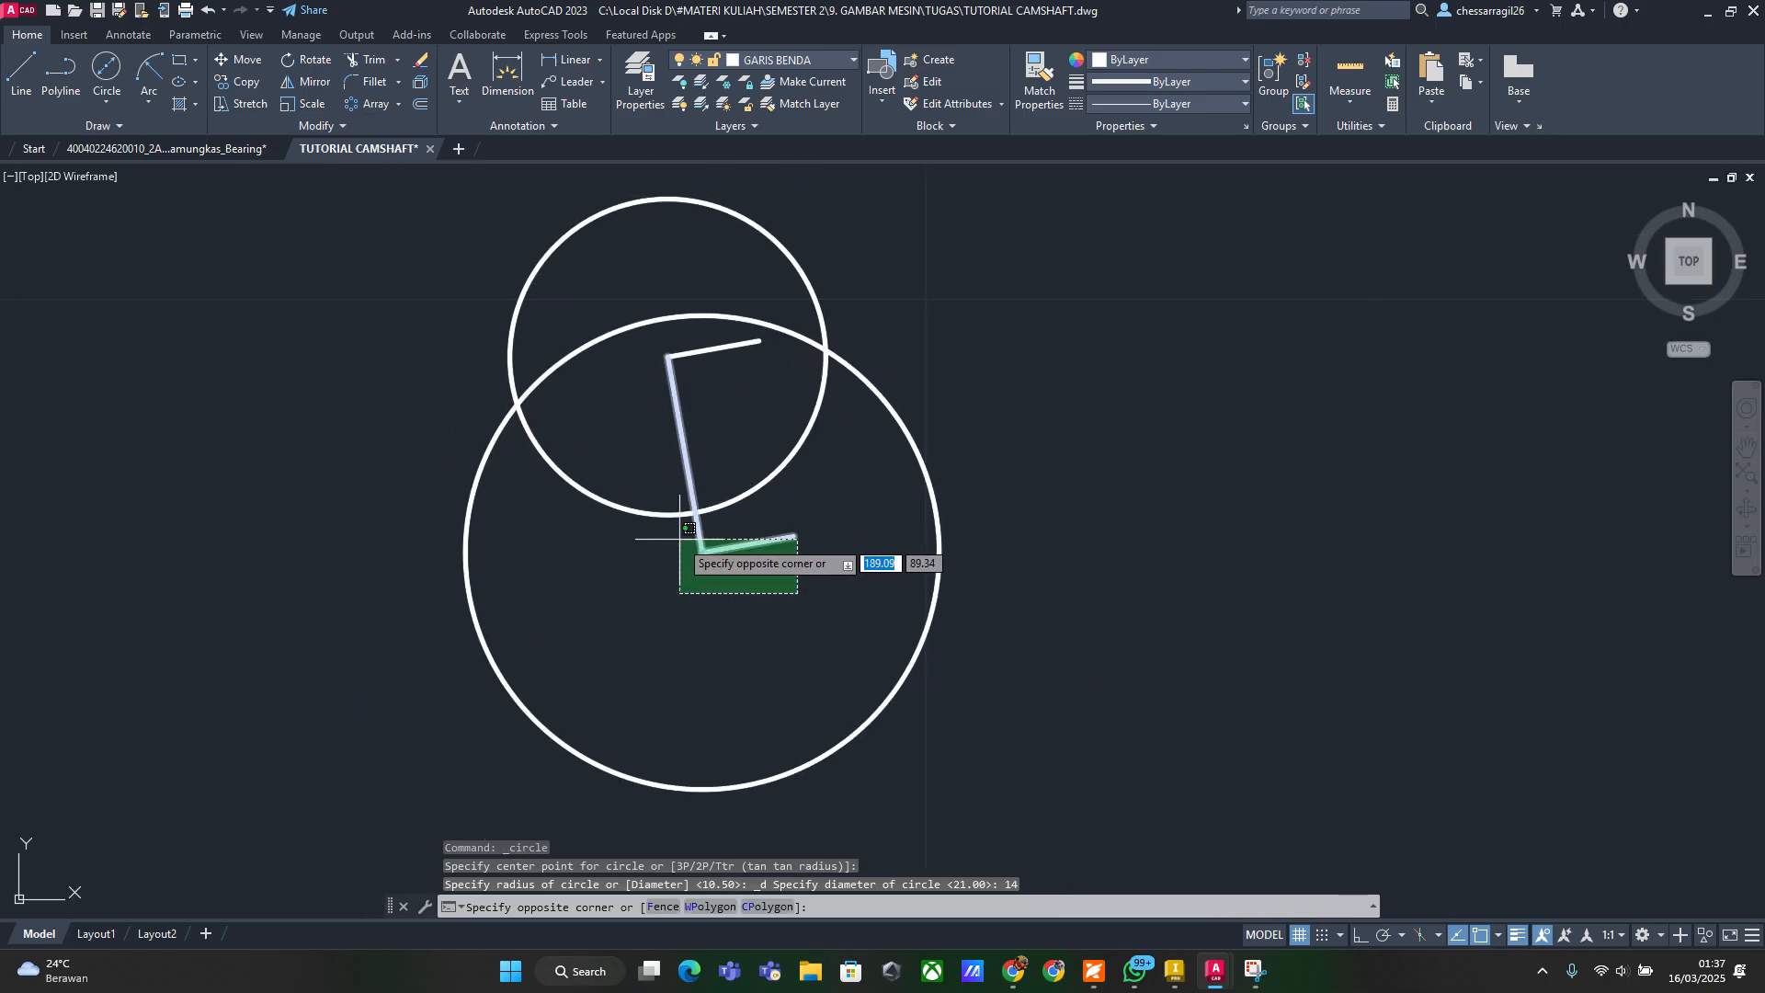
left_click(803, 630)
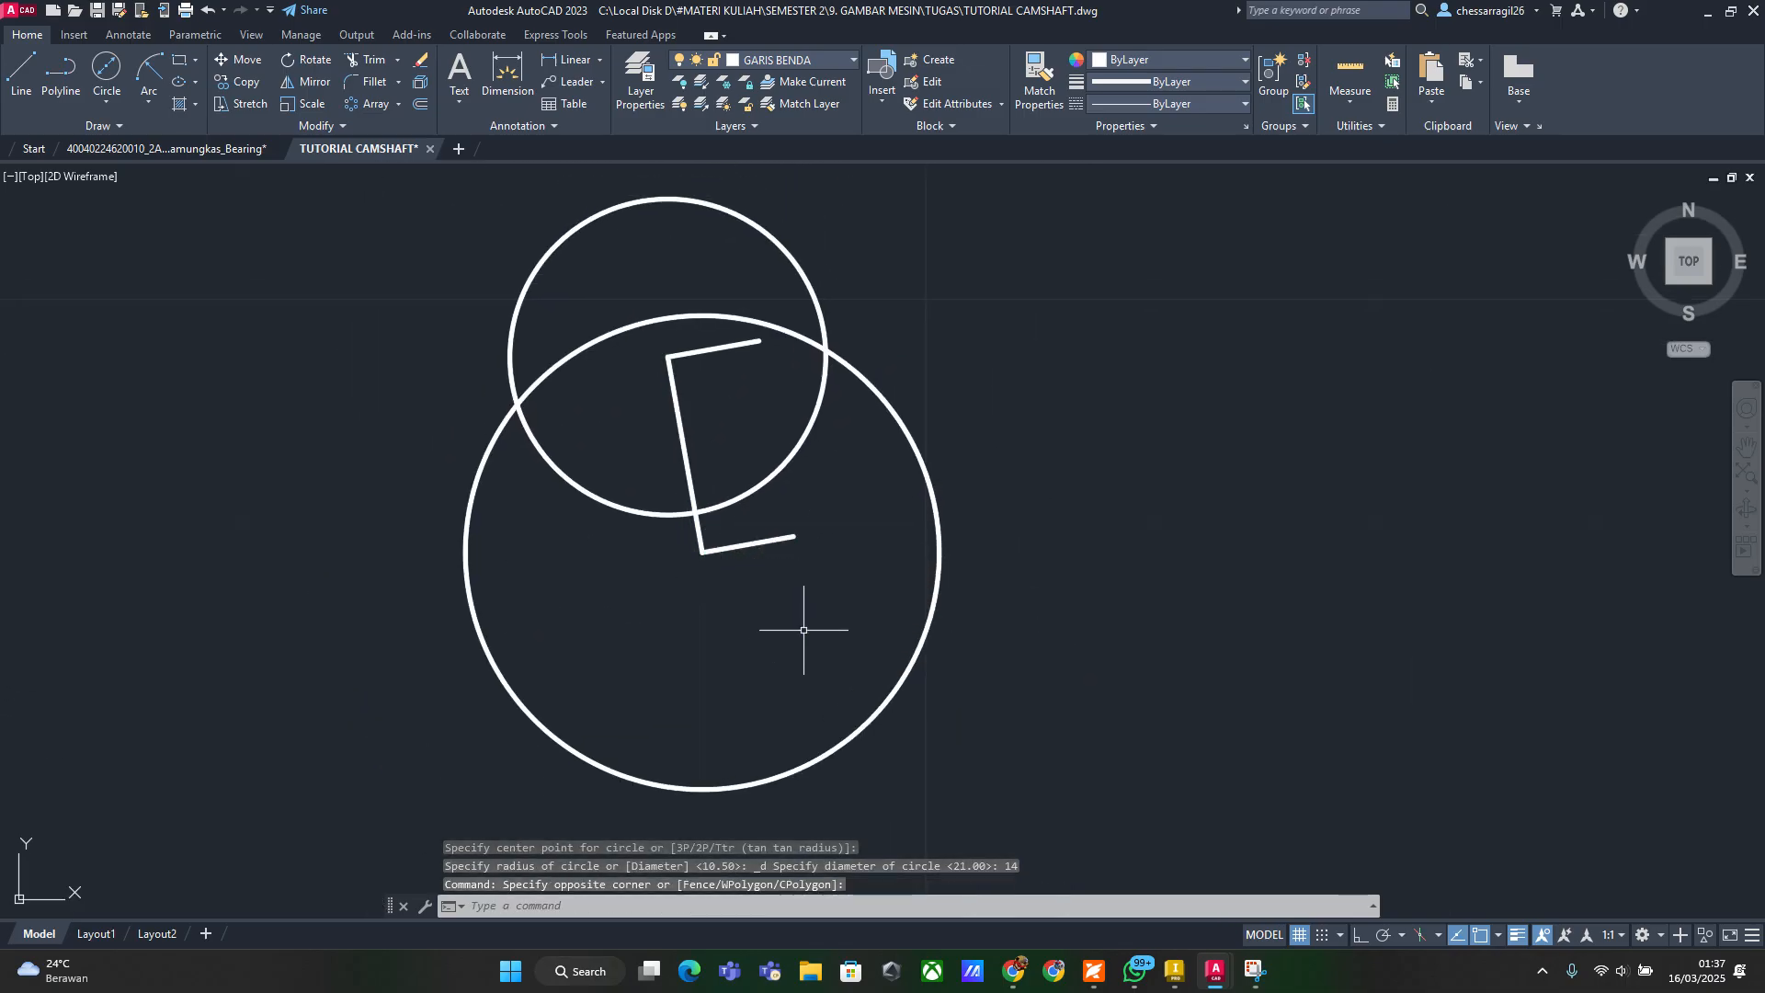
key("Escape")
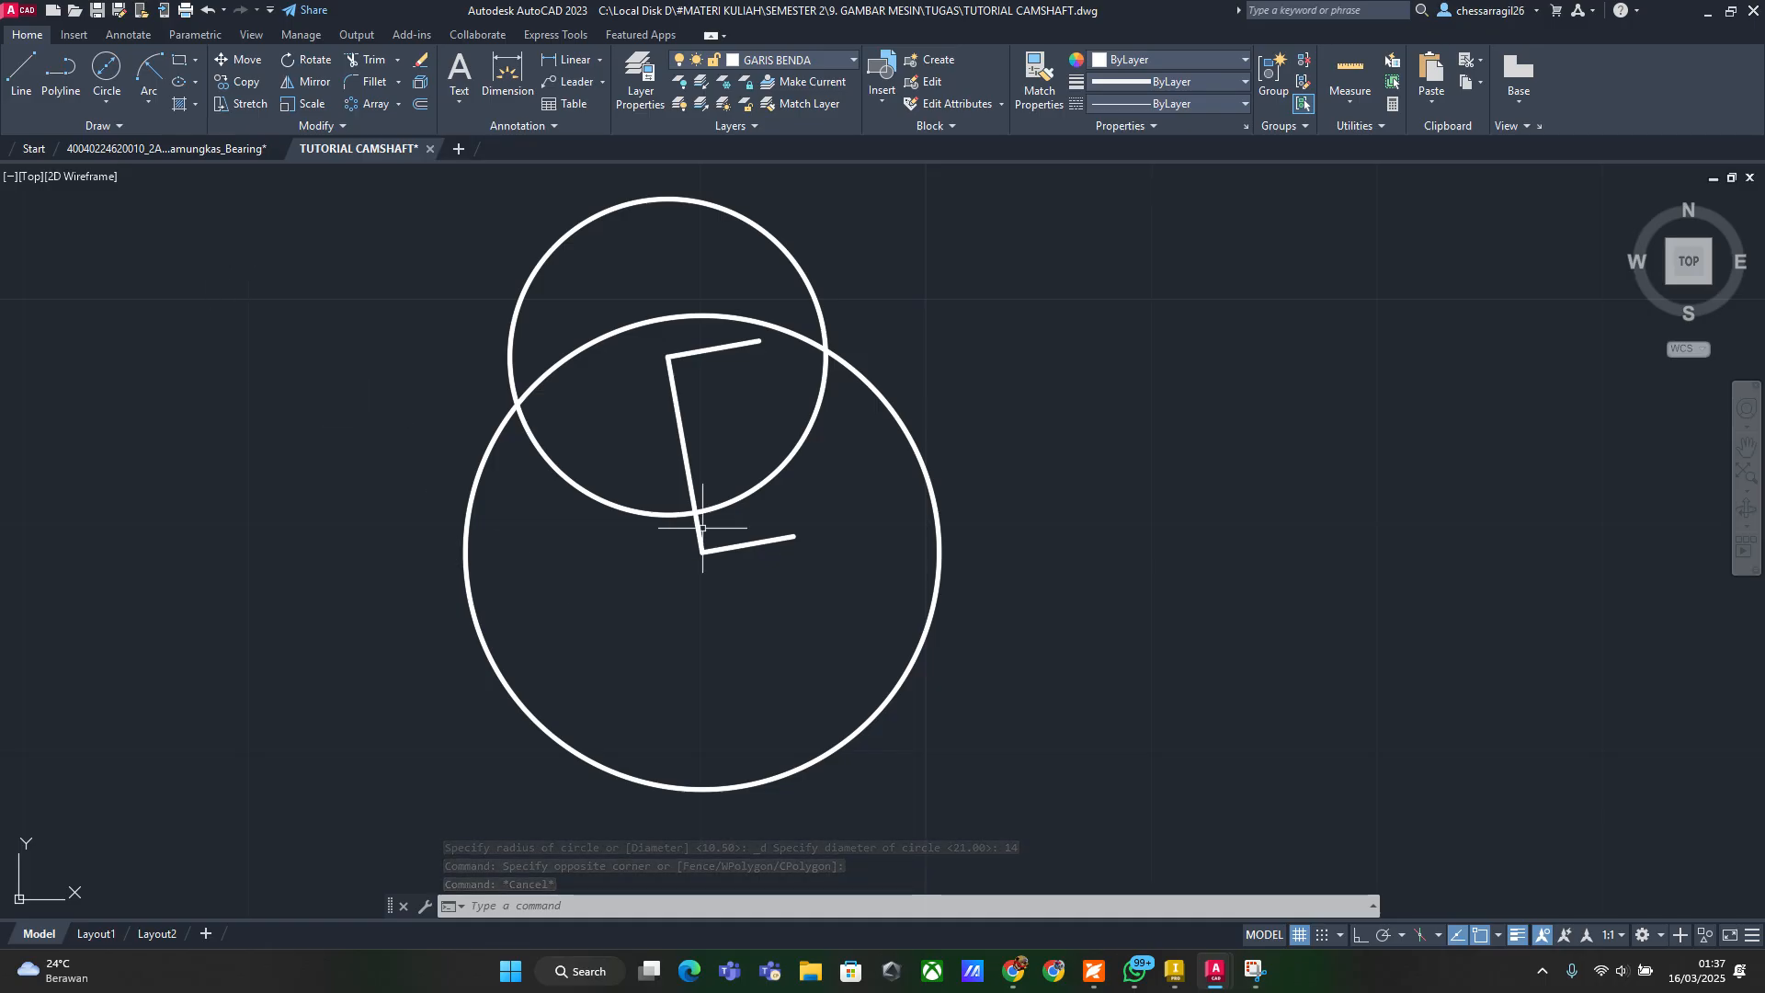
key("Escape")
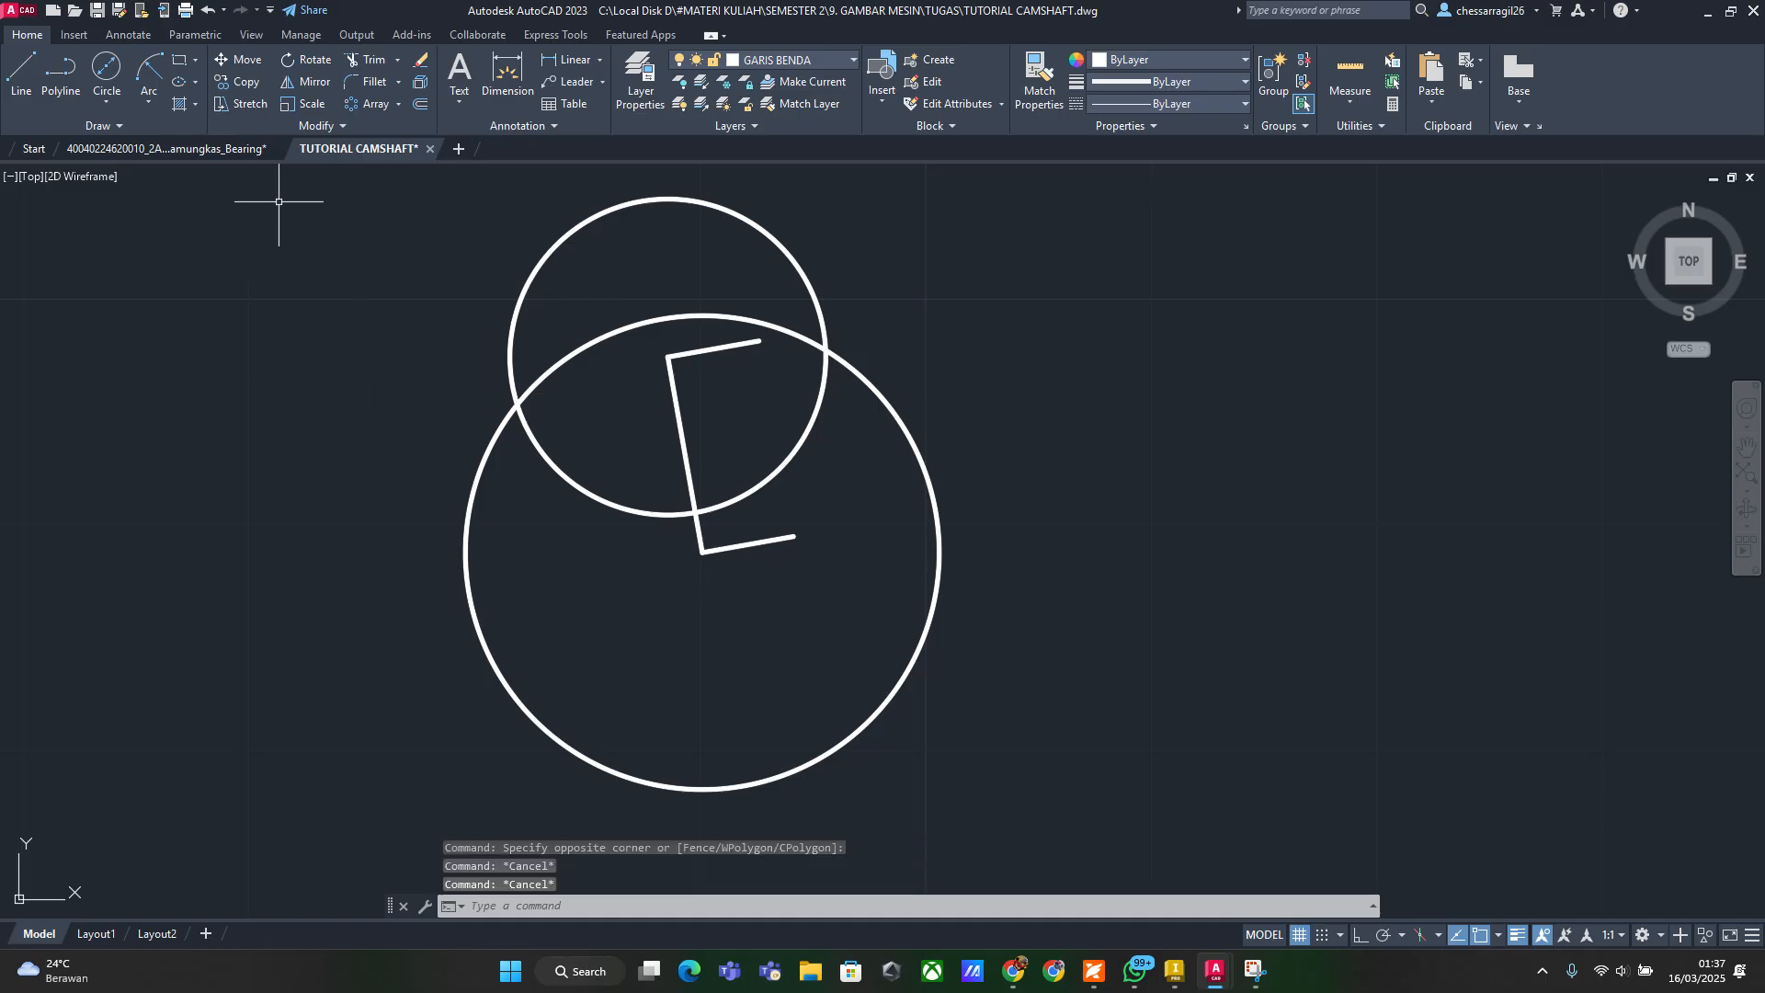
left_click(150, 101)
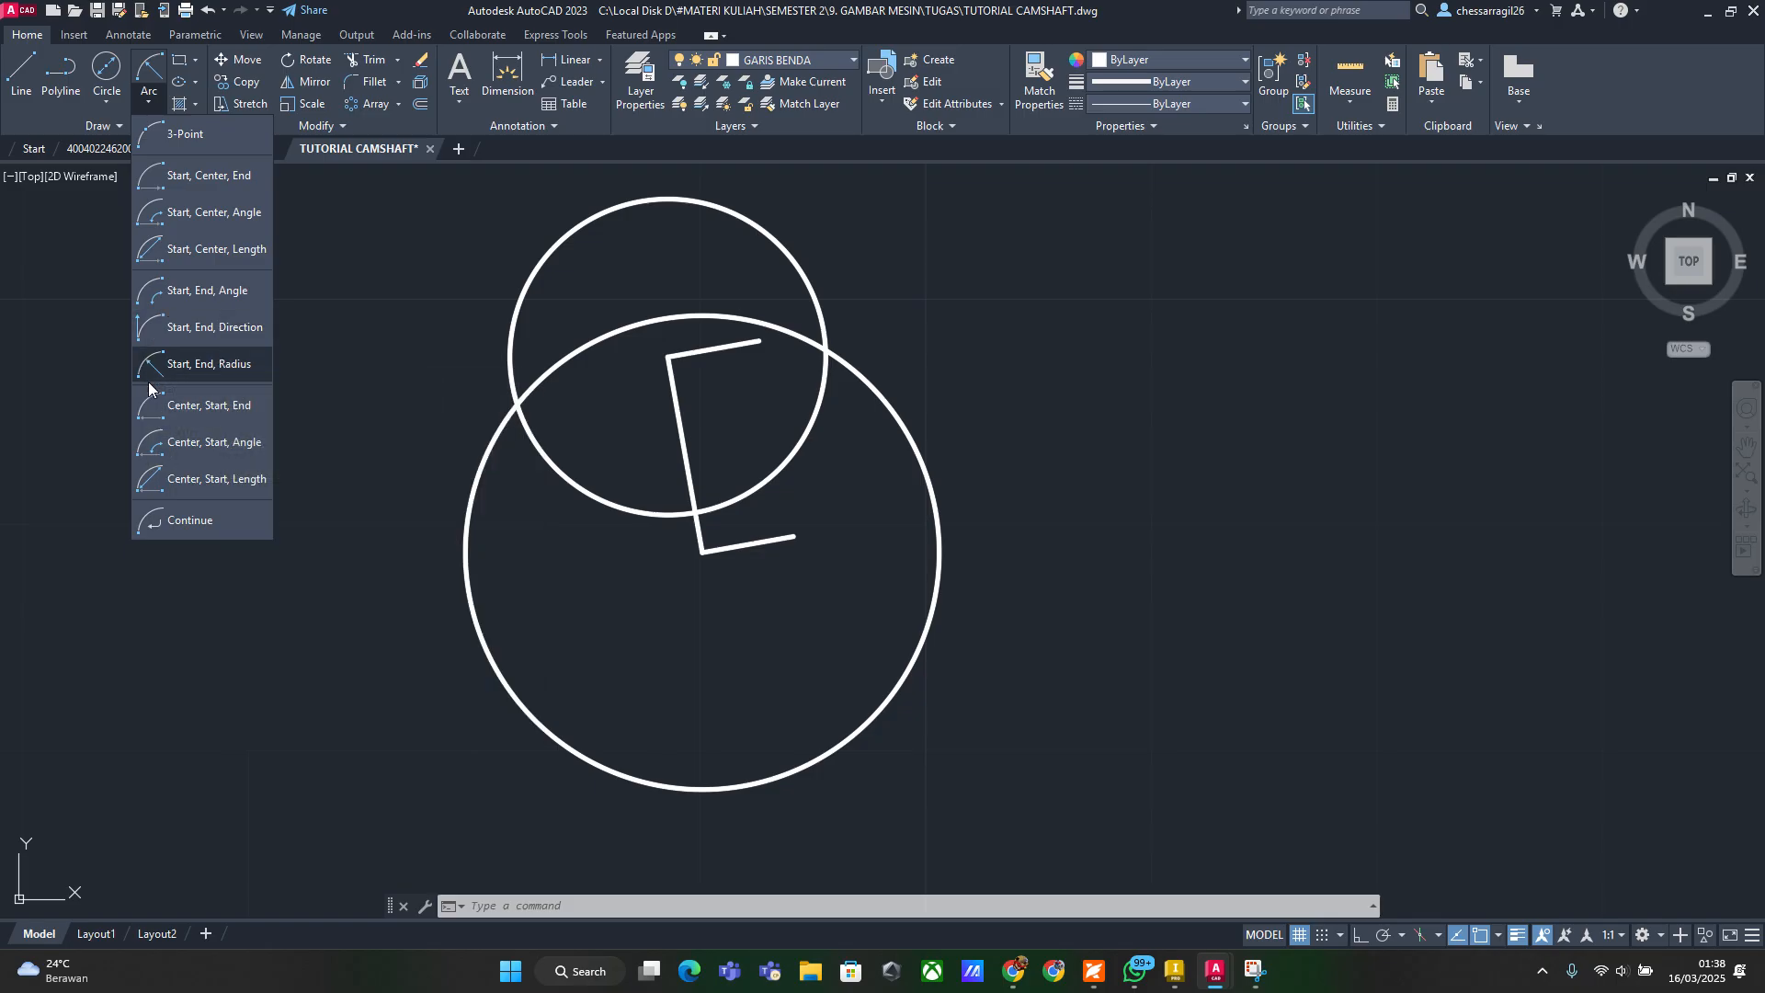
left_click(239, 365)
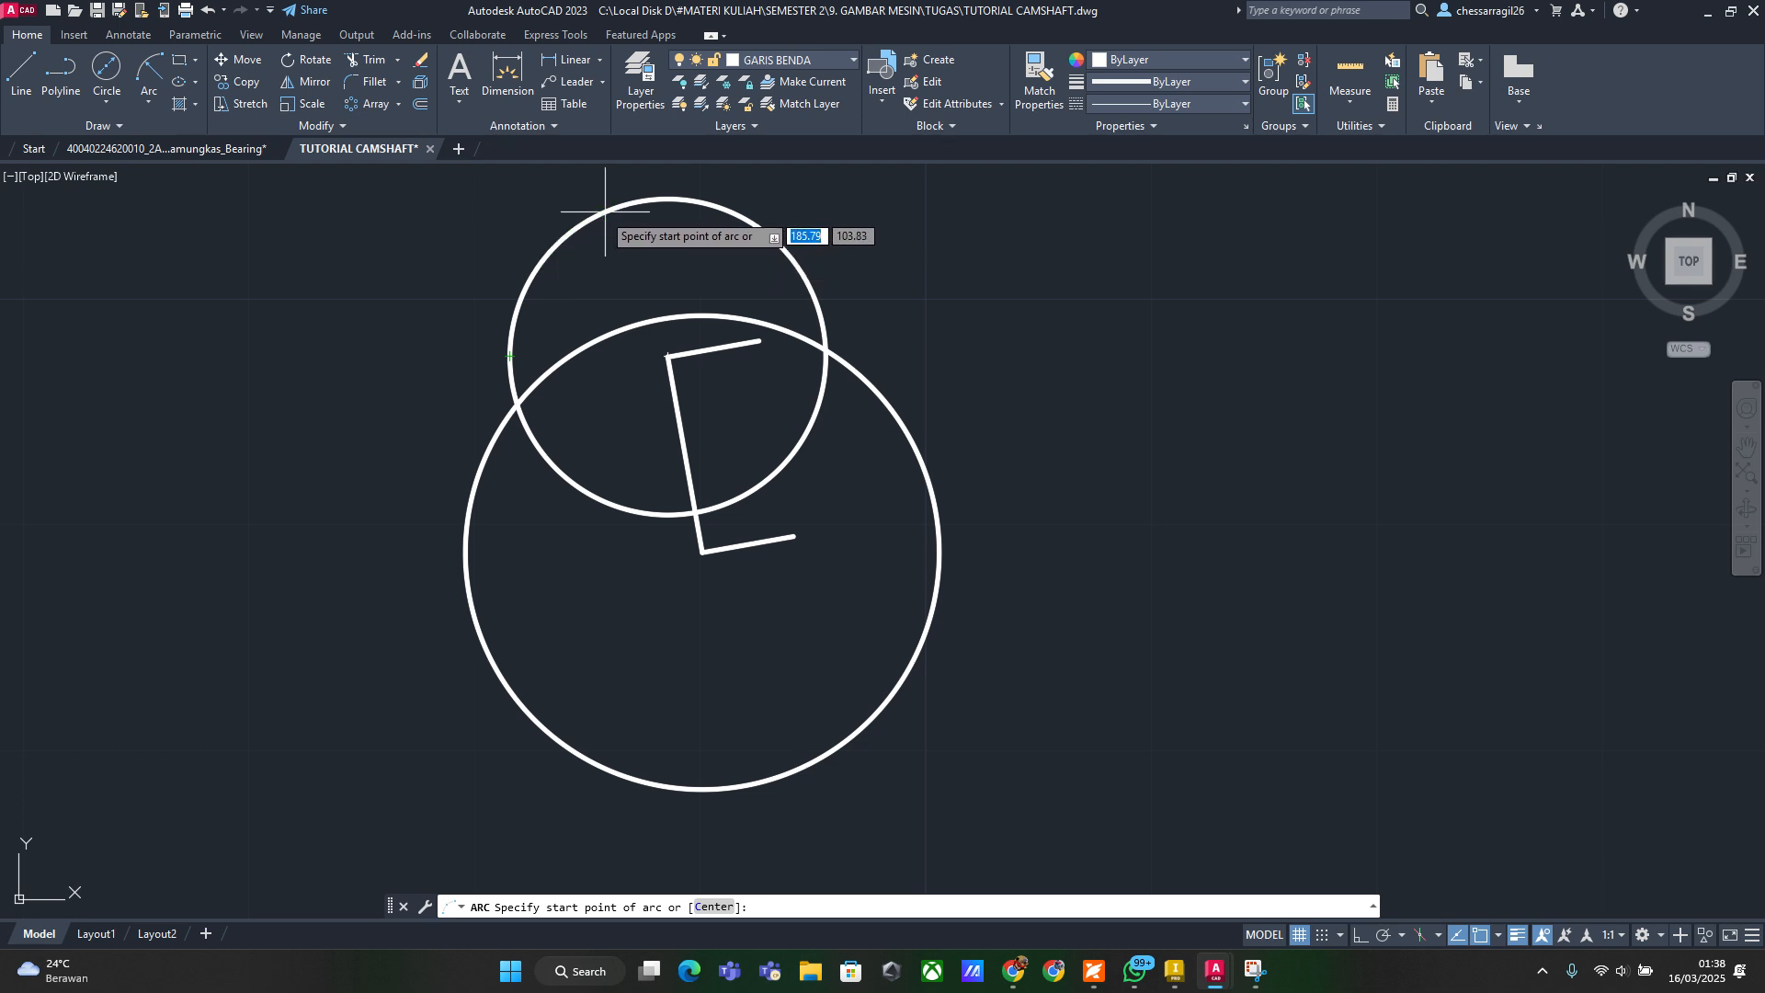
left_click(149, 100)
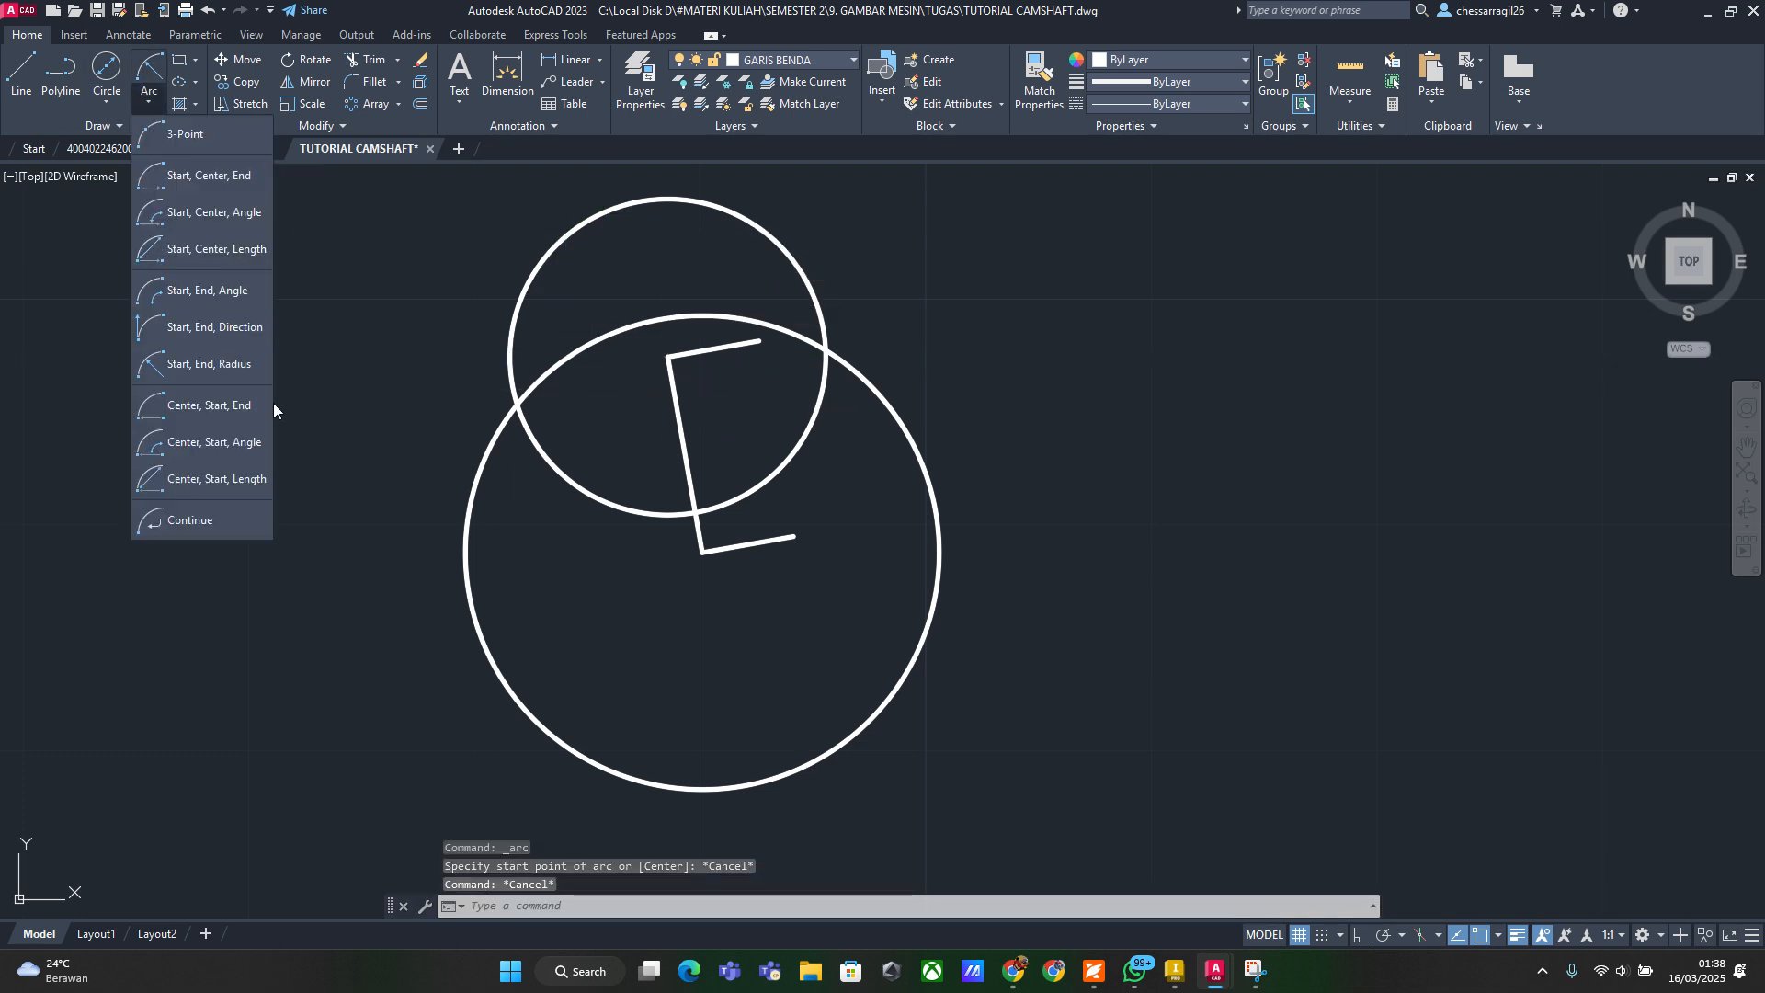
left_click(230, 366)
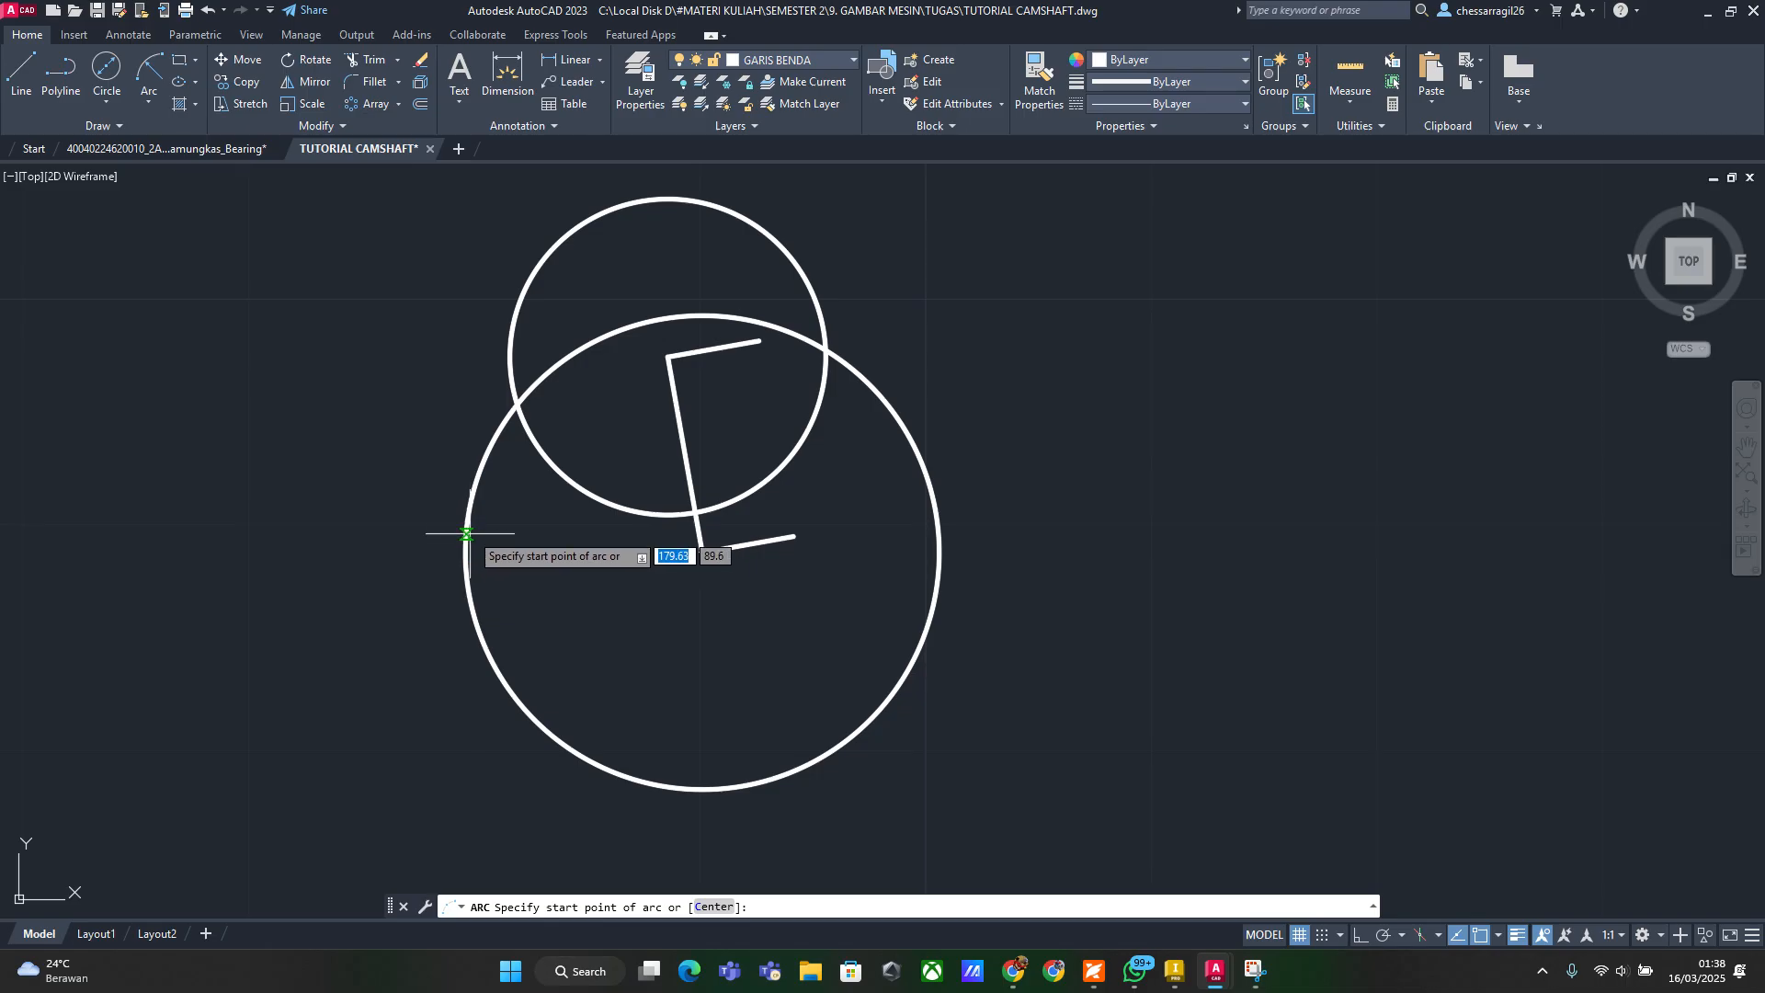
key("F8")
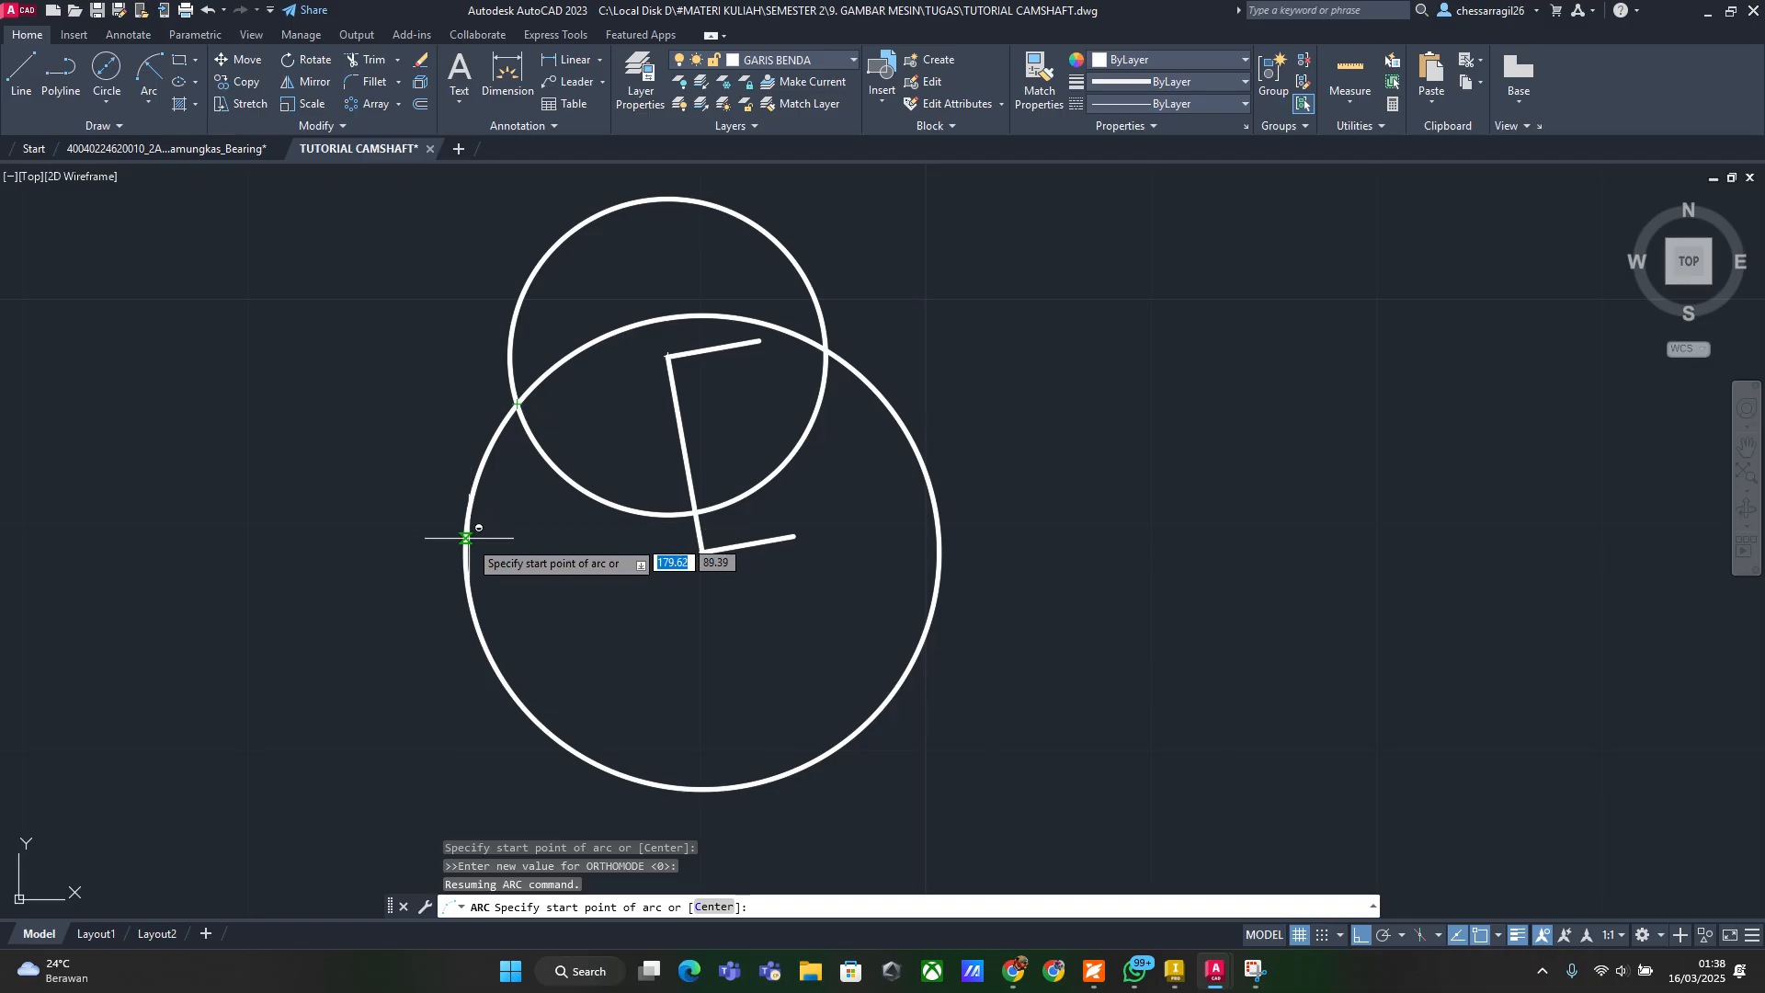
left_click(473, 601)
key("Escape")
key("Escape")
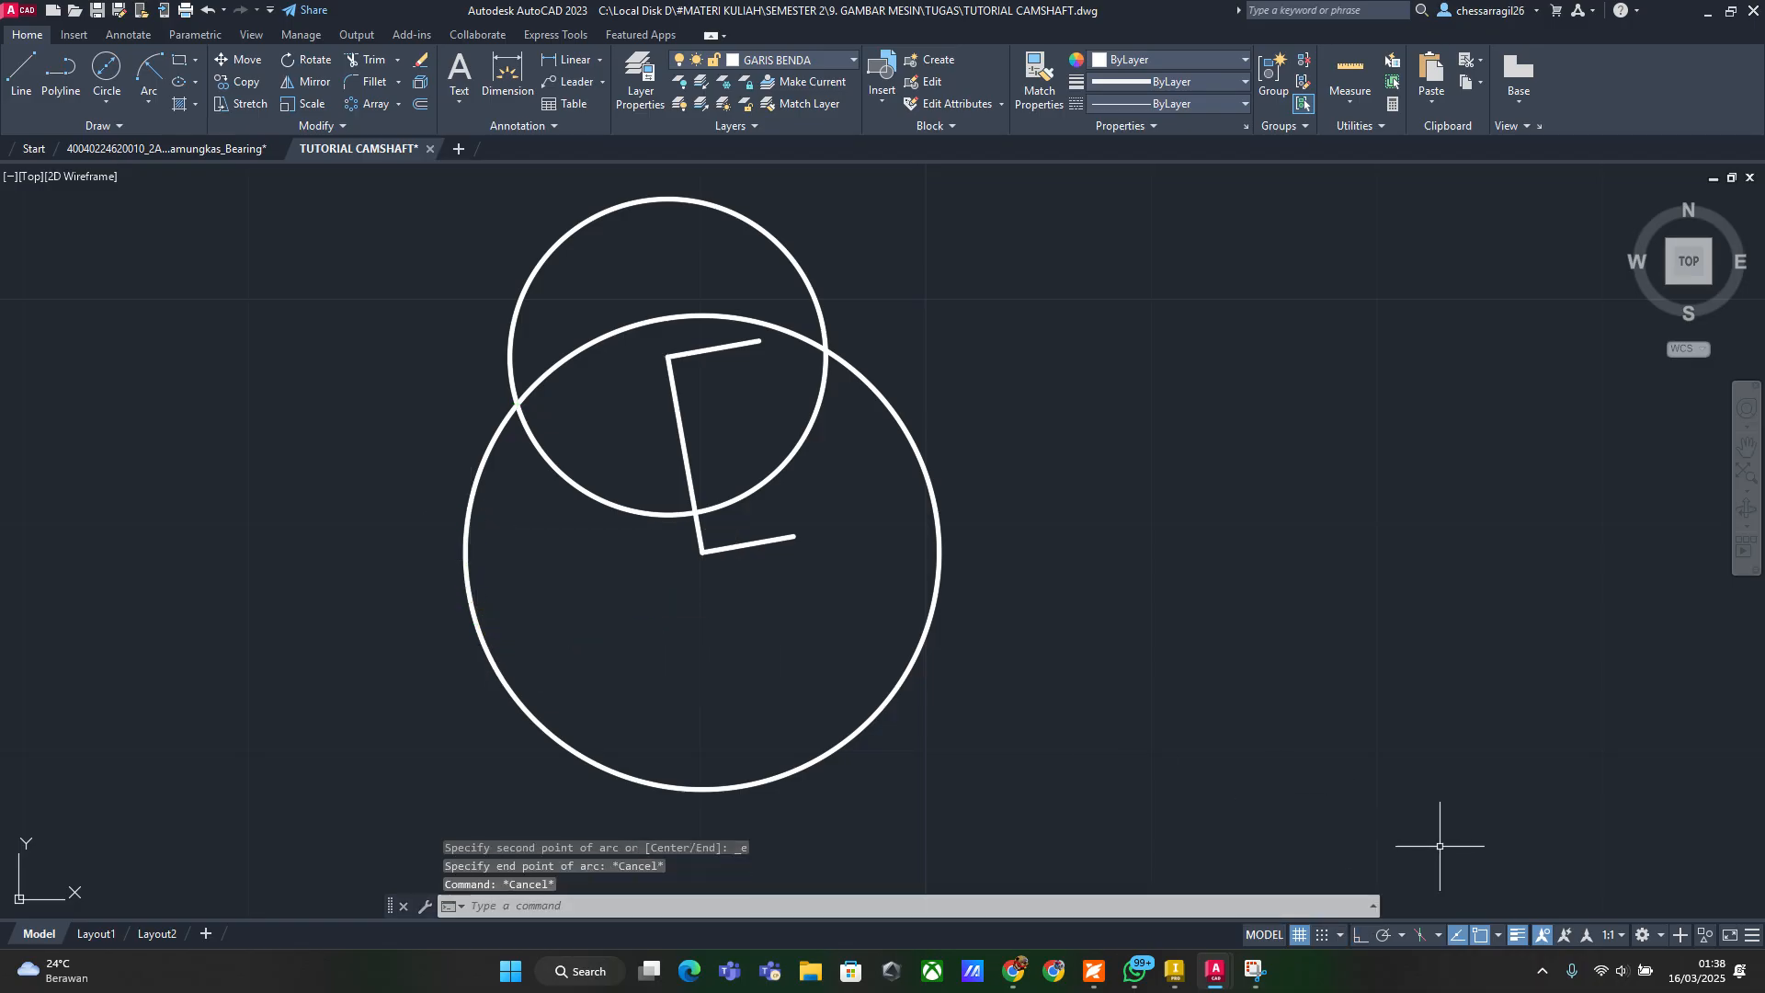
Check the running object snap modes for the Tangent option
left_click(1499, 935)
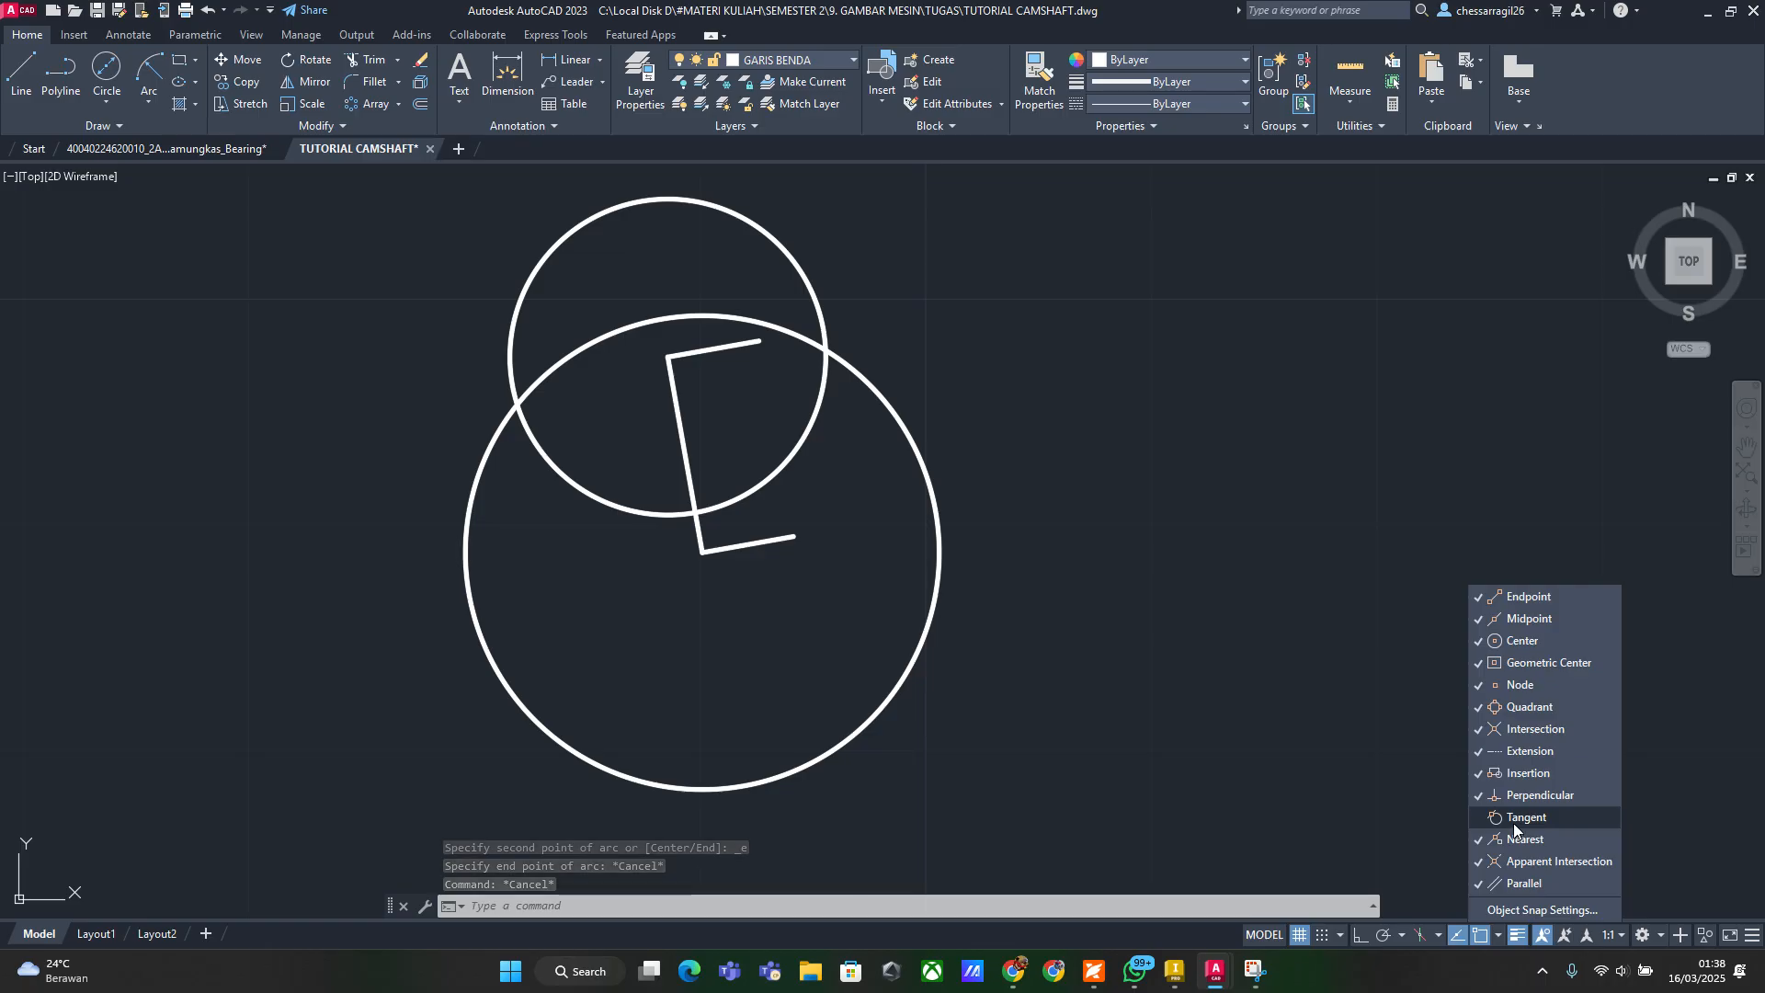
key("Escape")
key("Escape")
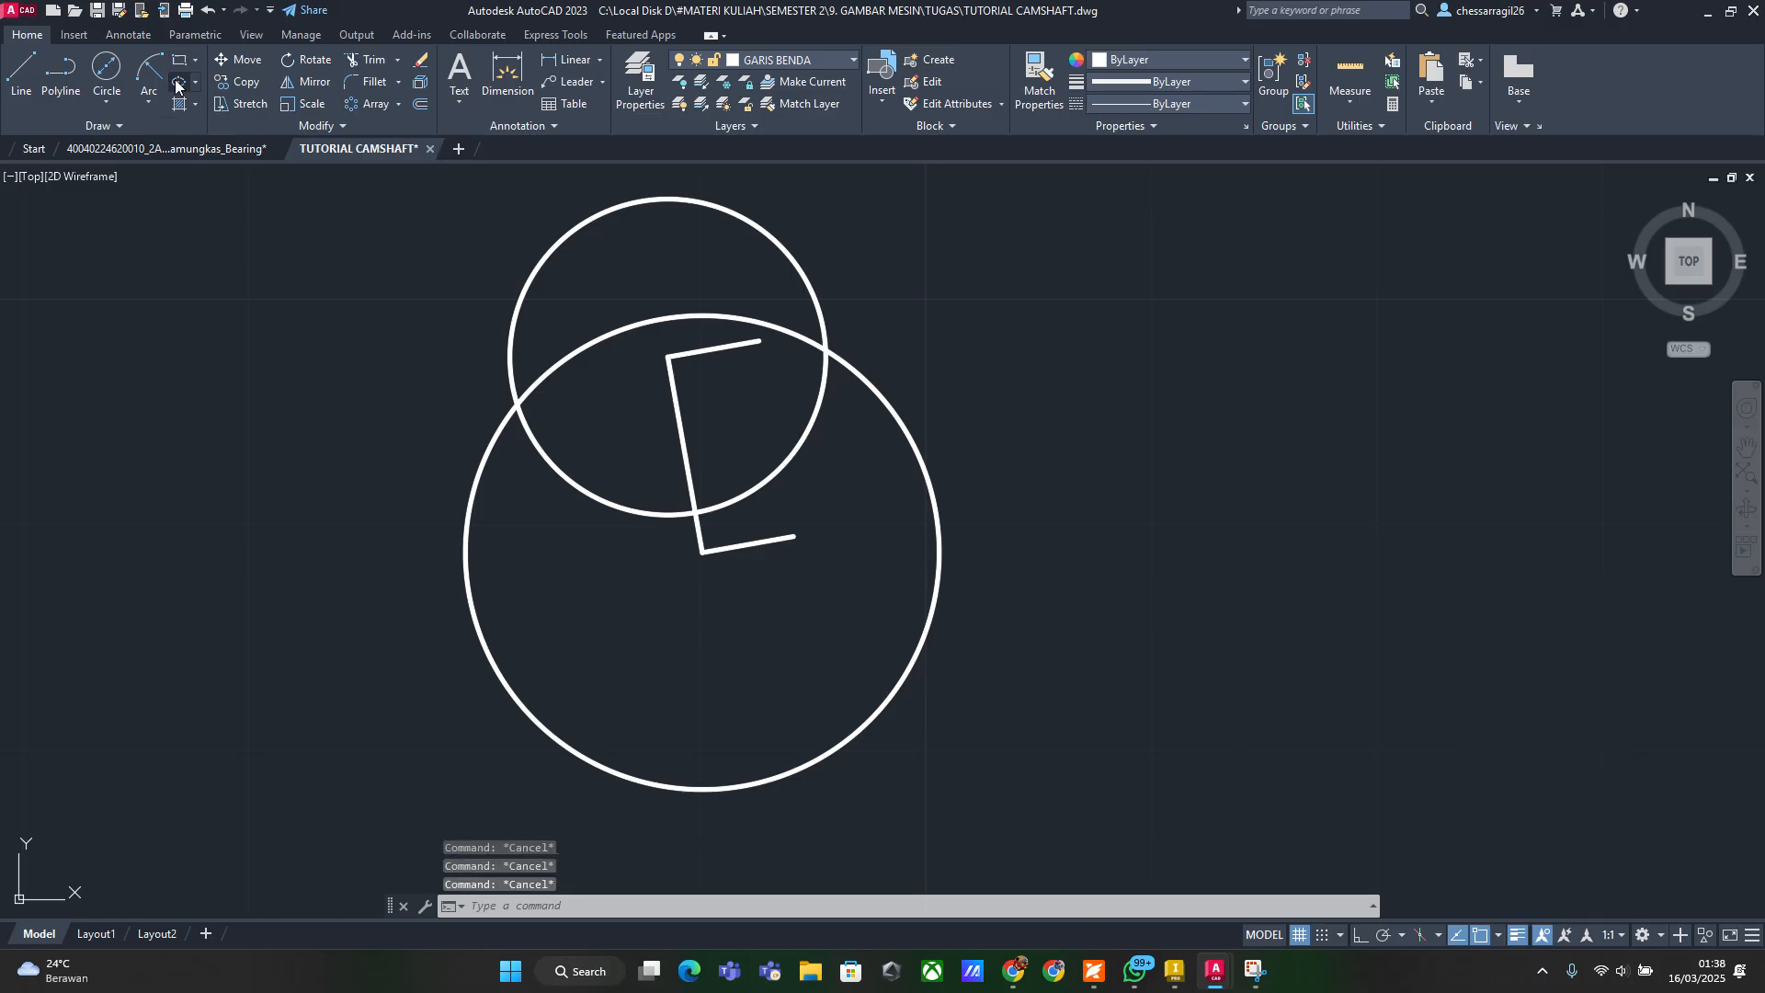
left_click(148, 69)
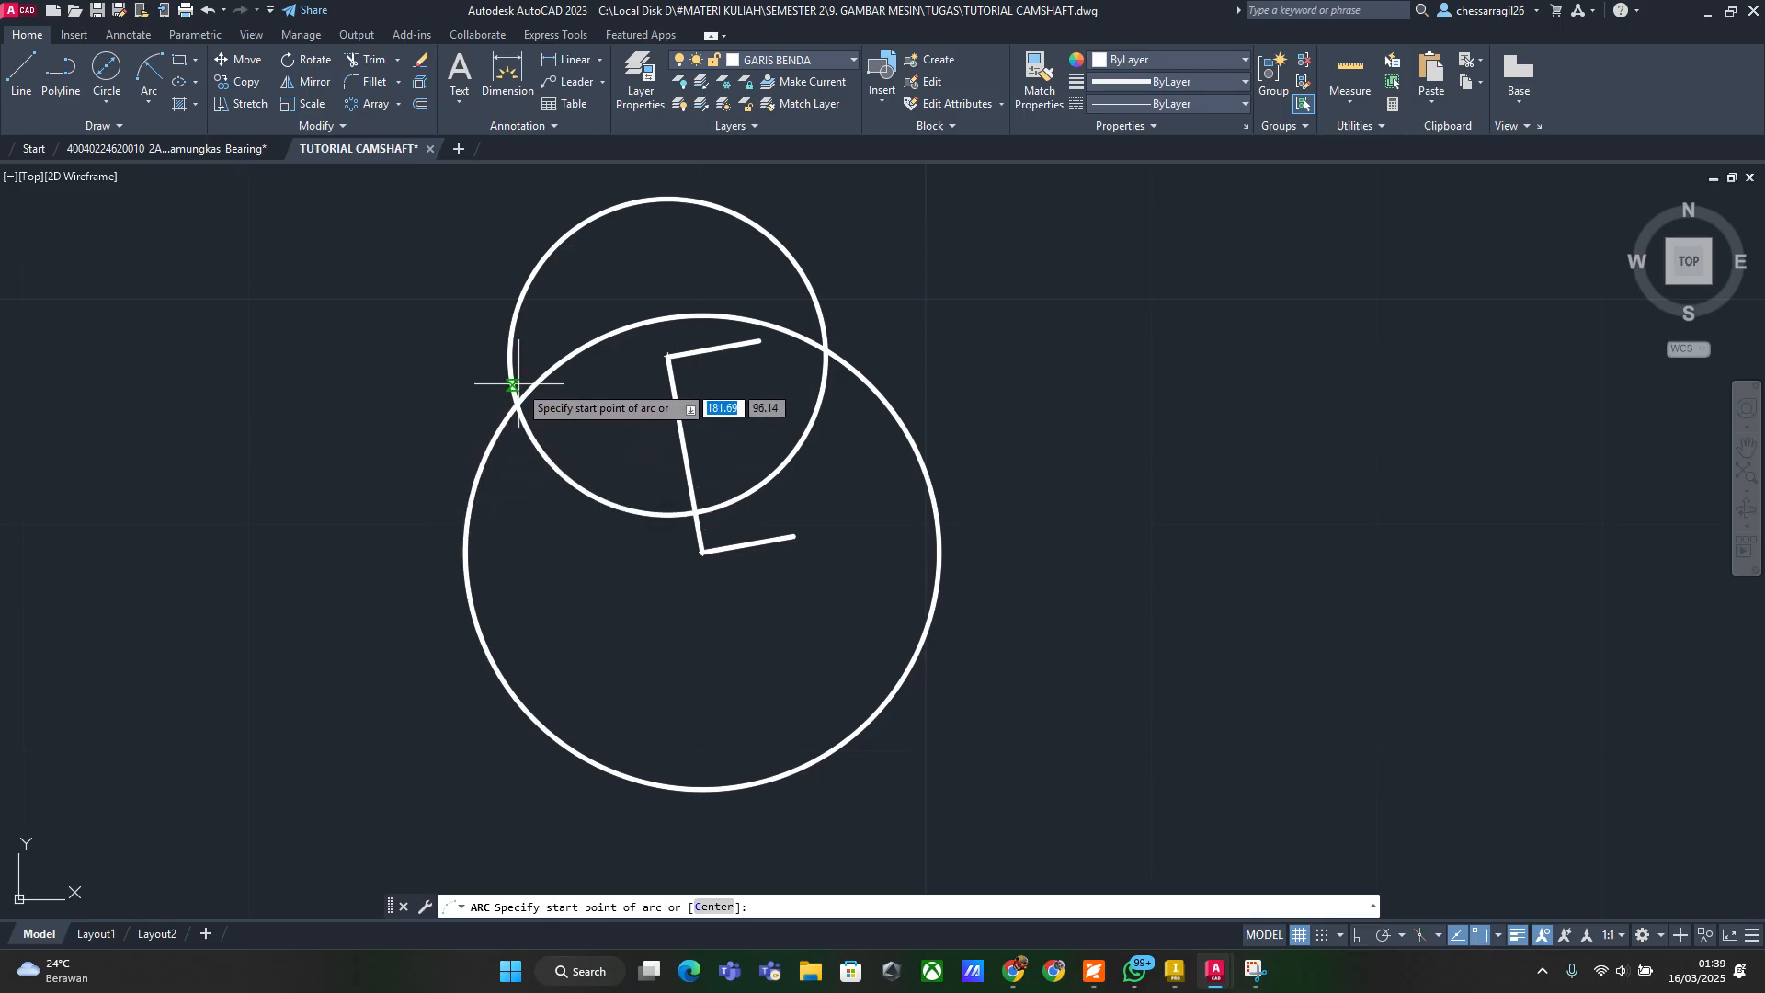
left_click(554, 241)
key("Escape")
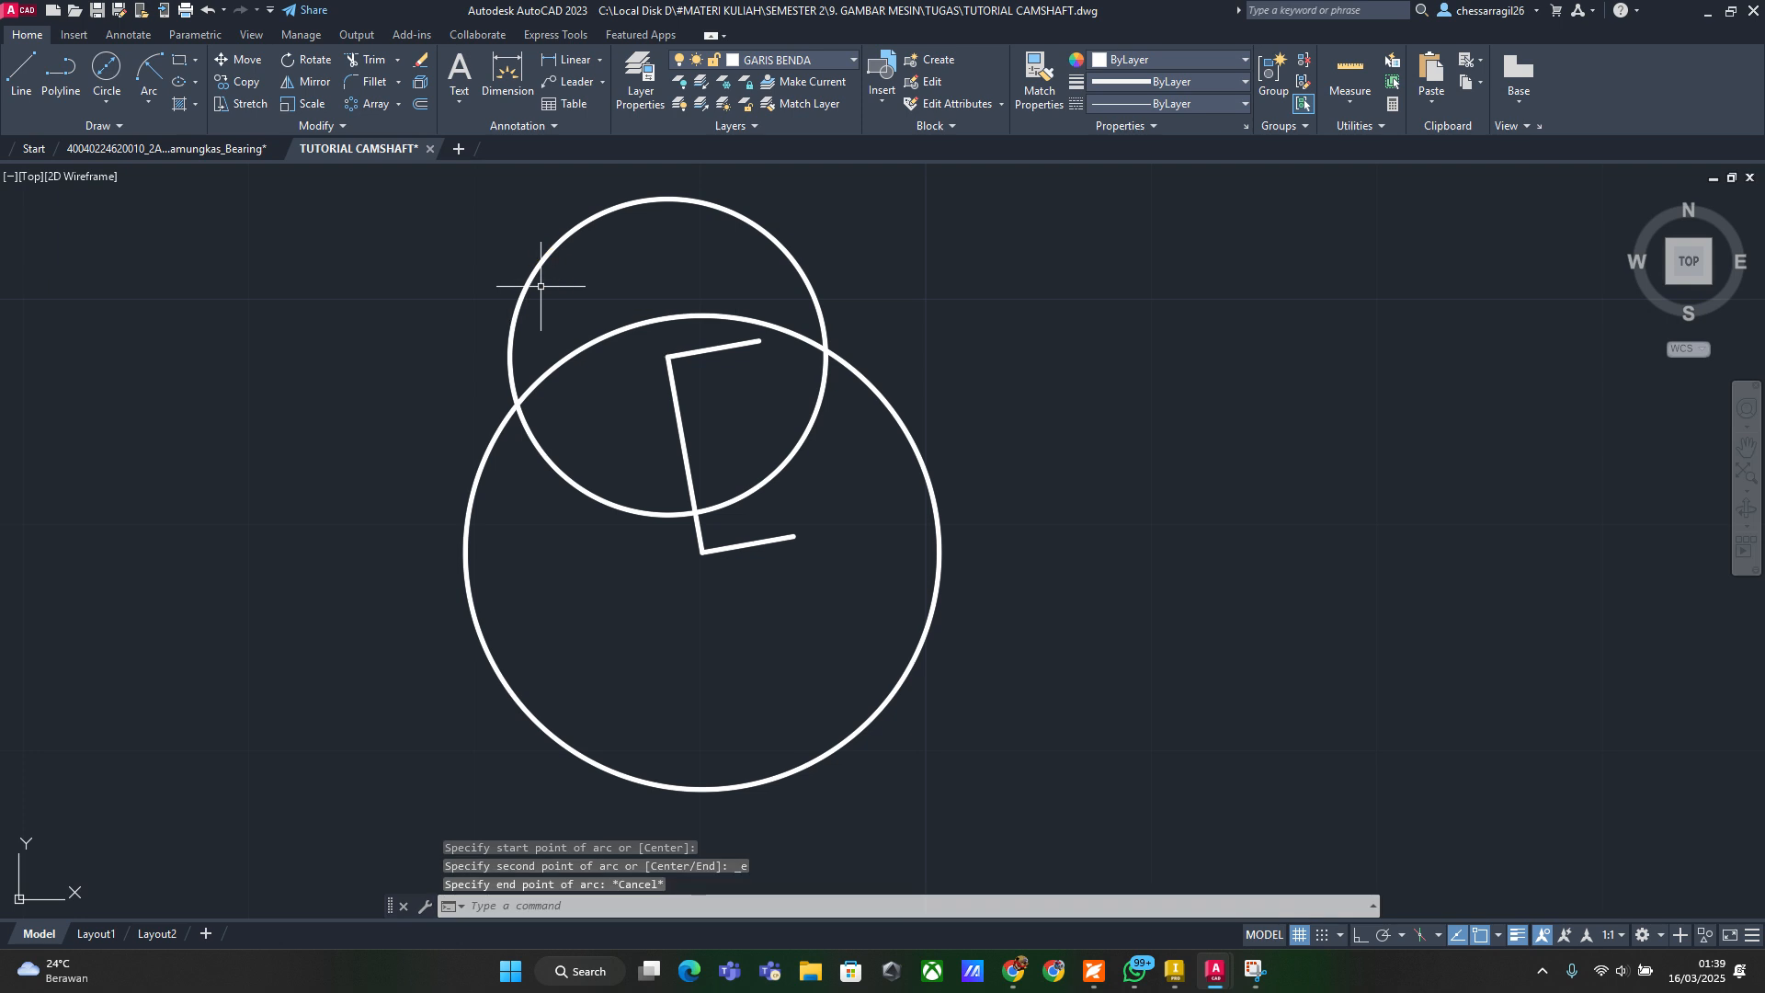
key("Return")
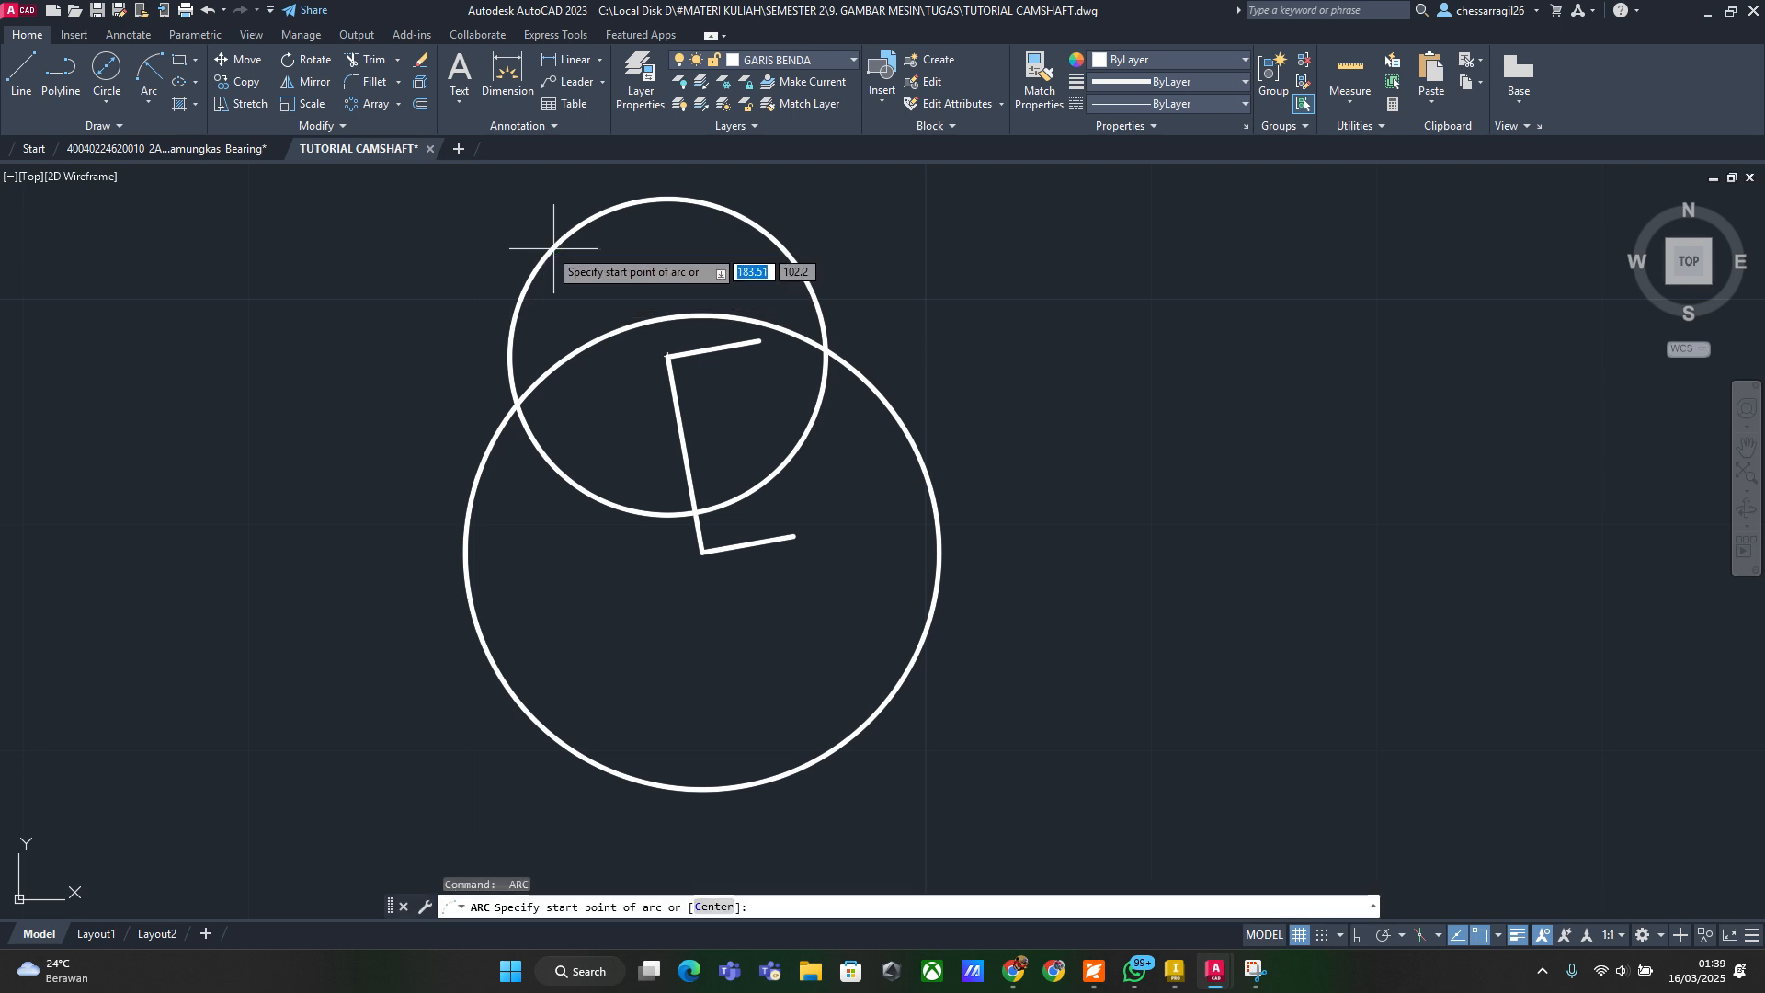
key("Escape")
Try a start-end-radius arc of radius 70 from the small circle's upper-left side to the large circle's upper-left side
key("Return")
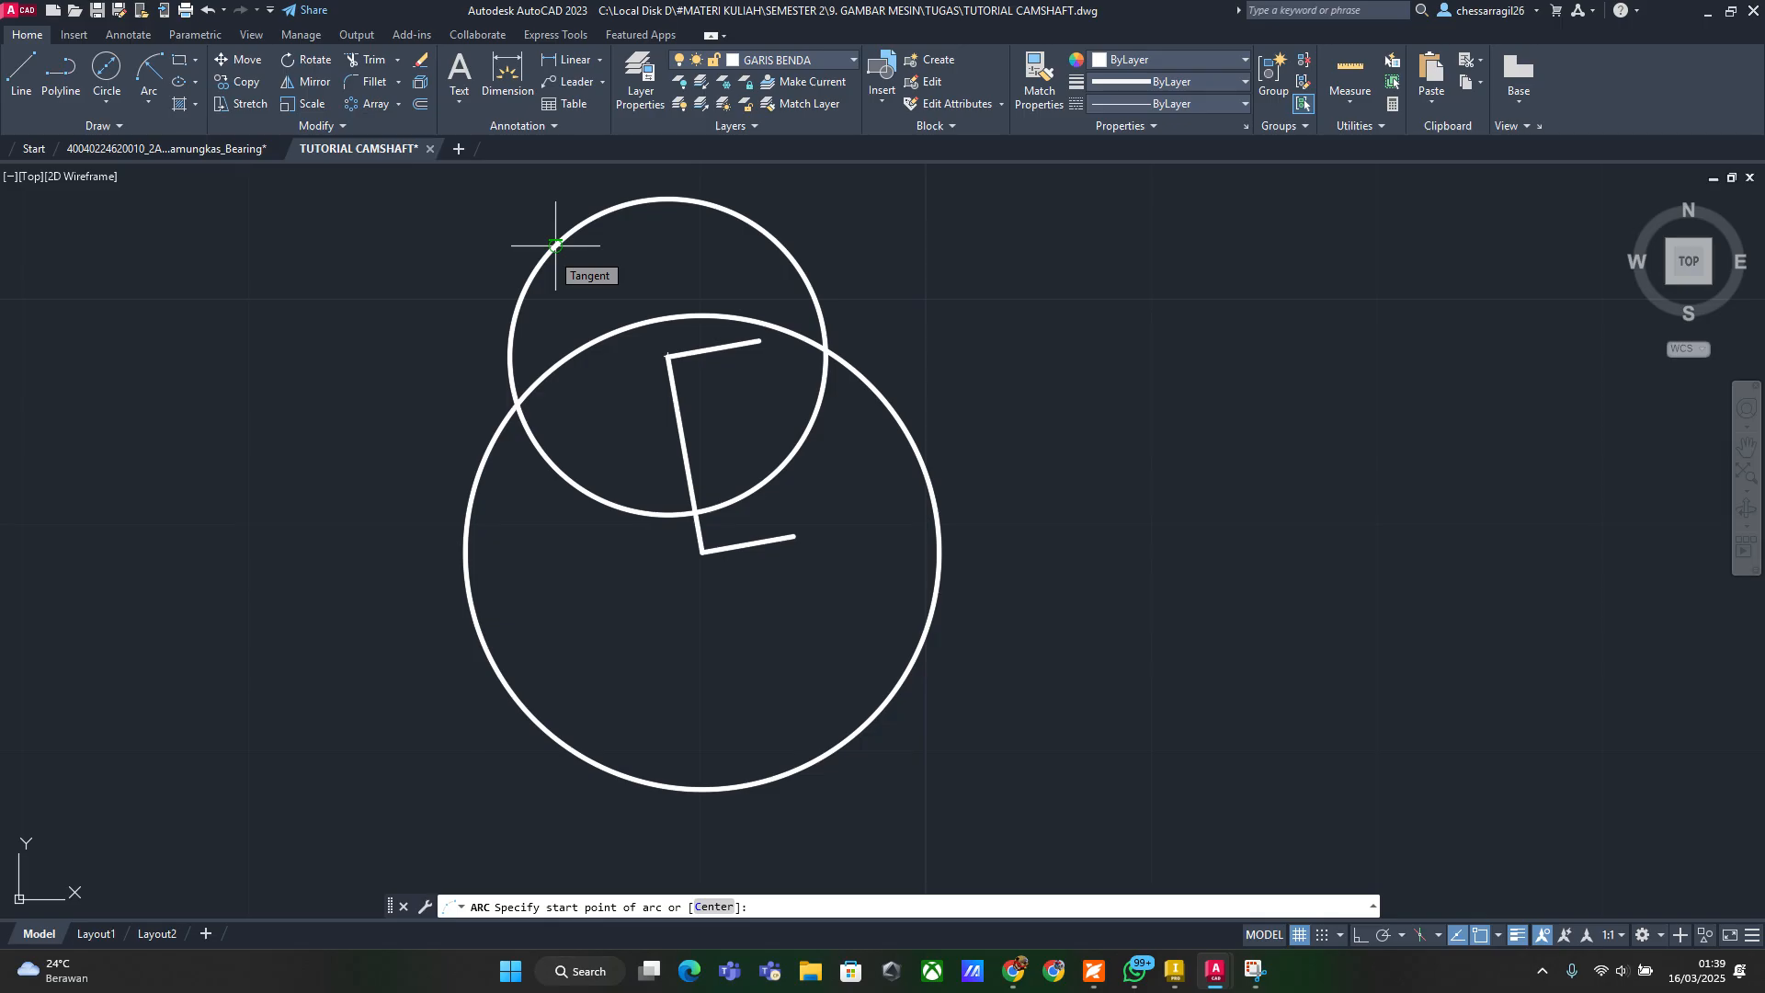
left_click(555, 245)
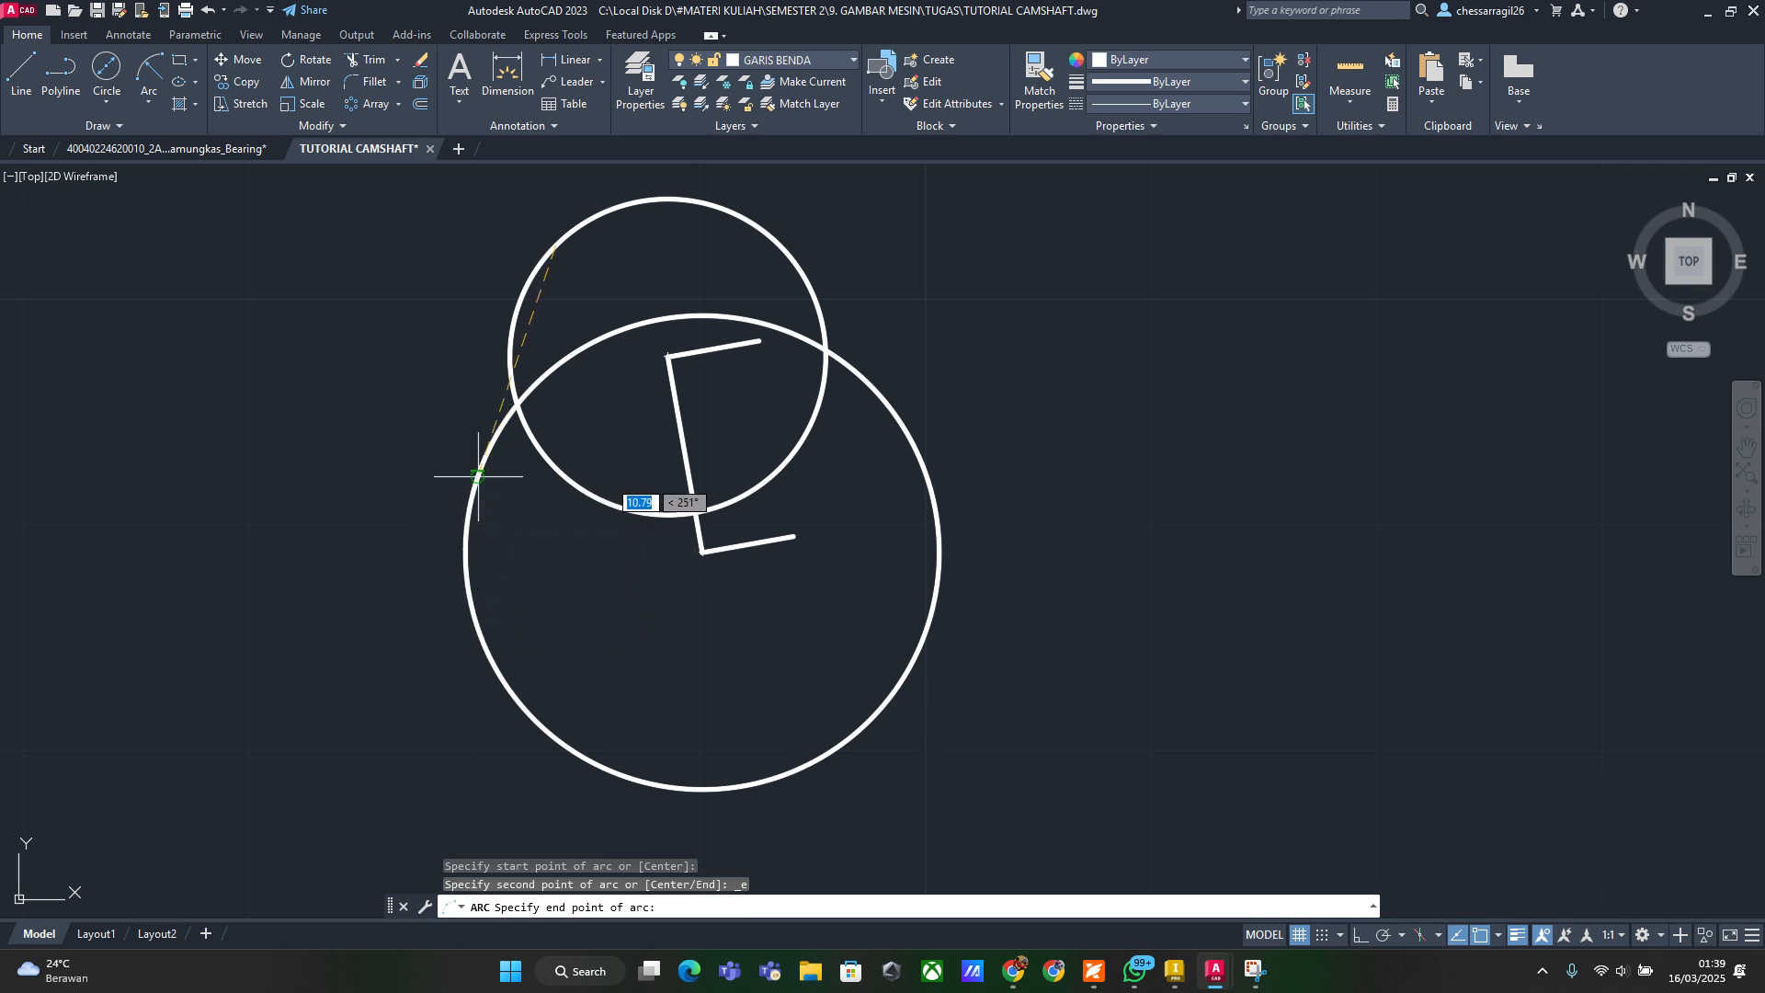
left_click(478, 476)
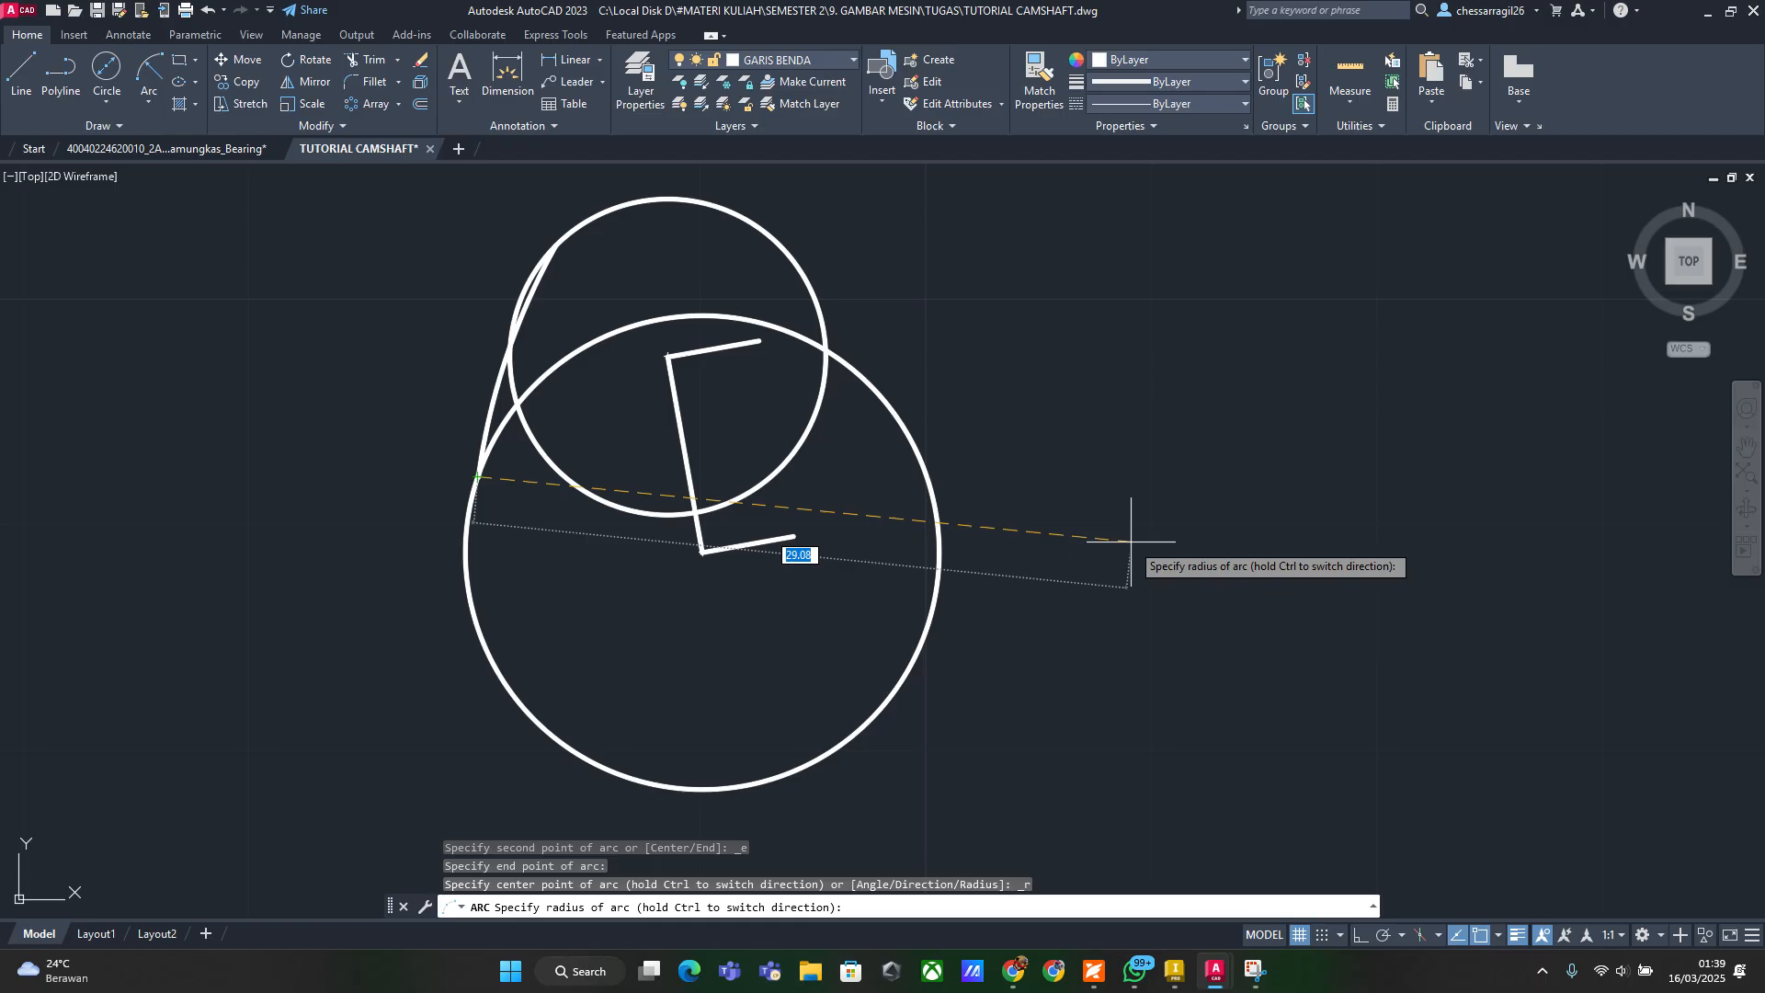
key("alt+Tab")
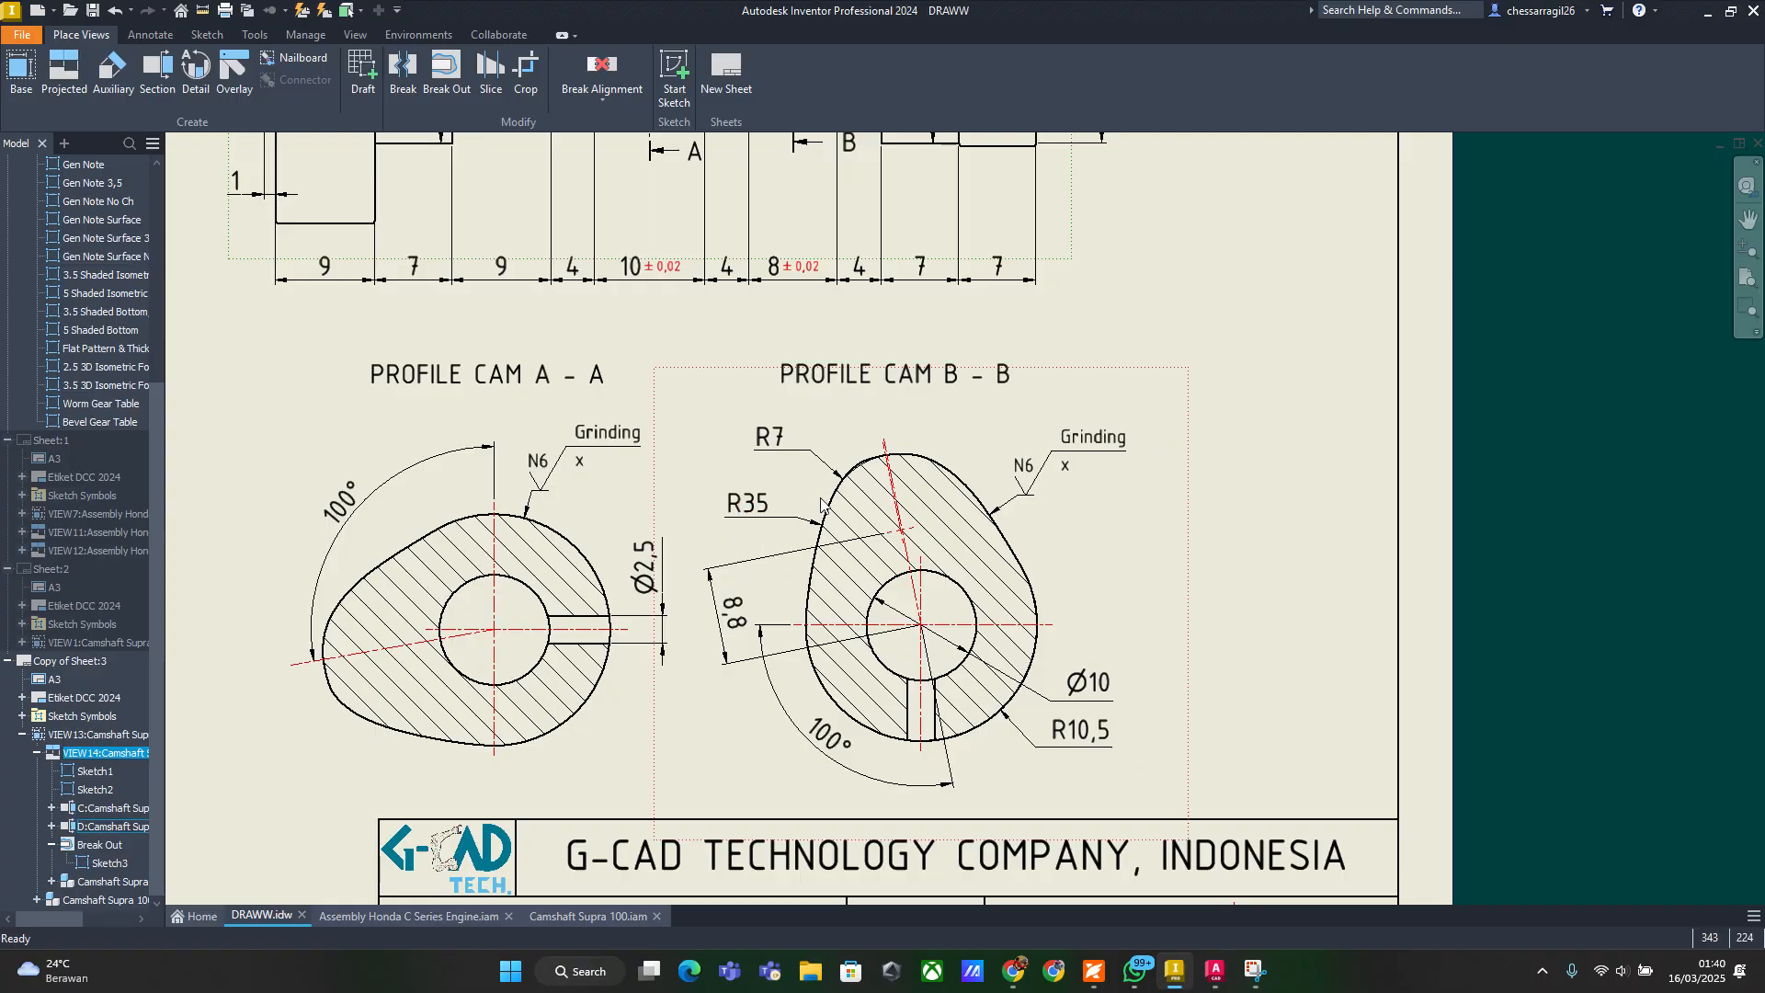
key("alt+Tab")
left_click(1143, 294)
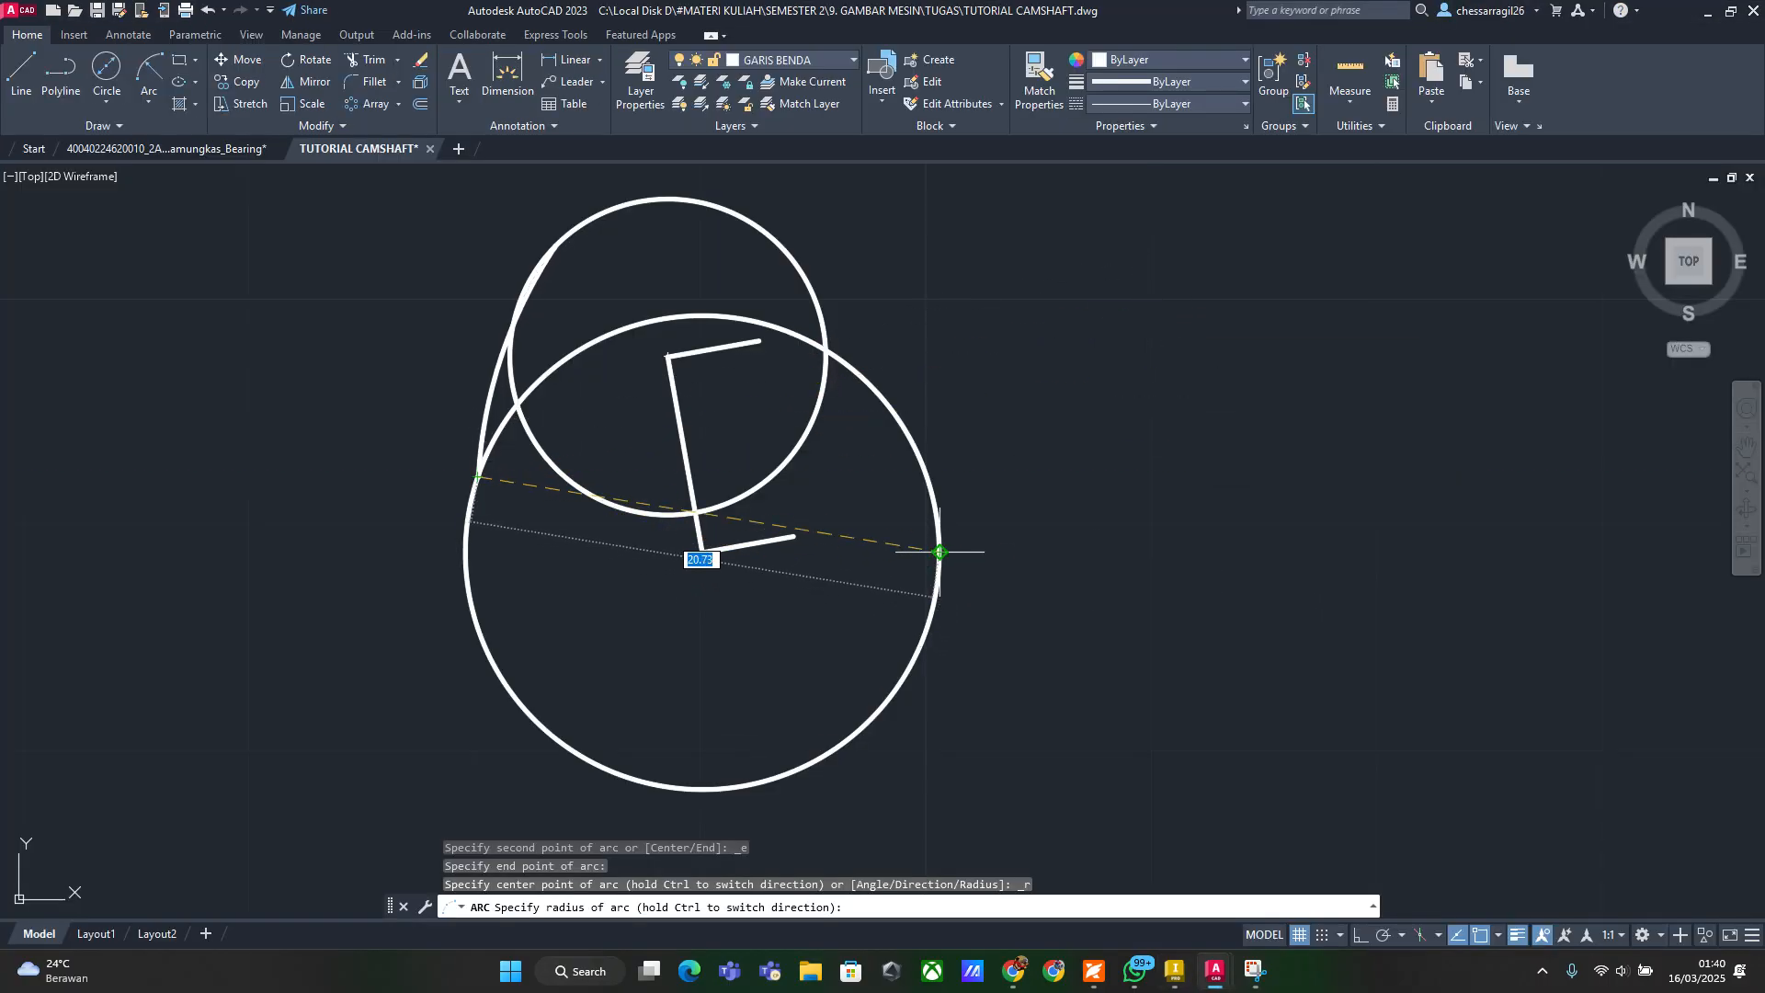
key("alt+Tab")
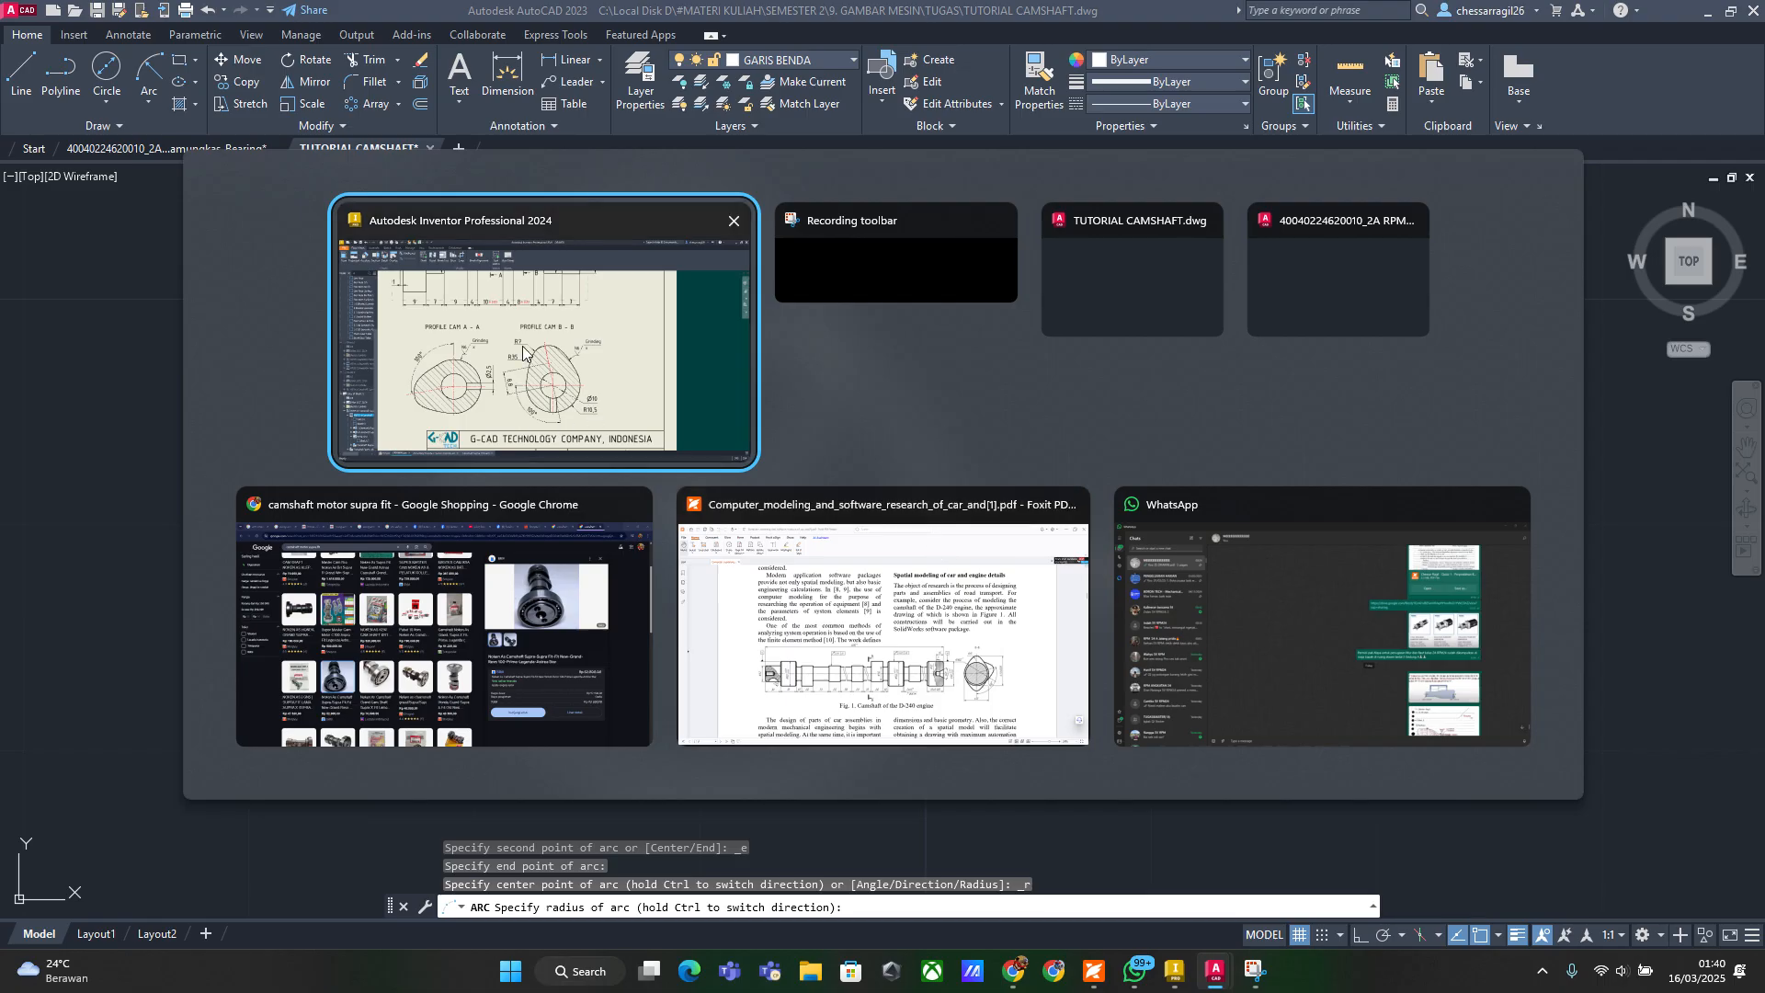
left_click(1130, 276)
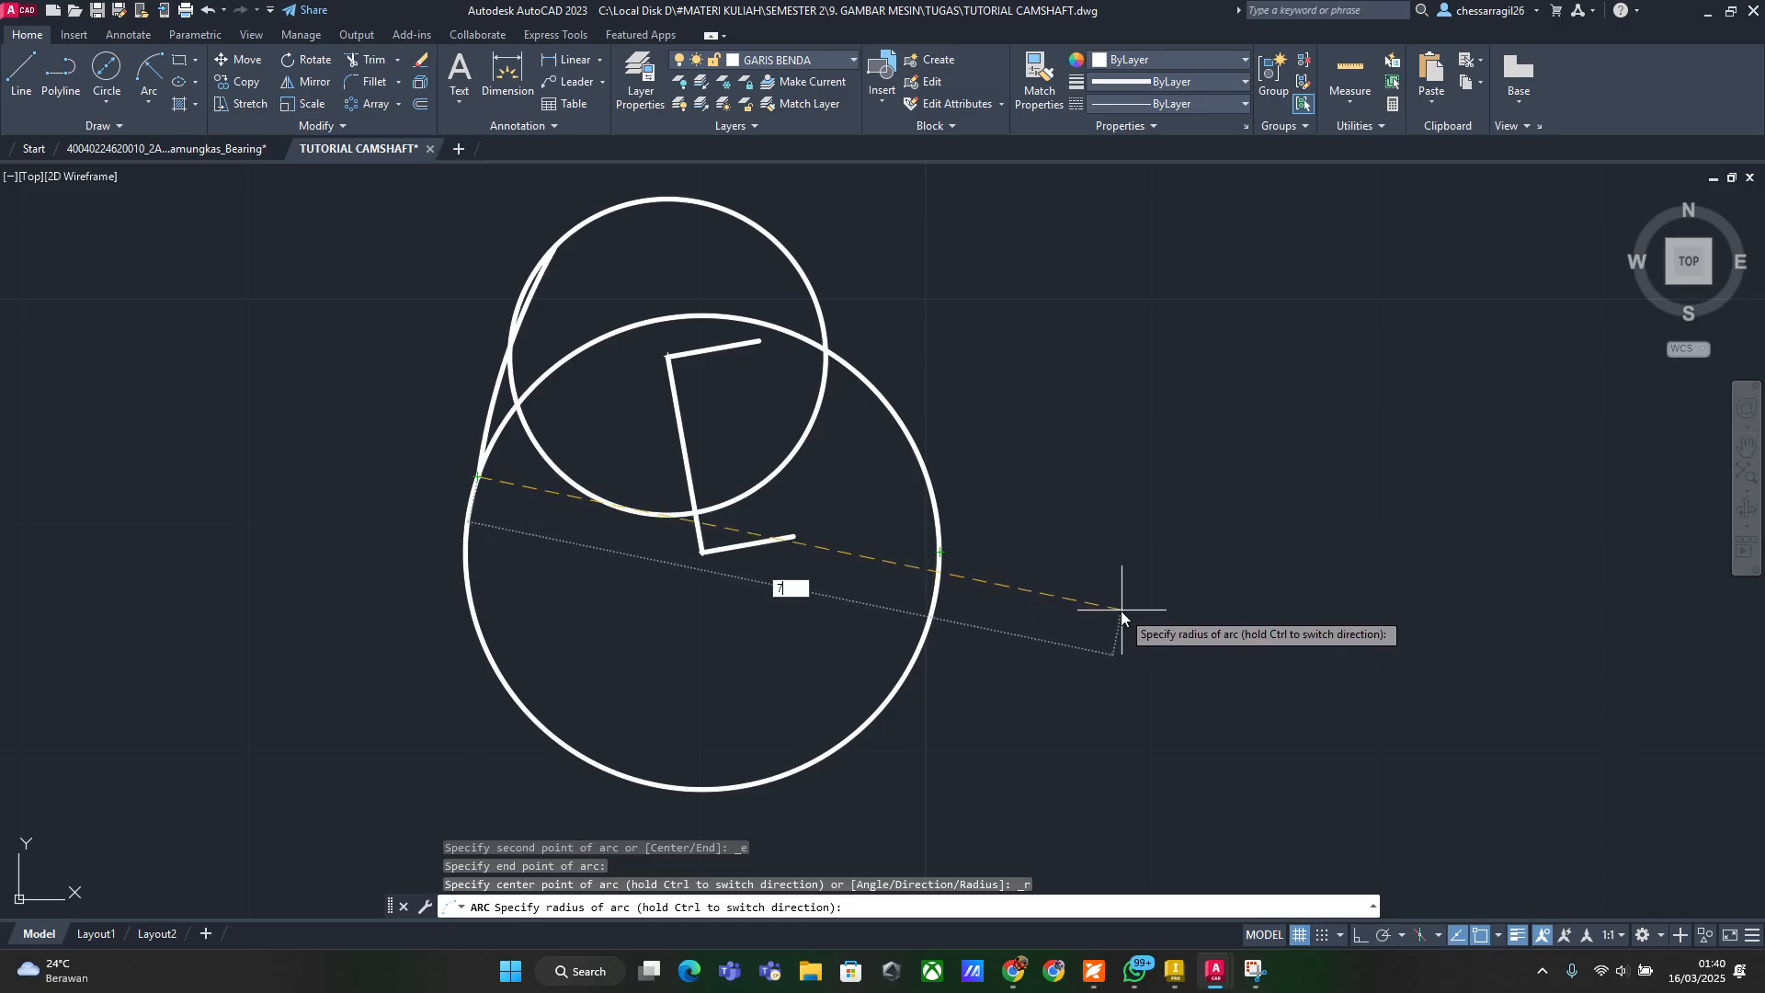
key("Return")
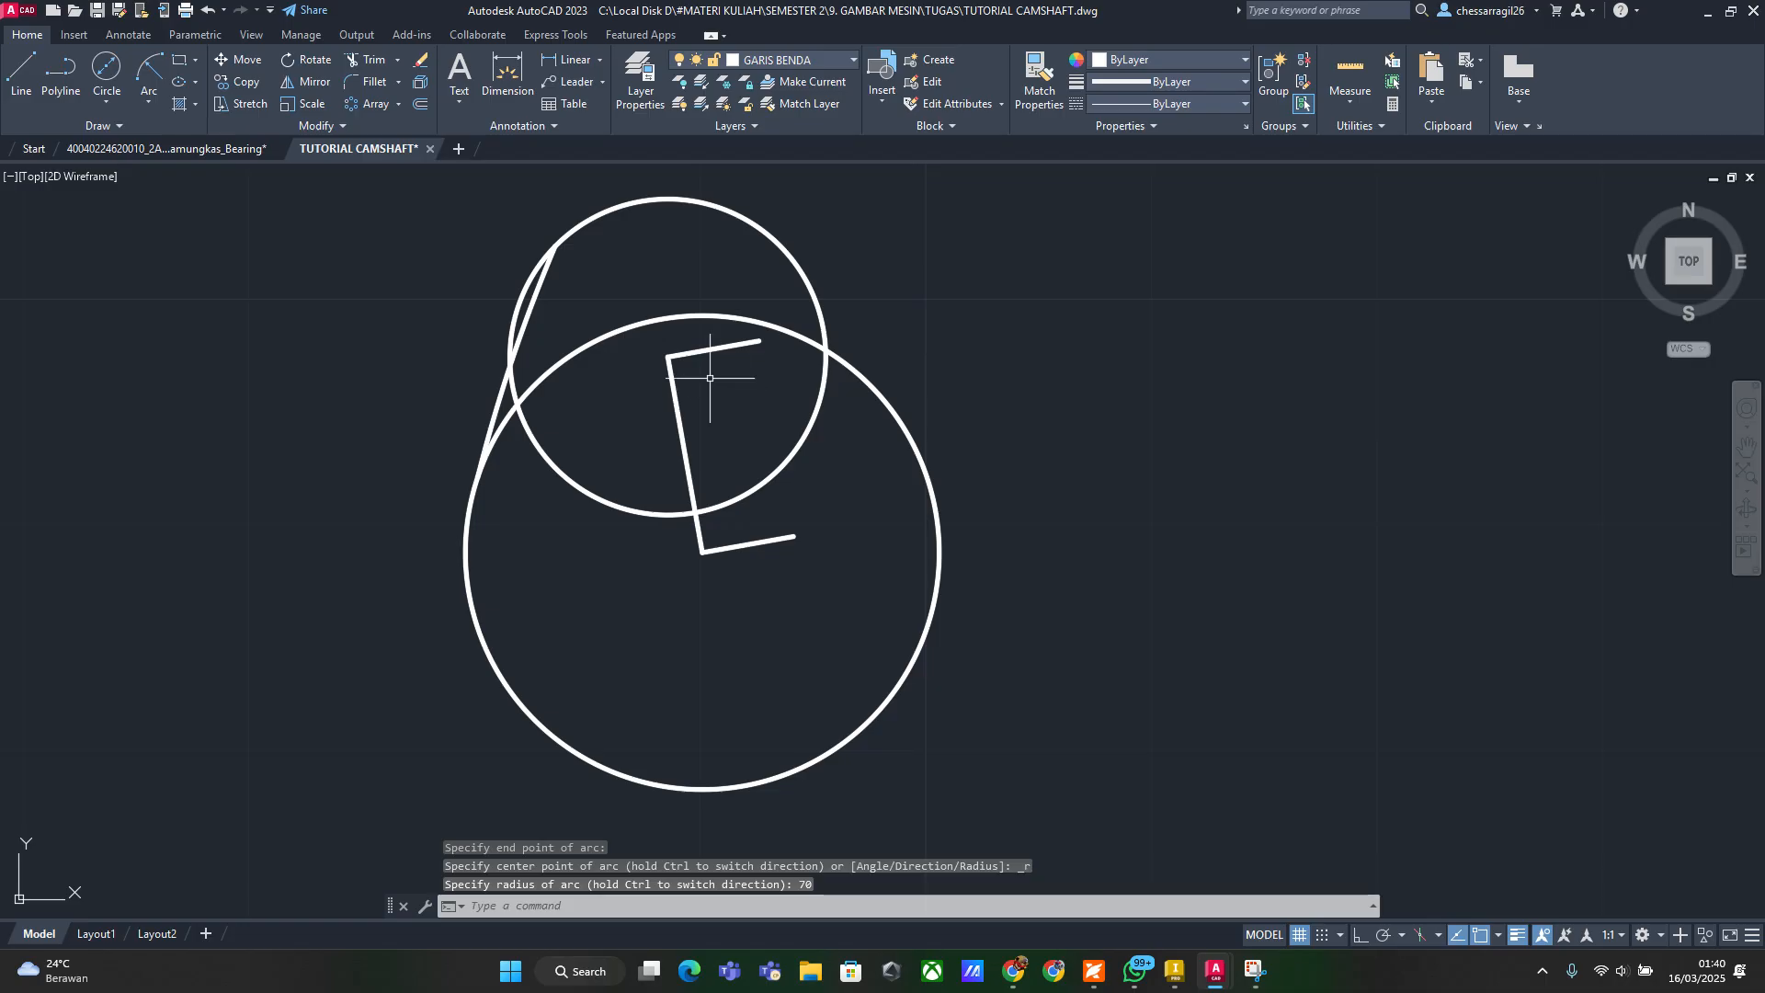
key("Escape")
Review the radii in the cam B-B reference and check the small circle's diameter with a temporary dimension
key("alt+Tab")
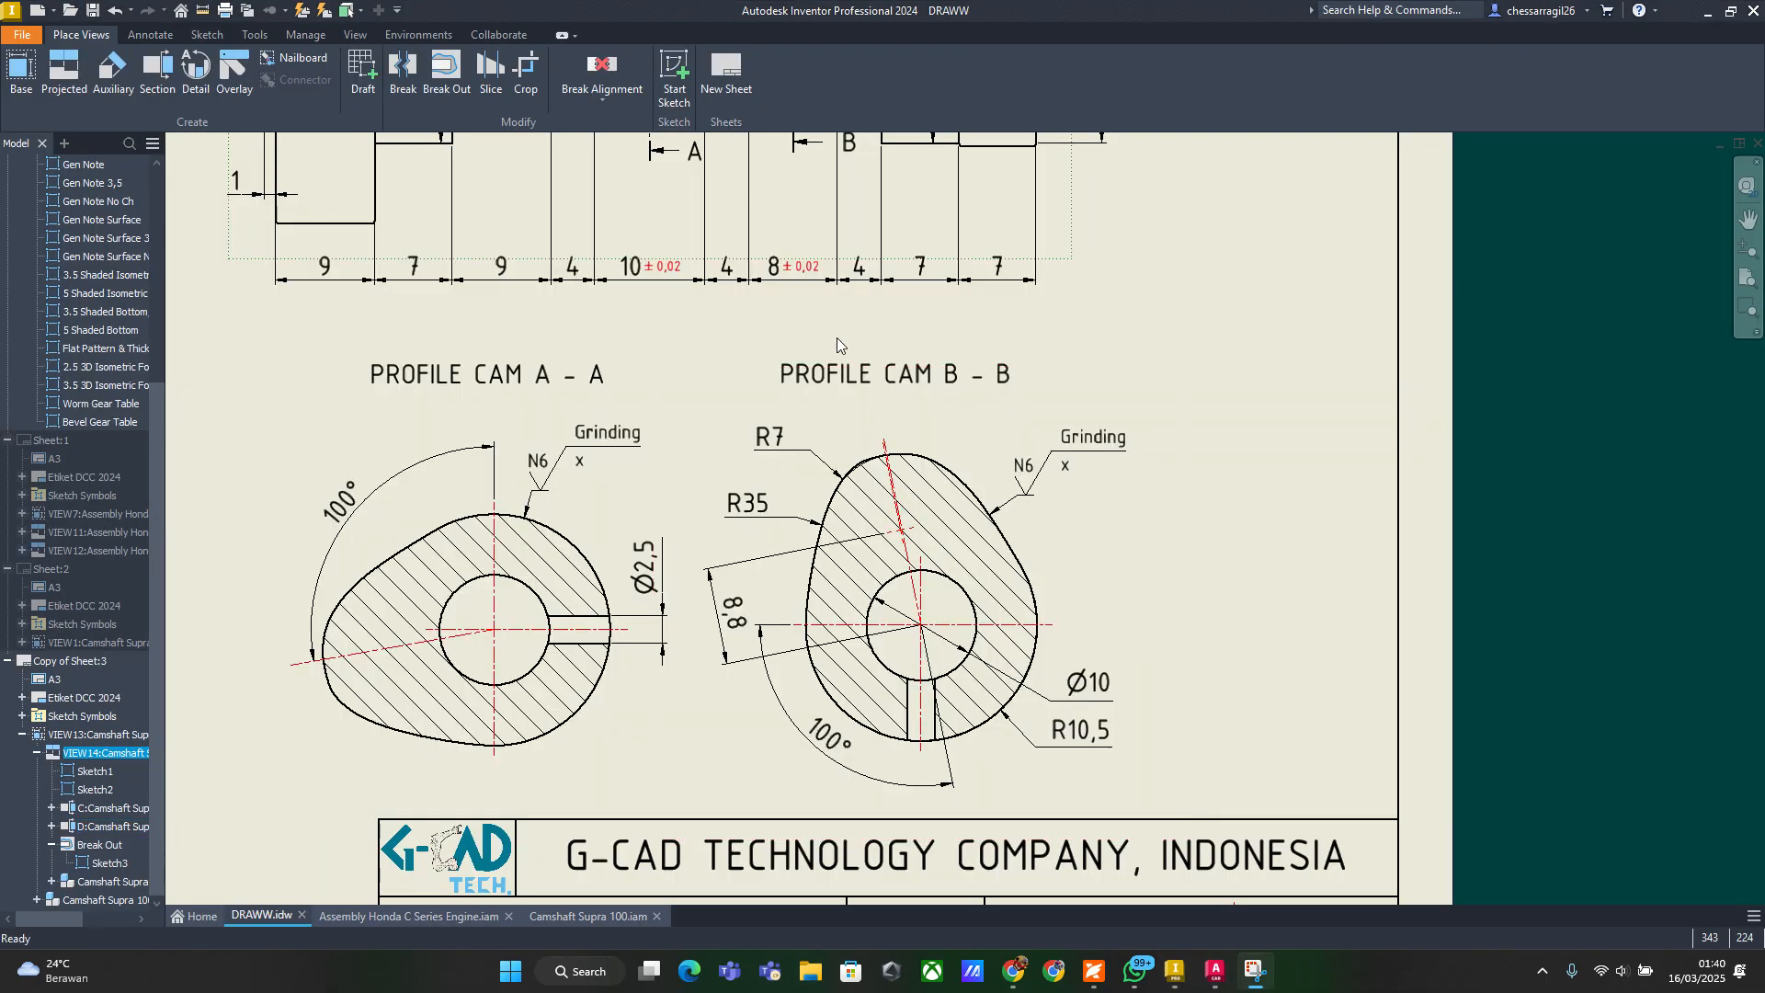
key("alt+Tab")
left_click(1116, 293)
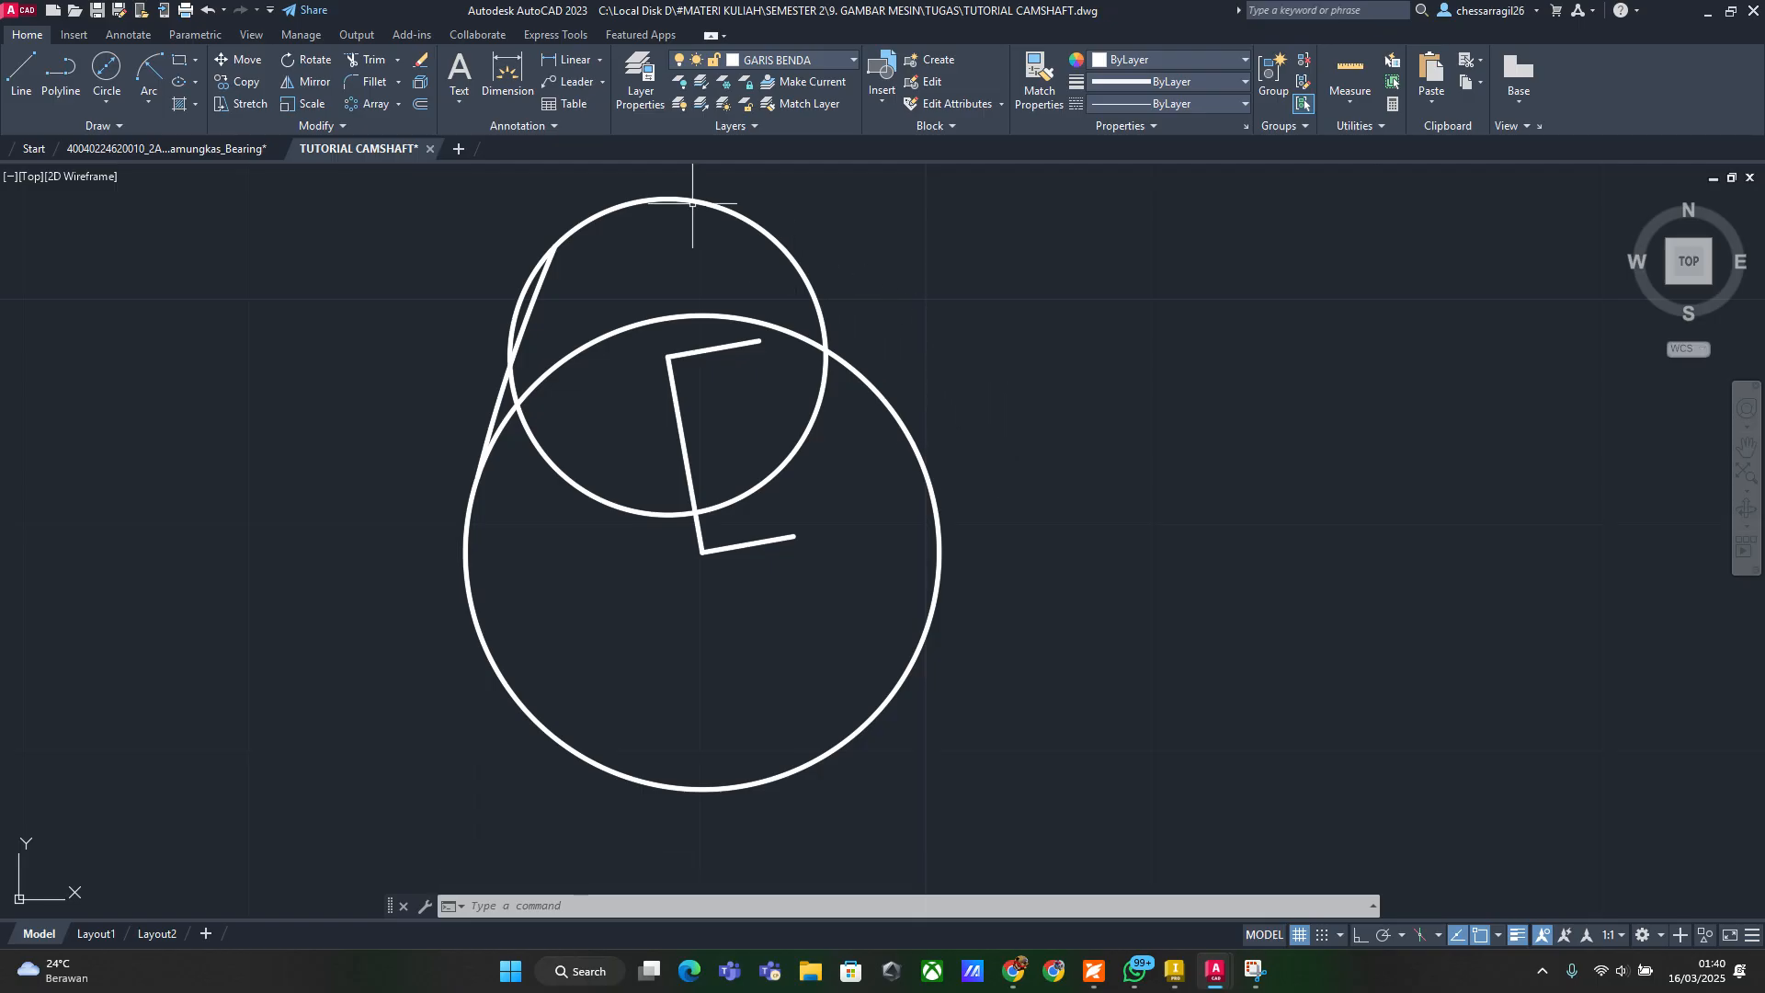
left_click(508, 78)
left_click(717, 208)
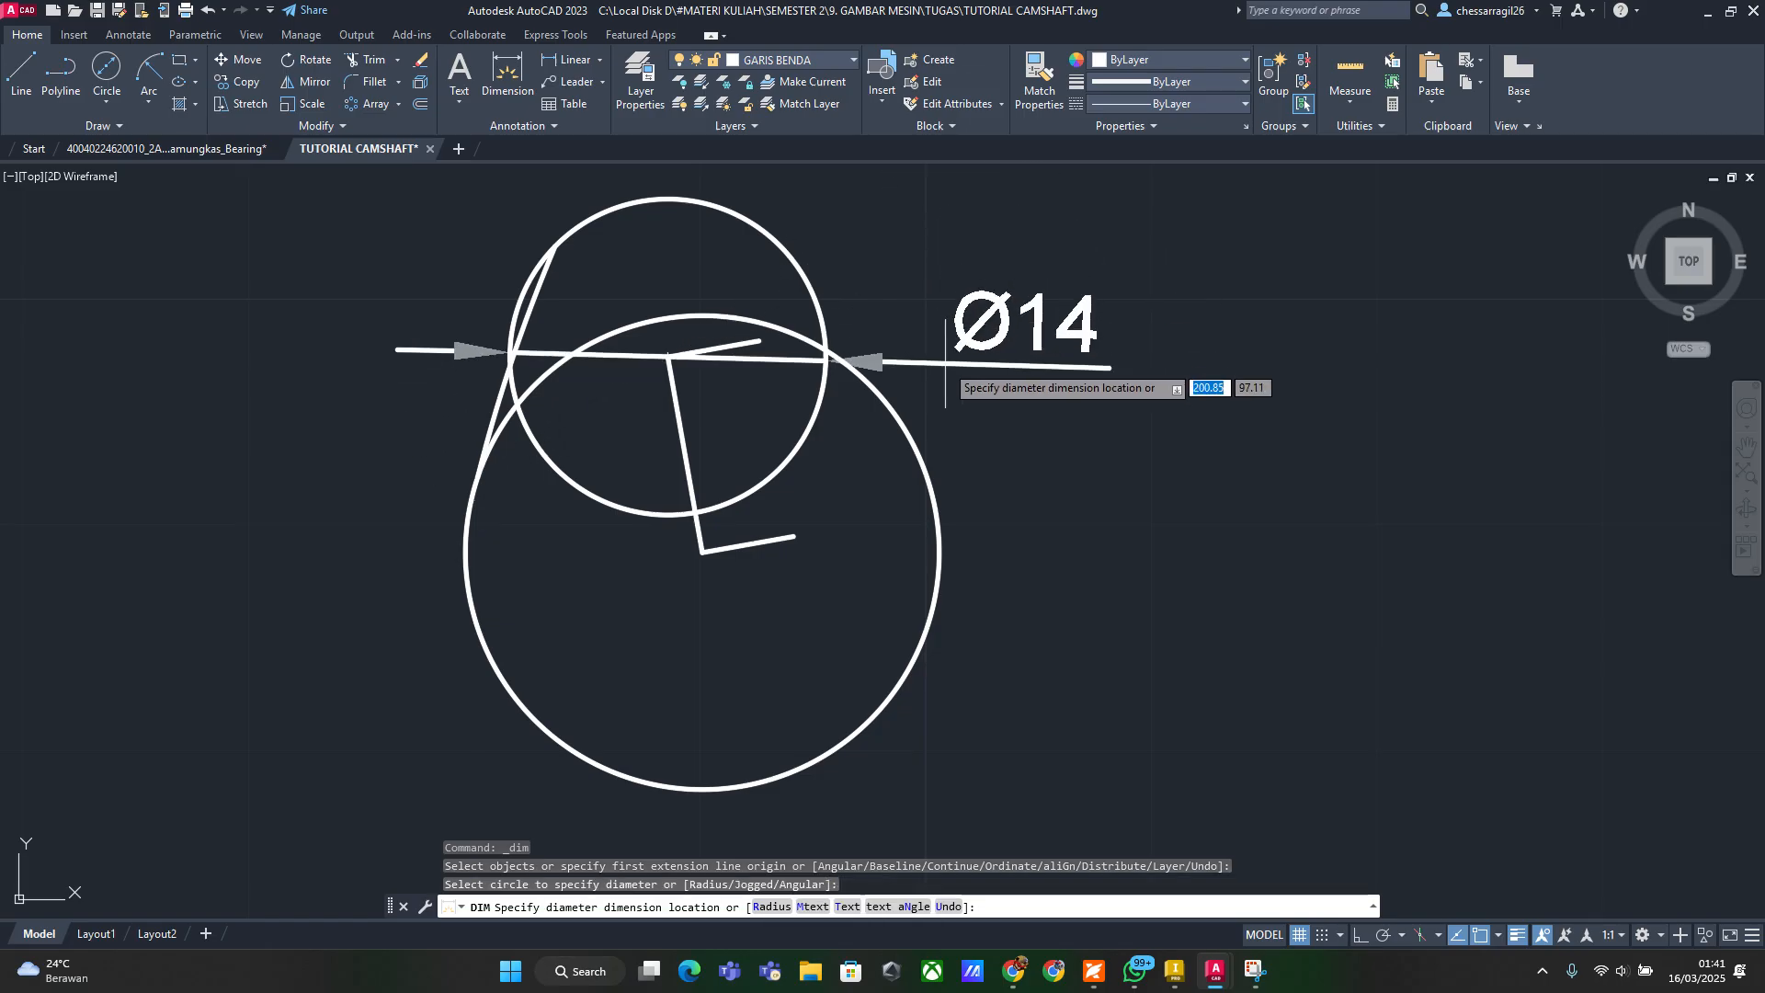
key("Escape")
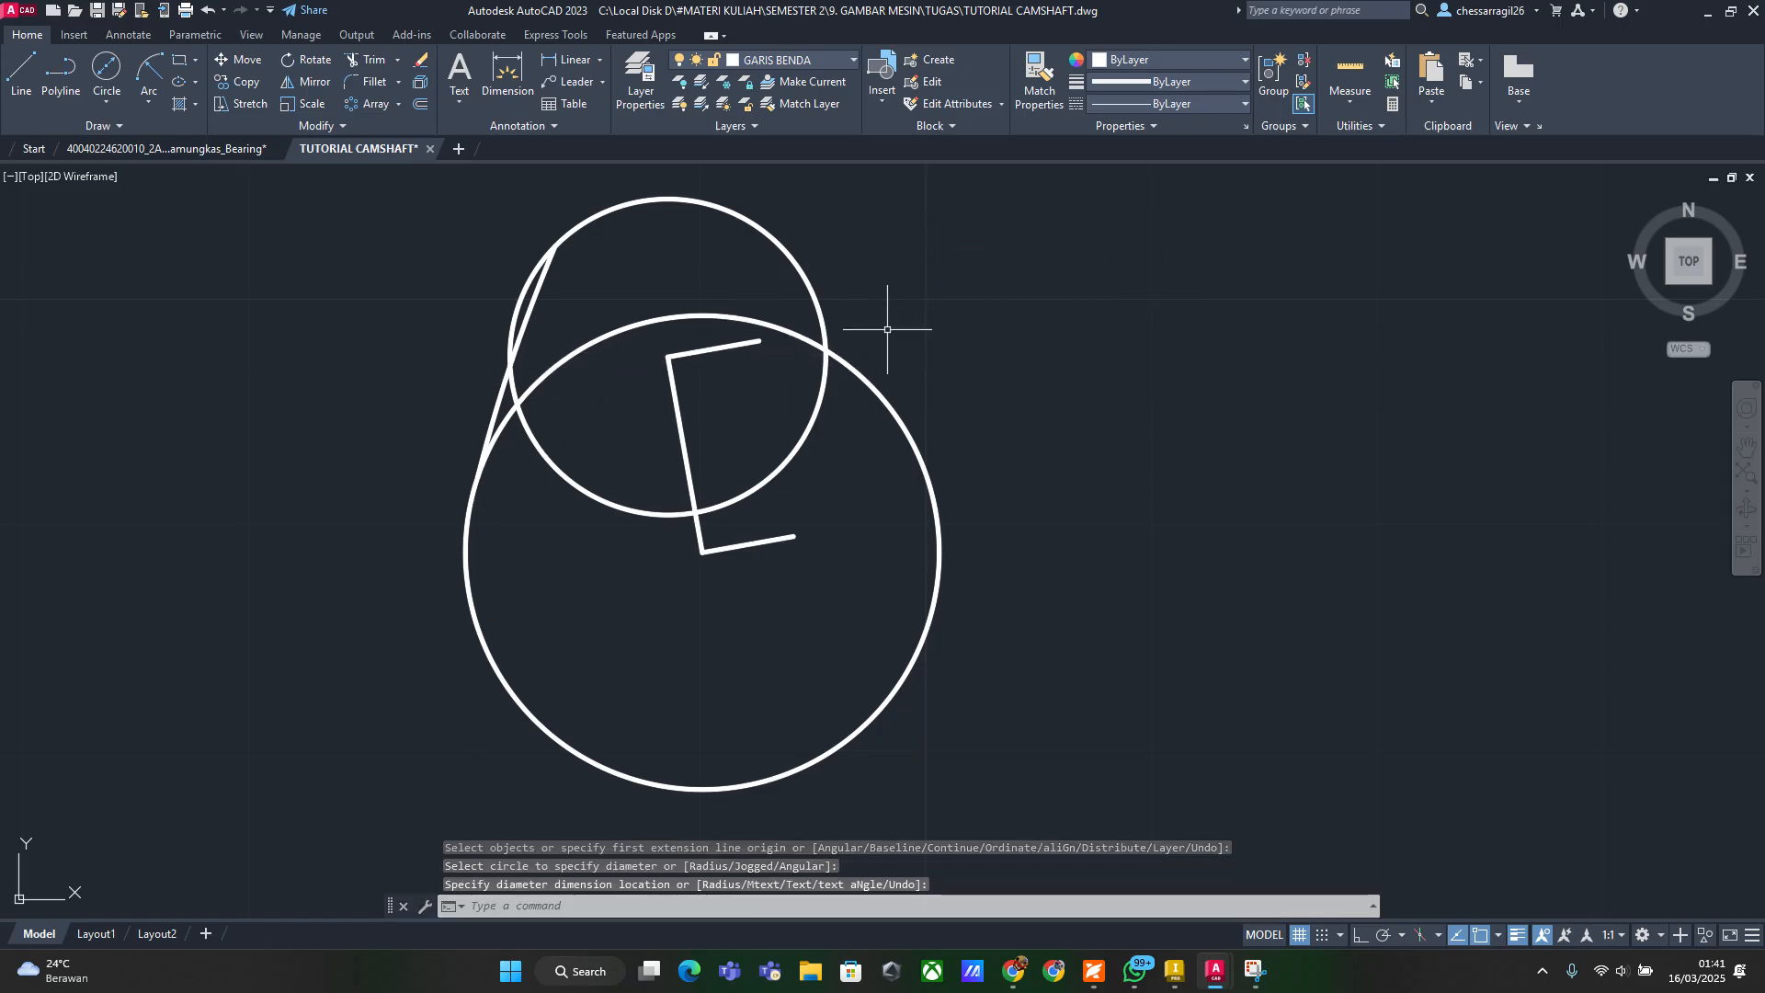
Delete the radius 70 arc joining the two circles
left_click(547, 262)
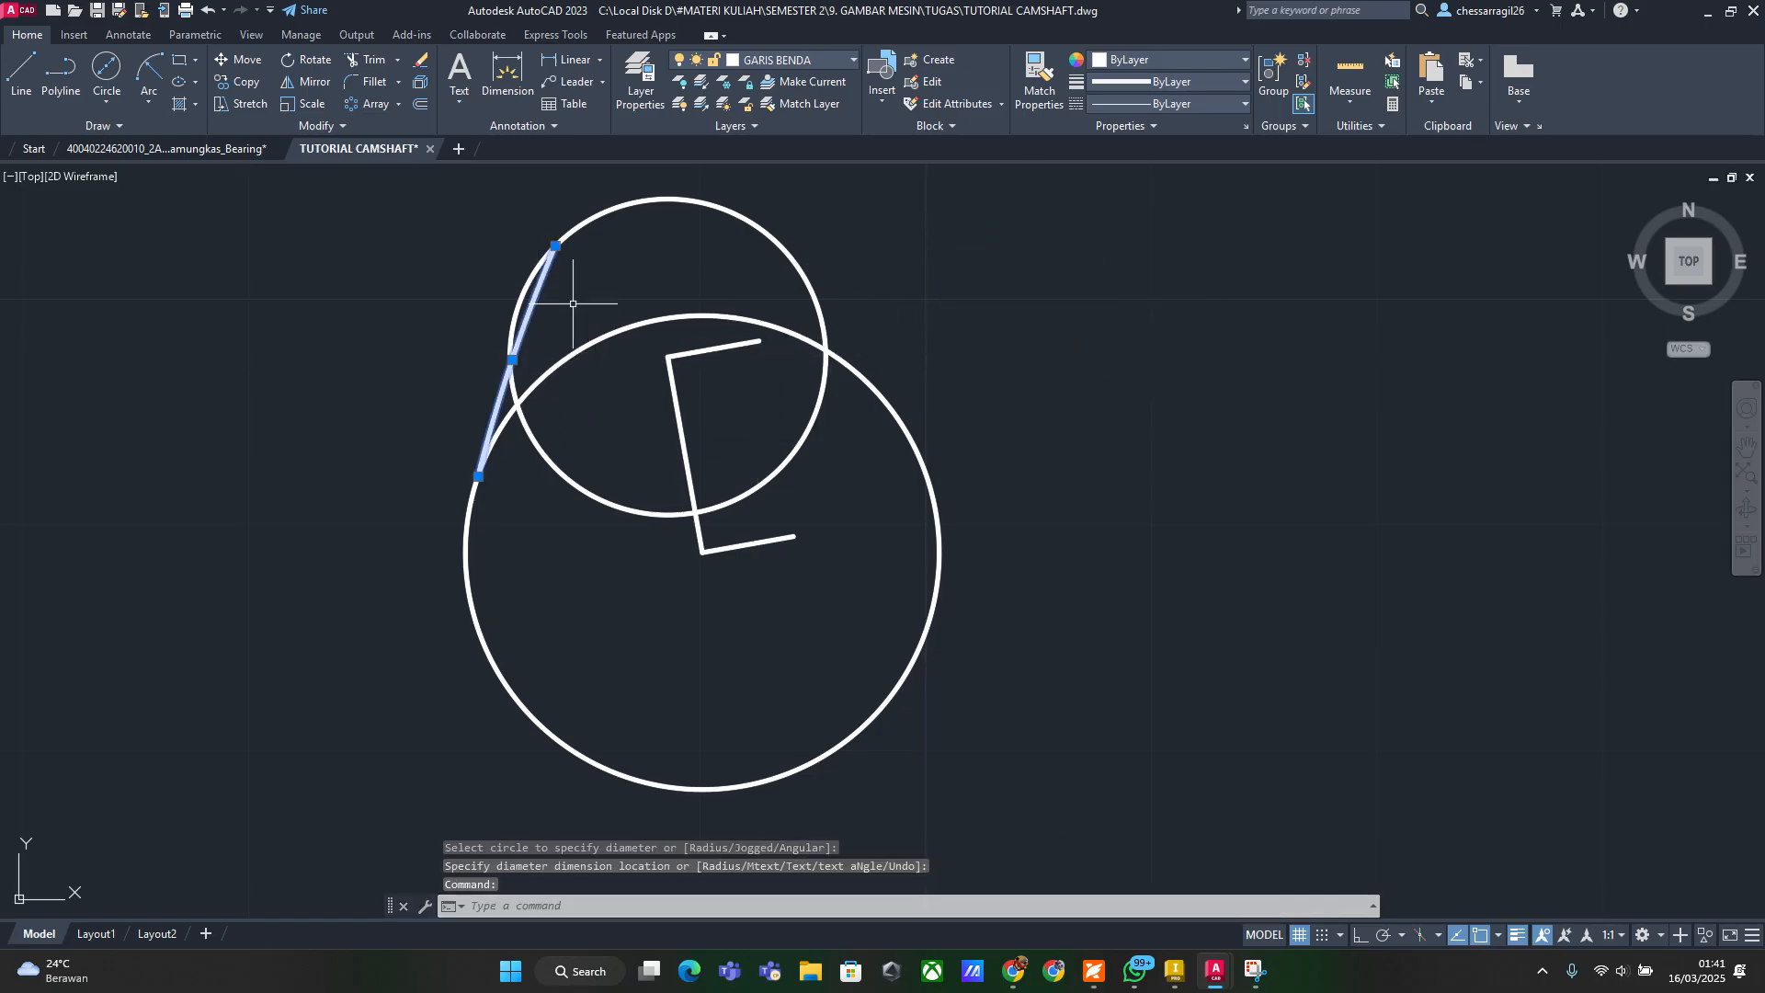
key("Delete")
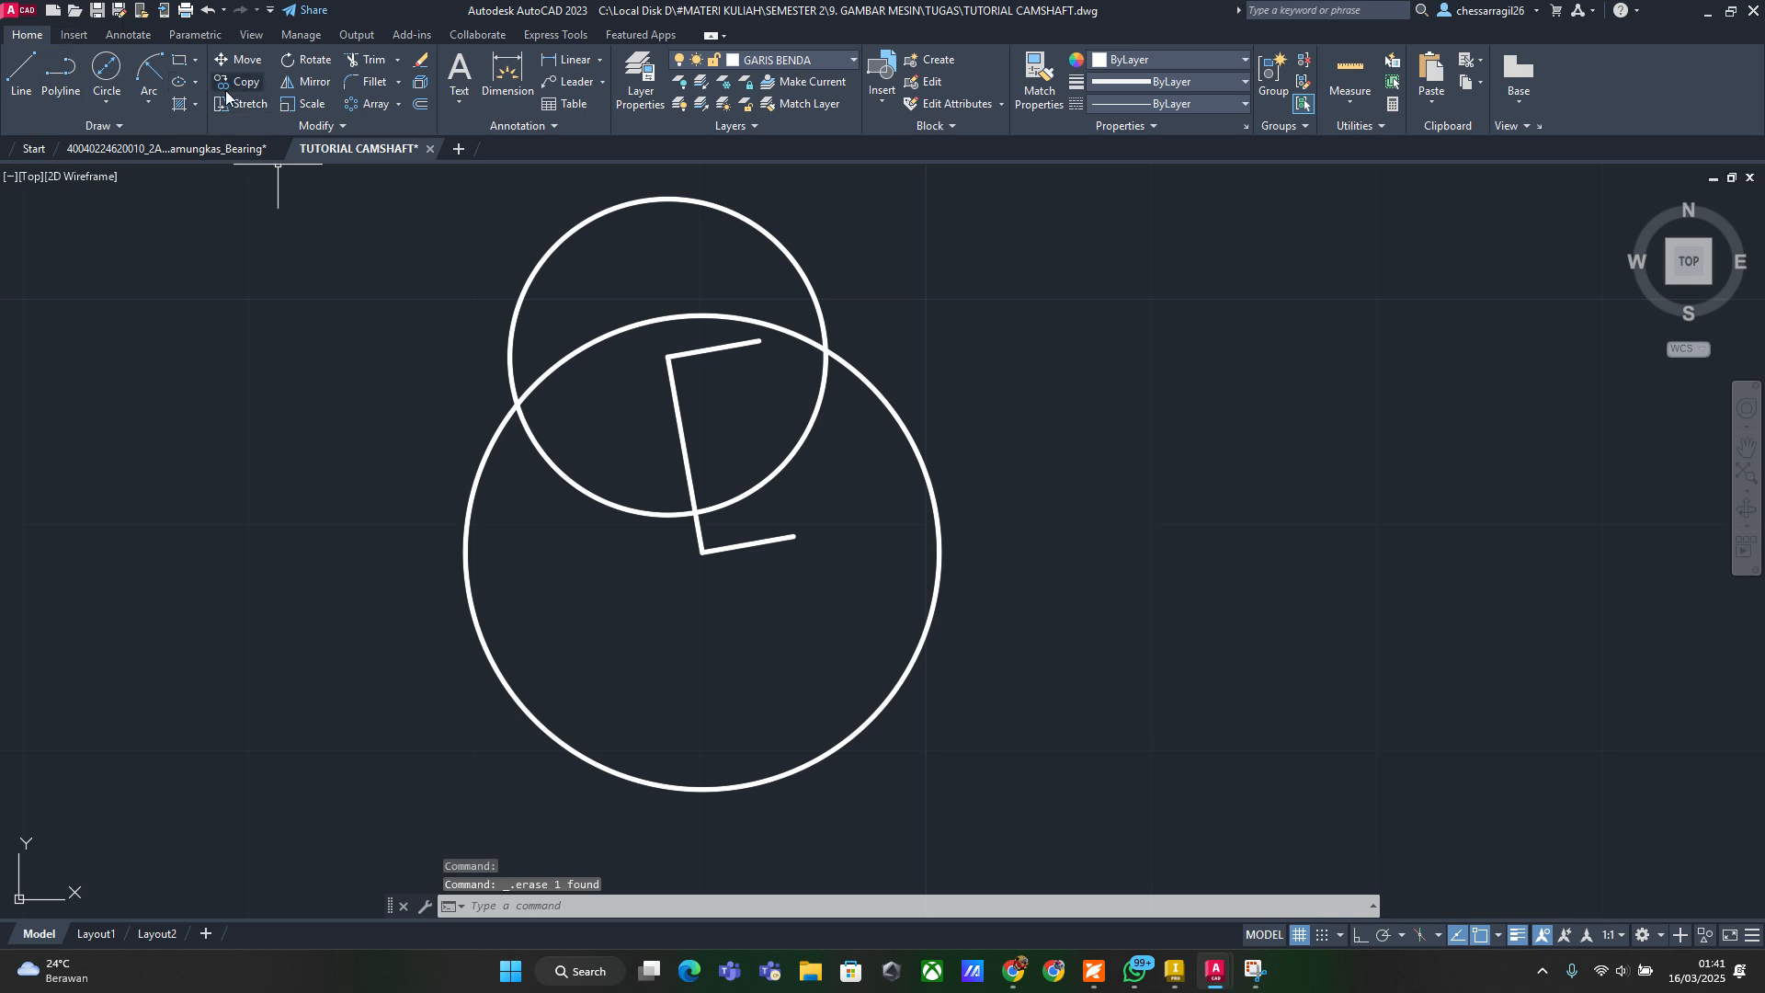
left_click(148, 72)
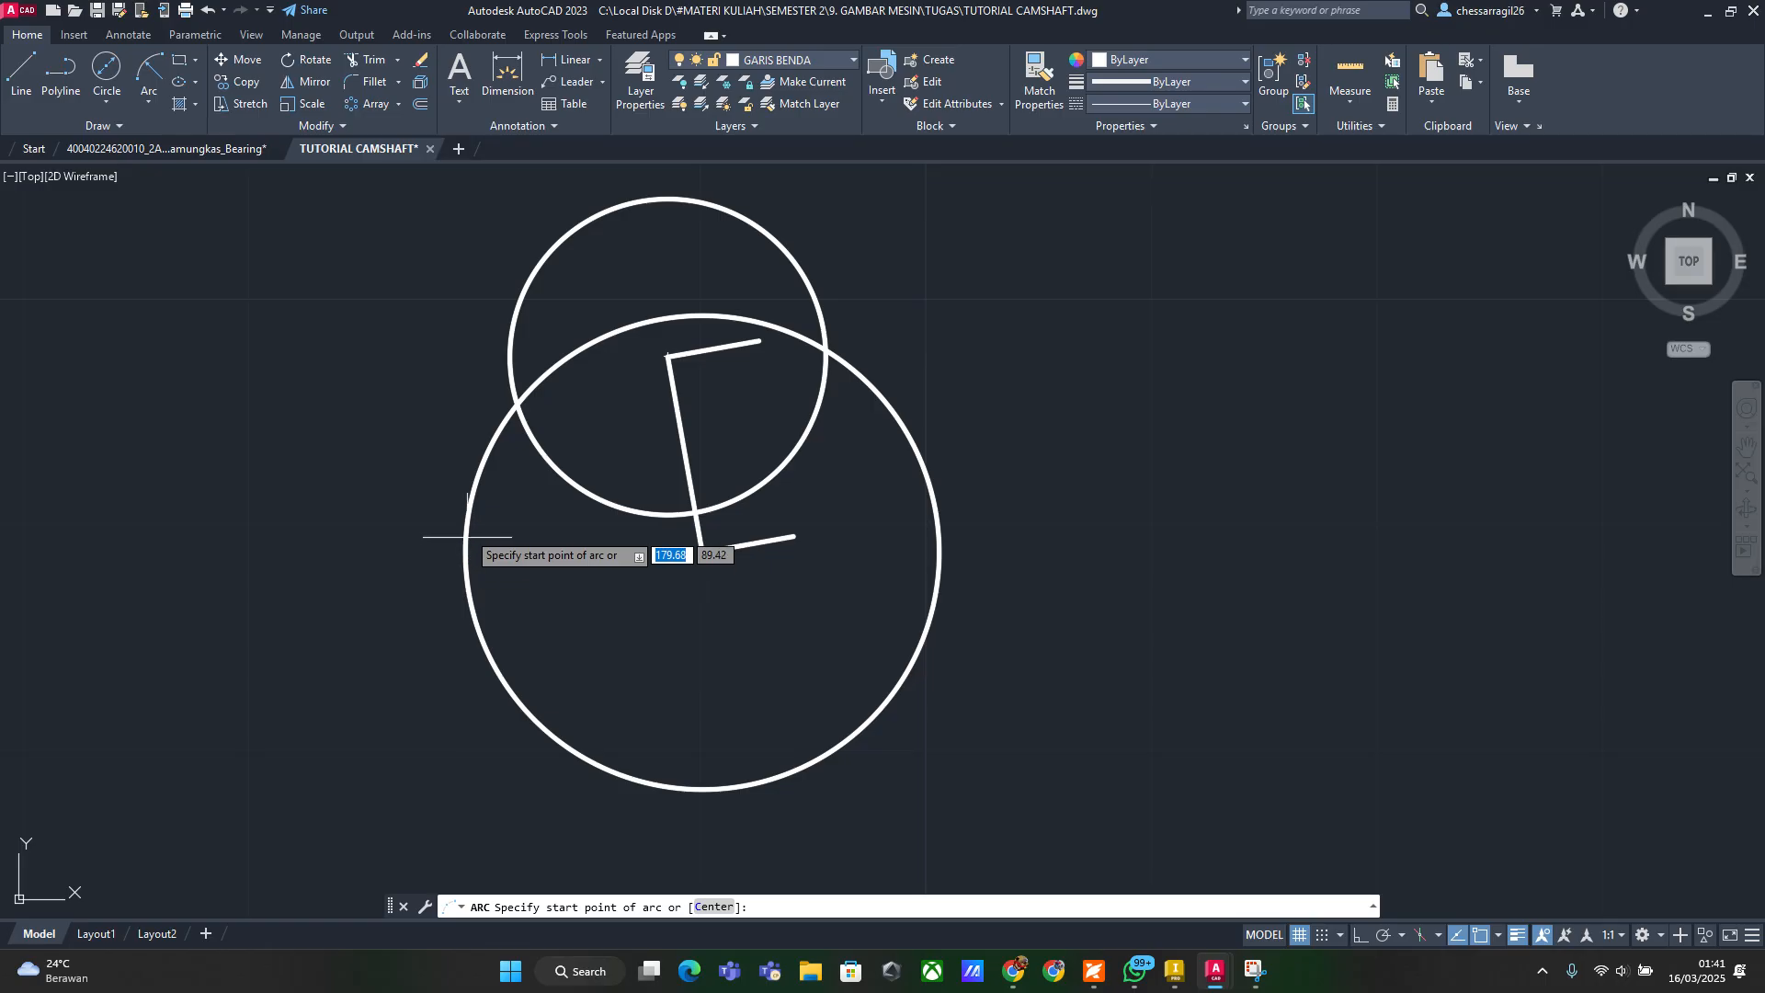
left_click(485, 457)
key("Escape")
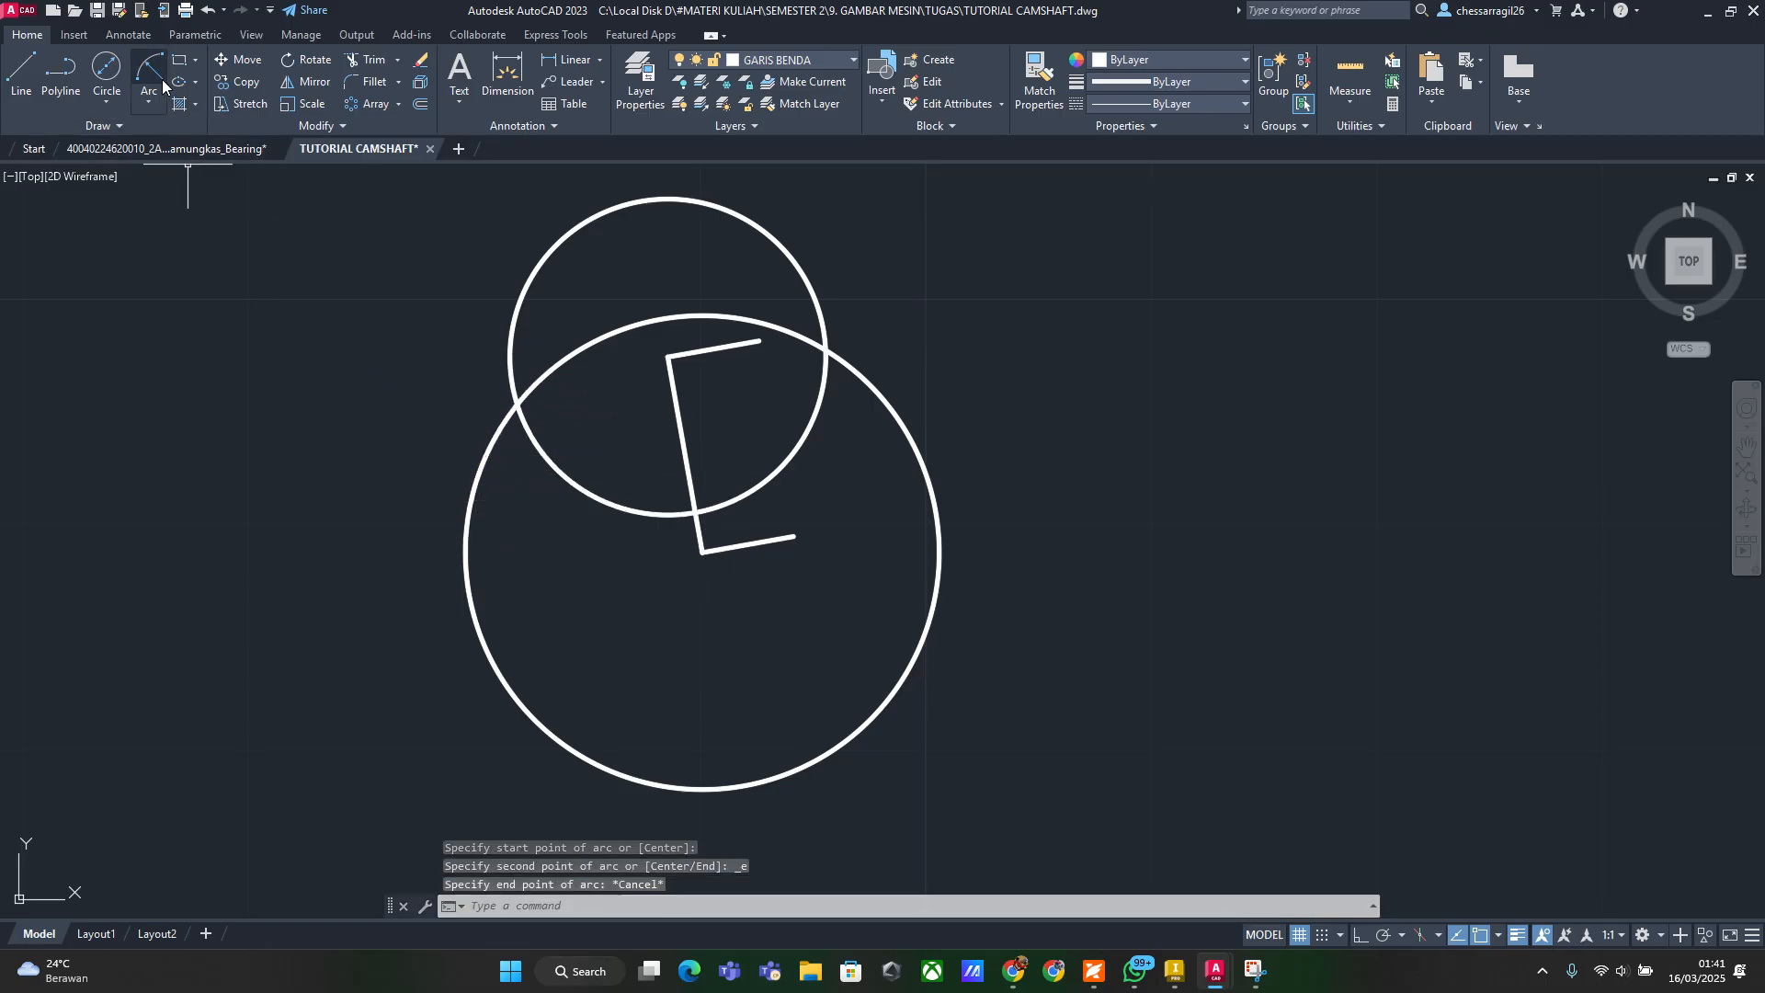
Draw a start-end-radius arc of radius 70 from the small circle's upper-left side to the large circle's upper-left side
left_click(148, 72)
left_click(520, 301)
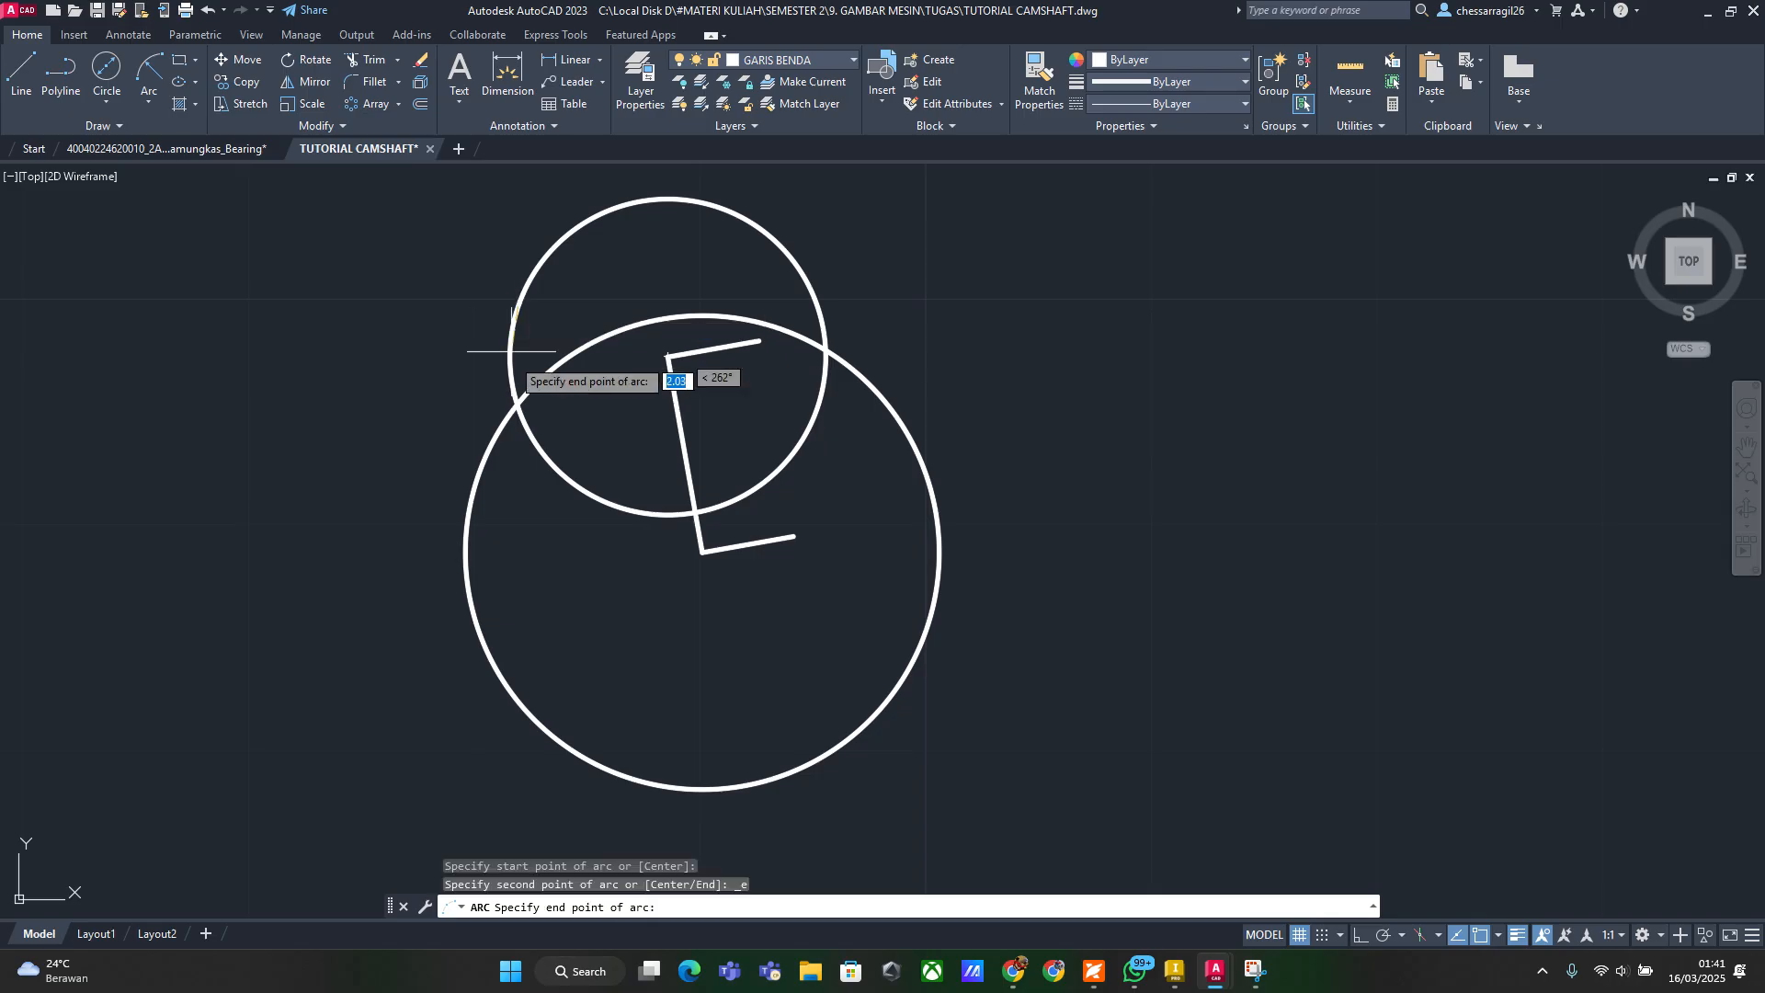
left_click(471, 495)
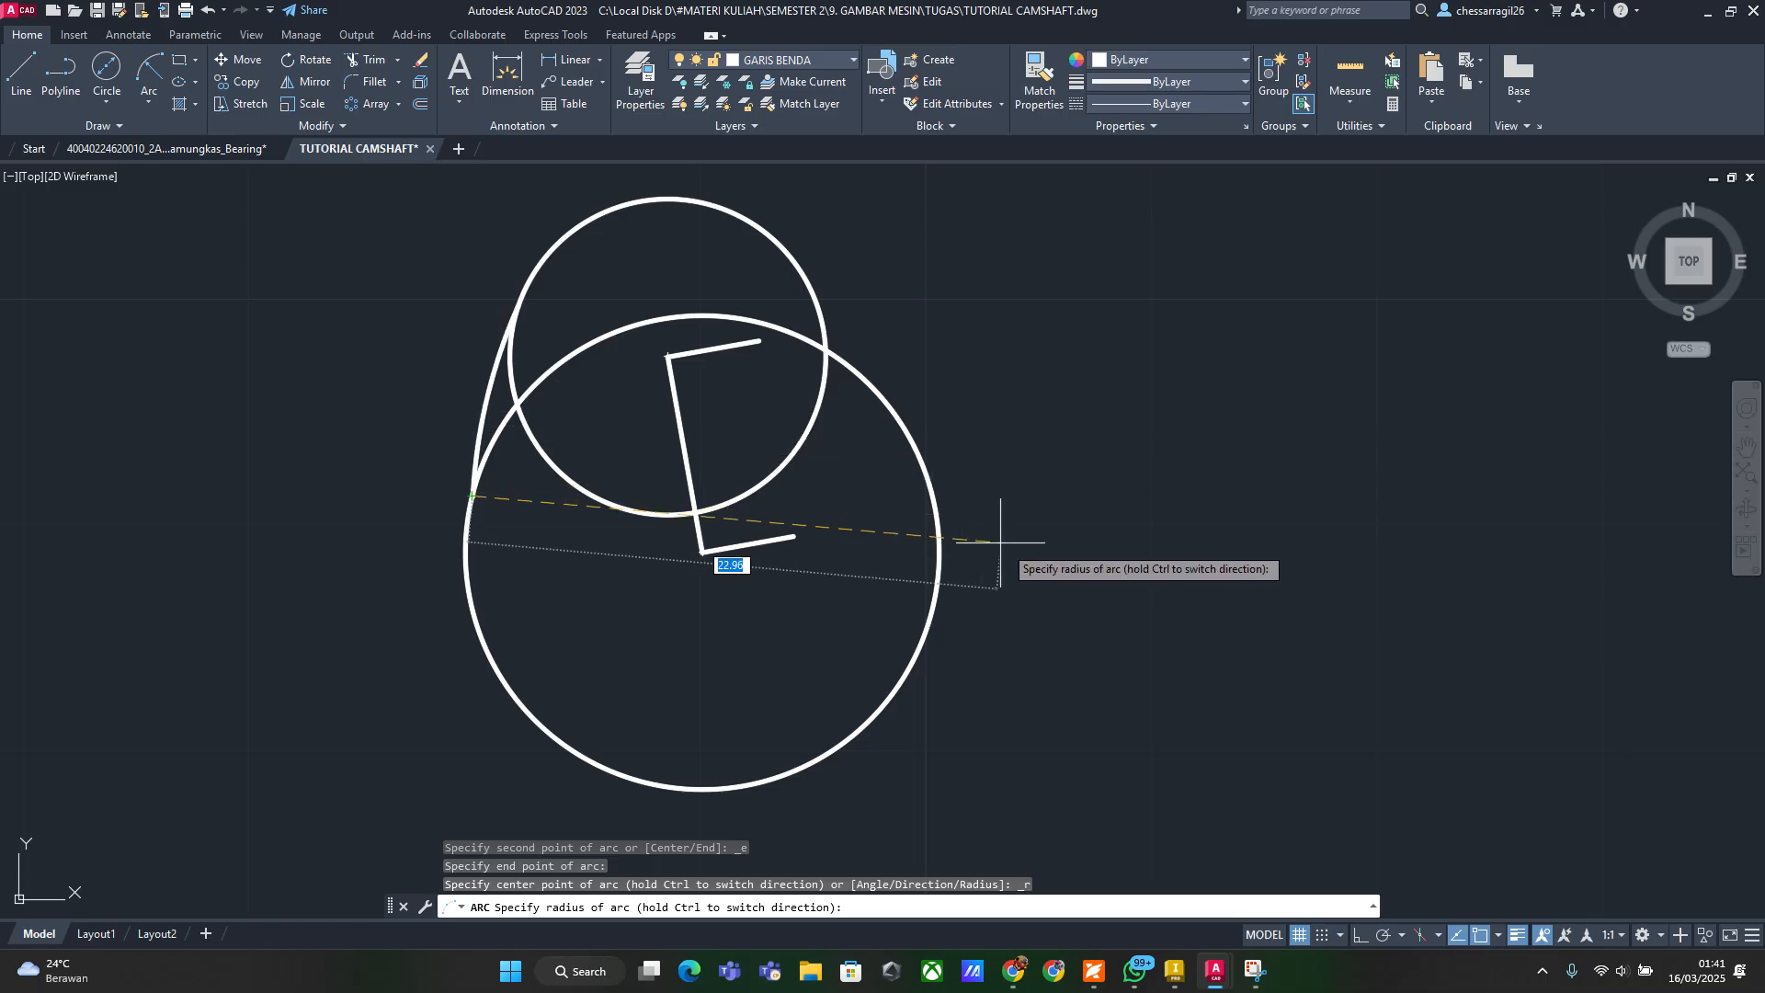
type("70")
key("Return")
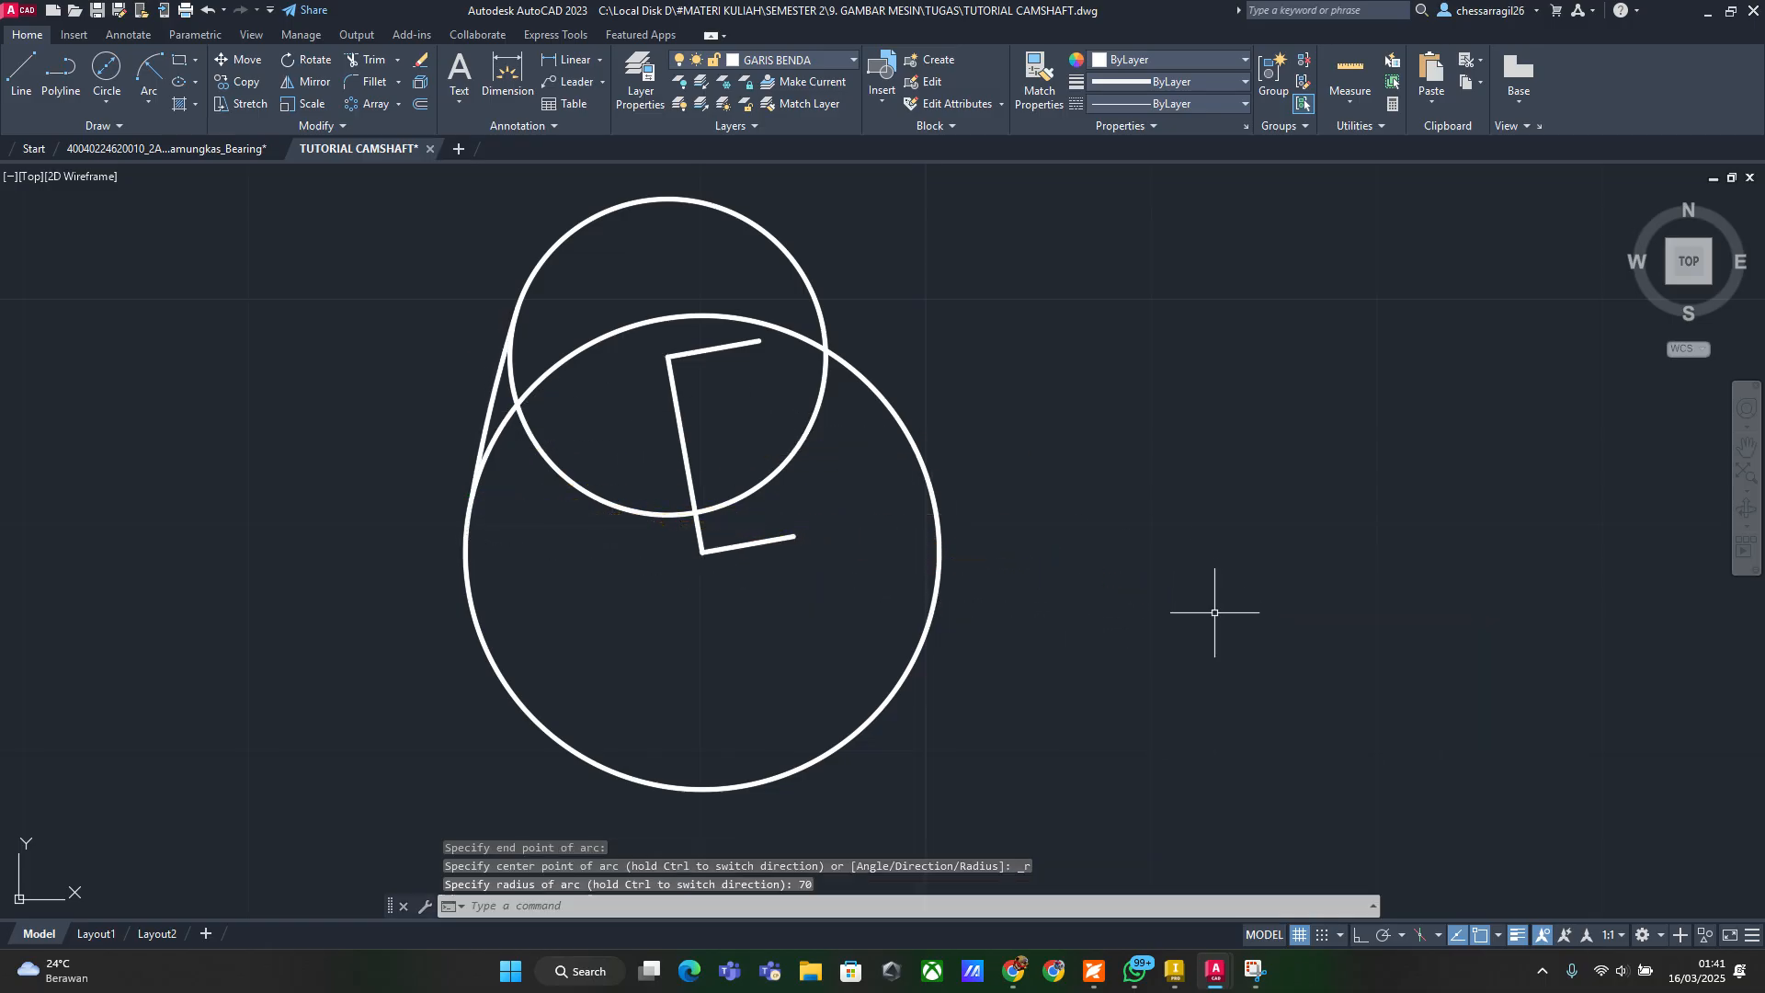
Examine how the radius 70 flank arc meets the small and large circles
scroll(571, 383, "up", 4)
middle_click_drag(524, 336, 411, 497)
scroll(411, 501, "up", 5)
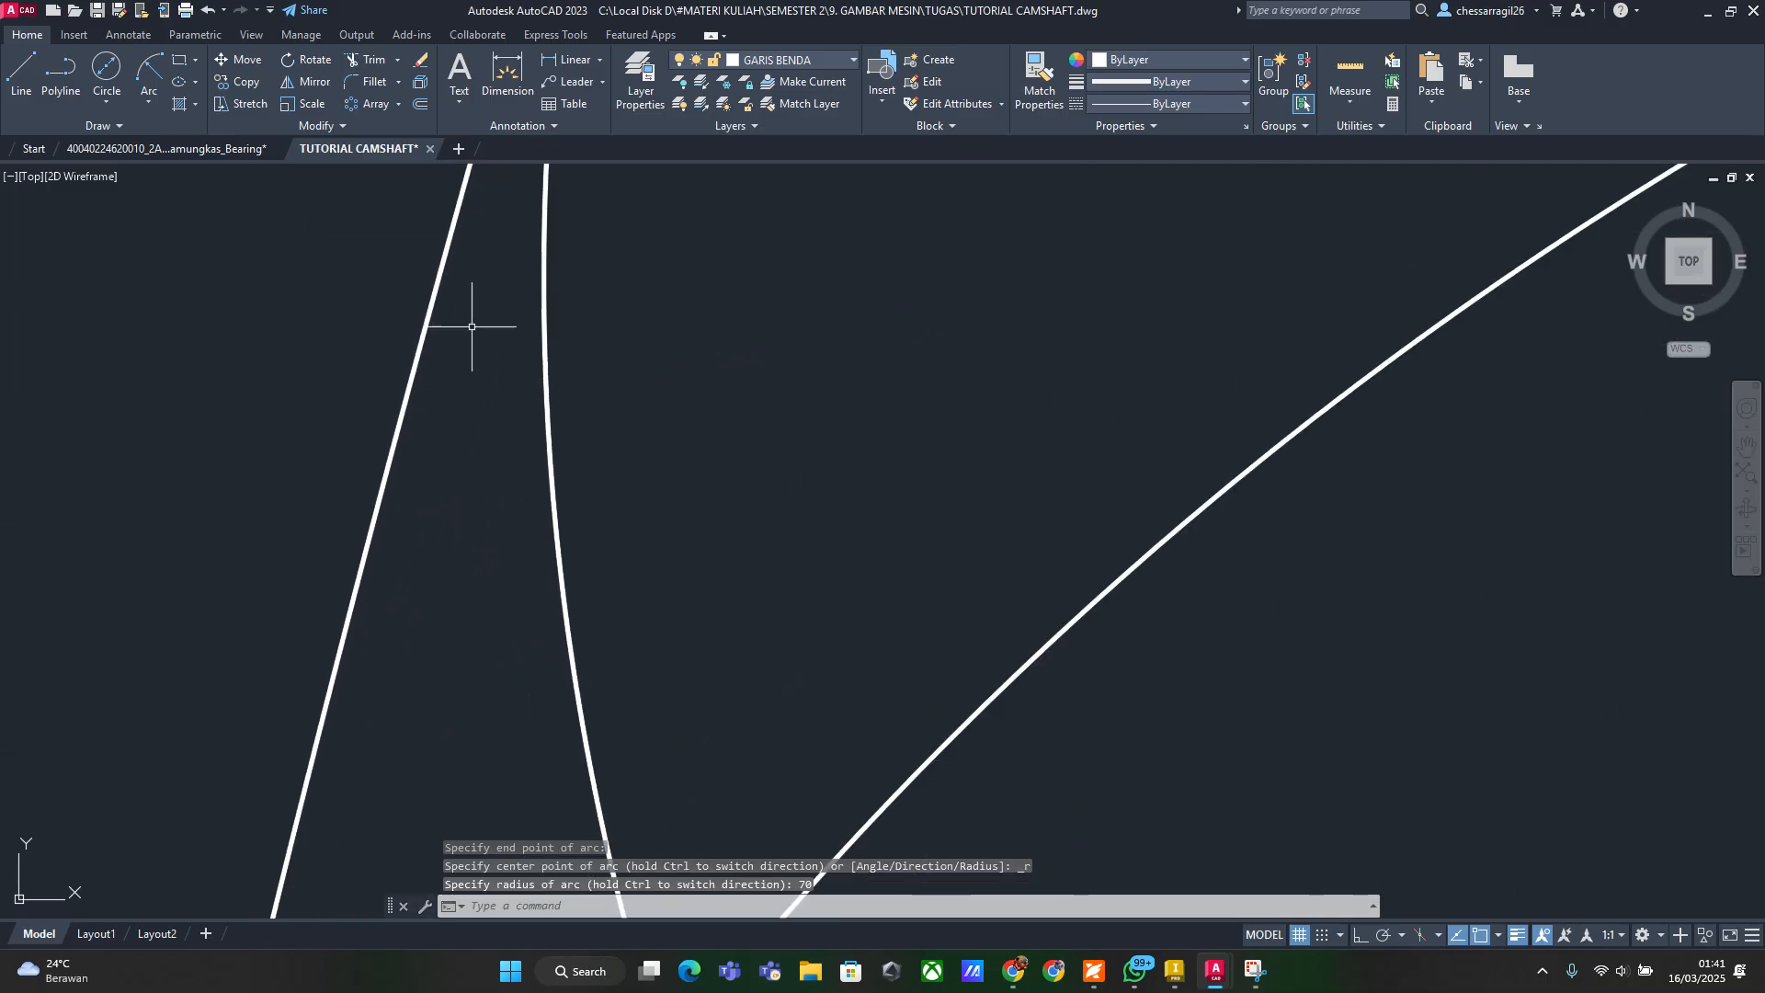
middle_click_drag(469, 327, 445, 741)
scroll(464, 512, "down", 2)
middle_click_drag(481, 465, 471, 620)
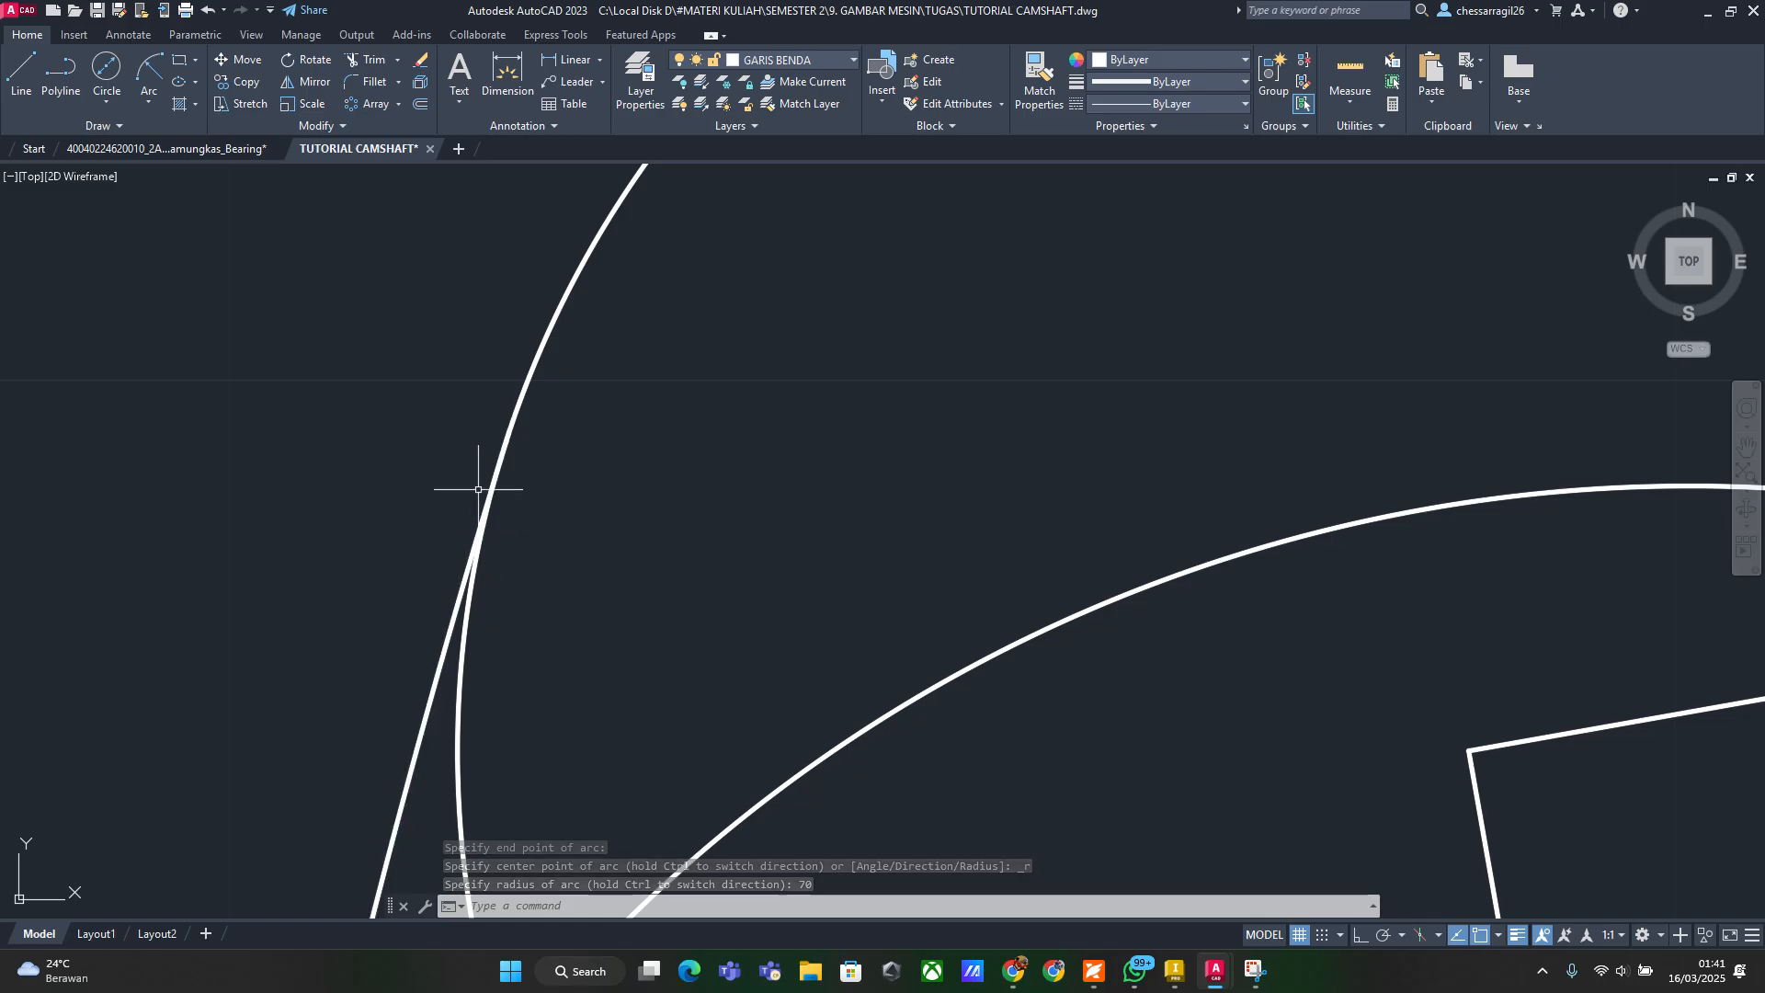
scroll(497, 551, "down", 5)
scroll(563, 591, "down", 2)
scroll(728, 461, "down", 2)
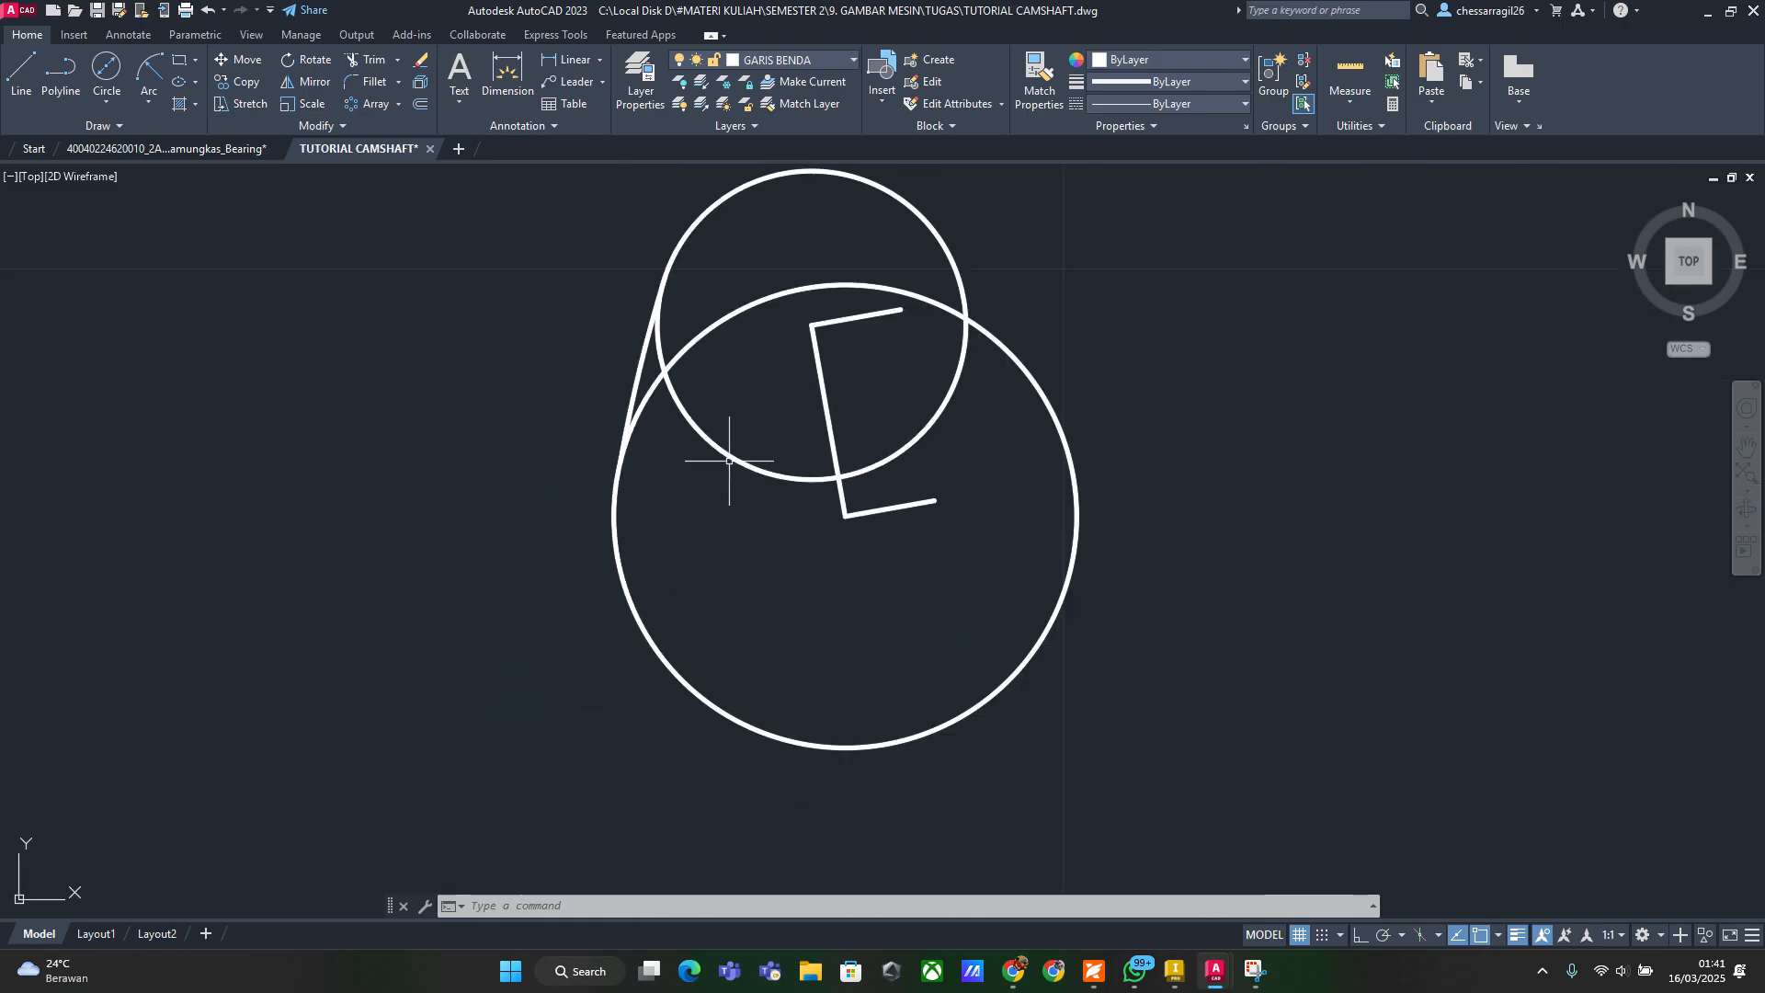
middle_click_drag(729, 460, 611, 585)
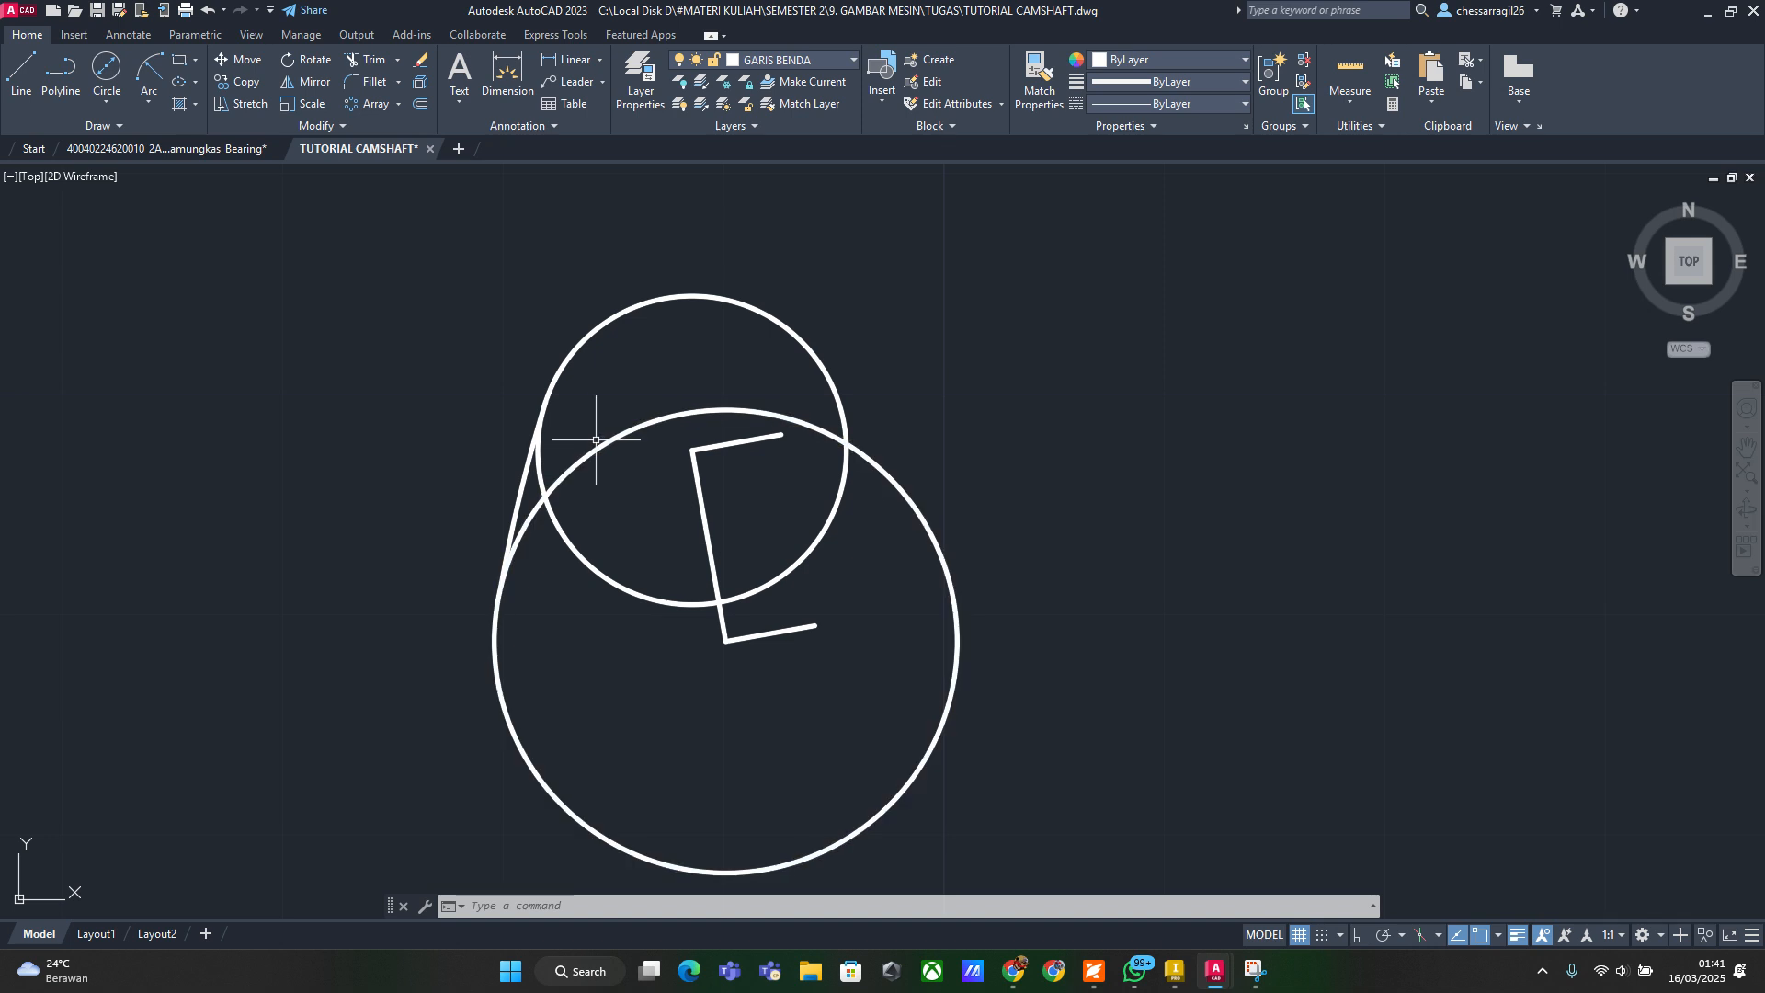
Mirror the flank arc about the line joining the two circle centres, keeping the source arc
scroll(557, 458, "up", 2)
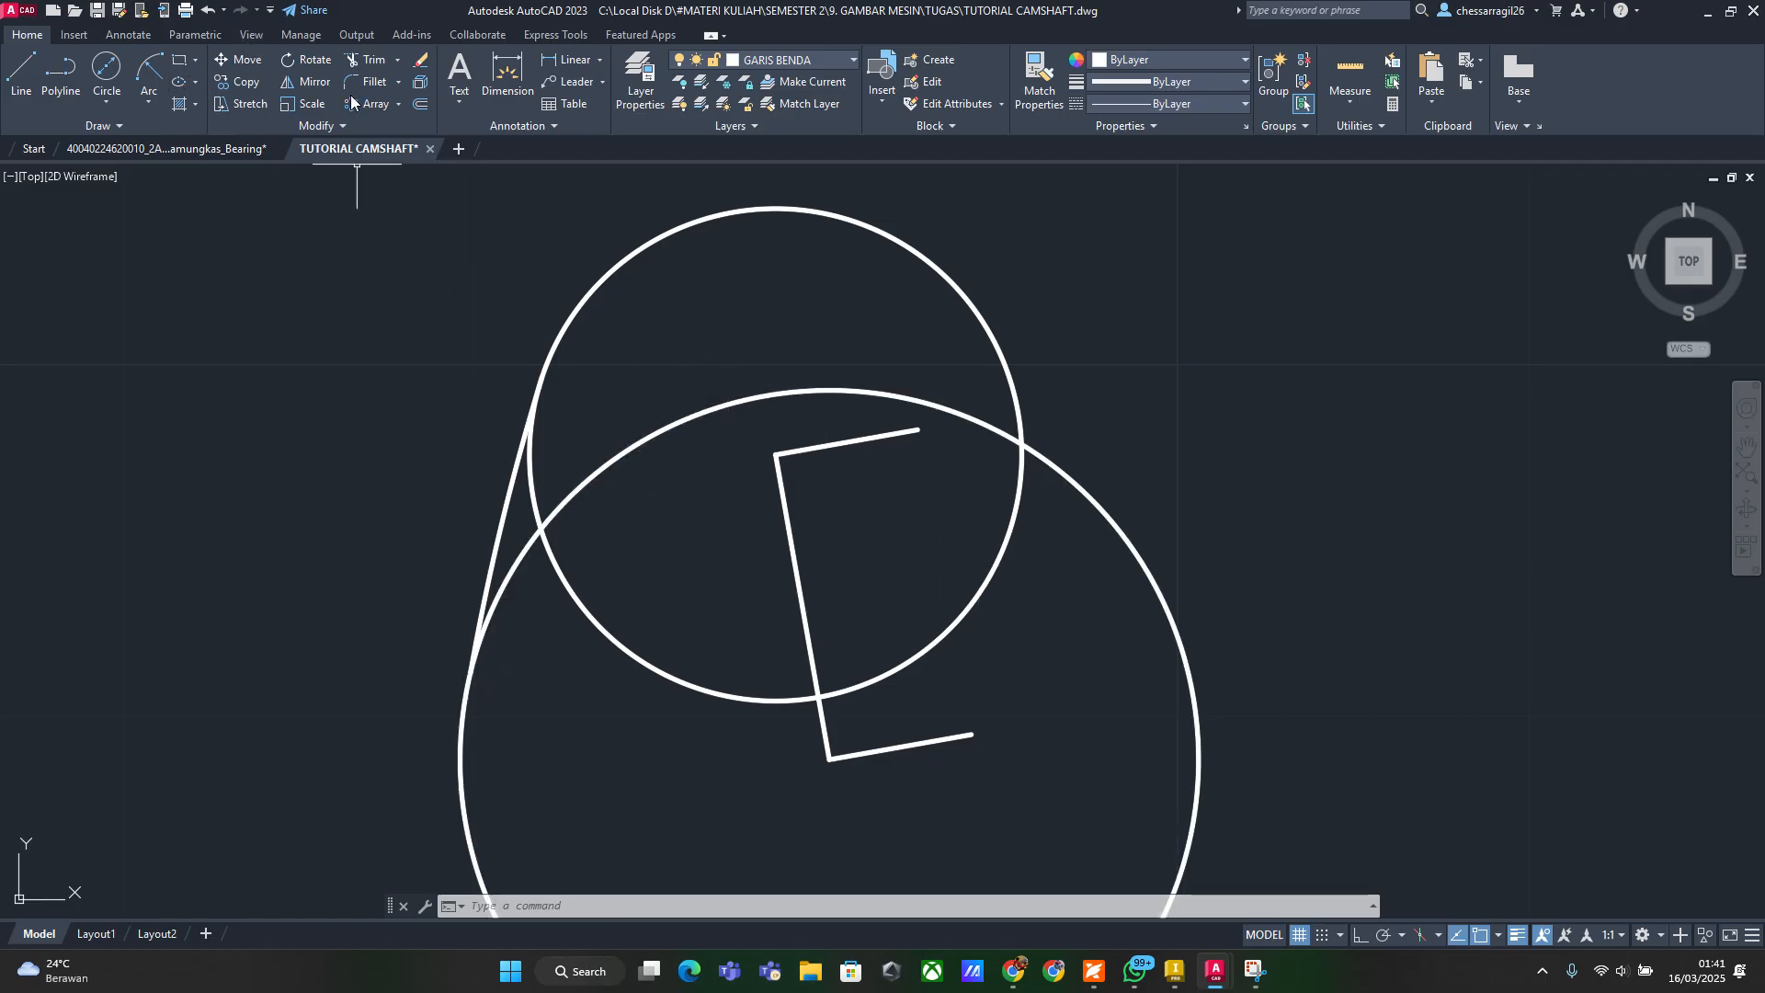
left_click(307, 82)
left_click(509, 505)
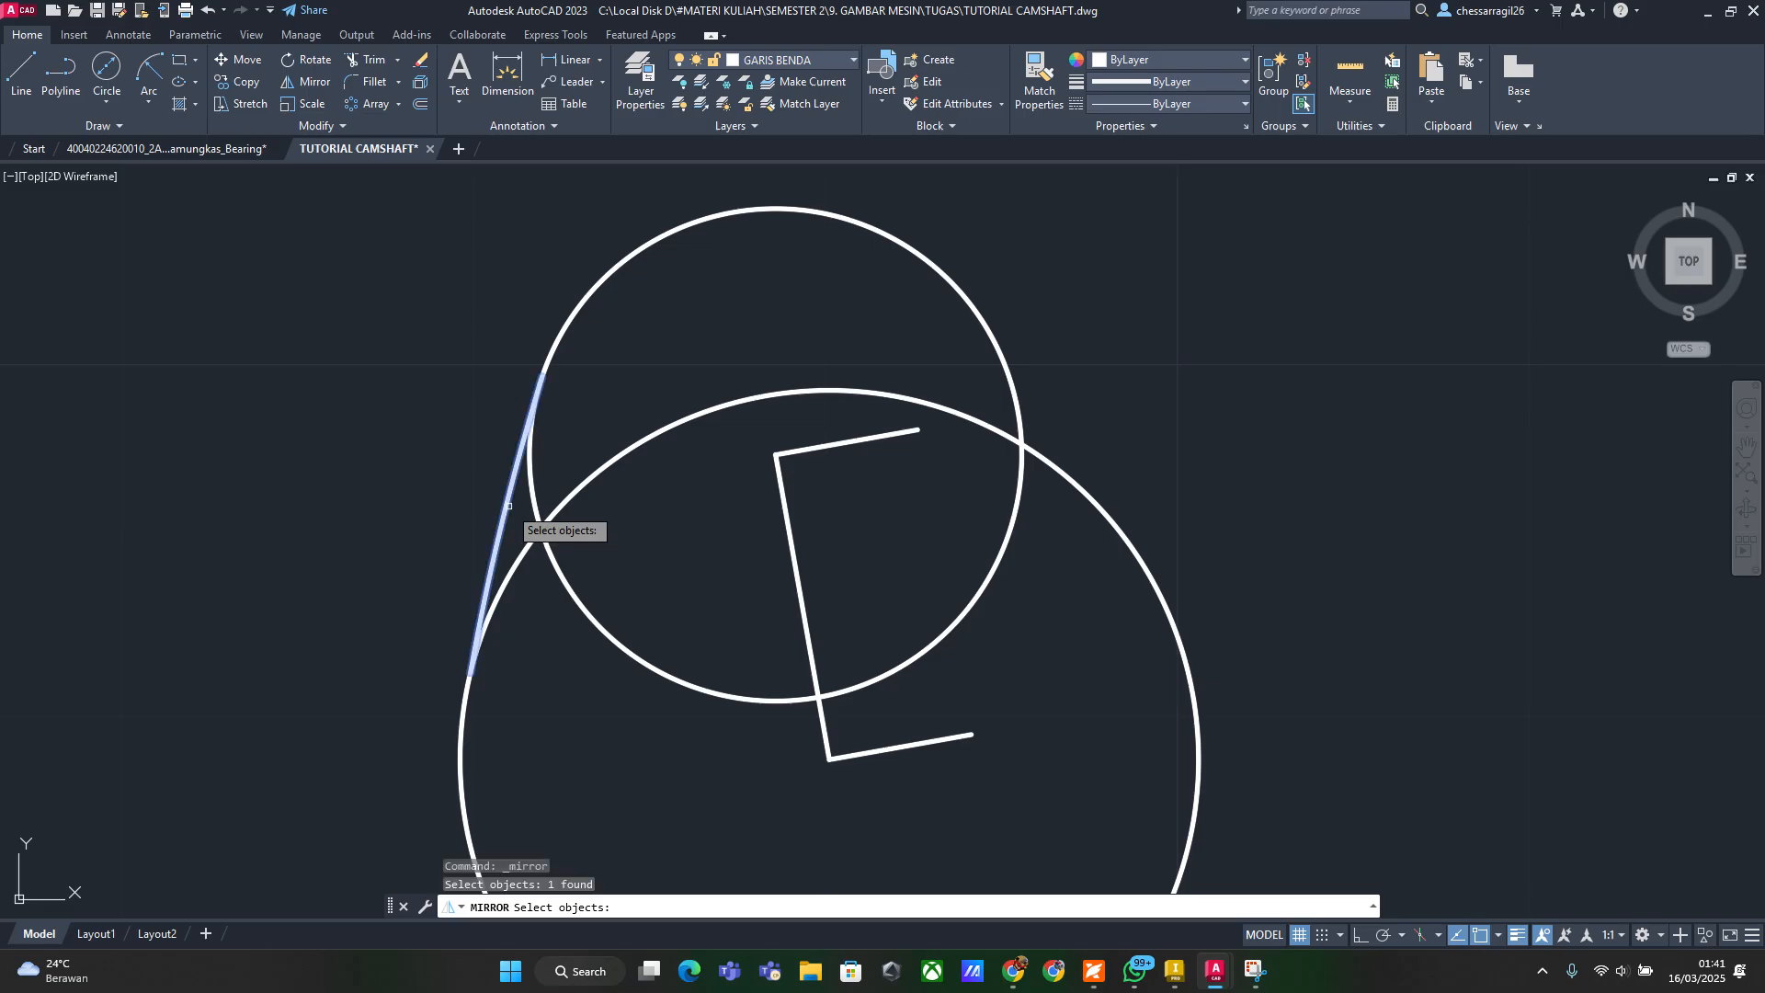
scroll(693, 372, "down", 4)
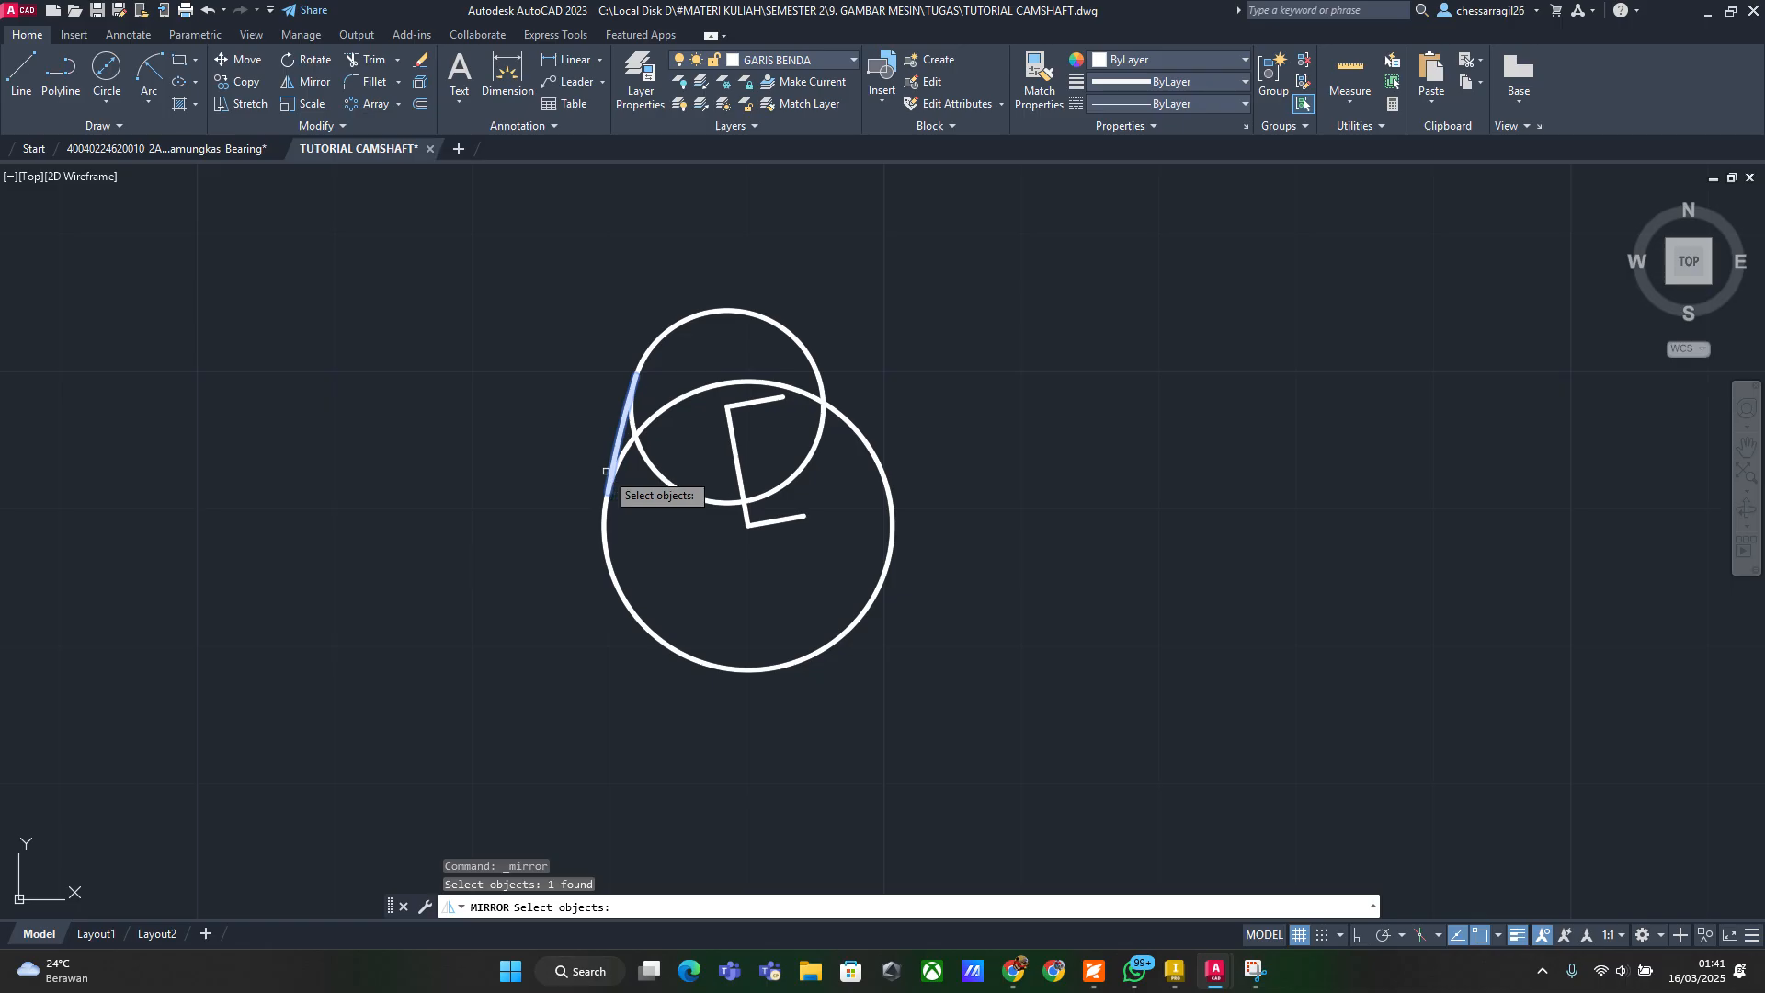
key("Return")
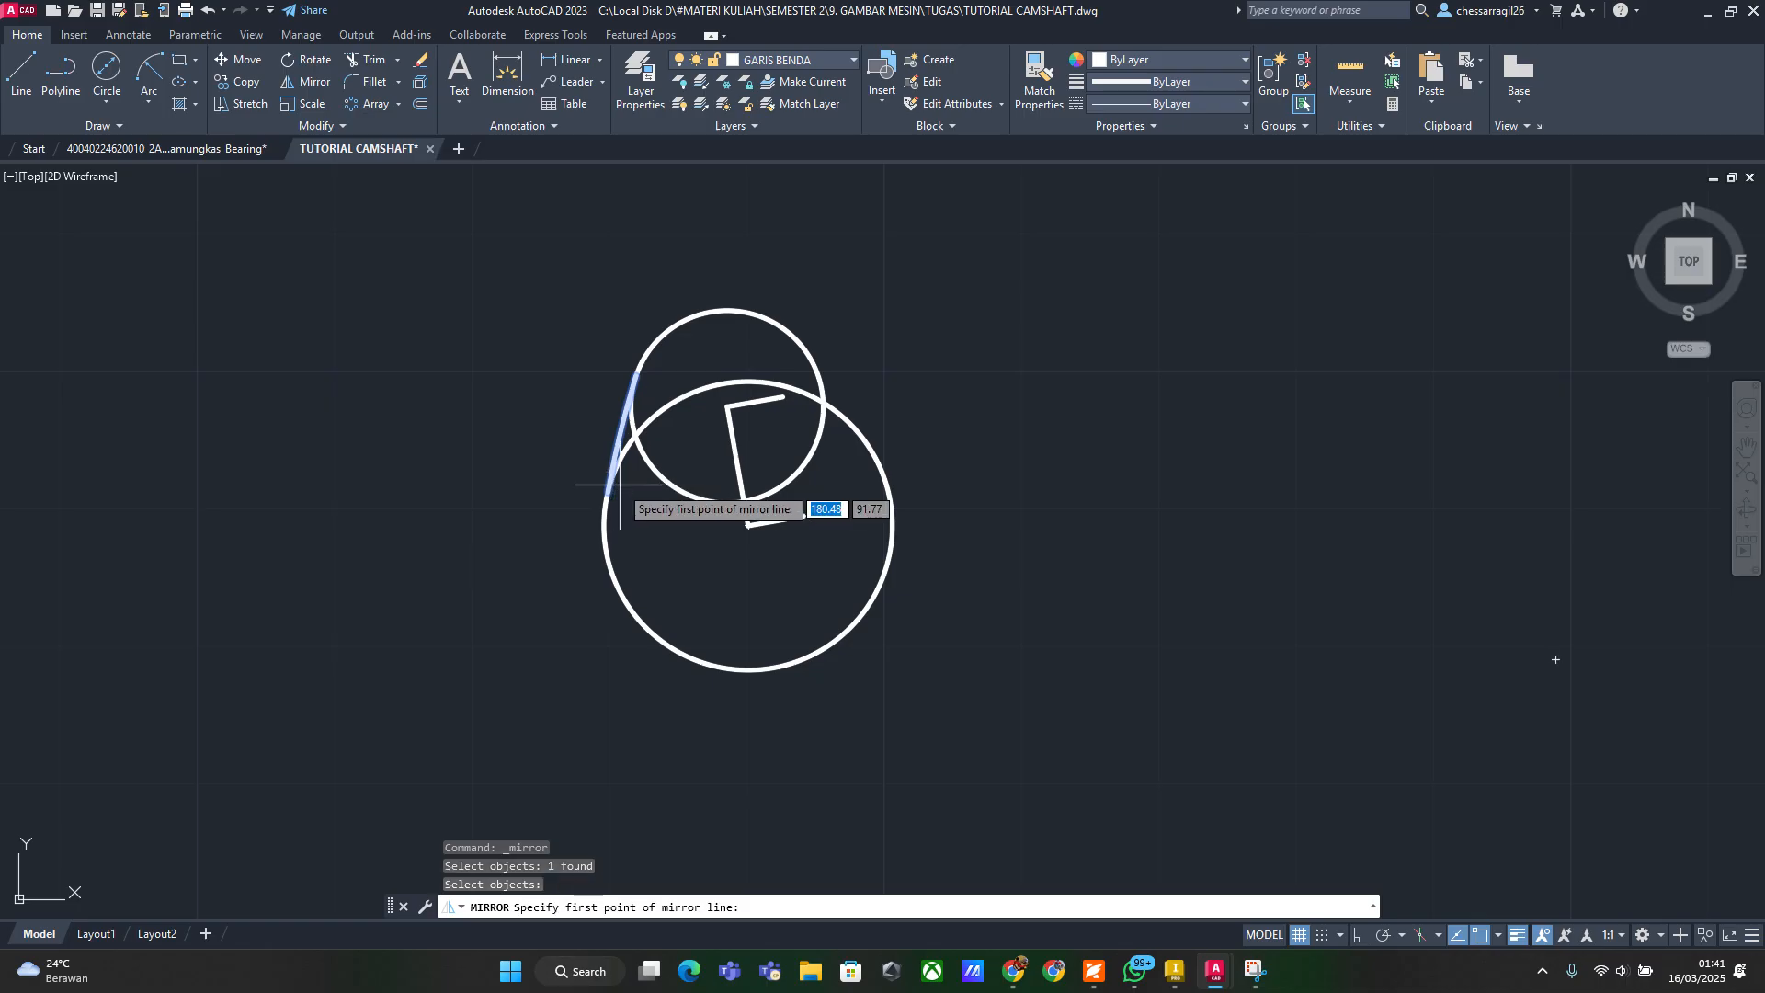
left_click(728, 407)
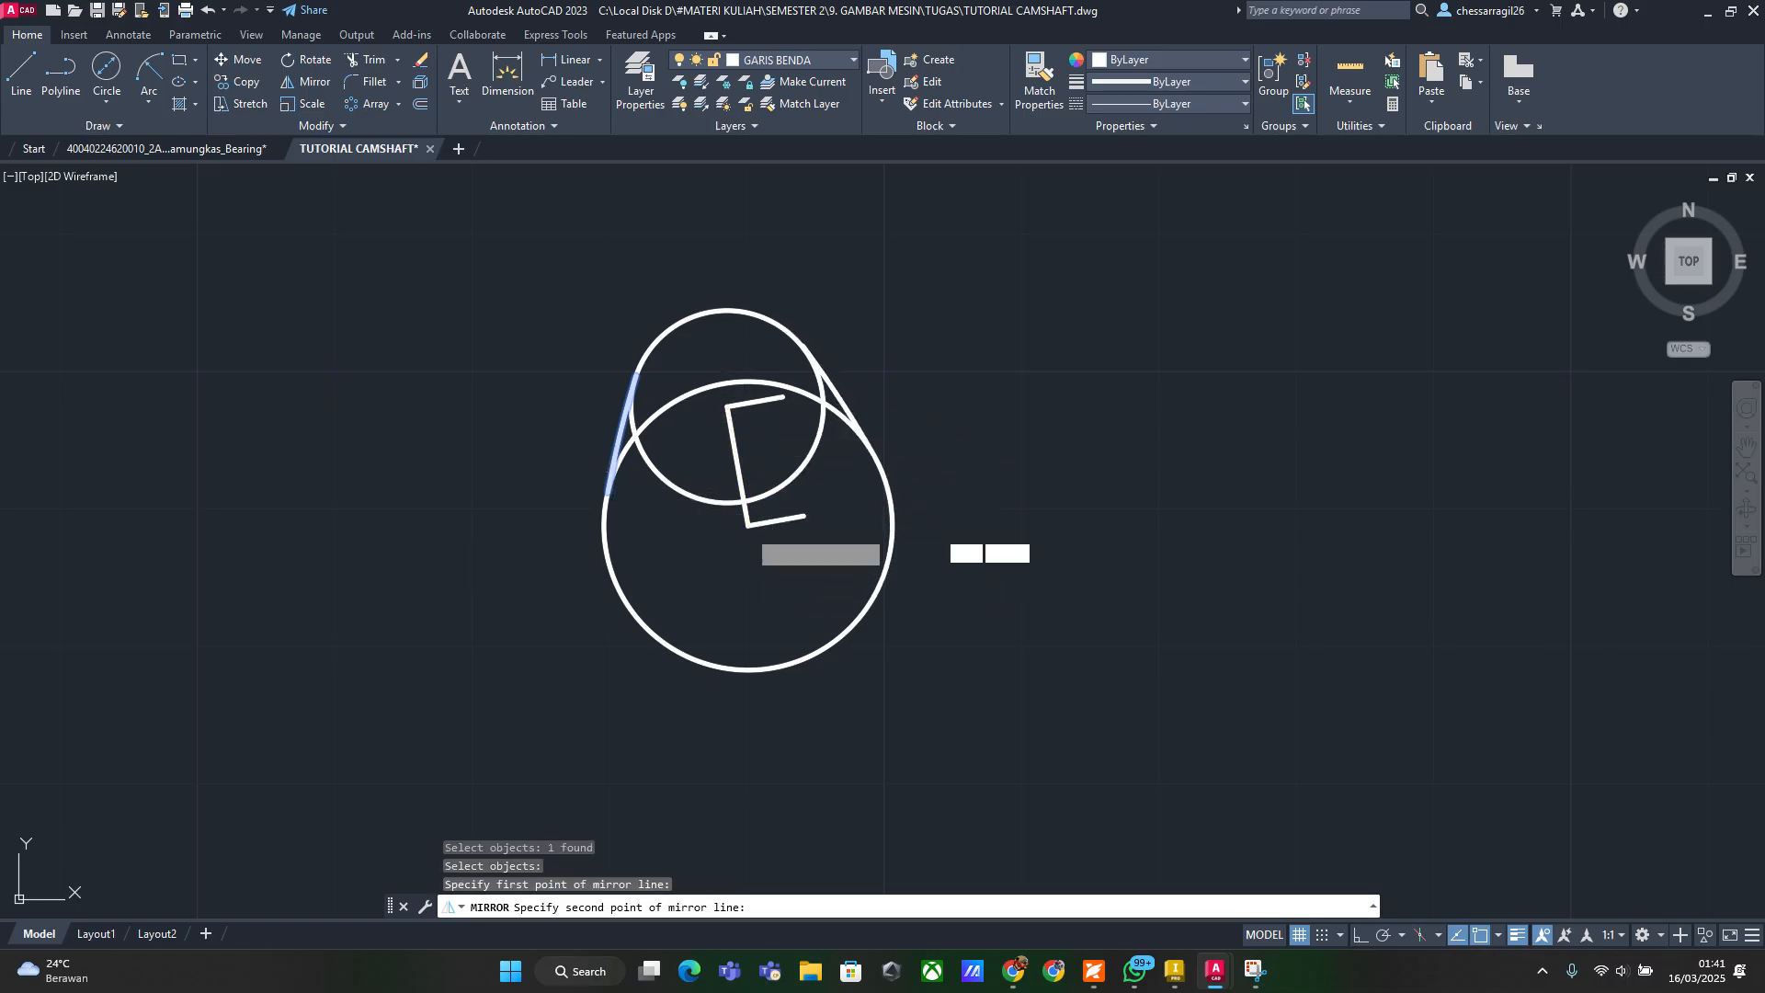
left_click(748, 525)
left_click(795, 600)
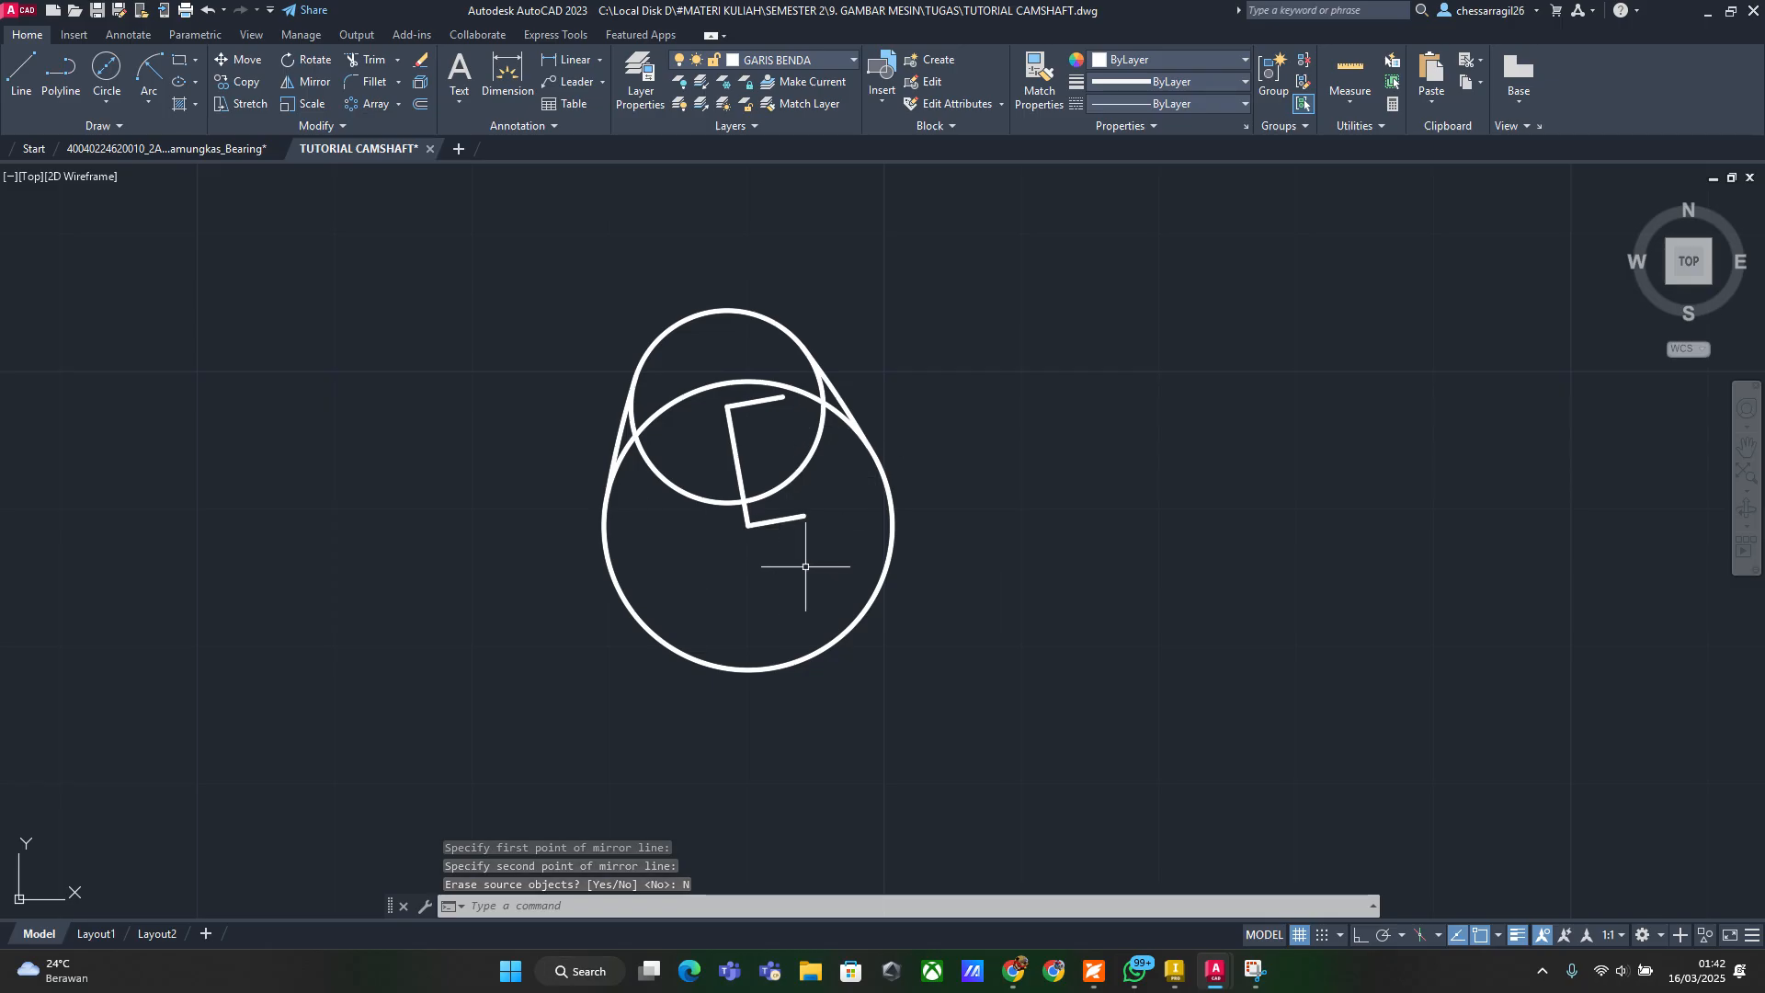
Trim the overlapping inner portions of the small and large circles
type("tr")
key("Return")
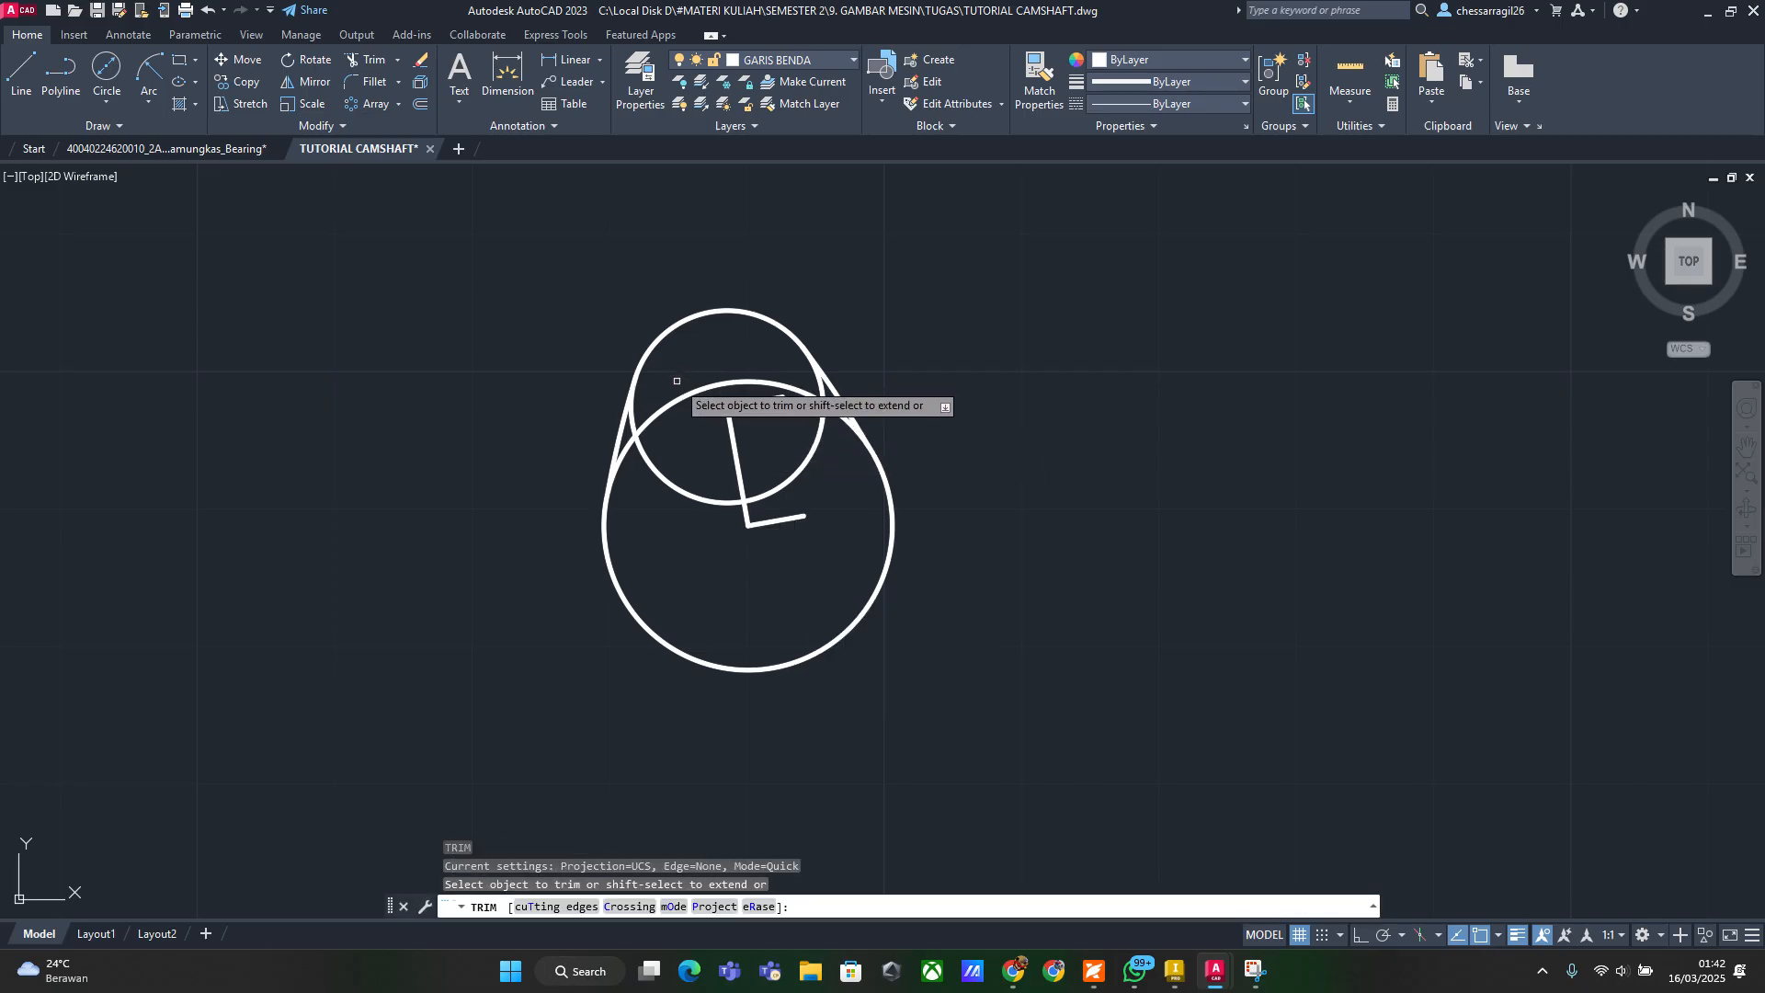
left_click_drag(673, 382, 677, 504)
left_click_drag(779, 375, 838, 455)
key("Escape")
Delete the three construction lines inside the cam profile
left_click(815, 563)
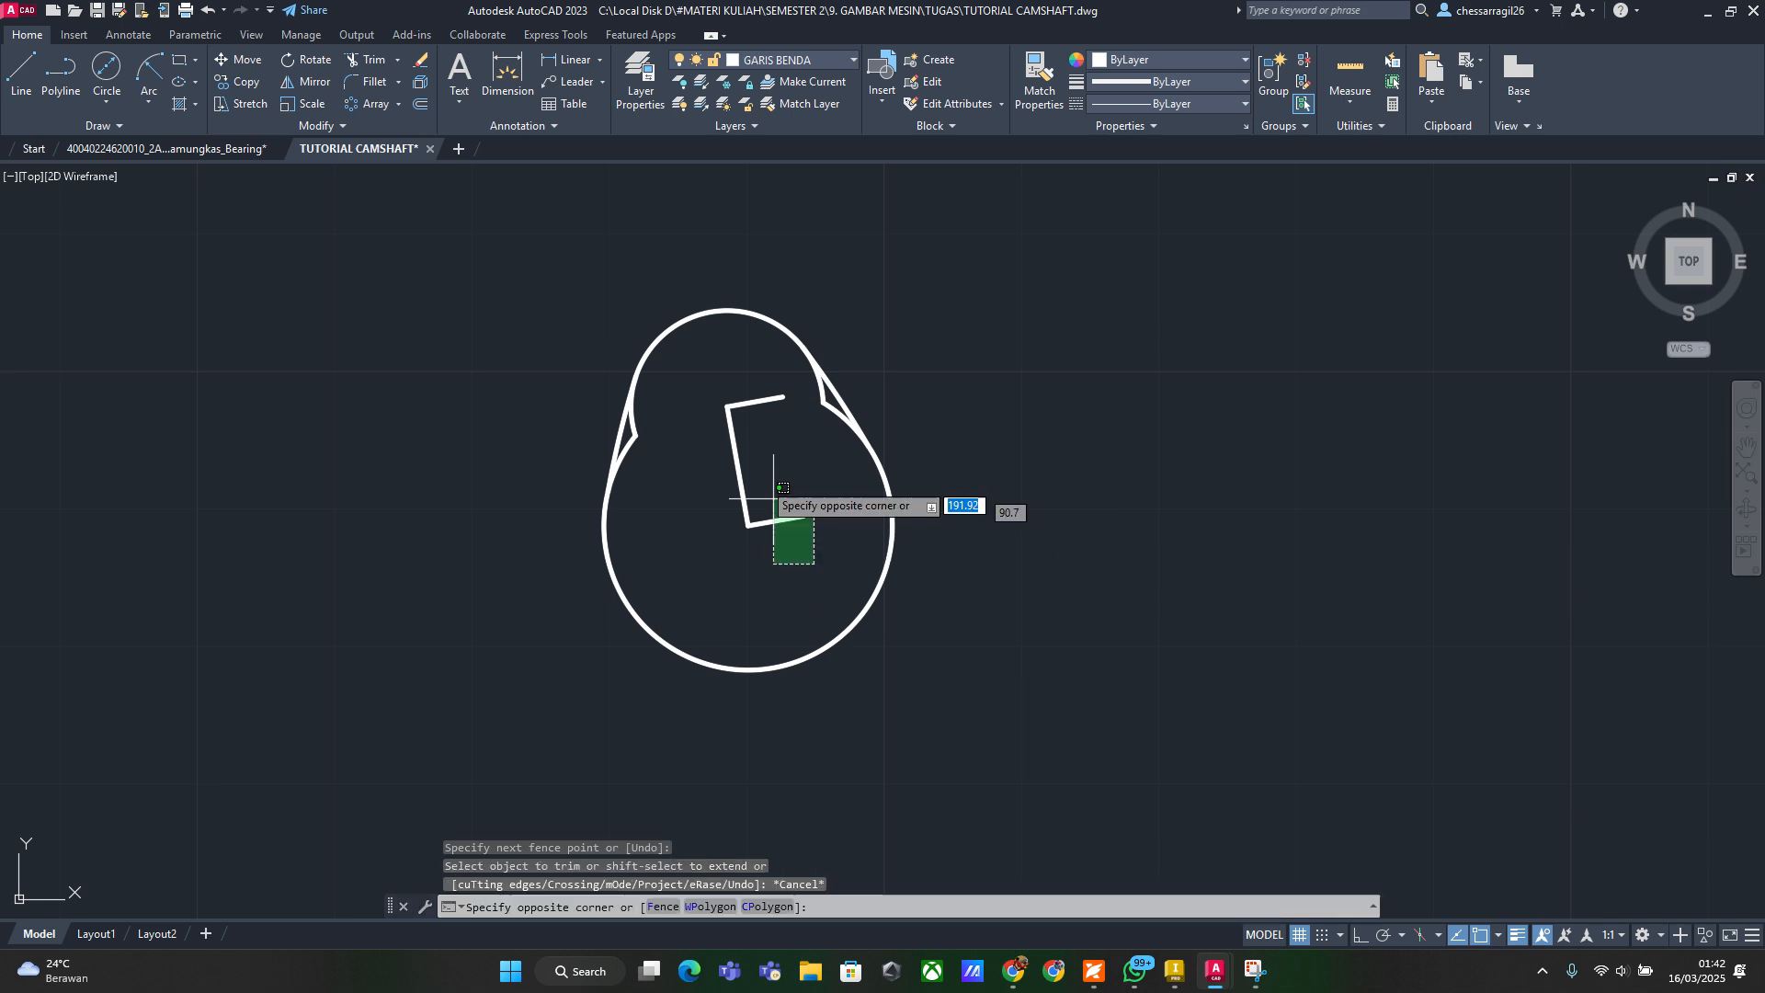
left_click(724, 401)
key("Delete")
Trim the leftover circle segments inside both flank arcs to leave a single closed cam outline
type("tr")
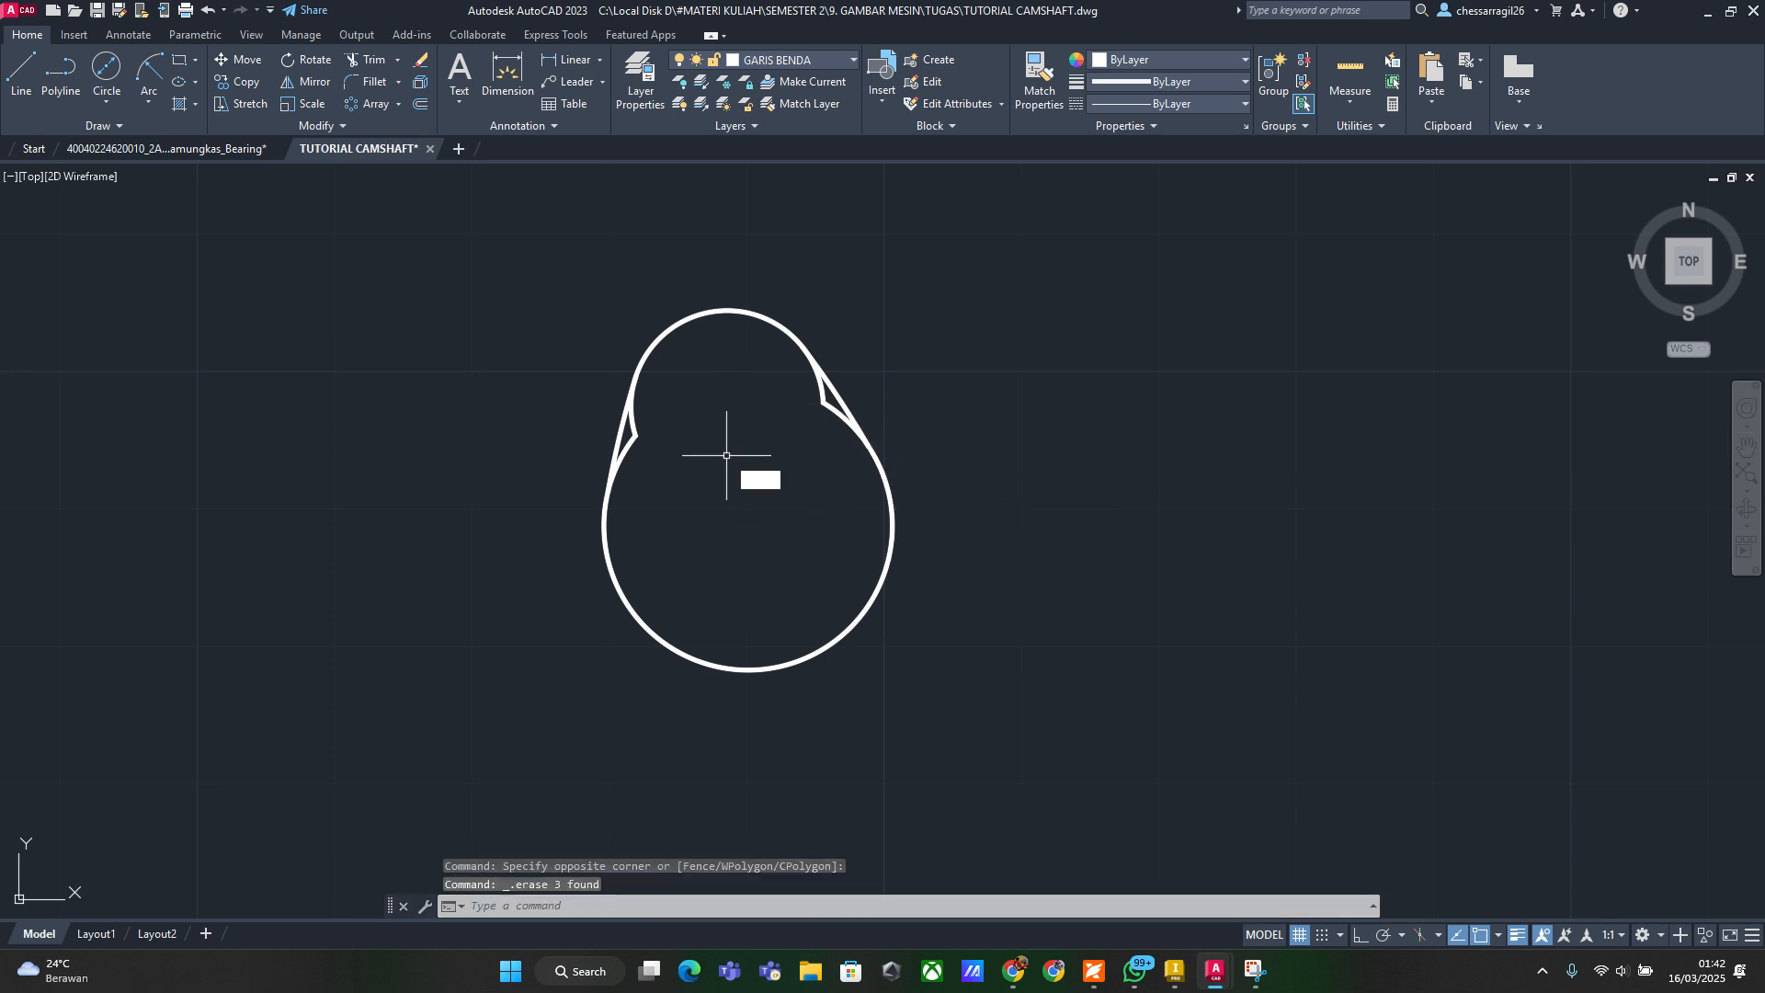
key("Return")
scroll(652, 401, "up", 4)
mouse_move(653, 400)
left_mouse_down()
mouse_move(655, 498)
mouse_move(622, 426)
mouse_move(617, 511)
left_mouse_up()
middle_click_drag(953, 468, 821, 516)
scroll(984, 423, "up", 3)
left_click_drag(946, 284, 1032, 465)
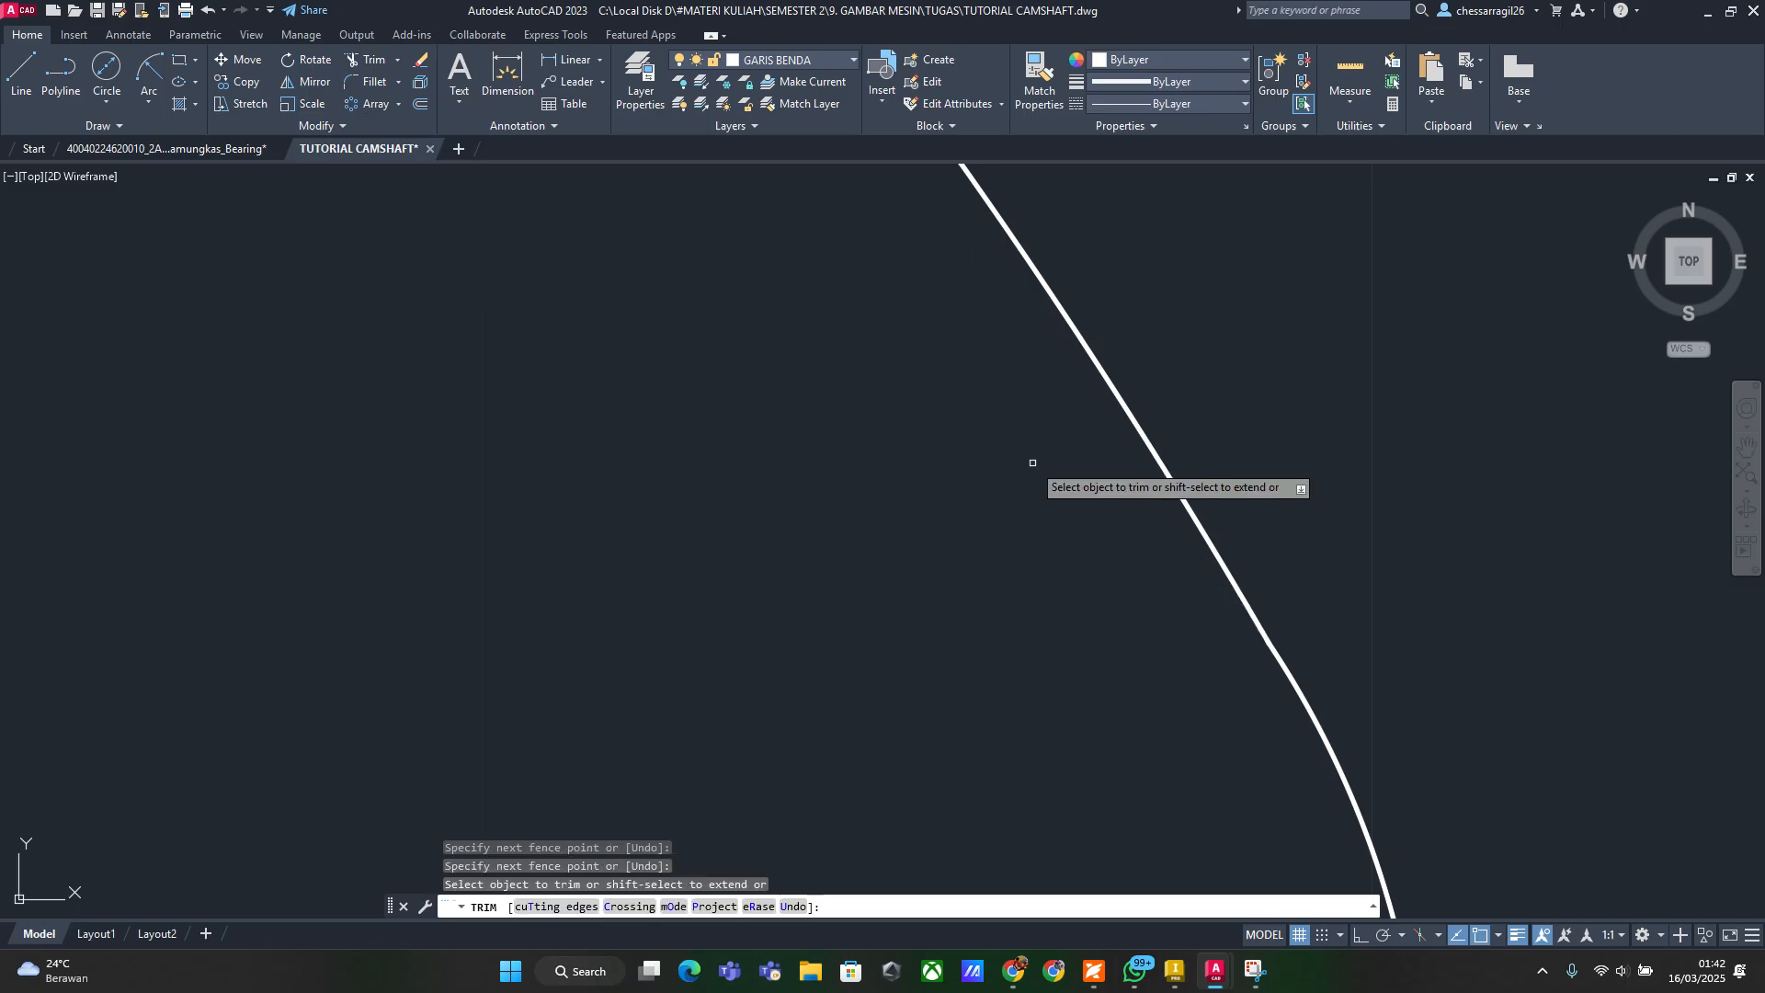
scroll(898, 512, "down", 3)
key("Escape")
scroll(1044, 538, "down", 2)
middle_click_drag(1045, 538, 957, 478)
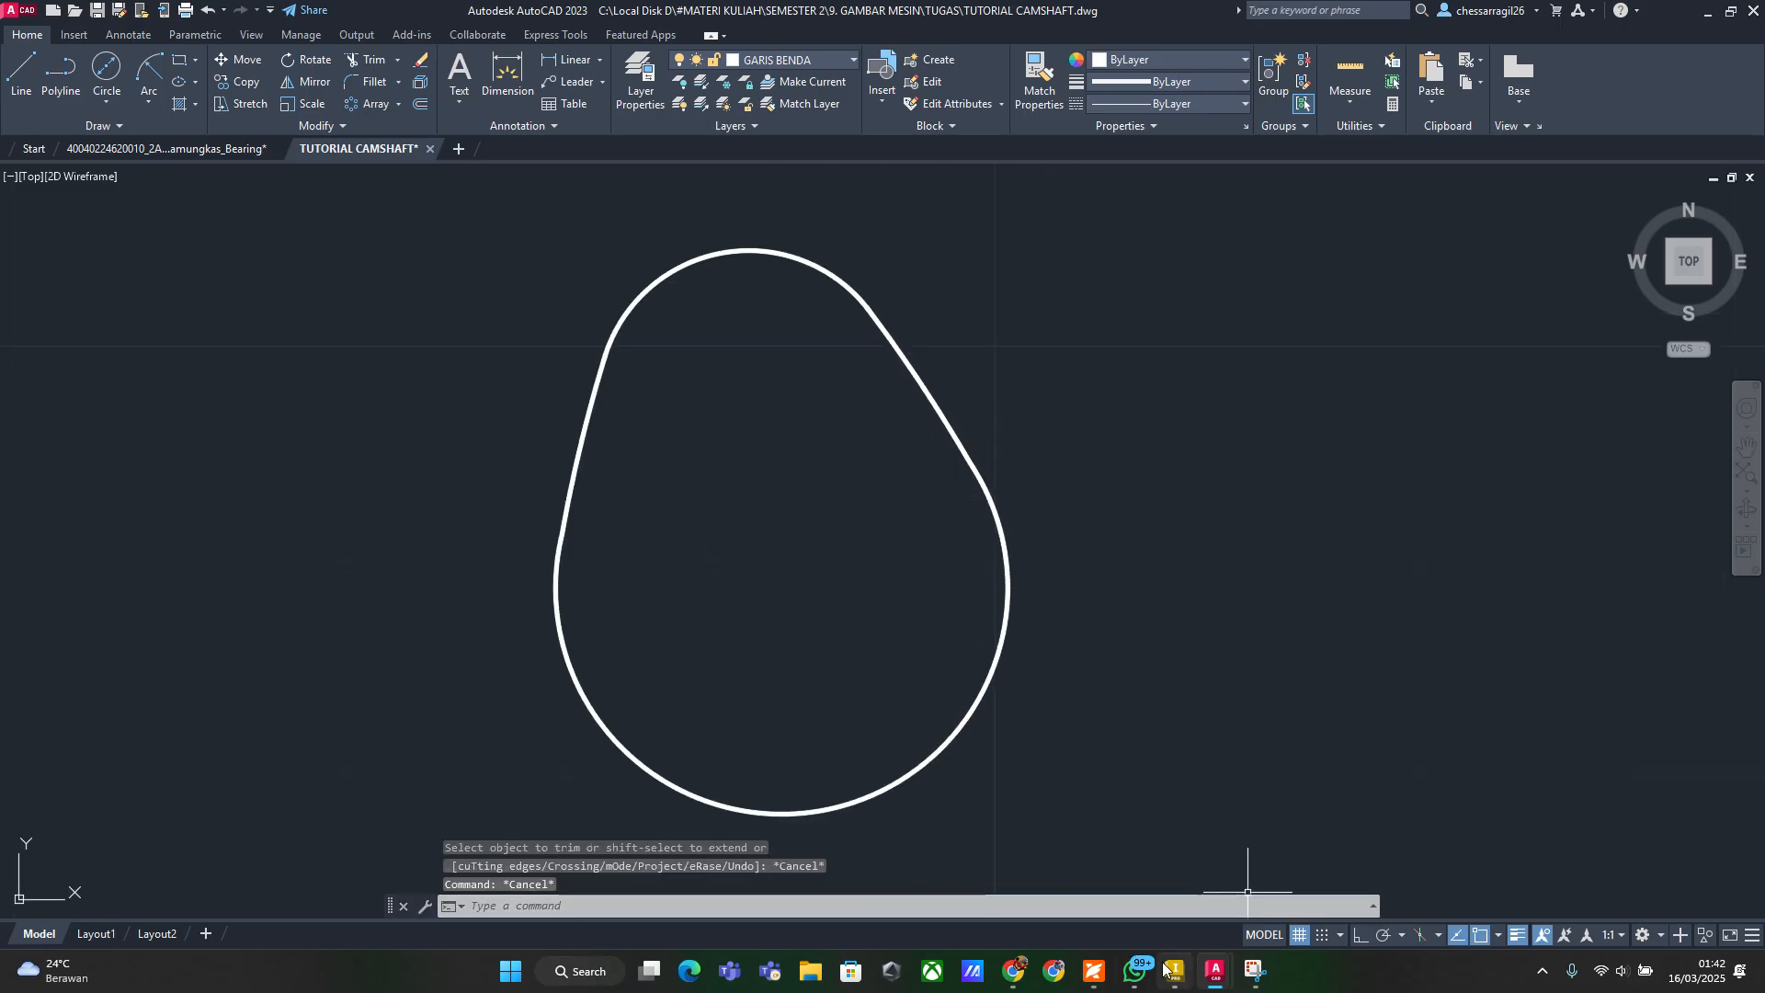
Check the bore size in the Inventor cam B-B reference and draw a diameter 10 circle at the base arc's centre in AutoCAD
mouse_move(1164, 969)
left_click(1162, 896)
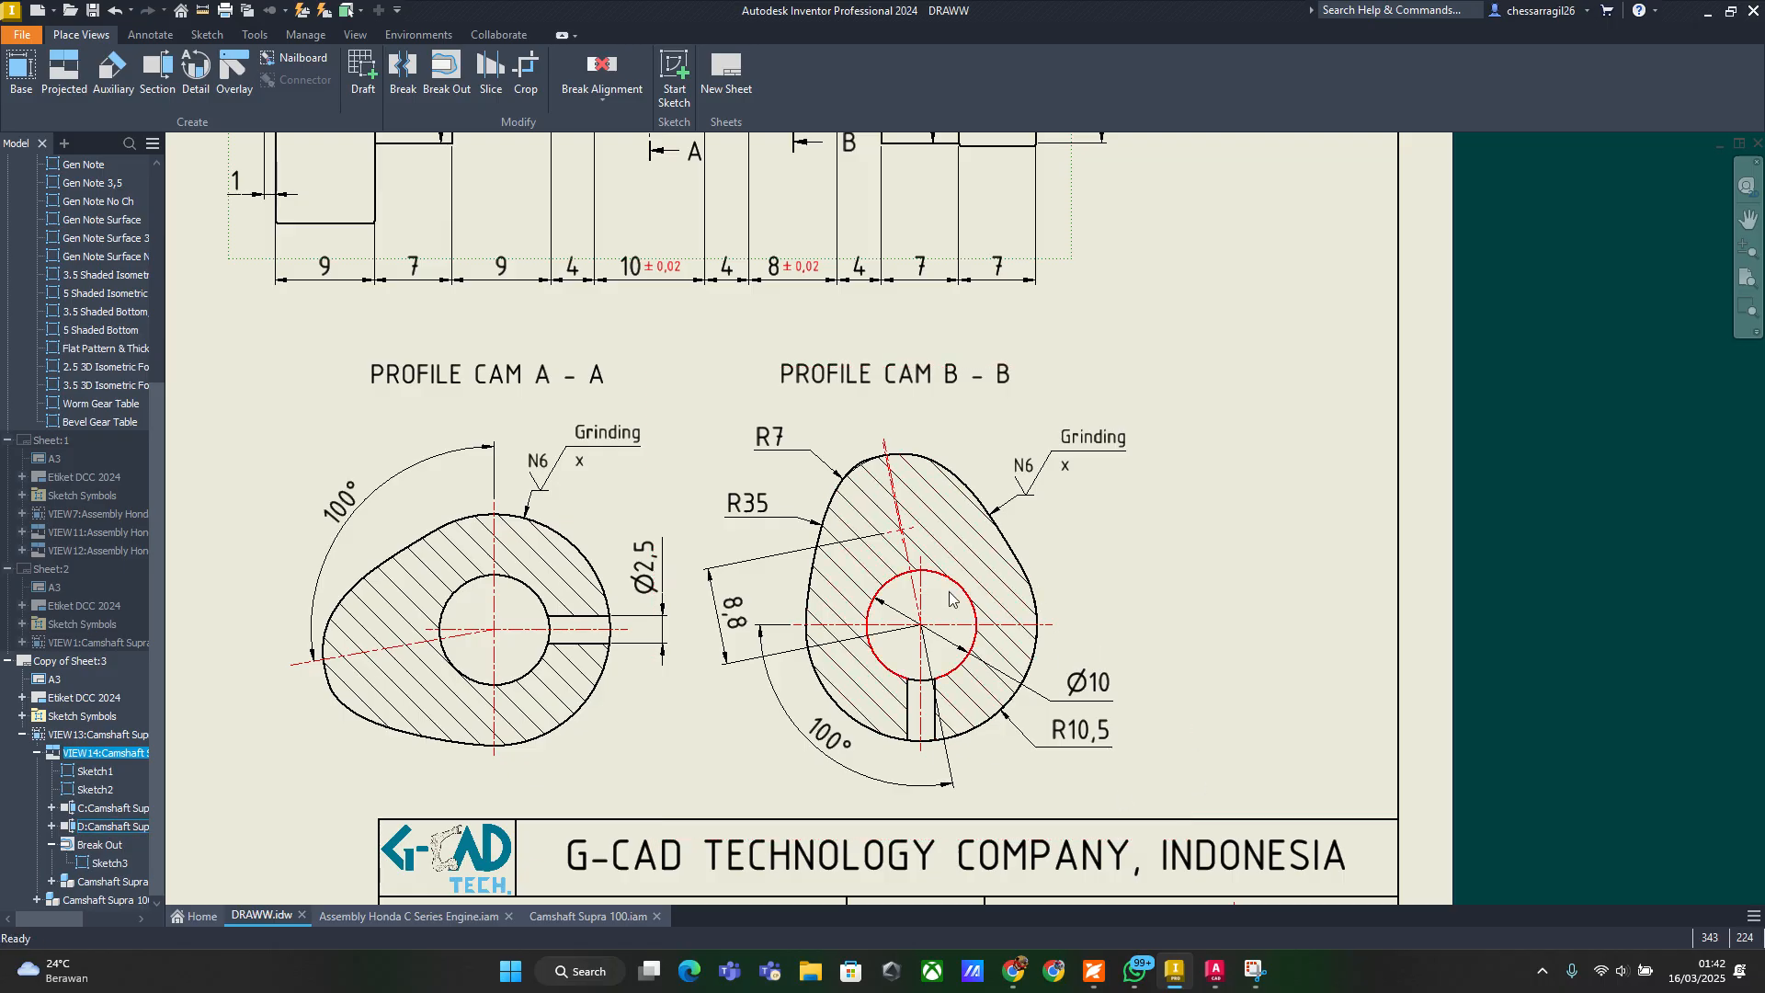
key("alt+Tab")
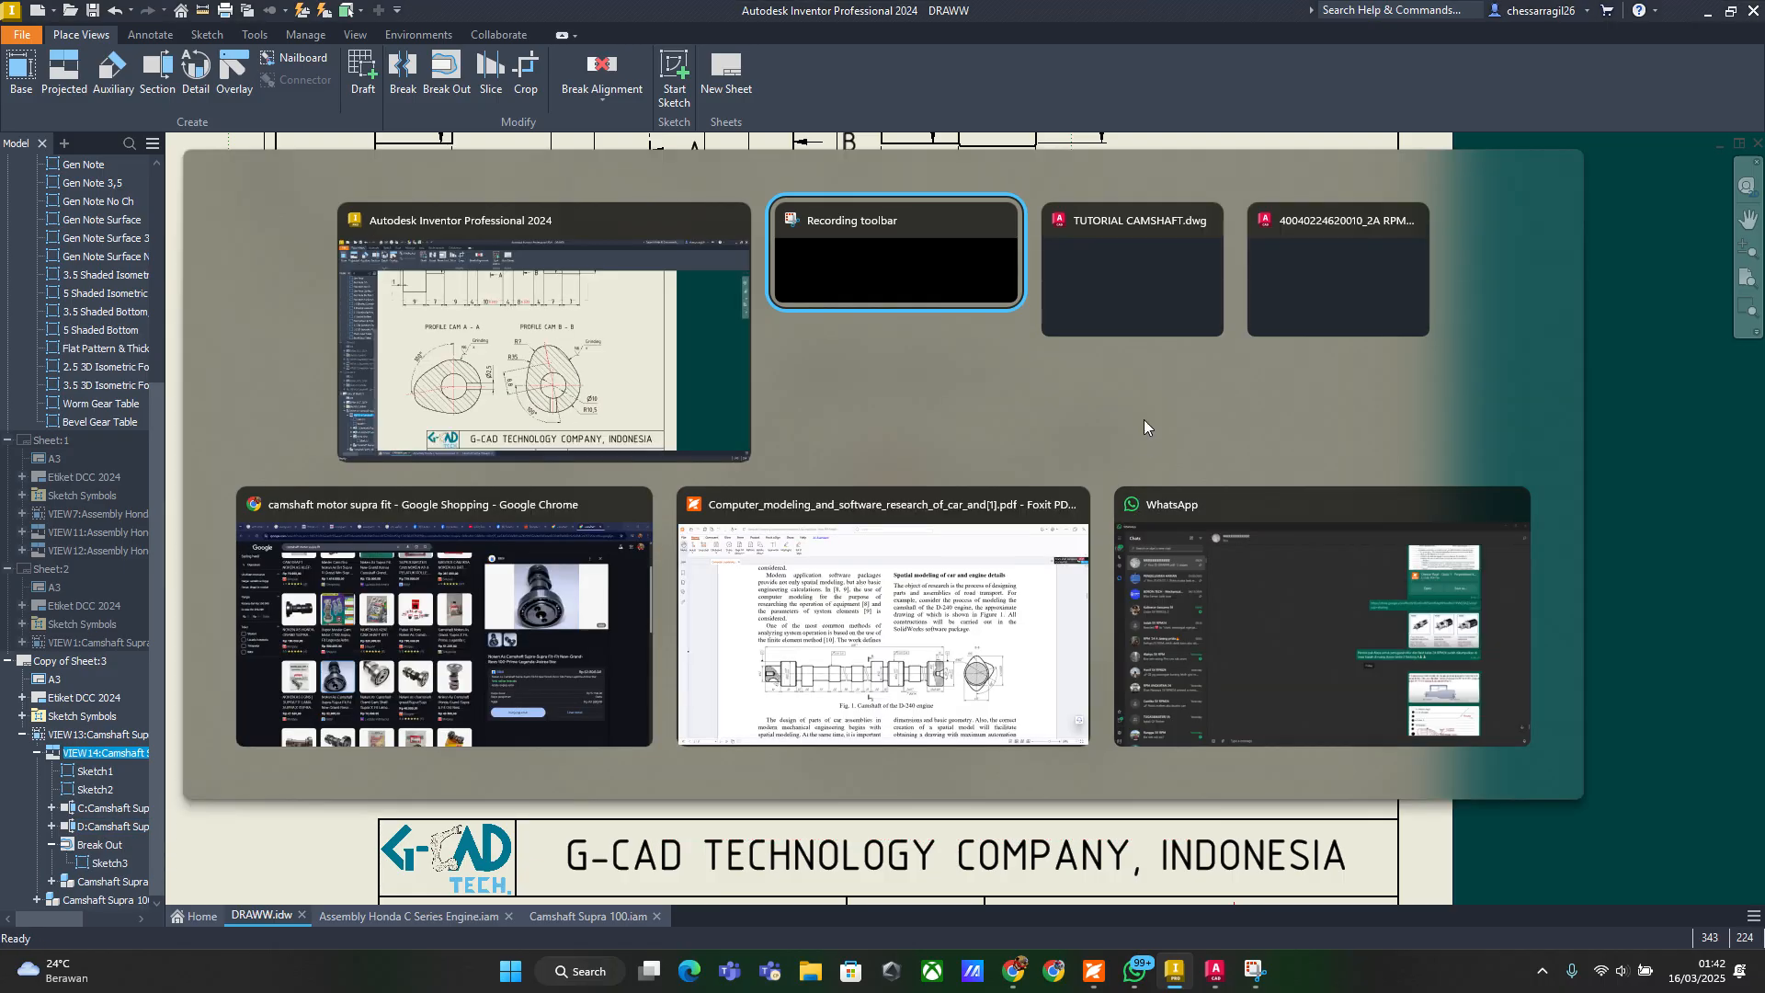
left_click(1148, 287)
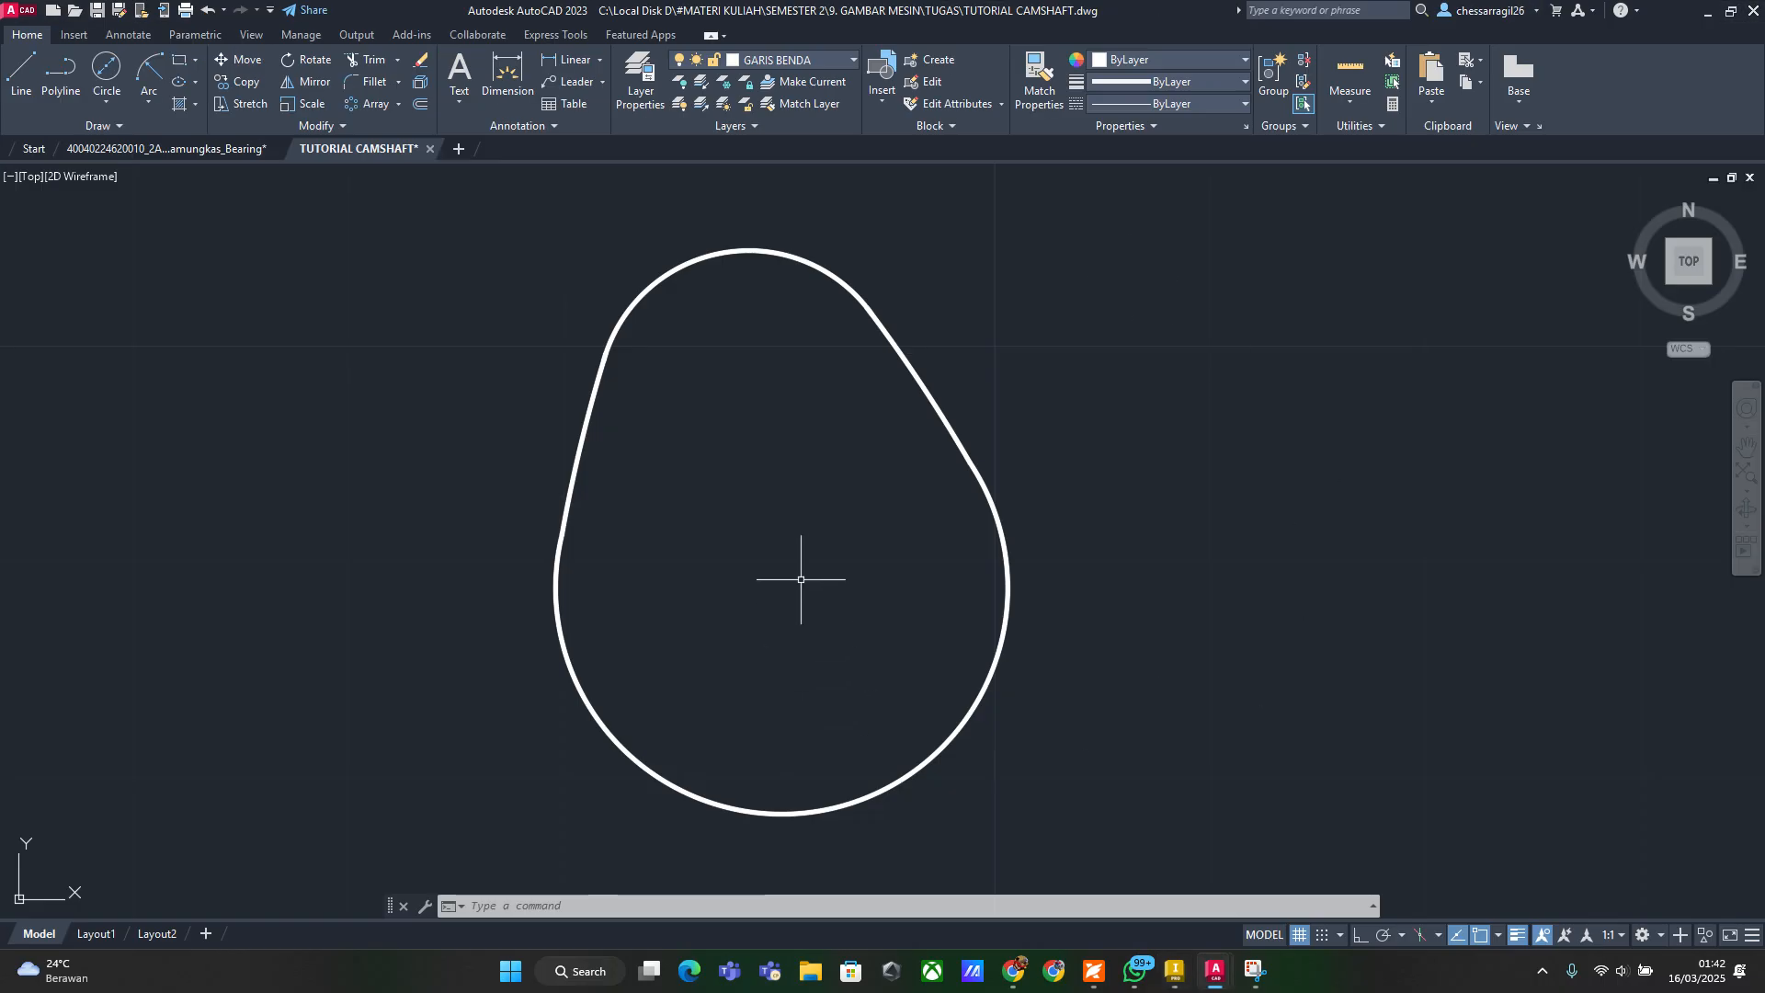
type("c")
key("space")
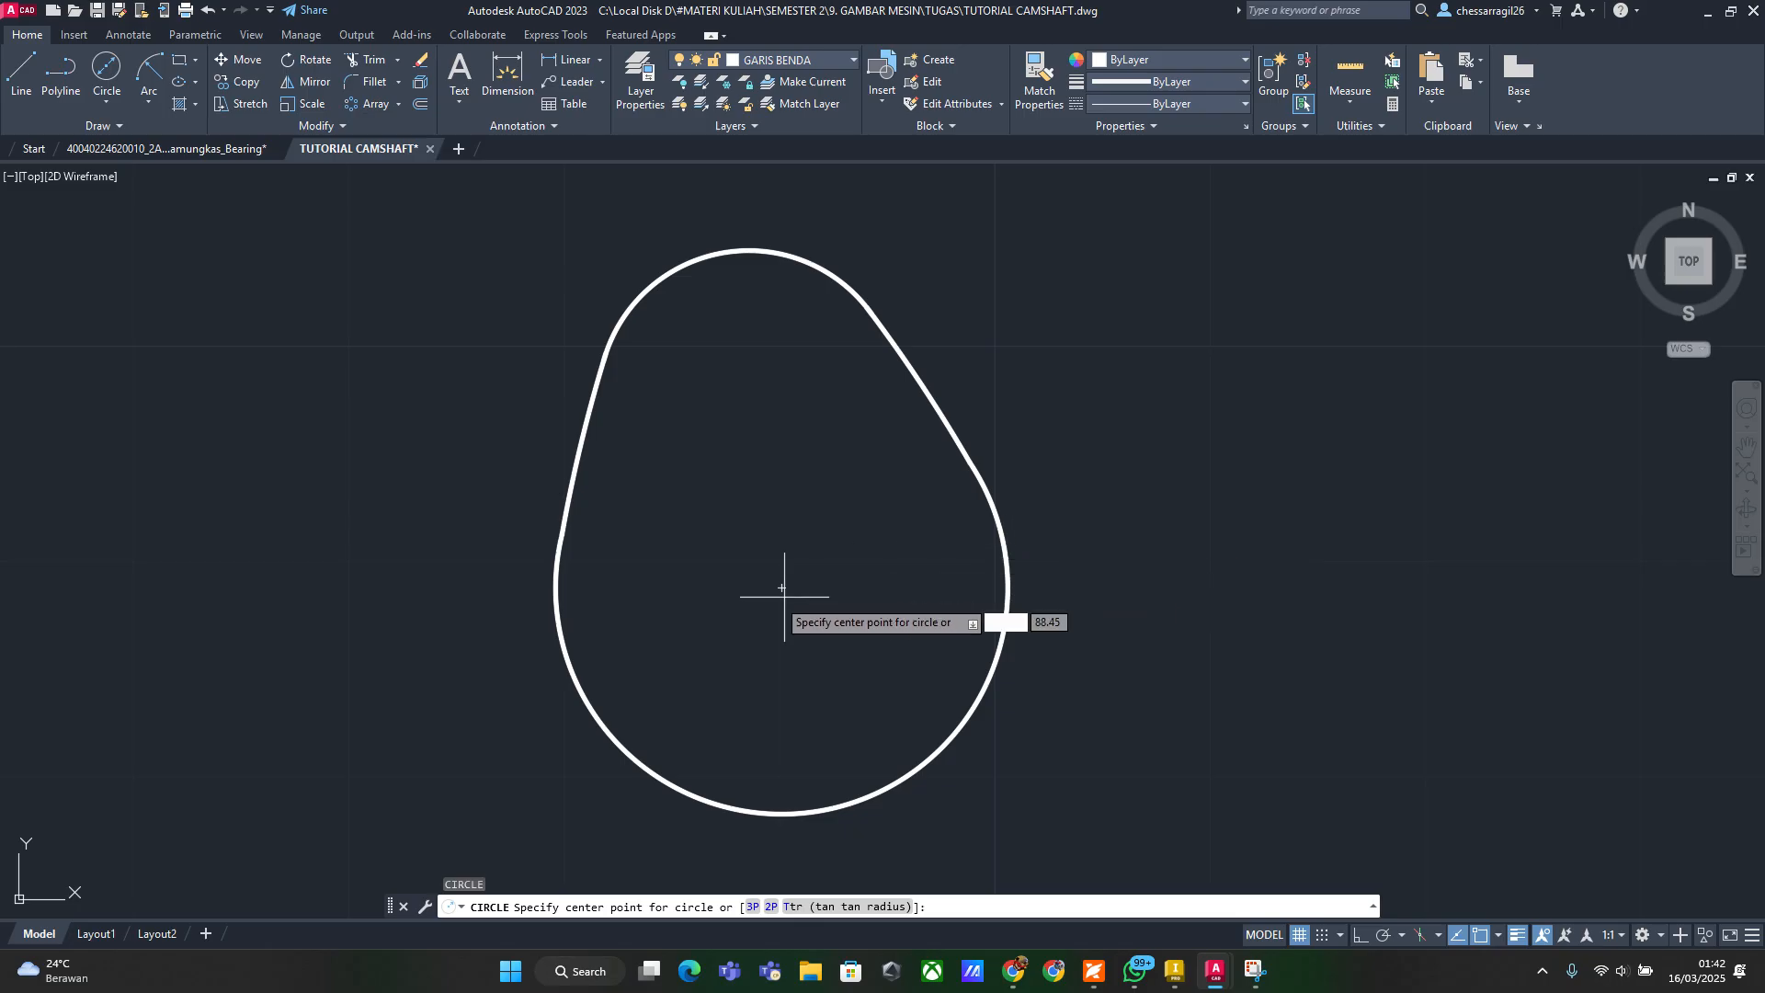
key("alt+Tab")
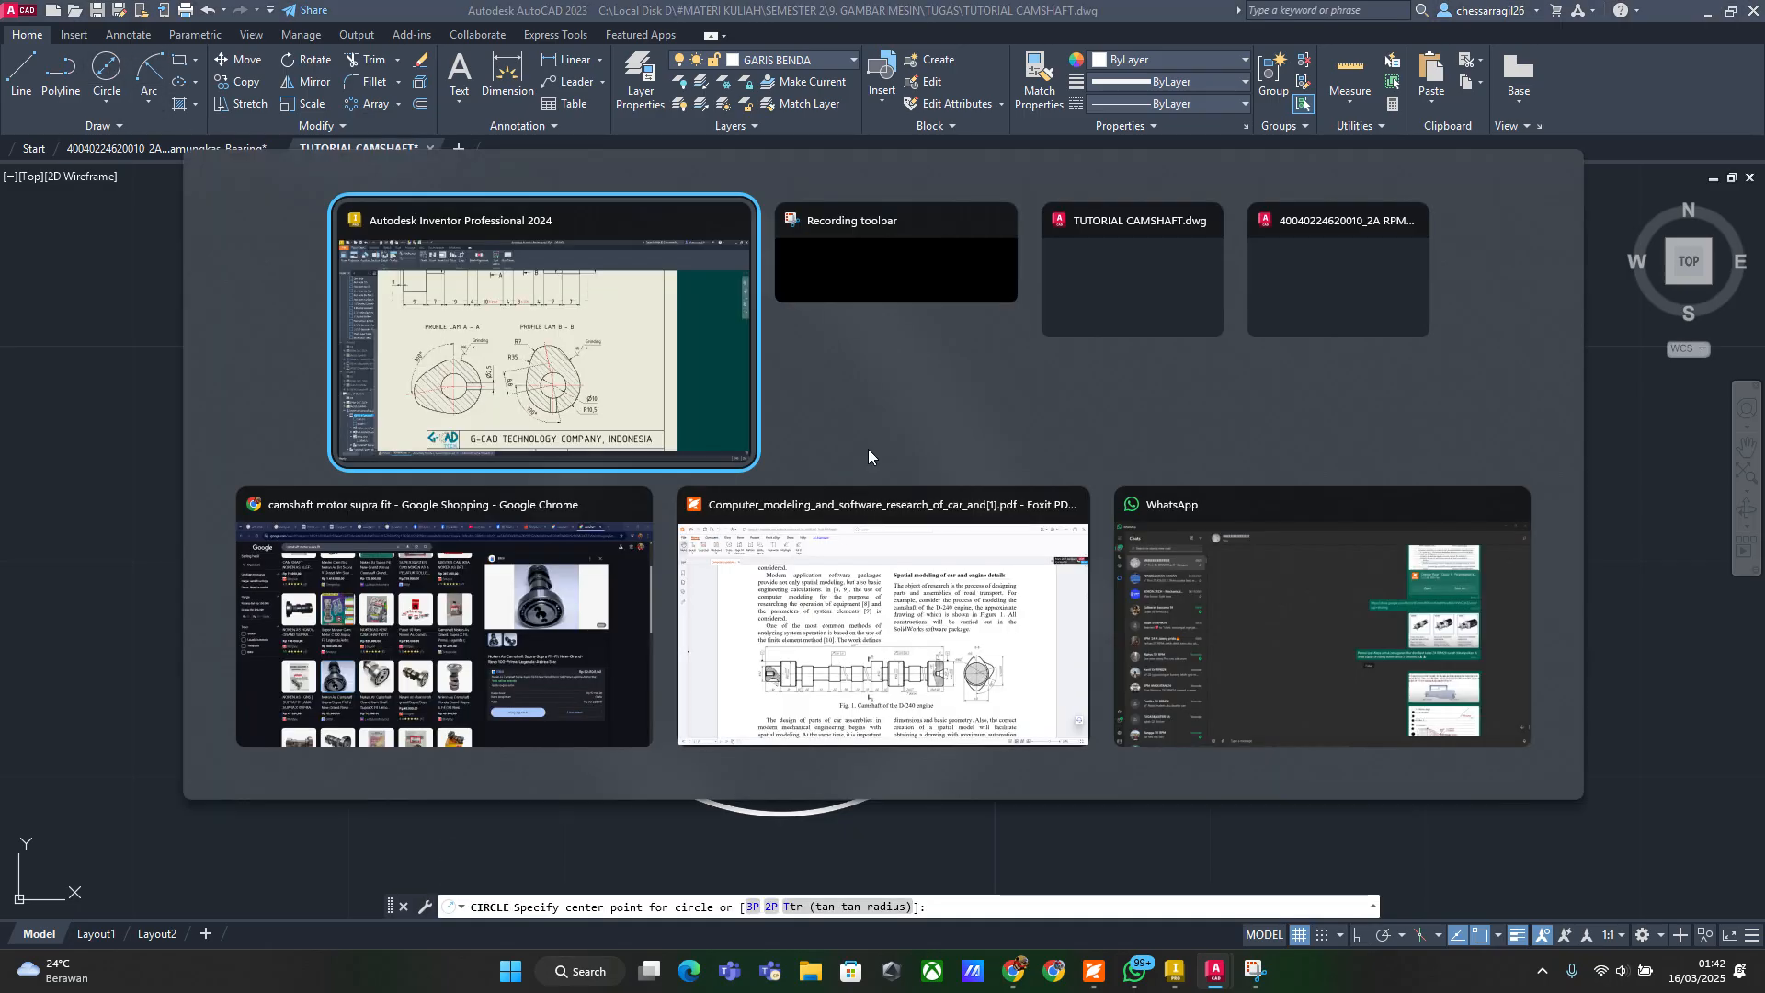
left_click(1195, 292)
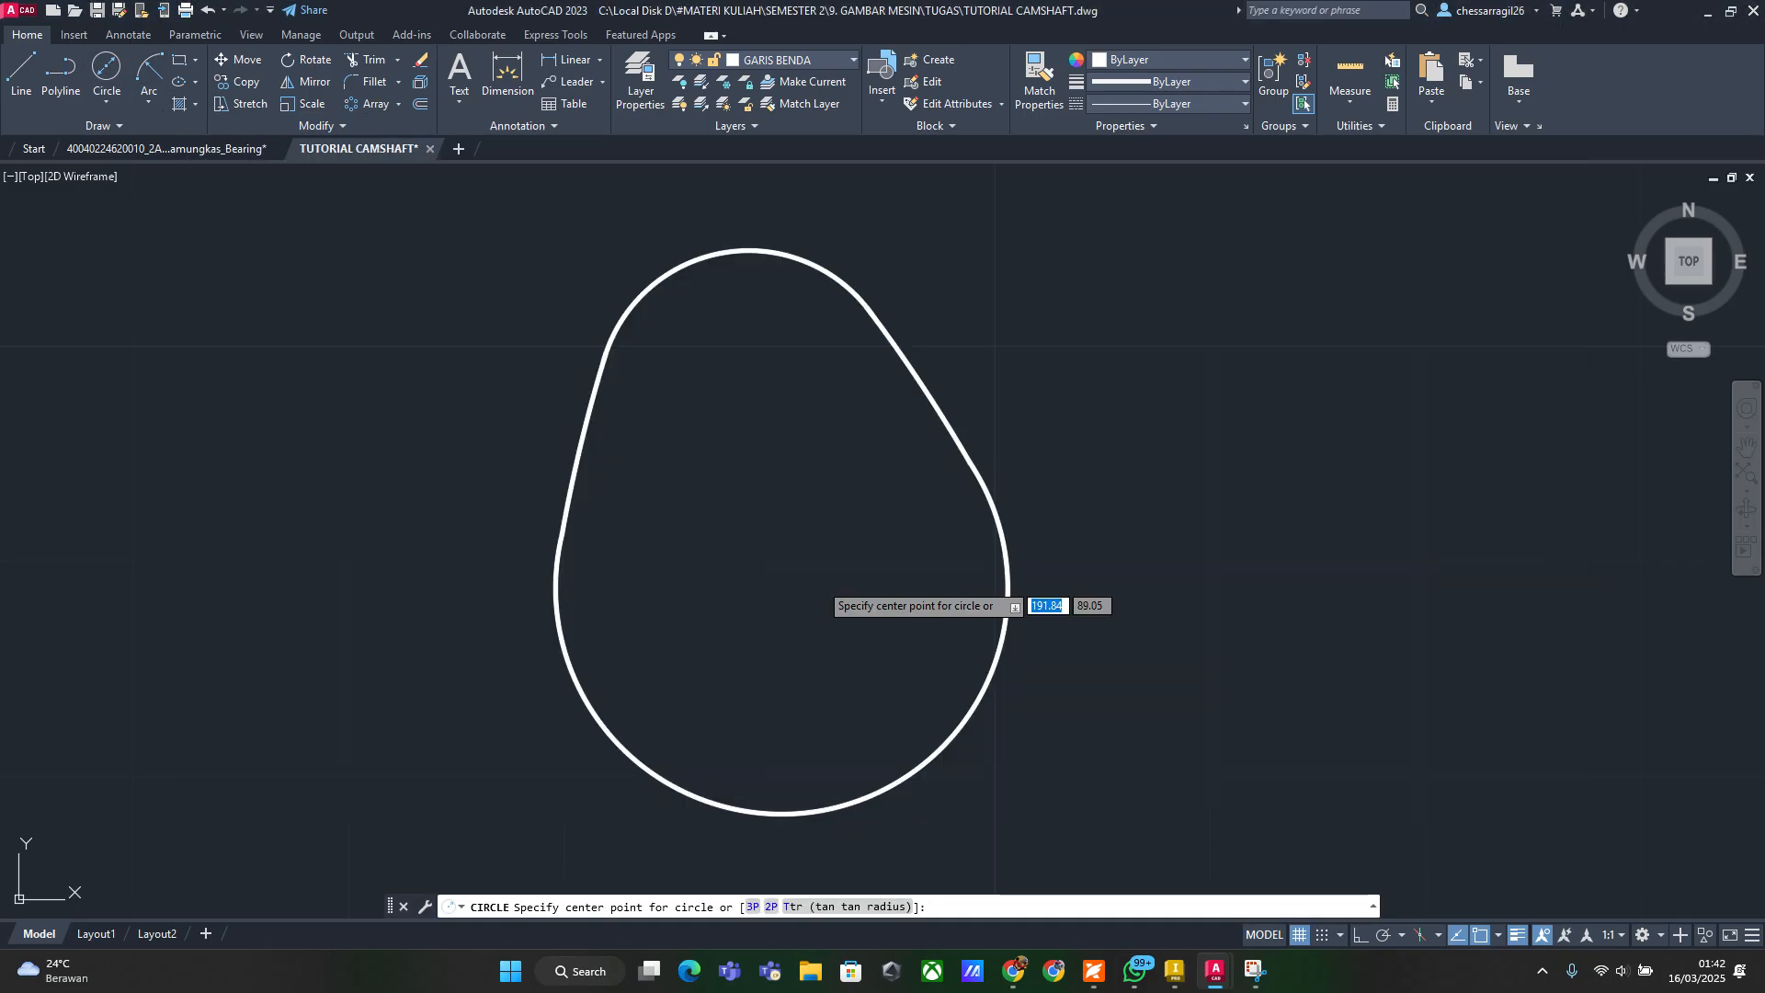
left_click(781, 587)
type("d")
key("space")
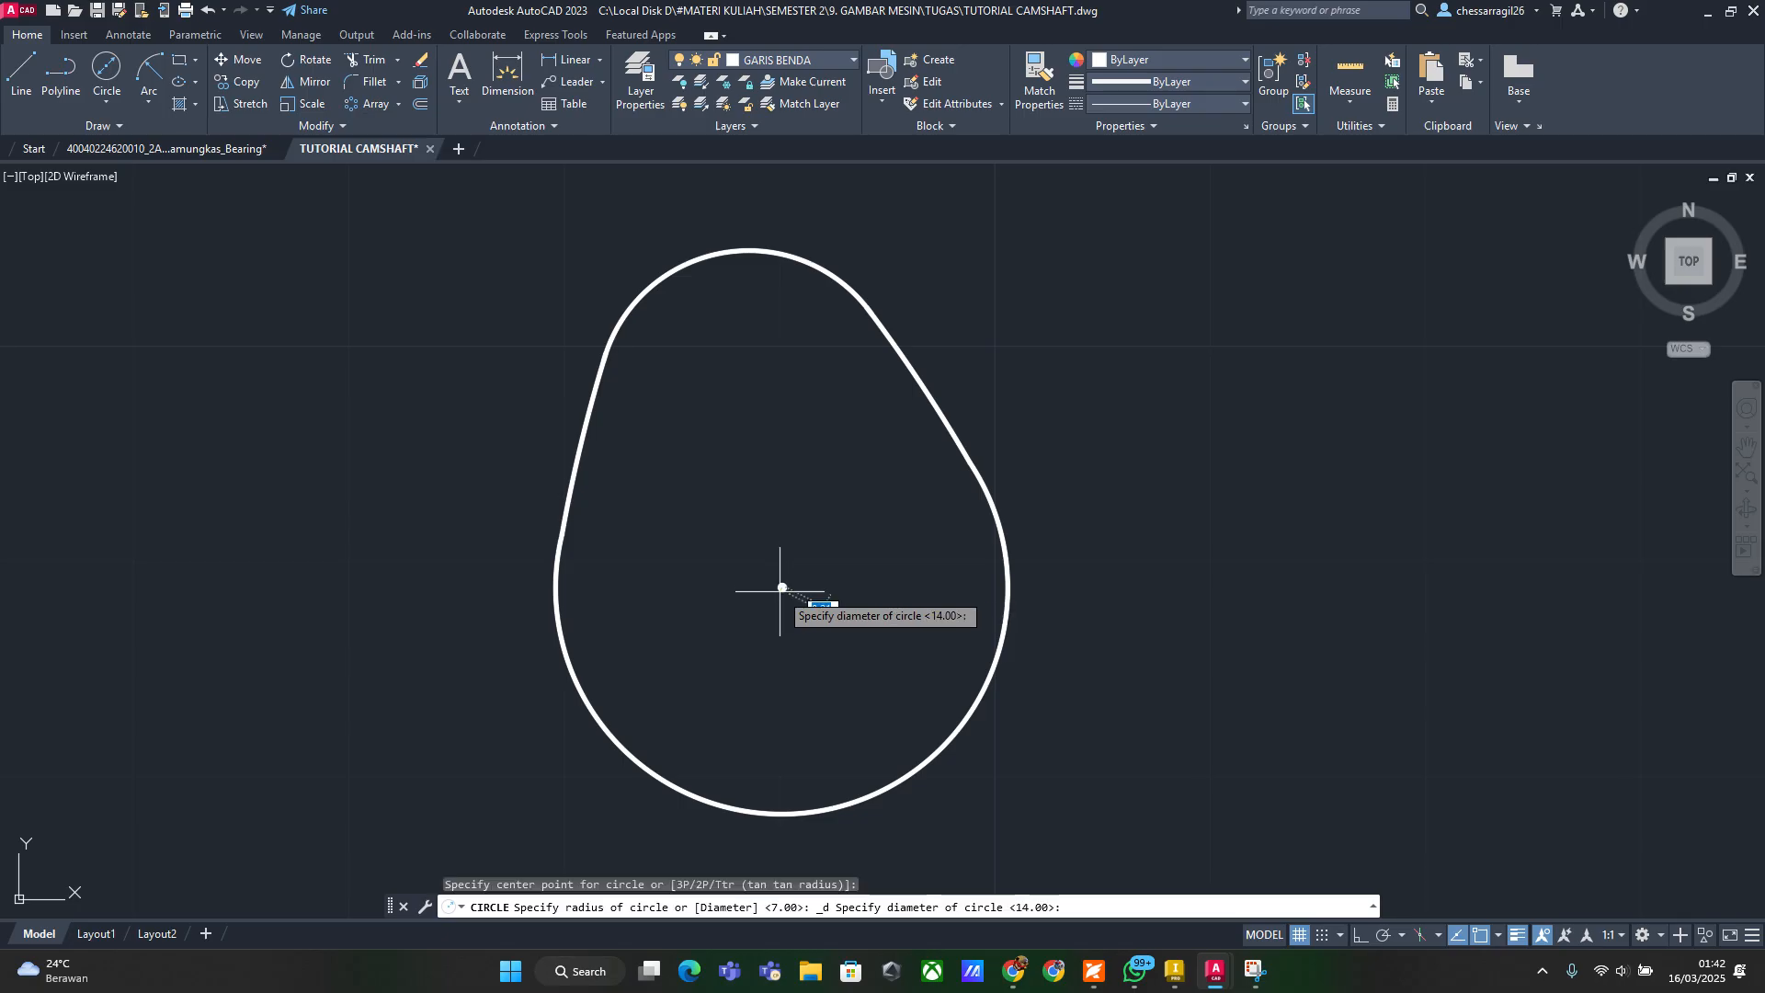
type("10")
key("Return")
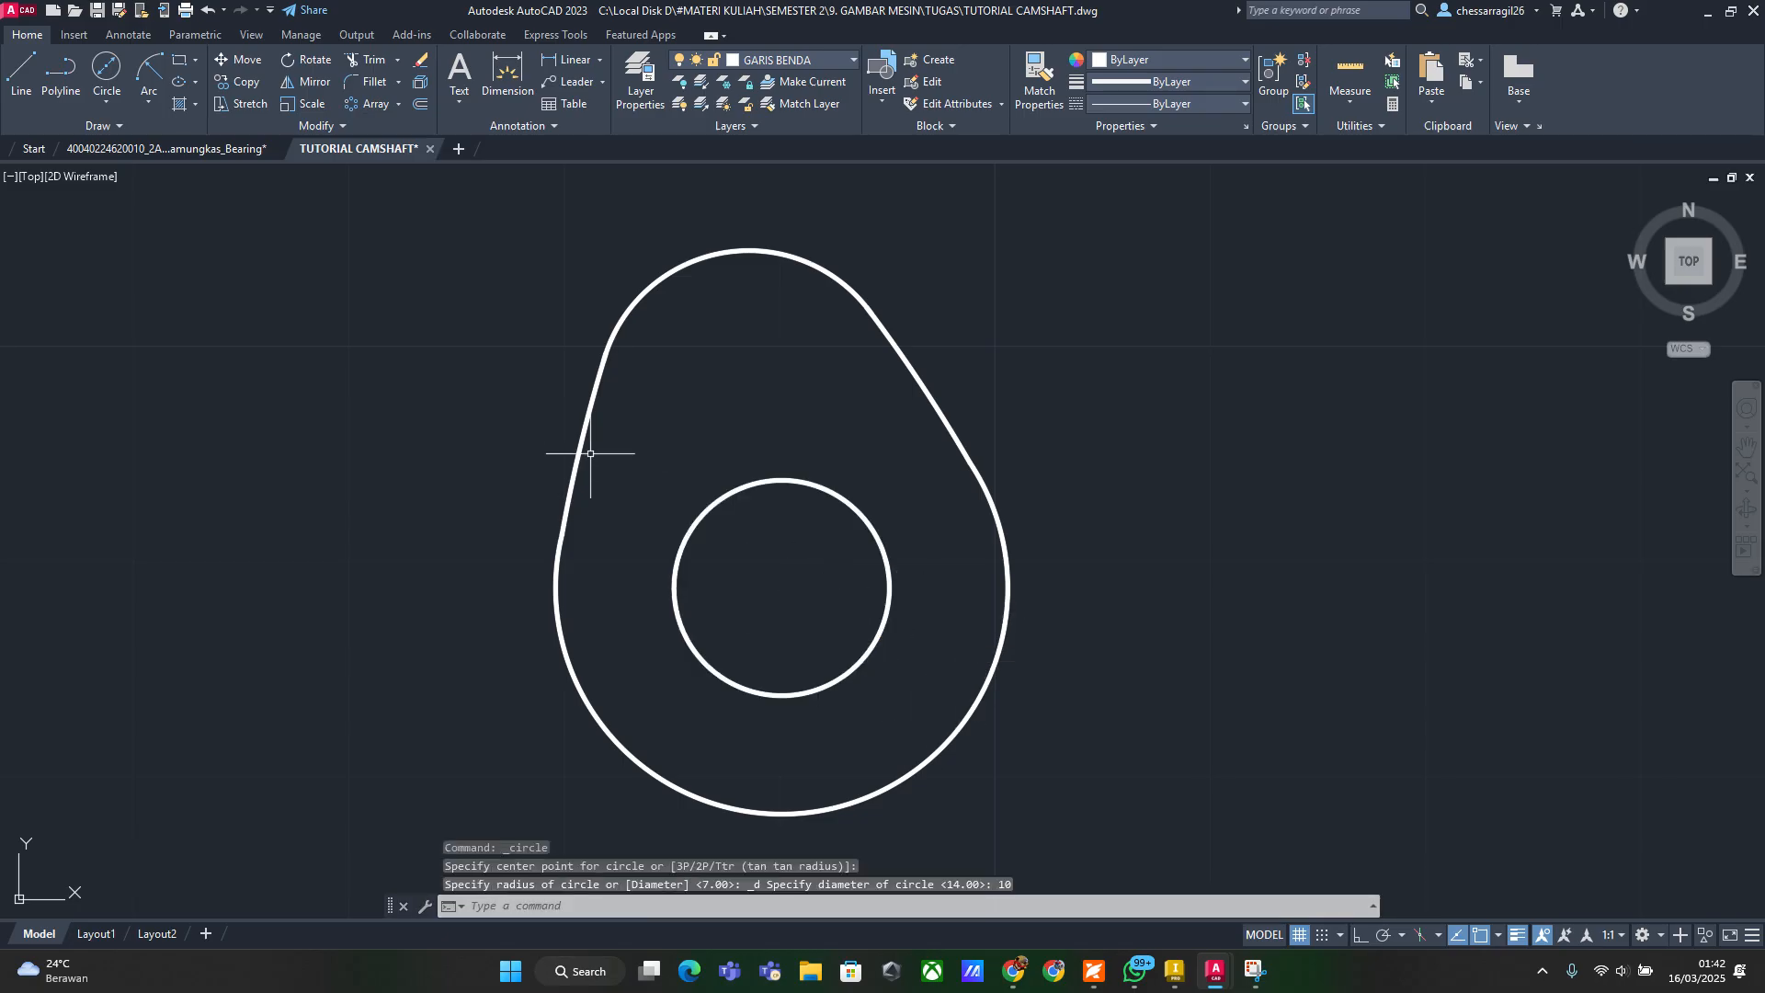
With Ortho on, draw a vertical line from the bore's centre down to the bottom of the cam outline
left_click(21, 73)
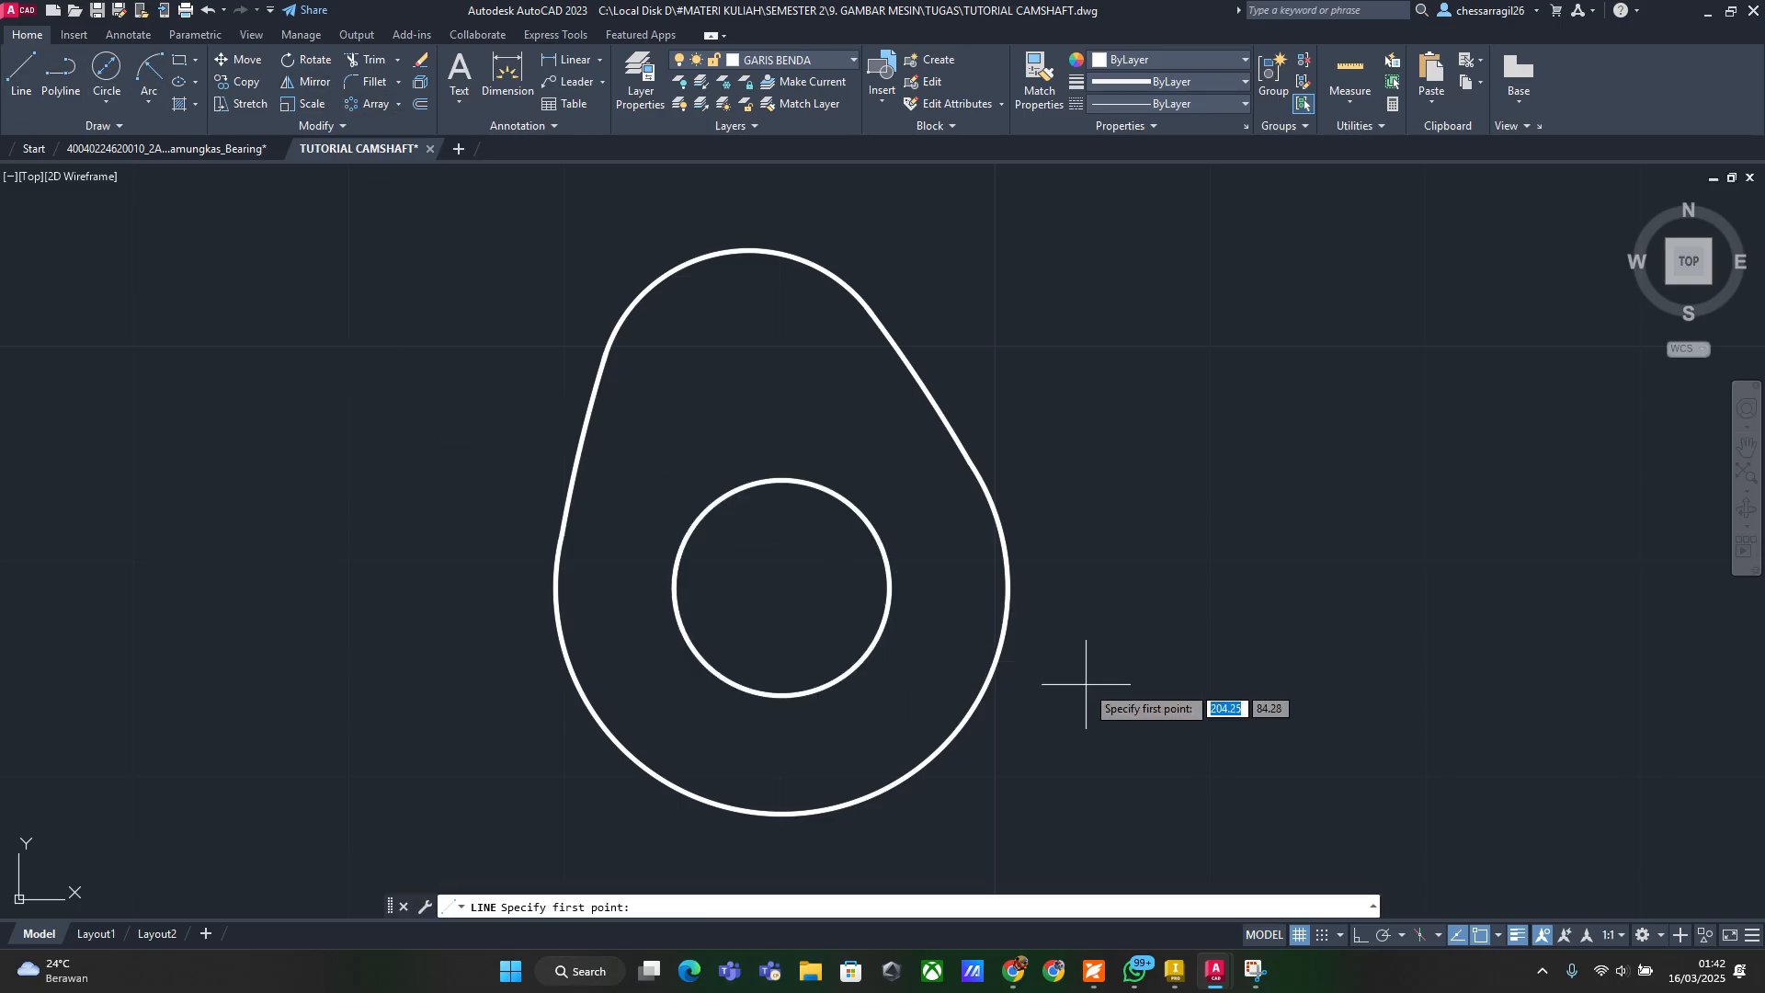
left_click(782, 588)
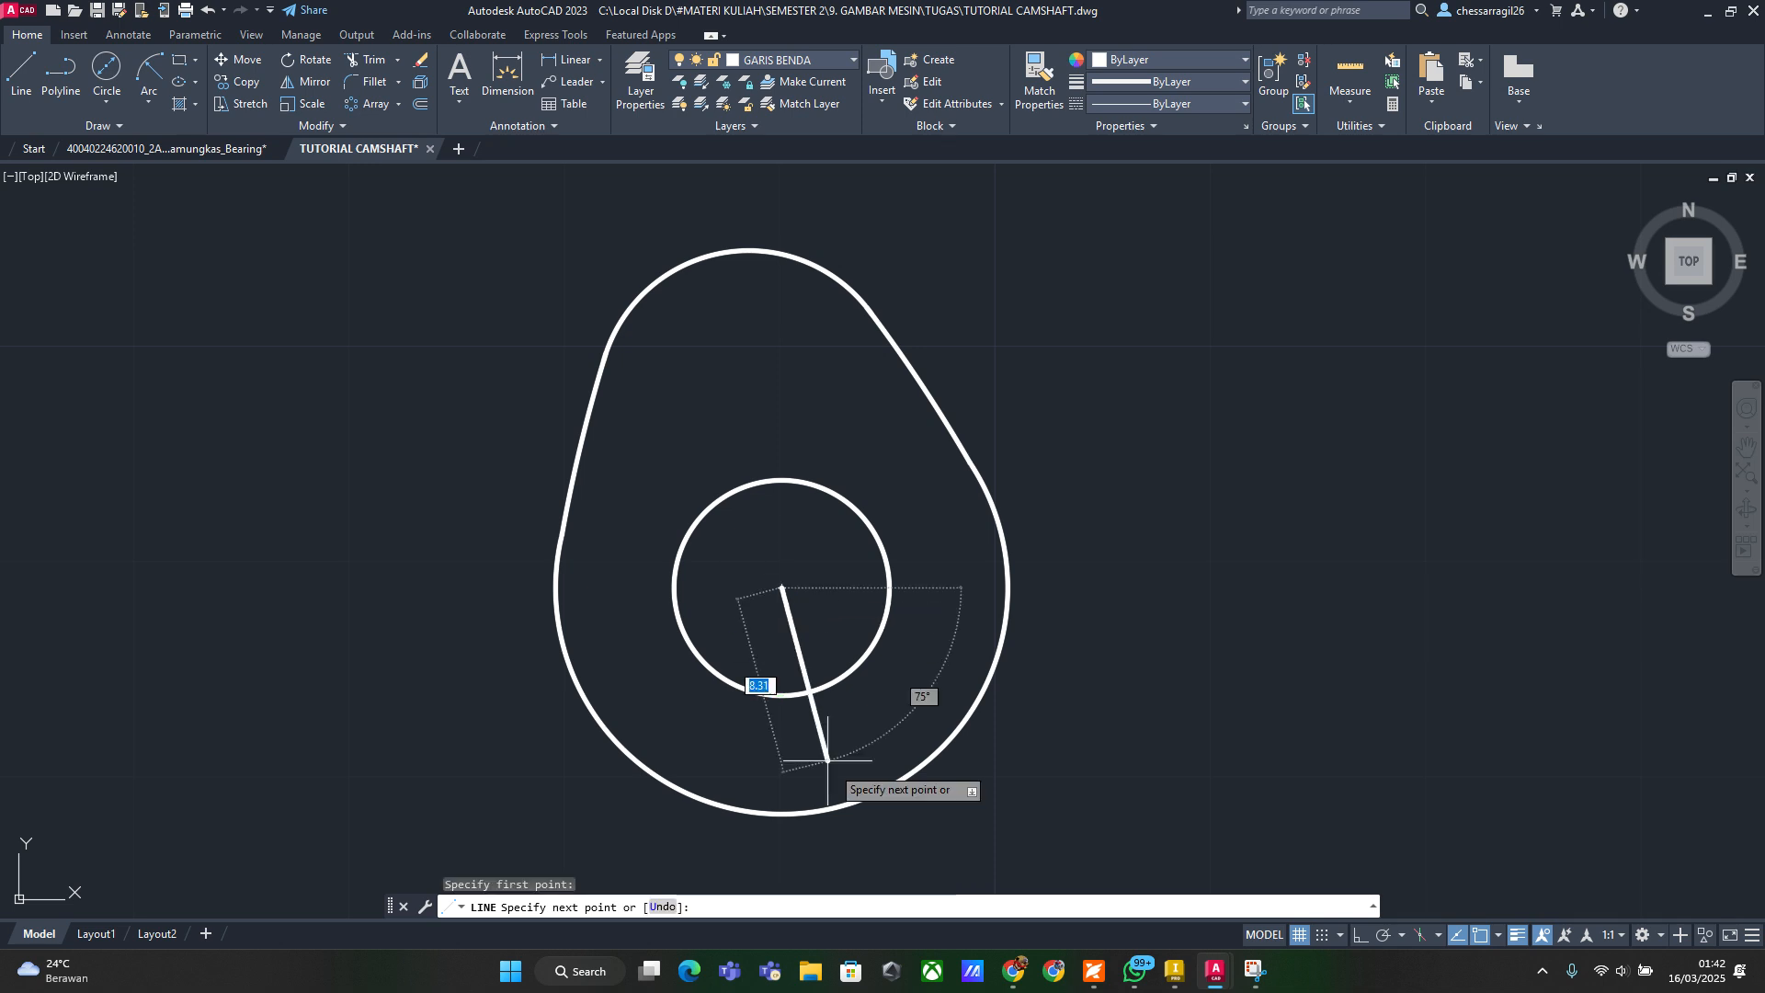
middle_click_drag(772, 844, 778, 685)
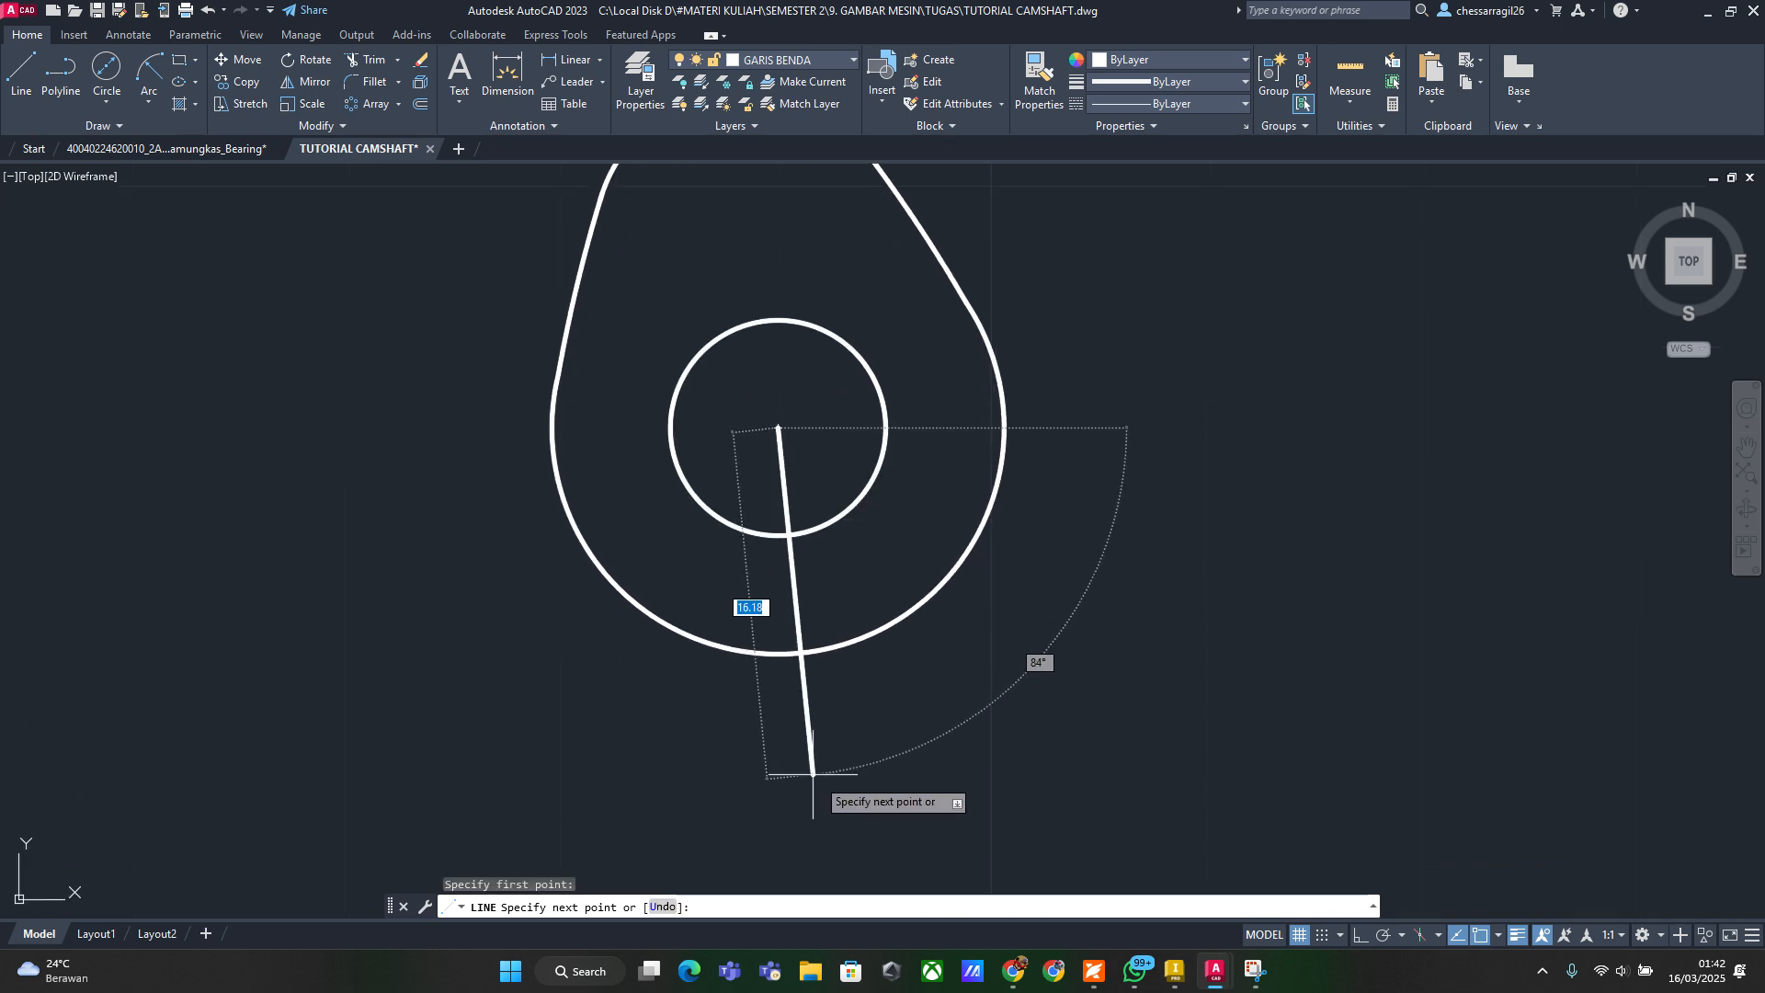
key("F8")
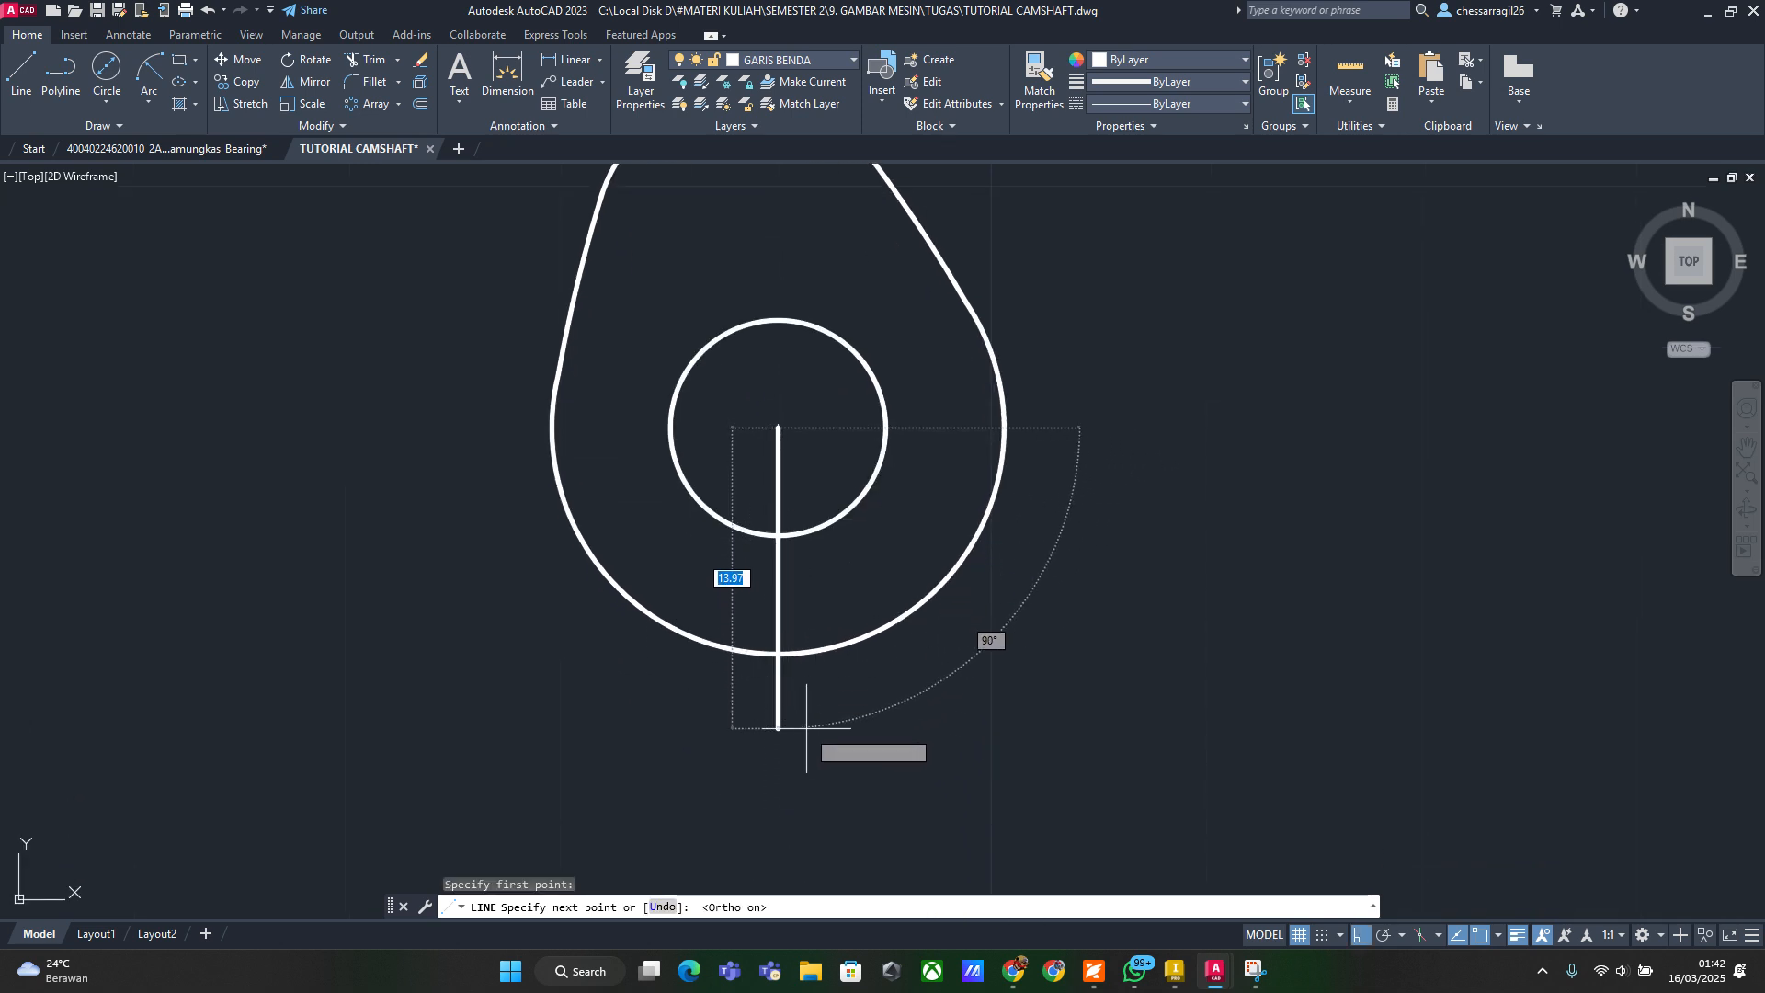
left_click(779, 655)
key("Escape")
key("Escape")
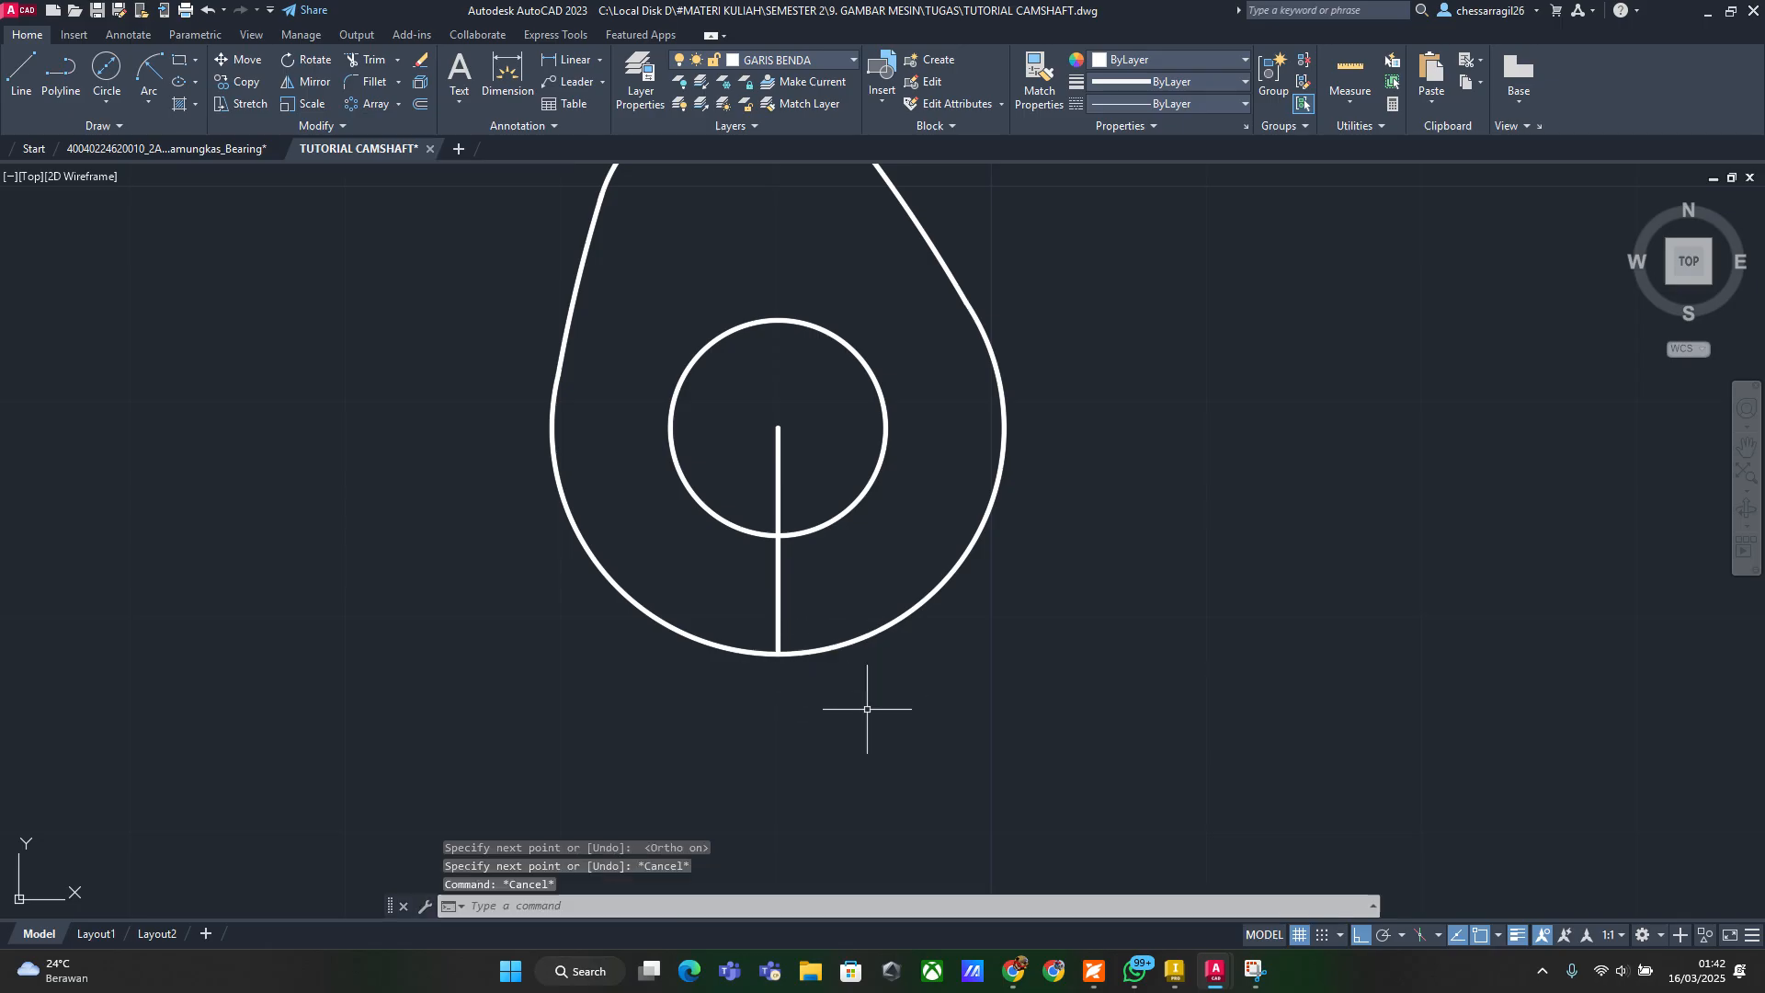
Offset the vertical centre line by 1.25 to both sides for the oil hole's edges
type("o")
key("Return")
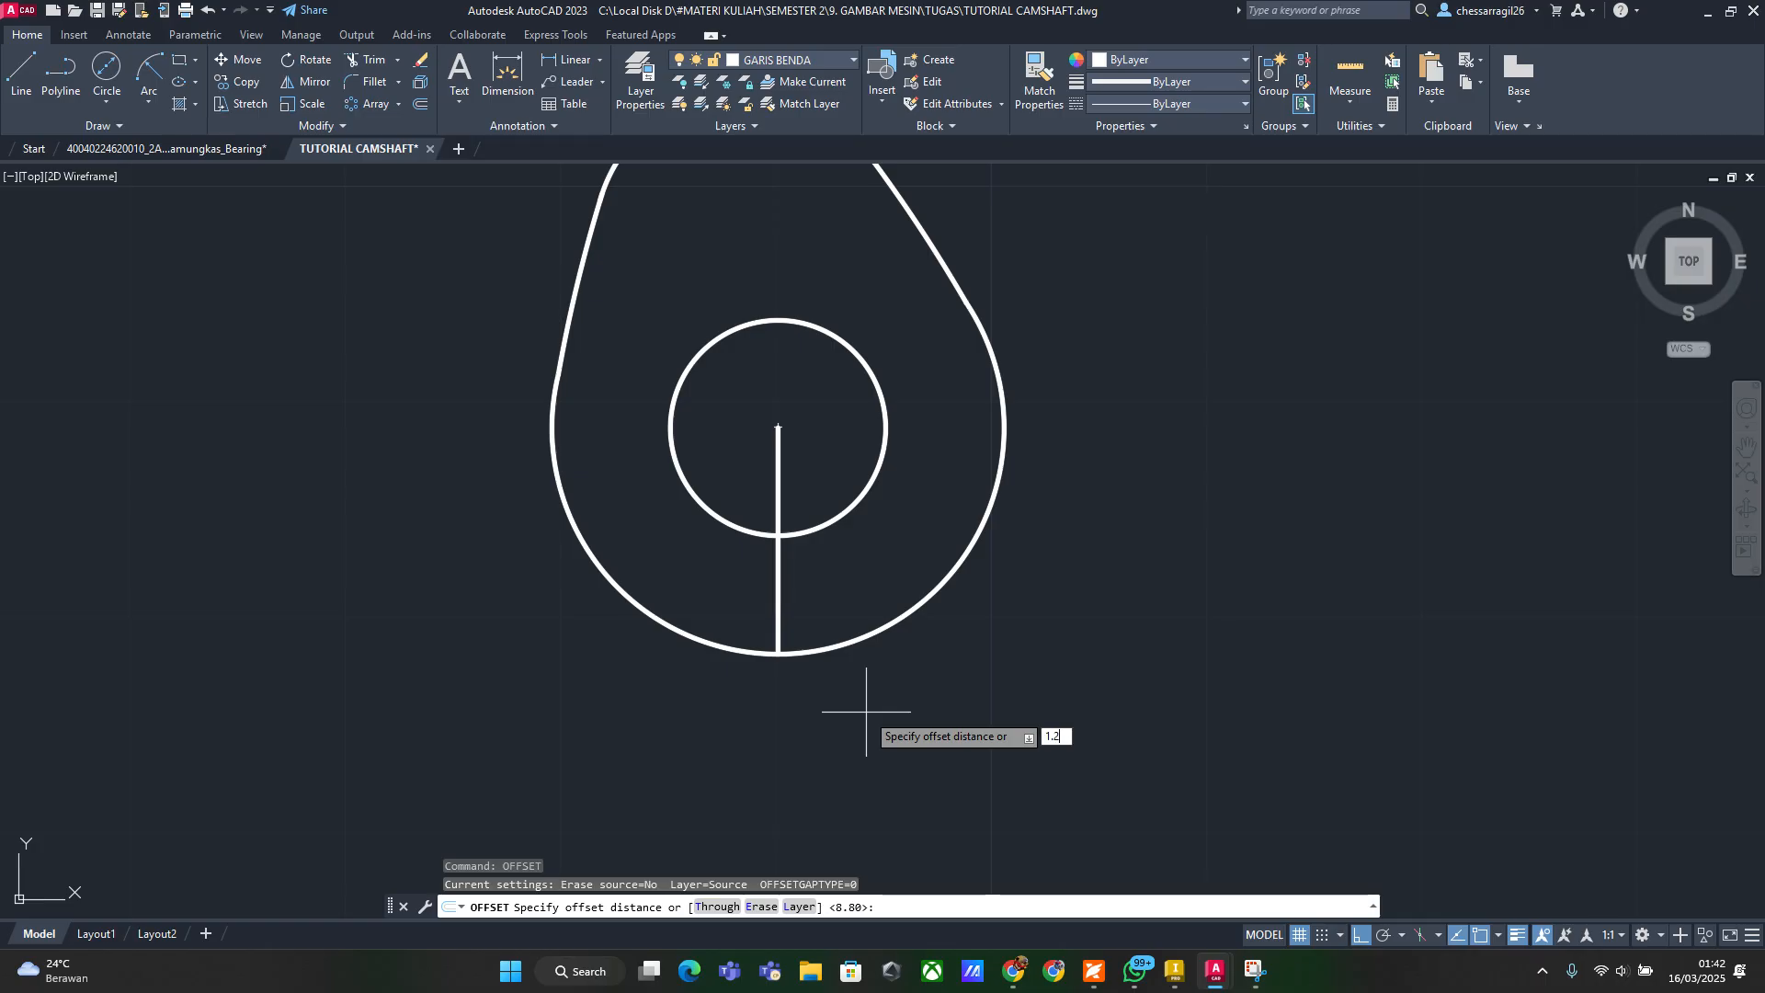
key("Return")
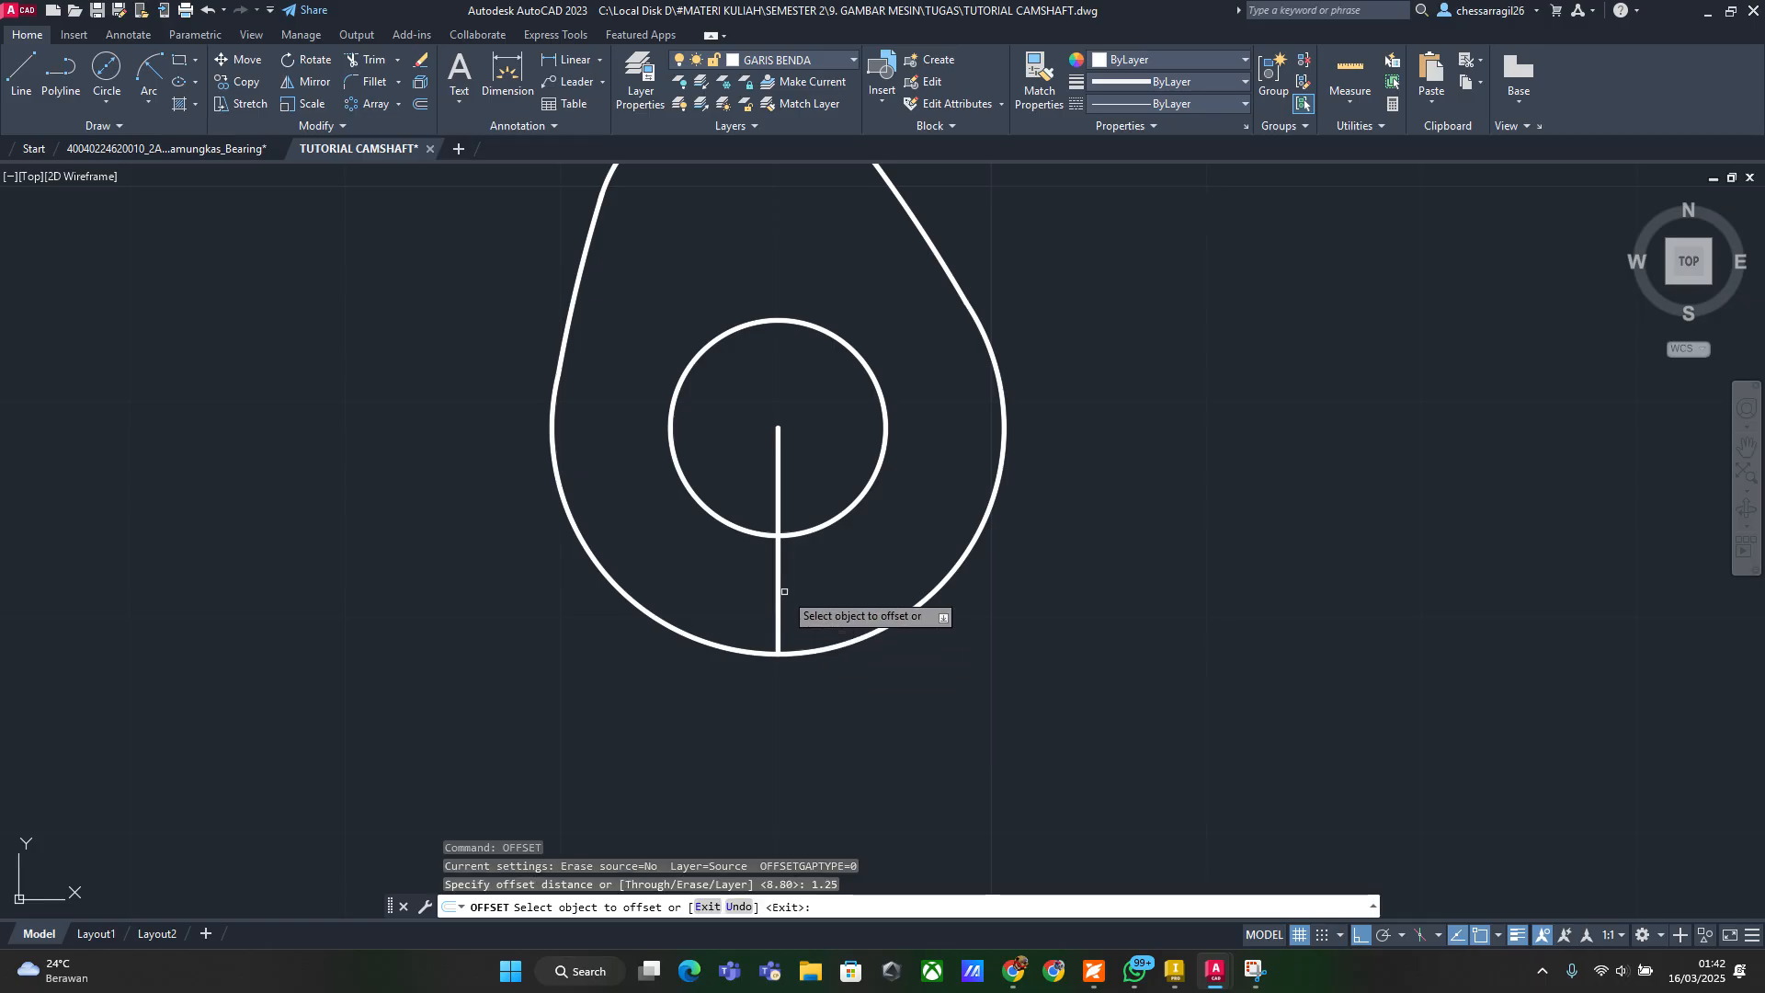
left_click(779, 583)
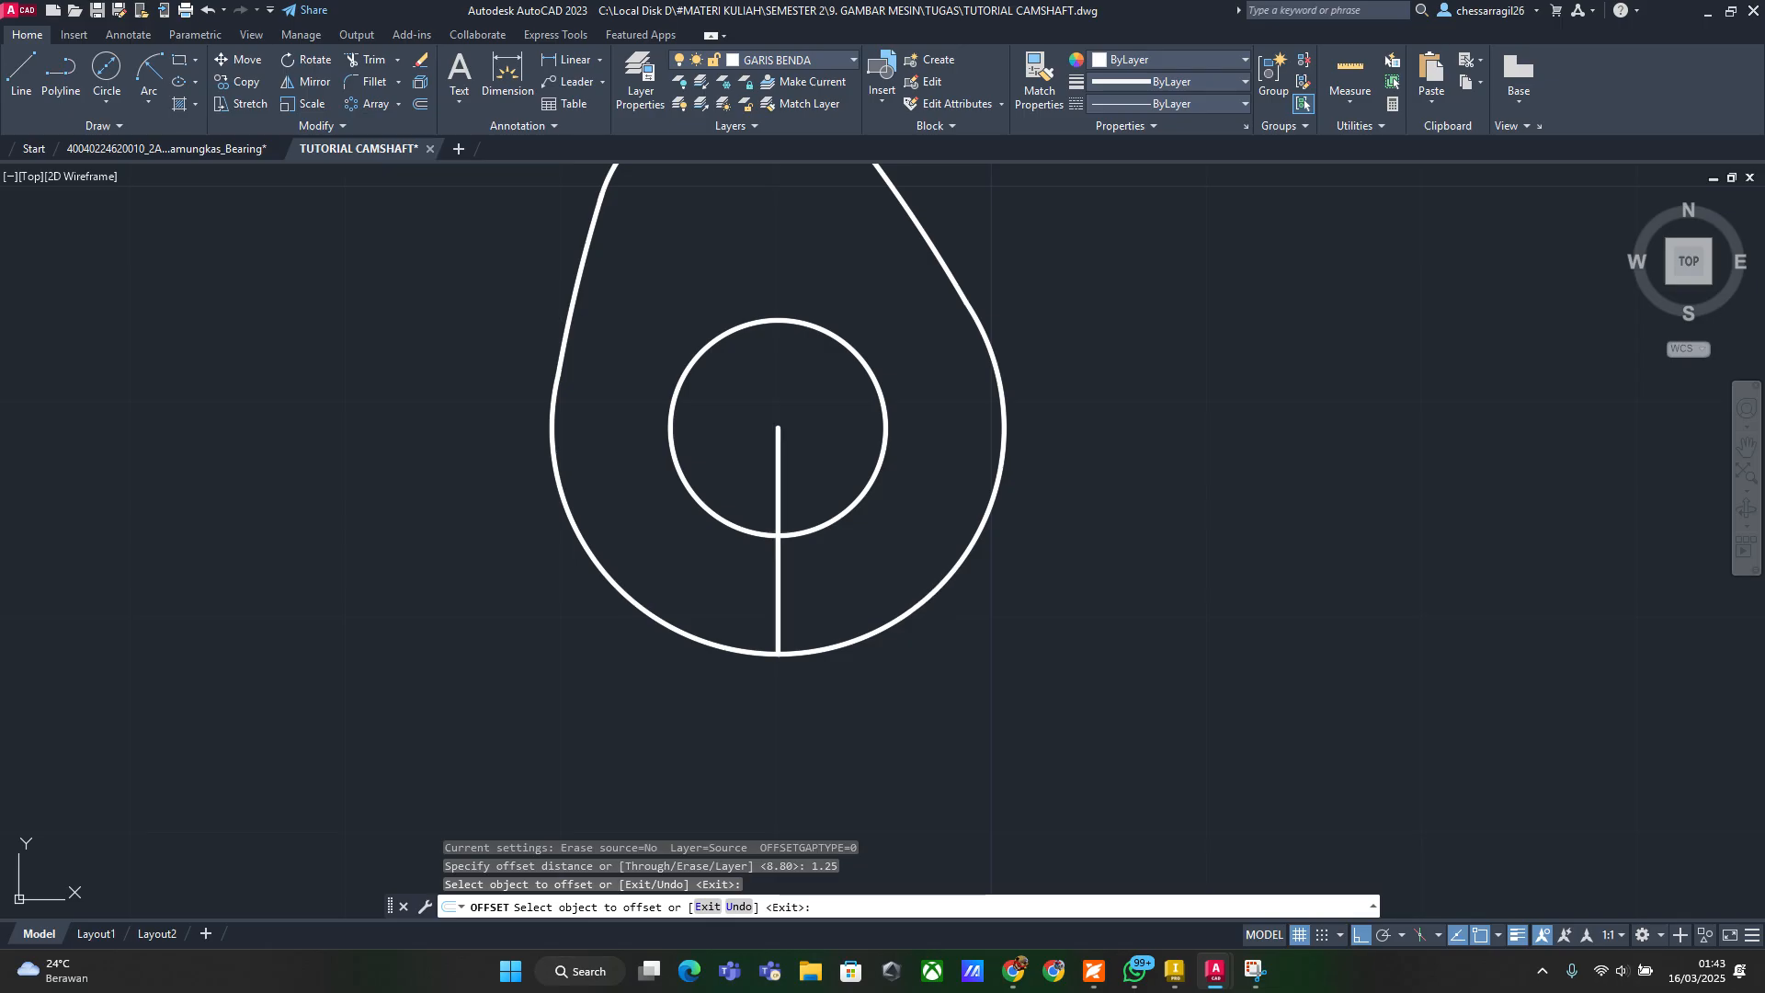
left_click(820, 588)
left_click(781, 582)
left_click(761, 588)
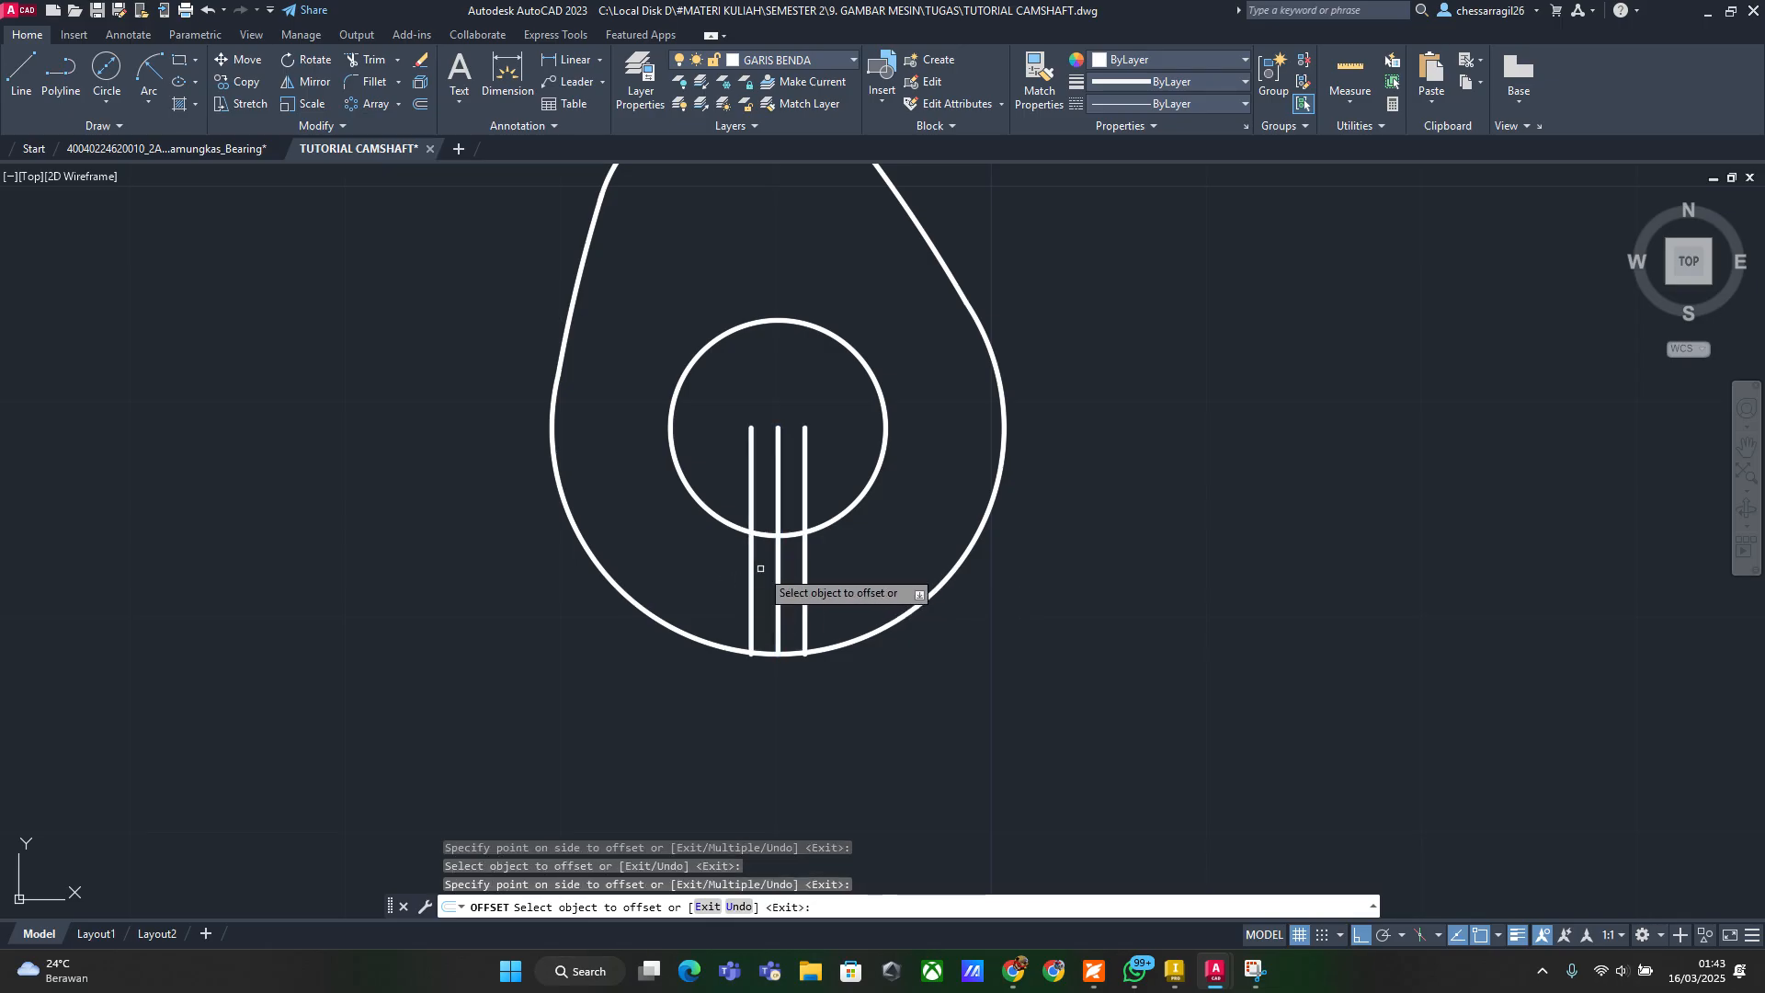
Try to trim the oil hole's lines and the bore arc between them, and undo the trim
key("Escape")
type("TR")
key("Return")
left_click_drag(849, 457, 731, 465)
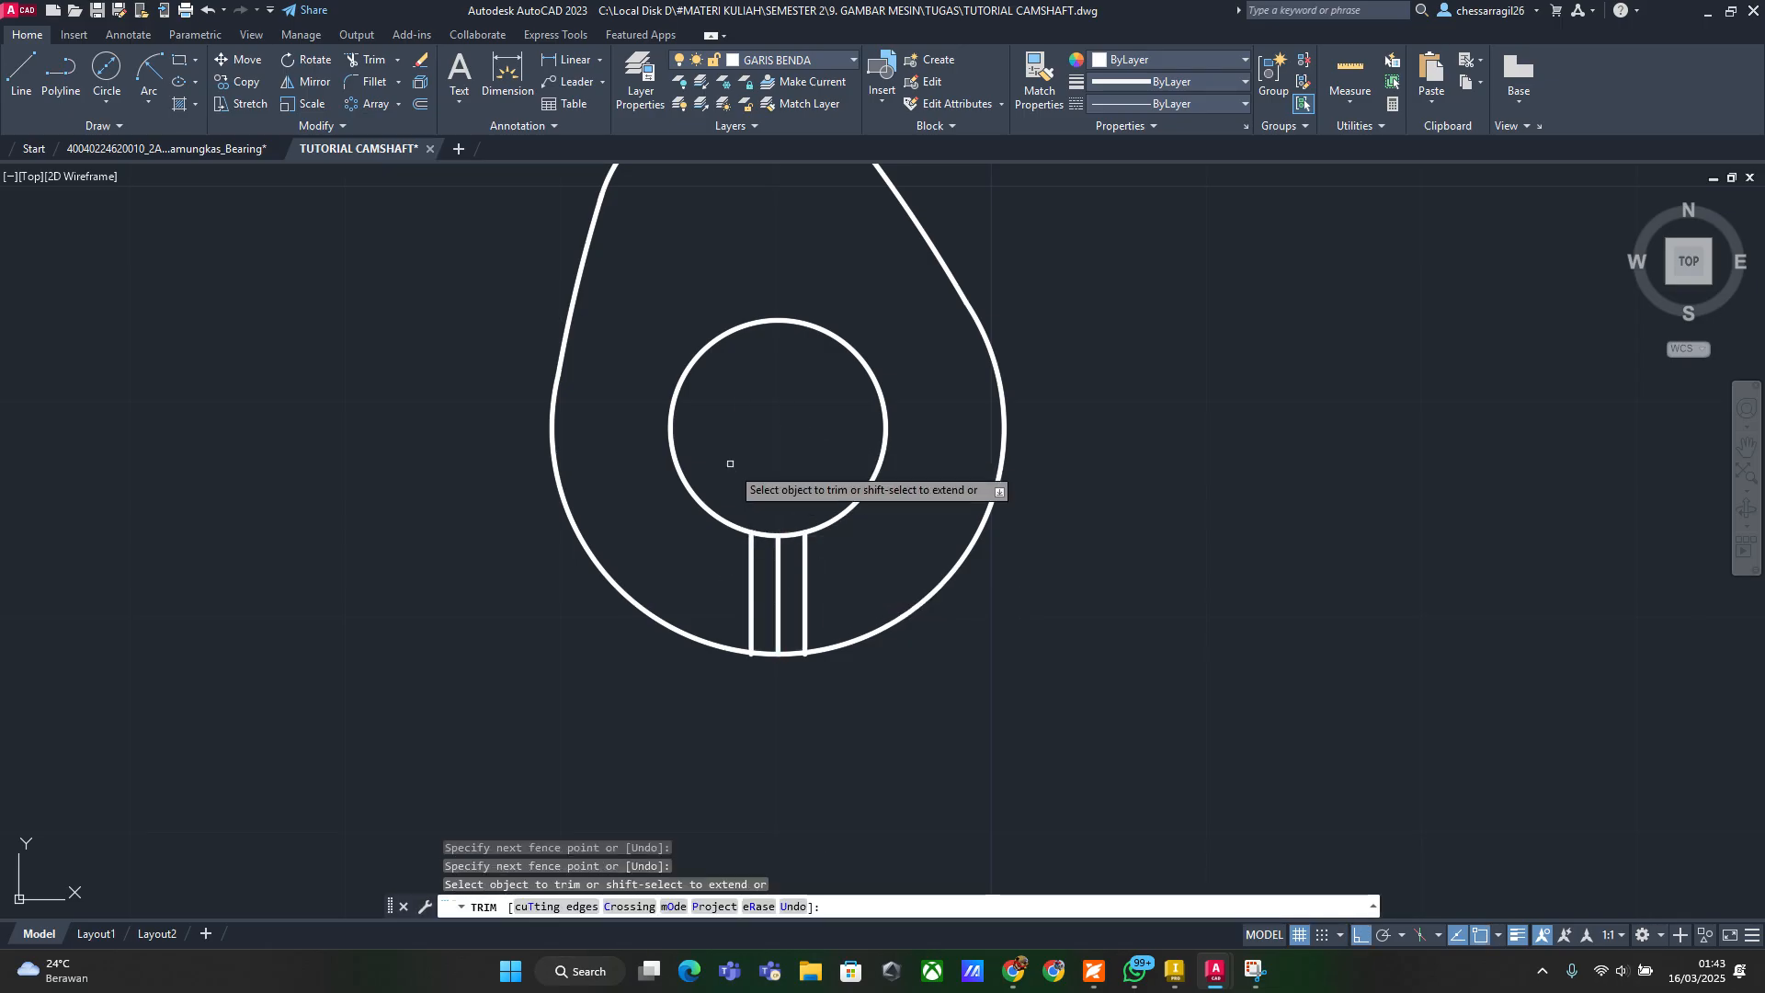
scroll(770, 554, "up", 5)
left_click_drag(761, 546, 808, 564)
left_click(788, 500)
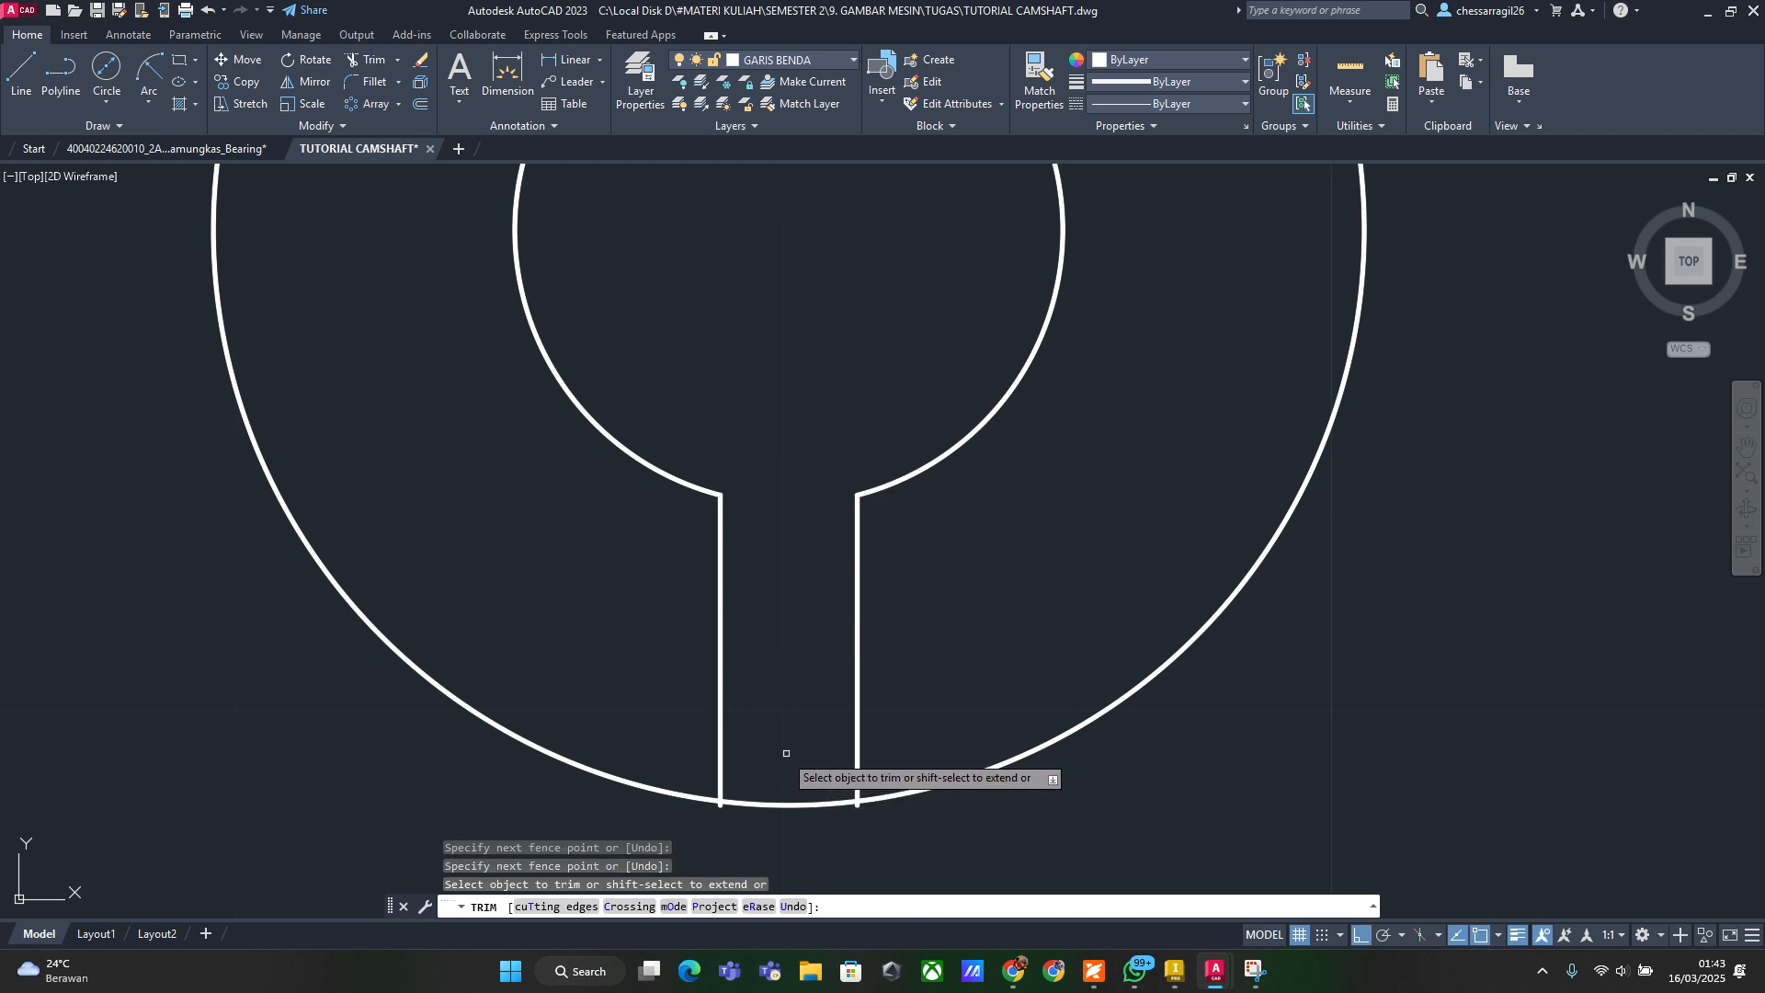
left_click_drag(789, 757, 796, 831)
key("Escape")
key("ctrl+z")
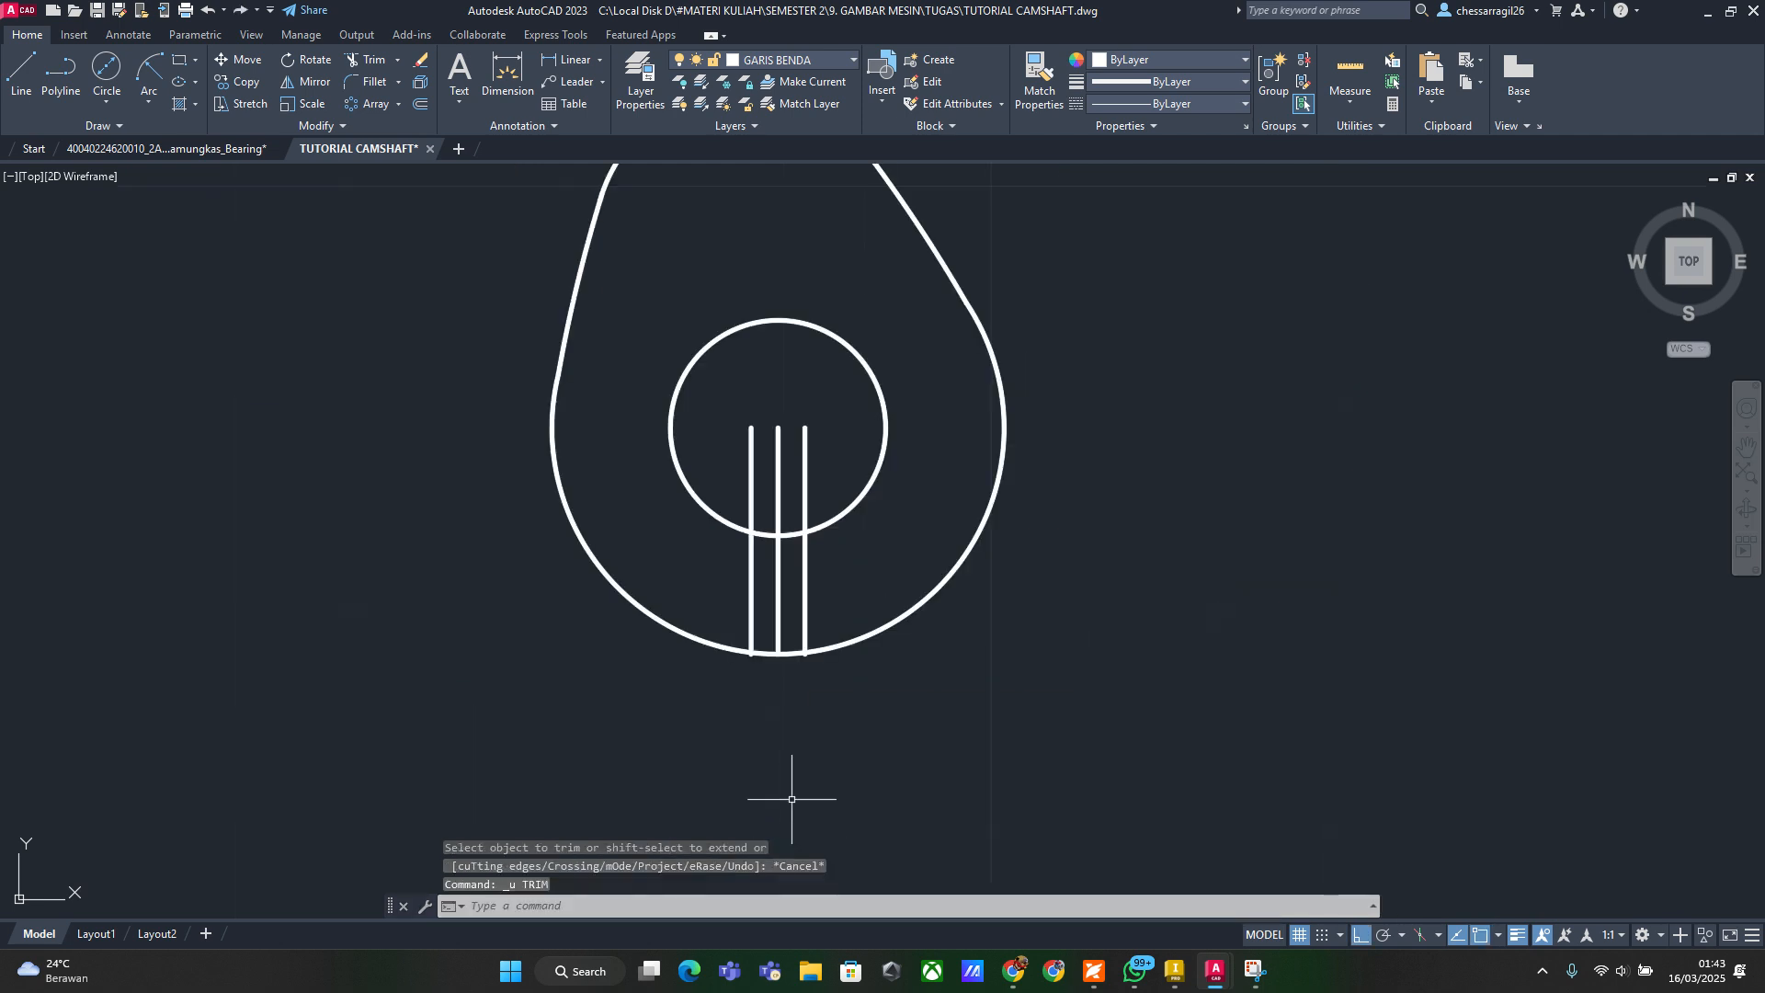
Trim the three vertical lines inside the bore and remove the remaining centre line, keeping the bore circle whole
key("space")
left_click_drag(837, 466, 731, 461)
scroll(790, 582, "up", 4)
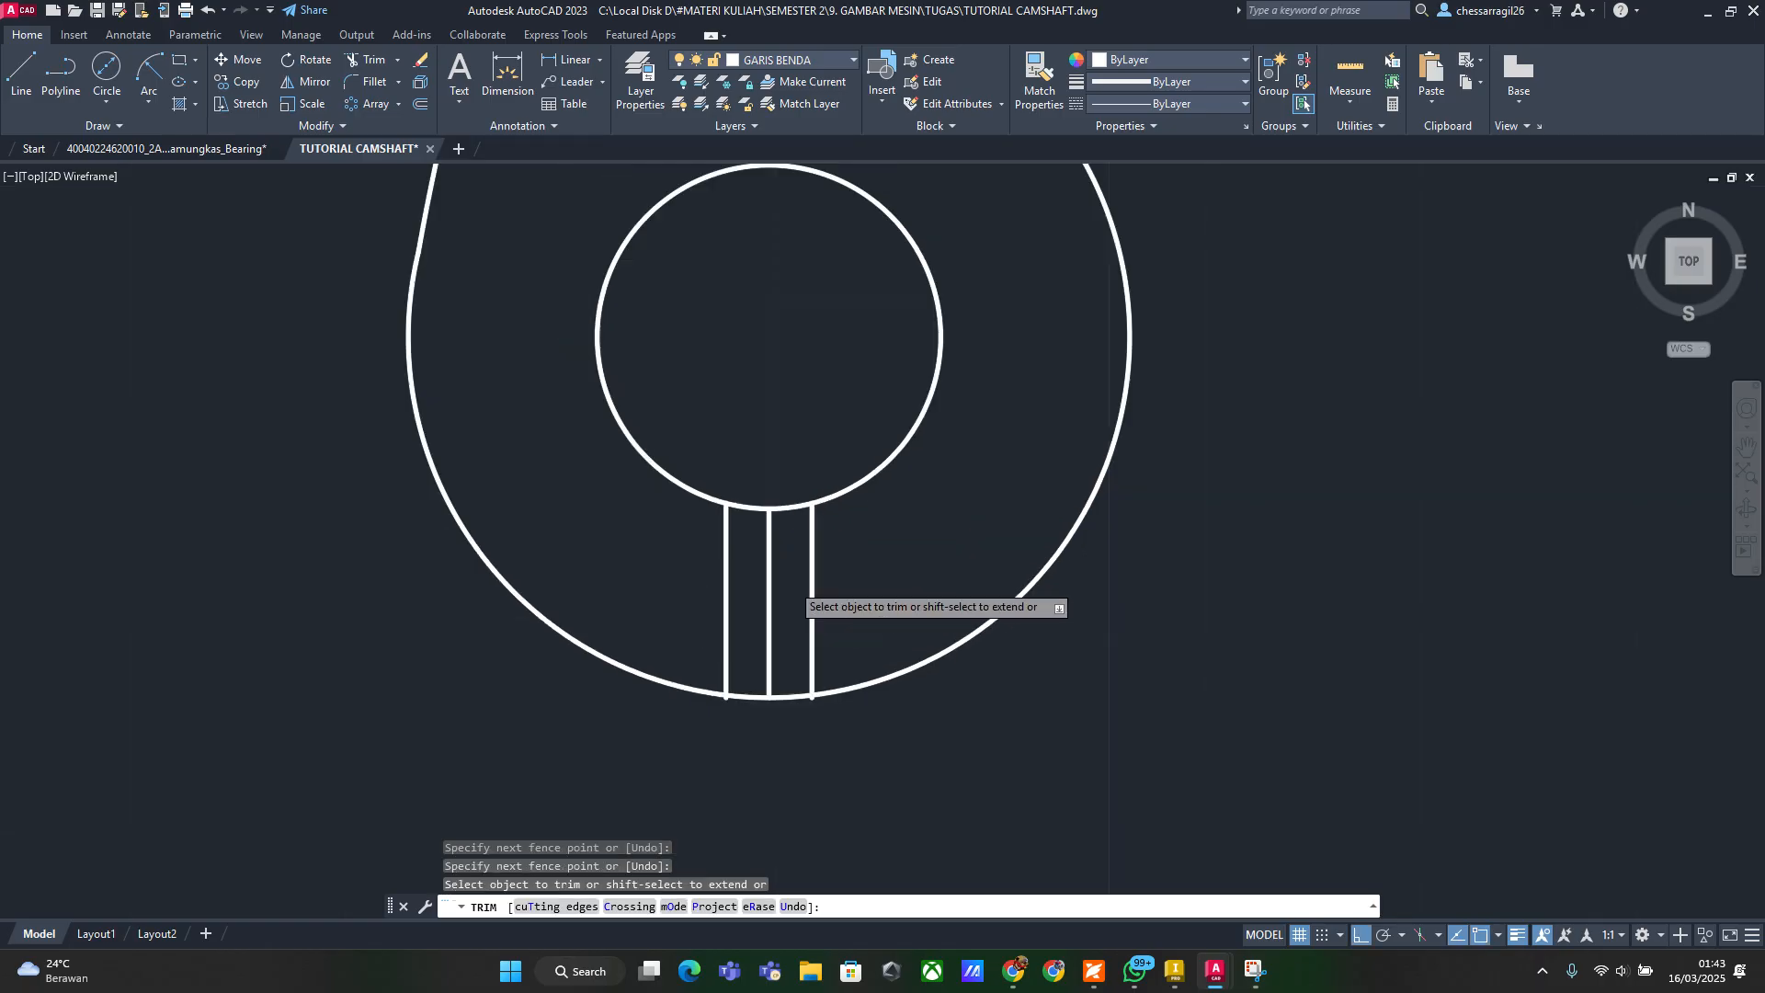
left_click_drag(784, 576, 706, 576)
scroll(785, 628, "down", 2)
middle_click_drag(783, 627, 778, 633)
scroll(778, 633, "down", 4)
key("Escape")
key("Escape")
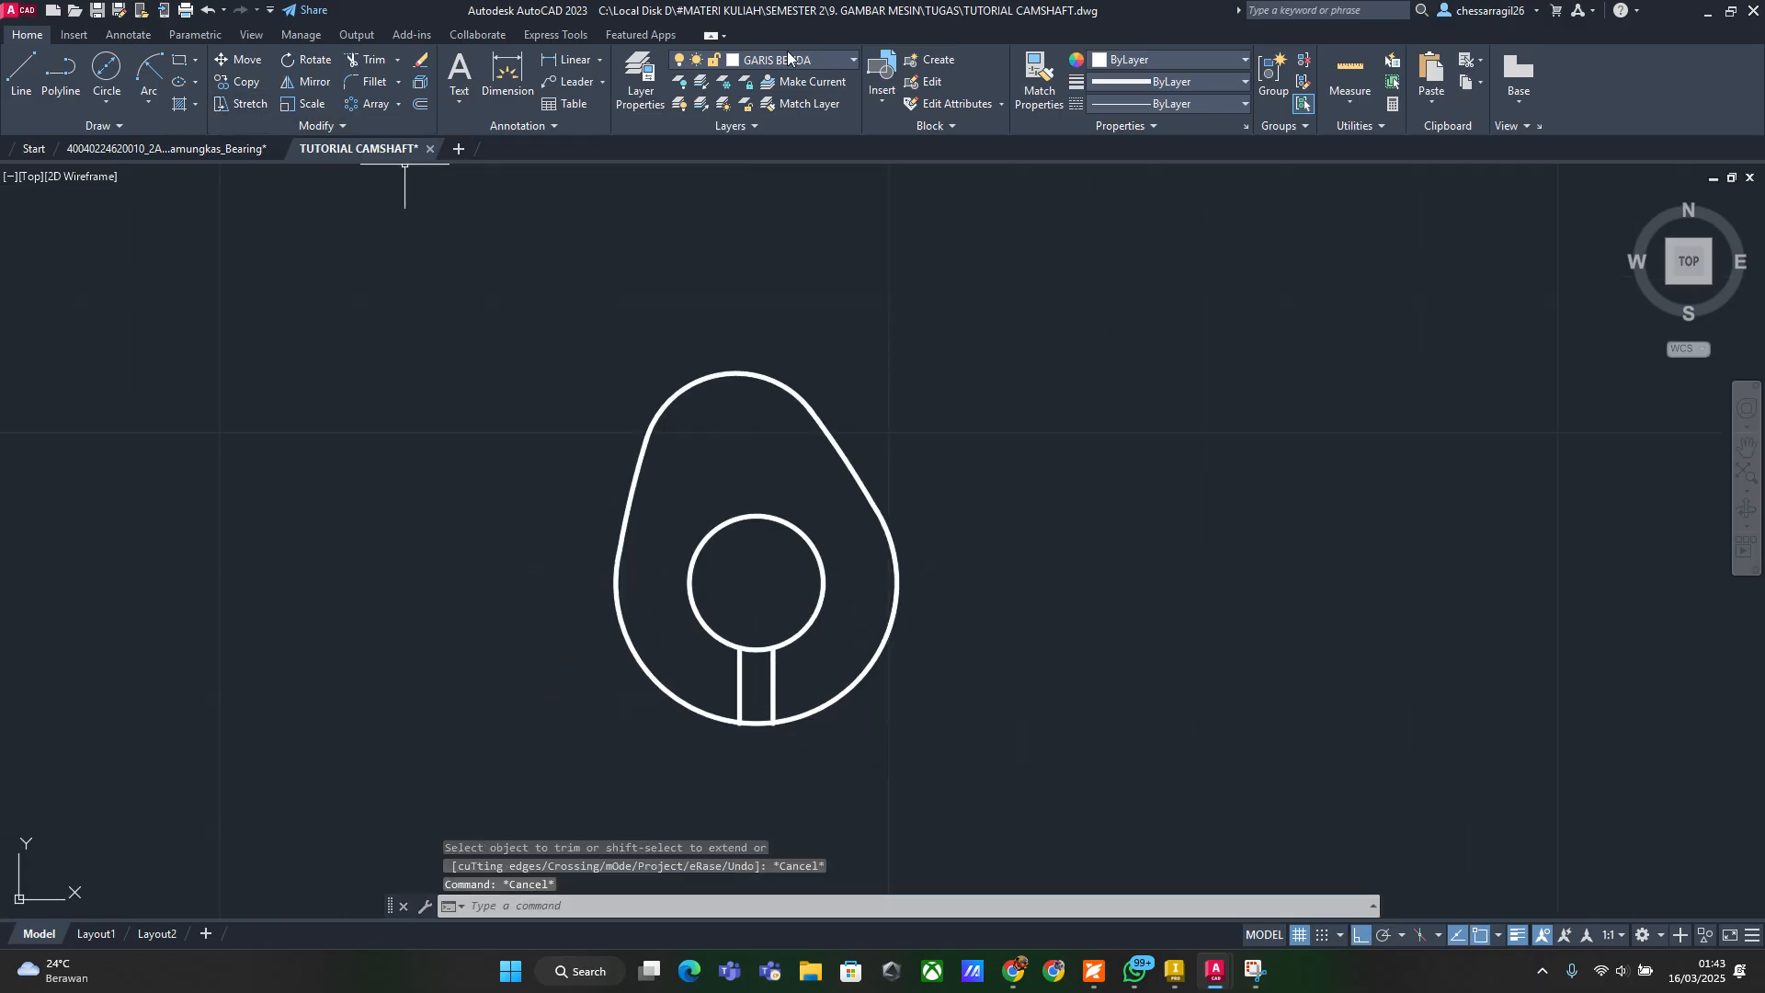
scroll(858, 555, "down", 3)
middle_click_drag(913, 548, 898, 610)
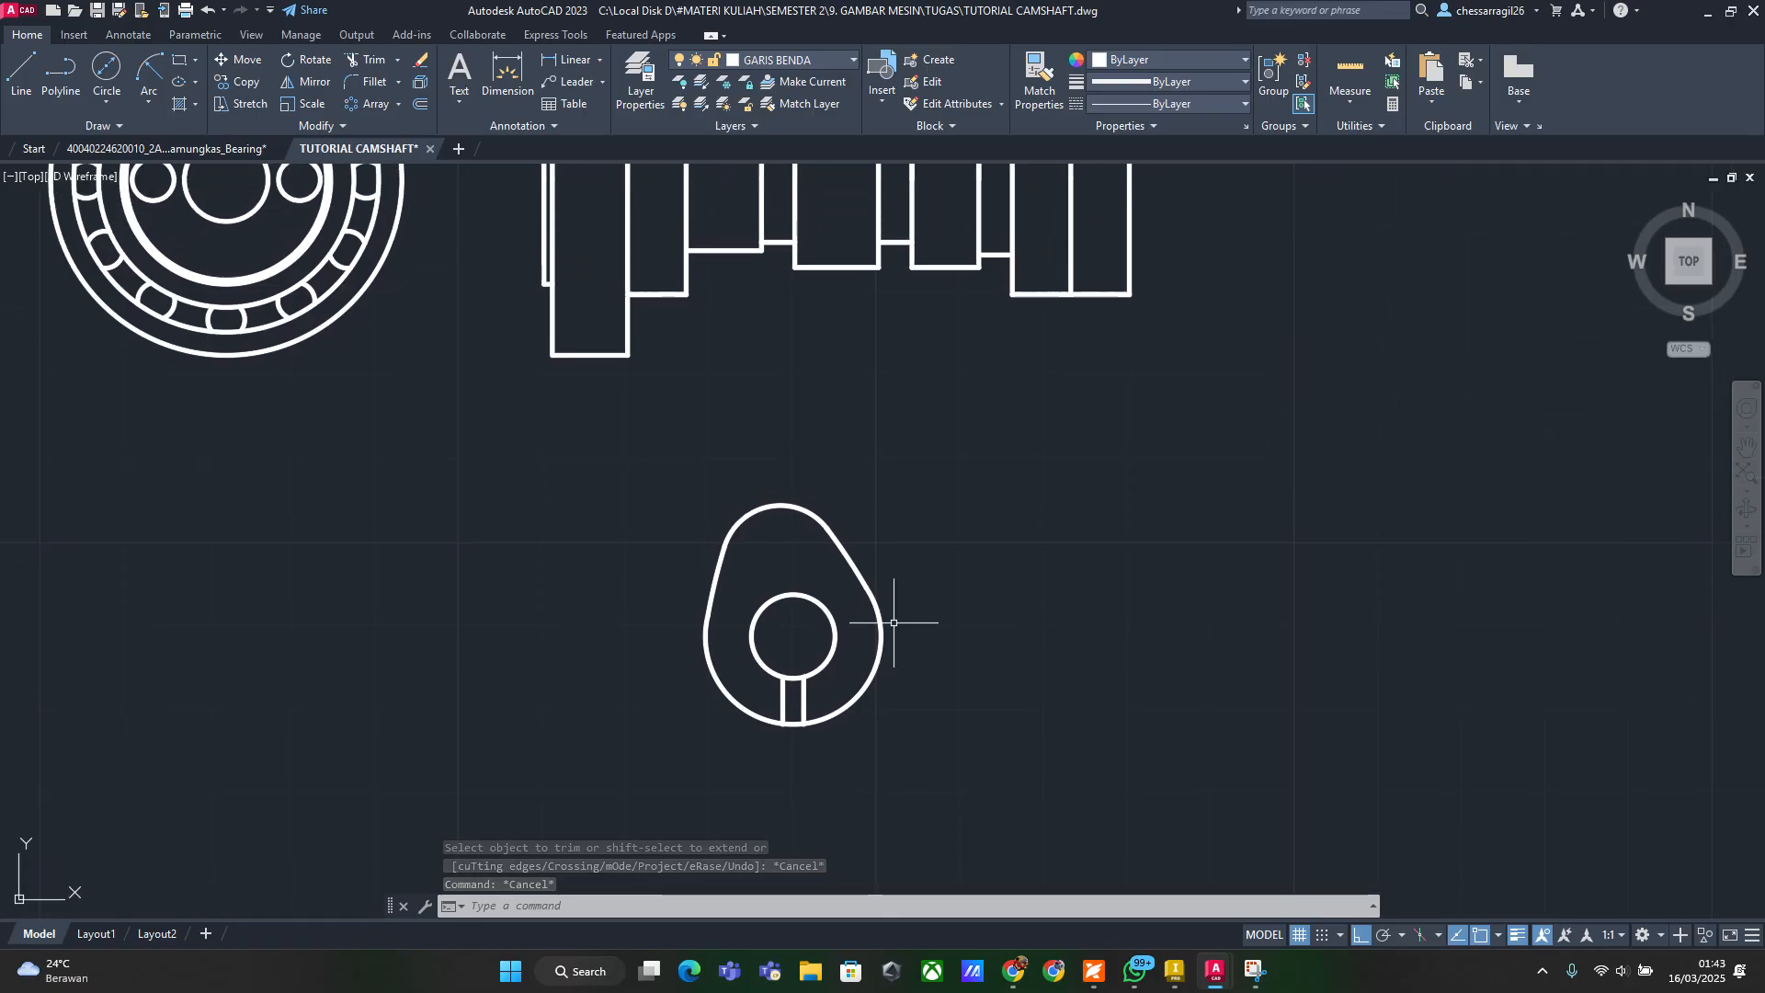
left_click(991, 822)
left_click(599, 406)
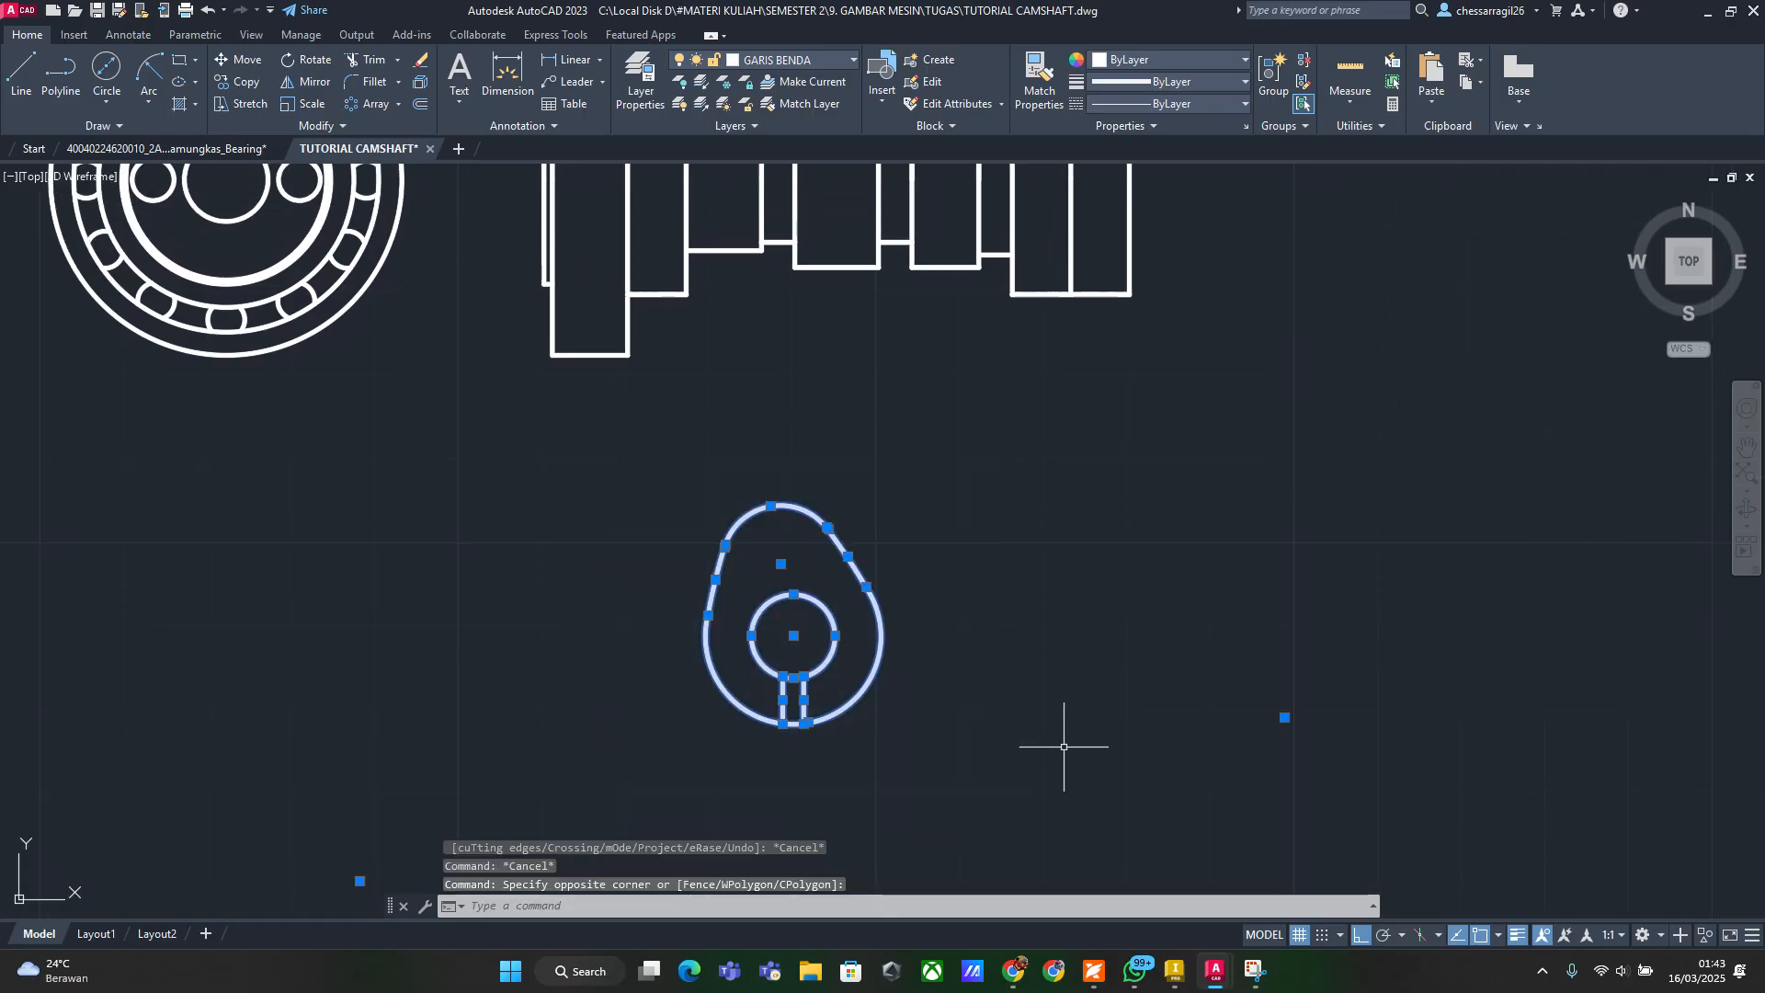
key("Escape")
Check the cam A-A reference in Inventor and copy the complete cam B-B profile horizontally to its left in AutoCAD
left_click(965, 783)
left_click(595, 427)
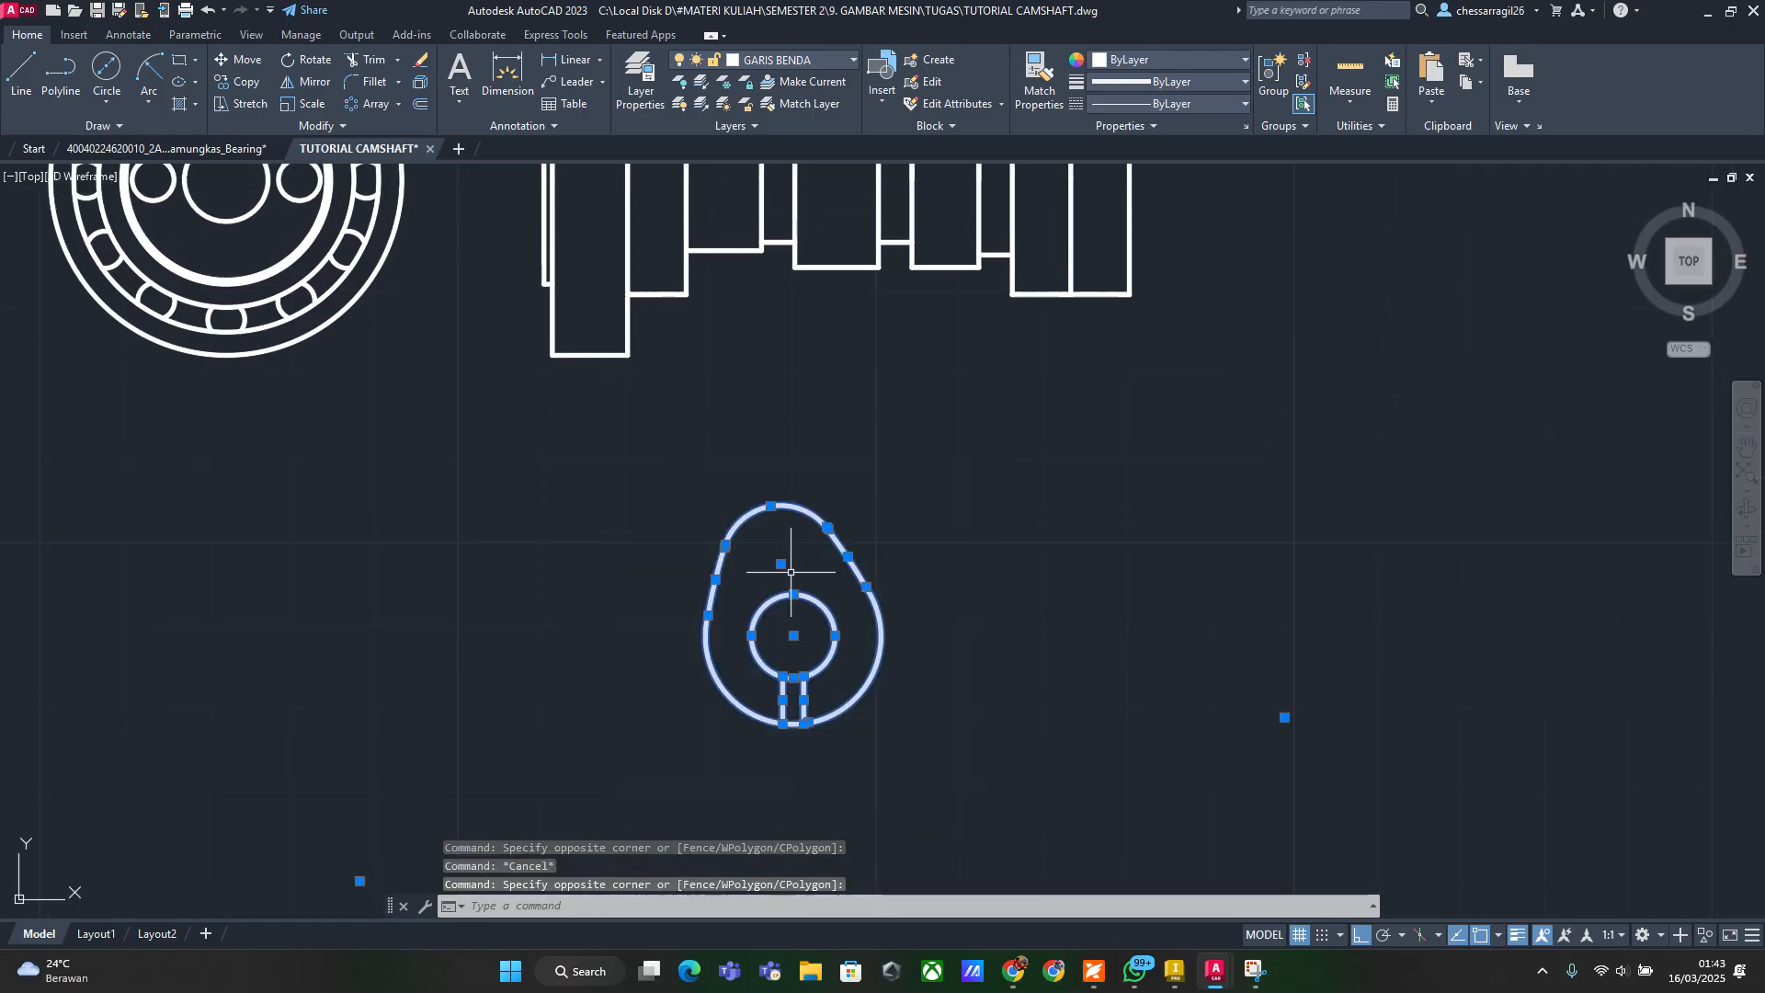
key("alt+Tab")
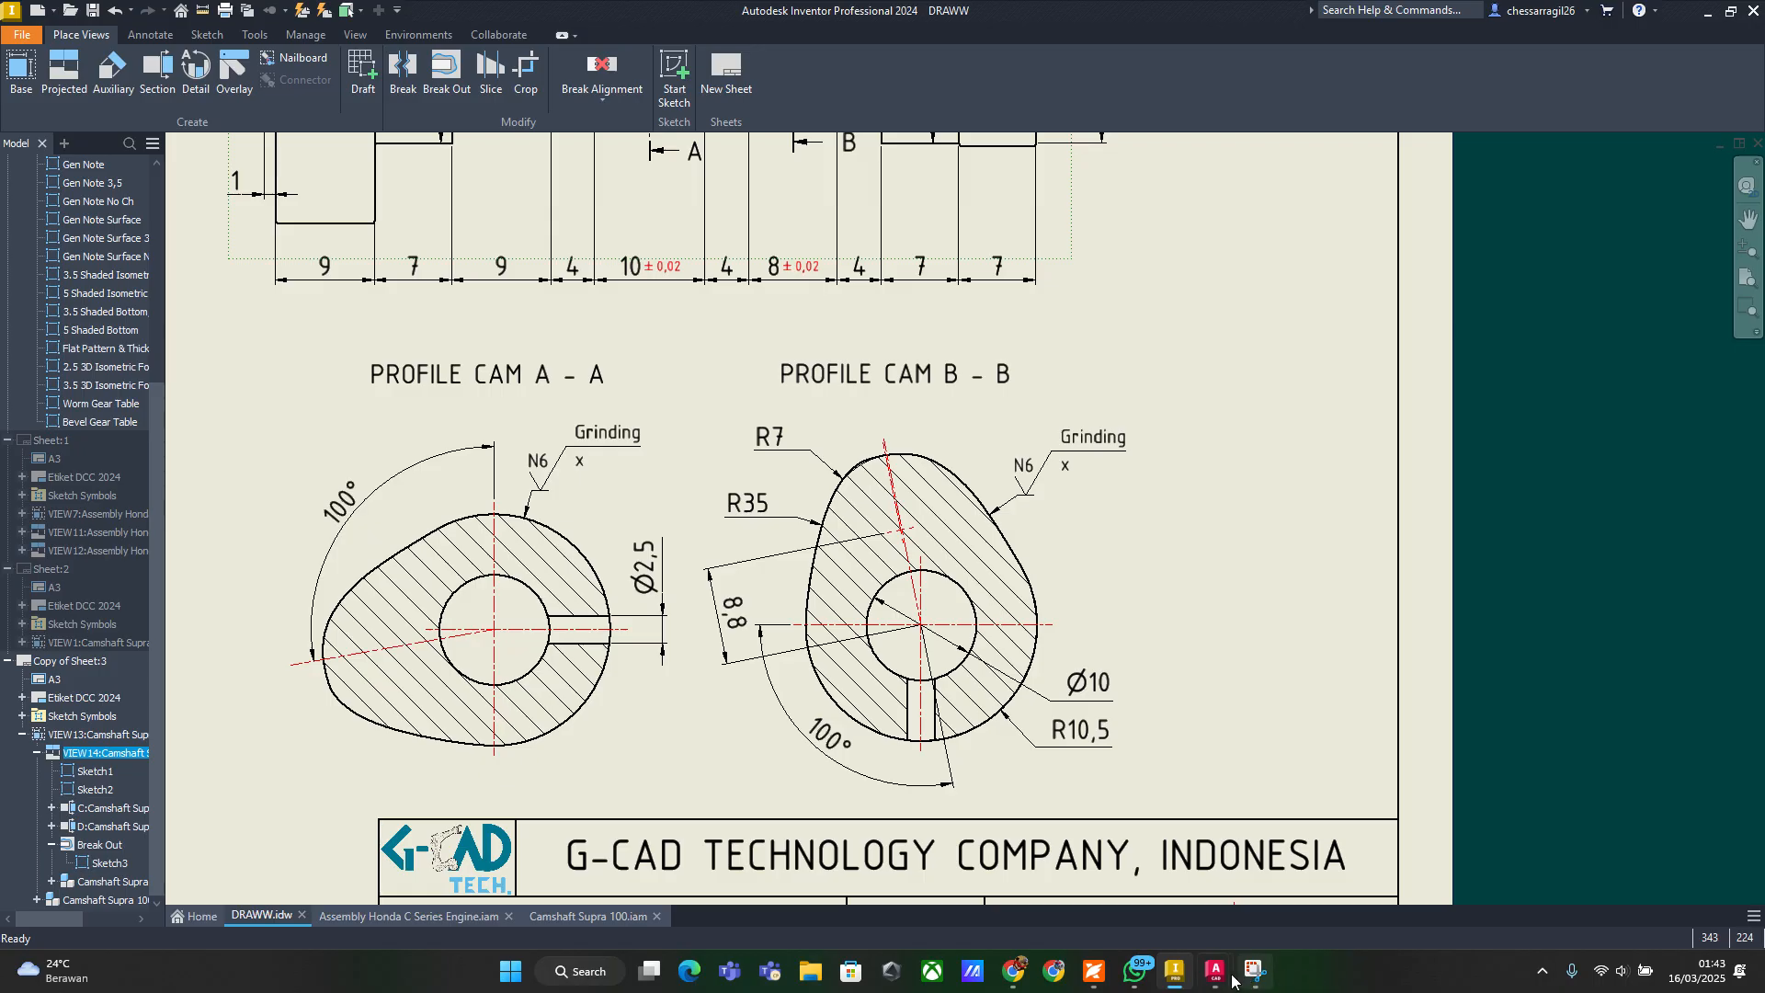
mouse_move(1221, 982)
left_click(1275, 868)
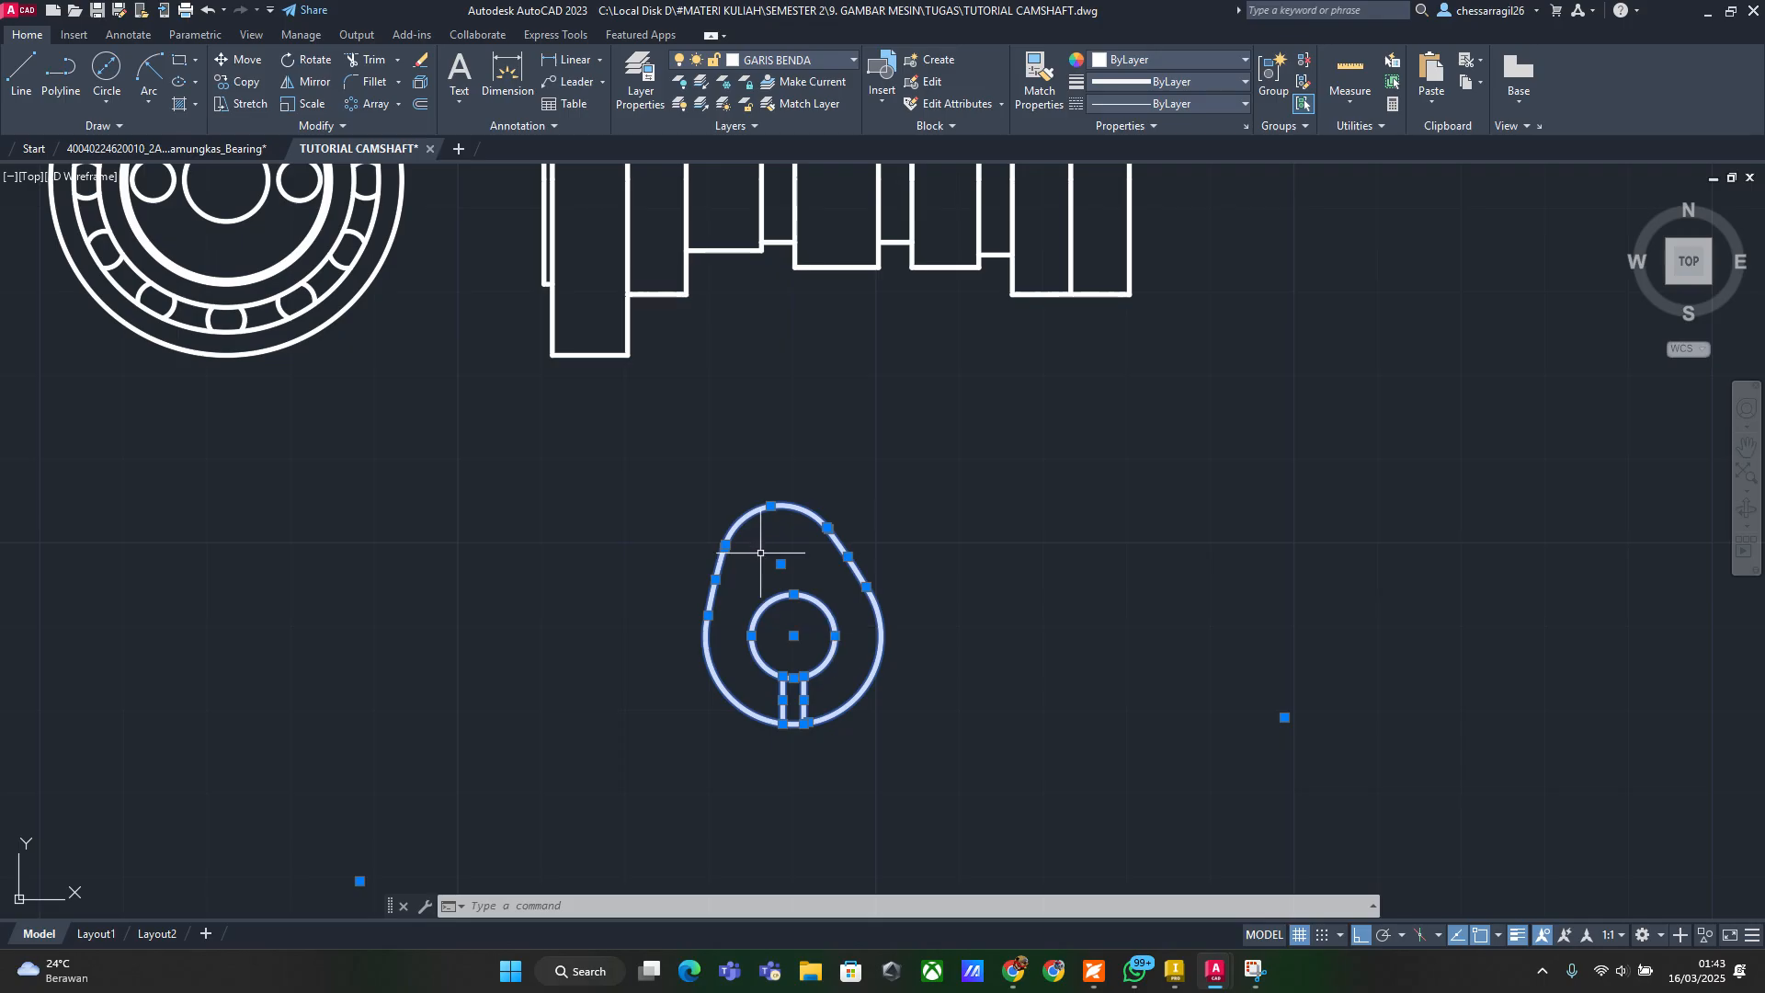
right_click(829, 640)
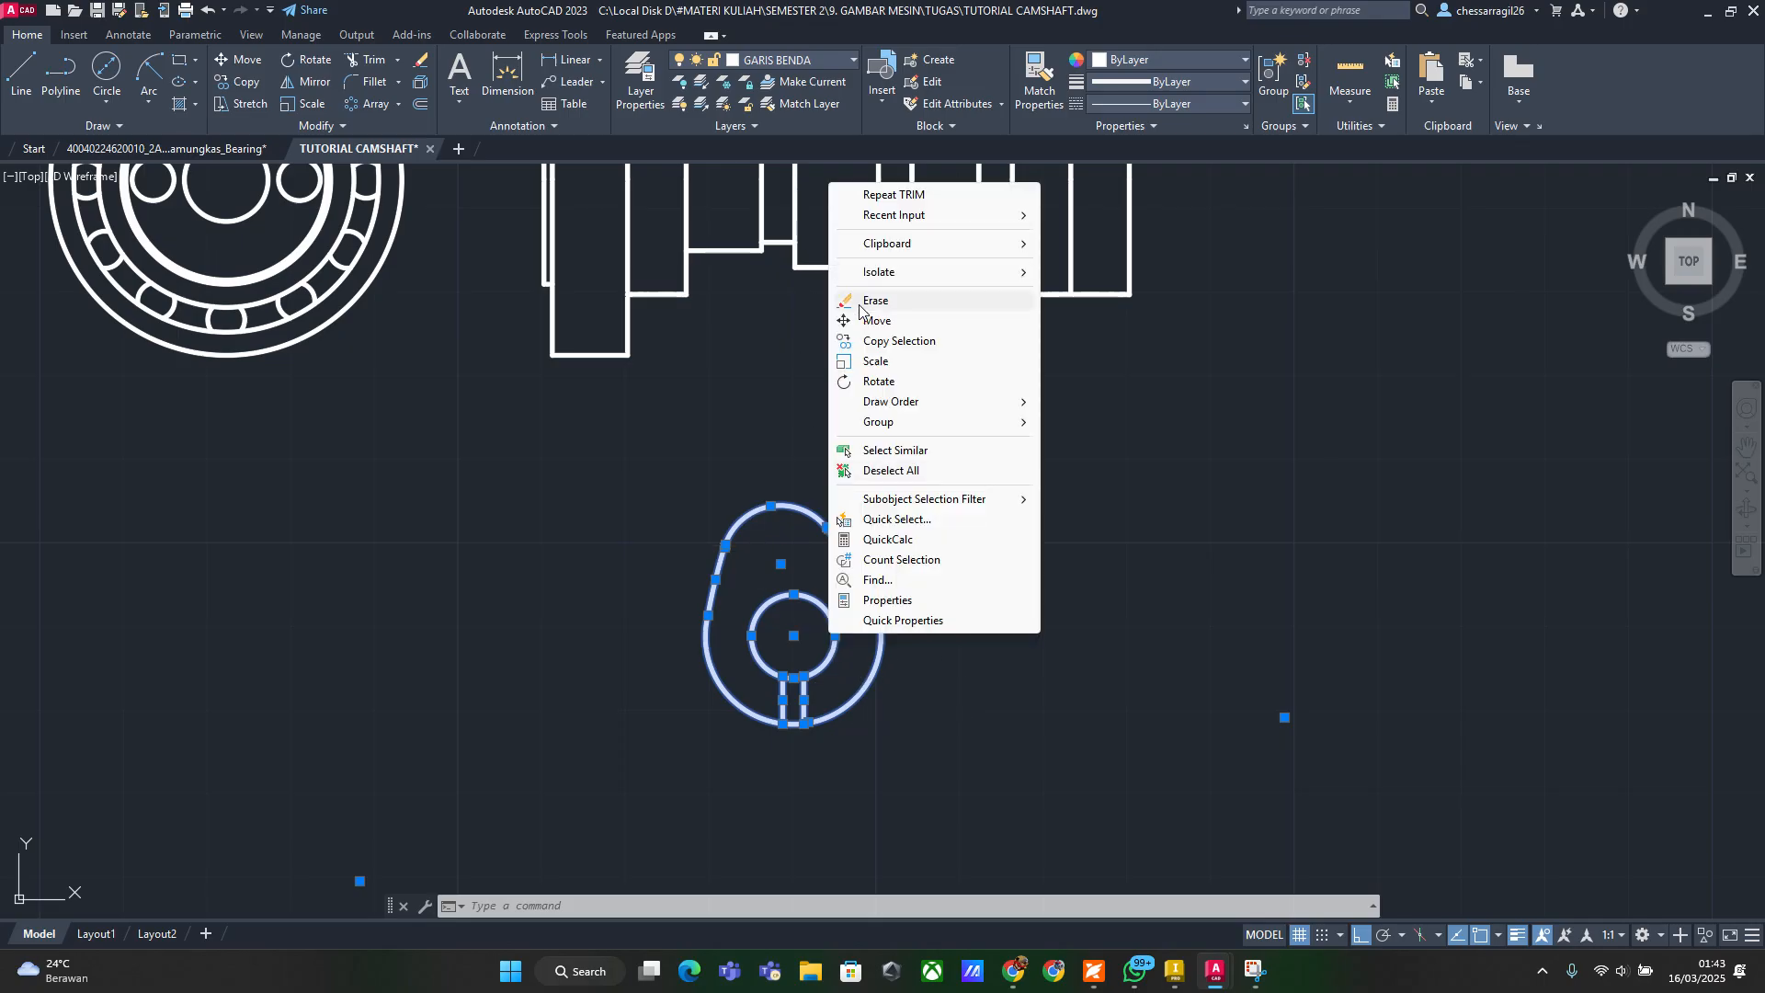
left_click(910, 342)
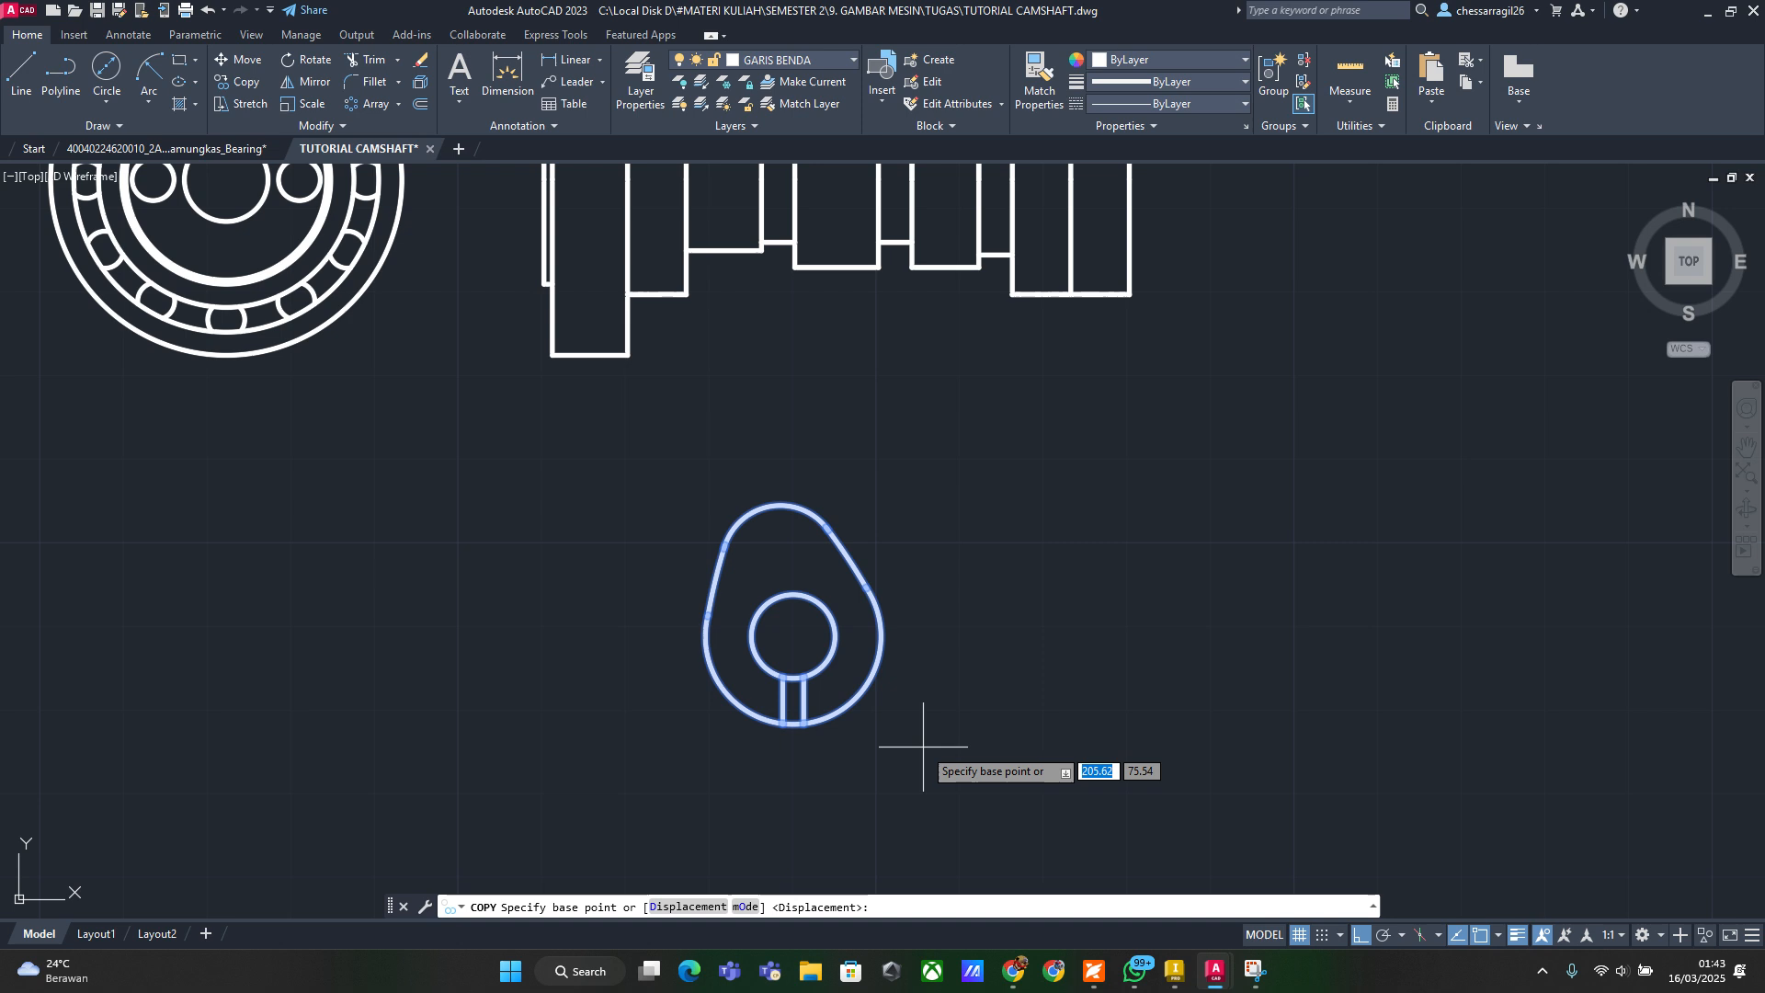
left_click(915, 697)
left_click(595, 704)
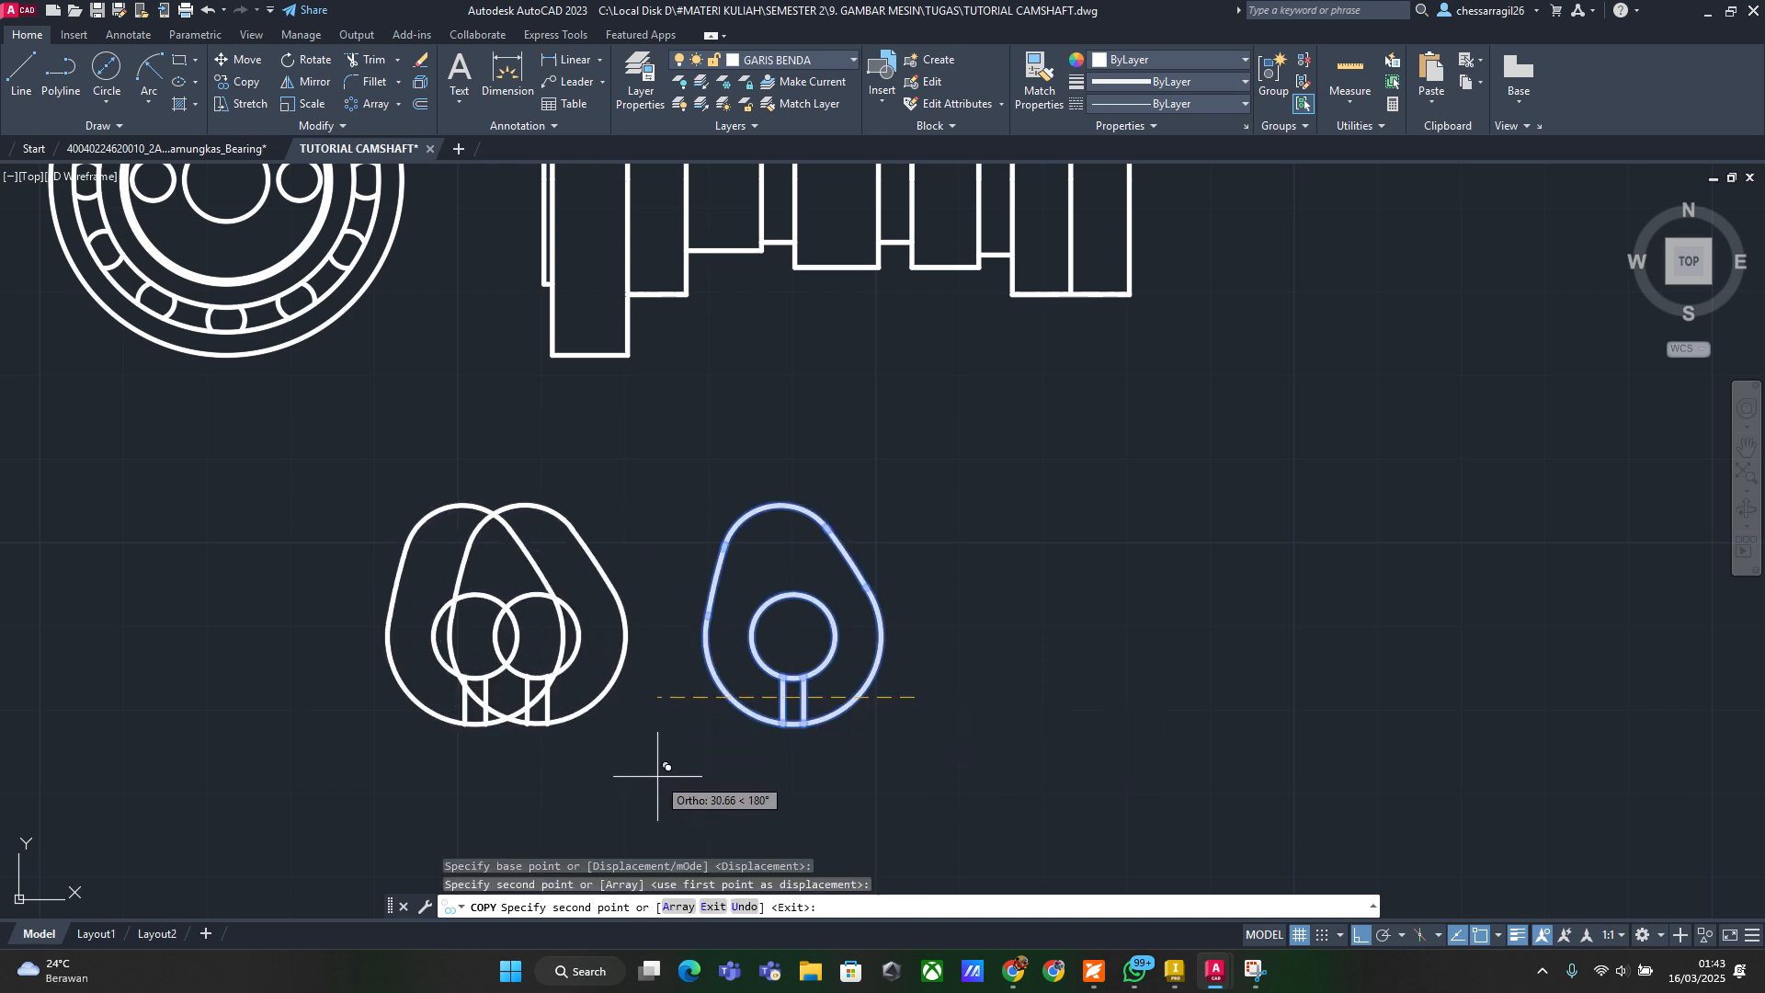
key("Escape")
key("Escape")
middle_click_drag(635, 782, 937, 735)
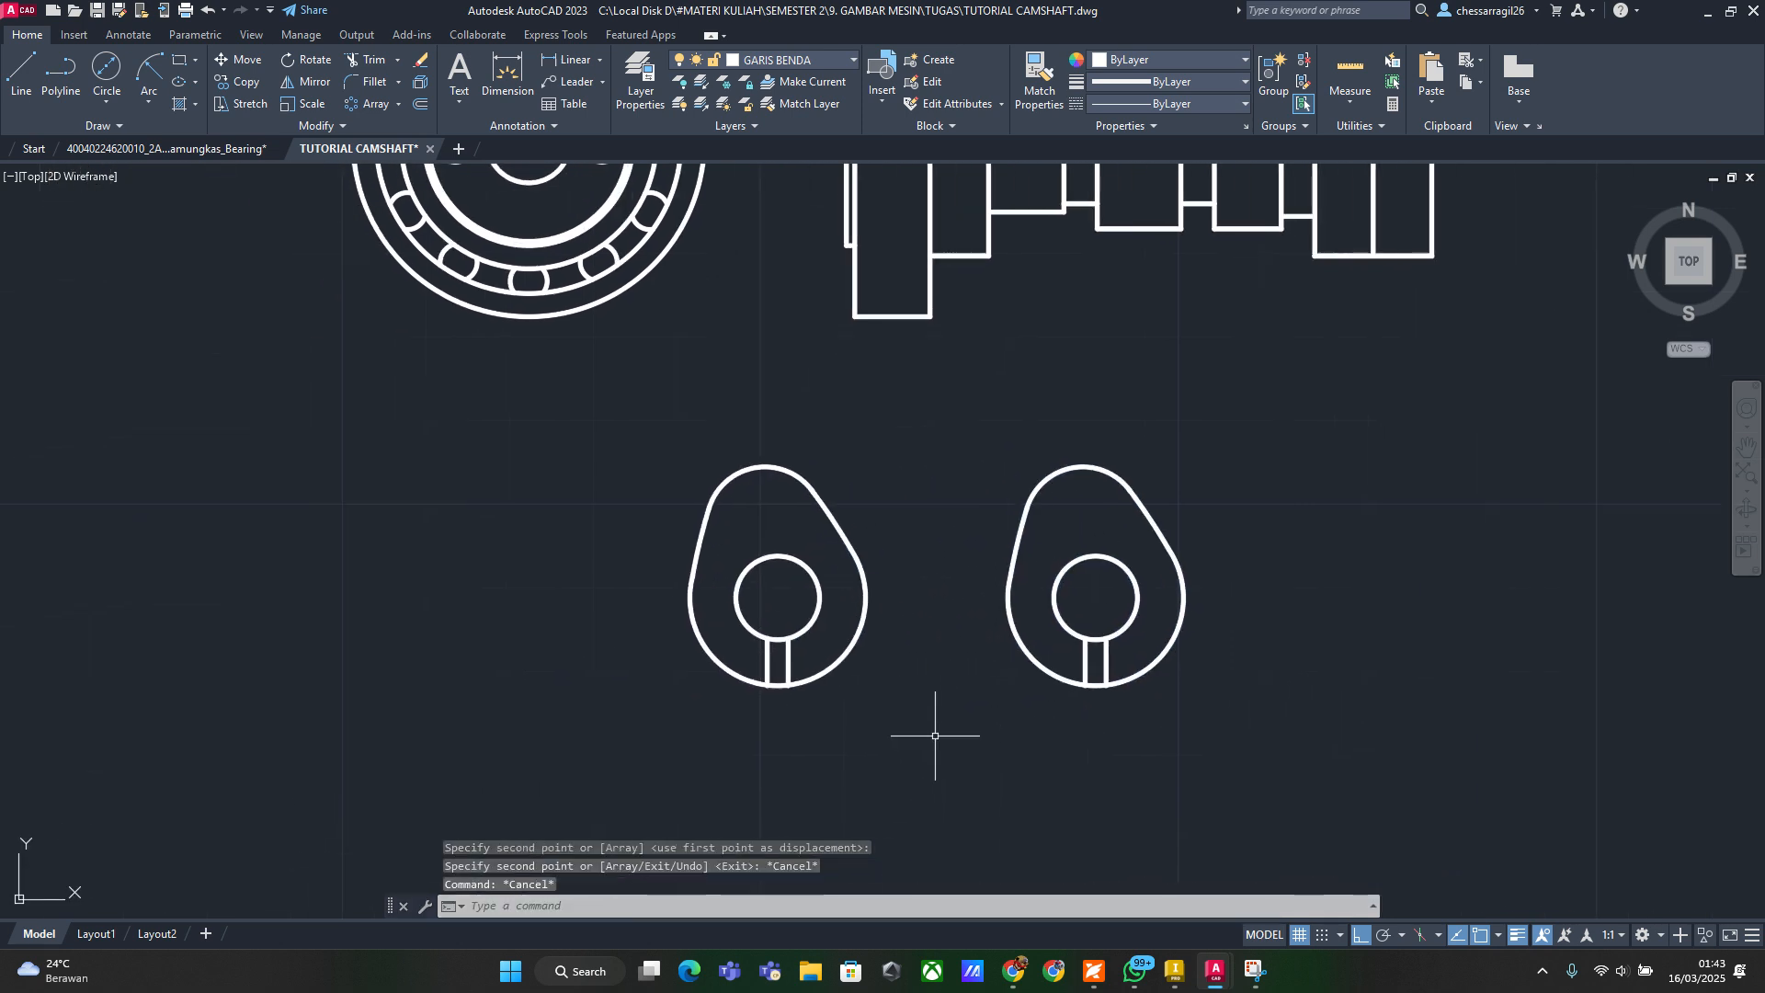
Rotate the left cam copy by 90 degrees about its bore's centre, with Ortho turned off
left_click_drag(935, 735, 620, 409)
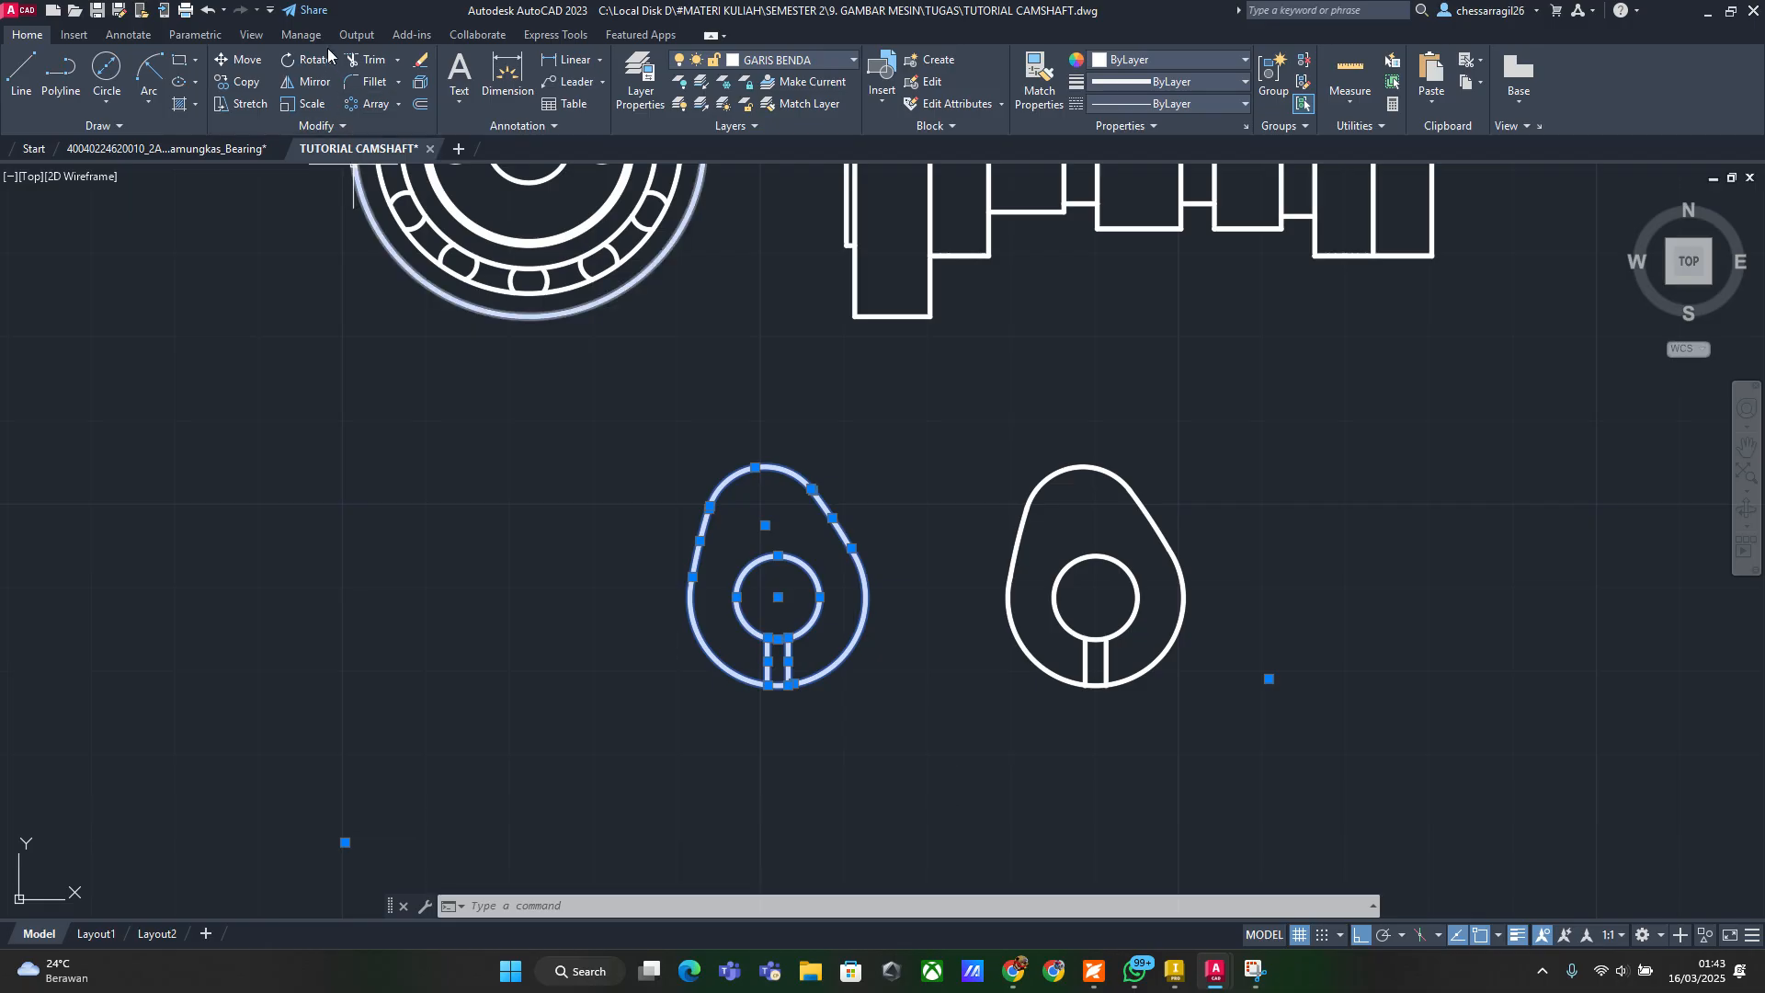
left_click(304, 60)
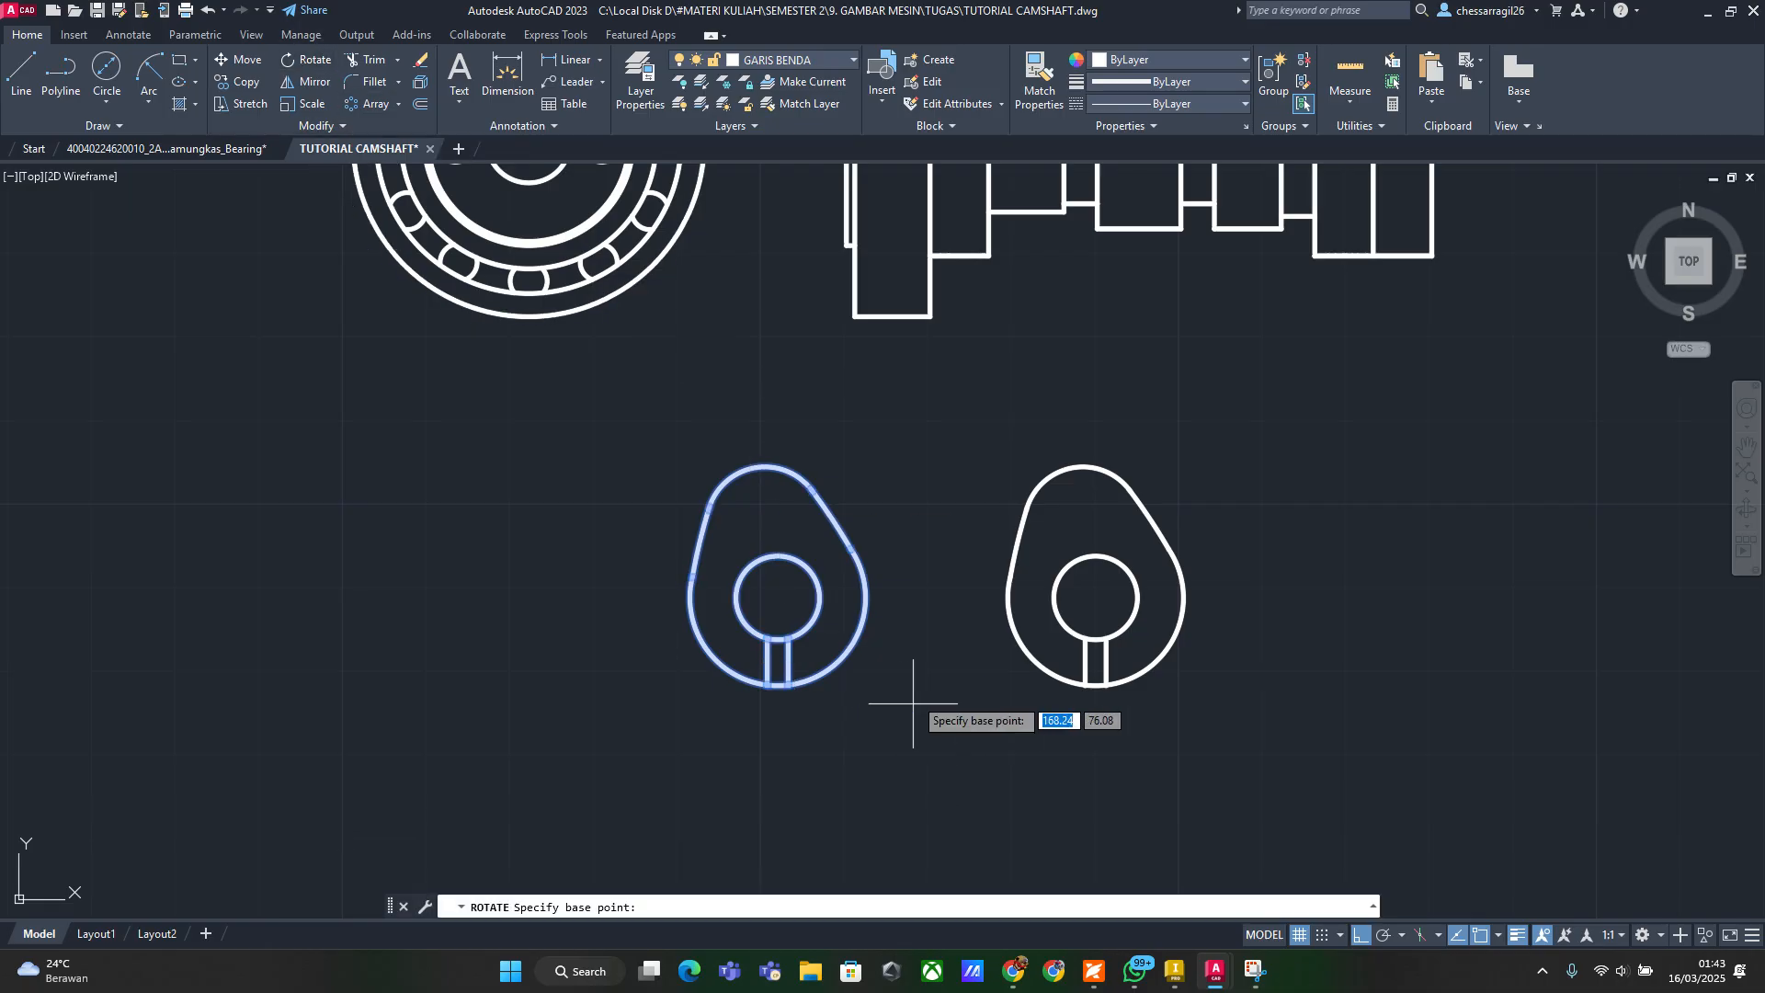
left_click(778, 597)
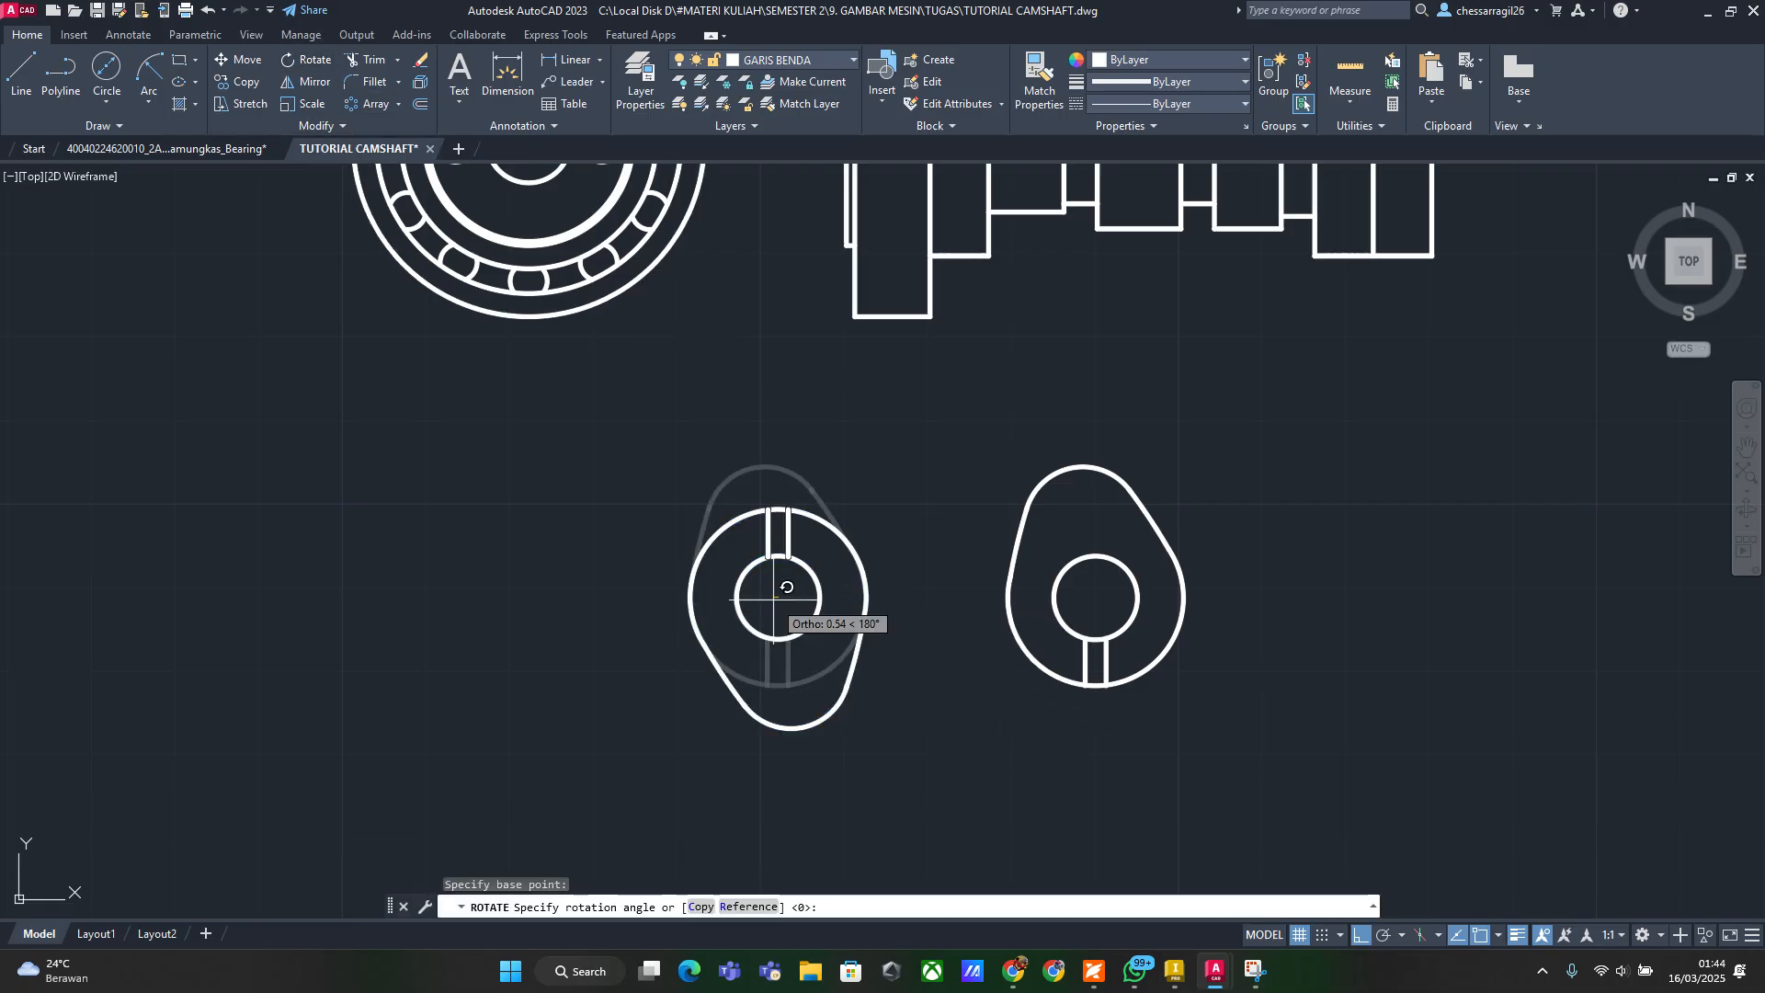
key("F8")
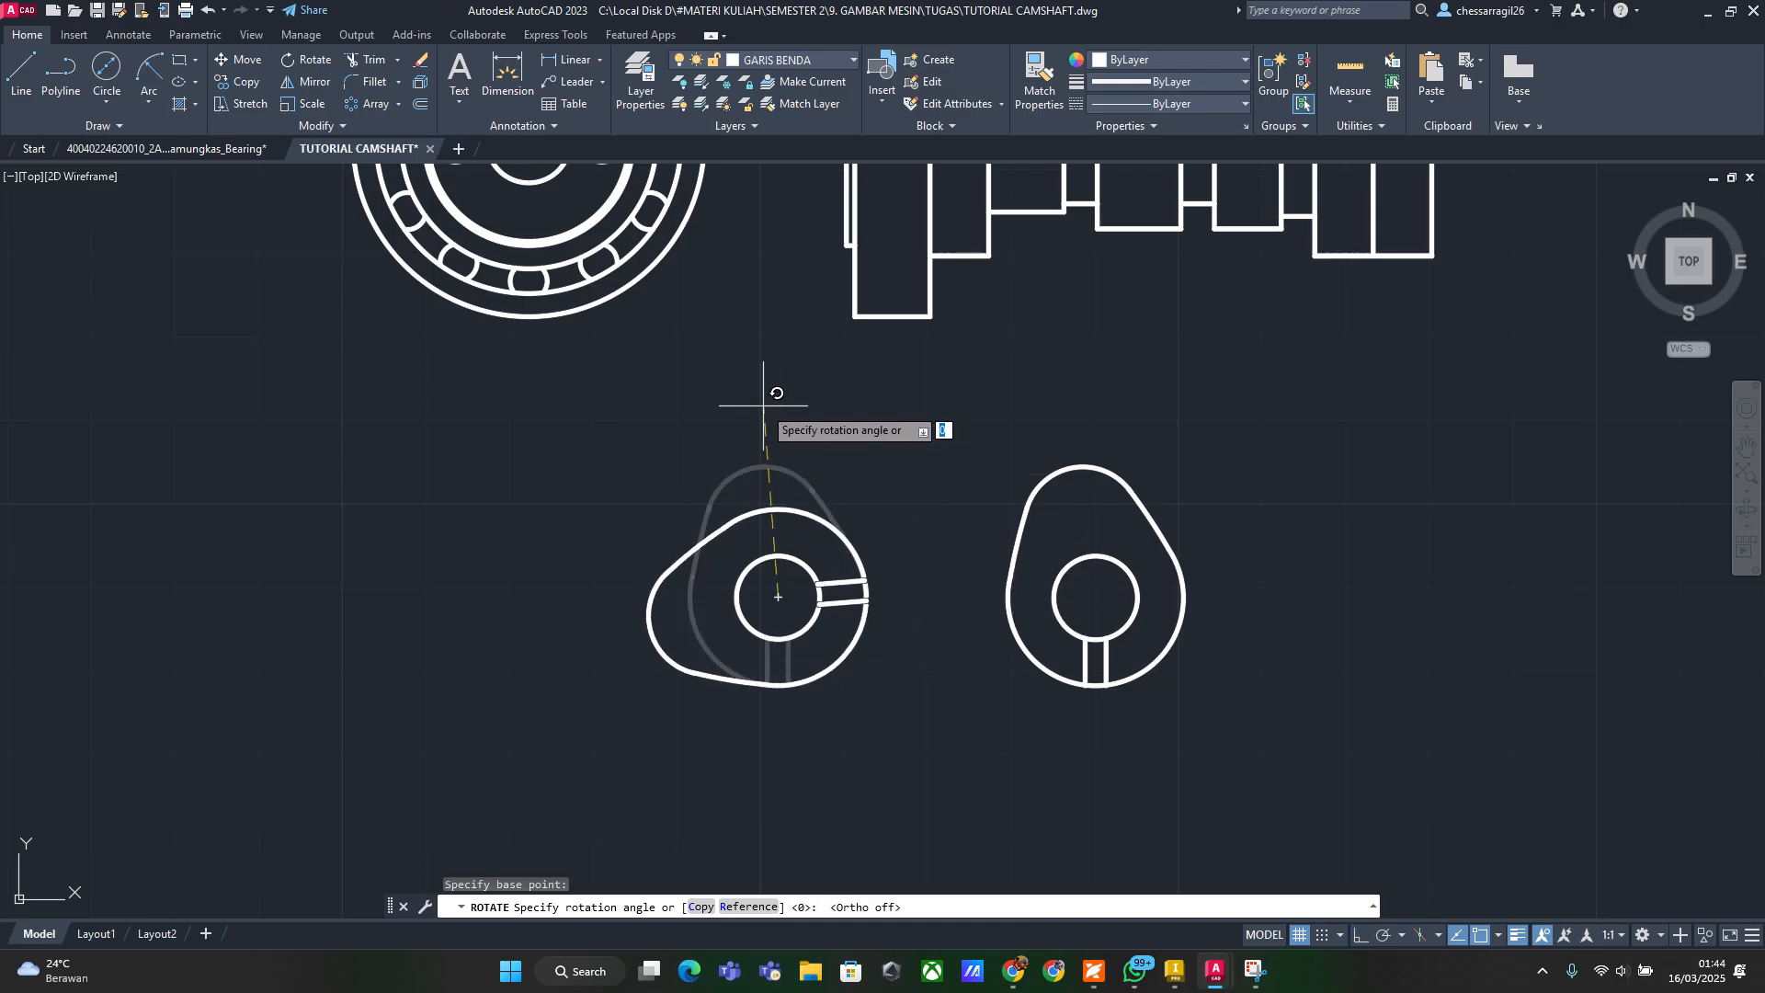
type("90")
key("Return")
key("Escape")
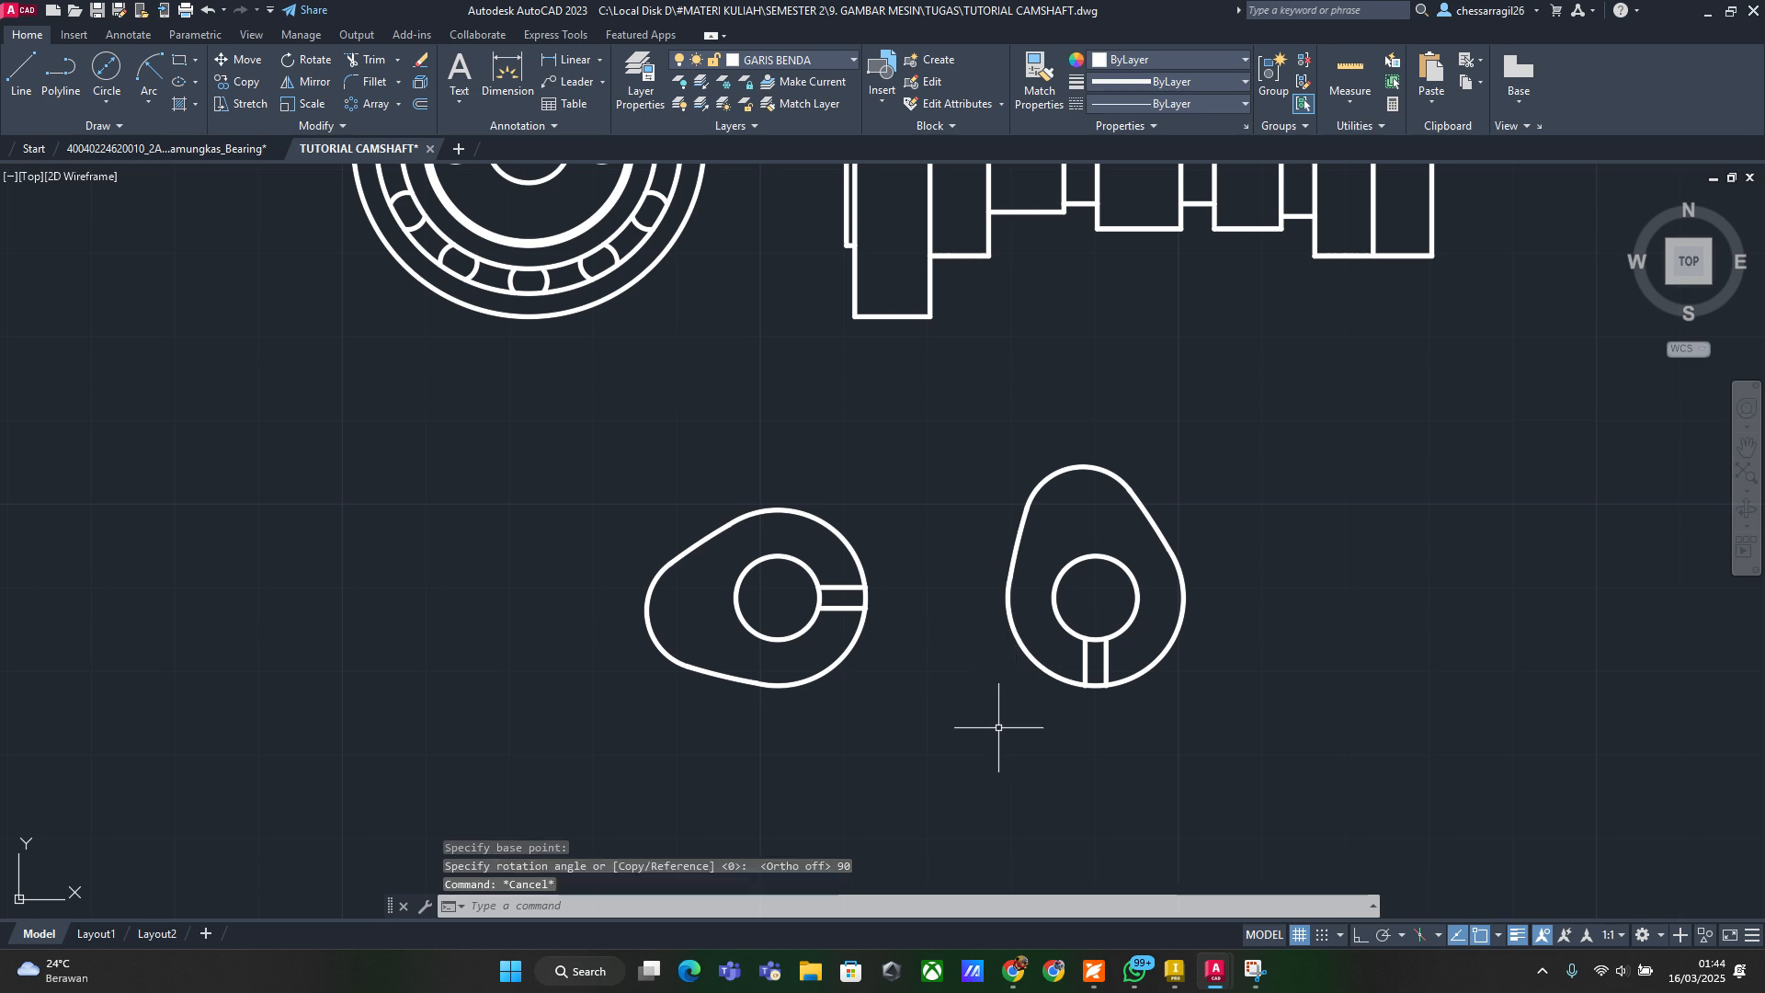
Compare the cam profiles with the hatched sections in the Inventor reference, and make layer 0 current in AutoCAD
key("alt+Tab")
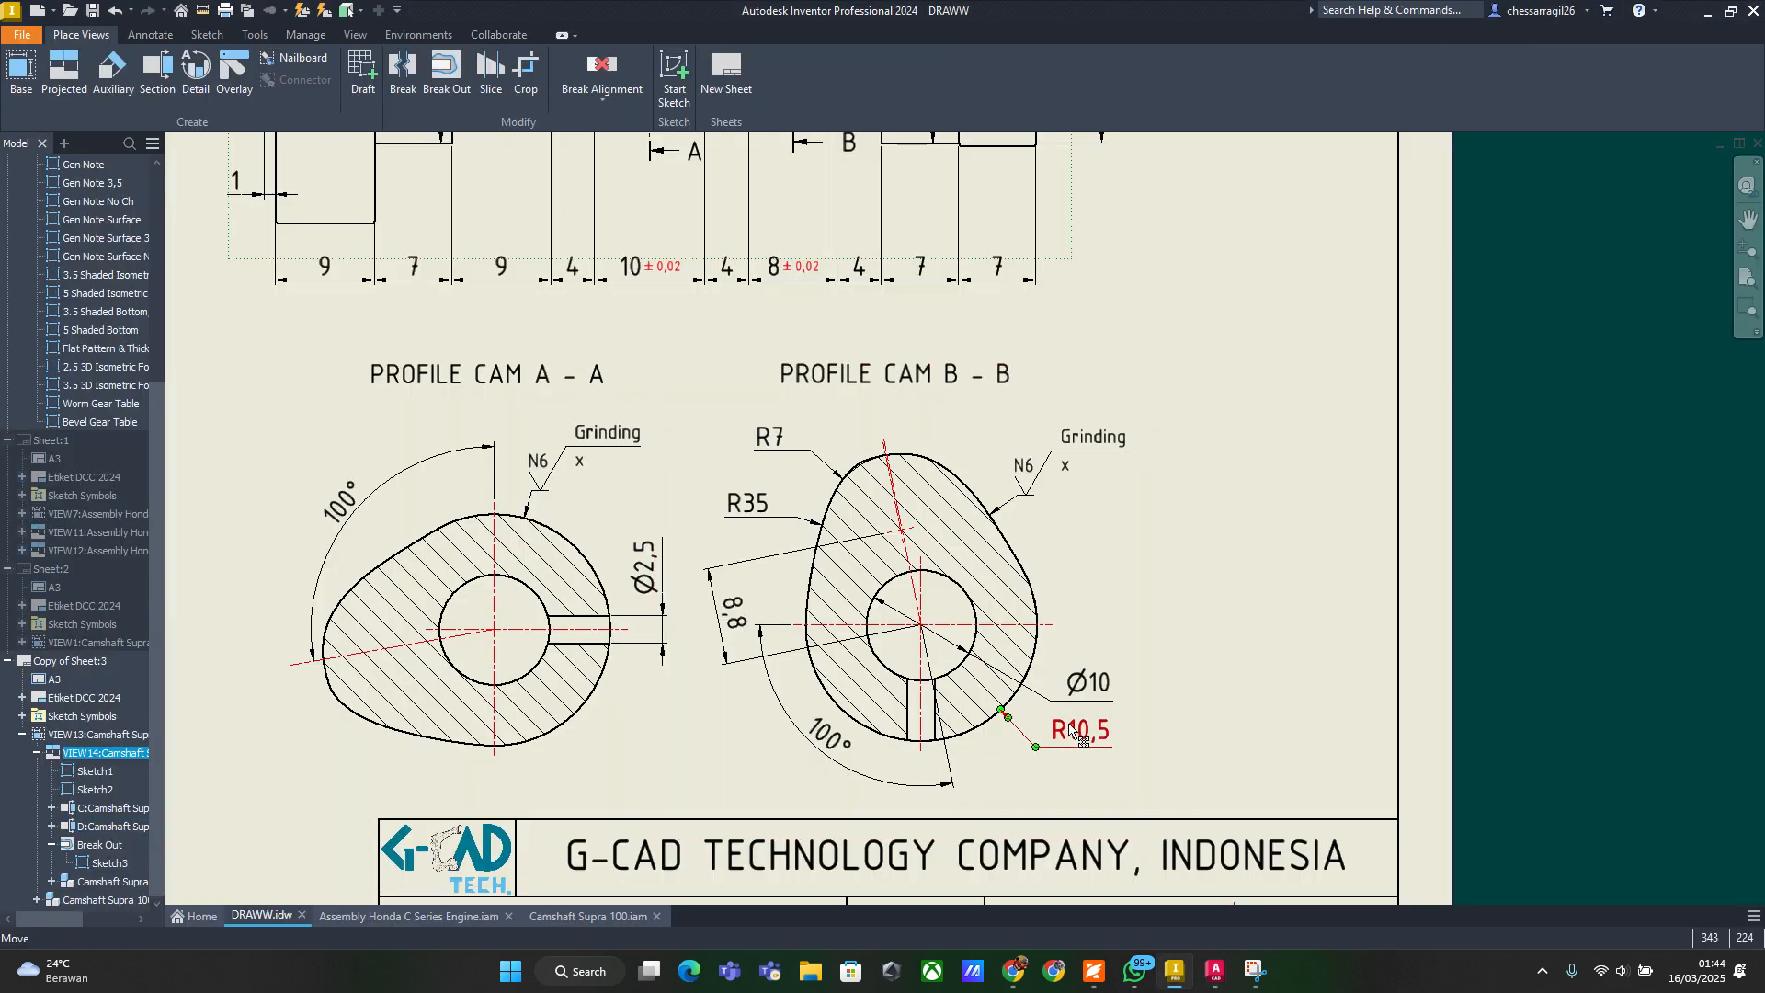
middle_click_drag(613, 694, 832, 674)
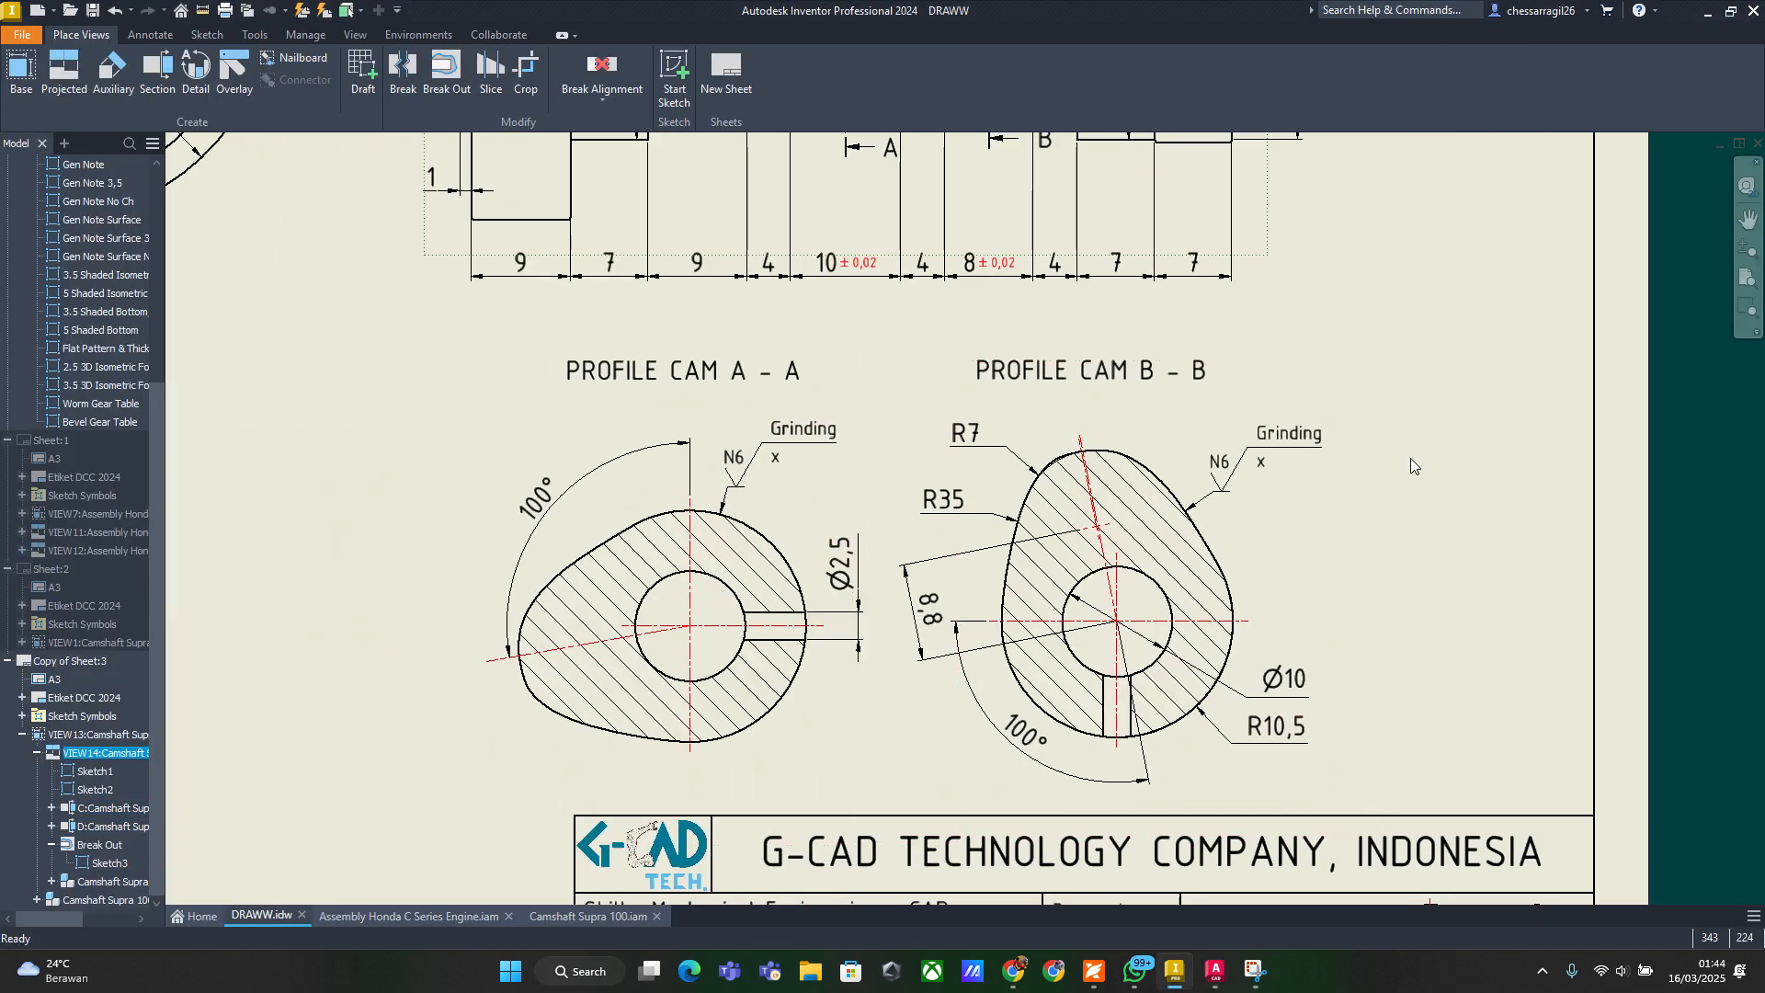
key("alt+Tab")
key("alt+Tab")
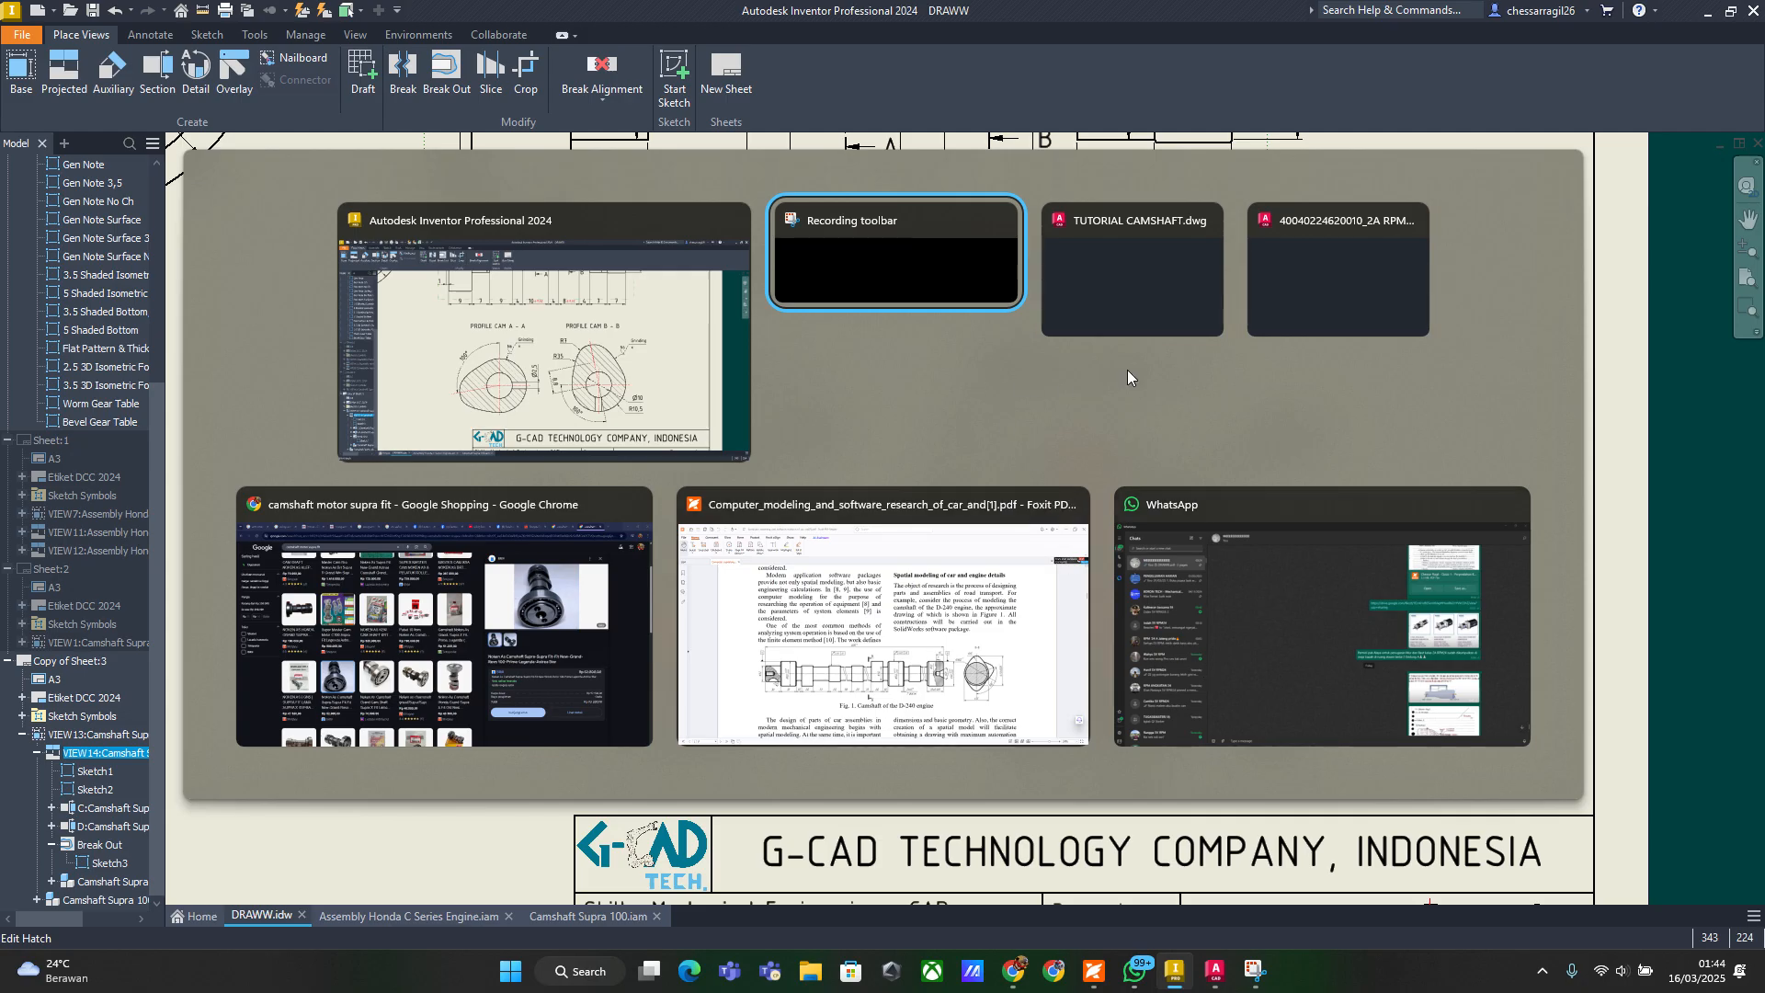
key("Escape")
key("Escape")
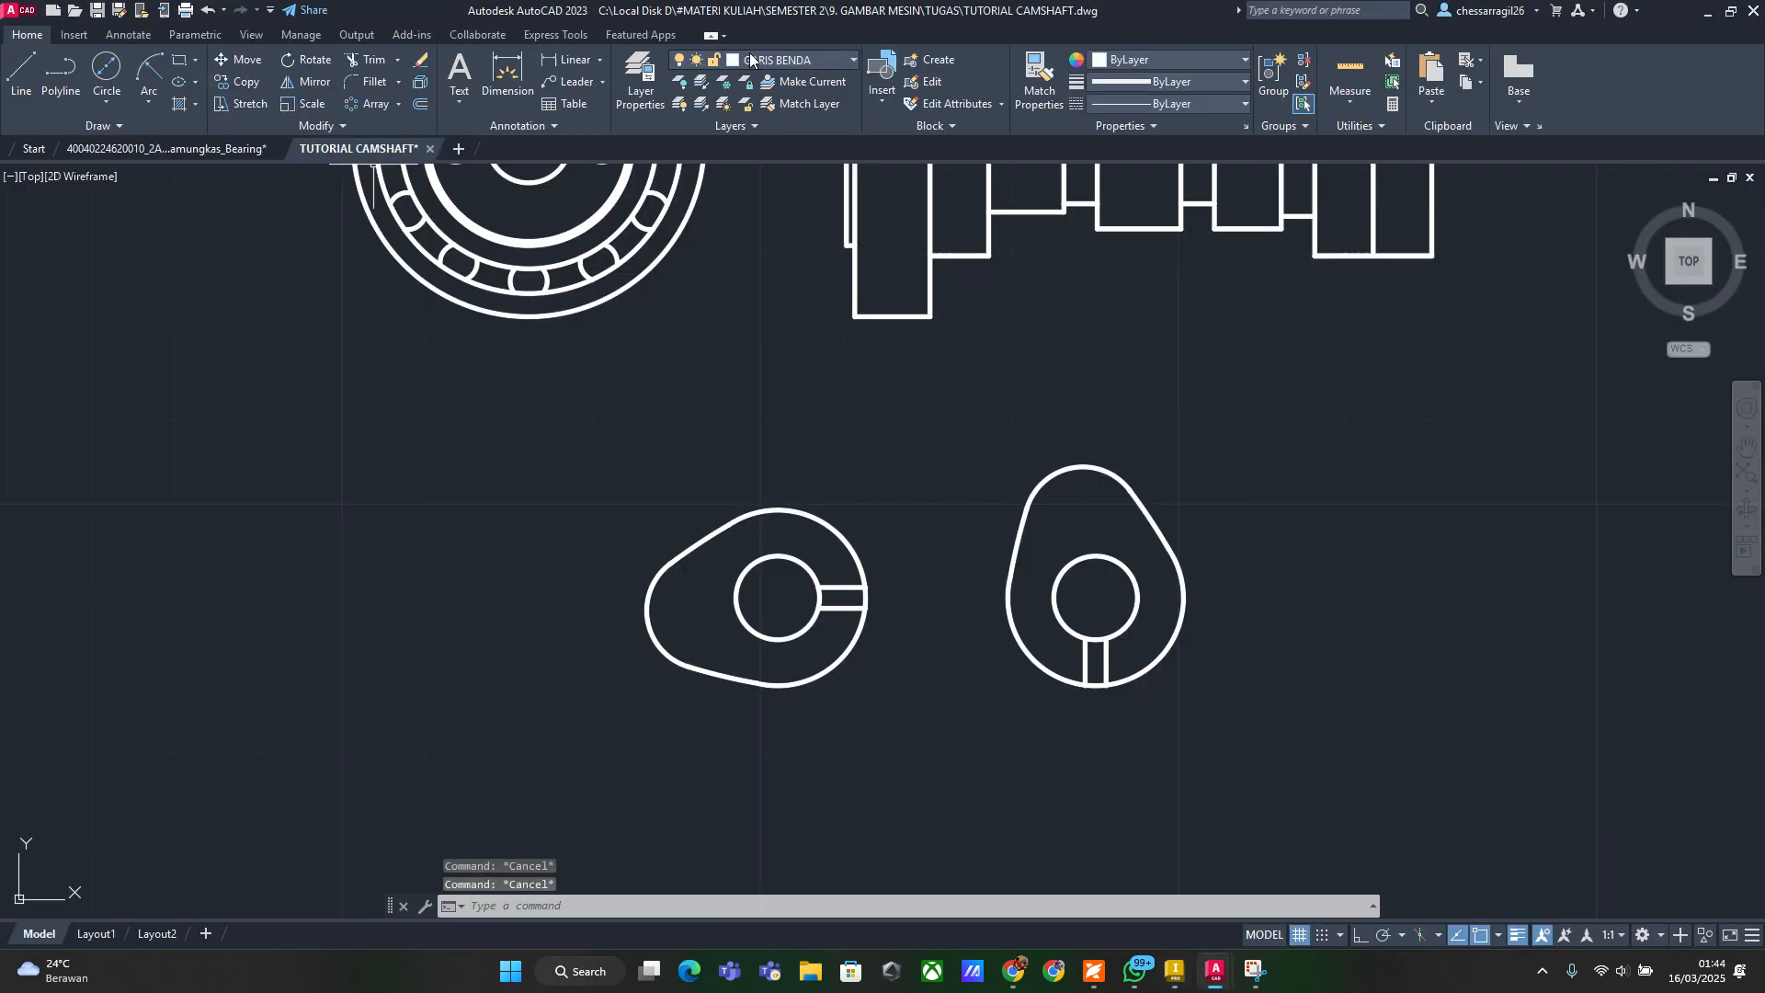
left_click(760, 61)
left_click(776, 86)
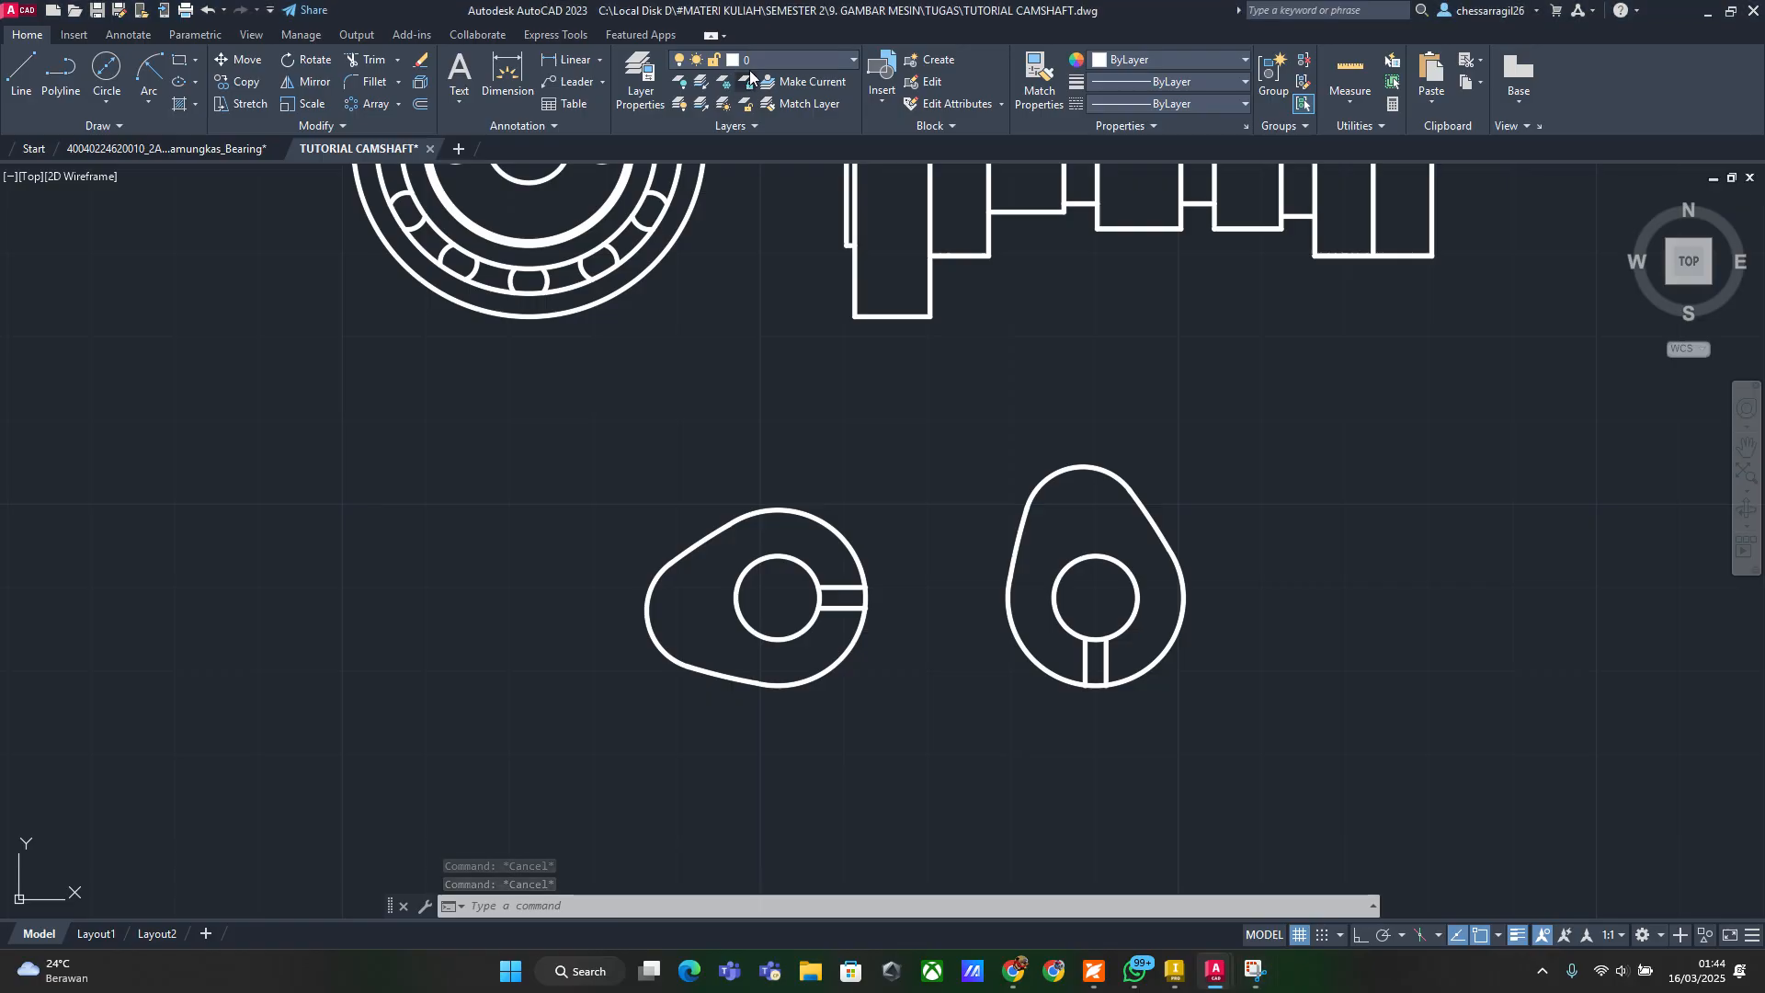
left_click(747, 64)
left_click(739, 83)
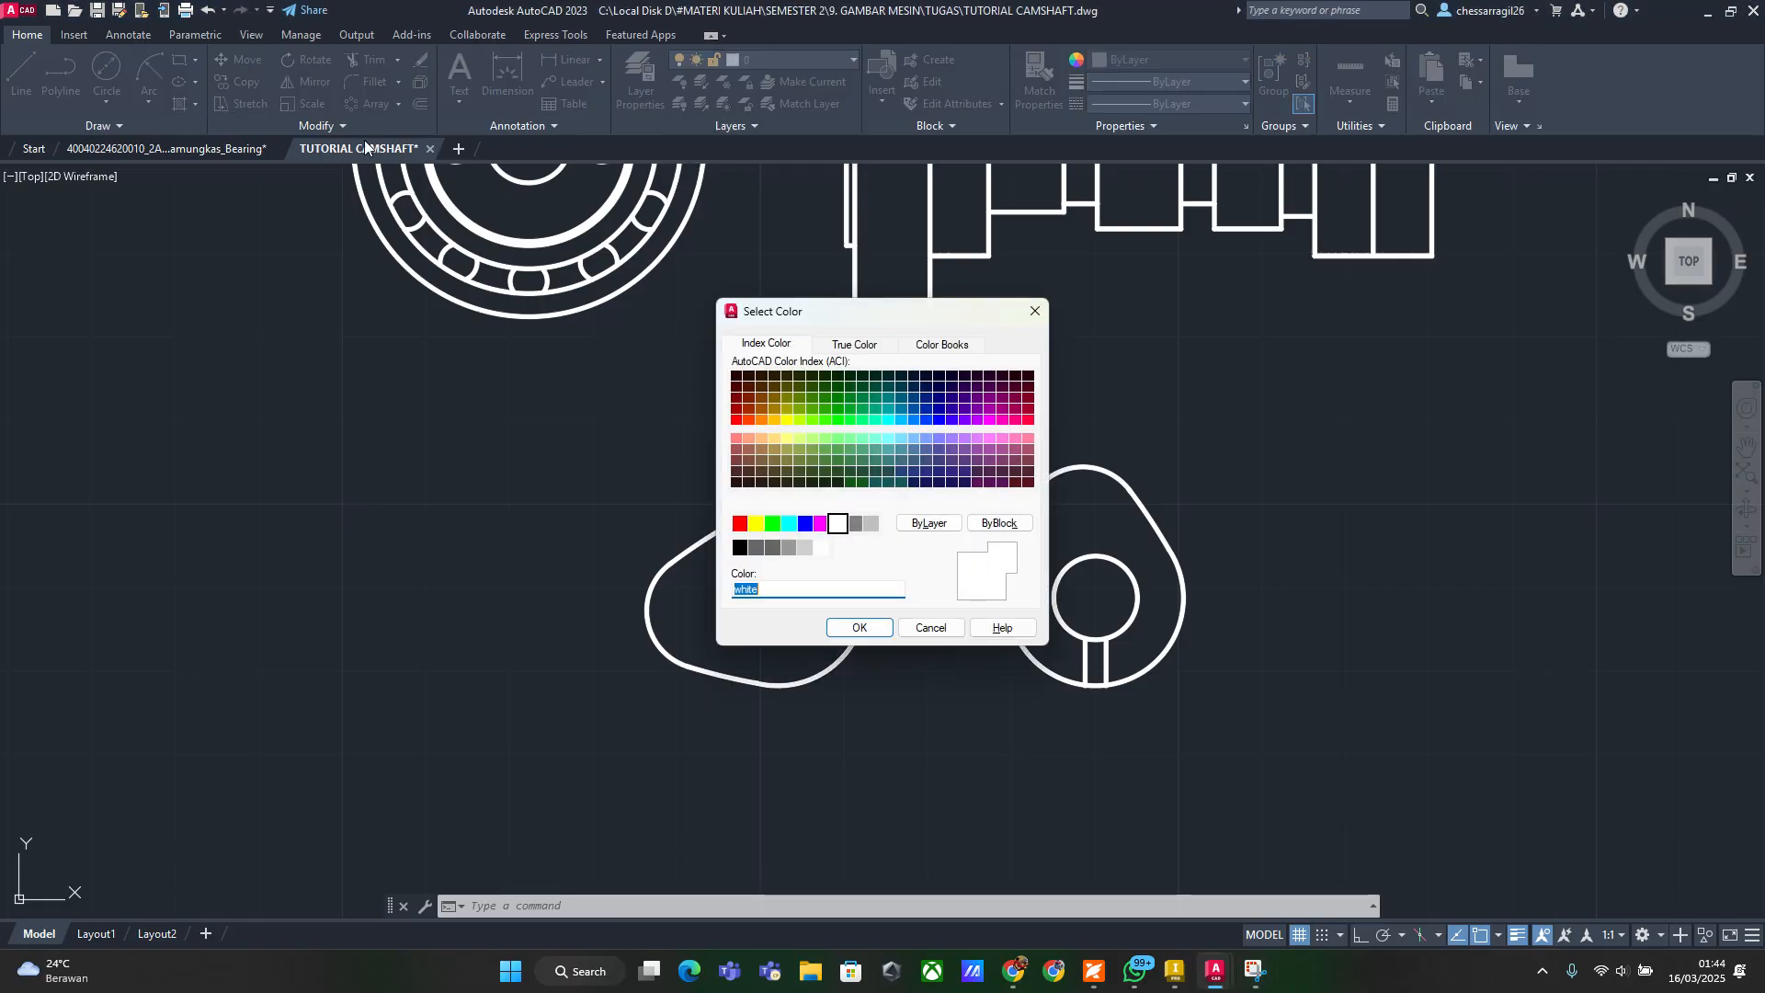
key("Escape")
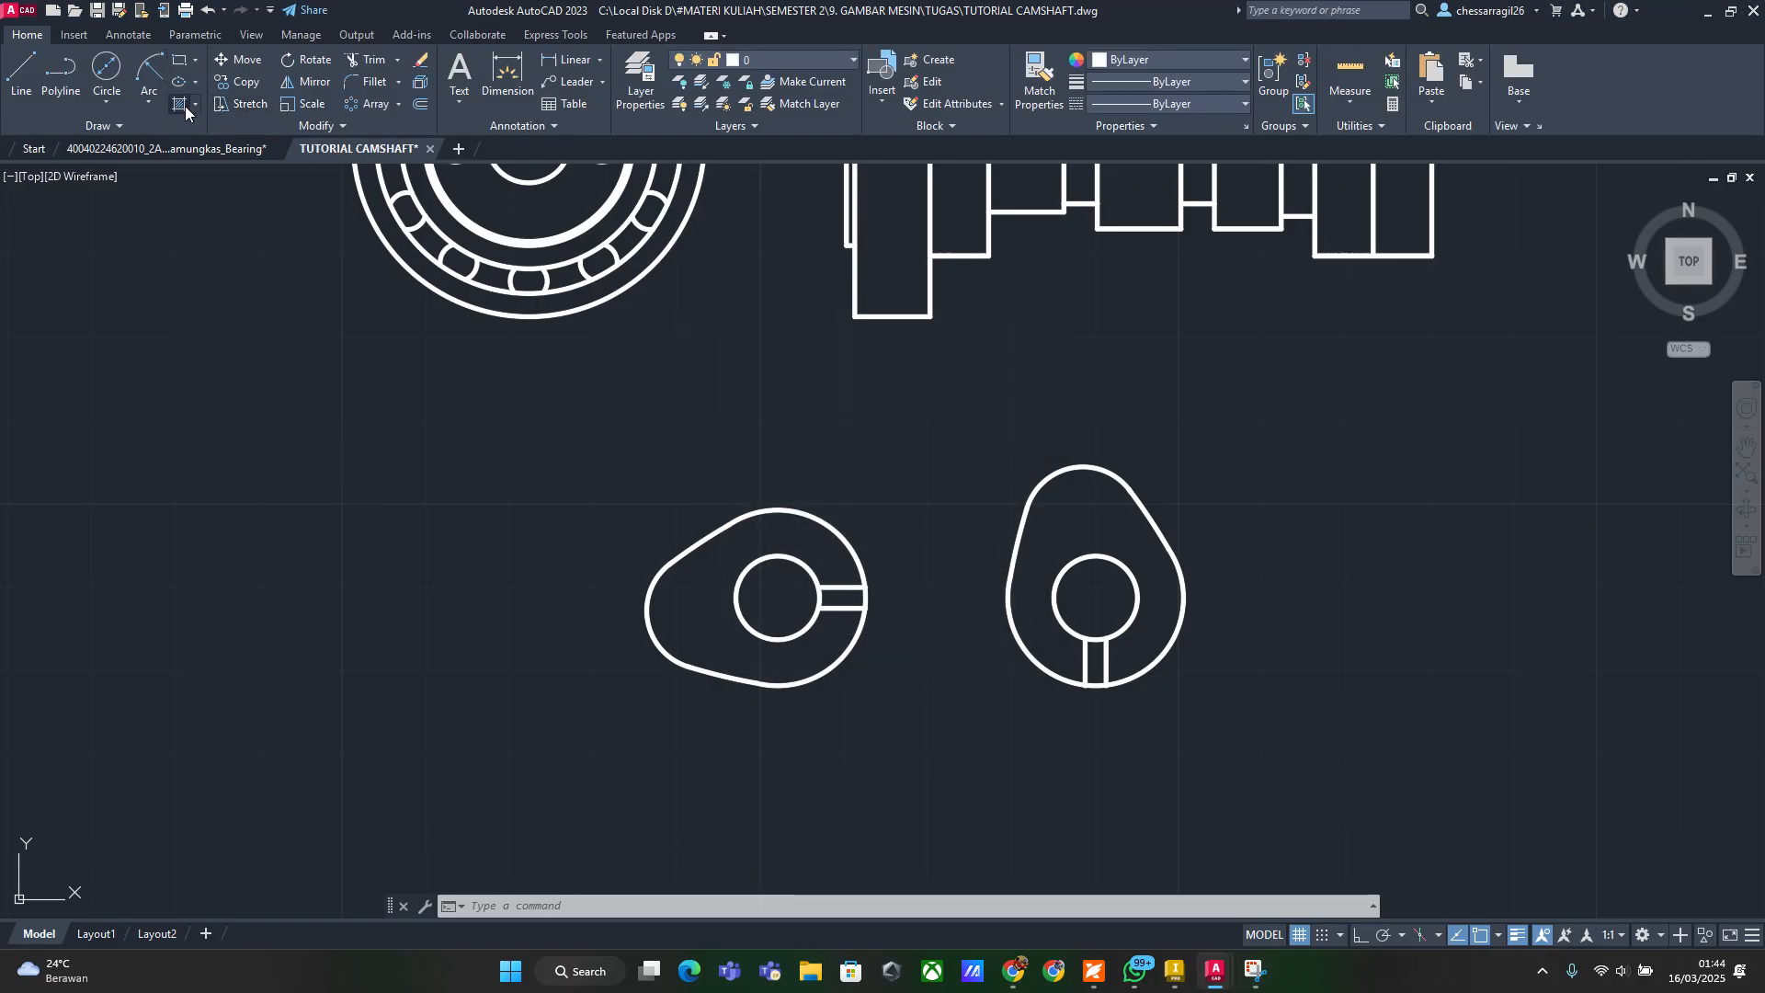
Hatch the solid areas of both cam profiles with the ANSI31 pattern at scale 0.5
left_click(195, 103)
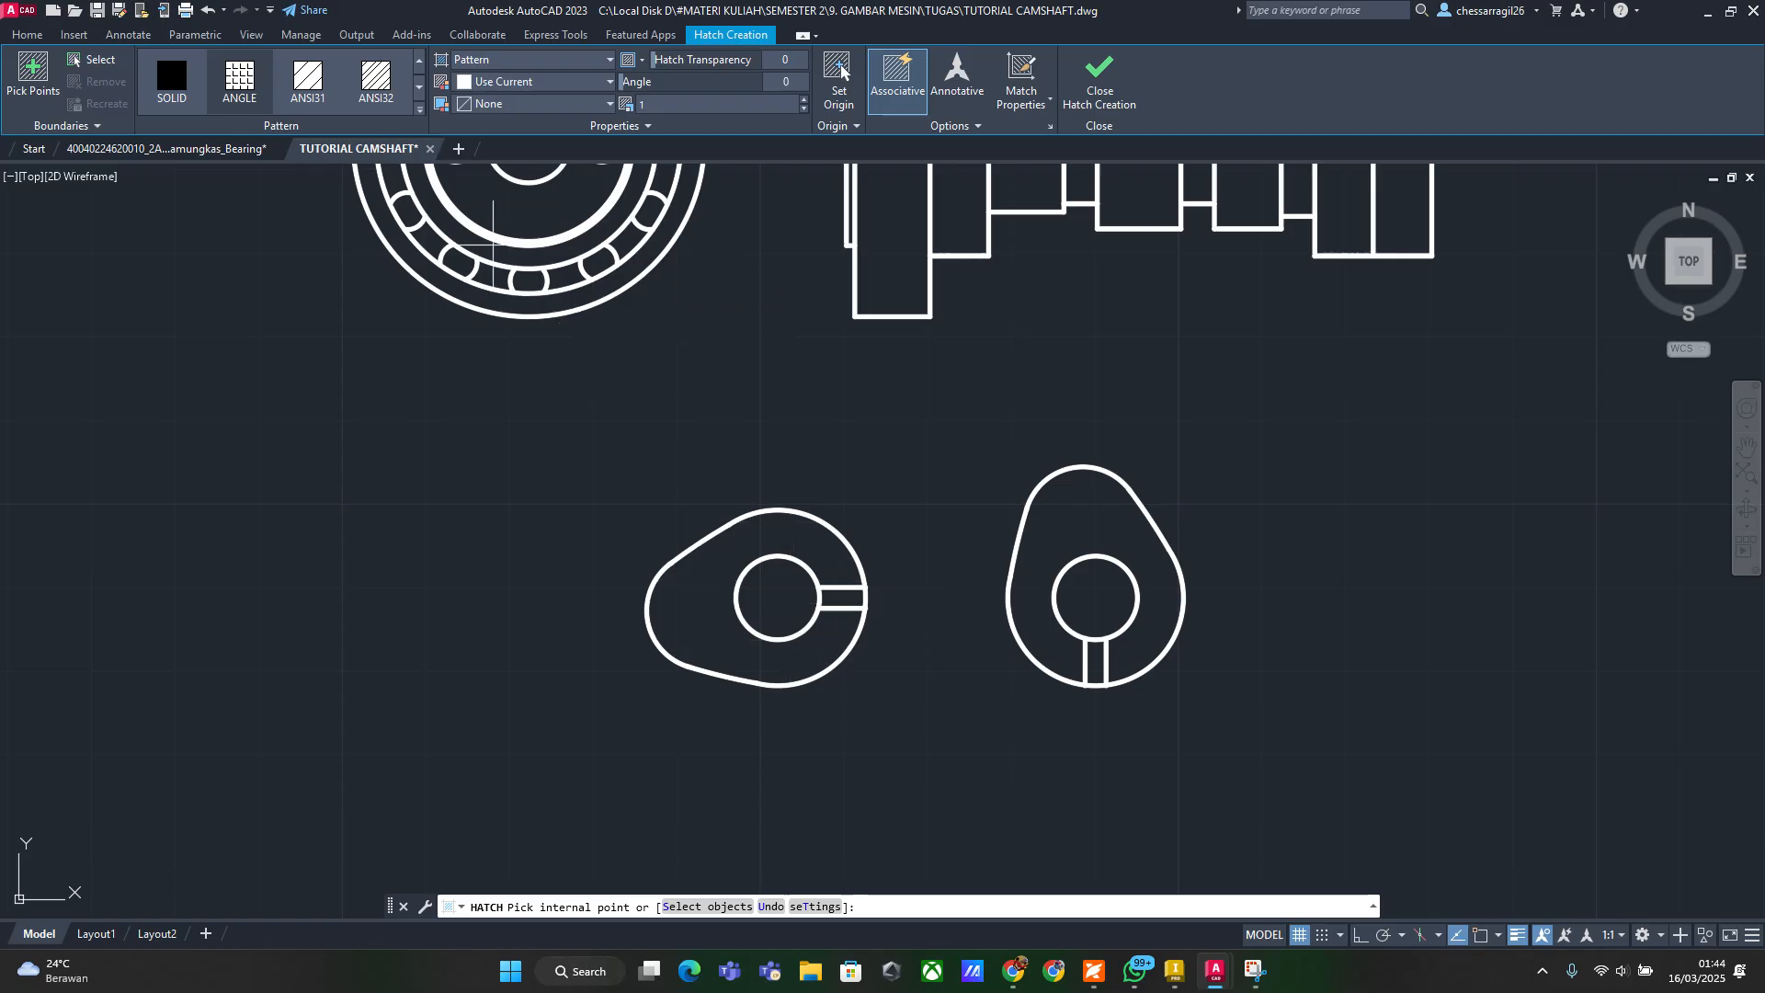
left_click(717, 551)
left_click(308, 78)
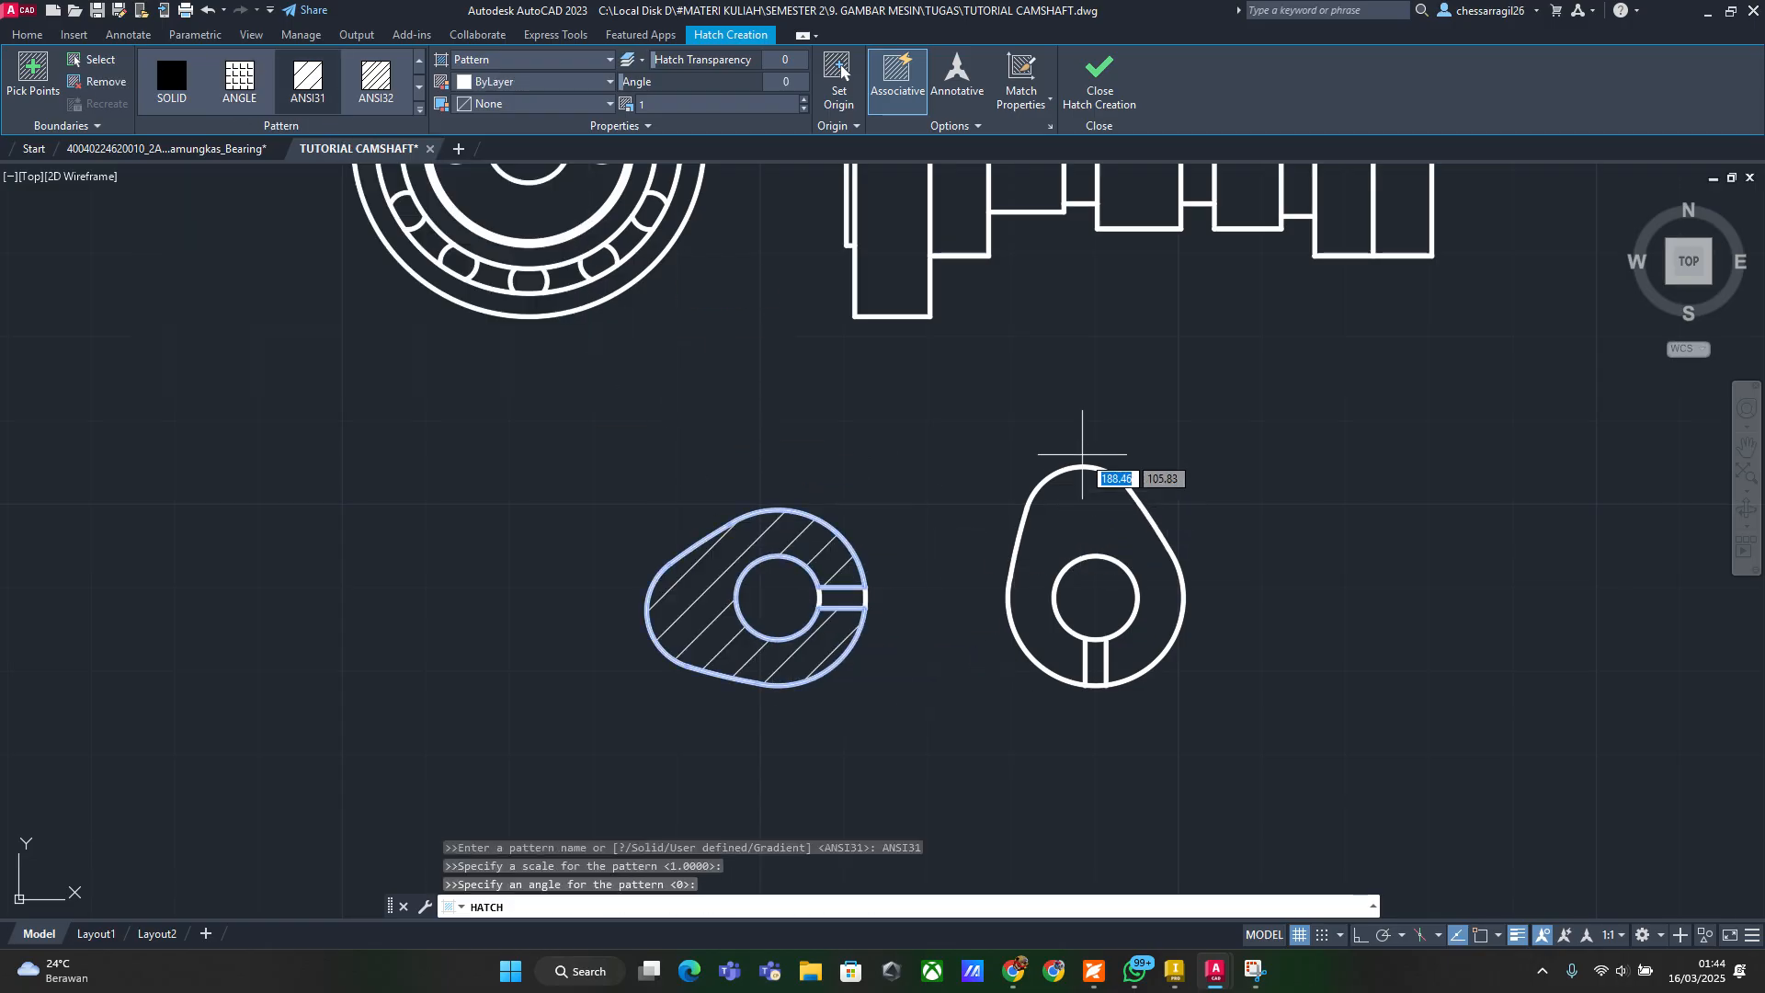
left_click(1120, 526)
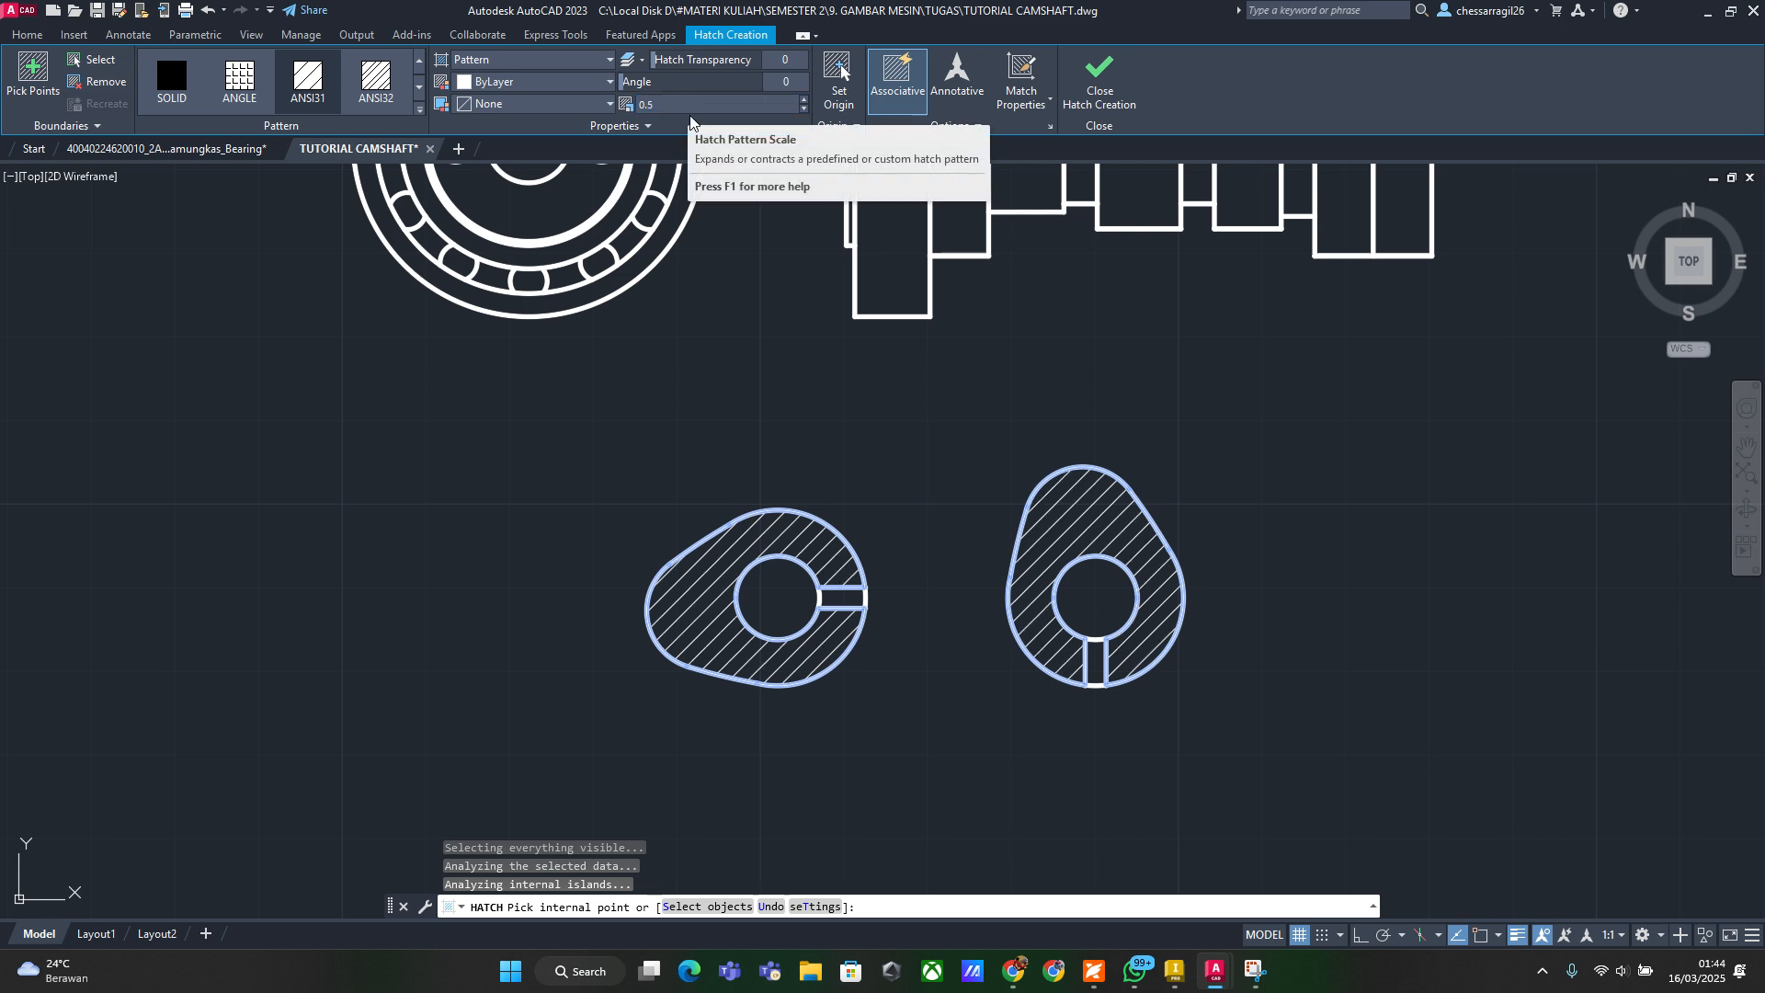
left_click(1099, 92)
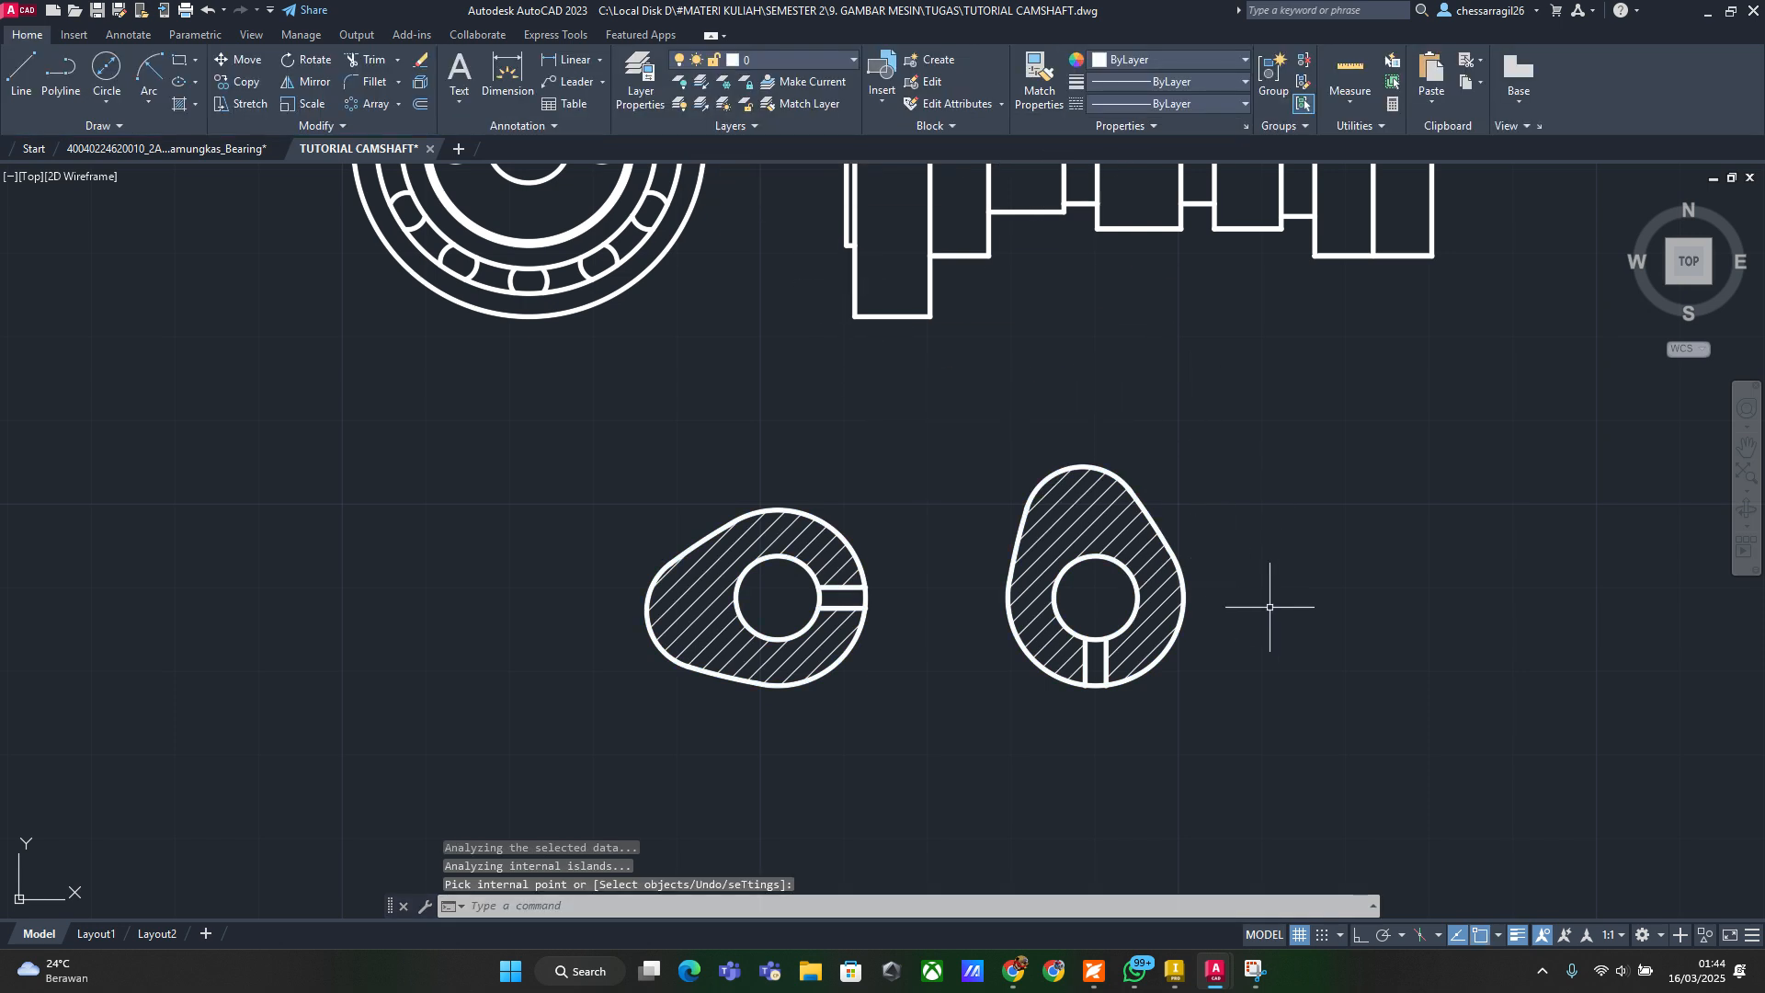
middle_click_drag(1269, 607, 1177, 647)
scroll(1177, 646, "down", 2)
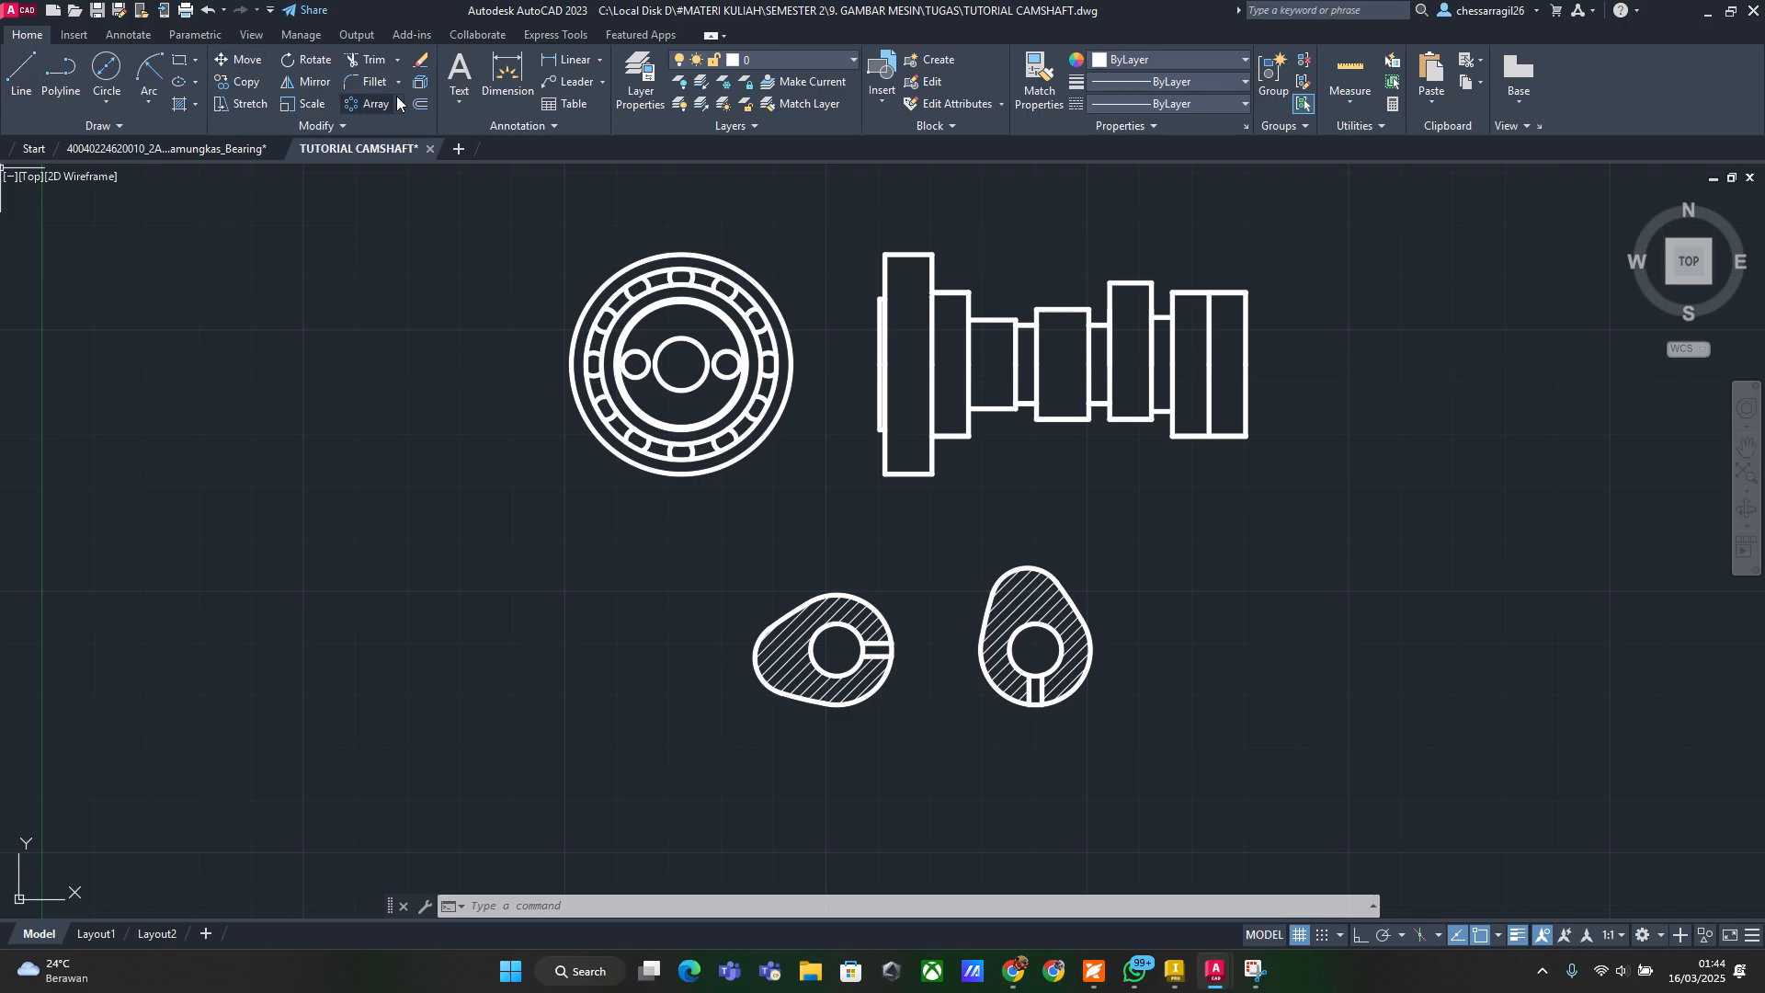
left_click(128, 35)
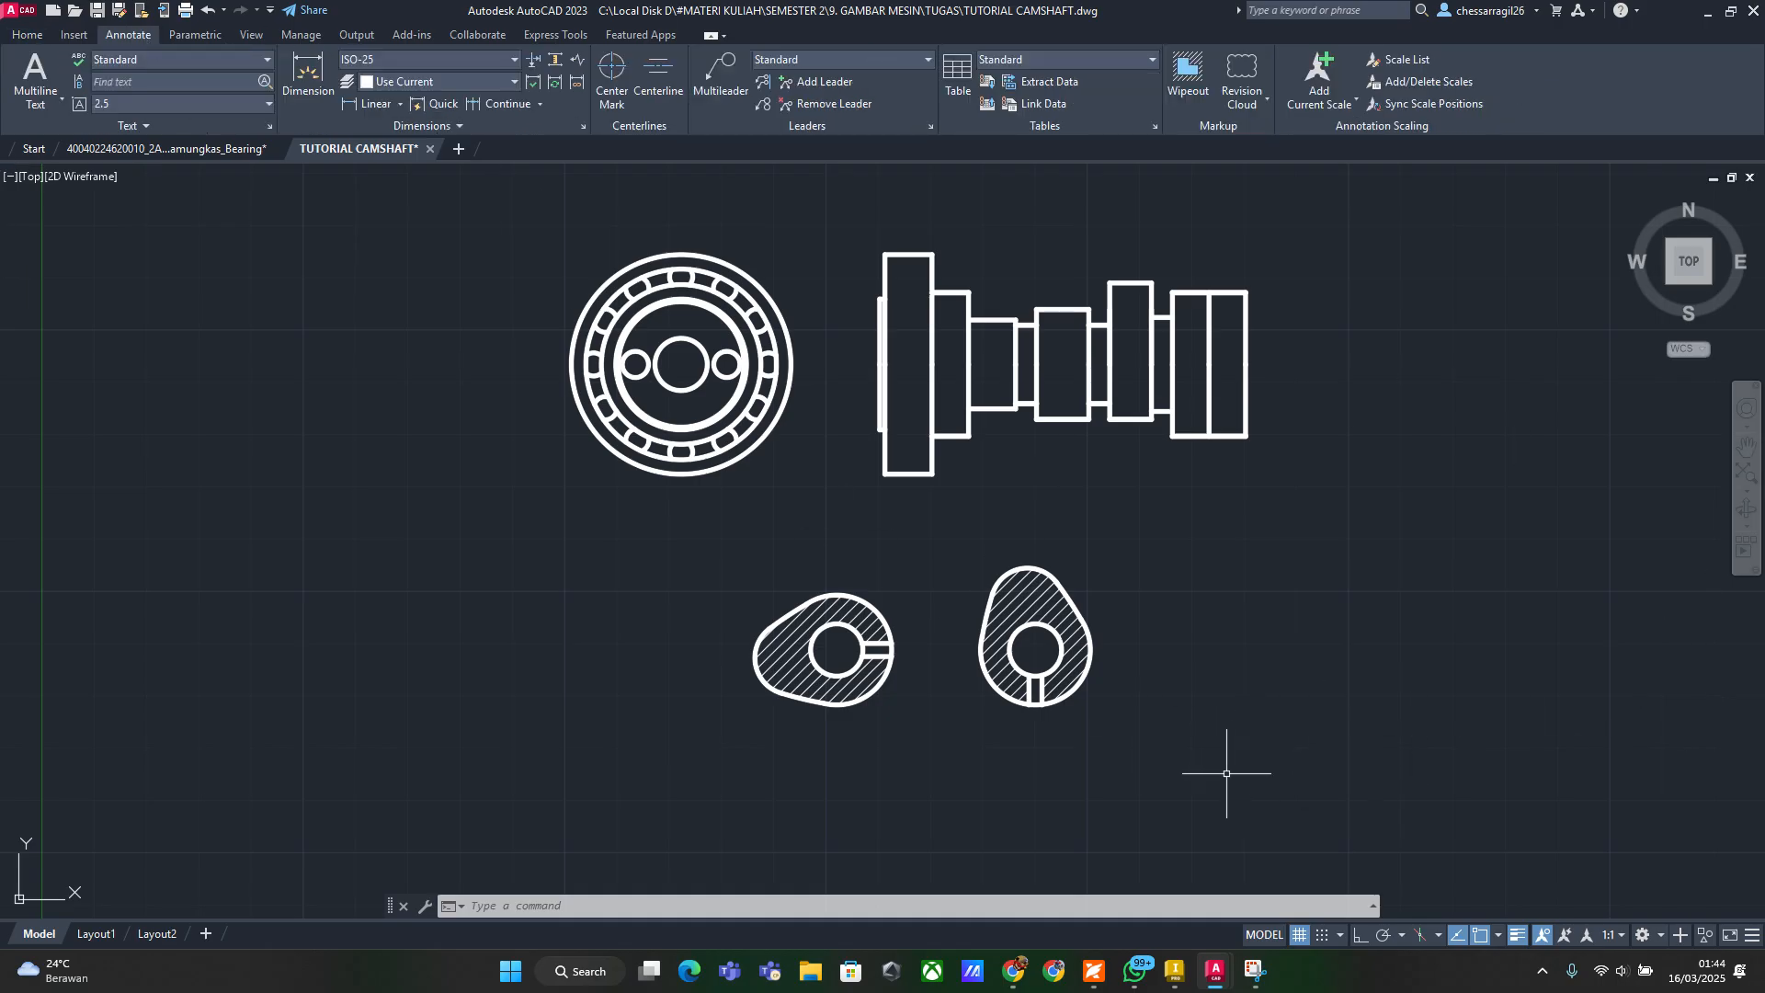
left_click(26, 35)
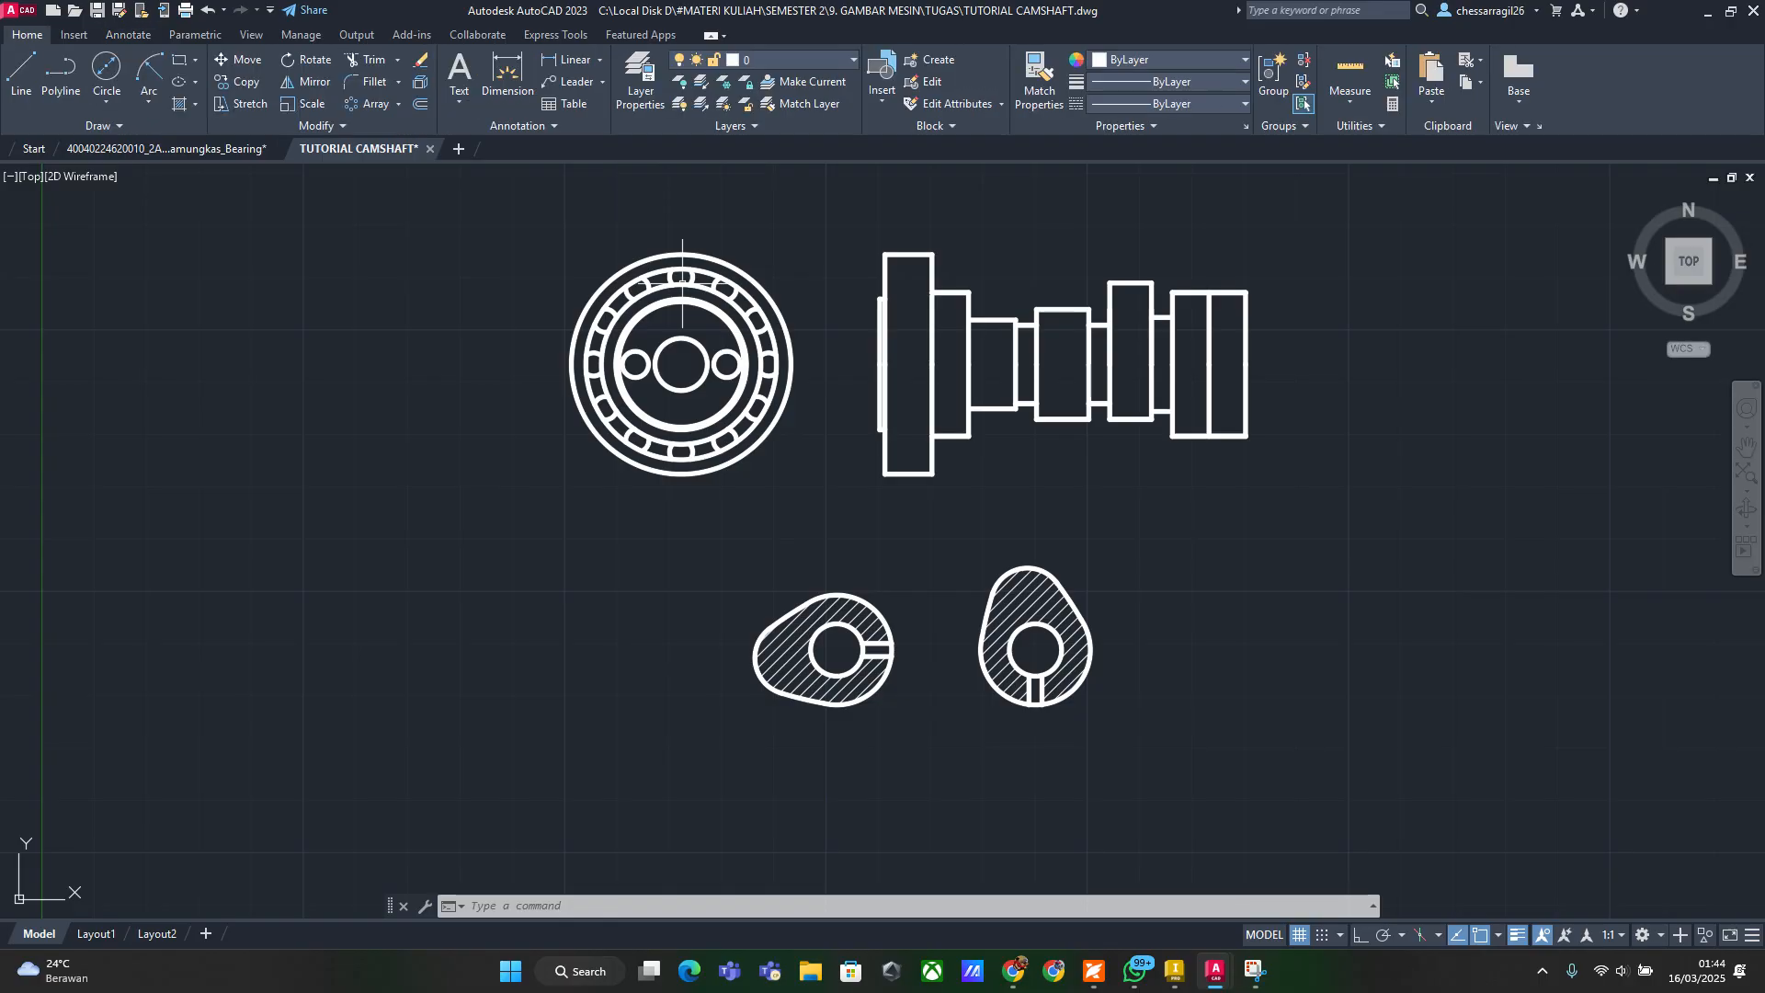
Examine the side view's dimensions and the cam A-A and B-B sections in the Inventor reference, and return to the AutoCAD drawing
key("alt+Tab")
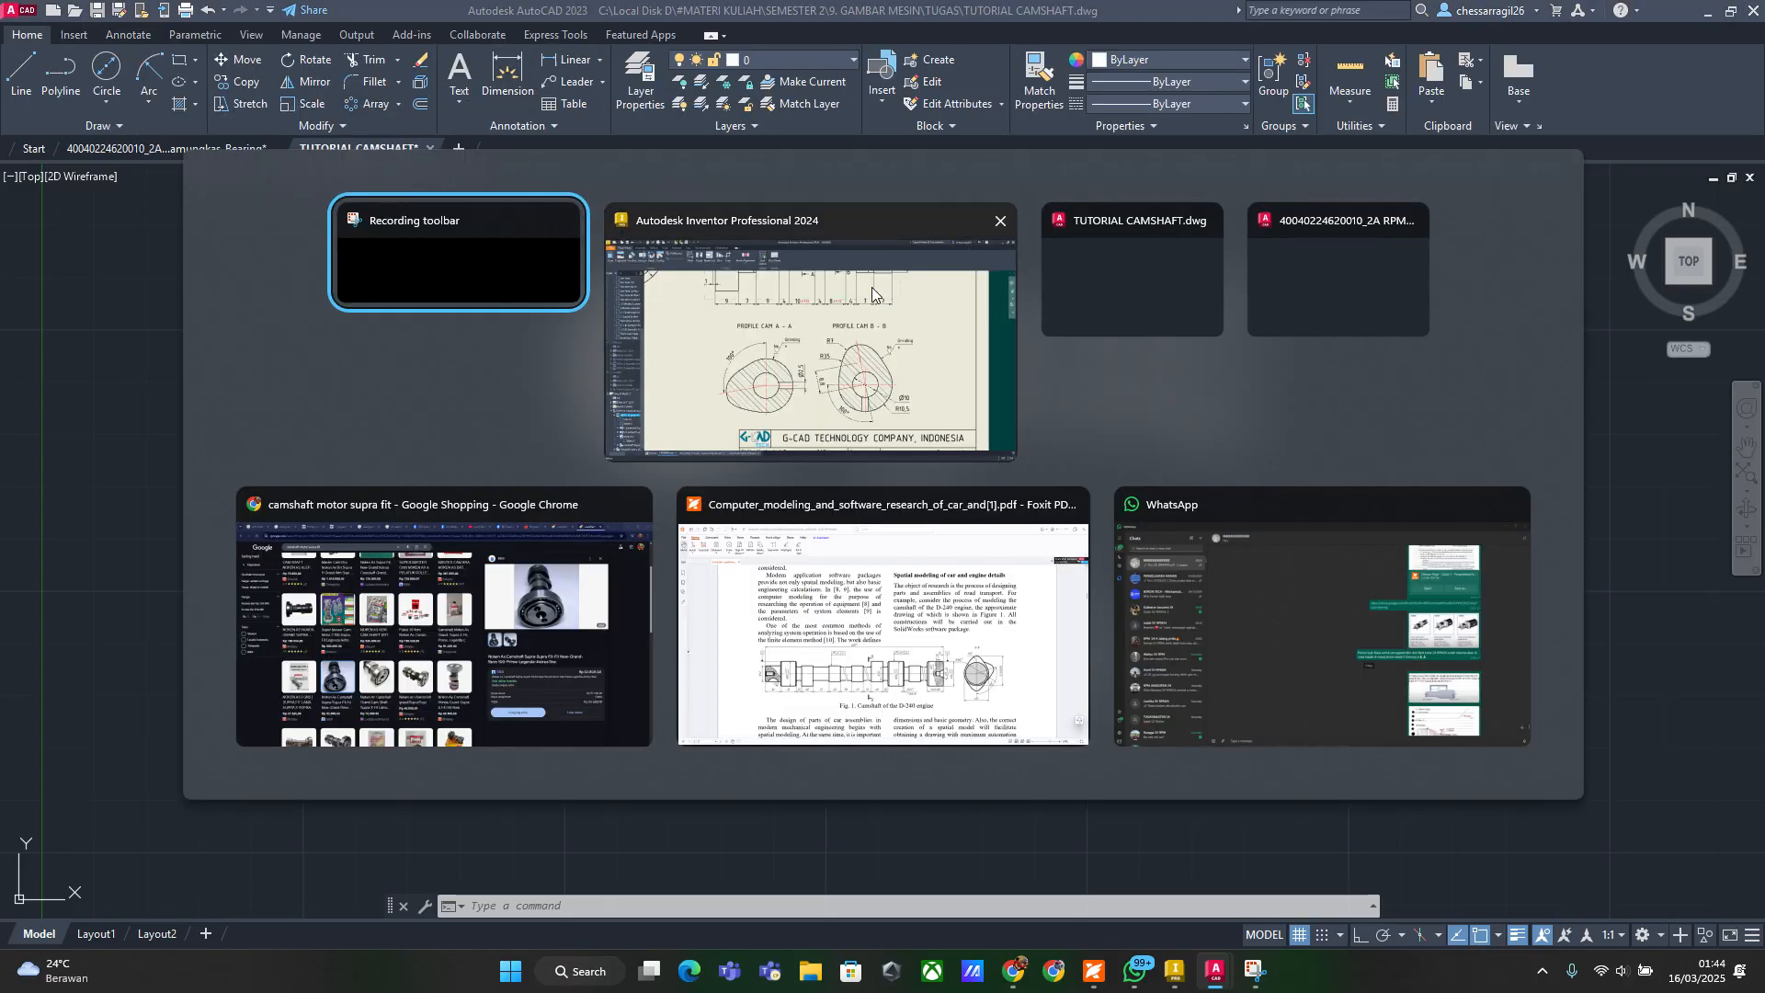
left_click(862, 333)
scroll(855, 427, "down", 1)
mouse_move(854, 427)
middle_mouse_down()
mouse_move(787, 669)
mouse_move(789, 810)
middle_mouse_up()
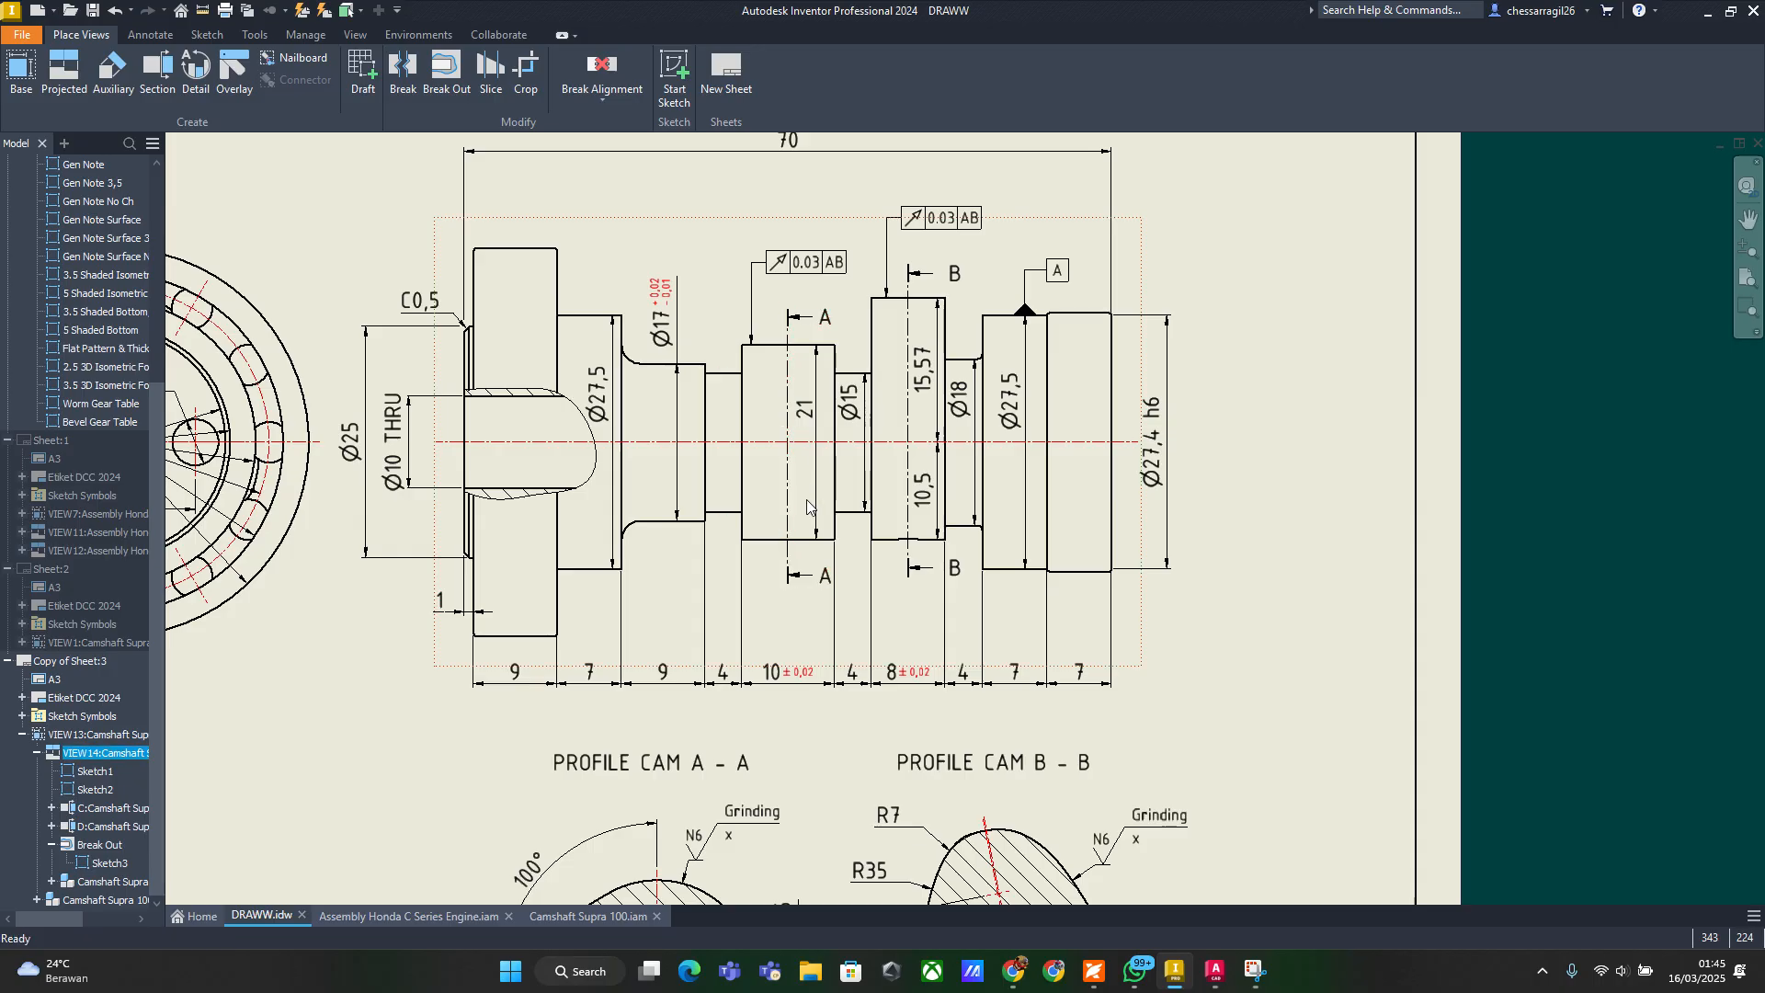
scroll(836, 346, "up", 3)
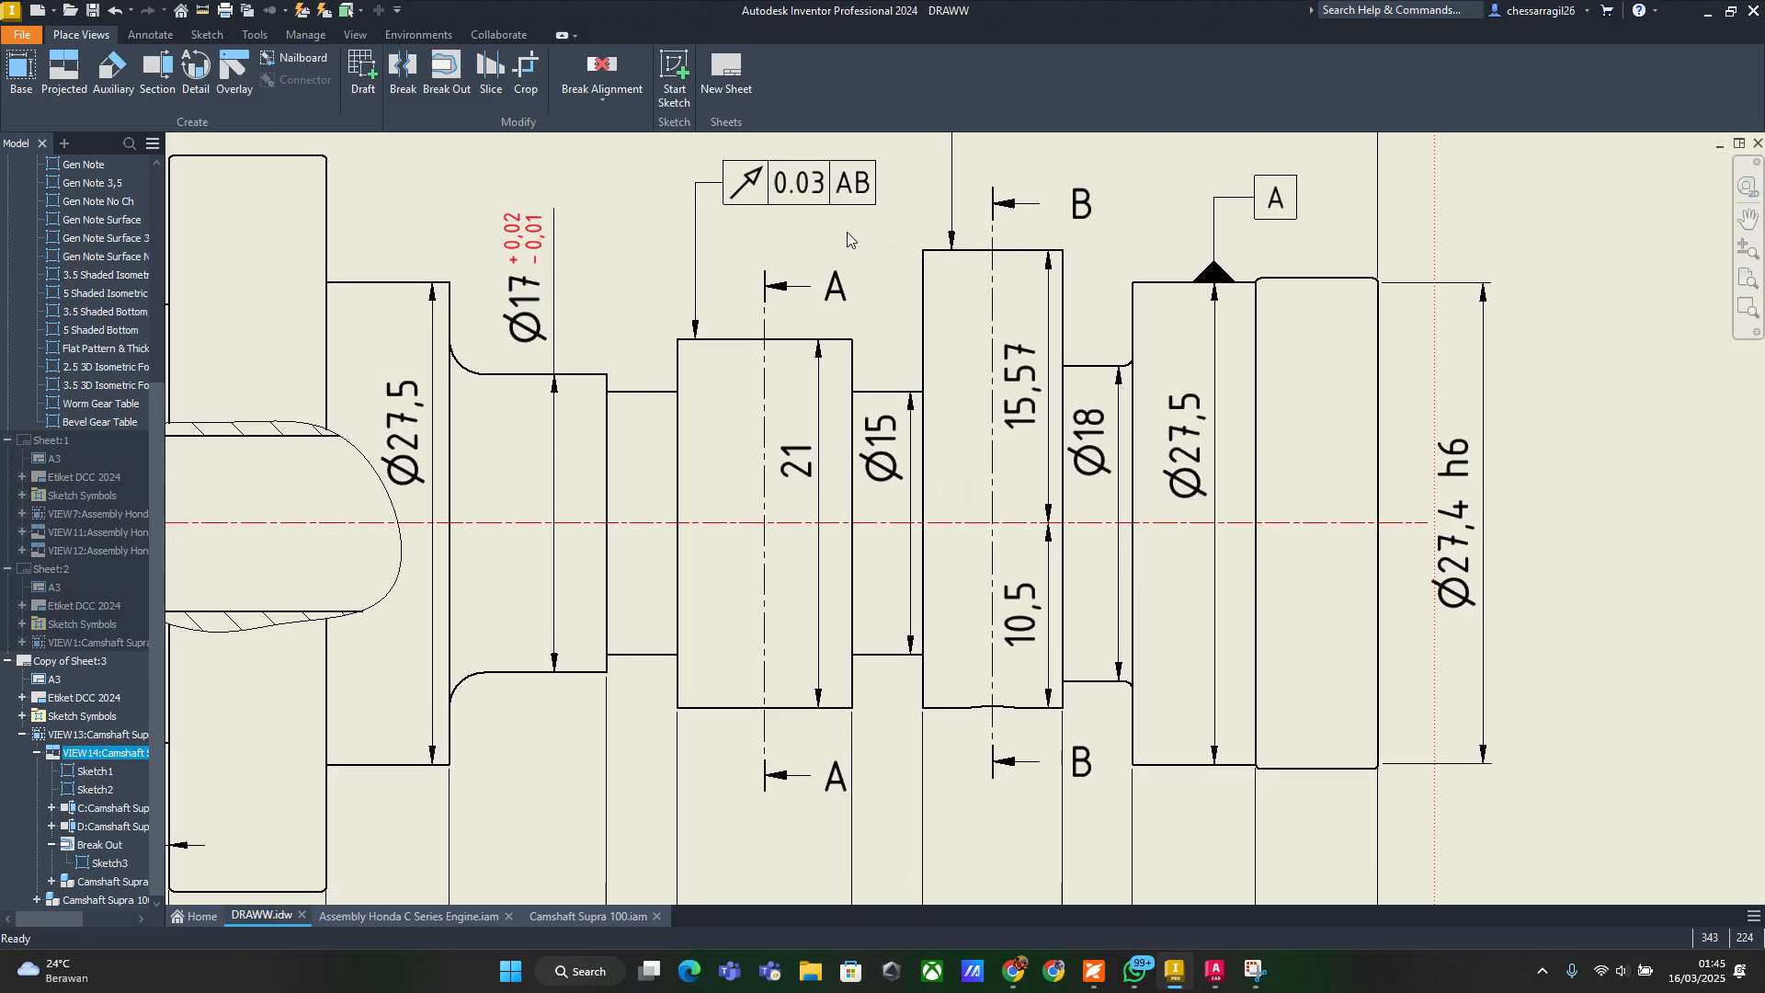
left_click_drag(766, 278, 764, 328)
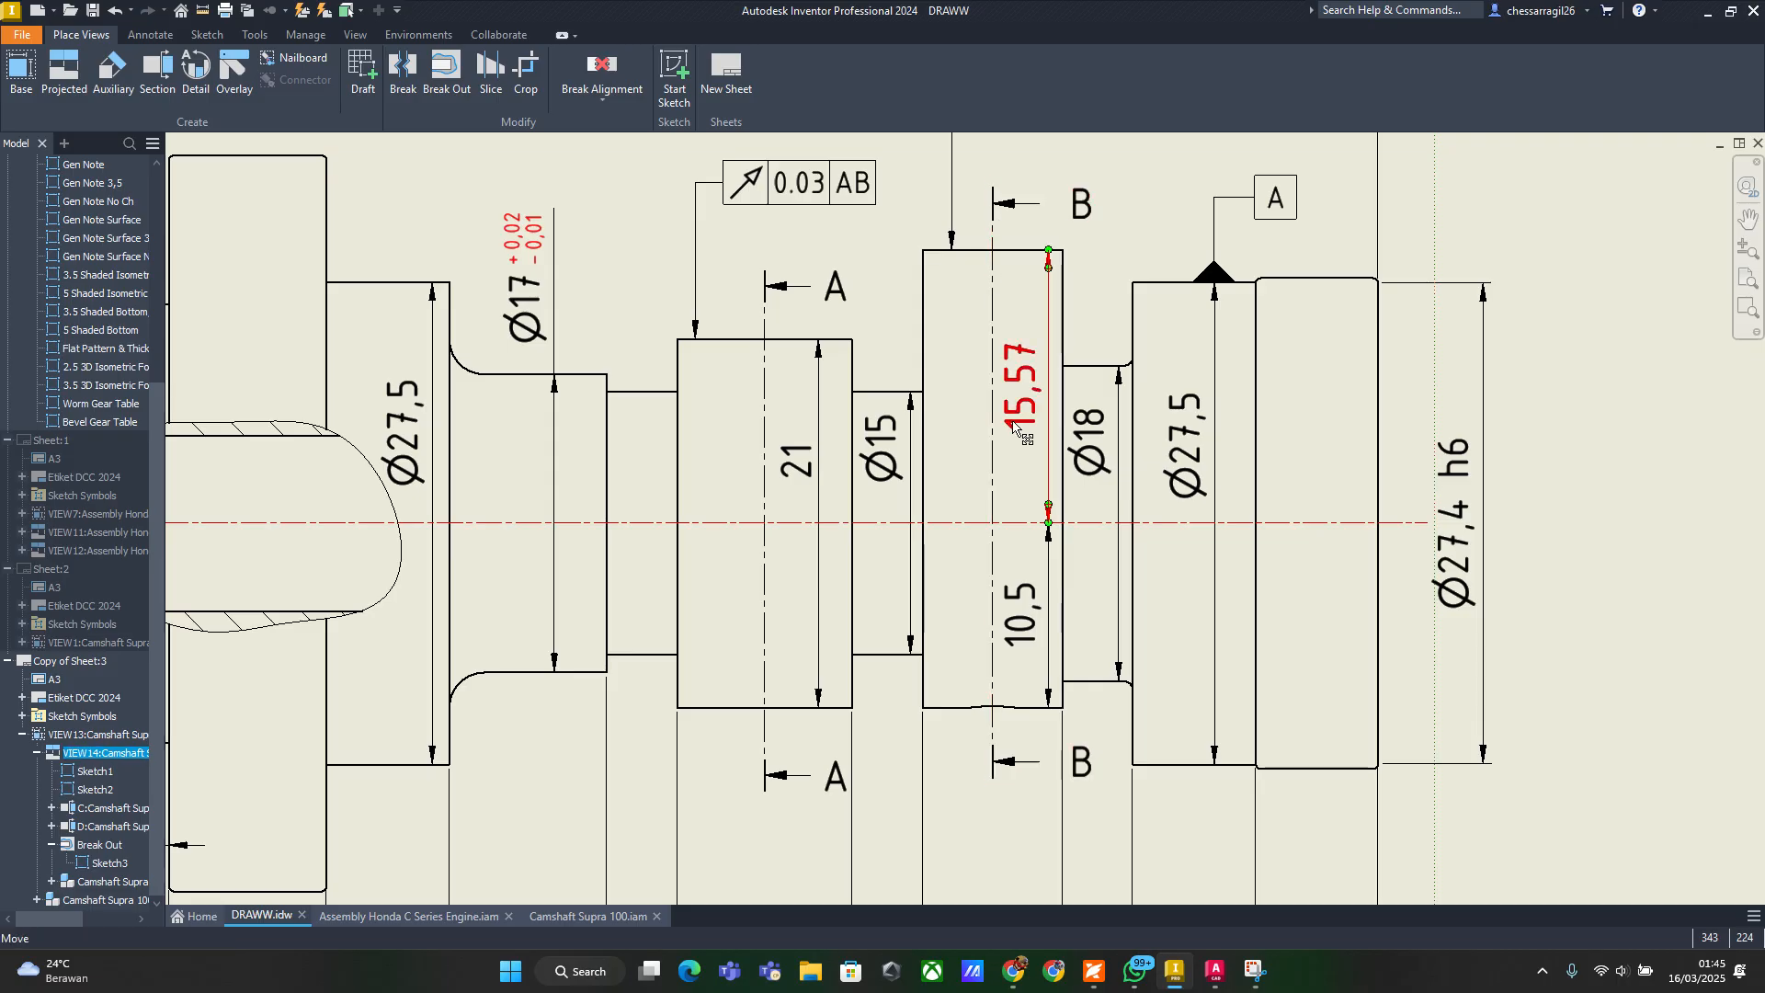
scroll(1014, 426, "down", 5)
mouse_move(1014, 425)
middle_mouse_down()
mouse_move(921, 335)
mouse_move(912, 391)
middle_mouse_up()
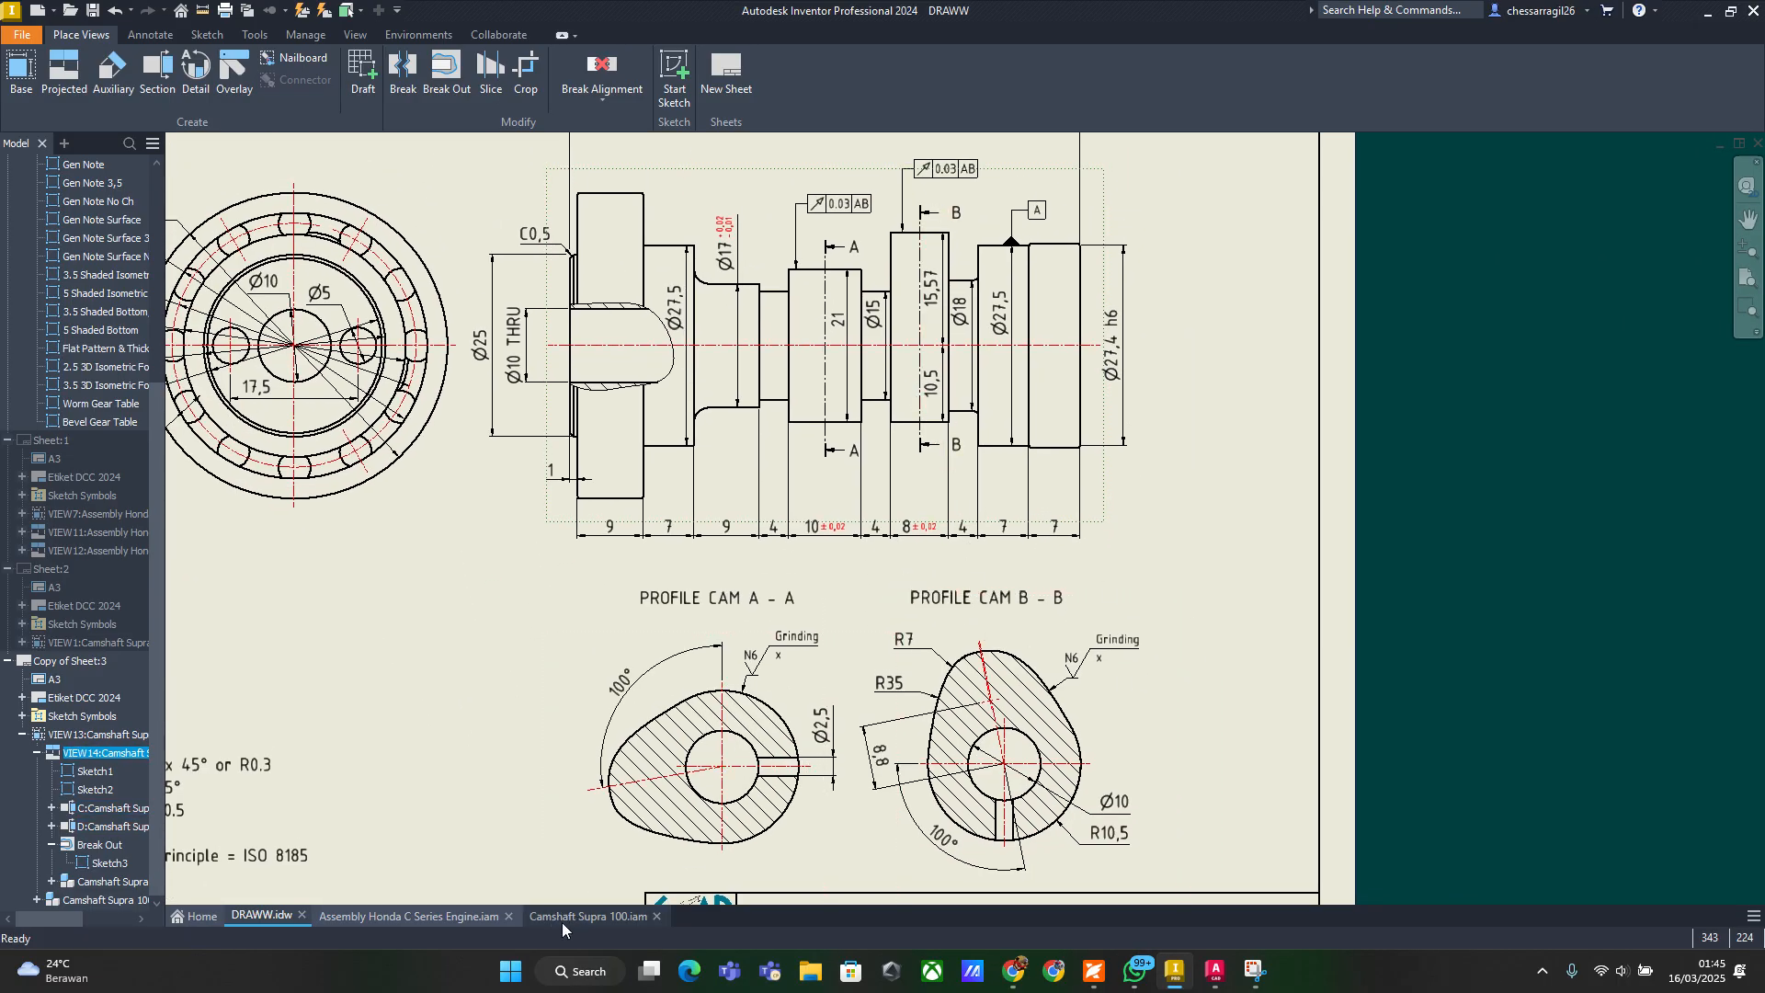
left_click(438, 917)
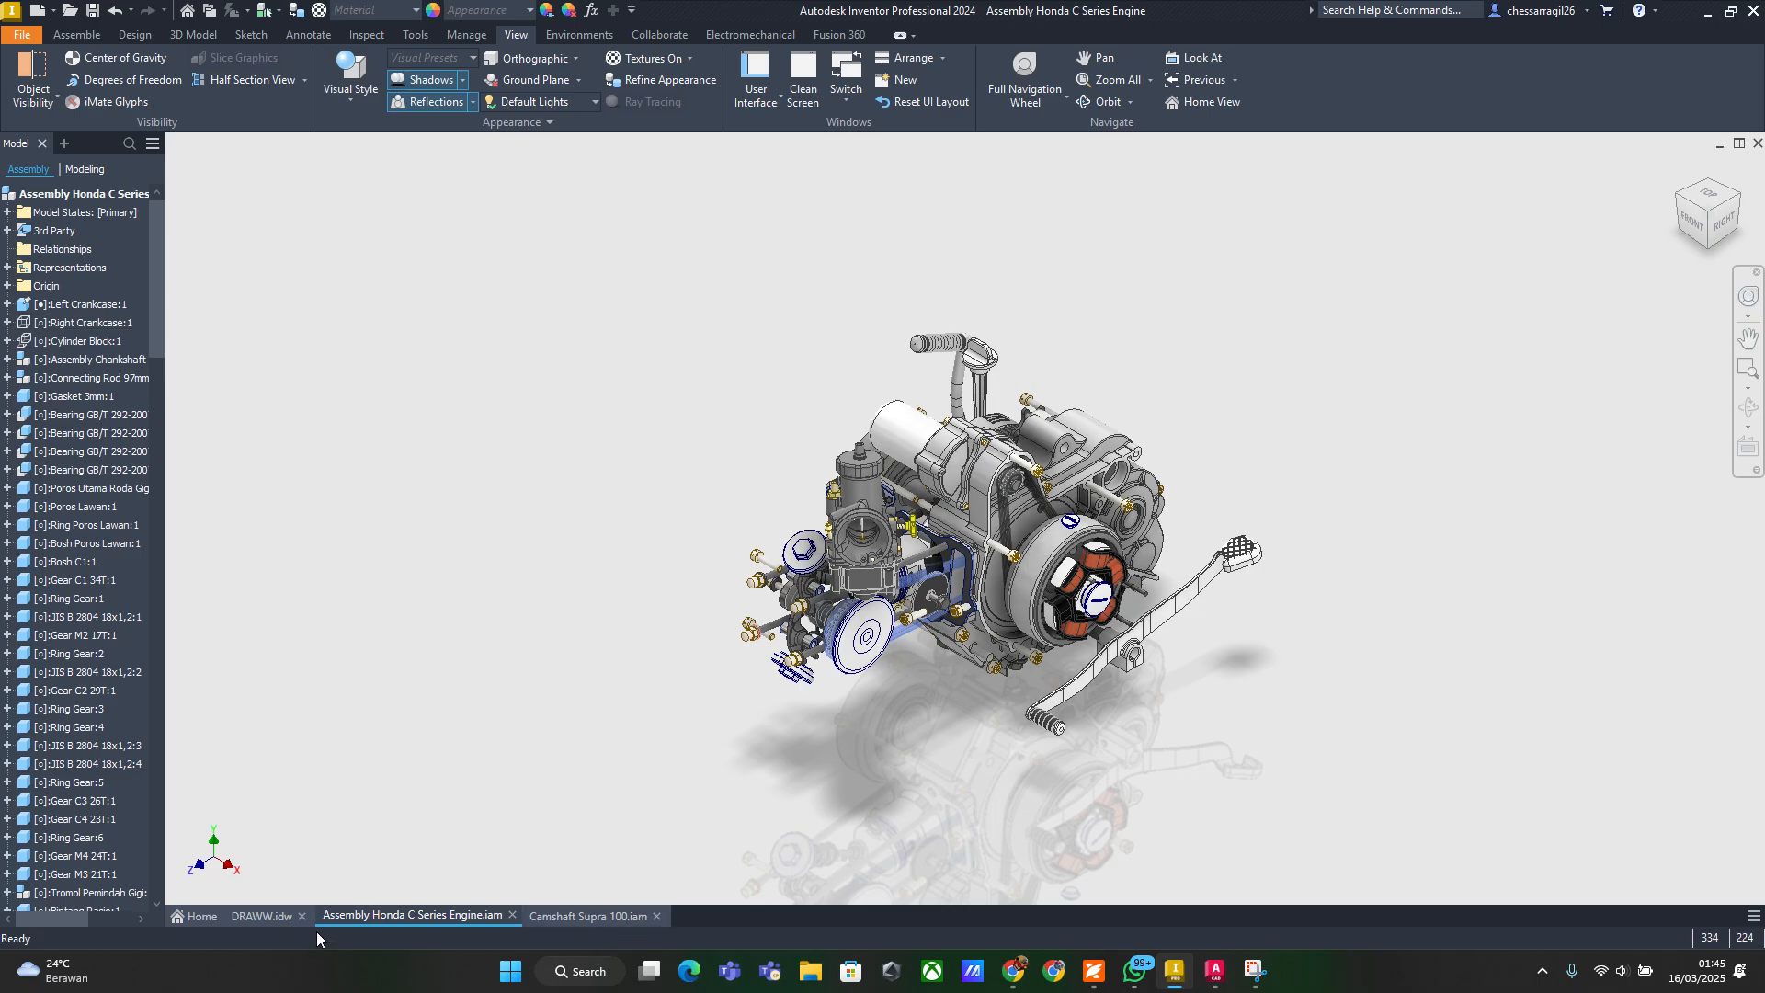
left_click(267, 916)
mouse_move(1215, 971)
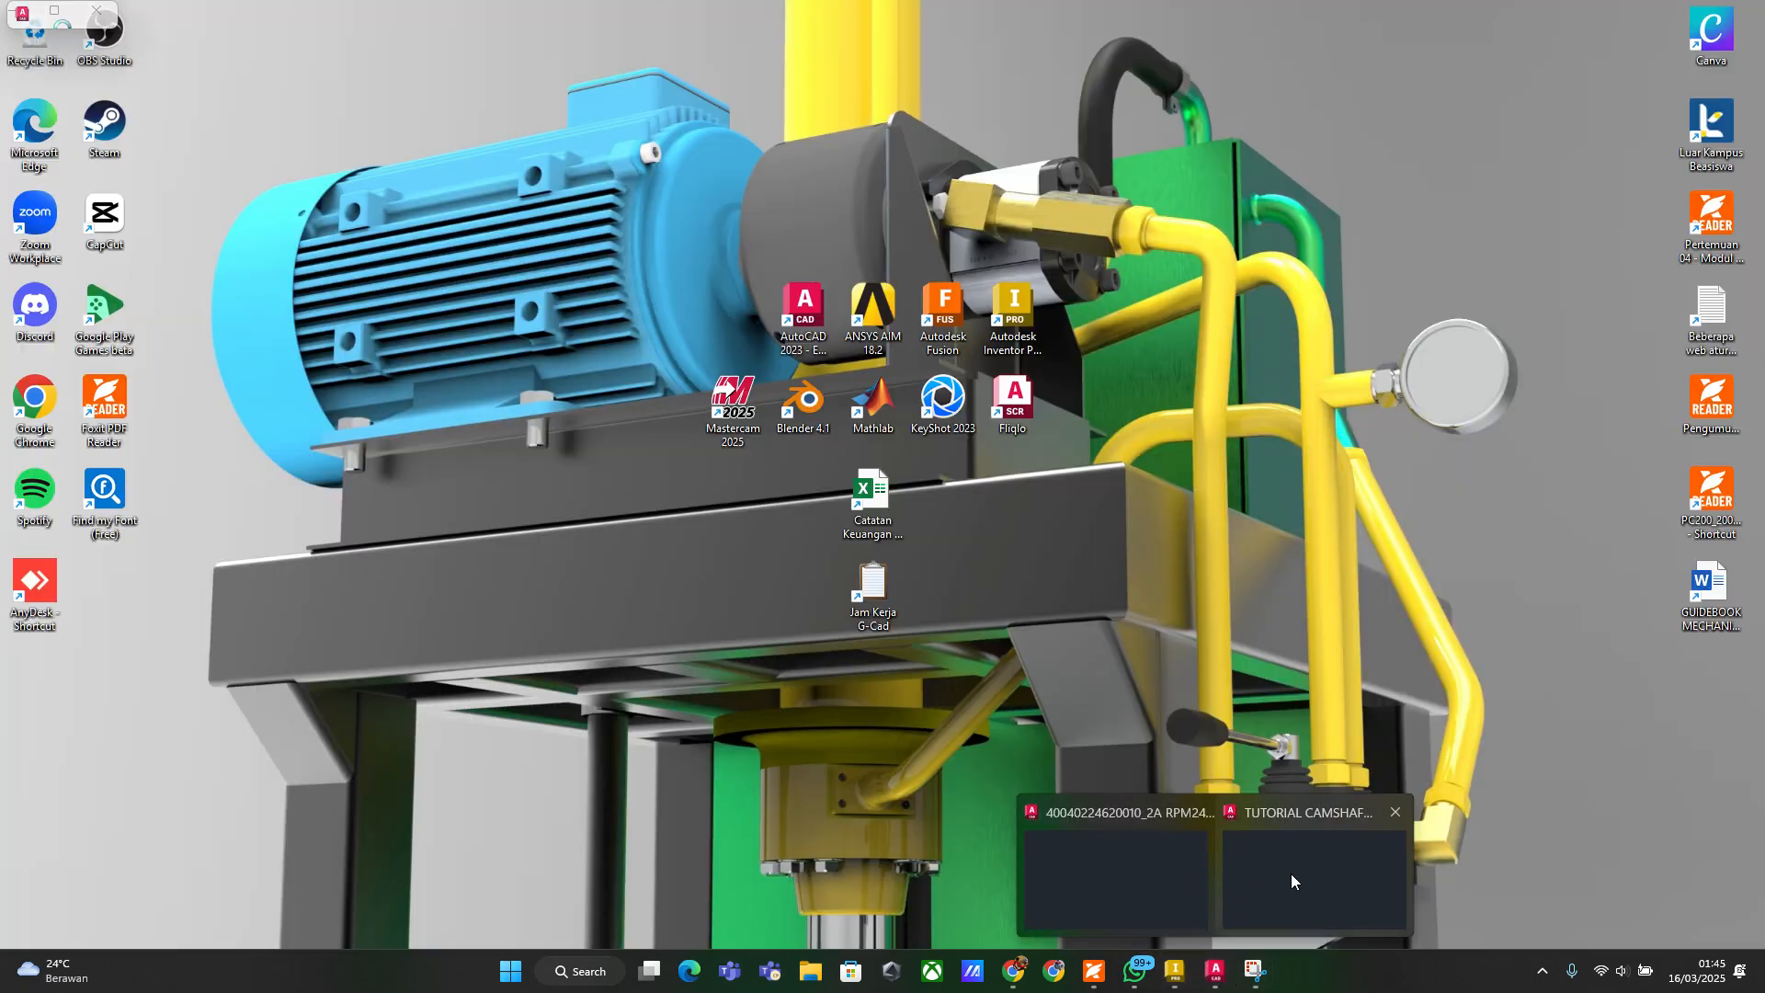
left_click(1290, 873)
scroll(934, 545, "down", 2)
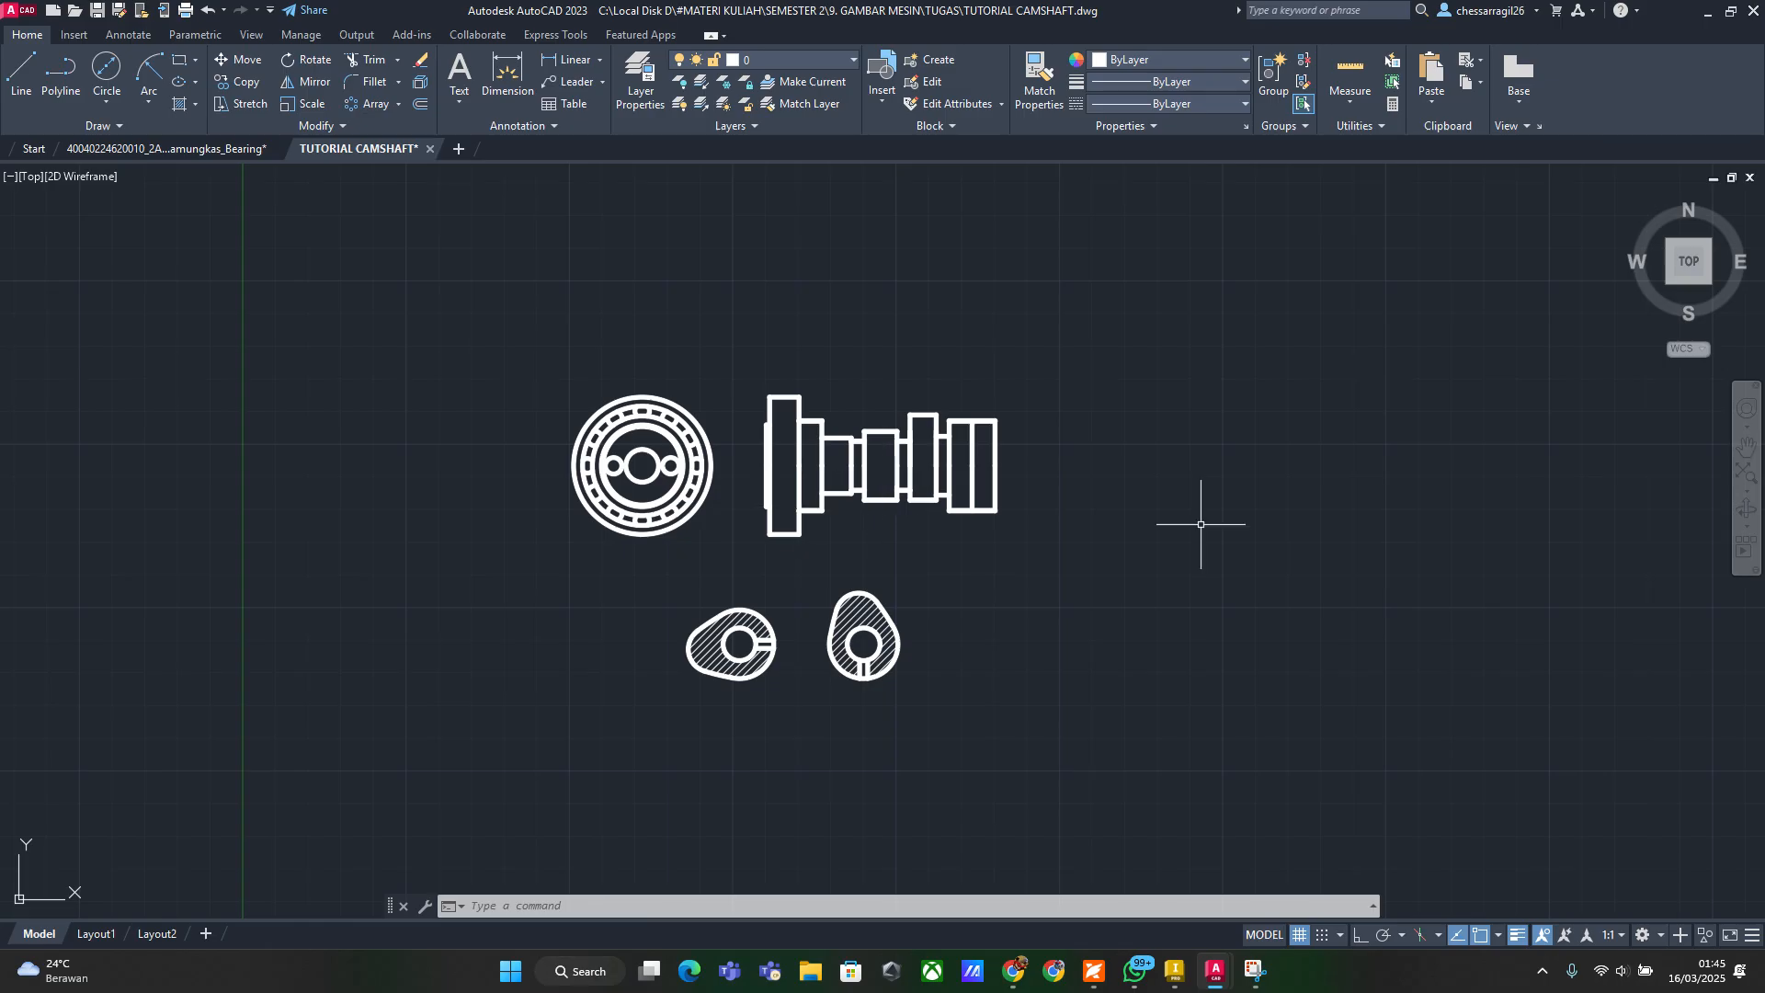
left_click(1154, 277)
left_click(396, 851)
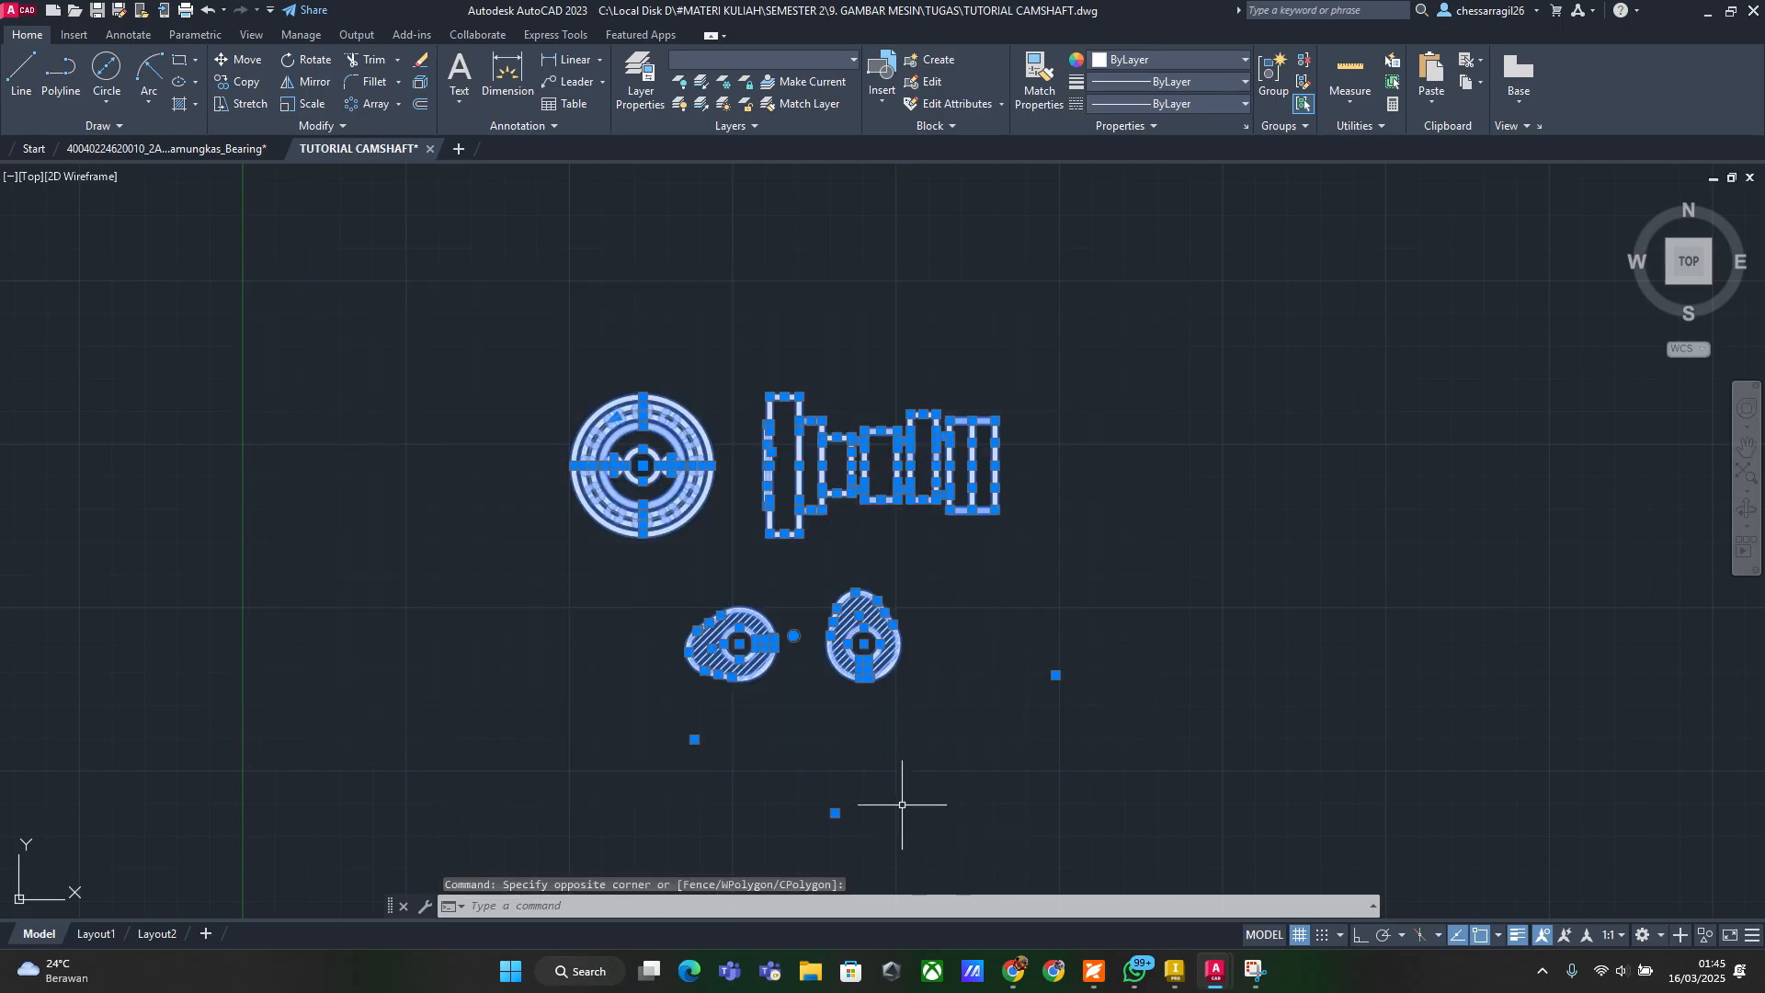
key("Escape")
key("Escape")
key("Escape")
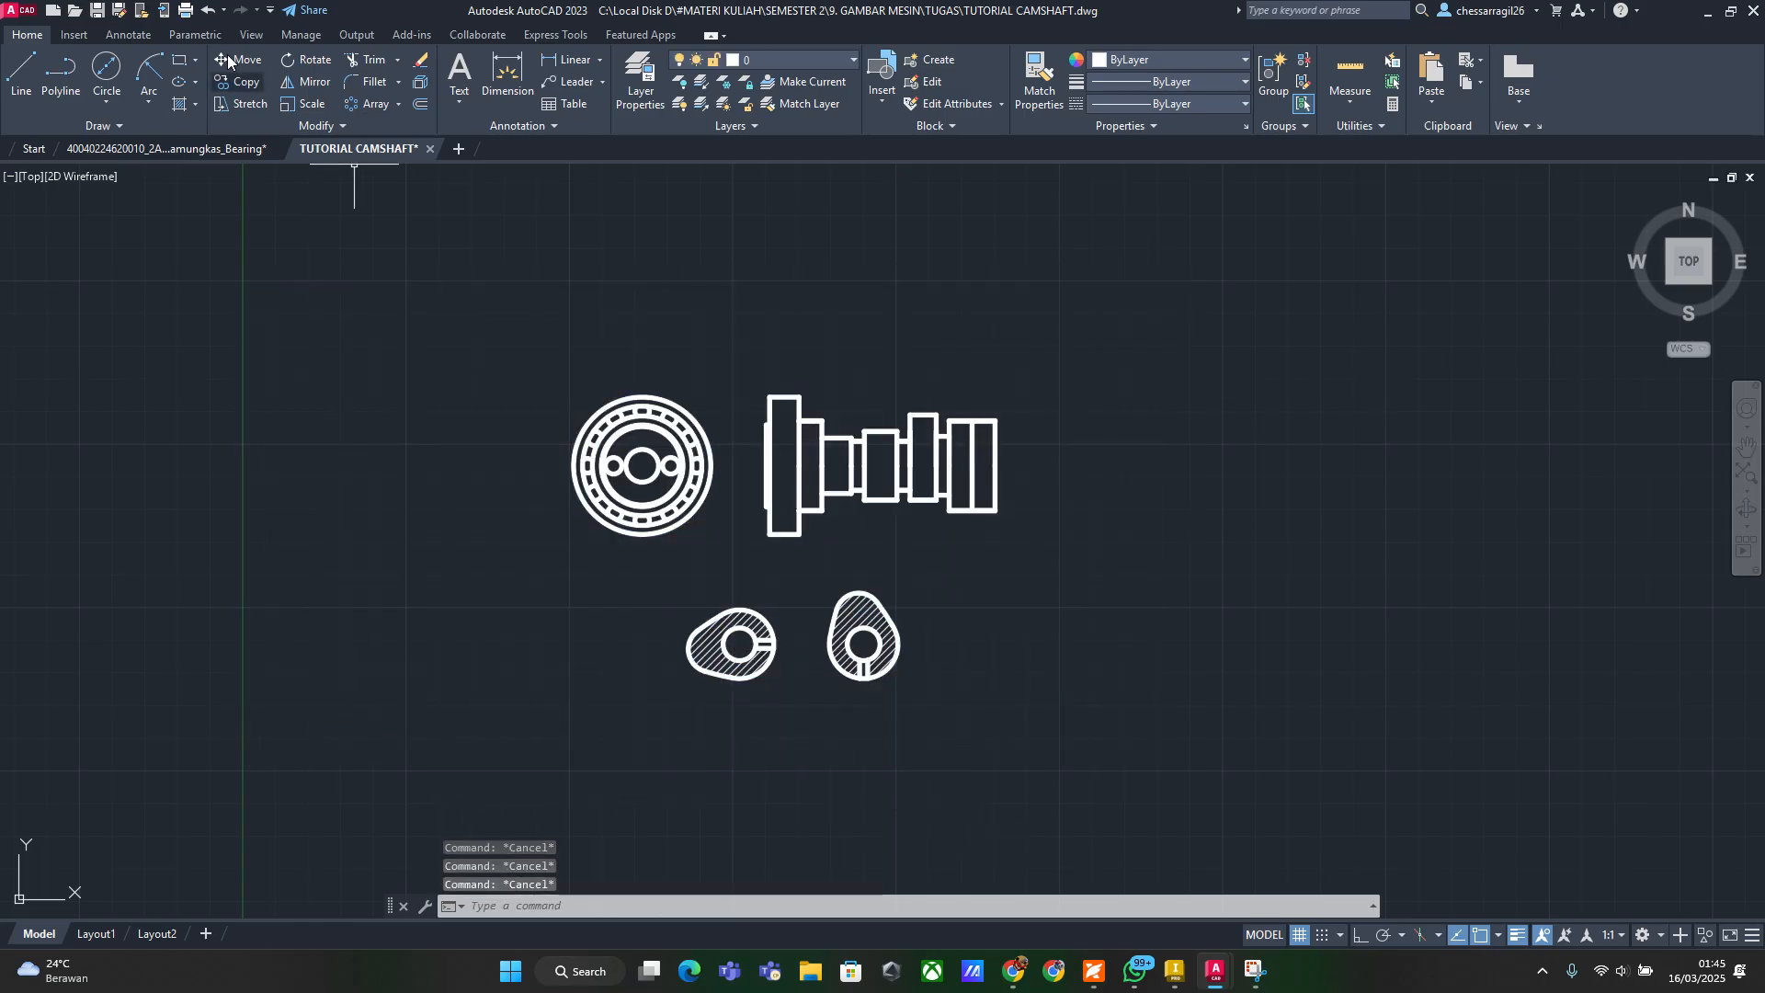
Make the GARIS SUMBU layer current and add a center mark to the outermost circle of the camshaft's front view
left_click(747, 61)
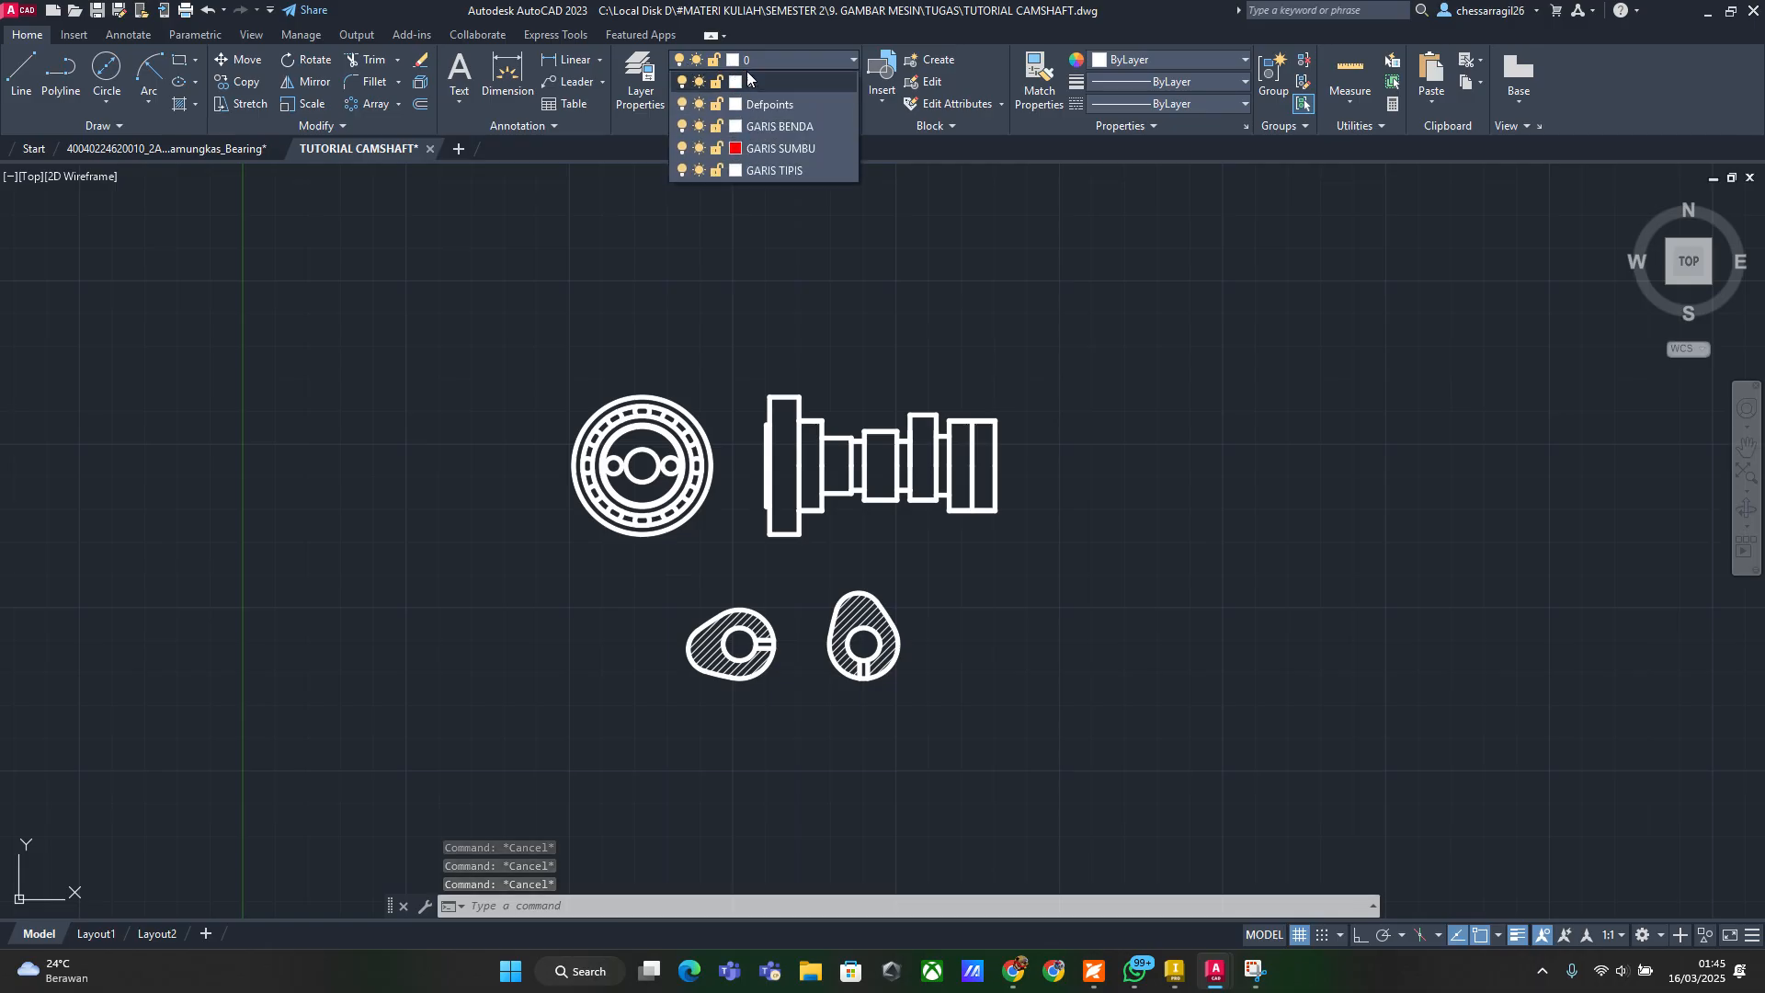
left_click(769, 156)
left_click(128, 34)
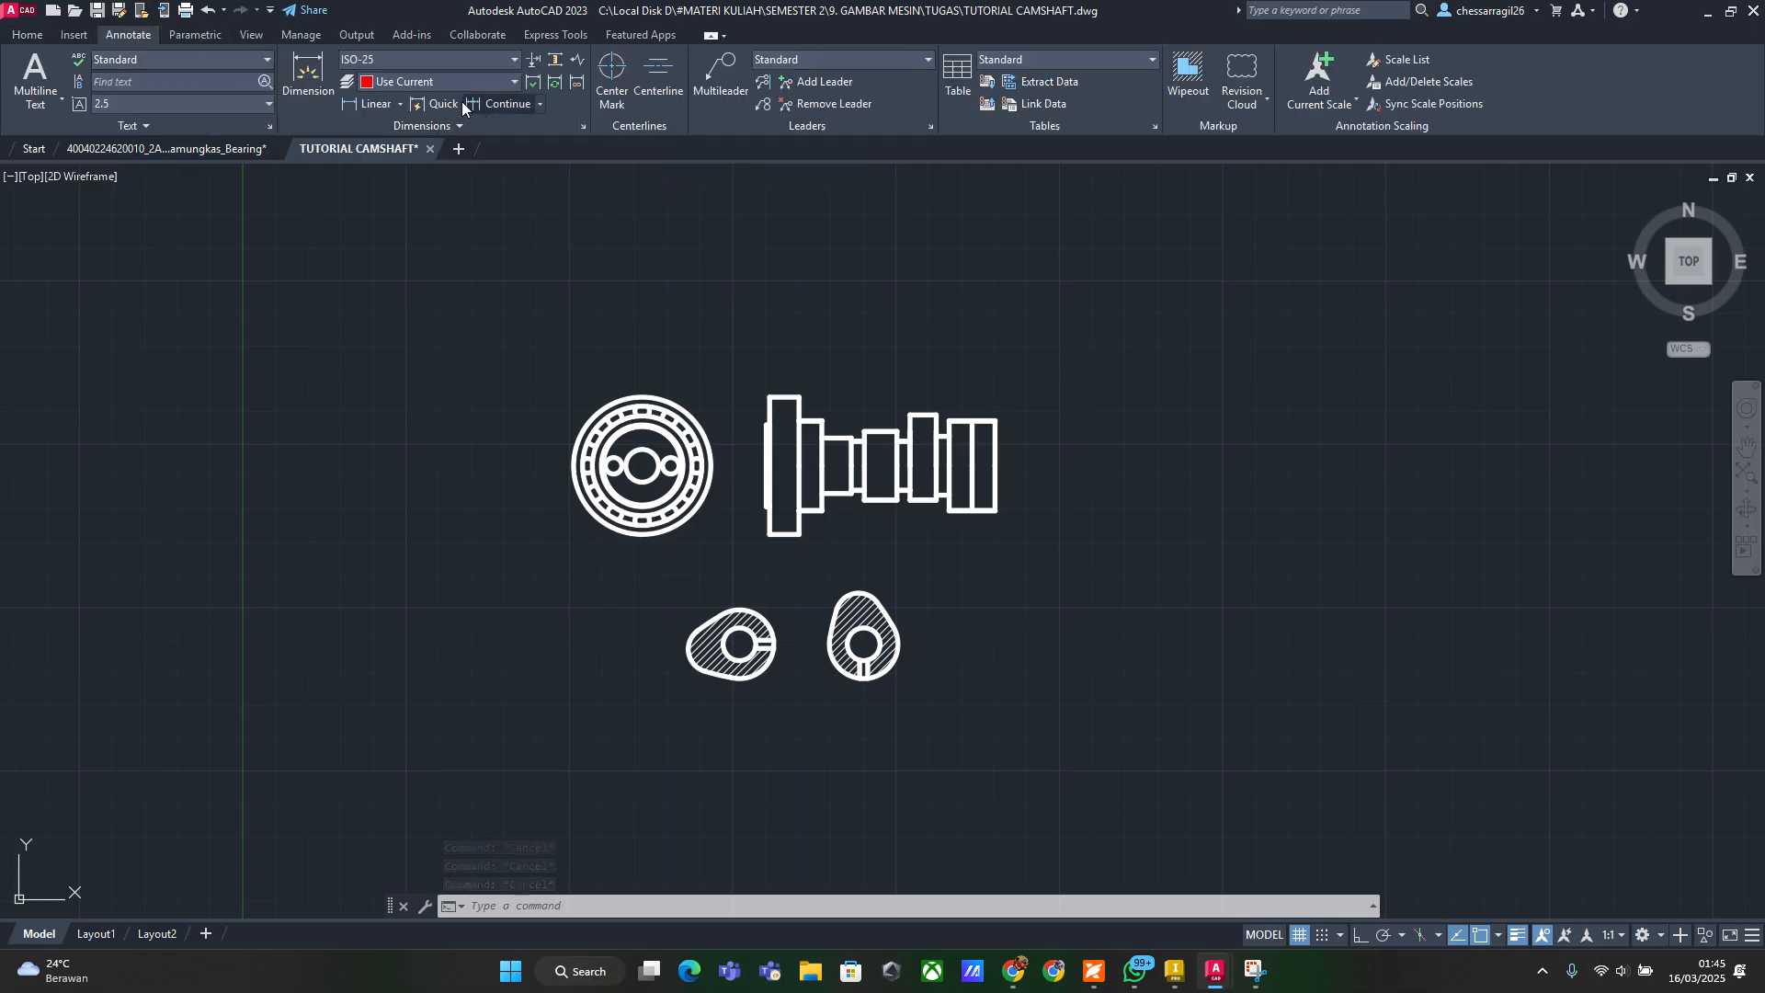
left_click(611, 74)
scroll(669, 390, "up", 4)
left_click(653, 403)
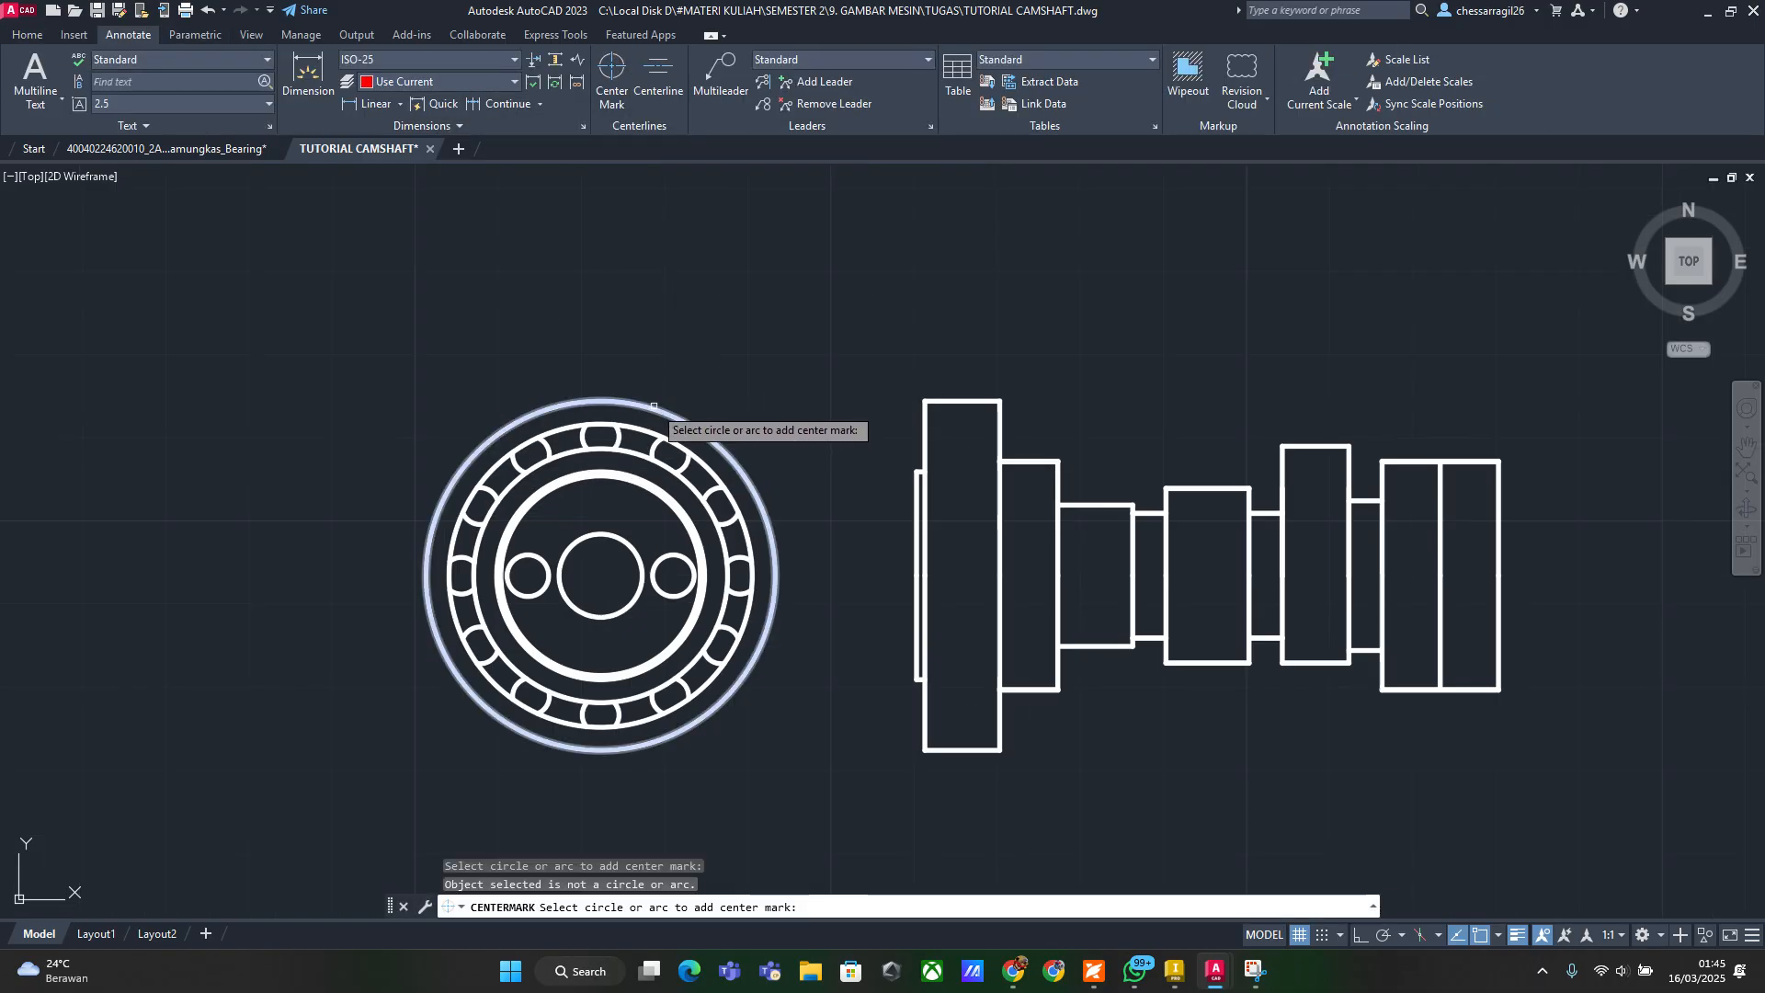
scroll(815, 481, "down", 3)
key("Escape")
key("Escape")
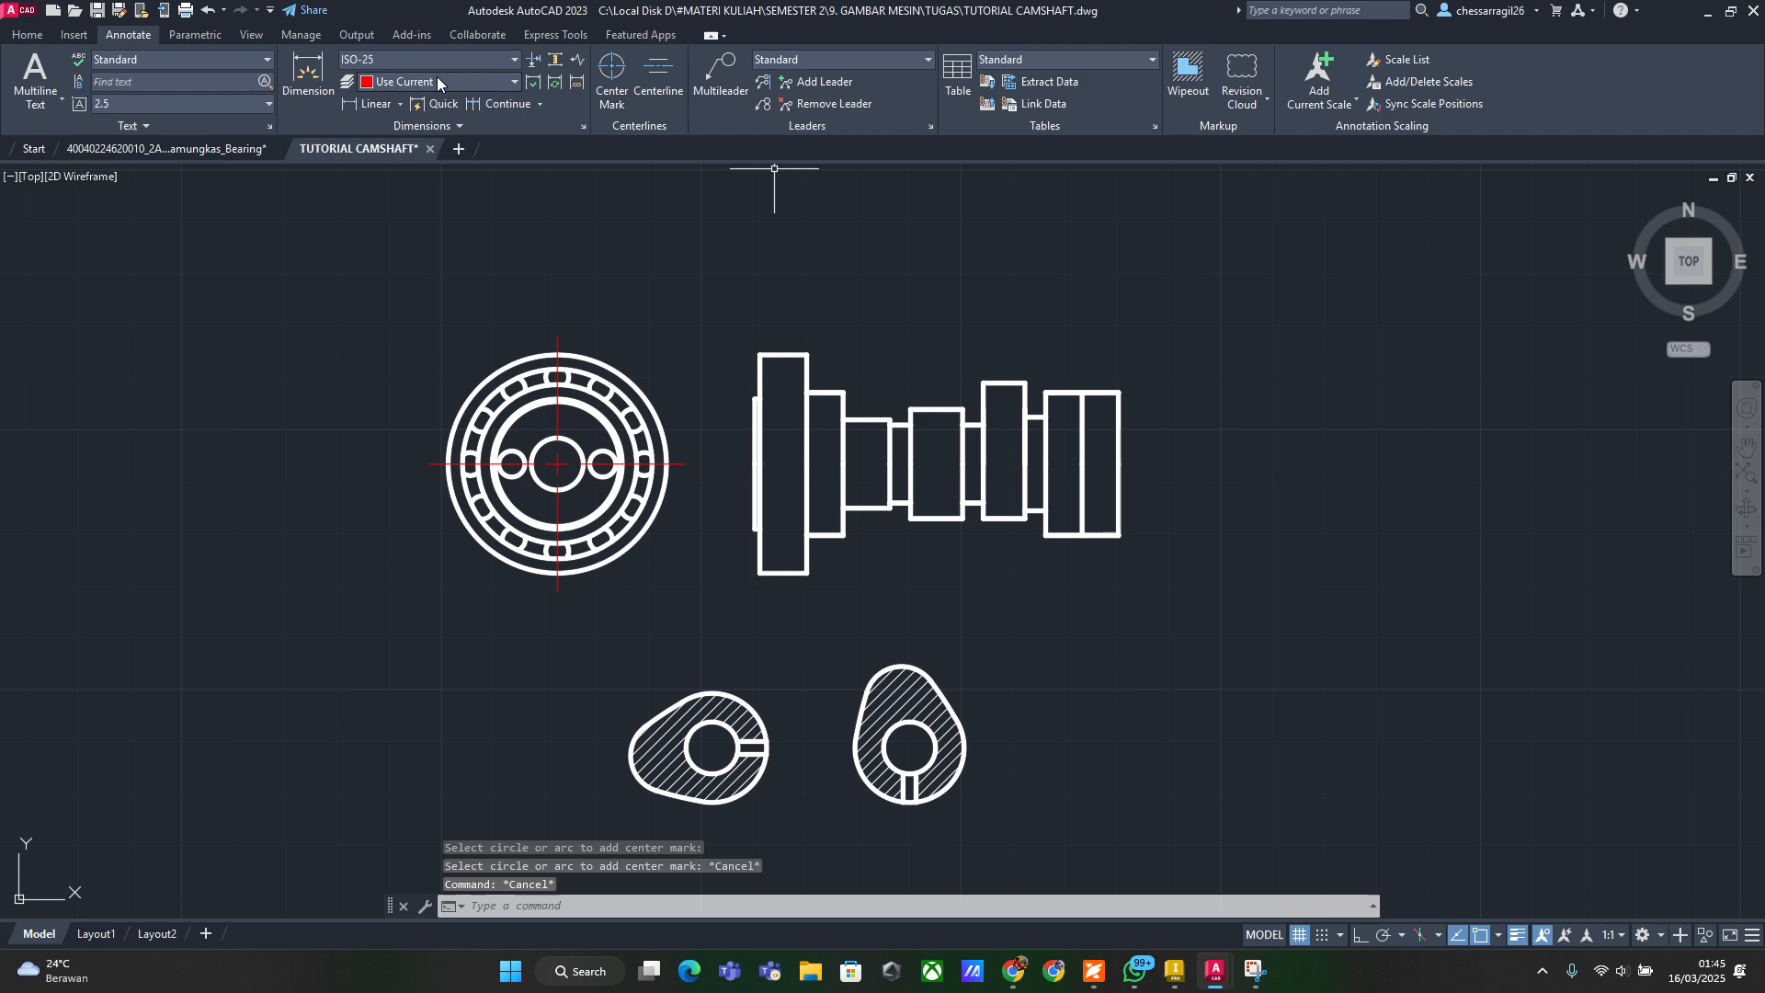
Add a centerline between the two horizontal edges of the large flange in the side view
left_click(658, 78)
scroll(768, 400, "up", 3)
left_click(786, 286)
middle_click_drag(792, 607, 787, 447)
left_click(788, 684)
left_click(787, 679)
key("Escape")
key("Escape")
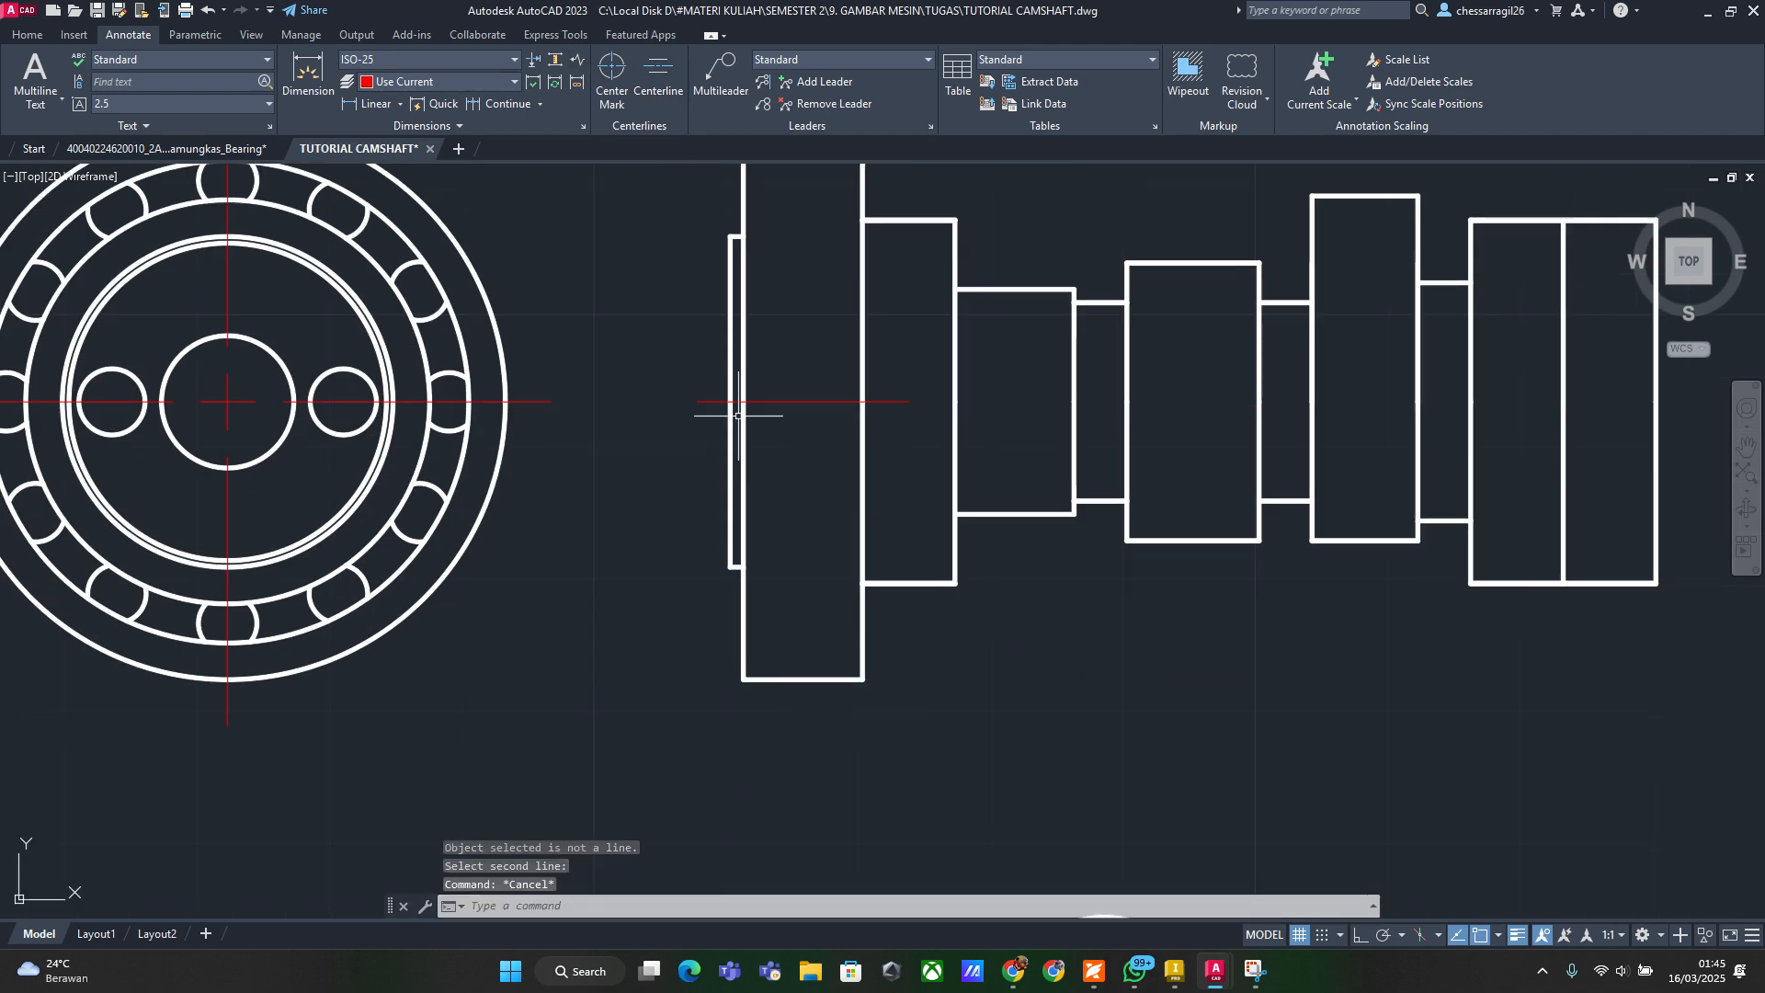
Stretch the flange's centerline in both directions so it spans the whole camshaft side view, from the thin end disc to the opposite end face
left_click(763, 402)
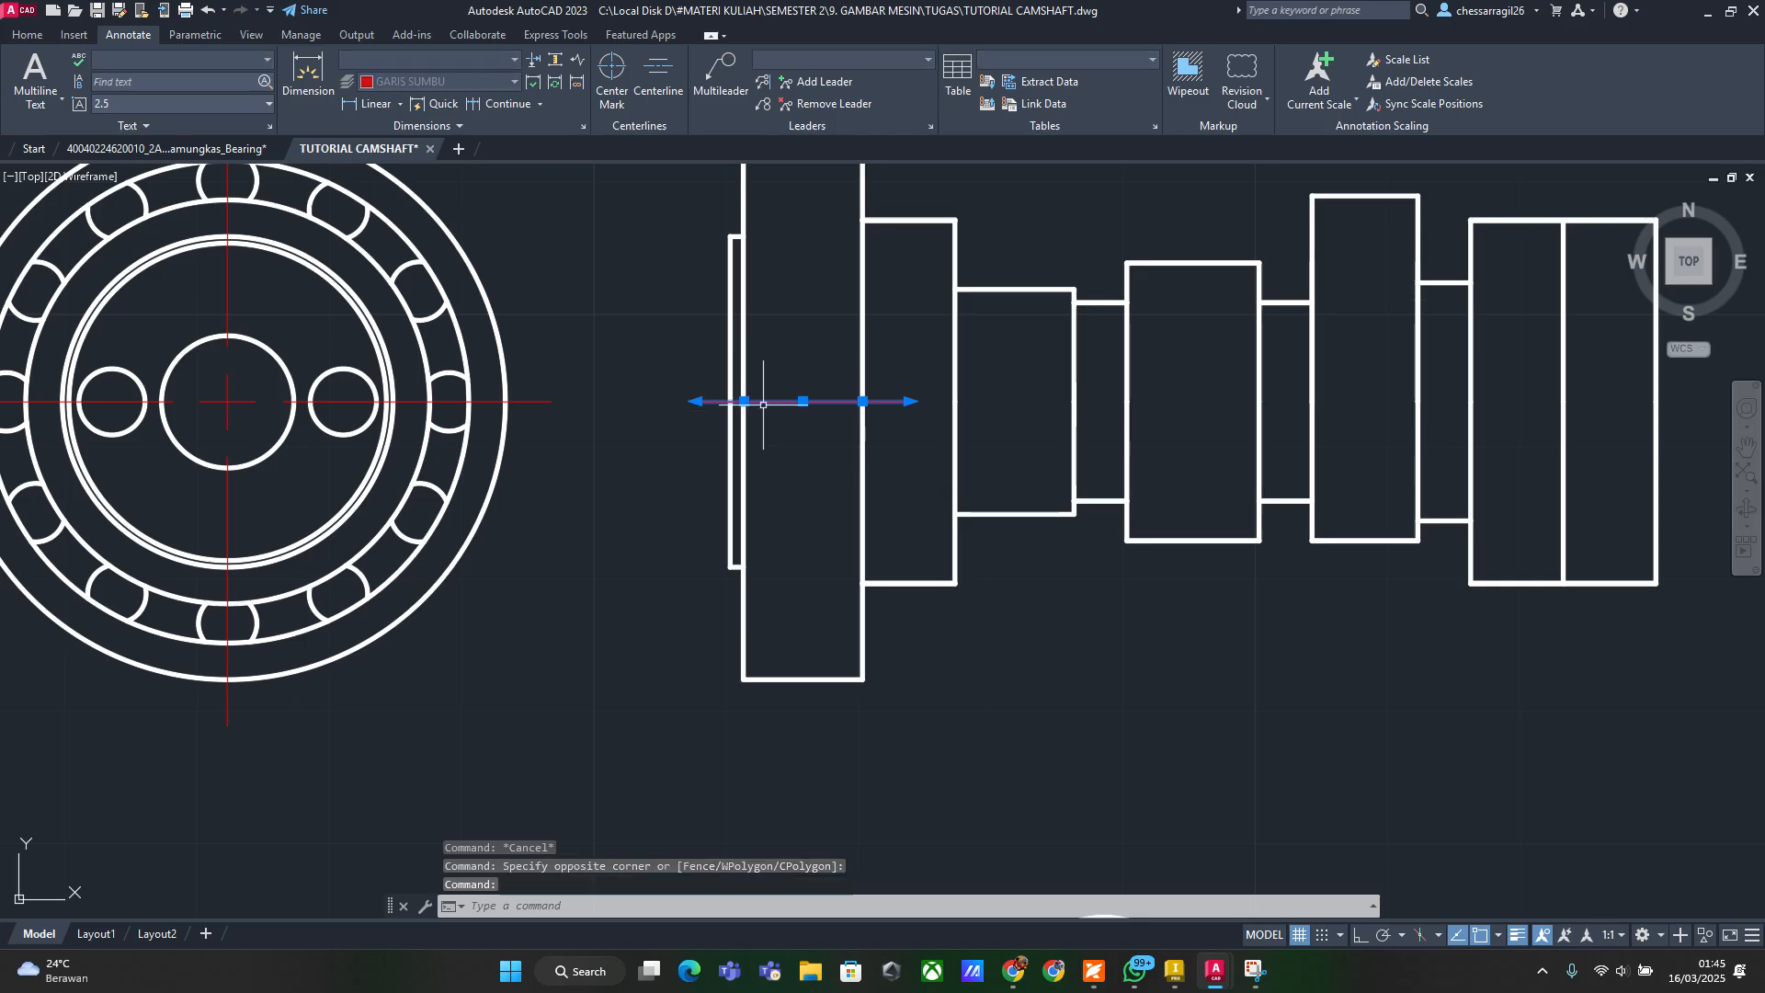
scroll(764, 402, "up", 2)
left_click(730, 398)
scroll(831, 459, "down", 2)
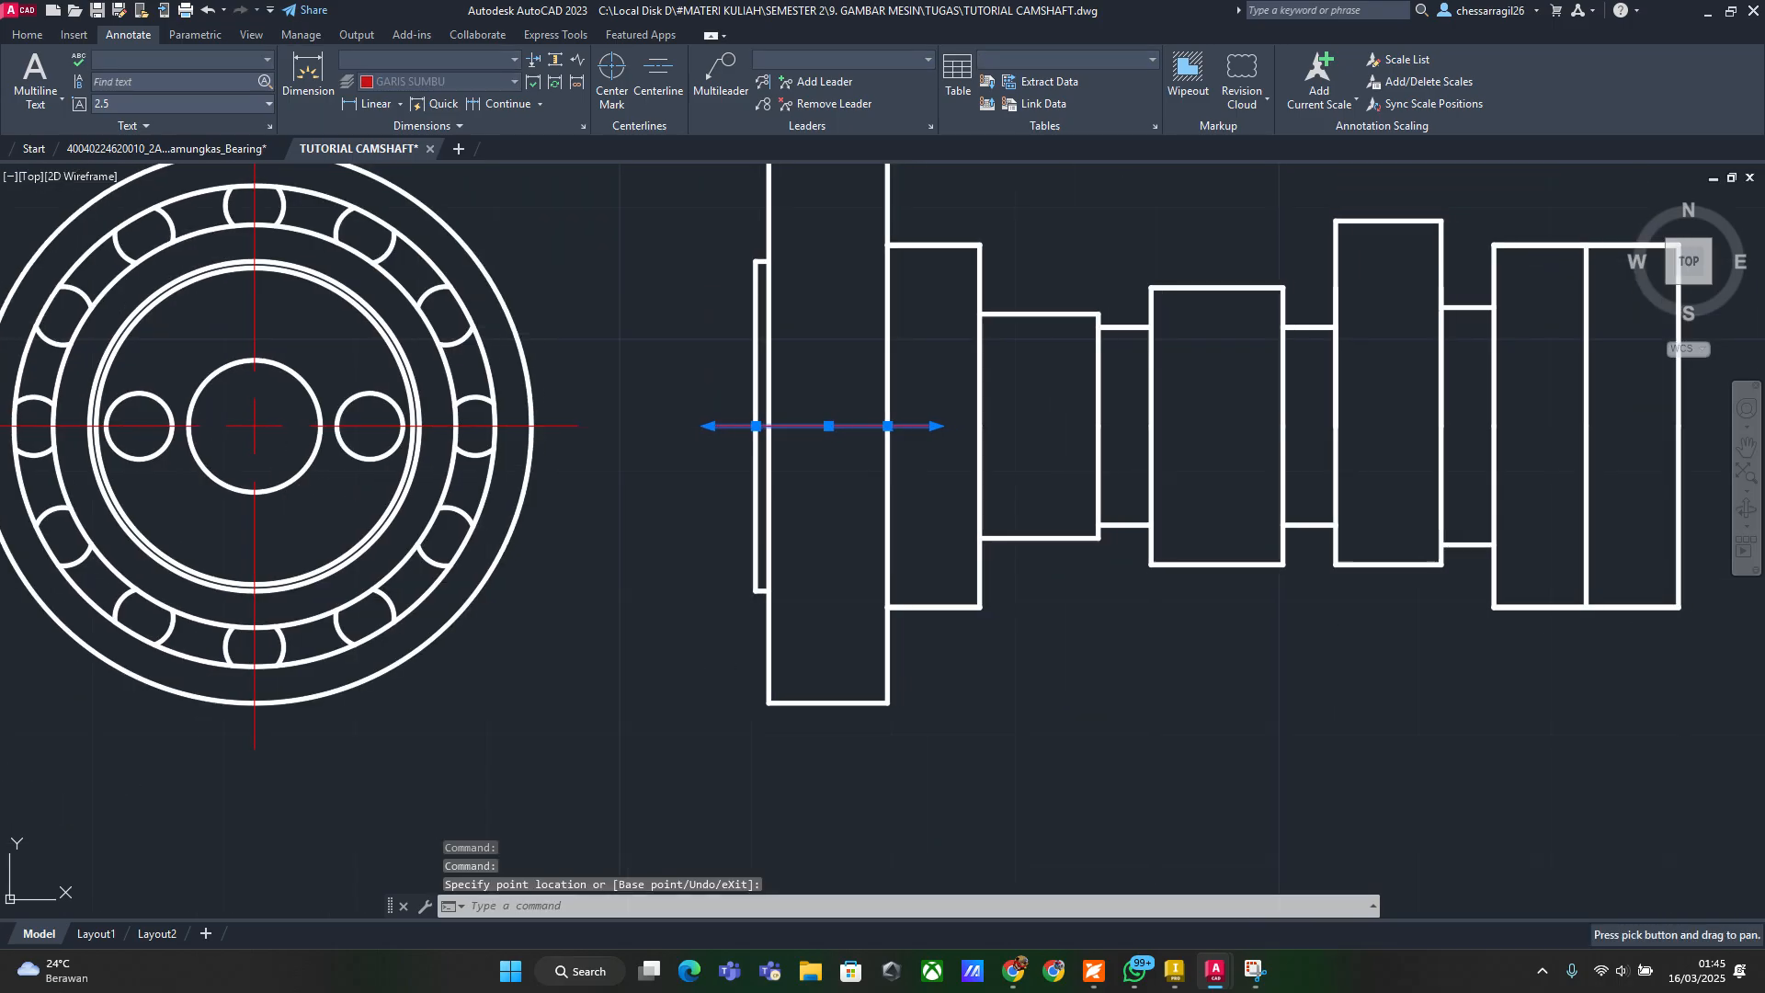
scroll(906, 484, "down", 2)
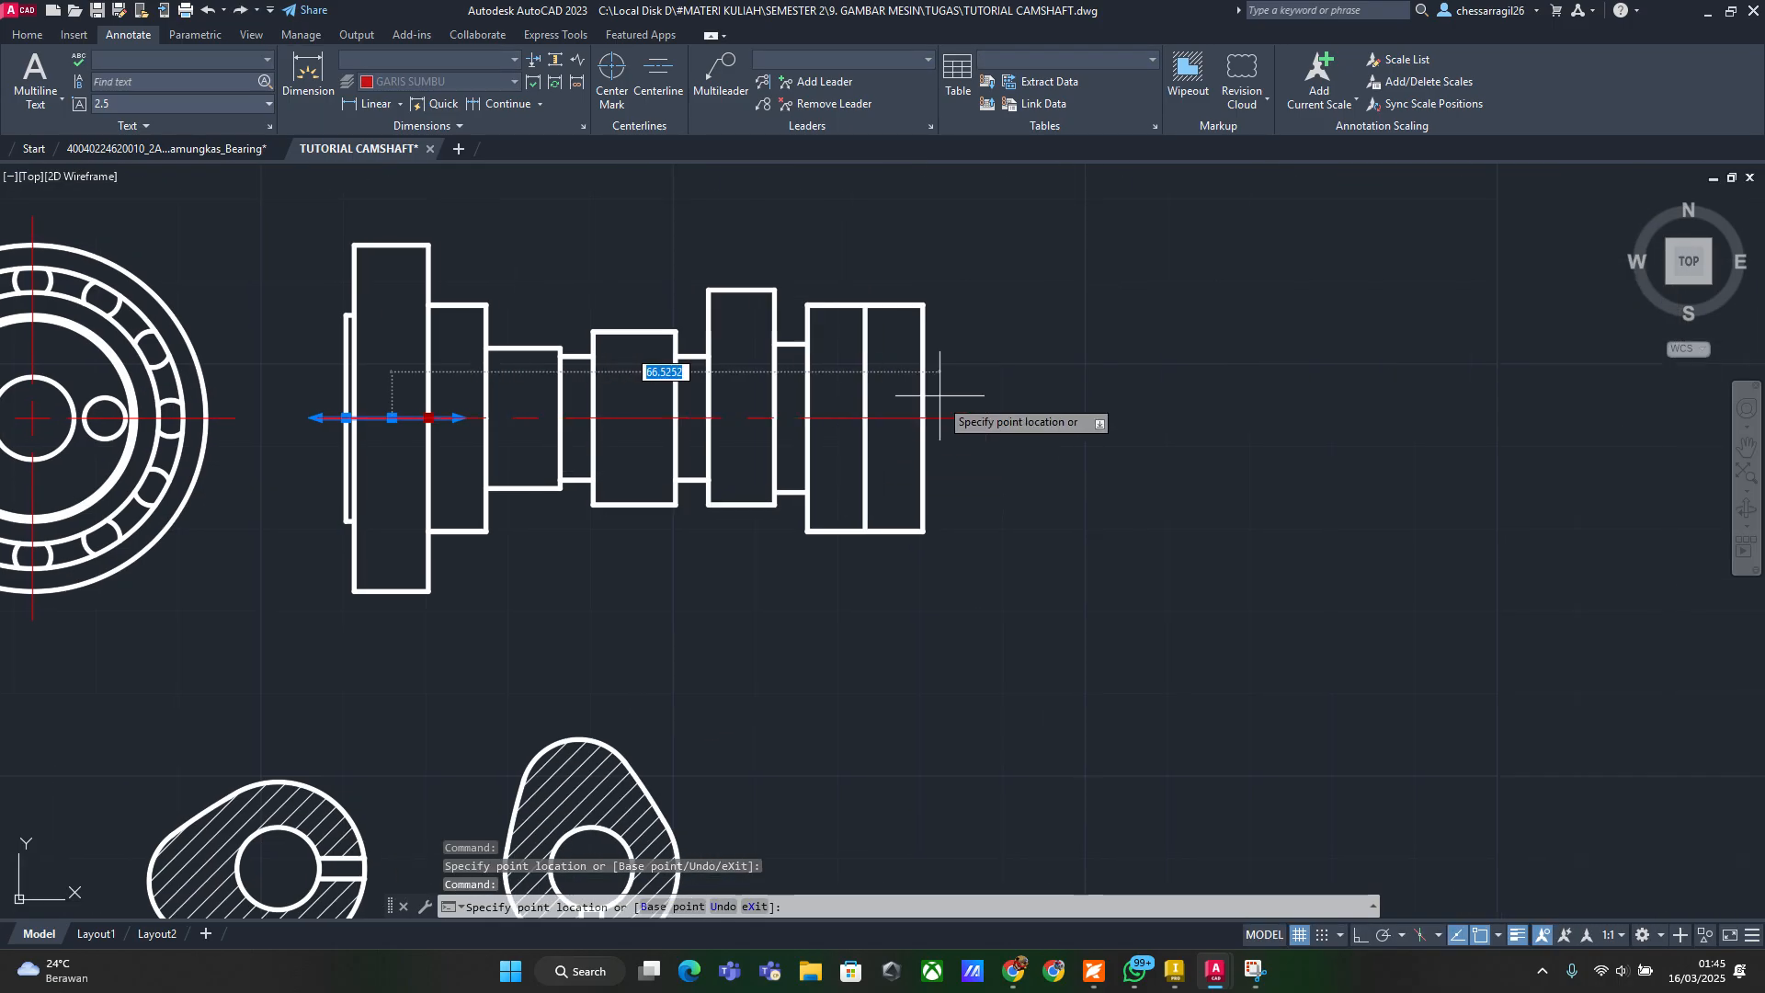
key("Escape")
key("Escape")
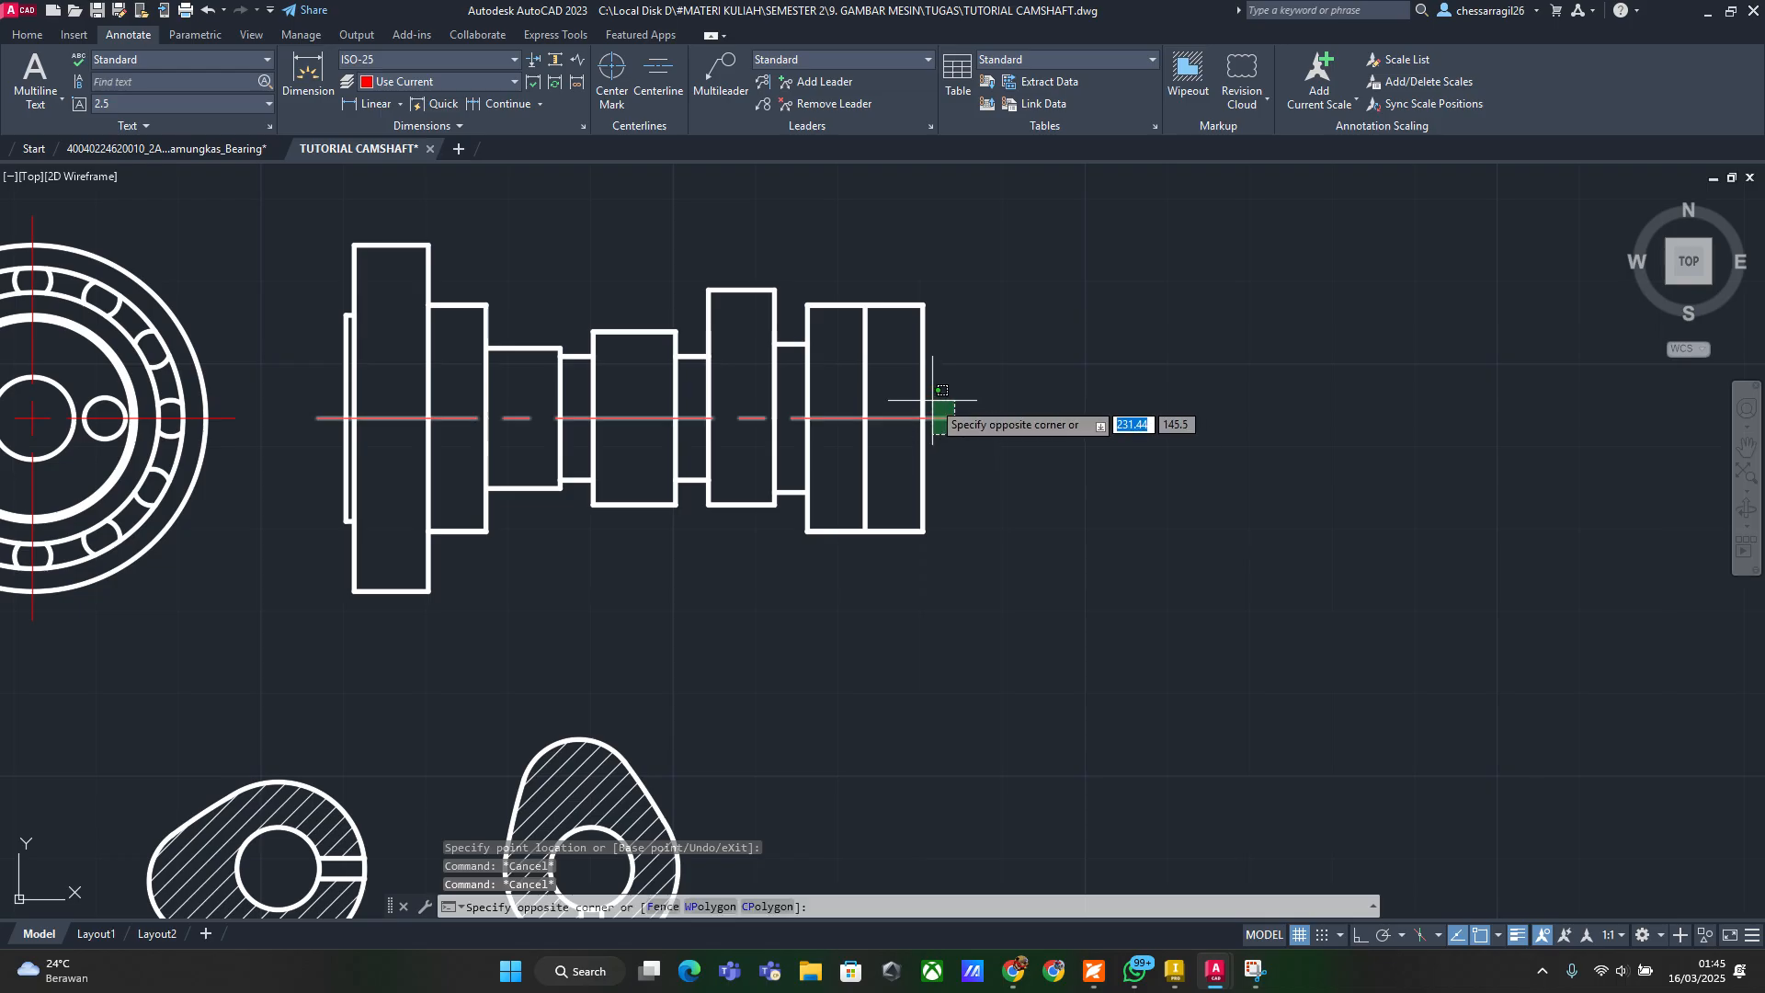
Set the linetype scale of the side view's centerline and the front view's center mark to 0.2
left_click(938, 418)
left_click(40, 424)
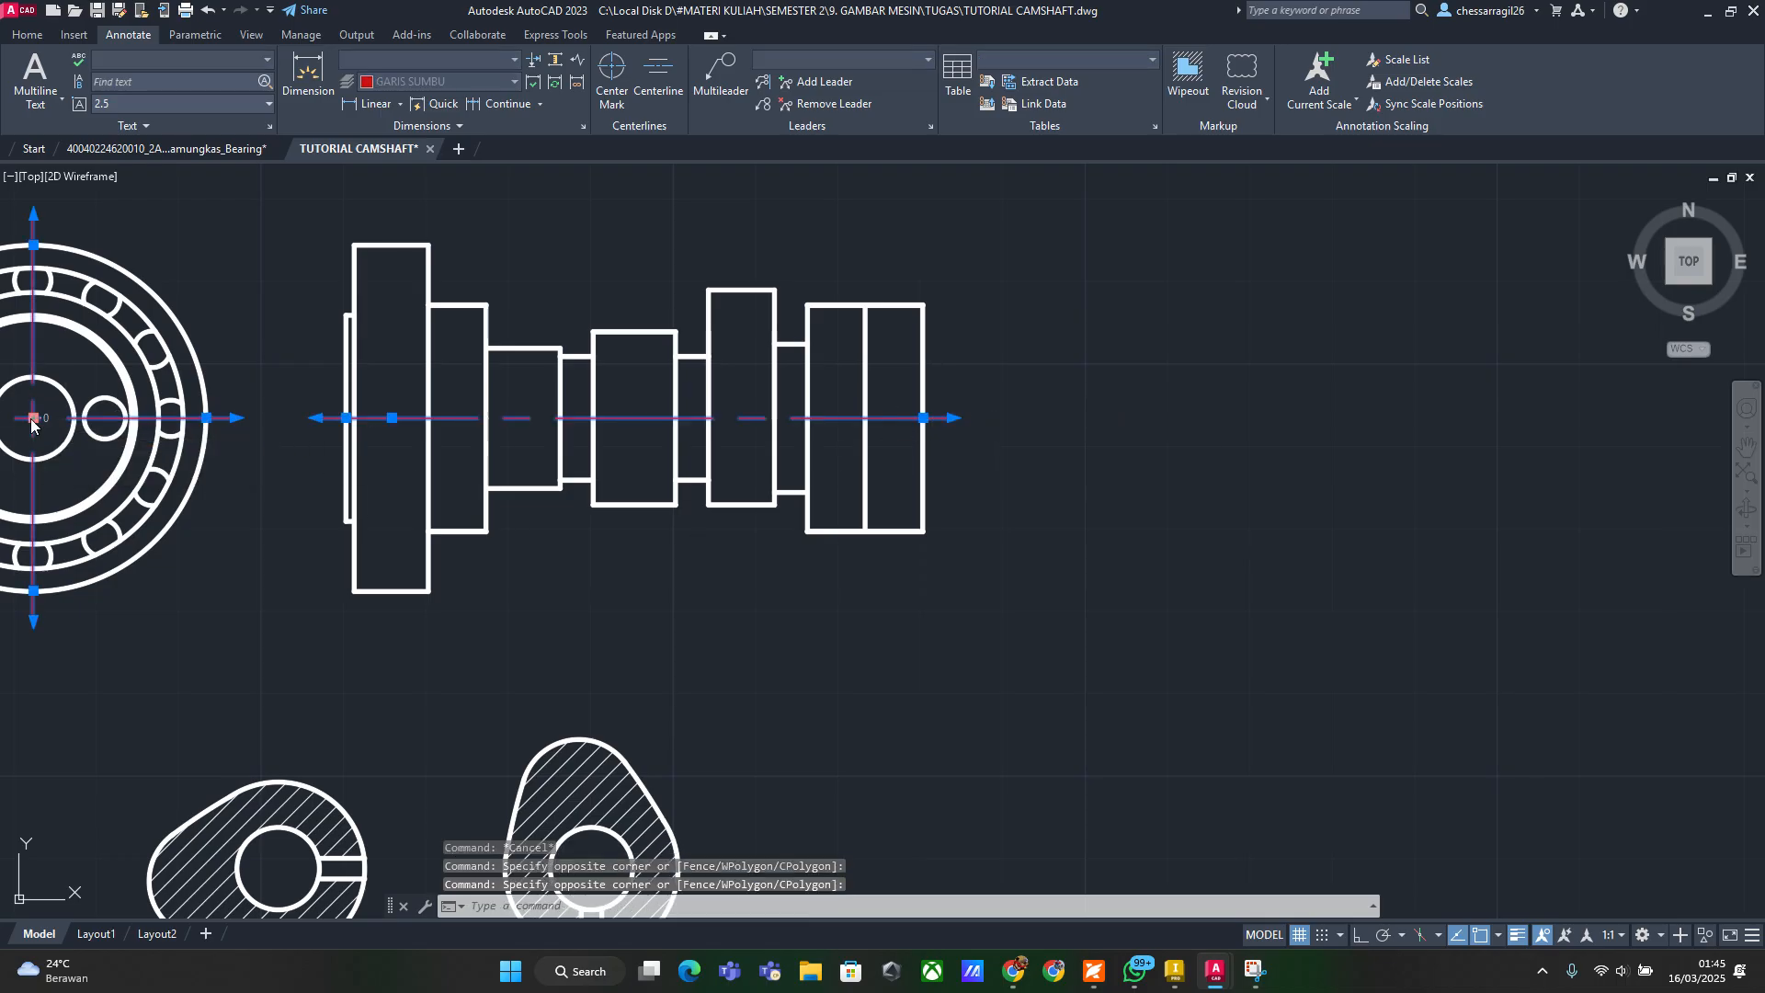
right_click(33, 419)
left_click(101, 836)
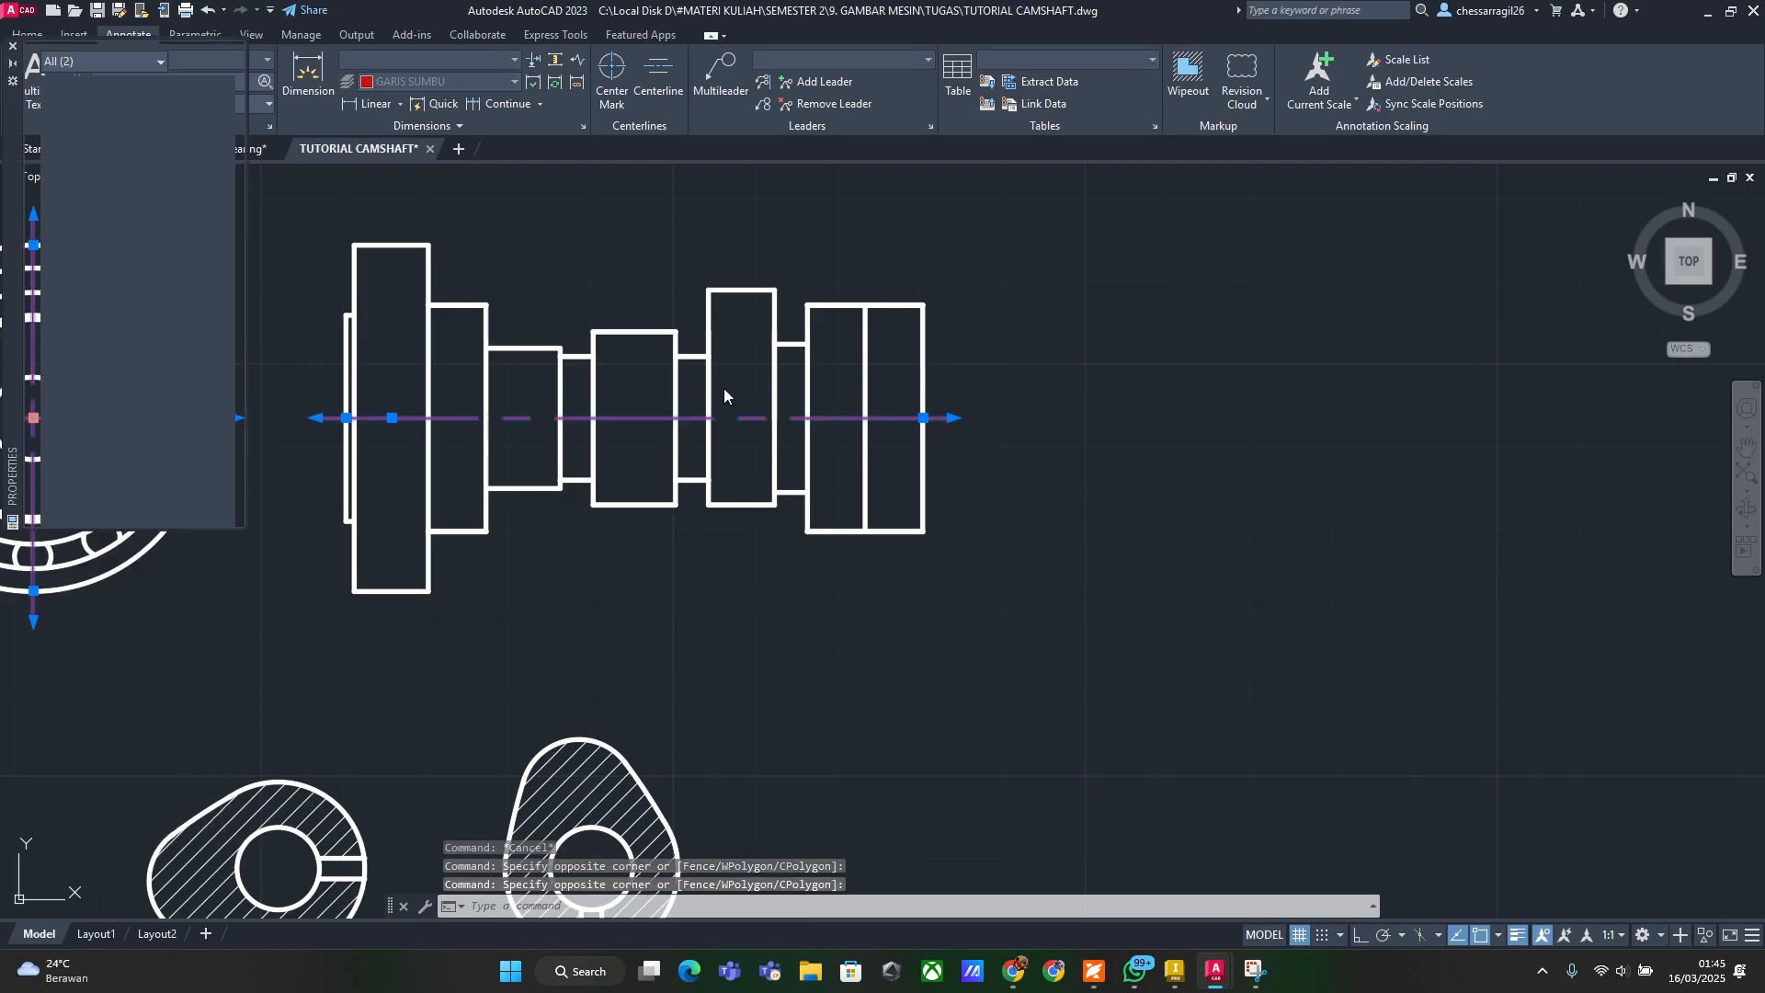
left_click(169, 155)
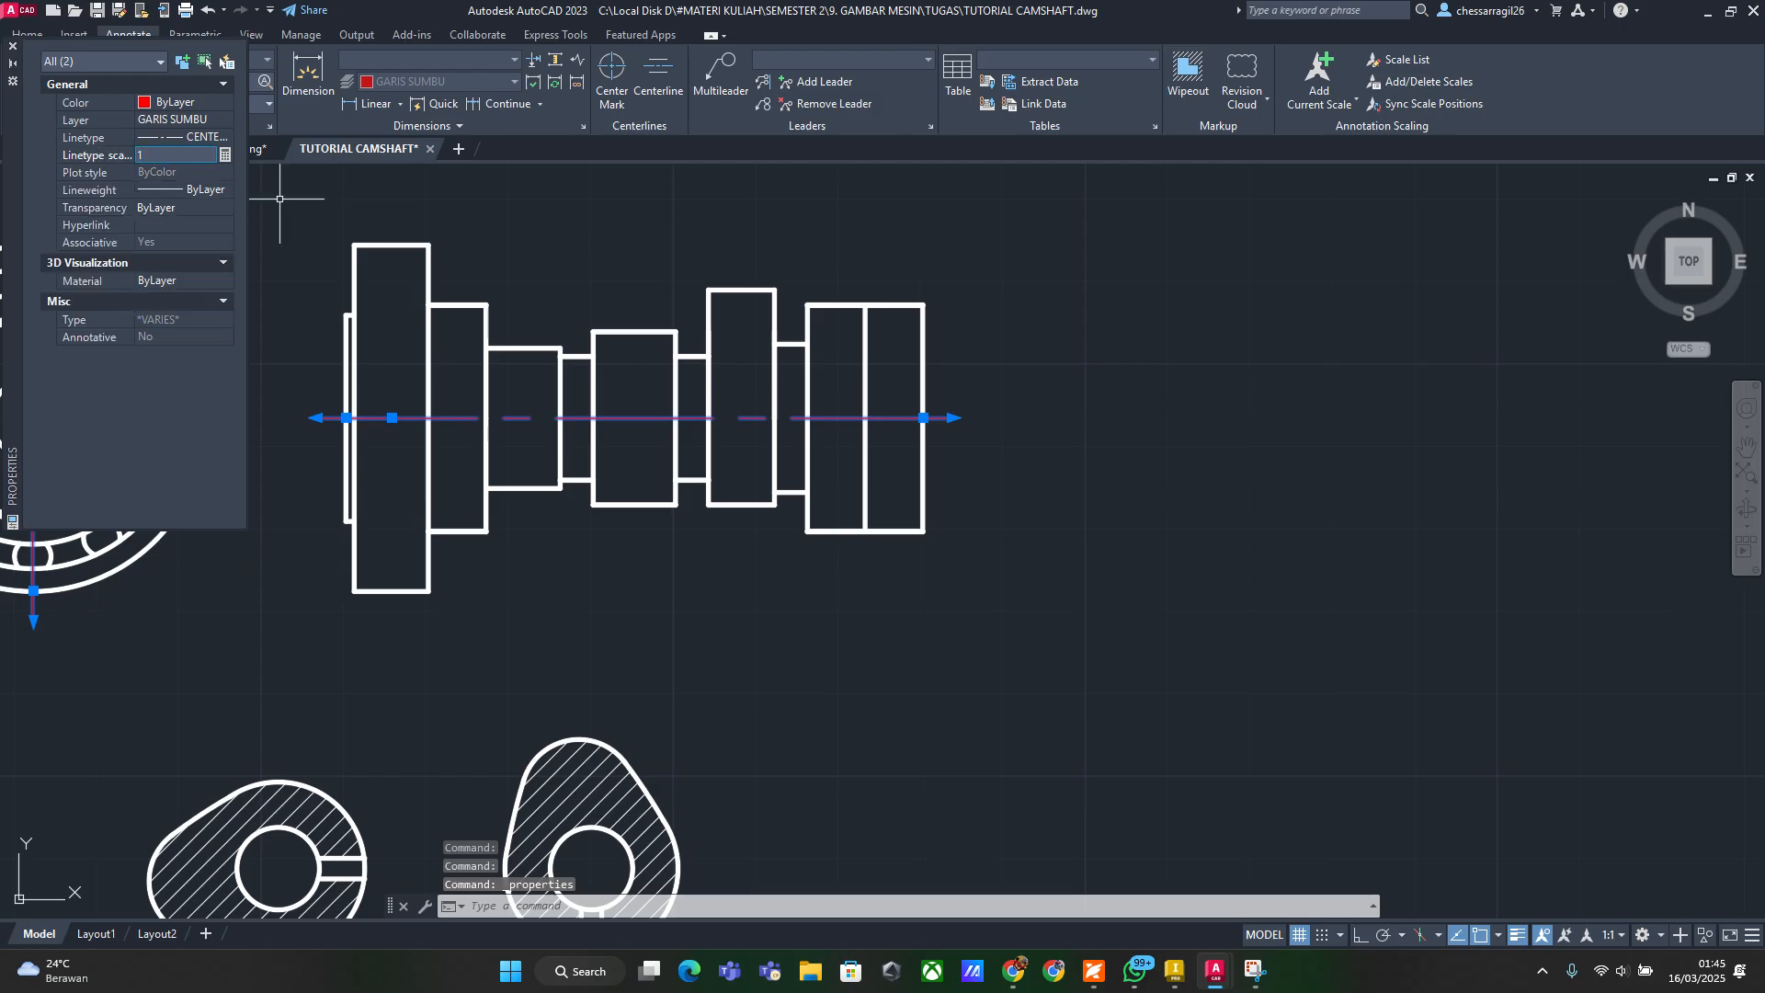
key("BackSpace")
type("0.2")
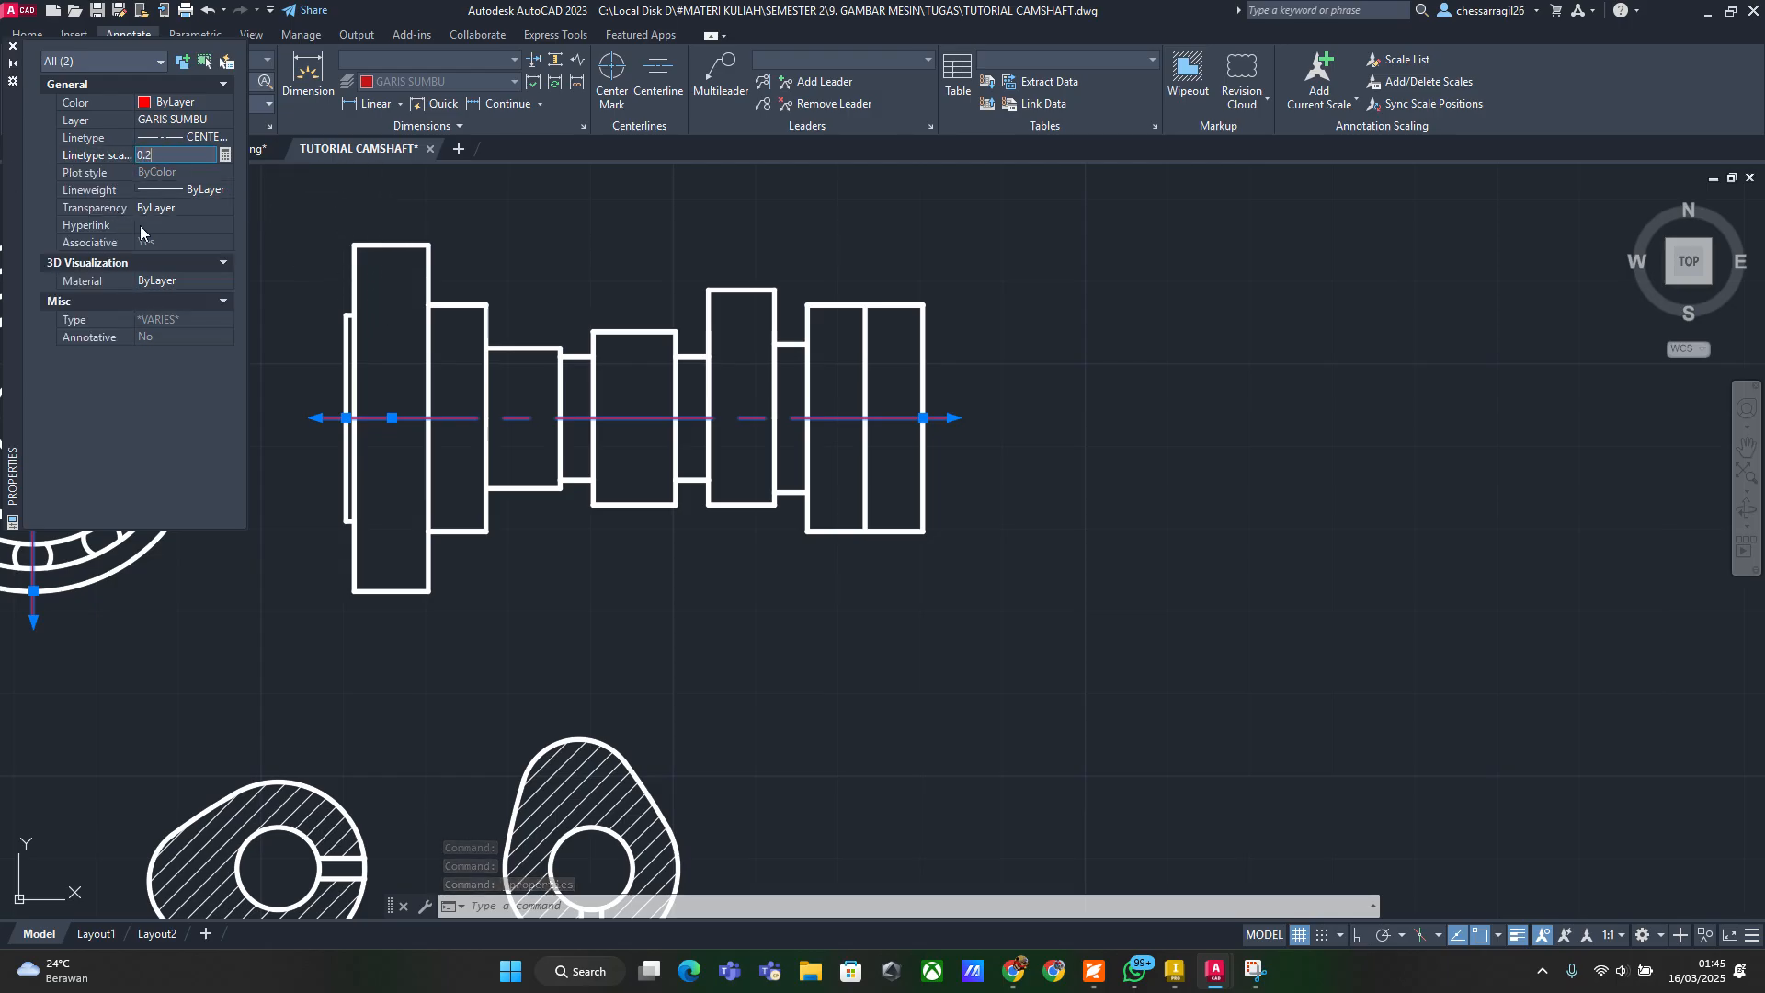
key("Return")
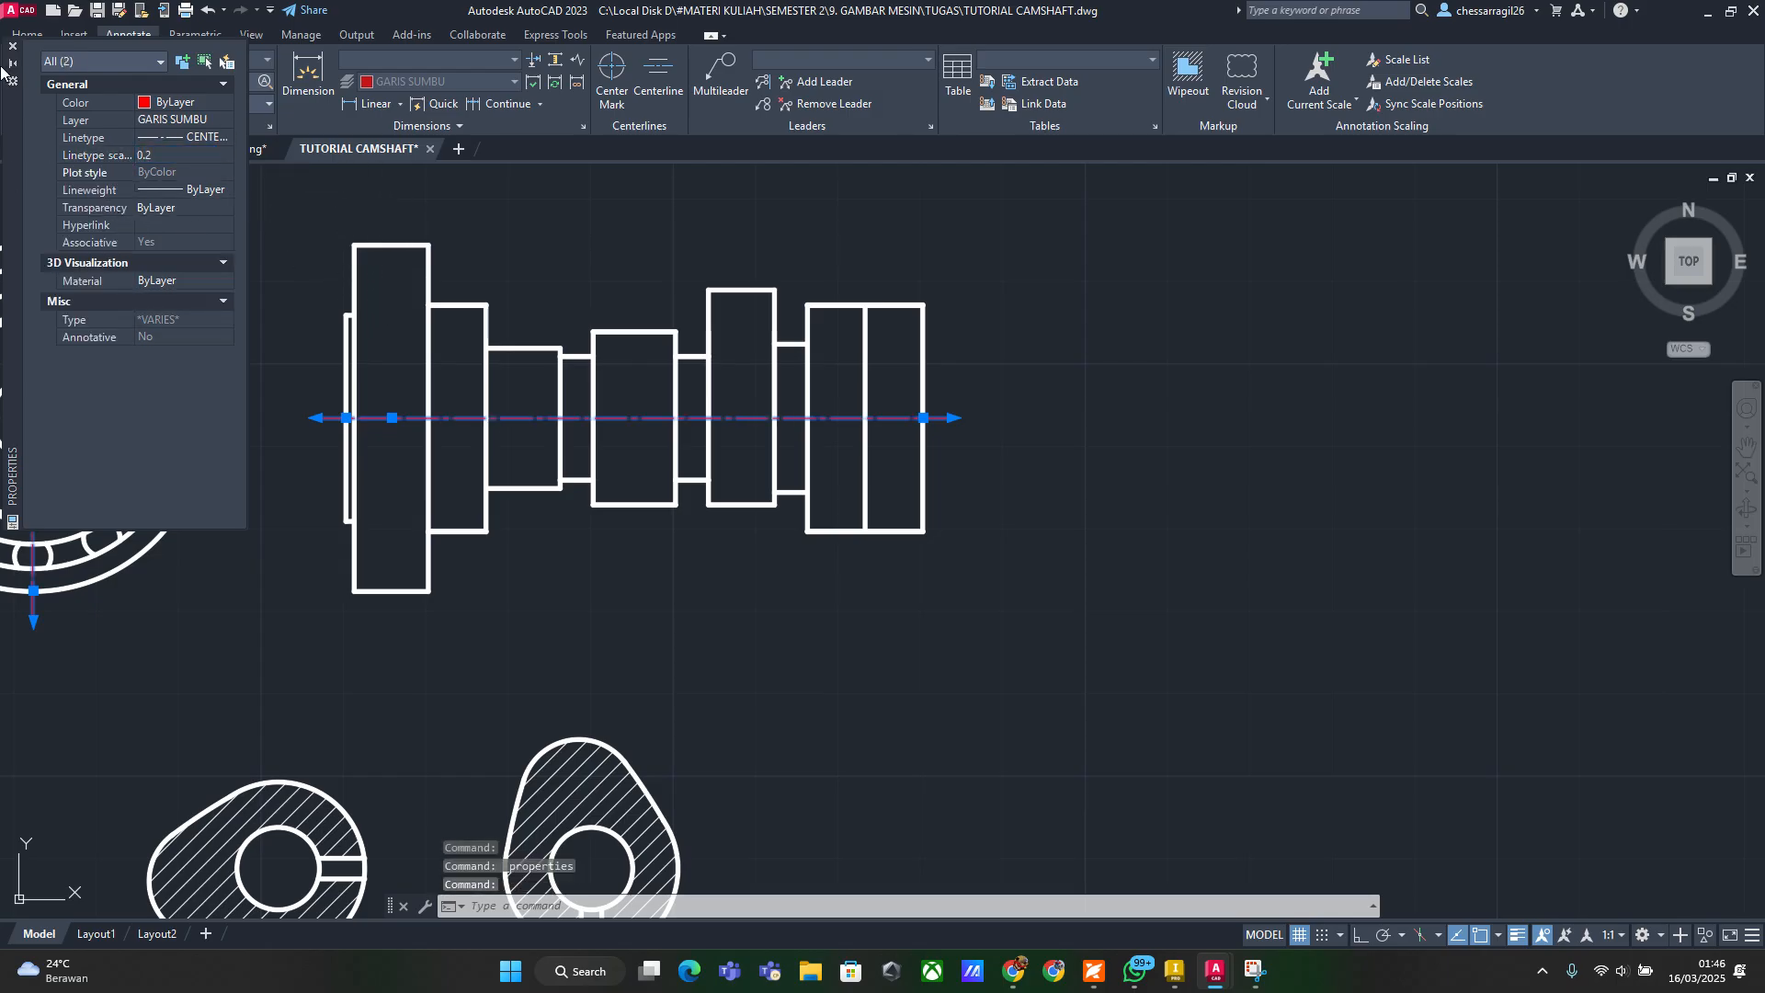
left_click(12, 46)
scroll(696, 495, "down", 1)
middle_click_drag(699, 494, 852, 549)
key("Escape")
key("Escape")
Add a center mark to each of the two cam profiles
middle_click_drag(844, 717, 866, 650)
left_click(611, 78)
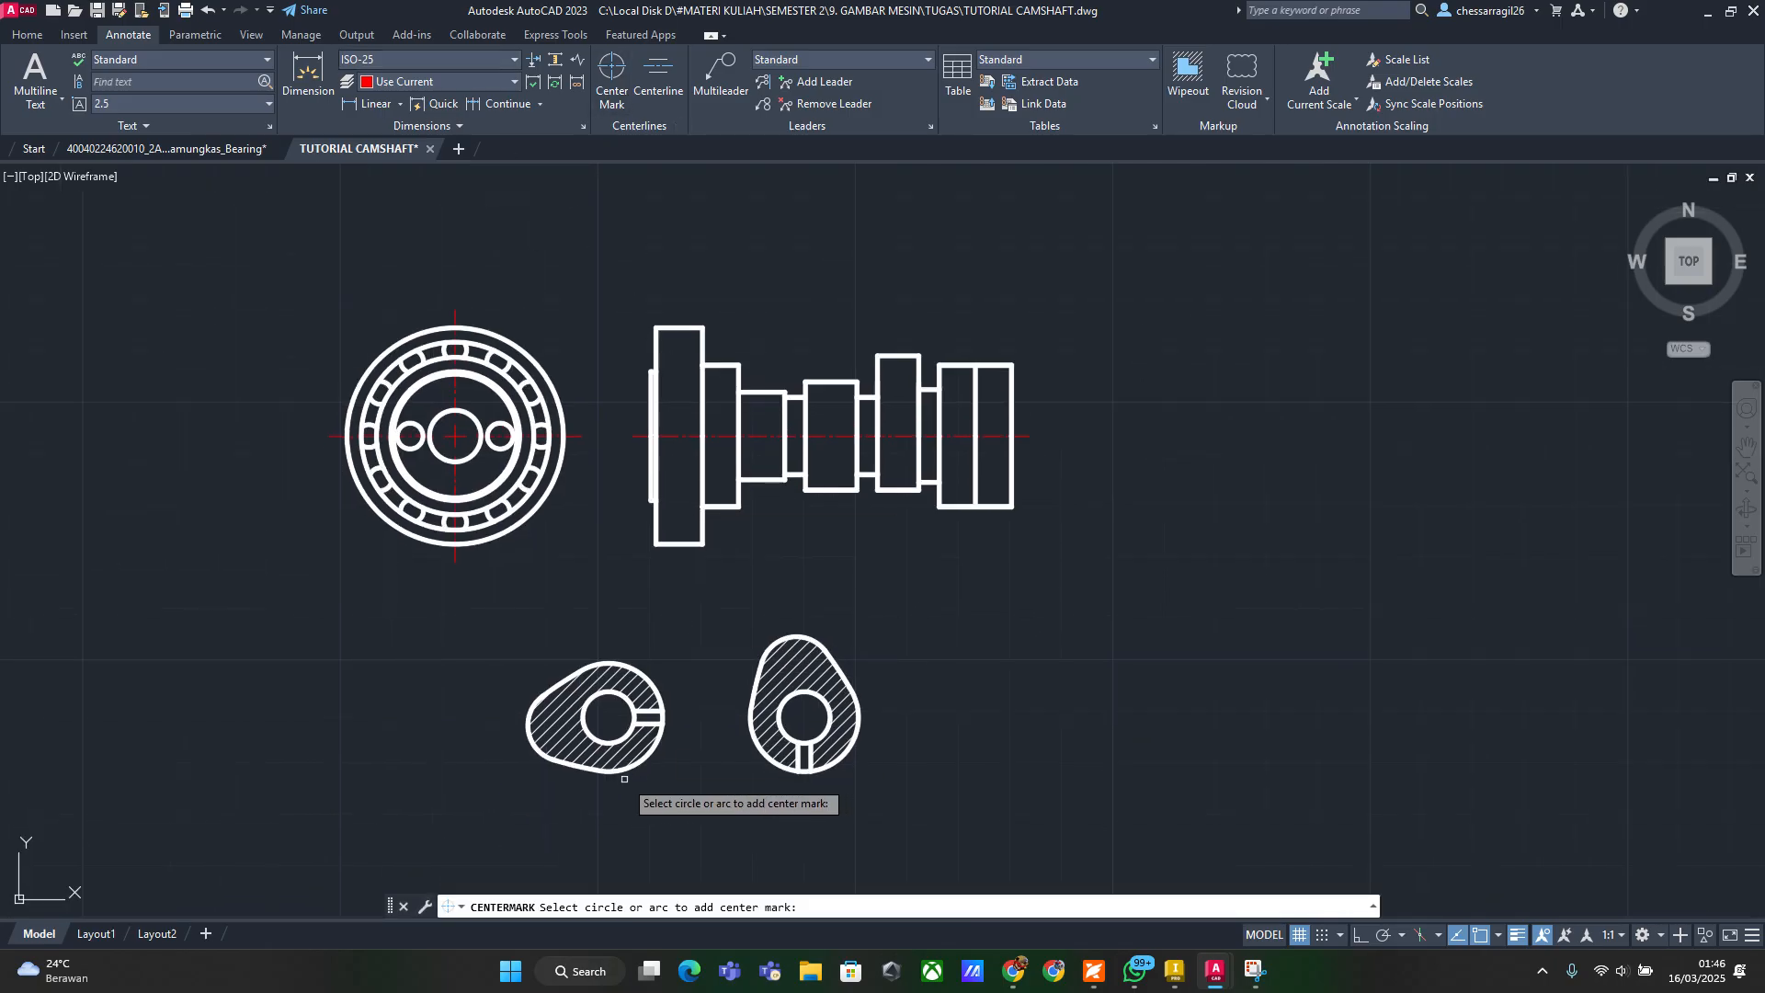
left_click(619, 702)
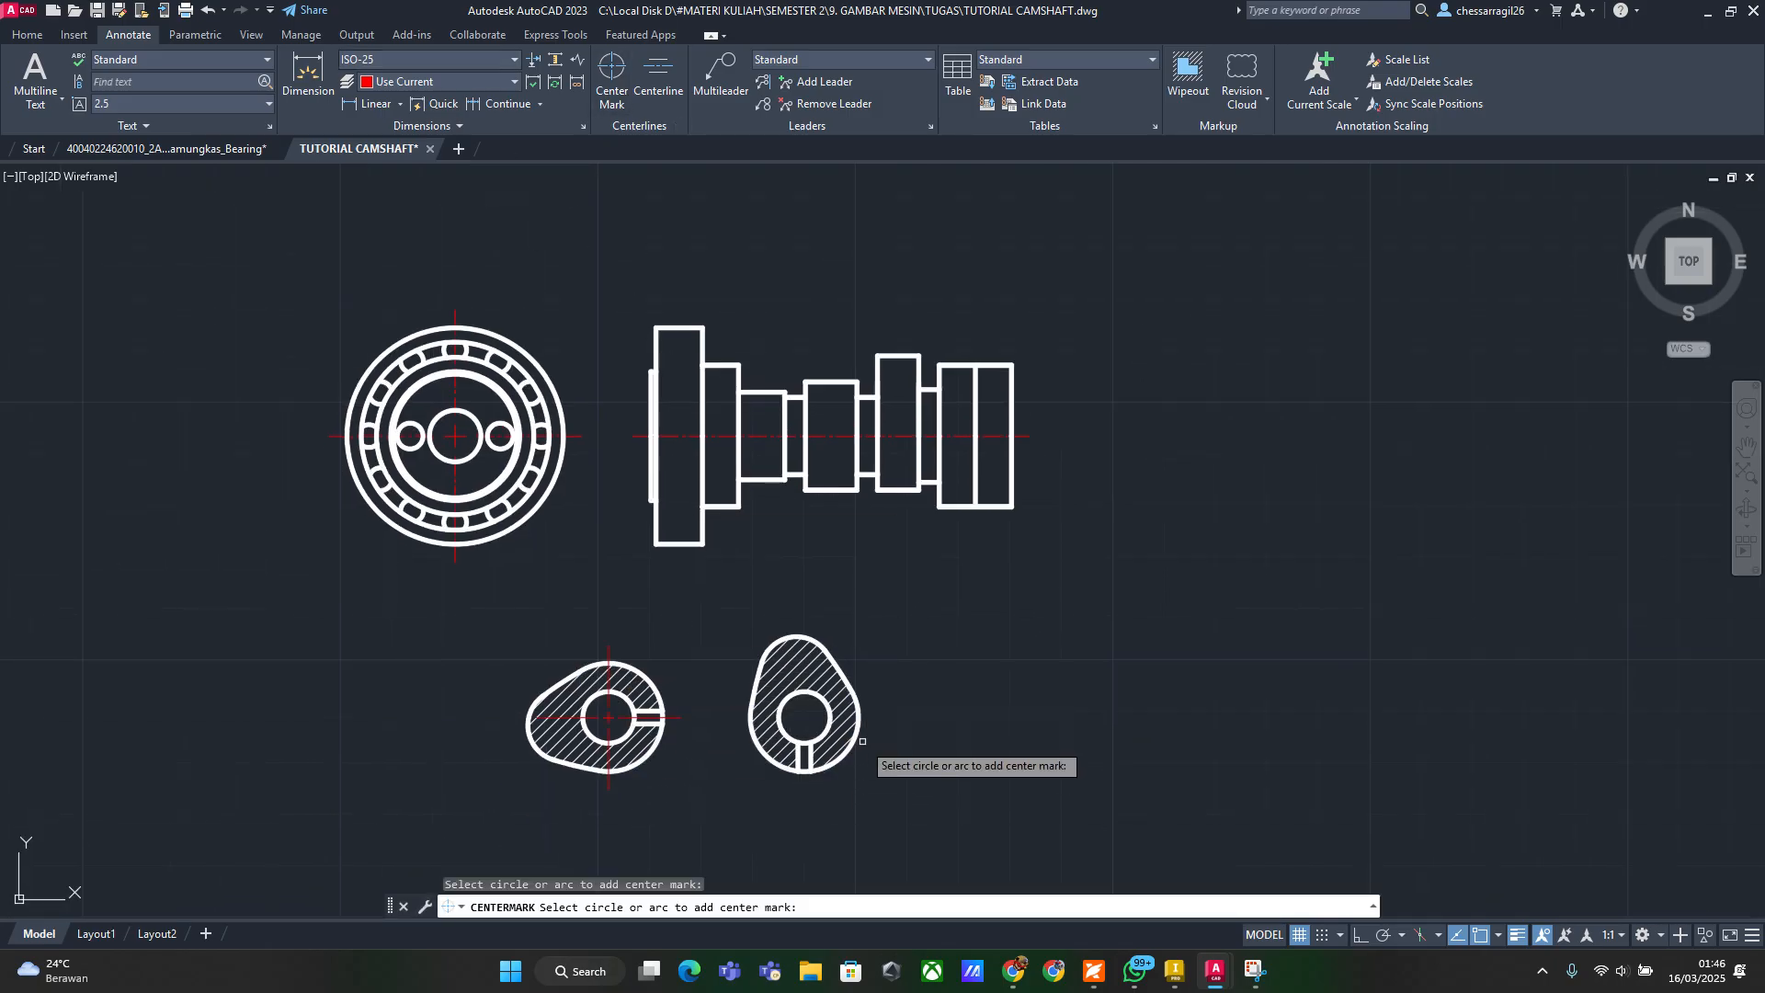
left_click(857, 732)
key("Escape")
key("Escape")
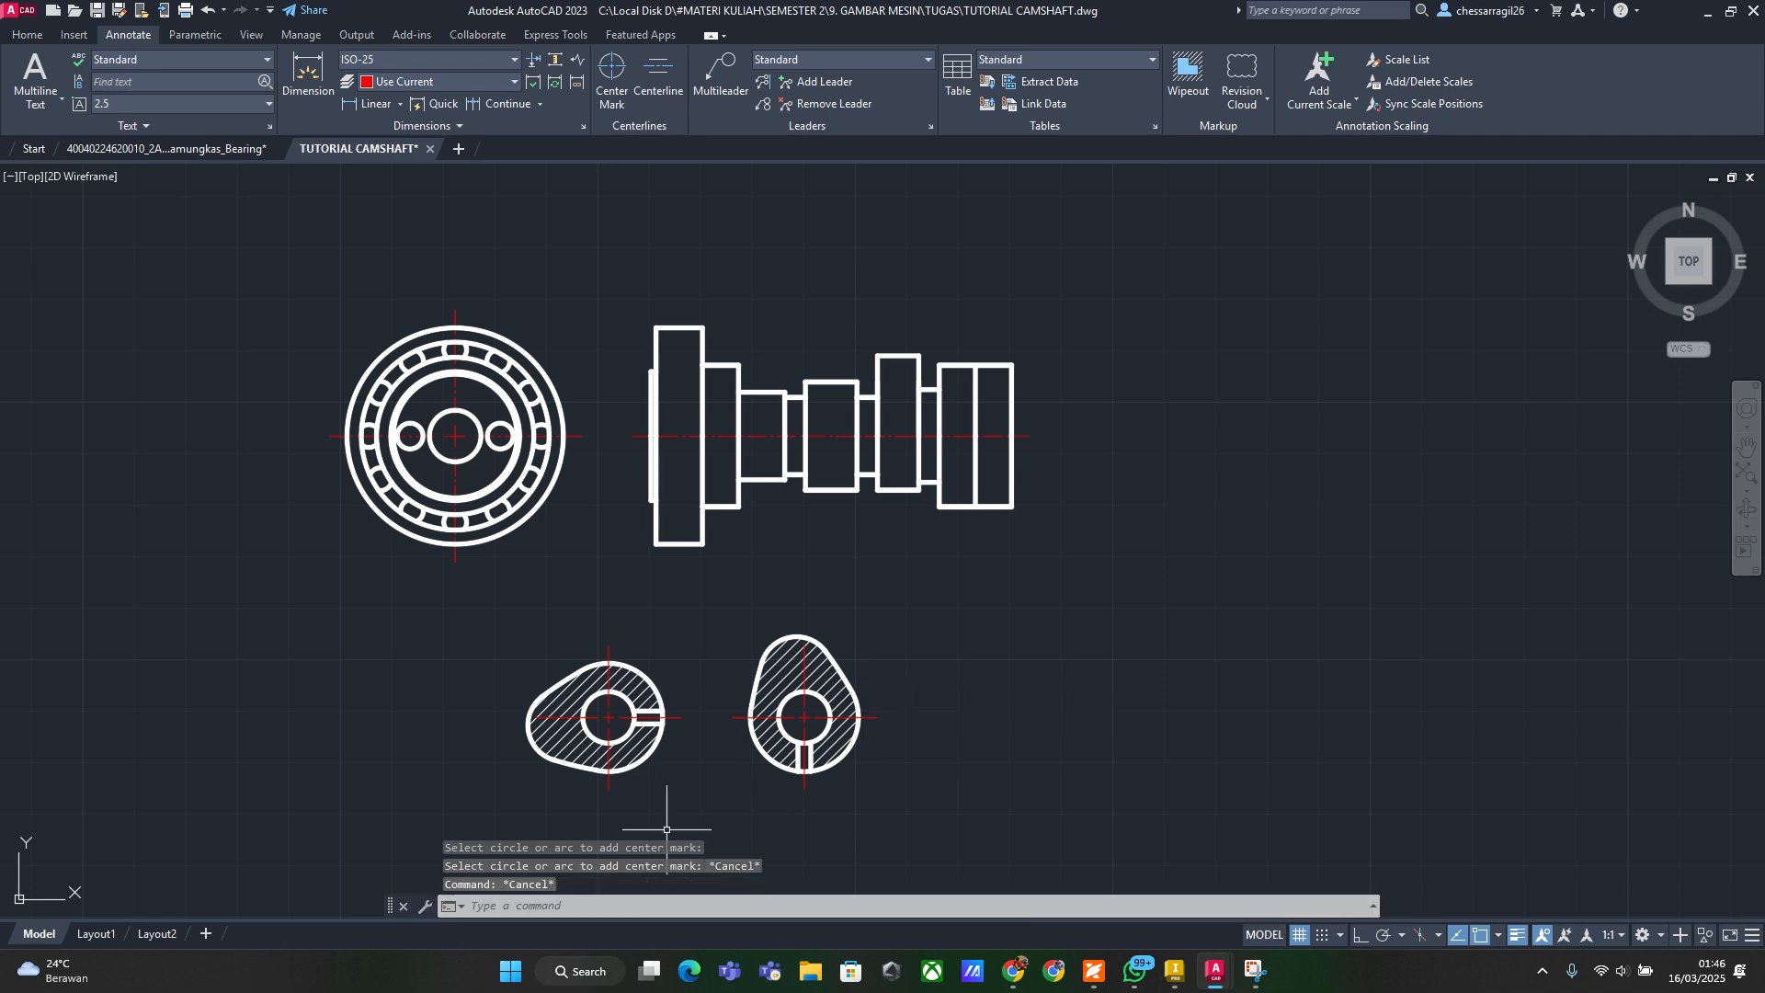
Draw an axis line from the left cam's bore centre through the middle of its lobe and slightly beyond the outline
scroll(599, 828, "up", 6)
middle_click_drag(599, 828, 581, 824)
scroll(594, 816, "down", 2)
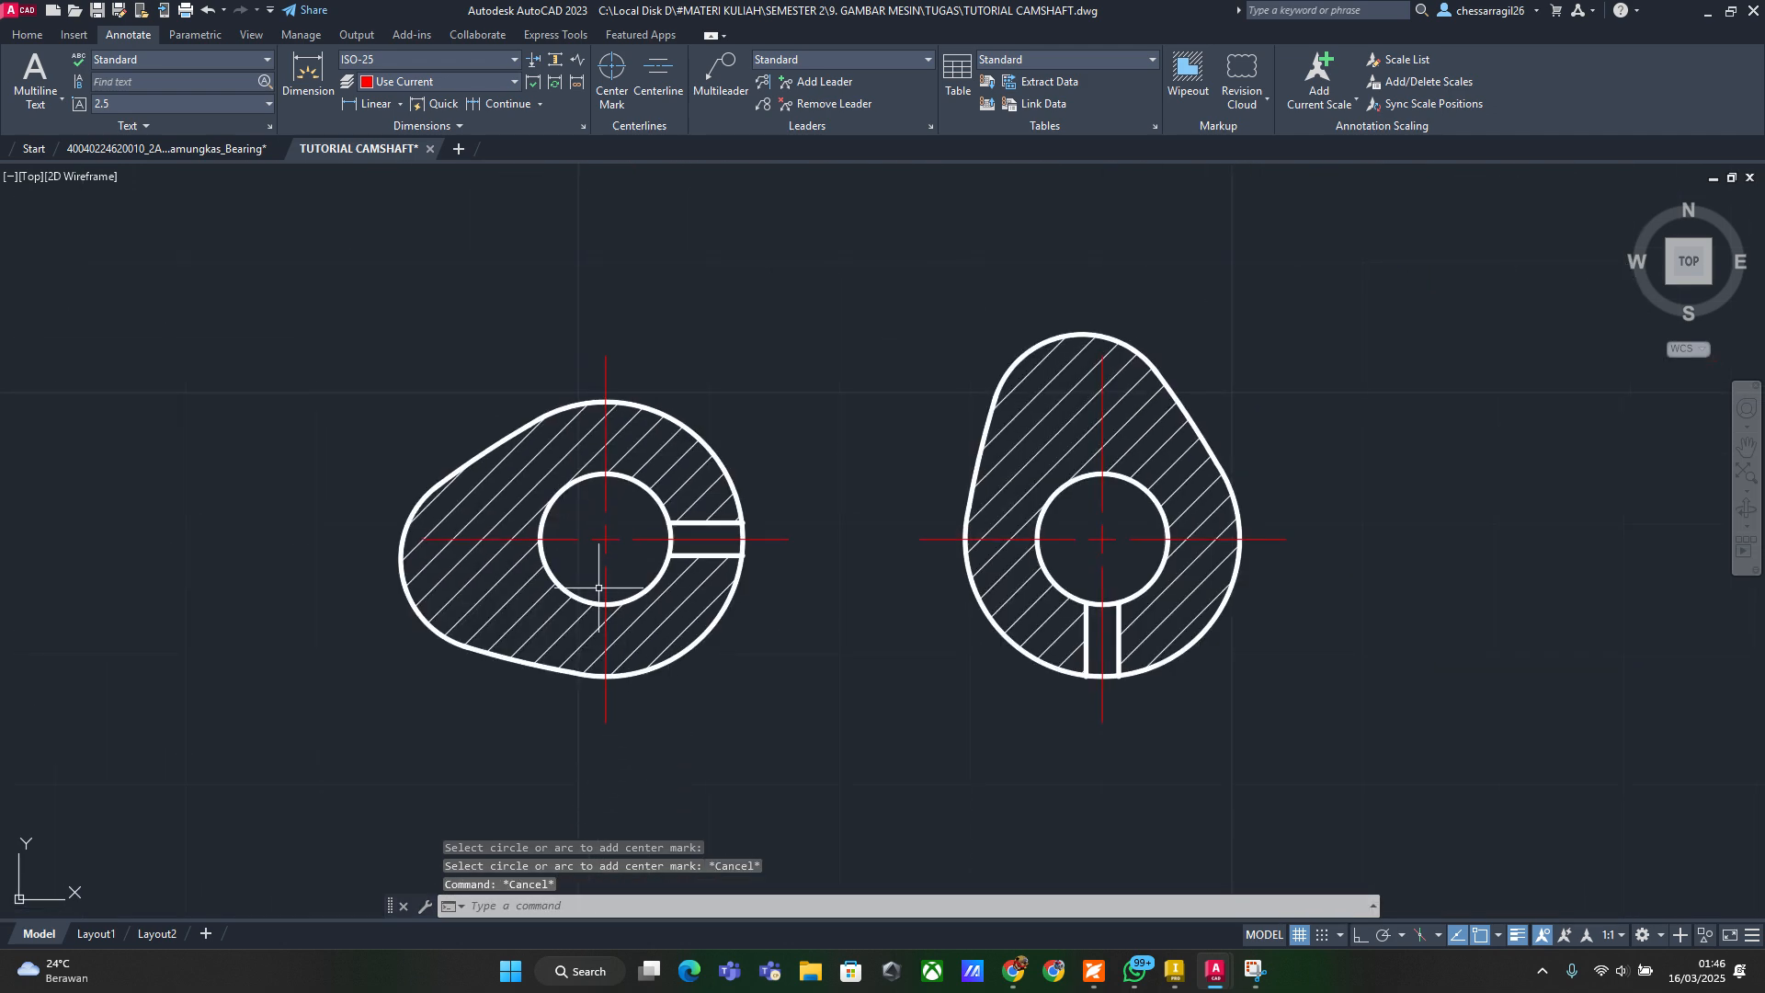
left_click(26, 34)
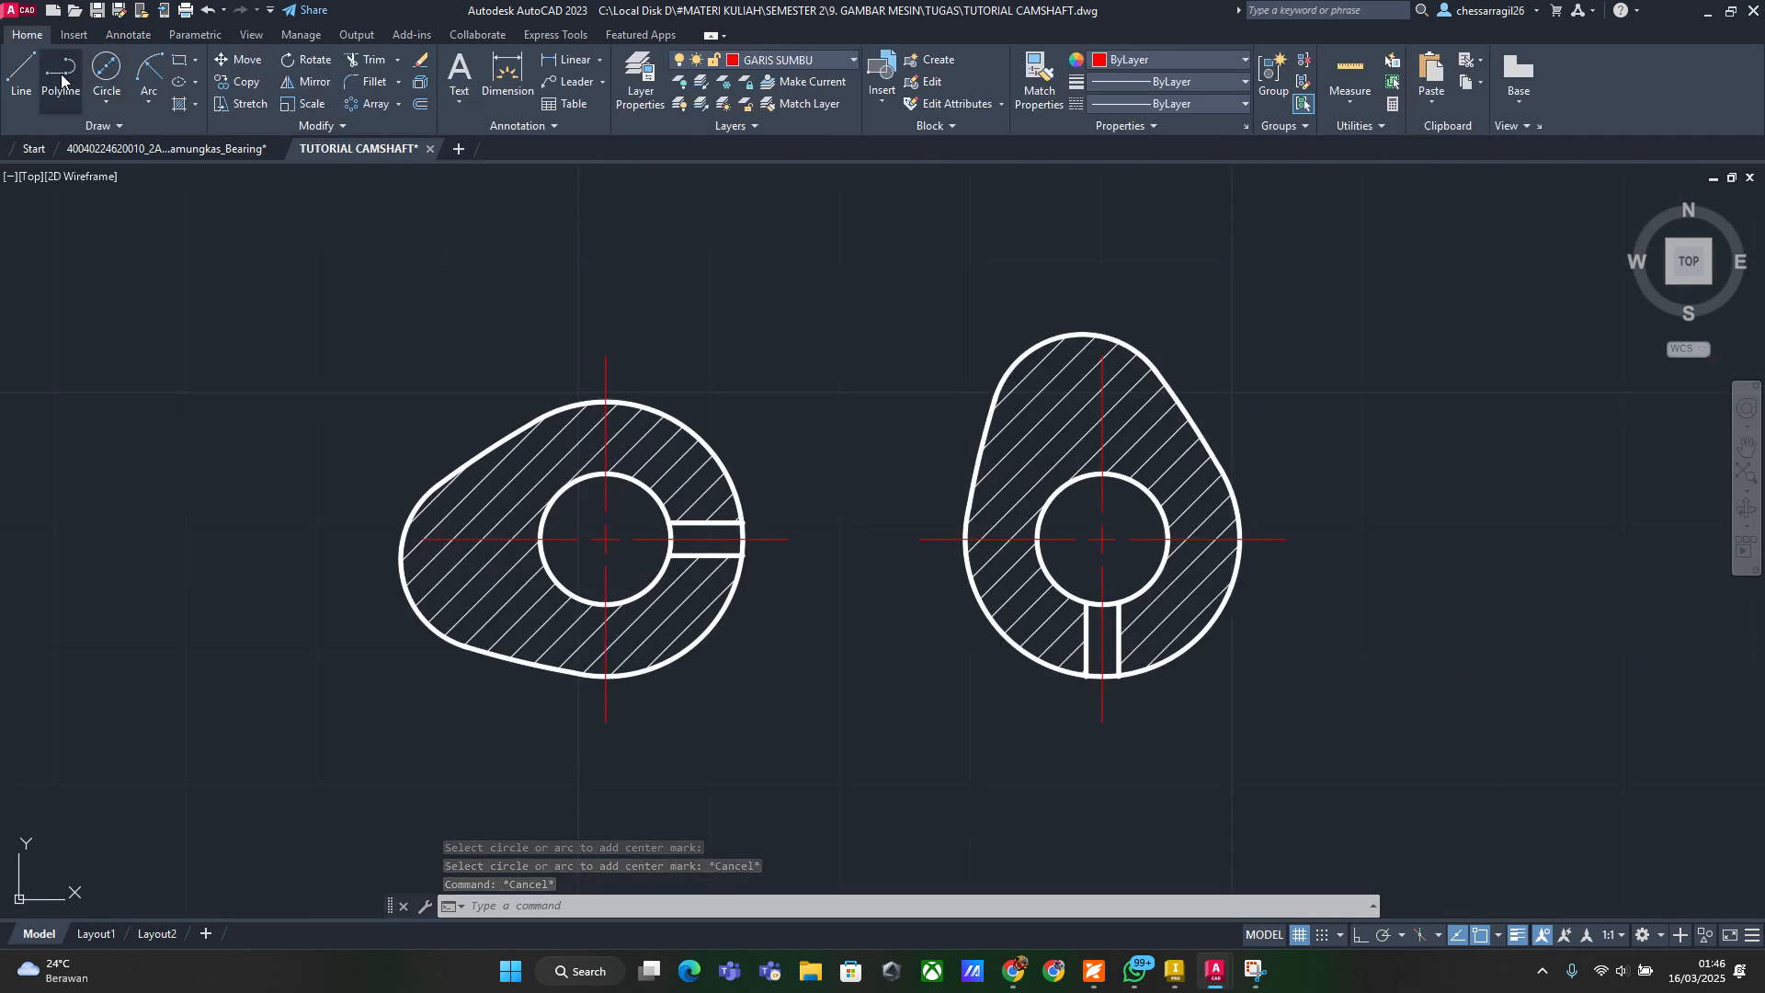
left_click(21, 74)
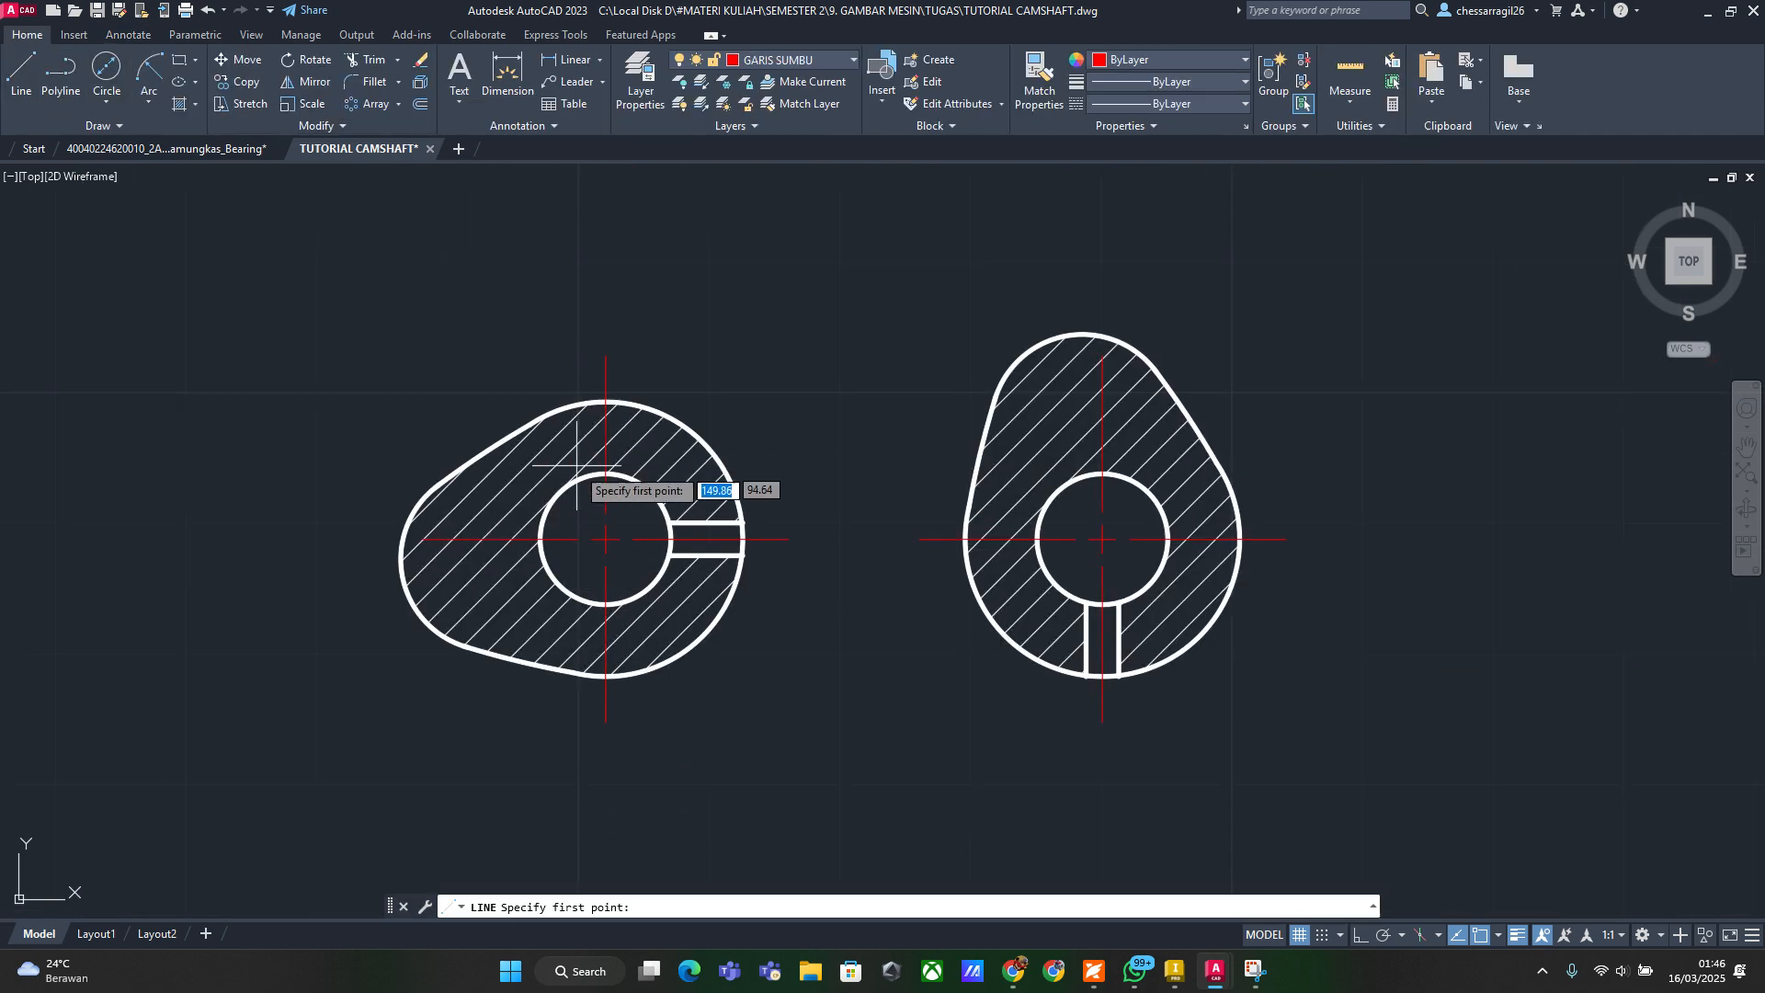
left_click(606, 539)
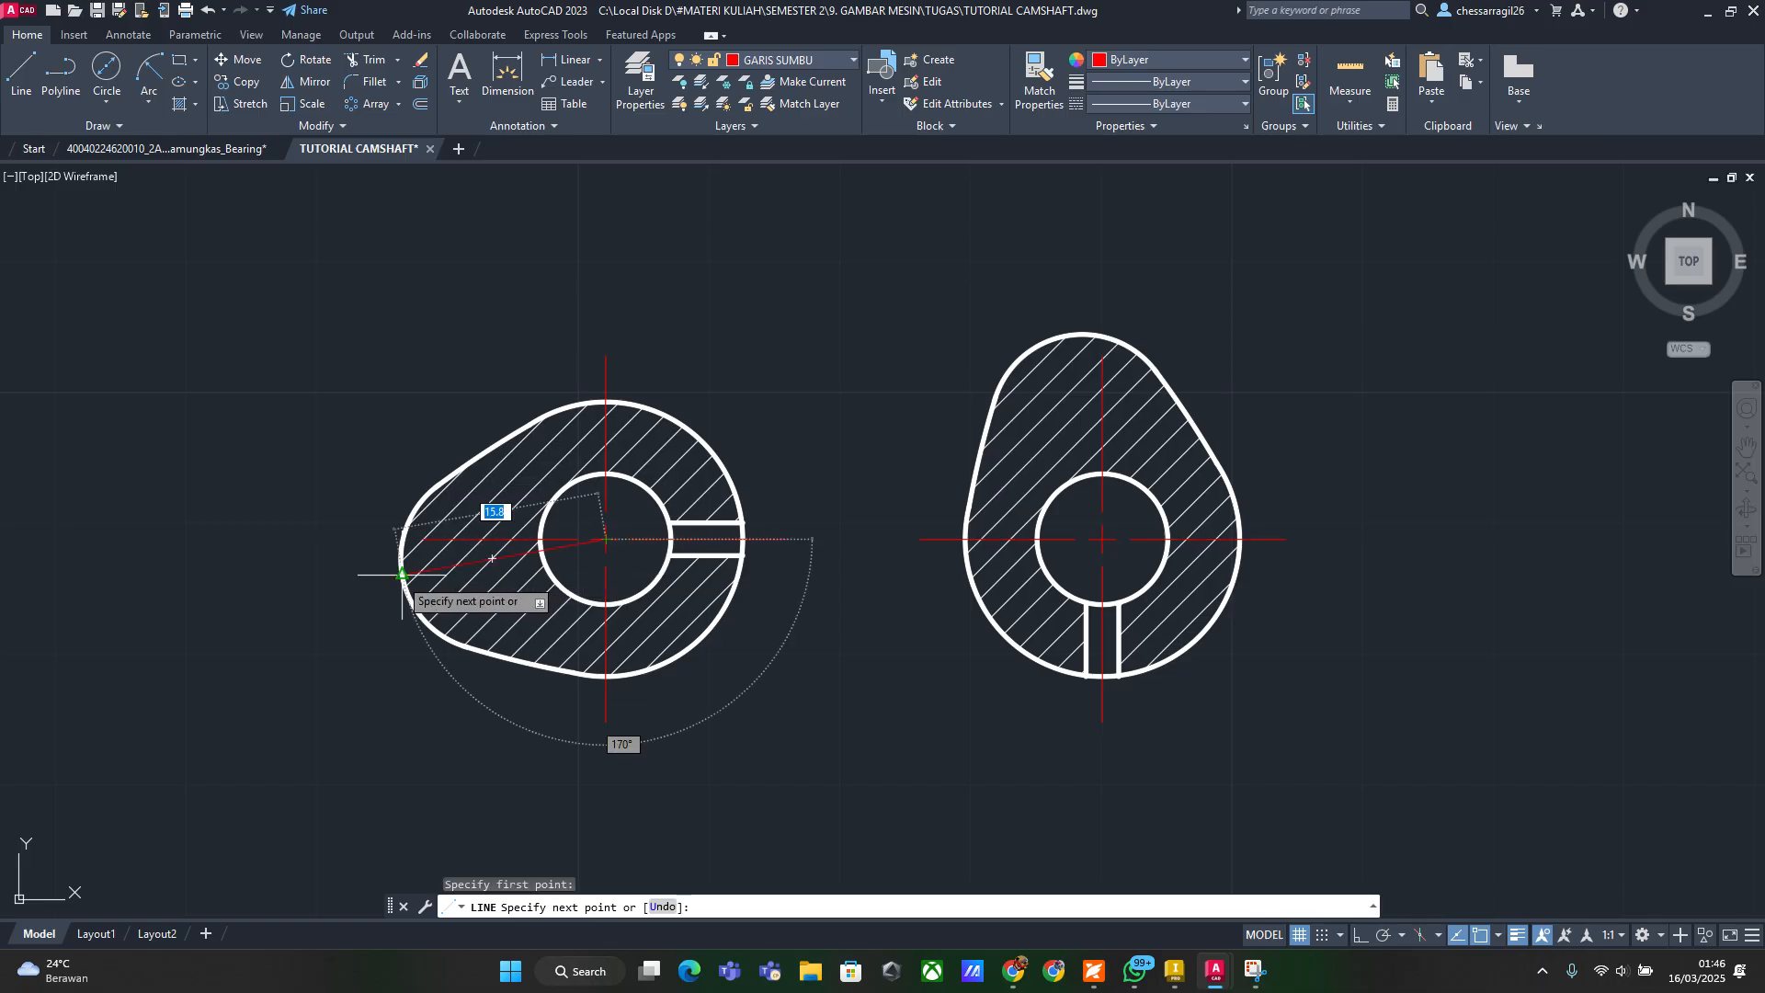
left_click(351, 584)
key("Return")
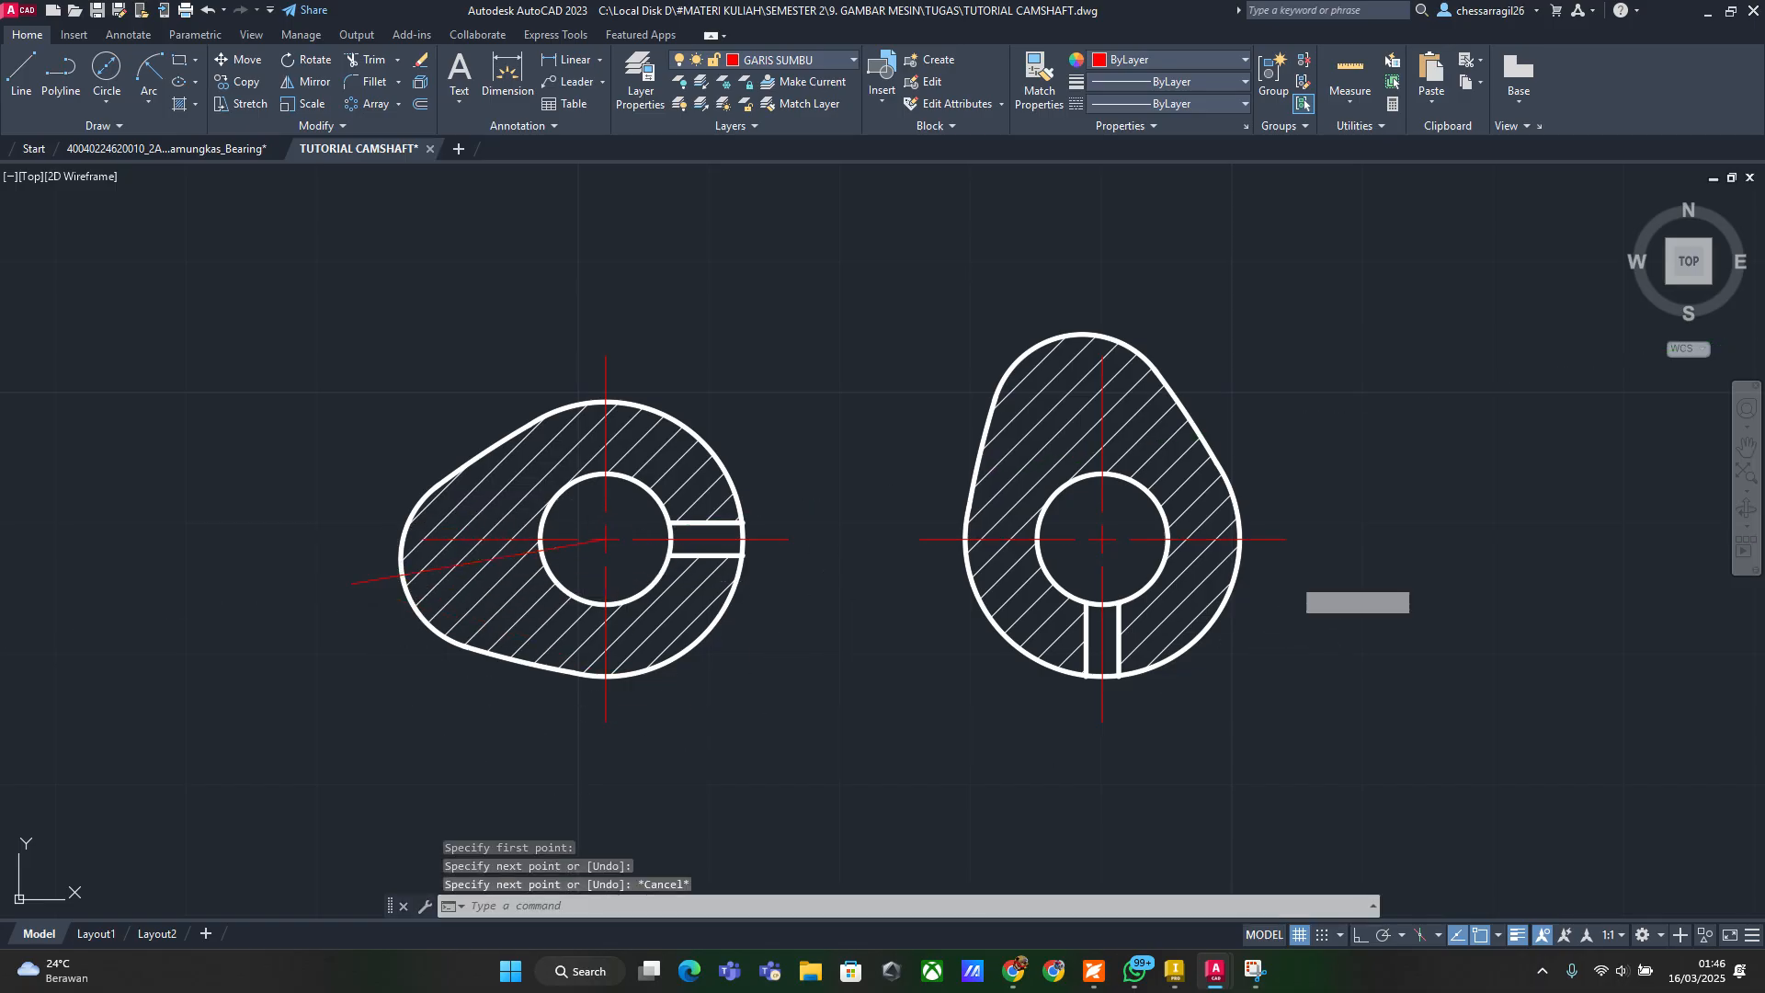
Draw an axis line from the right cam's bore centre through the middle of its lobe and slightly beyond the outline
key("Return")
left_click(1102, 539)
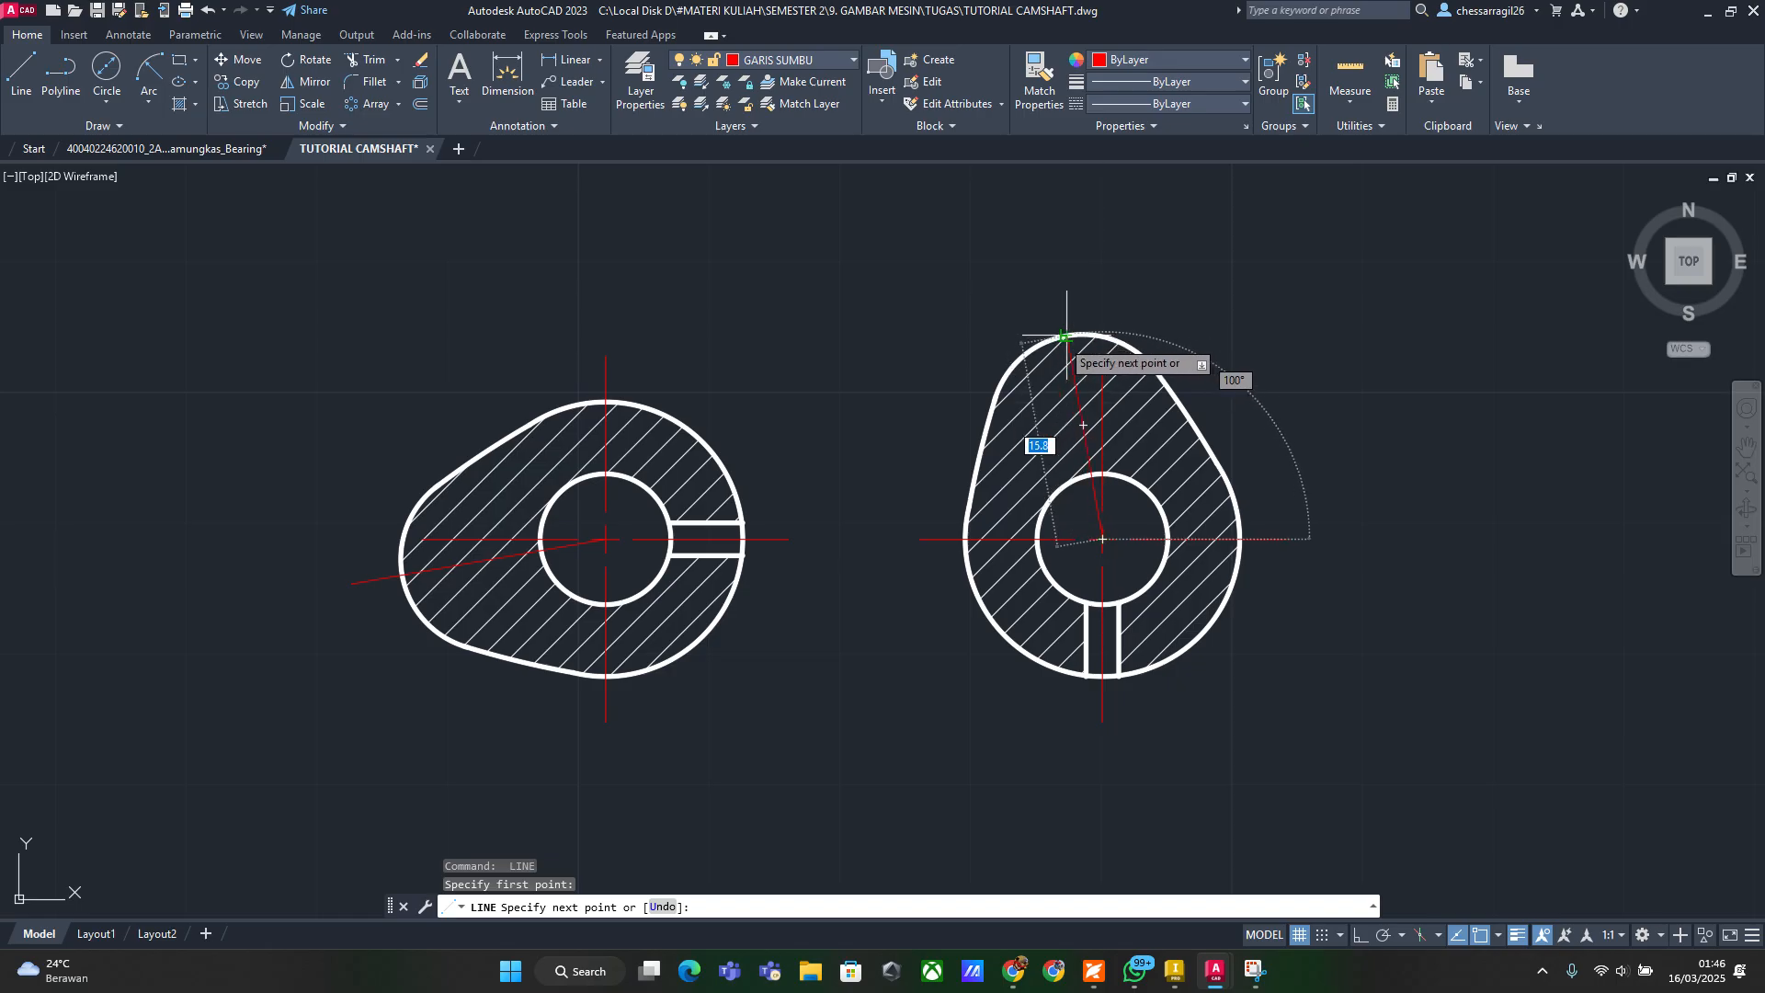
left_click(1058, 288)
key("Escape")
key("Escape")
Finish the right cam's lobe axis line and set the linetype of both cams' center marks and lobe axis lines to CENTER
left_click(1131, 288)
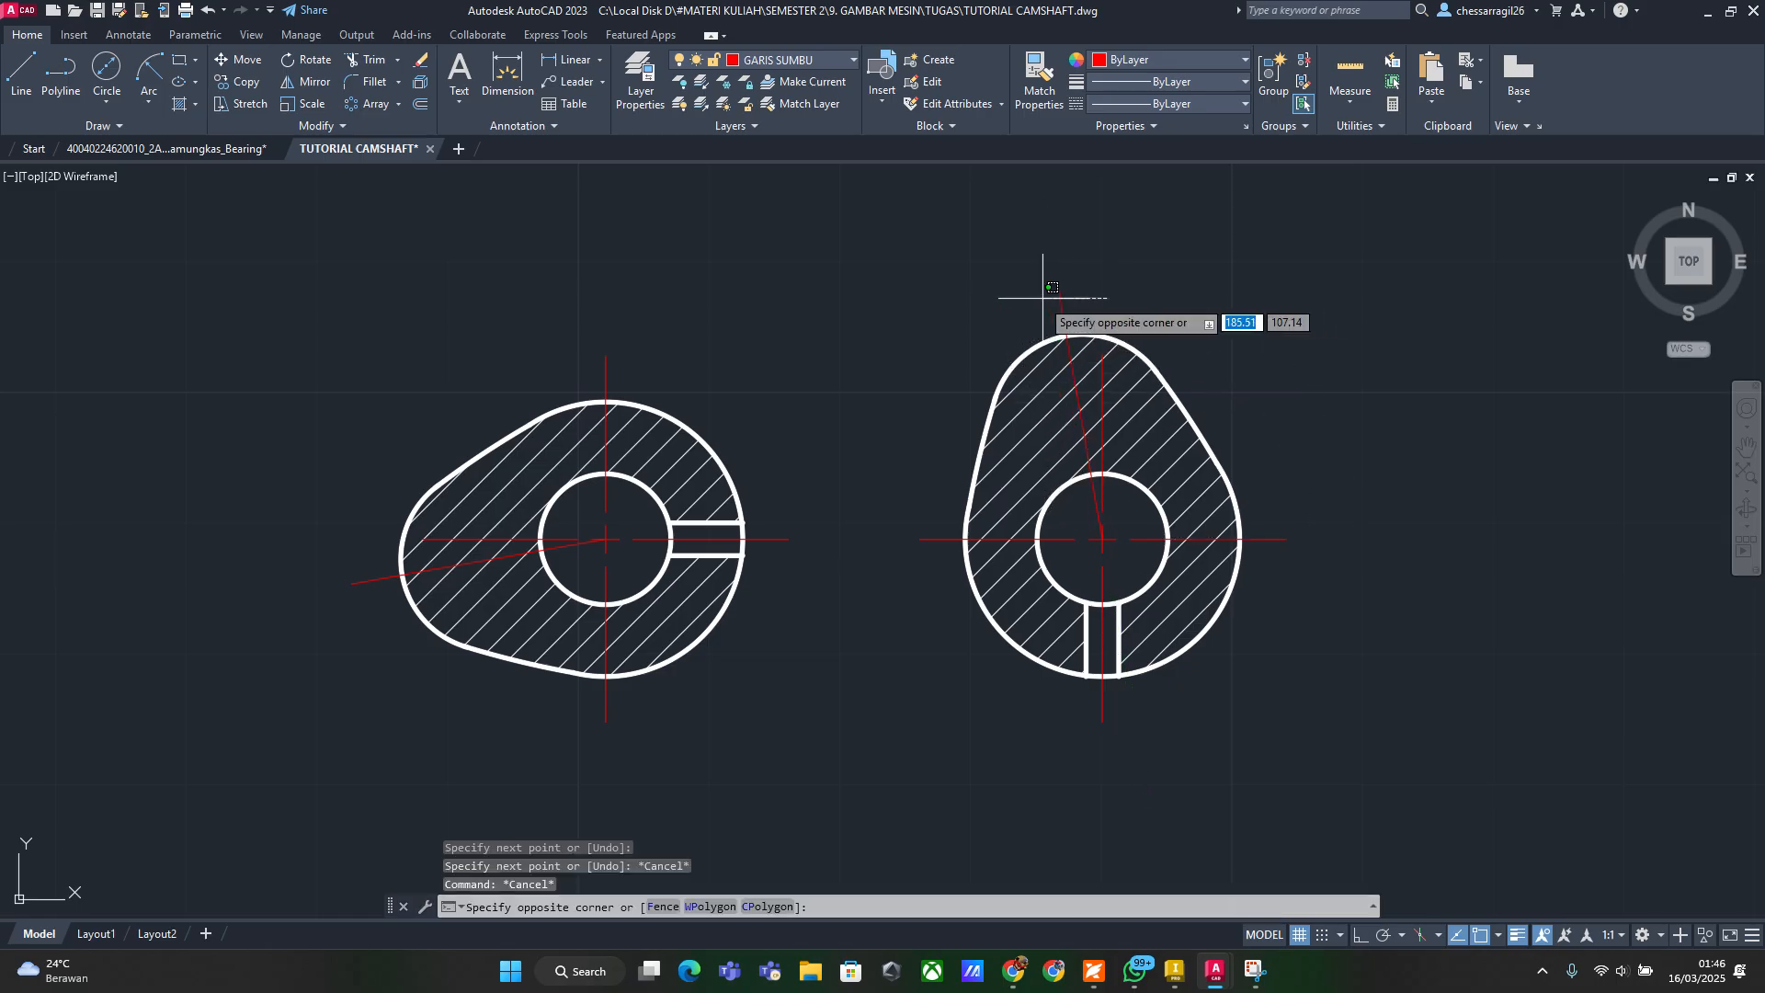
left_click(1043, 295)
left_click(612, 381)
left_click(569, 365)
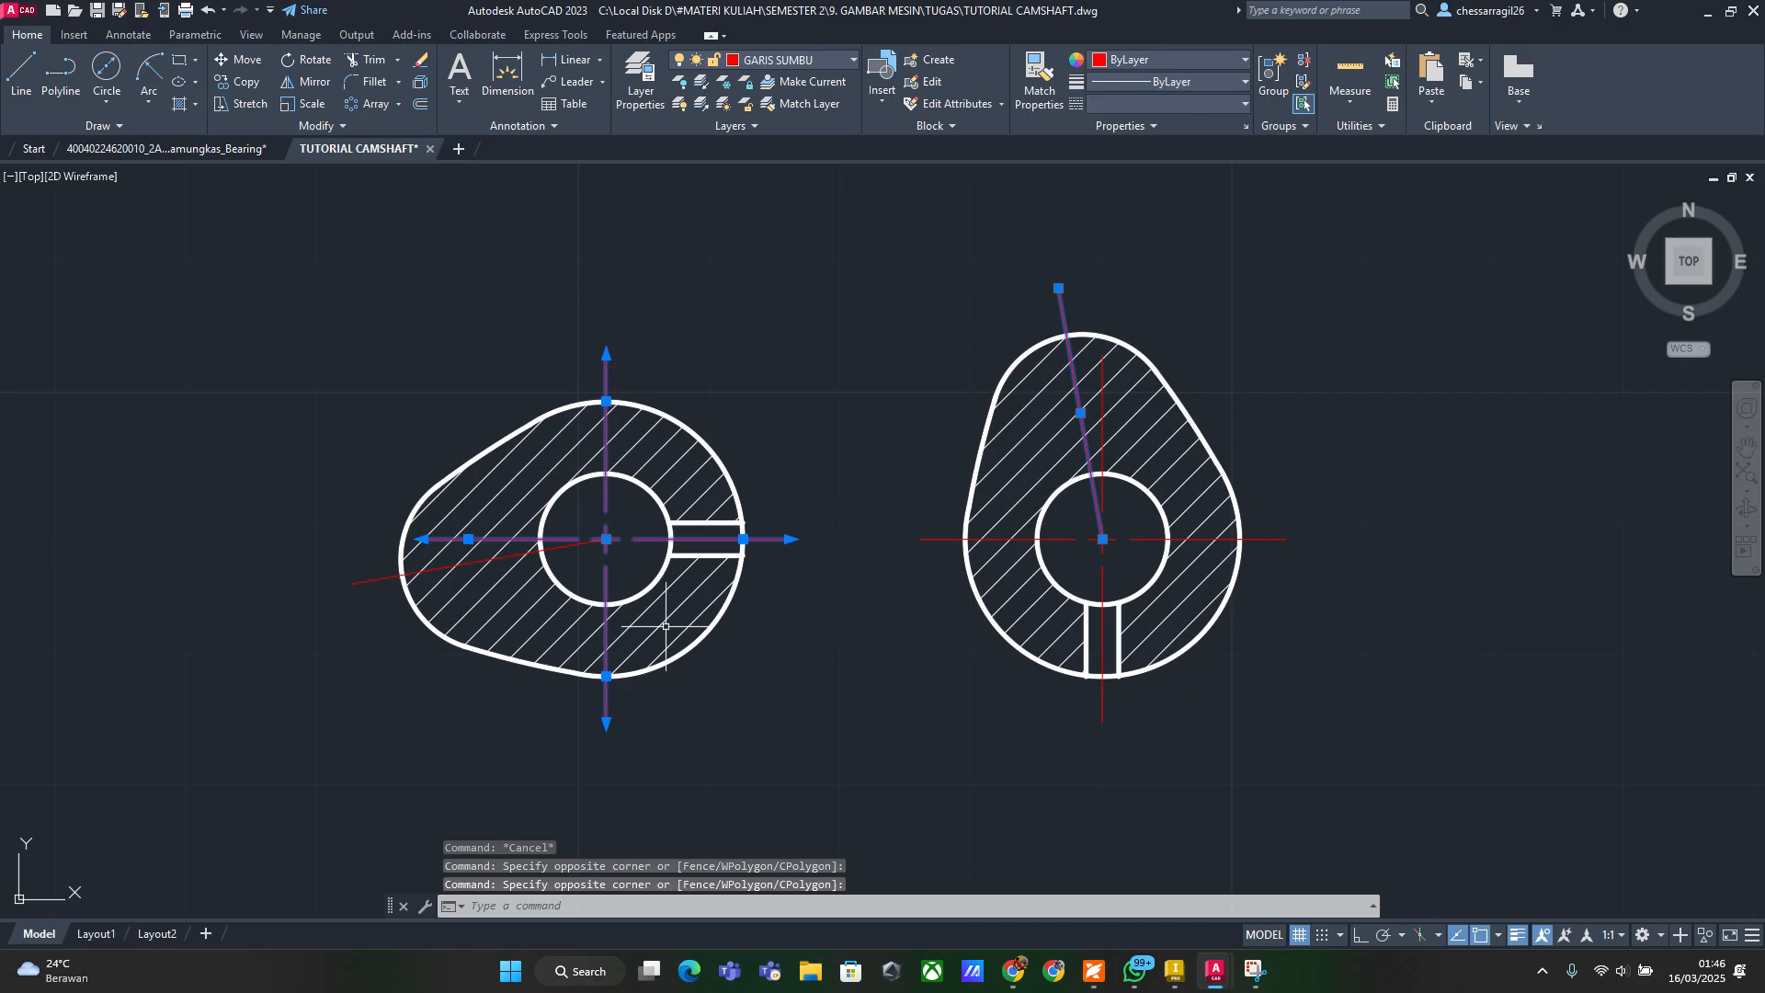
left_click(400, 593)
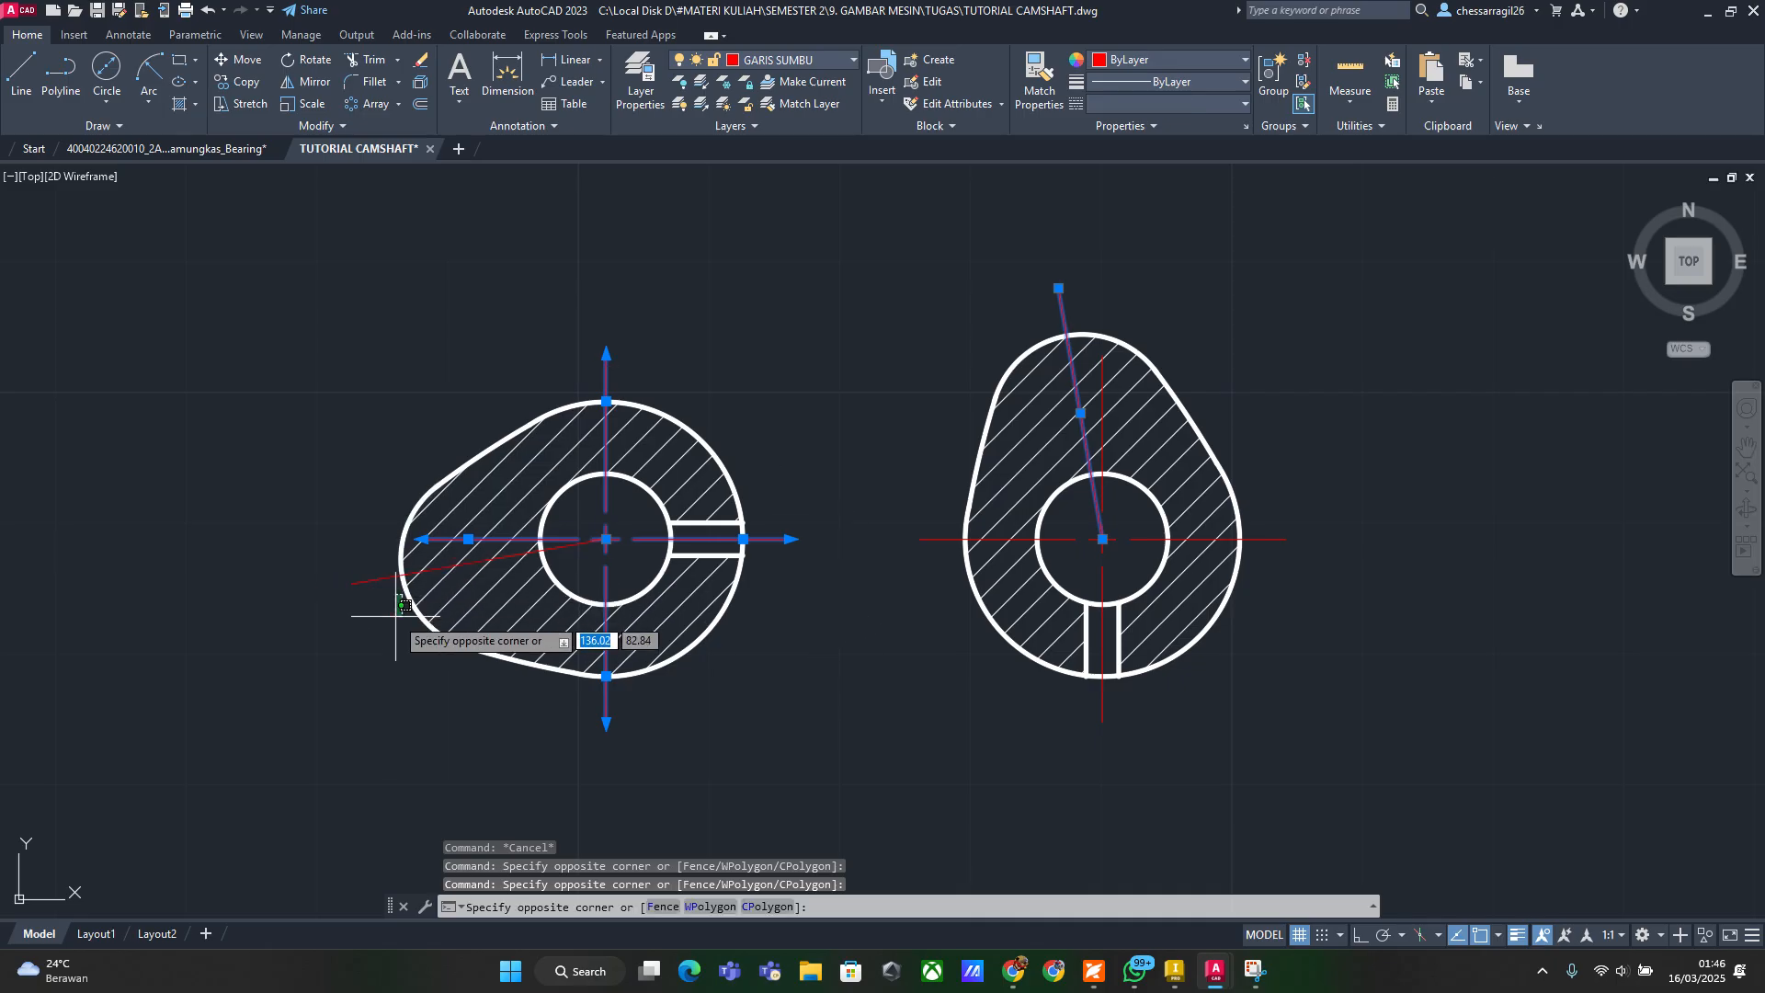
left_click(372, 599)
left_click(379, 579)
left_click(1102, 715)
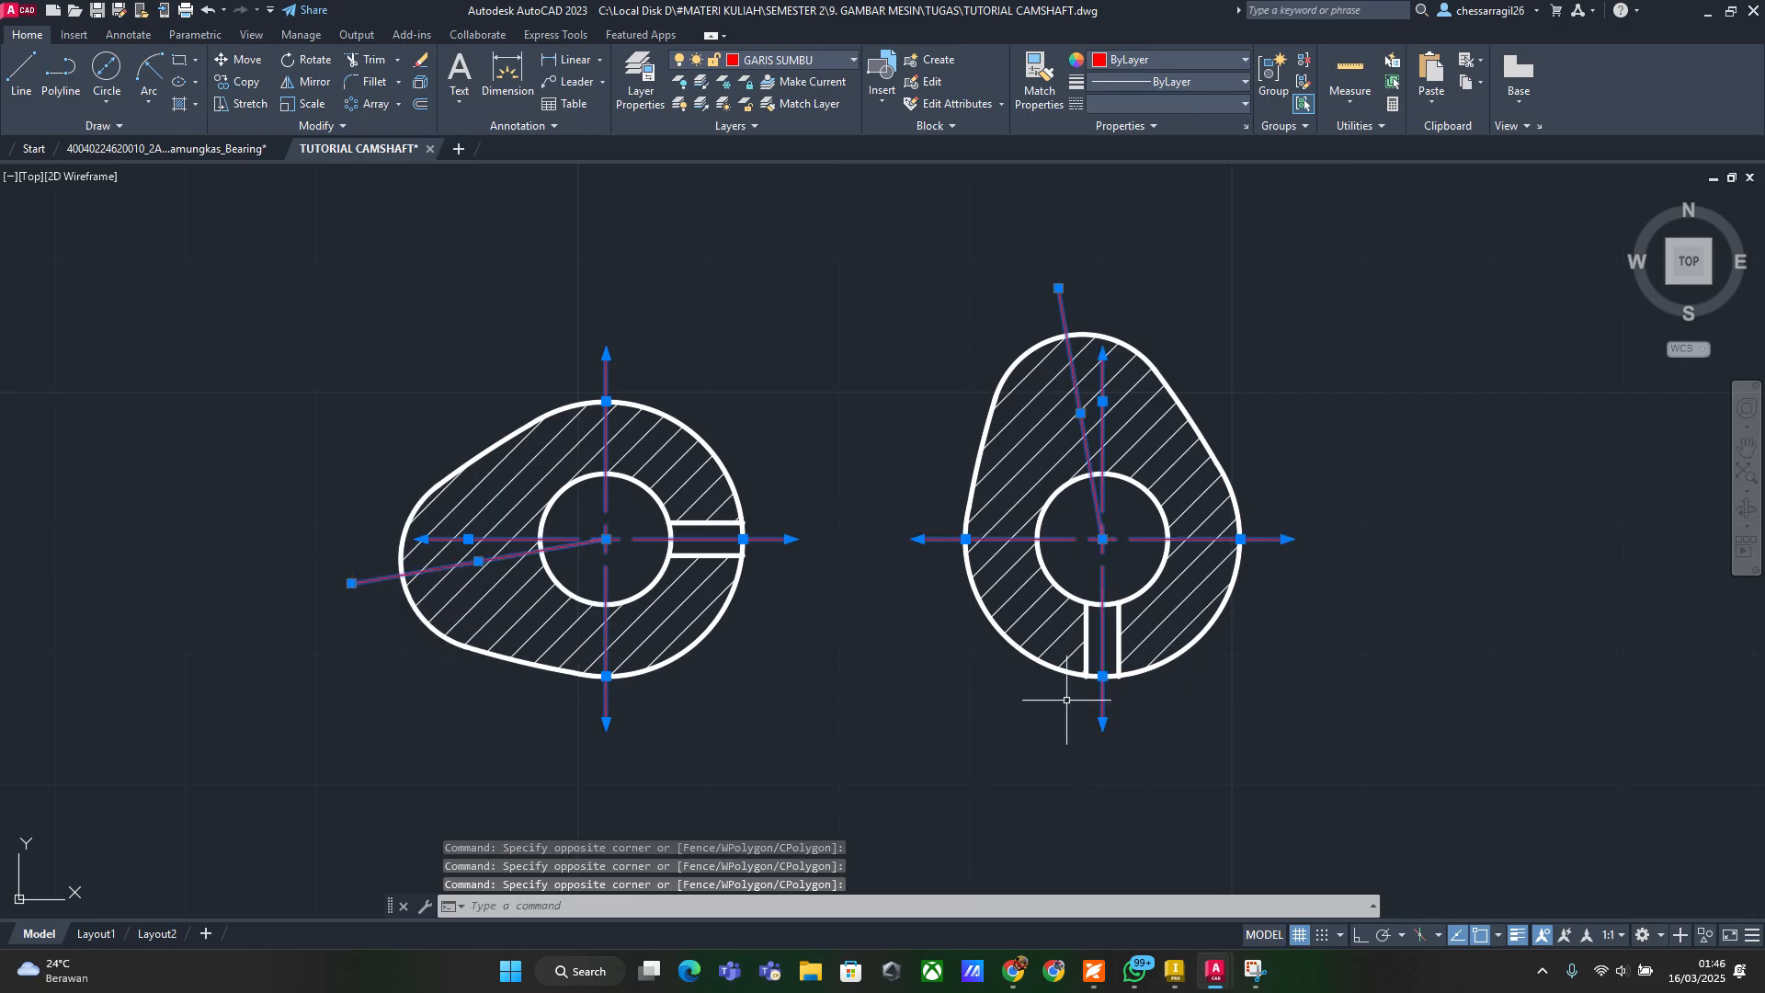
right_click(1101, 682)
left_click(1160, 650)
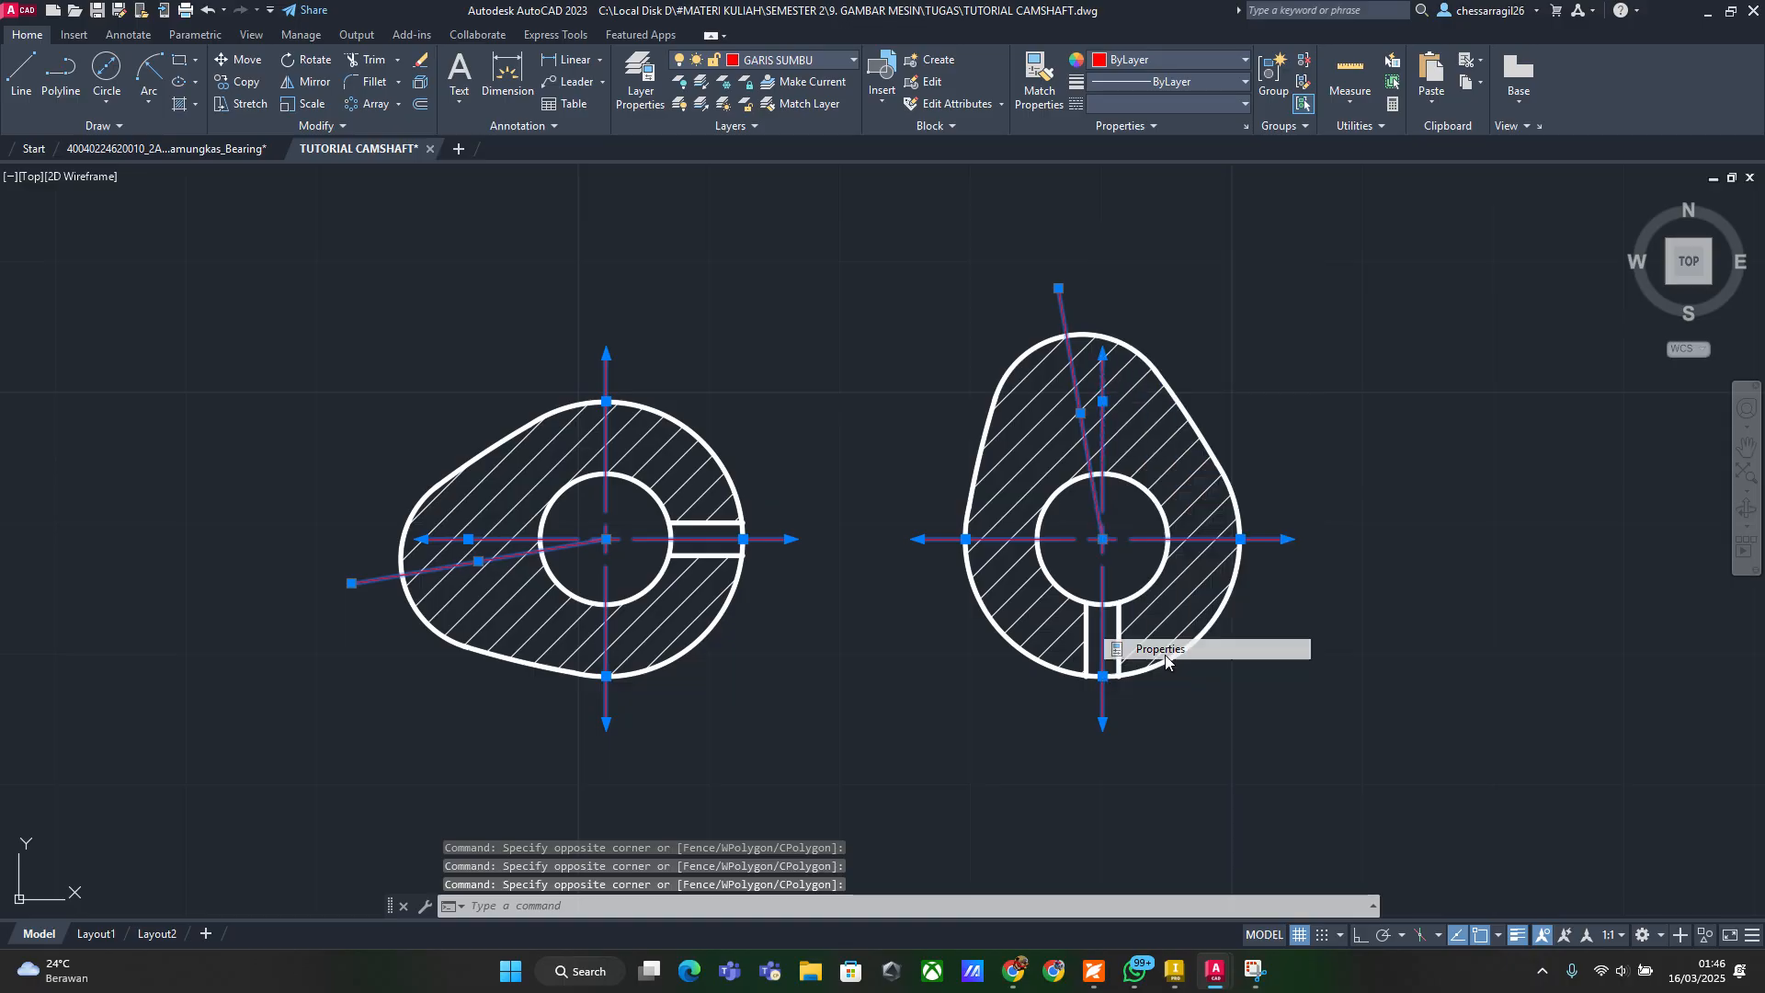
left_click(188, 137)
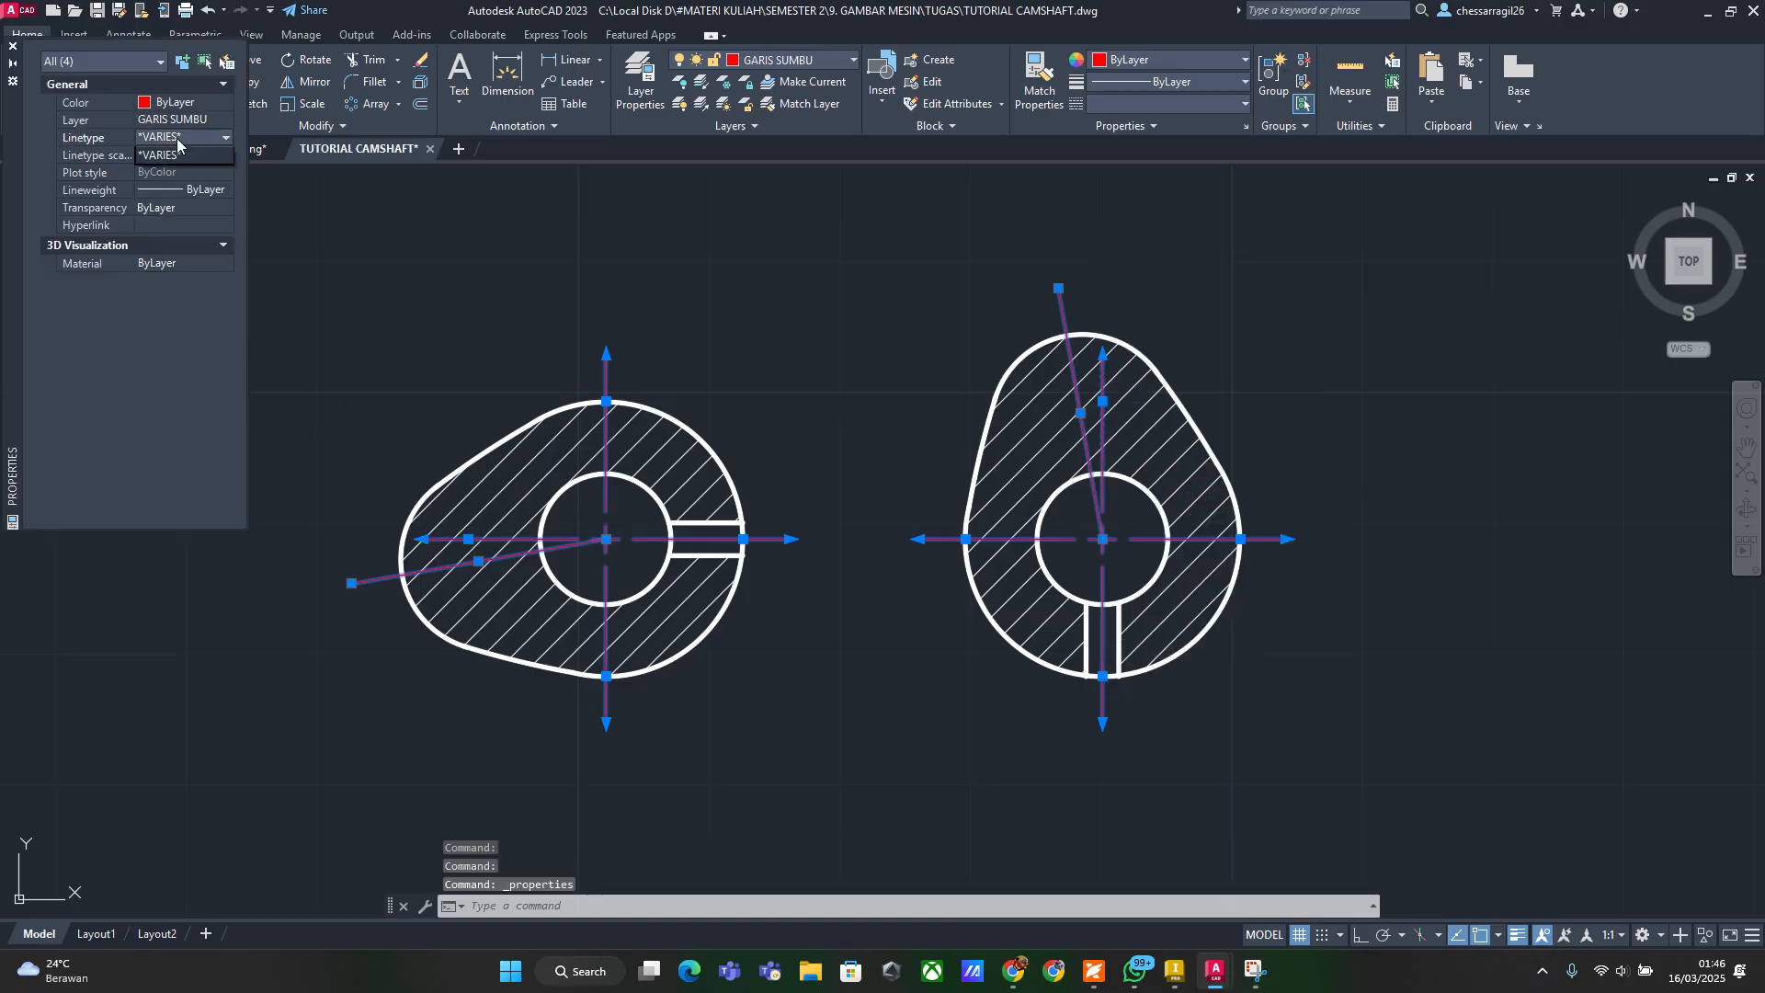
left_click(206, 188)
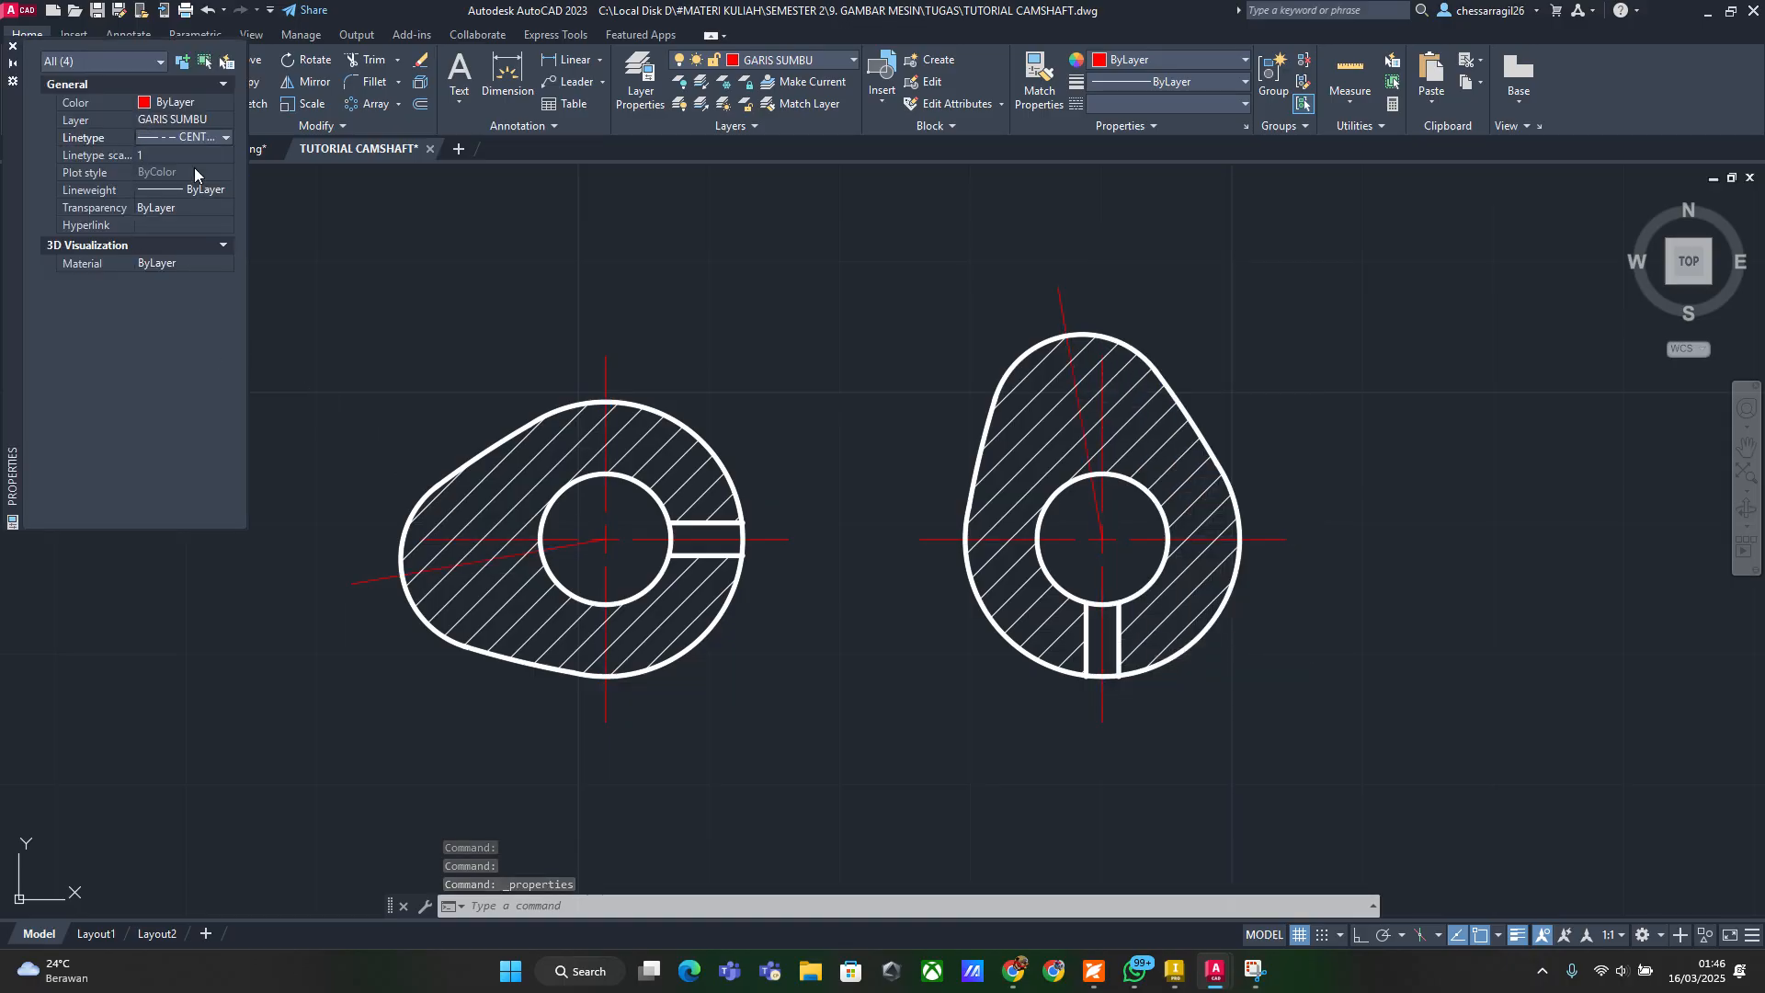
Set the linetype scale of both cams' center marks and lobe axis lines to 0.2
left_click(180, 155)
type("0.2")
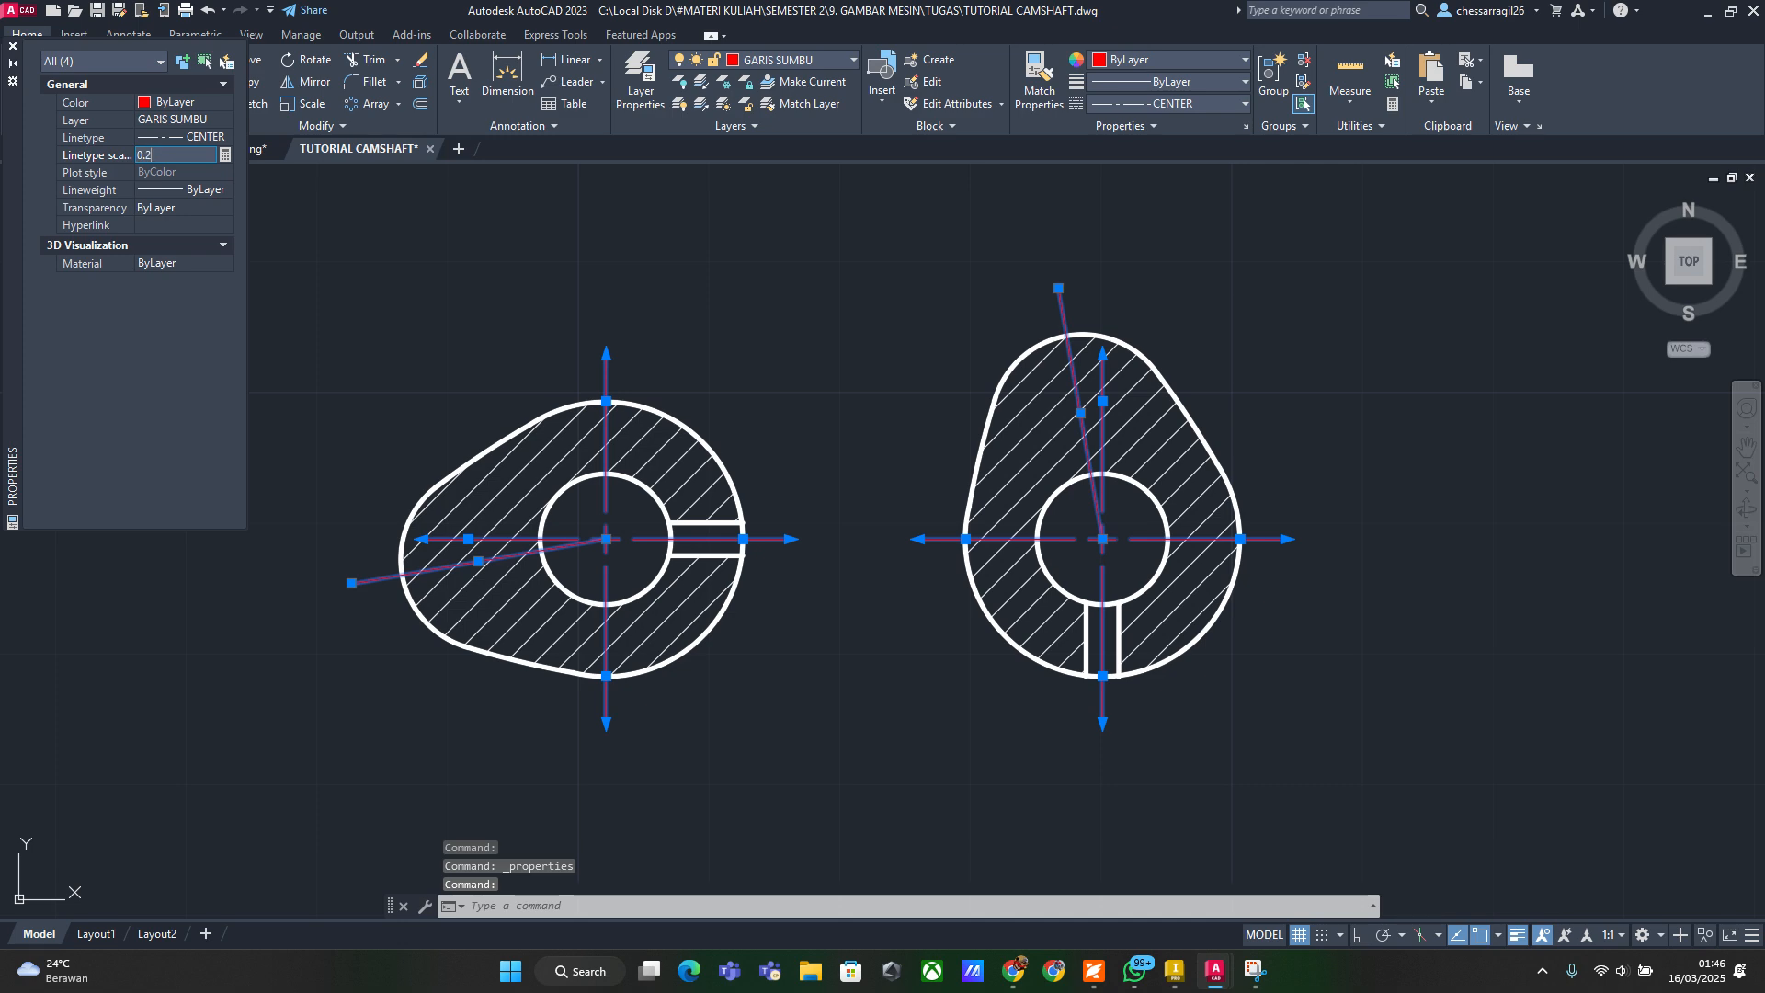
key("Return")
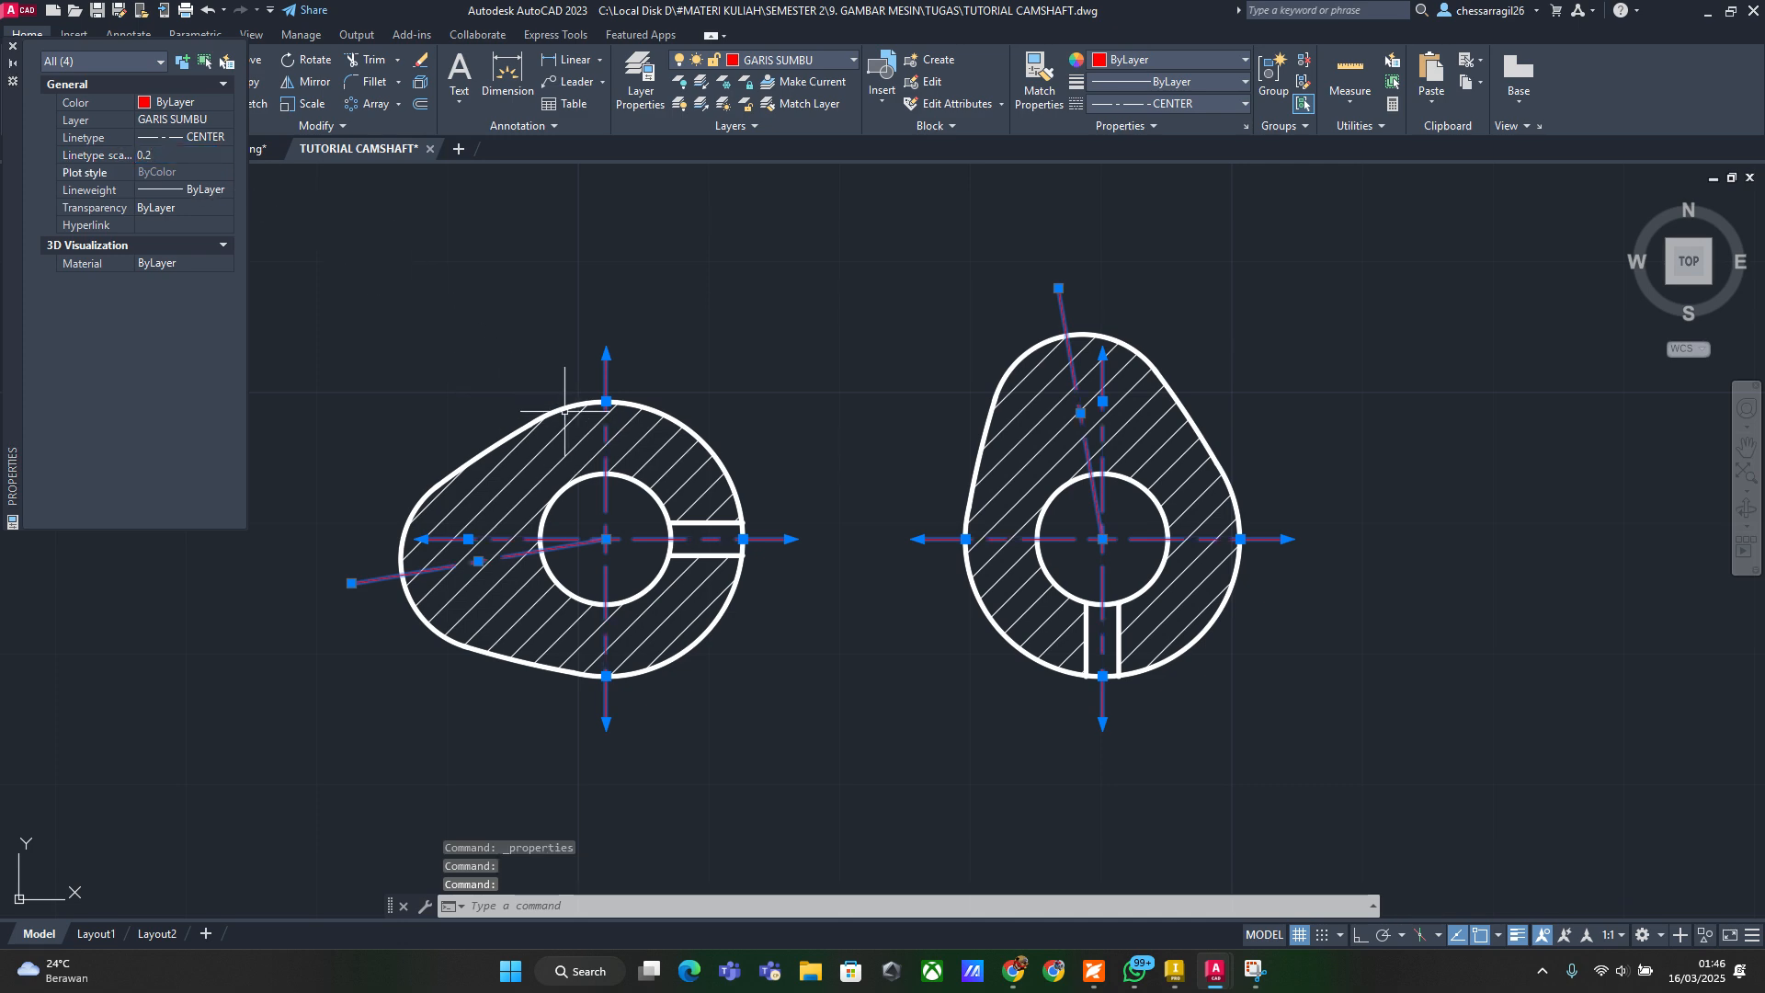
left_click(13, 45)
scroll(1209, 569, "up", 1)
key("Escape")
key("Escape")
scroll(1286, 579, "down", 4)
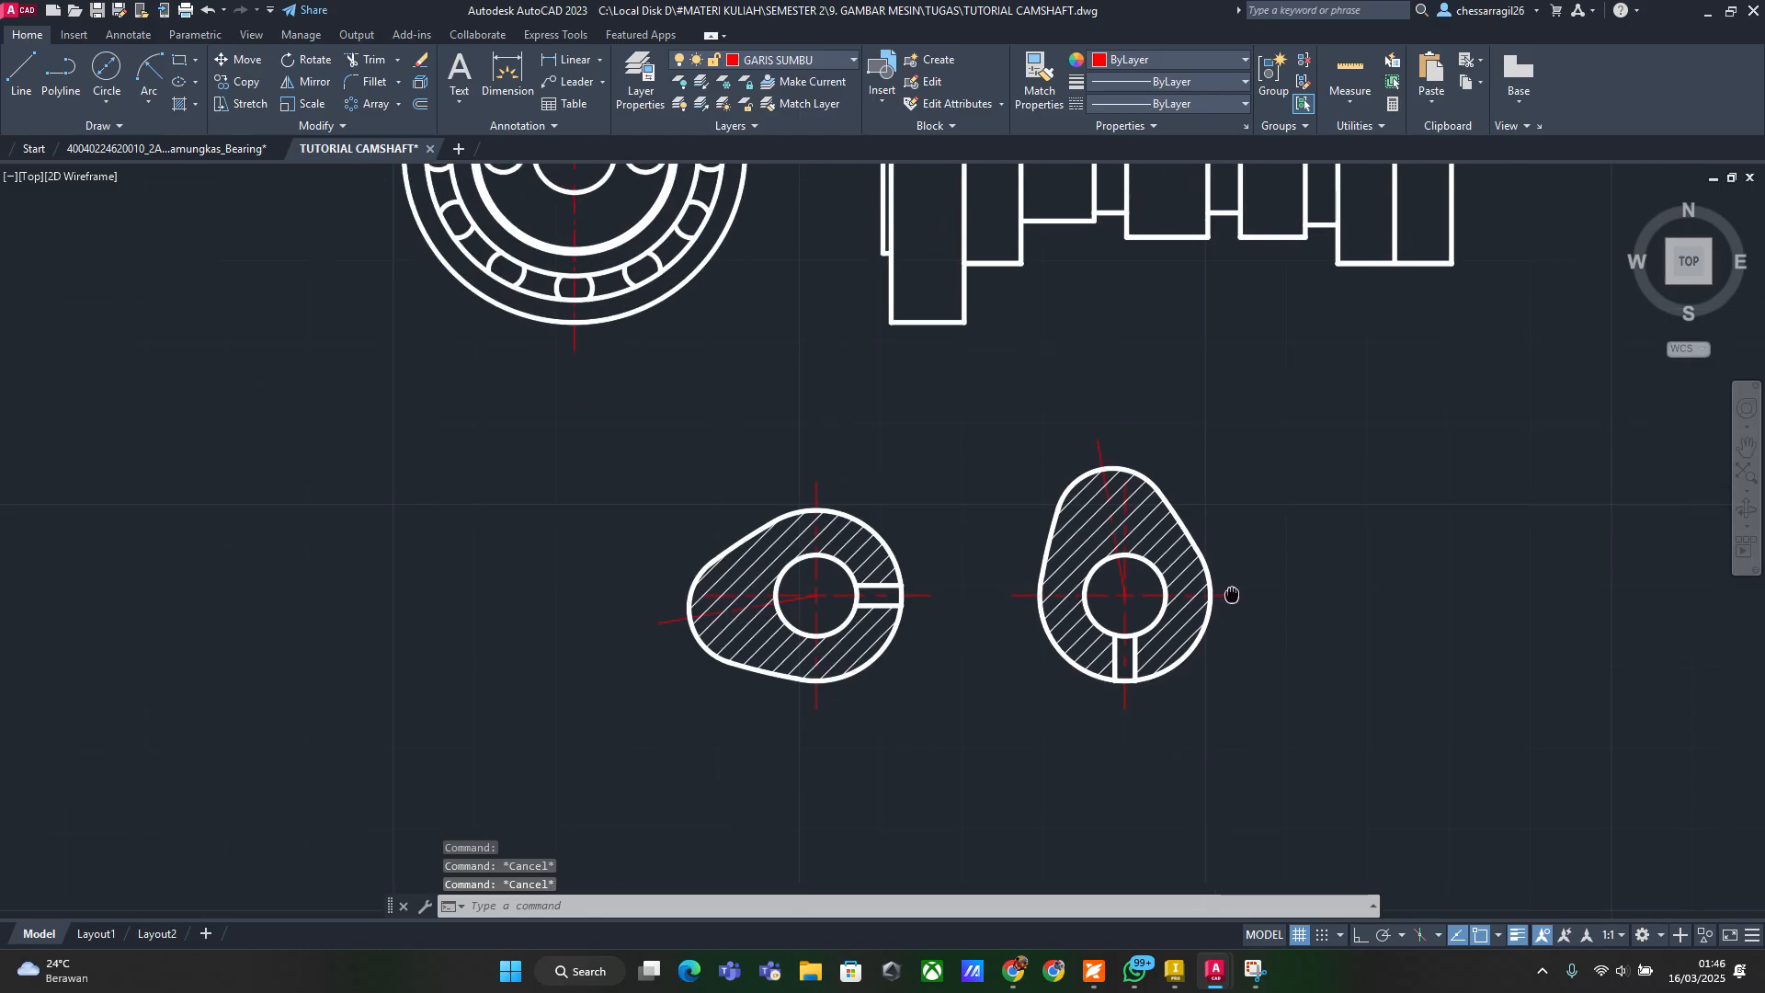
Change the linetype scale of both cams' center marks and lobe axis lines to 0.1
scroll(1204, 729, "down", 2)
middle_click_drag(1199, 750, 1102, 792)
scroll(1105, 803, "up", 2)
left_click(1072, 765)
left_click(1000, 734)
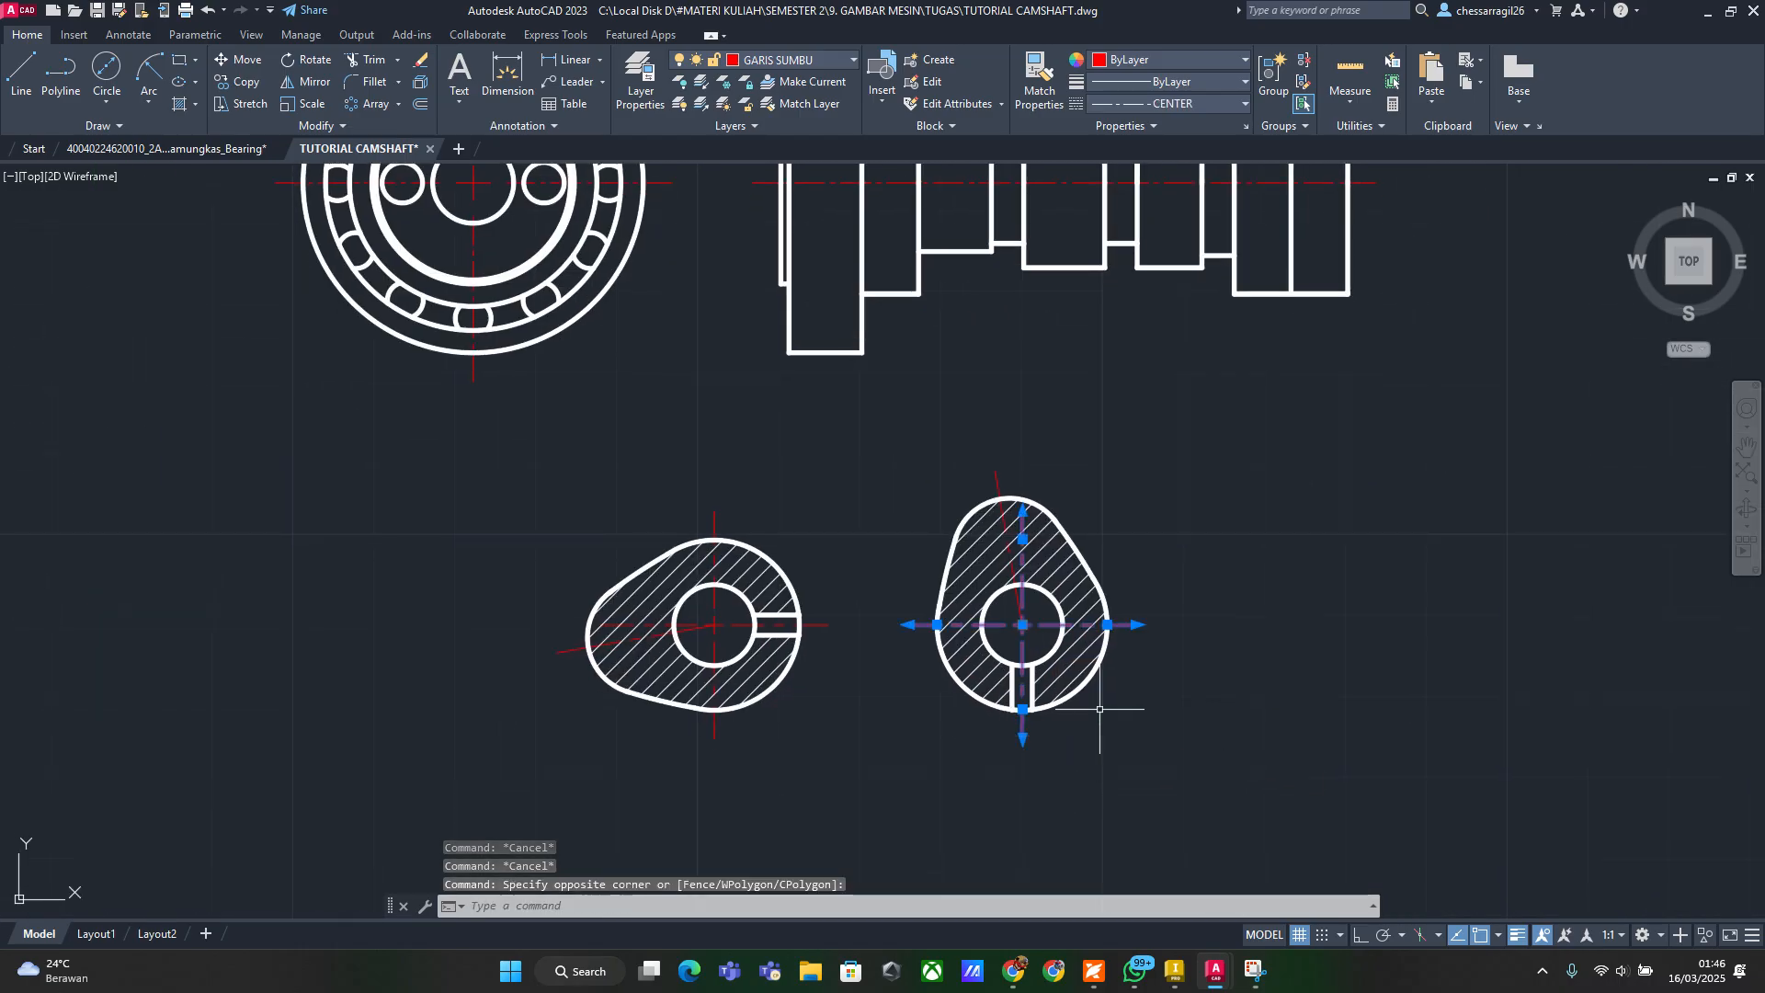
left_click(1008, 480)
left_click(956, 482)
left_click(748, 525)
left_click(697, 506)
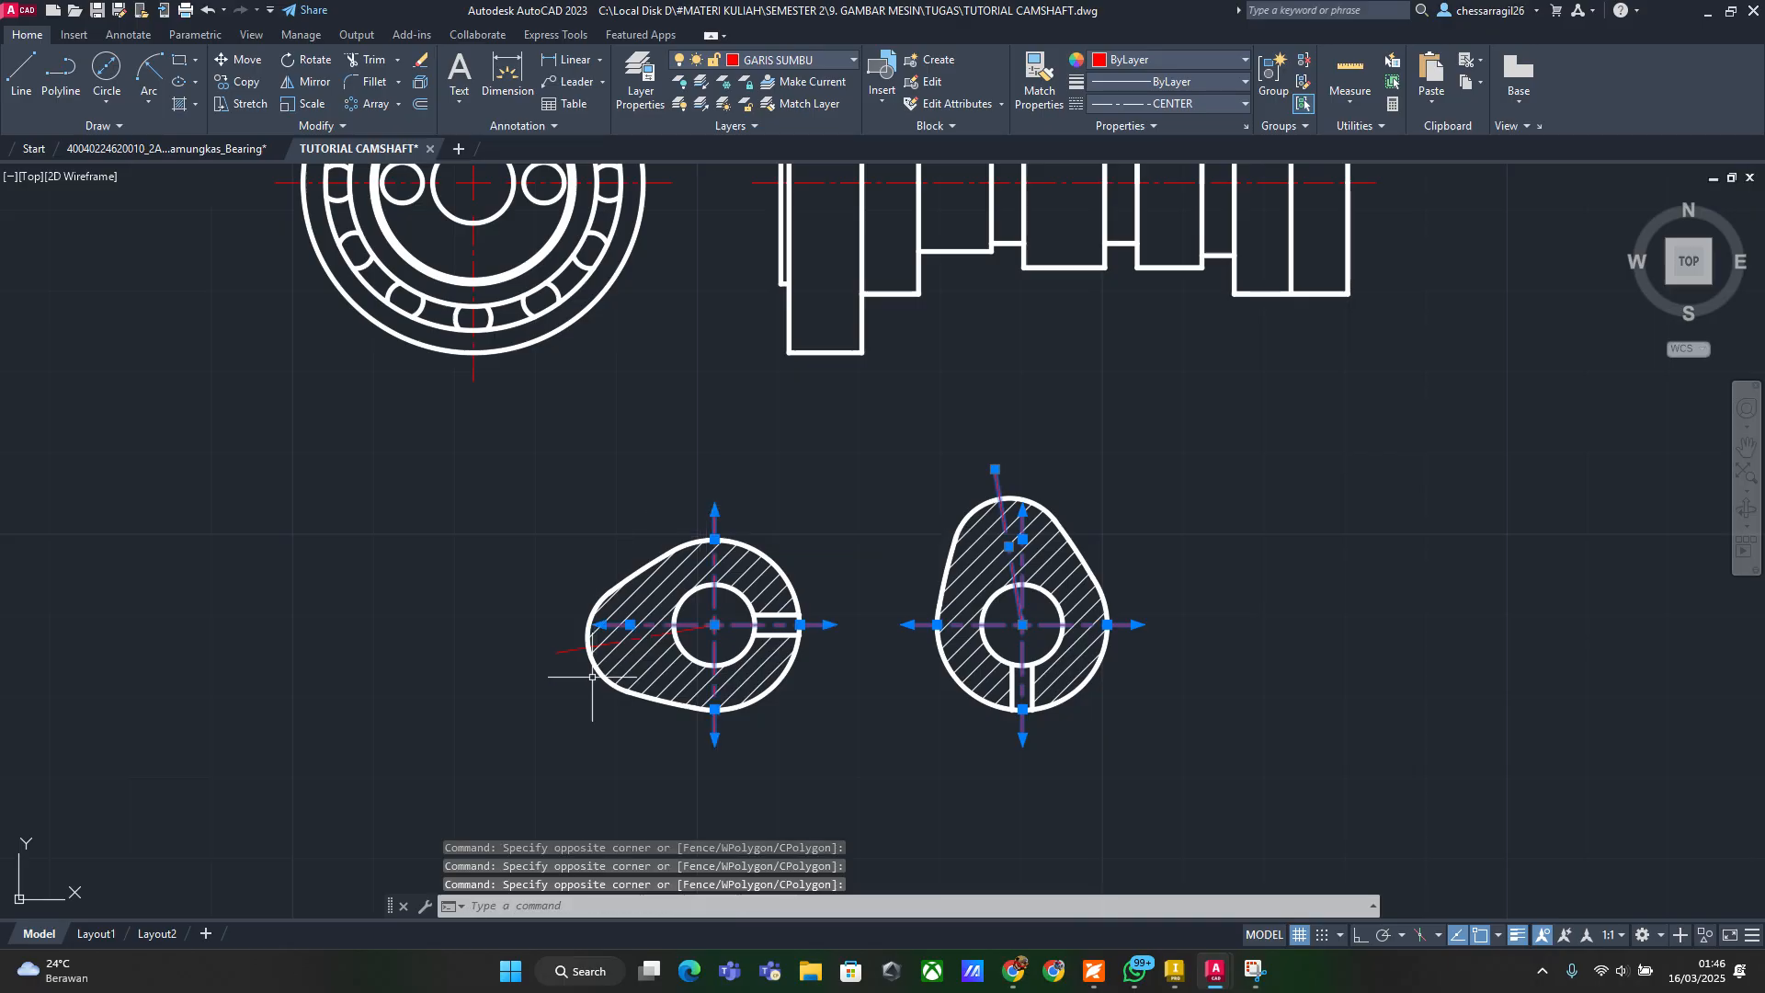
left_click(553, 647)
right_click(560, 654)
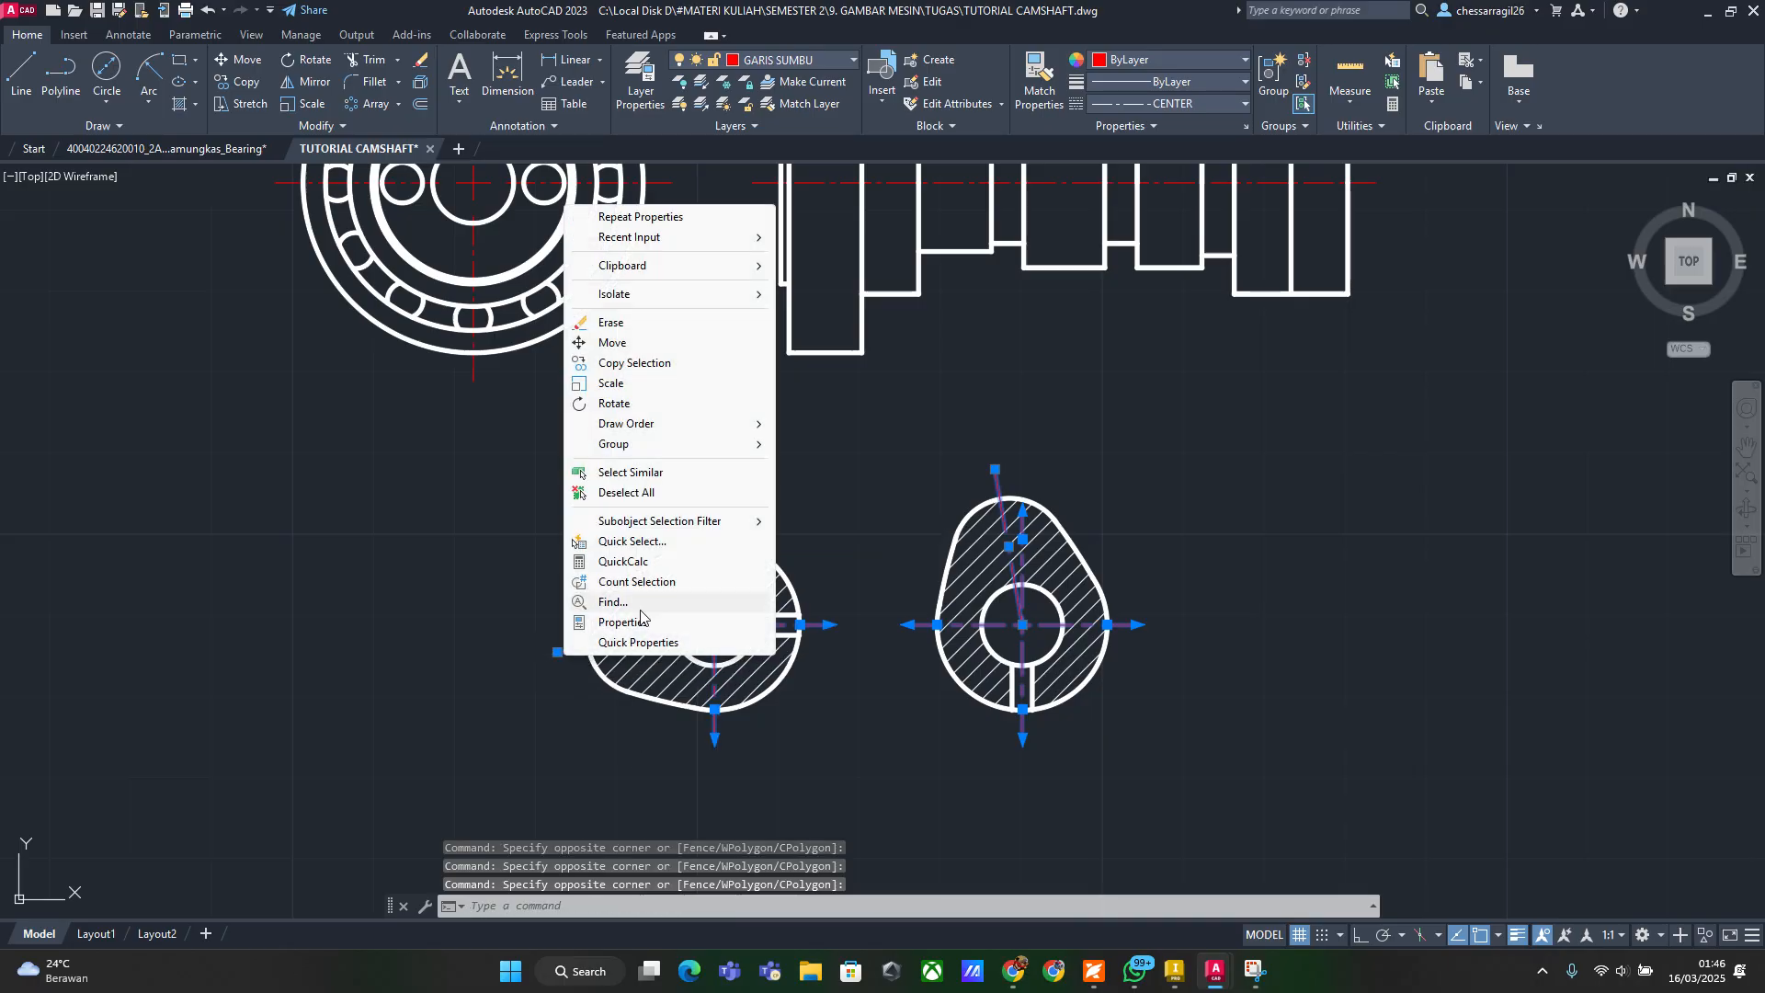
left_click(611, 621)
left_click(182, 158)
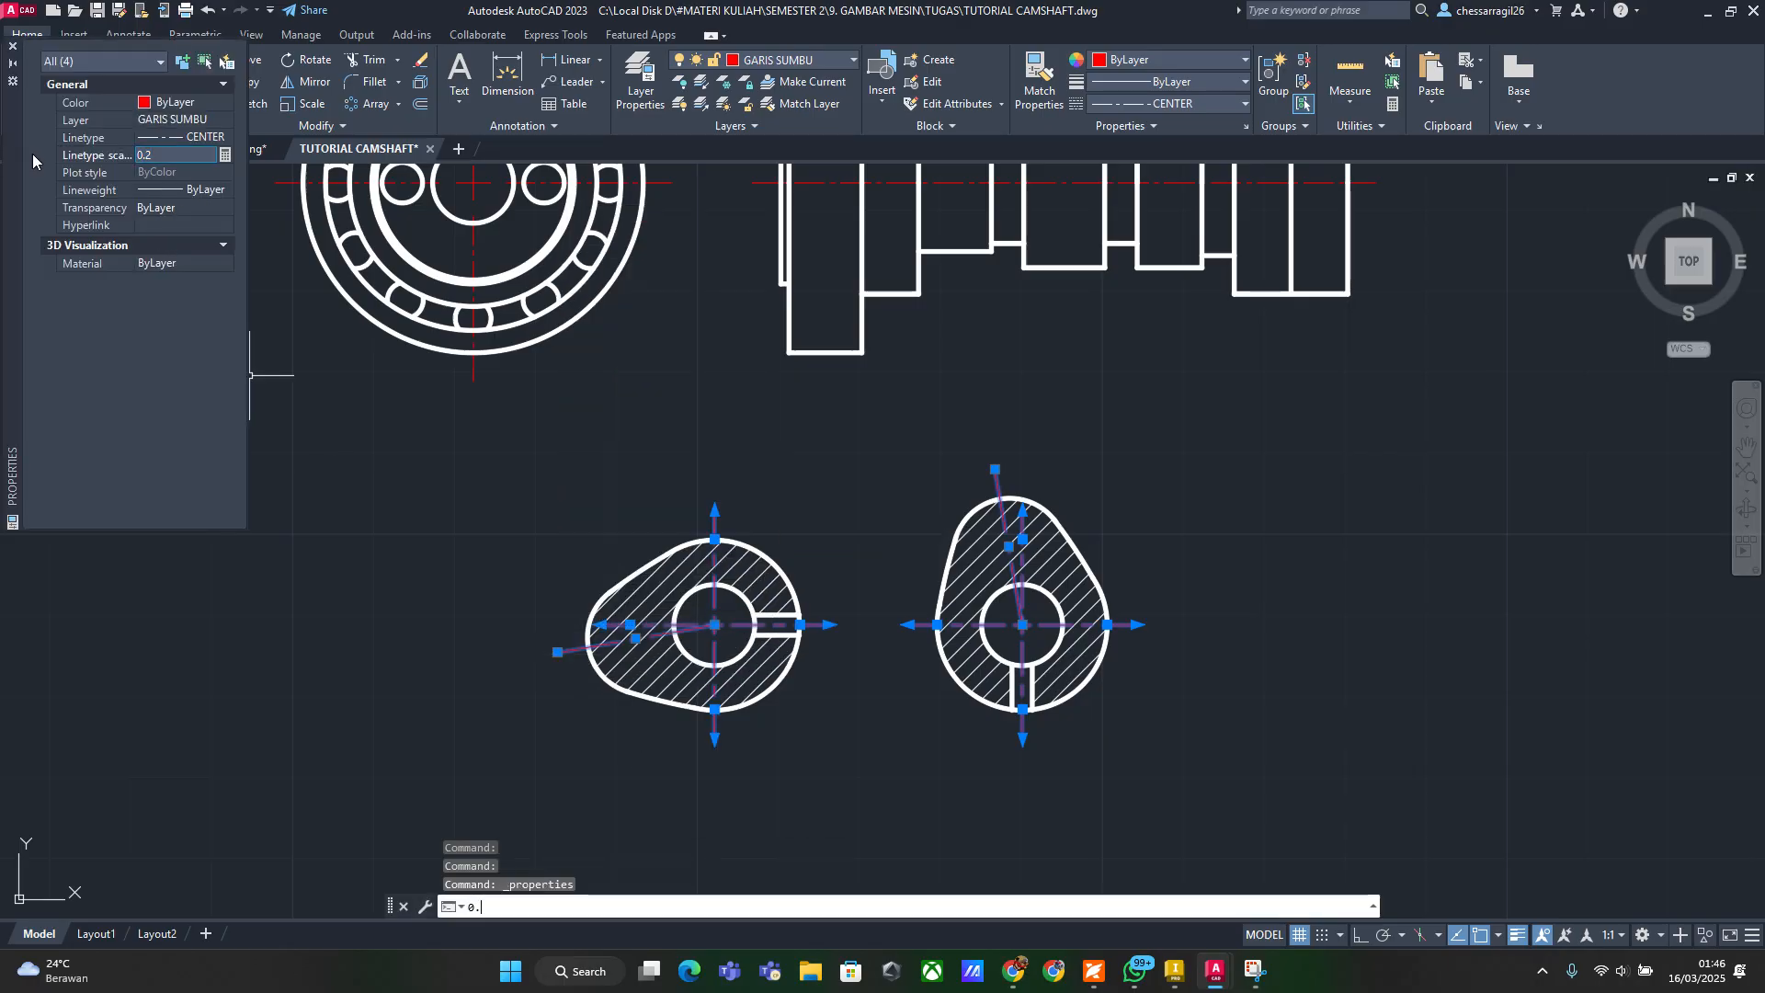
type("0.1")
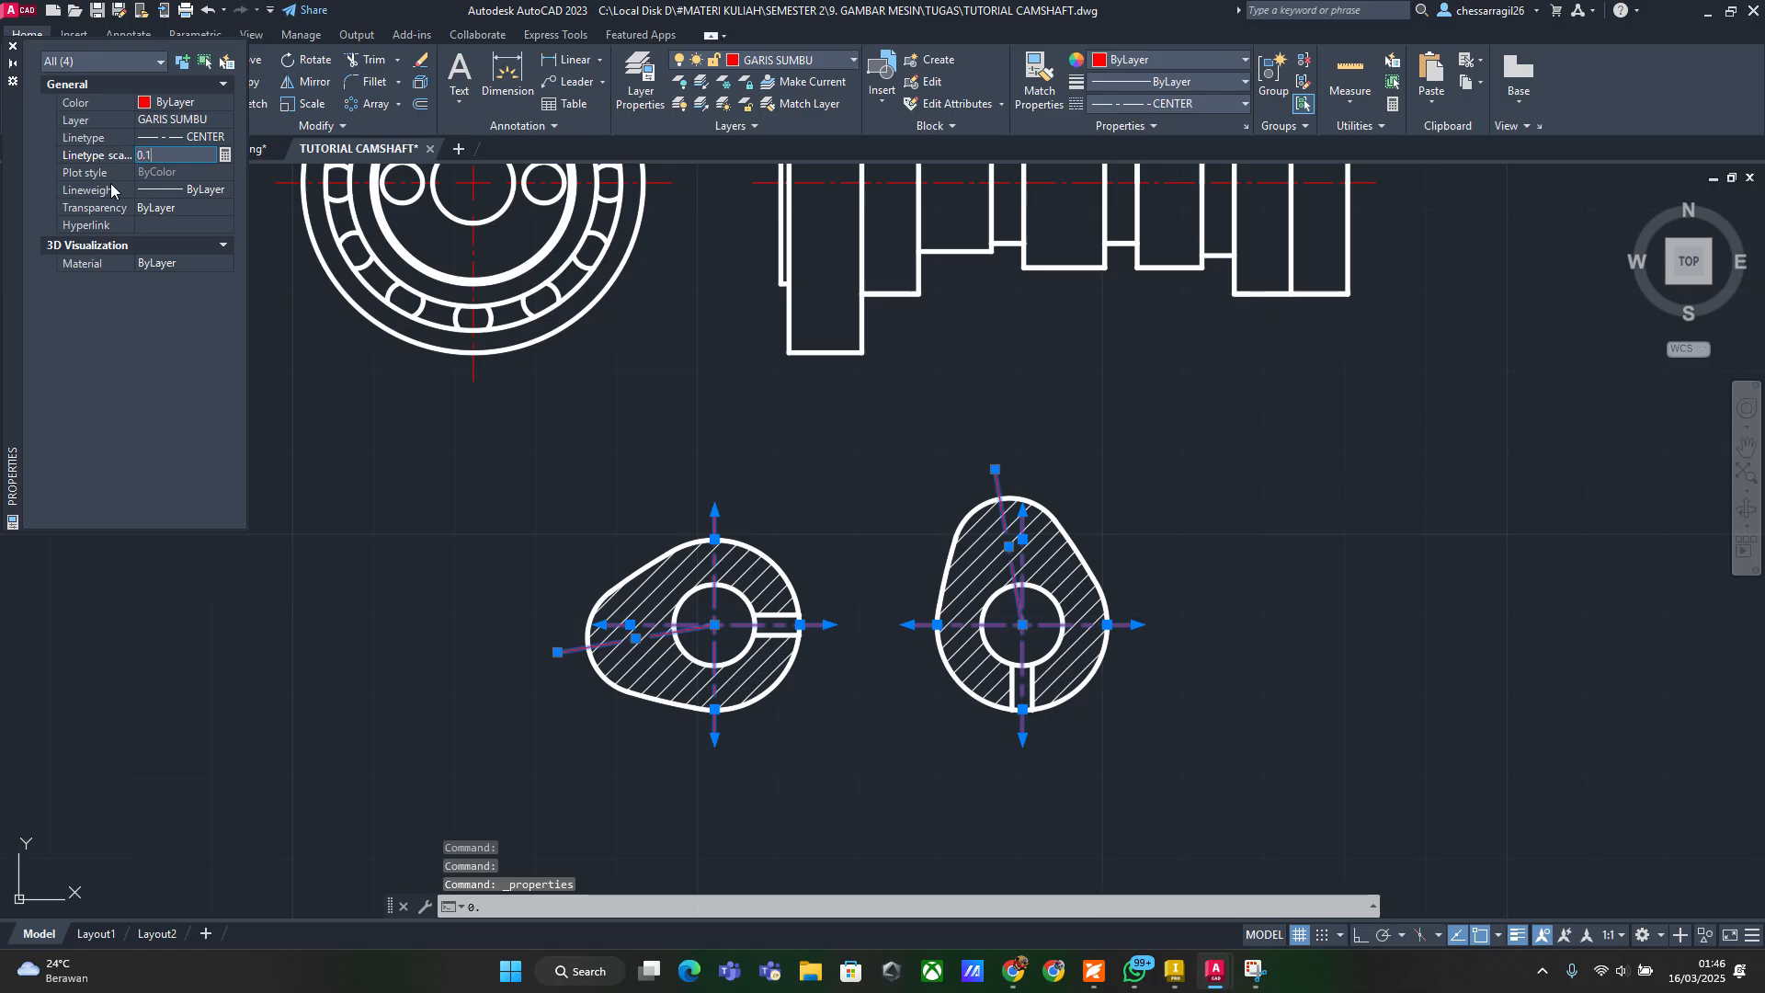
key("Return")
left_click(13, 47)
key("Escape")
key("Escape")
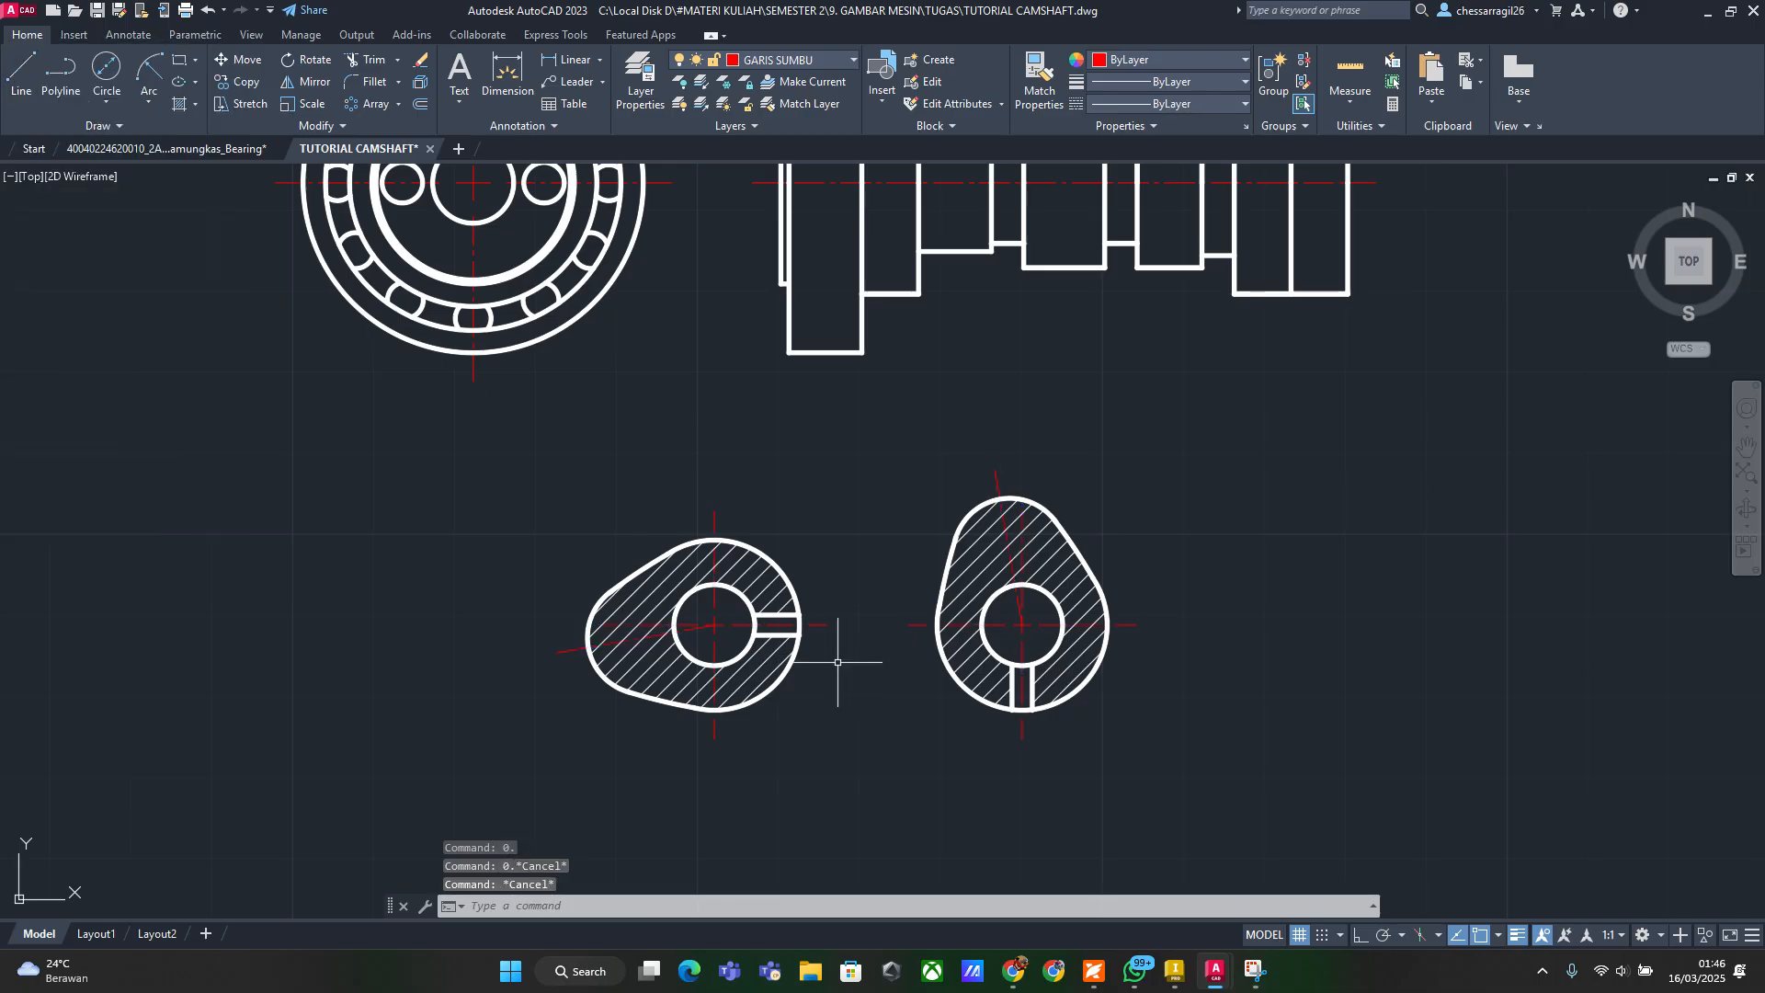
Save the camshaft drawing
scroll(927, 639, "down", 2)
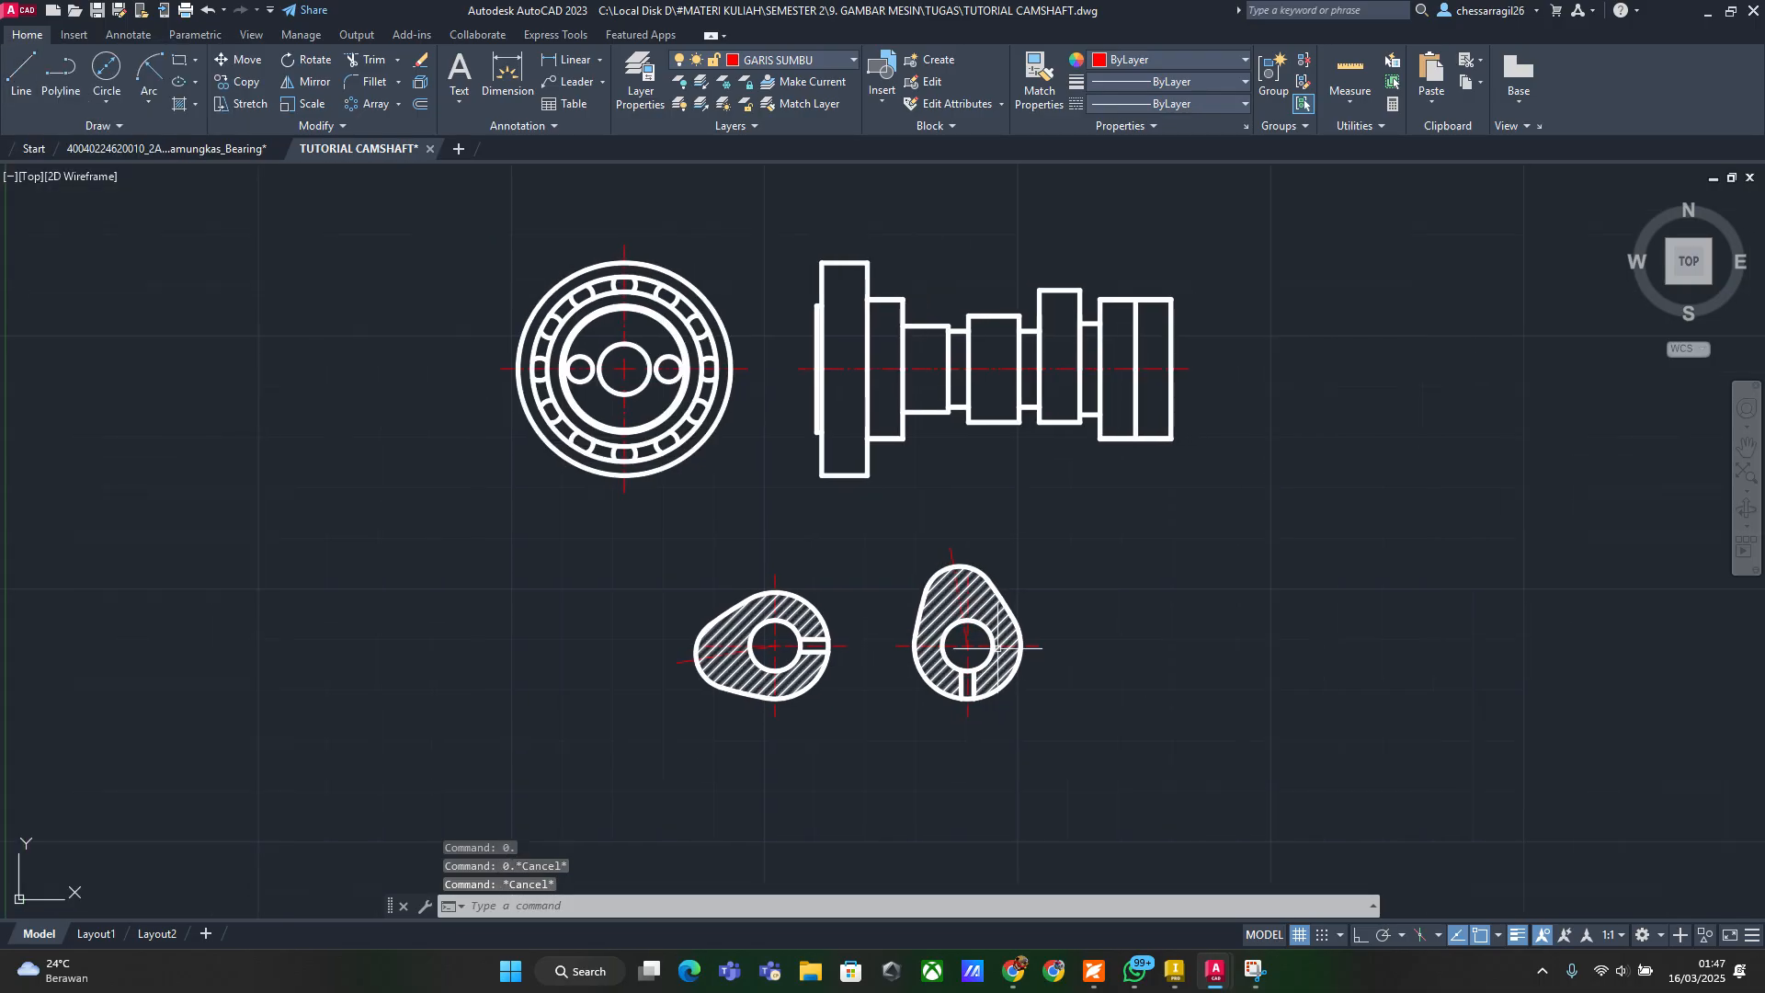
key("ctrl+s")
scroll(984, 546, "down", 2)
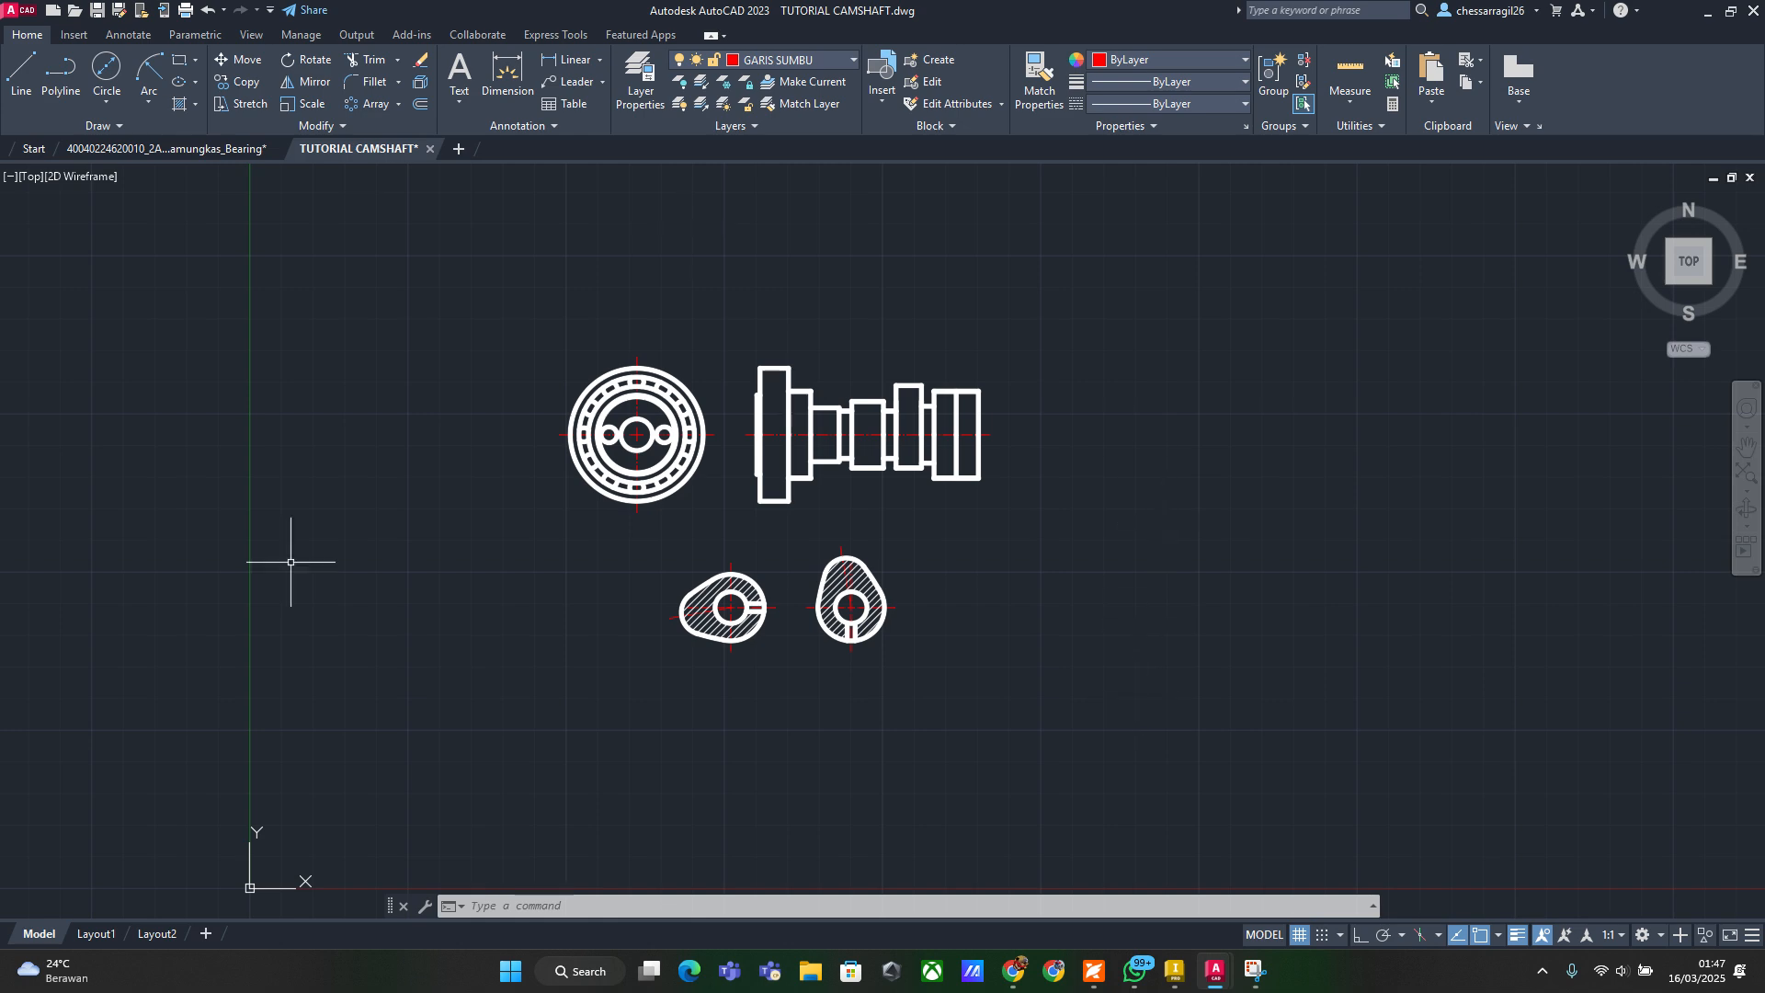
In the open bearing drawing, copy the second framed A4 sheet with its complete contents
left_click(170, 149)
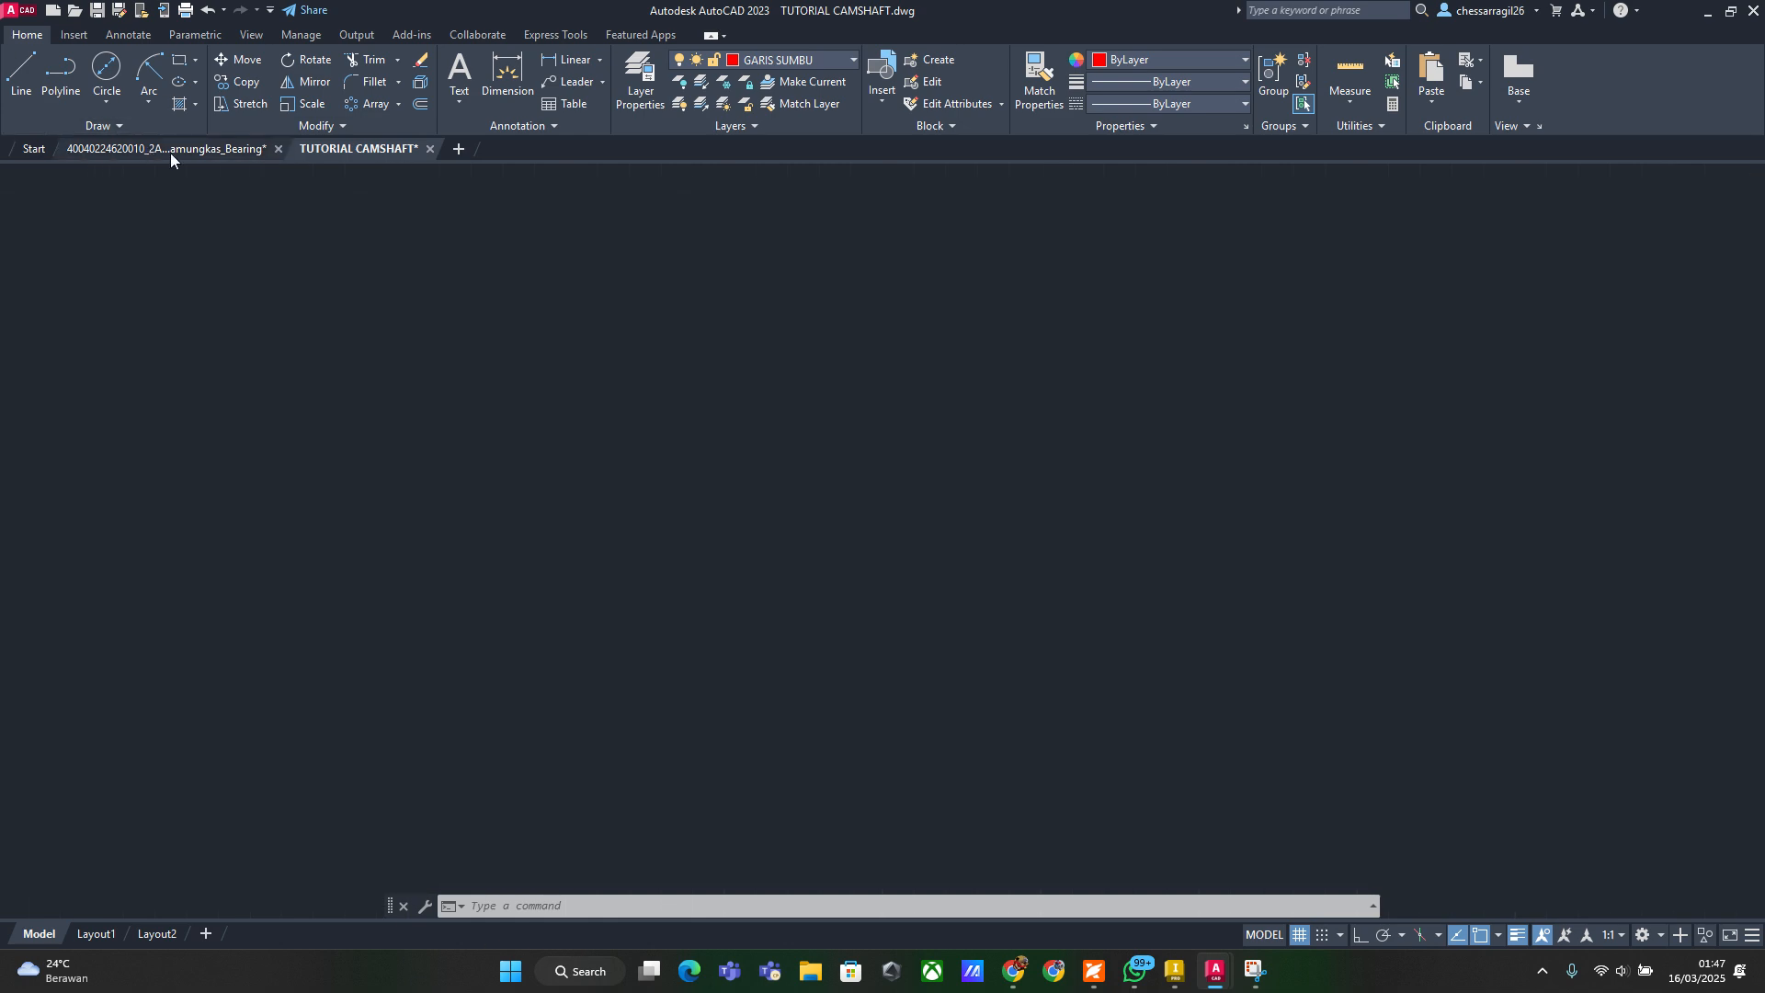
left_click(811, 747)
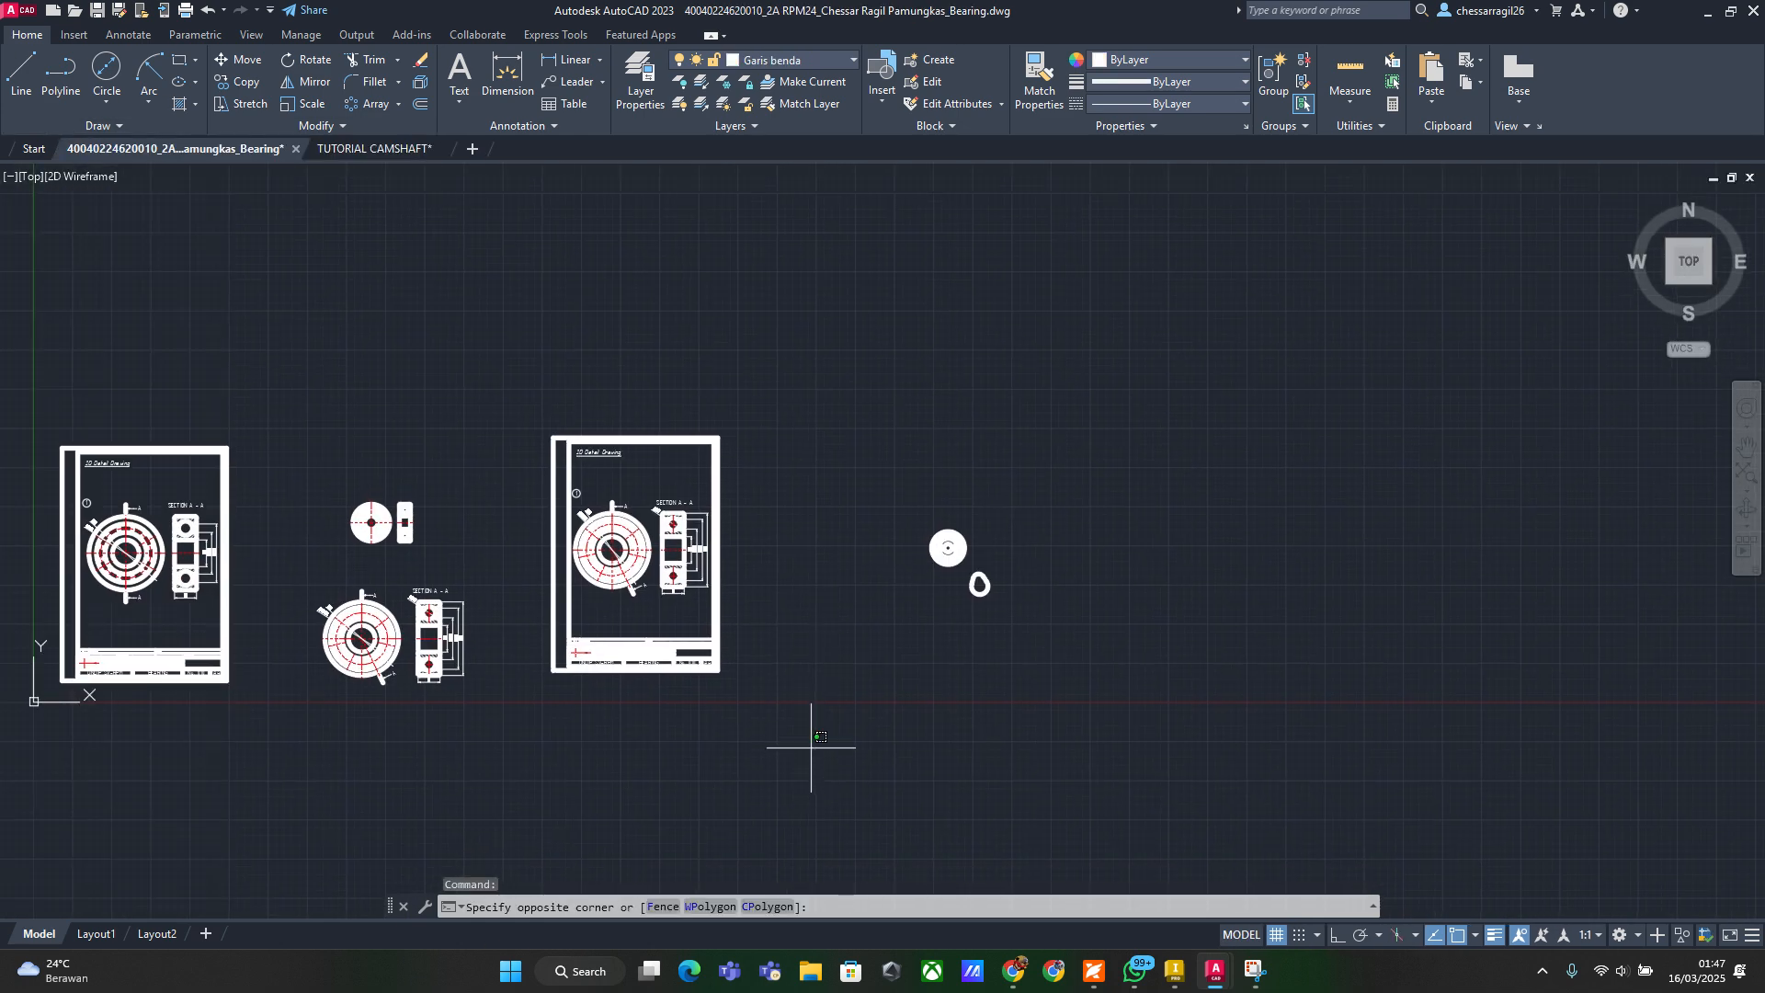
left_click(464, 321)
key("ctrl+c")
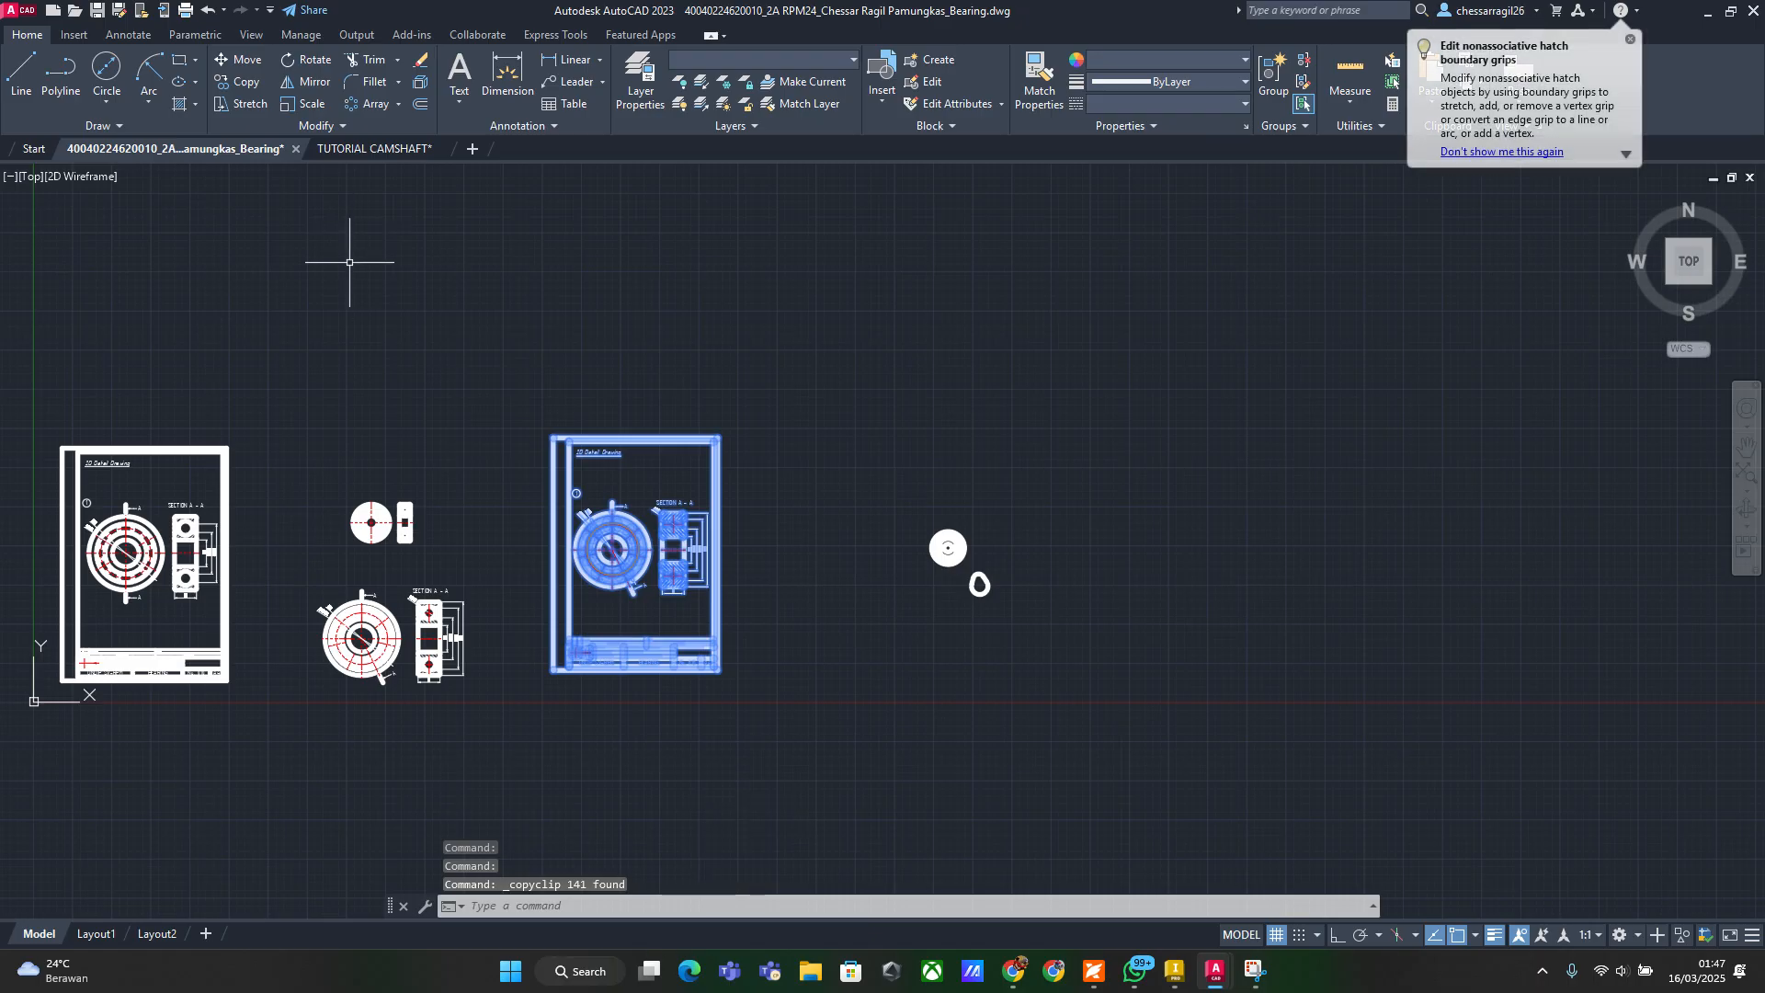
Paste the copied A4 sheet into the TUTORIAL CAMSHAFT drawing, in the empty area beside the camshaft views
left_click(382, 147)
scroll(500, 539, "down", 5)
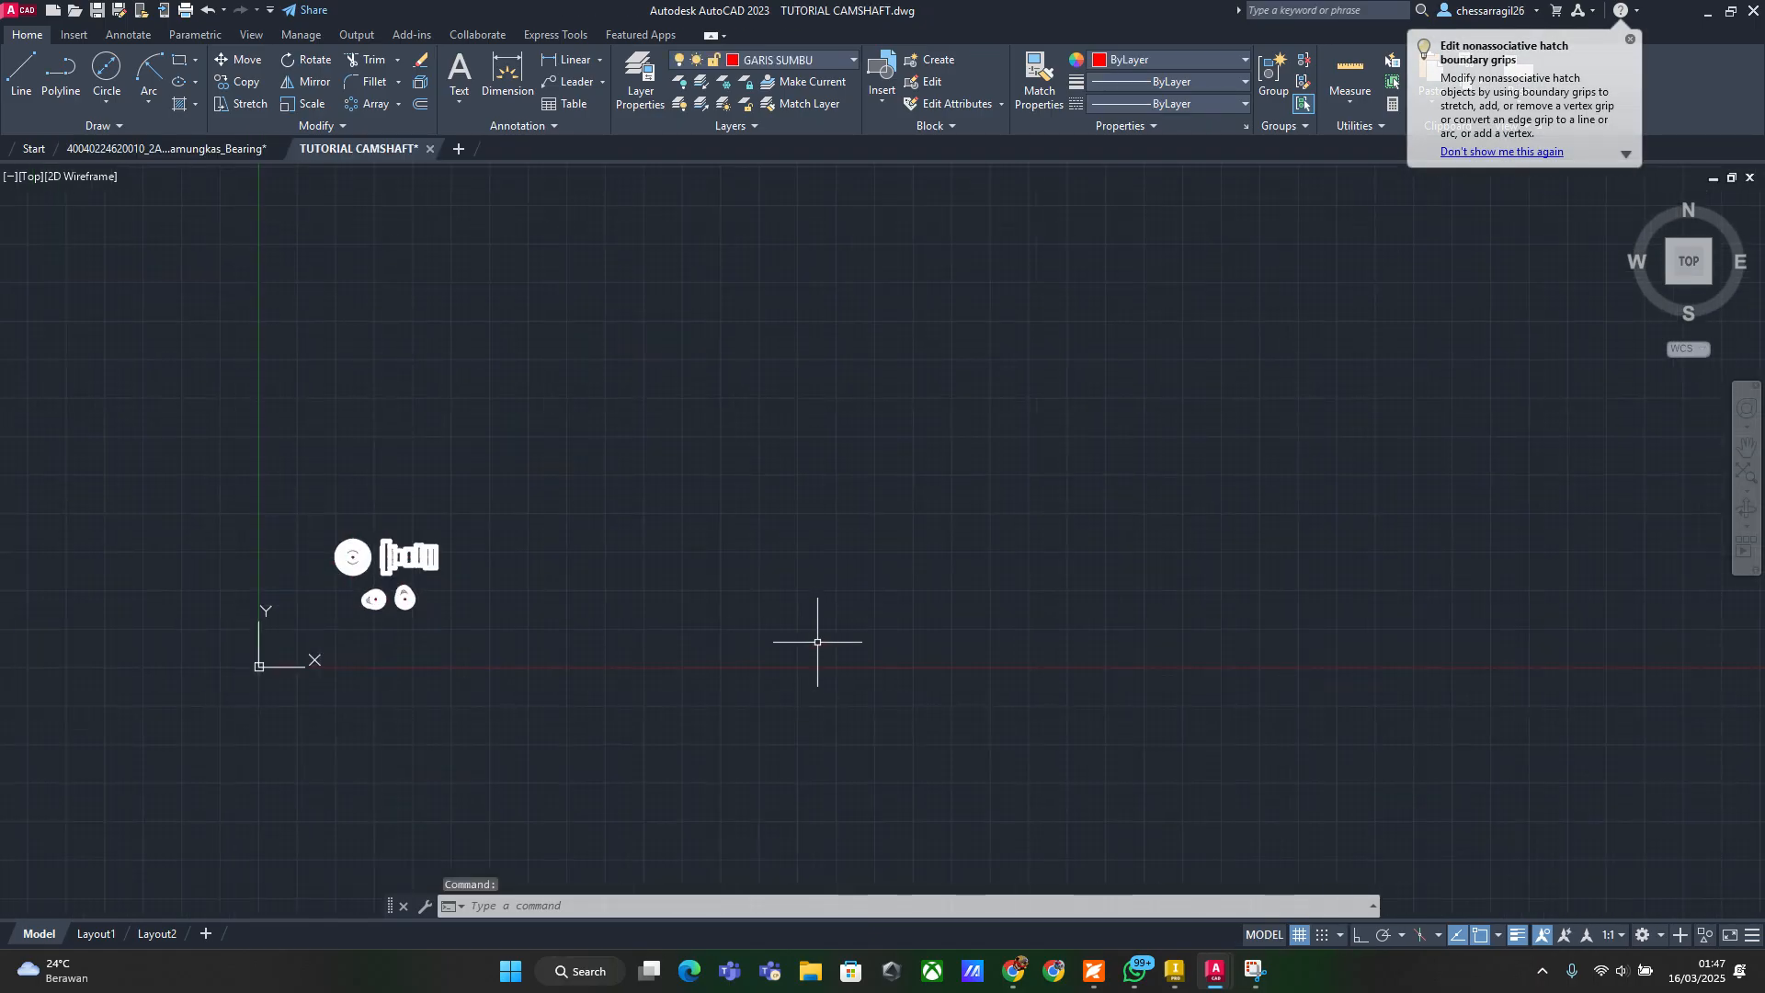
key("ctrl+v")
key("Escape")
key("Escape")
key("Escape")
Erase the bearing views with their dimensions, section label and part balloon from the pasted sheet, keeping the frame and title block
scroll(837, 515, "up", 6)
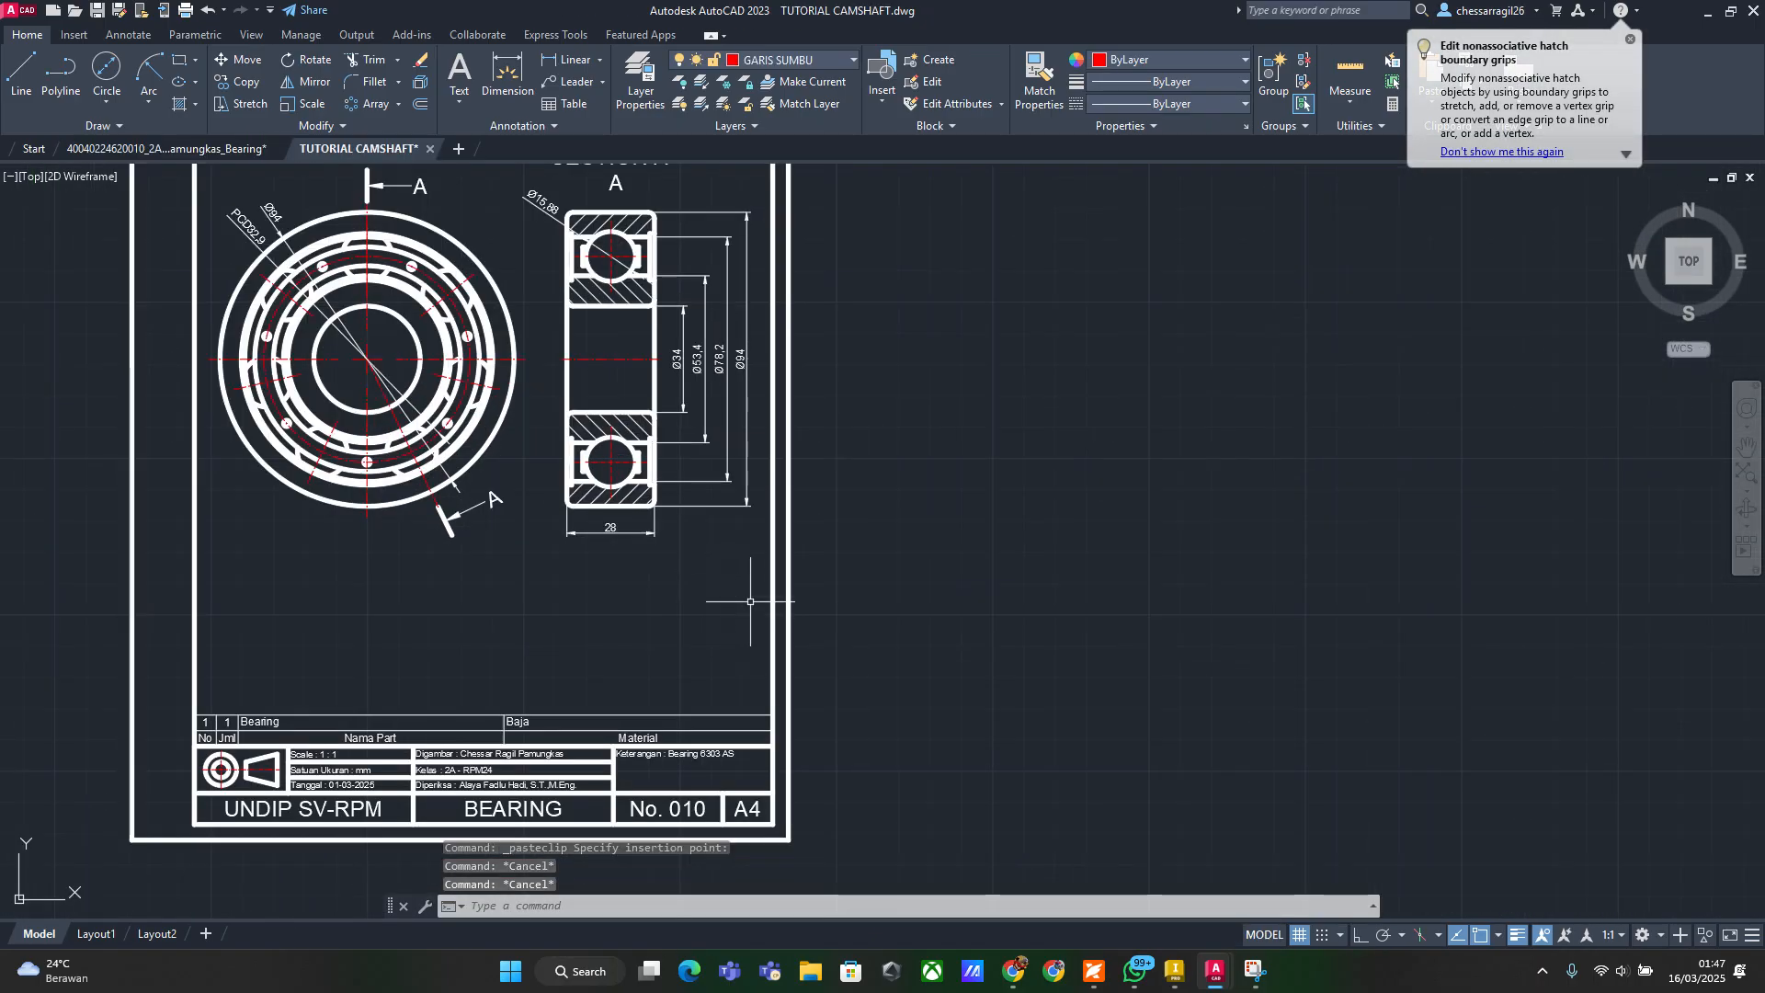
left_click(802, 653)
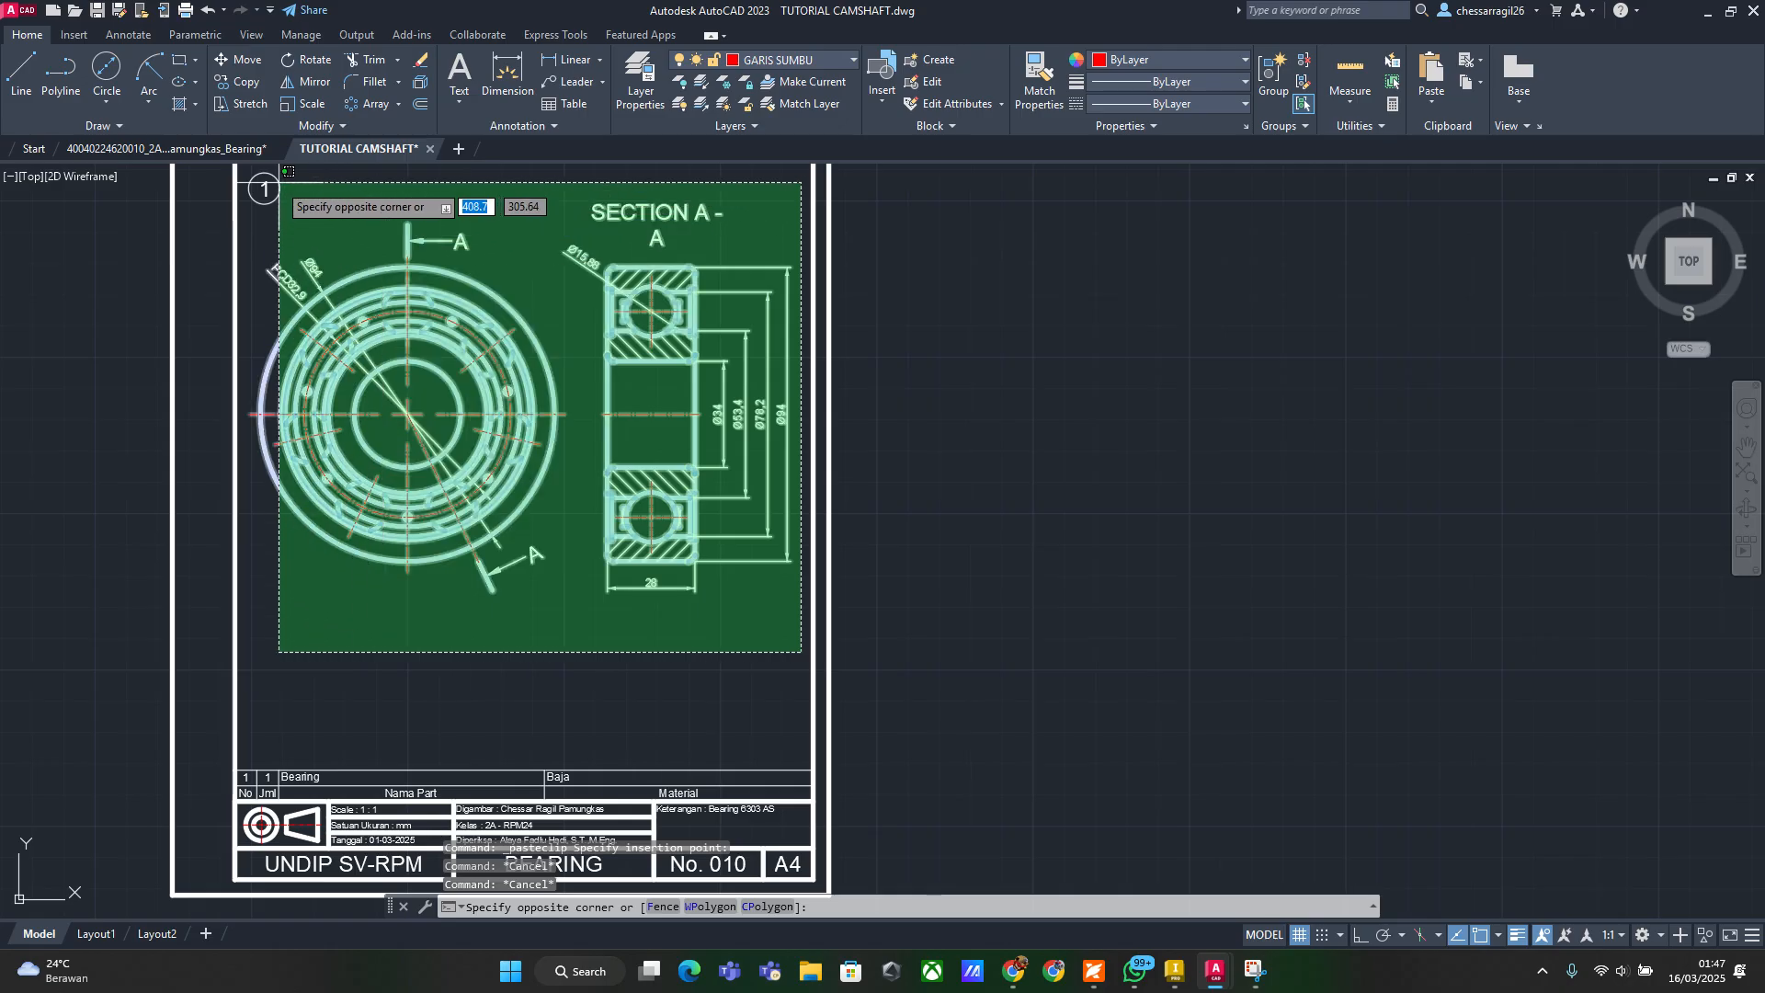
left_click(246, 178)
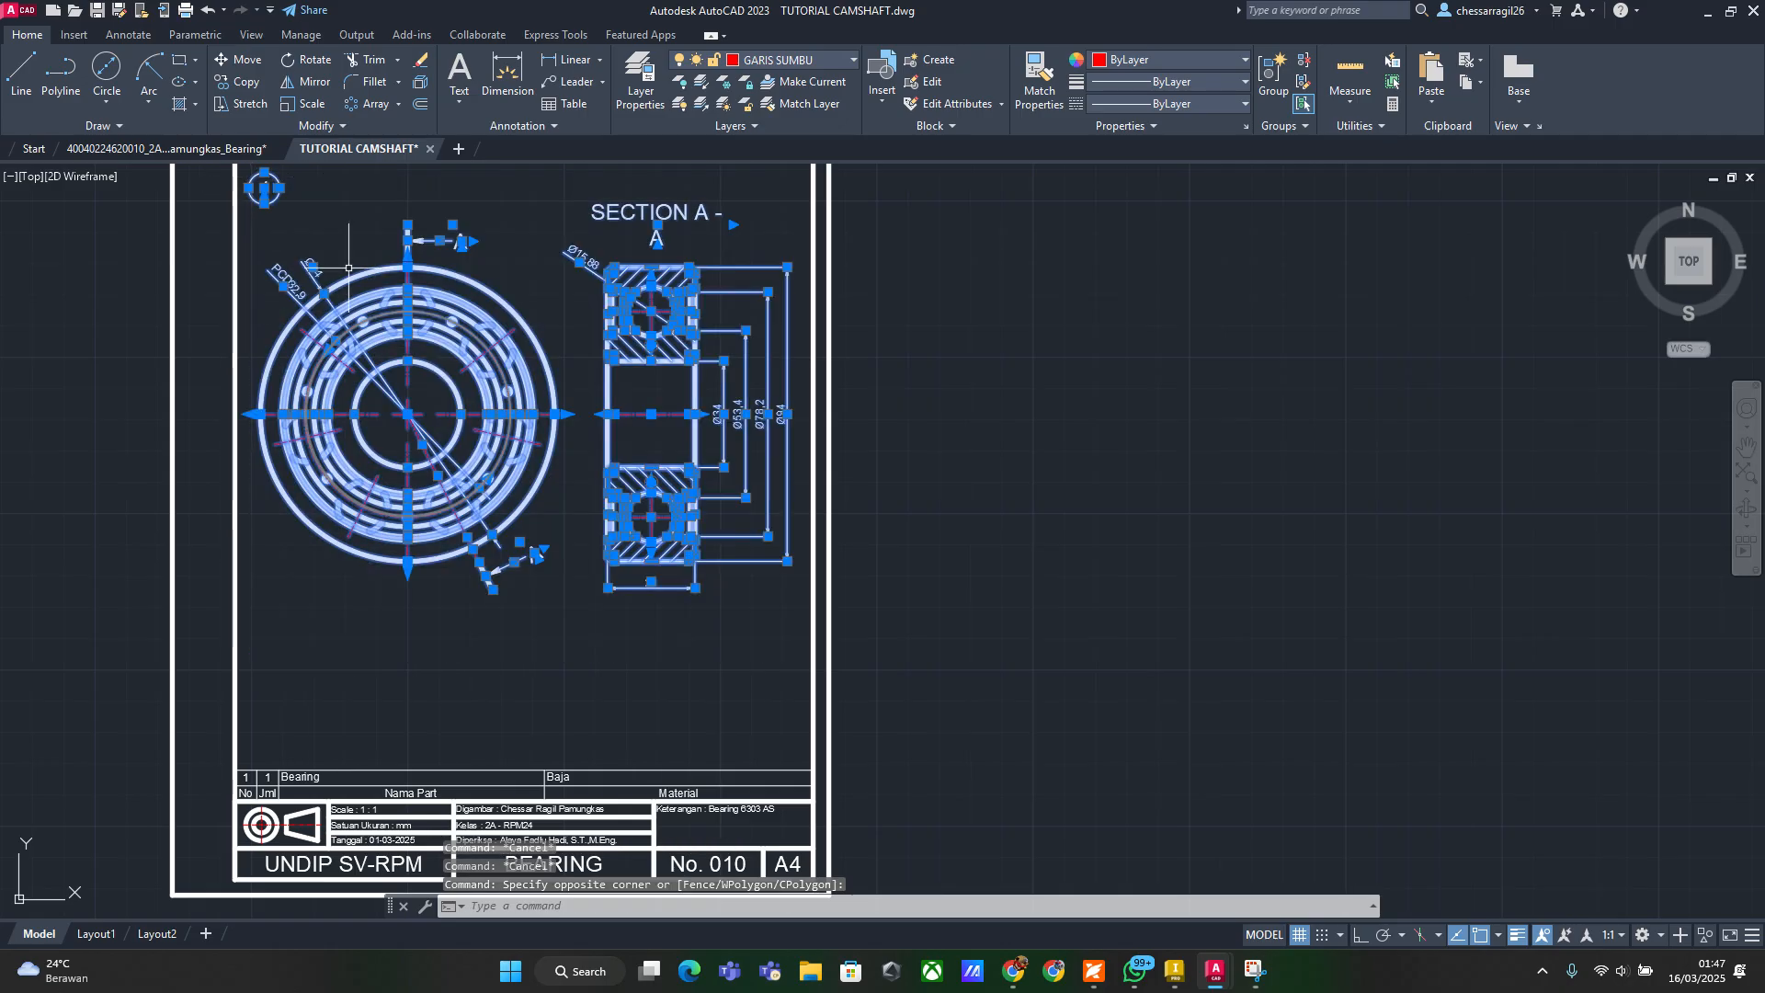
key("Delete")
Replace the part name Bearing in the parts list with Camshaft and widen its text frame
mouse_move(443, 341)
middle_mouse_down()
mouse_move(521, 433)
mouse_move(677, 444)
middle_mouse_up()
scroll(583, 331, "down", 4)
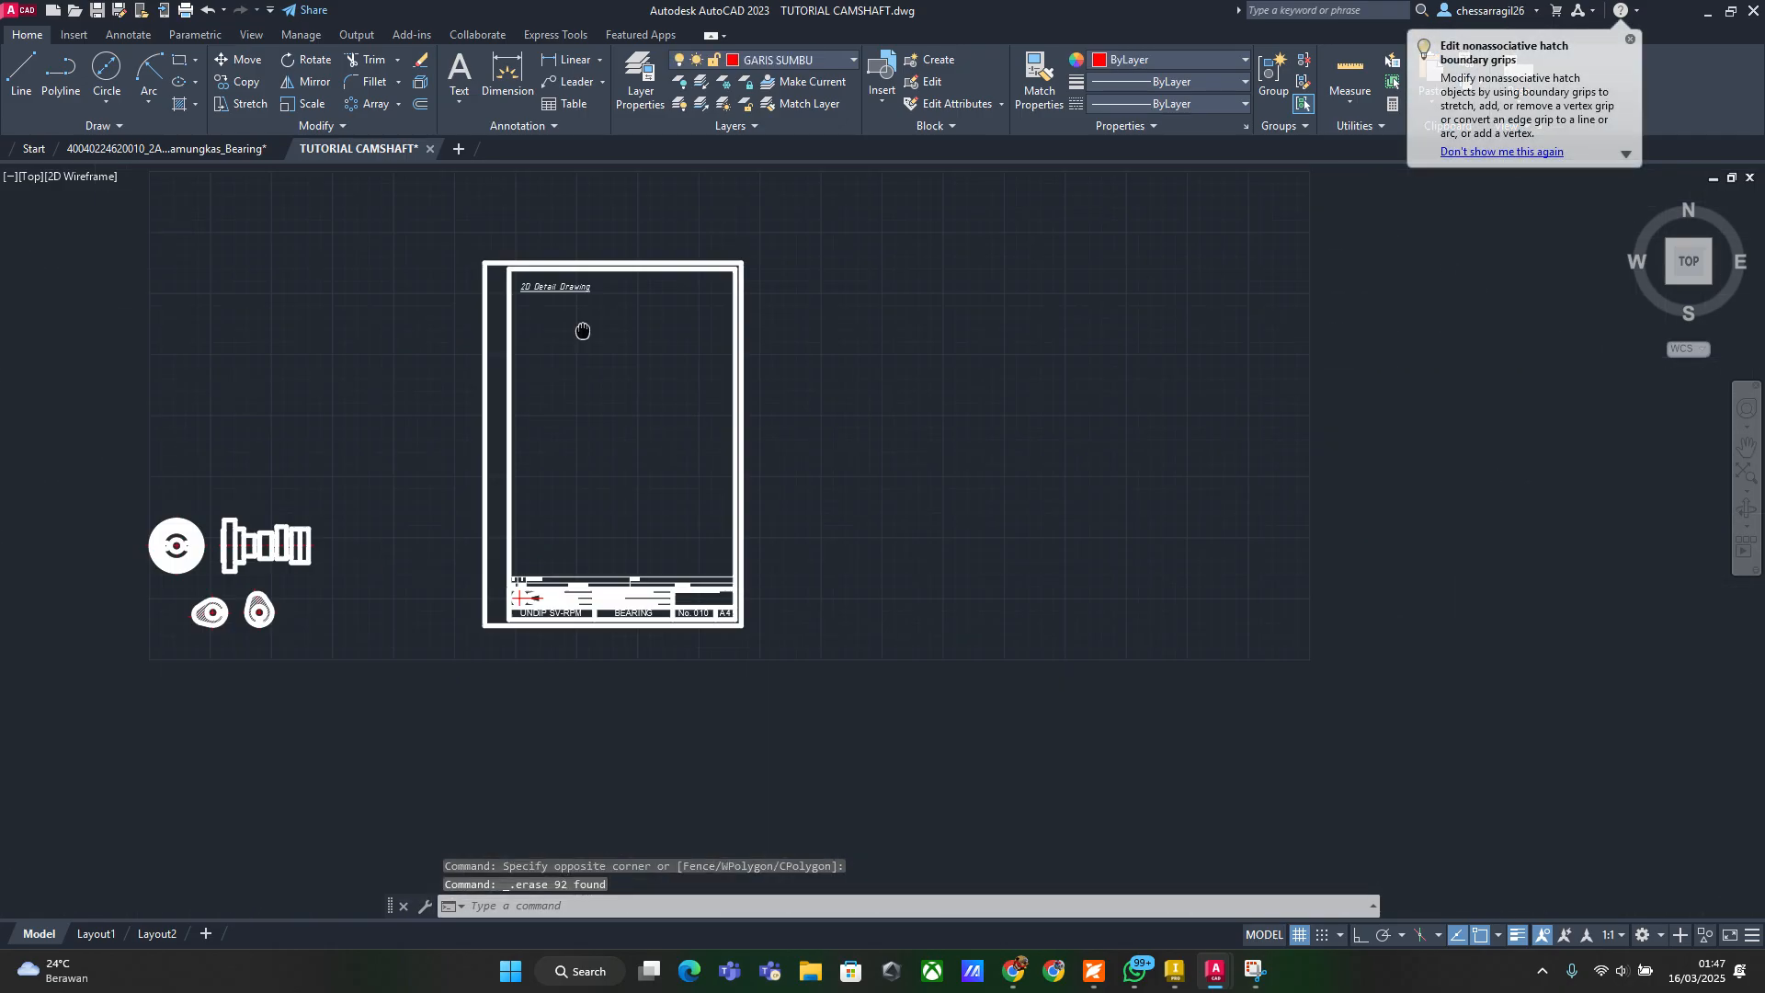
scroll(643, 656, "up", 4)
scroll(267, 346, "up", 7)
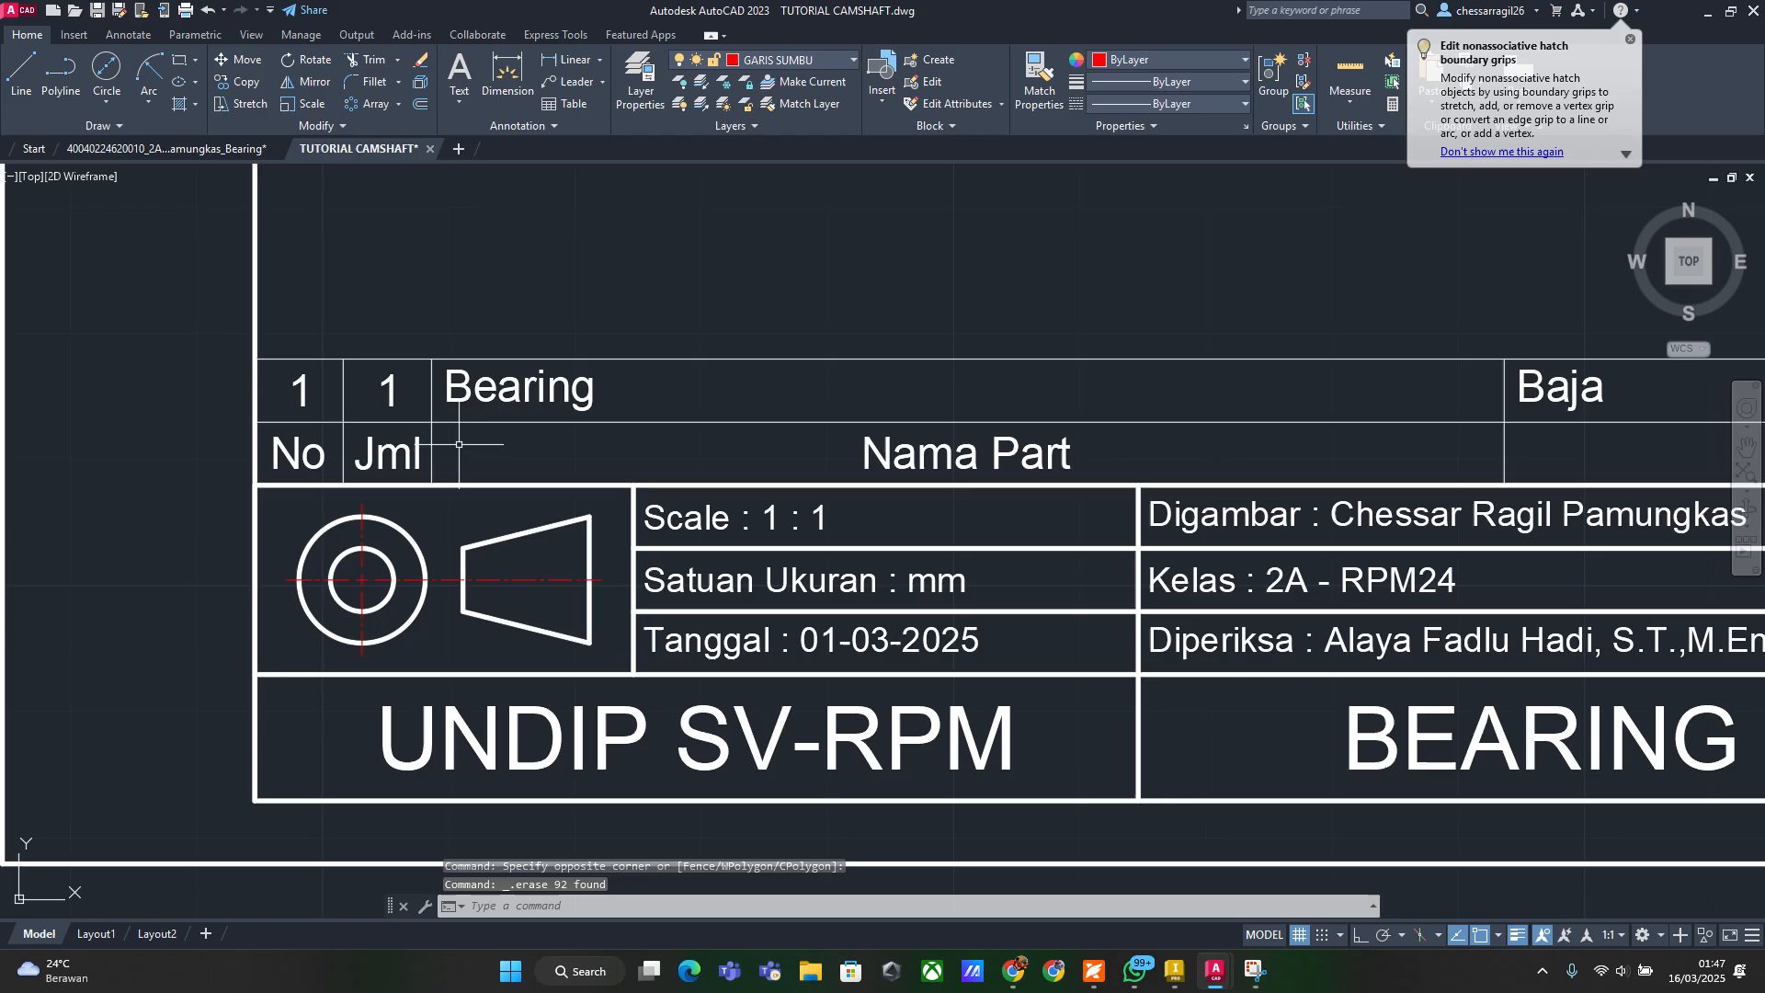
left_click(496, 388)
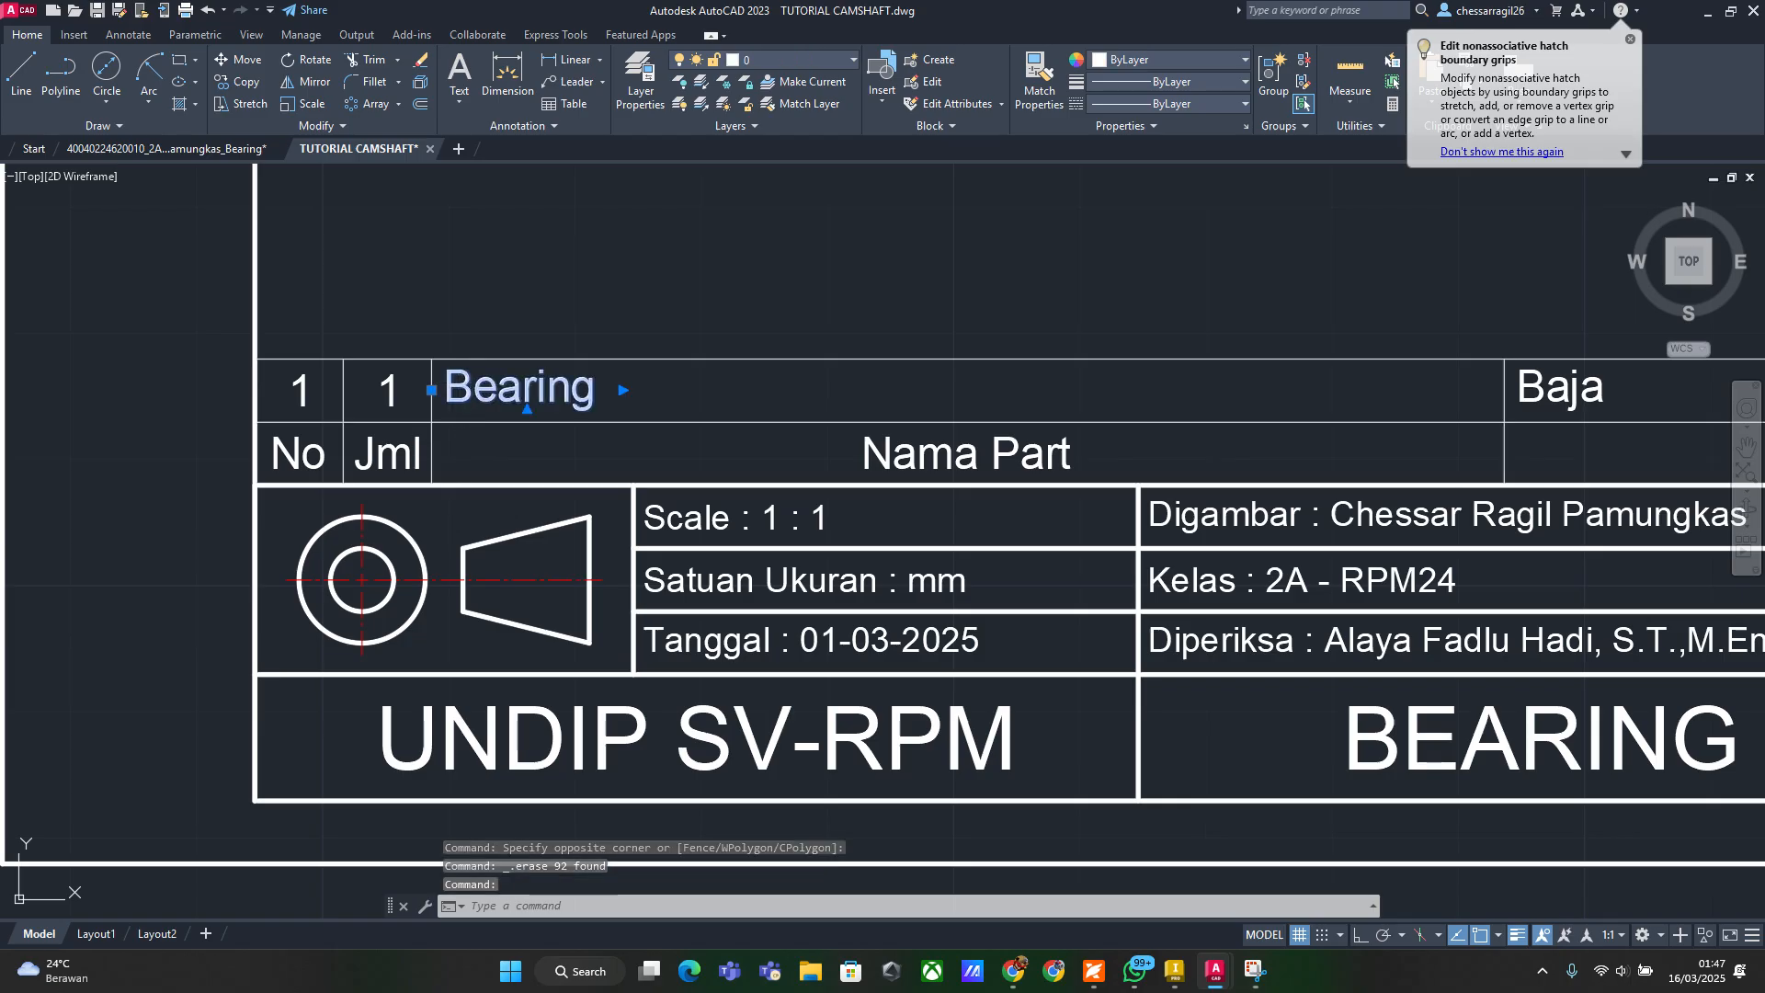
double_click(517, 388)
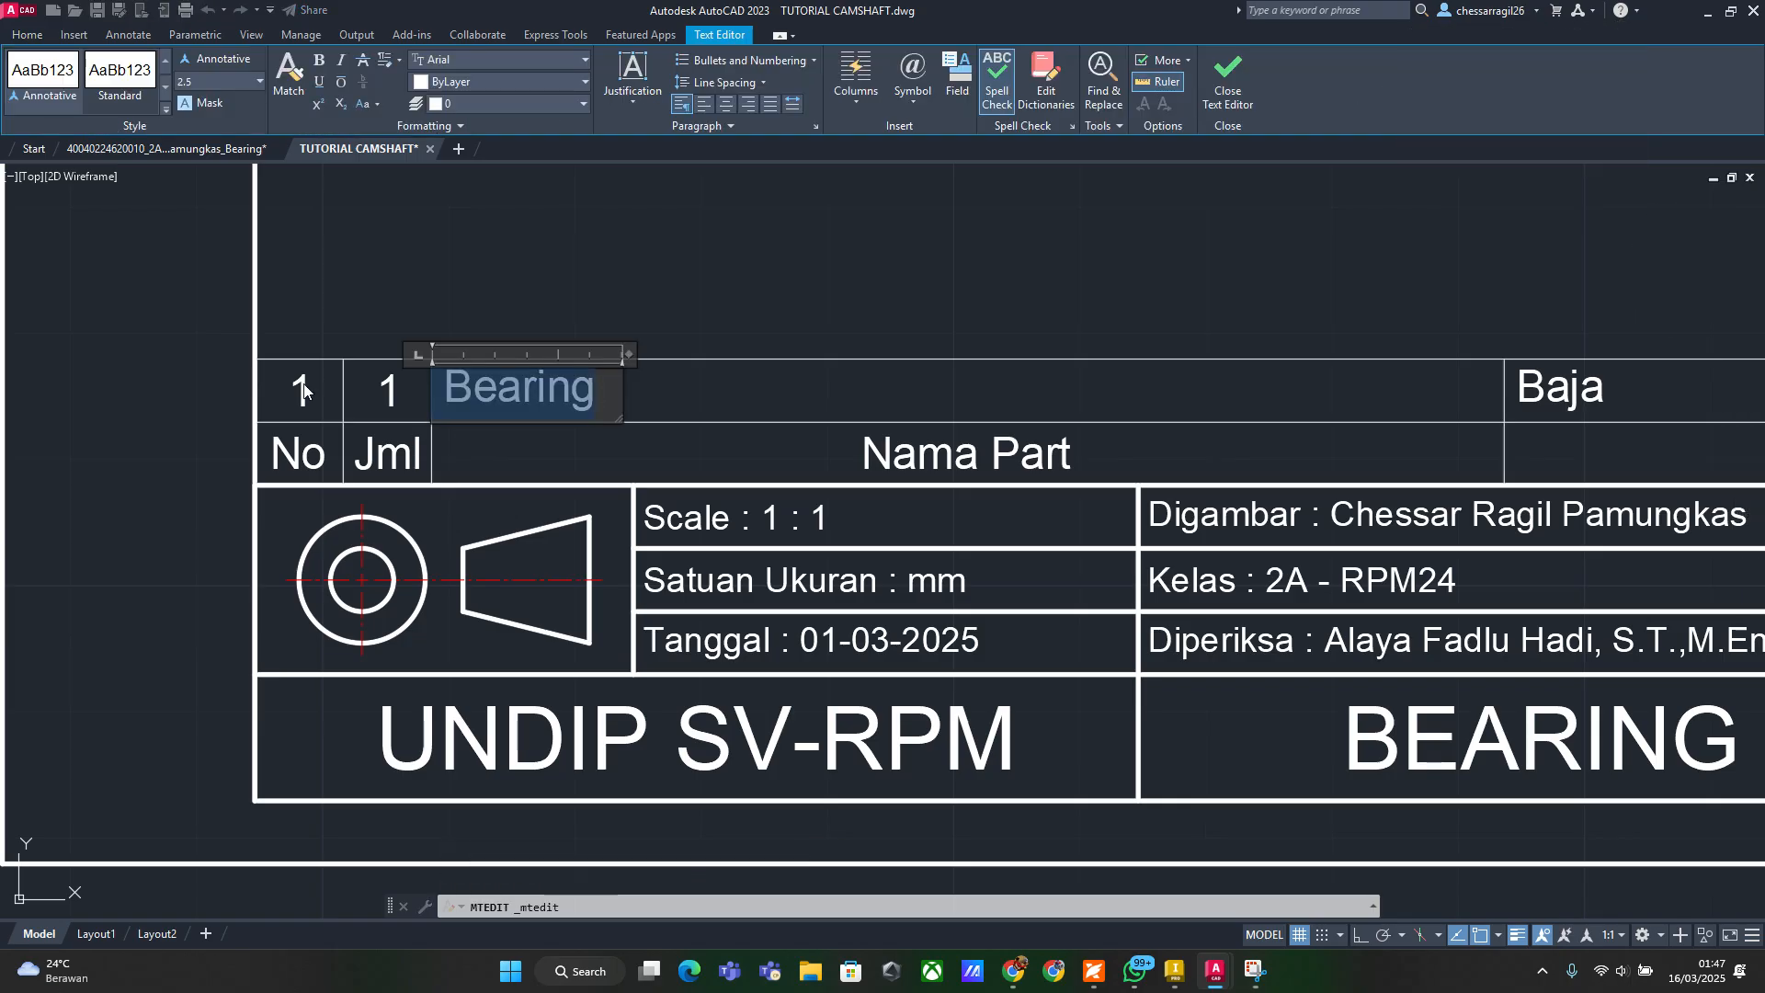
type("Cam")
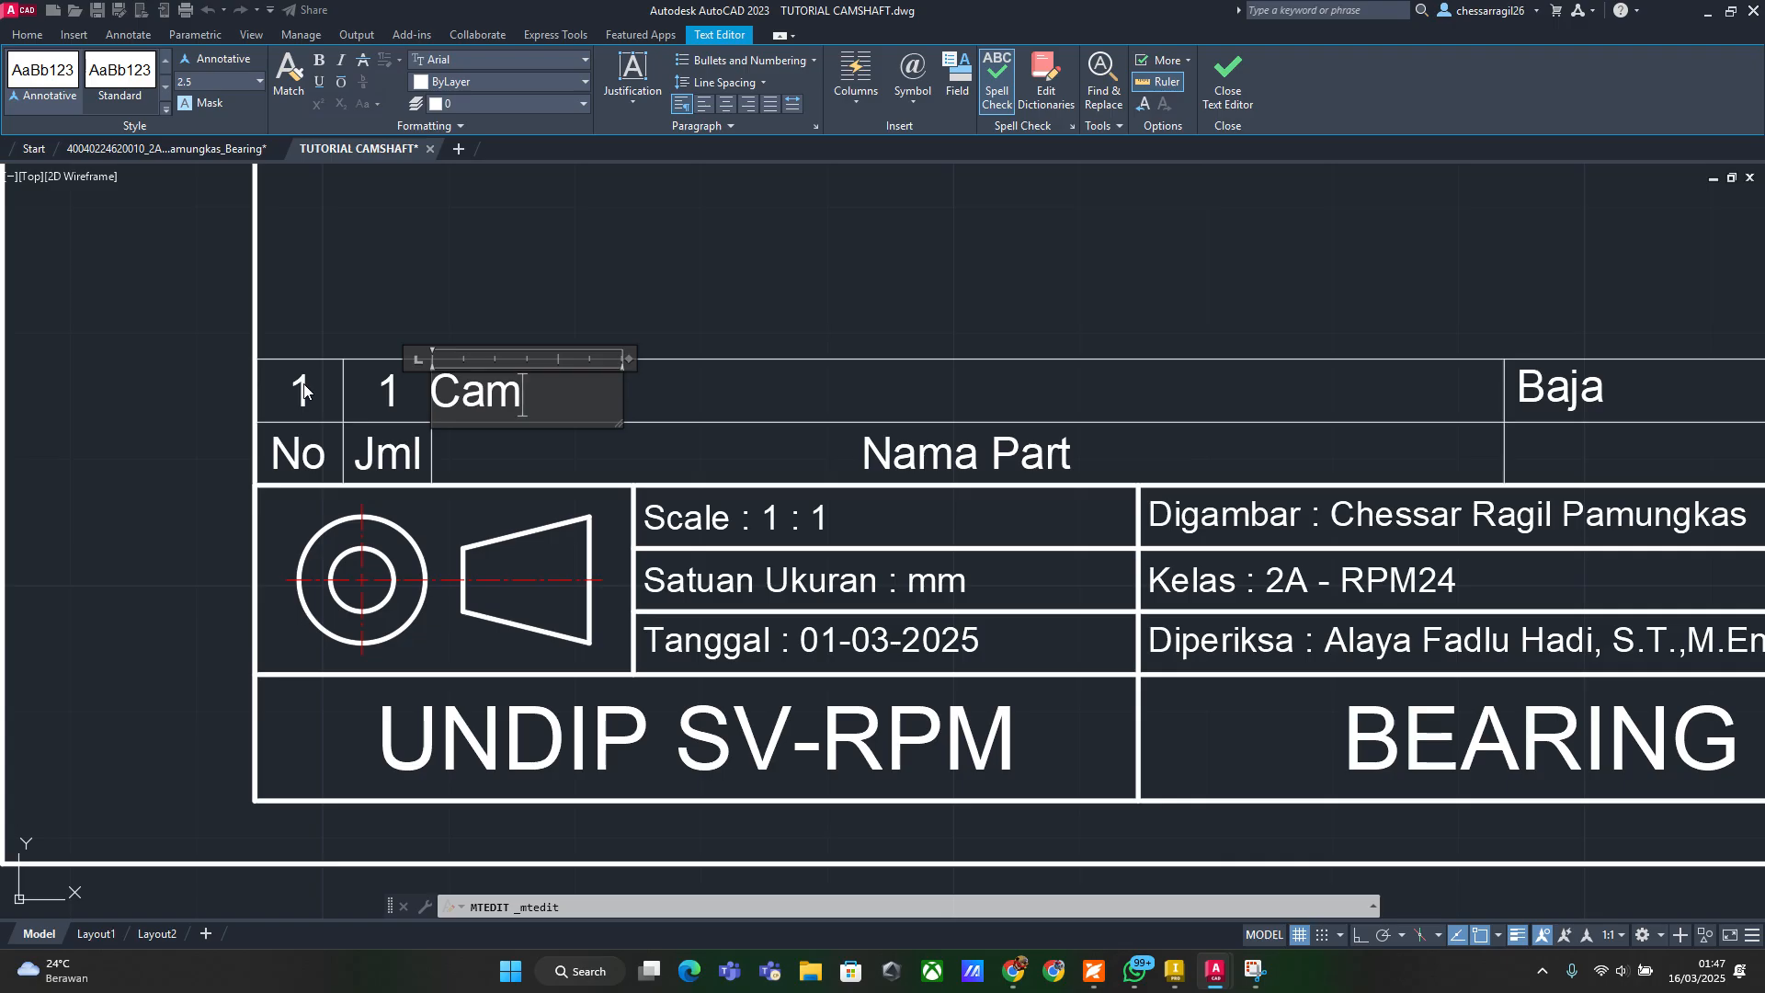
key("BackSpace")
key("BackSpace")
key("BackSpace")
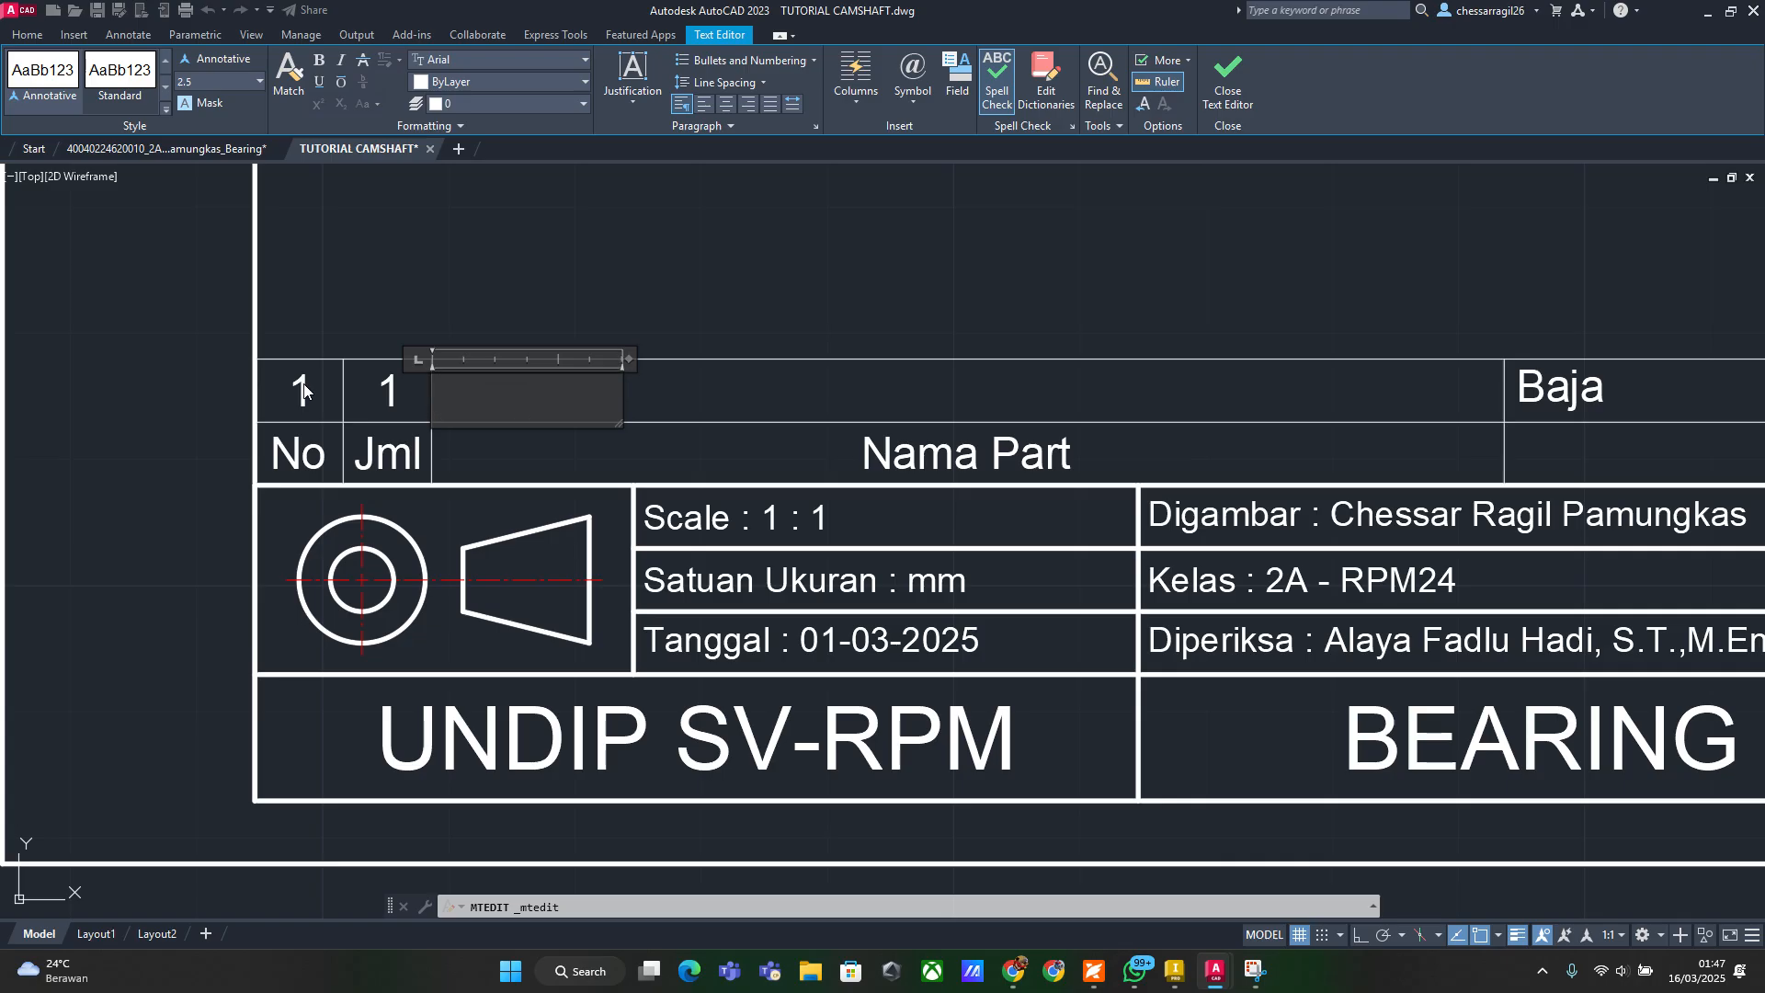
type("Camshaft")
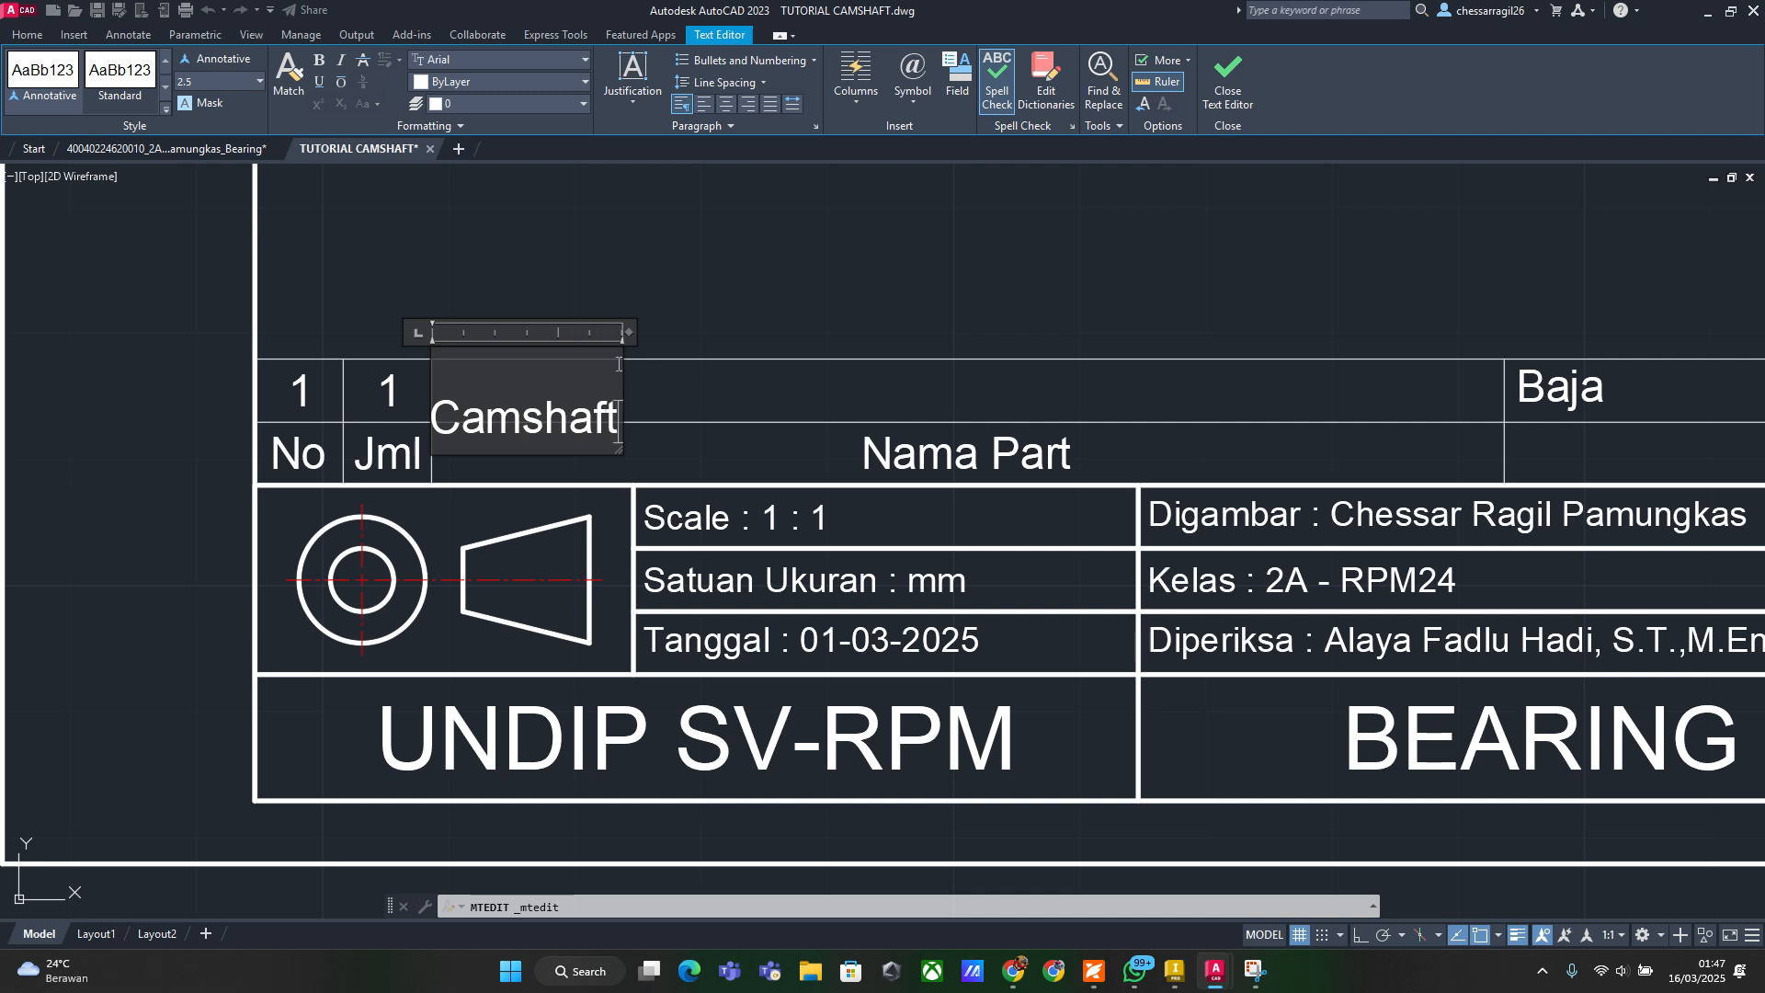
left_click_drag(624, 372, 671, 387)
left_click(867, 306)
Change the Keterangan entry in the title block to Camshaft Supra Fit
scroll(1247, 477, "down", 2)
middle_click_drag(1247, 477, 863, 505)
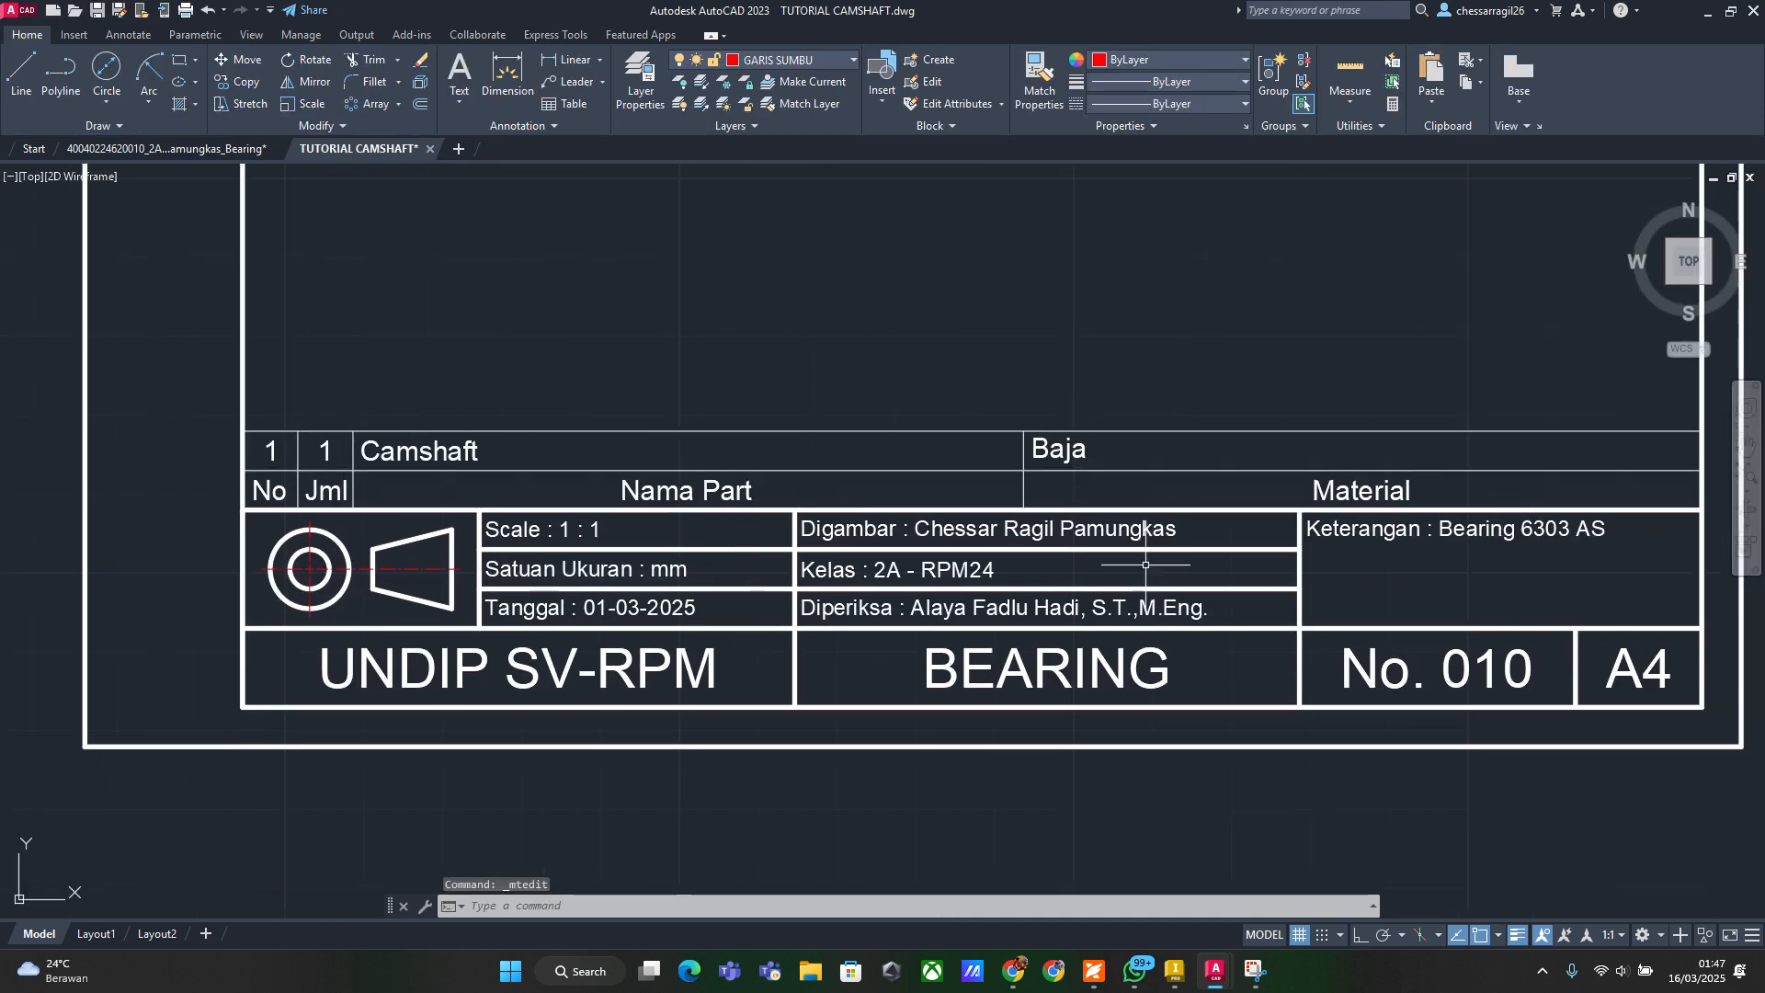
left_click(1509, 535)
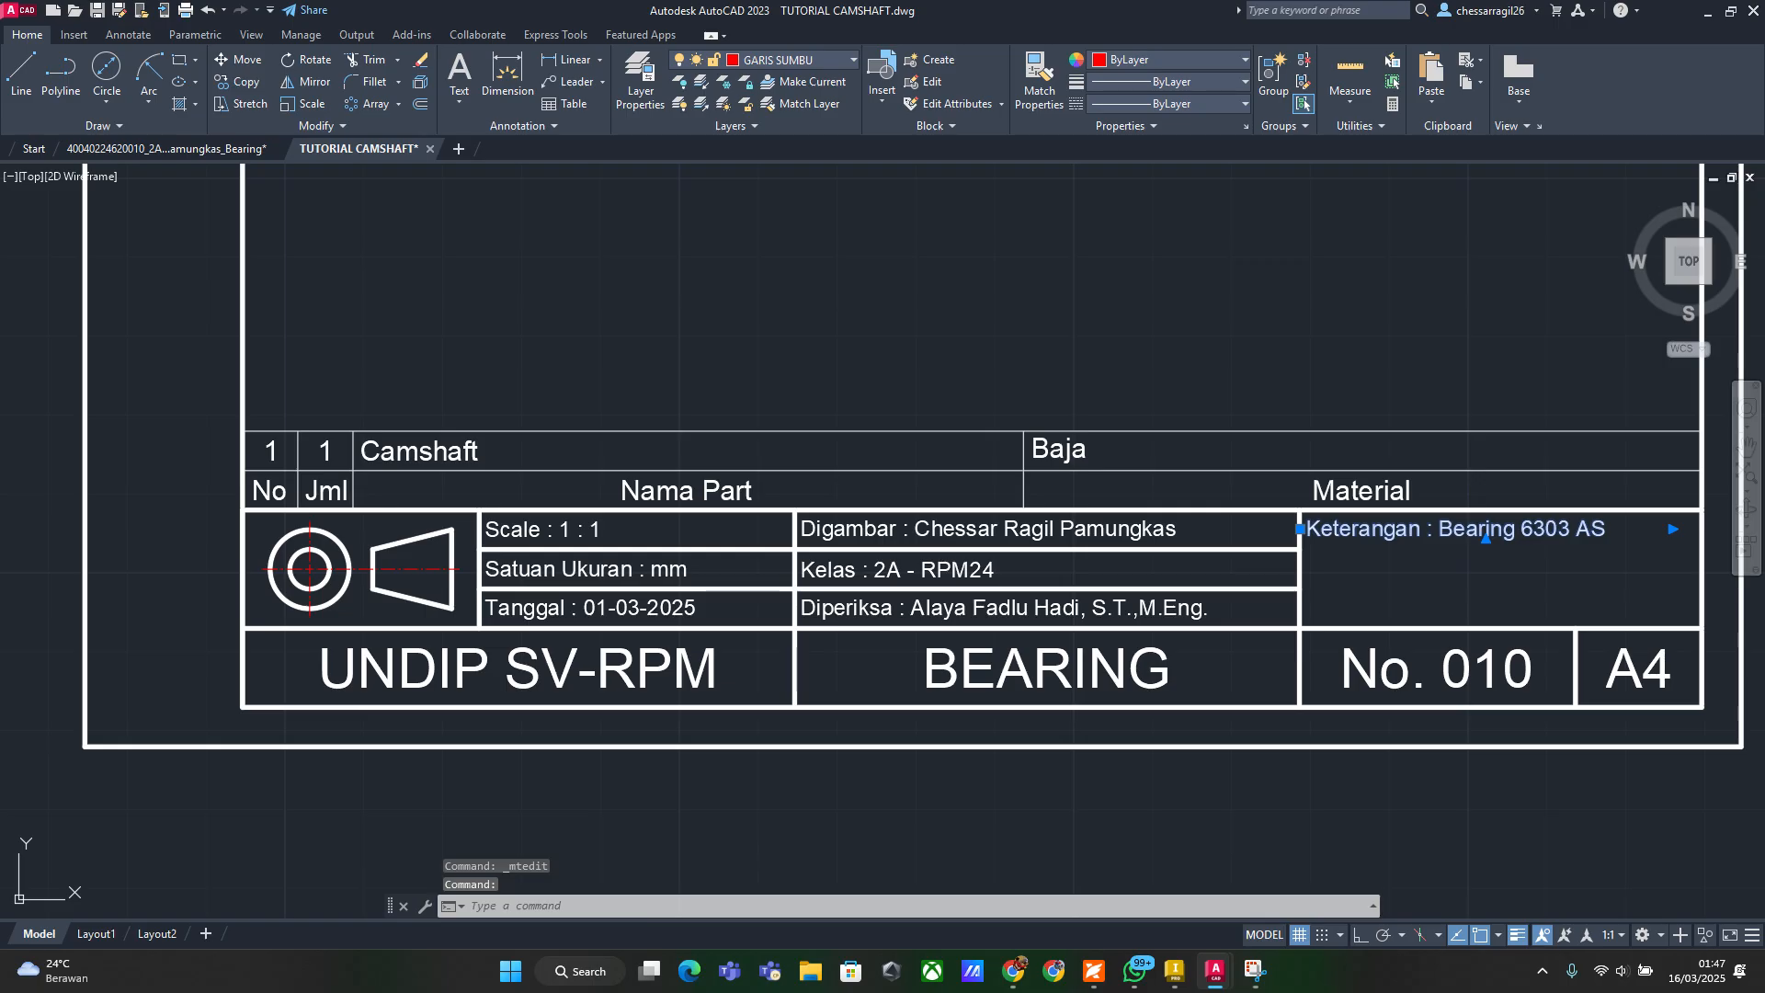
double_click(1504, 531)
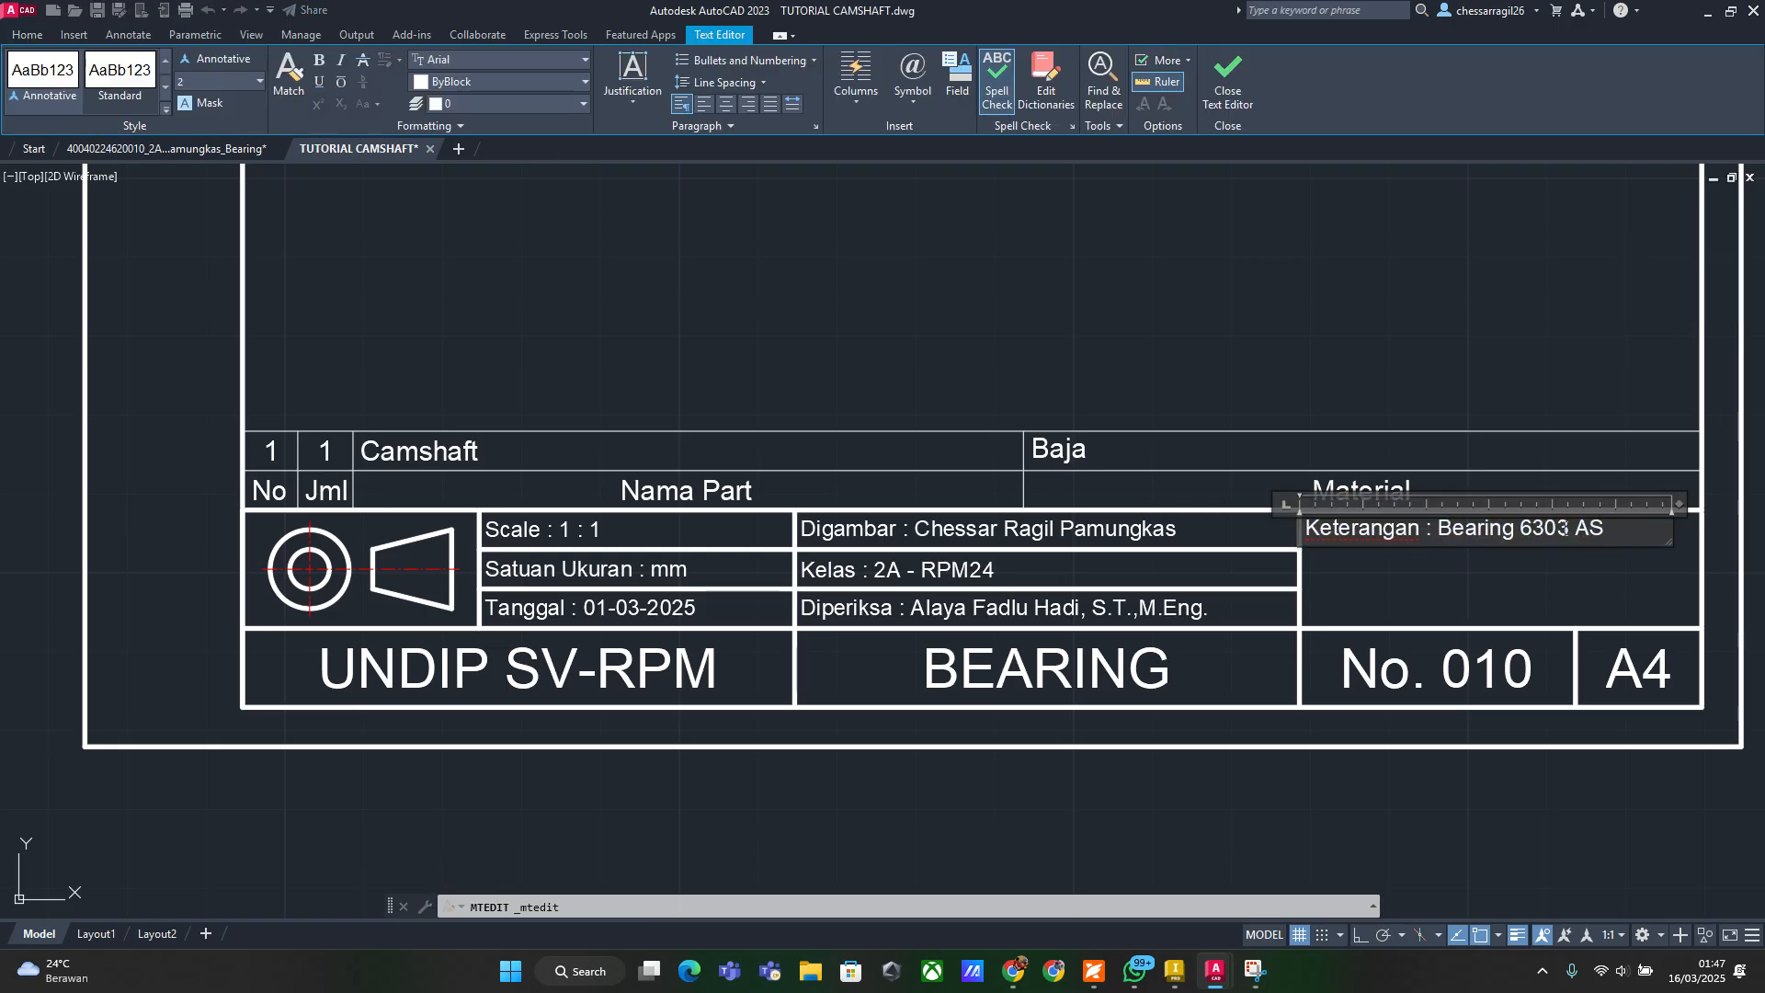
left_click_drag(1604, 530, 1472, 552)
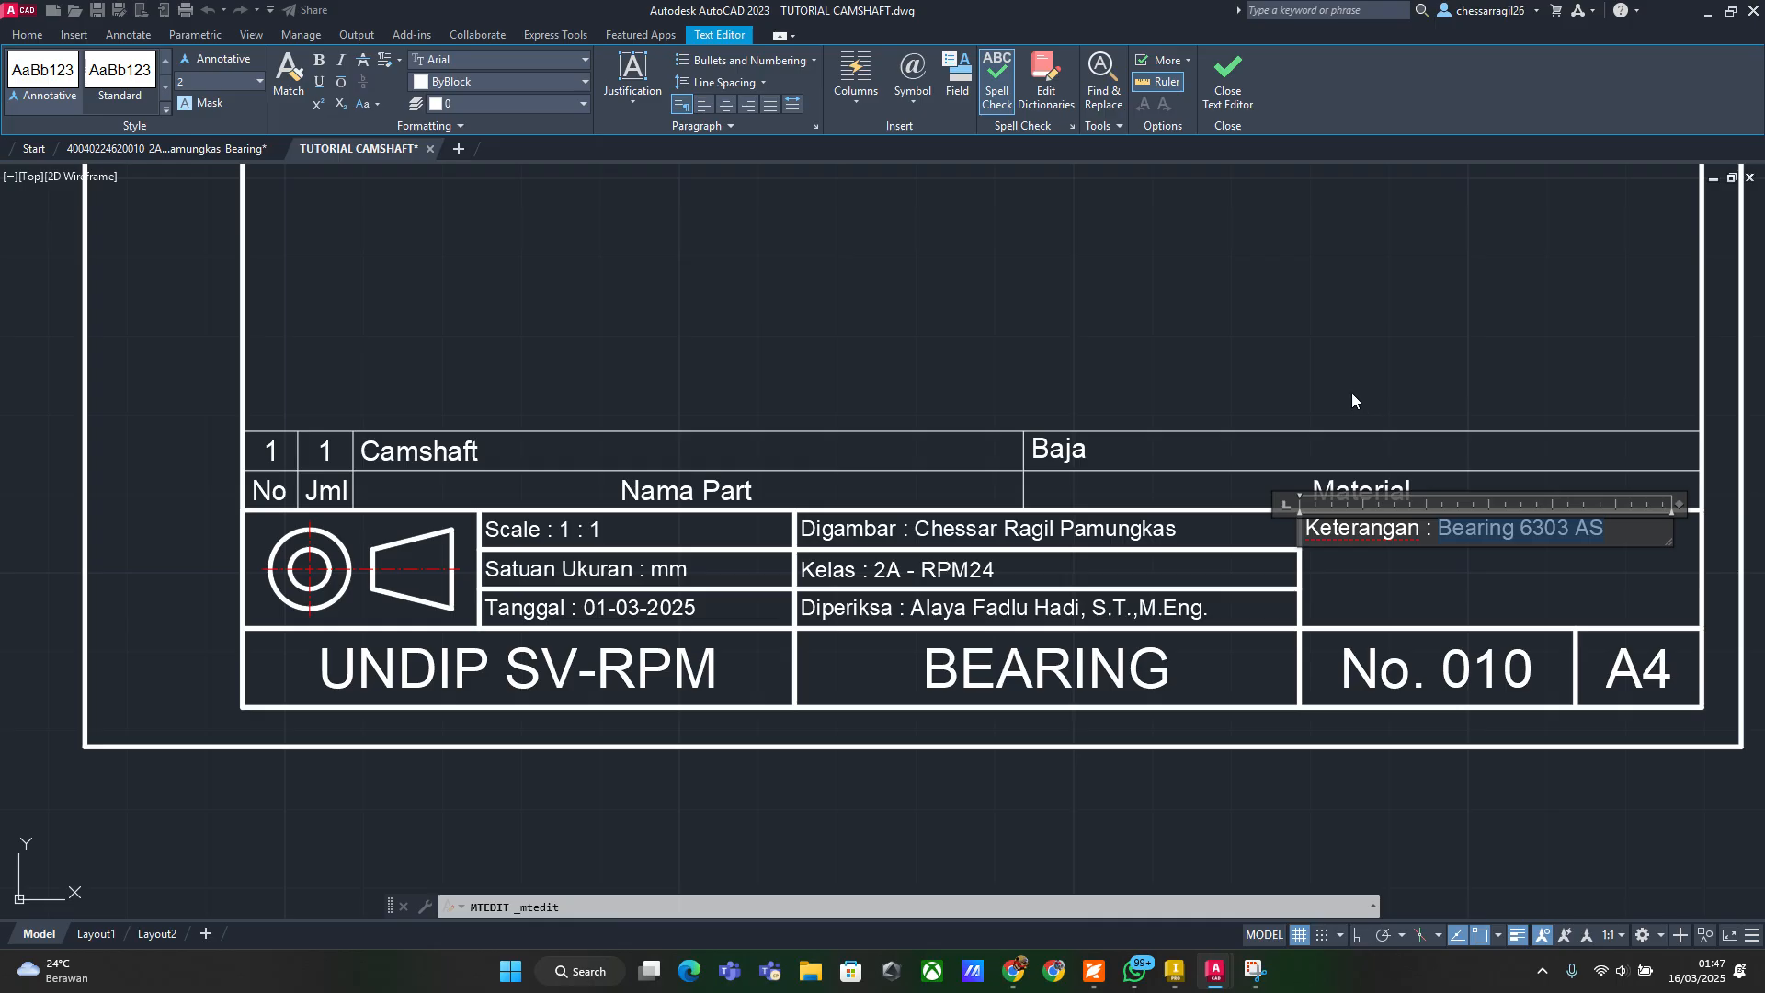
type("Camshaf")
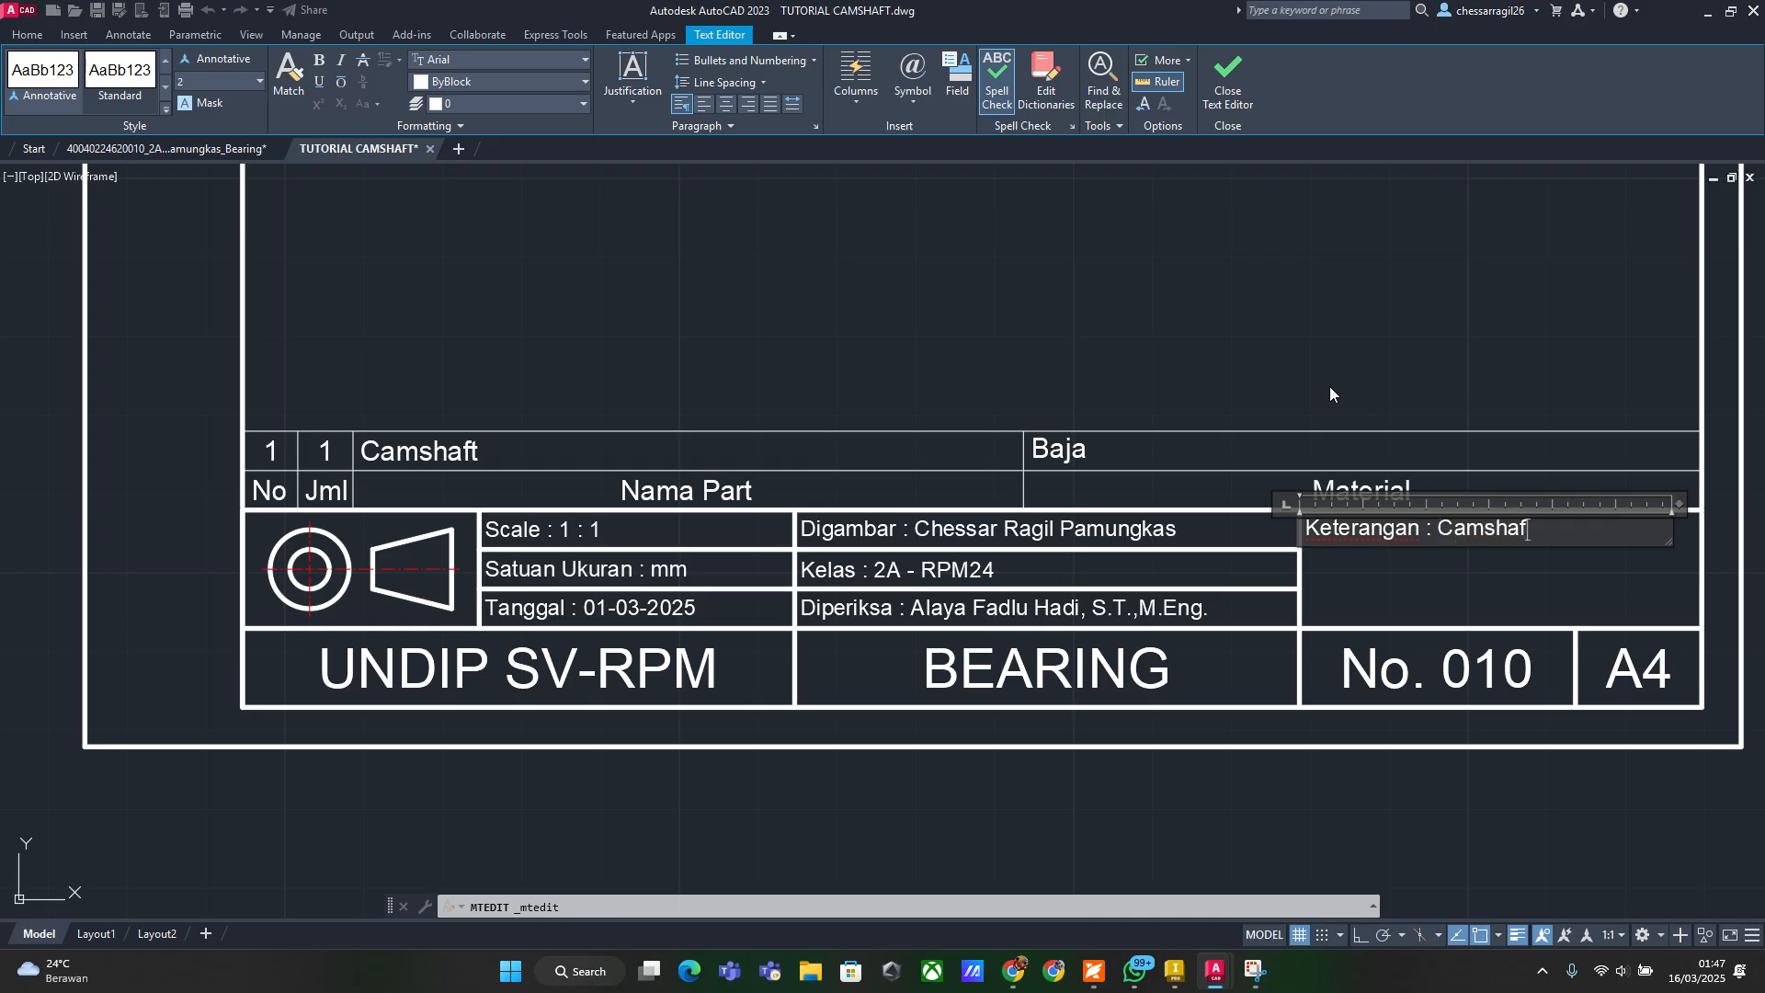
type("t")
type("Supra Fit")
left_click(1349, 355)
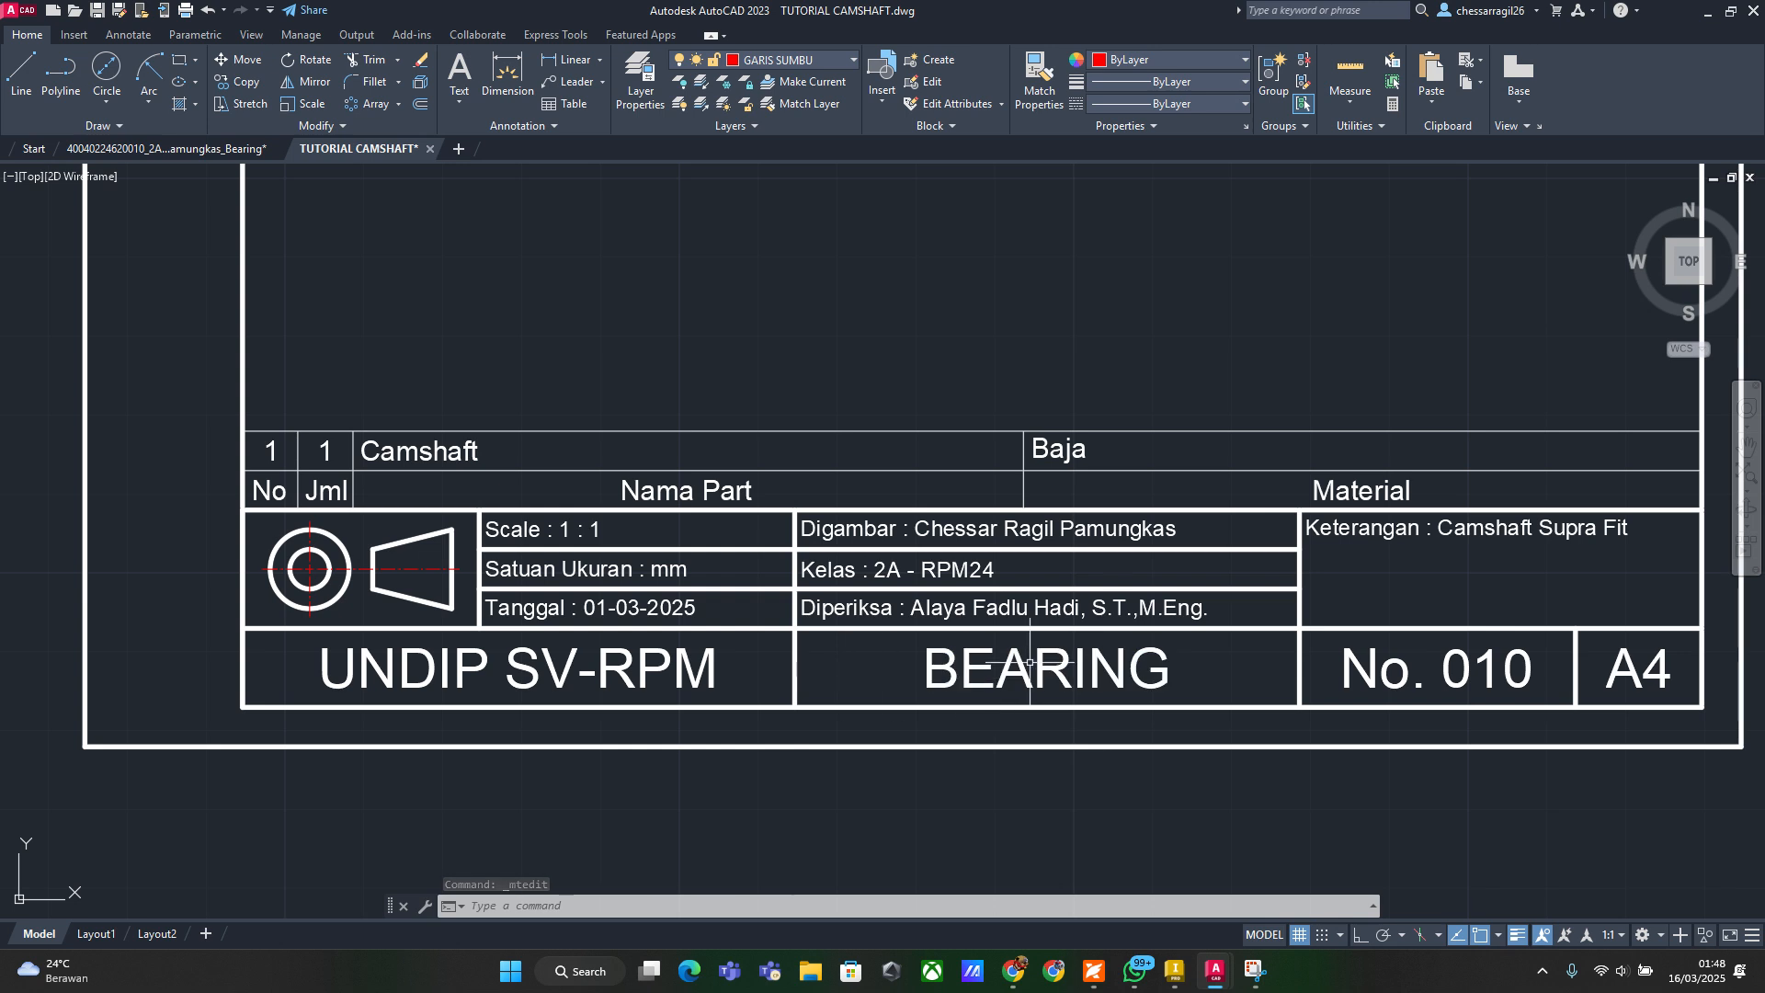
Replace the drawing title BEARING in the title block with CAMSHAFT
double_click(1166, 669)
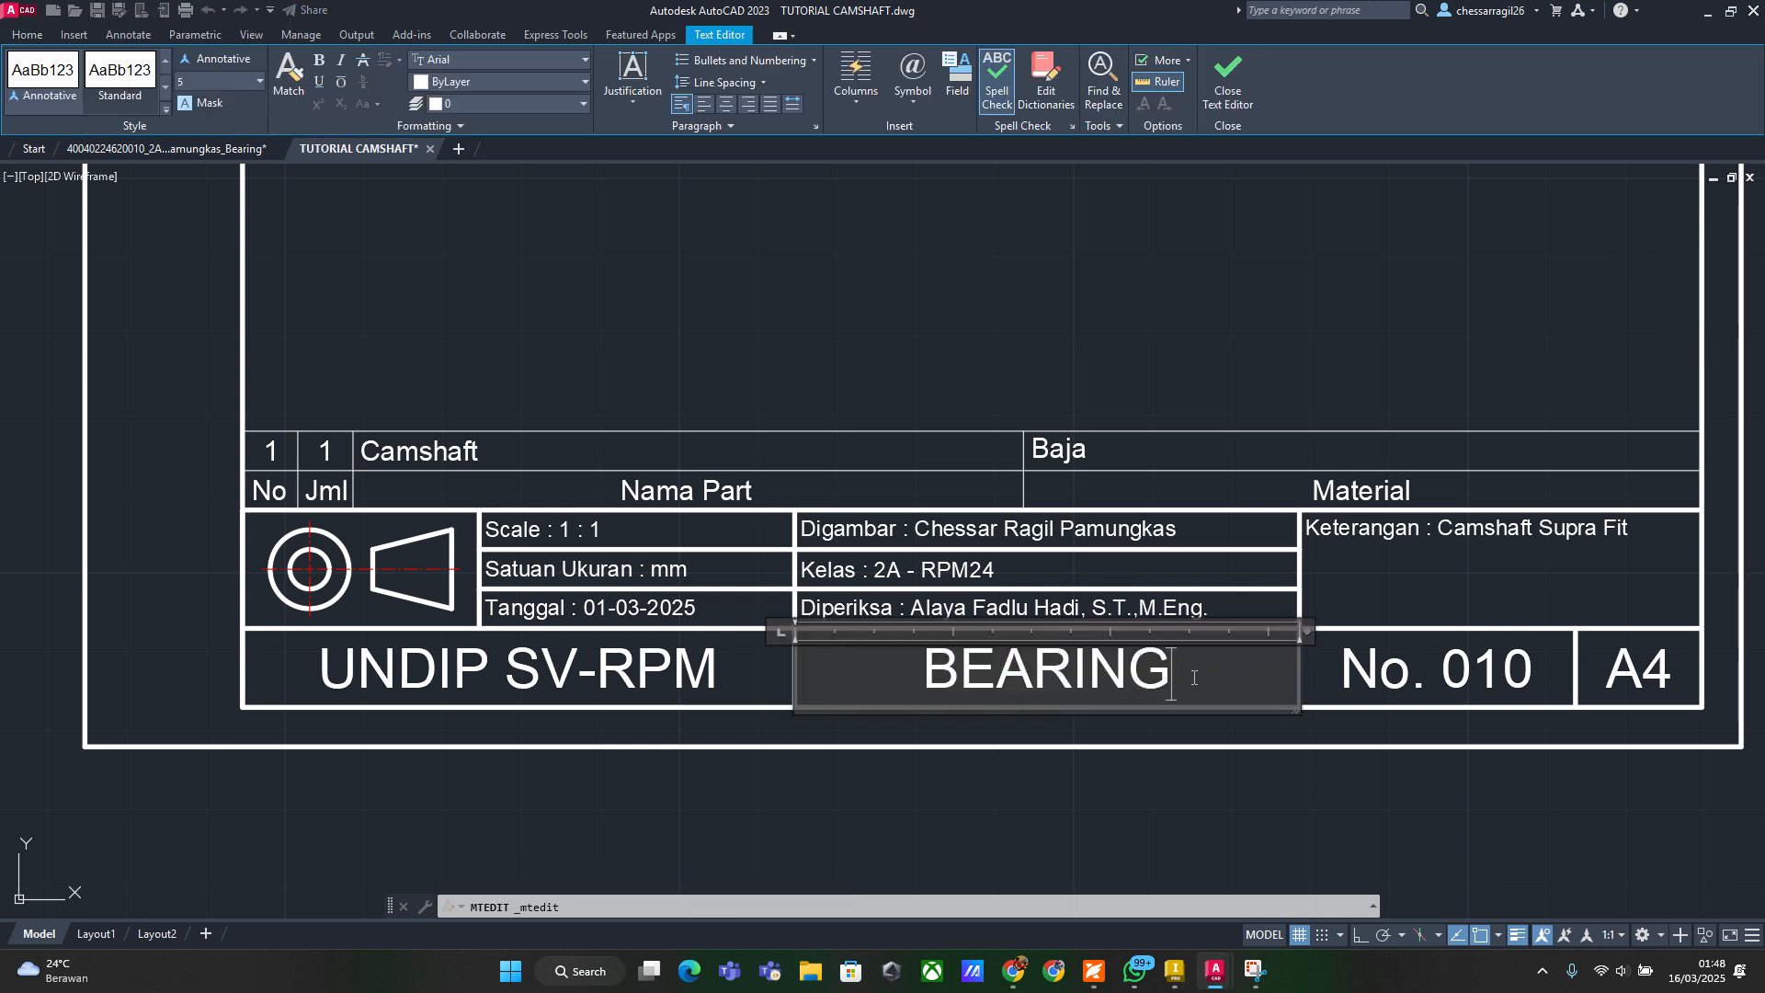
left_click_drag(1193, 677, 781, 678)
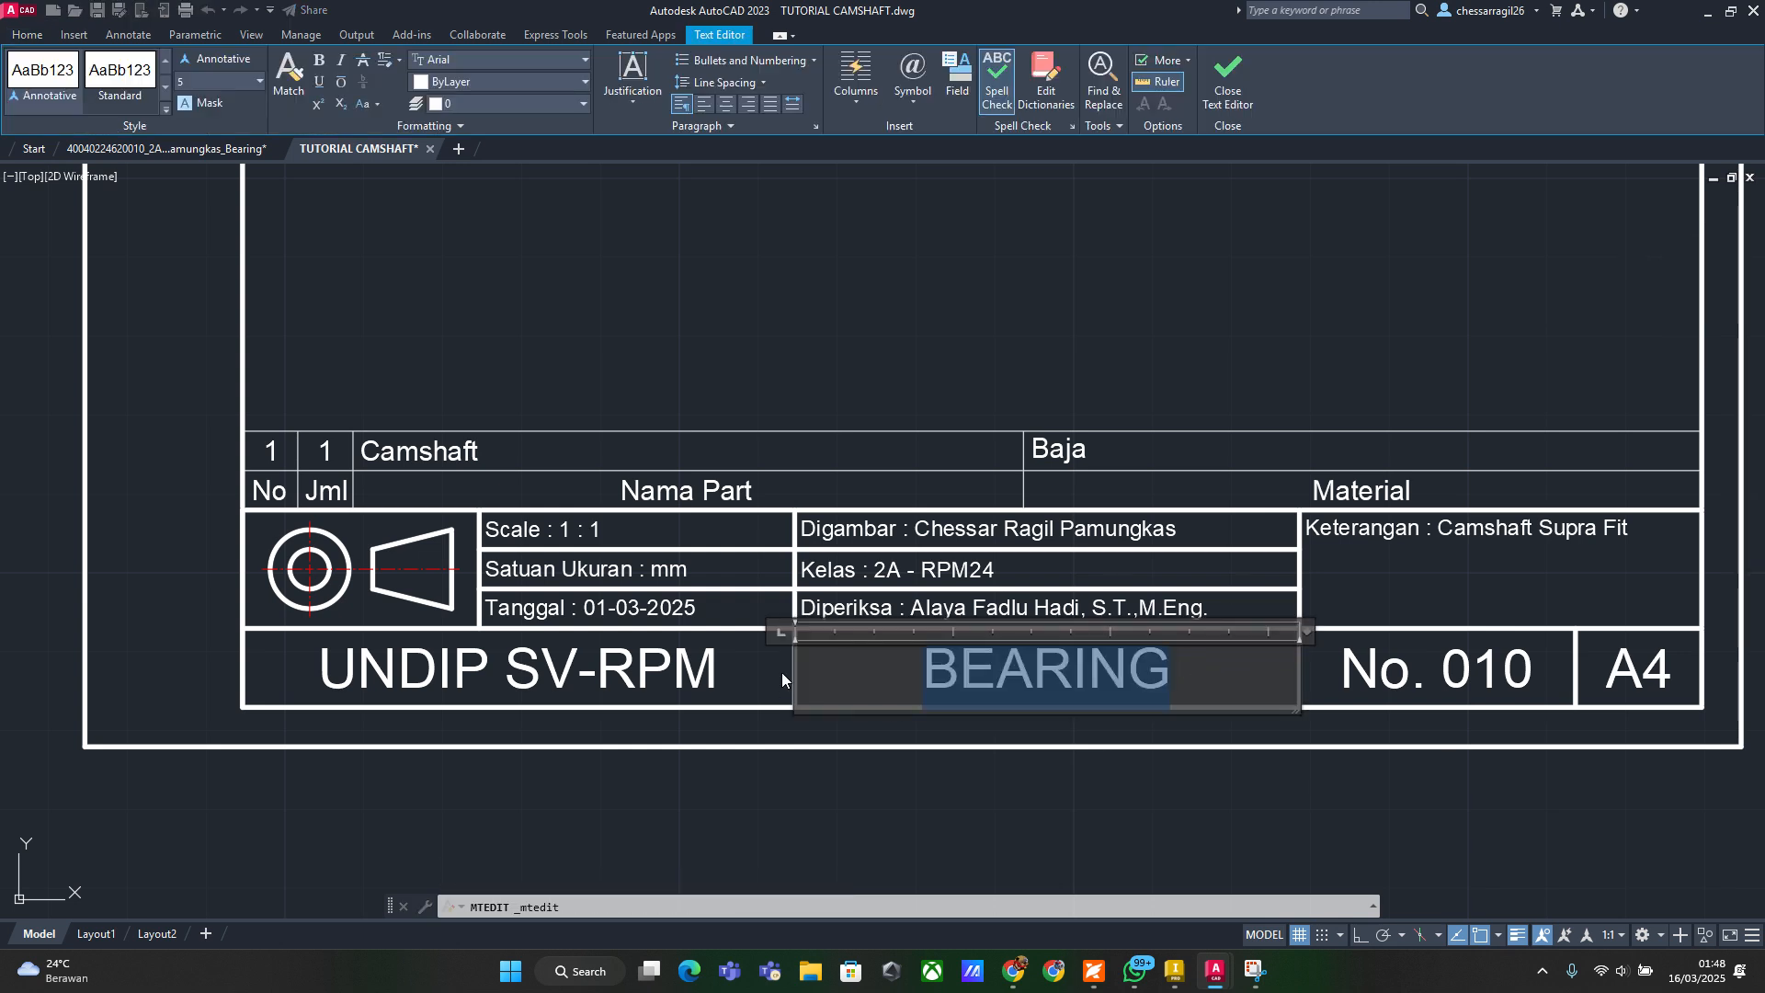
type("CAMSHAFT")
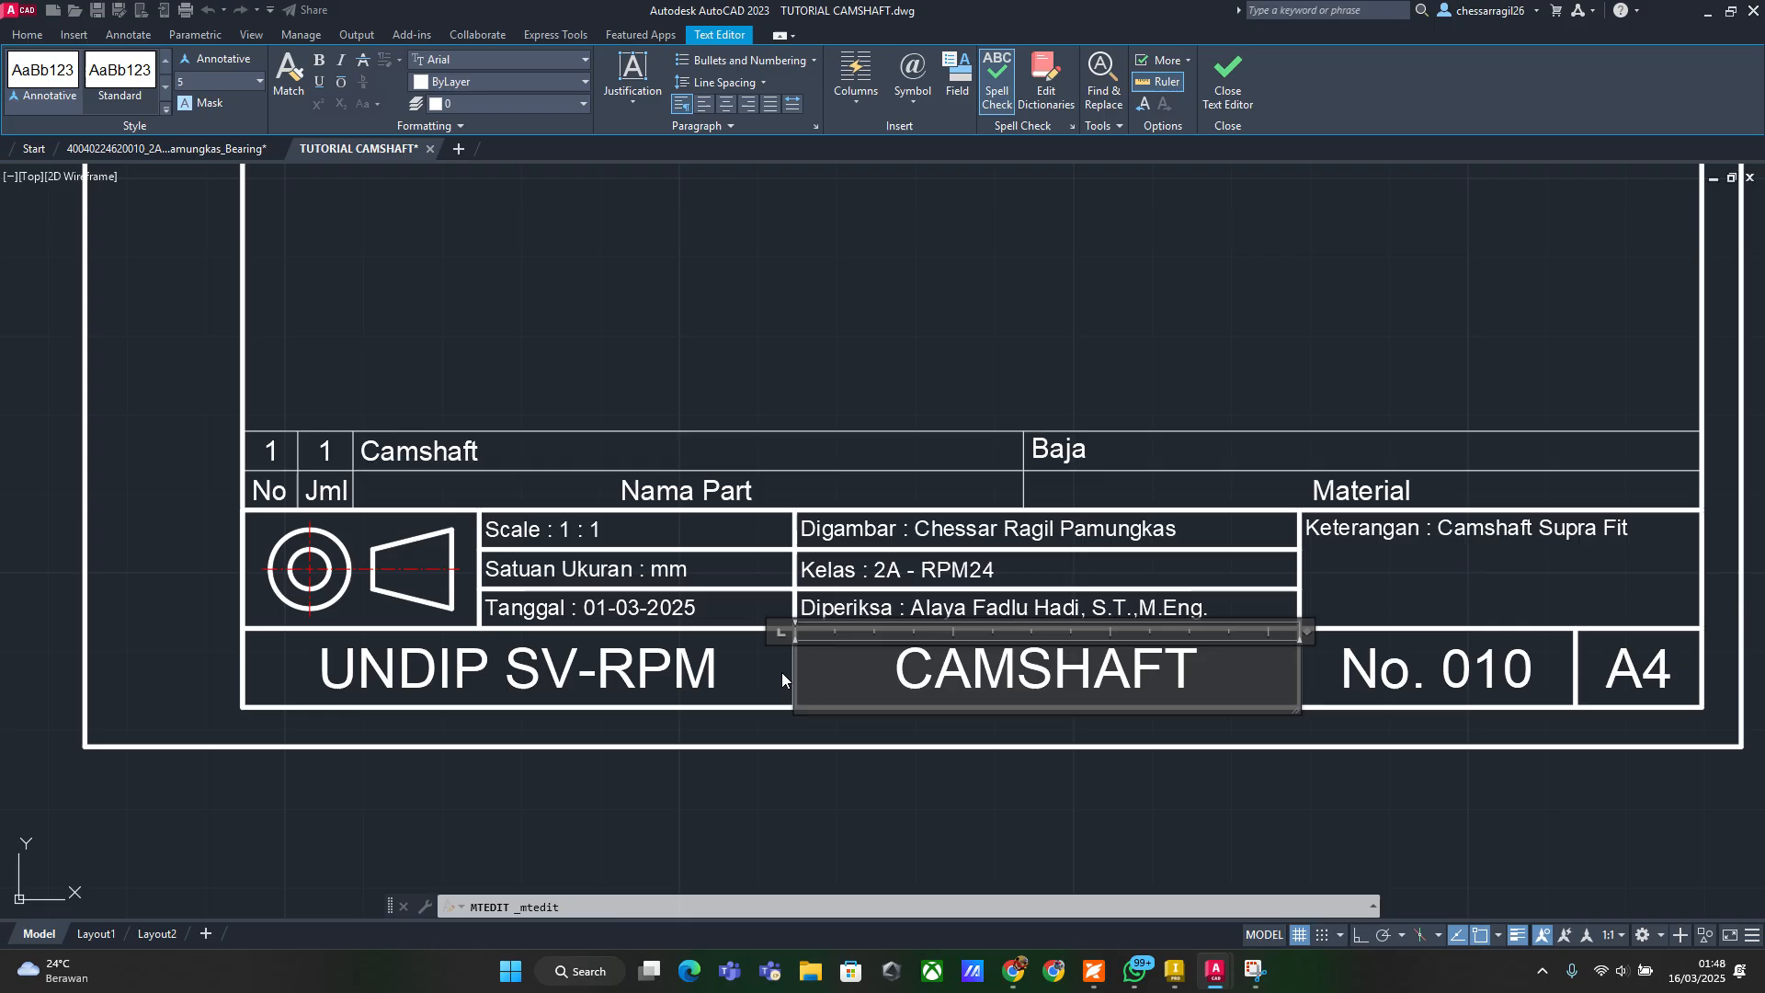
left_click(978, 404)
Move the circular end view and the side view of the camshaft together into the A4 sheet, below the 2D Detail Drawing heading
scroll(956, 726, "down", 8)
scroll(956, 726, "up", 4)
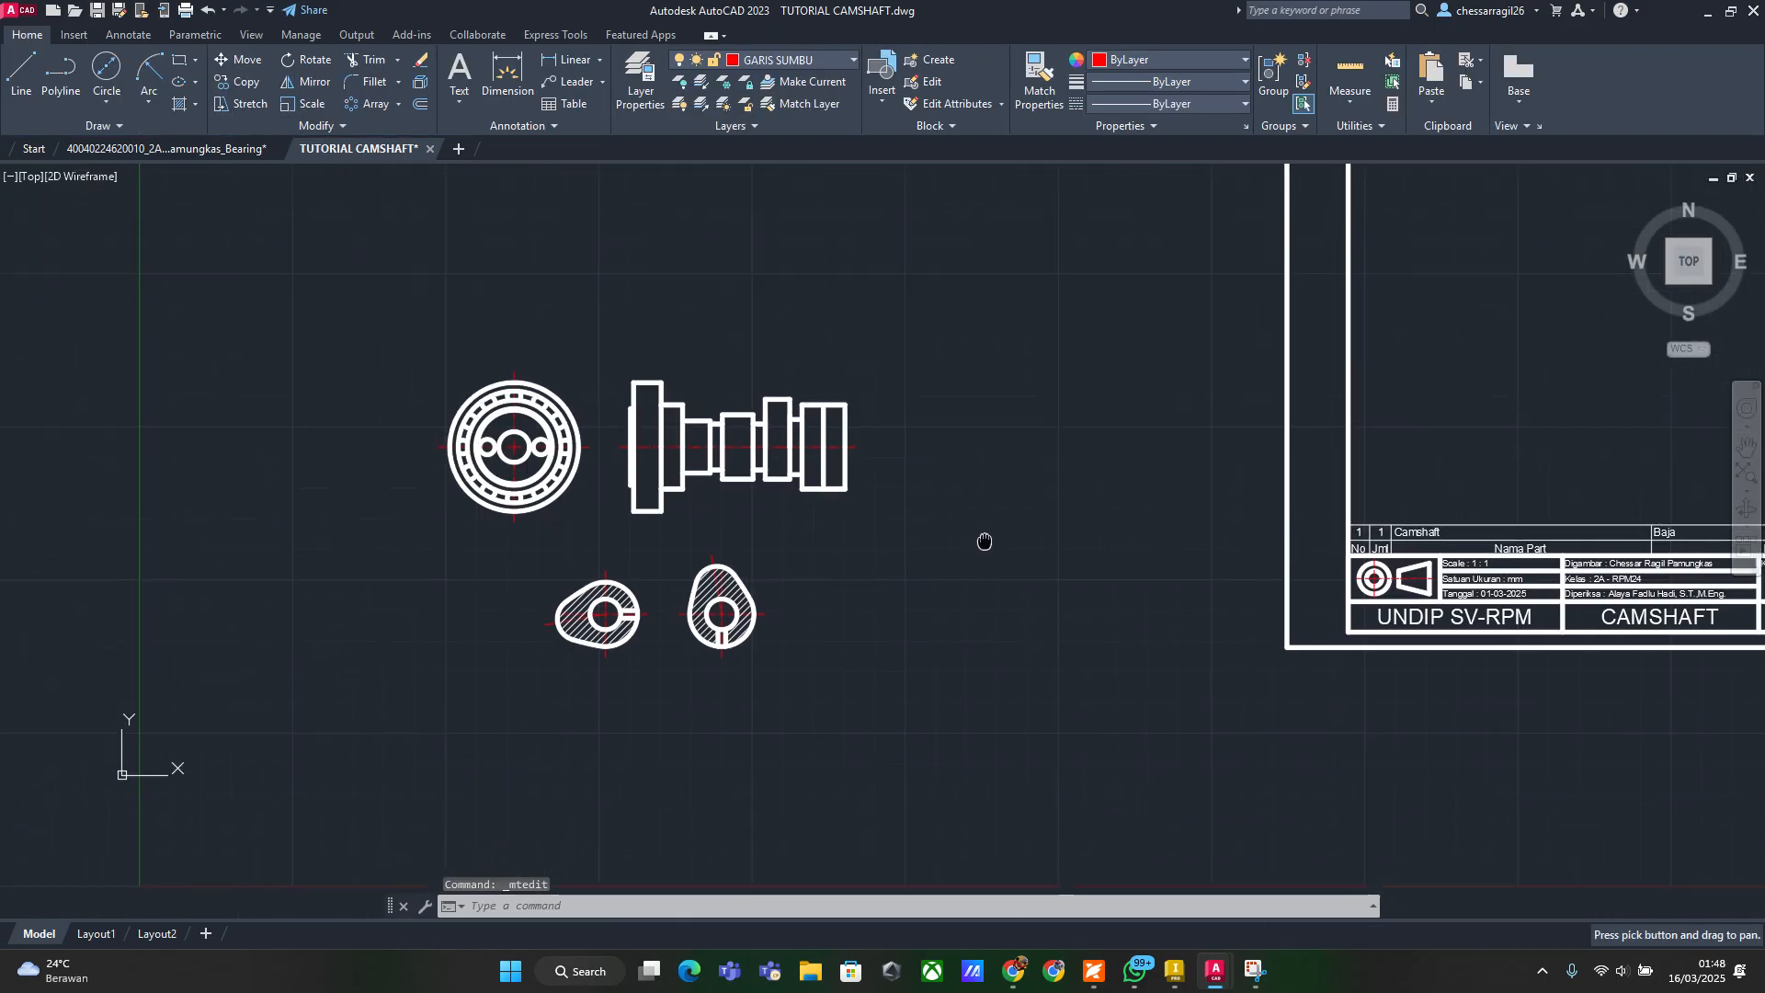
left_click(951, 517)
left_click(369, 300)
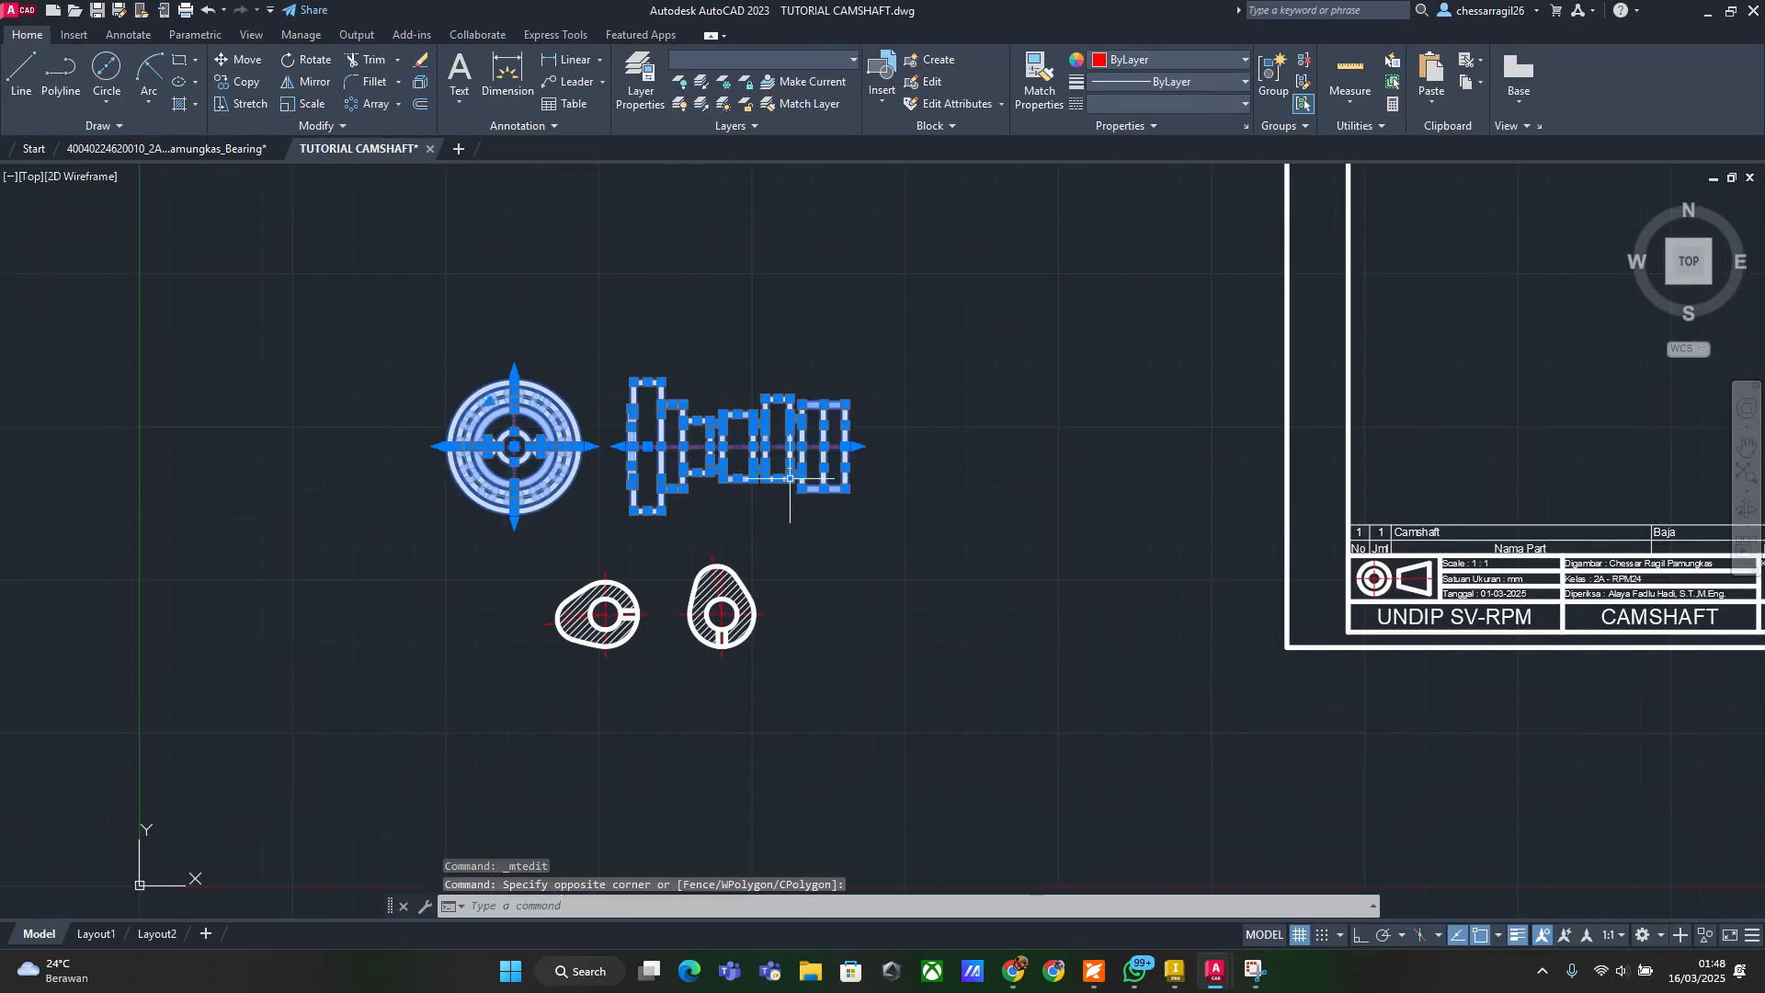
right_click(757, 455)
left_click(831, 594)
left_click(720, 509)
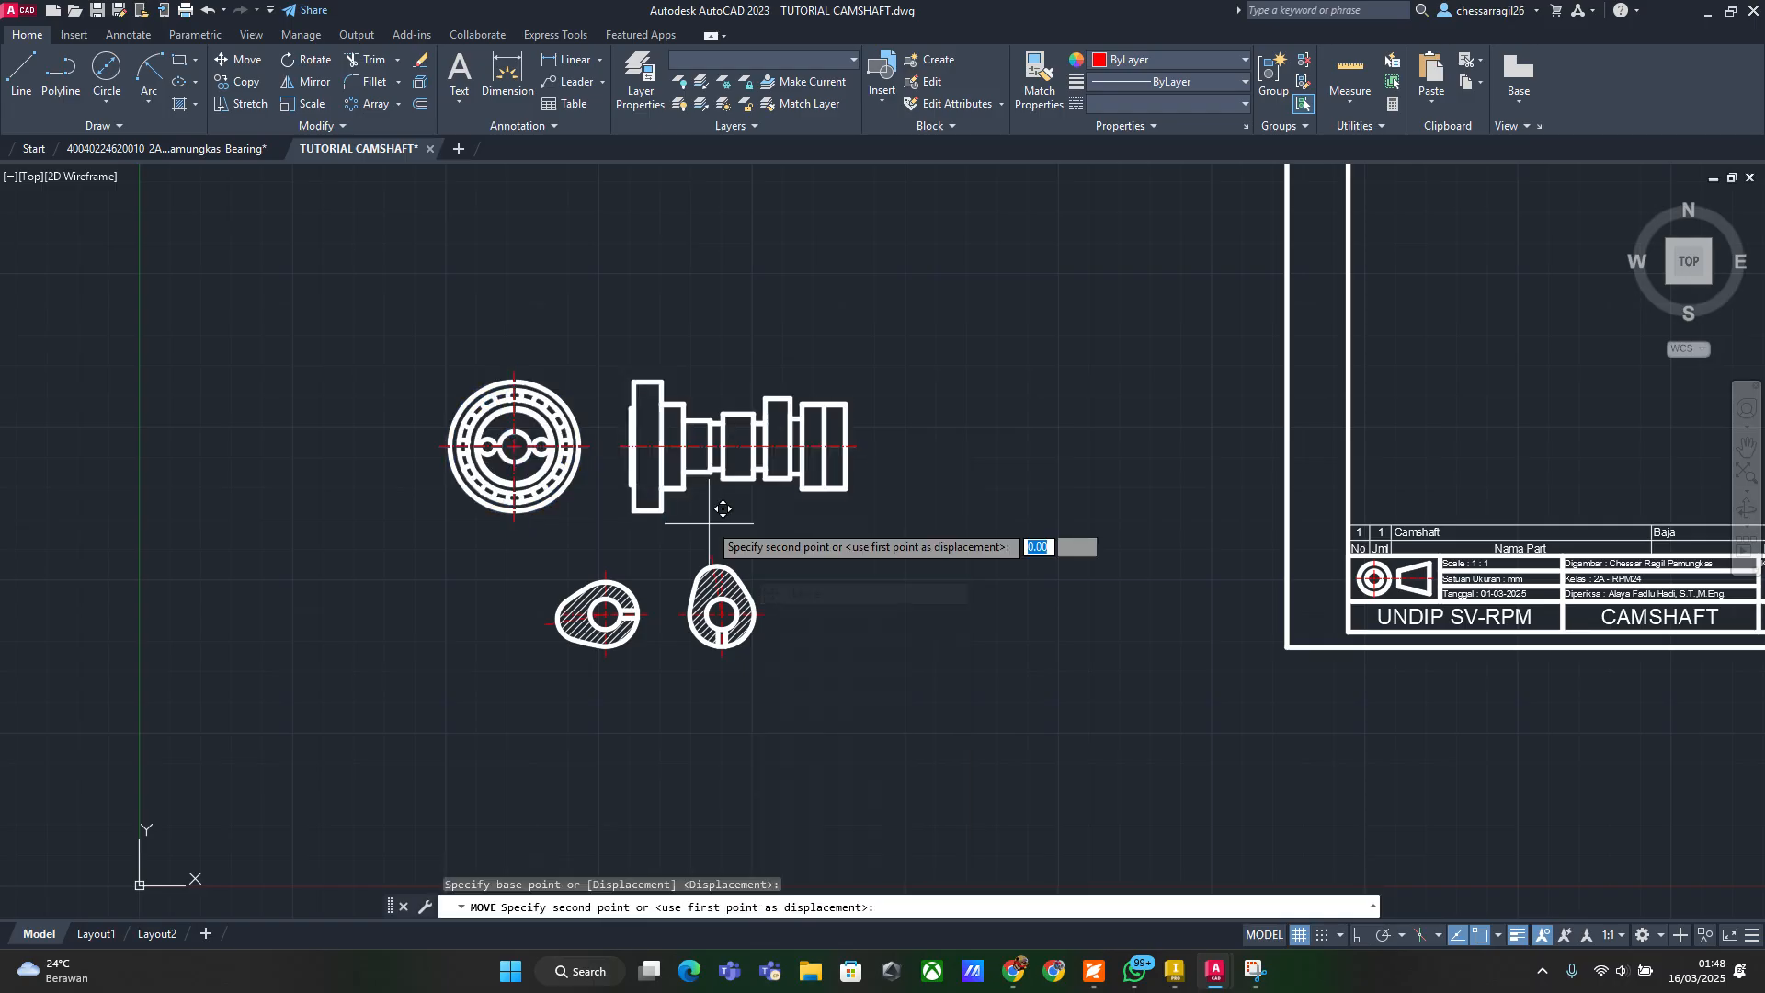
middle_click_drag(1082, 584, 587, 698)
middle_click_drag(1245, 203, 1071, 505)
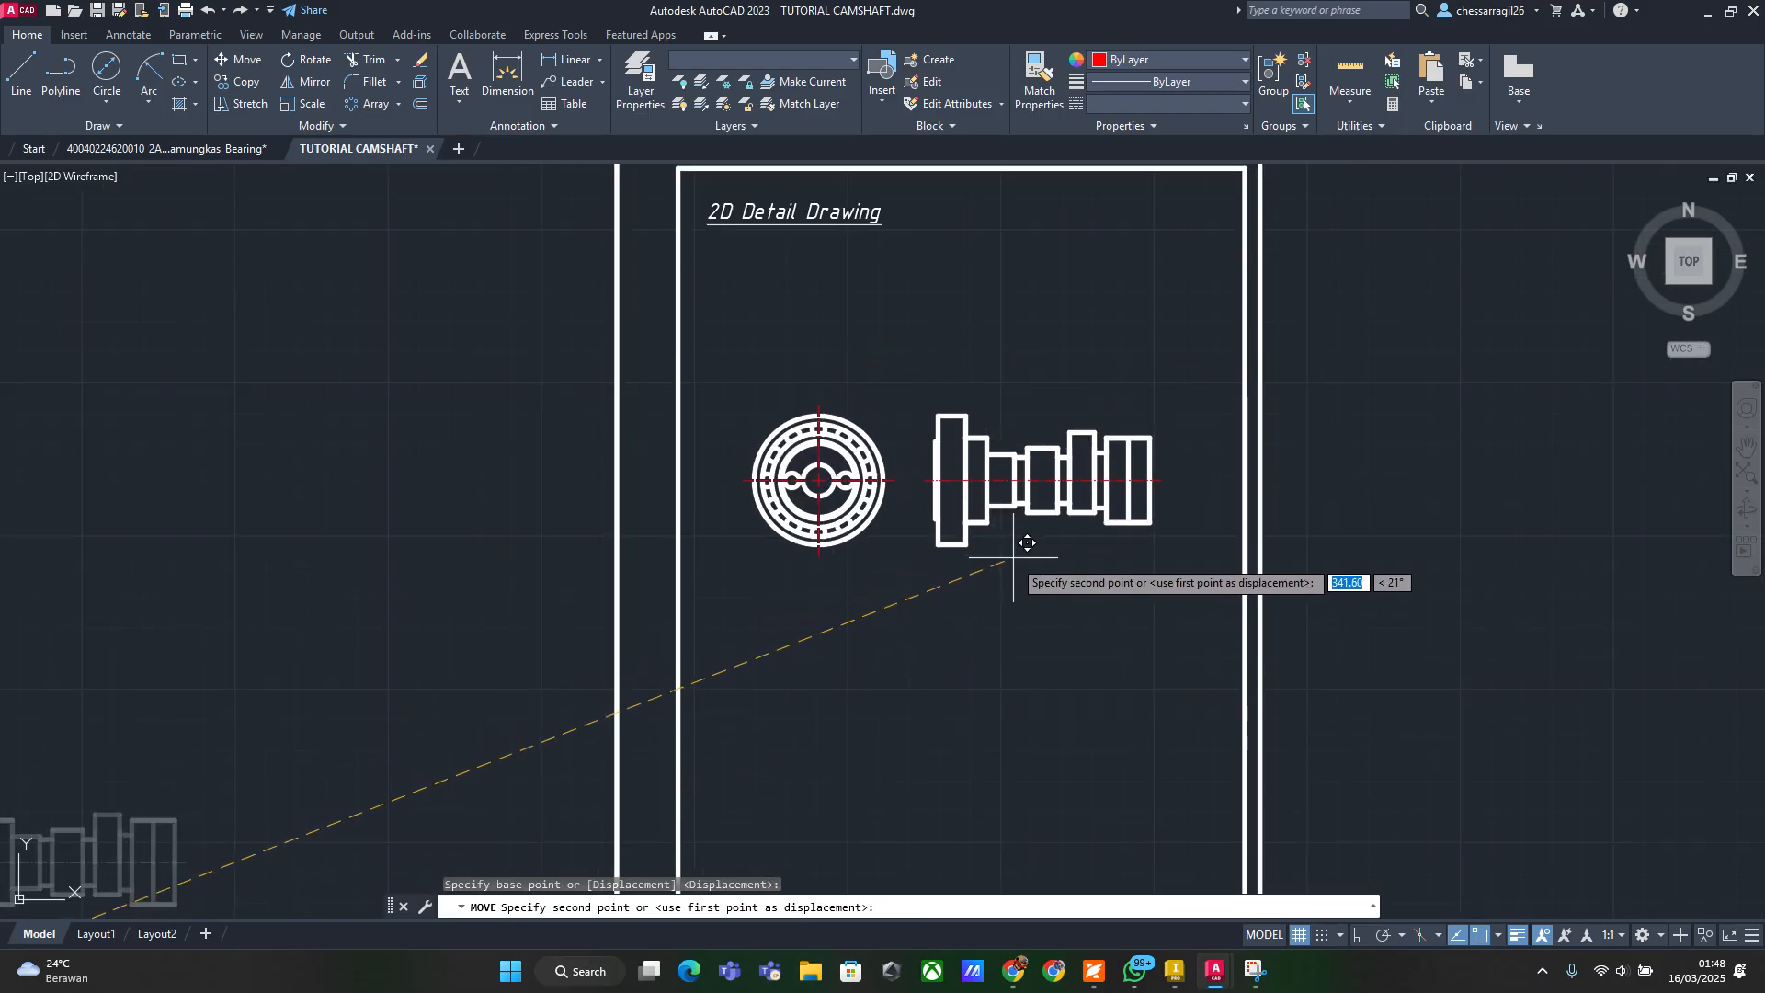
left_click(1016, 508)
Move both hatched cam profile sections into the A4 sheet, centred beneath the two camshaft views
scroll(1024, 632, "down", 4)
scroll(1028, 615, "up", 2)
middle_click_drag(1029, 615, 1101, 487)
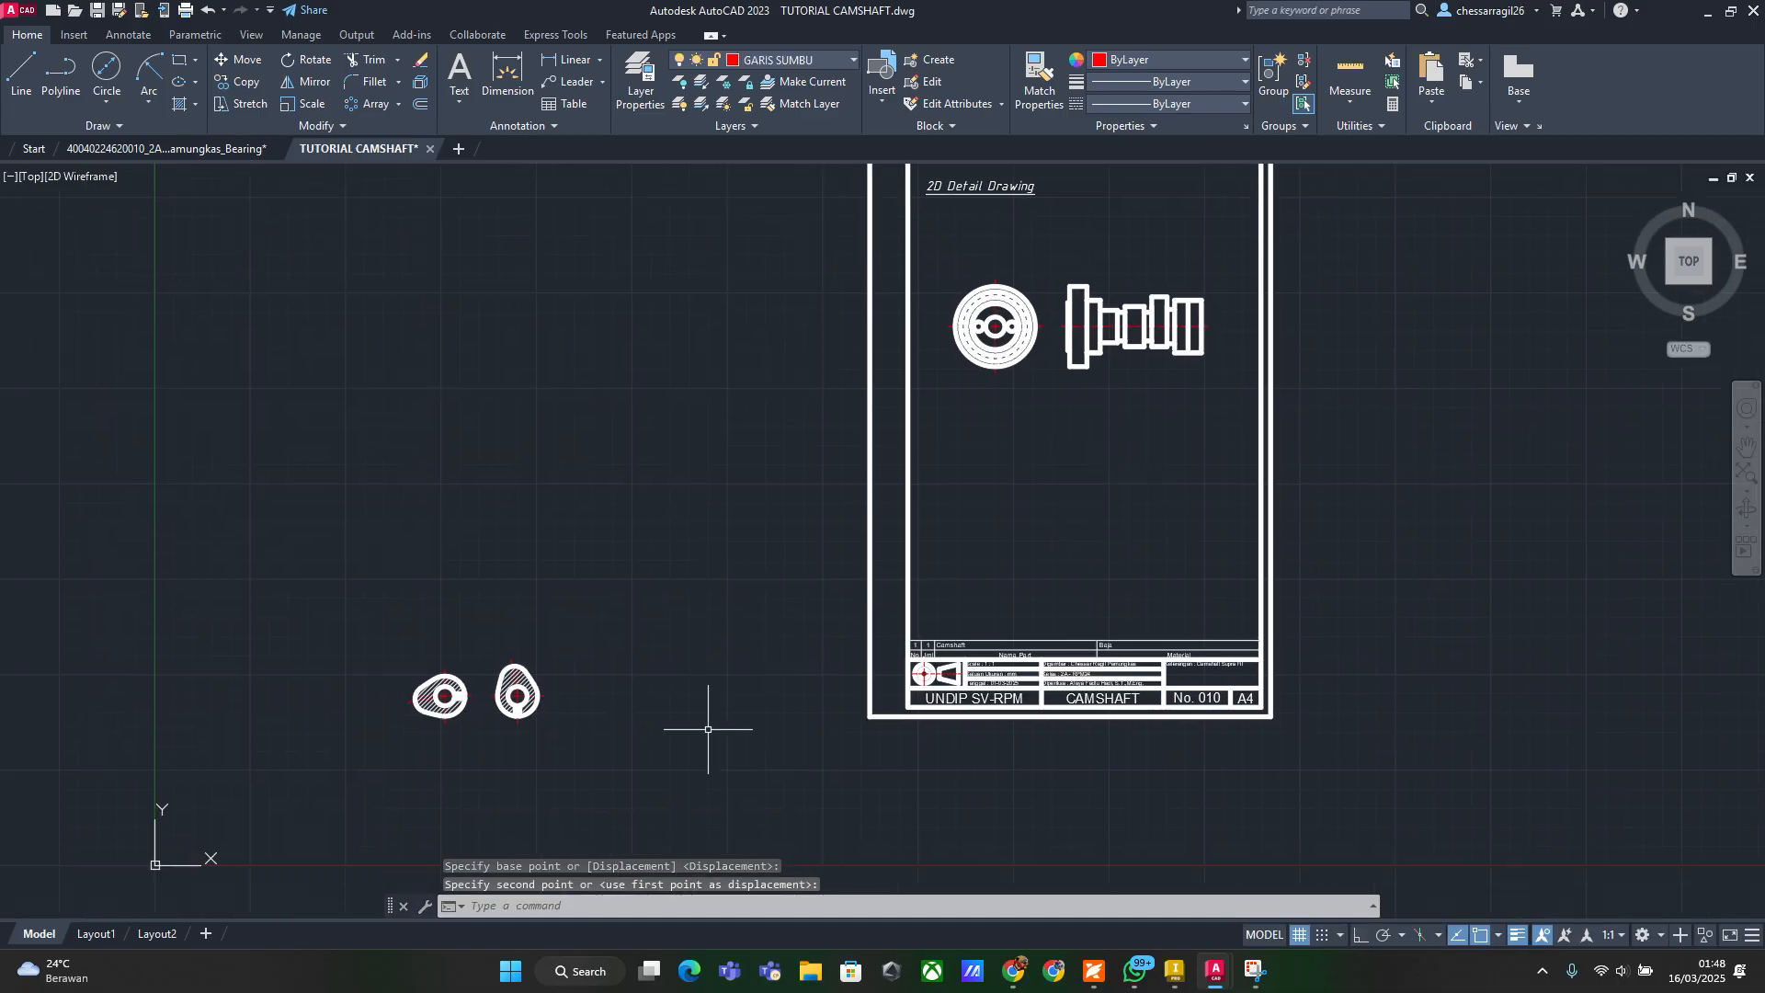
left_click(709, 721)
left_click(355, 630)
type("m")
key("Return")
left_click(555, 713)
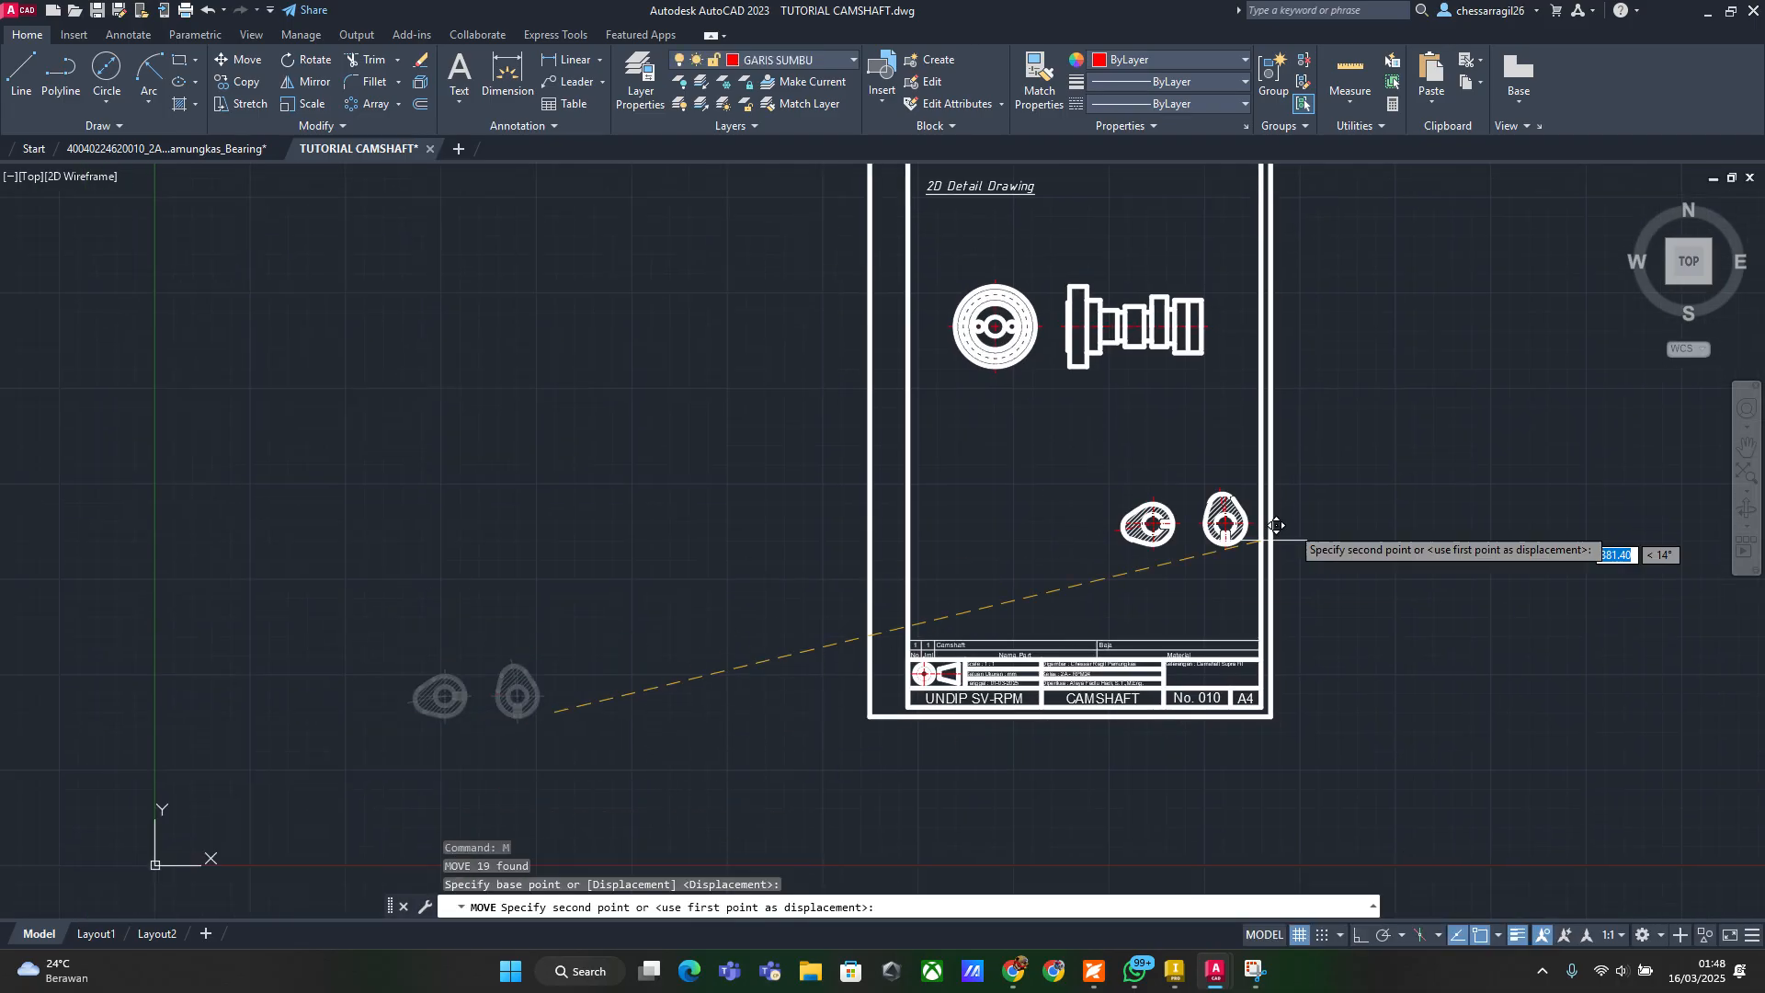
left_click(1155, 485)
key("Escape")
key("Escape")
key("Escape")
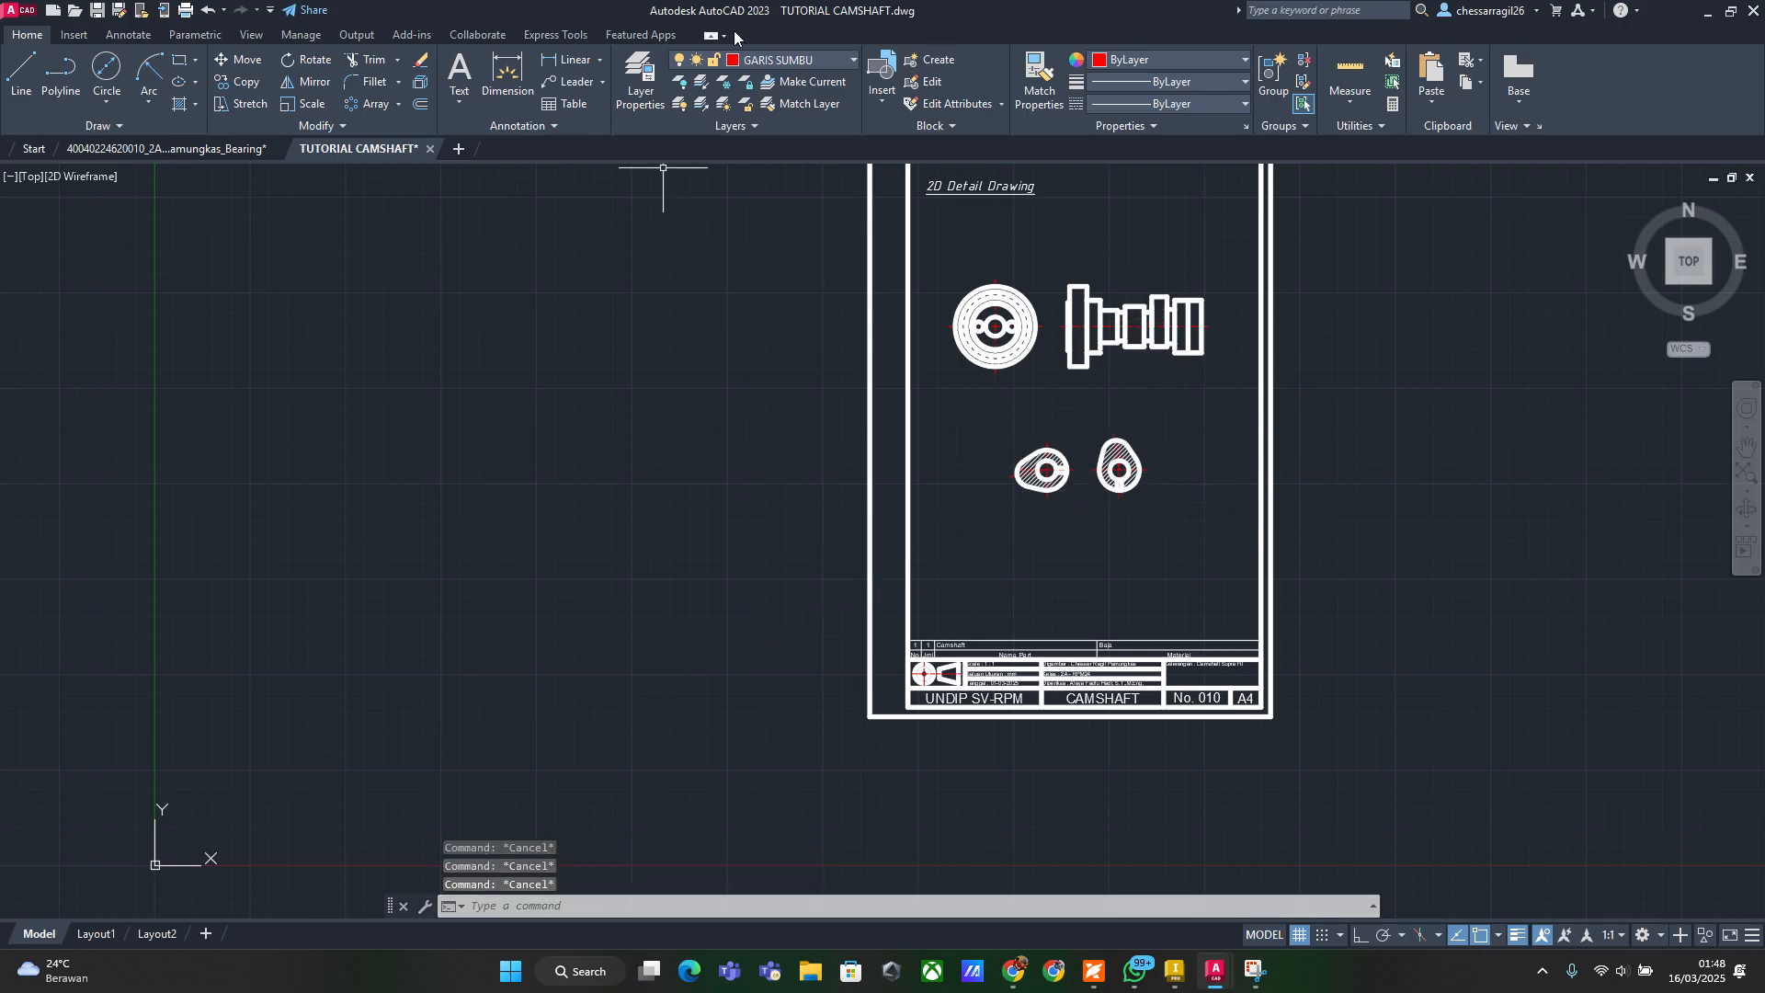
Make layer 0 current and add a diameter dimension to the outermost circle of the end view, placed outside its upper-left edge
left_click(726, 61)
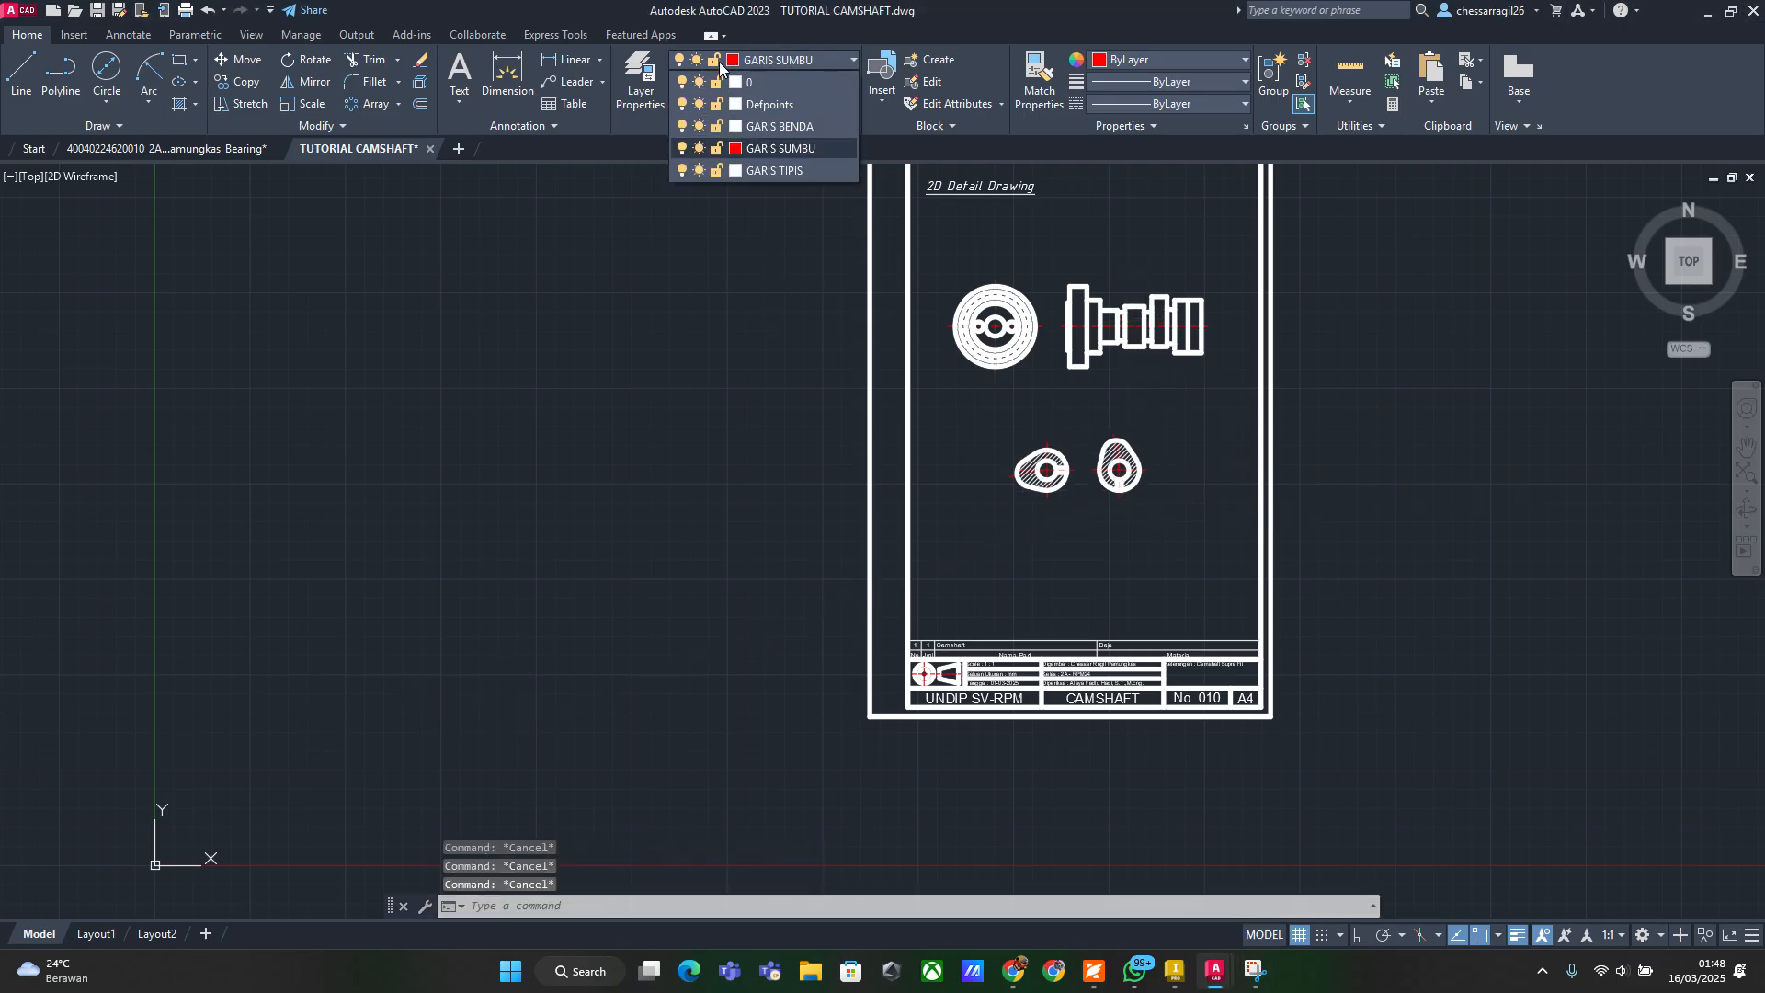
left_click(767, 82)
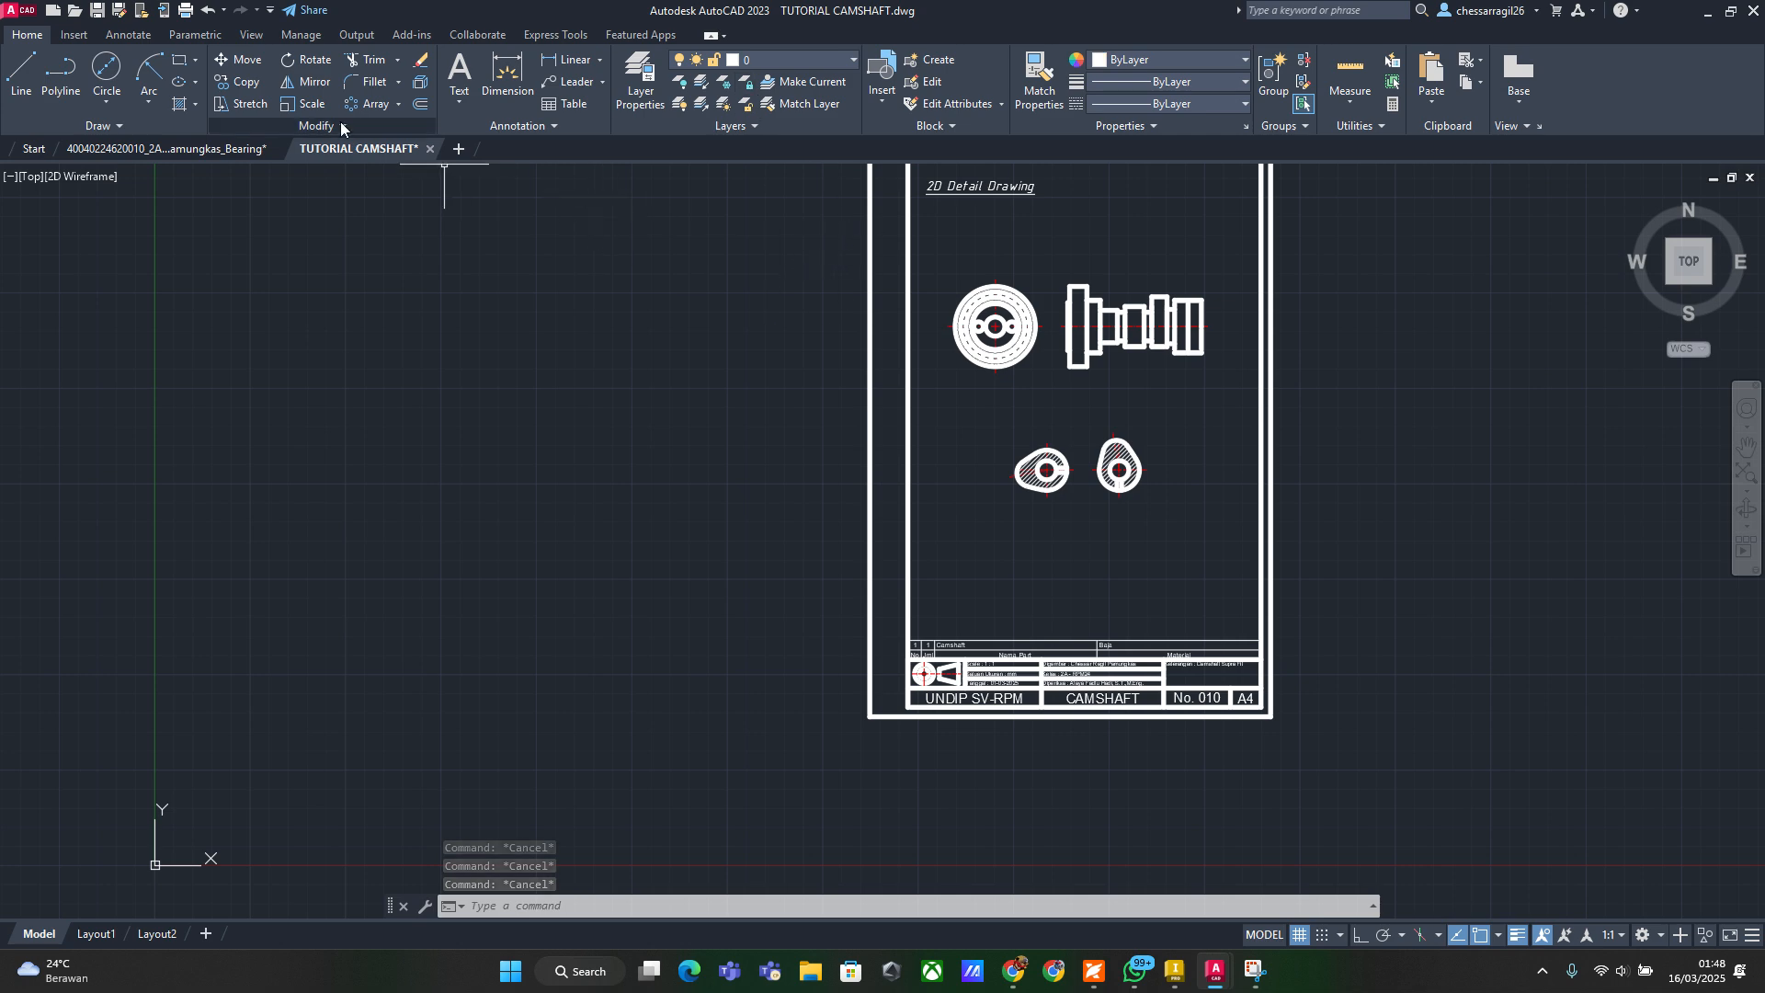
left_click(497, 78)
scroll(1177, 368, "up", 8)
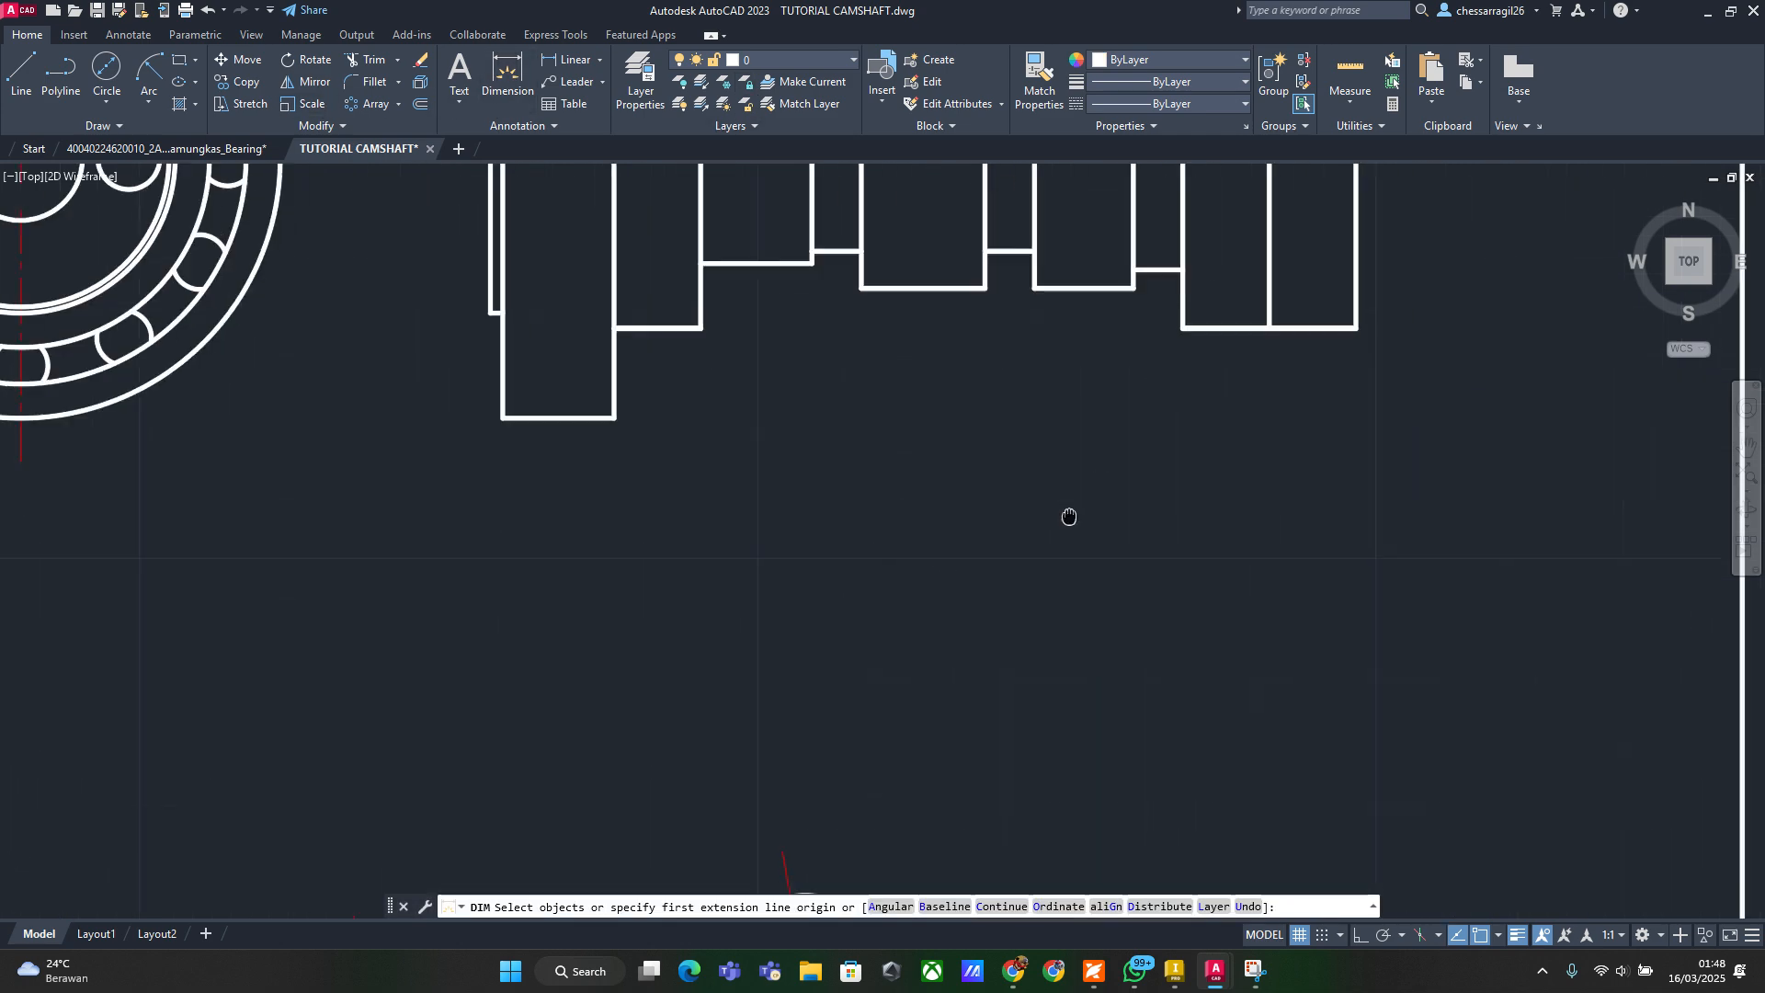
middle_click_drag(1067, 516, 829, 604)
scroll(829, 605, "down", 2)
middle_click_drag(193, 284, 632, 340)
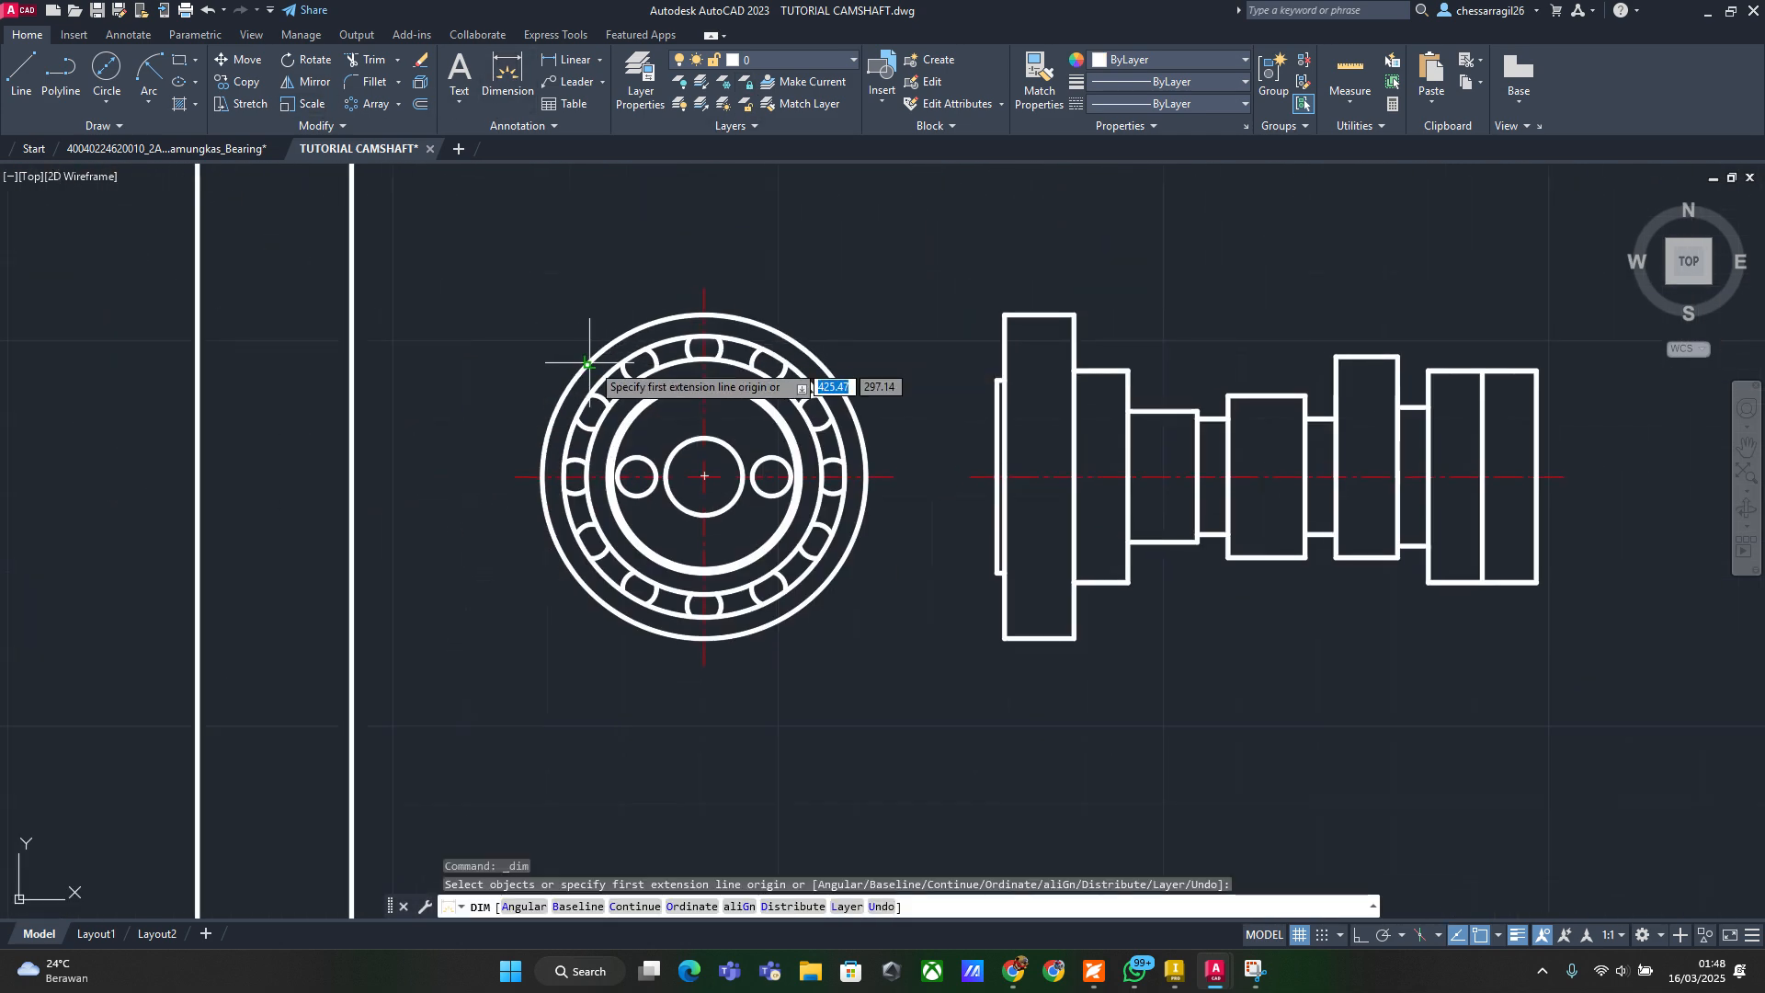
left_click(586, 364)
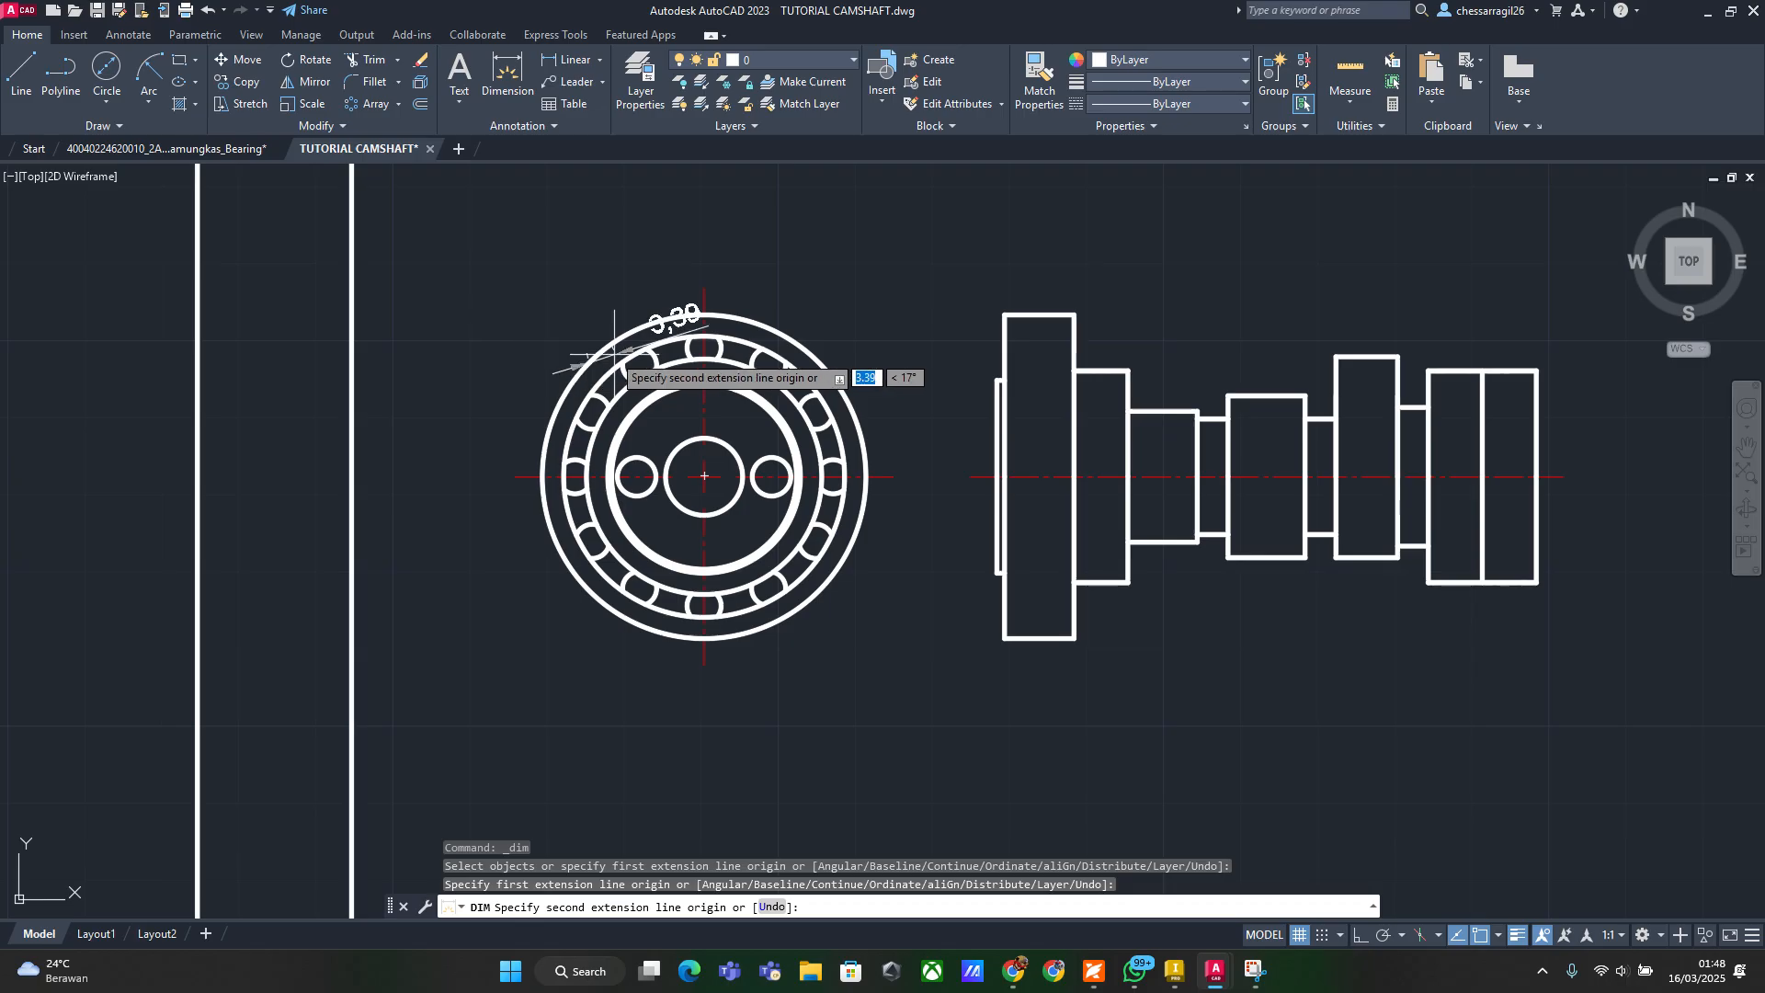
key("Escape")
key("space")
scroll(570, 368, "up", 4)
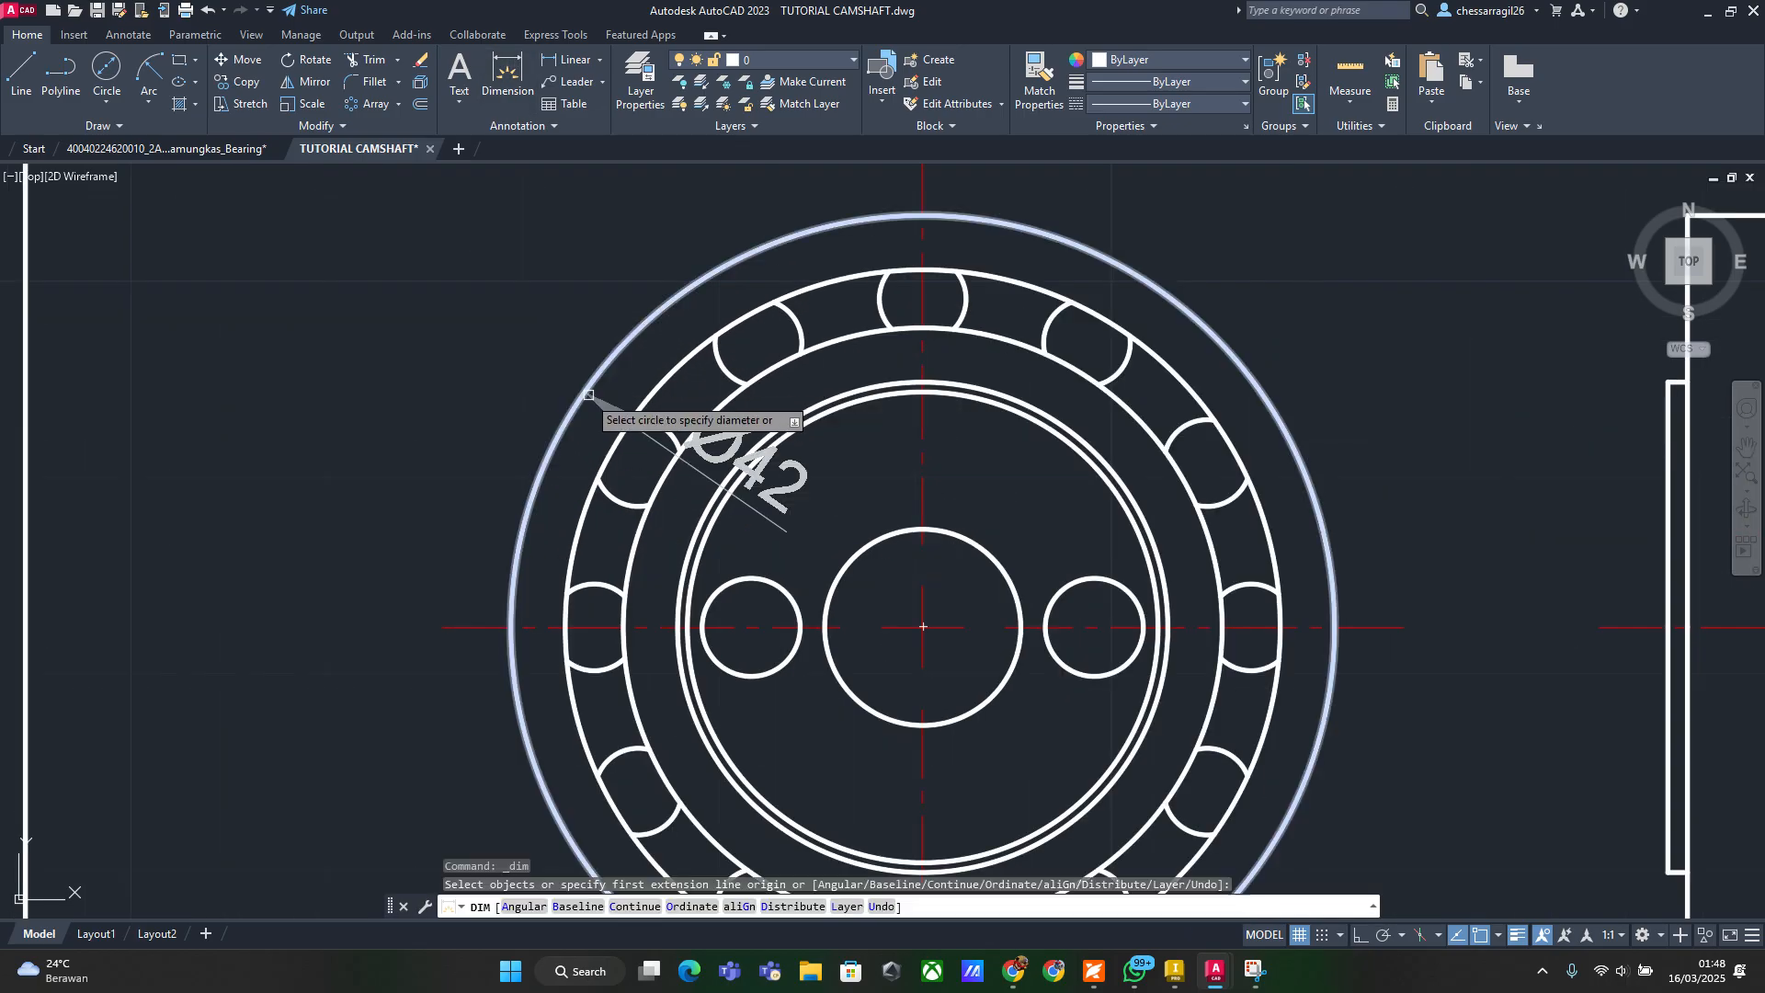
left_click(579, 409)
left_click(486, 262)
Dimension the width of the thin collar at the side view's flange end, placing the dimension below the view
scroll(883, 385, "down", 2)
middle_click_drag(883, 385, 459, 285)
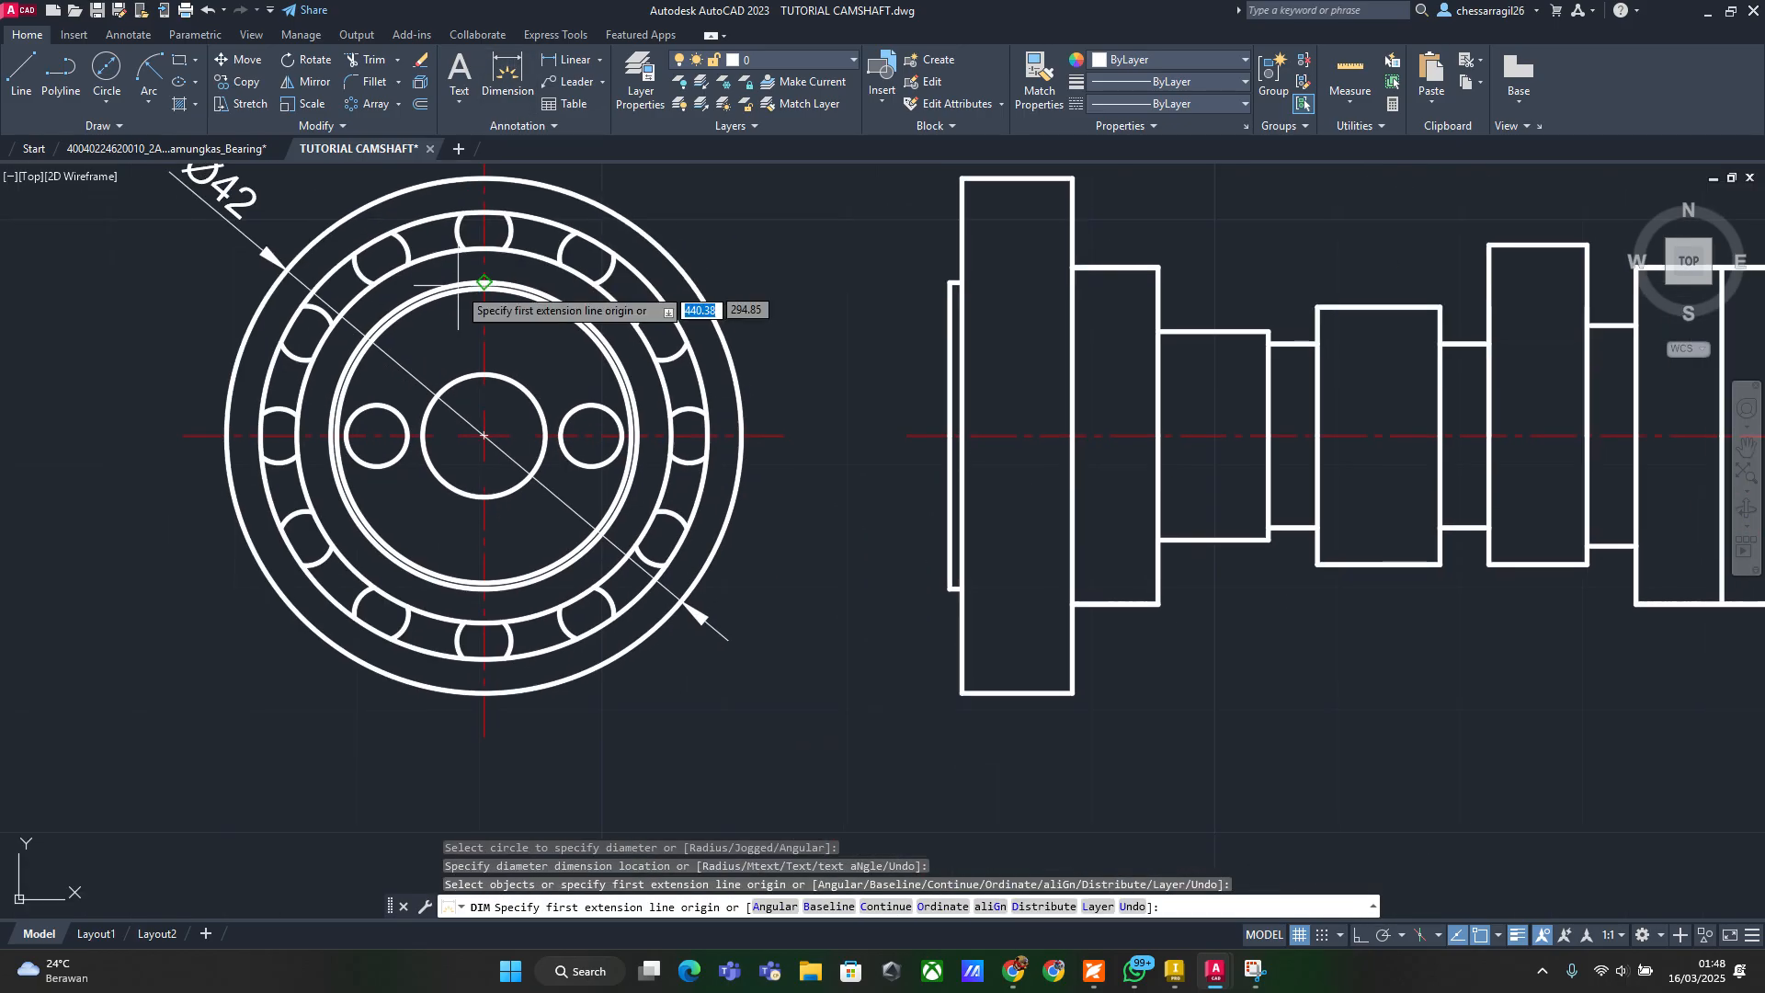
left_click(961, 564)
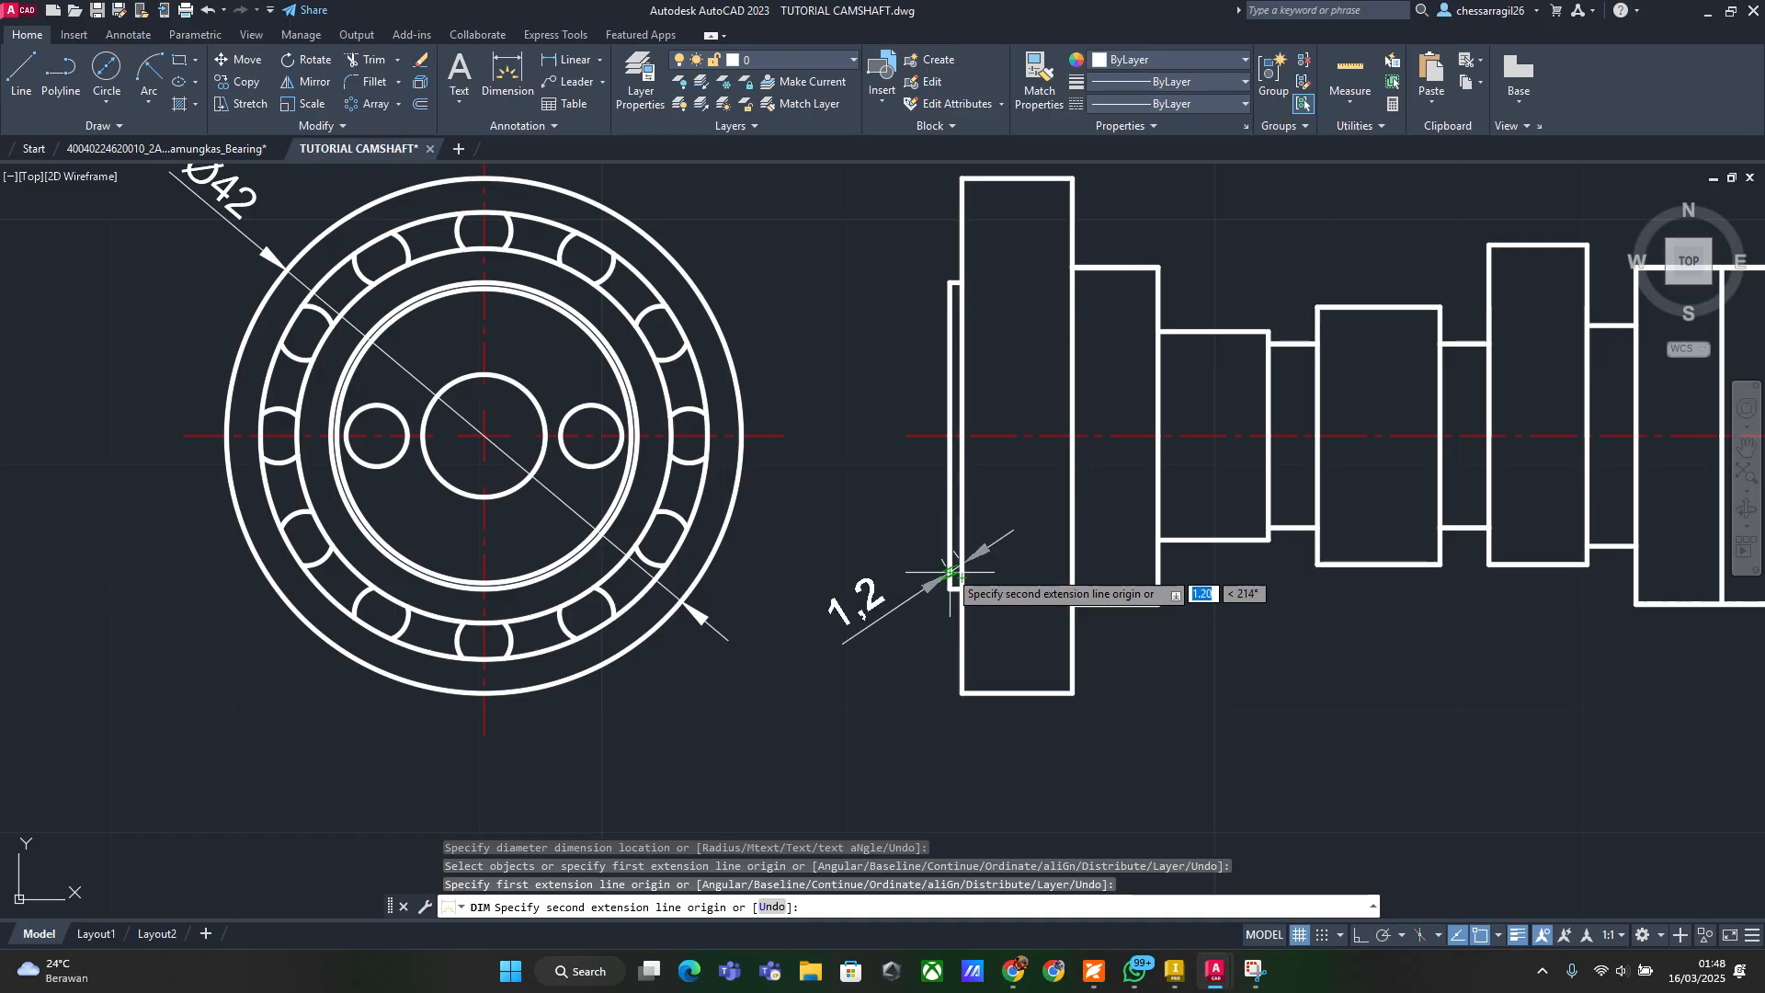
scroll(962, 567, "up", 6)
left_click(906, 561)
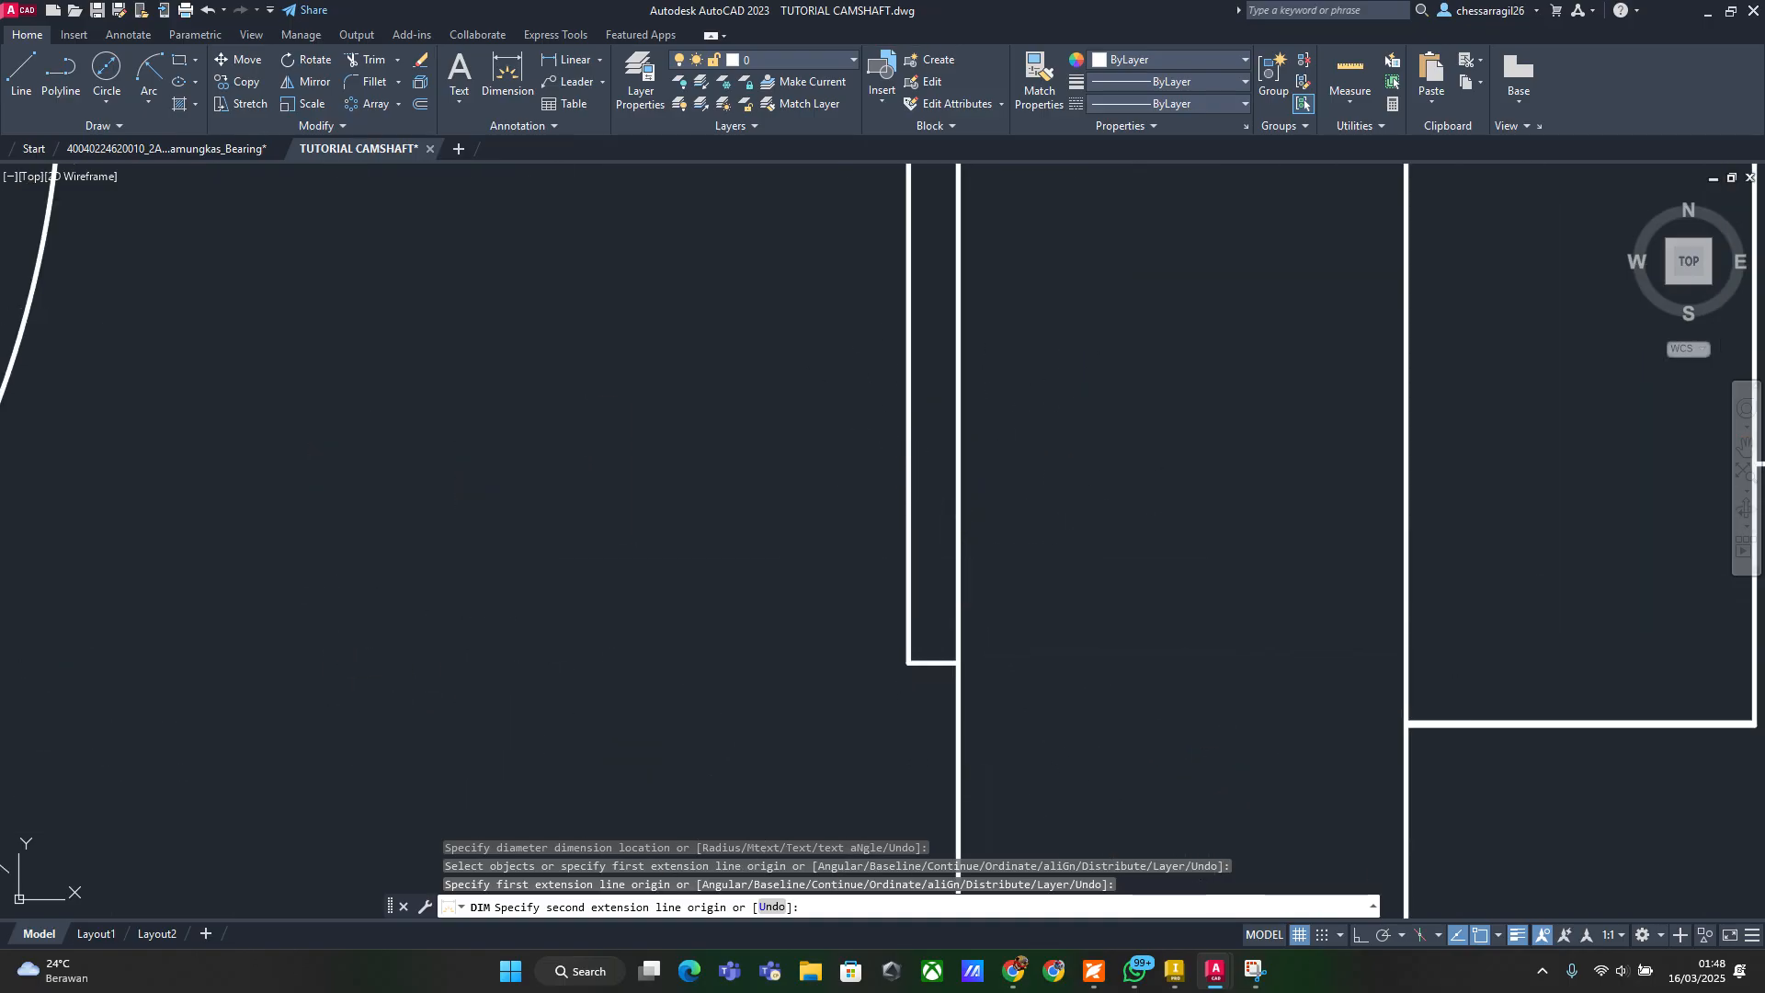
scroll(973, 657, "down", 6)
middle_click_drag(973, 657, 914, 454)
left_click(895, 629)
scroll(1096, 481, "down", 2)
middle_click_drag(1095, 482, 810, 575)
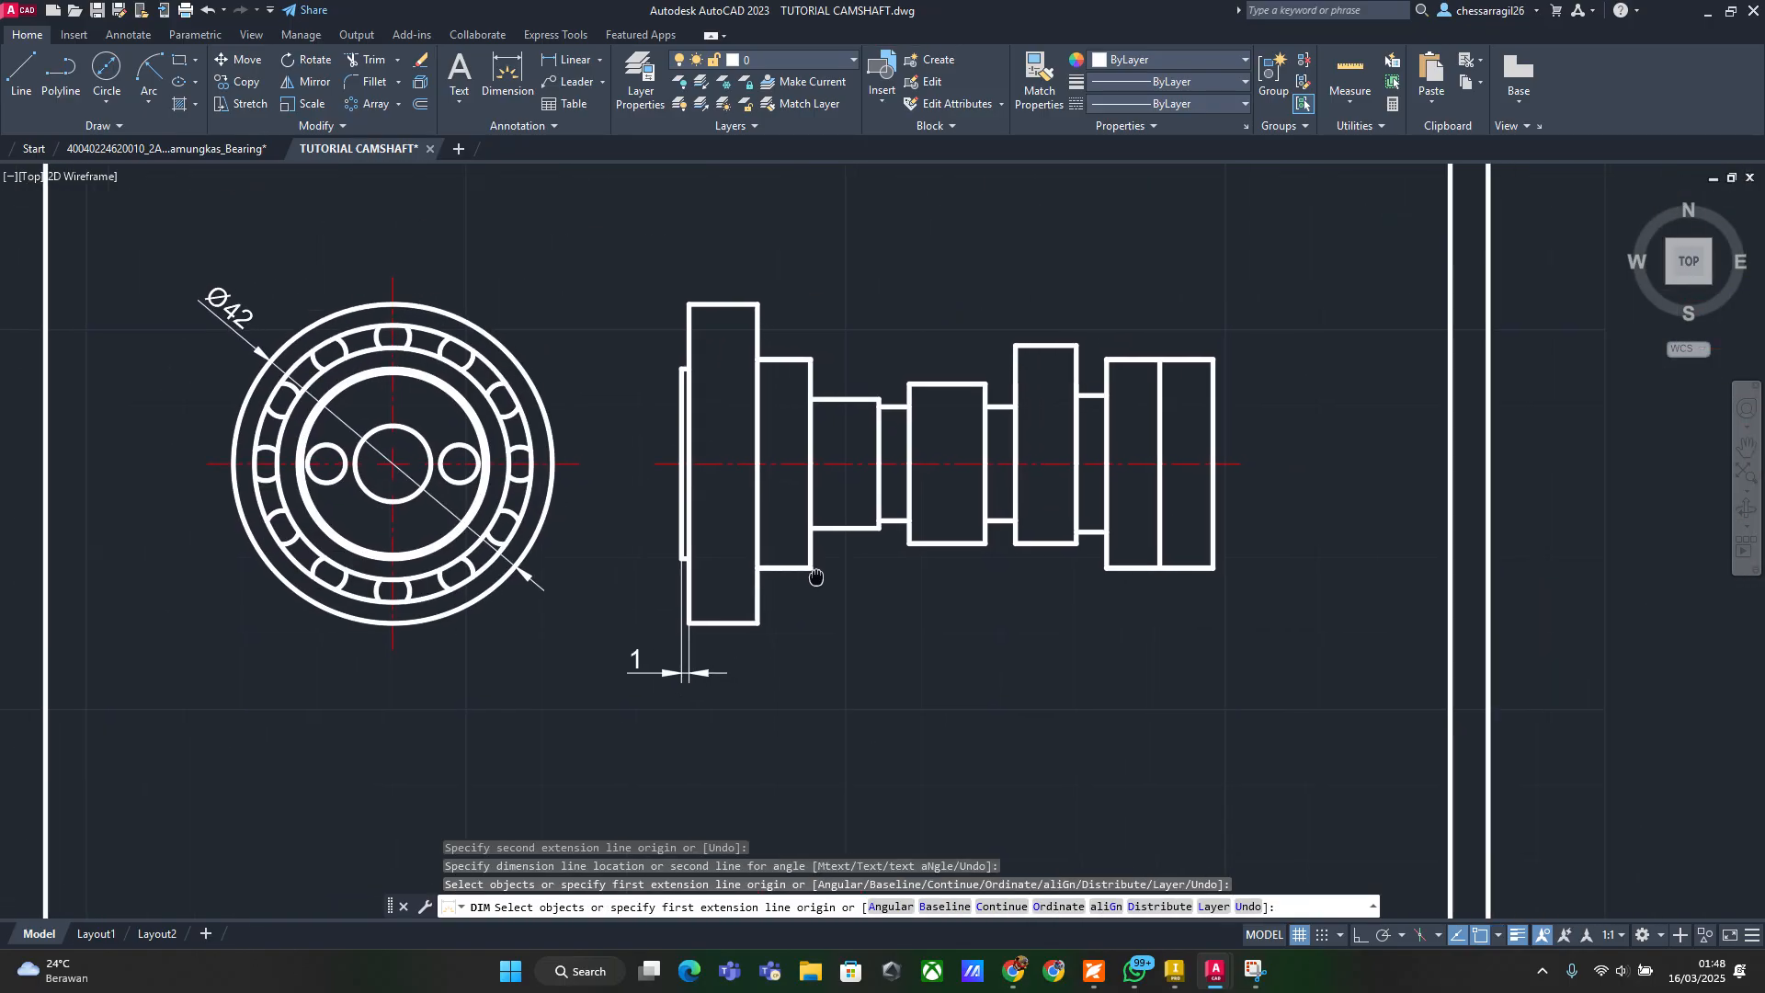
scroll(982, 542, "down", 2)
middle_click_drag(982, 543, 985, 481)
scroll(982, 548, "down", 4)
scroll(985, 480, "up", 2)
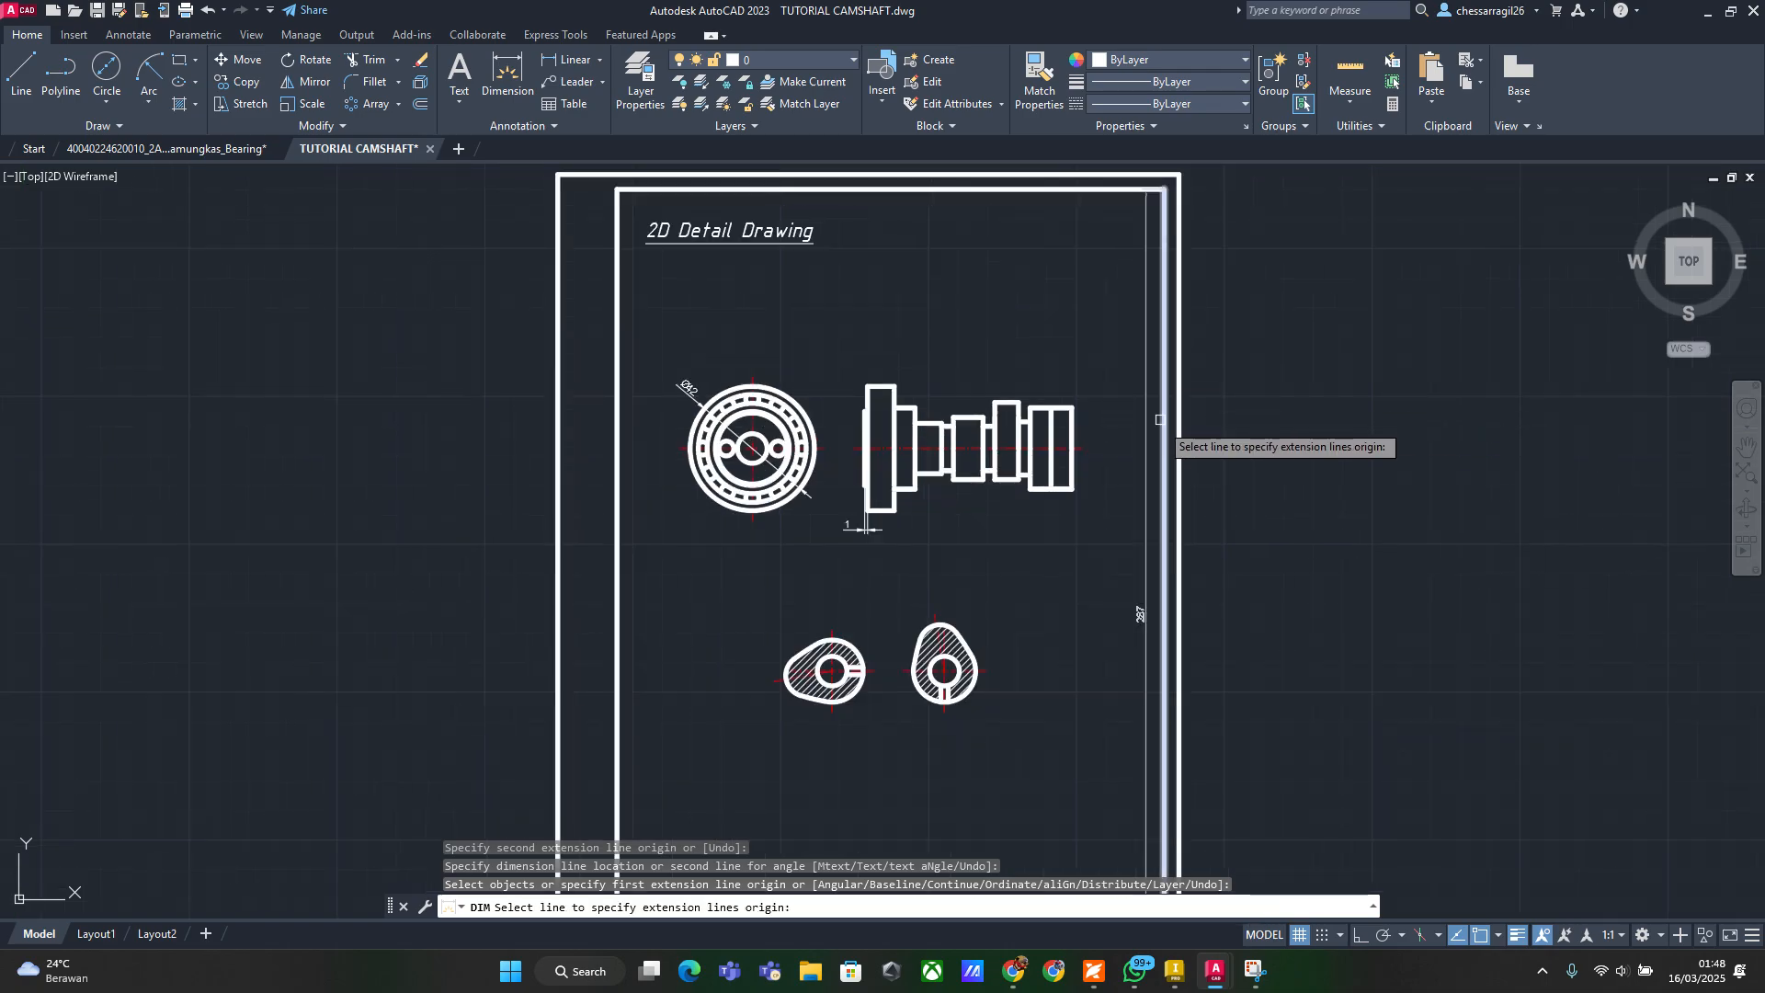
key("Return")
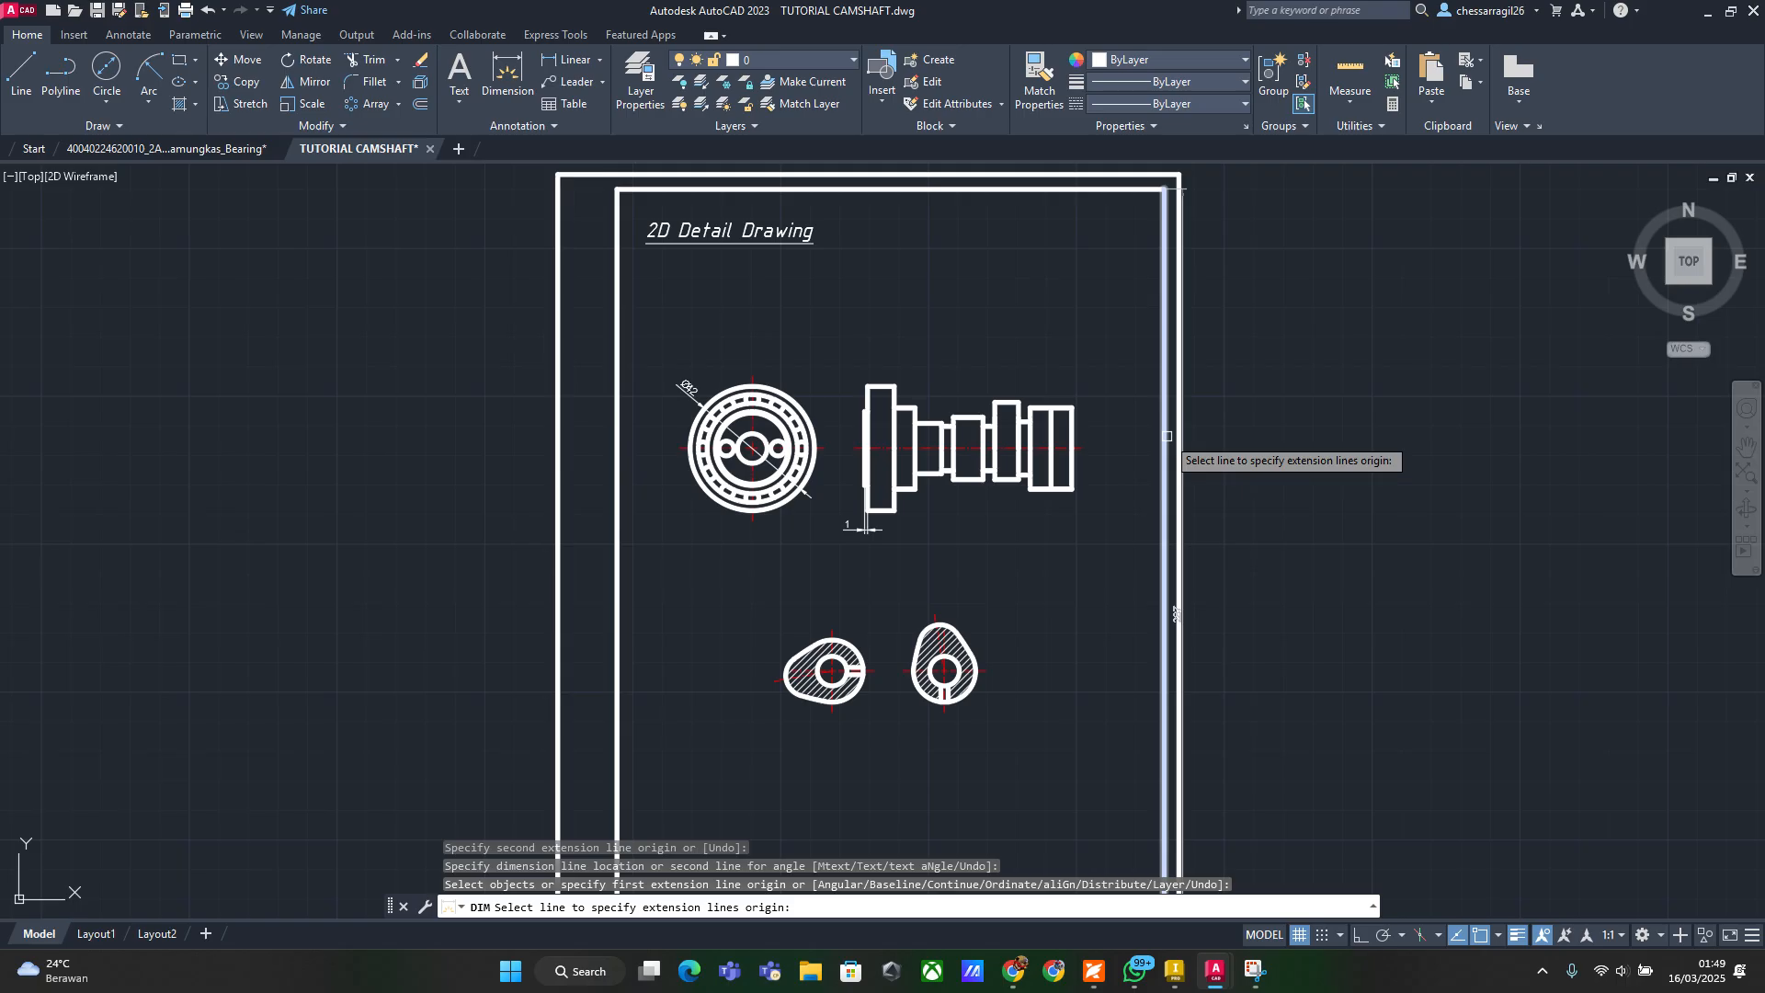
Switch to Inventor and examine the dimensions, tolerances, geometric symbols and cam profile annotations on the camshaft reference drawing
left_click(1175, 972)
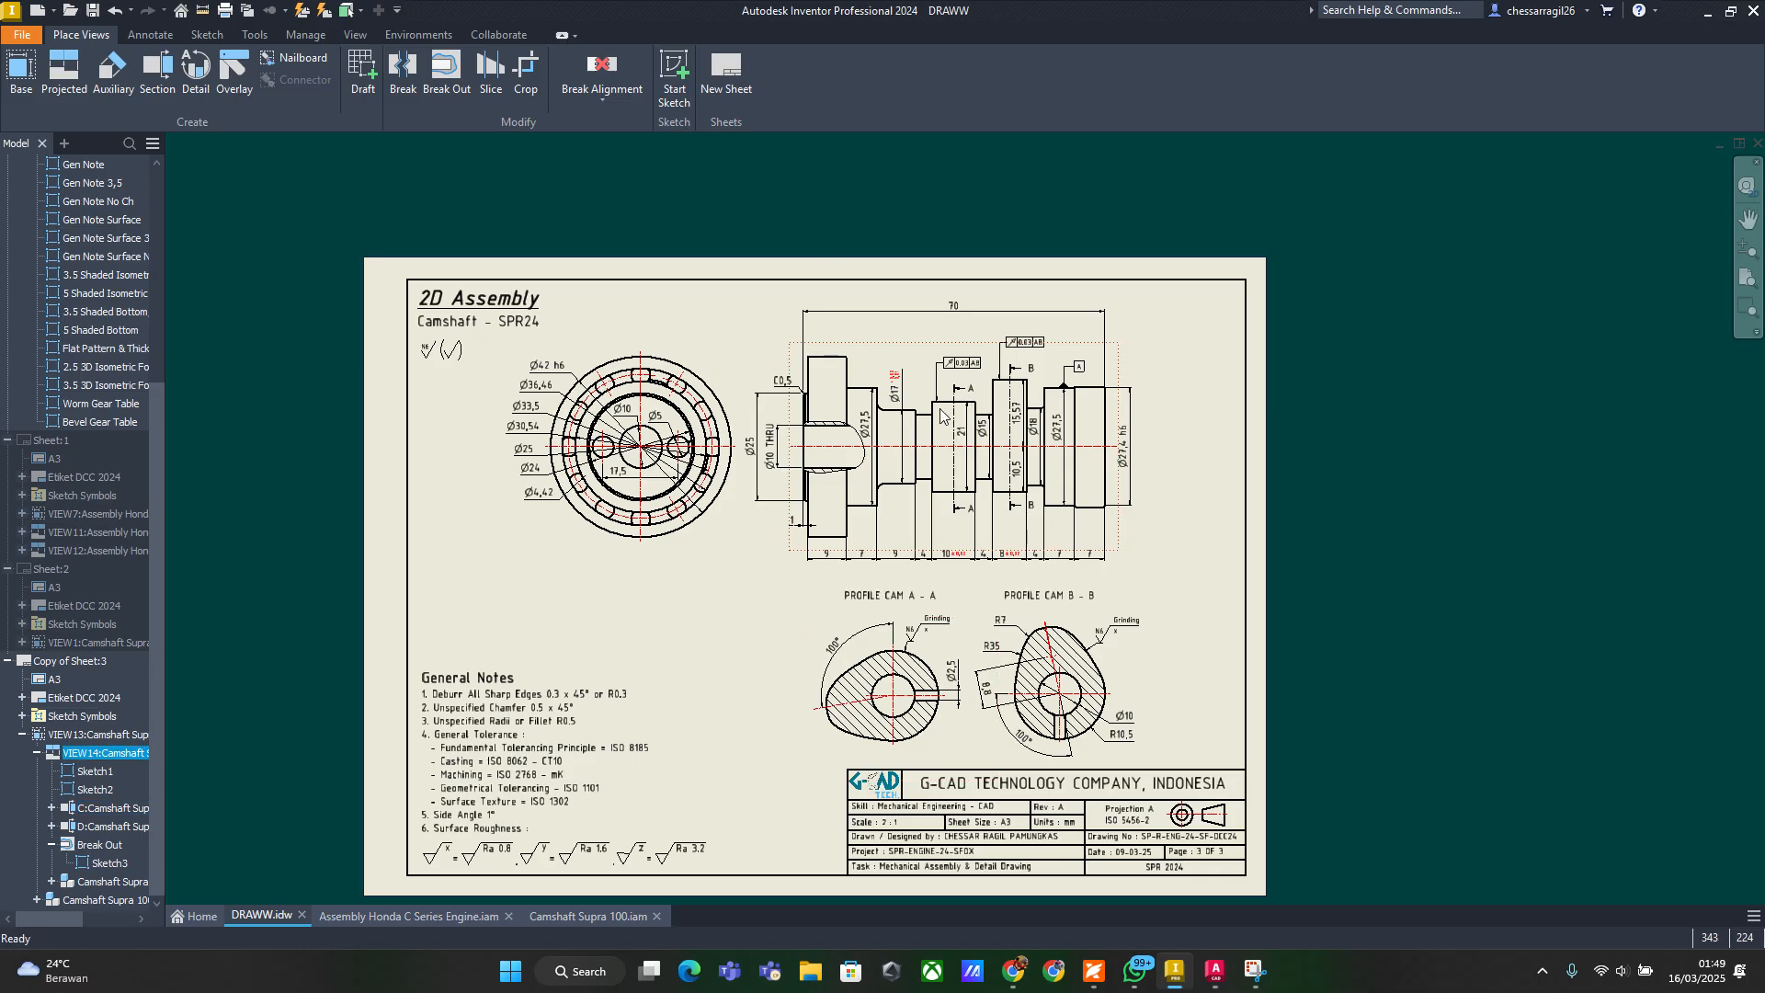
scroll(974, 336, "up", 5)
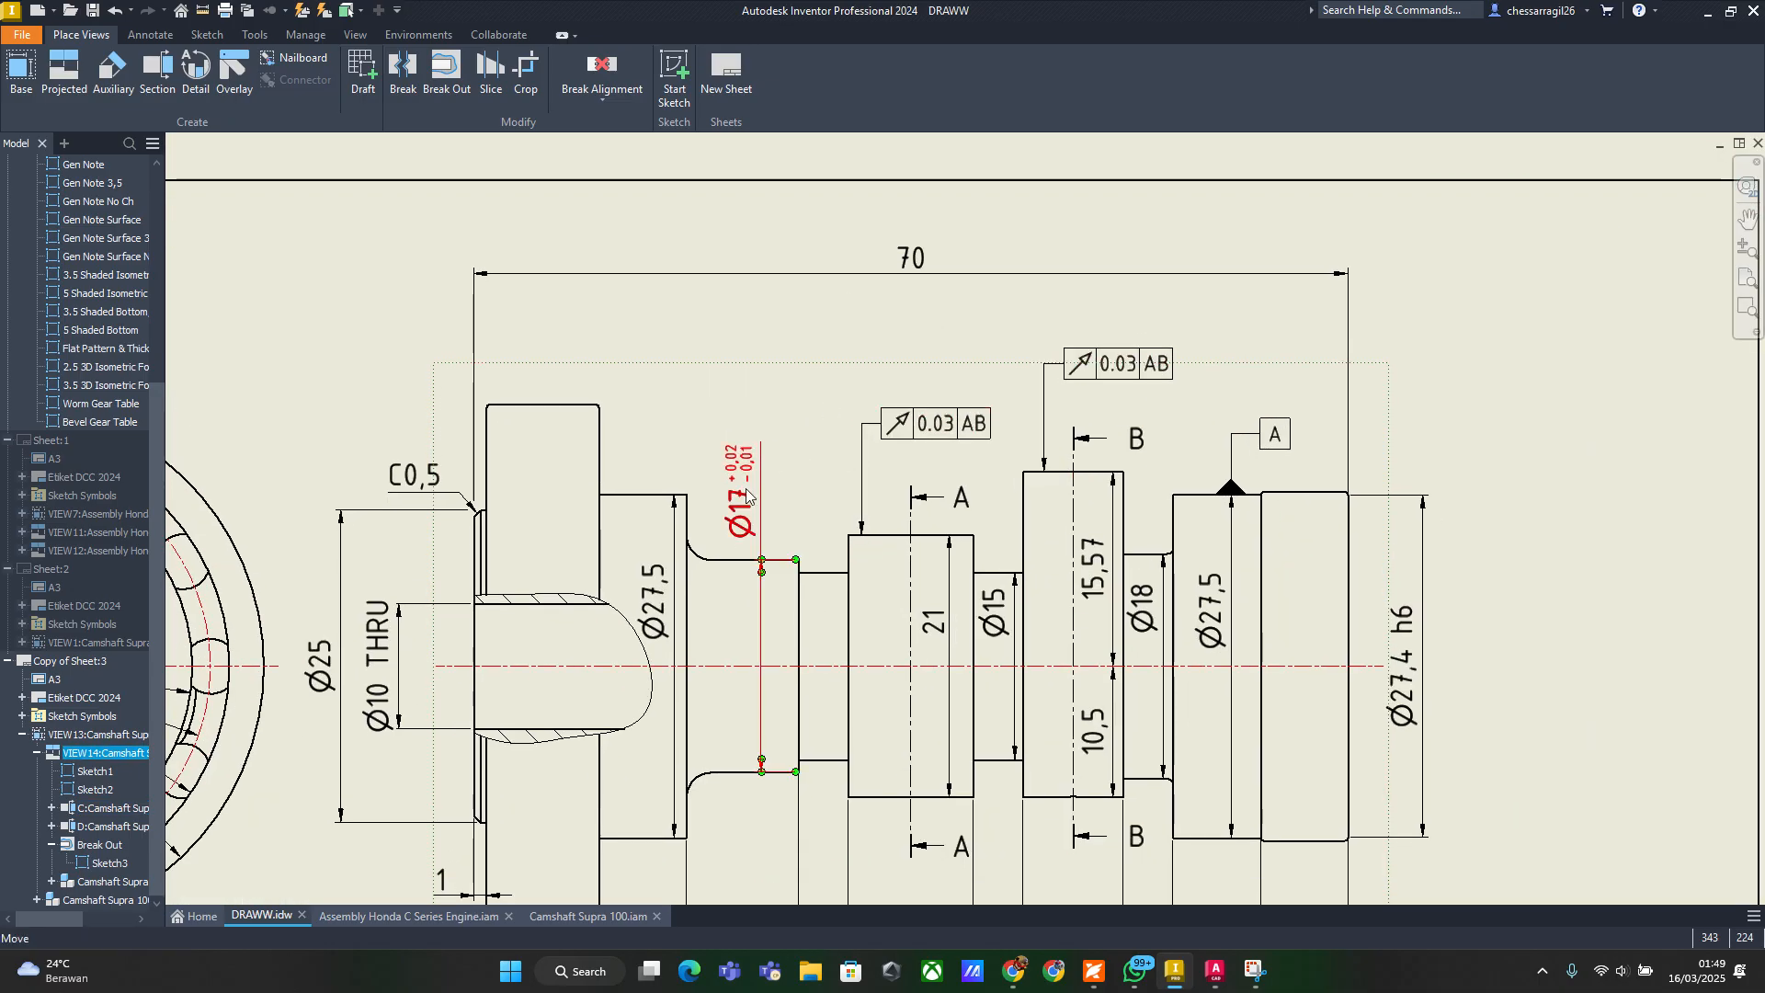
scroll(746, 497, "down", 3)
scroll(940, 278, "up", 1)
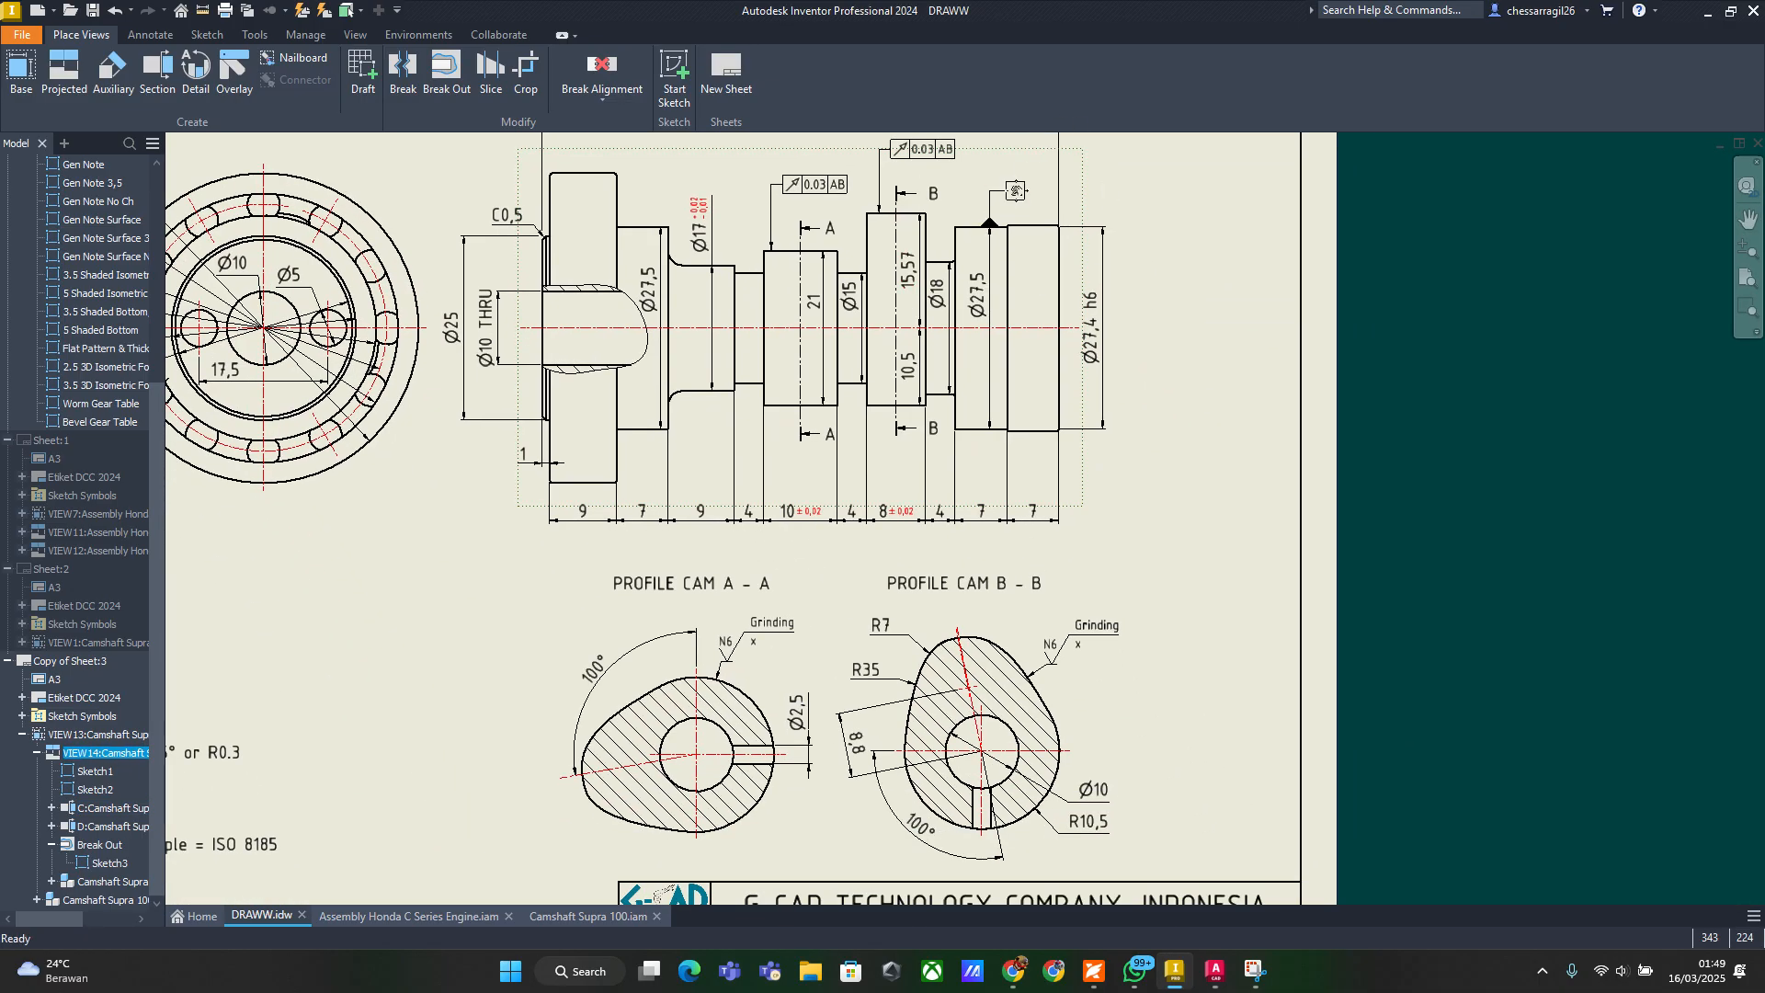
middle_click_drag(1015, 190, 1011, 315)
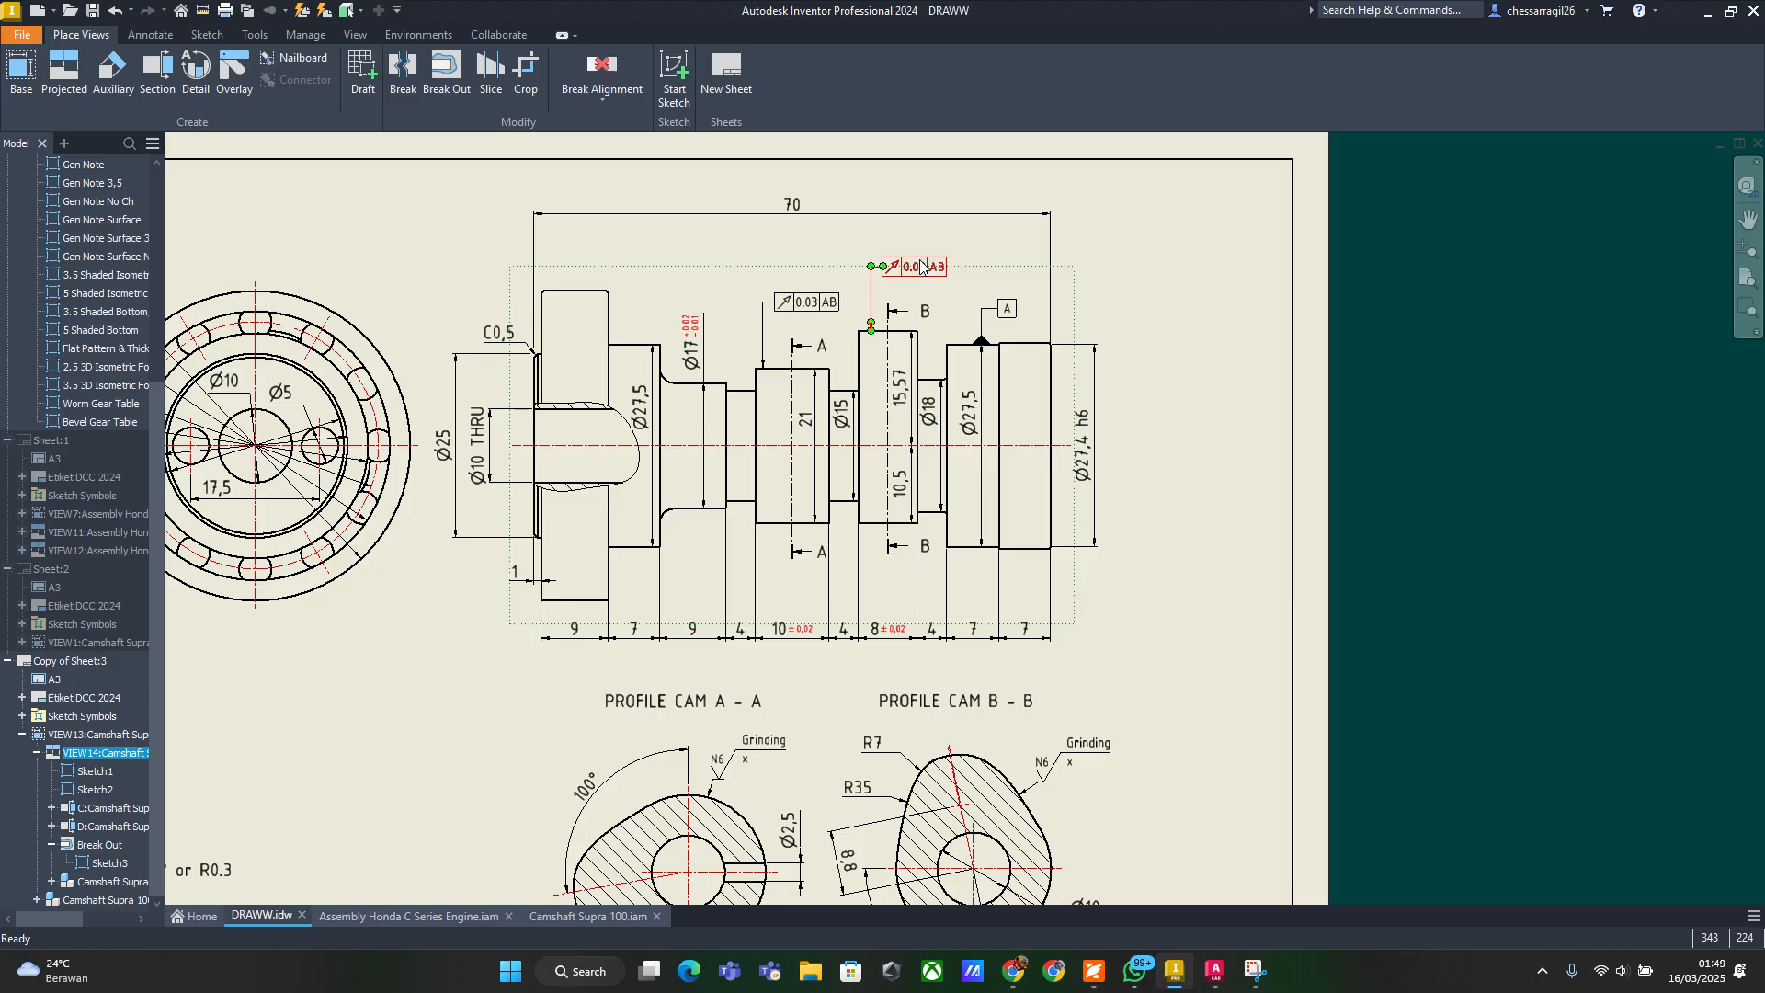
middle_click_drag(703, 342, 778, 362)
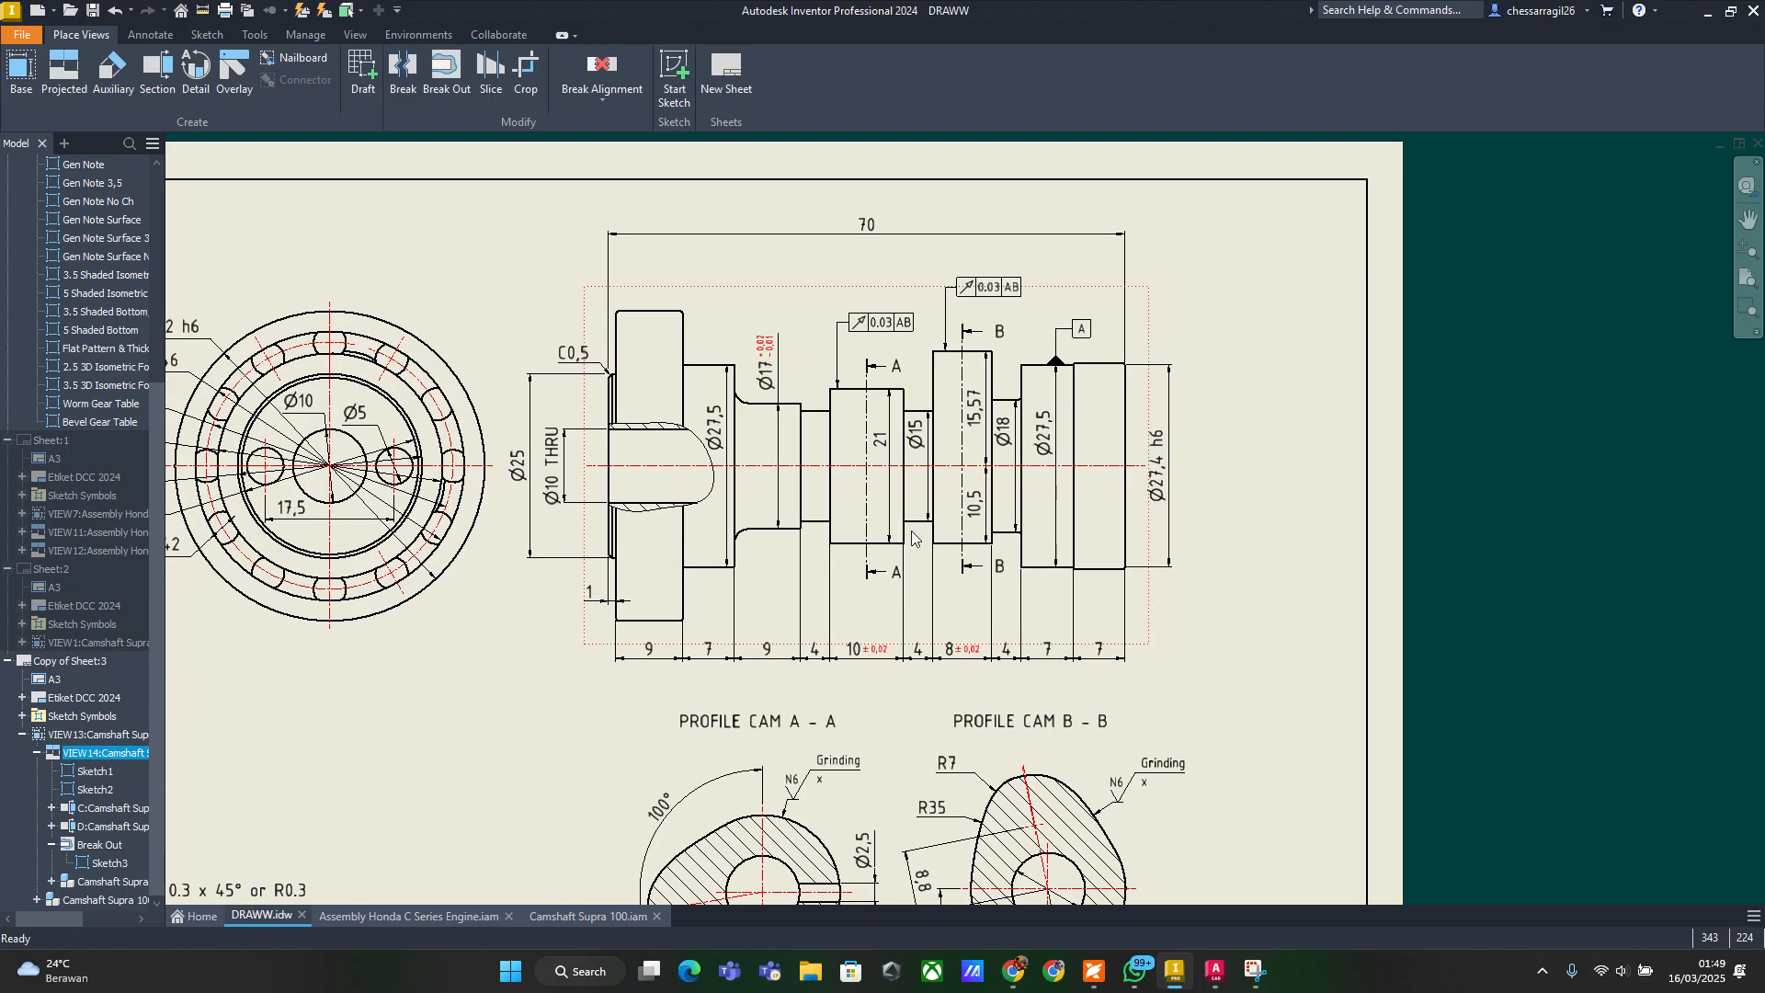
middle_click_drag(634, 445, 755, 295)
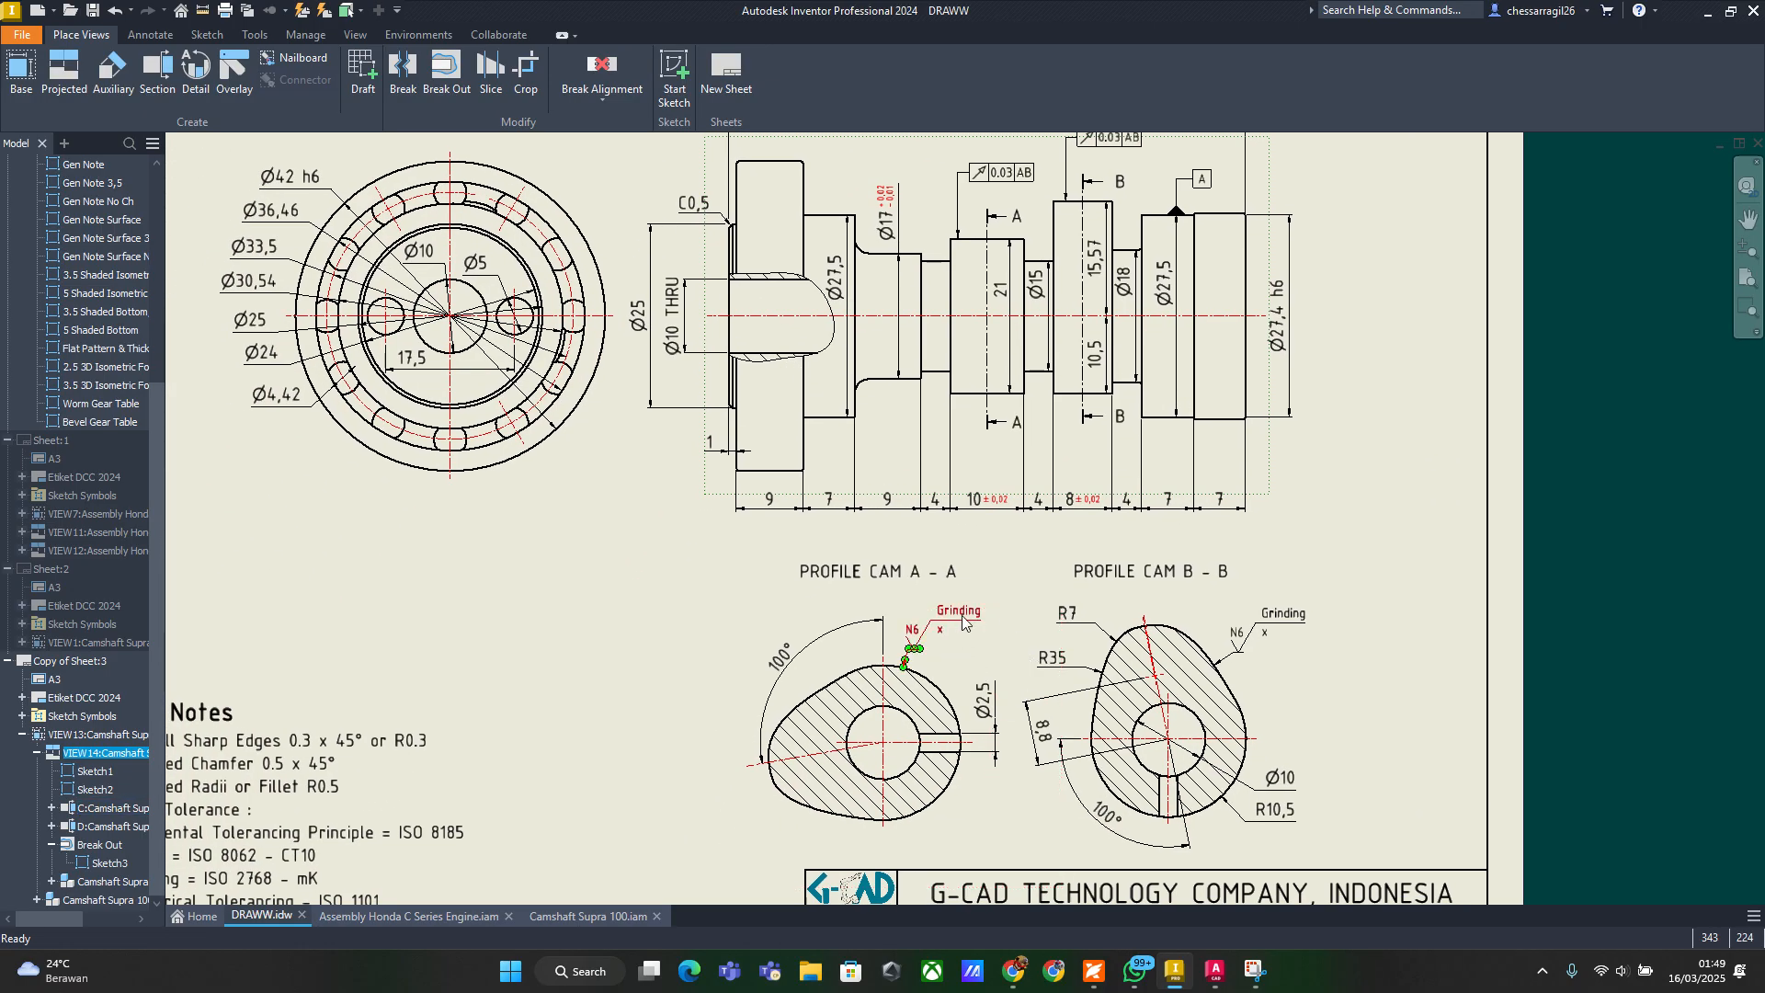
scroll(963, 623, "down", 5)
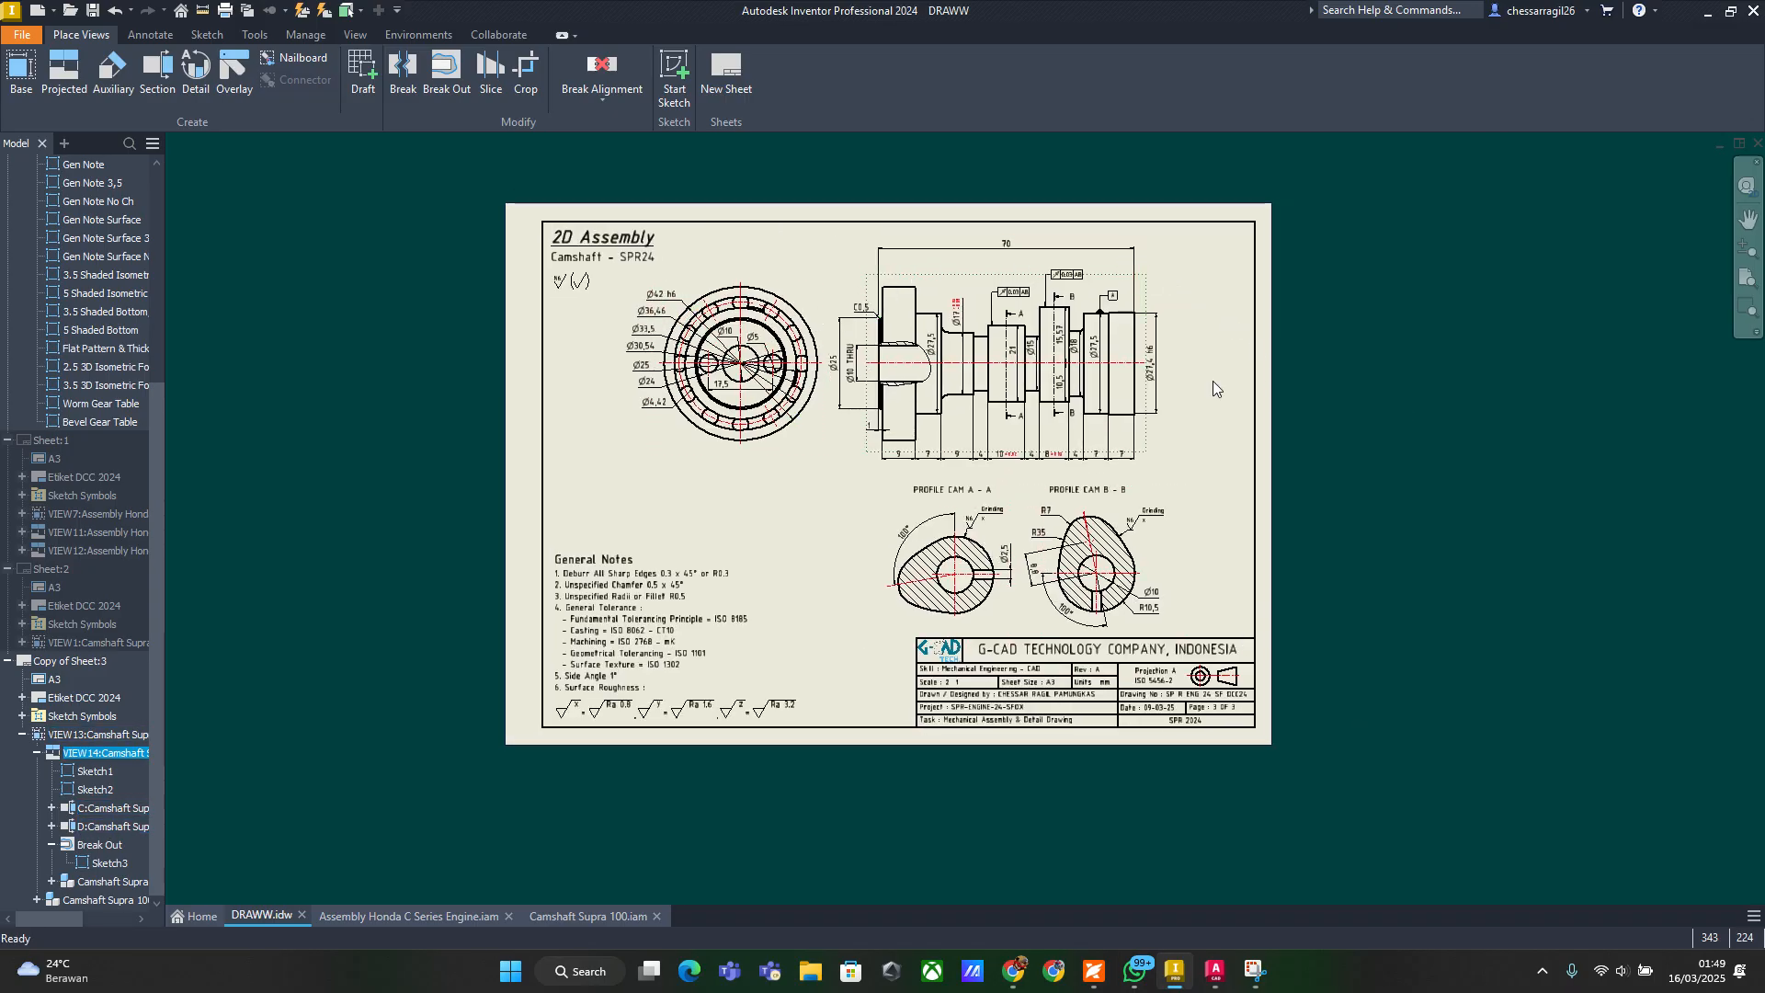
Switch back to AutoCAD and dimension the width of the large flange in the side view, in line with the collar dimension
scroll(993, 348, "up", 2)
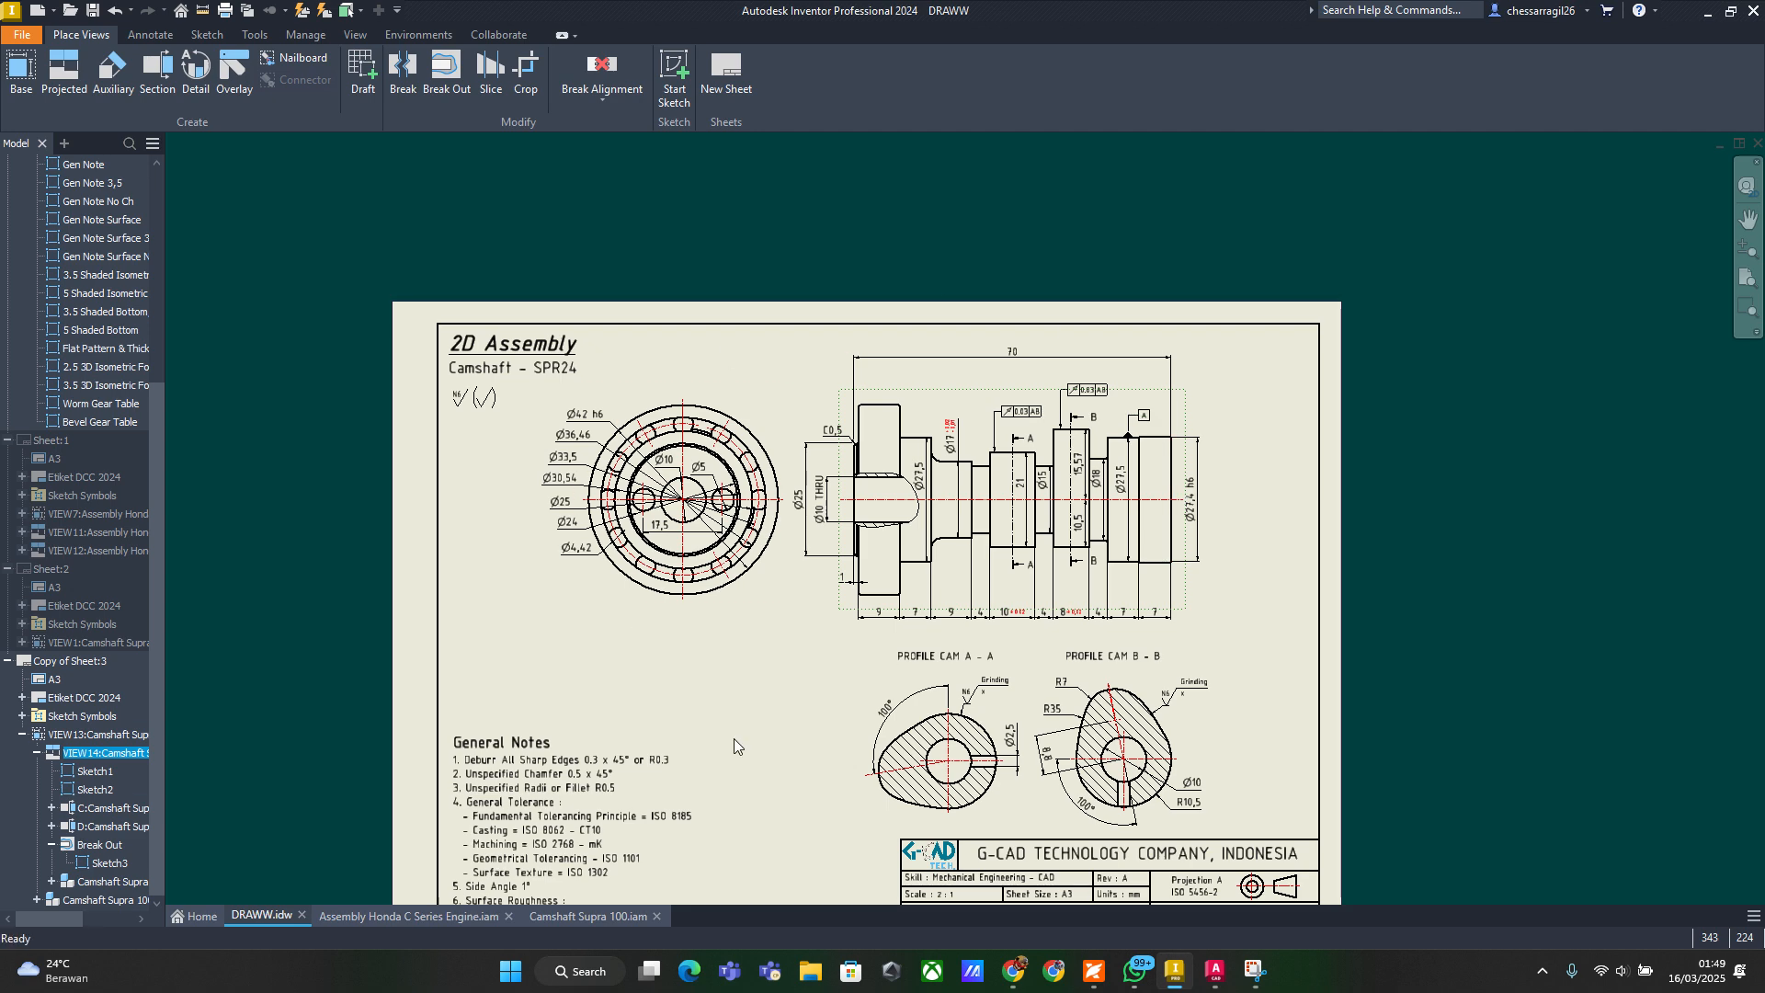
mouse_move(1212, 976)
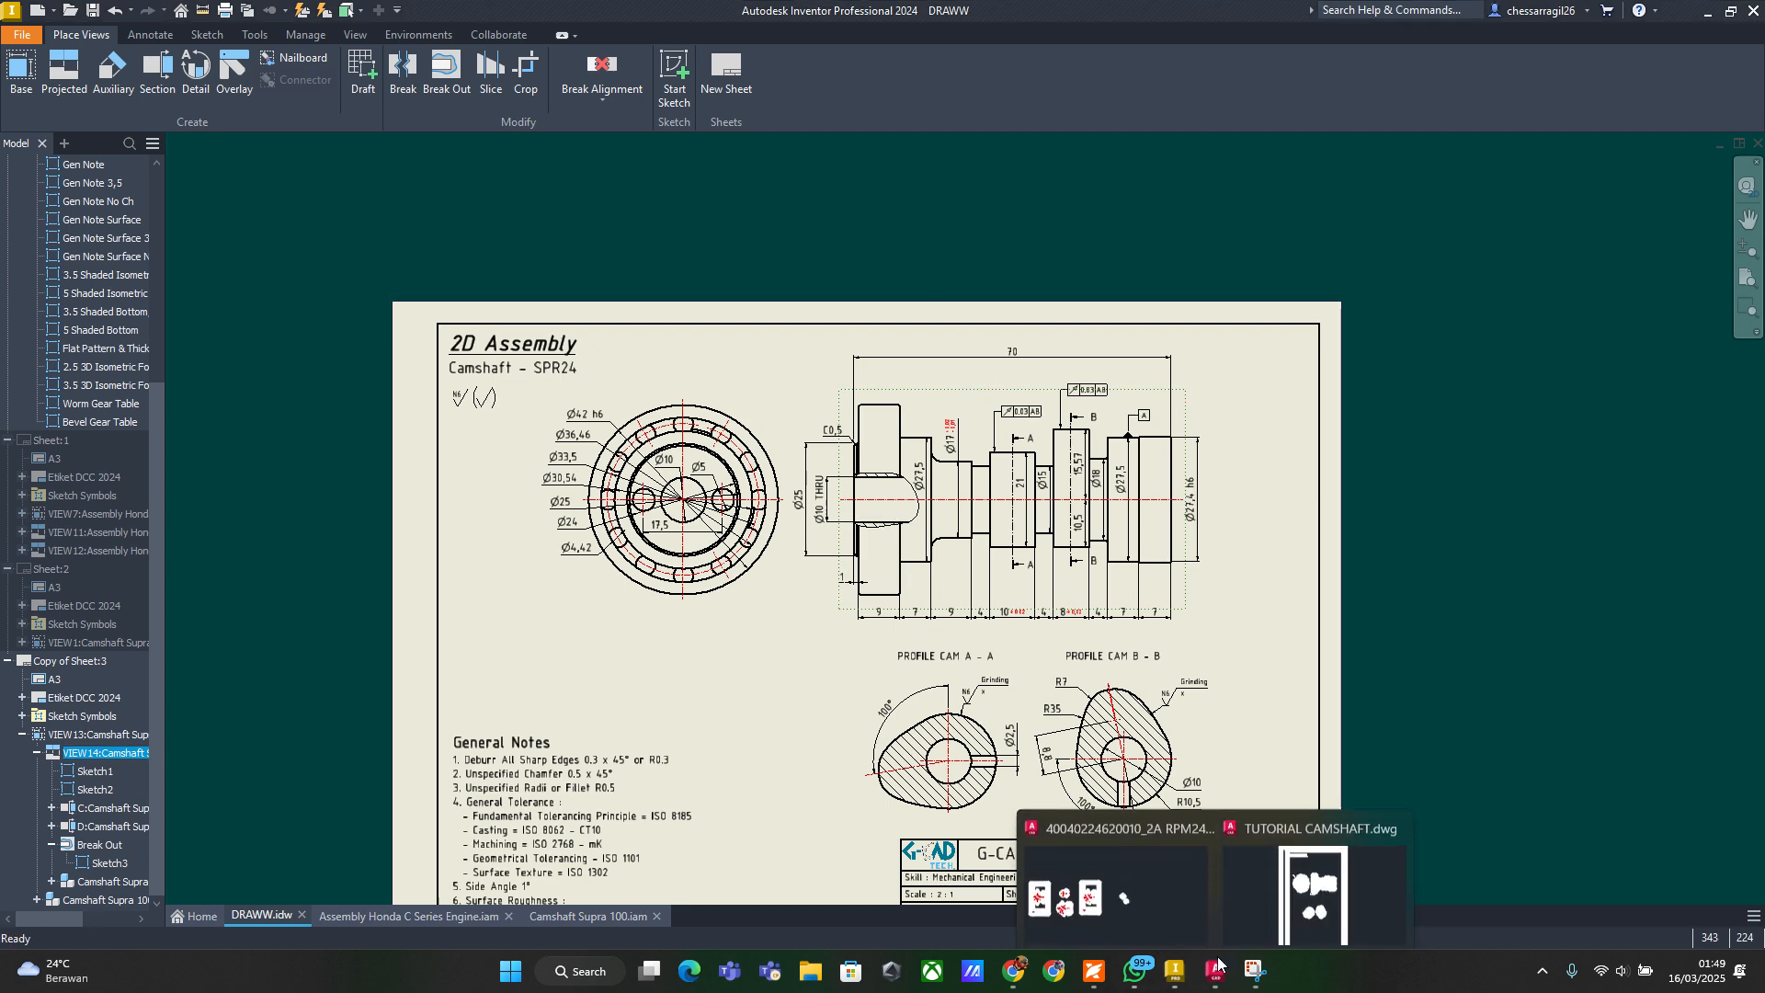
left_click(1263, 890)
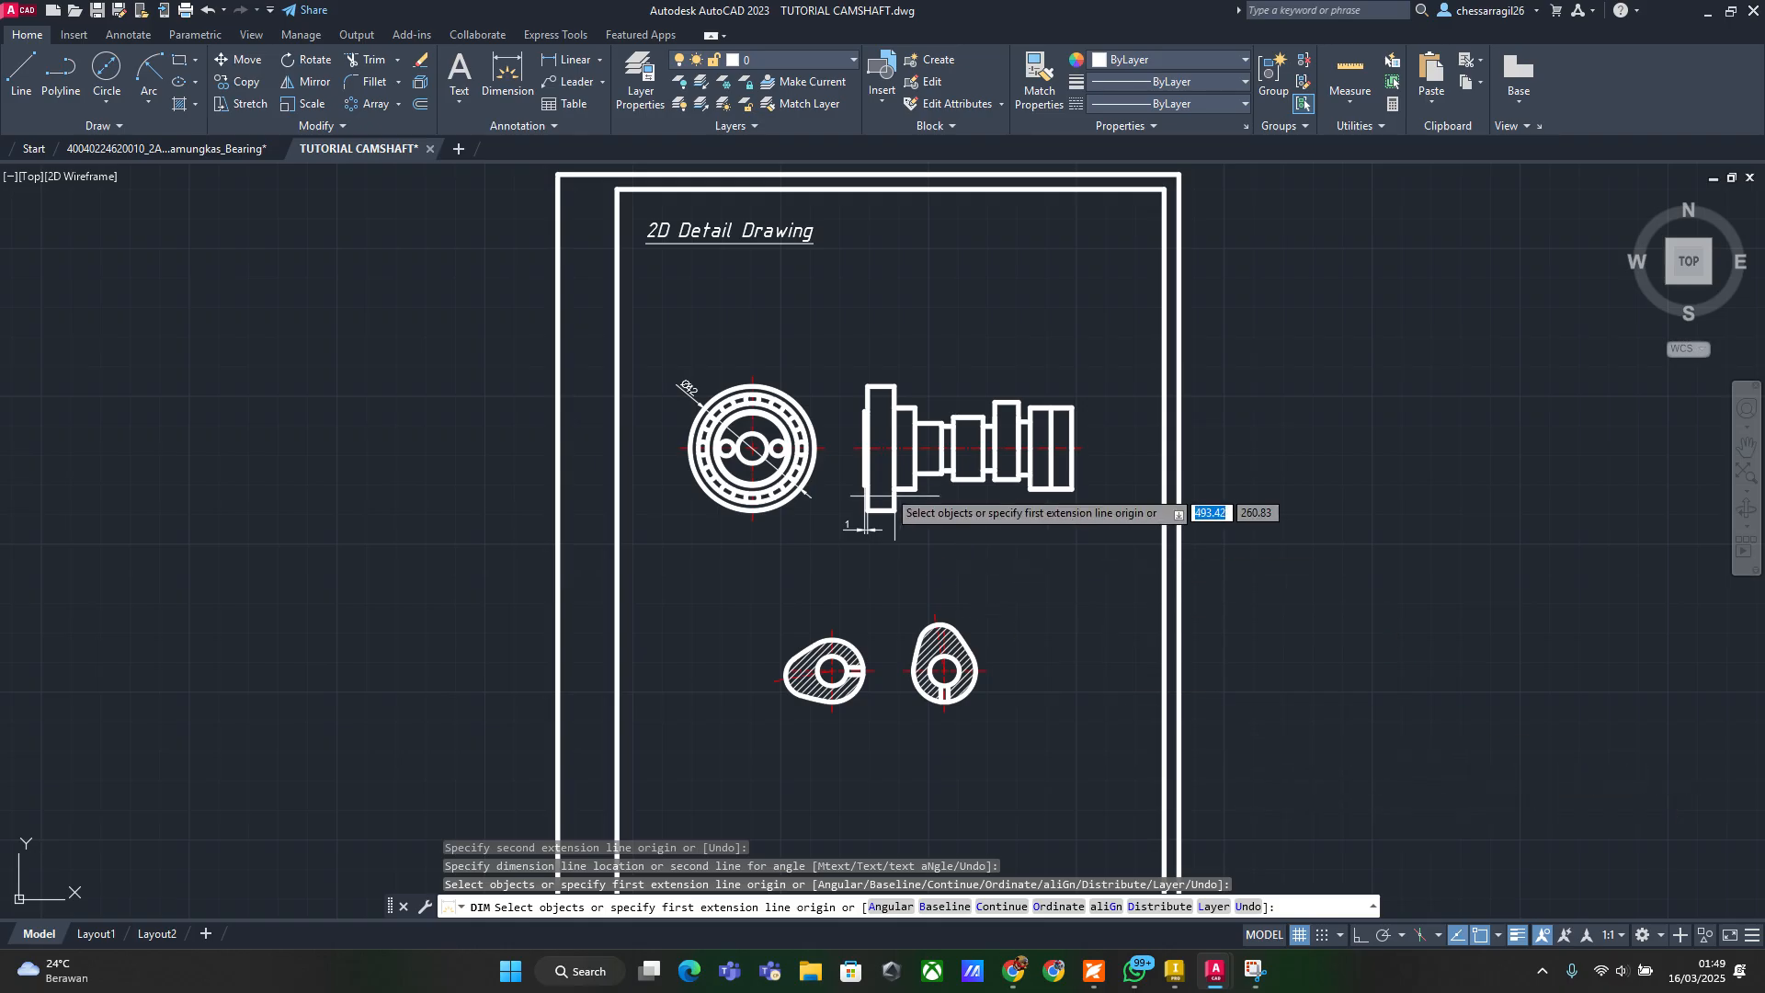
scroll(596, 281, "up", 4)
middle_click_drag(1303, 732, 957, 327)
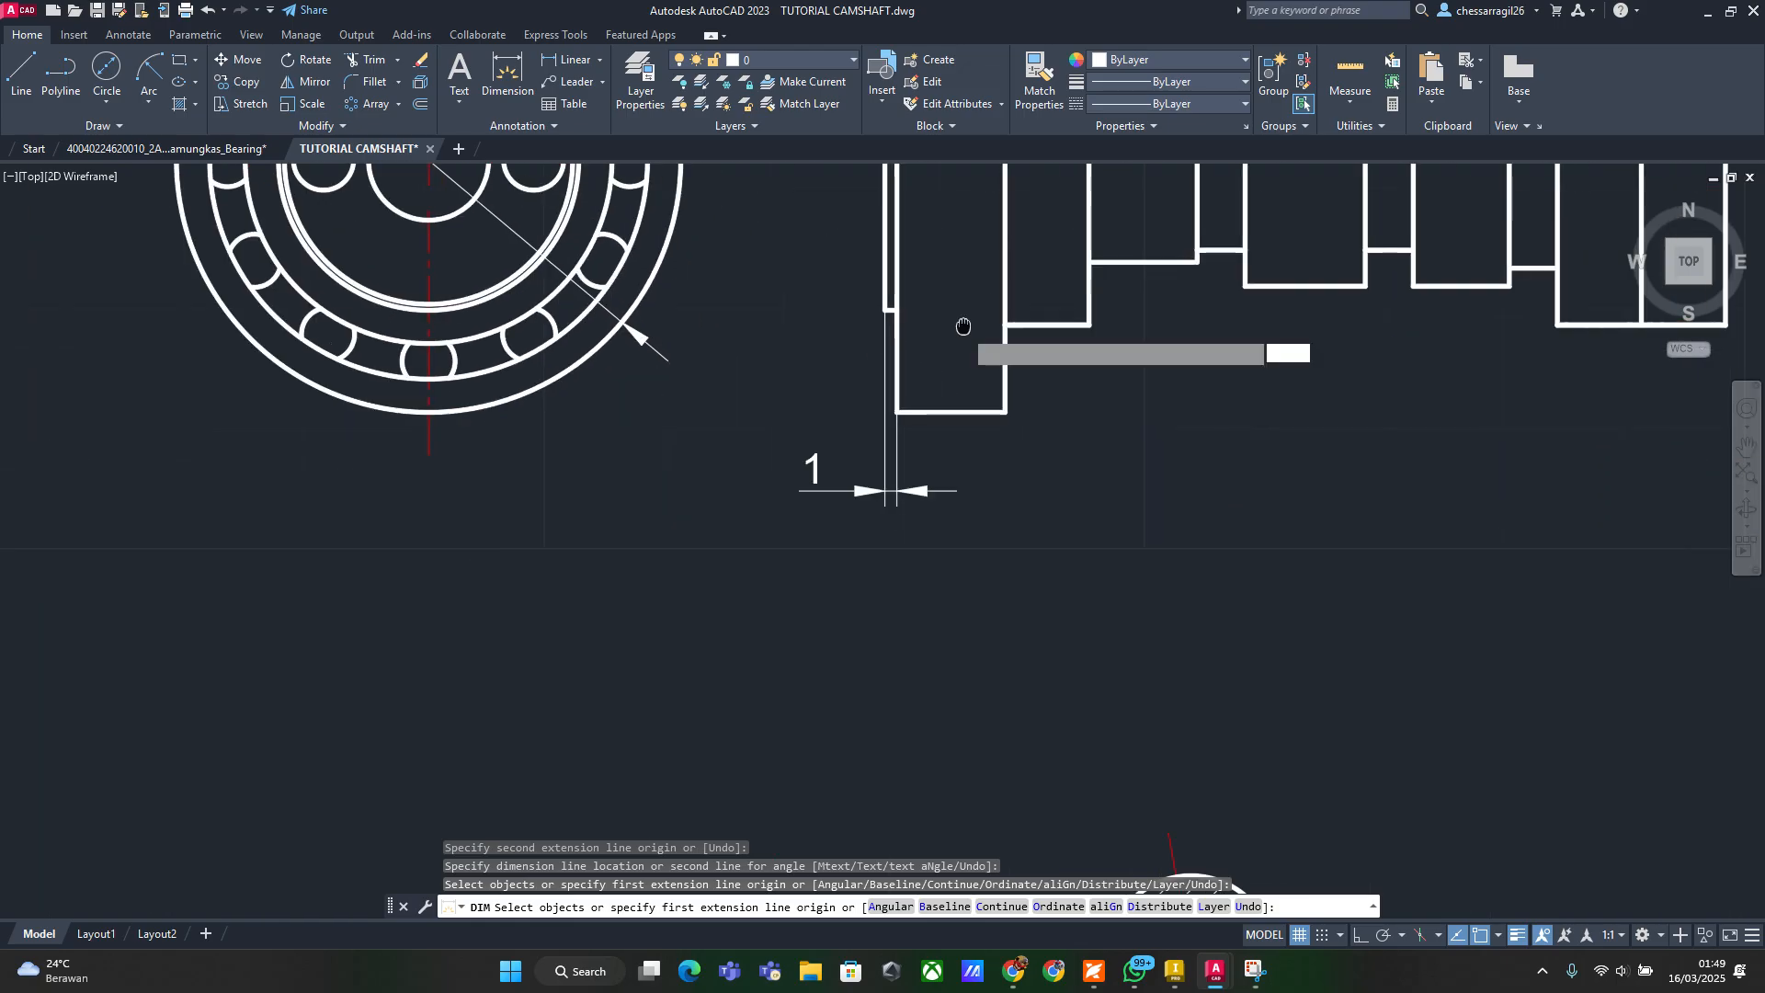
left_click(1004, 412)
left_click(894, 412)
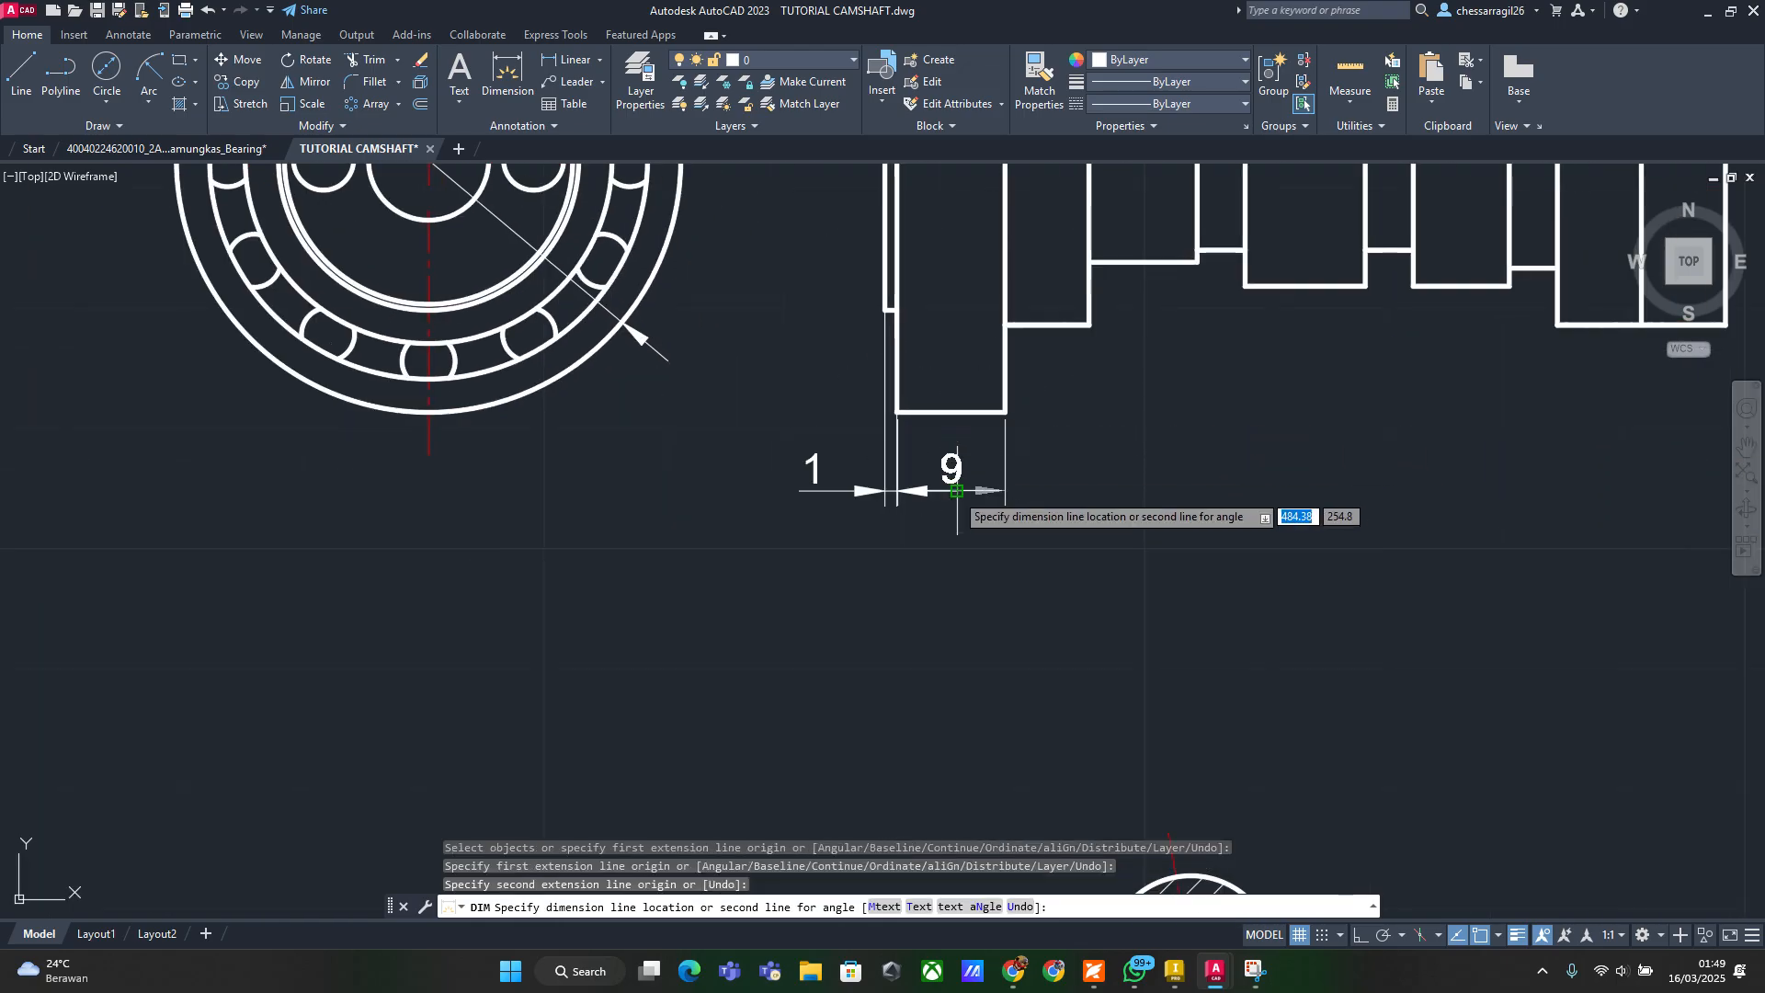
left_click(956, 491)
scroll(1071, 523, "down", 2)
middle_click_drag(1072, 524, 1083, 552)
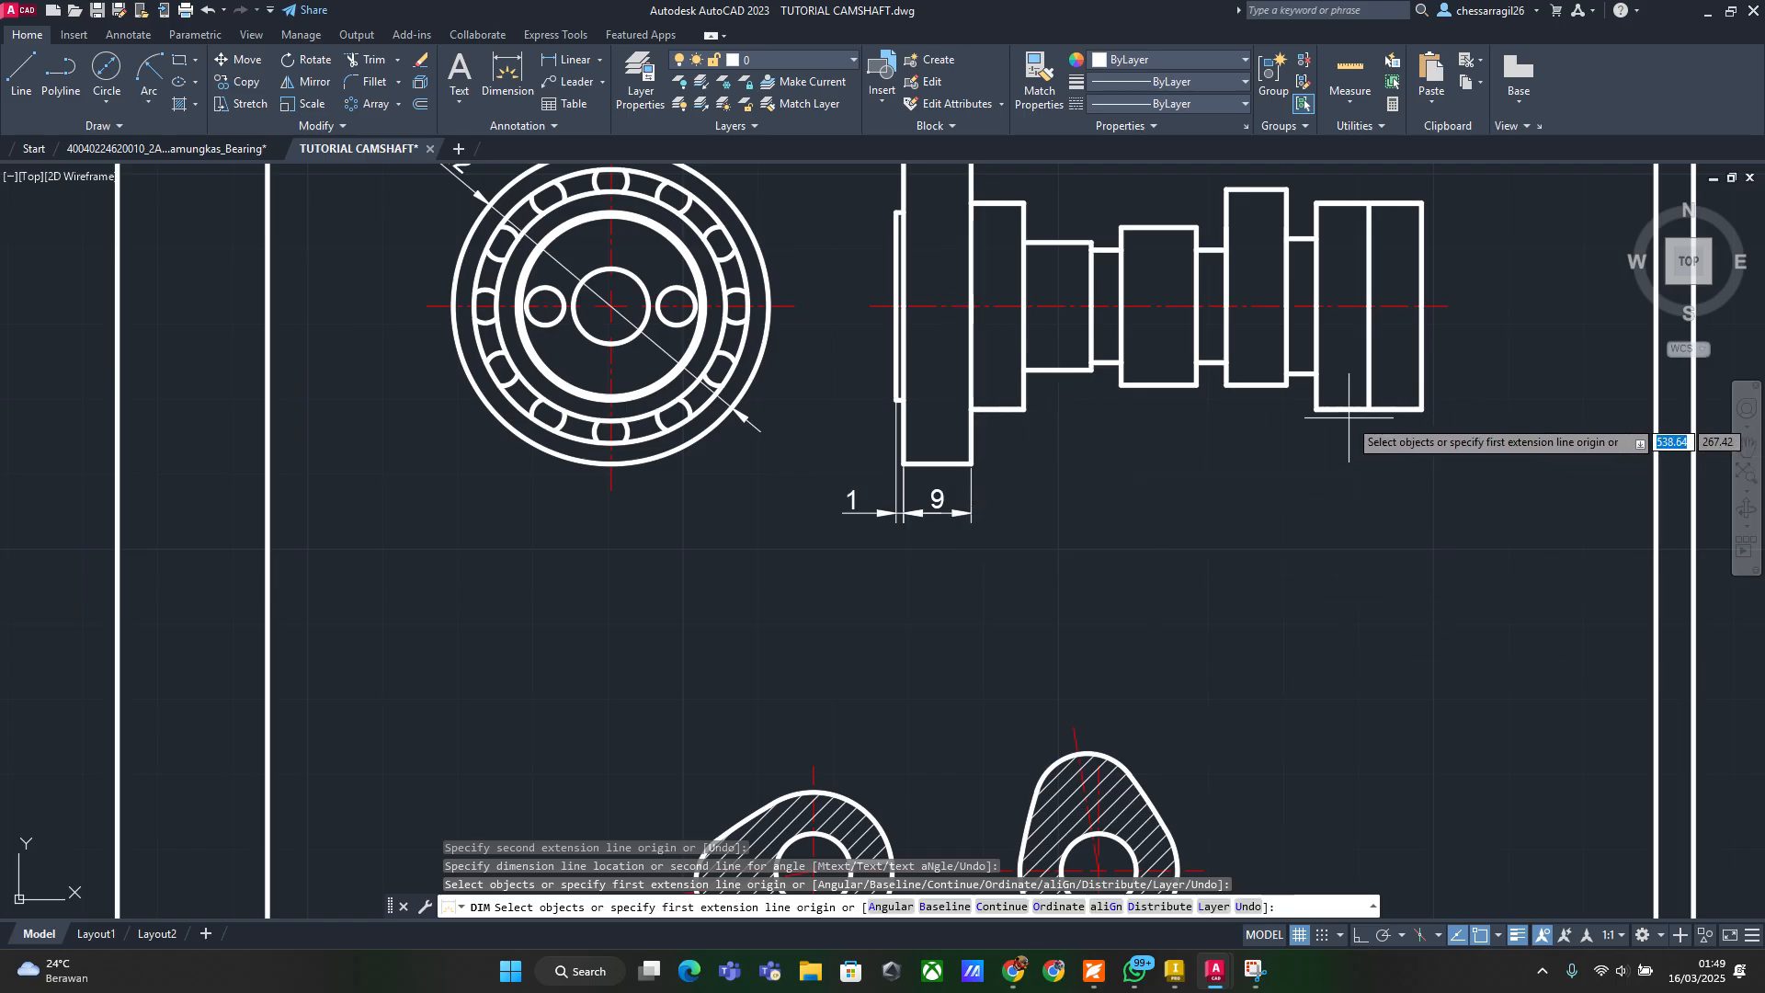
middle_click_drag(1142, 617, 906, 358)
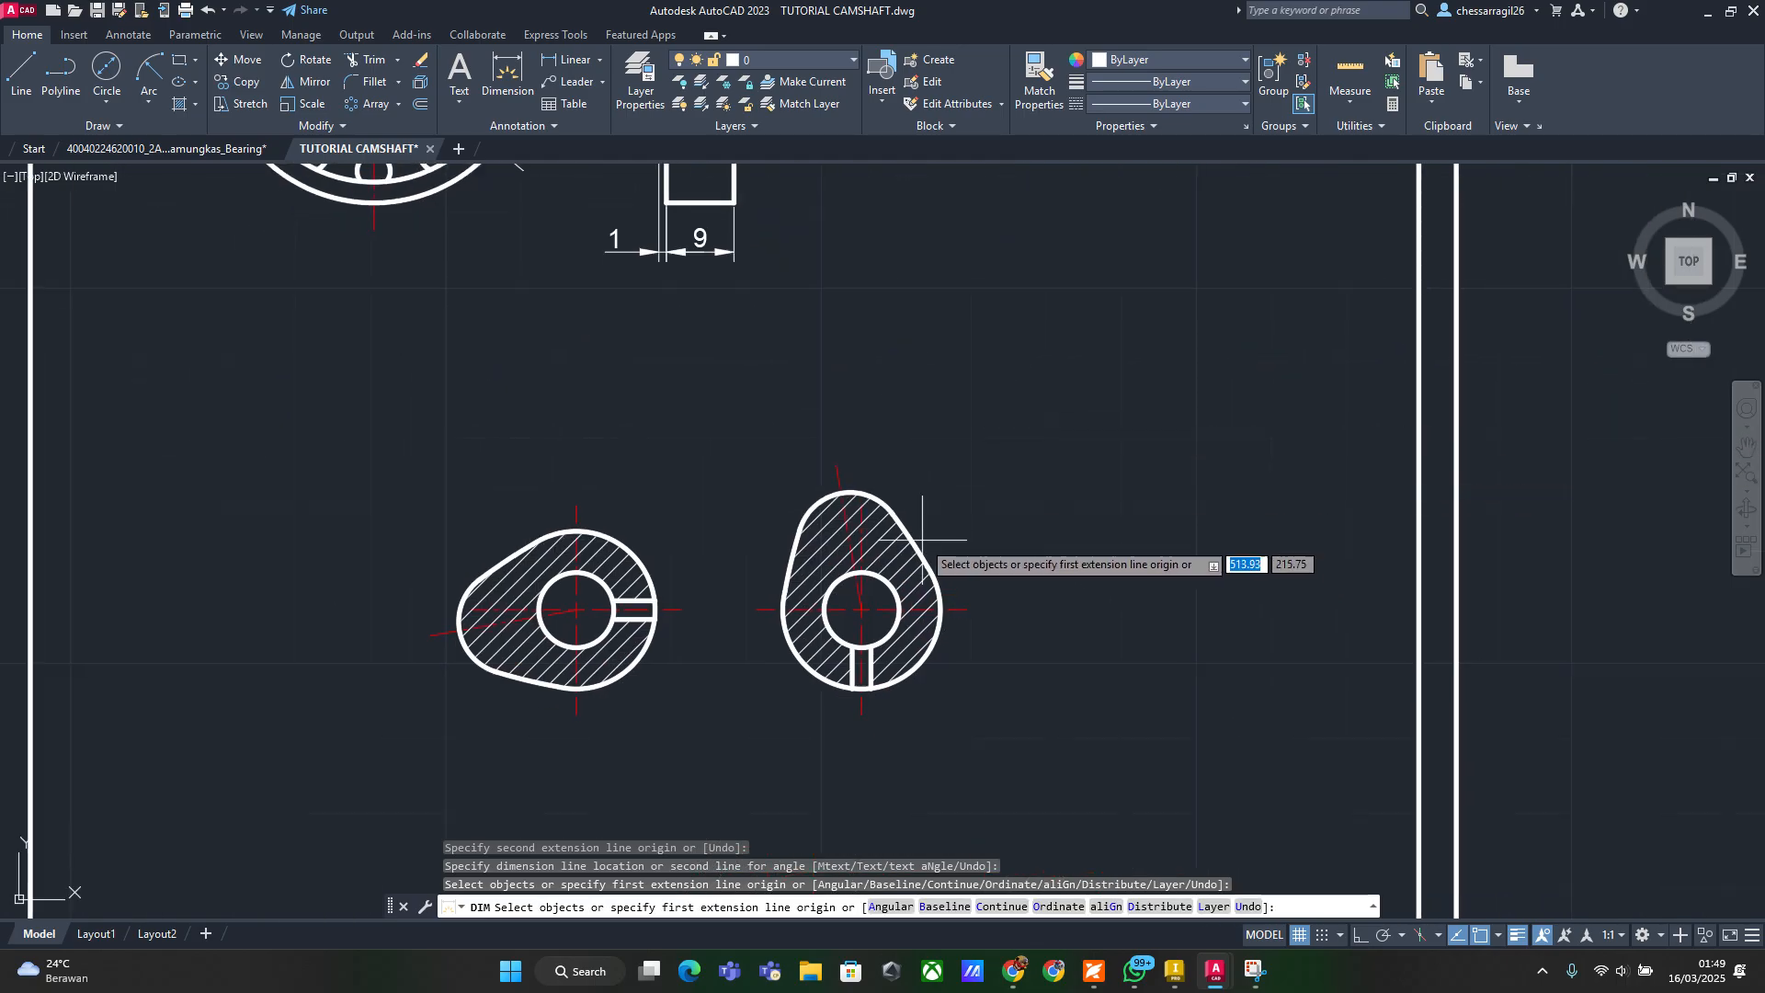
key("Escape")
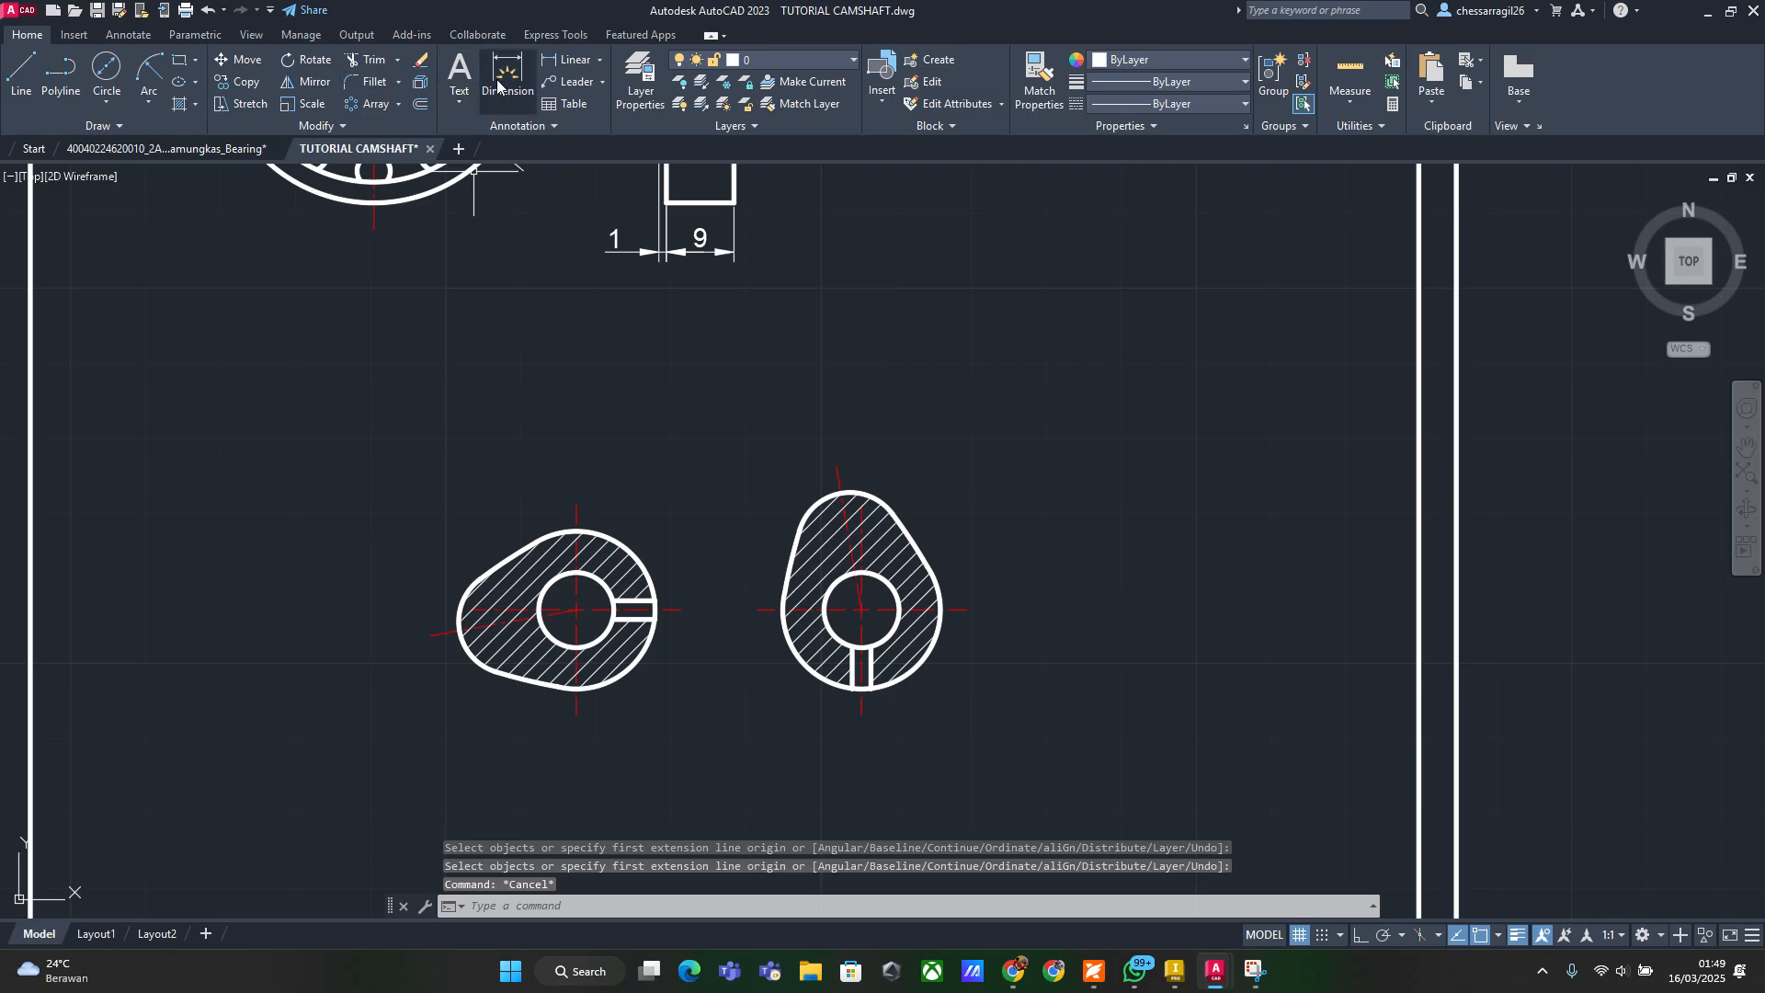
key("Return")
scroll(908, 536, "up", 2)
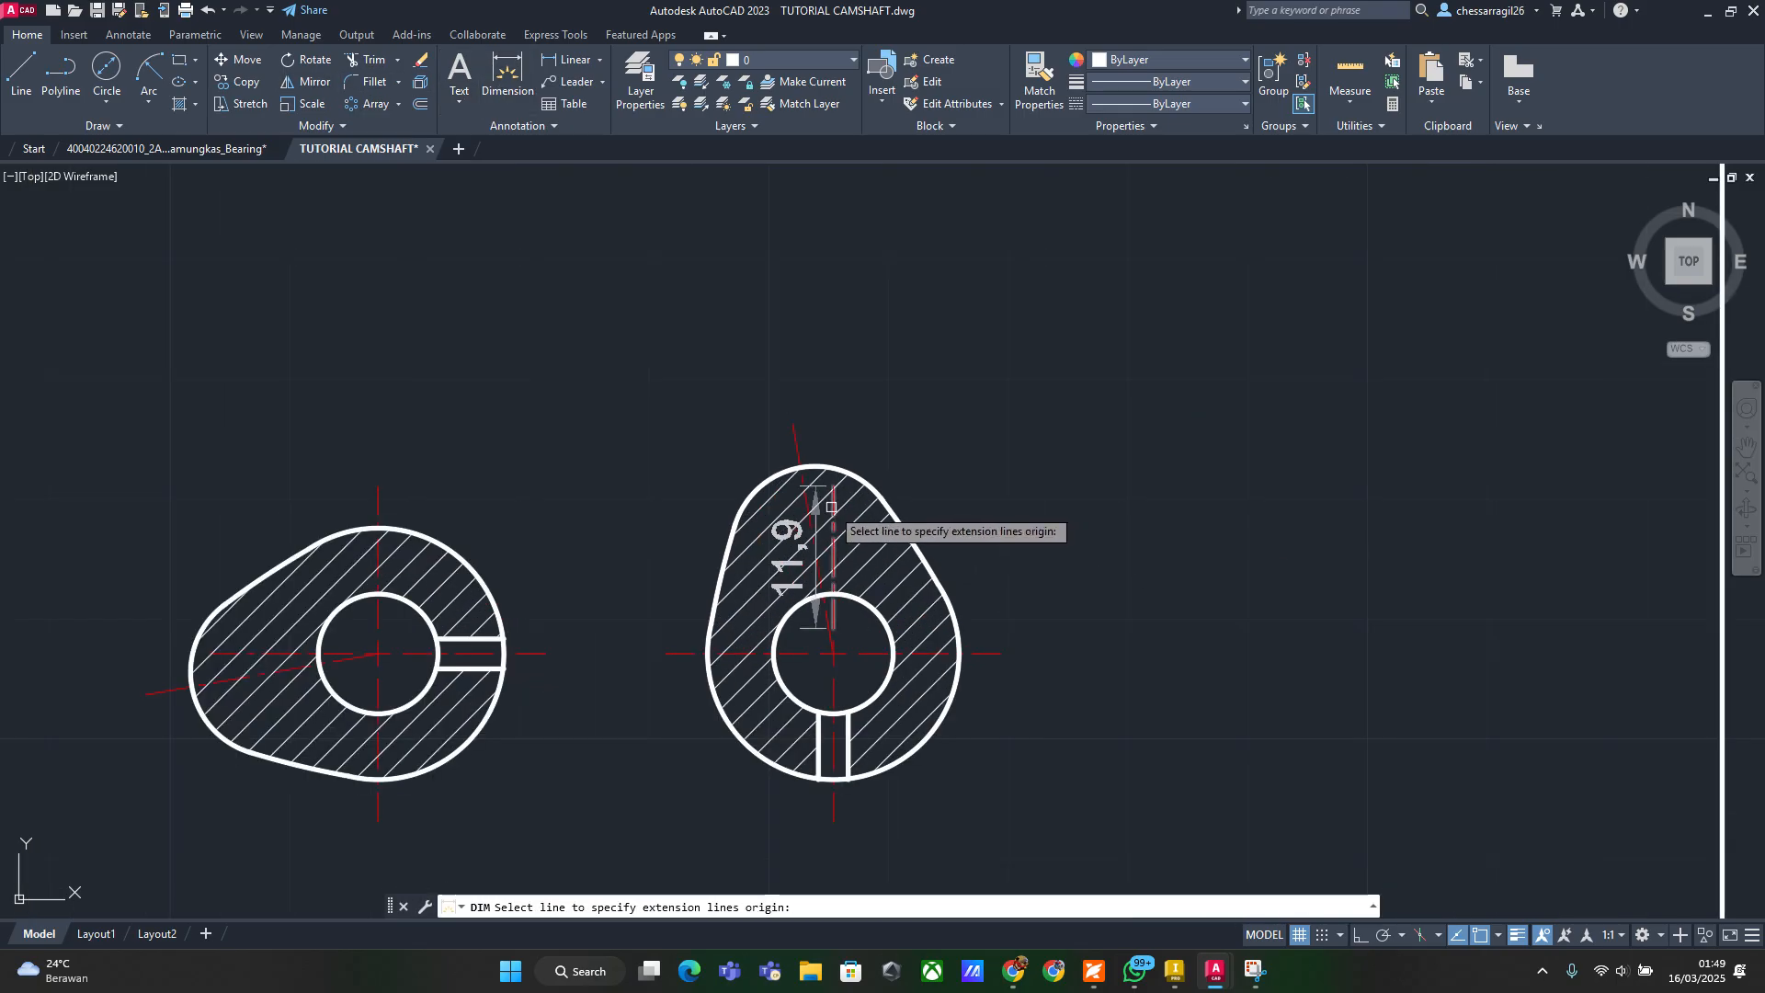
left_click(835, 504)
key("Escape")
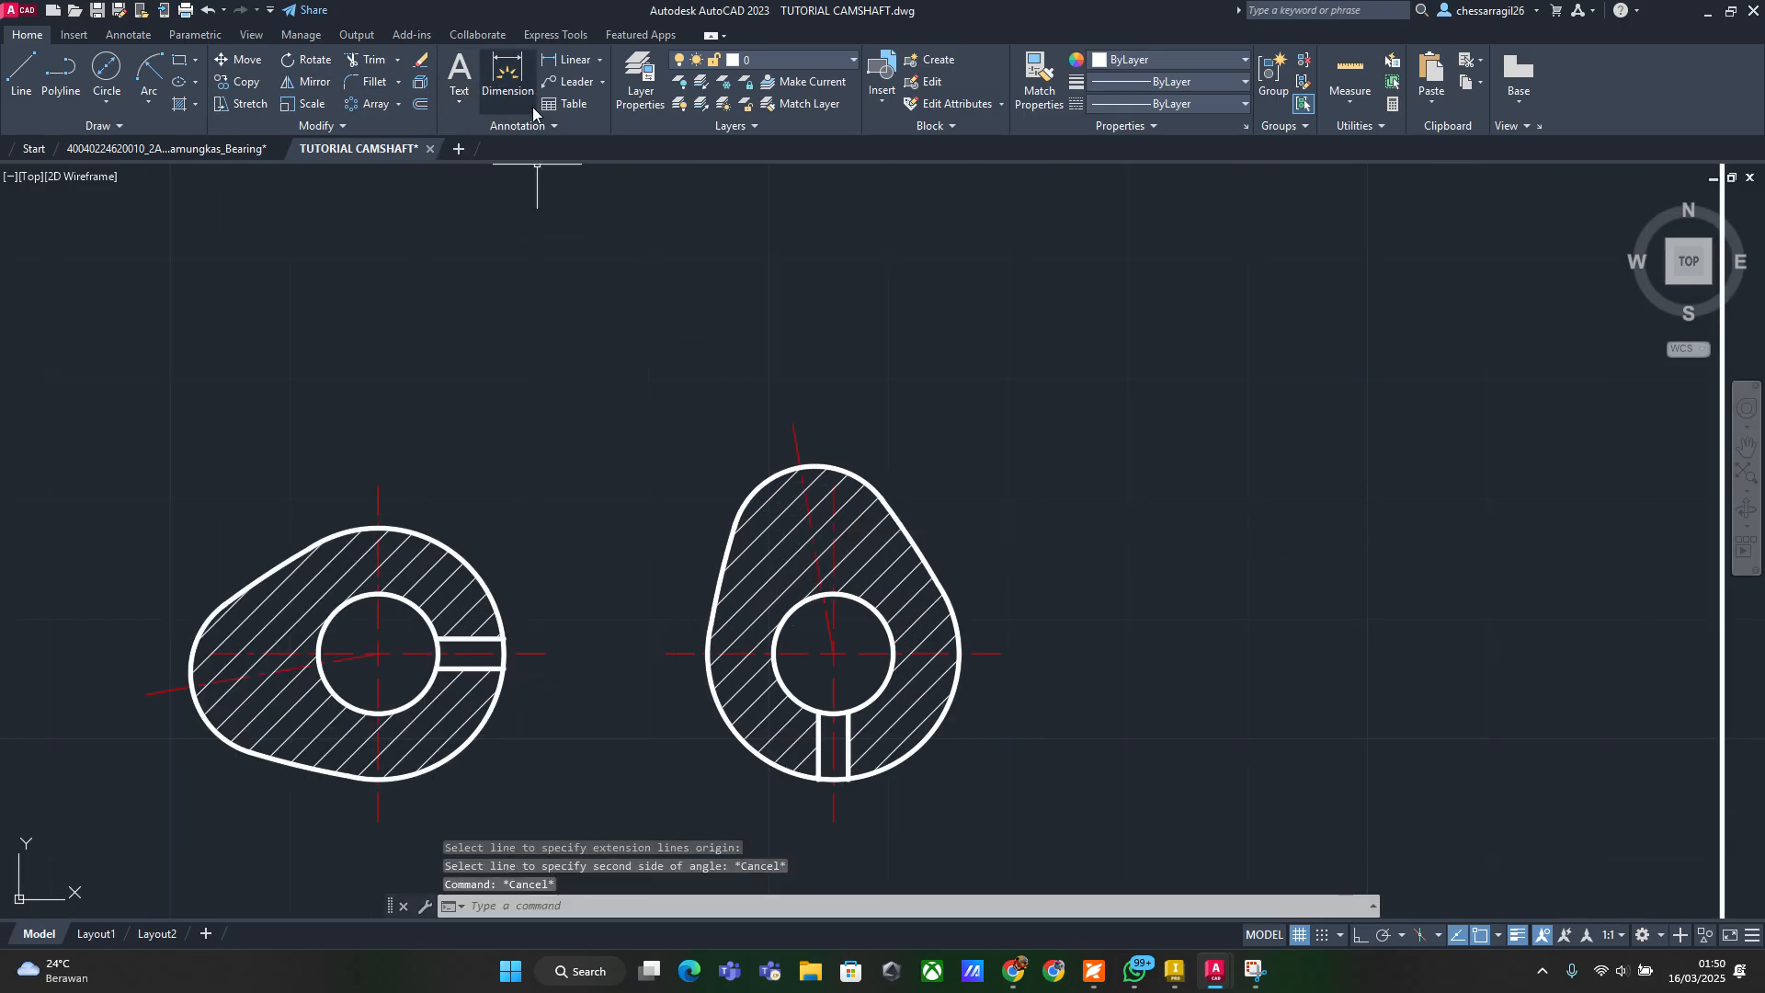
Add an angular dimension between the vertical centreline and the tilted axis of the upright cam section, placed above the lobe
left_click(507, 78)
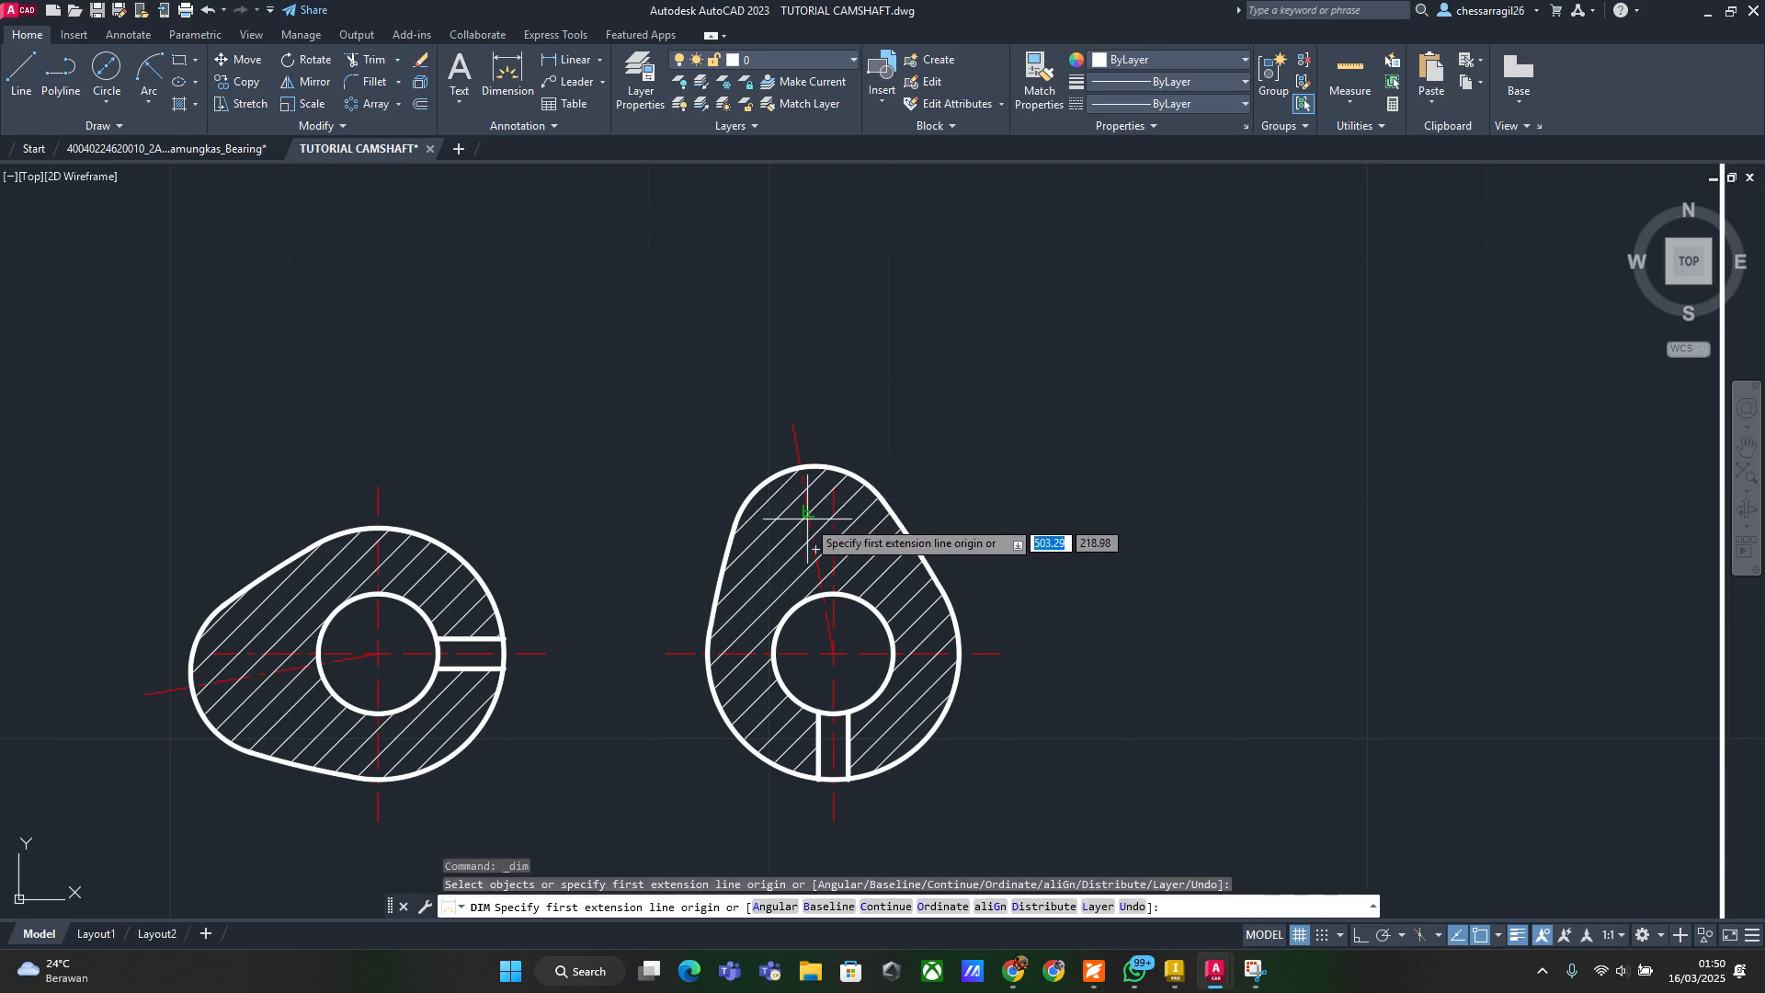
key("Return")
left_click(835, 570)
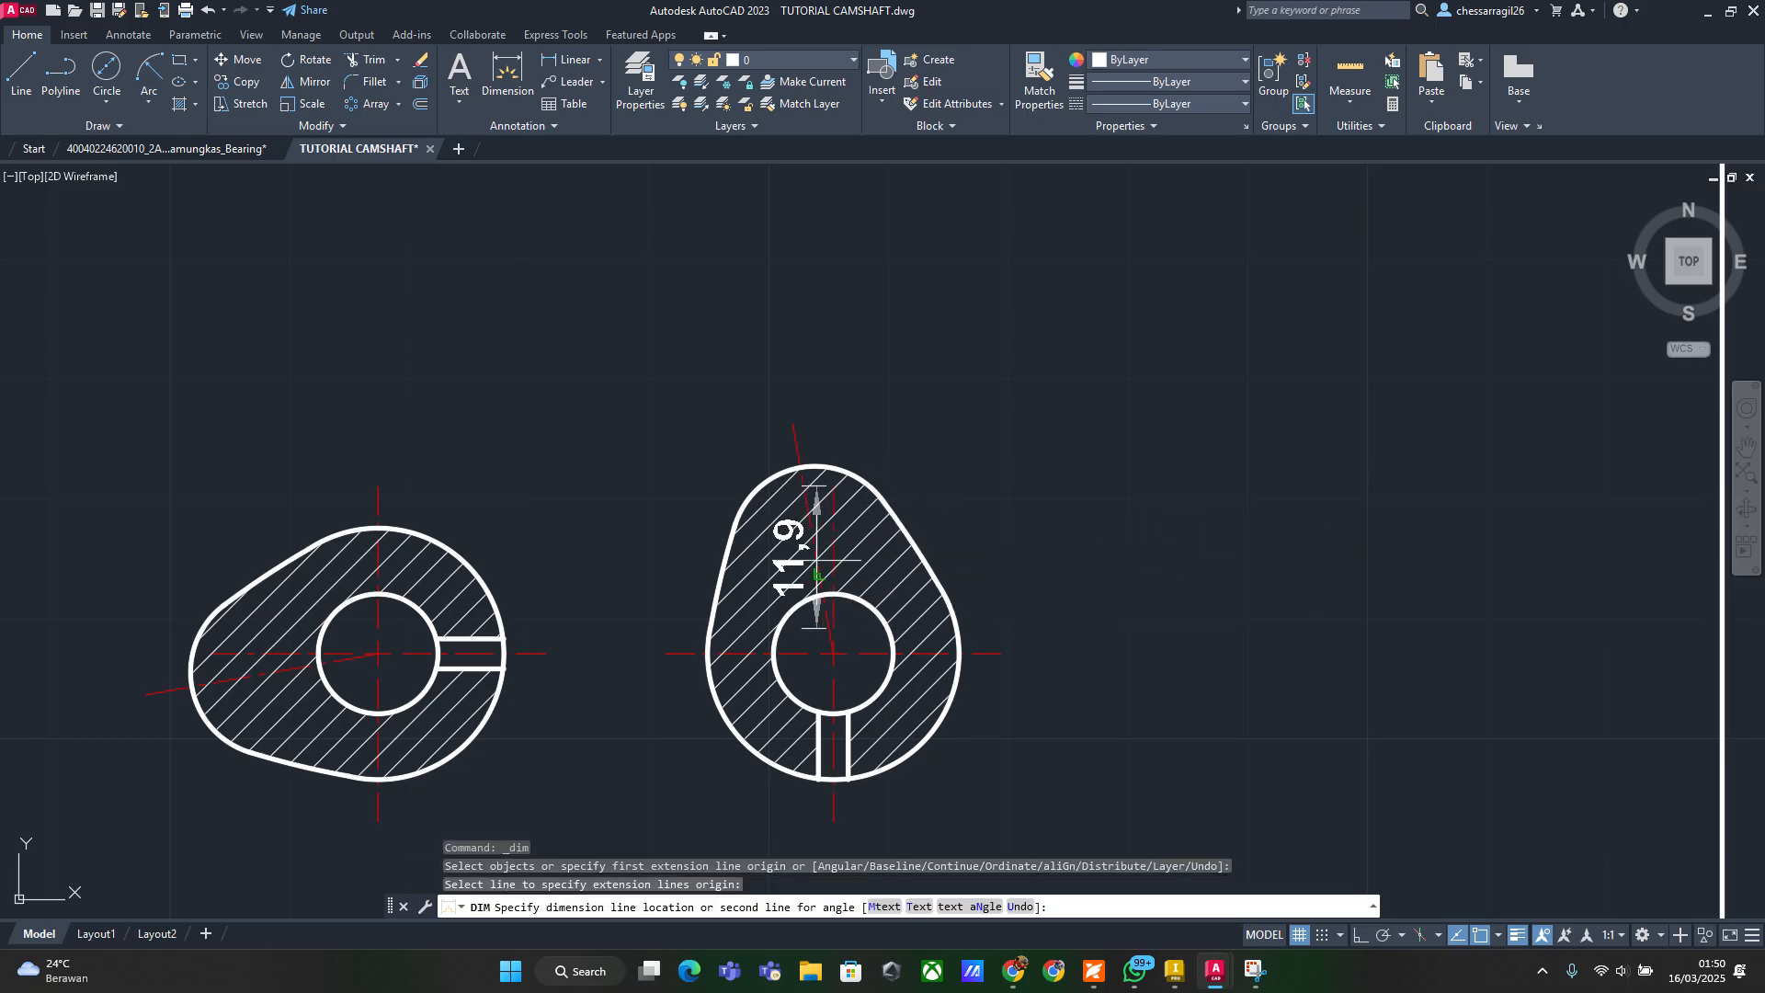
left_click(806, 507)
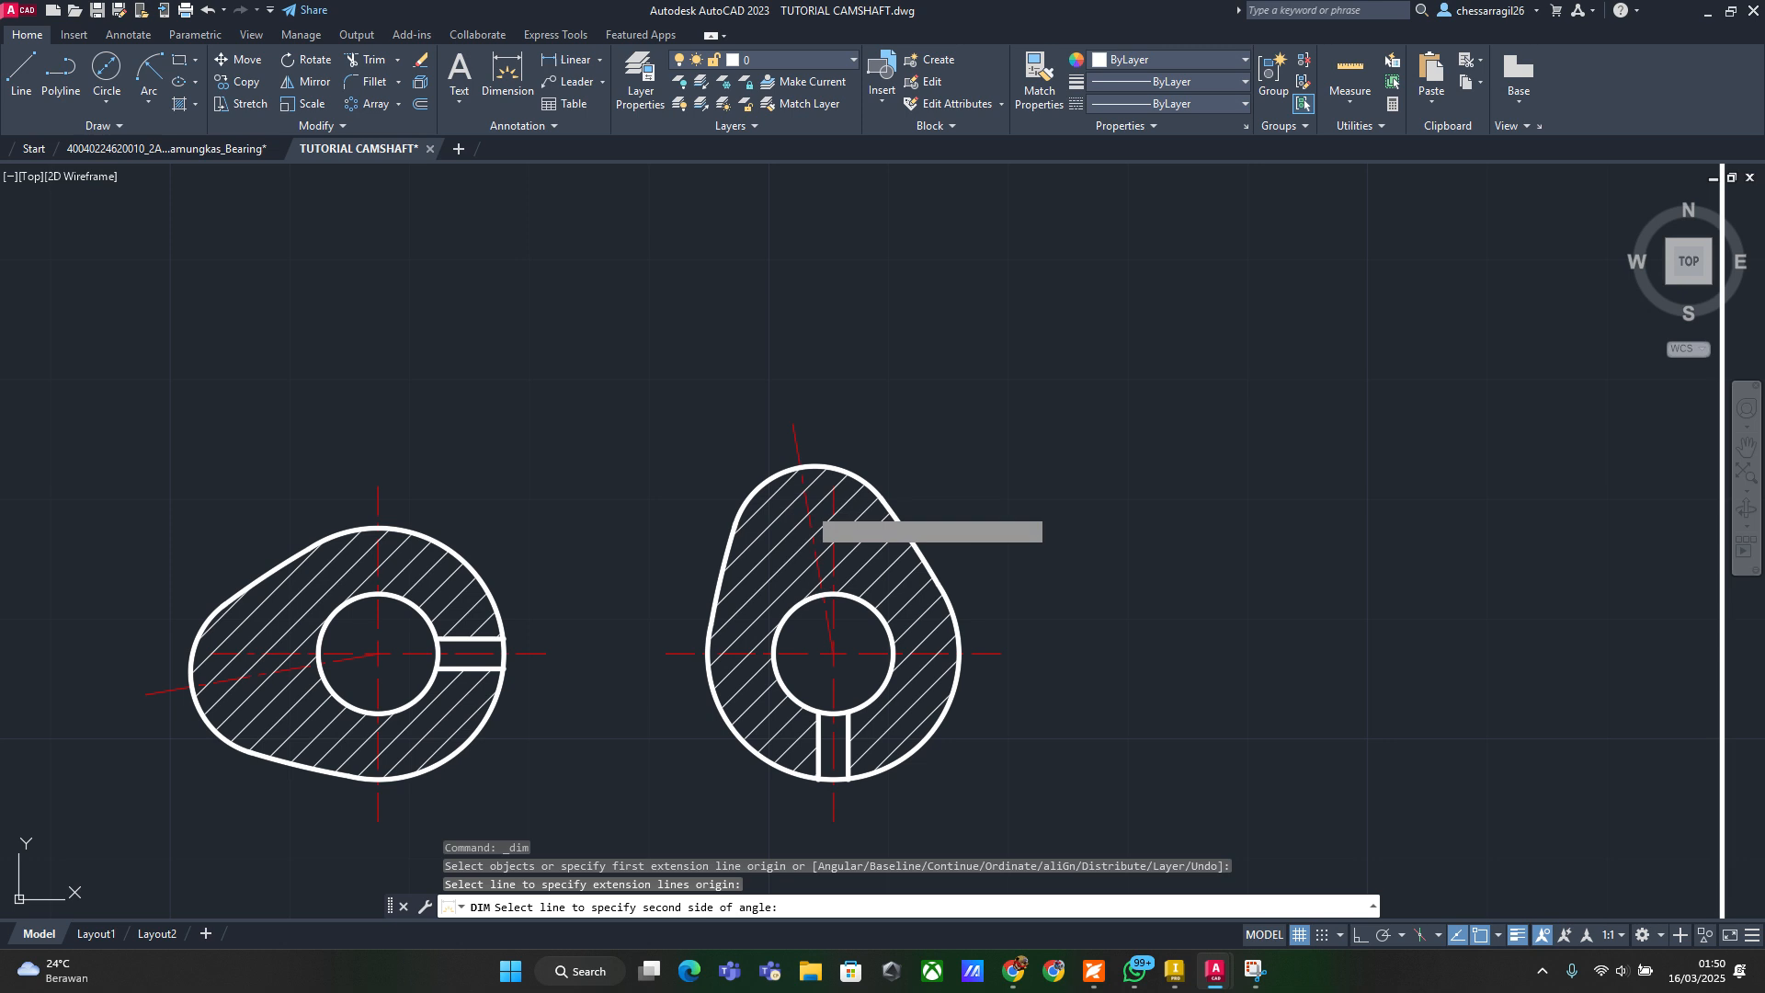
left_click(808, 389)
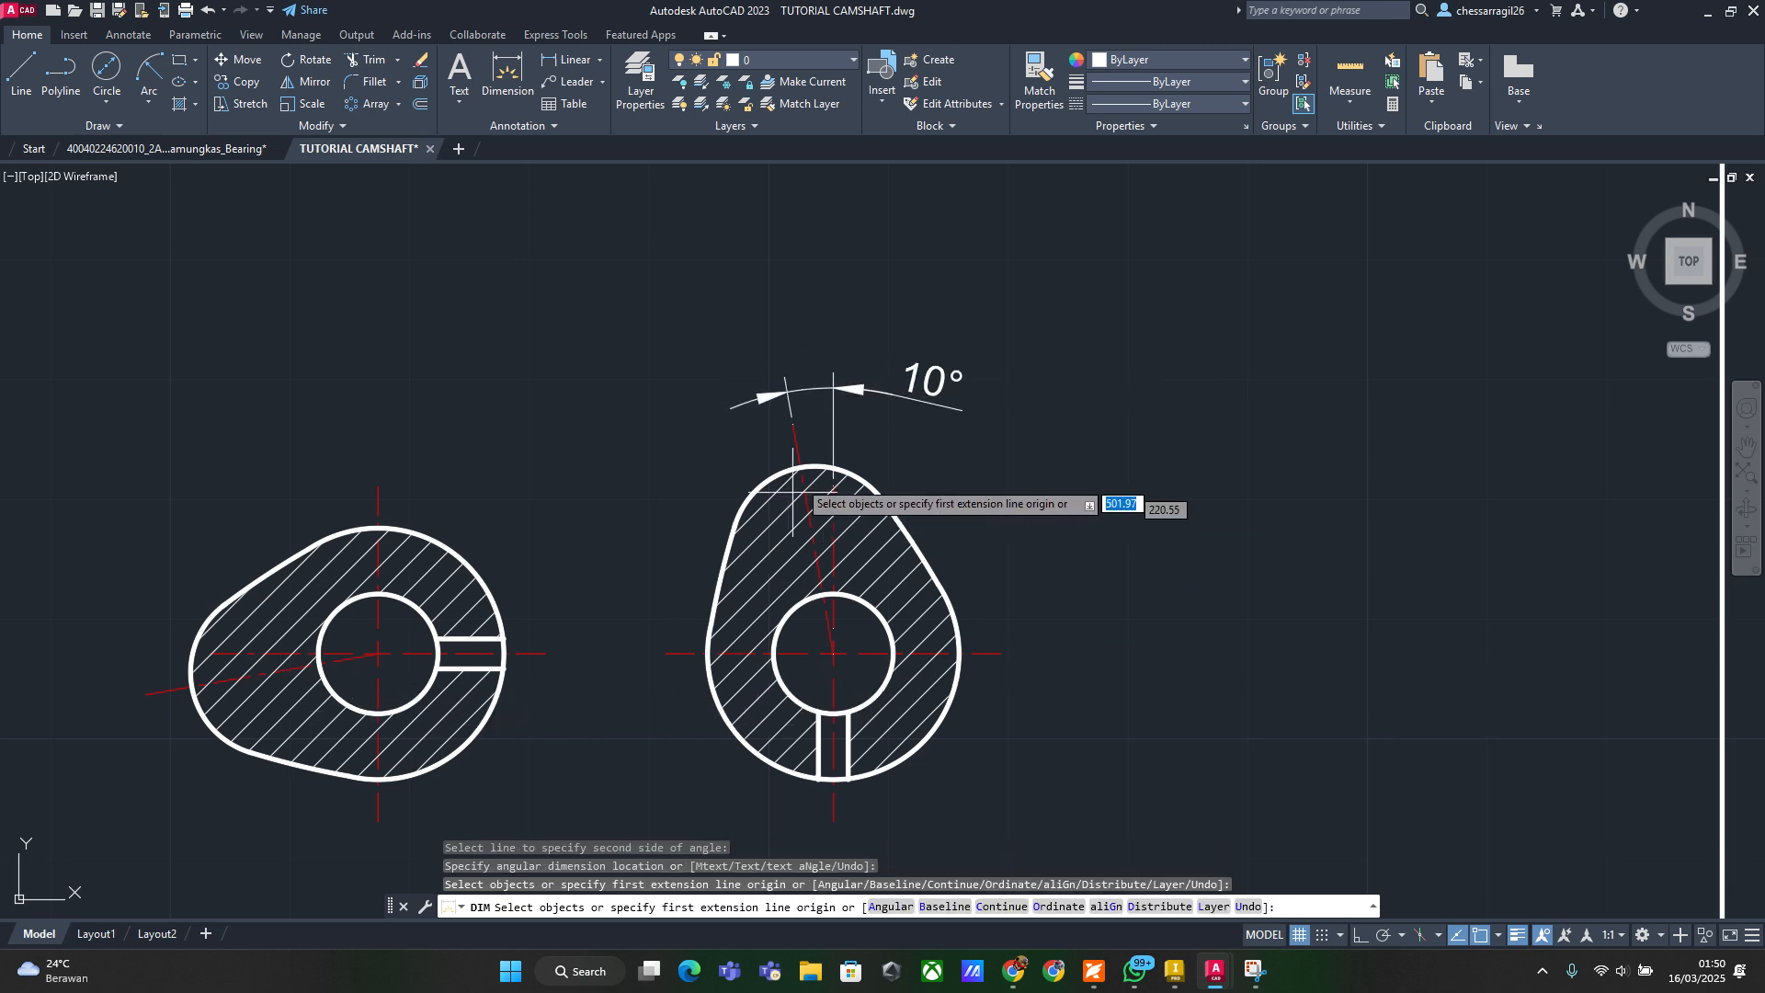
Dimension the angle between the upright cam's tilted axis and horizontal centreline outside its upper-right side, and erase the 10° dimension
key("Return")
left_click(797, 449)
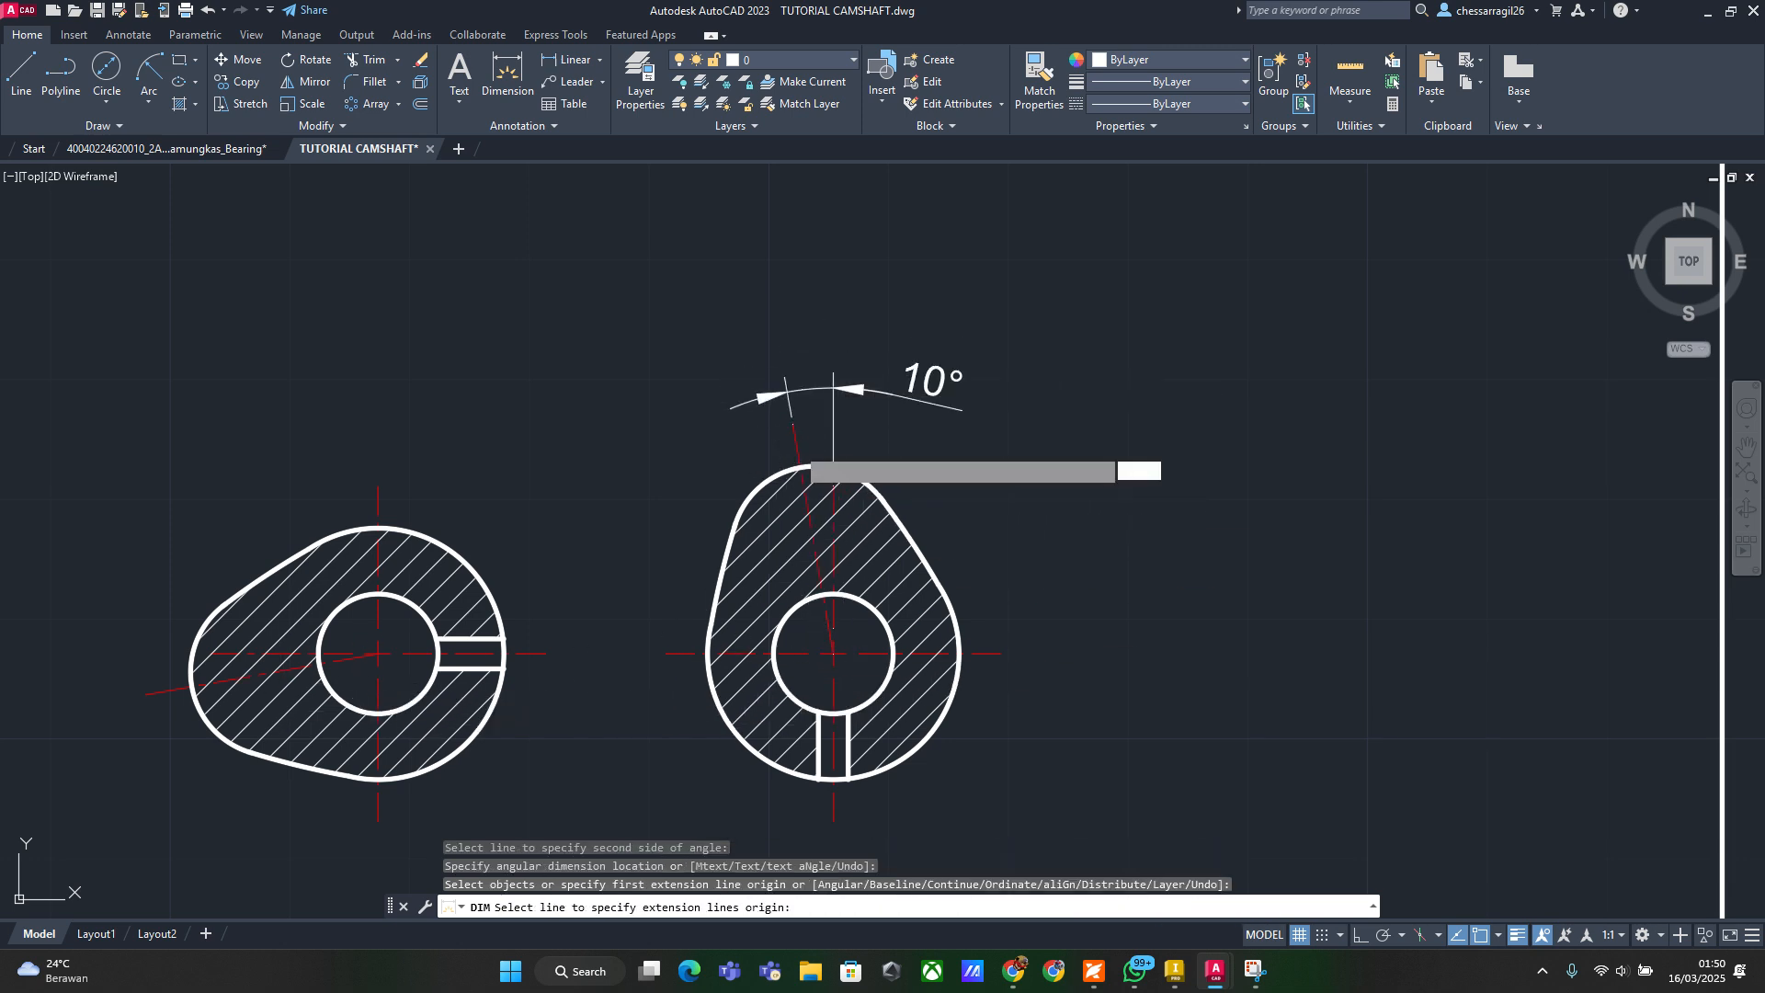
left_click(985, 654)
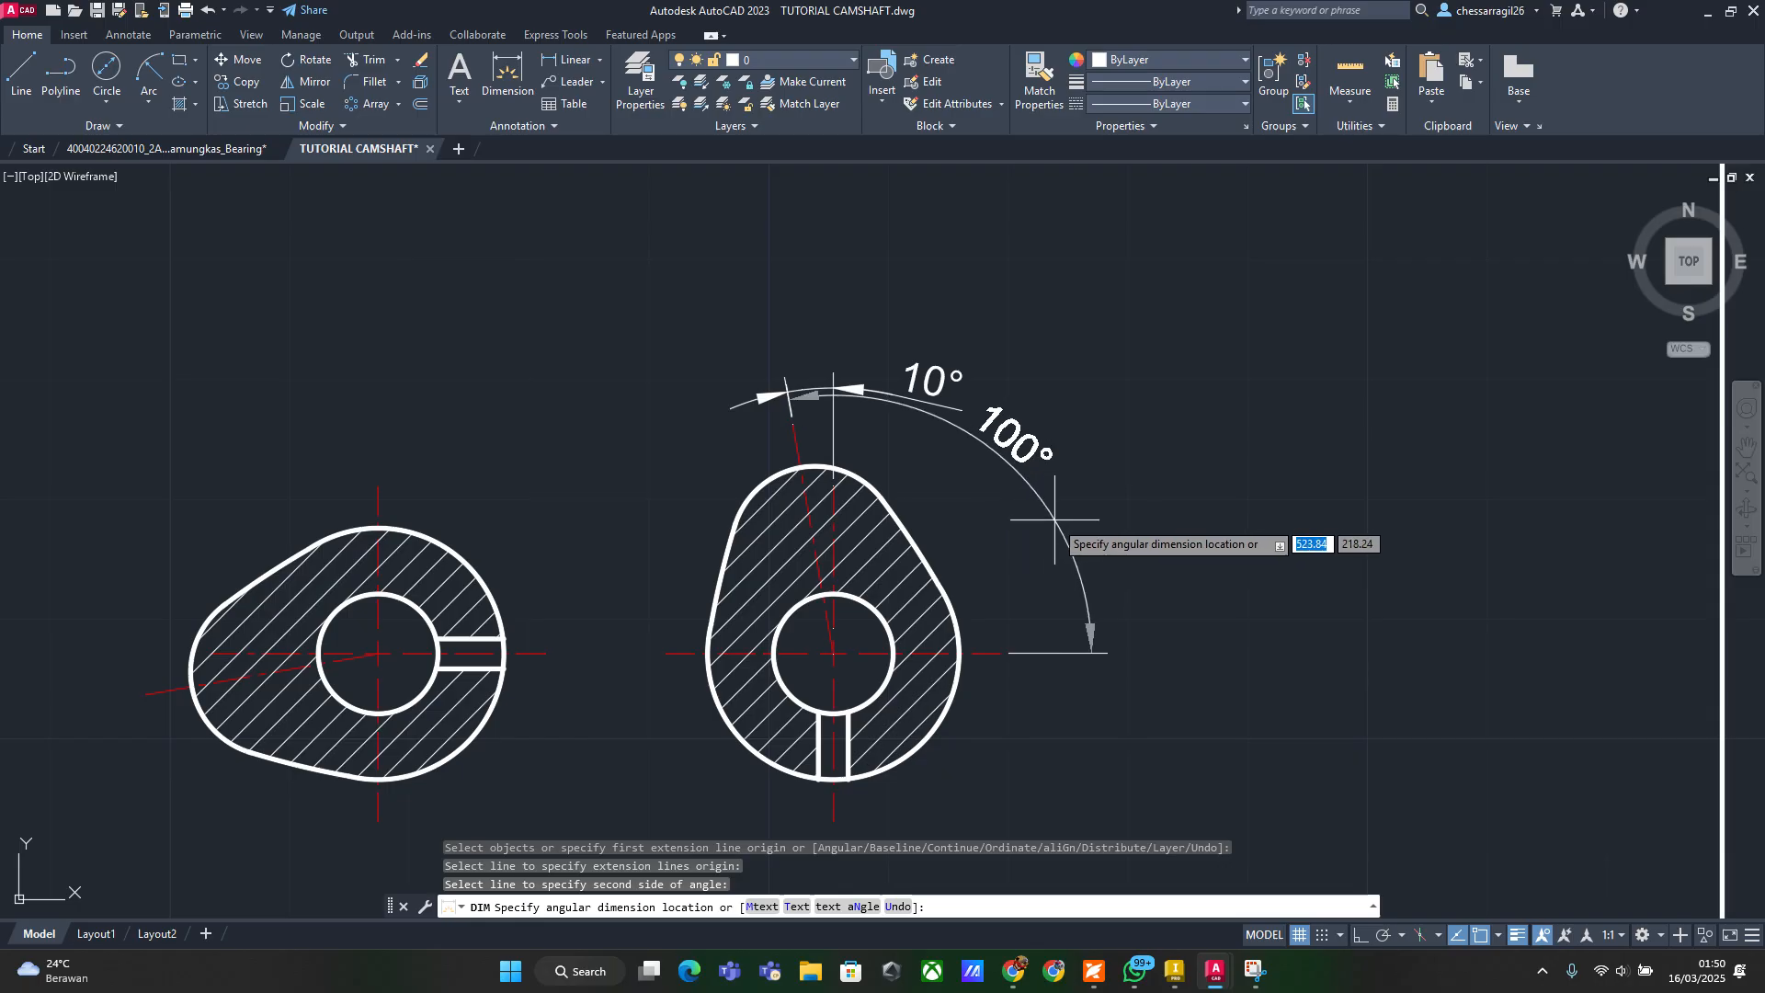
left_click(1057, 533)
key("Escape")
left_click(936, 381)
key("Delete")
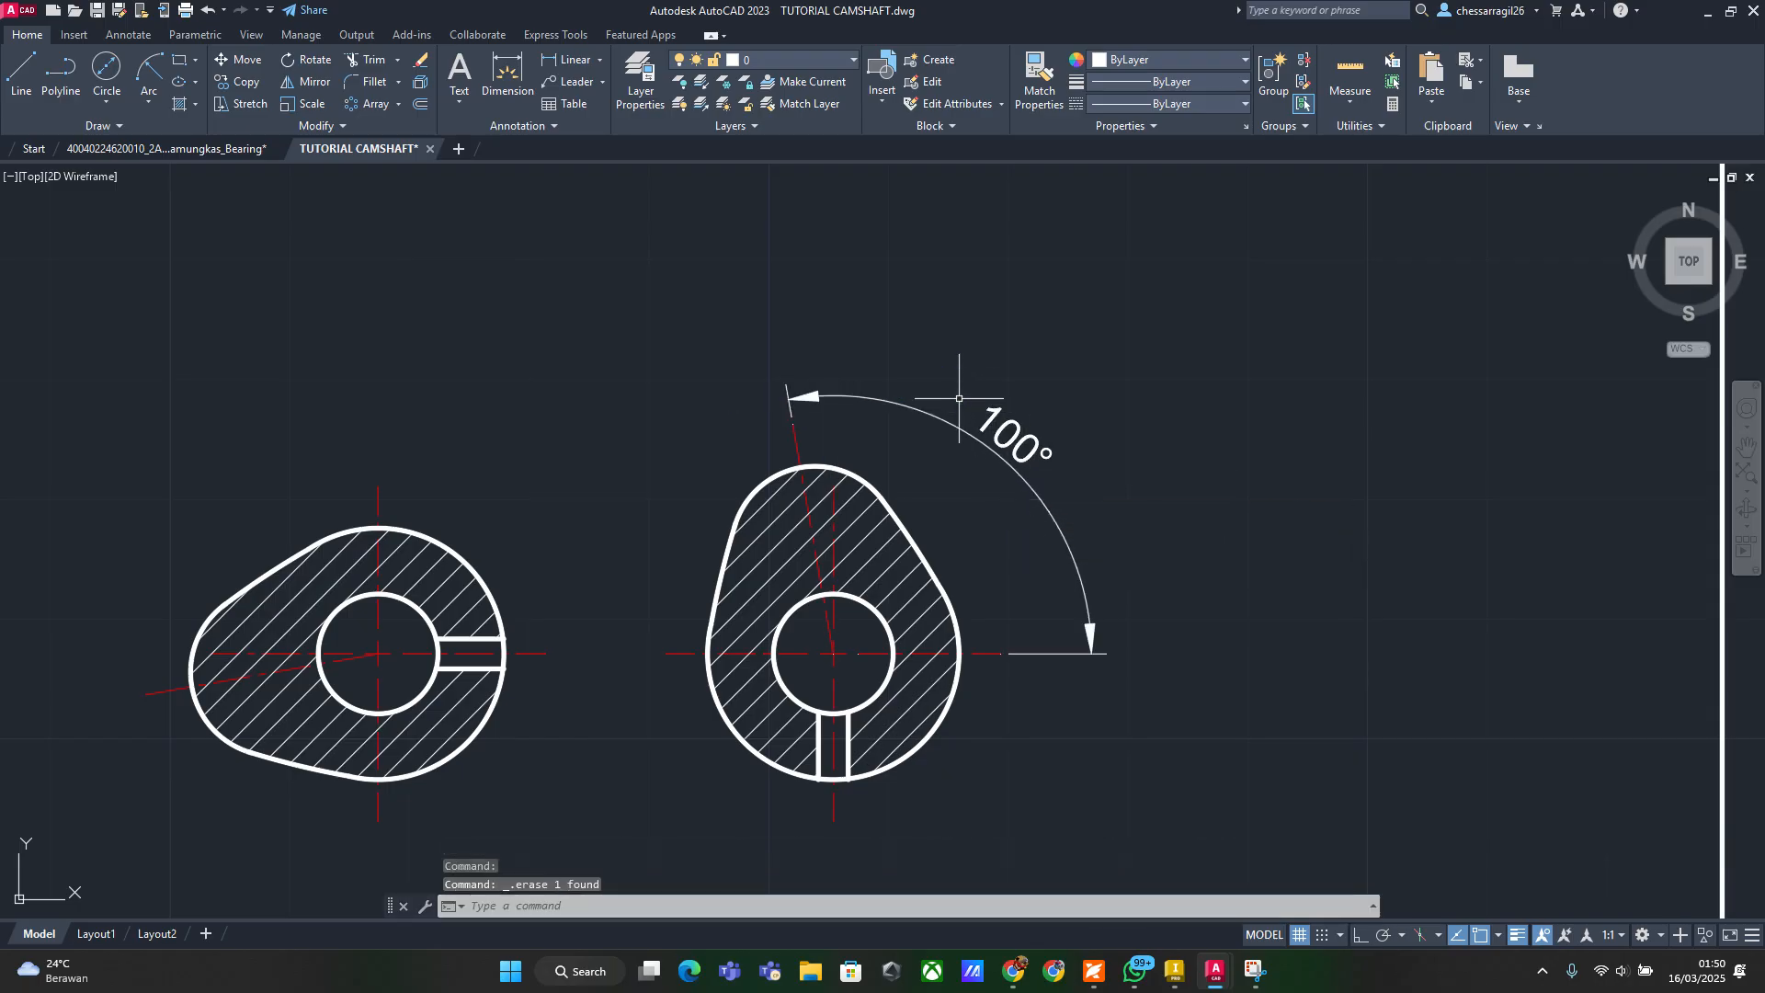
Add an angular dimension between the tilted axis and vertical centreline of the sideways cam section, placed outside its upper-left side
left_click(507, 73)
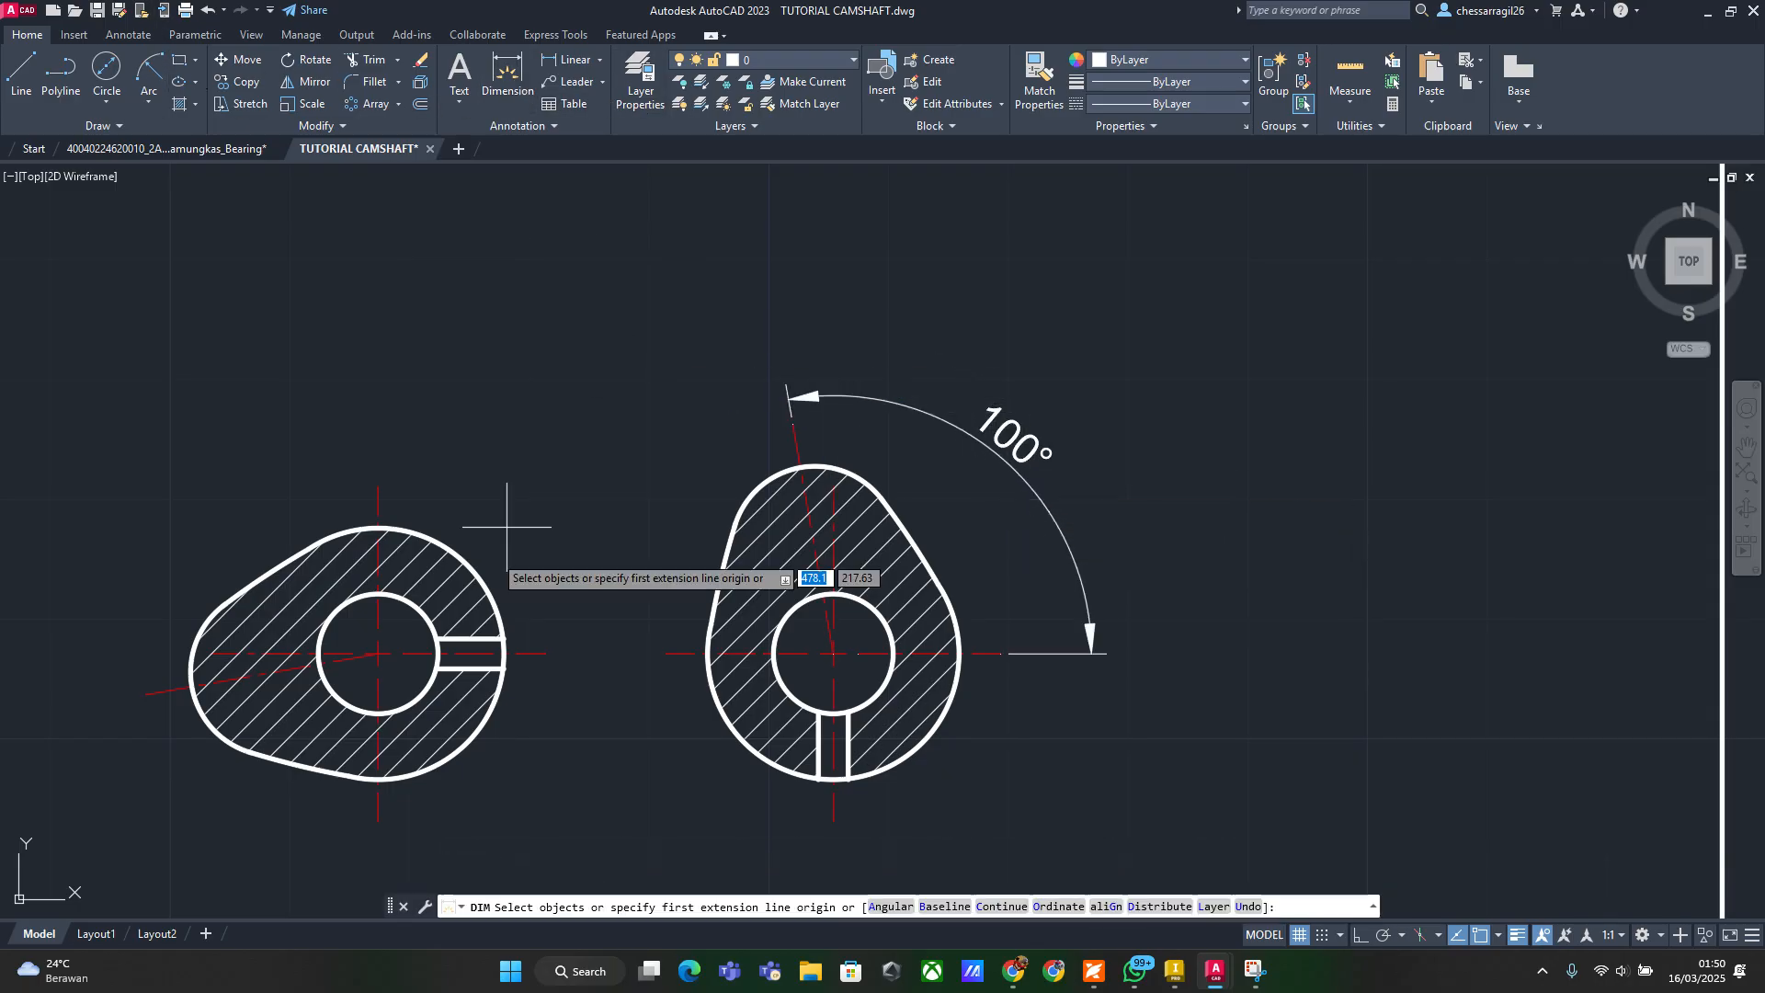
left_click(244, 676)
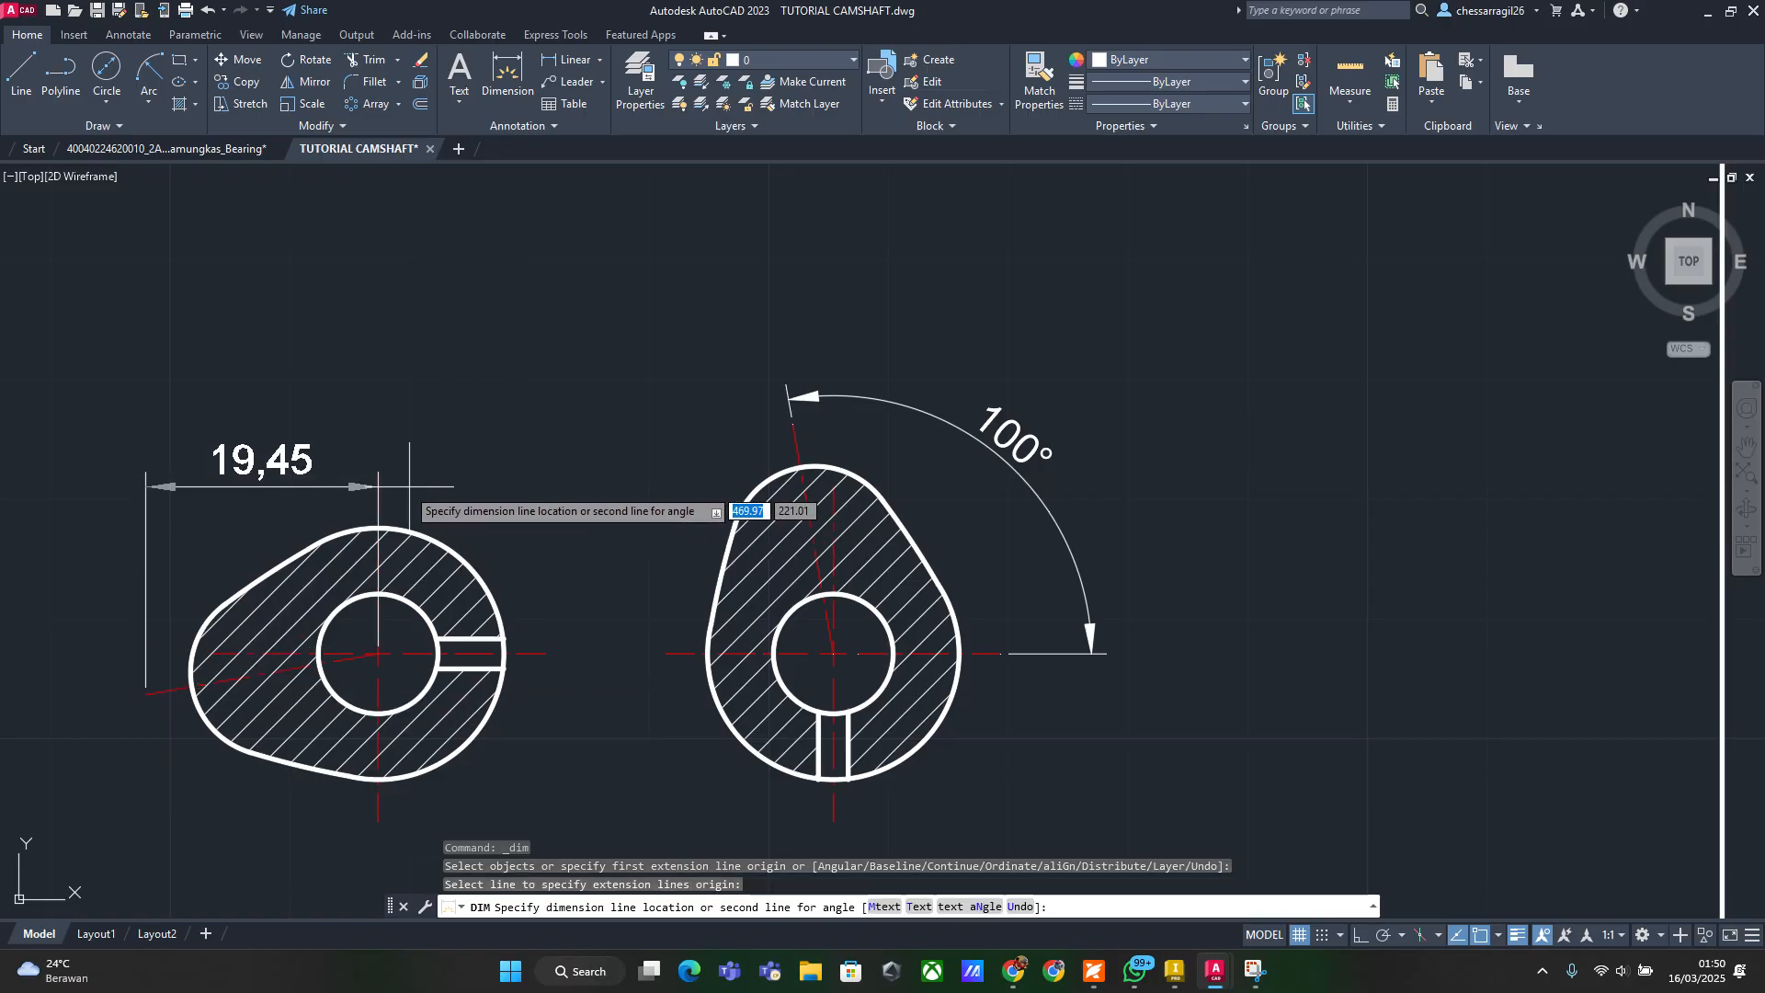
left_click(379, 506)
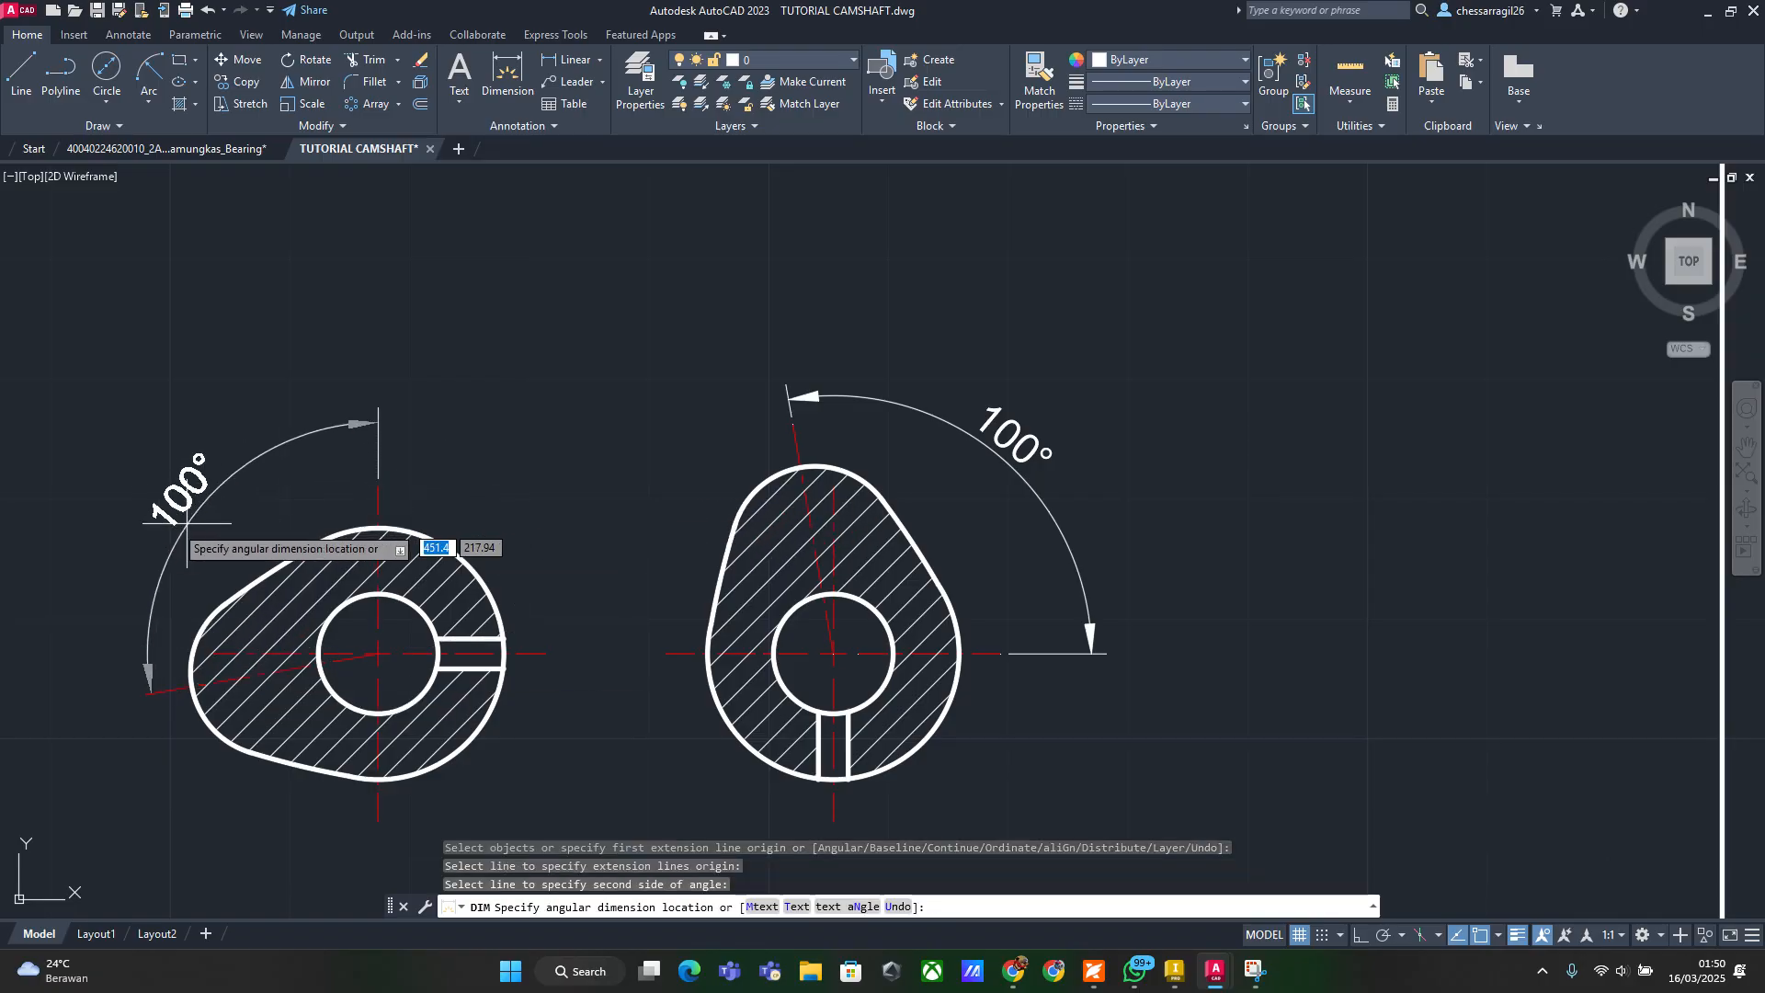
left_click(225, 515)
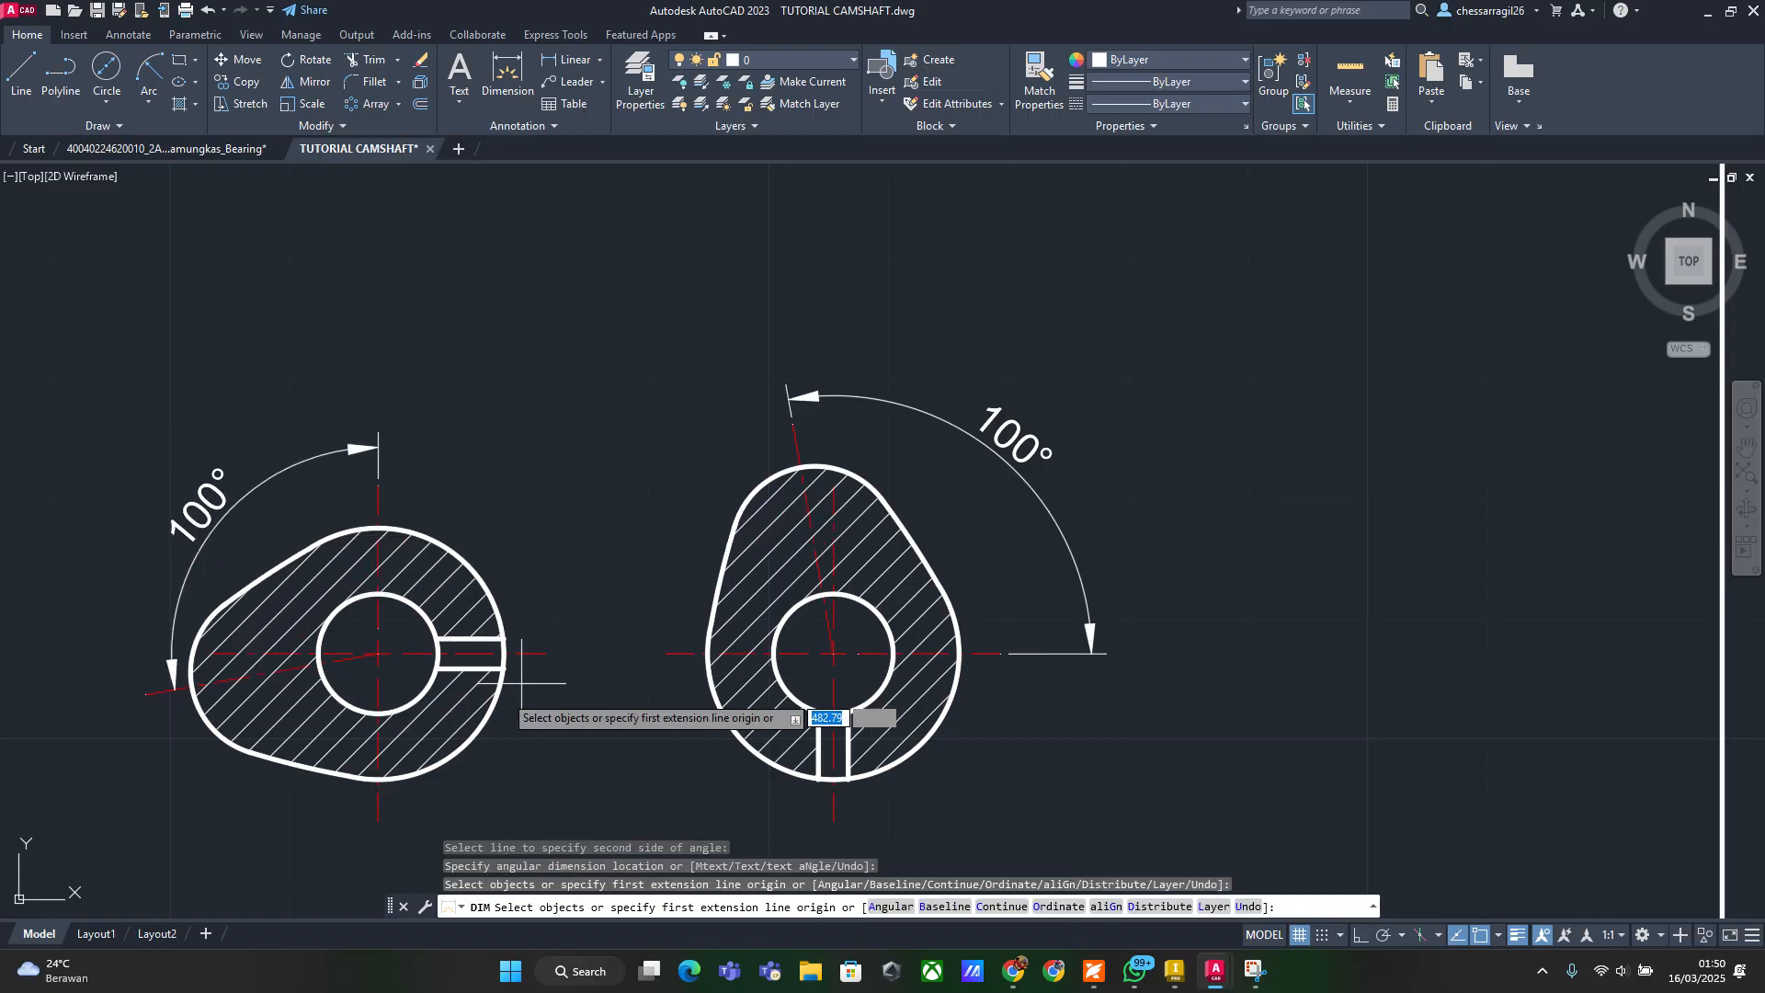
Add radius dimensions to the base circle, nose arc and lower flank arc of the sideways cam section, placed outside the profile
left_click(458, 754)
left_click(510, 785)
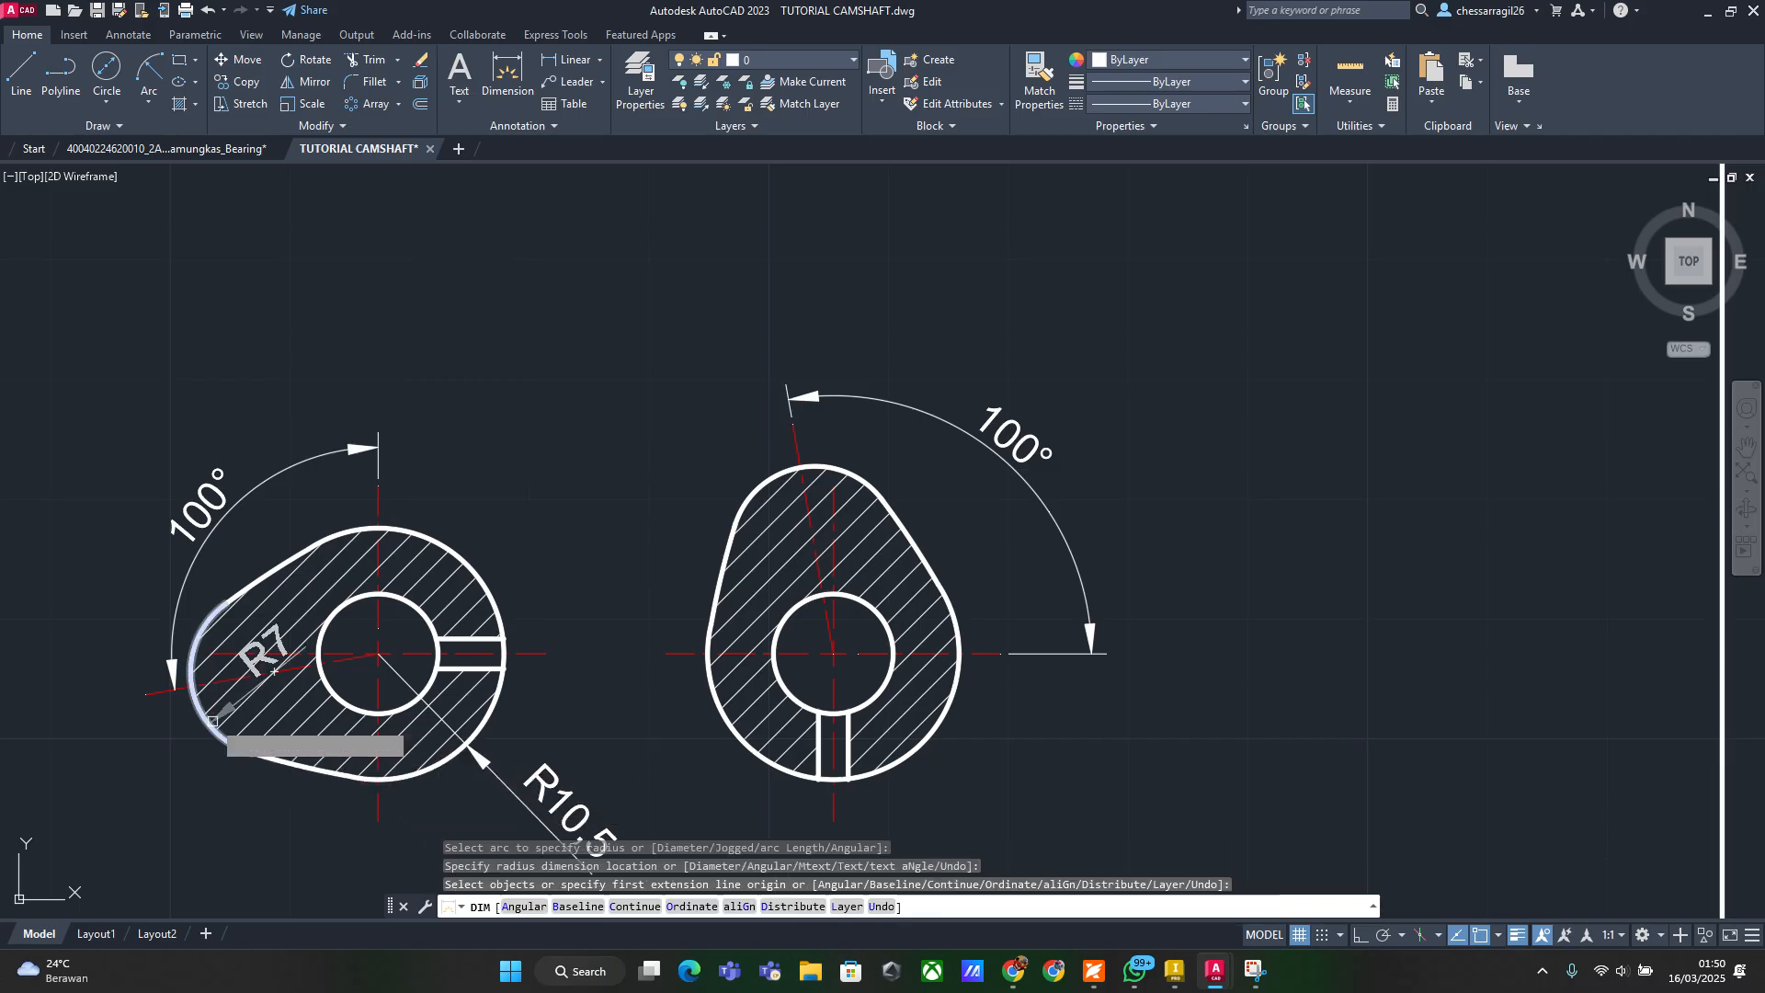
left_click(216, 740)
left_click(160, 786)
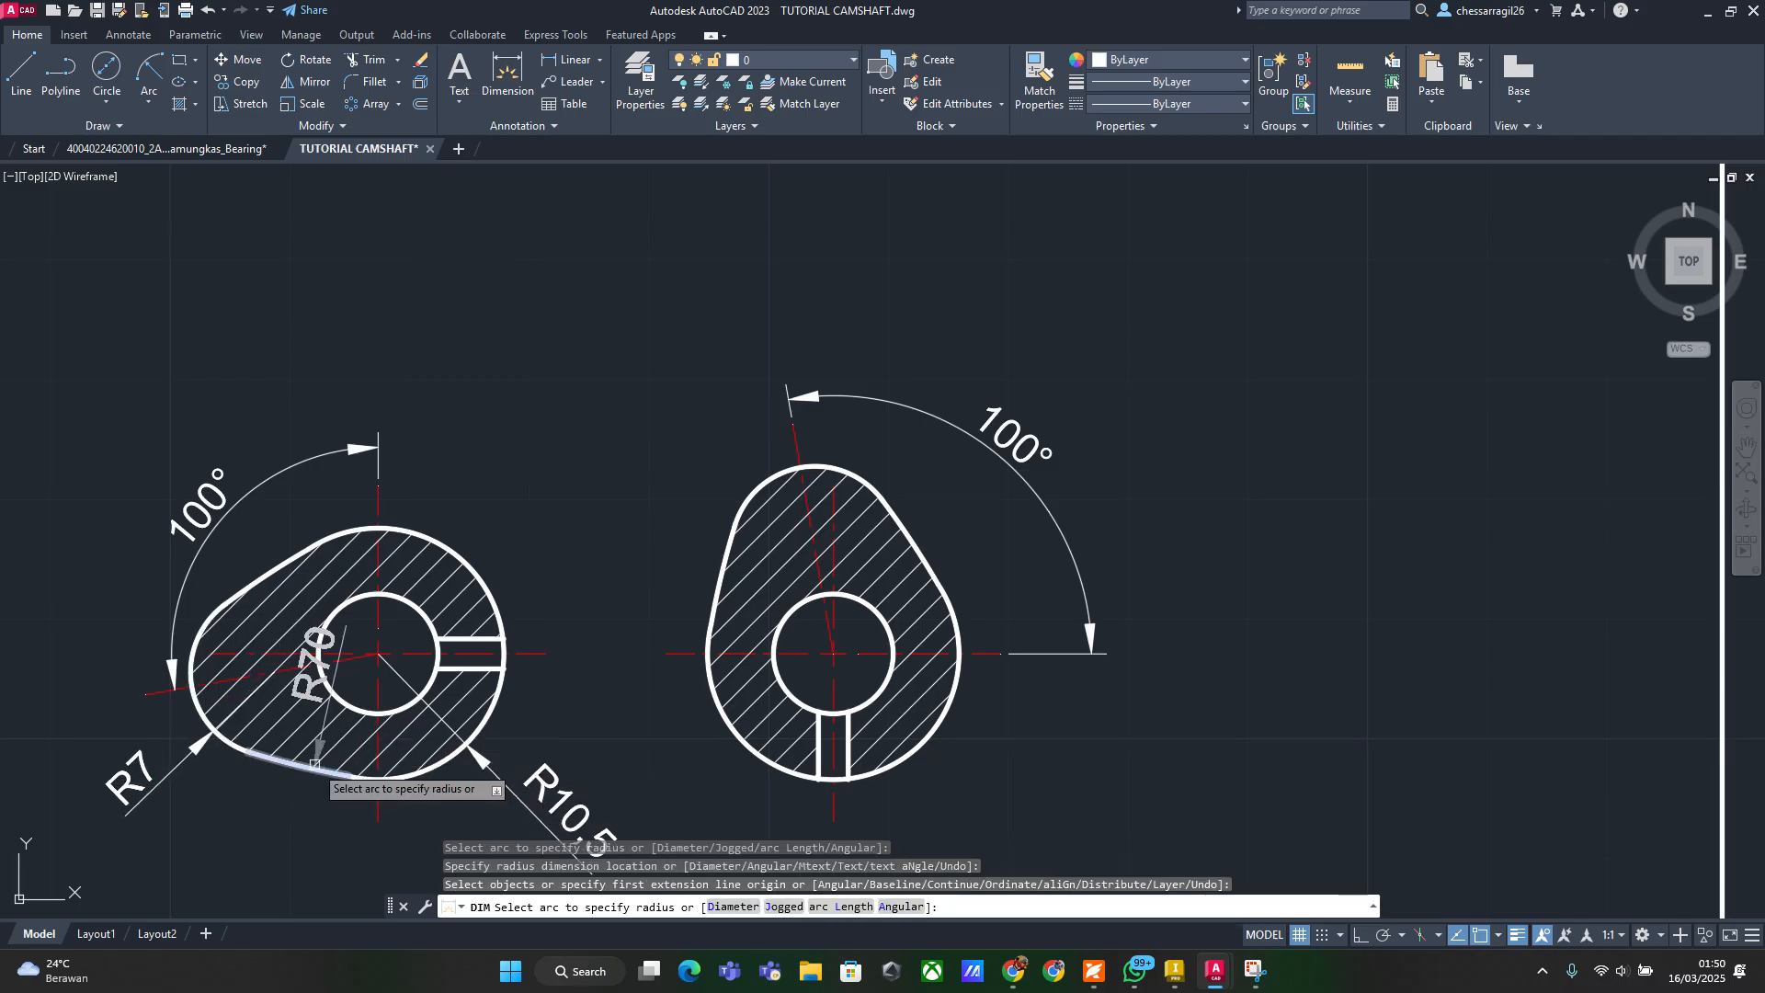
left_click(293, 768)
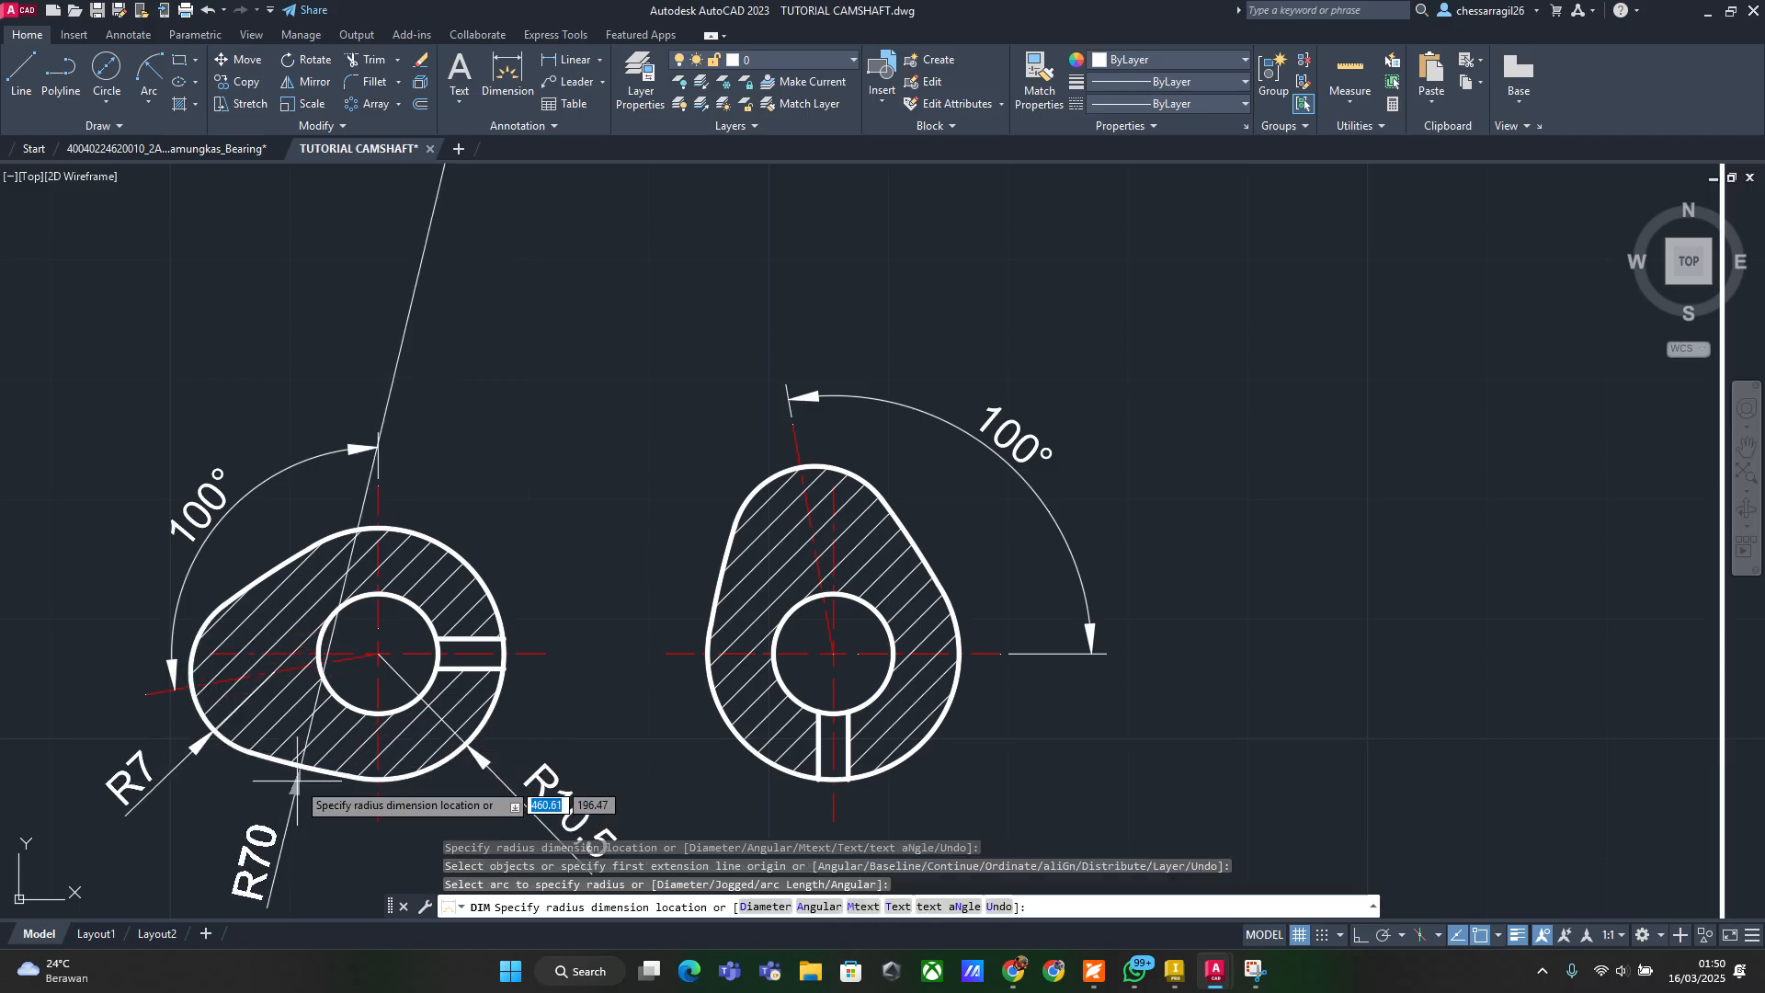
left_click(278, 833)
scroll(444, 589, "down", 3)
key("Escape")
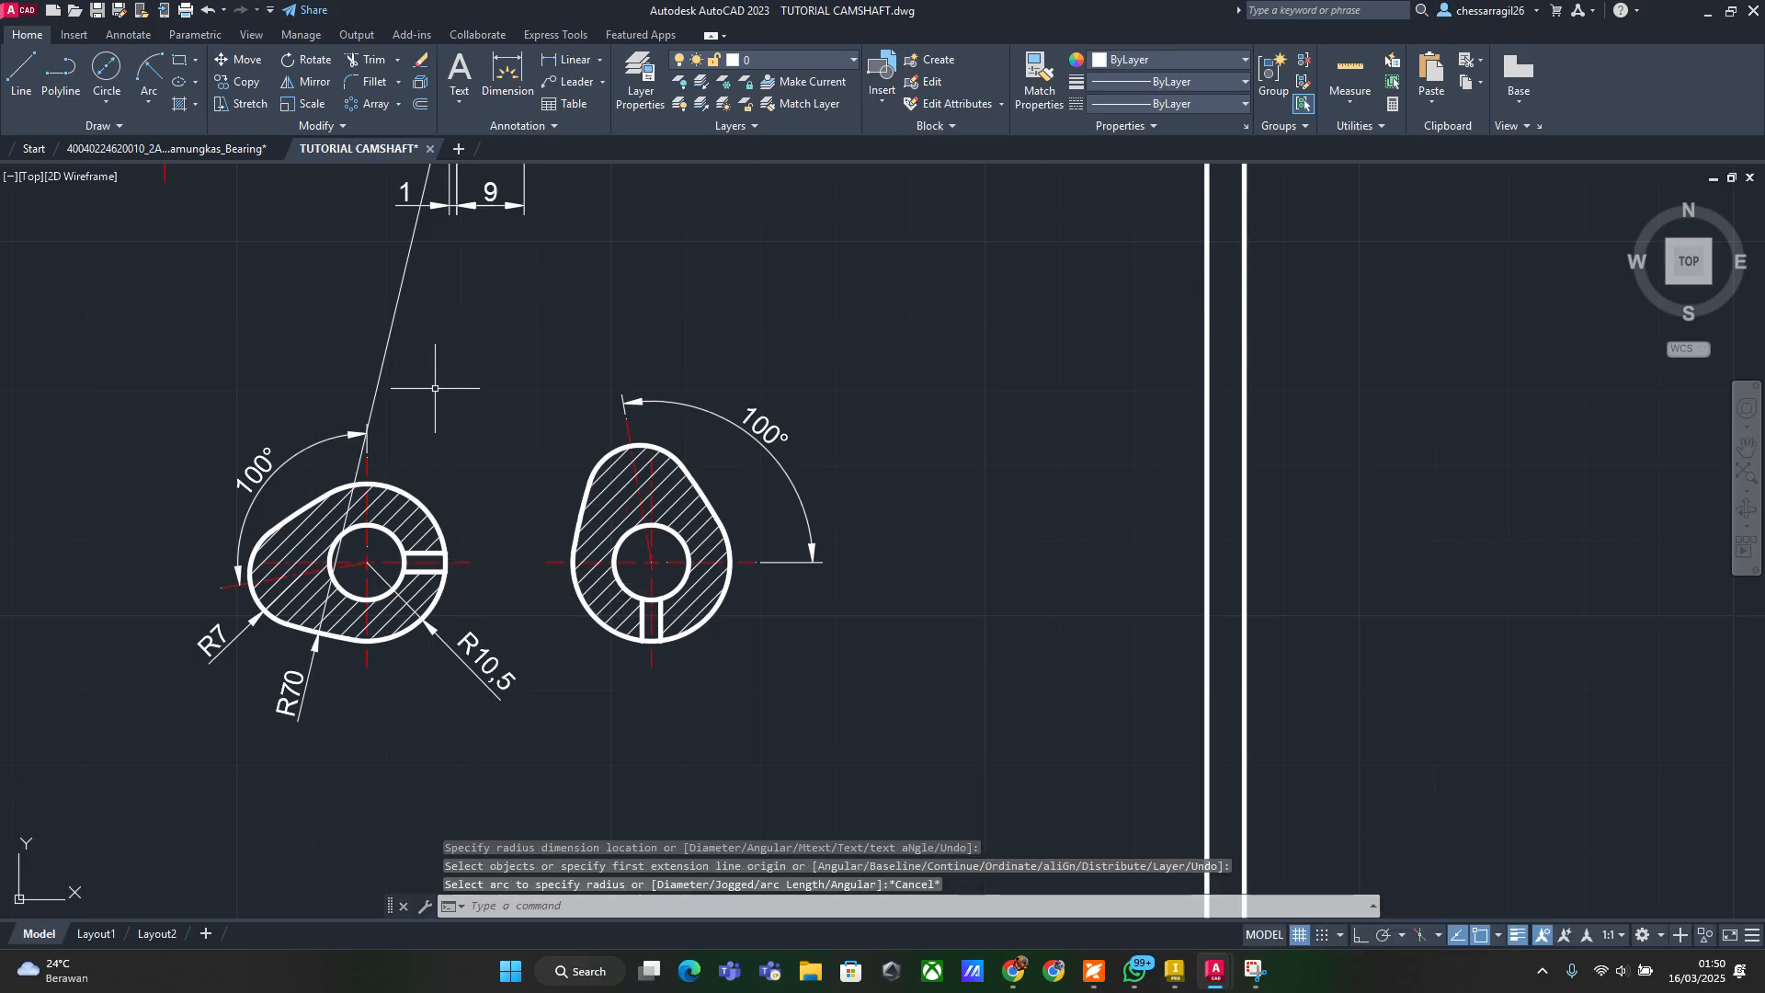
Examine the line, arrow and text properties of the lower flank's radius dimension on the sideways cam section
left_click(381, 376)
right_click(377, 380)
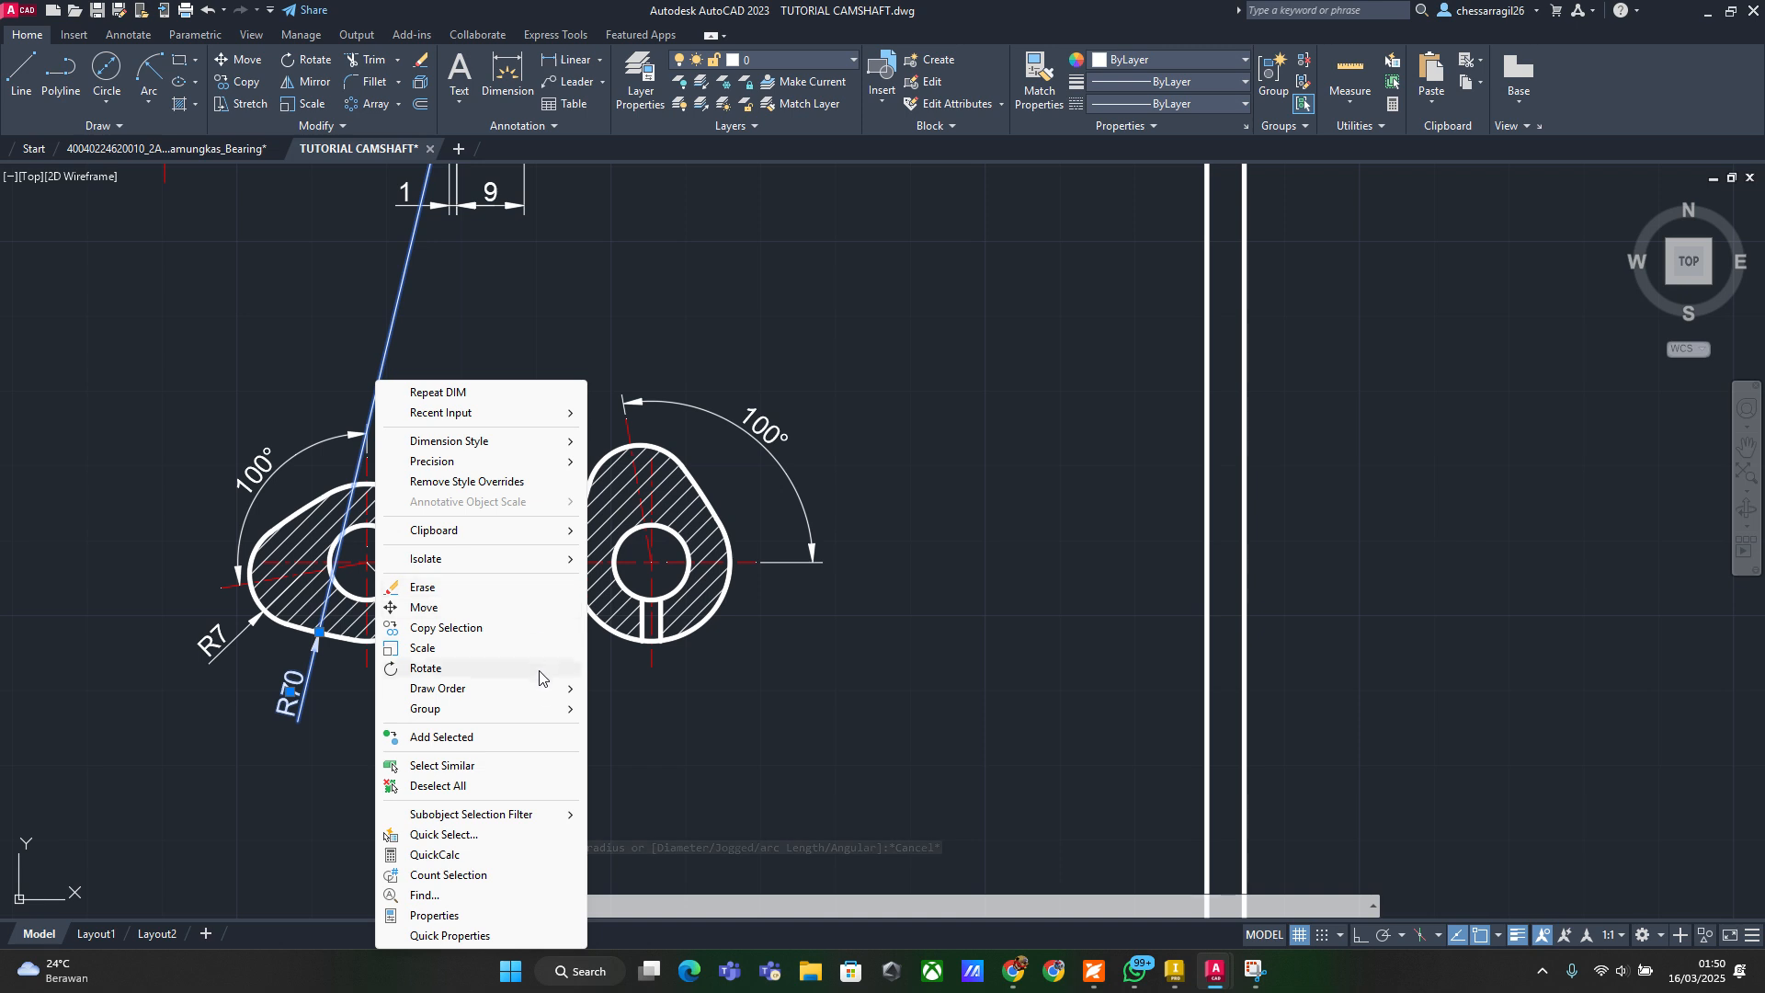
mouse_move(534, 701)
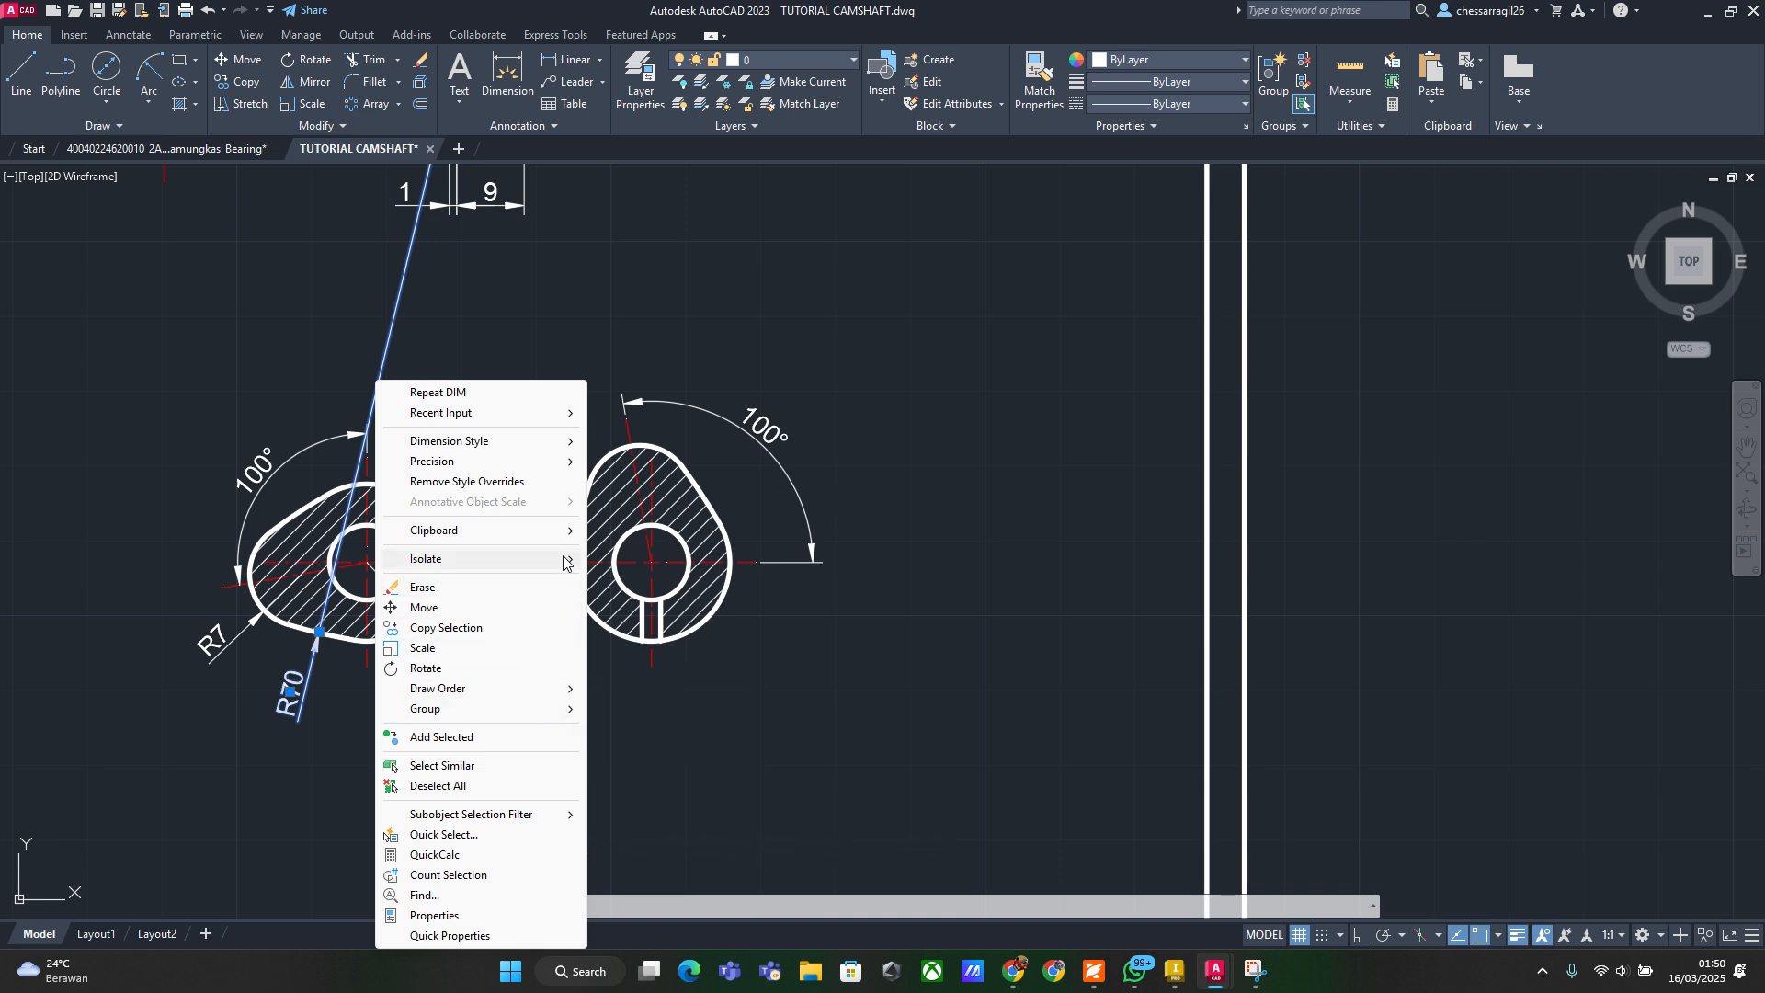
mouse_move(551, 525)
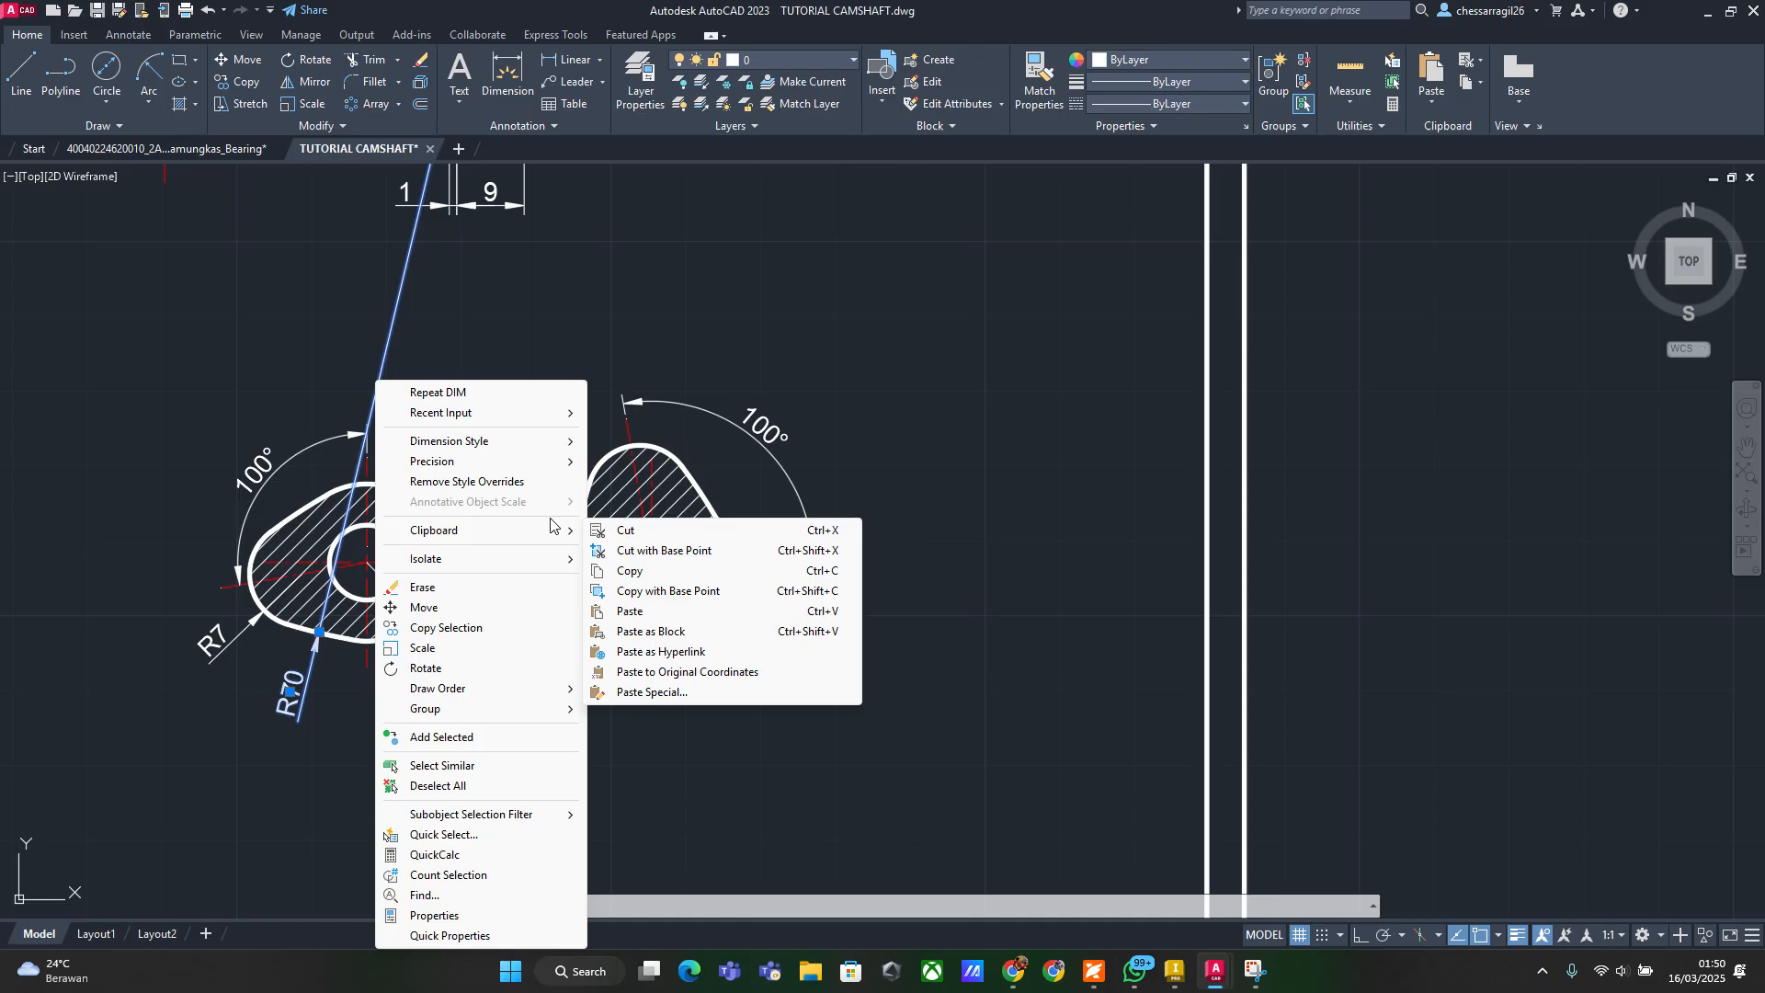
mouse_move(478, 461)
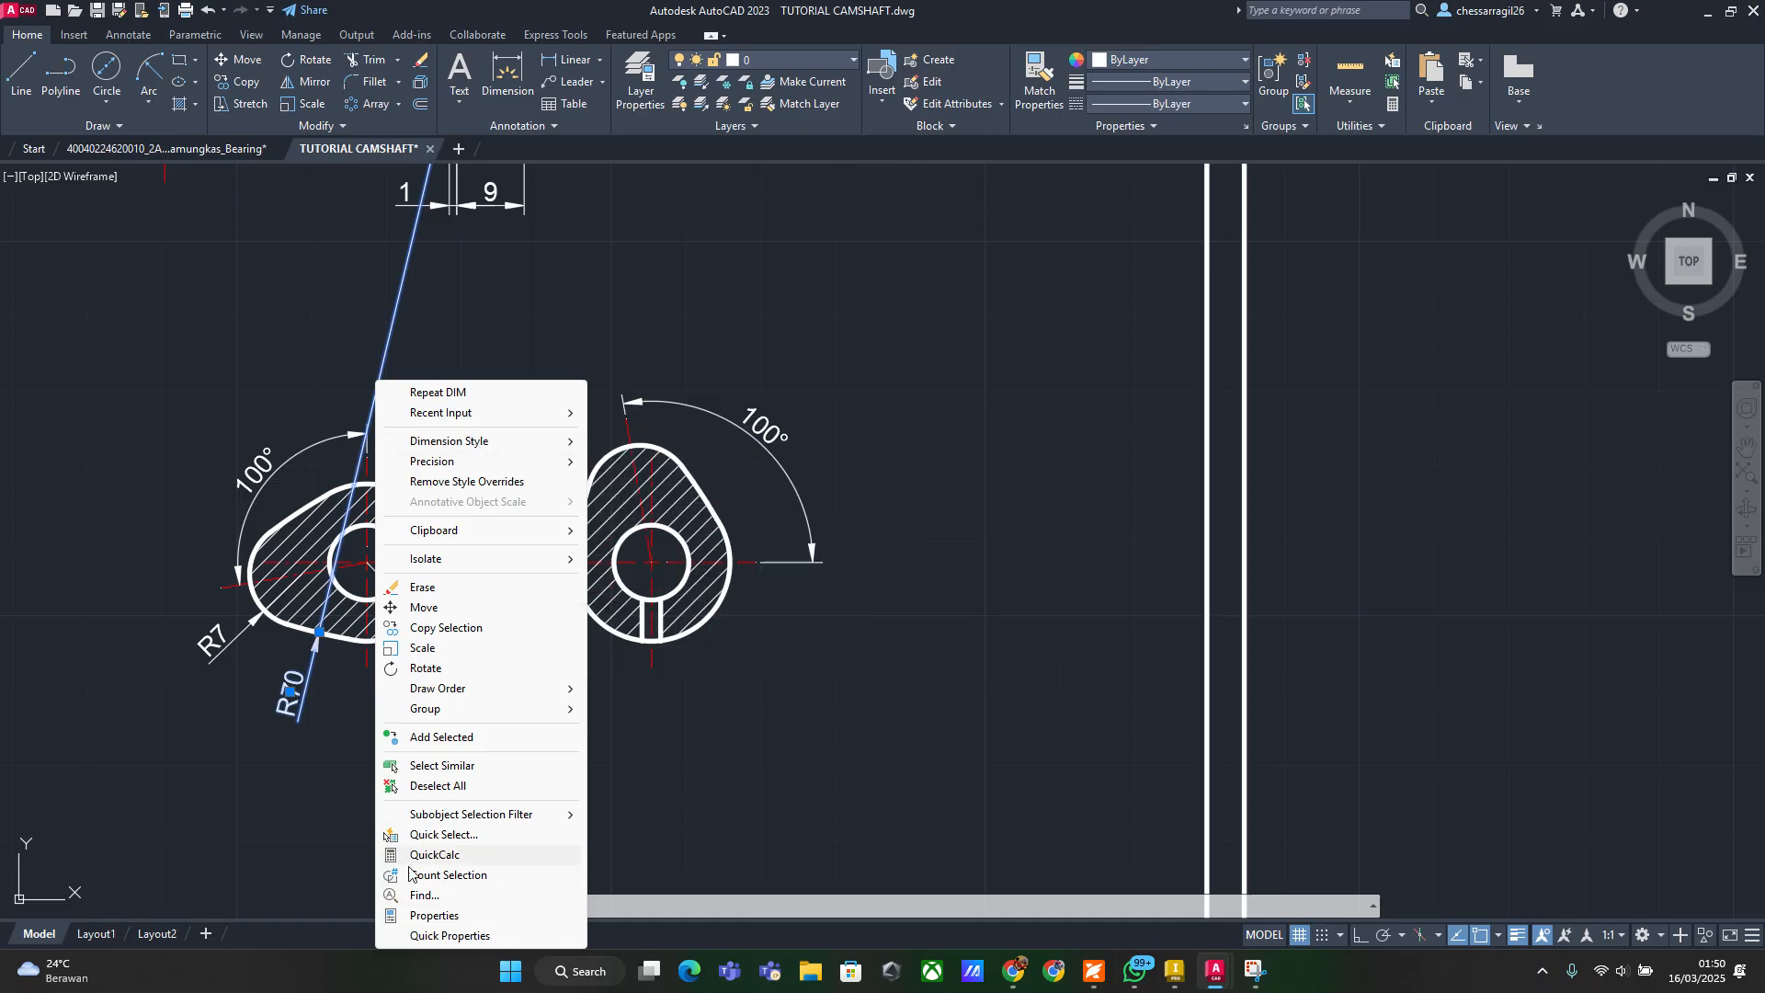
left_click(435, 916)
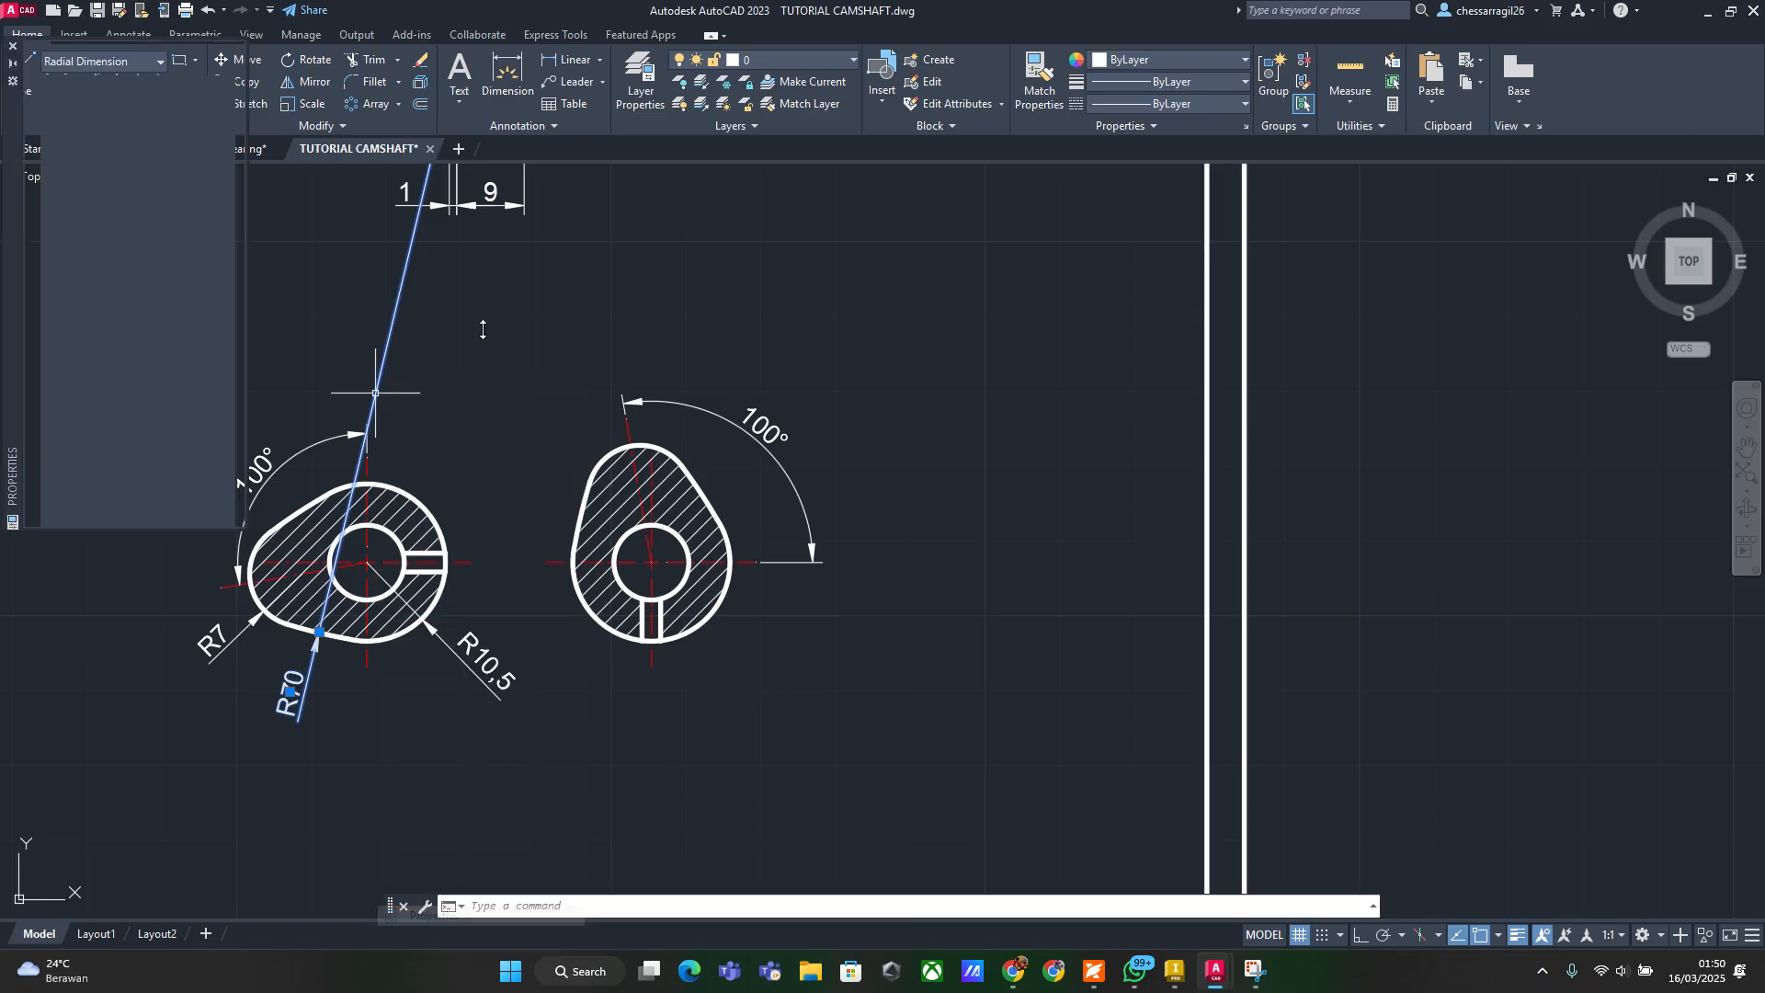
scroll(101, 269, "down", 4)
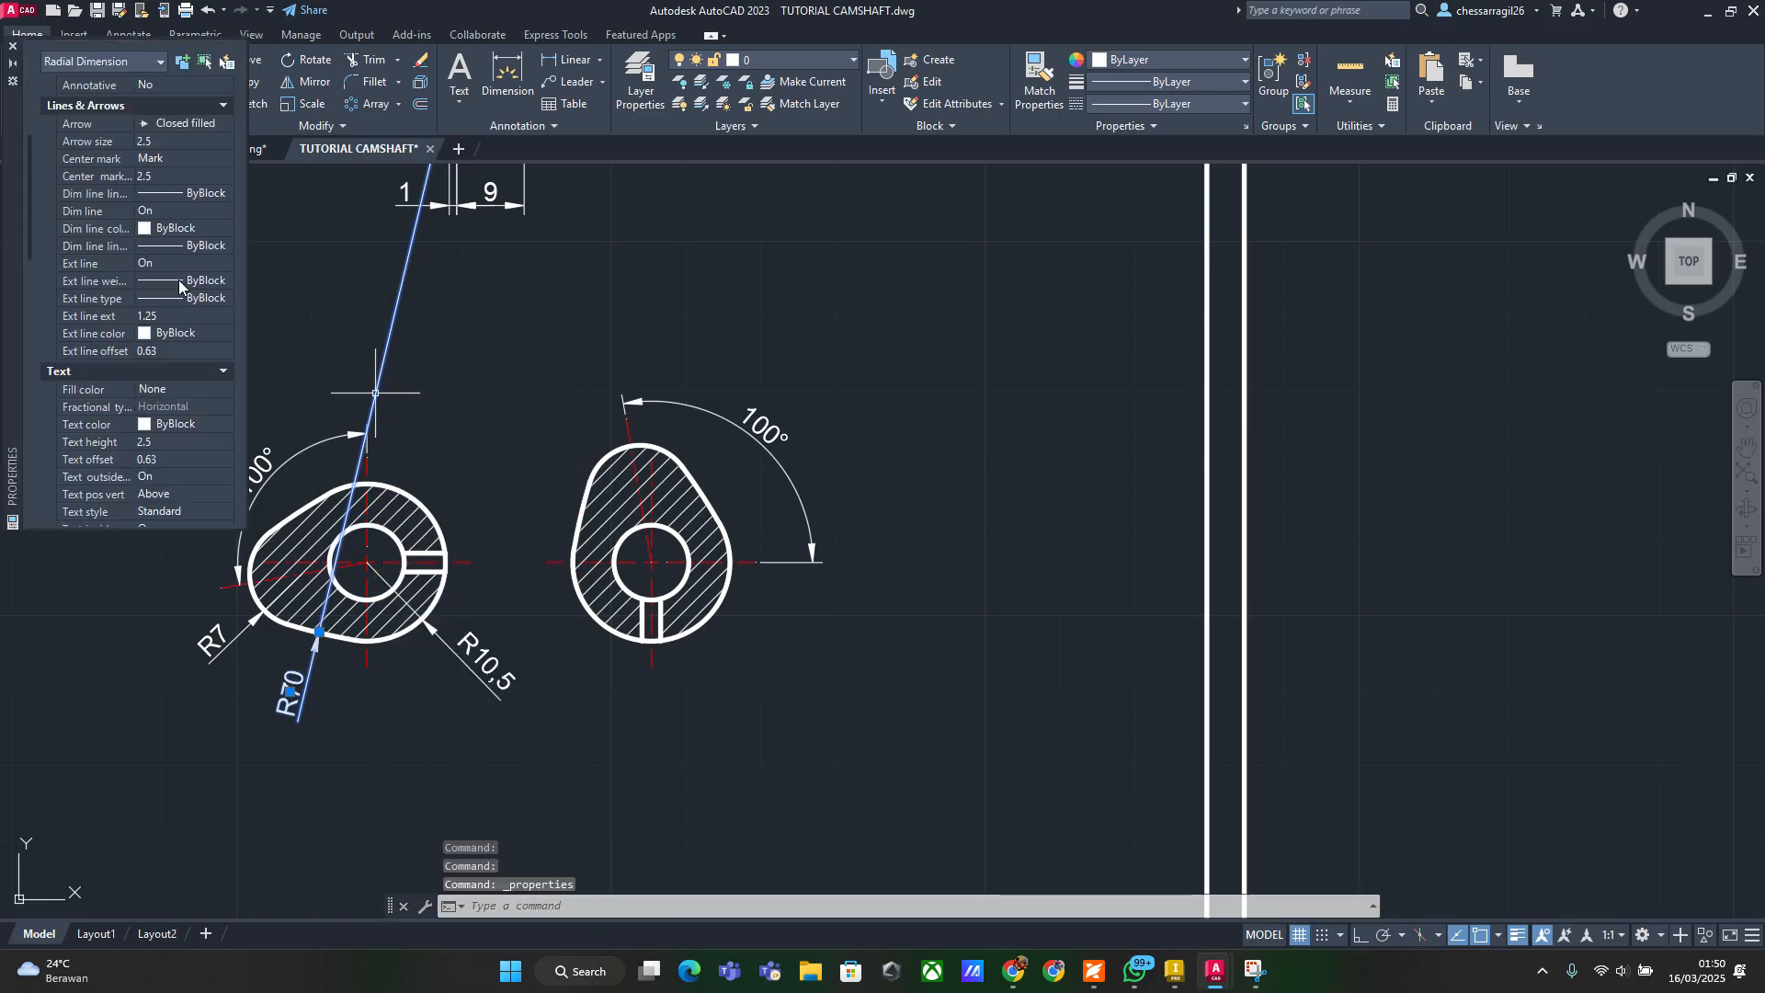
scroll(172, 410, "down", 2)
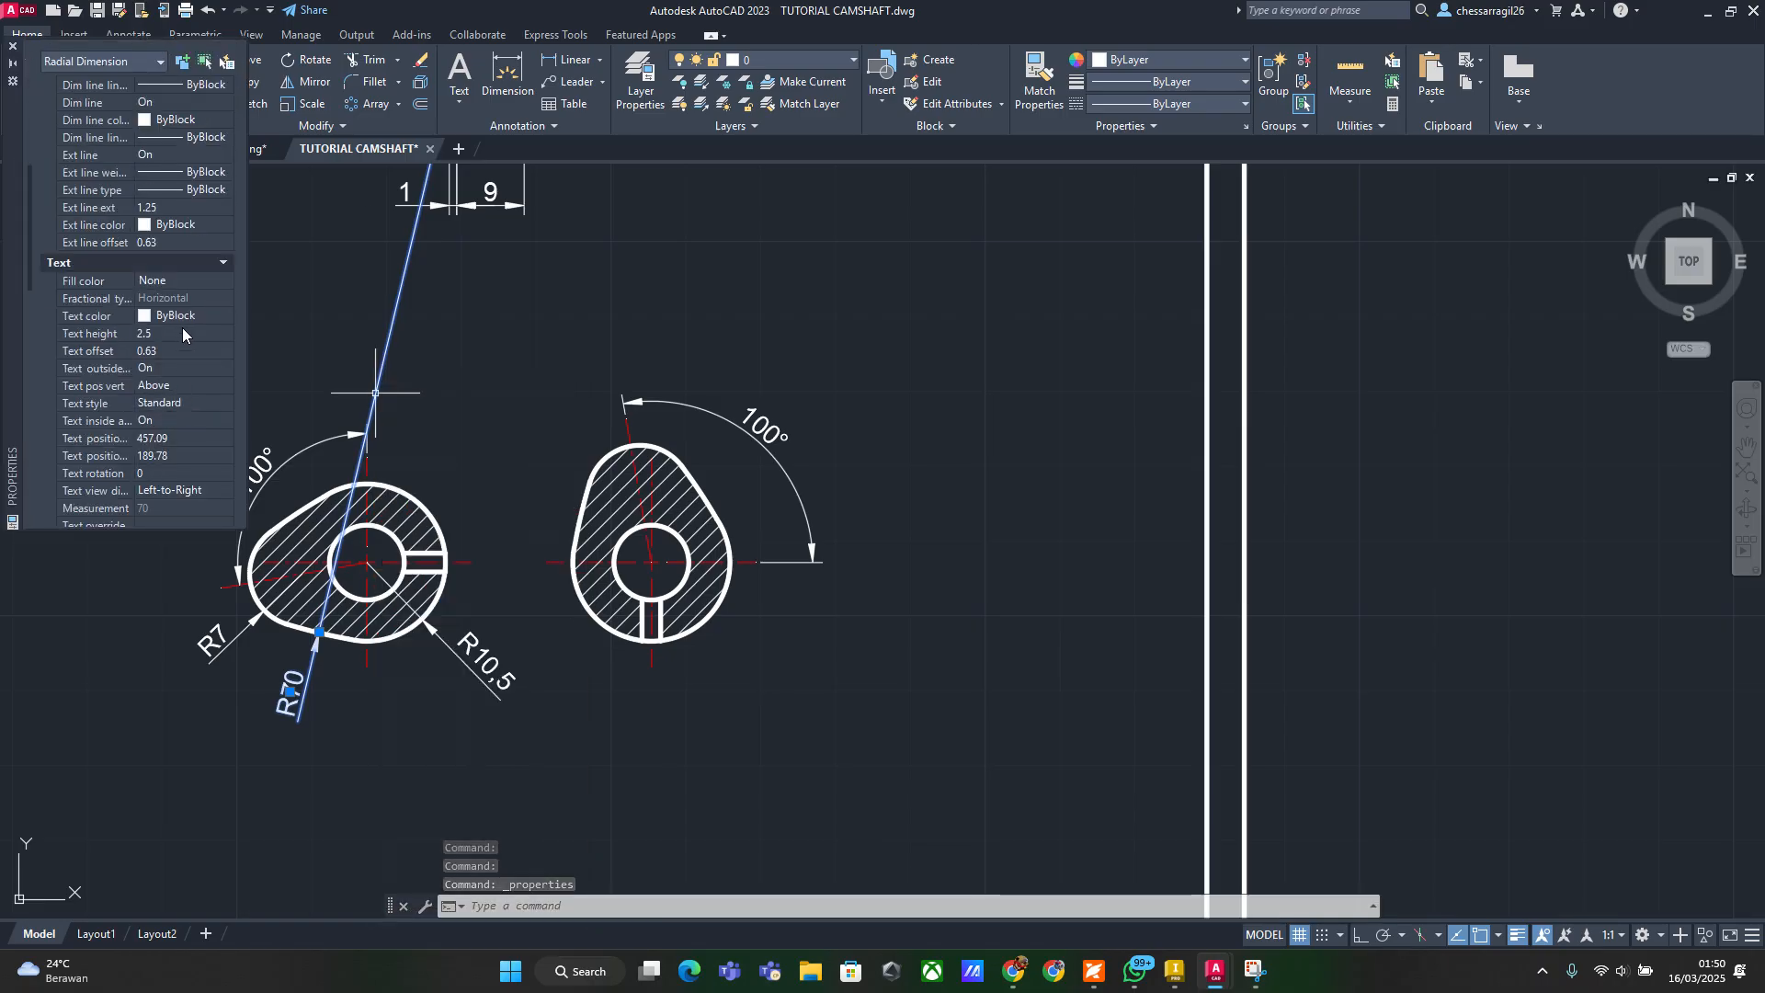
key("Escape")
key("Escape")
key("Escape")
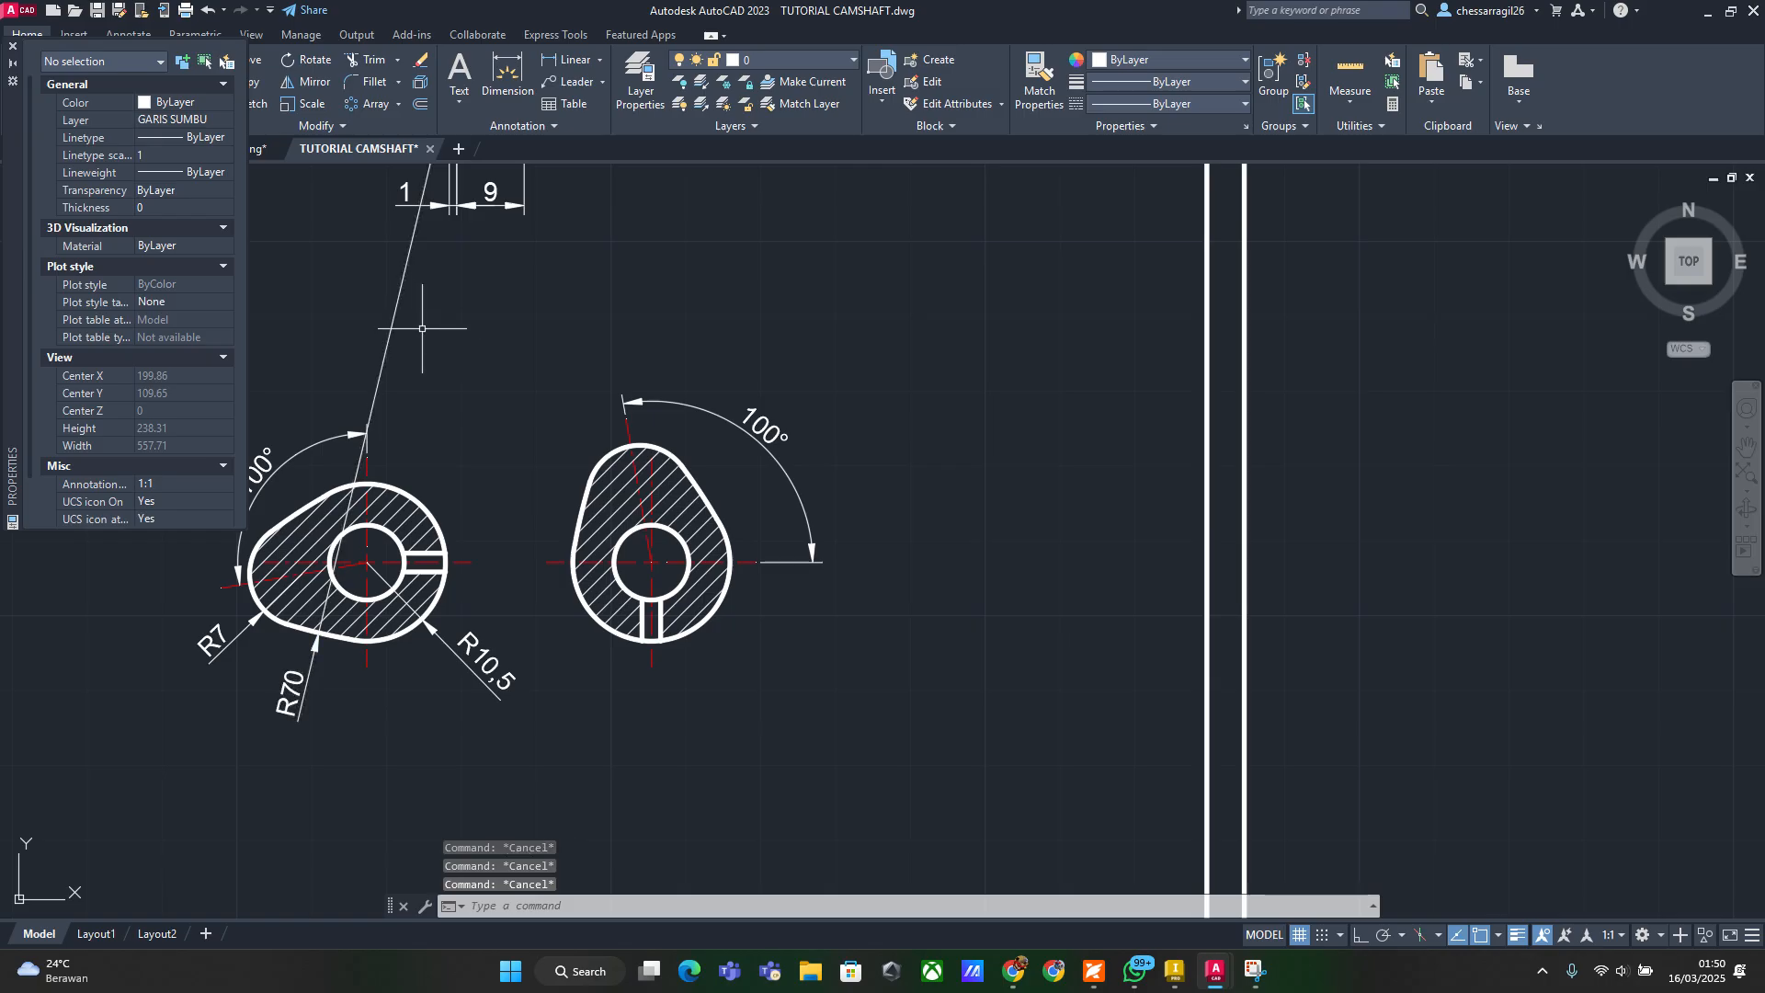
left_click(12, 45)
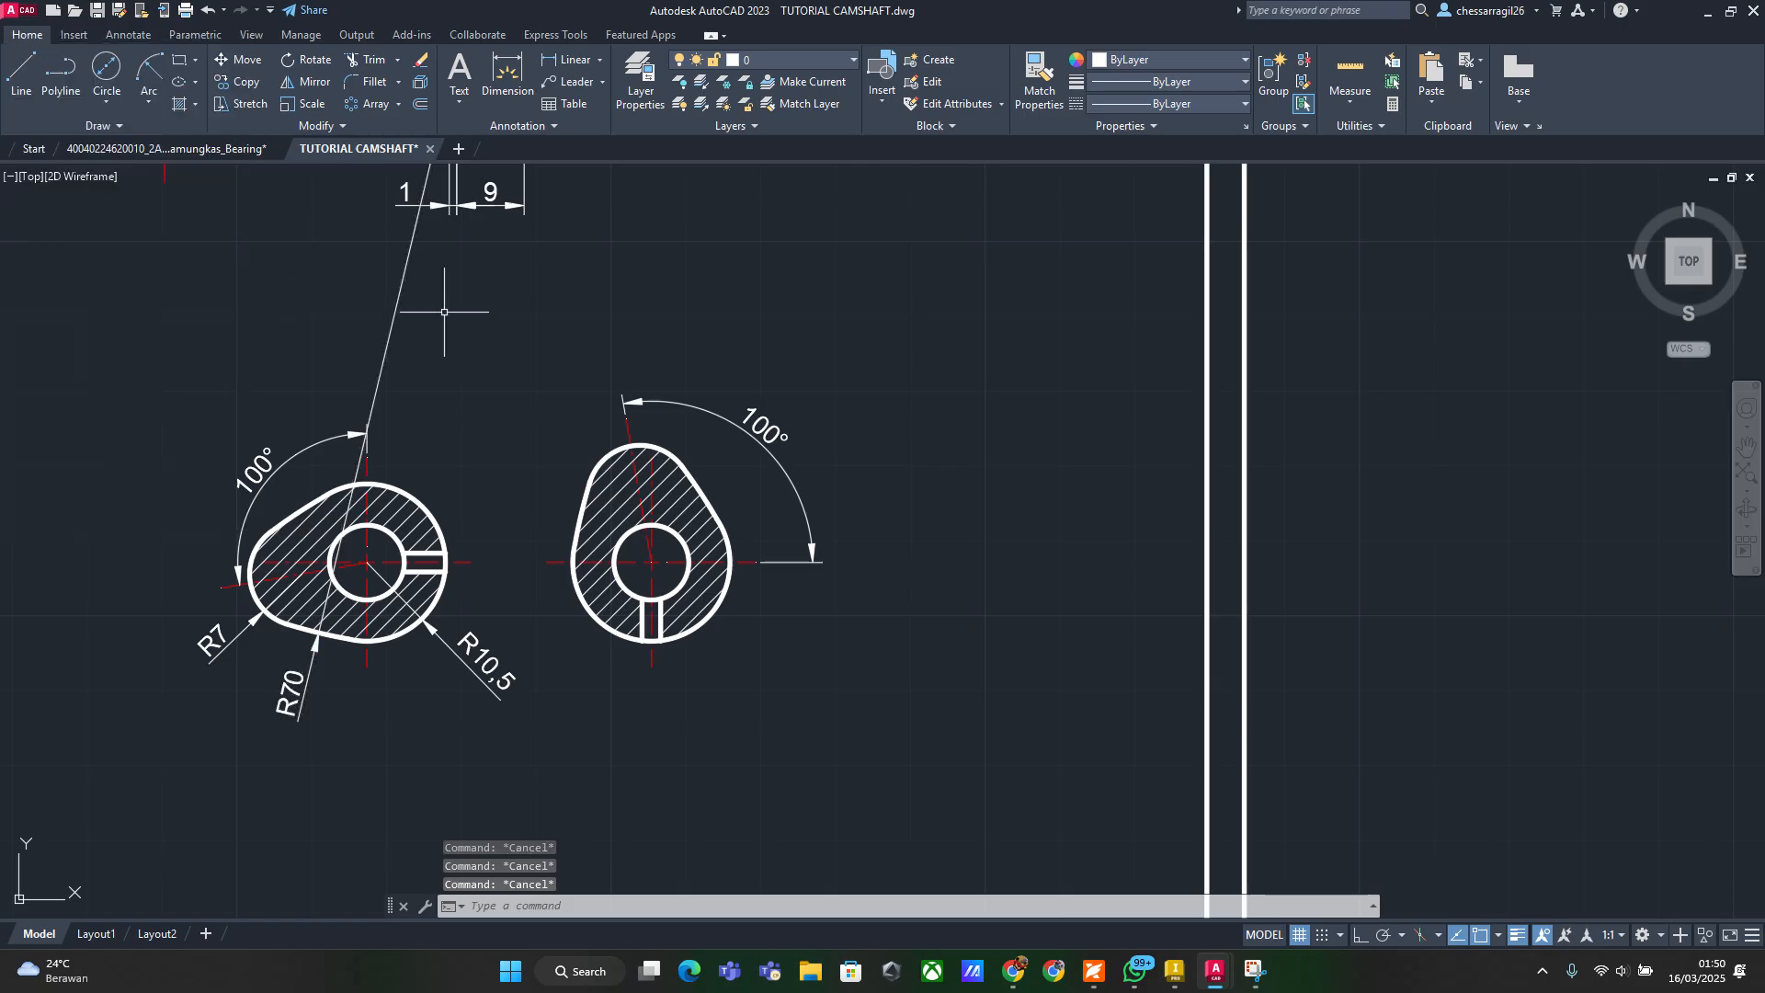
Turn off the extension line of the lower flank's radius dimension on the sideways cam section
left_click(425, 276)
left_click(387, 341)
scroll(387, 341, "down", 1)
scroll(400, 507, "up", 3)
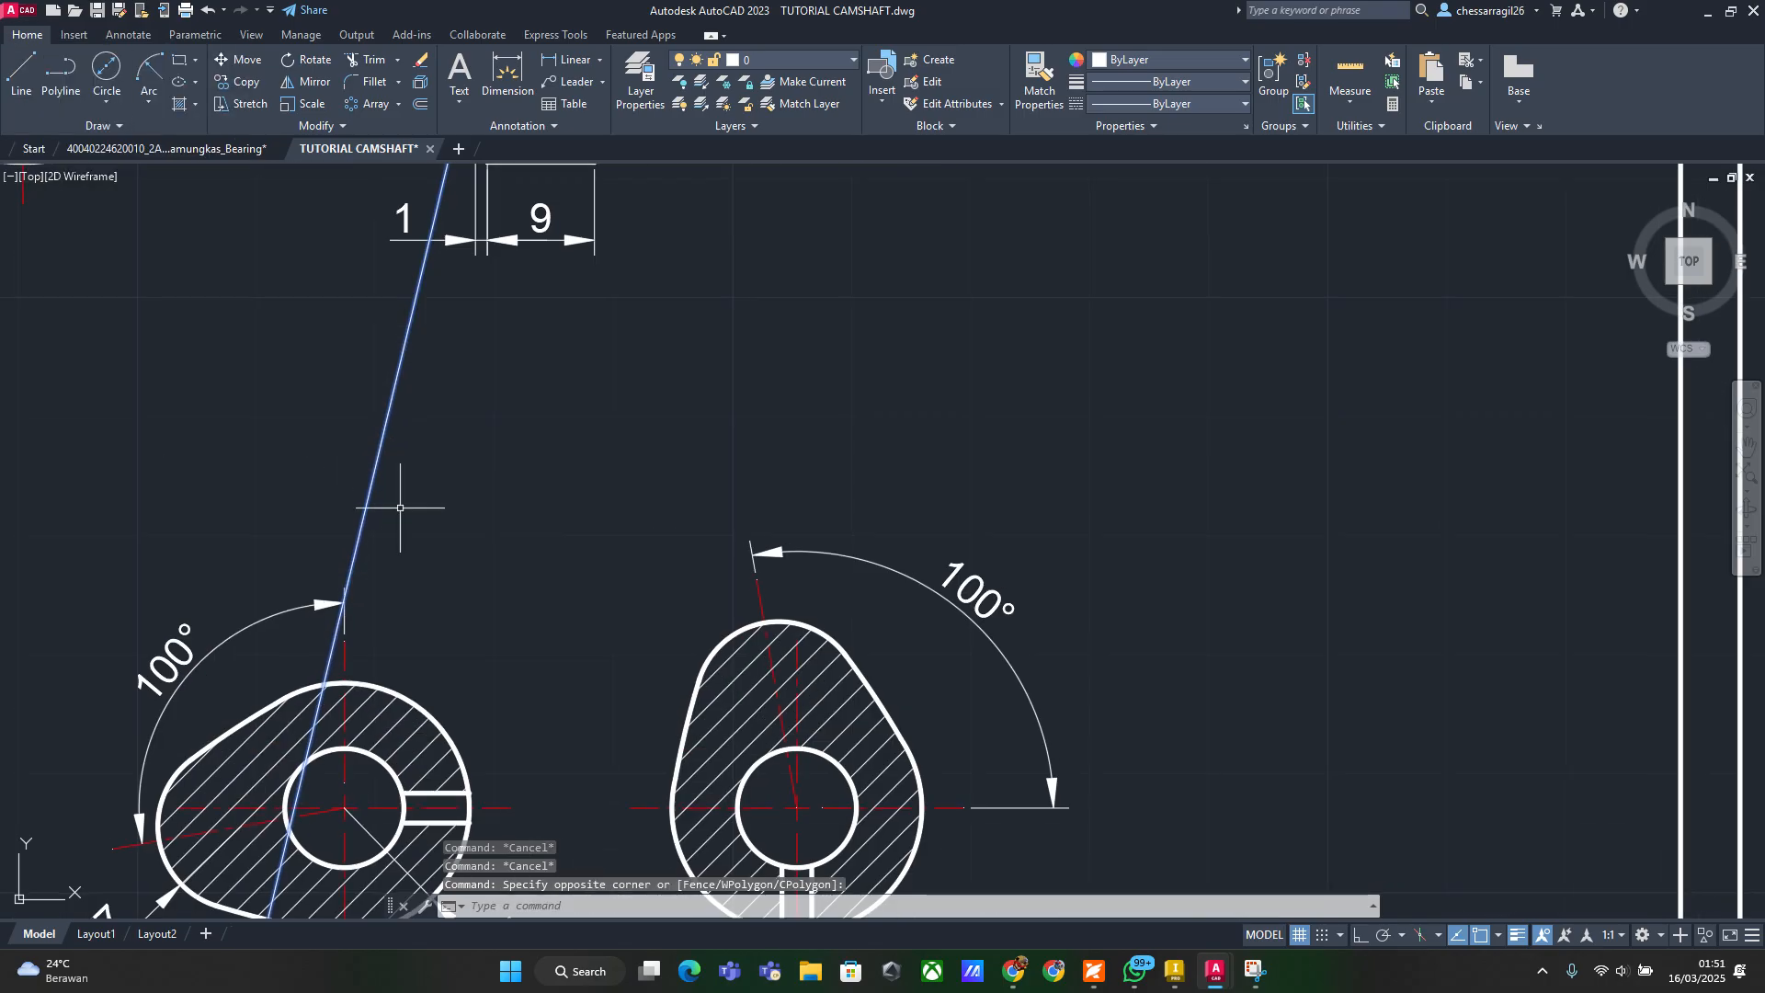
right_click(381, 462)
left_click(367, 716)
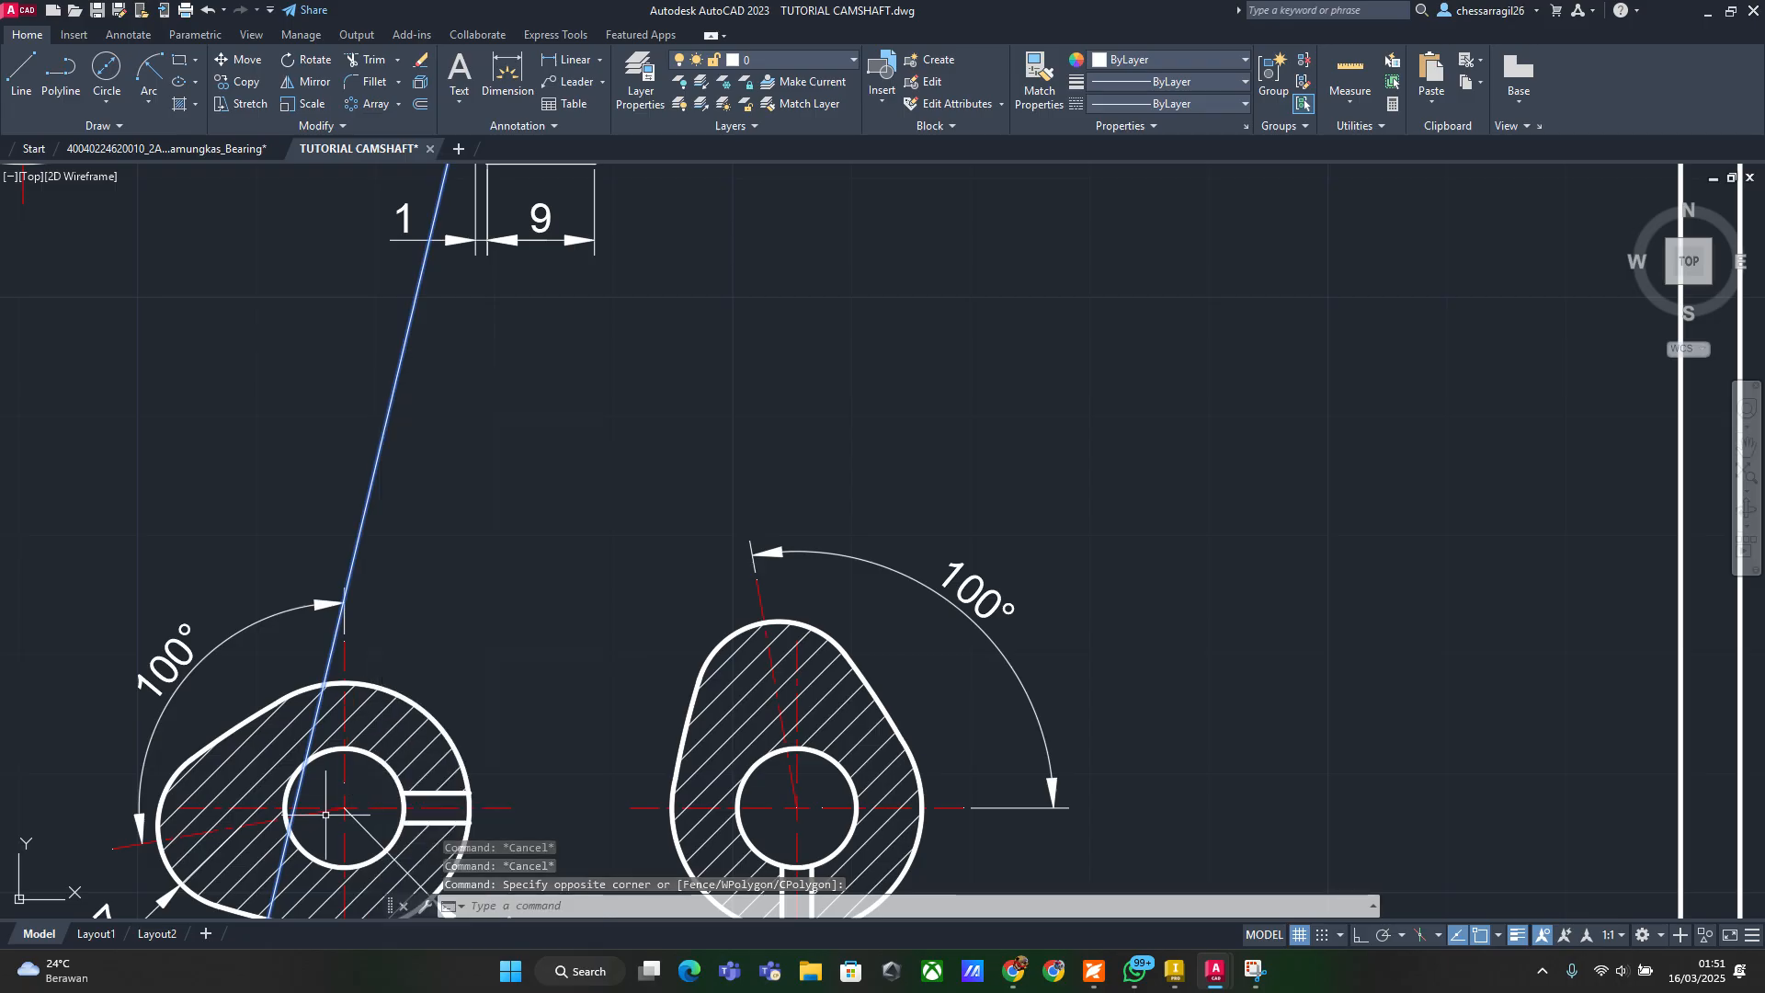
middle_click_drag(329, 820, 368, 582)
left_click(308, 681)
right_click(309, 682)
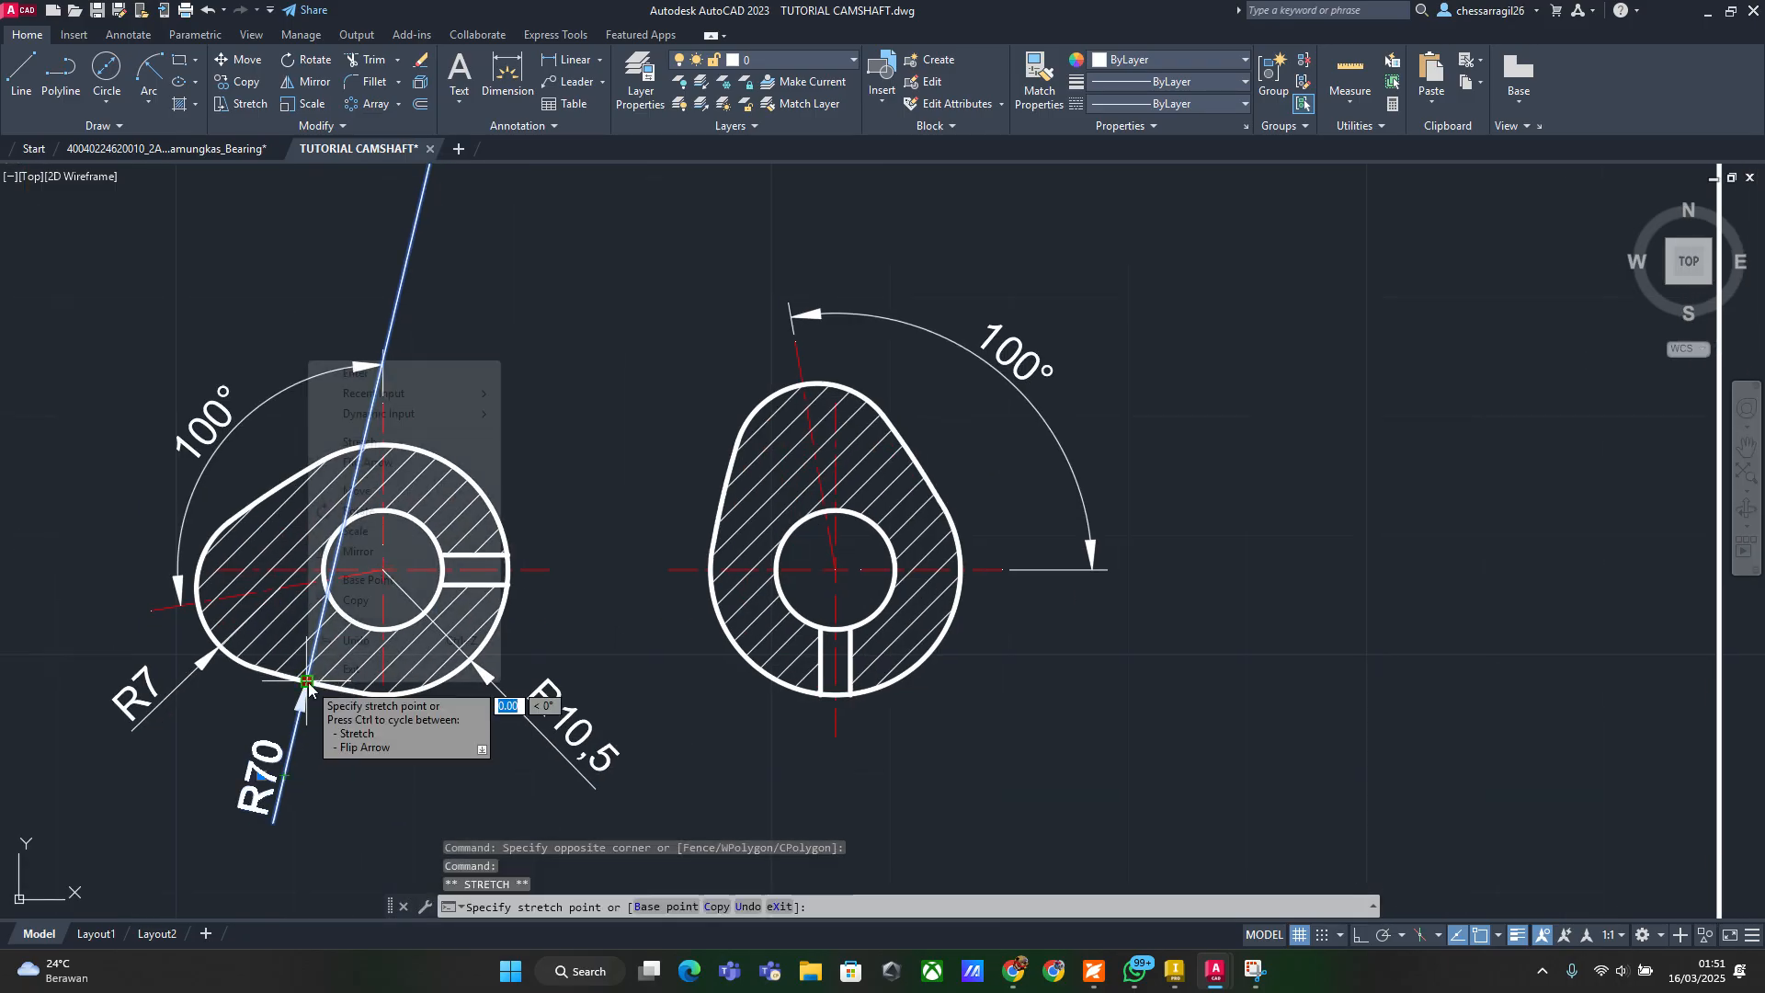
key("Escape")
key("Escape")
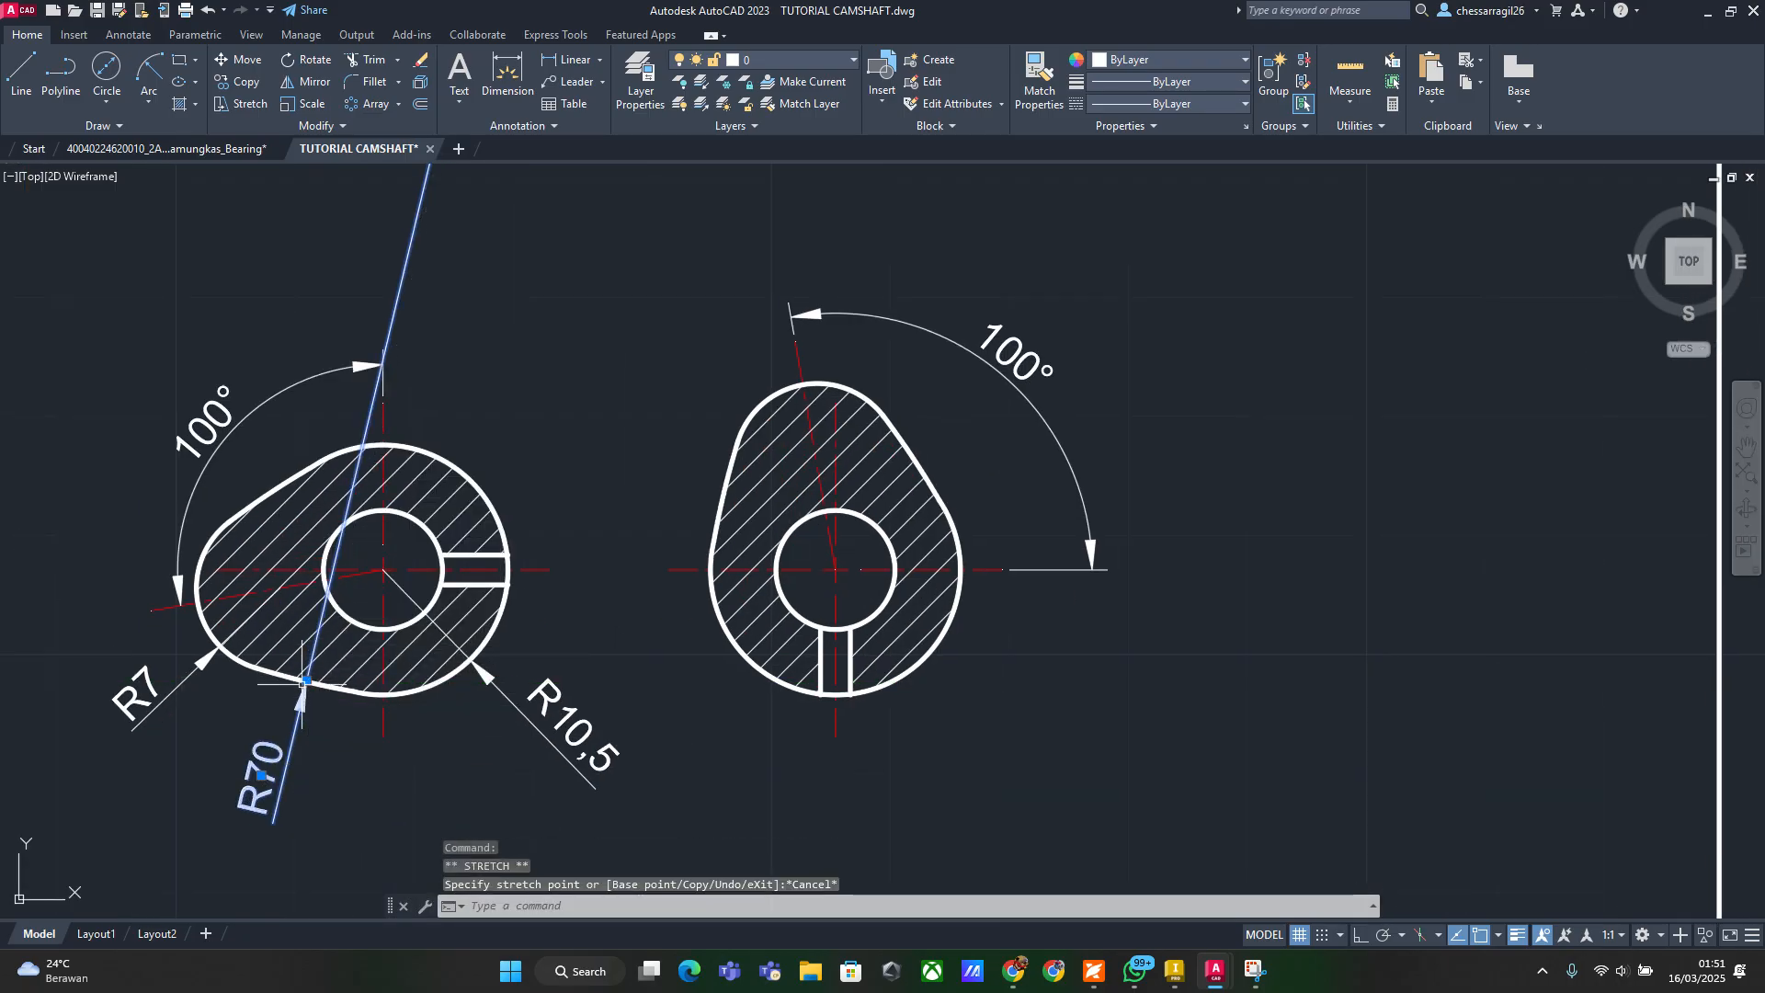
right_click(303, 683)
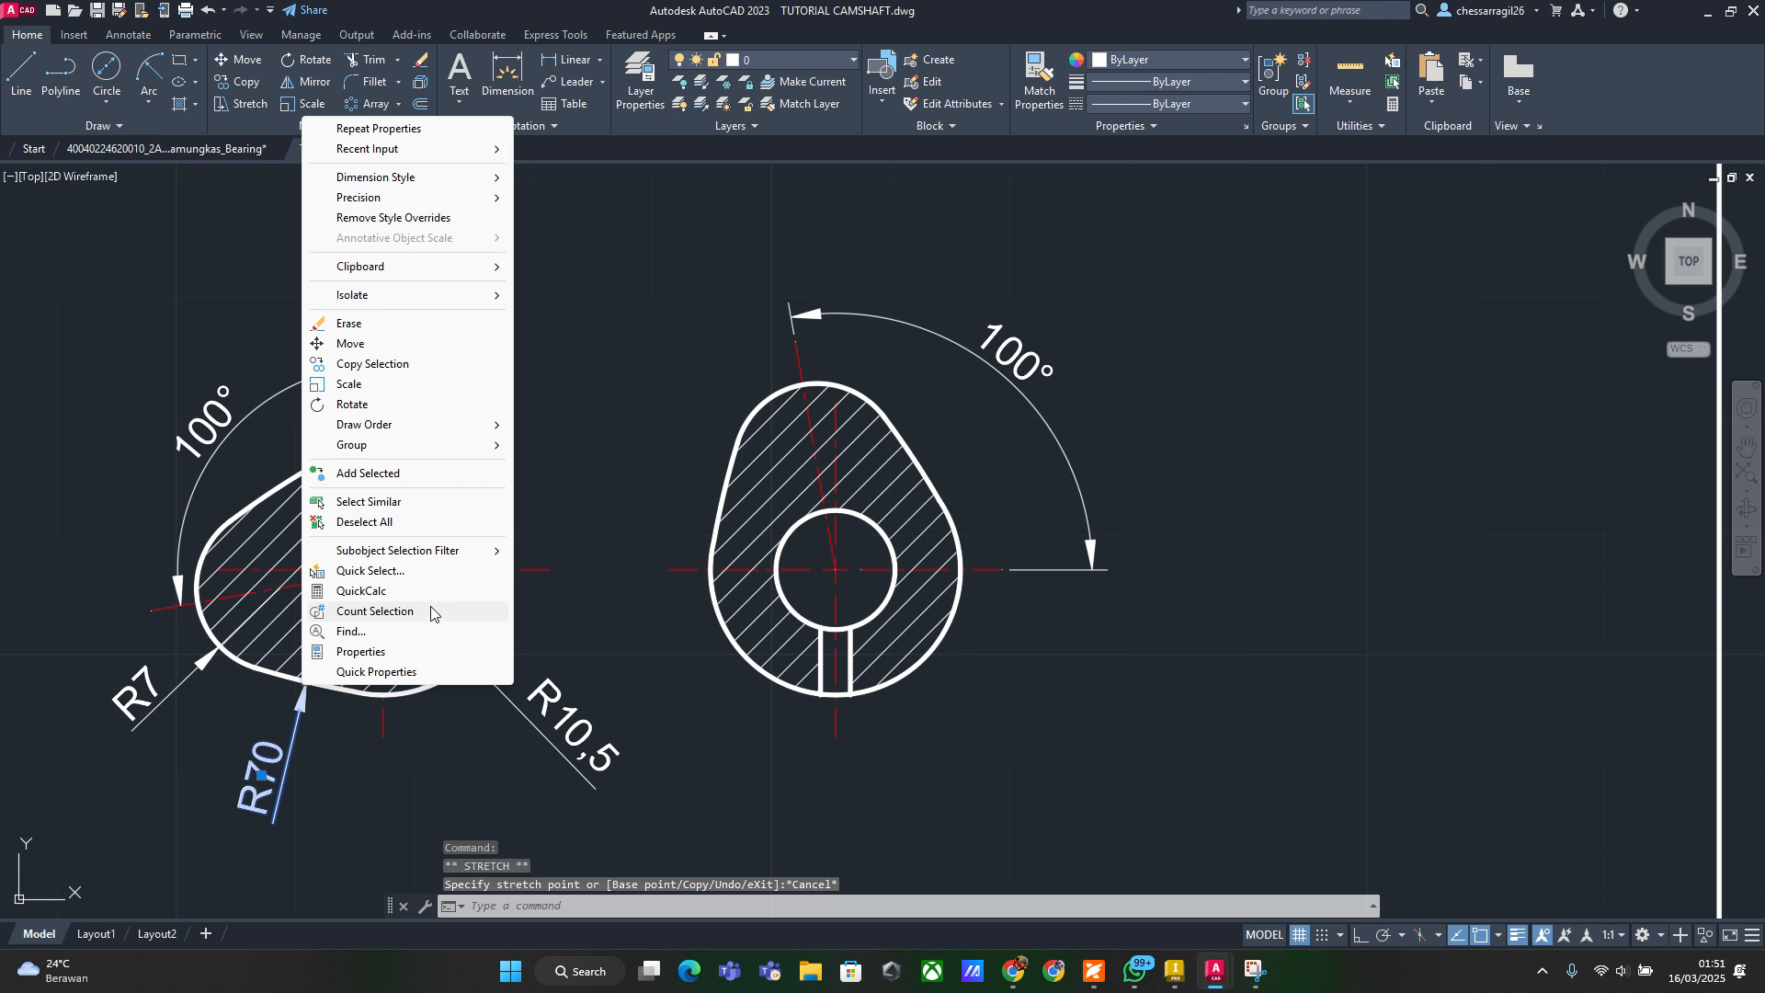
left_click(410, 651)
scroll(121, 319, "down", 3)
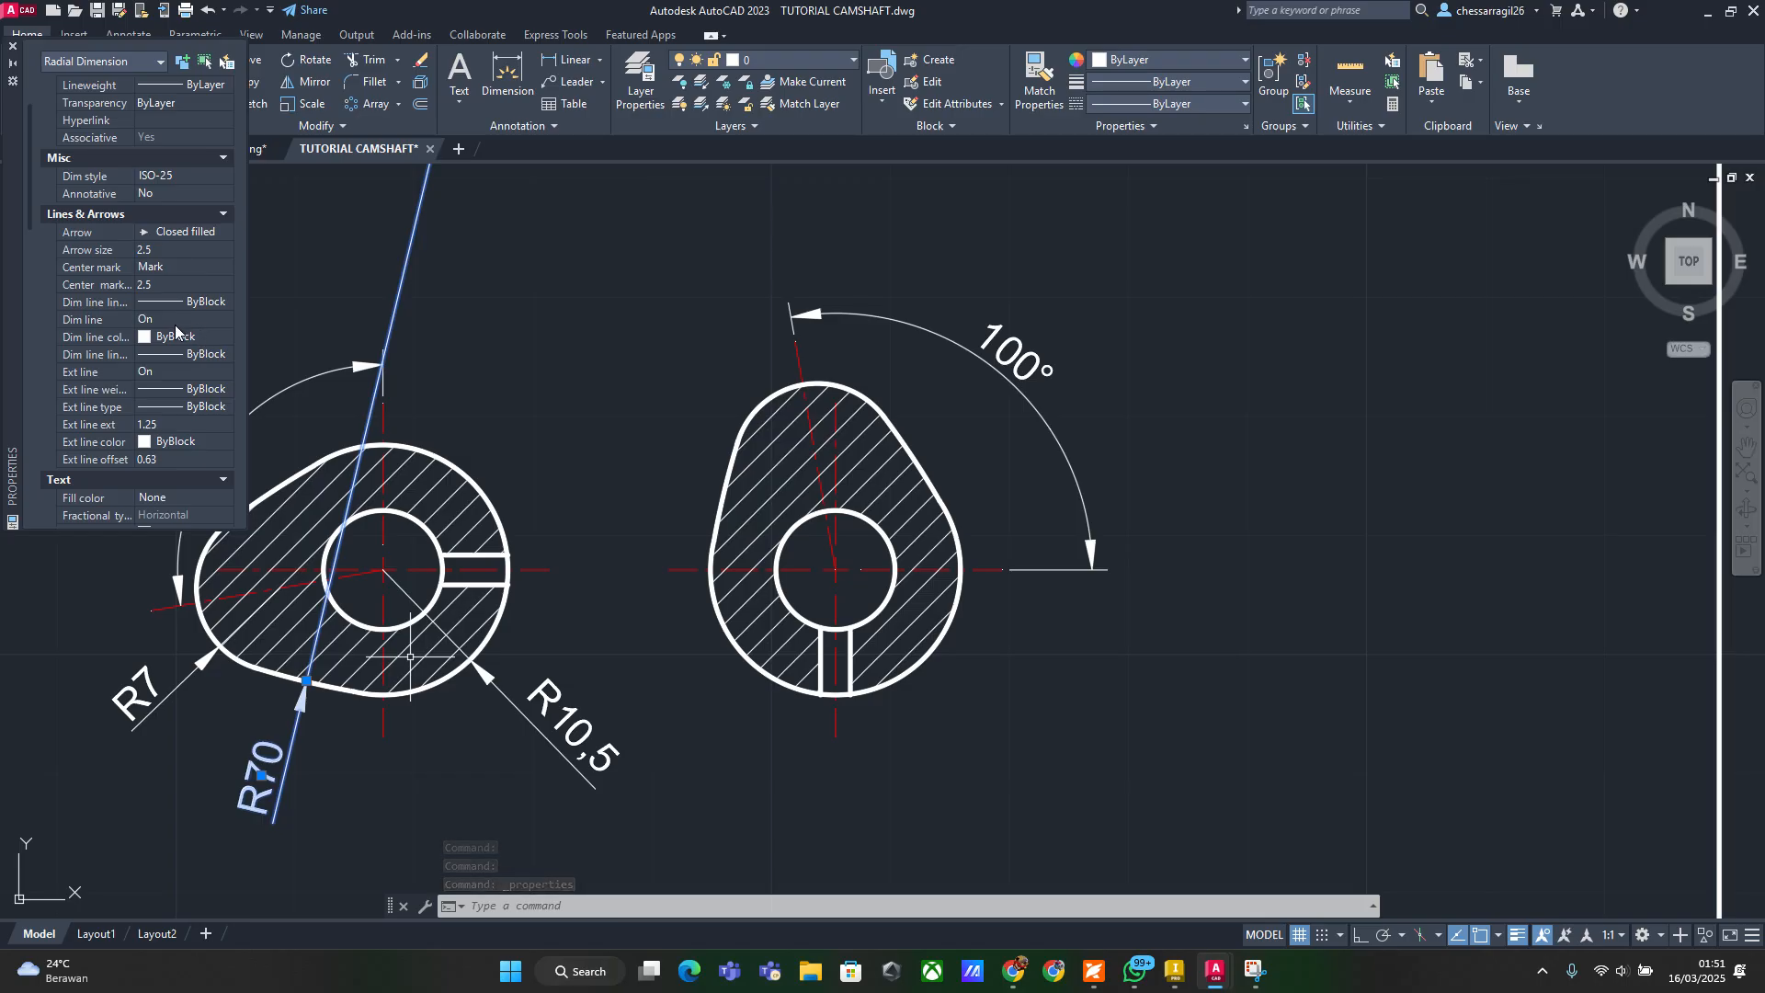
double_click(187, 372)
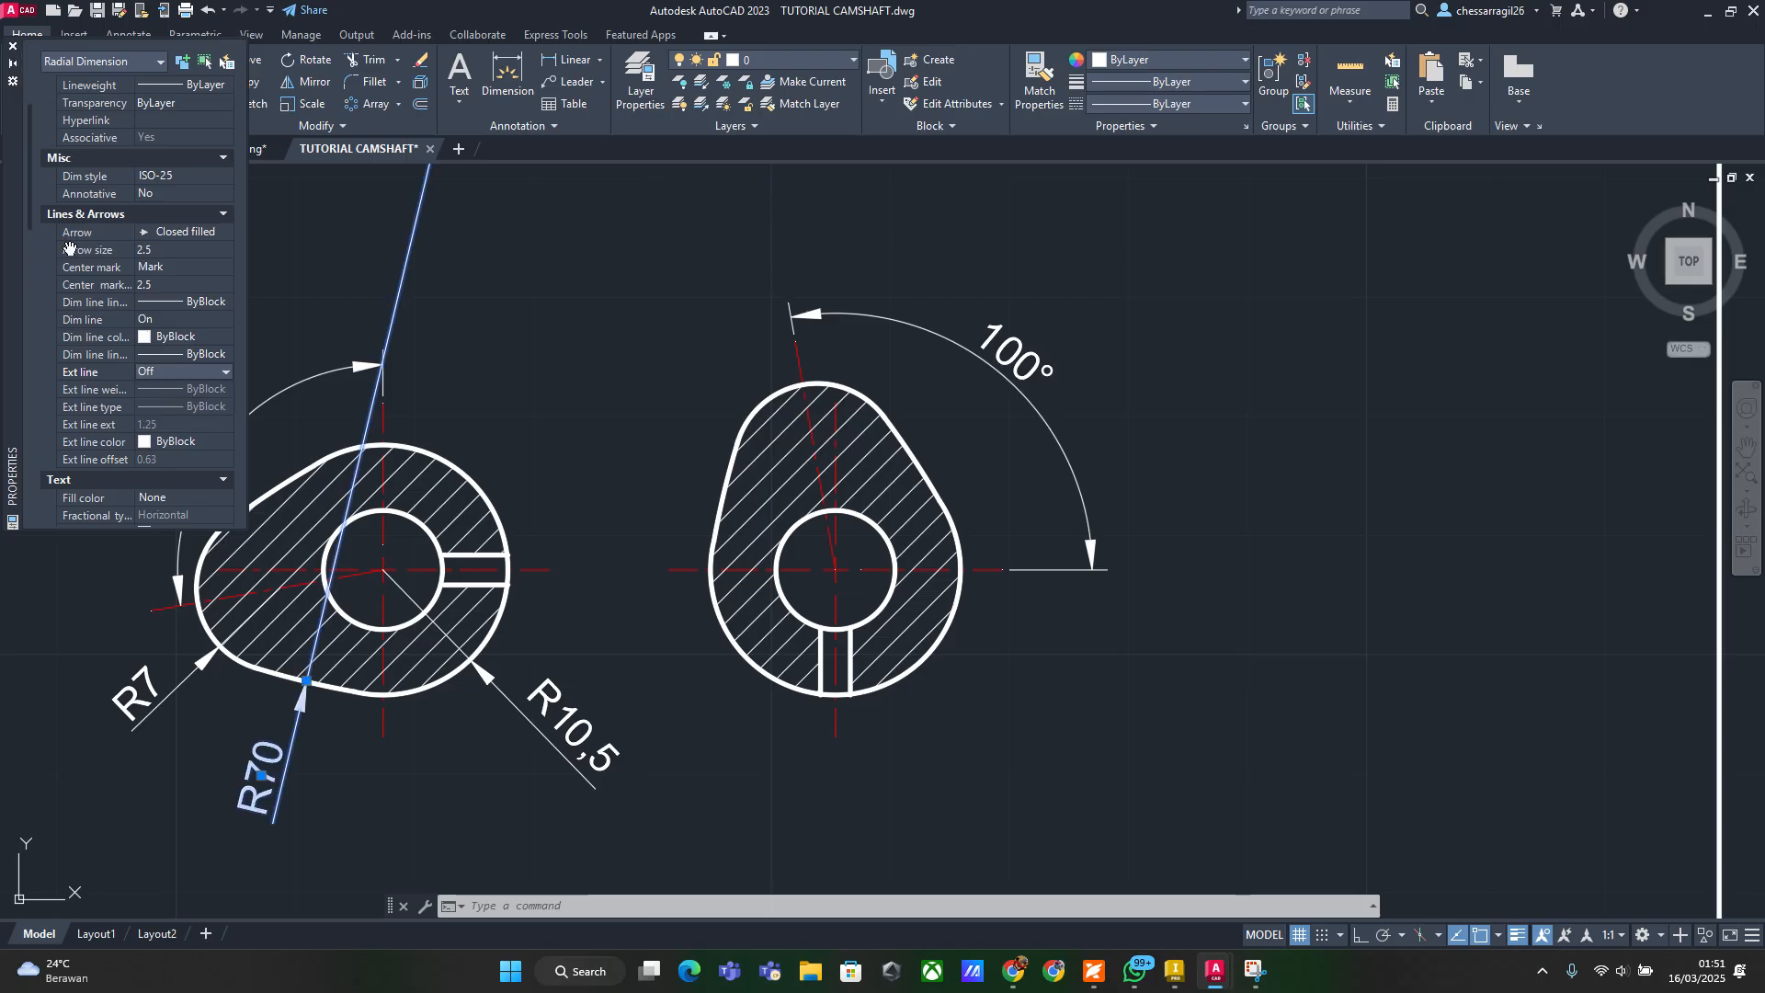
Try the flank radius dimension with its dimension line off and centre mark set to None, then restore On and Mark
left_click(174, 318)
left_click(168, 322)
left_click(153, 353)
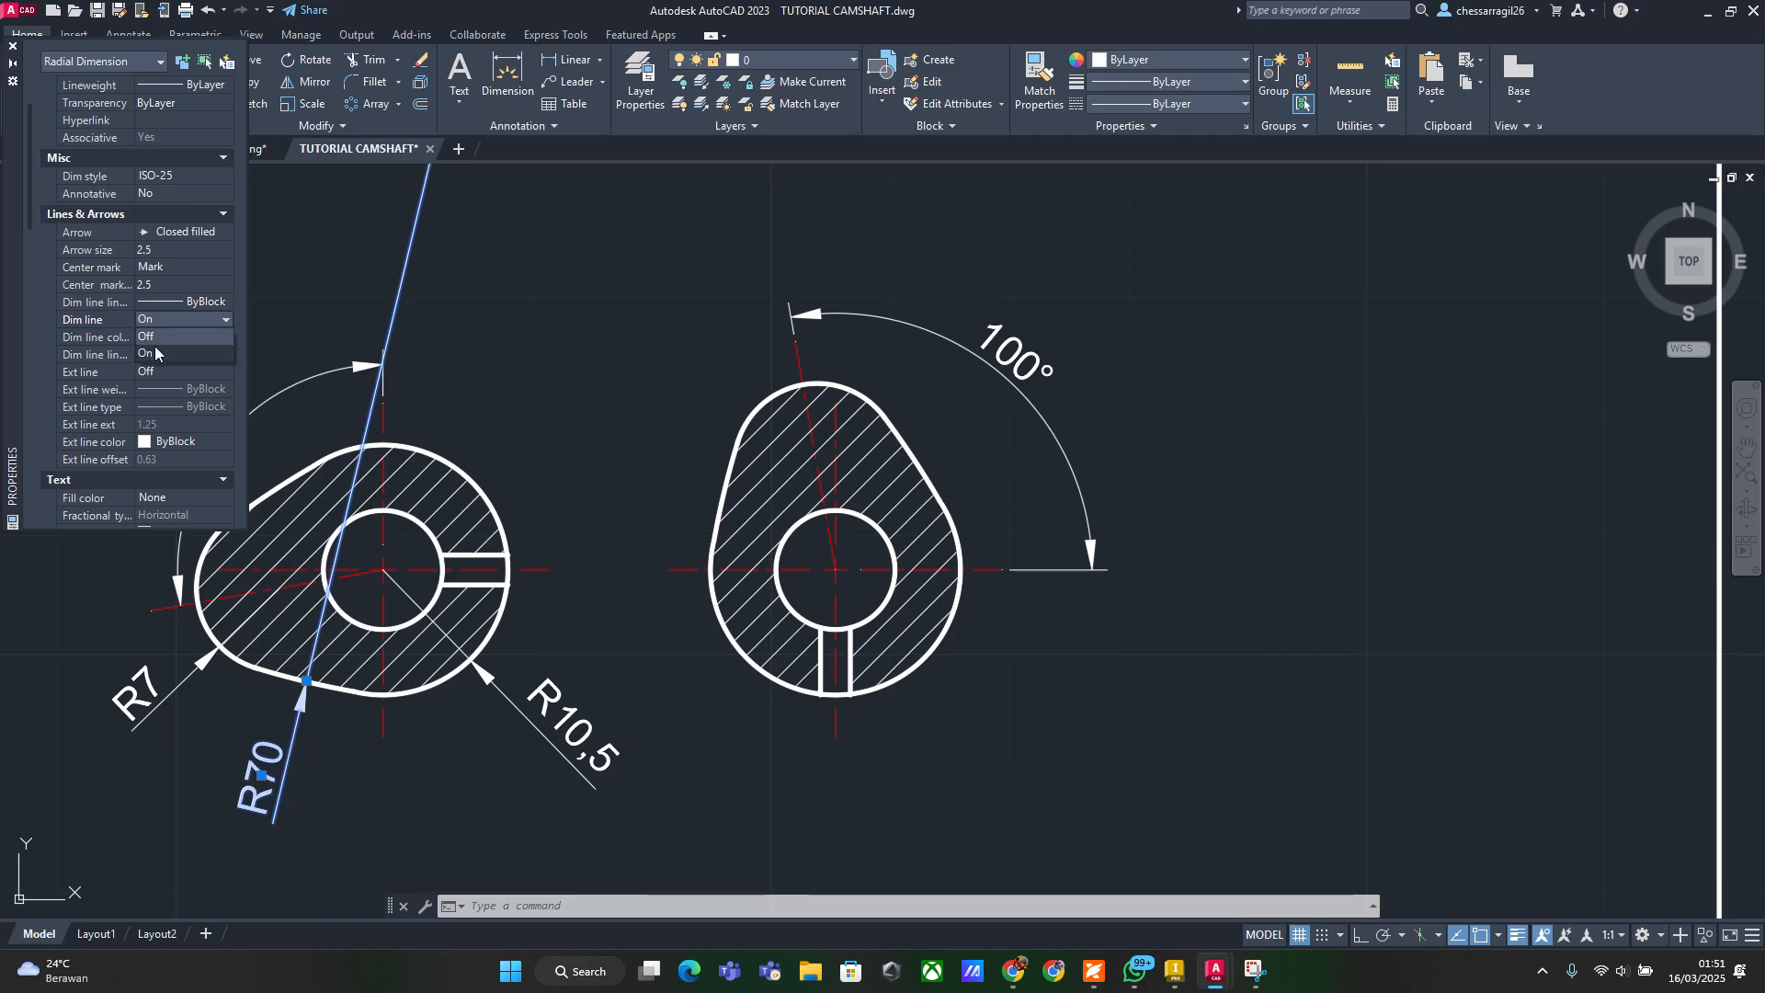
left_click(161, 336)
left_click(173, 319)
left_click(173, 350)
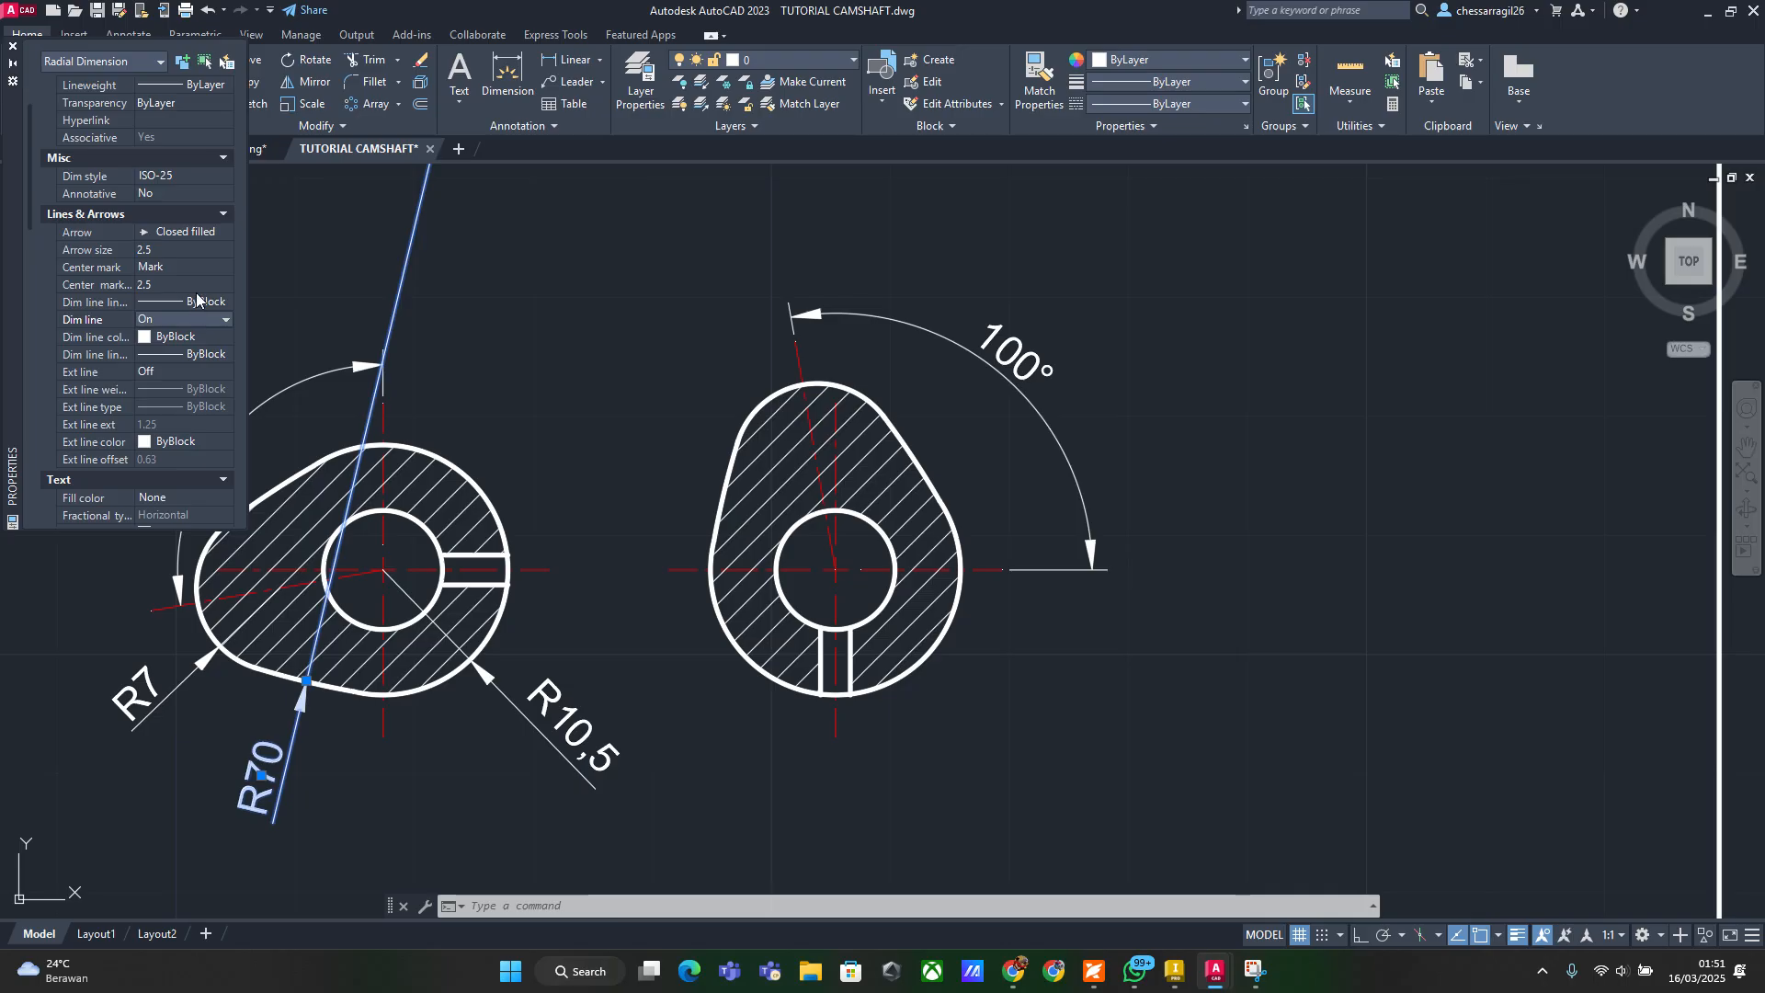
left_click(203, 268)
left_click(202, 268)
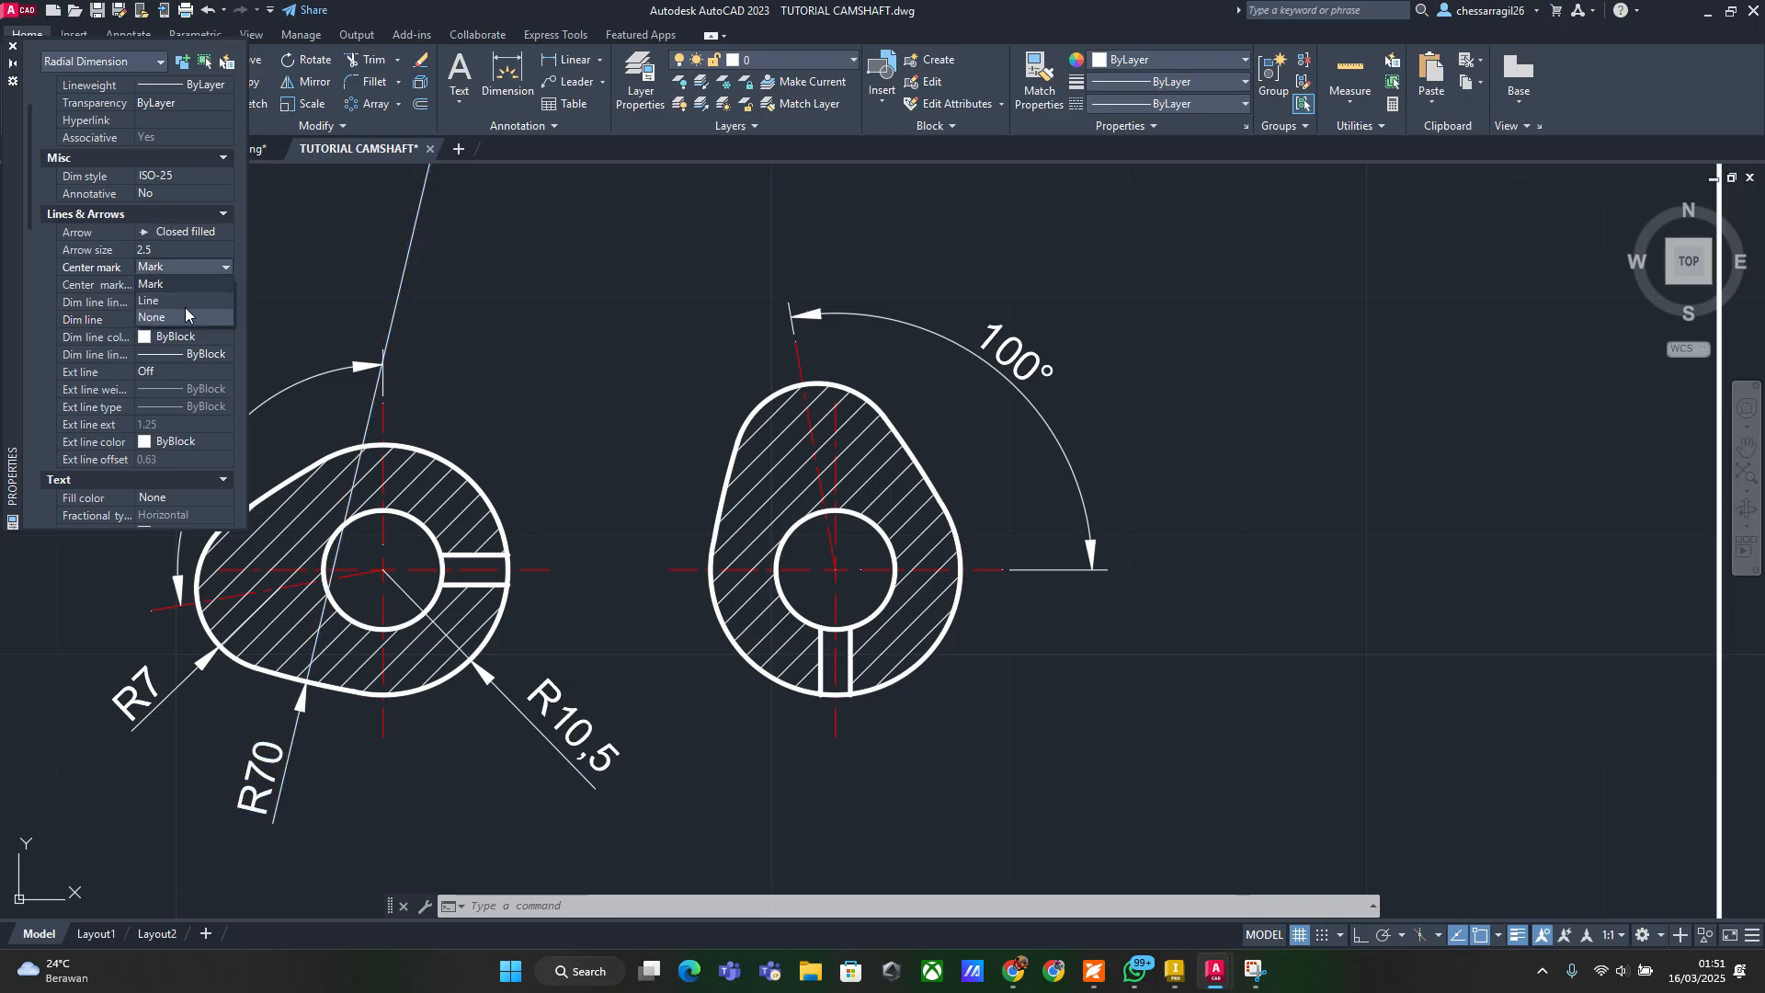
left_click(186, 311)
left_click(202, 270)
left_click(184, 285)
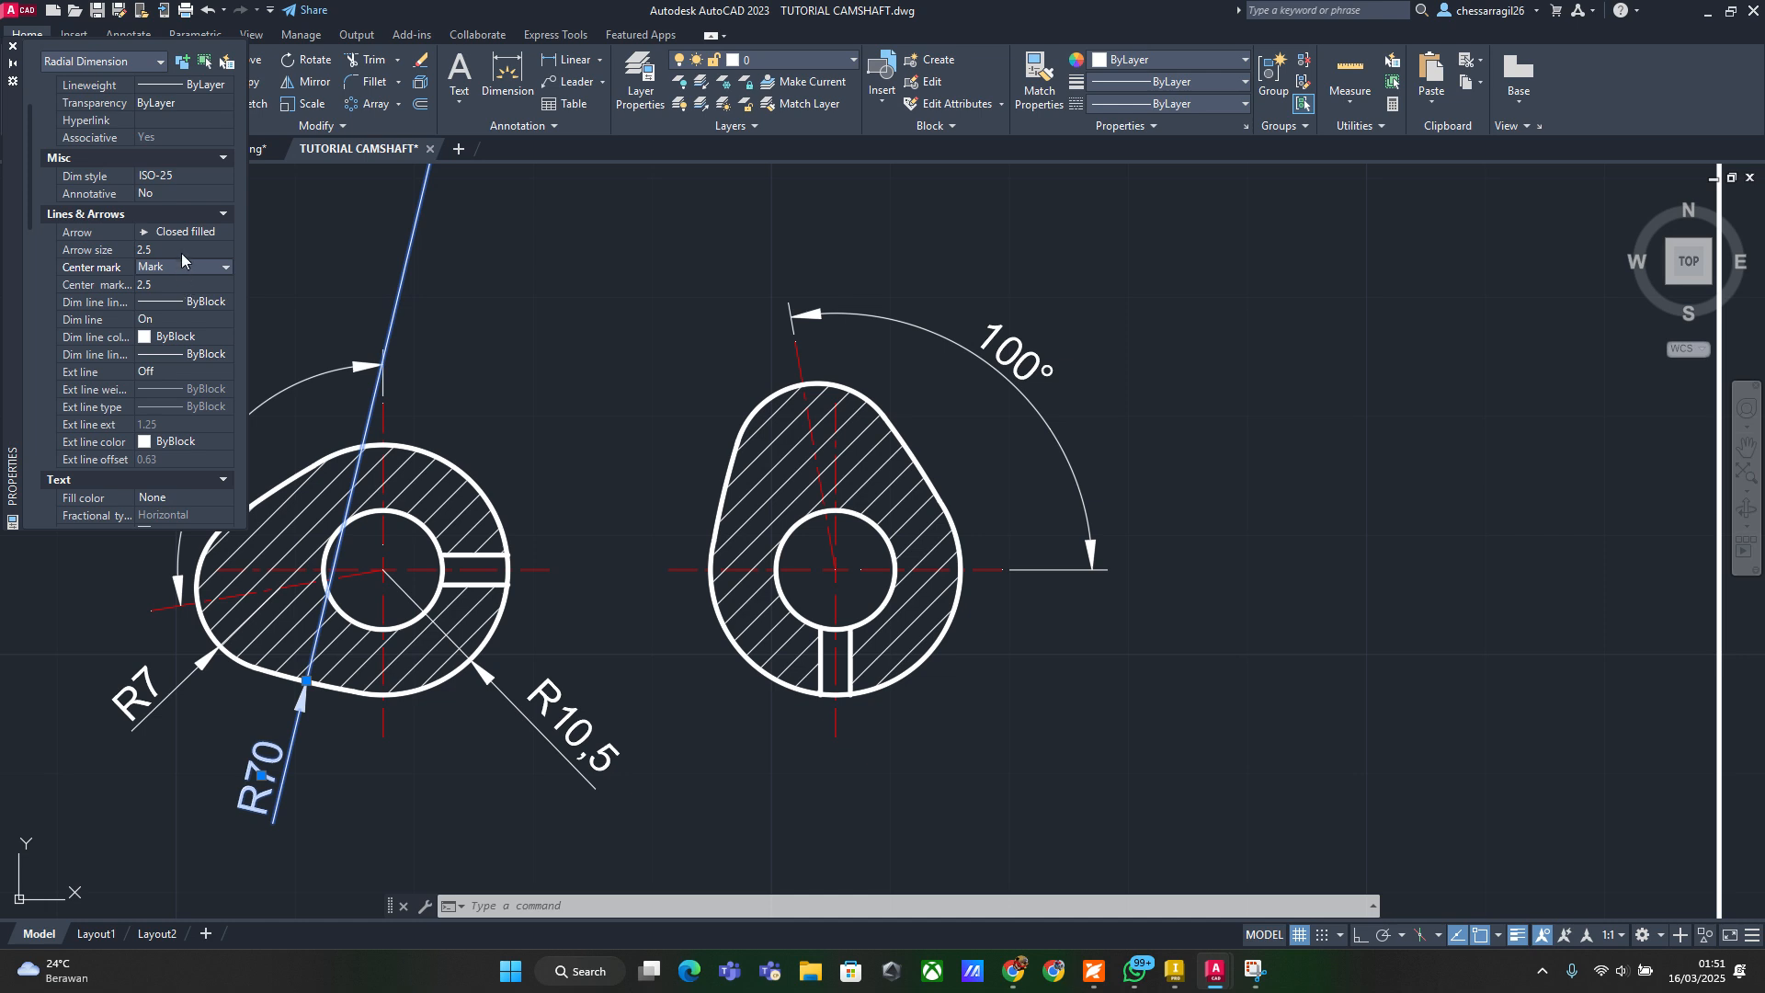
Check the remaining properties of the lower flank's radius dimension and erase that dimension from the sideways cam section
scroll(128, 397, "down", 2)
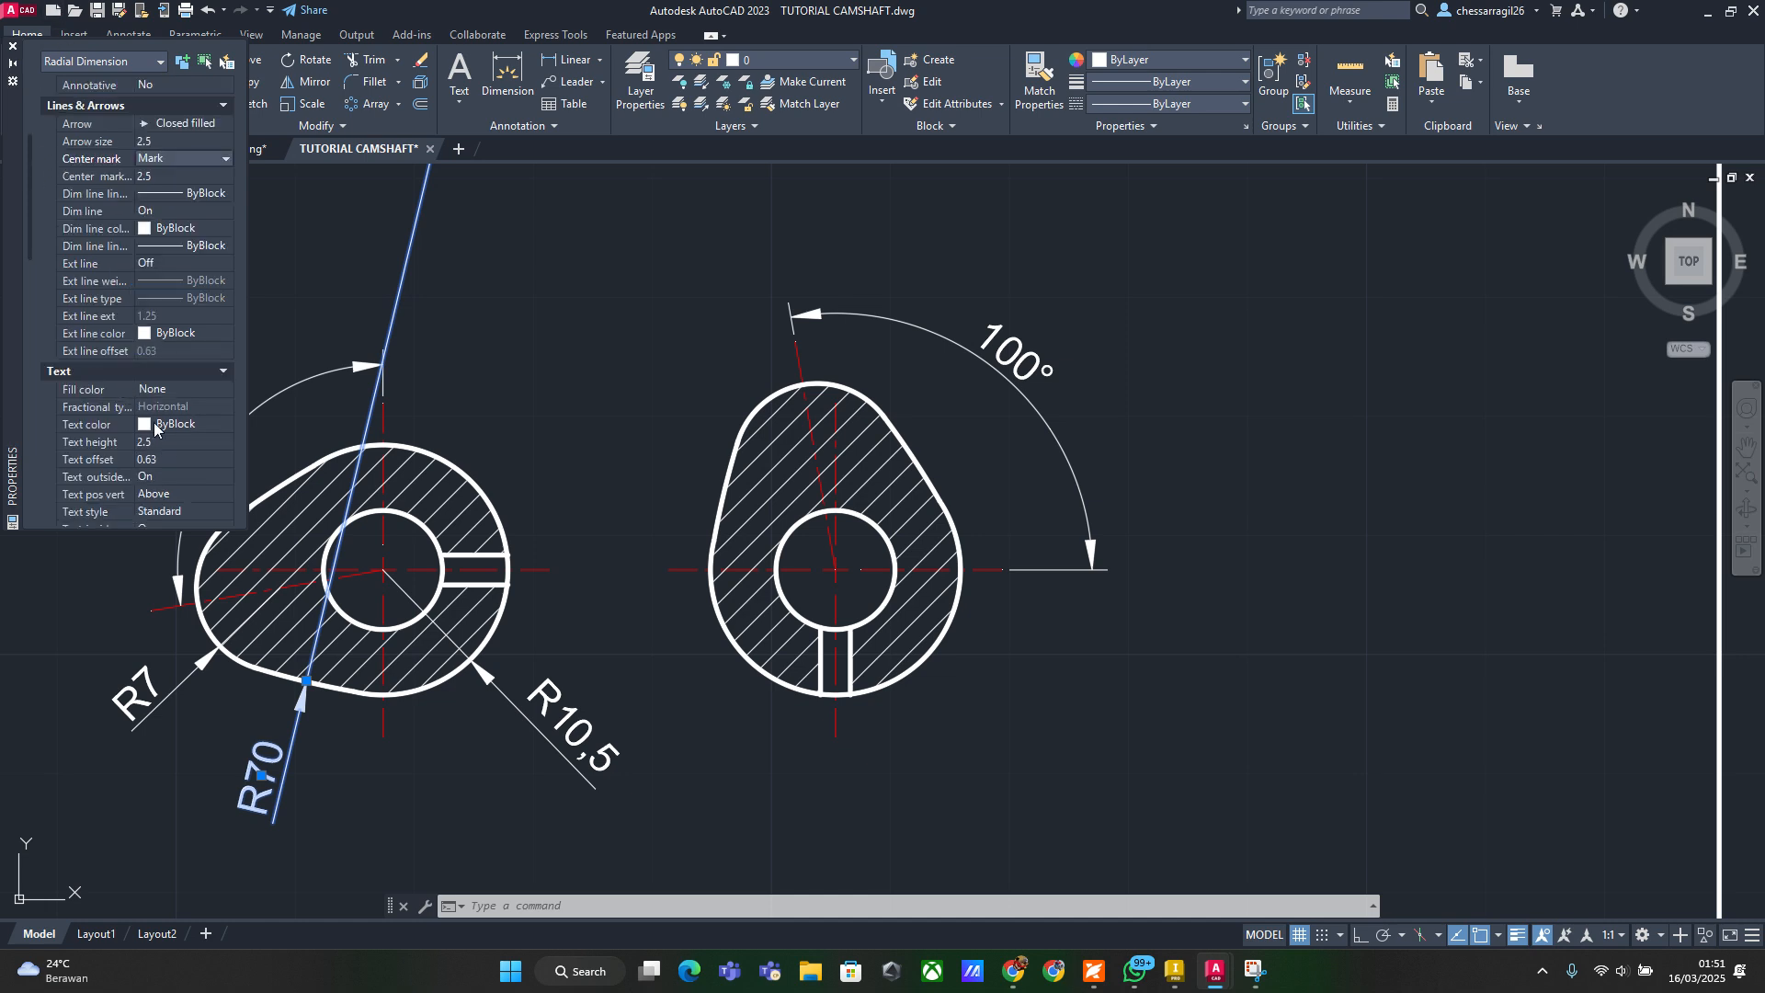
scroll(155, 426, "up", 4)
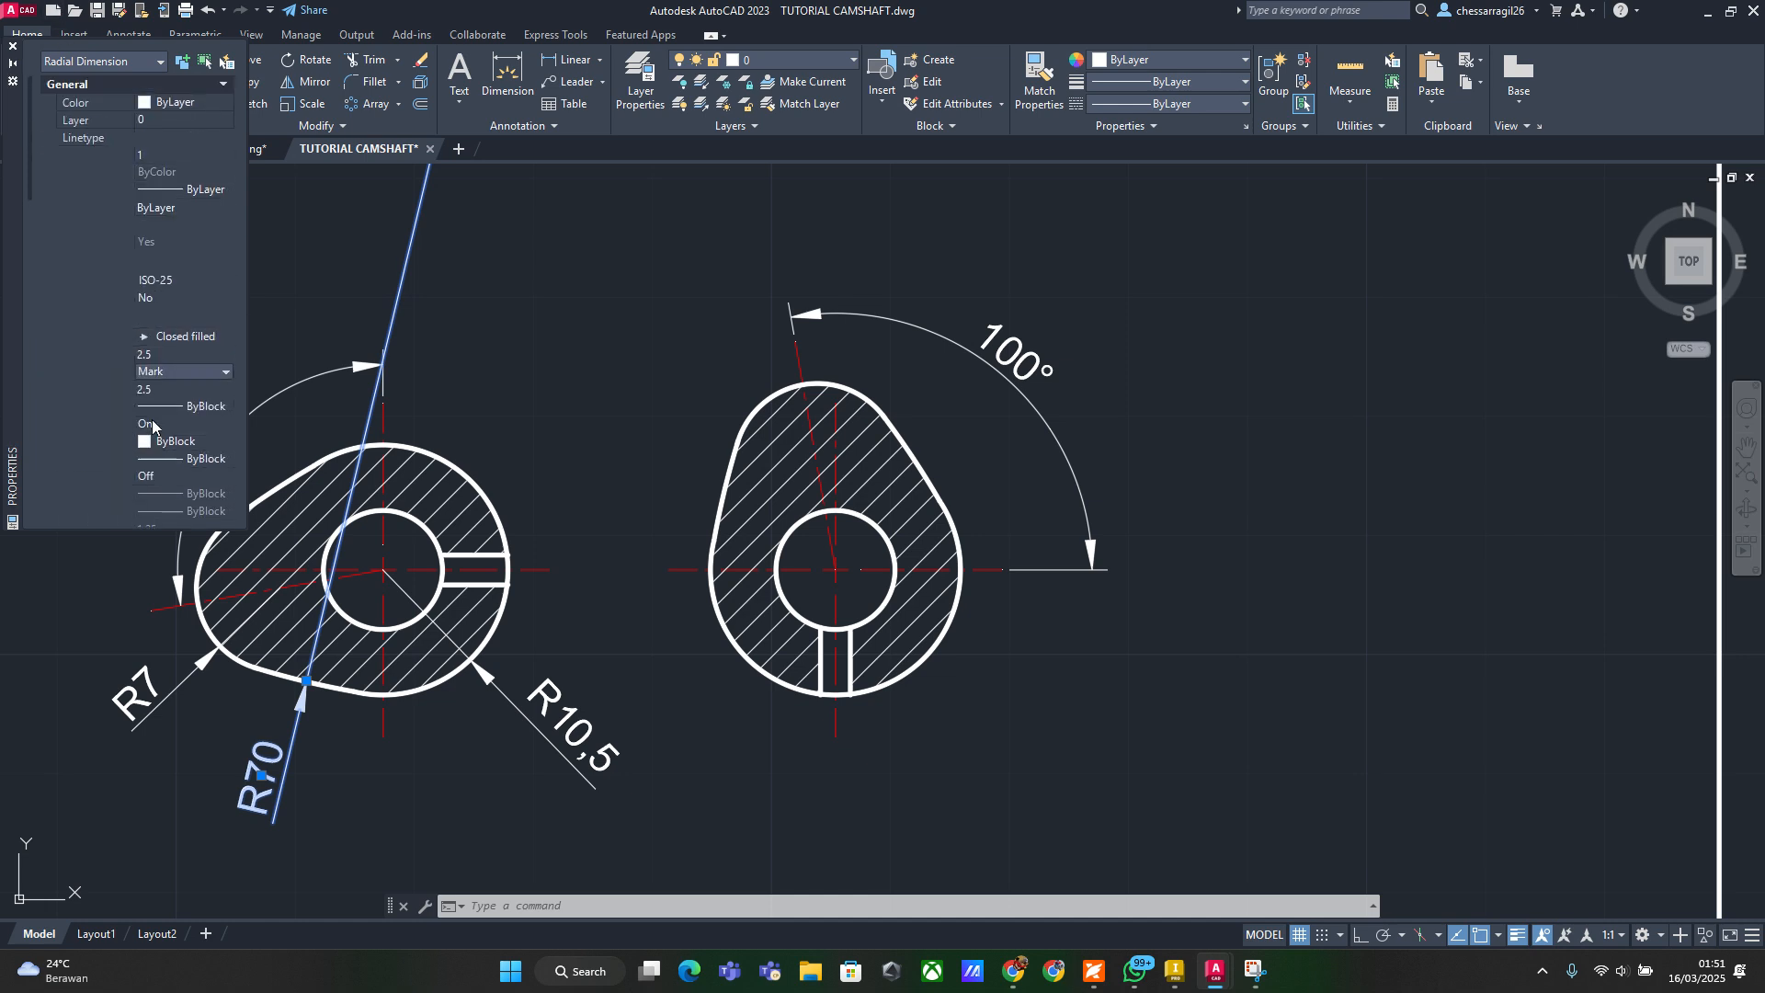
scroll(180, 358, "down", 6)
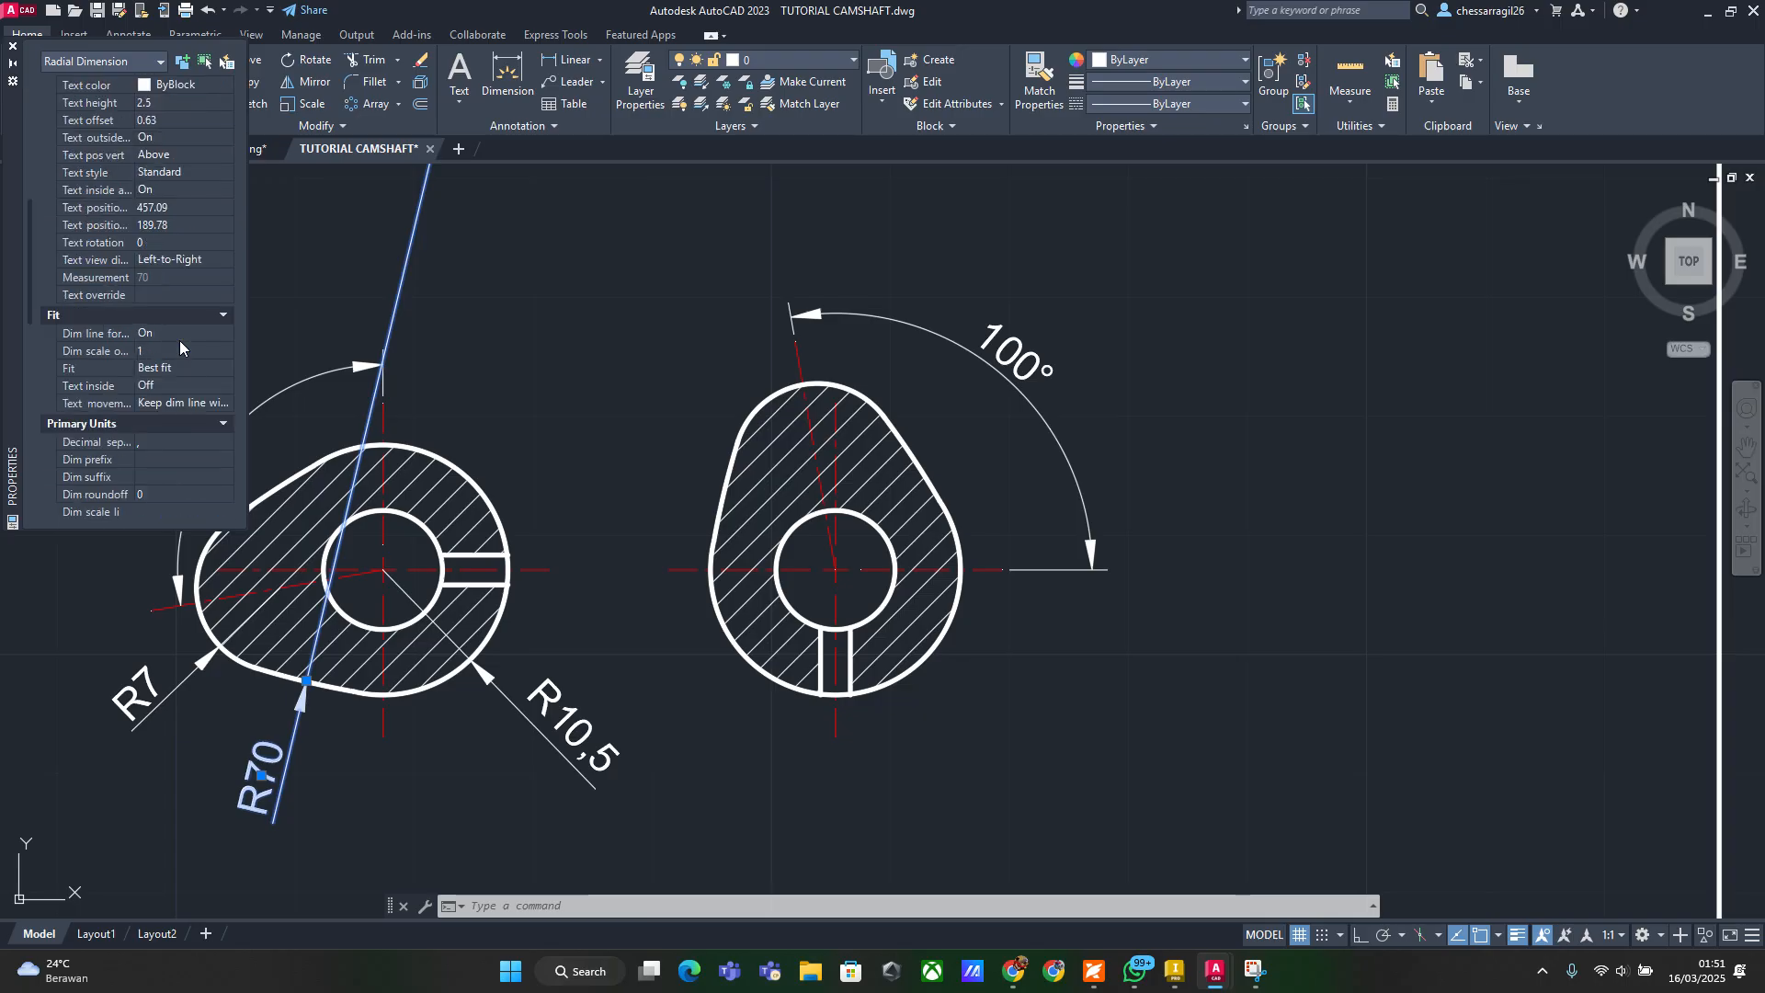
scroll(179, 377, "down", 8)
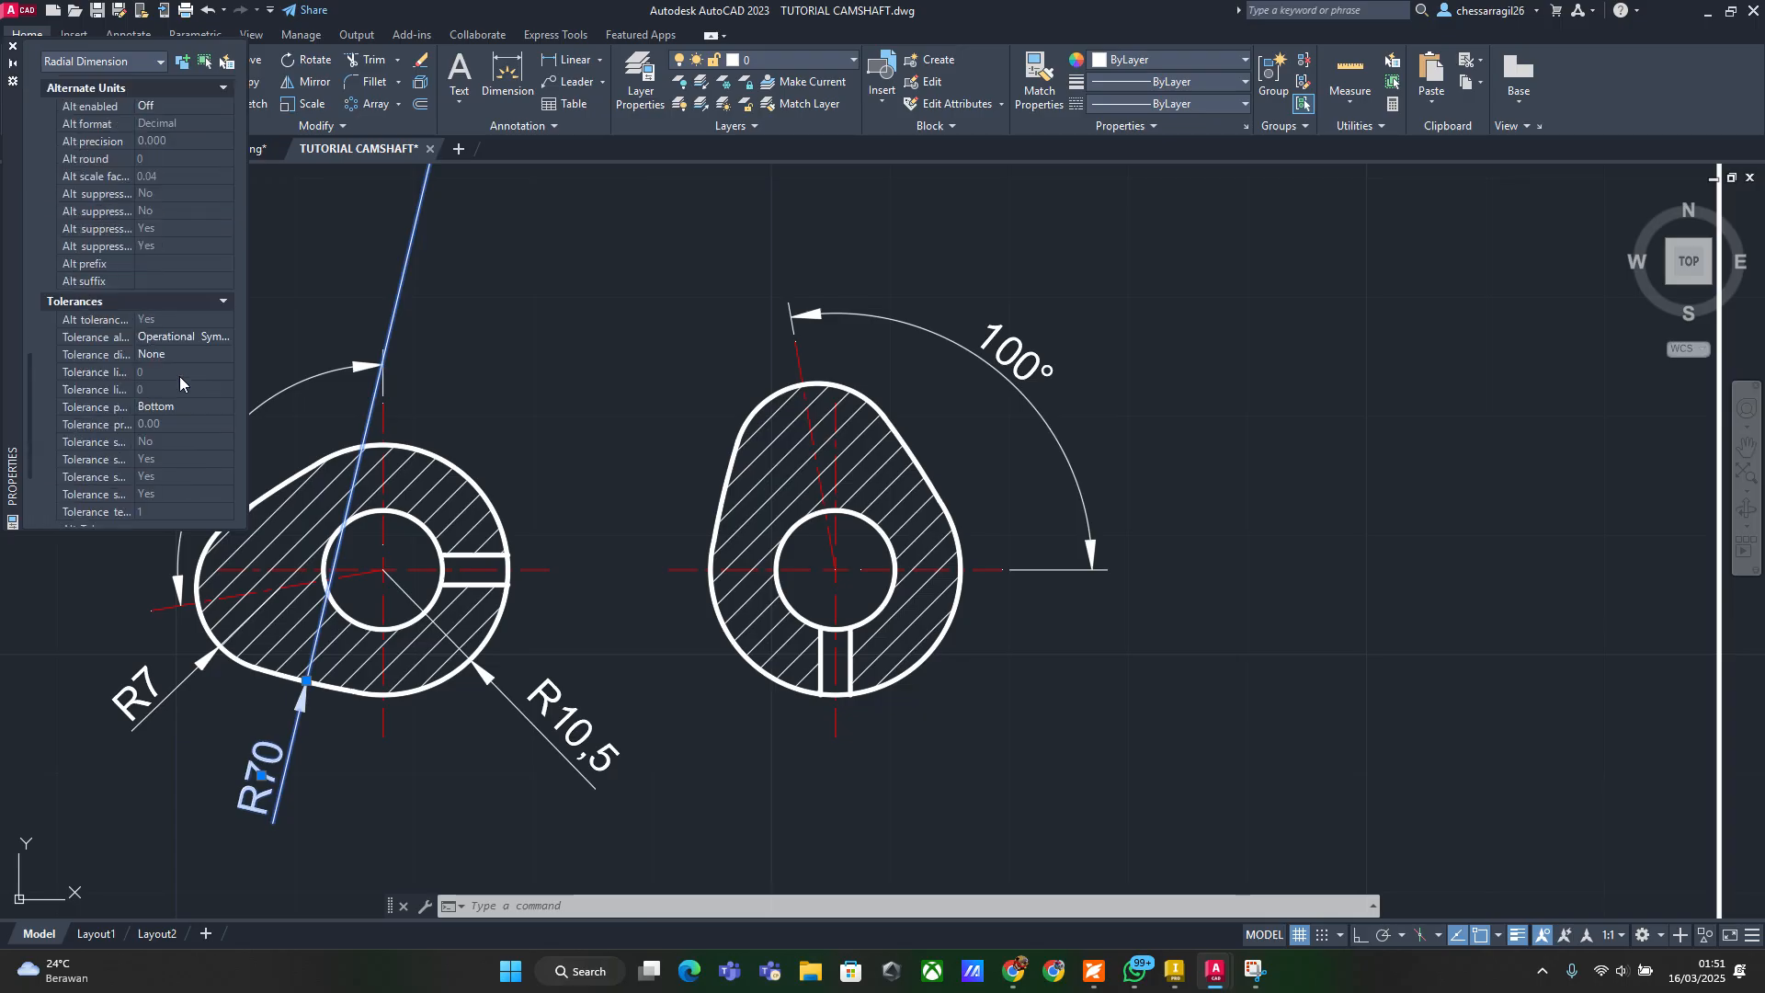
left_click(13, 47)
key("Escape")
key("Escape")
left_click(622, 315)
left_click(338, 241)
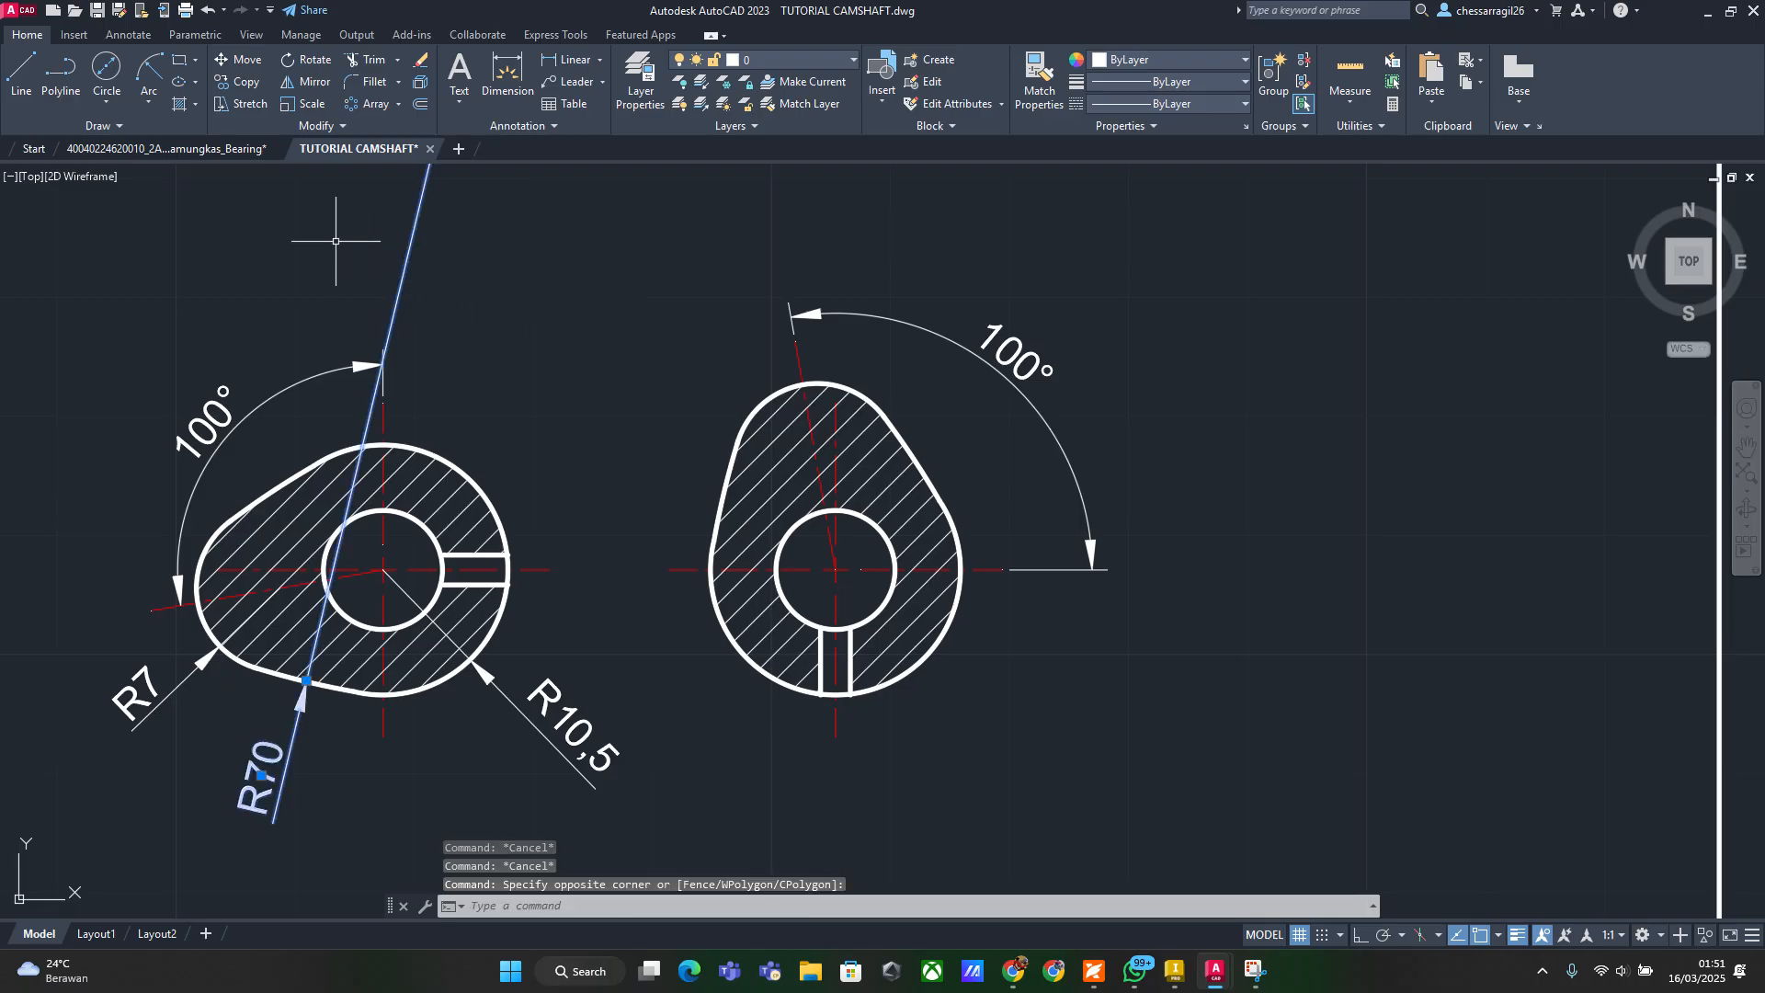
key("Delete")
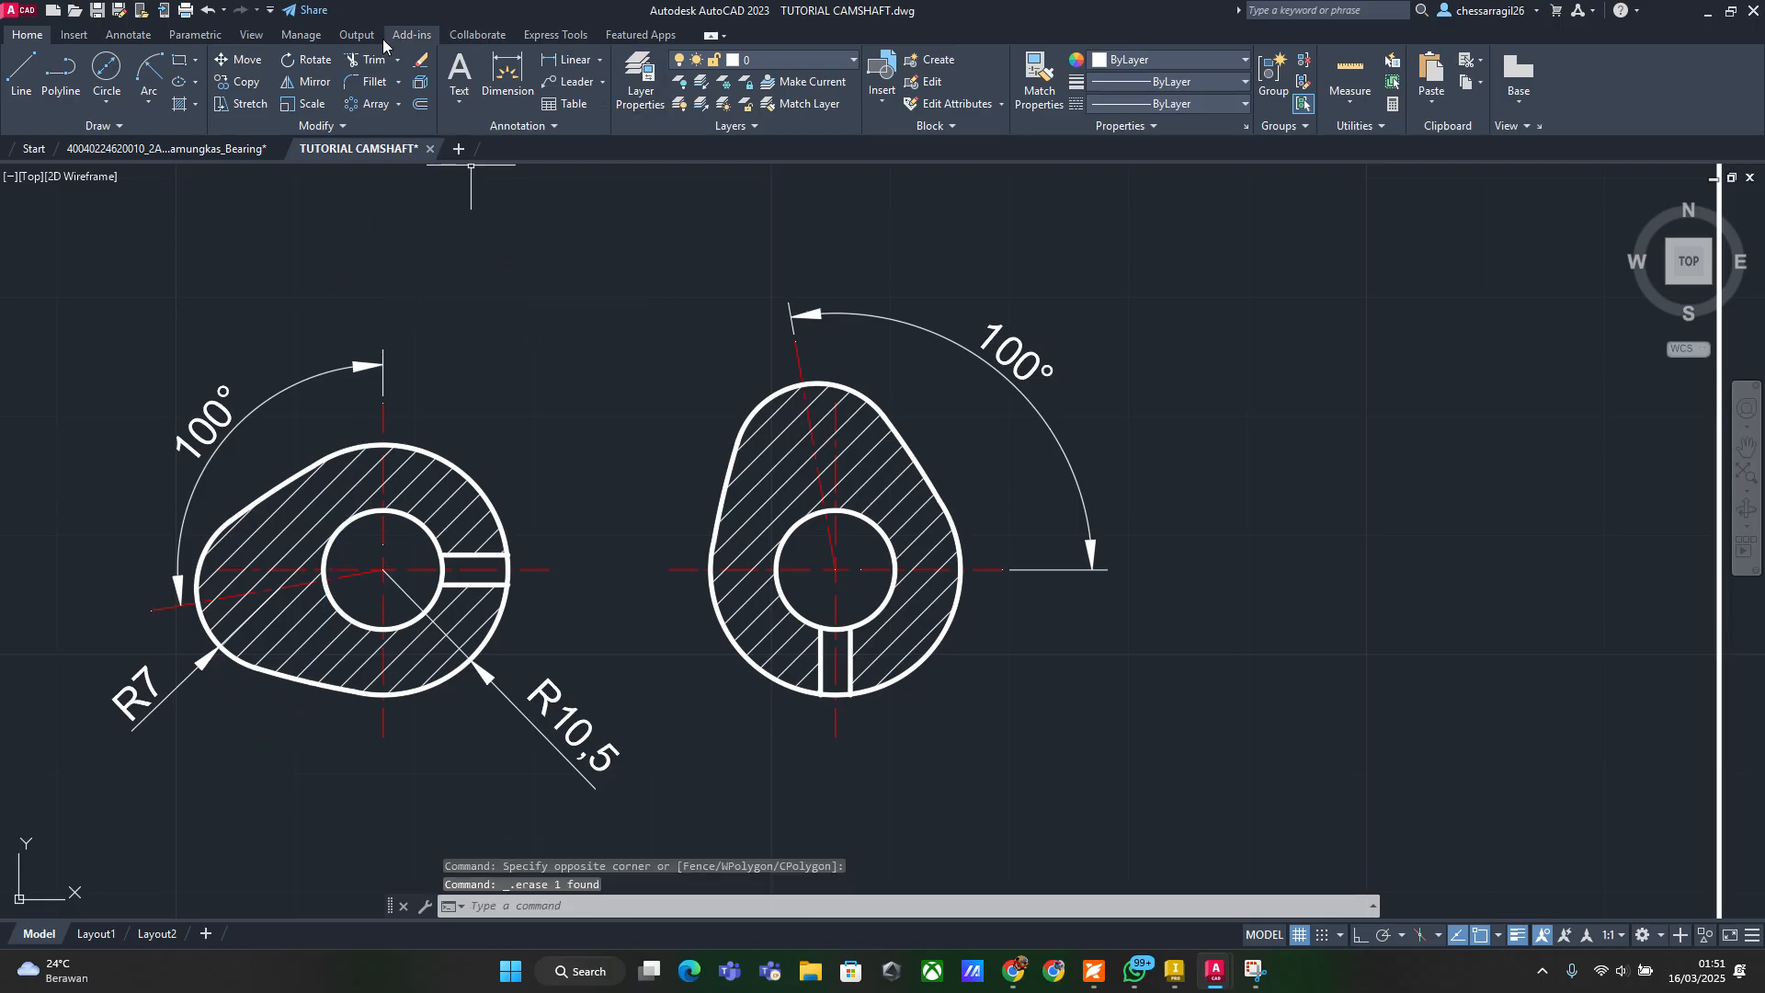
Add a radius dimension to the lower flank arc of the sideways cam section, placed beside the profile's keyway side
left_click(508, 71)
scroll(308, 726, "up", 5)
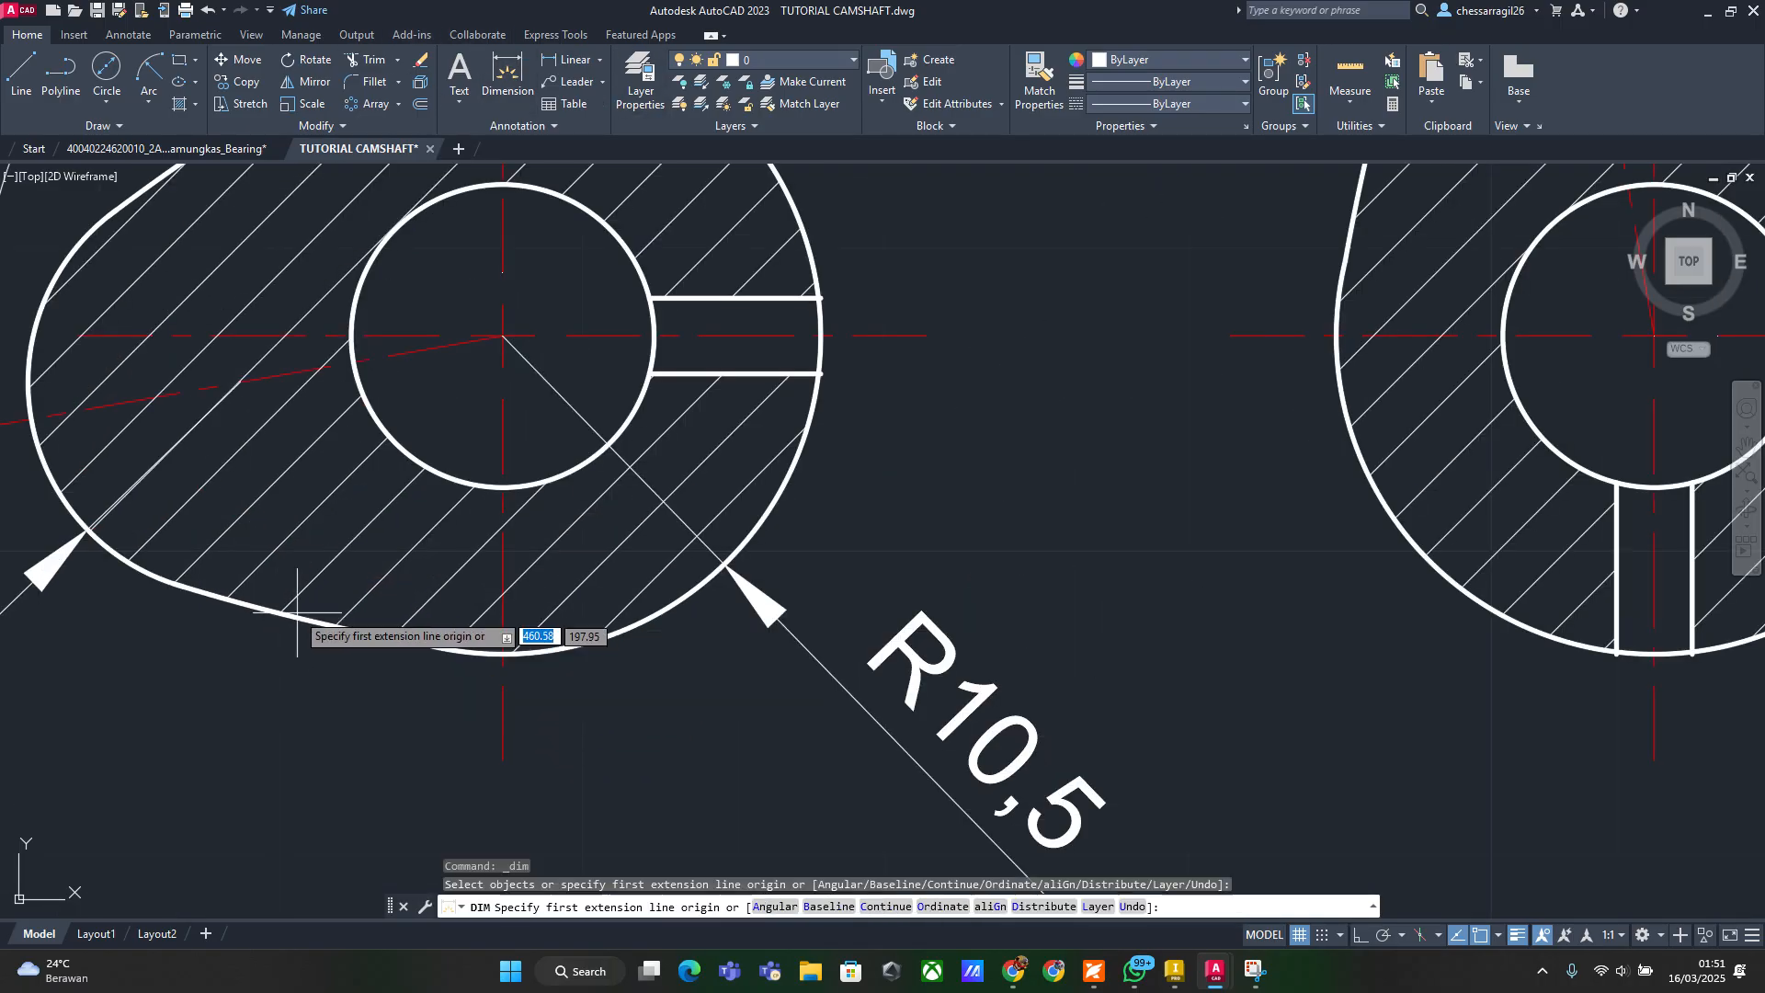
scroll(512, 485, "down", 3)
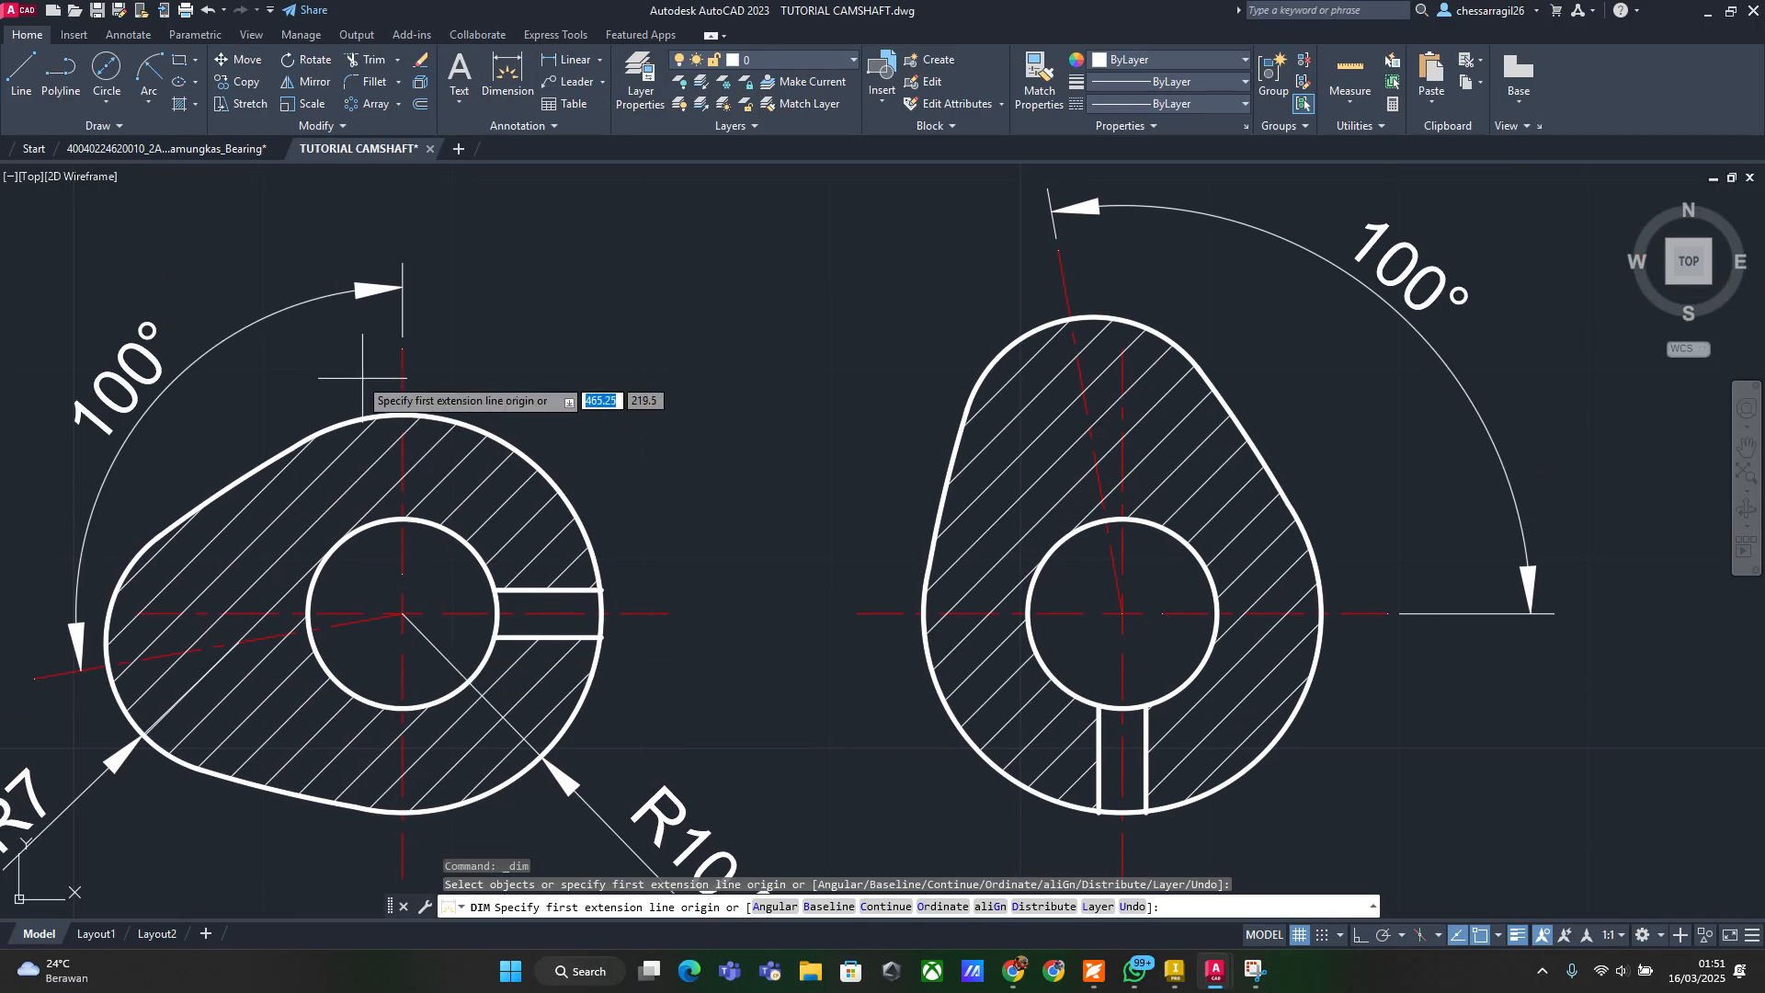
left_click(294, 798)
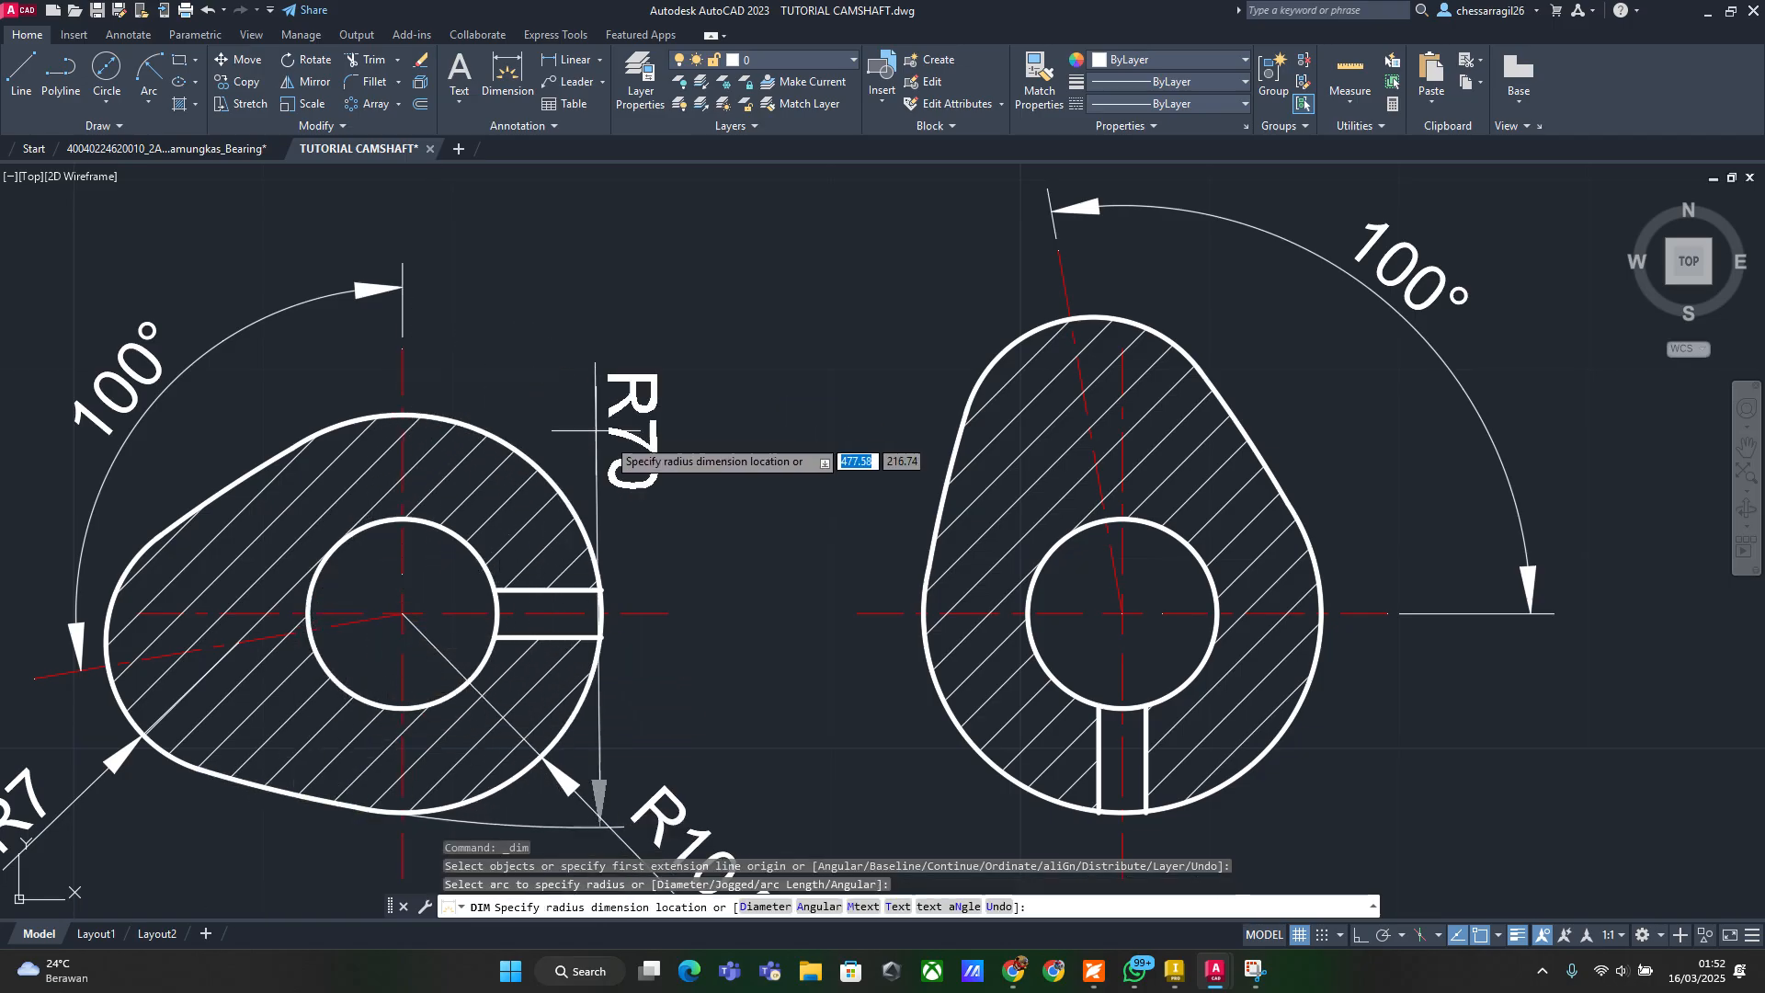
middle_click_drag(334, 574, 350, 364)
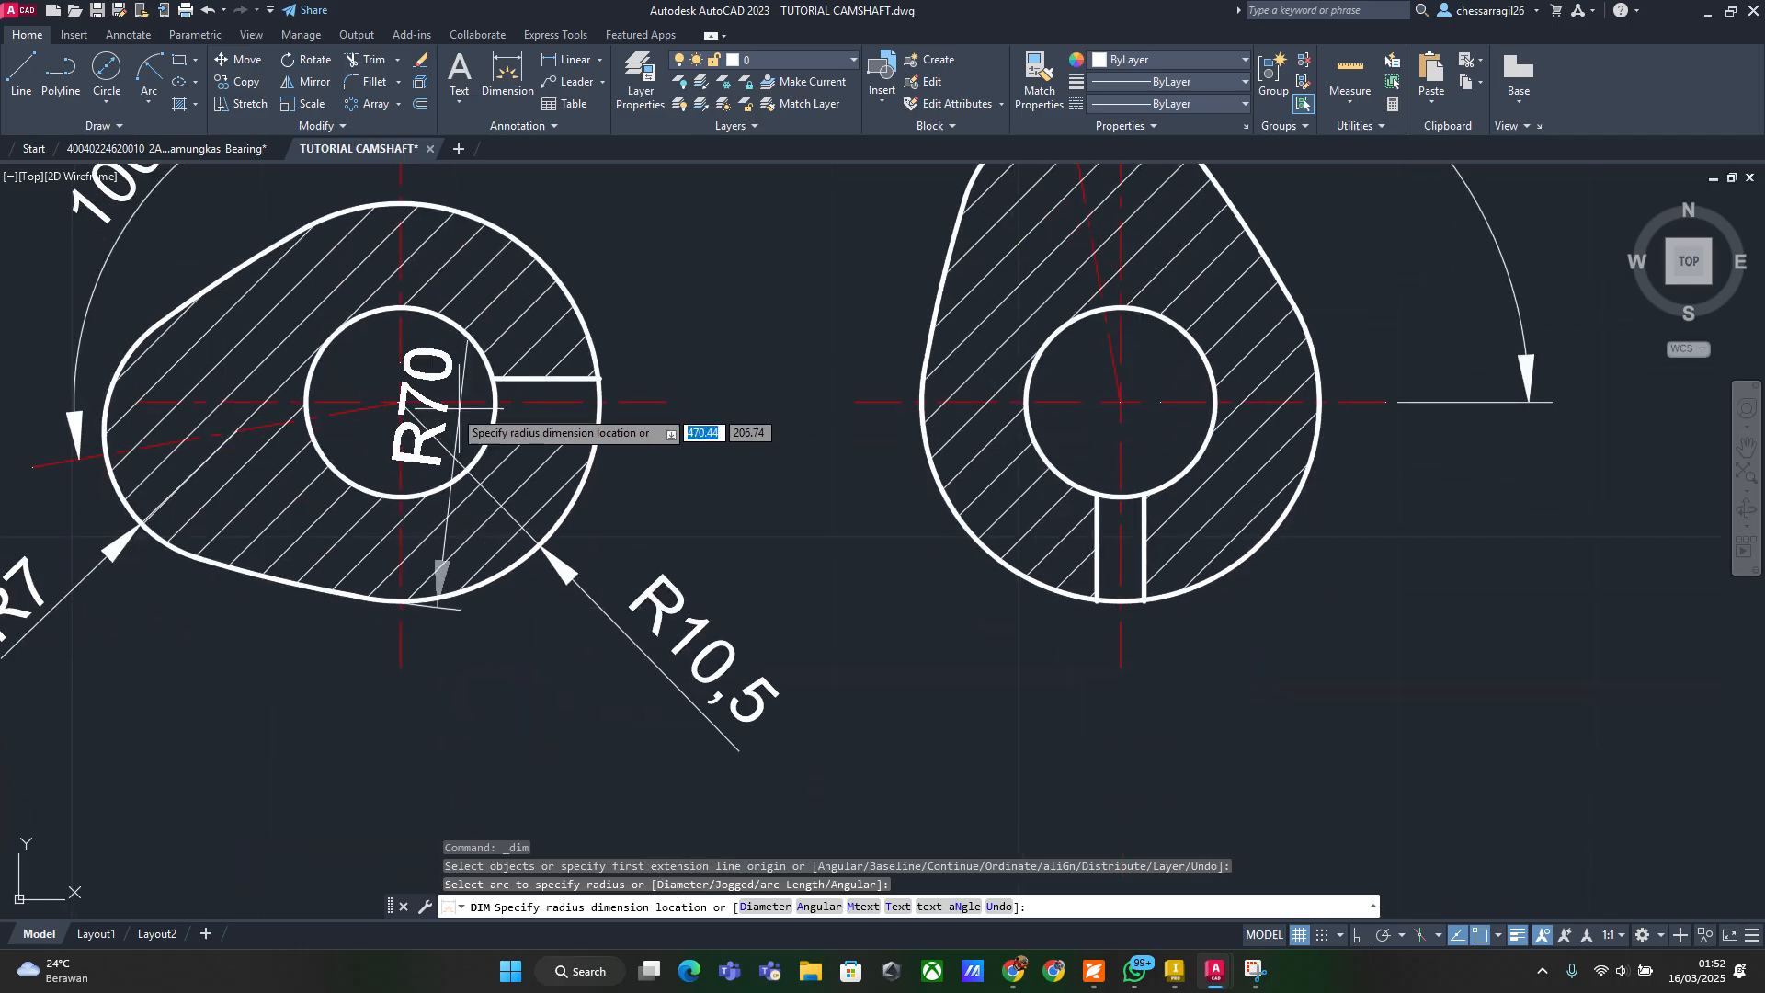
left_click(659, 464)
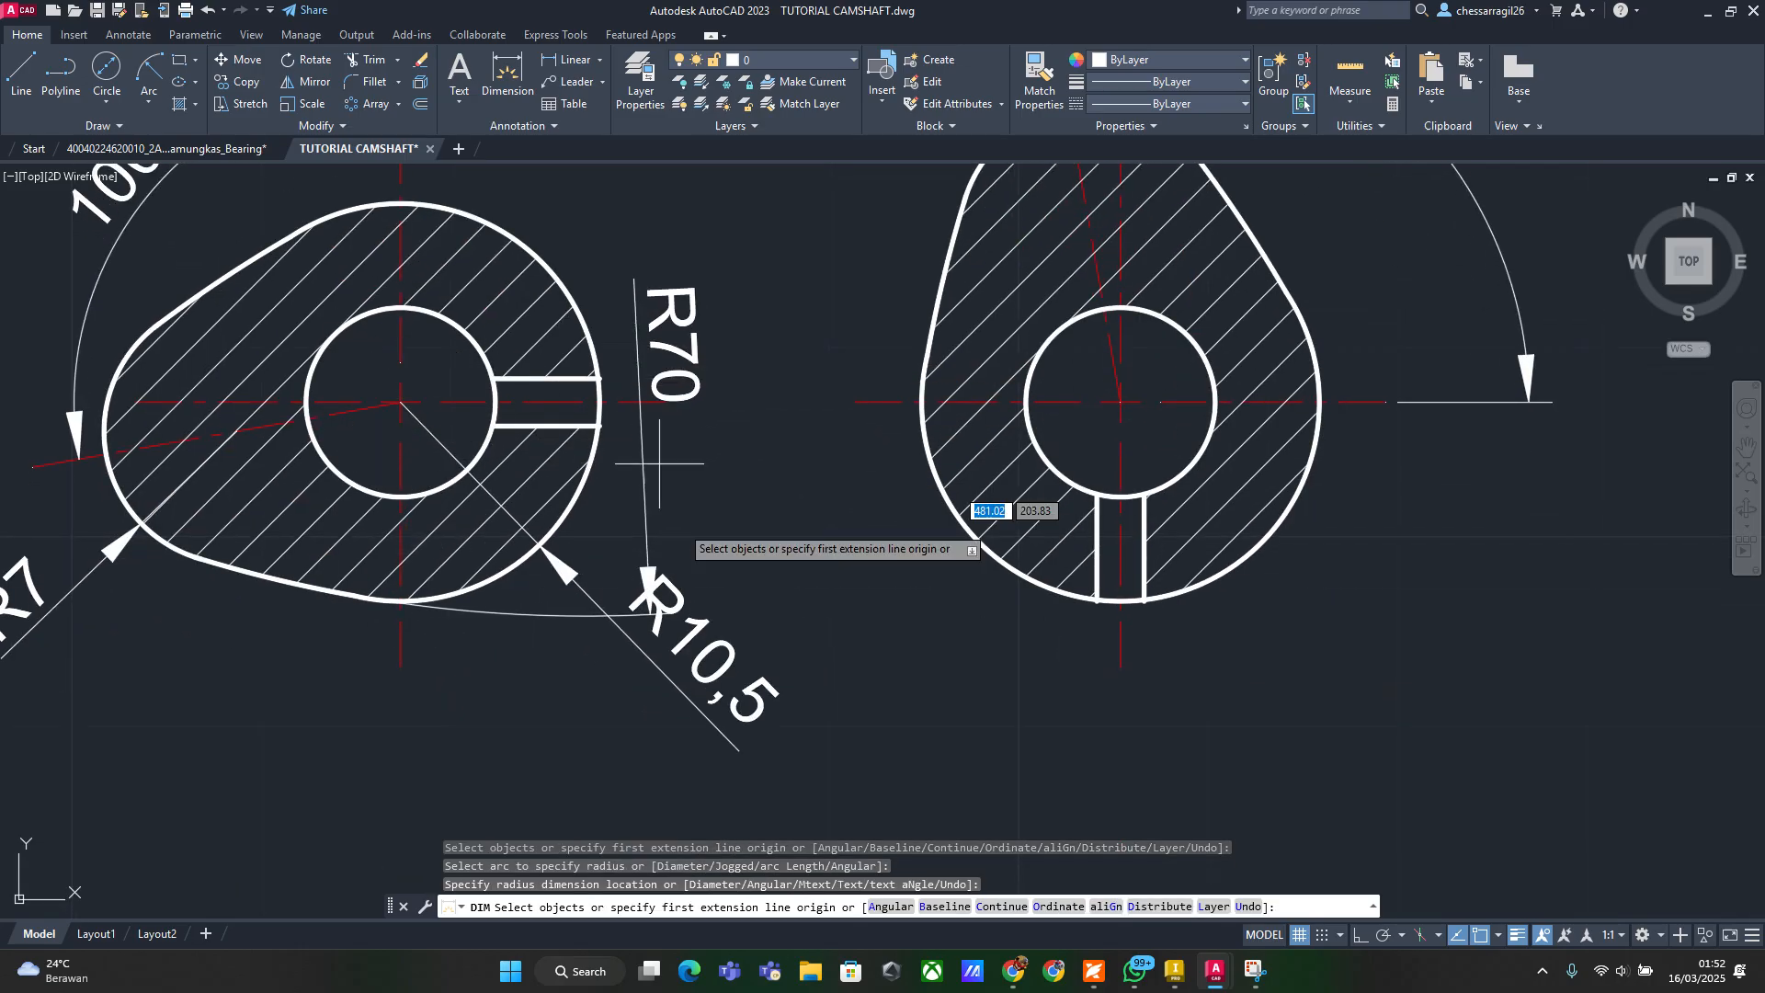
key("Escape")
Move the base circle's radius dimension on the sideways cam section outside its upper-right side
left_click(607, 614)
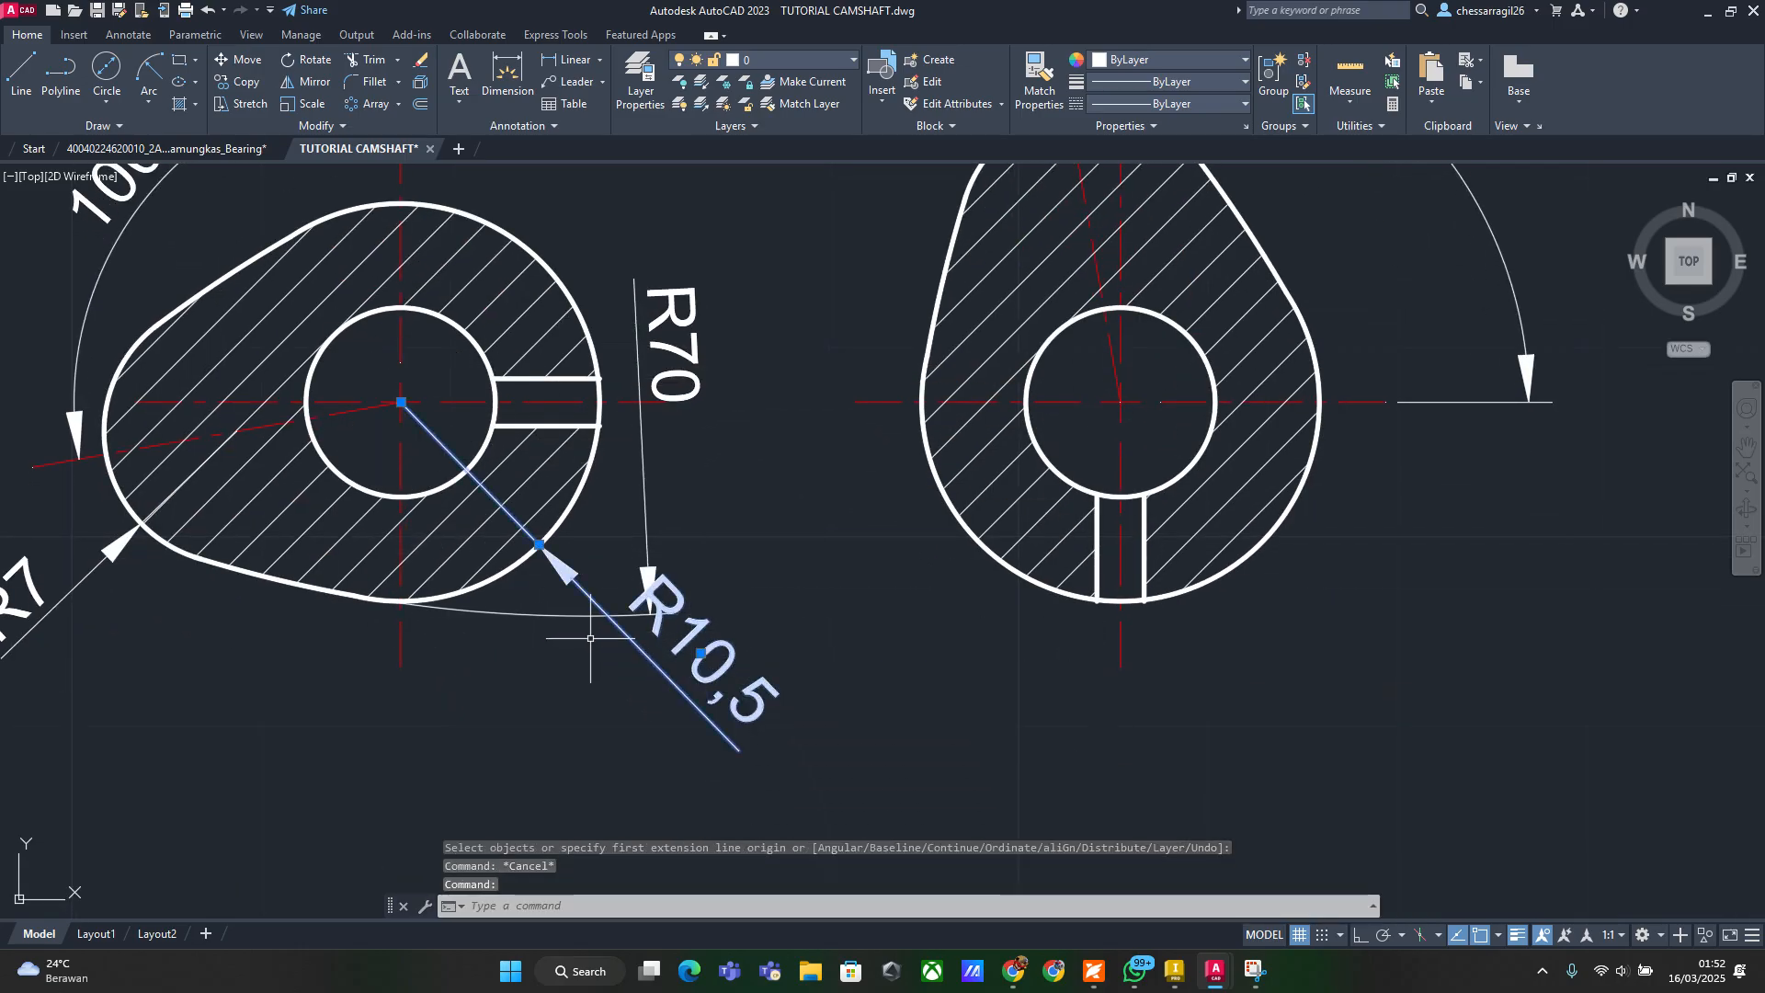
left_click(701, 652)
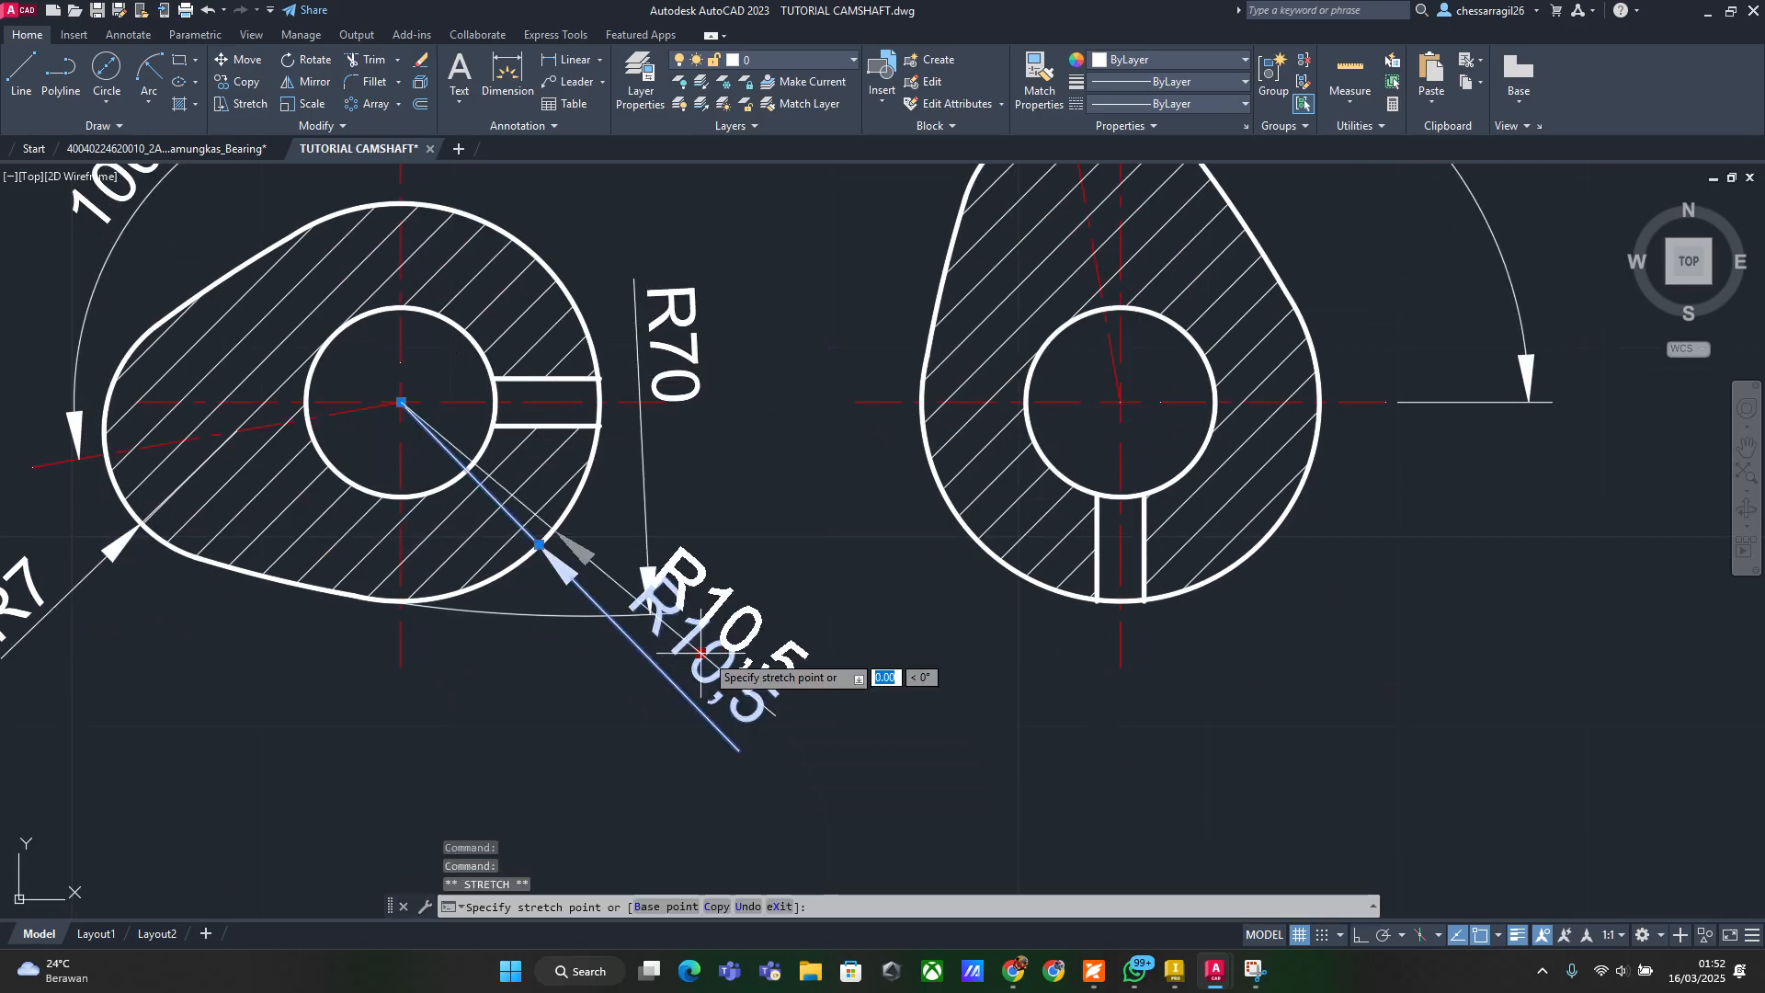
left_click(547, 201)
key("Escape")
scroll(391, 724, "down", 3)
key("Escape")
scroll(391, 725, "up", 3)
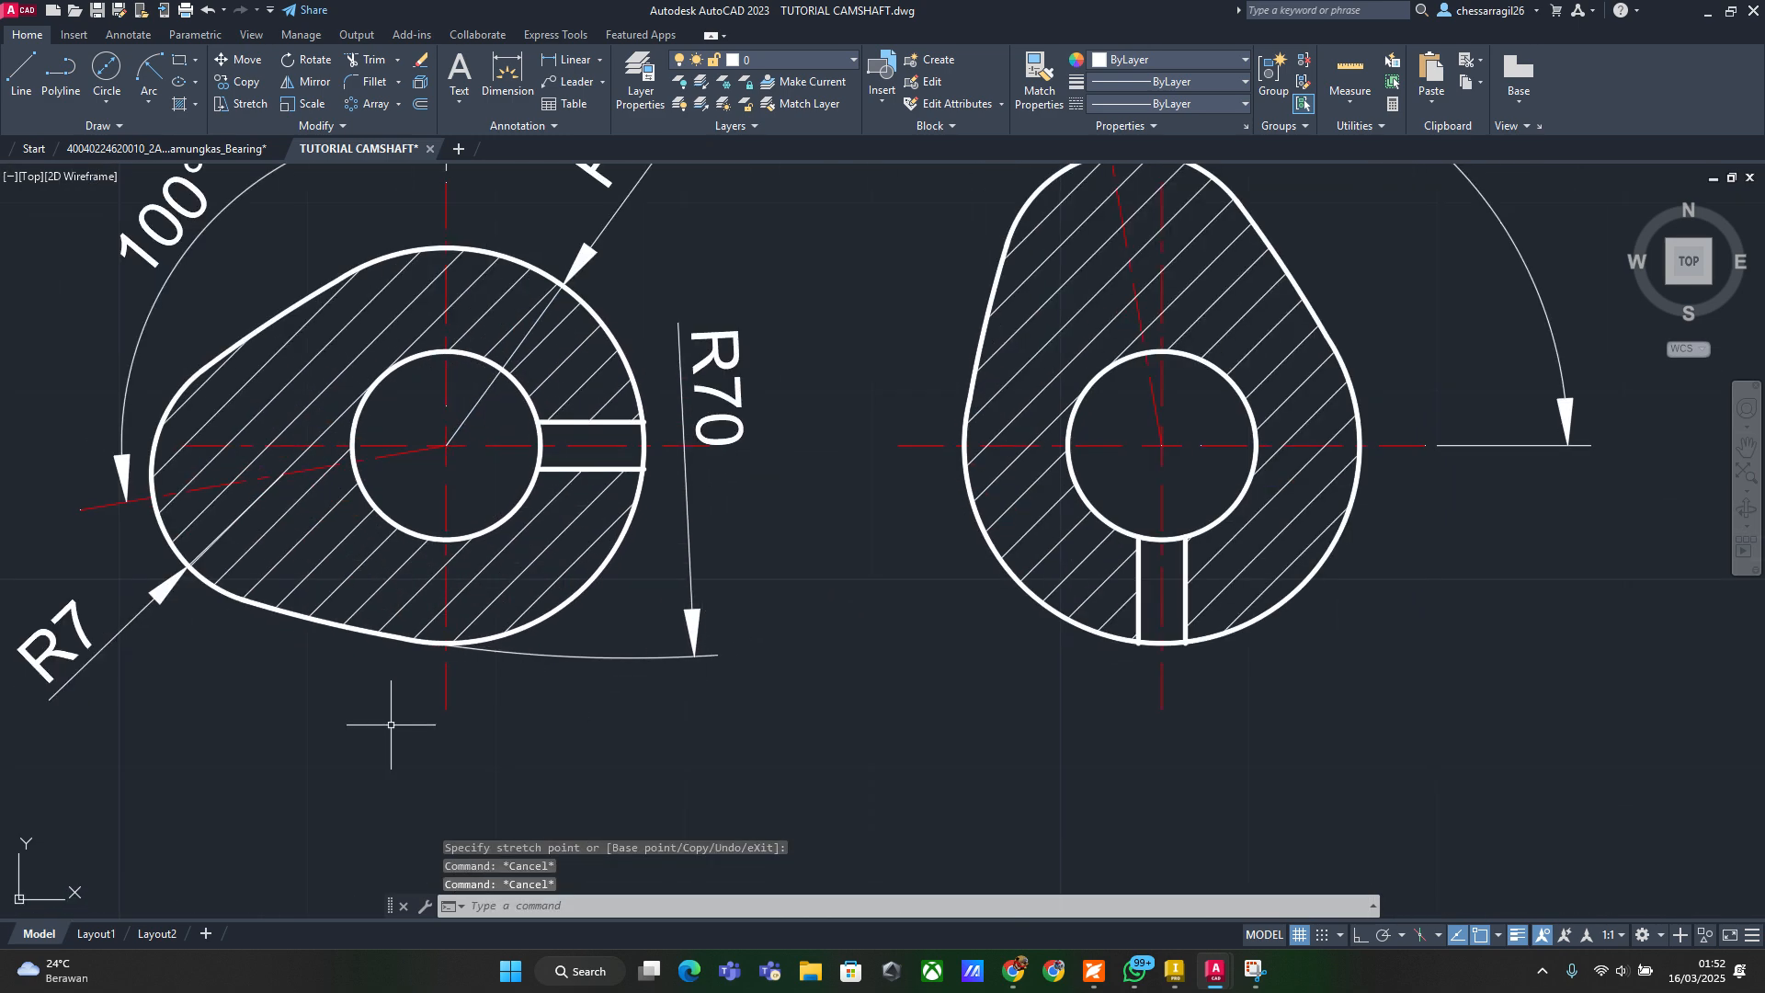
Examine the dimensioned cam sections, the overall sheet and its title block
middle_click_drag(391, 724, 454, 726)
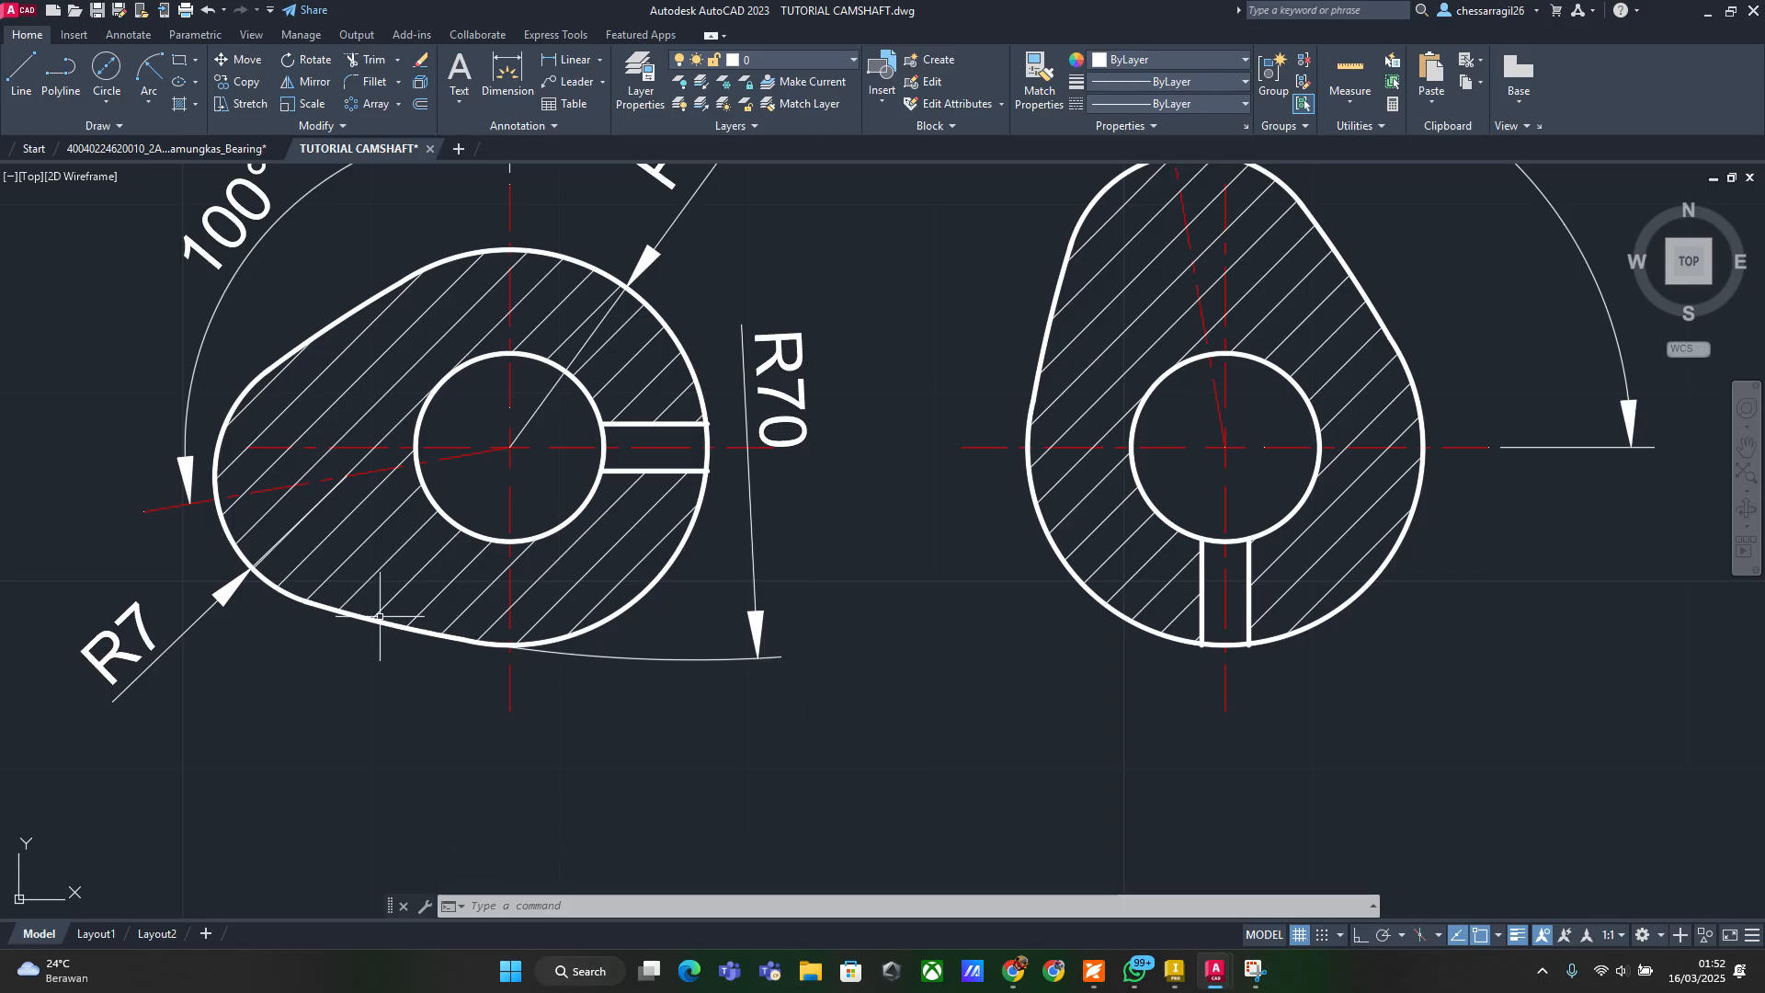
scroll(691, 661, "down", 2)
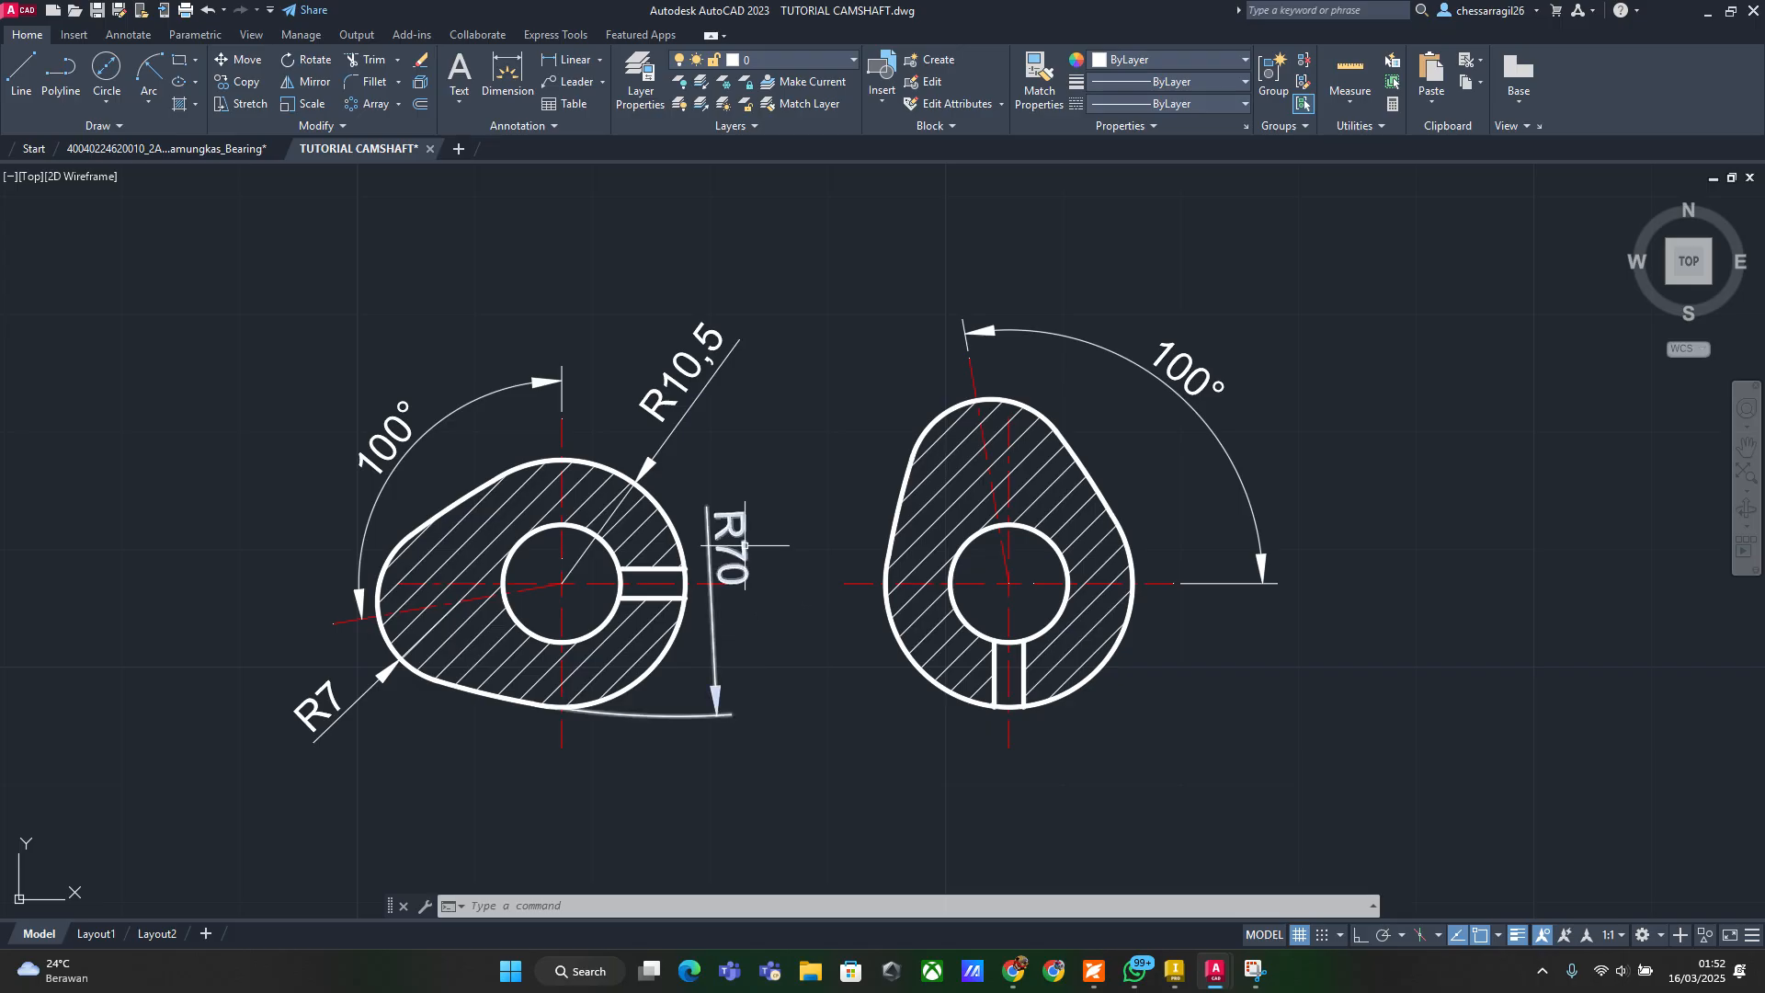
left_click(741, 555)
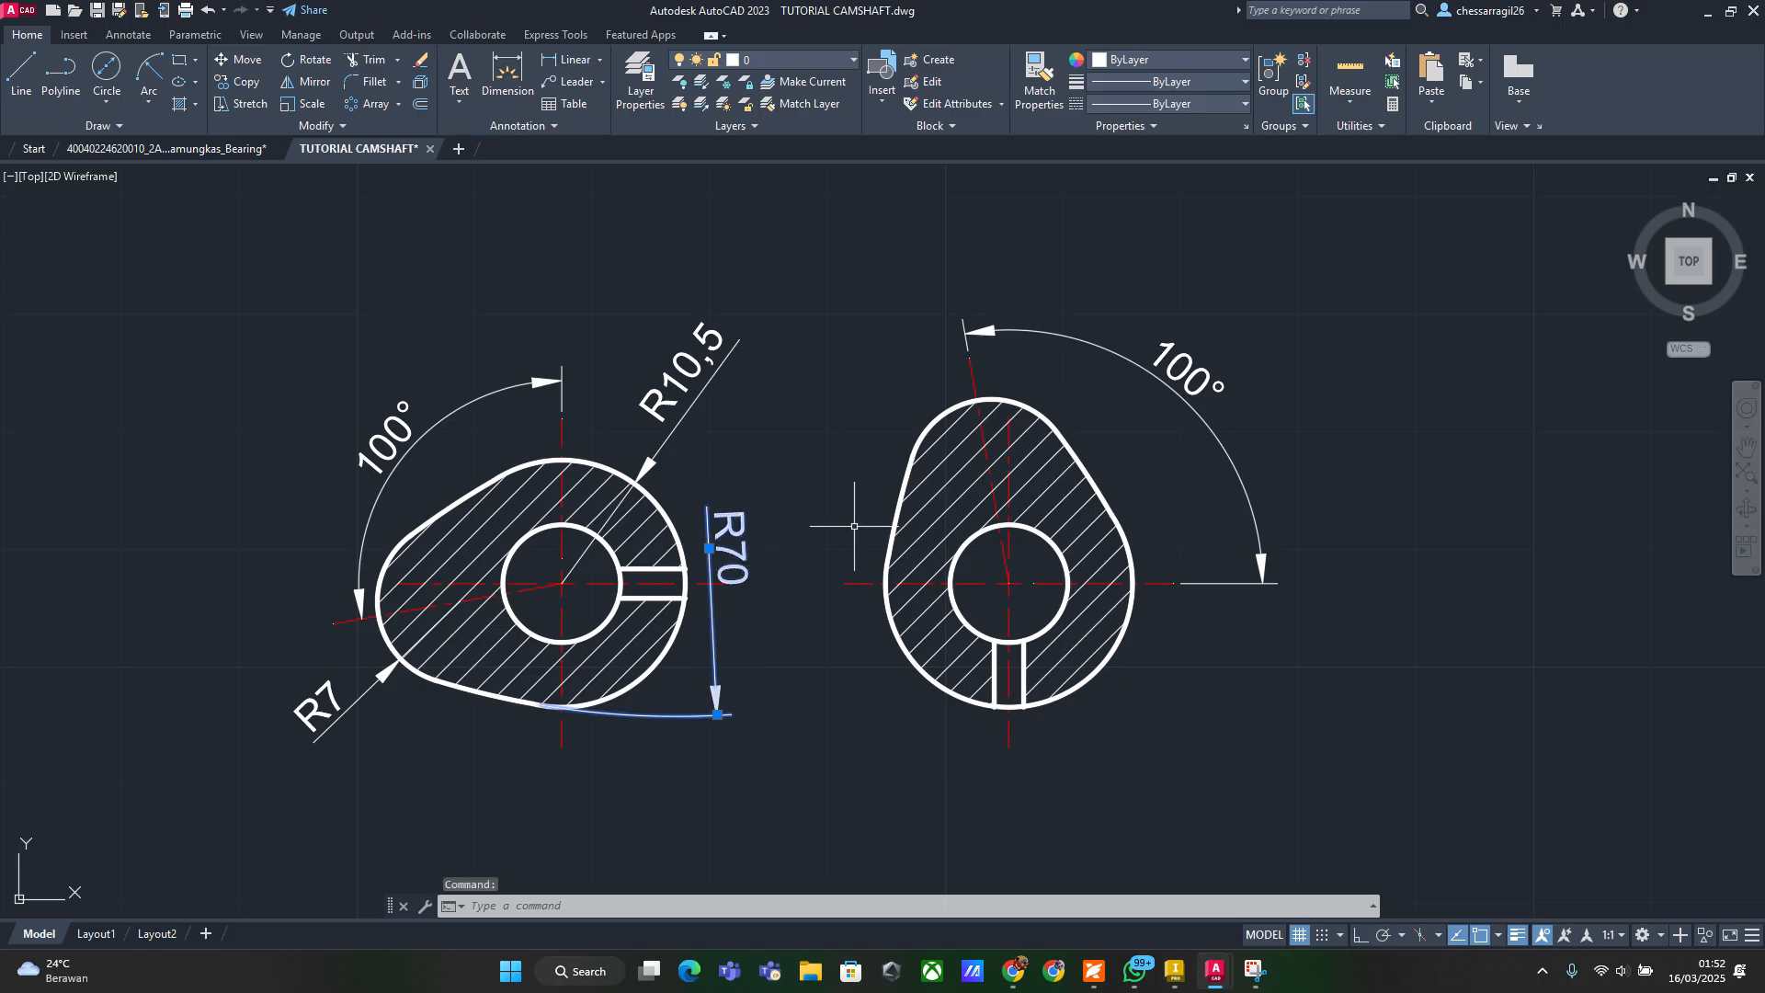
key("Escape")
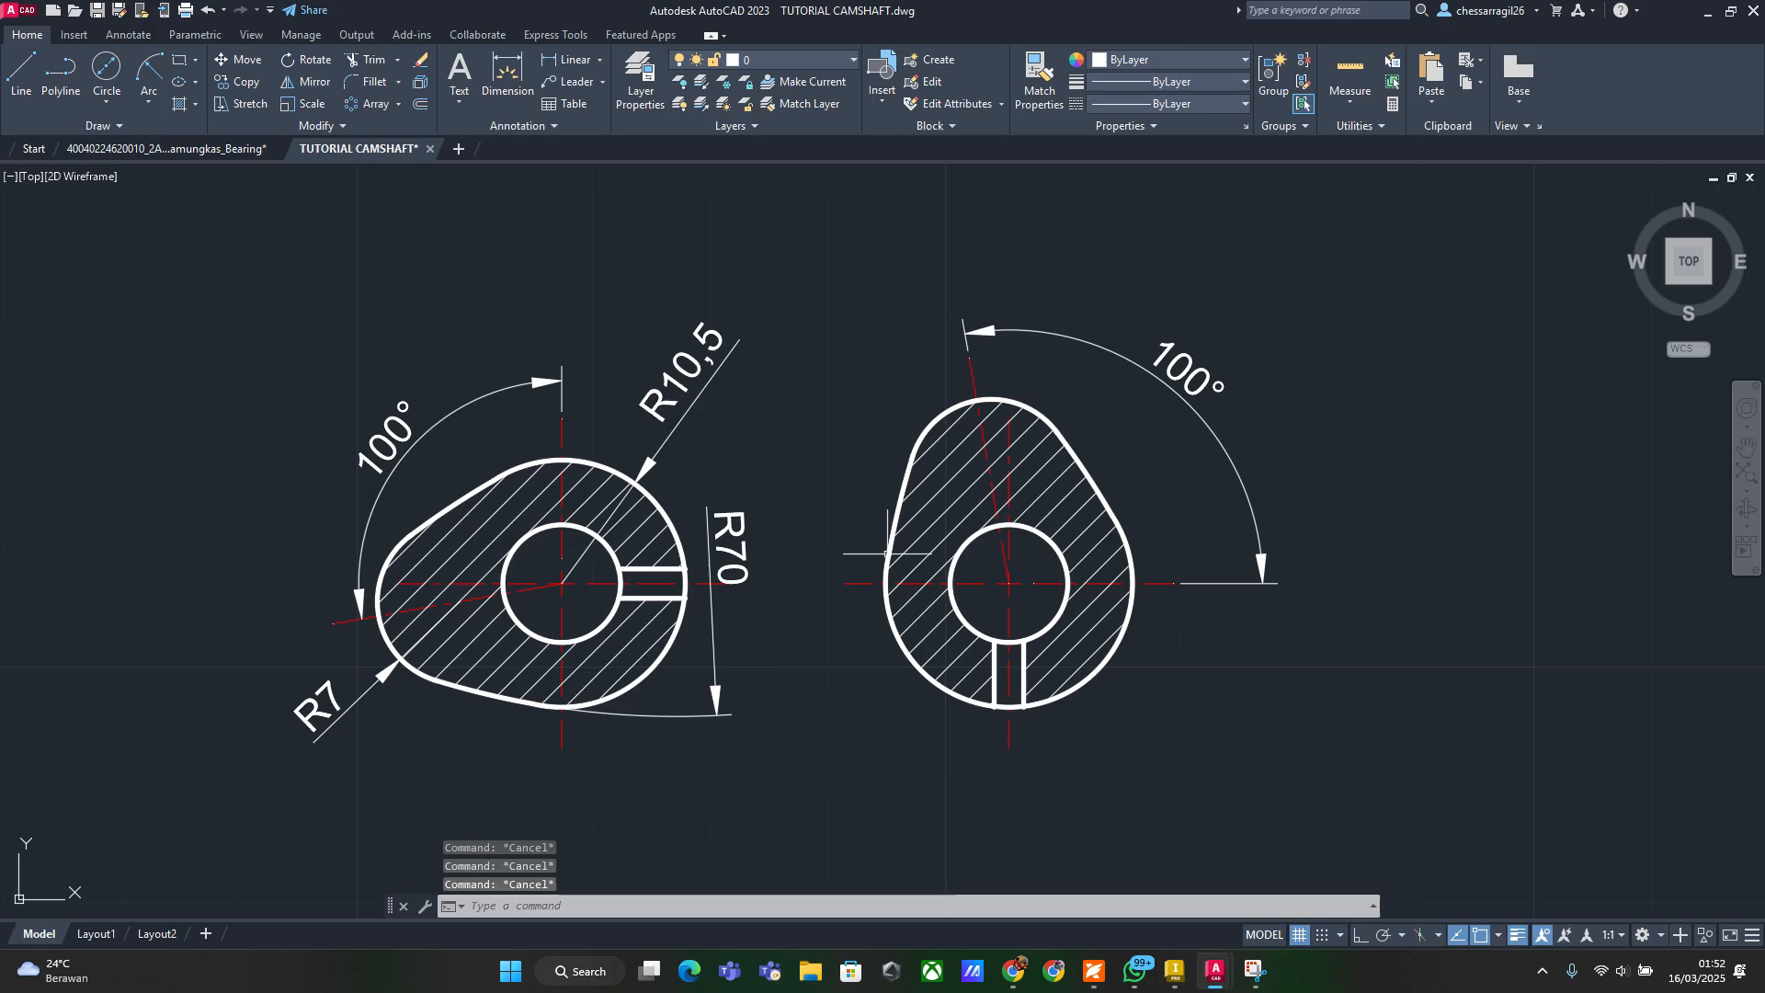
scroll(886, 554, "down", 5)
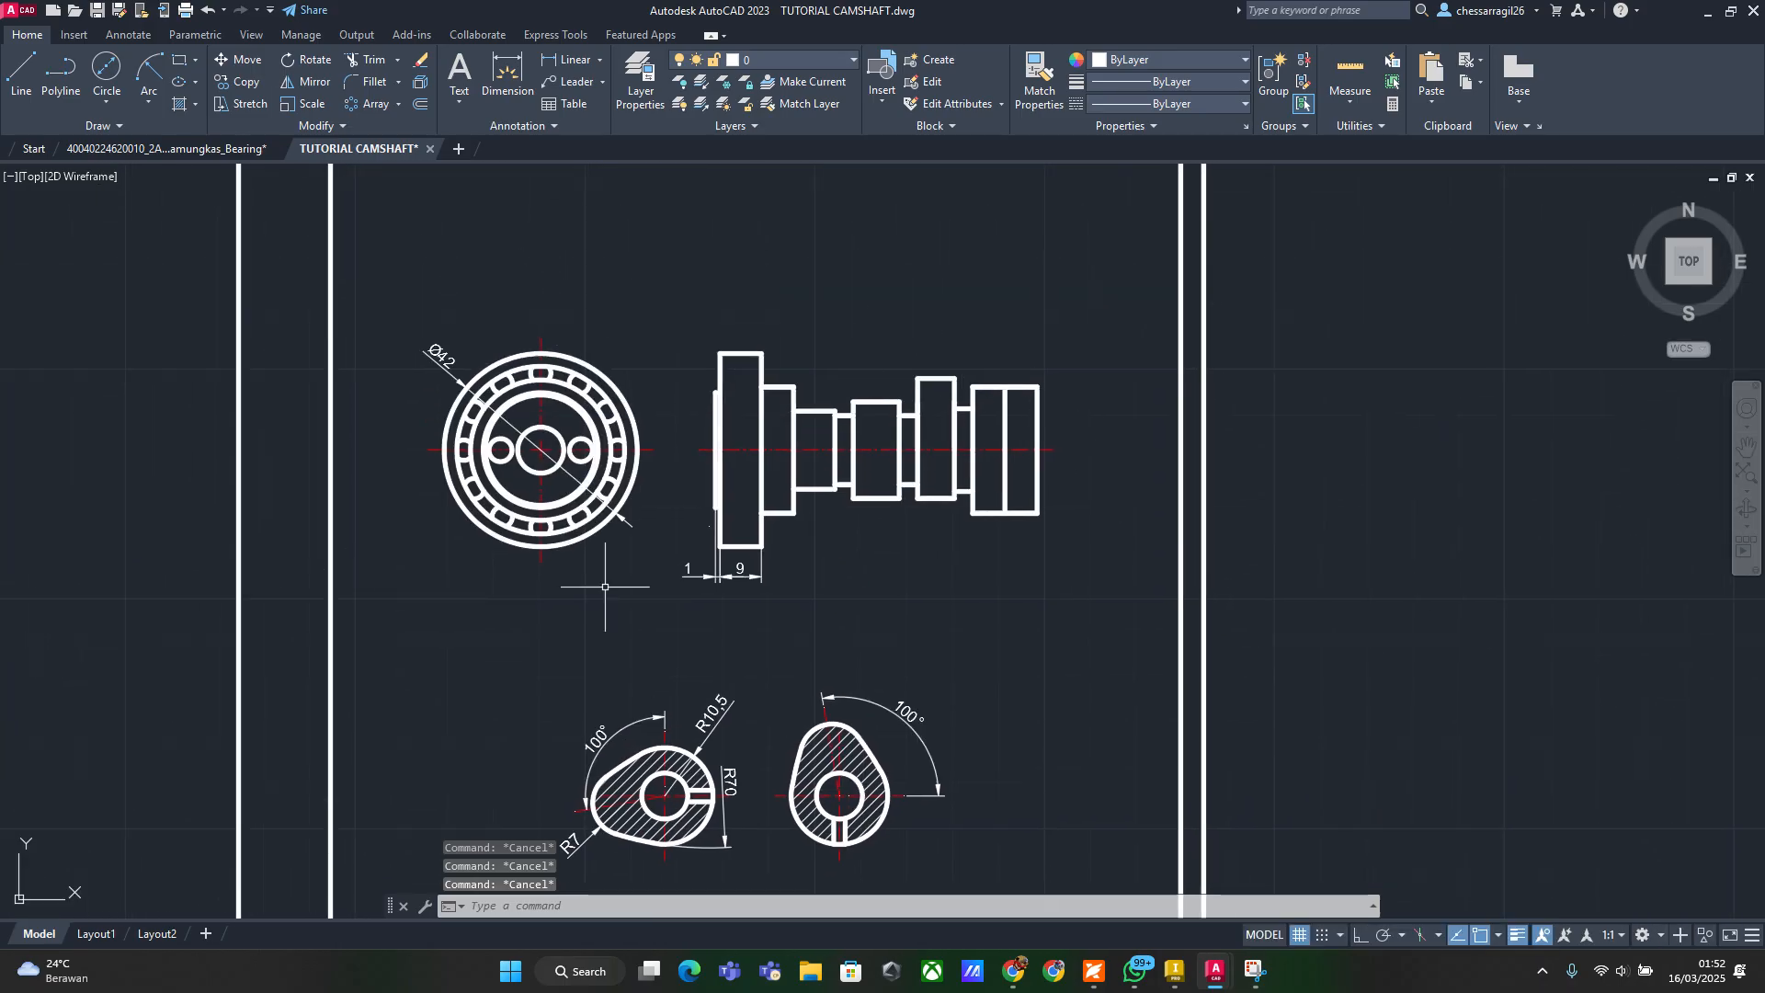
scroll(605, 586, "down", 2)
middle_click_drag(783, 620, 717, 309)
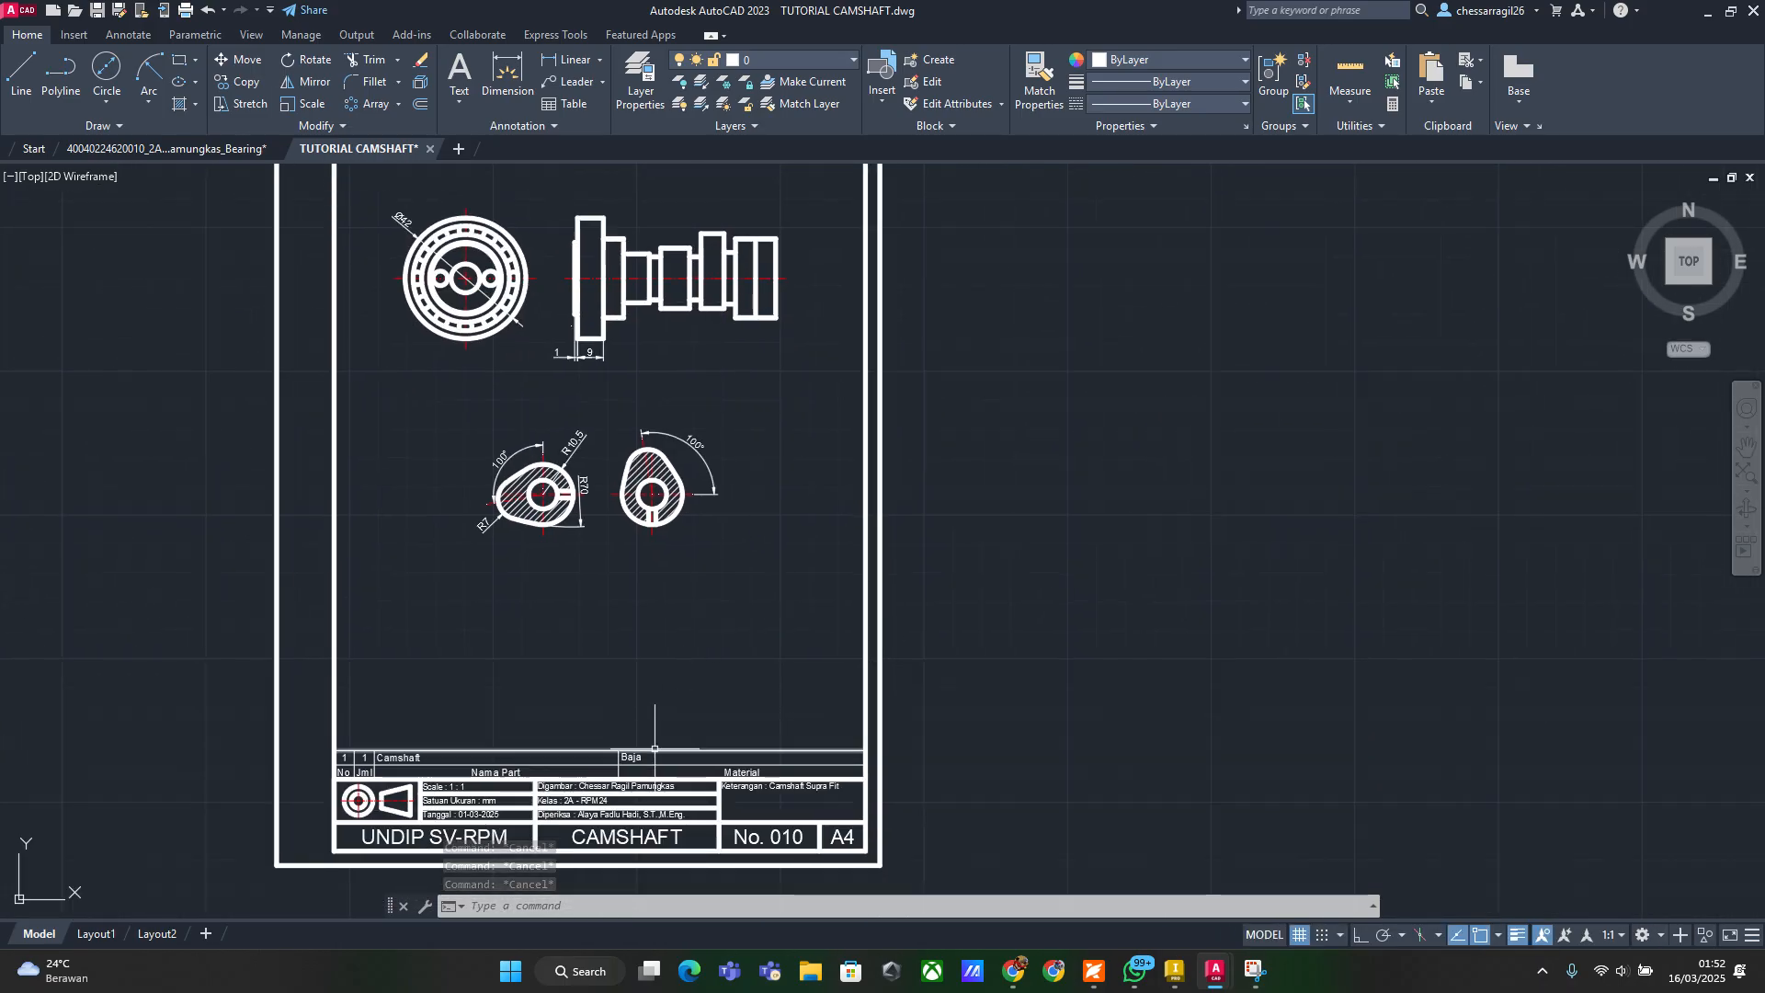
scroll(656, 728, "up", 2)
middle_click_drag(657, 724, 799, 544)
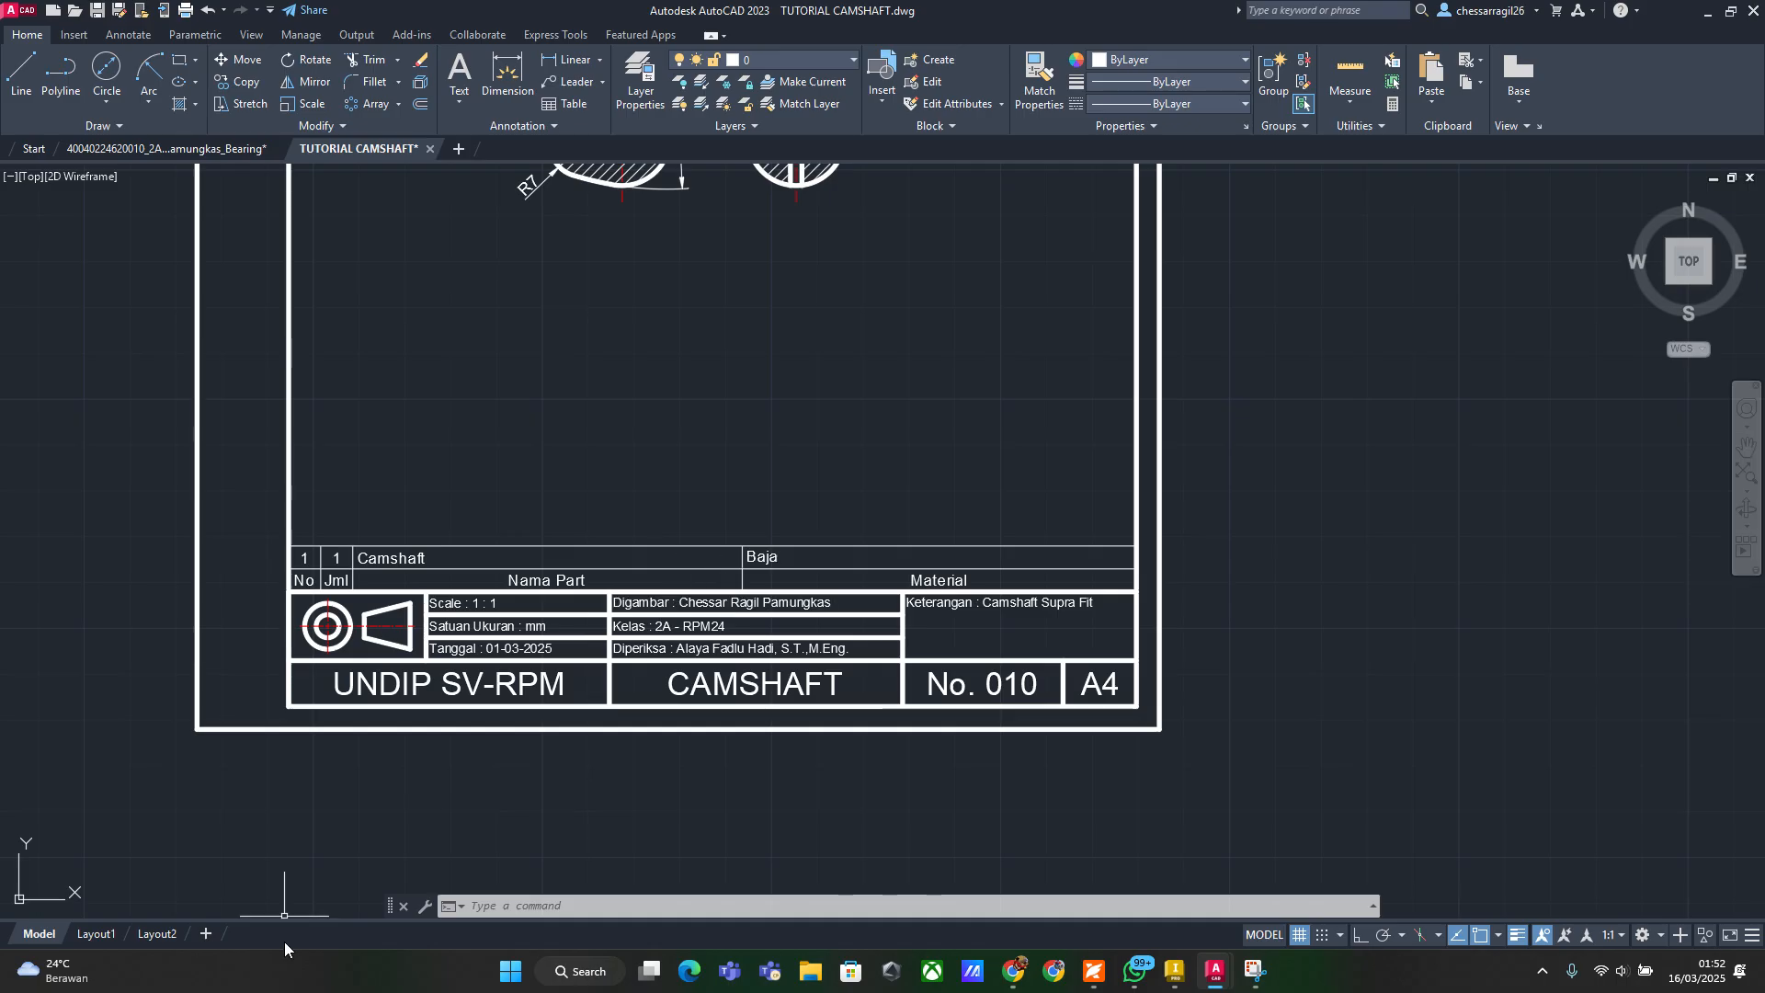
Erase the existing viewport from Layout1 and return to model space
left_click(95, 934)
scroll(1084, 526, "down", 3)
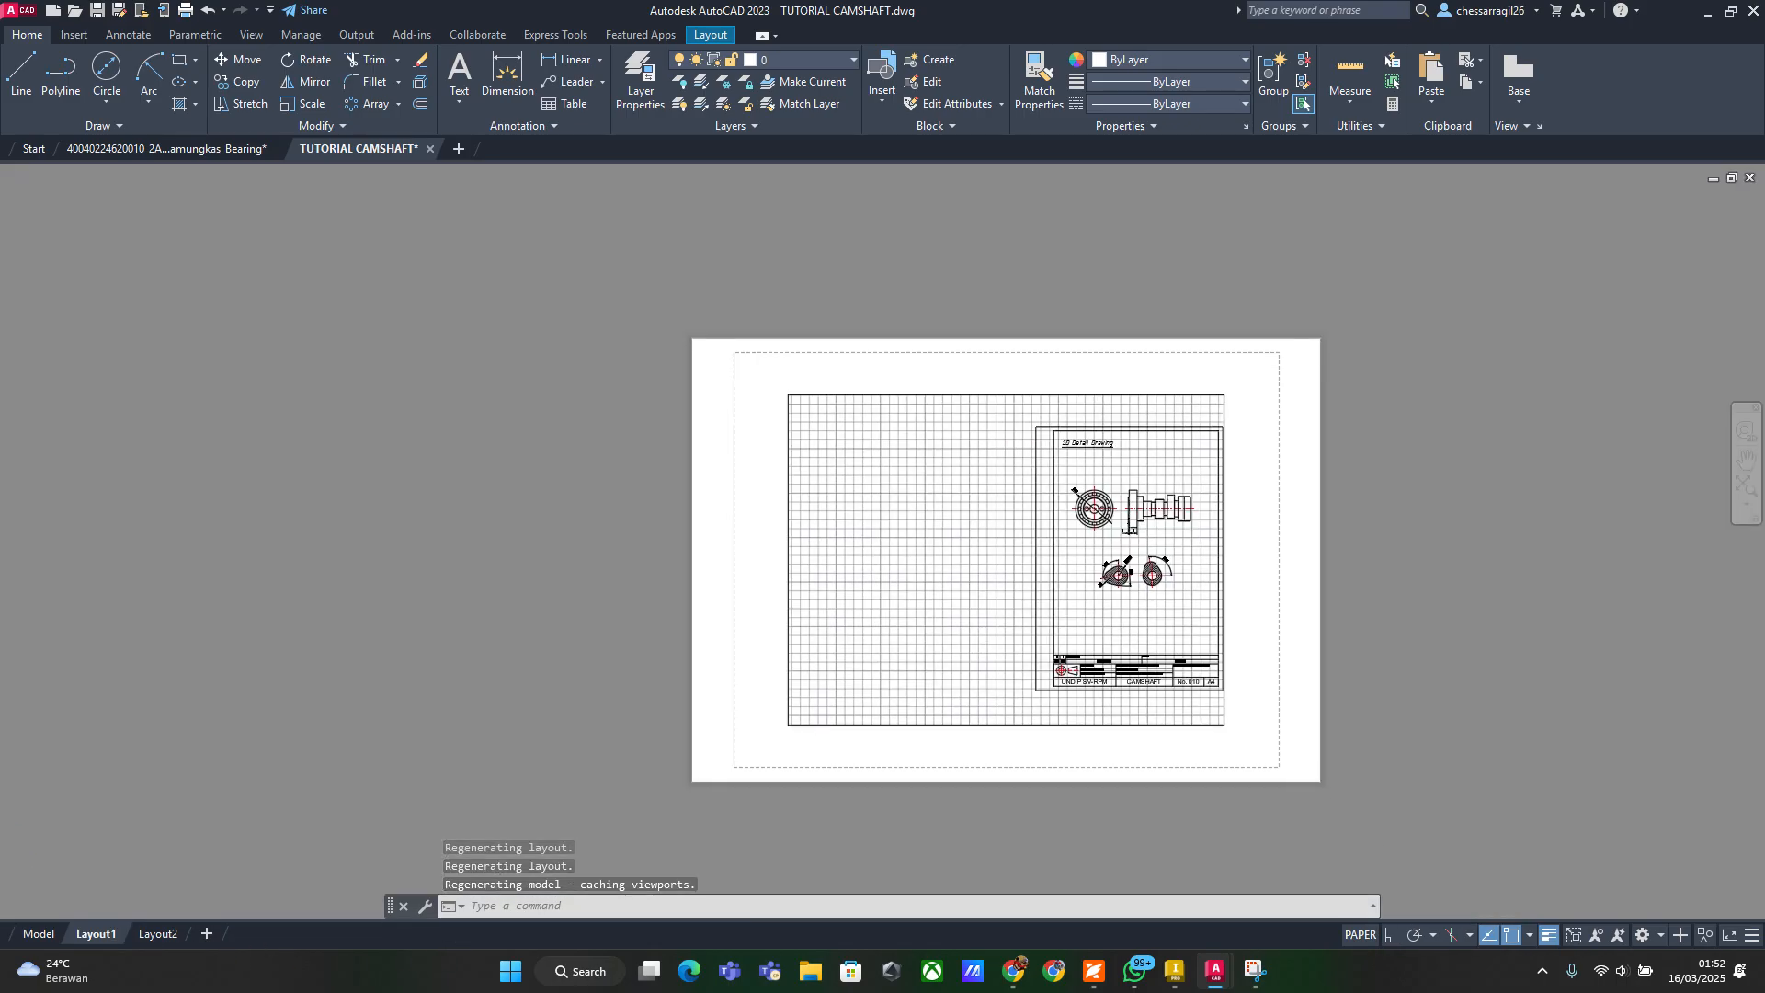
left_click(1394, 743)
left_click(562, 234)
key("Delete")
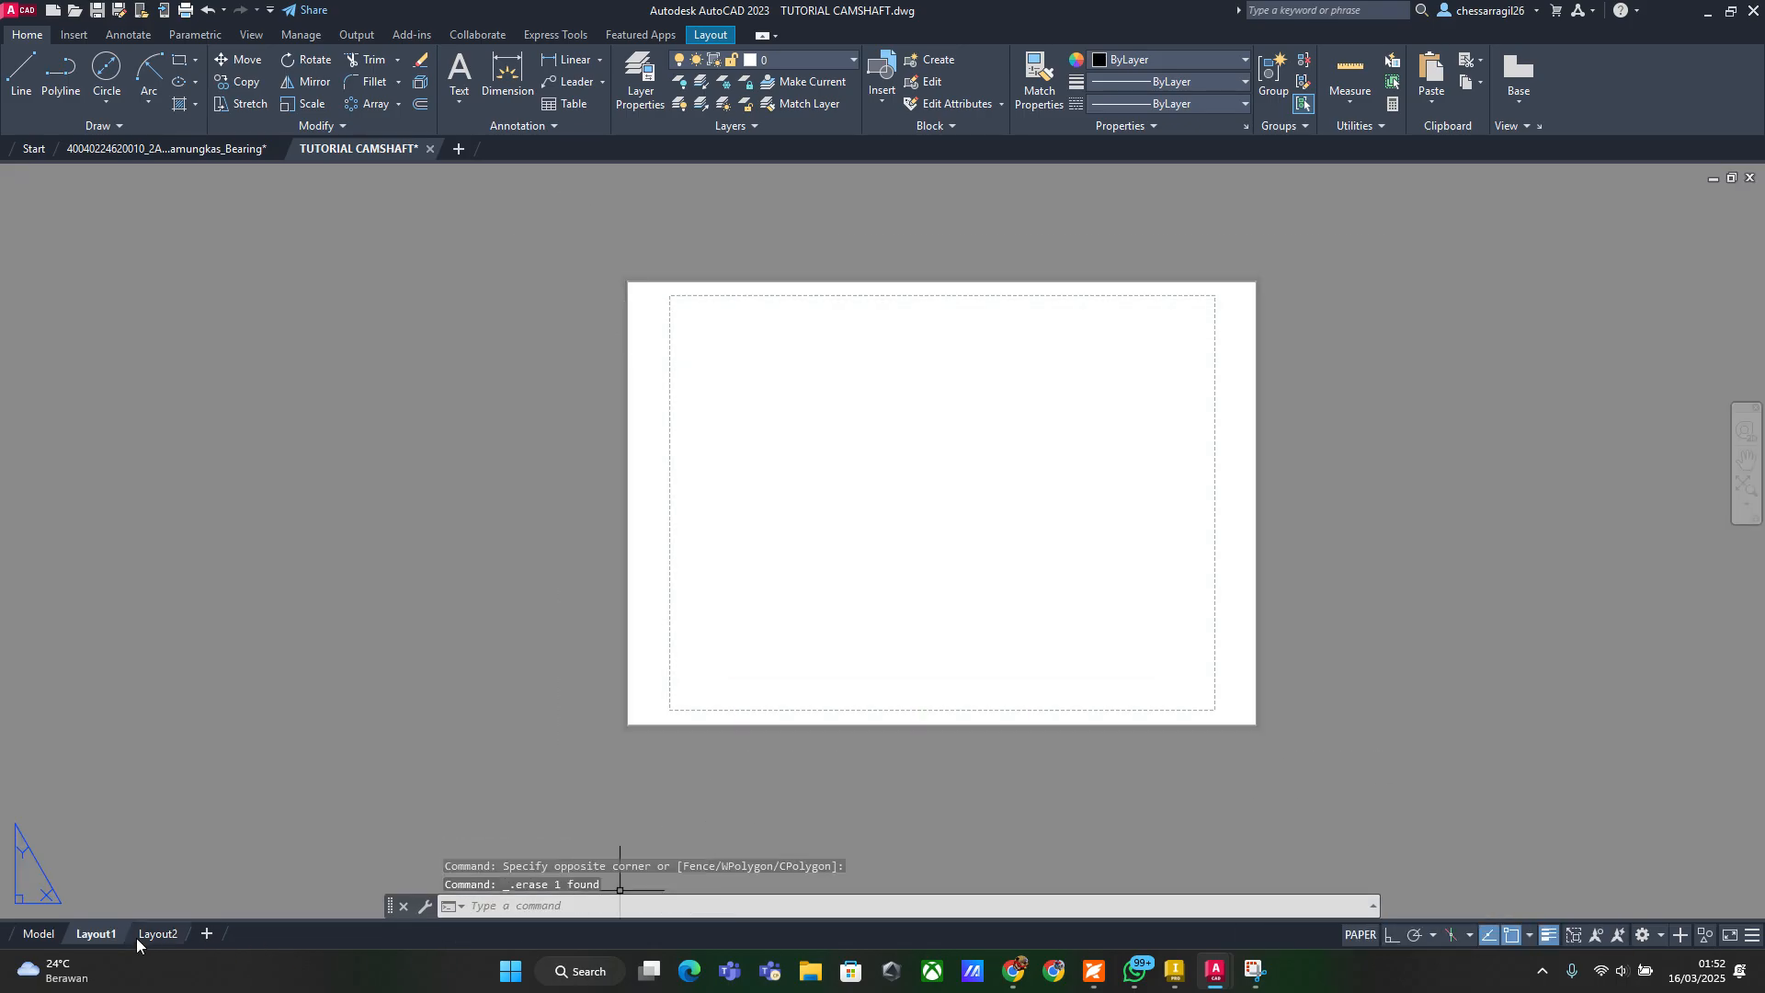
left_click(38, 934)
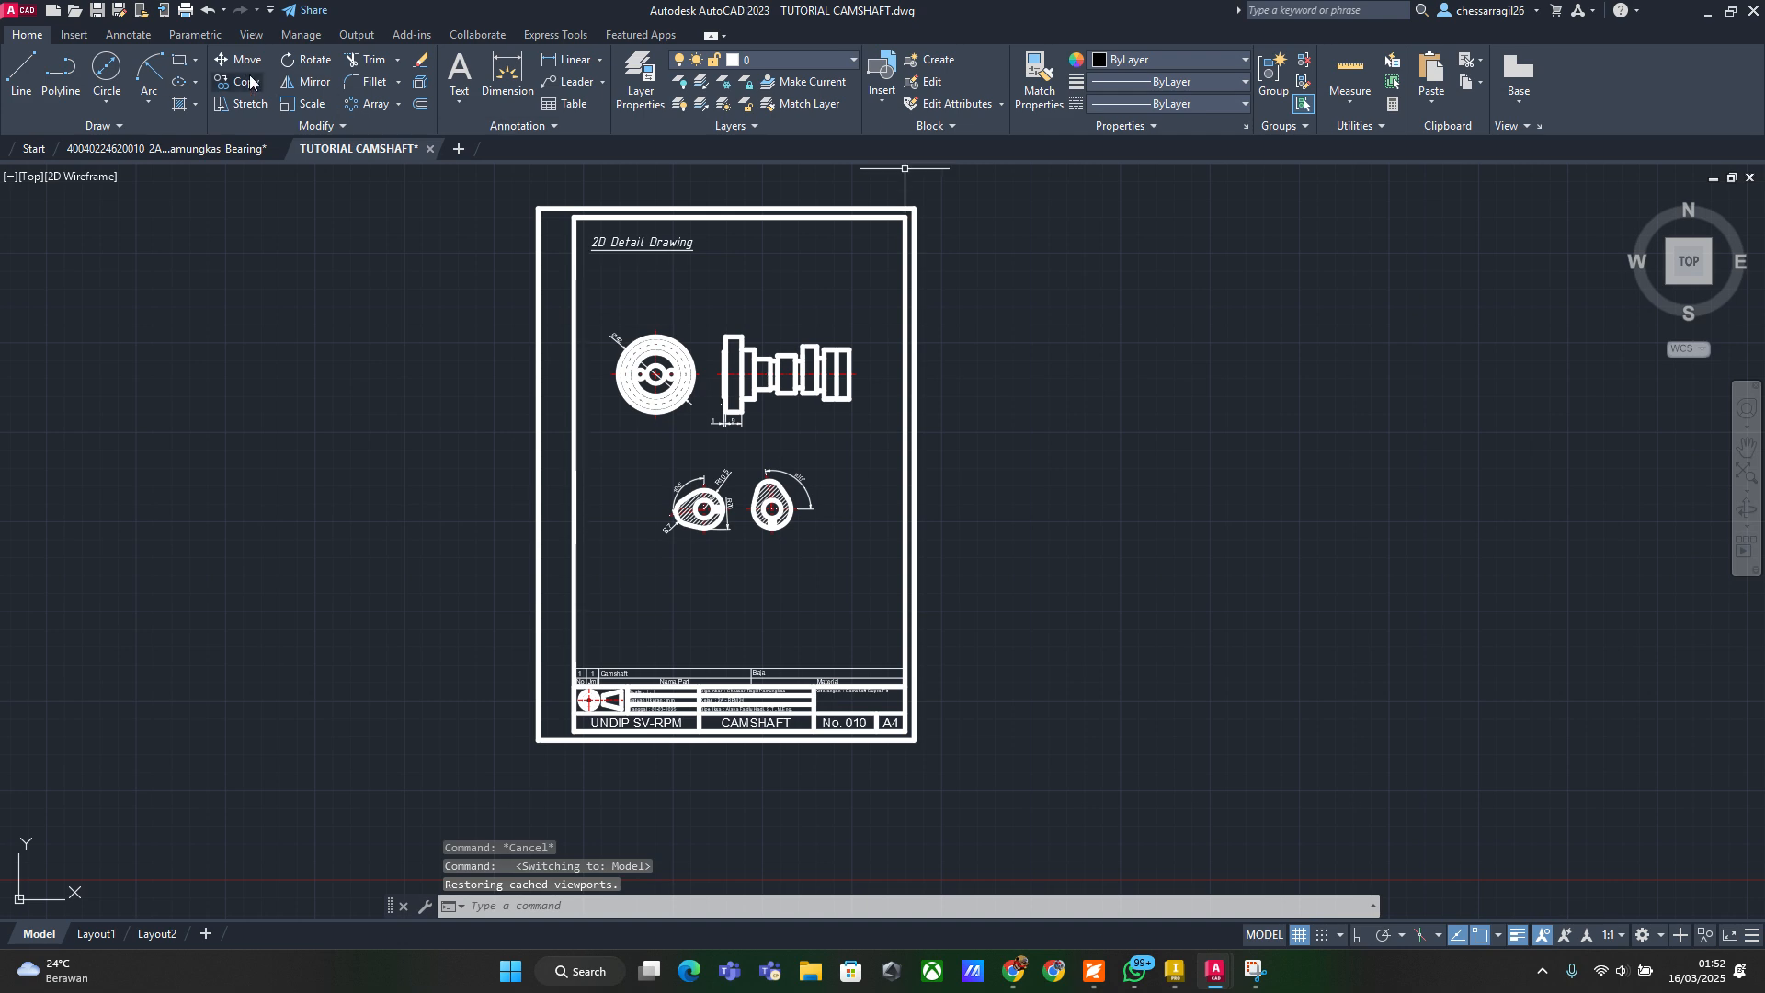
Copy the complete camshaft drawing with its frame and title block from model space and paste it into Layout1
left_click(1087, 828)
left_click(565, 329)
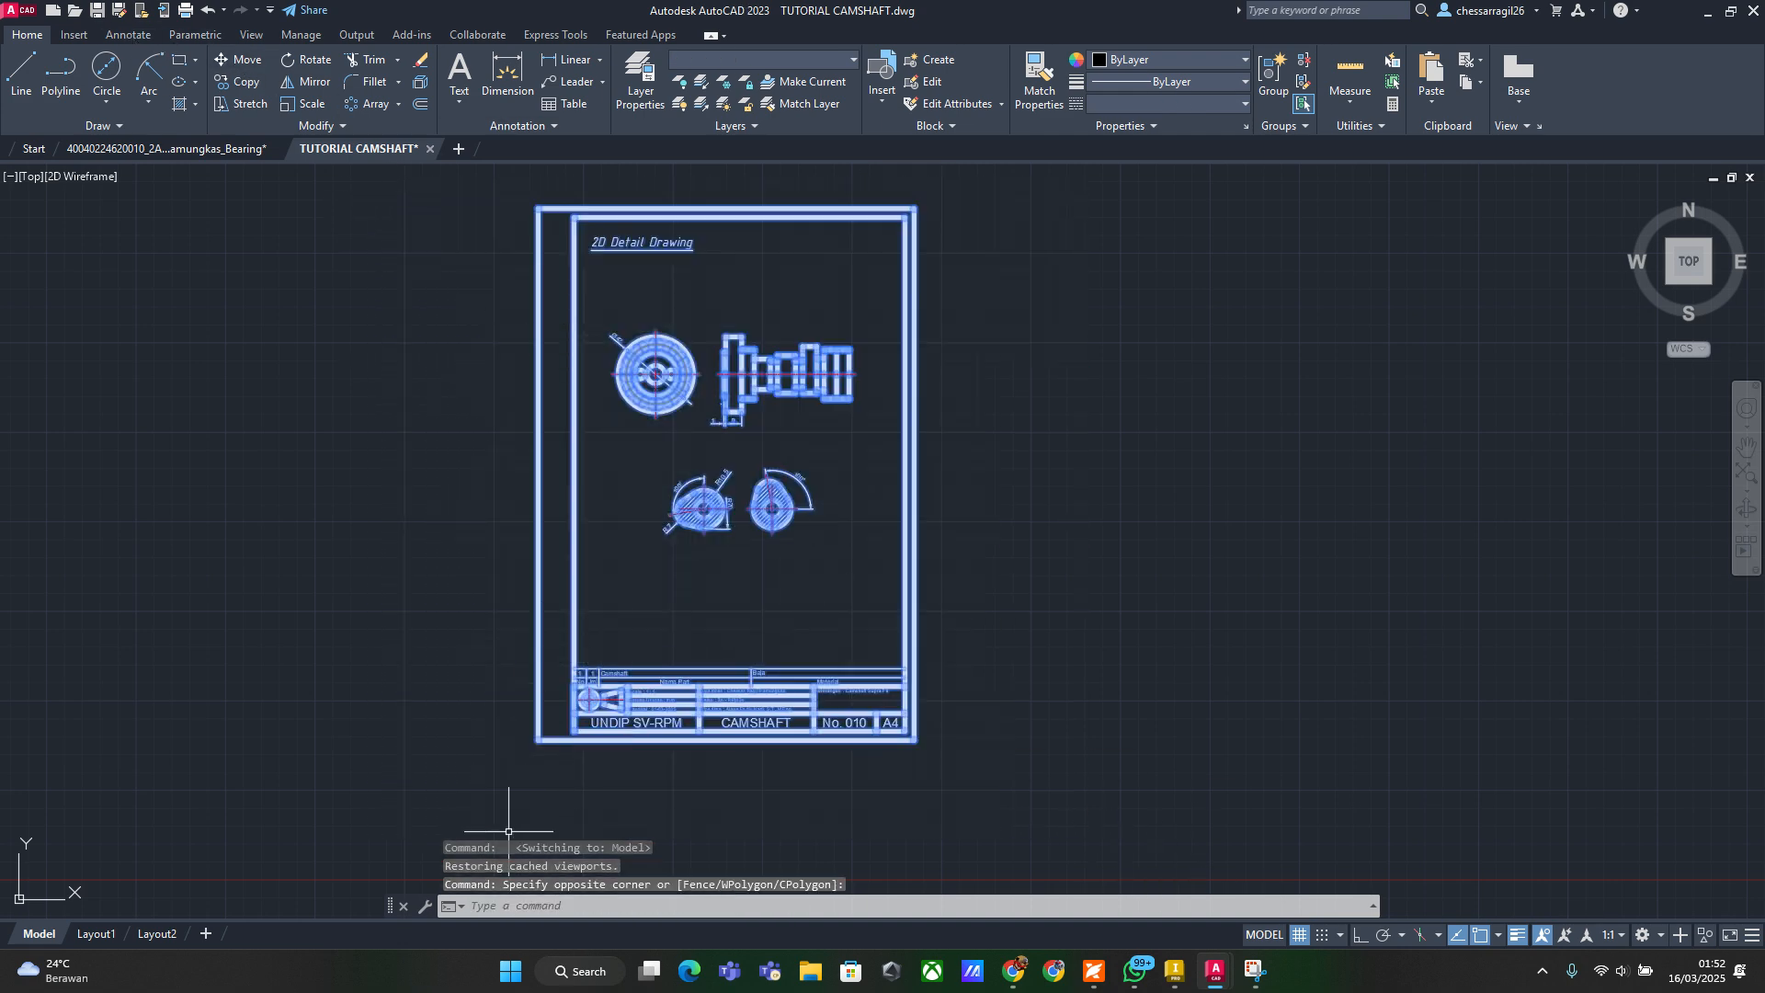
key("Escape")
left_click(95, 933)
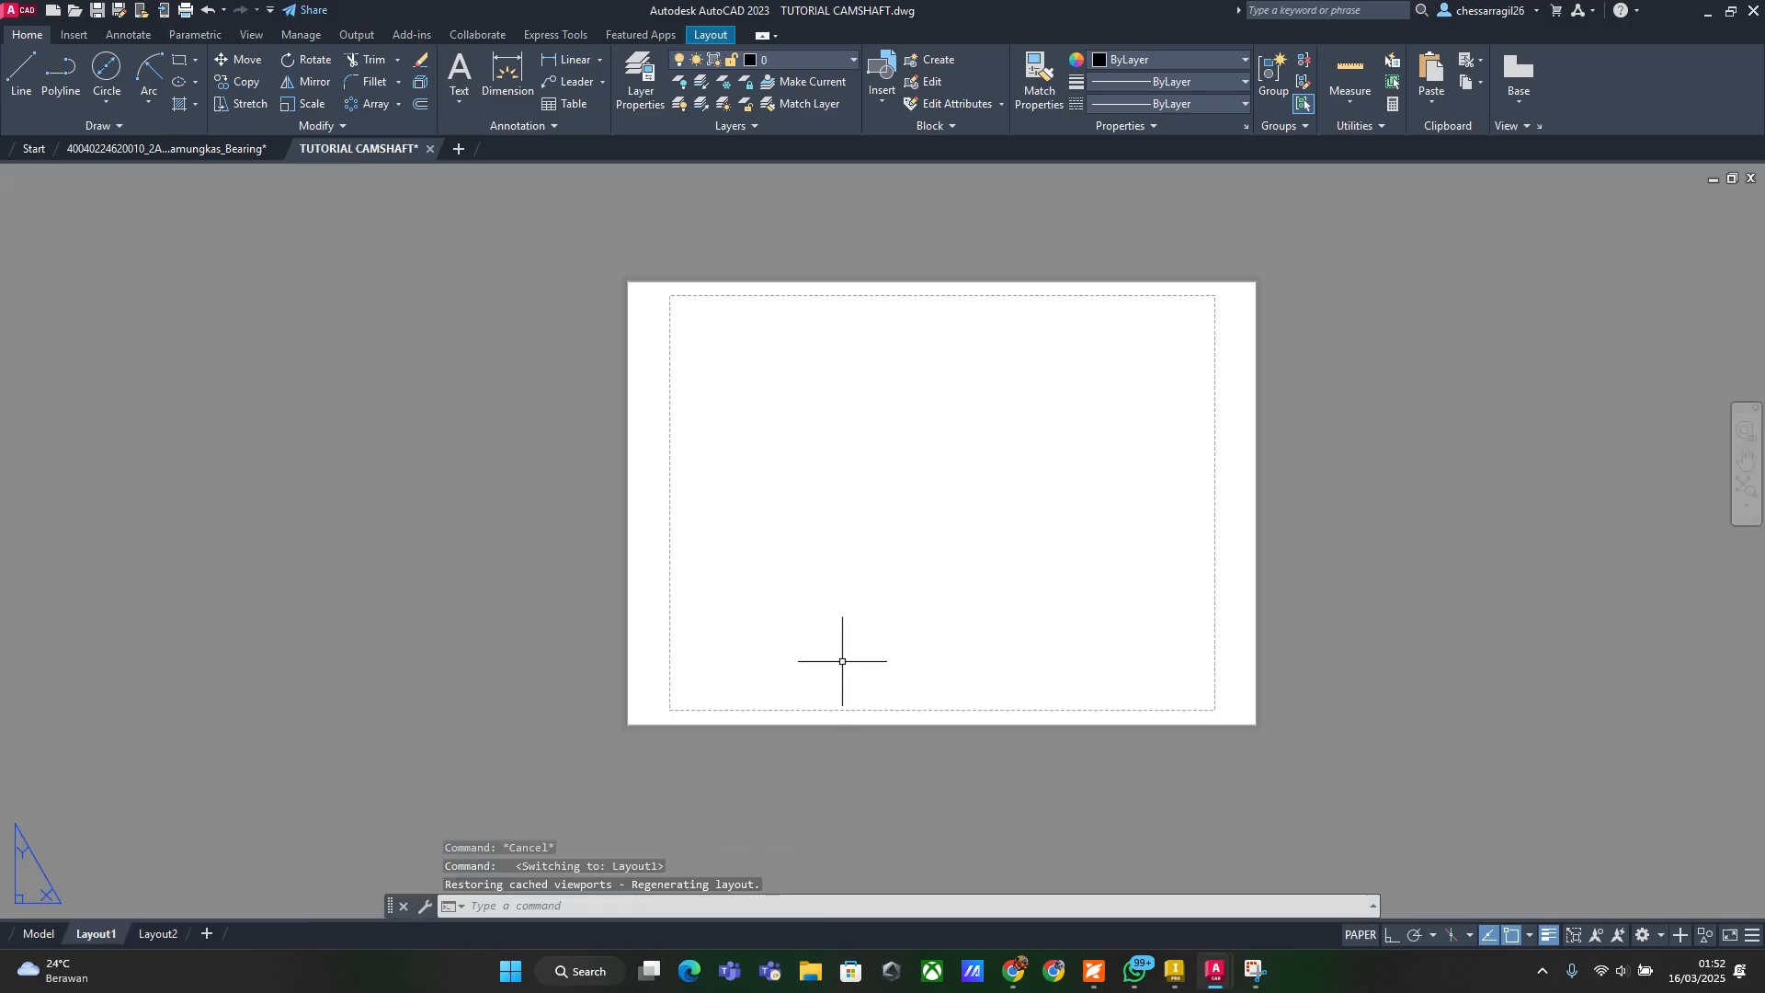
left_click(805, 579)
key("ctrl+v")
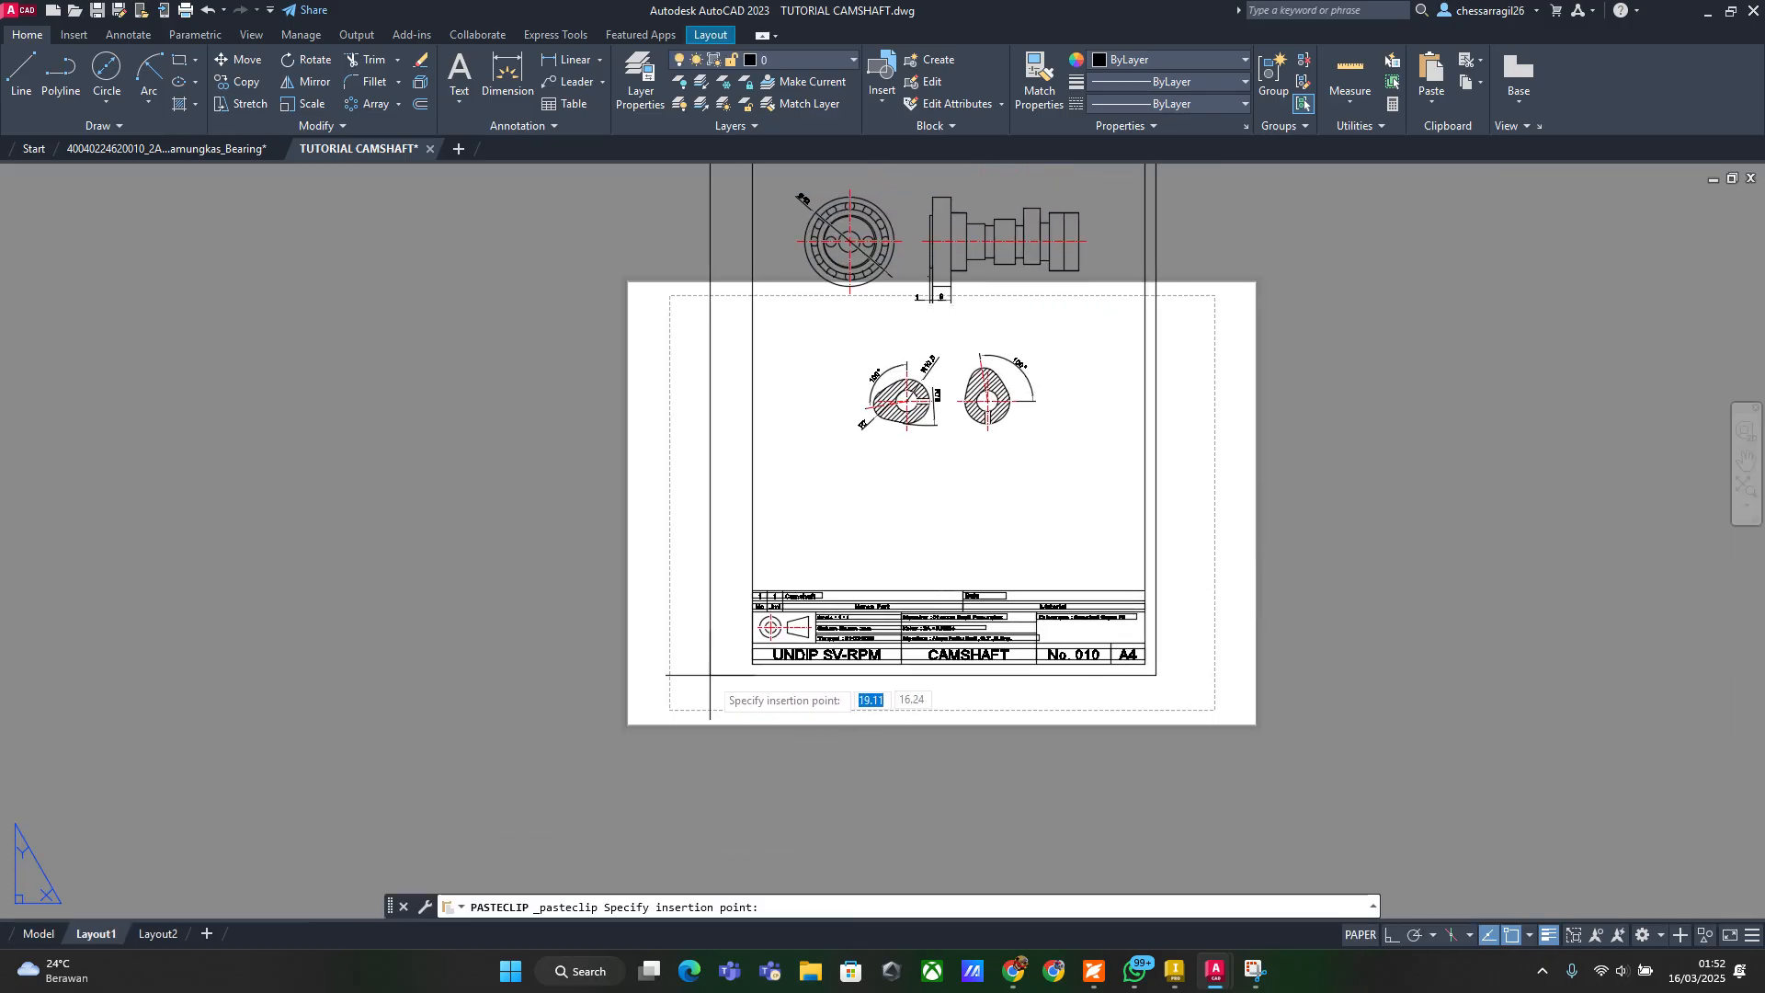
Modify Layout1's page setup to use the DWG To PDF.pc3 plotter and ISO full bleed A4 (210.00 x 297.00 MM) paper
right_click(108, 935)
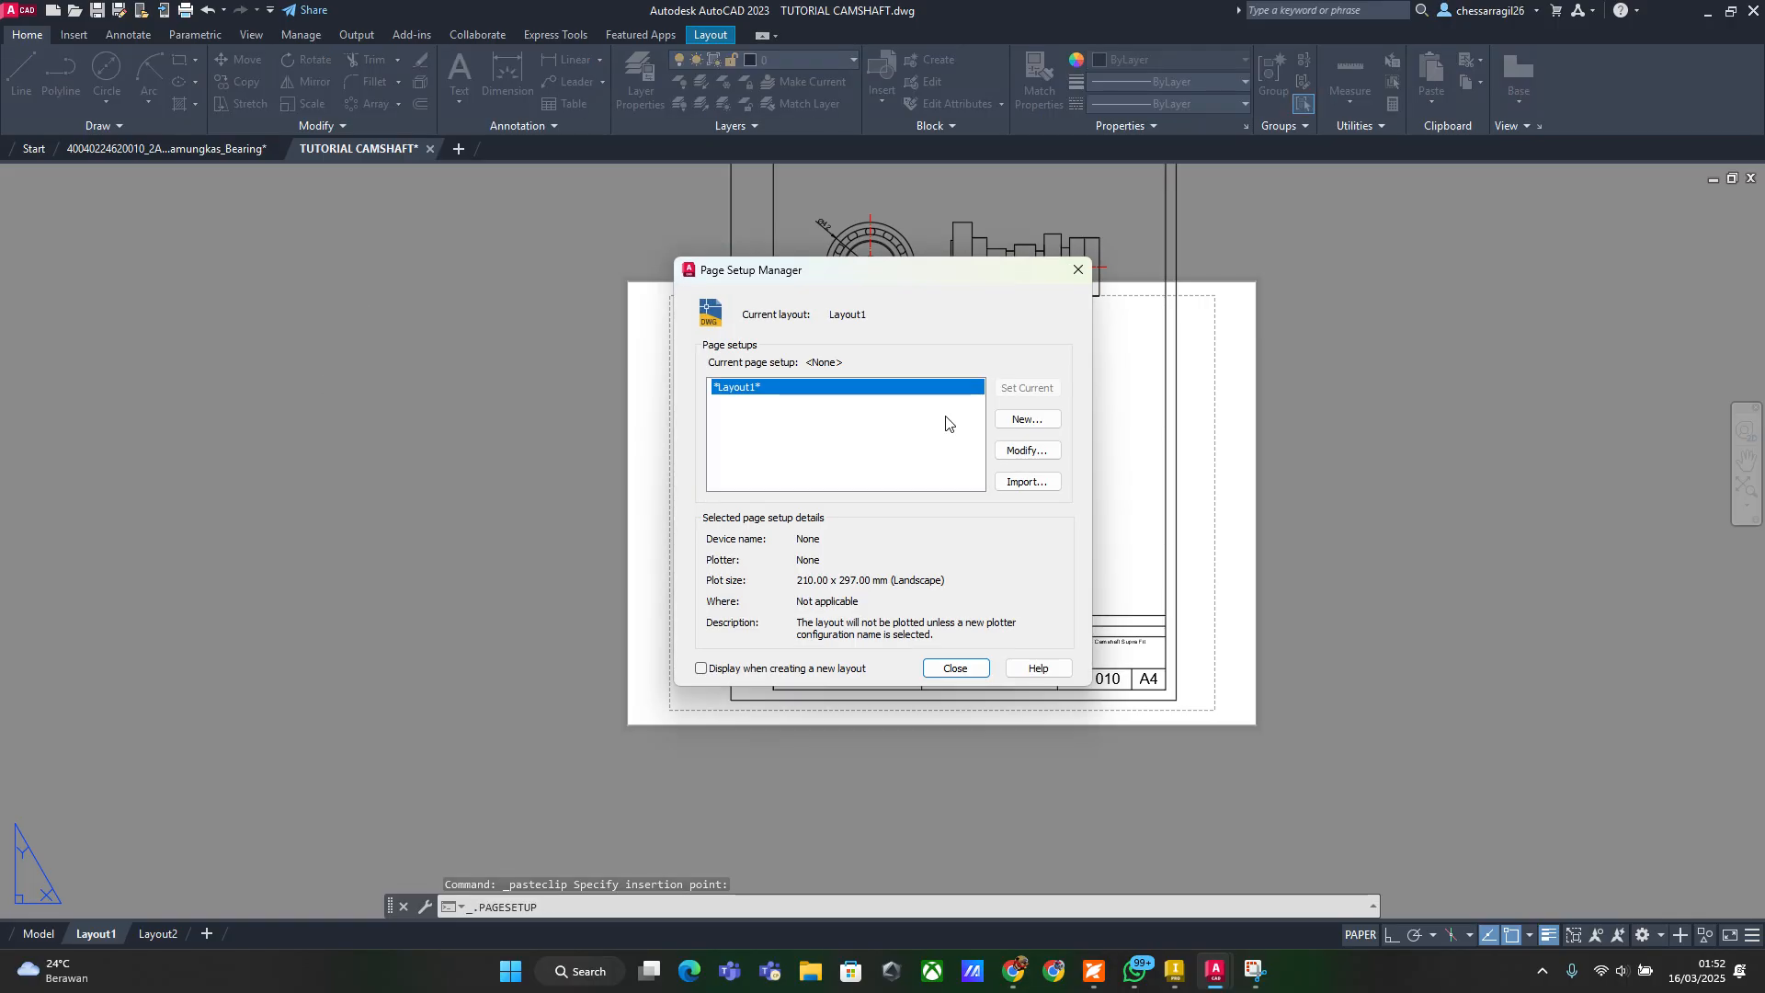
left_click(1027, 450)
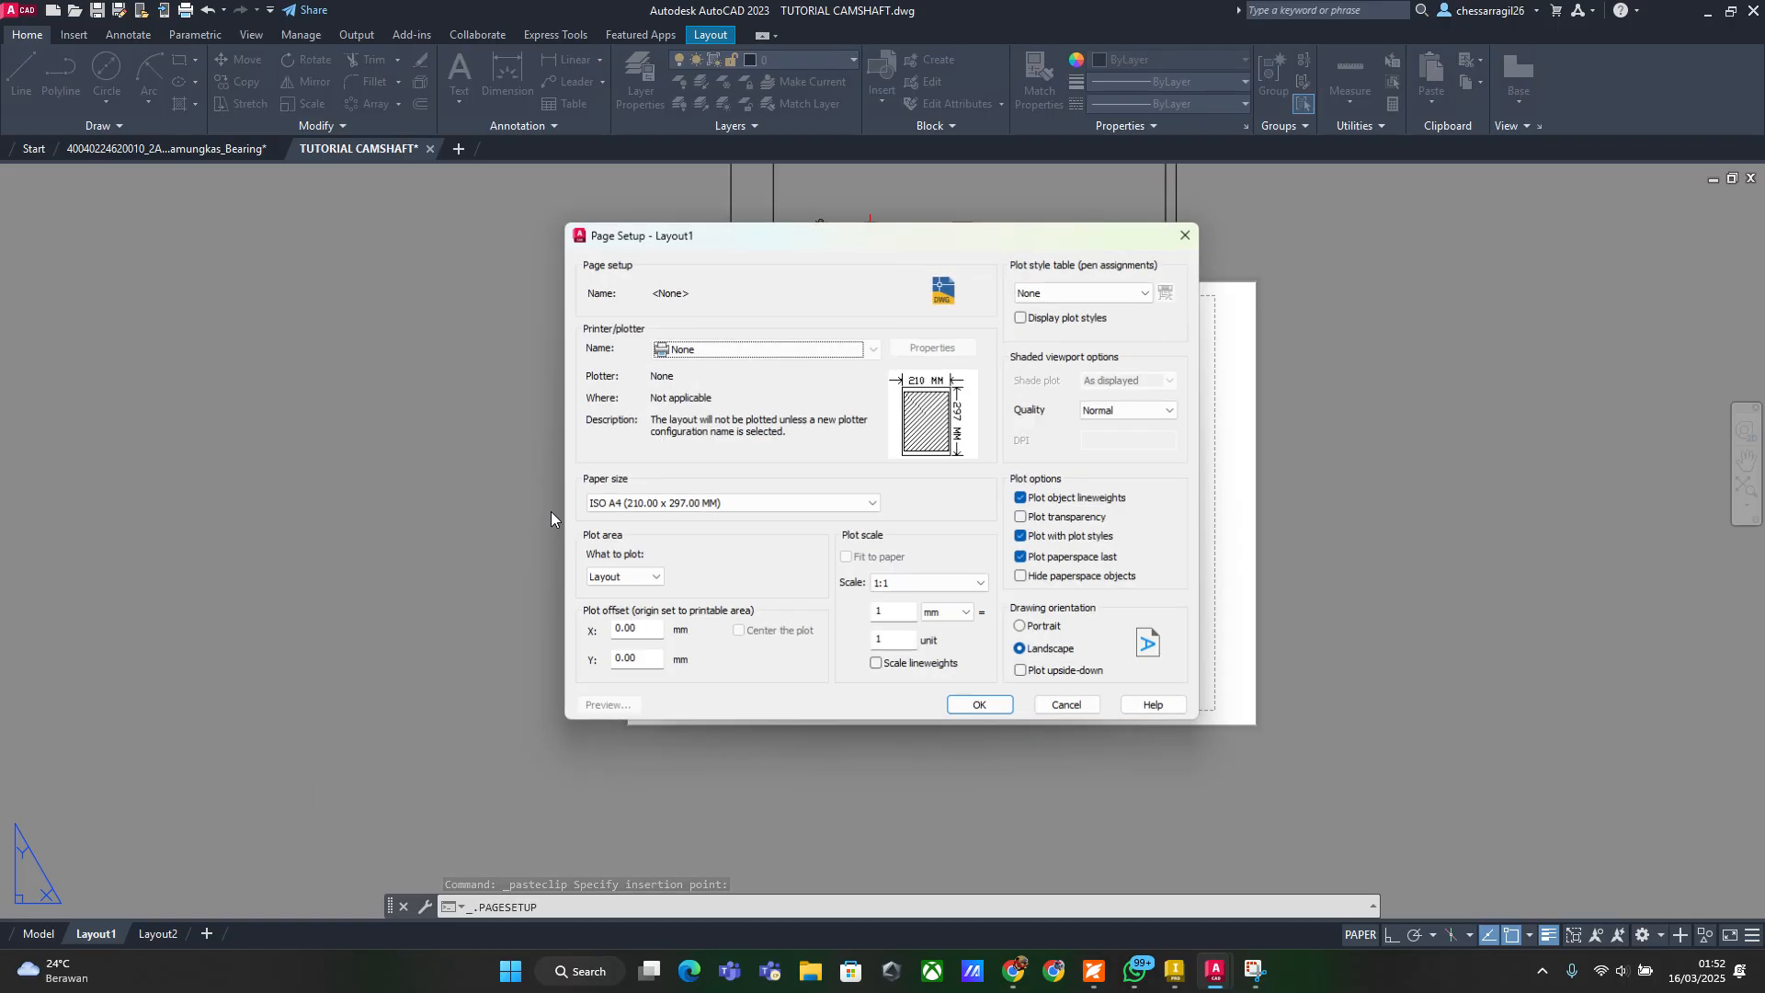
left_click(797, 351)
left_click(750, 617)
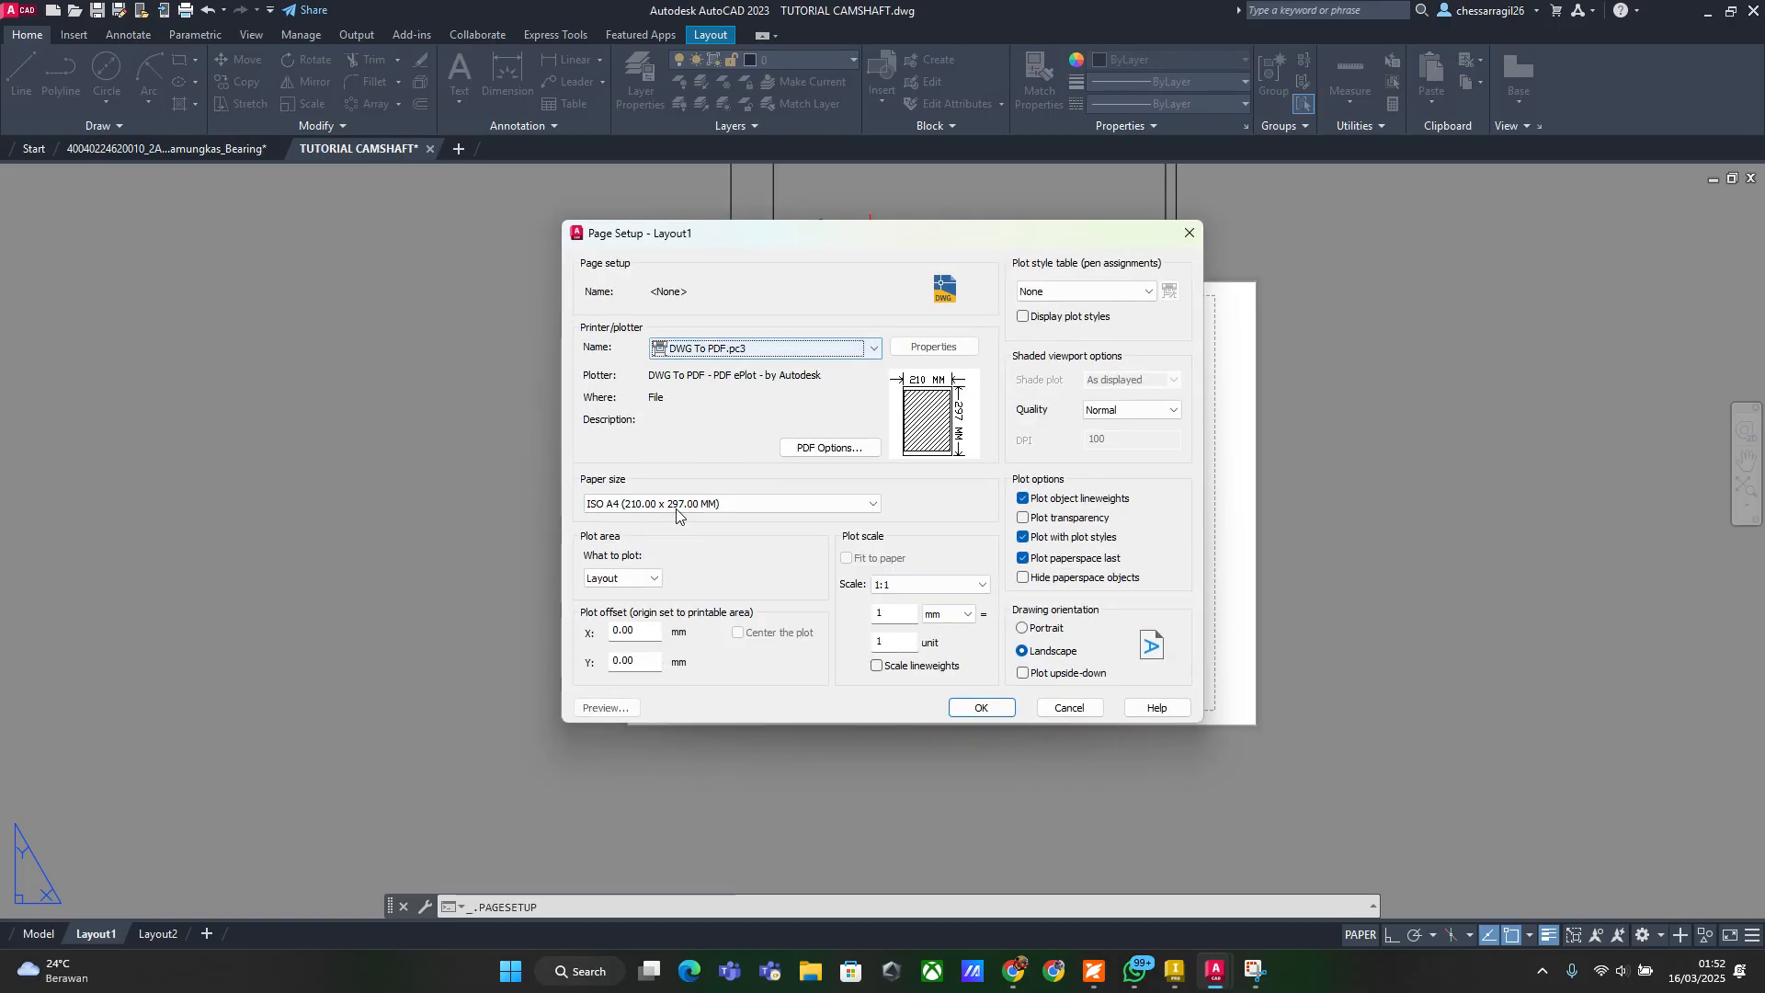
left_click(699, 504)
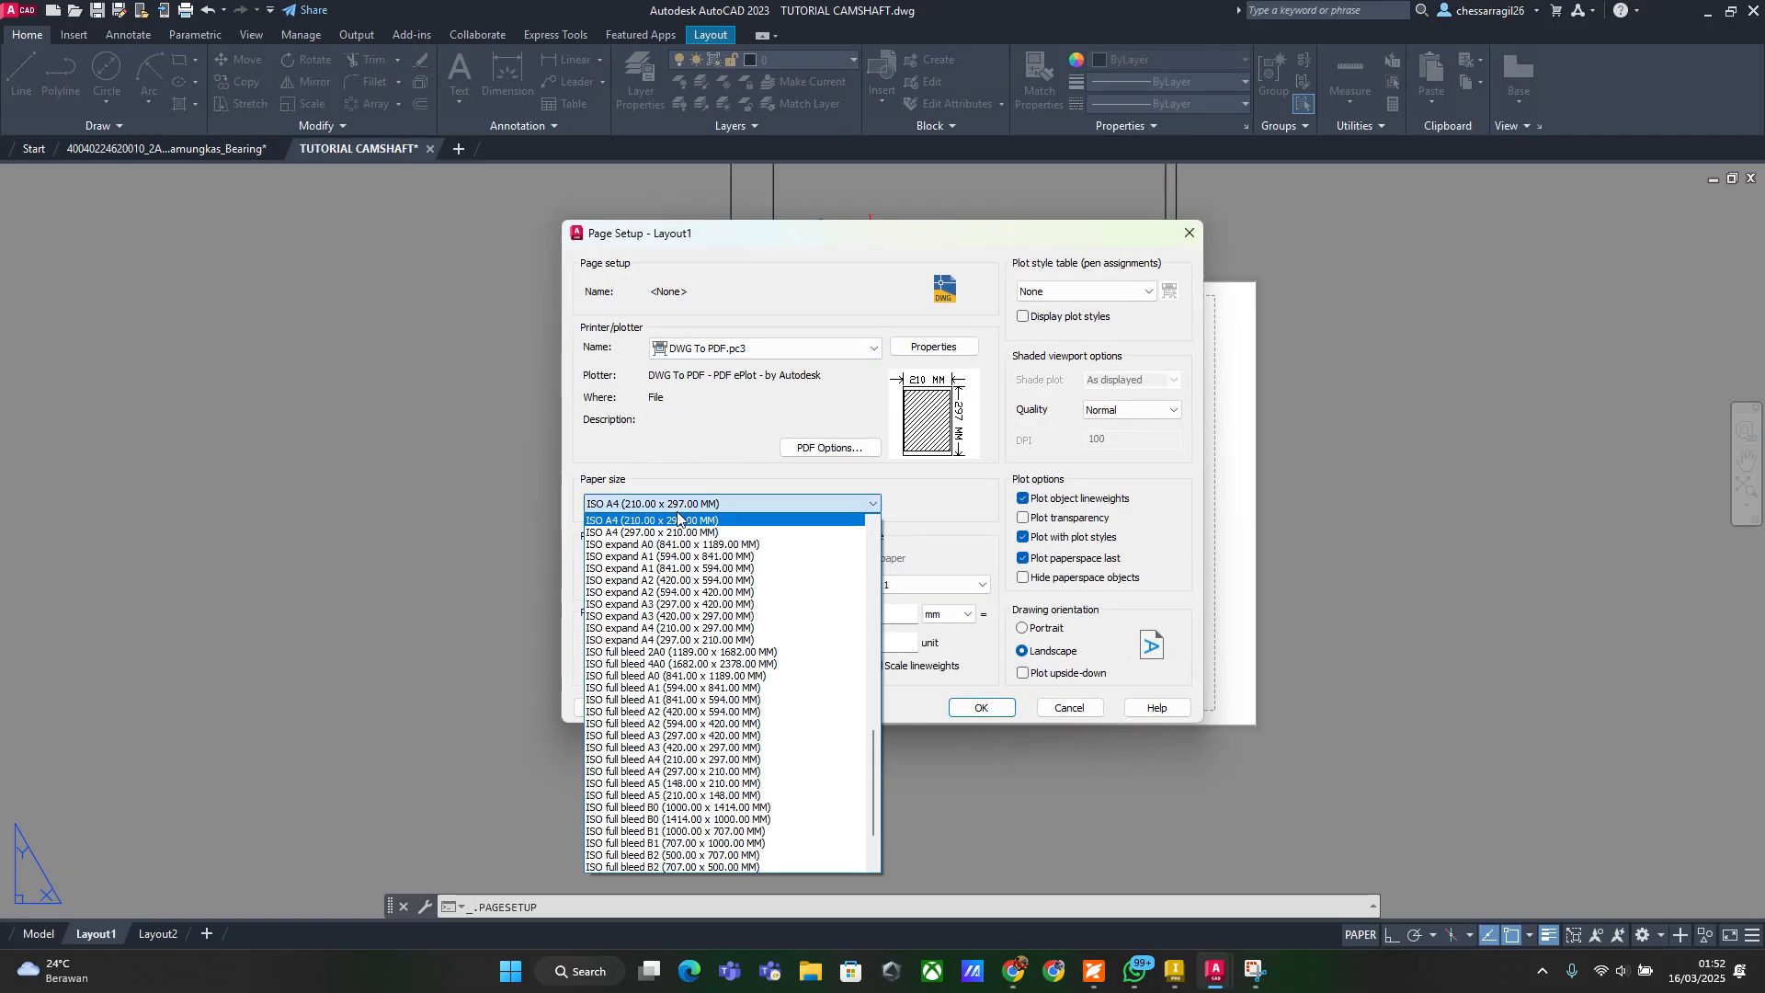
left_click(674, 759)
Set the plot area to a window spanning opposite corners of the sheet's outer frame
left_click(633, 578)
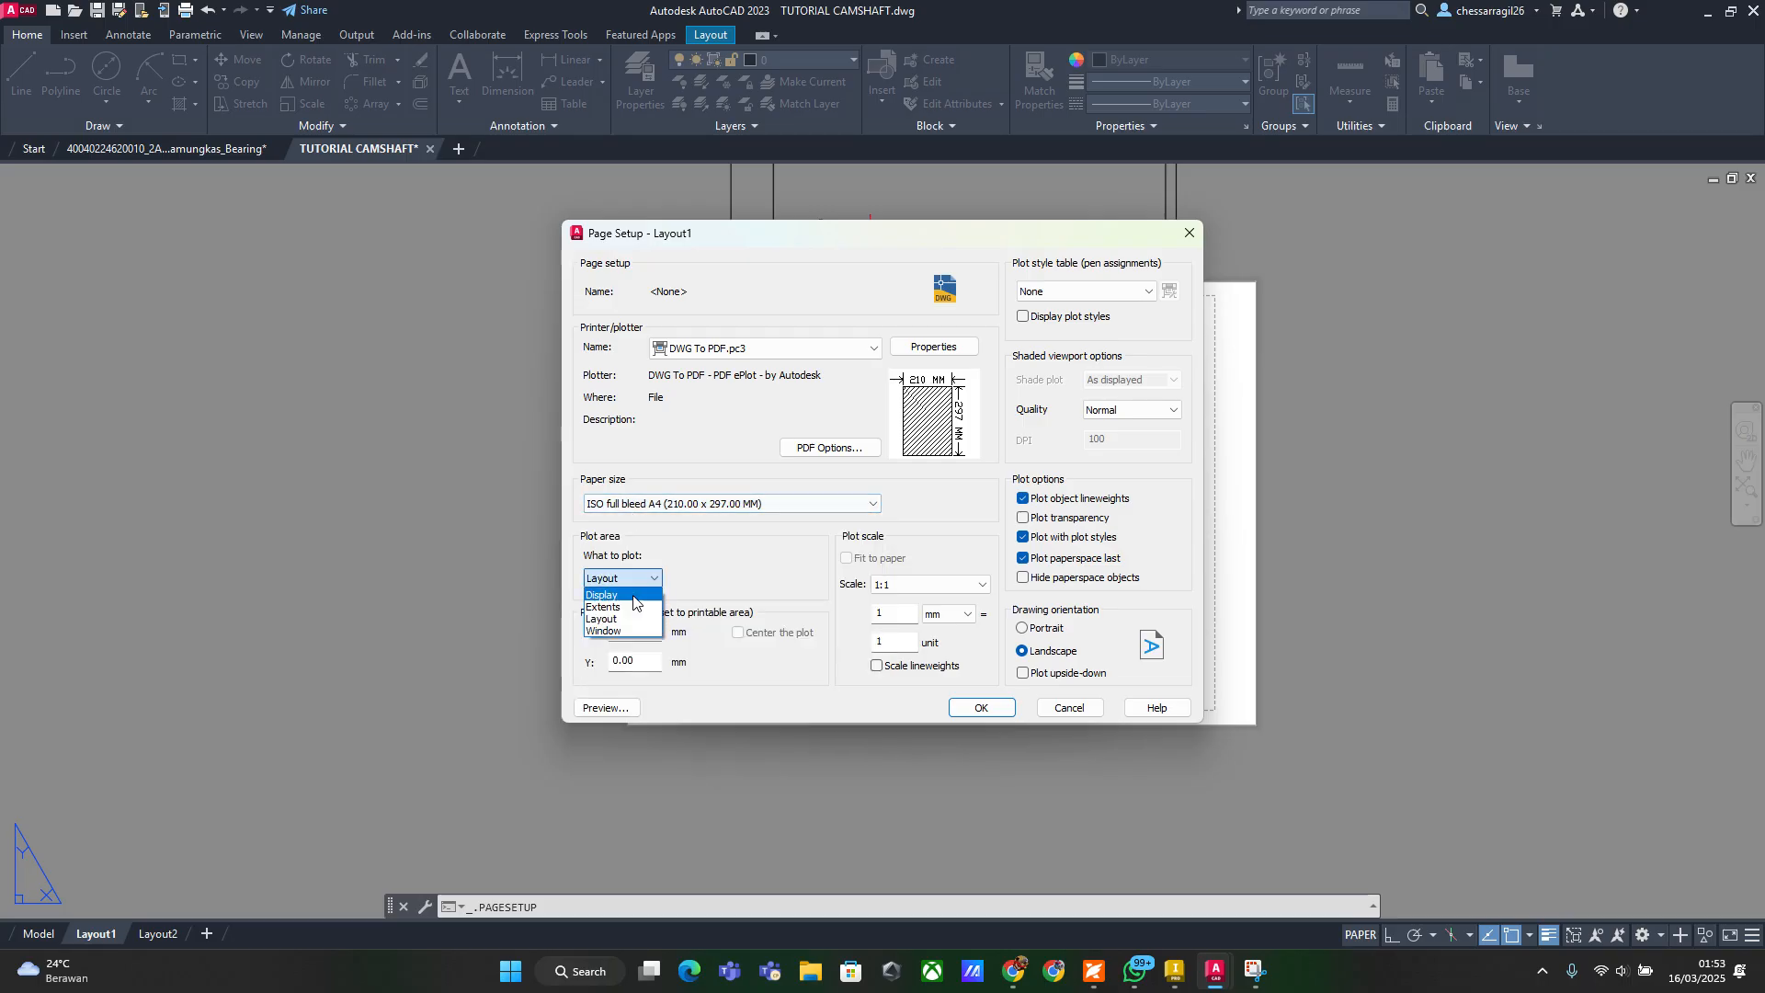
left_click(604, 631)
left_click(730, 701)
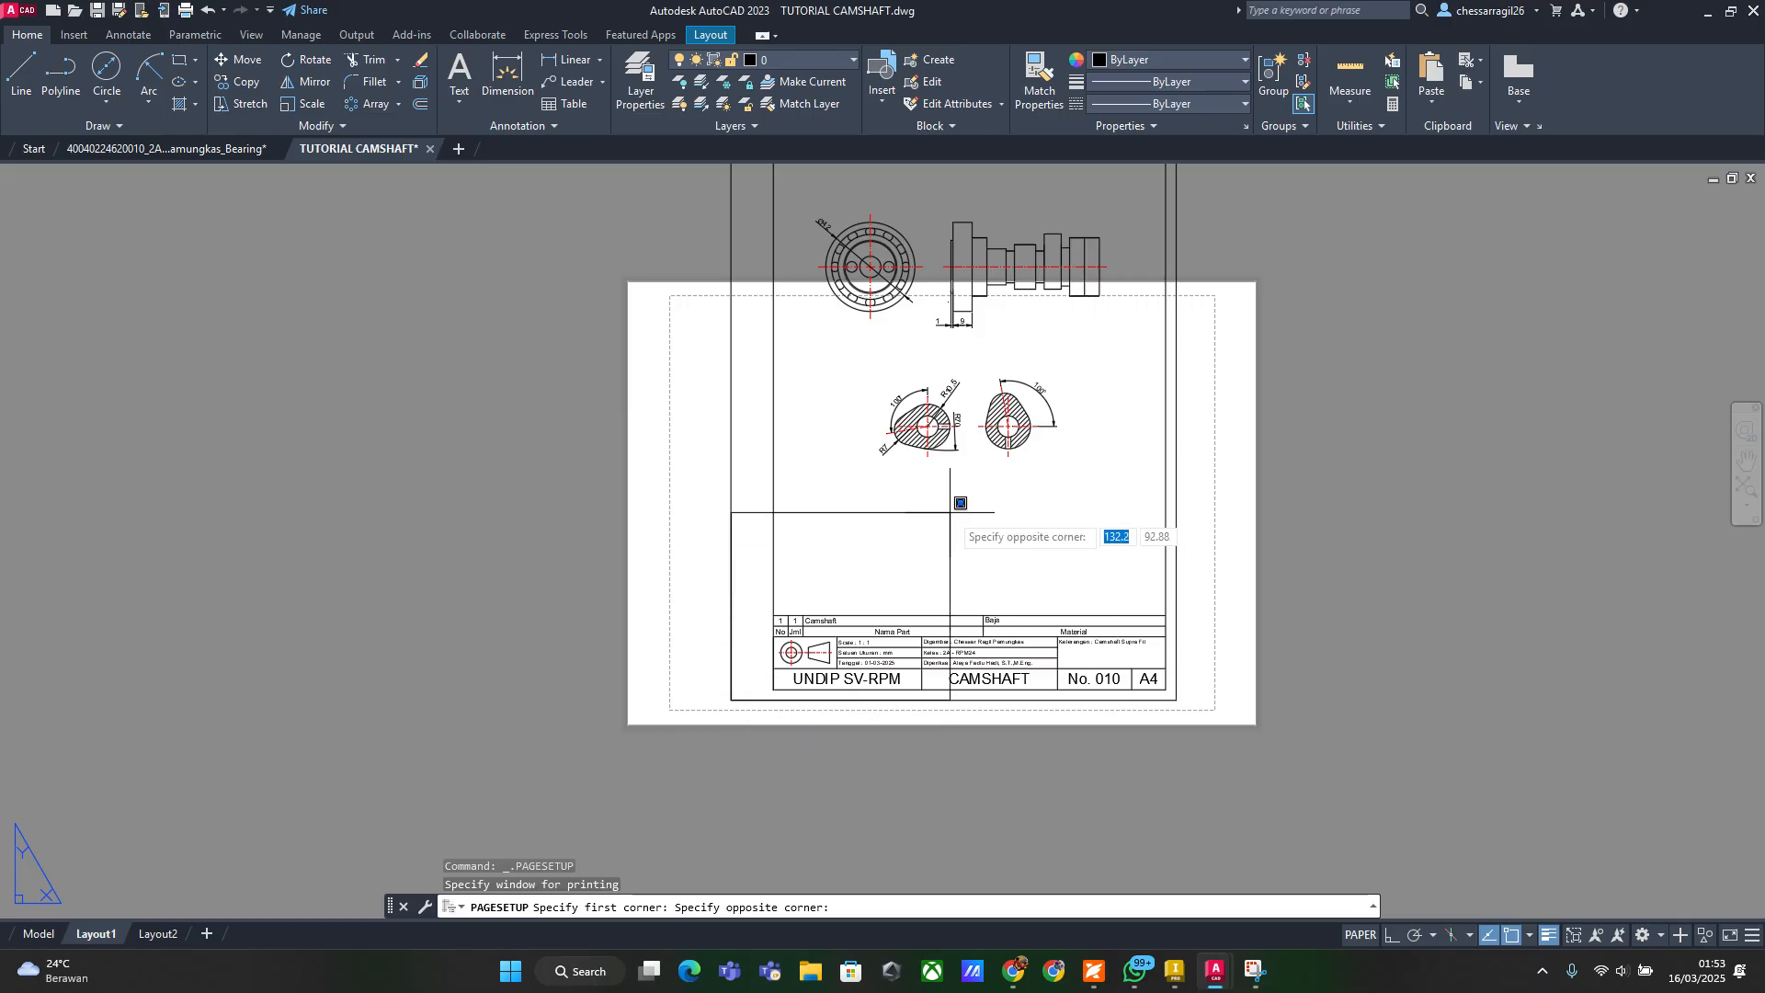
scroll(960, 503, "down", 2)
left_click(913, 460)
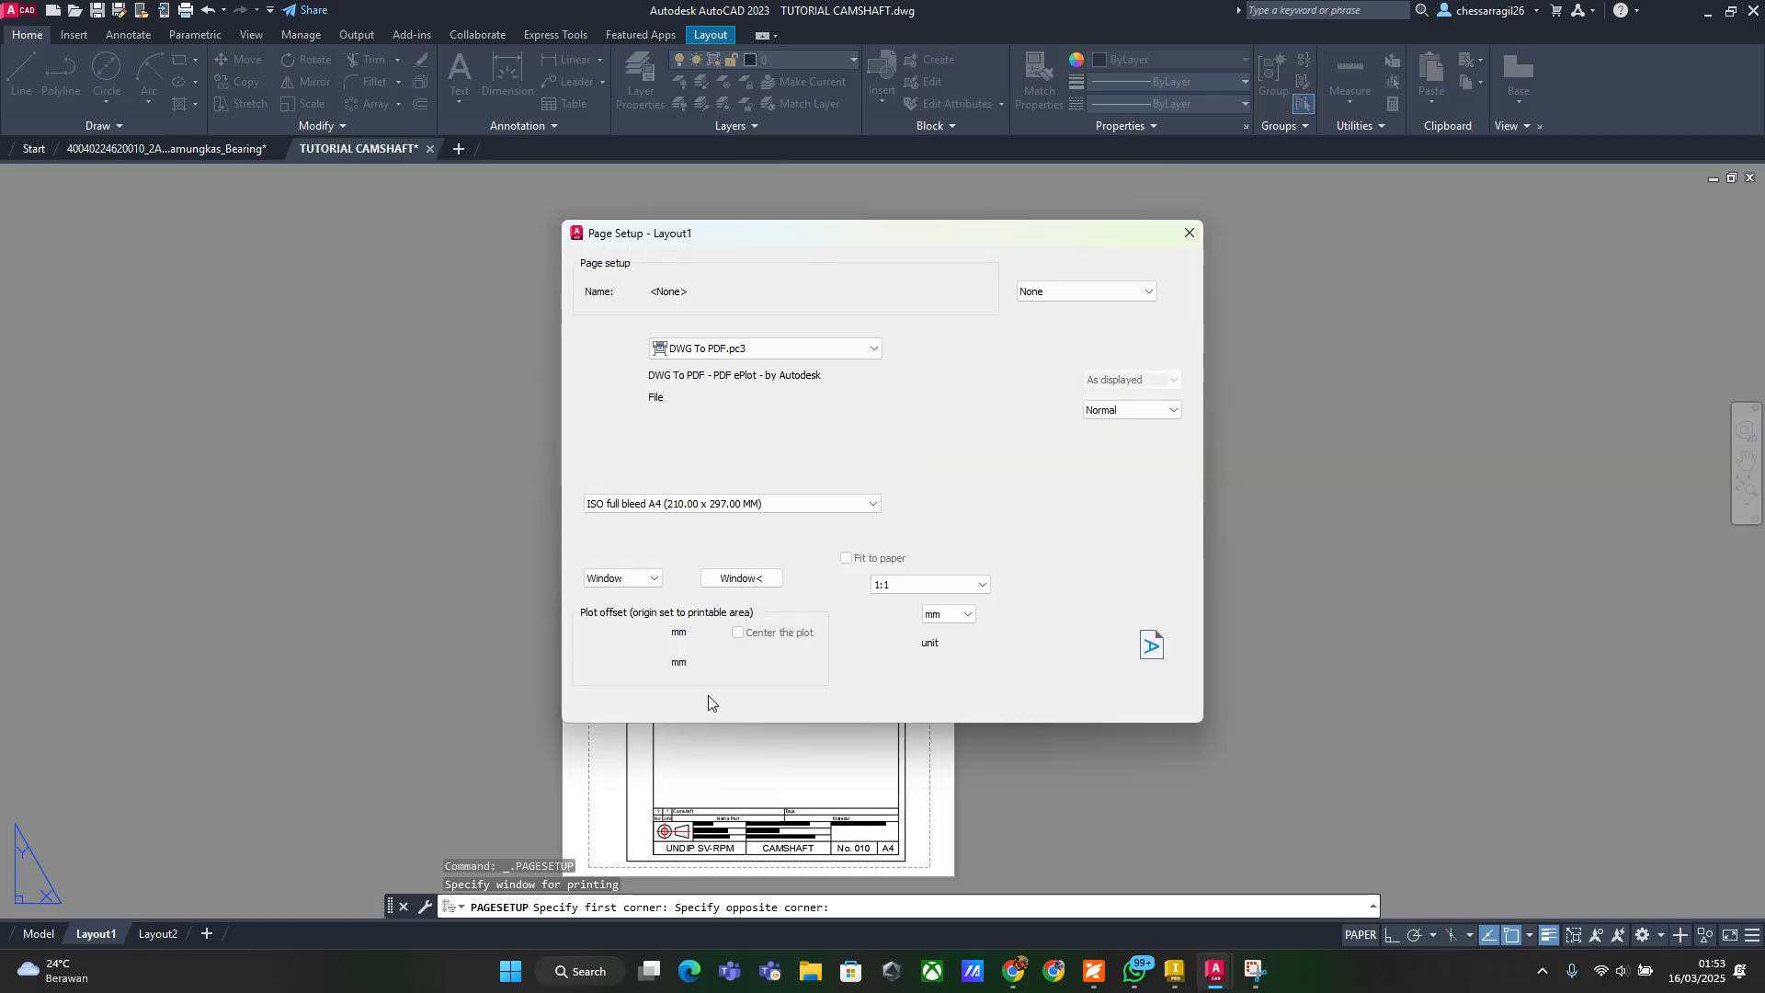
Center the plot, fit it to paper in portrait orientation, and apply the page setup to Layout1
left_click(751, 634)
left_click(847, 558)
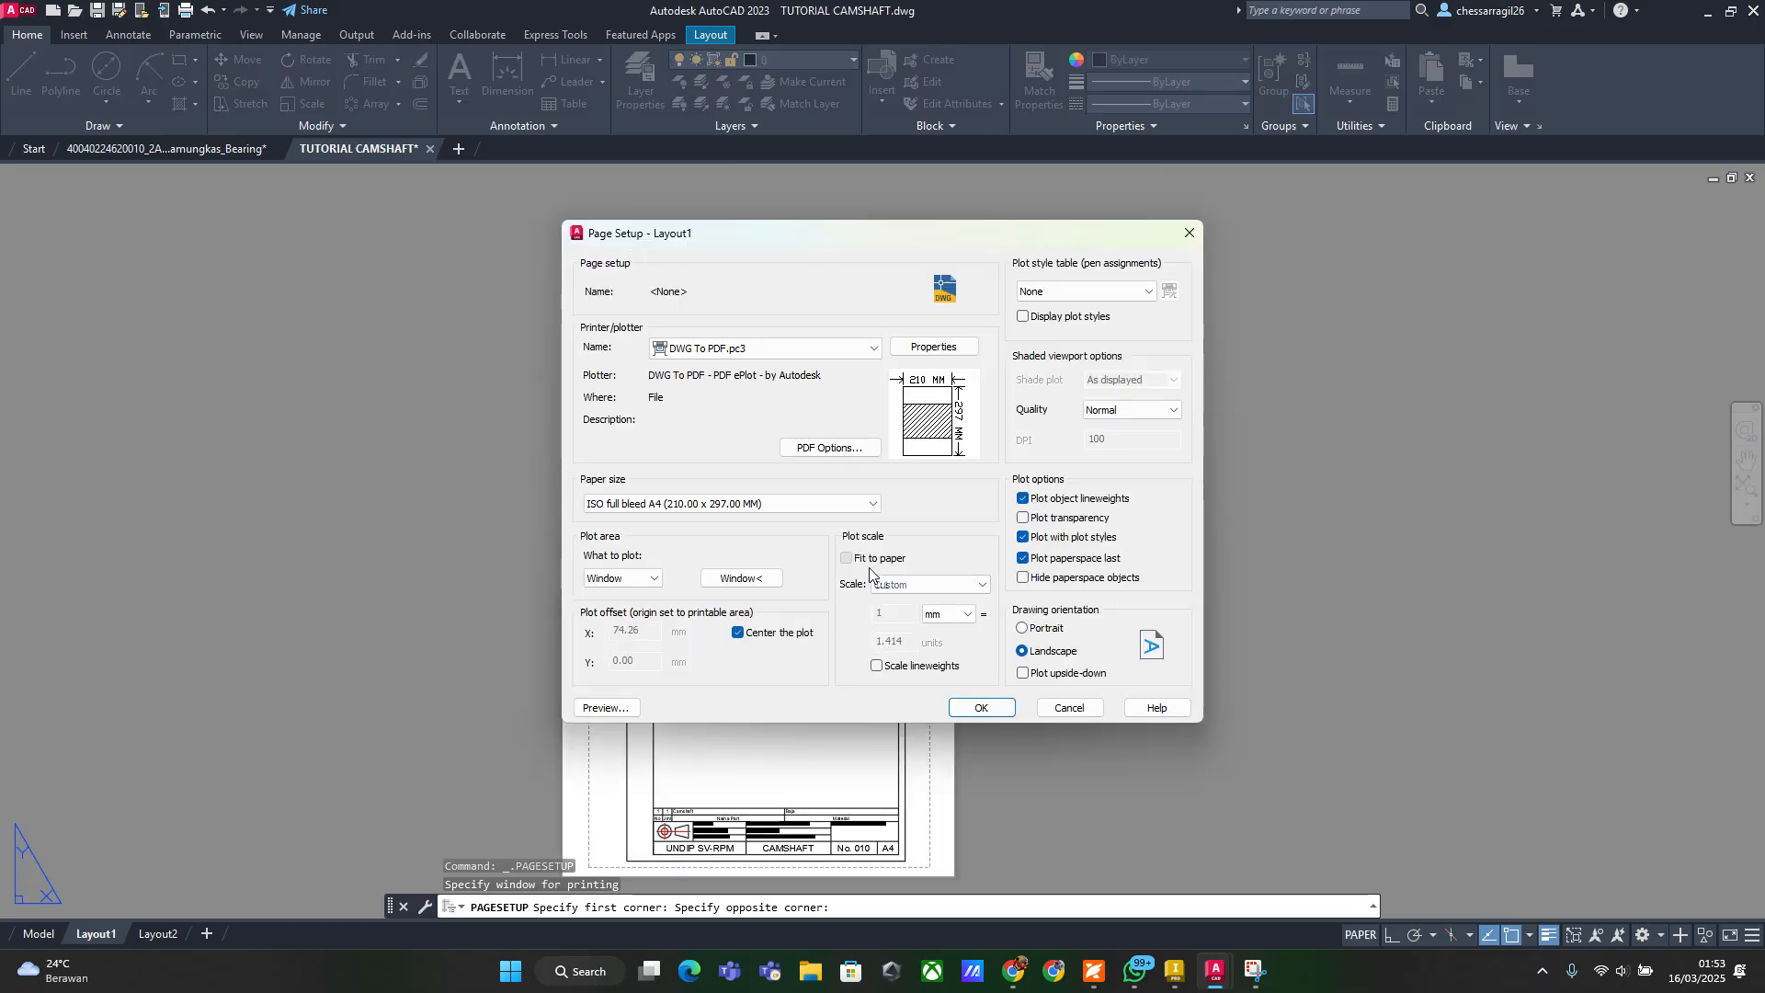
left_click(1041, 625)
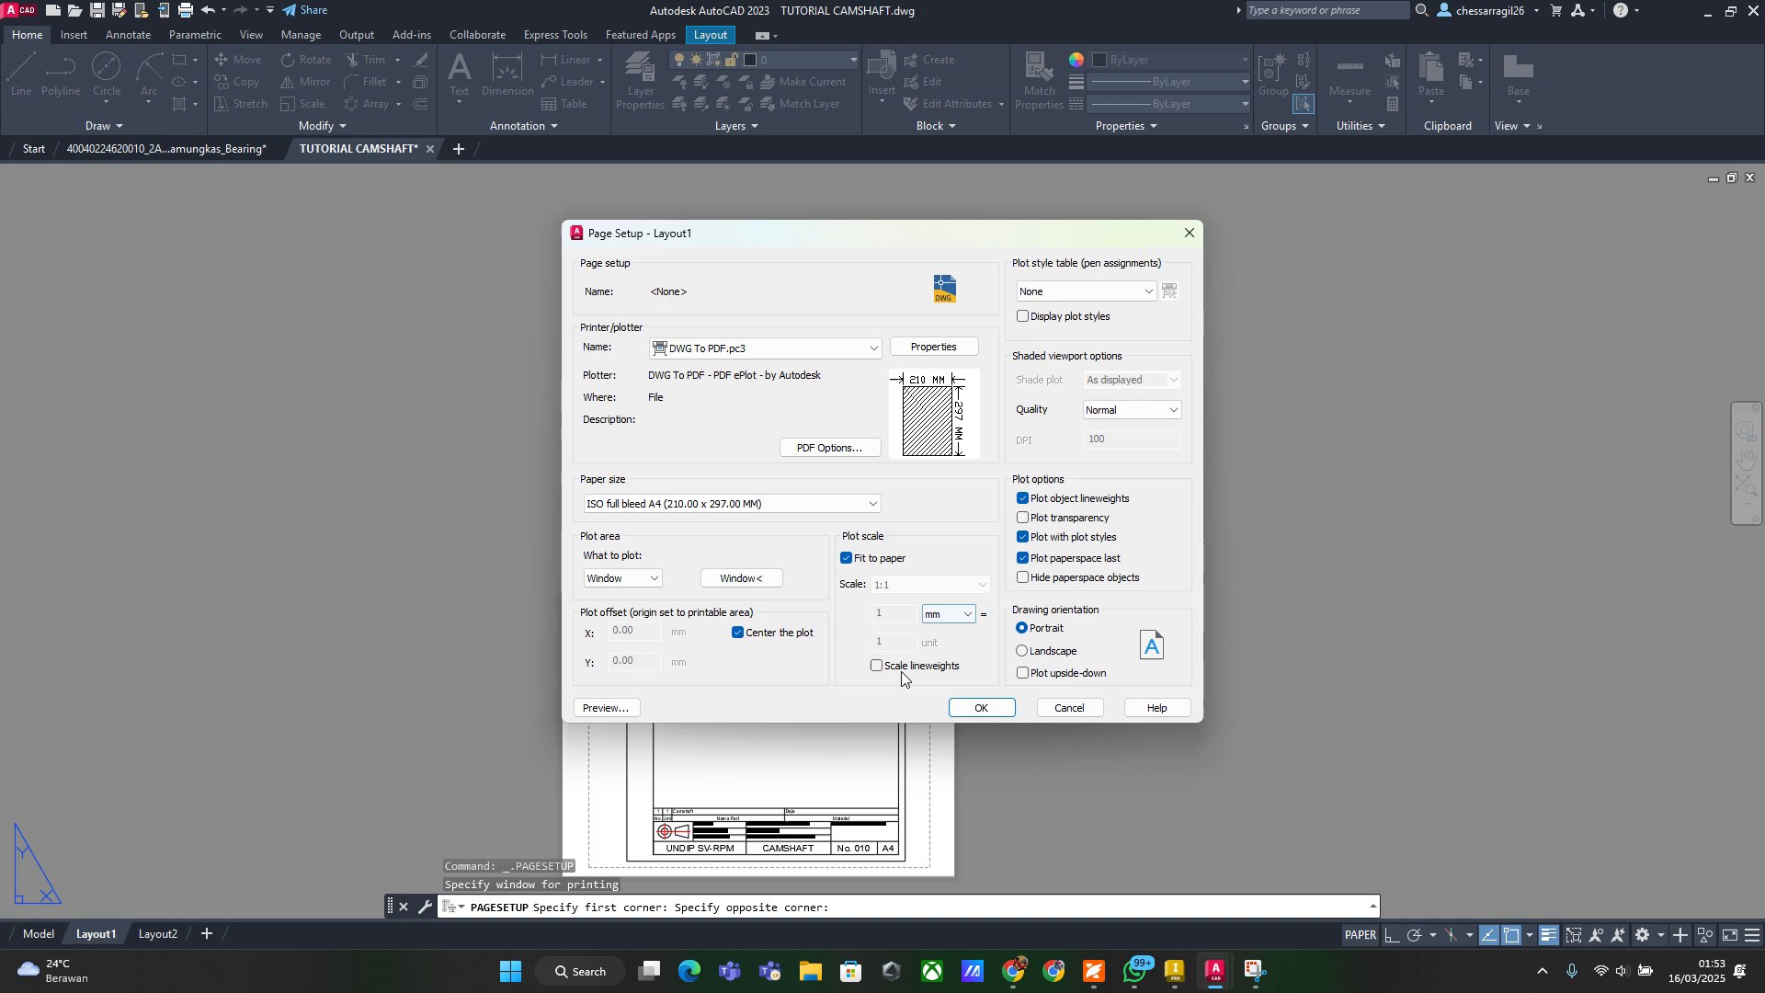
left_click(980, 708)
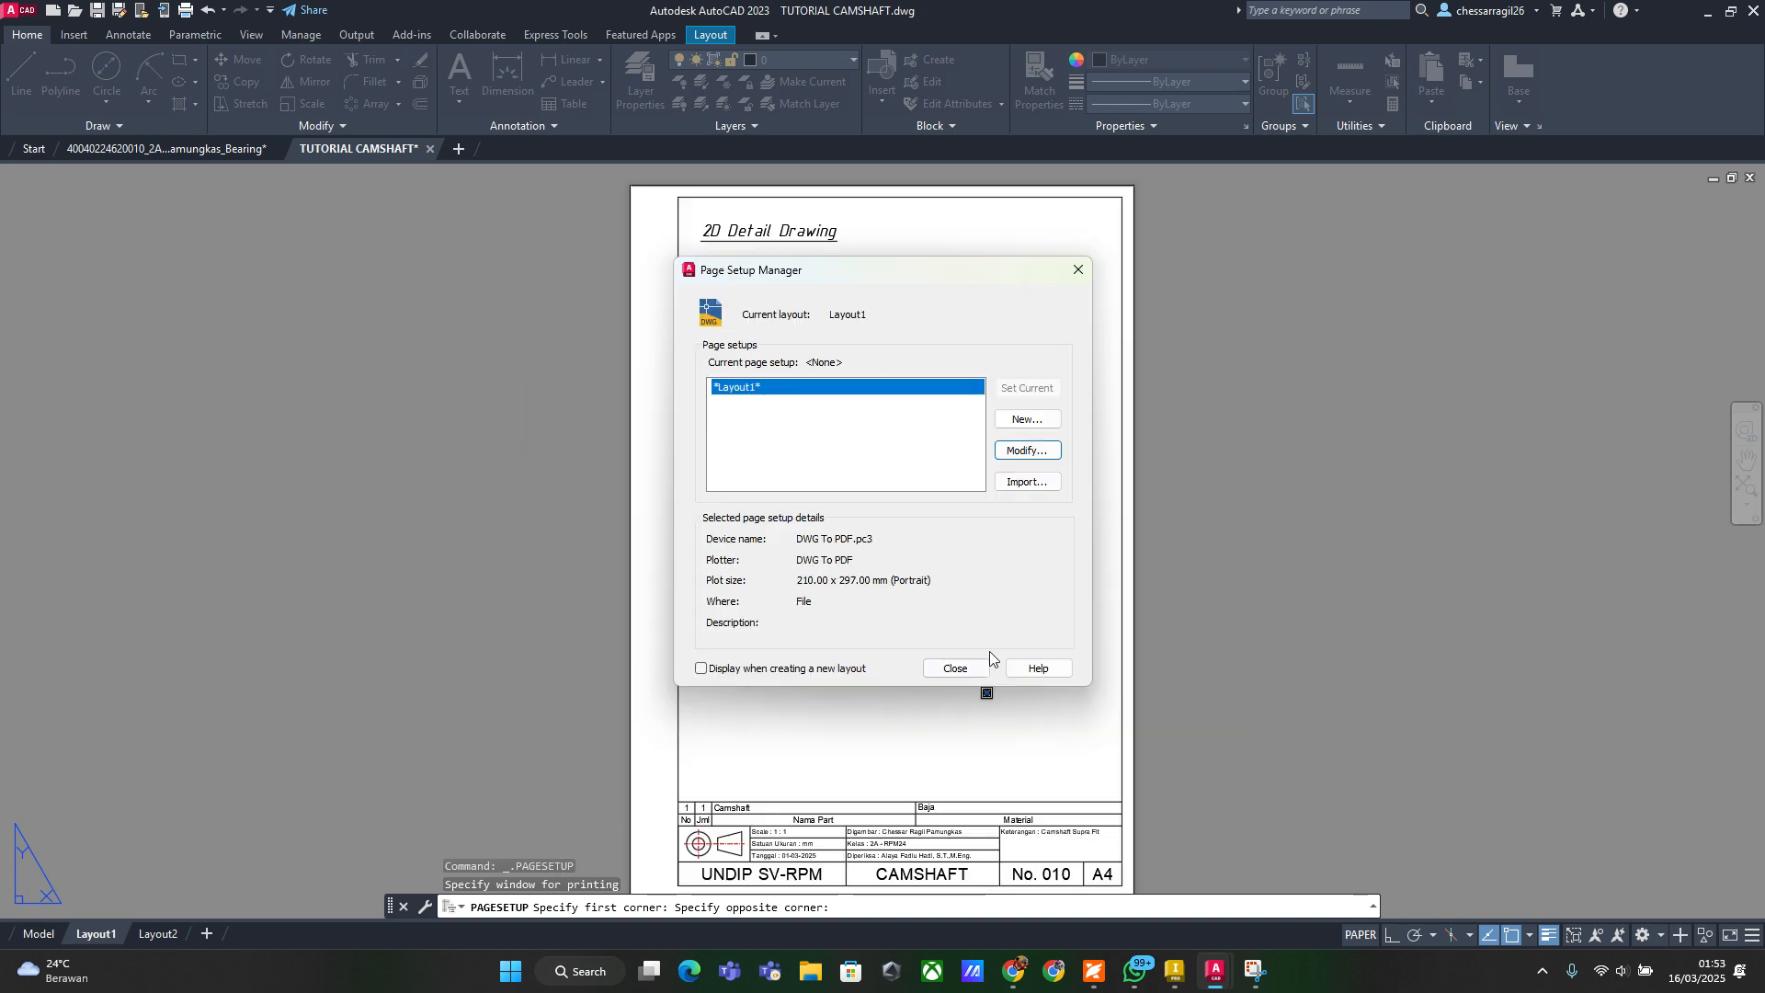
left_click(949, 665)
mouse_move(1051, 729)
middle_mouse_down()
mouse_move(1029, 693)
mouse_move(1025, 718)
middle_mouse_up()
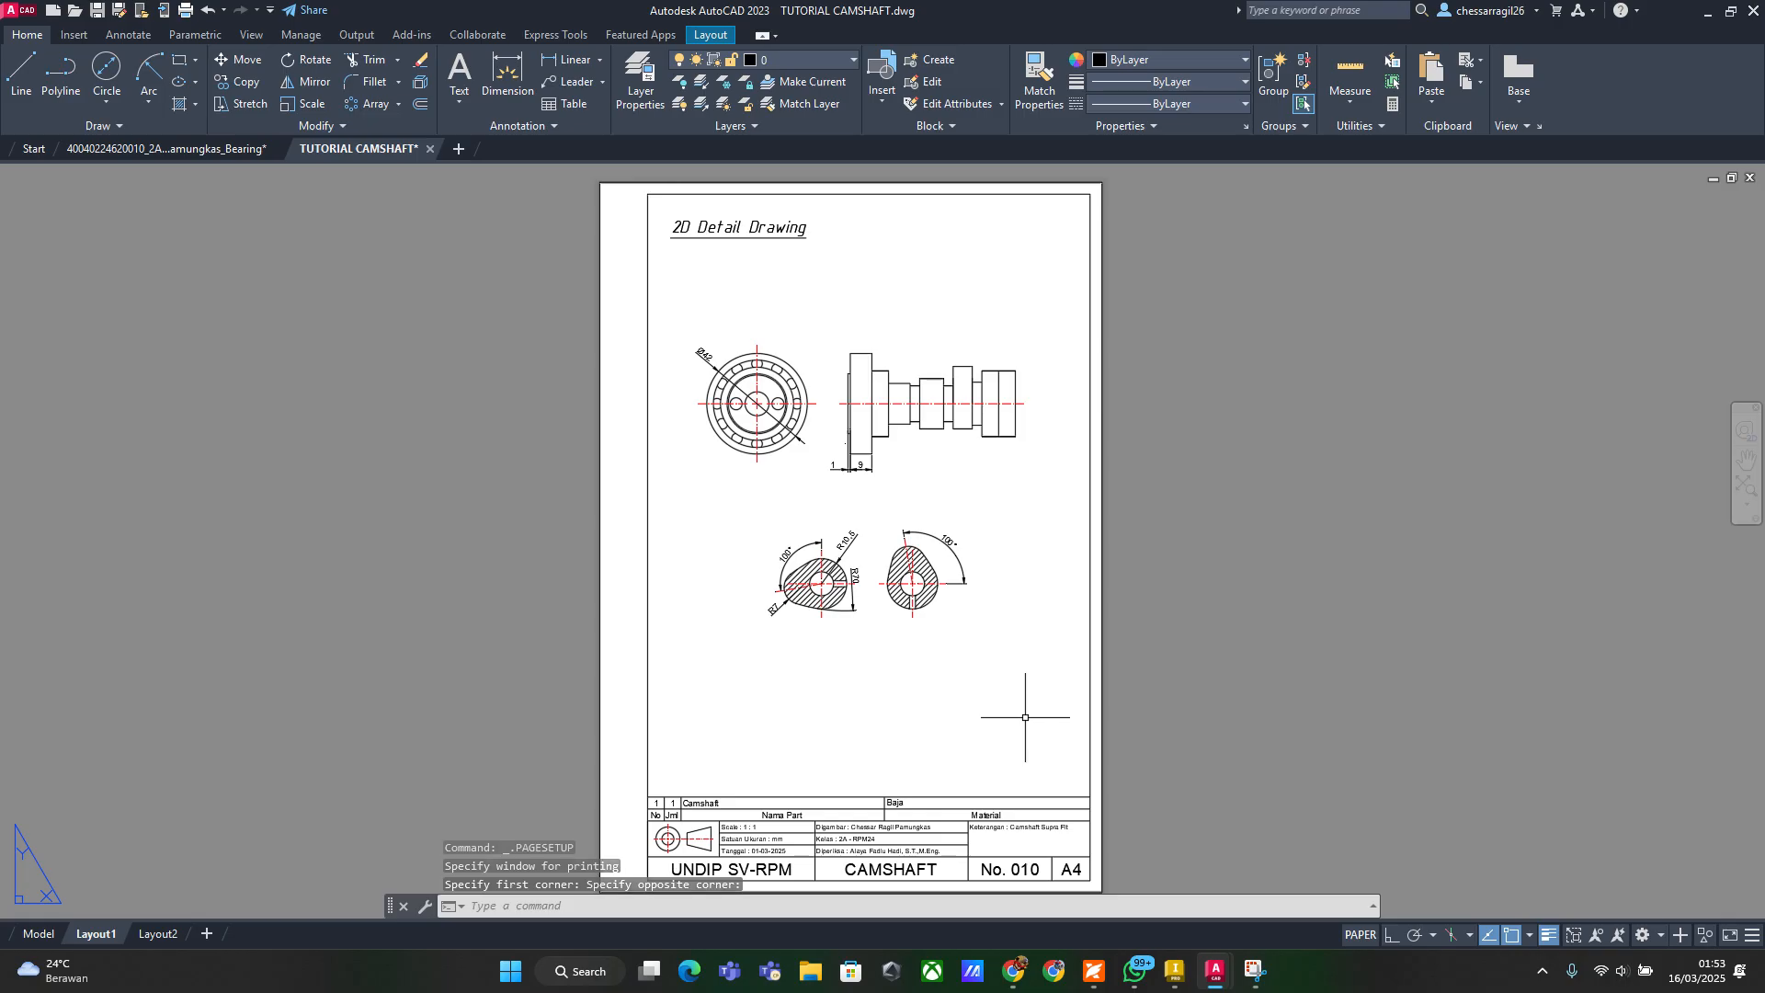
middle_click(1025, 718)
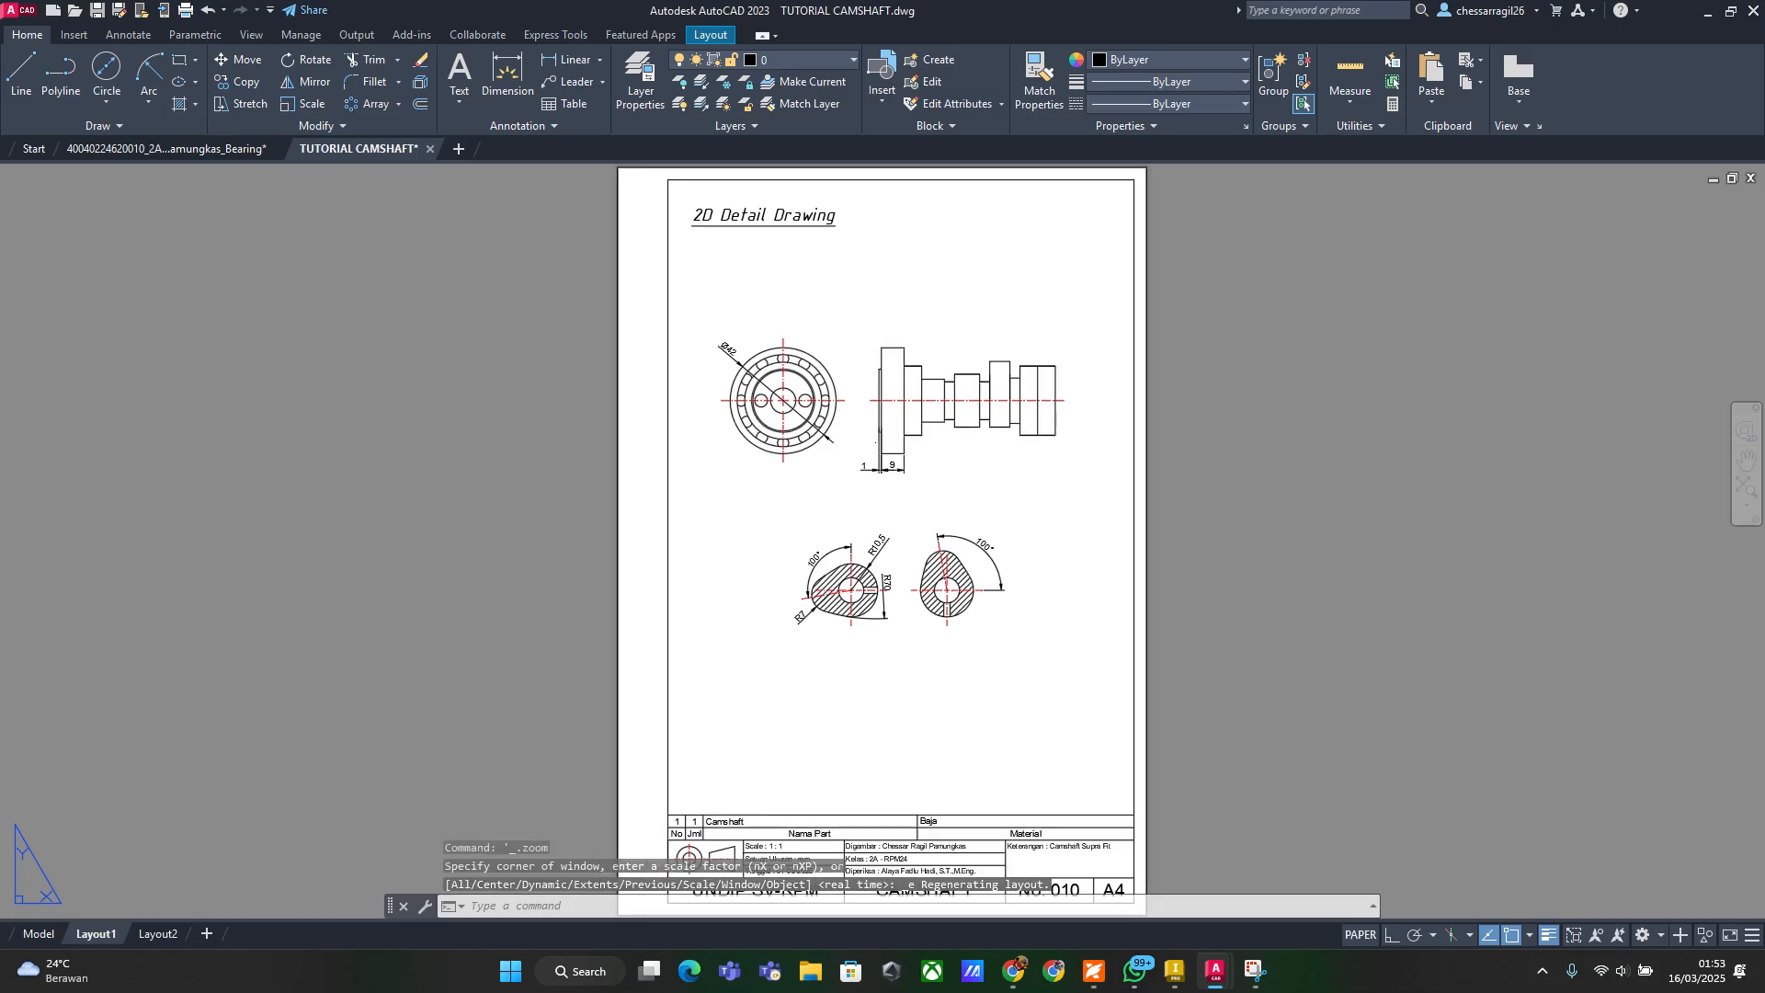
left_click(1094, 652)
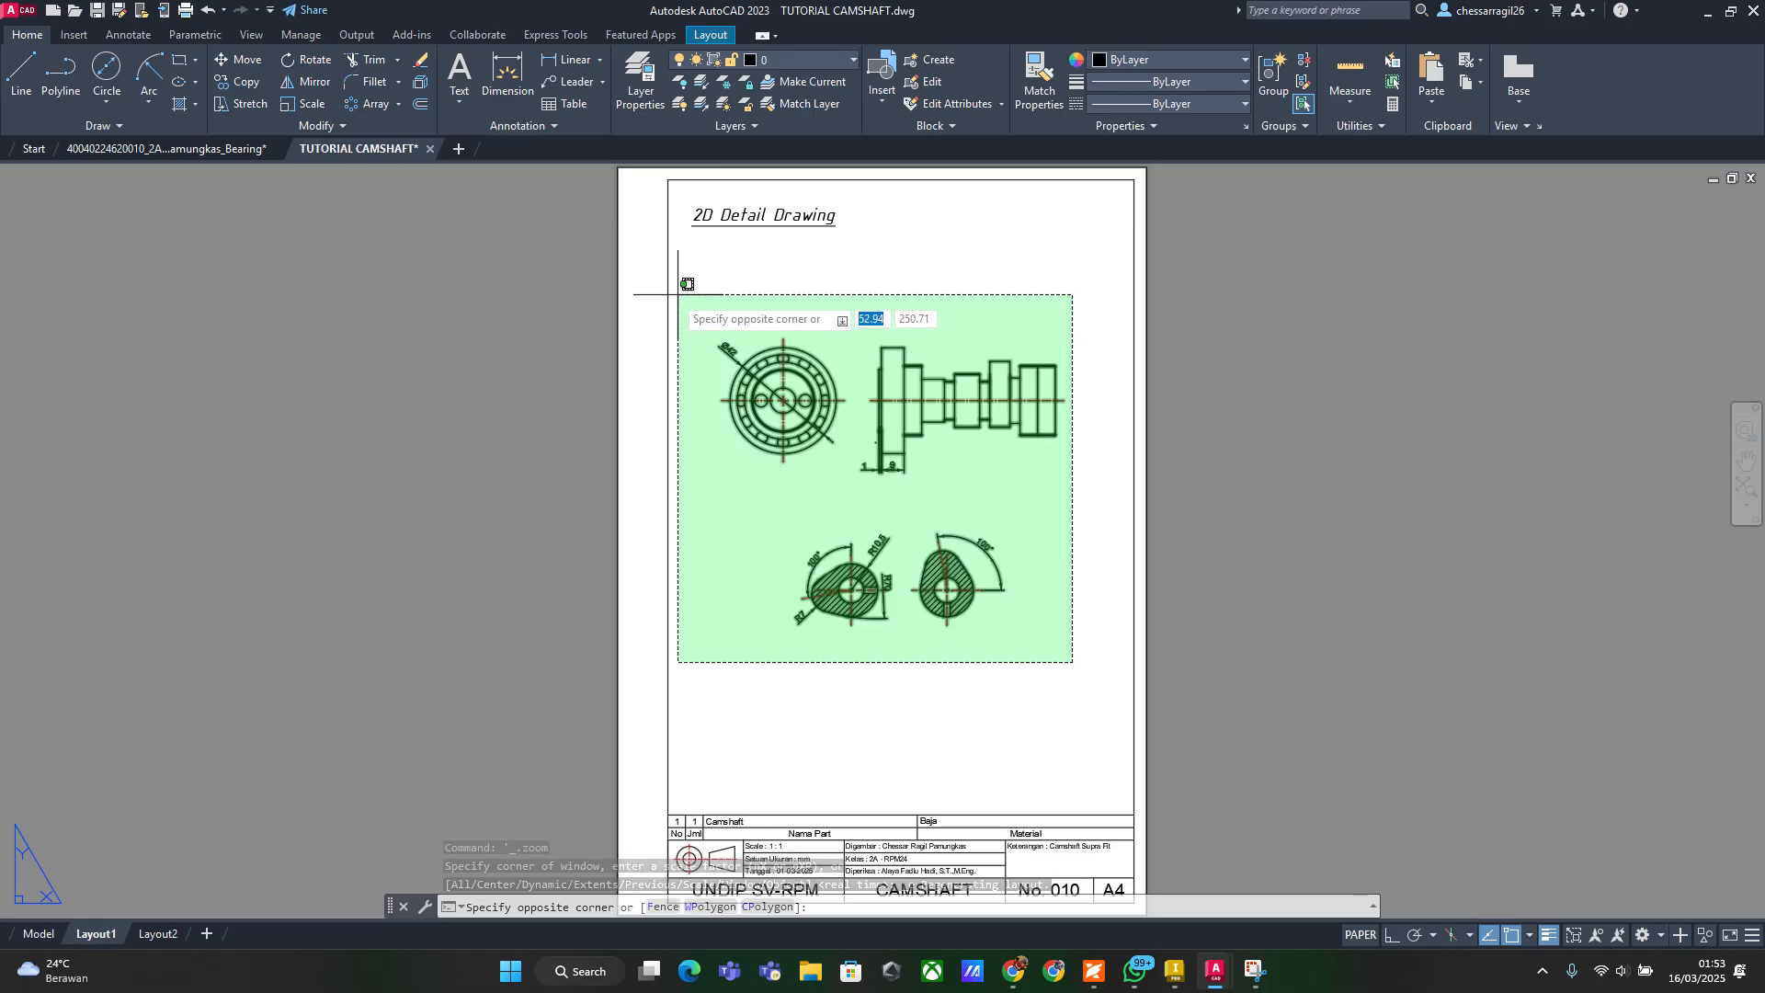
left_click(711, 299)
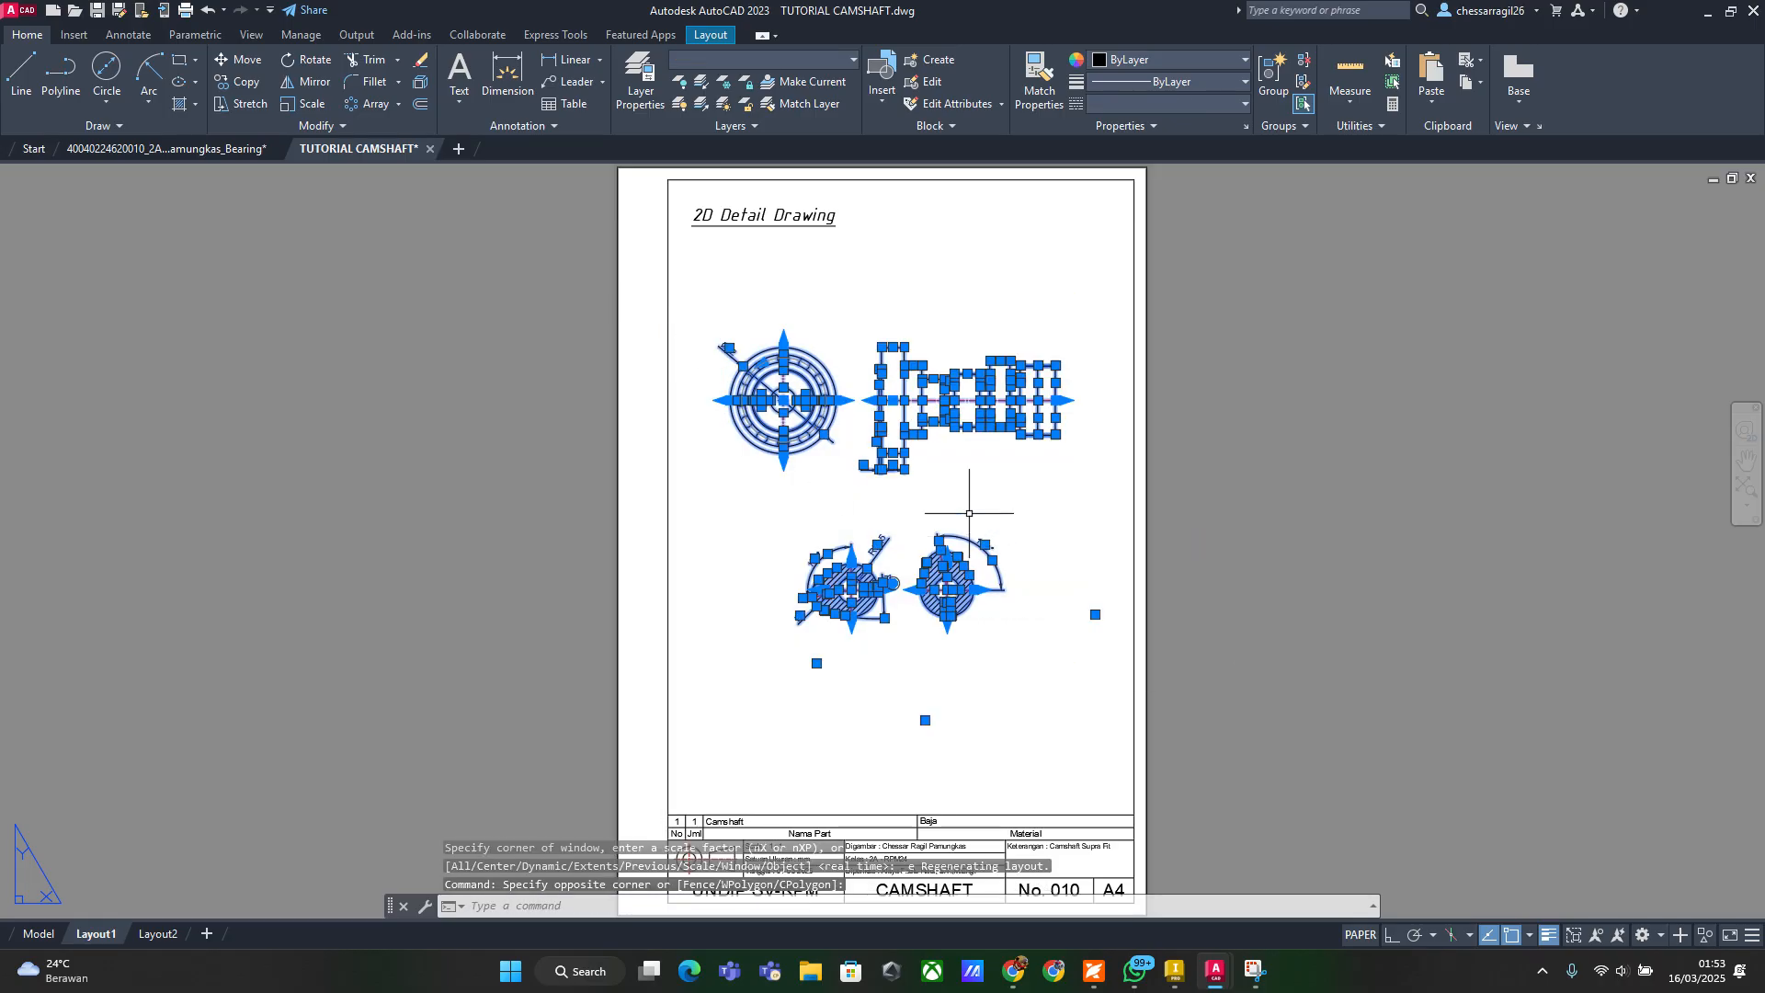
key("Escape")
key("Escape")
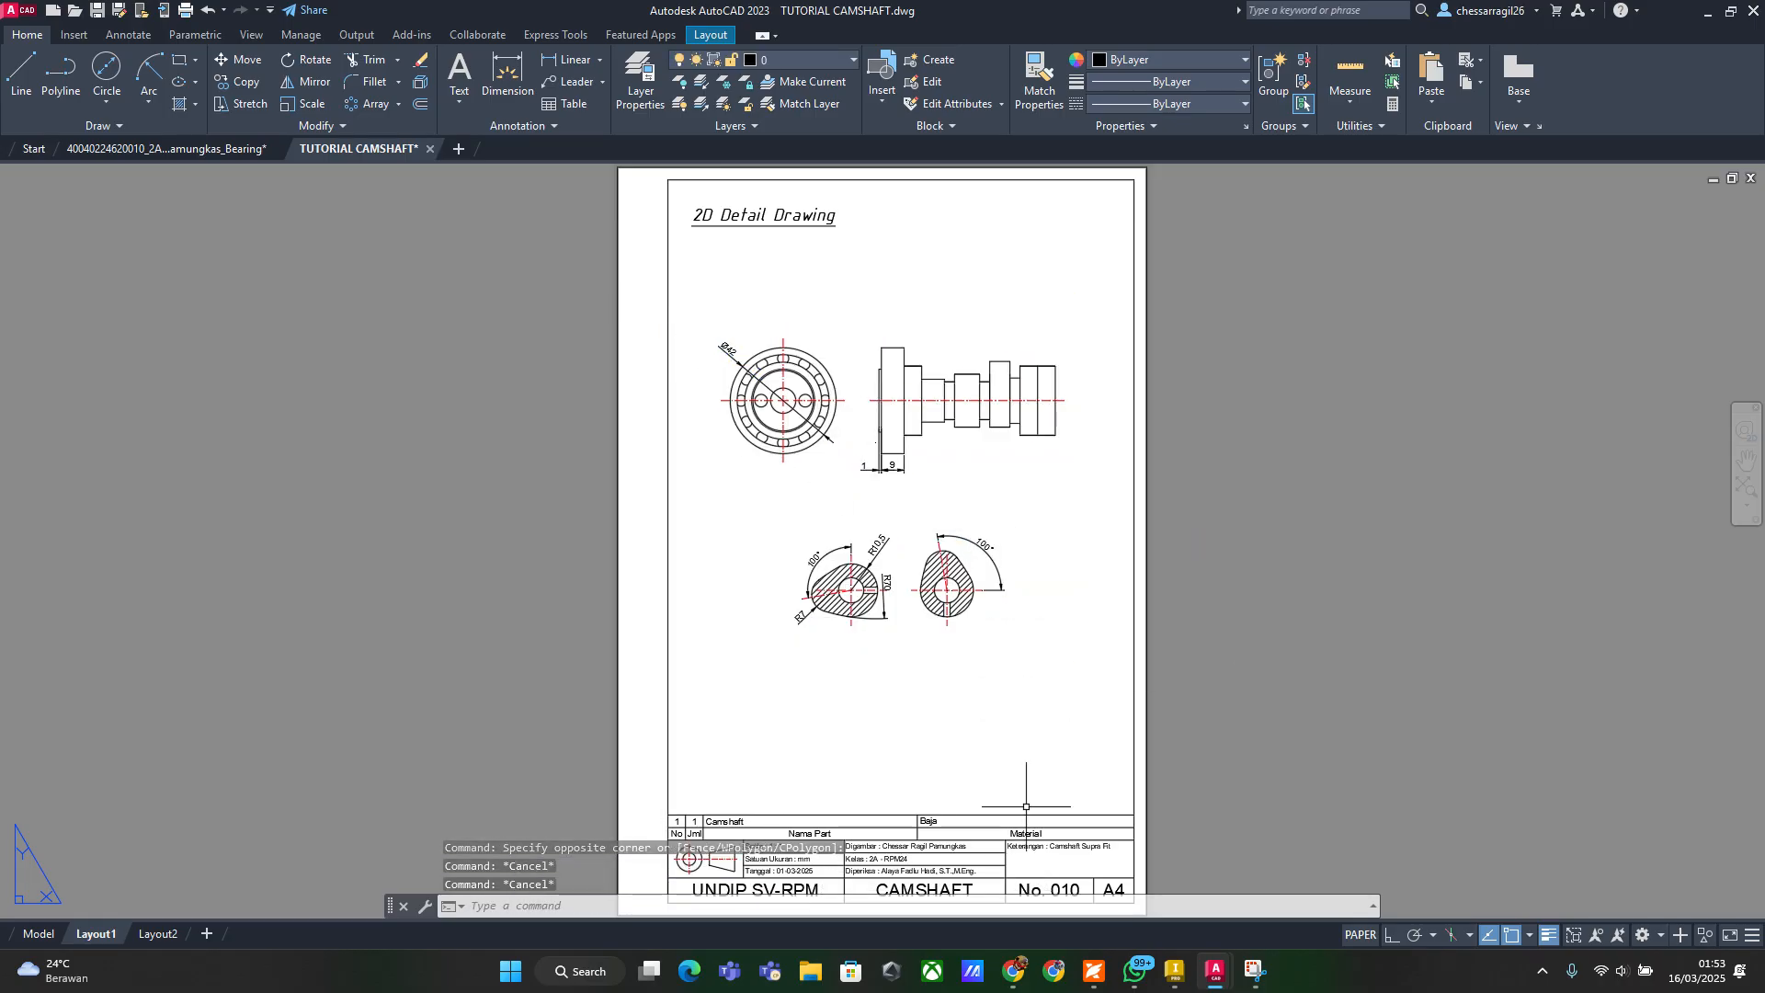
Examine the dimensioned views and cam profiles of the reference drawing in Inventor, and return to the AutoCAD layout to review the sheet
left_click(1185, 980)
scroll(1101, 625, "down", 2)
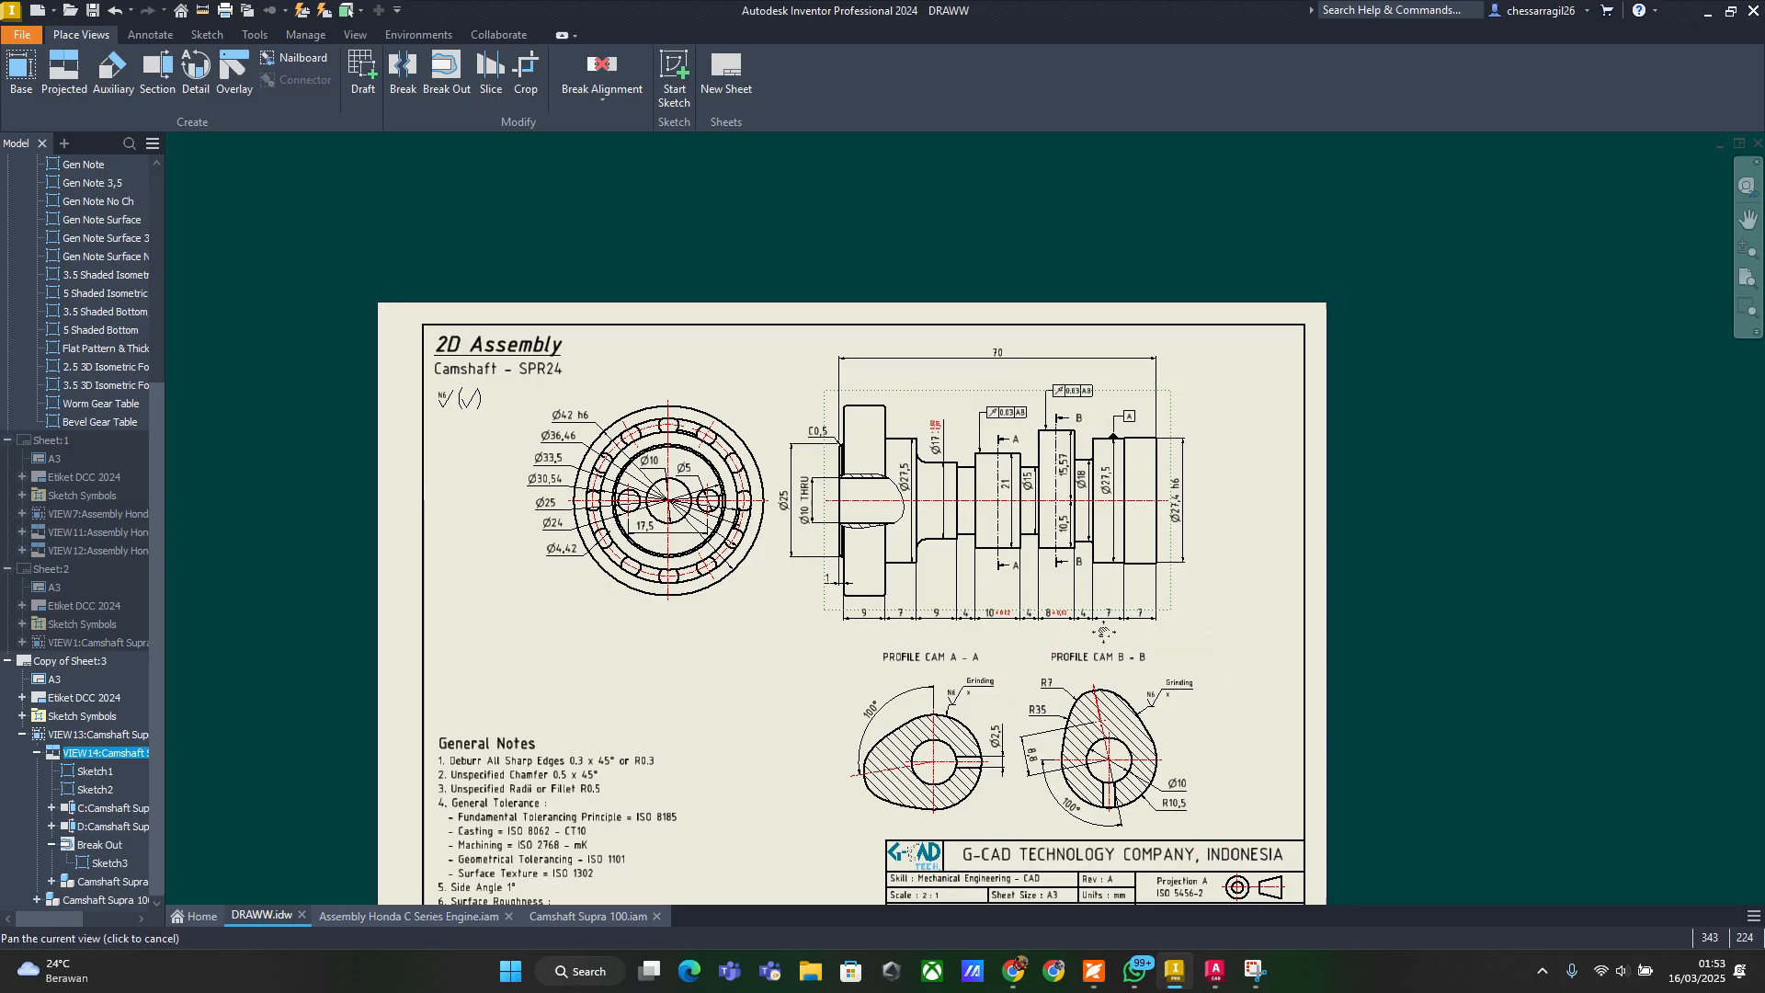
middle_click_drag(1100, 623, 1084, 613)
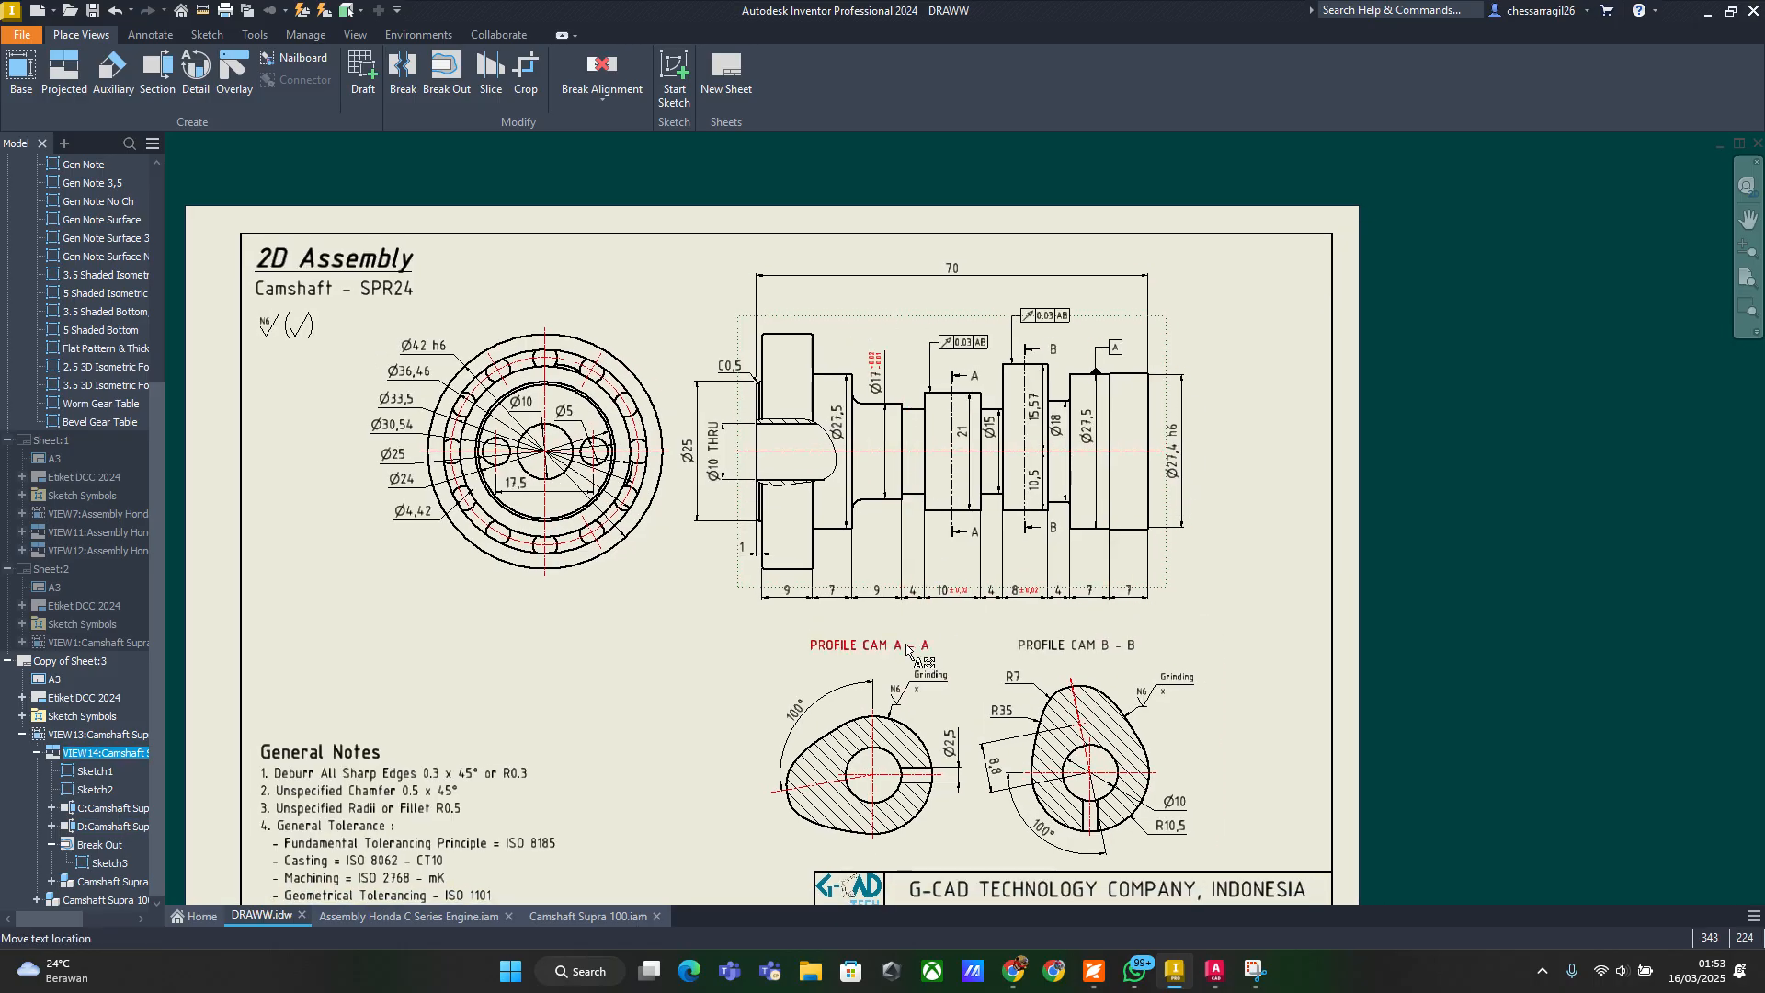
left_click_drag(953, 394, 956, 395)
left_click_drag(1024, 524, 1012, 526)
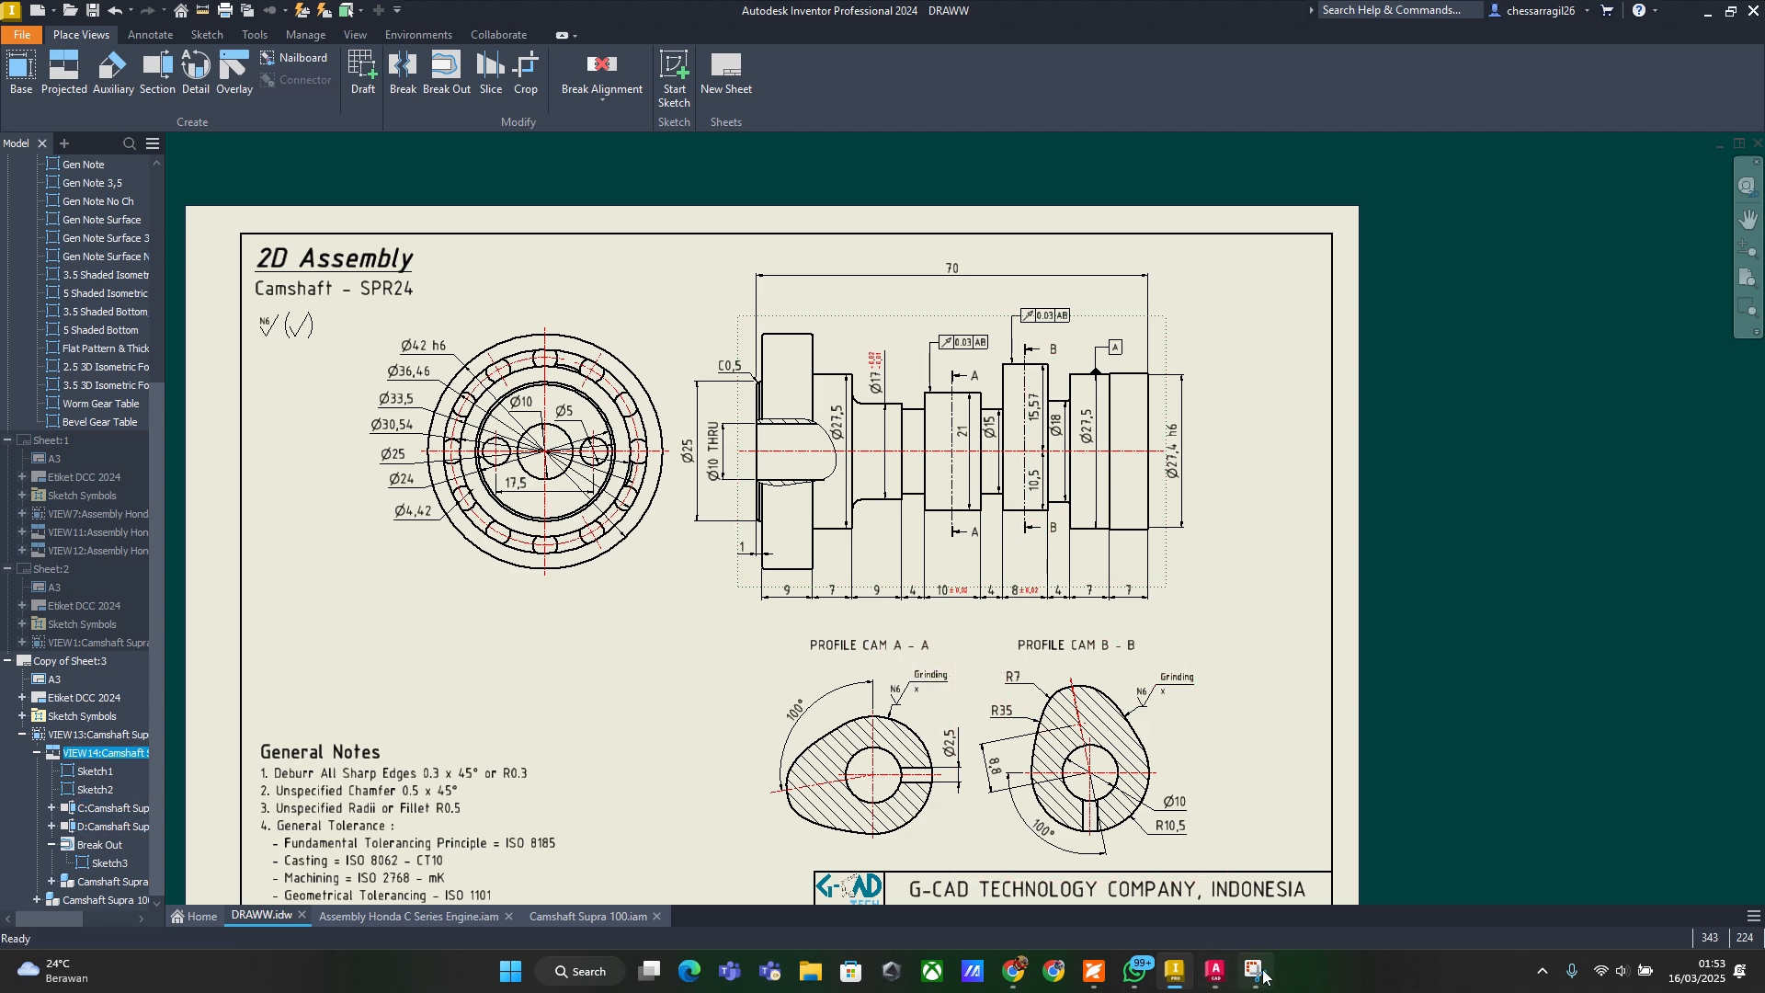
mouse_move(1215, 971)
left_click(1319, 869)
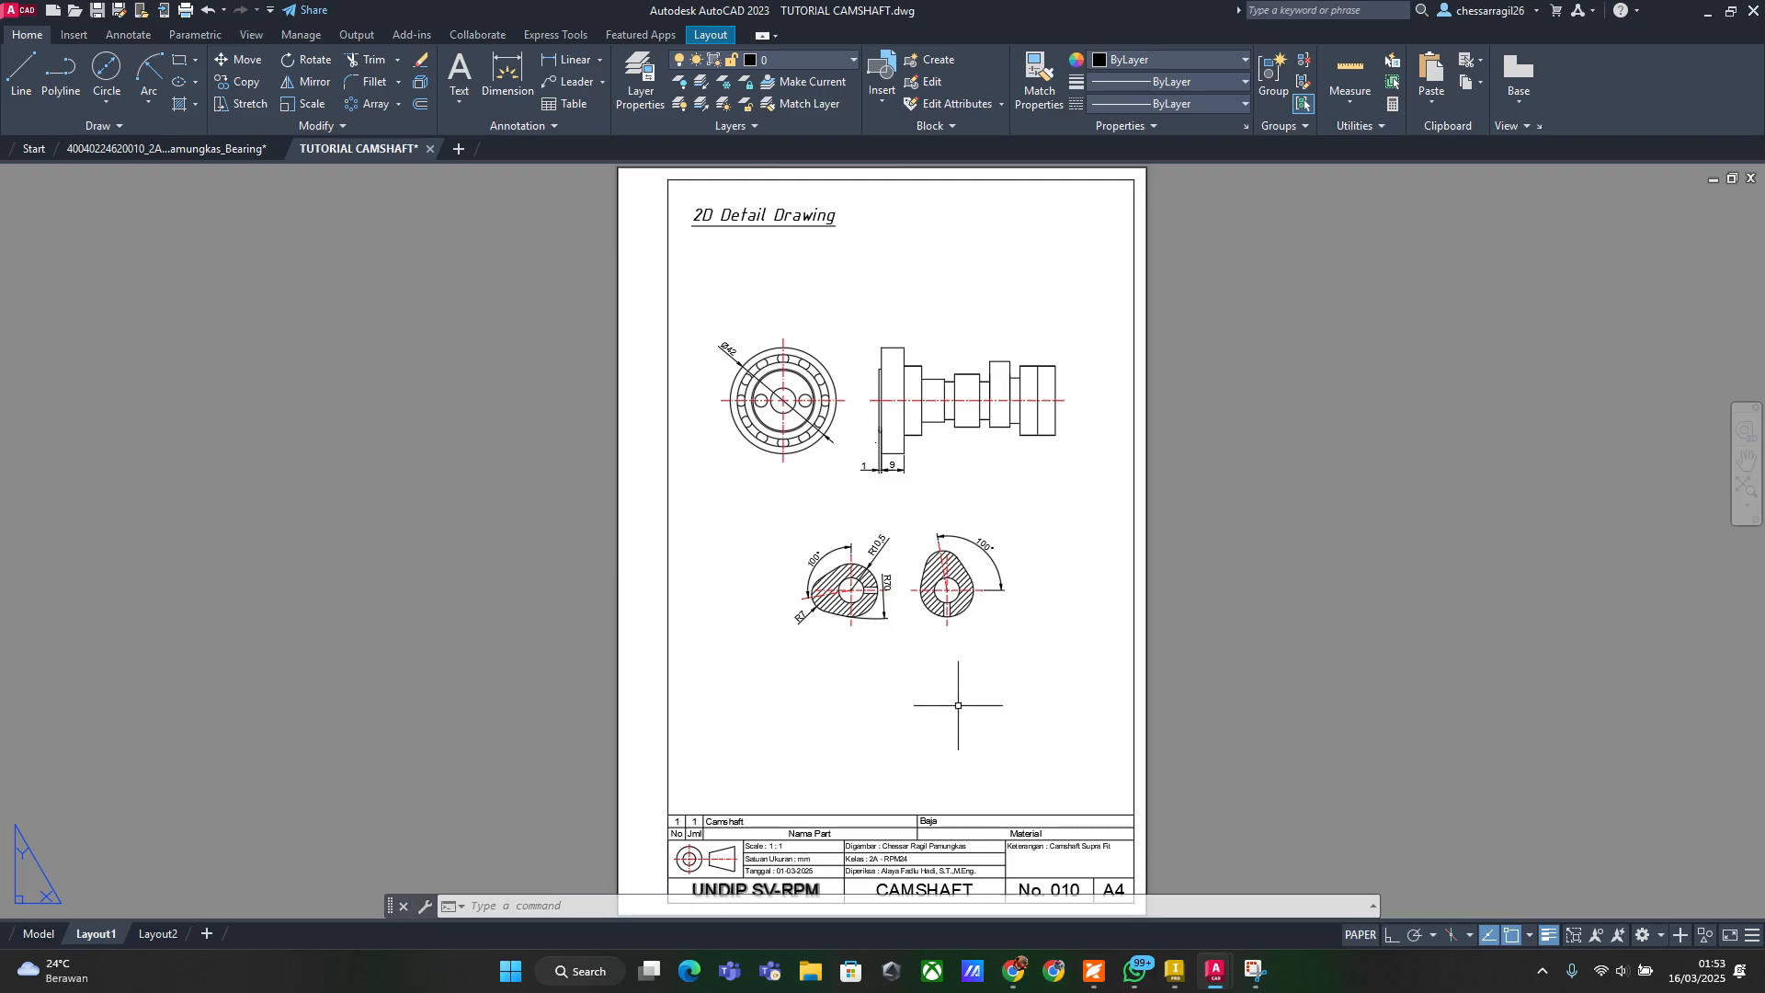
scroll(958, 705, "down", 3)
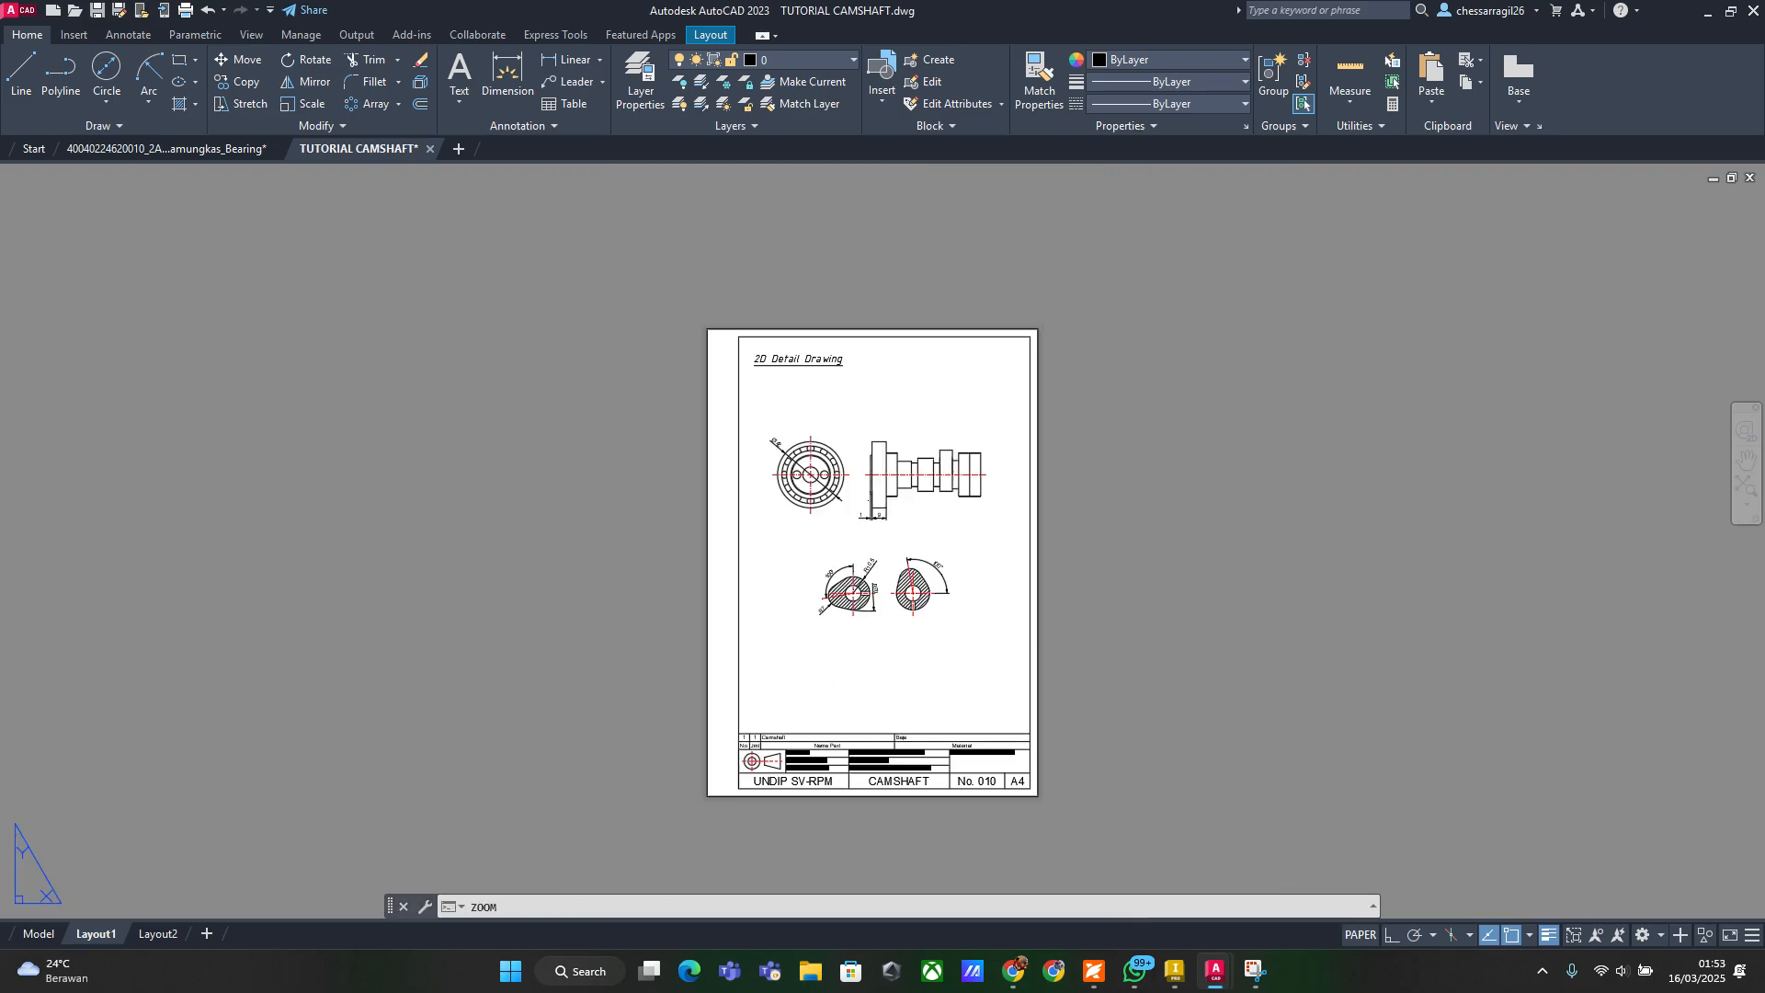
middle_click(1056, 670)
middle_click(1055, 670)
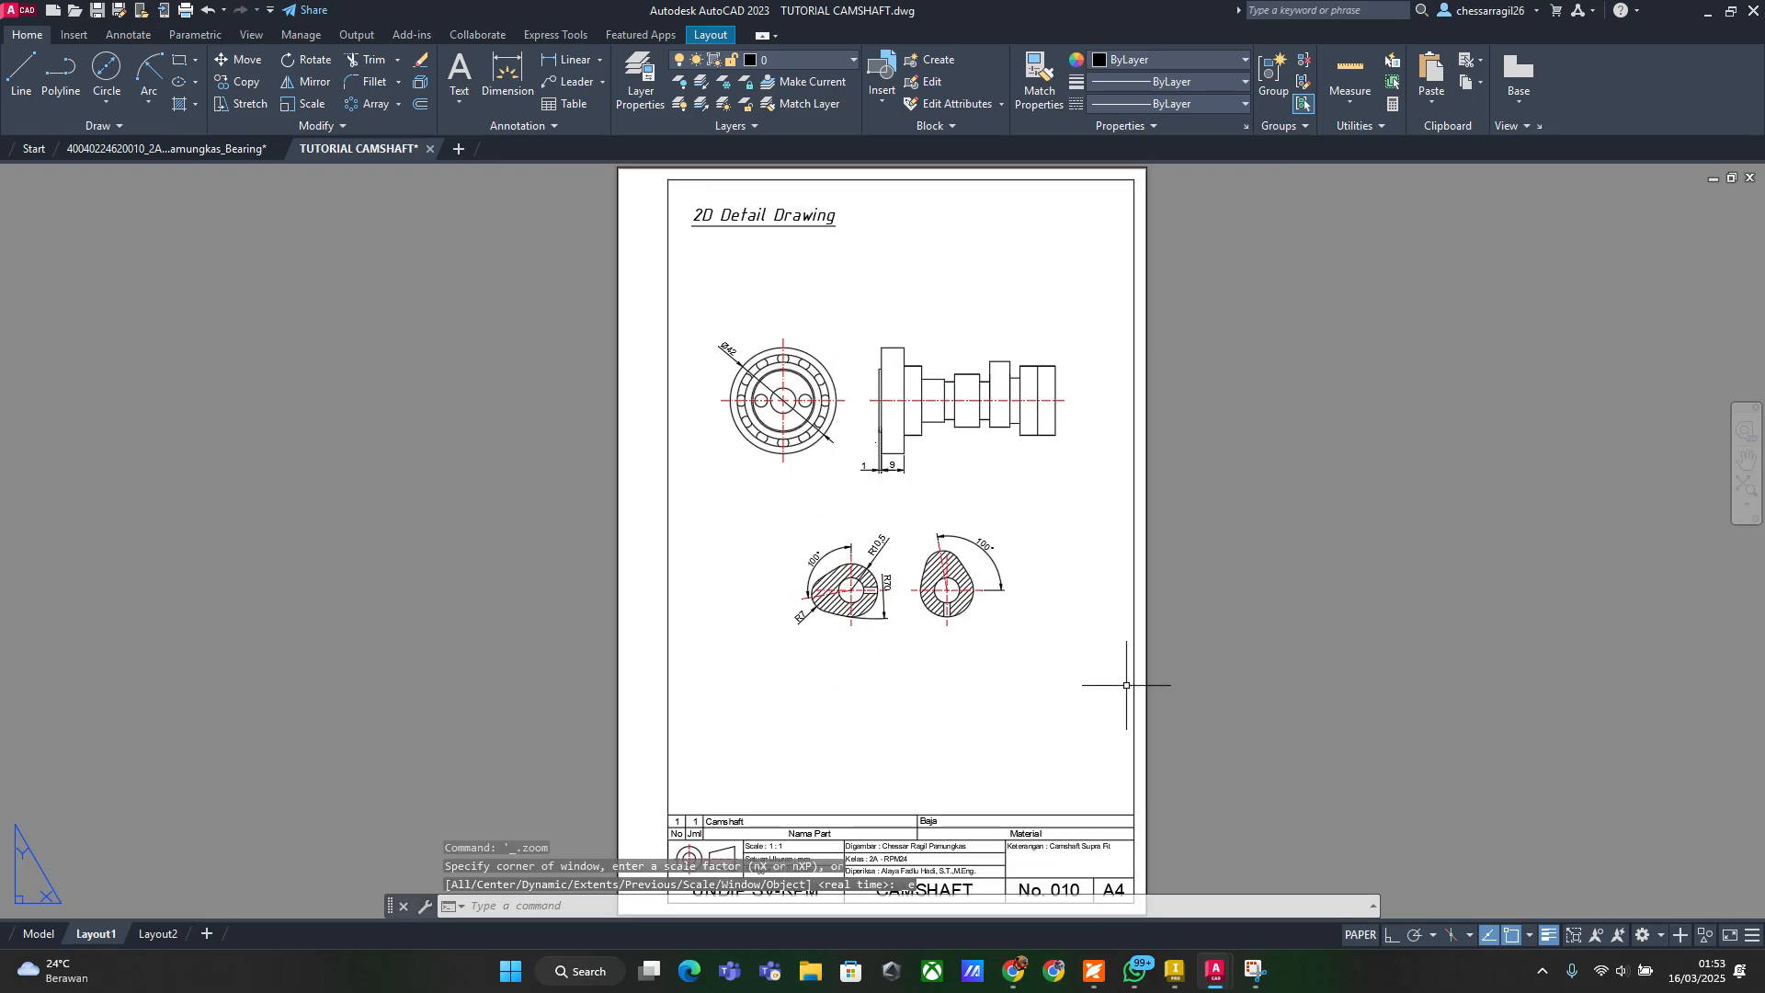